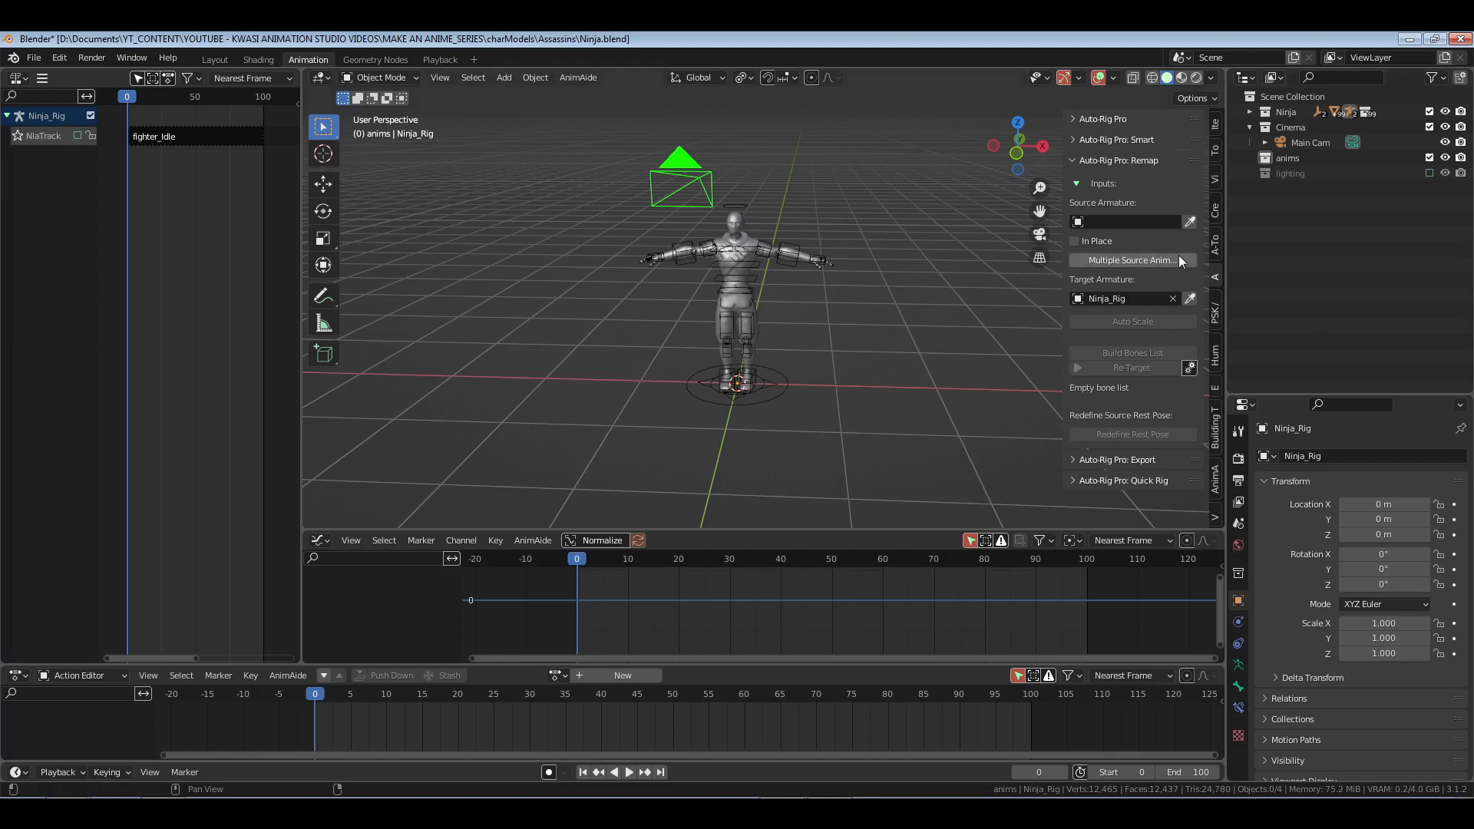
Step: Make the anims collection active and save the file, leaving the remap source armature empty
{"action": "left_click", "coordinate": [1271, 160]}
{"action": "key", "text": "ctrl+s"}
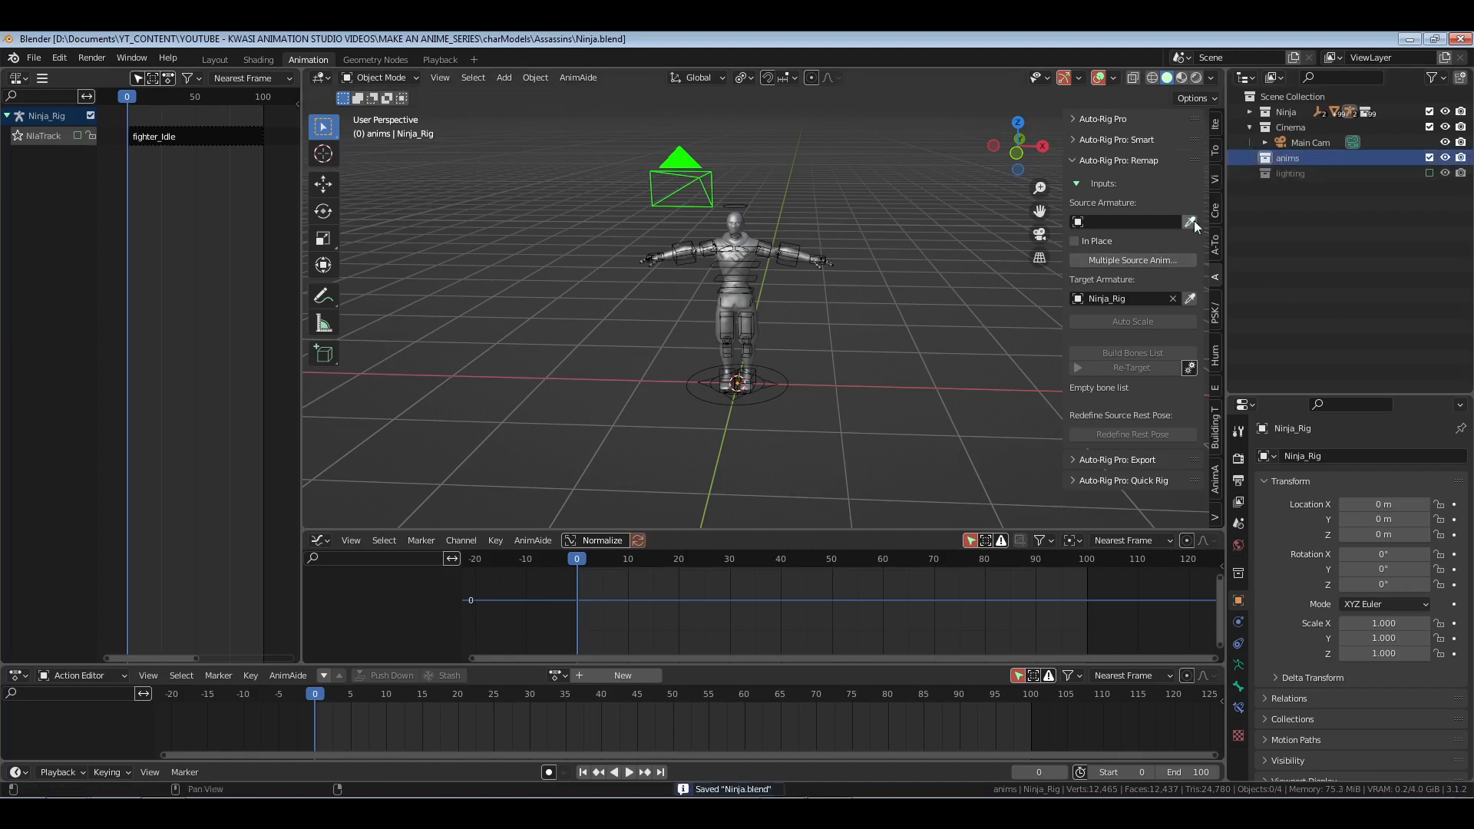
{"action": "left_click", "coordinate": [1189, 222]}
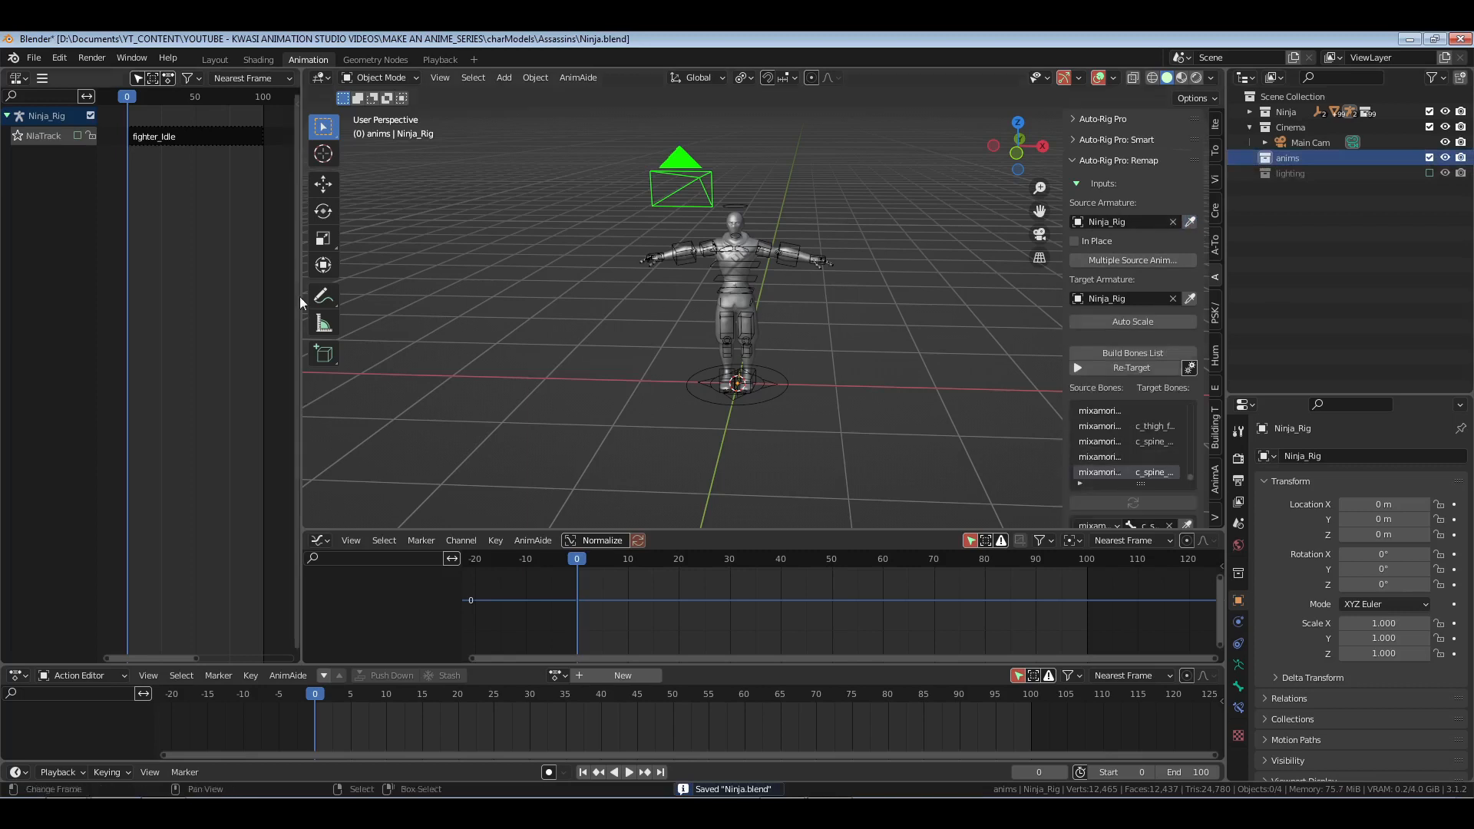
{"action": "left_click", "coordinate": [1173, 222]}
{"action": "key", "text": "ctrl+s"}
Step: Start an FBX import and browse to the Male Locomotion Pack folder inside mixamo_animations
{"action": "left_click", "coordinate": [34, 57]}
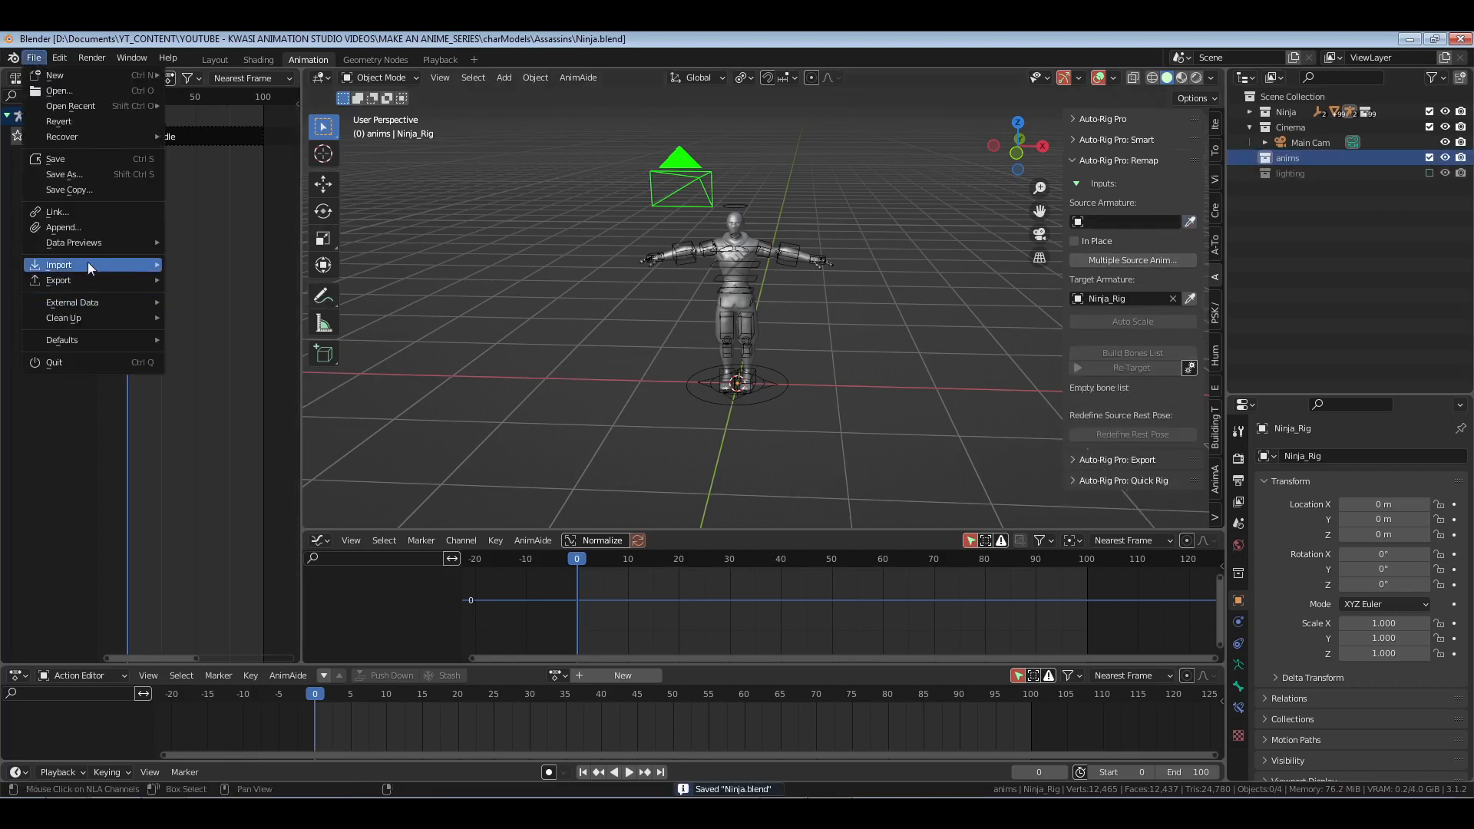
{"action": "mouse_move", "coordinate": [87, 261]}
{"action": "left_click", "coordinate": [259, 387]}
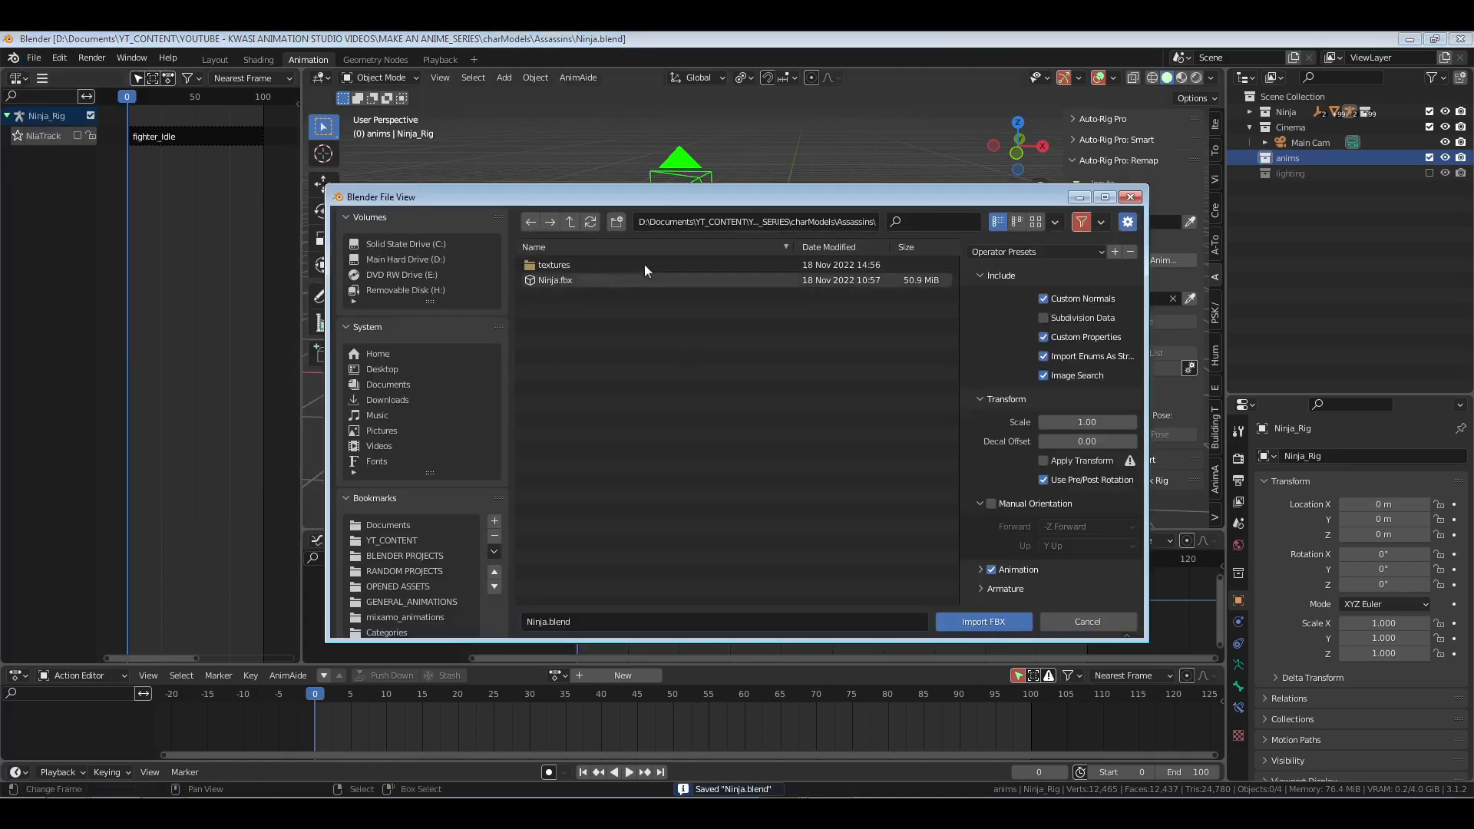
{"action": "left_click", "coordinate": [398, 618]}
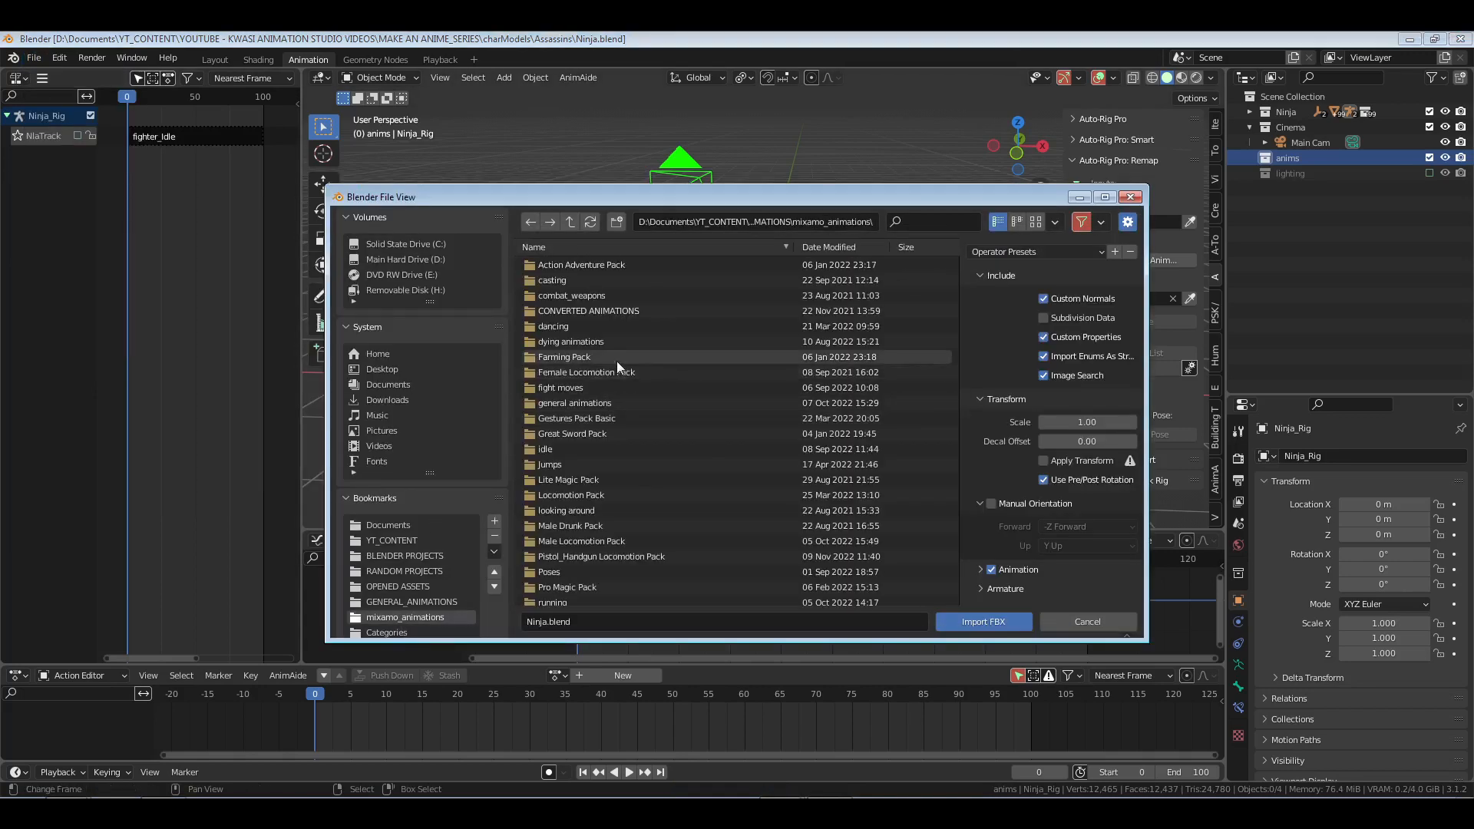
{"action": "scroll", "coordinate": [599, 515], "scroll_direction": "down", "scroll_amount": 1}
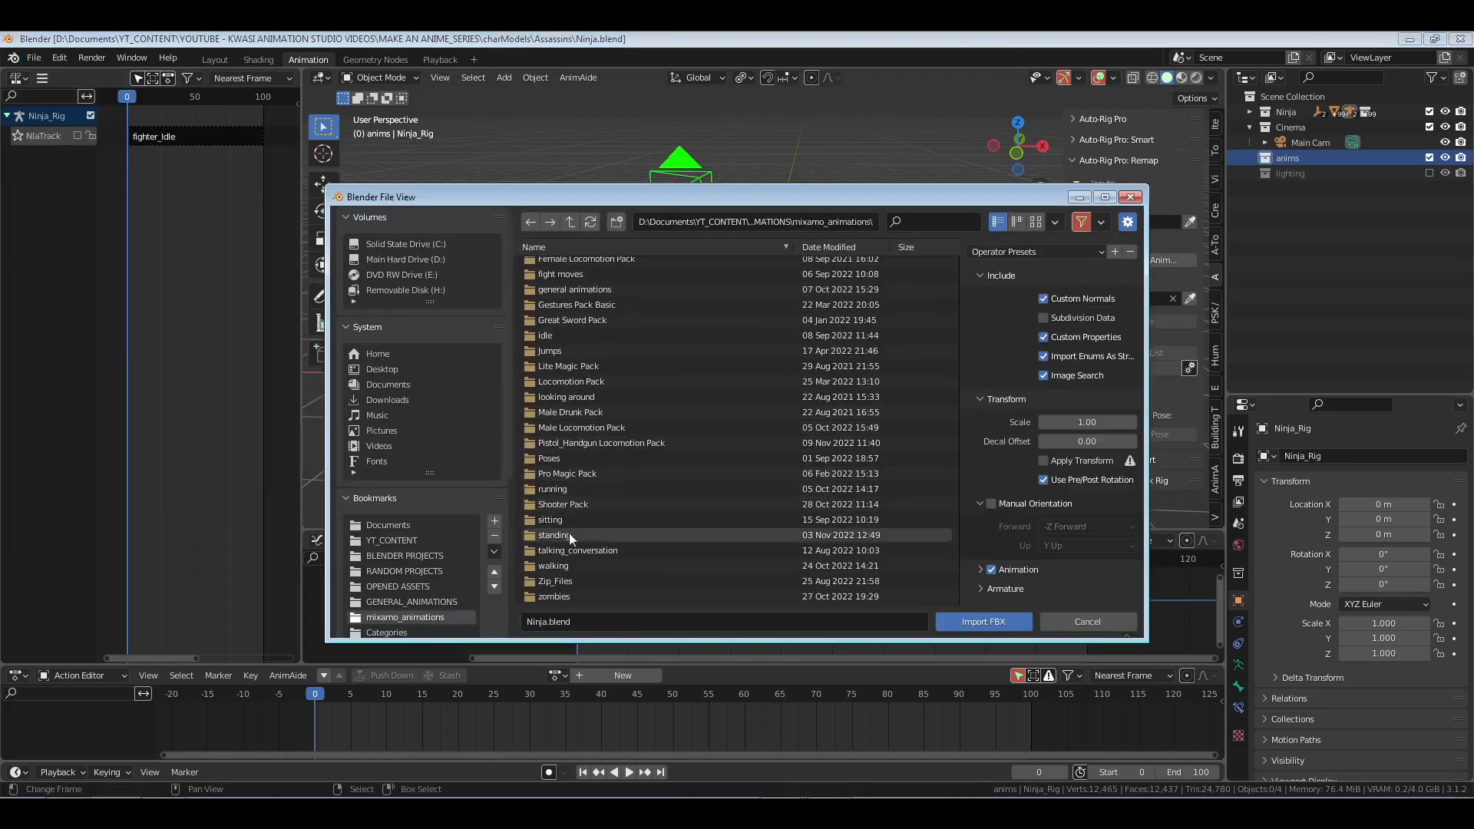
{"action": "left_click", "coordinate": [569, 566]}
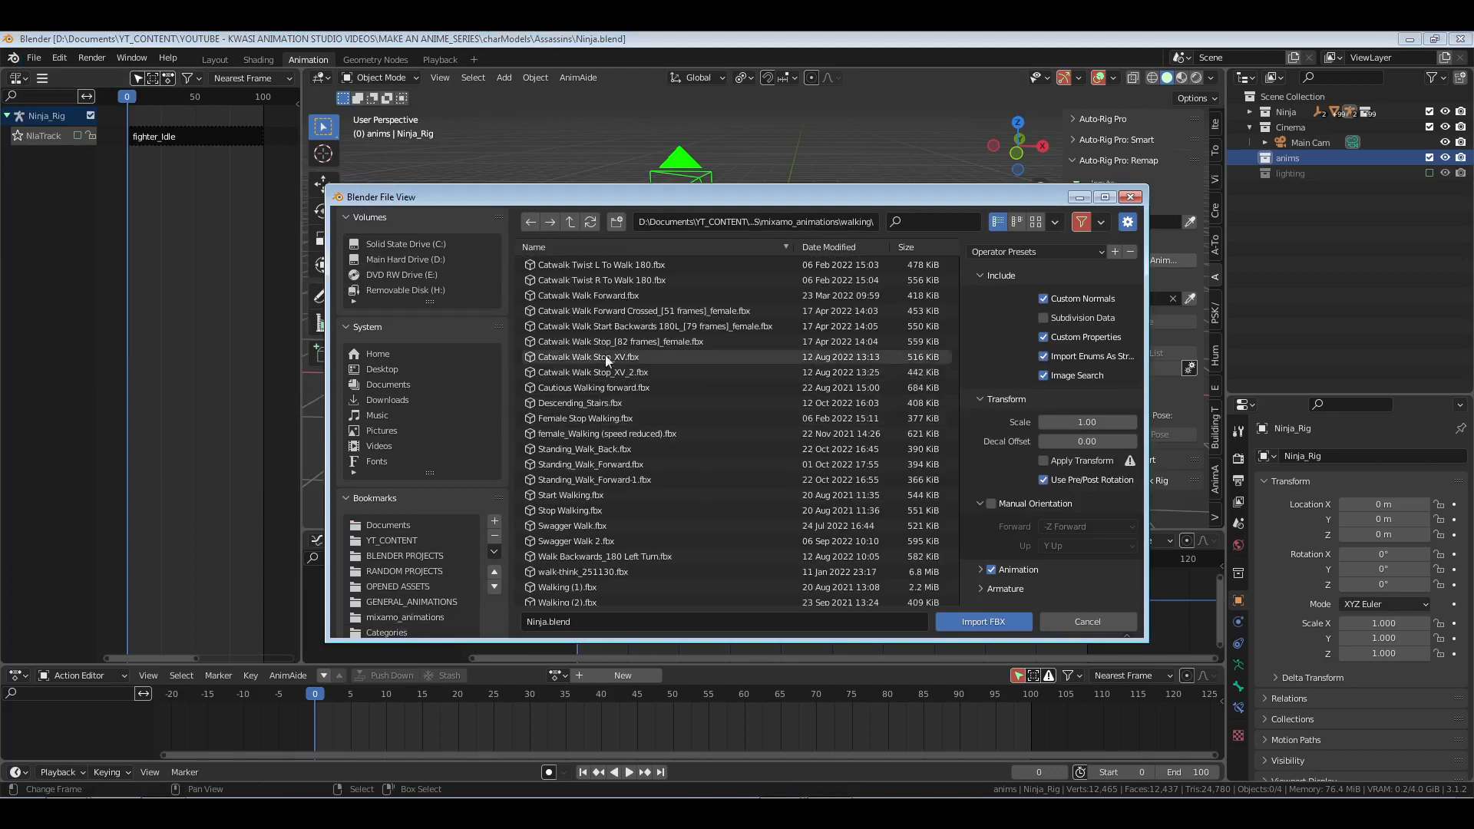
{"action": "left_click", "coordinate": [571, 224]}
{"action": "left_click", "coordinate": [589, 541]}
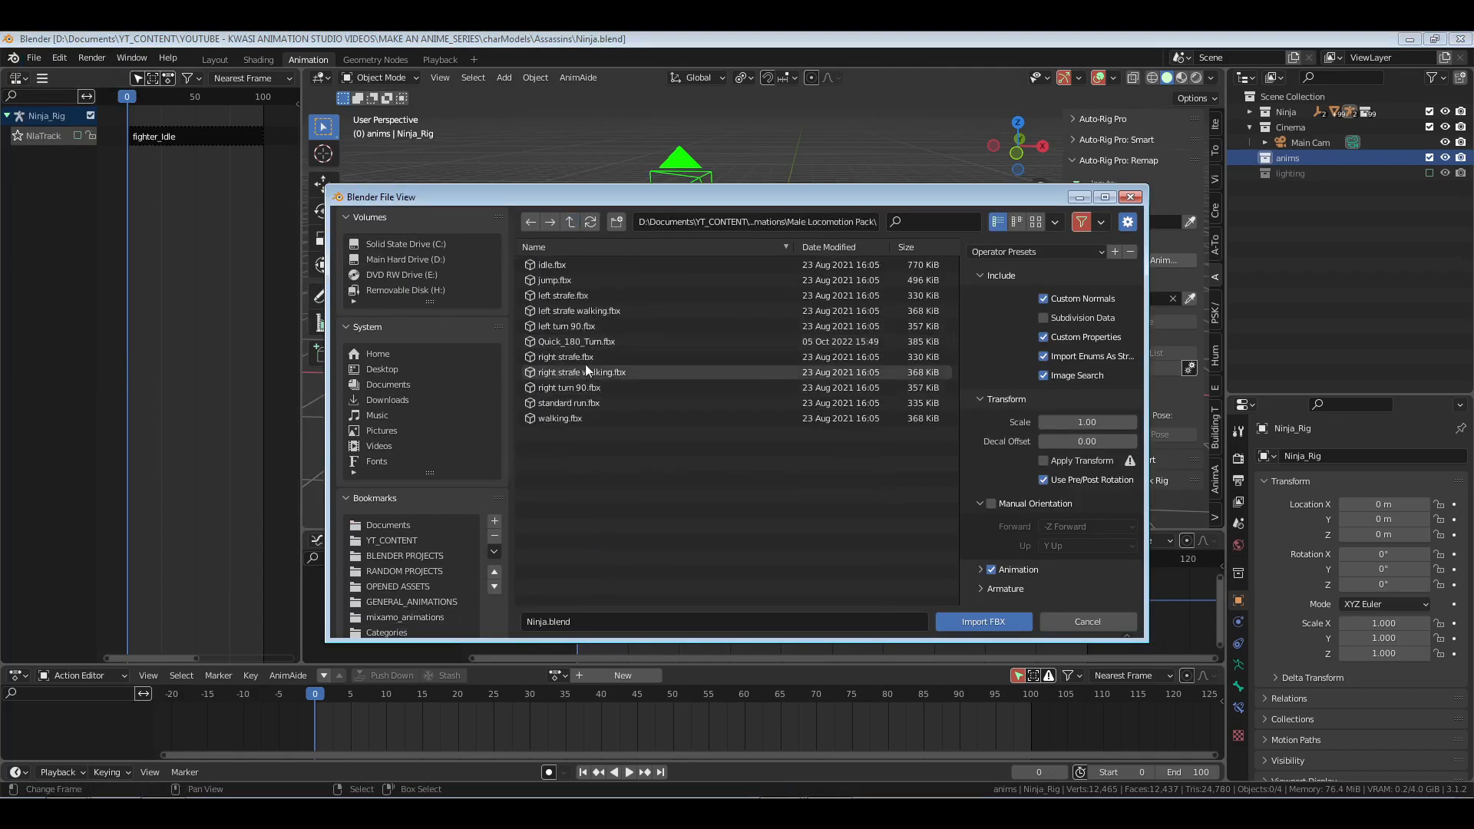
Step: Import left strafe.fbx with the Mixamo Default operator preset
{"action": "left_click", "coordinate": [579, 296]}
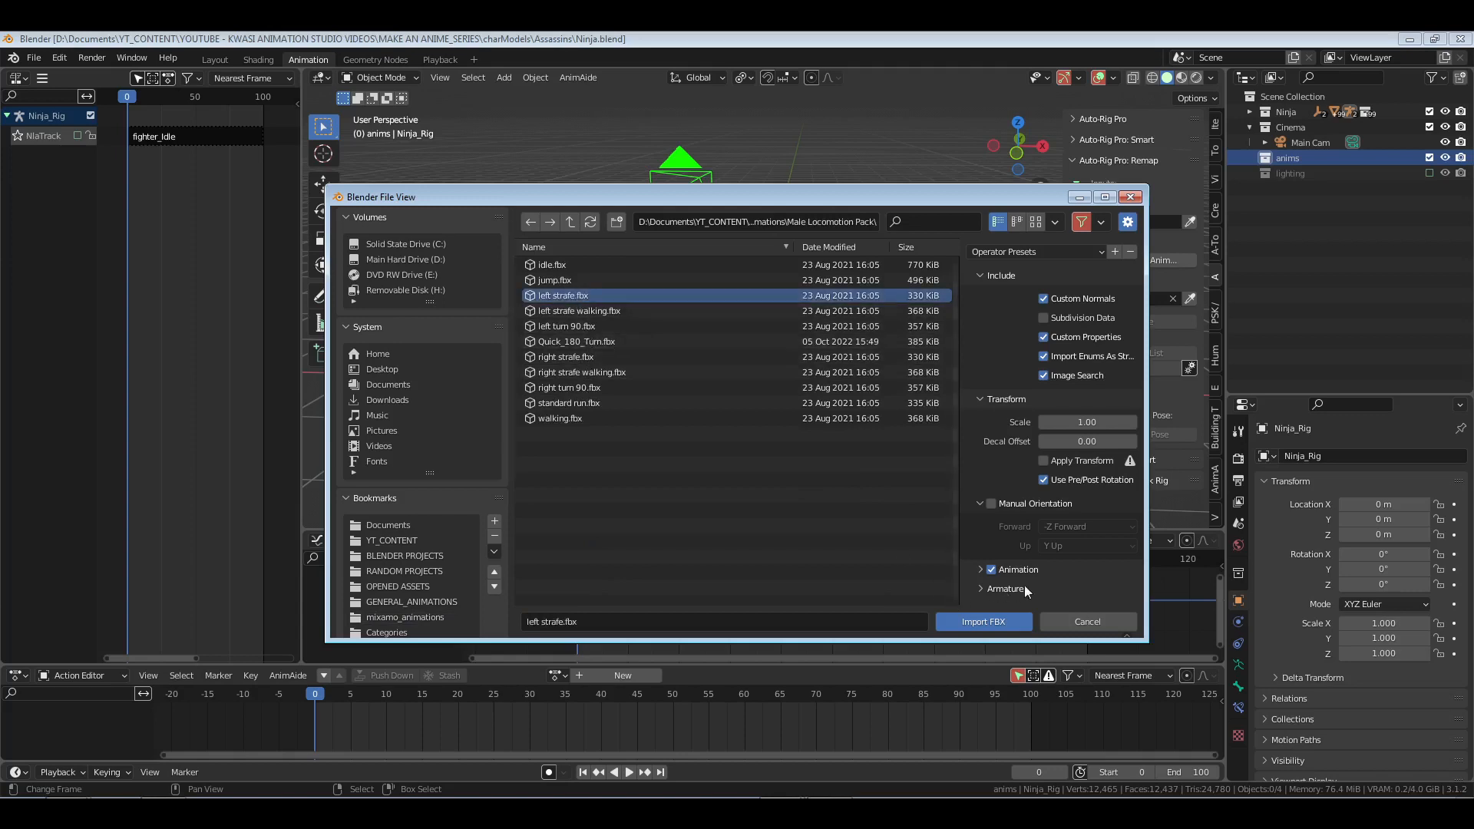
{"action": "left_click", "coordinate": [1038, 252]}
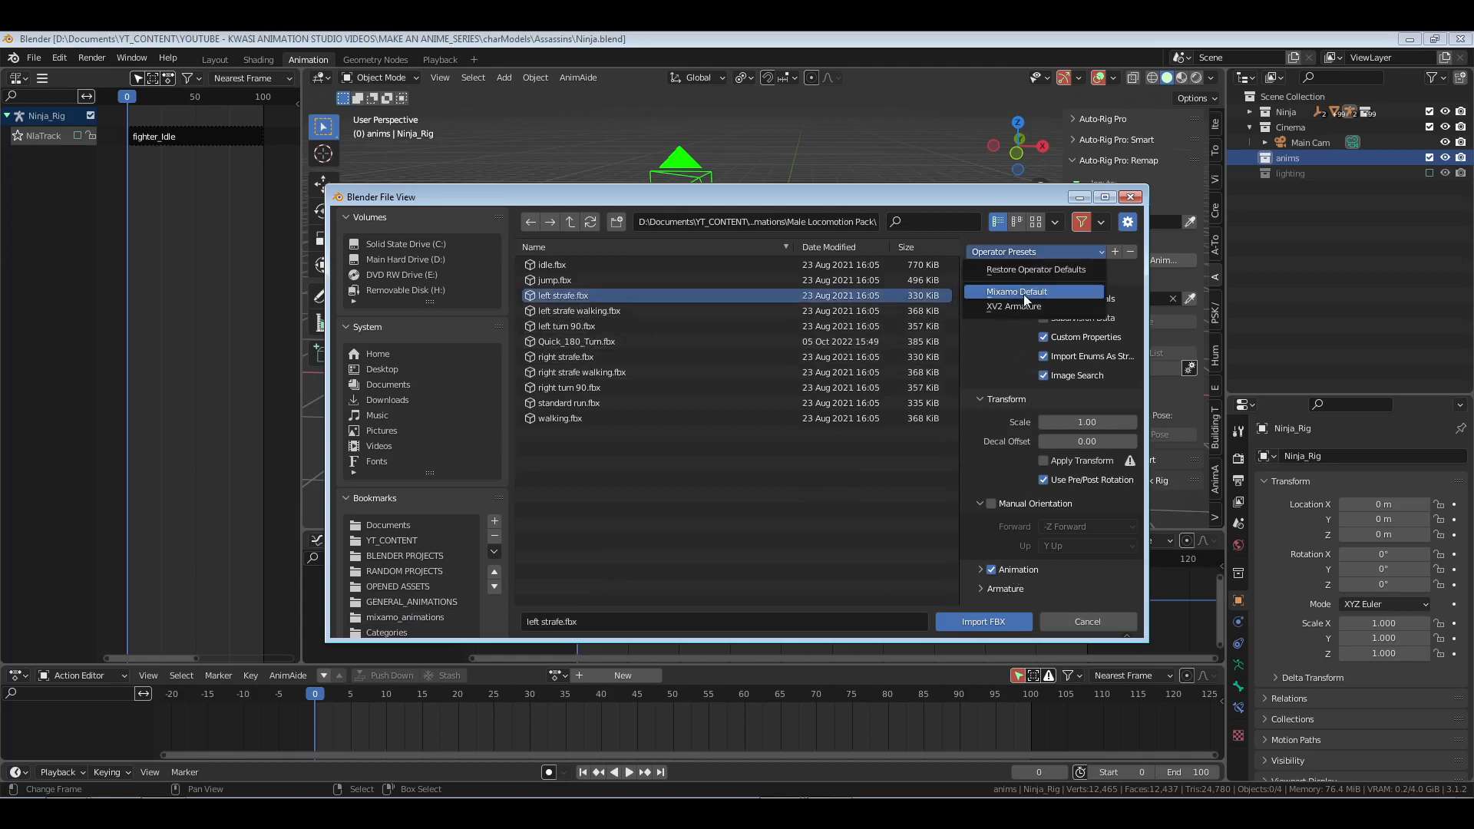
{"action": "left_click", "coordinate": [982, 621]}
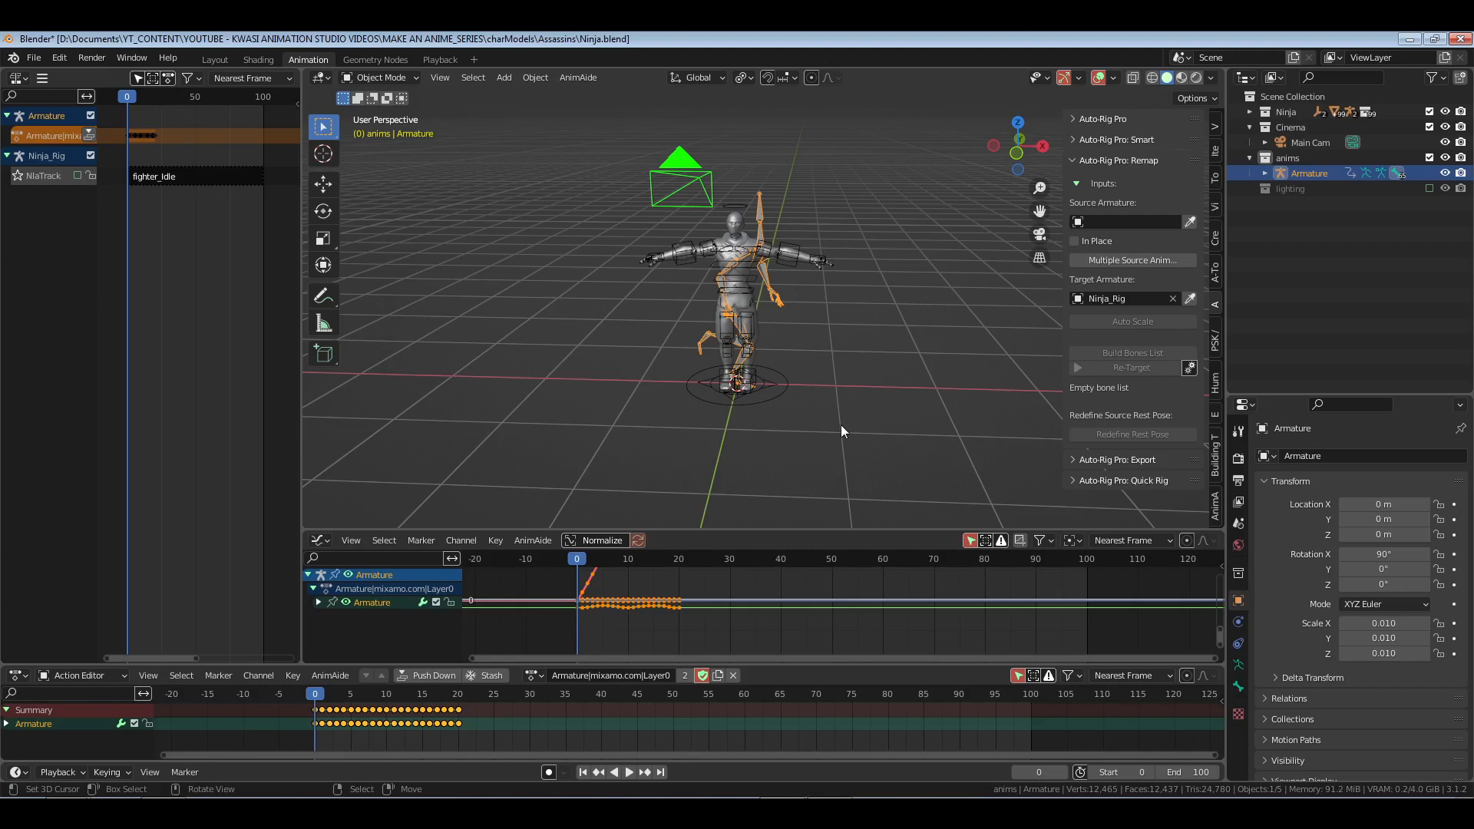
Step: Turn off the fake user on the imported armature's action and rename the action StrafeLeft
{"action": "scroll", "coordinate": [840, 425], "scroll_direction": "up", "scroll_amount": 3}
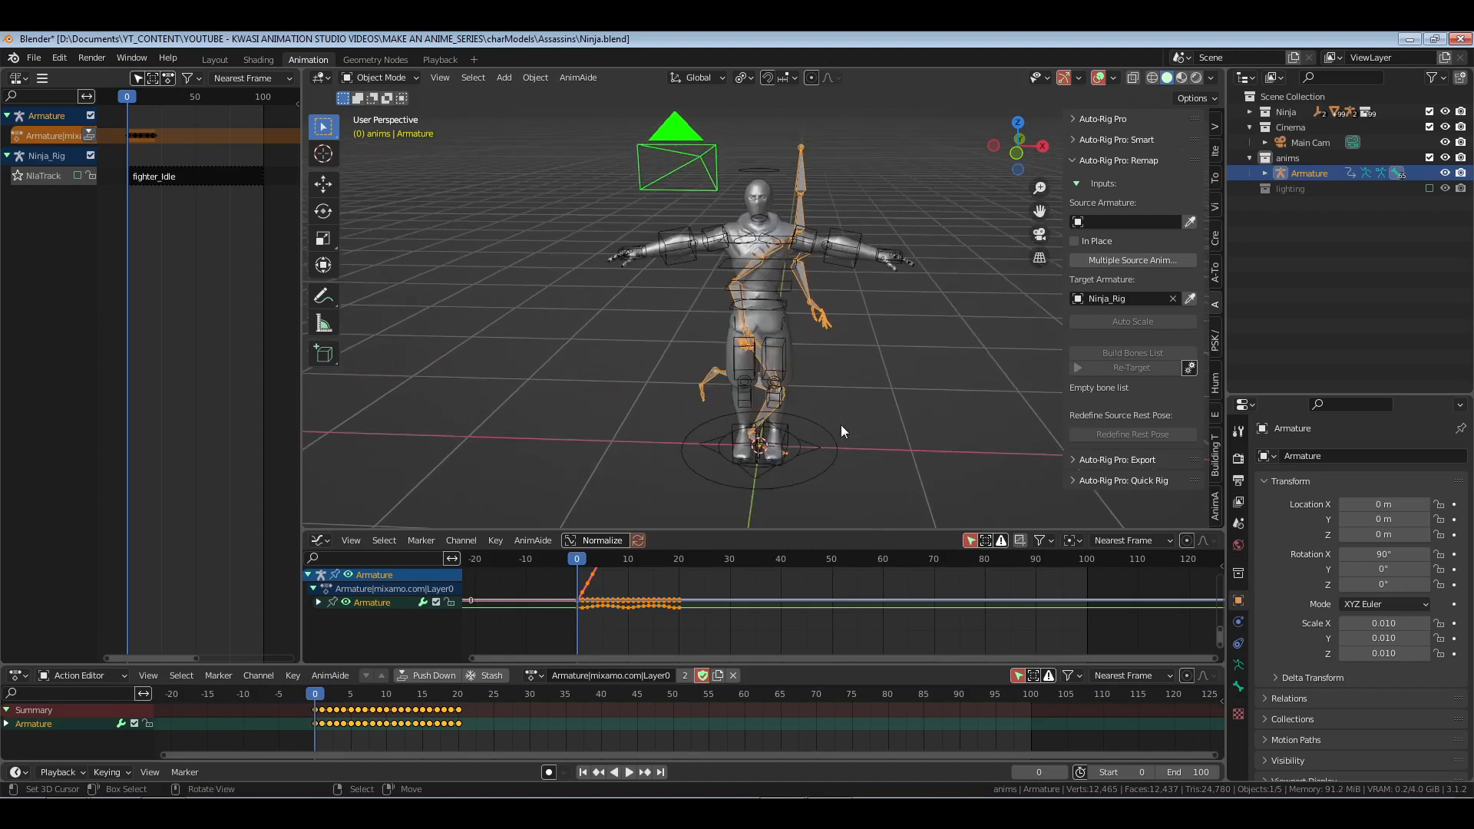
{"action": "left_click", "coordinate": [704, 676]}
{"action": "left_click", "coordinate": [1189, 222]}
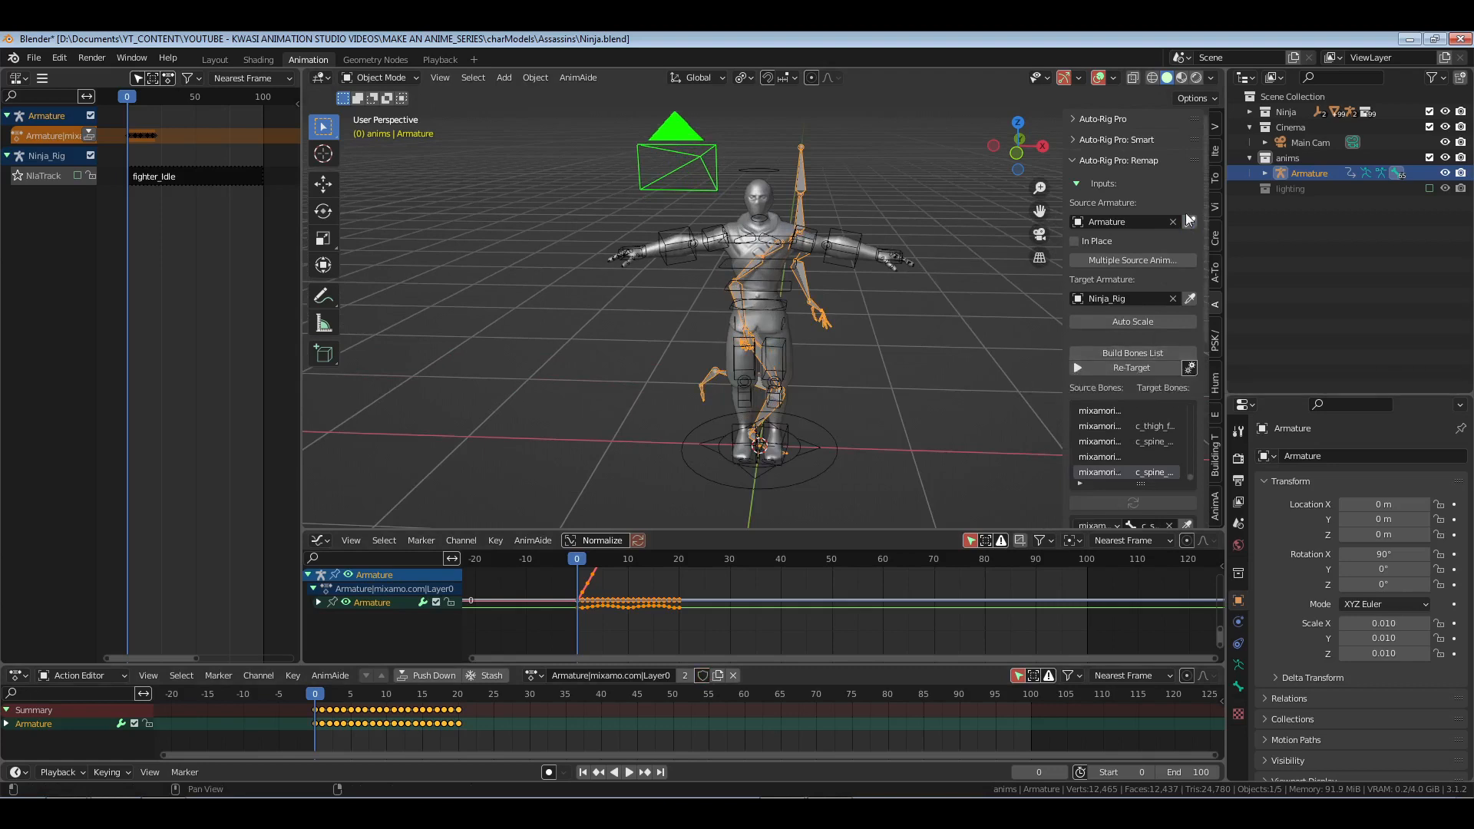
{"action": "left_click", "coordinate": [1172, 222]}
{"action": "left_click", "coordinate": [647, 676]}
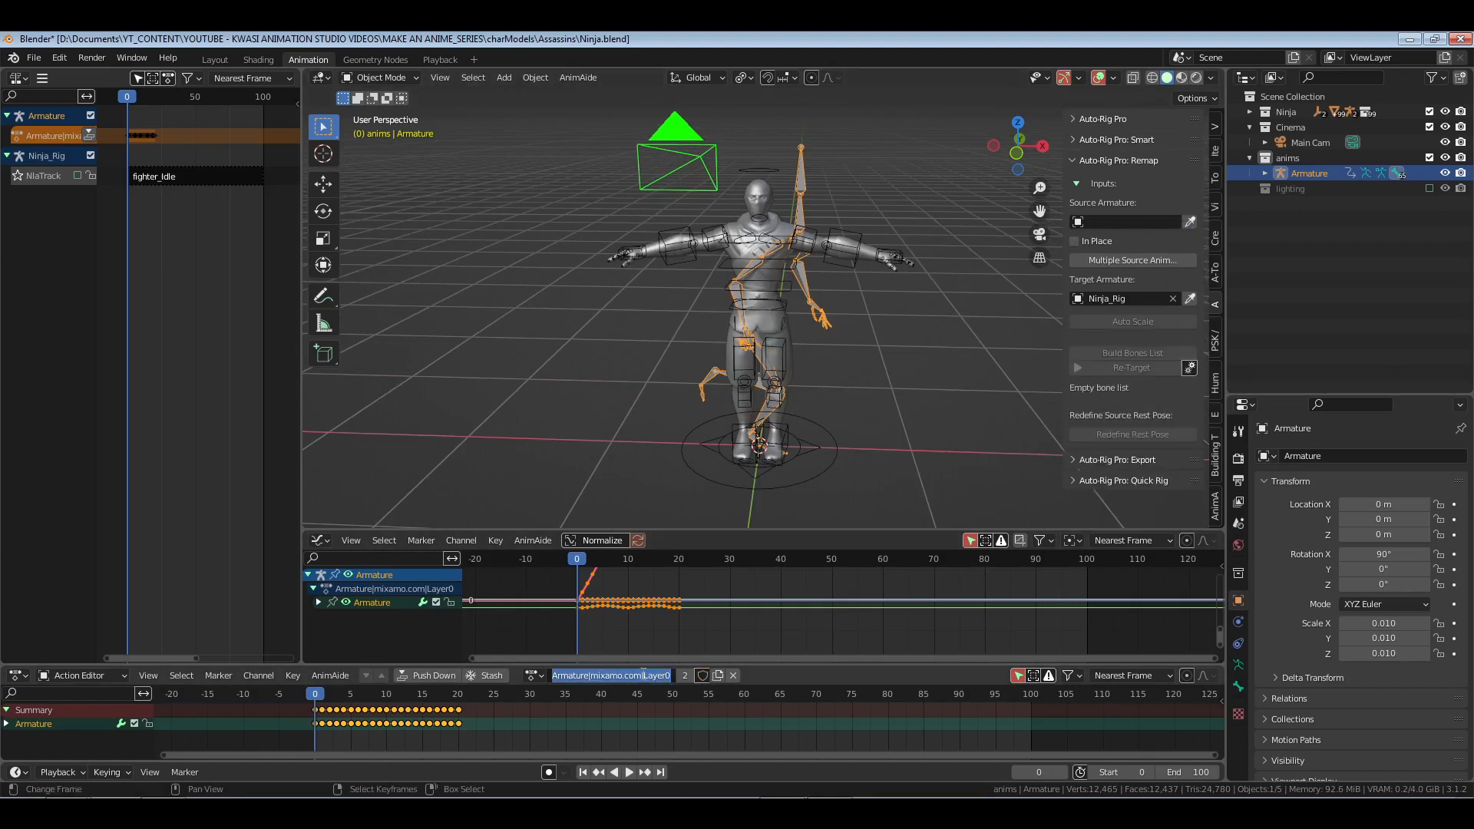
{"action": "type", "text": "S"}
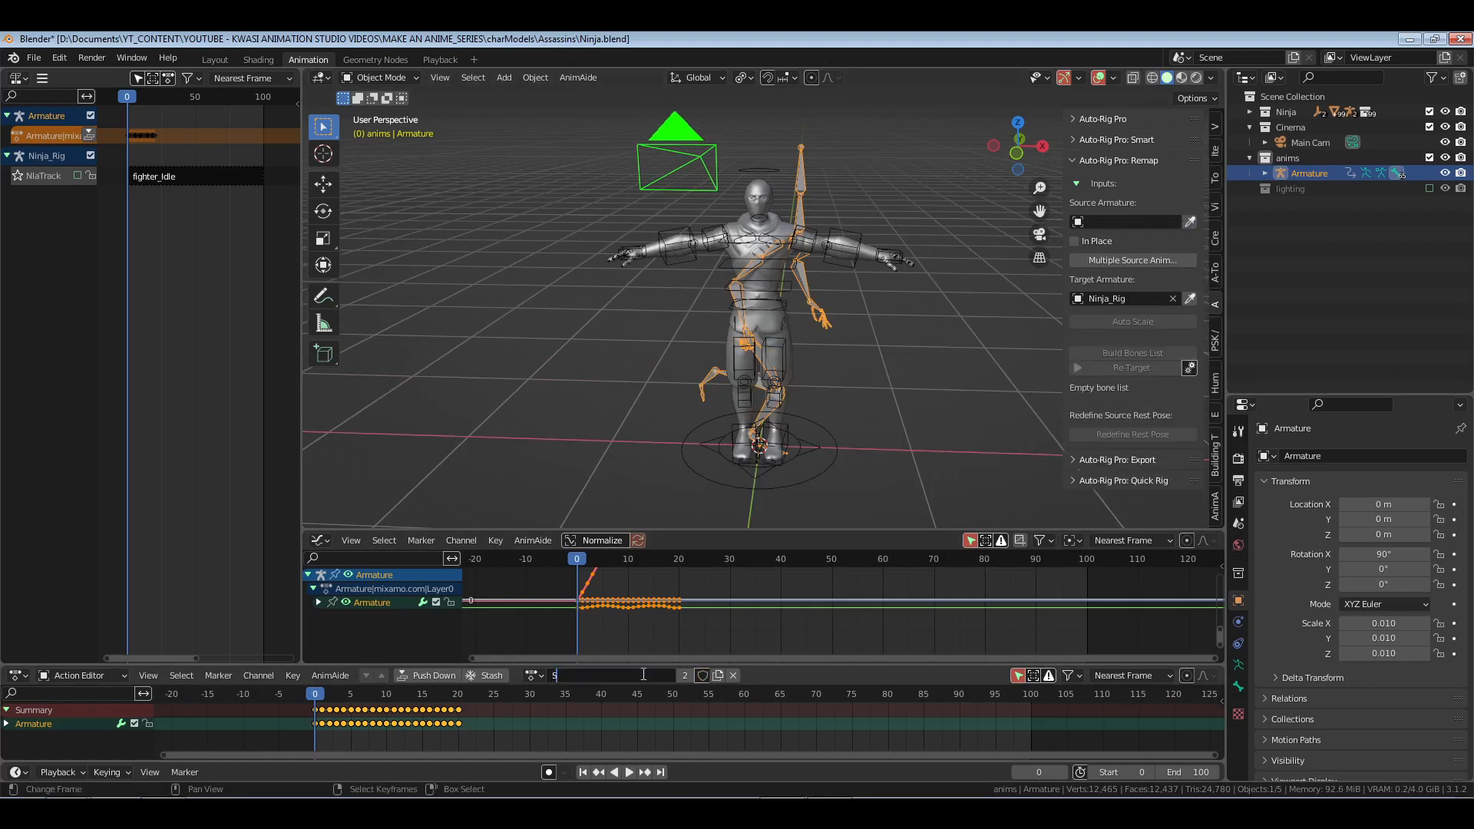
{"action": "type", "text": "trafeLeft"}
{"action": "key", "text": "Return"}
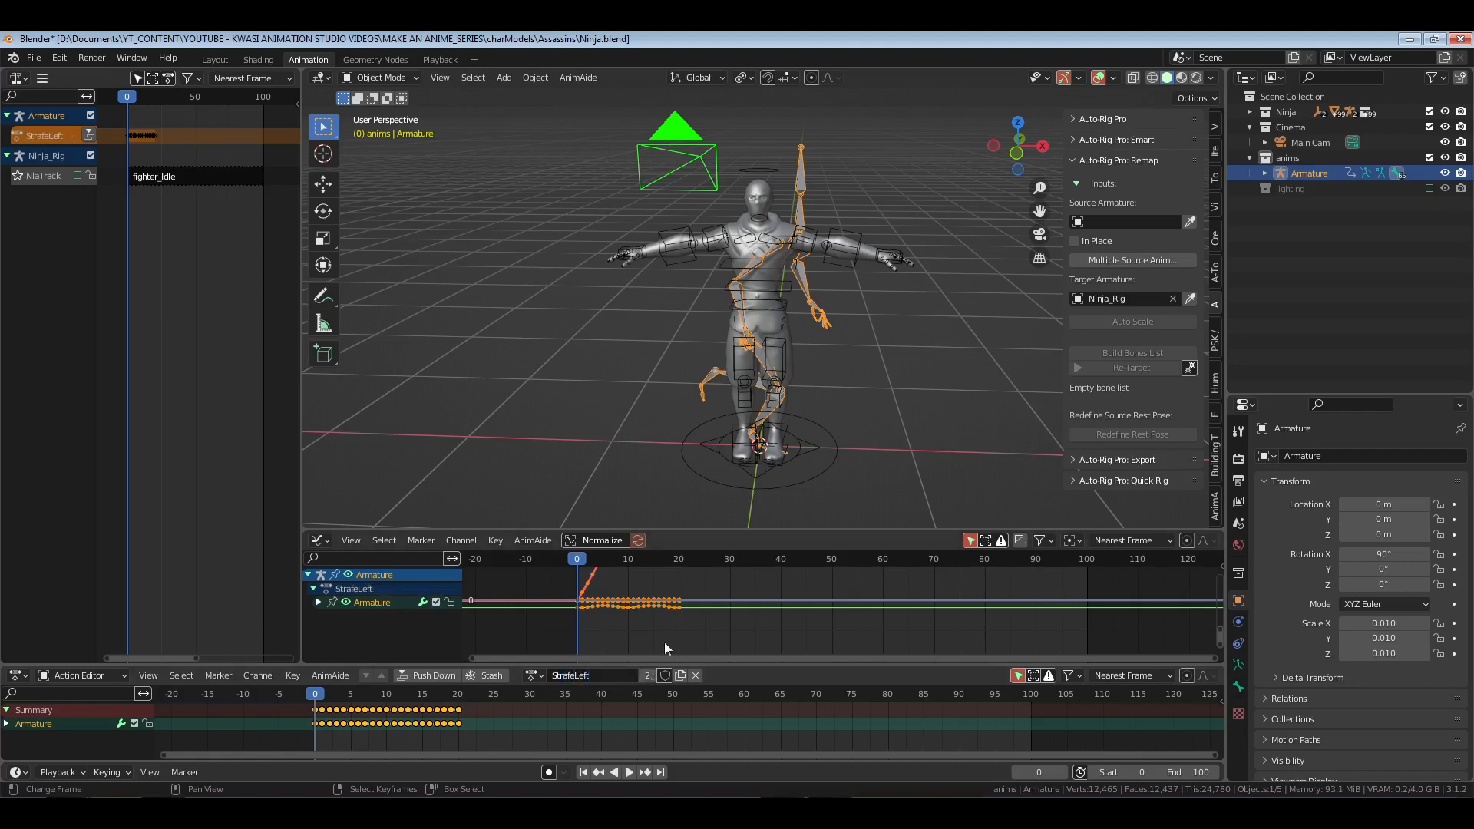
Step: Use the imported Armature as remap source, build the bones list, and set the c_root_master mapping as root
{"action": "left_click", "coordinate": [1189, 221]}
{"action": "left_click", "coordinate": [1134, 352]}
{"action": "left_click", "coordinate": [1139, 356]}
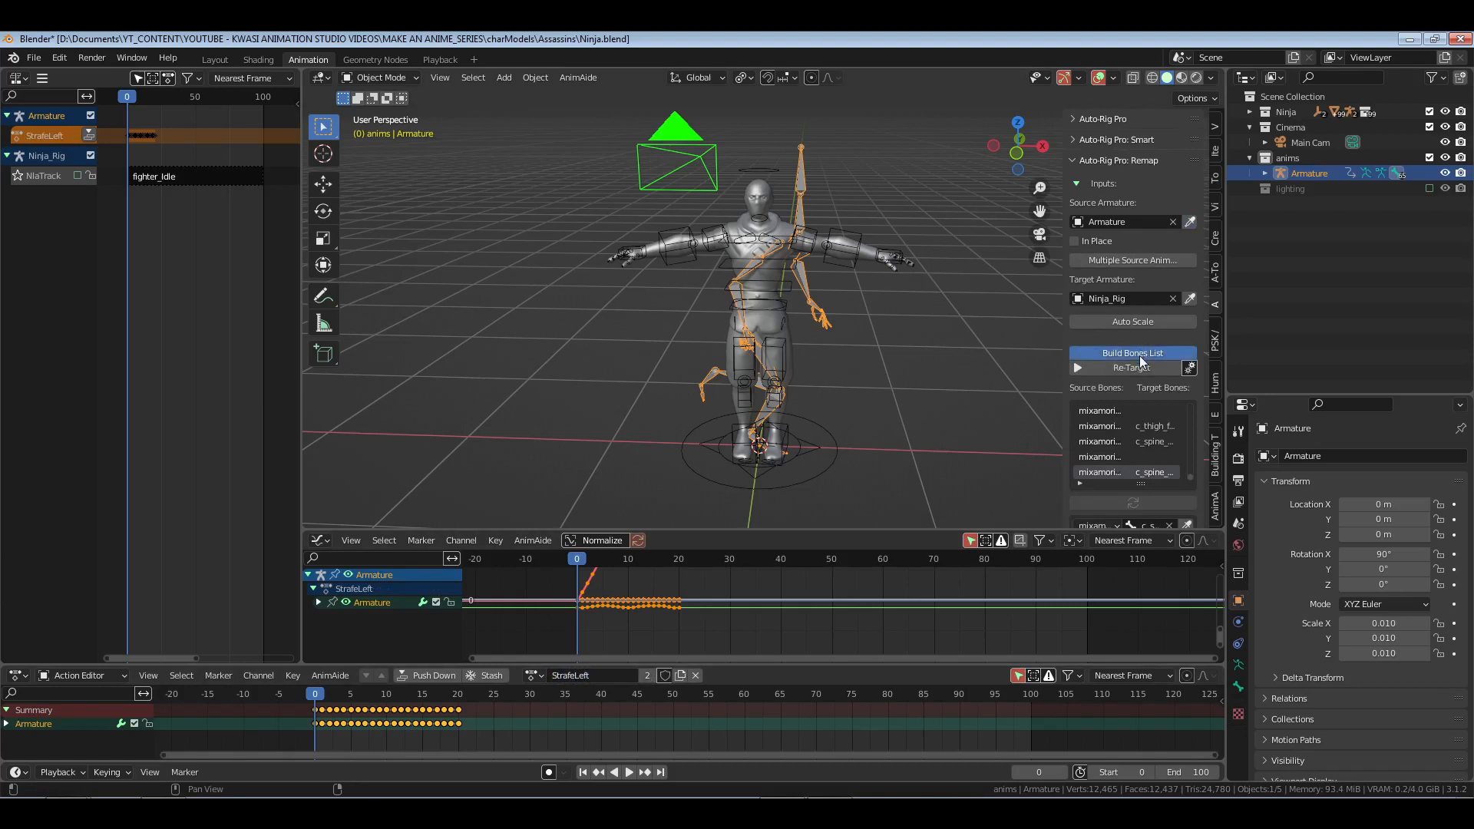
{"action": "middle_click_drag", "start_coordinate": [1142, 472], "coordinate": [1139, 280]}
{"action": "left_click", "coordinate": [1151, 392]}
{"action": "left_click", "coordinate": [1119, 413]}
Step: Start redefining the source rest pose with the Rest Pose option and display the source armature In Front
{"action": "left_click", "coordinate": [1143, 493]}
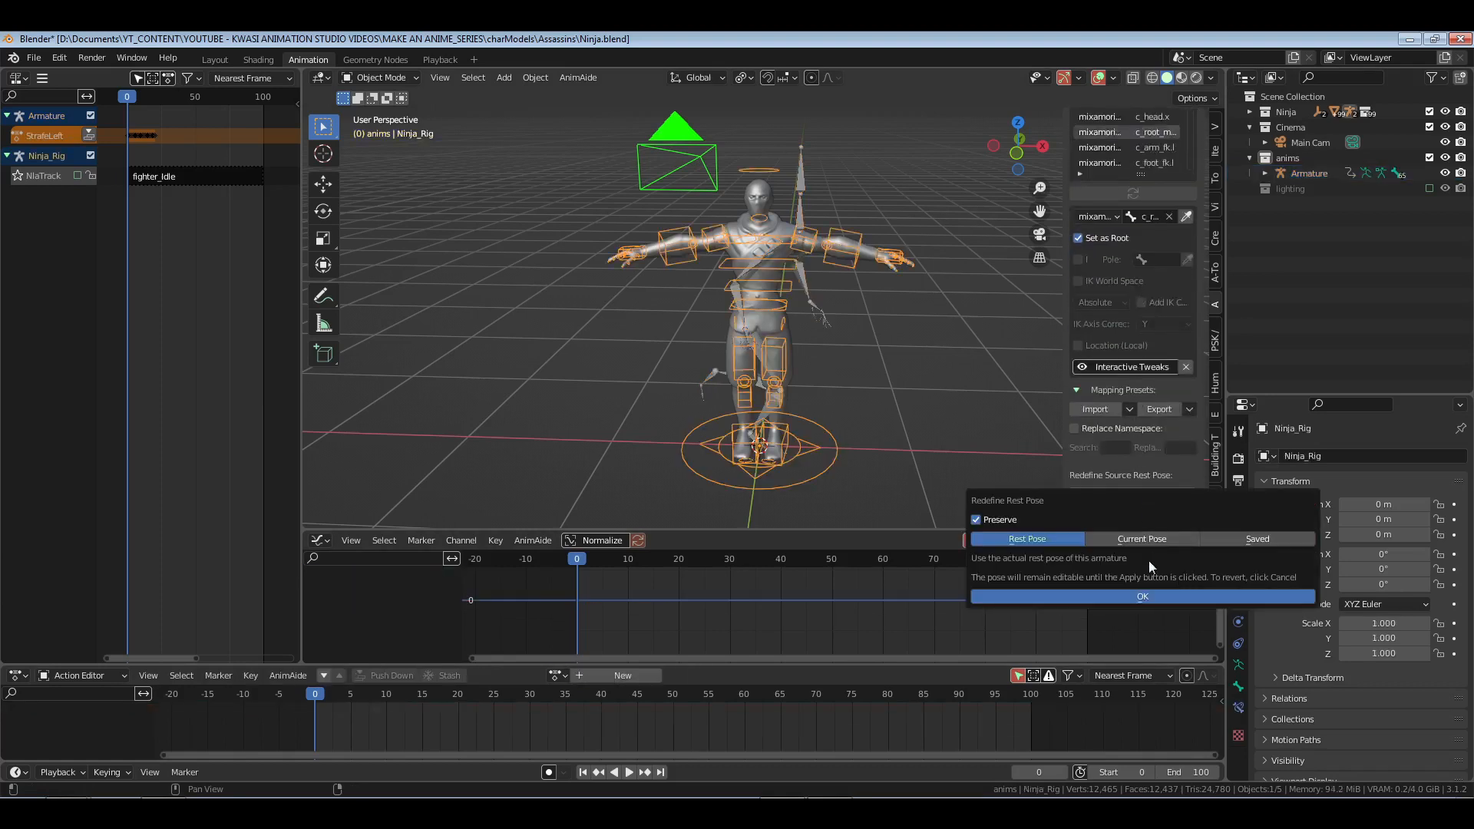
{"action": "left_click", "coordinate": [1153, 595]}
{"action": "middle_click_drag", "start_coordinate": [775, 435], "coordinate": [798, 441]}
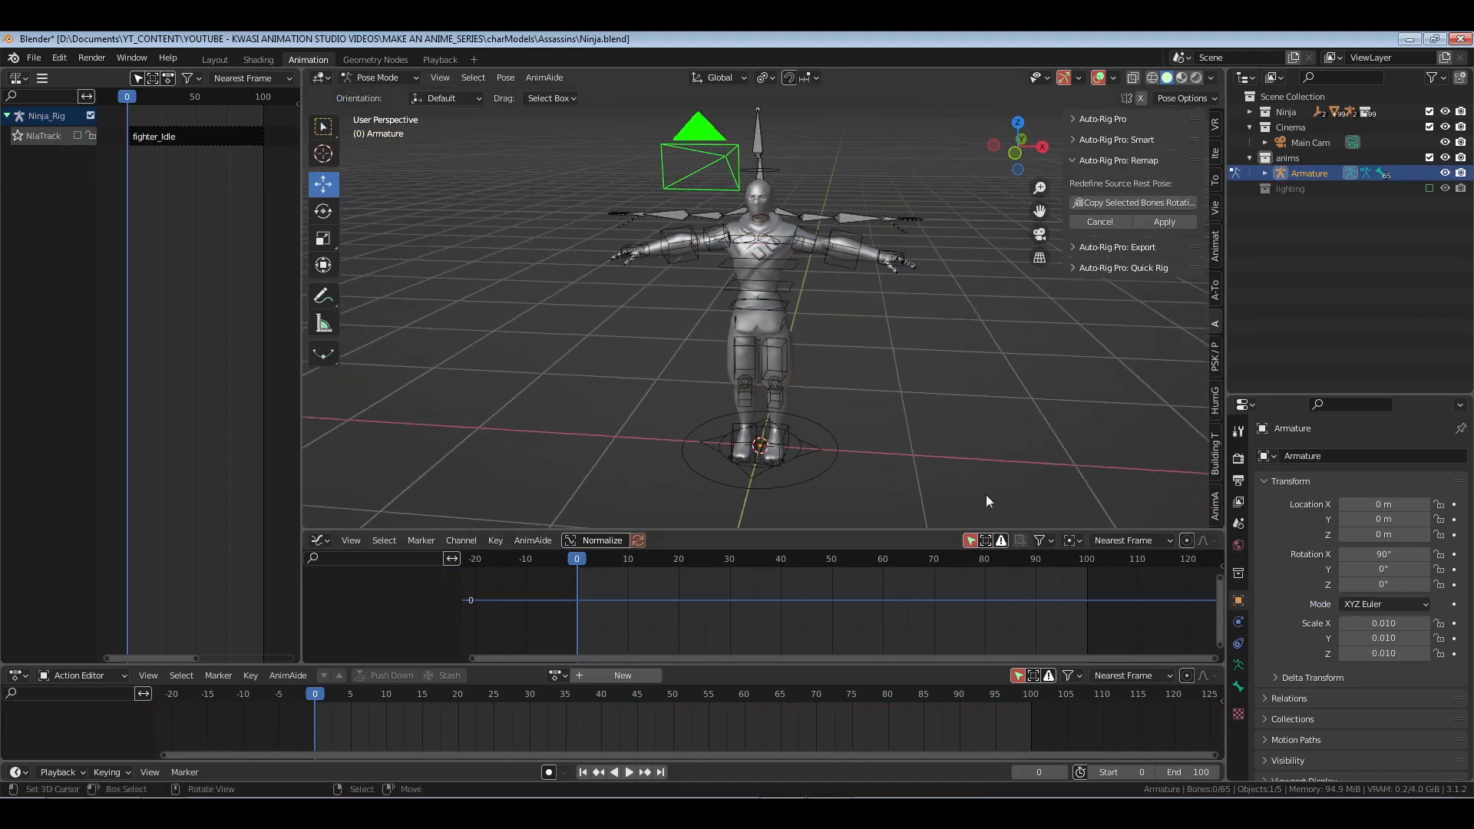
{"action": "left_click", "coordinate": [1238, 665]}
{"action": "scroll", "coordinate": [1319, 695], "scroll_direction": "down", "scroll_amount": 2}
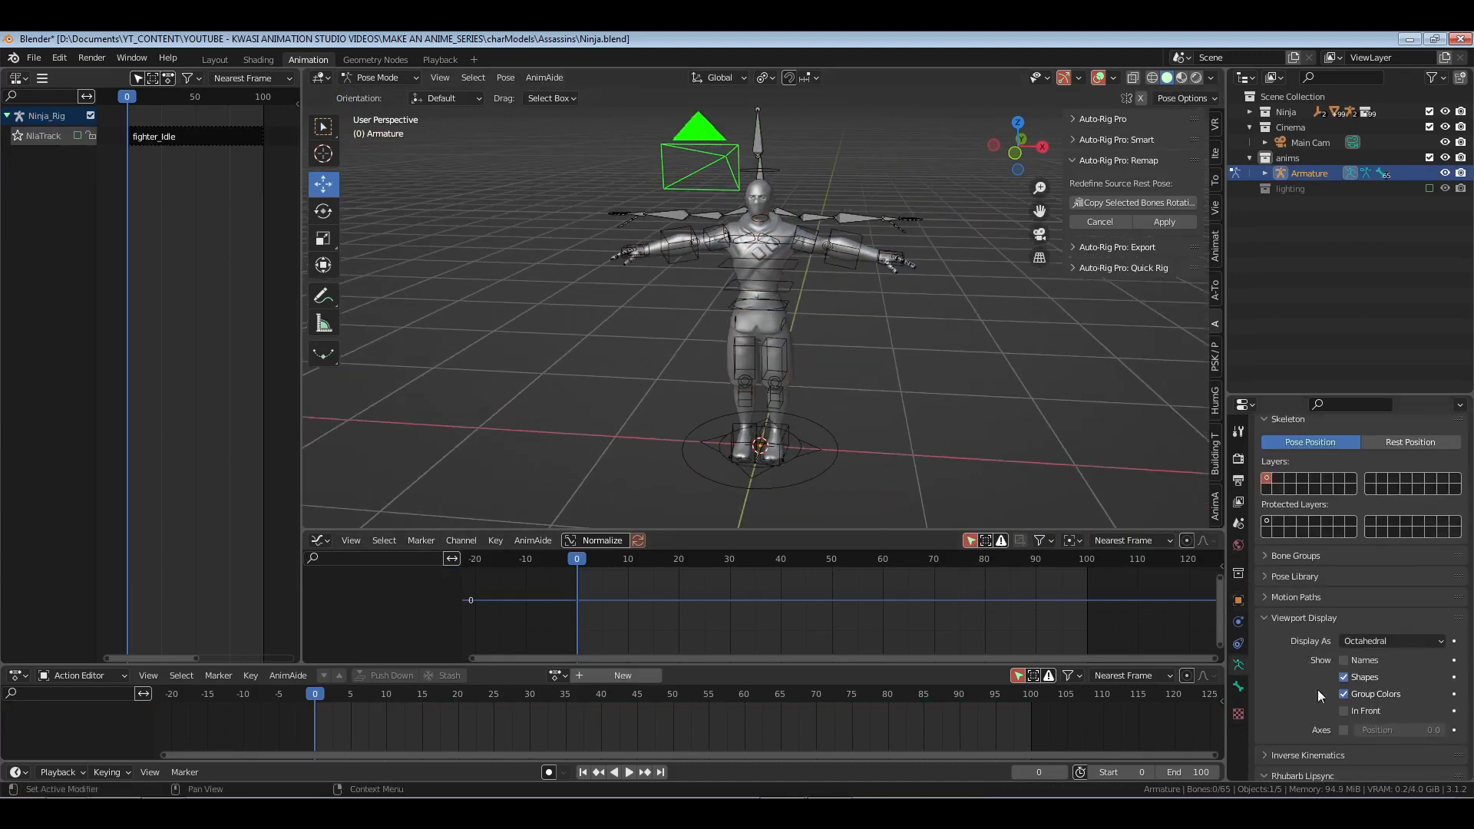
{"action": "left_click", "coordinate": [1343, 713]}
Step: Select the source armature's leg and arm bones, copy their rotations from the target rig, and apply the redefined rest pose
{"action": "middle_click_drag", "start_coordinate": [846, 406], "coordinate": [817, 416]}
{"action": "key", "text": "c"}
{"action": "mouse_move", "coordinate": [746, 407]}
{"action": "left_mouse_down"}
{"action": "mouse_move", "coordinate": [765, 361]}
{"action": "mouse_move", "coordinate": [776, 376]}
{"action": "left_mouse_up"}
{"action": "left_click", "coordinate": [827, 215]}
{"action": "left_click", "coordinate": [679, 228]}
{"action": "key", "text": "Escape"}
{"action": "key", "text": "ctrl+s"}
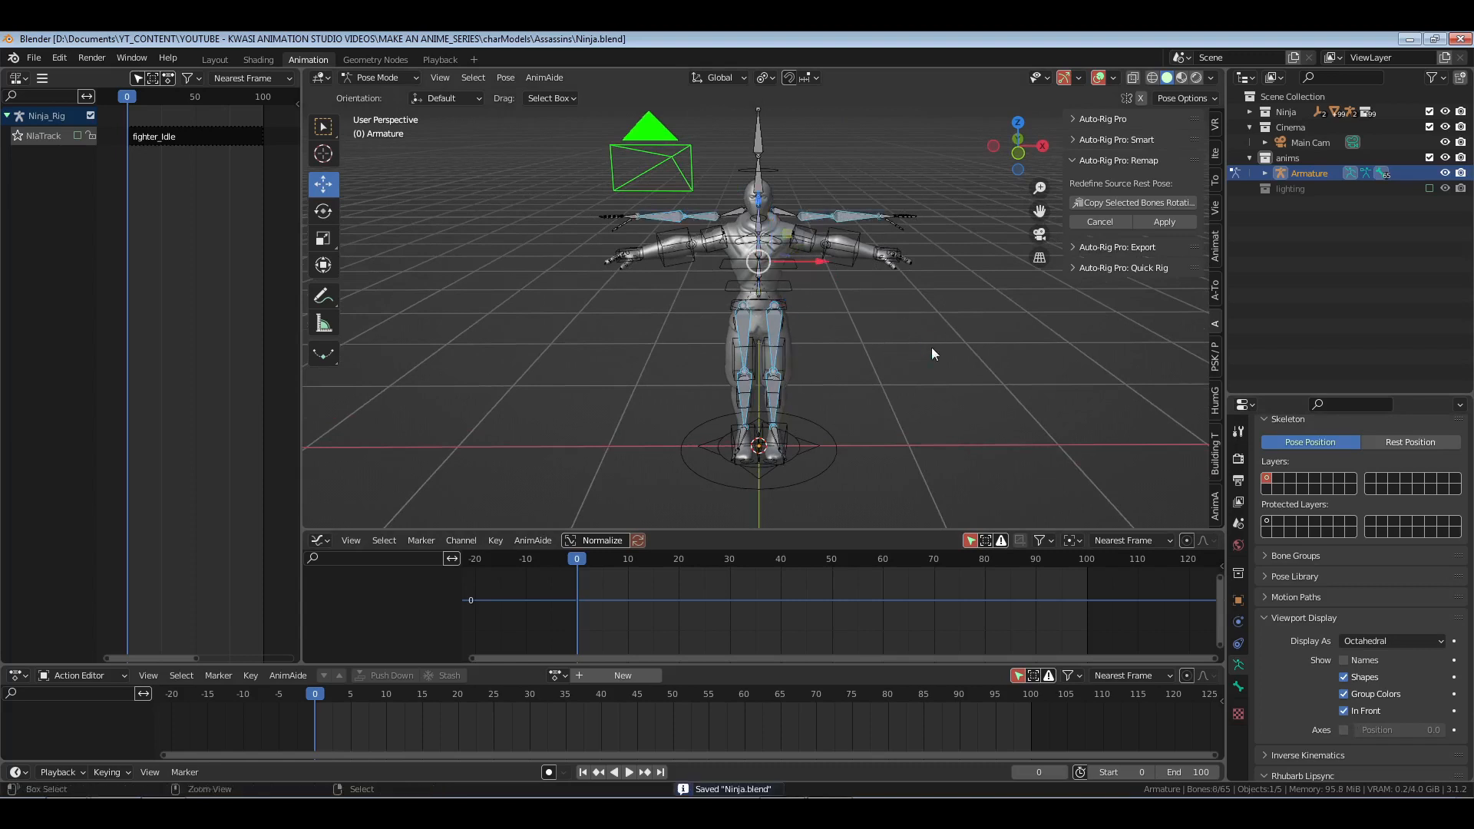
{"action": "left_click", "coordinate": [1125, 205]}
{"action": "left_click", "coordinate": [1160, 221]}
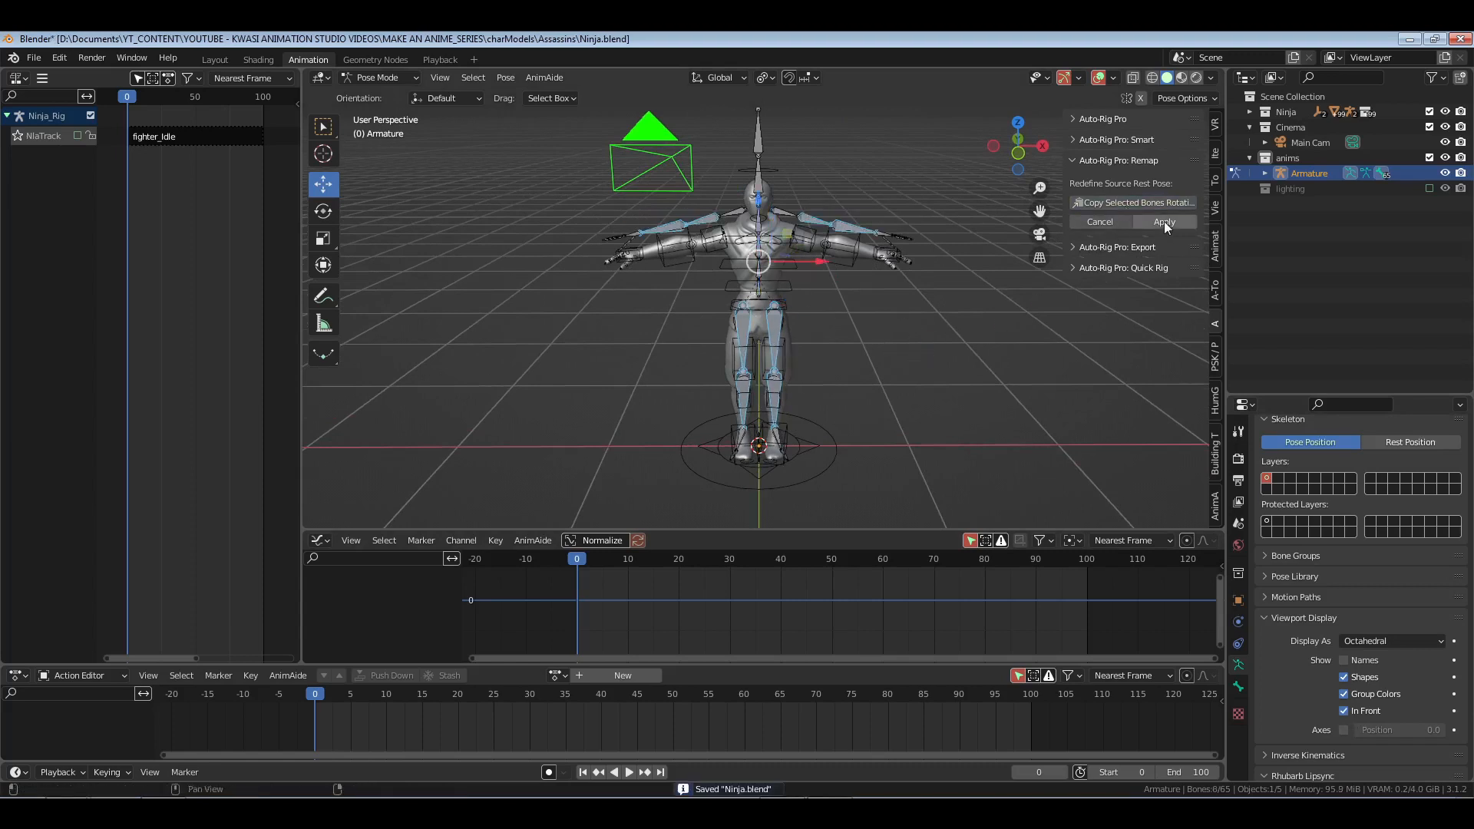
Step: Retarget the StrafeLeft animation from Armature onto Ninja_Rig over frames 0 to 20
{"action": "left_click", "coordinate": [1132, 368]}
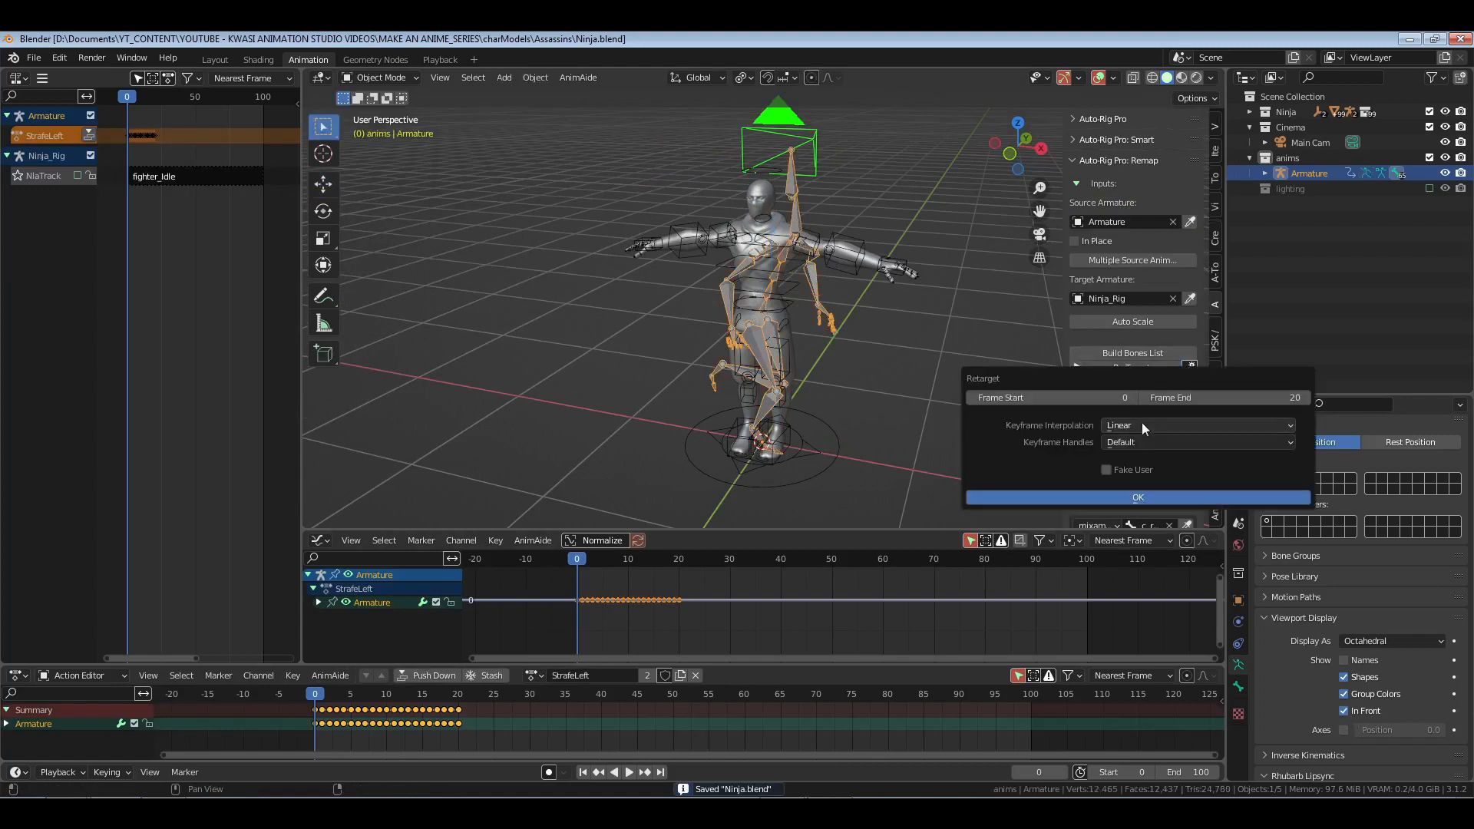
{"action": "left_click", "coordinate": [1142, 423]}
{"action": "left_click", "coordinate": [1145, 458]}
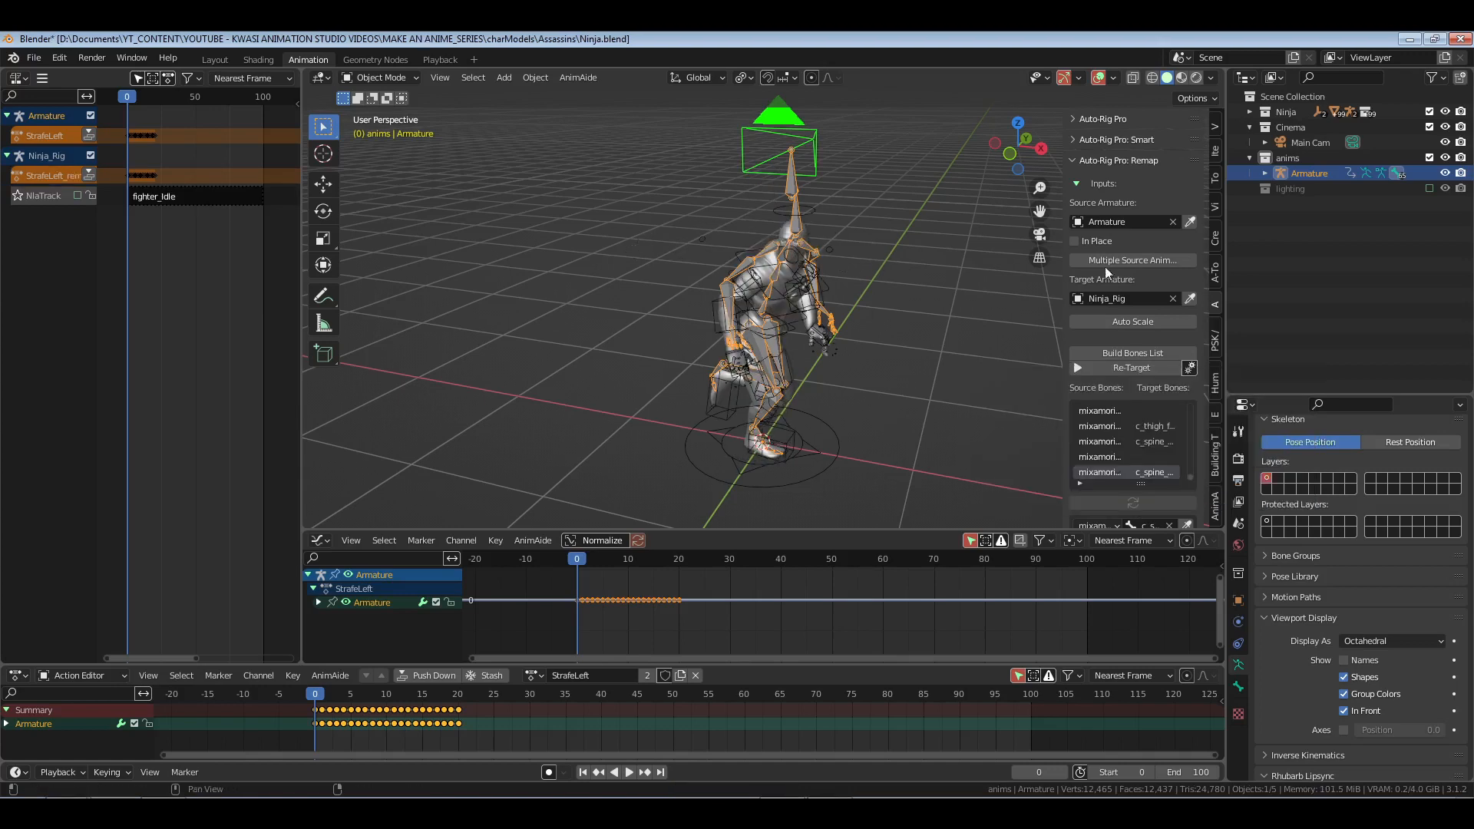
Step: Delete the imported Armature with its hierarchy, clear the remap source armature, and save the file
{"action": "right_click", "coordinate": [1278, 177]}
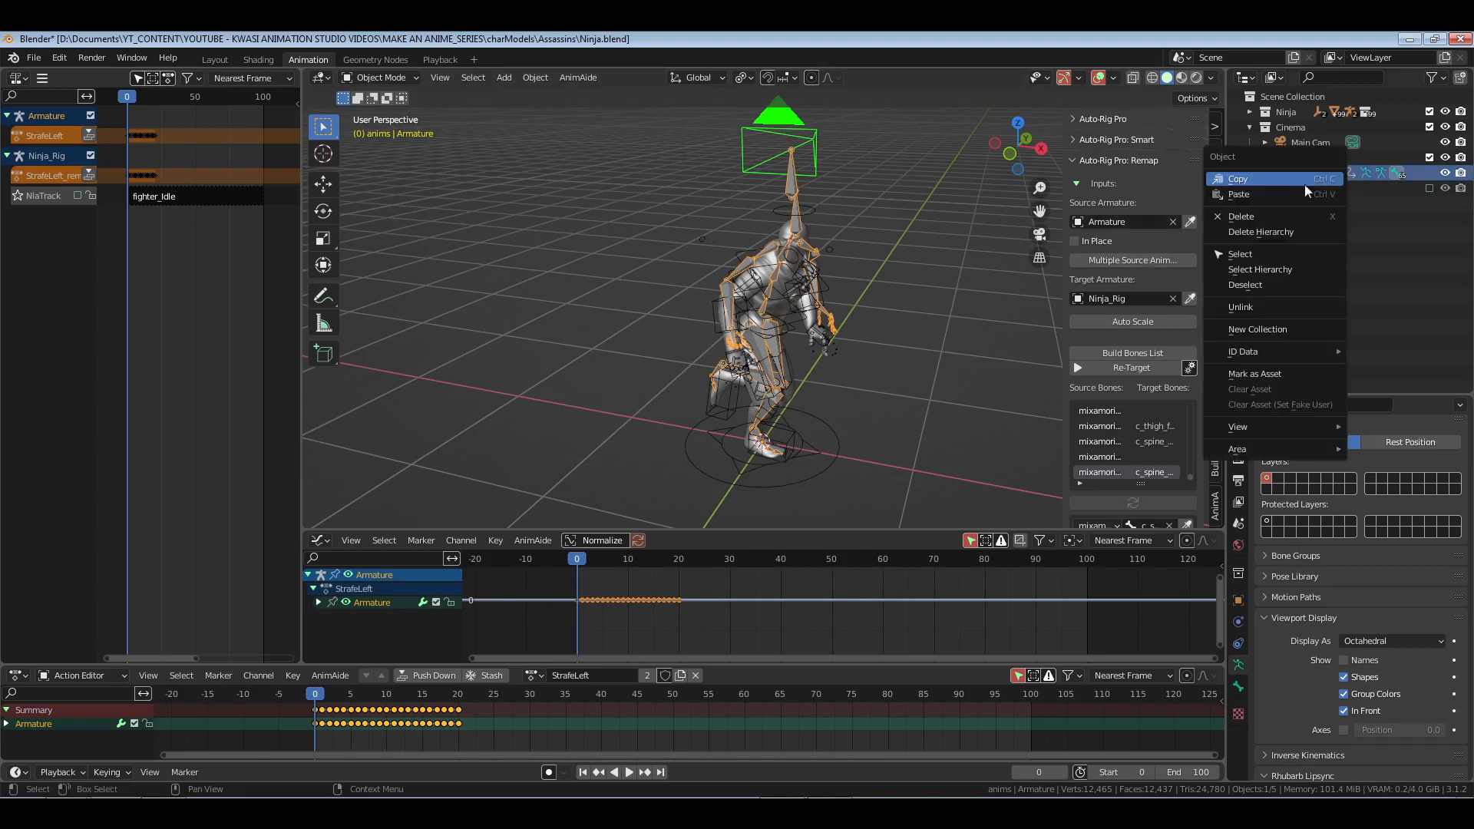
{"action": "left_click", "coordinate": [1289, 232]}
{"action": "left_click", "coordinate": [1173, 223]}
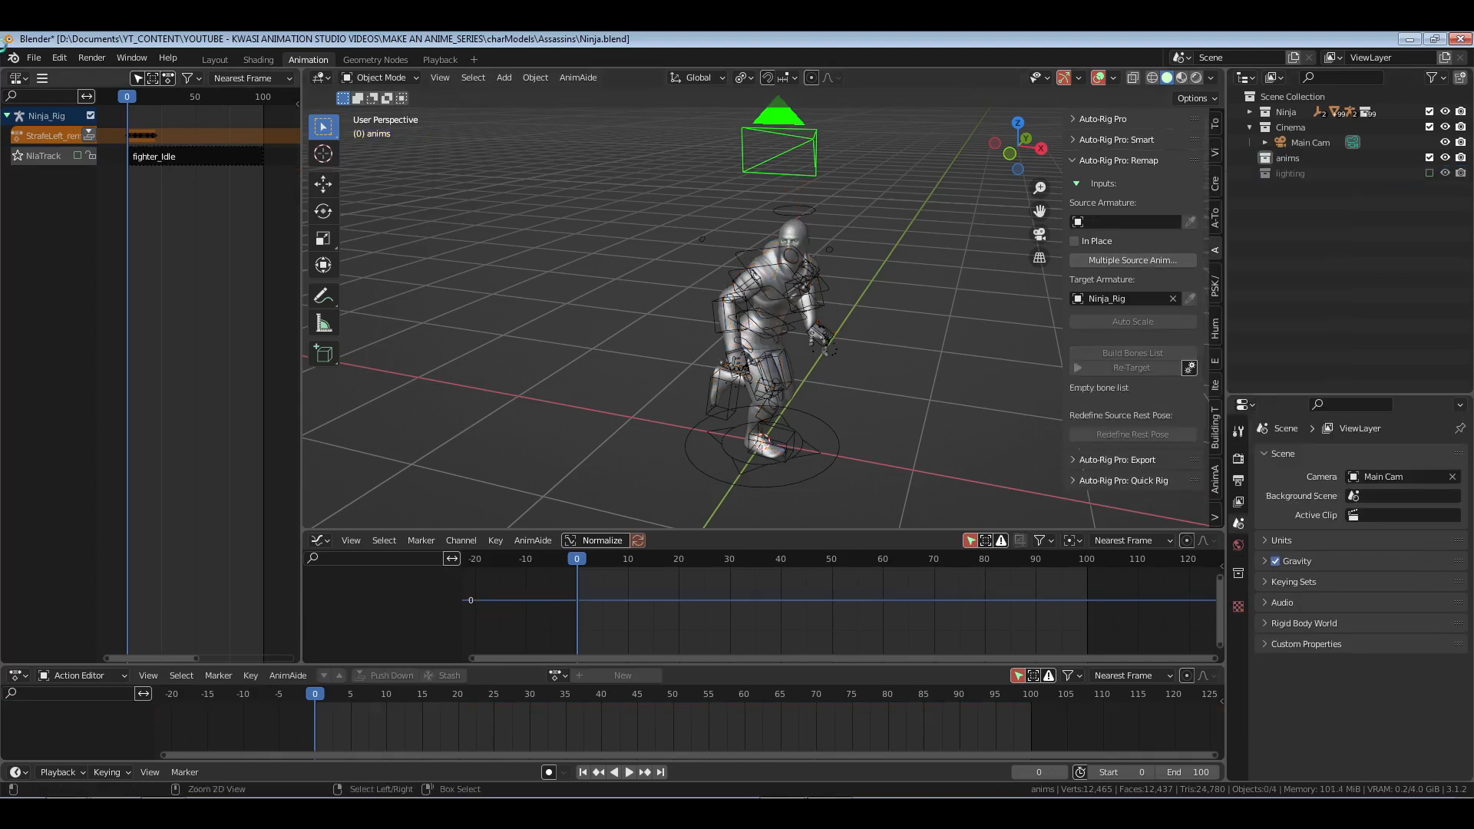
{"action": "key", "text": "ctrl+s"}
Step: Purge the recursive unused data-blocks from the file
{"action": "left_click", "coordinate": [34, 57]}
{"action": "mouse_move", "coordinate": [84, 319]}
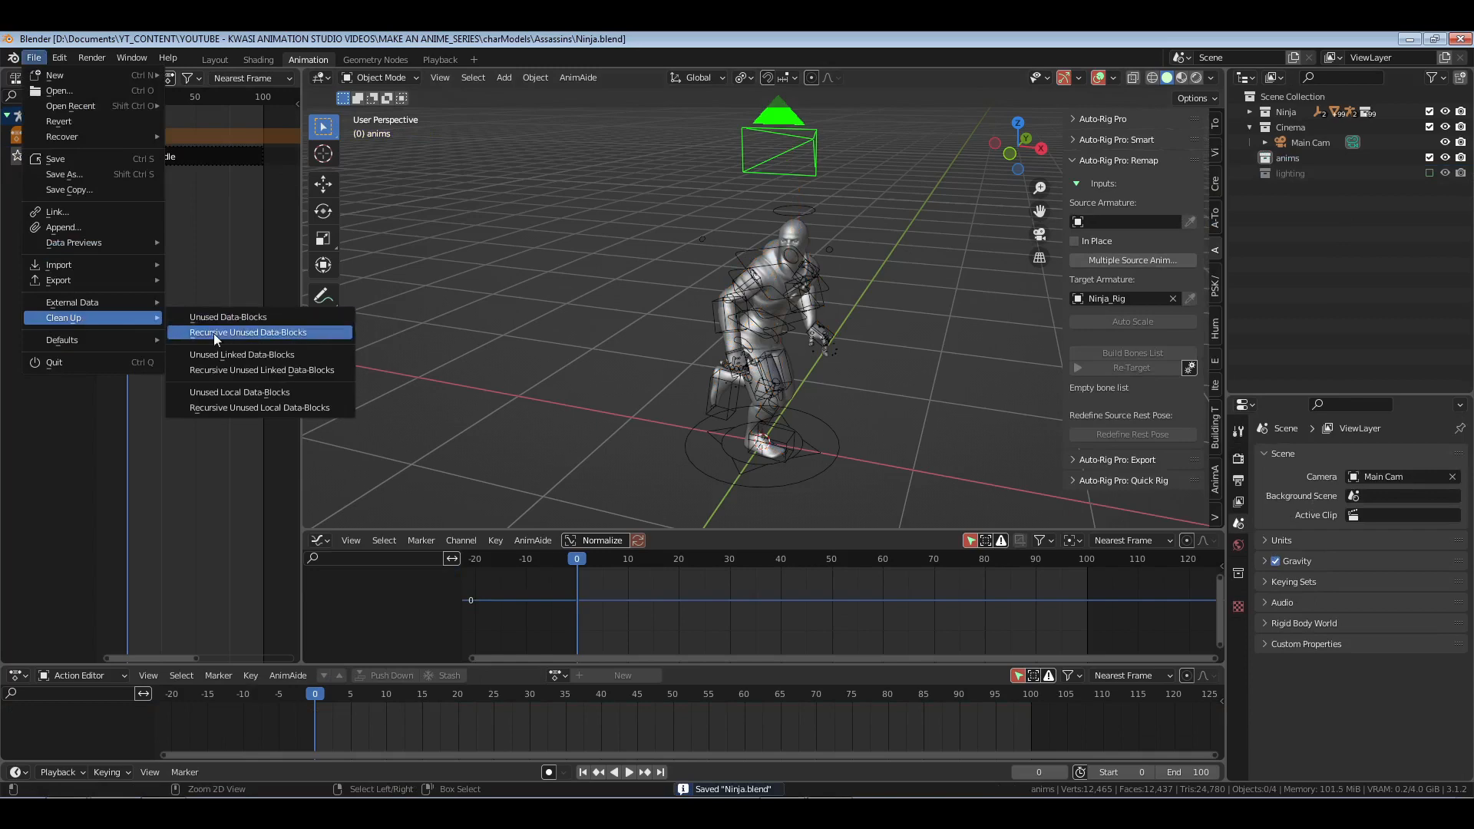
{"action": "left_click", "coordinate": [213, 333]}
Step: Select Ninja_Rig and rename its remapped action to StrafeLeft by removing the _remap suffix
{"action": "middle_click_drag", "start_coordinate": [706, 399], "coordinate": [783, 335]}
{"action": "left_click", "coordinate": [783, 334]}
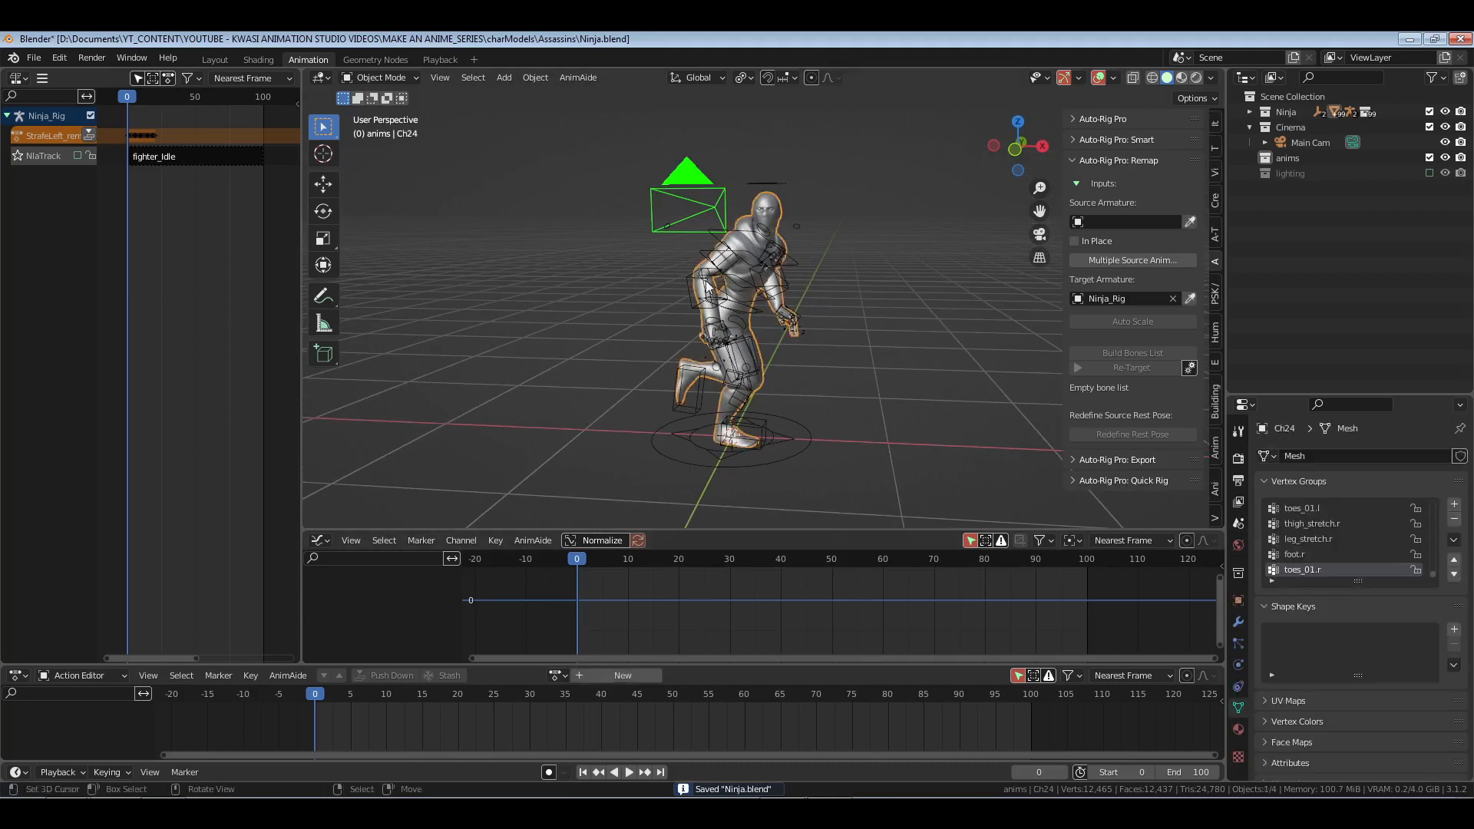
{"action": "right_click", "coordinate": [706, 281]}
{"action": "left_click", "coordinate": [617, 674]}
{"action": "left_click", "coordinate": [617, 675]}
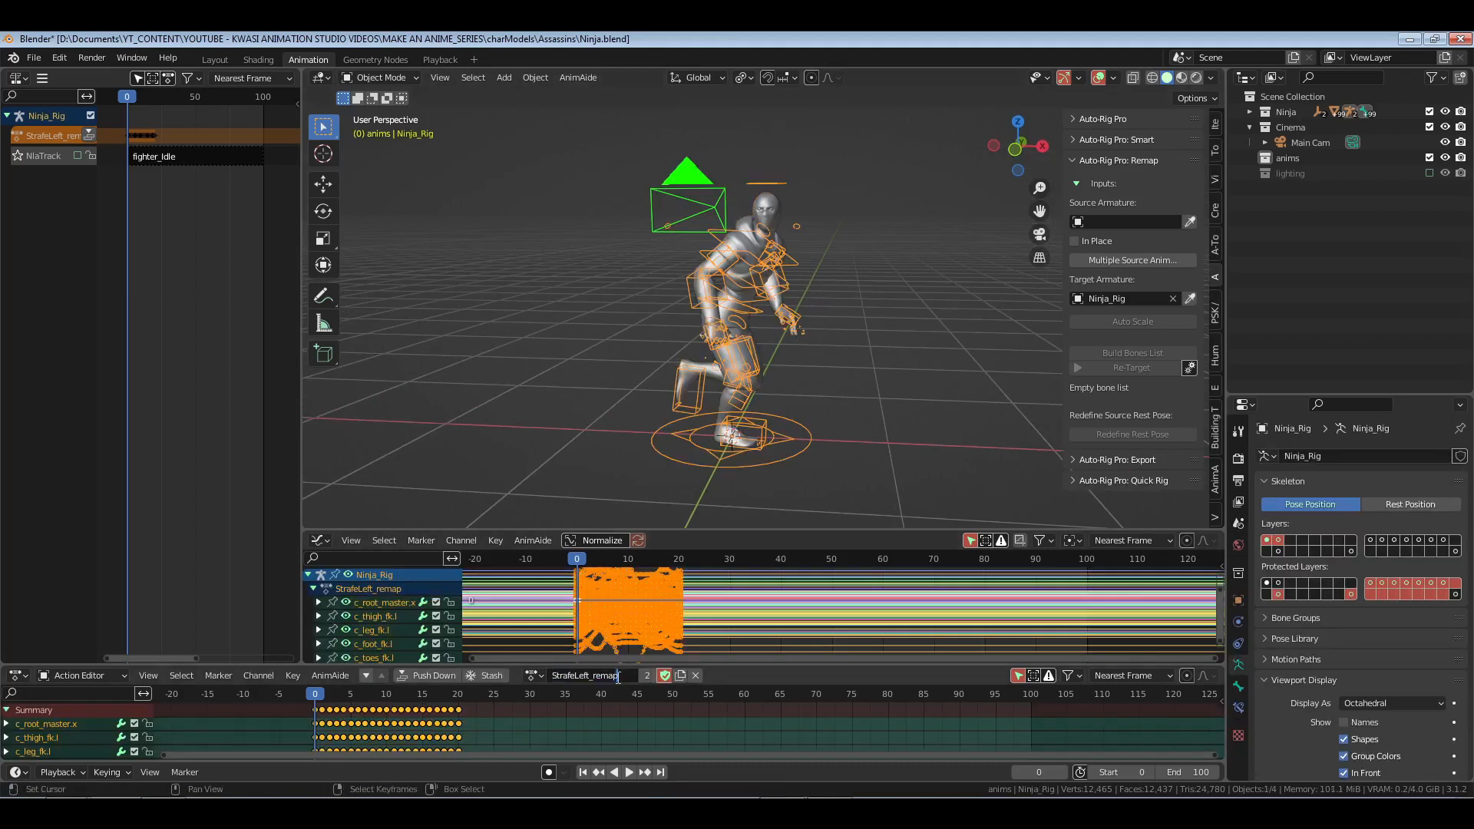
{"action": "key", "text": "BackSpace"}
{"action": "key", "text": "BackSpace"}
{"action": "key", "text": "BackSpace"}
{"action": "key", "text": "BackSpace"}
{"action": "key", "text": "BackSpace"}
{"action": "key", "text": "BackSpace"}
{"action": "key", "text": "Return"}
Step: Push the StrafeLeft action down into its own NLA track and move the strip to about frame 40
{"action": "middle_click_drag", "start_coordinate": [778, 389], "coordinate": [756, 419]}
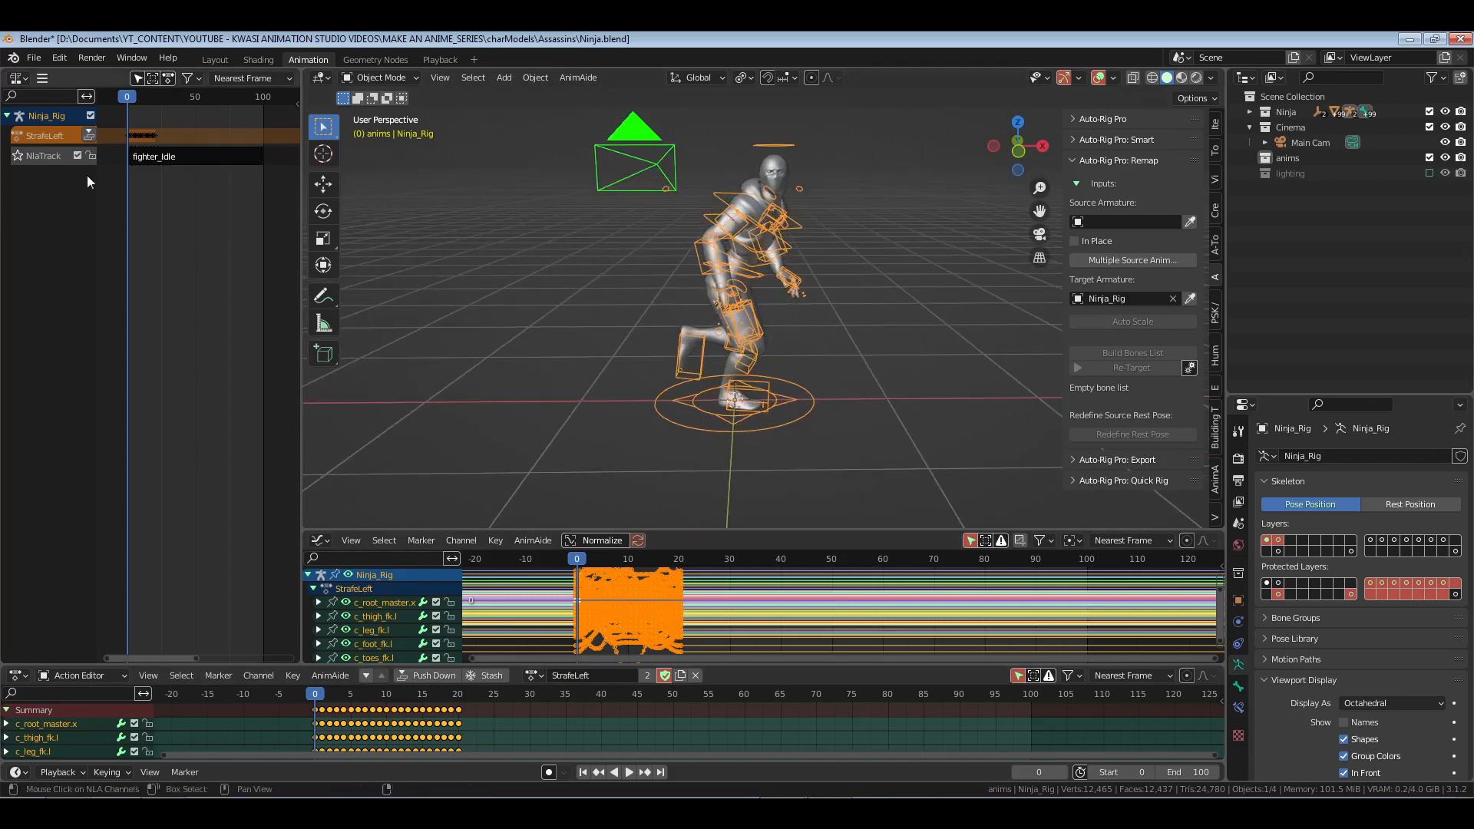
{"action": "left_click", "coordinate": [89, 135]}
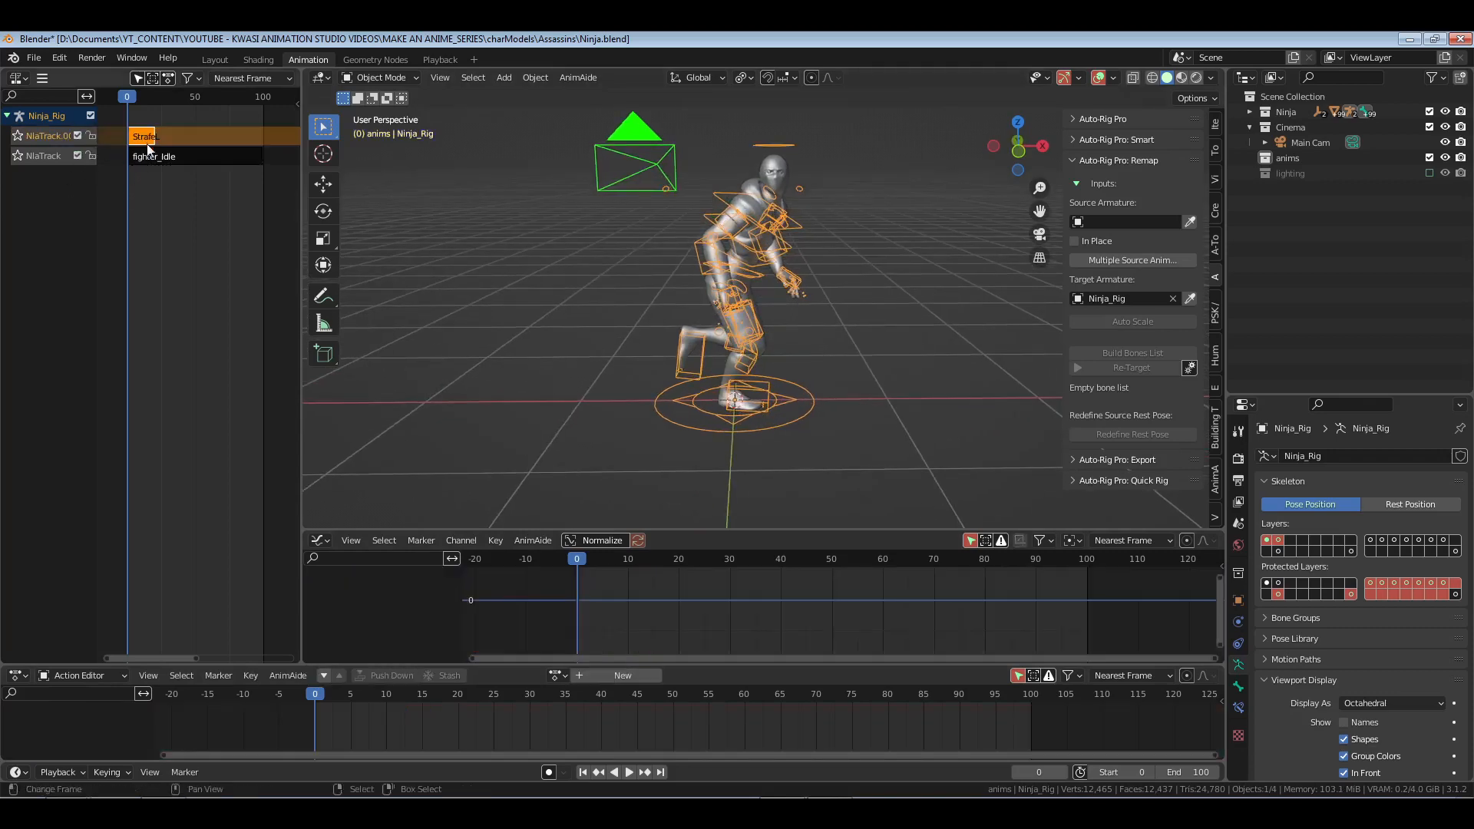
{"action": "key", "text": "g"}
{"action": "left_click", "coordinate": [224, 194]}
Step: Play the idle animation briefly, set the current frame to 20, and snap the StrafeLeft strip's start to it
{"action": "key", "text": "space"}
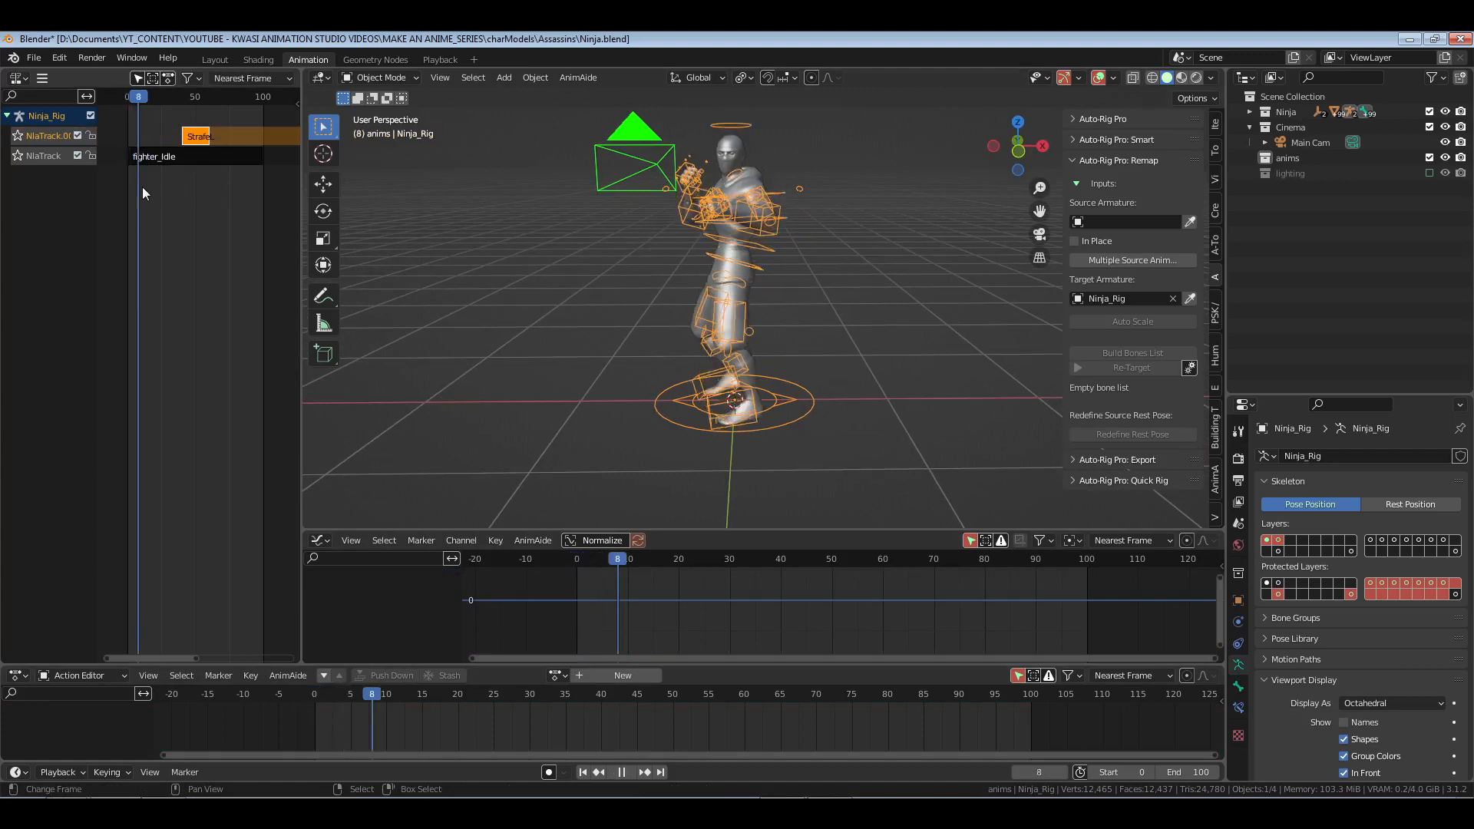
{"action": "key", "text": "space"}
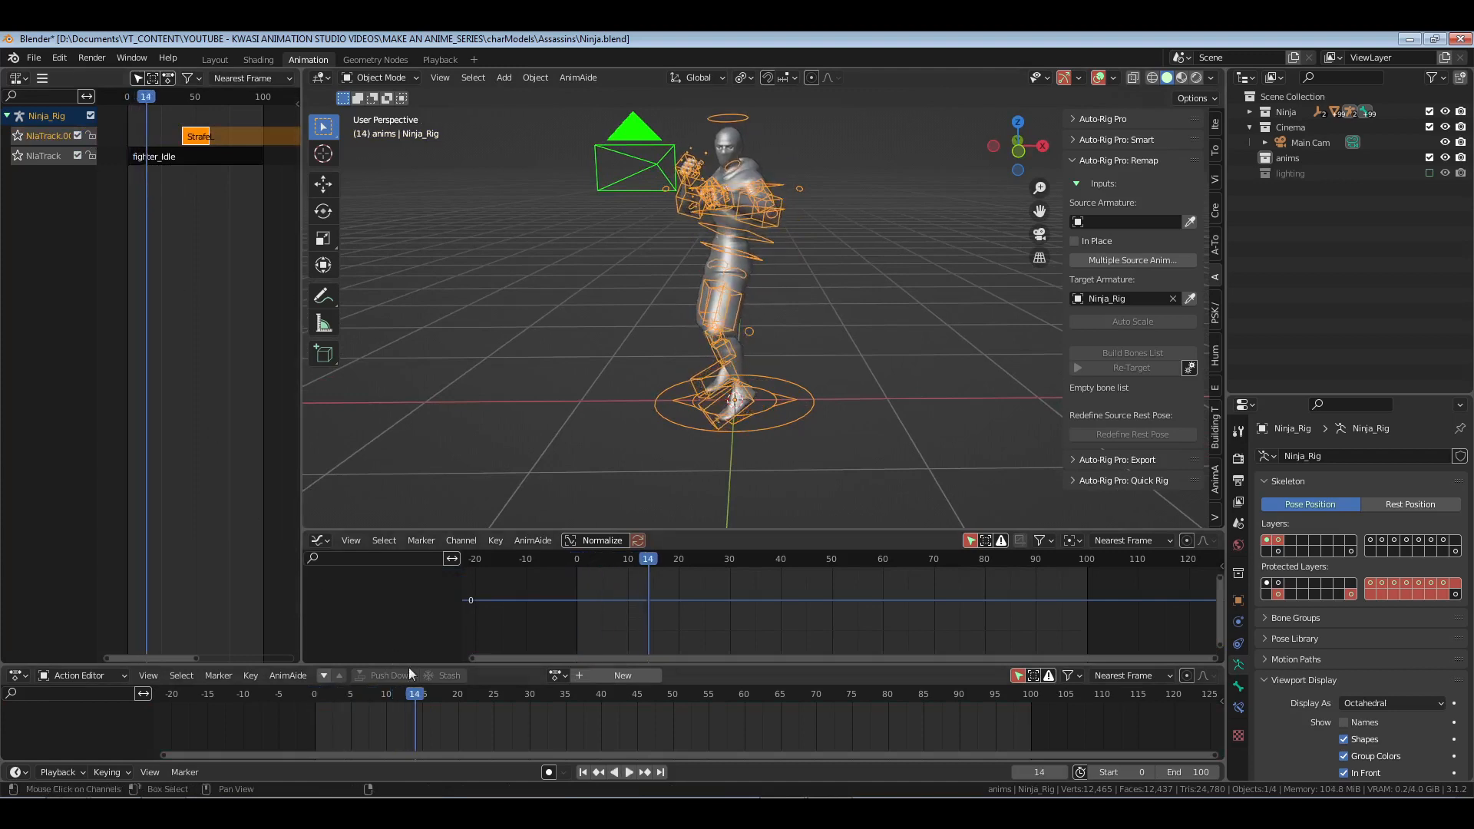
{"action": "left_click", "coordinate": [458, 720]}
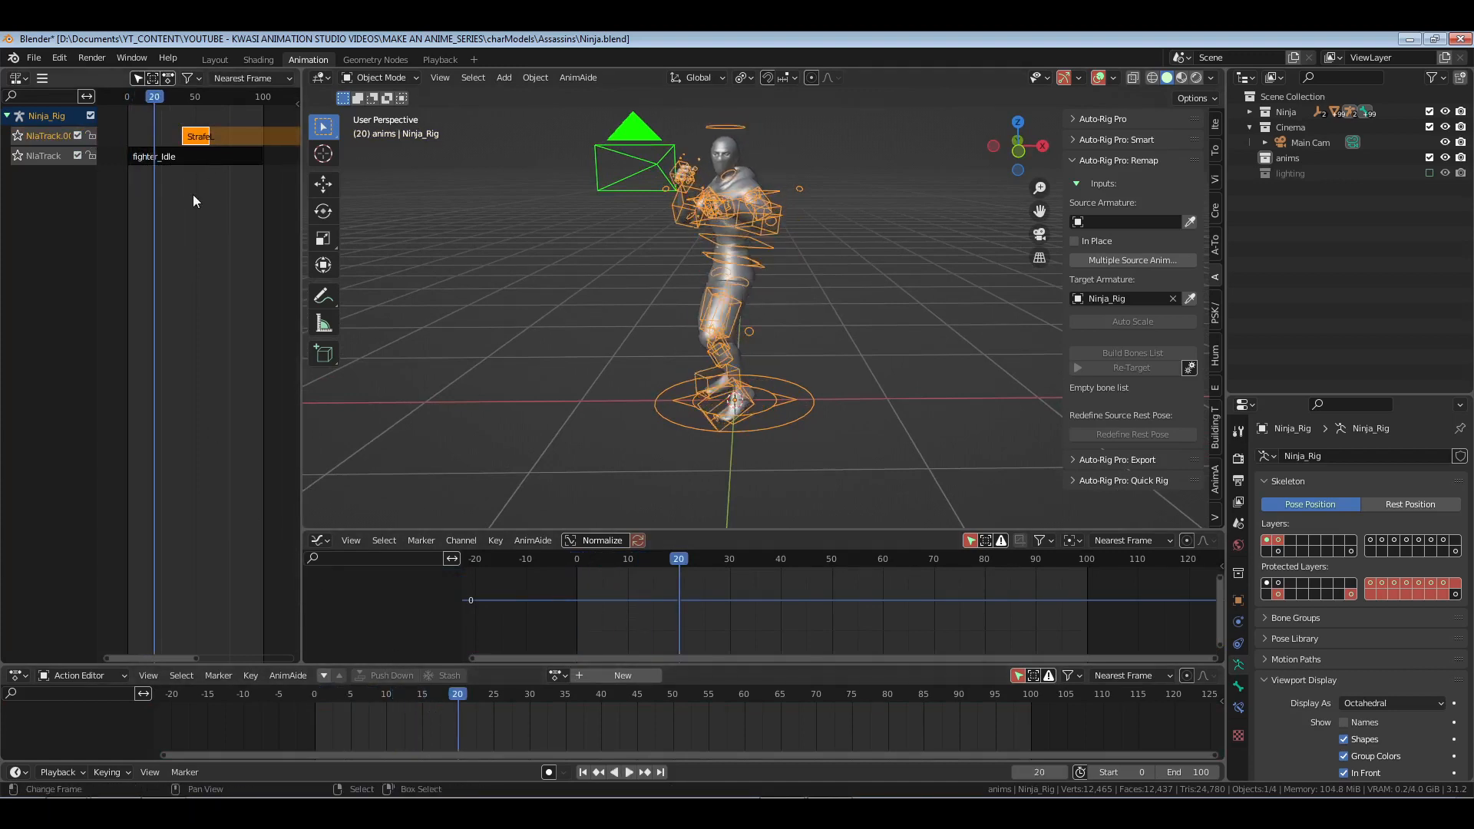
{"action": "key", "text": "shift+s"}
{"action": "left_click", "coordinate": [192, 195]}
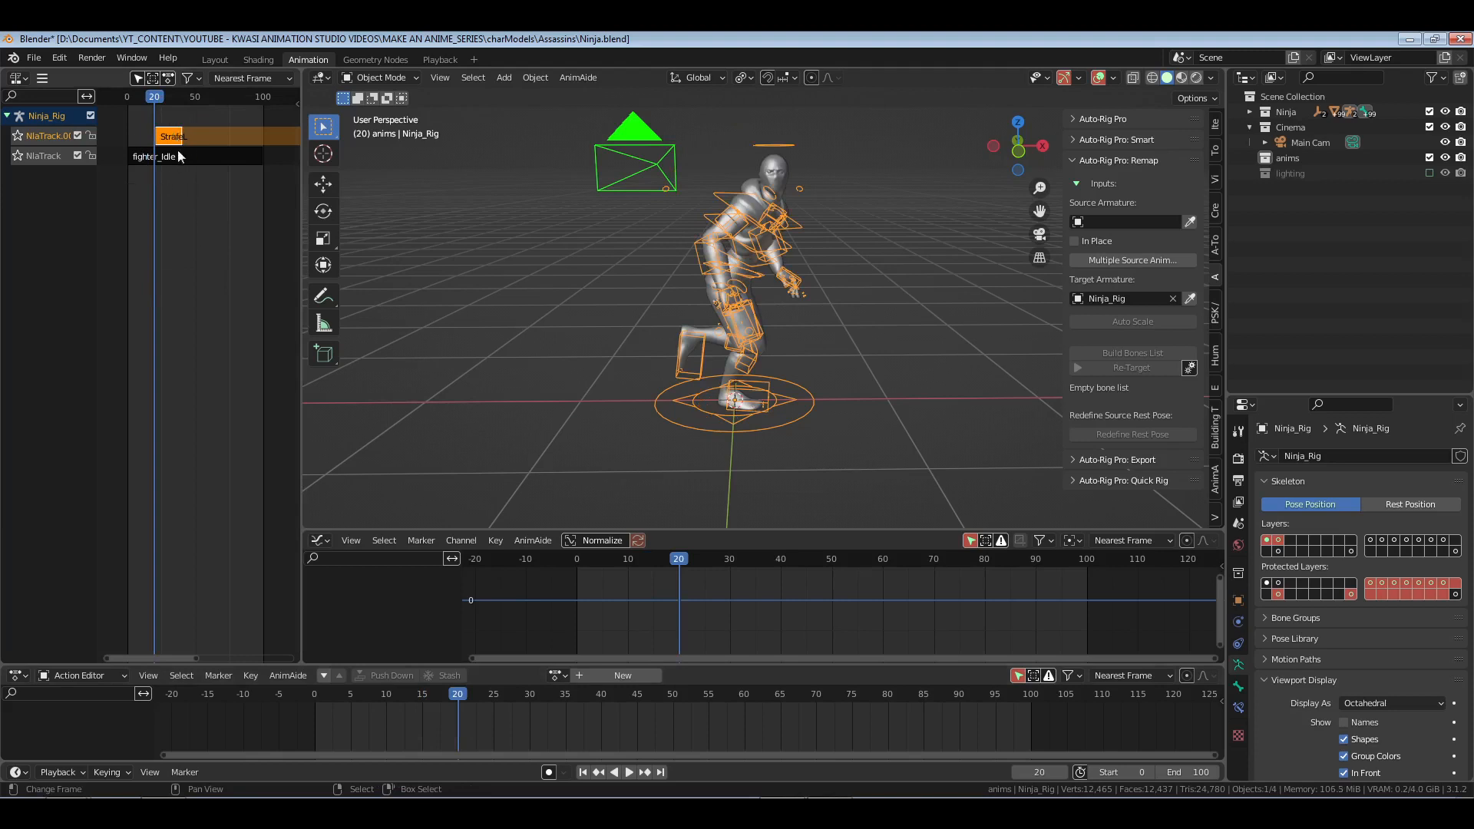
Step: Snap the StrafeLeft strip's start to frame 0 and move its track below the fighter_Idle track
{"action": "key", "text": "space"}
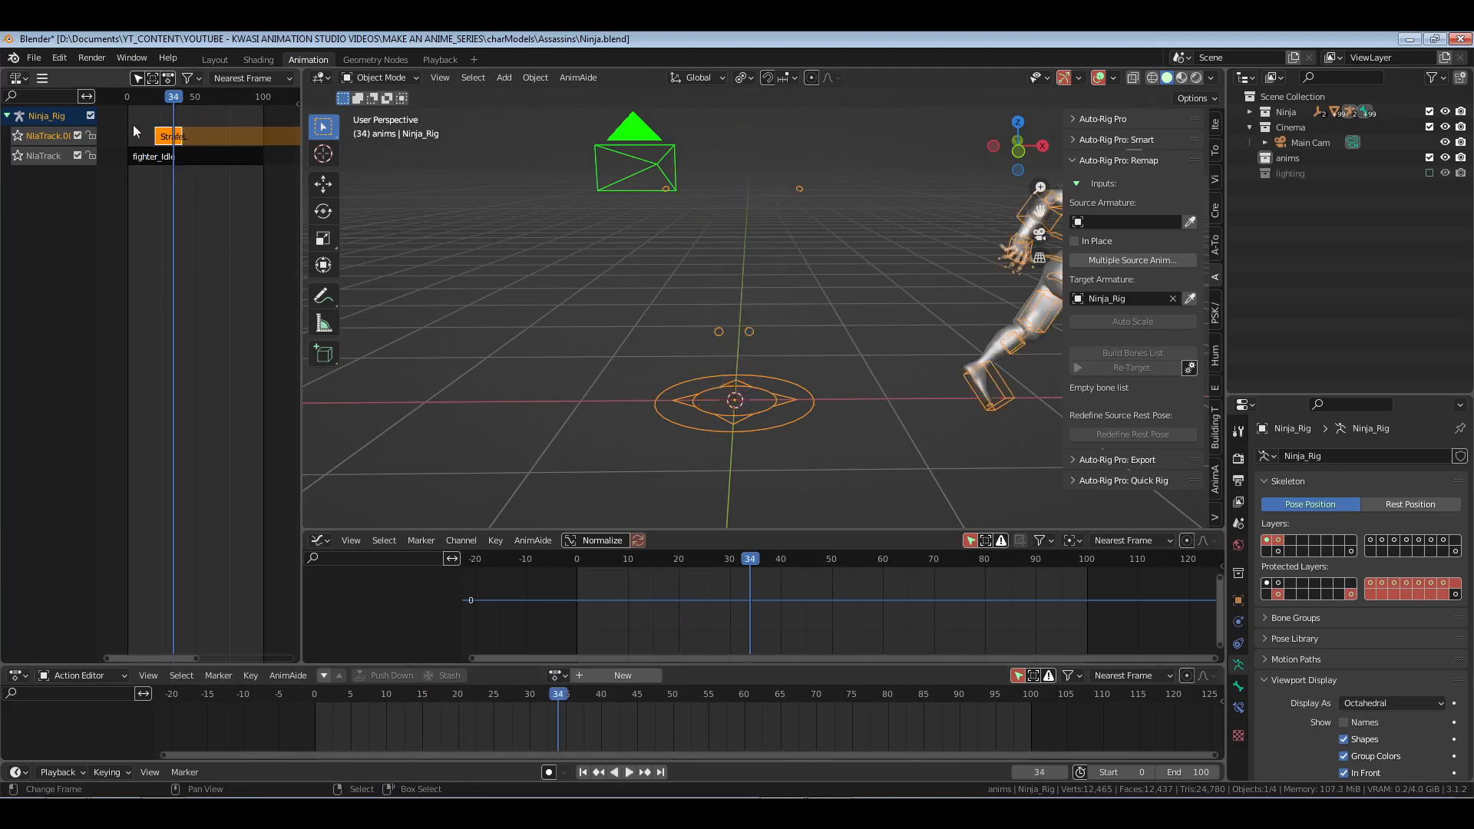
{"action": "key", "text": "shift+Left"}
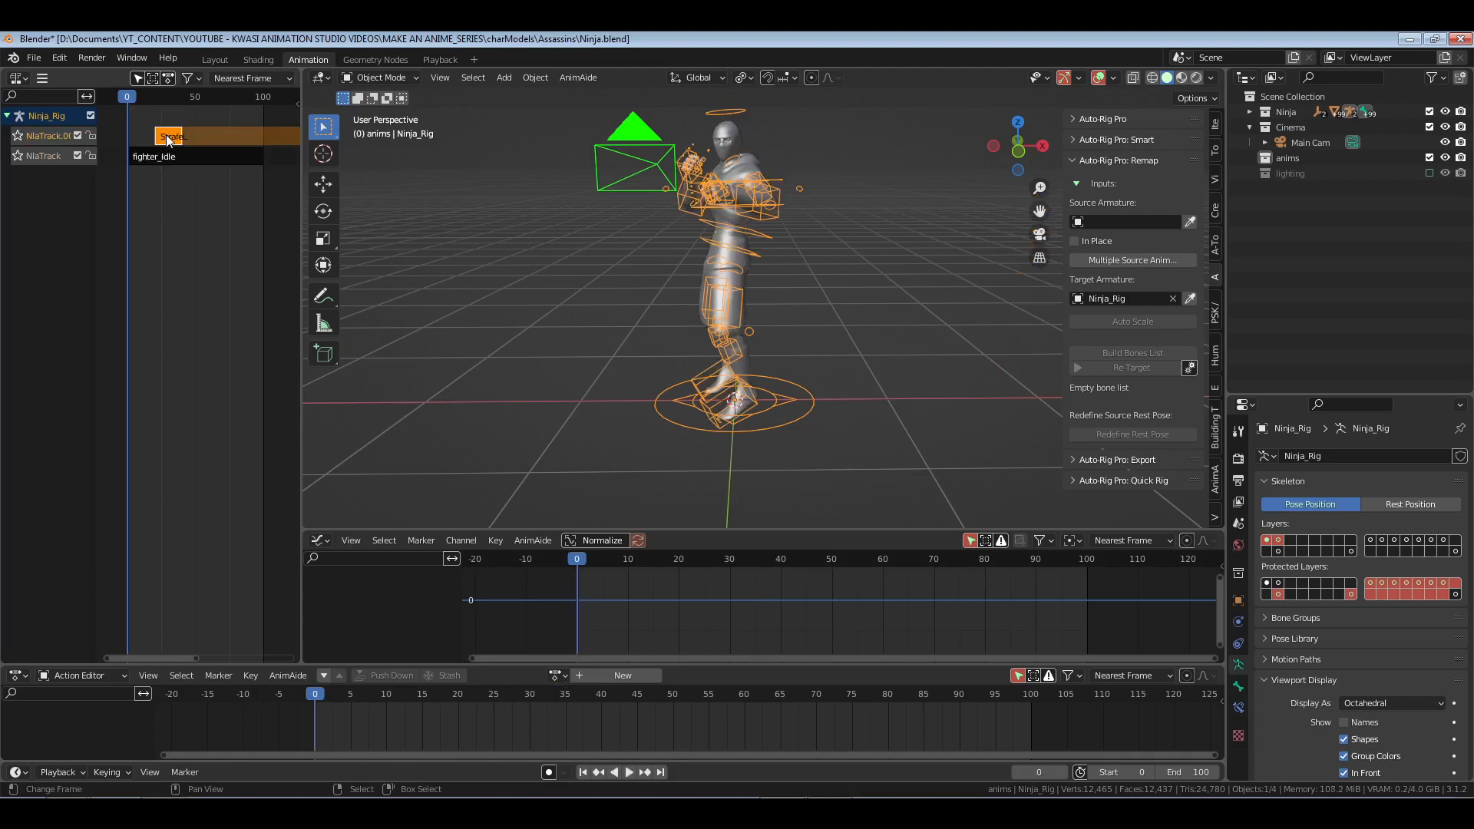
{"action": "key", "text": "shift+s"}
{"action": "left_click", "coordinate": [192, 192]}
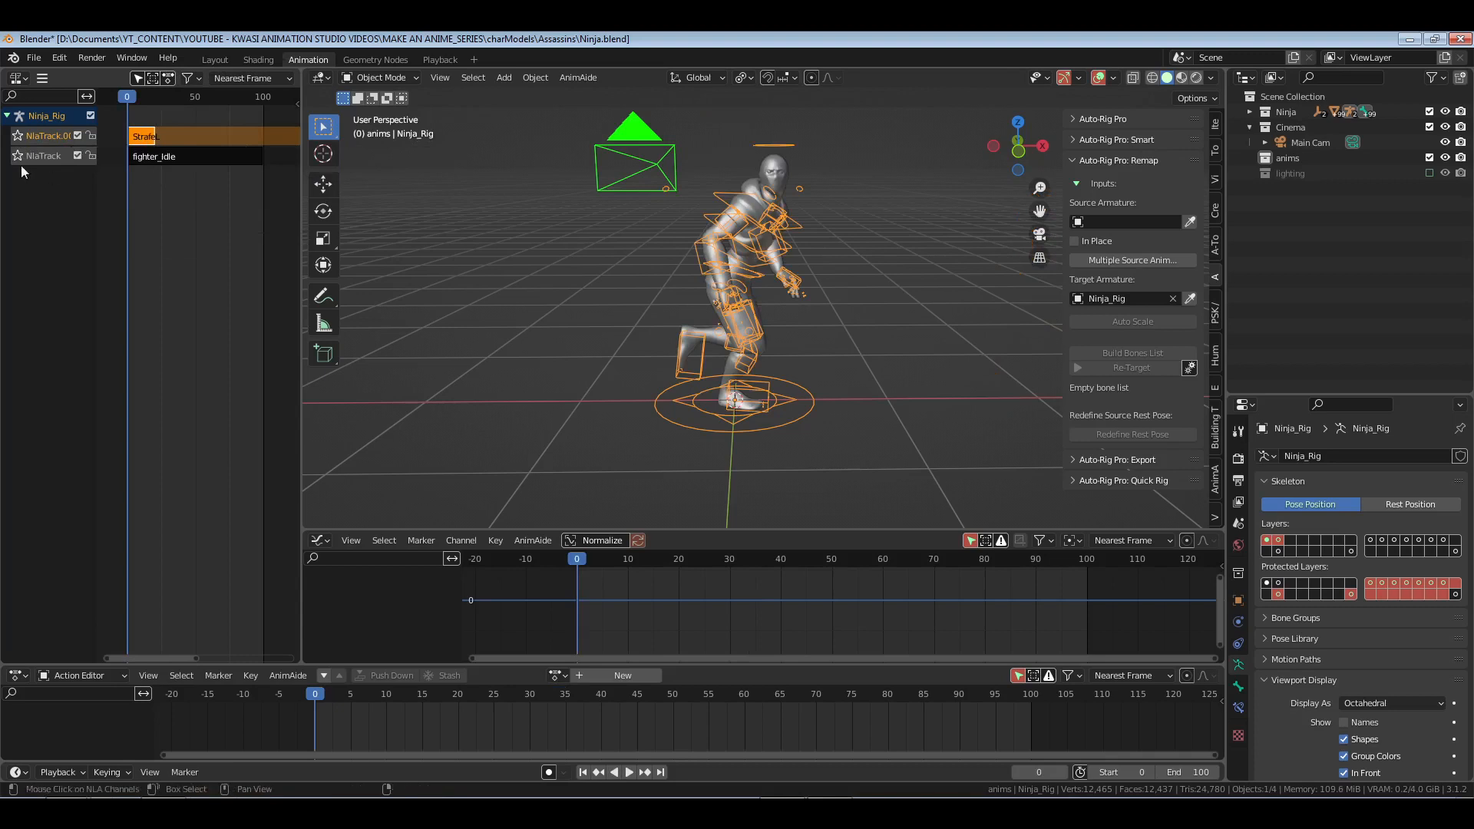
{"action": "key", "text": "Page_Down"}
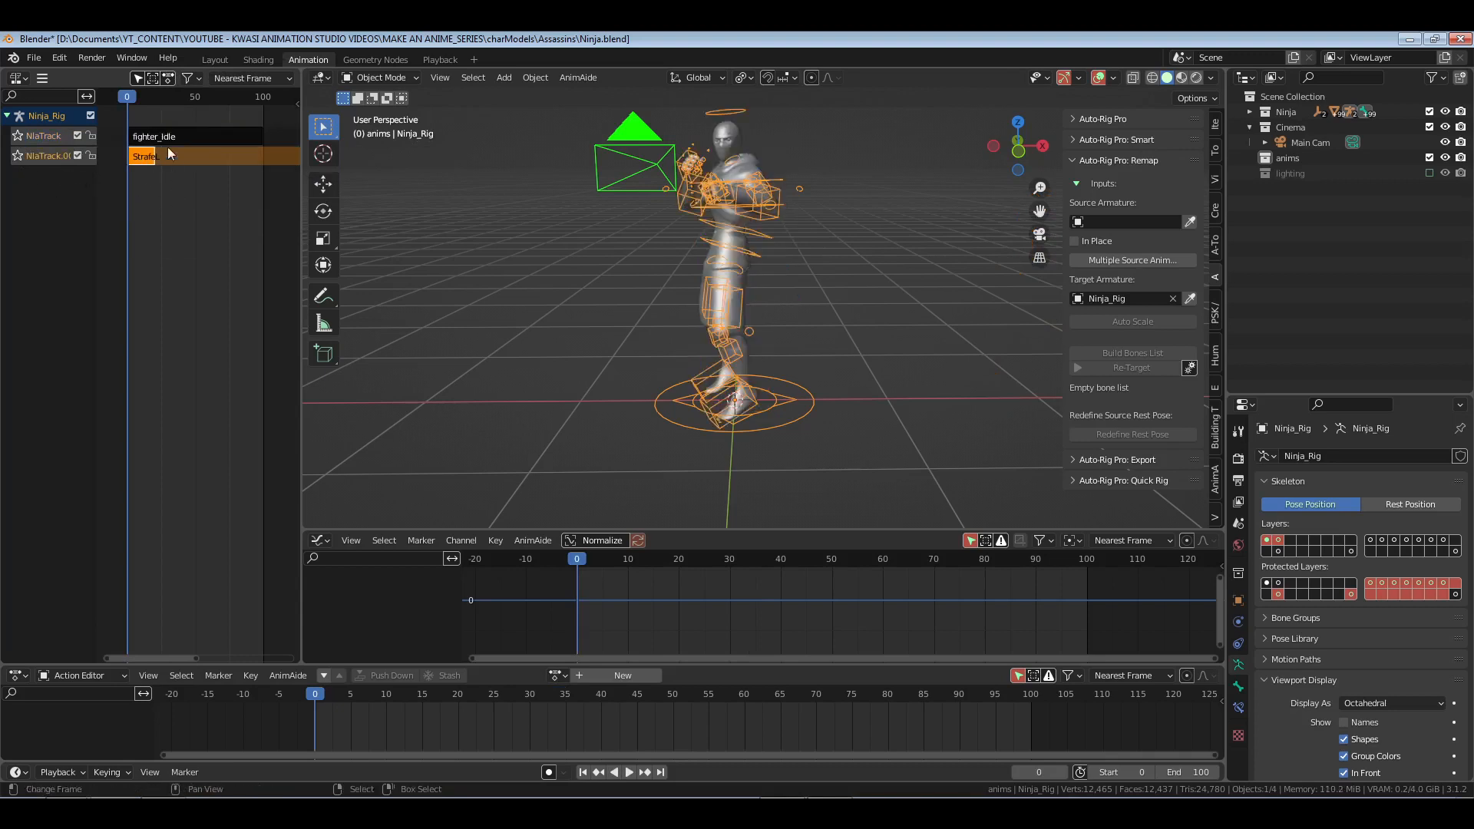
Step: Play the idle animation briefly, set the current frame to 20, and snap the StrafeLeft strip's start there
{"action": "left_click", "coordinate": [164, 140]}
{"action": "key", "text": "space"}
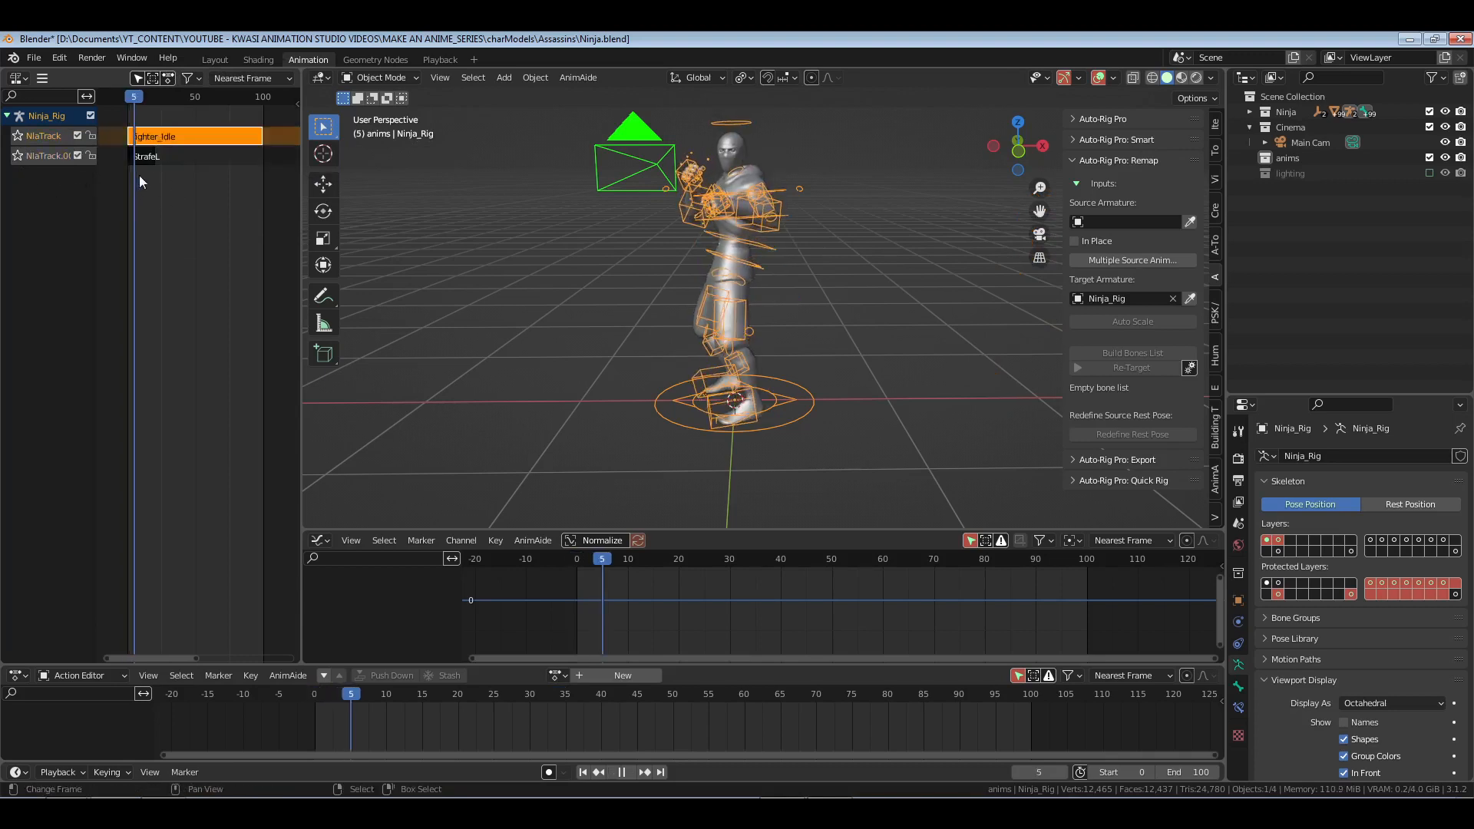
{"action": "key", "text": "space"}
{"action": "left_click", "coordinate": [461, 743]}
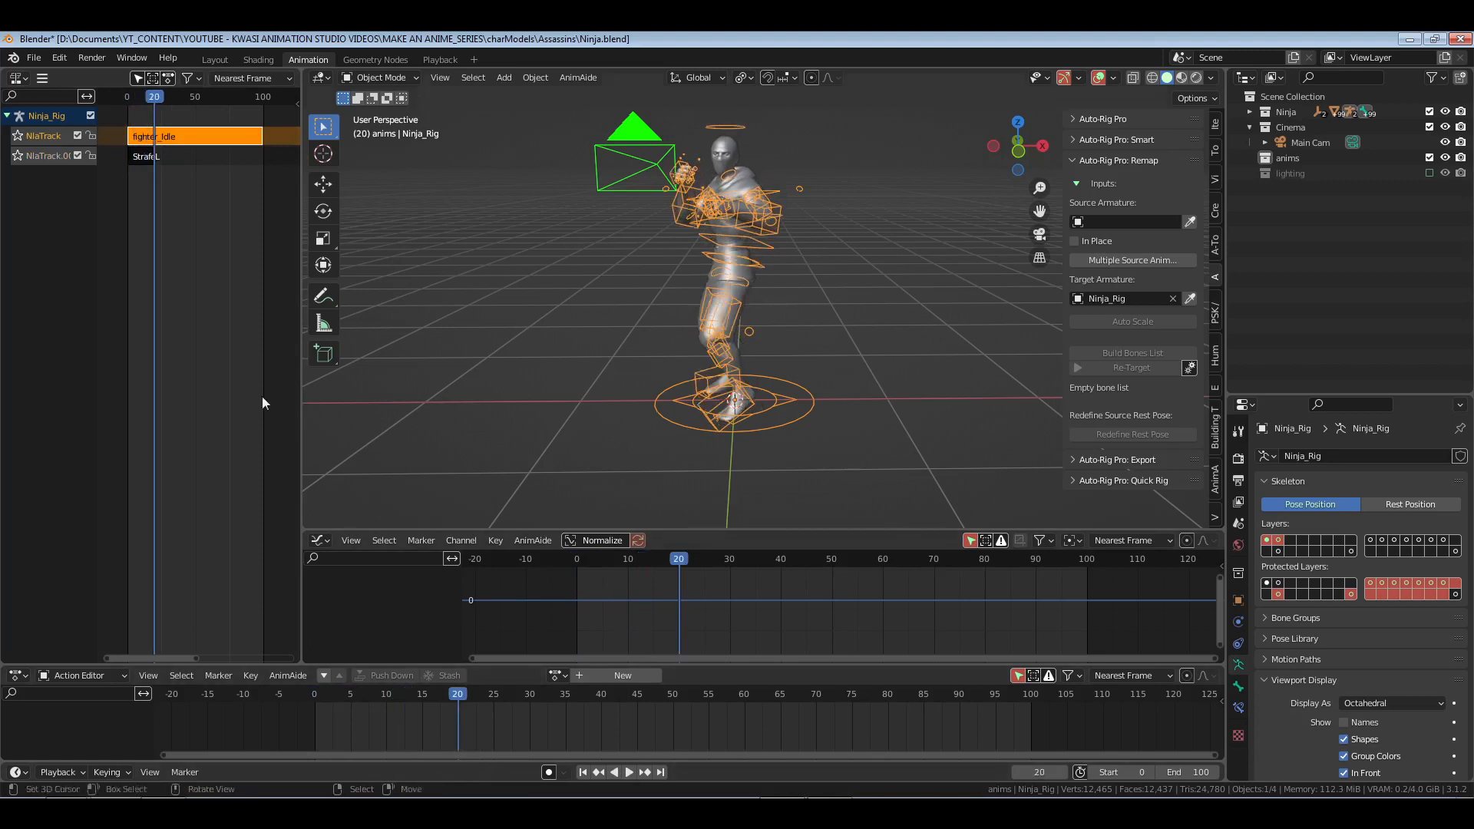
{"action": "right_click", "coordinate": [149, 156]}
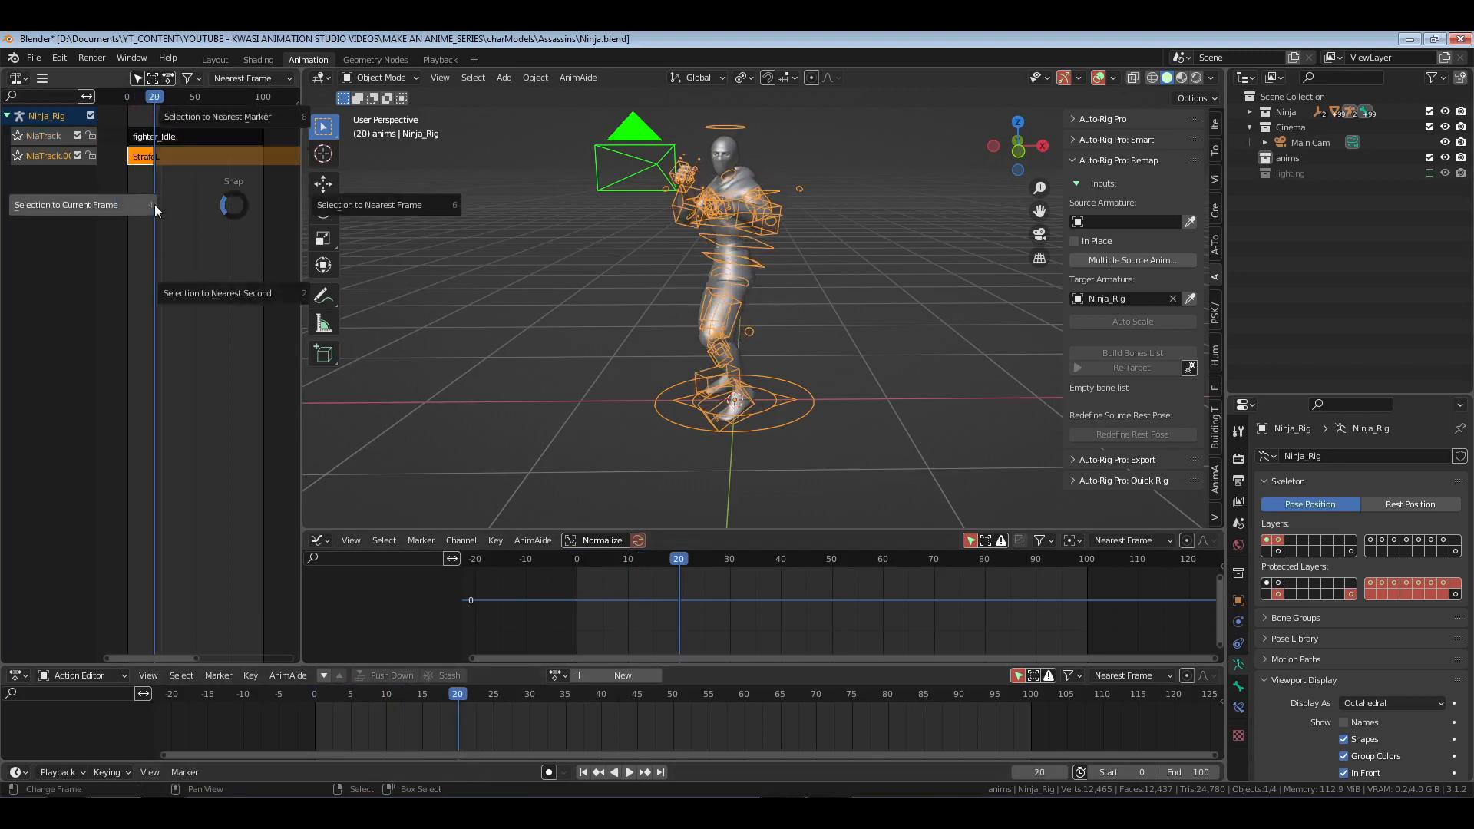
{"action": "key", "text": "shift+s"}
{"action": "left_click", "coordinate": [154, 205]}
Step: Snap the StrafeLeft strip back to frame 0 and move the fighter_Idle strip to start at about frame 18
{"action": "key", "text": "space"}
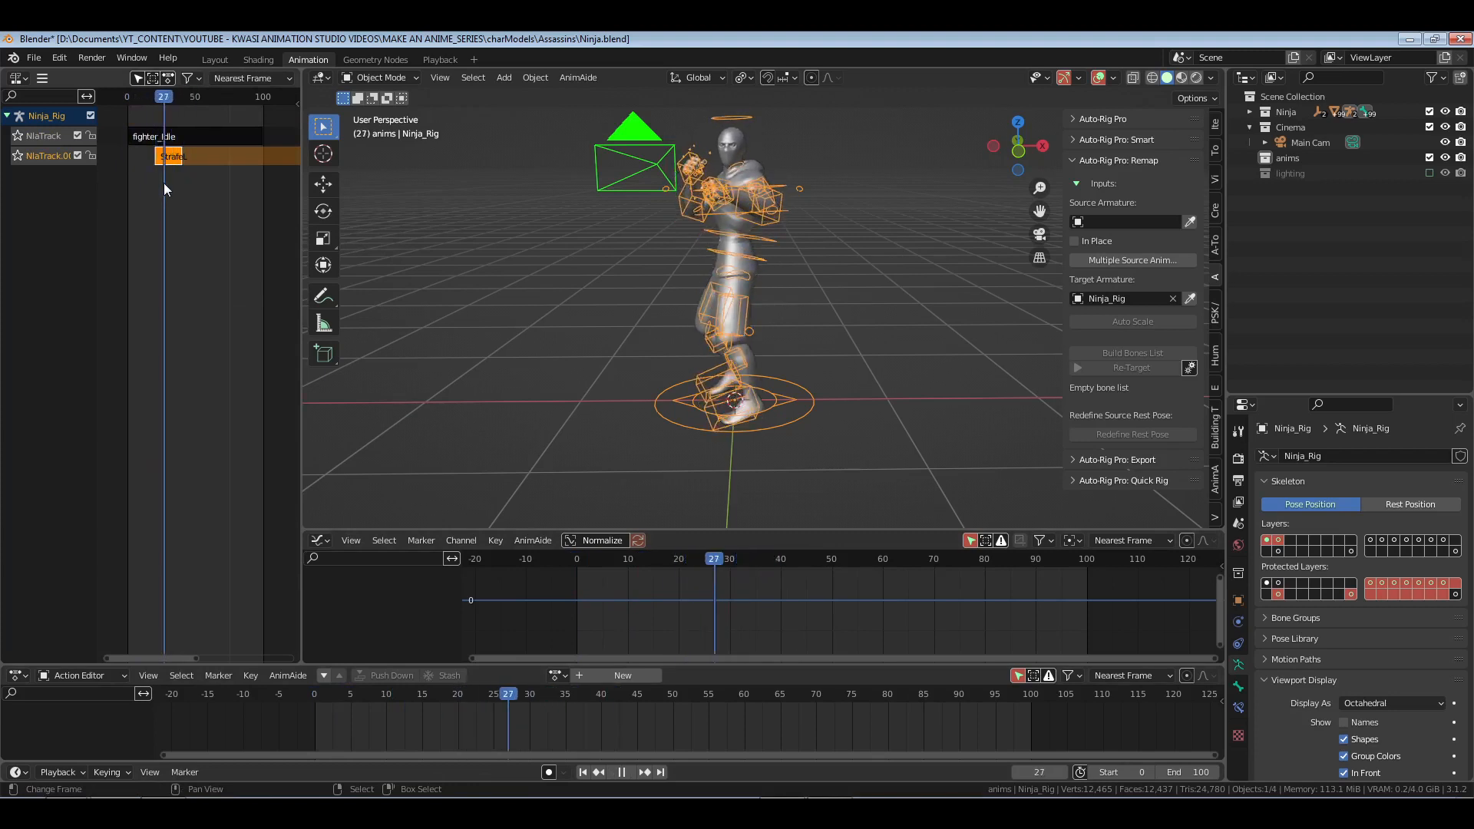
{"action": "key", "text": "shift+Left"}
{"action": "key", "text": "space"}
{"action": "key", "text": "shift+s"}
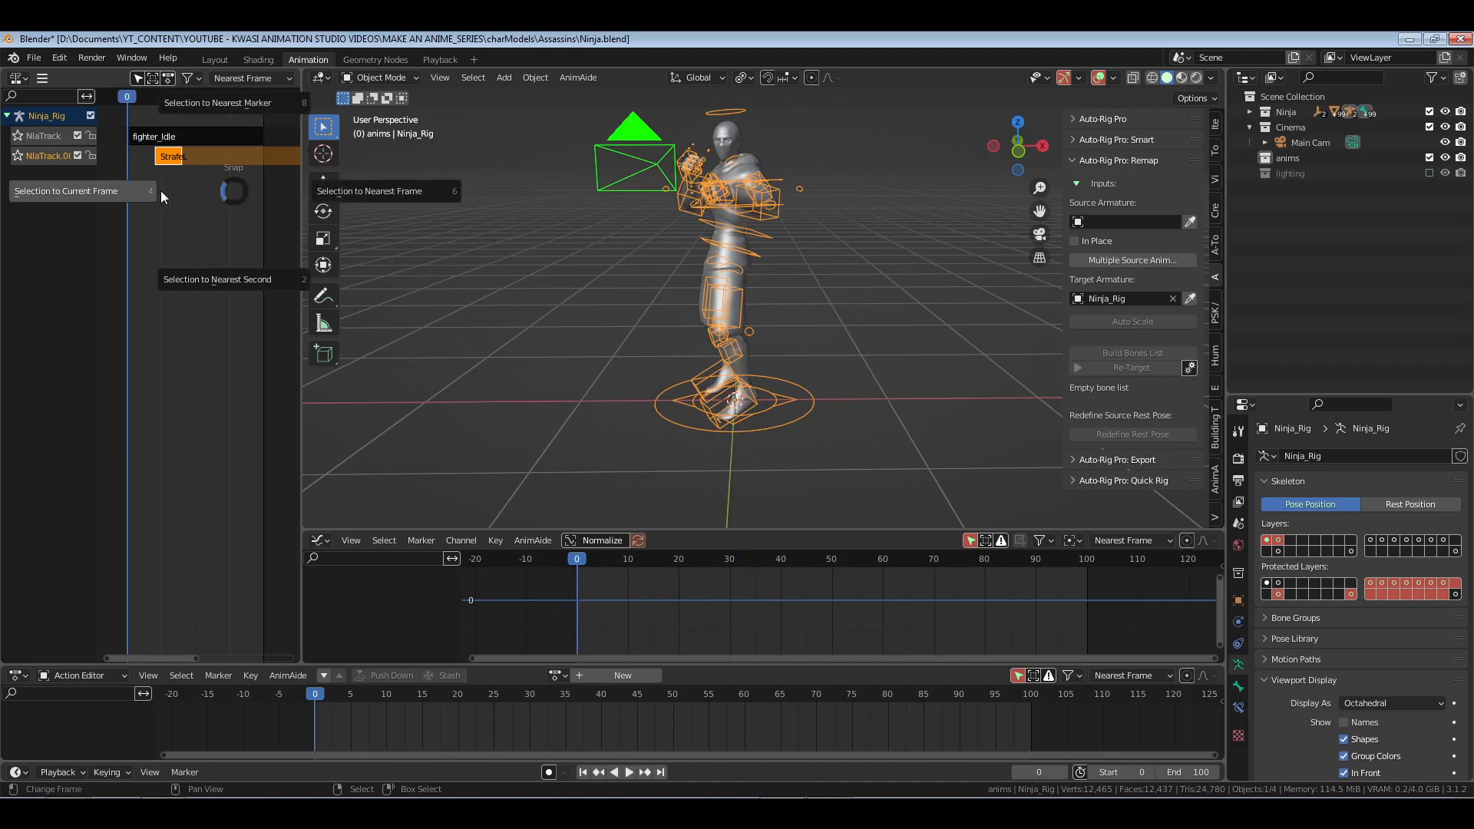
{"action": "left_click", "coordinate": [161, 192]}
{"action": "right_click", "coordinate": [156, 140]}
{"action": "key", "text": "g"}
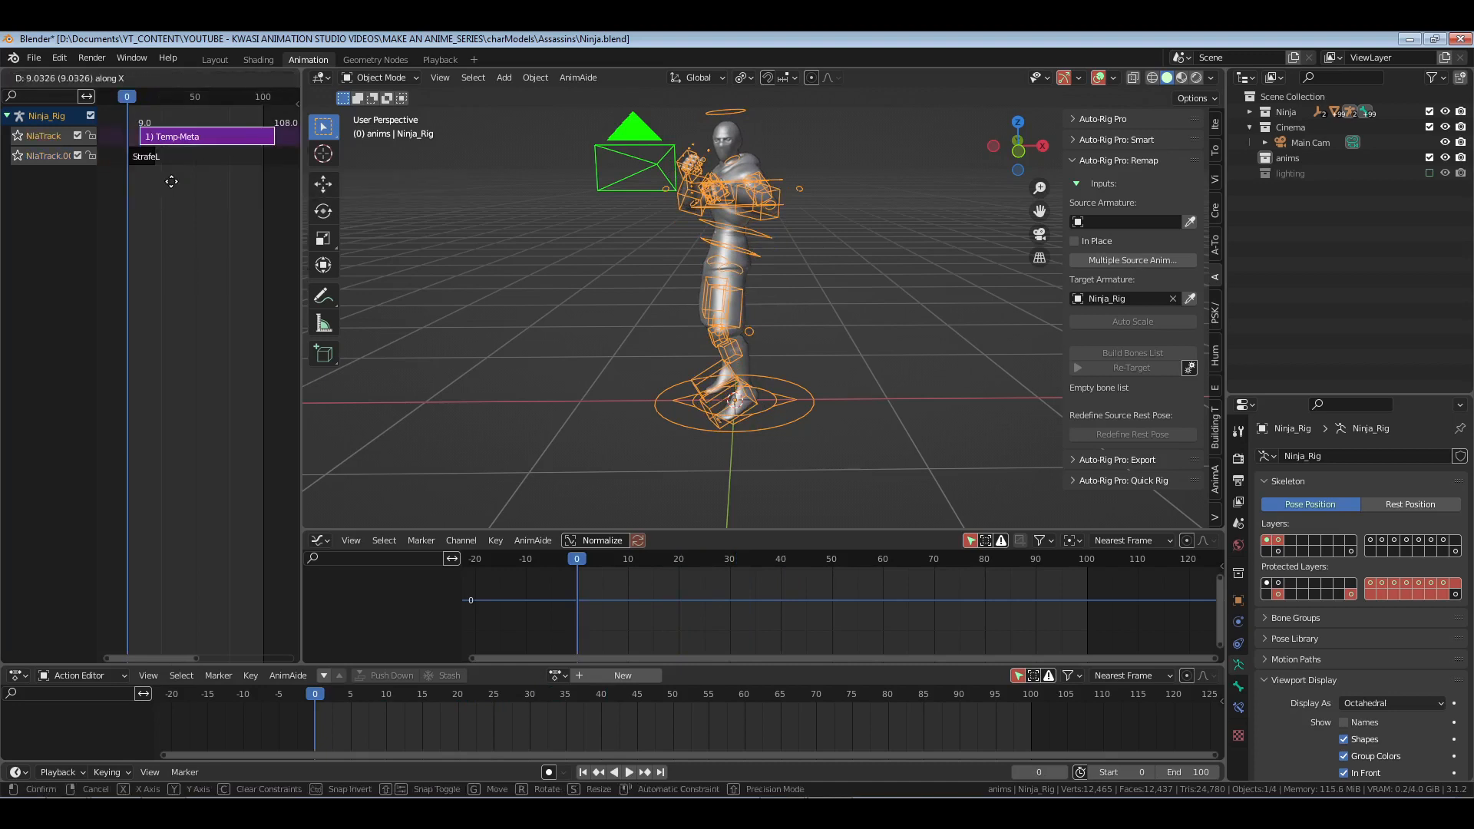
{"action": "left_click", "coordinate": [192, 290]}
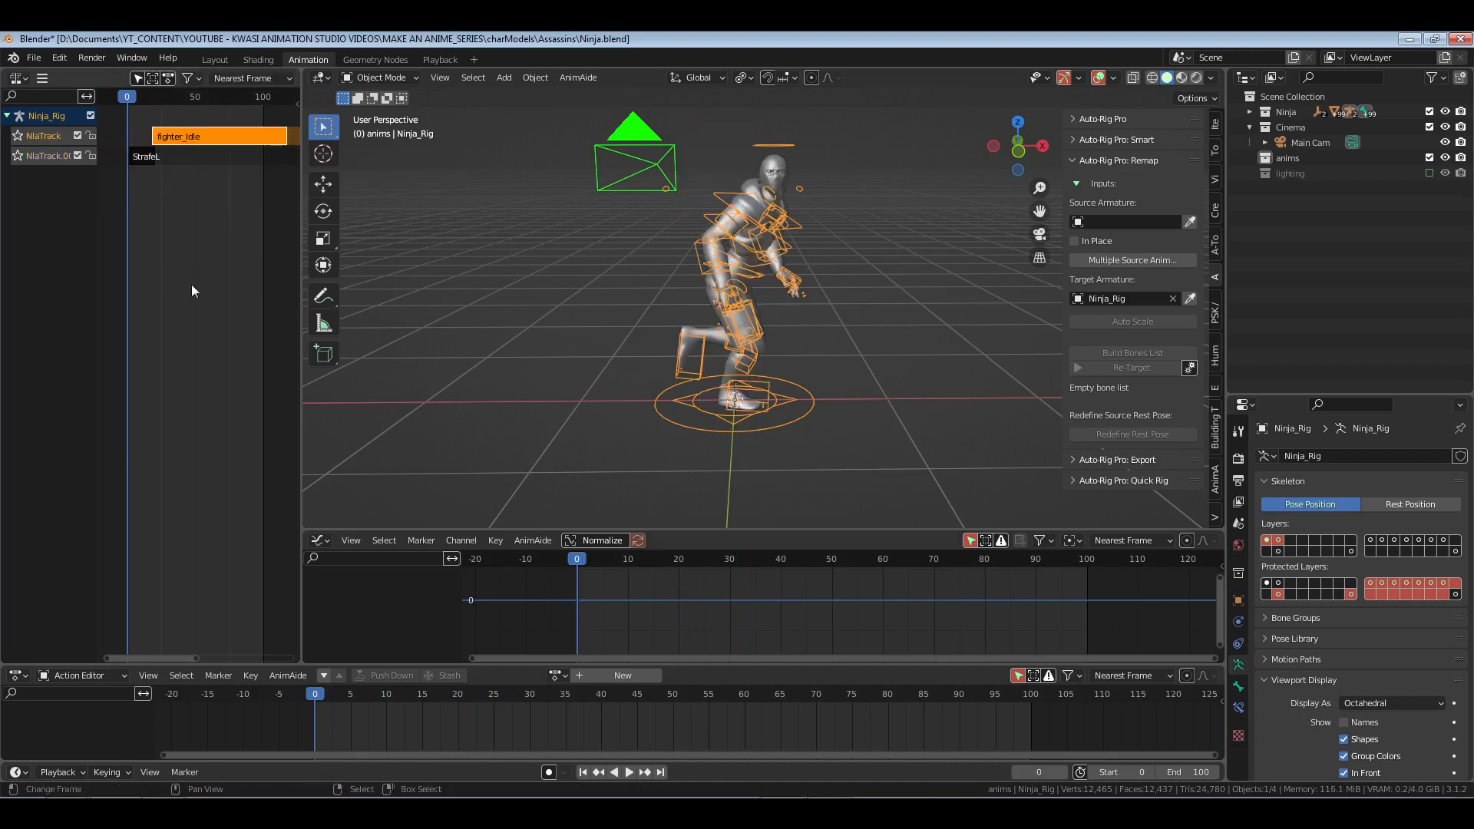
Step: Play the StrafeLeft-to-fighter_Idle transition and examine how far the character travels from its origin
{"action": "key", "text": "space"}
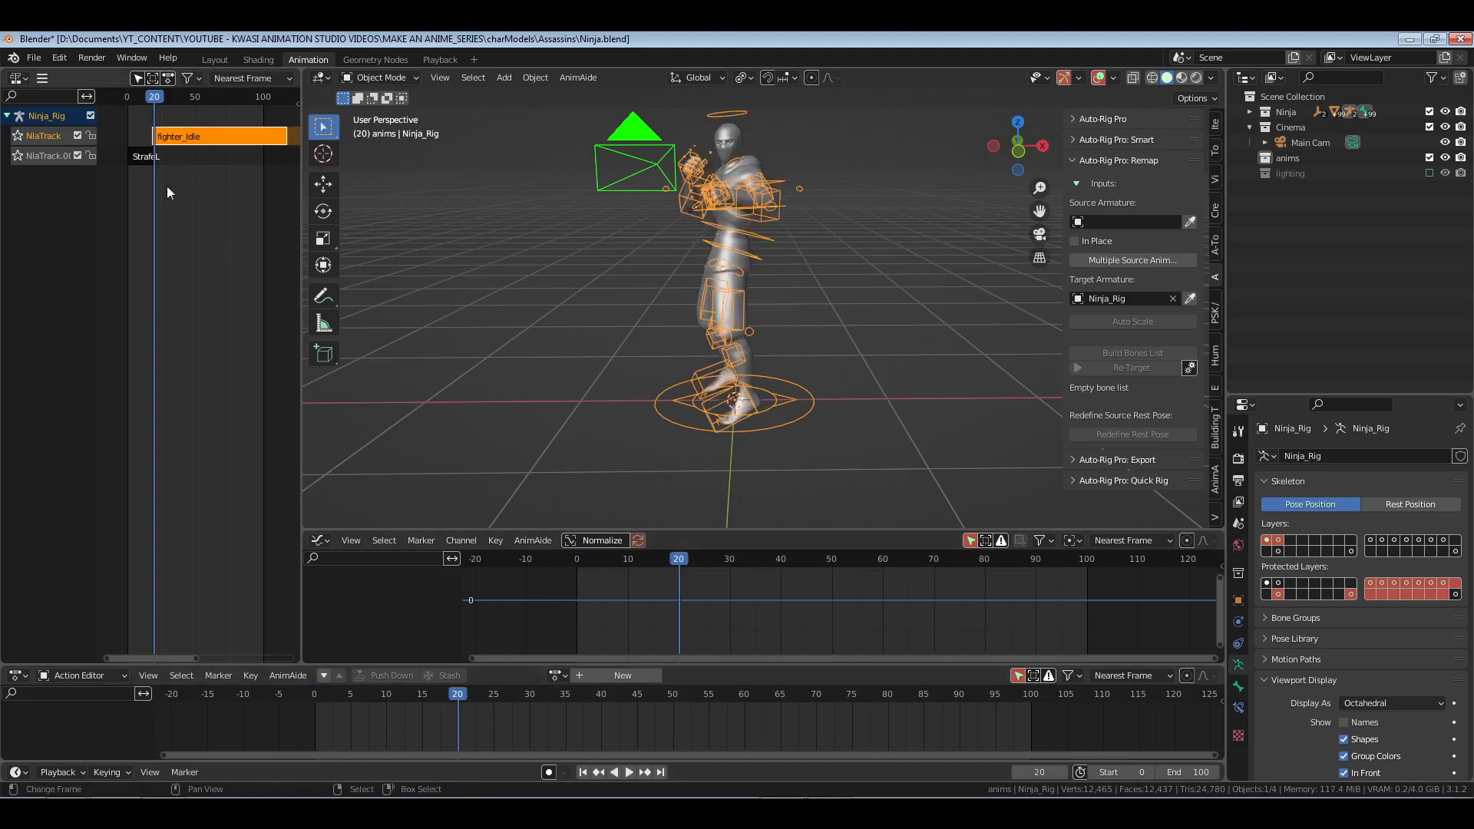
{"action": "key", "text": "space"}
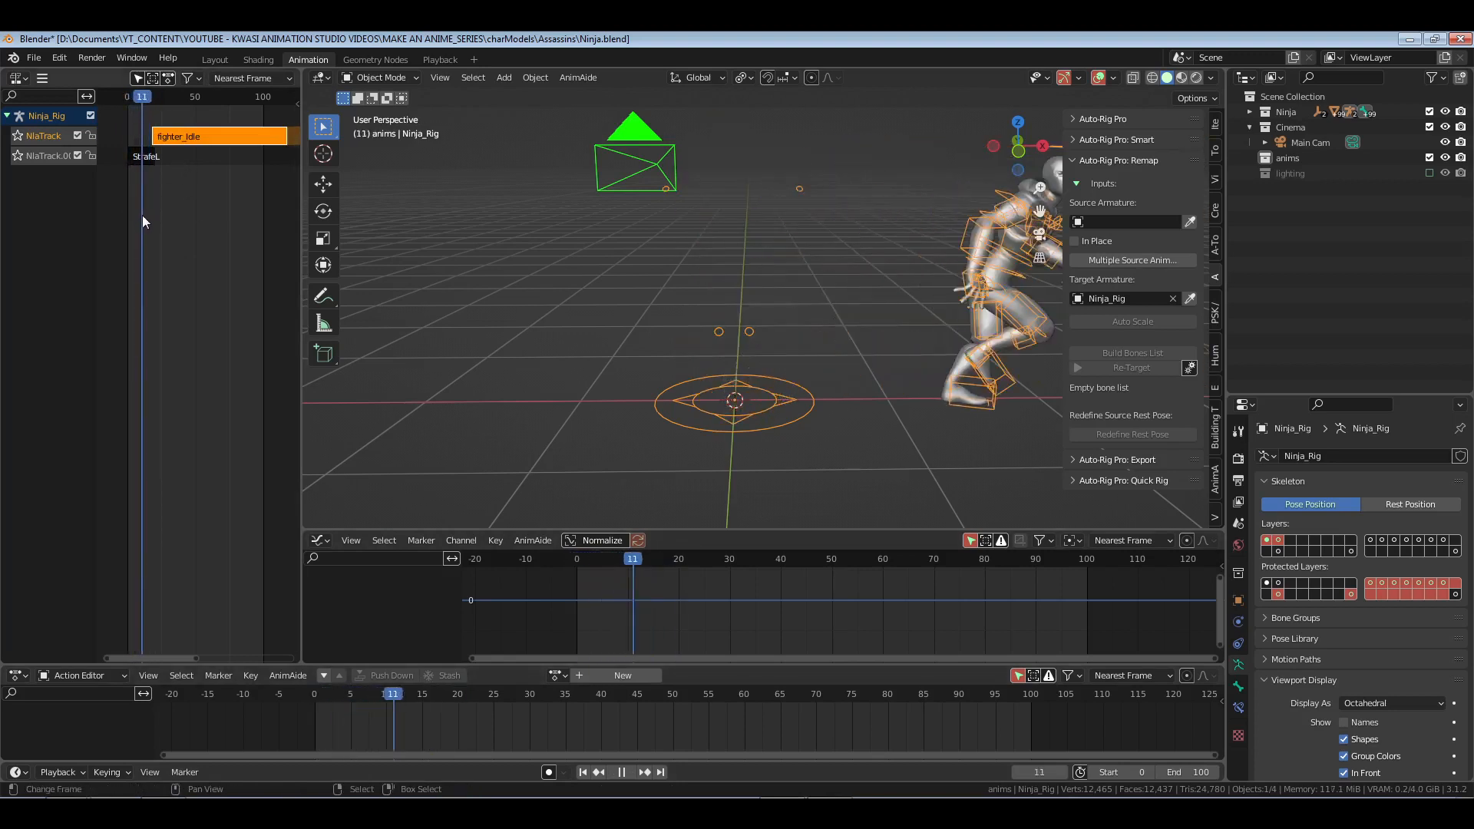
{"action": "scroll", "coordinate": [800, 292], "scroll_direction": "down", "scroll_amount": 3}
{"action": "middle_click_drag", "start_coordinate": [799, 292], "coordinate": [662, 295], "text": "shift"}
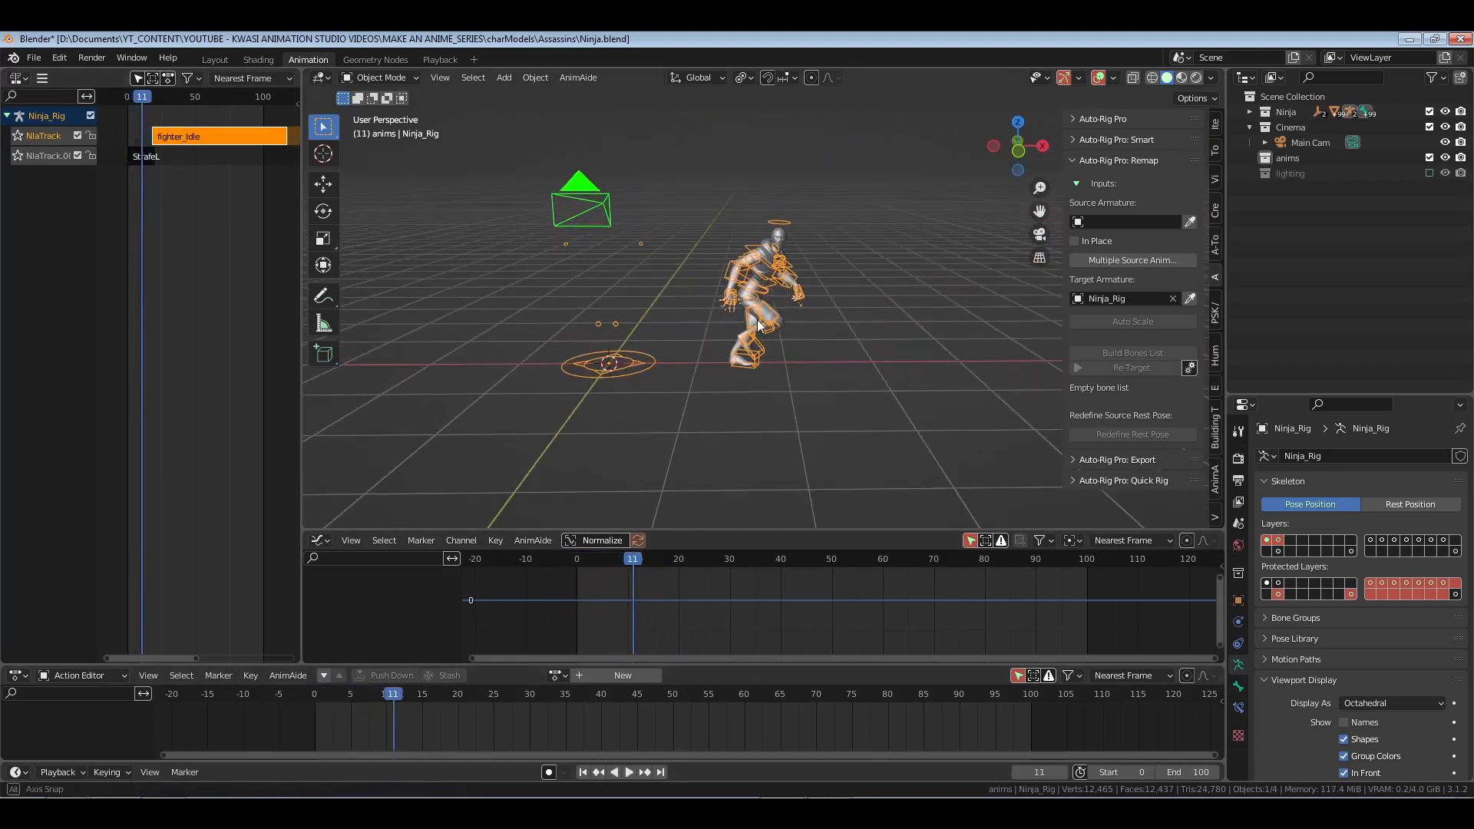
Step: Snap the fighter_Idle strip's start to frame 15, nudge it to about frame 16, and save the file
{"action": "left_click", "coordinate": [145, 155]}
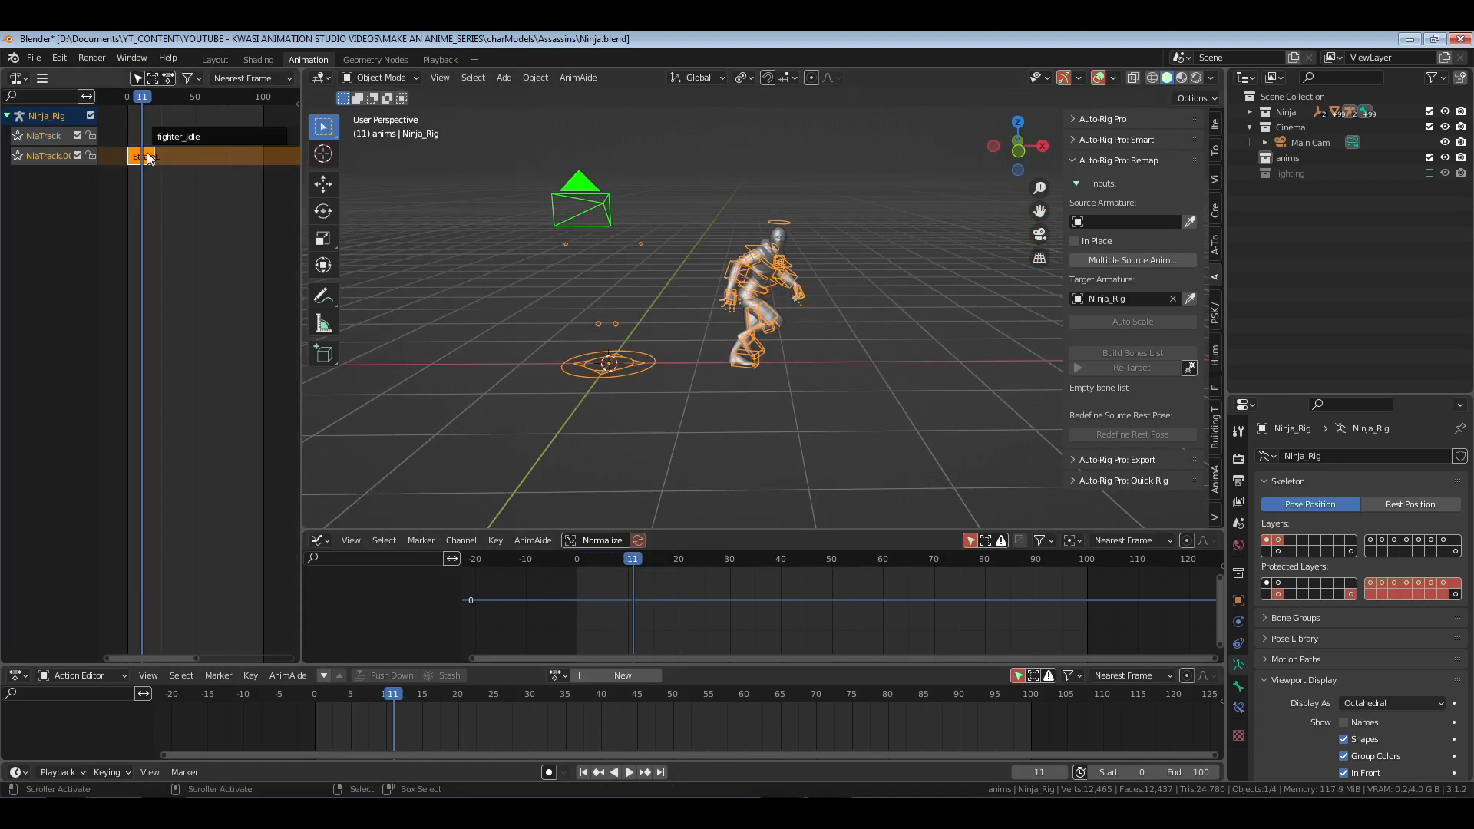
{"action": "key", "text": "KP_Decimal"}
{"action": "key", "text": "space"}
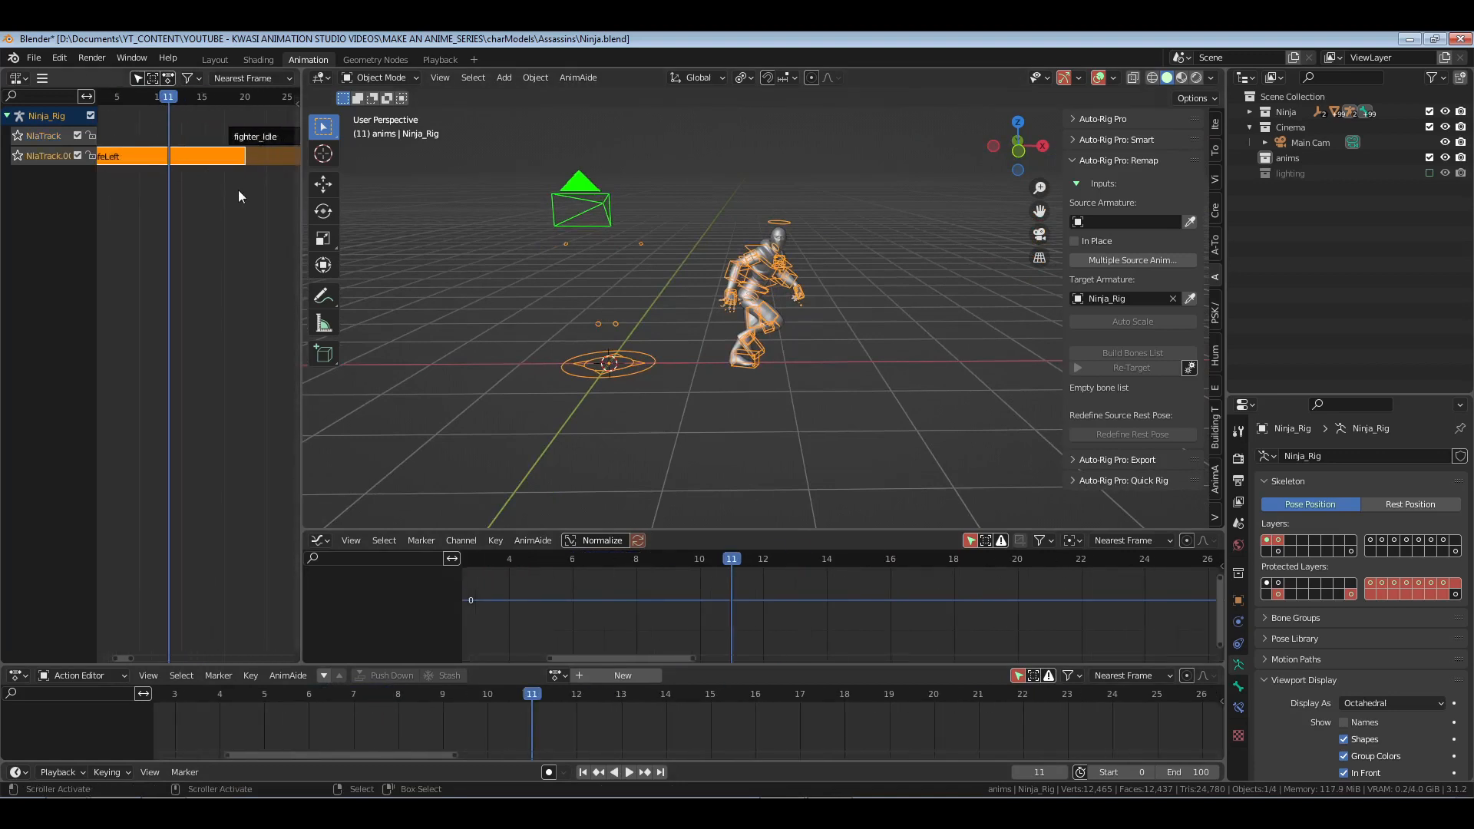
{"action": "key", "text": "Escape"}
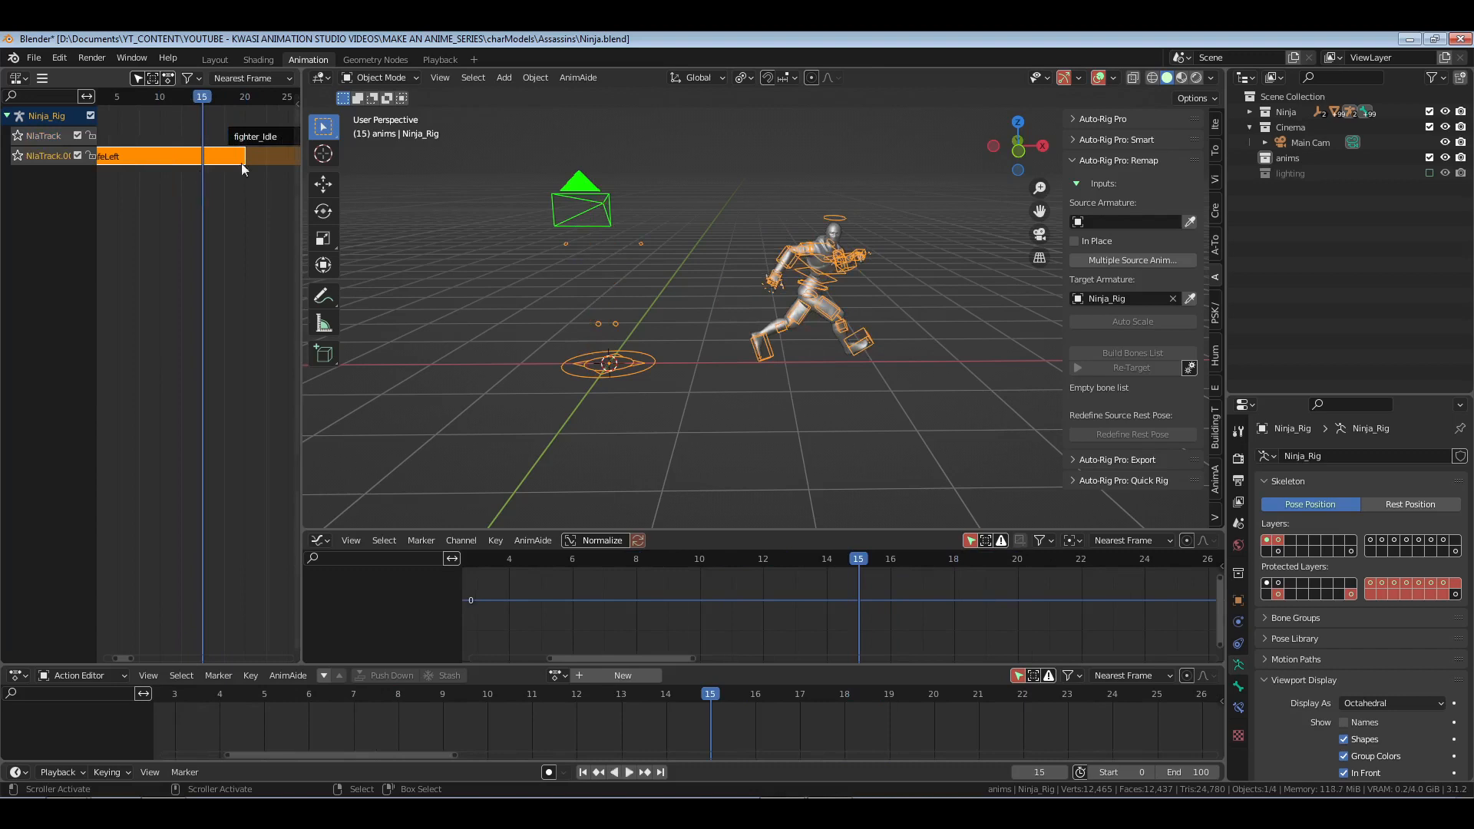
{"action": "left_click", "coordinate": [269, 138]}
{"action": "key", "text": "shift+s"}
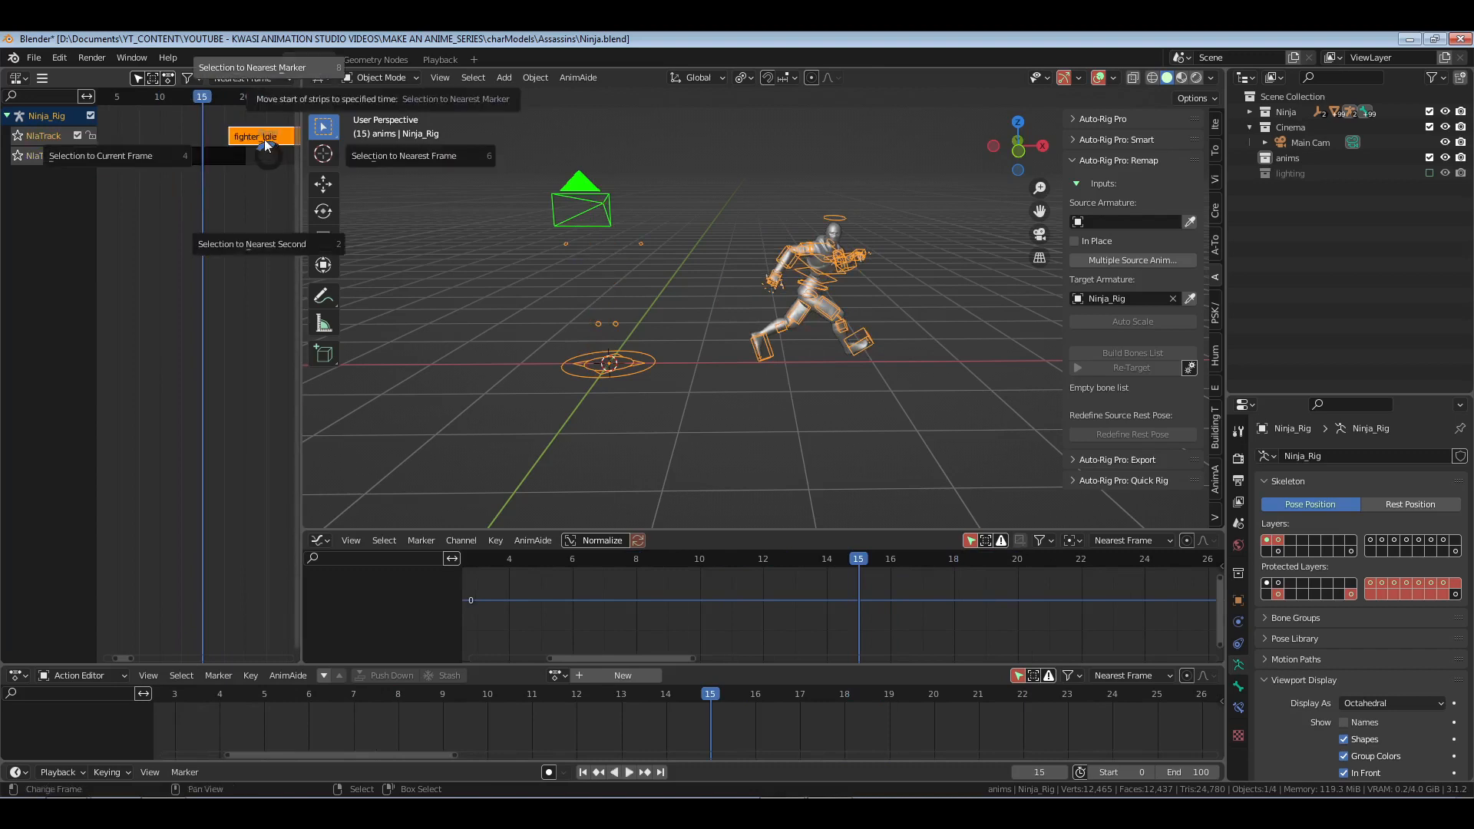
{"action": "key", "text": "4"}
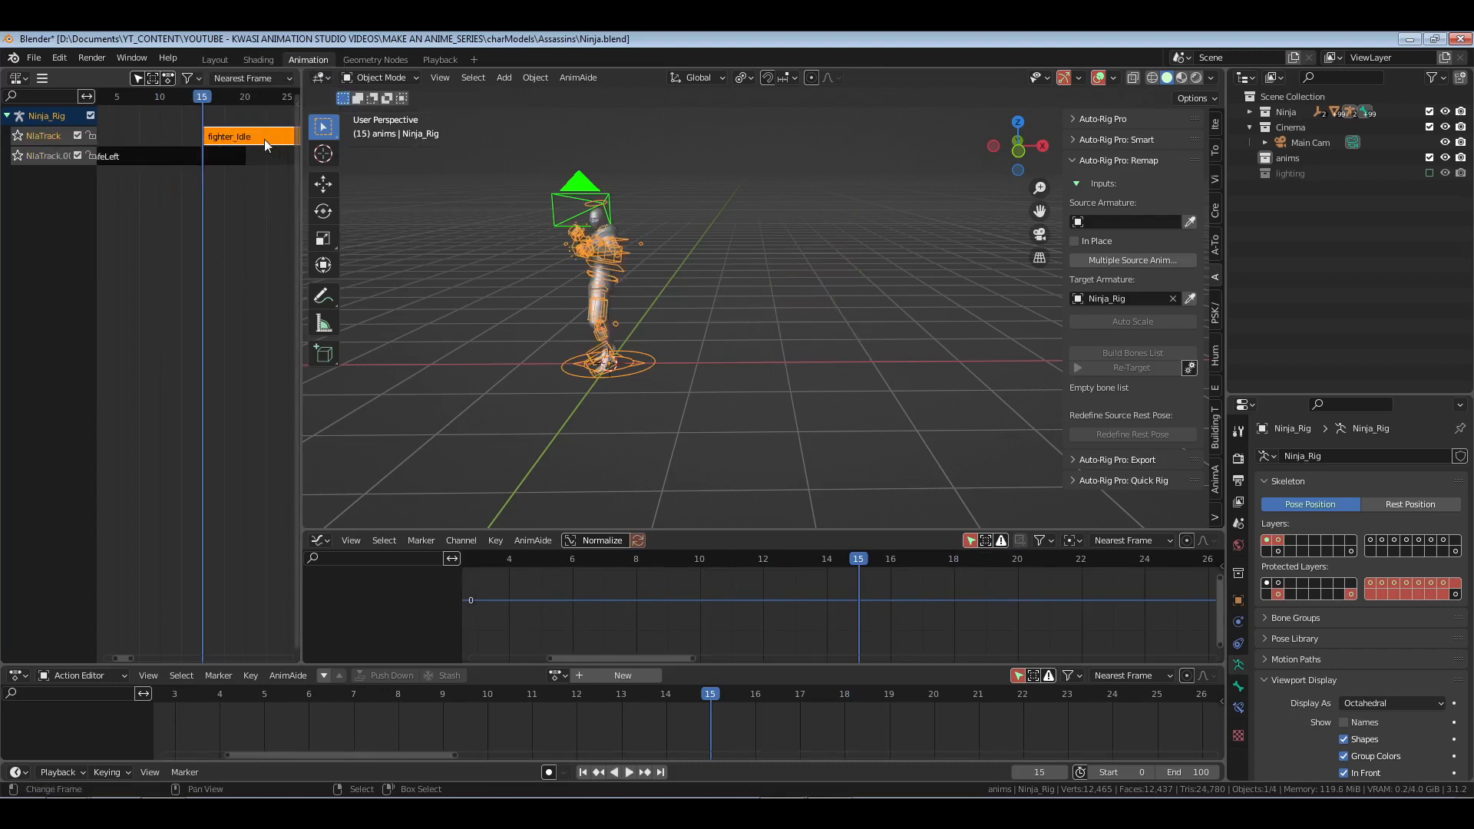
{"action": "key", "text": "g"}
{"action": "left_click", "coordinate": [265, 141]}
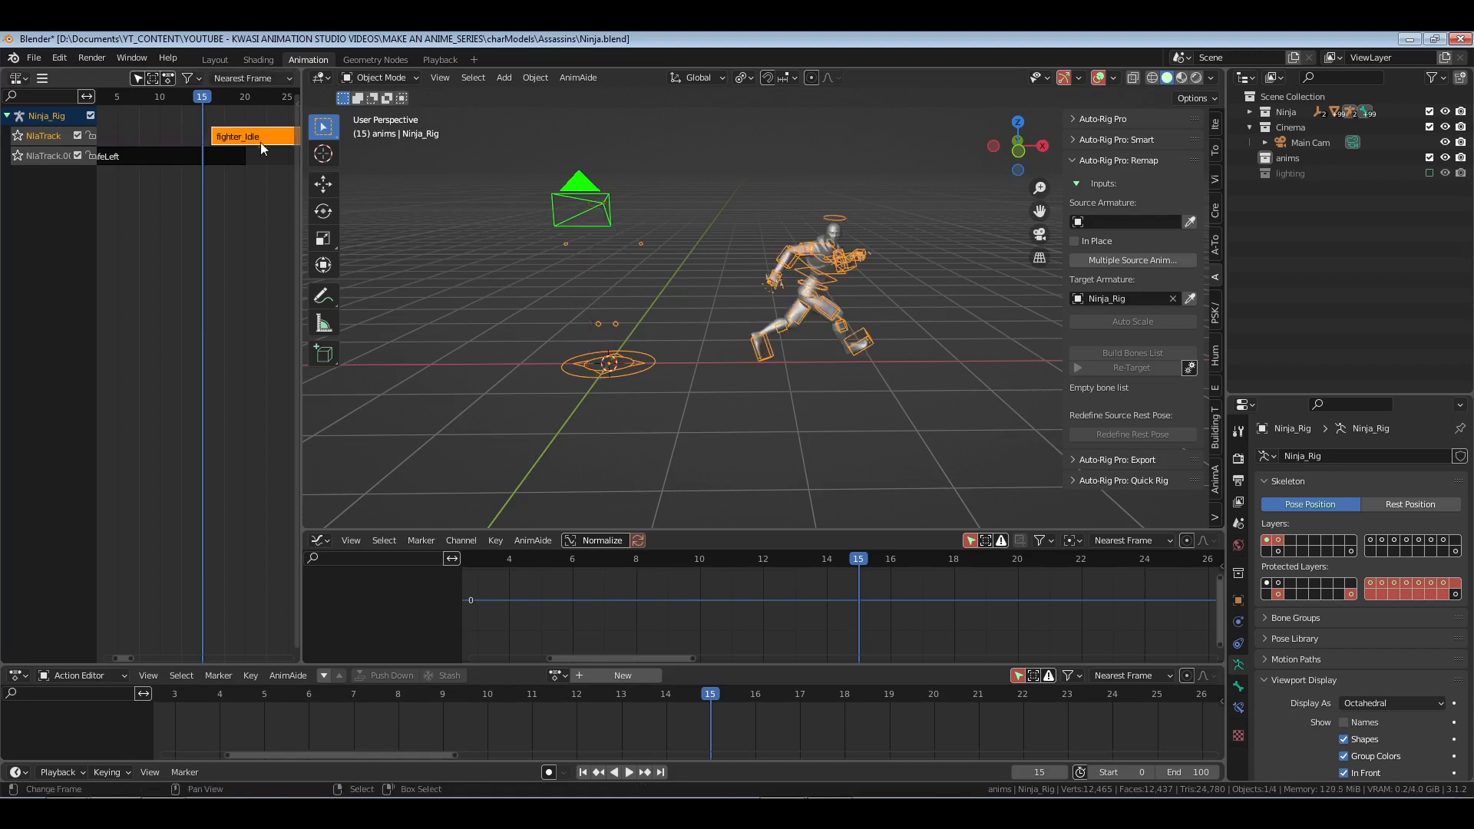
{"action": "key", "text": "ctrl+s"}
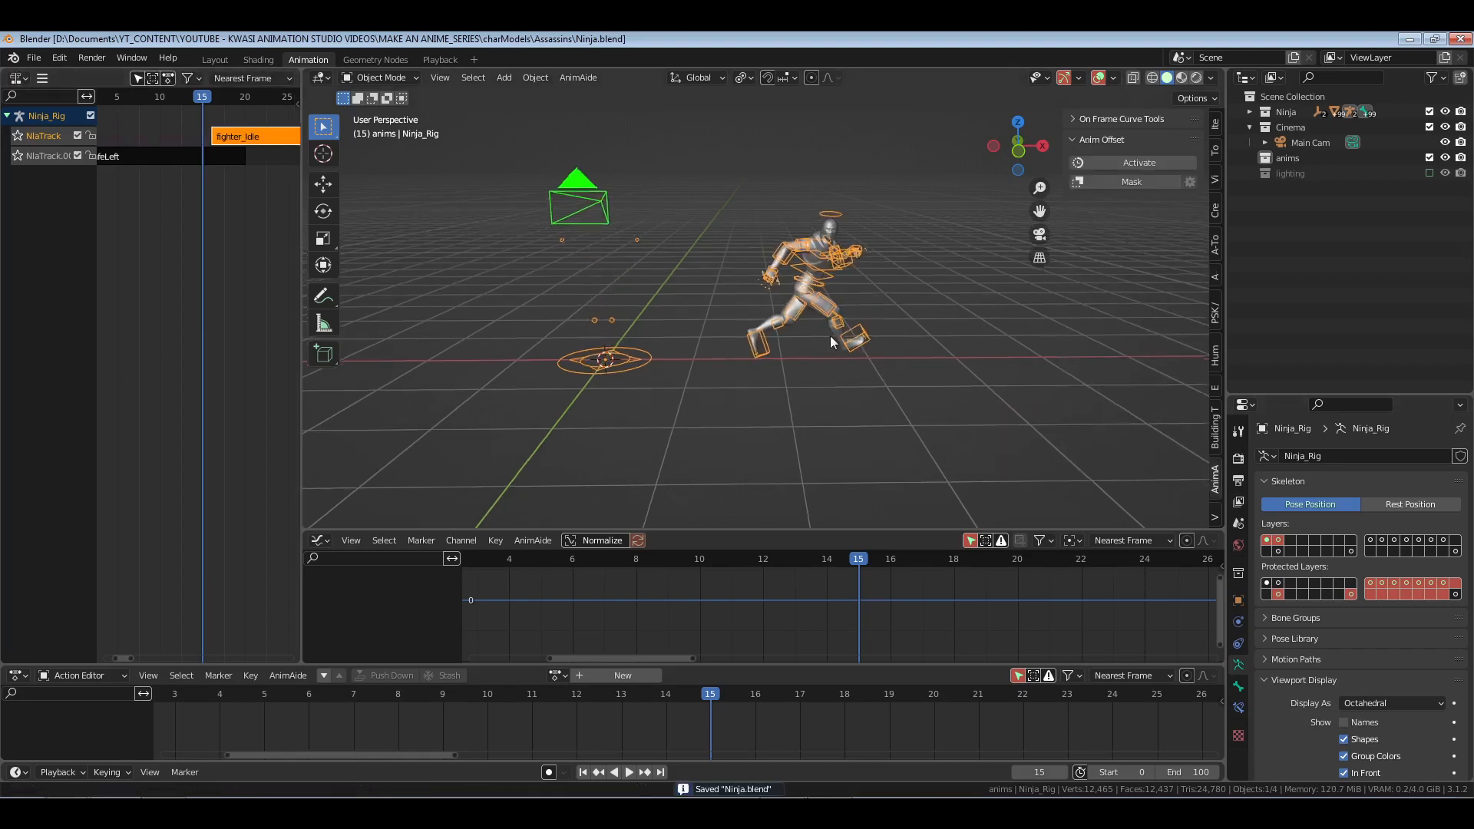
Step: Switch Ninja_Rig to Pose Mode and select the c_root_master.x bone at the hips
{"action": "key", "text": "ctrl+Tab"}
{"action": "middle_click_drag", "start_coordinate": [837, 336], "coordinate": [772, 349]}
{"action": "key", "text": "KP_Decimal"}
{"action": "key", "text": "alt+a"}
{"action": "scroll", "coordinate": [772, 404], "scroll_direction": "up", "scroll_amount": 3}
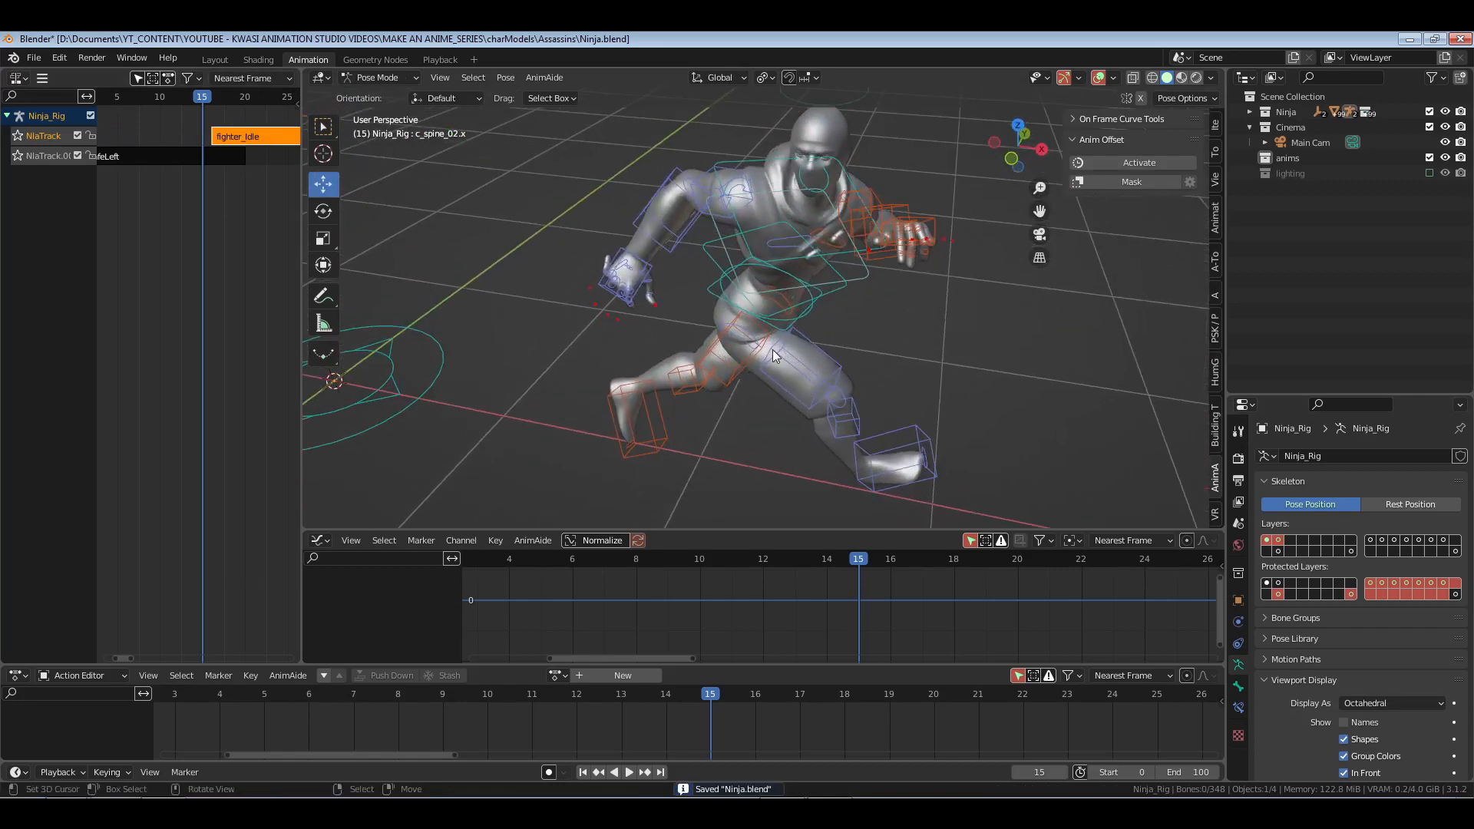
{"action": "left_click", "coordinate": [782, 330]}
Step: Snap the 3D cursor to the selected c_root_master.x bone and view the rig from the front
{"action": "middle_click_drag", "start_coordinate": [740, 410], "coordinate": [795, 278]}
{"action": "key", "text": "shift+s"}
{"action": "left_click", "coordinate": [777, 461]}
{"action": "scroll", "coordinate": [787, 337], "scroll_direction": "down", "scroll_amount": 2}
{"action": "key", "text": "KP_1"}
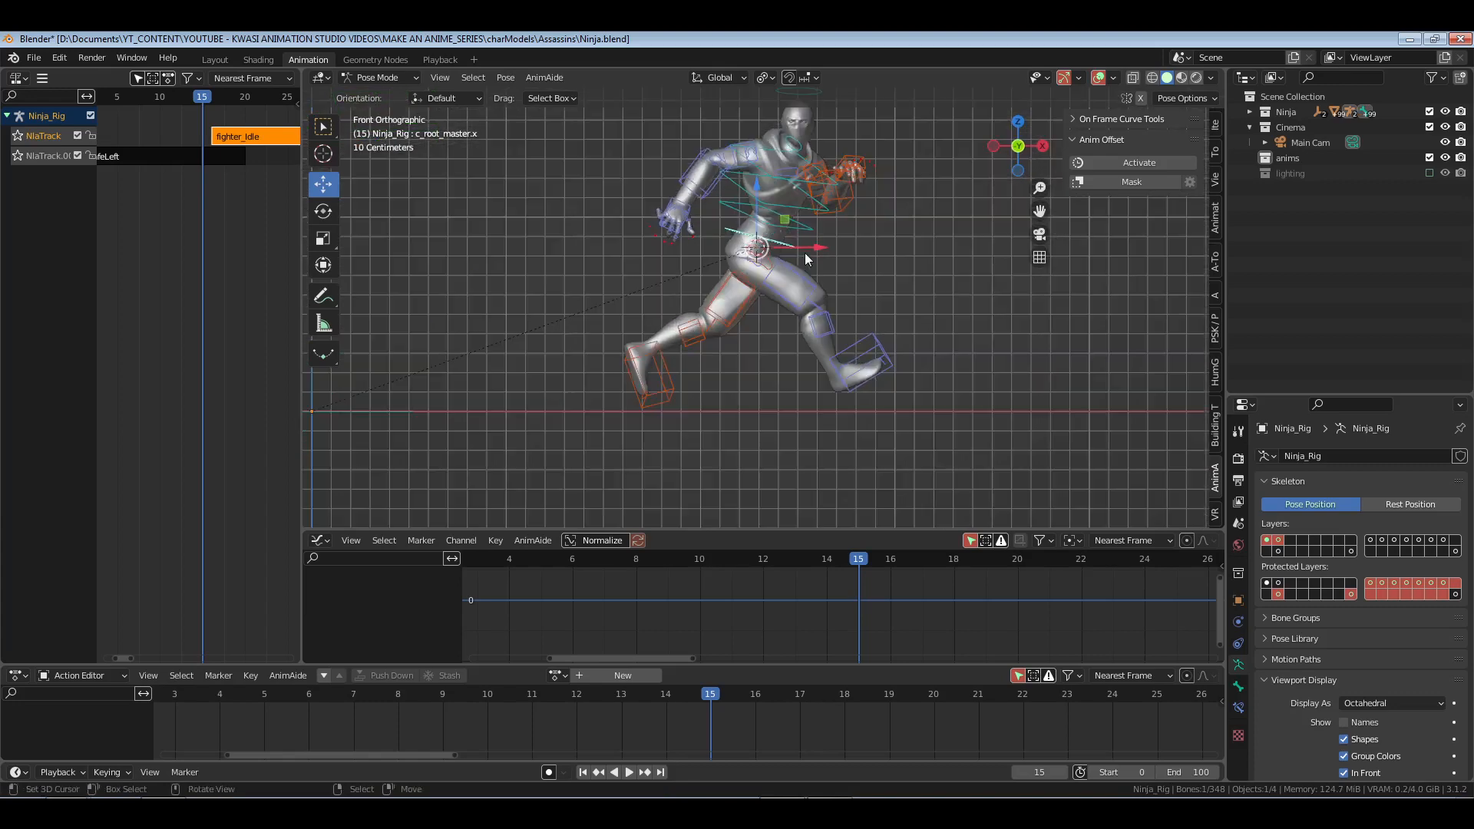
{"action": "scroll", "coordinate": [806, 256], "scroll_direction": "down", "scroll_amount": 2}
{"action": "middle_click_drag", "start_coordinate": [797, 338], "coordinate": [838, 344], "text": "shift"}
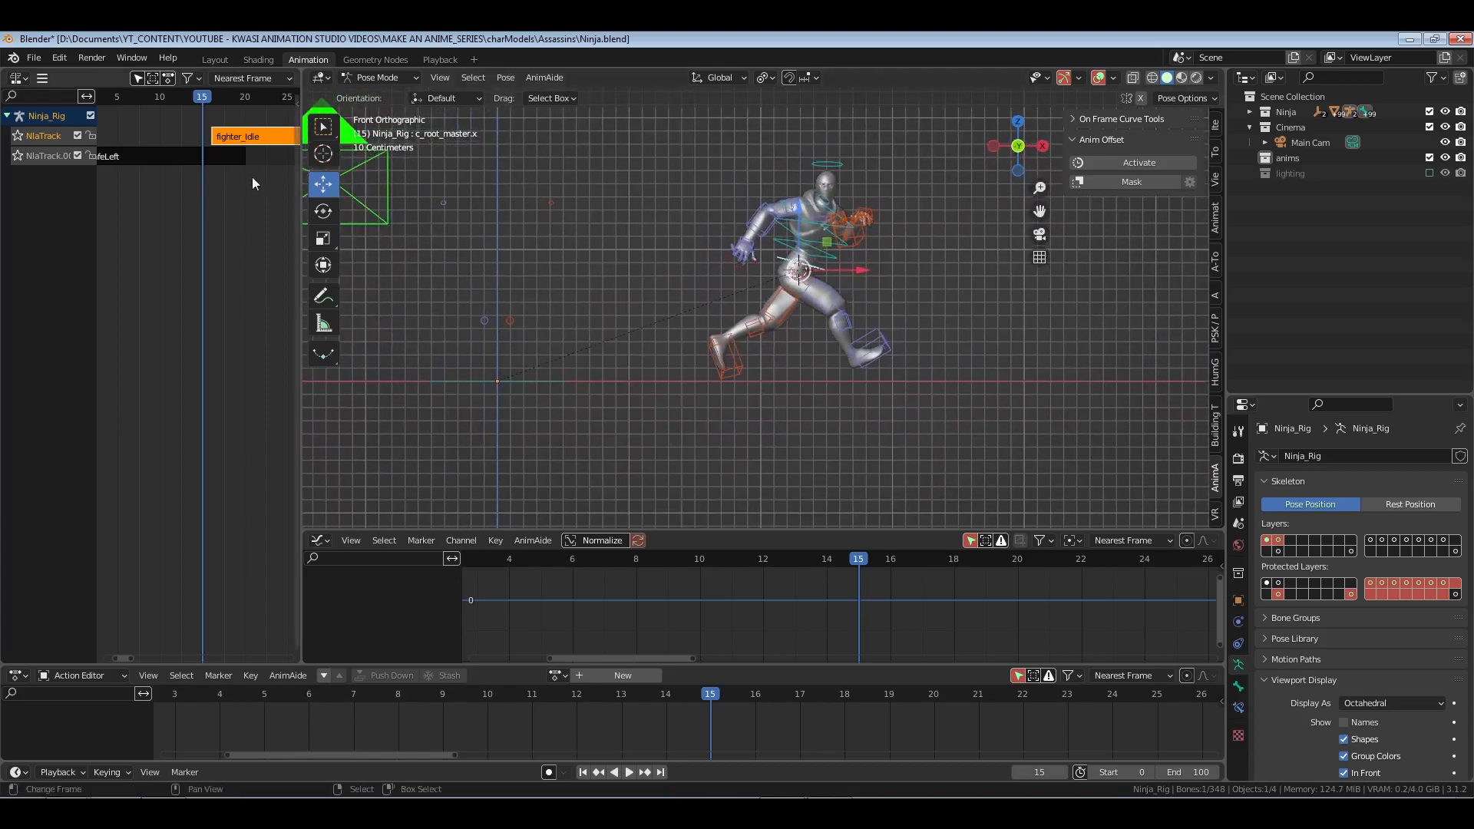
Step: Align the fighter_Idle strip's start with frame 15 and enter tweak mode on it
{"action": "right_click", "coordinate": [247, 206]}
{"action": "left_click", "coordinate": [246, 206]}
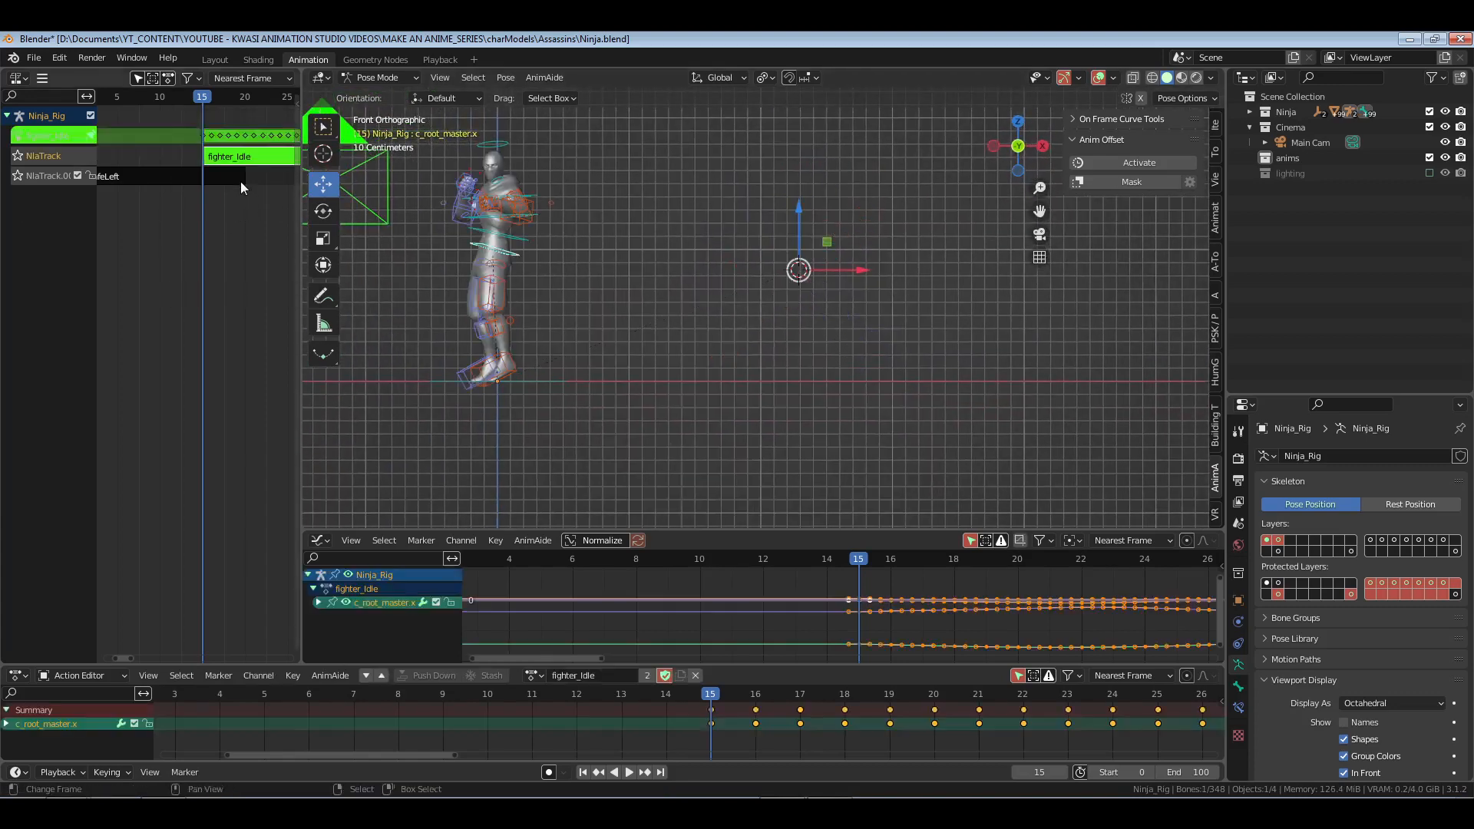
Step: Use Anim Offset to snap c_root_master.x of the fighter_Idle action to the 3D cursor
{"action": "left_click", "coordinate": [1148, 162]}
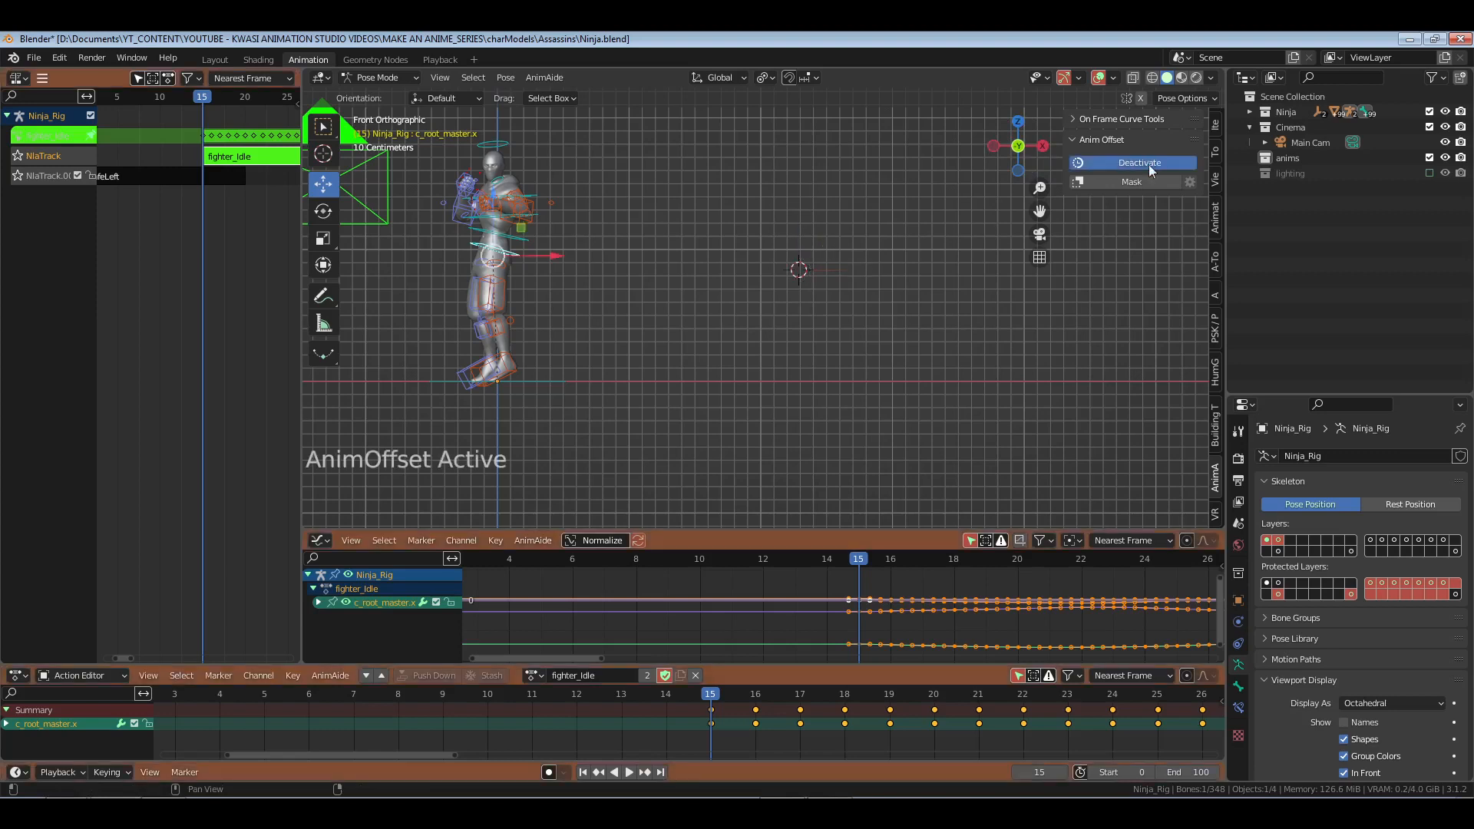
{"action": "key", "text": "shift+s"}
{"action": "left_click", "coordinate": [778, 299]}
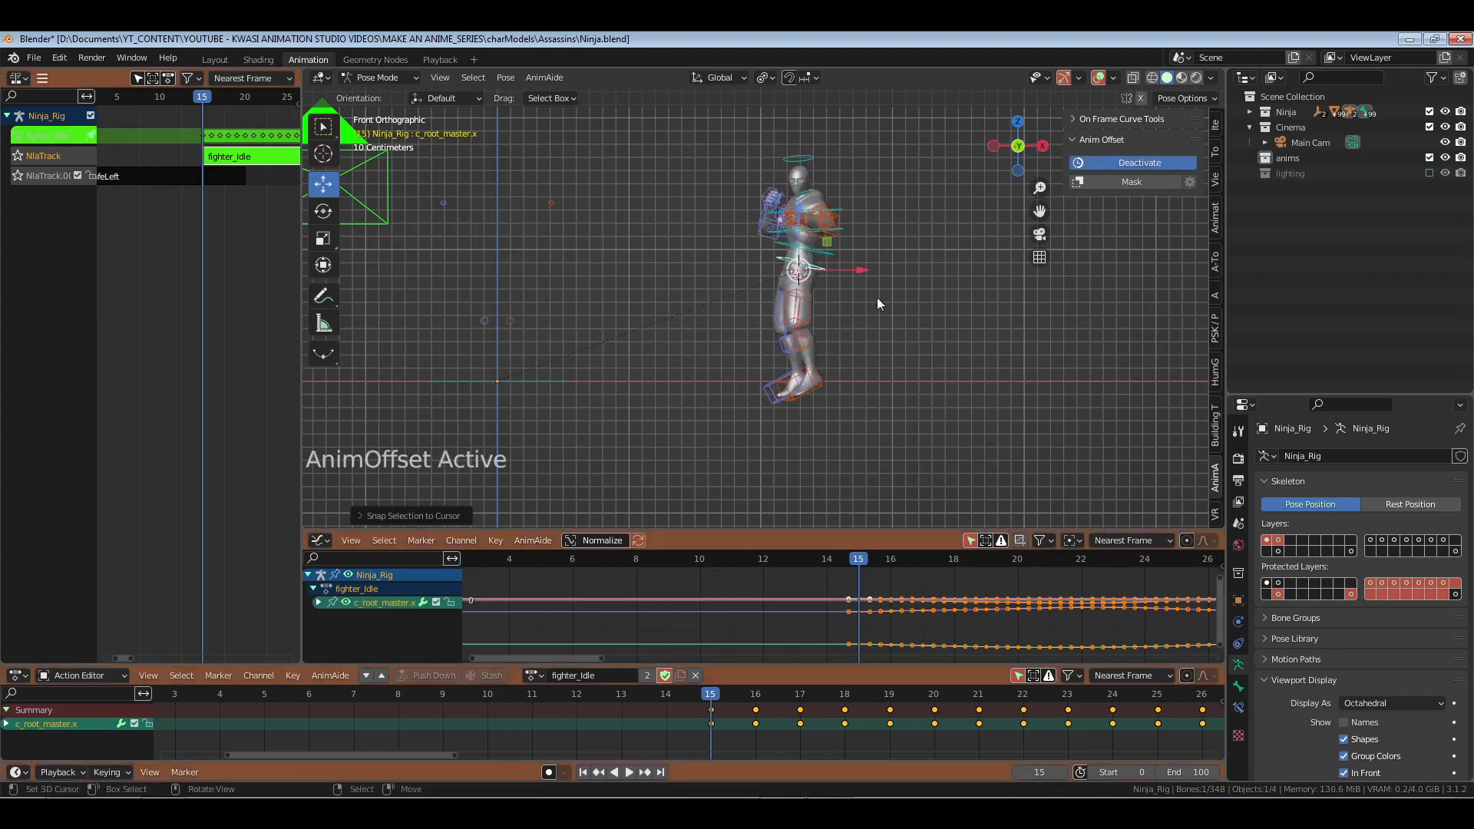
{"action": "left_click", "coordinate": [1144, 159]}
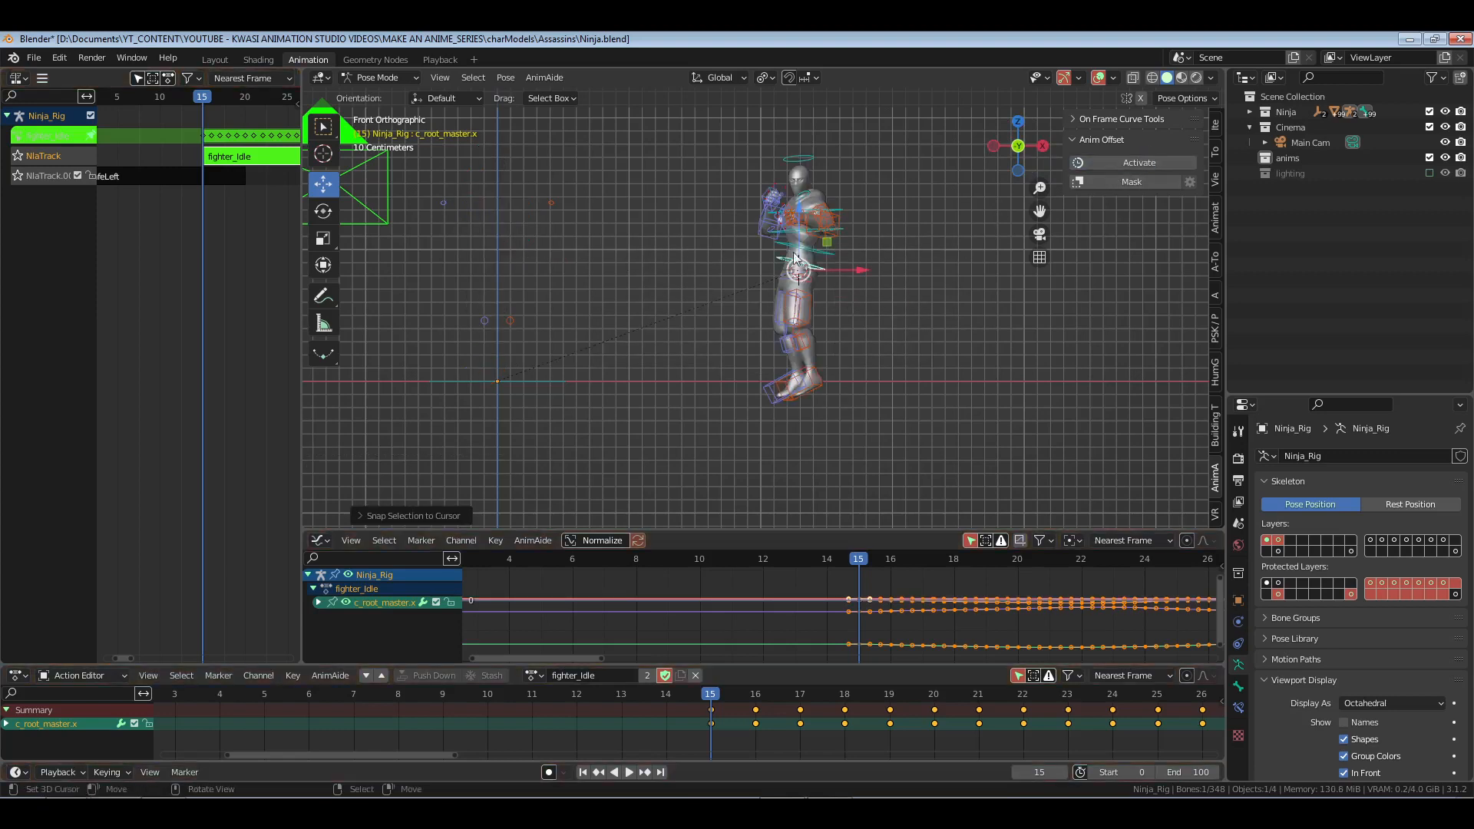
Step: With Anim Offset active, raise c_root_master.x until the feet meet the ground line, and exit tweak mode
{"action": "left_click", "coordinate": [1166, 163]}
{"action": "key", "text": "g"}
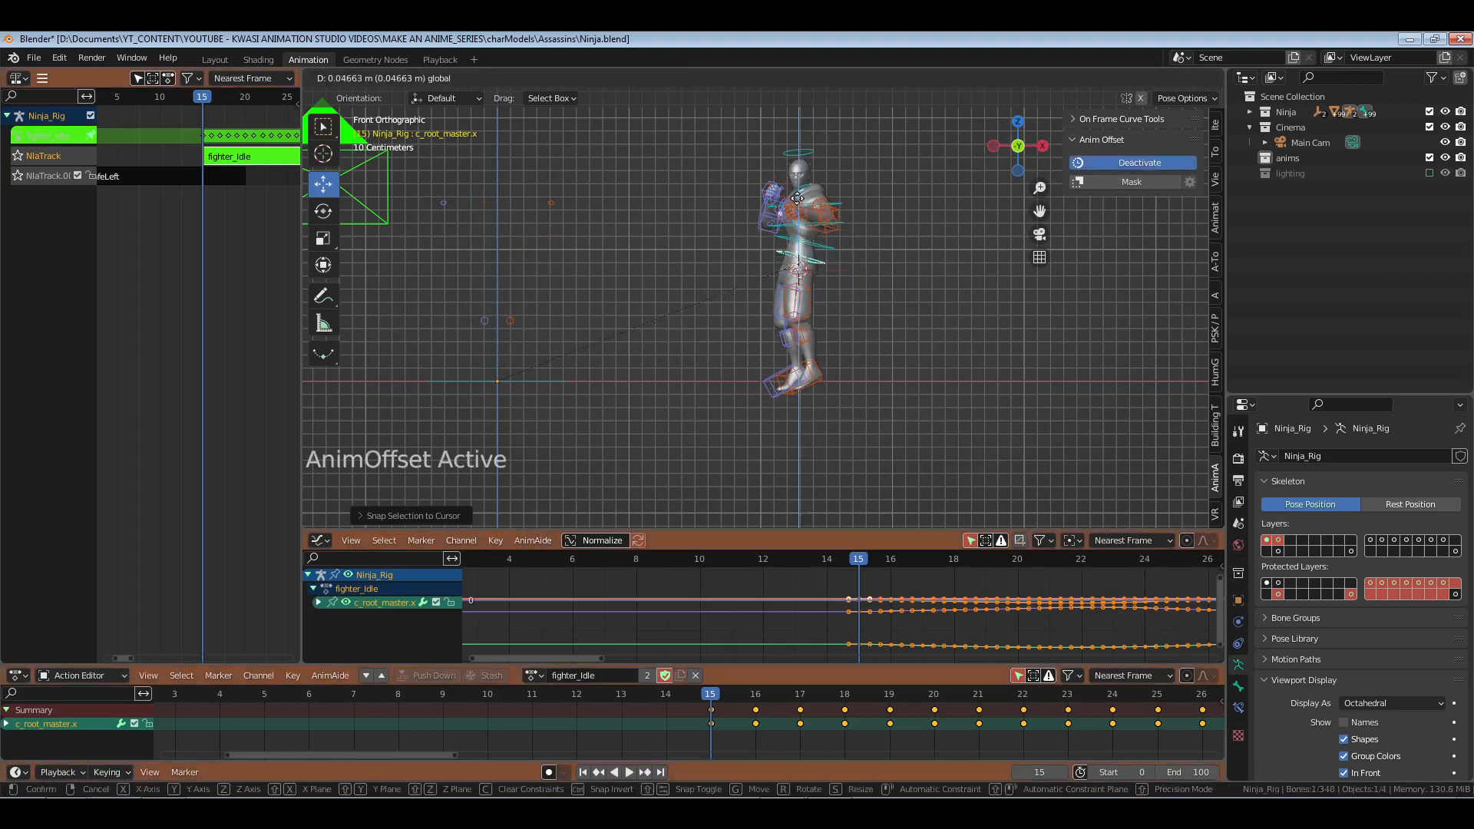
{"action": "left_click", "coordinate": [799, 162]}
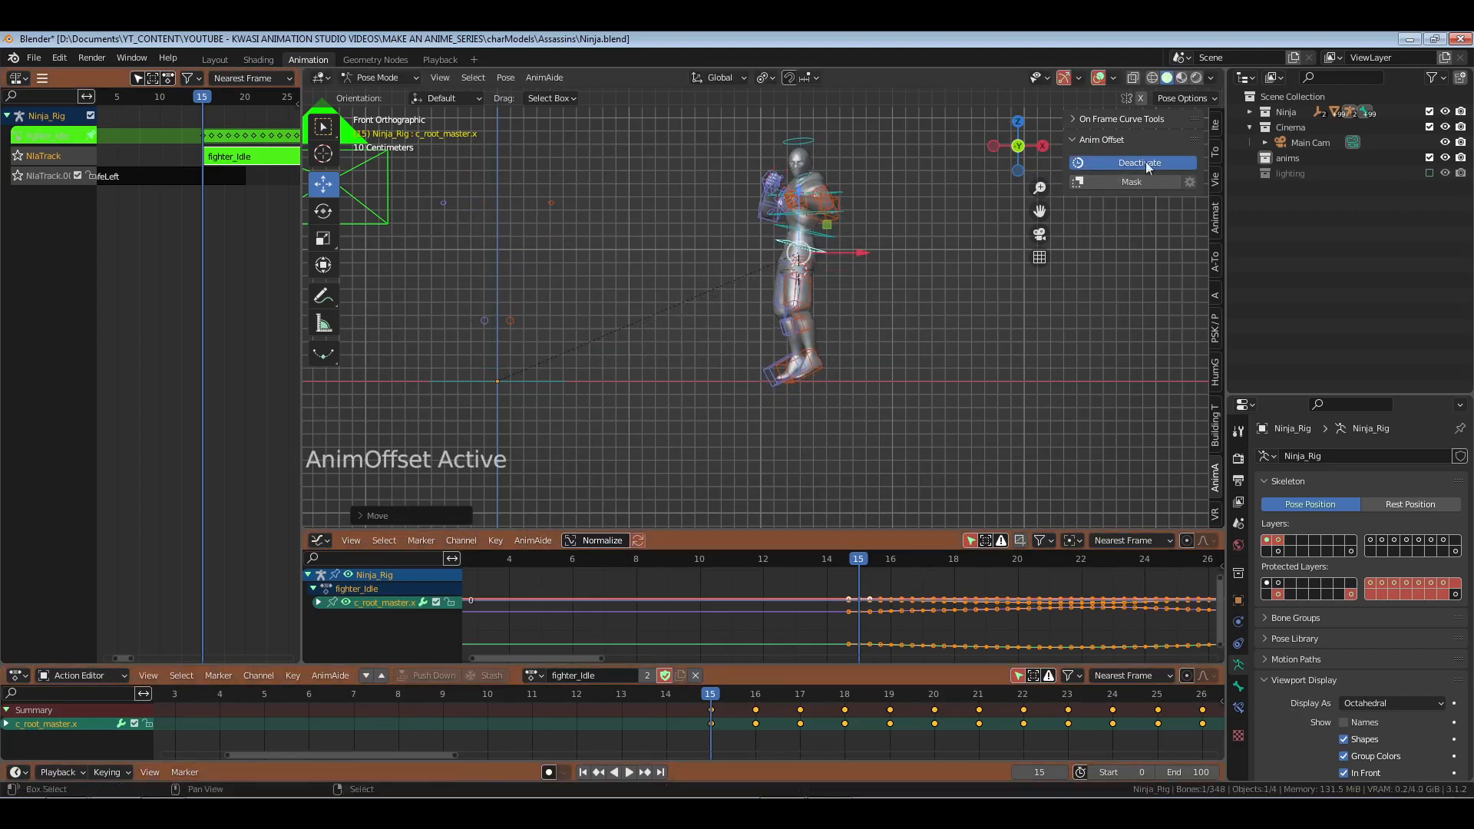
{"action": "left_click", "coordinate": [1145, 161]}
{"action": "key", "text": "Tab"}
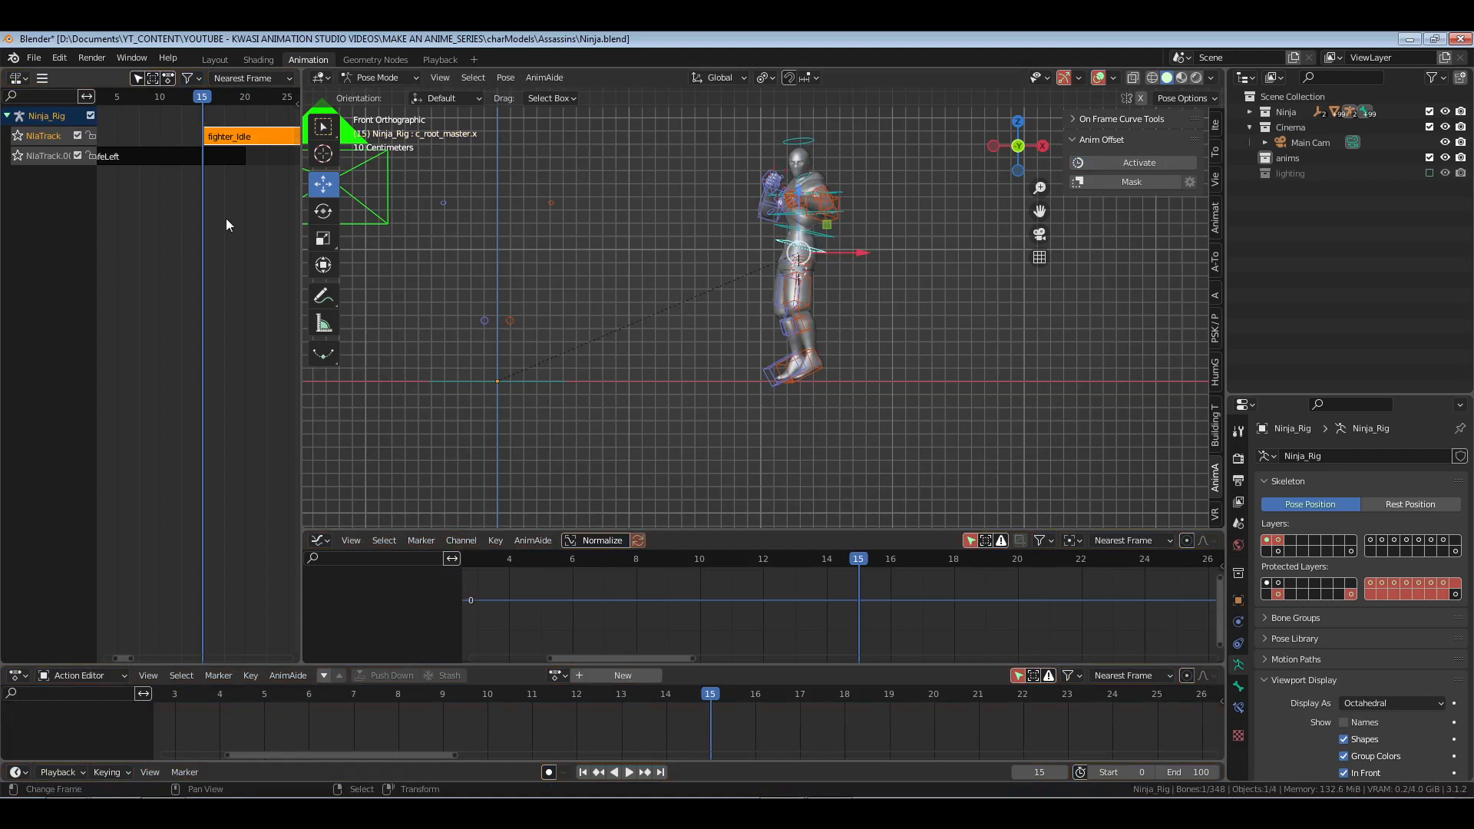
Step: Play the offset idle animation to check it, and undo the offset made to the root bone
{"action": "mouse_move", "coordinate": [169, 232]}
{"action": "middle_mouse_down"}
{"action": "mouse_move", "coordinate": [197, 237]}
{"action": "mouse_move", "coordinate": [132, 249]}
{"action": "mouse_move", "coordinate": [152, 254]}
{"action": "middle_mouse_up"}
{"action": "key", "text": "space"}
{"action": "key", "text": "space"}
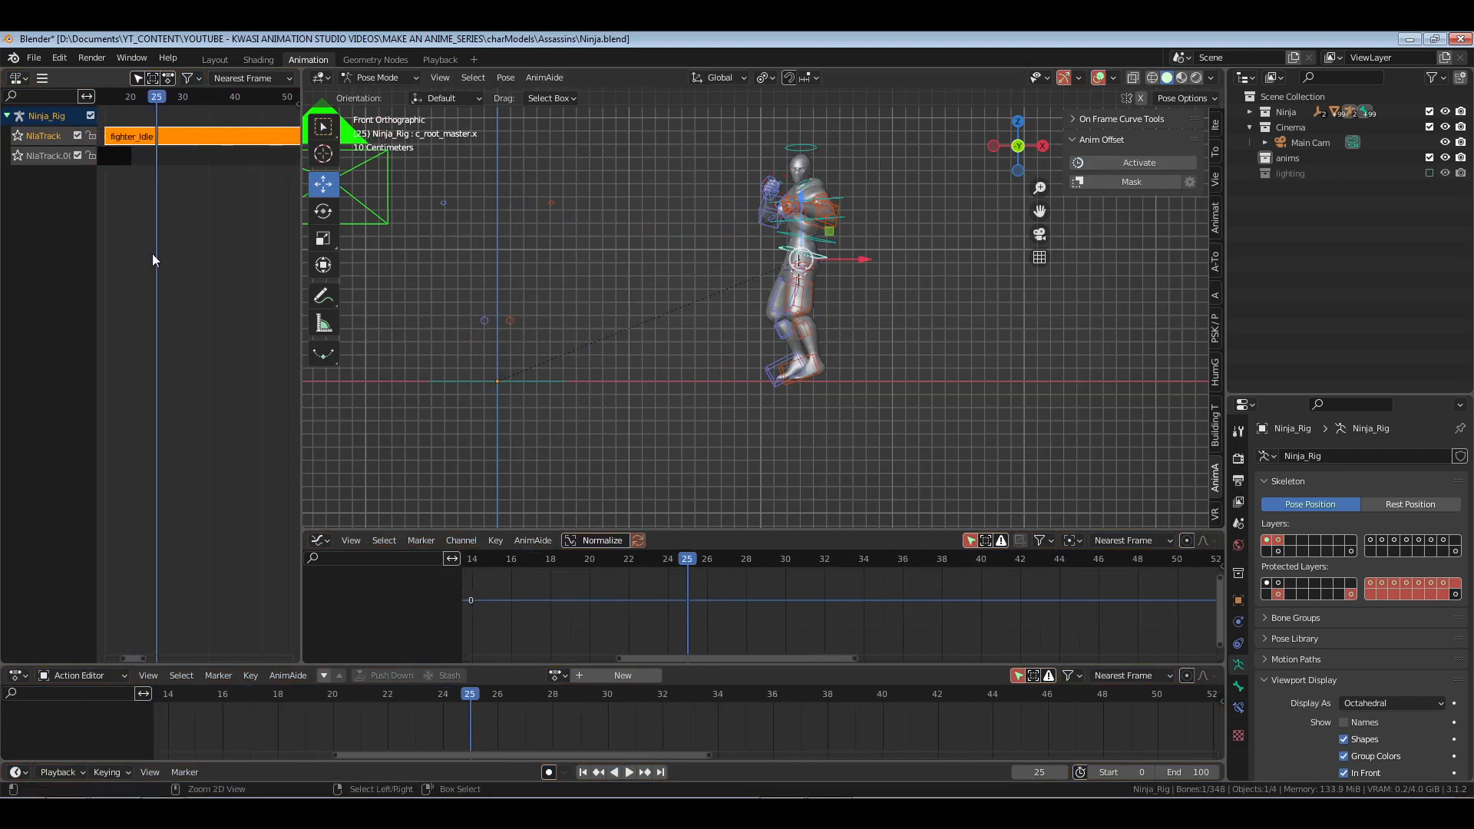
{"action": "key", "text": "Tab"}
{"action": "key", "text": "Tab"}
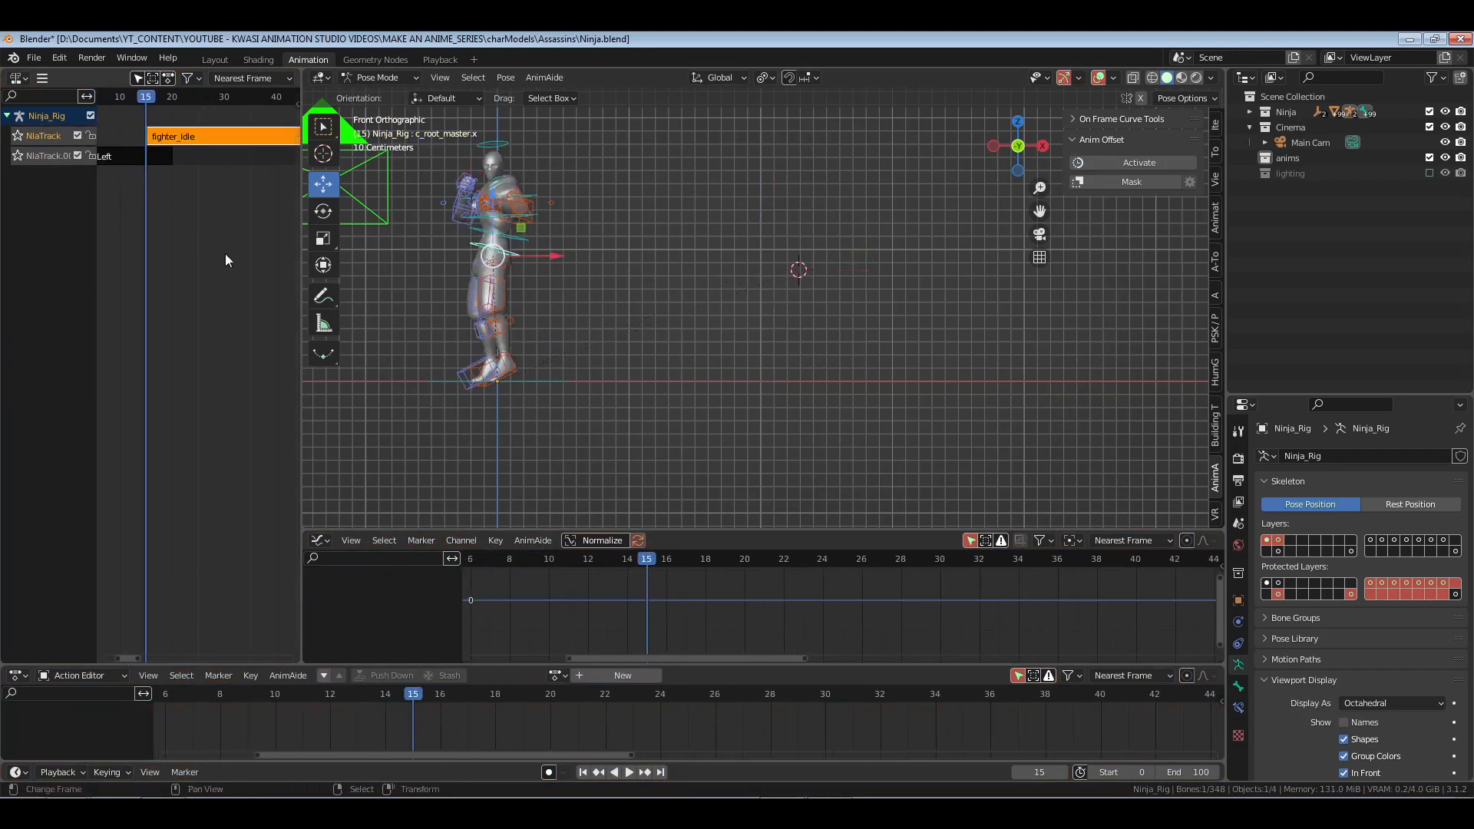
Step: Enter tweak mode on the fighter_Idle strip and make its action a single-user copy
{"action": "key", "text": "Tab"}
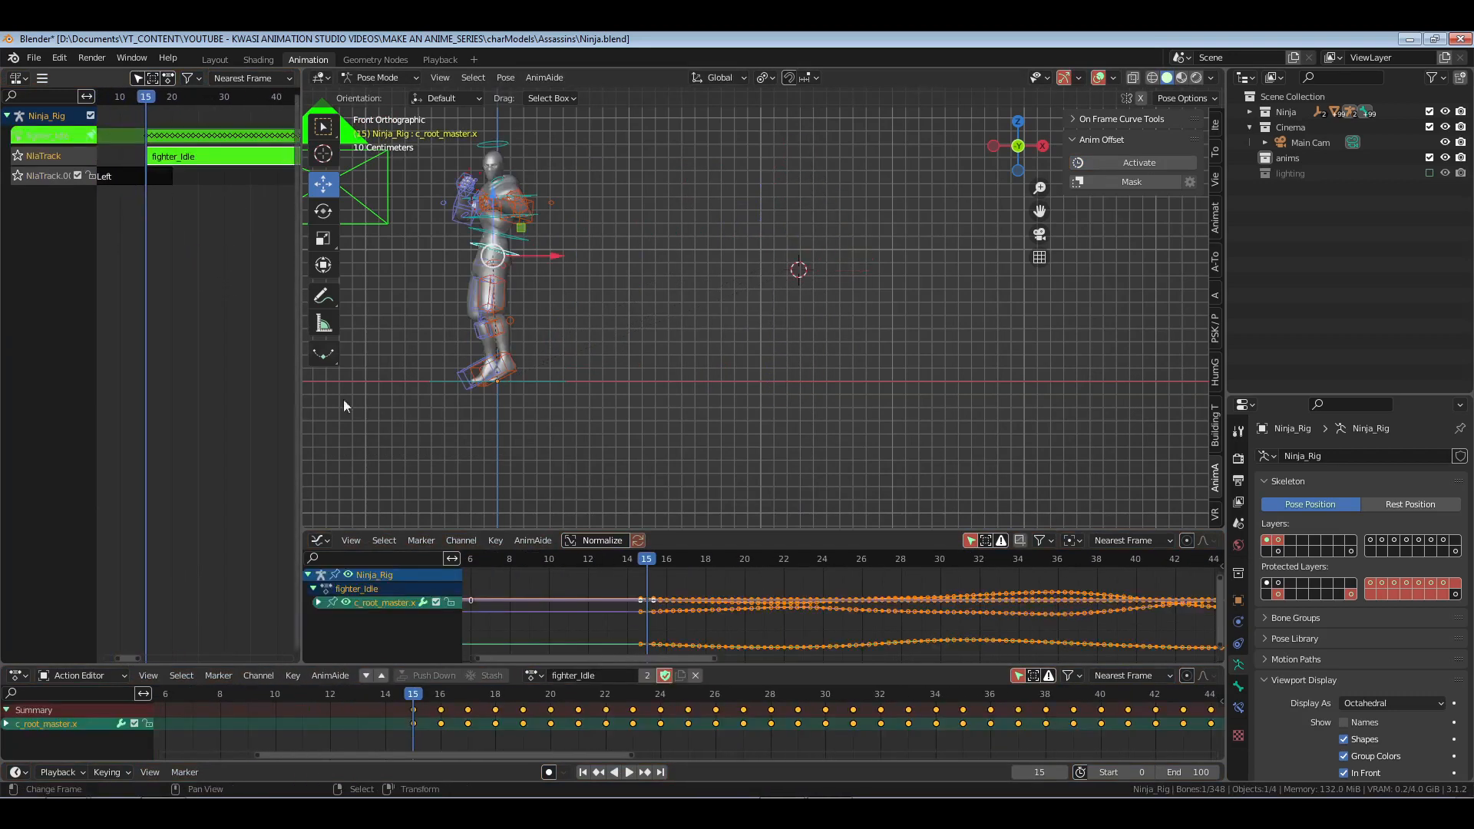
{"action": "left_click", "coordinate": [652, 677]}
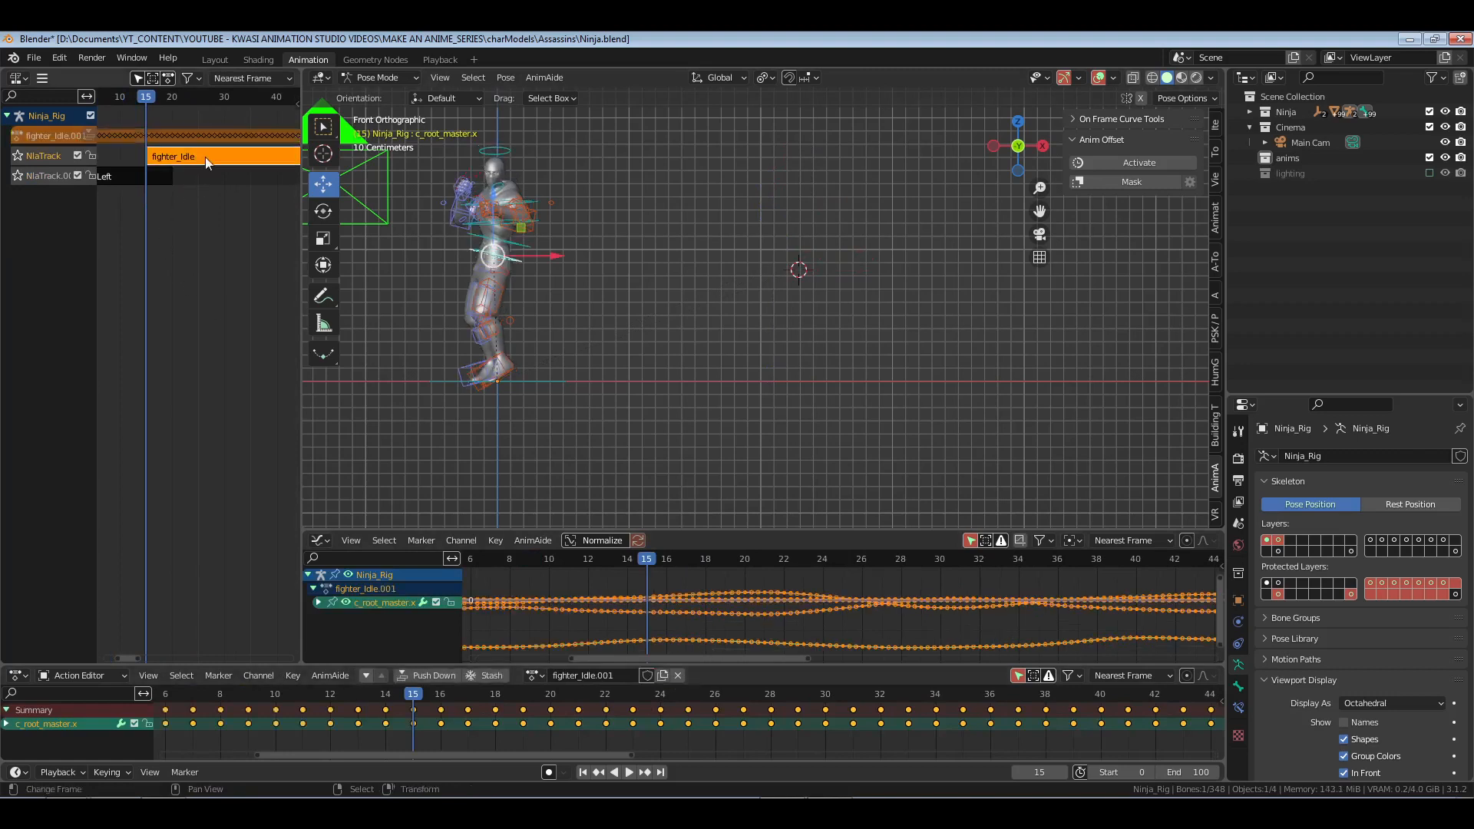
Step: Exit tweak mode, snap the fighter_Idle.001 strip's start to frame 15, and re-enter tweak mode on it
{"action": "key", "text": "Tab"}
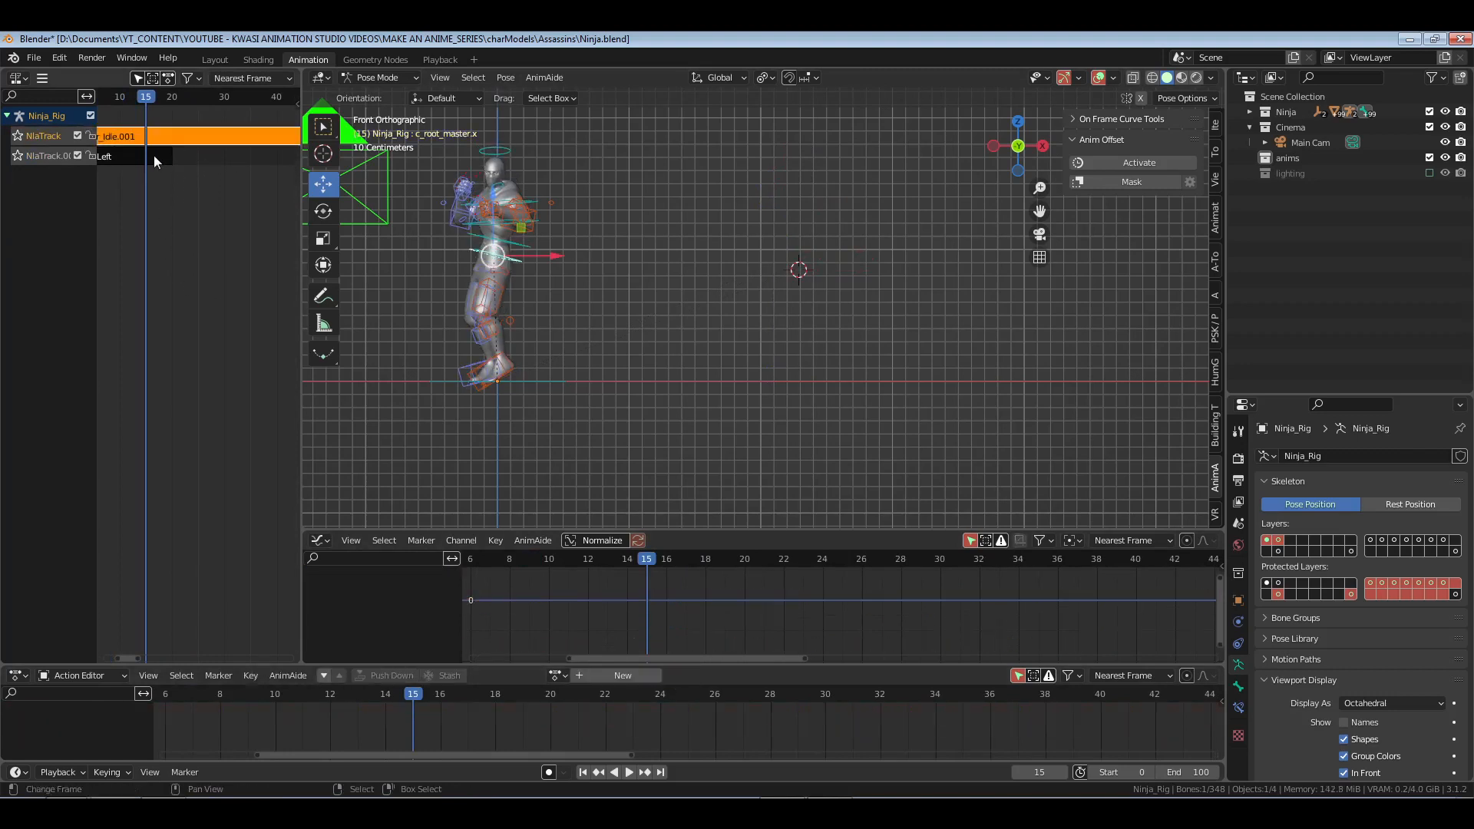
{"action": "key", "text": "shift+s"}
{"action": "left_click", "coordinate": [157, 158]}
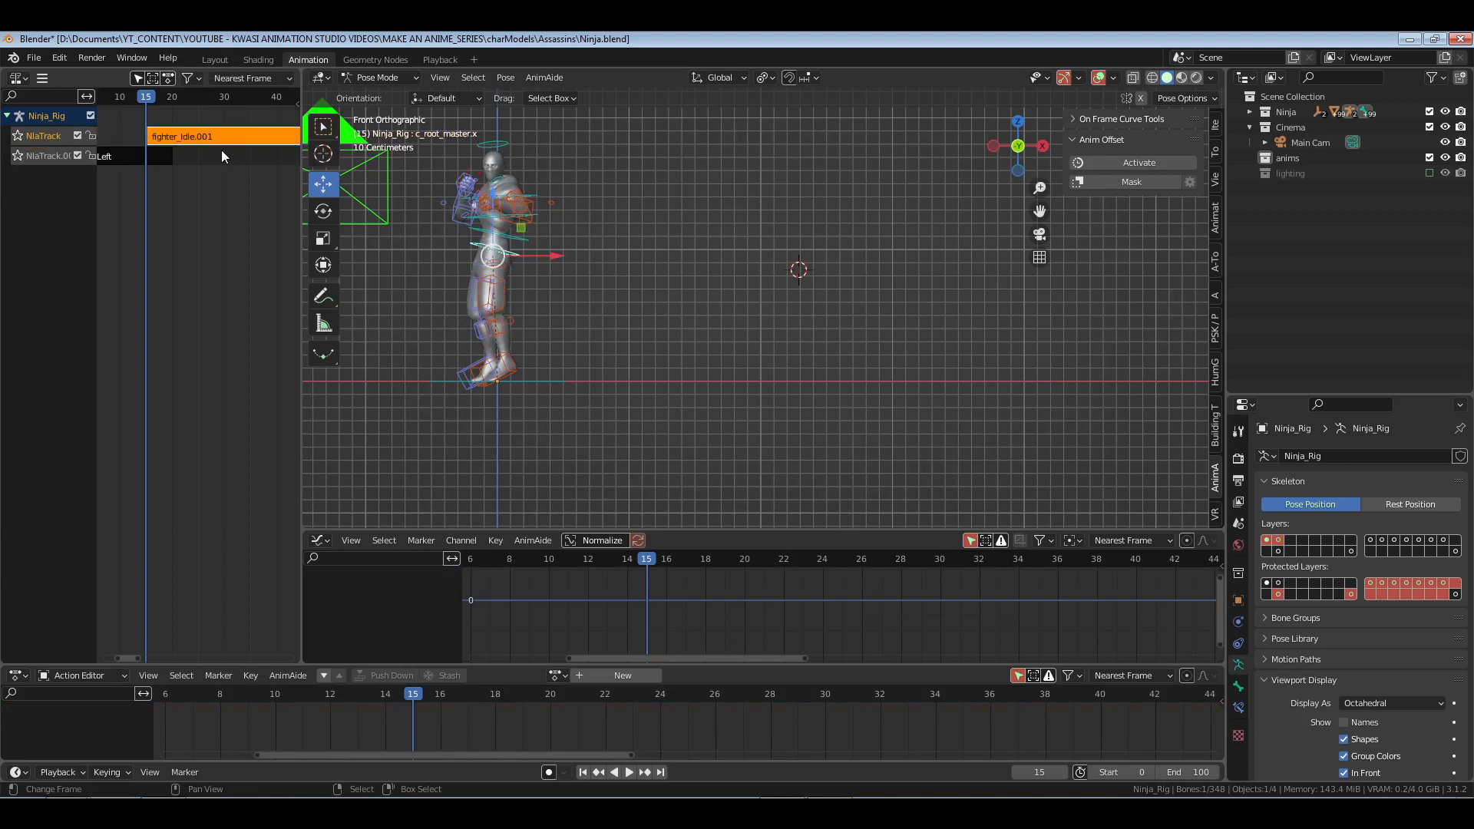
{"action": "key", "text": "Tab"}
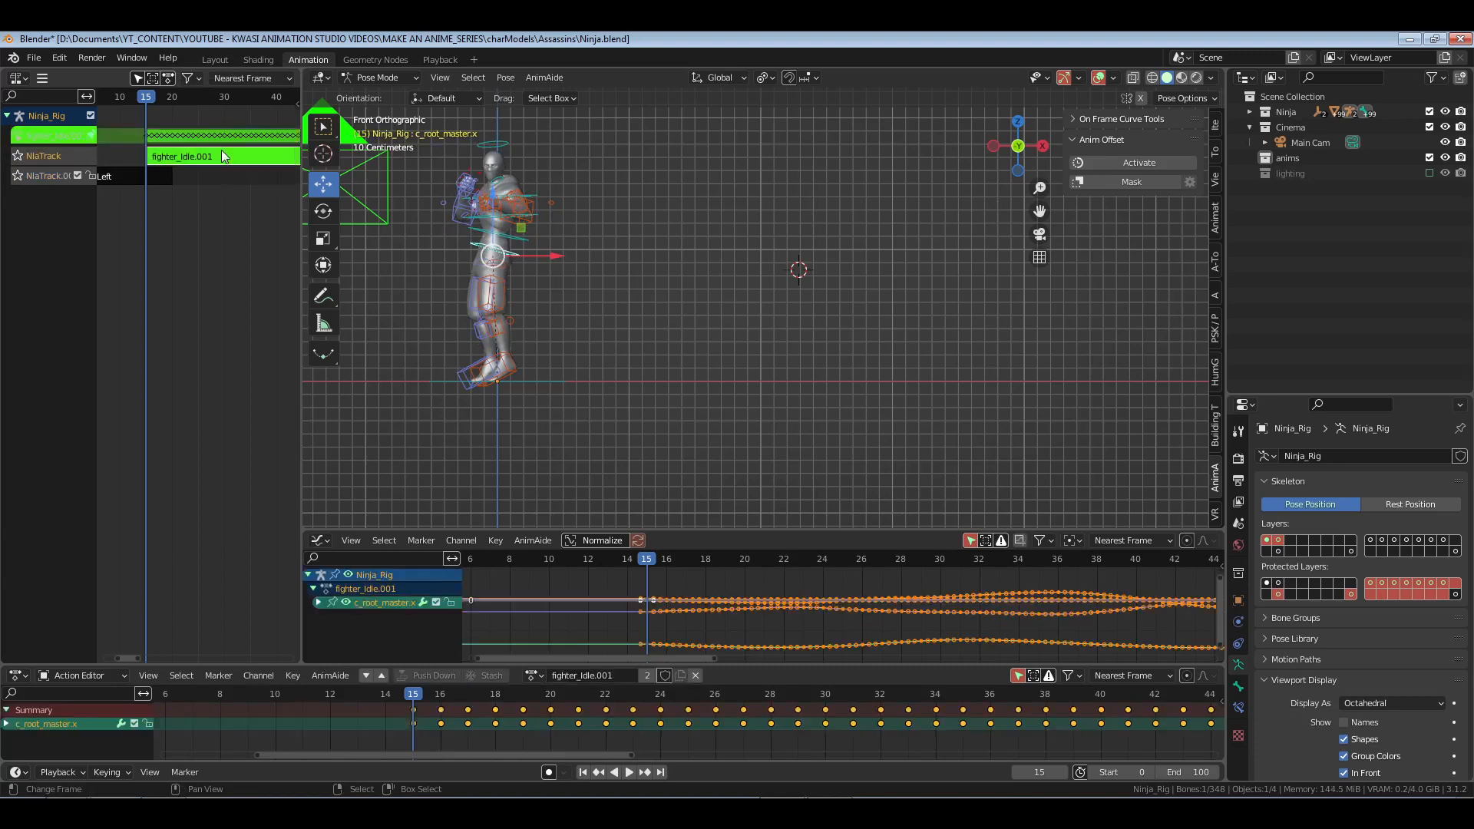
Step: Activate Anim Offset and snap c_root_master.x of the fighter_Idle.001 action to the 3D cursor
{"action": "left_click", "coordinate": [1136, 161]}
{"action": "key", "text": "shift+s"}
{"action": "left_click", "coordinate": [802, 232]}
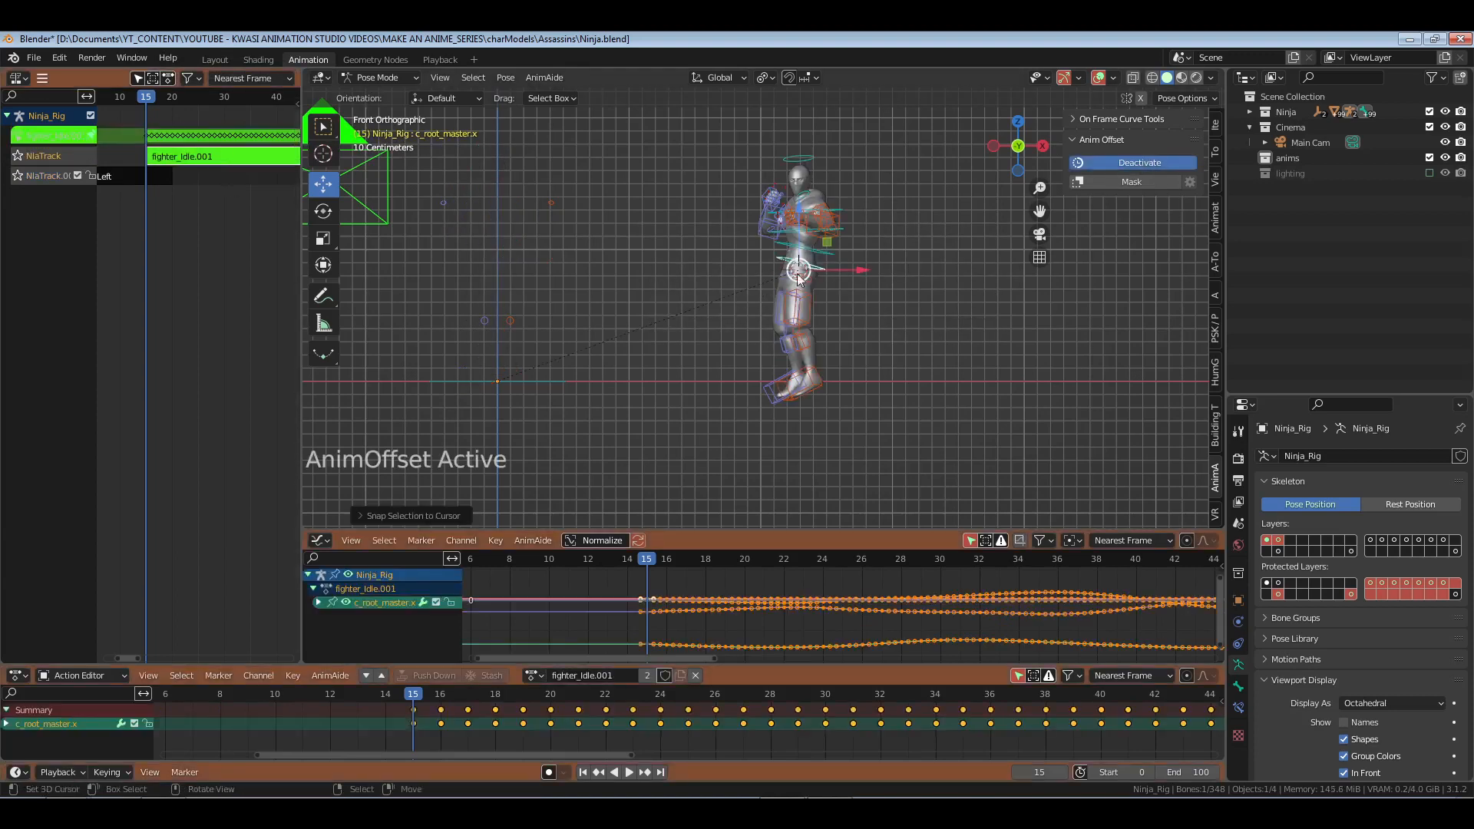
Step: Raise c_root_master.x about 0.12 m so the feet meet the ground line, deactivate Anim Offset, and exit tweak mode
{"action": "key", "text": "g"}
{"action": "key", "text": "z"}
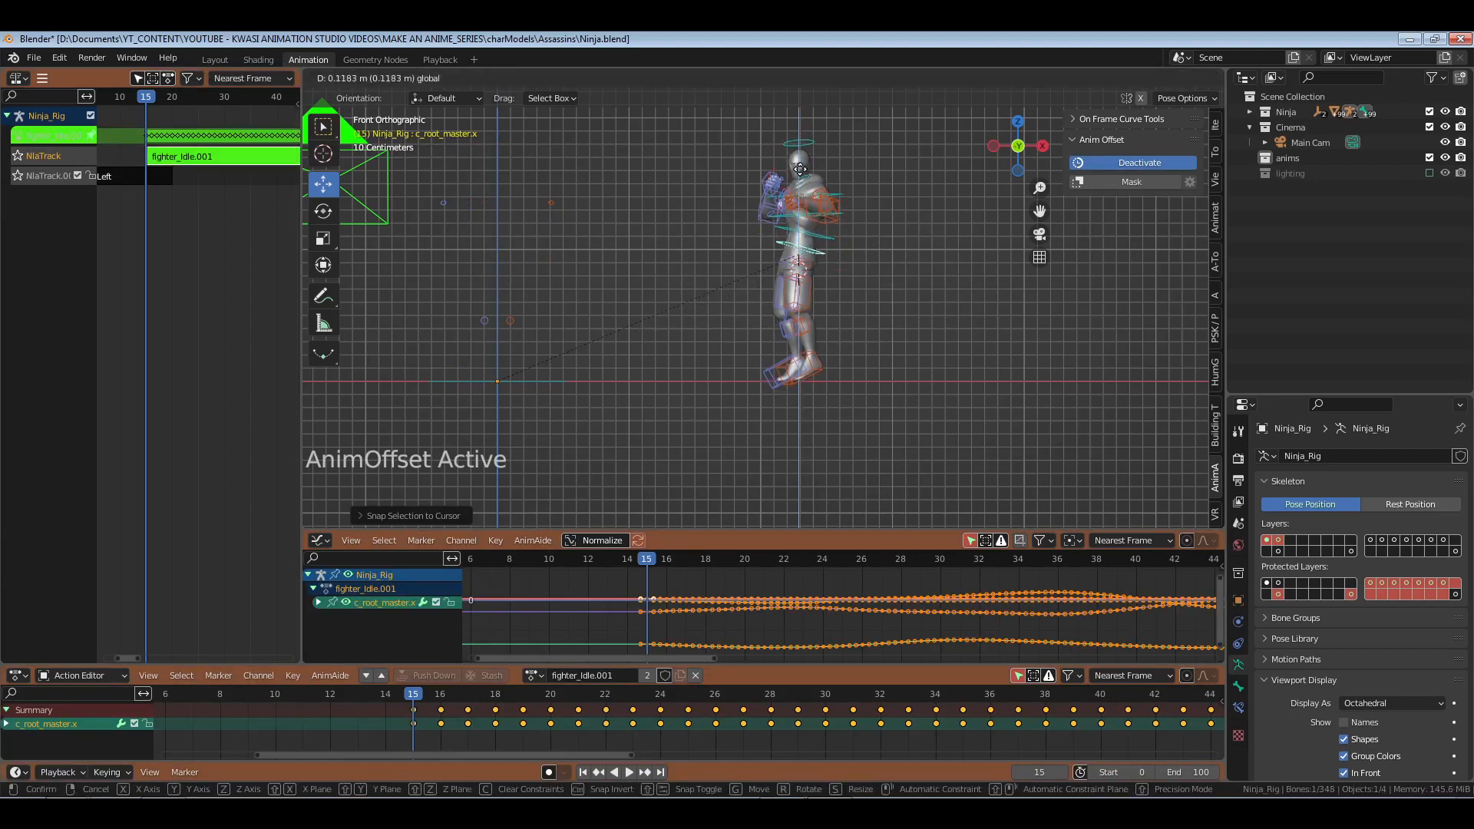
{"action": "left_click", "coordinate": [1127, 165]}
{"action": "left_click", "coordinate": [1129, 163]}
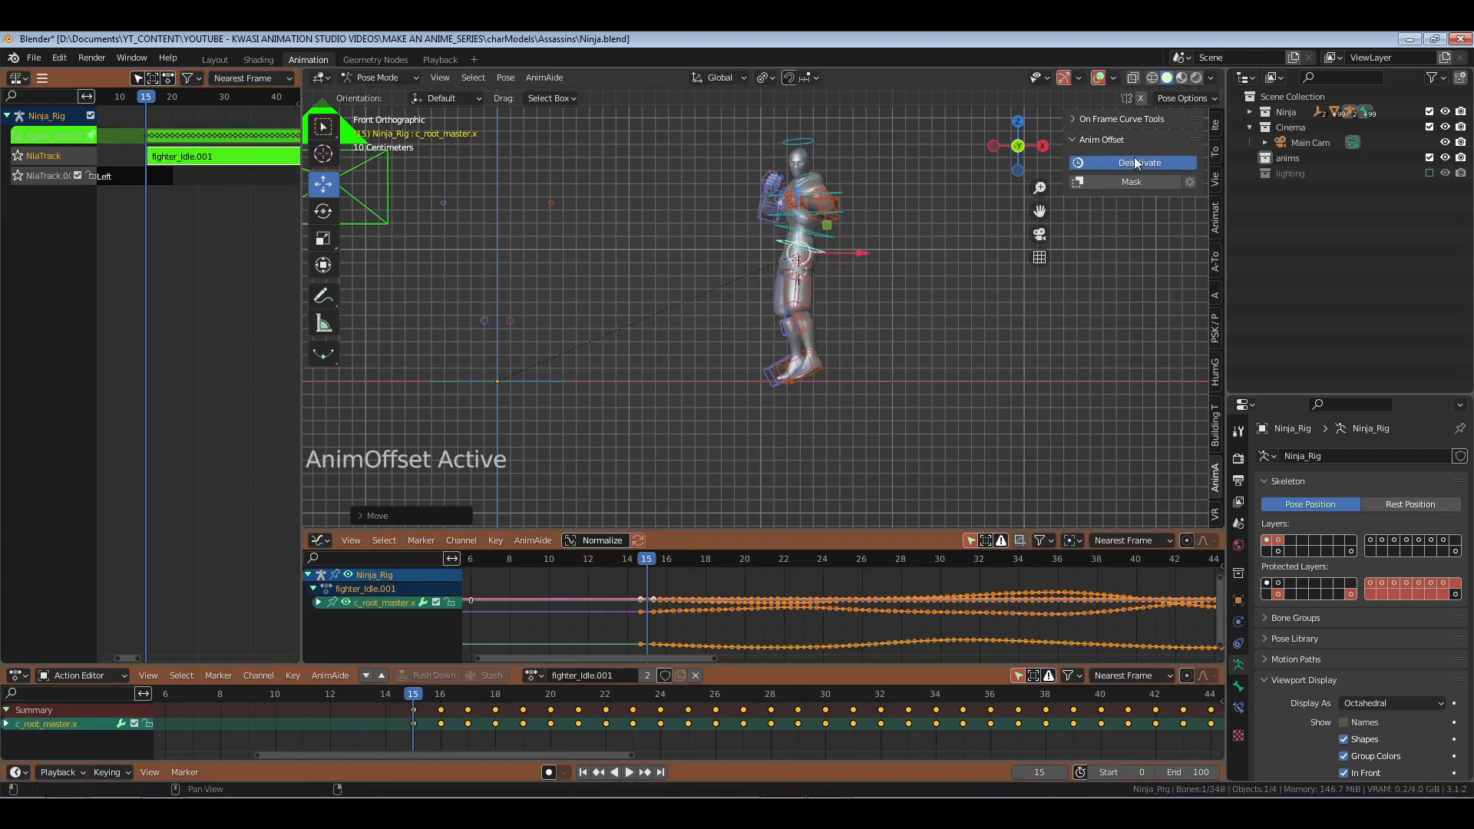
{"action": "key", "text": "Tab"}
Step: Set the Blend In of the fighter_Idle.001 strip to 12 frames
{"action": "key", "text": "n"}
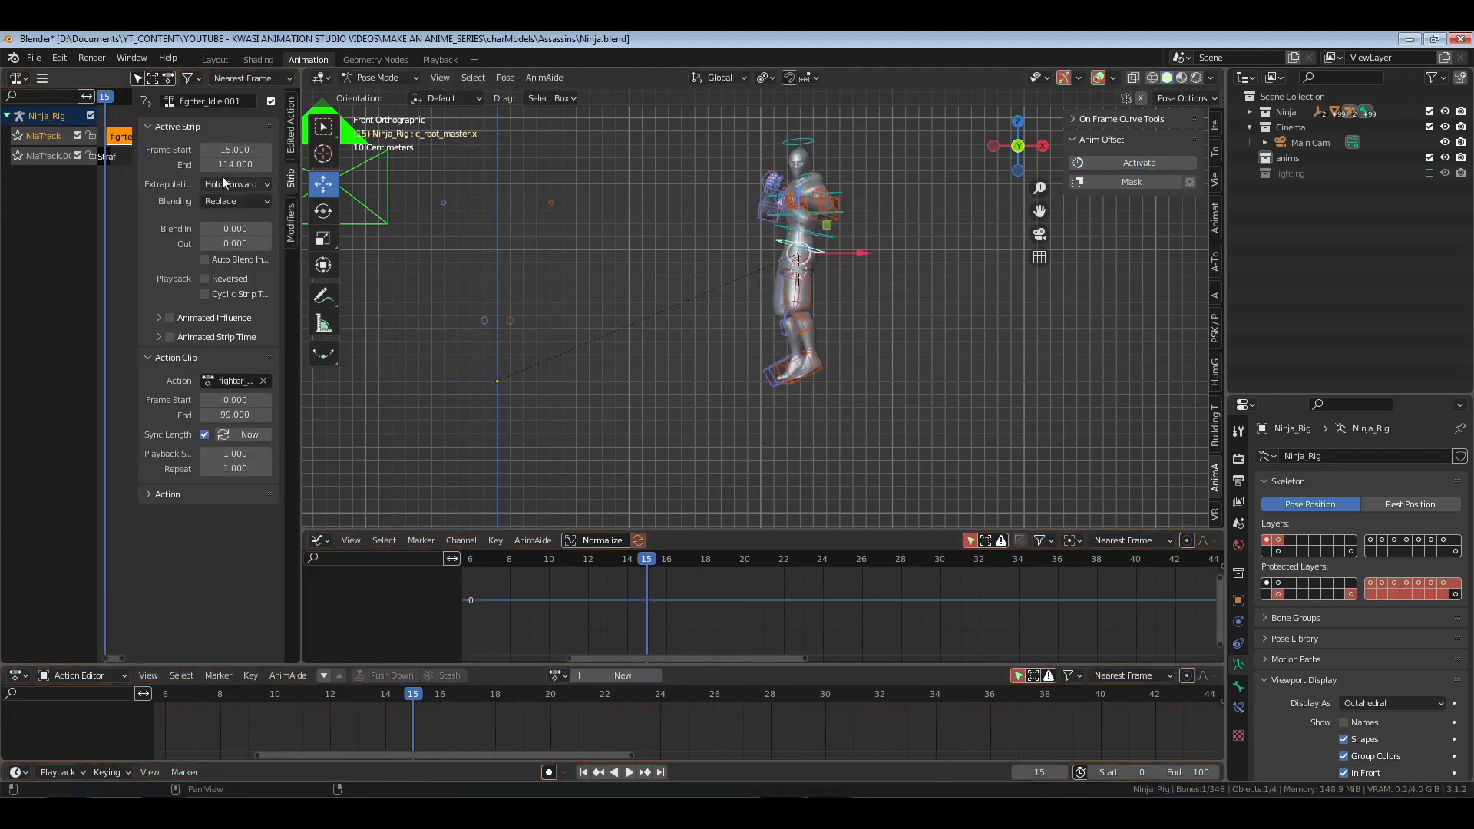
{"action": "left_click", "coordinate": [241, 229]}
{"action": "type", "text": "12"}
{"action": "key", "text": "Return"}
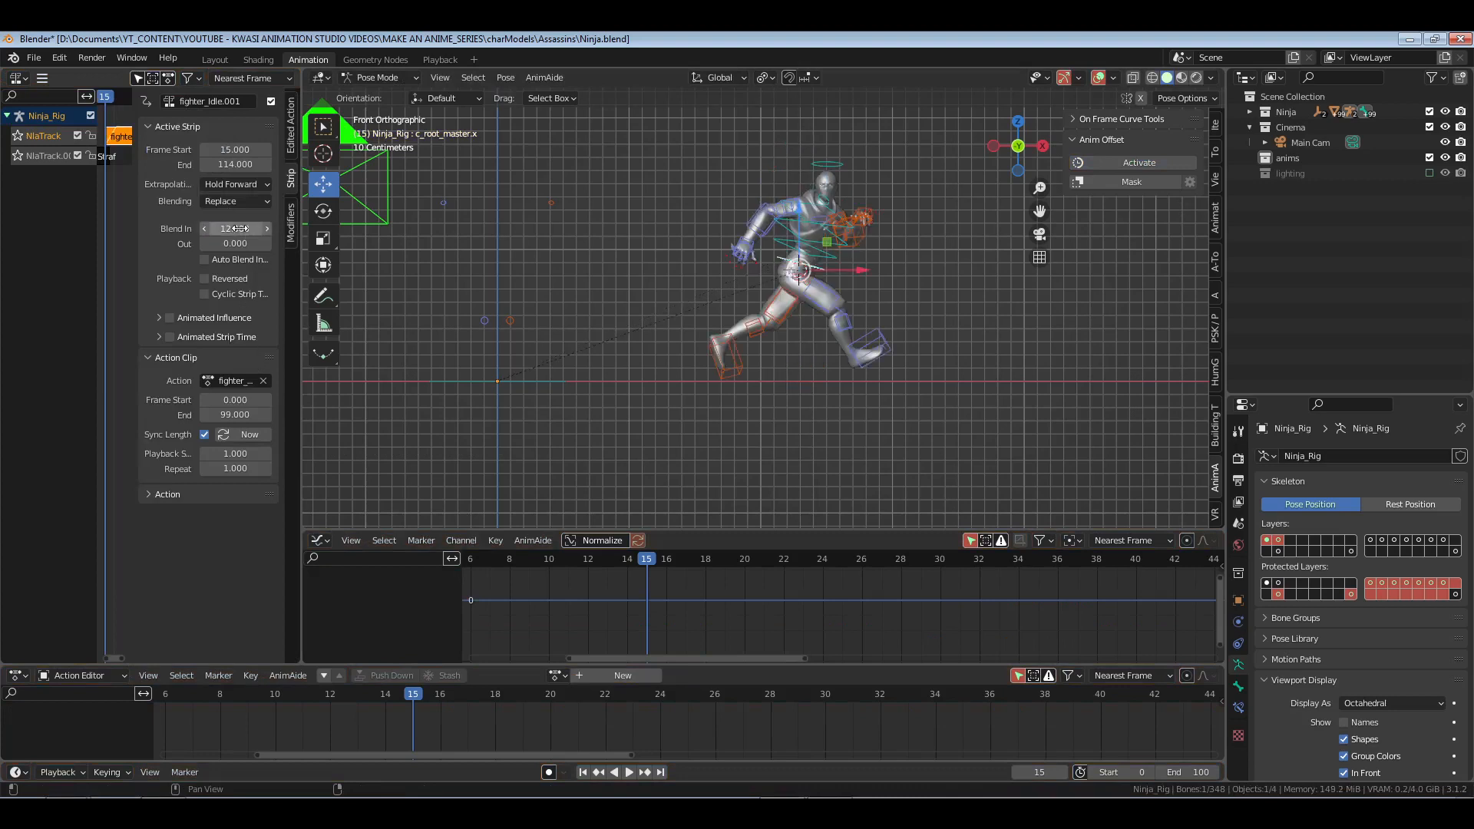
{"action": "key", "text": "n"}
Step: Play the blend from StrafeLeft into the idle, and snap the fighter_Idle.001 strip's start to frame 10
{"action": "key", "text": "space"}
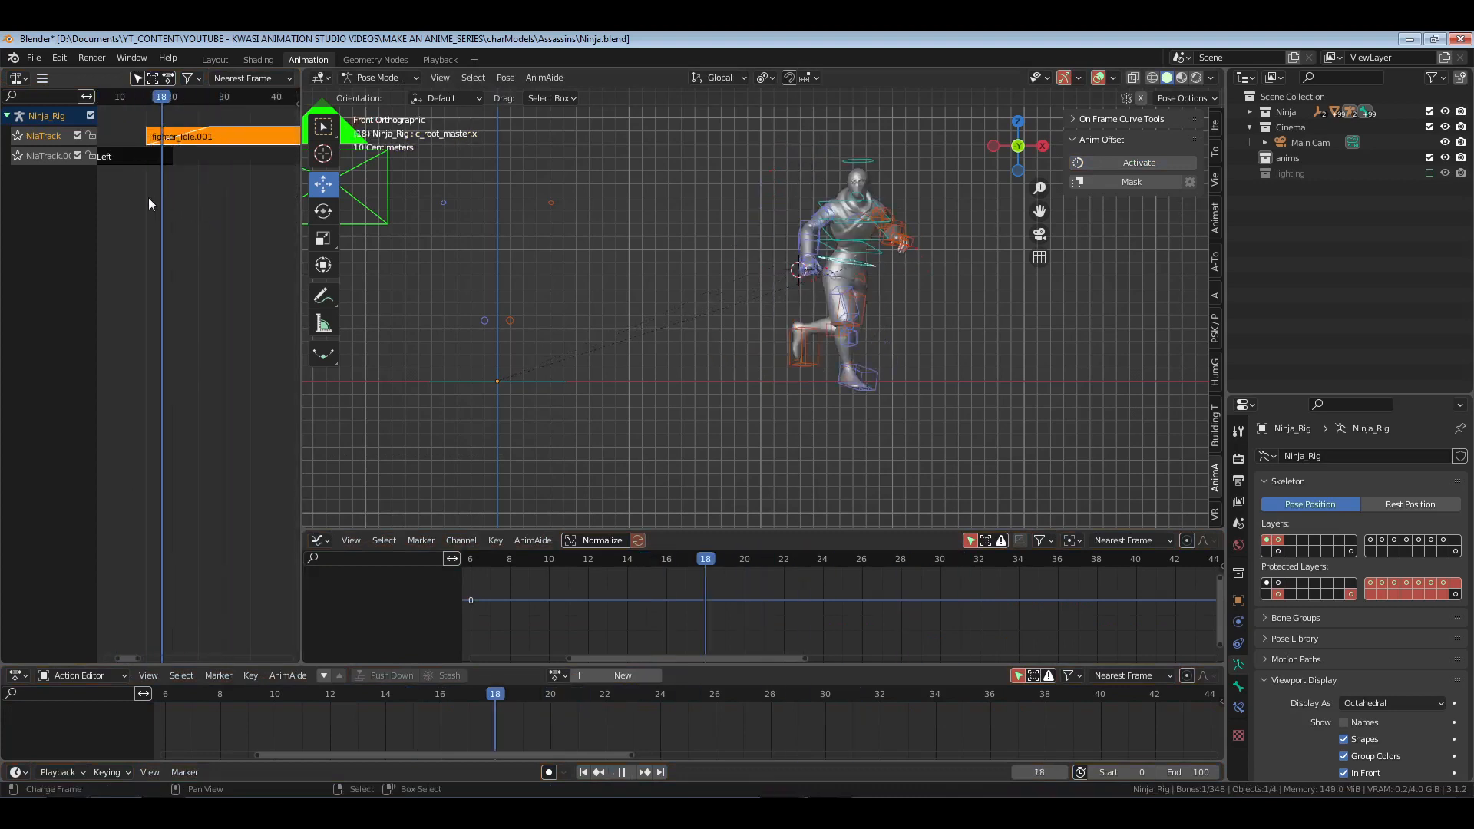
{"action": "key", "text": "space"}
{"action": "key", "text": "shift+s"}
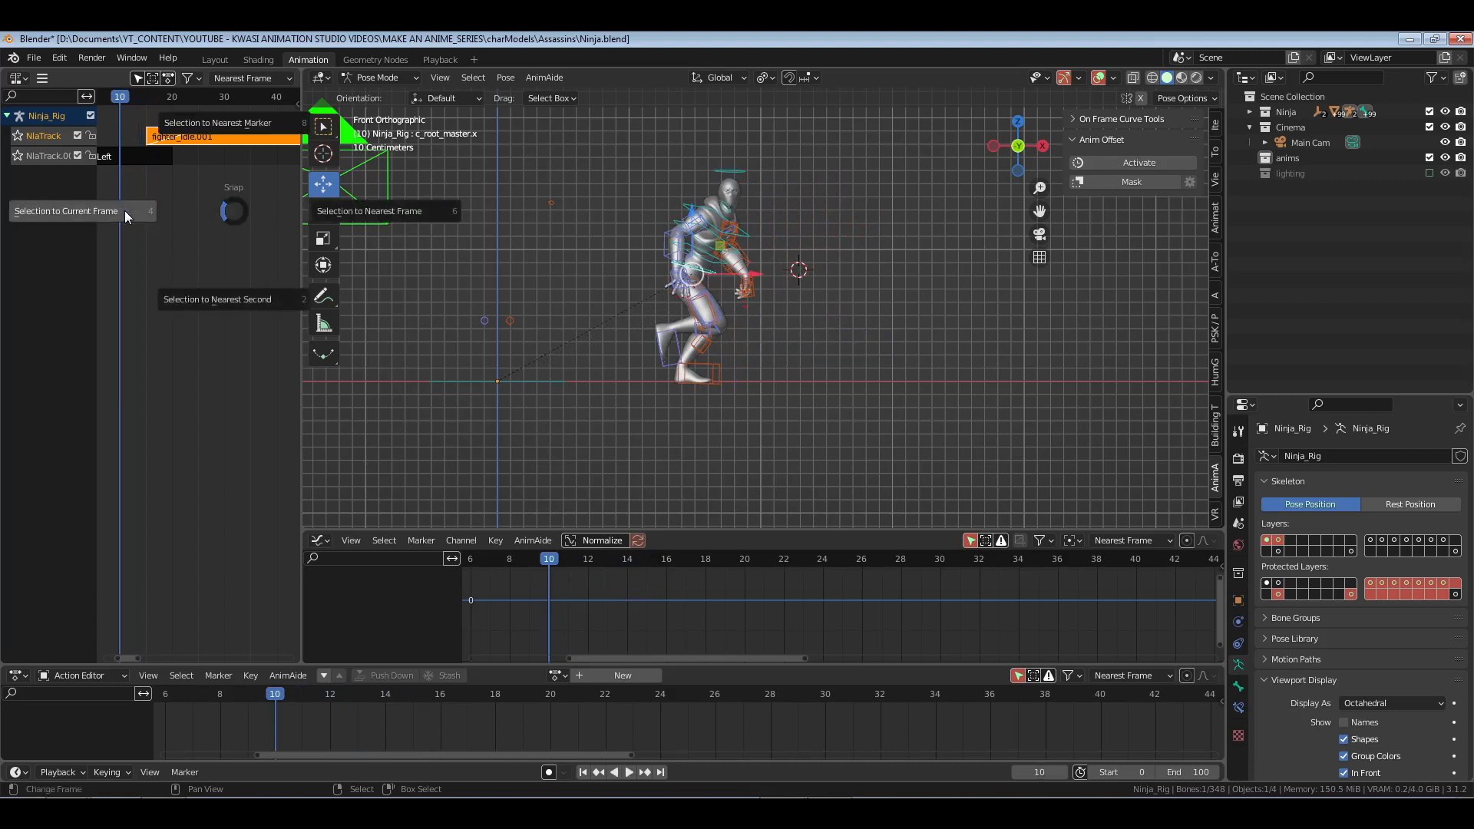
{"action": "left_click", "coordinate": [124, 210]}
Step: Play the transition again and shift the fighter_Idle.001 strip slightly earlier, to about frame 8
{"action": "key", "text": "space"}
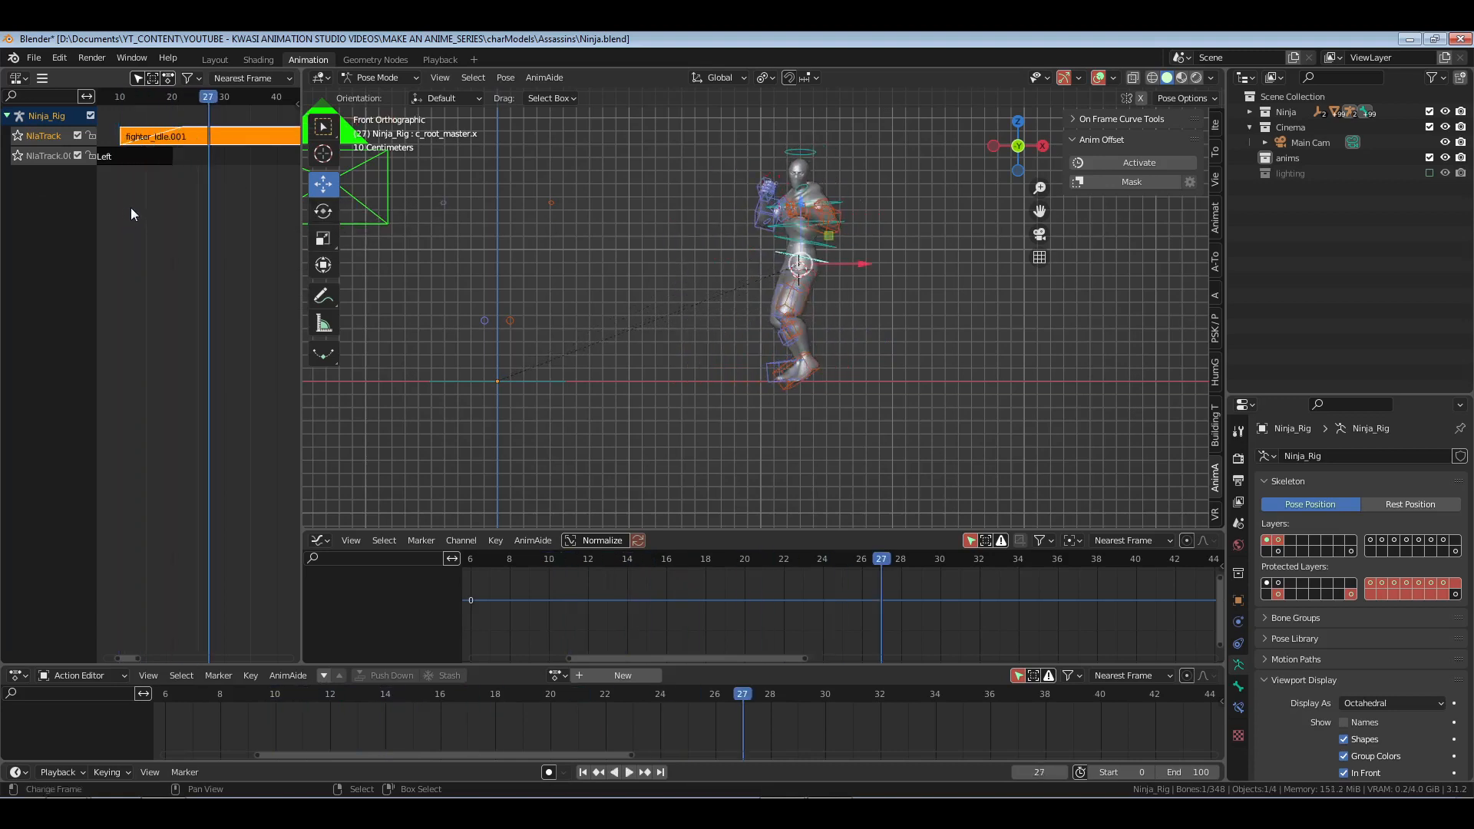
{"action": "left_click", "coordinate": [168, 210]}
{"action": "key", "text": "space"}
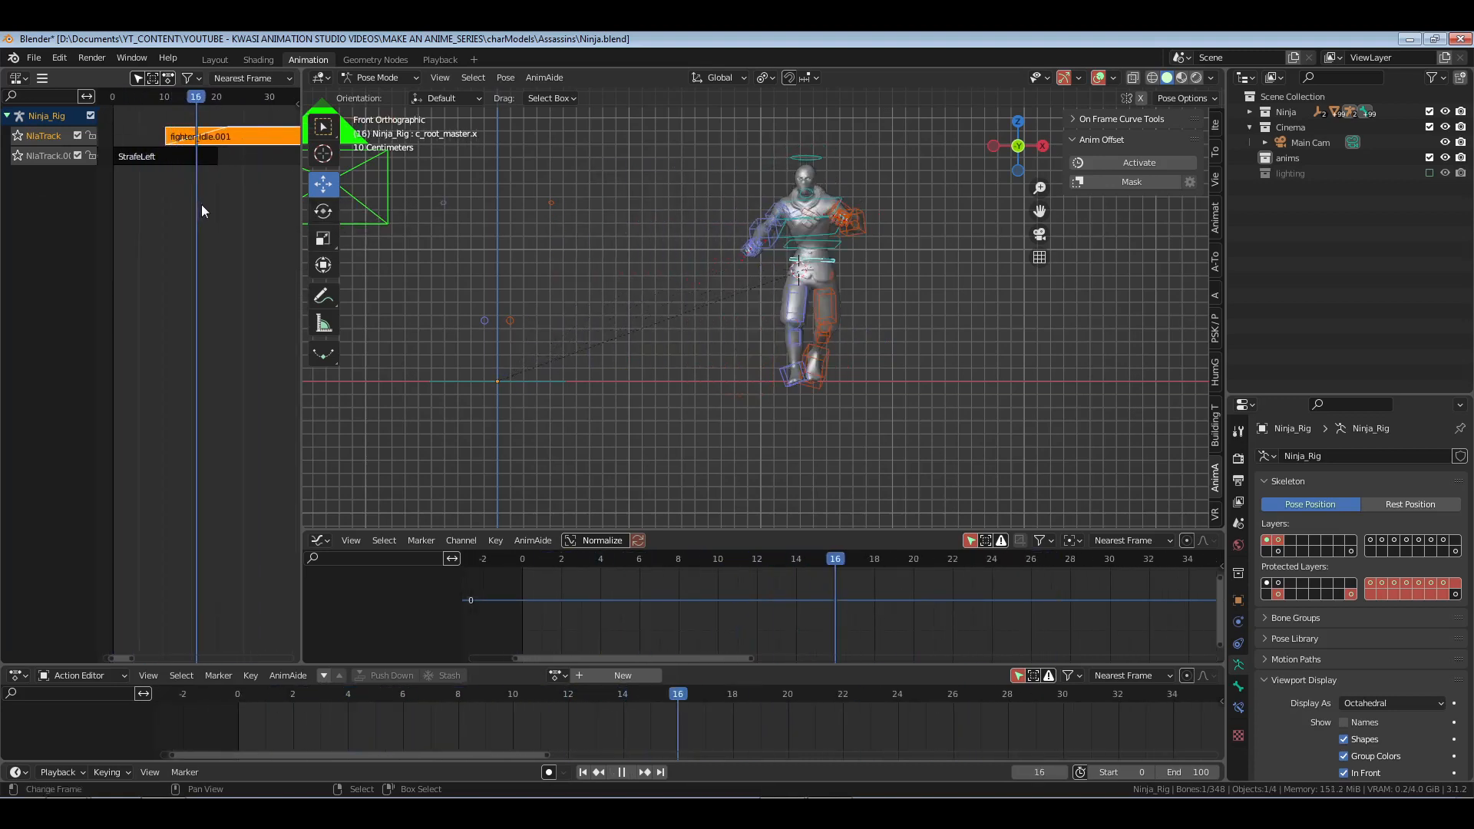
{"action": "key", "text": "space"}
{"action": "left_click_drag", "start_coordinate": [223, 205], "coordinate": [204, 205]}
{"action": "key", "text": "g"}
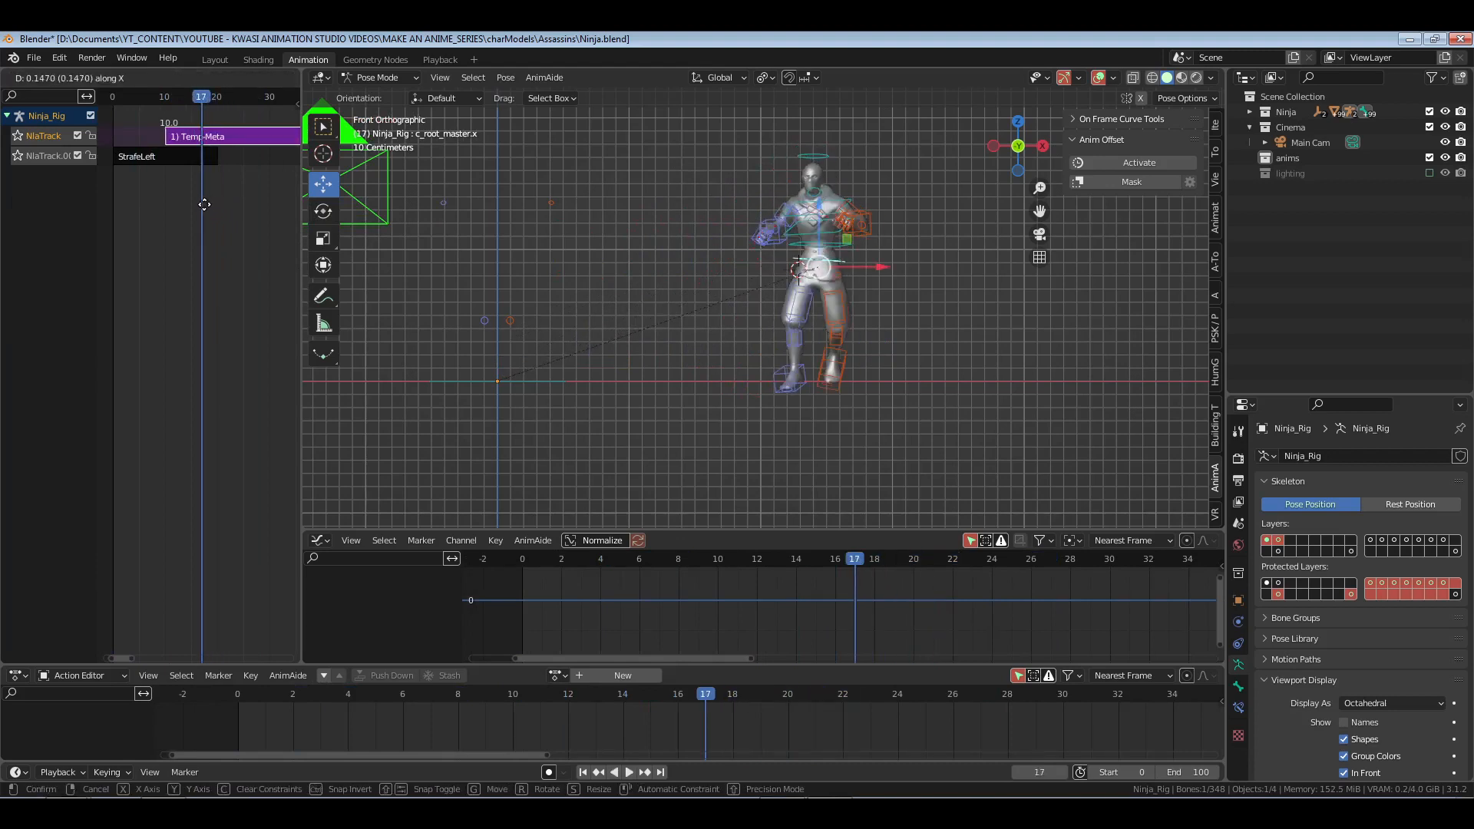
{"action": "left_click", "coordinate": [195, 204]}
Step: Play the combined strafe and idle from frame 0, checking the transition in front and perspective views
{"action": "left_click", "coordinate": [115, 210]}
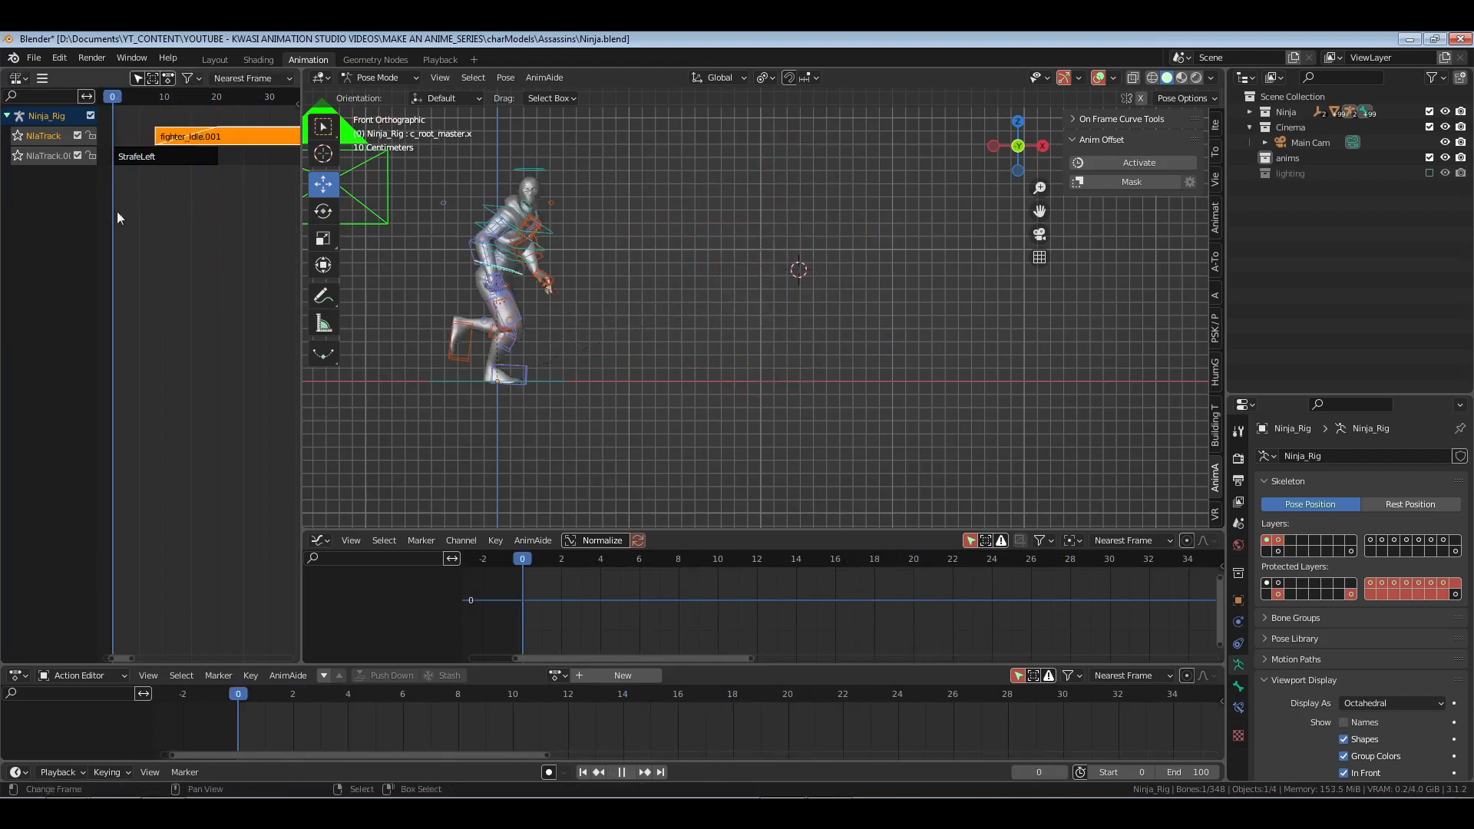
{"action": "key", "text": "space"}
{"action": "key", "text": "space"}
{"action": "left_click_drag", "start_coordinate": [155, 220], "coordinate": [104, 223]}
{"action": "middle_click_drag", "start_coordinate": [828, 254], "coordinate": [831, 311]}
{"action": "key", "text": "space"}
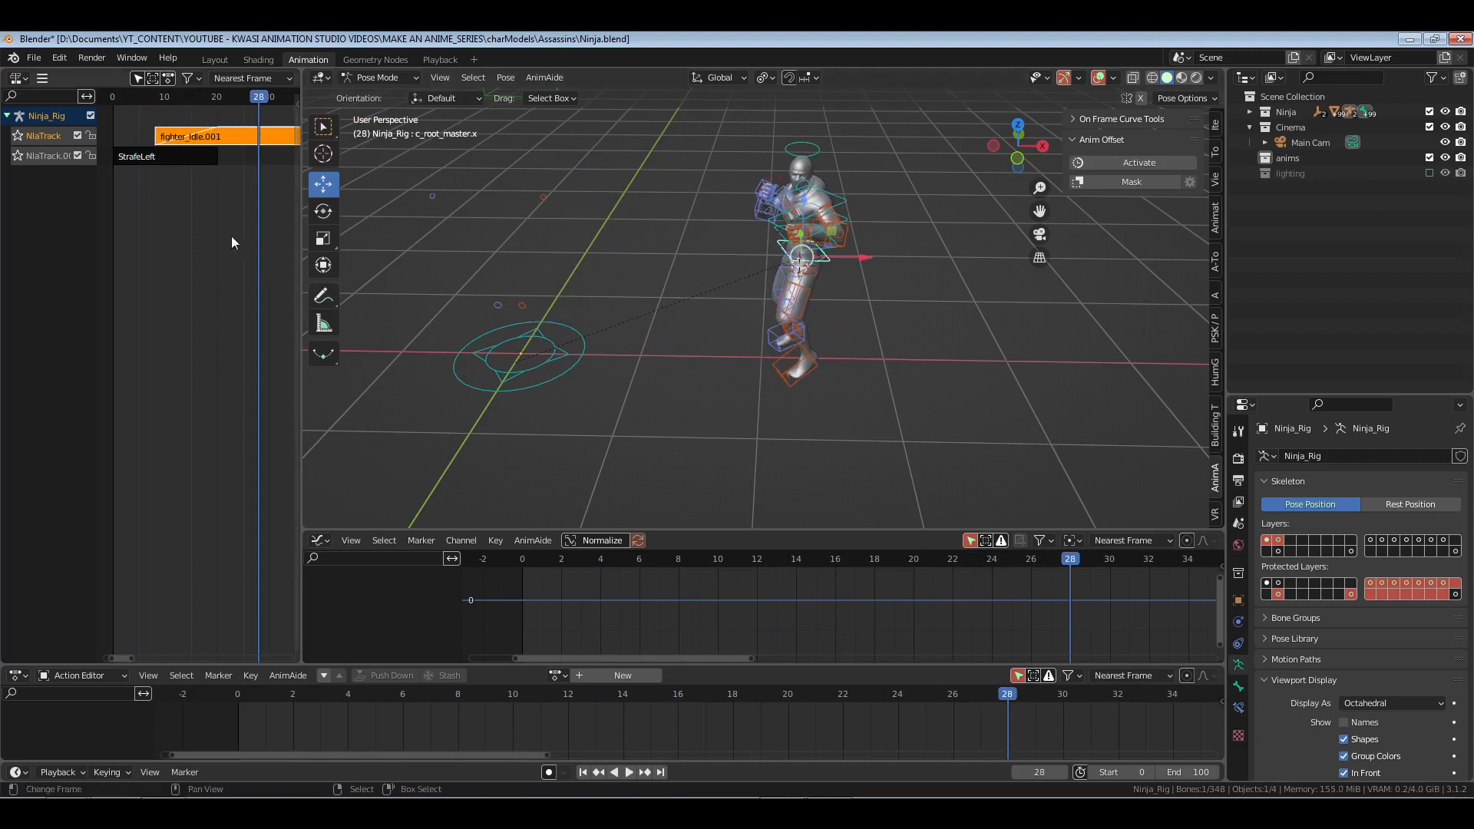
{"action": "key", "text": "Escape"}
Step: Save the file, select all of the Ninja rig's bones, and bake their combined animation into a new action
{"action": "key", "text": "ctrl+s"}
{"action": "middle_click_drag", "start_coordinate": [212, 235], "coordinate": [202, 264], "text": "ctrl"}
{"action": "key", "text": "a"}
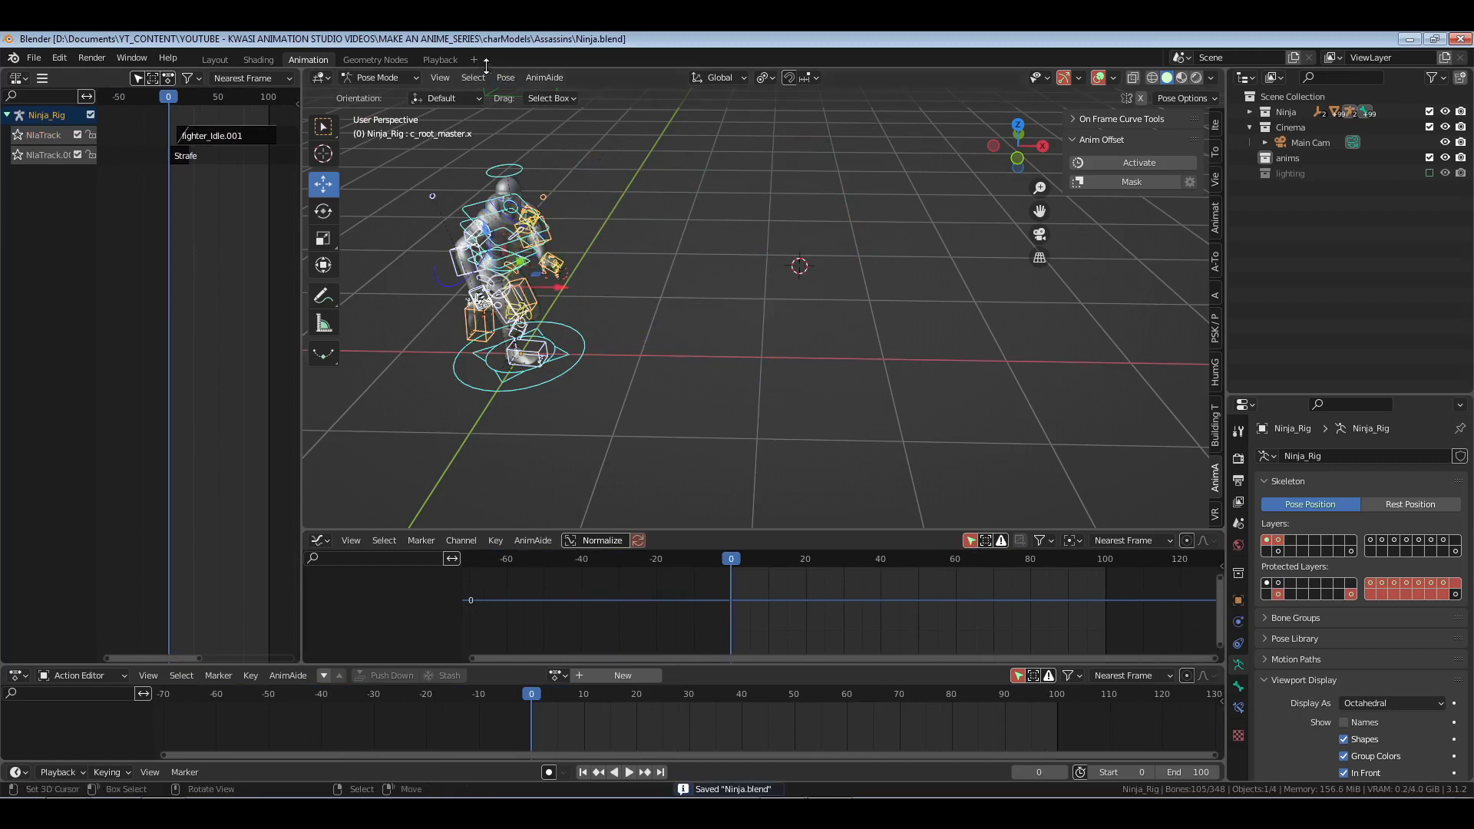
{"action": "left_click", "coordinate": [505, 77]}
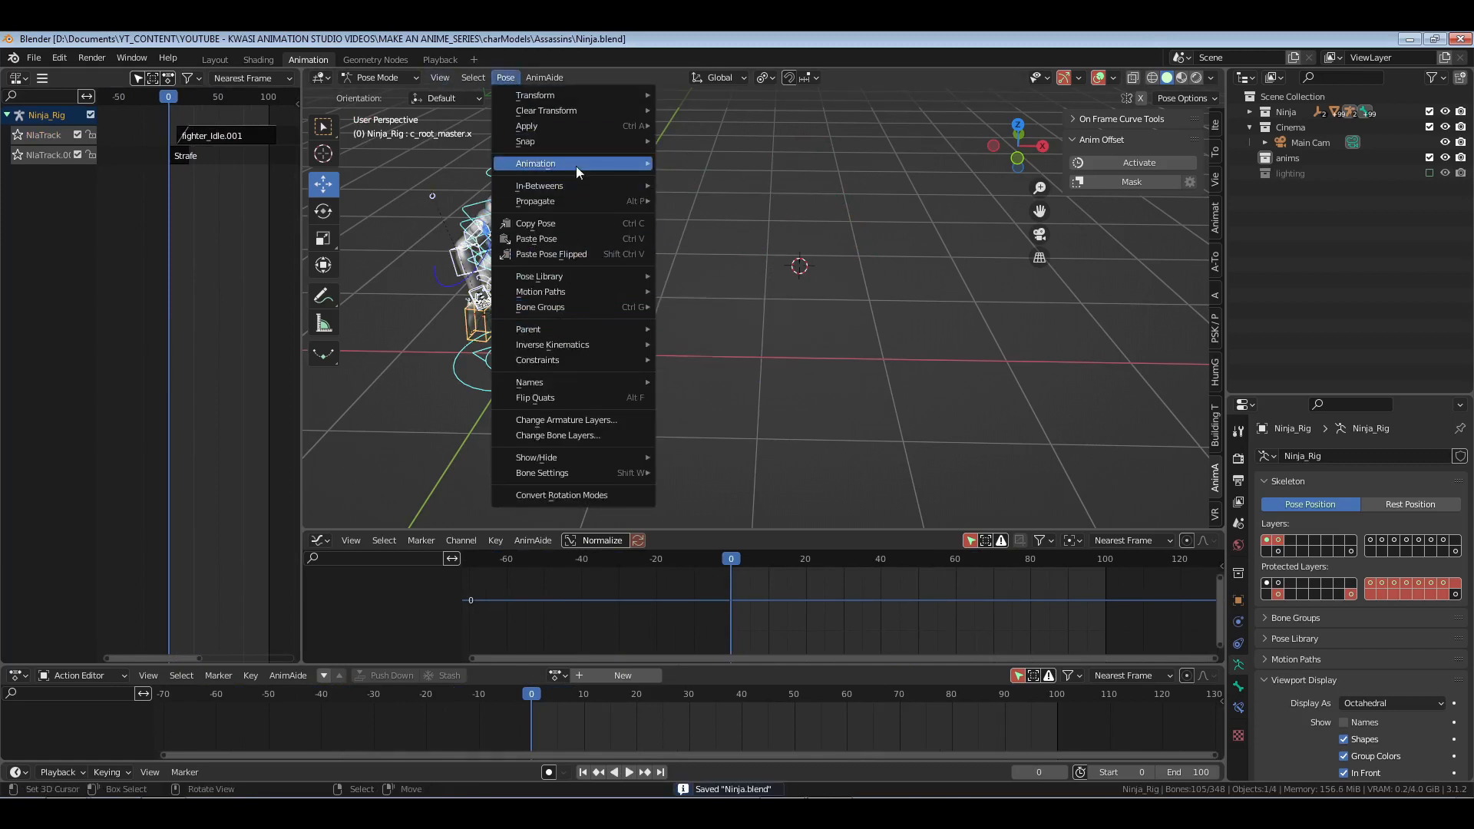
{"action": "mouse_move", "coordinate": [576, 166]}
{"action": "left_click", "coordinate": [768, 233]}
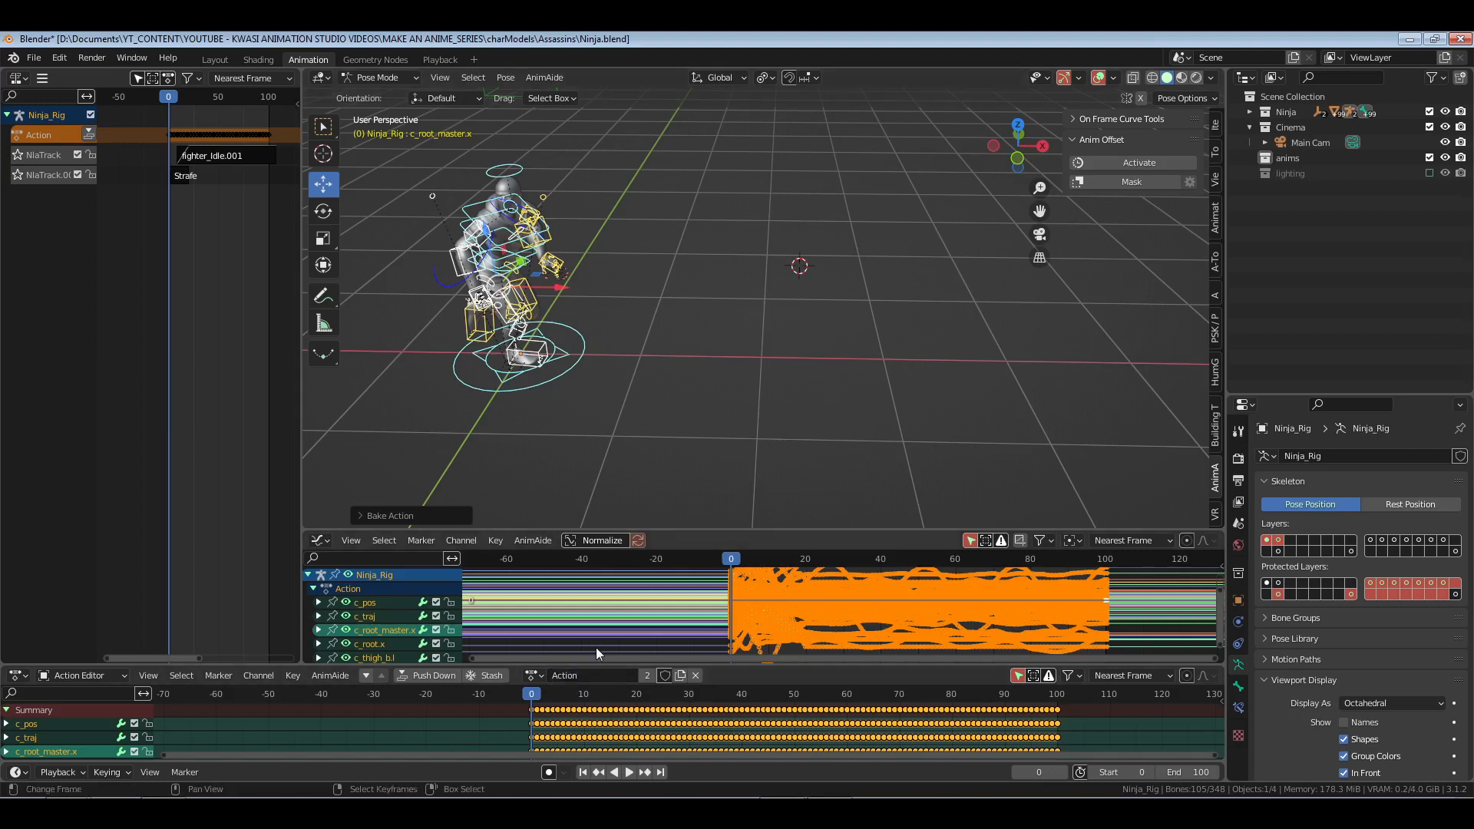
Step: Rename the baked action to Assassin_FromTheShadows2
{"action": "left_click", "coordinate": [533, 675]}
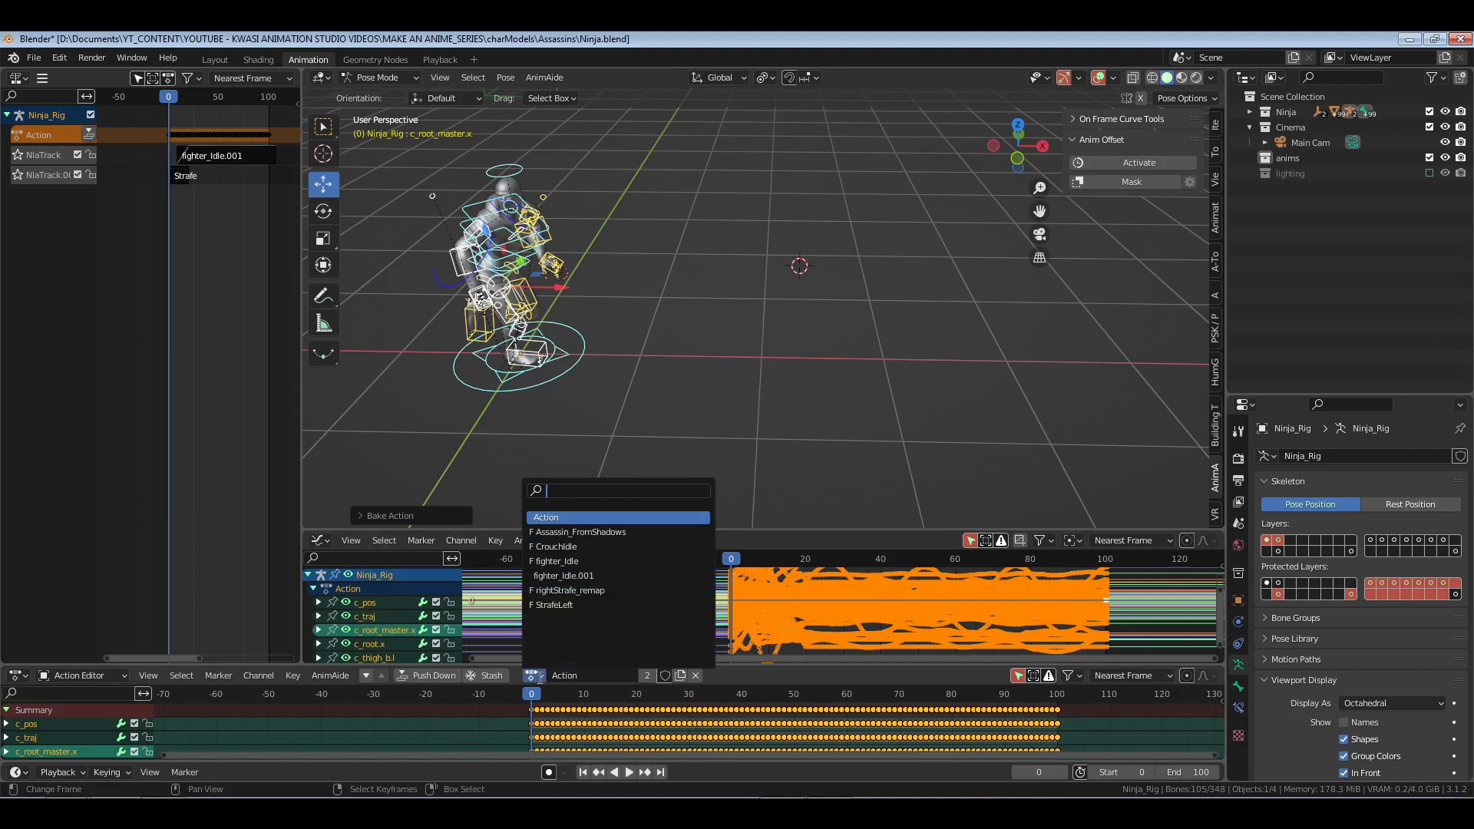
{"action": "key", "text": "Escape"}
{"action": "left_click", "coordinate": [582, 675]}
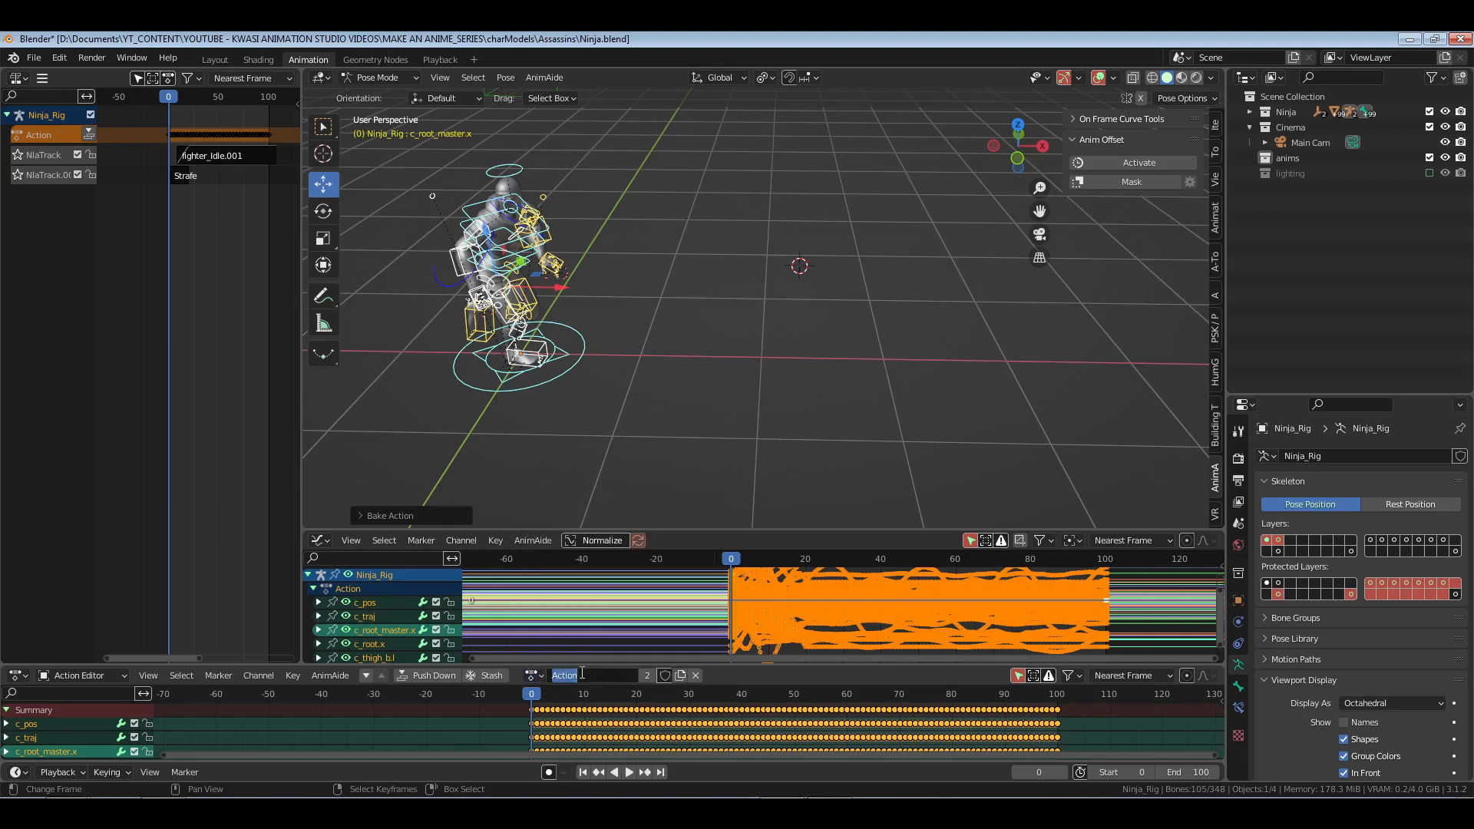
{"action": "type", "text": "AssassinFrom_TheS"}
{"action": "key", "text": "BackSpace"}
{"action": "key", "text": "BackSpace"}
{"action": "key", "text": "BackSpace"}
{"action": "key", "text": "BackSpace"}
{"action": "key", "text": "BackSpace"}
{"action": "key", "text": "BackSpace"}
{"action": "key", "text": "BackSpace"}
{"action": "key", "text": "BackSpace"}
{"action": "type", "text": "rom t"}
{"action": "type", "text": "TheShadow"}
{"action": "type", "text": "s2"}
{"action": "key", "text": "Return"}
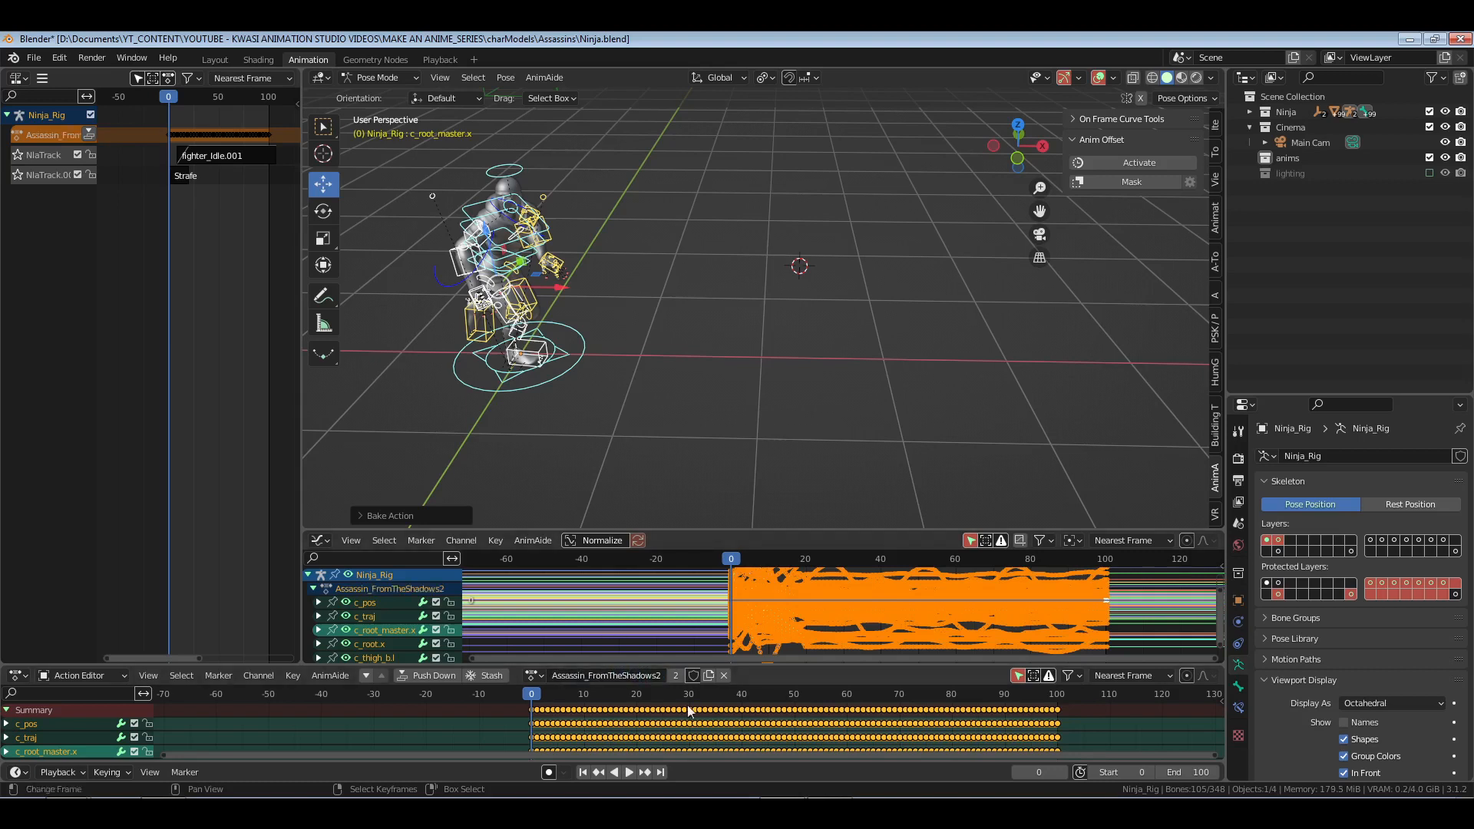
Step: Give Assassin_FromTheShadows2 a fake user, delete all the NLA strips, and unlink the action from the rig
{"action": "left_click", "coordinate": [693, 675]}
{"action": "key", "text": "a"}
{"action": "key", "text": "x"}
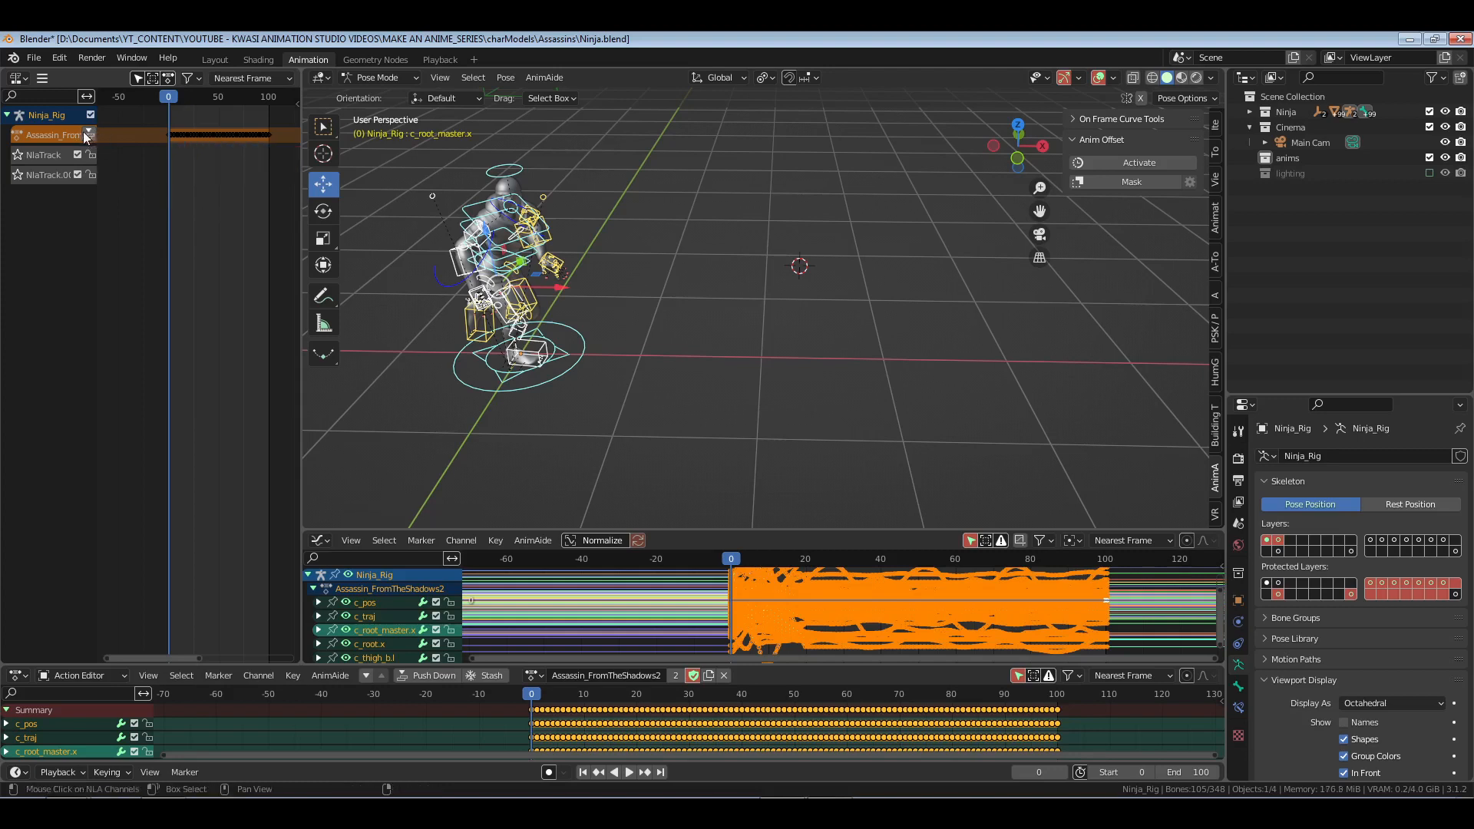
{"action": "left_click", "coordinate": [722, 676]}
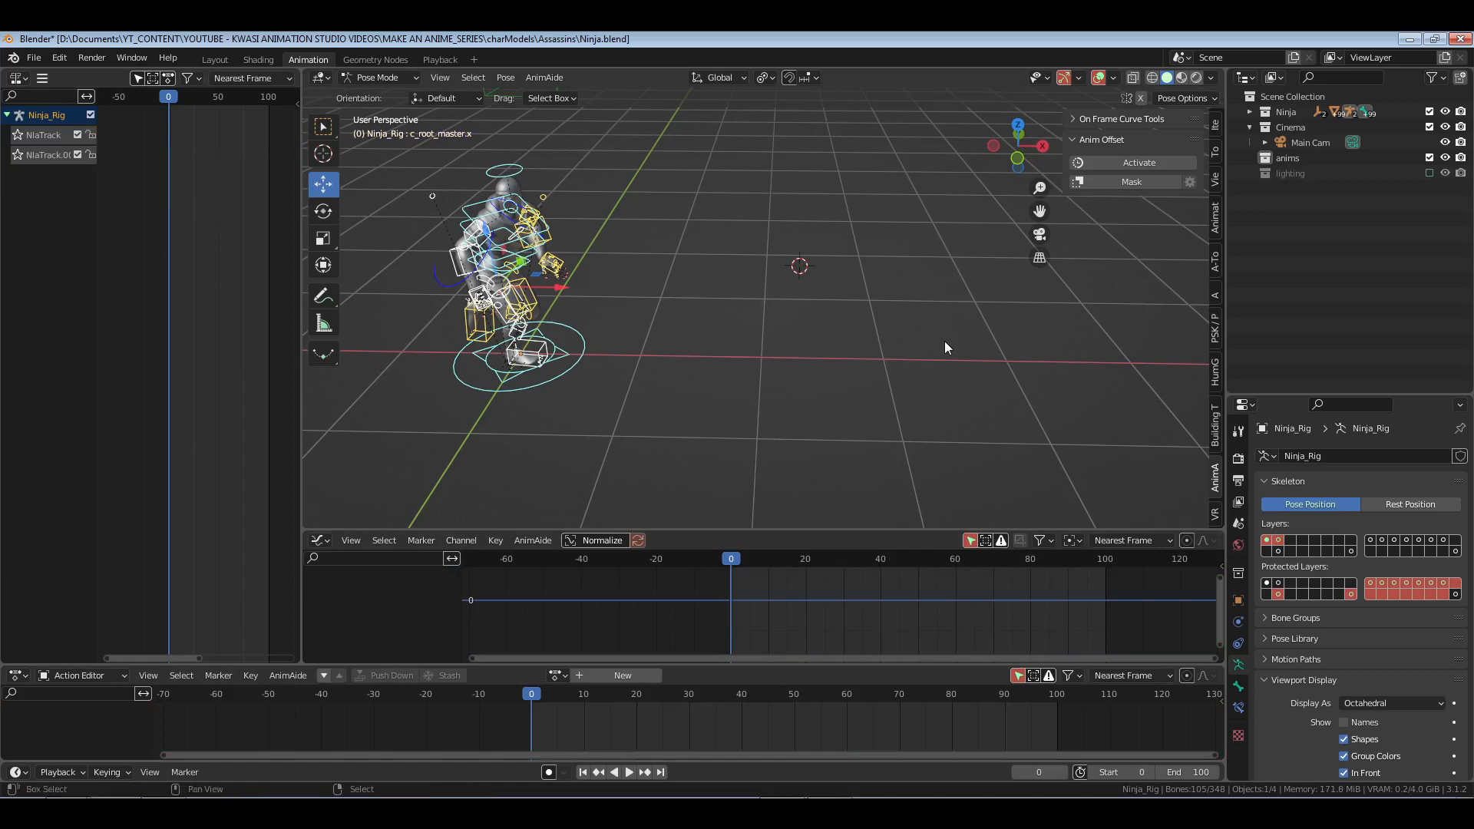
Step: Reset the rig's whole pose, return to Object Mode with nothing selected, and save the Ninja file
{"action": "left_click", "coordinate": [1216, 152]}
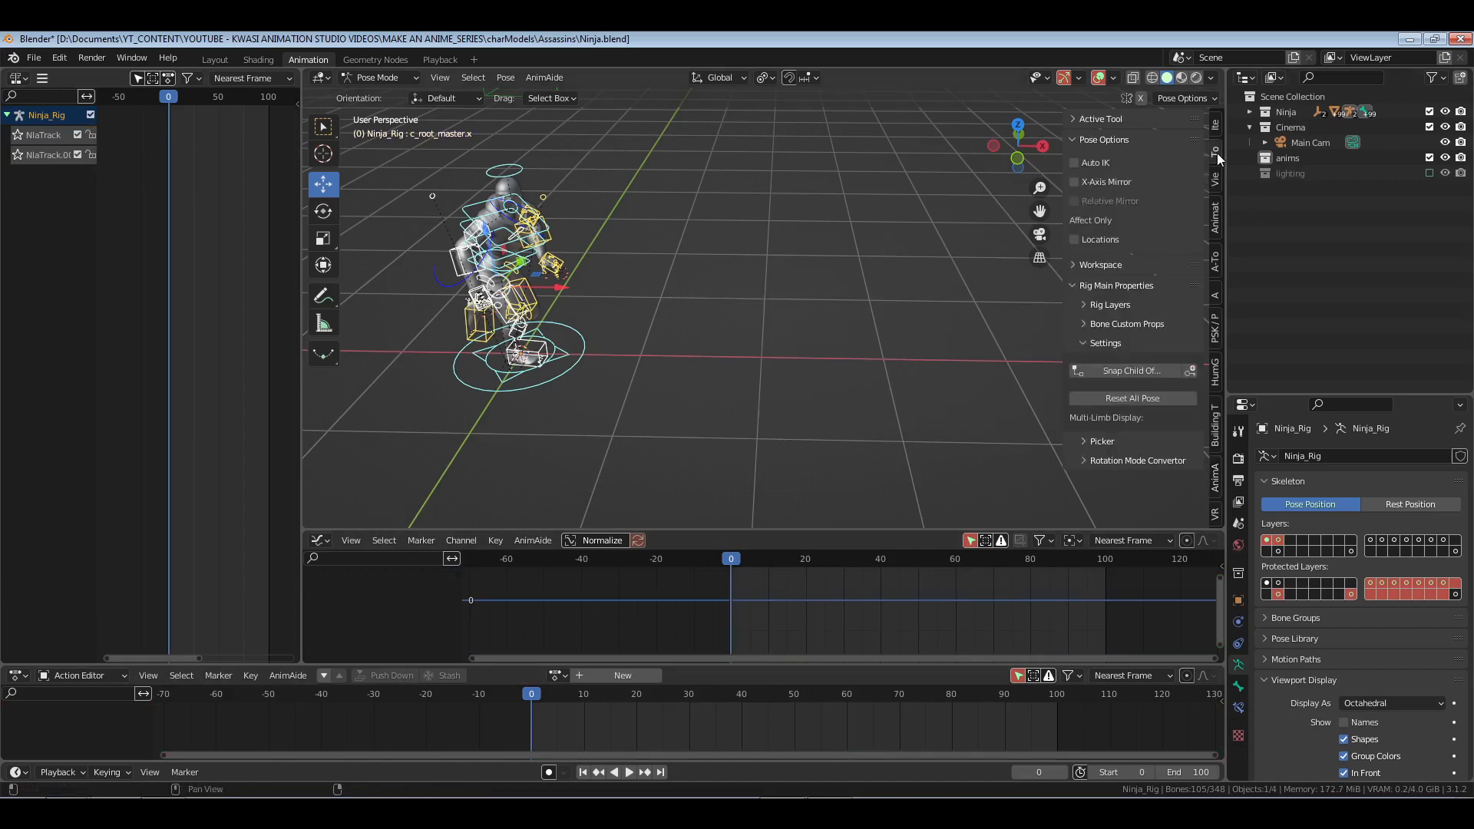
{"action": "left_click", "coordinate": [1140, 401]}
{"action": "key", "text": "ctrl+Tab"}
{"action": "key", "text": "alt+a"}
{"action": "key", "text": "ctrl+s"}
{"action": "middle_click_drag", "start_coordinate": [567, 338], "coordinate": [662, 302], "text": "shift"}
Step: Open the recent file Data Transfer_Chapter 1_Subway.4.blend
{"action": "left_click", "coordinate": [33, 57]}
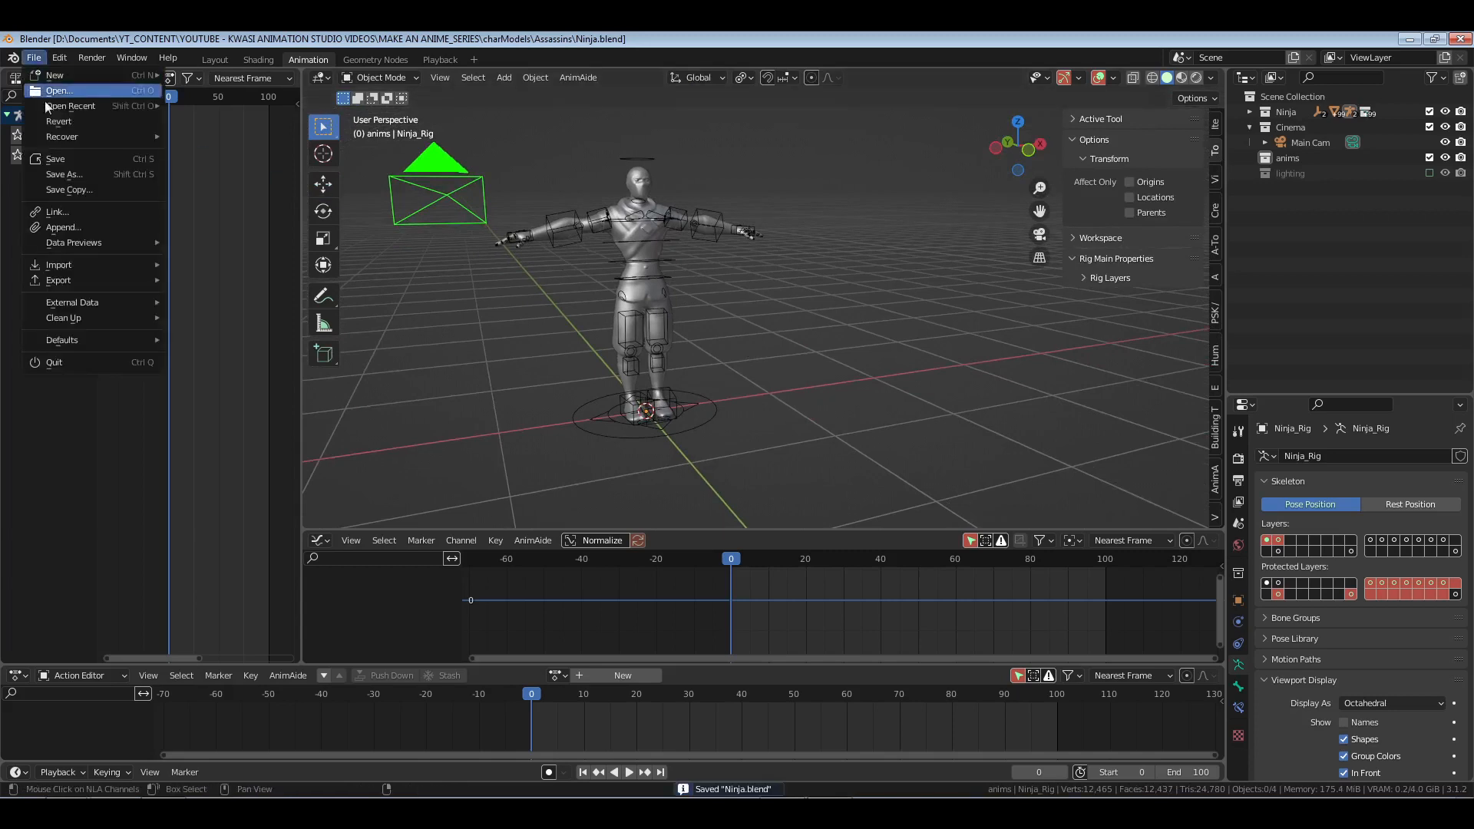
{"action": "mouse_move", "coordinate": [69, 106]}
{"action": "left_click", "coordinate": [260, 120]}
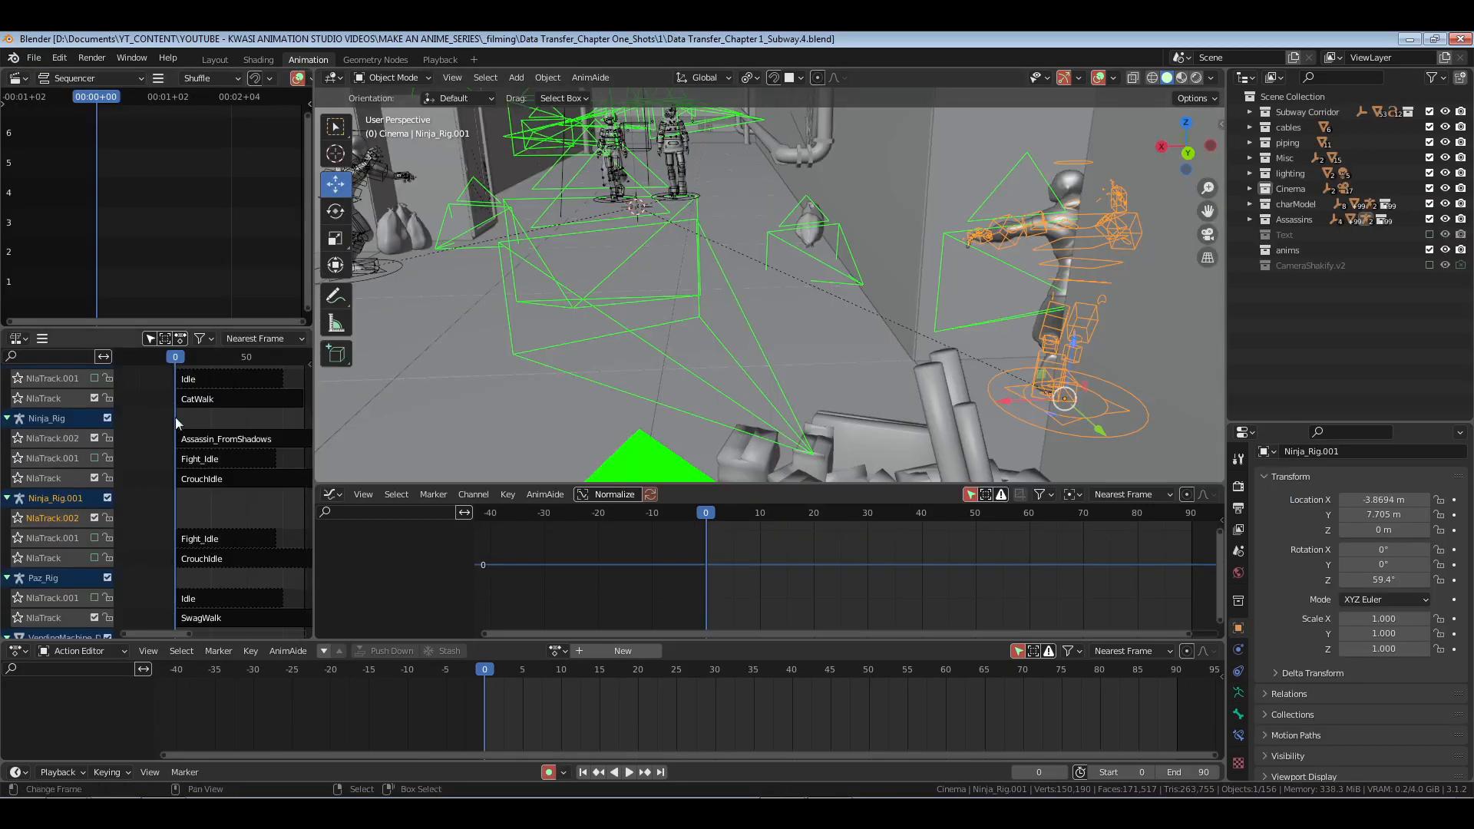
Step: Append the Assassin_FromTheShadows2 action from Ninja.blend in the Assassins folder
{"action": "left_click", "coordinate": [34, 58]}
{"action": "left_click", "coordinate": [58, 229]}
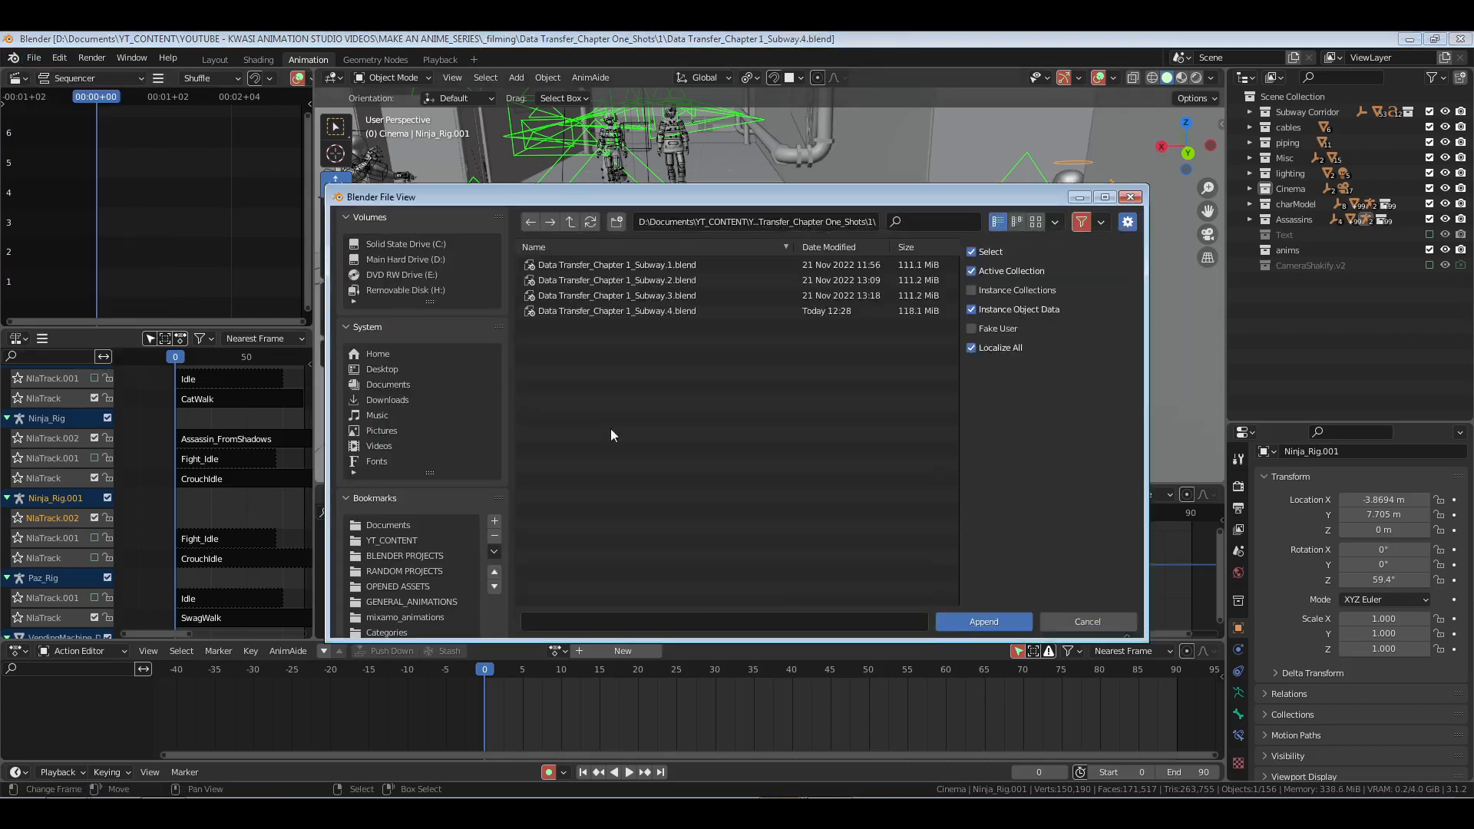
{"action": "left_click", "coordinate": [406, 328]}
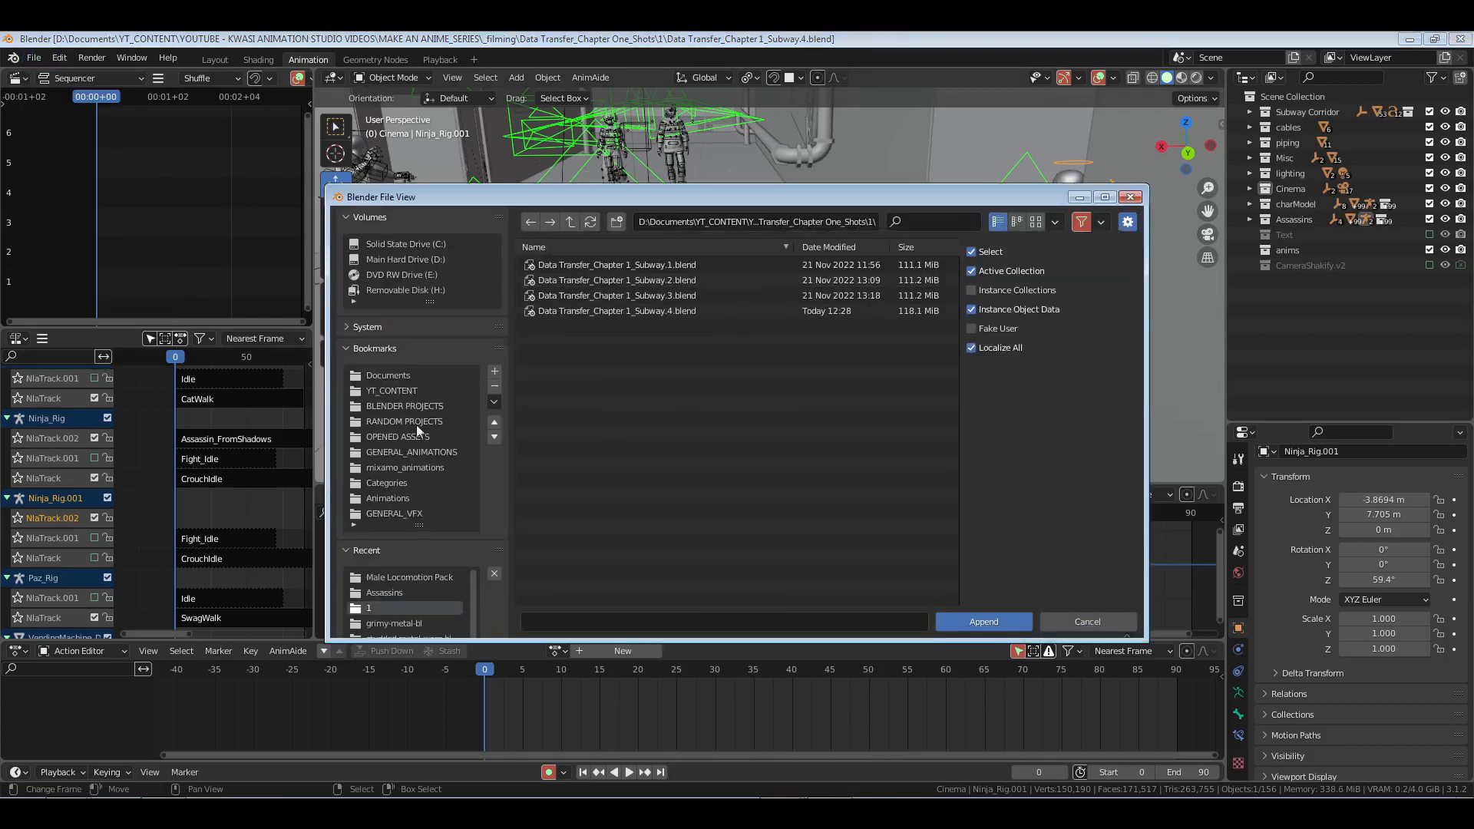
{"action": "left_click", "coordinate": [403, 592]}
{"action": "double_click", "coordinate": [555, 279]}
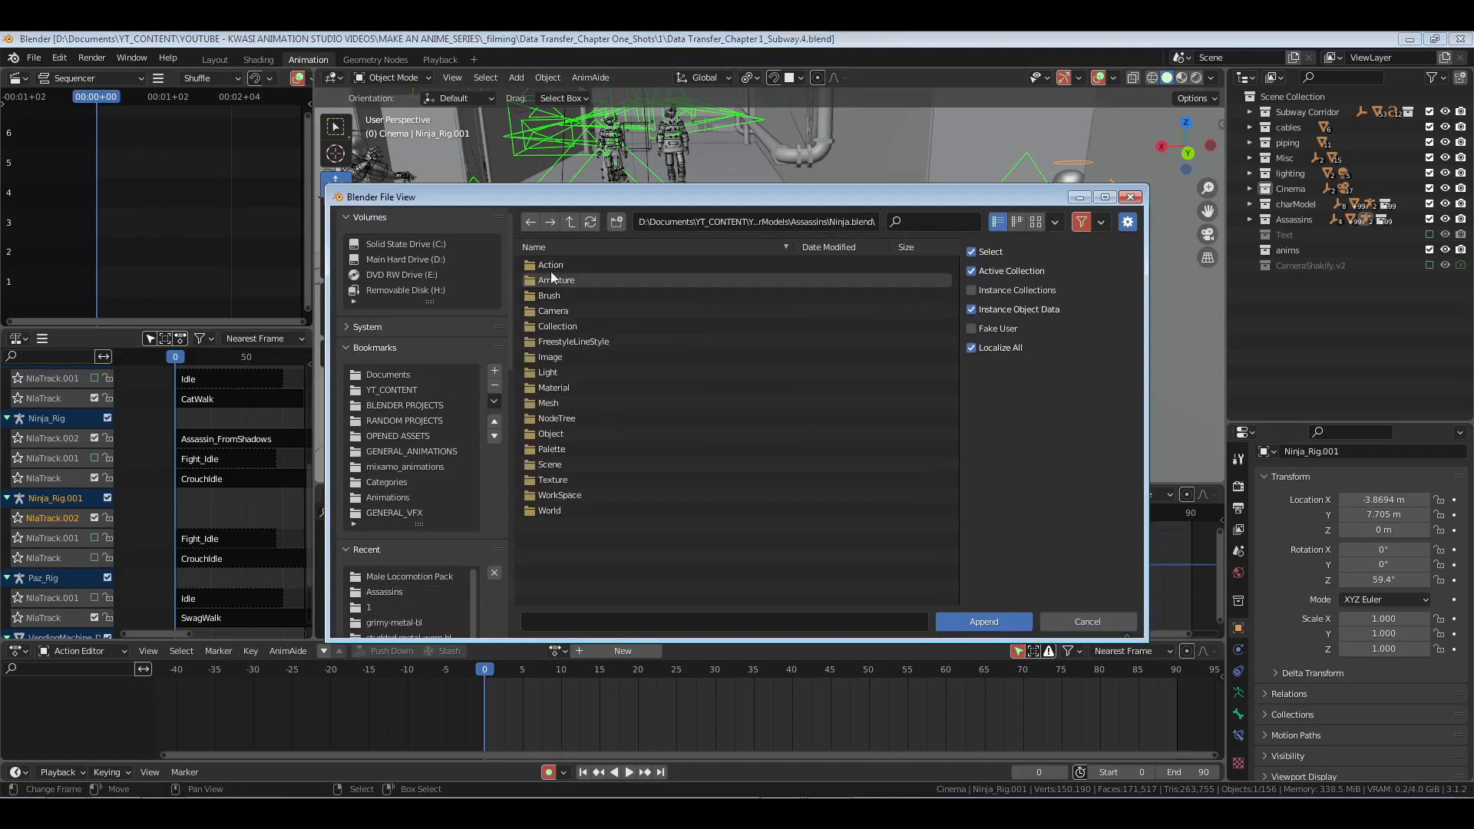
{"action": "double_click", "coordinate": [550, 269]}
{"action": "left_click", "coordinate": [620, 281]}
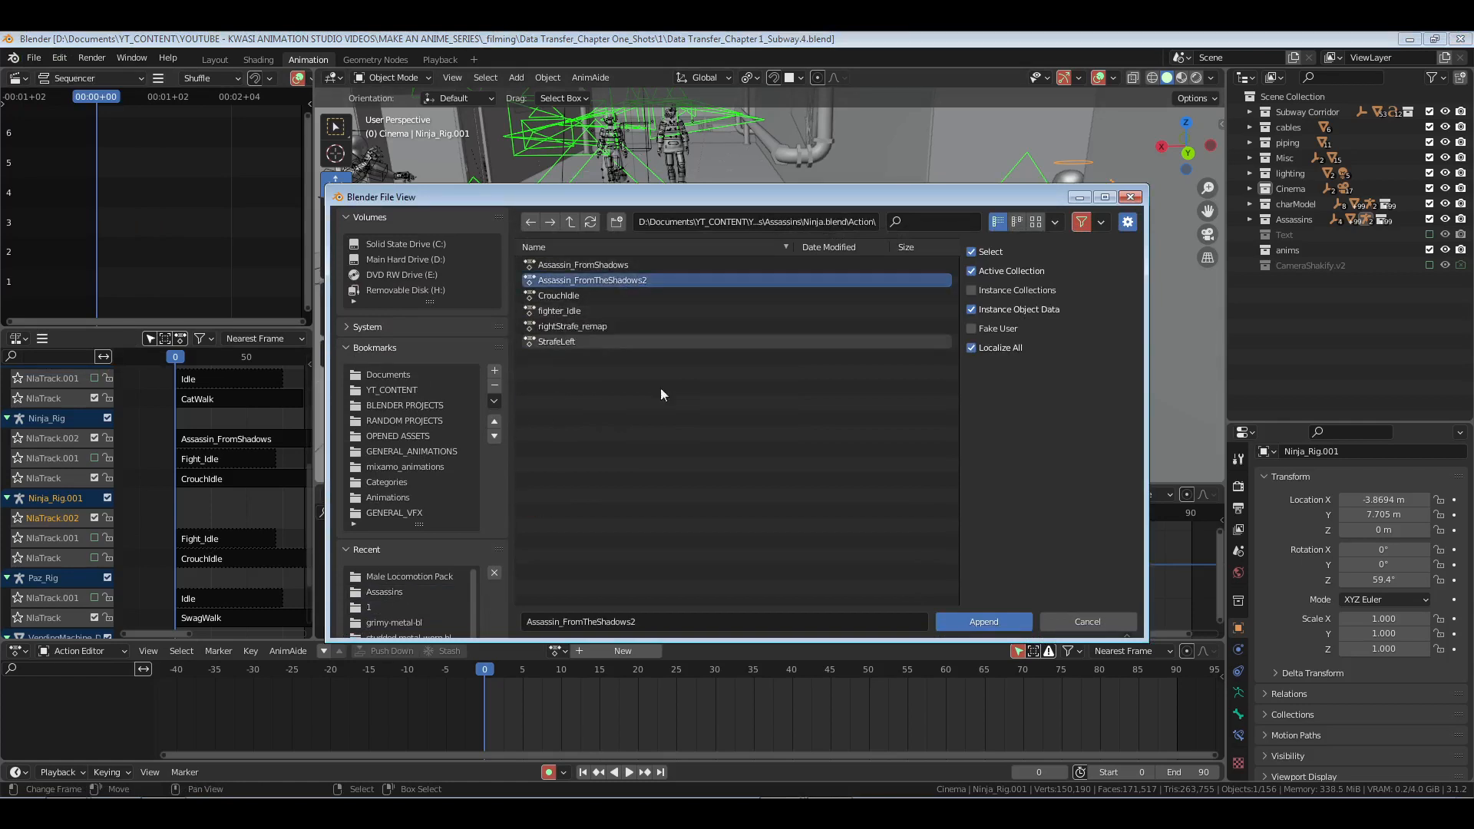
{"action": "left_click", "coordinate": [972, 624]}
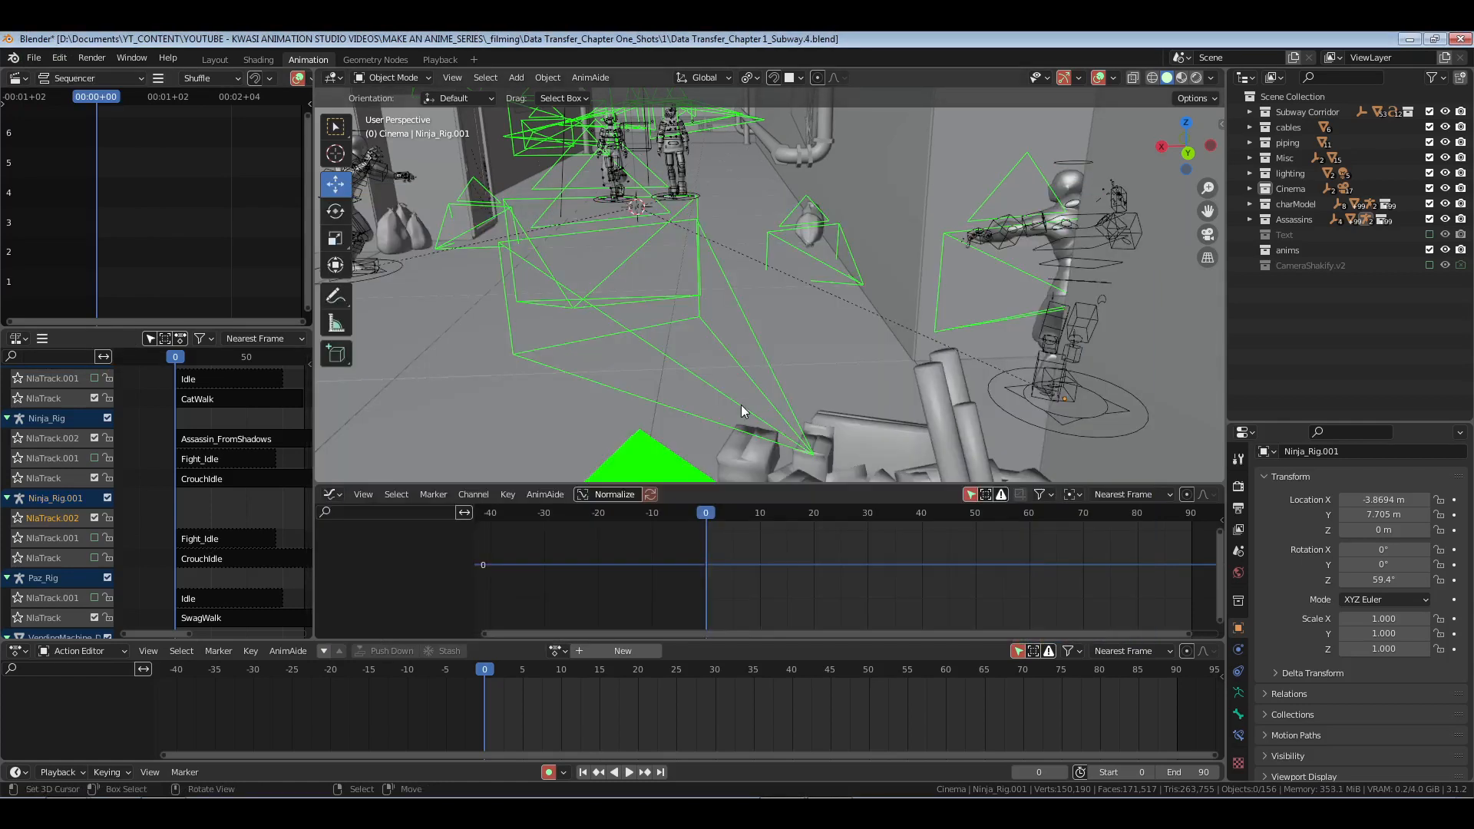
Step: Add Assassin_FromTheShadows2 as a strip at frame 0 on Ninja_Rig.001's NlaTrack.002, play it, and return to frame 0
{"action": "key", "text": "shift+a"}
{"action": "left_click", "coordinate": [280, 543]}
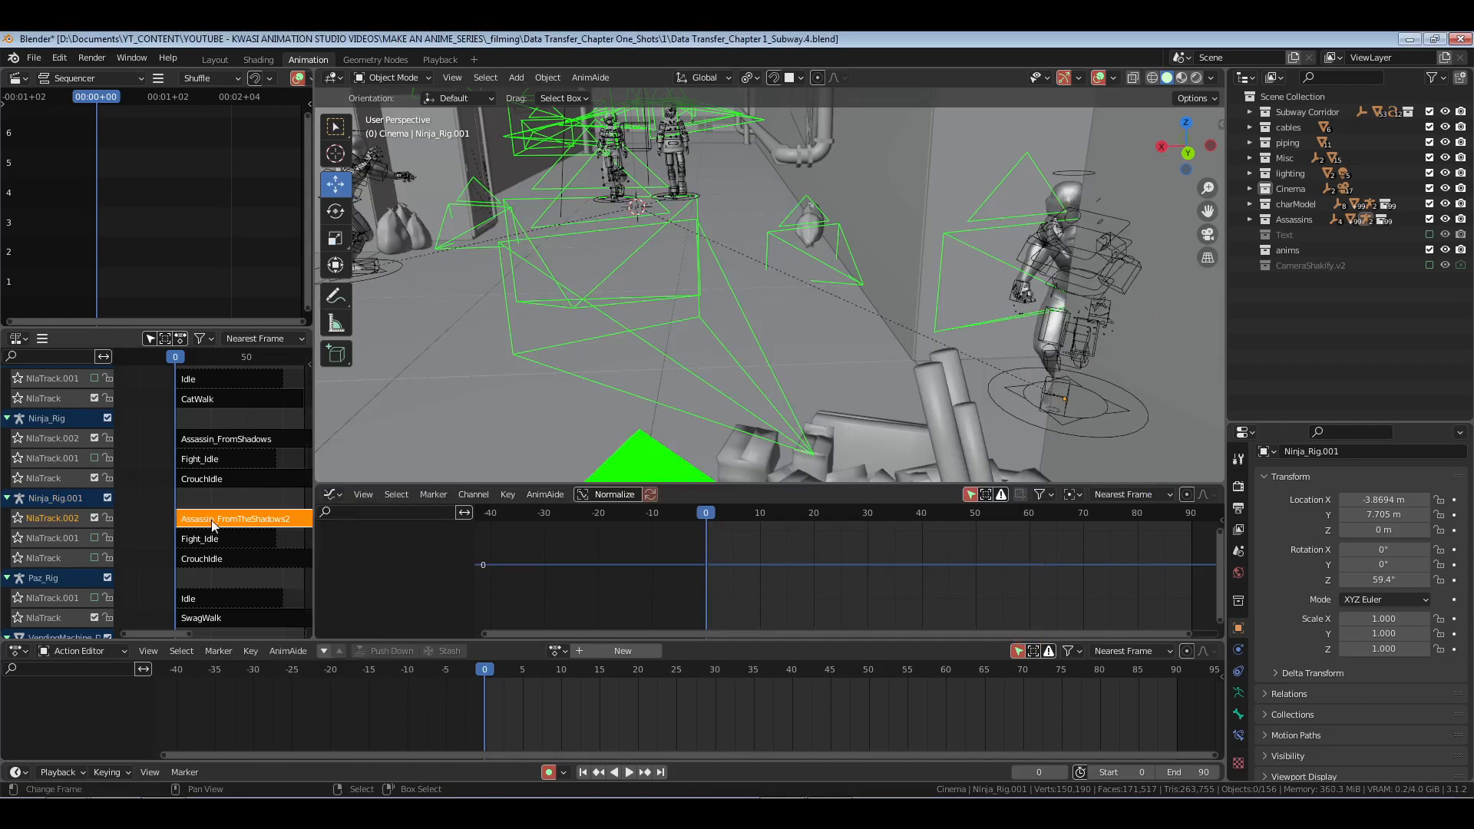
{"action": "key", "text": "space"}
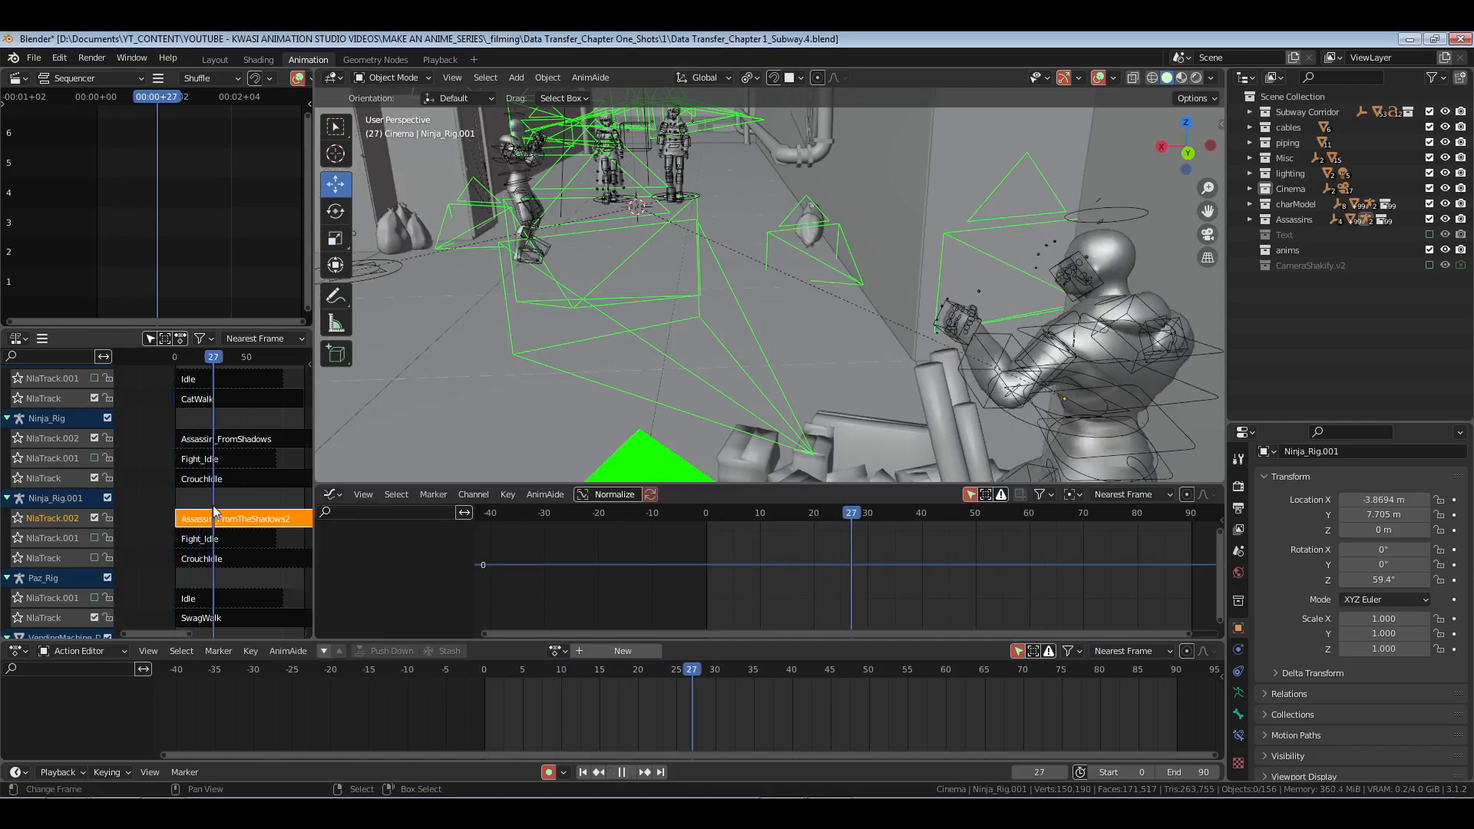
{"action": "key", "text": "Escape"}
{"action": "key", "text": "shift+Left"}
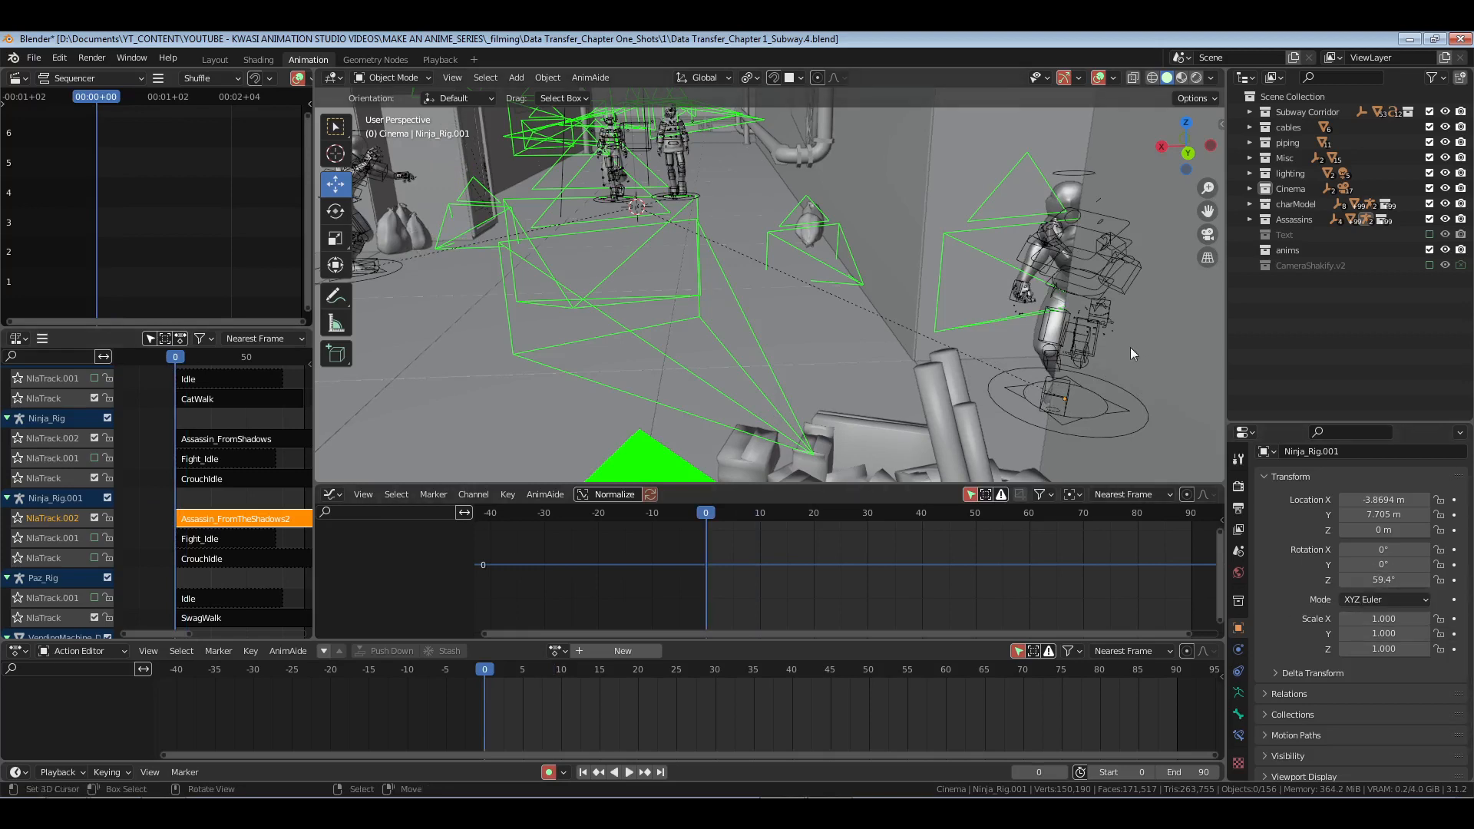
Step: Set Ninja_Rig.001's Z rotation to 0° and play the animation to check the rig's new heading
{"action": "left_click", "coordinate": [1090, 337]}
{"action": "left_click", "coordinate": [1384, 580]}
{"action": "type", "text": "0"}
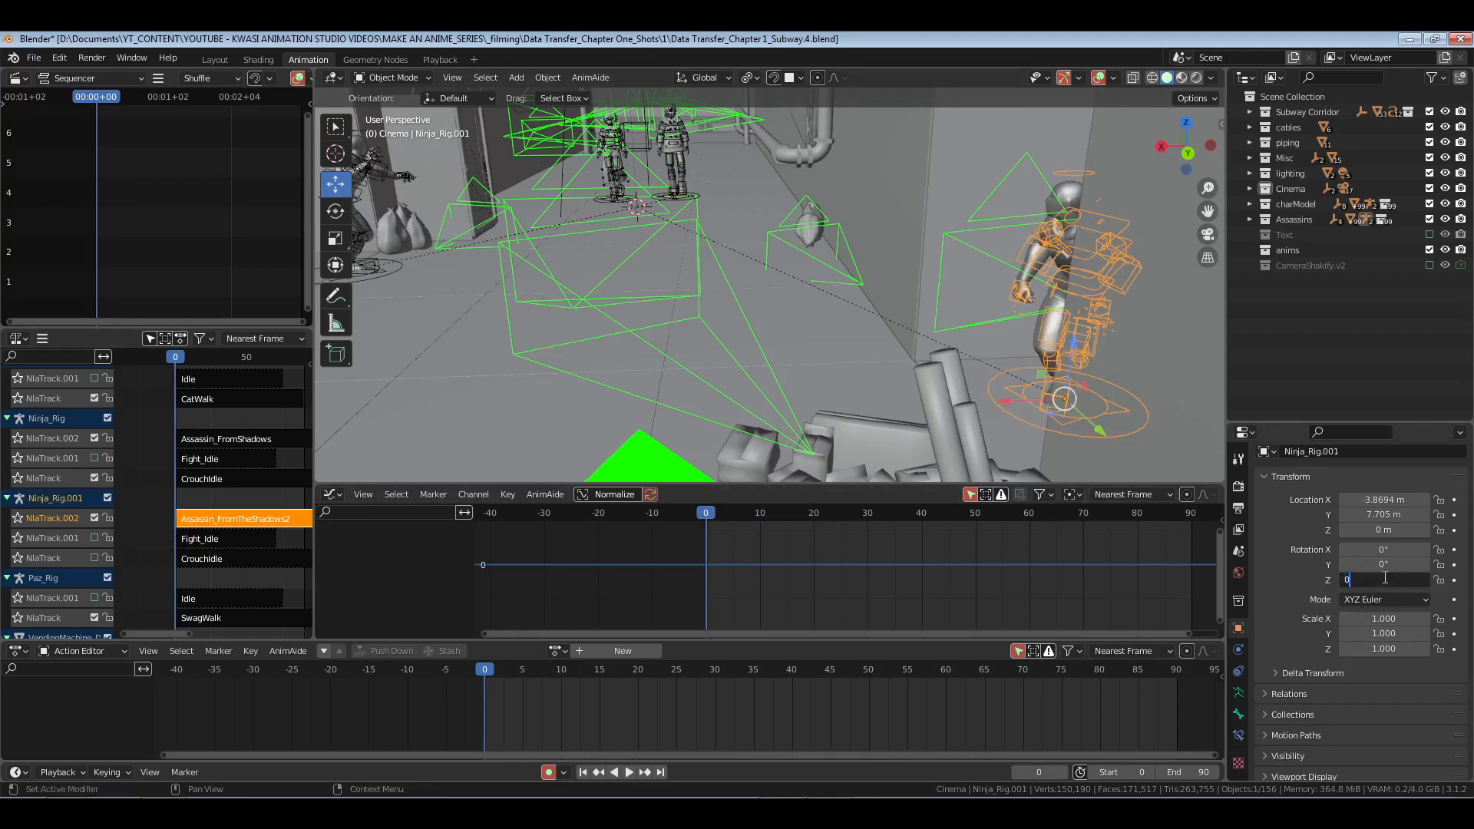
{"action": "key", "text": "Return"}
{"action": "key", "text": "space"}
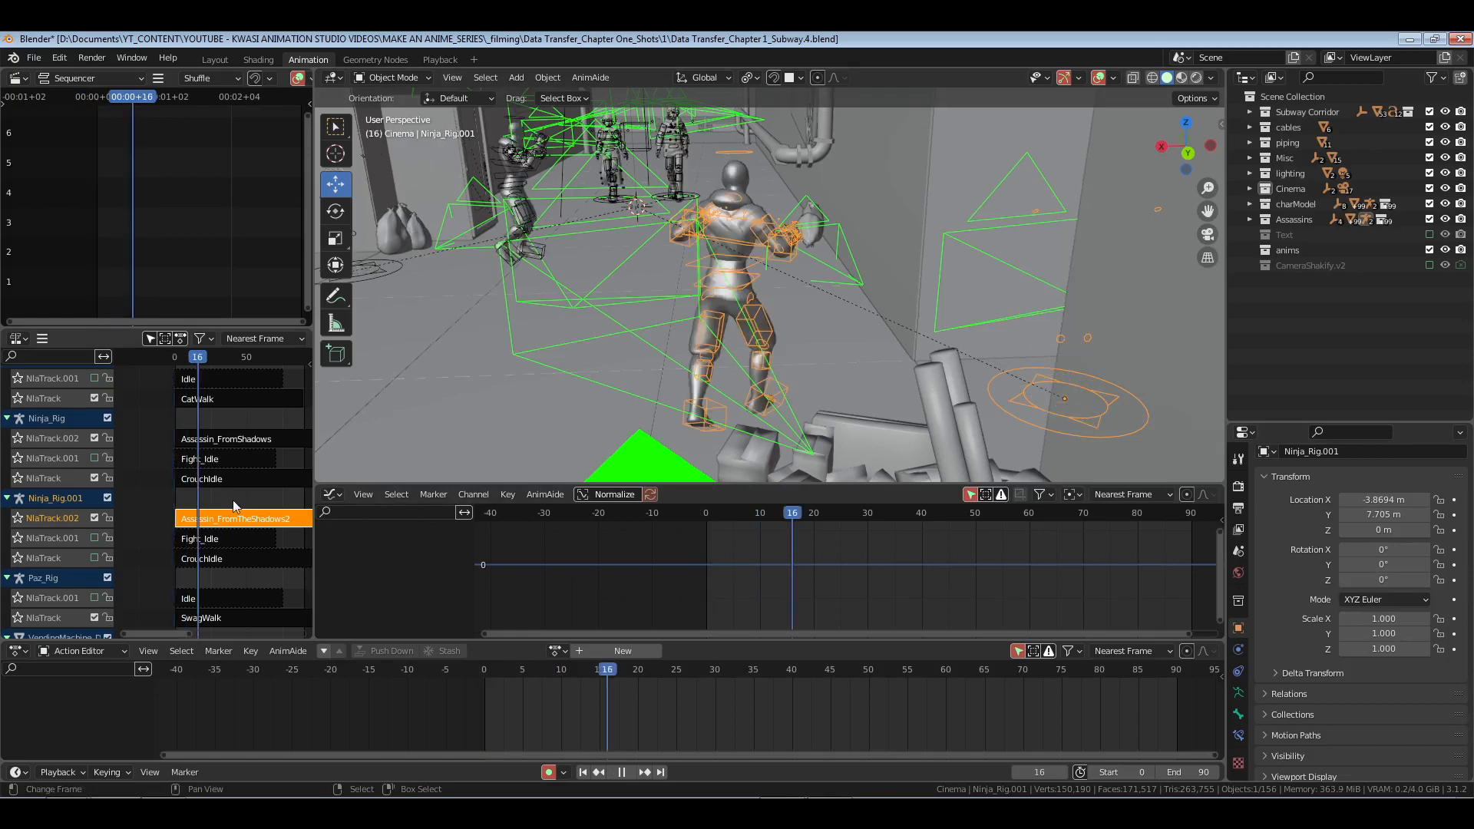
{"action": "key", "text": "Escape"}
Step: Play the subway shot through the scene camera and scrub to frame 67 to check both ninjas' framing
{"action": "key", "text": "KP_0"}
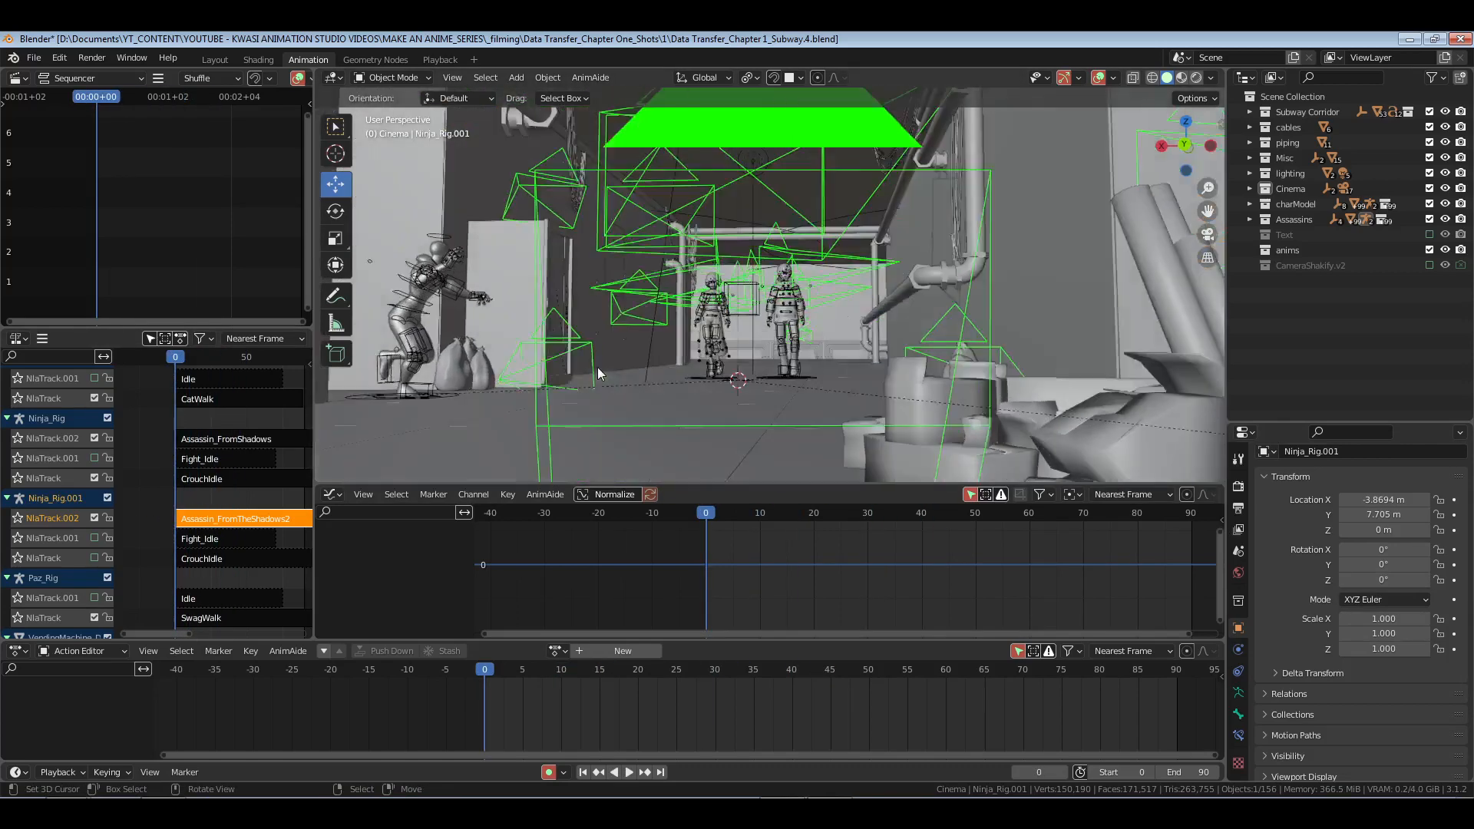
{"action": "key", "text": "space"}
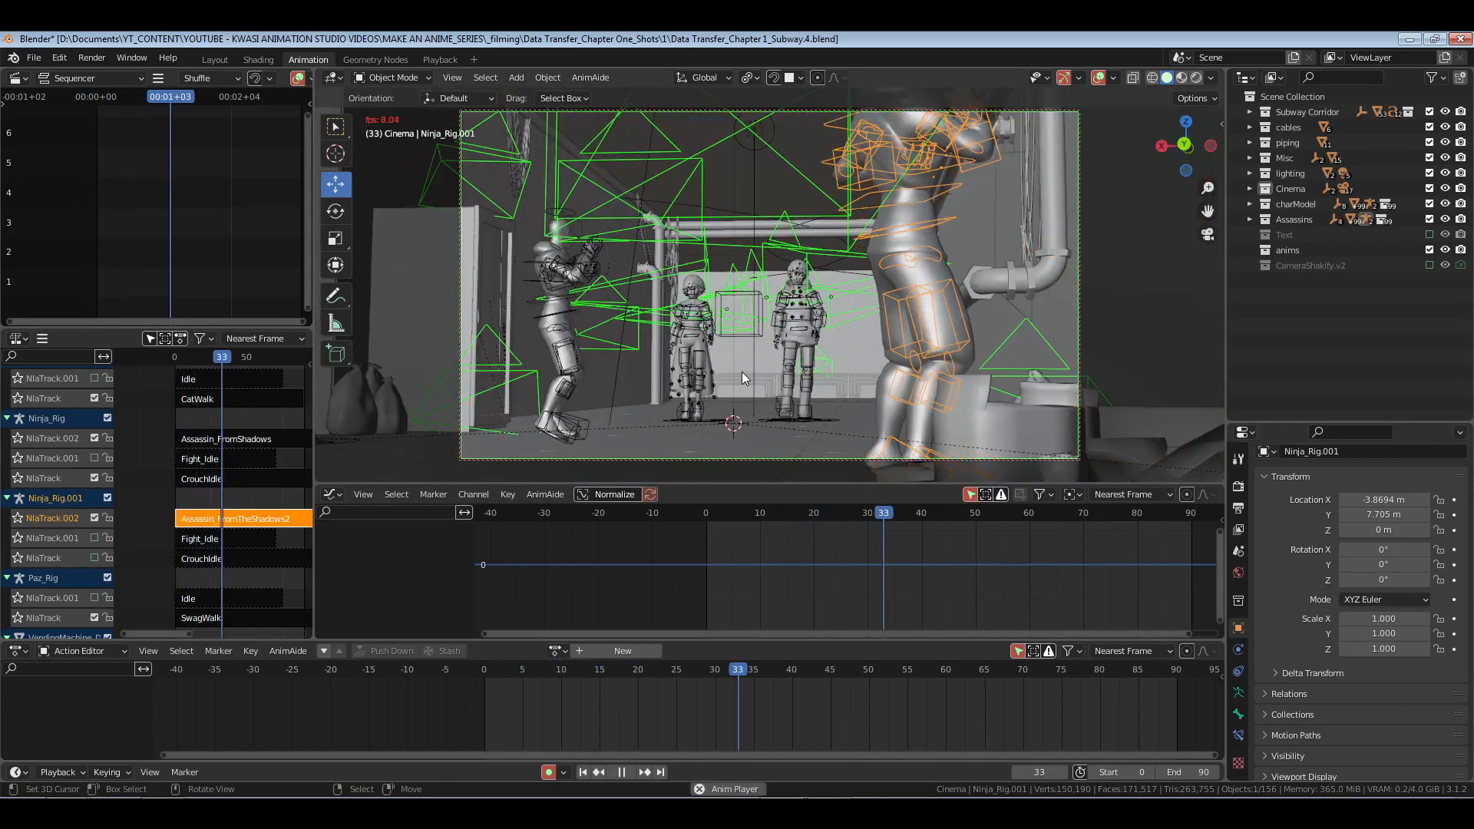
{"action": "key", "text": "space"}
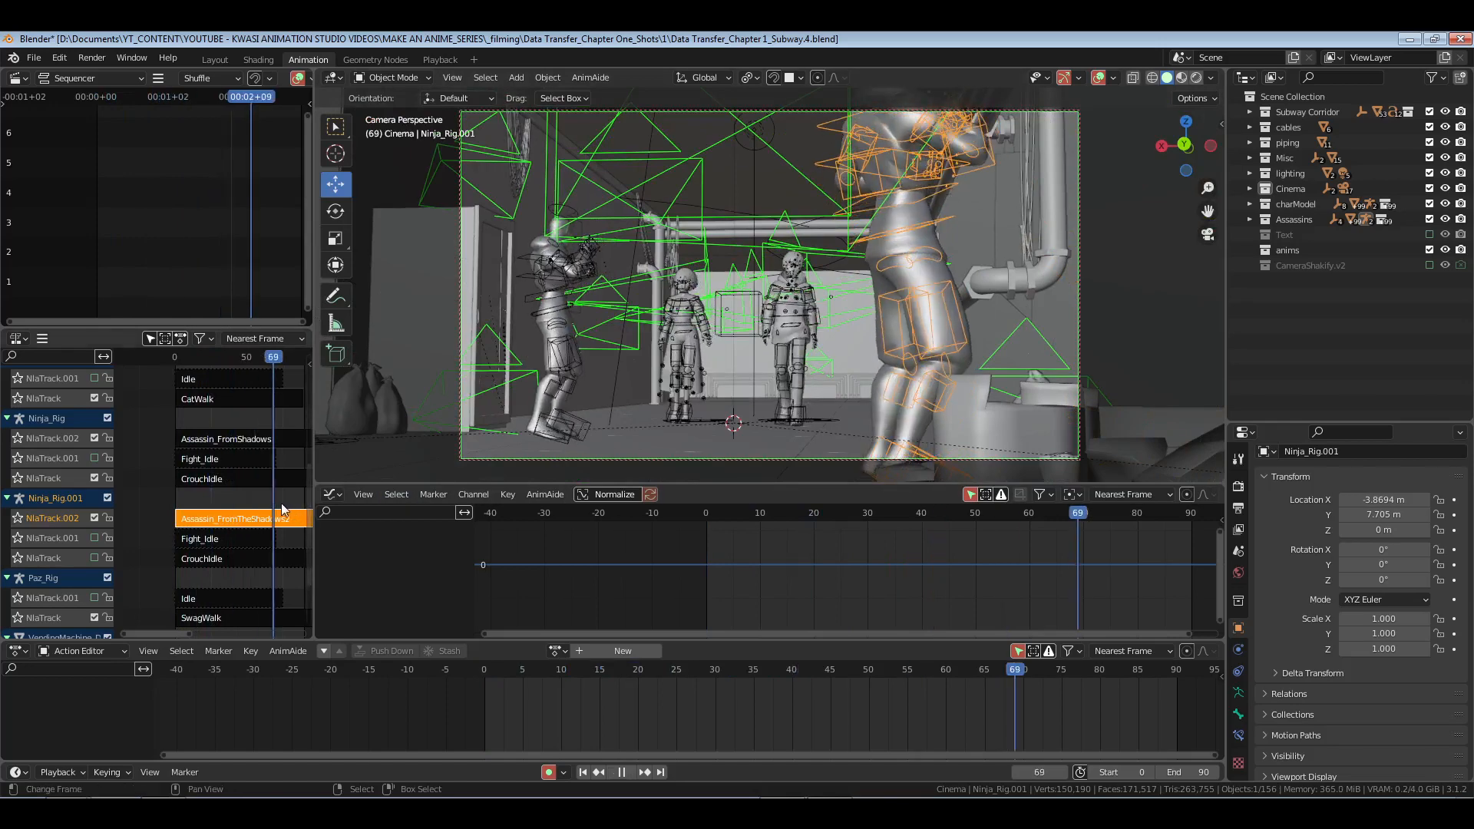
{"action": "left_click_drag", "start_coordinate": [285, 504], "coordinate": [270, 509]}
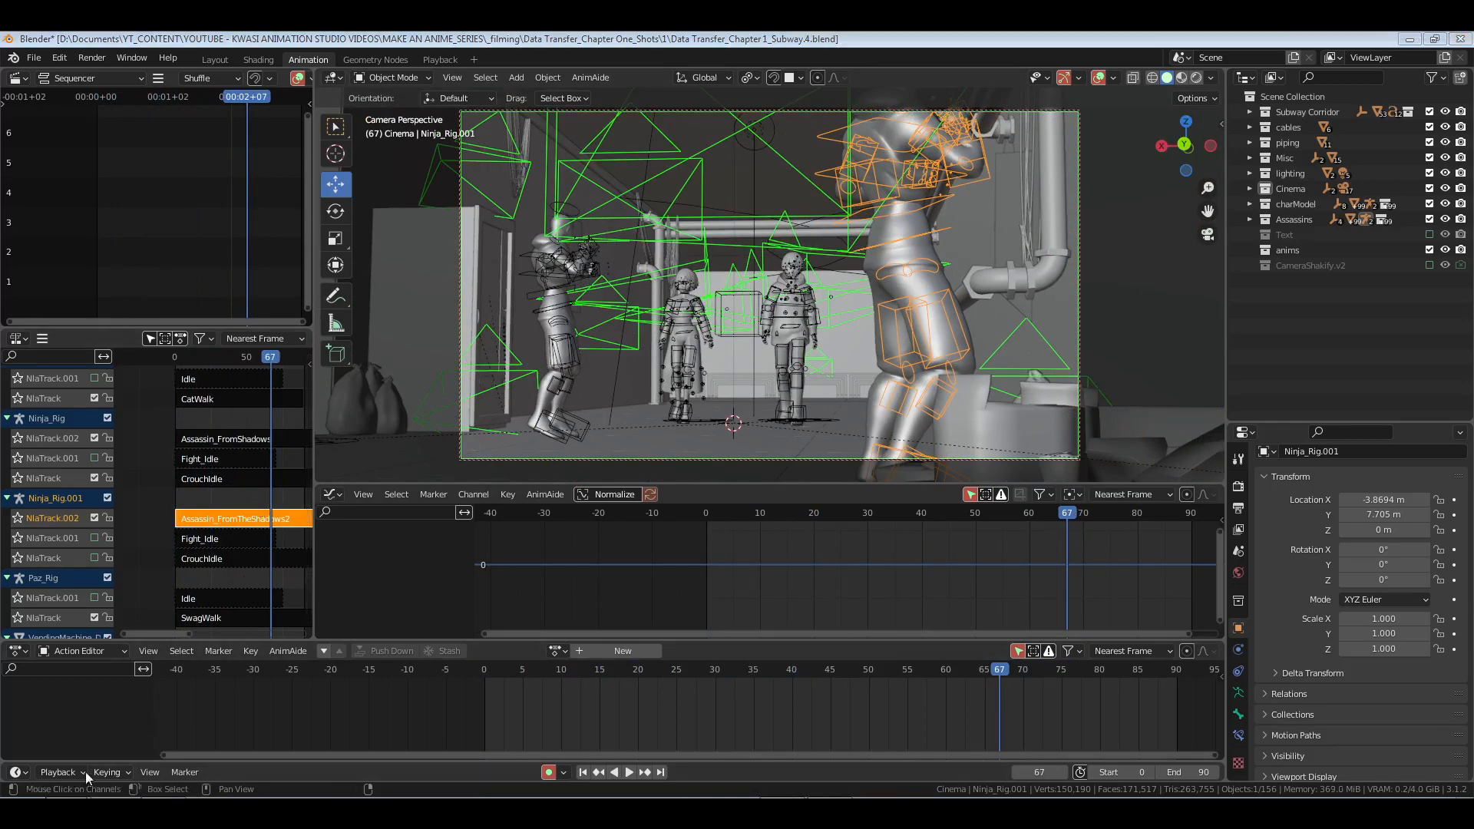
Step: Switch to Windows Explorer, view Storyboard_Card 3.jpg from the _previs_storyboard_images folder, and close the image
{"action": "key", "text": "alt+Tab"}
{"action": "left_click", "coordinate": [359, 67]}
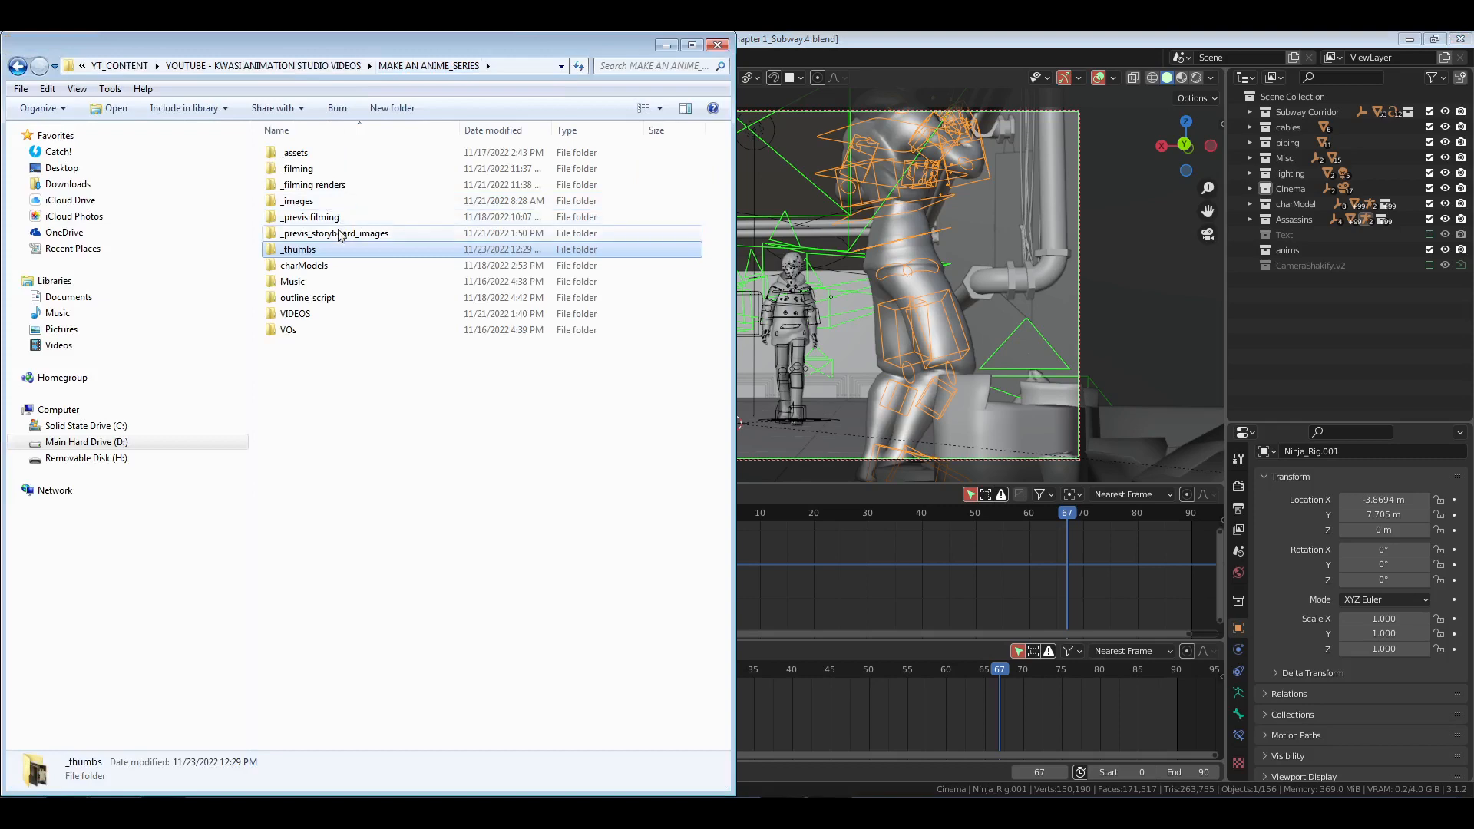
{"action": "double_click", "coordinate": [342, 234]}
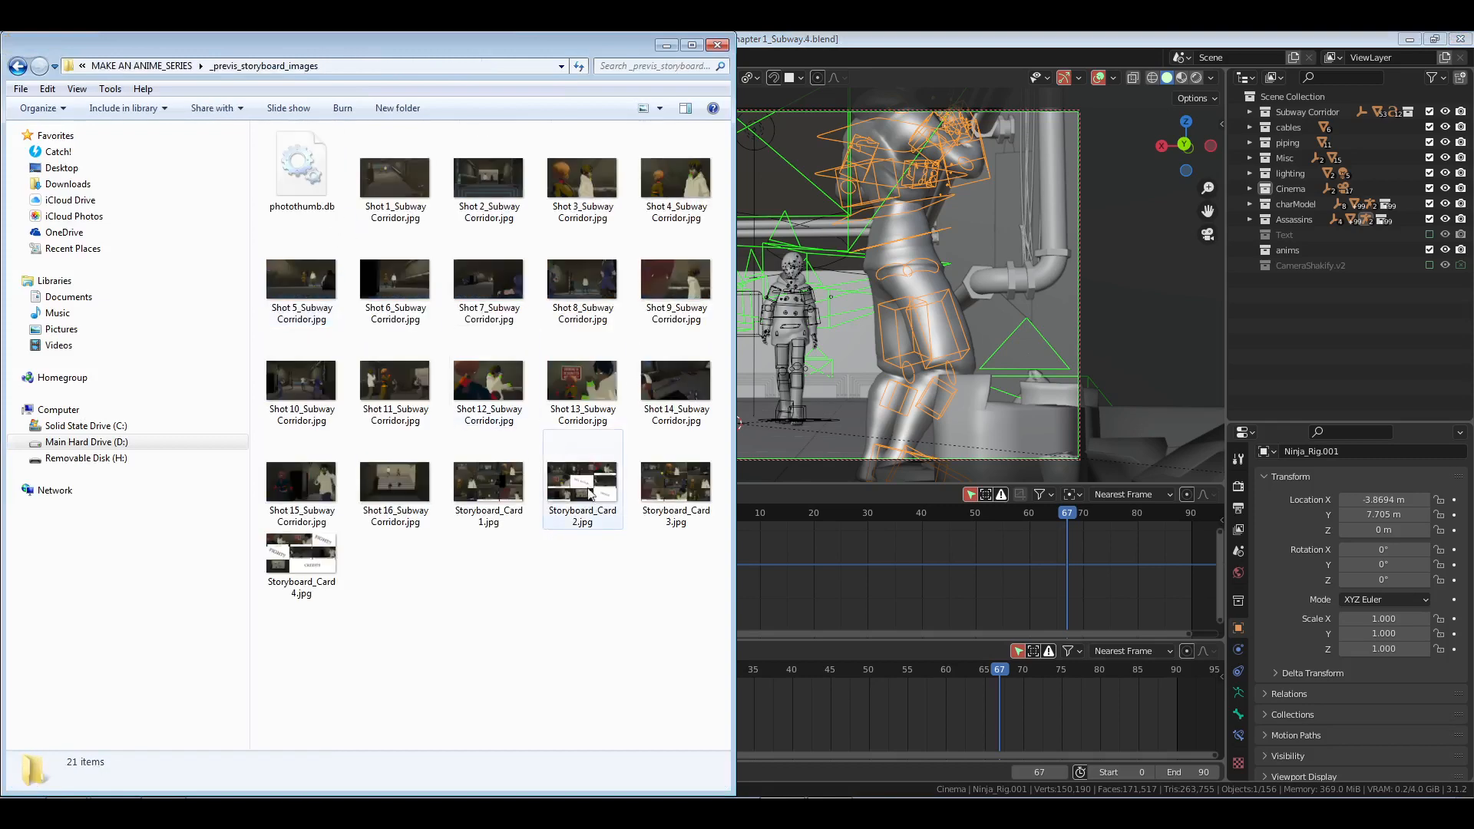
{"action": "double_click", "coordinate": [663, 491]}
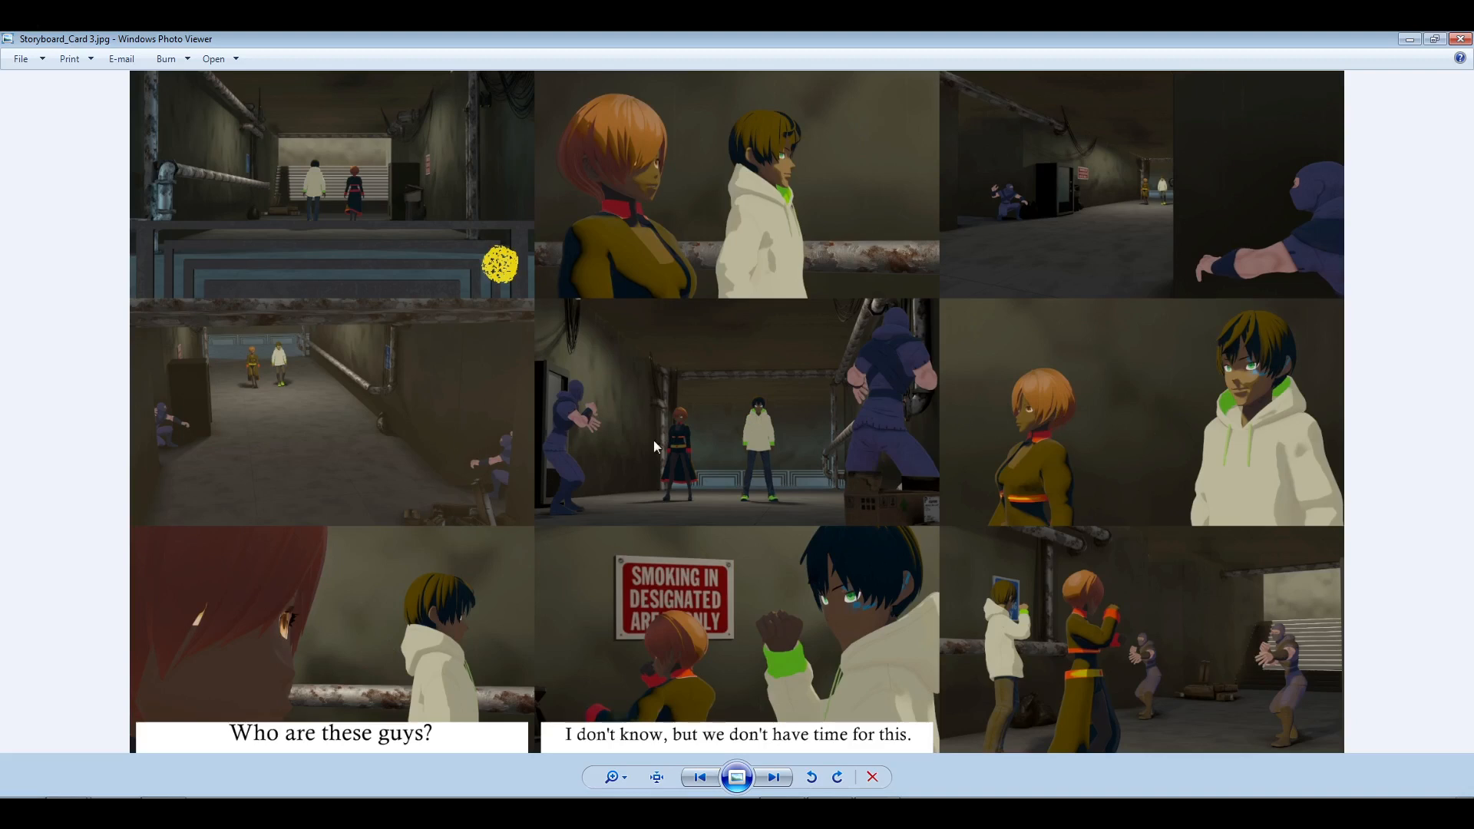
{"action": "left_click", "coordinate": [1460, 40]}
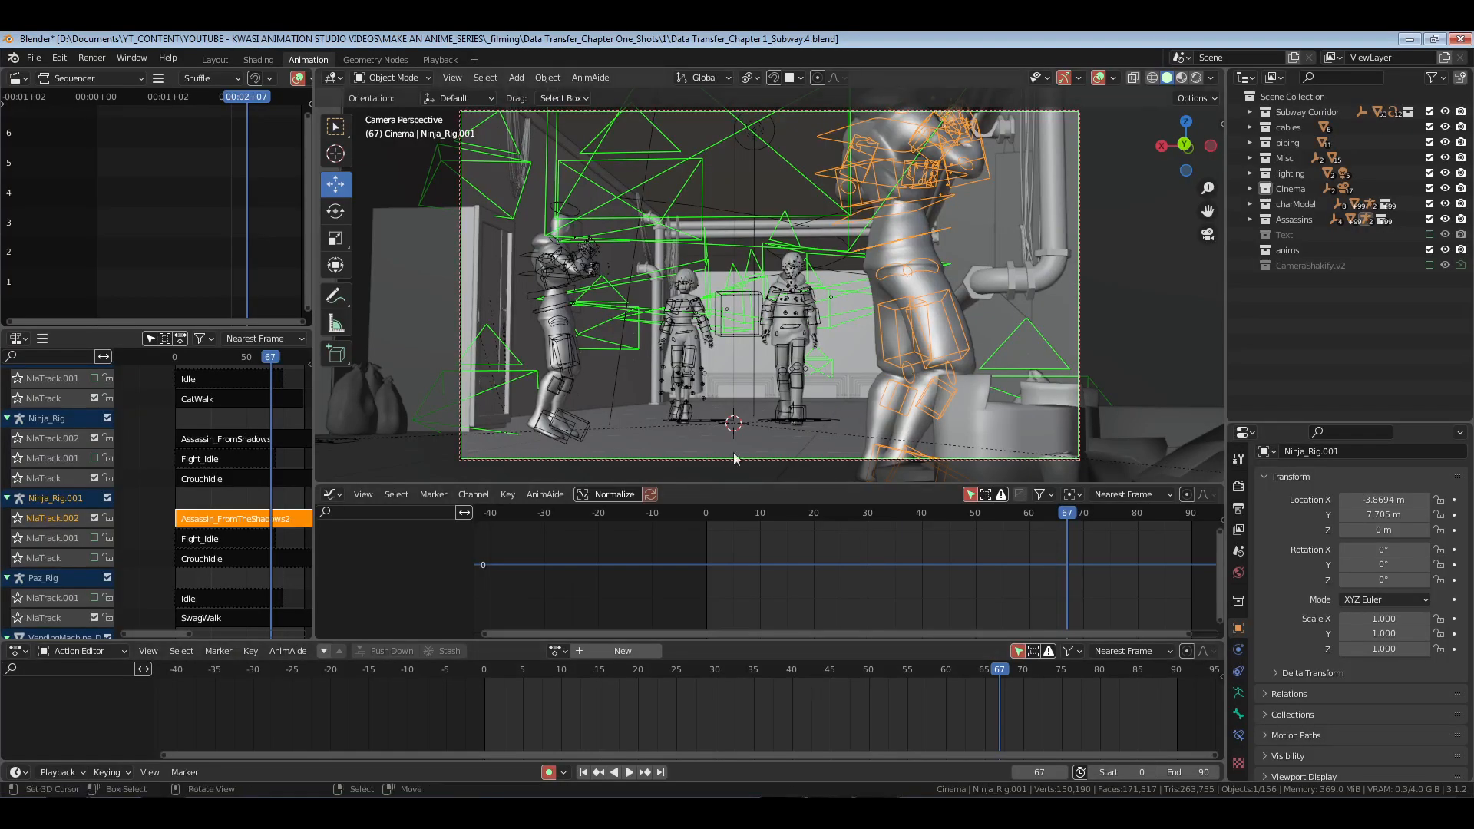
Step: Deselect all objects and the Assassin_FromTheShadows2 strip, and save the subway file
{"action": "key", "text": "ctrl+s"}
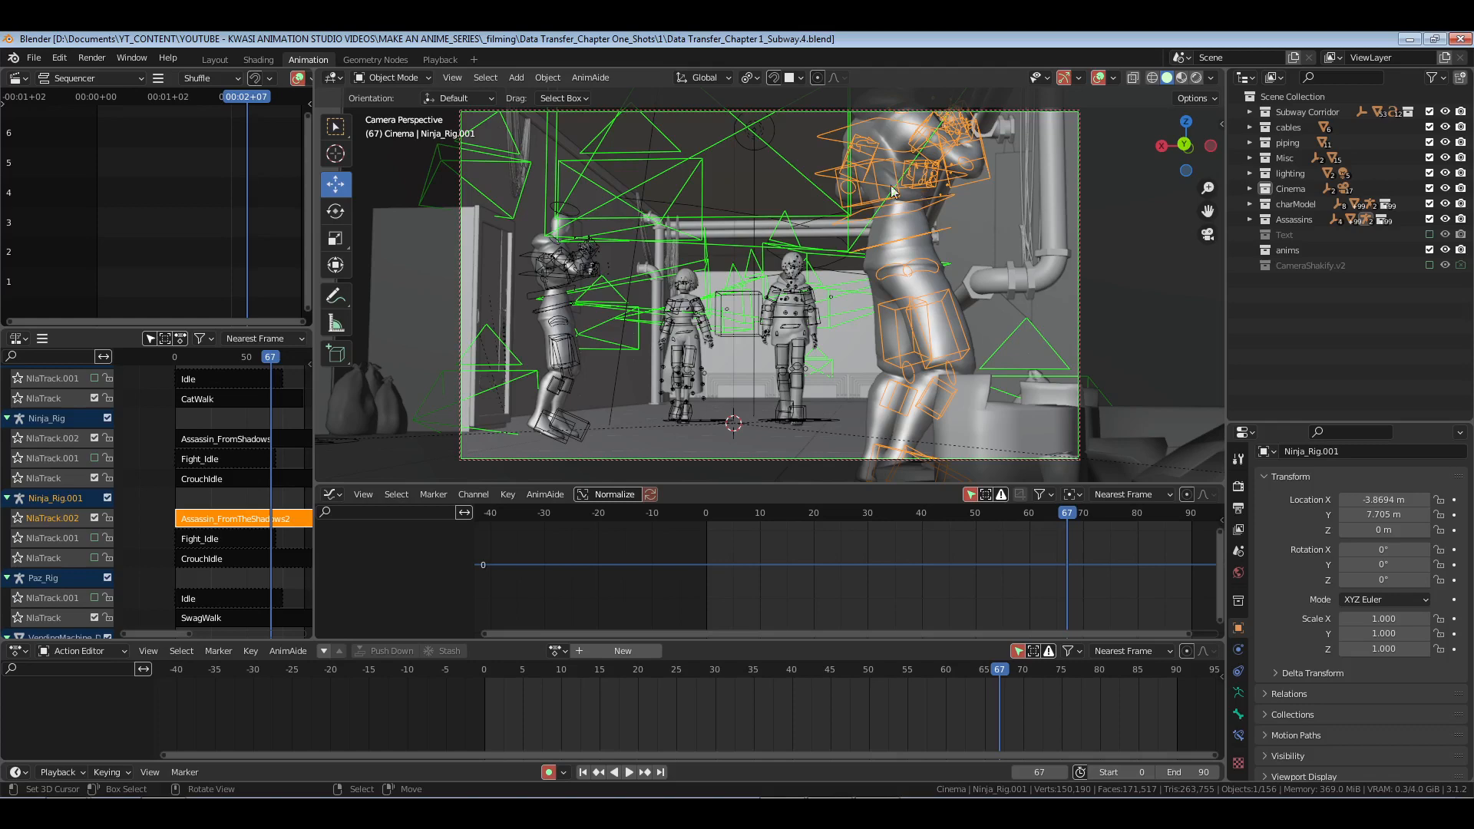
{"action": "key", "text": "alt+a"}
{"action": "key", "text": "alt+a"}
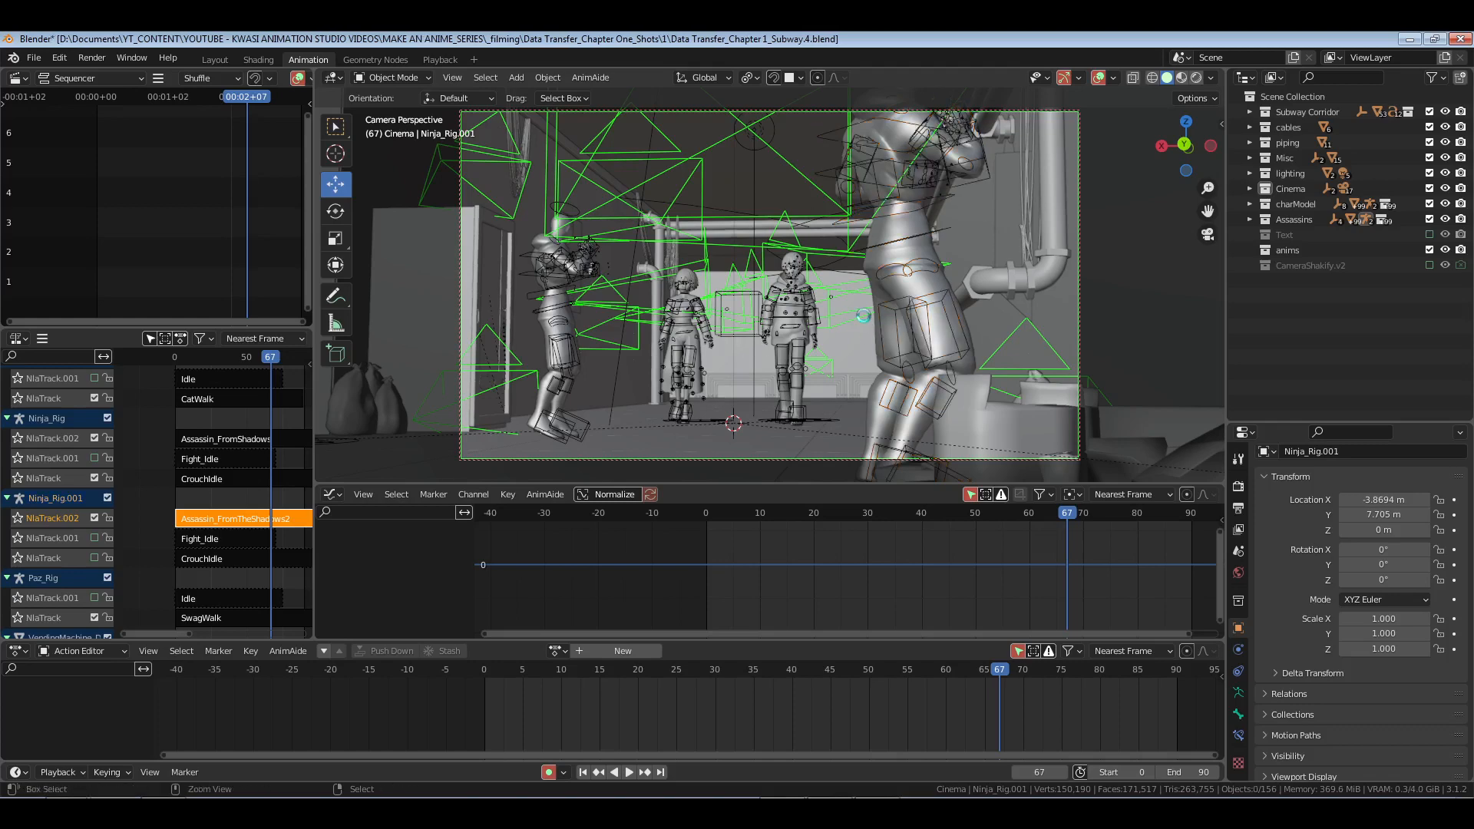
{"action": "key", "text": "ctrl+s"}
{"action": "left_click", "coordinate": [156, 500]}
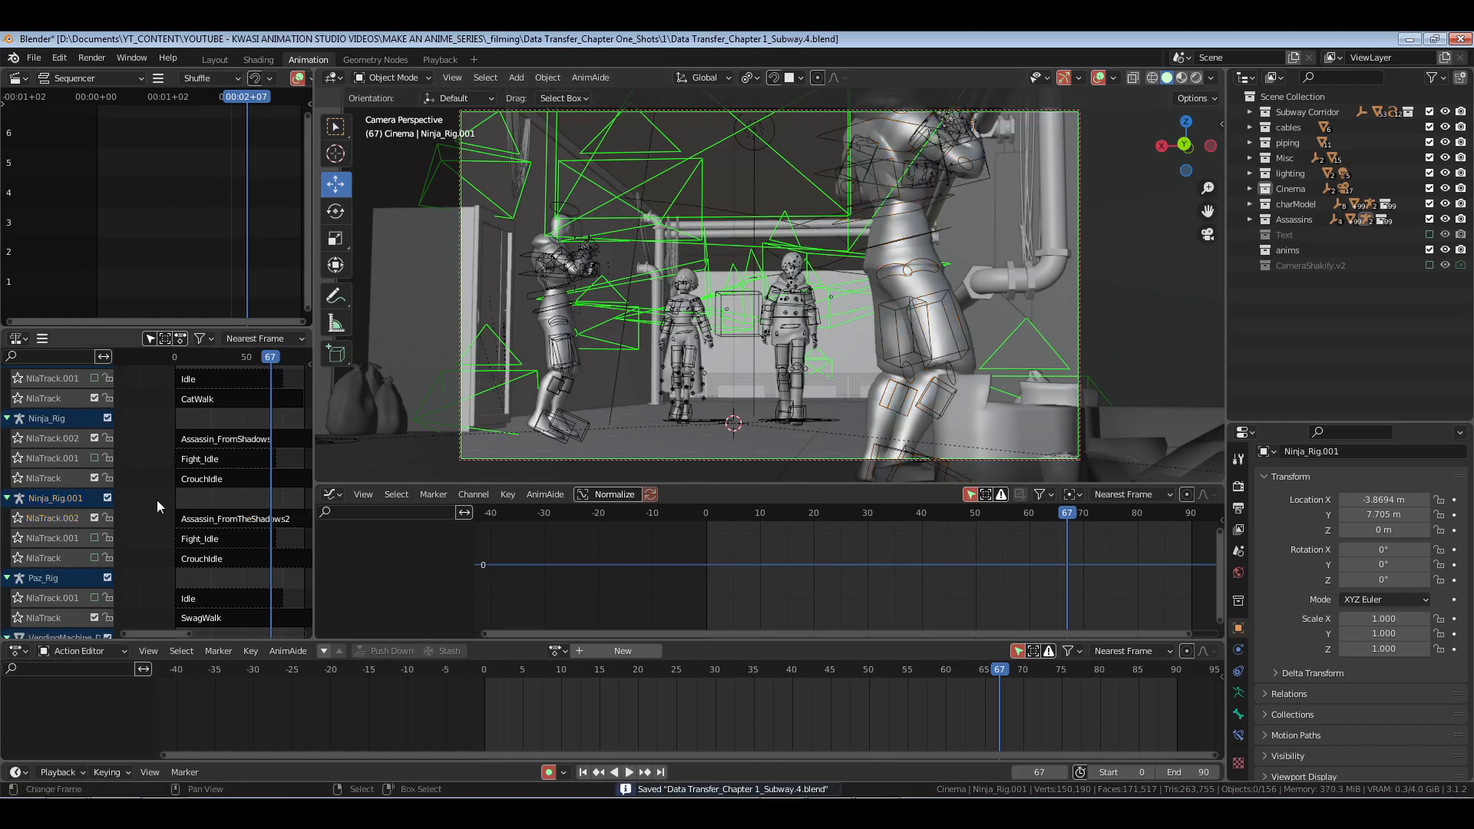
Step: Replay the shot from the start through the camera, return to frame 0, and save the subway file
{"action": "key", "text": "shift+Left"}
{"action": "key", "text": "space"}
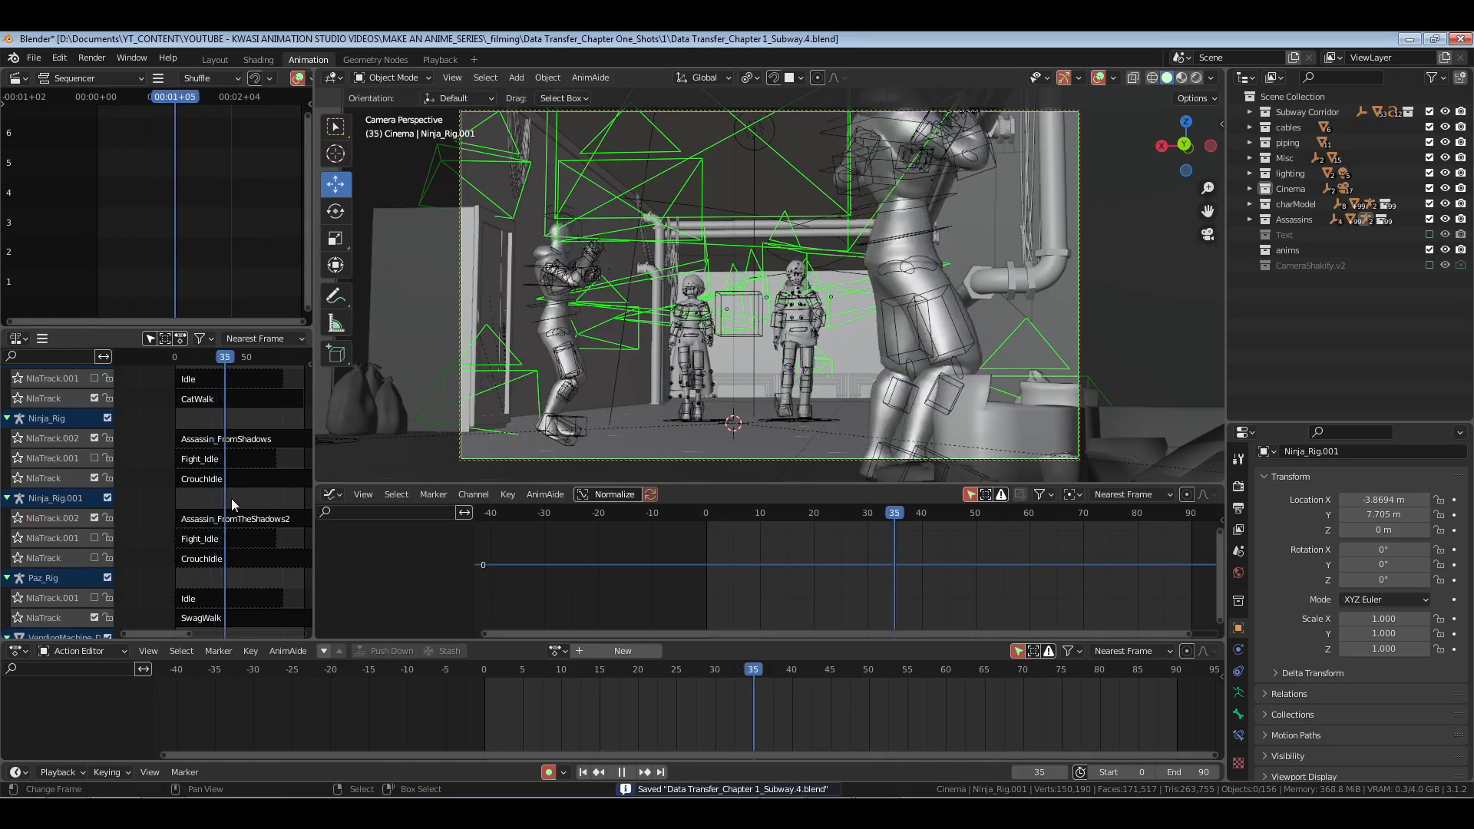
{"action": "left_click_drag", "start_coordinate": [243, 499], "coordinate": [247, 499]}
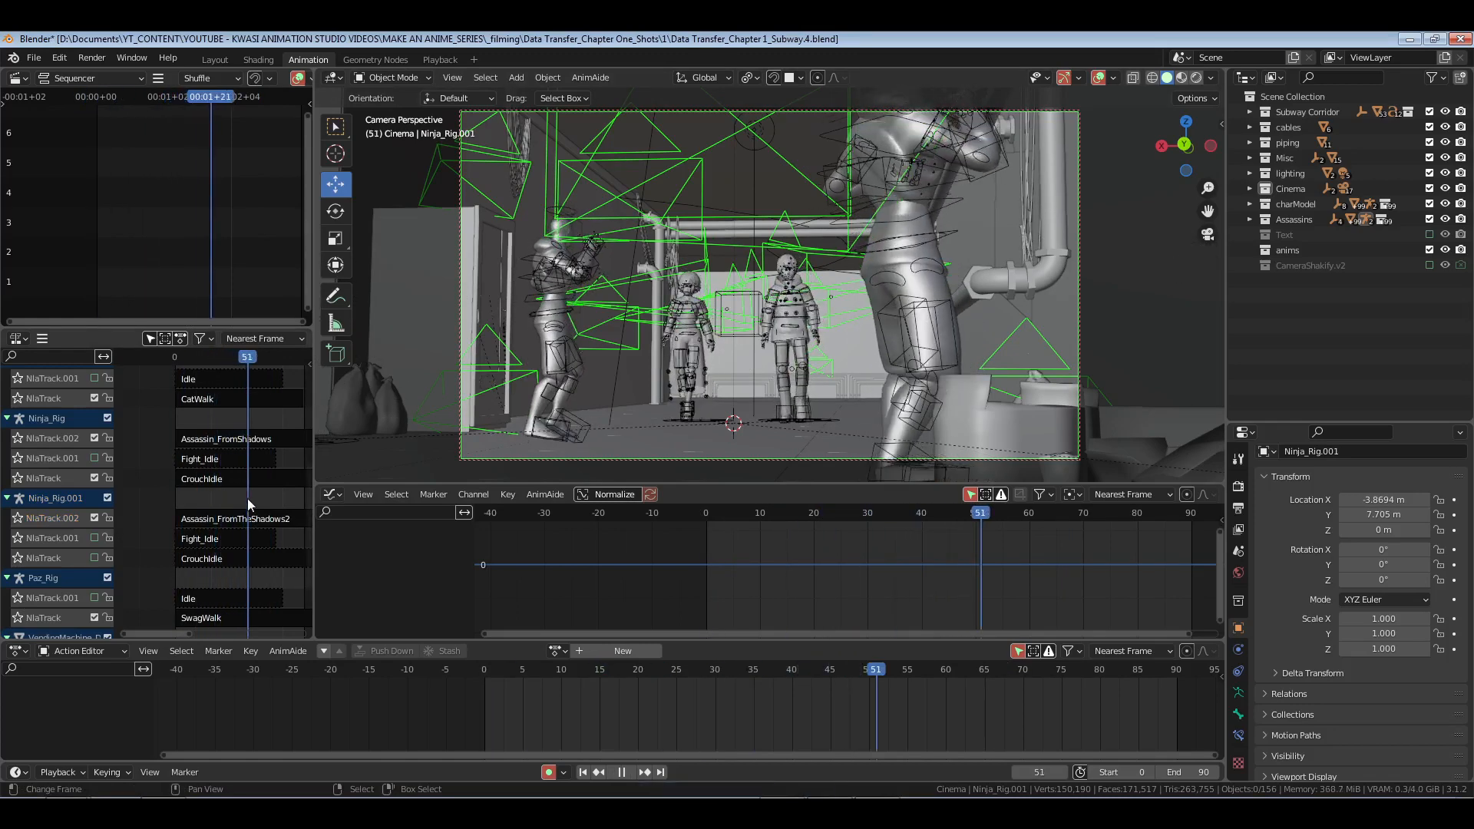
{"action": "key", "text": "Escape"}
{"action": "key", "text": "ctrl+s"}
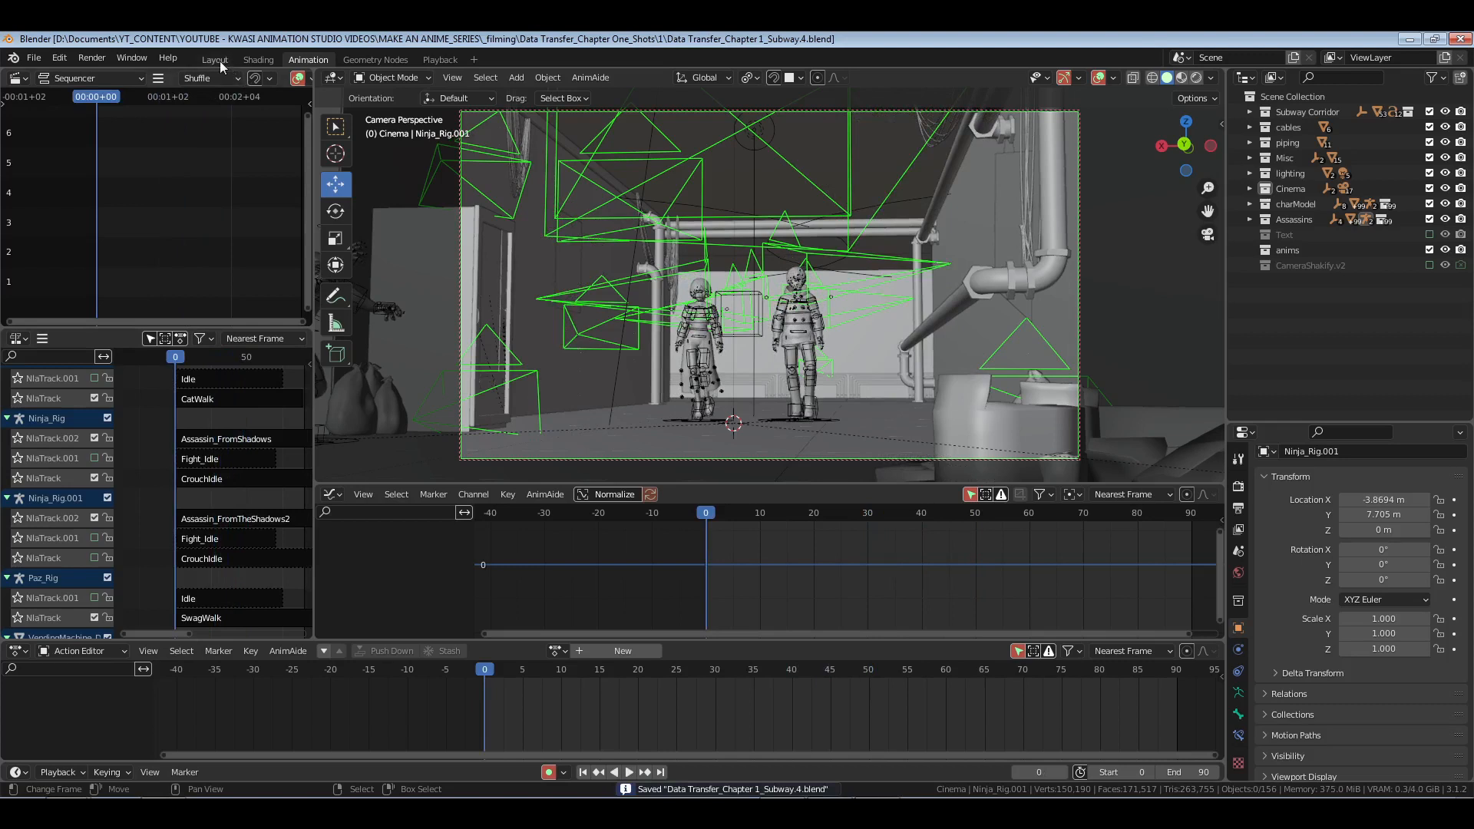
Step: Open Ibaya.blend from the Ito folder inside charModels
{"action": "left_click", "coordinate": [34, 57]}
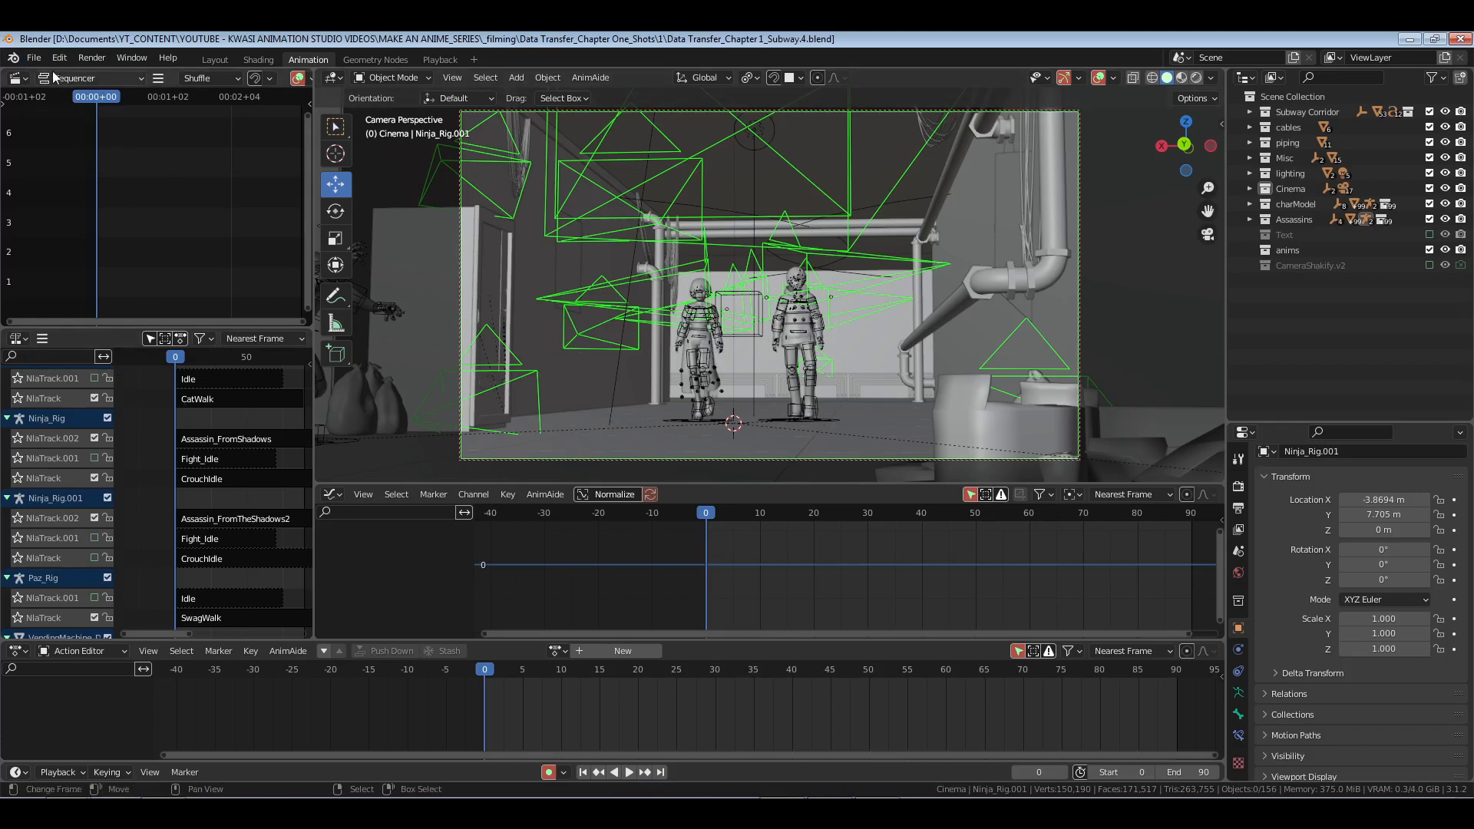
{"action": "left_click", "coordinate": [34, 58]}
{"action": "left_click", "coordinate": [58, 91]}
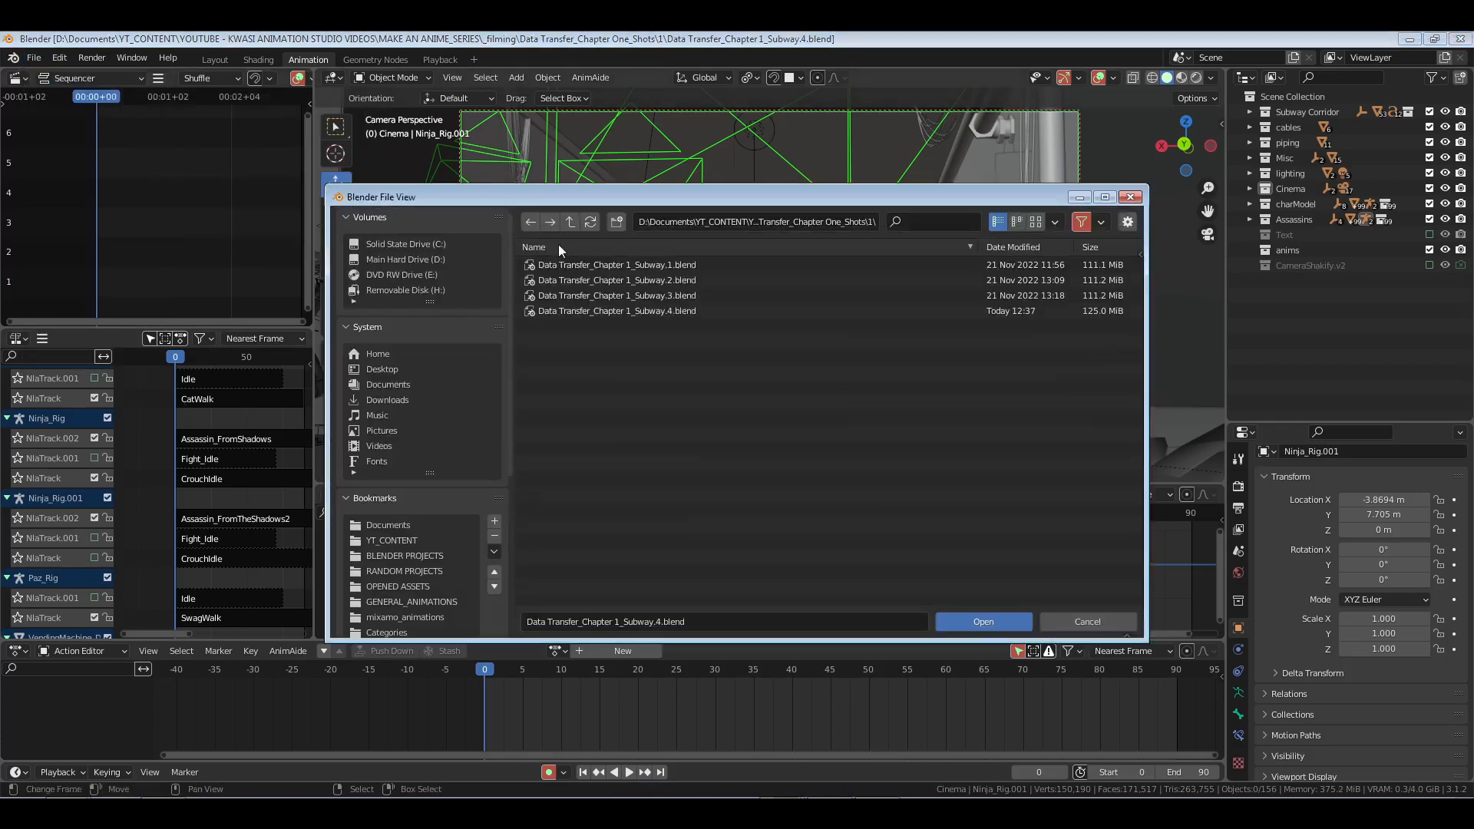
{"action": "left_click", "coordinate": [570, 222]}
{"action": "left_click", "coordinate": [572, 223]}
{"action": "left_click", "coordinate": [572, 222]}
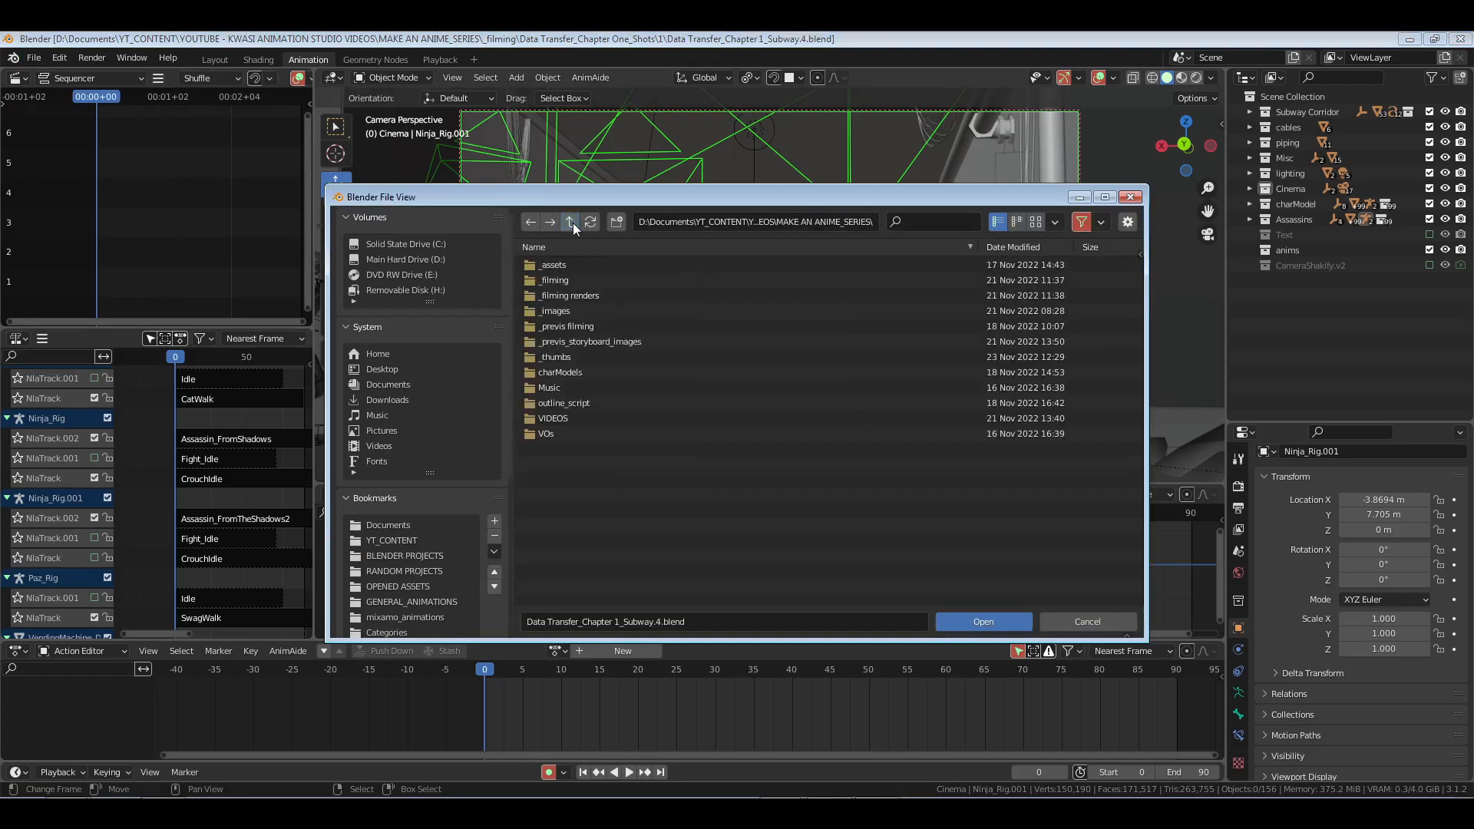
{"action": "left_click", "coordinate": [576, 367]}
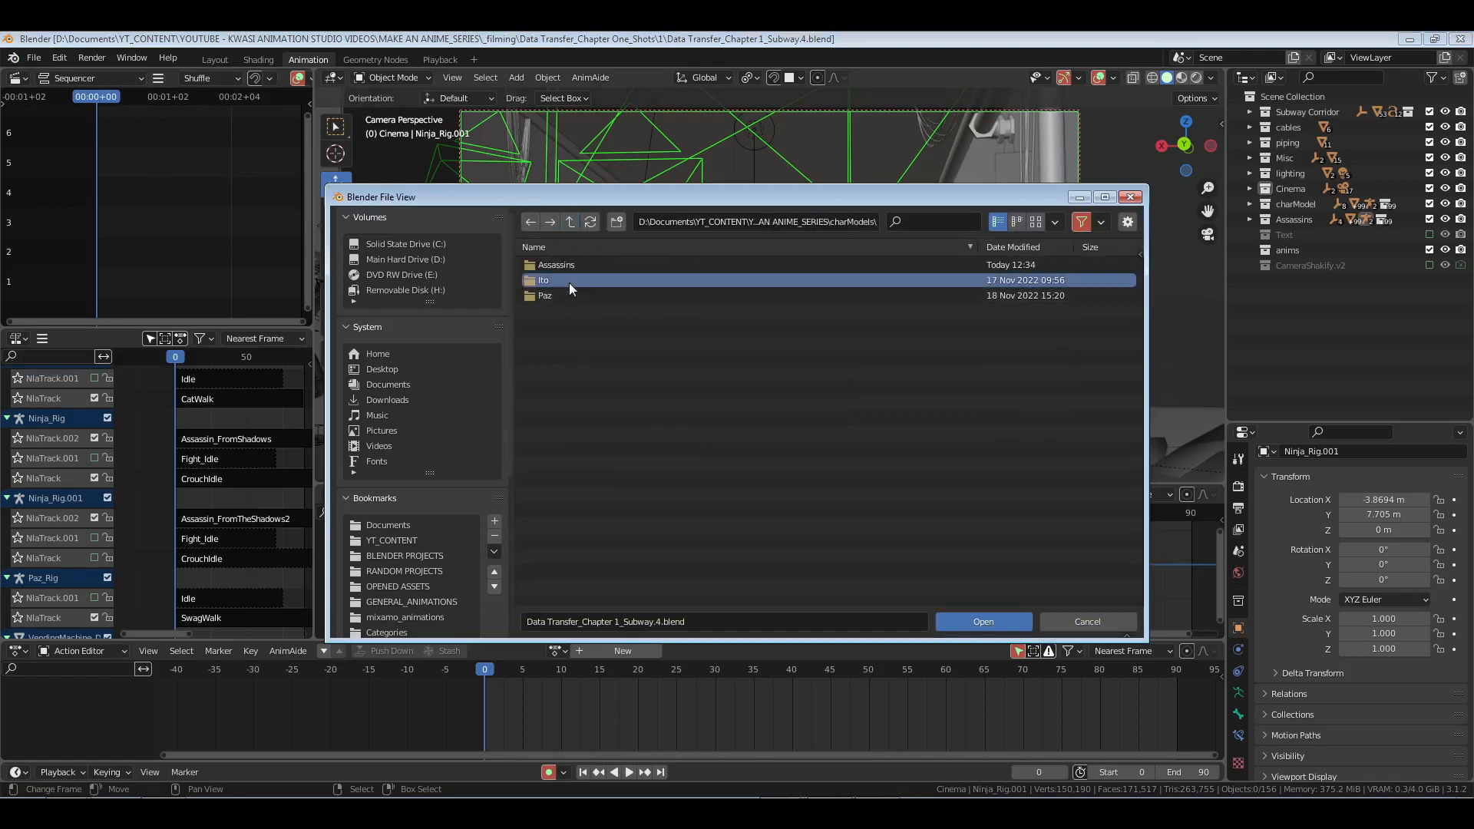
{"action": "double_click", "coordinate": [569, 282]}
{"action": "left_click", "coordinate": [576, 299]}
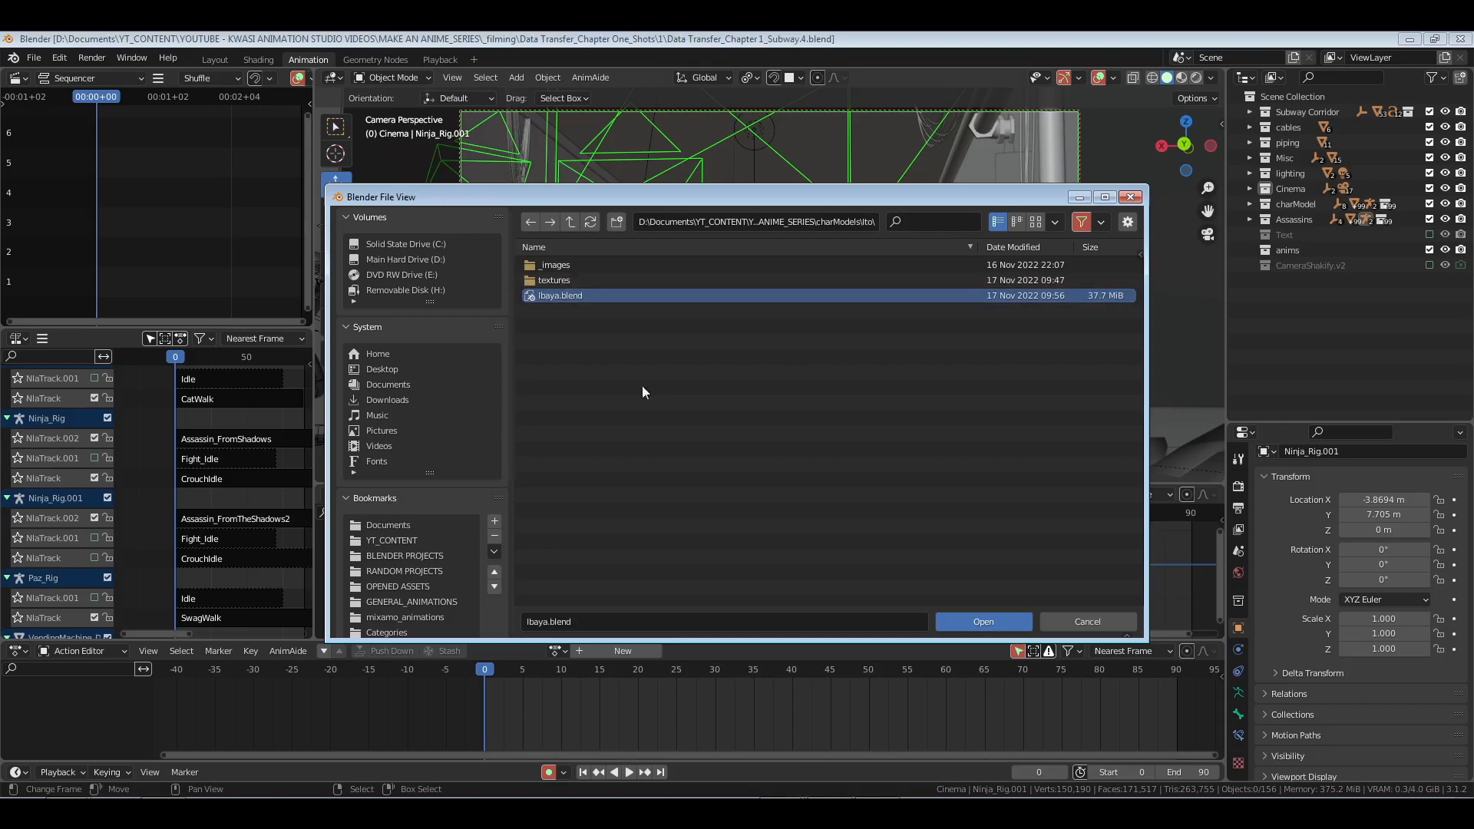
{"action": "left_click", "coordinate": [984, 621]}
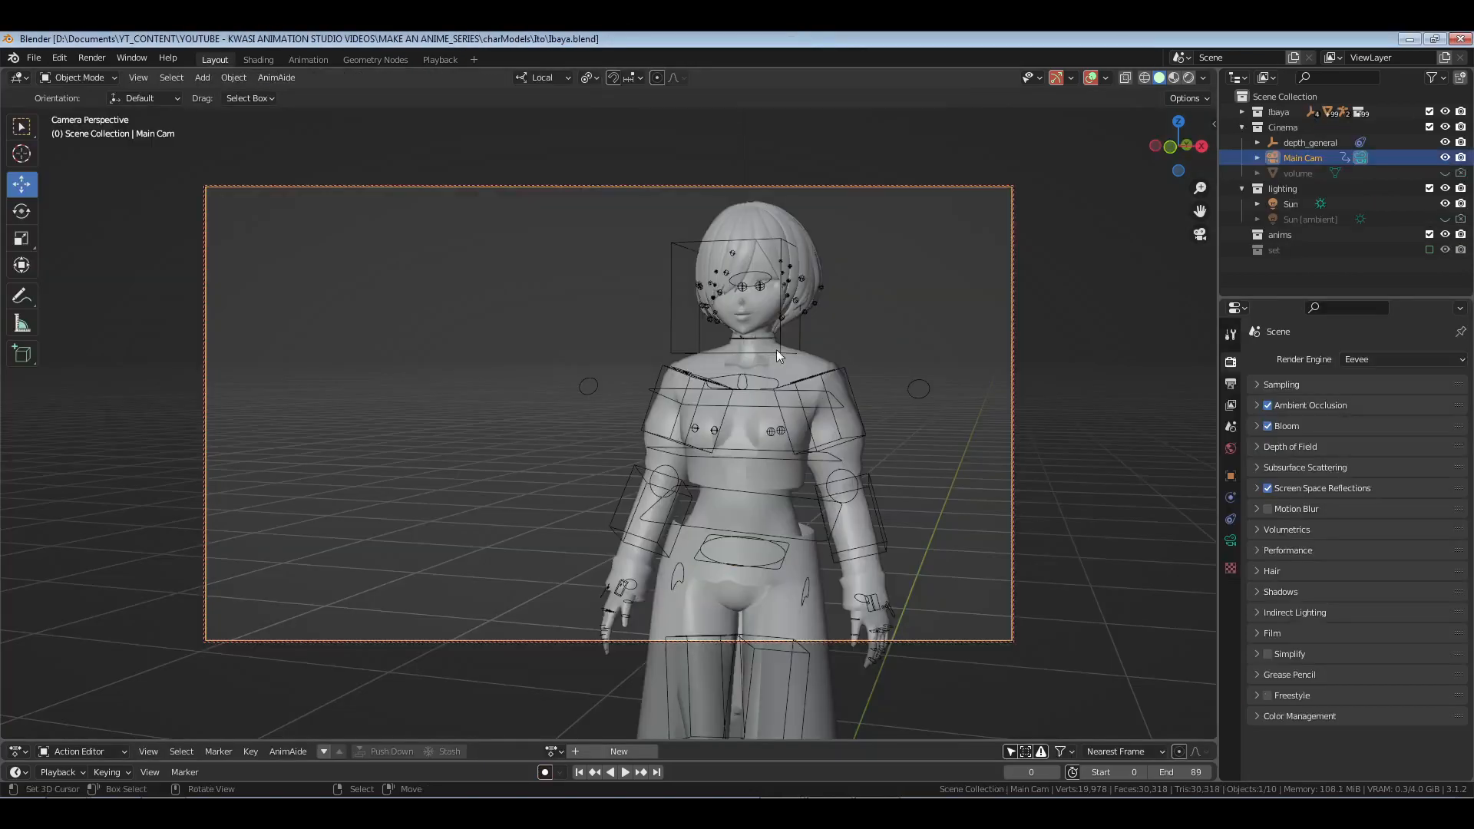
Step: Leave the camera view and exclude the Cinema collection from the view layer
{"action": "key", "text": "KP_0"}
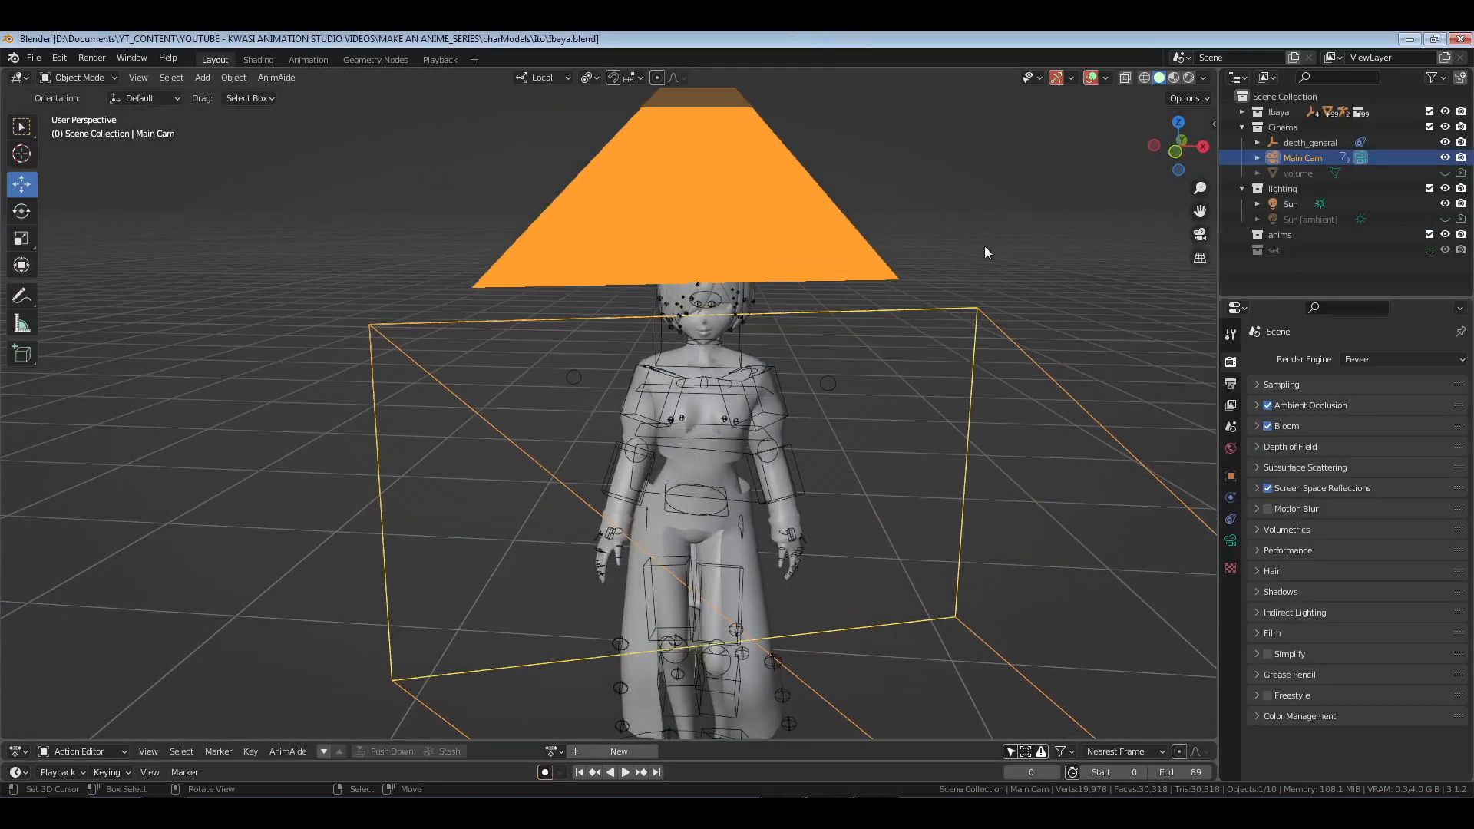
{"action": "scroll", "coordinate": [984, 245], "scroll_direction": "down", "scroll_amount": 5}
{"action": "mouse_move", "coordinate": [987, 356]}
{"action": "middle_mouse_down"}
{"action": "mouse_move", "coordinate": [937, 379]}
{"action": "mouse_move", "coordinate": [967, 361]}
{"action": "middle_mouse_up"}
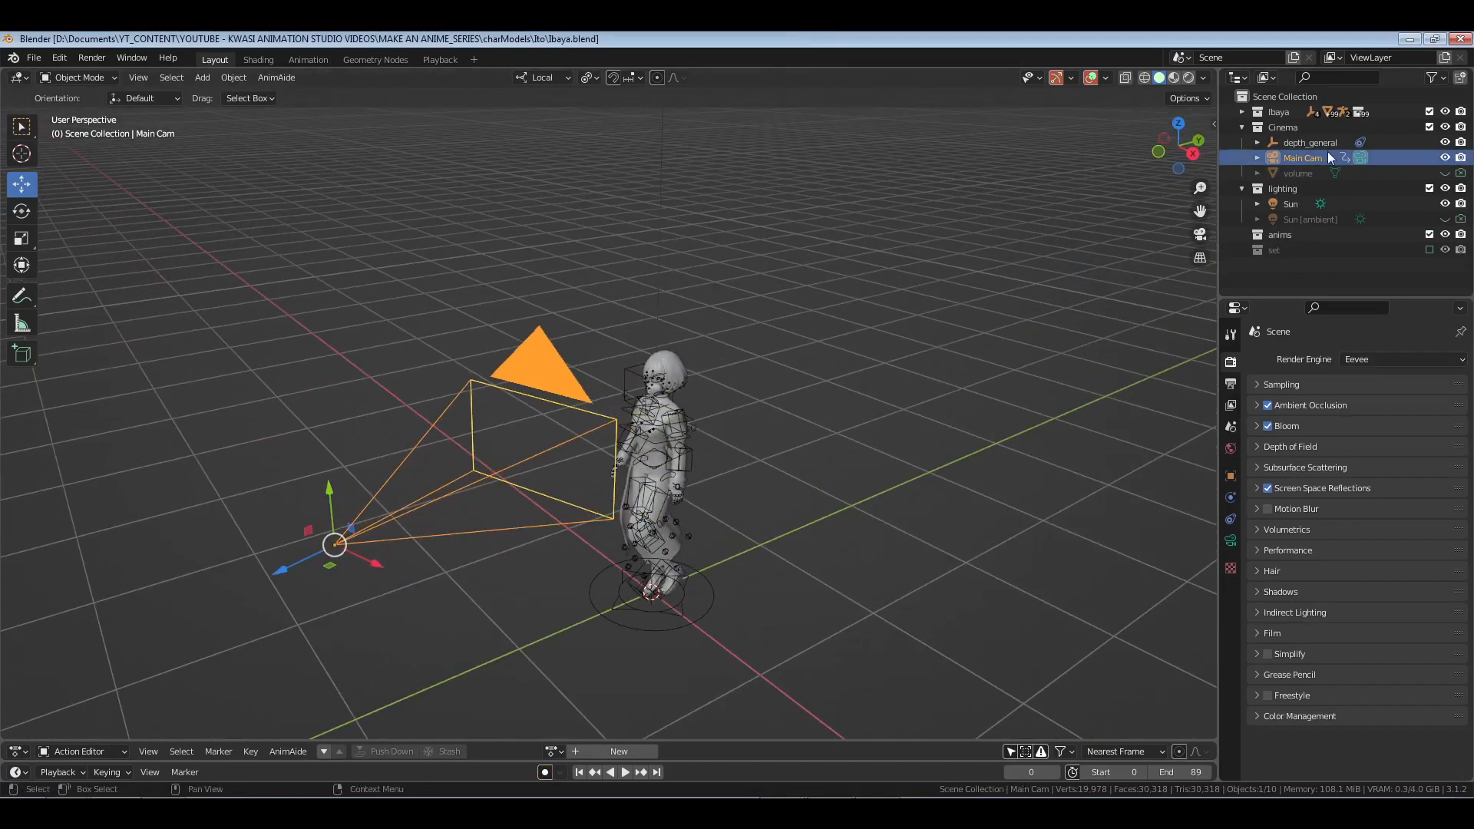
{"action": "left_click", "coordinate": [1429, 127]}
{"action": "middle_click_drag", "start_coordinate": [829, 373], "coordinate": [859, 370]}
Step: Put Ibaya_Rig in Pose Mode, select all its bones, and reset the whole pose in the Animation workspace
{"action": "right_click", "coordinate": [697, 434]}
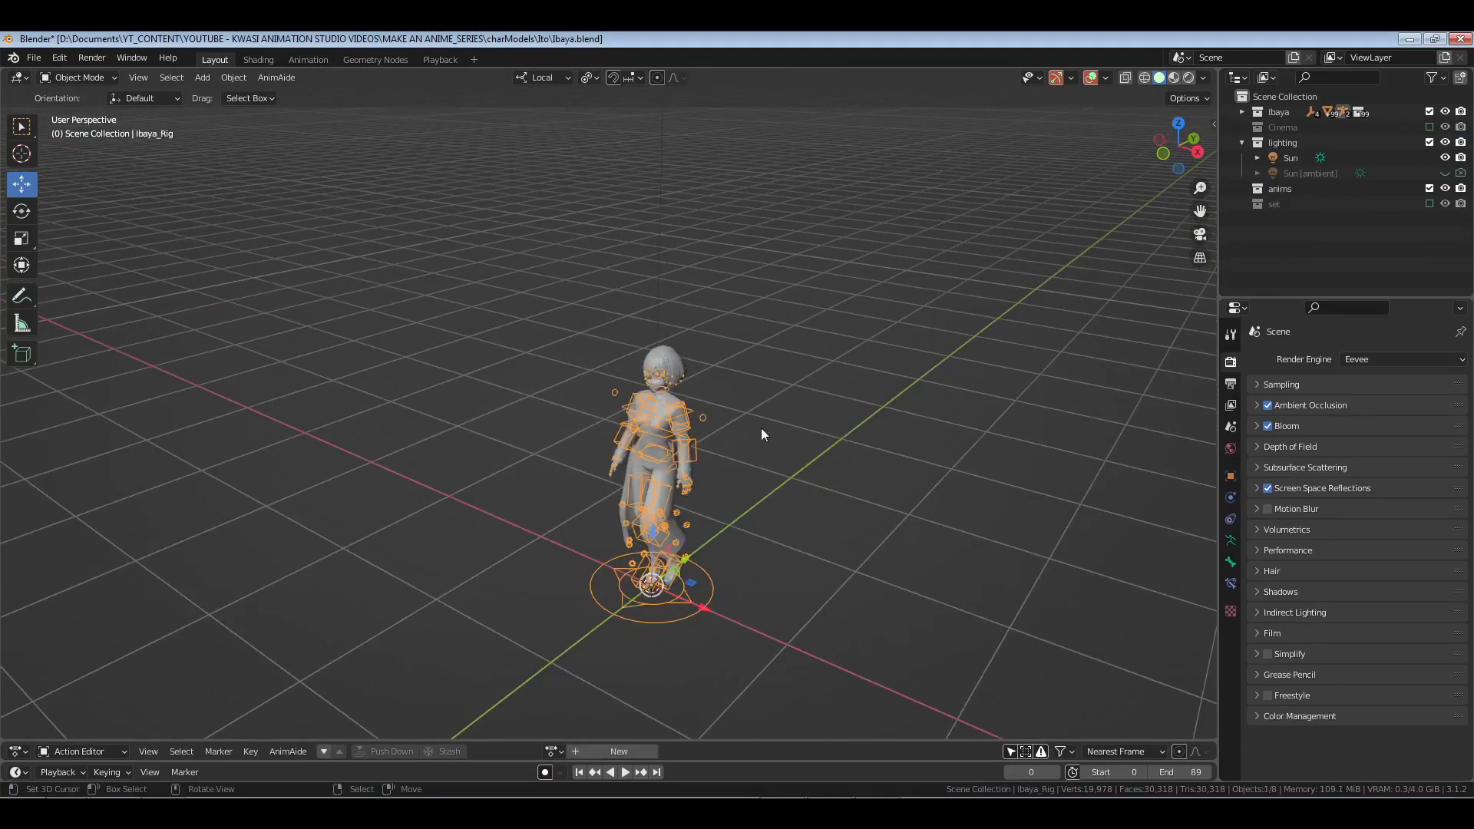
{"action": "key", "text": "ctrl+Tab"}
{"action": "key", "text": "a"}
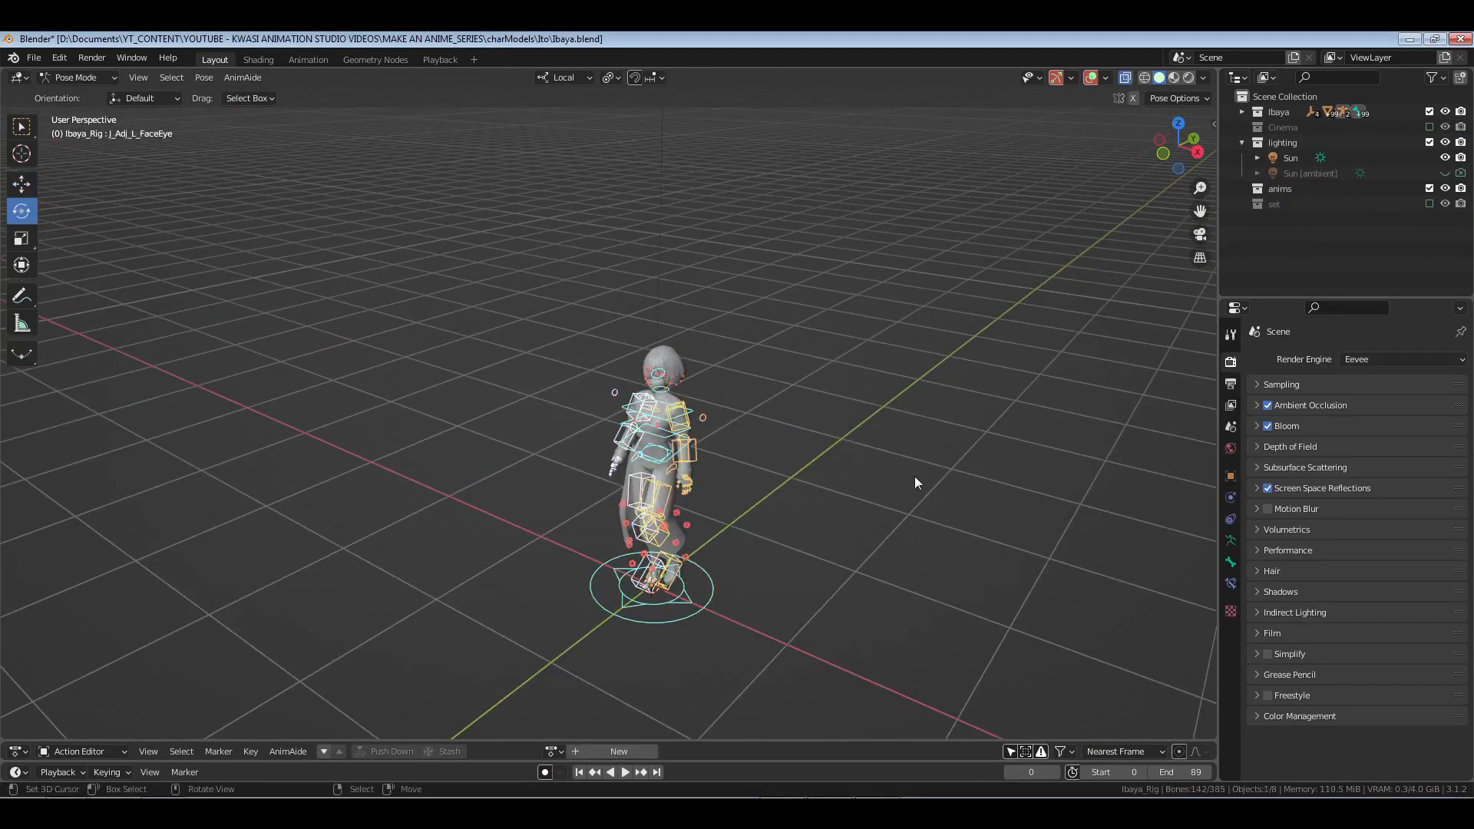
{"action": "left_click", "coordinate": [308, 59]}
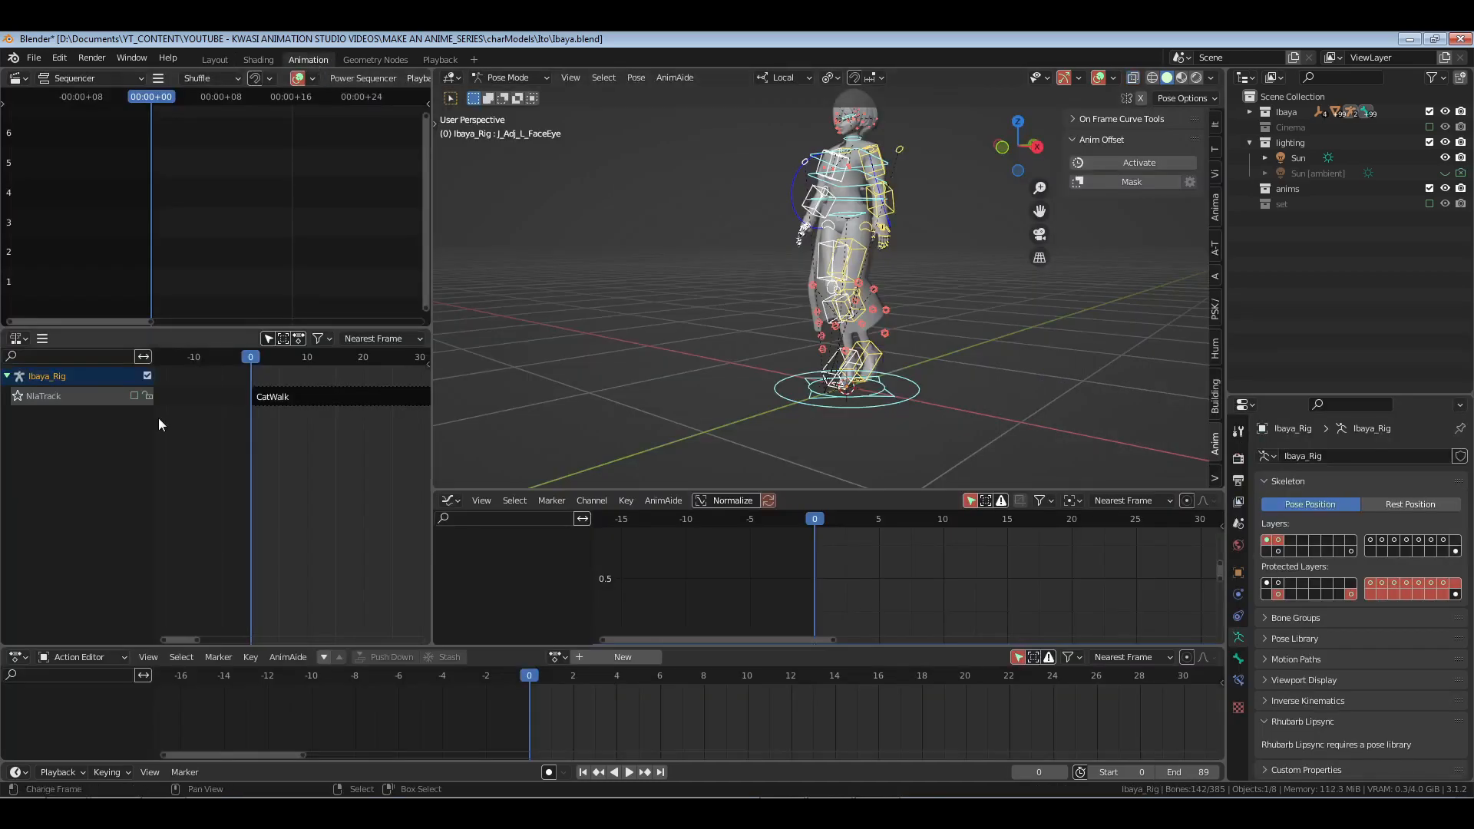
{"action": "middle_click_drag", "start_coordinate": [902, 316], "coordinate": [895, 357]}
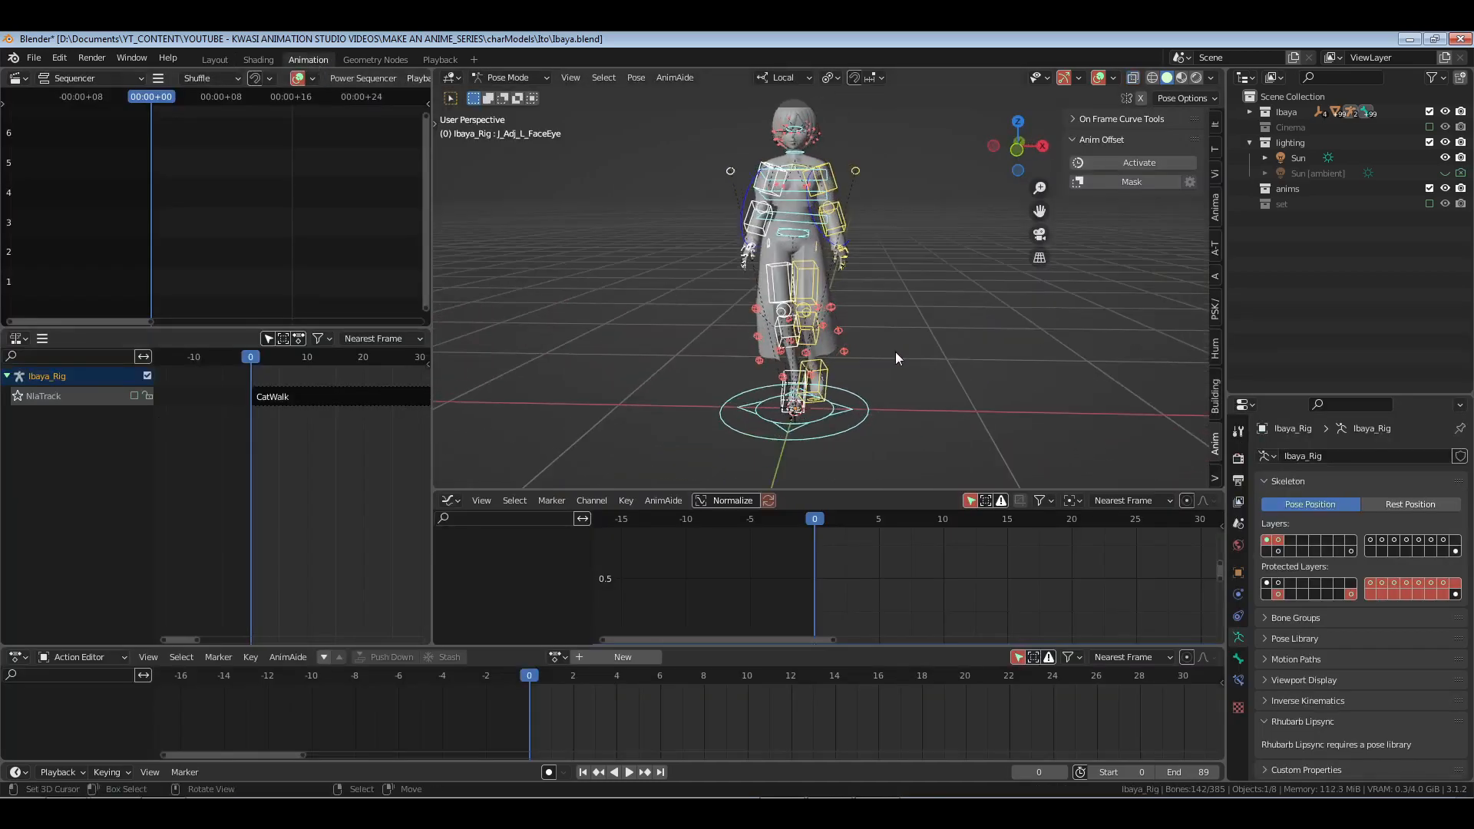
{"action": "left_click", "coordinate": [1216, 148]}
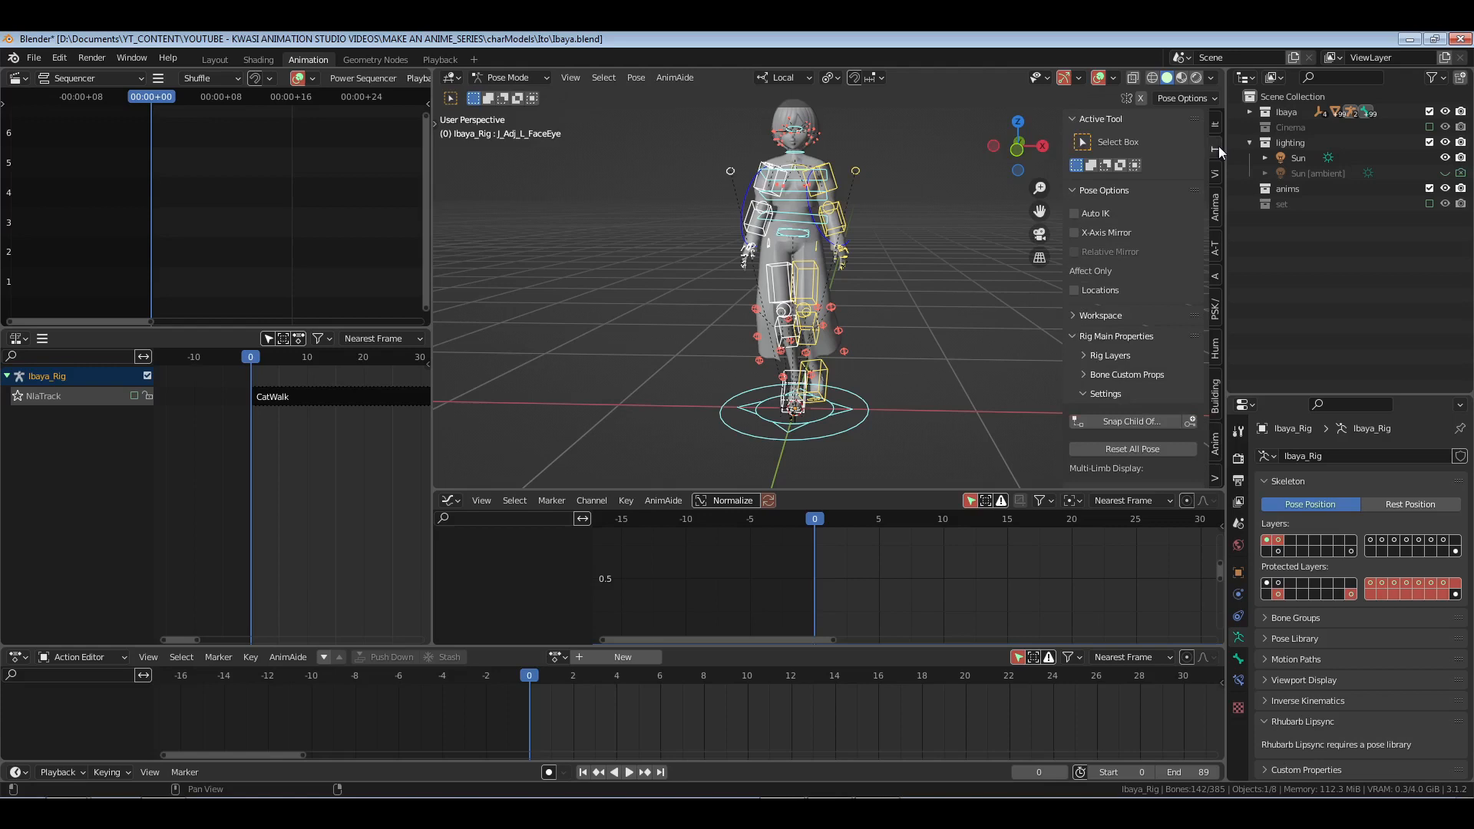
{"action": "left_click", "coordinate": [1132, 449]}
{"action": "key", "text": "n"}
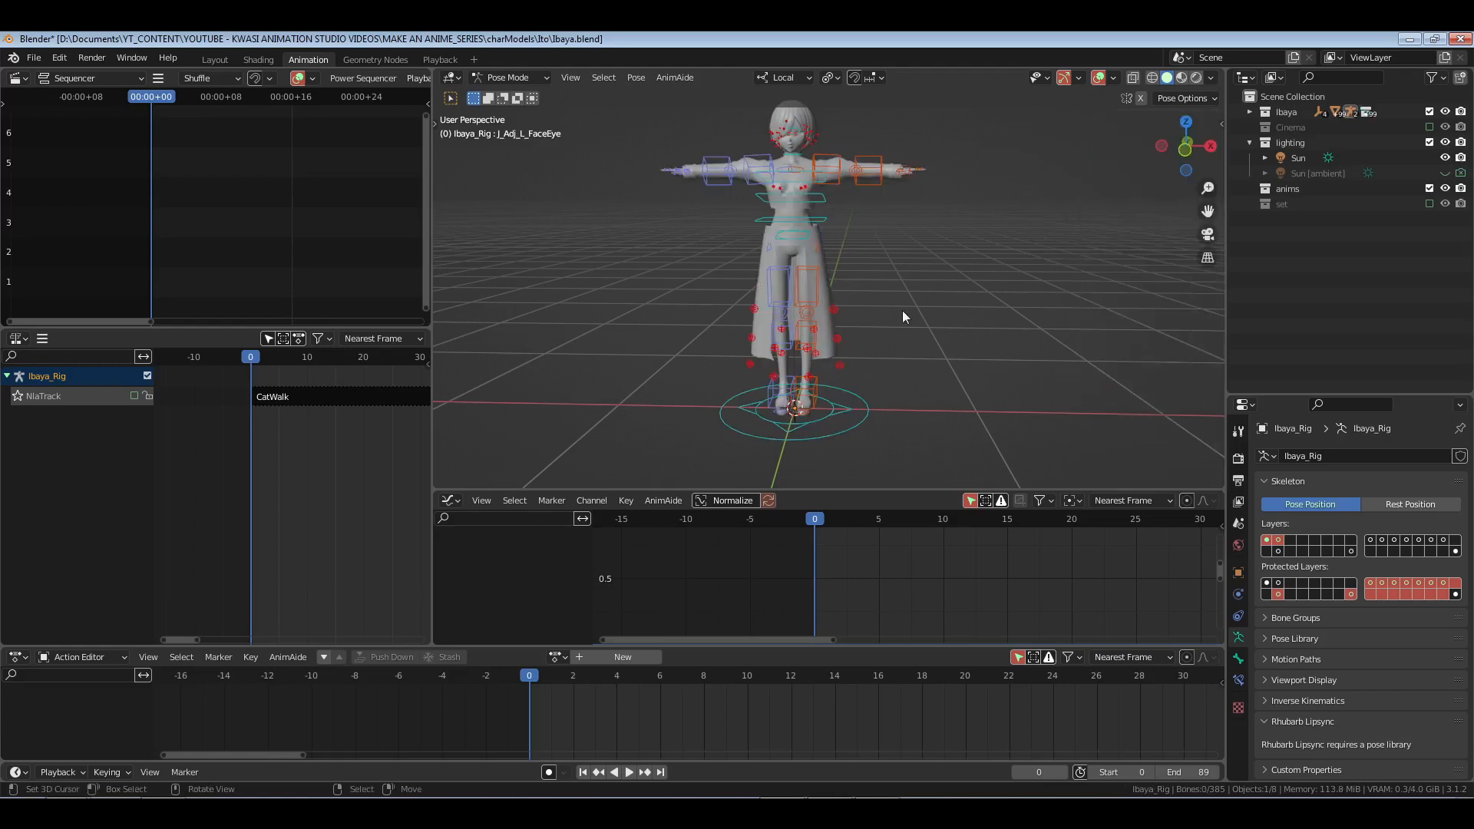
Step: Return to Object Mode, make the anims collection active, and show the Auto-Rig Pro Remap settings
{"action": "key", "text": "ctrl+Tab"}
{"action": "left_click", "coordinate": [1297, 189]}
{"action": "key", "text": "n"}
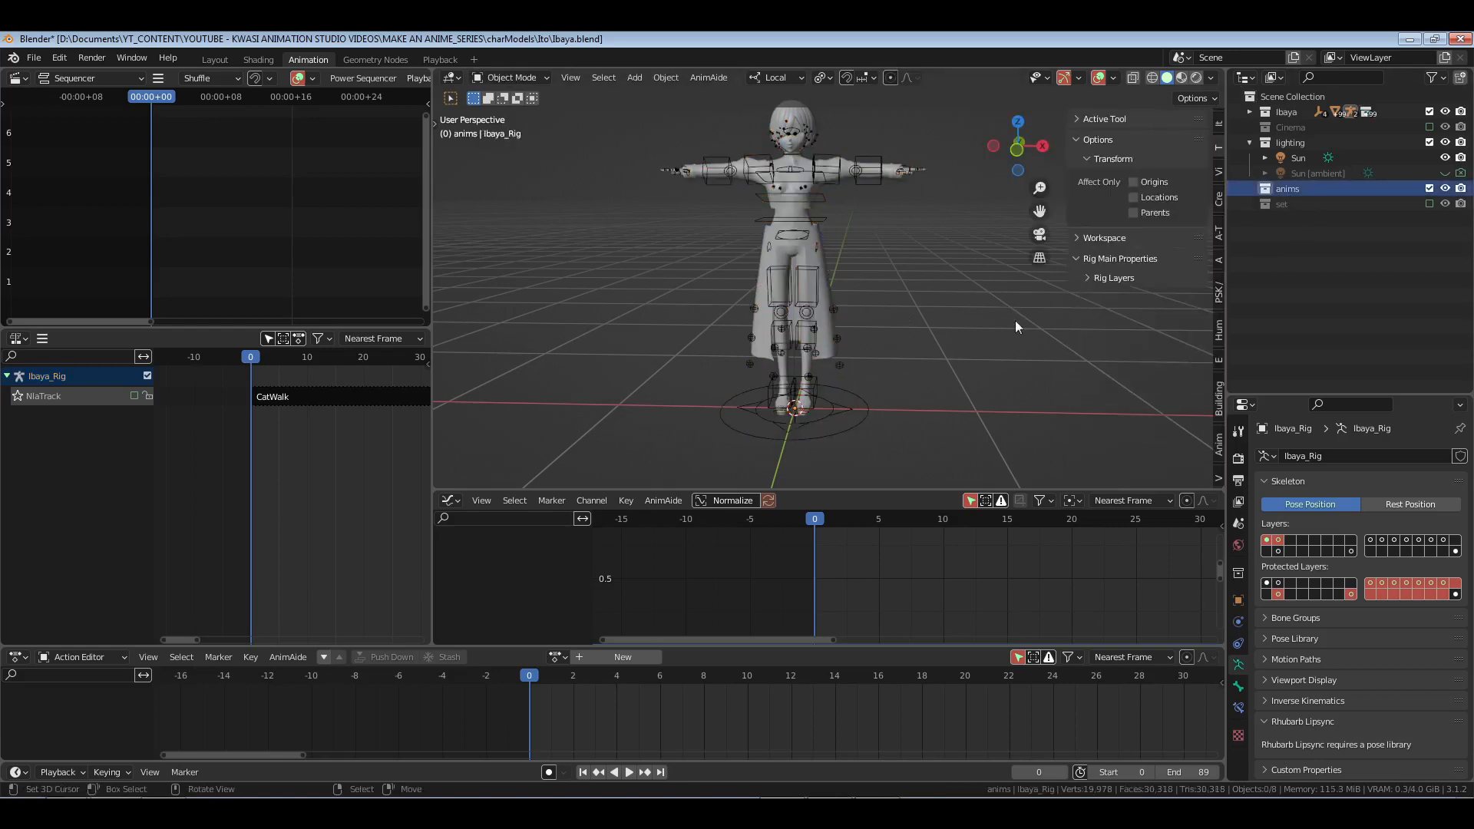
{"action": "left_click", "coordinate": [1215, 253]}
{"action": "left_click", "coordinate": [1134, 120]}
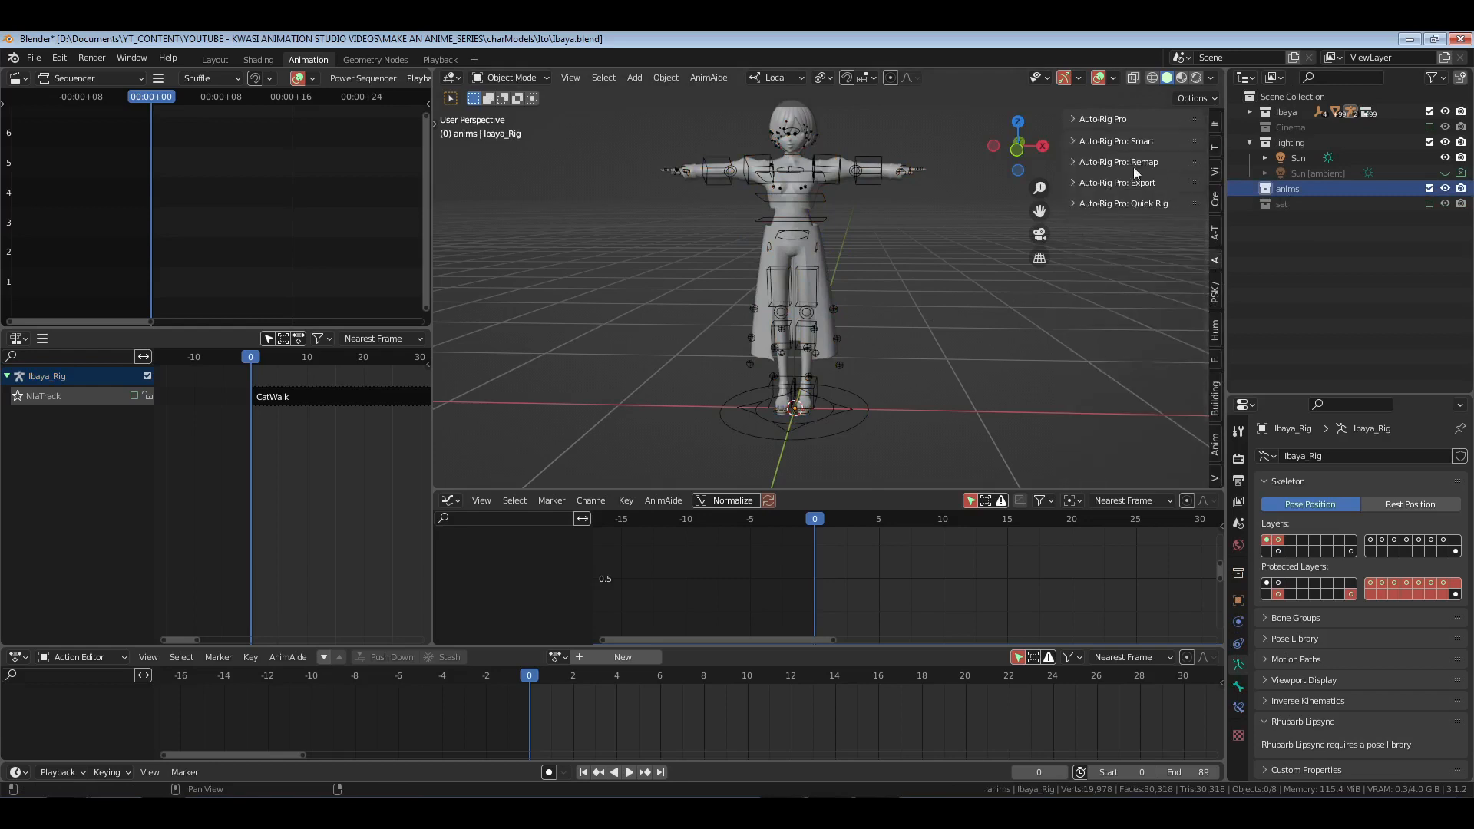
{"action": "left_click", "coordinate": [1139, 160]}
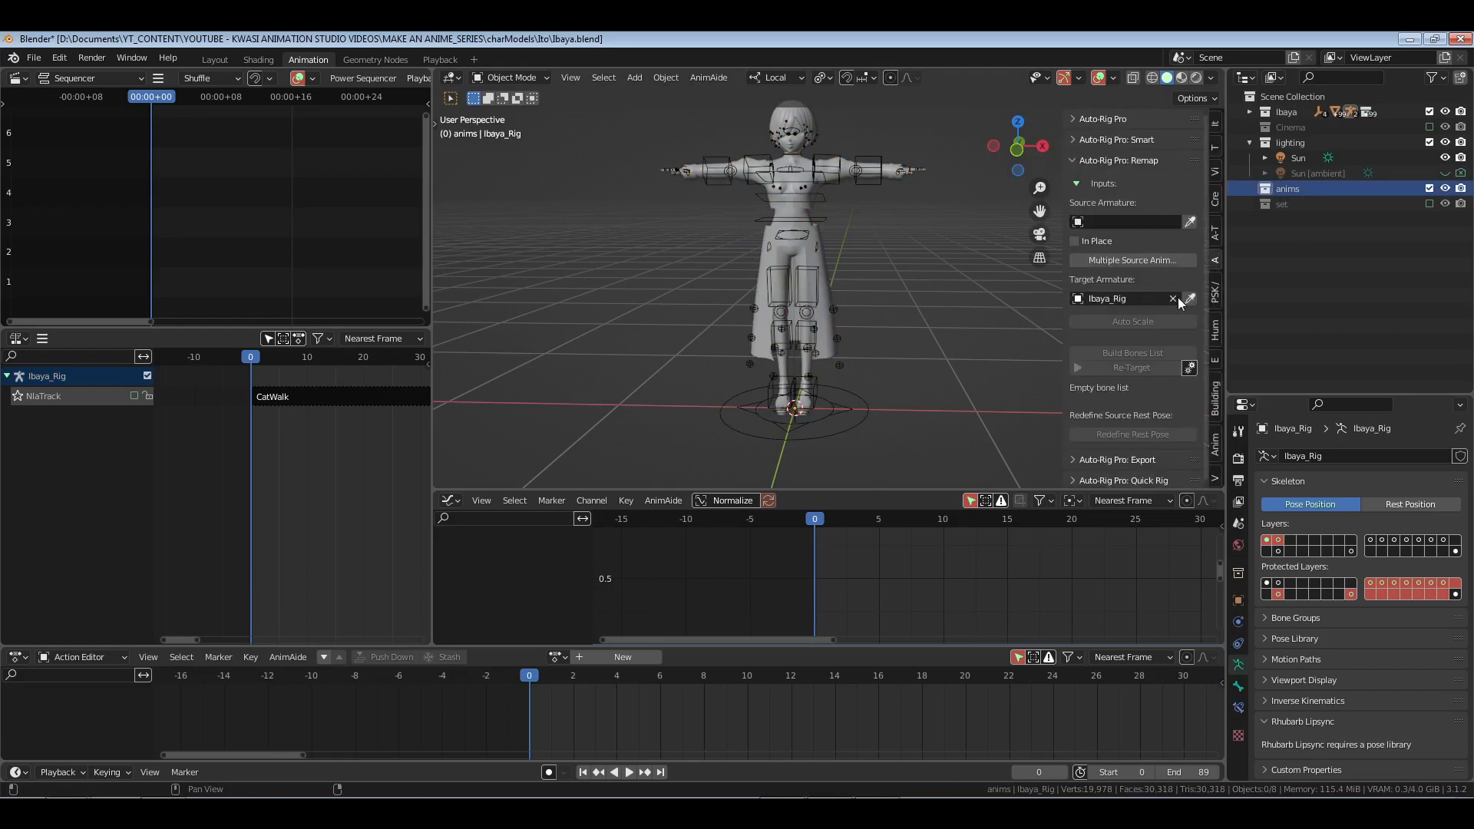
Step: Save the Ibaya file and enlarge the 3D viewport in height and width
{"action": "key", "text": "ctrl+s"}
{"action": "middle_click_drag", "start_coordinate": [850, 309], "coordinate": [884, 307]}
{"action": "left_click_drag", "start_coordinate": [922, 492], "coordinate": [919, 527]}
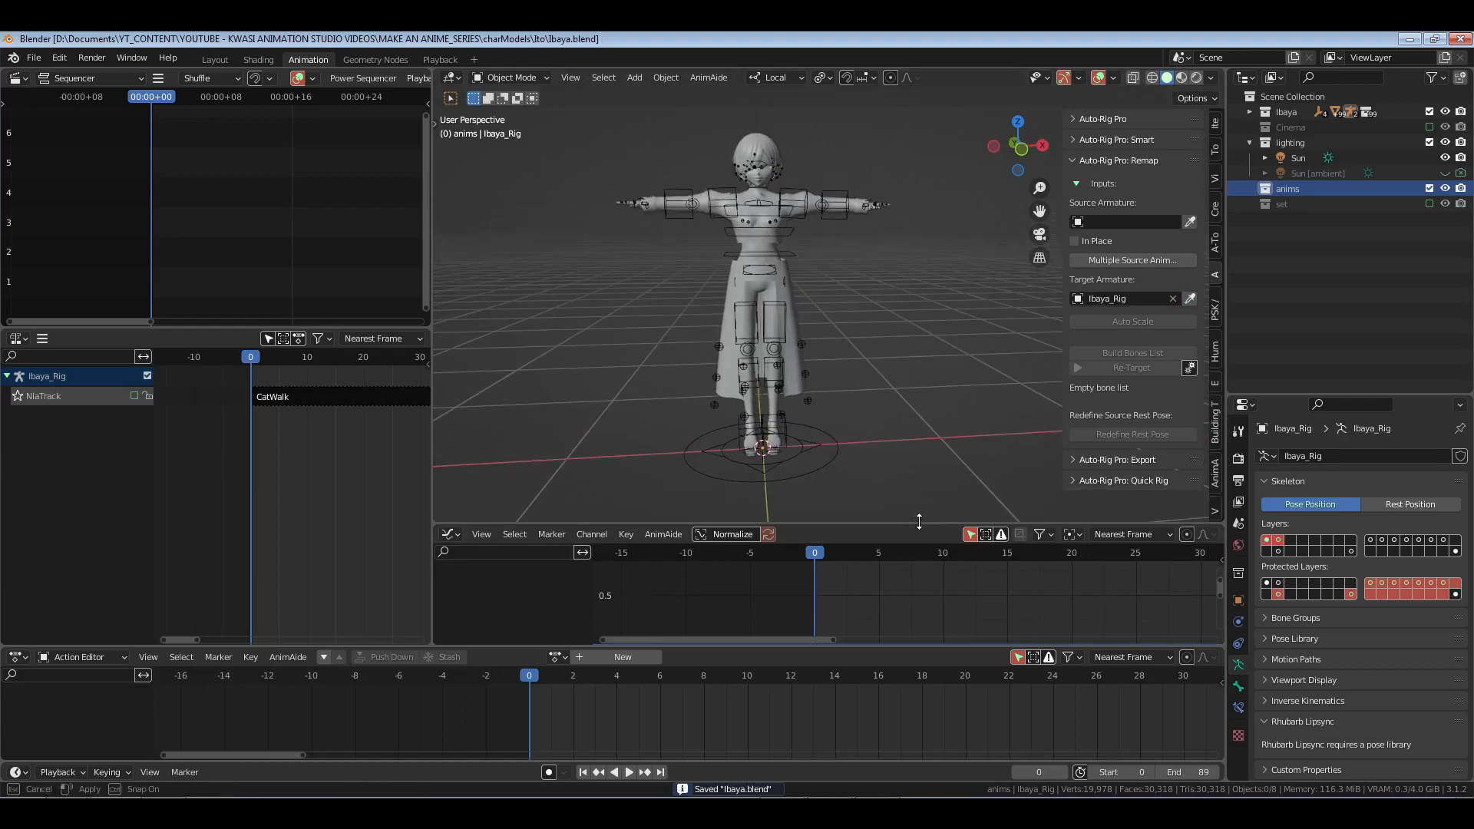
{"action": "left_click_drag", "start_coordinate": [434, 263], "coordinate": [336, 261]}
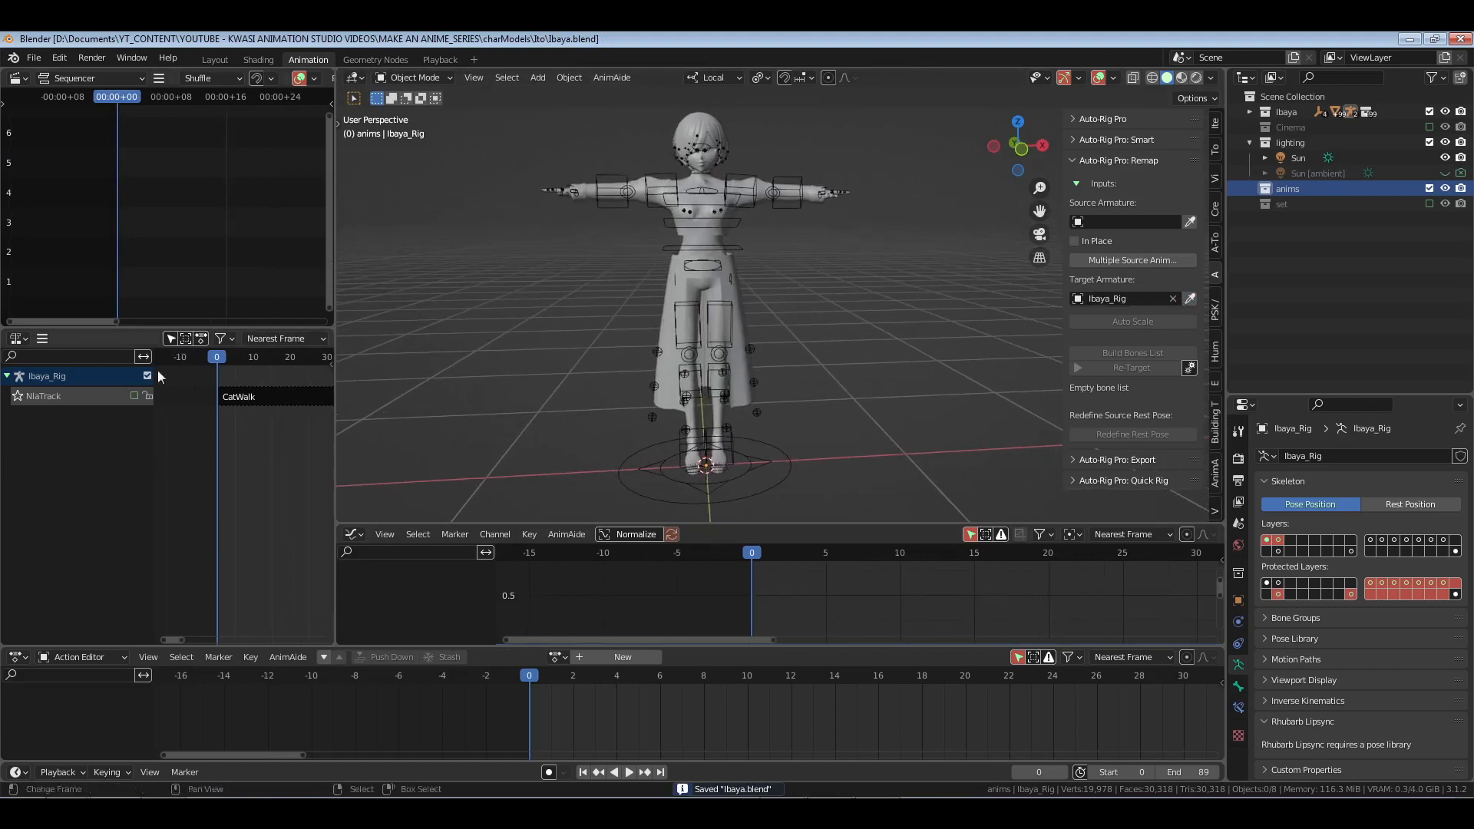
Step: Narrow the NLA channel list, enlarge the NLA editor's height, and save the Ibaya file
{"action": "left_click_drag", "start_coordinate": [156, 370], "coordinate": [98, 370]}
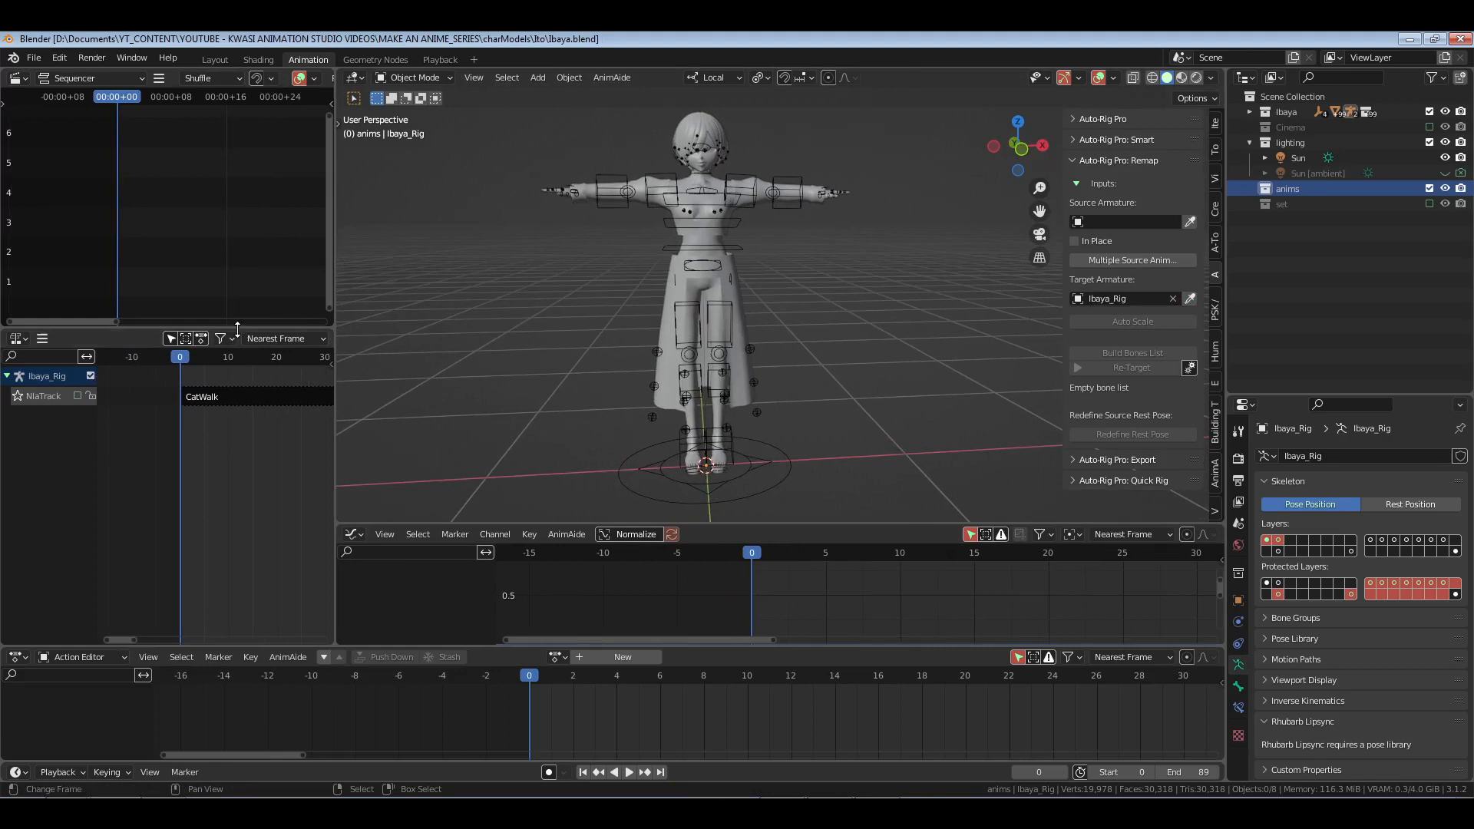
{"action": "left_click_drag", "start_coordinate": [236, 331], "coordinate": [236, 216]}
{"action": "key", "text": "ctrl+s"}
Step: Import Idle (2).fbx from the idle folder of mixamo_animations as FBX into the anims collection
{"action": "left_click", "coordinate": [33, 61]}
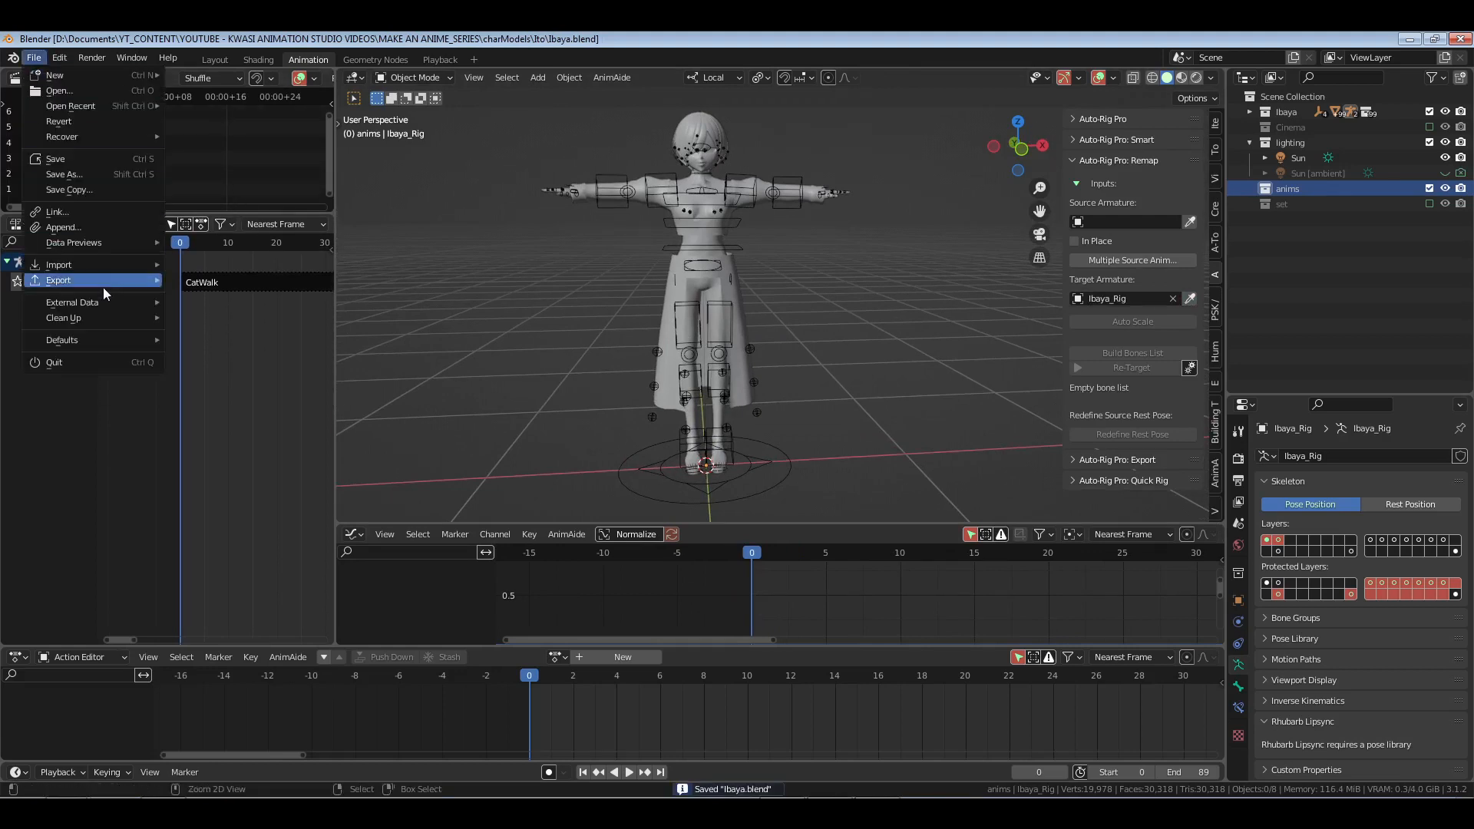
{"action": "mouse_move", "coordinate": [112, 265]}
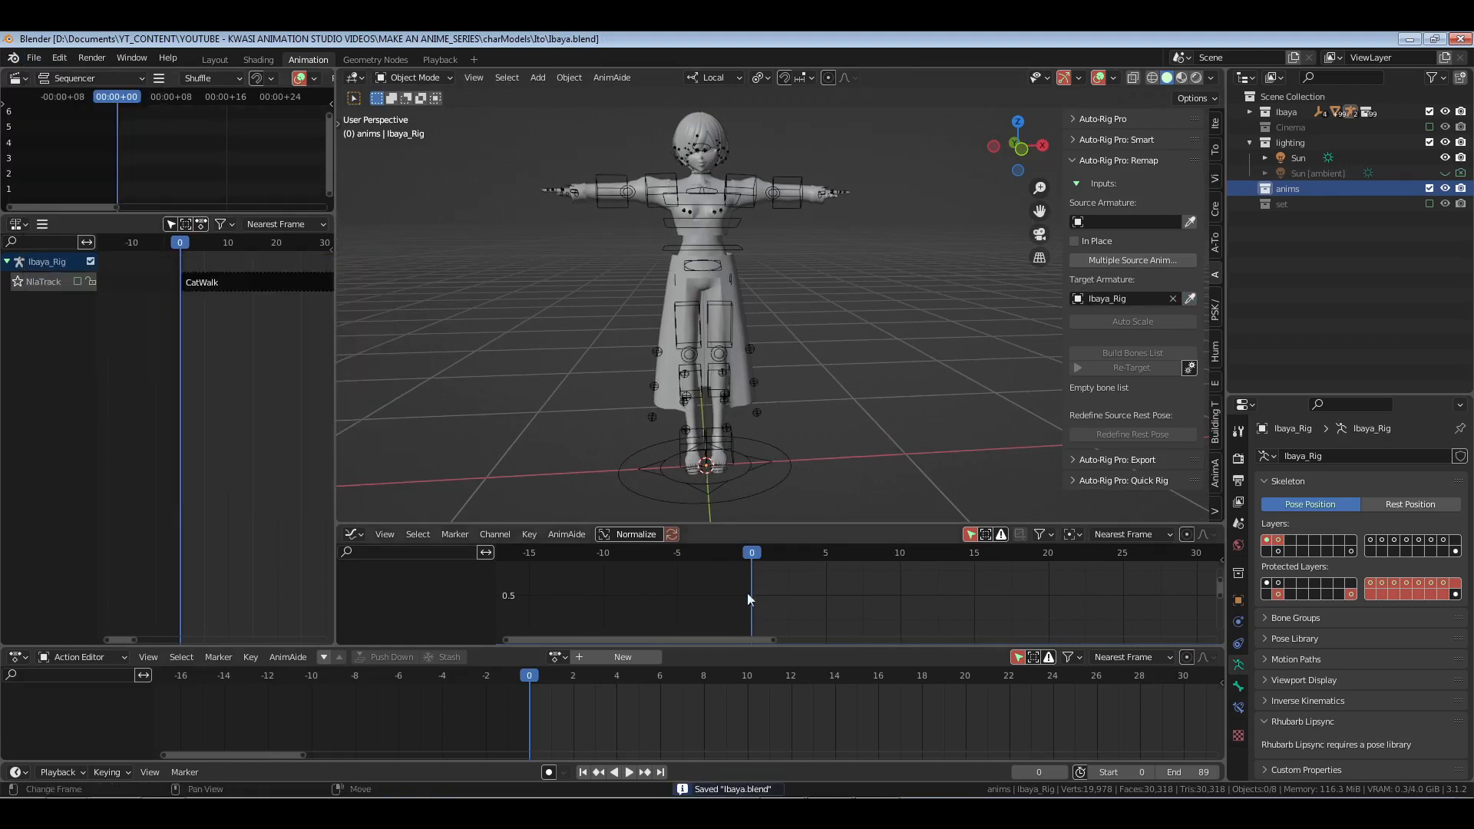
{"action": "left_click", "coordinate": [559, 656]}
{"action": "left_click", "coordinate": [33, 58]}
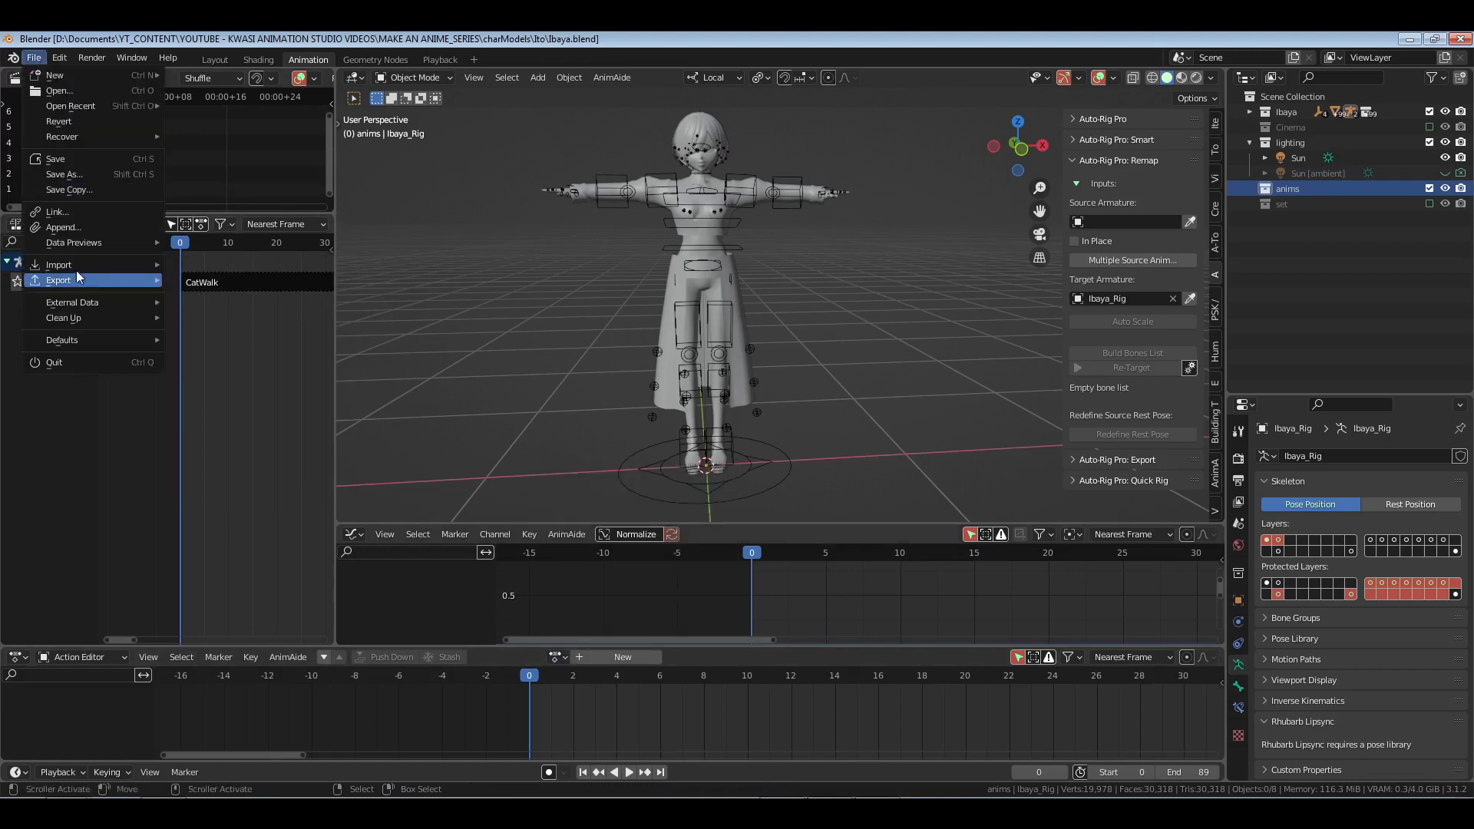
{"action": "mouse_move", "coordinate": [76, 267]}
{"action": "left_click", "coordinate": [298, 381]}
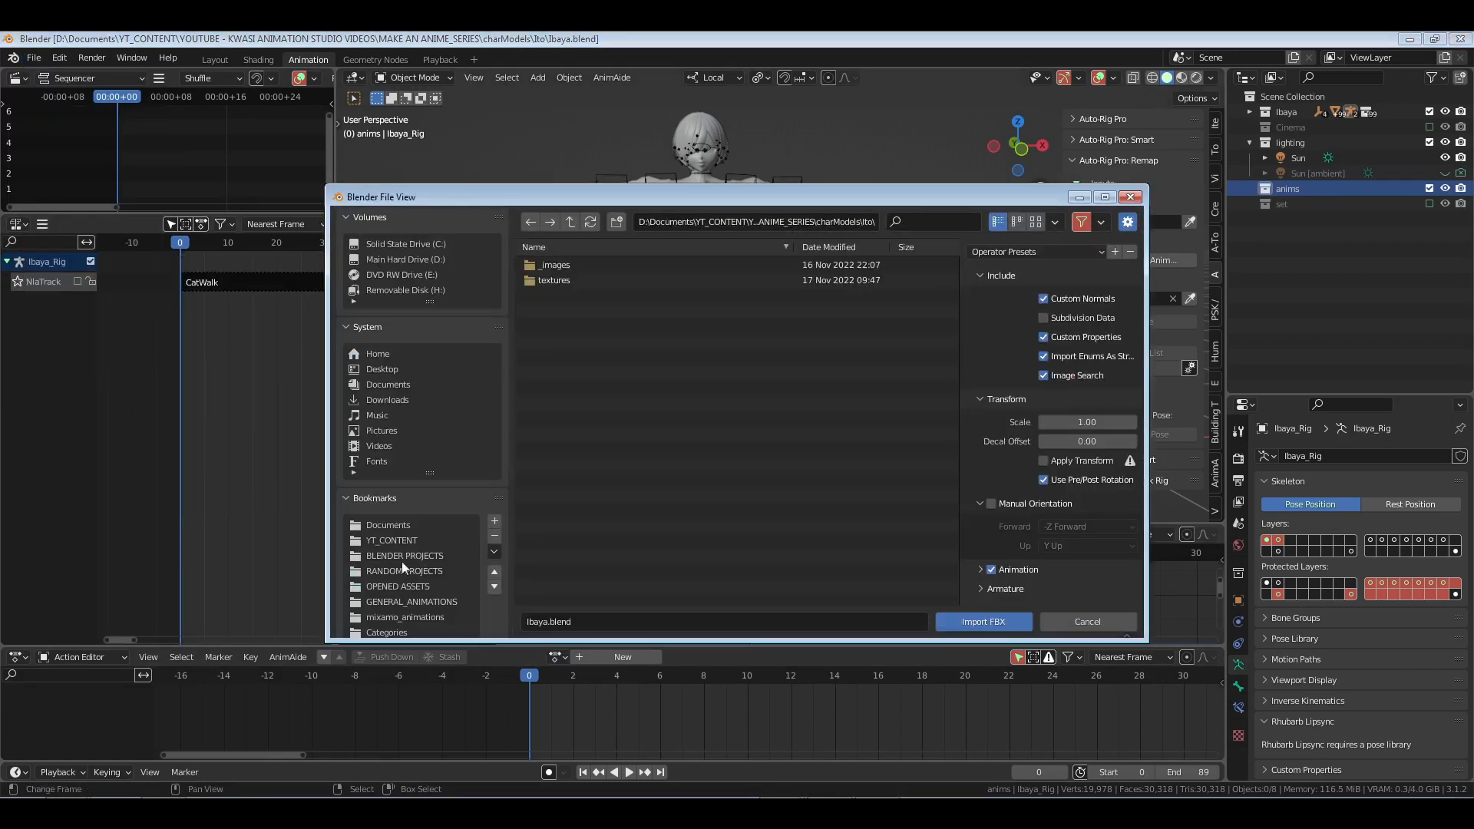
{"action": "left_click", "coordinate": [419, 618]}
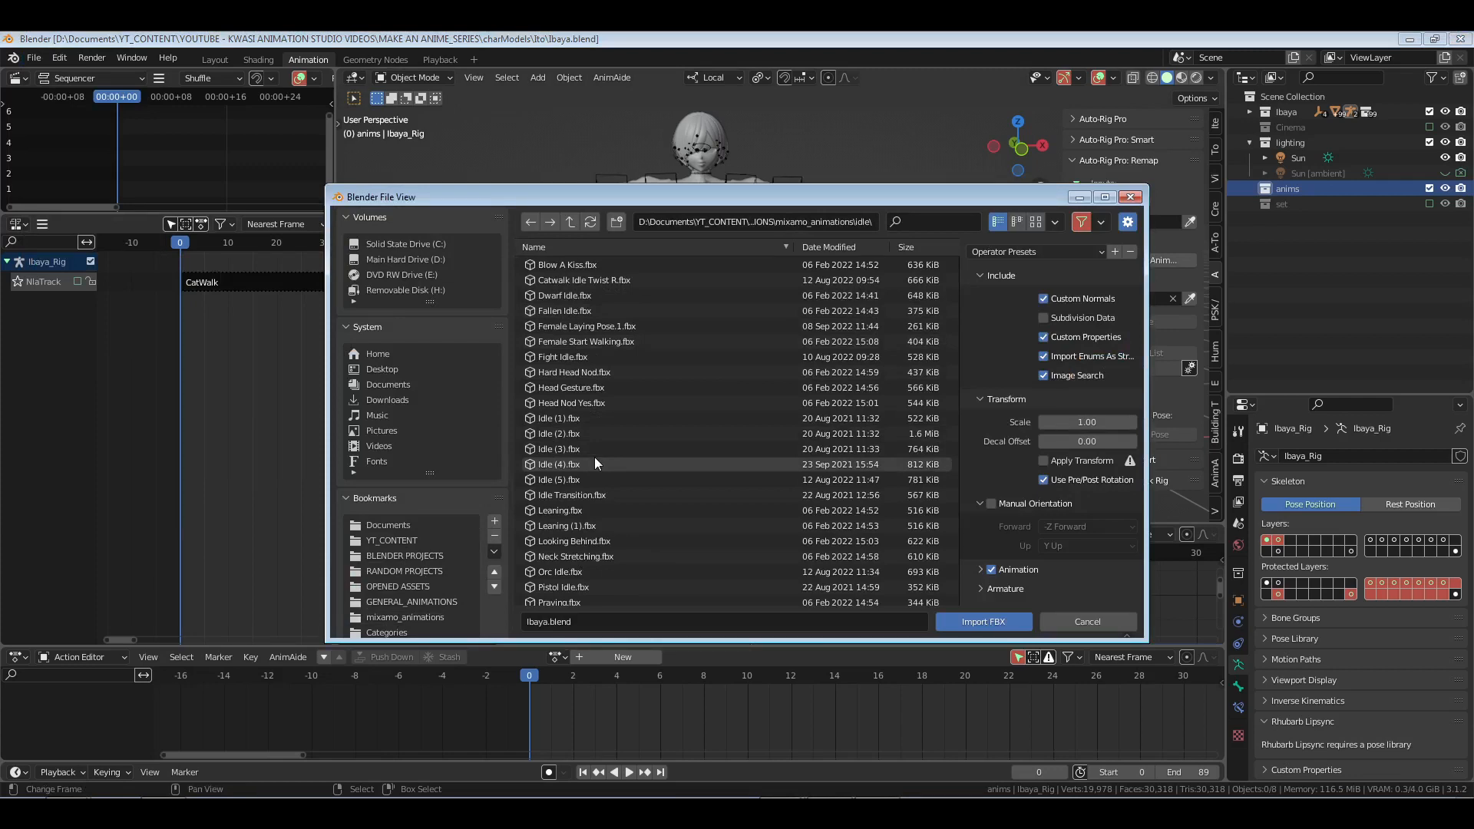
{"action": "left_click", "coordinate": [607, 432]}
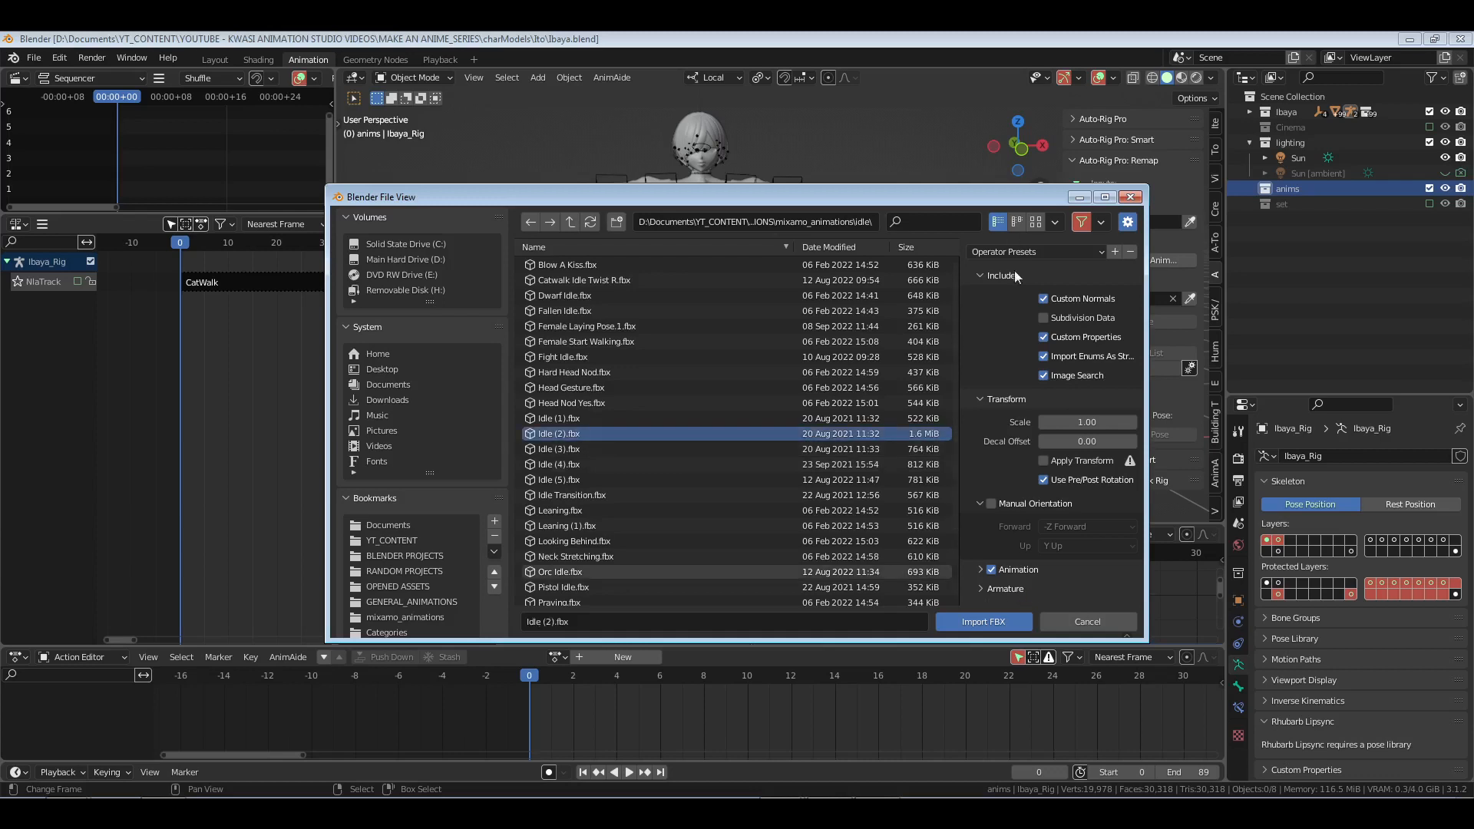
{"action": "left_click", "coordinate": [1036, 252]}
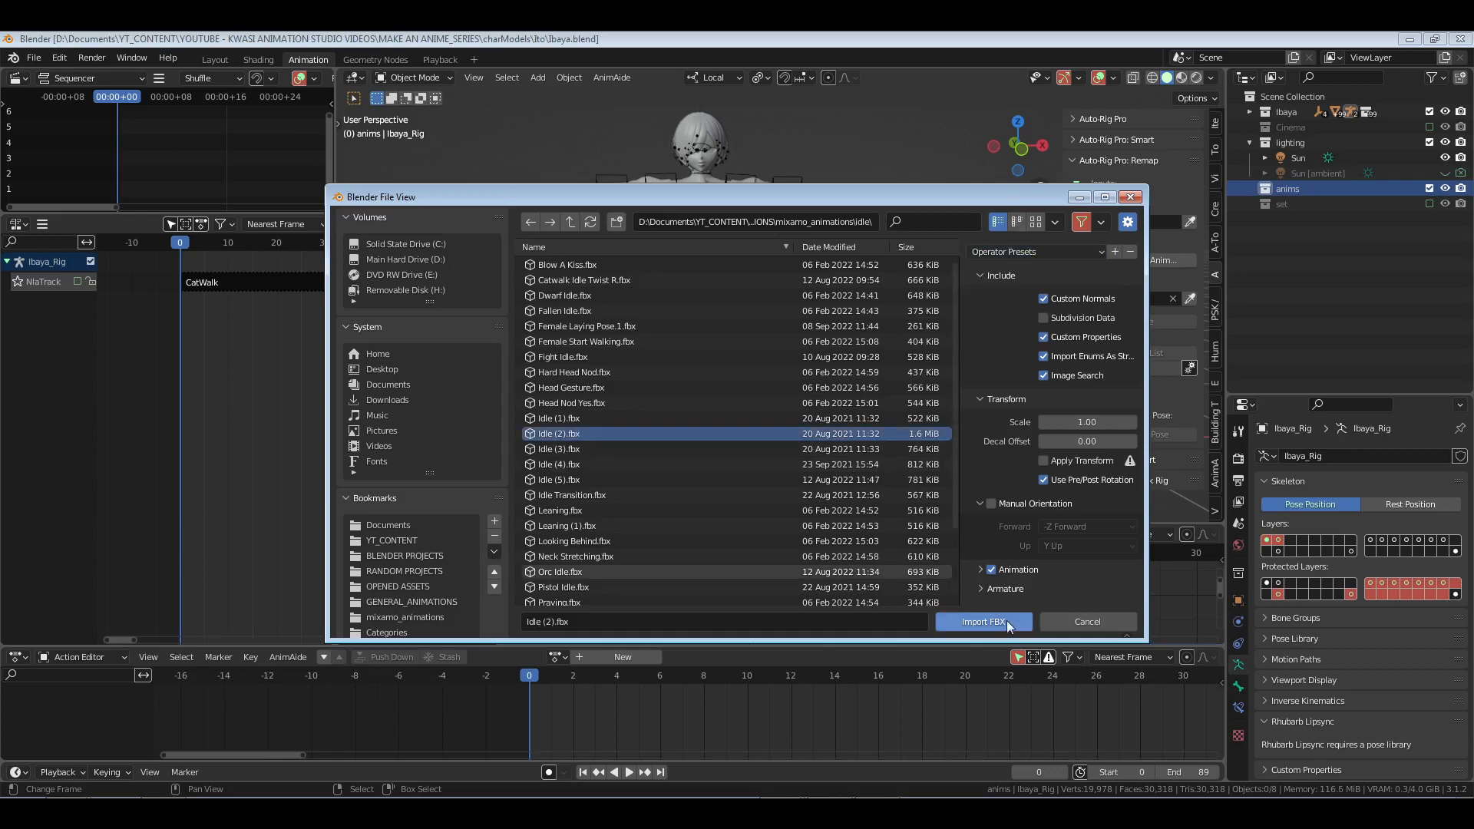
{"action": "left_click", "coordinate": [991, 622]}
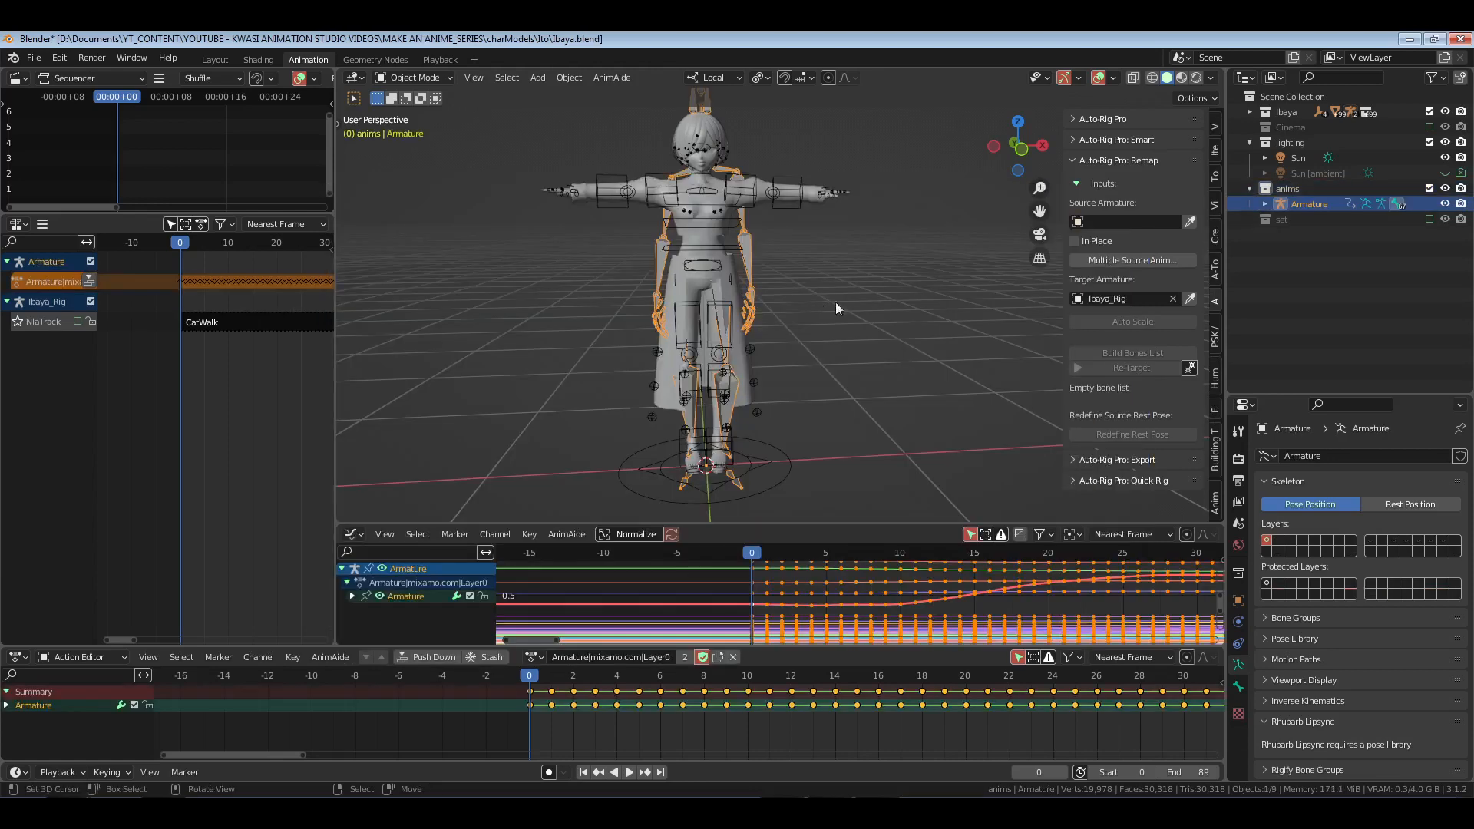
Step: Scrub the imported armature's animation to frame 7, return to frame 0, and examine its whole key range
{"action": "middle_click_drag", "start_coordinate": [835, 302], "coordinate": [766, 422]}
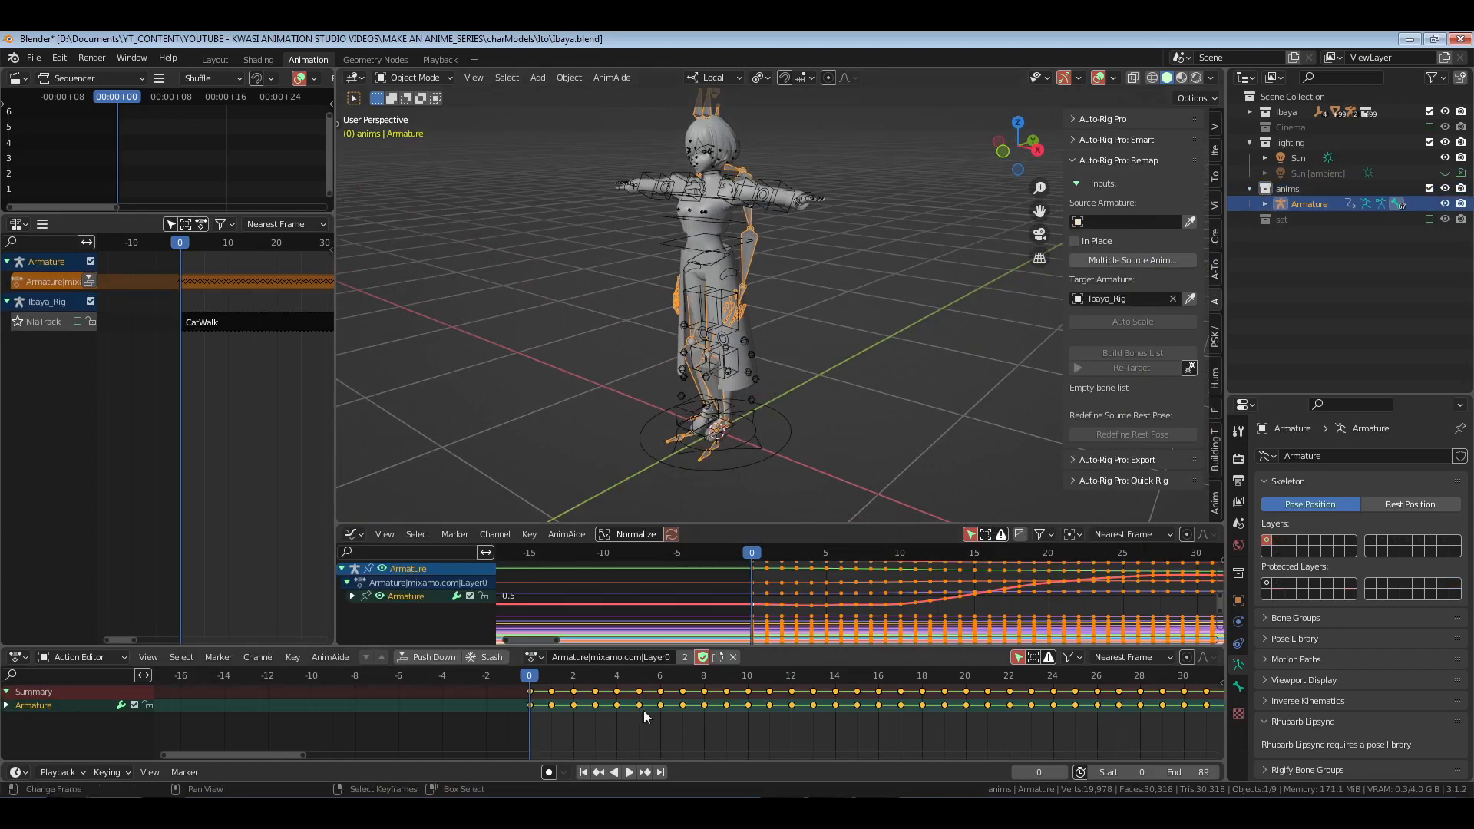
{"action": "left_click_drag", "start_coordinate": [643, 711], "coordinate": [682, 741]}
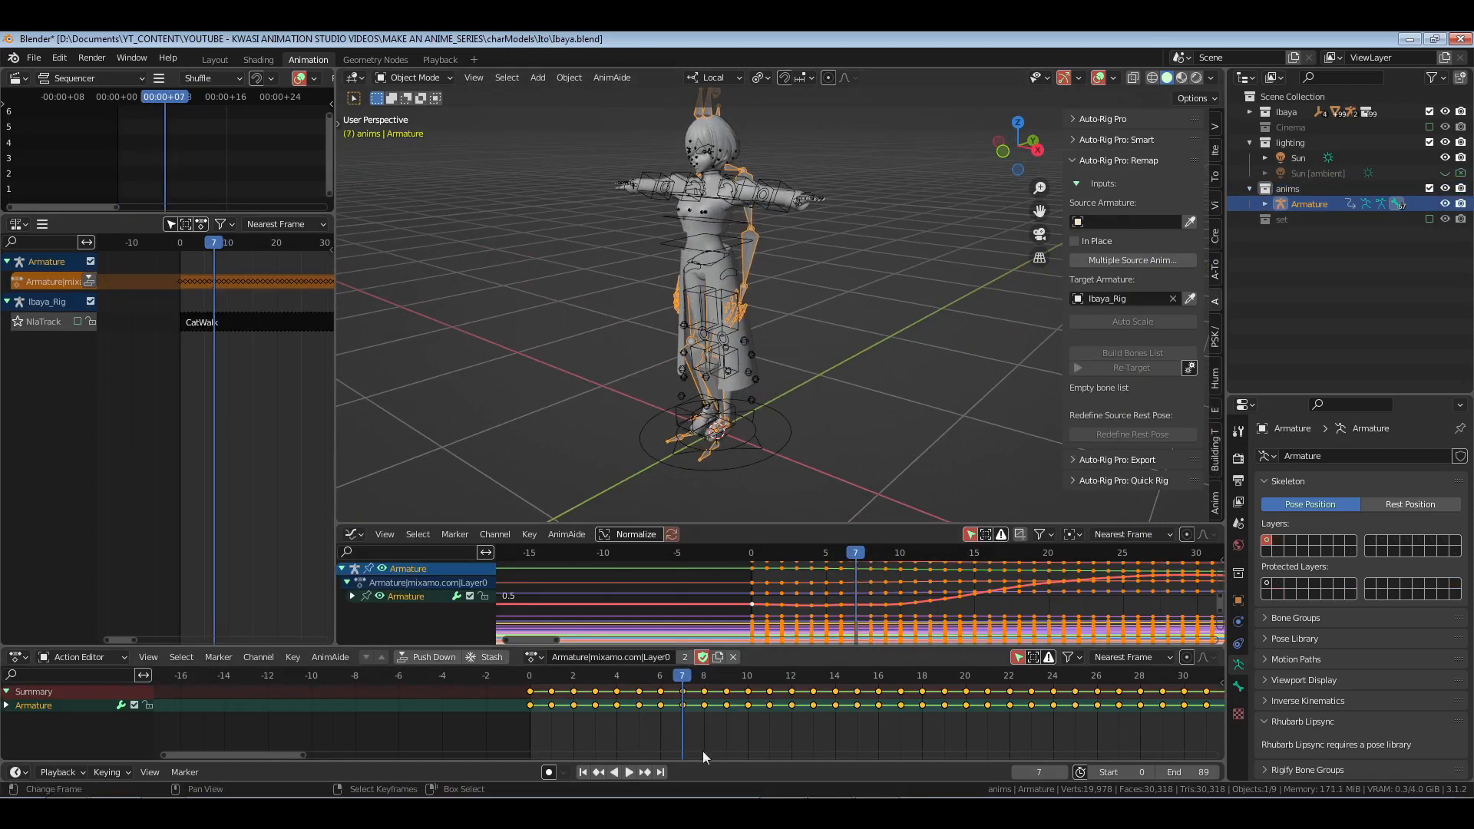
{"action": "key", "text": "shift+Left"}
{"action": "key", "text": "Home"}
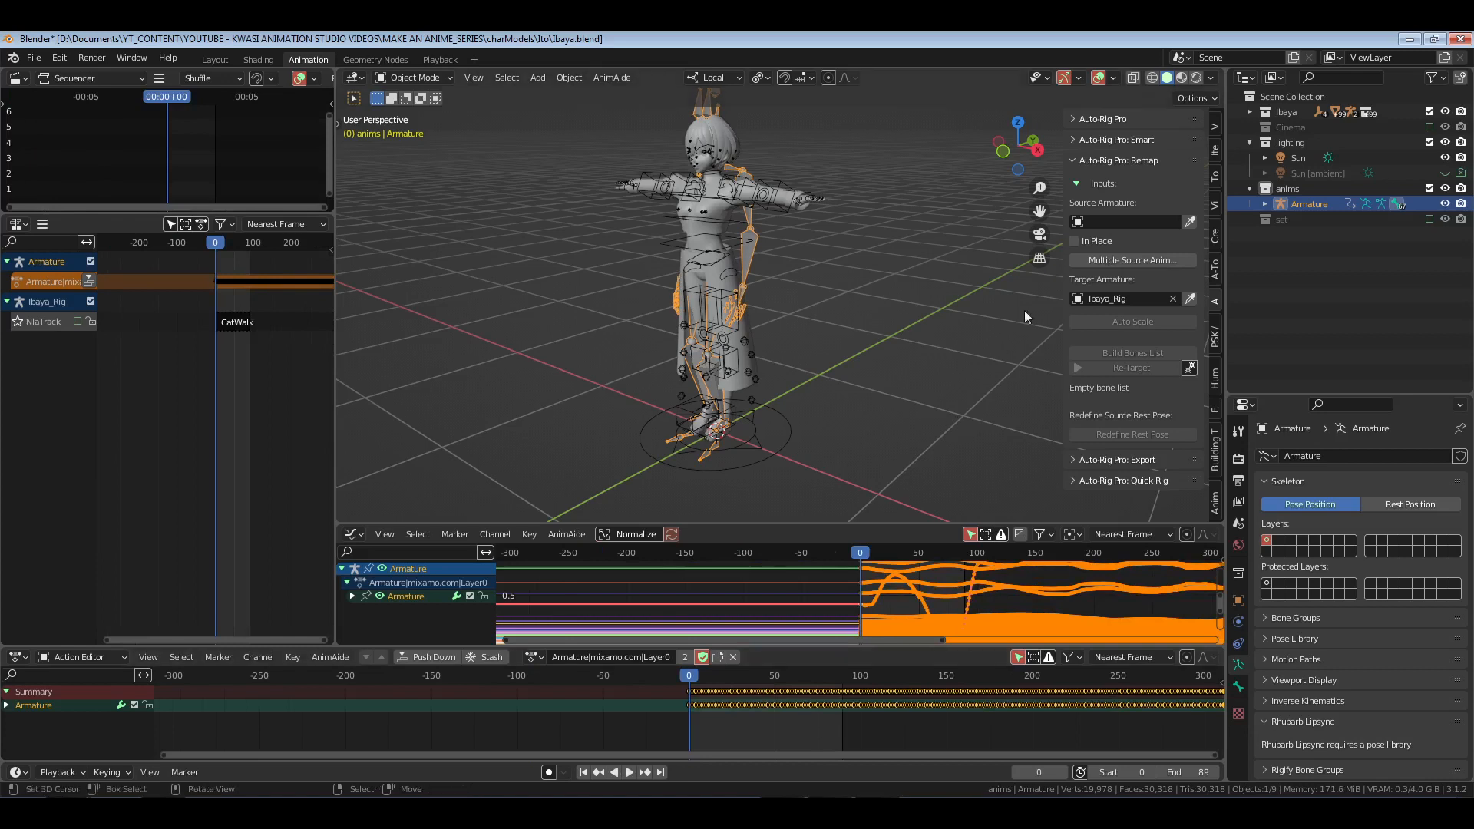
Step: Build the bones list with the imported Armature as source, and set the c_root_master.x mapping as root
{"action": "left_click", "coordinate": [1189, 222]}
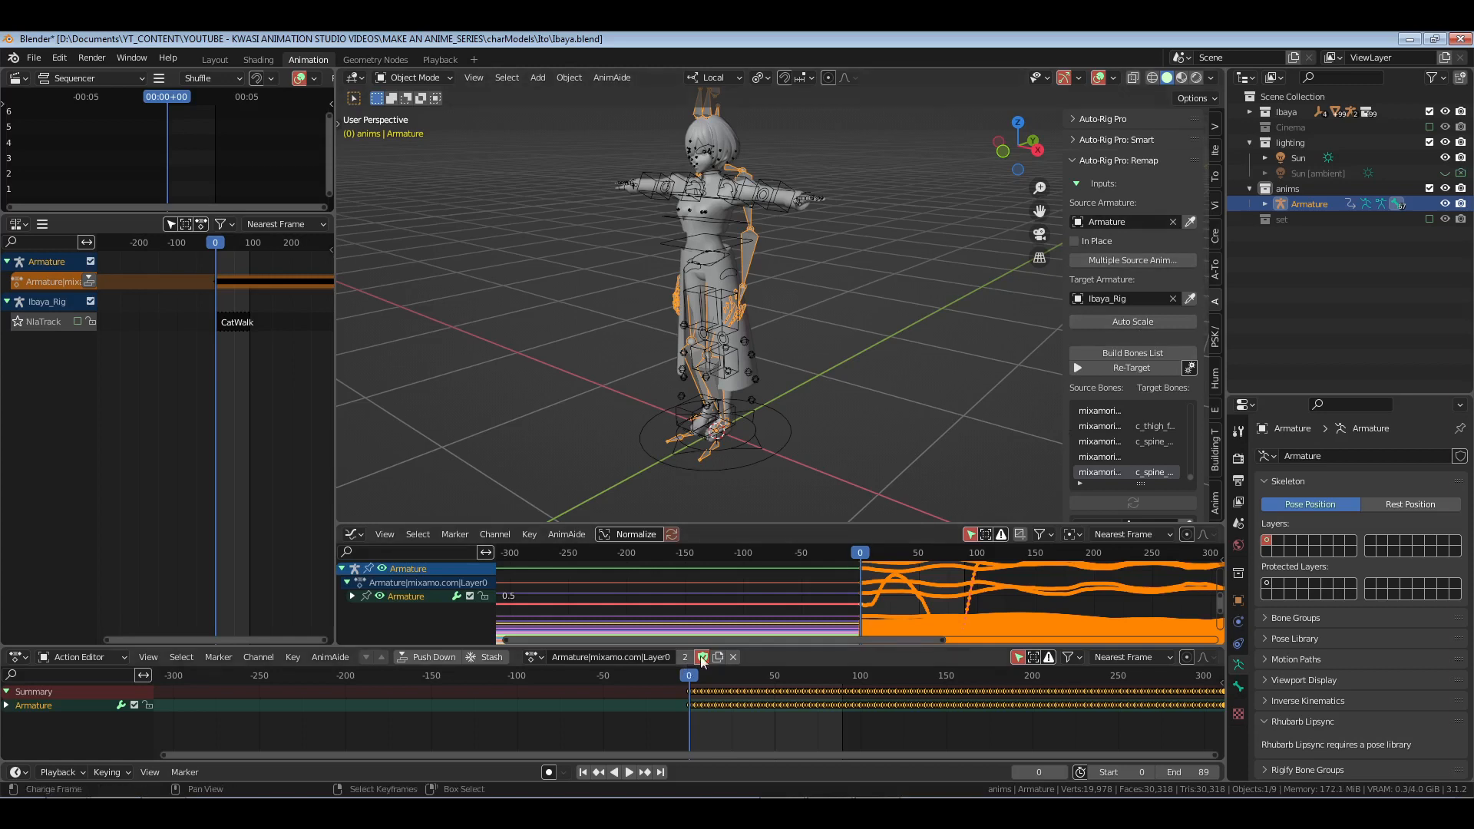
{"action": "left_click", "coordinate": [1144, 353]}
{"action": "left_click", "coordinate": [1153, 446]}
{"action": "middle_click_drag", "start_coordinate": [1154, 463], "coordinate": [1155, 264]}
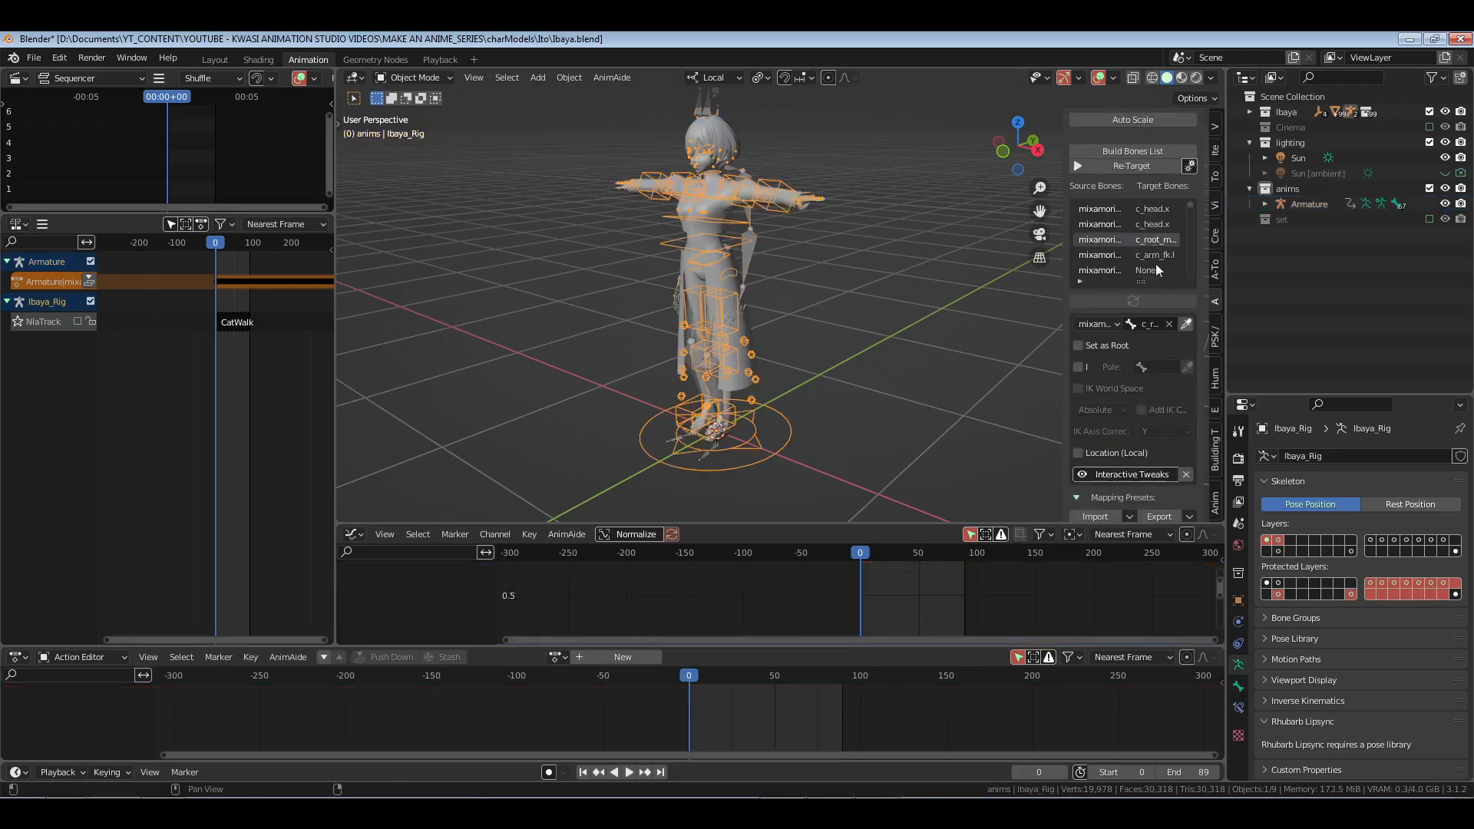
{"action": "left_click", "coordinate": [1151, 226]}
{"action": "left_click", "coordinate": [1108, 349]}
Step: Start redefining the source armature's rest pose in Auto-Rig Pro Remap
{"action": "scroll", "coordinate": [1113, 361], "scroll_direction": "down", "scroll_amount": 5}
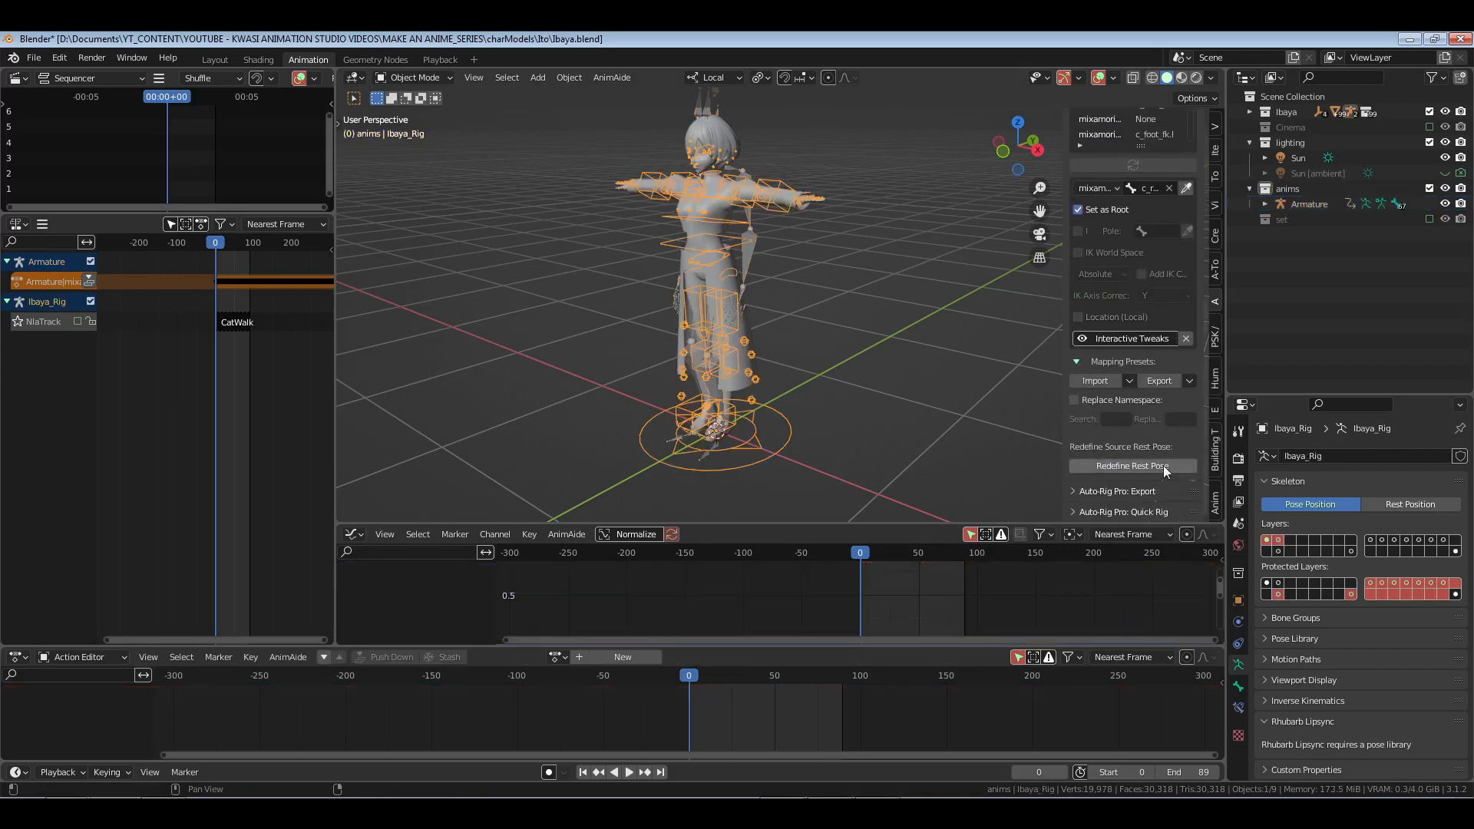
{"action": "left_click", "coordinate": [1163, 465]}
{"action": "left_click", "coordinate": [1194, 570]}
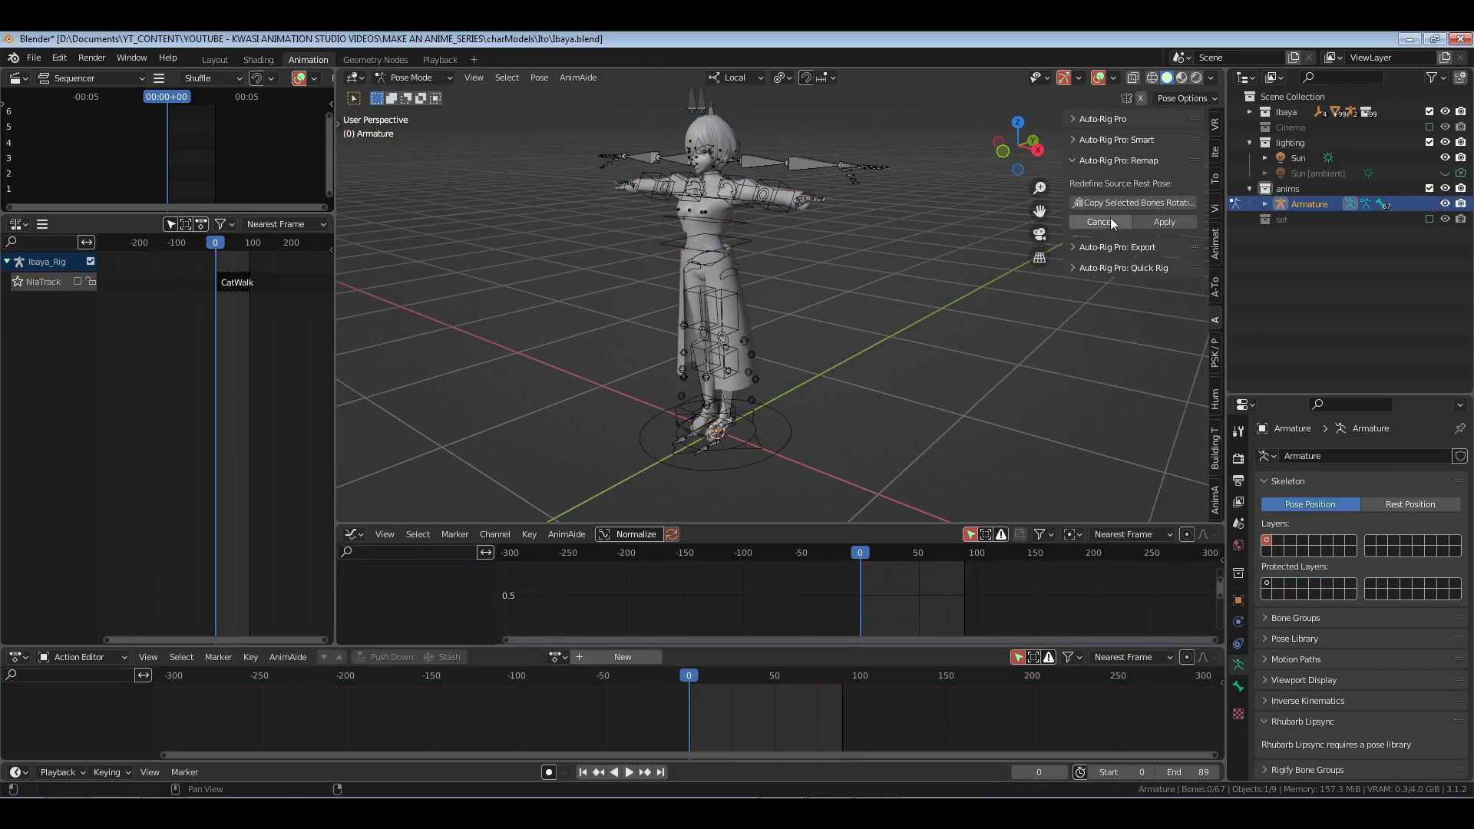
{"action": "middle_click_drag", "start_coordinate": [801, 335], "coordinate": [775, 342]}
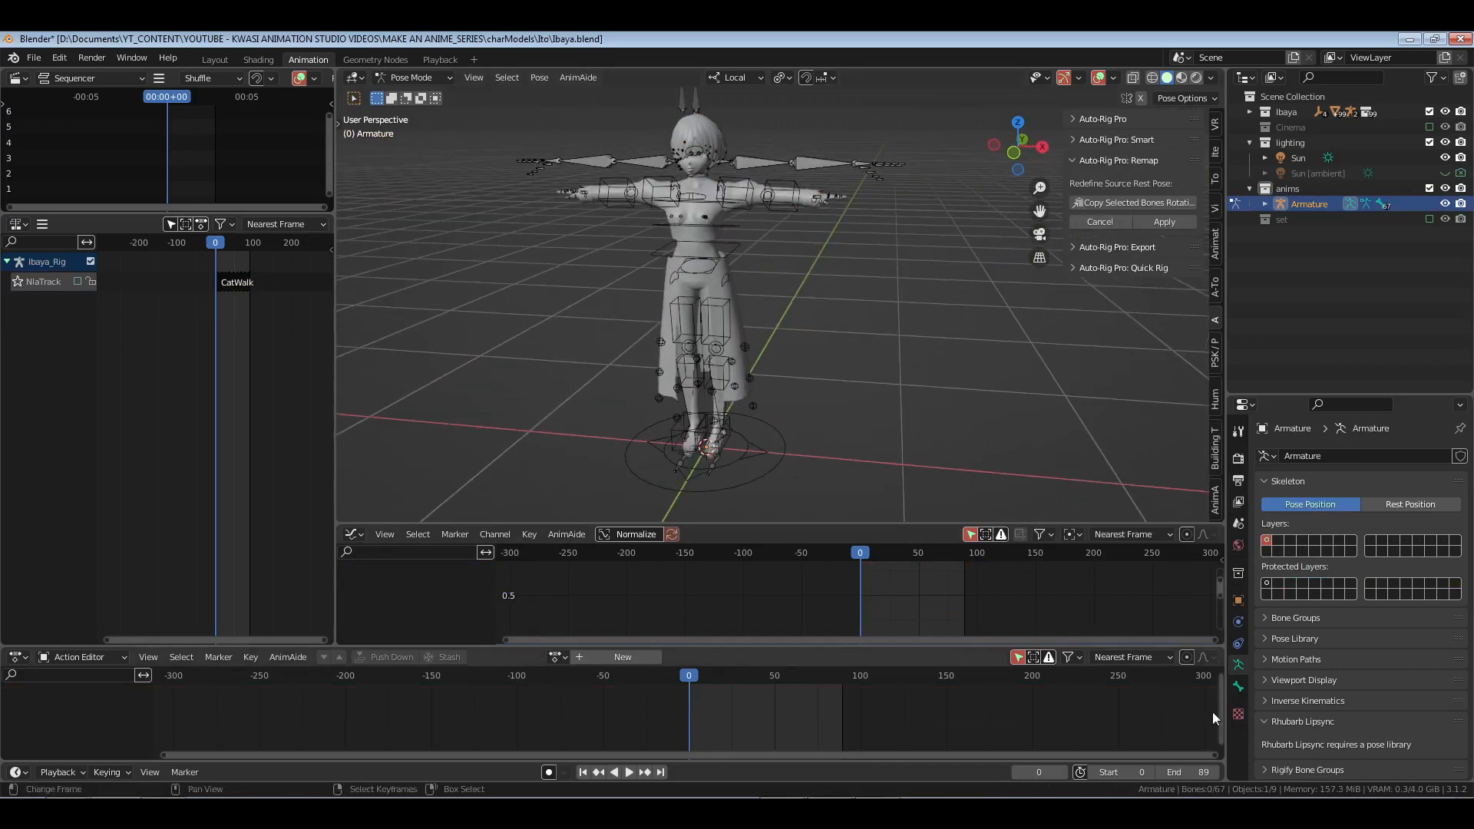
Step: Display the source armature In Front of the character mesh and save the file
{"action": "left_click", "coordinate": [1323, 681]}
{"action": "scroll", "coordinate": [1336, 637], "scroll_direction": "down", "scroll_amount": 5}
{"action": "left_click", "coordinate": [1343, 611]}
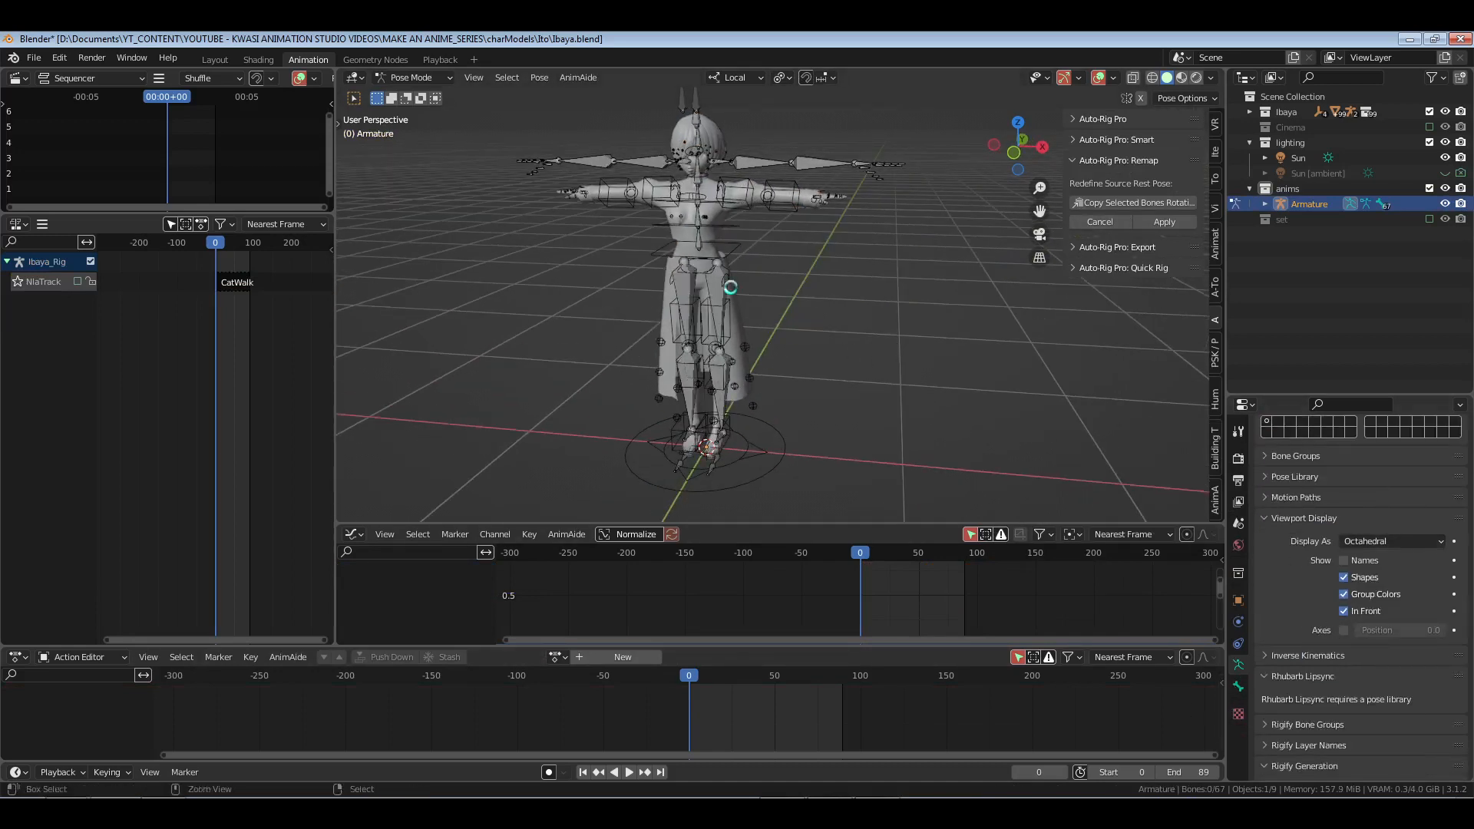
{"action": "key", "text": "ctrl+s"}
Step: Copy the target's rotation to the source armature's leg and arm bones, and apply the redefined rest pose
{"action": "key", "text": "c"}
{"action": "left_click_drag", "start_coordinate": [695, 350], "coordinate": [765, 181]}
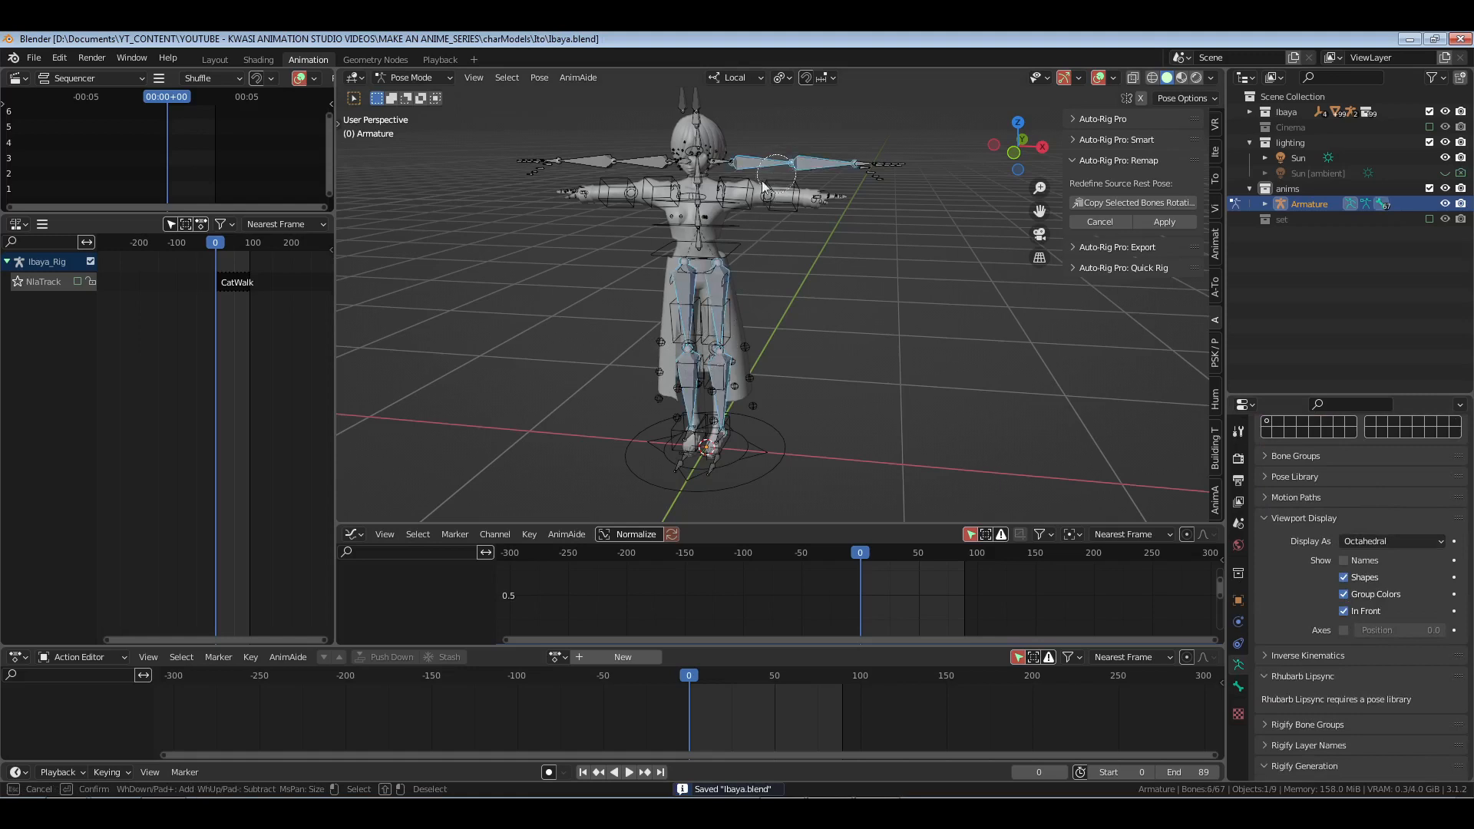
{"action": "left_click", "coordinate": [621, 165]}
{"action": "key", "text": "Escape"}
{"action": "left_click", "coordinate": [1167, 202]}
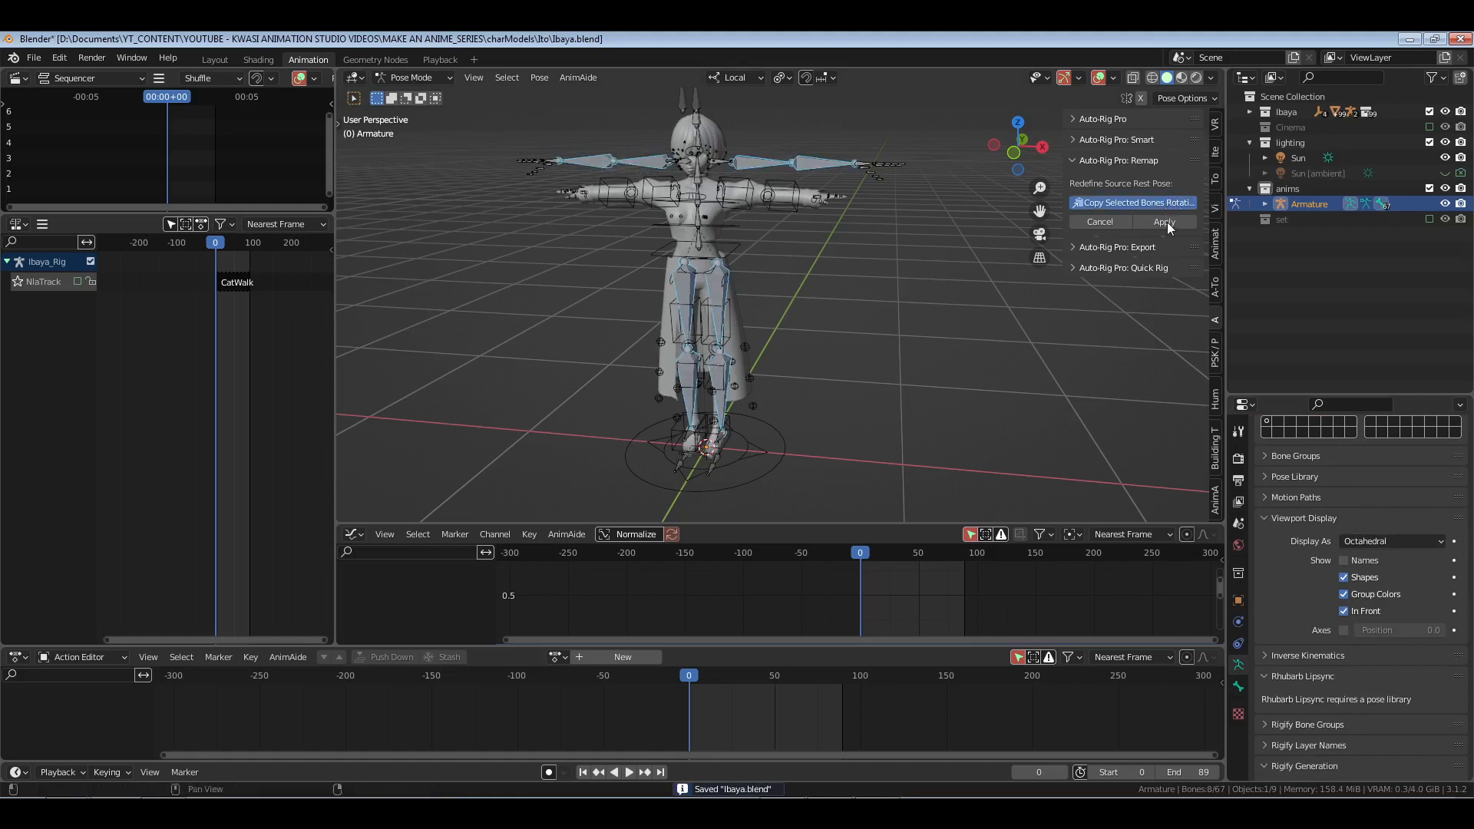
{"action": "left_click", "coordinate": [1165, 222]}
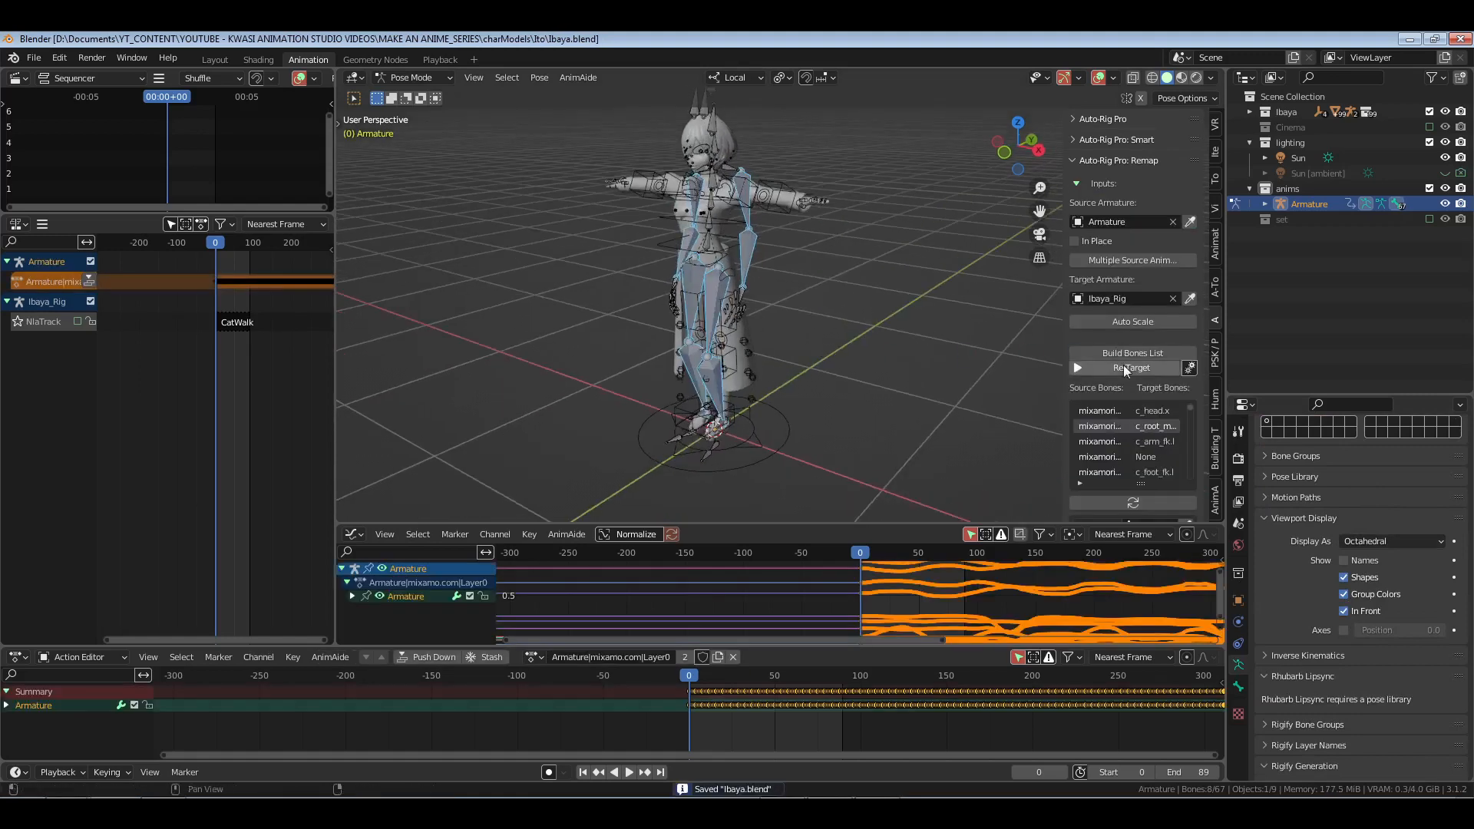
Step: Retarget the imported idle animation from Armature onto Ibaya_Rig for frames 0 to 499
{"action": "left_click", "coordinate": [1127, 370]}
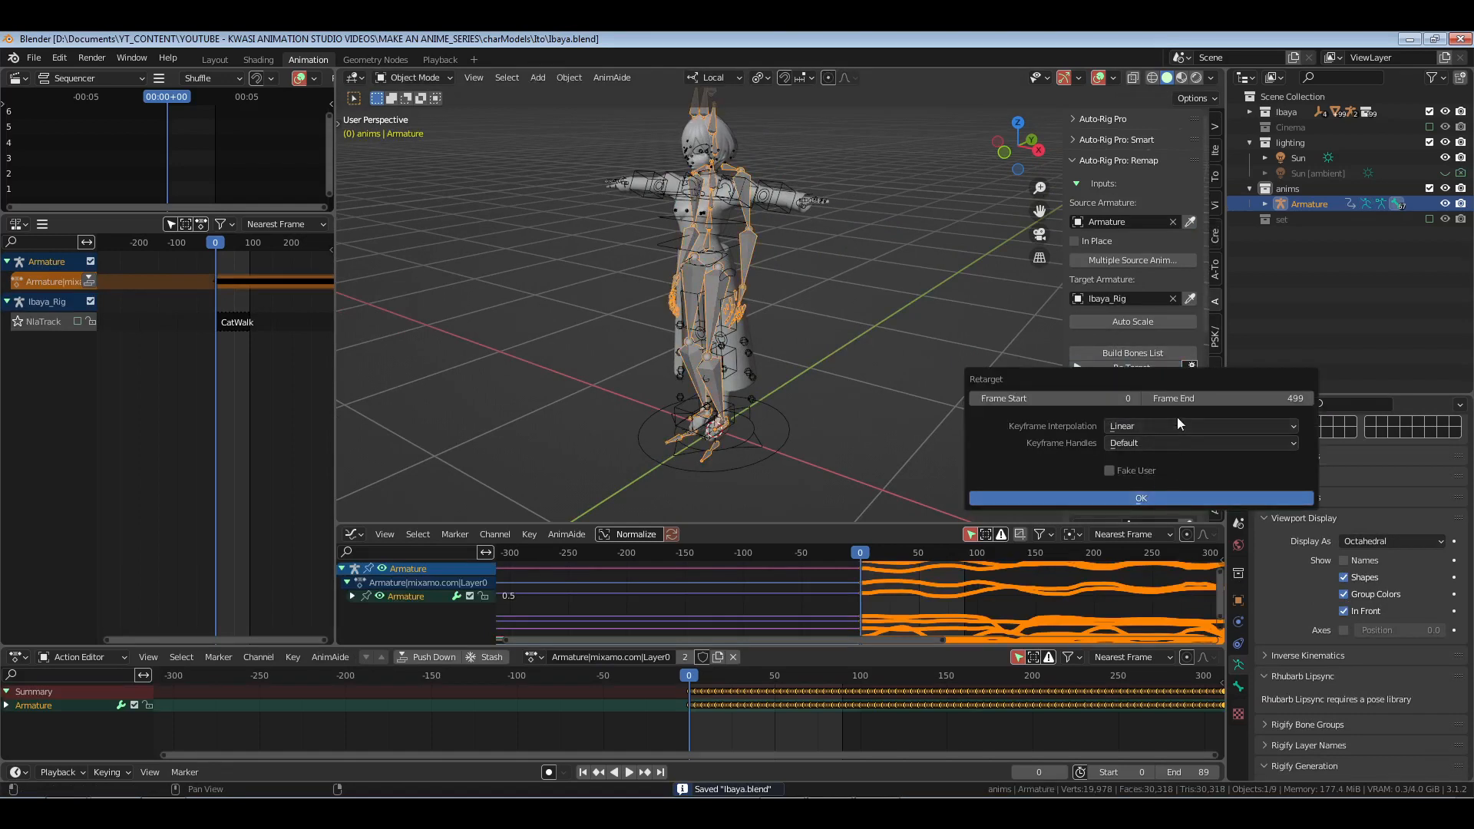
{"action": "left_click", "coordinate": [1176, 422]}
{"action": "left_click", "coordinate": [1177, 459]}
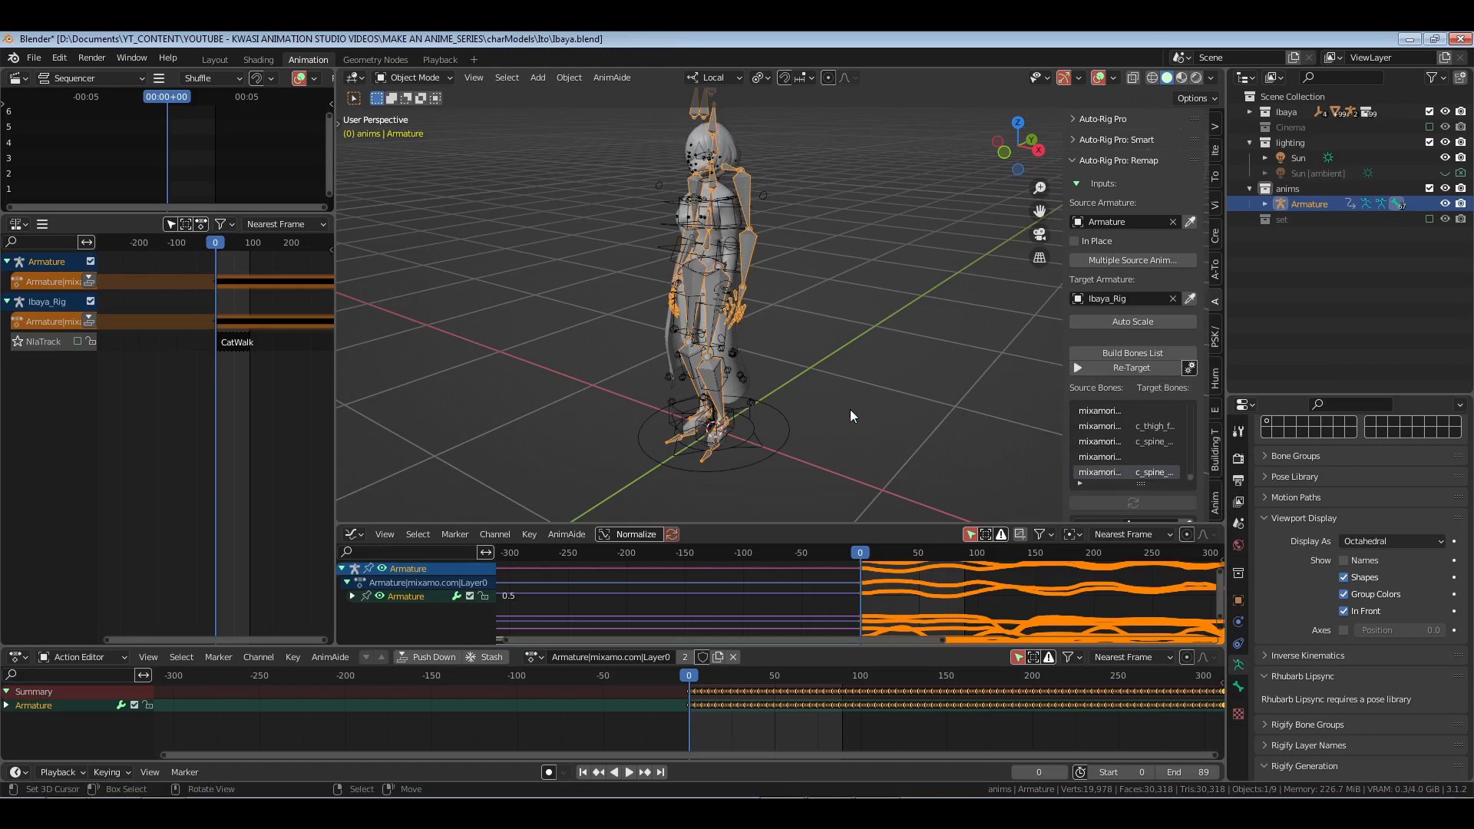
Step: Delete the imported Armature from the anims collection and clear the remap source armature
{"action": "right_click", "coordinate": [1322, 208]}
{"action": "left_click", "coordinate": [1263, 207]}
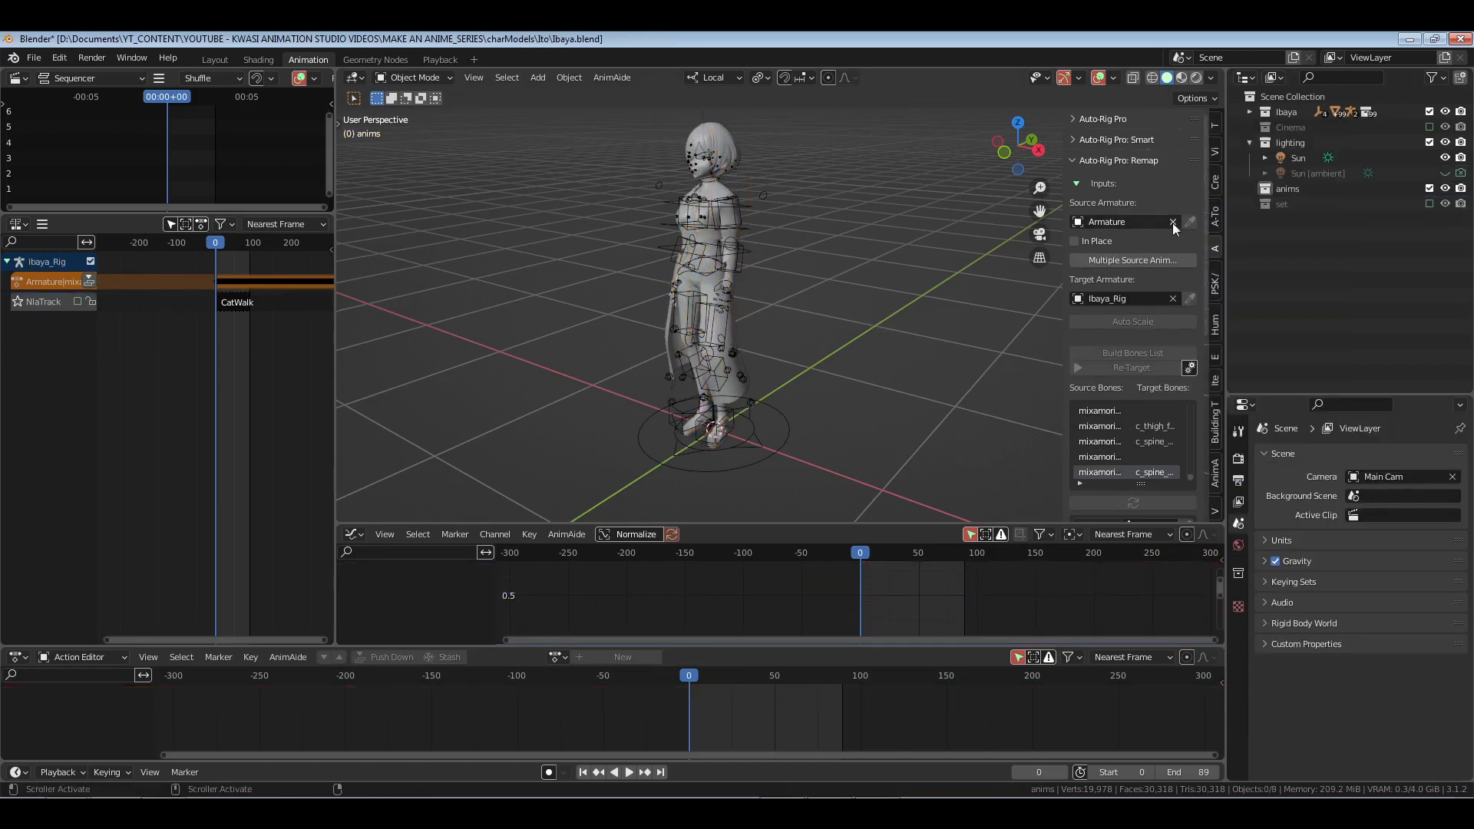
{"action": "left_click", "coordinate": [1172, 223]}
Step: Rename Ibaya_Rig's retargeted action to Idle_1 and give it a fake user
{"action": "mouse_move", "coordinate": [767, 330]}
{"action": "middle_mouse_down"}
{"action": "mouse_move", "coordinate": [686, 340]}
{"action": "mouse_move", "coordinate": [720, 340]}
{"action": "mouse_move", "coordinate": [755, 304]}
{"action": "middle_mouse_up"}
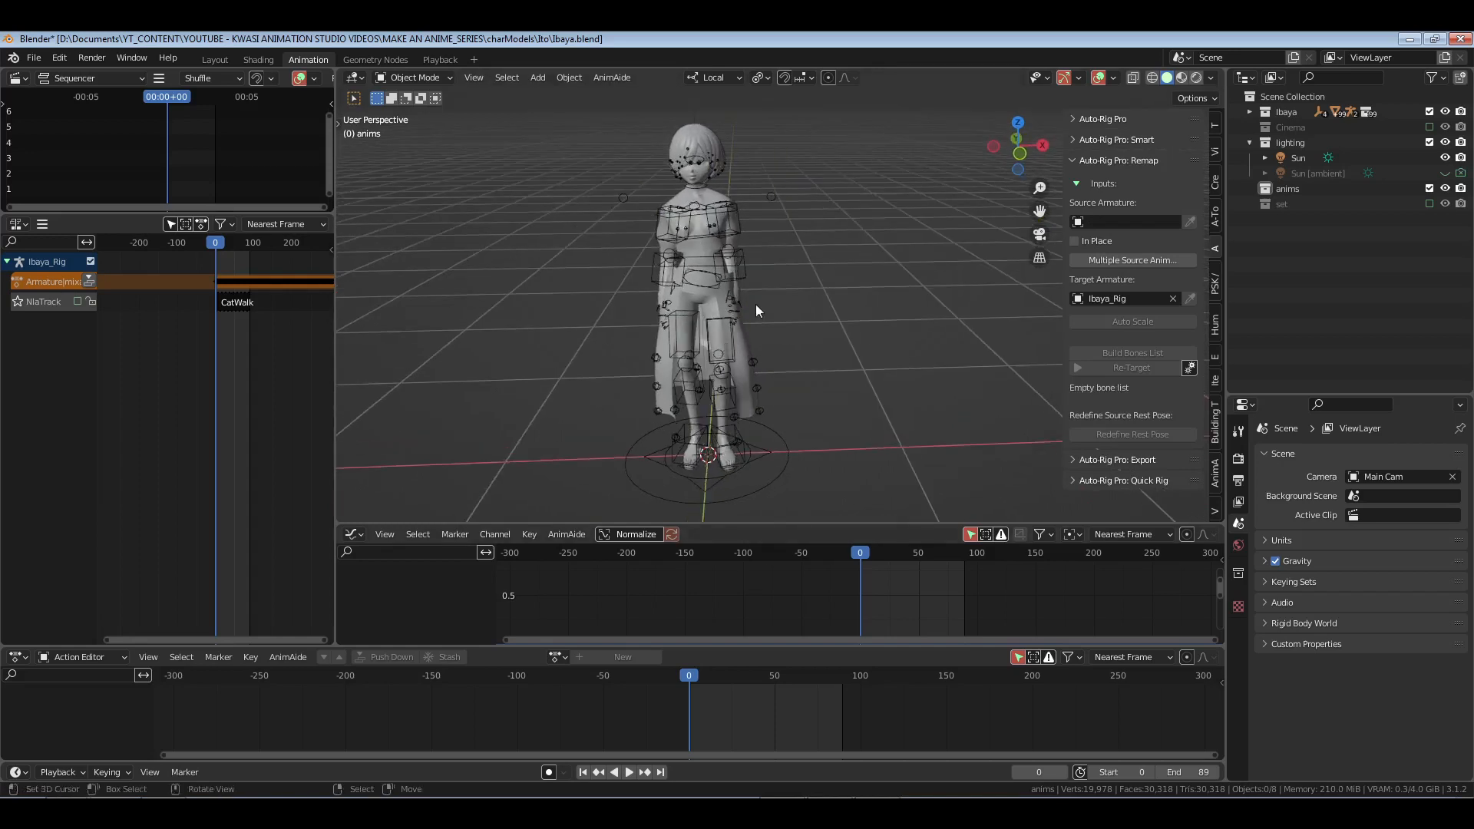
{"action": "left_click", "coordinate": [743, 222]}
{"action": "left_click", "coordinate": [635, 656]}
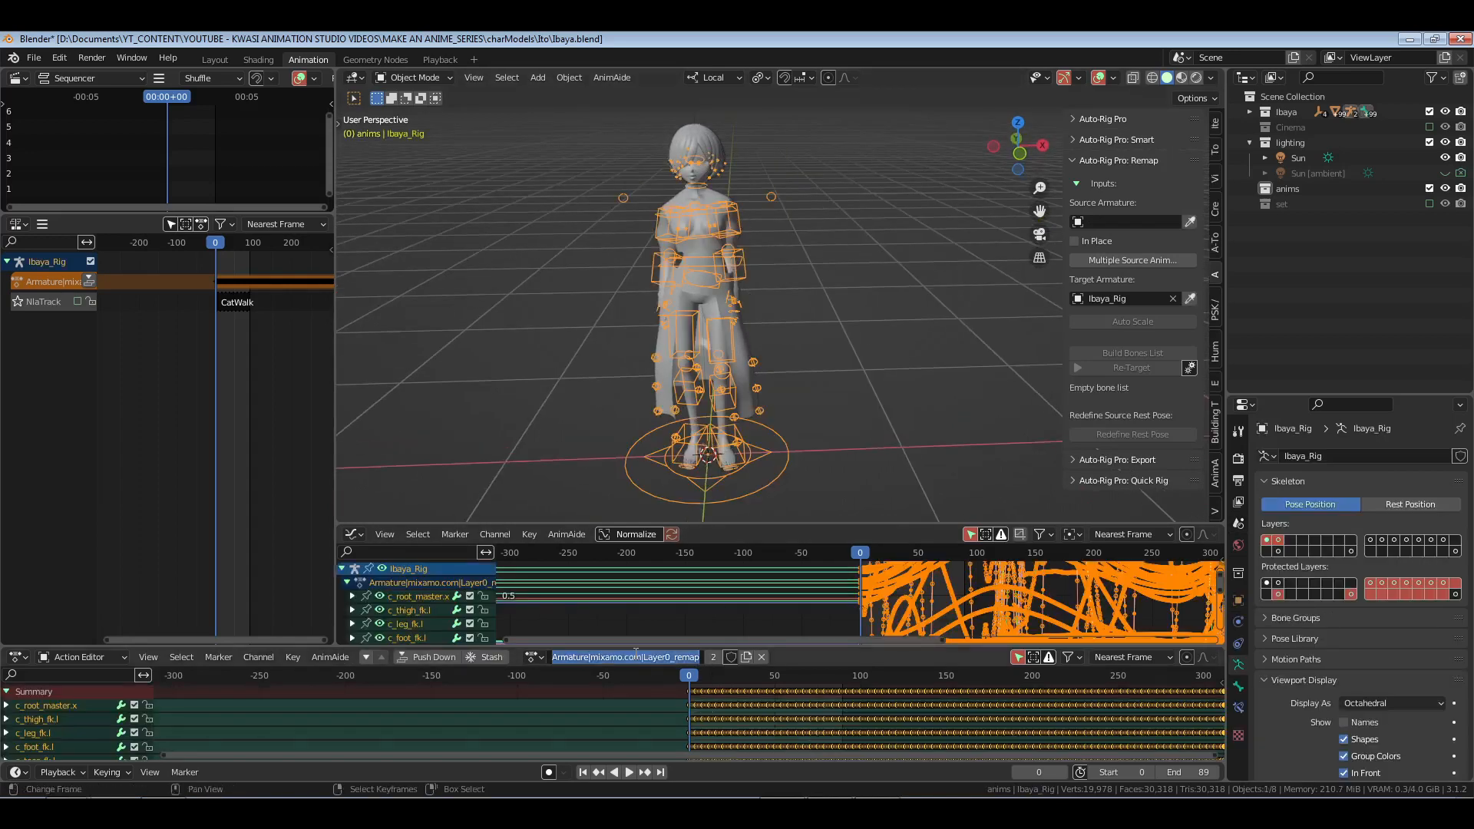
{"action": "type", "text": "Idle_1"}
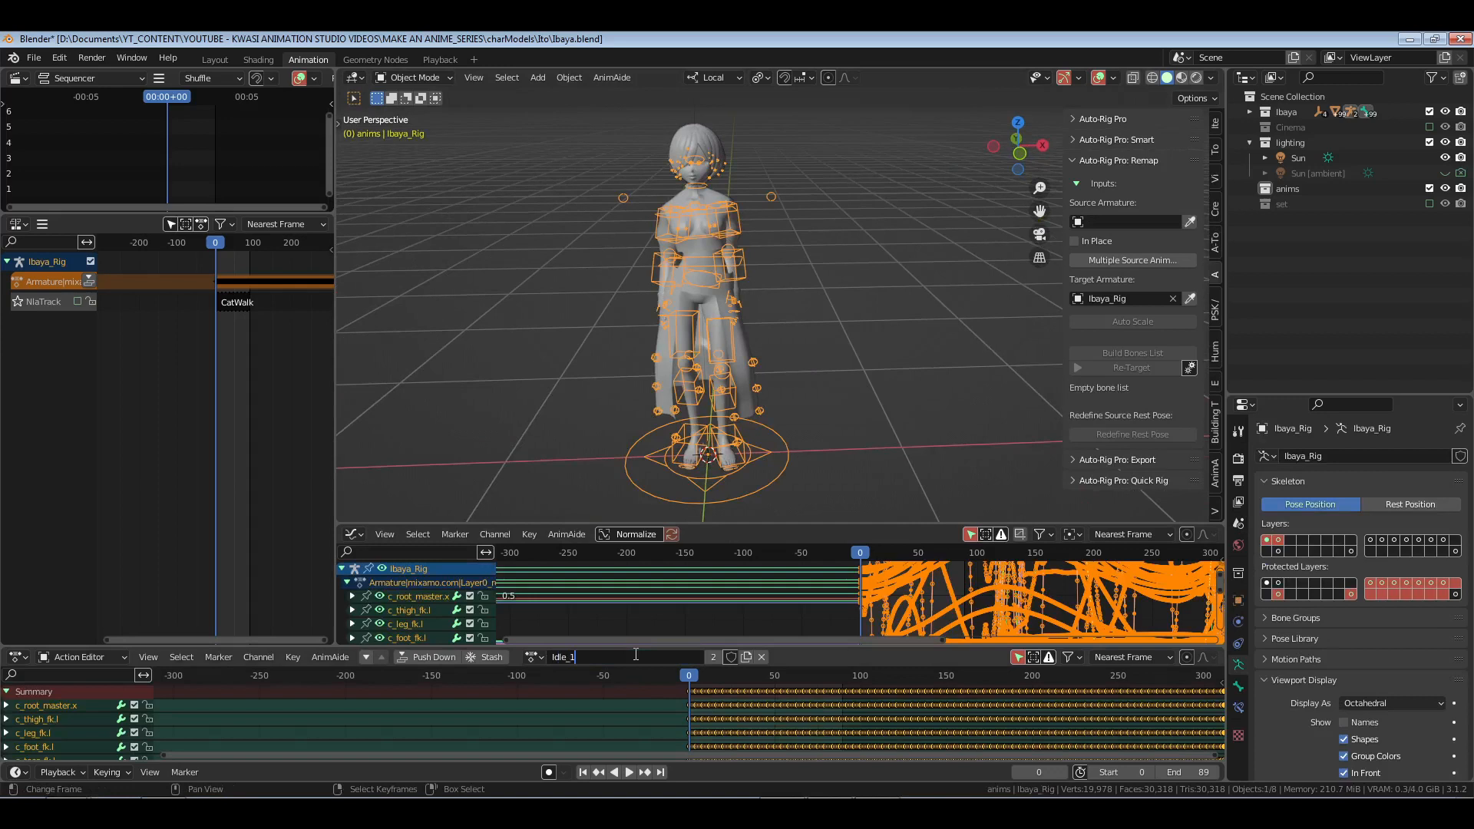
{"action": "key", "text": "Return"}
{"action": "left_click", "coordinate": [665, 657]}
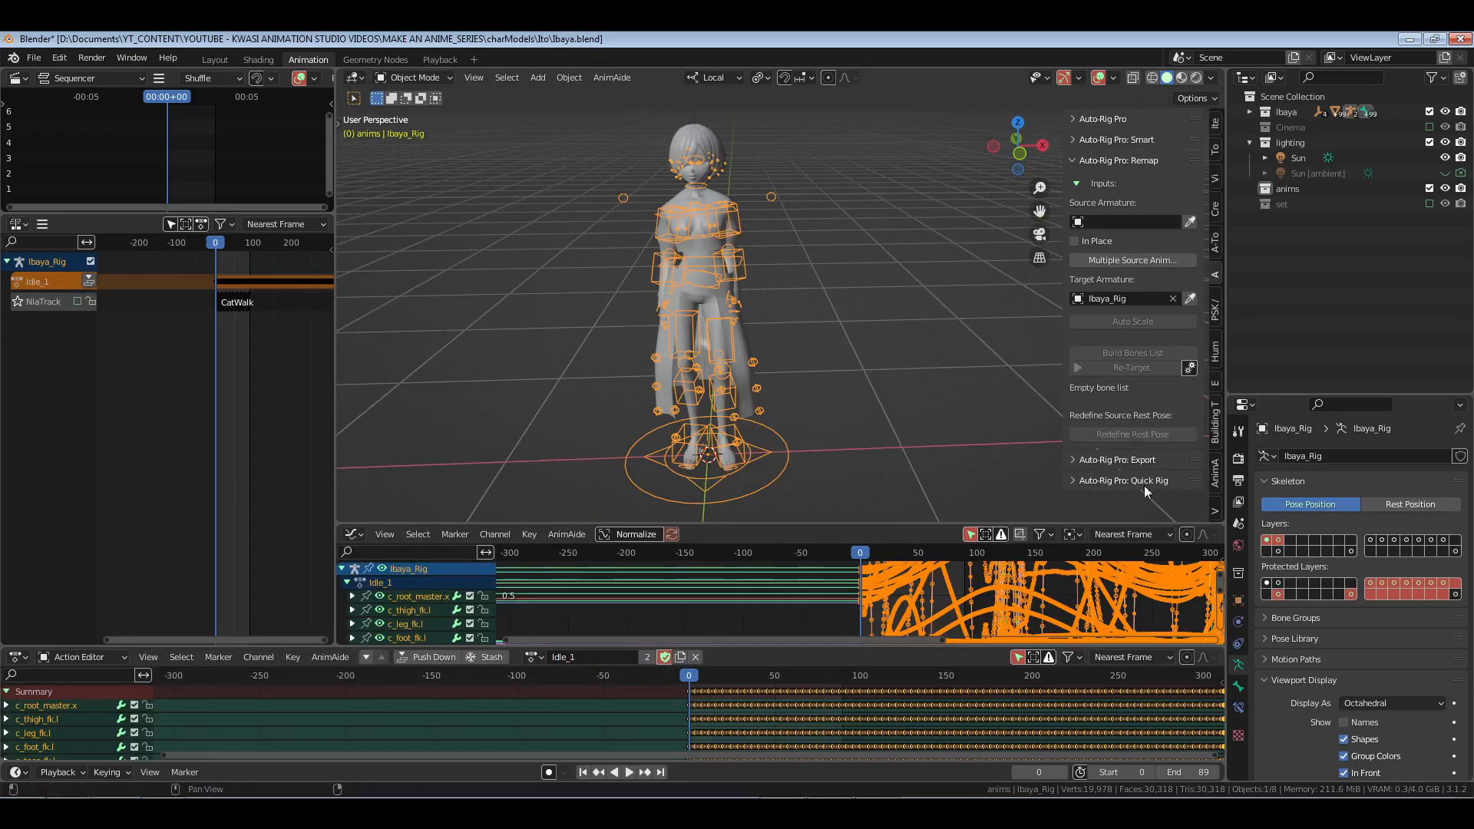
Step: Show the Anim Offset settings with Ibaya_Rig in Pose Mode, and save the file
{"action": "left_click", "coordinate": [1214, 472]}
{"action": "middle_click_drag", "start_coordinate": [800, 362], "coordinate": [831, 340], "text": "shift"}
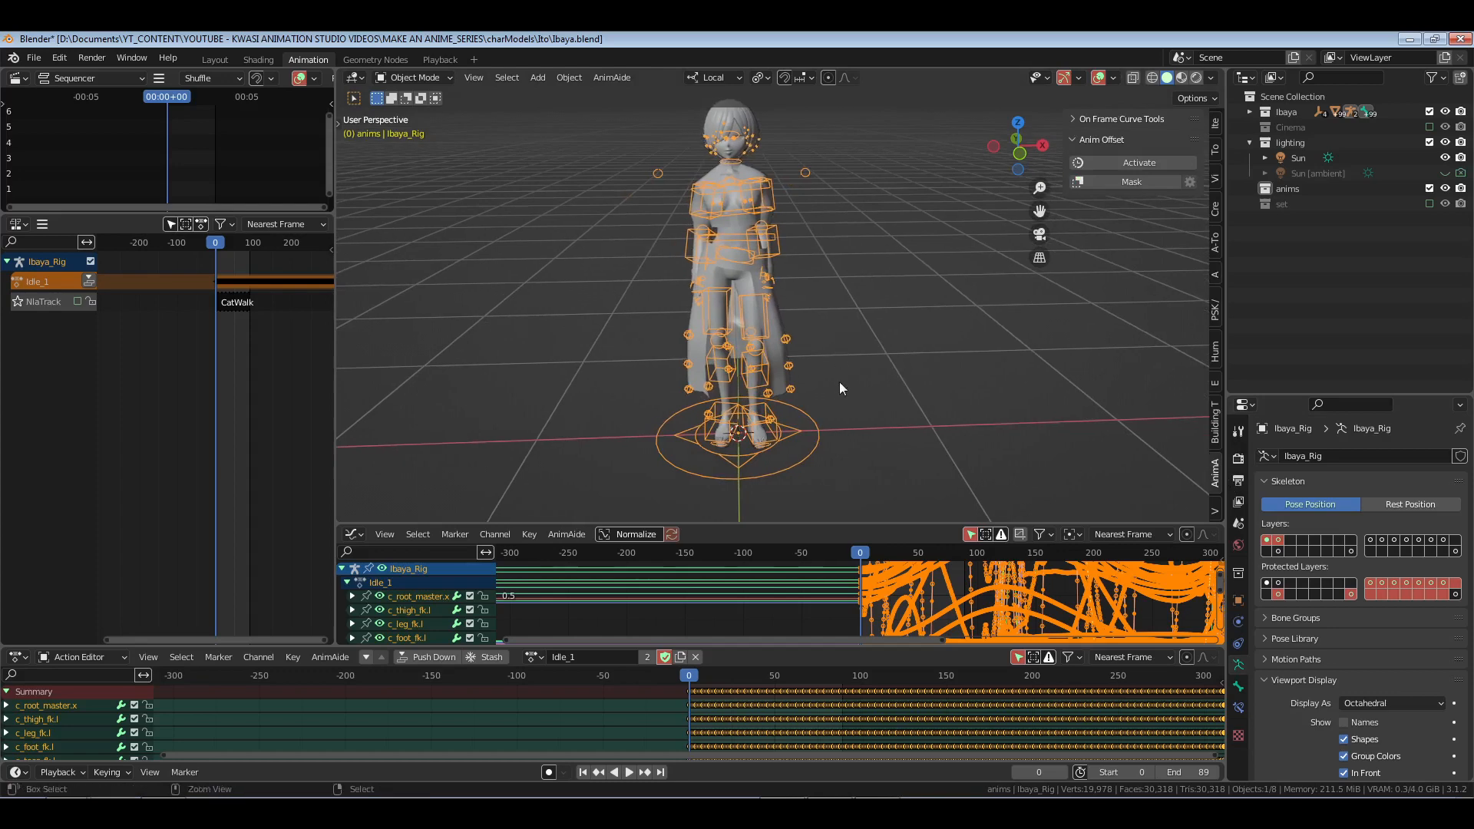
{"action": "key", "text": "ctrl+Tab"}
{"action": "key", "text": "ctrl+s"}
Step: Select the left shoulder control c_shoulder.l on Ibaya_Rig
{"action": "scroll", "coordinate": [835, 398], "scroll_direction": "up", "scroll_amount": 5}
{"action": "scroll", "coordinate": [852, 206], "scroll_direction": "down", "scroll_amount": 5}
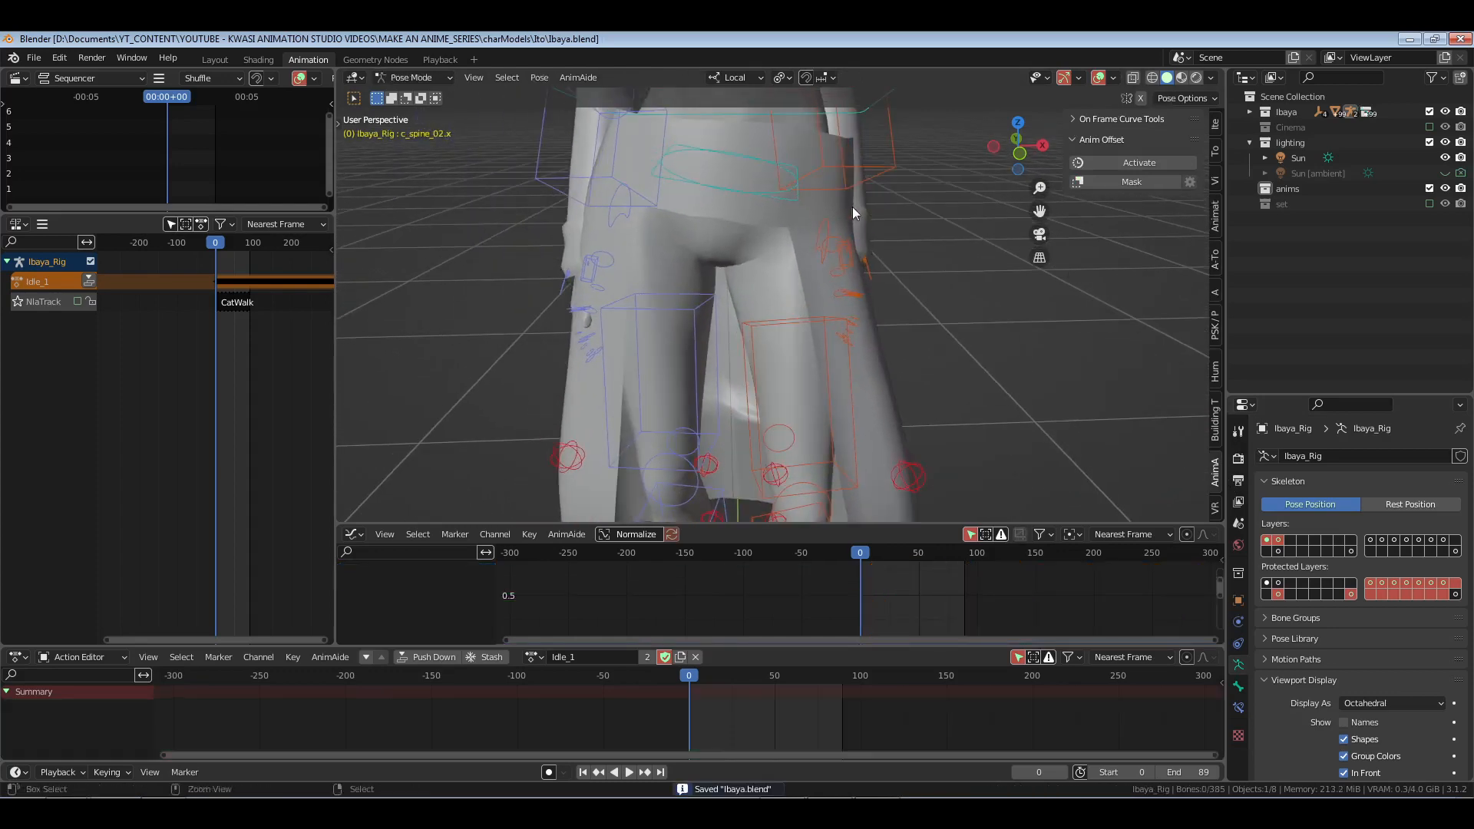
{"action": "left_click", "coordinate": [823, 143]}
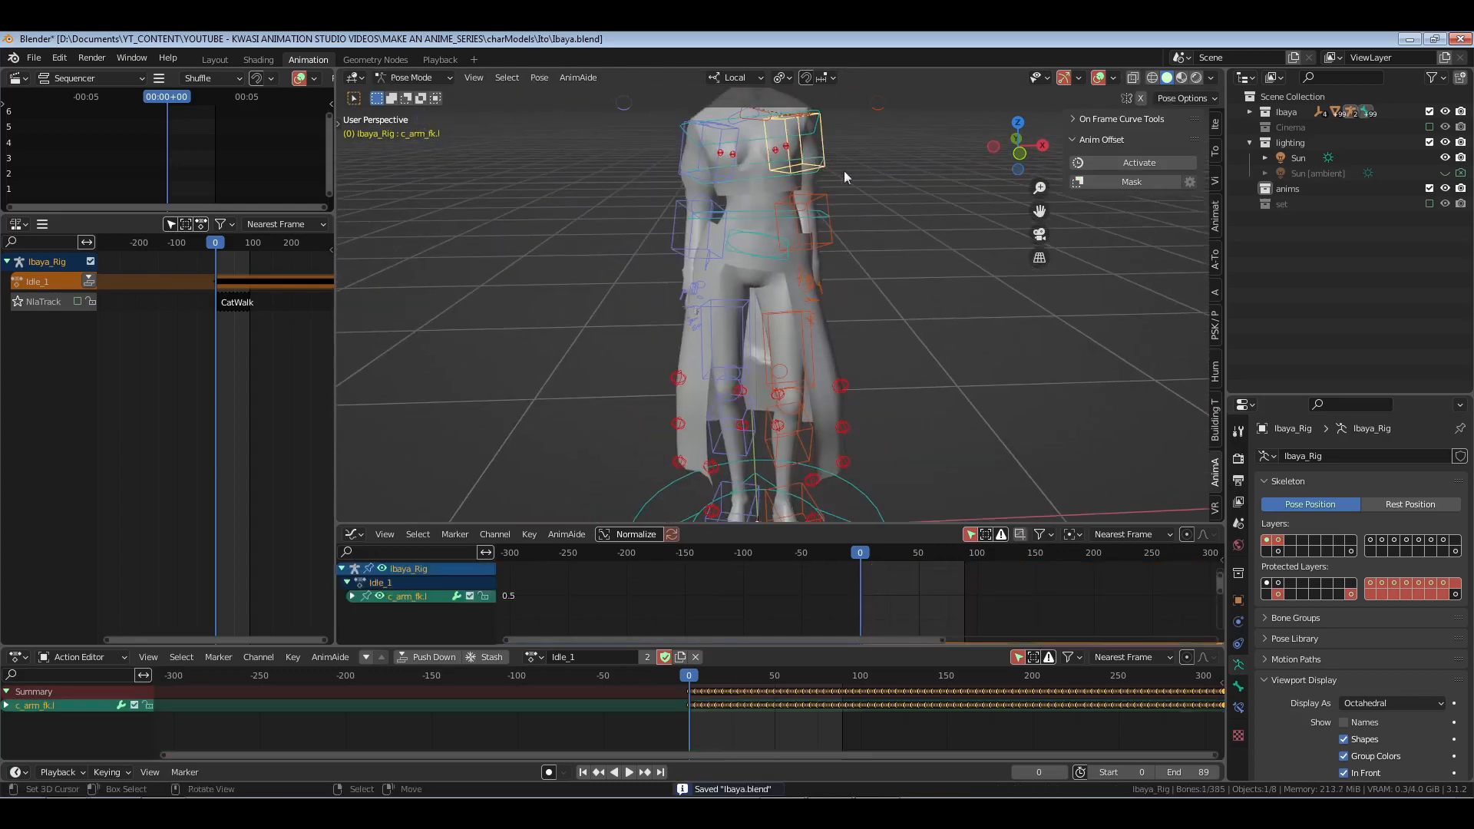
{"action": "left_click", "coordinate": [758, 117]}
{"action": "middle_click_drag", "start_coordinate": [731, 236], "coordinate": [755, 201]}
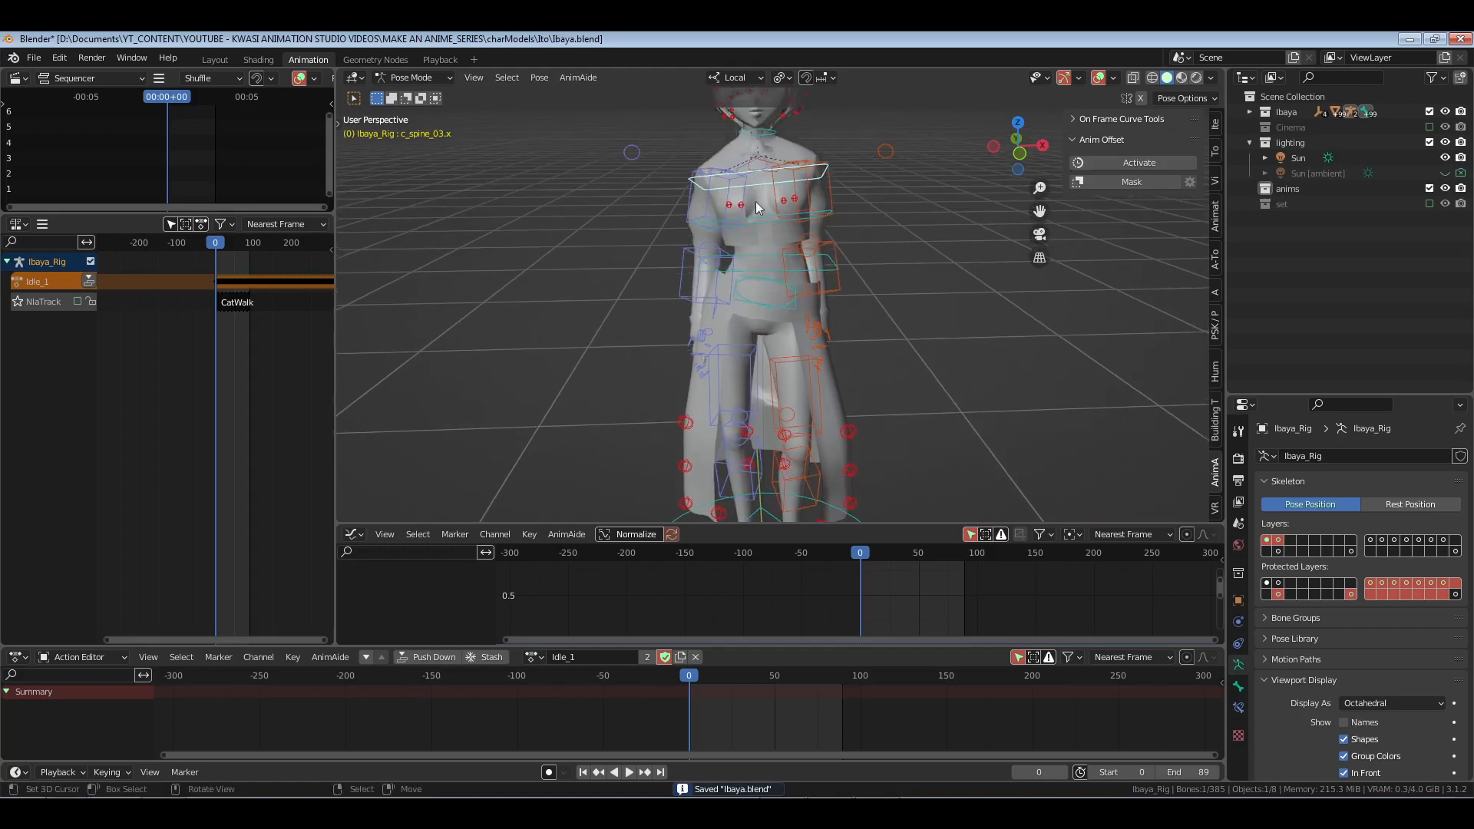
{"action": "right_click", "coordinate": [776, 167]}
{"action": "scroll", "coordinate": [844, 253], "scroll_direction": "up", "scroll_amount": 5}
{"action": "middle_click_drag", "start_coordinate": [886, 292], "coordinate": [868, 342], "text": "shift"}
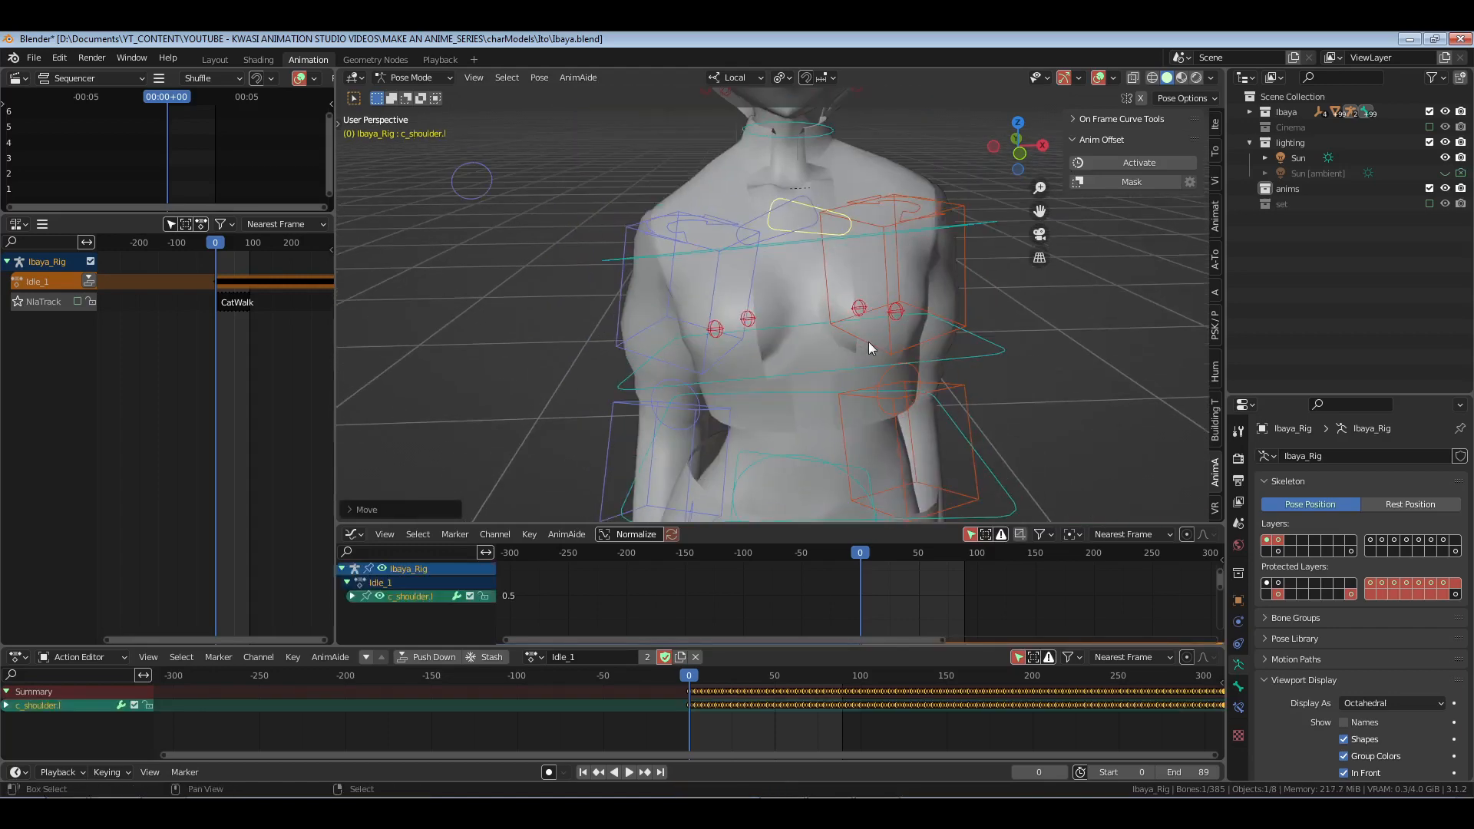
Step: Activate Anim Offset on Ibaya_Rig and select the right shoulder control c_shoulder.r
{"action": "left_click", "coordinate": [1148, 166]}
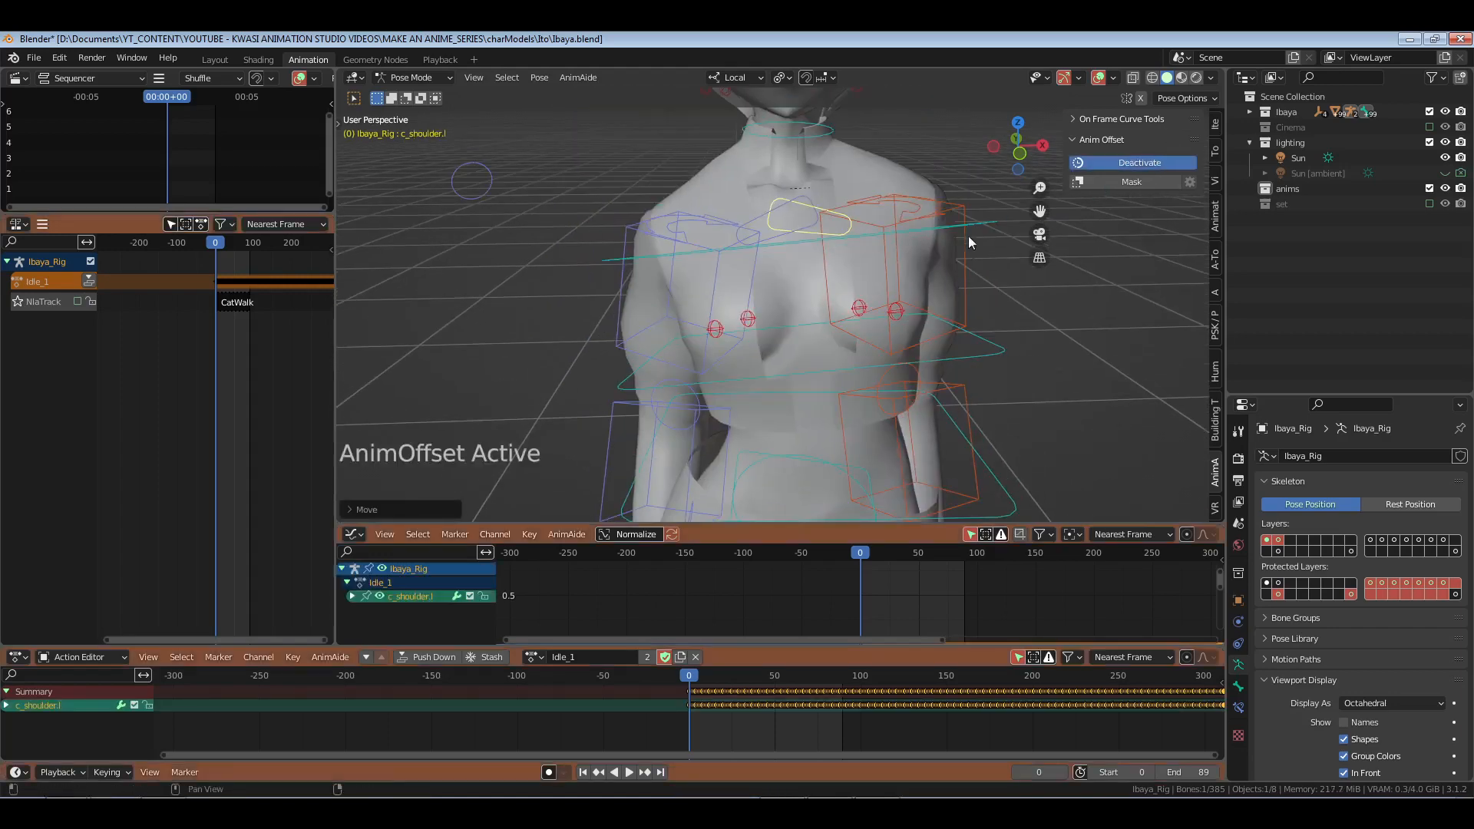
{"action": "right_click", "coordinate": [762, 215]}
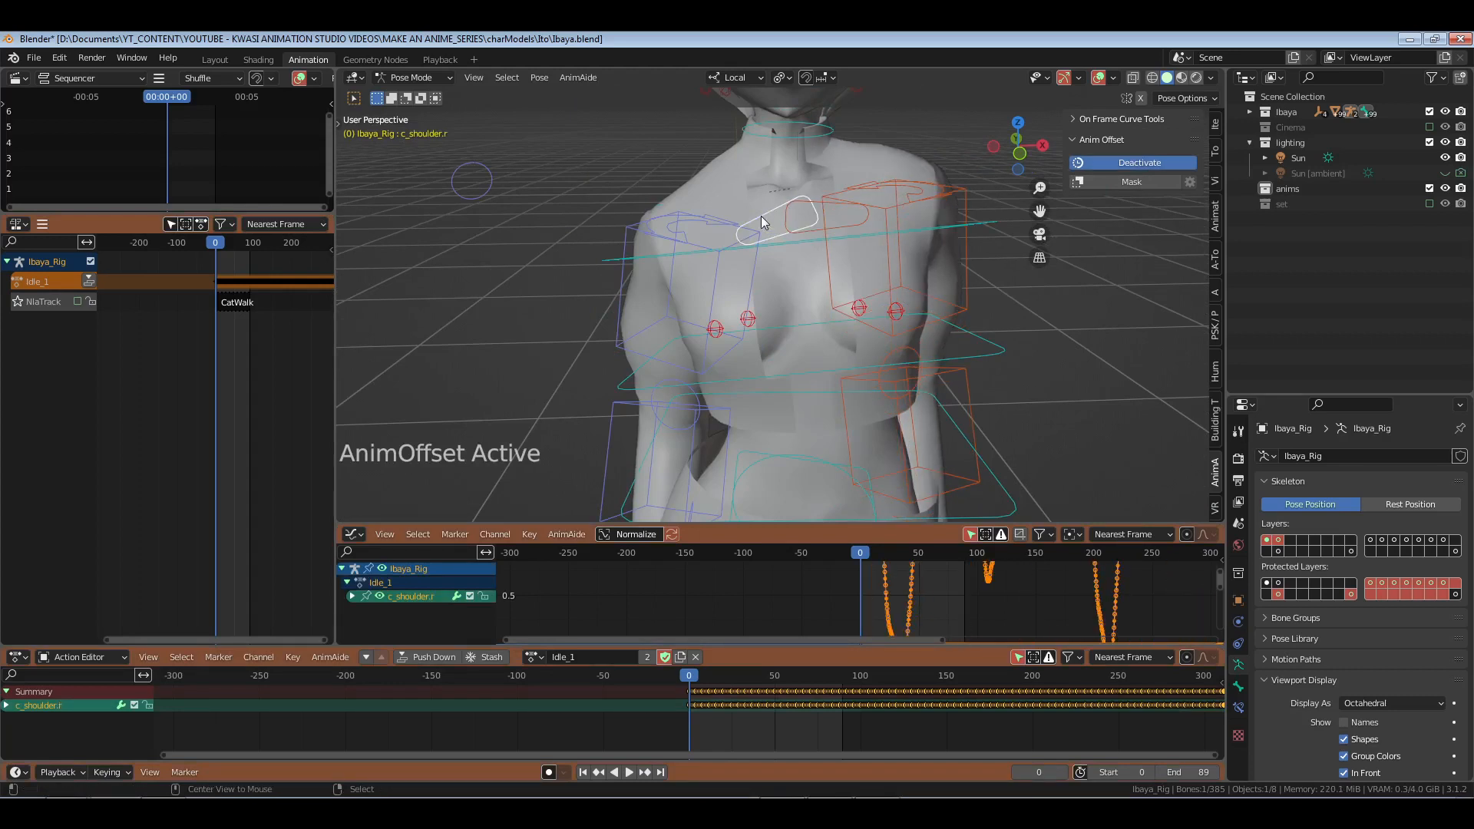
{"action": "scroll", "coordinate": [761, 215], "scroll_direction": "down", "scroll_amount": 4}
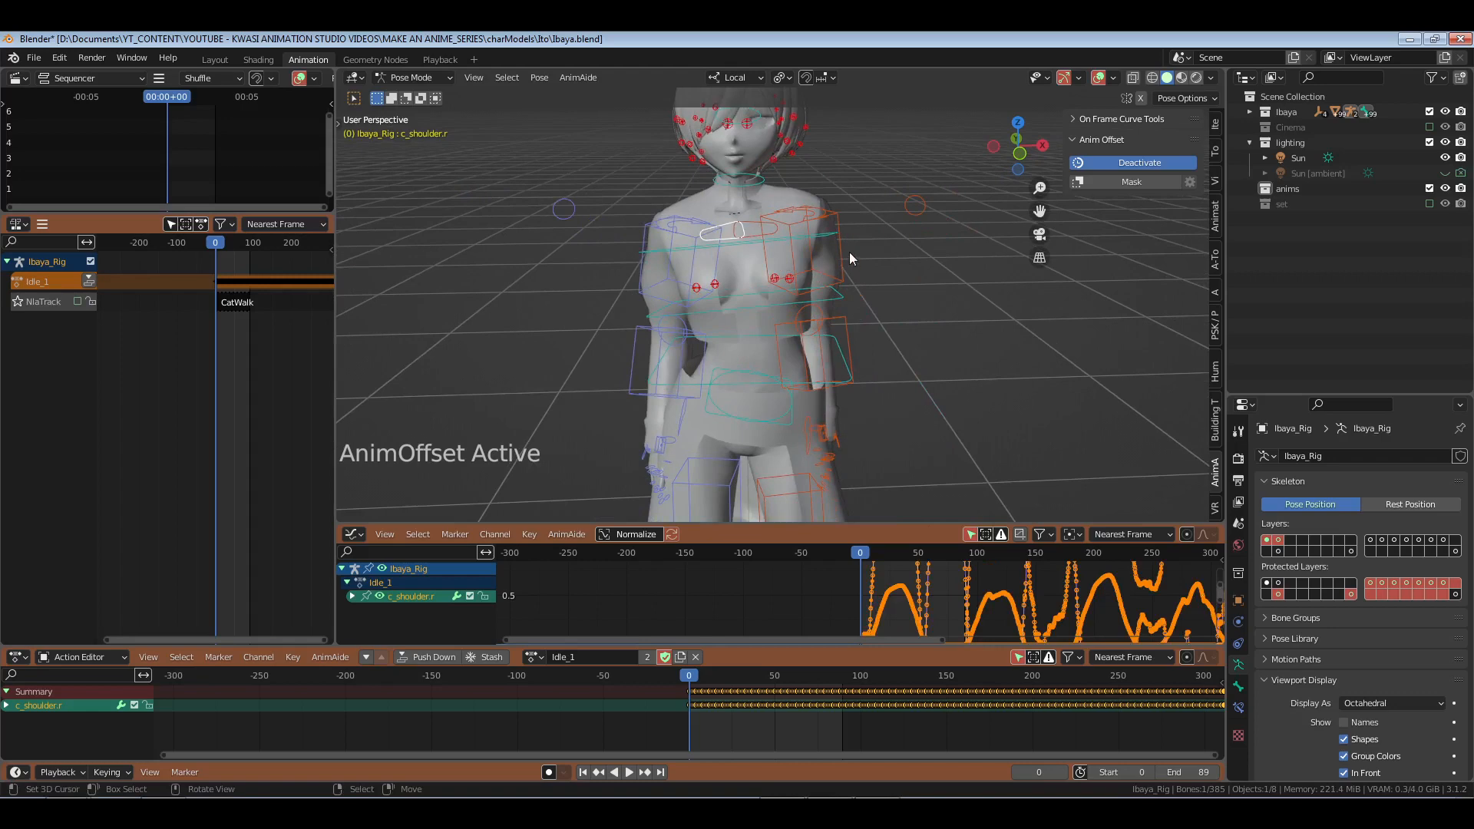
Step: Rotate the left upper arm control c_arm_fk.l away from the body by about -6.7° in the front view
{"action": "right_click", "coordinate": [849, 251]}
{"action": "key", "text": "KP_1"}
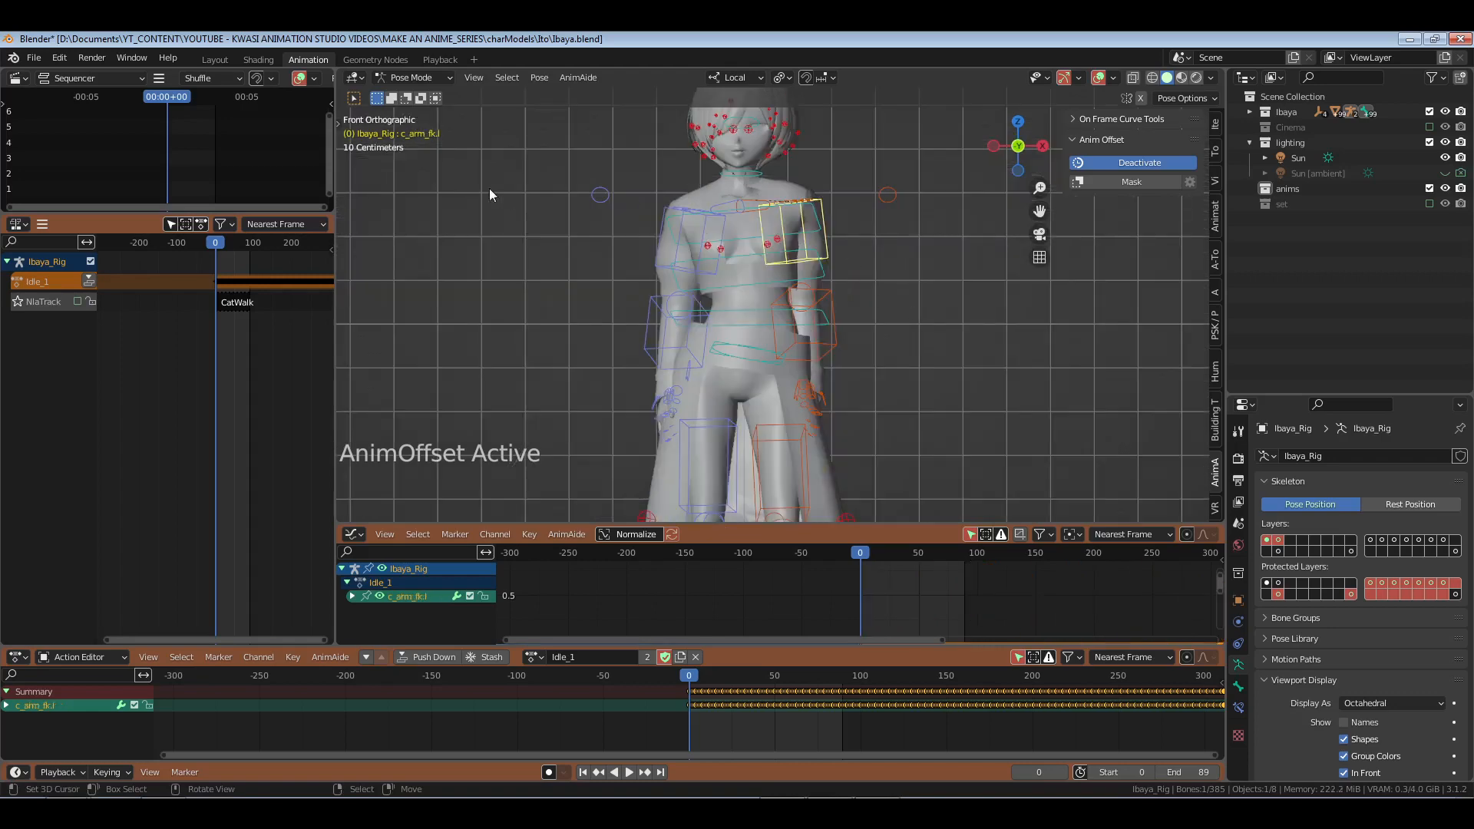
{"action": "key", "text": "t"}
{"action": "left_click", "coordinate": [358, 211]}
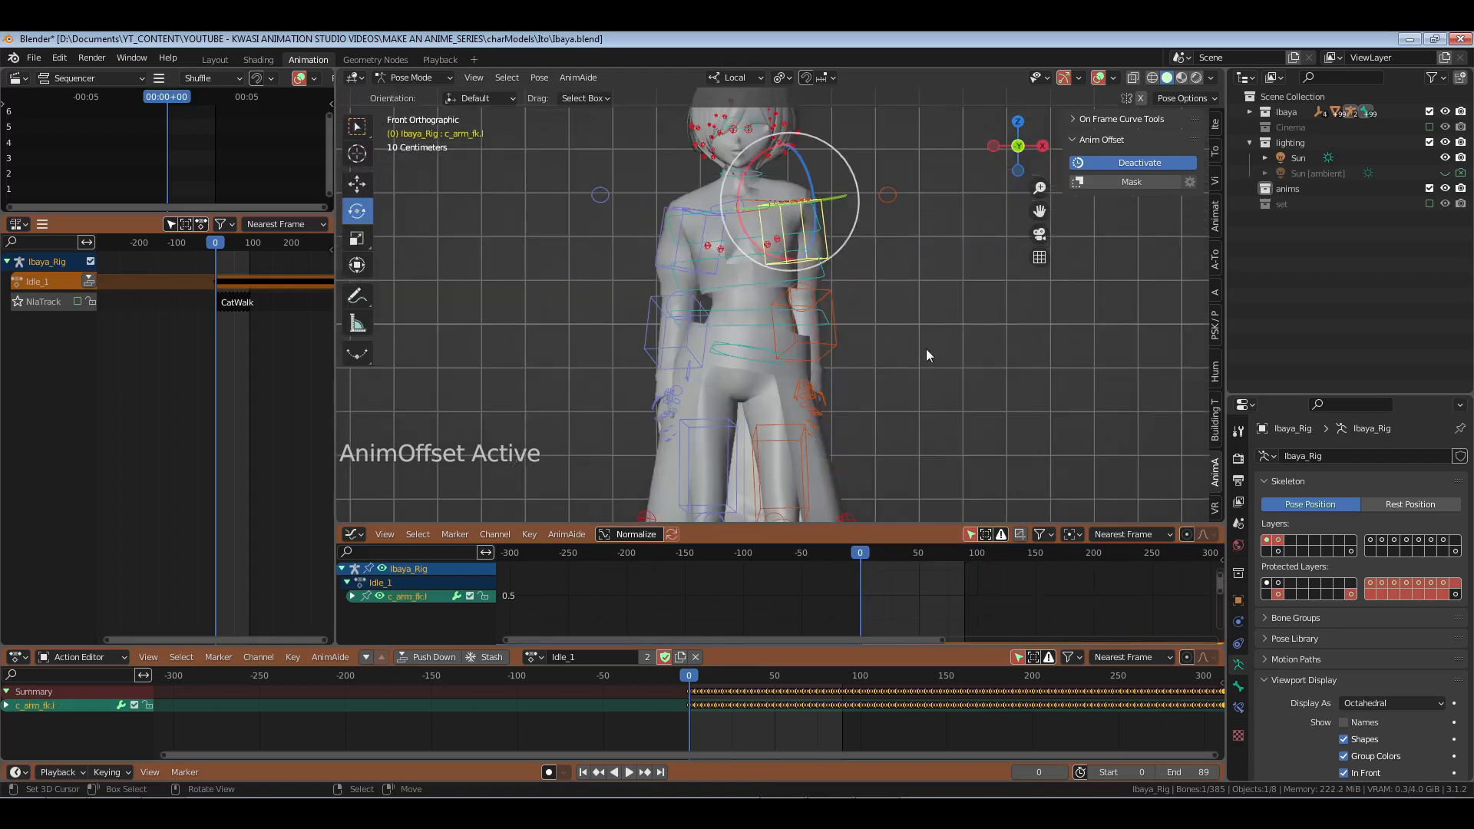
{"action": "key", "text": "r"}
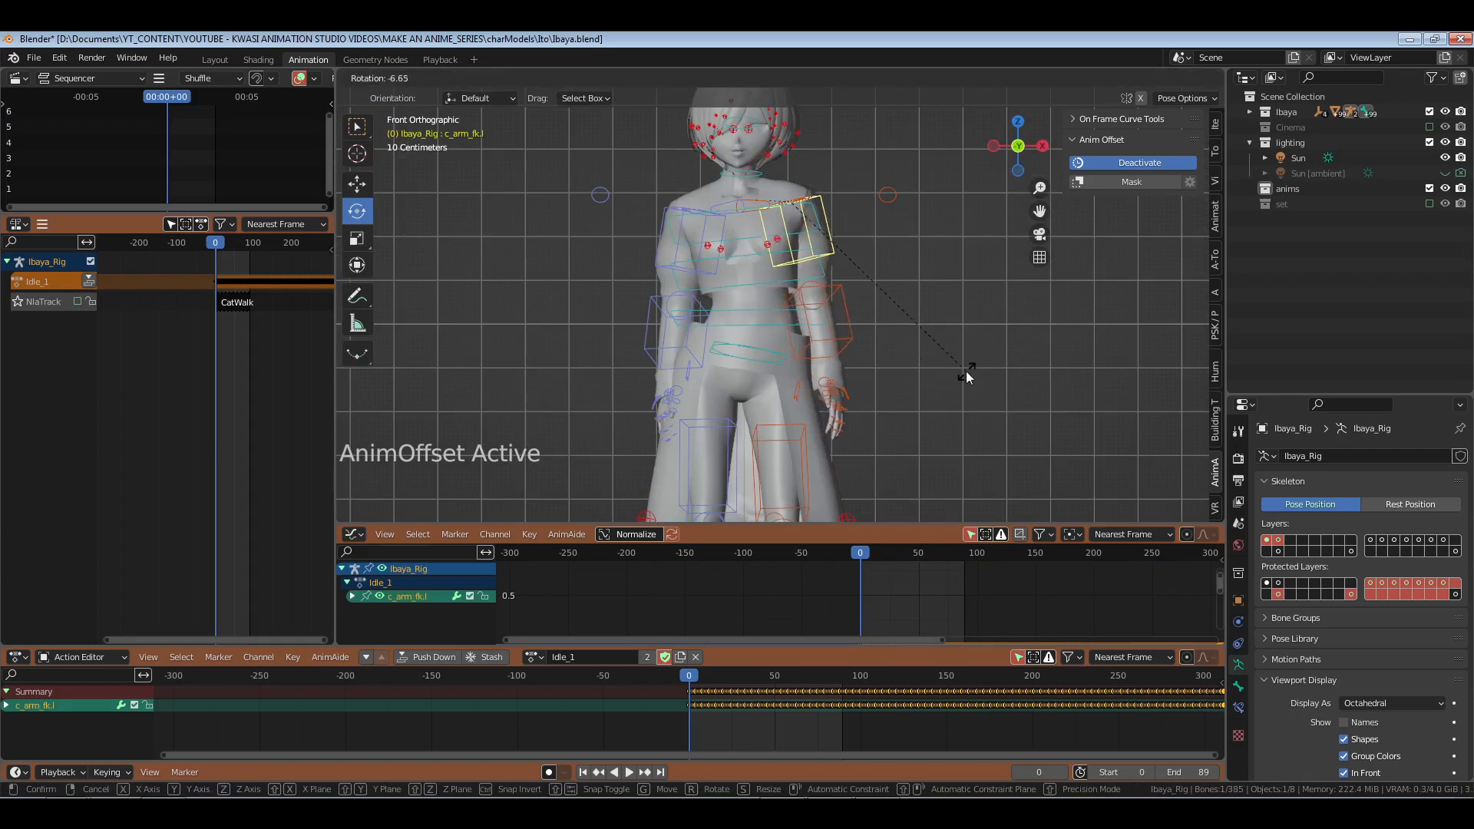
{"action": "left_click", "coordinate": [966, 371]}
Step: Rotate c_arm_fk.l backward by about -7.3° in the right side view
{"action": "key", "text": "KP_3"}
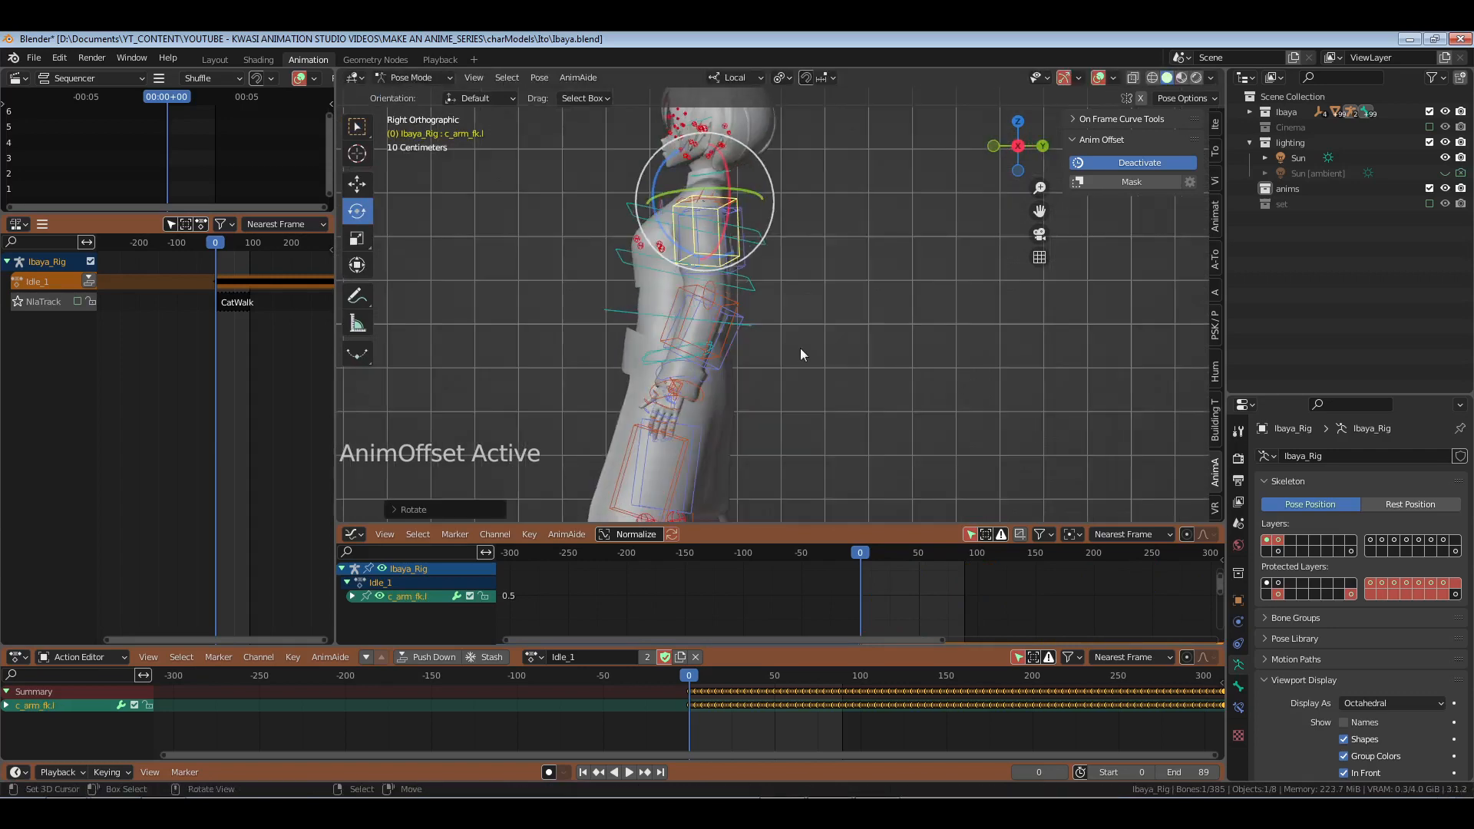
{"action": "key", "text": "r"}
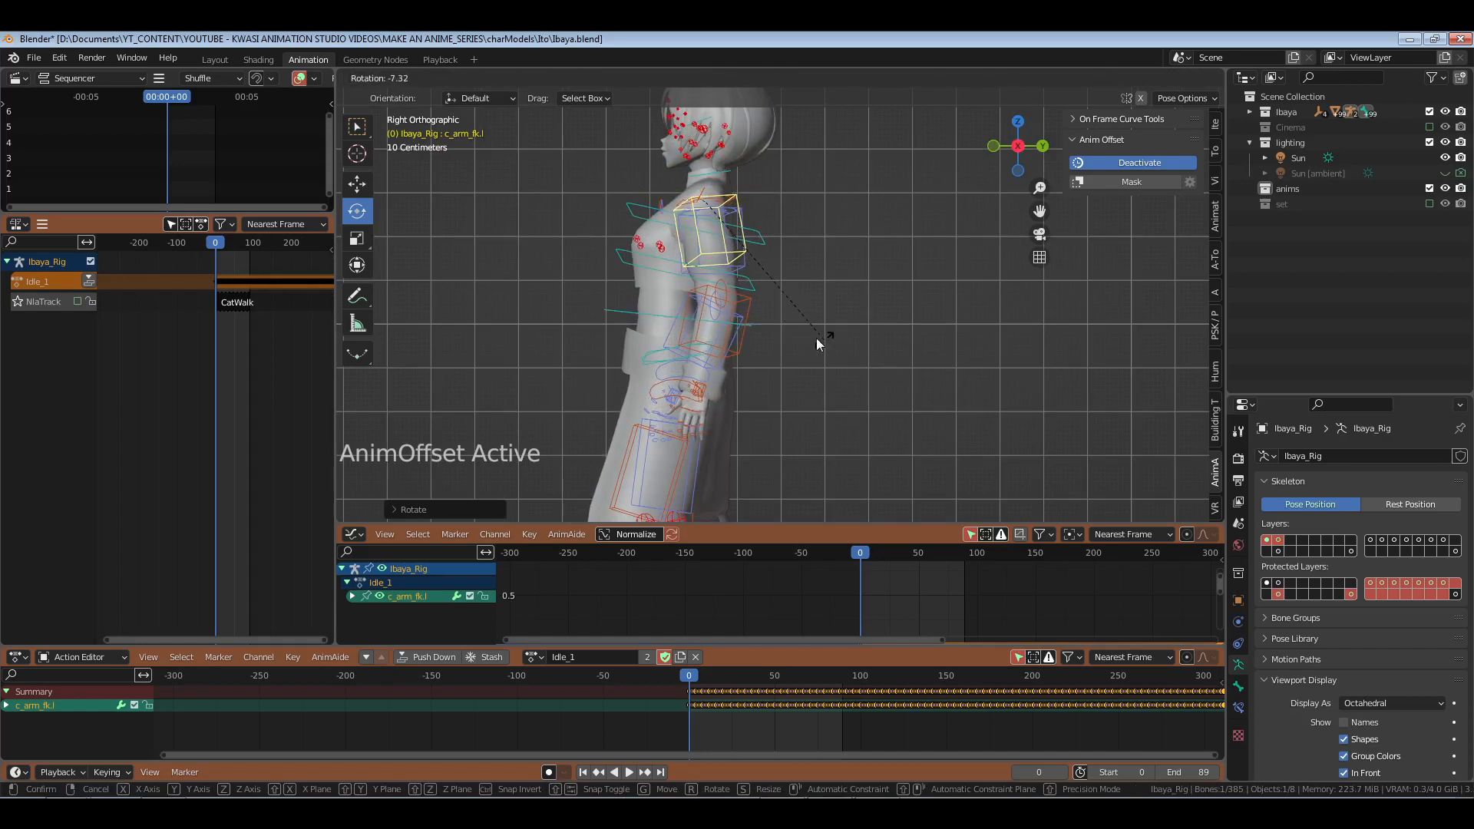
{"action": "left_click", "coordinate": [817, 338]}
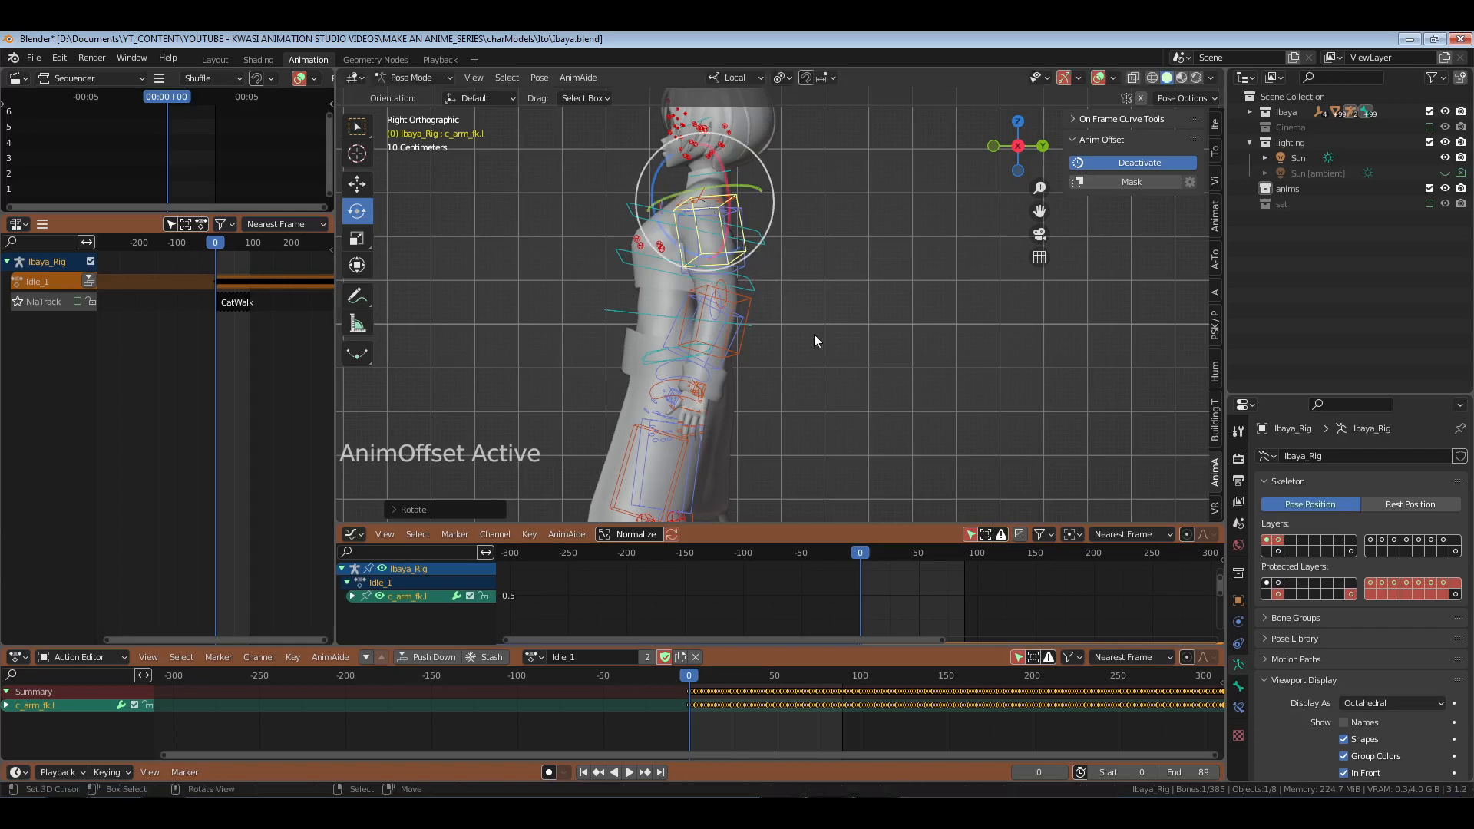
Step: Rotate the right upper arm control c_arm_fk.r away from the body by about 7° in the front view
{"action": "middle_click_drag", "start_coordinate": [814, 333], "coordinate": [671, 260]}
{"action": "left_click", "coordinate": [671, 259]}
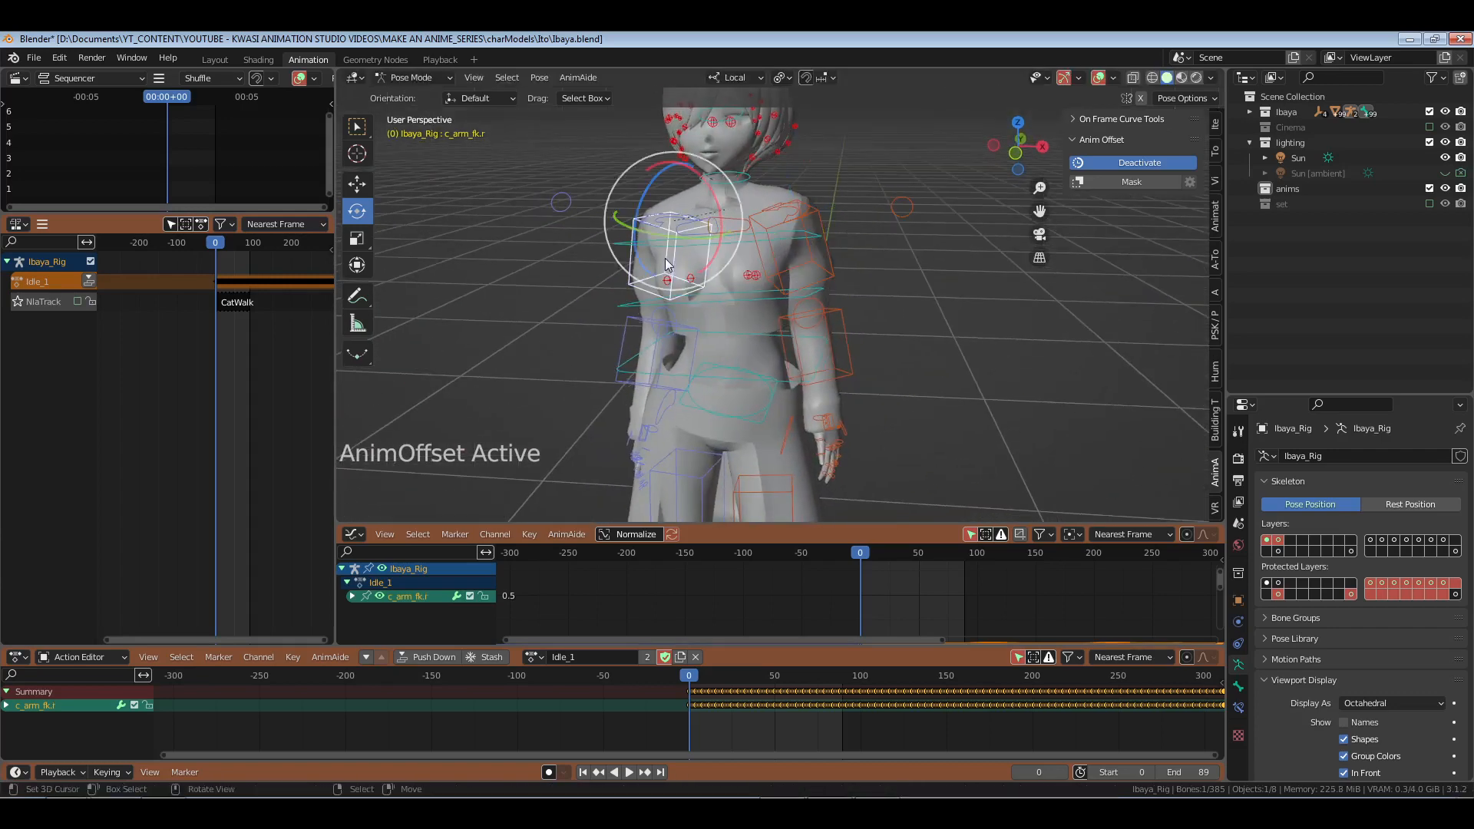
{"action": "key", "text": "KP_1"}
{"action": "key", "text": "r"}
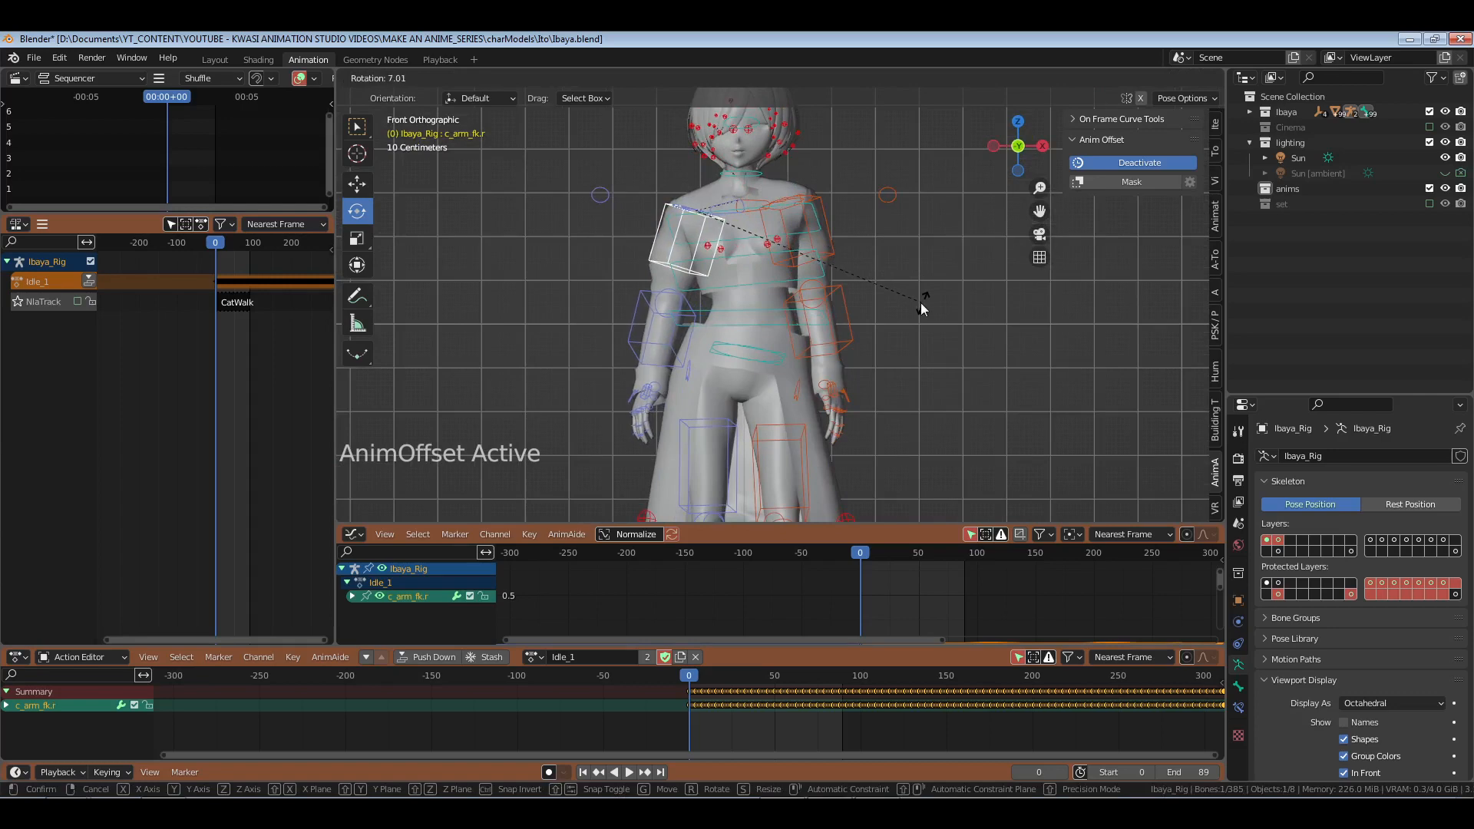
{"action": "left_click", "coordinate": [919, 303]}
Step: Rotate the right forearm control c_forearm_fk.r by about 6.7° in the left side view
{"action": "key", "text": "grave"}
{"action": "key", "text": "l"}
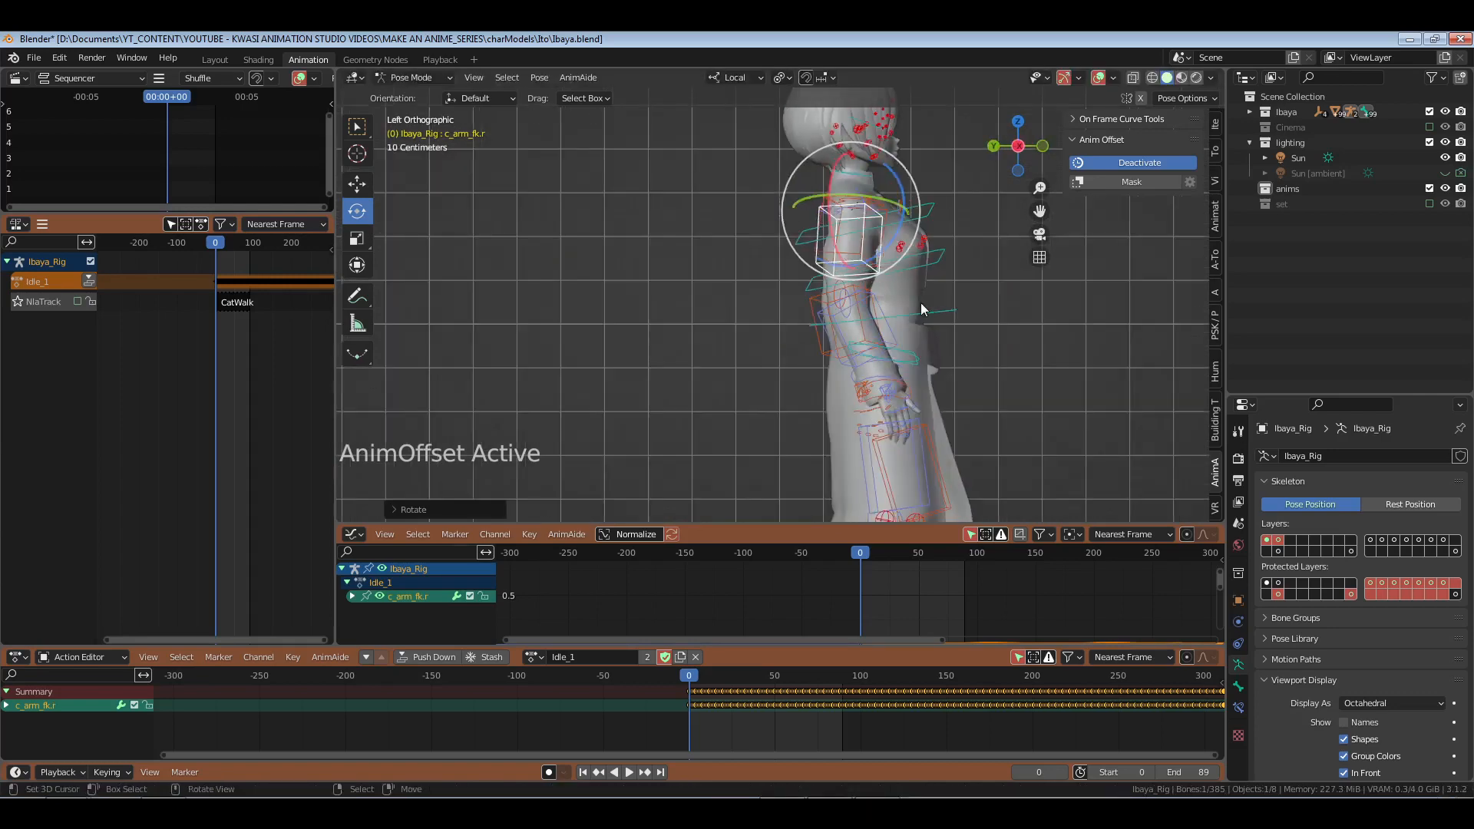
{"action": "left_click", "coordinate": [867, 328]}
{"action": "key", "text": "r"}
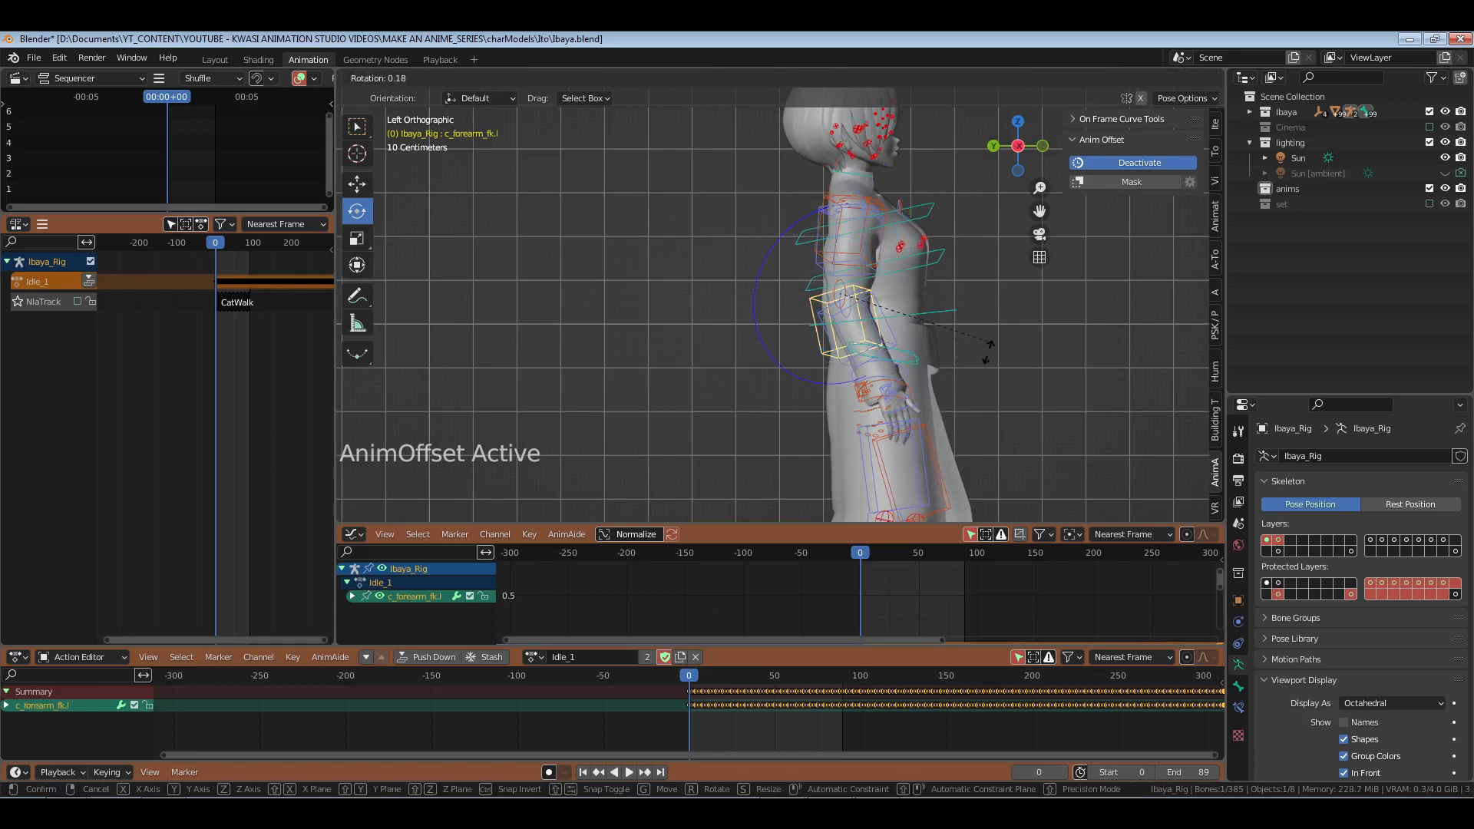
{"action": "left_click", "coordinate": [988, 355]}
{"action": "left_click", "coordinate": [895, 345]}
{"action": "key", "text": "r"}
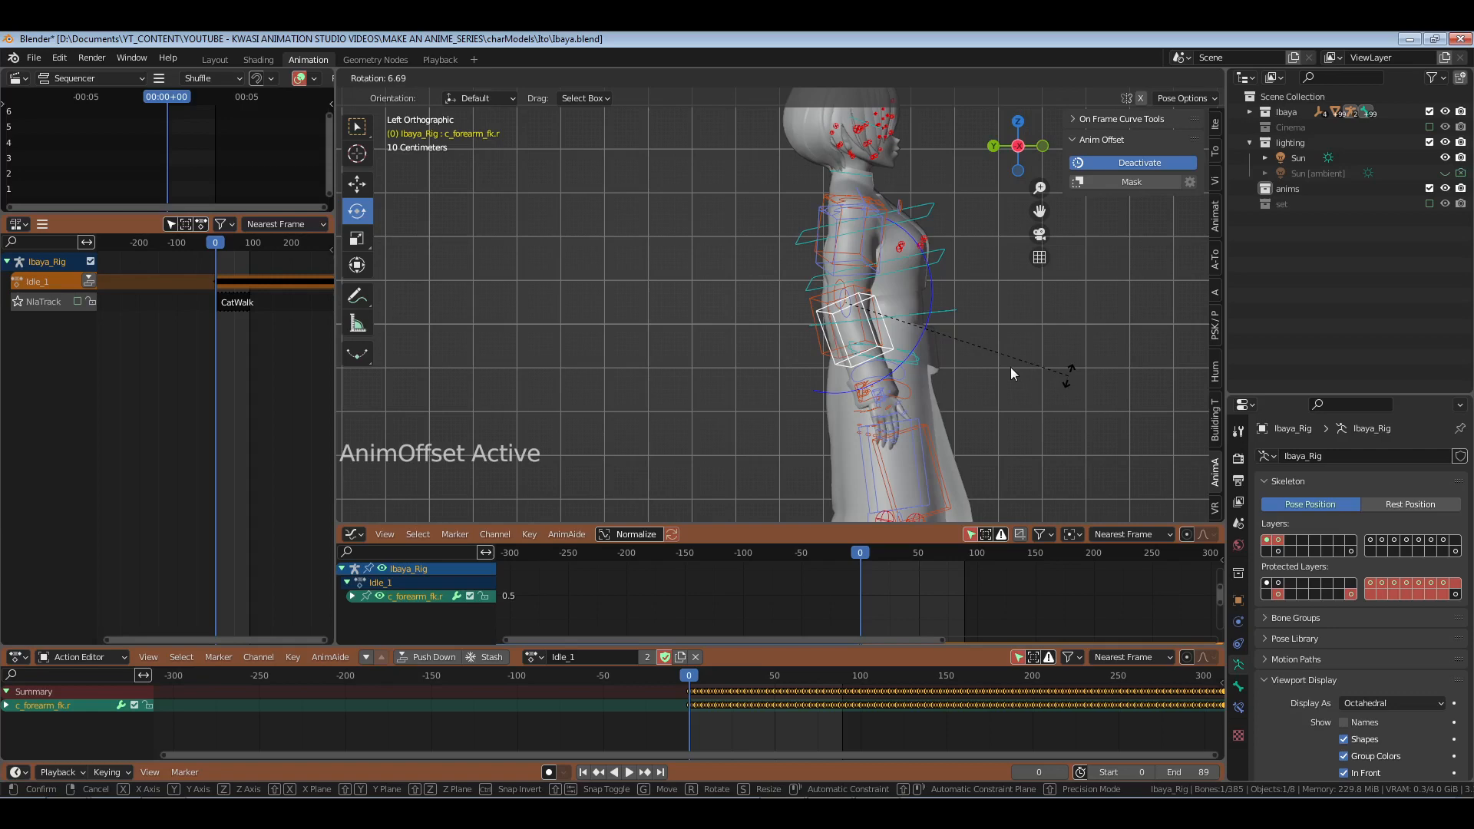
{"action": "left_click", "coordinate": [933, 366]}
Step: Select all the left hand and finger controls and clear their rotation
{"action": "middle_click_drag", "start_coordinate": [934, 367], "coordinate": [827, 404]}
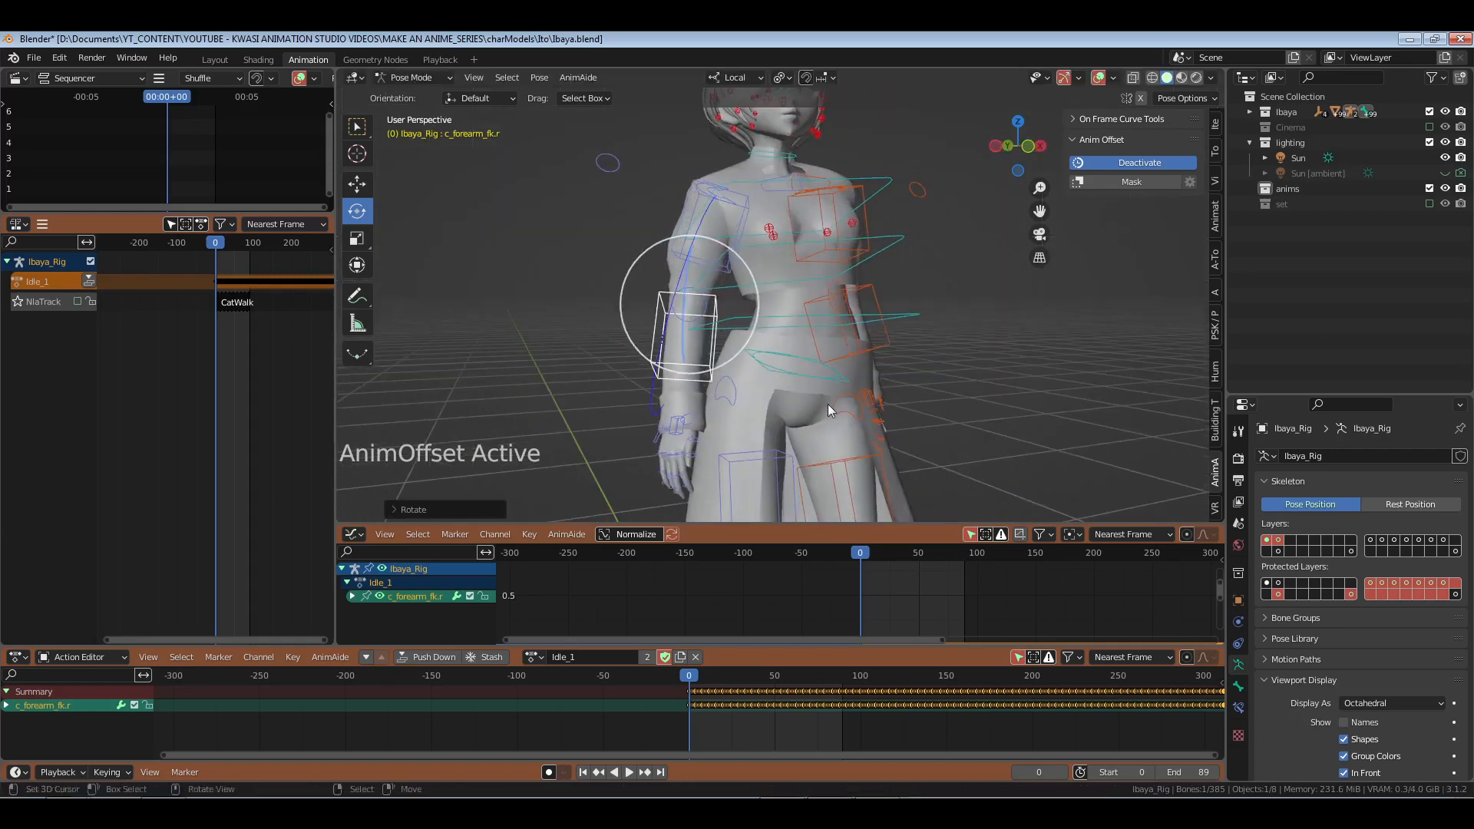
{"action": "middle_click_drag", "start_coordinate": [951, 422], "coordinate": [799, 345], "text": "shift"}
{"action": "scroll", "coordinate": [823, 400], "scroll_direction": "up", "scroll_amount": 4}
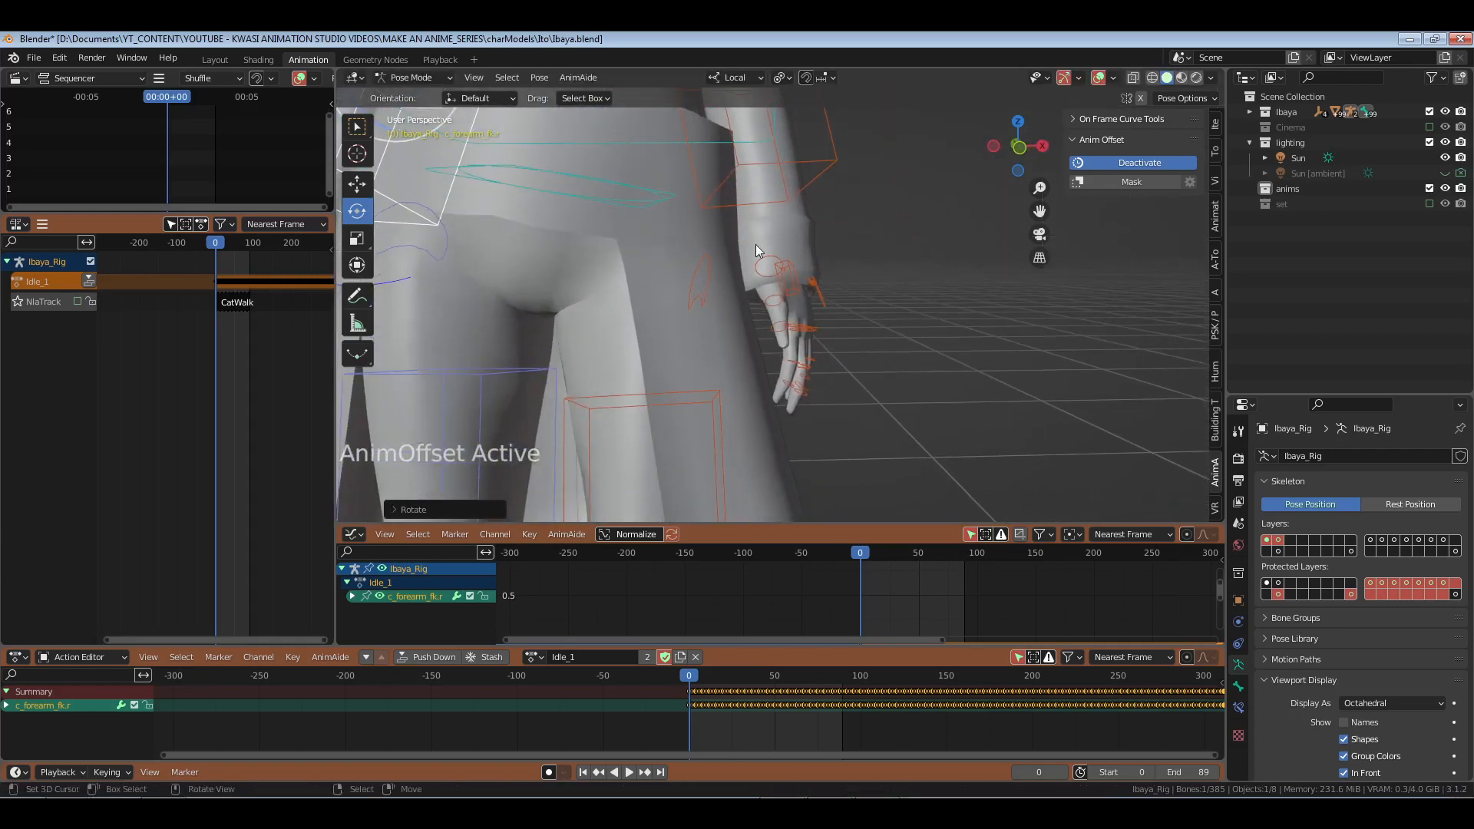
{"action": "left_click_drag", "start_coordinate": [754, 236], "coordinate": [848, 410]}
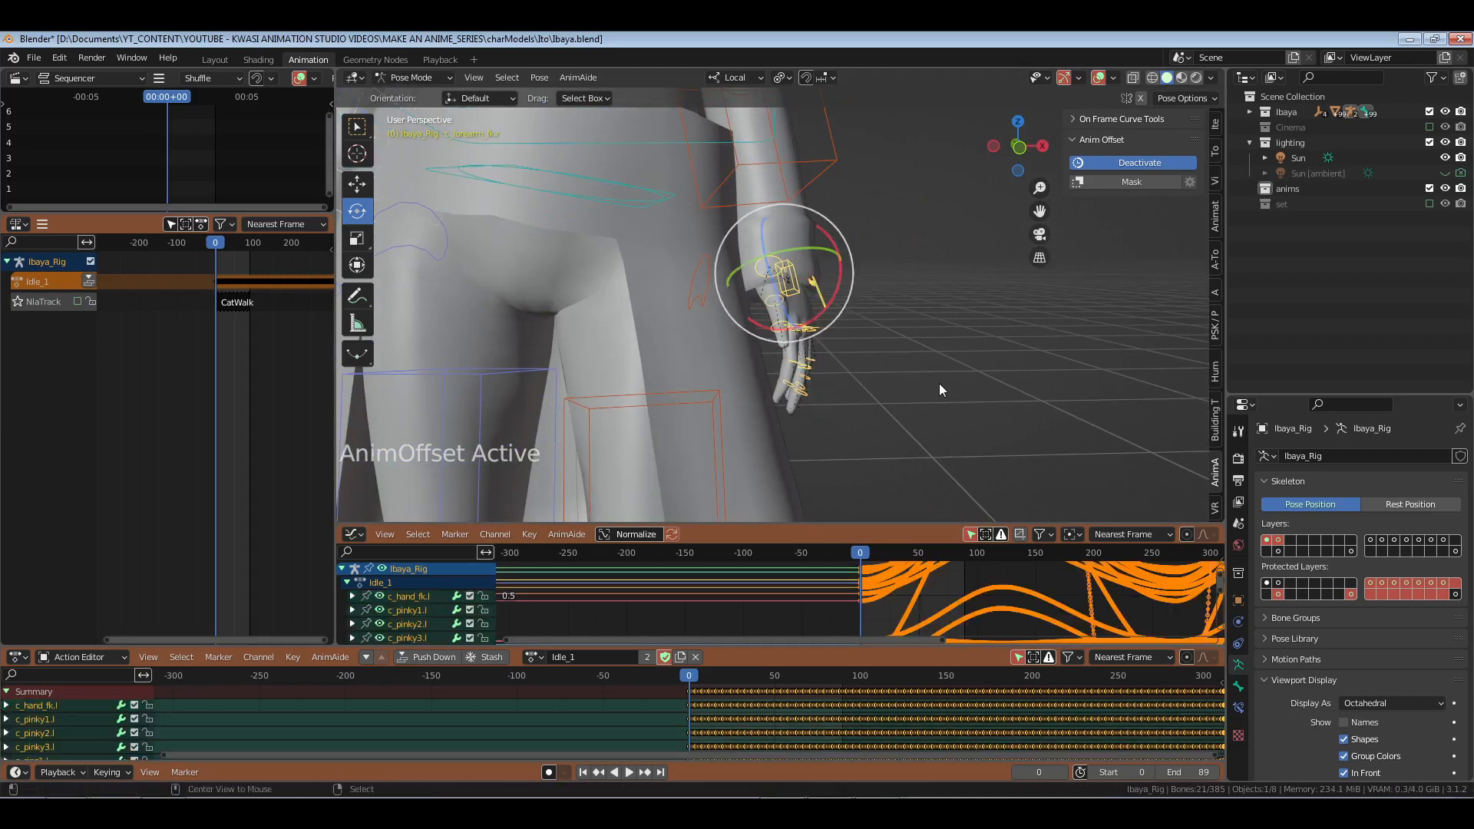
{"action": "left_click", "coordinate": [1294, 638]}
{"action": "left_click", "coordinate": [1270, 661]}
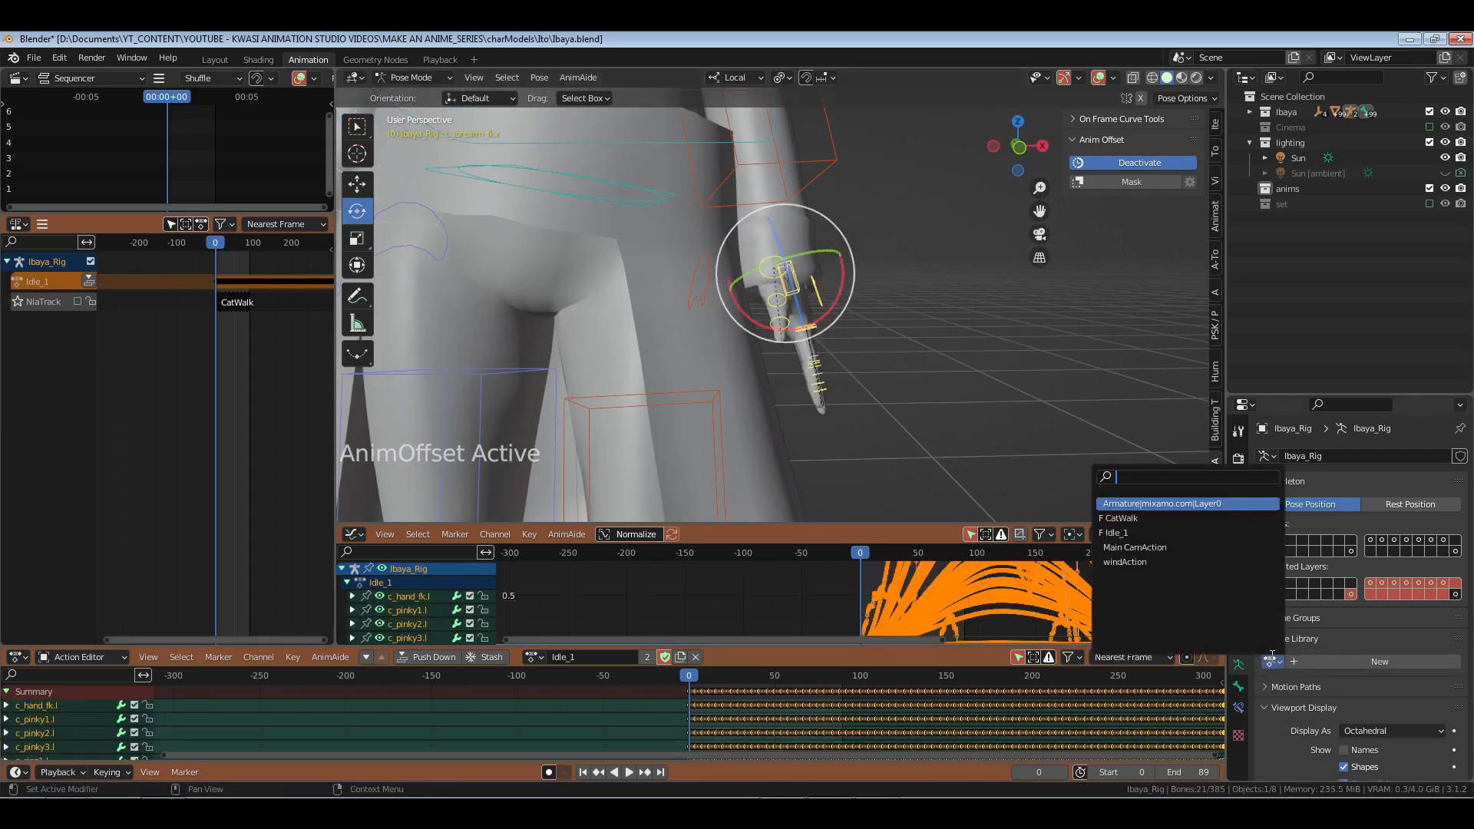
{"action": "left_click", "coordinate": [1296, 638]}
Step: Select only the left pinky, ring, middle and index finger controls and curl them about -9.3° around local X
{"action": "middle_click_drag", "start_coordinate": [886, 296], "coordinate": [817, 340]}
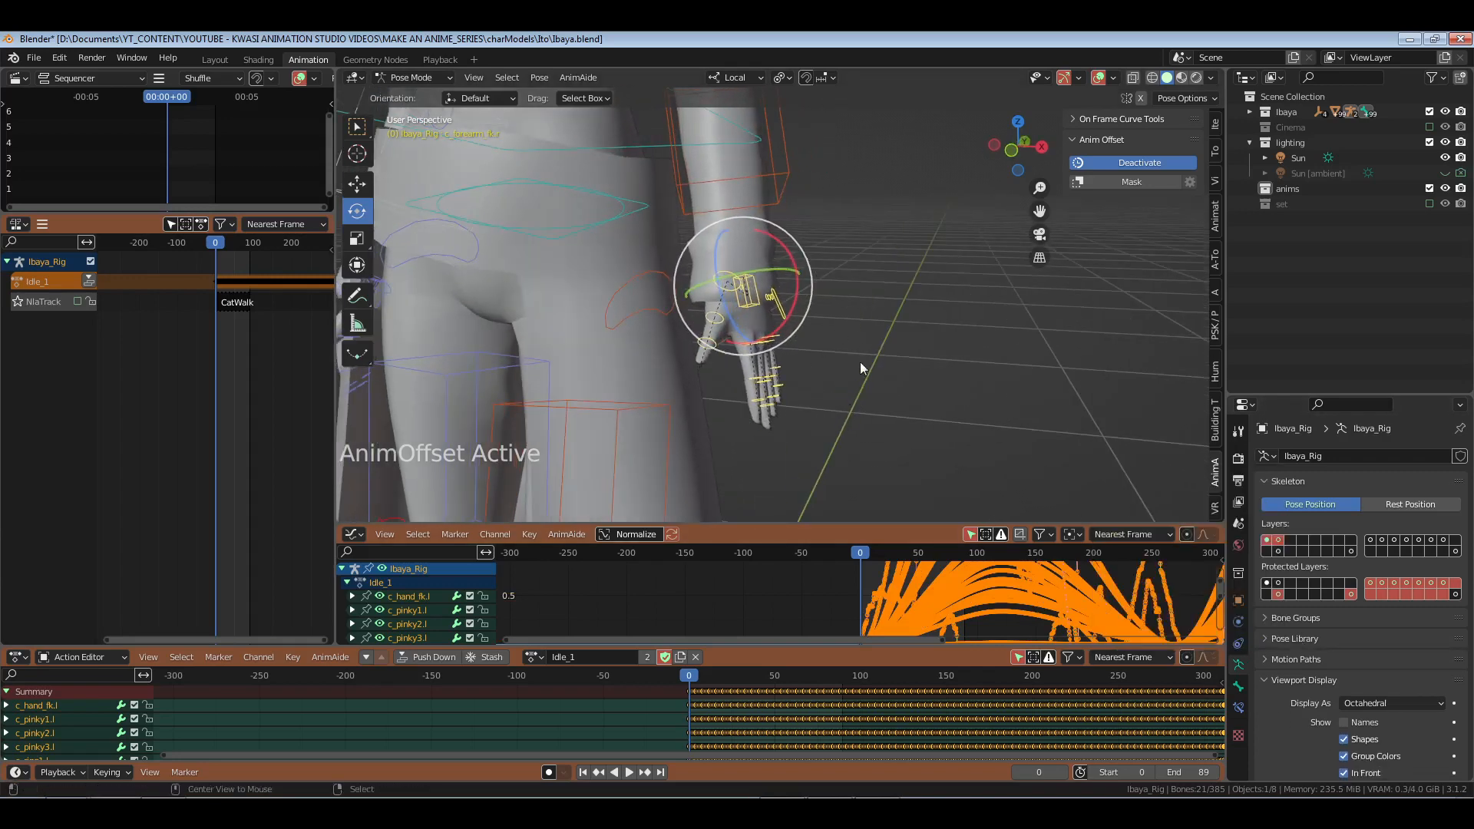
{"action": "key", "text": "alt+a"}
{"action": "scroll", "coordinate": [890, 338], "scroll_direction": "up", "scroll_amount": 4}
{"action": "middle_click_drag", "start_coordinate": [799, 428], "coordinate": [859, 343], "text": "shift"}
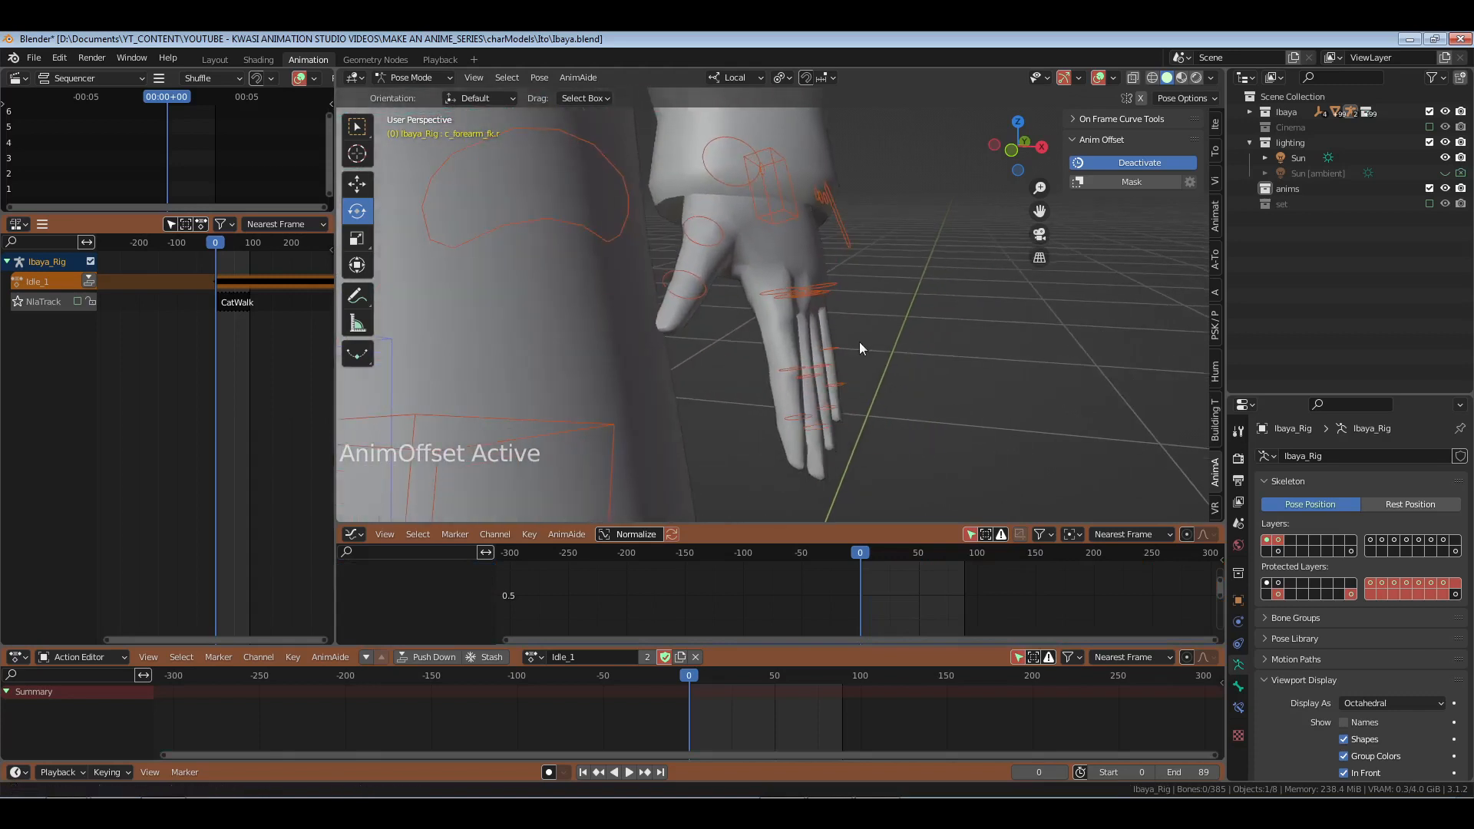
{"action": "left_click_drag", "start_coordinate": [772, 266], "coordinate": [882, 459]}
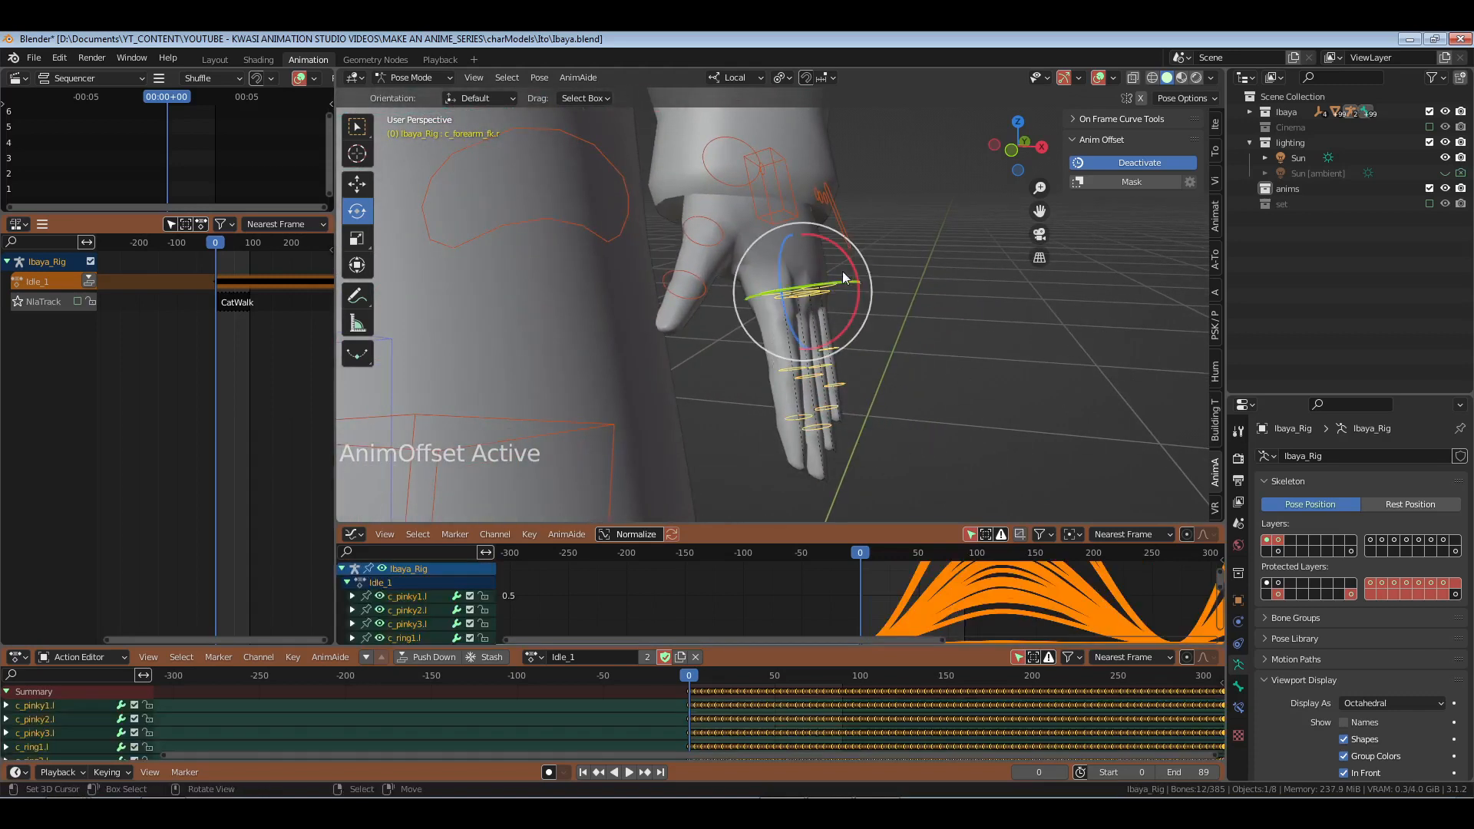
{"action": "key", "text": "r"}
{"action": "key", "text": "x"}
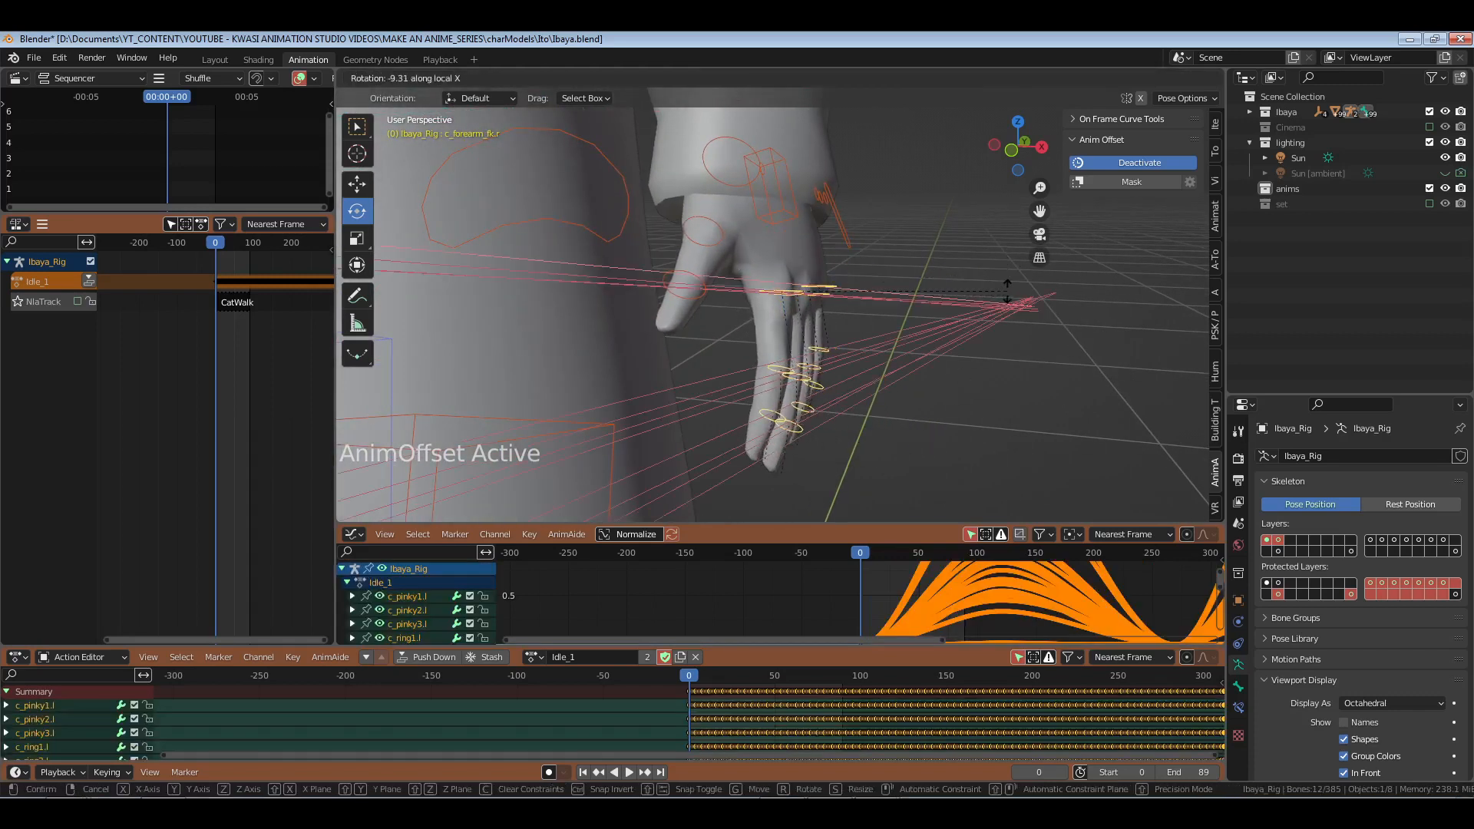
{"action": "left_click", "coordinate": [766, 288]}
Step: Rotate the left index control c_index1.l about 3.8° around local X, and rotate the left thumb toward the fingers
{"action": "left_click", "coordinate": [791, 291]}
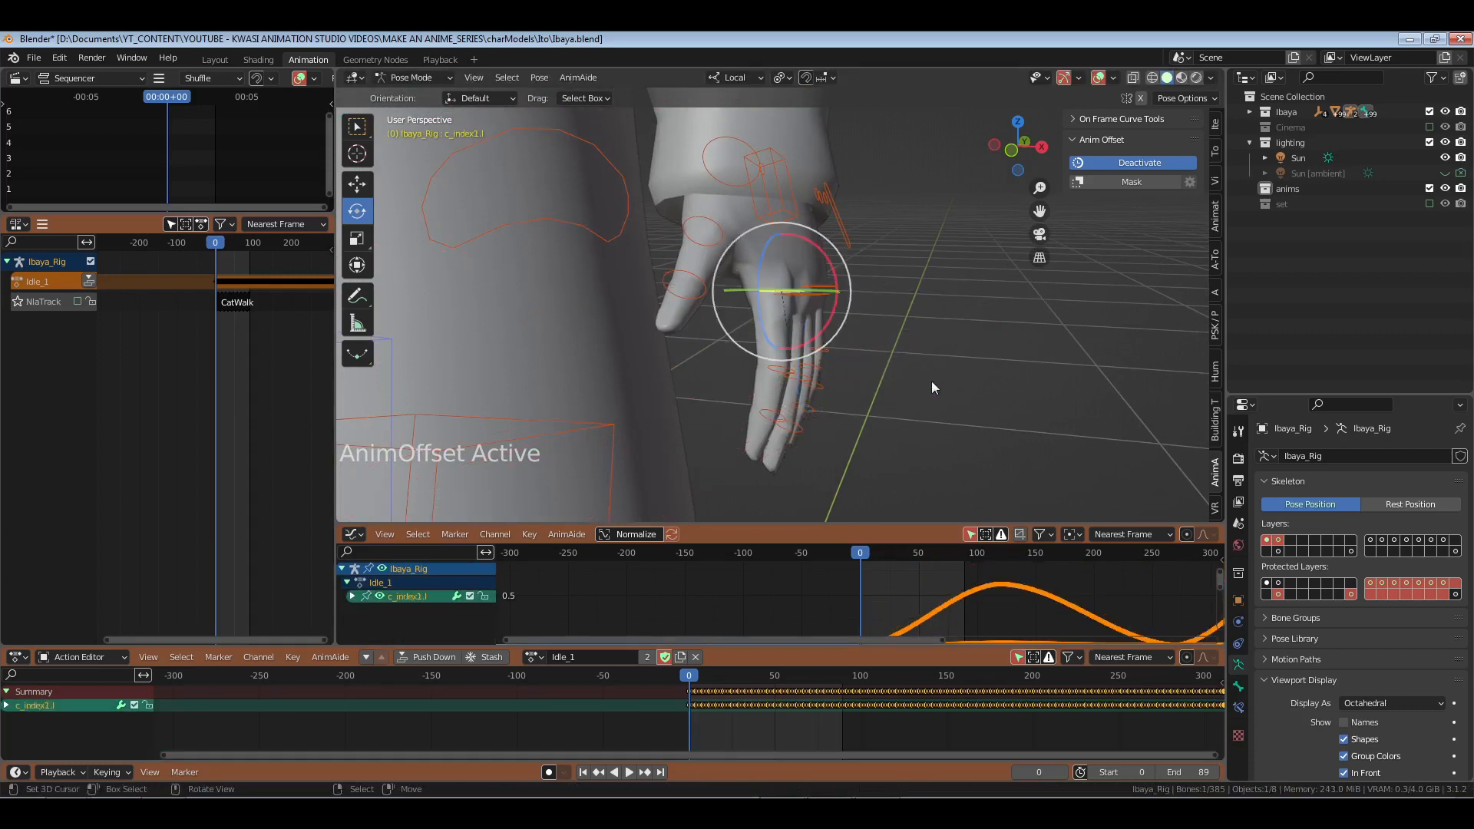
{"action": "key", "text": "r"}
{"action": "key", "text": "x"}
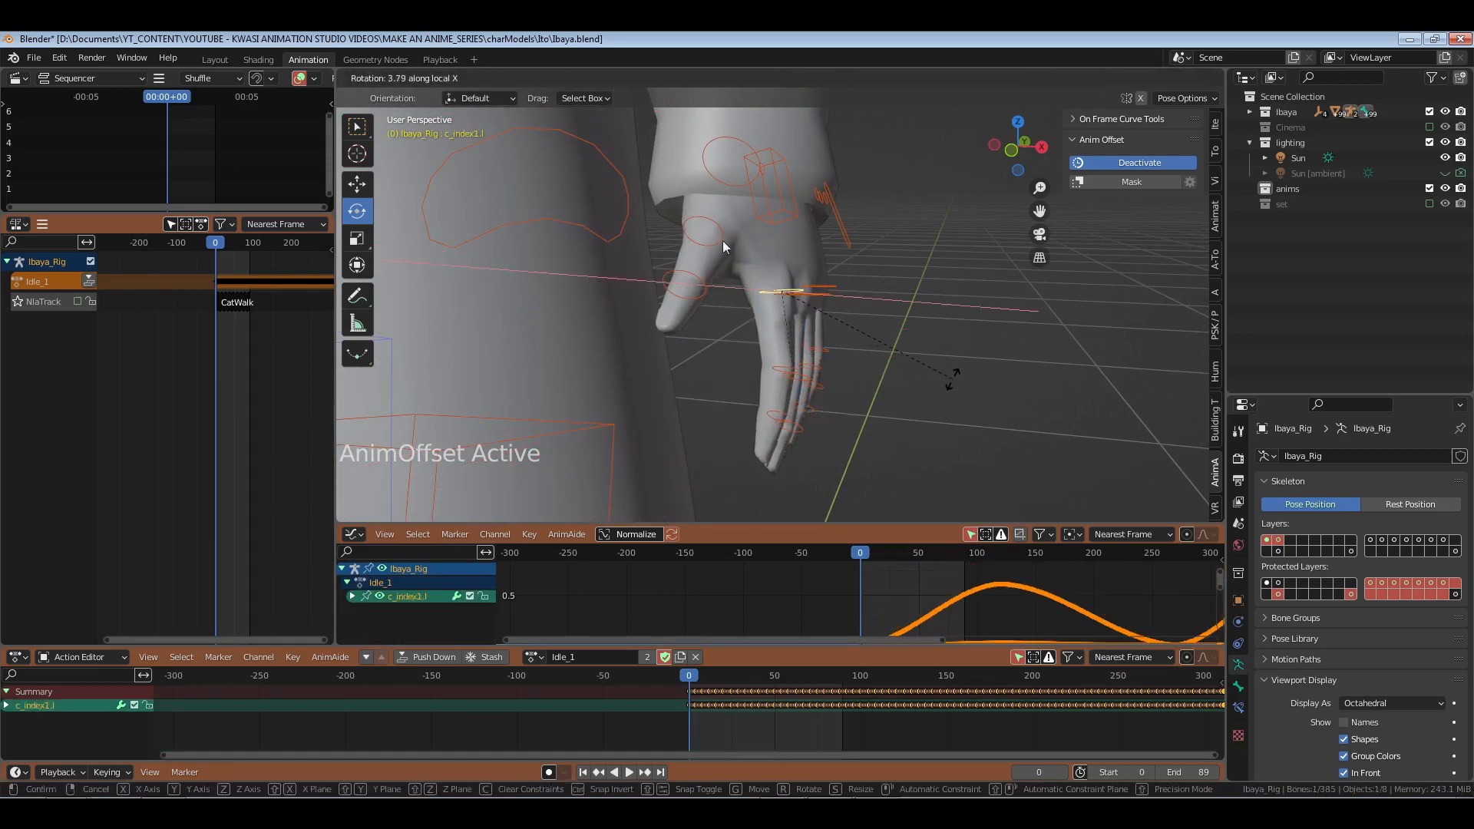
{"action": "left_click", "coordinate": [952, 379]}
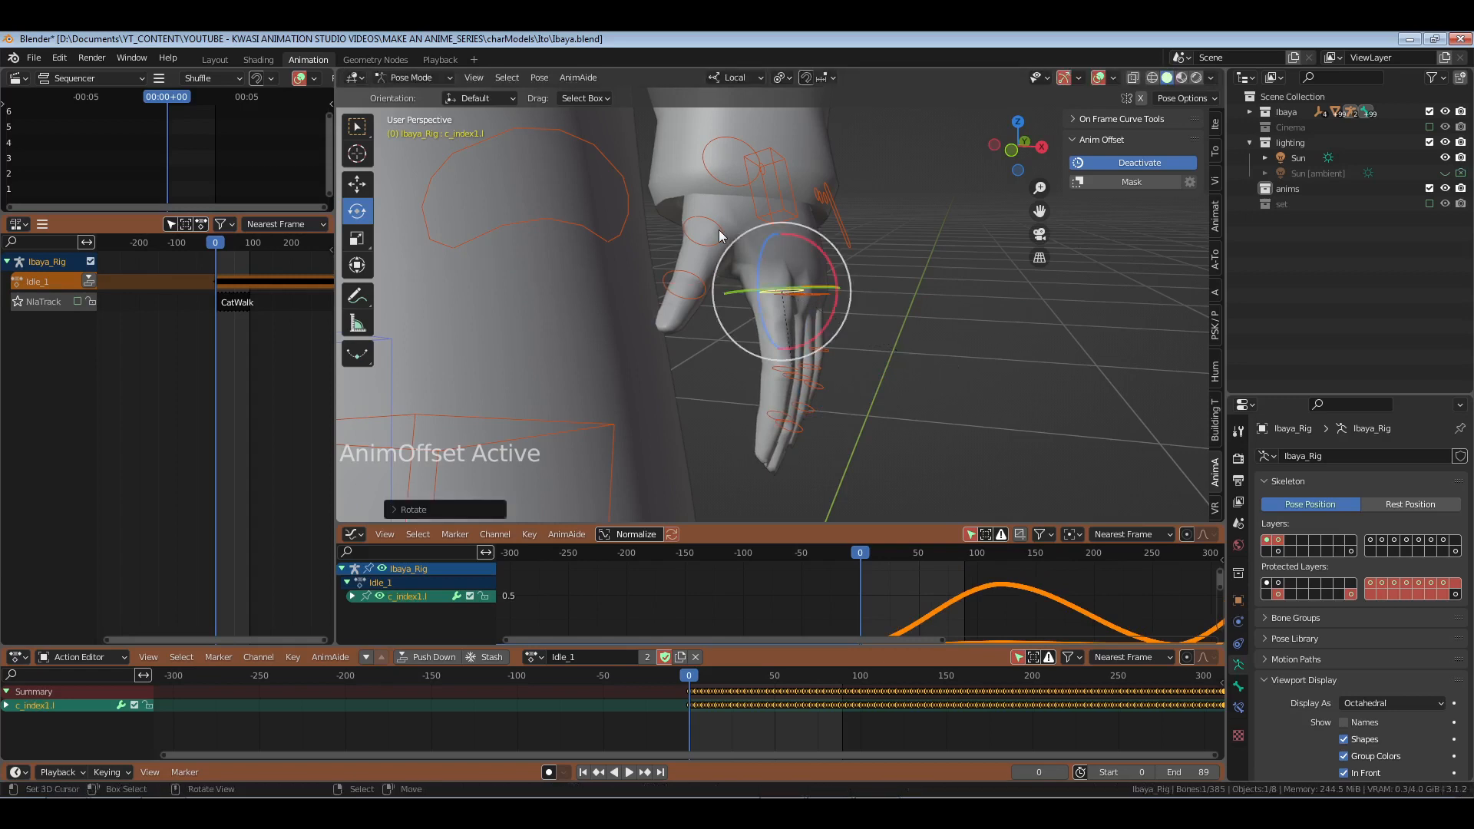
{"action": "left_click", "coordinate": [719, 229]}
{"action": "left_click_drag", "start_coordinate": [685, 183], "coordinate": [660, 201]}
Step: Rotate the left hand control c_hand_fk.l by about -11° around its local axis
{"action": "right_click", "coordinate": [788, 203]}
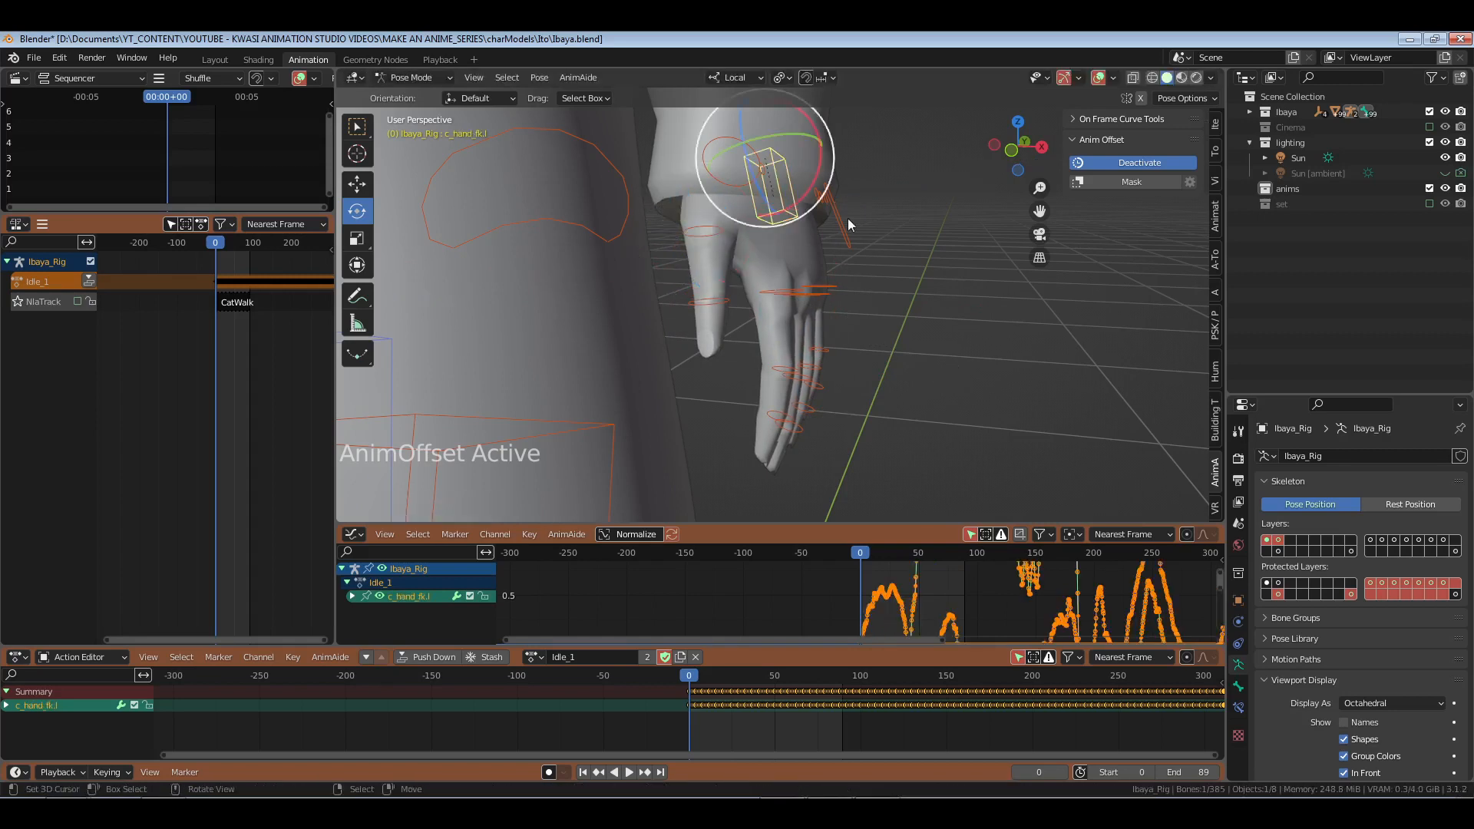
{"action": "scroll", "coordinate": [842, 268], "scroll_direction": "down", "scroll_amount": 3}
{"action": "middle_click_drag", "start_coordinate": [839, 278], "coordinate": [852, 259]}
{"action": "mouse_move", "coordinate": [852, 260]}
{"action": "left_mouse_down"}
{"action": "mouse_move", "coordinate": [839, 273]}
{"action": "mouse_move", "coordinate": [851, 262]}
{"action": "left_mouse_up"}
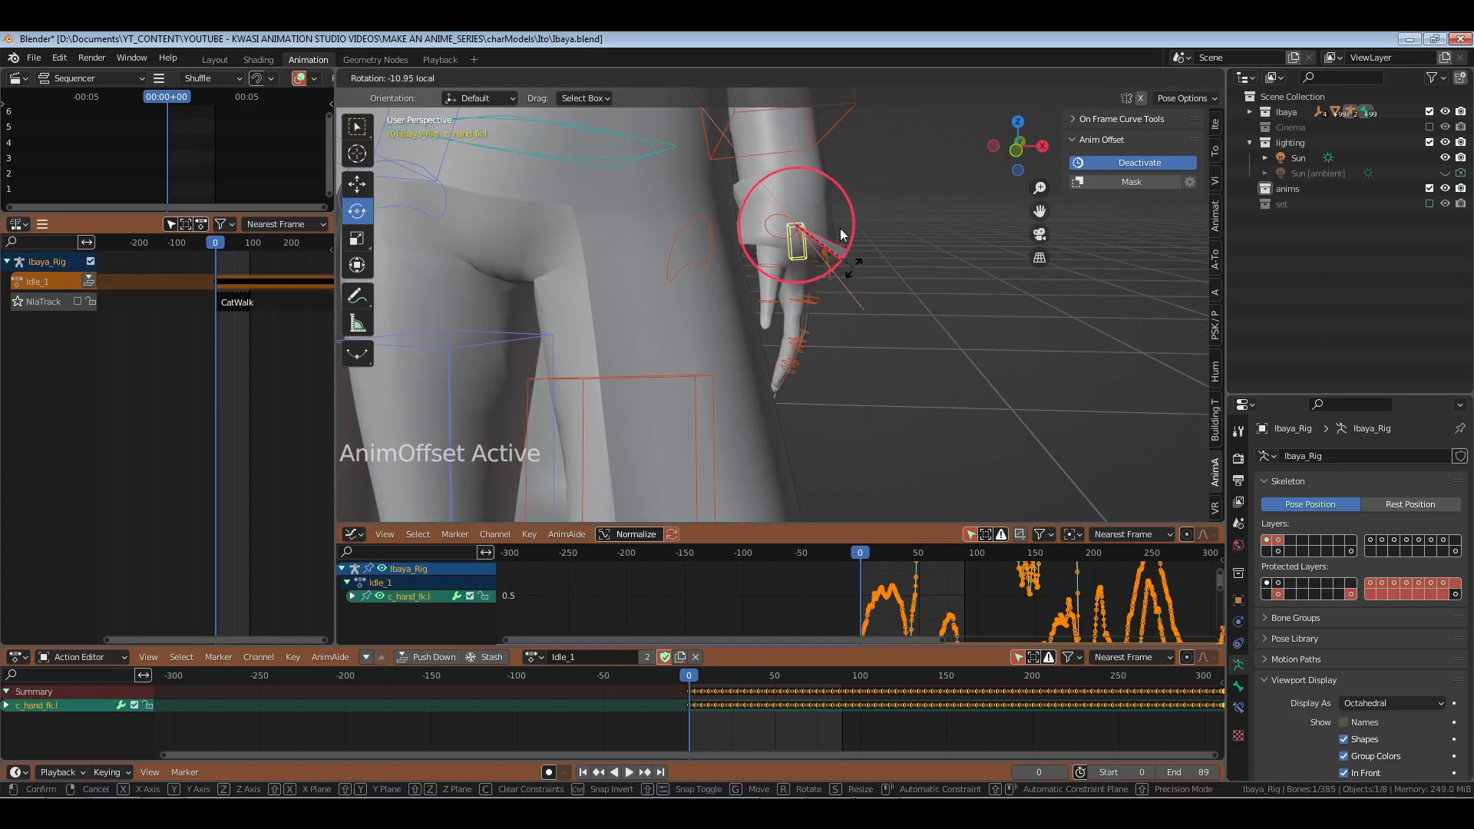
Step: Clear the rotation of all the right hand and finger controls, deselect them, and save the file
{"action": "scroll", "coordinate": [860, 192], "scroll_direction": "down", "scroll_amount": 4}
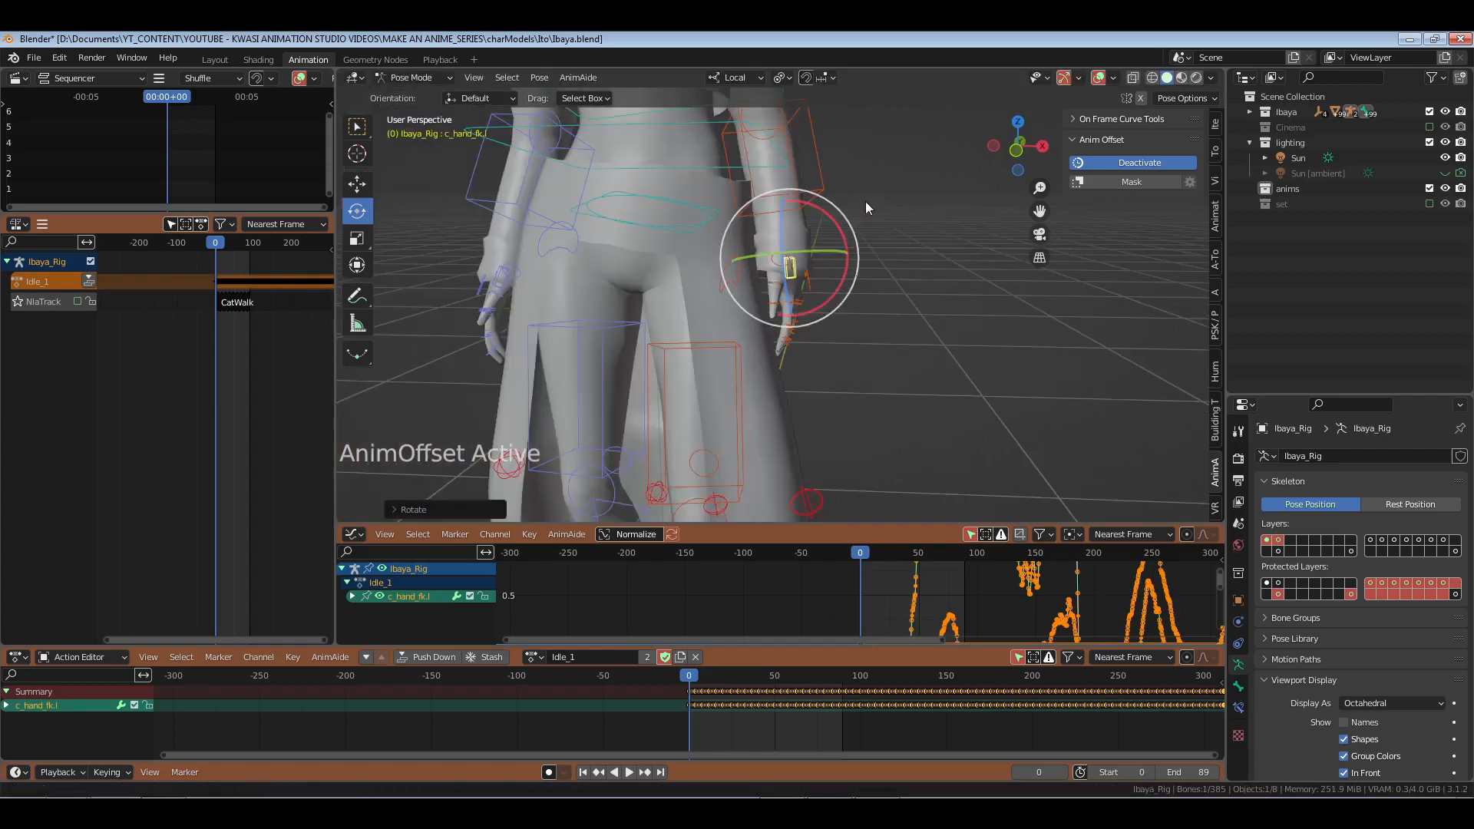
{"action": "middle_click_drag", "start_coordinate": [680, 268], "coordinate": [804, 260], "text": "shift"}
{"action": "scroll", "coordinate": [799, 263], "scroll_direction": "down", "scroll_amount": 1}
{"action": "scroll", "coordinate": [760, 286], "scroll_direction": "up", "scroll_amount": 4}
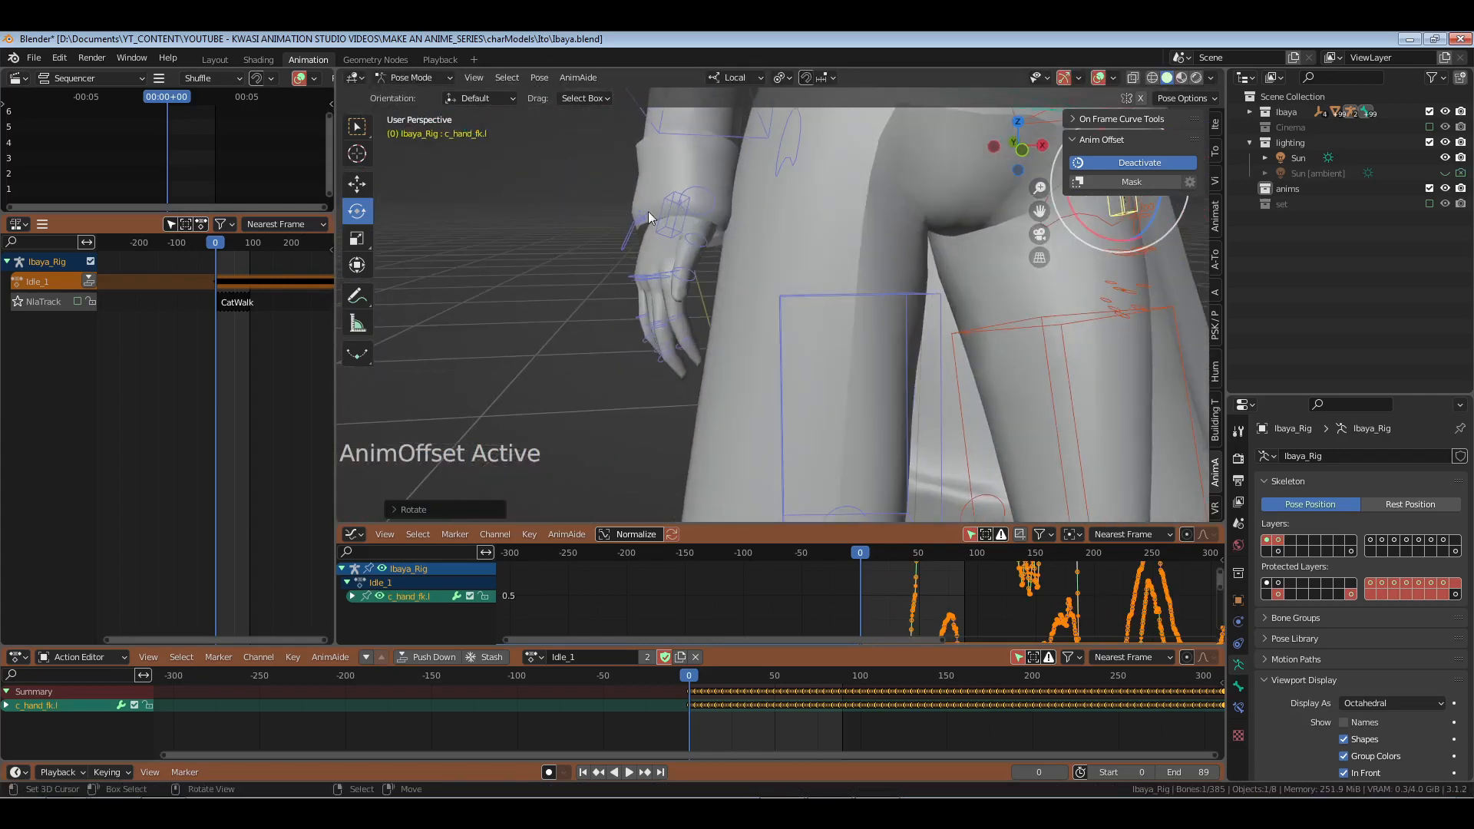
{"action": "left_click_drag", "start_coordinate": [612, 191], "coordinate": [715, 387]}
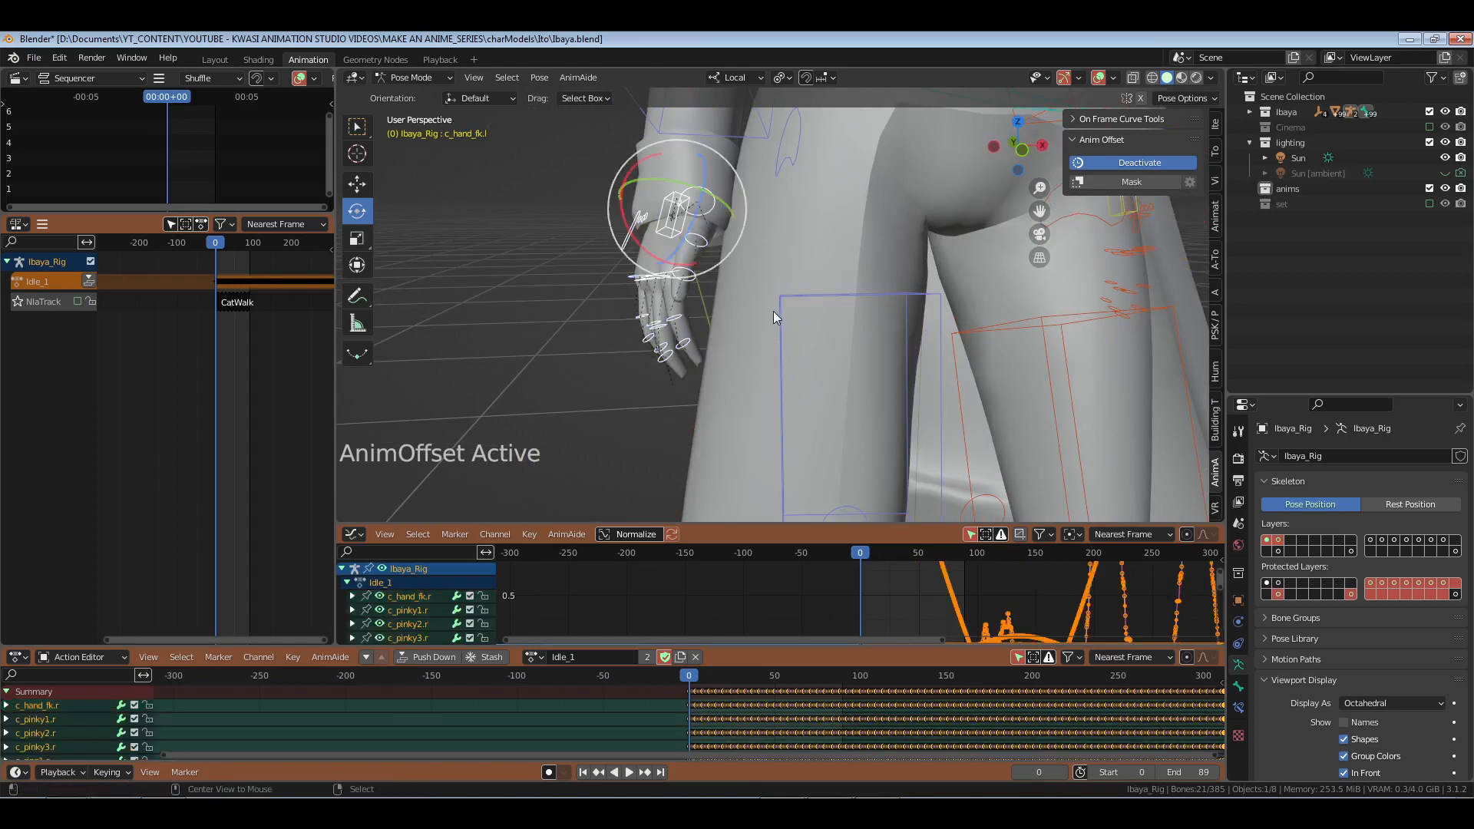
{"action": "key", "text": "alt+r"}
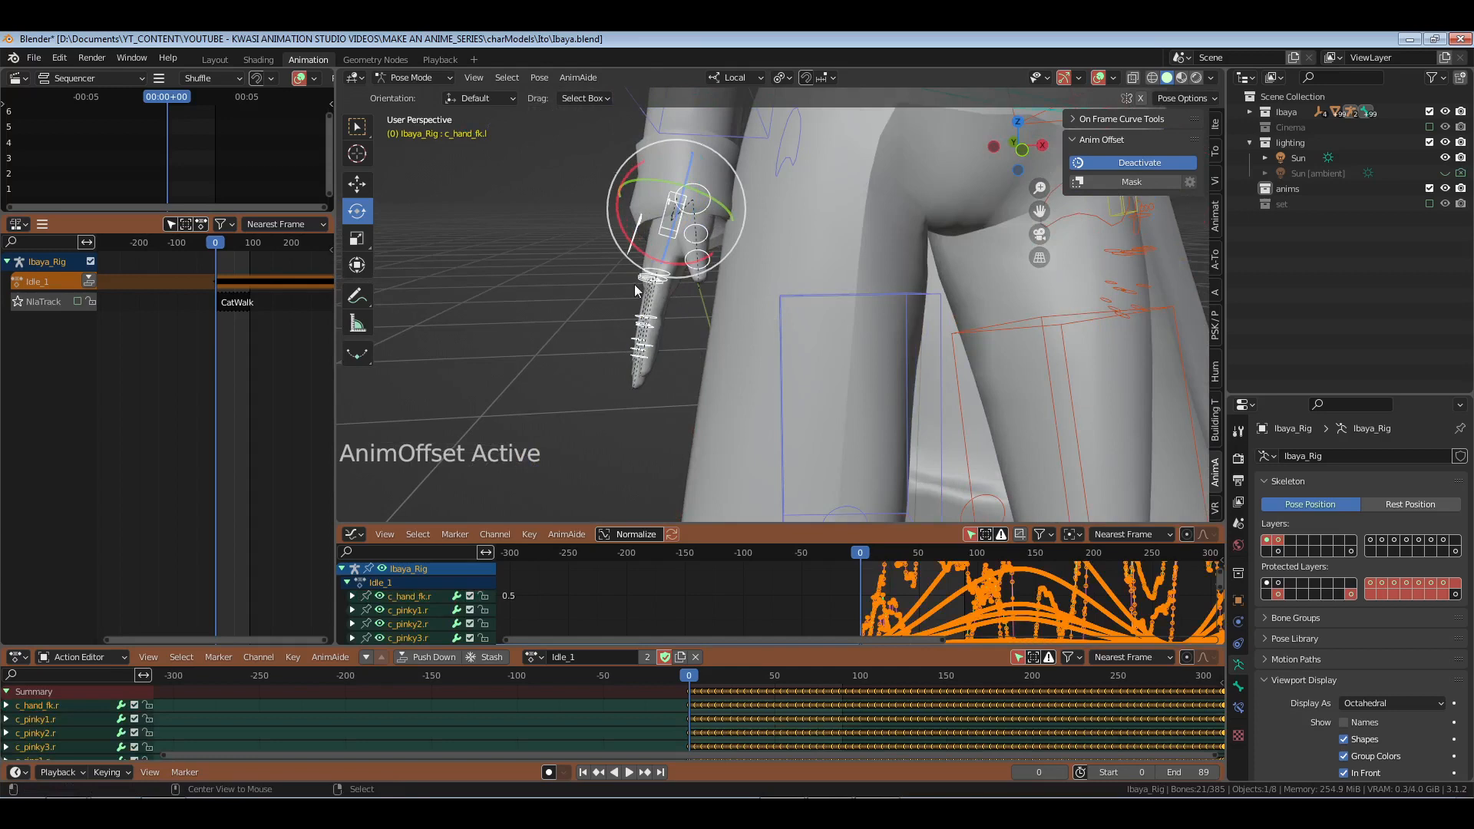
{"action": "key", "text": "alt+a"}
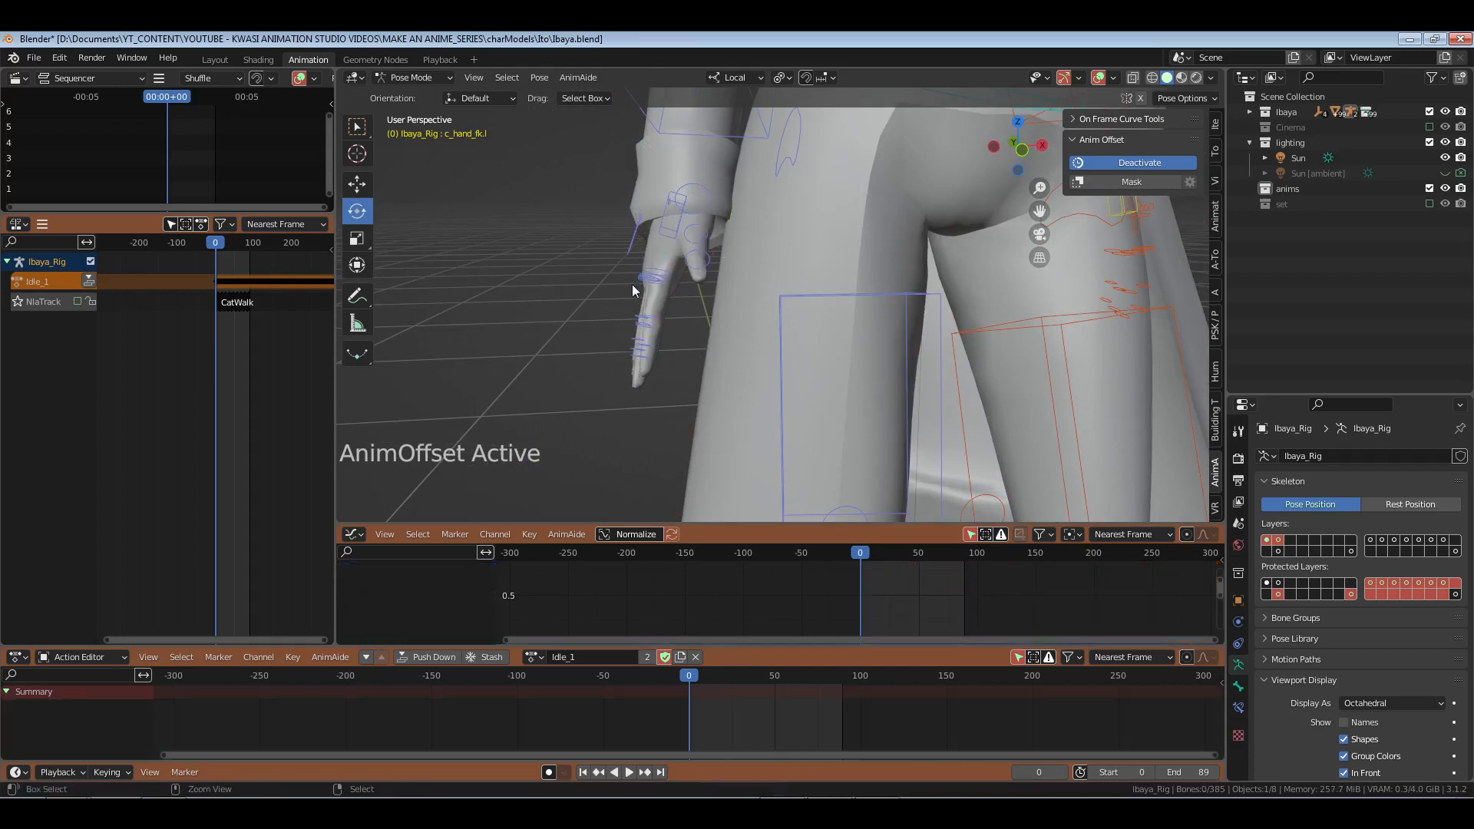
{"action": "key", "text": "ctrl+s"}
Step: Select the right pinky, ring, middle and index finger controls and curl them about -9.8° around local X
{"action": "left_click_drag", "start_coordinate": [627, 267], "coordinate": [672, 399]}
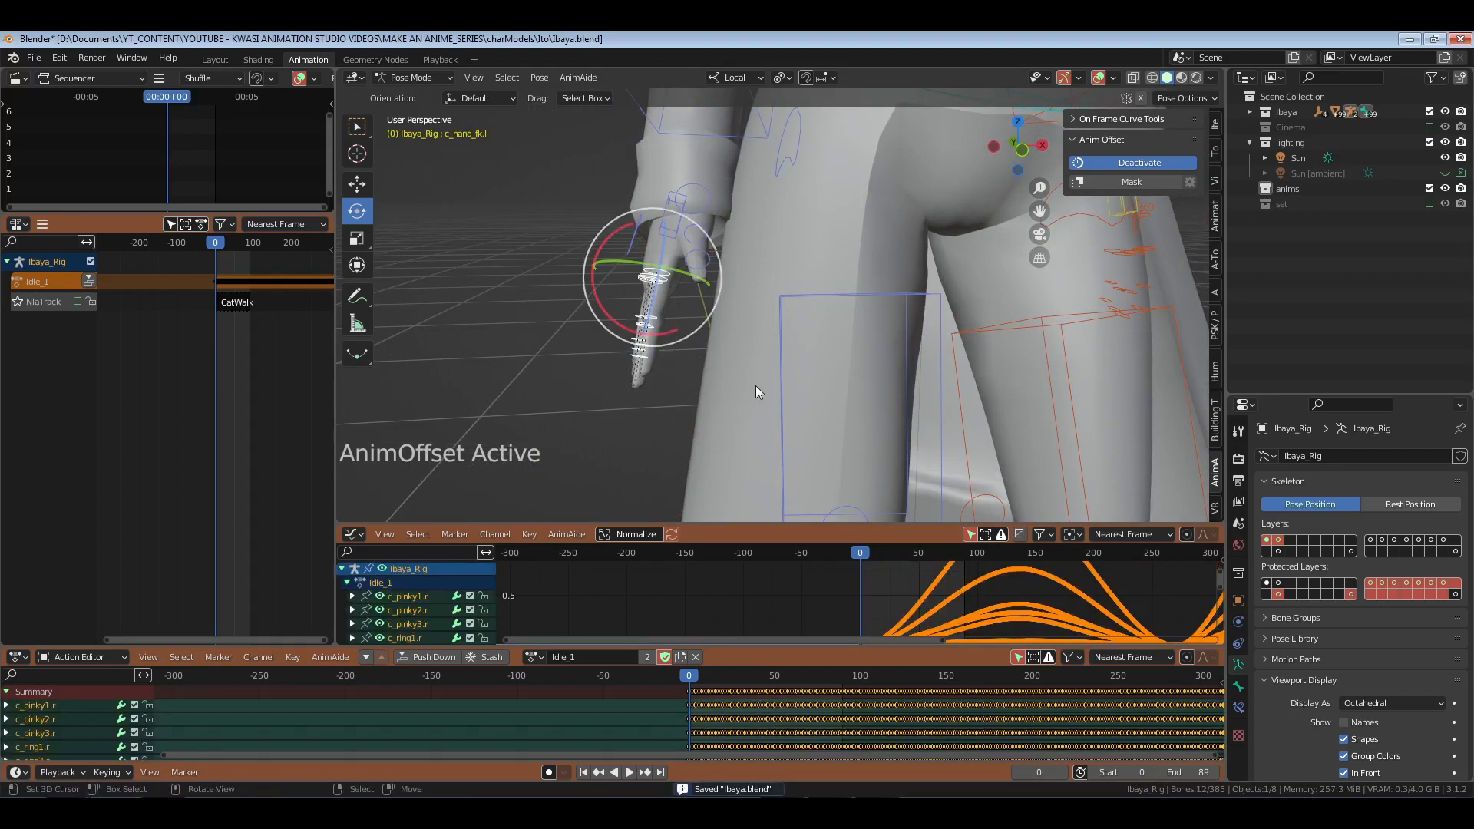
{"action": "key", "text": "r"}
{"action": "key", "text": "x"}
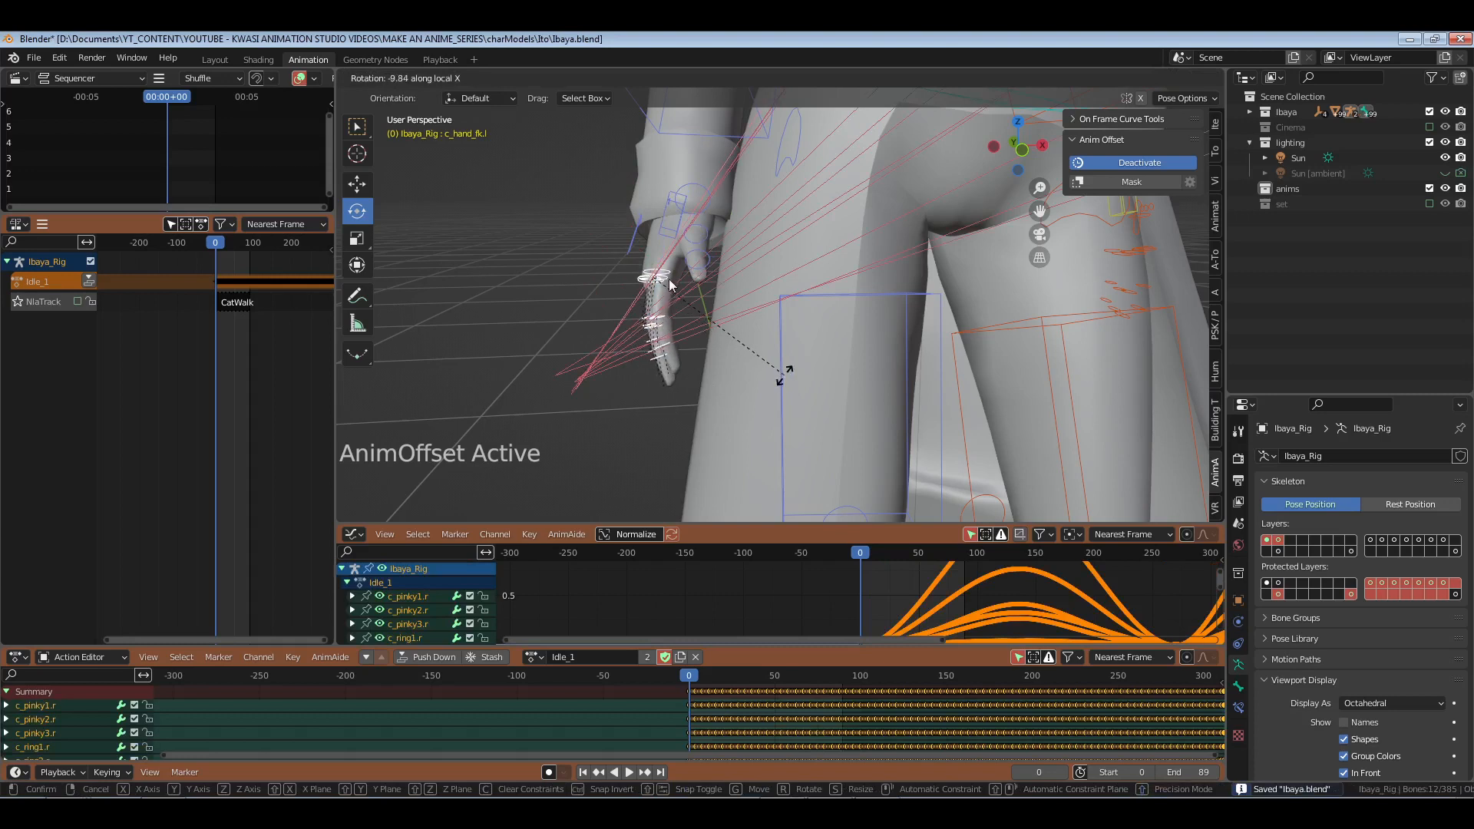
{"action": "left_click", "coordinate": [669, 275]}
Step: Rotate the right index control c_index1.r about 5° around local X
{"action": "left_click", "coordinate": [666, 277]}
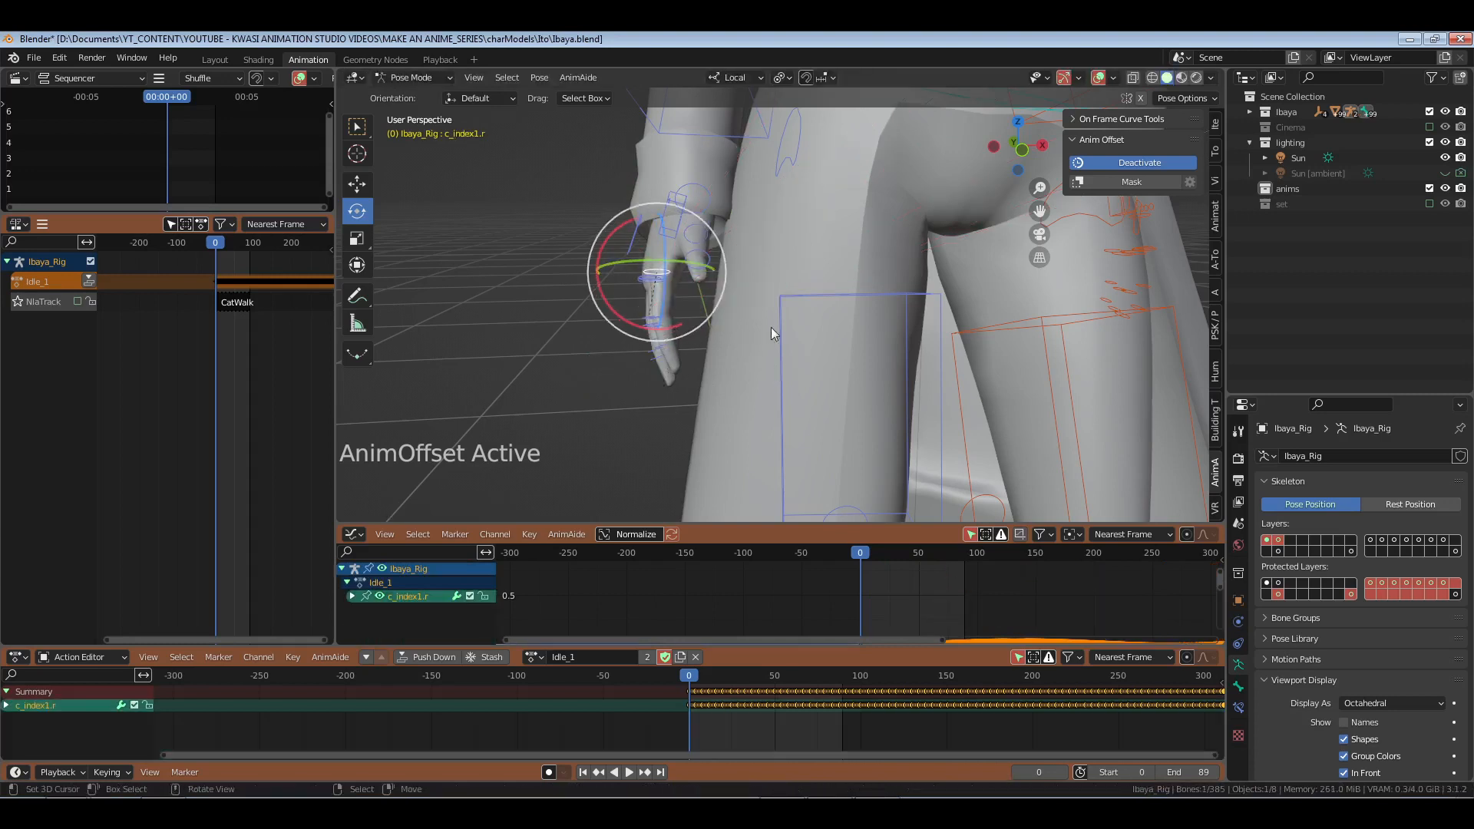
{"action": "key", "text": "r"}
{"action": "key", "text": "x"}
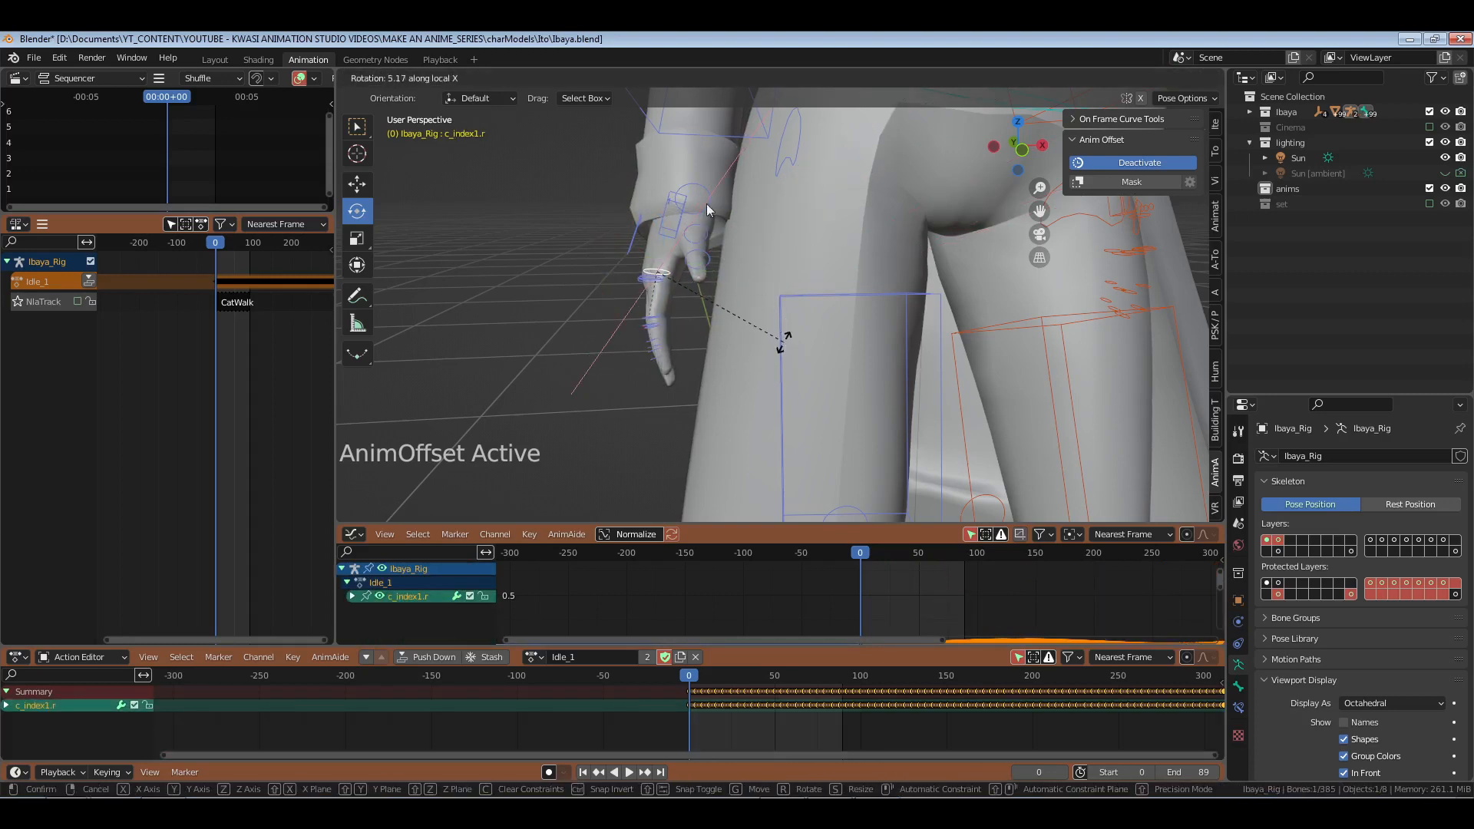
{"action": "left_click", "coordinate": [693, 228]}
Step: Rotate the right thumb control c_thumb2.r about -41° locally so the thumb points down alongside the fingers
{"action": "left_click", "coordinate": [694, 227]}
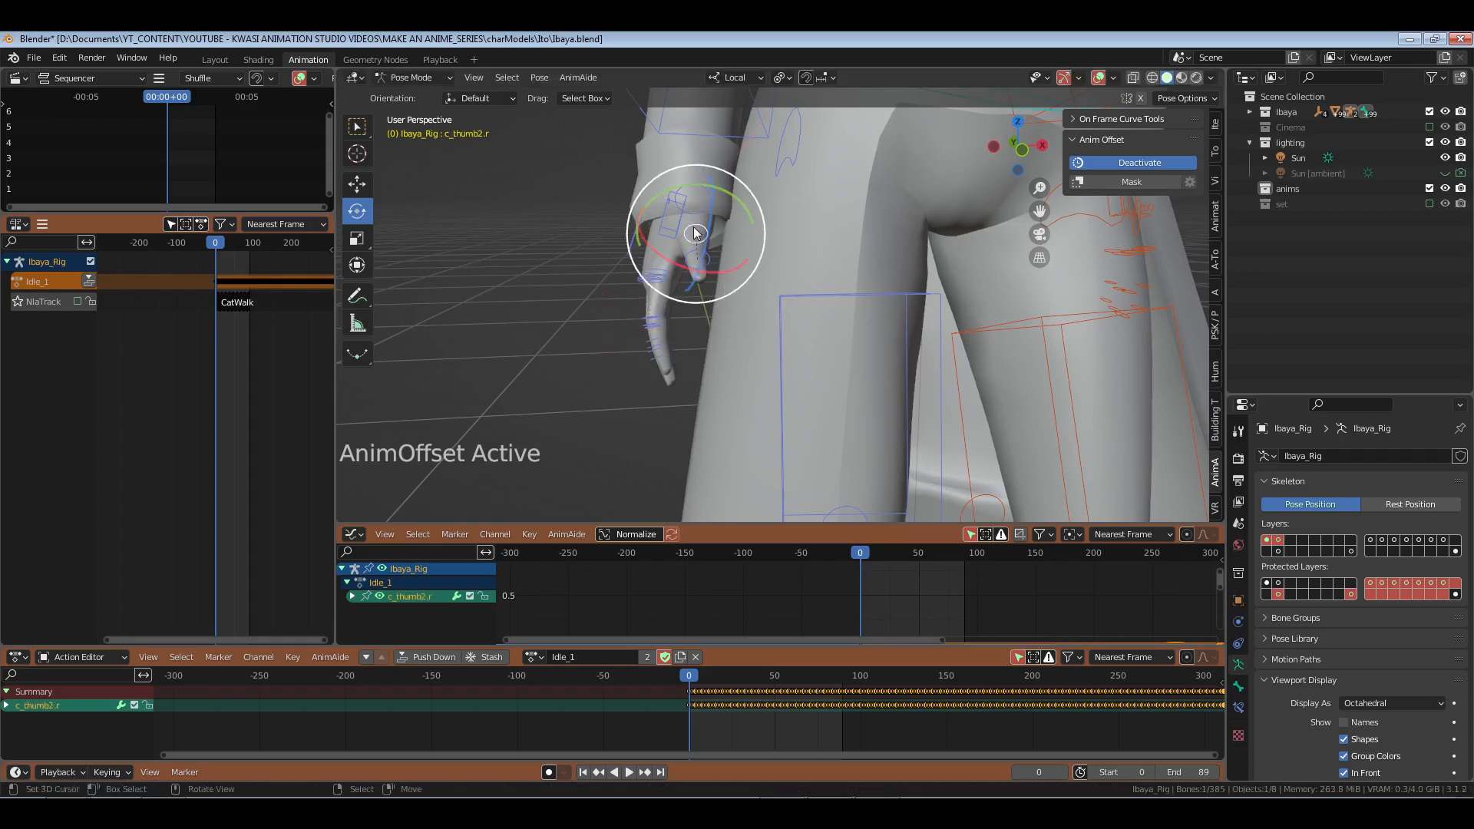
{"action": "middle_click_drag", "start_coordinate": [695, 232], "coordinate": [758, 264]}
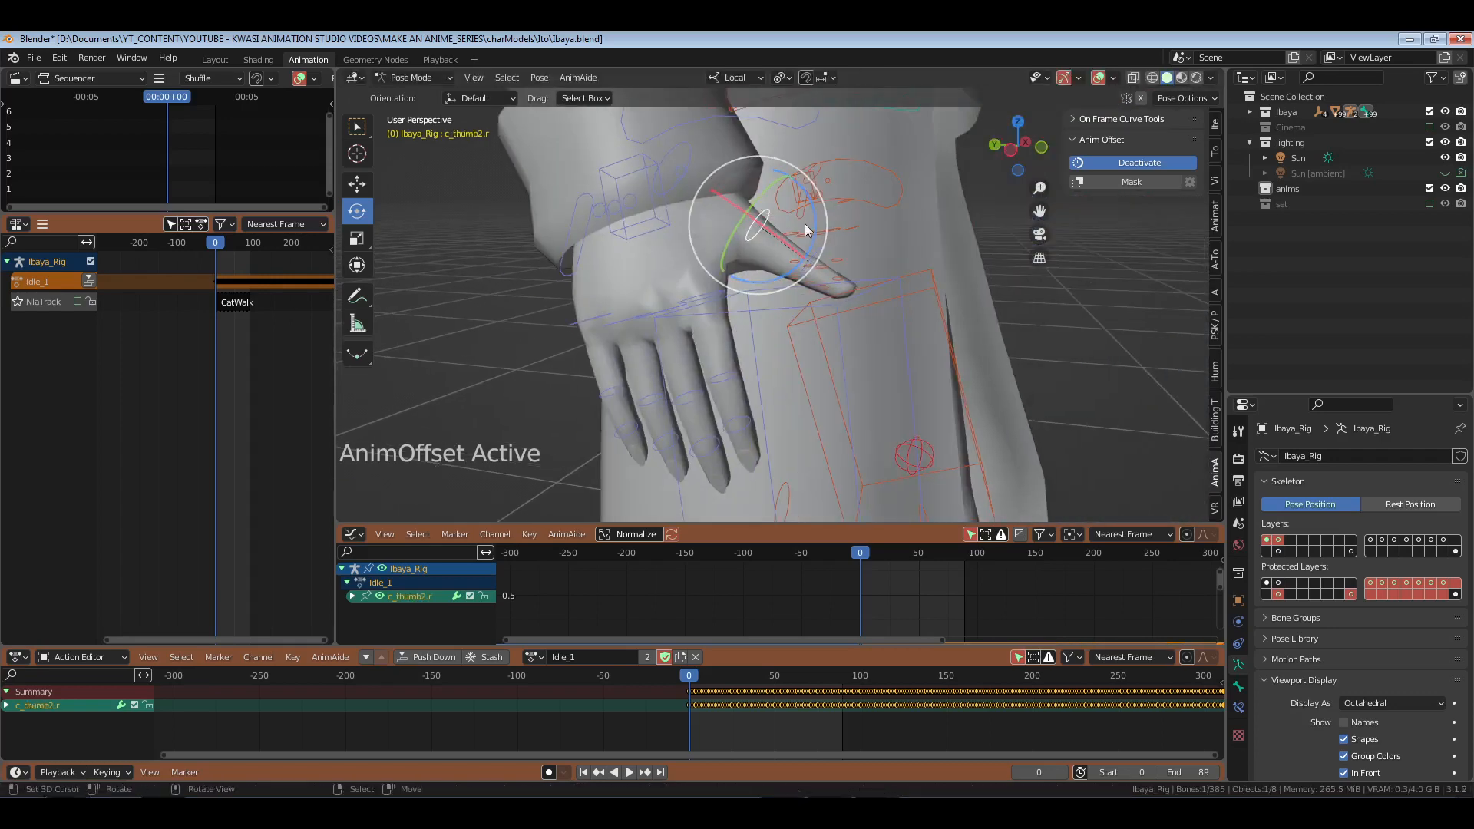
{"action": "key", "text": "r"}
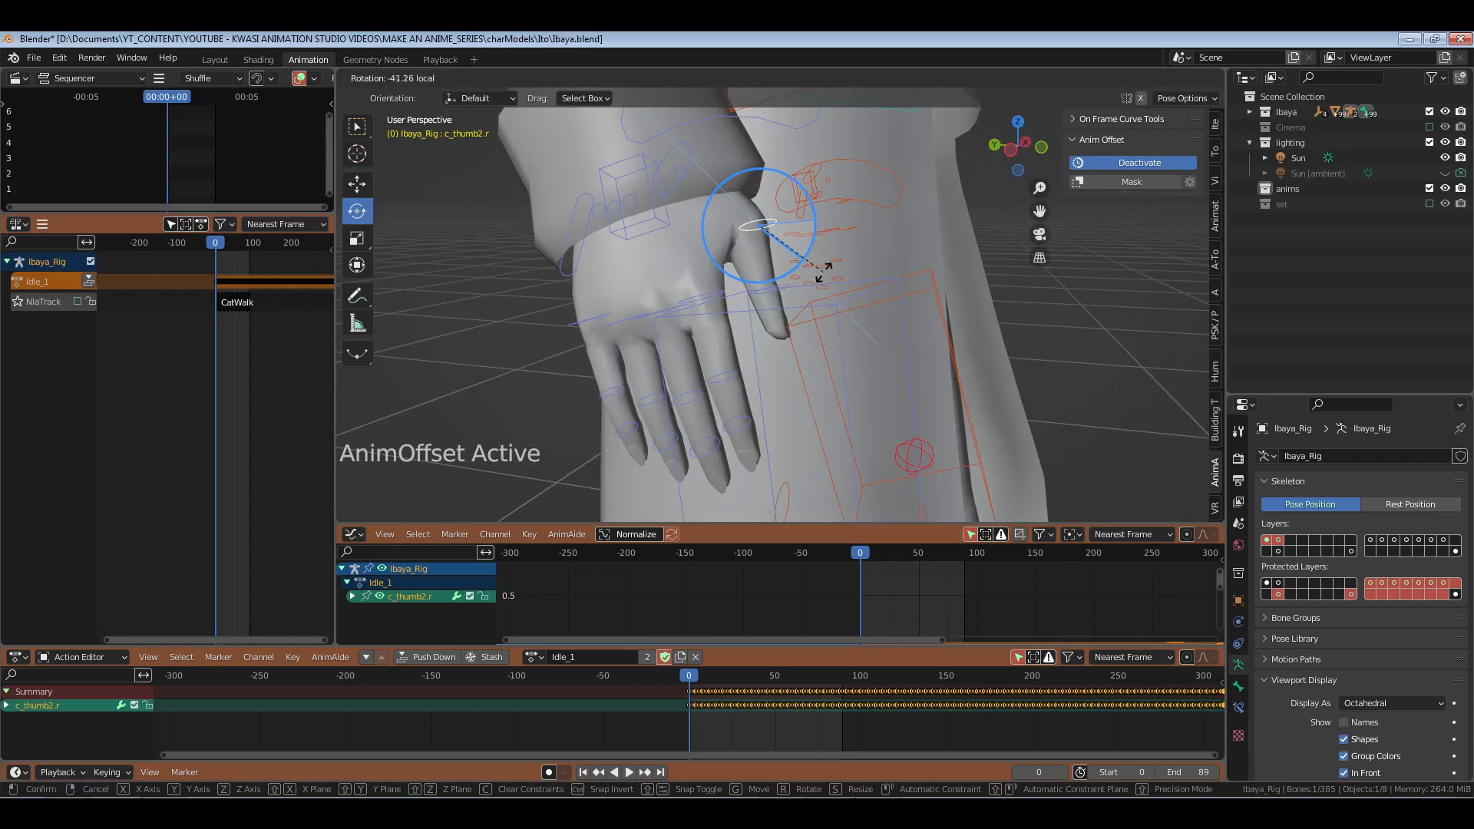
{"action": "left_click", "coordinate": [660, 219]}
Step: Rotate the right hand control c_hand_fk.r about -10.4° around its local axis
{"action": "left_click", "coordinate": [658, 219]}
{"action": "middle_click_drag", "start_coordinate": [659, 219], "coordinate": [574, 256]}
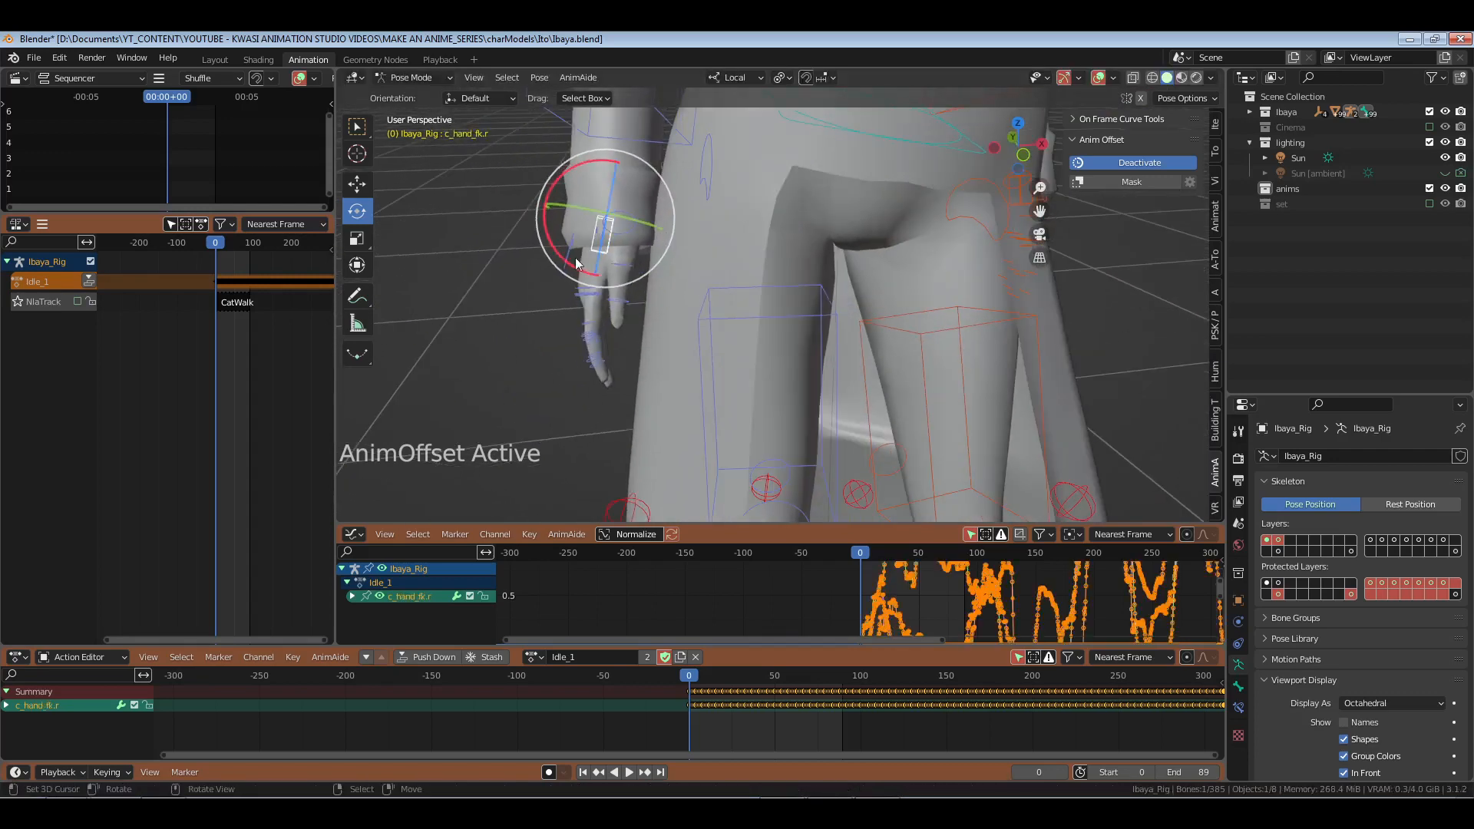
{"action": "left_click_drag", "start_coordinate": [587, 164], "coordinate": [574, 163]}
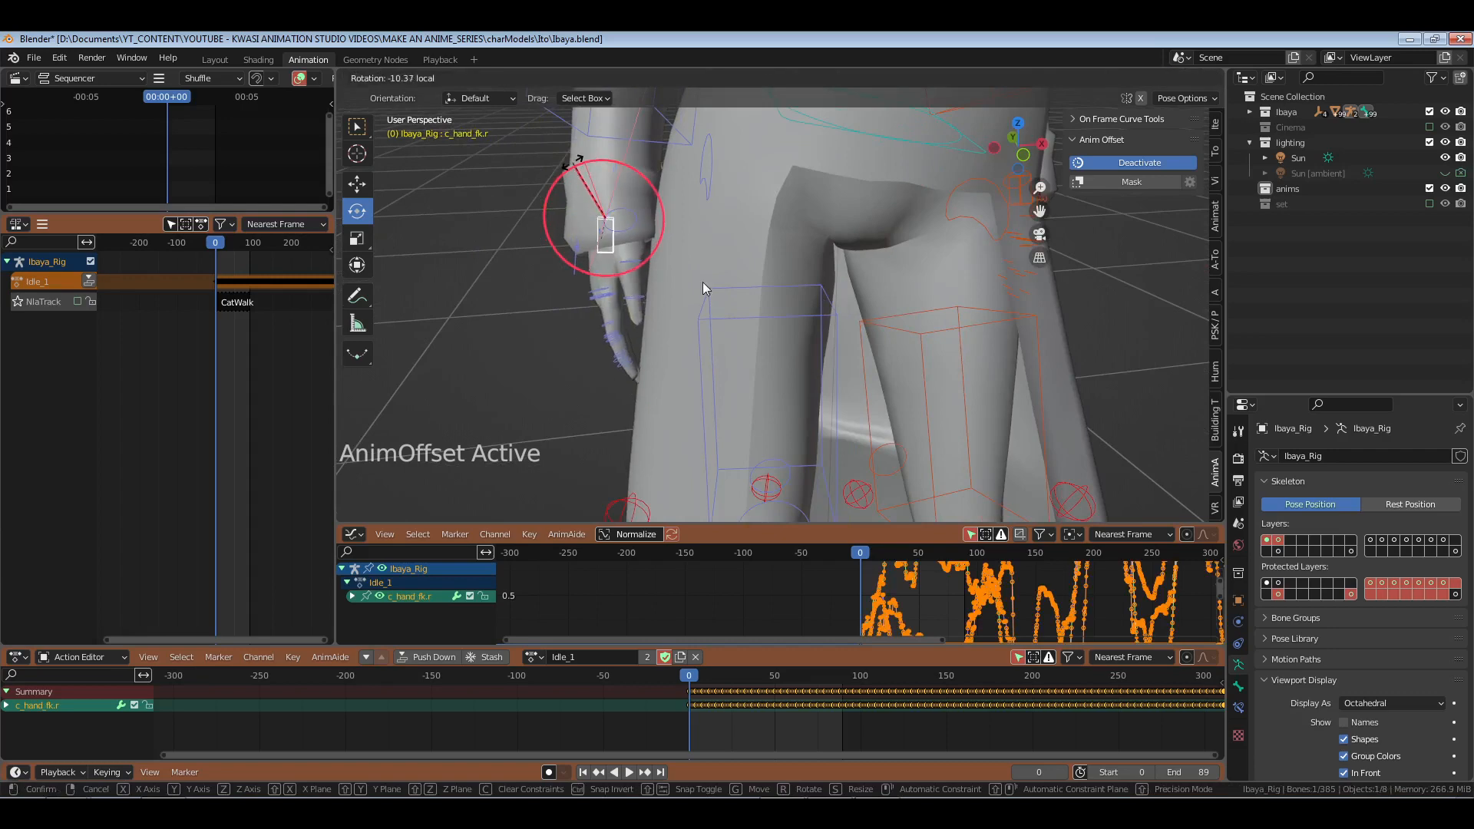
{"action": "left_click_drag", "start_coordinate": [918, 204], "coordinate": [916, 201]}
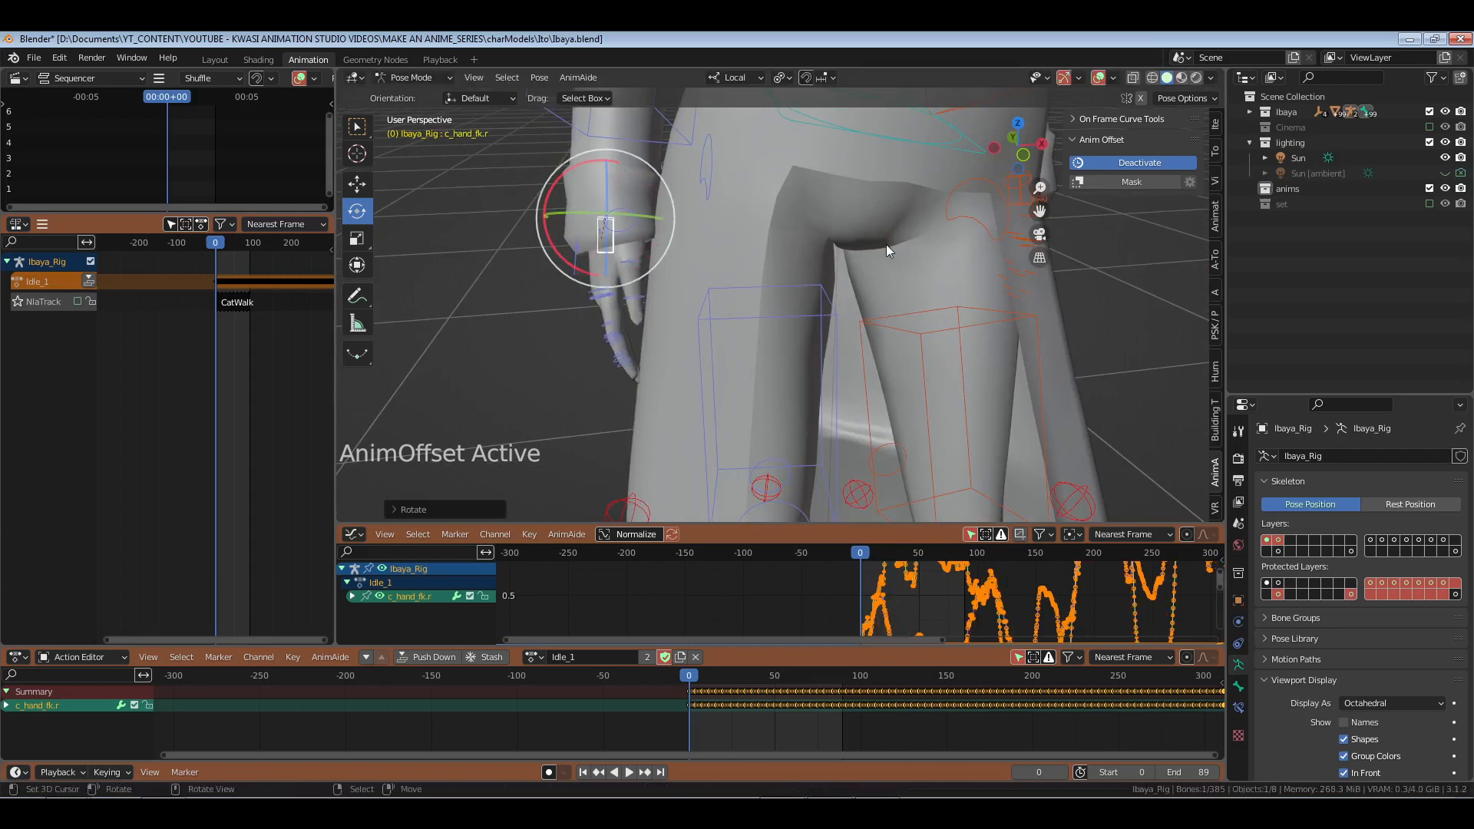
Step: In front view, trackball-rotate the left foot control c_foot_fk.l slightly to level the shoe with the ground
{"action": "key", "text": "KP_1"}
{"action": "middle_click_drag", "start_coordinate": [886, 244], "coordinate": [872, 464], "text": "shift"}
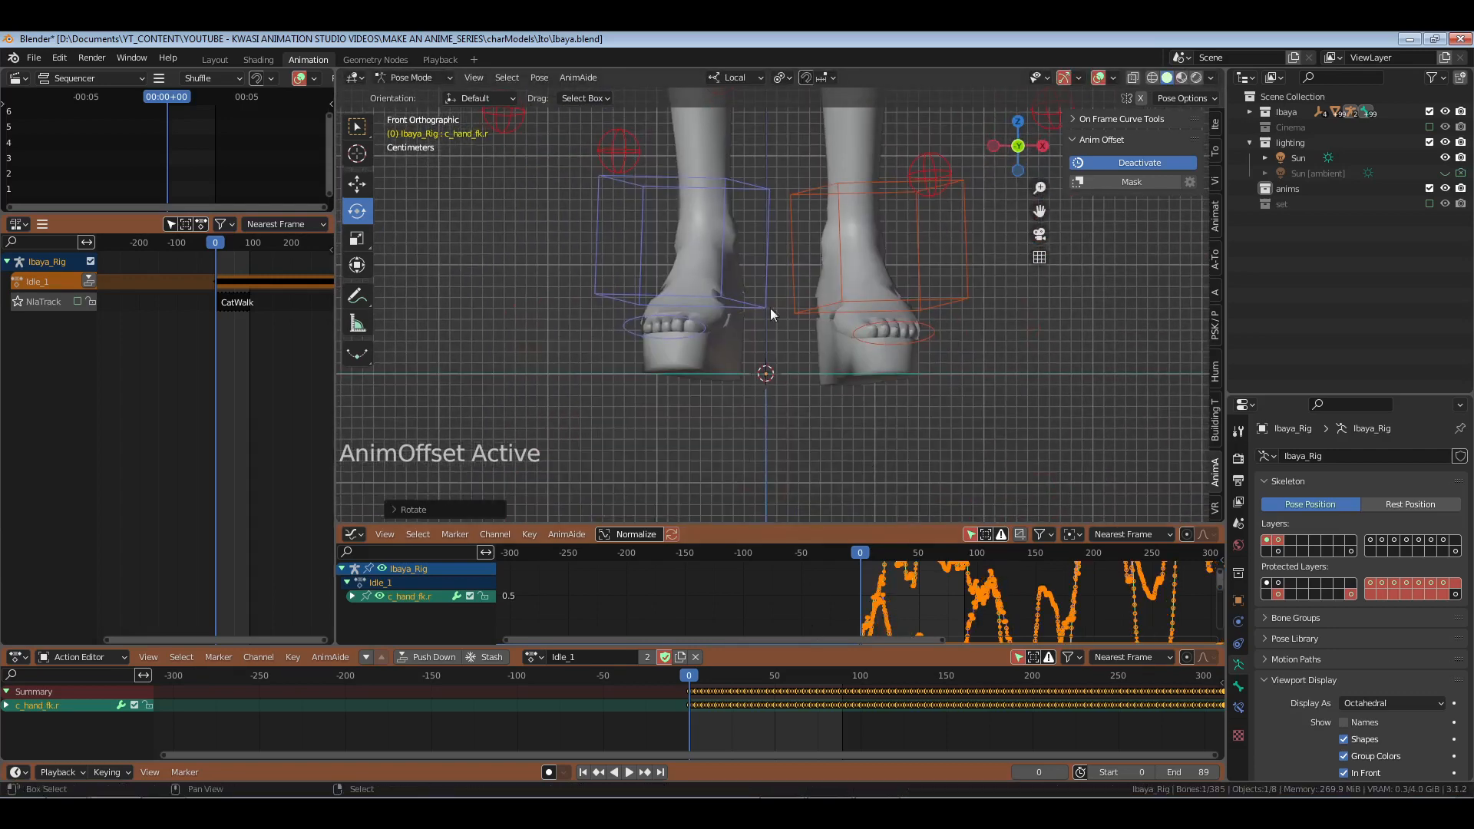
{"action": "middle_click_drag", "start_coordinate": [771, 307], "coordinate": [782, 382], "text": "shift"}
{"action": "left_click", "coordinate": [844, 268]}
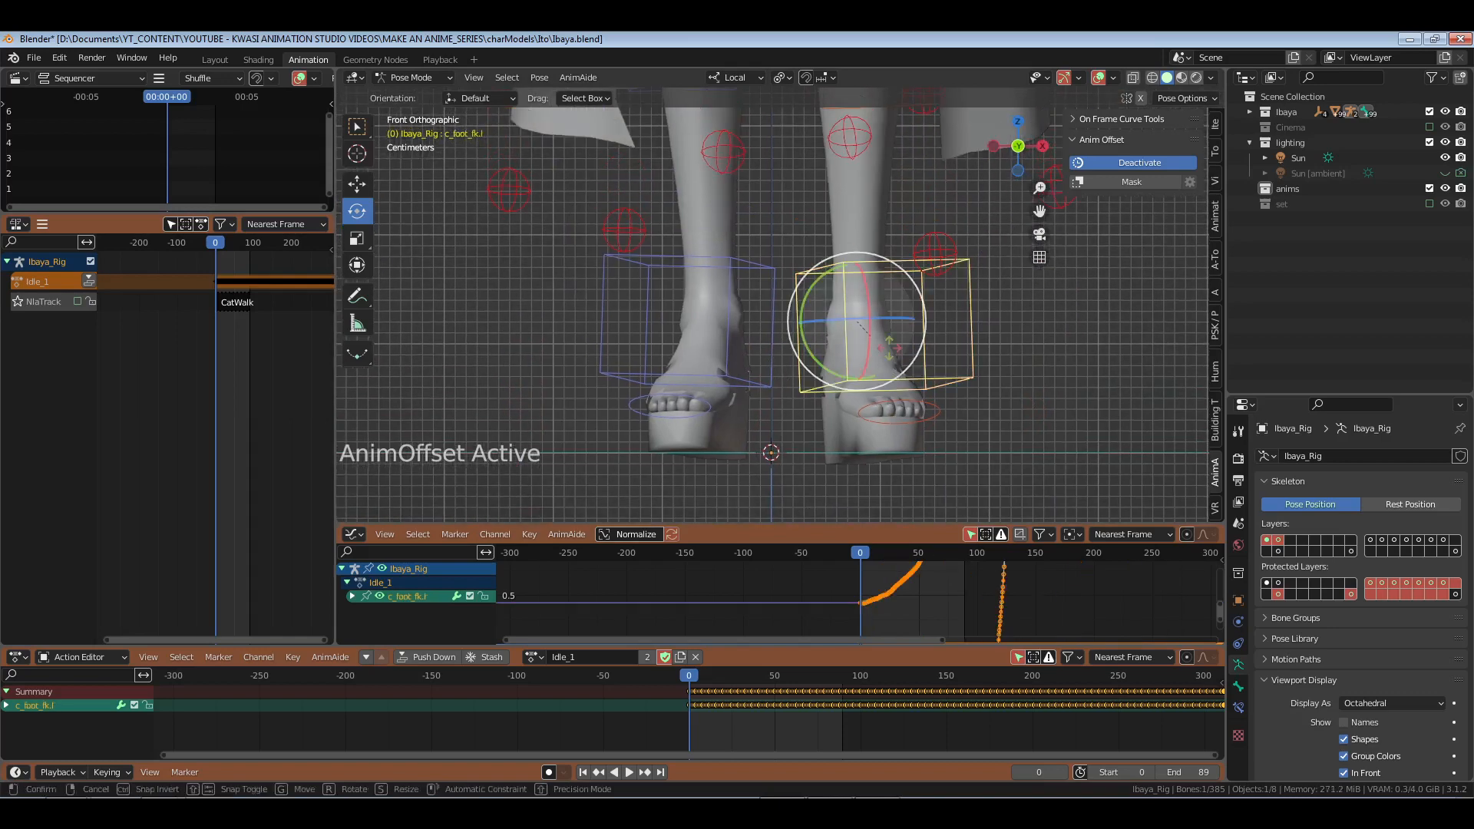
{"action": "key", "text": "r"}
{"action": "key", "text": "r"}
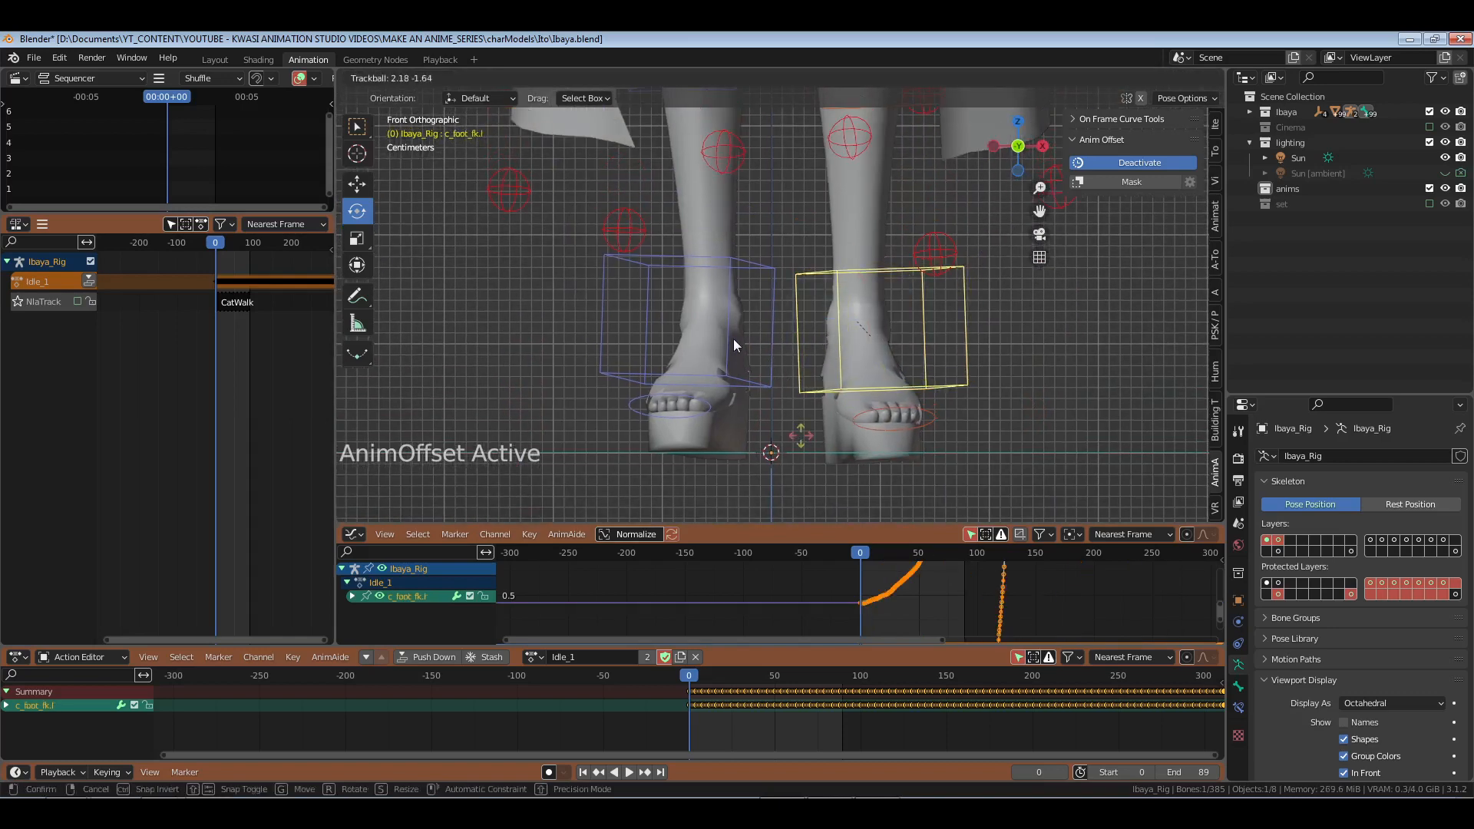
{"action": "left_click", "coordinate": [731, 345]}
Step: Trackball-rotate the right foot control c_foot_fk.r until its sole lies level with the ground
{"action": "left_click", "coordinate": [731, 339]}
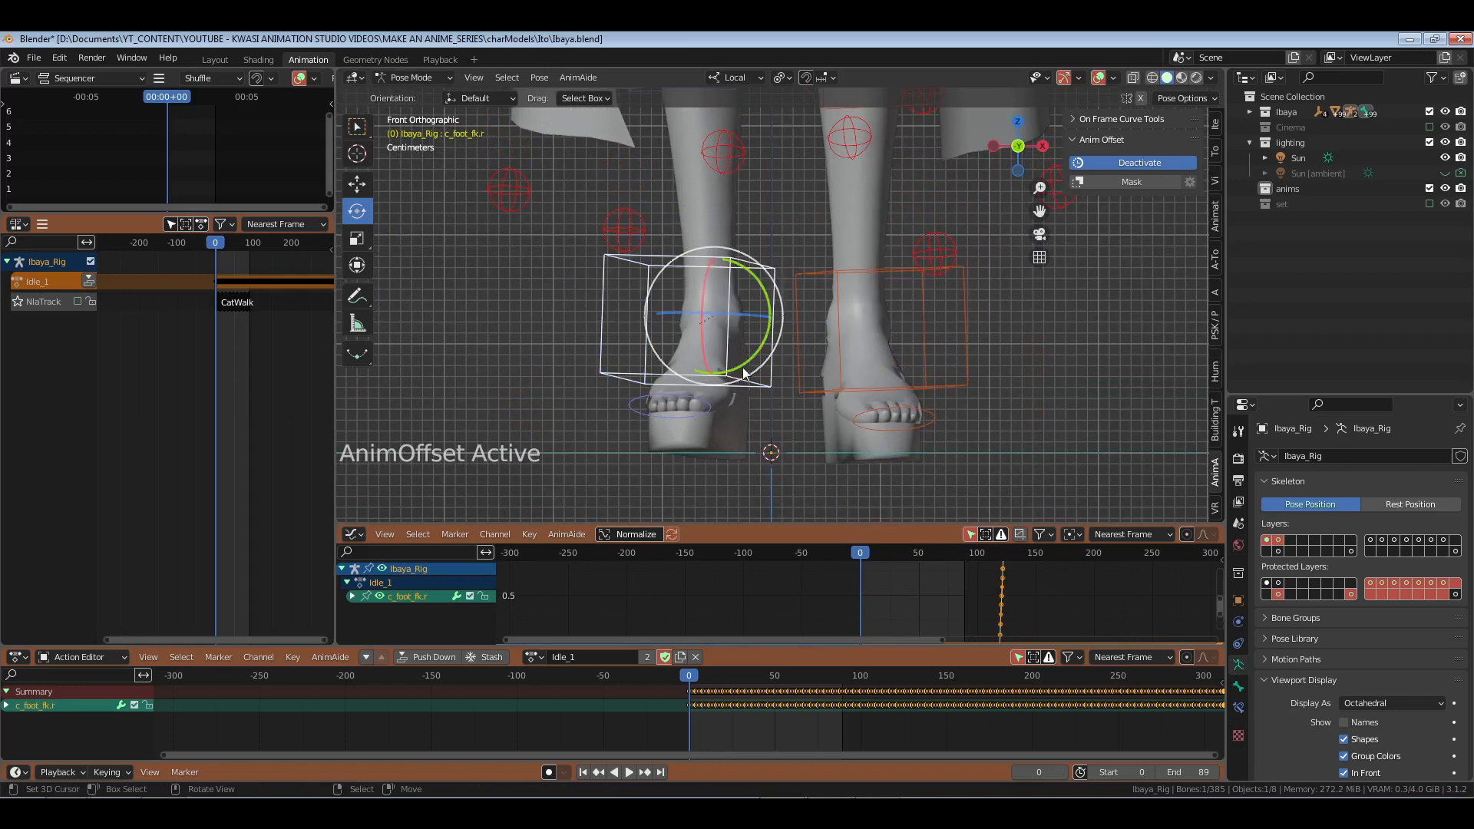
{"action": "key", "text": "r"}
{"action": "key", "text": "r"}
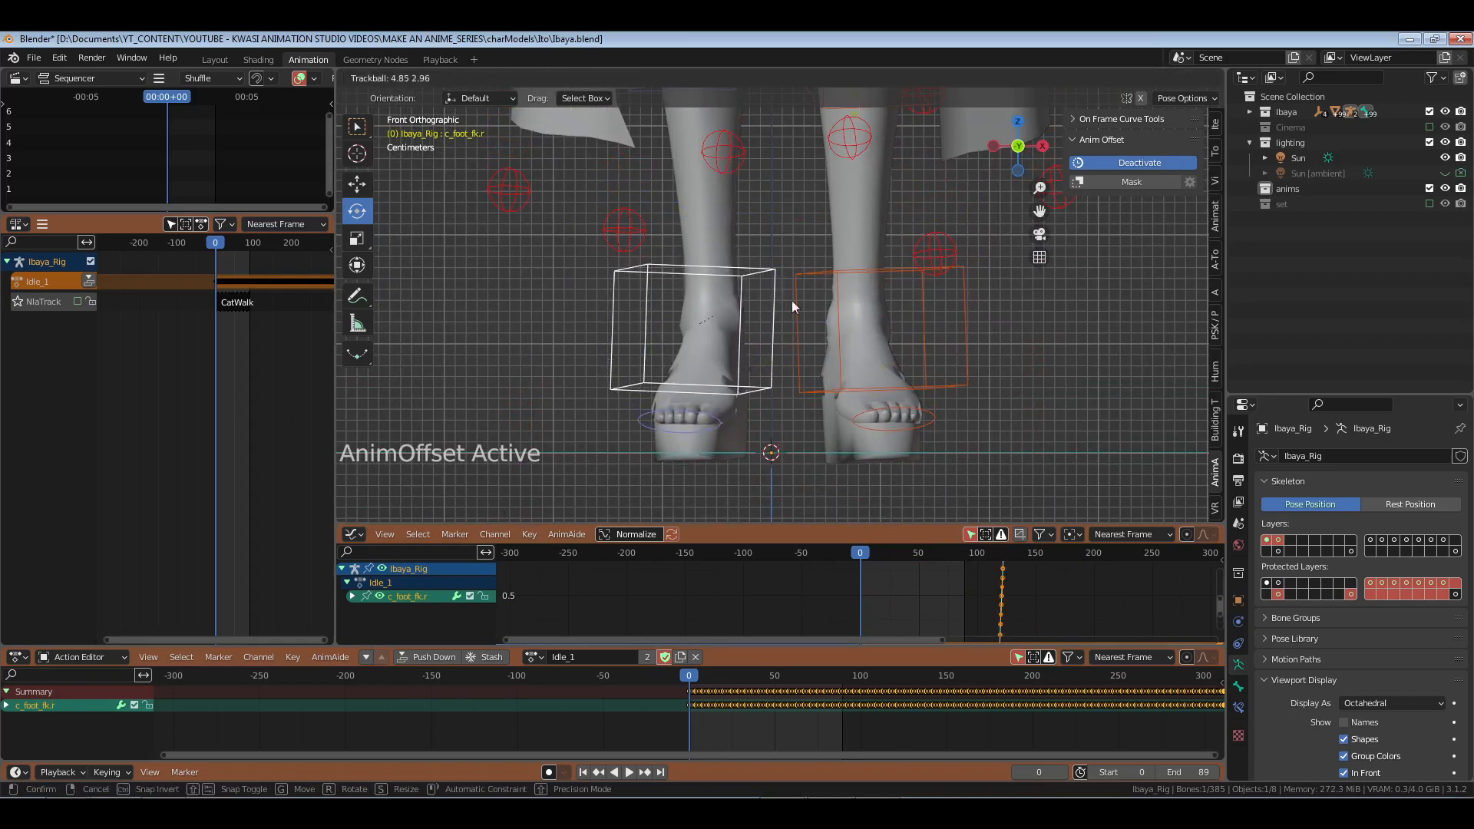
{"action": "left_click", "coordinate": [1176, 244]}
Step: Find the c_root_master.x bone by searching for "root" and raise it about 0.007 m along global Z so the shoes meet the floor
{"action": "left_click", "coordinate": [1354, 76]}
{"action": "type", "text": "root"}
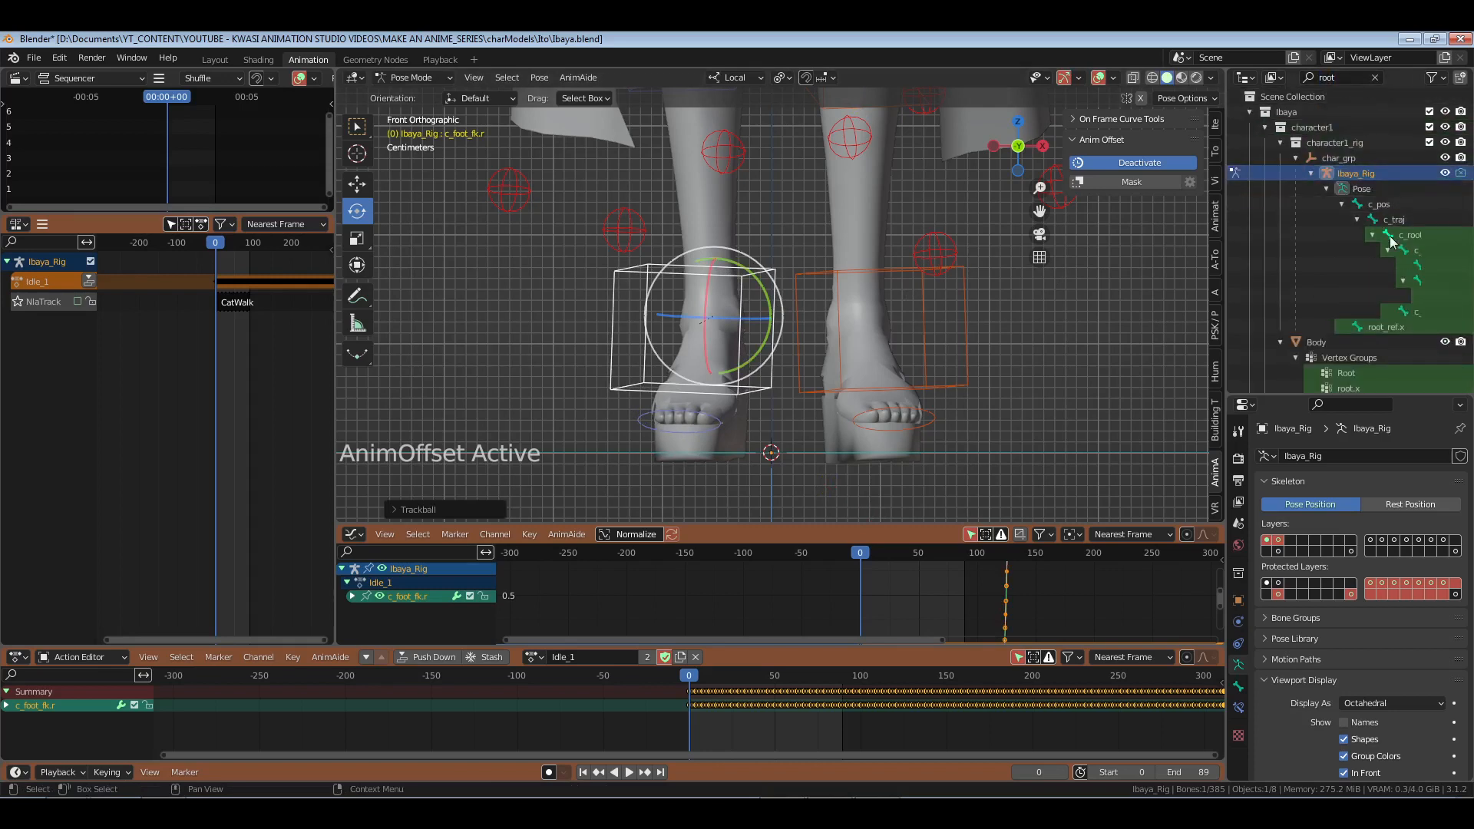
{"action": "left_click", "coordinate": [1390, 237]}
{"action": "key", "text": "g"}
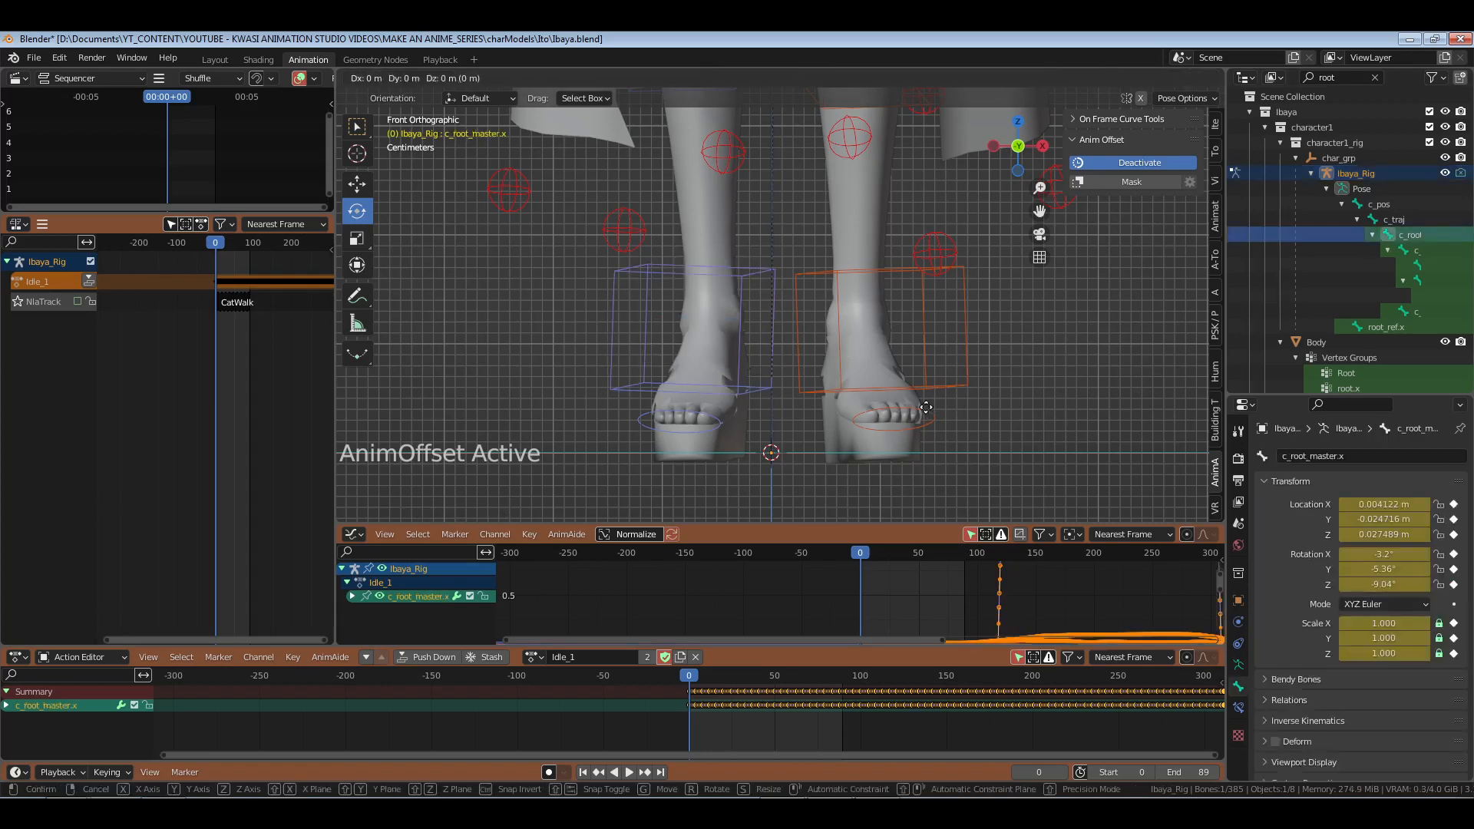
{"action": "key", "text": "z"}
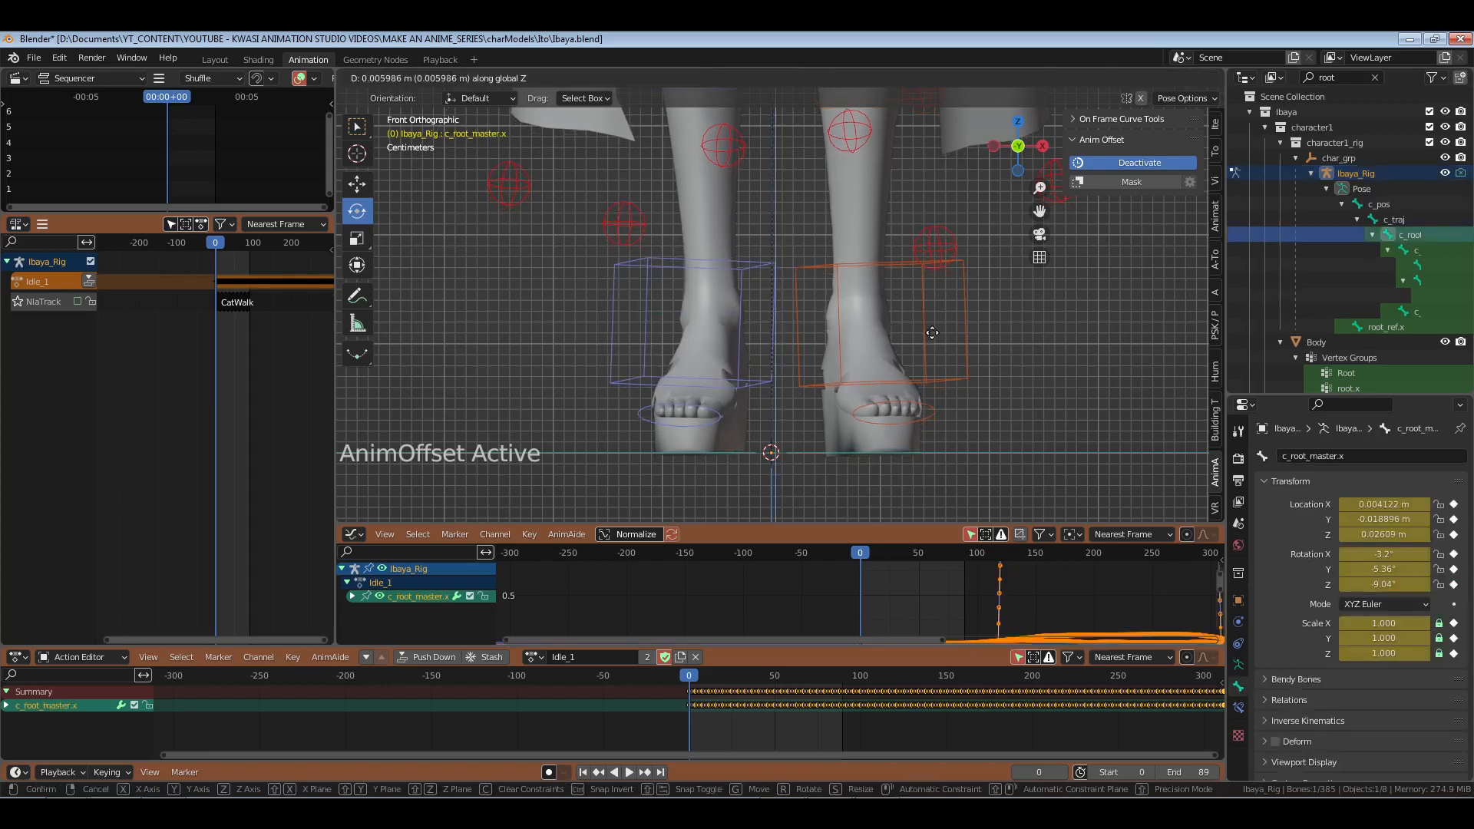
{"action": "left_click", "coordinate": [1002, 302]}
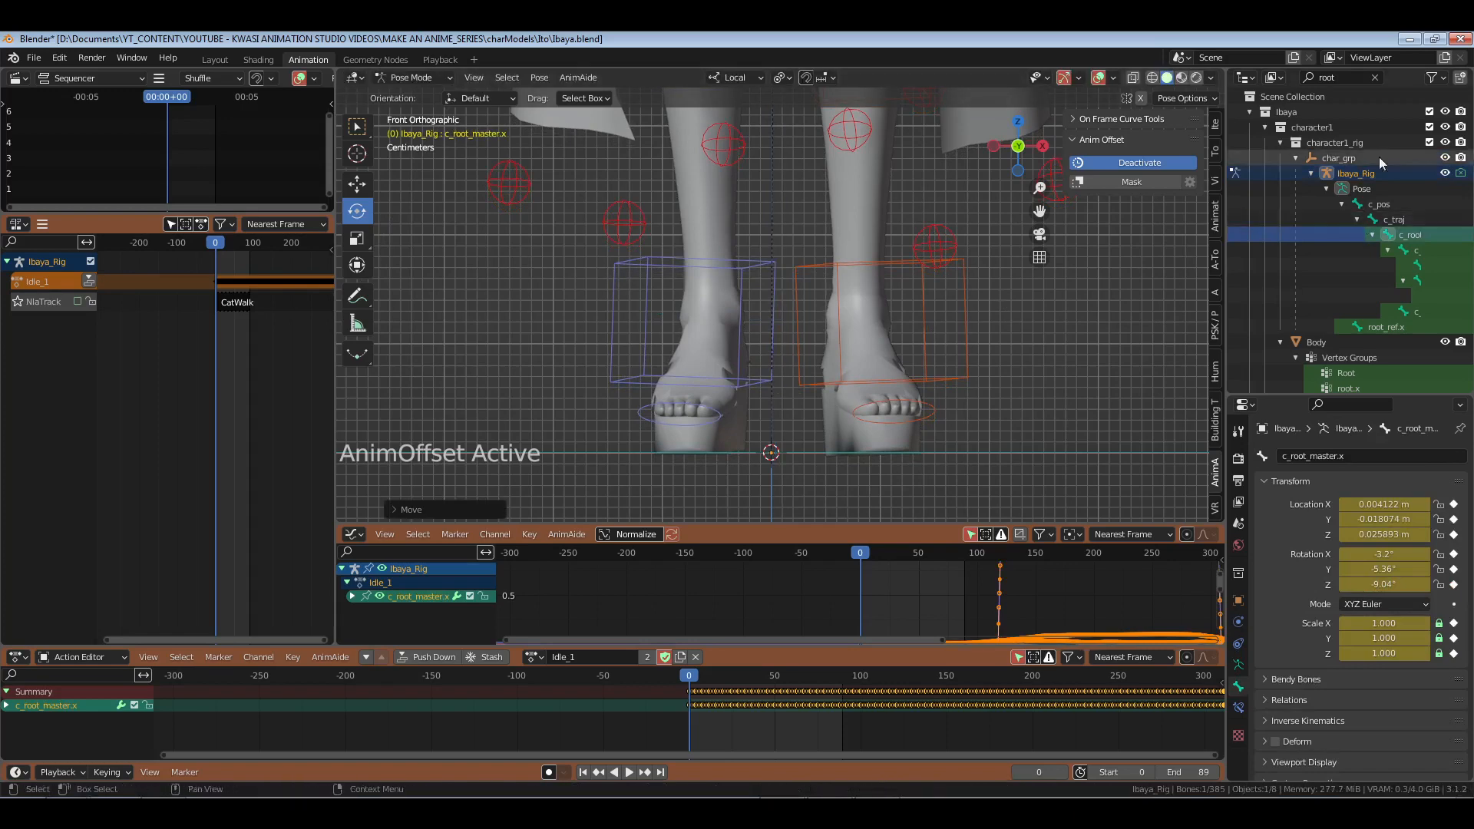
{"action": "left_click", "coordinate": [1374, 77]}
Step: Deactivate Anim Offset and unlink the Idle_1 action from Ibaya_Rig
{"action": "scroll", "coordinate": [892, 301], "scroll_direction": "down", "scroll_amount": 3}
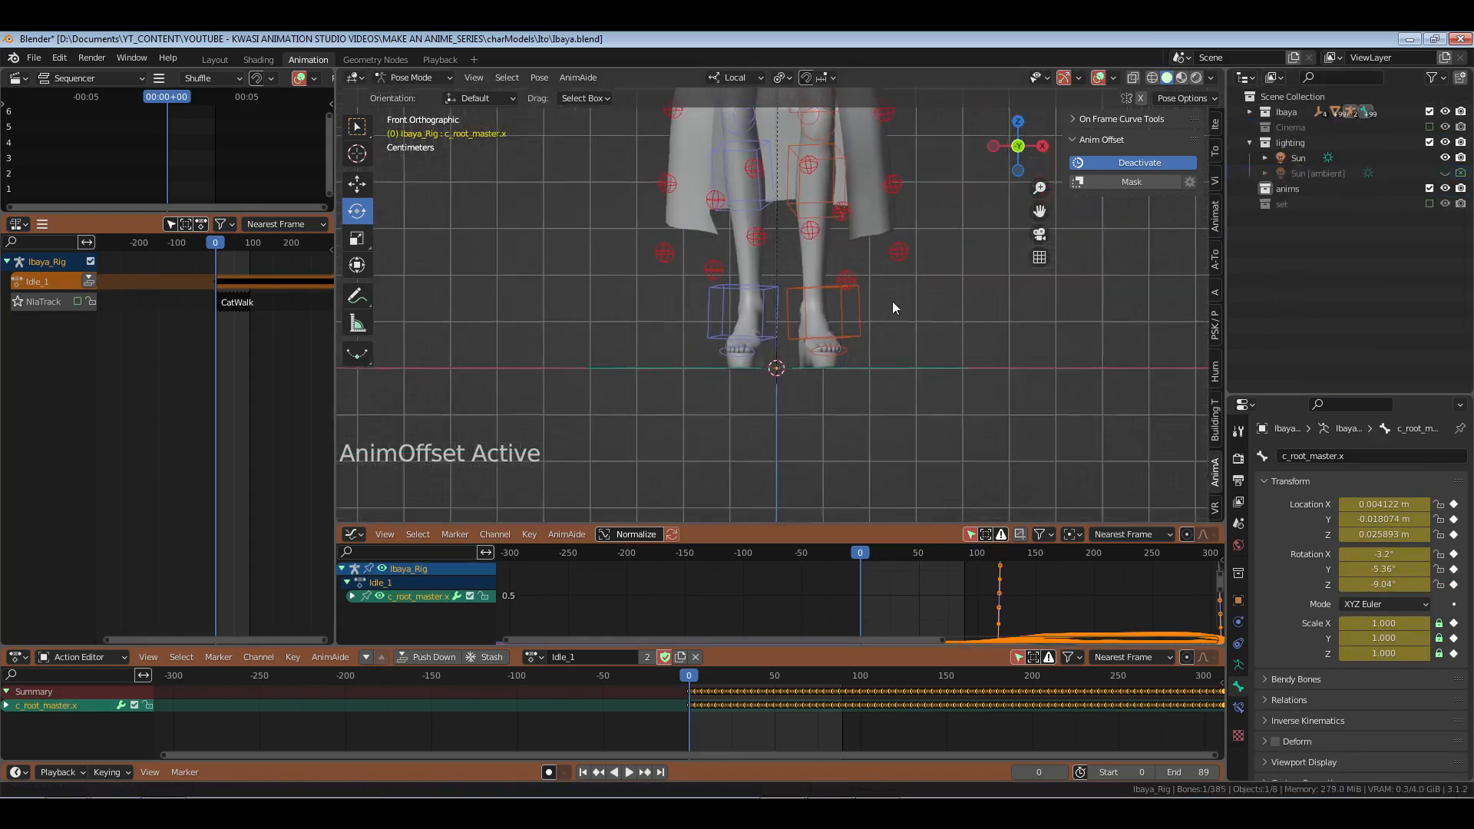
{"action": "left_click", "coordinate": [1139, 163]}
{"action": "scroll", "coordinate": [904, 230], "scroll_direction": "down", "scroll_amount": 3}
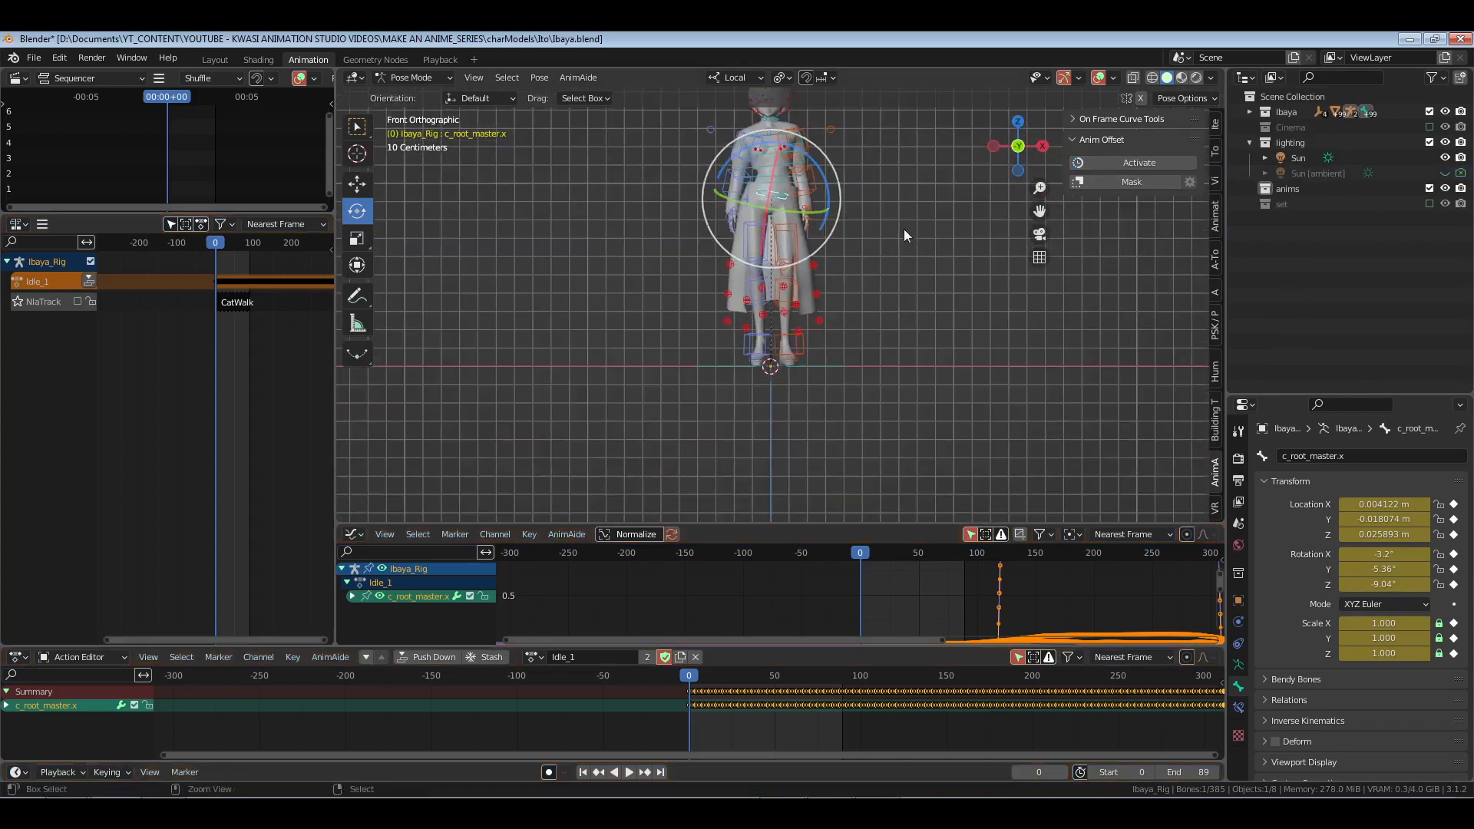
{"action": "middle_click_drag", "start_coordinate": [904, 229], "coordinate": [936, 359]}
{"action": "scroll", "coordinate": [928, 333], "scroll_direction": "up", "scroll_amount": 2}
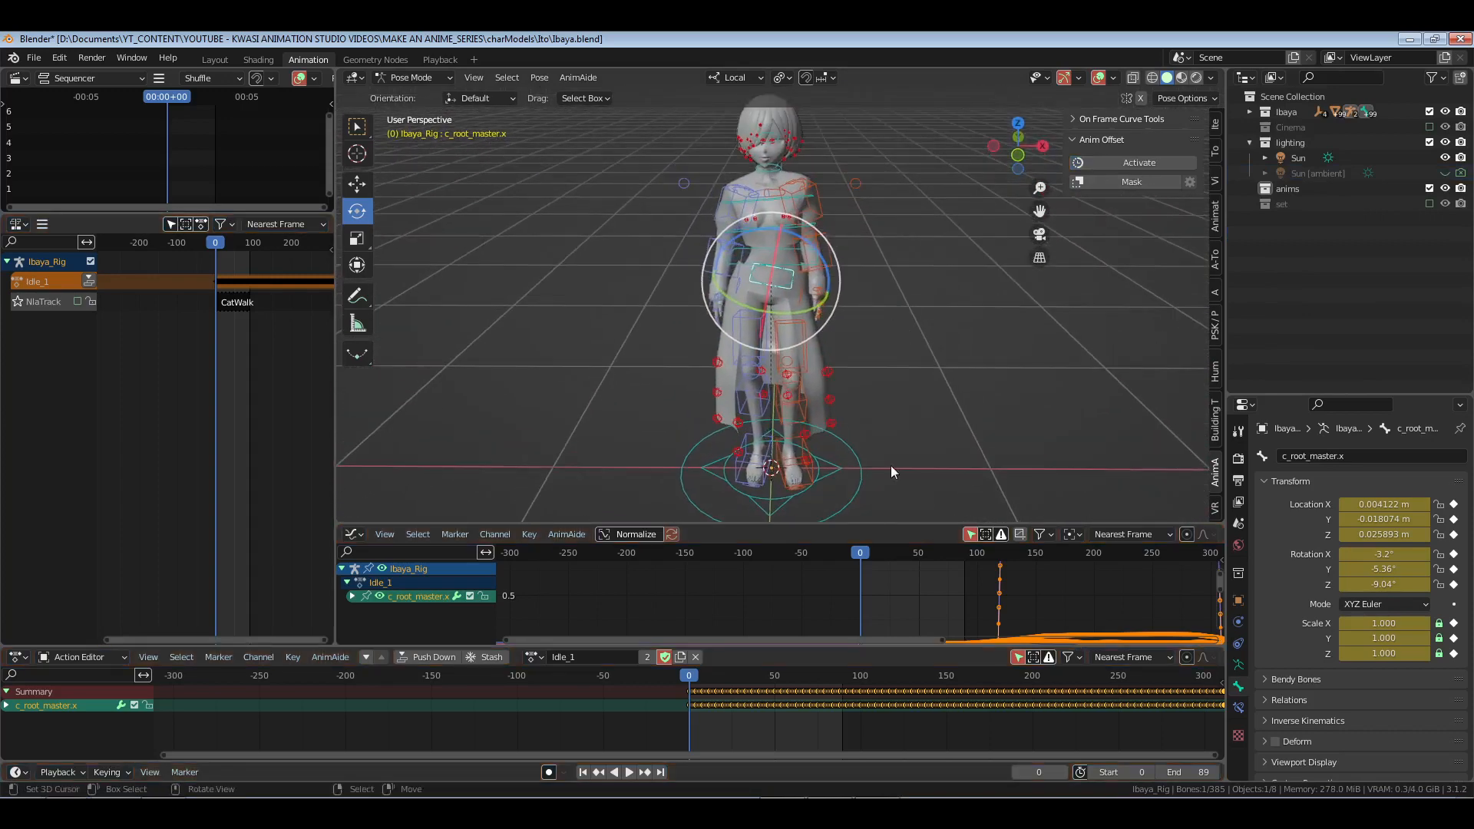
{"action": "left_click", "coordinate": [694, 657]}
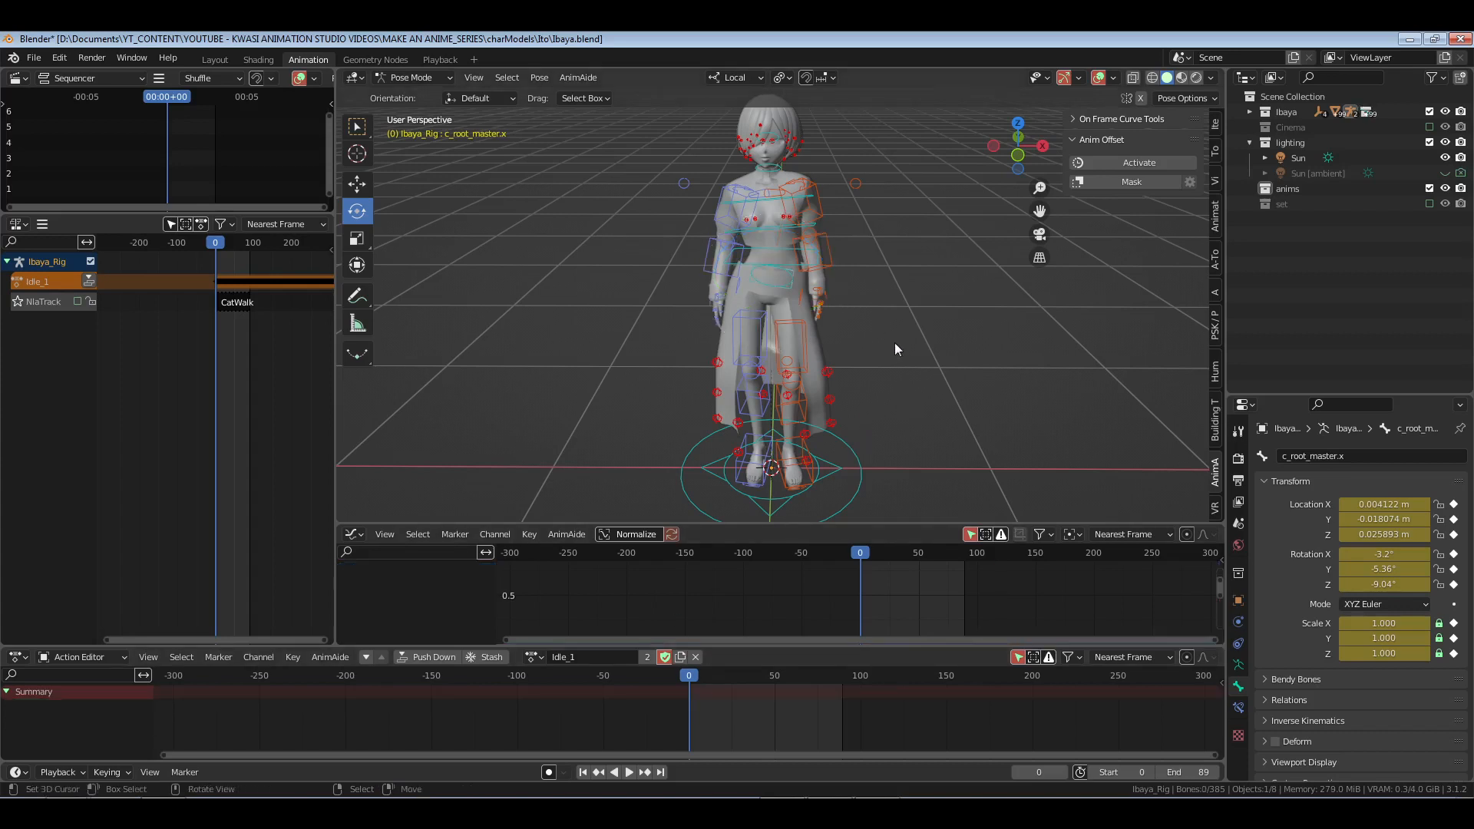
{"action": "left_click", "coordinate": [696, 657]}
Step: Reset all Ibaya_Rig controls to the rest pose, and save the file in Object Mode with nothing selected
{"action": "key", "text": "a"}
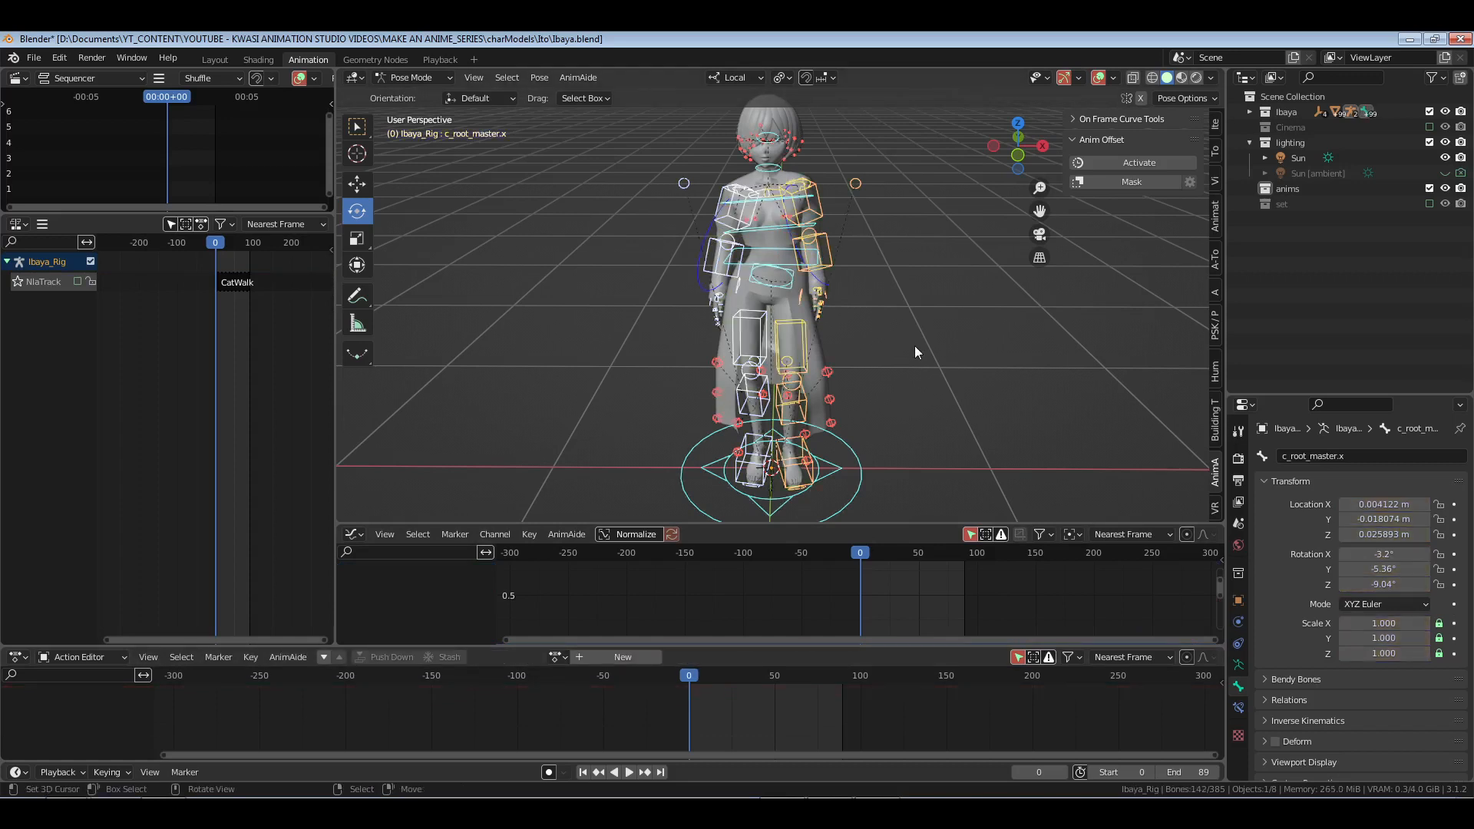
{"action": "left_click", "coordinate": [1216, 150]}
{"action": "left_click", "coordinate": [1155, 400]}
{"action": "key", "text": "ctrl+Tab"}
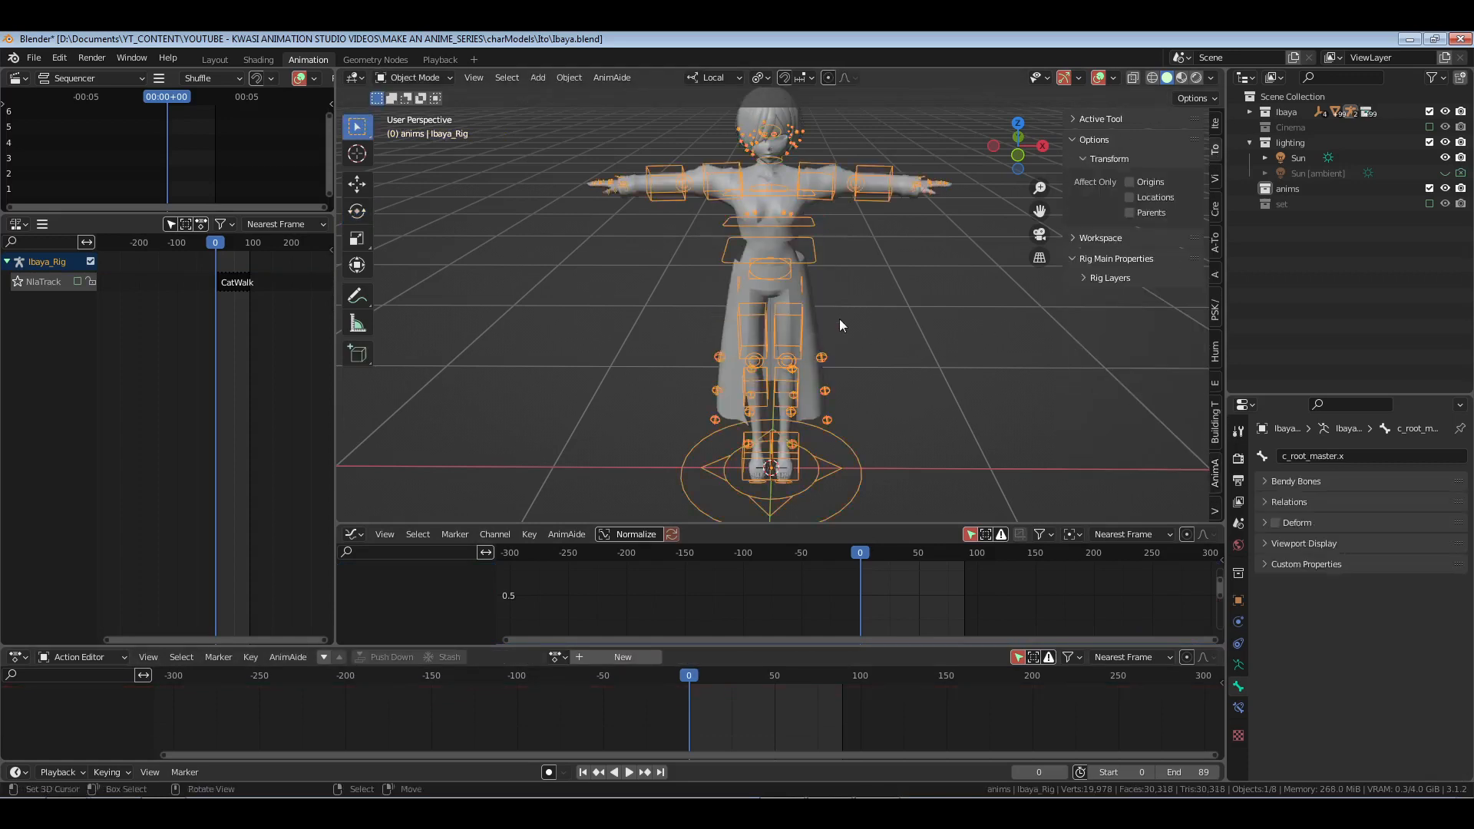
{"action": "key", "text": "alt+a"}
{"action": "key", "text": "ctrl+s"}
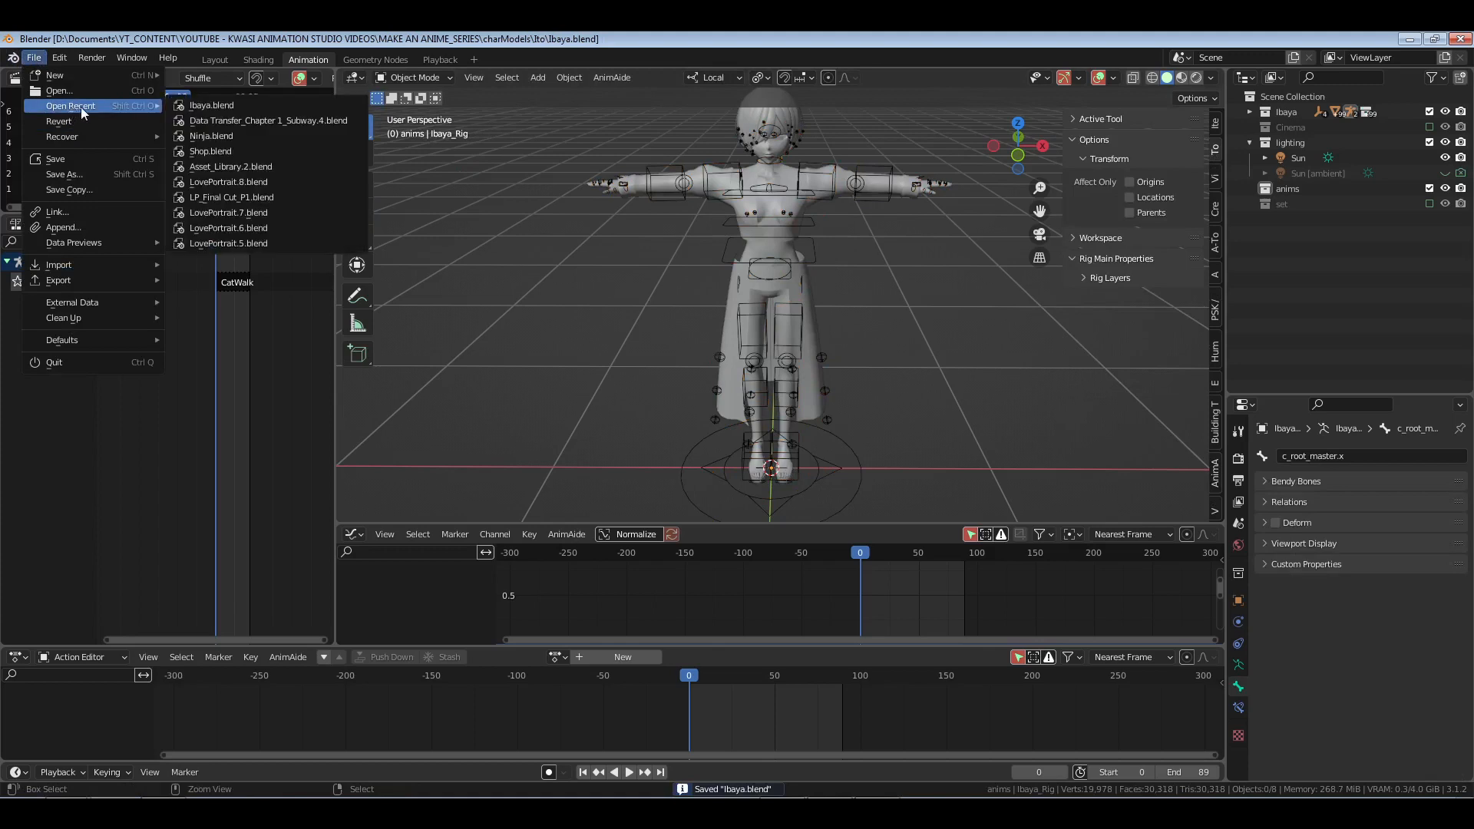
Step: Open Paz.blend from the Paz folder inside charModels
{"action": "left_click", "coordinate": [80, 92]}
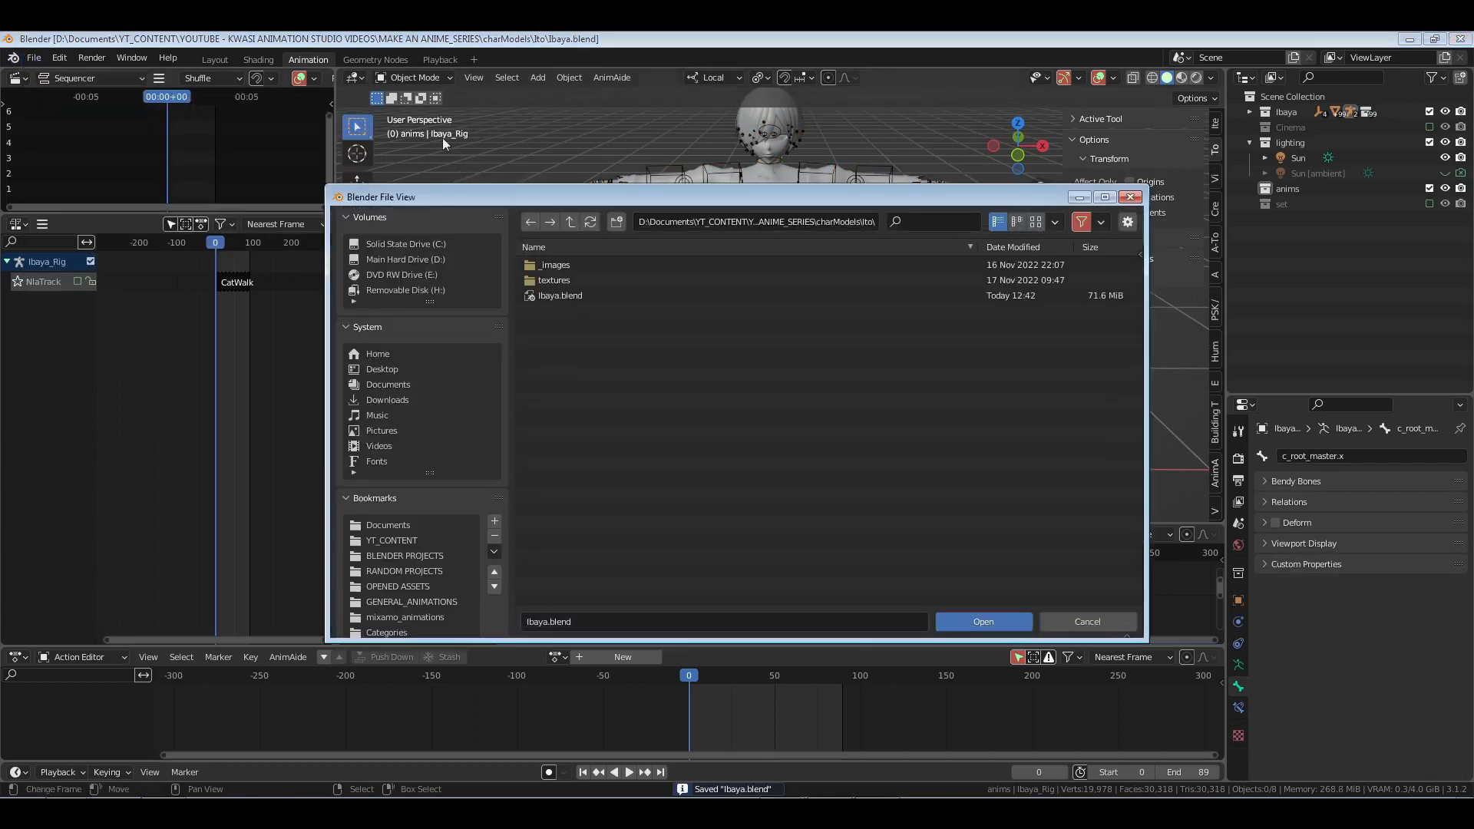
{"action": "left_click", "coordinate": [570, 223]}
{"action": "left_click", "coordinate": [563, 297]}
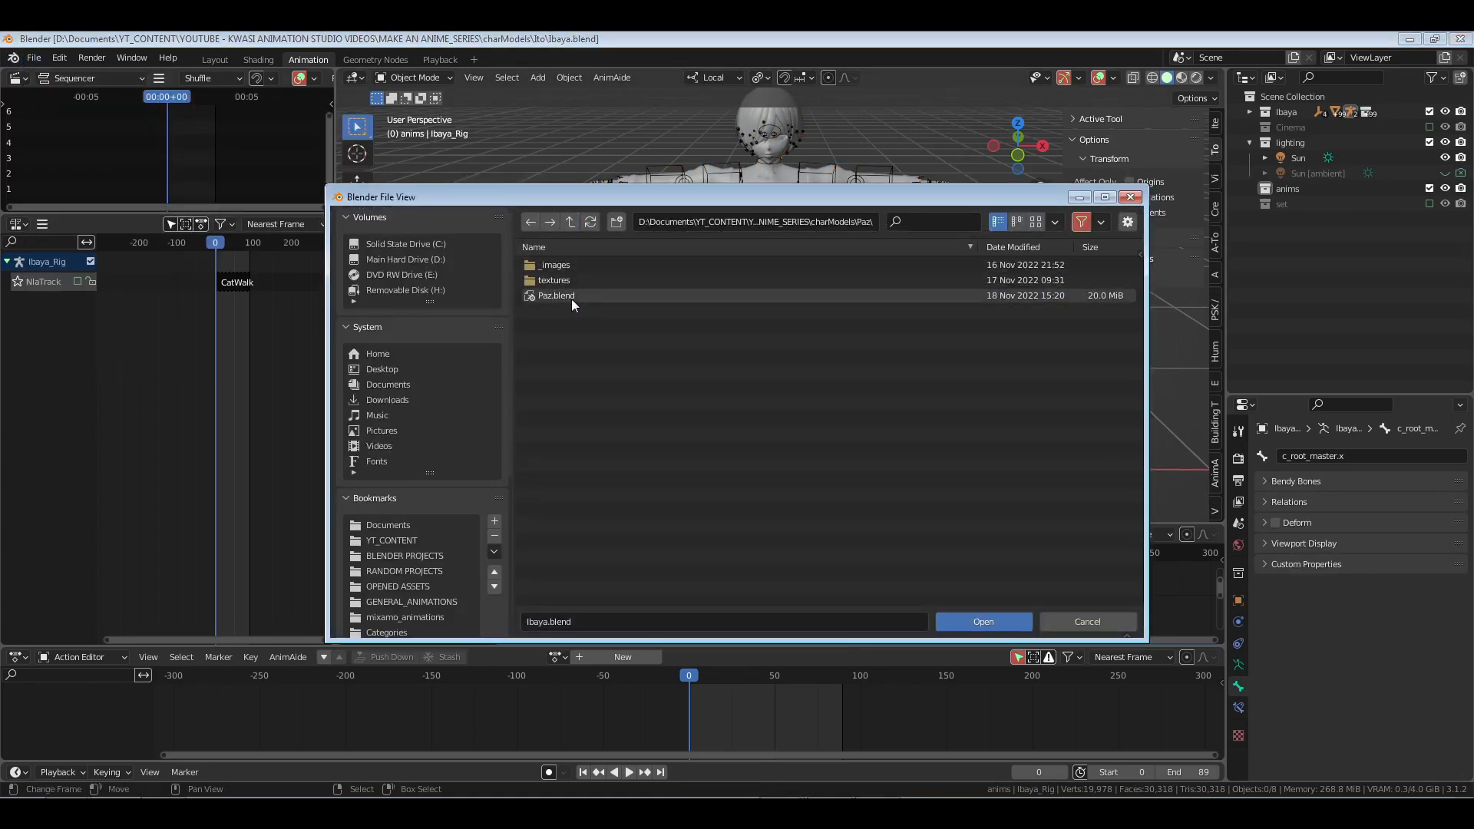
{"action": "left_click", "coordinate": [571, 298]}
{"action": "left_click", "coordinate": [983, 621]}
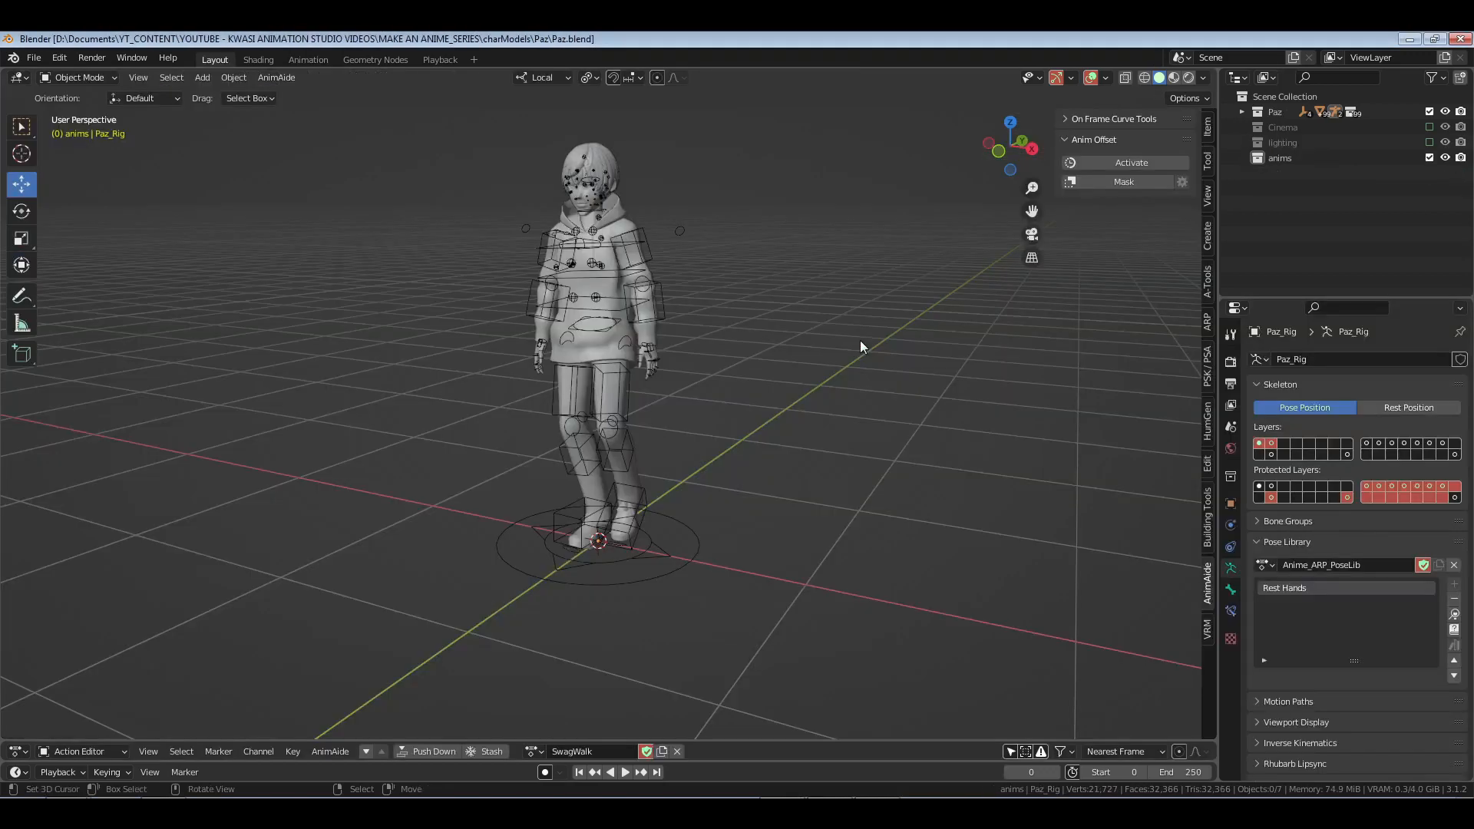
Step: Unlink the SwagWalk action from Paz_Rig and reset all its controls to the rest pose, returning to Object Mode
{"action": "left_click", "coordinate": [677, 751]}
{"action": "key", "text": "ctrl+Tab"}
{"action": "key", "text": "a"}
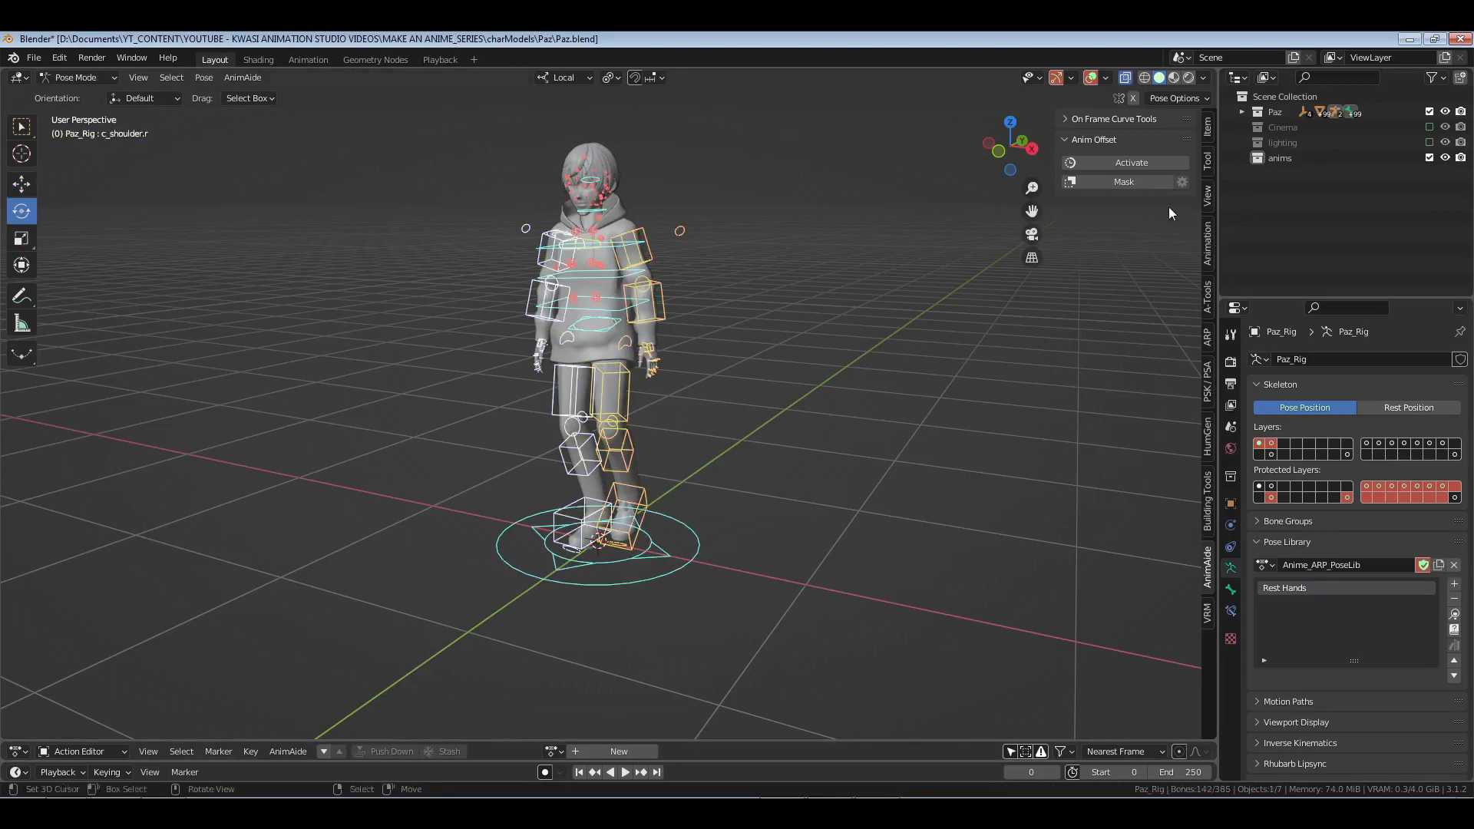
{"action": "left_click", "coordinate": [1207, 161]}
{"action": "left_click", "coordinate": [1133, 398]}
{"action": "key", "text": "ctrl+Tab"}
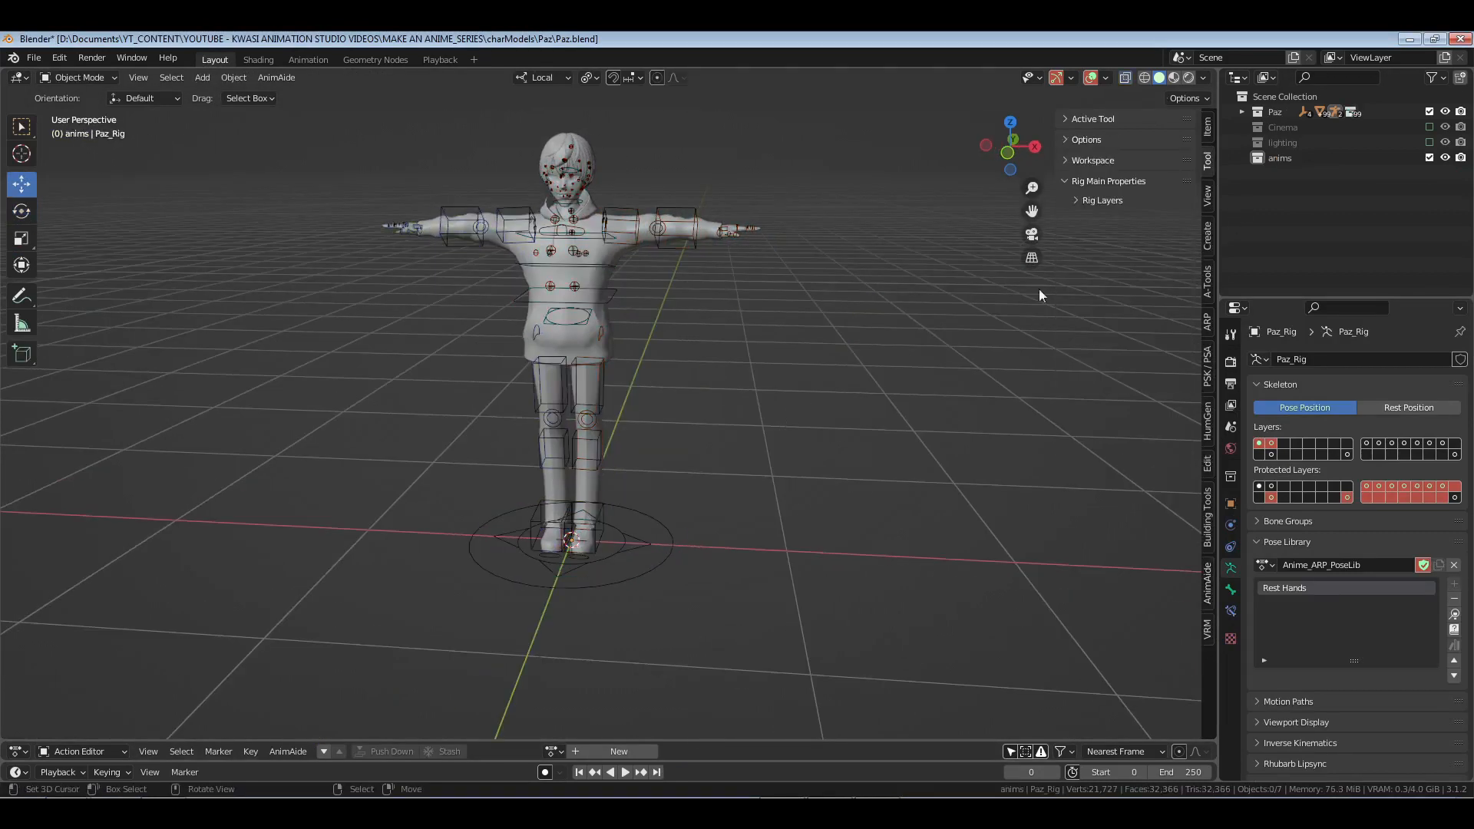
Step: Make the anims collection active and save the file, then show the Auto-Rig Pro Remap settings
{"action": "left_click", "coordinate": [1276, 158]}
{"action": "key", "text": "ctrl+s"}
{"action": "middle_click_drag", "start_coordinate": [725, 370], "coordinate": [763, 372], "text": "shift"}
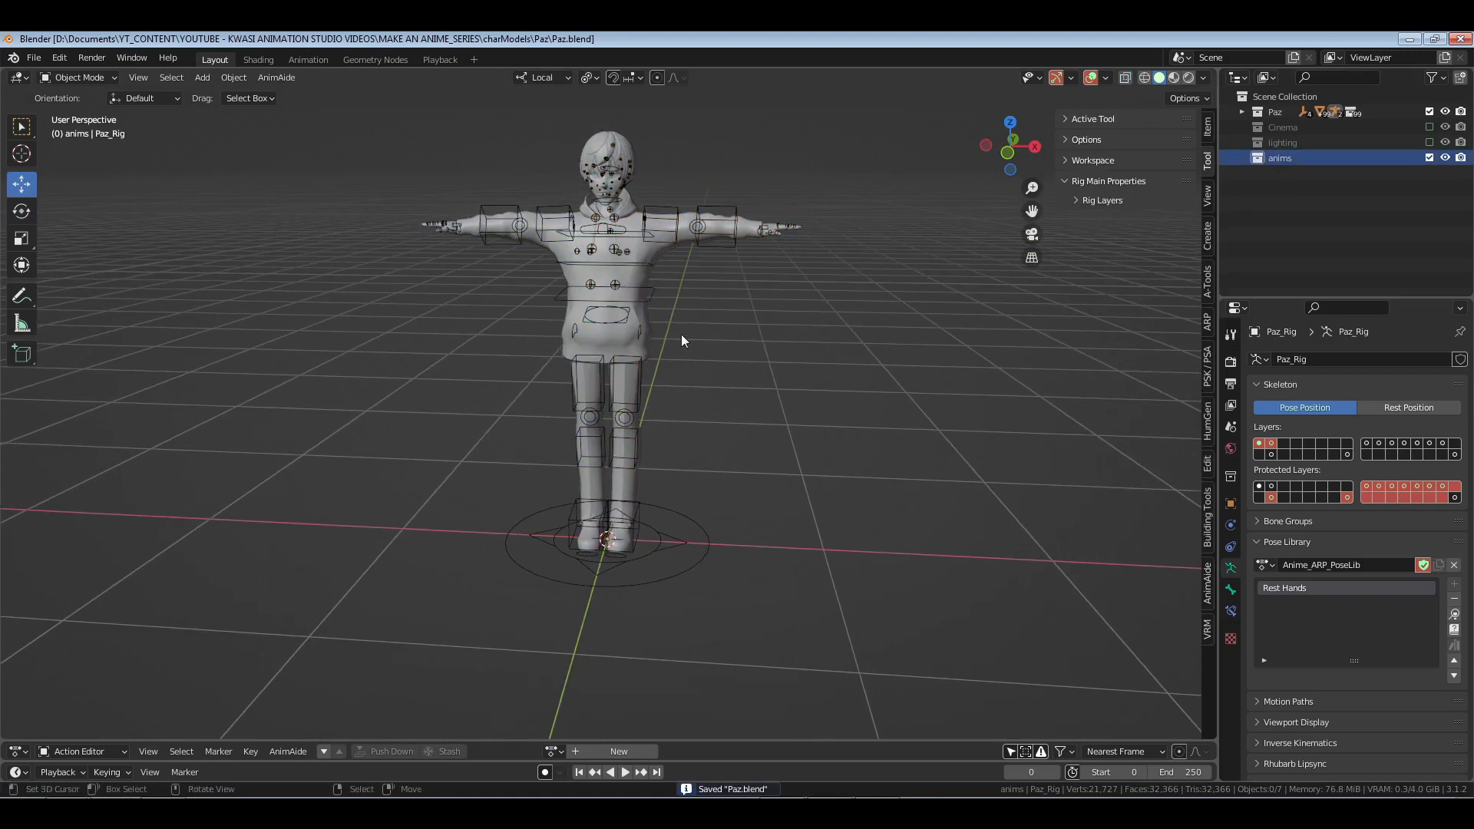
{"action": "left_click", "coordinate": [1207, 321]}
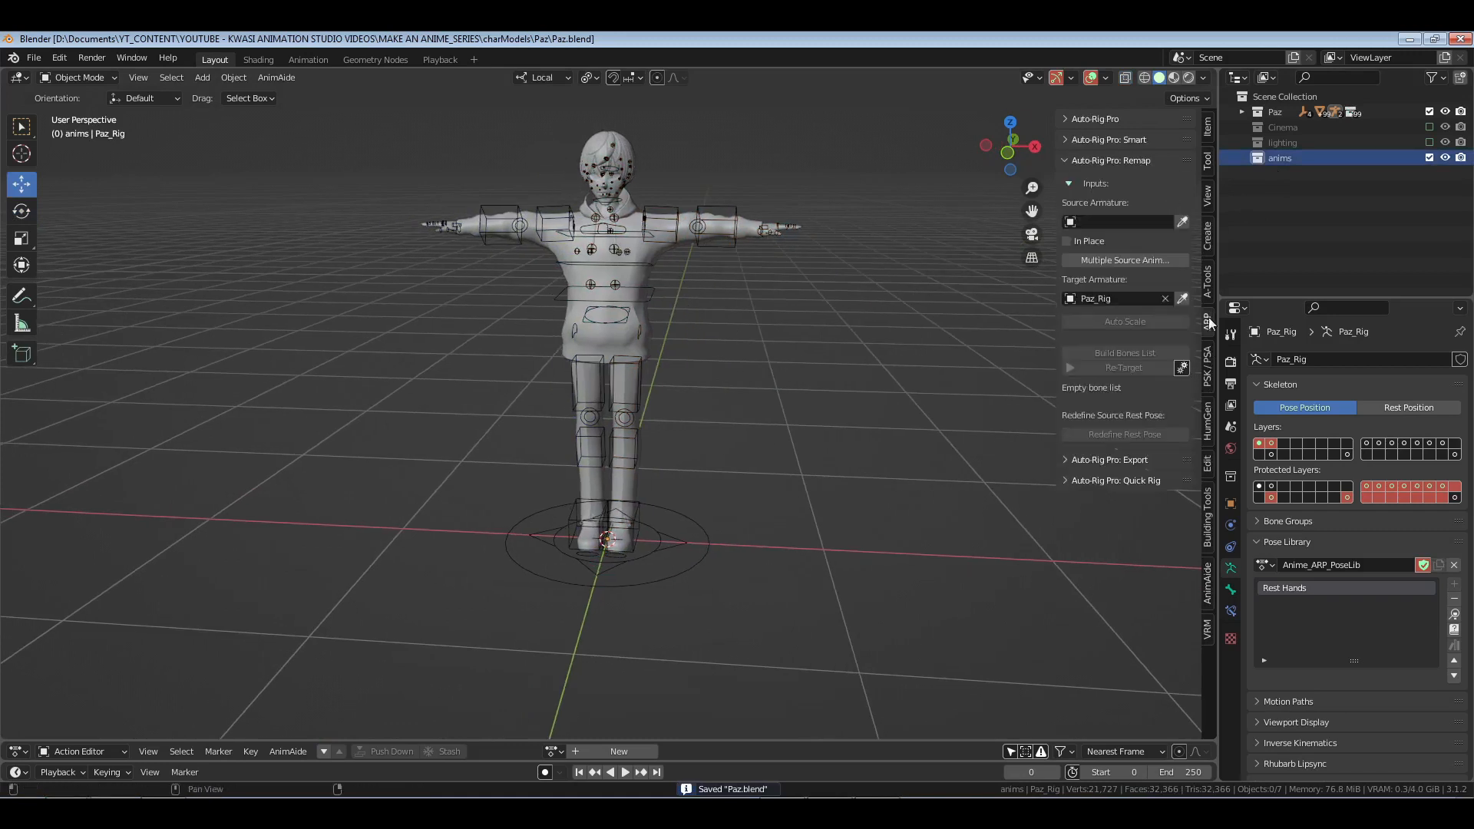
{"action": "left_click", "coordinate": [35, 58]}
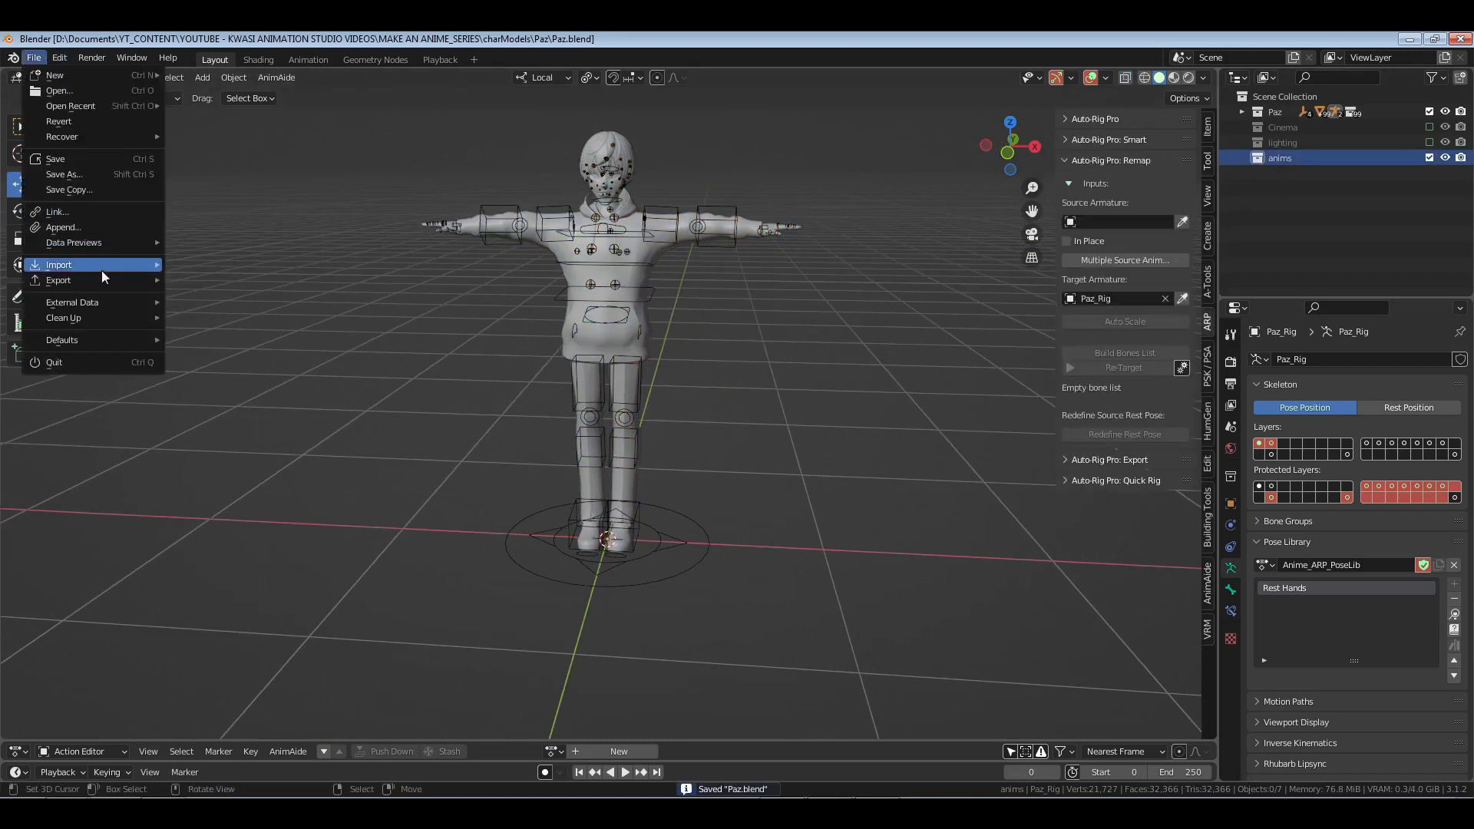
{"action": "mouse_move", "coordinate": [101, 280]}
{"action": "left_click", "coordinate": [259, 416]}
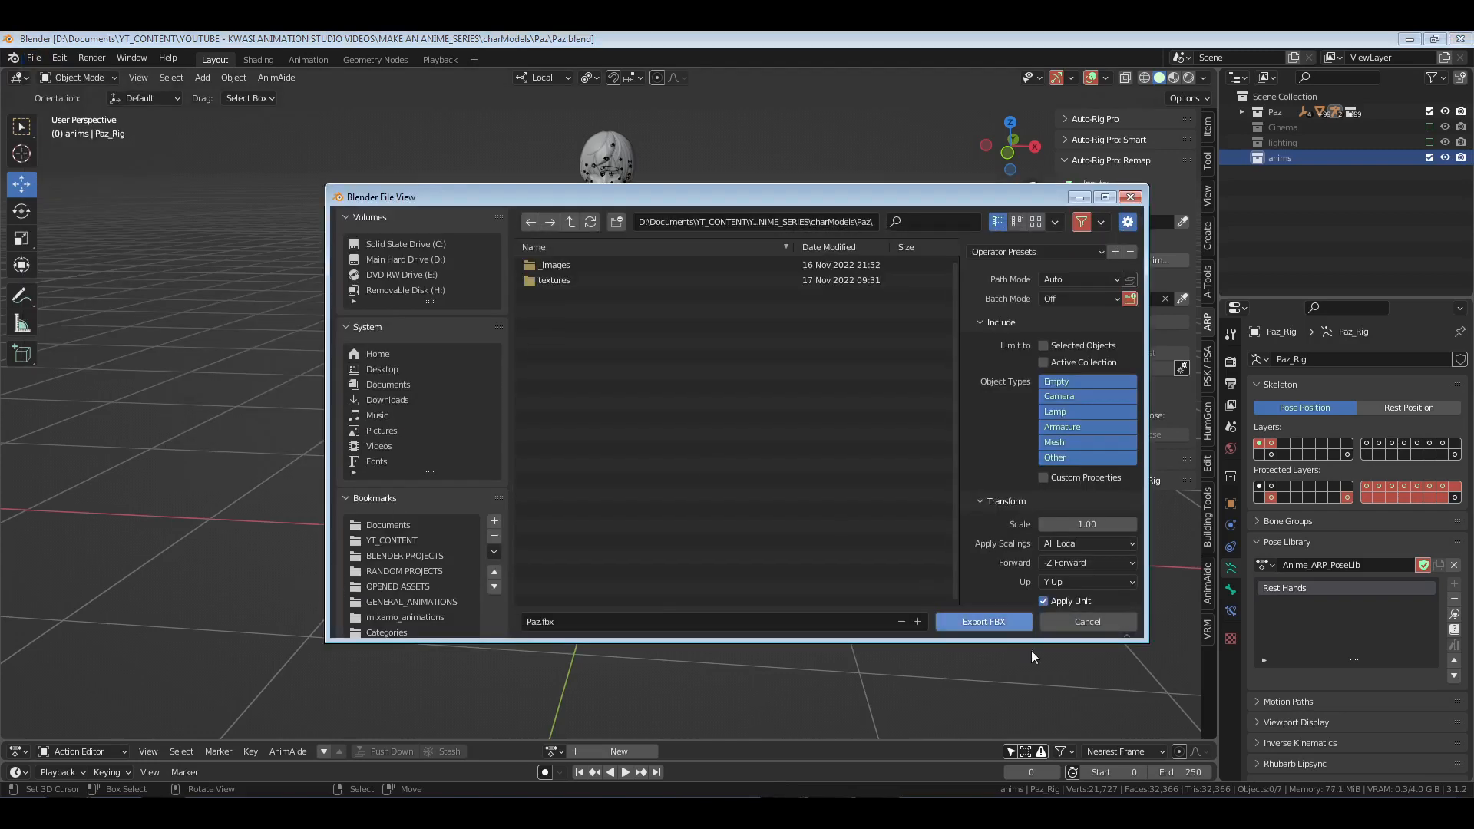
{"action": "left_click", "coordinate": [1087, 621]}
Step: Import Idle (5).fbx from the idle folder of mixamo_animations, using the Mixamo Default preset
{"action": "left_click", "coordinate": [35, 59]}
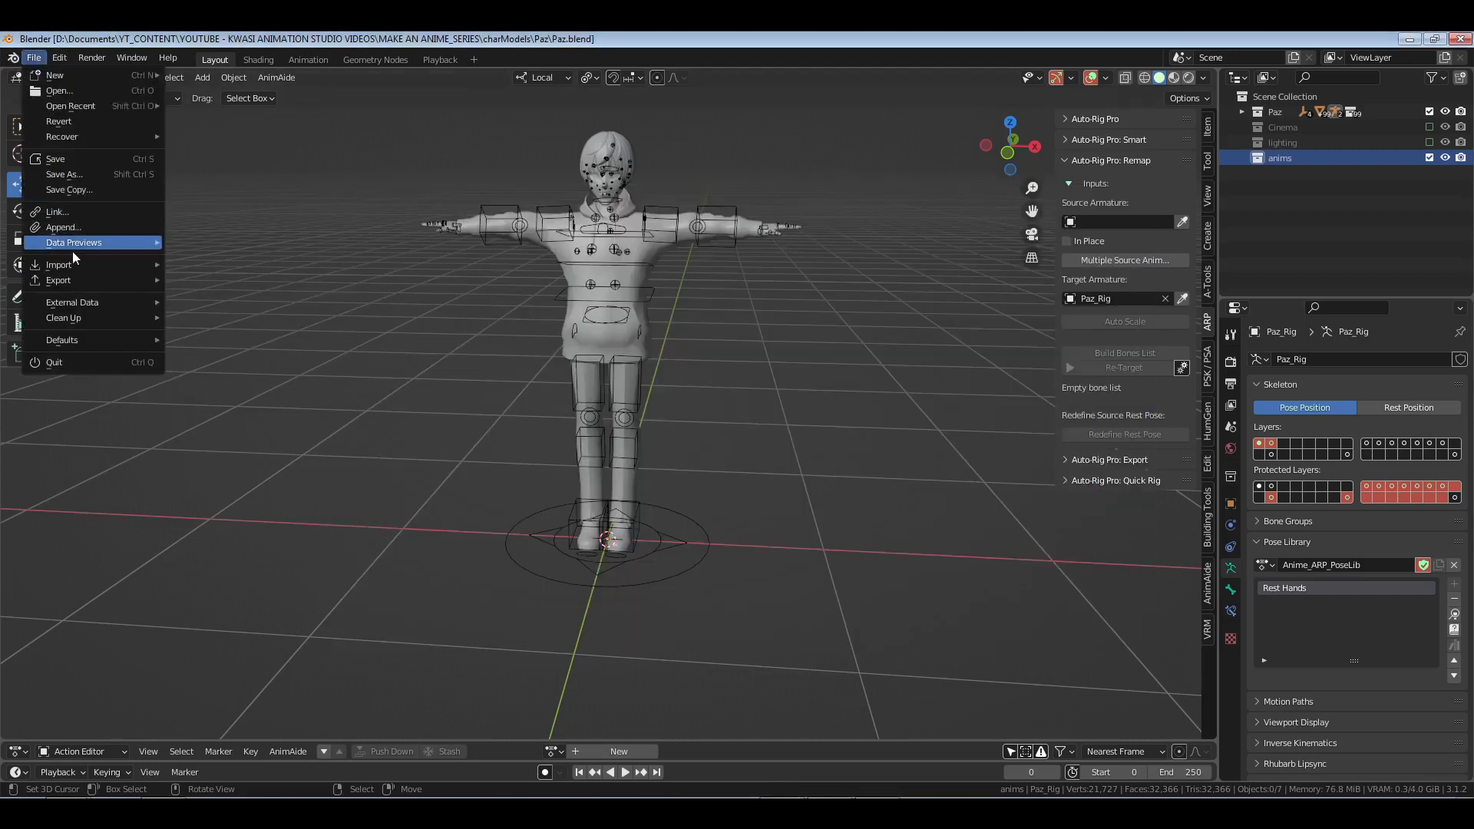
{"action": "mouse_move", "coordinate": [140, 275]}
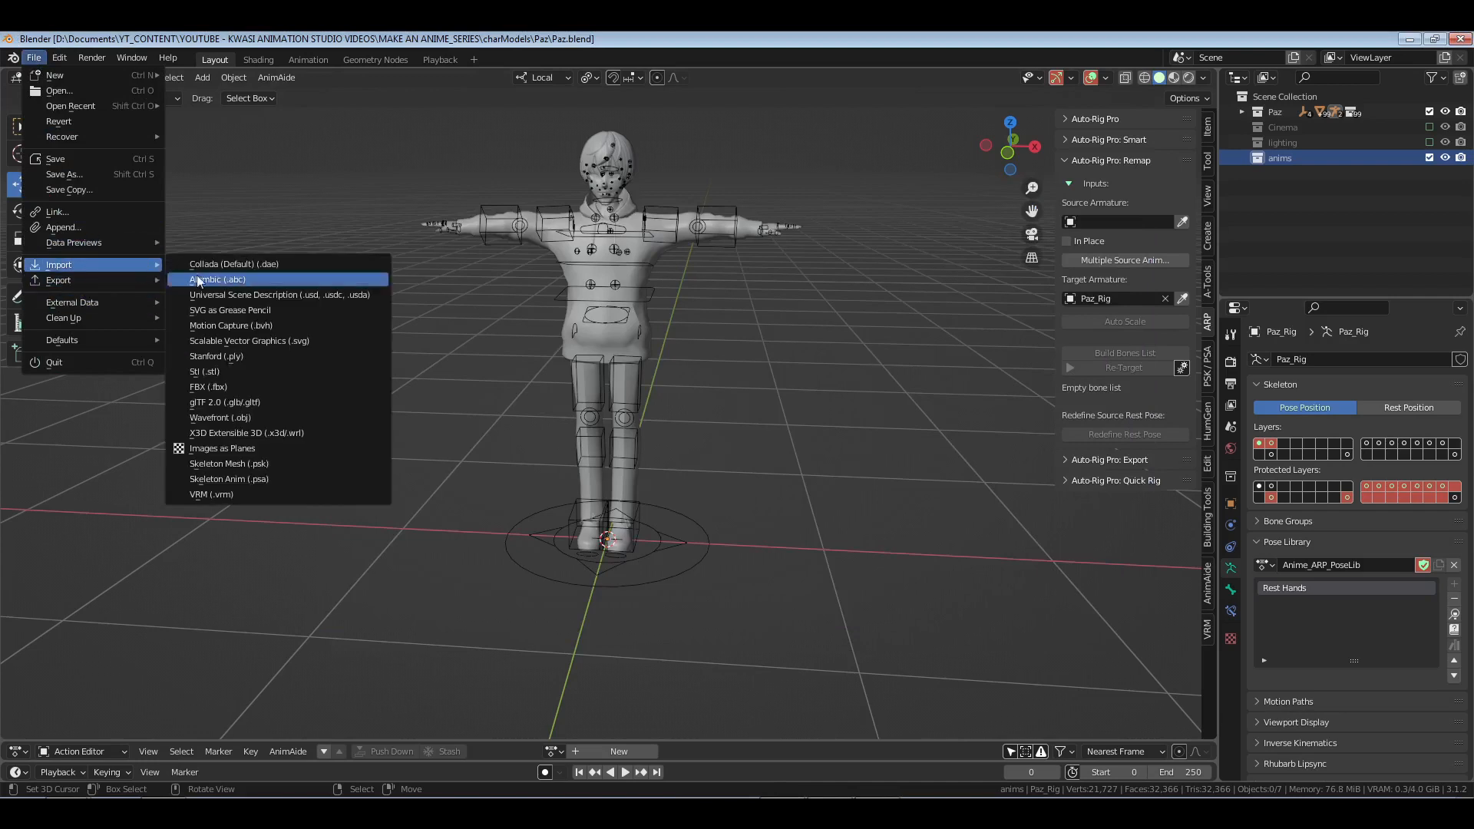
{"action": "left_click", "coordinate": [243, 390]}
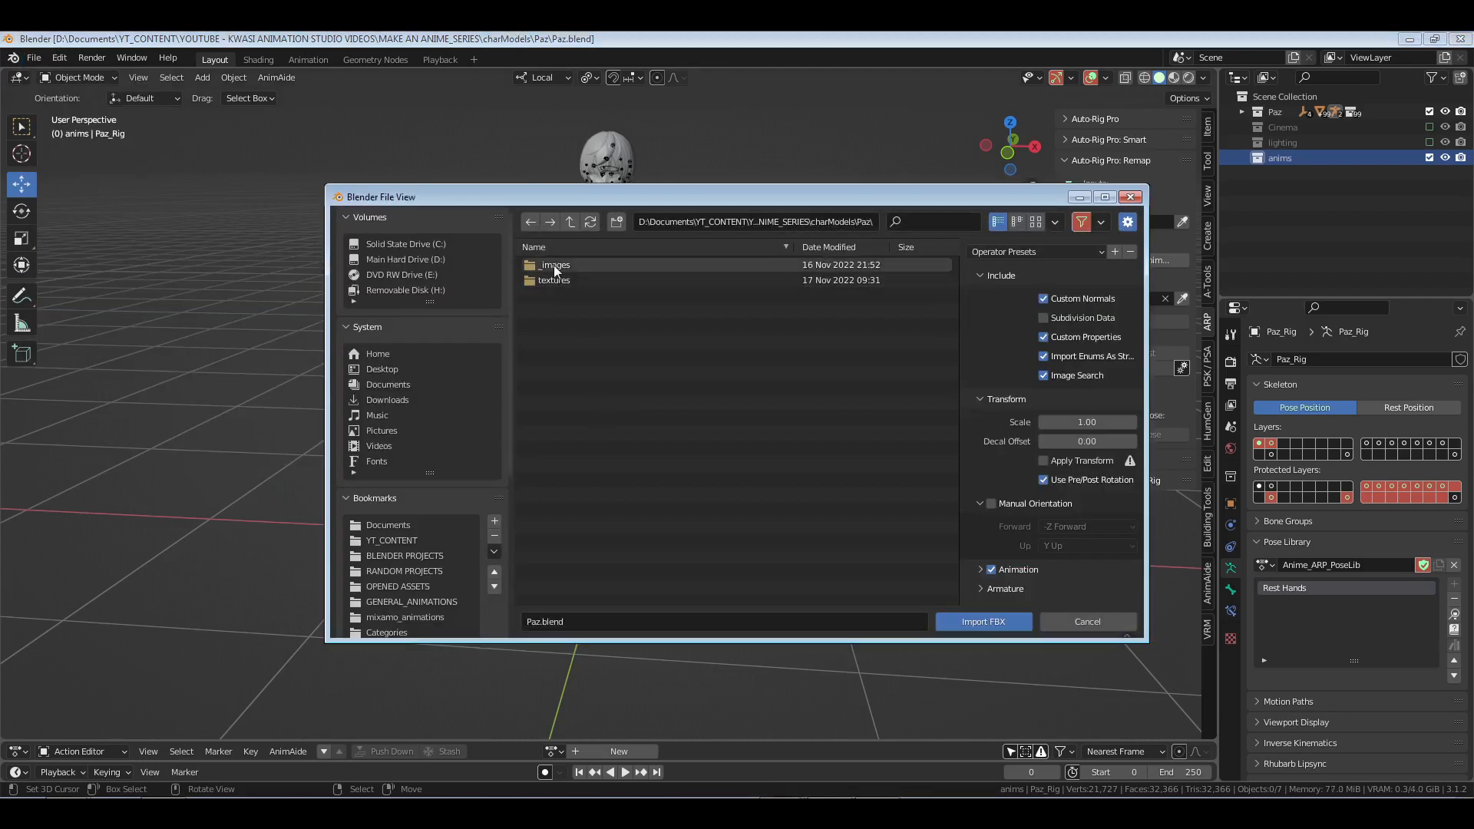
{"action": "left_click", "coordinate": [404, 617]}
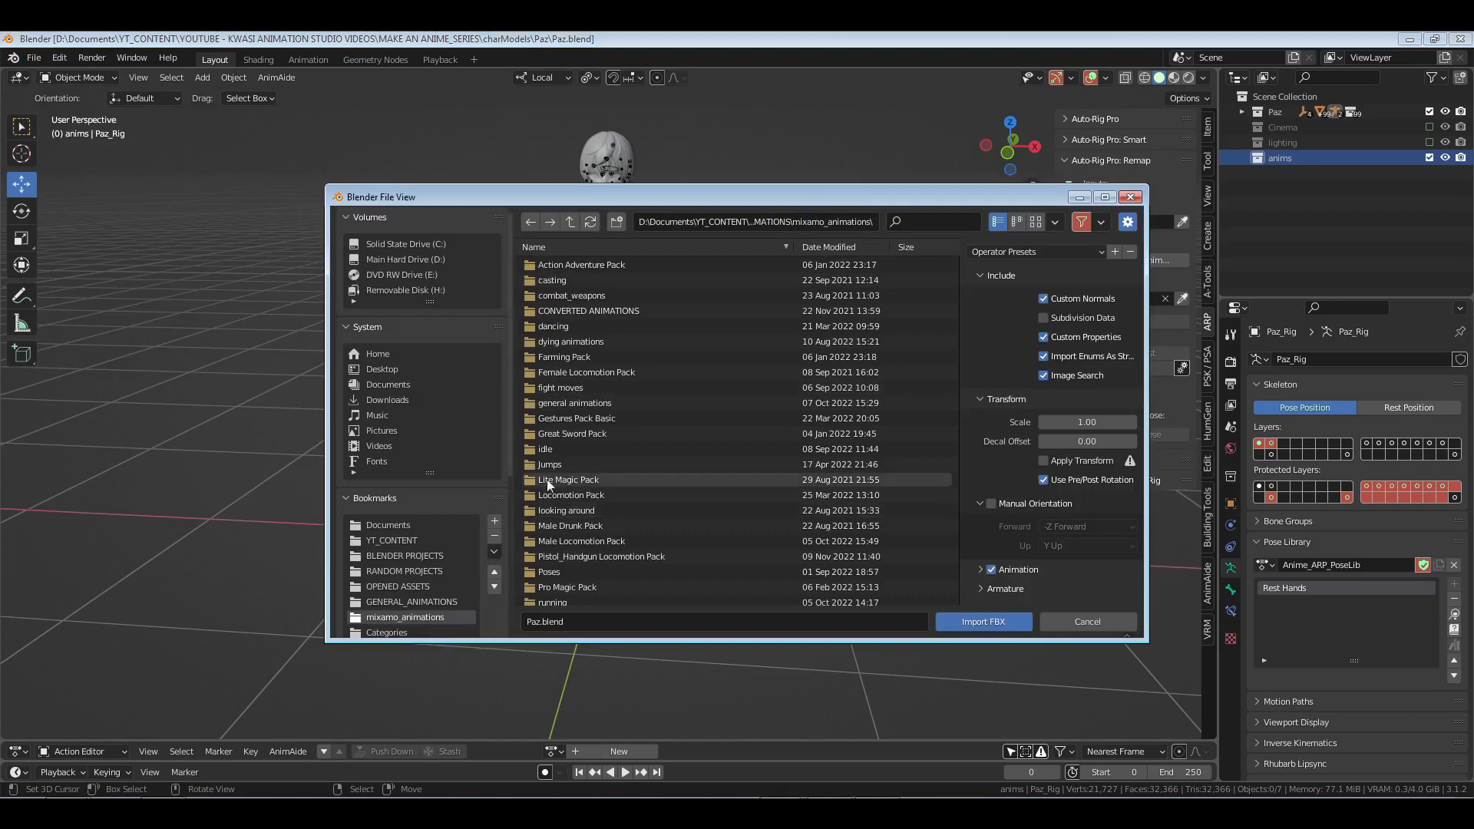
{"action": "double_click", "coordinate": [550, 449]}
{"action": "scroll", "coordinate": [607, 472], "scroll_direction": "down", "scroll_amount": 3}
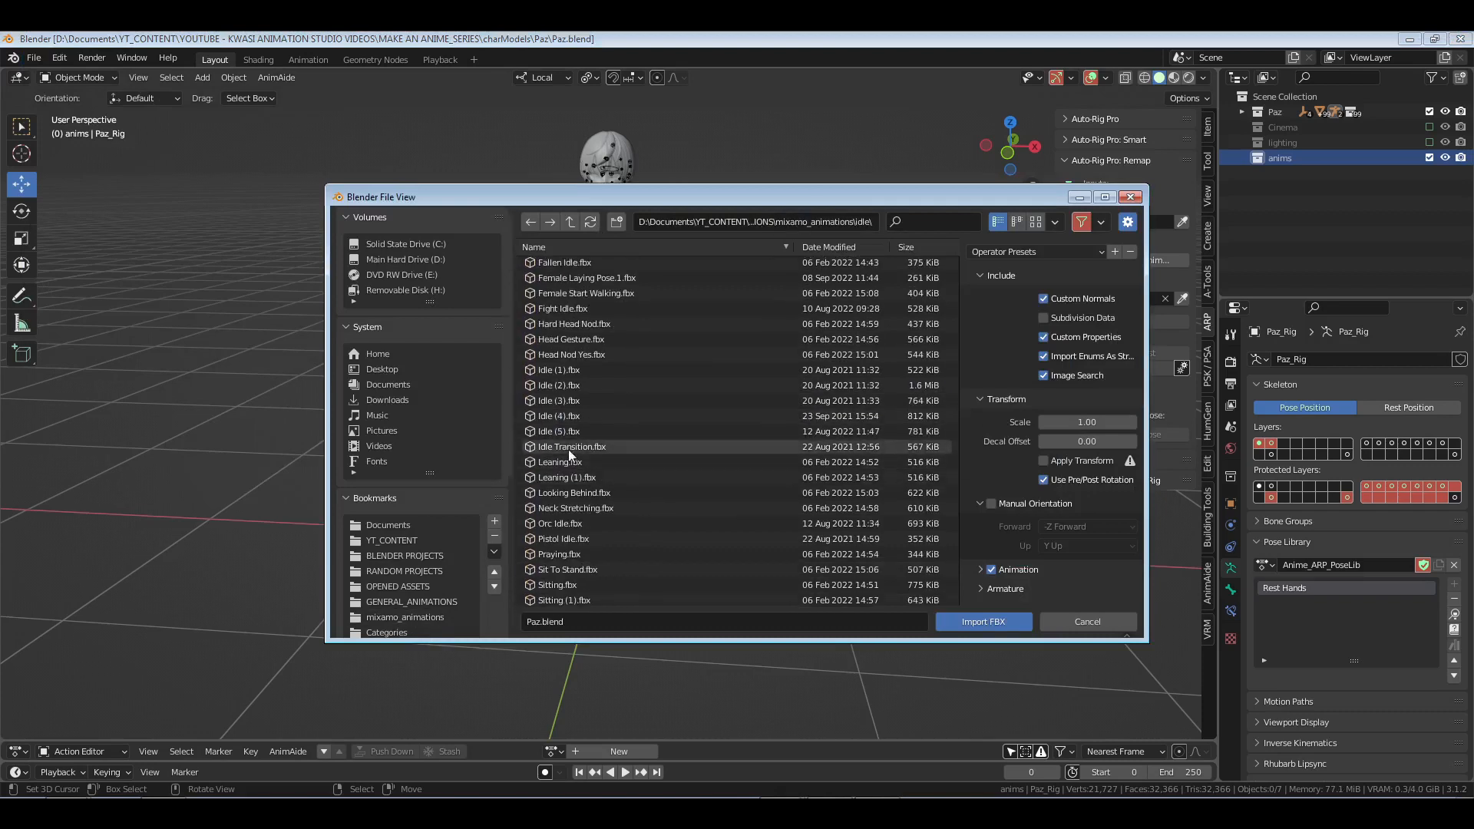
{"action": "left_click", "coordinate": [568, 432]}
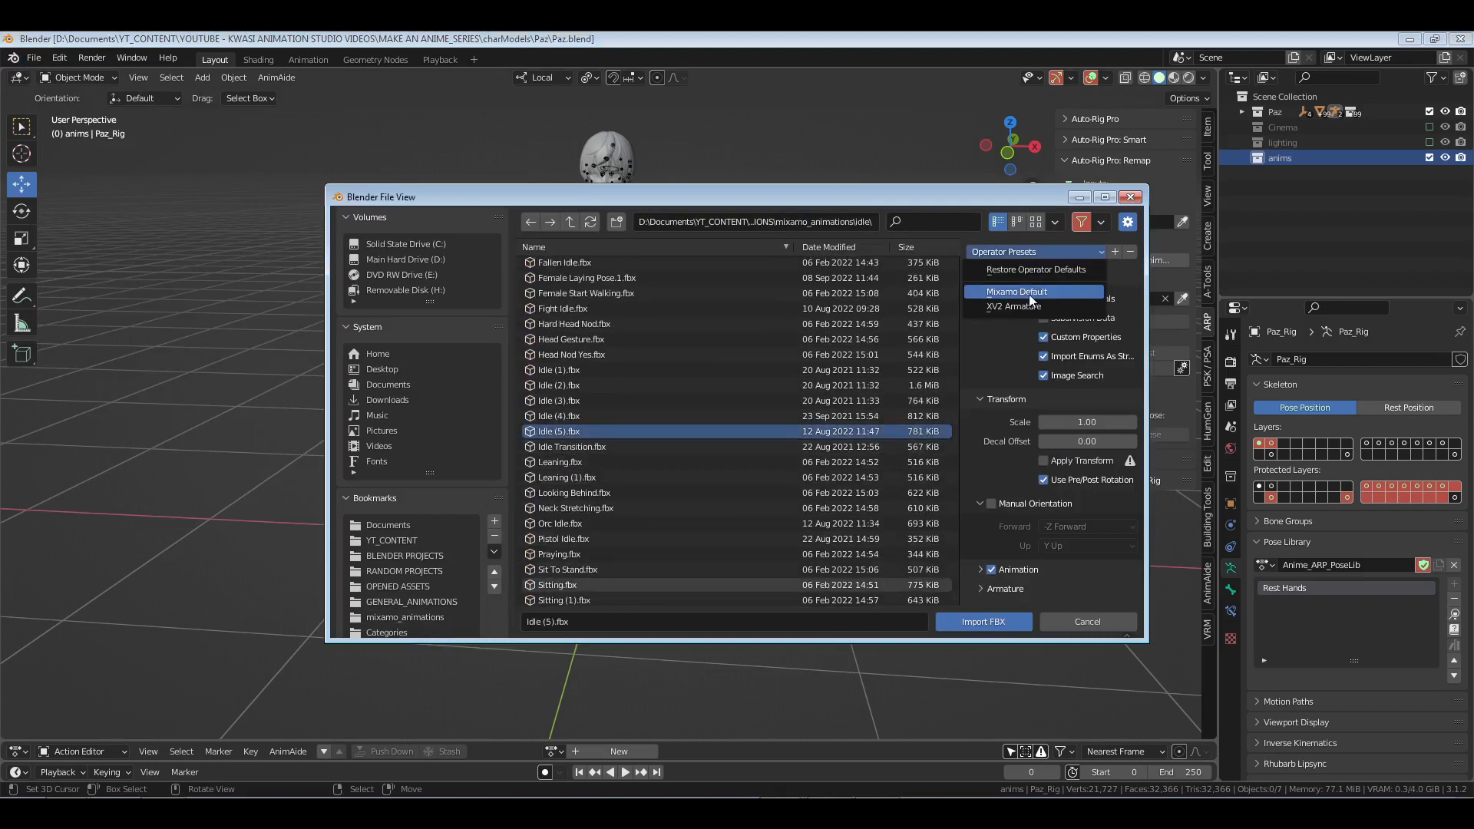
{"action": "left_click", "coordinate": [998, 622]}
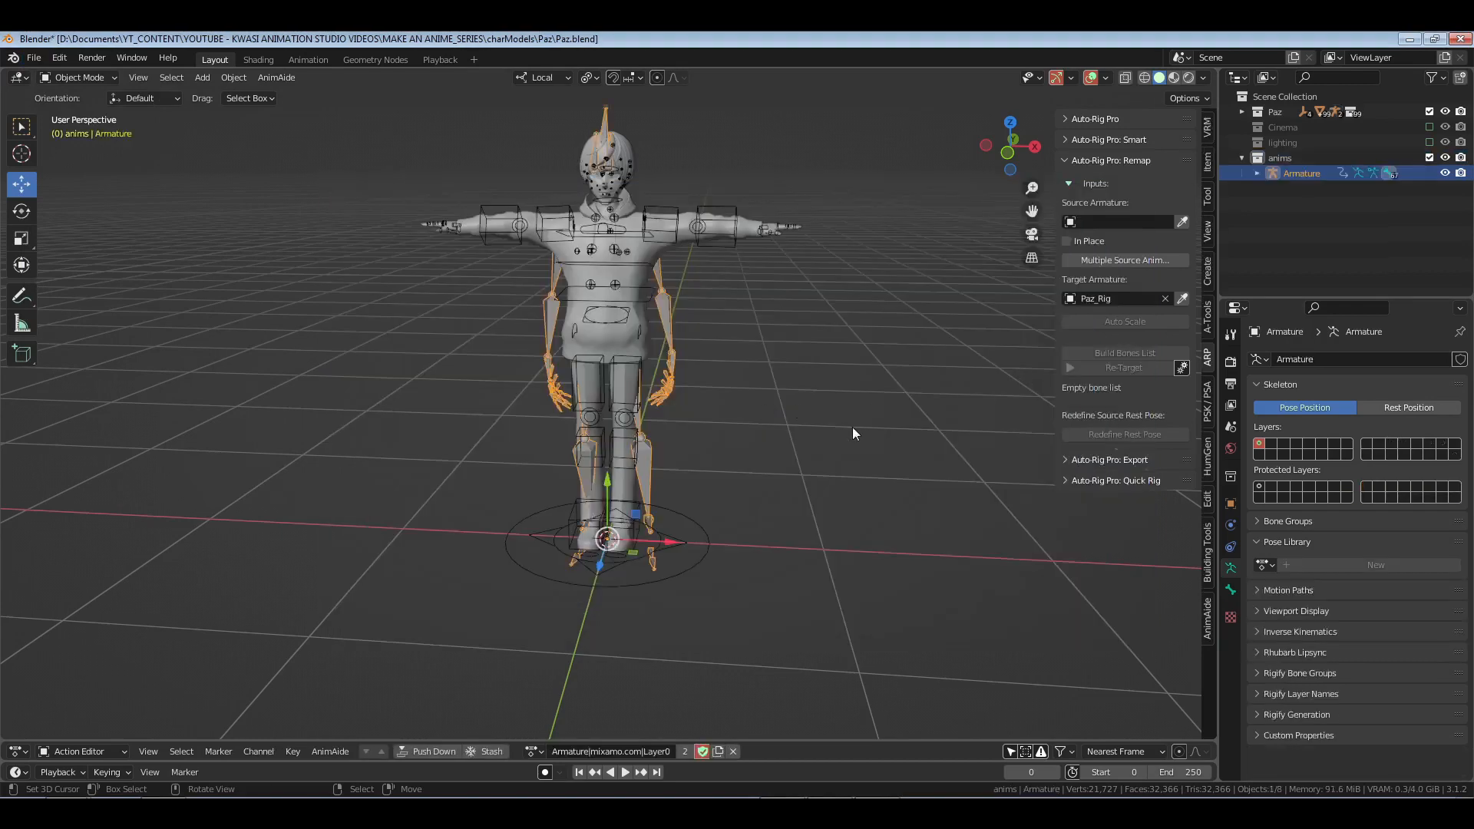
Step: Make the imported Armature the remap source for Paz_Rig, build the bones list, and set the c_root_master entry as root
{"action": "middle_click_drag", "start_coordinate": [852, 427], "coordinate": [711, 753]}
{"action": "left_click", "coordinate": [1182, 222]}
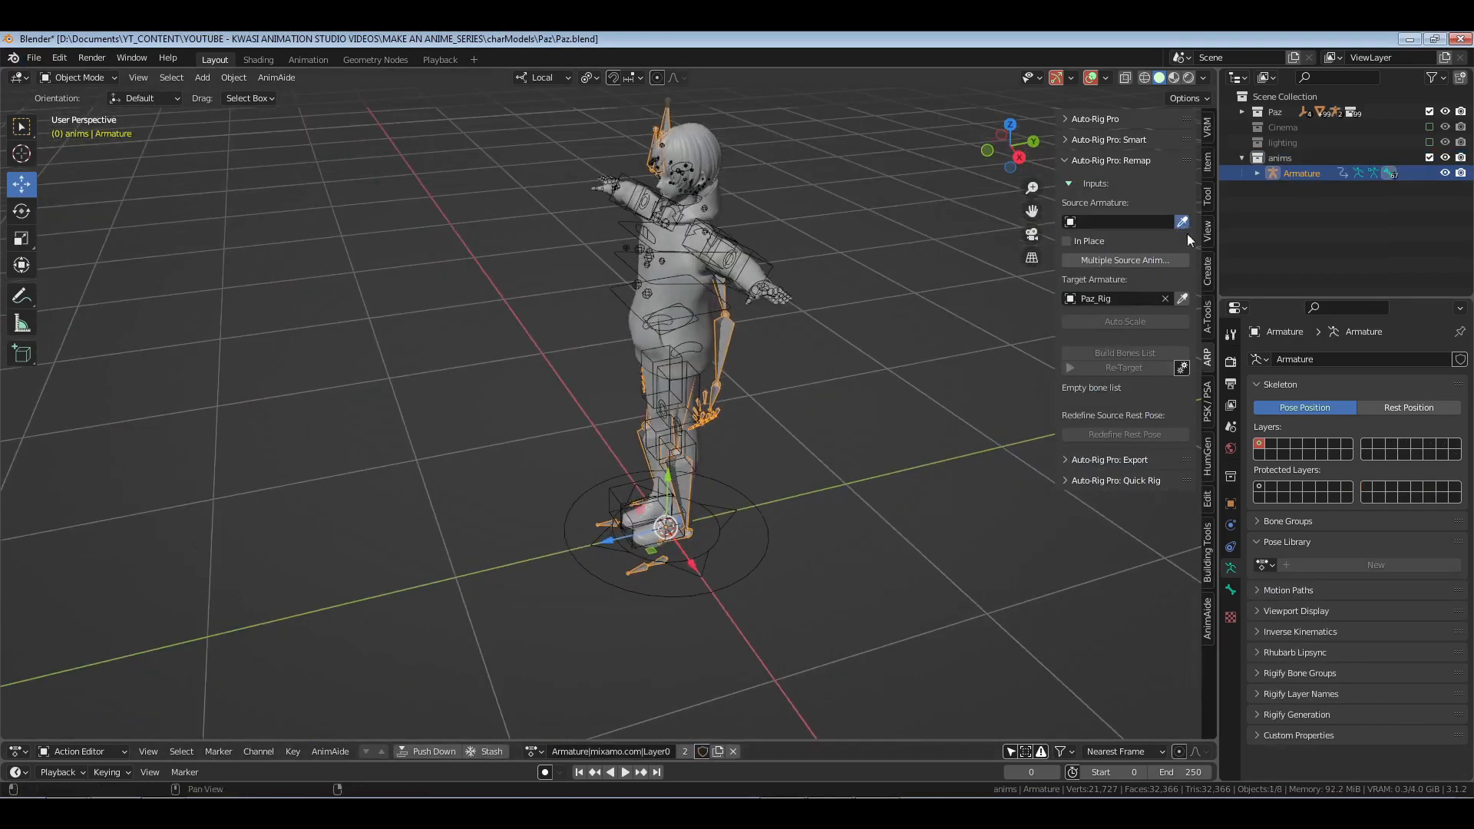
{"action": "left_click", "coordinate": [1128, 353]}
{"action": "left_click", "coordinate": [1145, 443]}
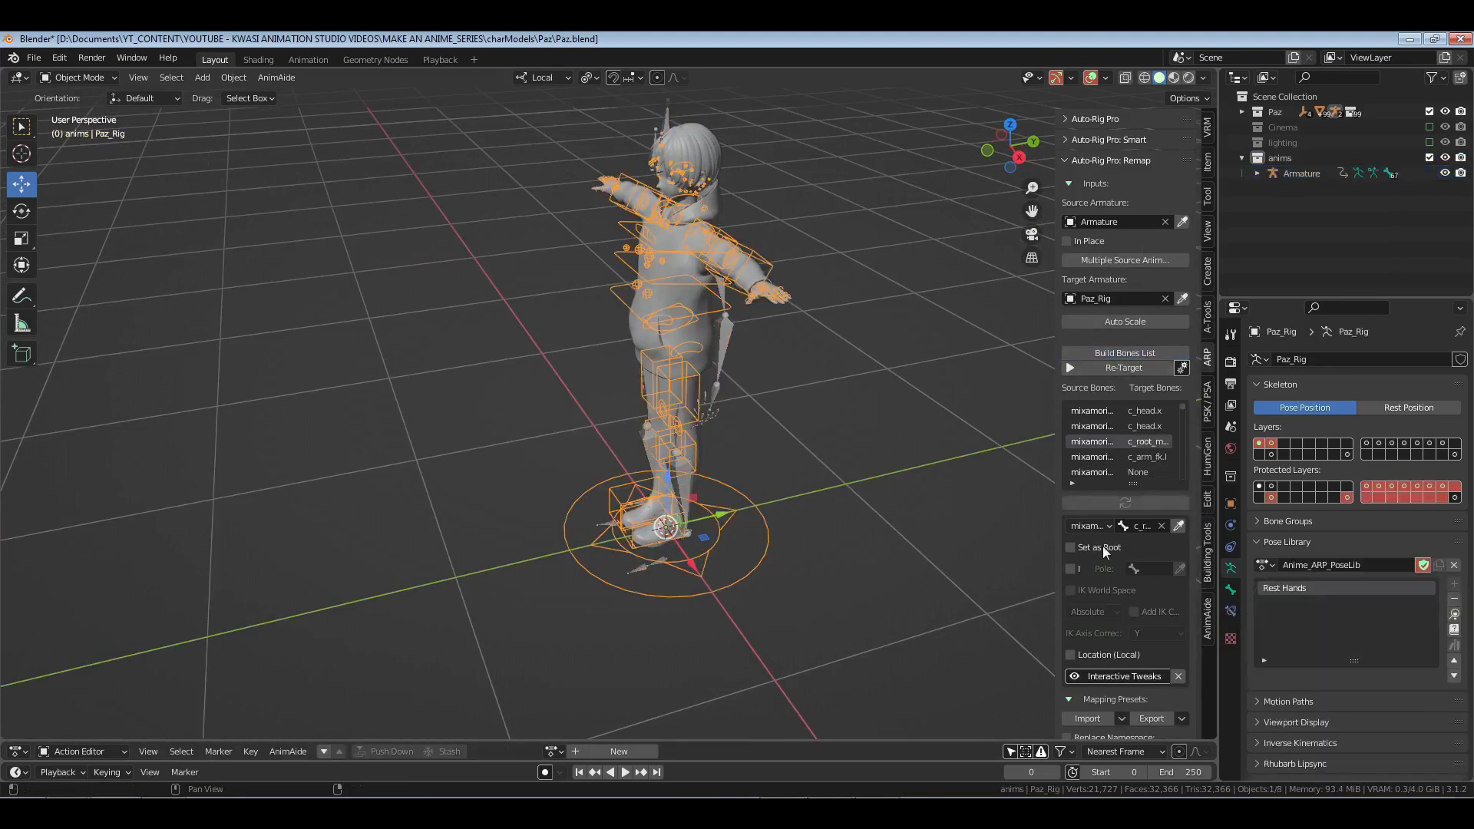
Step: Redefine the source rest pose by copying Paz_Rig's rotations to the selected arm and leg bones, save the file, and apply the new pose
{"action": "scroll", "coordinate": [1115, 633], "scroll_direction": "down", "scroll_amount": 4}
{"action": "left_click", "coordinate": [1124, 682]}
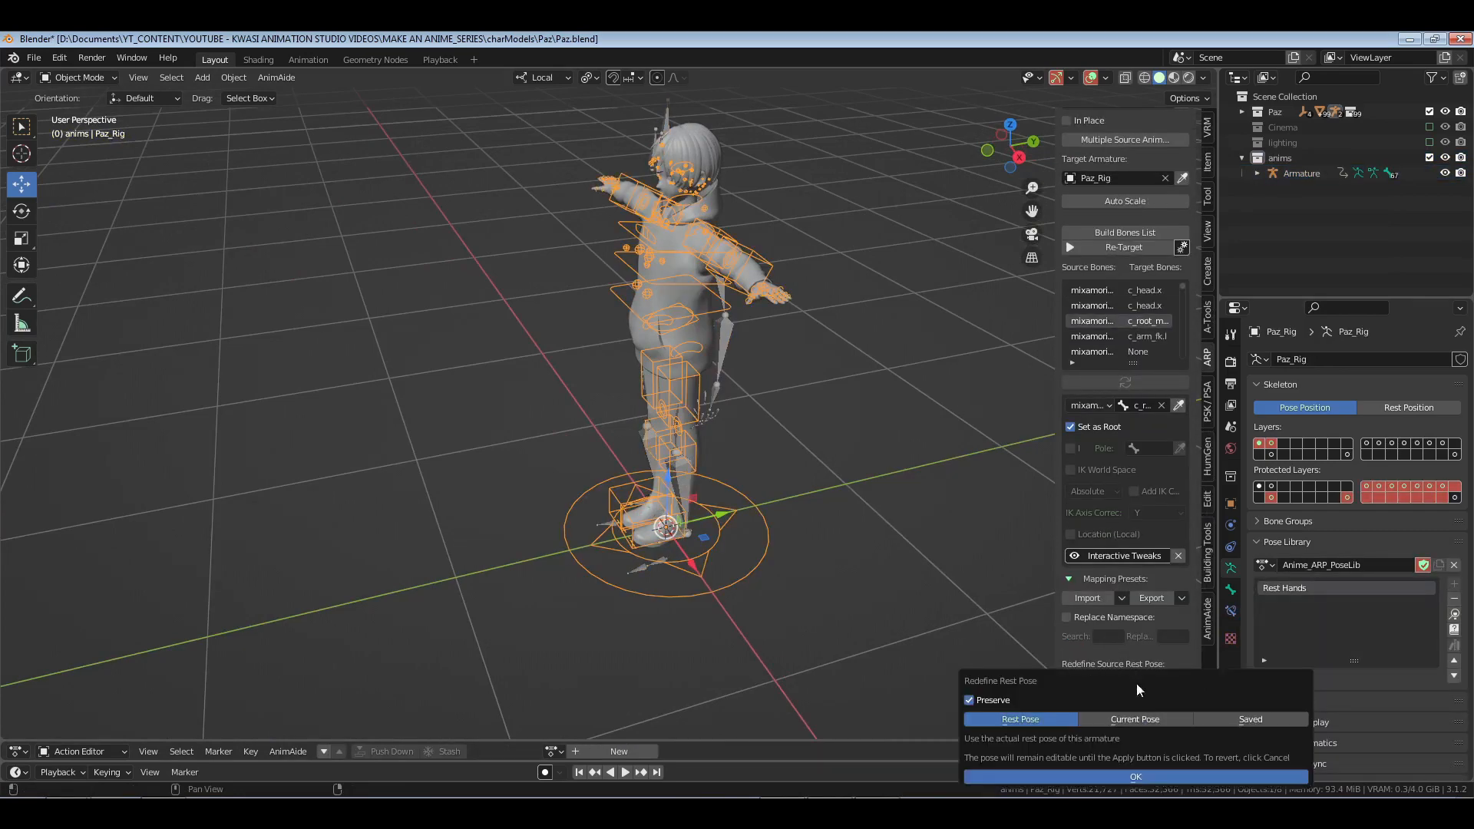
{"action": "left_click", "coordinate": [1136, 779]}
{"action": "middle_click_drag", "start_coordinate": [563, 498], "coordinate": [711, 472]}
{"action": "key", "text": "c"}
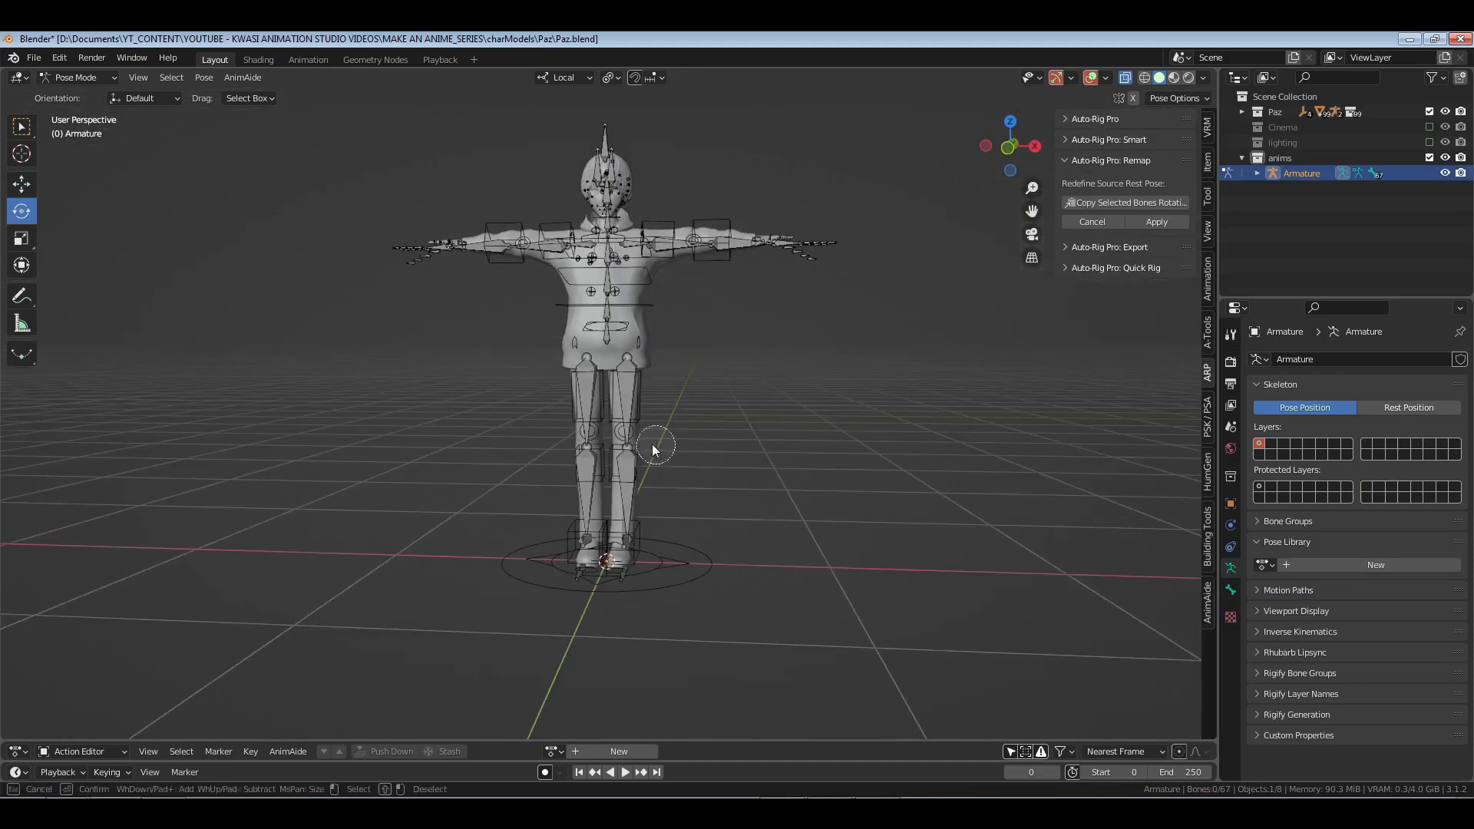
{"action": "left_click_drag", "start_coordinate": [651, 443], "coordinate": [587, 449]}
{"action": "left_click_drag", "start_coordinate": [703, 248], "coordinate": [530, 238]}
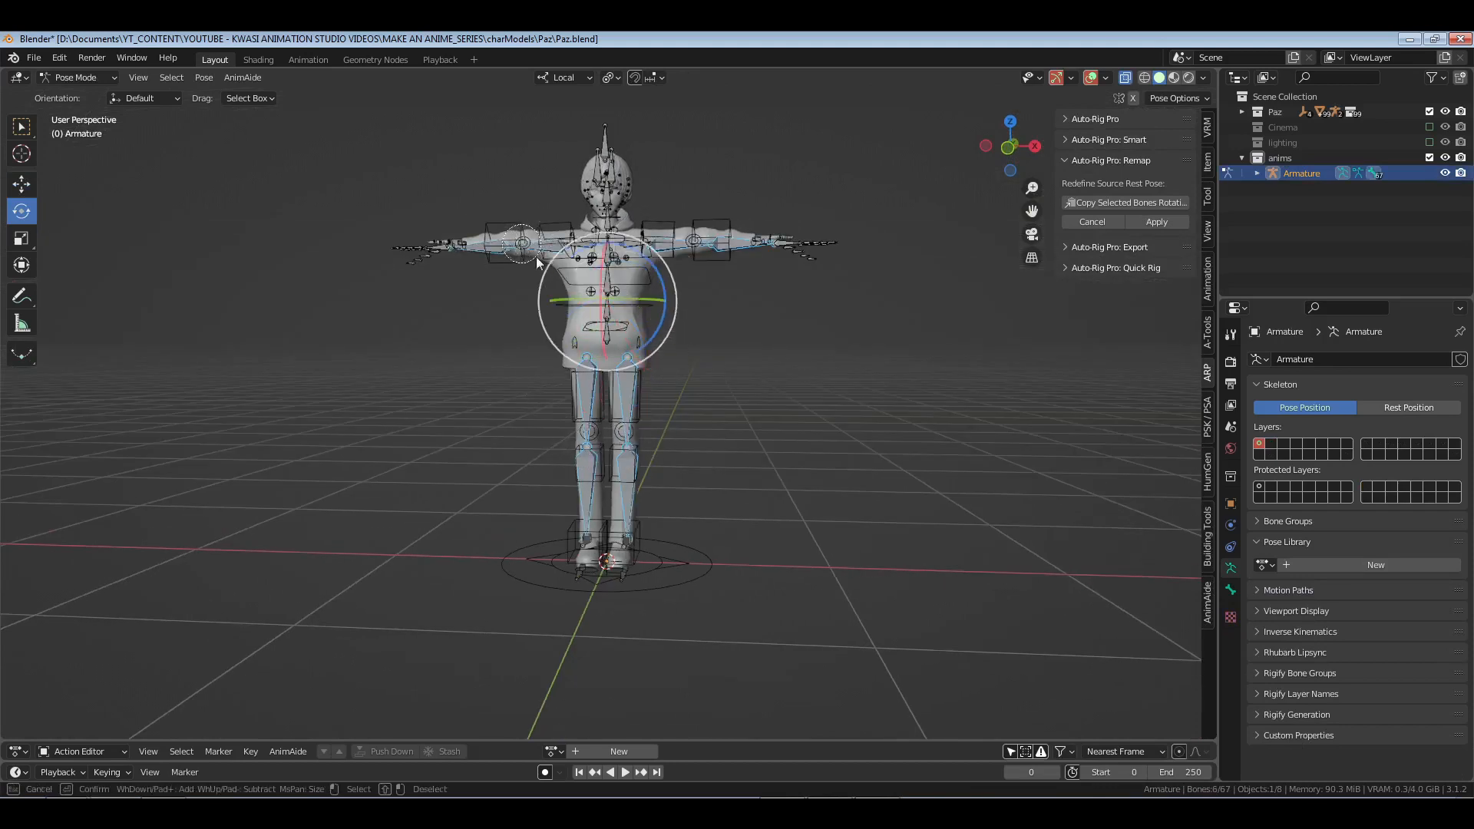
{"action": "key", "text": "Escape"}
{"action": "key", "text": "ctrl+s"}
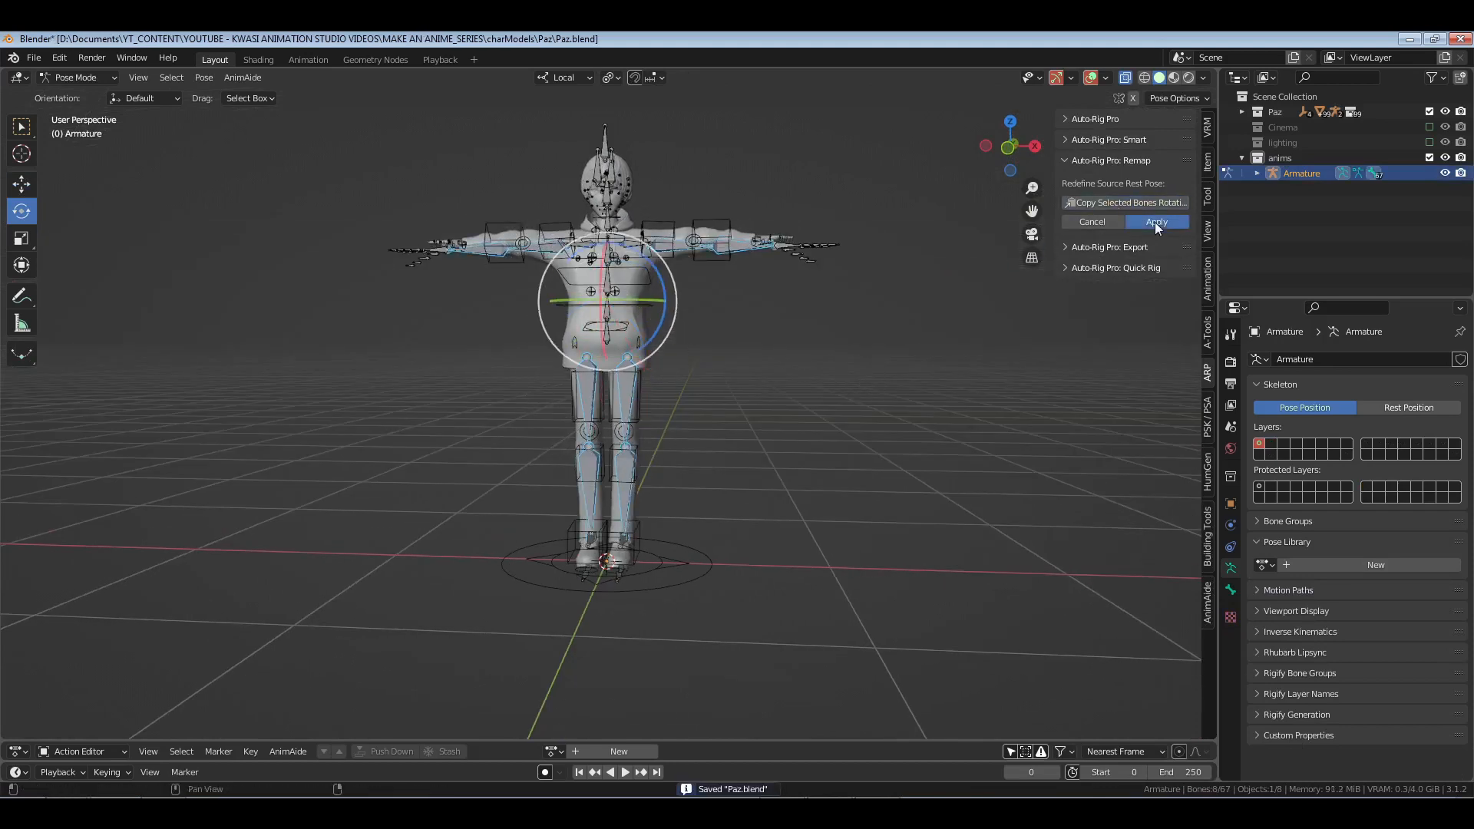
{"action": "left_click", "coordinate": [1155, 223]}
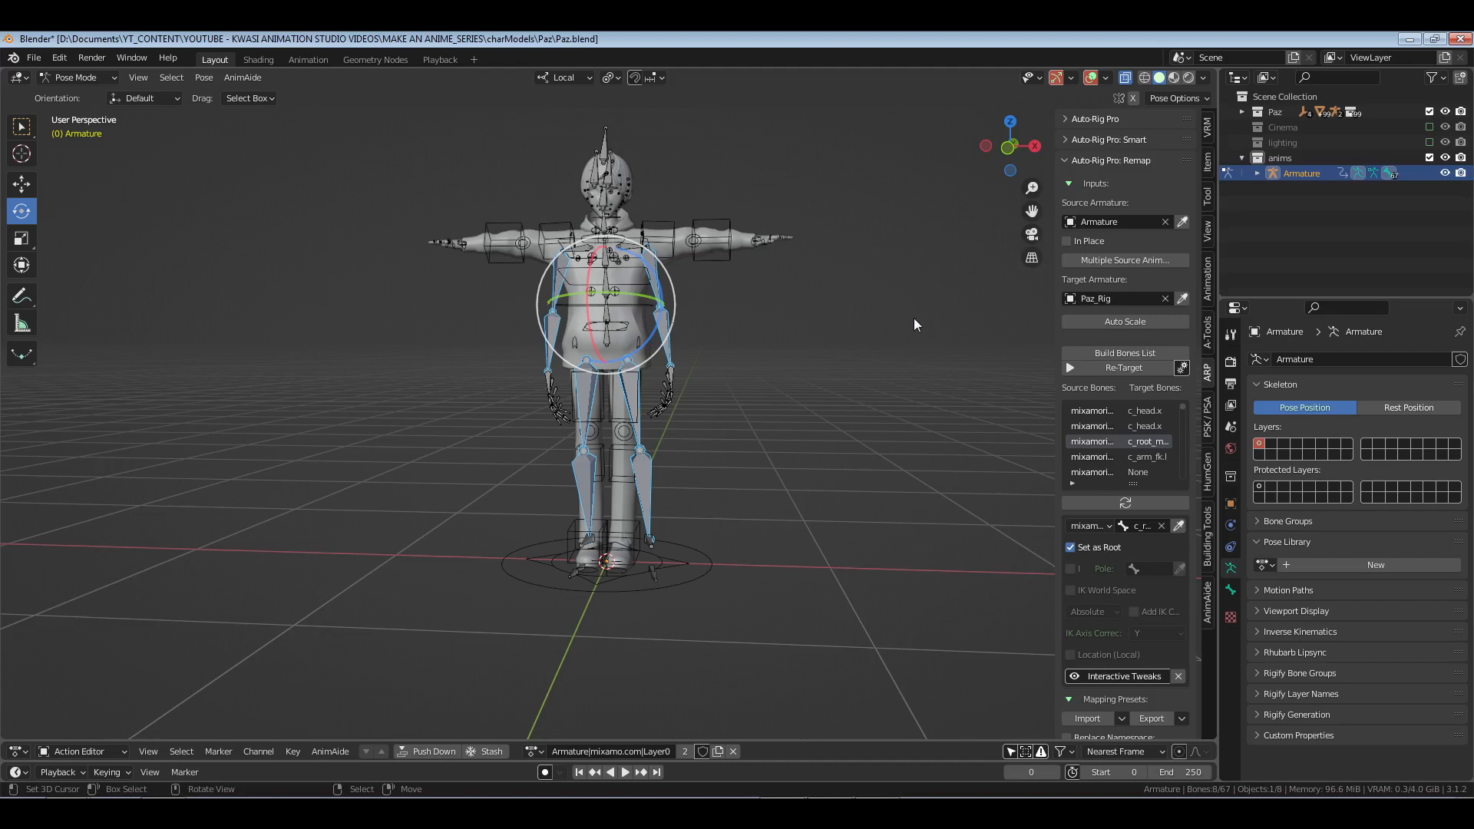
Step: Retarget the idle animation onto Paz_Rig over frames 0 to 300, choosing the keyframe interpolation
{"action": "middle_click_drag", "start_coordinate": [885, 414], "coordinate": [827, 443]}
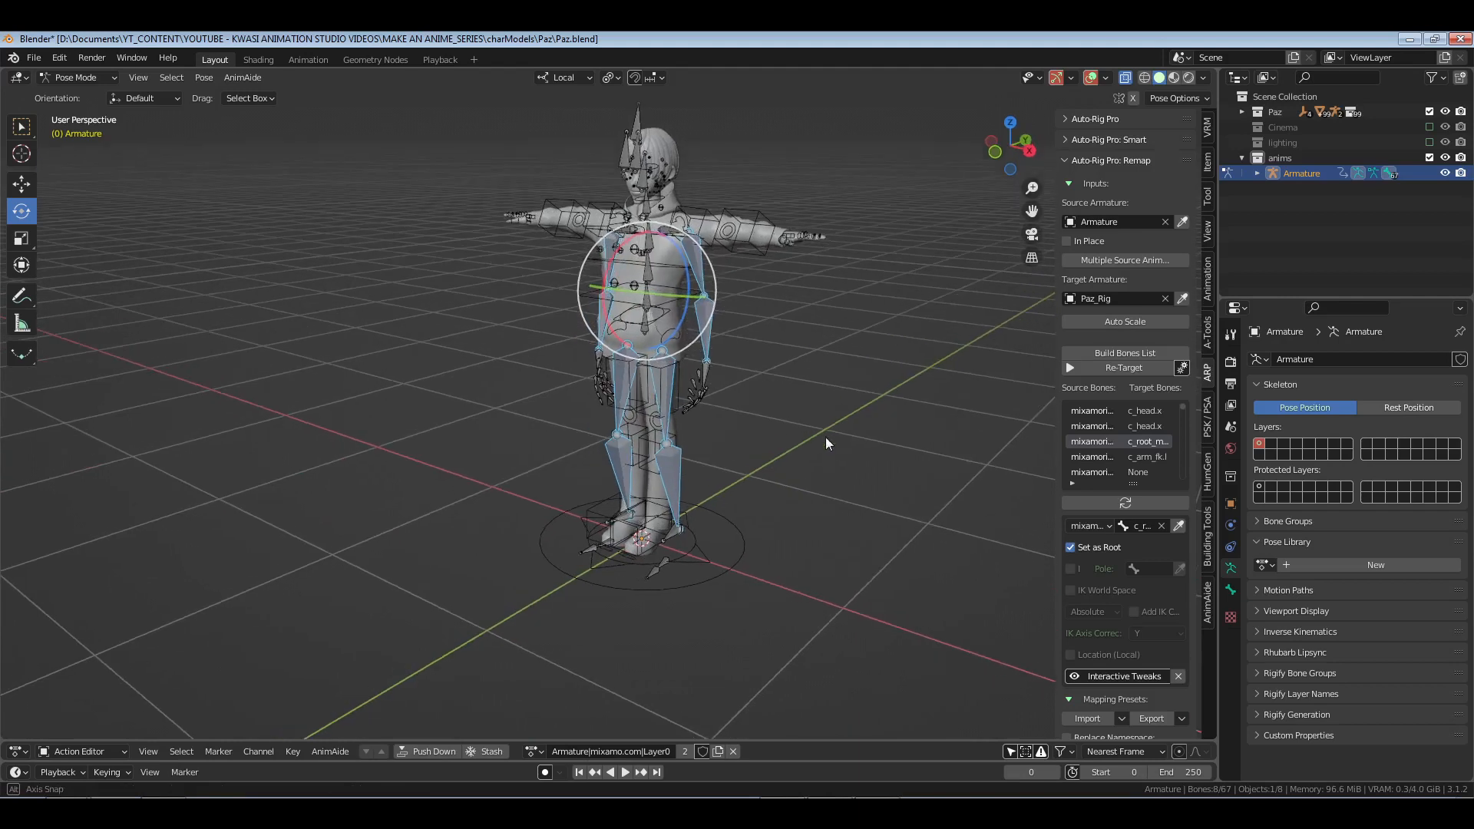
{"action": "left_click", "coordinate": [1118, 368]}
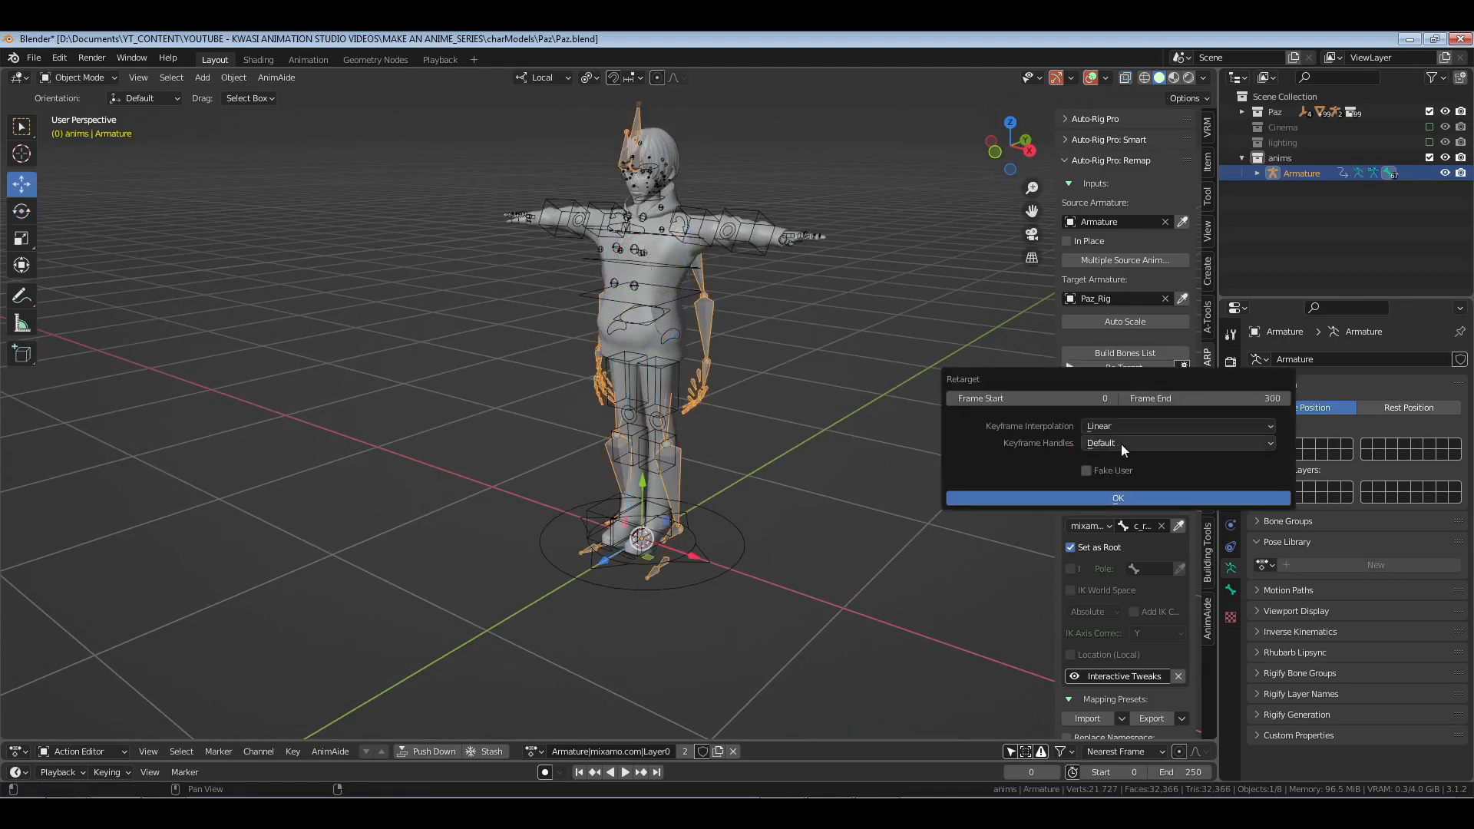
{"action": "left_click", "coordinate": [1121, 426]}
{"action": "left_click", "coordinate": [1122, 464]}
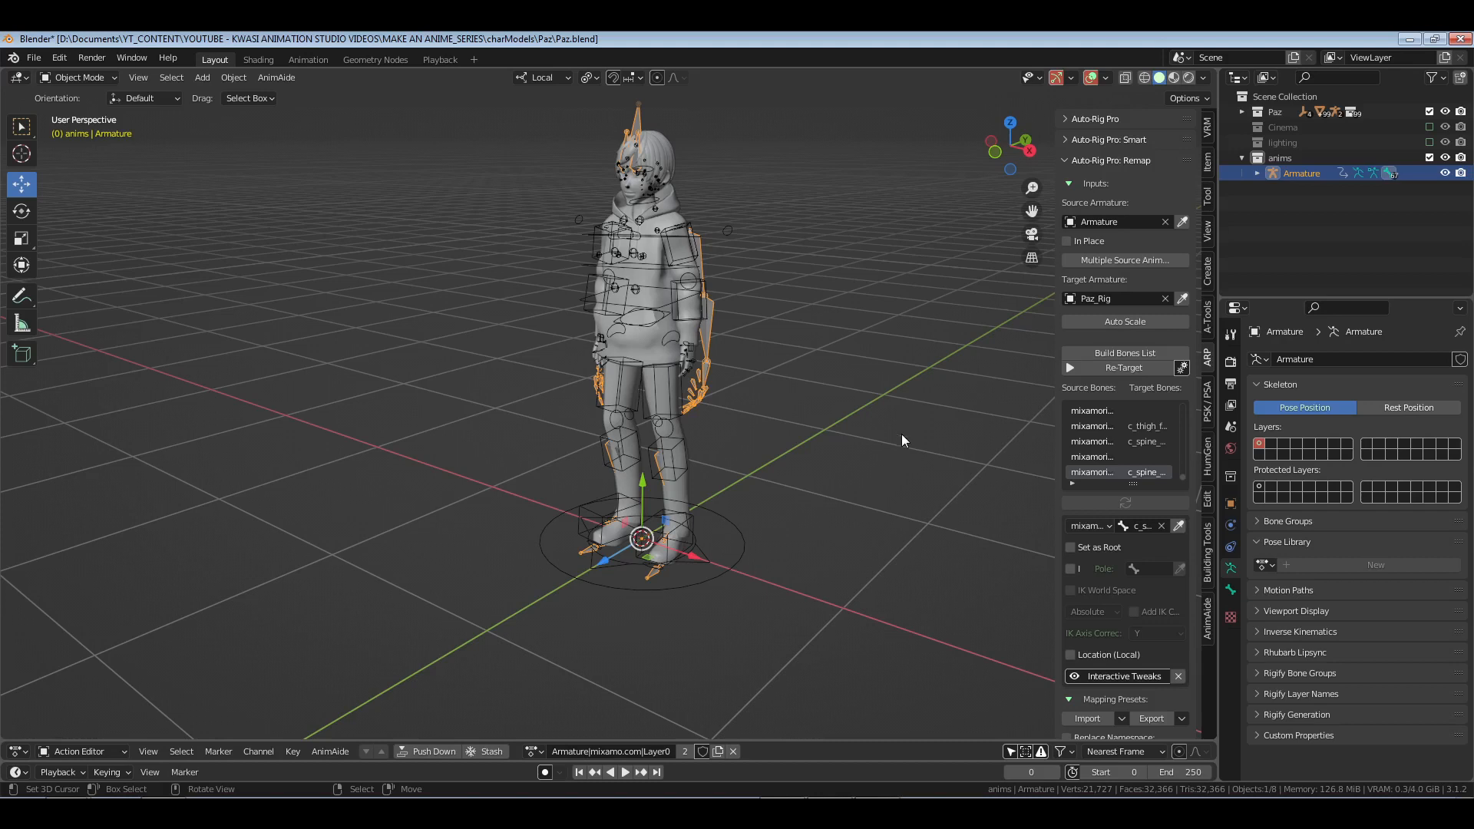
Step: Delete the imported Armature together with its hierarchy from the anims collection
{"action": "mouse_move", "coordinate": [793, 469]}
{"action": "middle_mouse_down"}
{"action": "mouse_move", "coordinate": [805, 480]}
{"action": "mouse_move", "coordinate": [789, 475]}
{"action": "middle_mouse_up"}
{"action": "right_click", "coordinate": [1310, 178]}
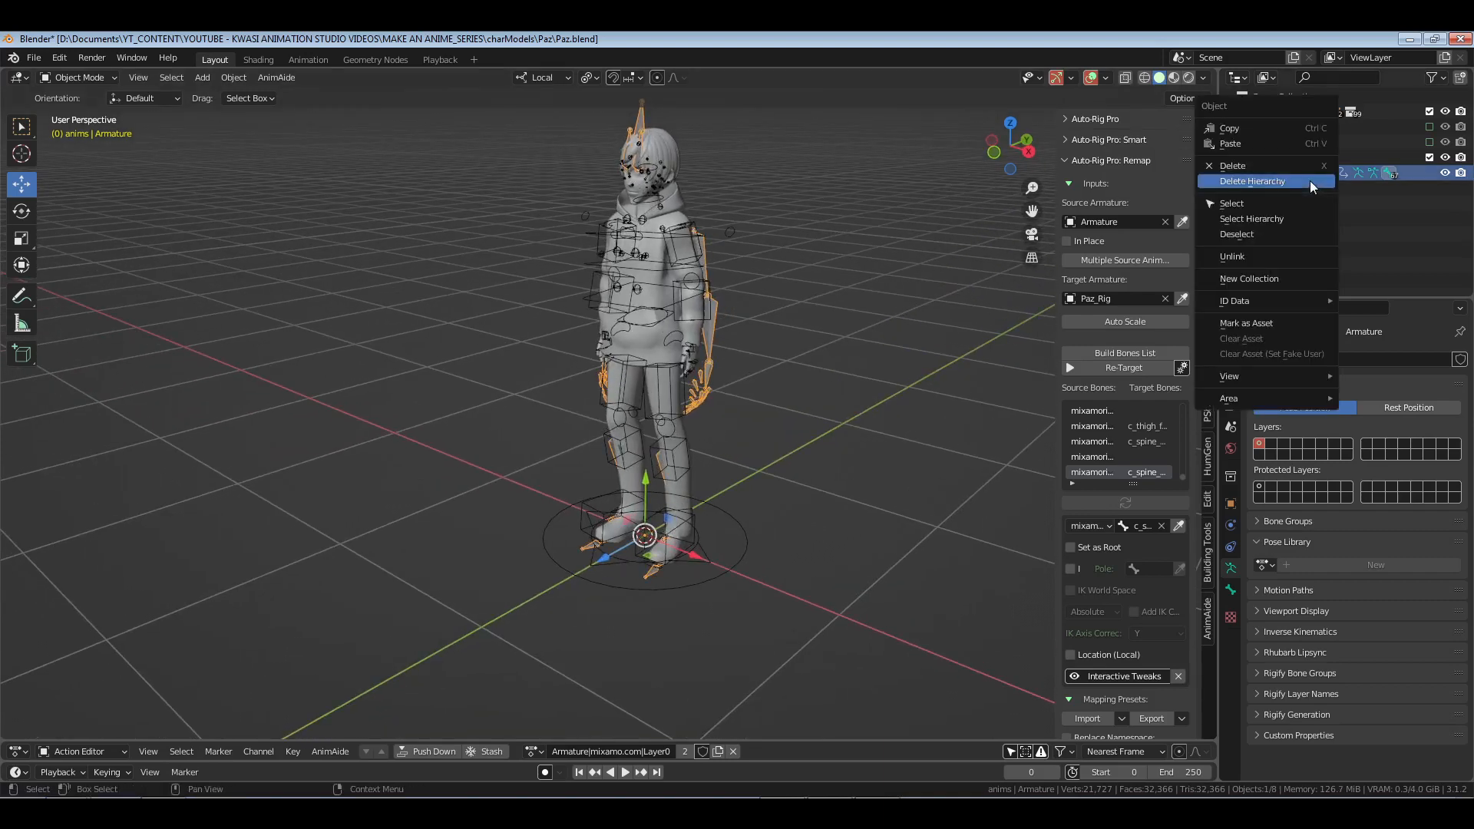
{"action": "left_click", "coordinate": [1286, 192]}
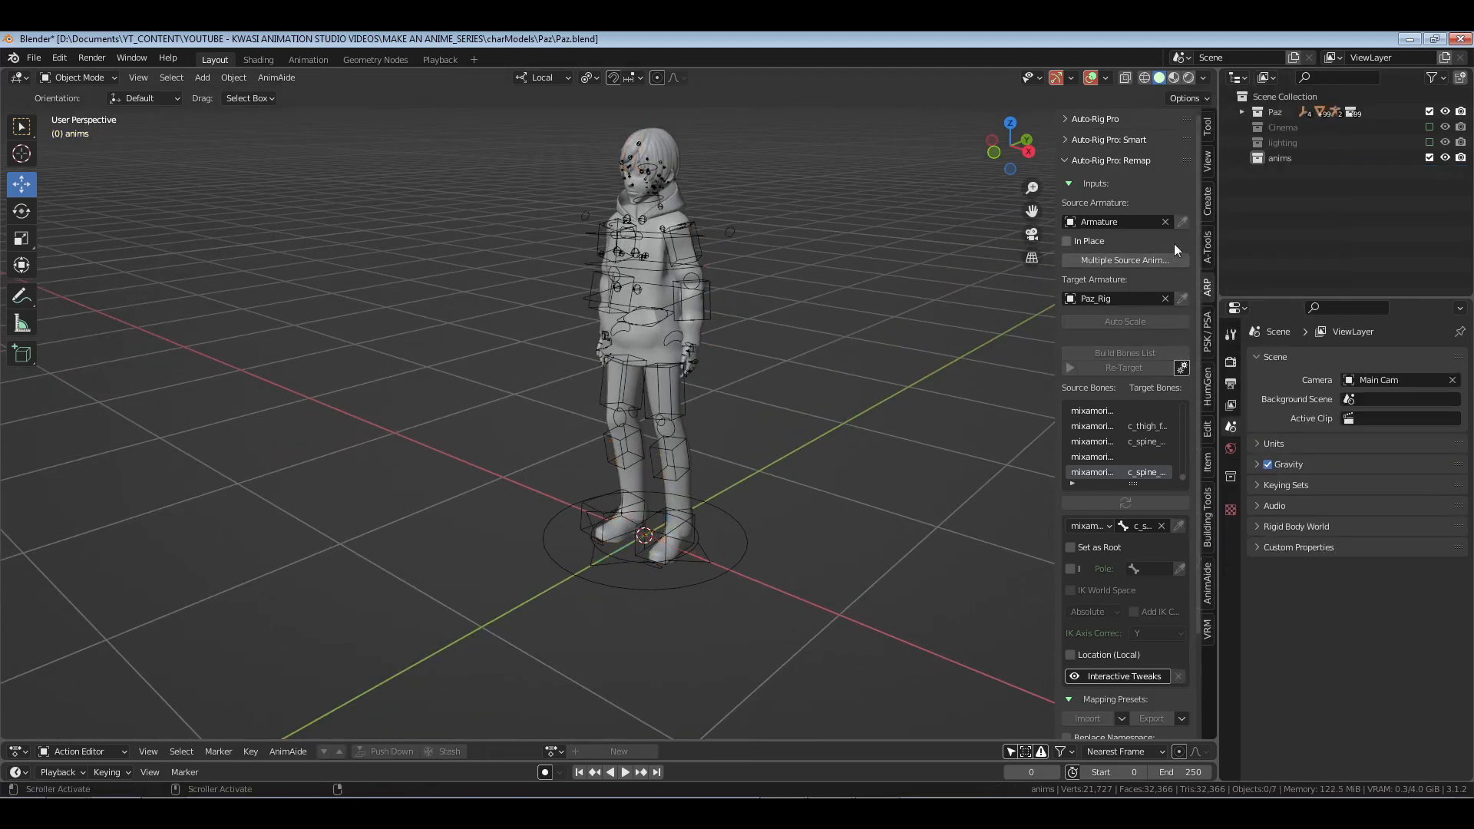
Step: Put Paz_Rig in Pose Mode, activate Anim Offset, and select the left and right shoulder controls in turn
{"action": "left_click", "coordinate": [706, 261]}
{"action": "left_click", "coordinate": [1206, 583]}
{"action": "middle_click_drag", "start_coordinate": [952, 560], "coordinate": [832, 464]}
{"action": "scroll", "coordinate": [793, 499], "scroll_direction": "up", "scroll_amount": 5}
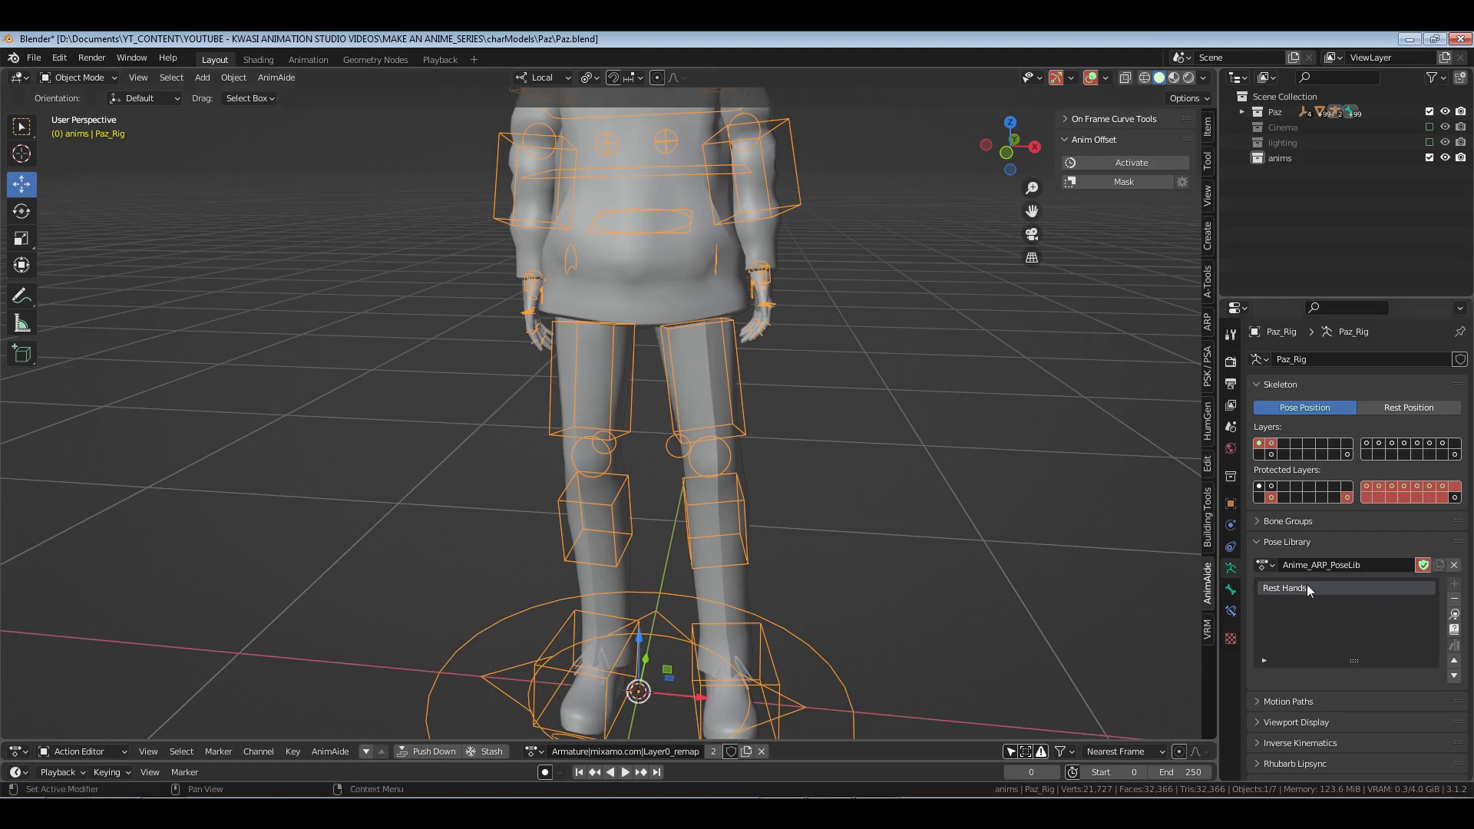
{"action": "middle_click_drag", "start_coordinate": [883, 482], "coordinate": [785, 445]}
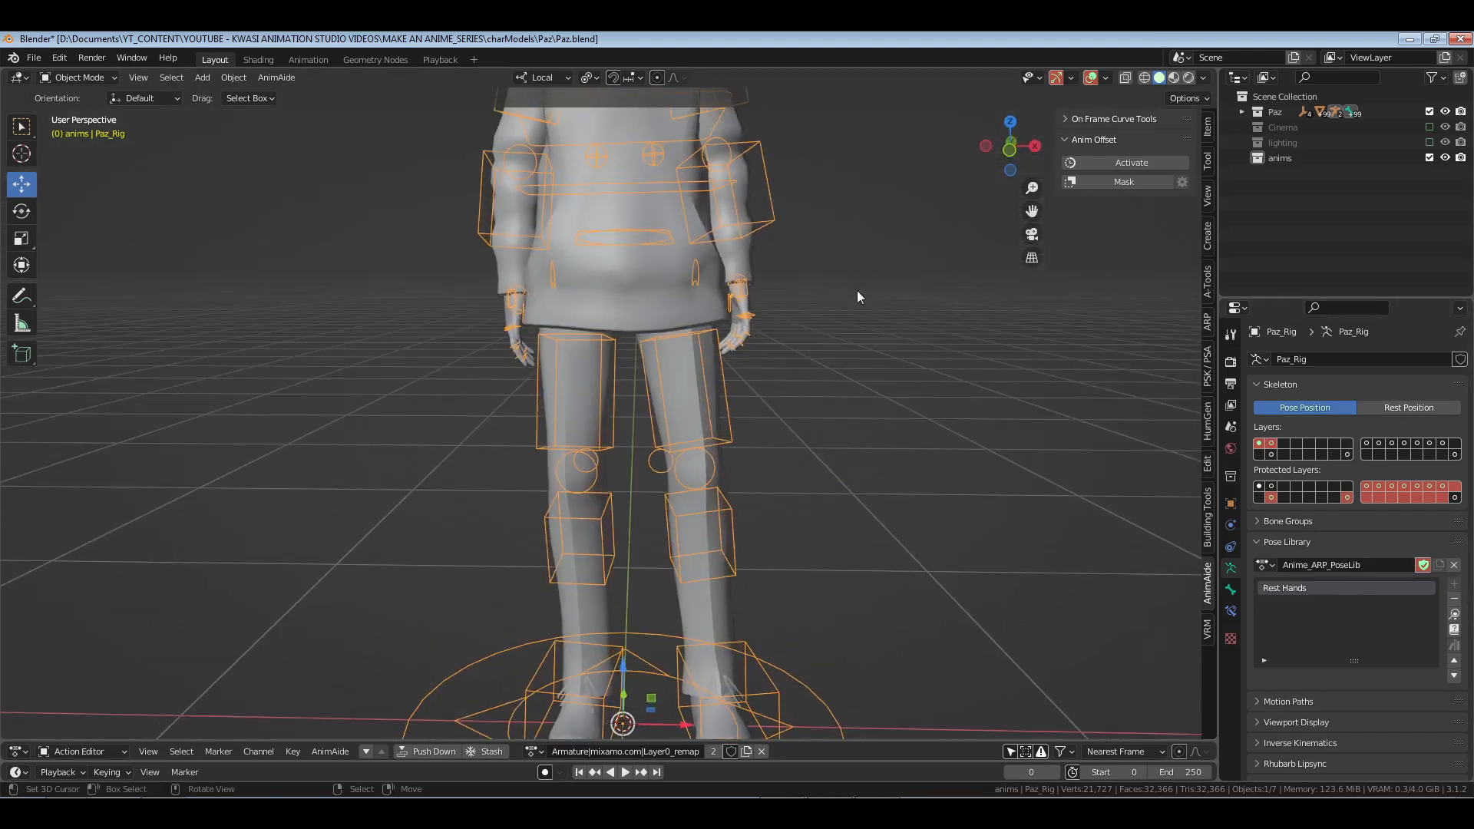
{"action": "key", "text": "ctrl+Tab"}
{"action": "middle_click_drag", "start_coordinate": [760, 193], "coordinate": [759, 287], "text": "shift"}
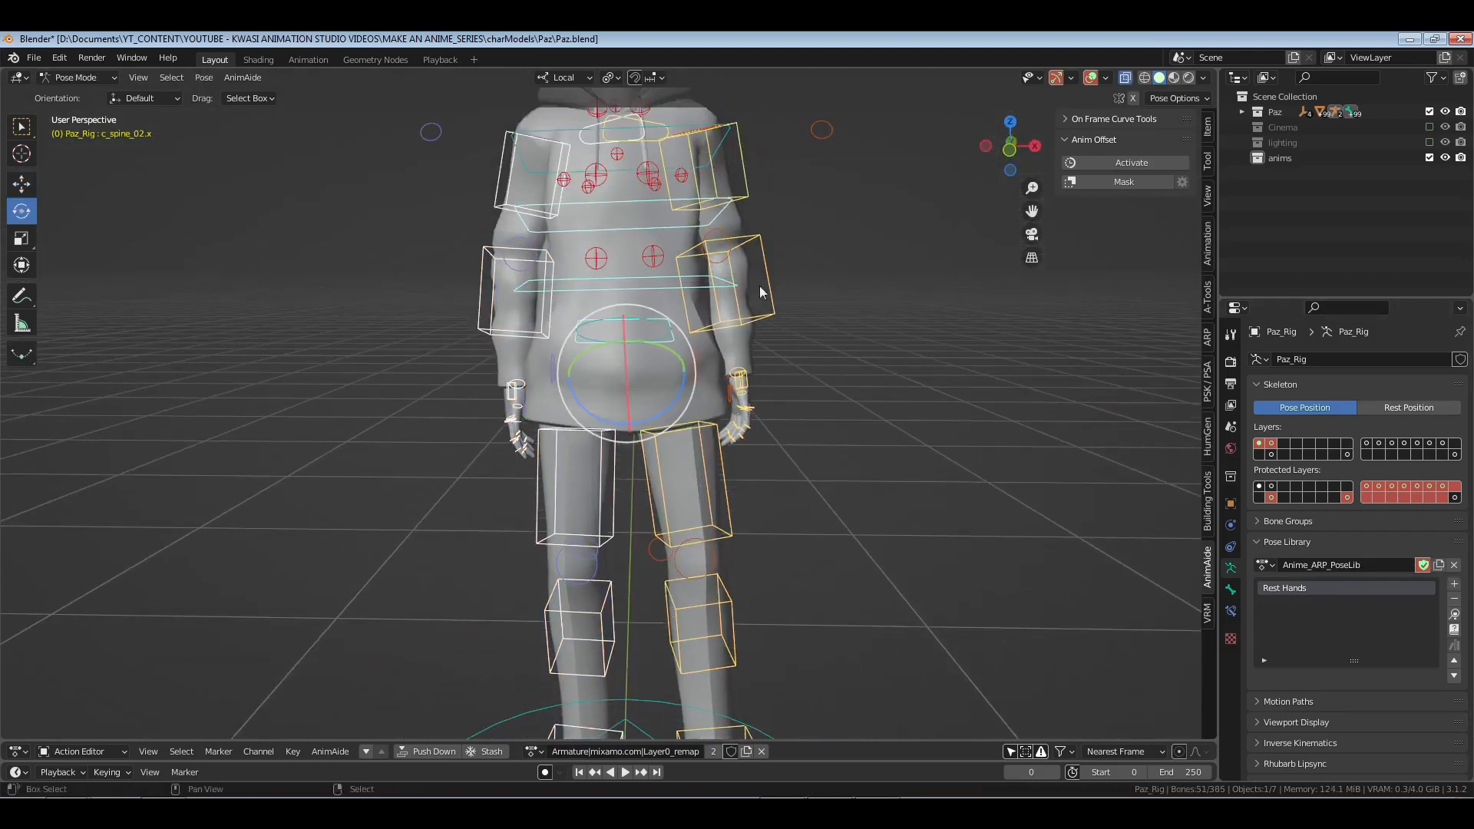
{"action": "left_click", "coordinate": [656, 128]}
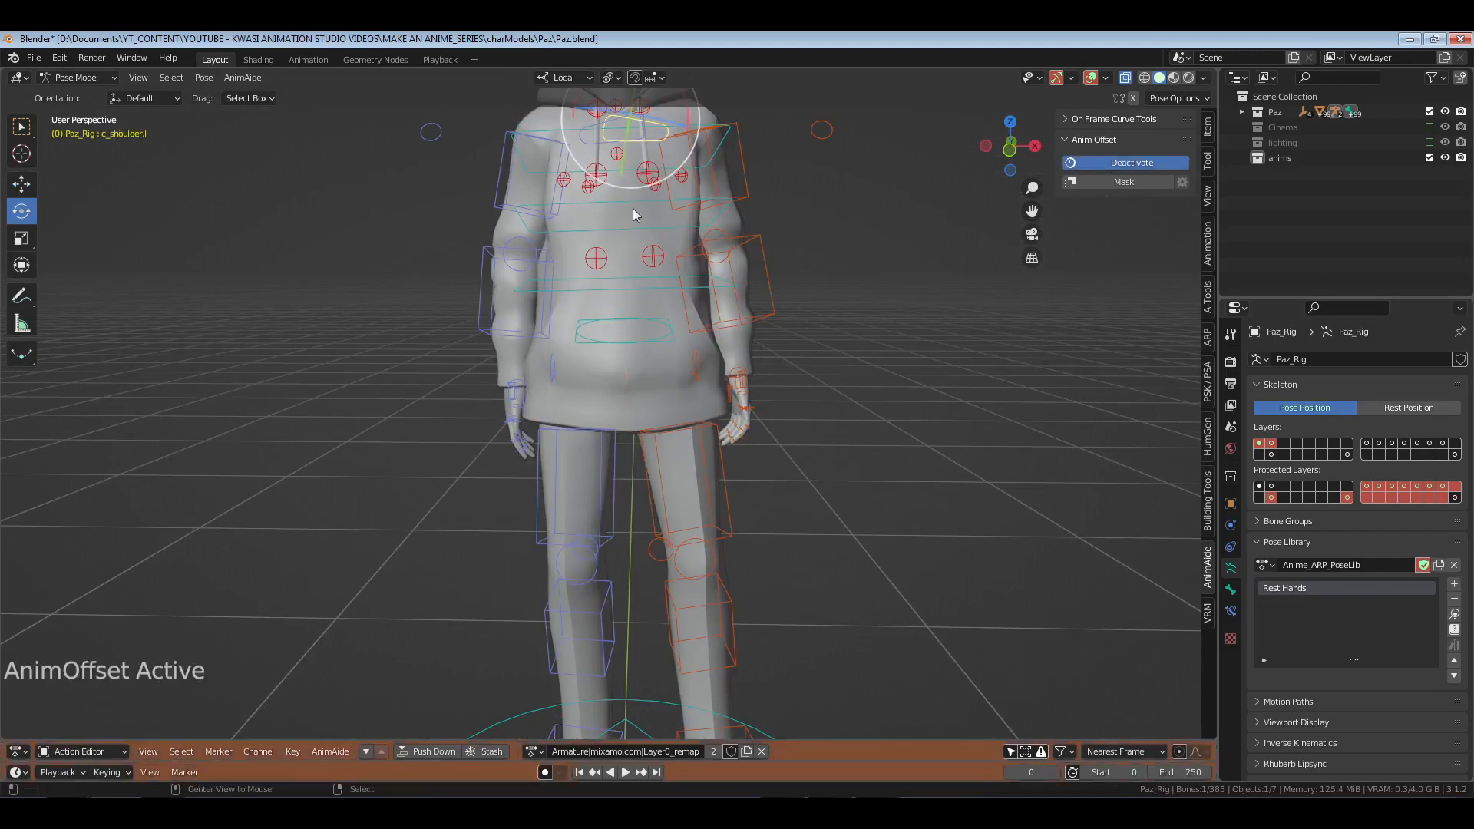
{"action": "left_click", "coordinate": [601, 149]}
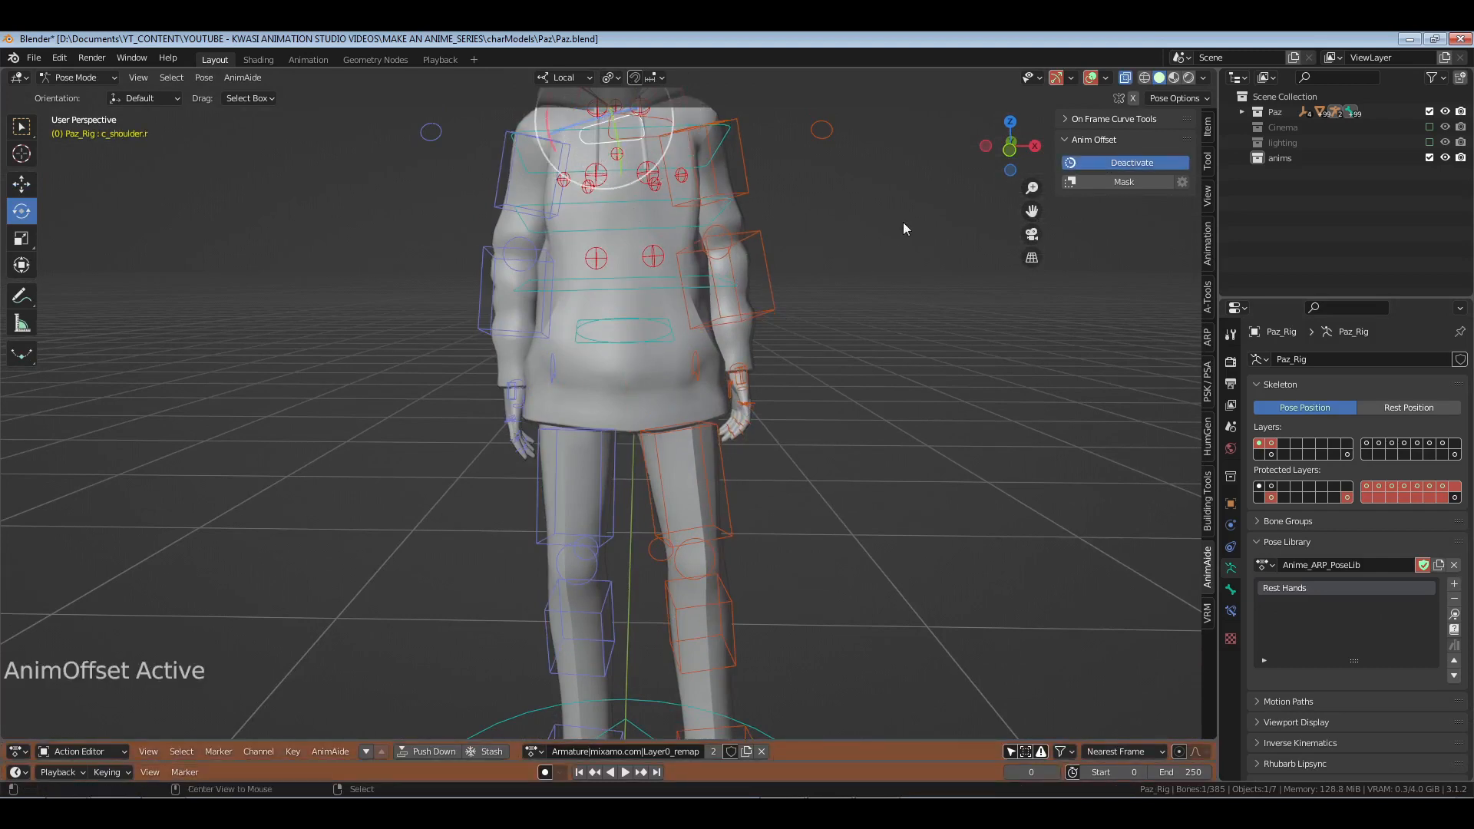
Step: Rotate the left upper arm control c_arm_fk.l slightly in the front and side views to offset its animation
{"action": "middle_click_drag", "start_coordinate": [743, 235], "coordinate": [742, 259]}
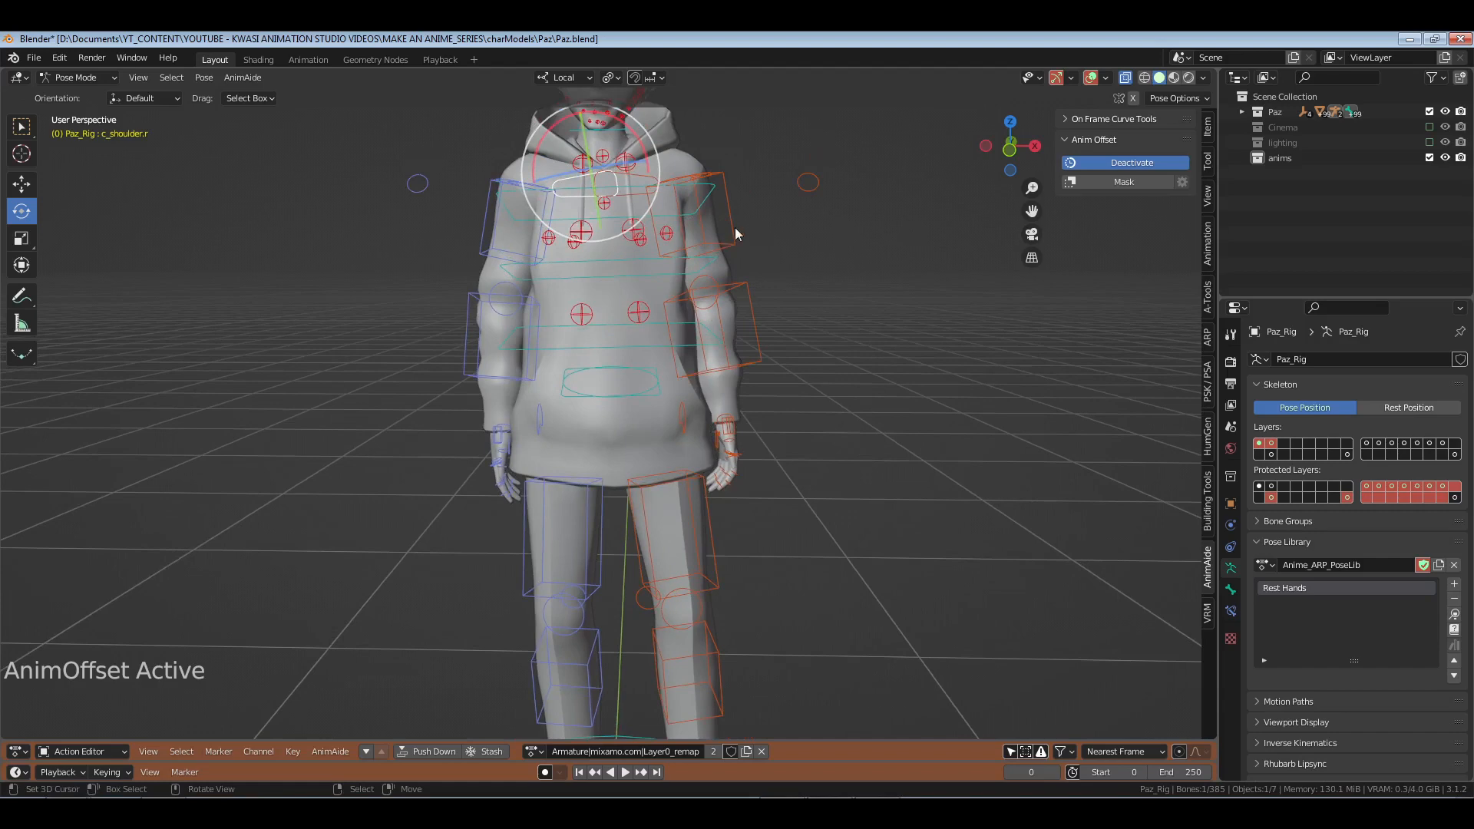
{"action": "left_click", "coordinate": [725, 224]}
{"action": "key", "text": "KP_1"}
{"action": "key", "text": "r"}
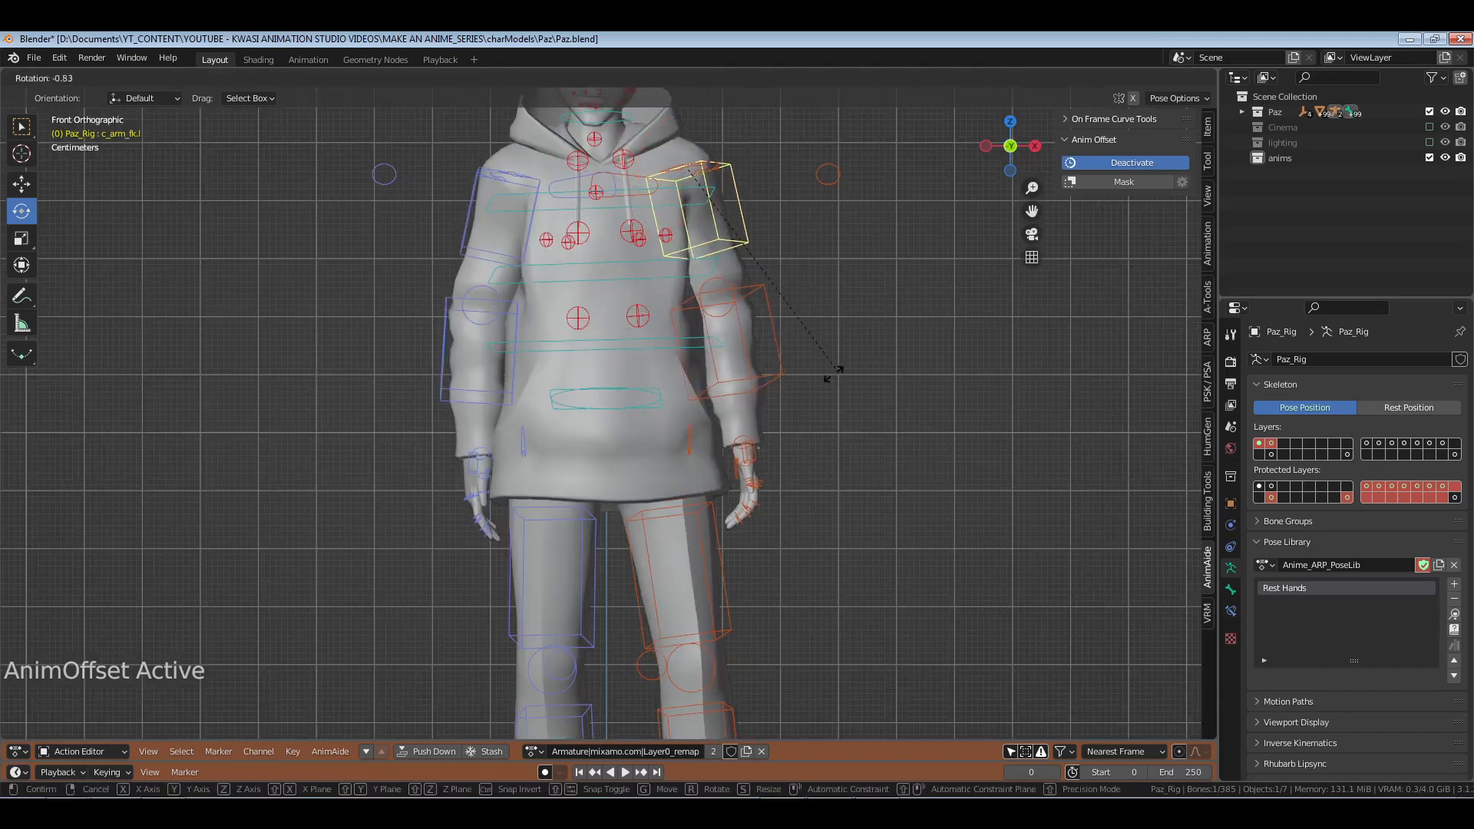
{"action": "key", "text": "KP_3"}
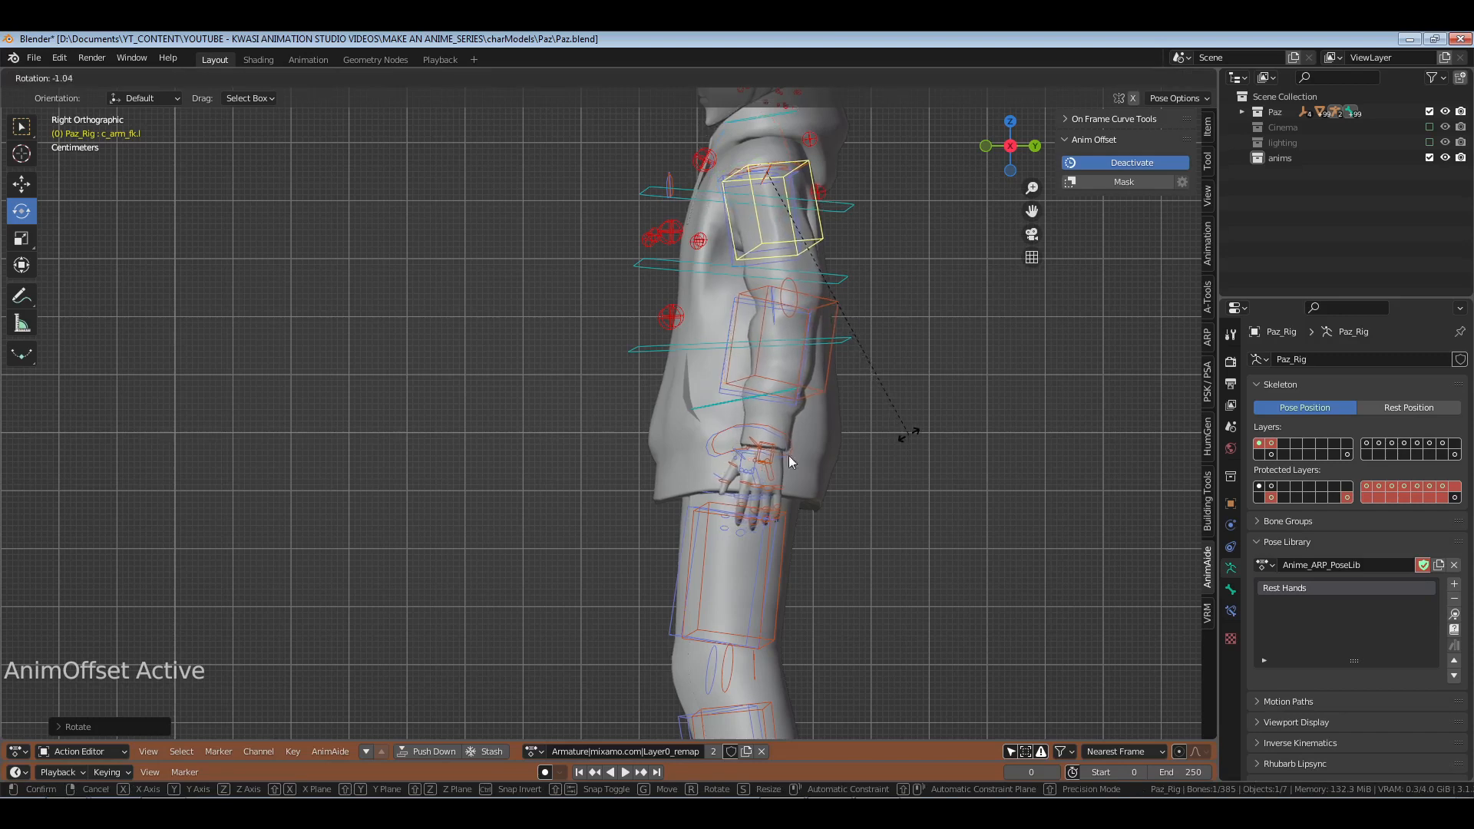
{"action": "left_click", "coordinate": [482, 376]}
Step: Rotate the right upper arm control c_arm_fk.r slightly outward in front view, and select the right forearm control
{"action": "middle_click_drag", "start_coordinate": [481, 380], "coordinate": [503, 345]}
{"action": "left_click", "coordinate": [476, 258]}
{"action": "key", "text": "KP_1"}
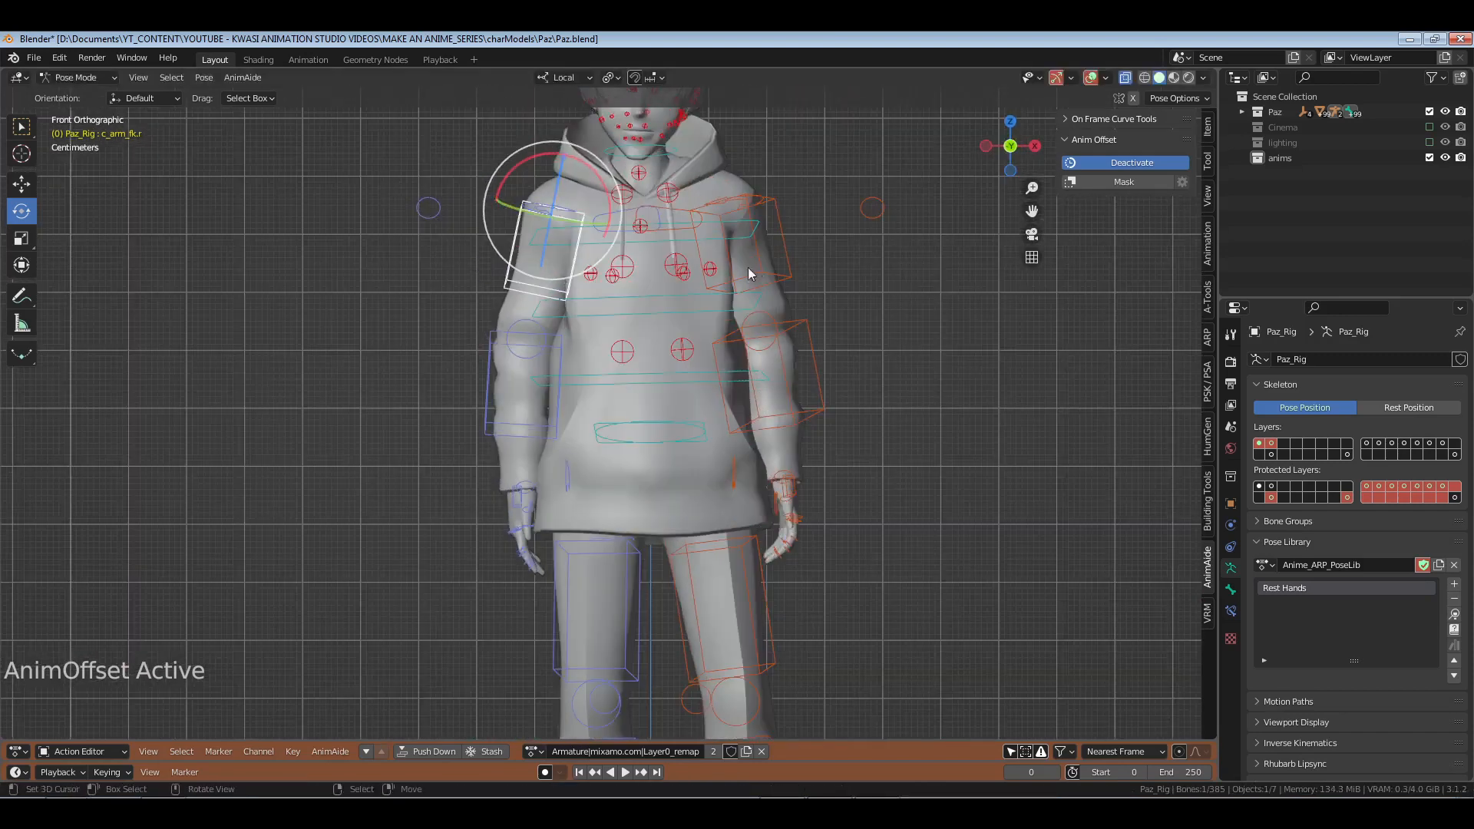
{"action": "key", "text": "r"}
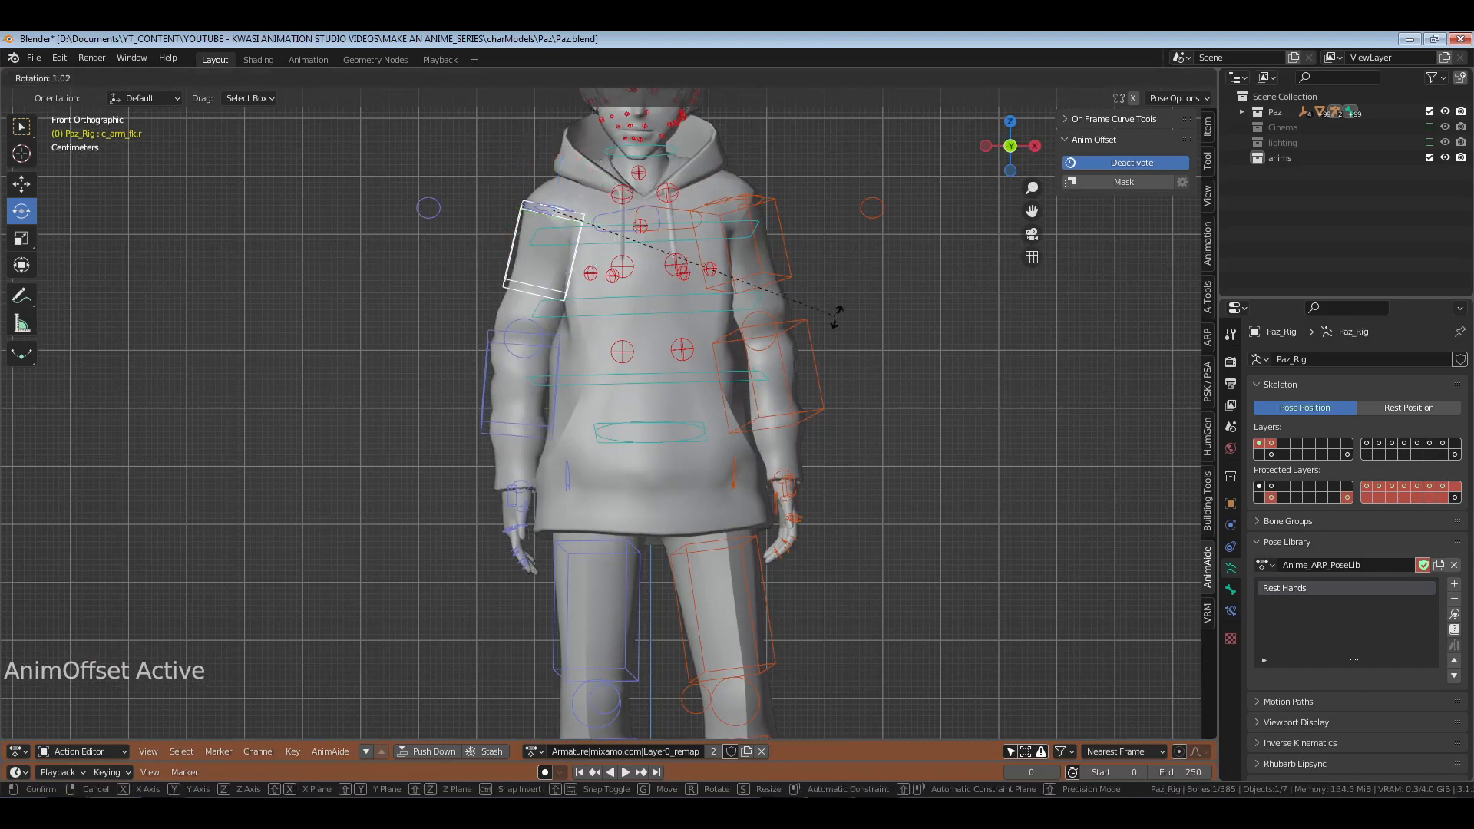
{"action": "left_click", "coordinate": [486, 372]}
{"action": "left_click", "coordinate": [485, 371]}
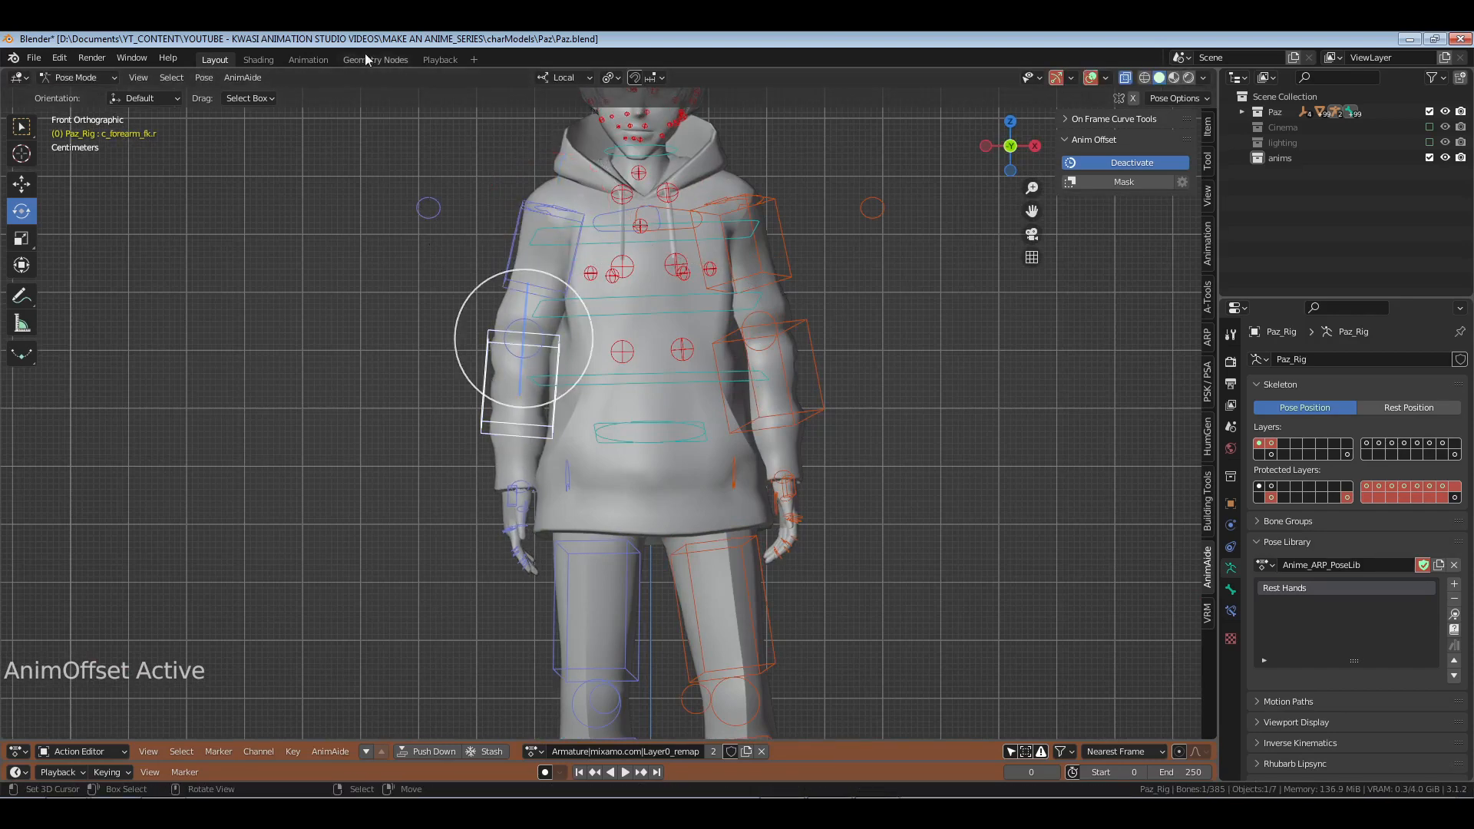
Step: In the Animation workspace, delete Paz_Rig's surplus NLA tracks and hide entries that have no NLA data
{"action": "left_click", "coordinate": [310, 60]}
{"action": "key", "text": "KP_Decimal"}
{"action": "key", "text": "KP_1"}
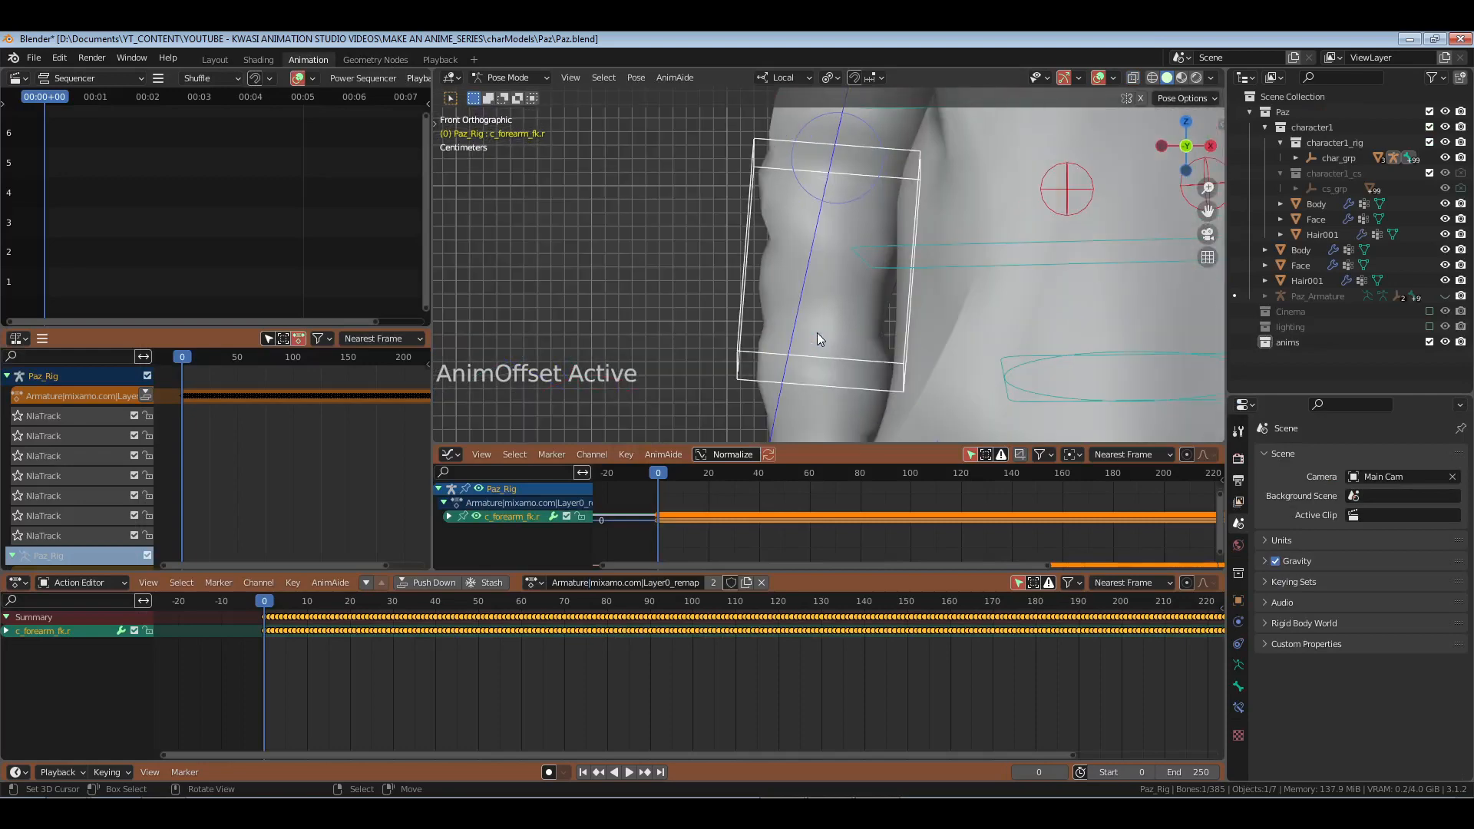
{"action": "left_click_drag", "start_coordinate": [52, 416], "coordinate": [104, 518]}
{"action": "key", "text": "x"}
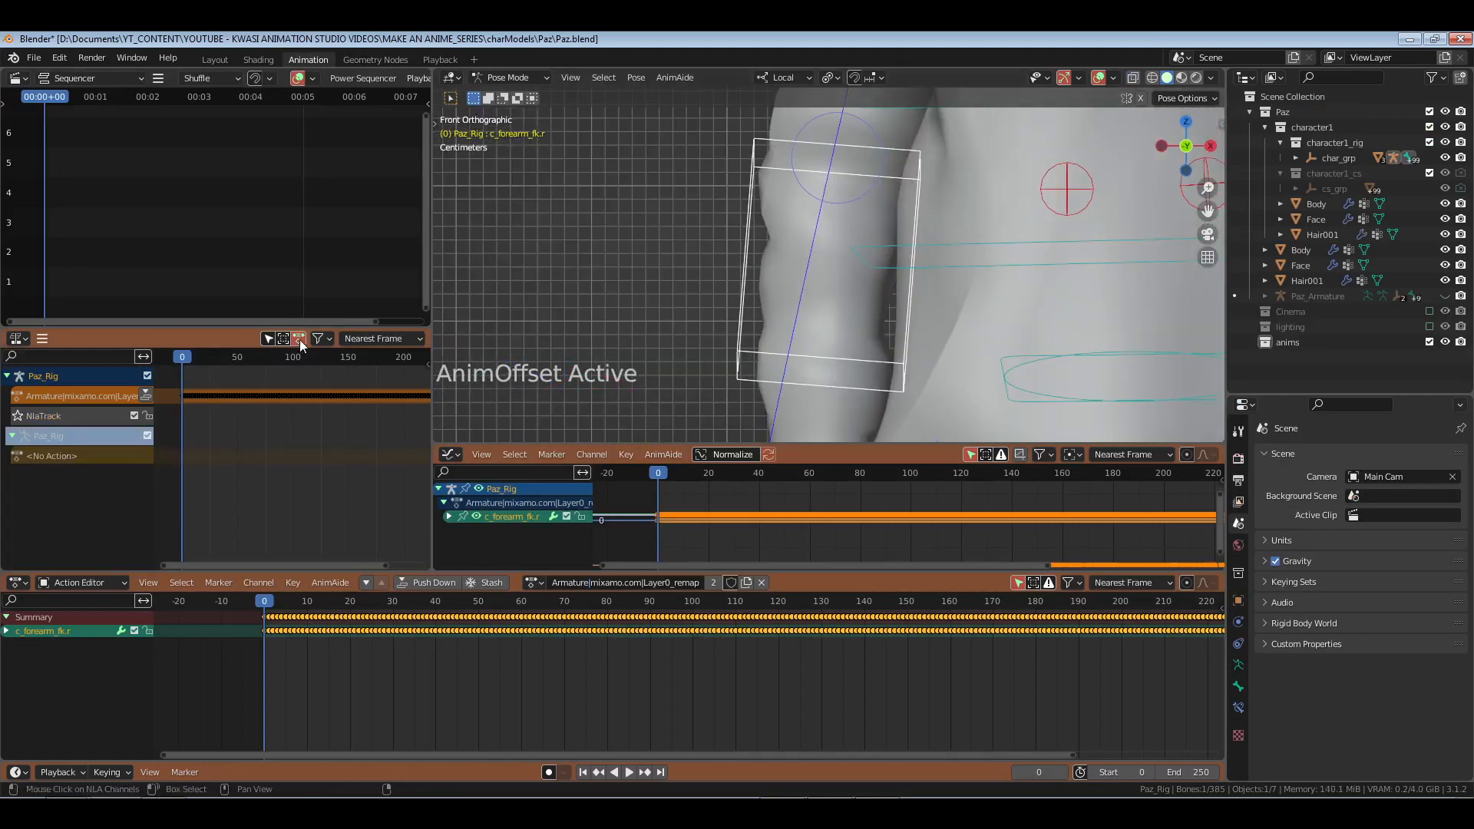
{"action": "left_click", "coordinate": [300, 340]}
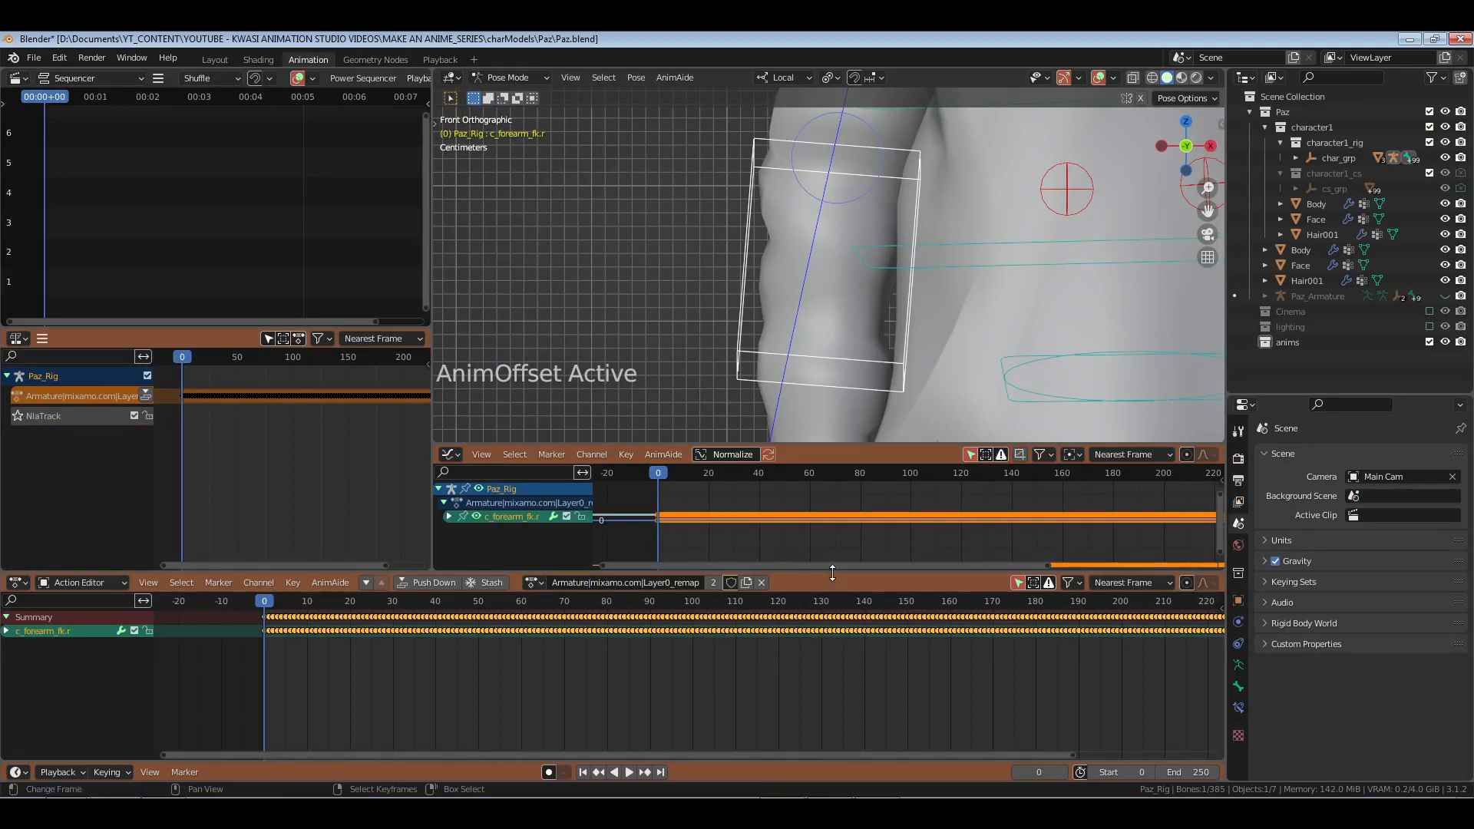
Step: Enlarge the 3D viewport by shrinking the Action Editor, the graph area and the sequencer column
{"action": "left_click_drag", "start_coordinate": [832, 573], "coordinate": [836, 635]}
{"action": "left_click_drag", "start_coordinate": [857, 445], "coordinate": [861, 481]}
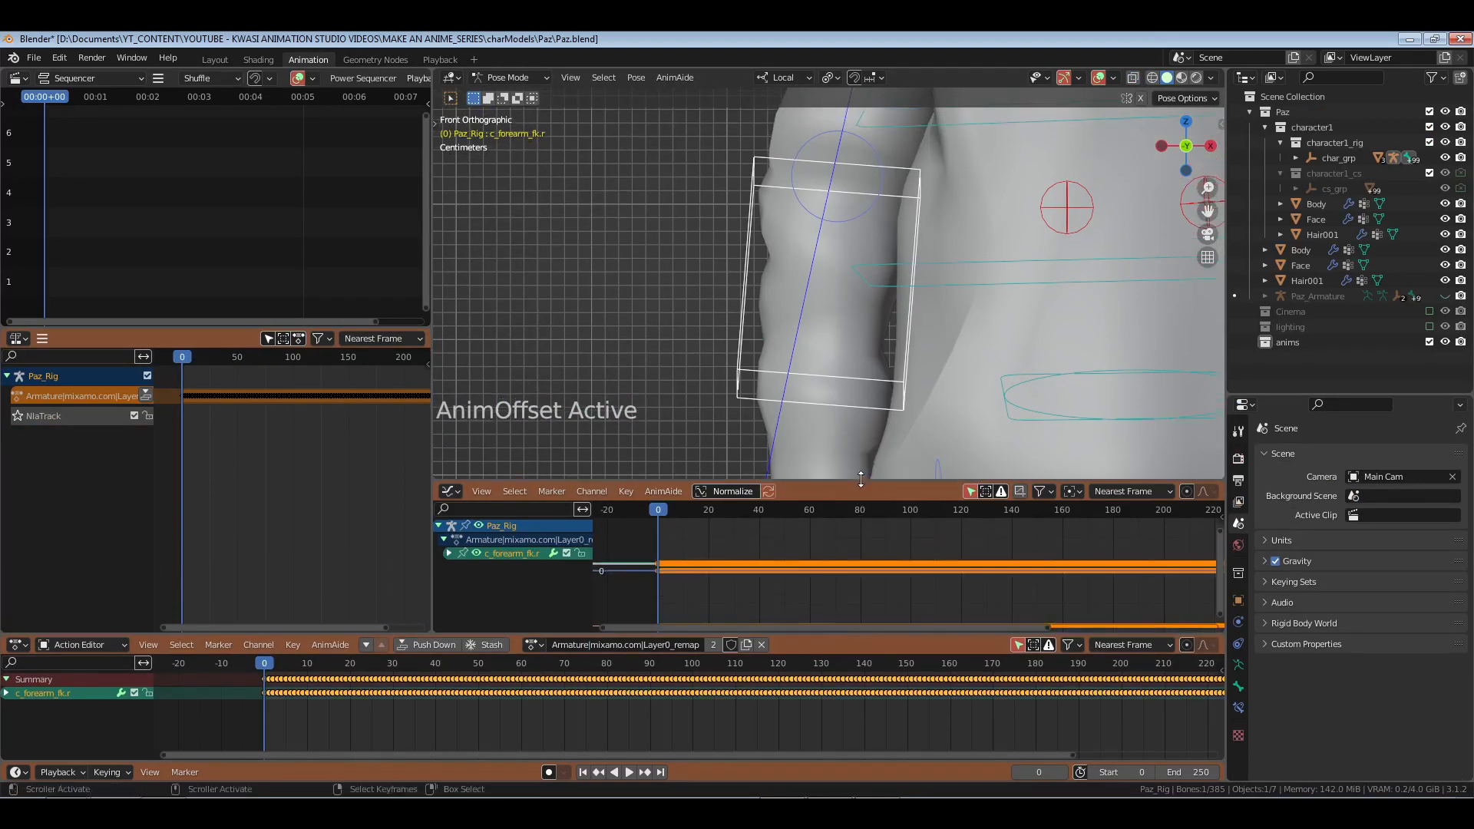
{"action": "left_click_drag", "start_coordinate": [430, 308], "coordinate": [309, 311]}
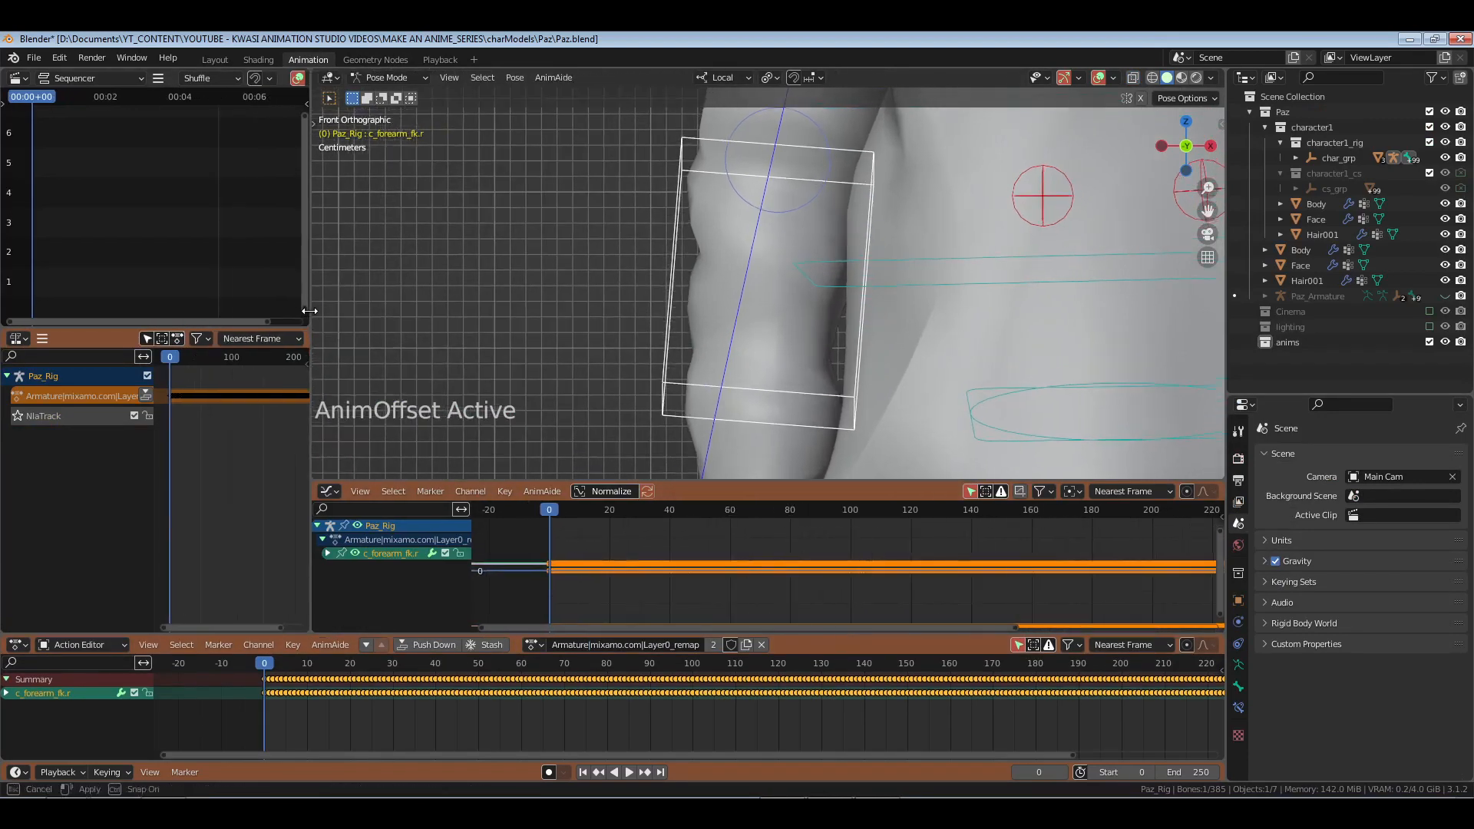
Step: Narrow the NLA channel list, display the Anim Offset settings beside the 3D view, and deactivate Anim Offset
{"action": "left_click_drag", "start_coordinate": [155, 373], "coordinate": [93, 375]}
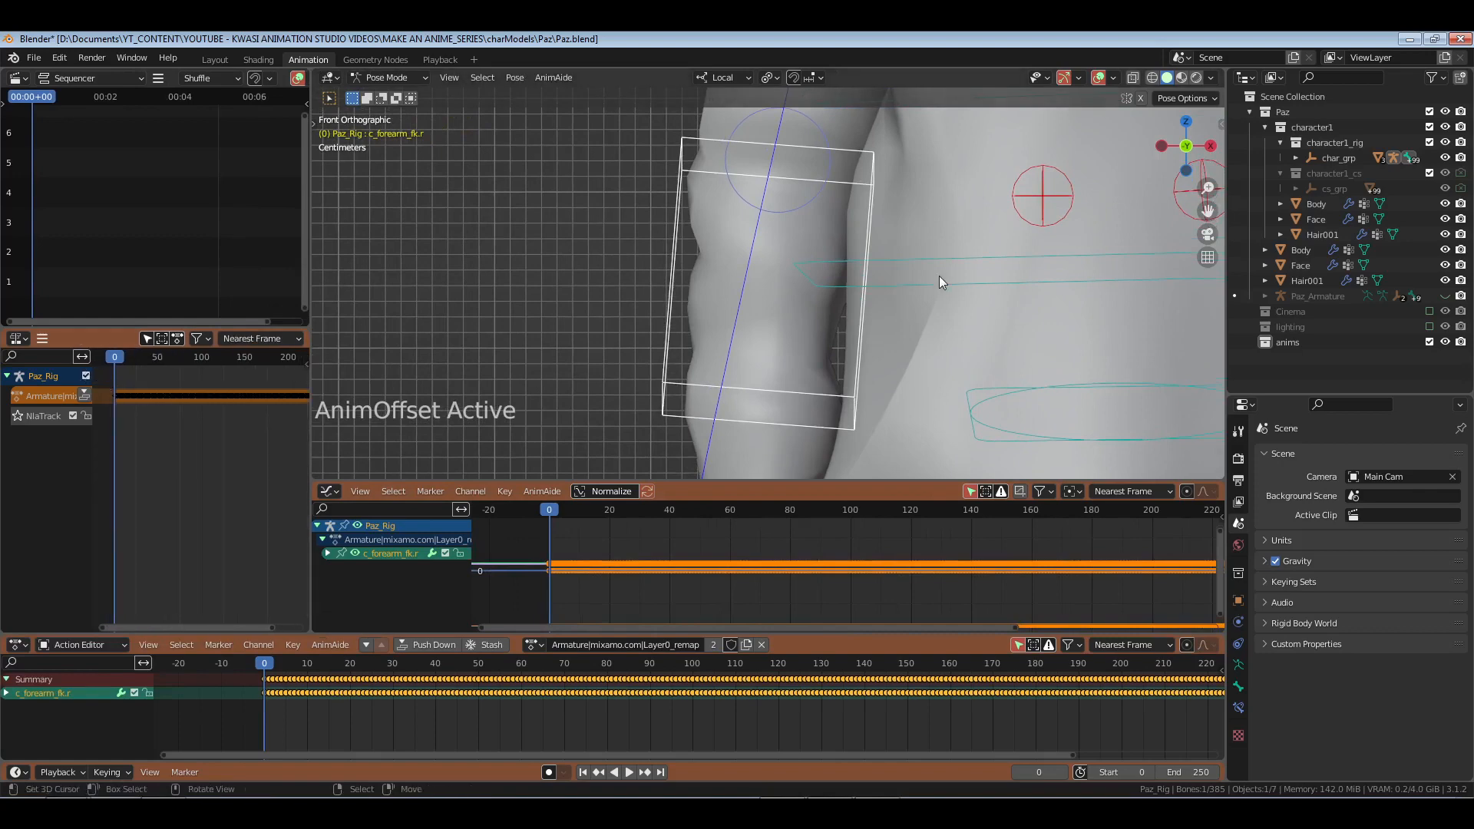
{"action": "scroll", "coordinate": [913, 200], "scroll_direction": "down", "scroll_amount": 5}
{"action": "left_click_drag", "start_coordinate": [888, 225], "coordinate": [667, 234], "text": "shift"}
{"action": "key", "text": "n"}
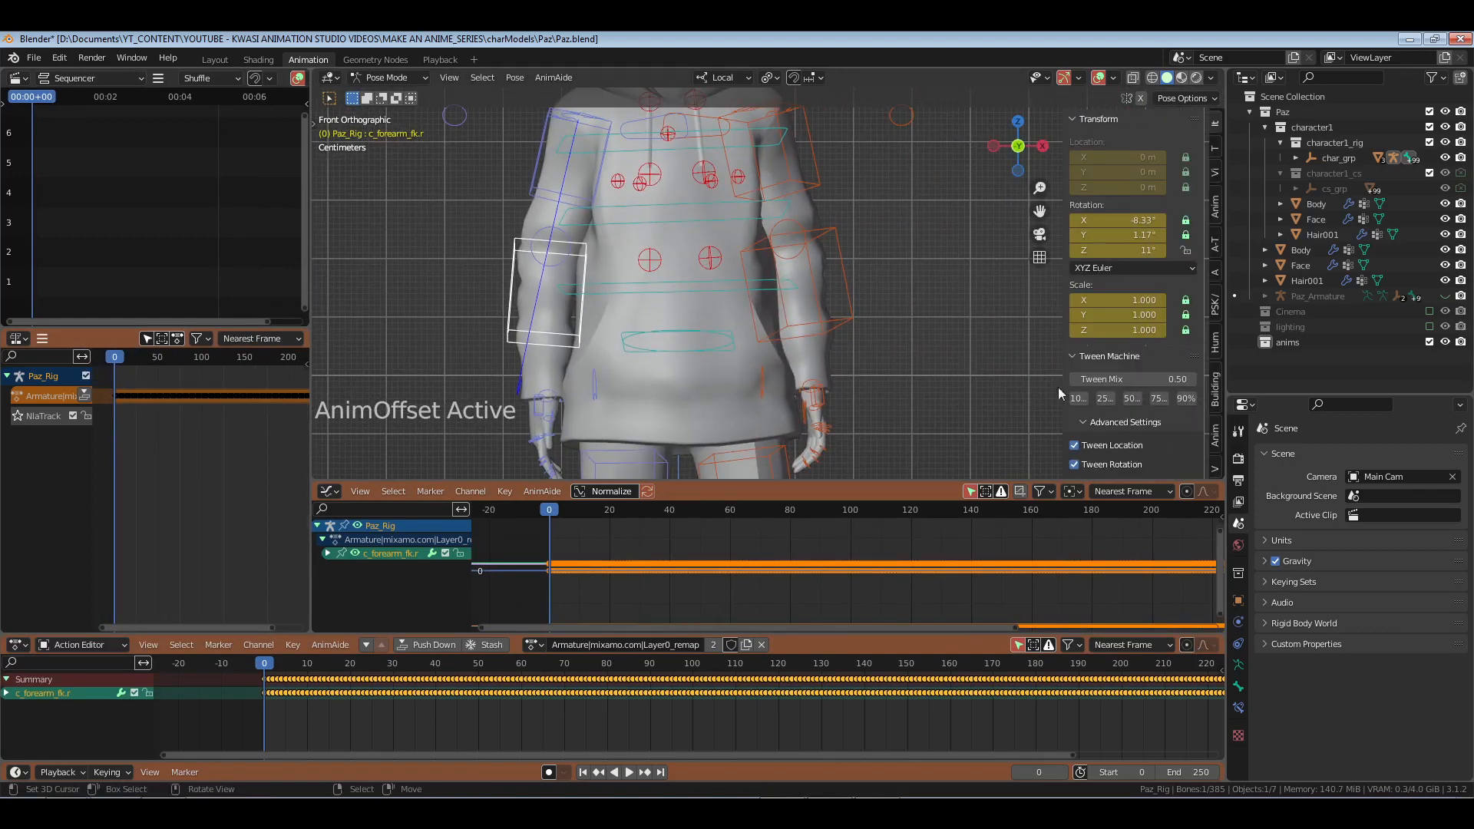
{"action": "left_click", "coordinate": [1216, 276]}
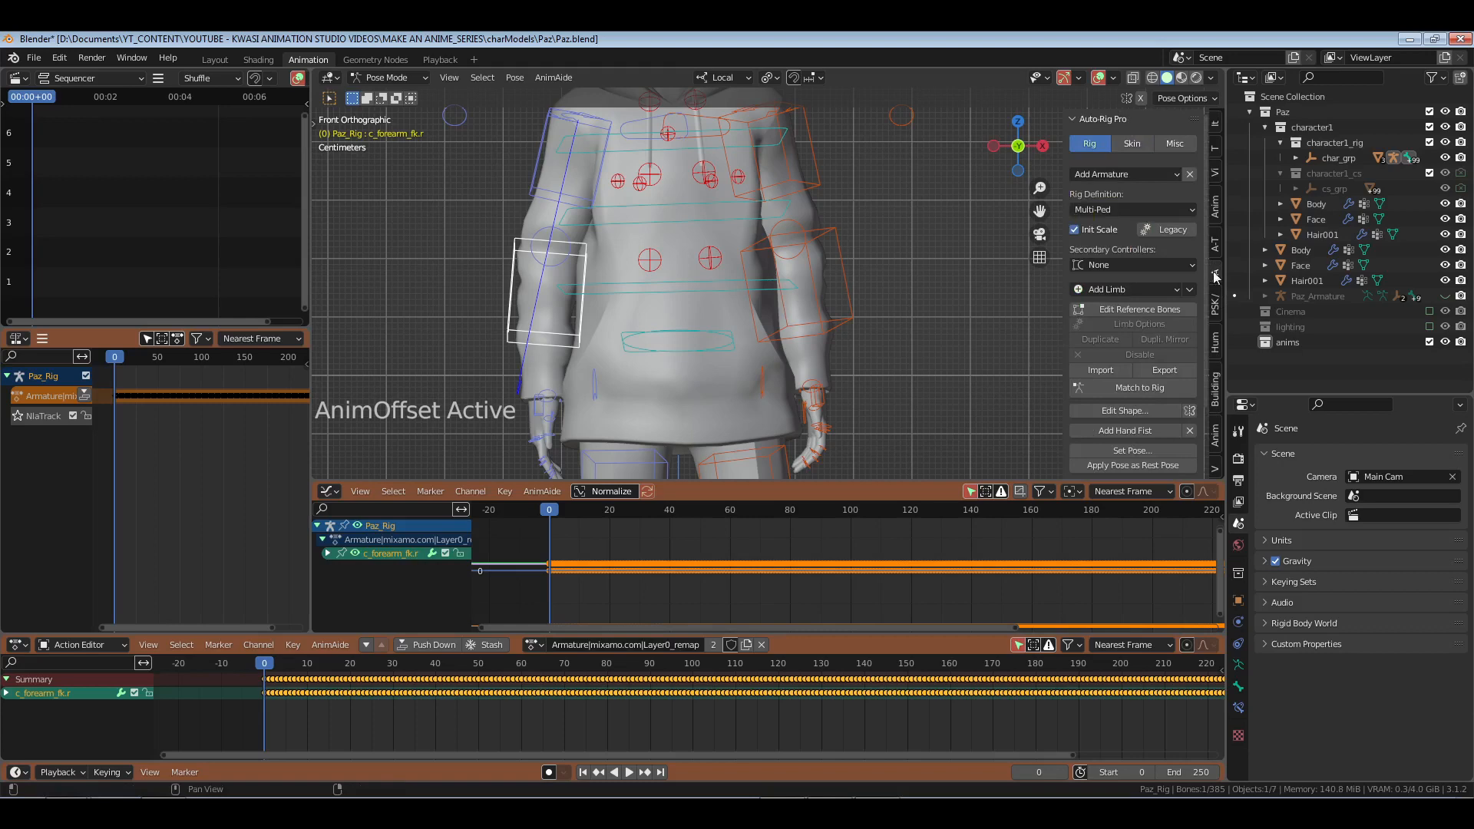
{"action": "left_click", "coordinate": [1127, 121]}
{"action": "left_click", "coordinate": [1139, 165]}
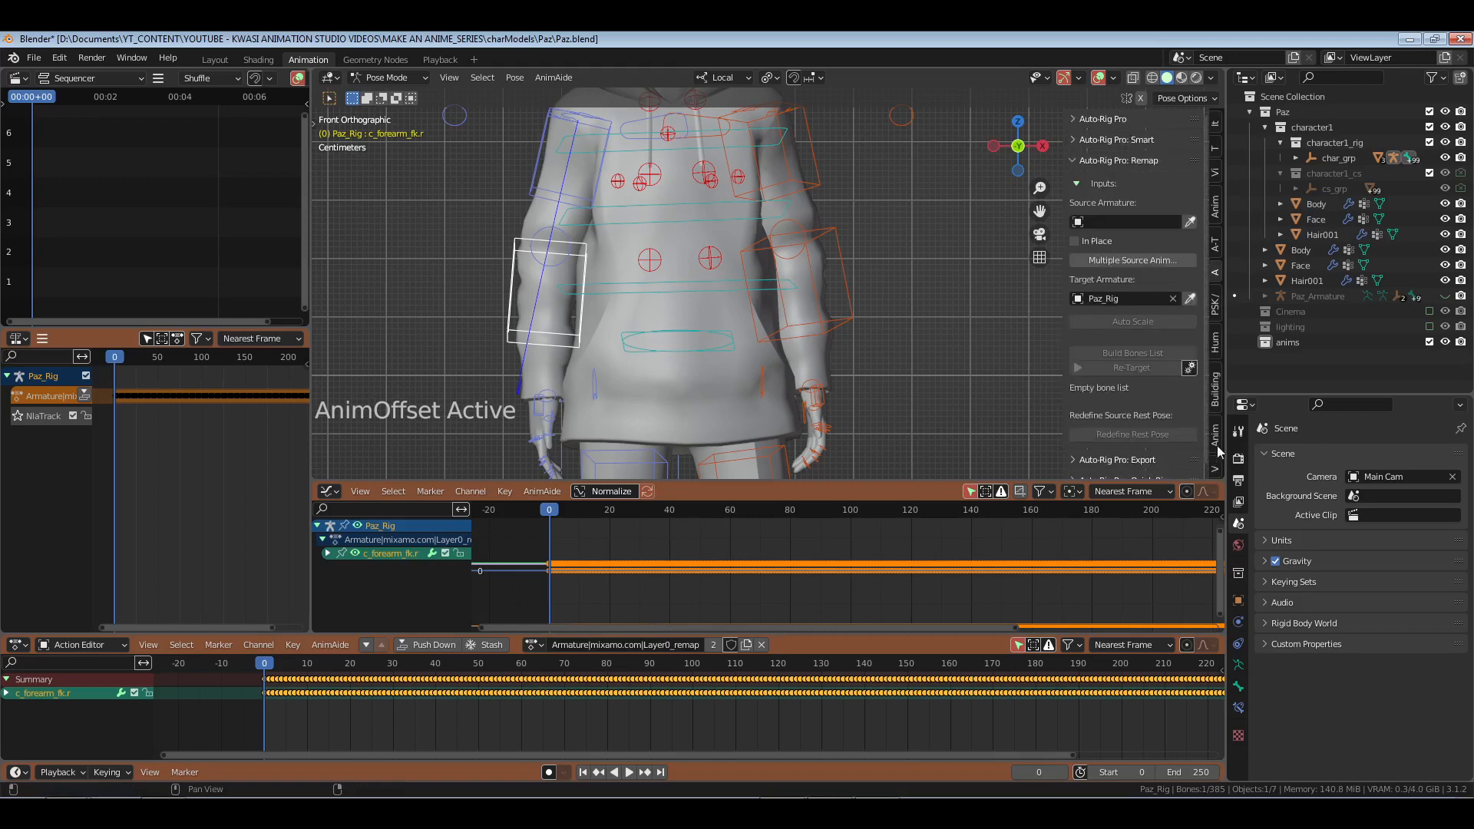
{"action": "left_click", "coordinate": [1216, 438]}
{"action": "left_click", "coordinate": [1130, 126]}
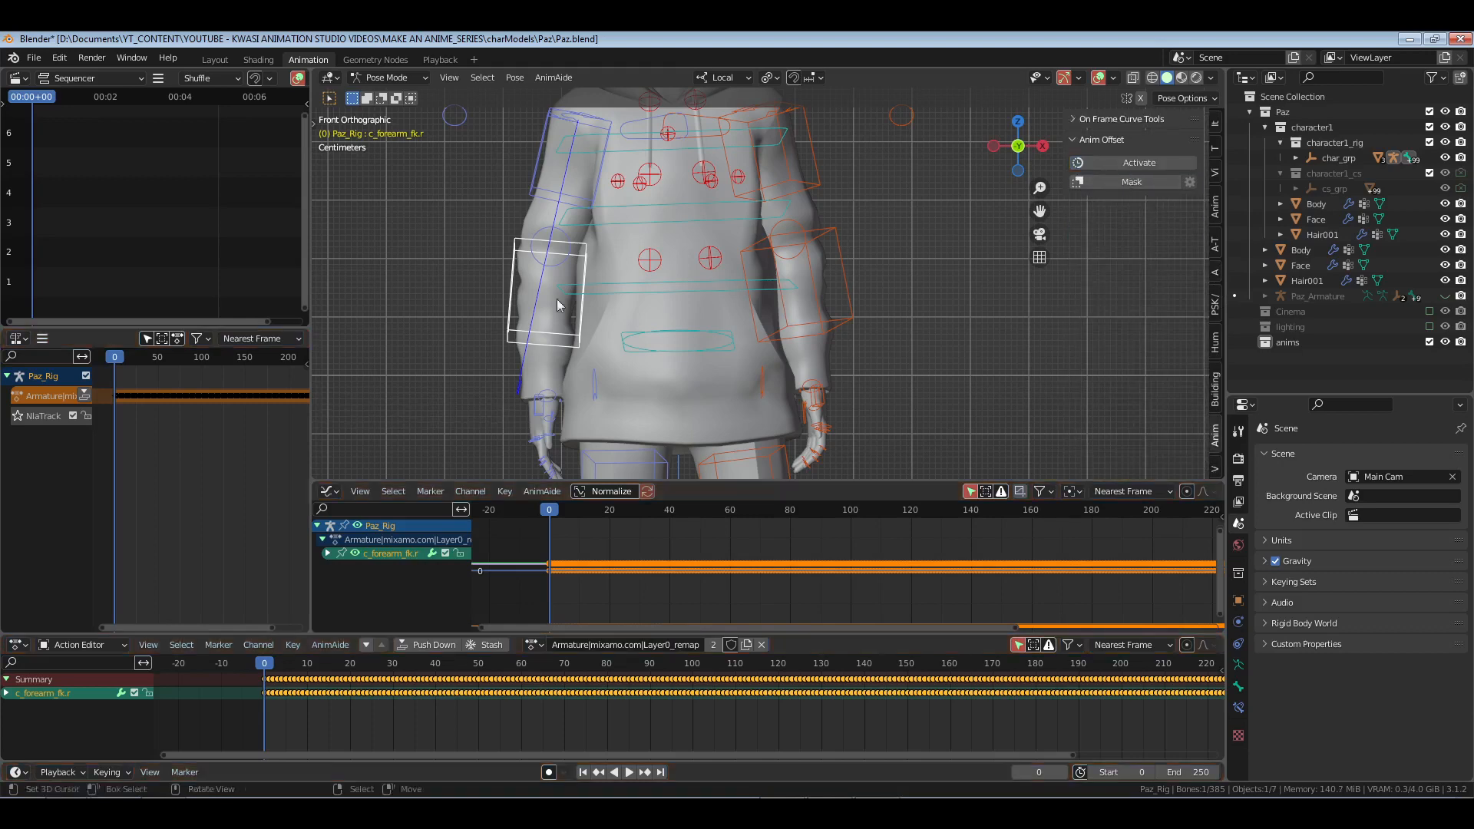
{"action": "middle_click_drag", "start_coordinate": [558, 305], "coordinate": [643, 299], "text": "shift"}
Step: Shift the X Euler Rotation curve of the right forearm control c_forearm_fk.r upward along Y in the Graph Editor
{"action": "left_click", "coordinate": [328, 554]}
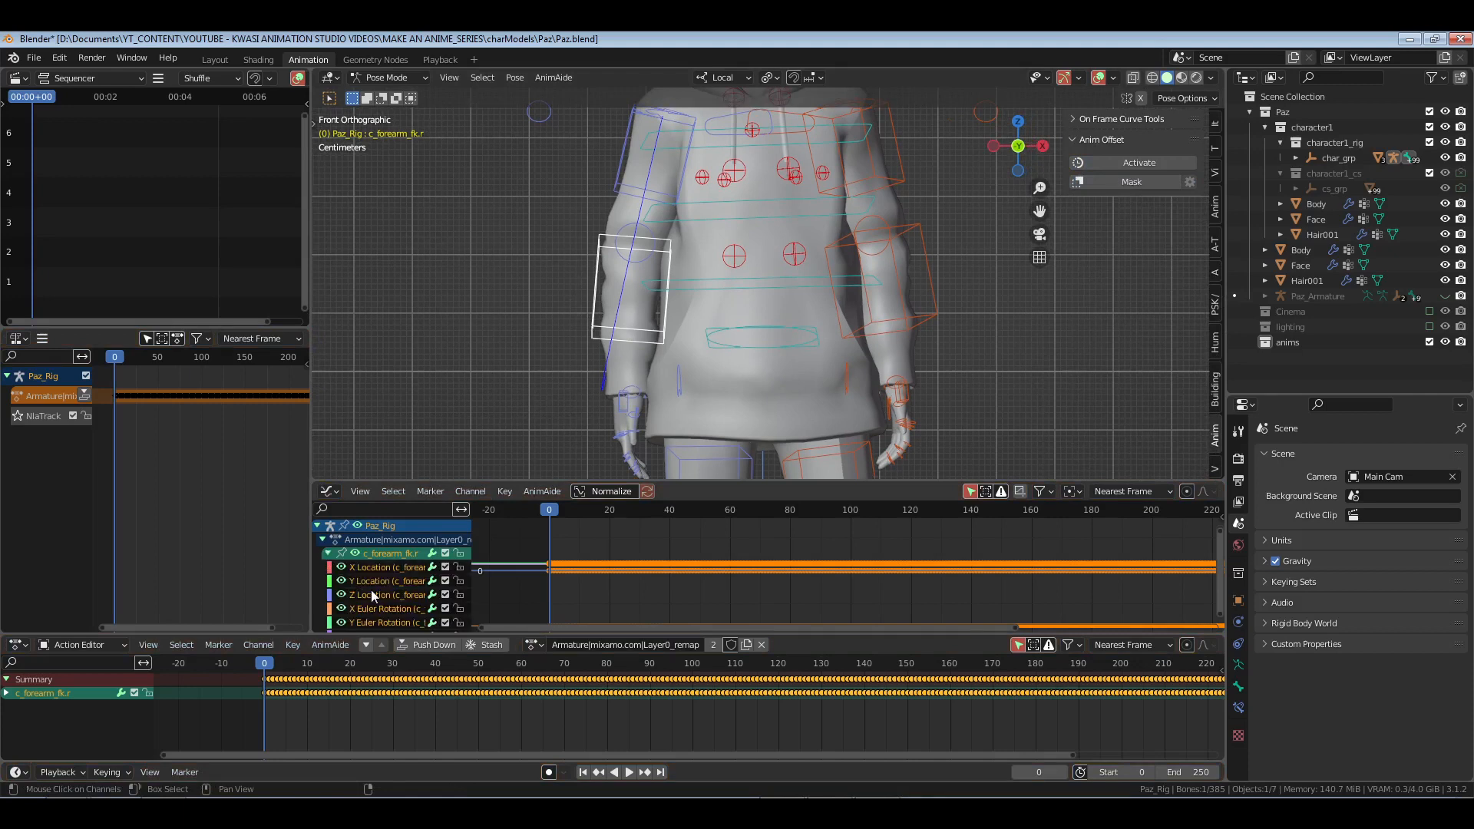
{"action": "left_click", "coordinate": [376, 608]}
{"action": "key", "text": "g"}
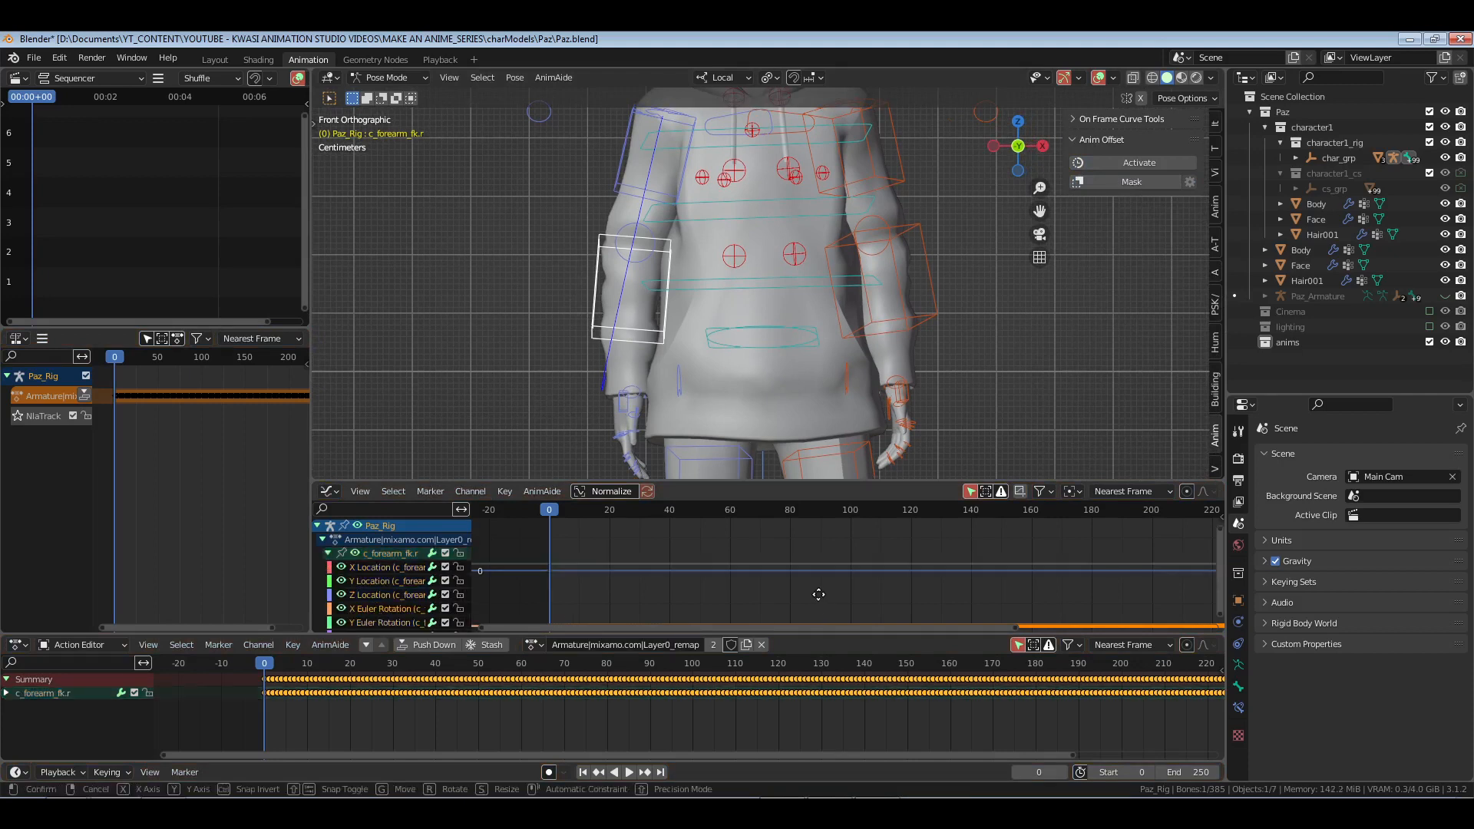
{"action": "key", "text": "y"}
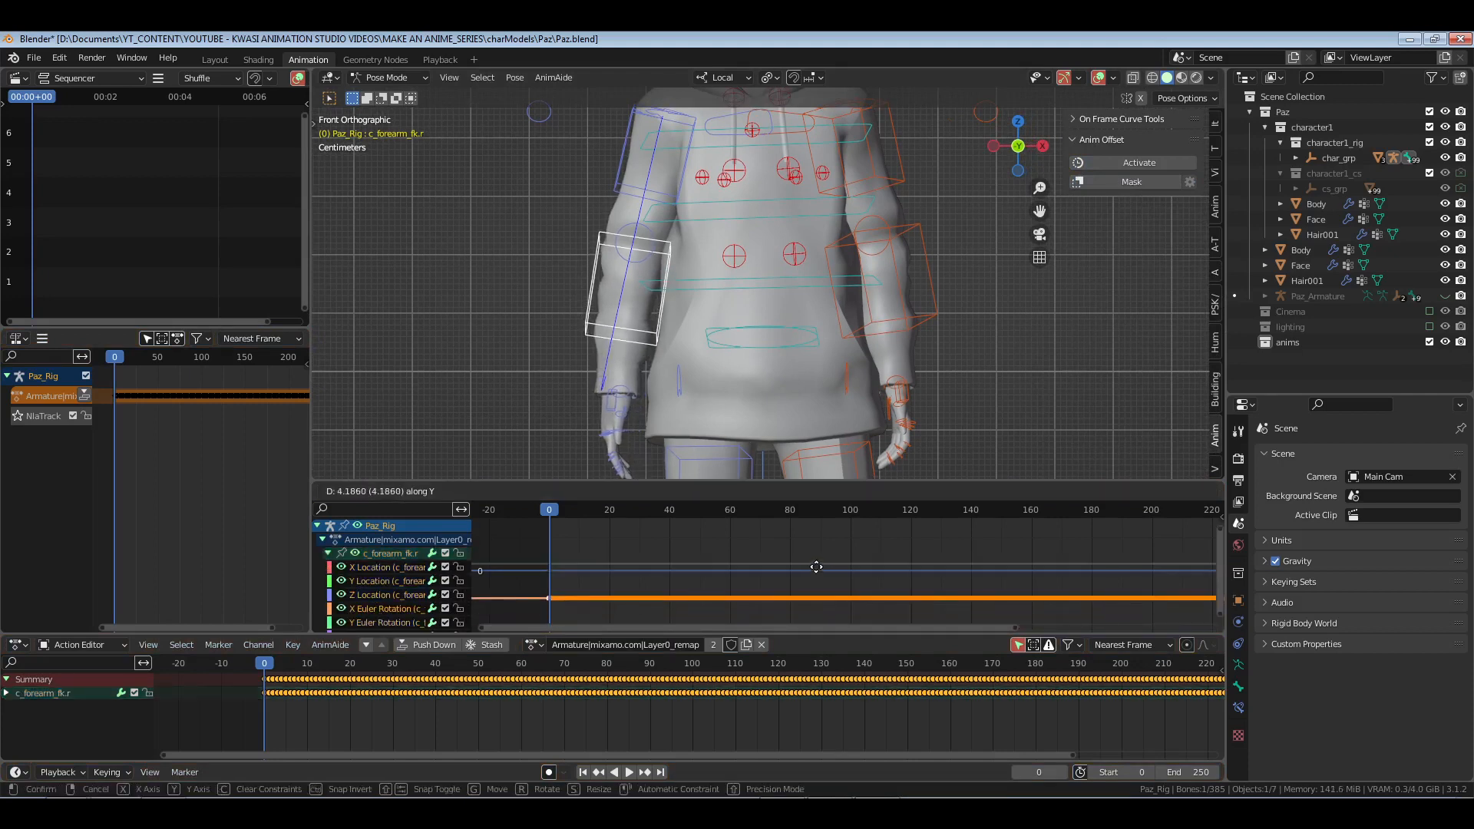
{"action": "left_click", "coordinate": [816, 526]}
Step: Raise the X Euler Rotation curve of the left forearm control c_forearm_fk.l along Y in the Graph Editor
{"action": "left_click", "coordinate": [916, 250]}
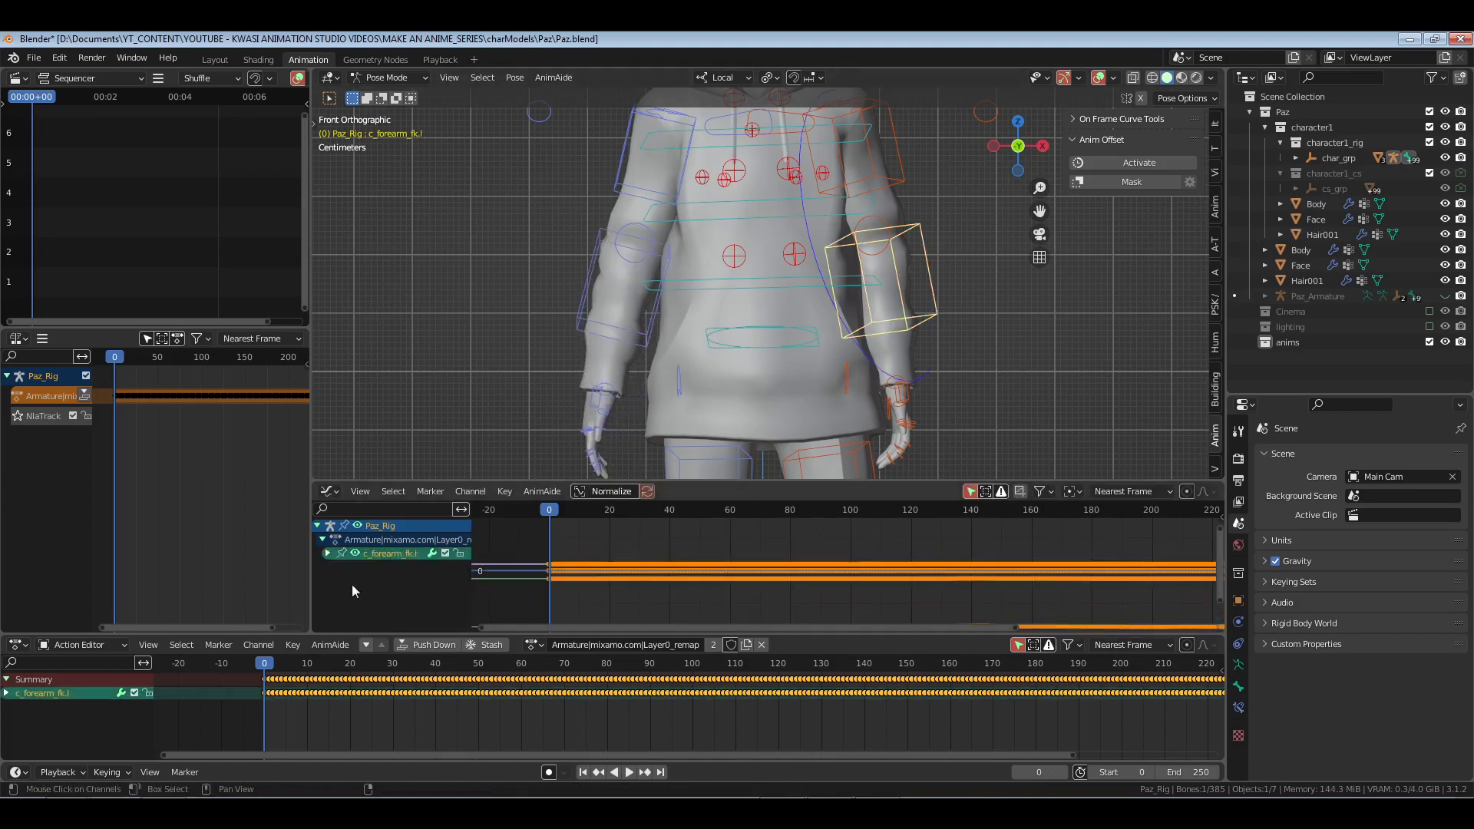
{"action": "left_click", "coordinate": [327, 553]}
{"action": "left_click", "coordinate": [381, 611]}
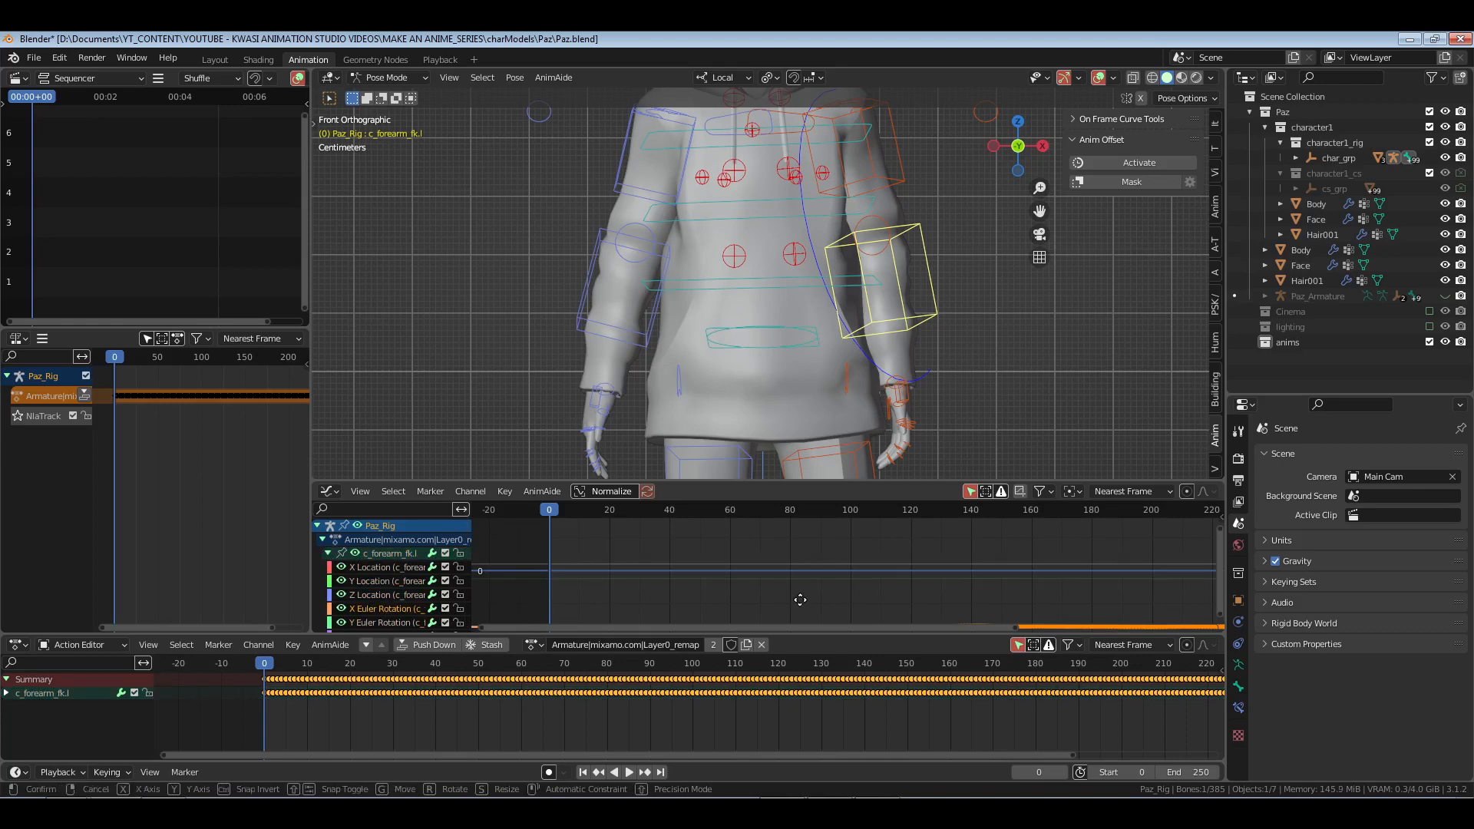
{"action": "key", "text": "g"}
{"action": "key", "text": "y"}
{"action": "left_click", "coordinate": [814, 549]}
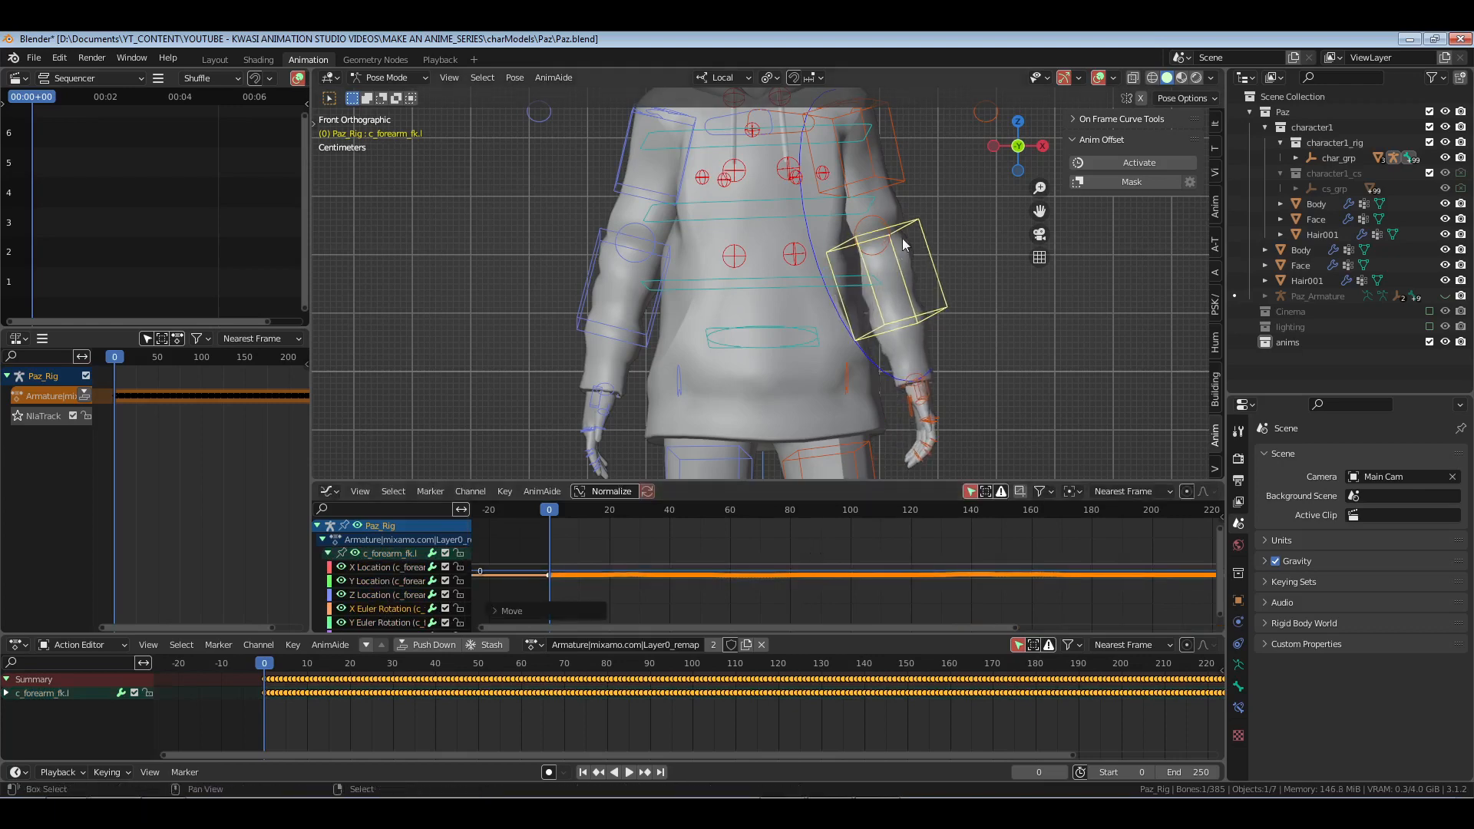
Step: With the left upper arm control c_arm_fk.l selected, save the file and reactivate Anim Offset
{"action": "middle_click_drag", "start_coordinate": [901, 238], "coordinate": [861, 241]}
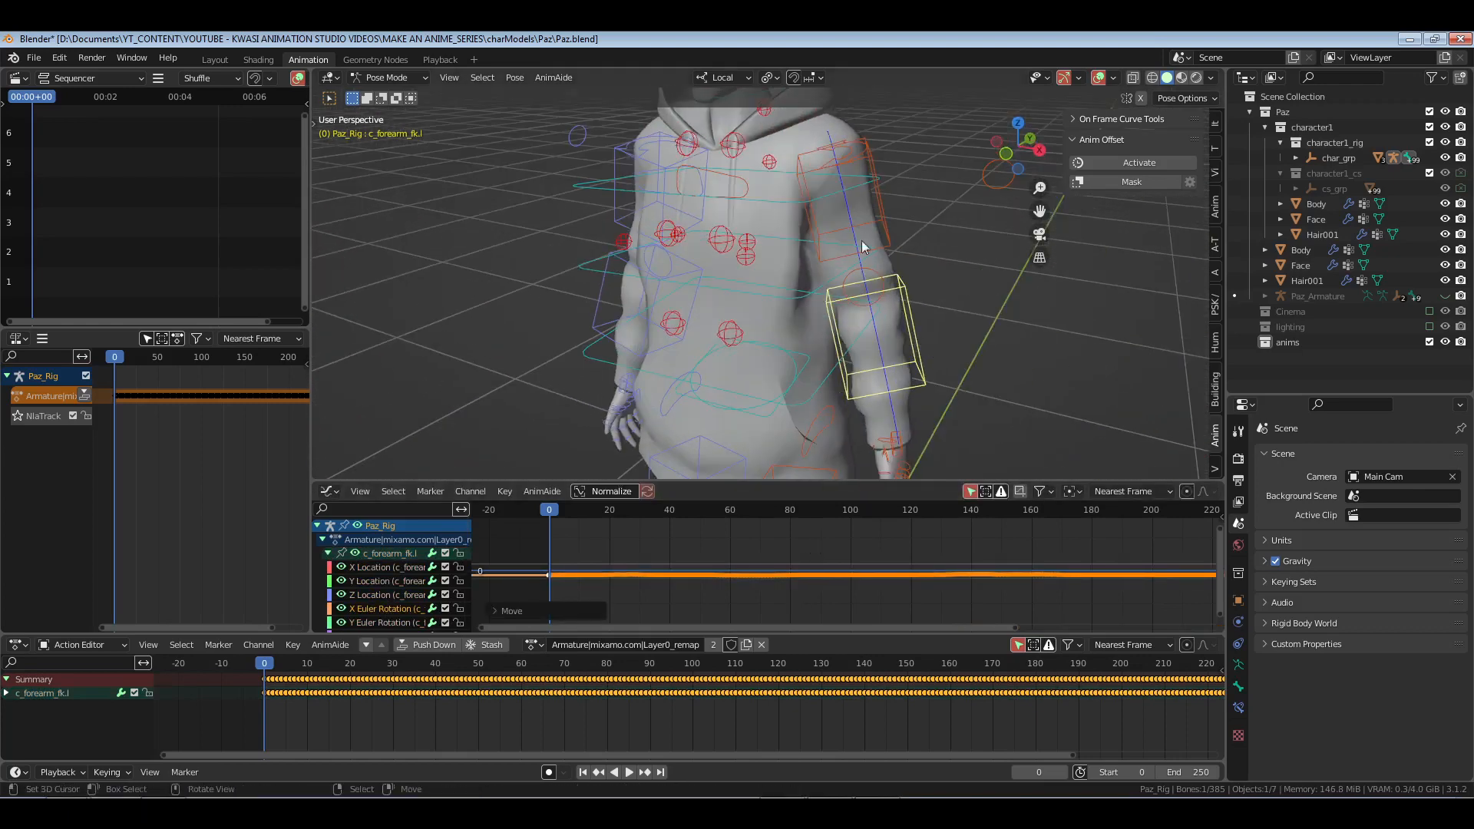
{"action": "left_click", "coordinate": [880, 204]}
{"action": "scroll", "coordinate": [850, 338], "scroll_direction": "down", "scroll_amount": 3}
{"action": "key", "text": "ctrl+s"}
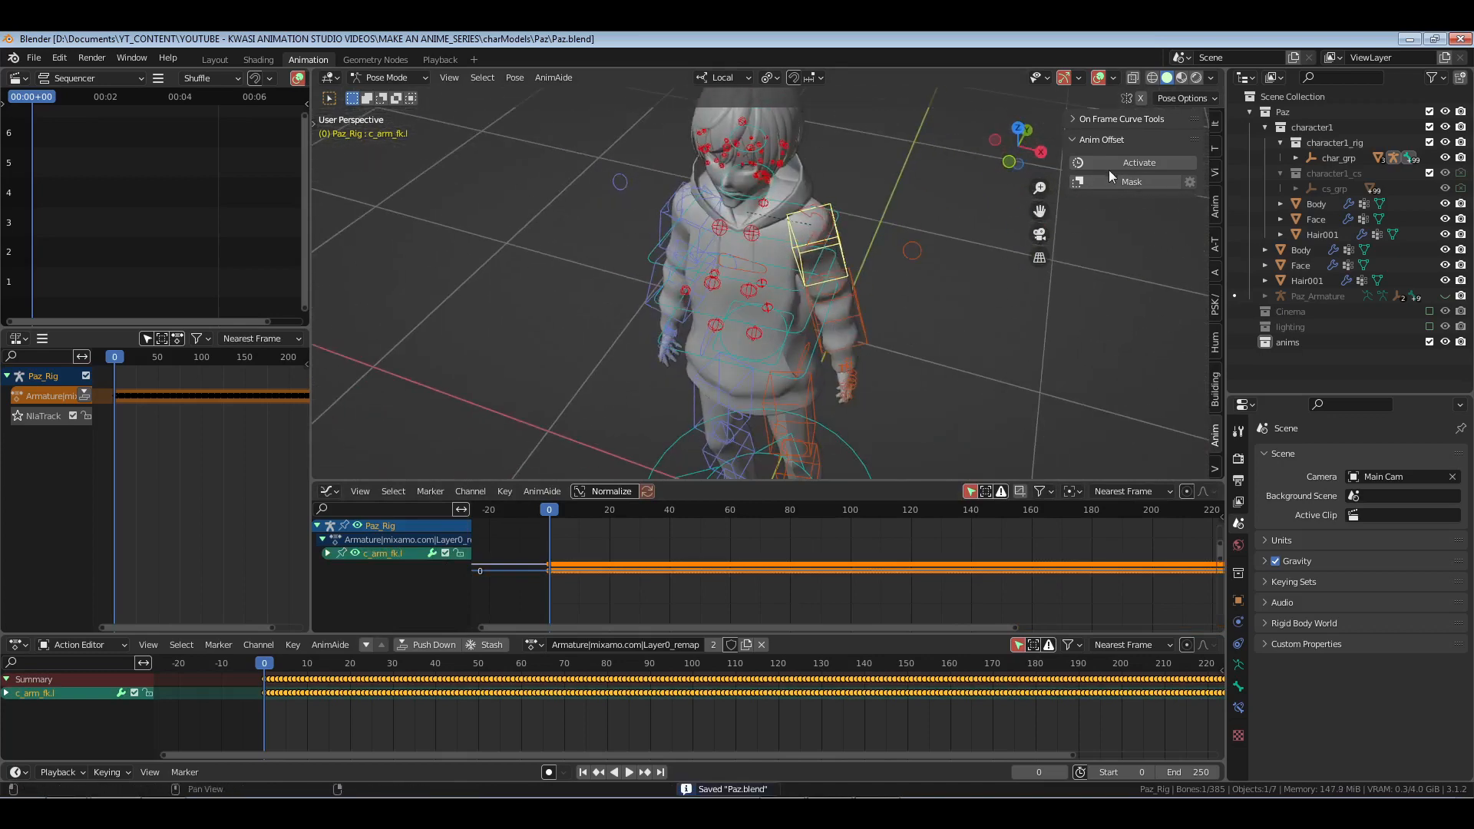
{"action": "left_click", "coordinate": [1108, 165]}
Step: Use the Rotate tool to twist the left upper arm control c_arm_fk.l about 17° around its local Y axis
{"action": "key", "text": "t"}
{"action": "left_click", "coordinate": [333, 211]}
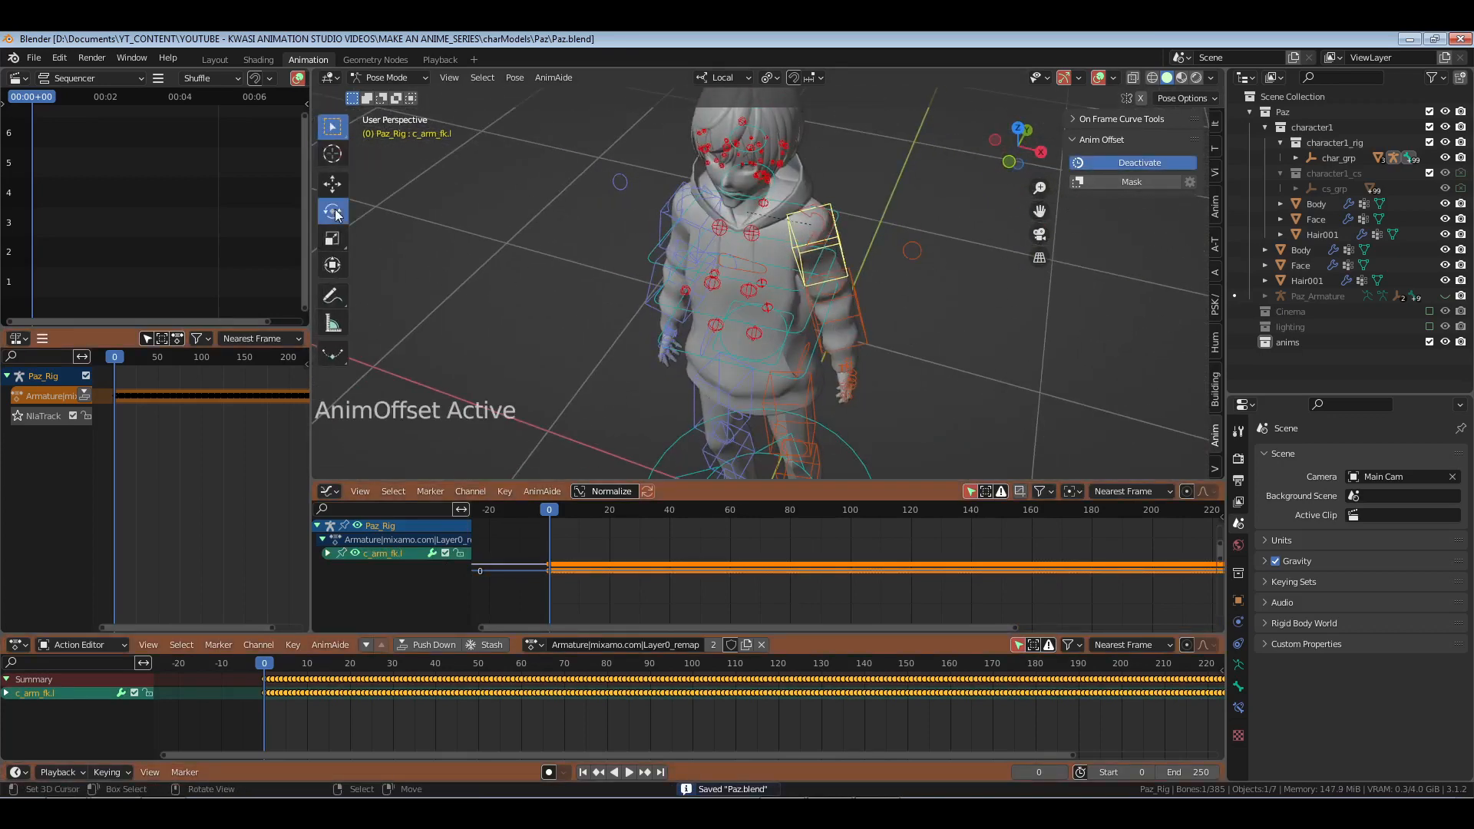
{"action": "left_click_drag", "start_coordinate": [826, 255], "coordinate": [849, 274]}
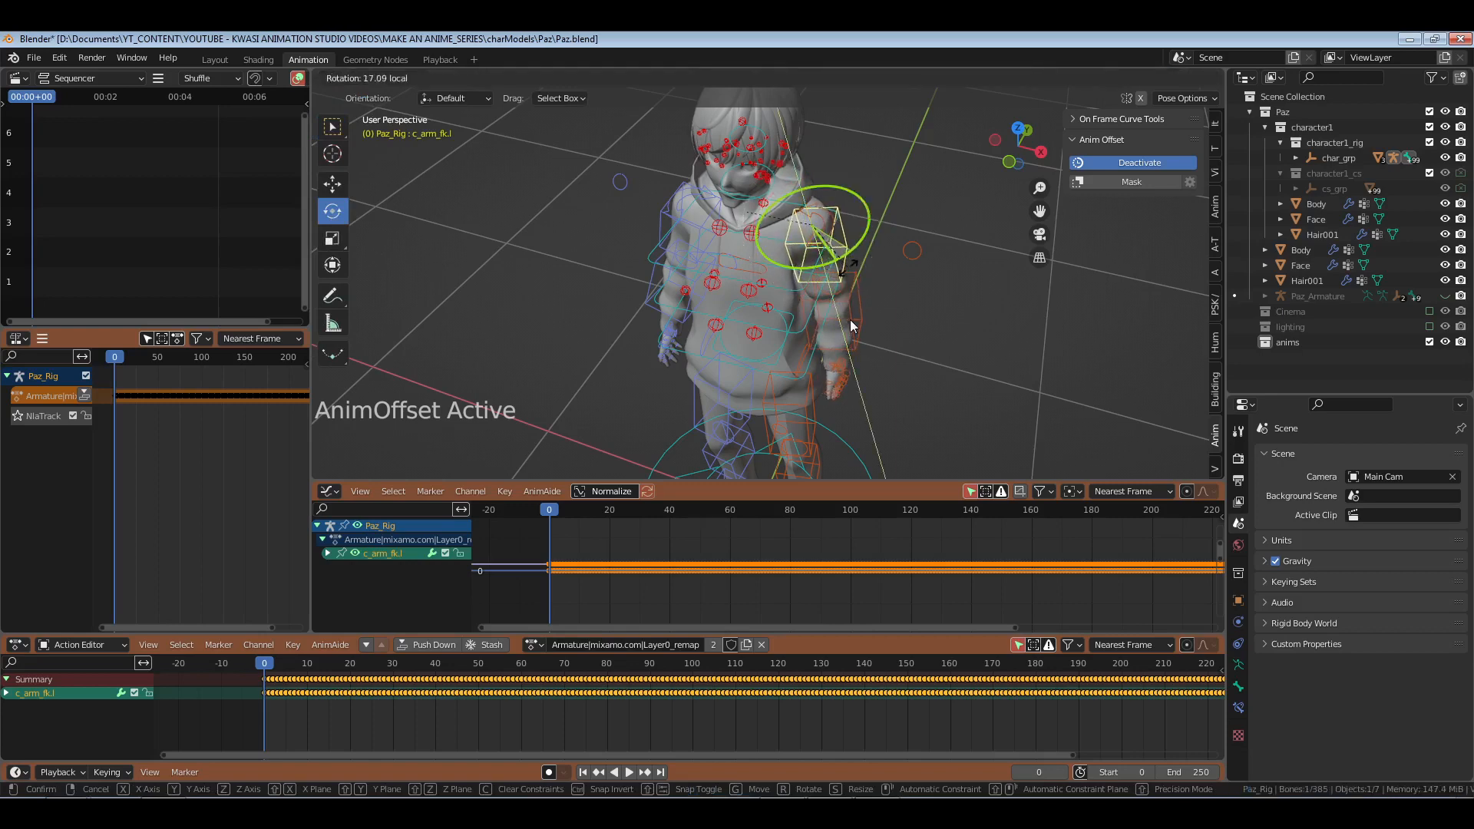
{"action": "left_click", "coordinate": [850, 319]}
Step: Rotate the left upper arm control c_arm_fk.l by about 3° in the right orthographic view
{"action": "middle_click_drag", "start_coordinate": [958, 373], "coordinate": [832, 300]}
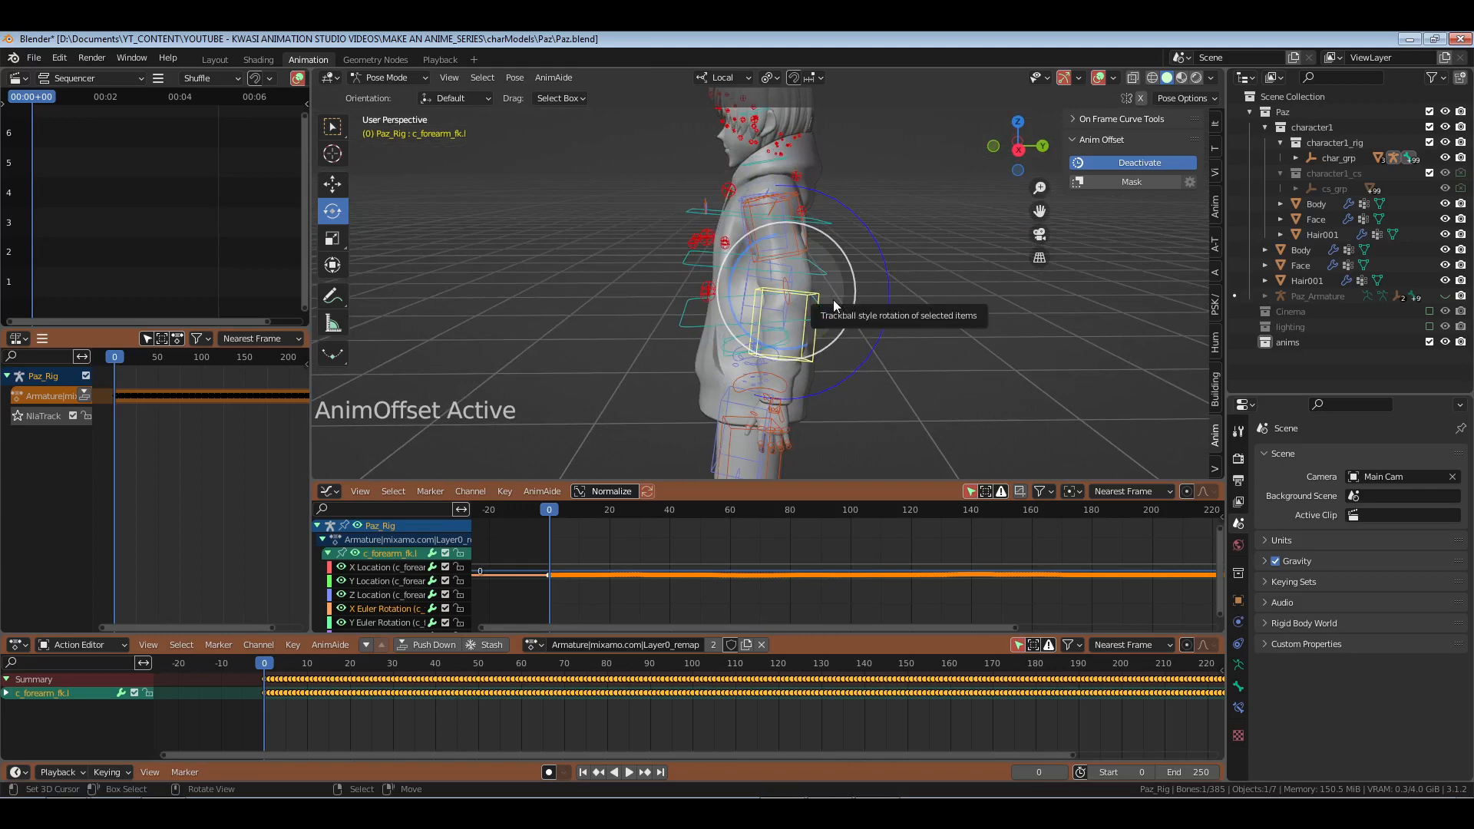
{"action": "key", "text": "KP_3"}
{"action": "left_click", "coordinate": [802, 246]}
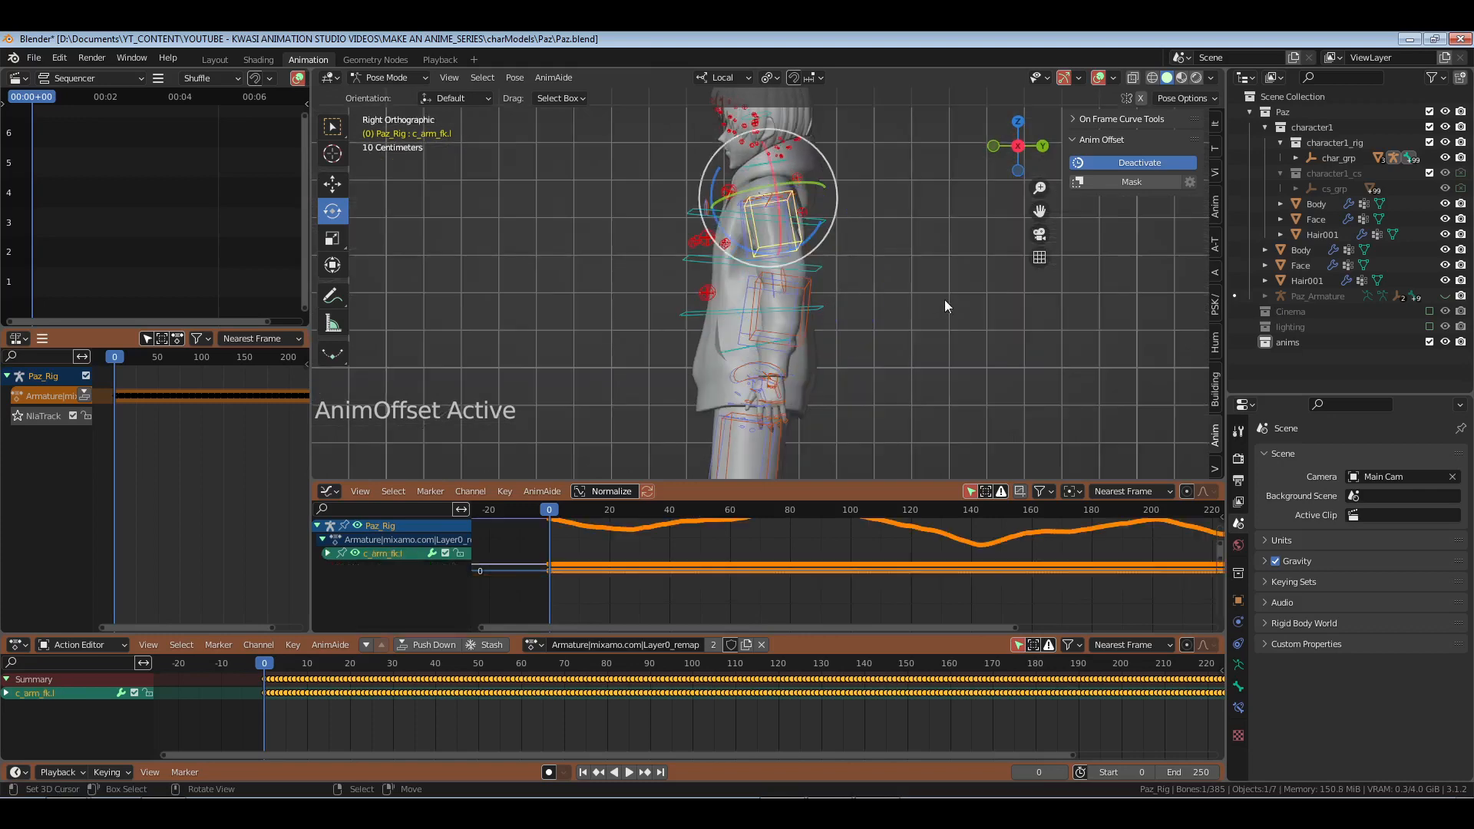
{"action": "key", "text": "r"}
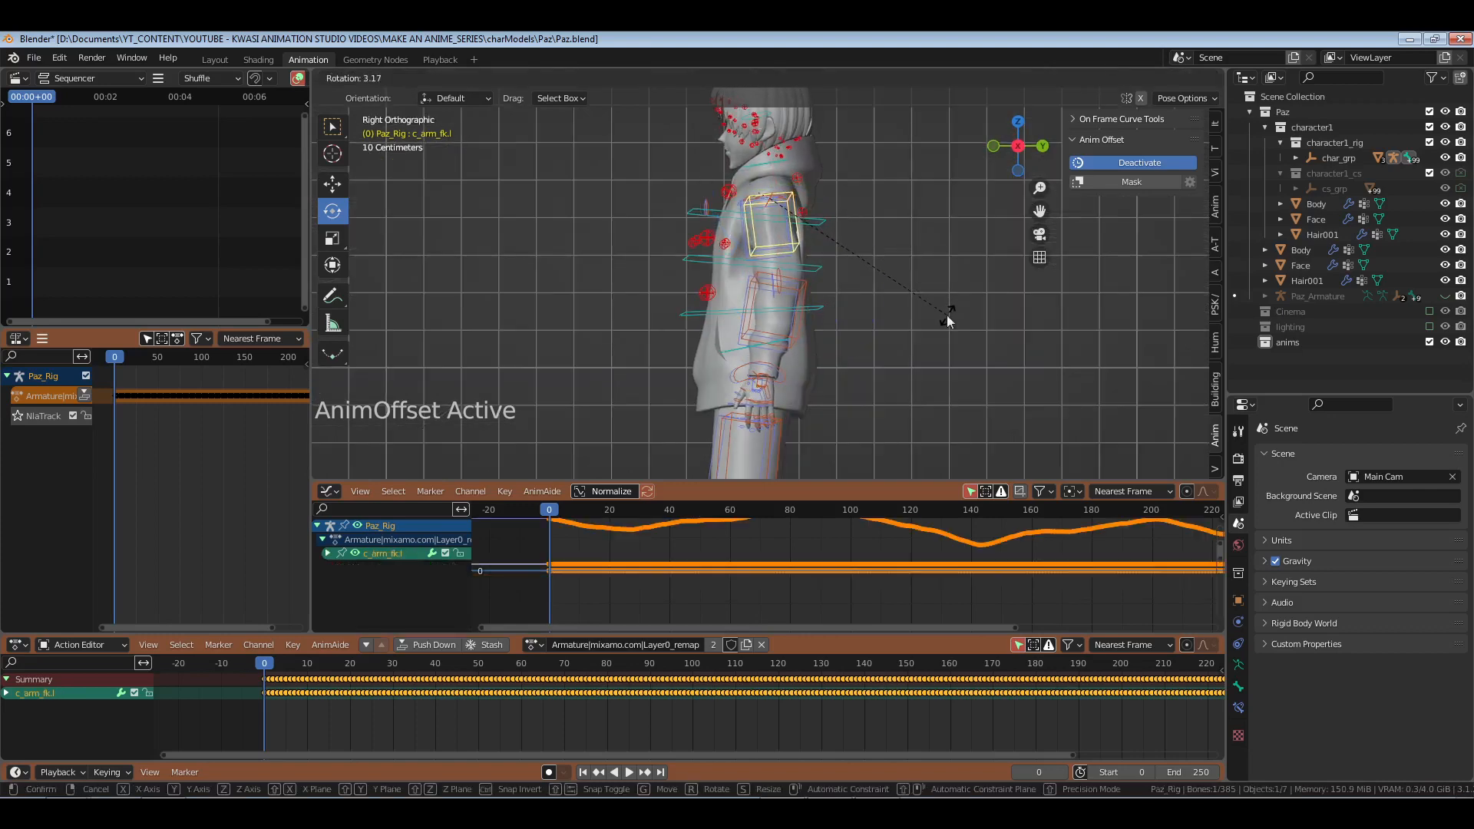
{"action": "left_click", "coordinate": [573, 315]}
Step: Save the file and twist the right upper arm control c_arm_fk.r about -9° around its local Y axis
{"action": "middle_click_drag", "start_coordinate": [573, 316], "coordinate": [728, 332]}
{"action": "left_click", "coordinate": [674, 253]}
{"action": "scroll", "coordinate": [767, 249], "scroll_direction": "up", "scroll_amount": 4}
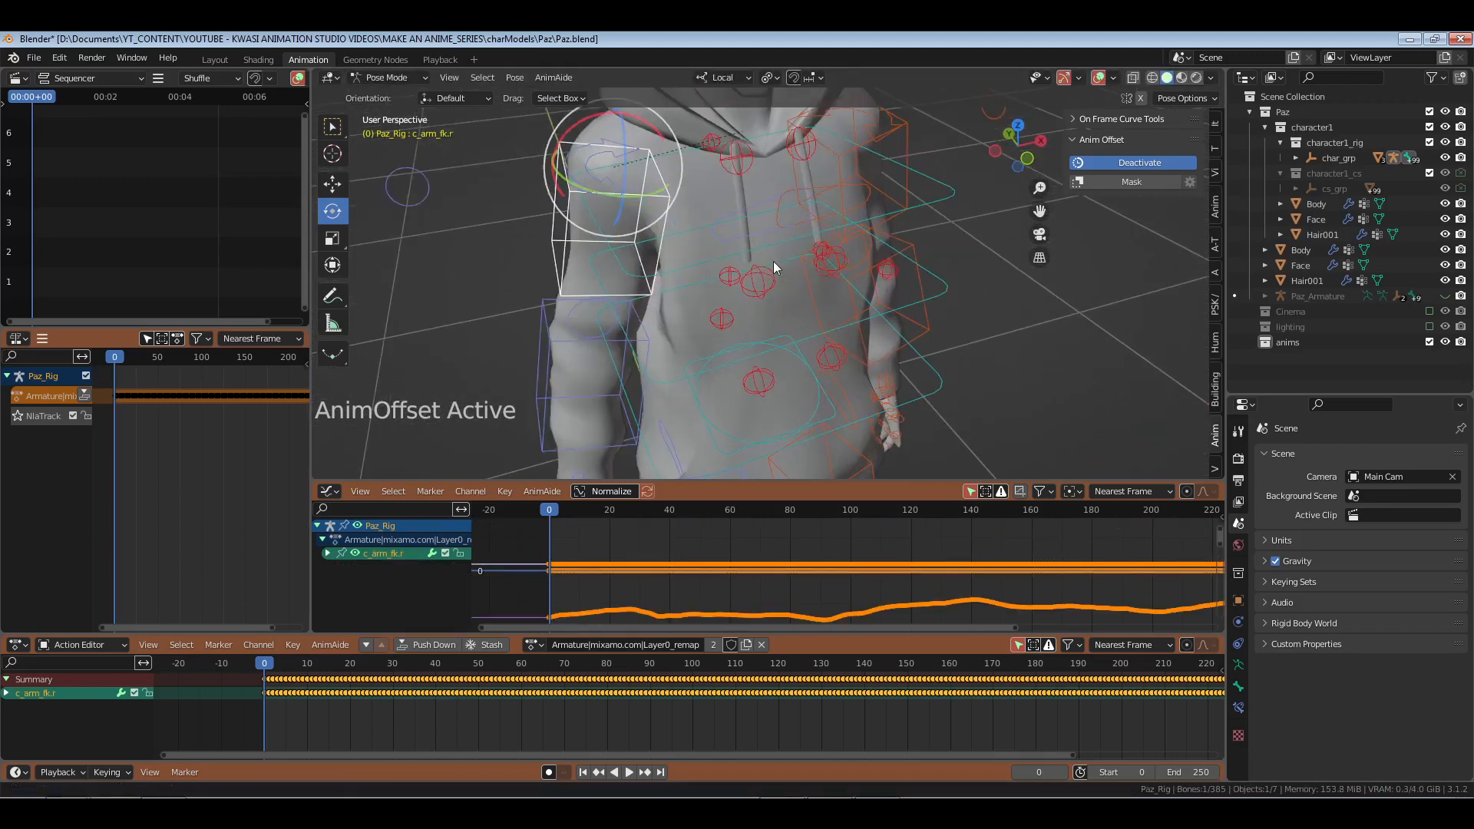
{"action": "middle_click_drag", "start_coordinate": [772, 269], "coordinate": [775, 318]}
{"action": "key", "text": "ctrl+s"}
{"action": "key", "text": "r"}
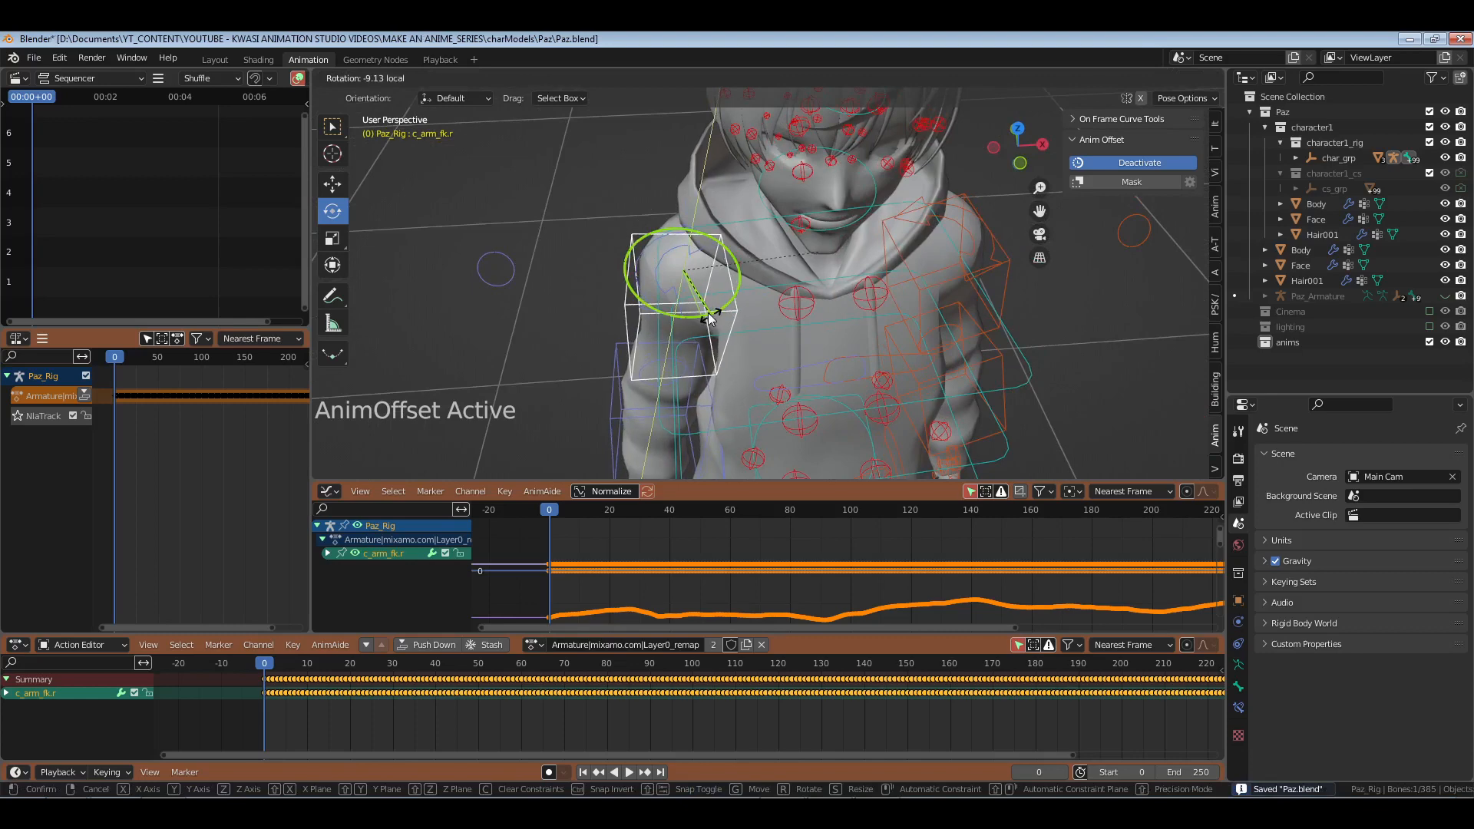
{"action": "left_click", "coordinate": [707, 312]}
Step: Rotate the right upper arm control c_arm_fk.r about -5.5° in the left orthographic view and save the file
{"action": "key", "text": "KP_1"}
{"action": "key", "text": "ctrl+KP_3"}
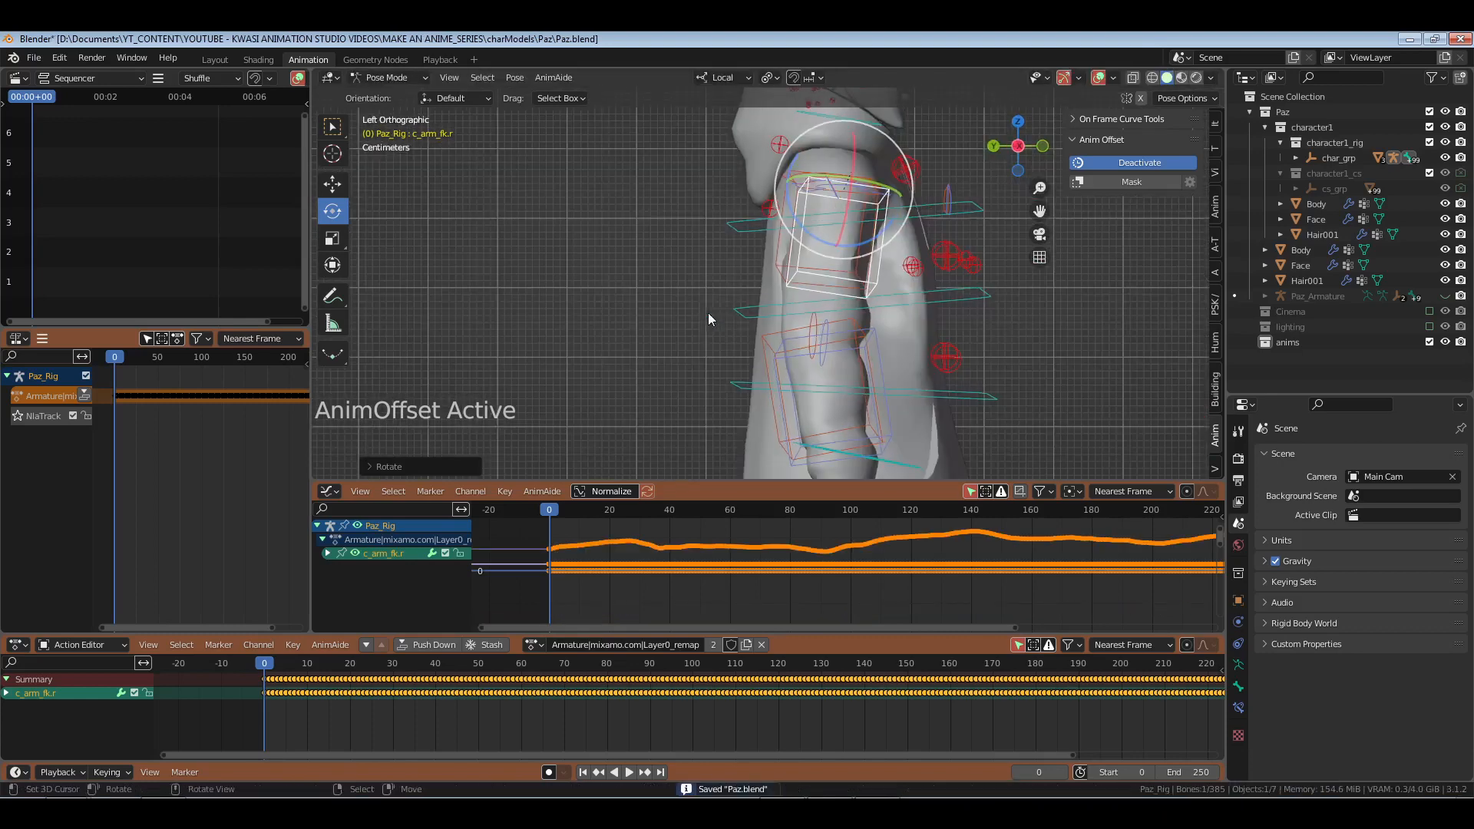
{"action": "key", "text": "r"}
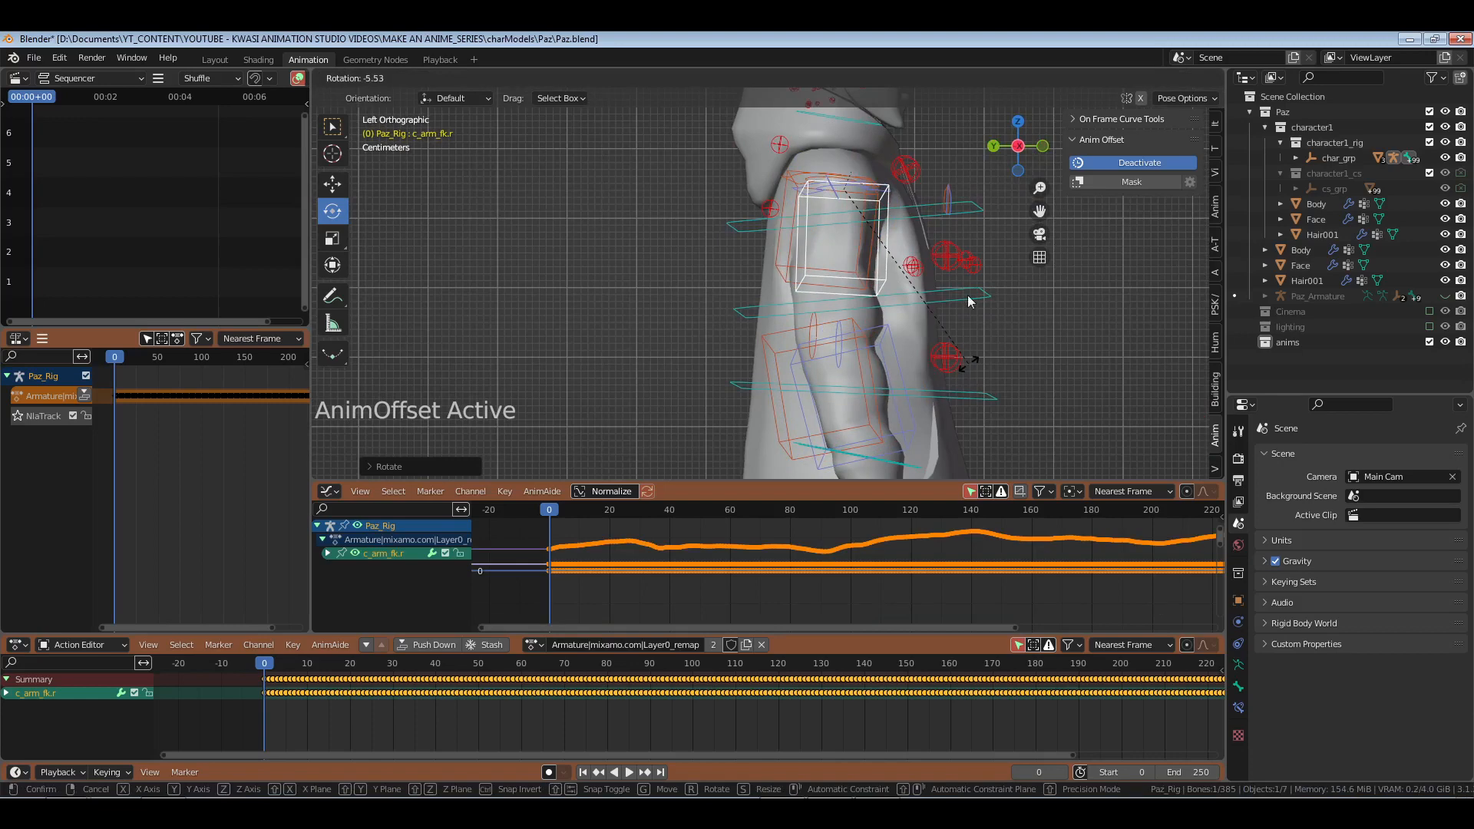
{"action": "left_click", "coordinate": [904, 295]}
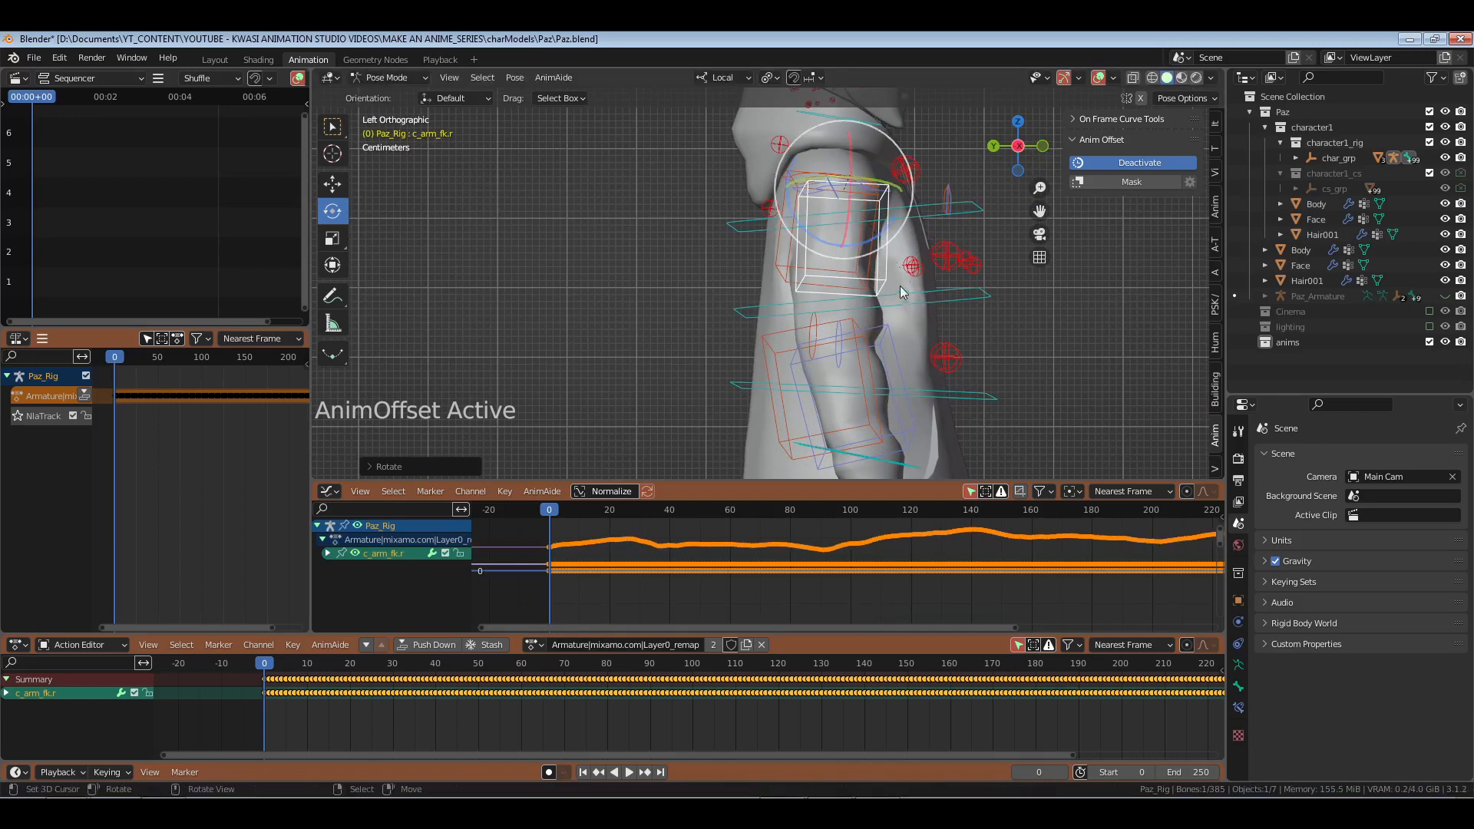
{"action": "middle_click_drag", "start_coordinate": [904, 296], "coordinate": [851, 317]}
{"action": "key", "text": "ctrl+s"}
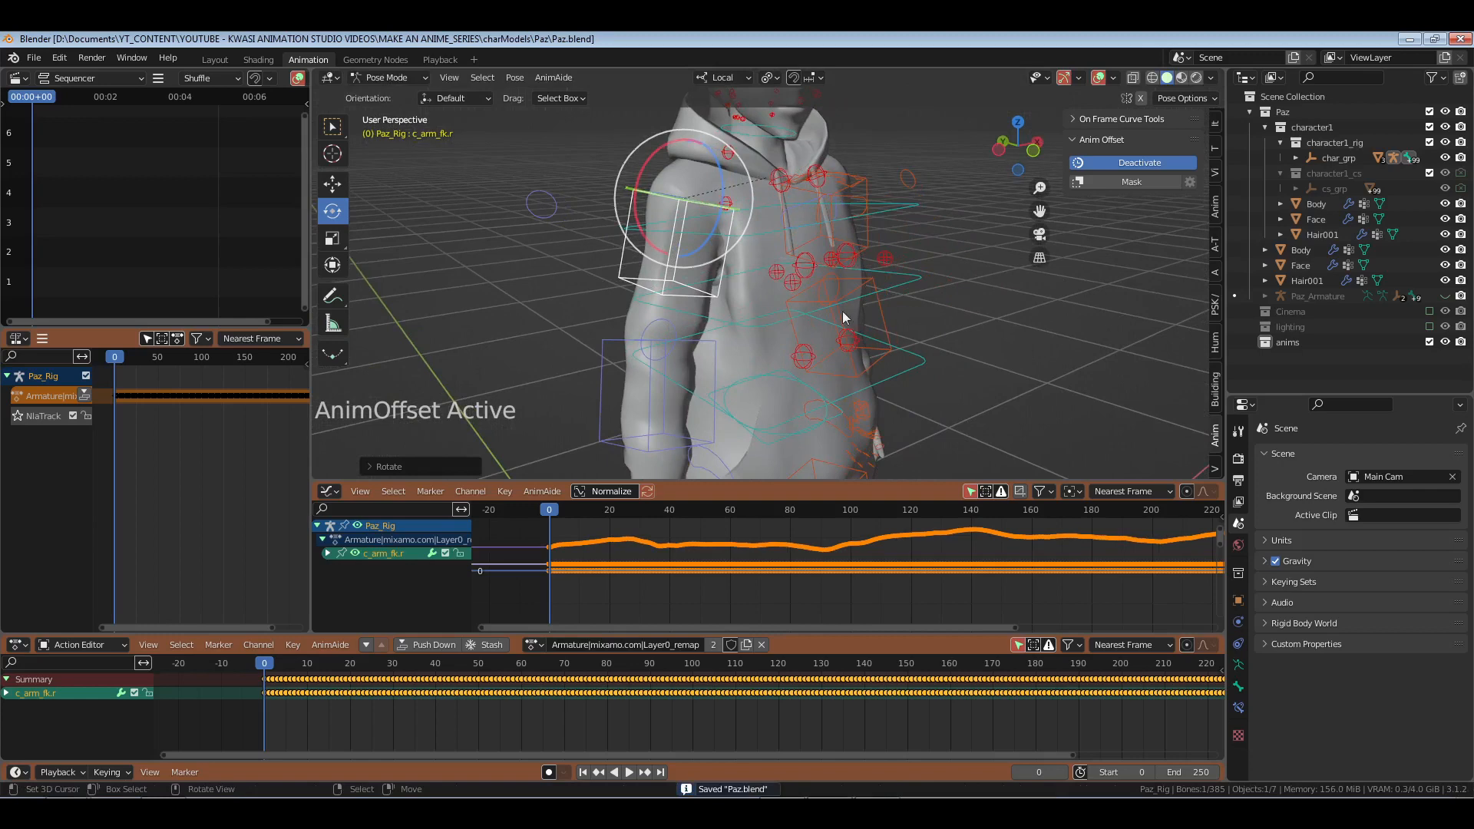
Step: Clear the rotation of the left hand and finger controls and apply the Rest Hands pose from Anime_ARP_PoseLib
{"action": "middle_click_drag", "start_coordinate": [842, 311], "coordinate": [822, 249]}
{"action": "left_click_drag", "start_coordinate": [803, 225], "coordinate": [896, 364]}
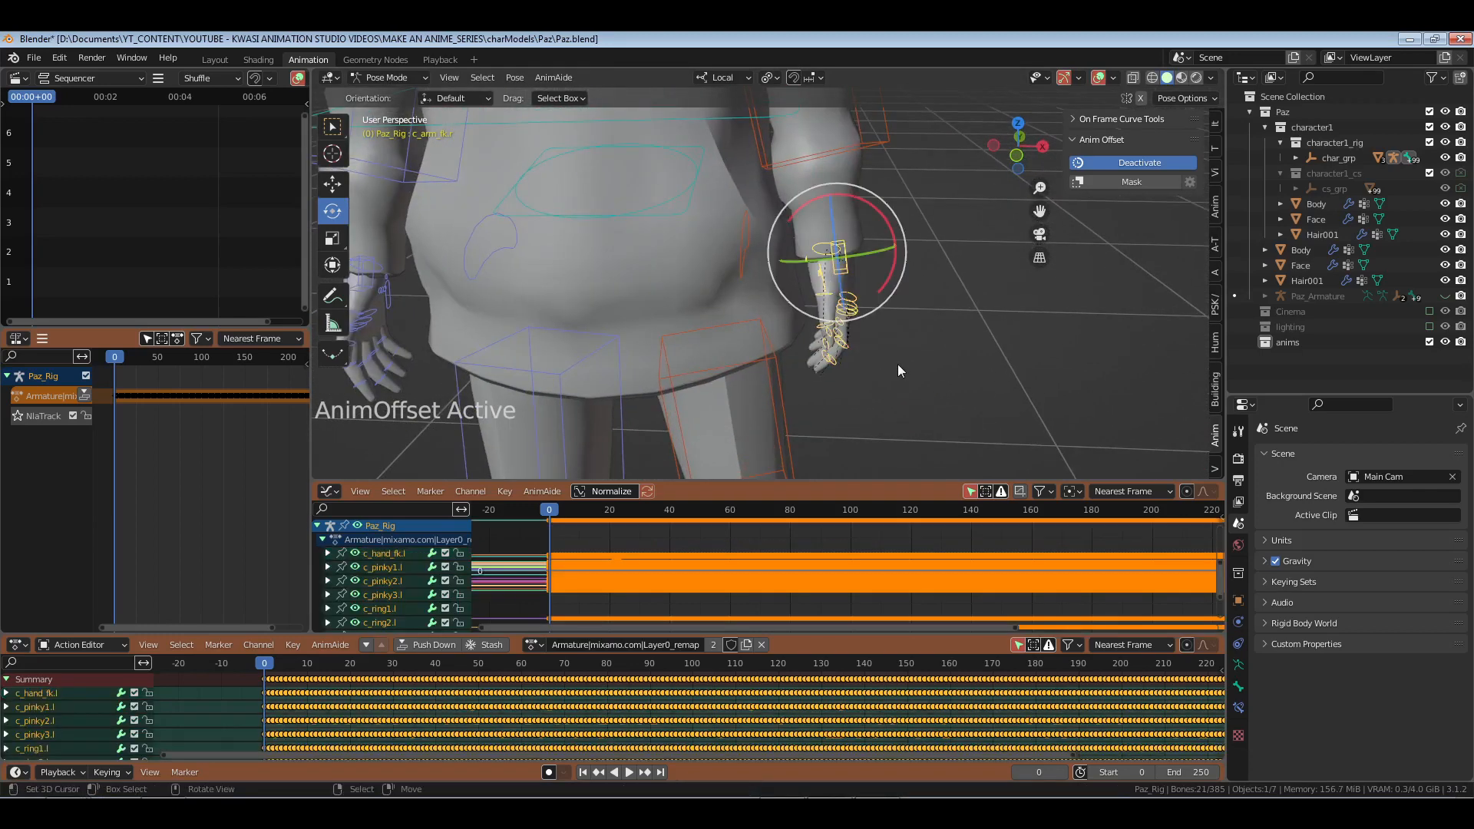
{"action": "left_click", "coordinate": [1238, 665]}
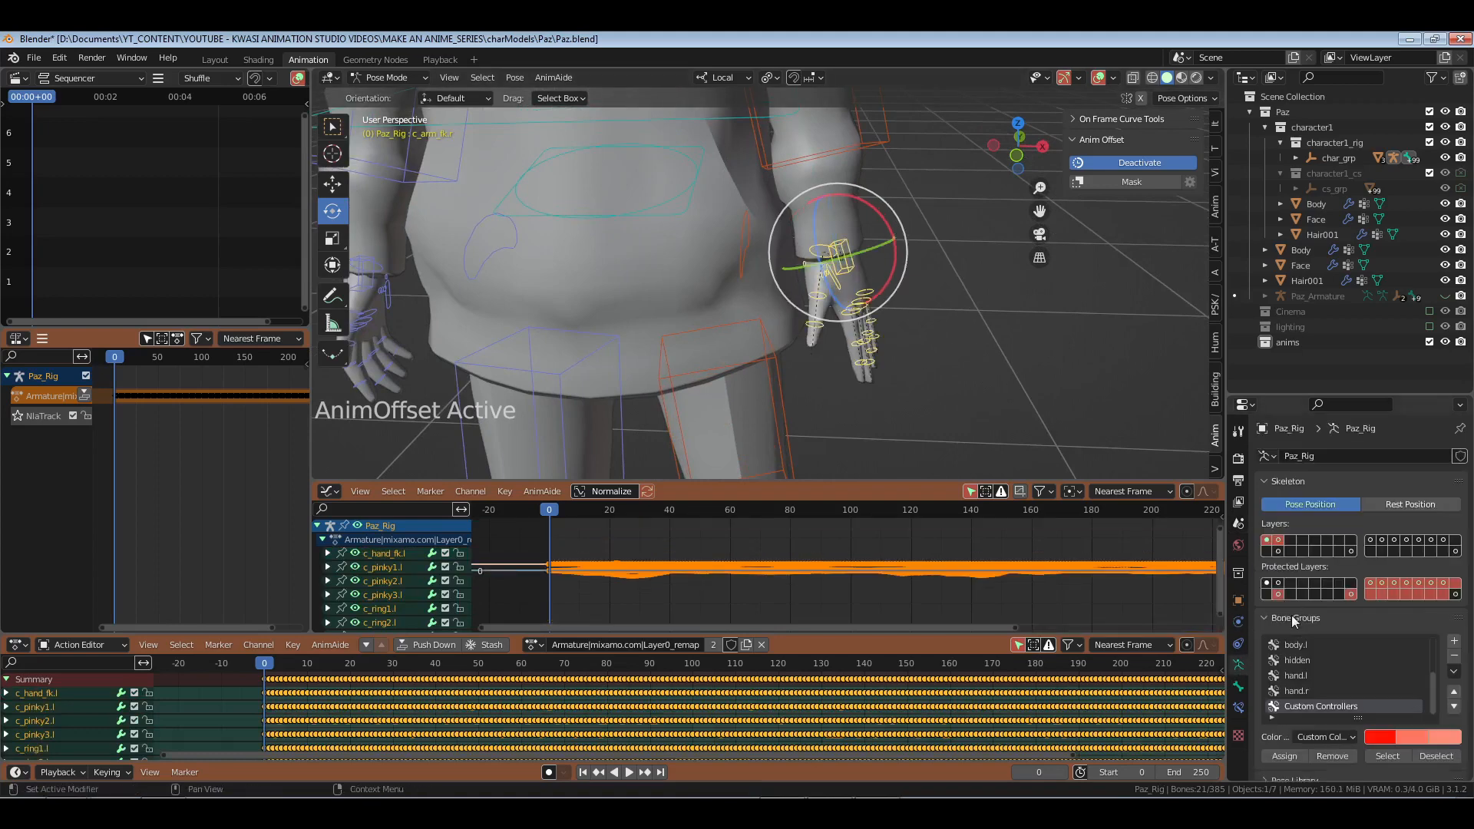
{"action": "left_click", "coordinate": [1289, 719]}
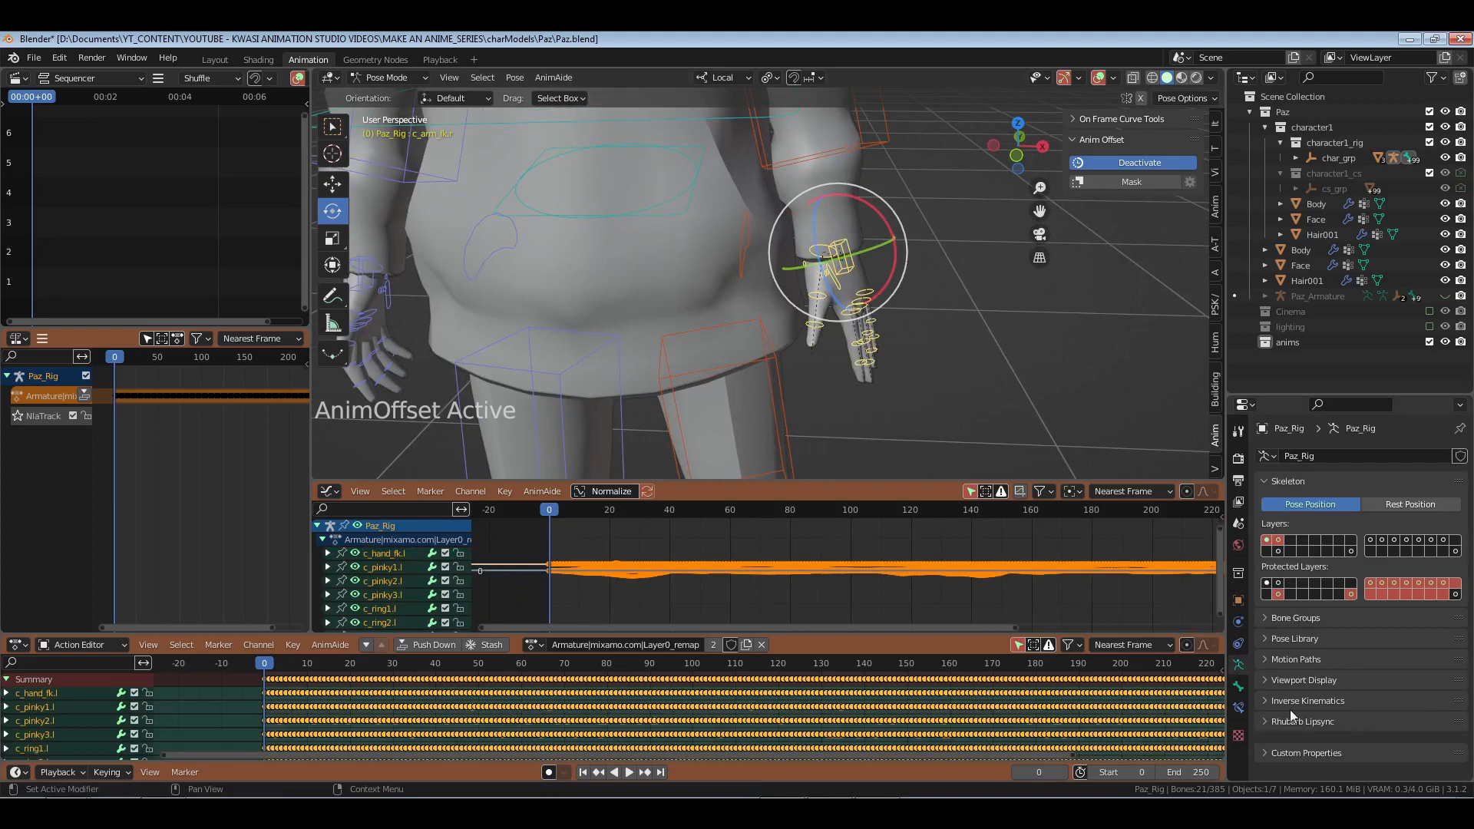
{"action": "left_click", "coordinate": [1290, 638]}
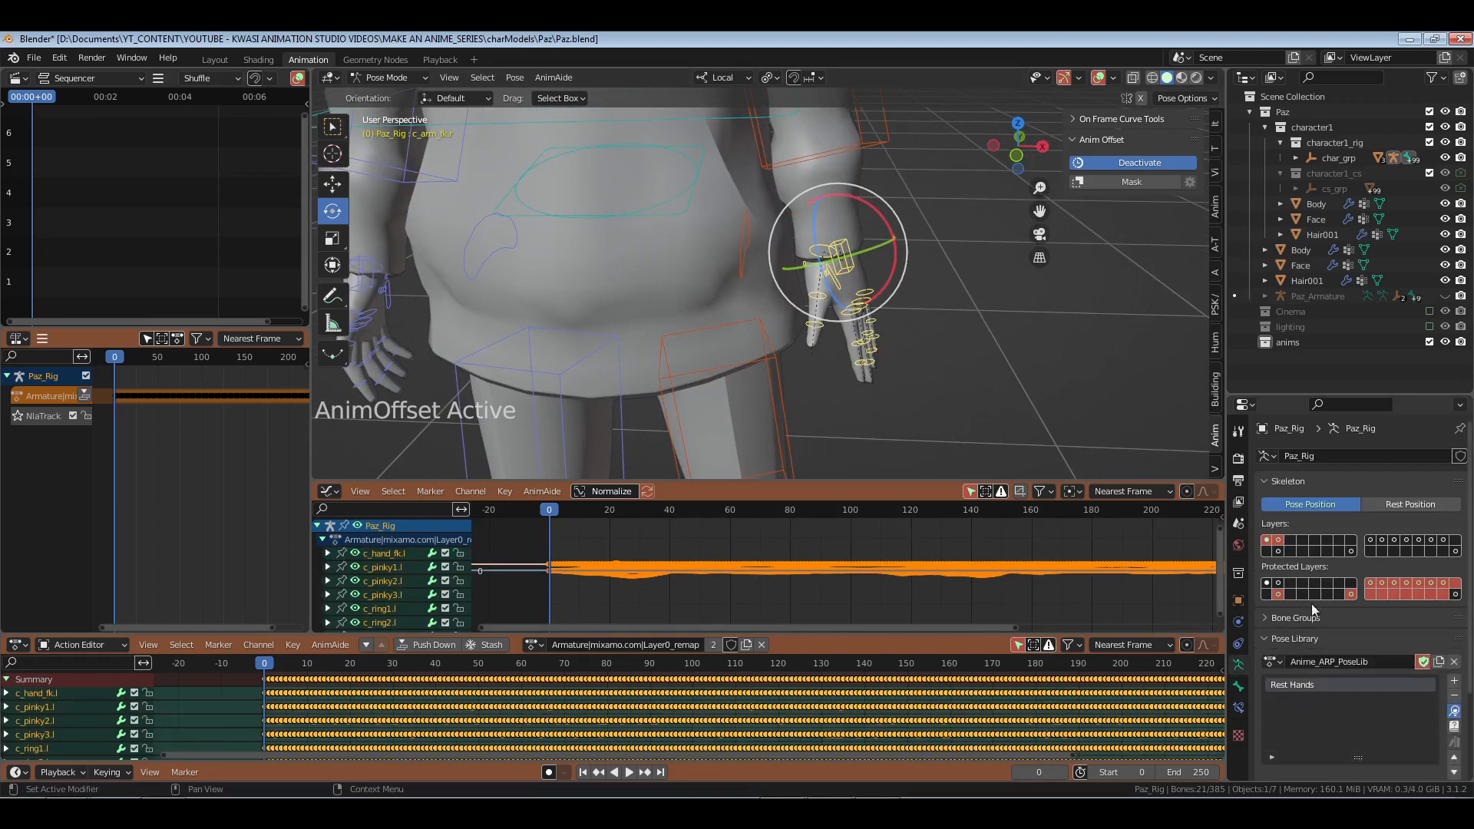
Step: Clear the rotation of all right hand and finger controls and apply the Rest Hands library pose to them
{"action": "mouse_move", "coordinate": [623, 297]}
{"action": "middle_mouse_down"}
{"action": "mouse_move", "coordinate": [791, 309]}
{"action": "mouse_move", "coordinate": [642, 316]}
{"action": "middle_mouse_up"}
{"action": "left_click_drag", "start_coordinate": [507, 241], "coordinate": [612, 413]}
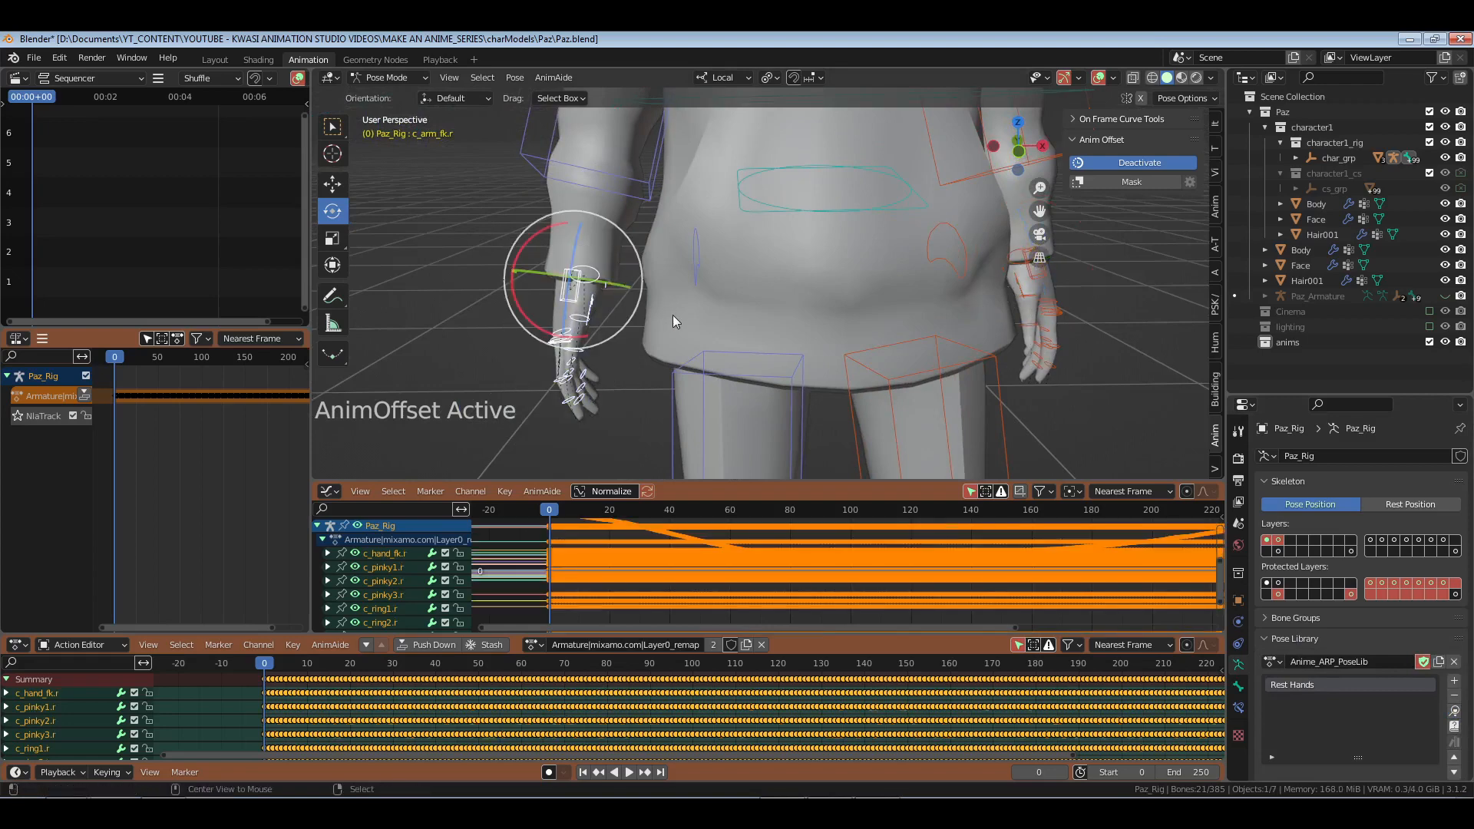
{"action": "key", "text": "alt+r"}
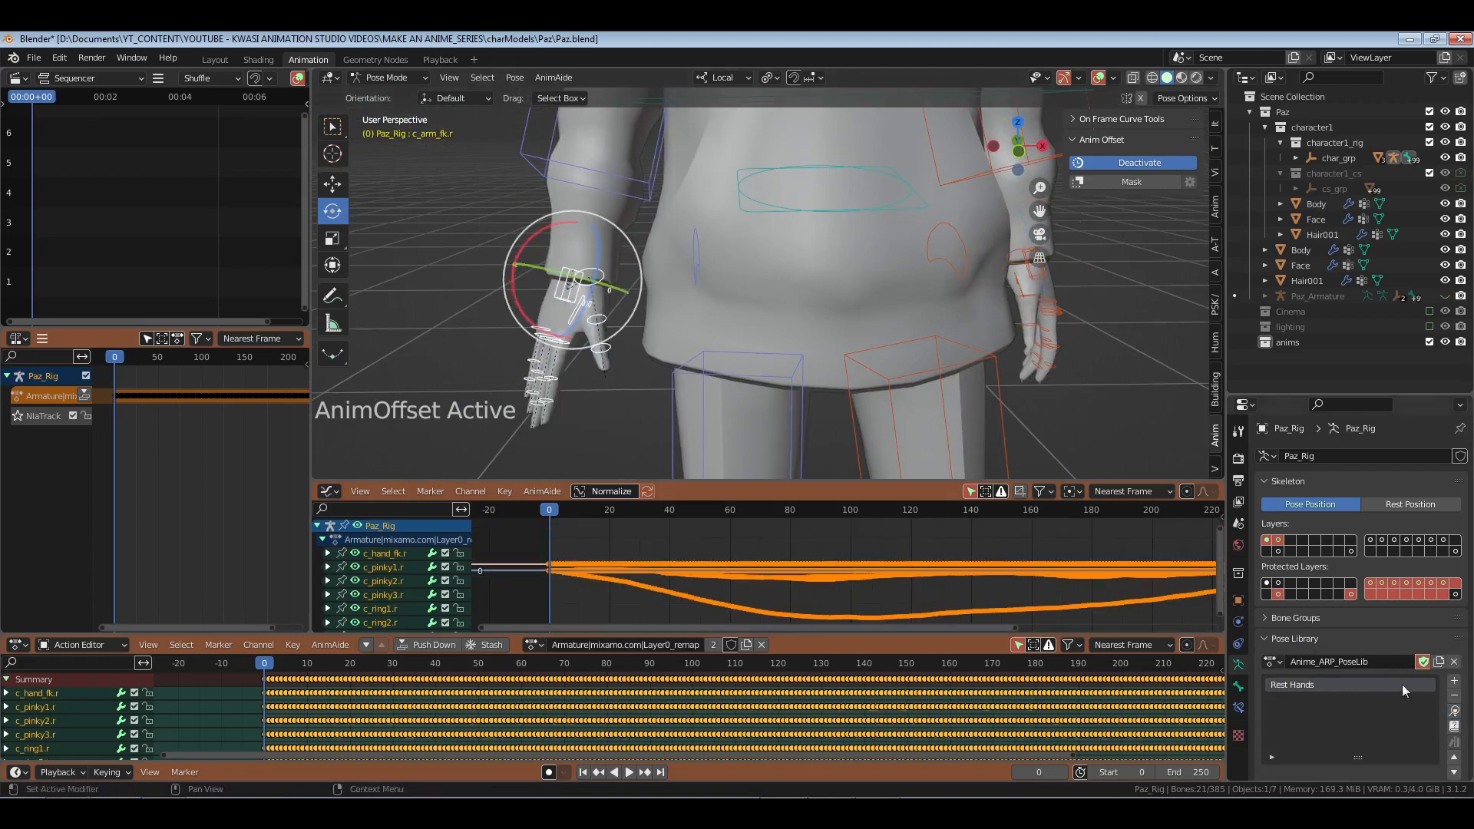
{"action": "left_click", "coordinate": [1453, 713]}
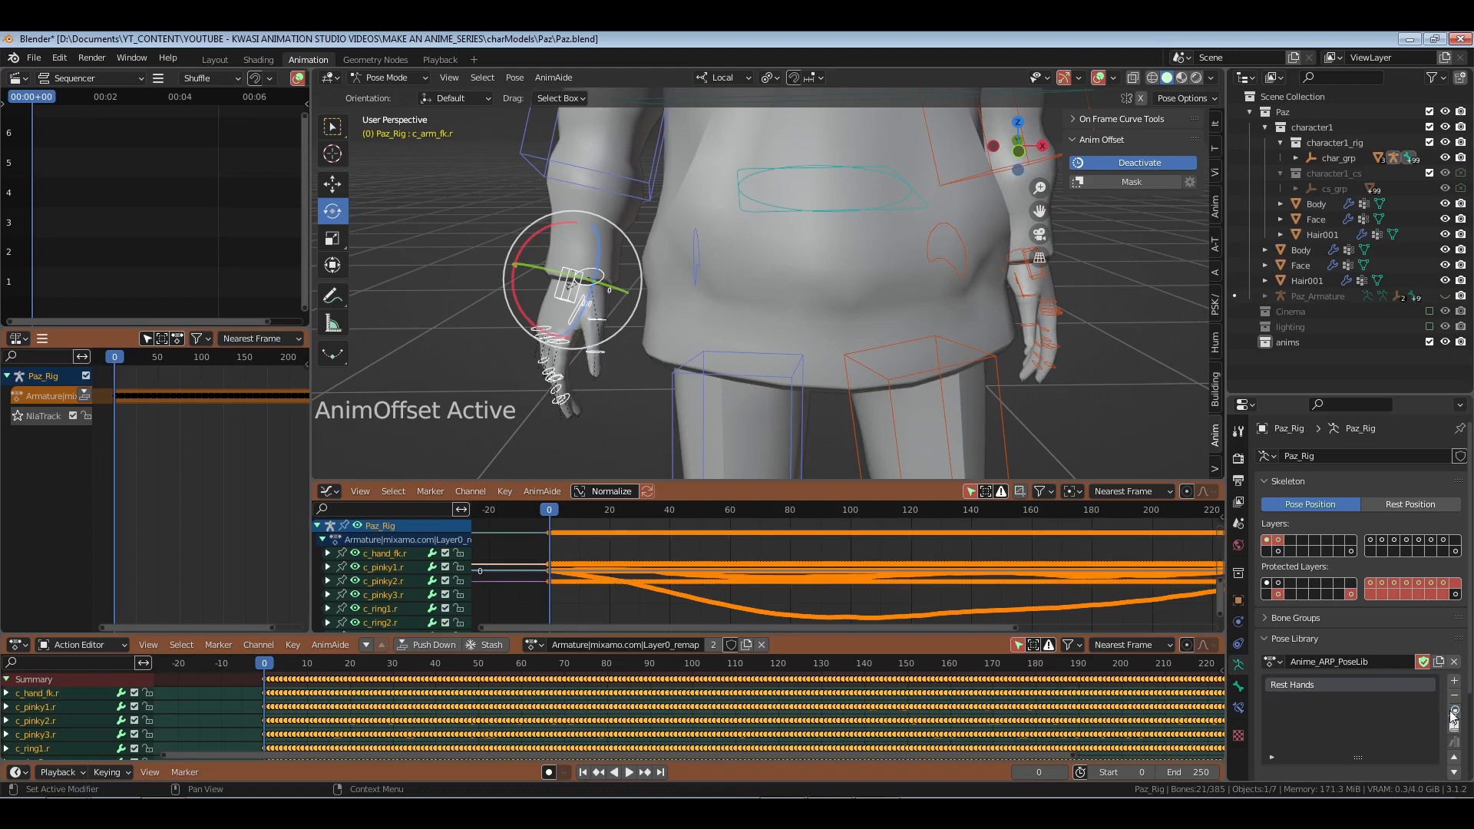
Step: Rotate the right hand control c_hand_fk.r around its local axes to adjust the wrist's angle
{"action": "left_click", "coordinate": [553, 292]}
{"action": "key", "text": "r"}
{"action": "key", "text": "x"}
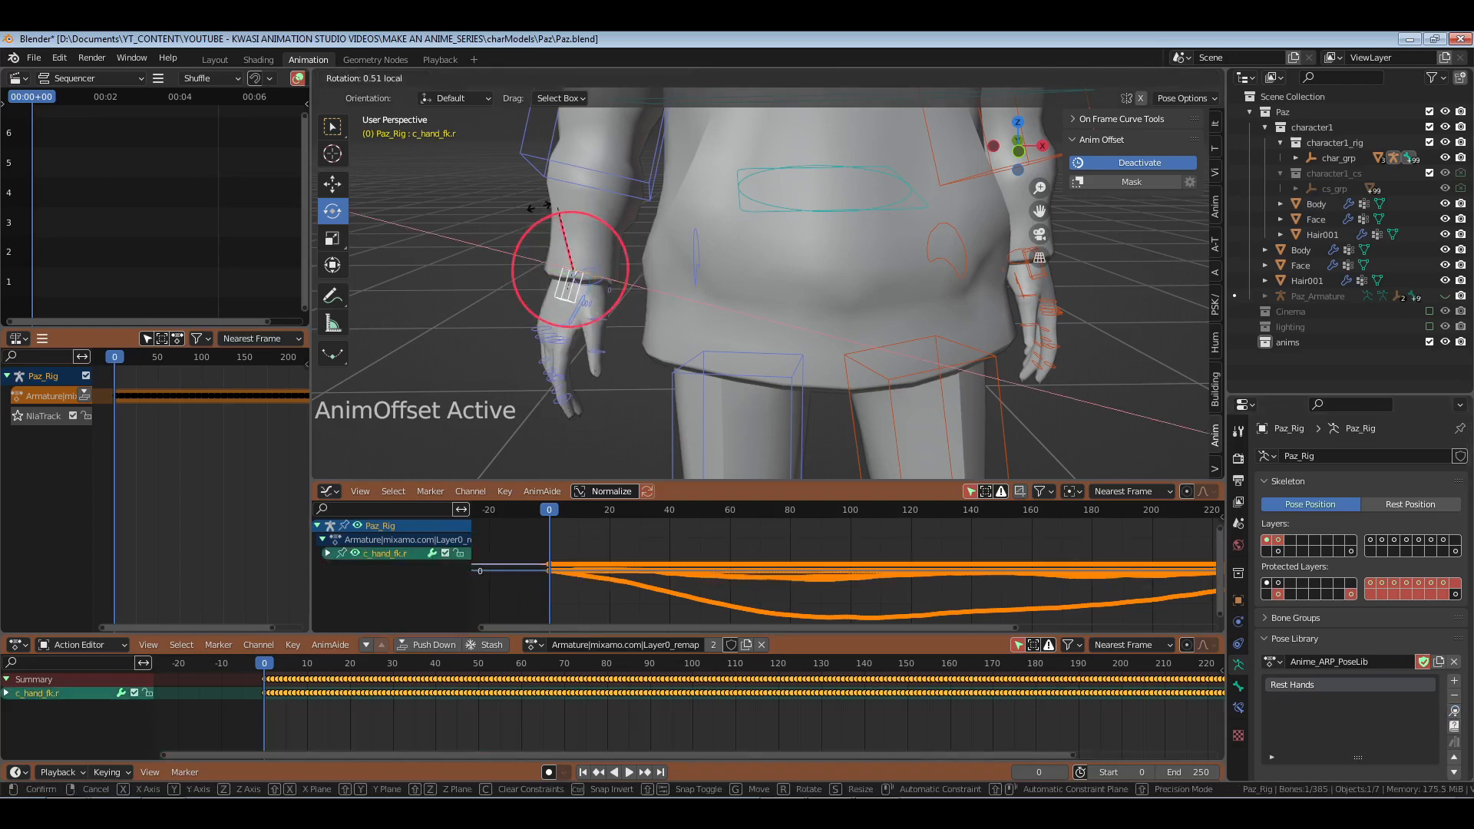
{"action": "left_click_drag", "start_coordinate": [564, 295], "coordinate": [623, 319]}
{"action": "left_click_drag", "start_coordinate": [608, 261], "coordinate": [607, 208]}
{"action": "key", "text": "KP_1"}
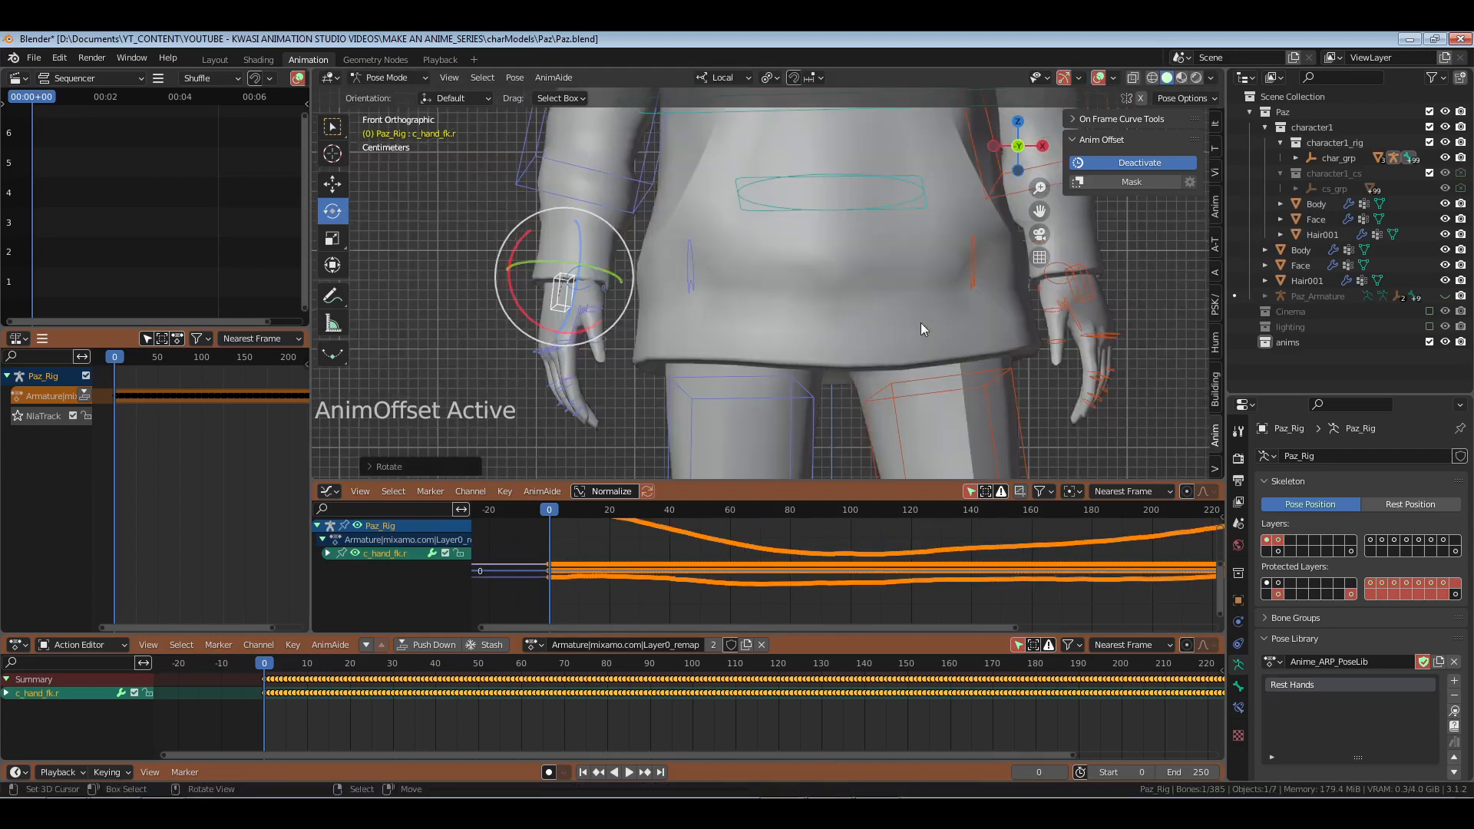
{"action": "scroll", "coordinate": [974, 425], "scroll_direction": "up", "scroll_amount": 6}
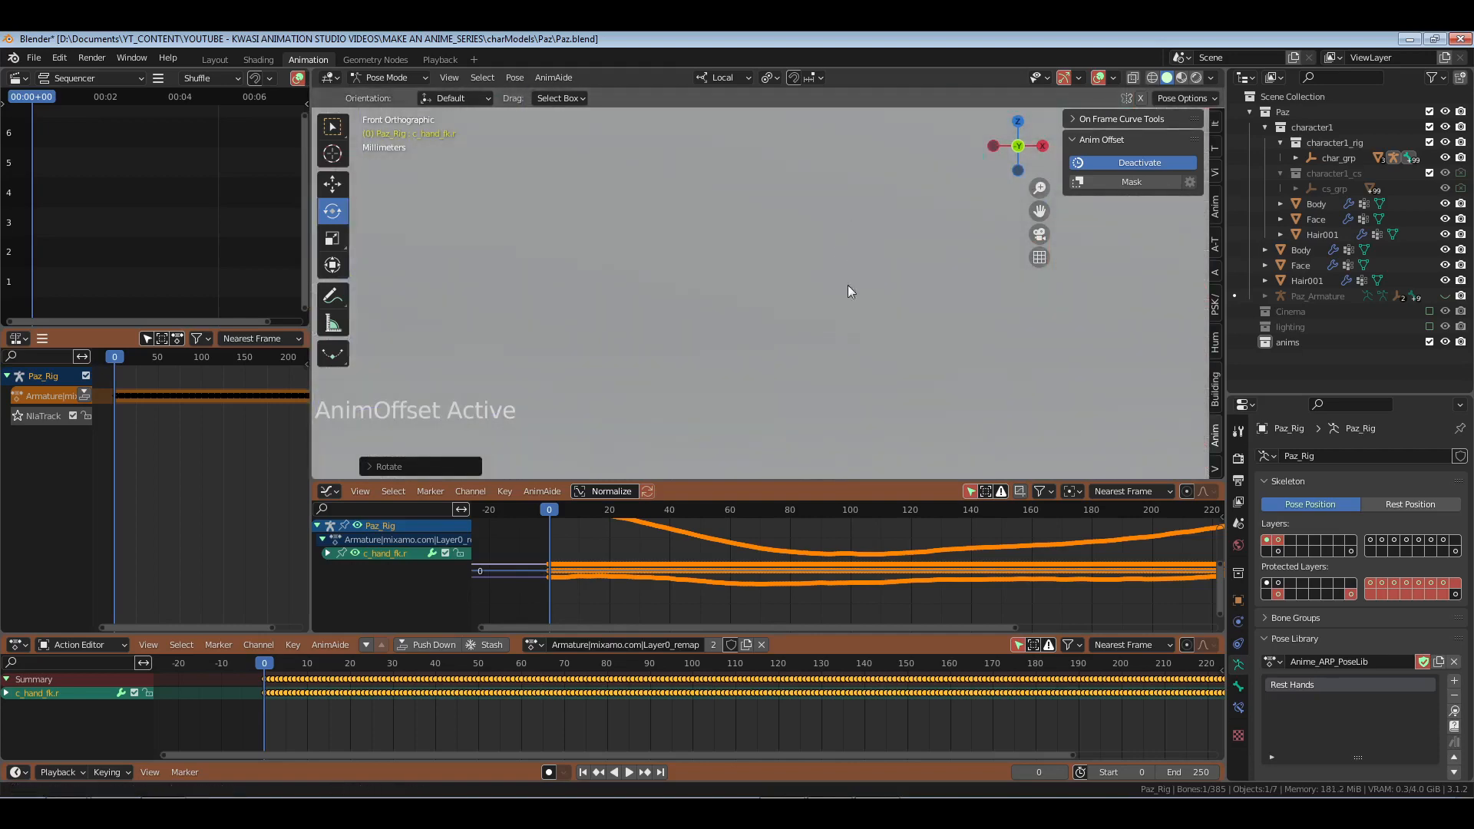
{"action": "scroll", "coordinate": [744, 355], "scroll_direction": "down", "scroll_amount": 5}
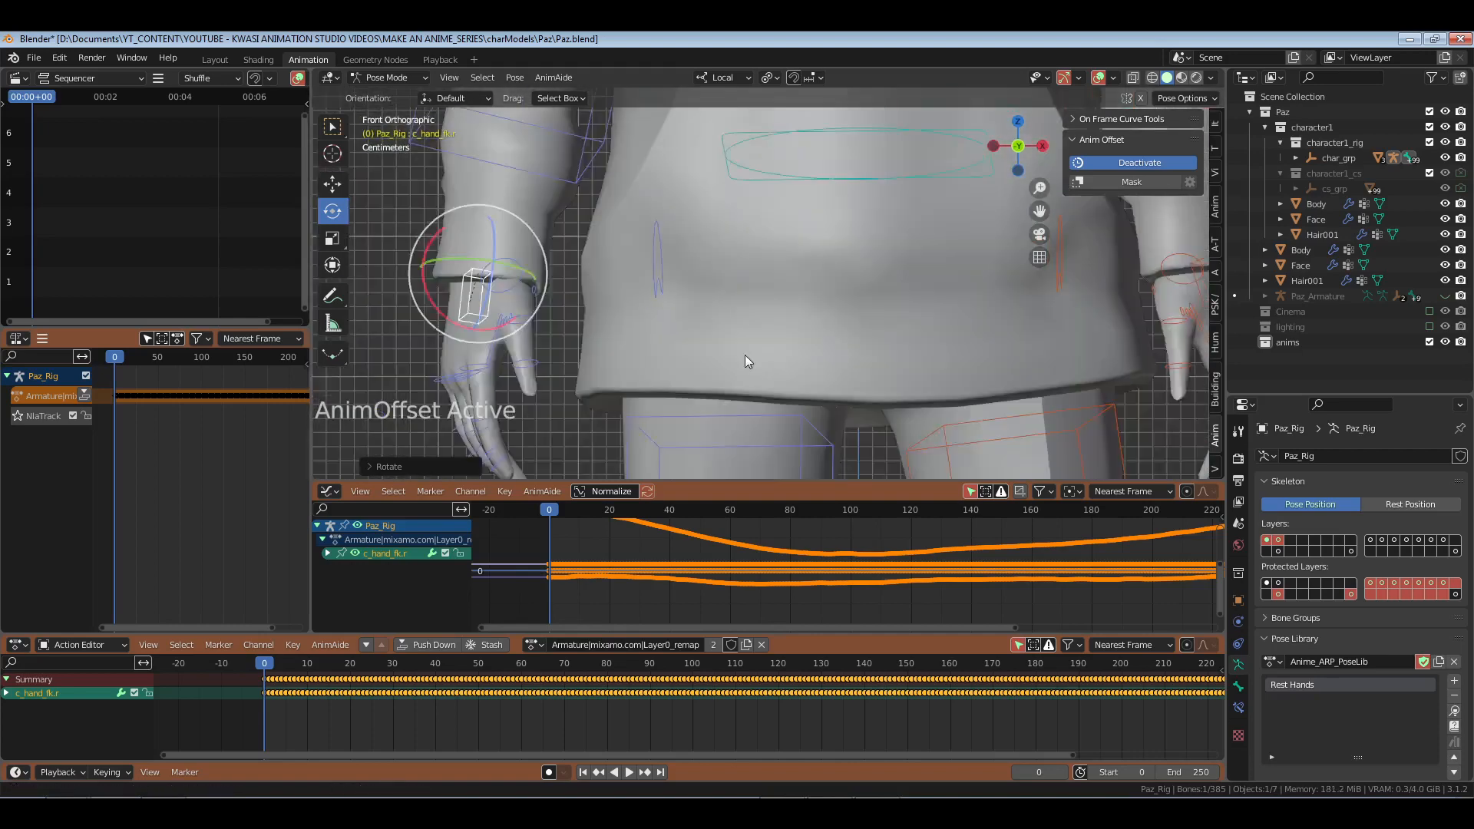
Step: Adjust the rotation of the foot controls c_foot_fk.r and c_foot_fk.l with trackball rotation, and deactivate Anim Offset
{"action": "middle_click_drag", "start_coordinate": [745, 355], "coordinate": [782, 274], "text": "shift"}
{"action": "right_click", "coordinate": [796, 295]}
{"action": "left_click_drag", "start_coordinate": [710, 332], "coordinate": [714, 394]}
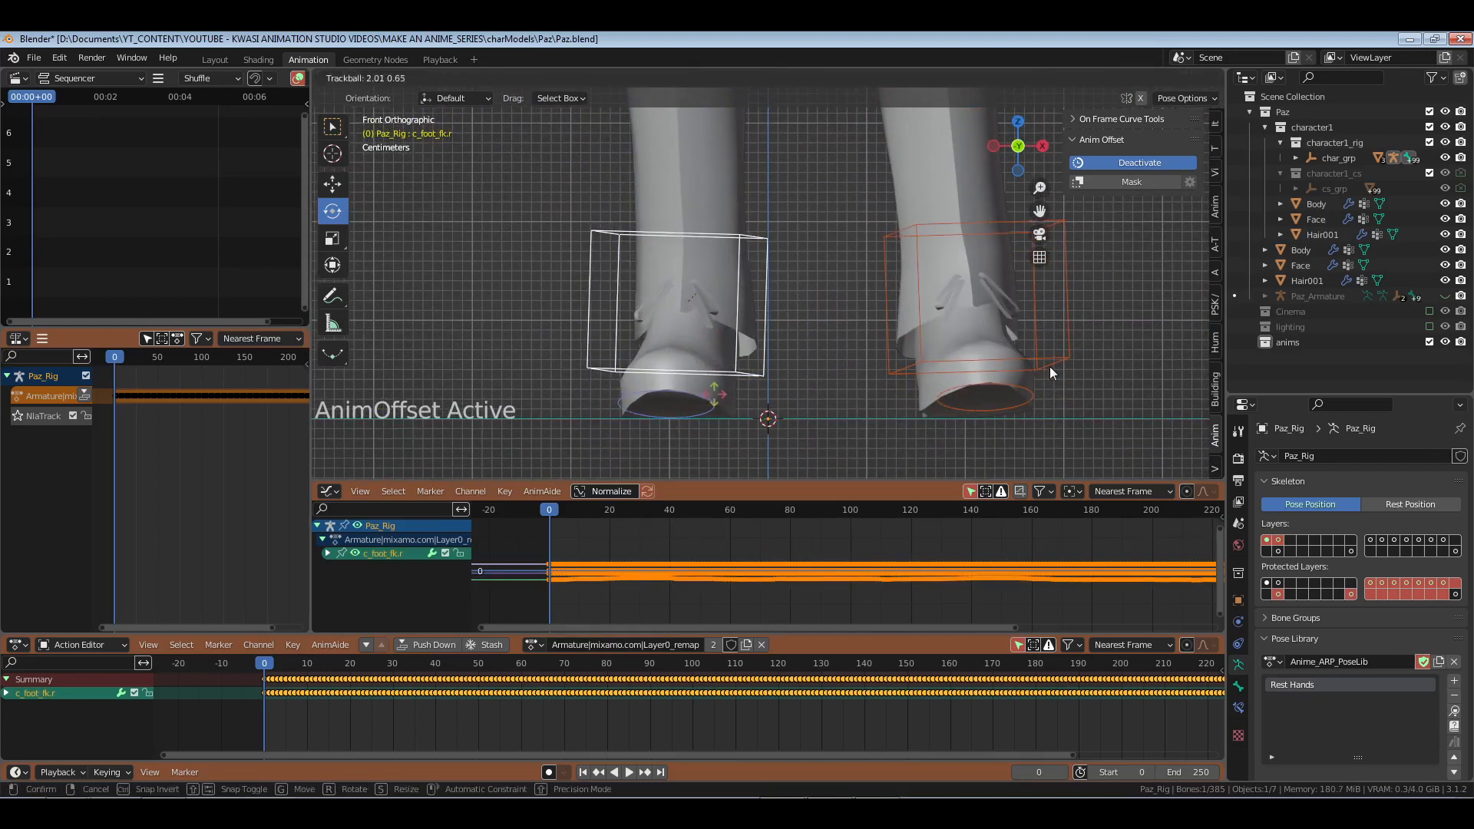
{"action": "left_click", "coordinate": [1049, 368]}
{"action": "left_click_drag", "start_coordinate": [984, 334], "coordinate": [915, 124]}
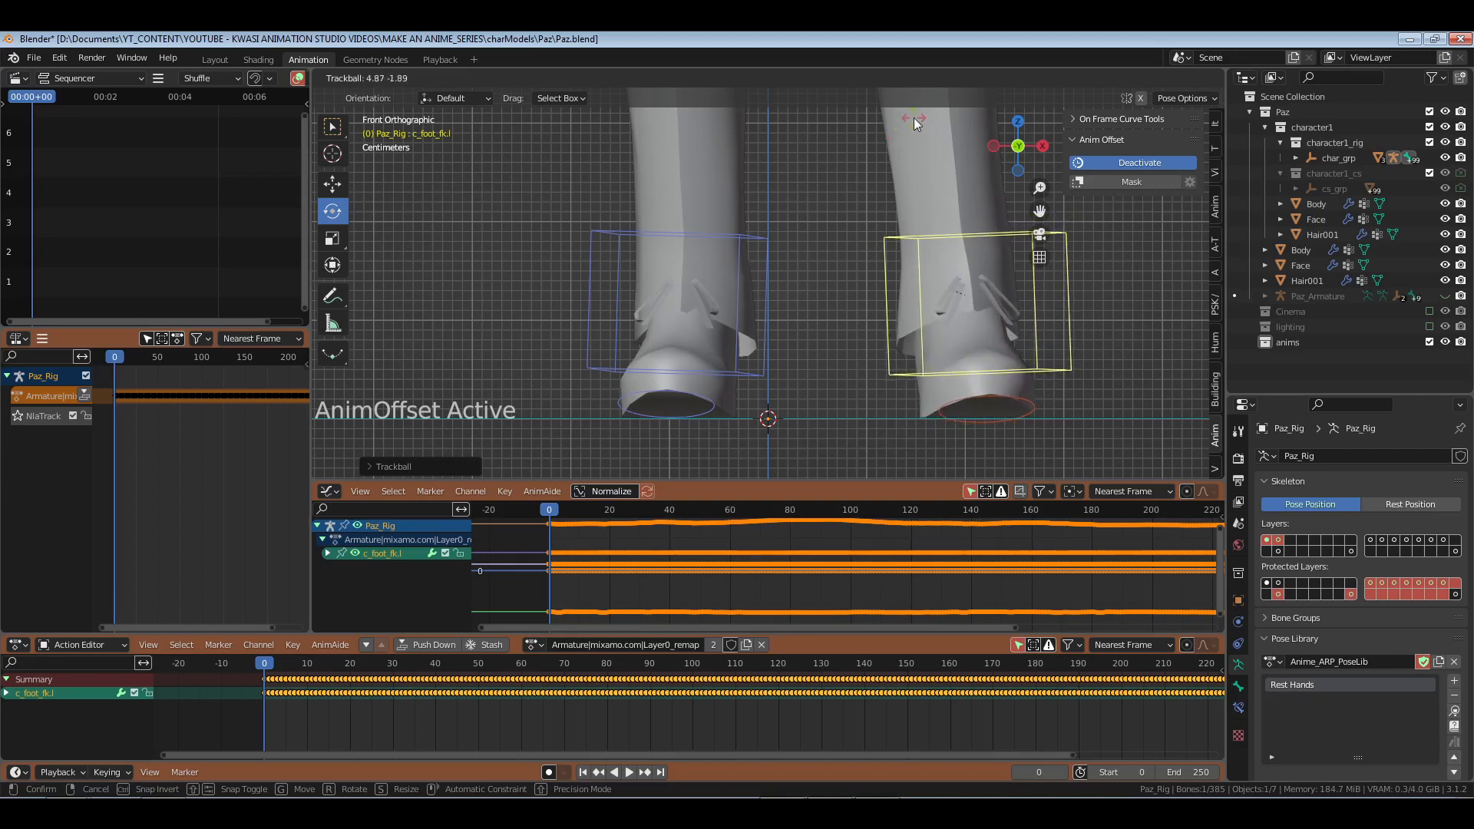
{"action": "left_click", "coordinate": [1139, 167]}
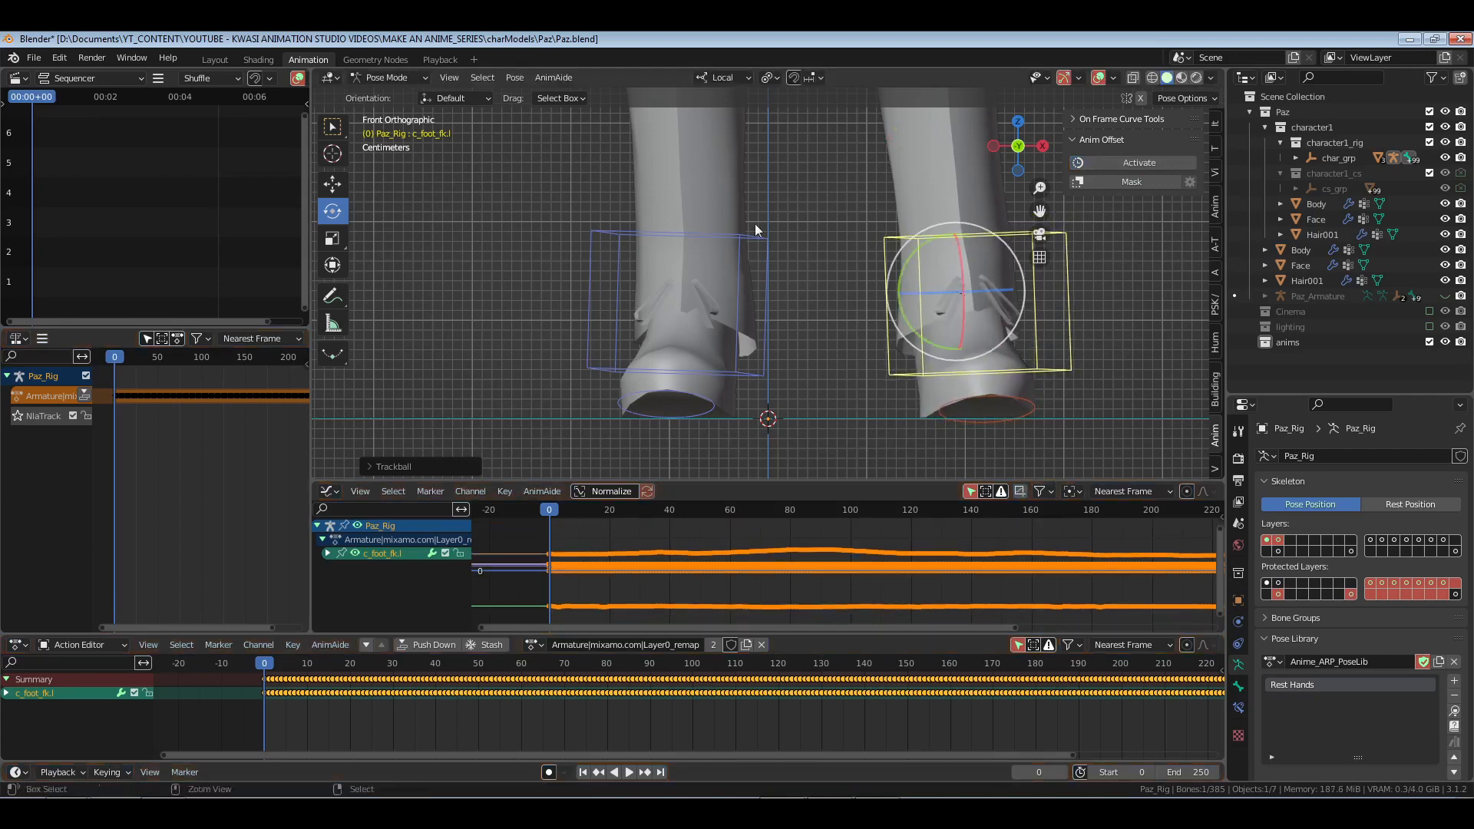
Step: Rename the remapped action on Paz_Rig as Idle_Paz_1 and give it a fake user
{"action": "middle_click_drag", "start_coordinate": [751, 228], "coordinate": [691, 349], "text": "ctrl"}
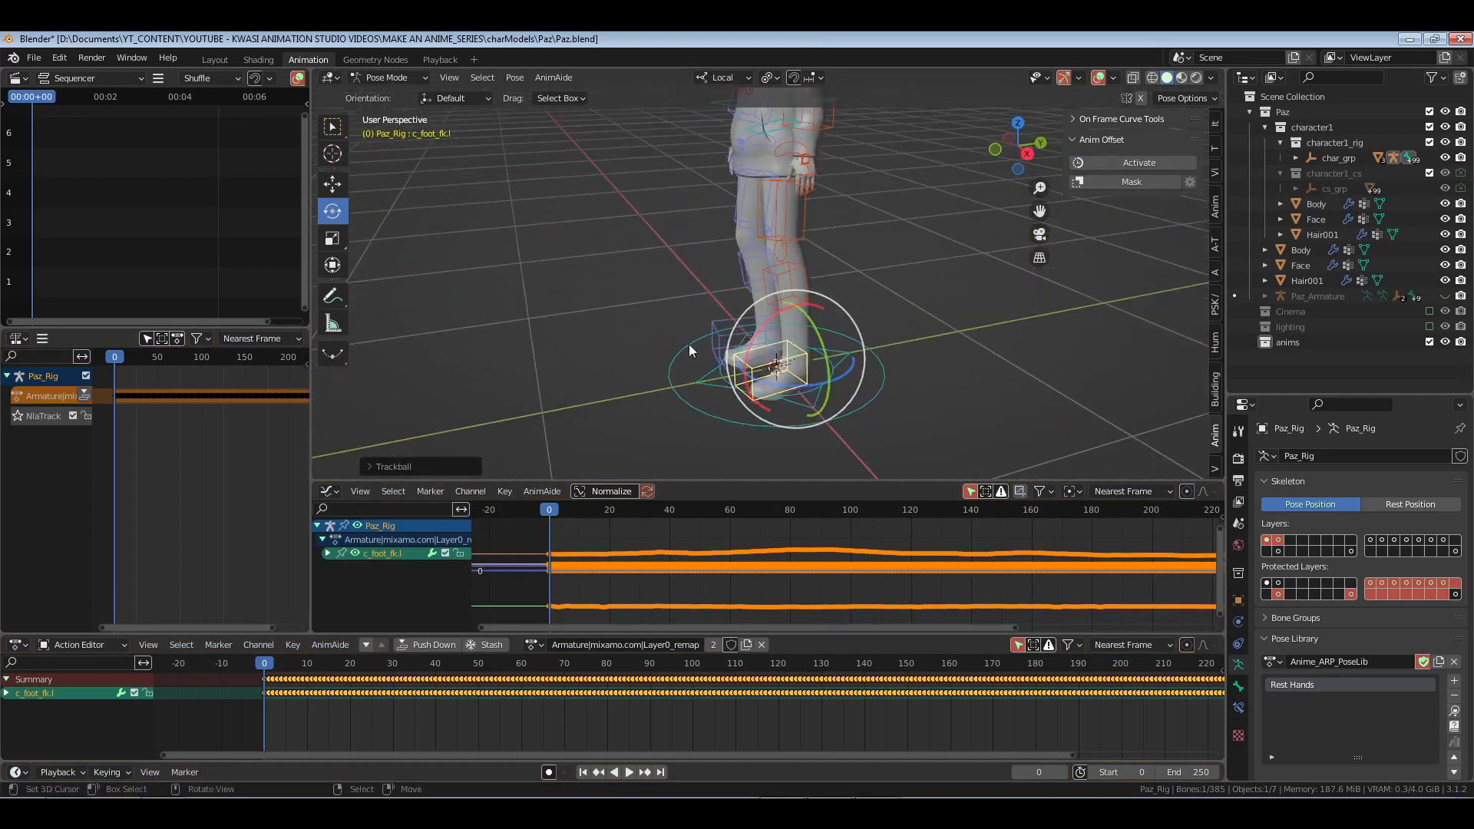
{"action": "double_click", "coordinate": [633, 644]}
{"action": "type", "text": "Idle"}
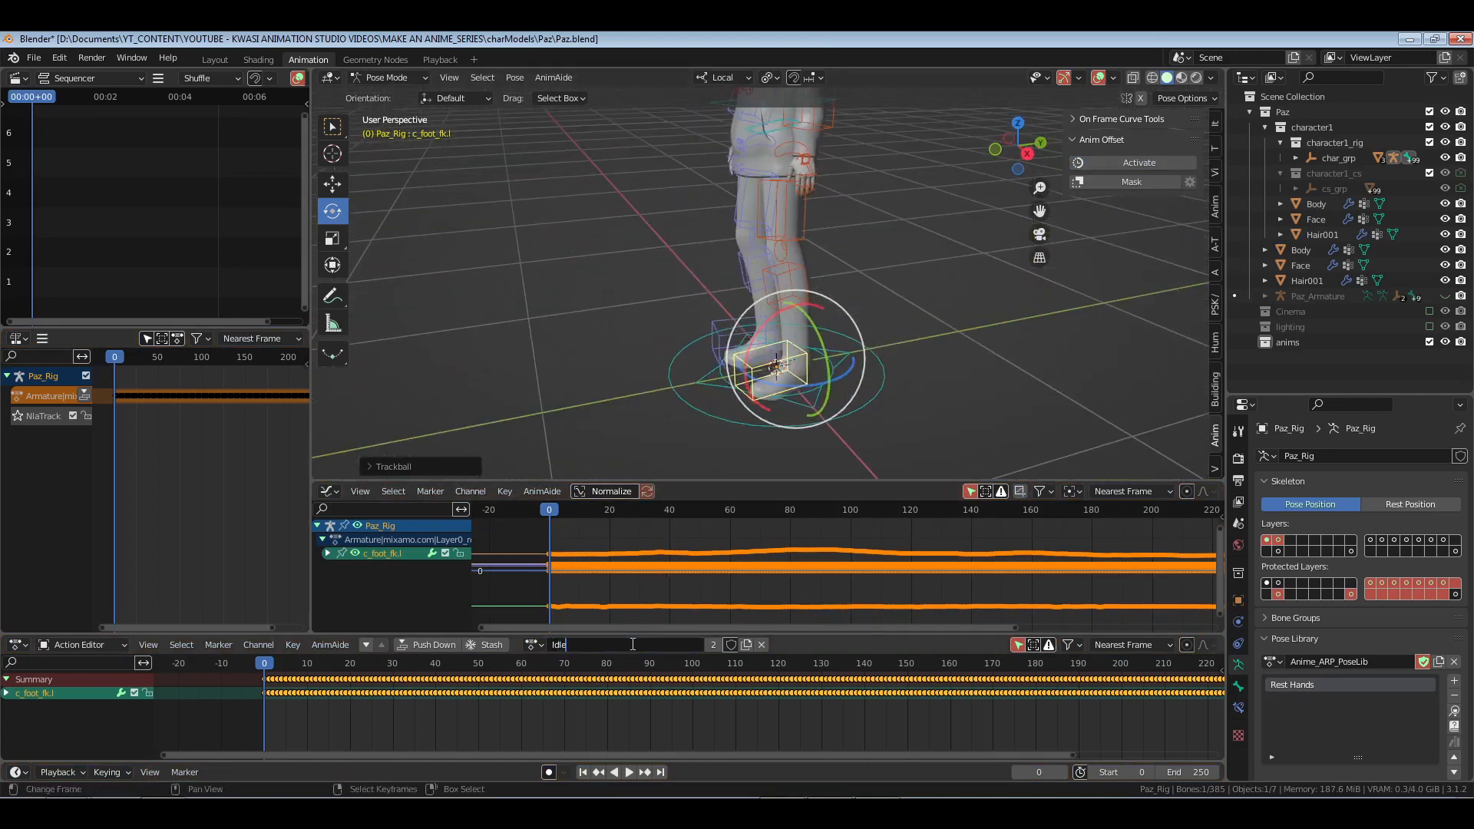
{"action": "type", "text": "_Paz_1"}
{"action": "key", "text": "Return"}
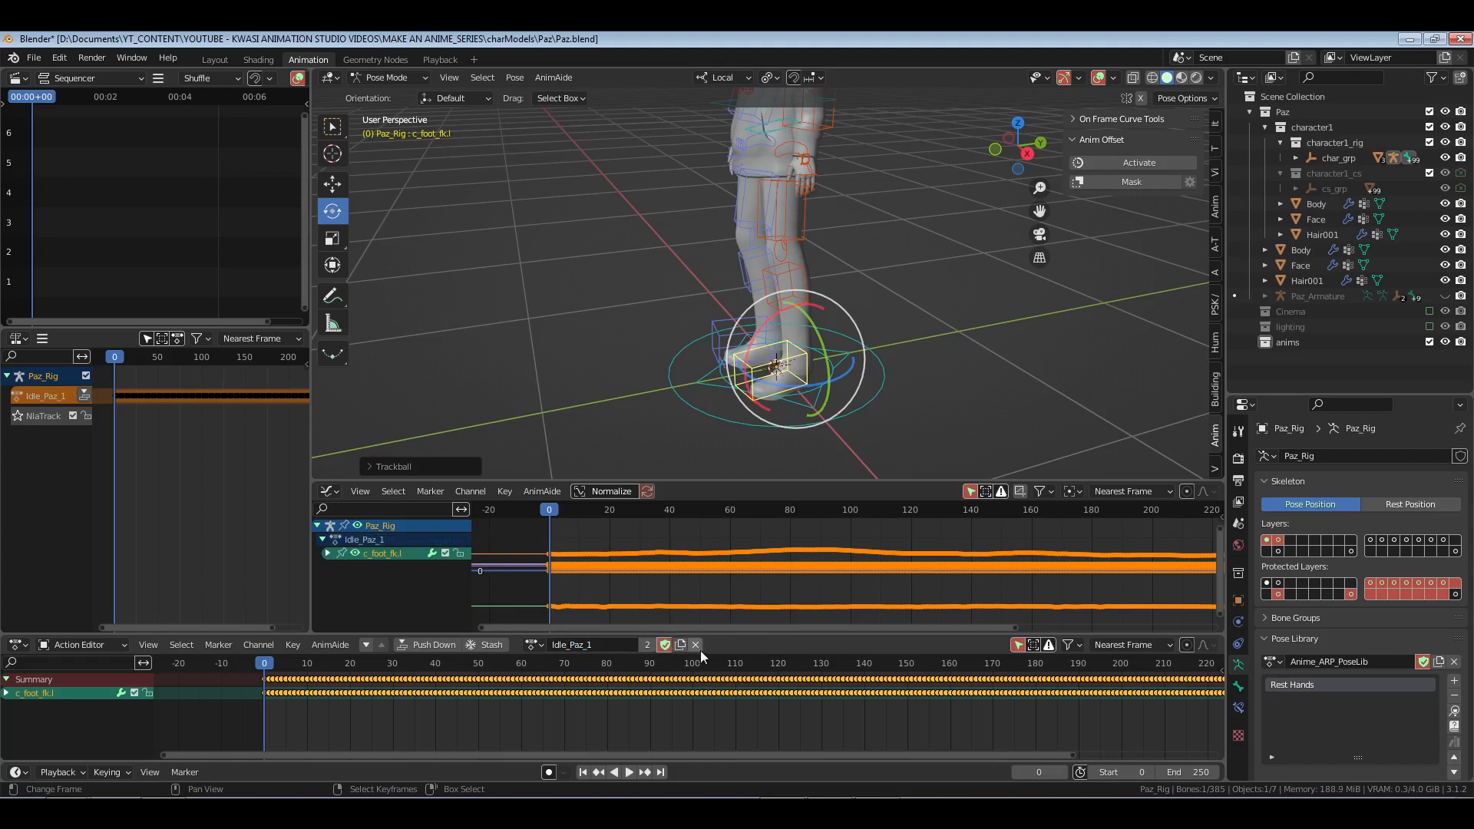
Step: Unlink the Idle_Paz_1 action from Paz_Rig and reset the pose of the whole rig
{"action": "left_click", "coordinate": [695, 645]}
{"action": "key", "text": "a"}
{"action": "key", "text": "s"}
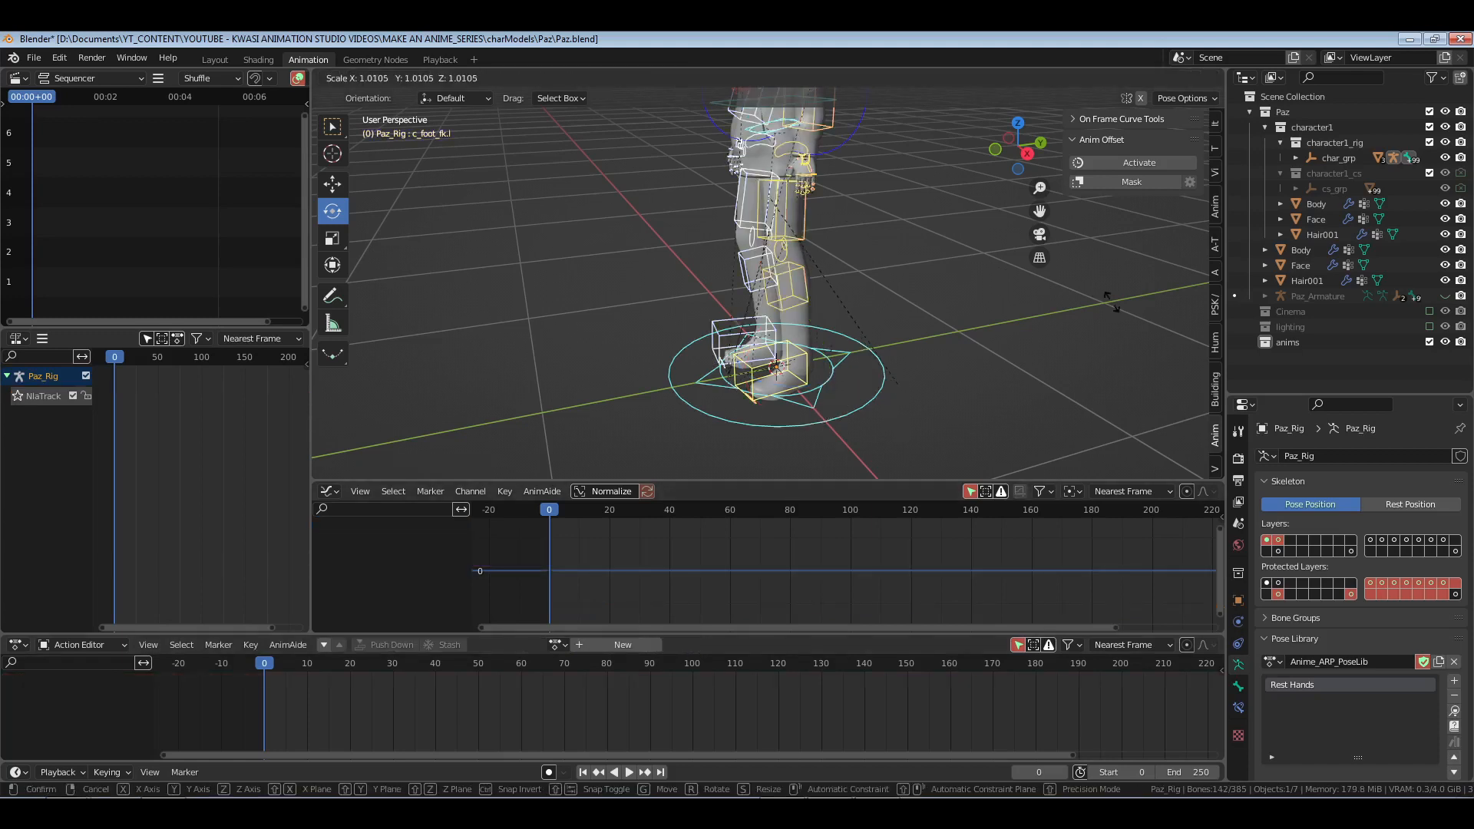
{"action": "left_click", "coordinate": [969, 313]}
{"action": "key", "text": "ctrl+s"}
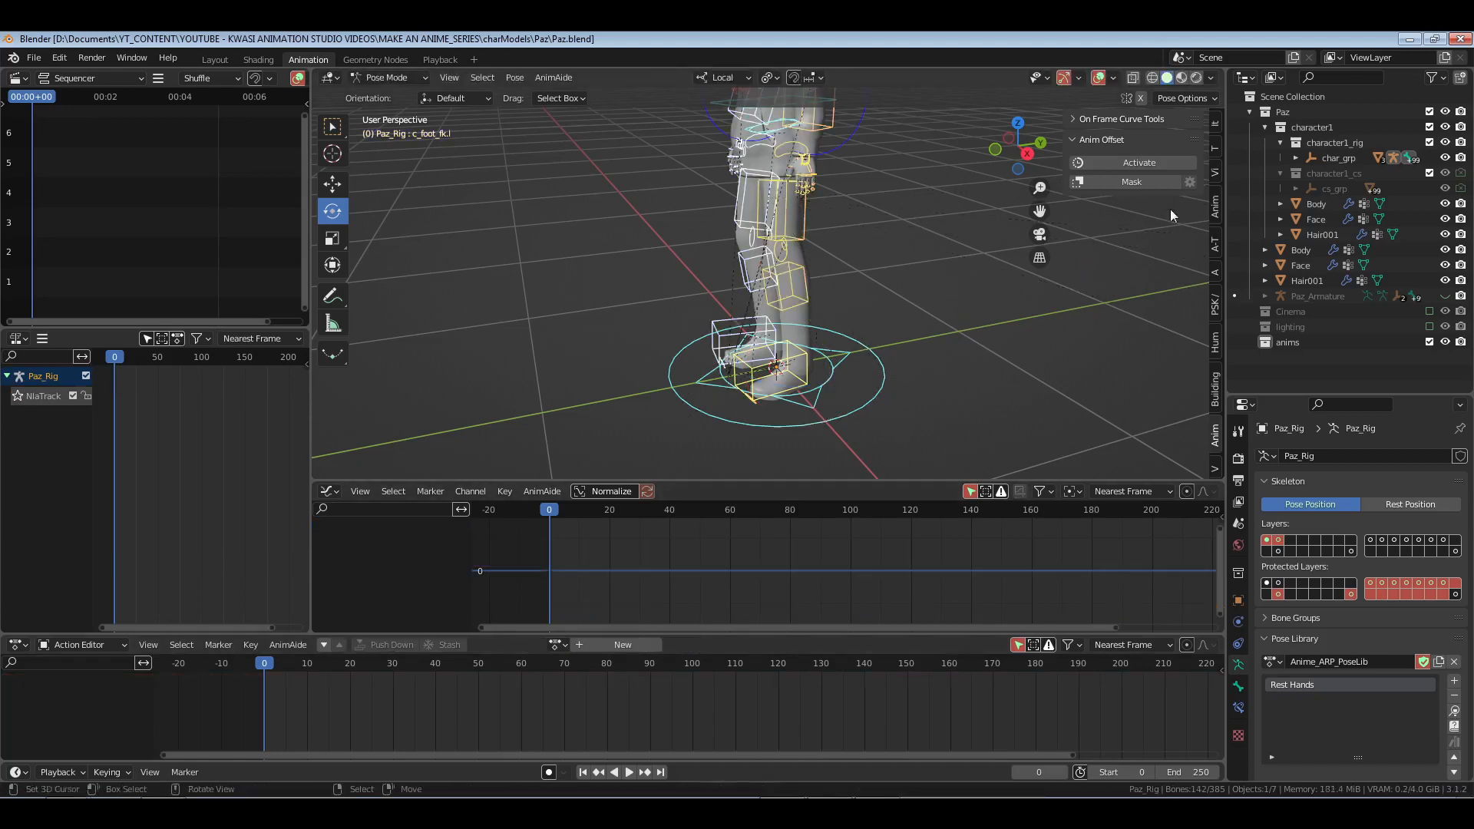
{"action": "left_click", "coordinate": [1215, 144]}
{"action": "left_click", "coordinate": [1107, 117]}
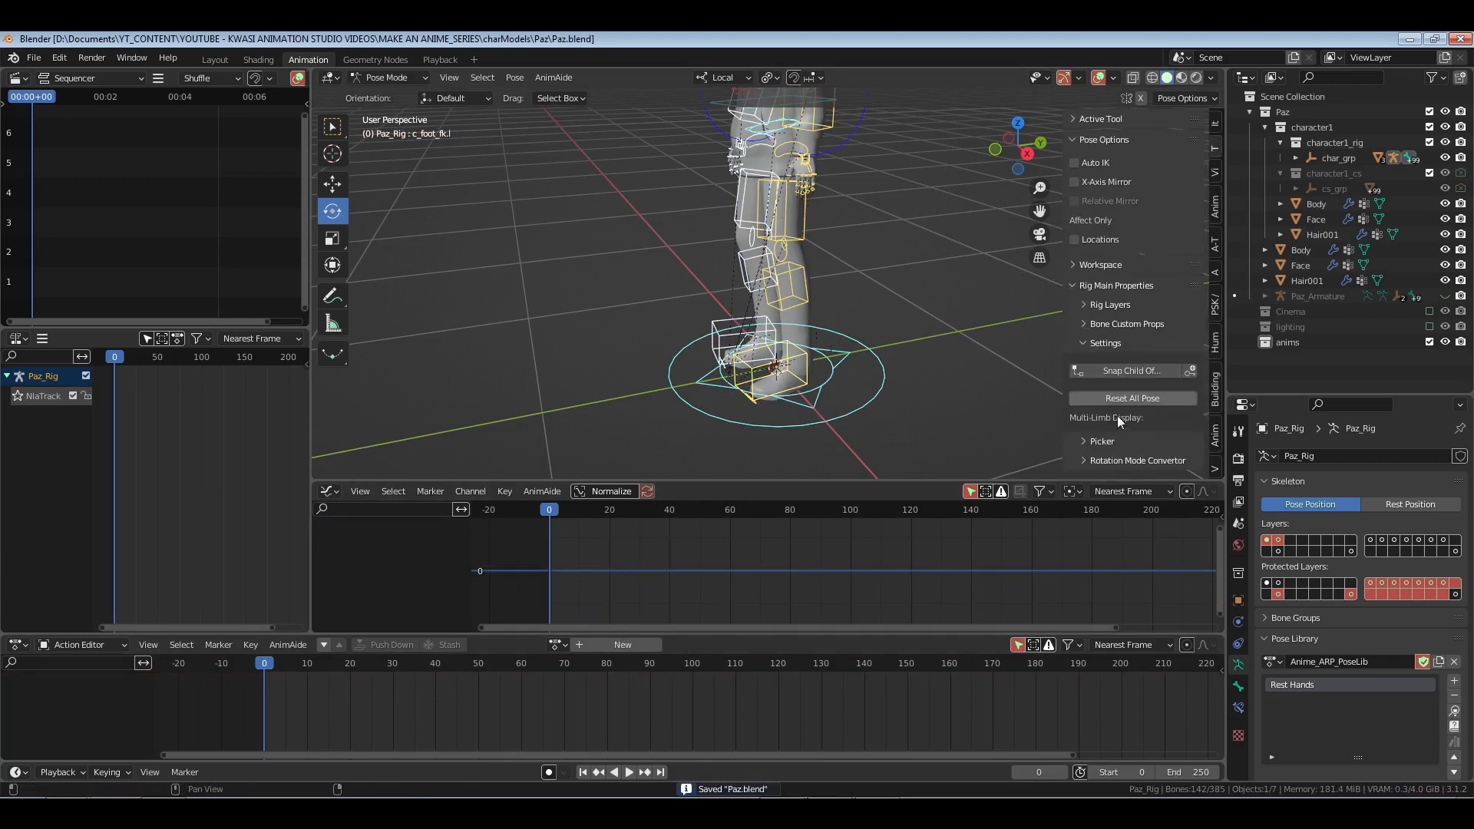
{"action": "left_click", "coordinate": [1128, 398]}
Step: Return Paz_Rig to Object Mode with nothing selected and save the file
{"action": "middle_click_drag", "start_coordinate": [643, 256], "coordinate": [892, 278]}
{"action": "key", "text": "ctrl+Tab"}
{"action": "key", "text": "alt+a"}
{"action": "key", "text": "ctrl+s"}
{"action": "left_click", "coordinate": [1113, 142]}
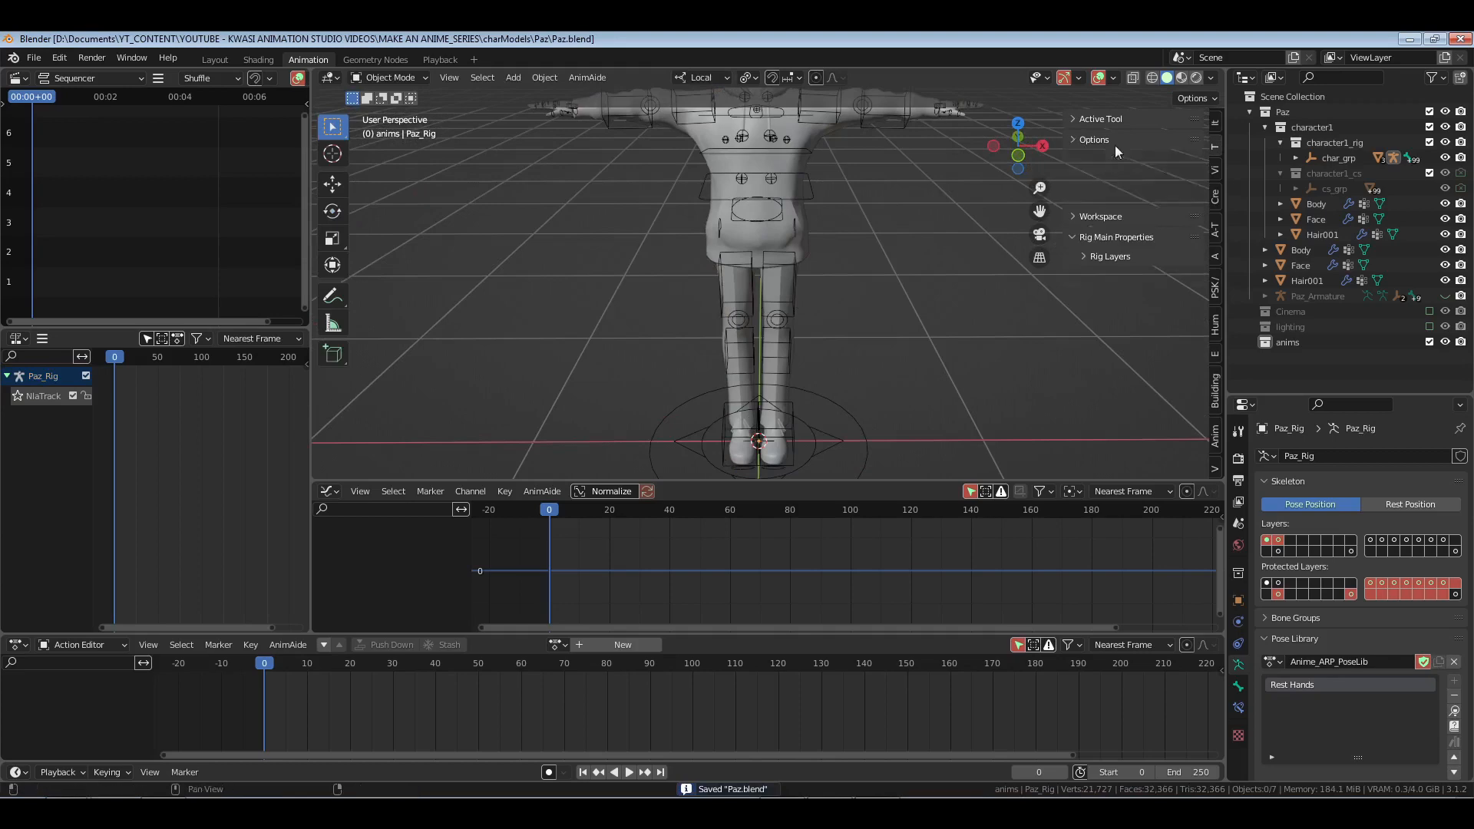
{"action": "right_click", "coordinate": [813, 195]}
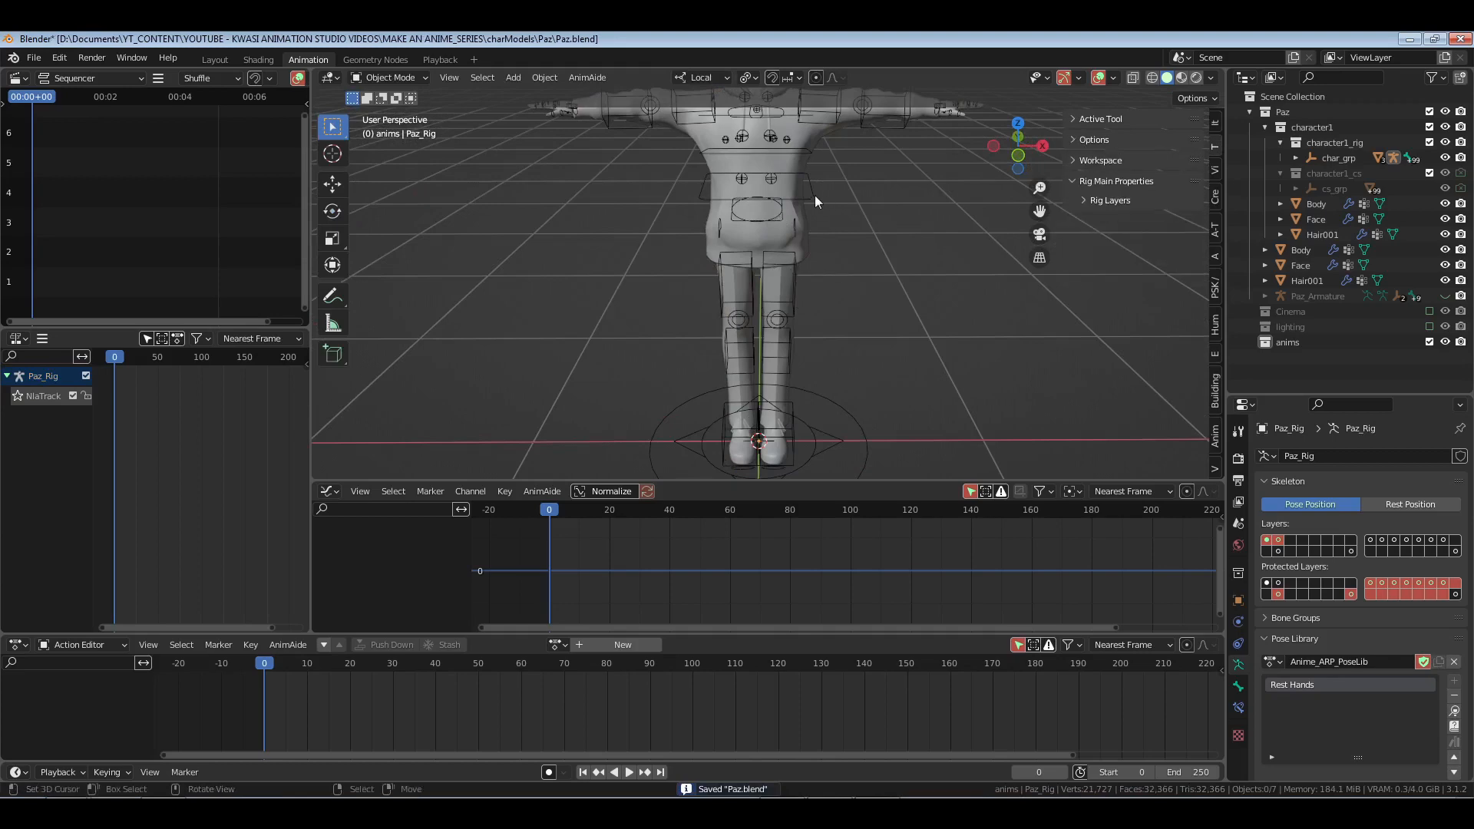
{"action": "middle_click_drag", "start_coordinate": [822, 353], "coordinate": [851, 353]}
{"action": "key", "text": "alt+a"}
{"action": "key", "text": "ctrl+s"}
Step: Hide the 3D viewport's sidebar and make the viewport taller by shrinking the editors below it
{"action": "middle_click_drag", "start_coordinate": [870, 299], "coordinate": [846, 274], "text": "shift"}
{"action": "scroll", "coordinate": [829, 291], "scroll_direction": "down", "scroll_amount": 6}
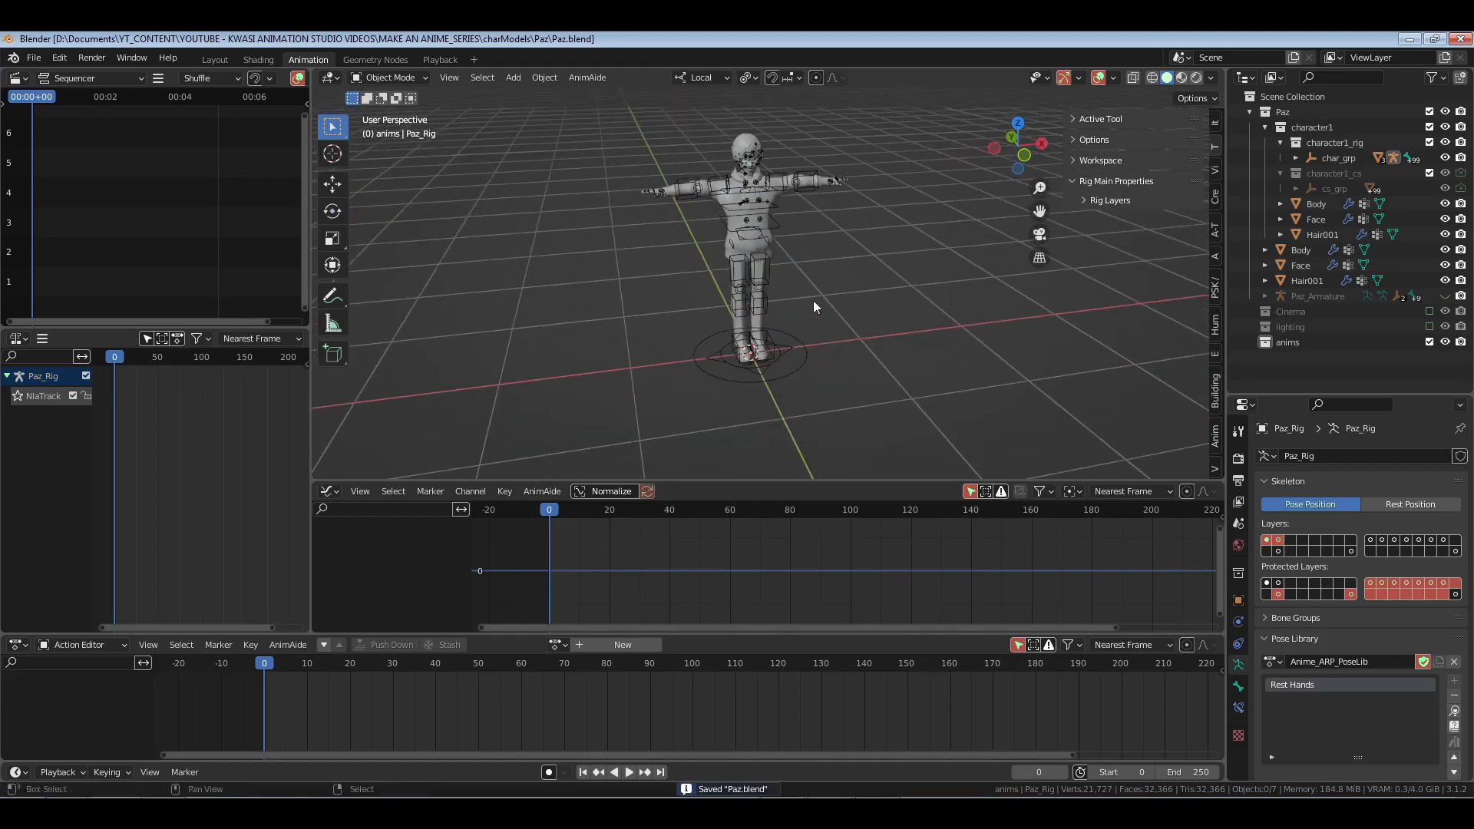
{"action": "key", "text": "n"}
{"action": "left_click_drag", "start_coordinate": [836, 643], "coordinate": [840, 686]}
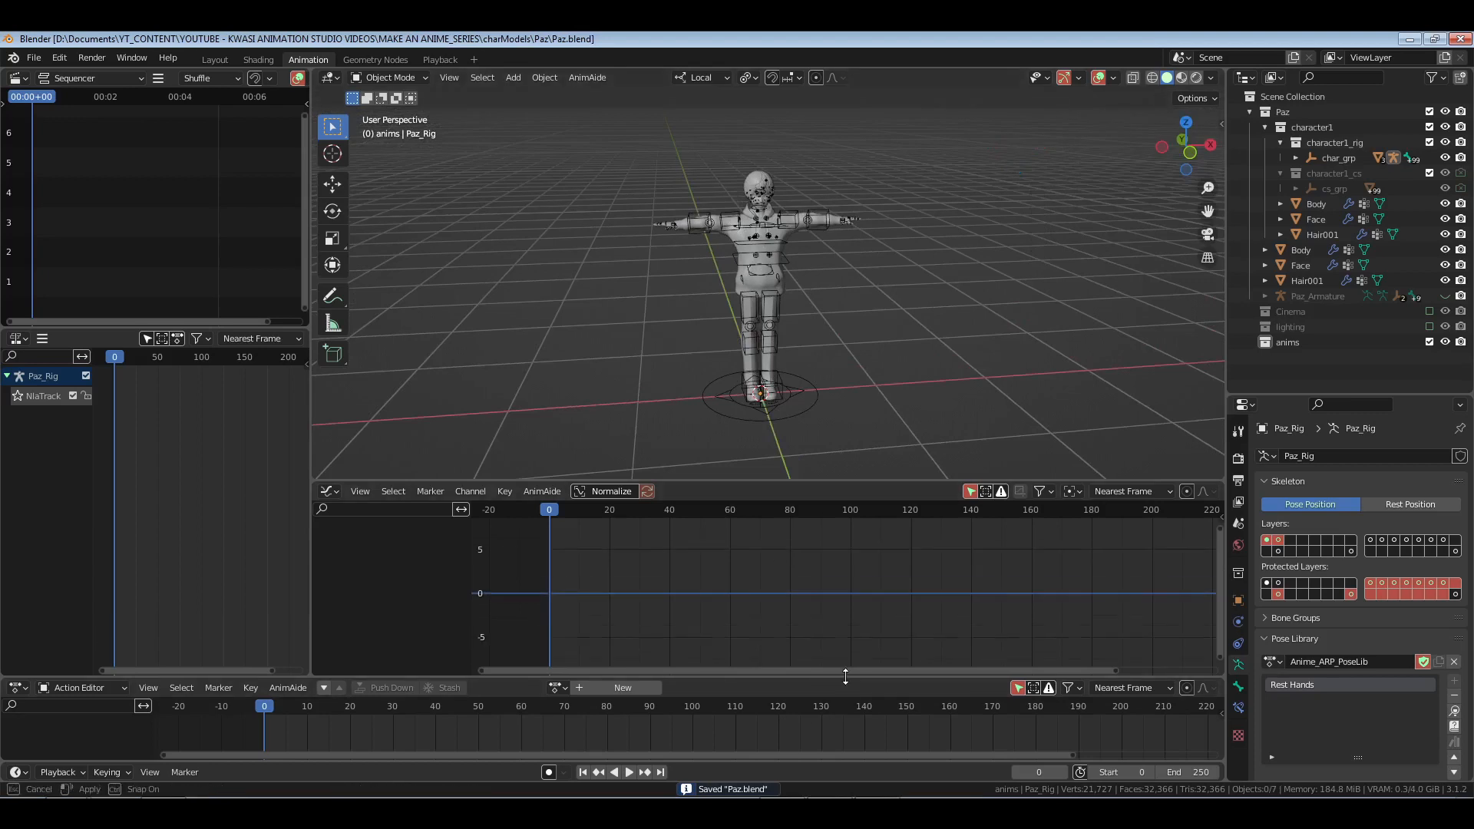
{"action": "mouse_move", "coordinate": [899, 487]}
{"action": "left_mouse_down"}
{"action": "mouse_move", "coordinate": [889, 559]}
{"action": "mouse_move", "coordinate": [887, 510]}
{"action": "left_mouse_up"}
Step: Open Data Transfer_Chapter 1_Subway.4.blend and delete the Idle strip from Ibaya_Rig's NlaTrack.001
{"action": "left_click", "coordinate": [34, 58]}
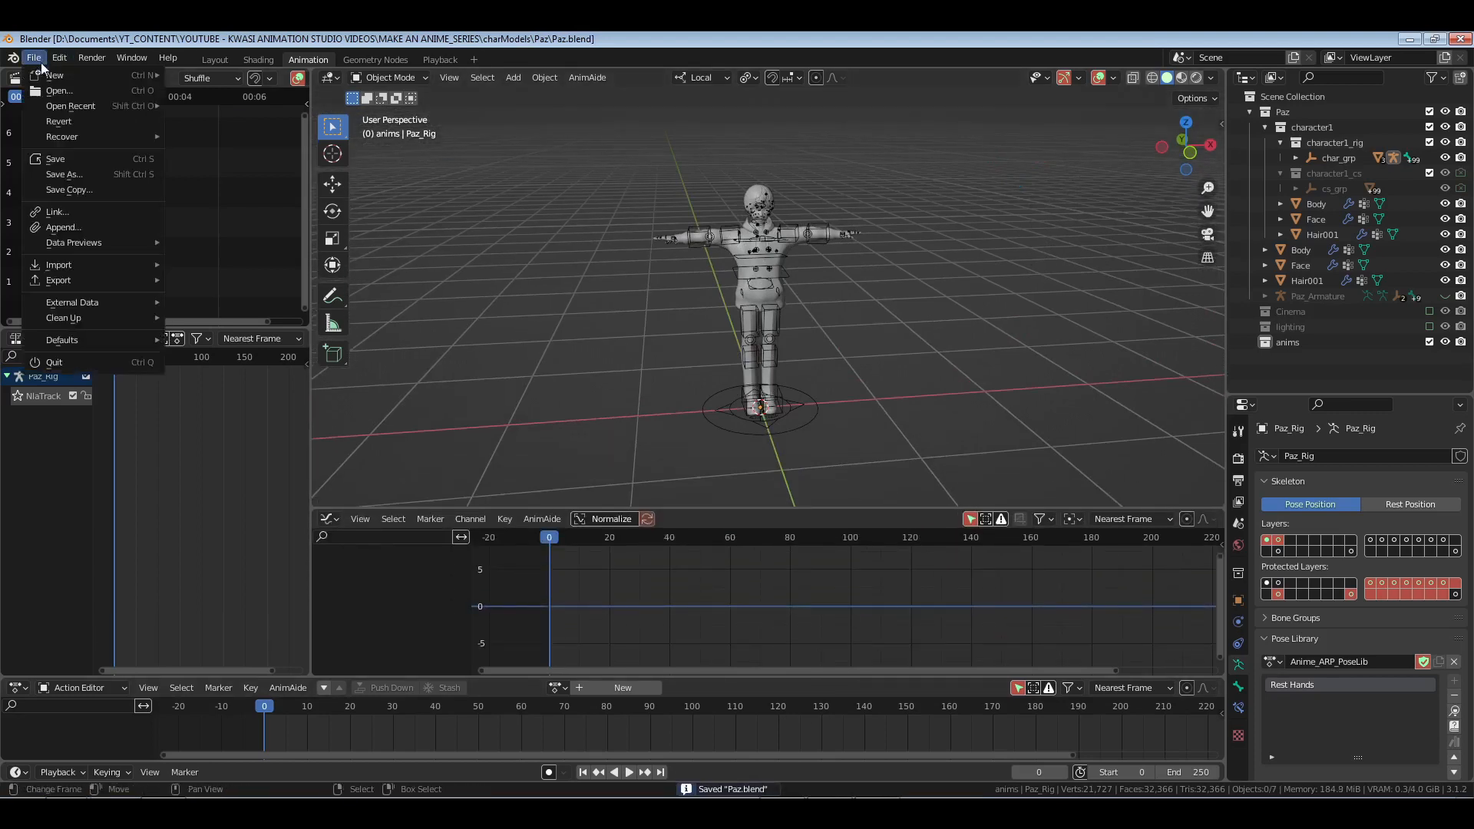
{"action": "mouse_move", "coordinate": [71, 106]}
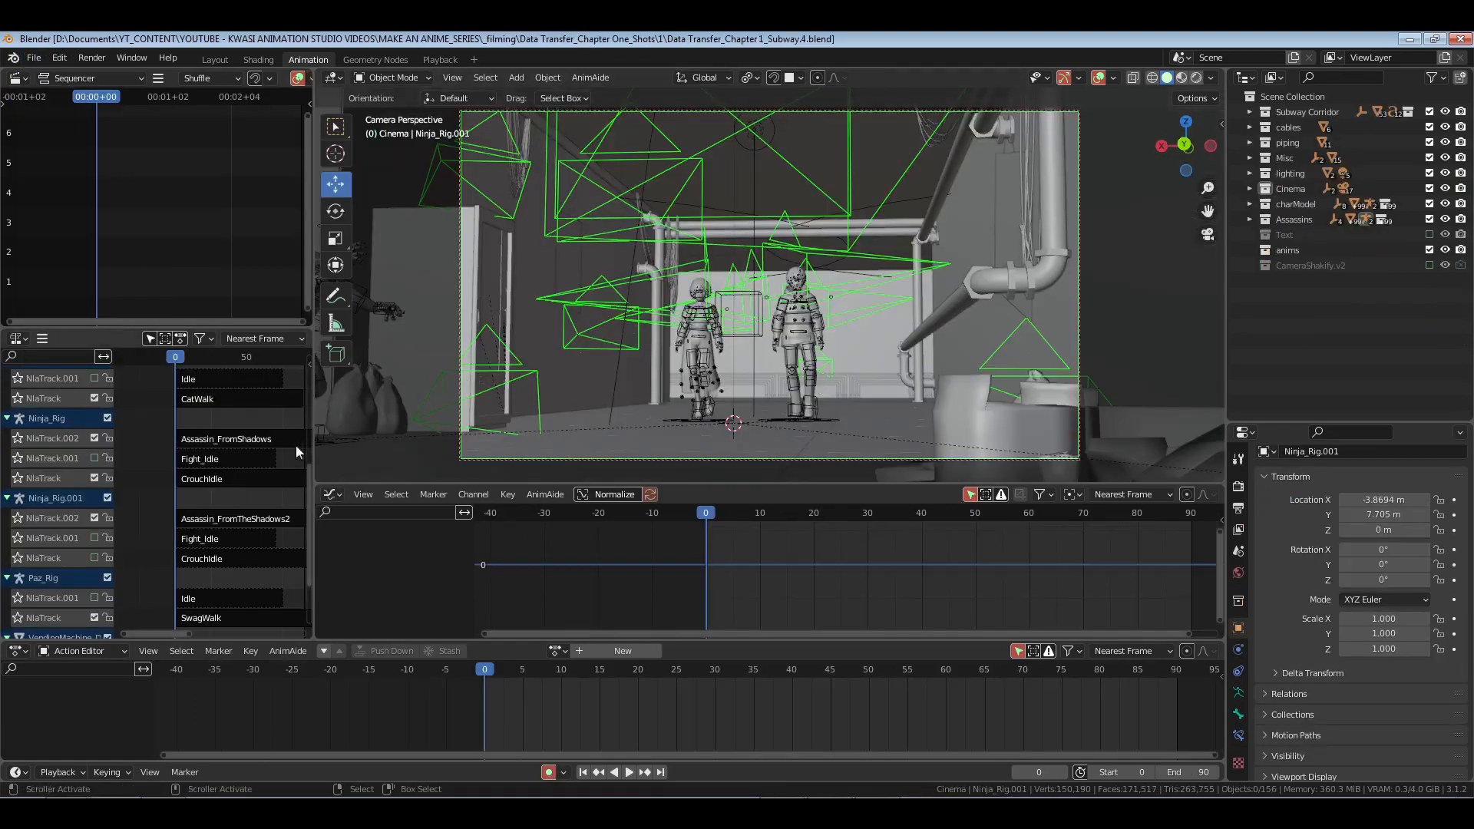
{"action": "scroll", "coordinate": [192, 488], "scroll_direction": "up", "scroll_amount": 3}
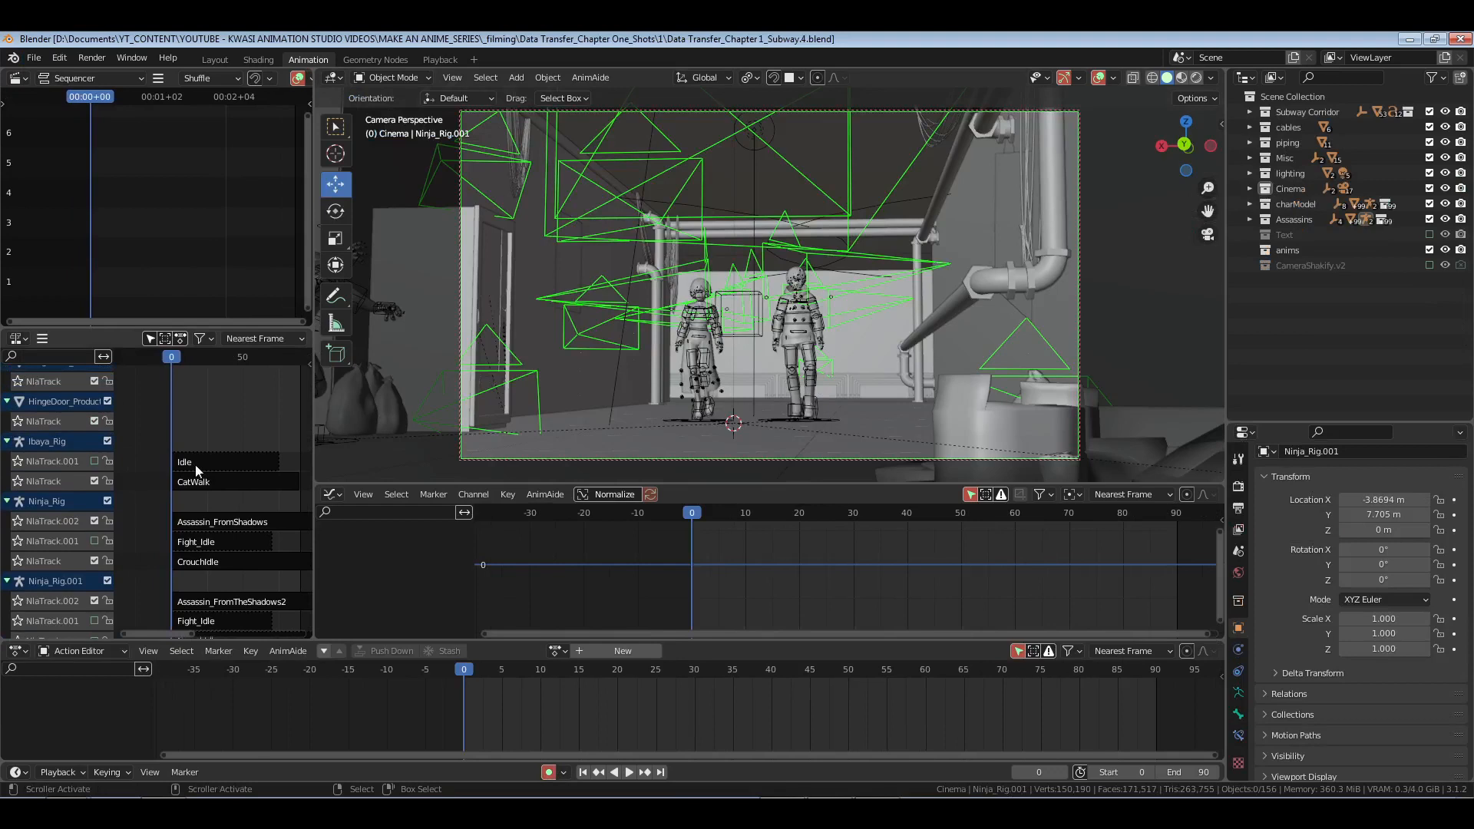
{"action": "left_click", "coordinate": [195, 464]}
{"action": "key", "text": "x"}
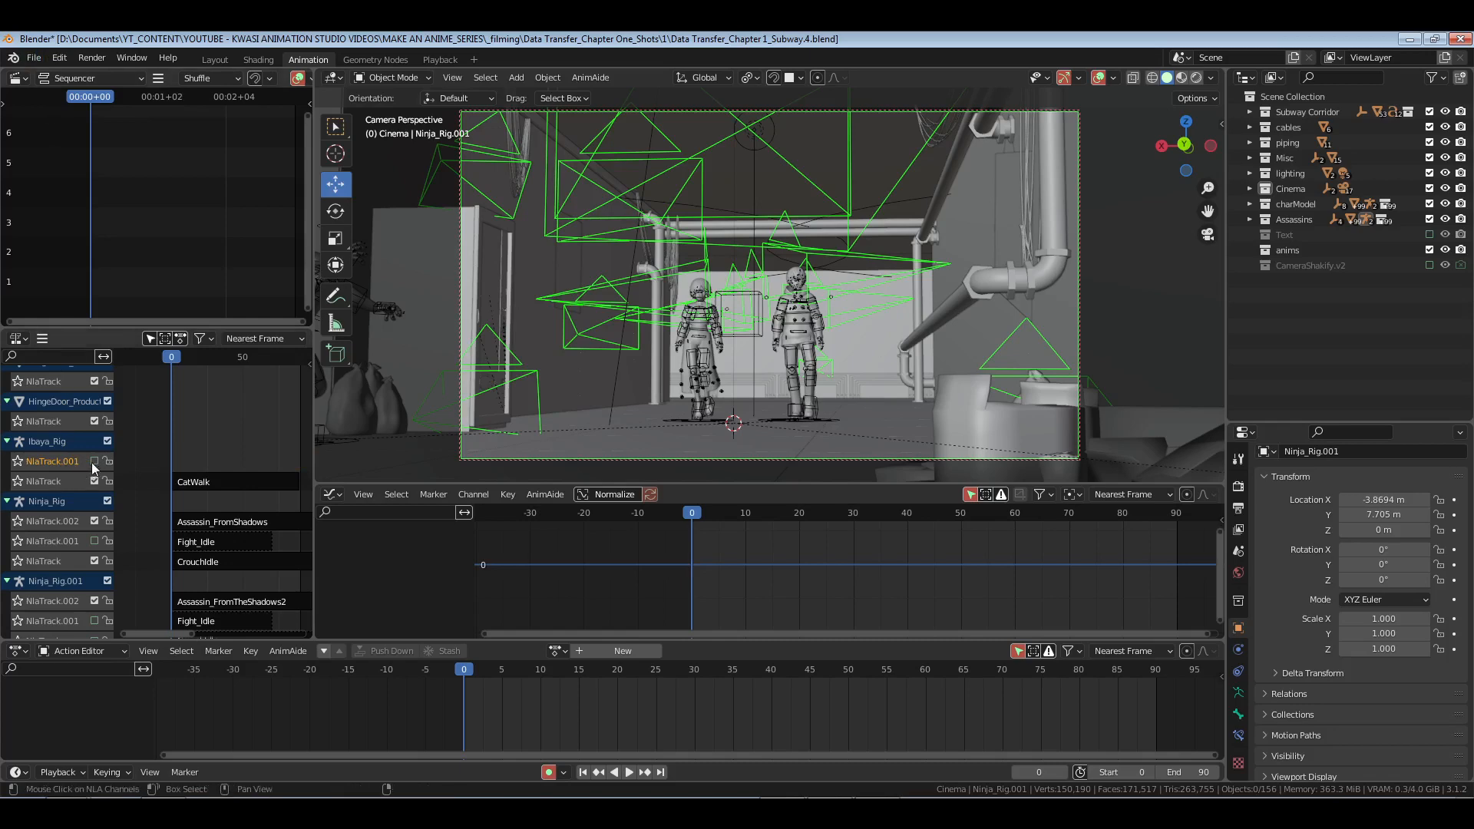
Step: Play the shot's animation, set the current frame to 40, and save the file with Ibaya_Rig's NlaTrack.001 enabled
{"action": "key", "text": "space"}
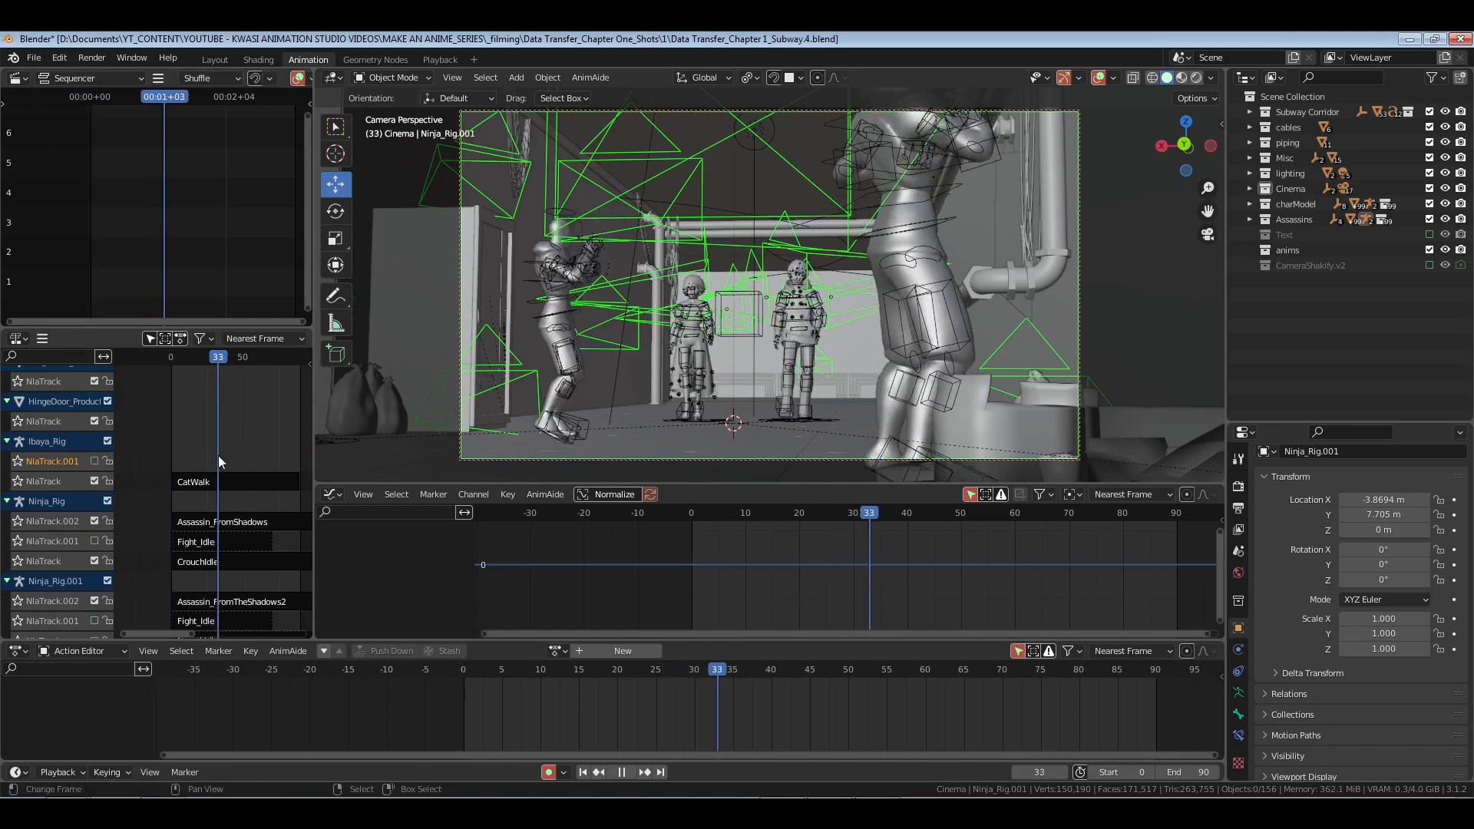
{"action": "key", "text": "space"}
{"action": "left_click", "coordinate": [771, 697]}
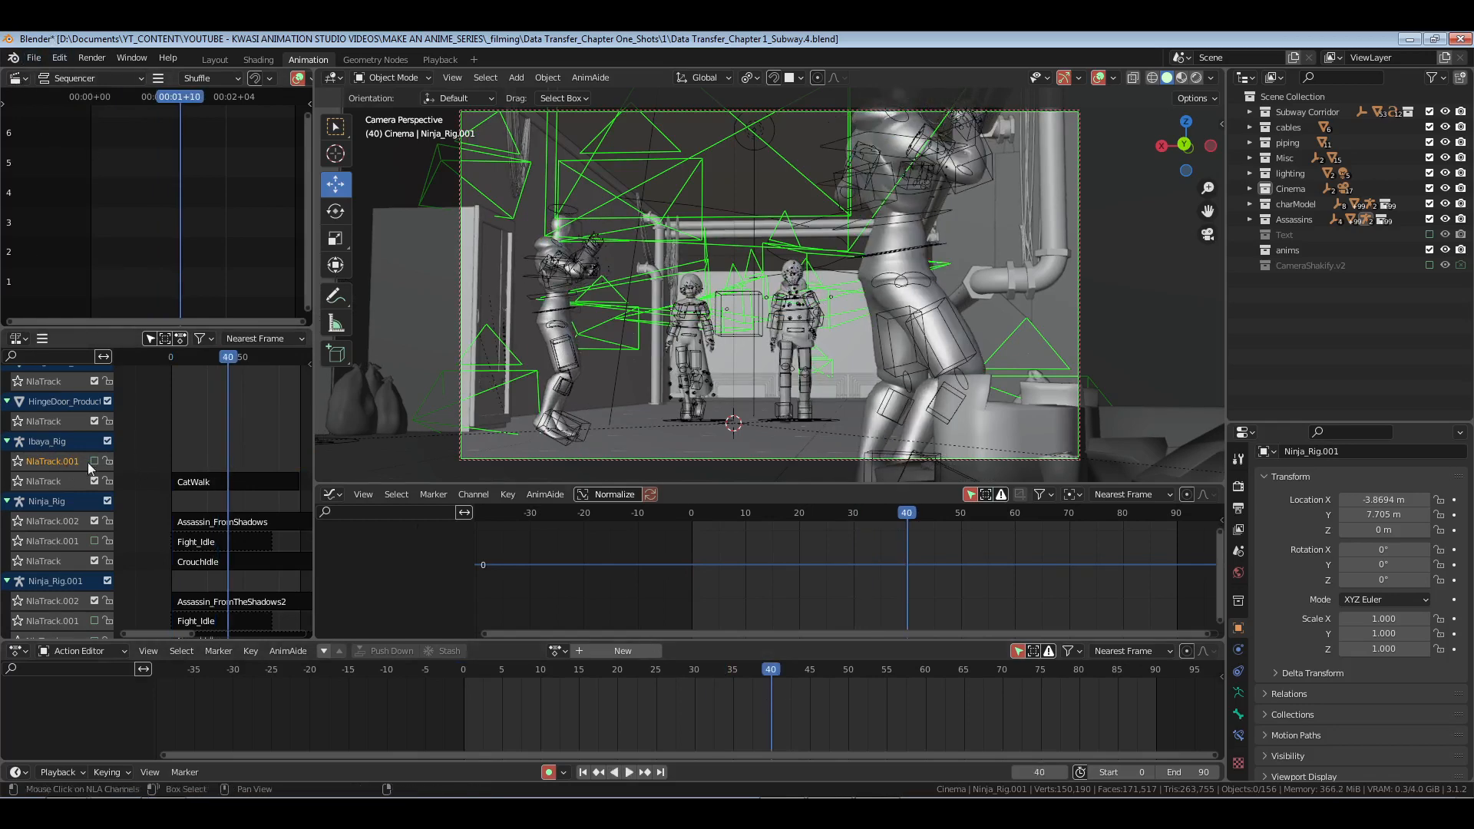
{"action": "key", "text": "ctrl+s"}
Step: Append the Idle_1 action from Ibaya.blend in the Ito character folder
{"action": "left_click", "coordinate": [34, 57]}
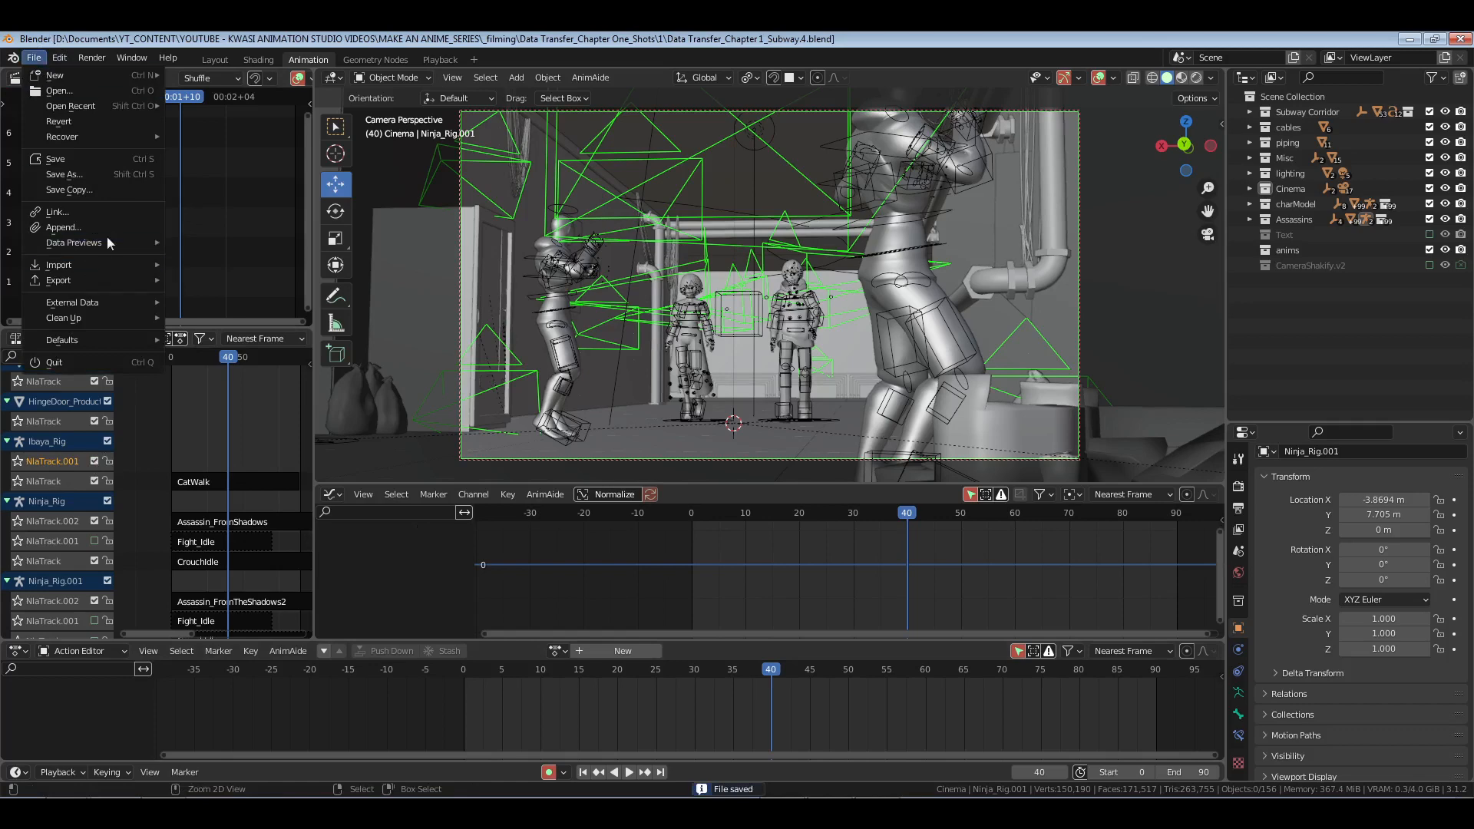
{"action": "left_click", "coordinate": [116, 238]}
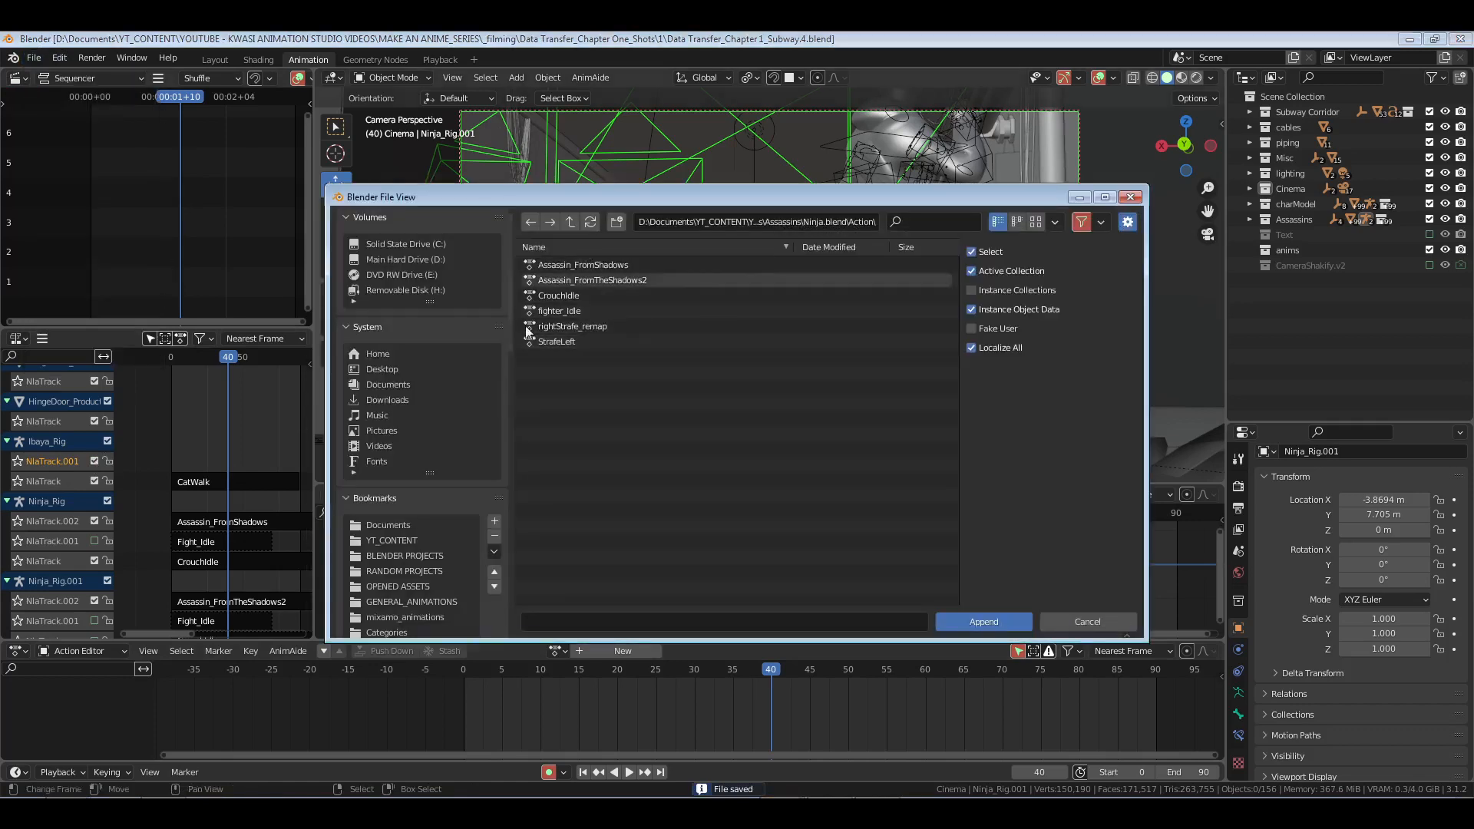
{"action": "left_click", "coordinate": [367, 326]}
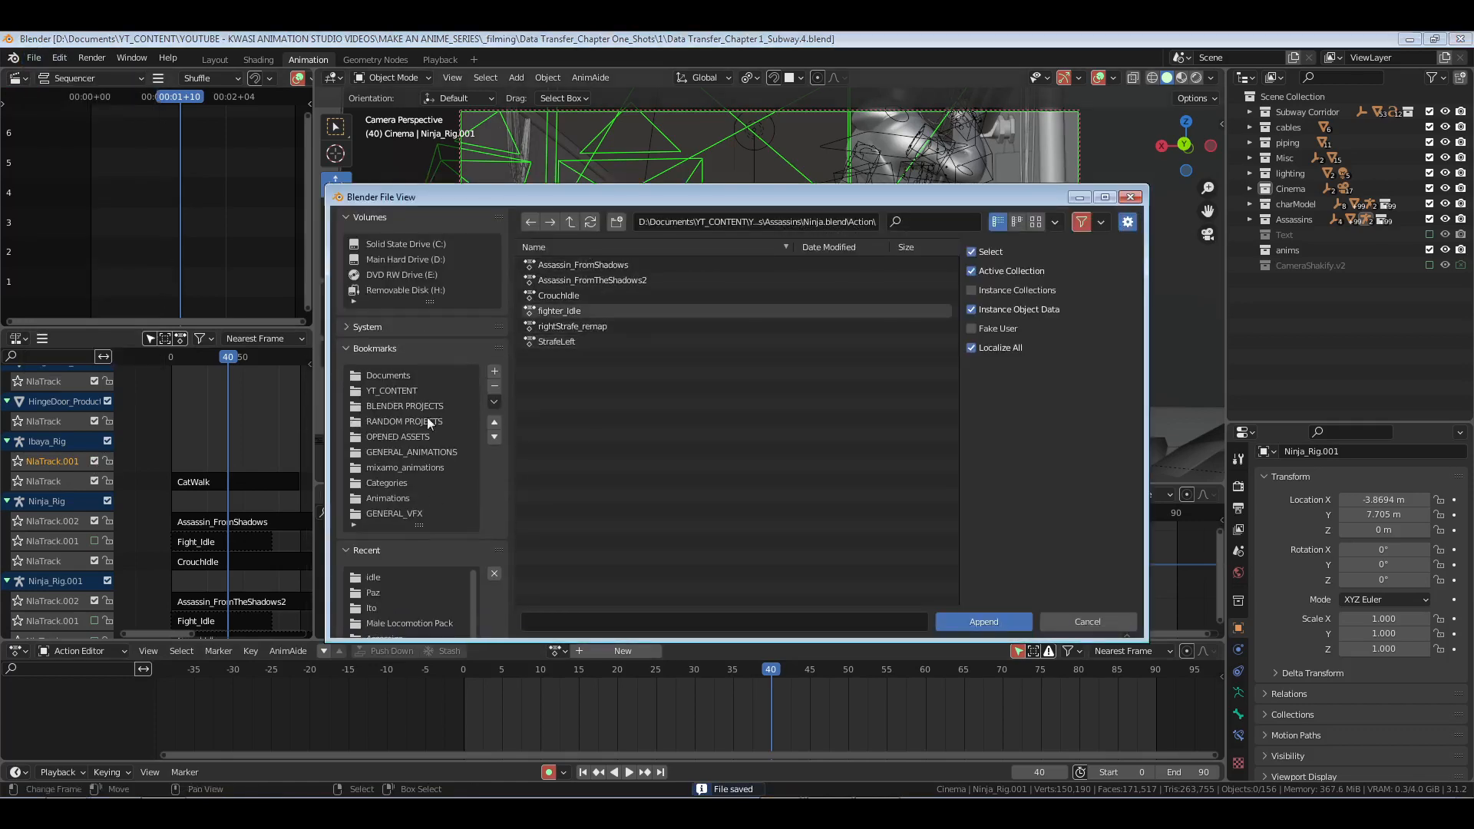
{"action": "left_click", "coordinate": [376, 606]}
{"action": "left_click", "coordinate": [574, 295]}
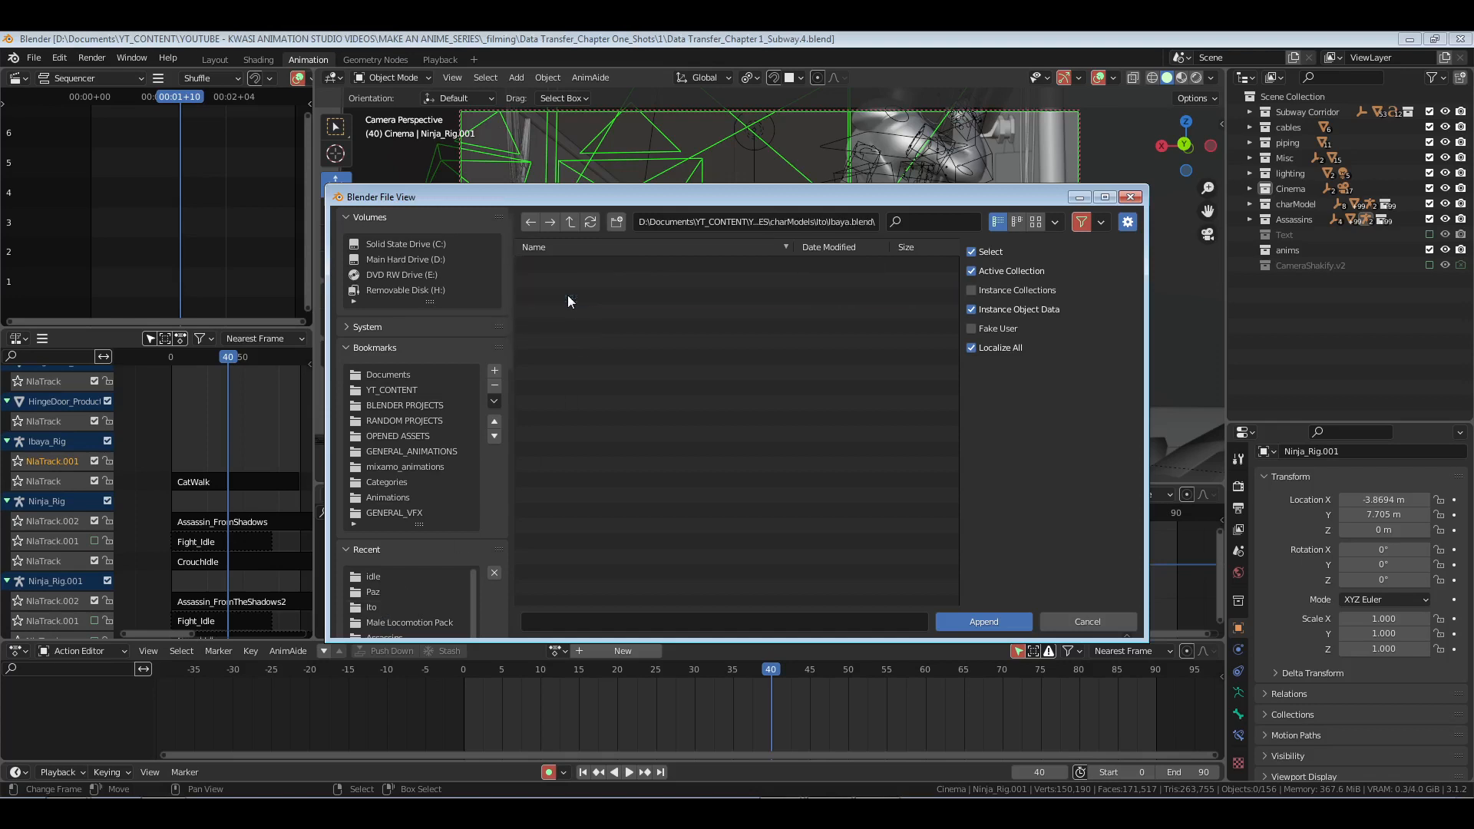
{"action": "left_click", "coordinate": [555, 266]}
{"action": "left_click", "coordinate": [566, 310]}
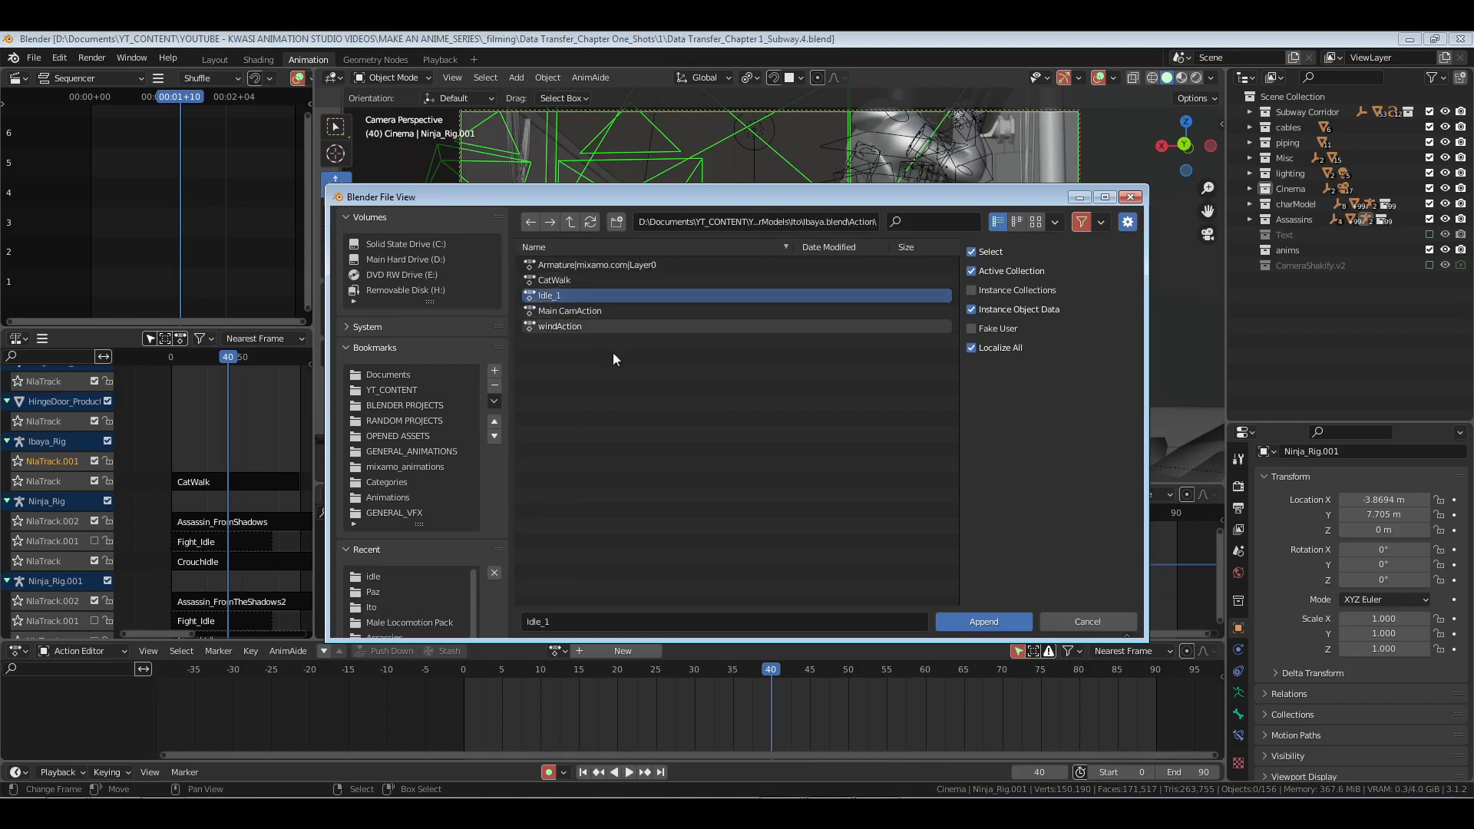
{"action": "left_click", "coordinate": [977, 621]}
Step: Add an Idle_1 strip to Ibaya_Rig's NlaTrack.001 at frame 40 and shift it by one frame
{"action": "key", "text": "shift+a"}
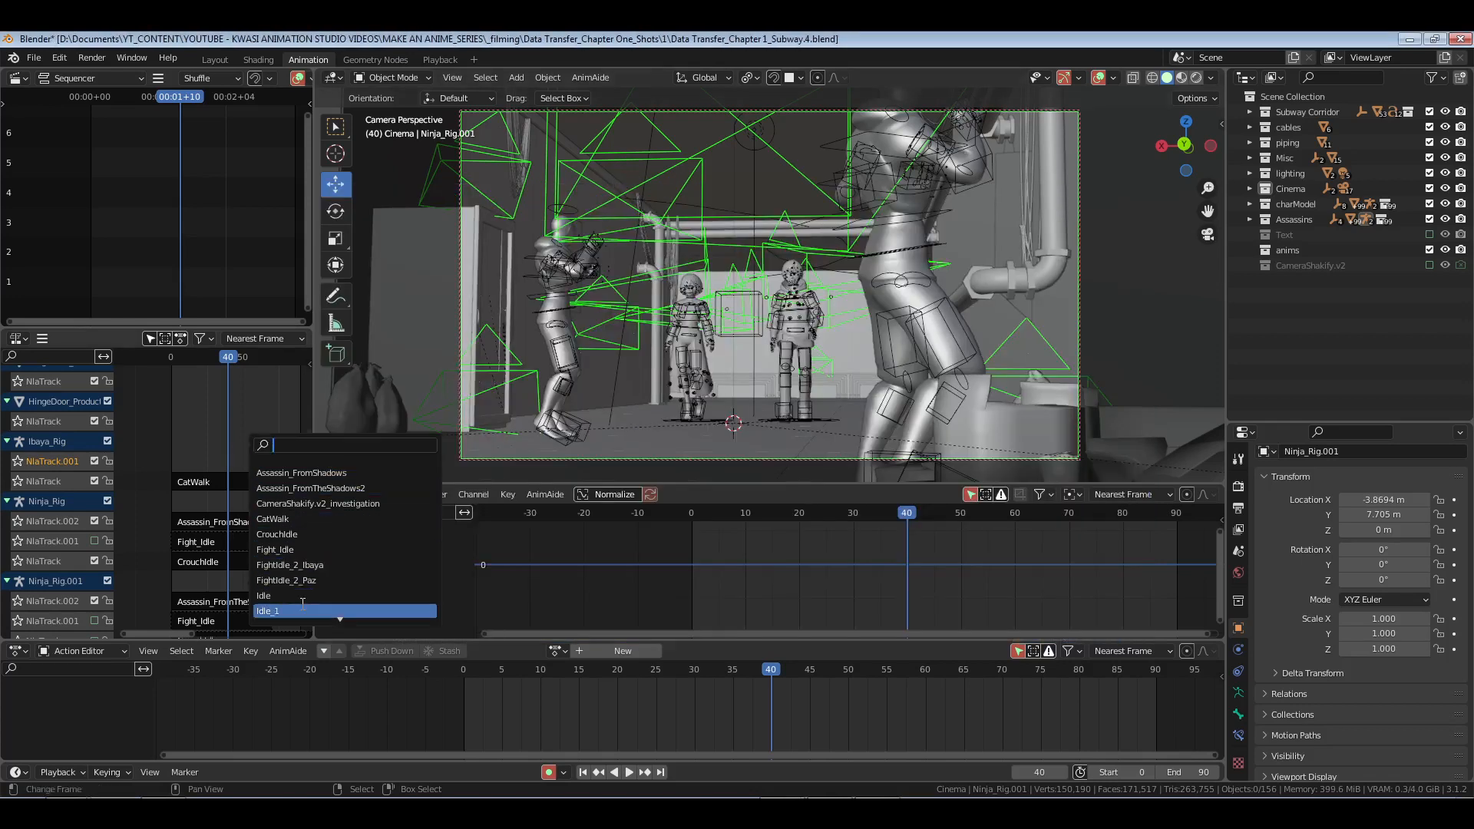
{"action": "left_click", "coordinate": [303, 610]}
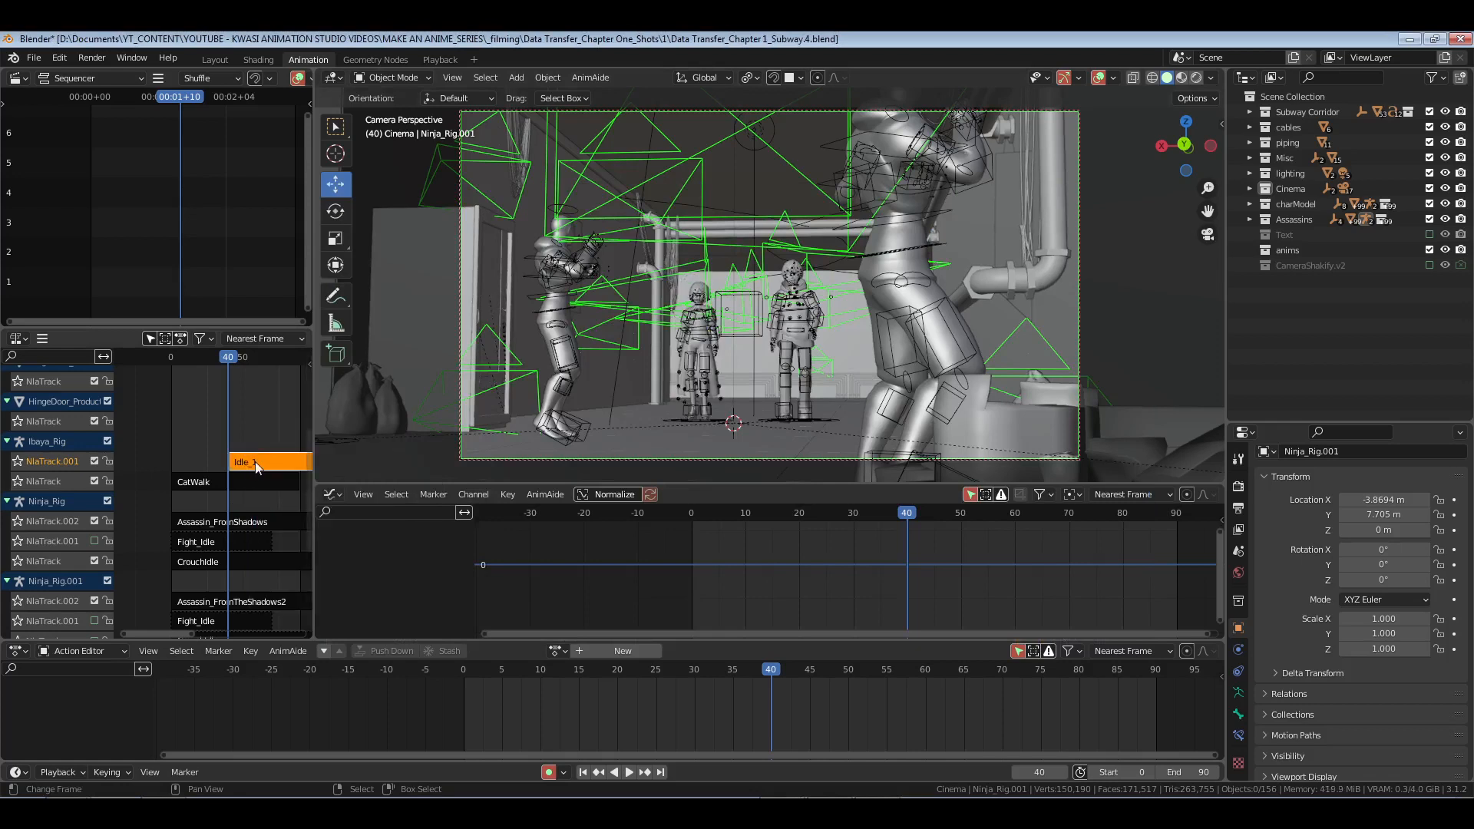
{"action": "key", "text": "g"}
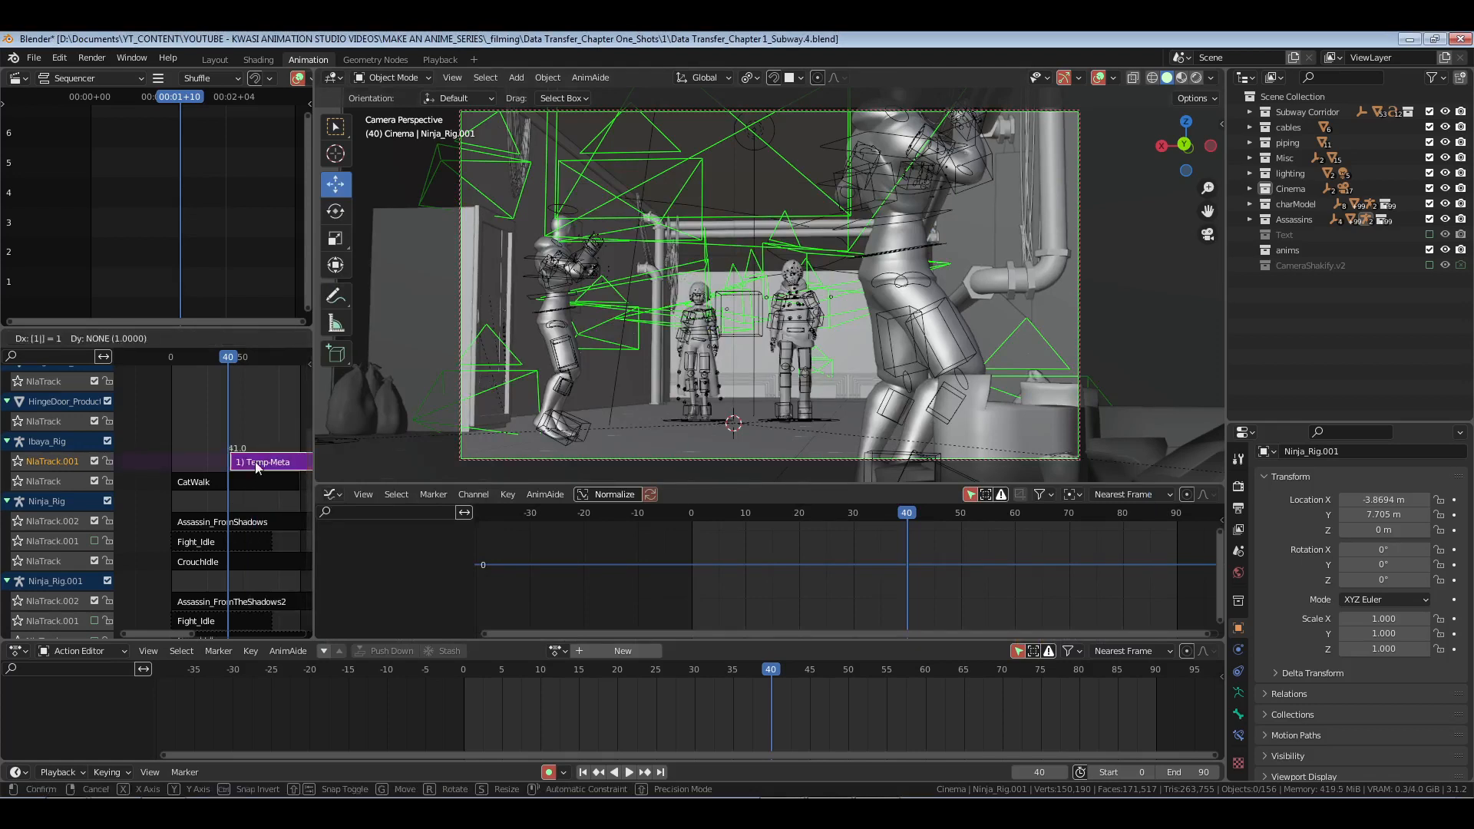
{"action": "left_click", "coordinate": [257, 463]}
Step: Select Ibaya_Rig, frame it in the viewport and switch it to Pose Mode
{"action": "left_click", "coordinate": [707, 306]}
{"action": "key", "text": "KP_Decimal"}
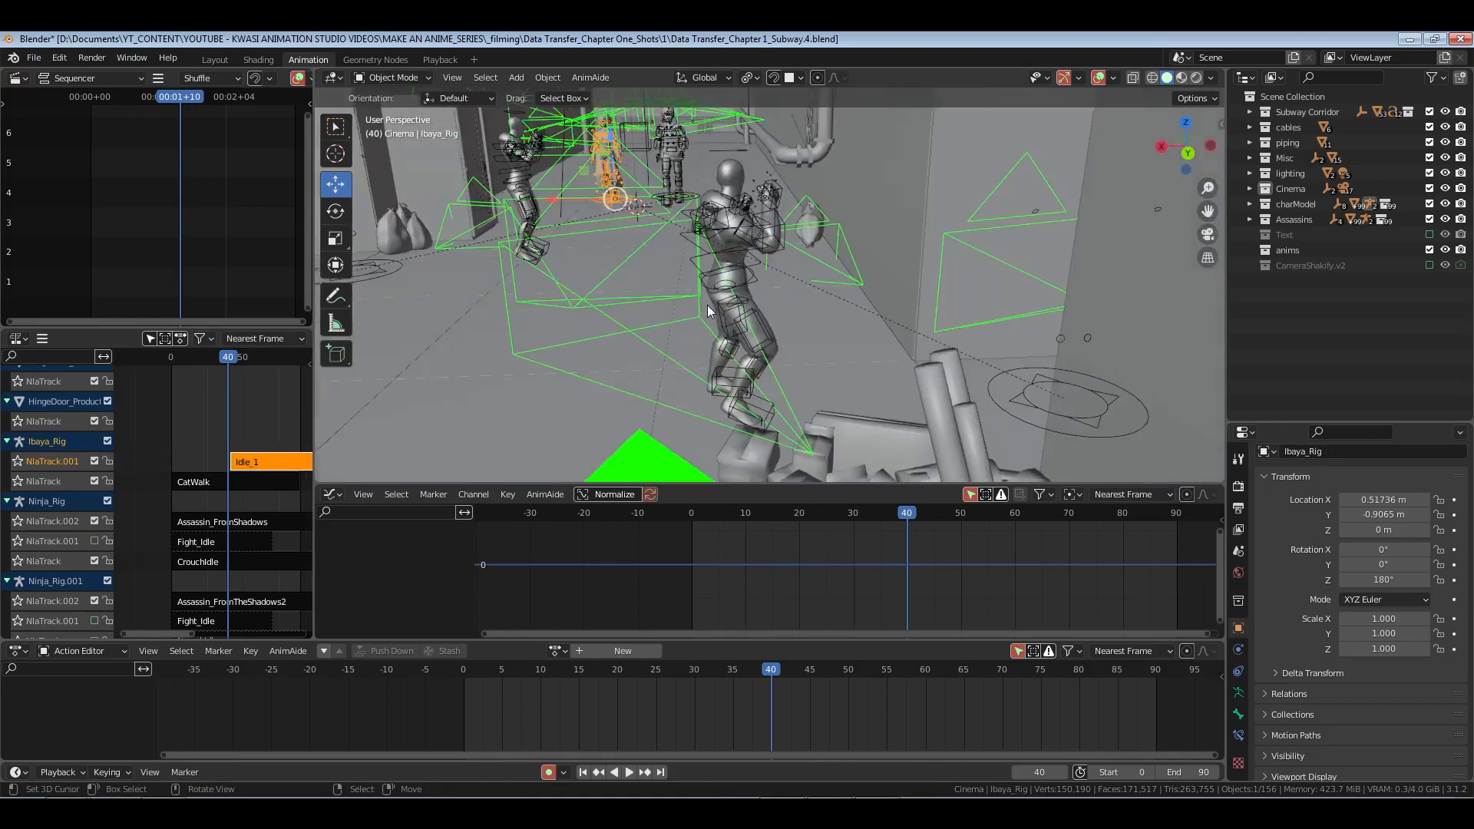
{"action": "middle_click_drag", "start_coordinate": [707, 308], "coordinate": [791, 269]}
{"action": "key", "text": "n"}
{"action": "scroll", "coordinate": [826, 426], "scroll_direction": "up", "scroll_amount": 2}
{"action": "key", "text": "ctrl+Tab"}
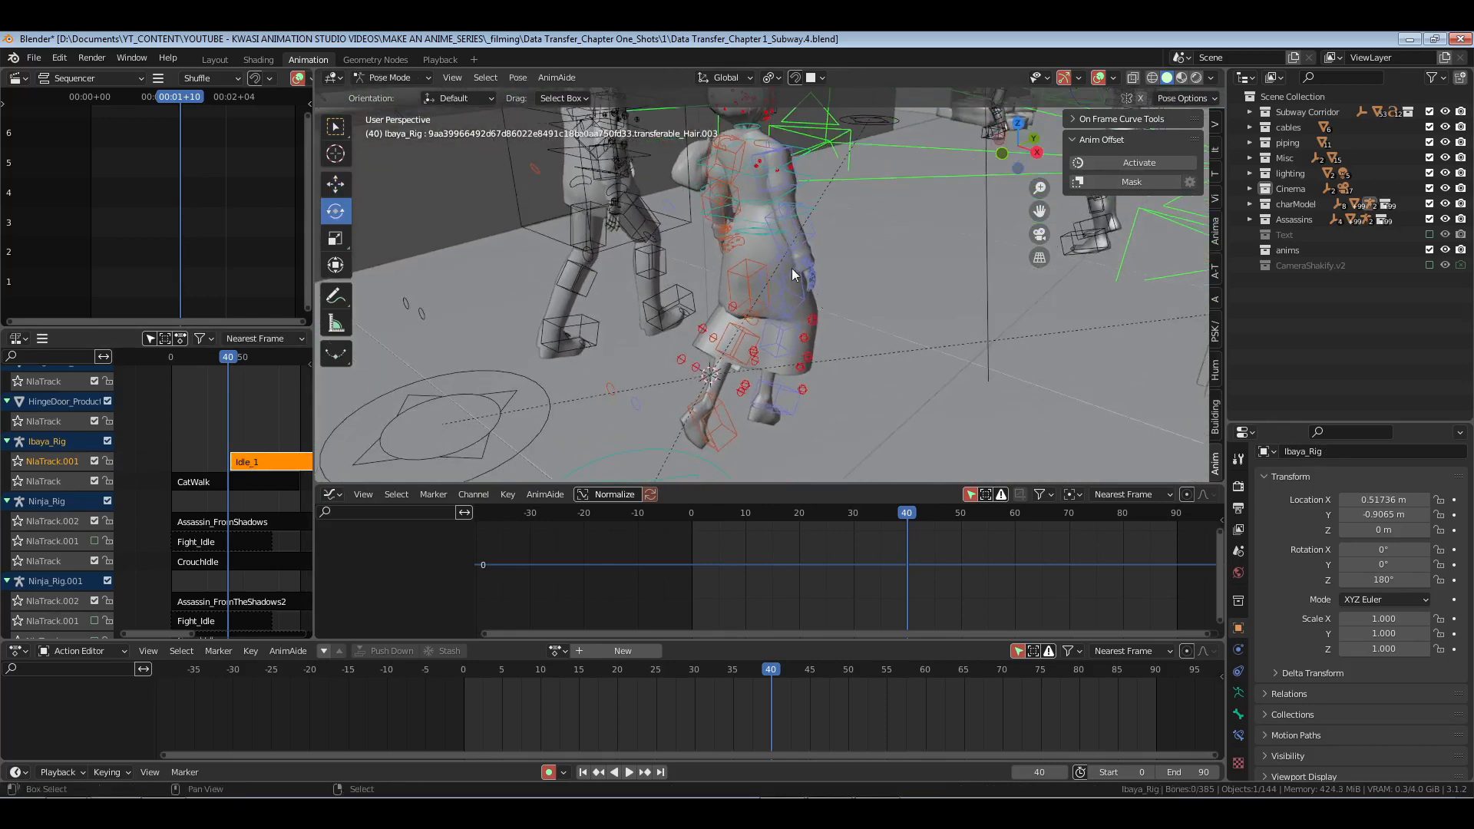
Step: Snap the 3D cursor to Ibaya_Rig's c_root_master.x control and save the file
{"action": "scroll", "coordinate": [813, 257], "scroll_direction": "up", "scroll_amount": 3}
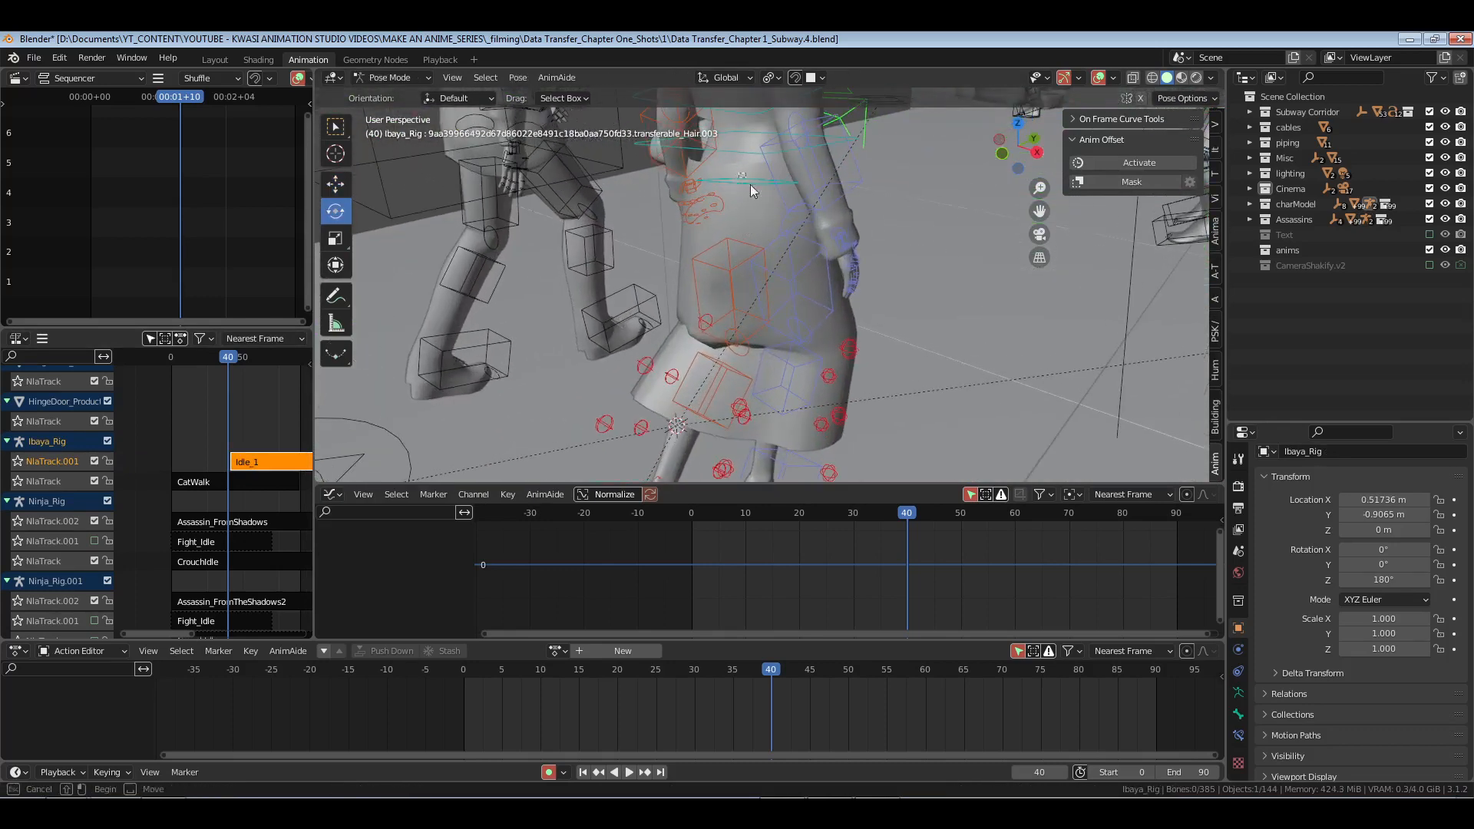
{"action": "left_click", "coordinate": [756, 218]}
{"action": "scroll", "coordinate": [757, 222], "scroll_direction": "up", "scroll_amount": 2}
{"action": "left_click", "coordinate": [812, 339]}
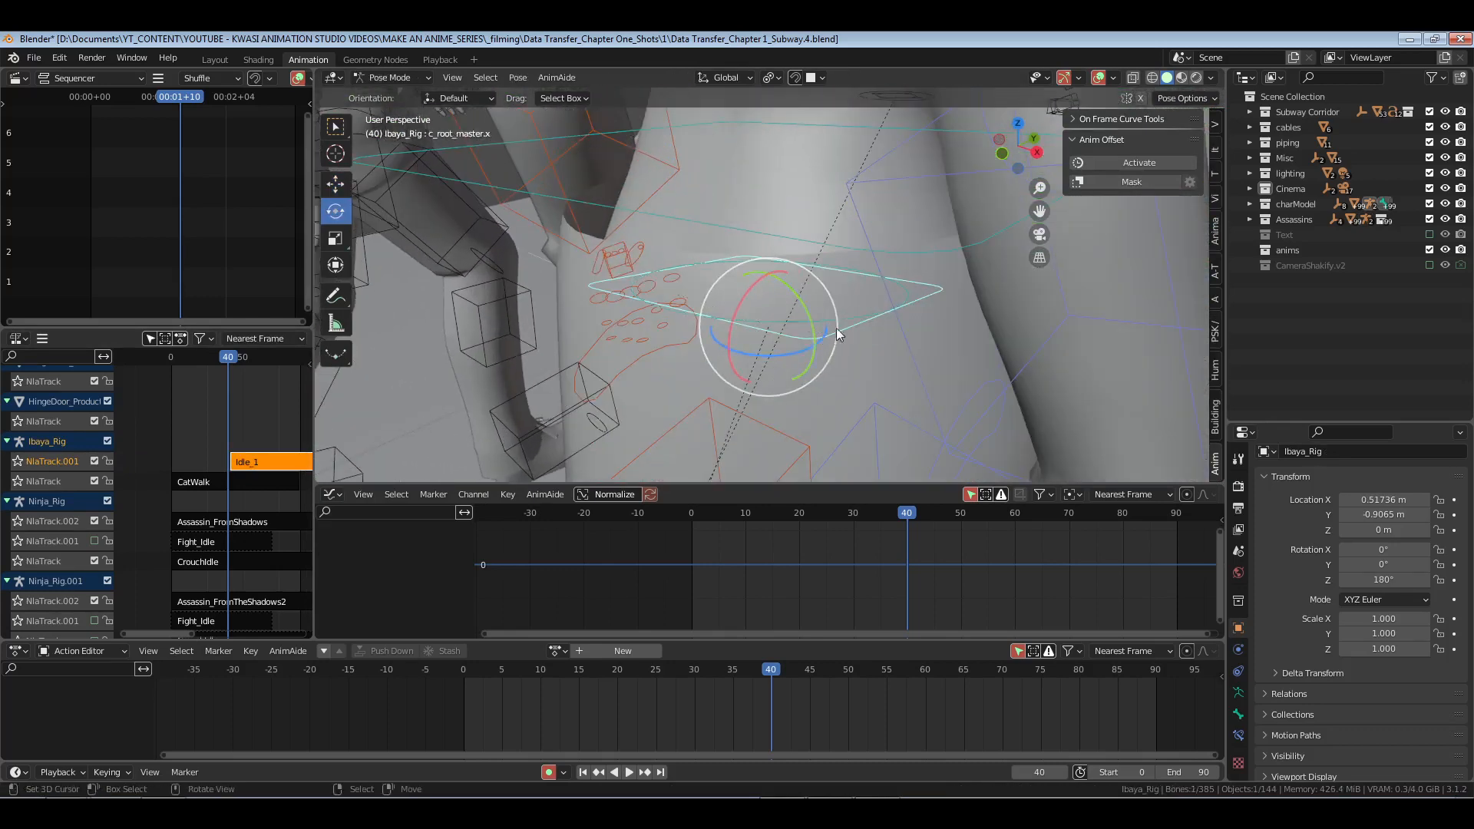
{"action": "scroll", "coordinate": [845, 331], "scroll_direction": "down", "scroll_amount": 2}
{"action": "key", "text": "shift+s"}
{"action": "left_click", "coordinate": [863, 415]}
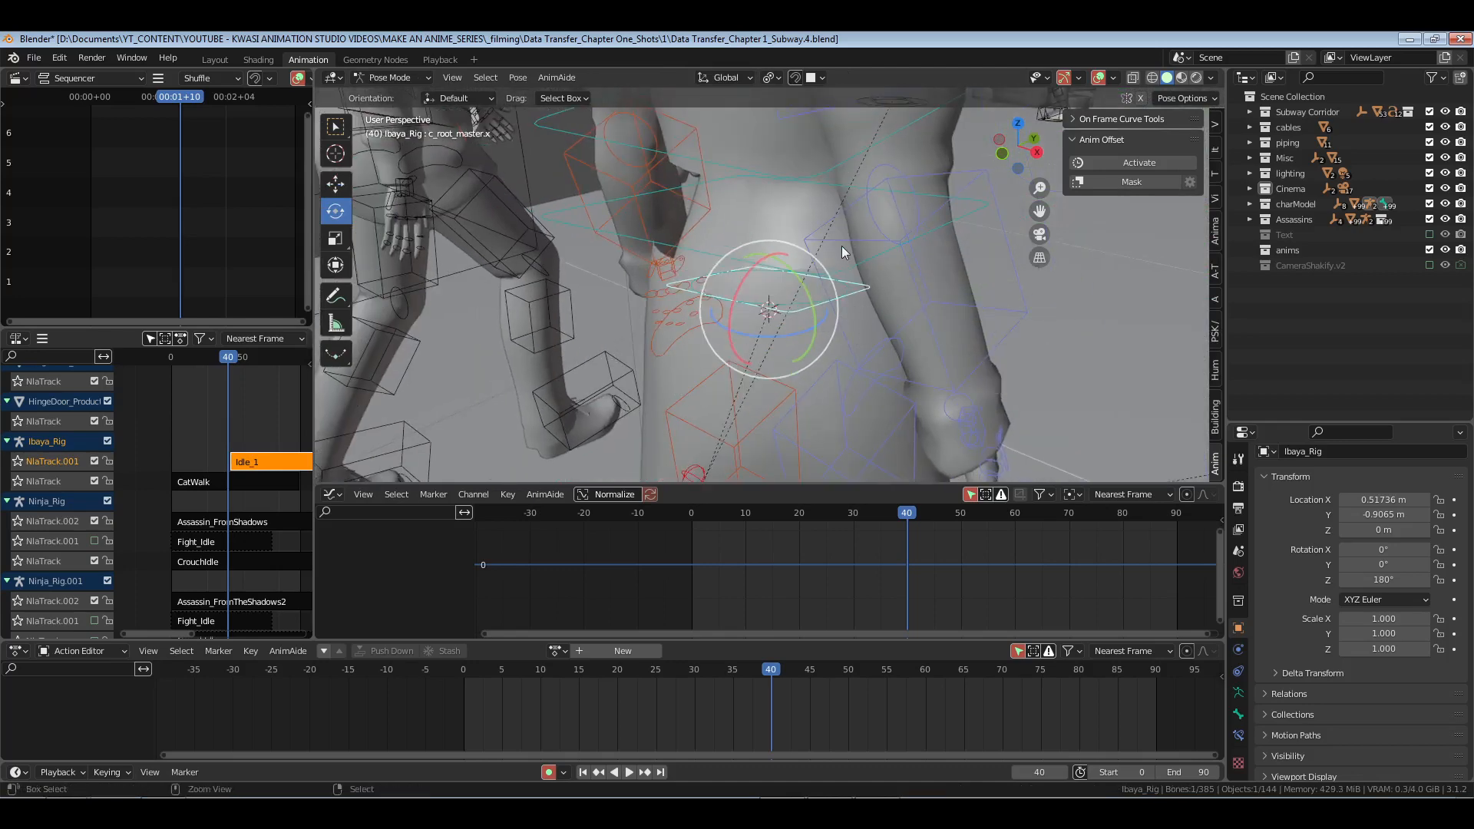
{"action": "key", "text": "ctrl+s"}
Step: Snap the start of Ibaya_Rig's Idle_1 strip to the current frame, 40
{"action": "scroll", "coordinate": [838, 268], "scroll_direction": "down", "scroll_amount": 4}
{"action": "middle_click_drag", "start_coordinate": [860, 327], "coordinate": [737, 323]}
{"action": "middle_click_drag", "start_coordinate": [714, 330], "coordinate": [668, 286], "text": "shift"}
{"action": "key", "text": "shift+s"}
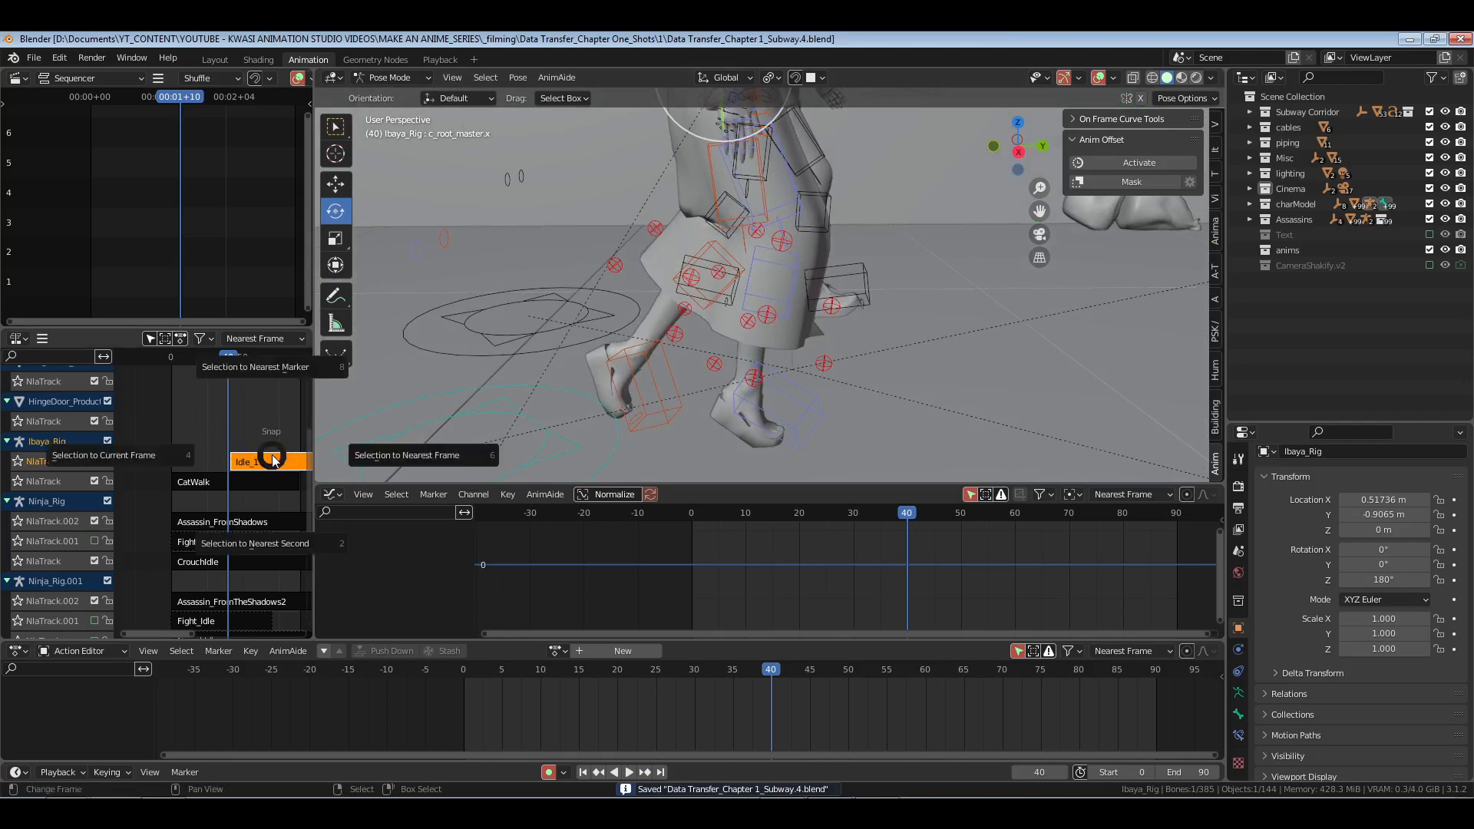
{"action": "left_click", "coordinate": [258, 470]}
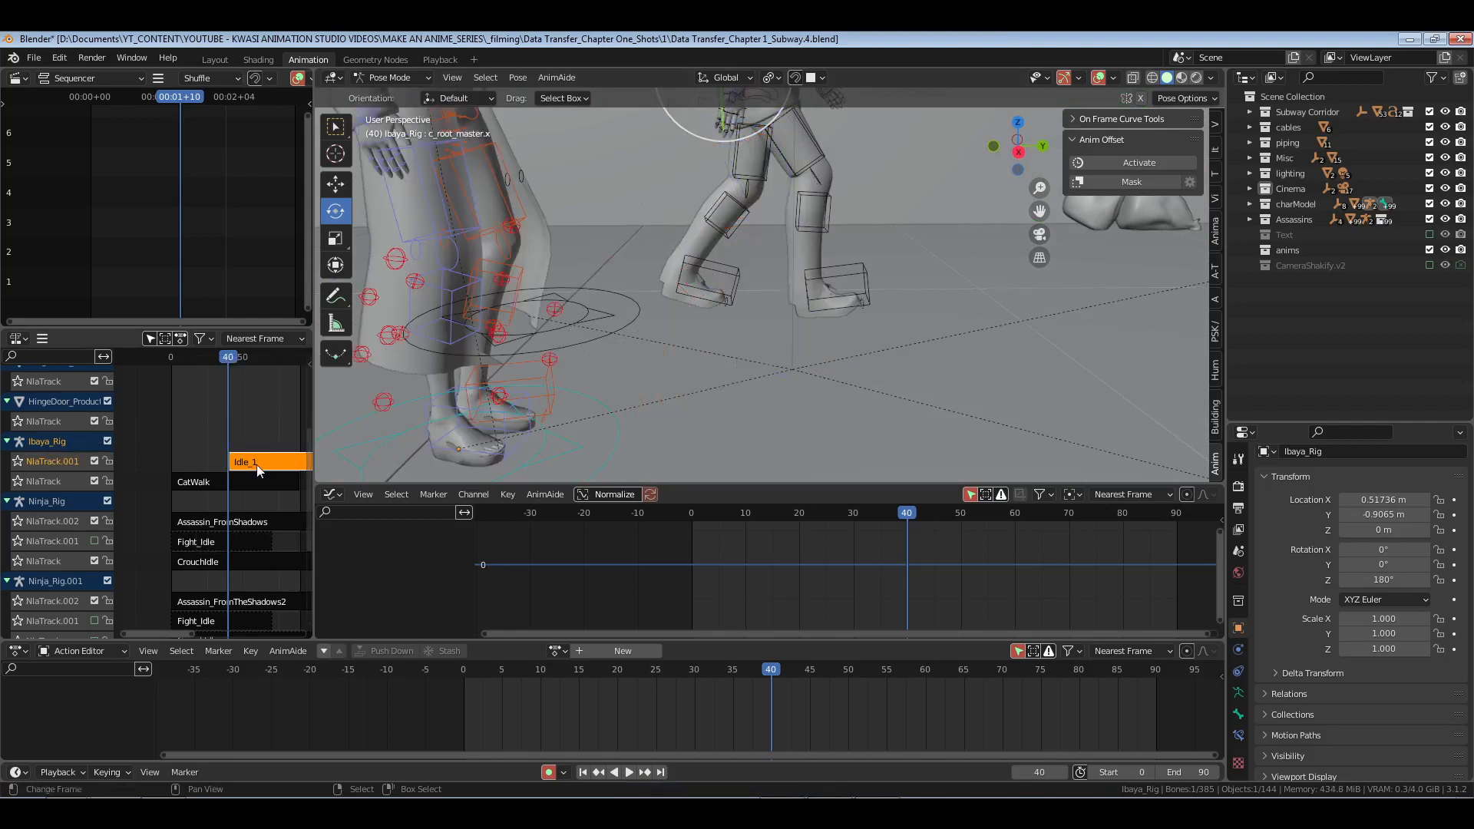
Step: Enter tweak mode on the Idle_1 strip and activate Anim Offset
{"action": "key", "text": "Tab"}
{"action": "left_click", "coordinate": [1128, 162]}
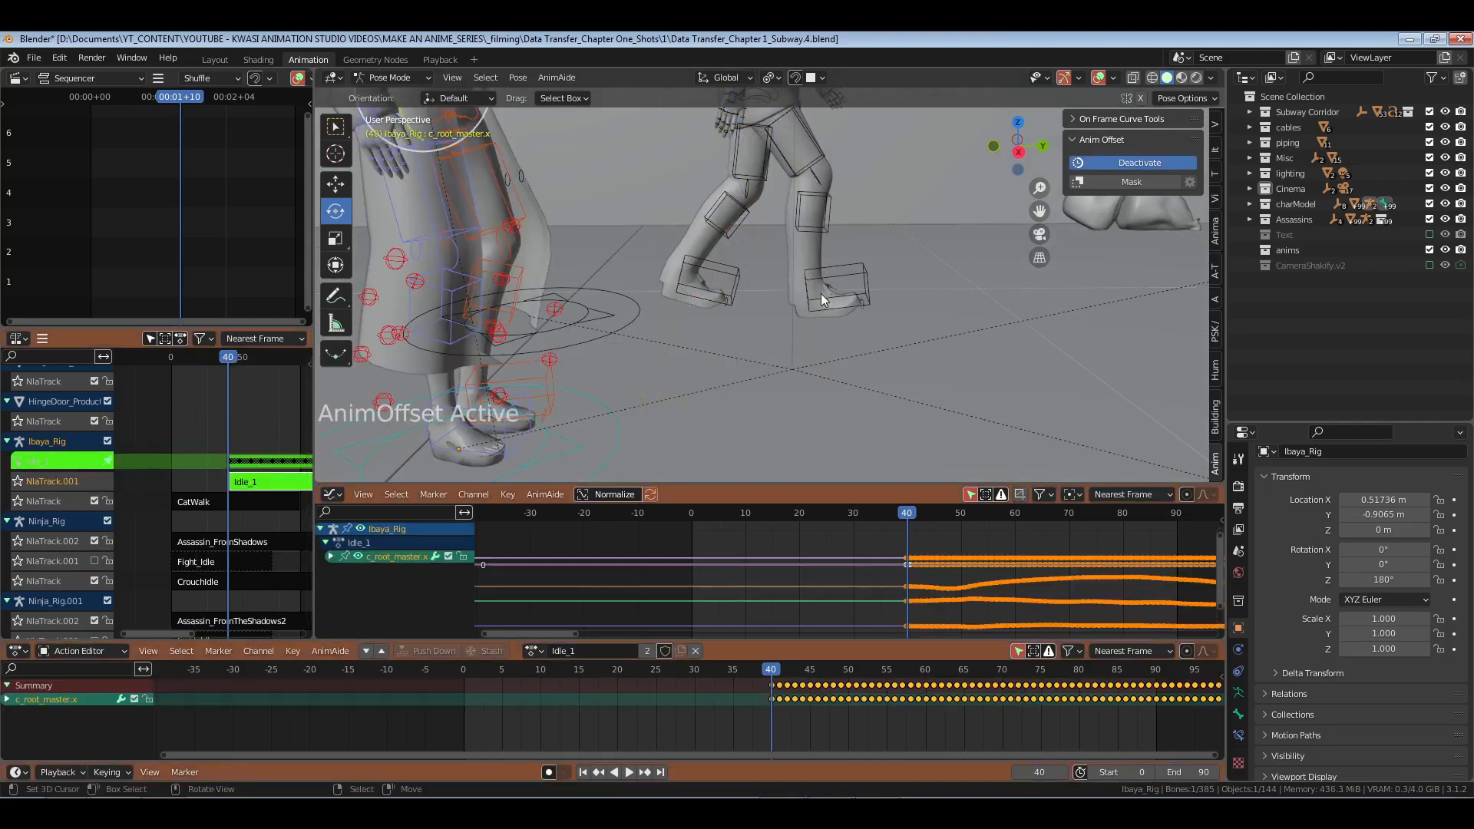
Step: Snap c_root_master.x to the 3D cursor, lower it about 0.02 m along global Z, and end Anim Offset and tweak mode
{"action": "key", "text": "shift+s"}
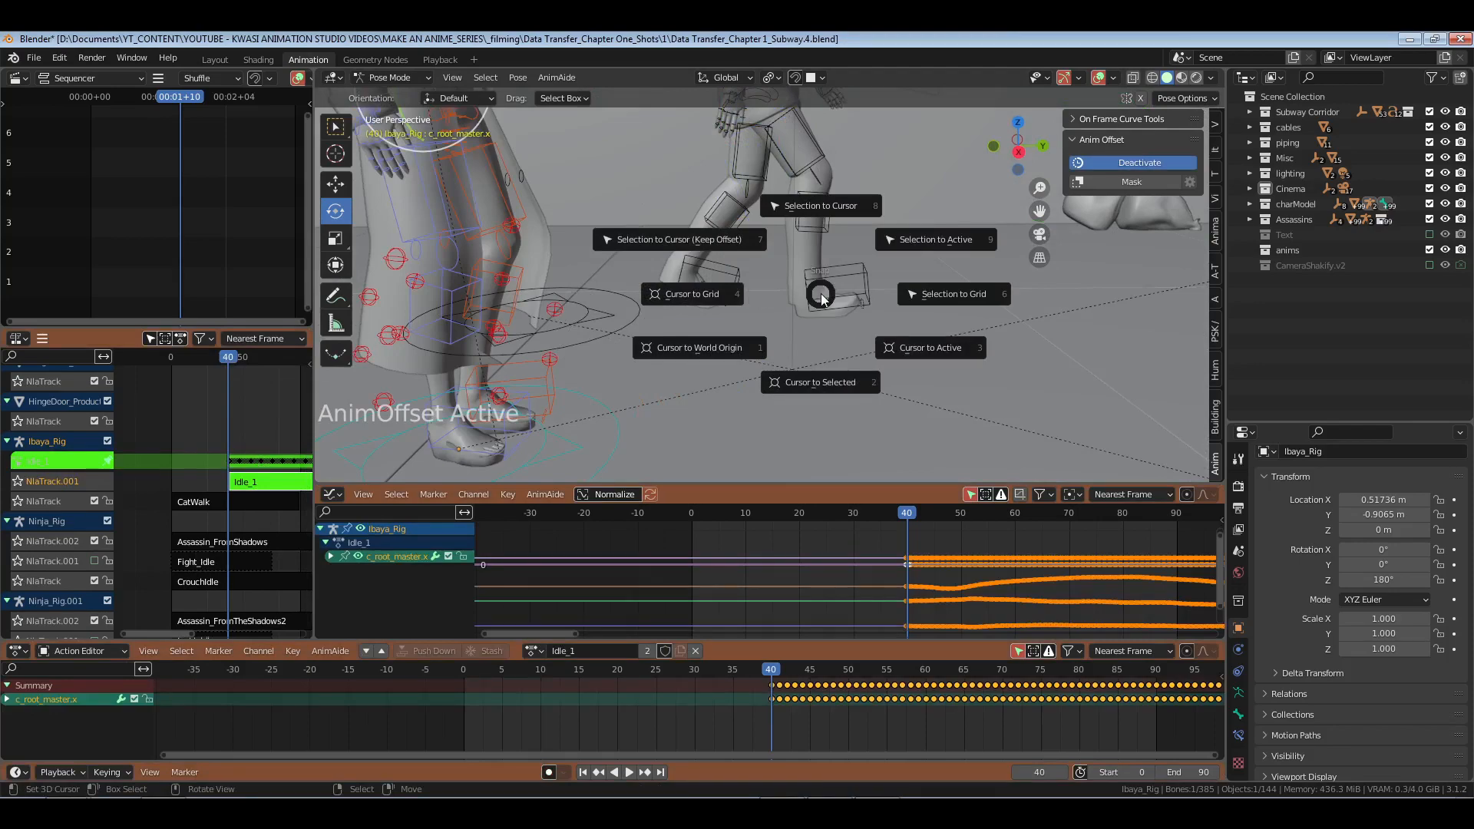
{"action": "key", "text": "8"}
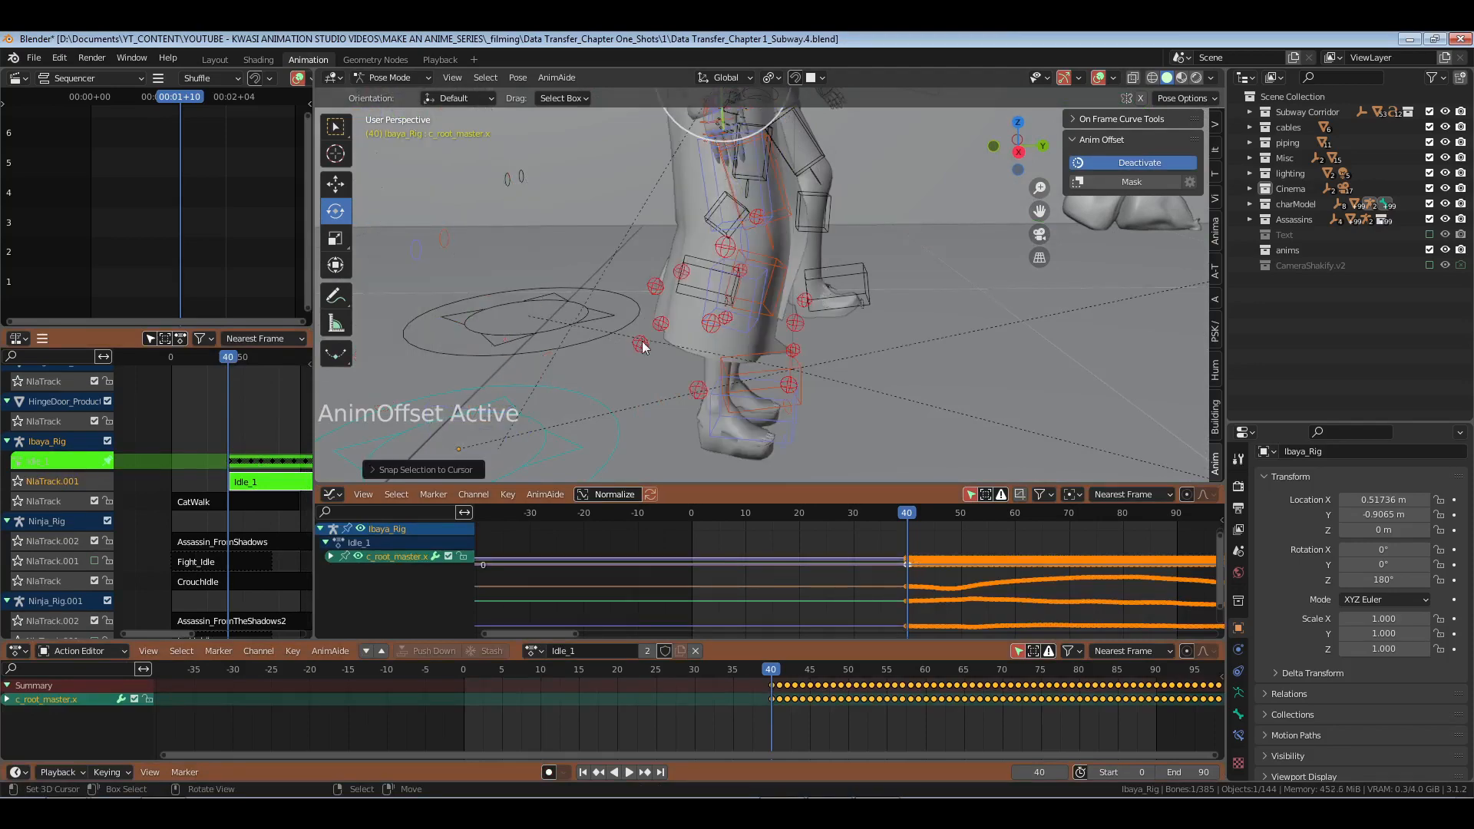
{"action": "mouse_move", "coordinate": [821, 293]}
{"action": "middle_mouse_down"}
{"action": "mouse_move", "coordinate": [734, 330]}
{"action": "mouse_move", "coordinate": [868, 256]}
{"action": "mouse_move", "coordinate": [824, 281]}
{"action": "mouse_move", "coordinate": [855, 274]}
{"action": "mouse_move", "coordinate": [841, 285]}
{"action": "middle_mouse_up"}
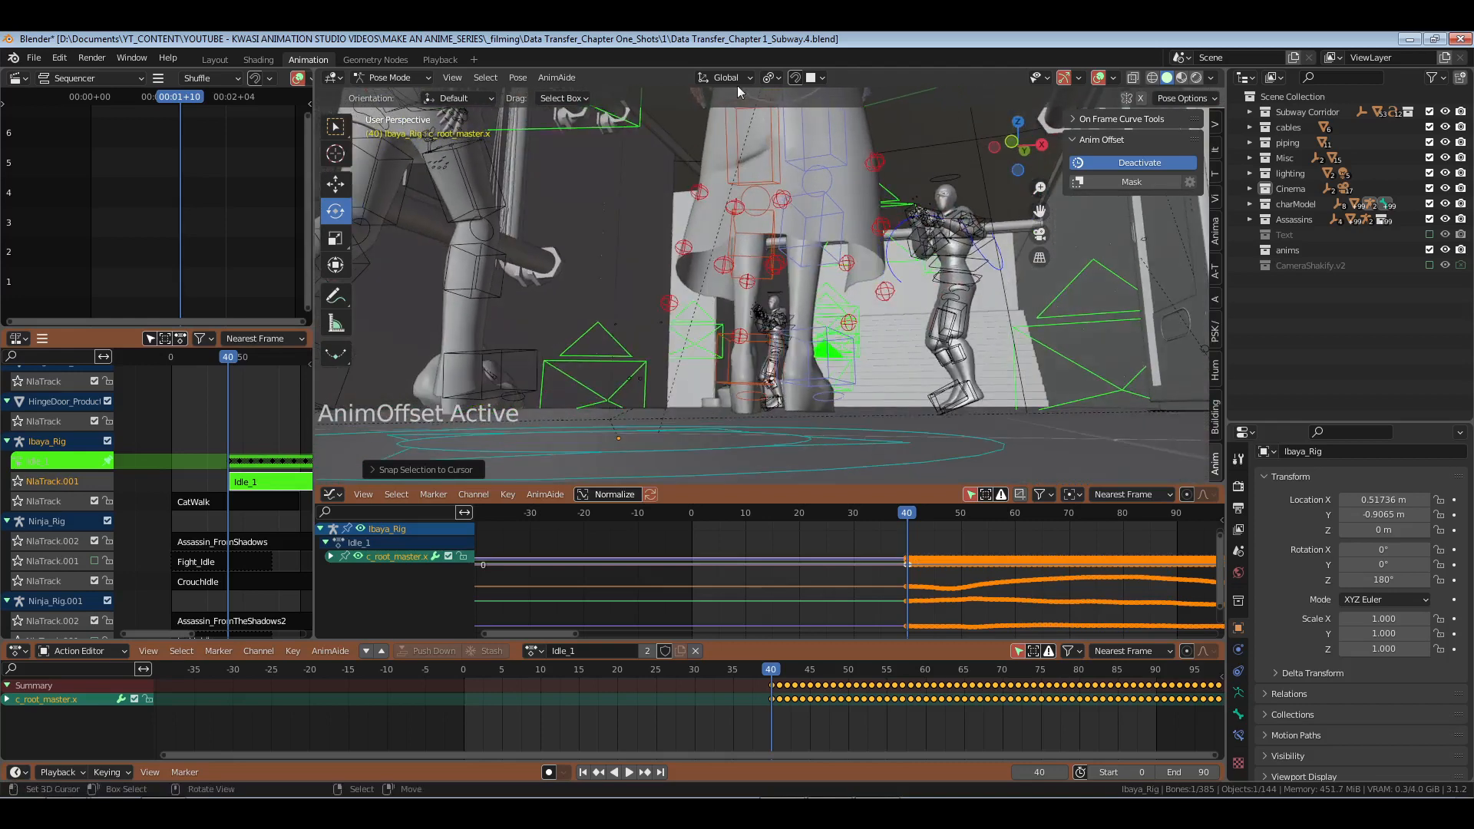
{"action": "left_click", "coordinate": [337, 184]}
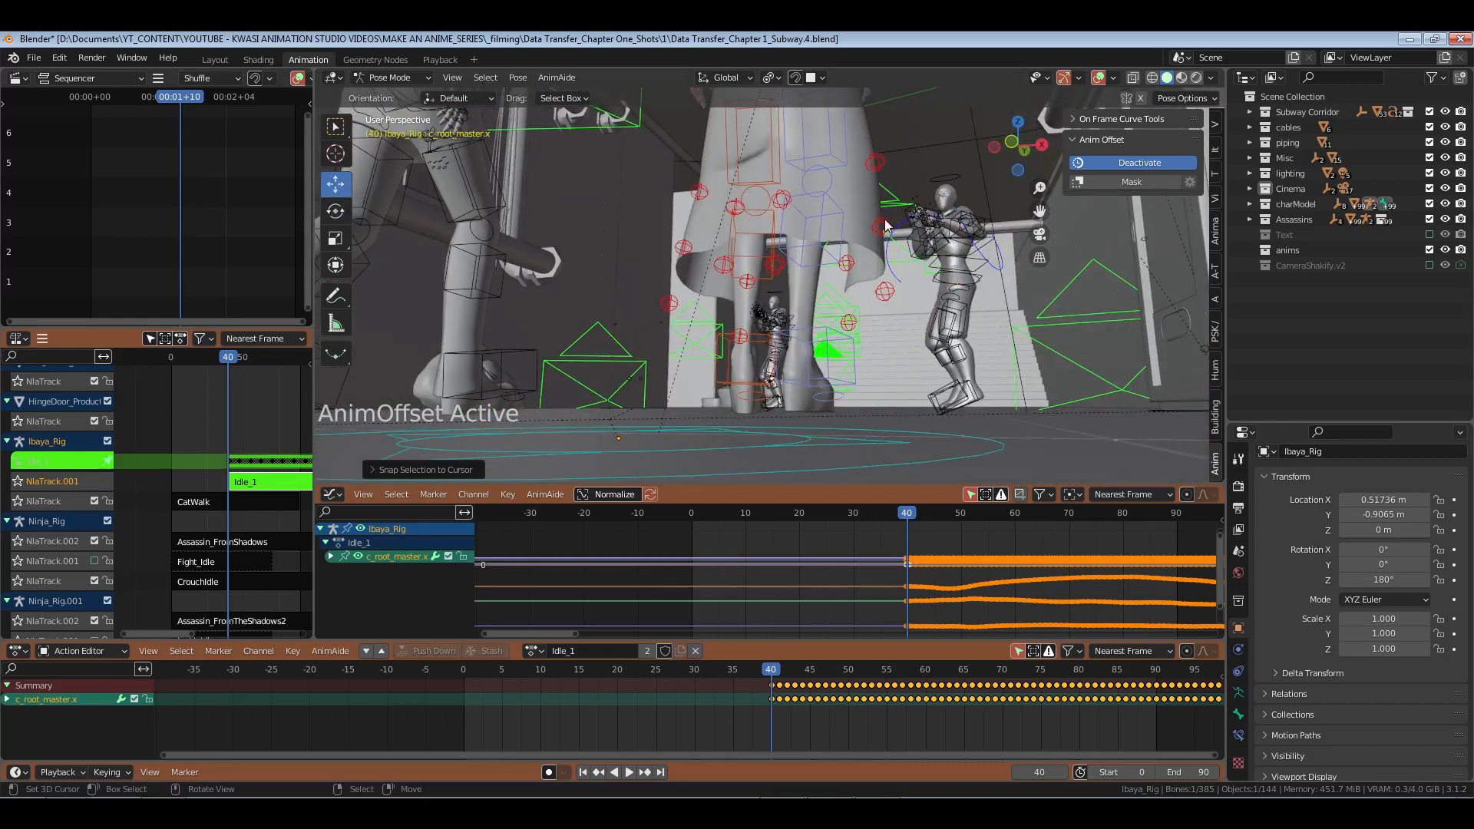
{"action": "key", "text": "g"}
{"action": "key", "text": "z"}
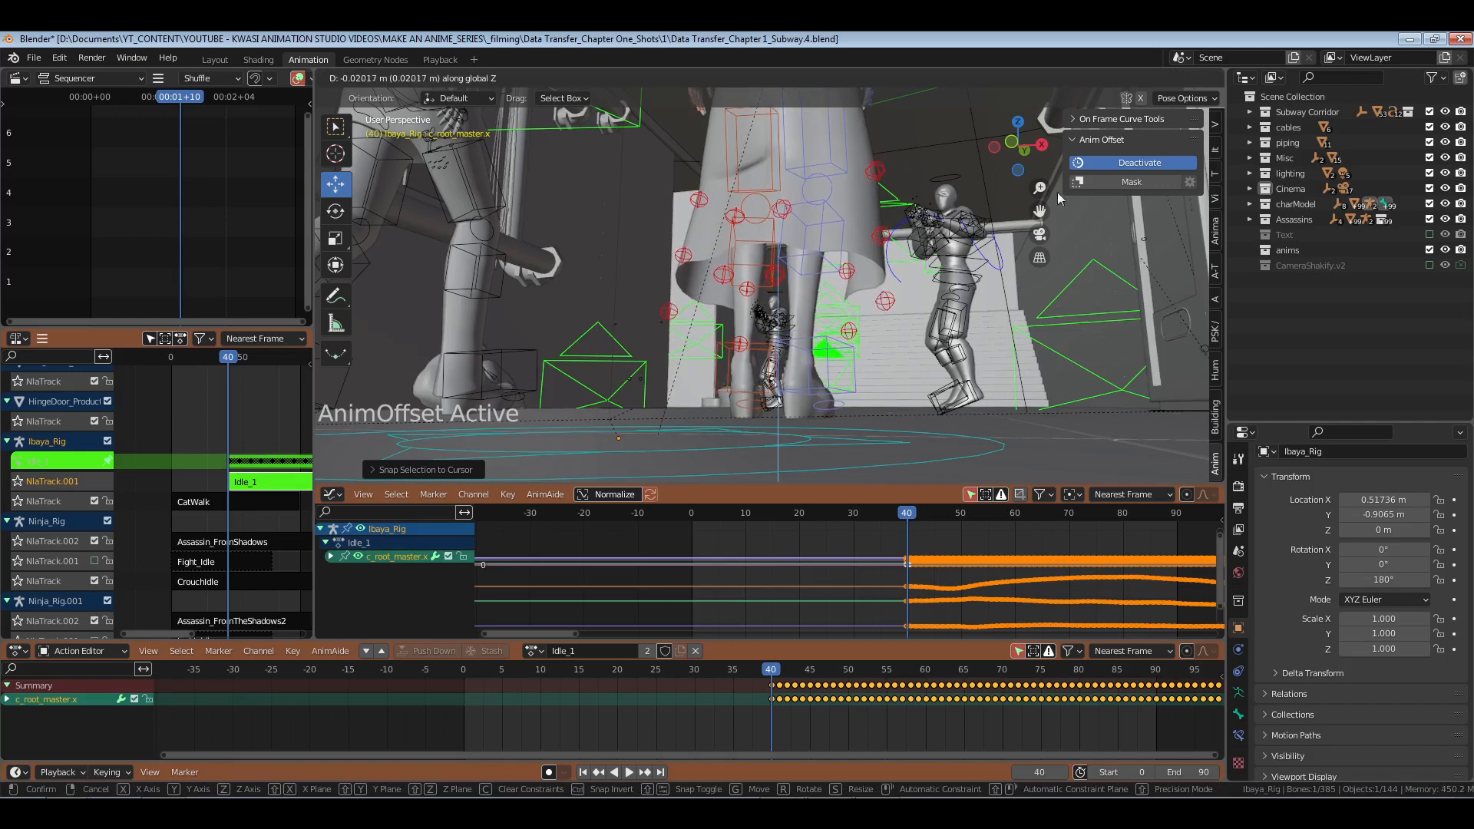
{"action": "left_click", "coordinate": [1121, 165]}
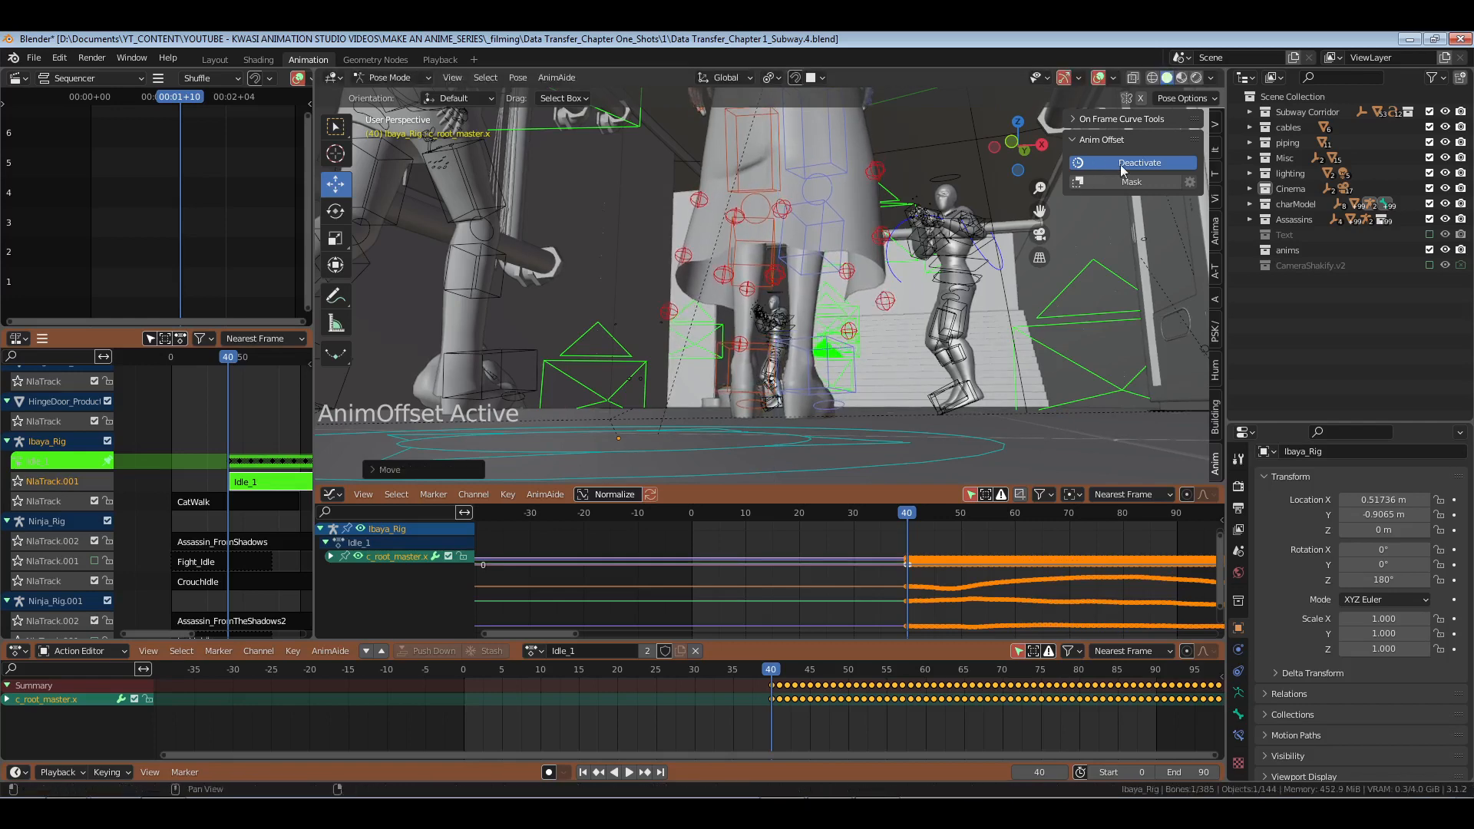
{"action": "left_click", "coordinate": [1120, 164]}
{"action": "key", "text": "Tab"}
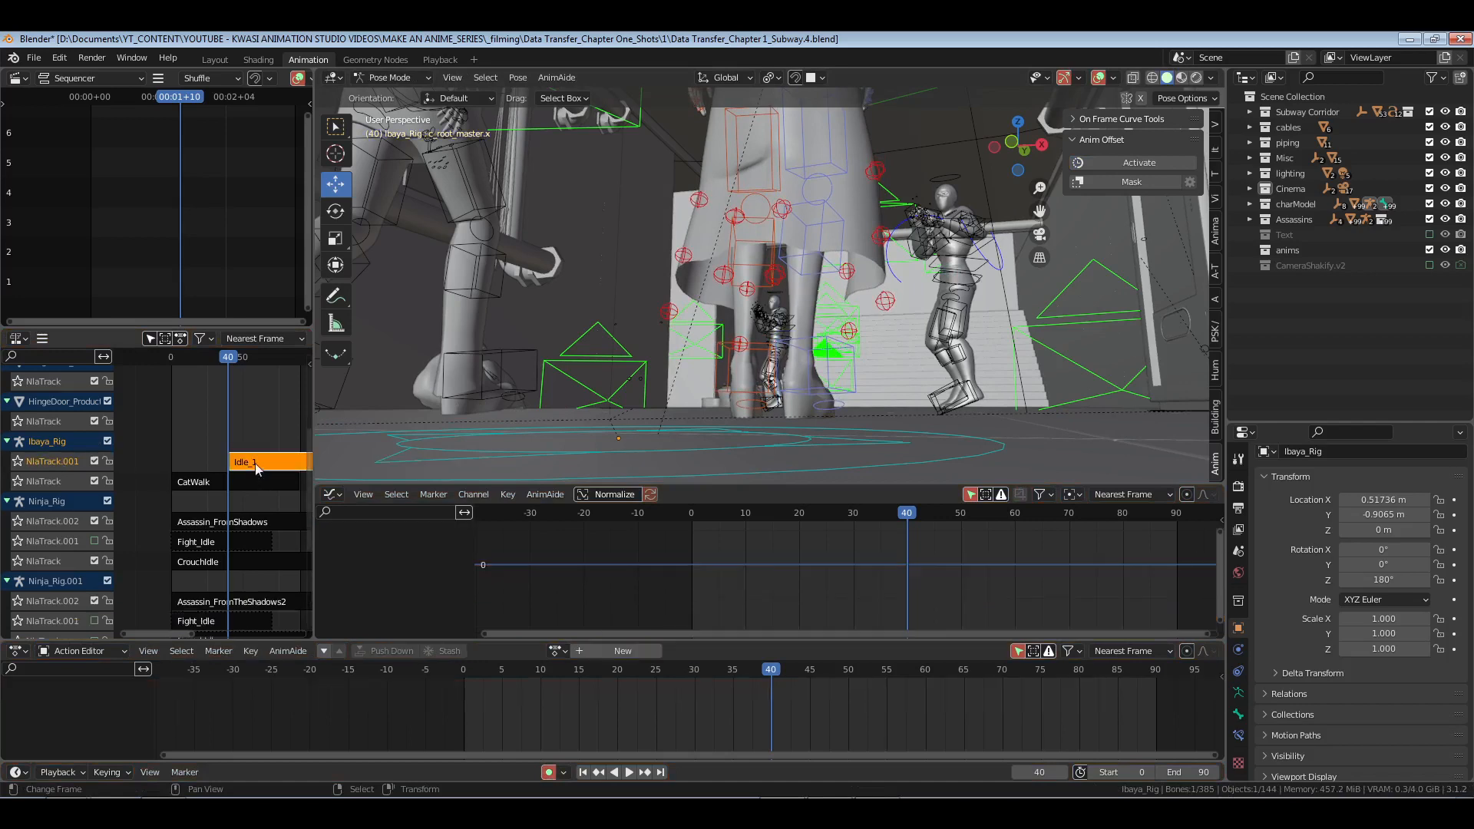
Step: Set a Blend In on Ibaya_Rig's Idle_1 strip to ease it in from the CatWalk strip
{"action": "key", "text": "n"}
{"action": "key", "text": "n"}
{"action": "key", "text": "n"}
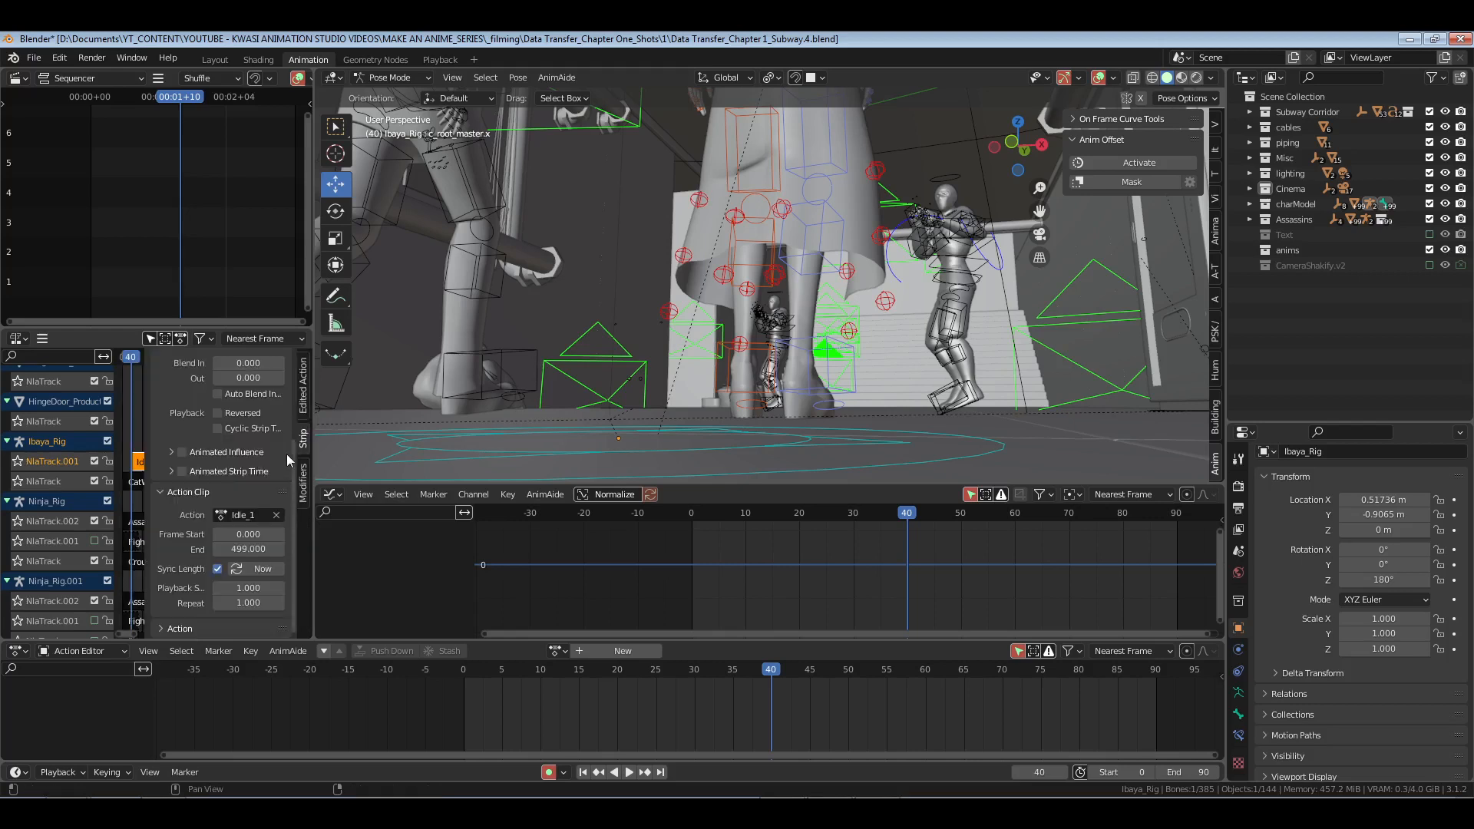
{"action": "scroll", "coordinate": [255, 392], "scroll_direction": "up", "scroll_amount": 2}
{"action": "left_click", "coordinate": [245, 396]}
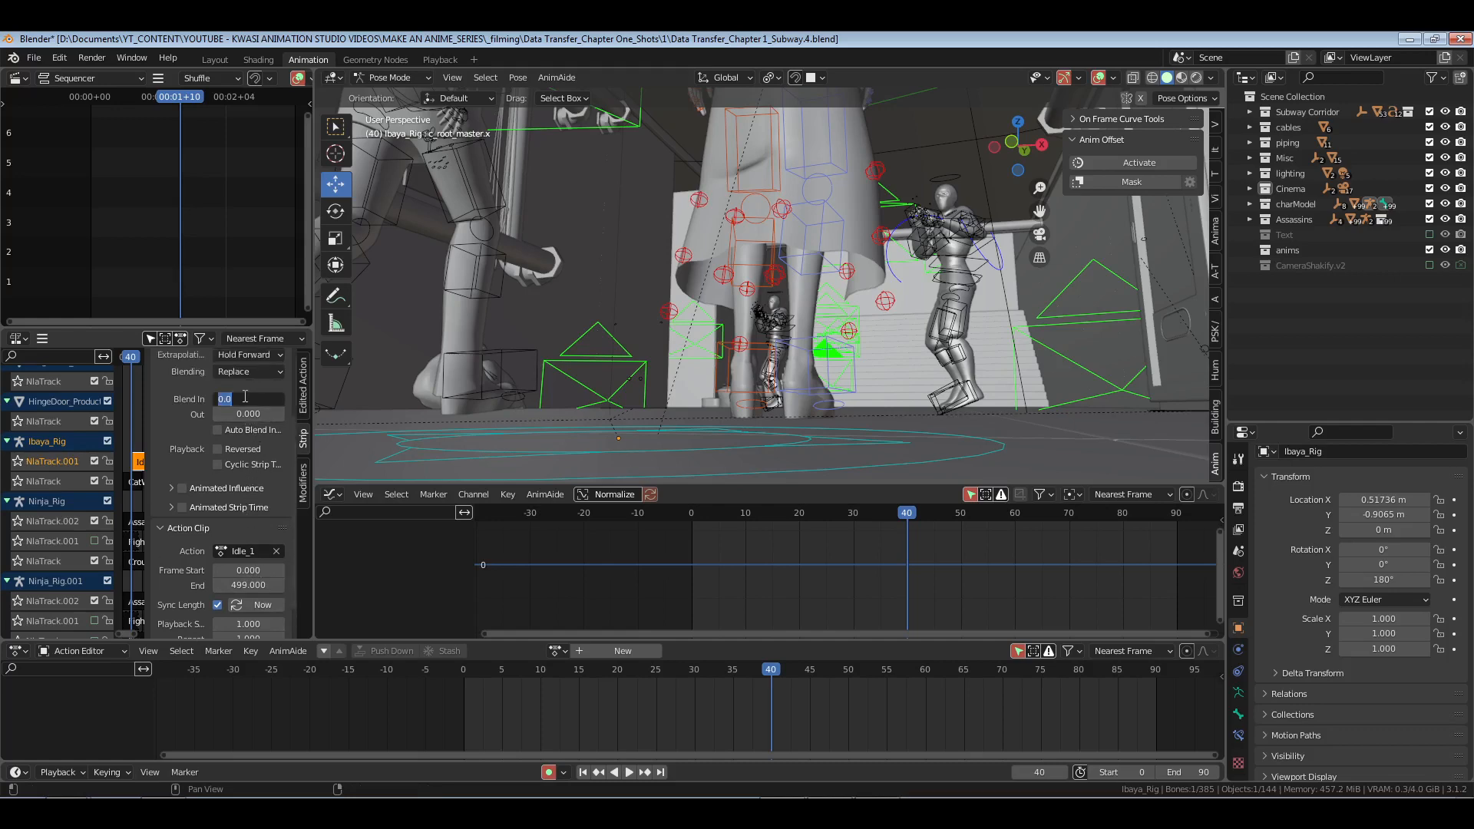
{"action": "key", "text": "Return"}
{"action": "key", "text": "n"}
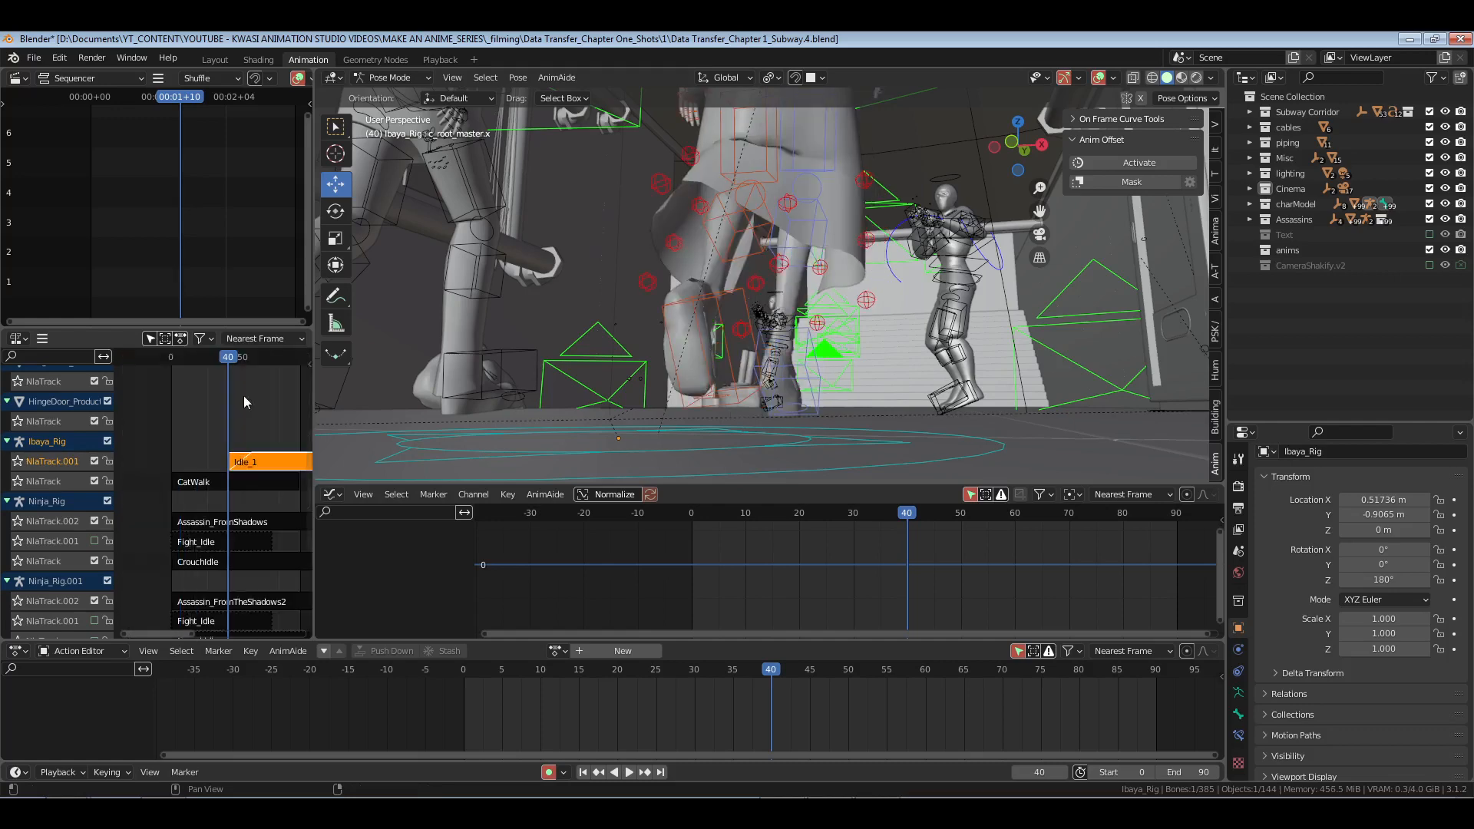
Step: Play and scrub the animation through the camera view to check the transition from CatWalk to Idle_1
{"action": "key", "text": "space"}
{"action": "key", "text": "space"}
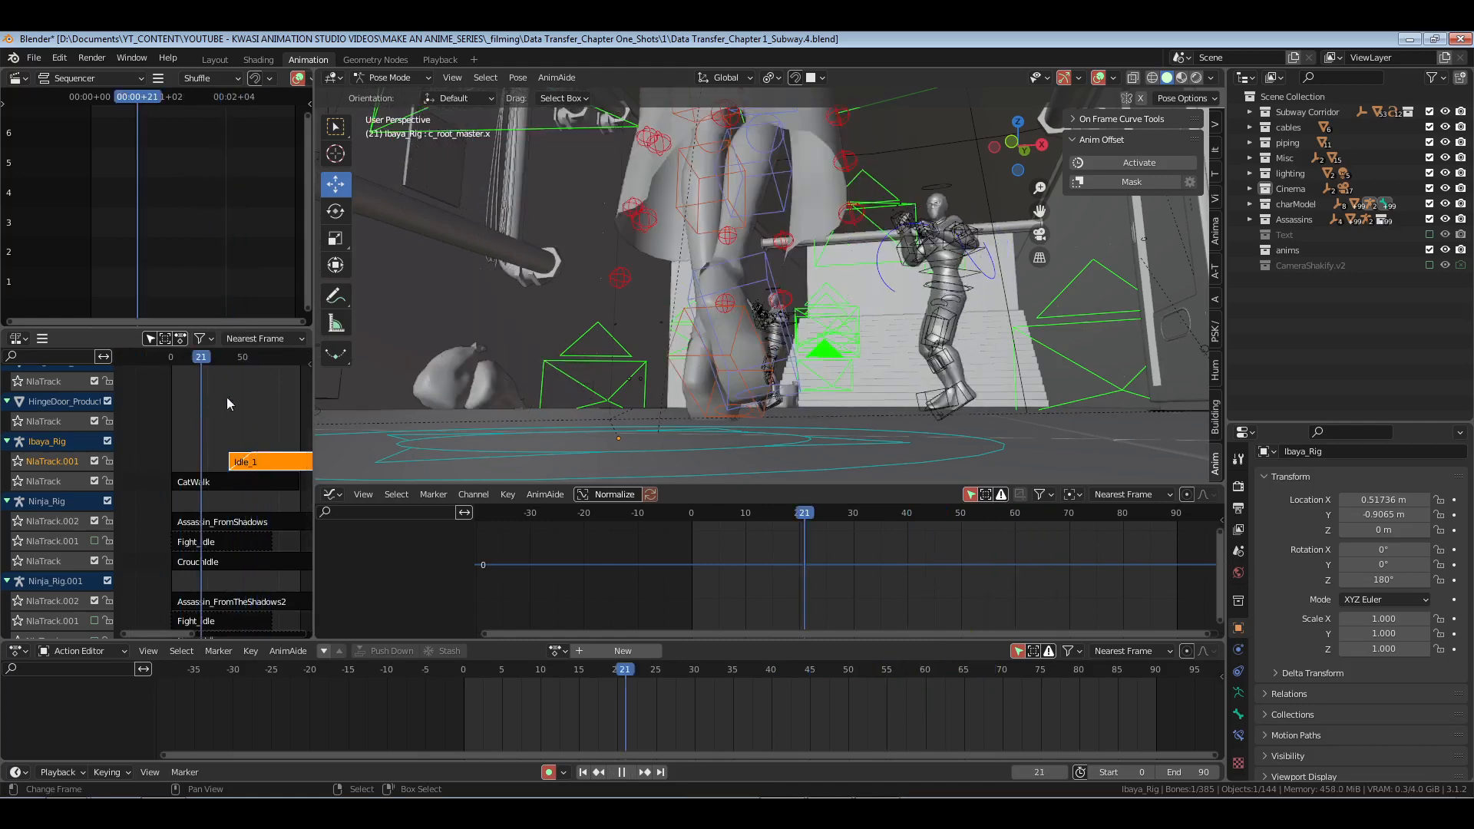
{"action": "key", "text": "KP_0"}
{"action": "key", "text": "space"}
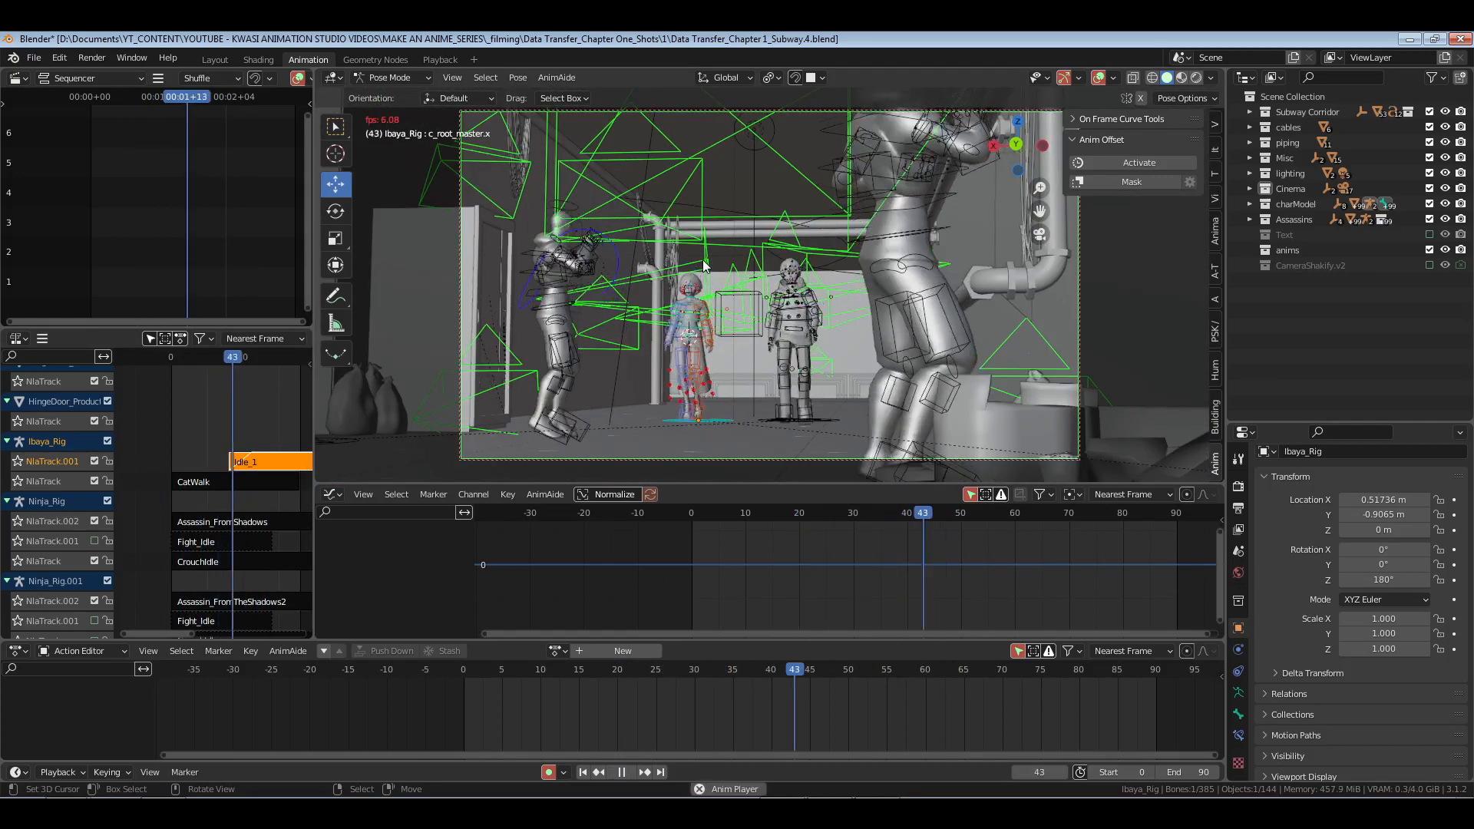
{"action": "left_click_drag", "start_coordinate": [202, 453], "coordinate": [156, 463]}
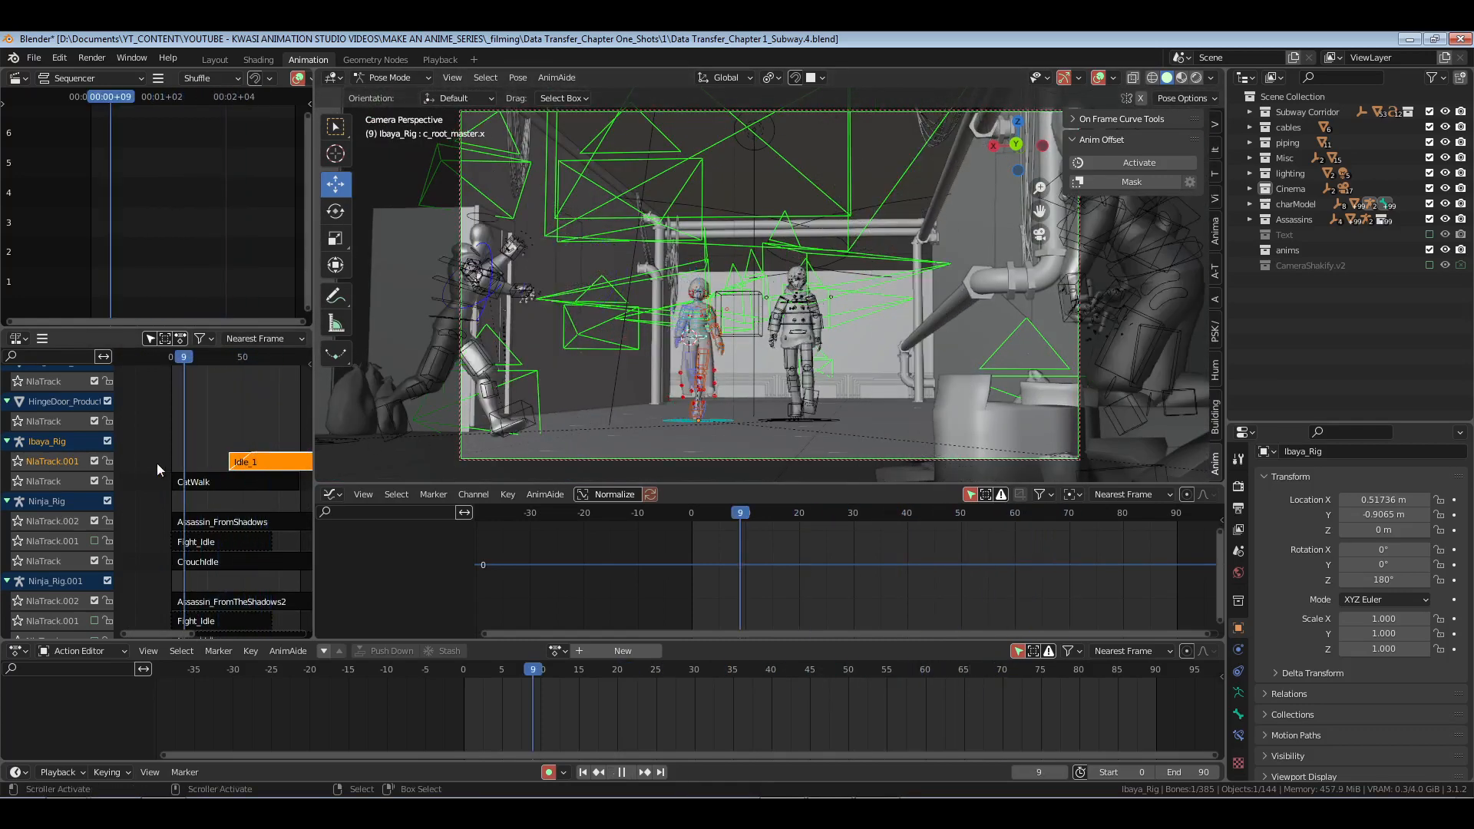
Step: Hide the viewport overlays and sidebar for a clean camera view, and save the file
{"action": "left_click", "coordinate": [1099, 77]}
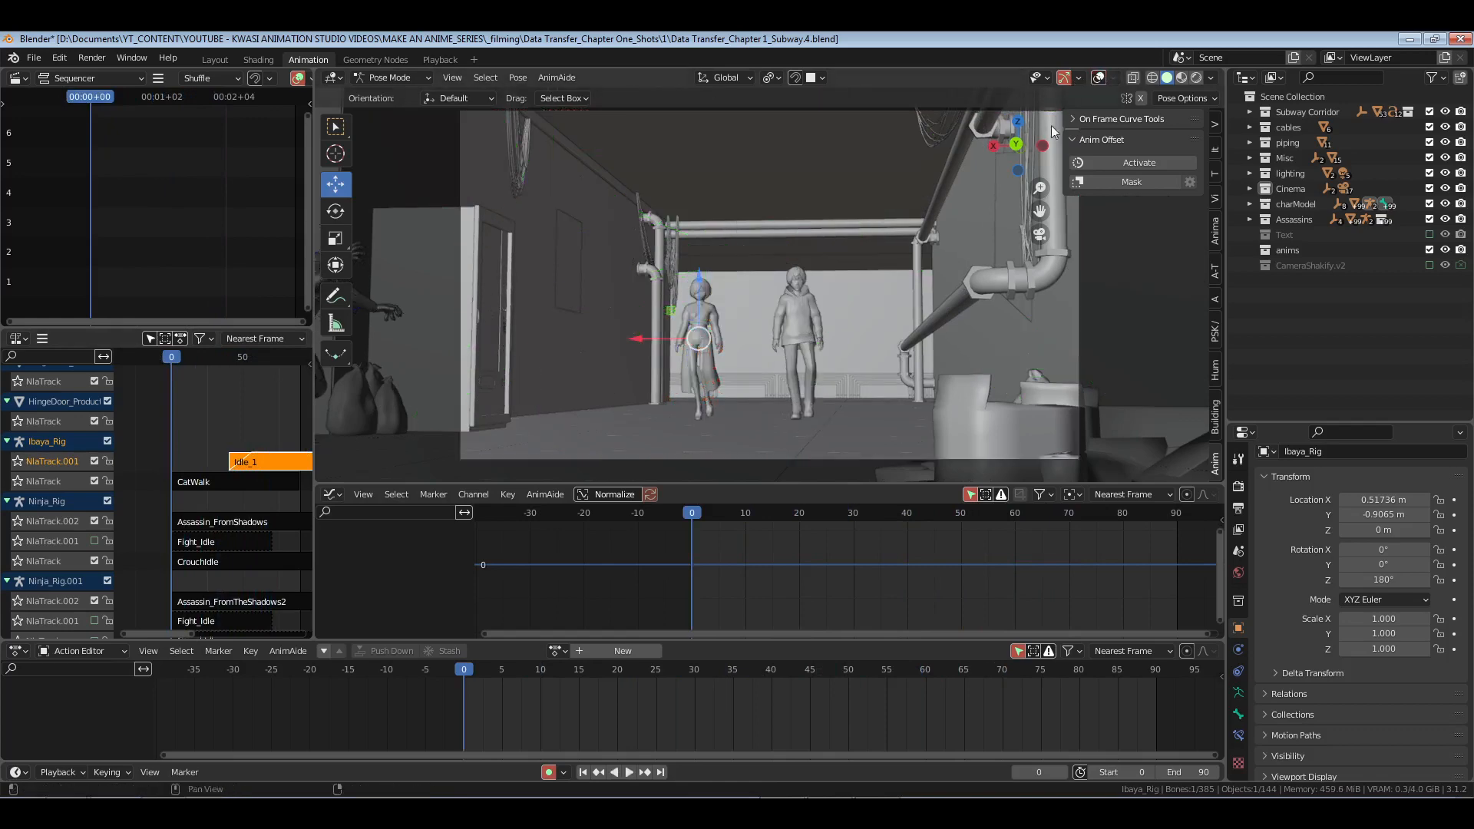
{"action": "key", "text": "n"}
{"action": "key", "text": "ctrl+s"}
Step: Set the current frame to 35 and move the start of Ibaya_Rig's Idle_1 strip to it
{"action": "key", "text": "space"}
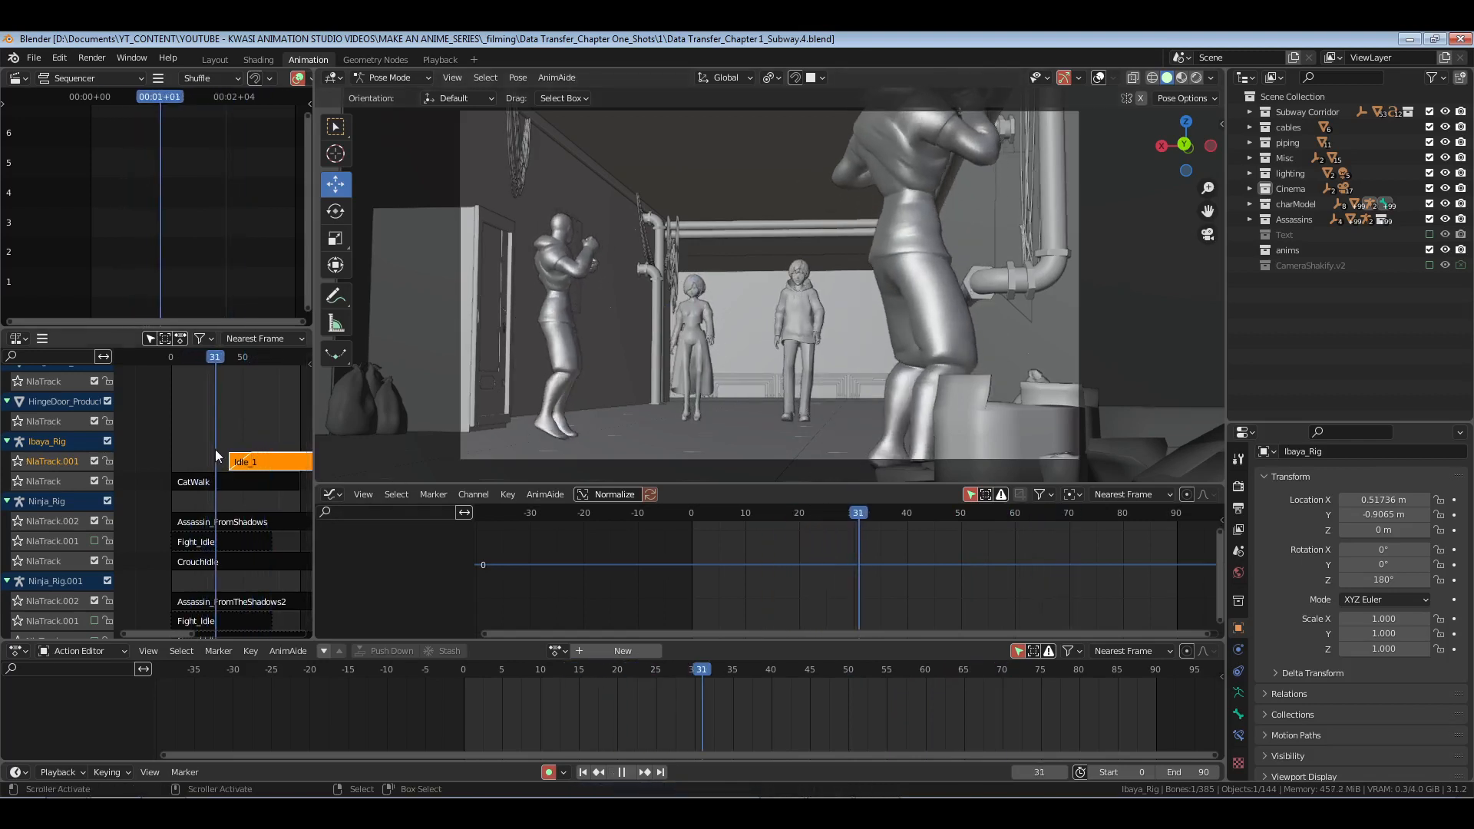
{"action": "key", "text": "space"}
{"action": "key", "text": "Right"}
{"action": "key", "text": "Right"}
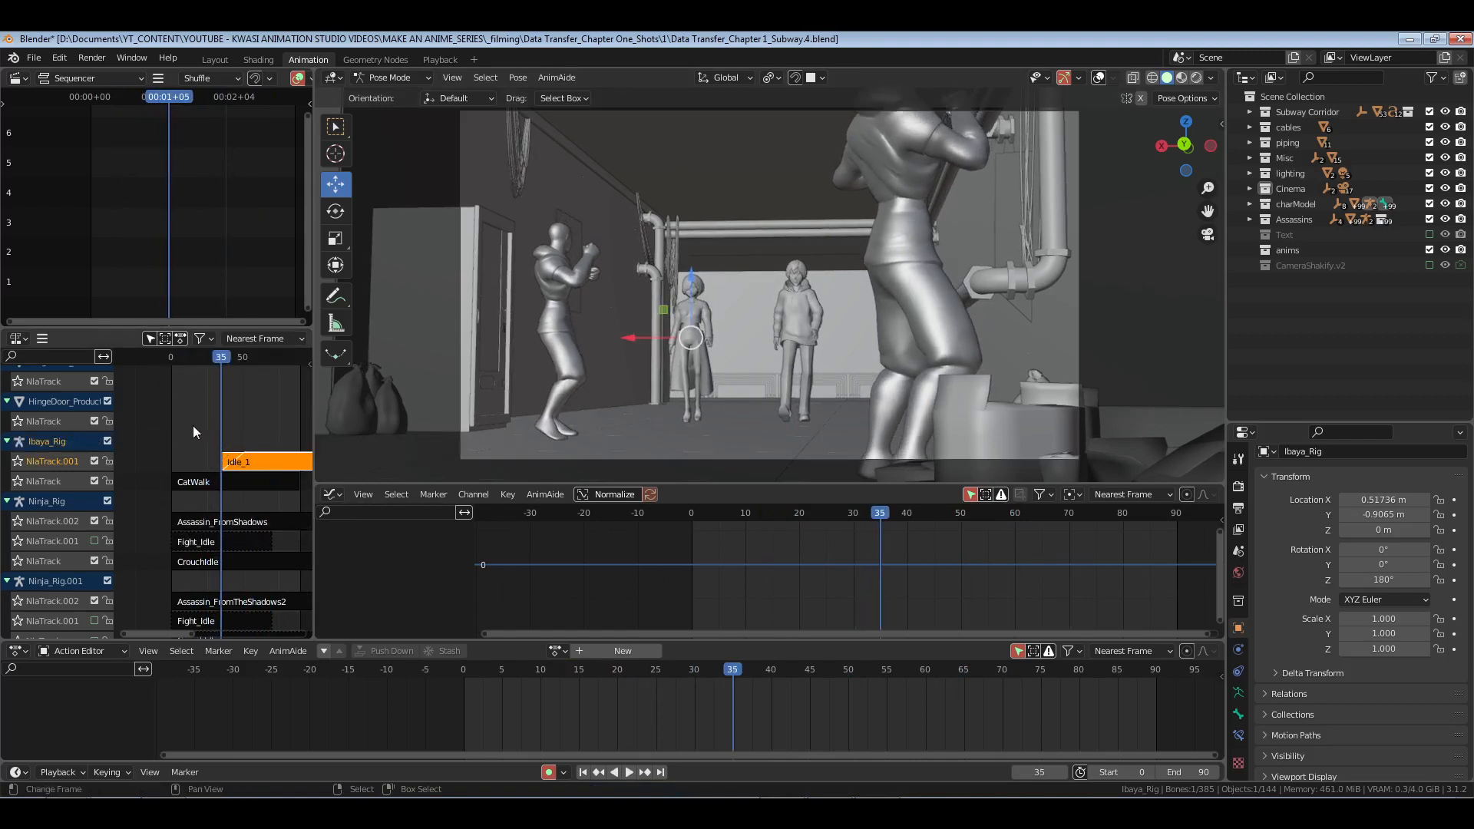
Step: Play and scrub the shot to review Ibaya_Rig's transition with the Idle_1 strip starting at frame 35
{"action": "key", "text": "space"}
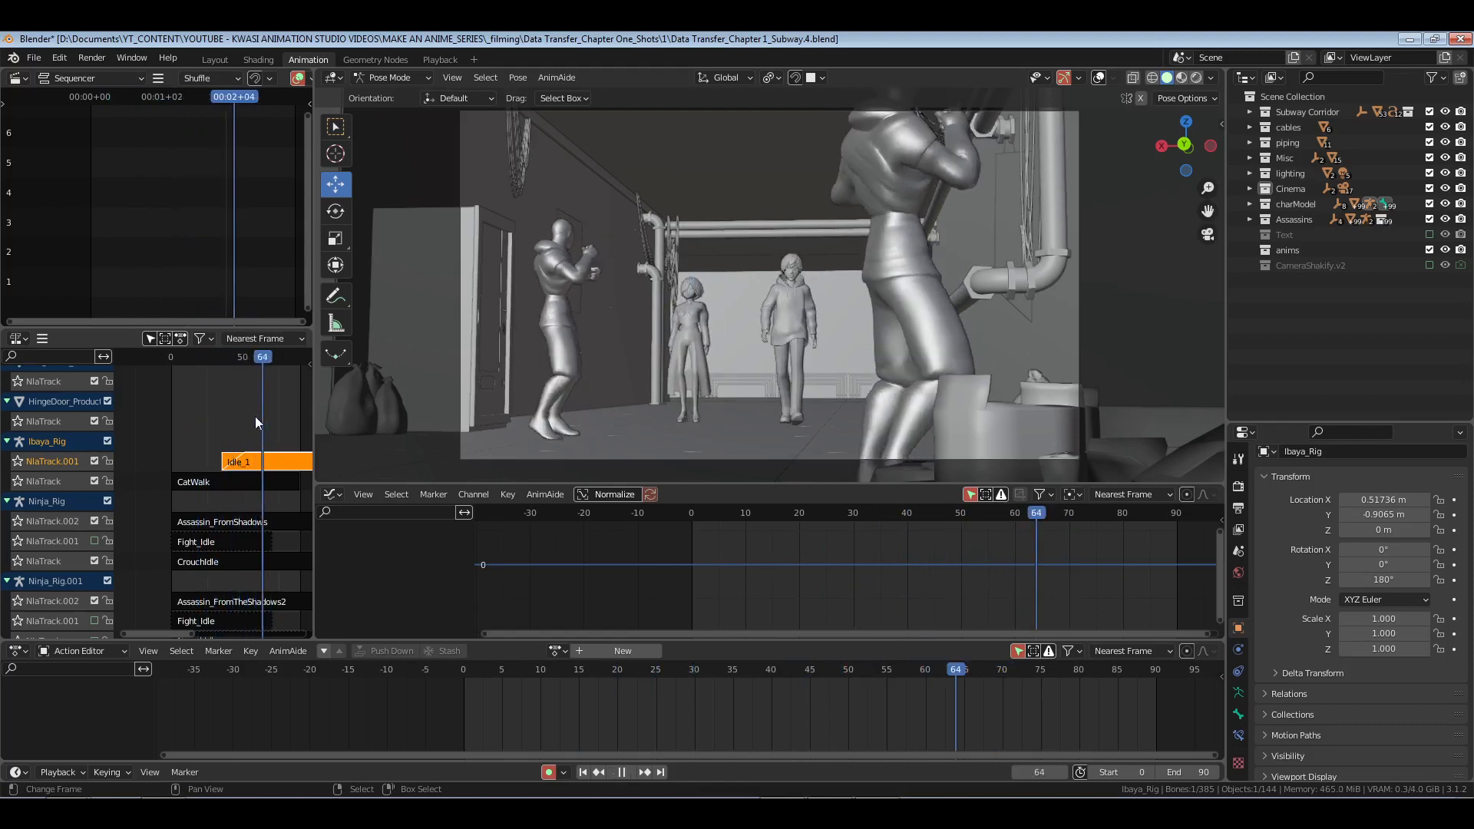
{"action": "left_click_drag", "start_coordinate": [255, 416], "coordinate": [196, 412]}
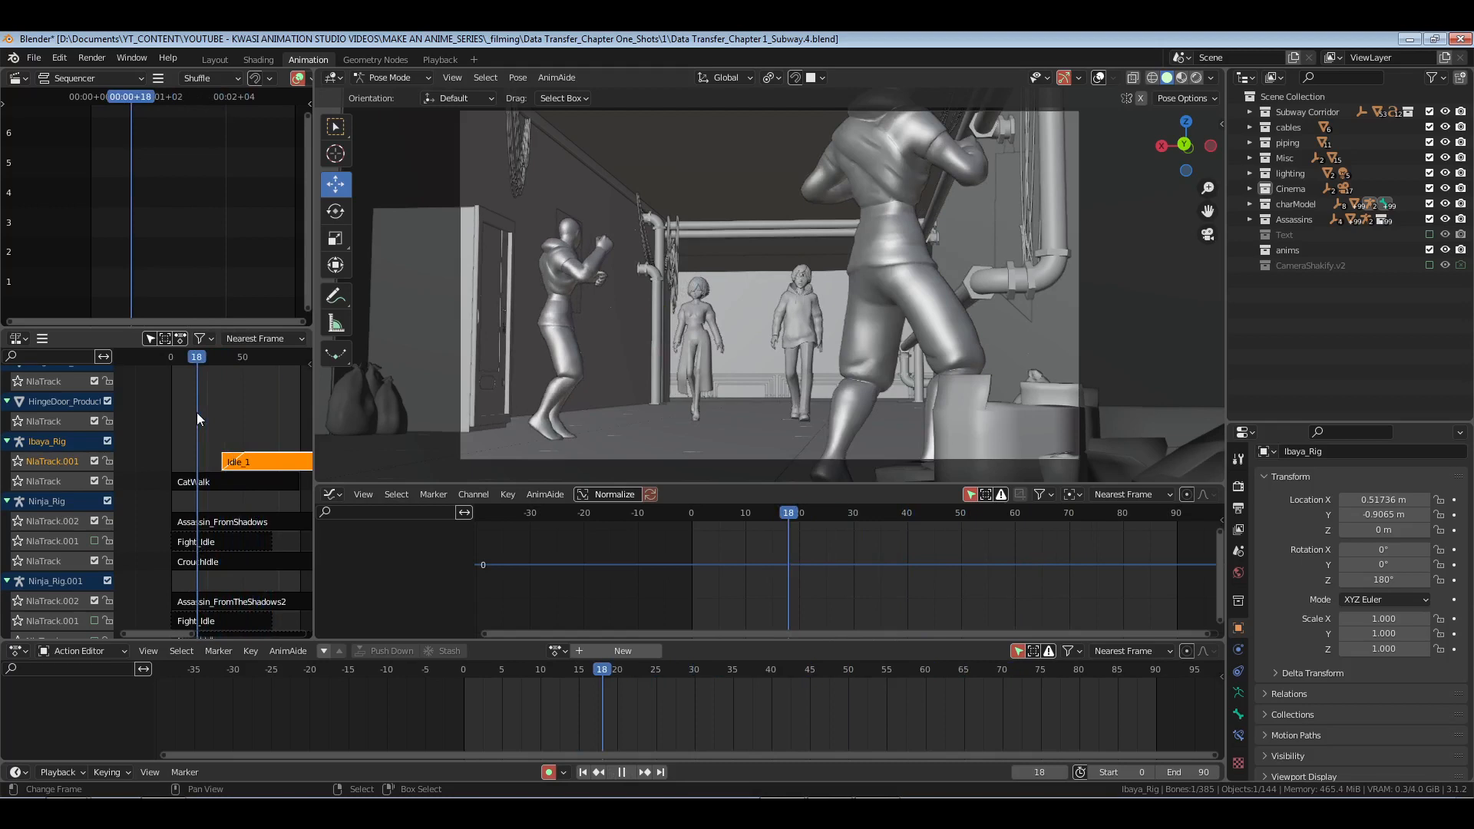
{"action": "key", "text": "Escape"}
Step: Delete the Idle strip from Paz_Rig's NlaTrack.001, enable that track and save the file
{"action": "scroll", "coordinate": [192, 476], "scroll_direction": "down", "scroll_amount": 5}
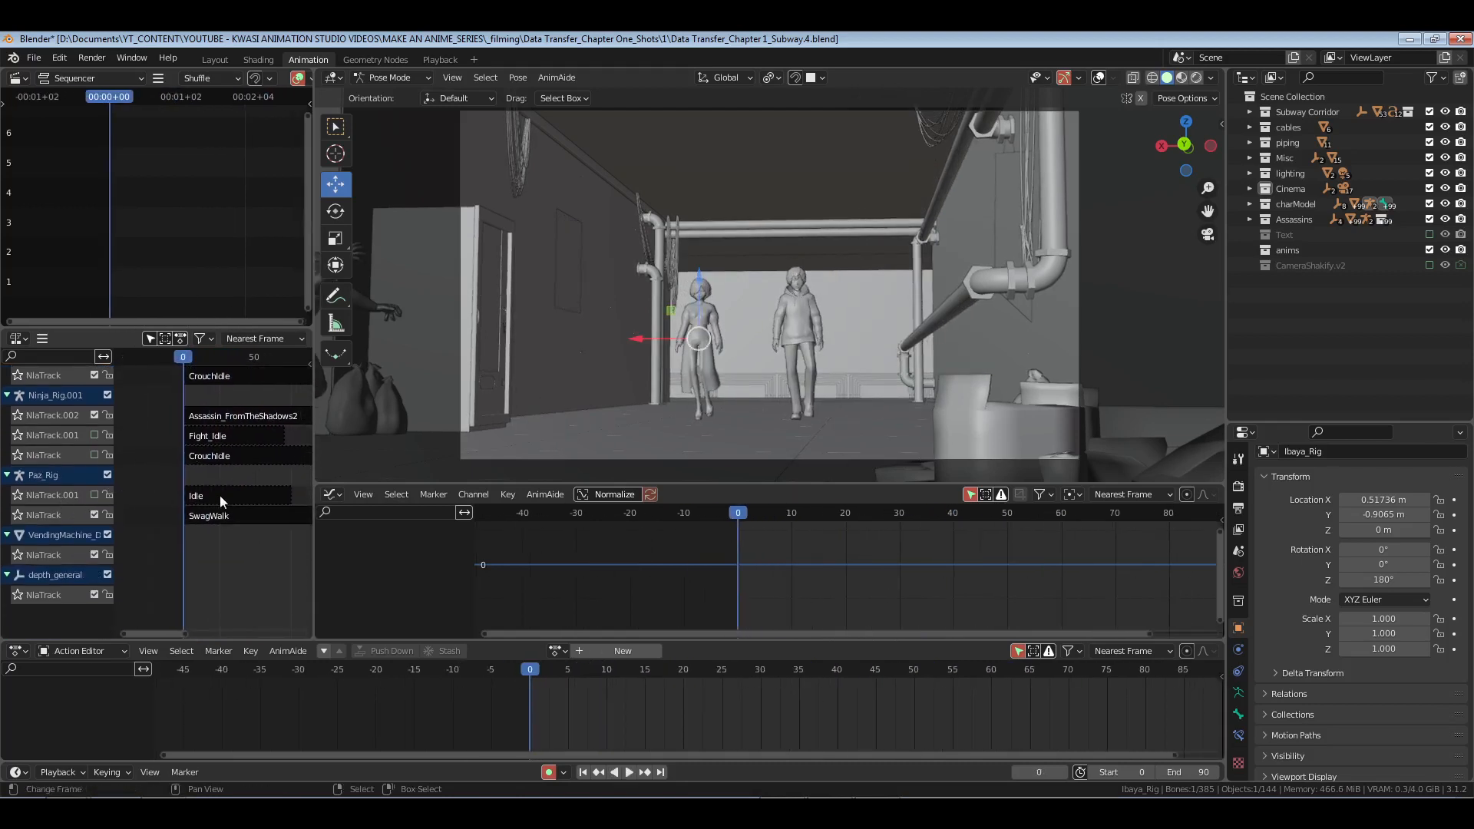
{"action": "left_click", "coordinate": [220, 495]}
{"action": "key", "text": "x"}
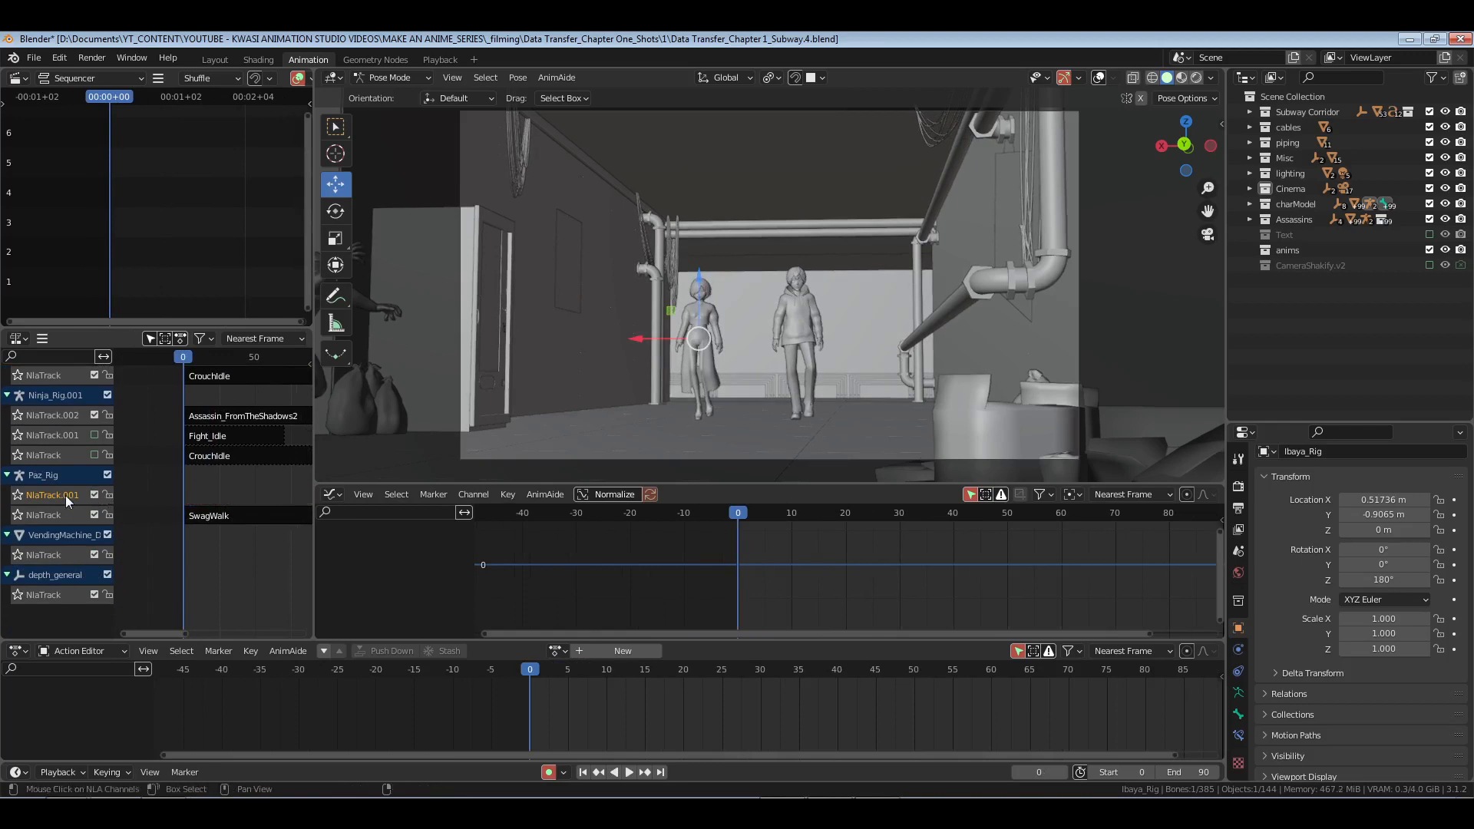
{"action": "key", "text": "ctrl+s"}
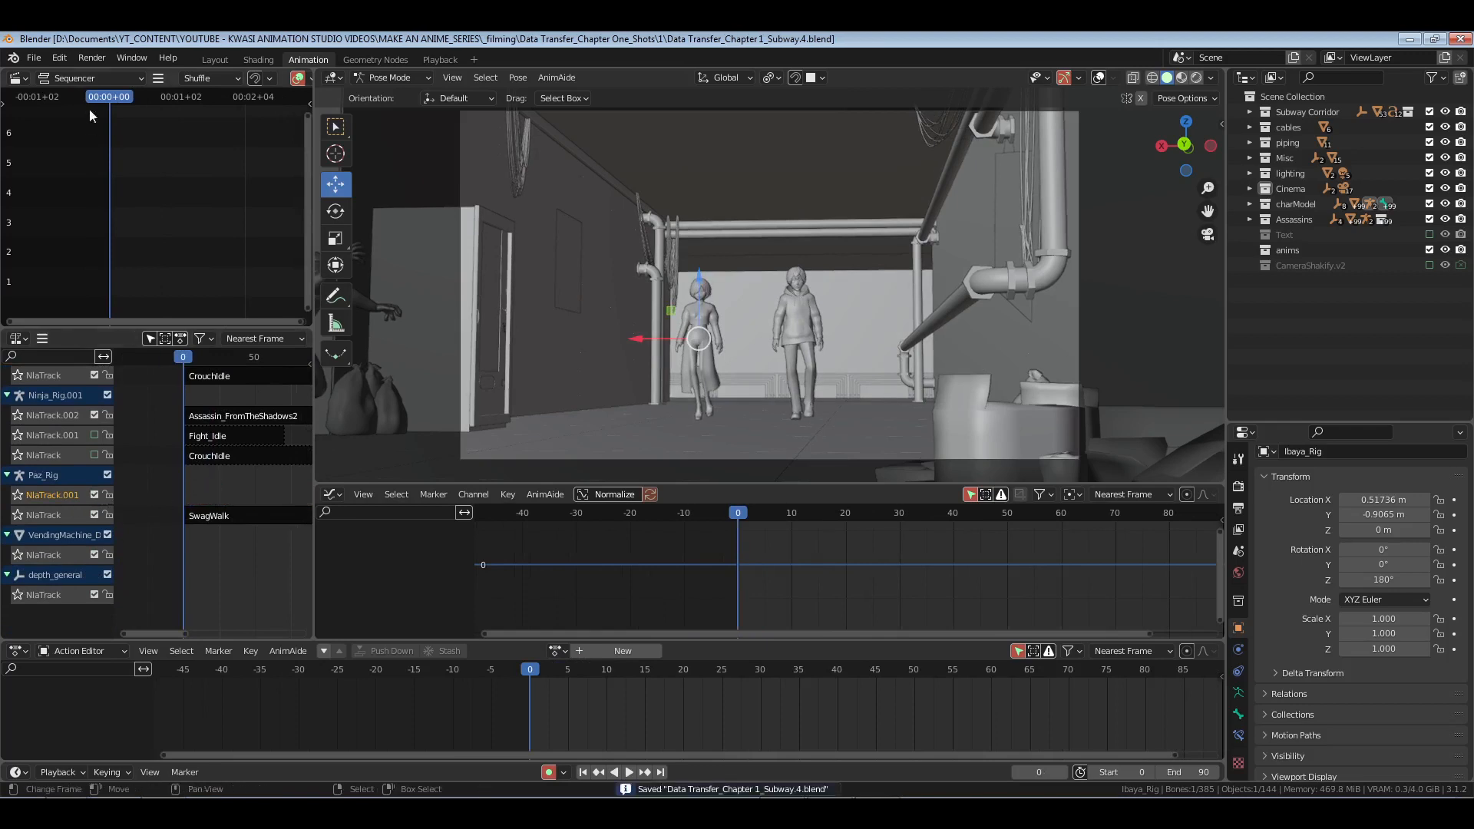
Step: Append the Idle_Paz_1 action from Paz.blend in the charModels\Paz folder
{"action": "left_click", "coordinate": [36, 61]}
{"action": "left_click", "coordinate": [88, 221]}
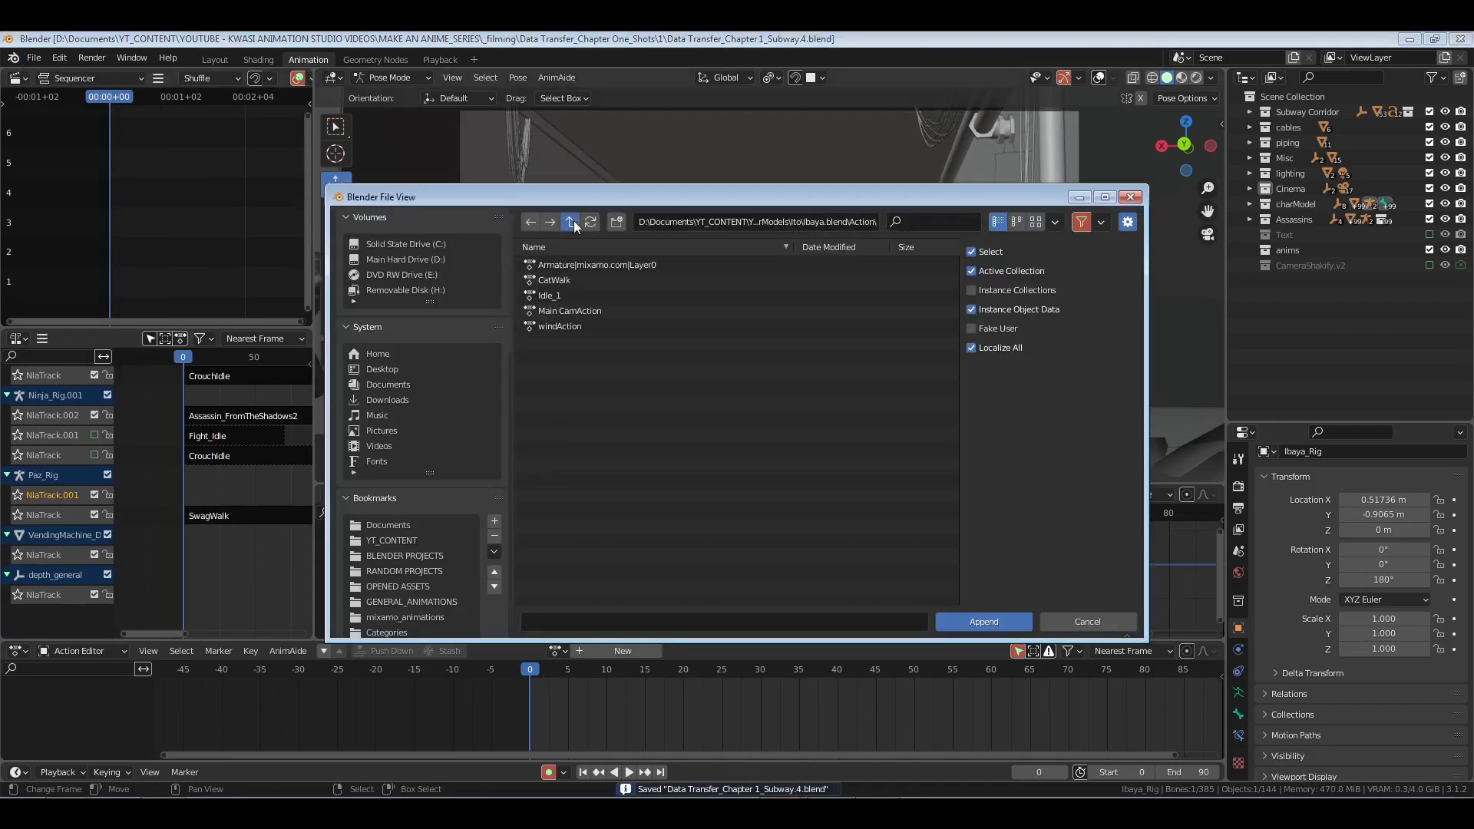
{"action": "left_click", "coordinate": [571, 223]}
{"action": "left_click", "coordinate": [571, 223]}
{"action": "left_click", "coordinate": [571, 222]}
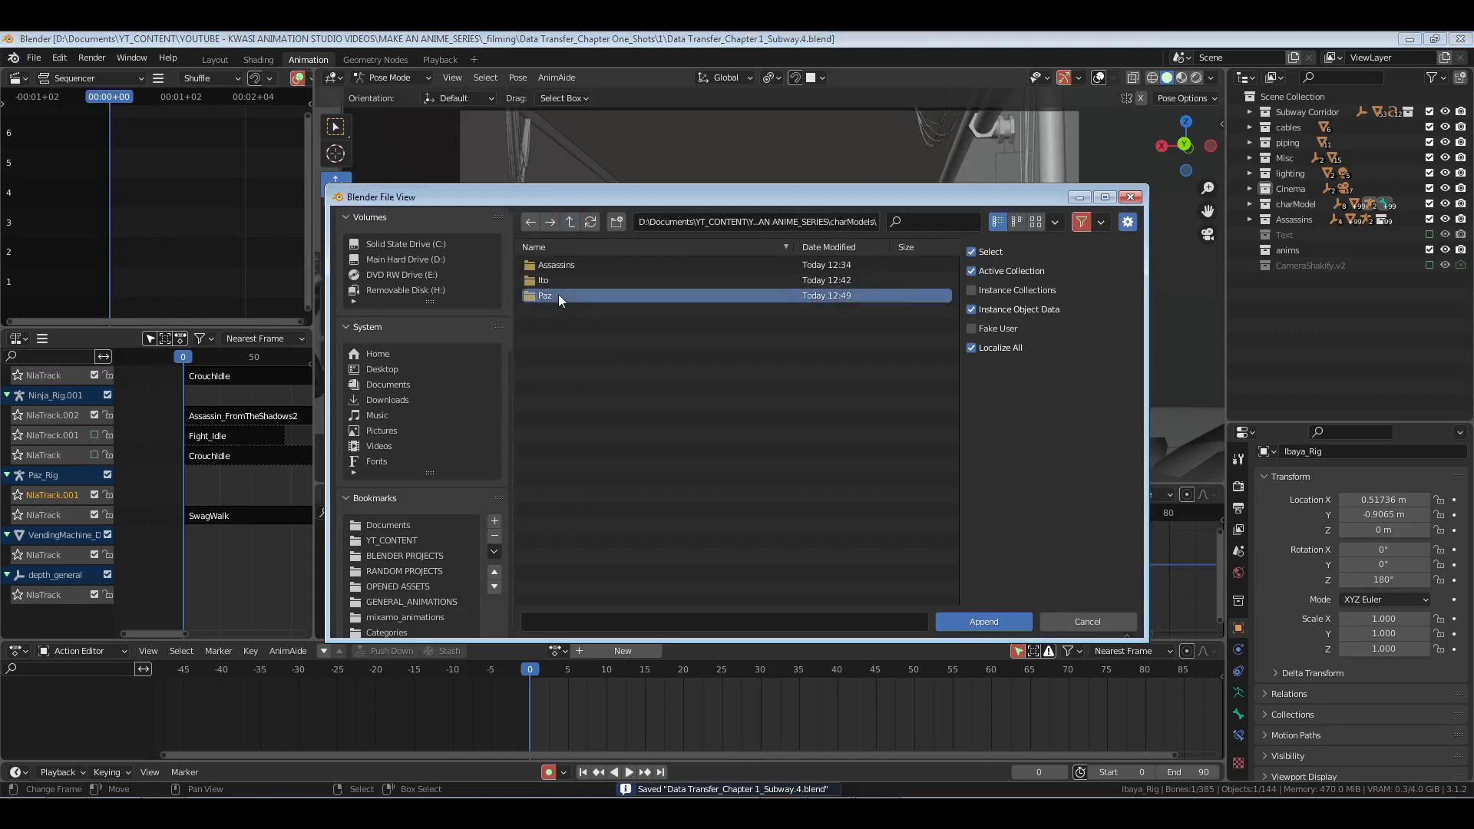
{"action": "double_click", "coordinate": [559, 294]}
{"action": "double_click", "coordinate": [559, 288]}
{"action": "double_click", "coordinate": [557, 265]}
{"action": "left_click", "coordinate": [557, 295]}
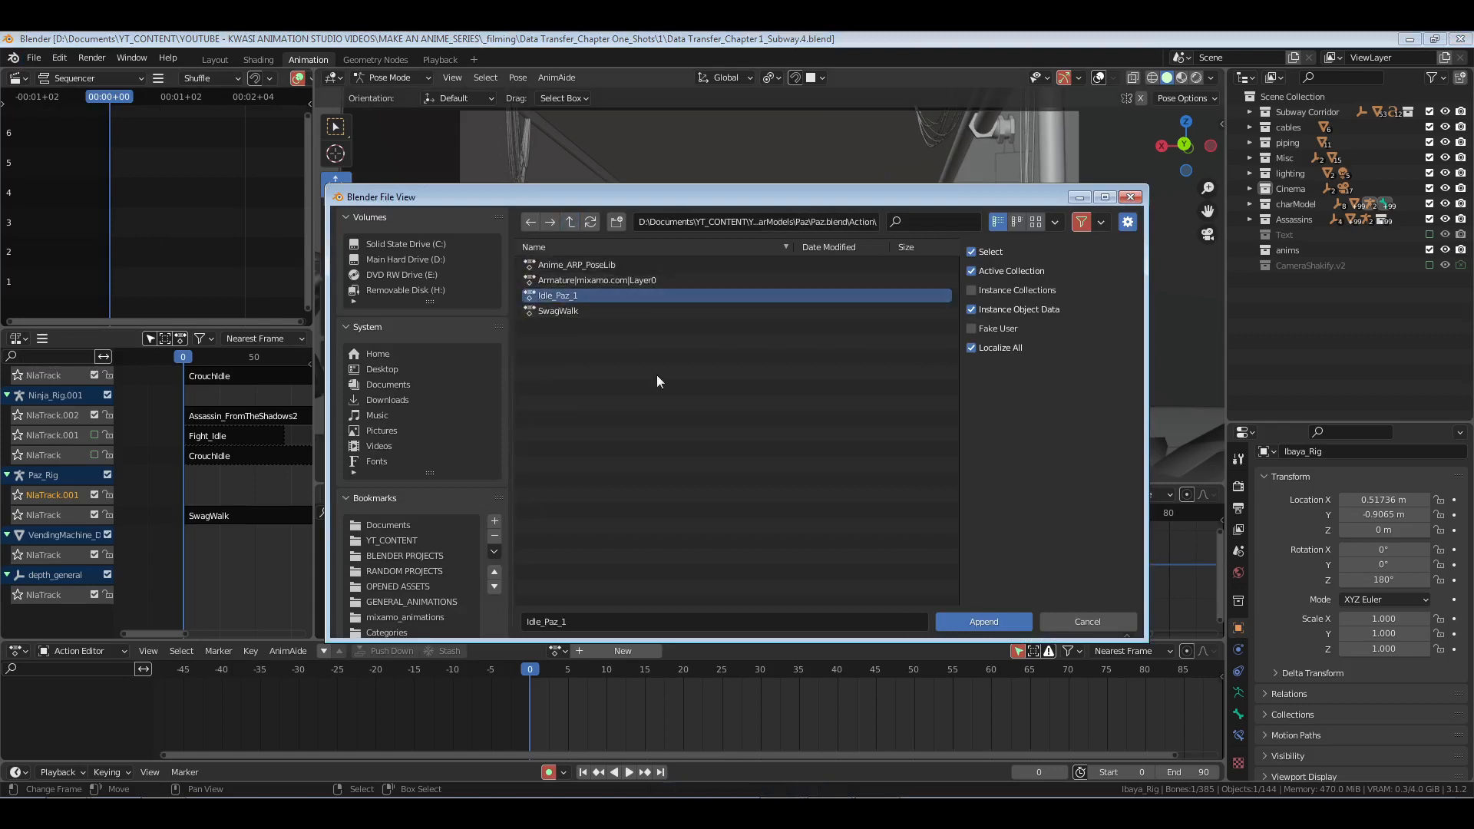
{"action": "left_click", "coordinate": [984, 621]}
{"action": "scroll", "coordinate": [234, 431], "scroll_direction": "up", "scroll_amount": 3}
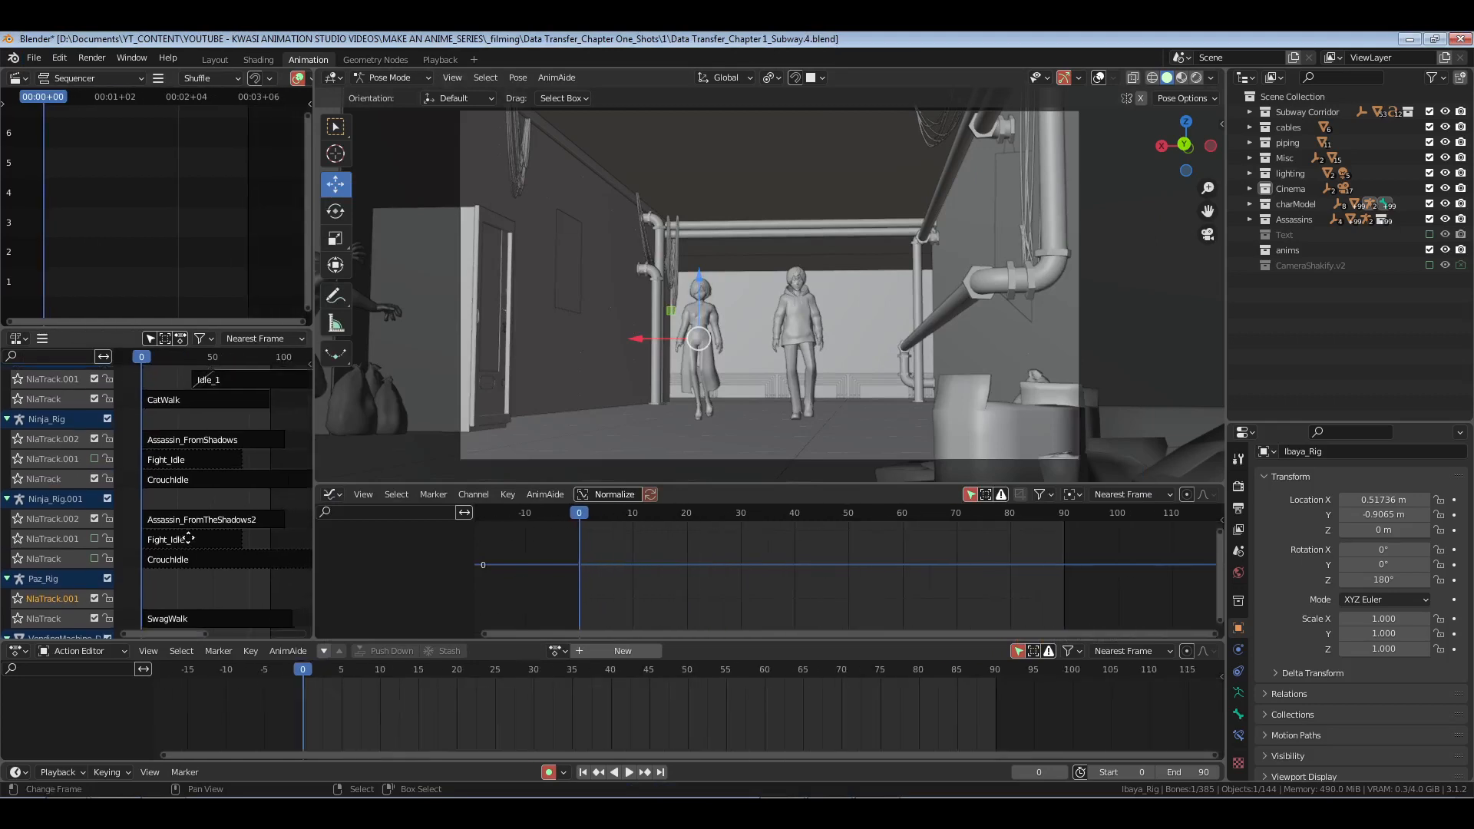
{"action": "middle_click_drag", "start_coordinate": [188, 538], "coordinate": [225, 504]}
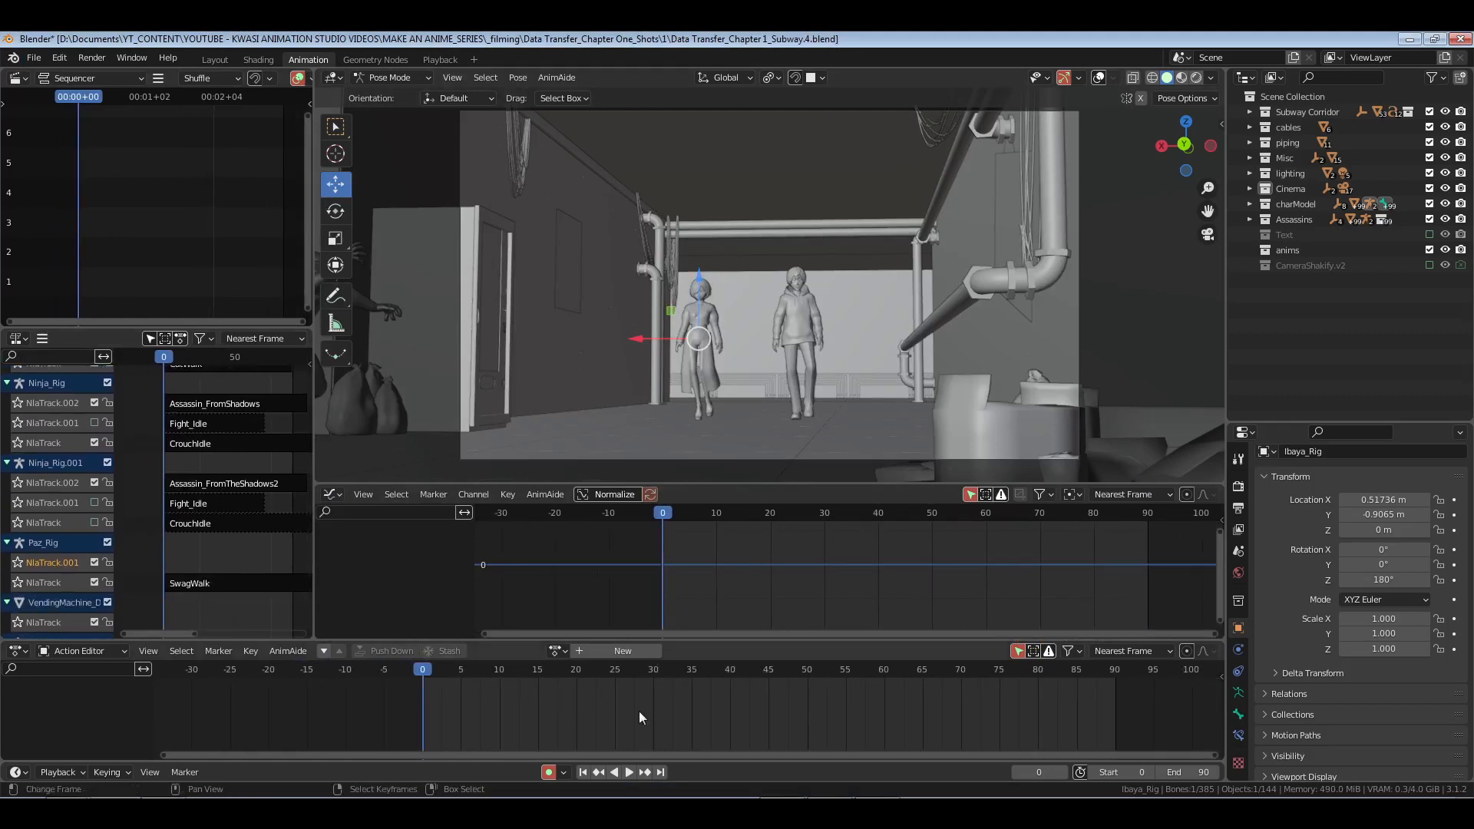
Step: Add the Idle_Paz_1 action as a strip on Paz_Rig's empty NlaTrack.001, starting at frame 40
{"action": "left_click", "coordinate": [730, 711]}
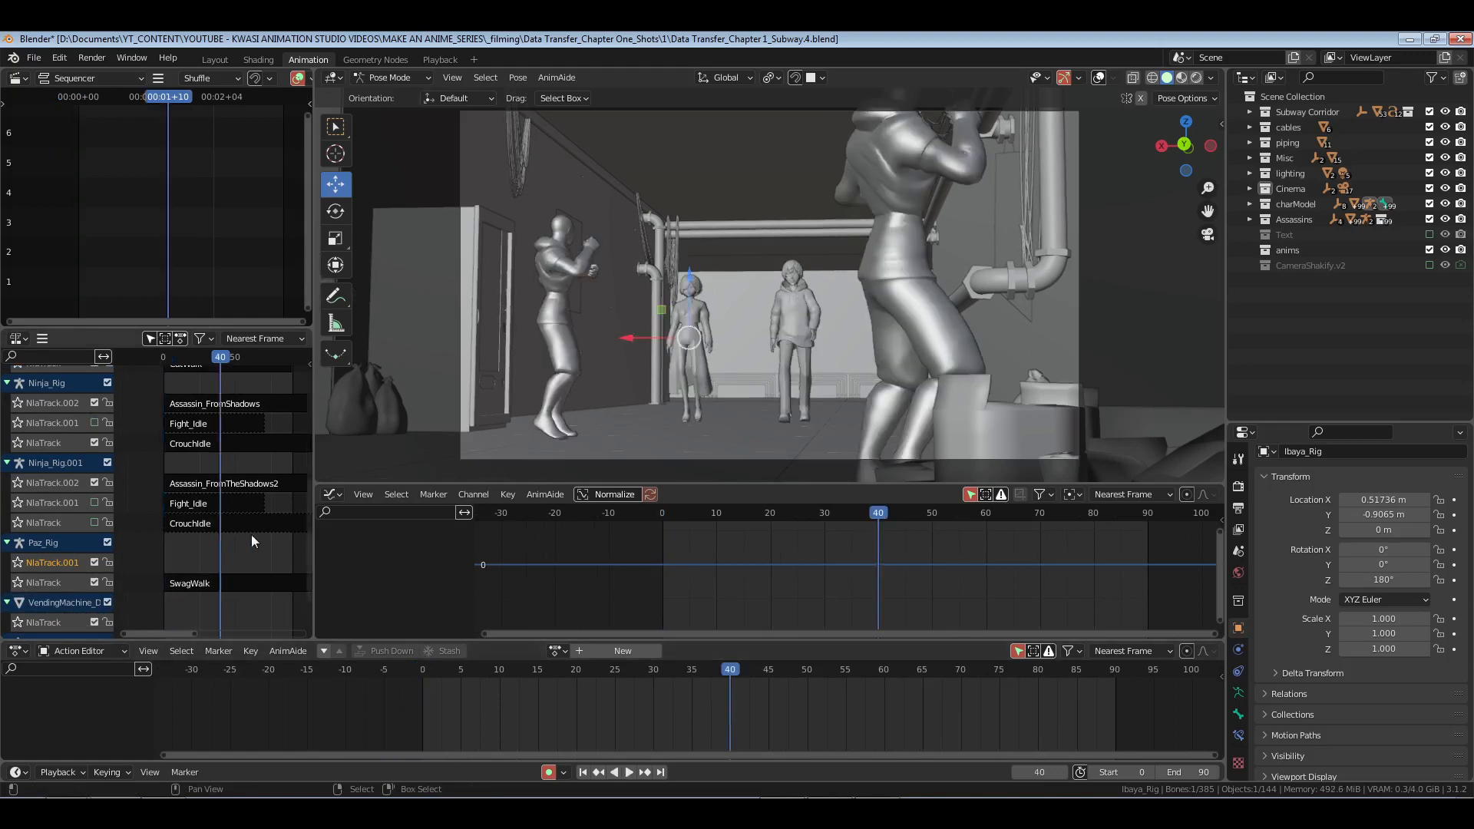
{"action": "key", "text": "shift+a"}
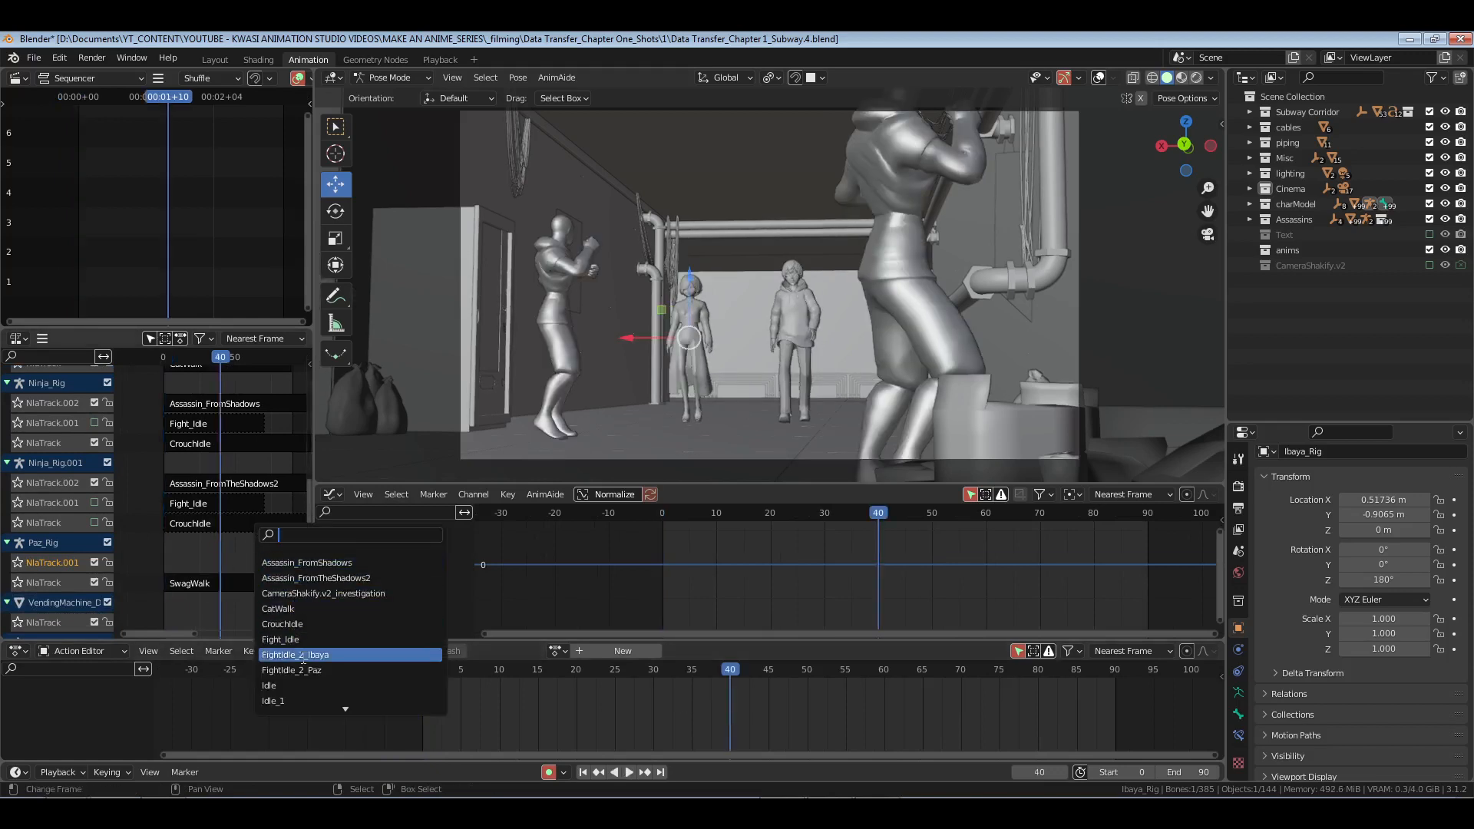
{"action": "type", "text": "pa"}
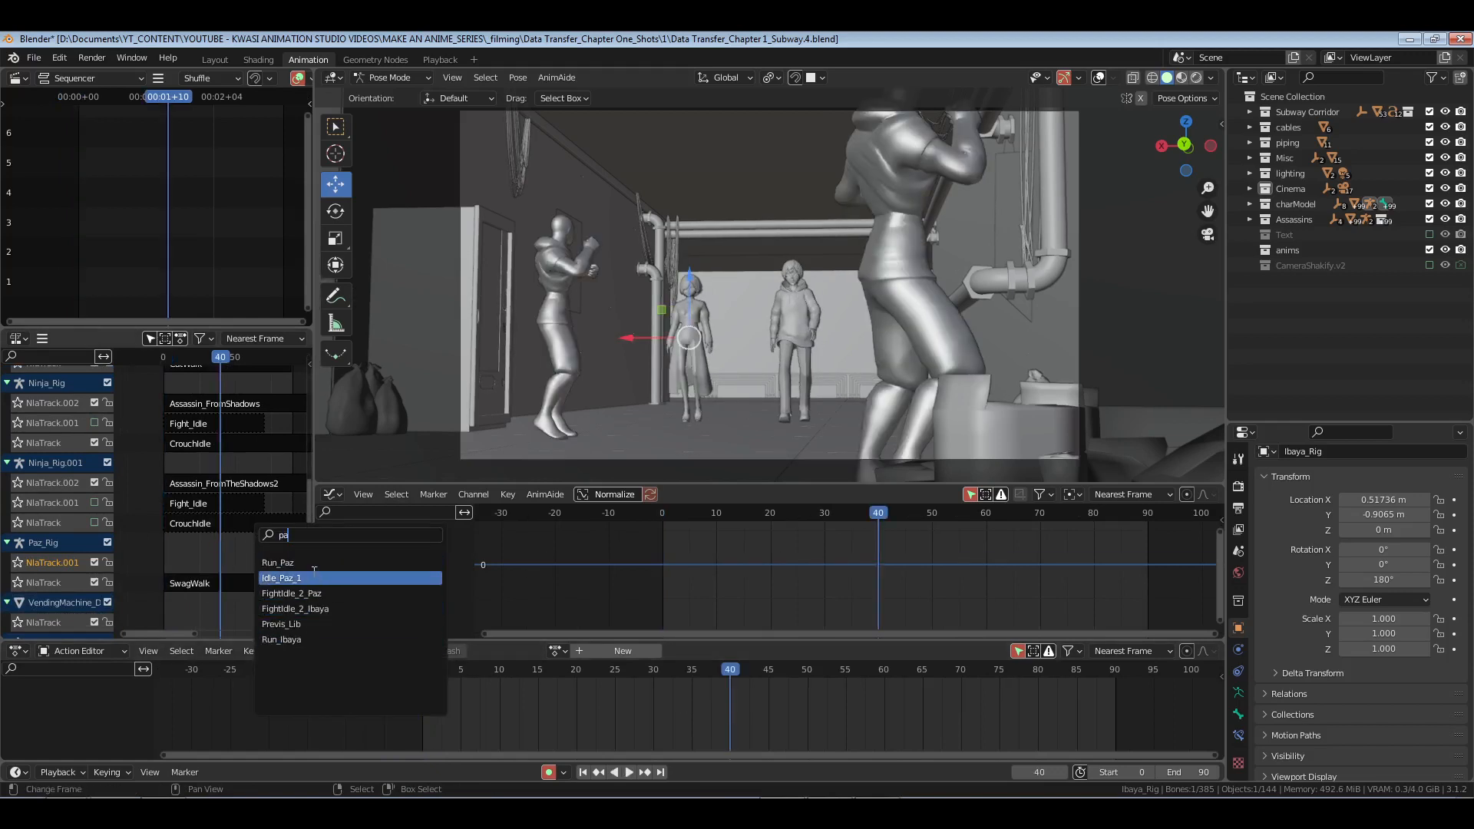
{"action": "key", "text": "Return"}
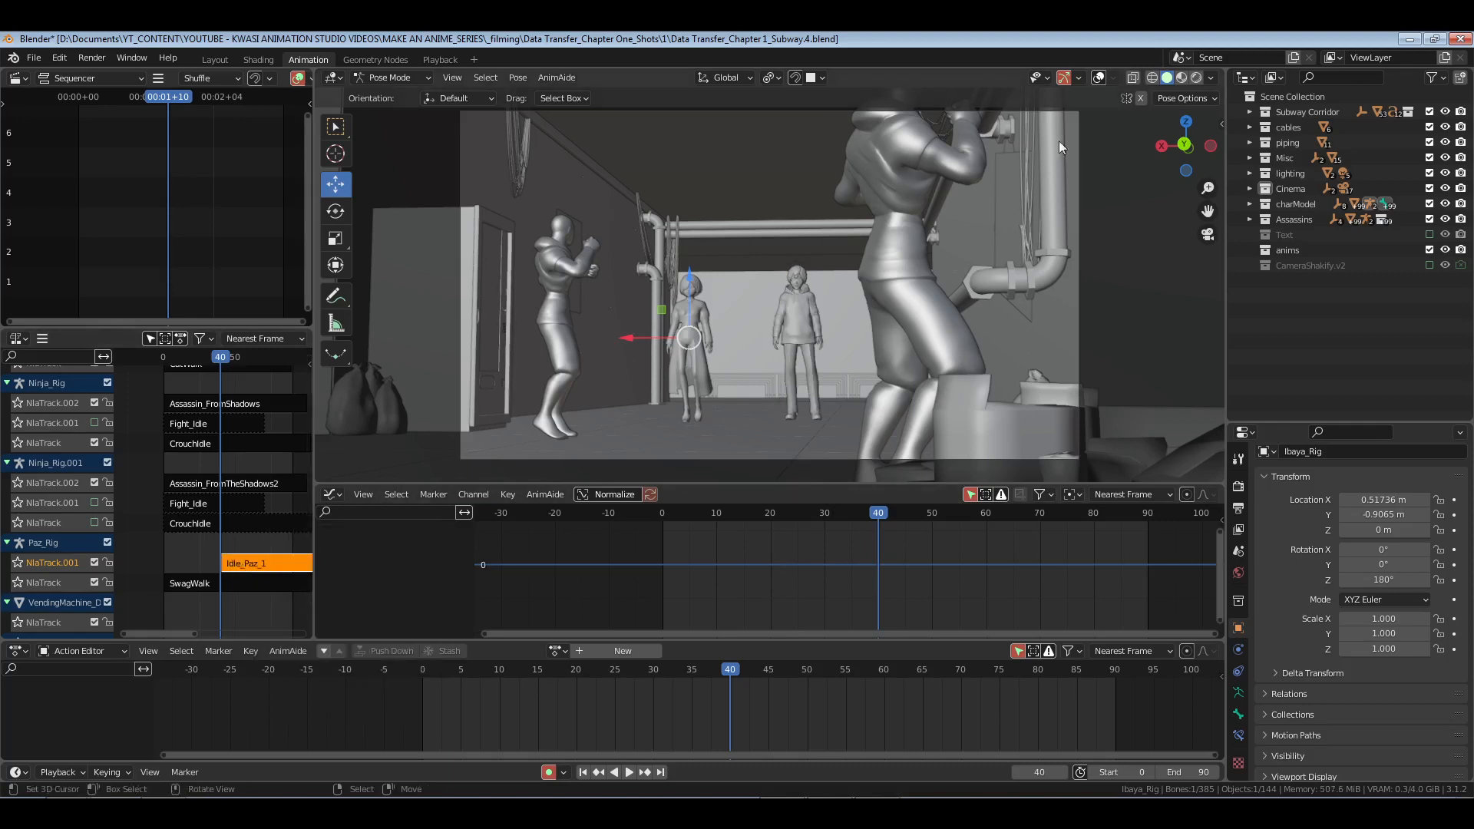
Step: Turn on the viewport overlays and select Paz_Rig in Object Mode, viewed from outside the camera
{"action": "left_click", "coordinate": [1100, 77]}
{"action": "key", "text": "ctrl+Tab"}
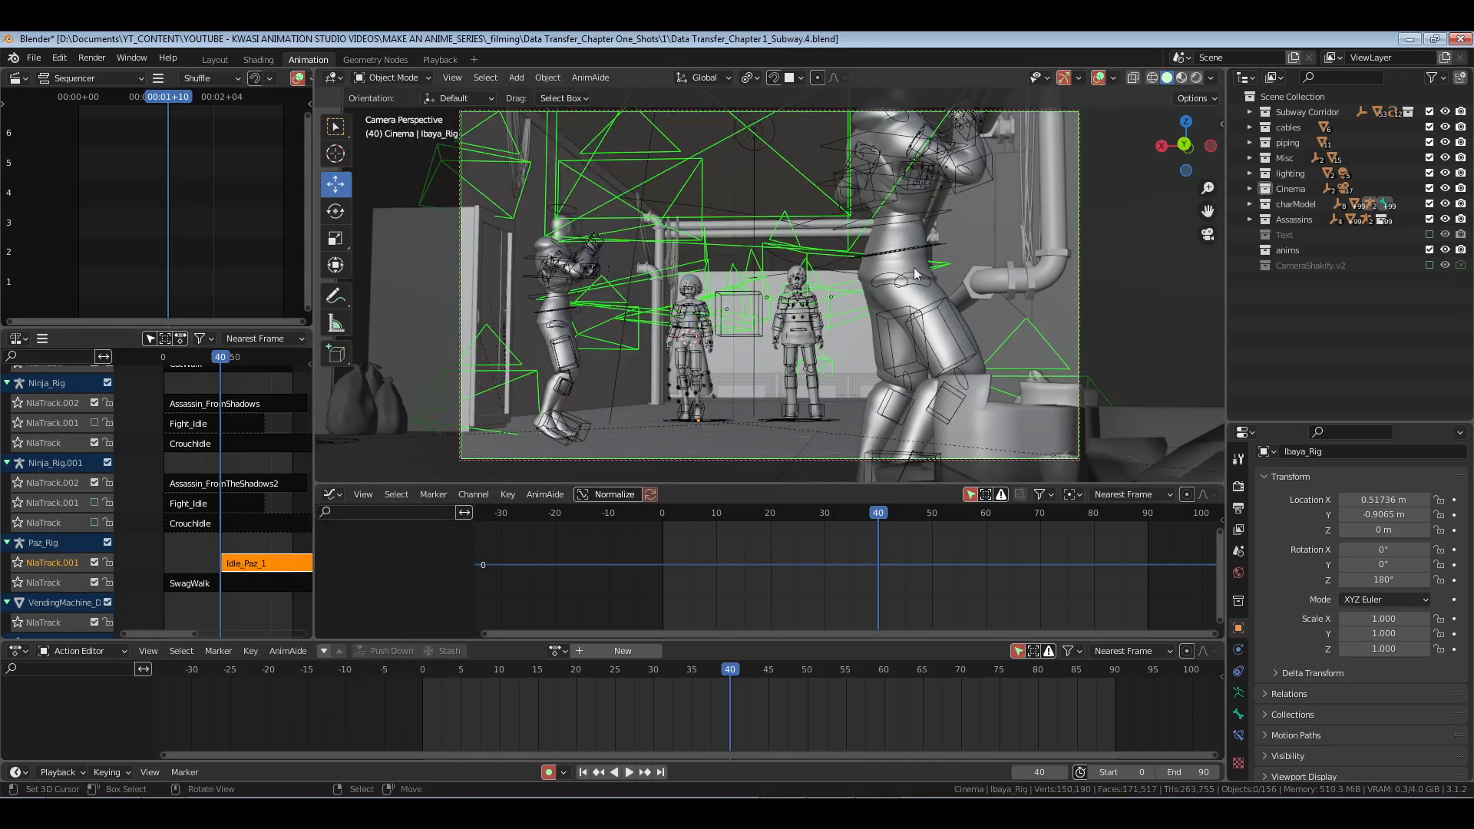
{"action": "left_click", "coordinate": [790, 311]}
{"action": "key", "text": "KP_0"}
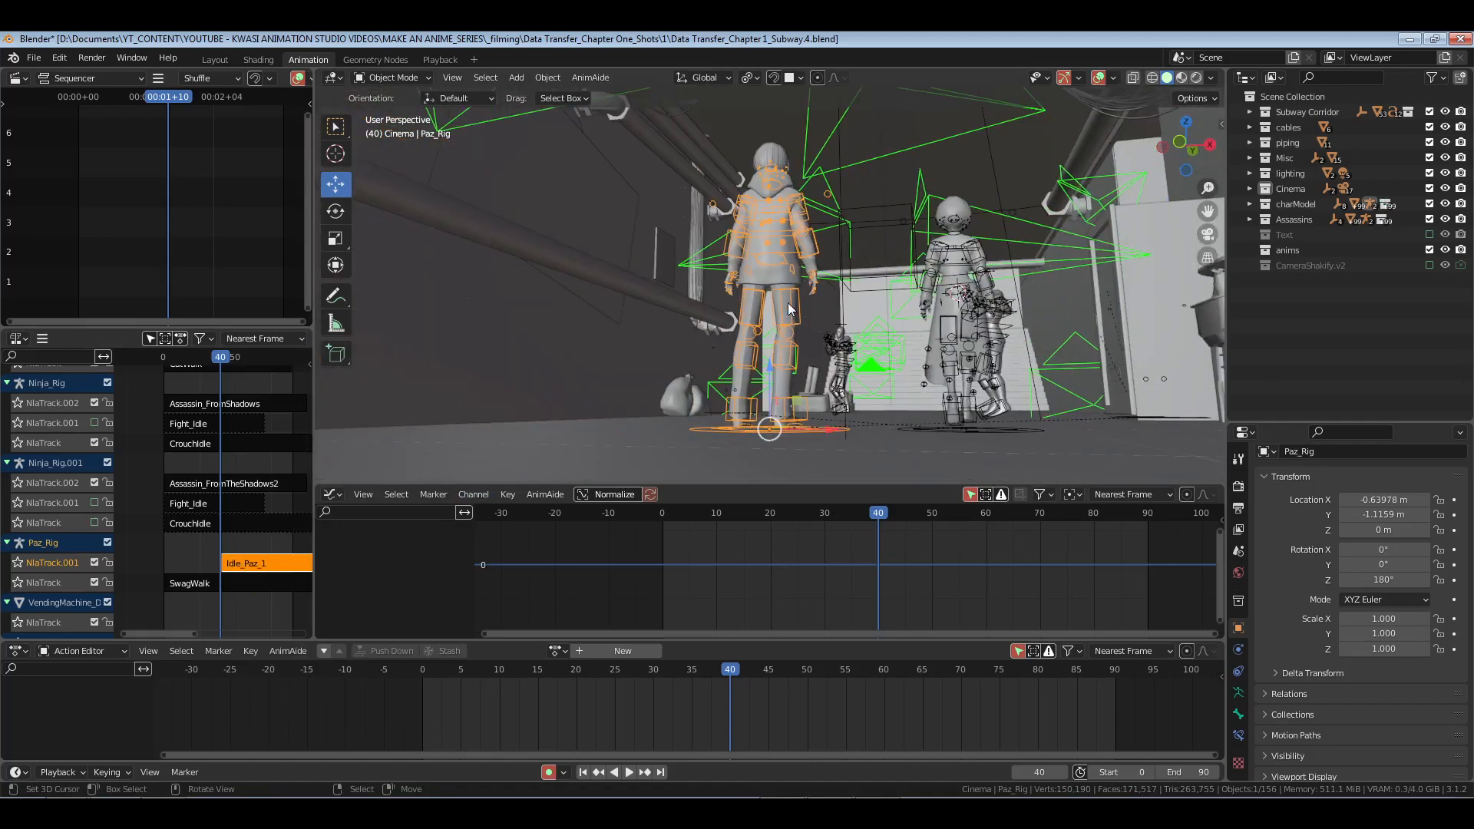
{"action": "middle_click_drag", "start_coordinate": [933, 333], "coordinate": [886, 386]}
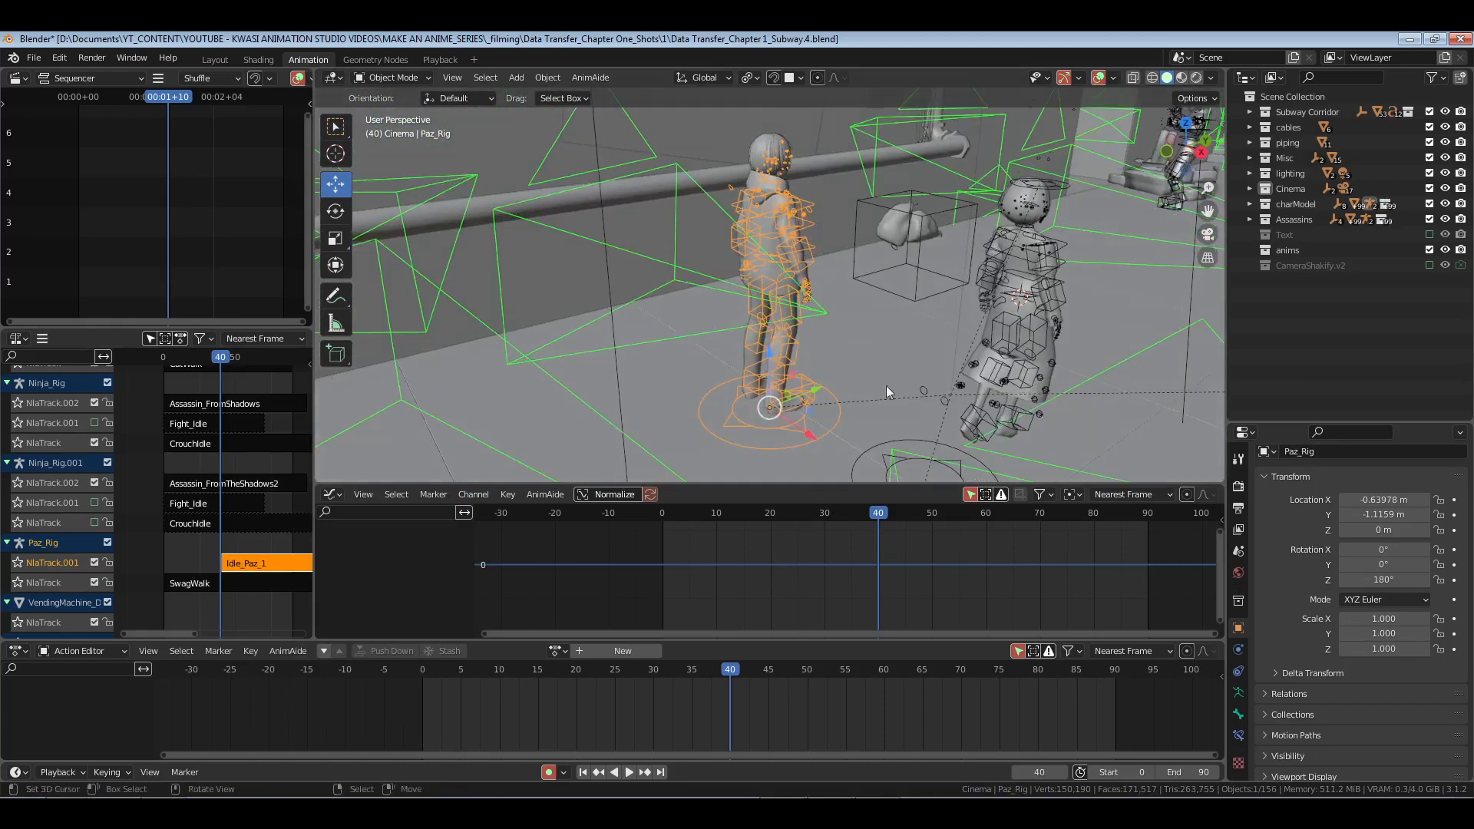
Step: Nudge the Idle_Paz_1 strip just past frame 40 and put Paz_Rig into Pose Mode
{"action": "key", "text": "g"}
{"action": "left_click", "coordinate": [244, 543]}
{"action": "key", "text": "ctrl+Tab"}
{"action": "middle_click_drag", "start_coordinate": [940, 274], "coordinate": [780, 317], "text": "shift"}
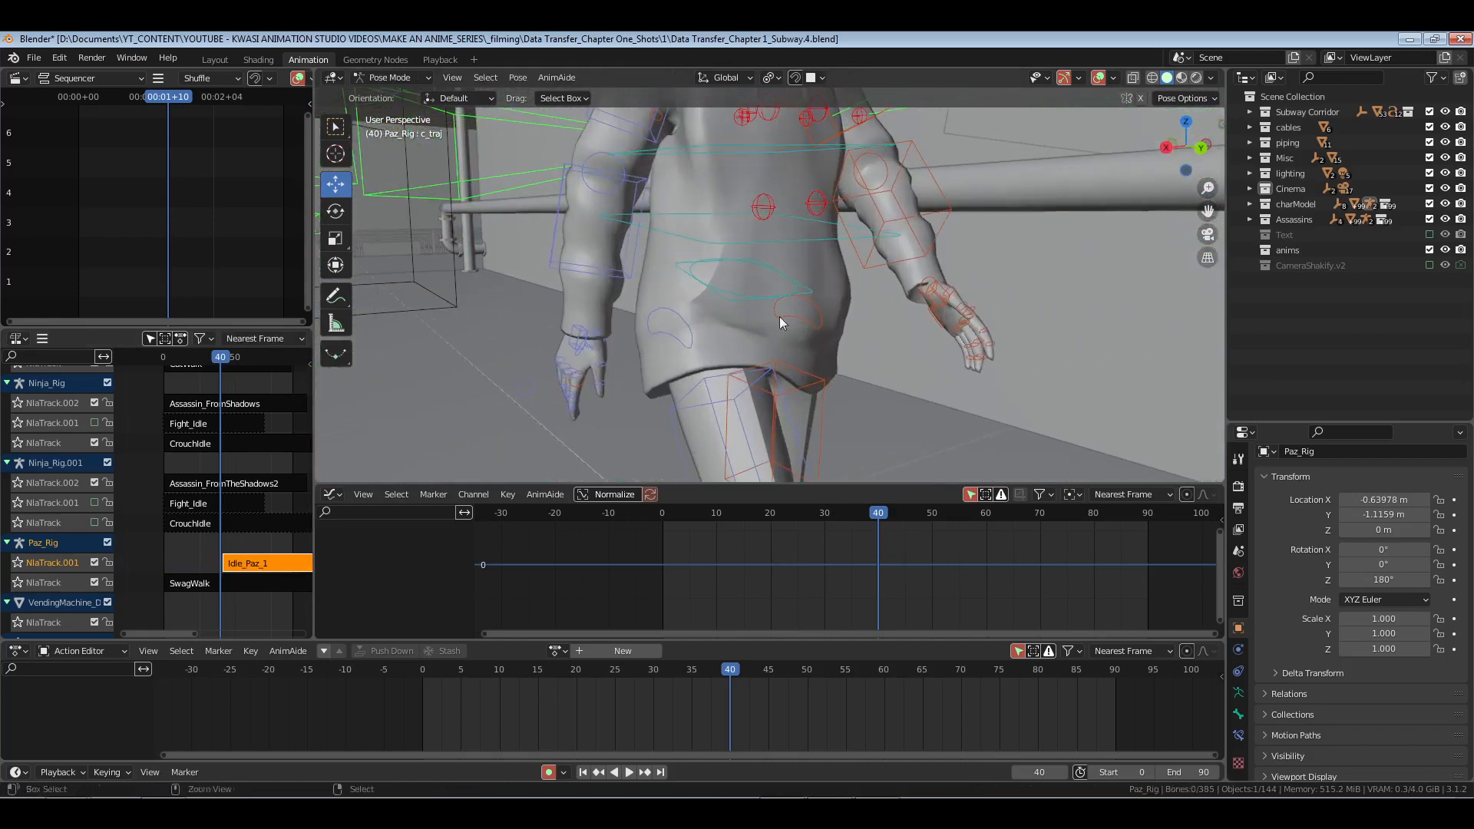
Step: Snap the 3D cursor to Paz_Rig's c_root_master.x bone and save the file
{"action": "left_click", "coordinate": [757, 342]}
{"action": "key", "text": "KP_Decimal"}
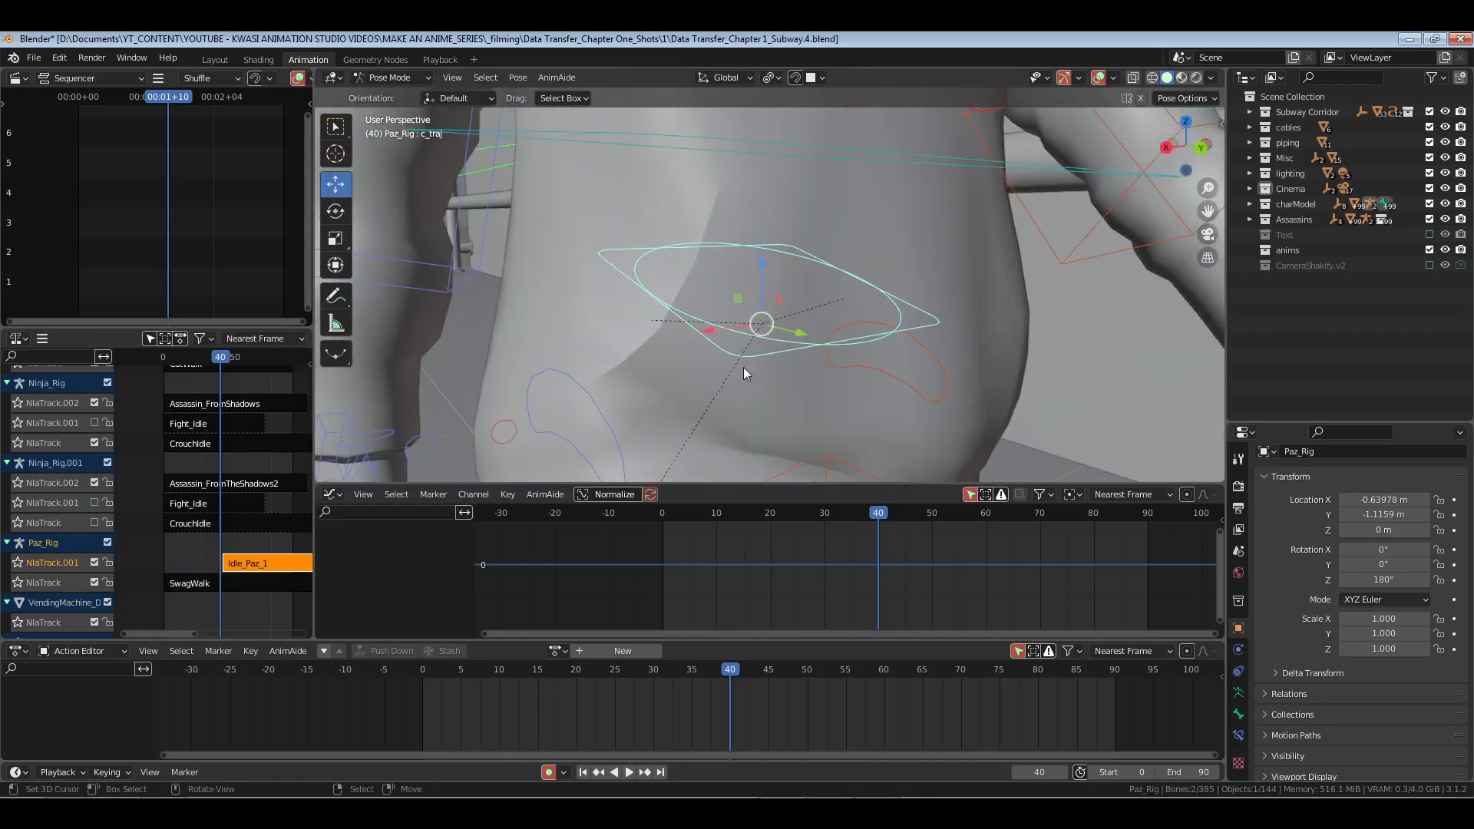
{"action": "left_click", "coordinate": [806, 354]}
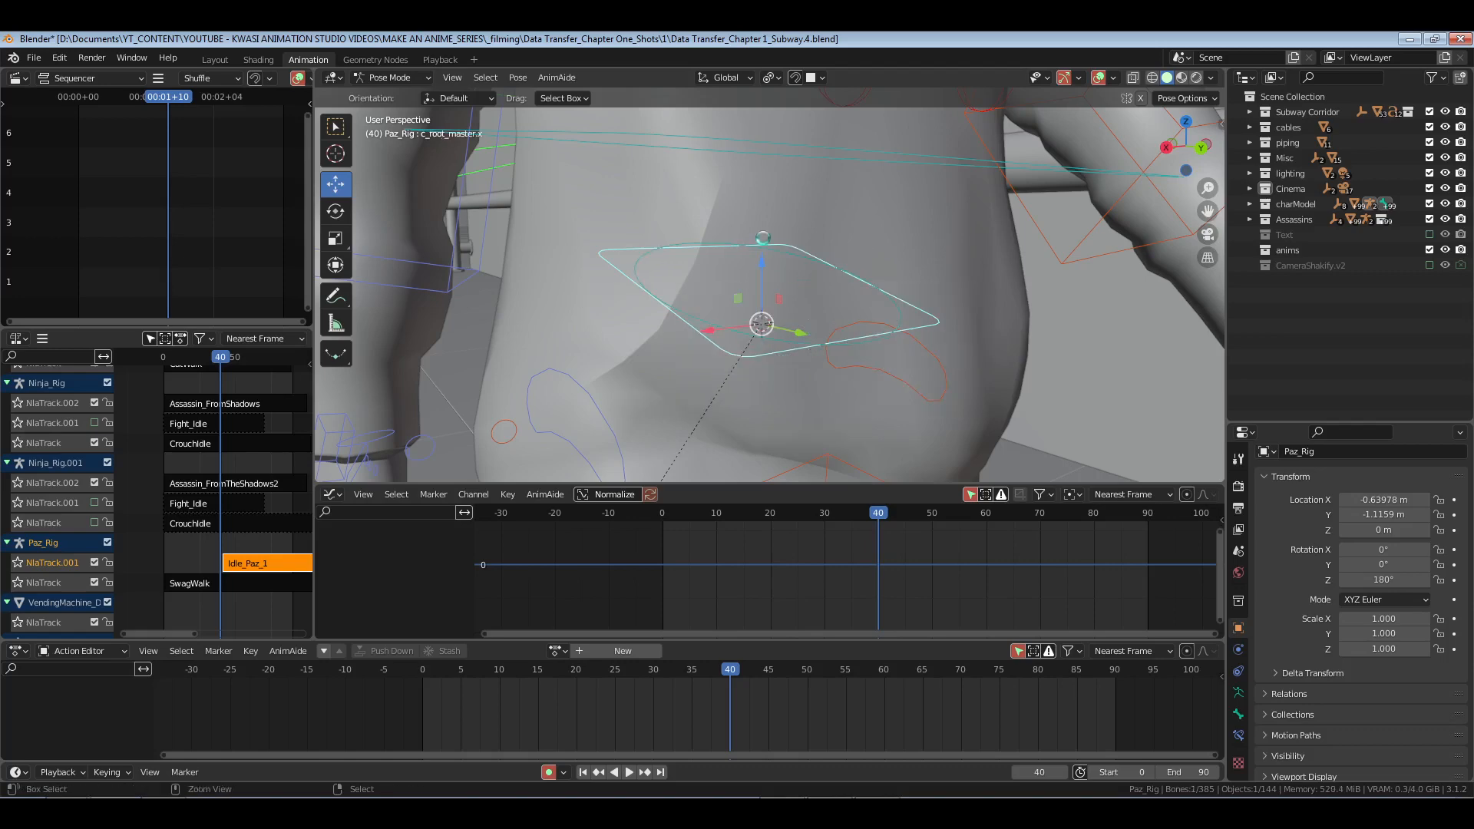
{"action": "key", "text": "ctrl+s"}
Step: Snap the Idle_Paz_1 strip back to the current frame 40 and enter tweak mode on its action
{"action": "middle_click_drag", "start_coordinate": [768, 307], "coordinate": [583, 349], "text": "ctrl"}
{"action": "middle_click_drag", "start_coordinate": [584, 349], "coordinate": [798, 330]}
{"action": "middle_click_drag", "start_coordinate": [798, 330], "coordinate": [883, 315]}
{"action": "key", "text": "n"}
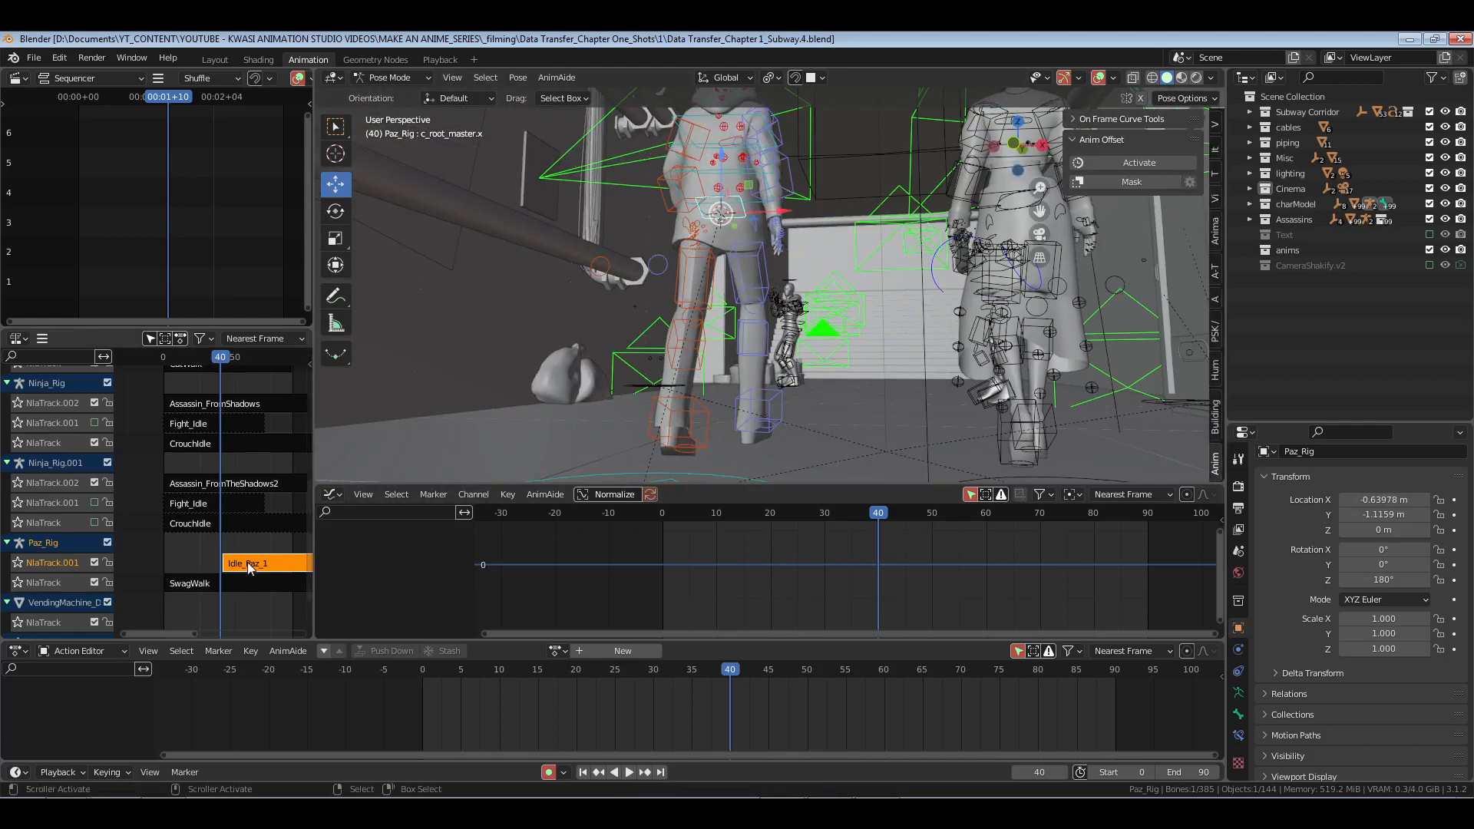
{"action": "key", "text": "shift+s"}
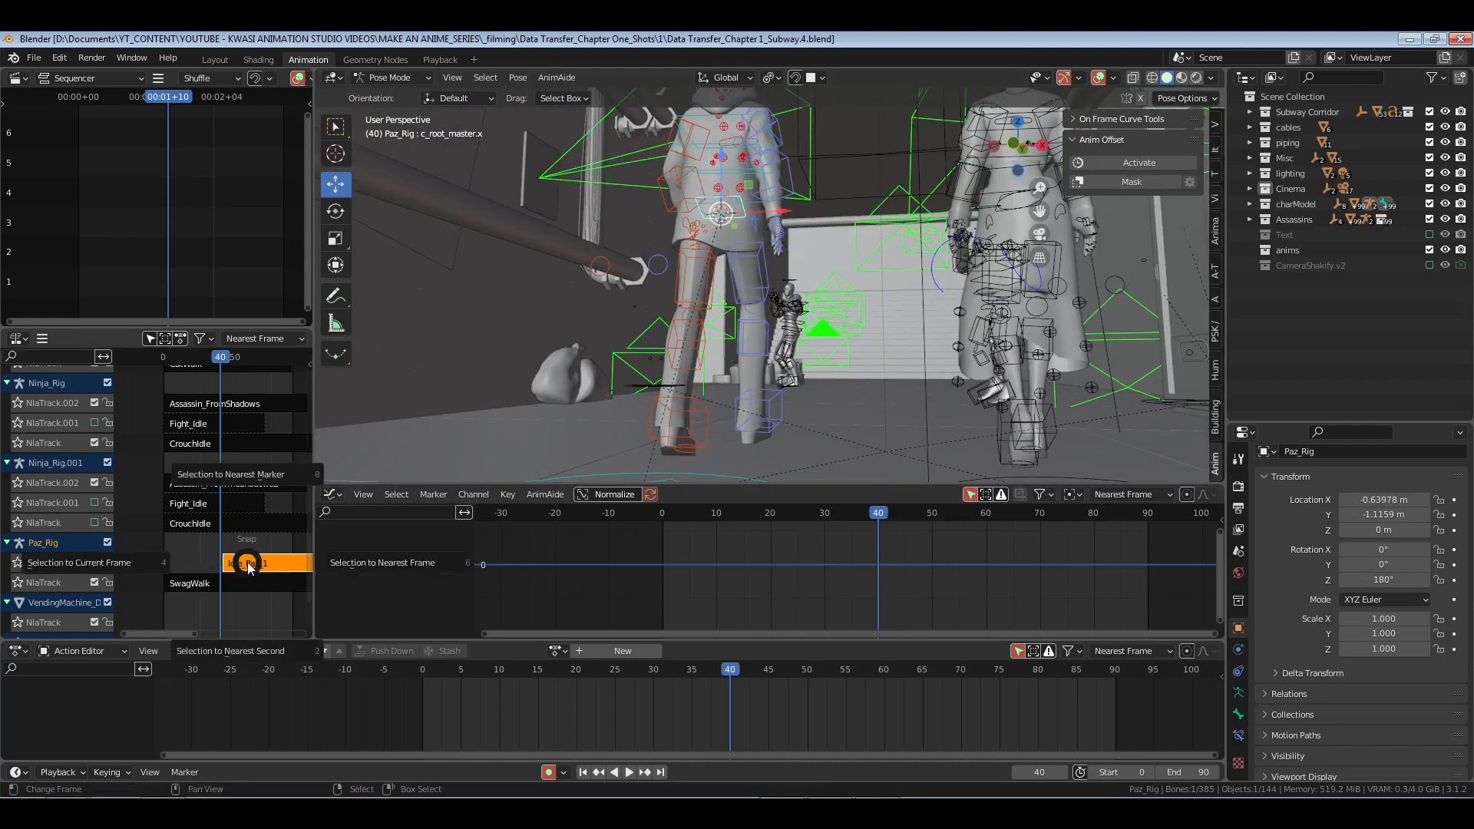
{"action": "key", "text": "s"}
{"action": "key", "text": "Tab"}
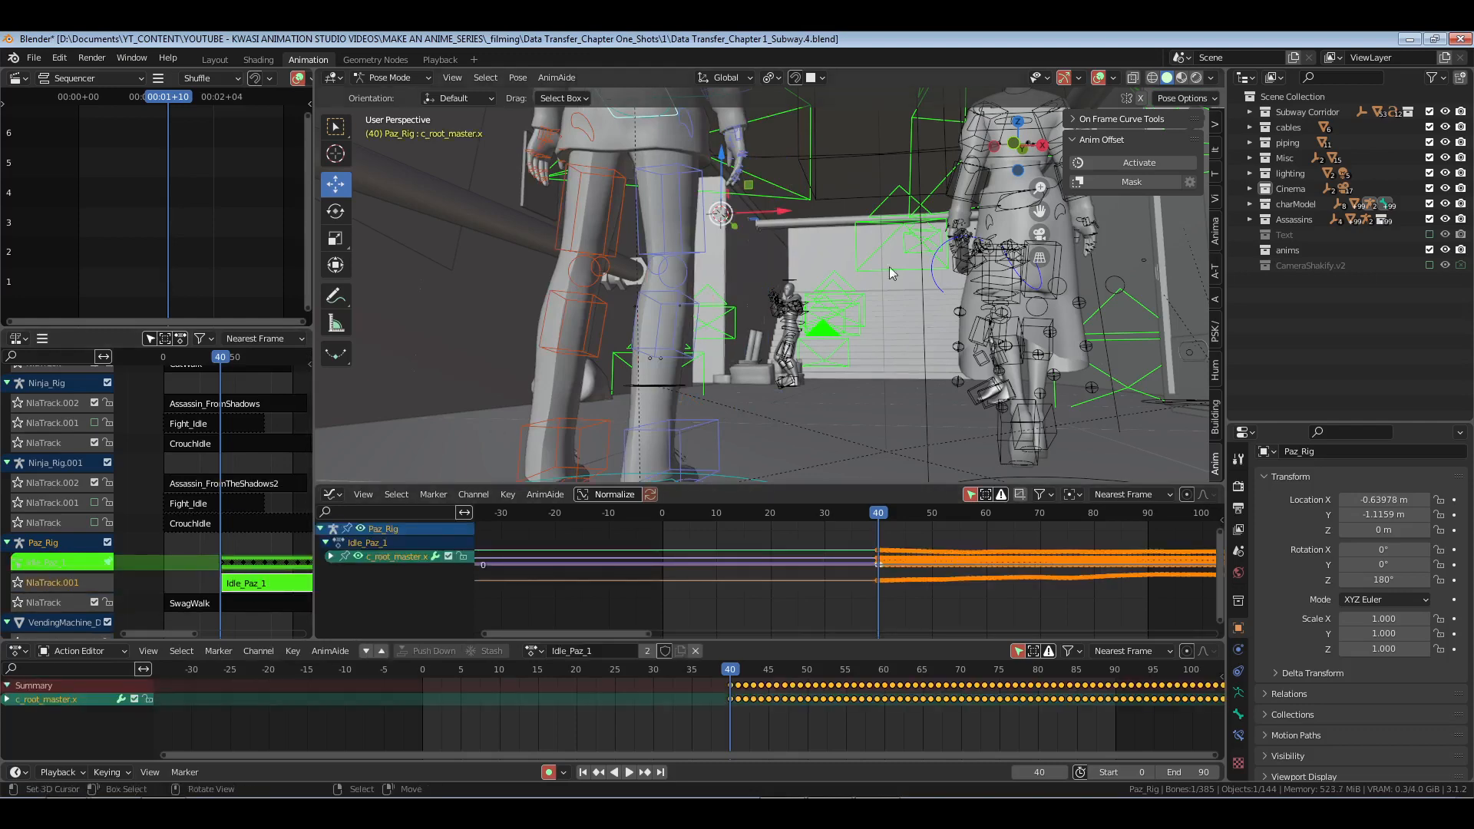
Step: Activate Anim Offset and snap the c_root_master.x bone to the 3D cursor
{"action": "left_click", "coordinate": [1137, 163]}
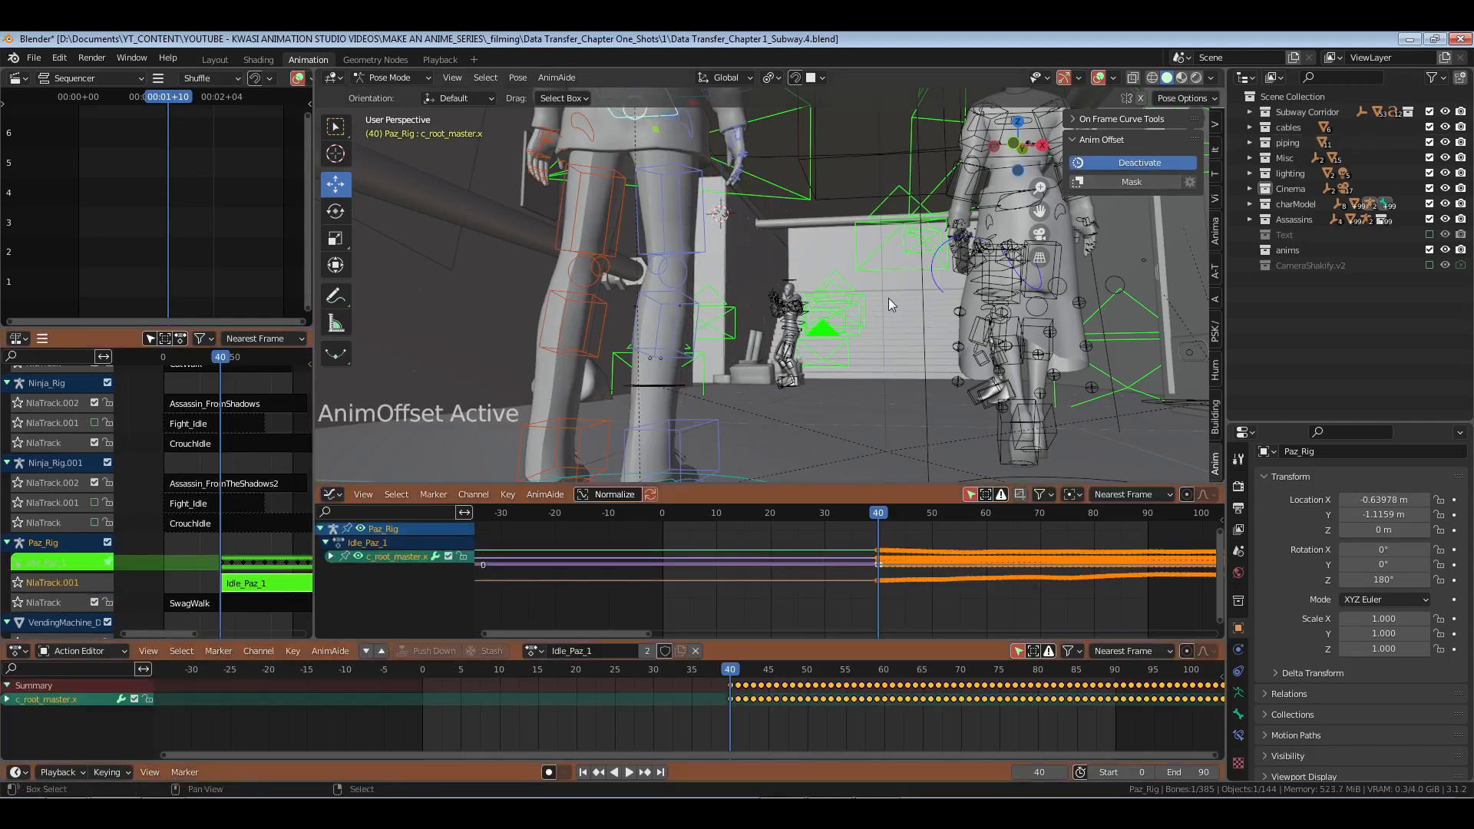
{"action": "key", "text": "shift+s"}
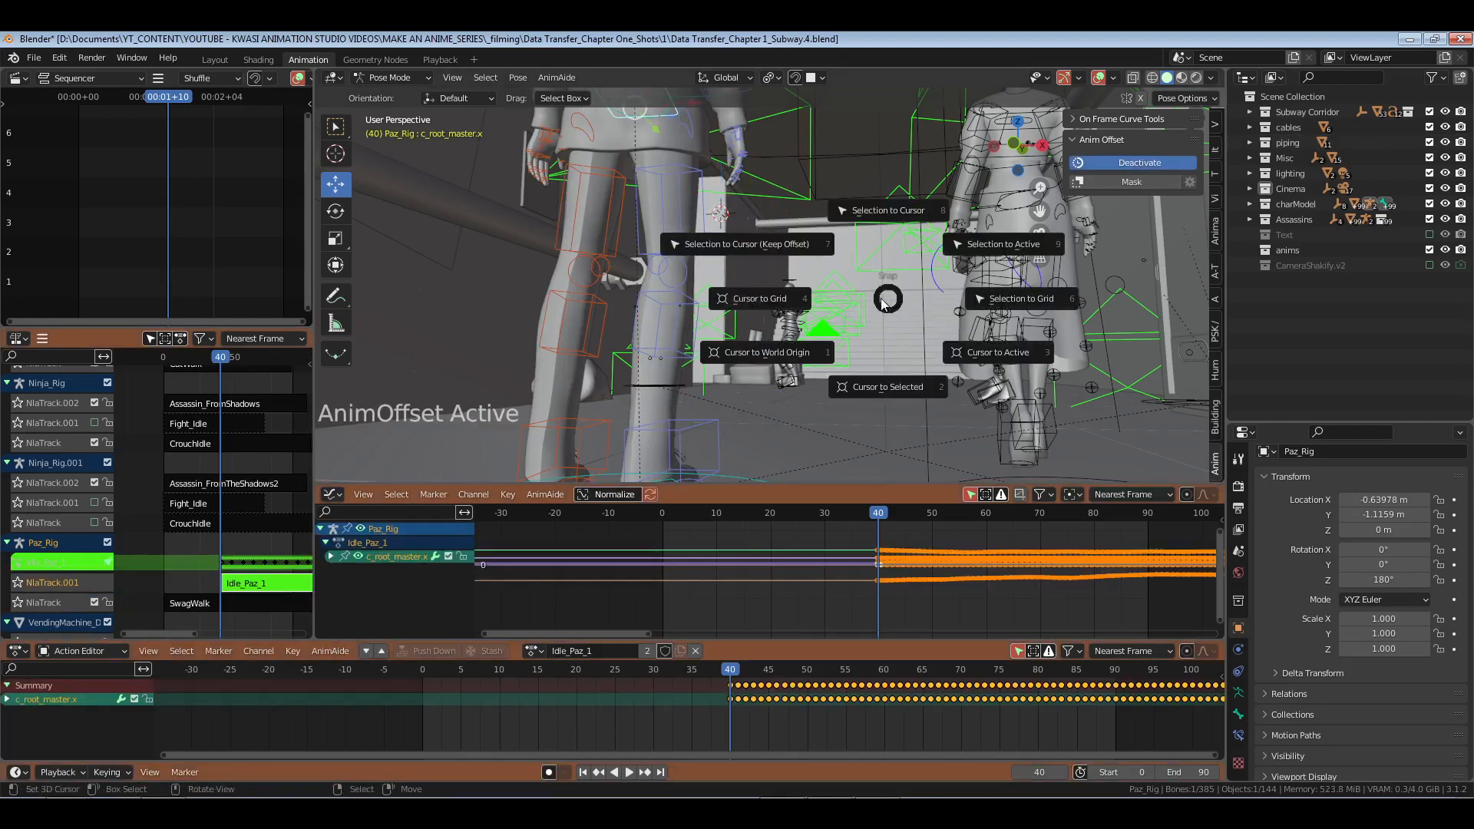
{"action": "key", "text": "8"}
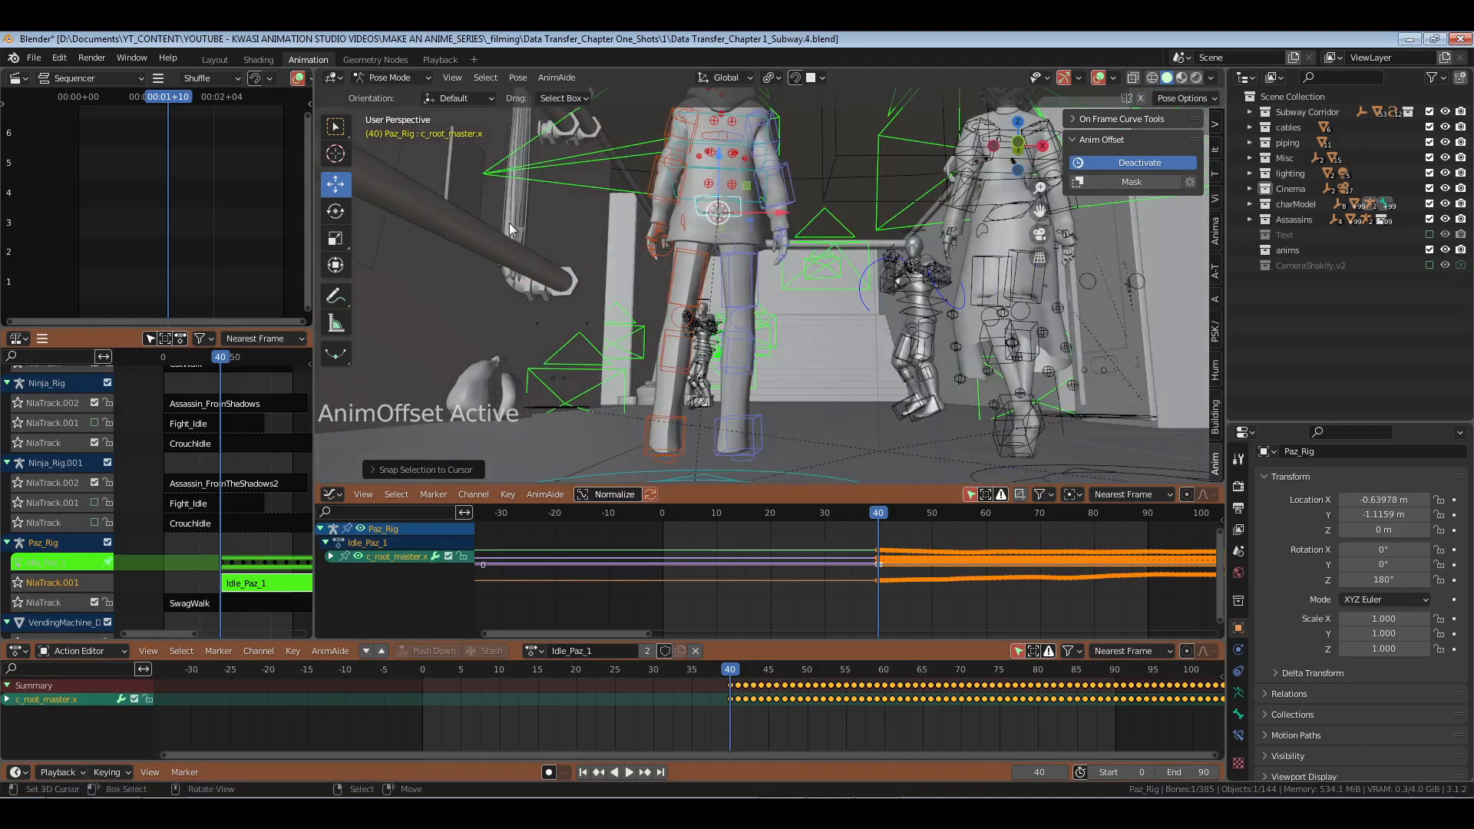
Step: Offset c_root_master.x about 0.06 m up and about 0.10 m along global Y, and deactivate Anim Offset
{"action": "left_click_drag", "start_coordinate": [715, 153], "coordinate": [719, 118]}
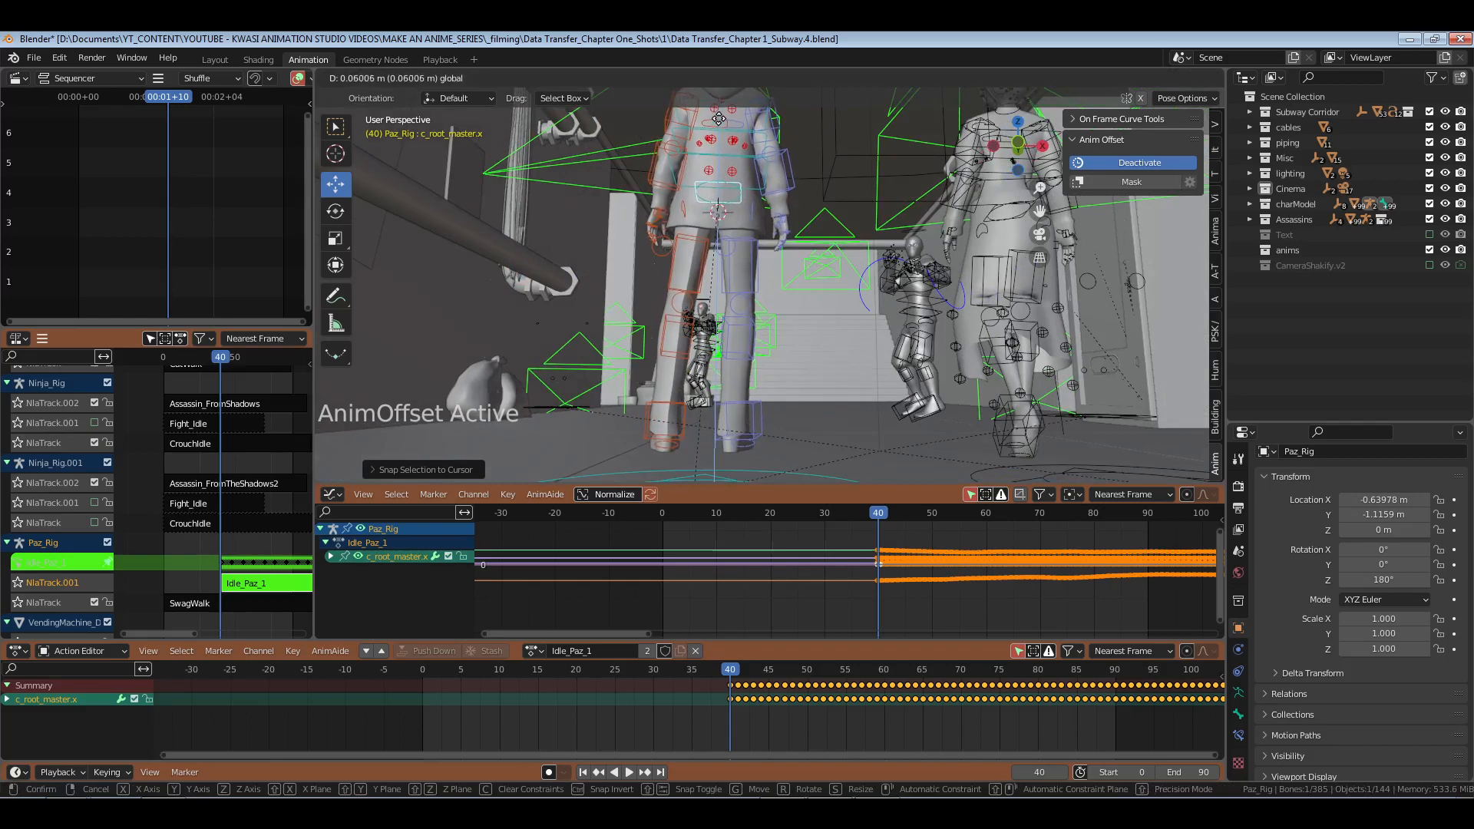
{"action": "middle_click_drag", "start_coordinate": [879, 274], "coordinate": [713, 309]}
{"action": "middle_click_drag", "start_coordinate": [813, 261], "coordinate": [763, 287], "text": "shift"}
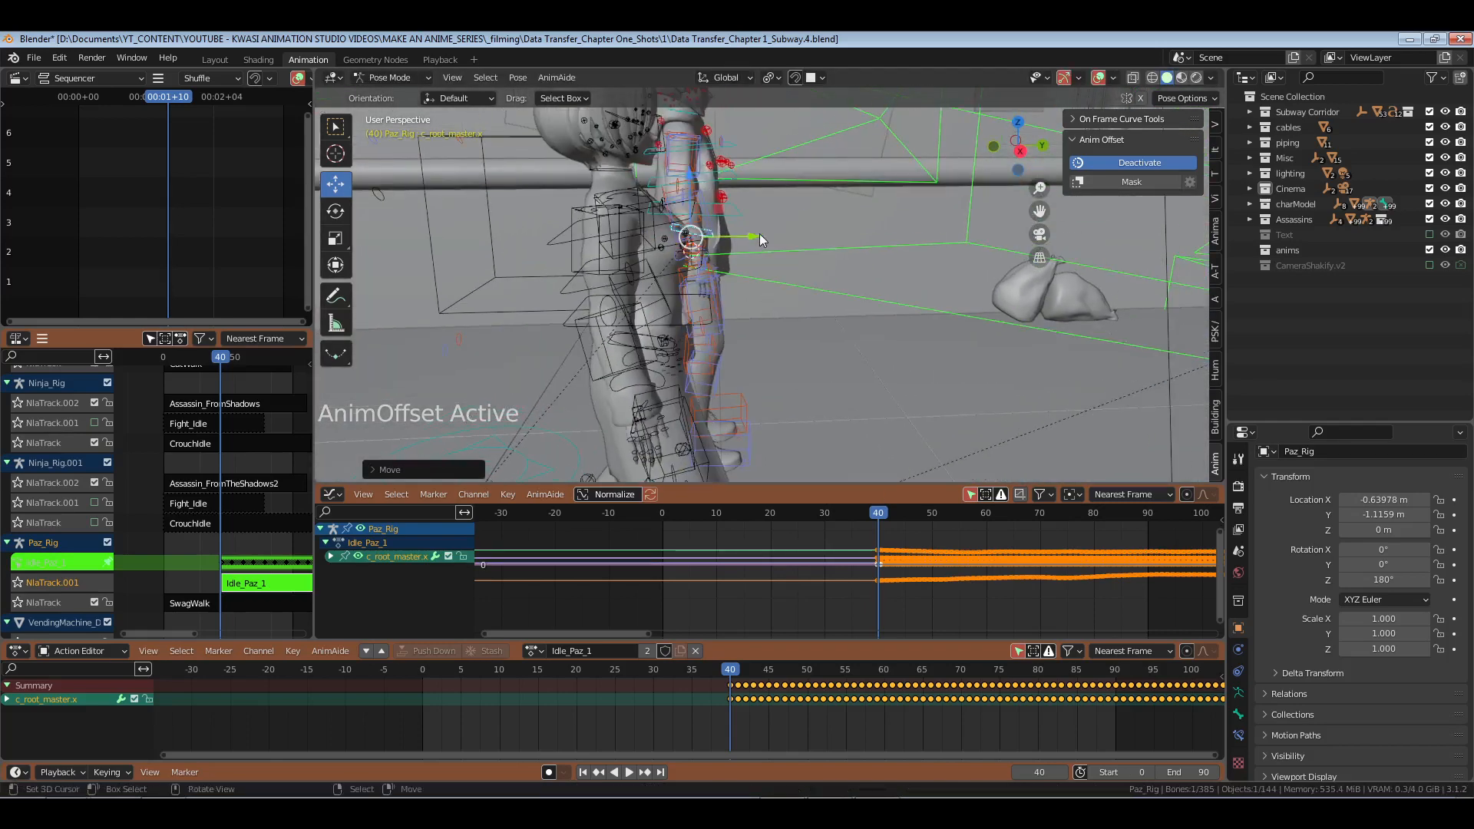
{"action": "left_click_drag", "start_coordinate": [757, 238], "coordinate": [783, 249]}
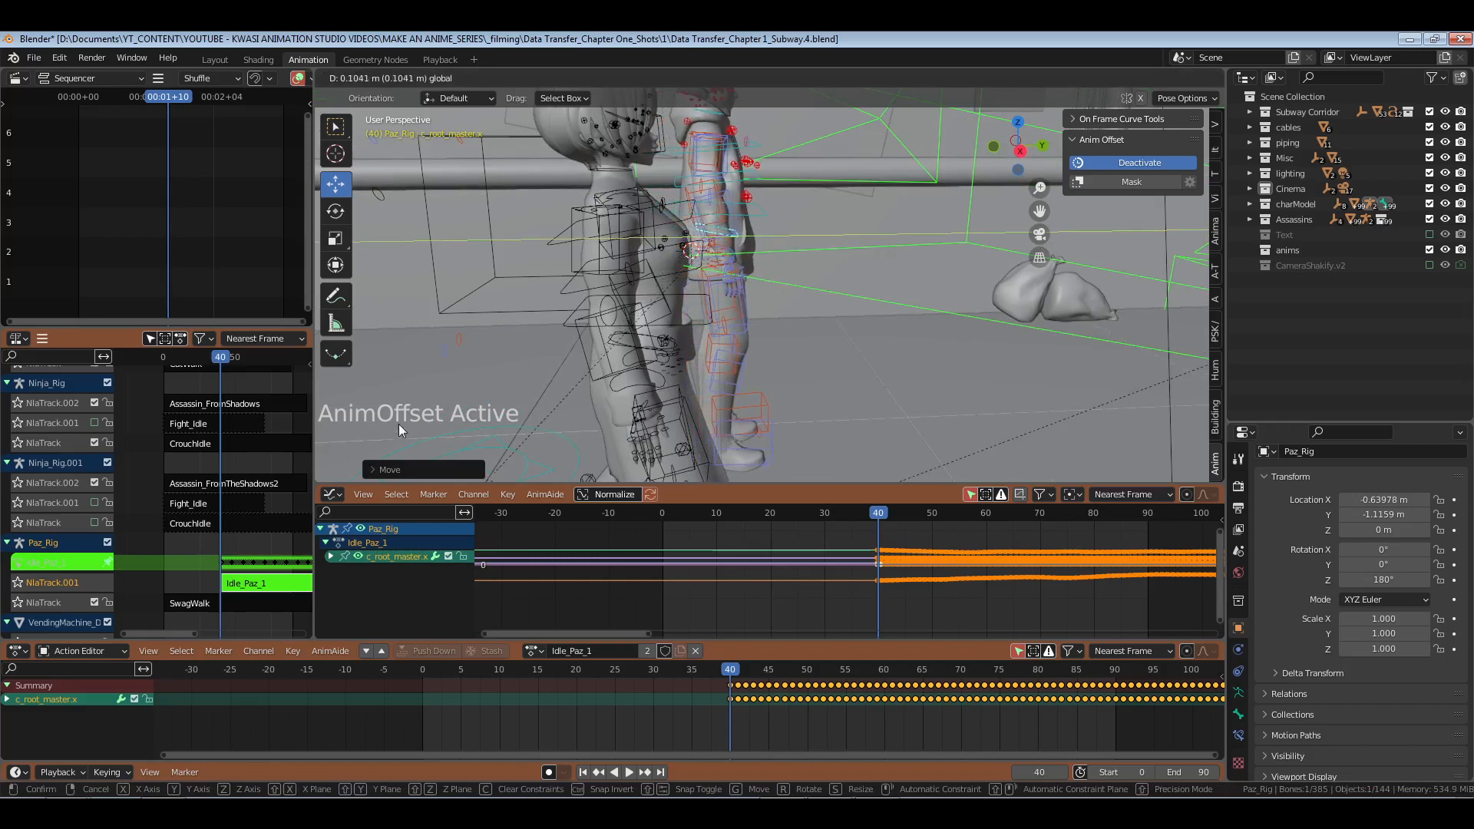
{"action": "left_click", "coordinate": [1122, 162]}
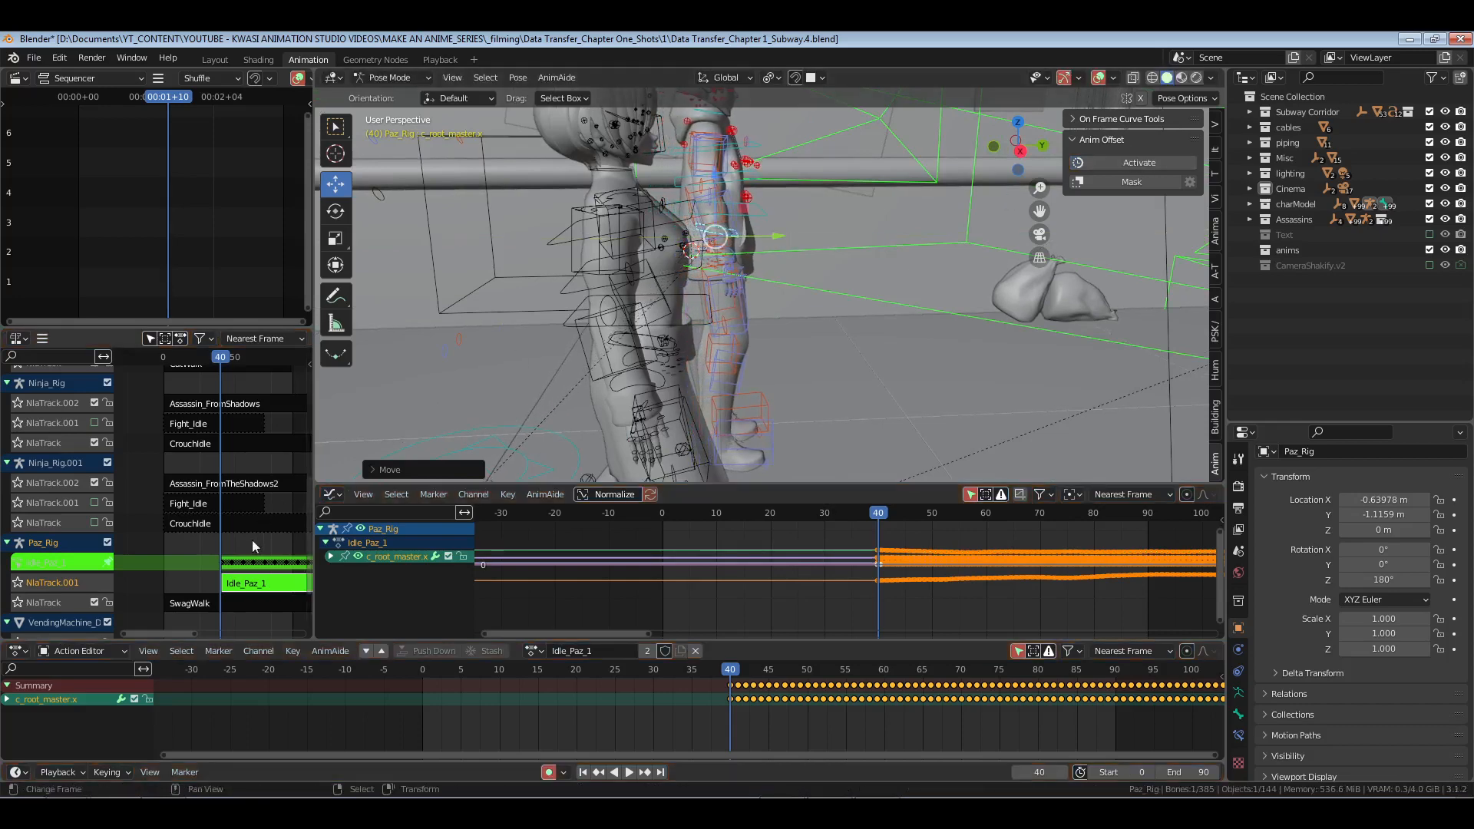
Step: Leave tweak mode and set the Idle_Paz_1 strip's Blend In to 16 frames
{"action": "key", "text": "Tab"}
{"action": "key", "text": "n"}
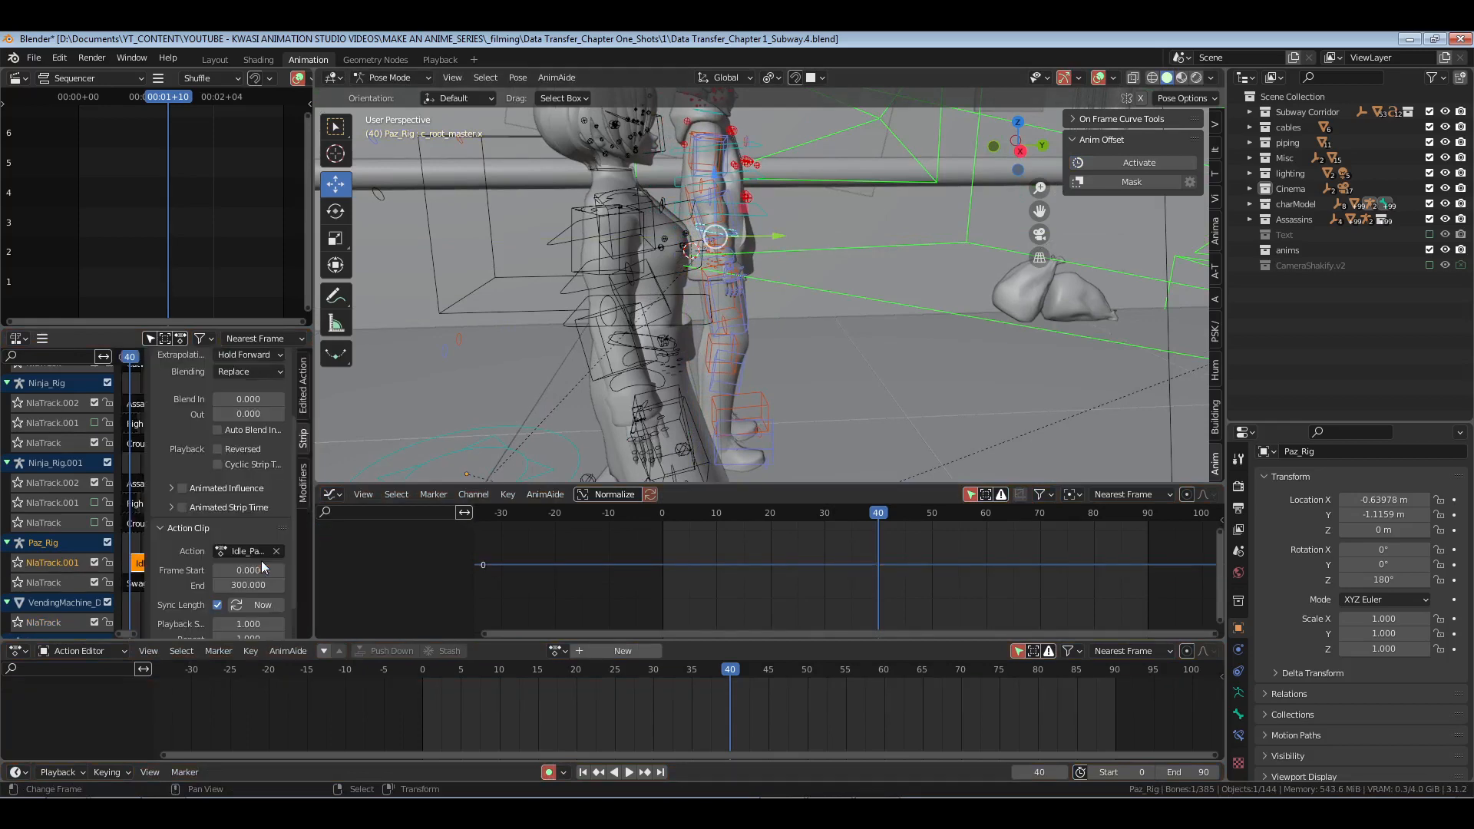
{"action": "left_click", "coordinate": [249, 398]}
{"action": "type", "text": "16"}
{"action": "key", "text": "Return"}
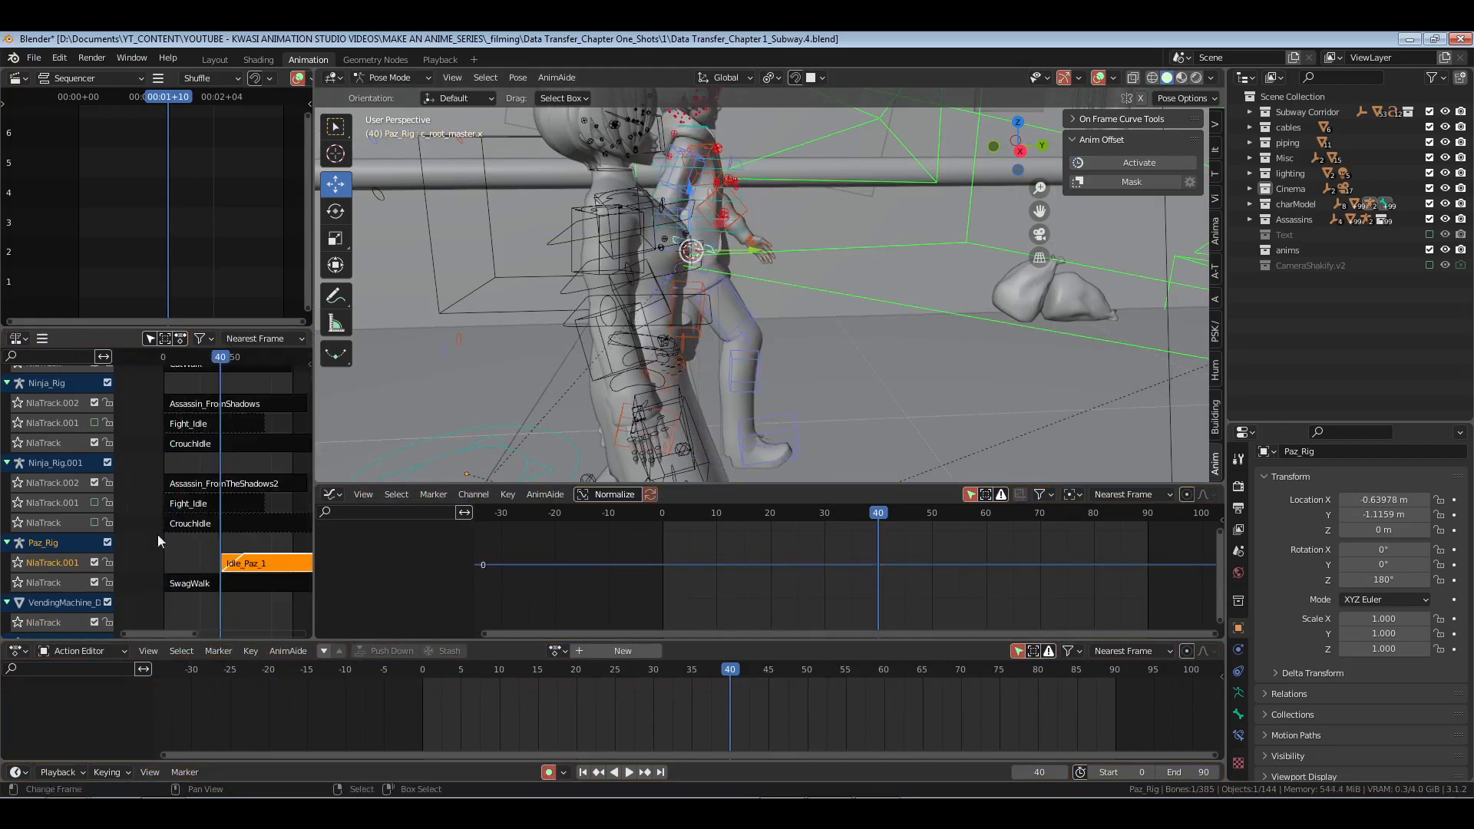
Step: Return to frame 0, deselect the Idle_Paz_1 strip and save the file
{"action": "key", "text": "n"}
{"action": "key", "text": "shift+Left"}
{"action": "left_click", "coordinate": [192, 561]}
{"action": "key", "text": "ctrl+s"}
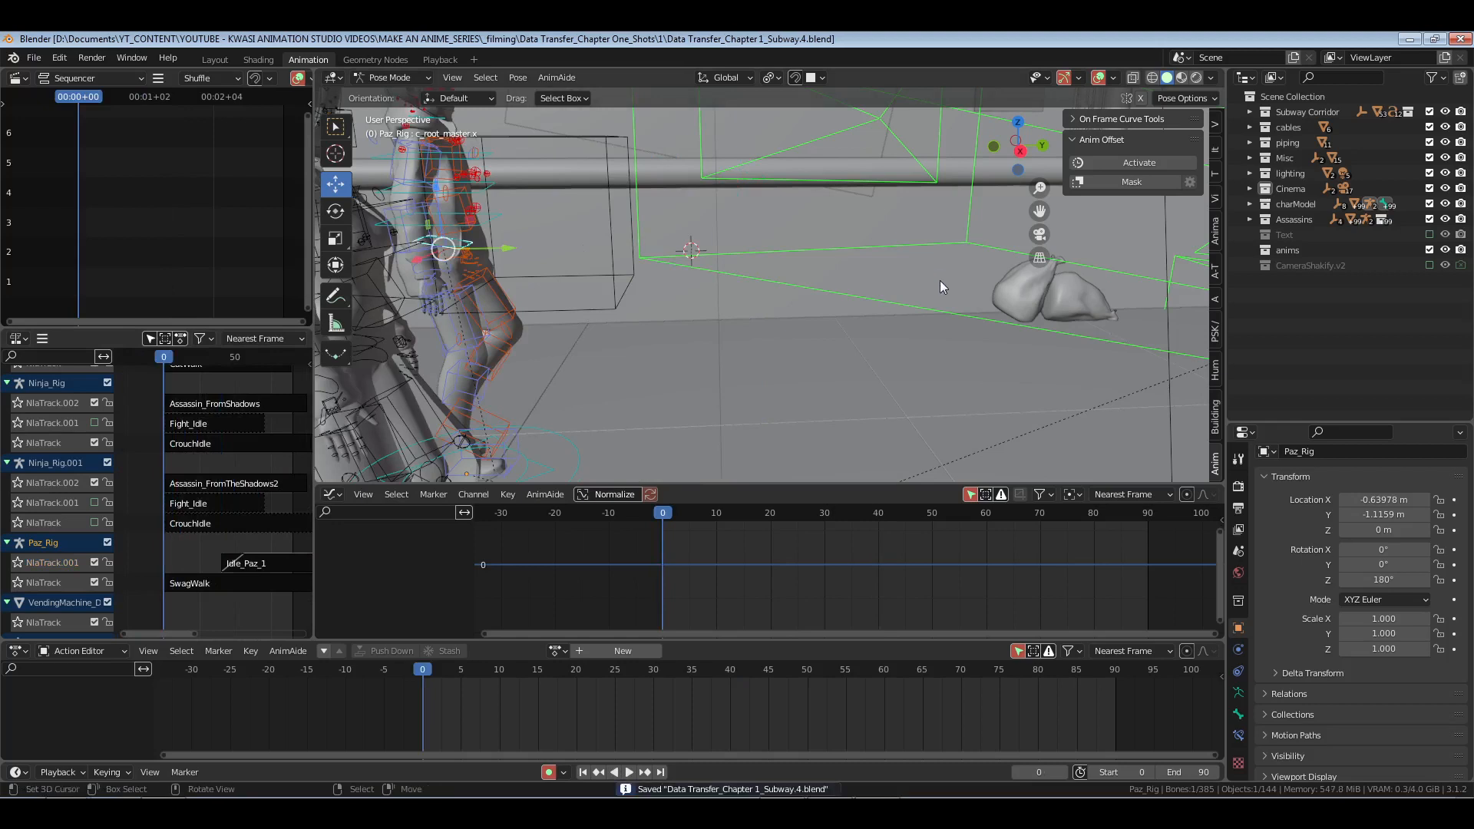
Step: Return to Object Mode and expand the Cinema collection, viewing the scene through the active camera
{"action": "key", "text": "ctrl+Tab"}
{"action": "key", "text": "n"}
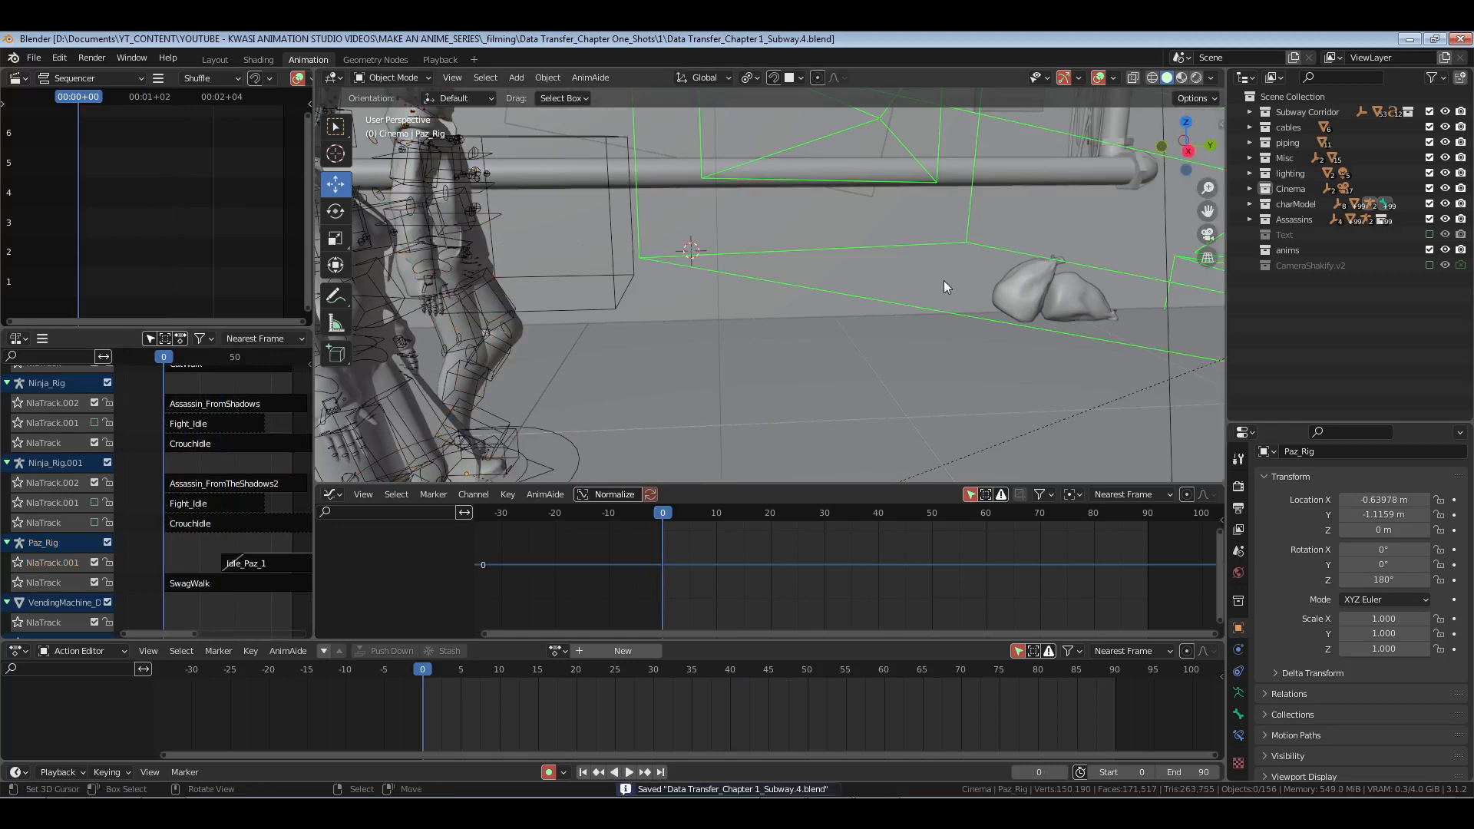
{"action": "left_click", "coordinate": [1247, 189]}
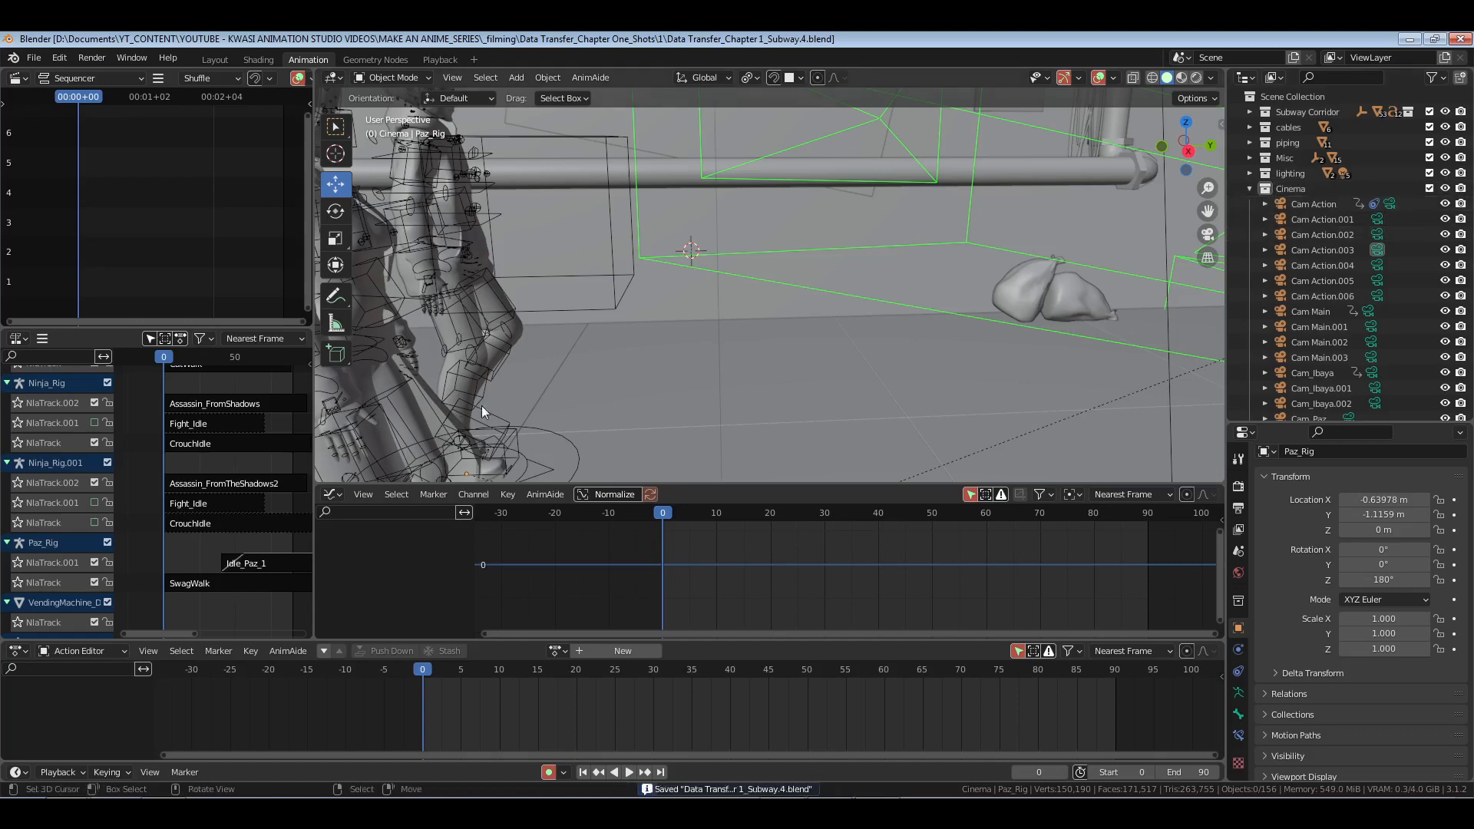
{"action": "middle_click_drag", "start_coordinate": [208, 447], "coordinate": [183, 550]}
{"action": "middle_click_drag", "start_coordinate": [212, 366], "coordinate": [175, 119]}
{"action": "key", "text": "KP_0"}
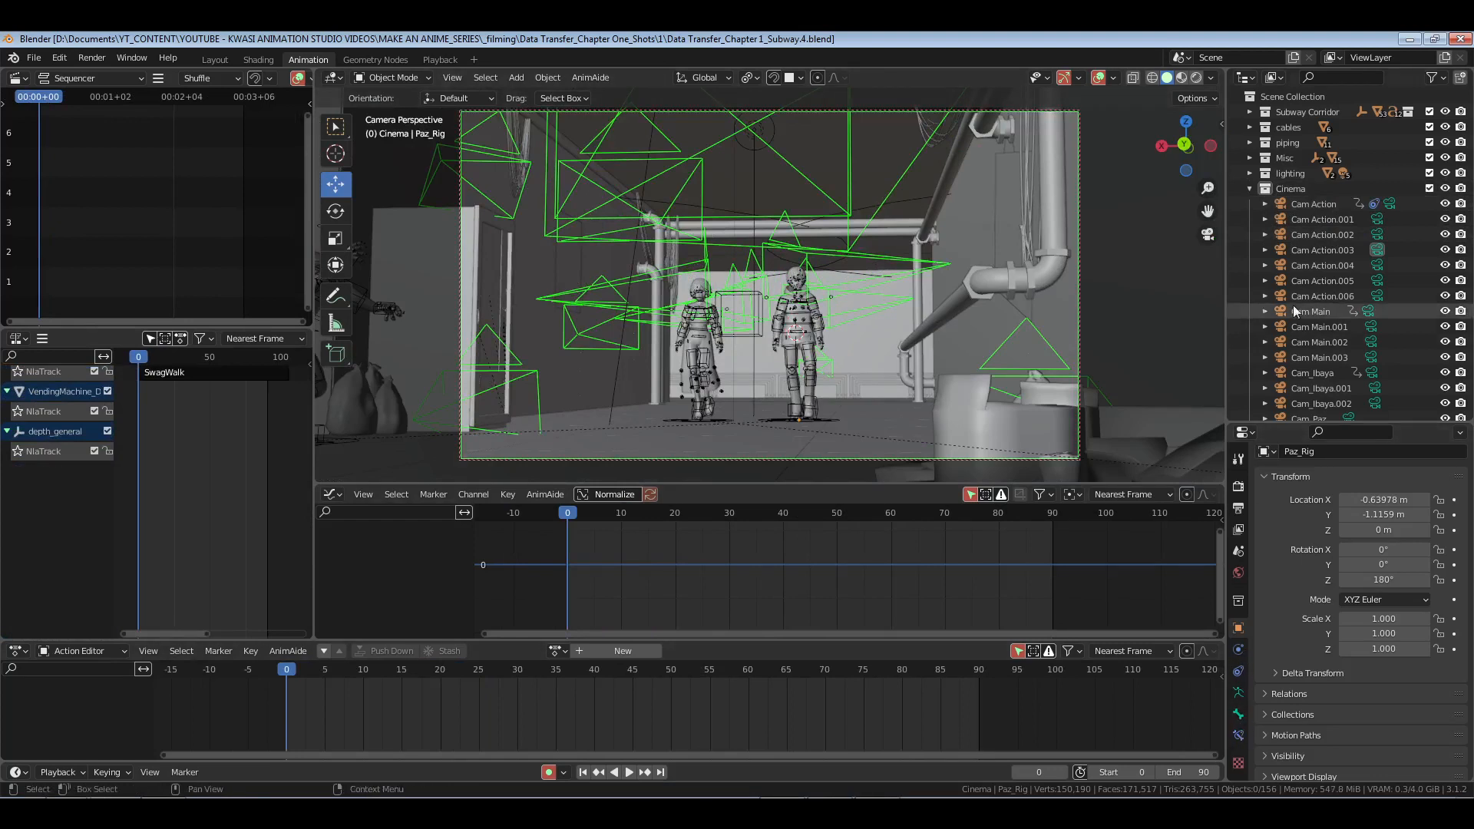
Step: Enable the Name option in the viewport display settings of Cam Action.003
{"action": "left_click", "coordinate": [1336, 249]}
{"action": "left_click", "coordinate": [1238, 693]}
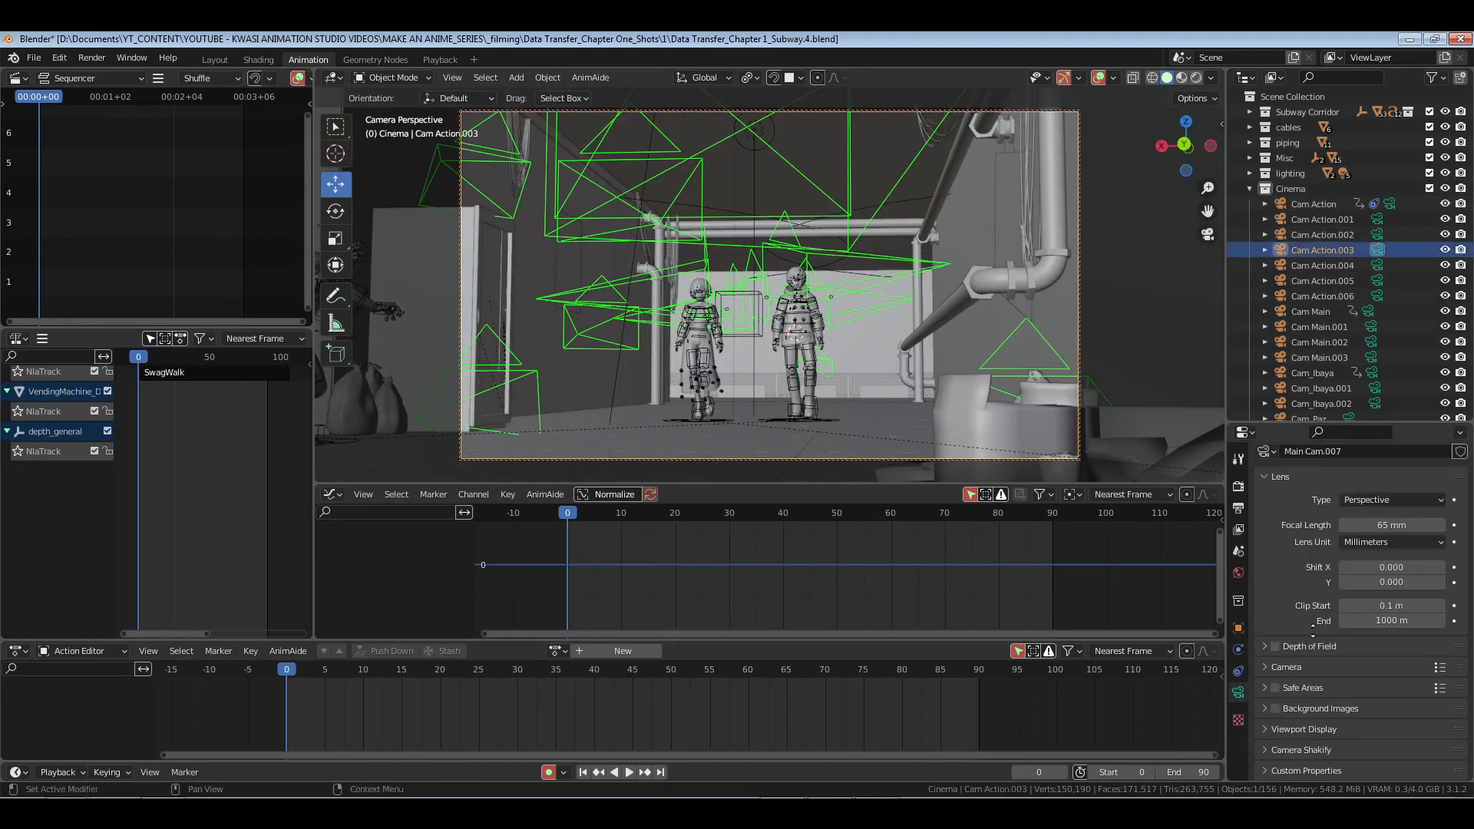
{"action": "left_click", "coordinate": [1325, 729]}
{"action": "scroll", "coordinate": [1336, 583], "scroll_direction": "down", "scroll_amount": 4}
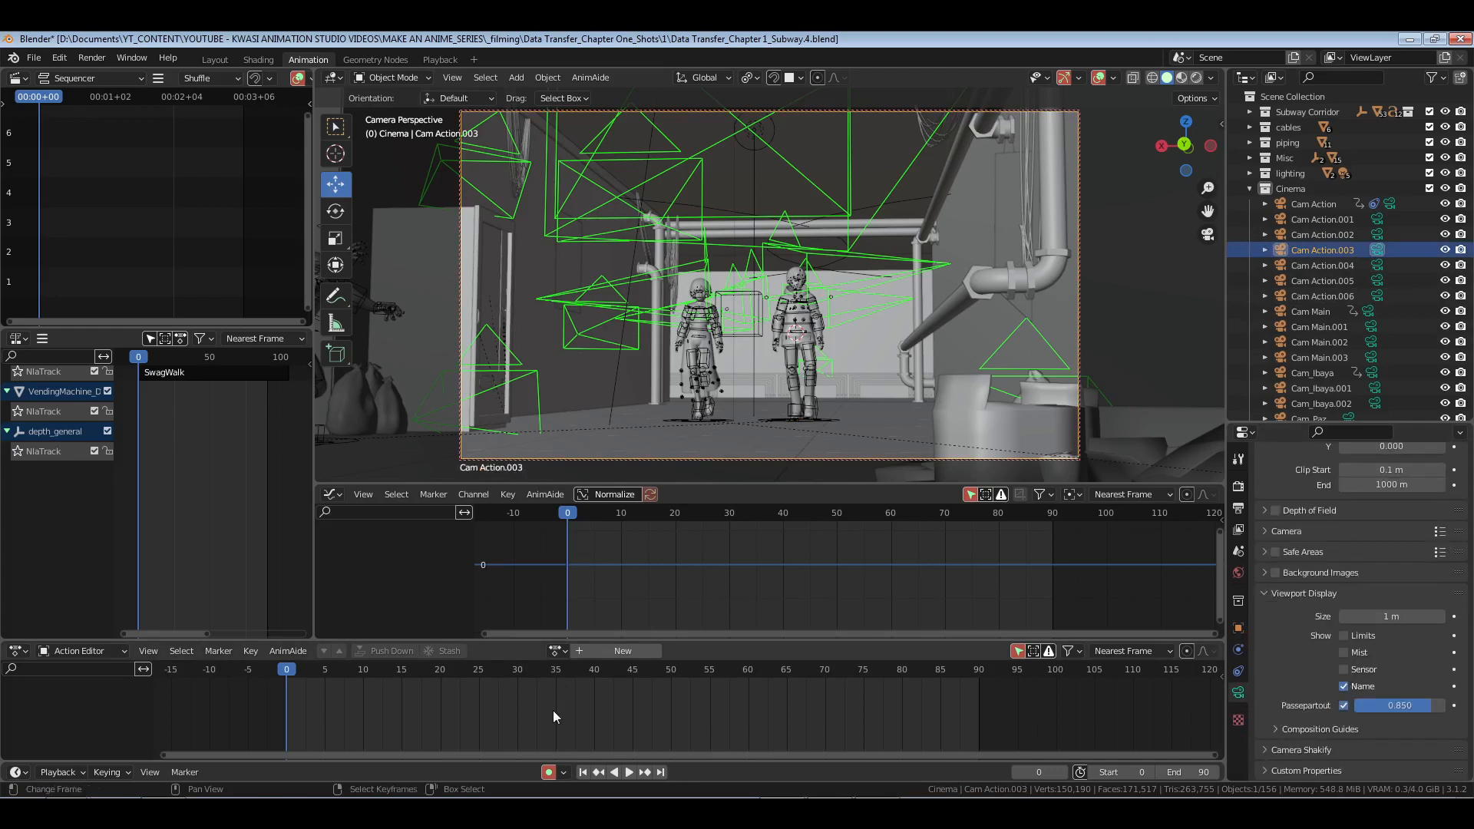
Step: Bind Cam Action.003 to a timeline marker at frame 0 and save the file
{"action": "key", "text": "ctrl+b"}
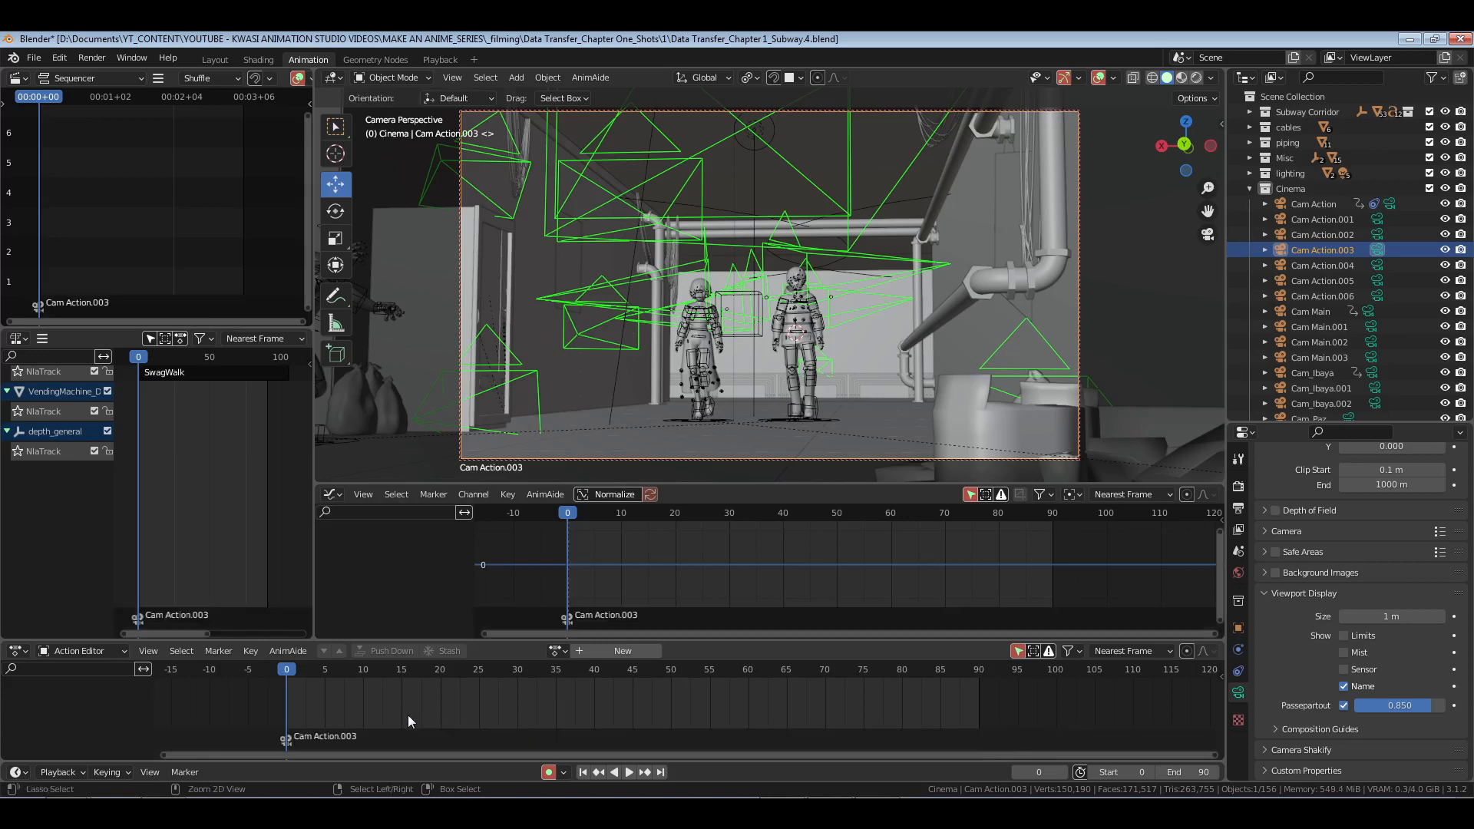
{"action": "key", "text": "ctrl+s"}
Step: Play back the shot, check the view from Cam Action.002 and switch back to Cam Action.003
{"action": "key", "text": "space"}
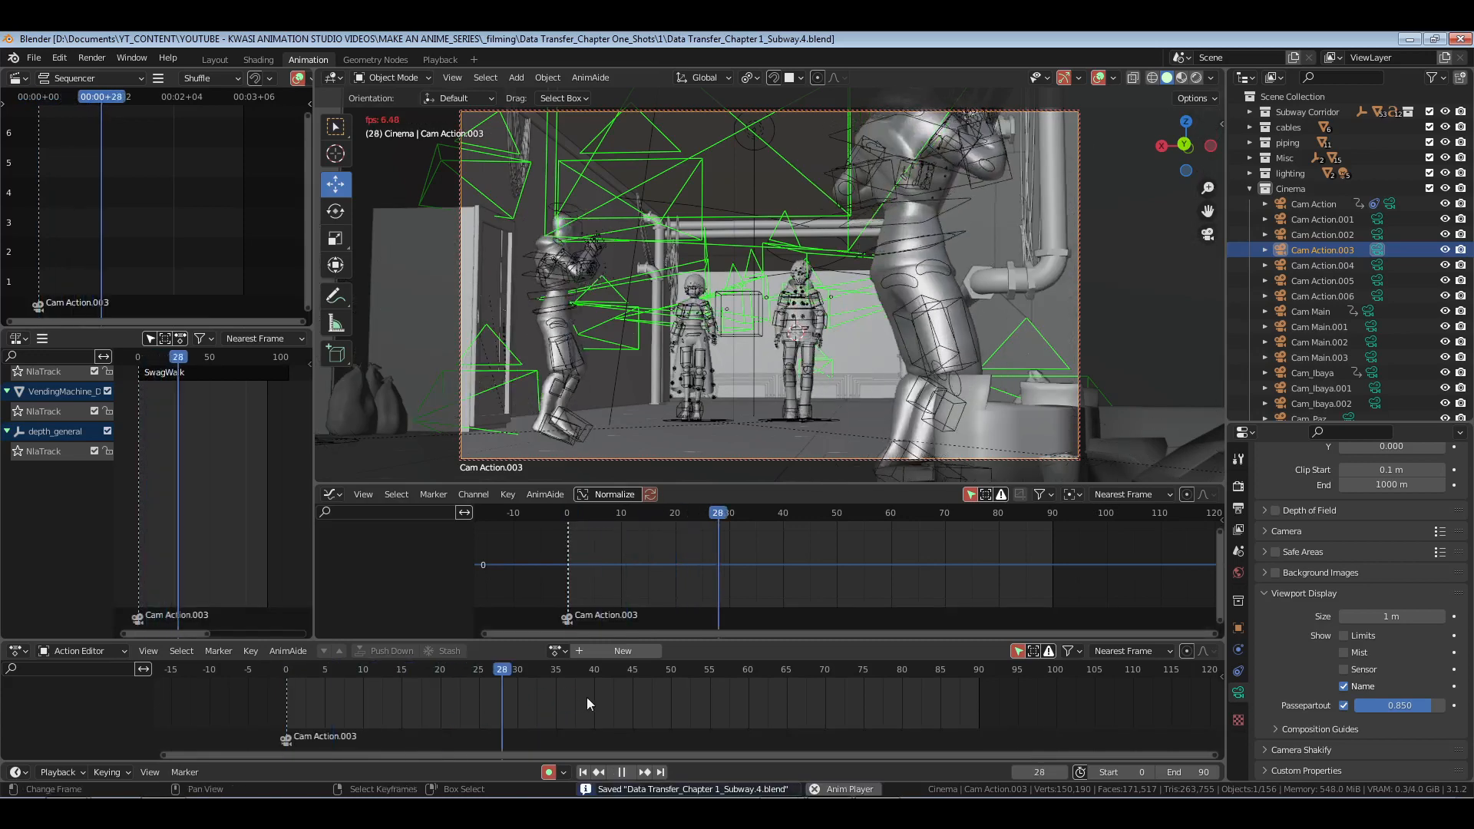
{"action": "key", "text": "space"}
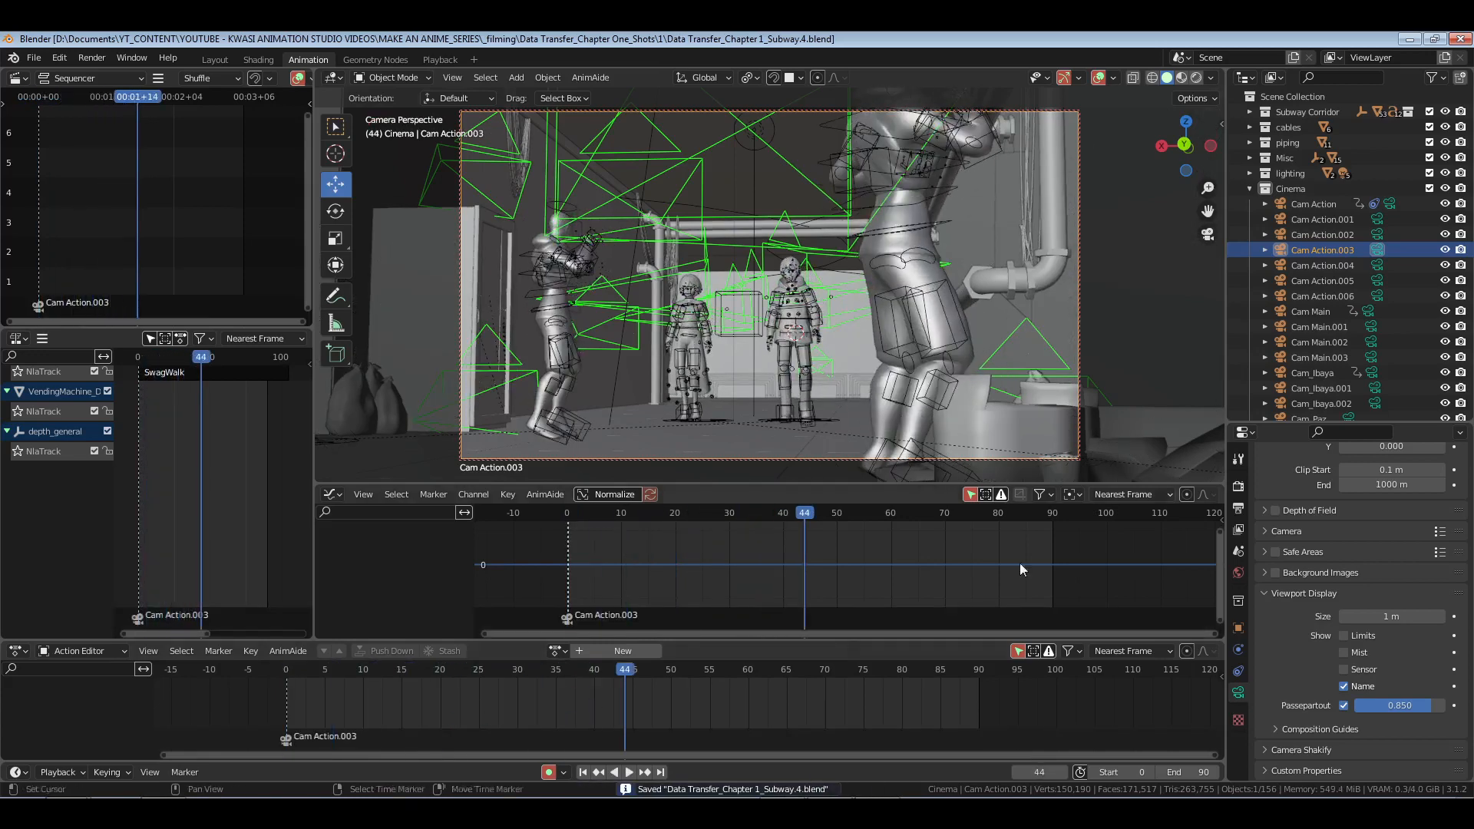
{"action": "left_click", "coordinate": [1376, 235]}
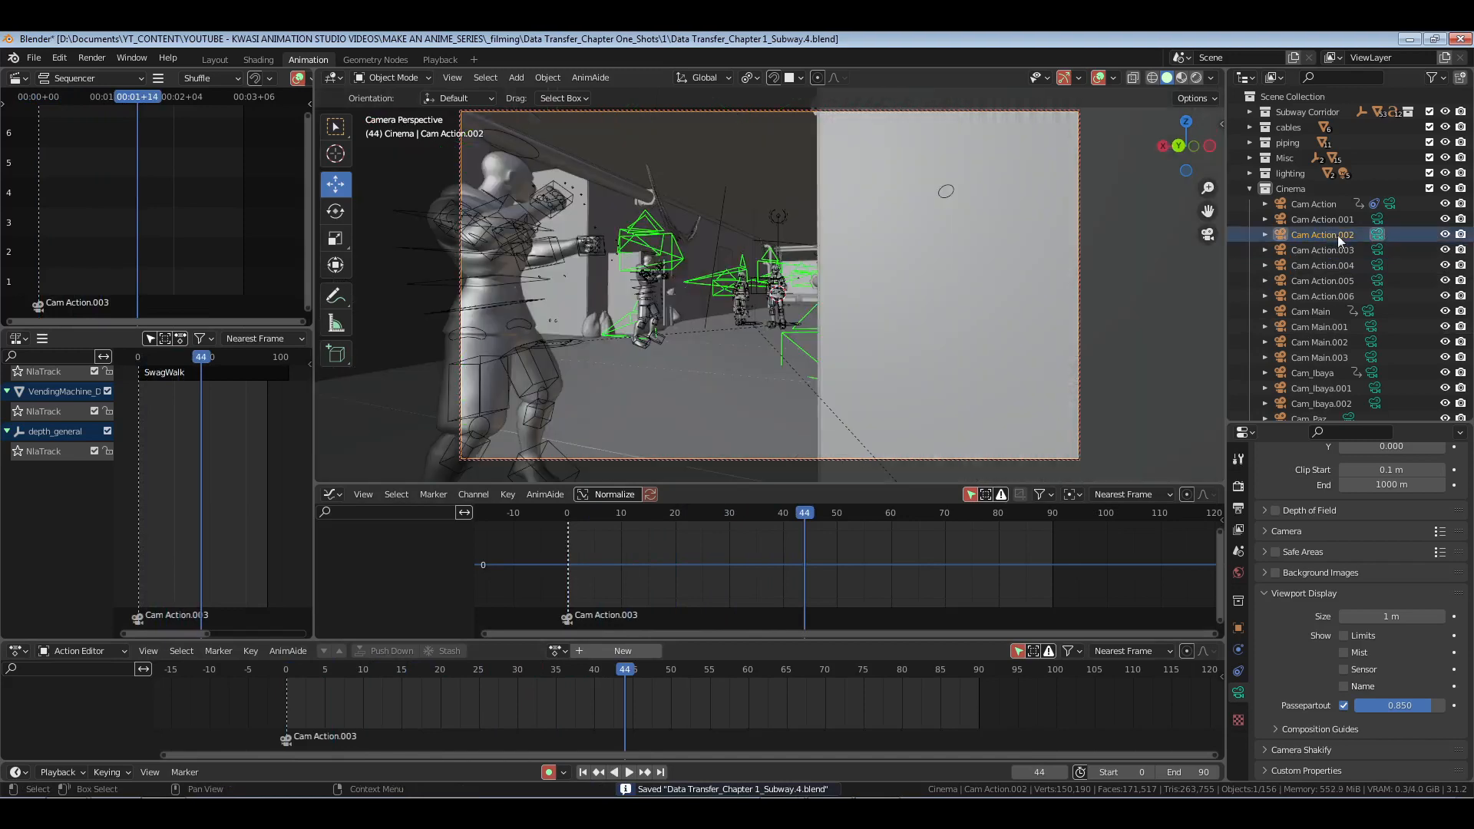
{"action": "left_click", "coordinate": [1378, 251]}
Step: Replay the shot from frame 0 through Cam Action.003 and scrub to frame 70
{"action": "key", "text": "shift+Left"}
{"action": "key", "text": "space"}
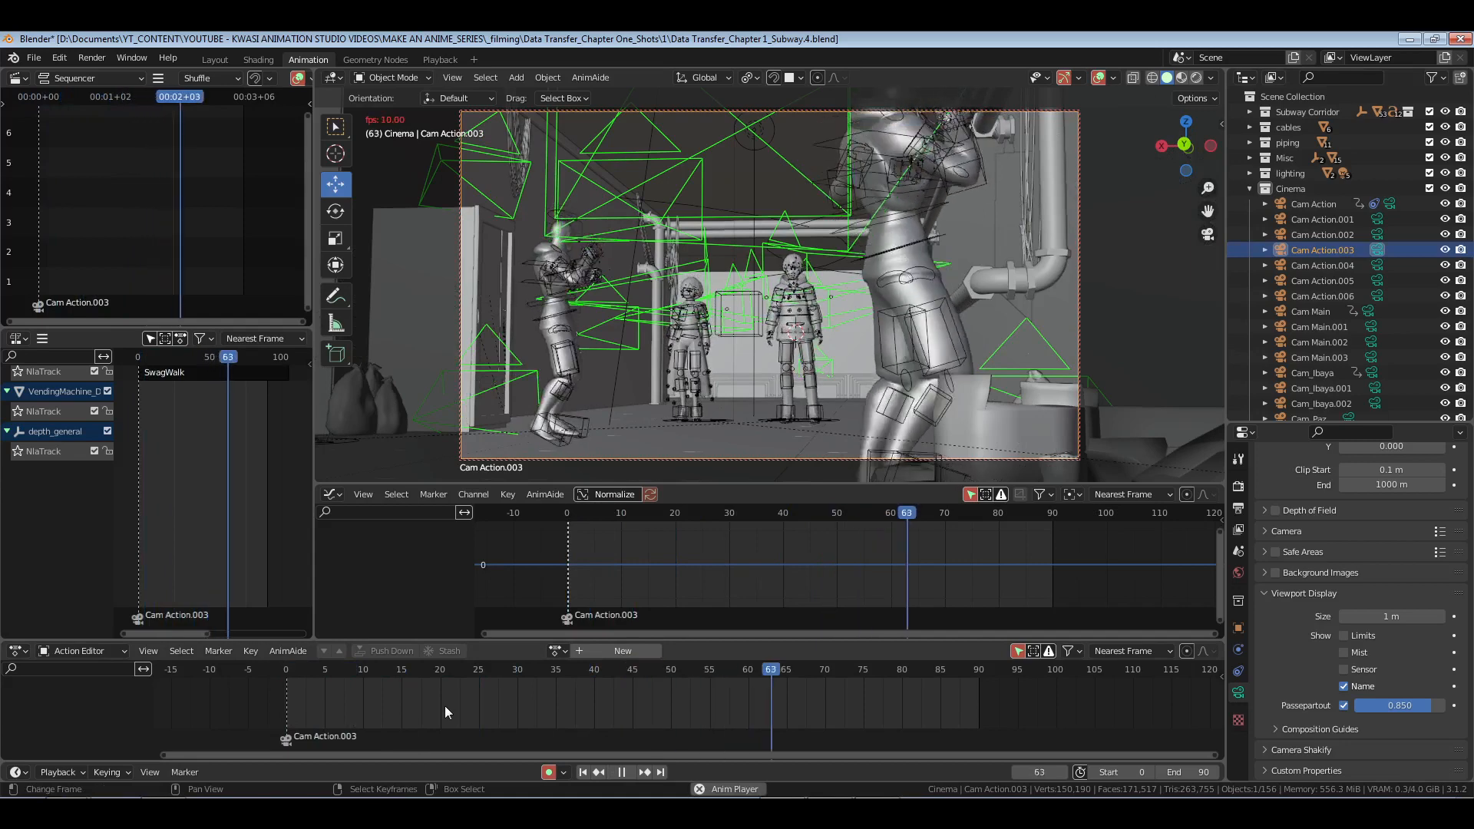
{"action": "key", "text": "space"}
{"action": "key", "text": "shift+Left"}
{"action": "key", "text": "space"}
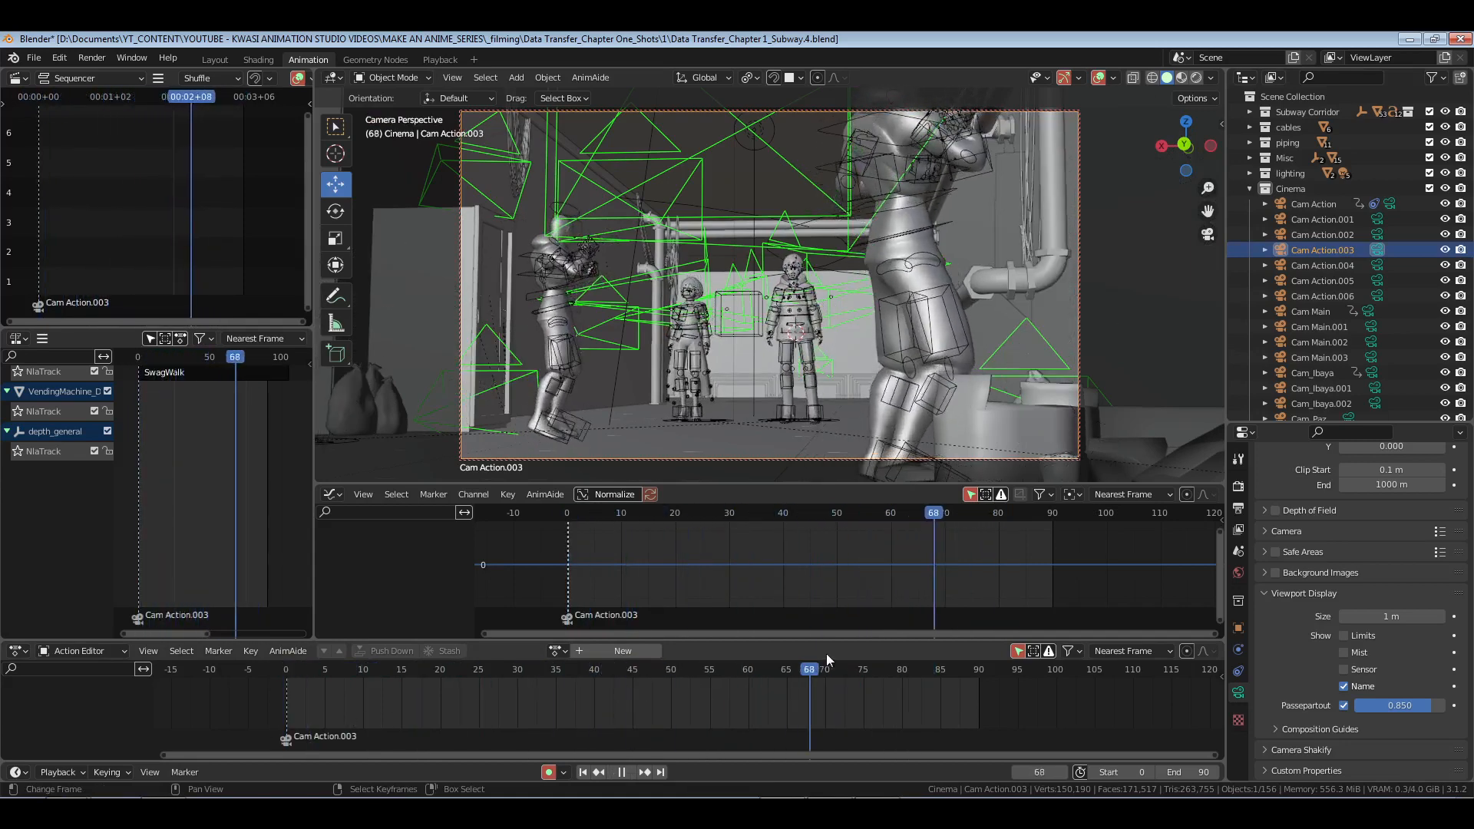
{"action": "left_click_drag", "start_coordinate": [760, 677], "coordinate": [824, 677]}
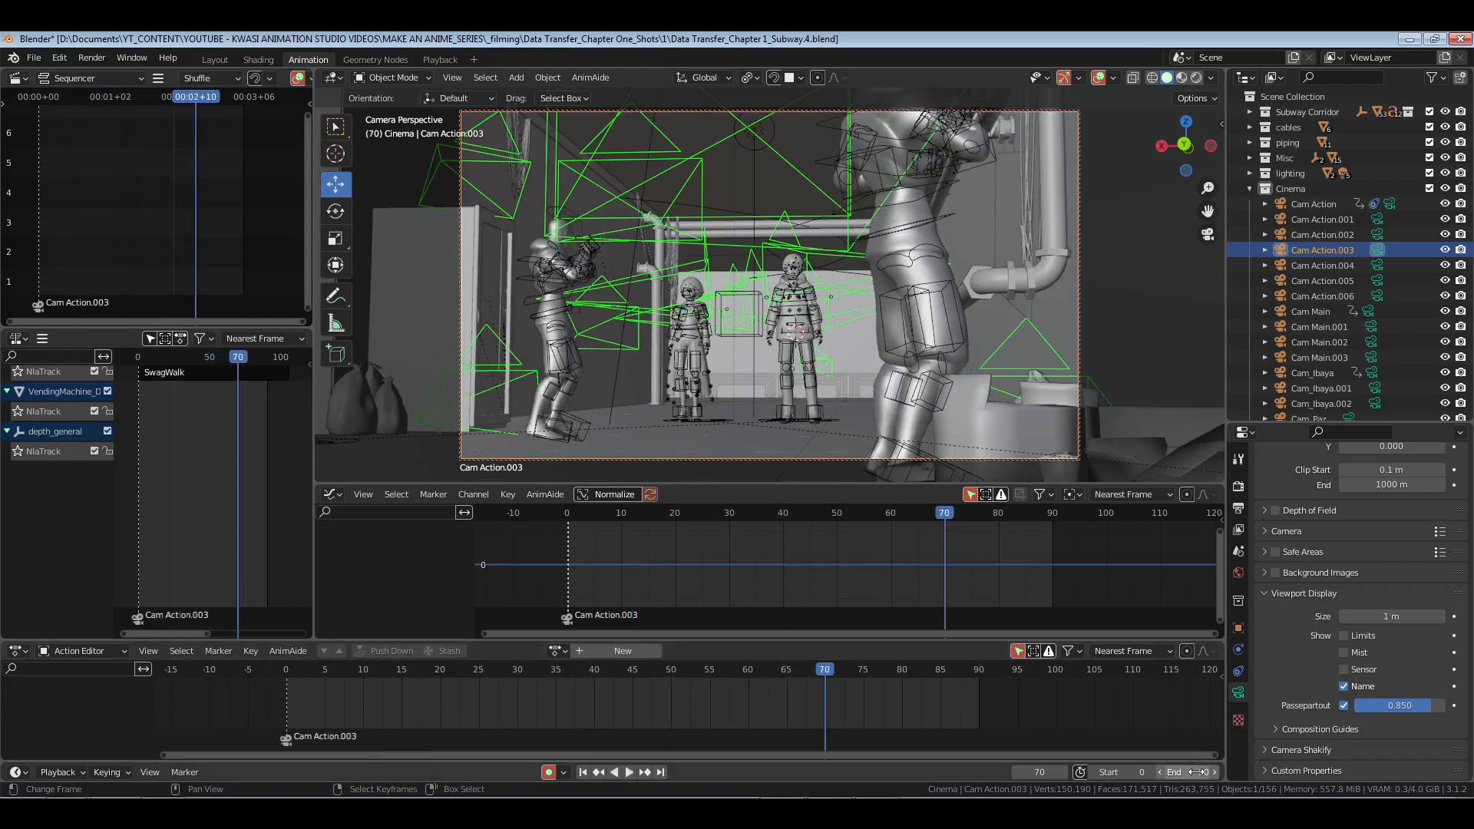
Step: Set the scene's end frame to 70 and save the file
{"action": "type", "text": "70"}
{"action": "key", "text": "Return"}
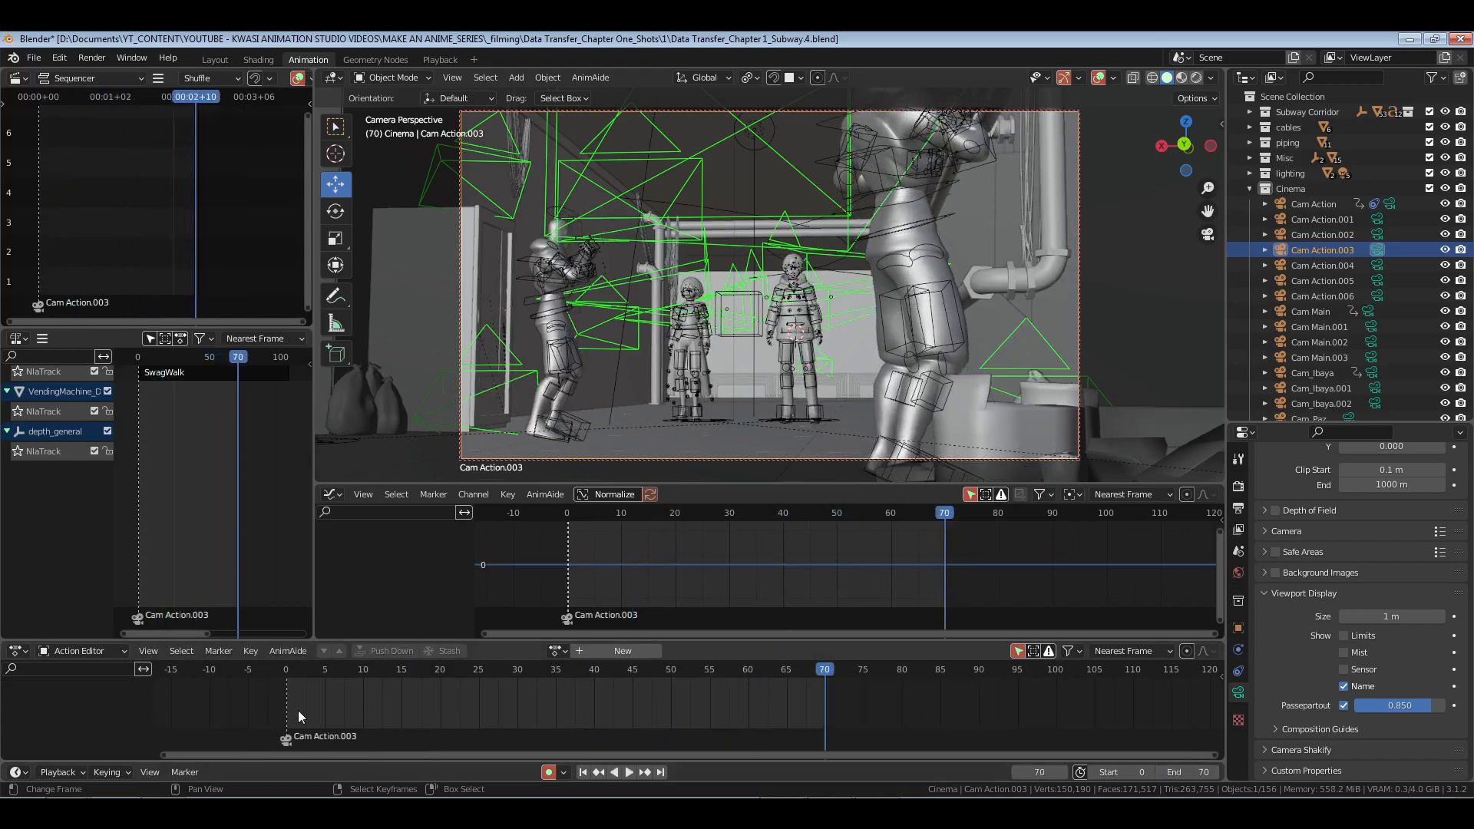
{"action": "key", "text": "space"}
{"action": "key", "text": "ctrl+s"}
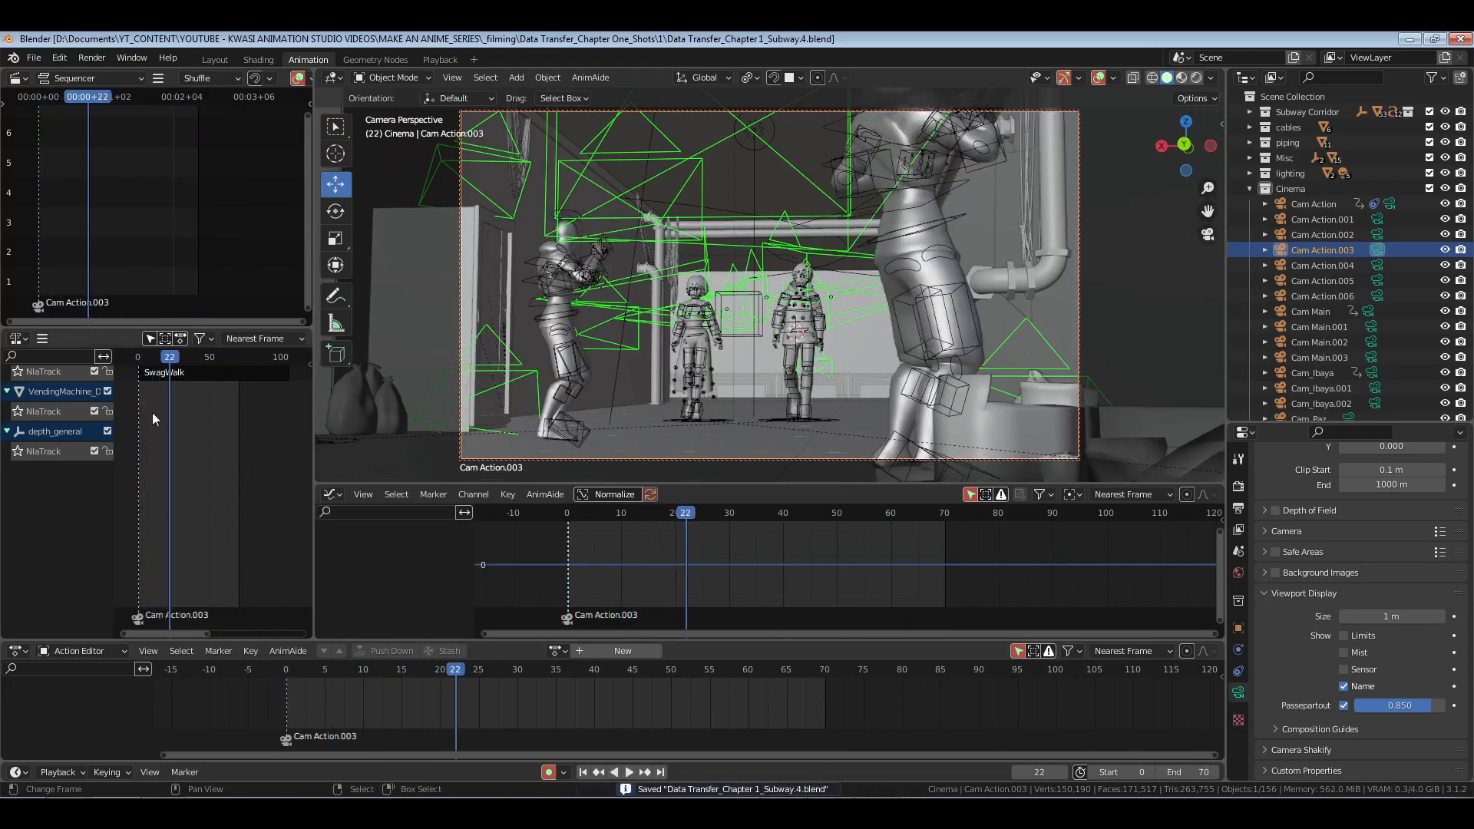
Step: Play back the shortened shot and return to frame 0
{"action": "scroll", "coordinate": [152, 419], "scroll_direction": "up", "scroll_amount": 8}
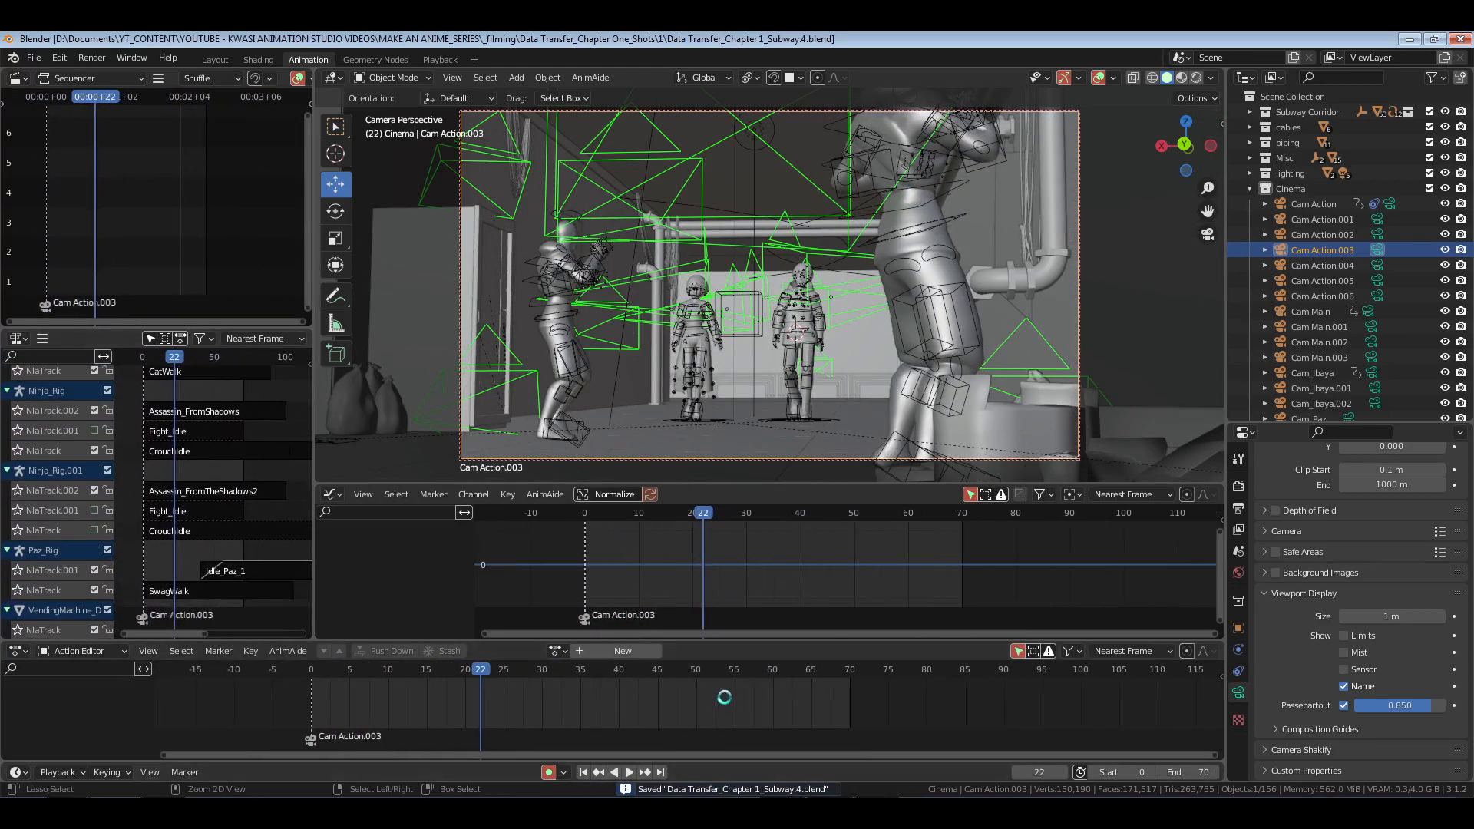
{"action": "key", "text": "space"}
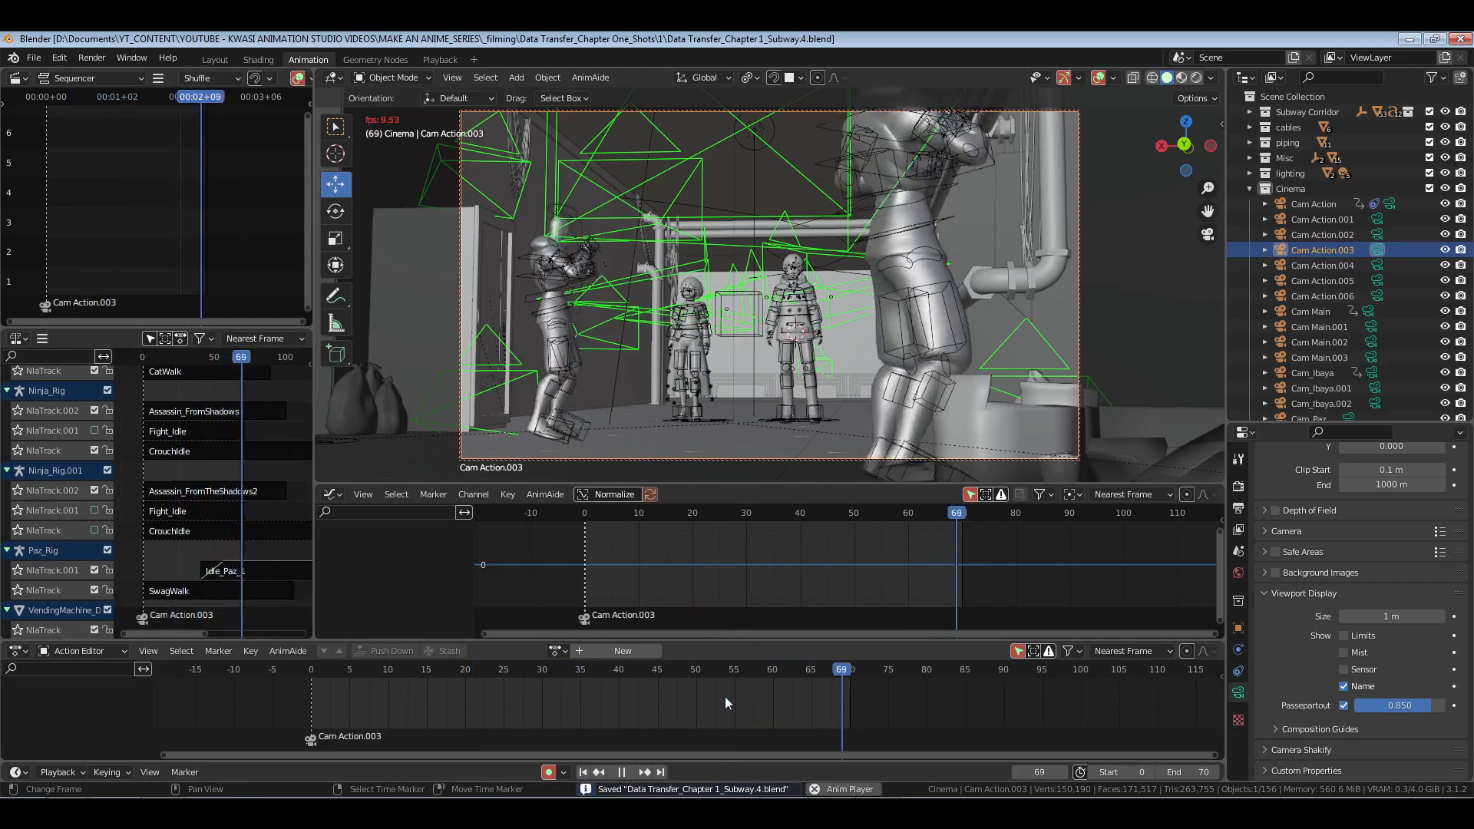
{"action": "key", "text": "space"}
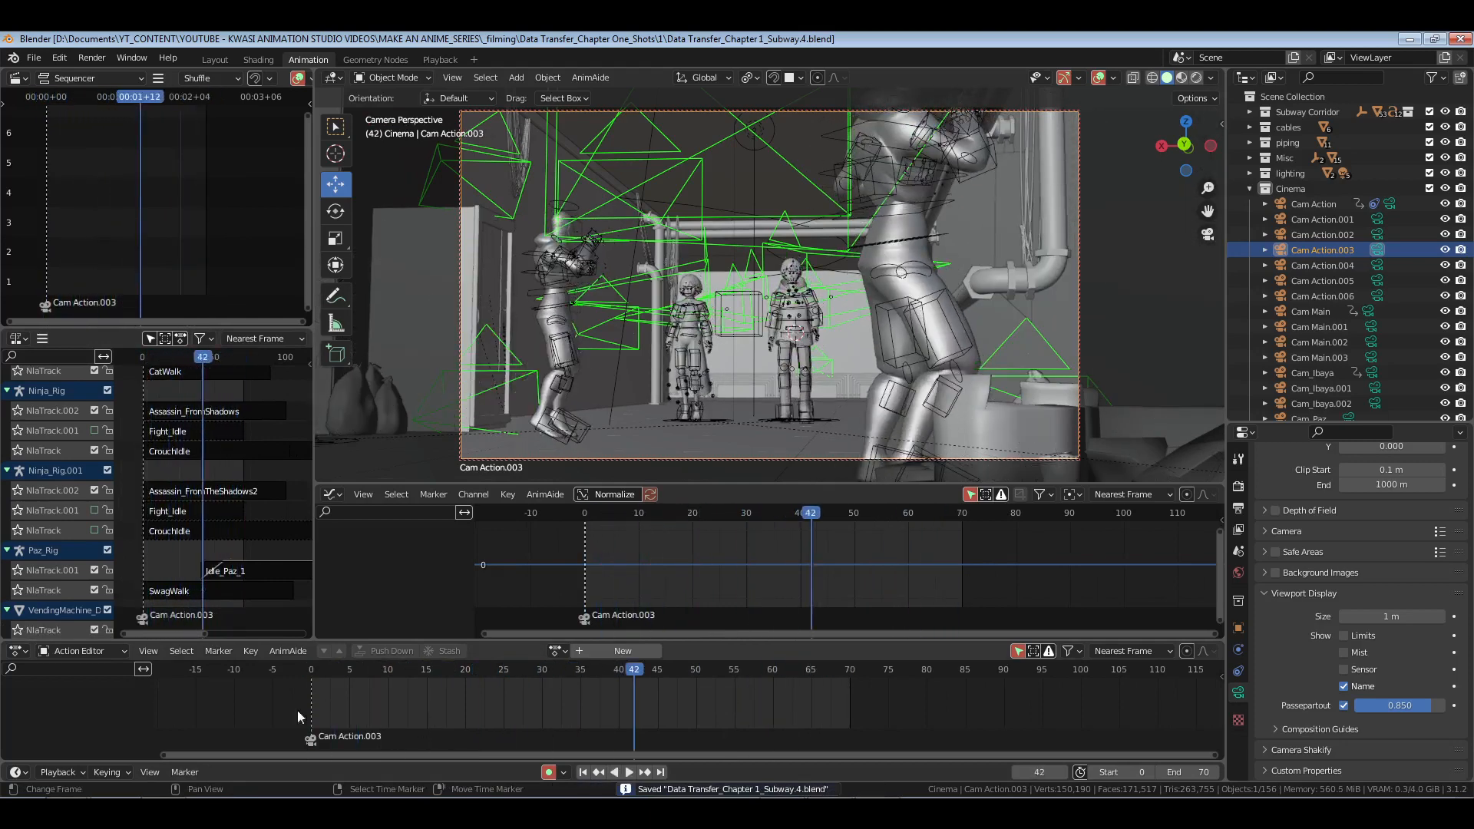
{"action": "key", "text": "shift+Left"}
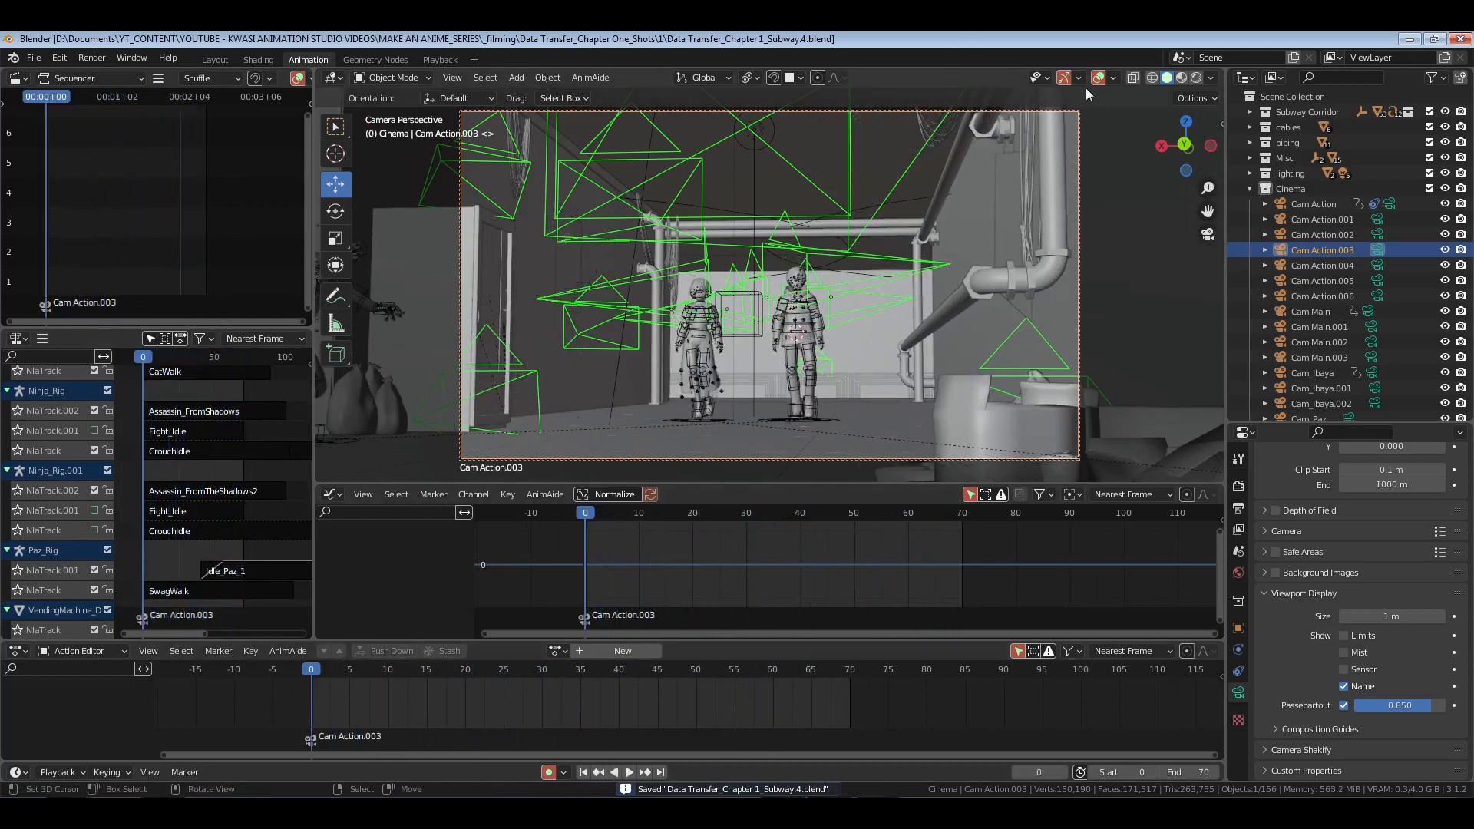
Step: Review the shot from frame 0 with the viewport overlays hidden, and show the overlays again when done
{"action": "left_click", "coordinate": [1092, 77]}
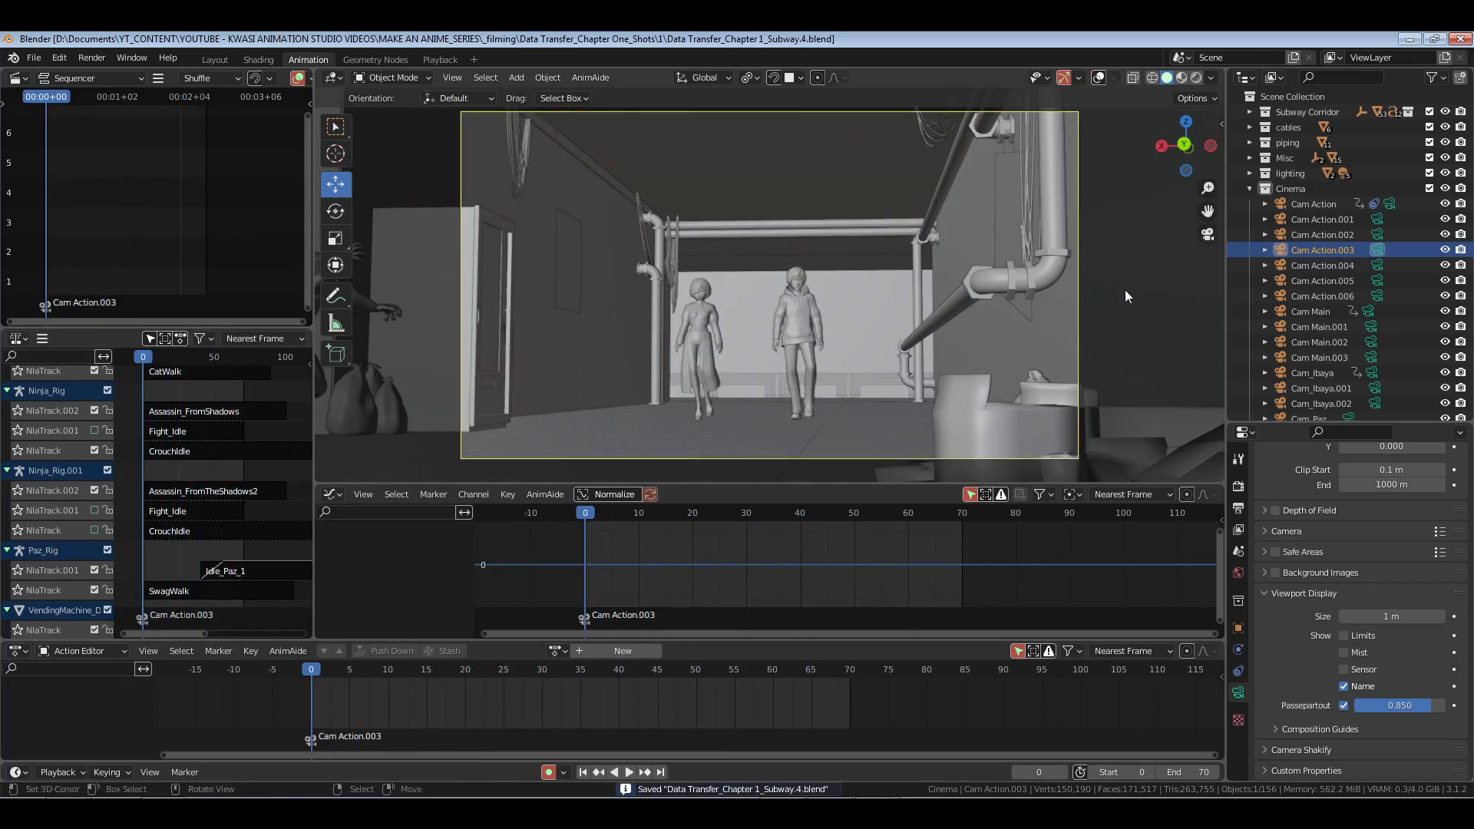
{"action": "key", "text": "space"}
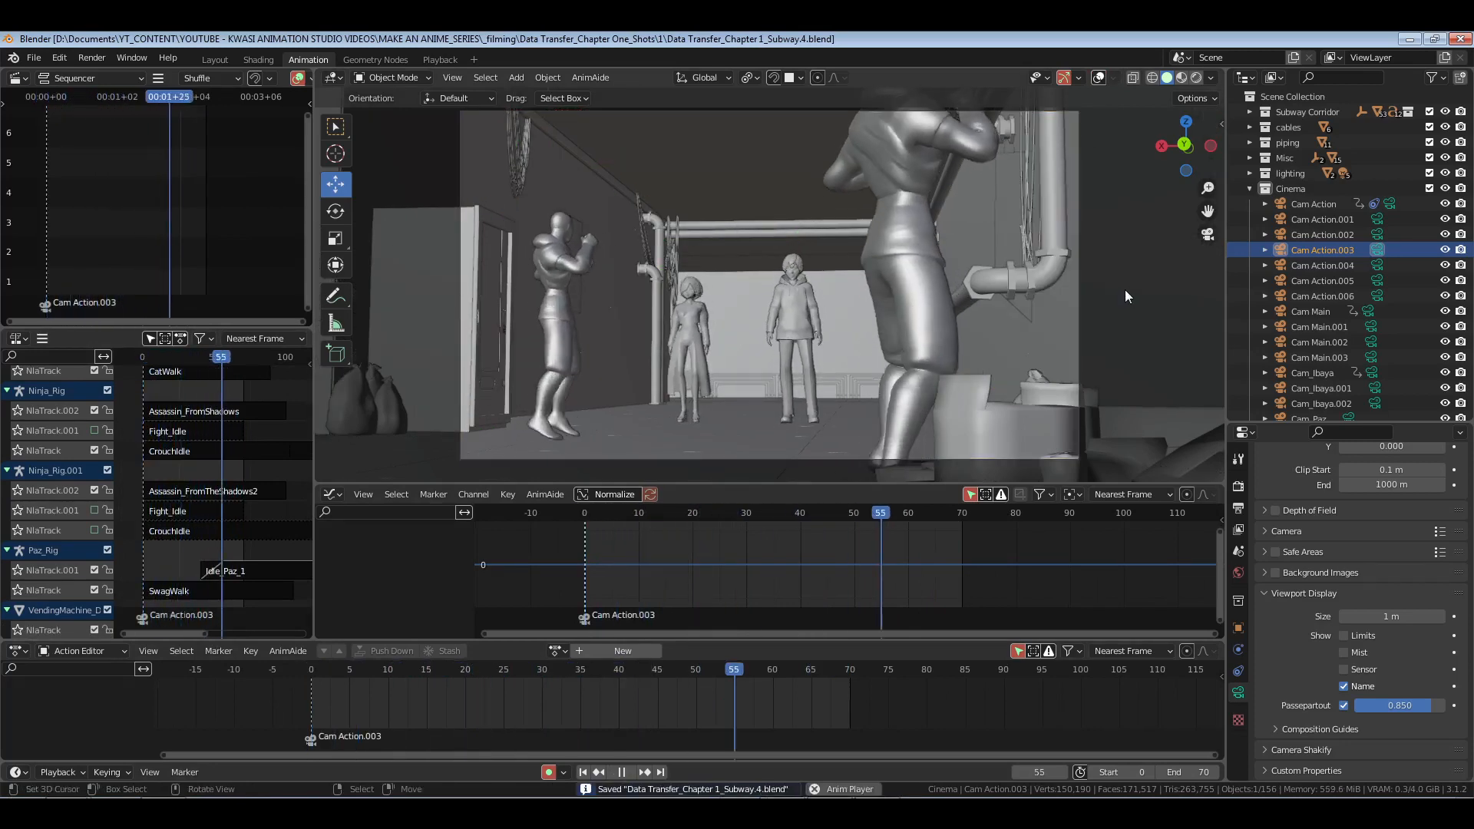
{"action": "key", "text": "space"}
{"action": "key", "text": "shift+Left"}
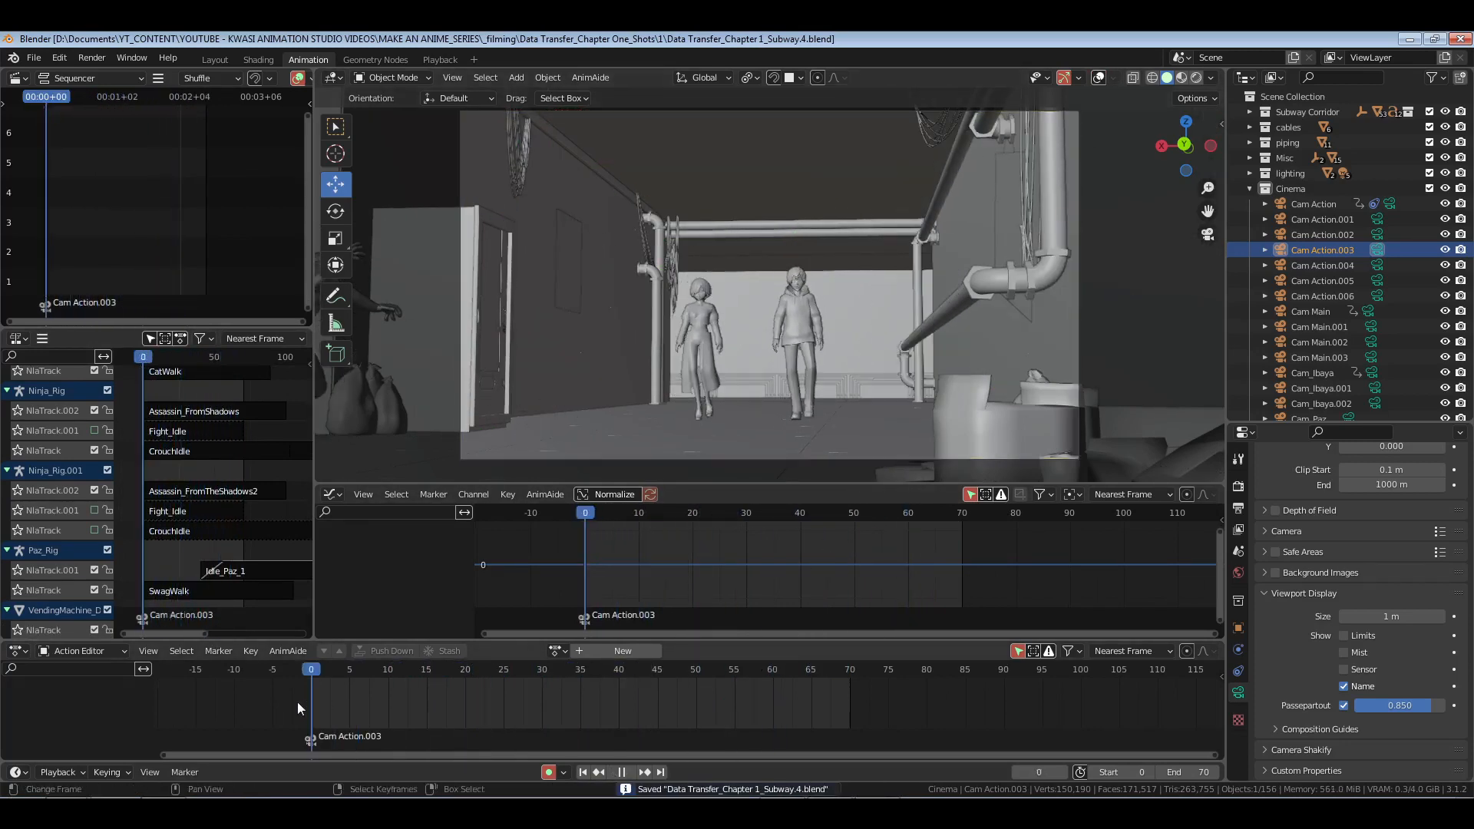
{"action": "key", "text": "space"}
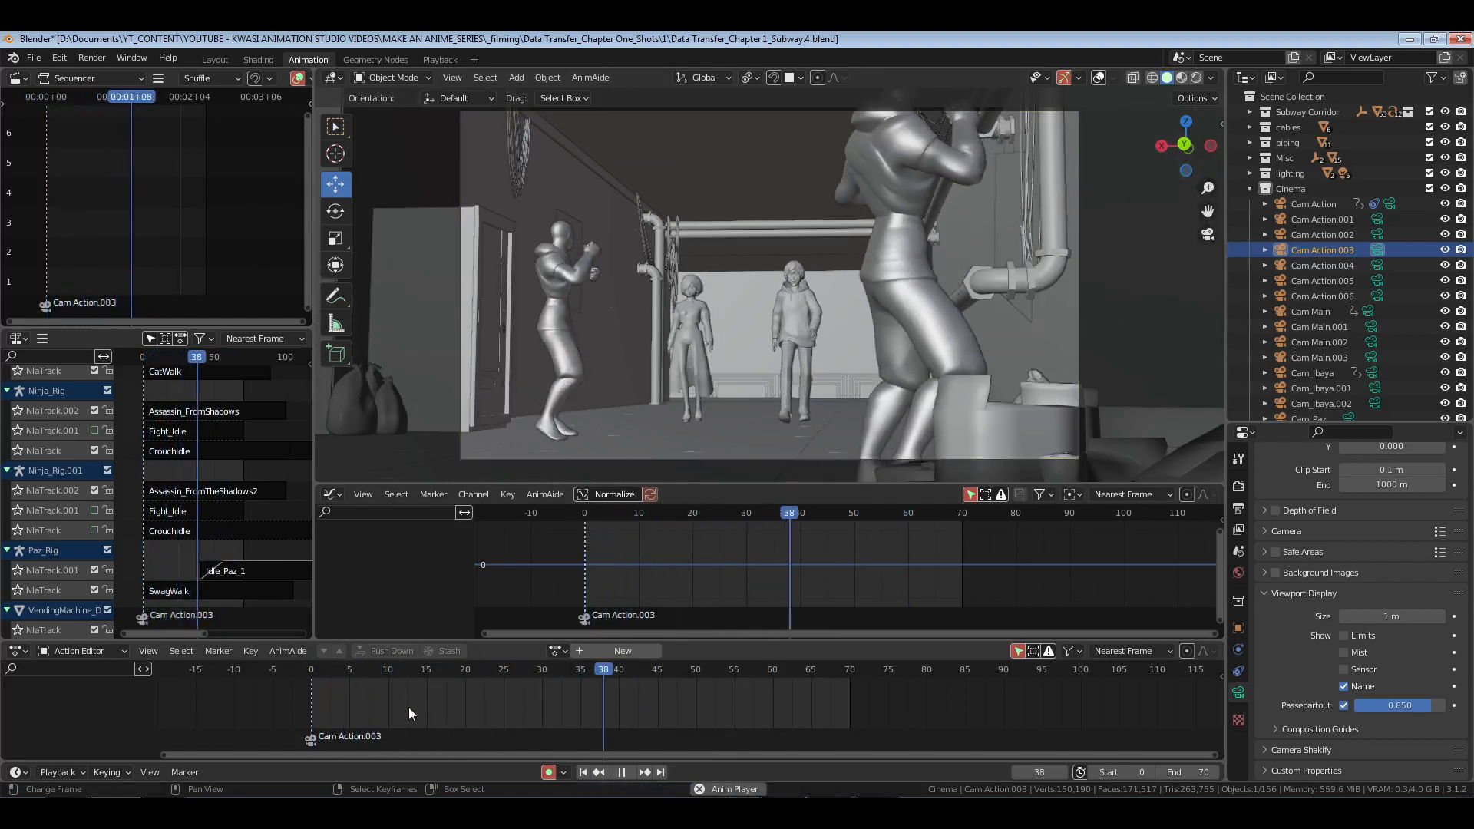
{"action": "key", "text": "space"}
{"action": "key", "text": "space"}
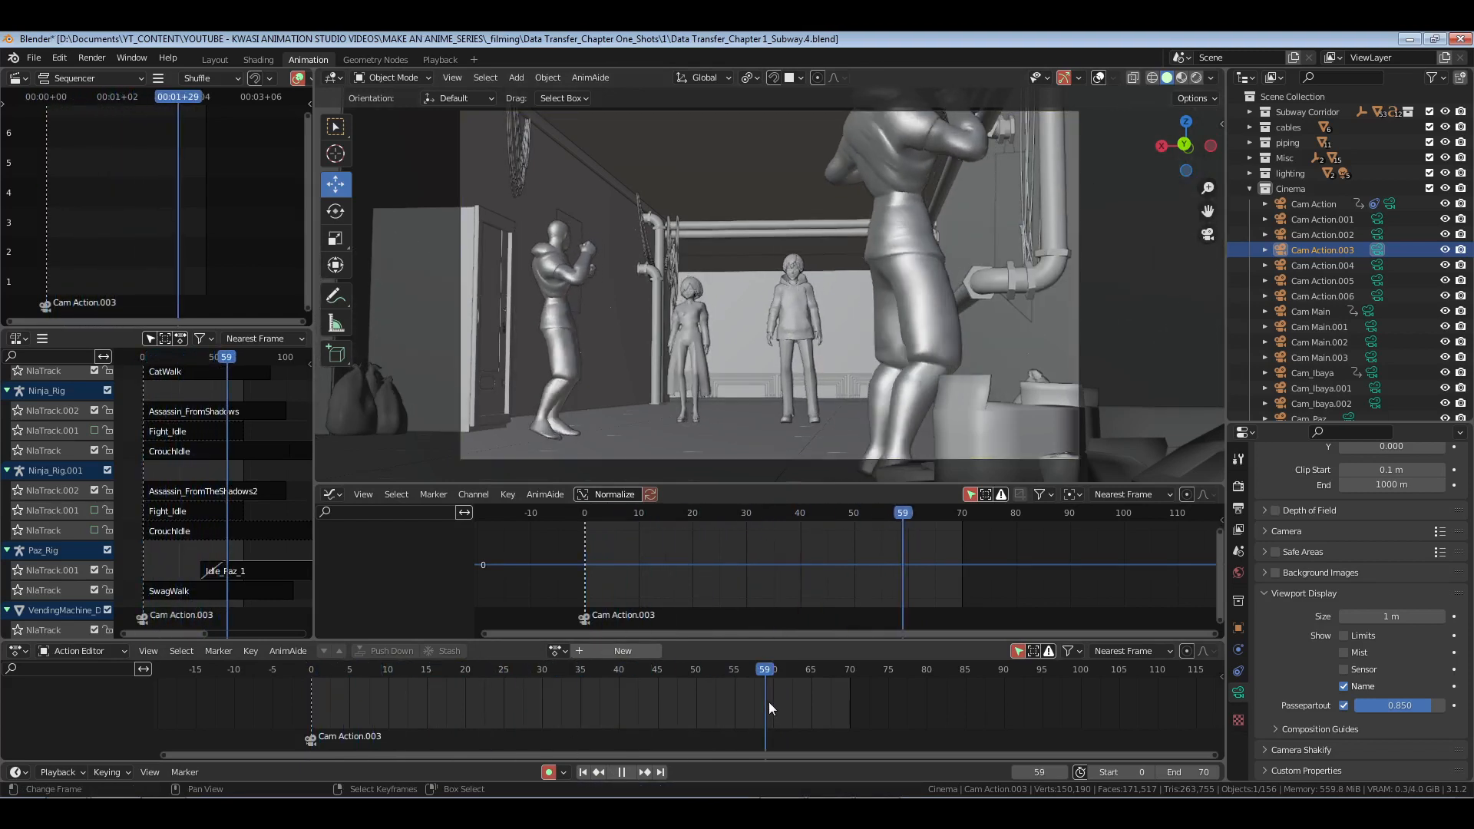
{"action": "key", "text": "shift+Left"}
{"action": "key", "text": "space"}
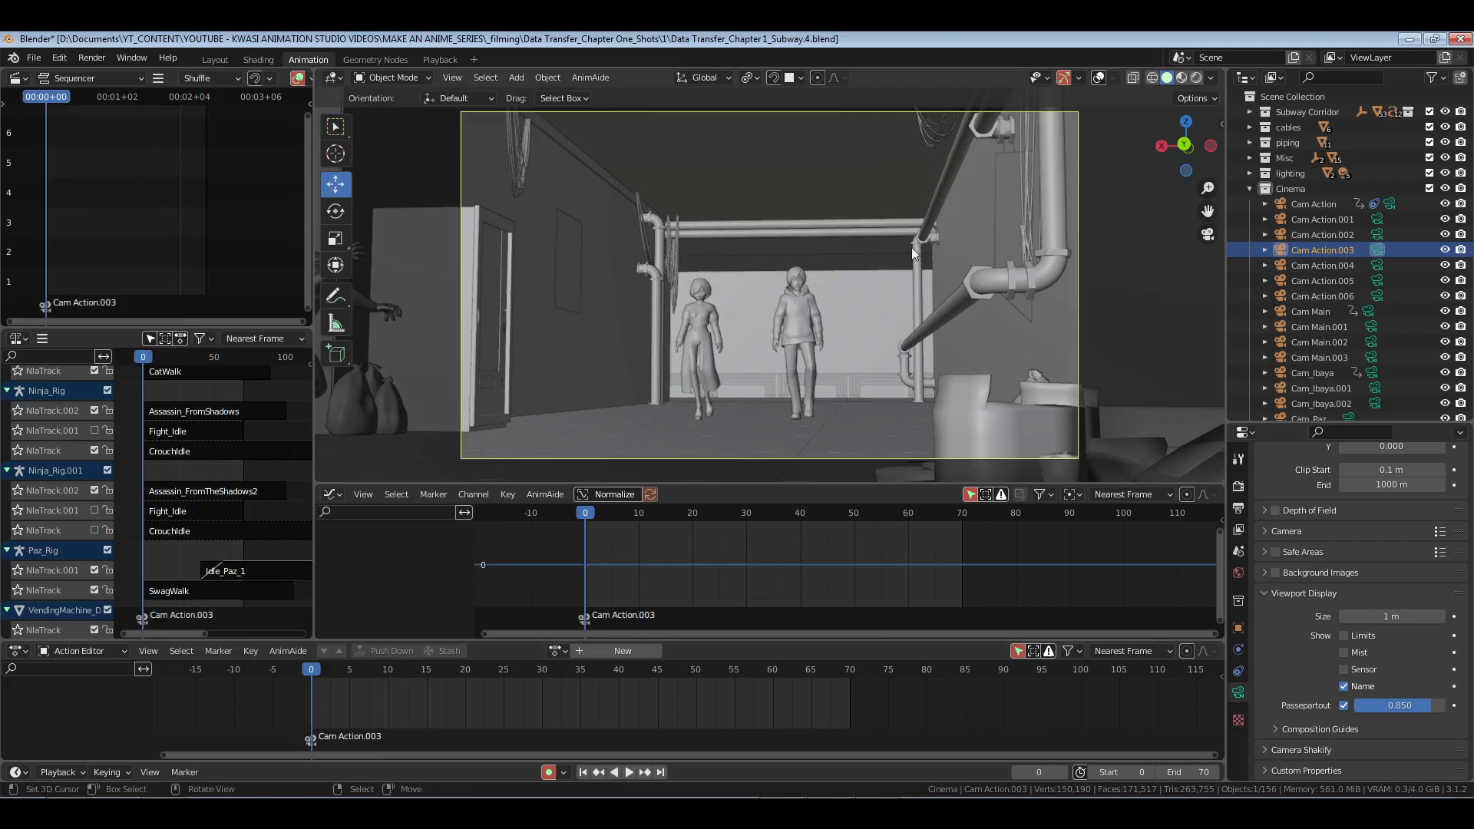
{"action": "left_click", "coordinate": [1099, 78]}
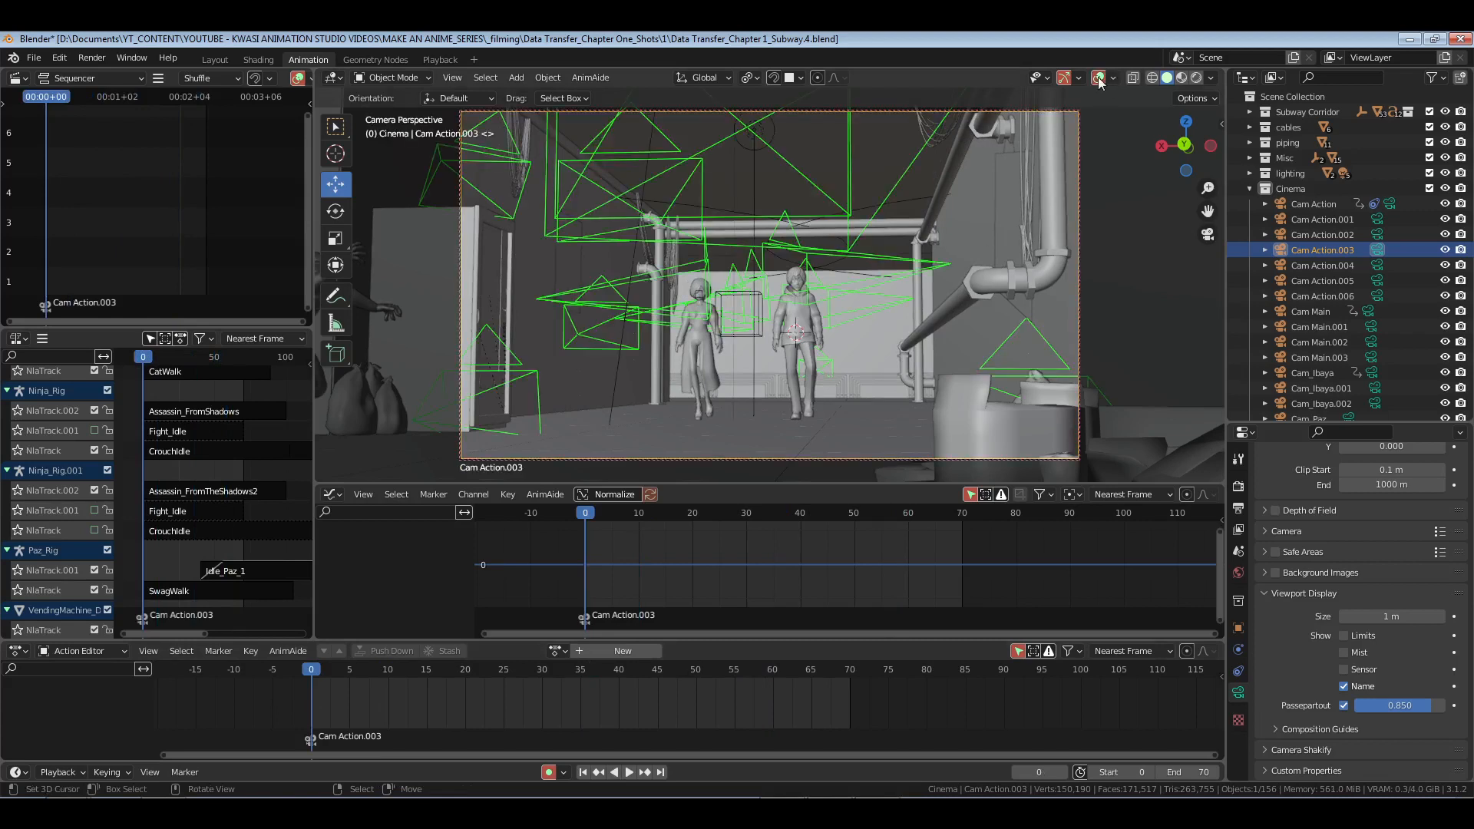
Step: Collapse the Cinema collection, snap the 3D cursor to the world origin and save the file
{"action": "left_click", "coordinate": [1250, 185]}
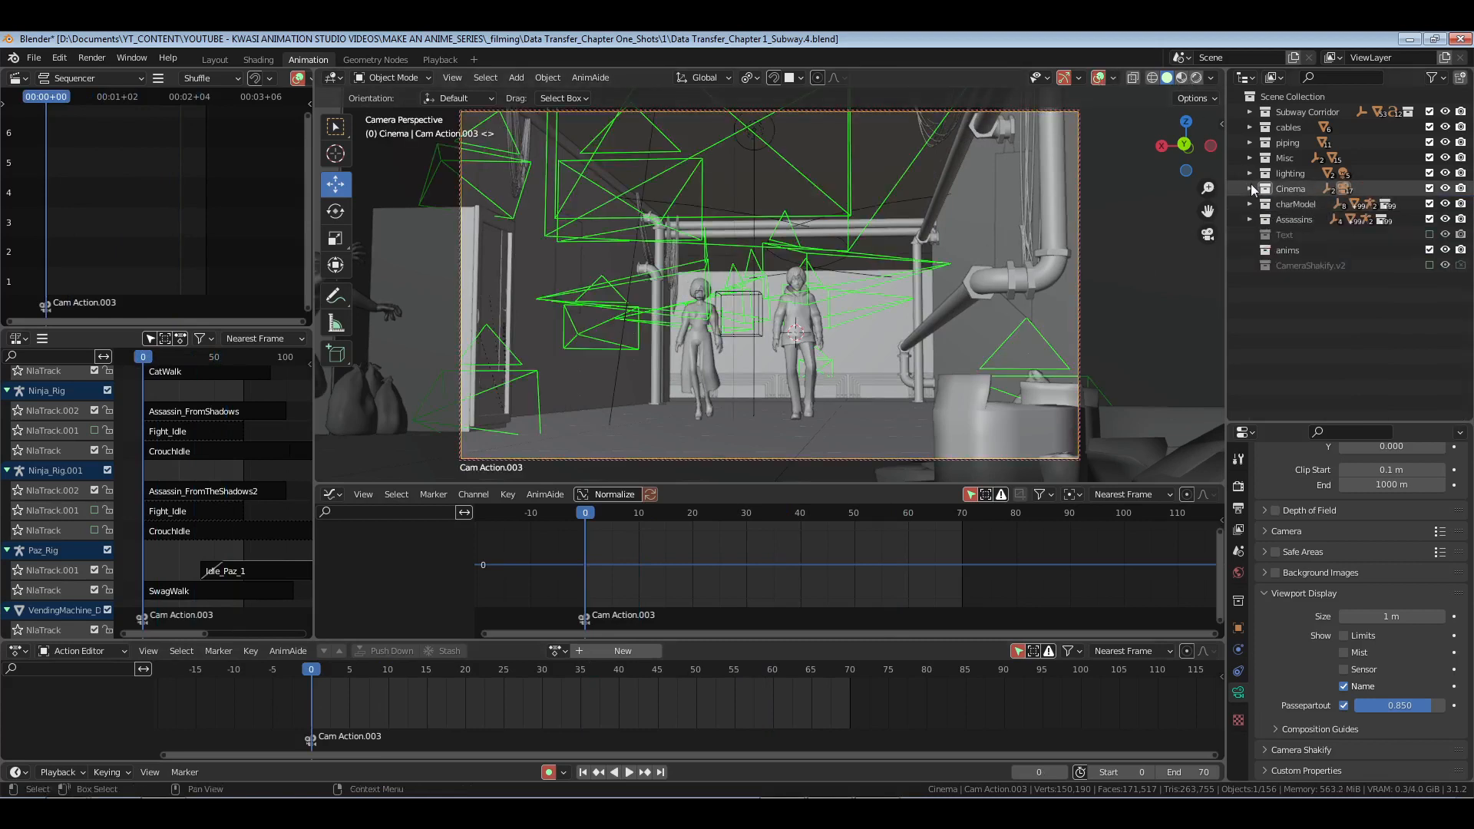
{"action": "left_click", "coordinate": [1250, 184]}
{"action": "left_click", "coordinate": [1250, 189]}
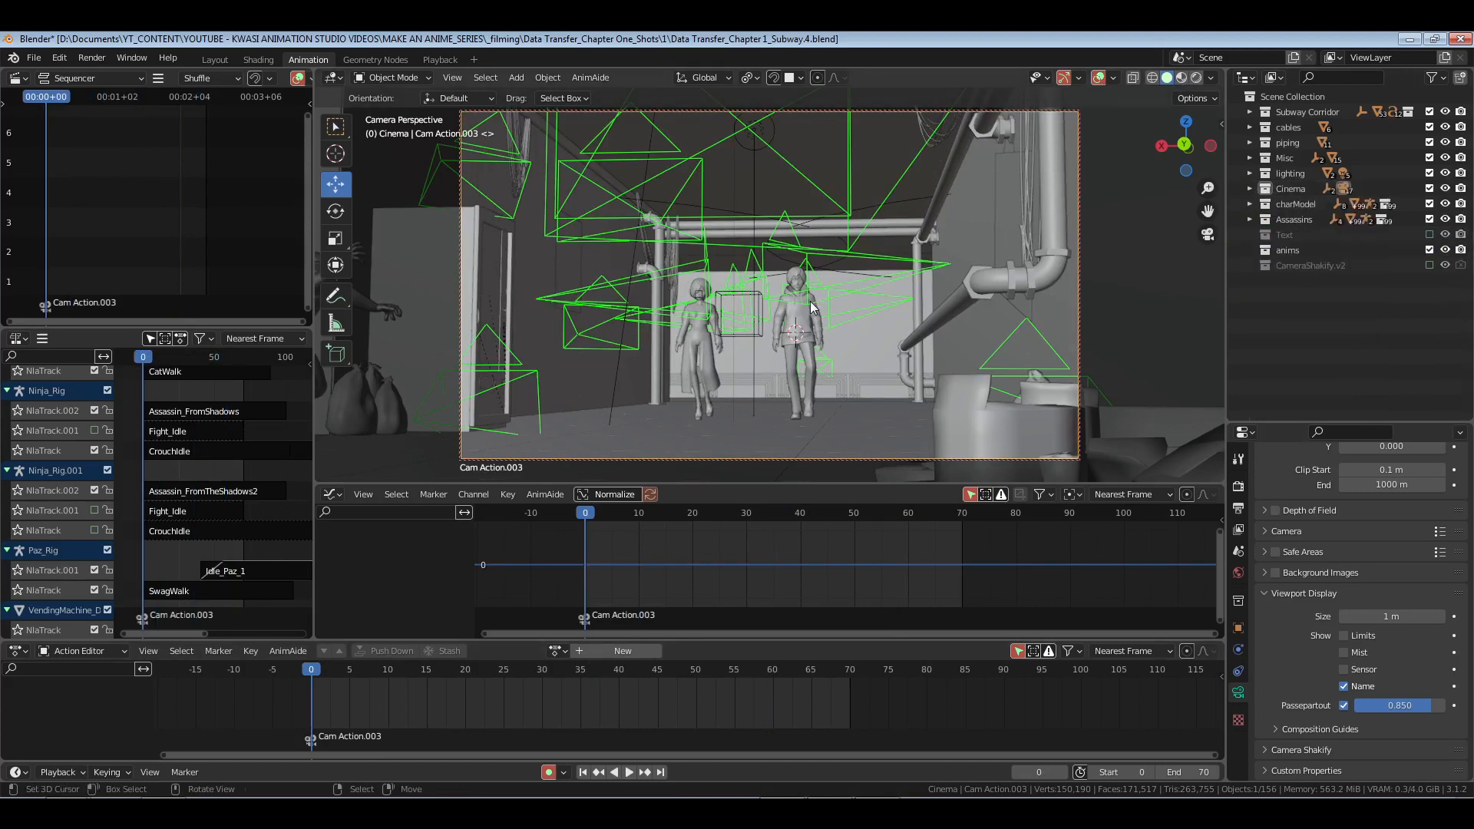
{"action": "key", "text": "ctrl+s"}
{"action": "key", "text": "shift+s"}
{"action": "key", "text": "1"}
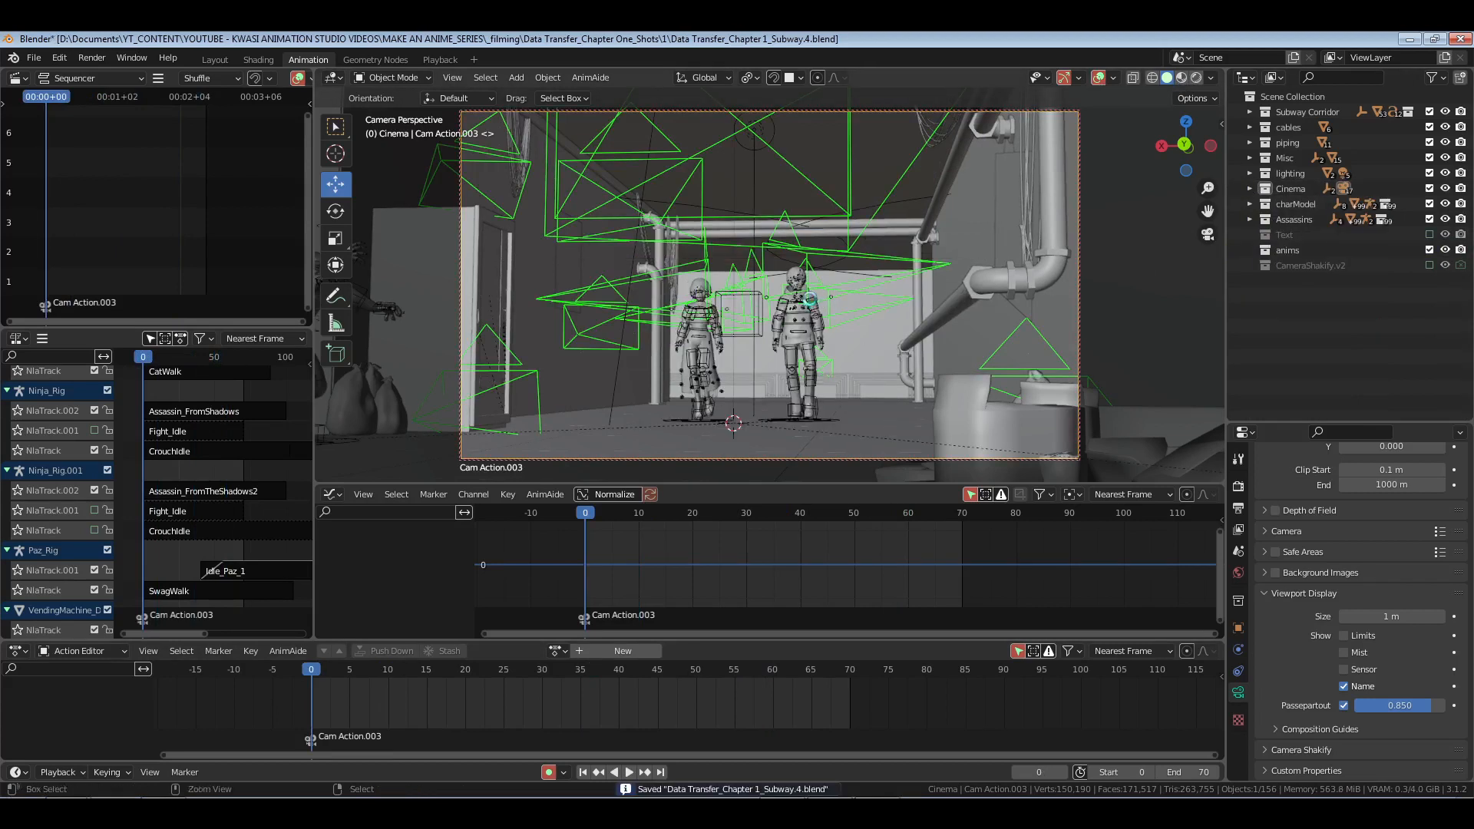
{"action": "key", "text": "ctrl+s"}
Step: Add an empty NLA track above the Idle_Paz_1 track of Paz_Rig
{"action": "scroll", "coordinate": [170, 522], "scroll_direction": "down", "scroll_amount": 2}
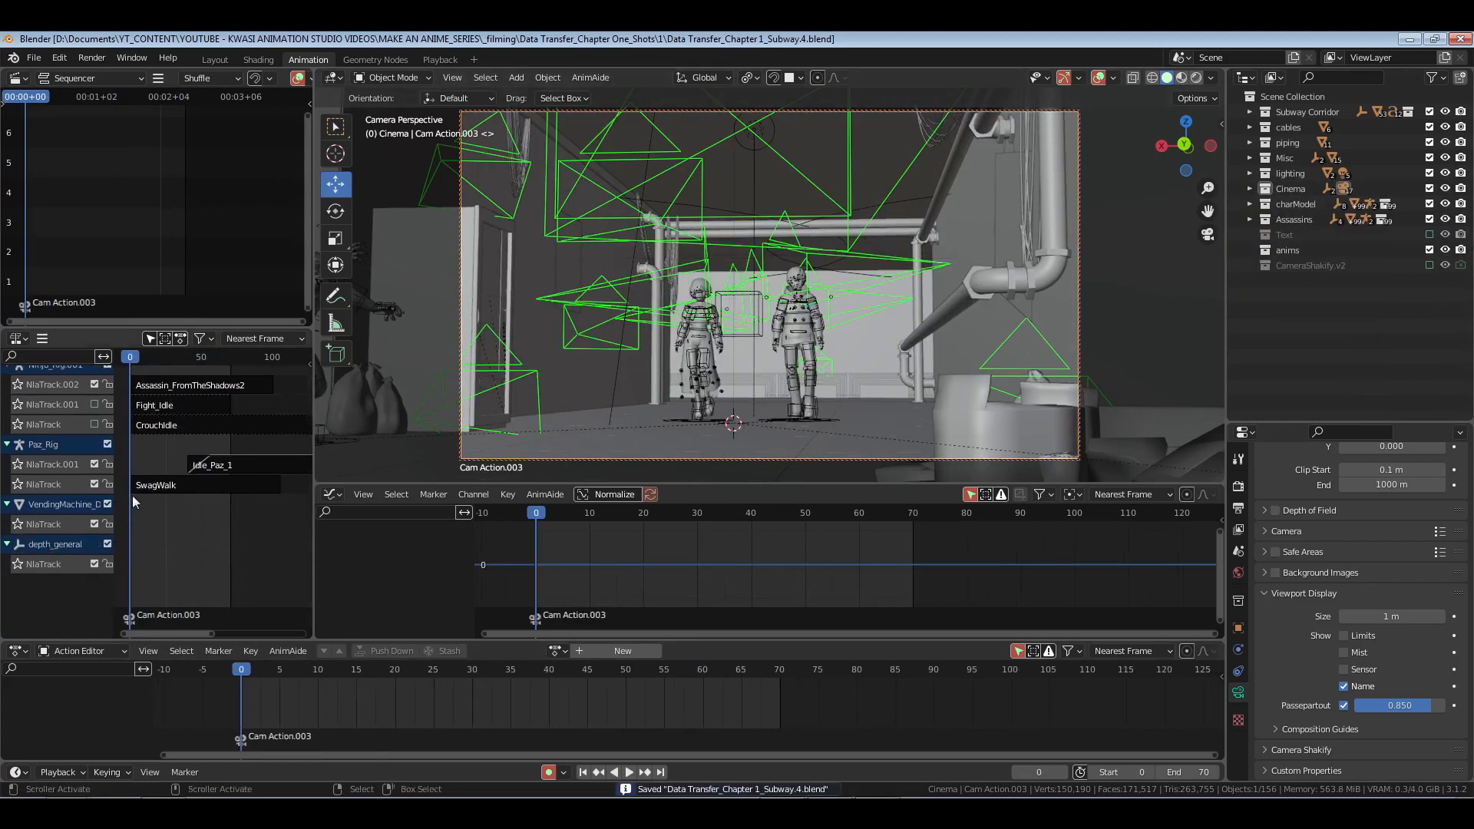
{"action": "scroll", "coordinate": [132, 495], "scroll_direction": "down", "scroll_amount": 2}
{"action": "left_click", "coordinate": [44, 492]}
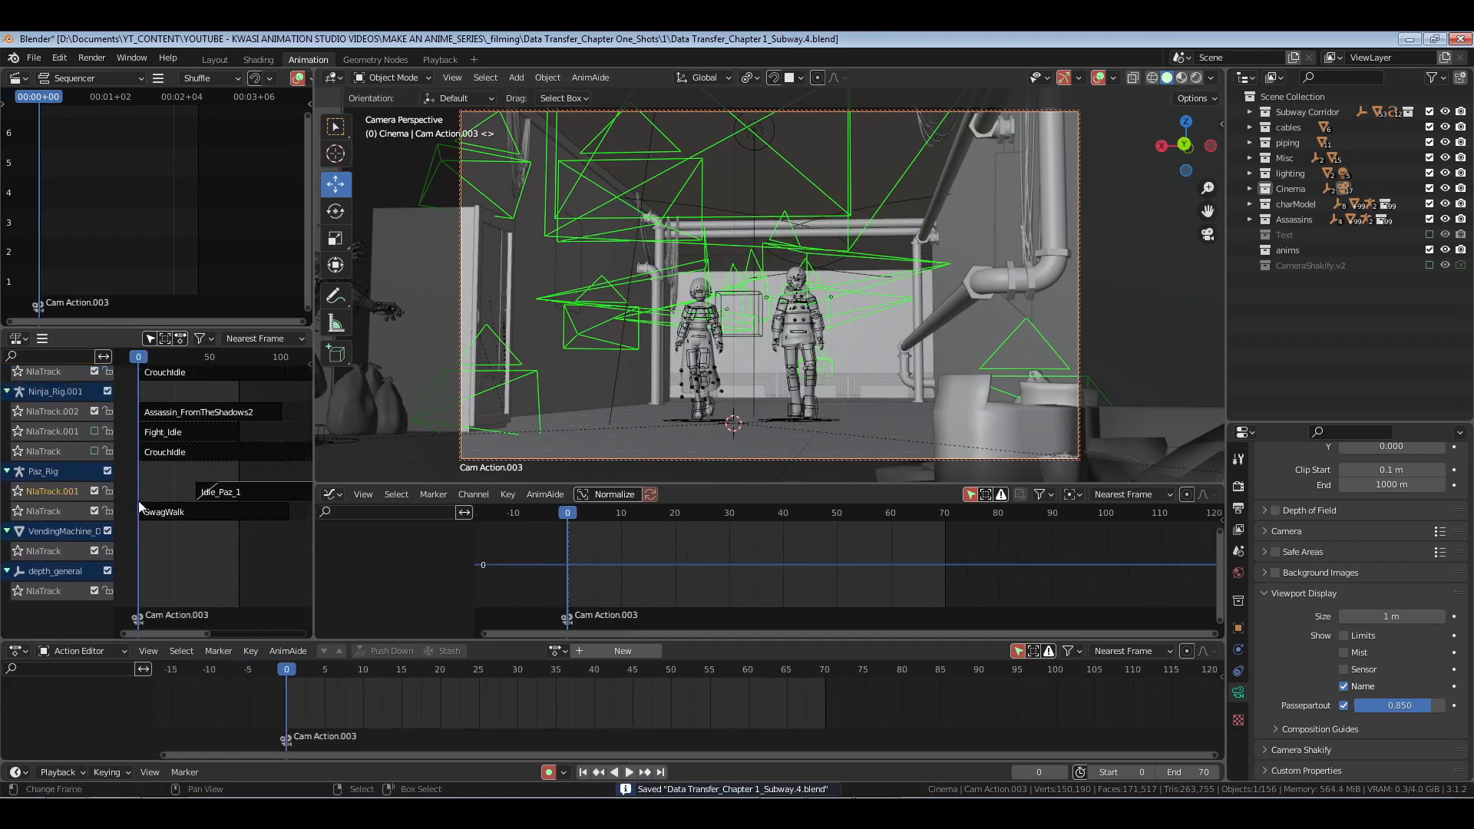
{"action": "key", "text": "shift+a"}
{"action": "left_click", "coordinate": [52, 491]}
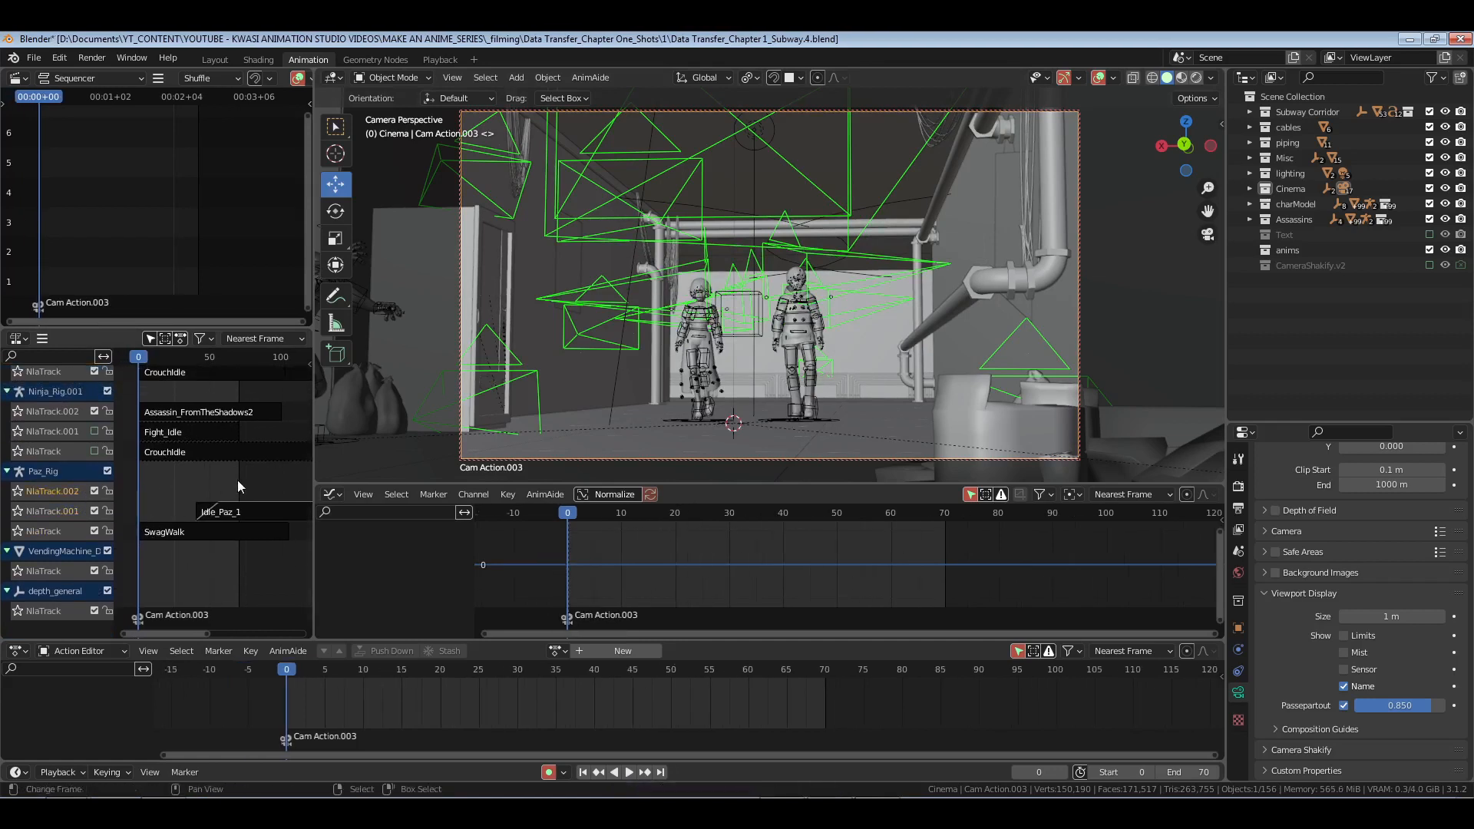
Step: Set the action blending of Paz_Rig's animation data to Add
{"action": "key", "text": "n"}
{"action": "left_click", "coordinate": [256, 428]}
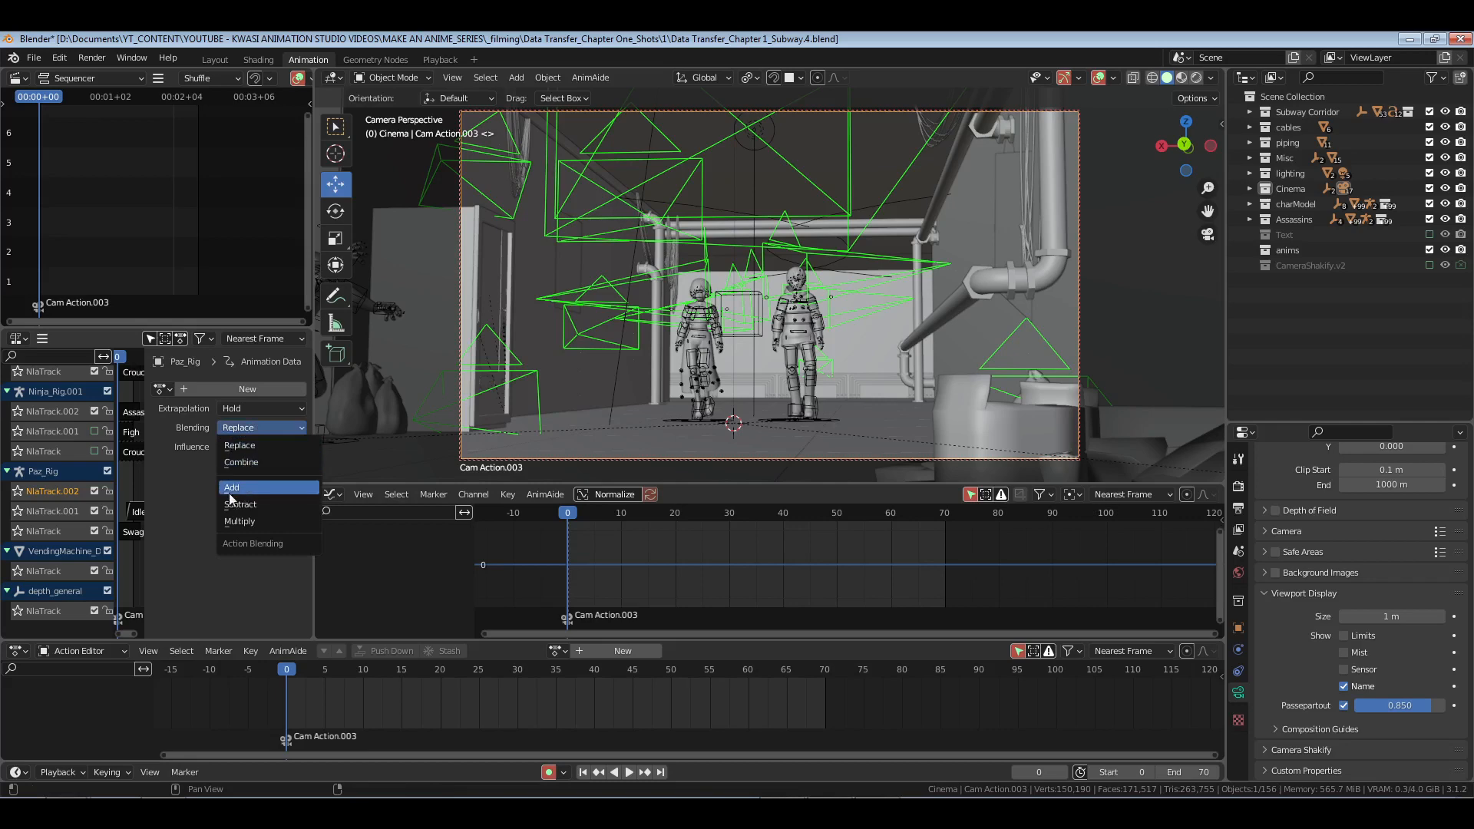
{"action": "left_click", "coordinate": [253, 487]}
{"action": "key", "text": "n"}
Step: Switch Paz_Rig to Pose Mode and select its head control bone c_head.x
{"action": "left_click", "coordinate": [799, 295]}
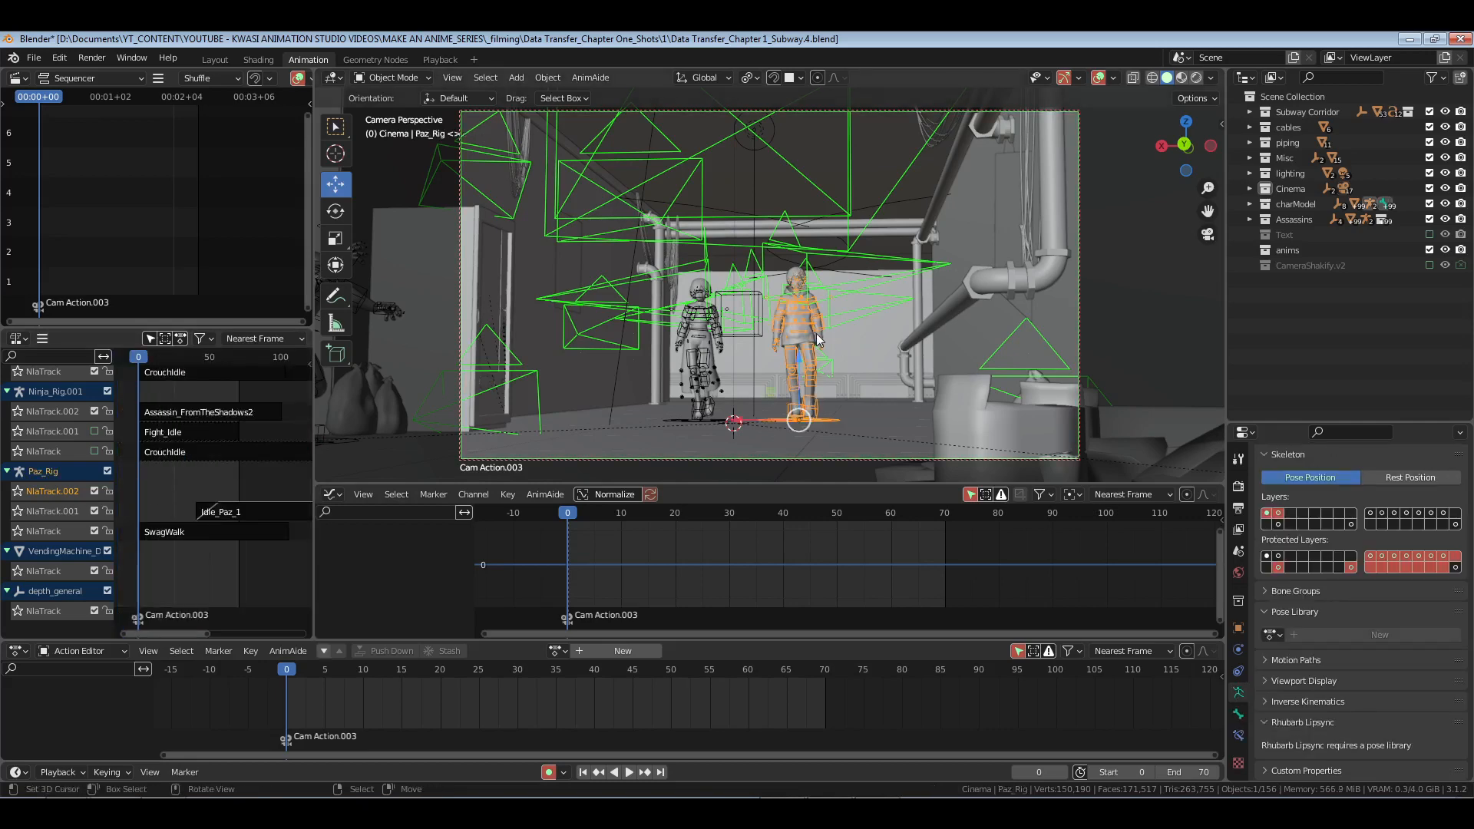
{"action": "key", "text": "KP_Decimal"}
{"action": "key", "text": "ctrl+Tab"}
{"action": "middle_click_drag", "start_coordinate": [890, 304], "coordinate": [832, 272]}
{"action": "key", "text": "a"}
{"action": "key", "text": "KP_Decimal"}
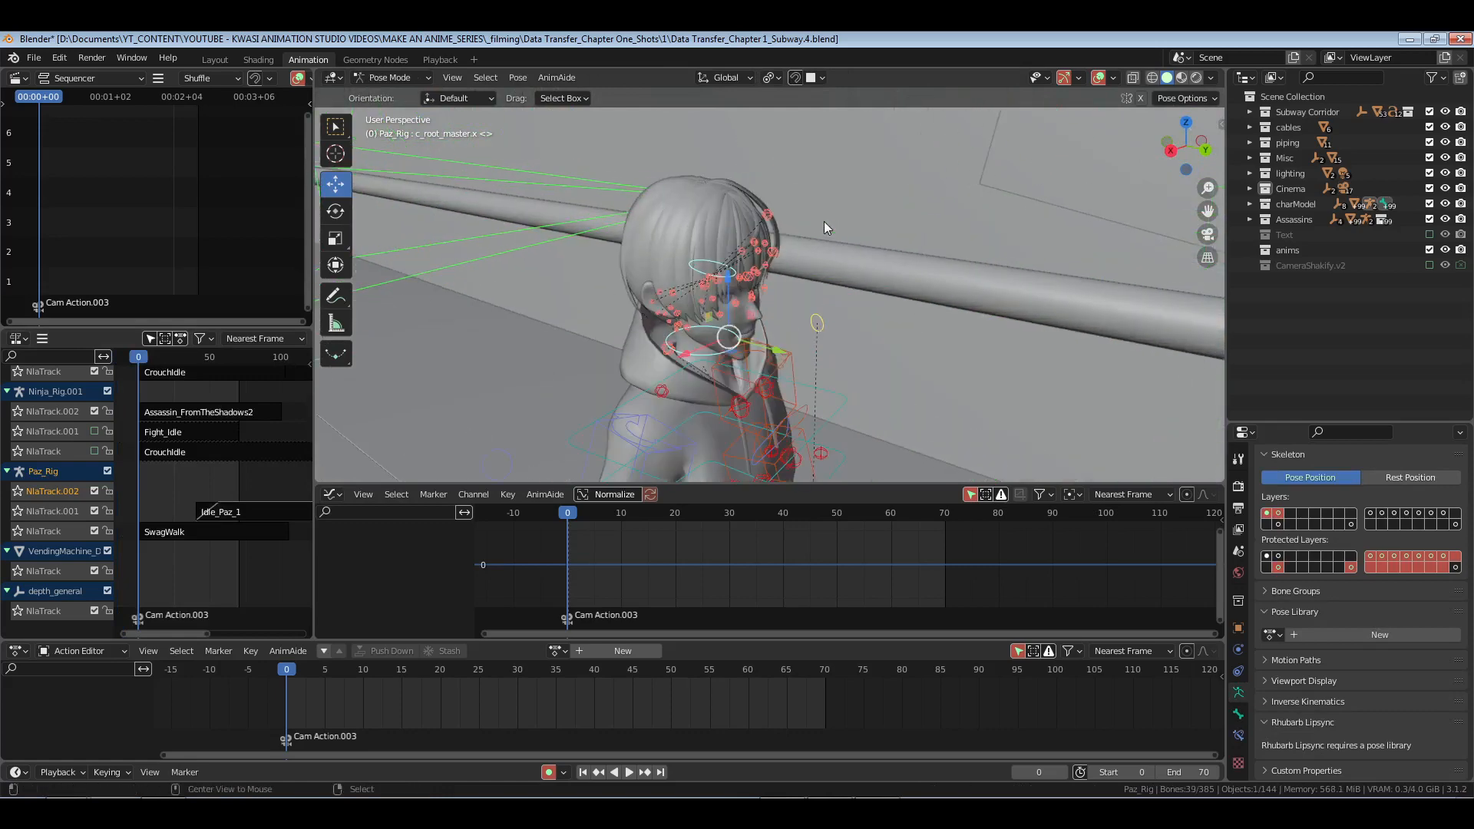
{"action": "key", "text": "alt+a"}
{"action": "left_click", "coordinate": [730, 274]}
{"action": "middle_click_drag", "start_coordinate": [861, 342], "coordinate": [785, 330]}
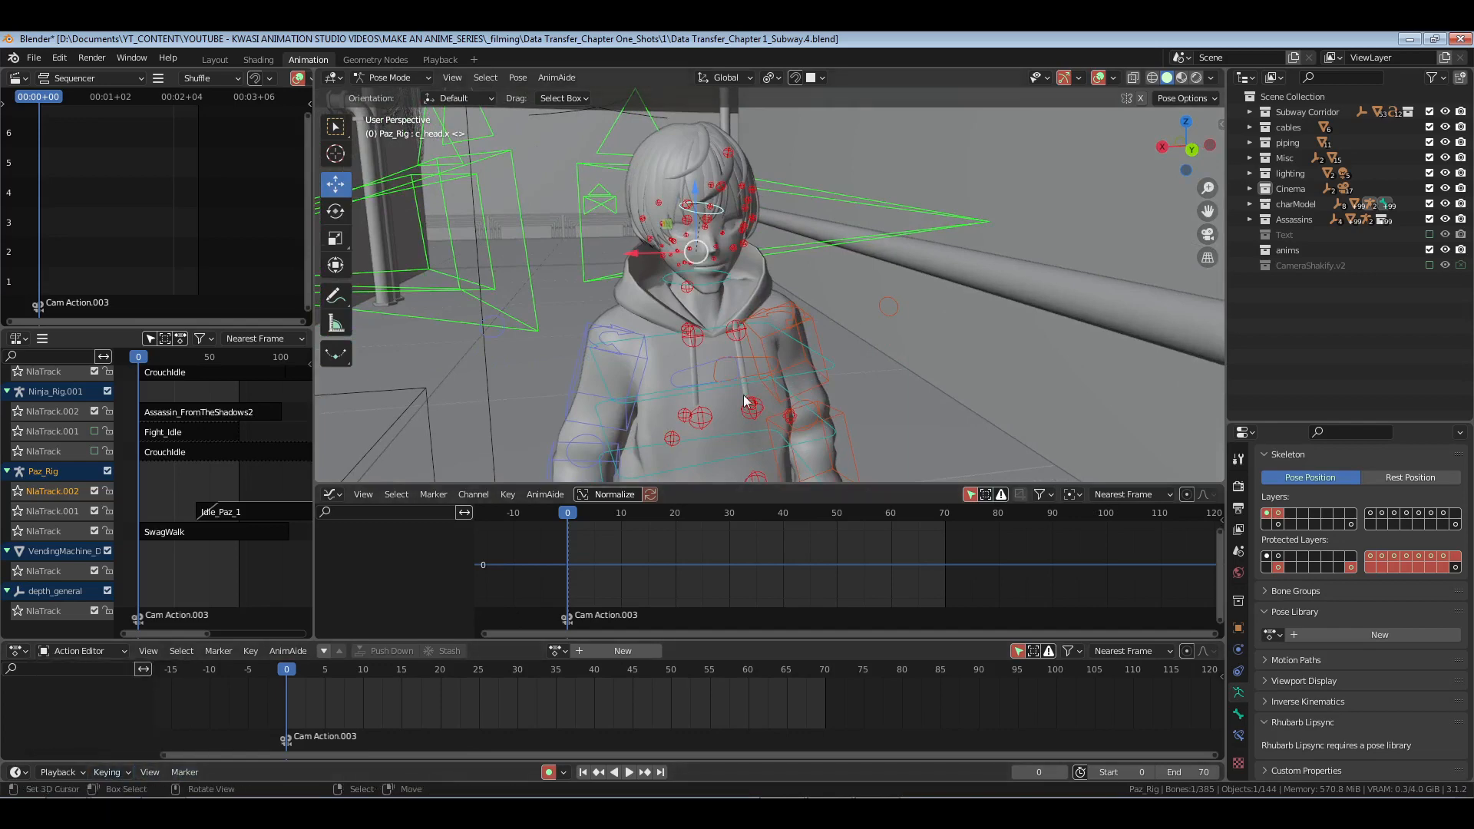
Step: Insert keyframes for the head bone c_head.x at frames 0 and 45
{"action": "key", "text": "KP_0"}
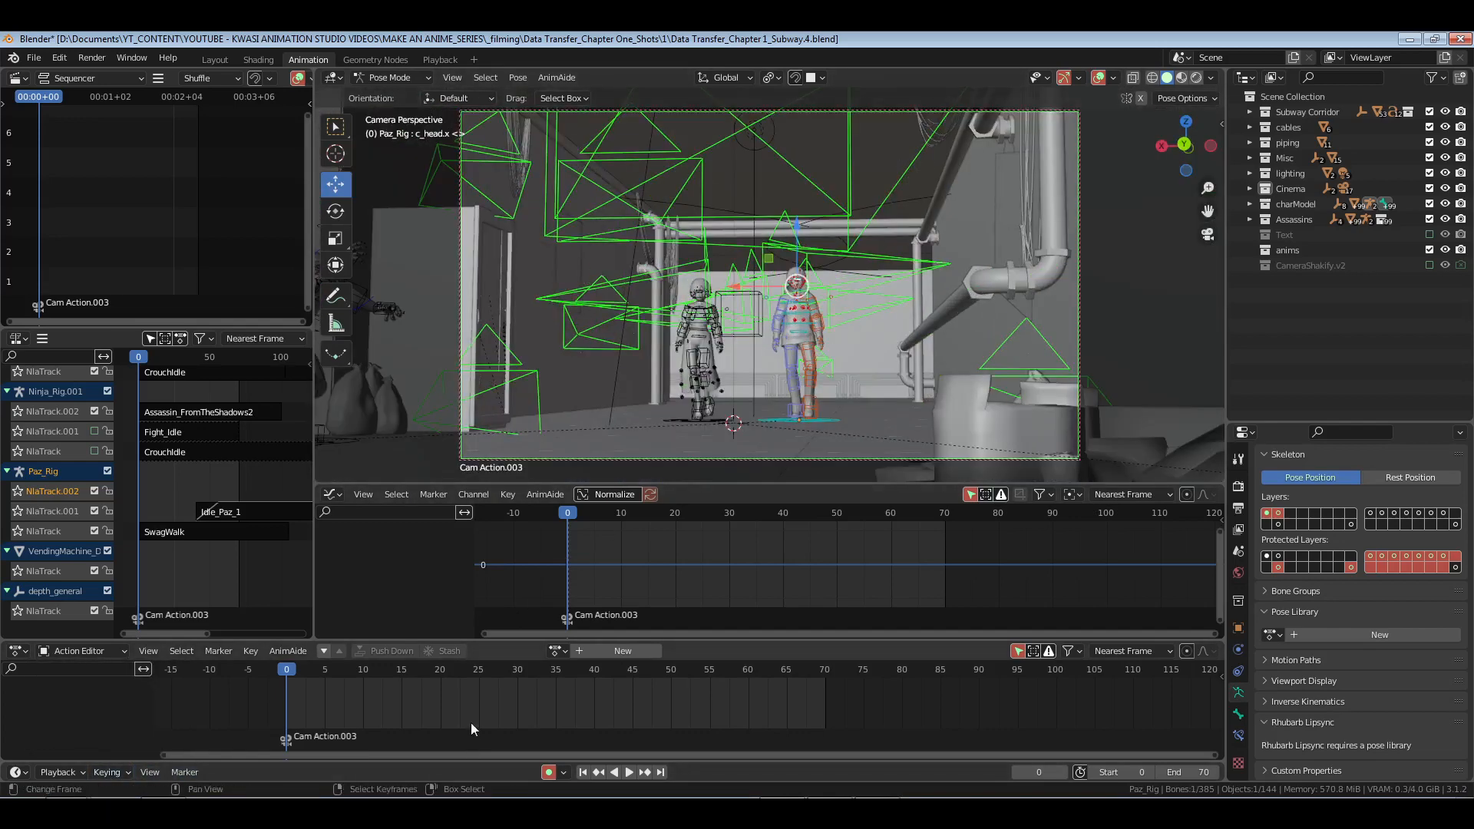
{"action": "key", "text": "i"}
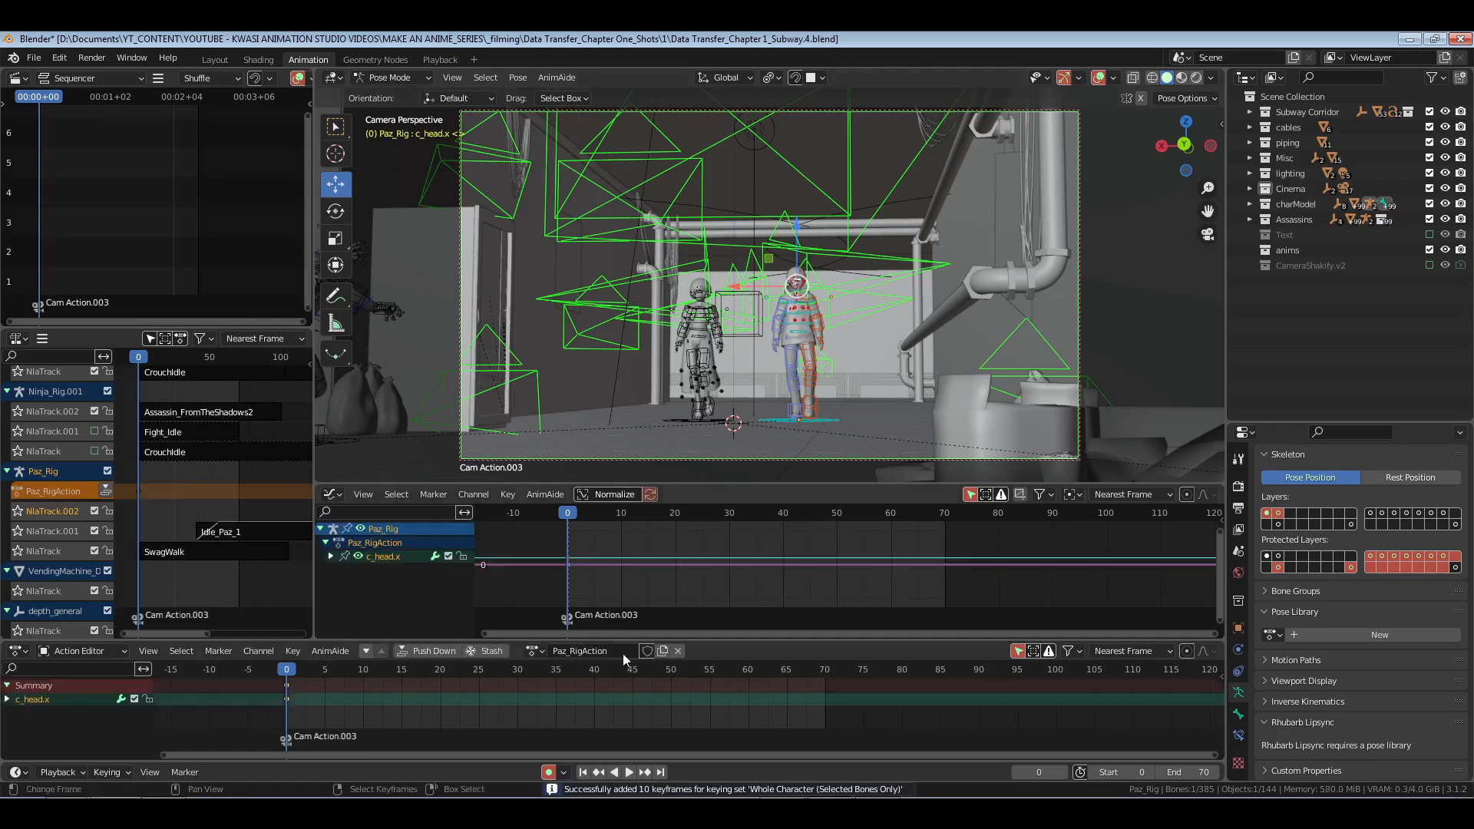
{"action": "key", "text": "space"}
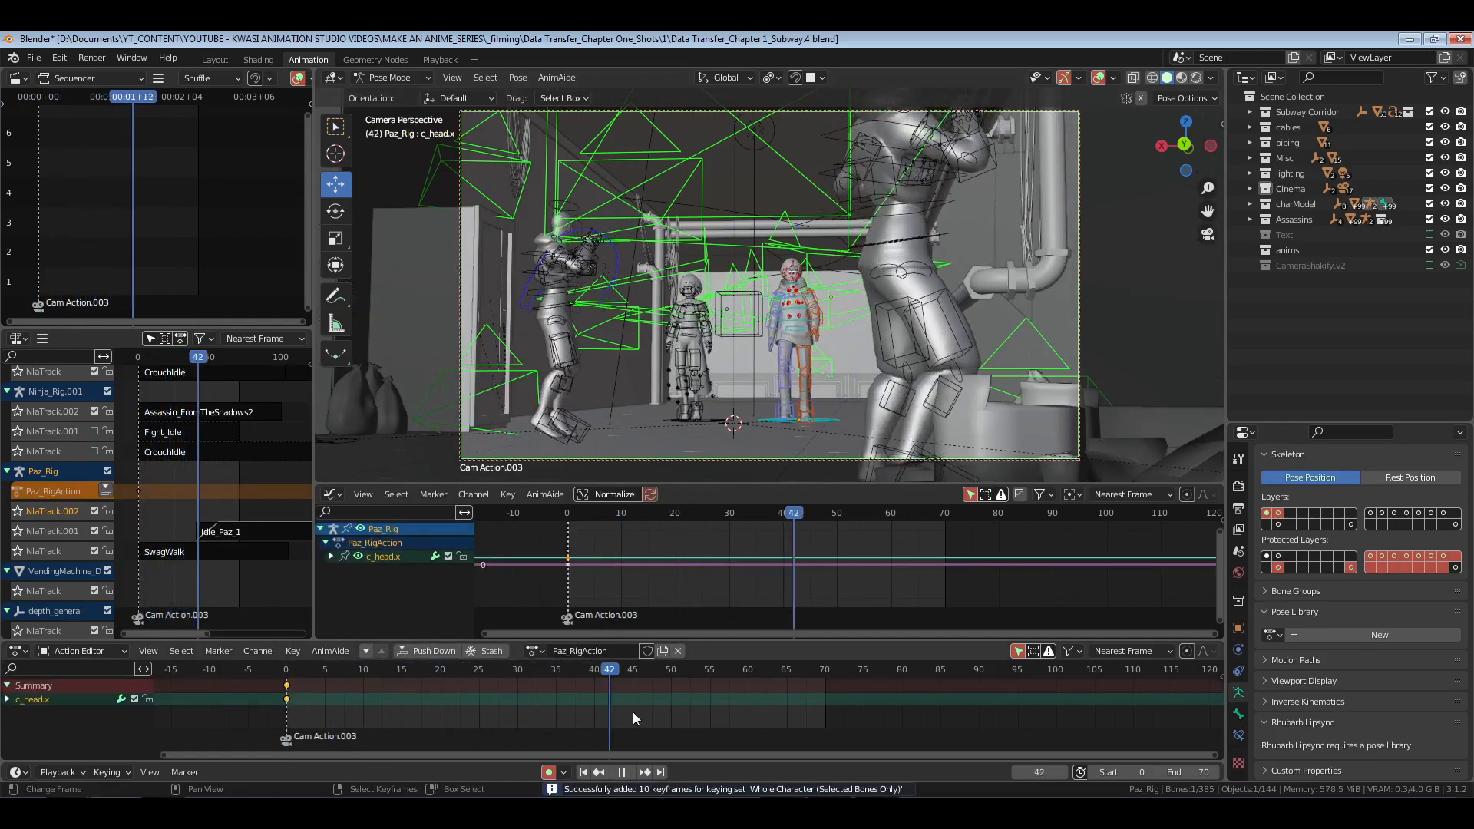
{"action": "mouse_move", "coordinate": [656, 711]}
{"action": "left_mouse_down"}
{"action": "mouse_move", "coordinate": [679, 708]}
{"action": "mouse_move", "coordinate": [633, 707]}
{"action": "left_mouse_up"}
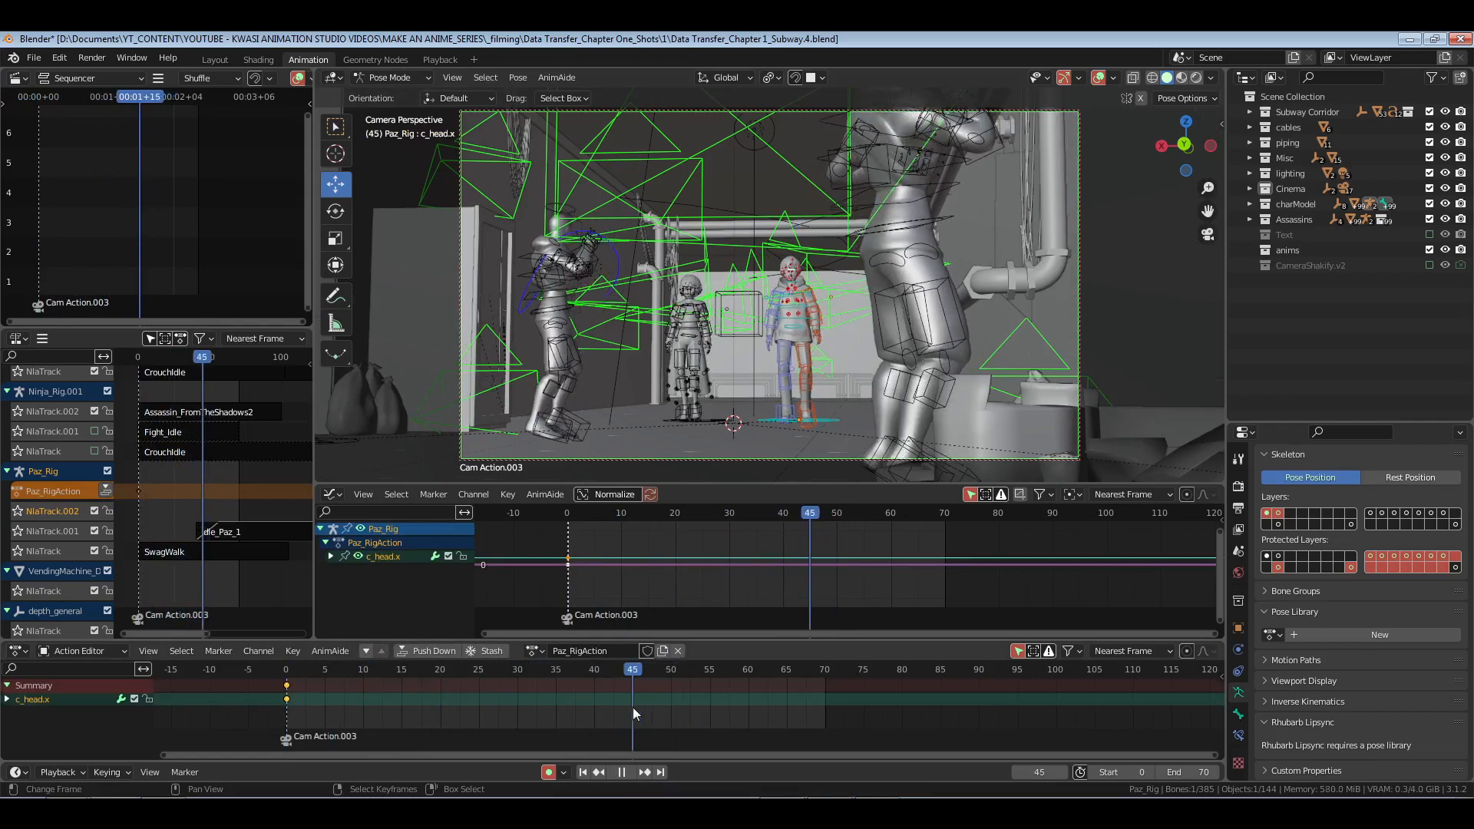
{"action": "key", "text": "space"}
{"action": "key", "text": "i"}
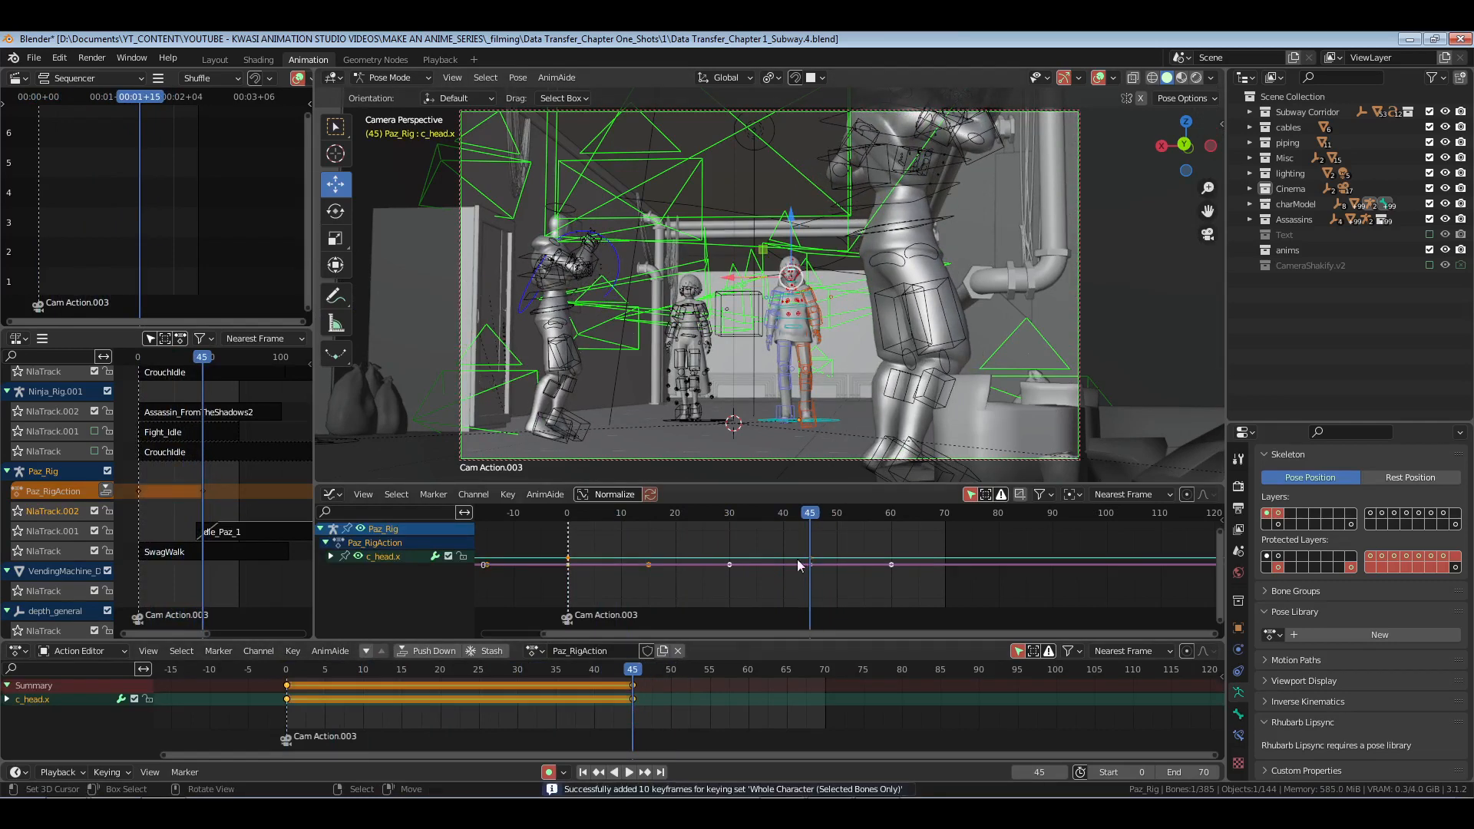
Step: Go to frame 52 and freely rotate Paz's head bone with the Rotate tool
{"action": "left_click", "coordinate": [690, 699]}
{"action": "middle_click_drag", "start_coordinate": [884, 262], "coordinate": [917, 286]}
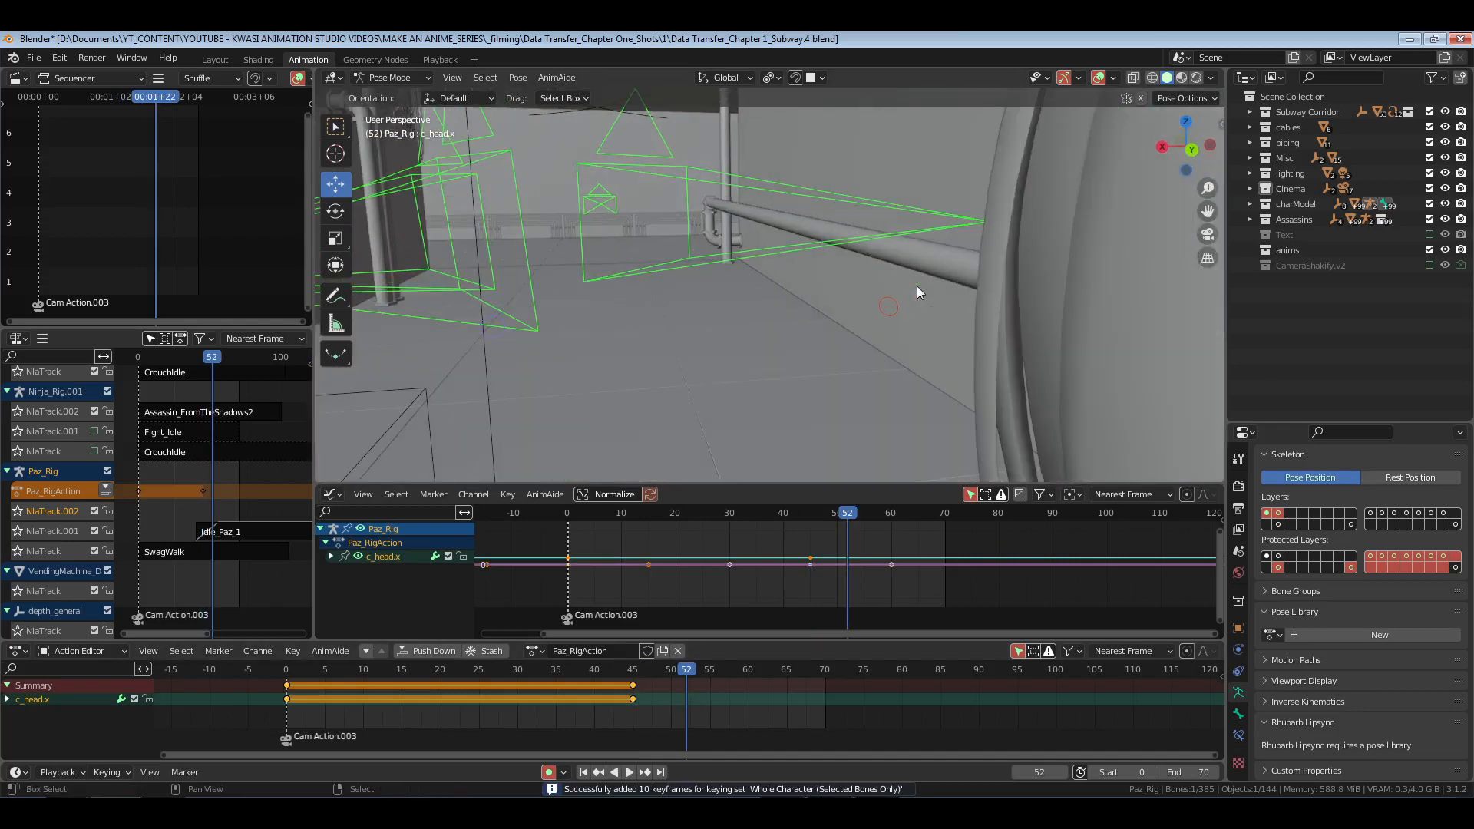
{"action": "key", "text": "shift+space"}
{"action": "key", "text": "r"}
{"action": "middle_click_drag", "start_coordinate": [918, 224], "coordinate": [757, 356], "text": "ctrl"}
{"action": "key", "text": "r"}
{"action": "key", "text": "r"}
{"action": "left_click_drag", "start_coordinate": [765, 326], "coordinate": [877, 362]}
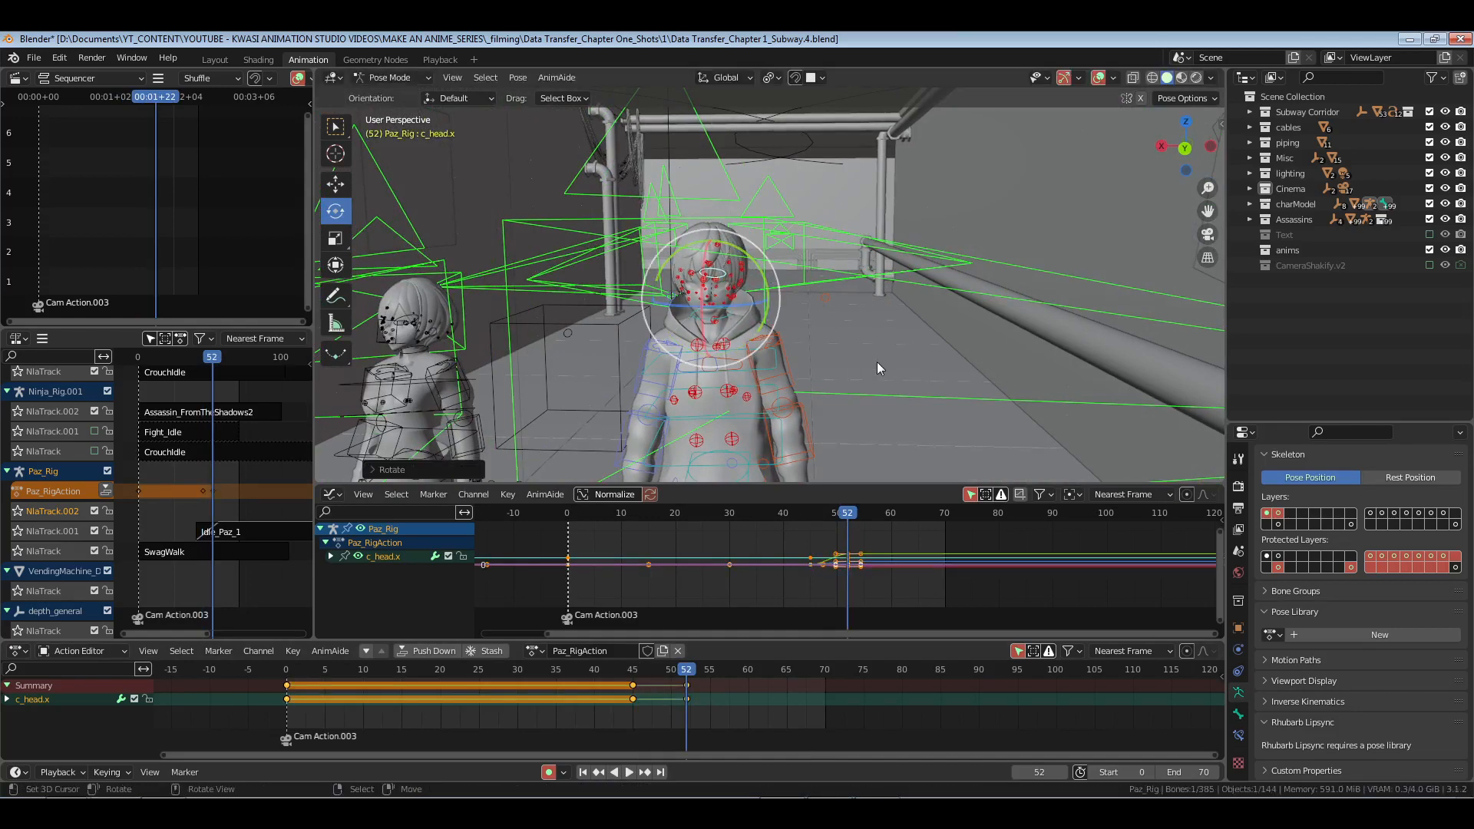
Step: Set the transform orientation to Local and rotate the head bone about its Z axis at frame 52
{"action": "left_click", "coordinate": [729, 79]}
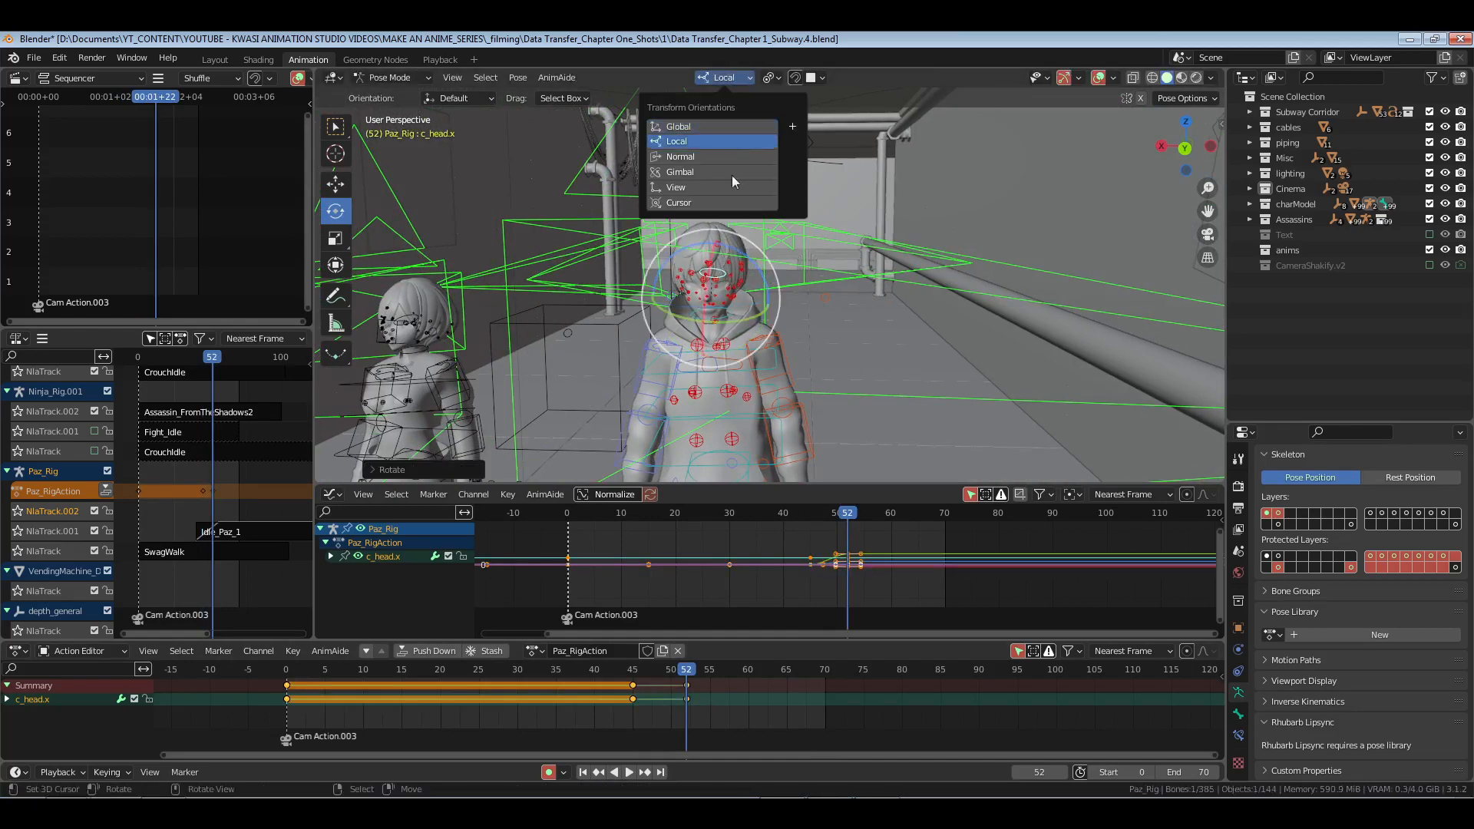
{"action": "left_click", "coordinate": [714, 142]}
{"action": "key", "text": "r"}
{"action": "key", "text": "z"}
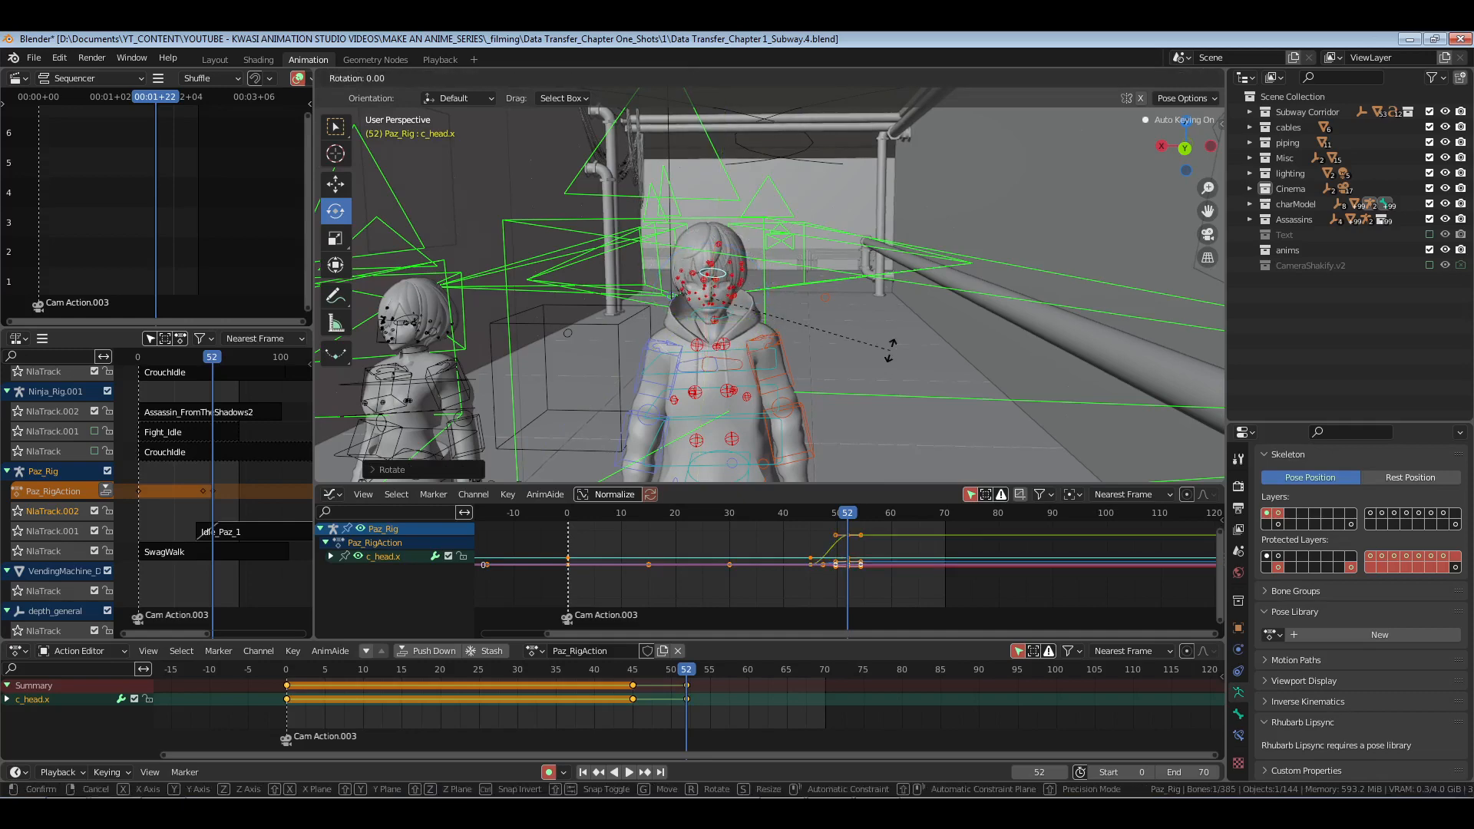
{"action": "left_click", "coordinate": [890, 347]}
Step: Adjust the head's pose at frame 52 with a trackball rotation, judged through Cam Action.003
{"action": "key", "text": "KP_0"}
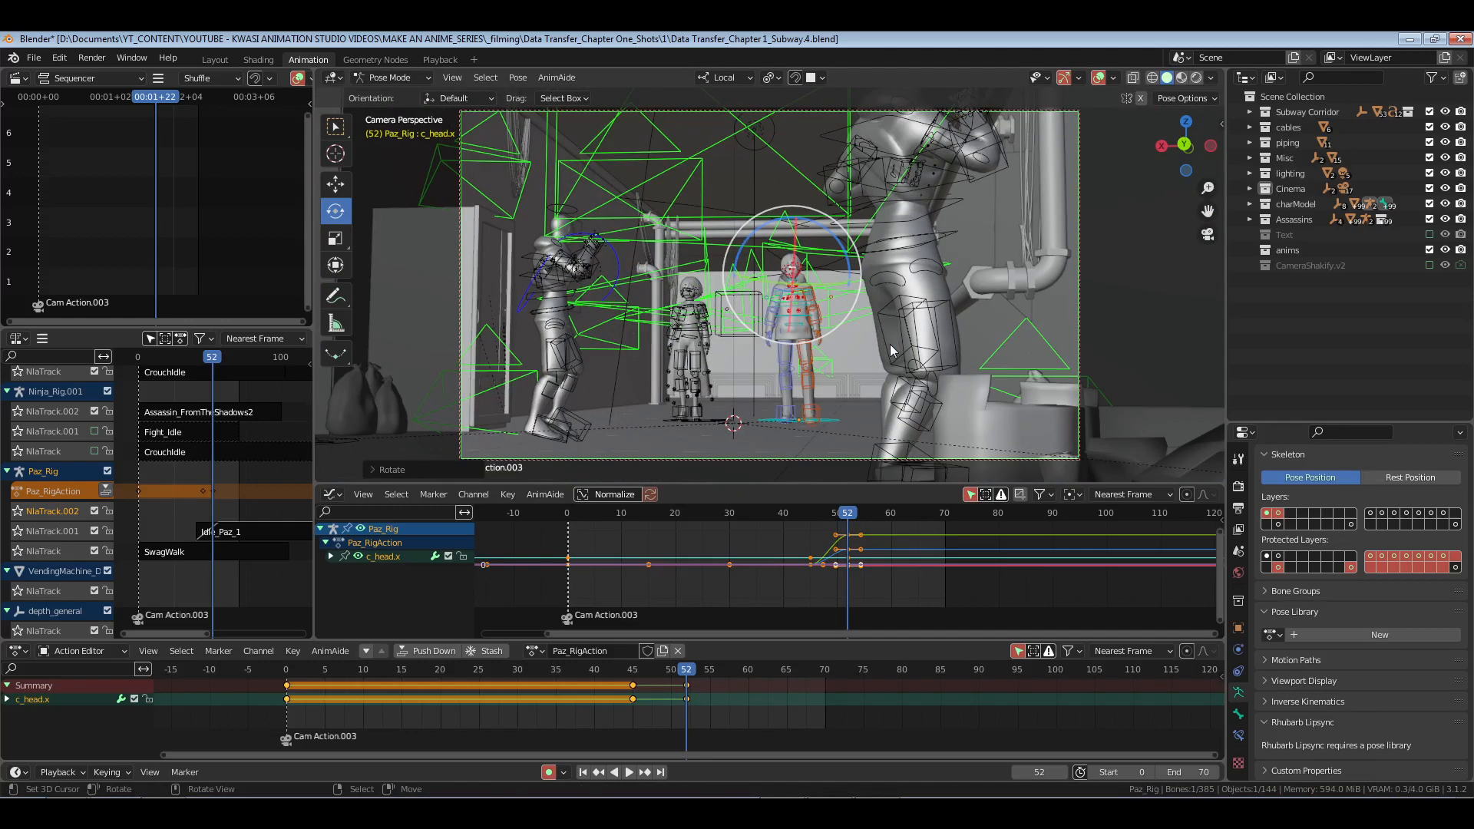
{"action": "key", "text": "r"}
{"action": "key", "text": "r"}
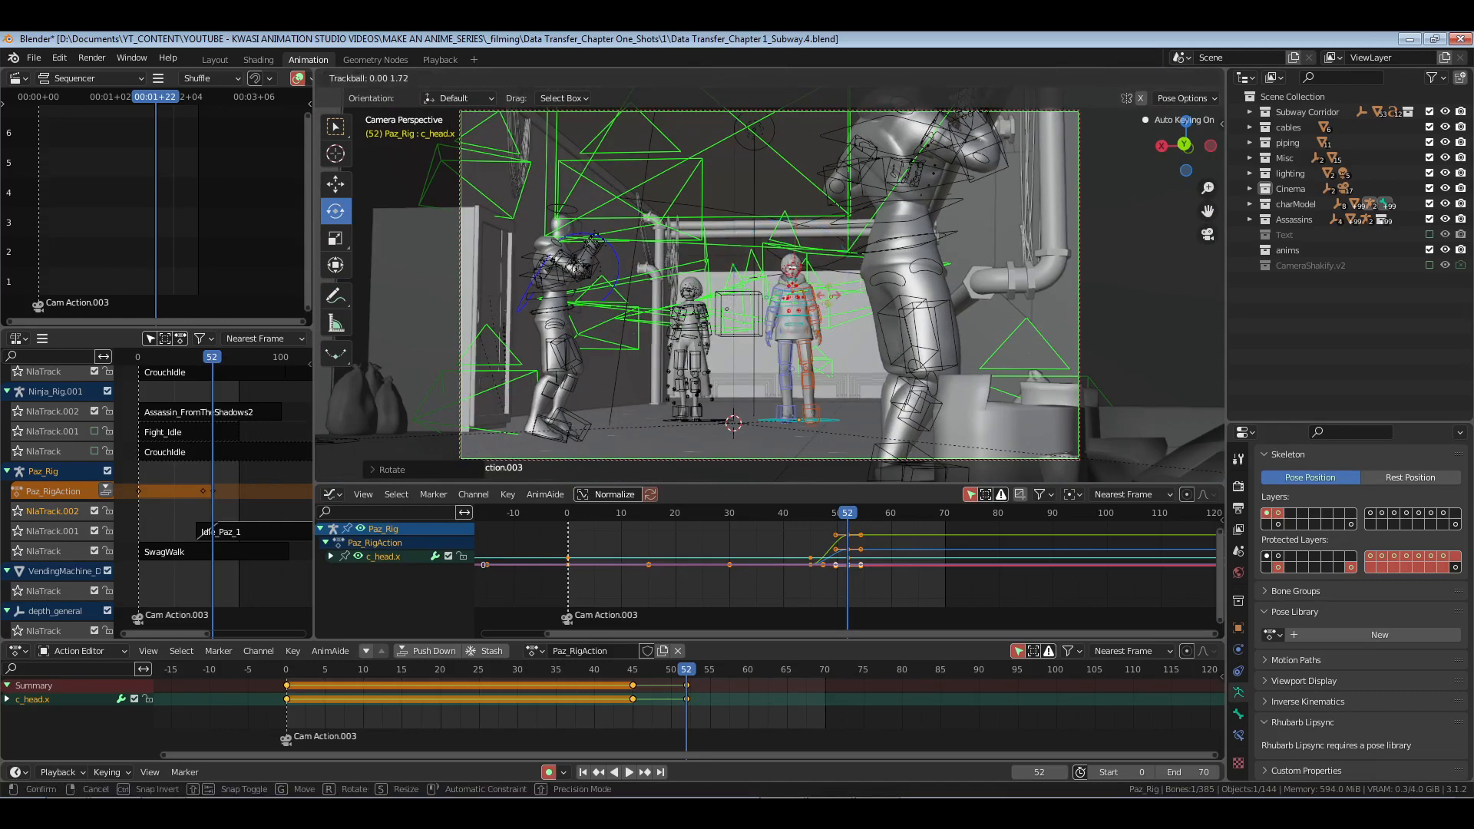
{"action": "left_click", "coordinate": [822, 307]}
Step: Set the interpolation of Paz's head keyframes to Bezier and move the frame 52 keyframe 3 frames forward
{"action": "key", "text": "t"}
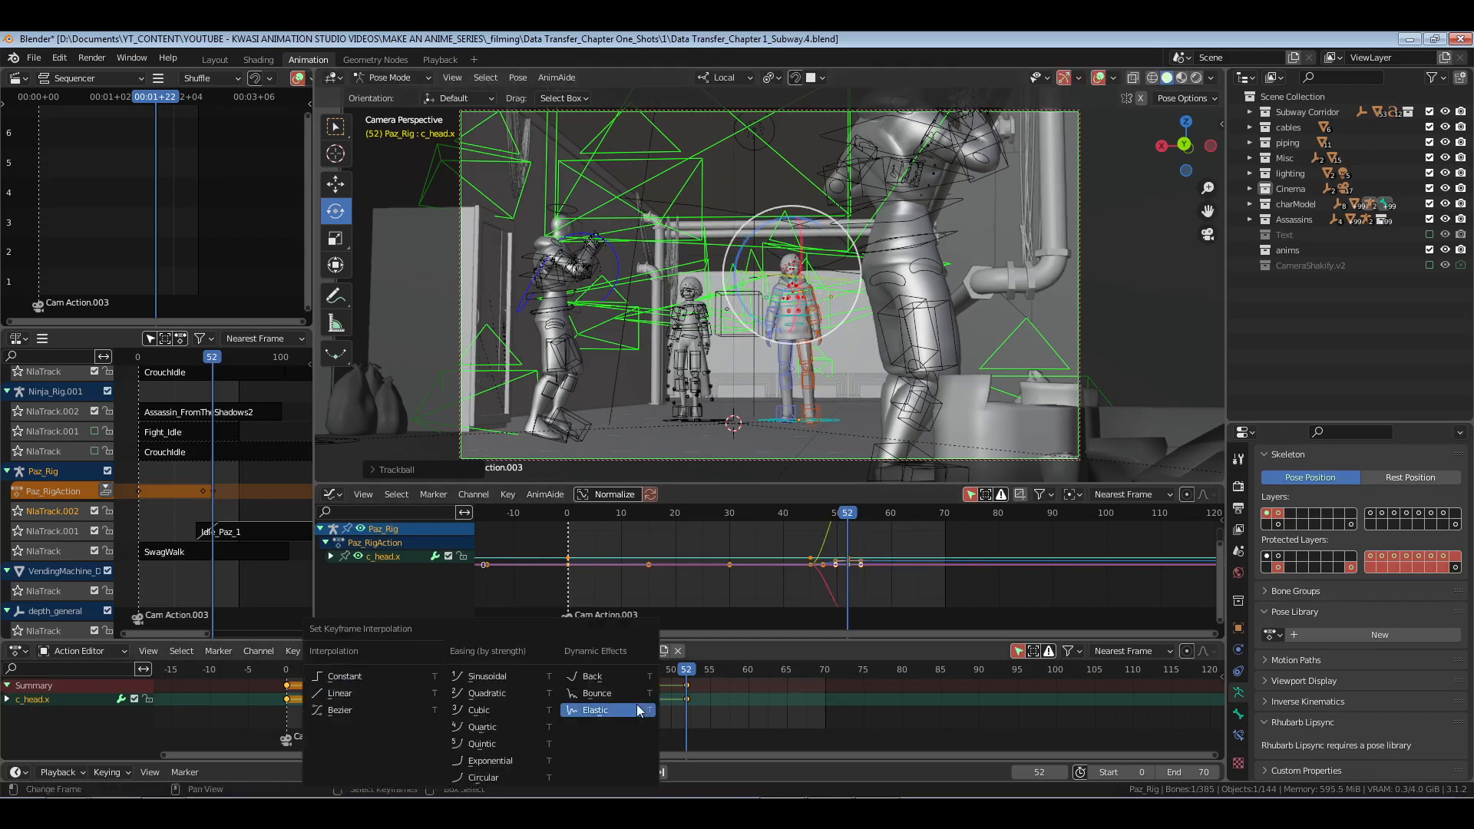
{"action": "left_click", "coordinate": [365, 711]}
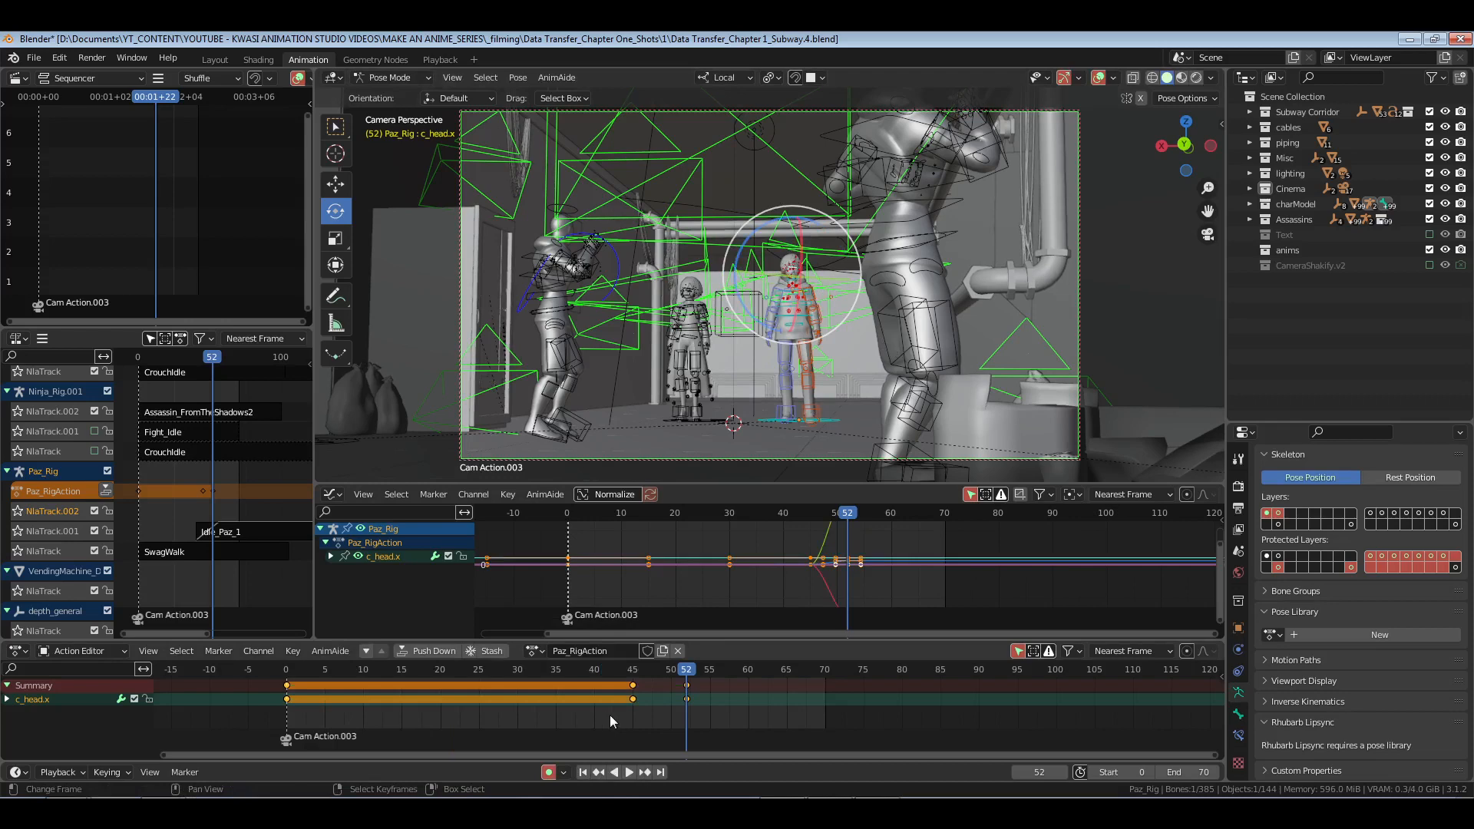
{"action": "right_click_drag", "start_coordinate": [662, 678], "coordinate": [734, 716]}
{"action": "type", "text": "g3"}
{"action": "key", "text": "Return"}
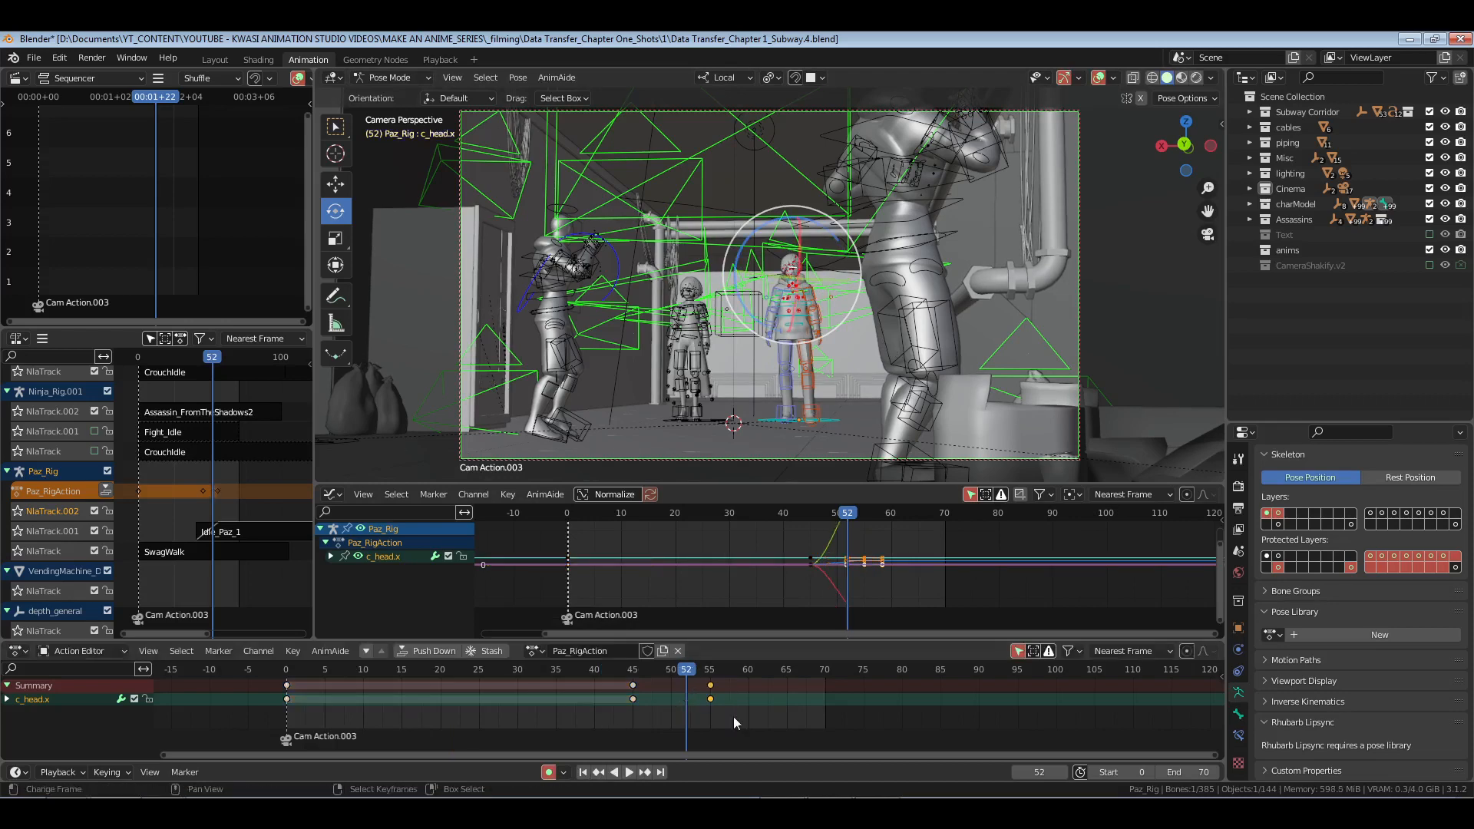
Step: Push Paz_RigAction down into a strip on Paz_Rig's NLA track and save the file
{"action": "key", "text": "shift+Left"}
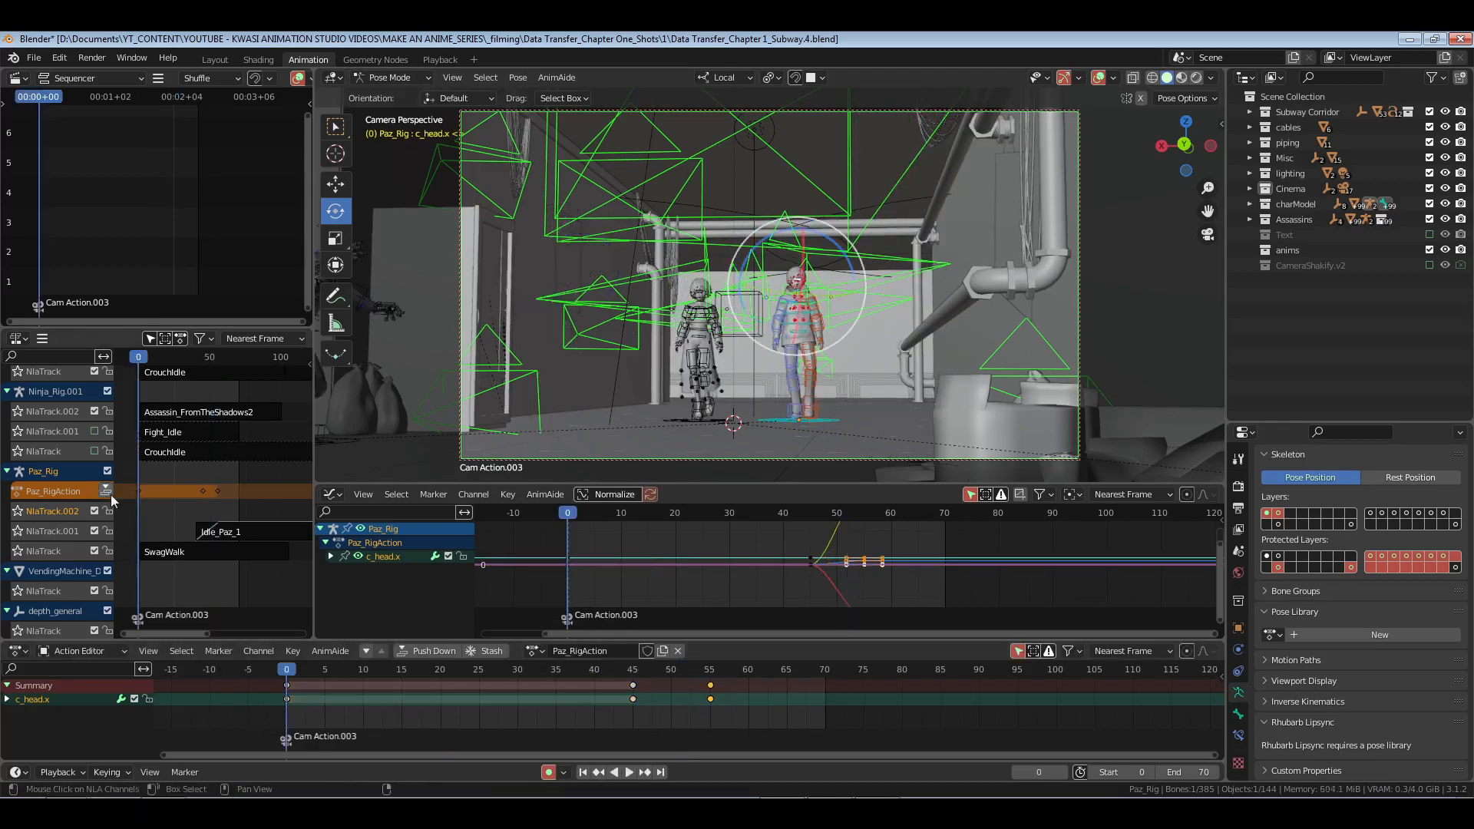
{"action": "left_click", "coordinate": [106, 491]}
{"action": "key", "text": "ctrl+s"}
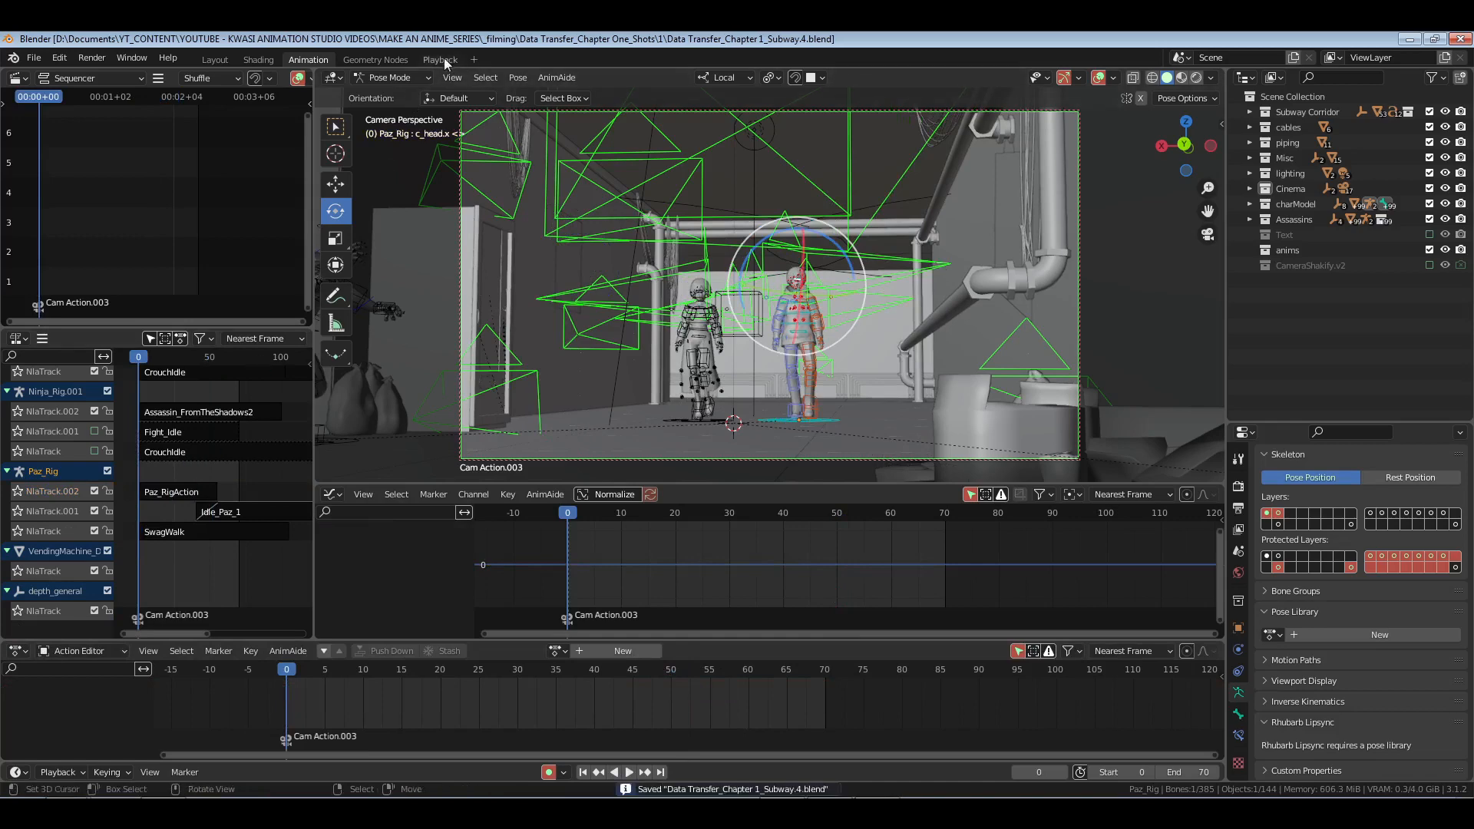
Step: Show the output settings in the Playback workspace and play the shot from frame 0 to review the head turn
{"action": "left_click", "coordinate": [441, 60]}
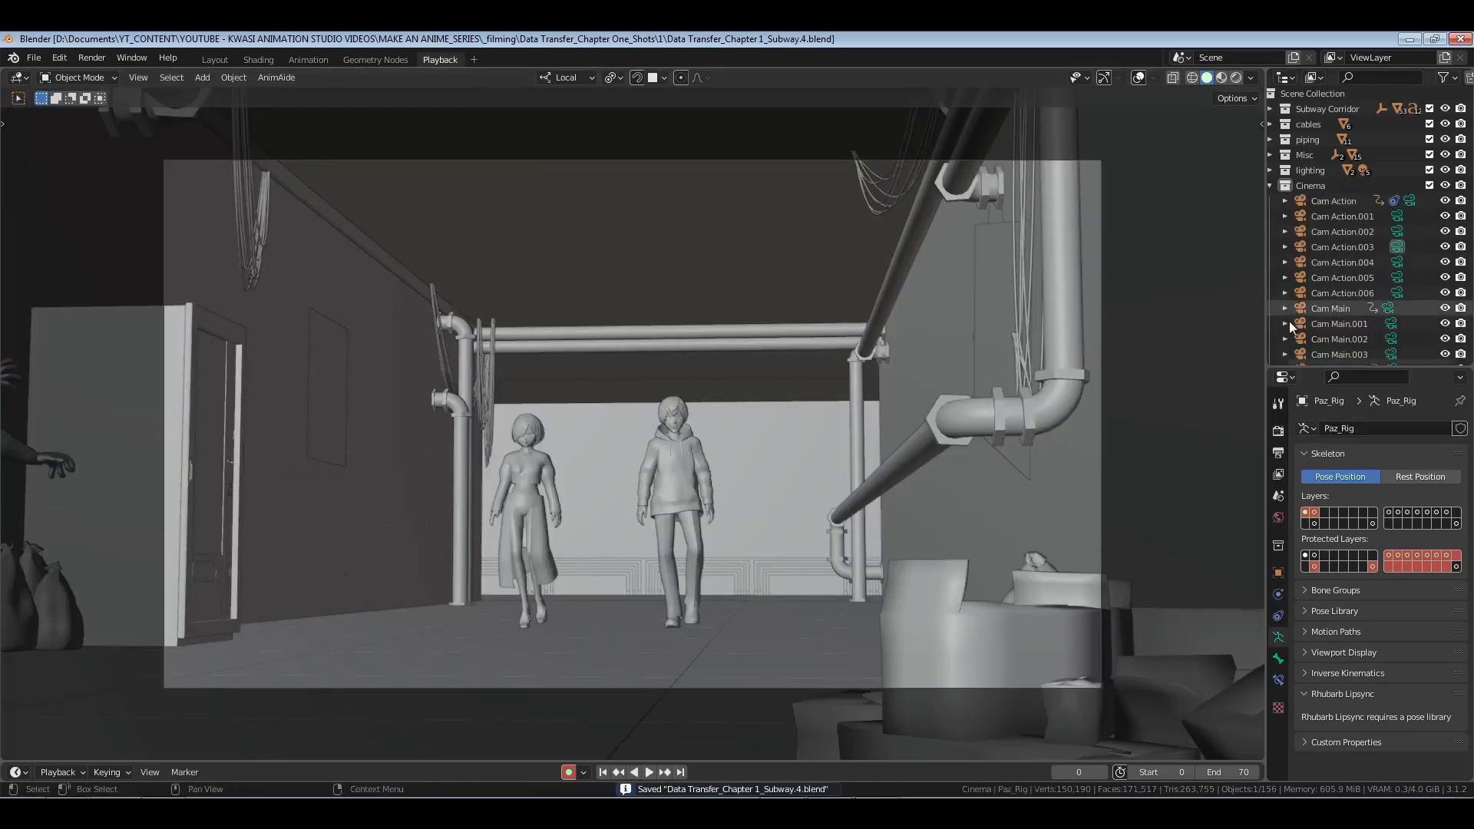
{"action": "left_click_drag", "start_coordinate": [1265, 302], "coordinate": [1217, 302]}
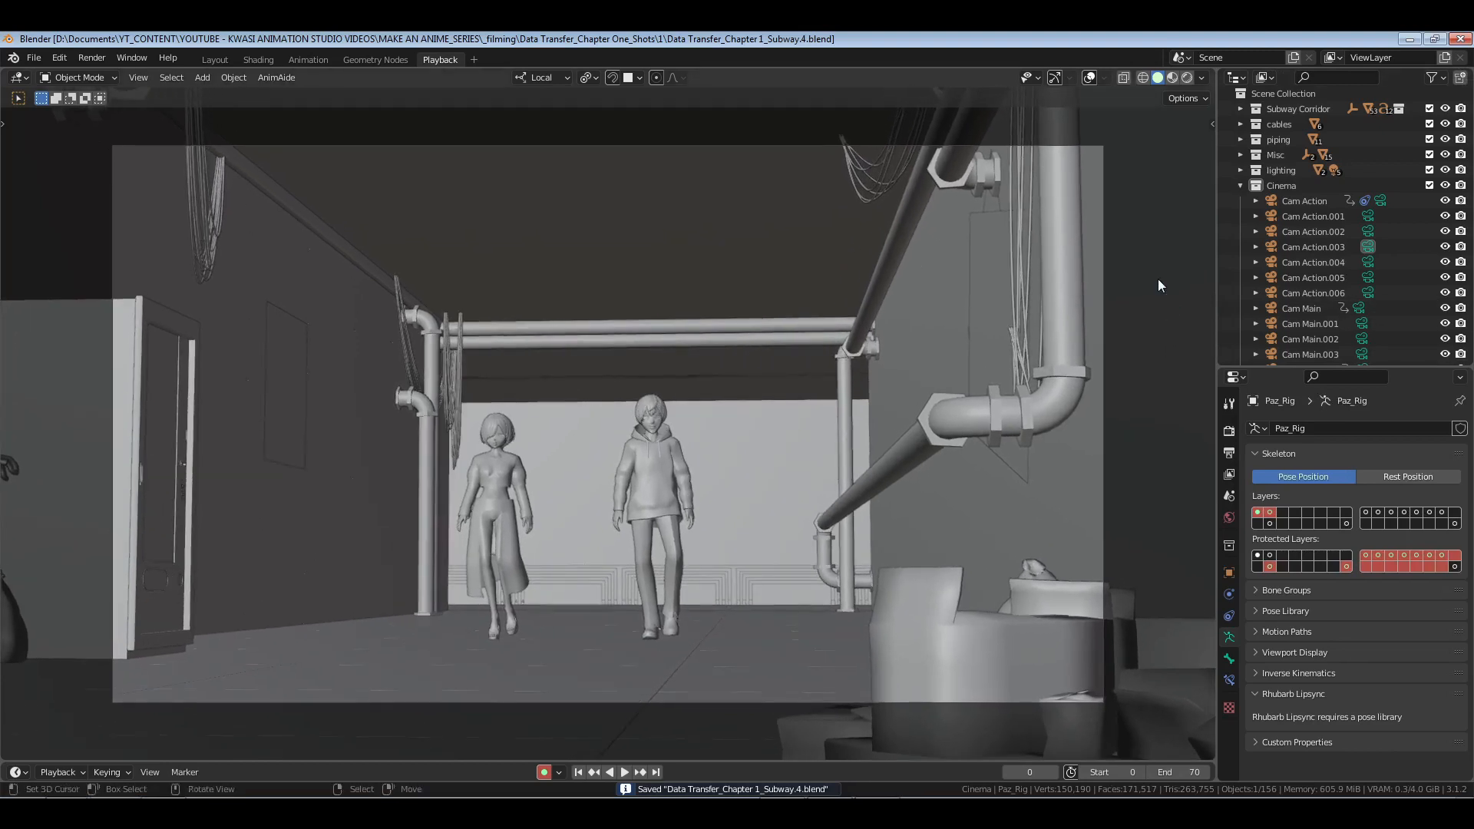
{"action": "left_click", "coordinate": [1229, 431]}
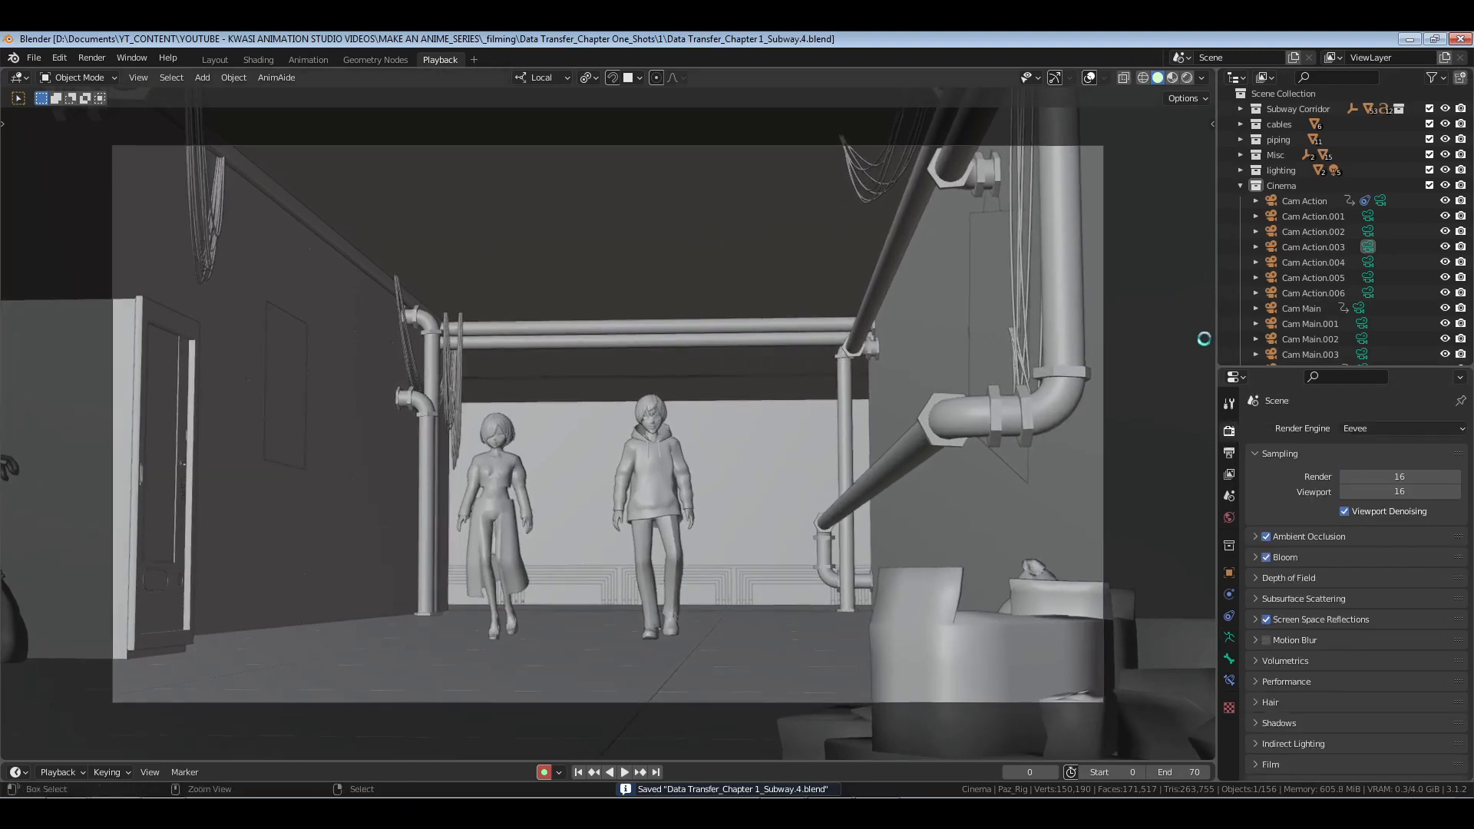
{"action": "left_click", "coordinate": [1292, 453]}
{"action": "left_click", "coordinate": [1228, 454]}
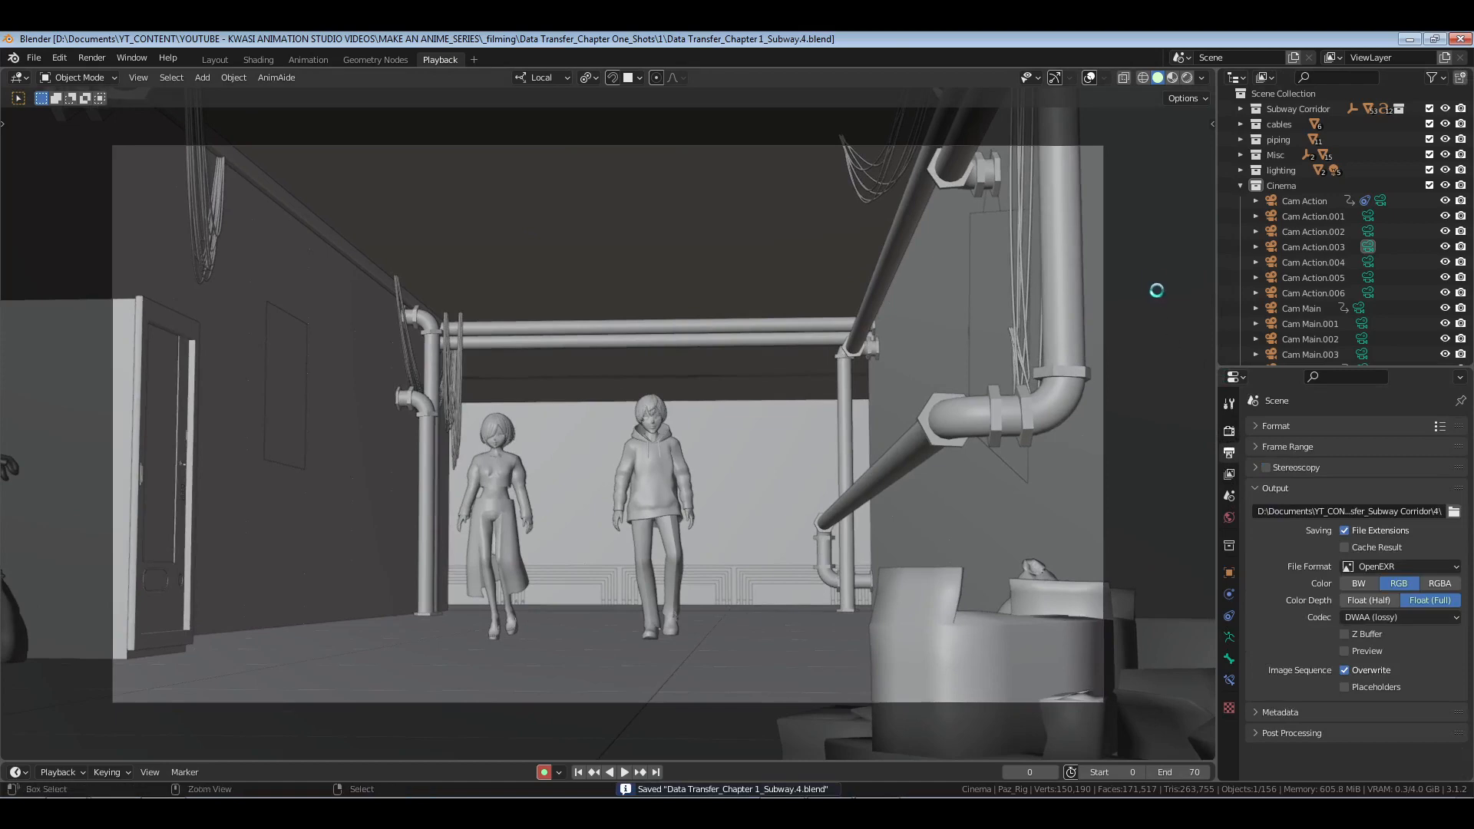
{"action": "key", "text": "space"}
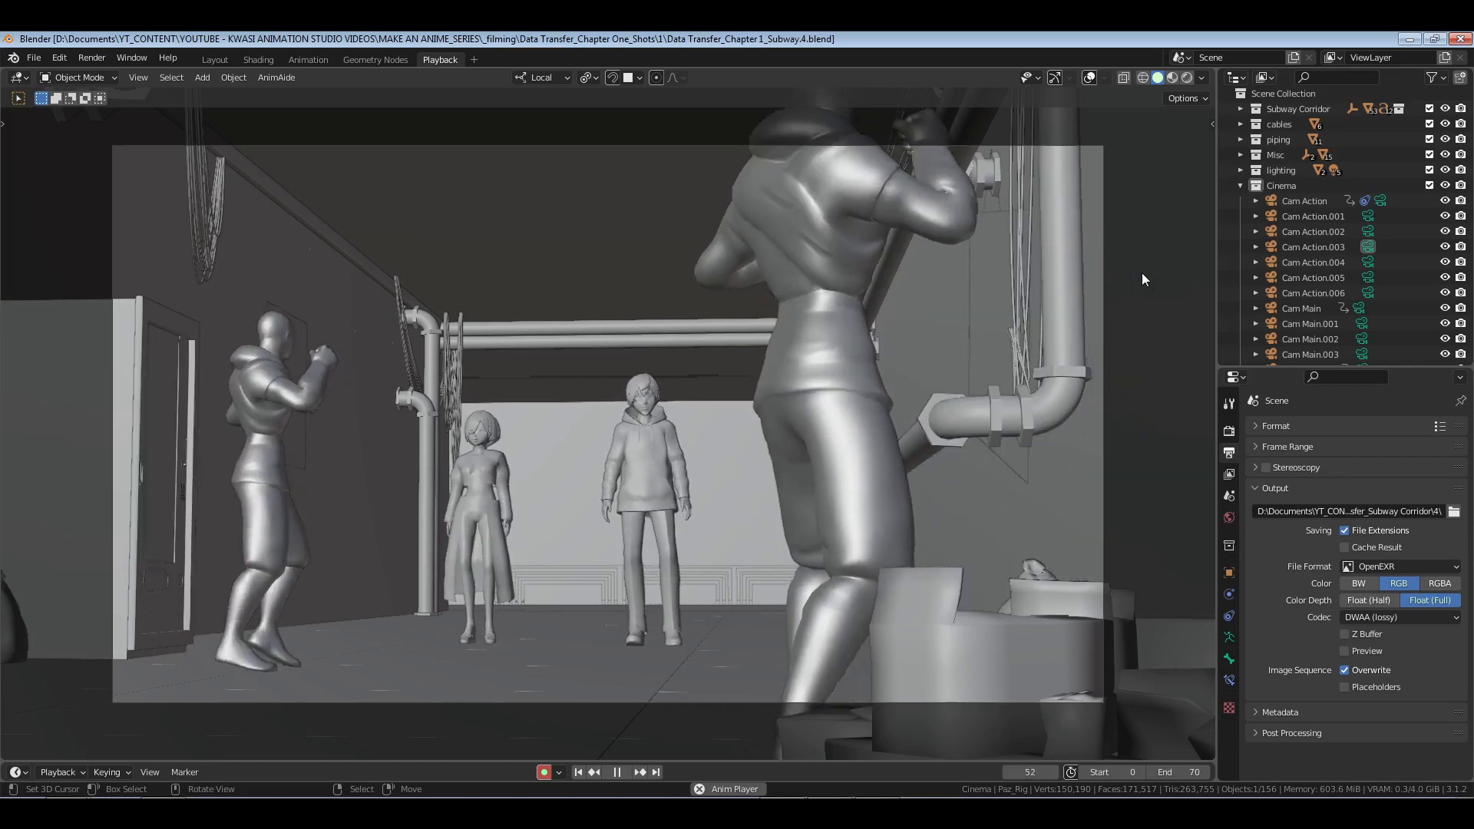
{"action": "key", "text": "space"}
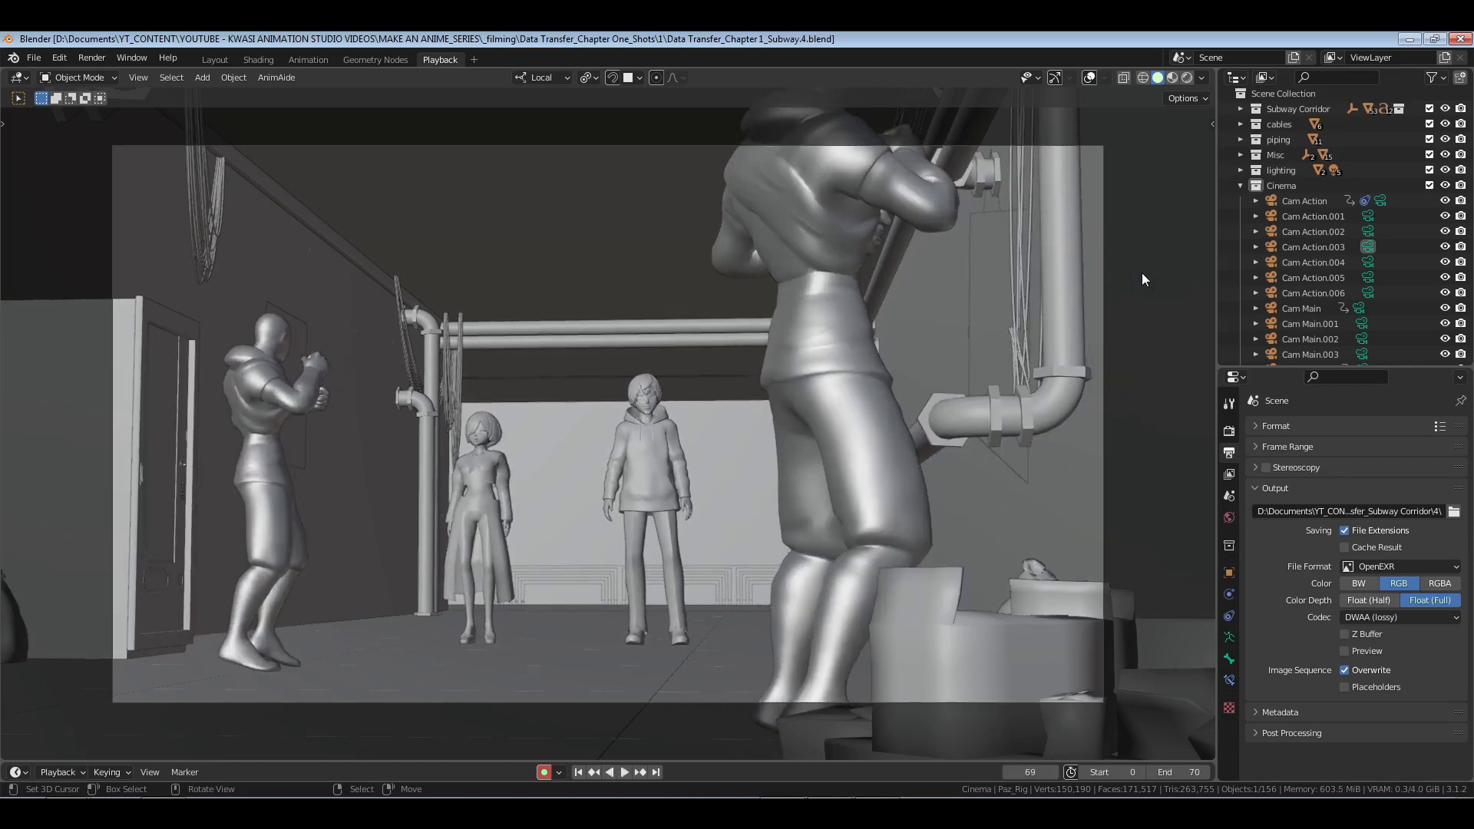
Step: Return to the Animation workspace, put Ibaya_Rig in Pose Mode and select its head bone c_head.x
{"action": "left_click", "coordinate": [308, 60]}
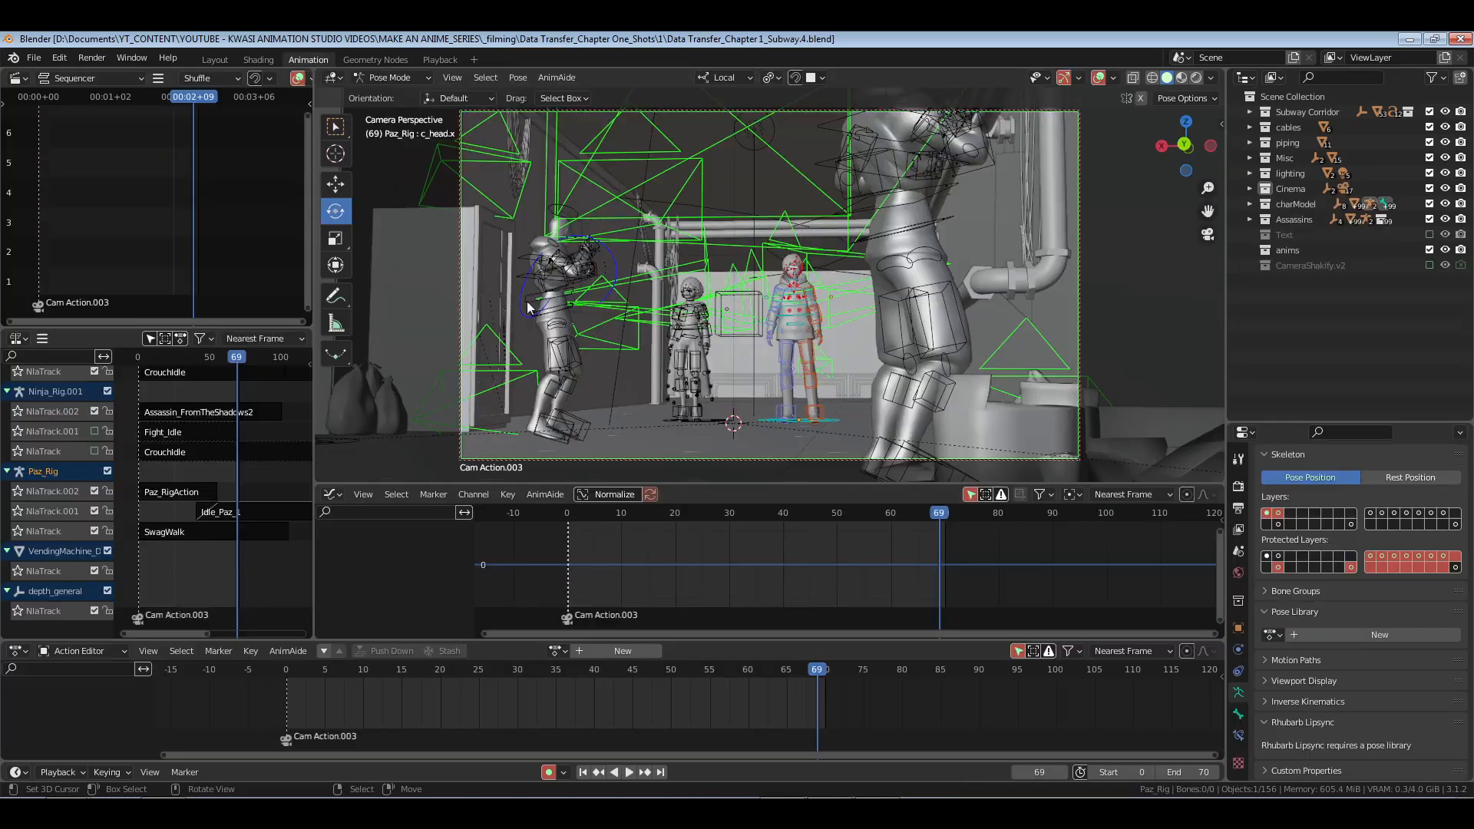
{"action": "left_click", "coordinate": [703, 321]}
{"action": "key", "text": "ctrl+Tab"}
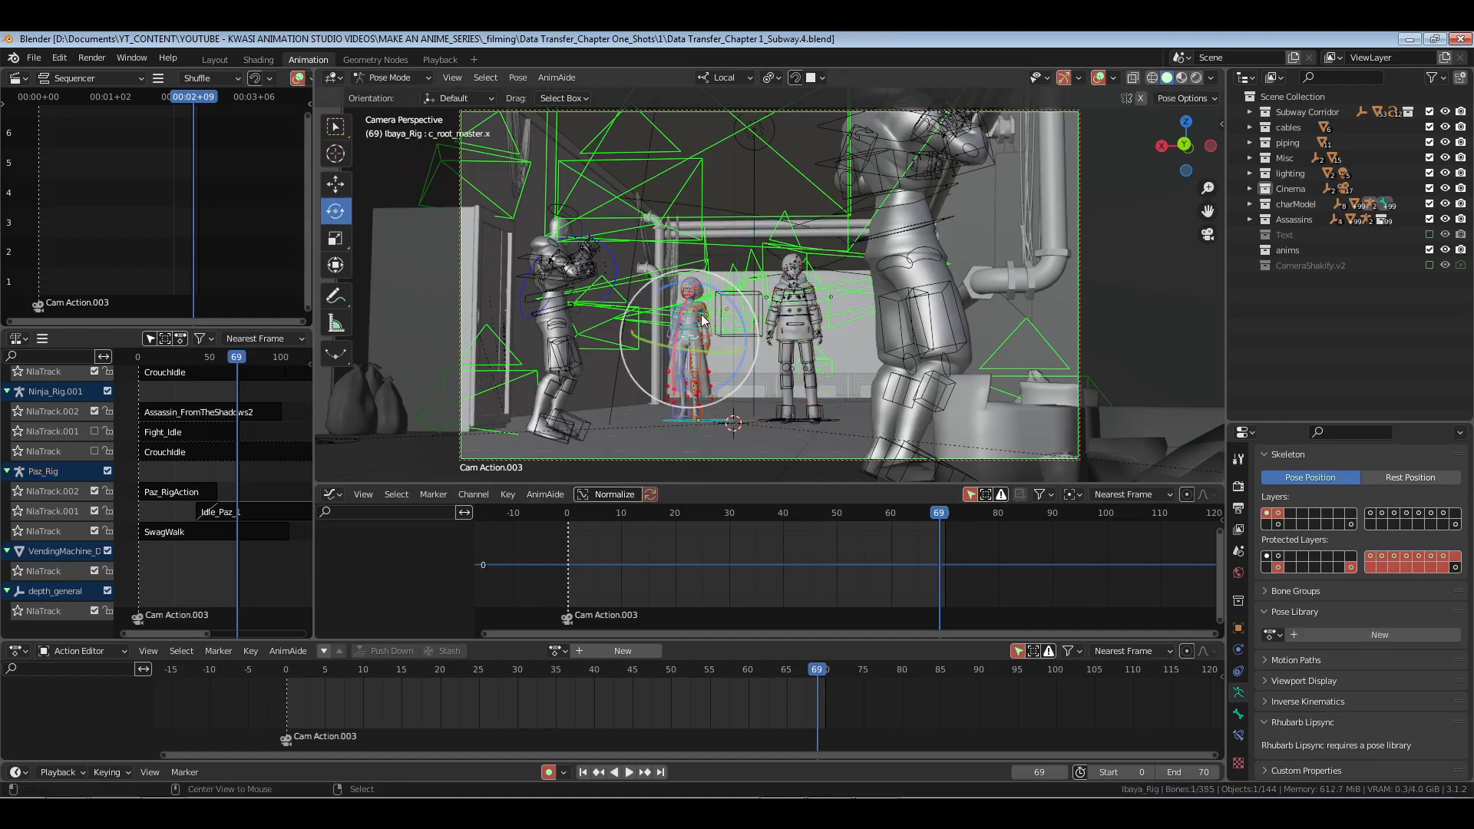
{"action": "key", "text": "alt+a"}
{"action": "key", "text": "b"}
{"action": "left_click_drag", "start_coordinate": [670, 266], "coordinate": [712, 301]}
{"action": "key", "text": "KP_Decimal"}
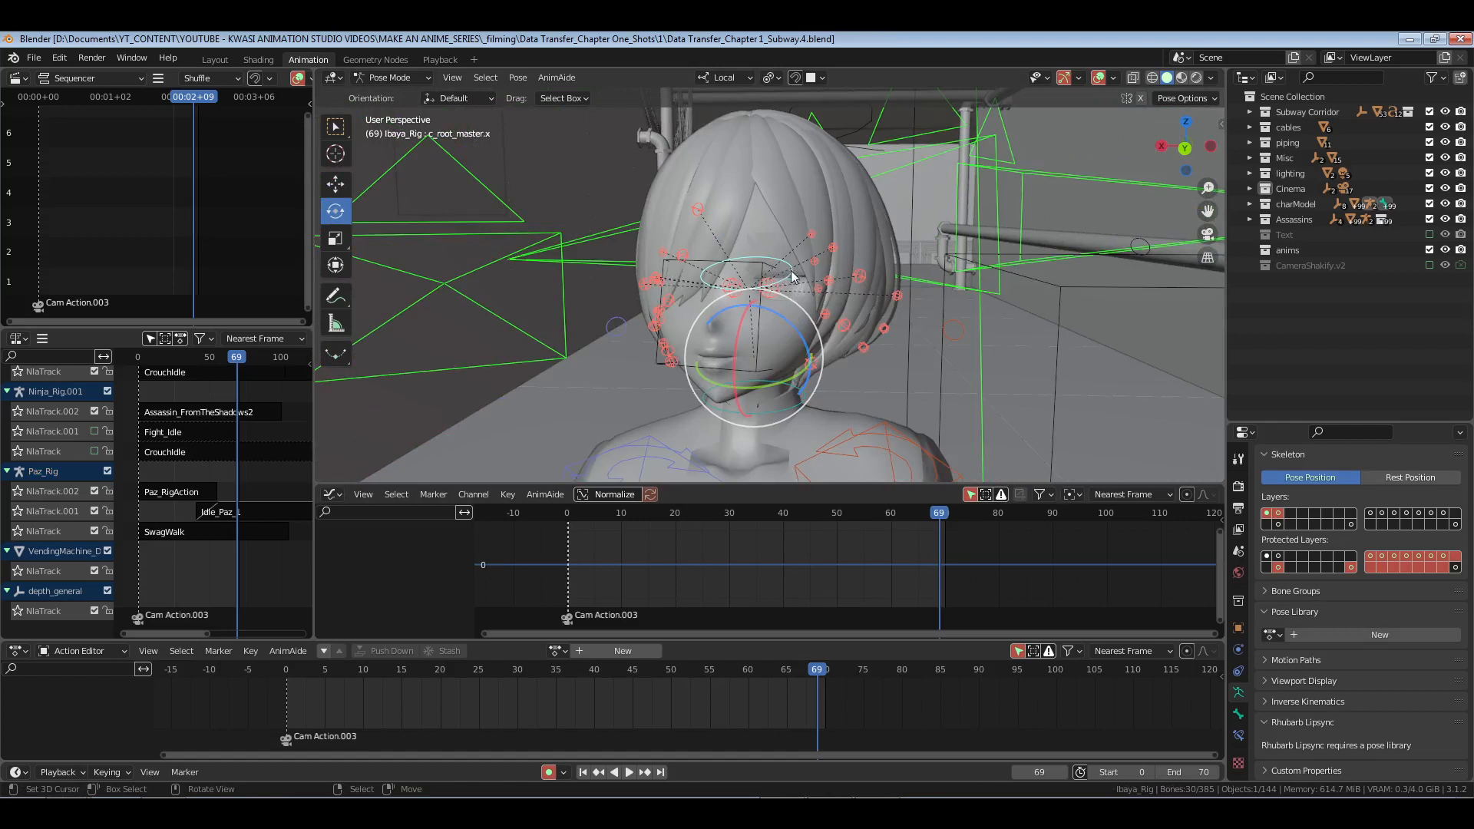
{"action": "left_click", "coordinate": [793, 276]}
Step: Set the action blending of Ibaya_Rig's animation data to Add in the Nonlinear Animation editor
{"action": "scroll", "coordinate": [153, 438], "scroll_direction": "up", "scroll_amount": 5}
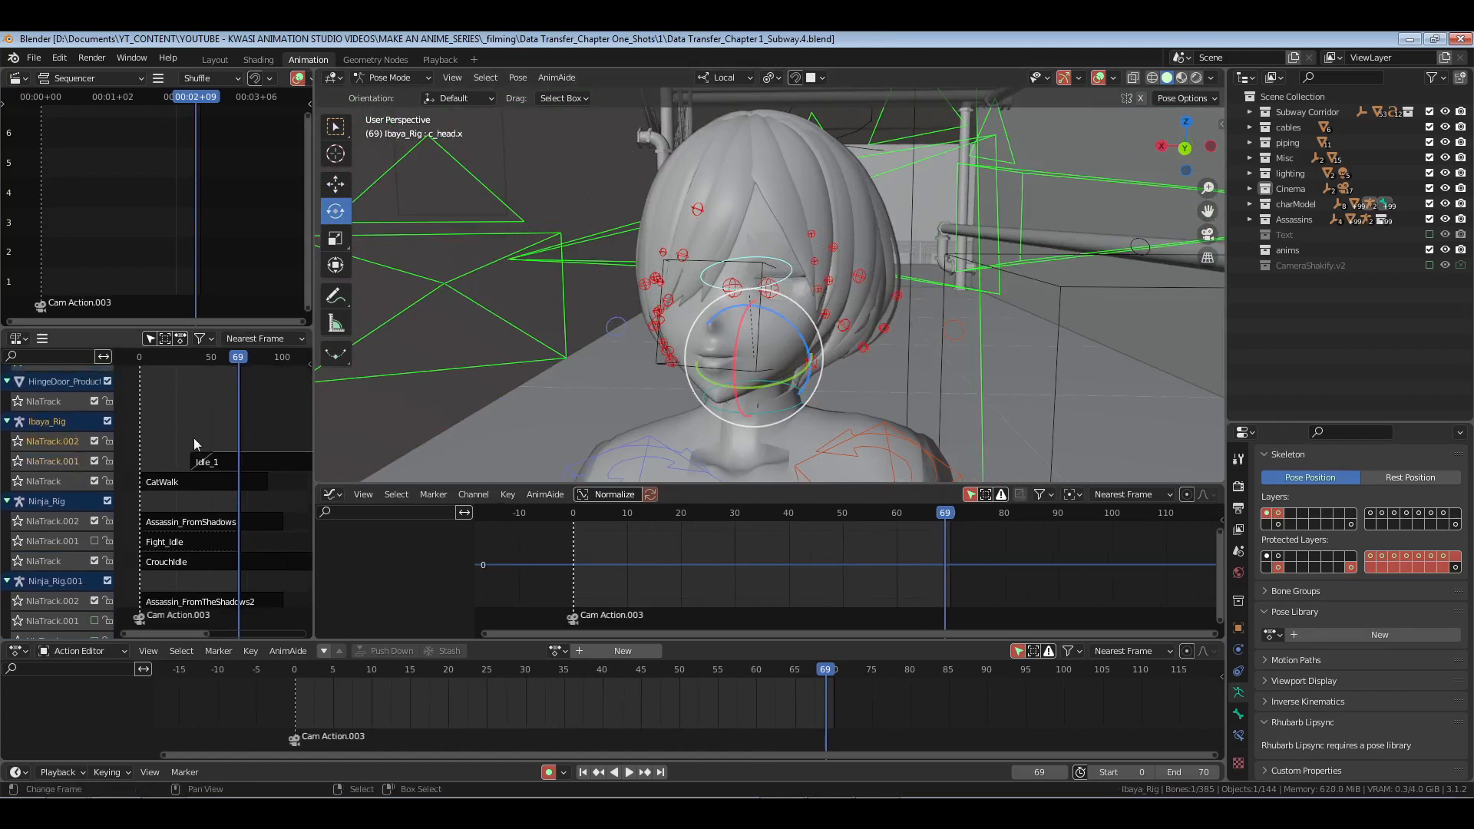
{"action": "key", "text": "n"}
{"action": "left_click", "coordinate": [258, 427]}
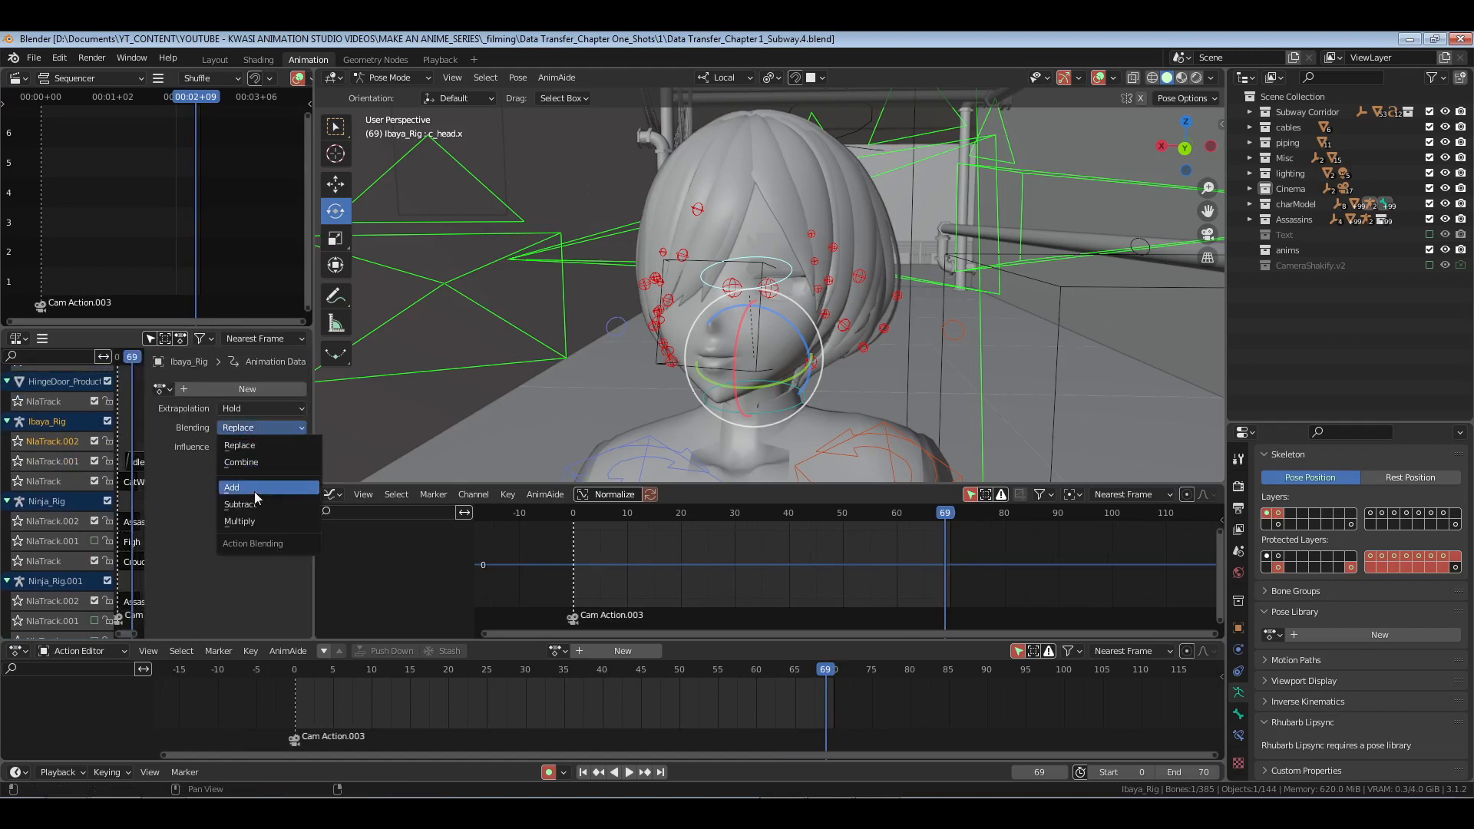
{"action": "left_click", "coordinate": [255, 491]}
{"action": "key", "text": "n"}
Step: Insert keyframes for Ibaya's head bone c_head.x at frames 0 and 35
{"action": "key", "text": "shift+Left"}
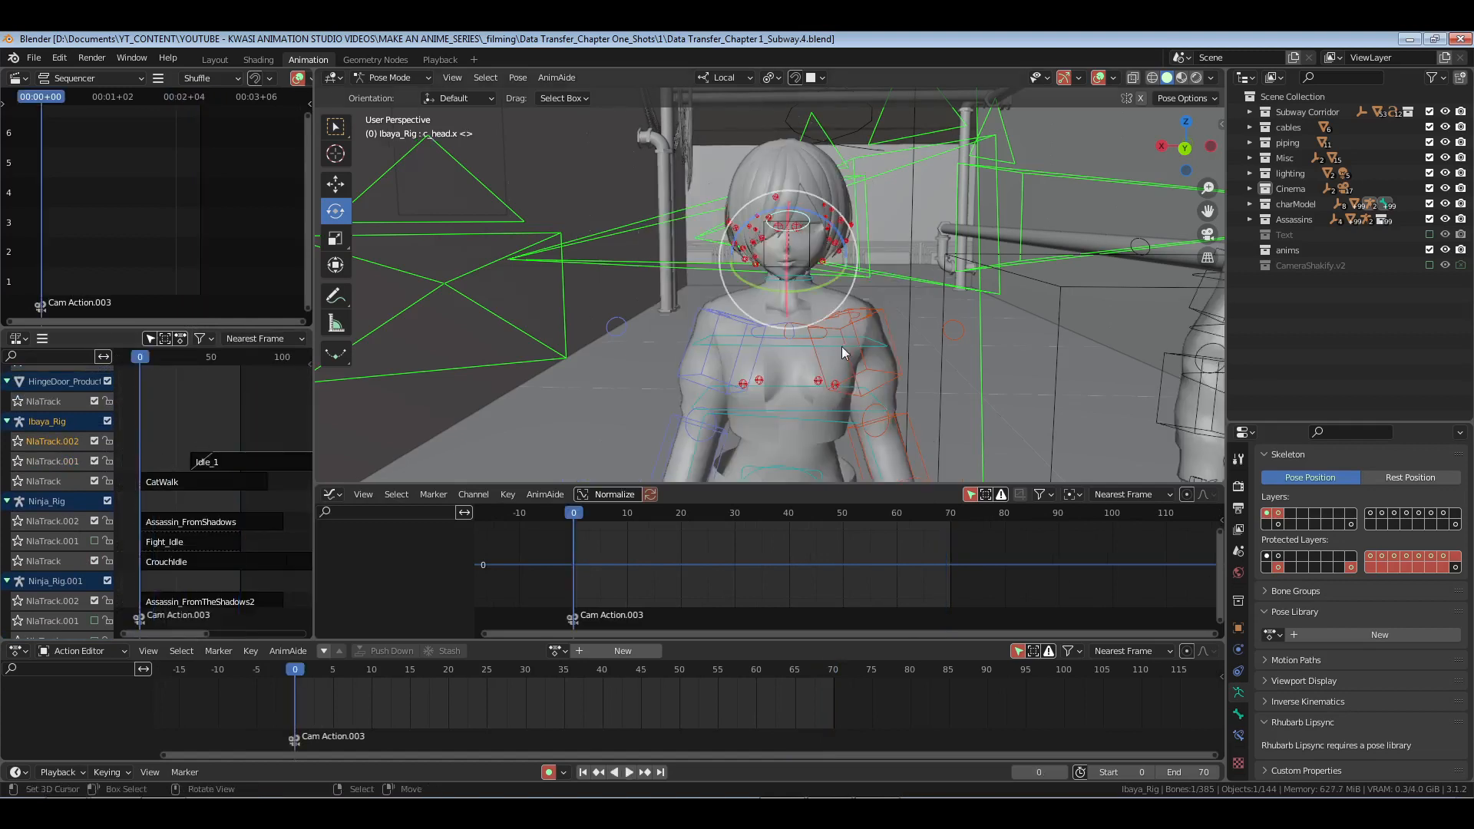
{"action": "key", "text": "i"}
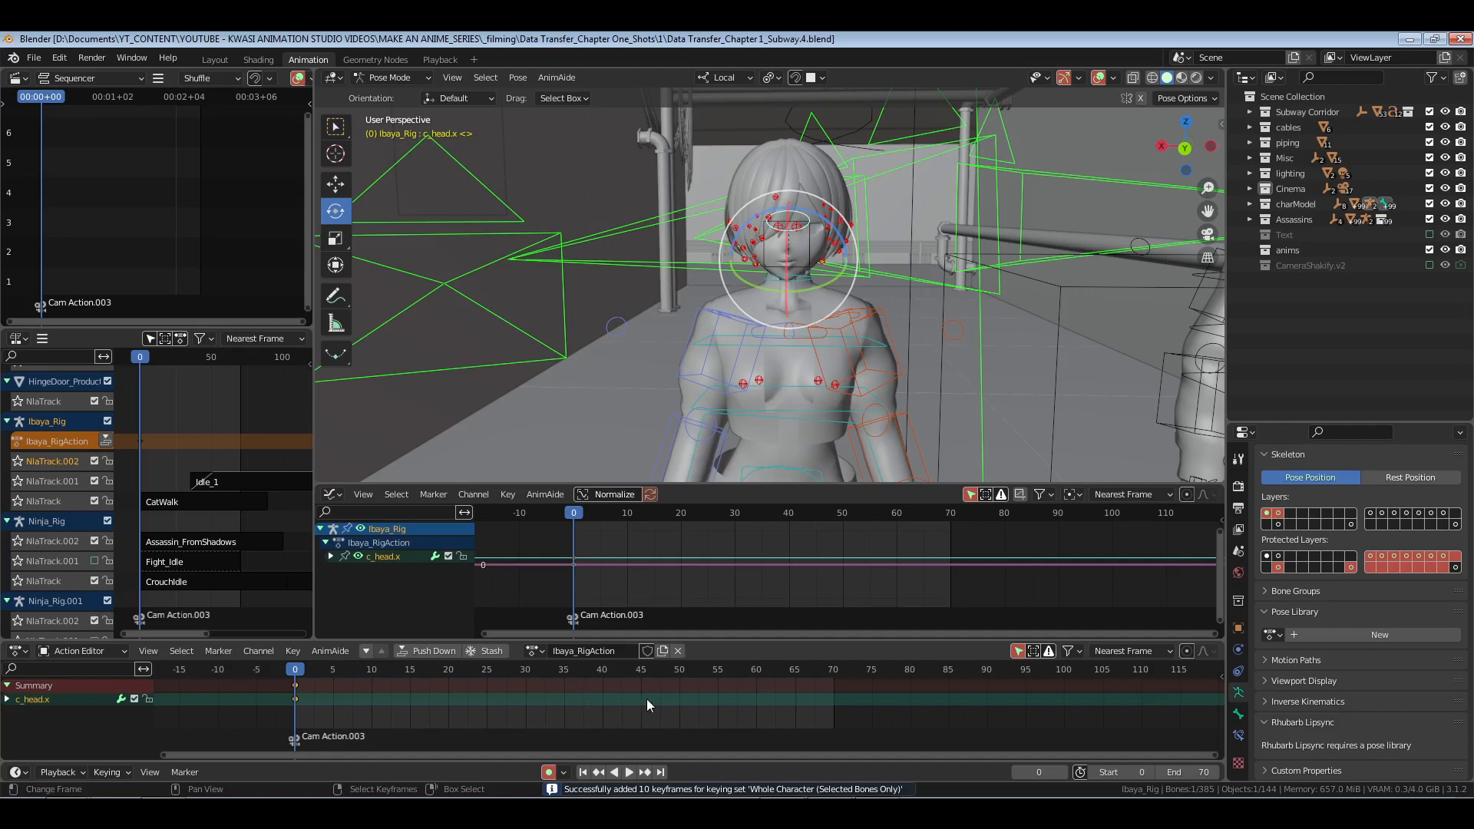
{"action": "left_click", "coordinate": [564, 703]}
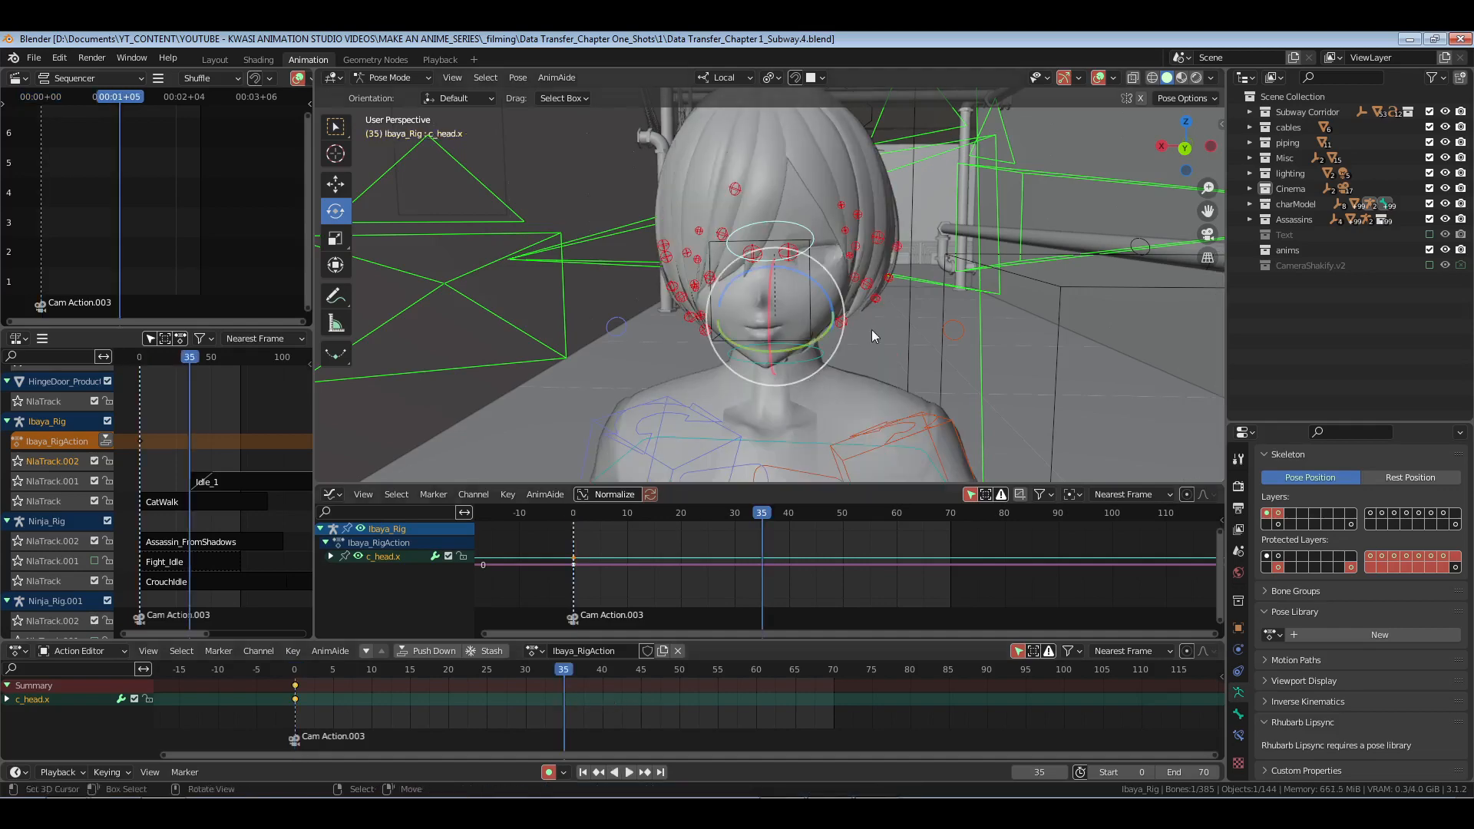
{"action": "key", "text": "i"}
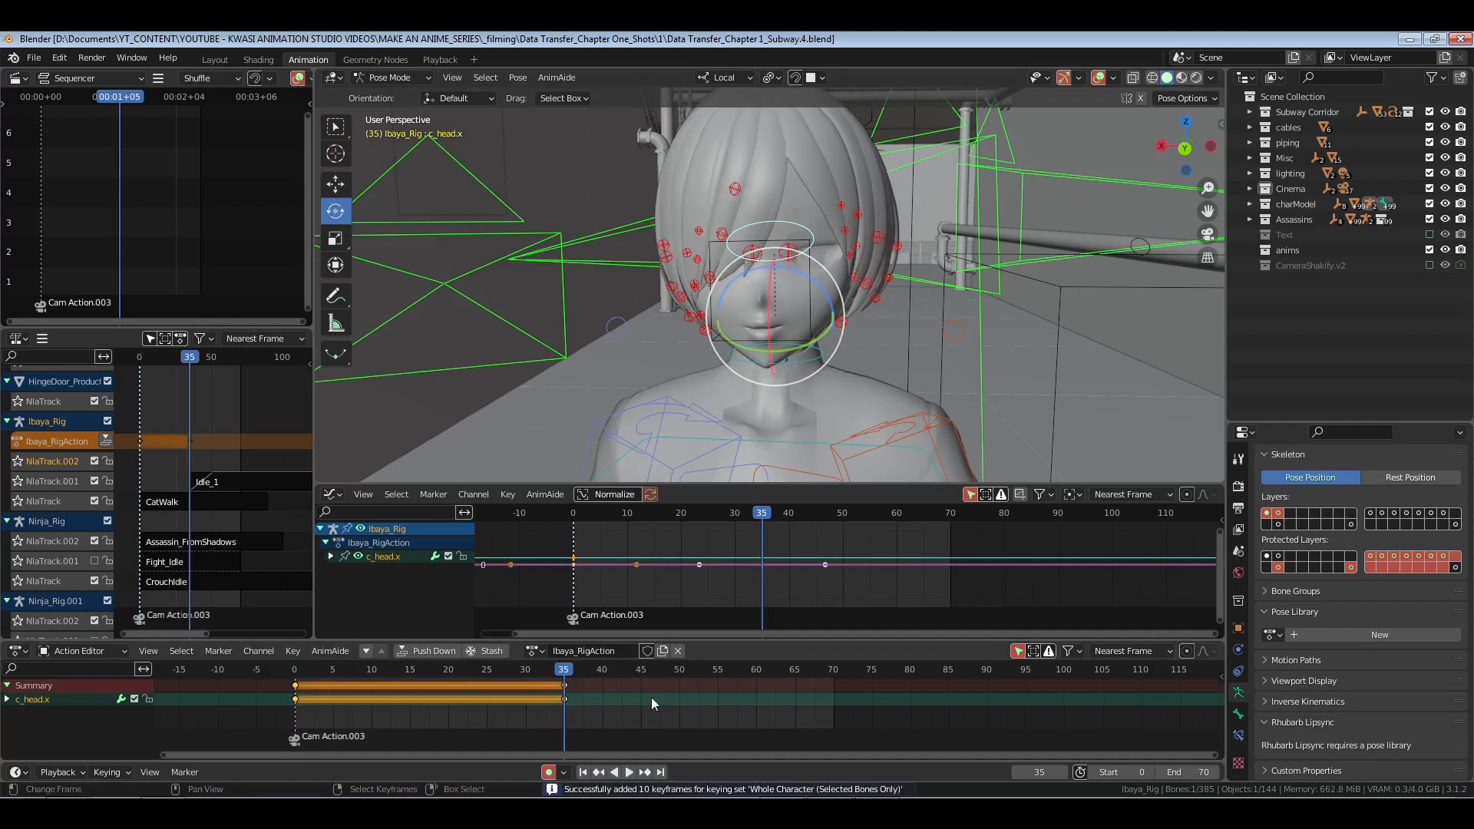
Step: Go to frame 48 and turn Ibaya's head bone with a trackball rotation, judged through the camera view
{"action": "left_click", "coordinate": [651, 697]}
{"action": "scroll", "coordinate": [845, 334], "scroll_direction": "down", "scroll_amount": 6}
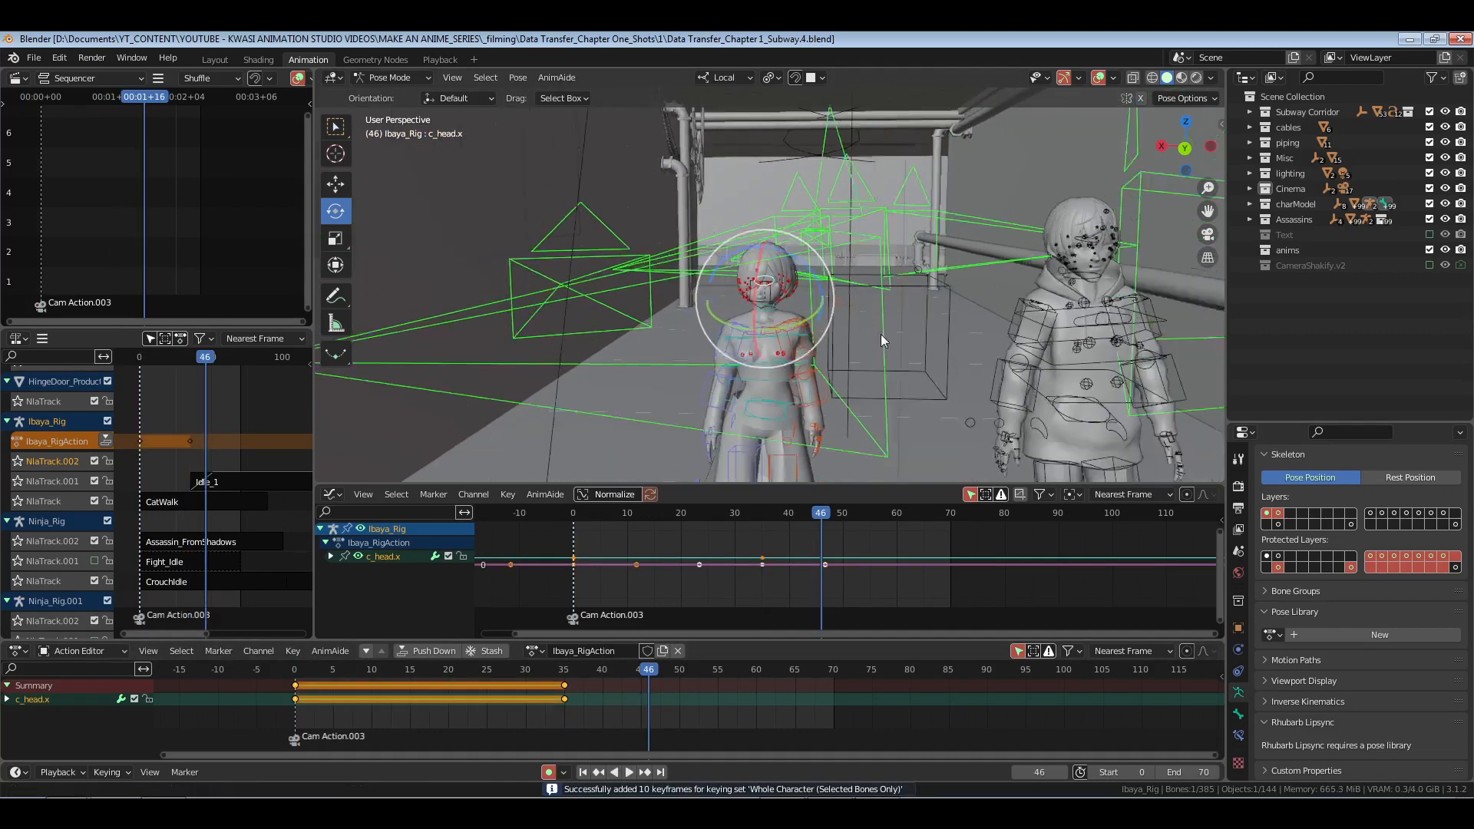
{"action": "middle_click_drag", "start_coordinate": [881, 334], "coordinate": [799, 356]}
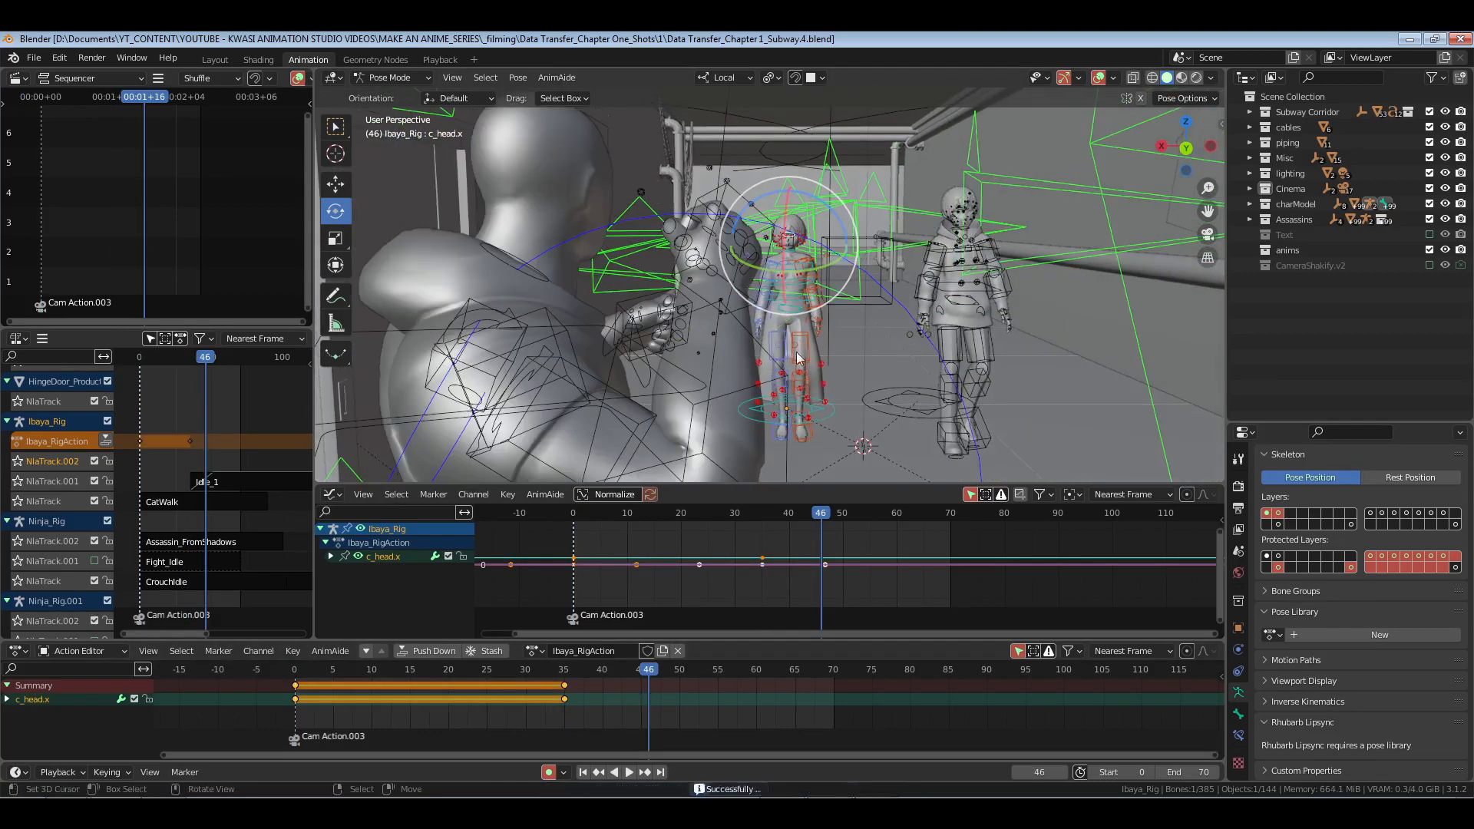
{"action": "key", "text": "KP_0"}
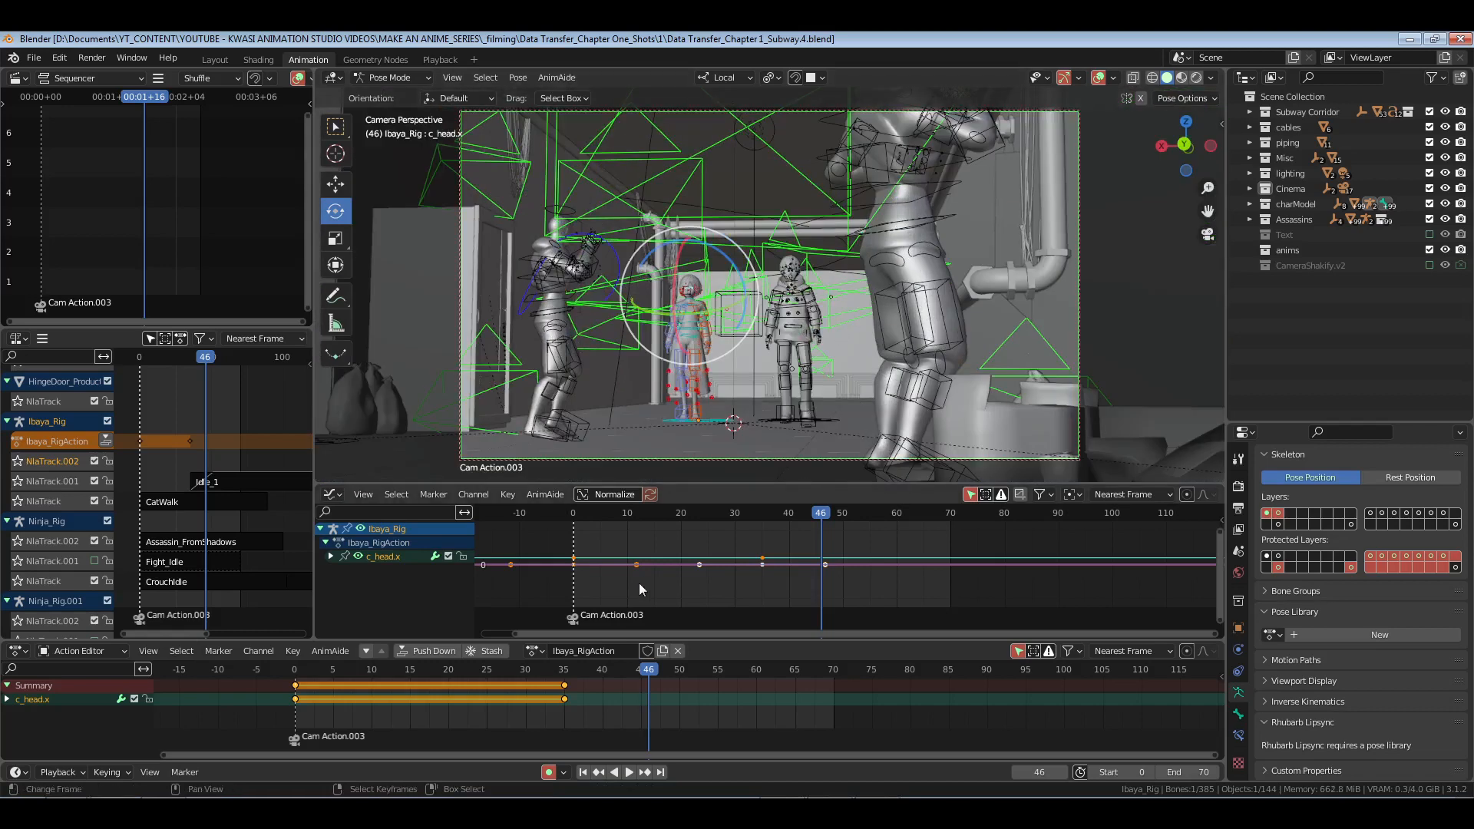
{"action": "key", "text": "space"}
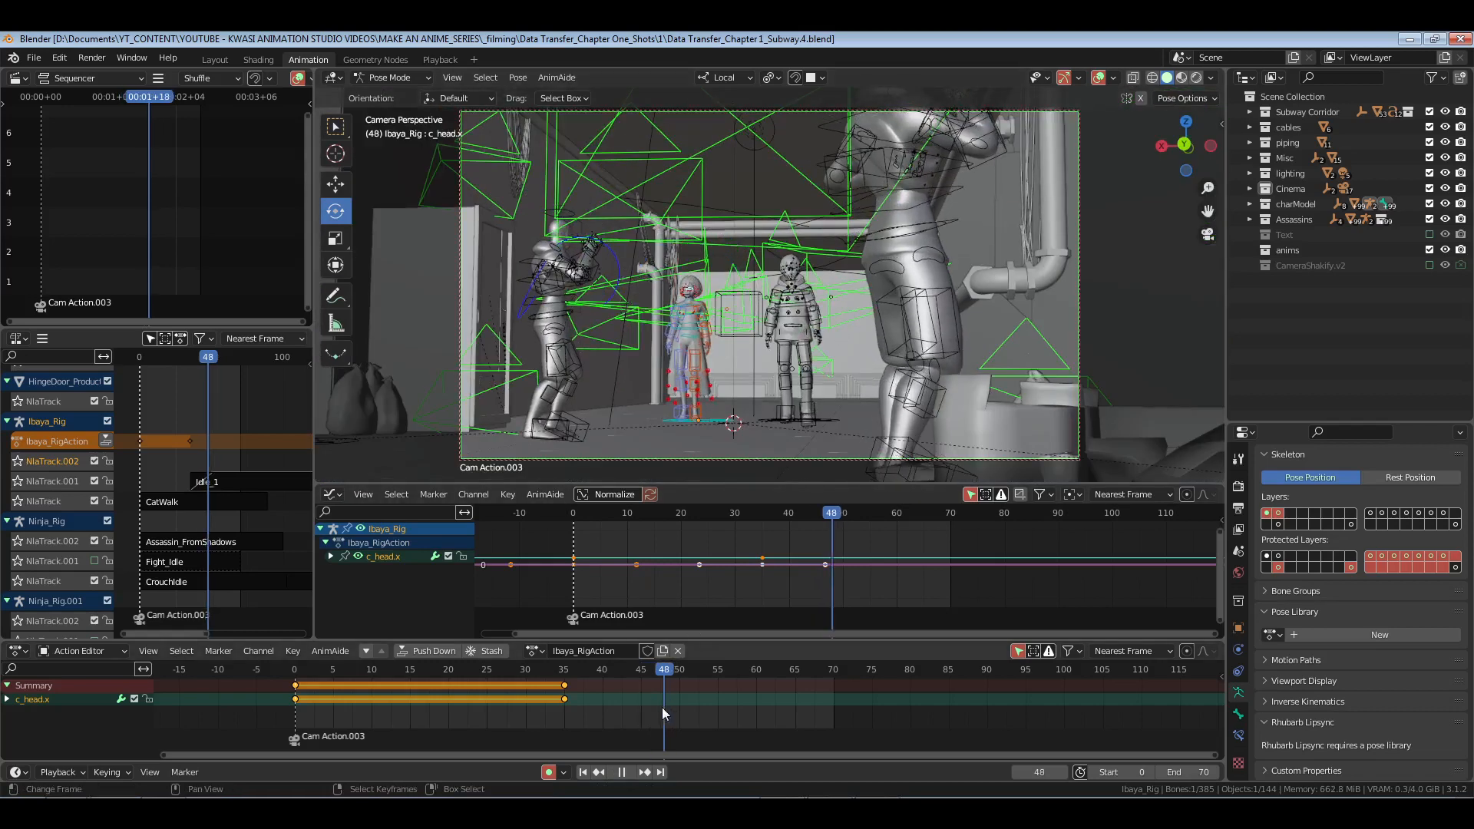
{"action": "key", "text": "space"}
{"action": "key", "text": "r"}
{"action": "key", "text": "r"}
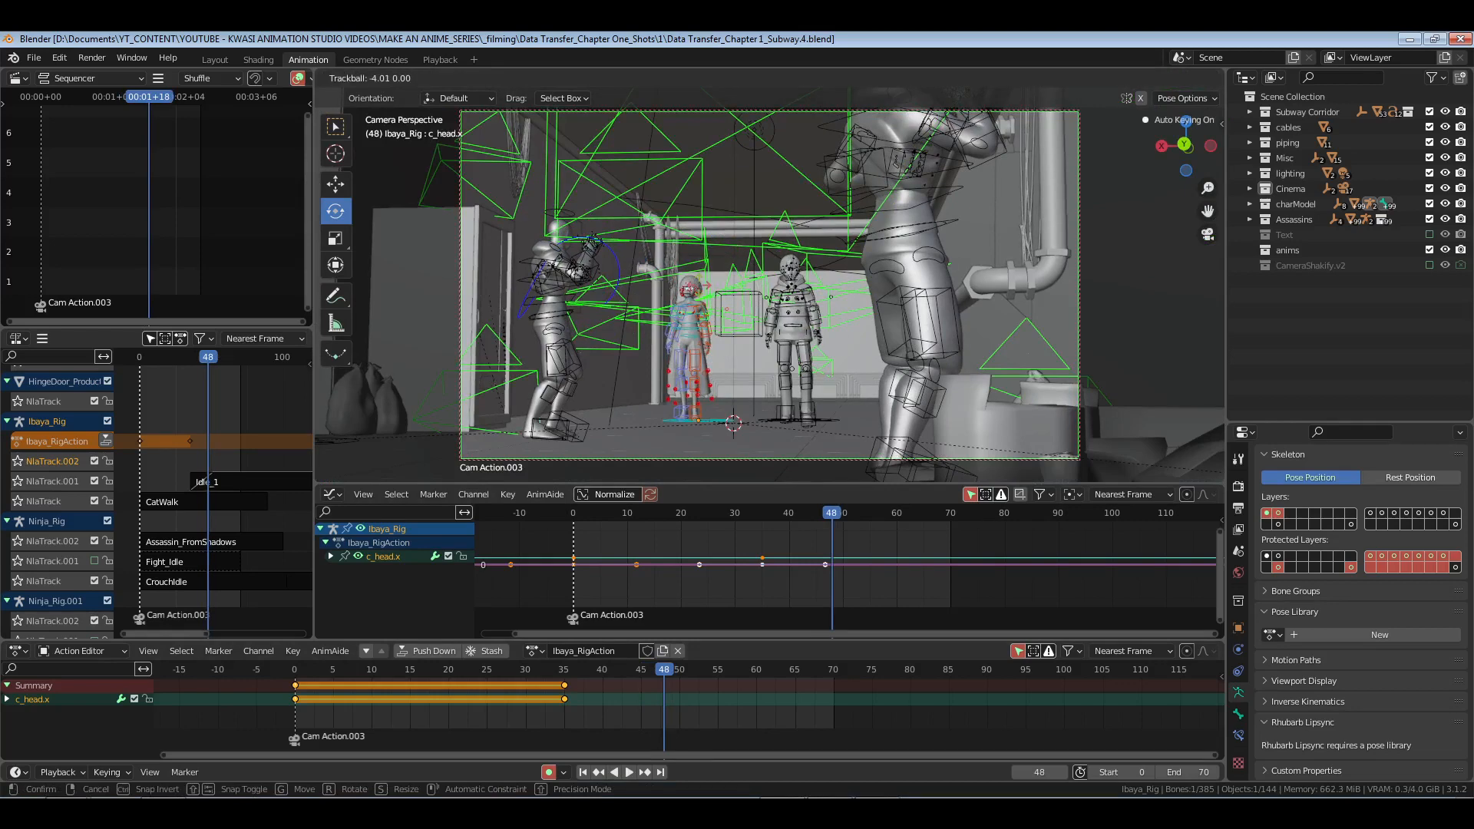
{"action": "left_click", "coordinate": [694, 284]}
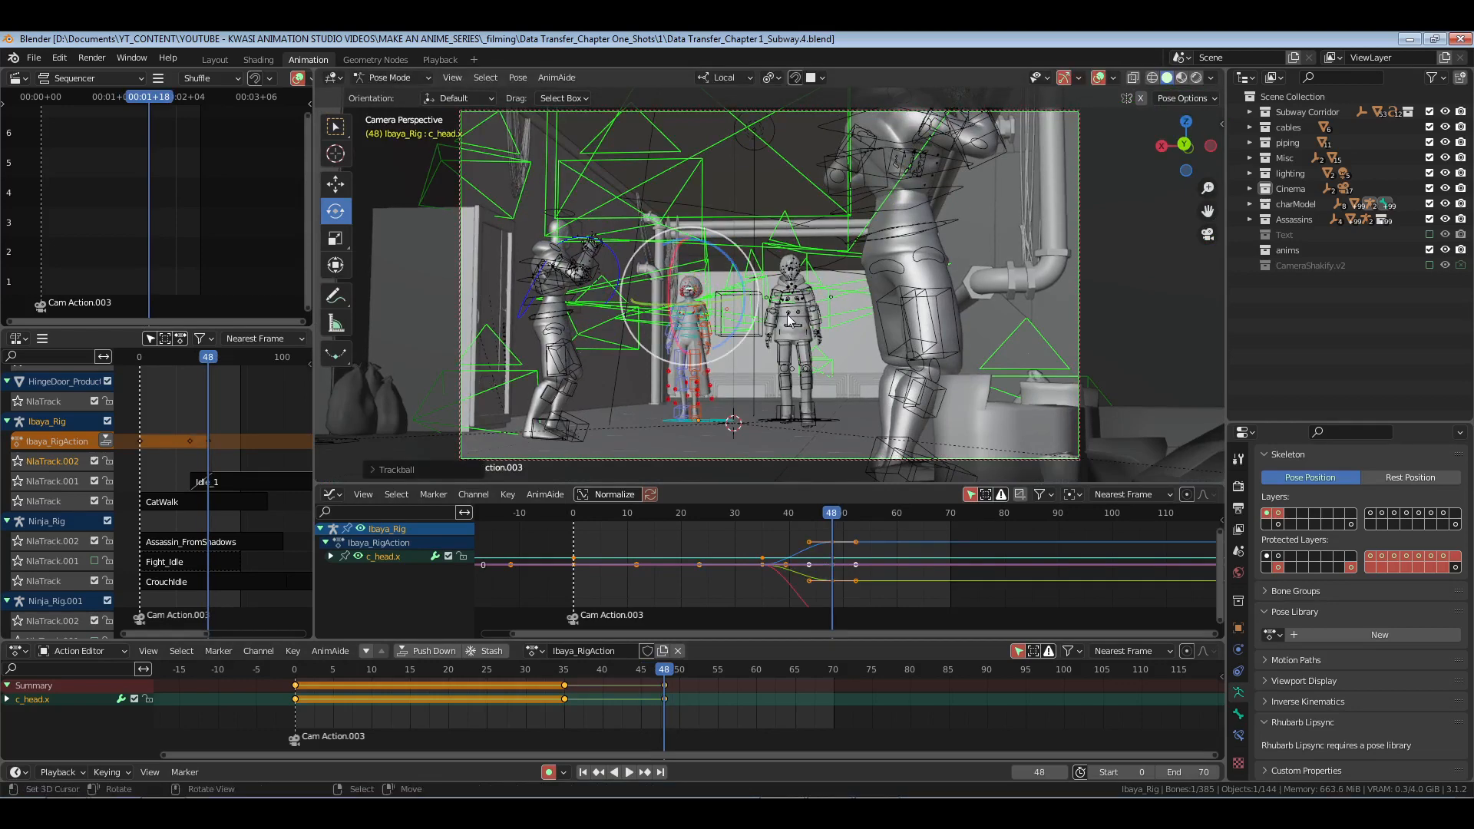
Step: Hide the viewport overlays and refine the rotation of Ibaya's head bone at frame 48
{"action": "mouse_move", "coordinate": [791, 320]}
{"action": "middle_mouse_down"}
{"action": "mouse_move", "coordinate": [813, 324]}
{"action": "mouse_move", "coordinate": [792, 330]}
{"action": "middle_mouse_up"}
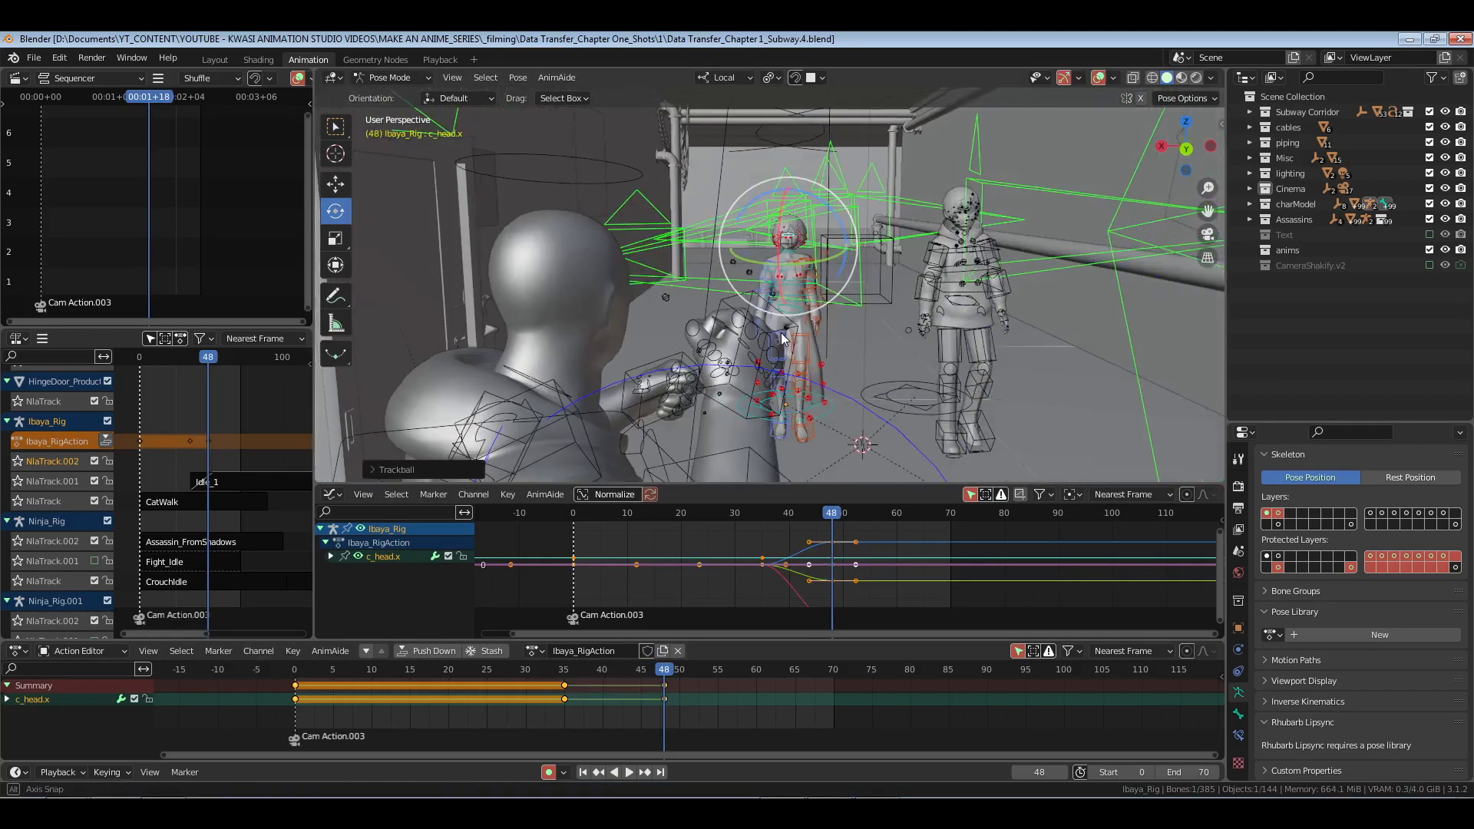
{"action": "left_click", "coordinate": [1098, 77]}
{"action": "key", "text": "KP_0"}
{"action": "key", "text": "r"}
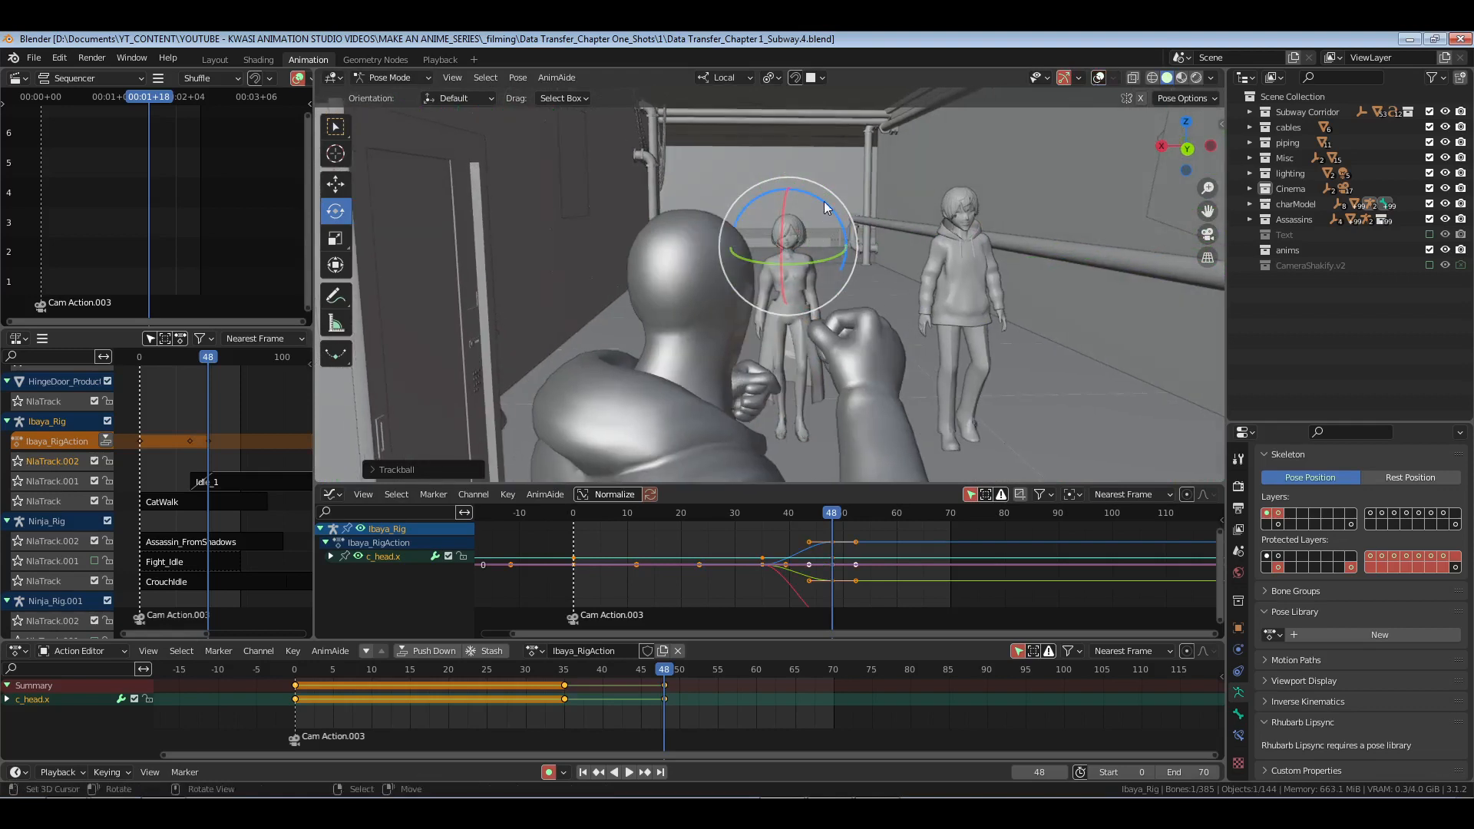
{"action": "left_click_drag", "start_coordinate": [832, 199], "coordinate": [833, 202]}
{"action": "left_click_drag", "start_coordinate": [795, 283], "coordinate": [1009, 338]}
Step: Set Ibaya's head keyframes to Bezier interpolation and choose Smooth as the AnimAide curve tool
{"action": "key", "text": "t"}
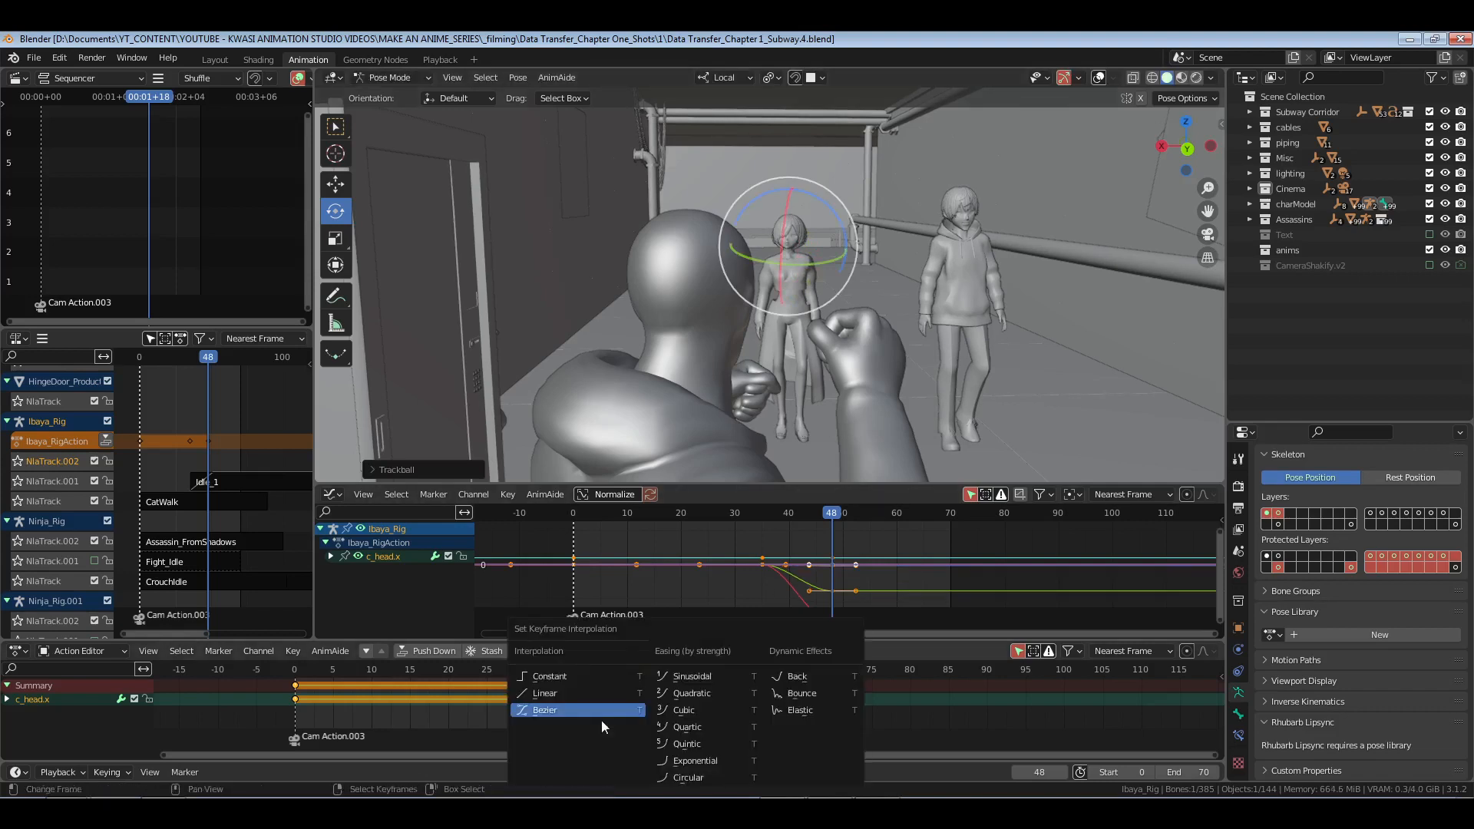
{"action": "left_click", "coordinate": [601, 720]}
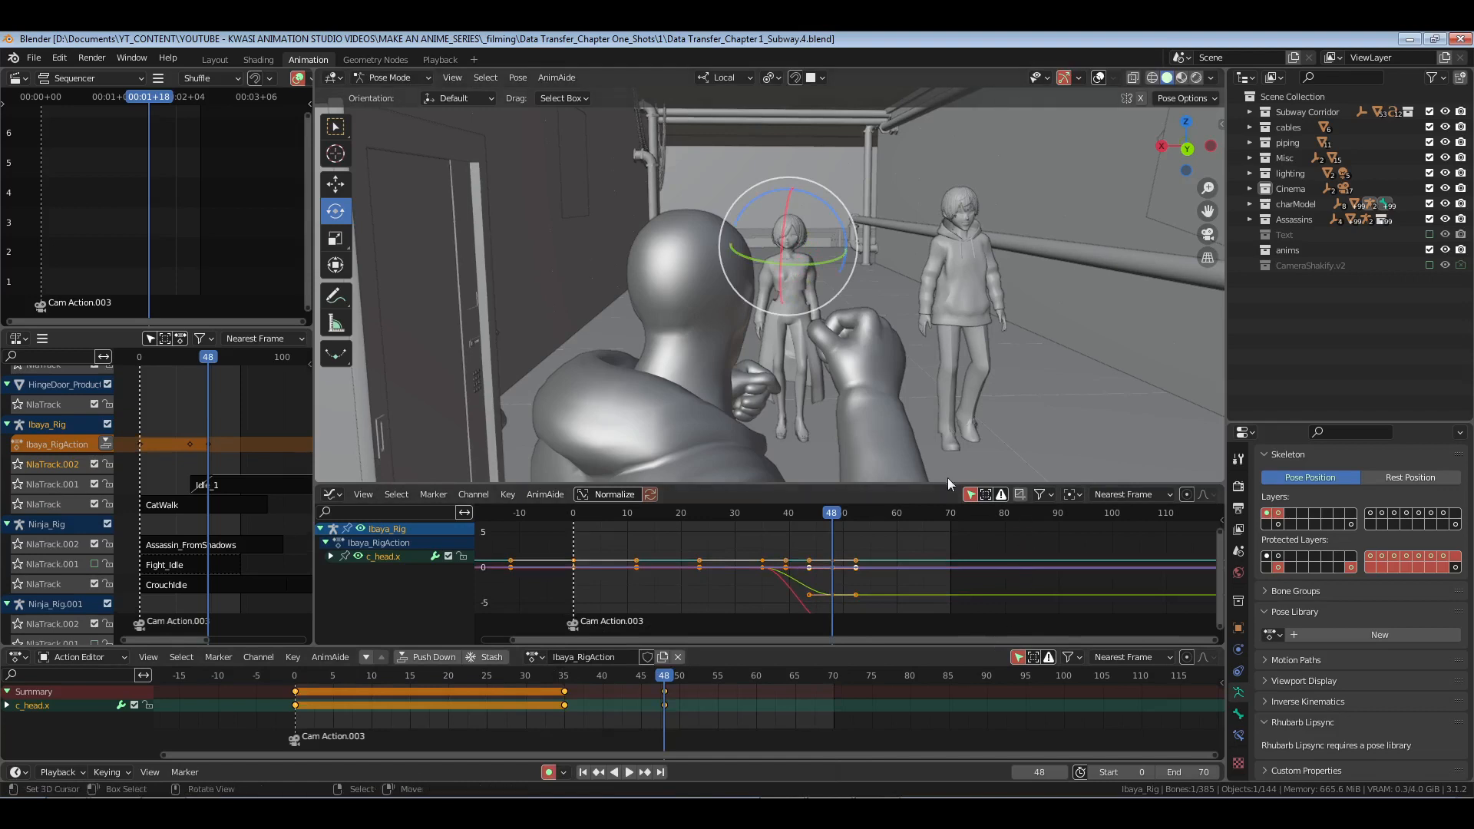
{"action": "left_click_drag", "start_coordinate": [946, 487], "coordinate": [949, 474]}
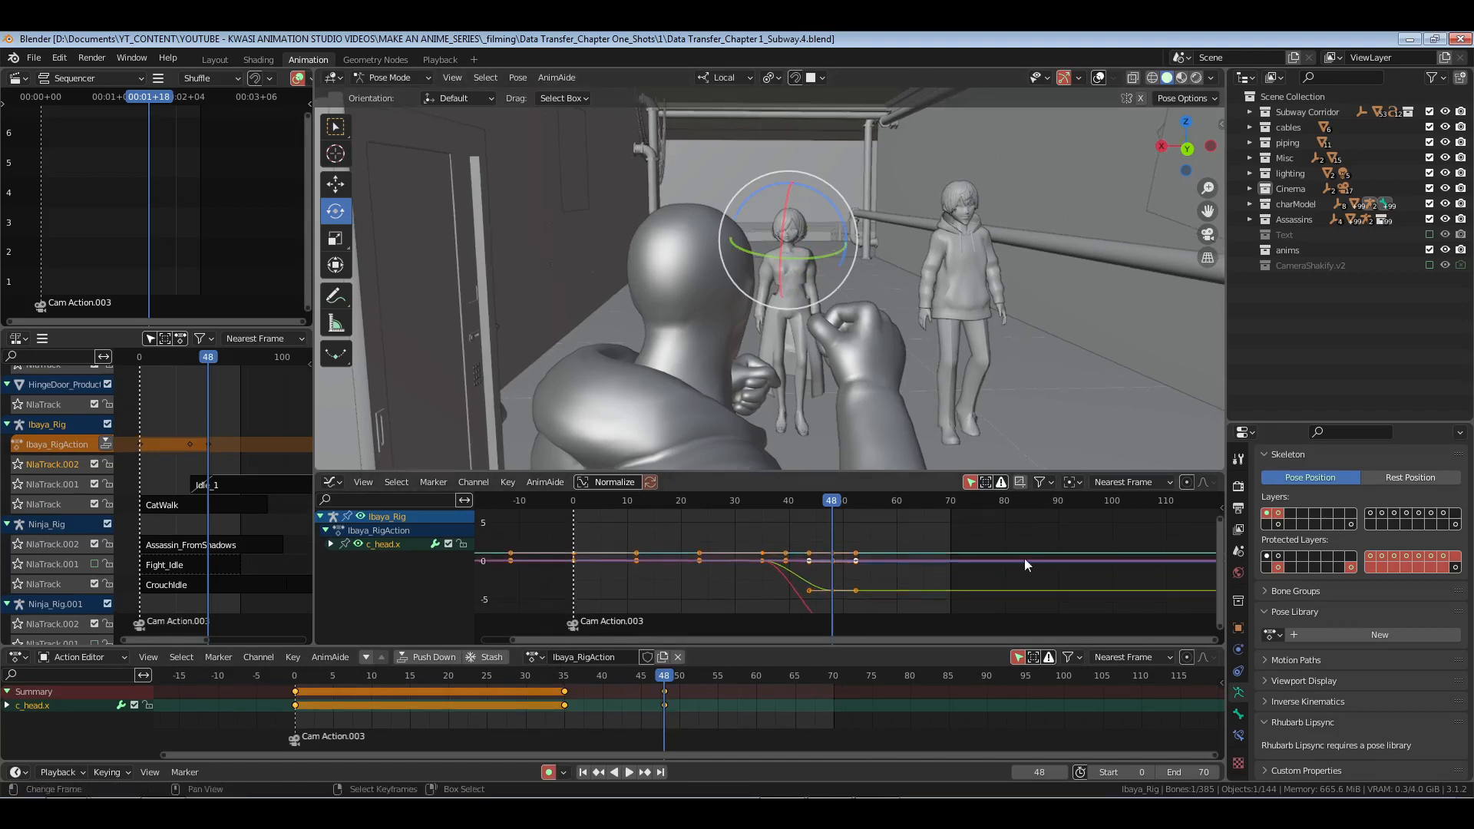
{"action": "key", "text": "n"}
{"action": "left_click", "coordinate": [1214, 622]}
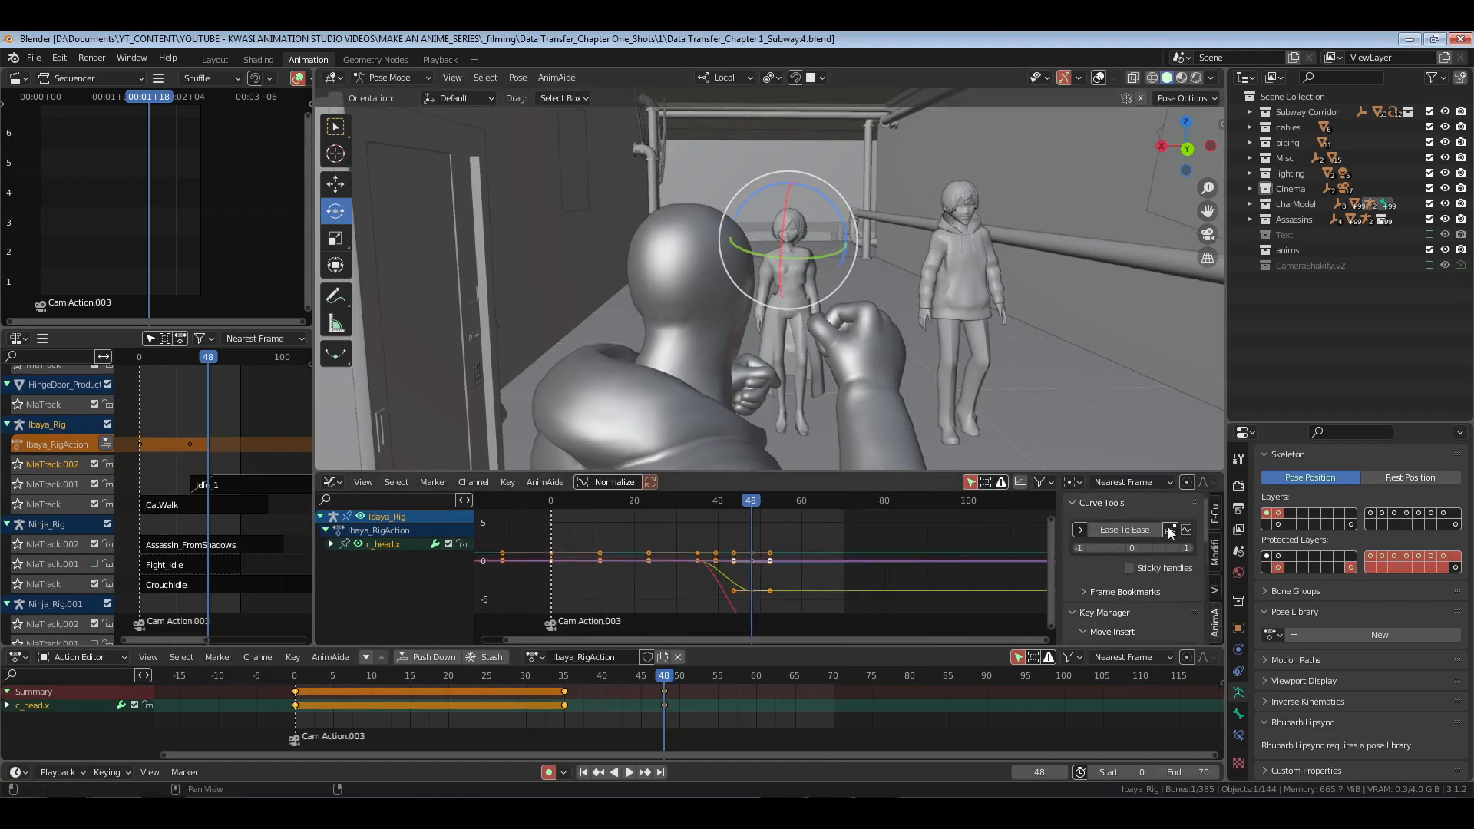
{"action": "left_click", "coordinate": [1185, 530]}
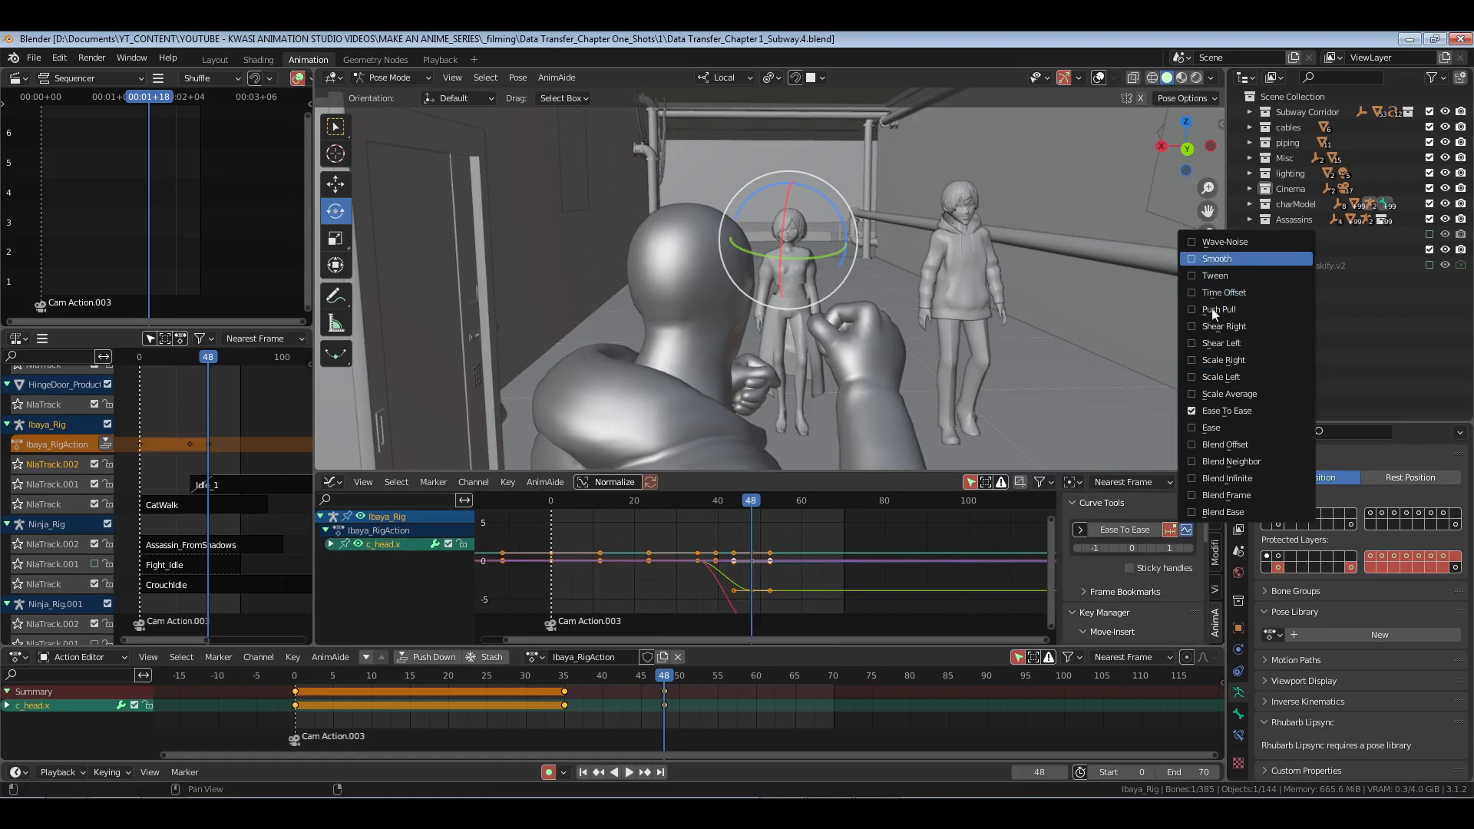
{"action": "left_click", "coordinate": [1217, 259]}
{"action": "left_click_drag", "start_coordinate": [703, 686], "coordinate": [445, 729]}
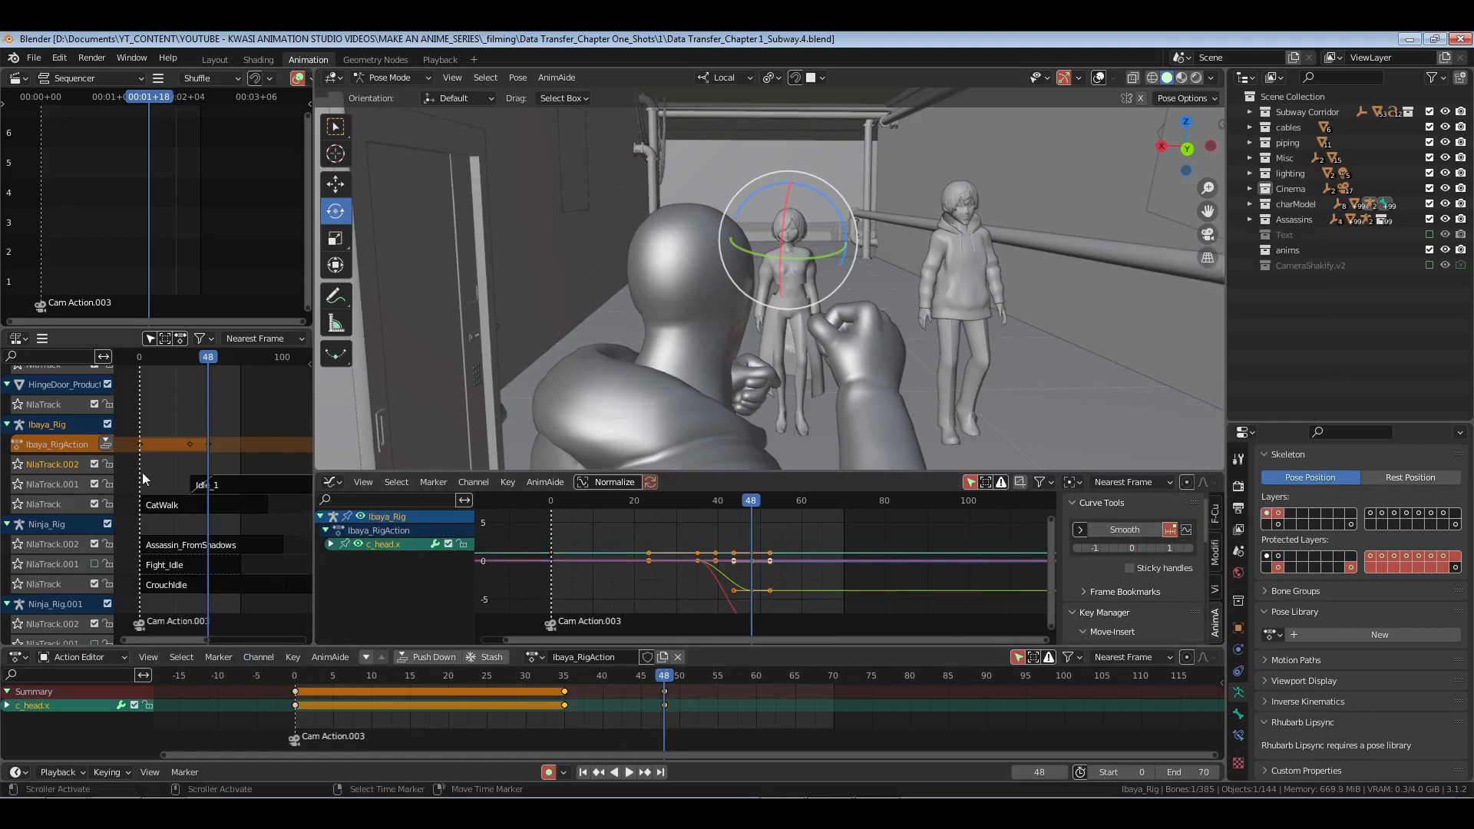
Step: Push Ibaya_RigAction down into a strip on Ibaya_Rig's NLA track and save the file
{"action": "left_click", "coordinate": [106, 444]}
{"action": "key", "text": "ctrl+s"}
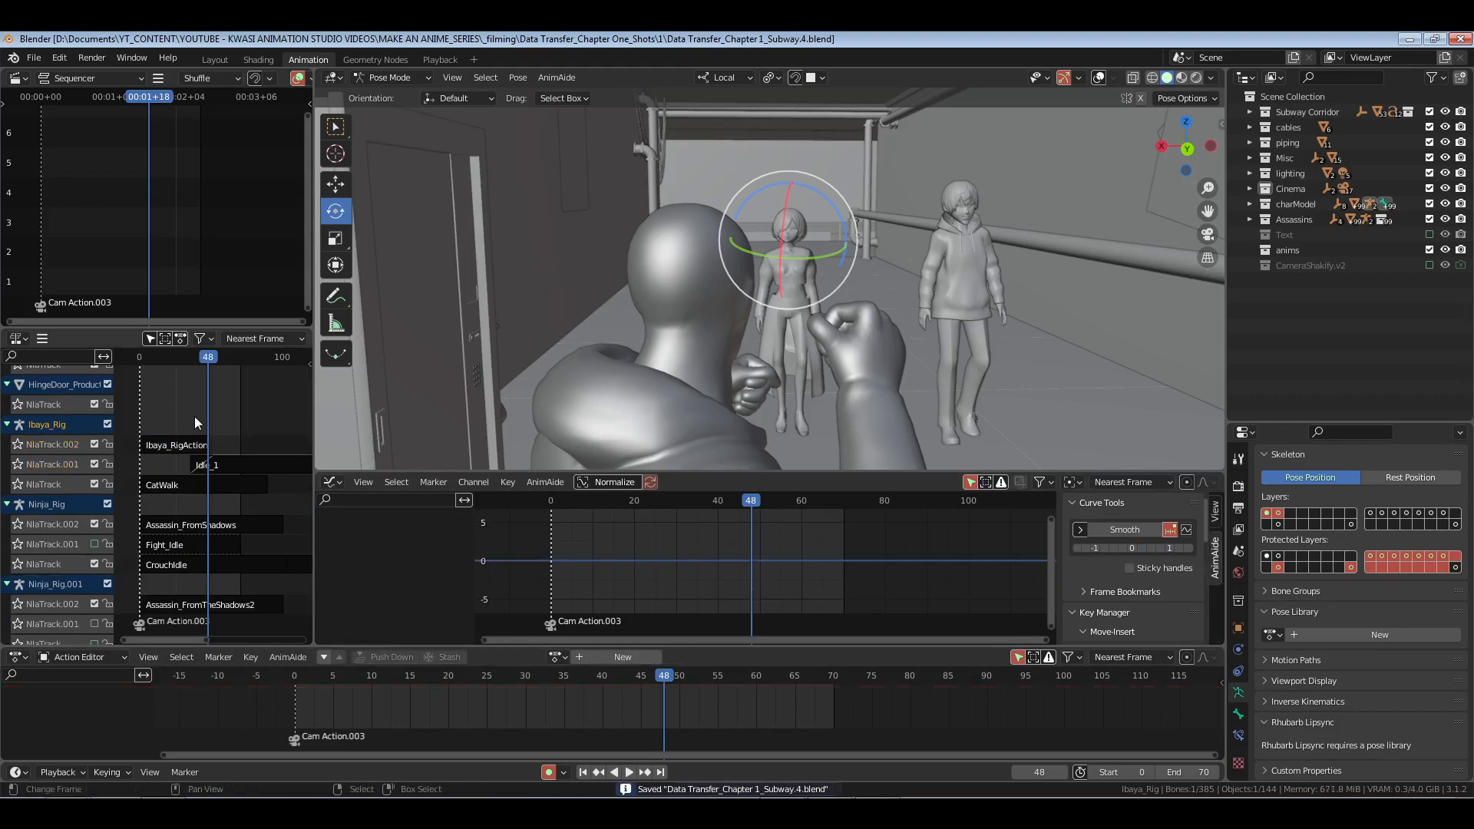
Step: Return to frame 0 and turn the Sequencer area into a Dope Sheet in Shape Key Editor mode
{"action": "key", "text": "shift+a"}
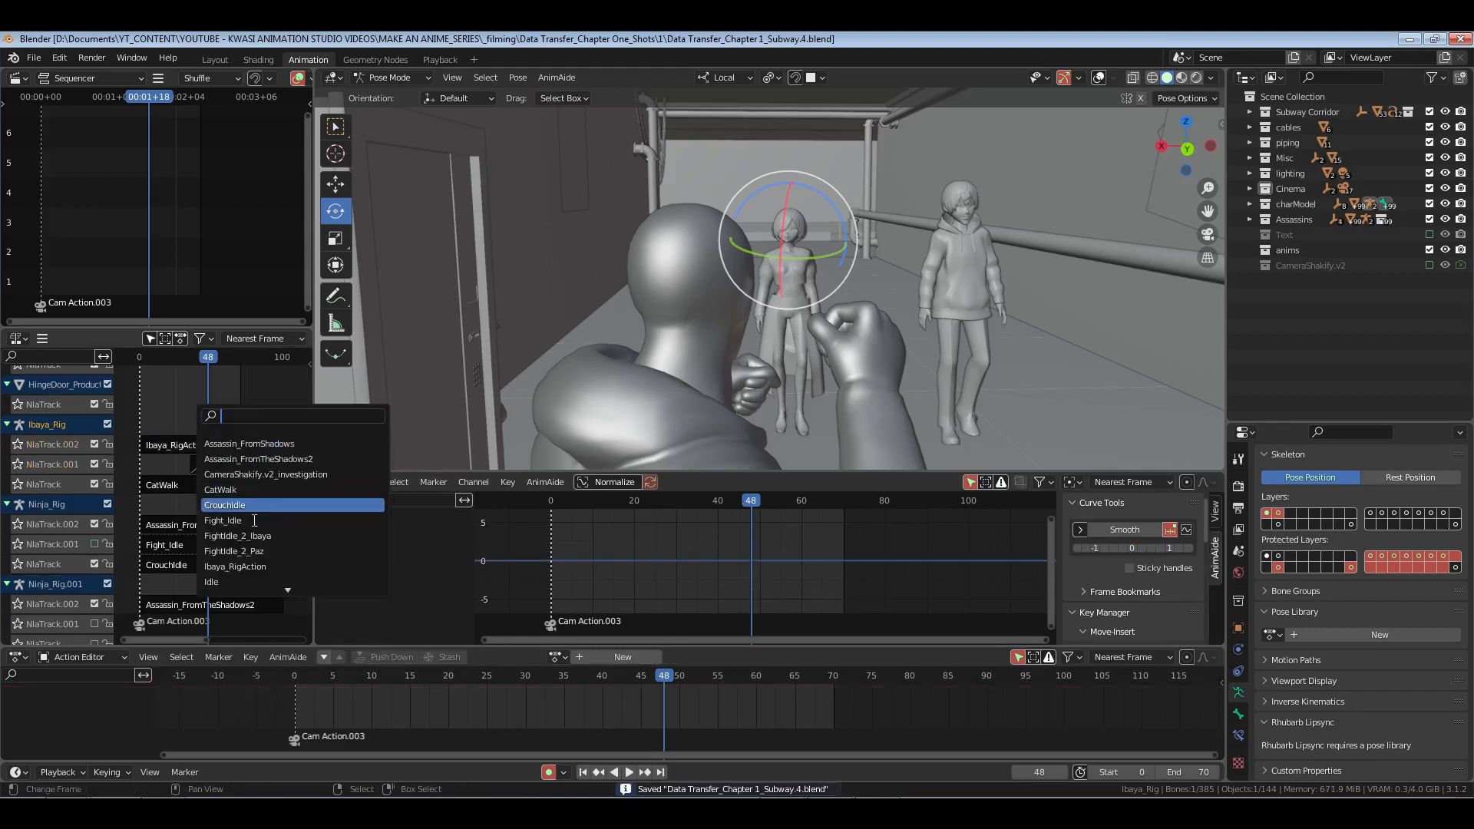
{"action": "key", "text": "Escape"}
{"action": "key", "text": "shift+Left"}
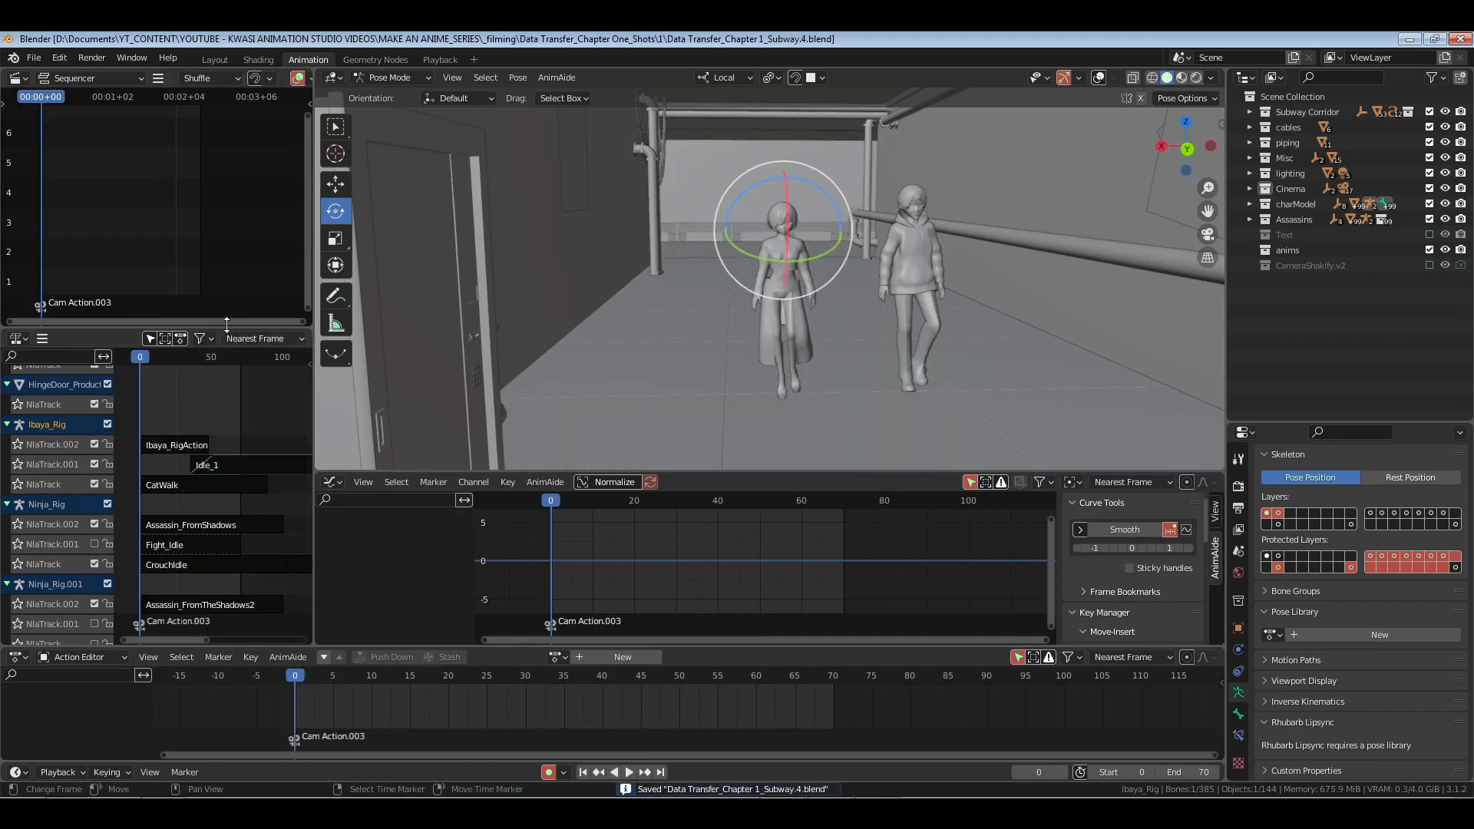
{"action": "left_click_drag", "start_coordinate": [219, 329], "coordinate": [222, 265]}
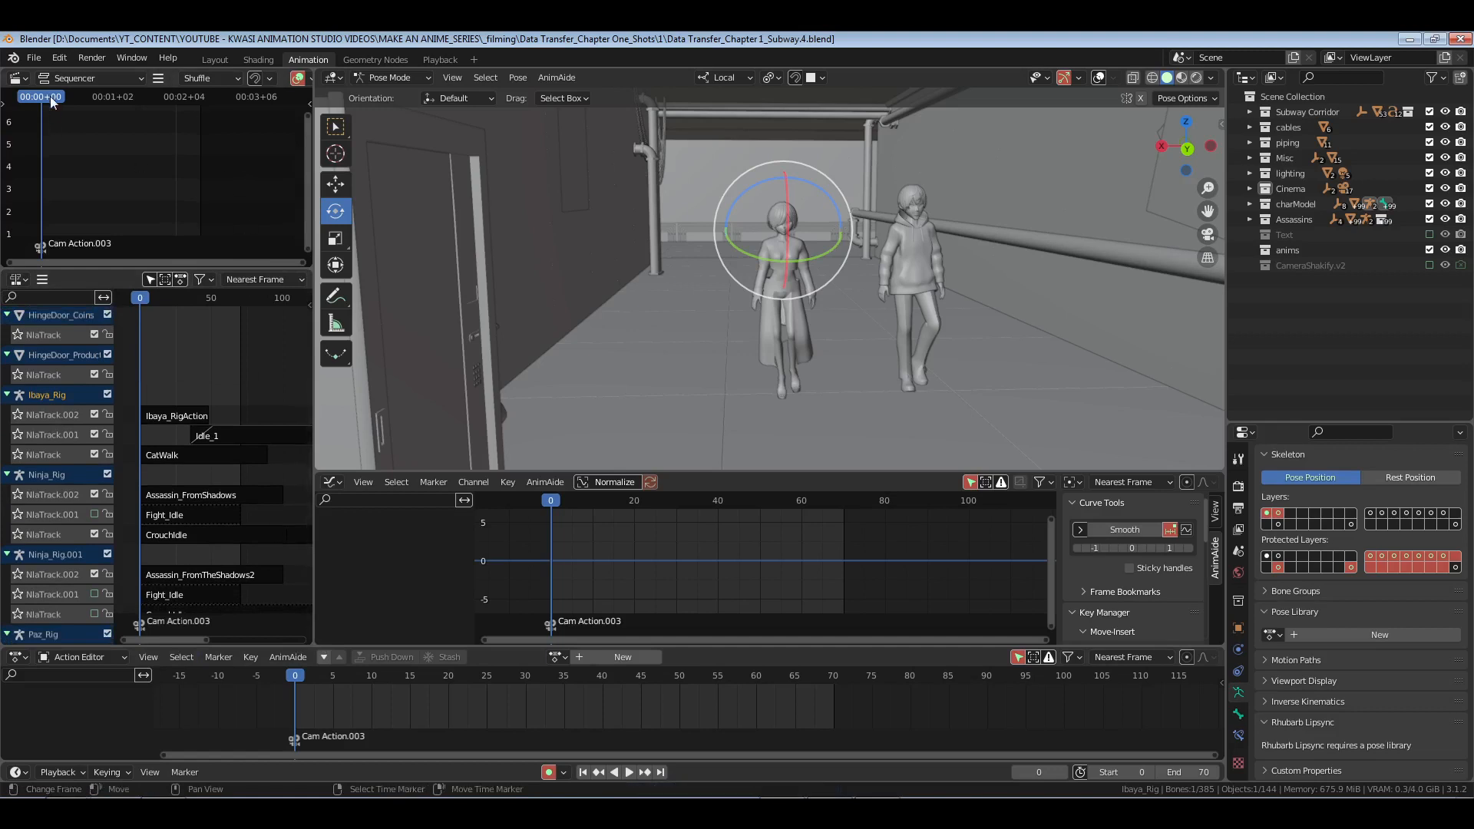
{"action": "left_click", "coordinate": [19, 77]}
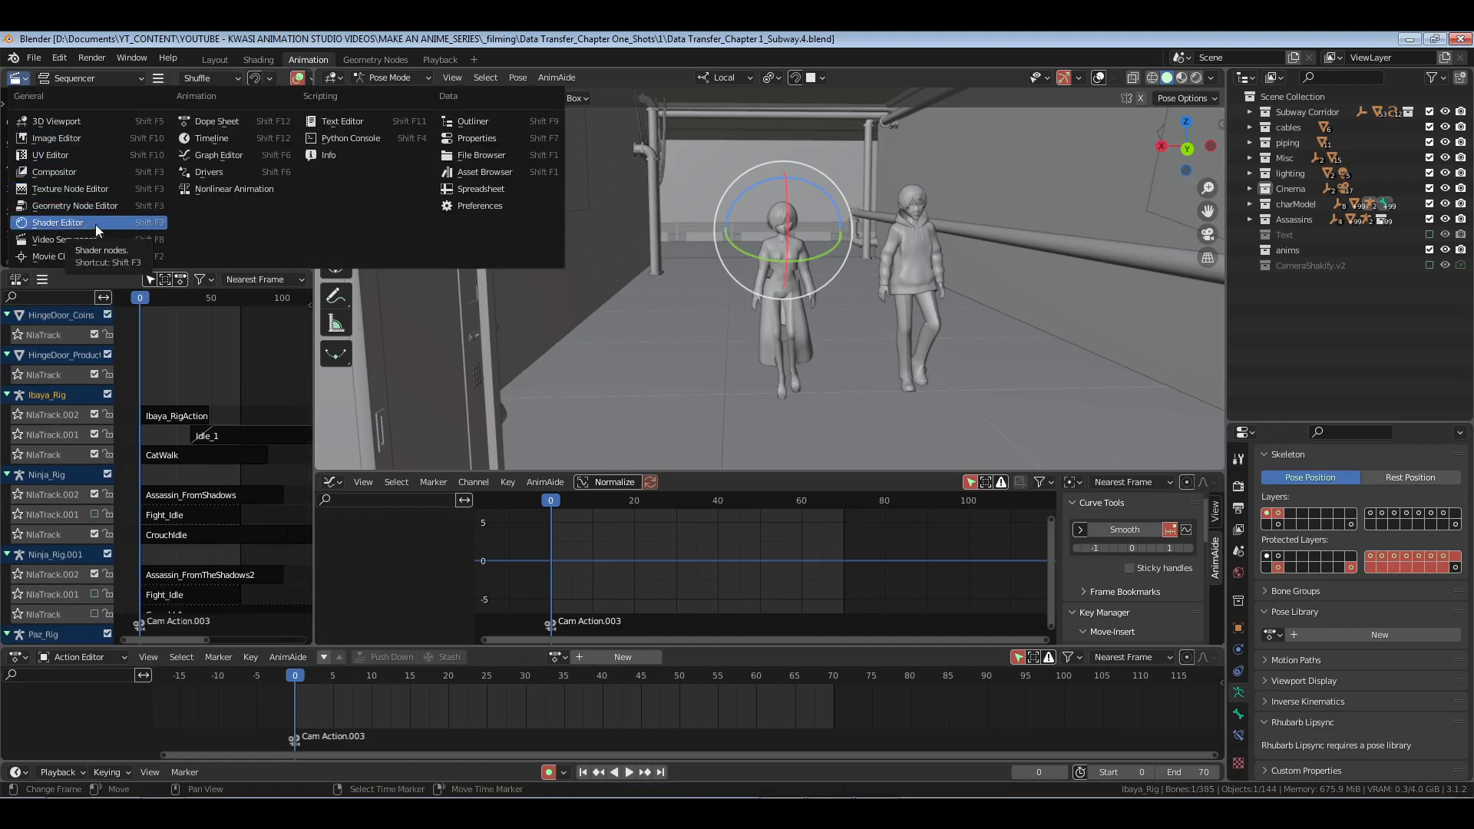
{"action": "left_click", "coordinate": [219, 121]}
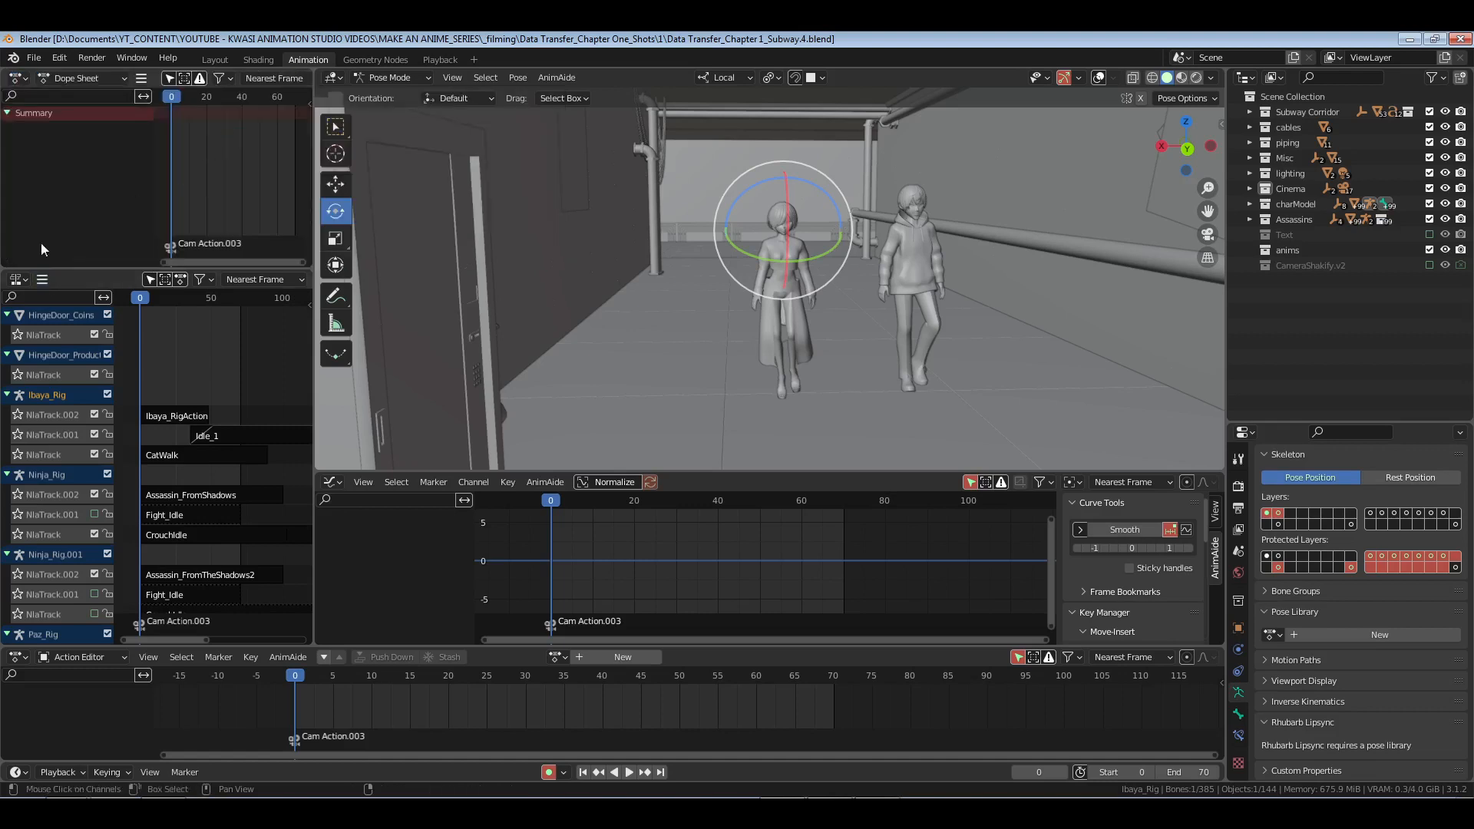
{"action": "left_click", "coordinate": [86, 79]}
{"action": "left_click", "coordinate": [108, 130]}
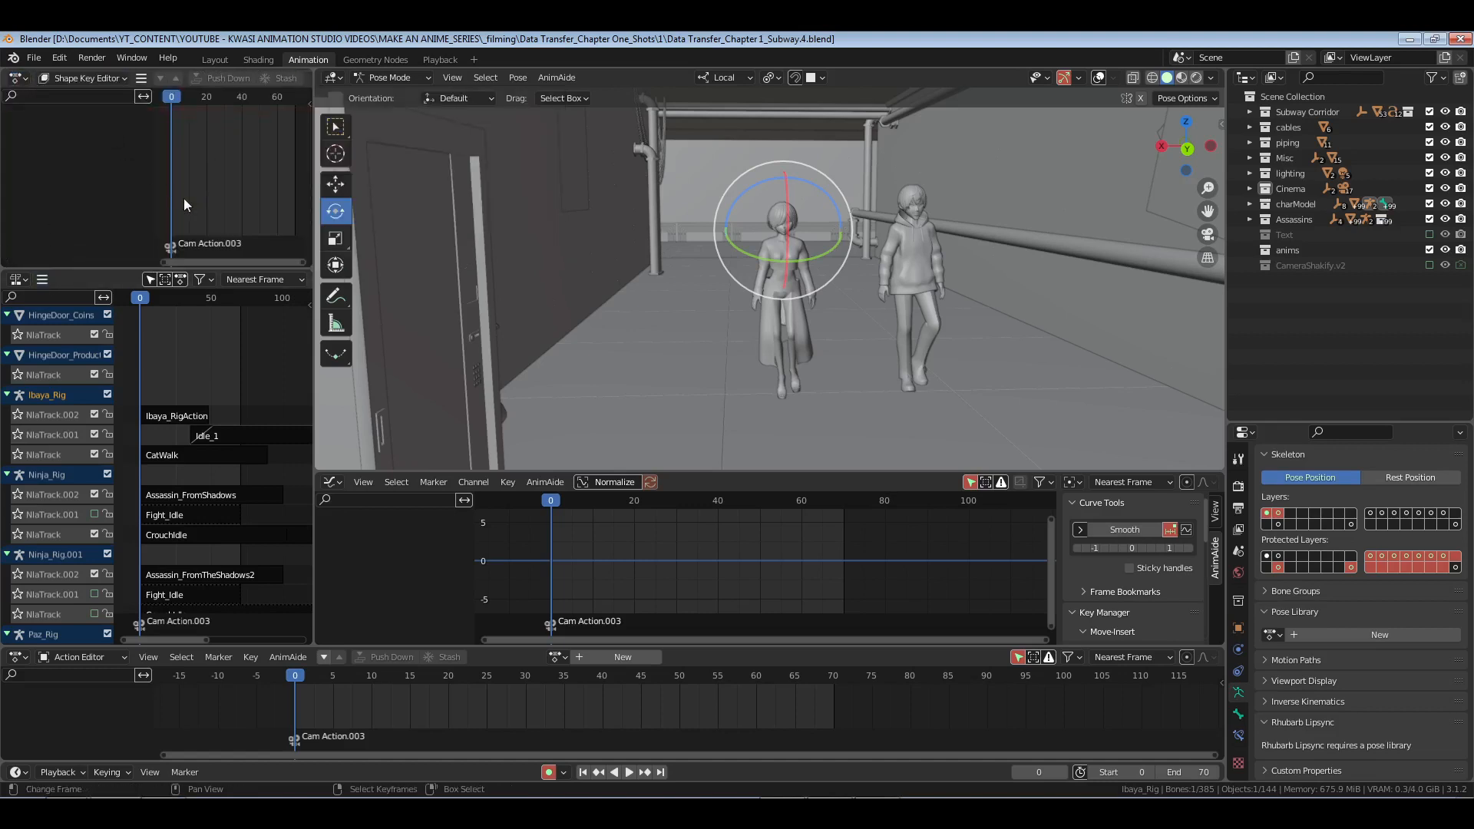
Step: Show the viewport overlays, switch to Object Mode, and select Ibaya's face mesh, Face.001
{"action": "left_click", "coordinate": [1098, 78]}
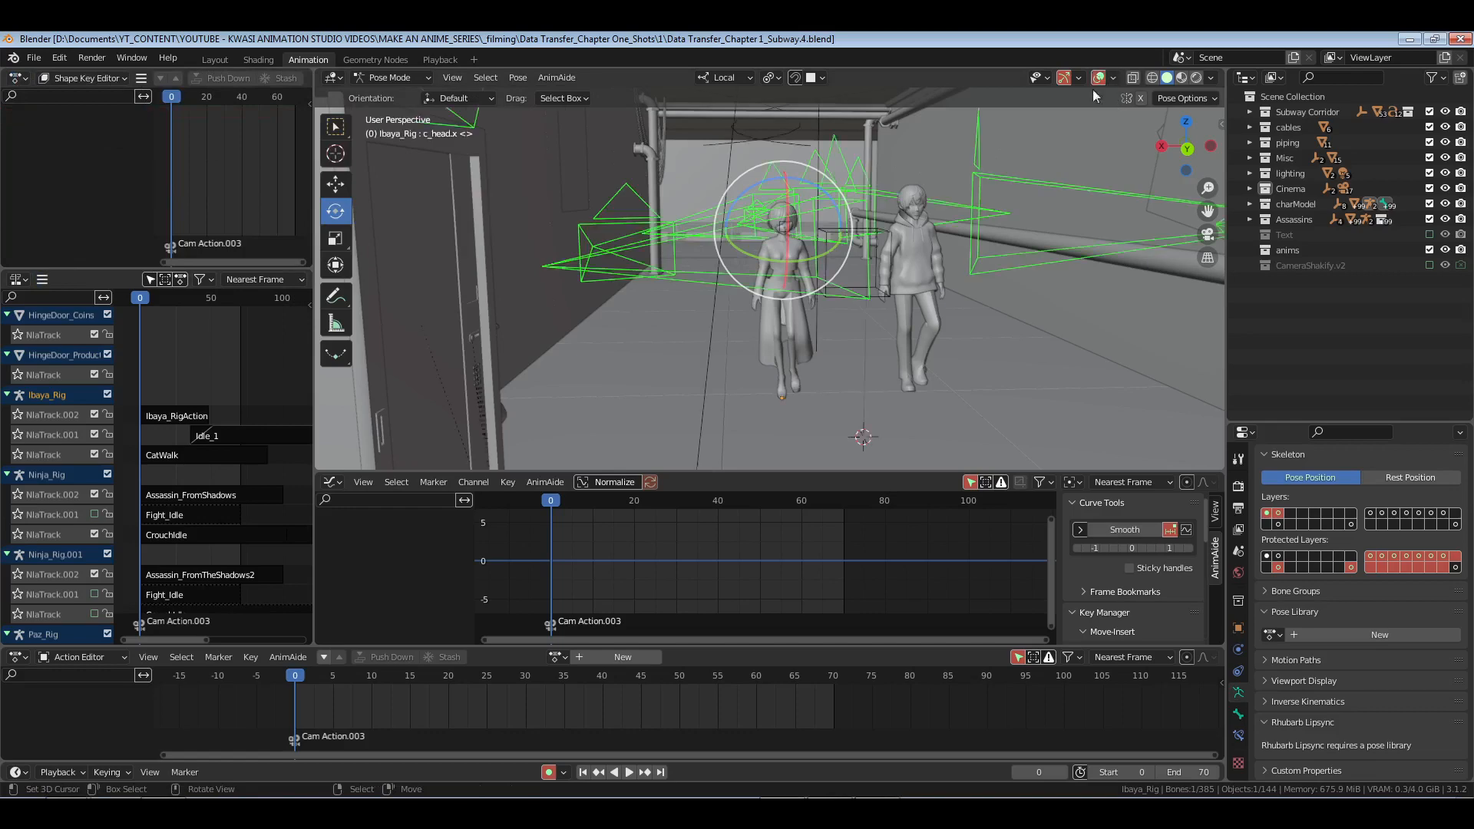
{"action": "key", "text": "ctrl+Tab"}
{"action": "key", "text": "KP_Decimal"}
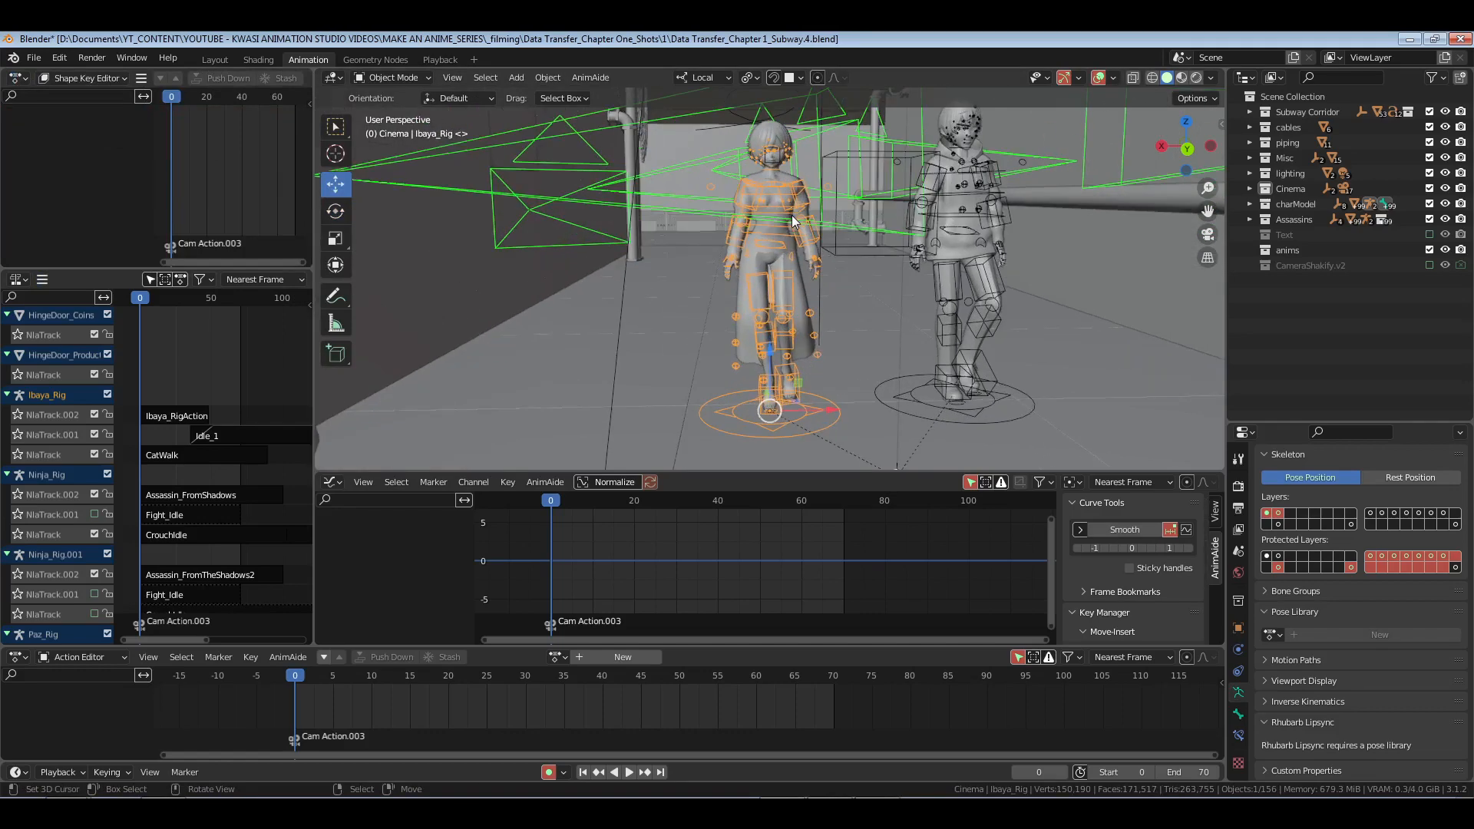
{"action": "middle_click_drag", "start_coordinate": [959, 162], "coordinate": [902, 175]}
{"action": "middle_click_drag", "start_coordinate": [854, 219], "coordinate": [823, 261], "text": "shift"}
{"action": "scroll", "coordinate": [838, 260], "scroll_direction": "up", "scroll_amount": 4}
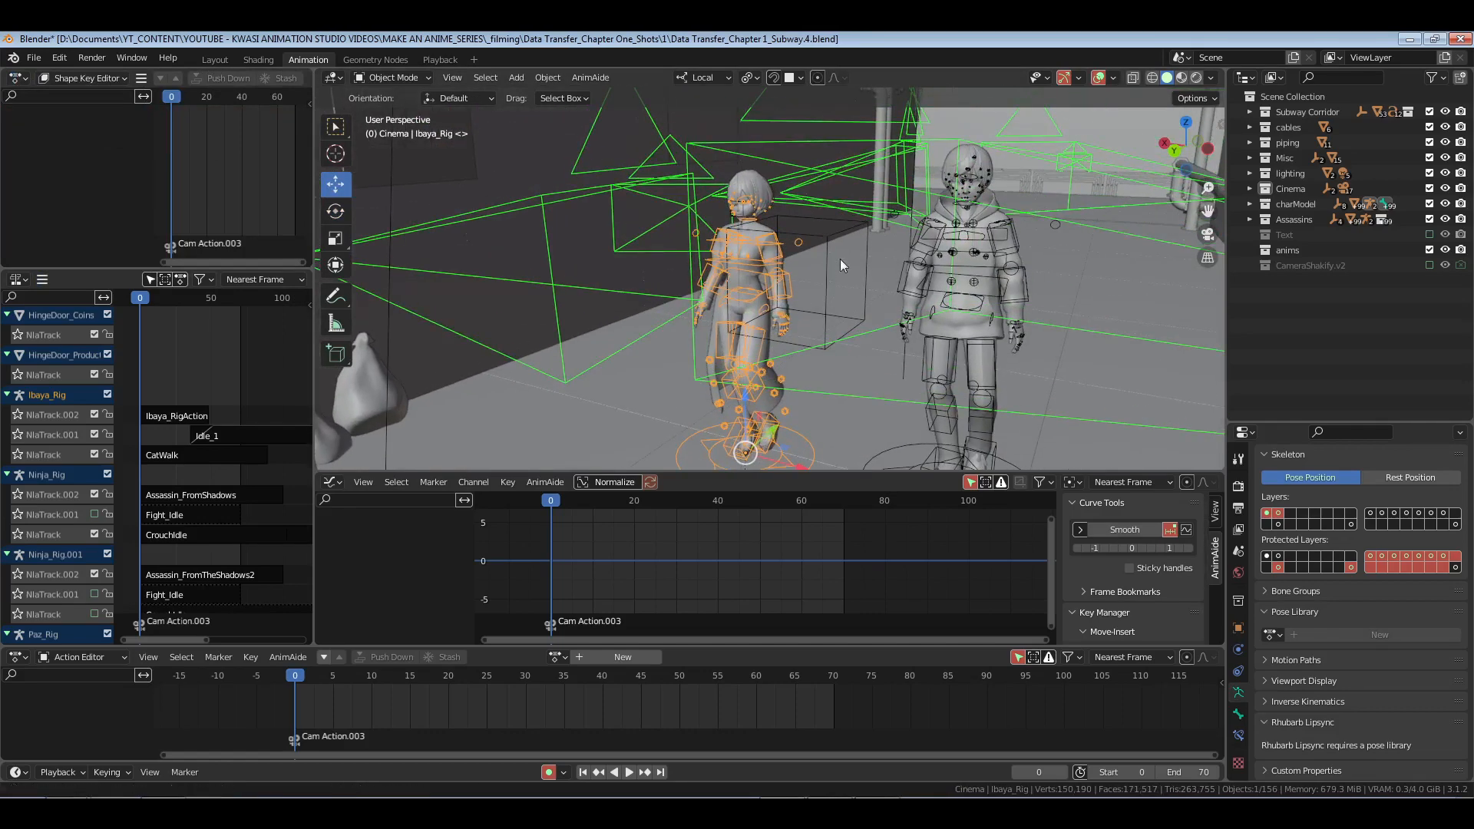
{"action": "middle_click_drag", "start_coordinate": [760, 157], "coordinate": [729, 279], "text": "shift"}
{"action": "right_click", "coordinate": [722, 270]}
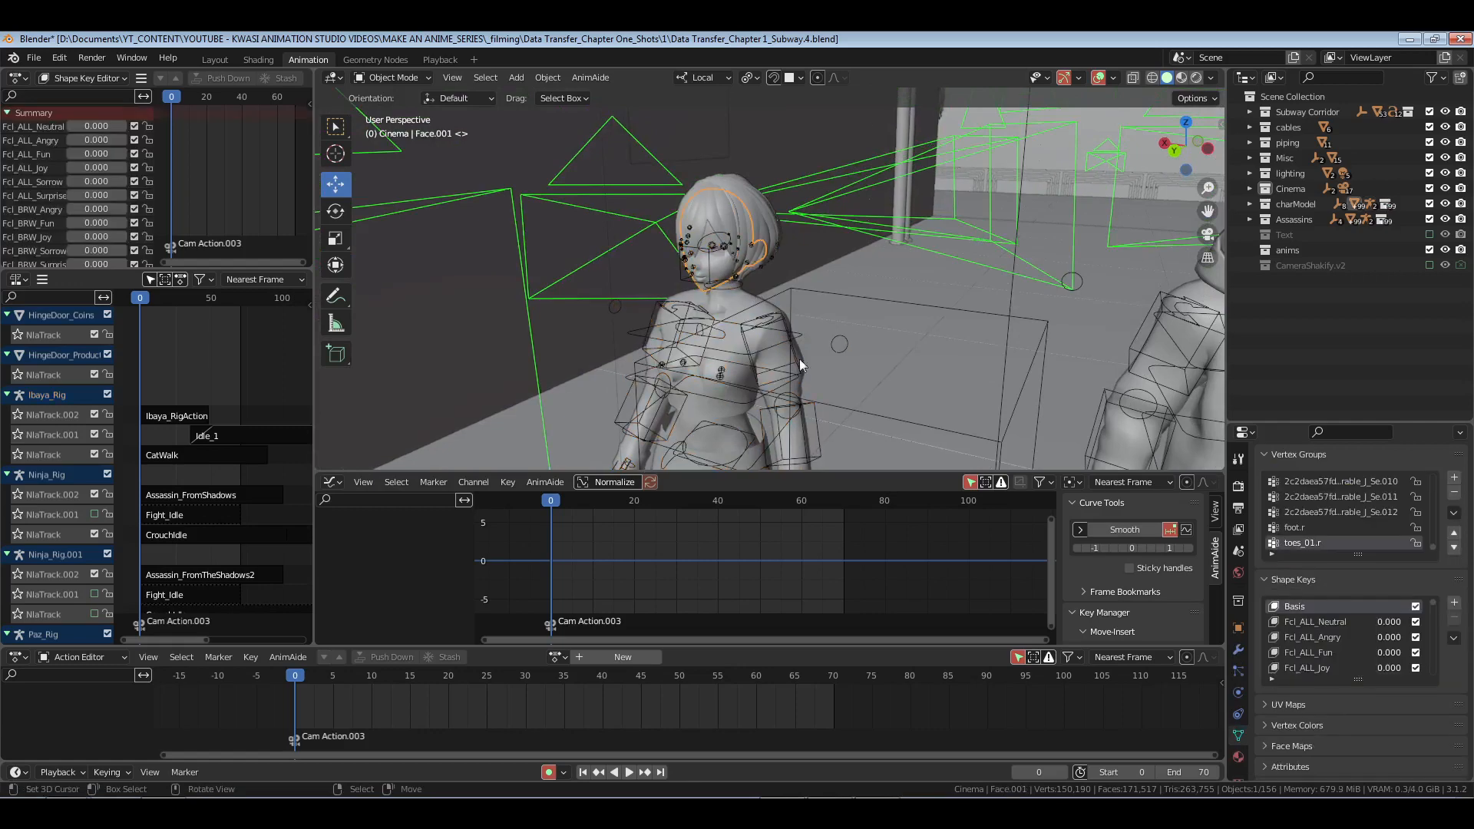
{"action": "middle_click_drag", "start_coordinate": [799, 358], "coordinate": [881, 361]}
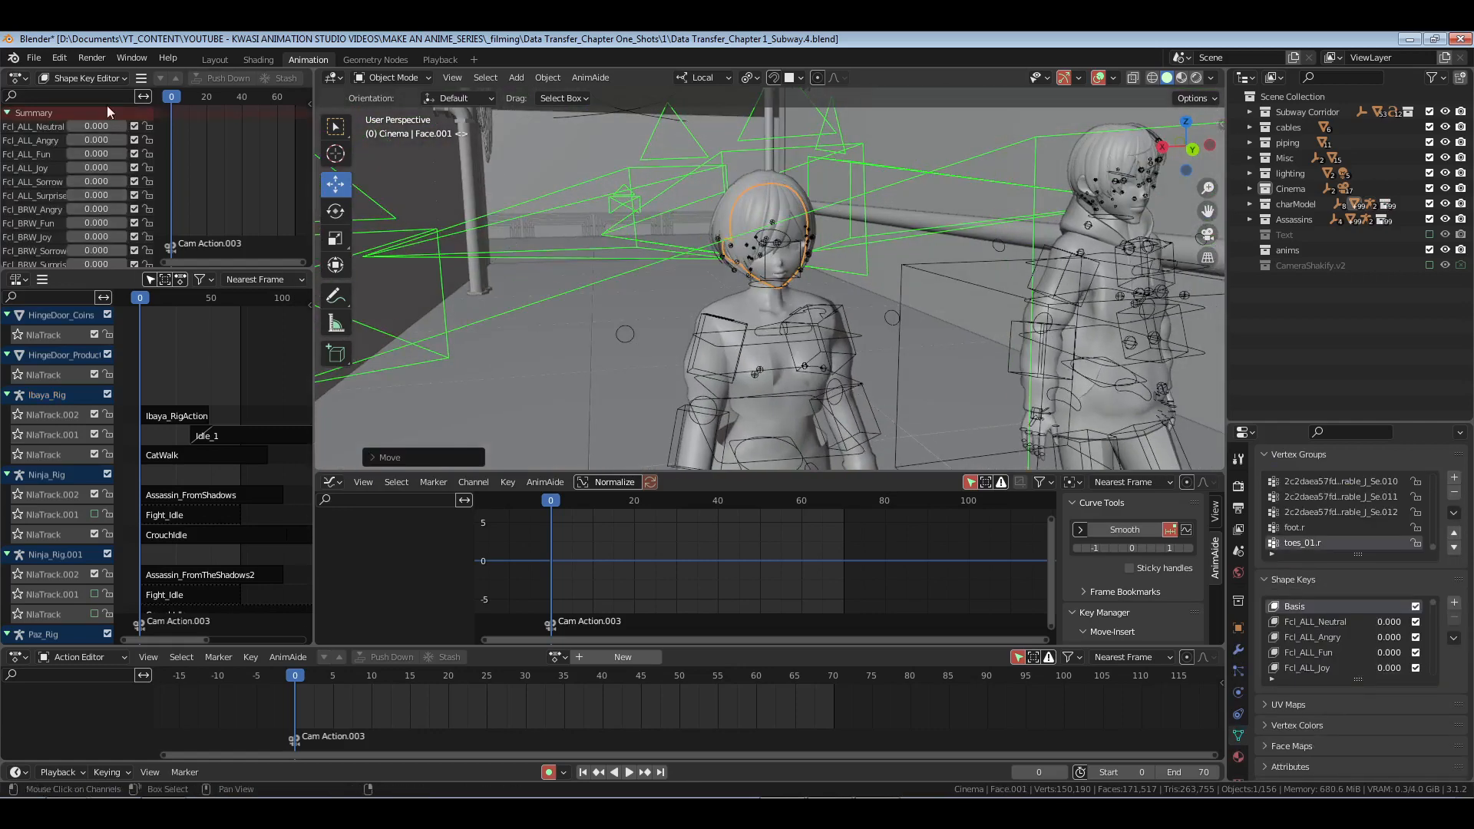
Step: Filter the shape keys by "close" and insert a keyframe for Fcl_EYE_Close at frame 0 with value 0
{"action": "left_click", "coordinate": [79, 97]}
{"action": "type", "text": "closed"}
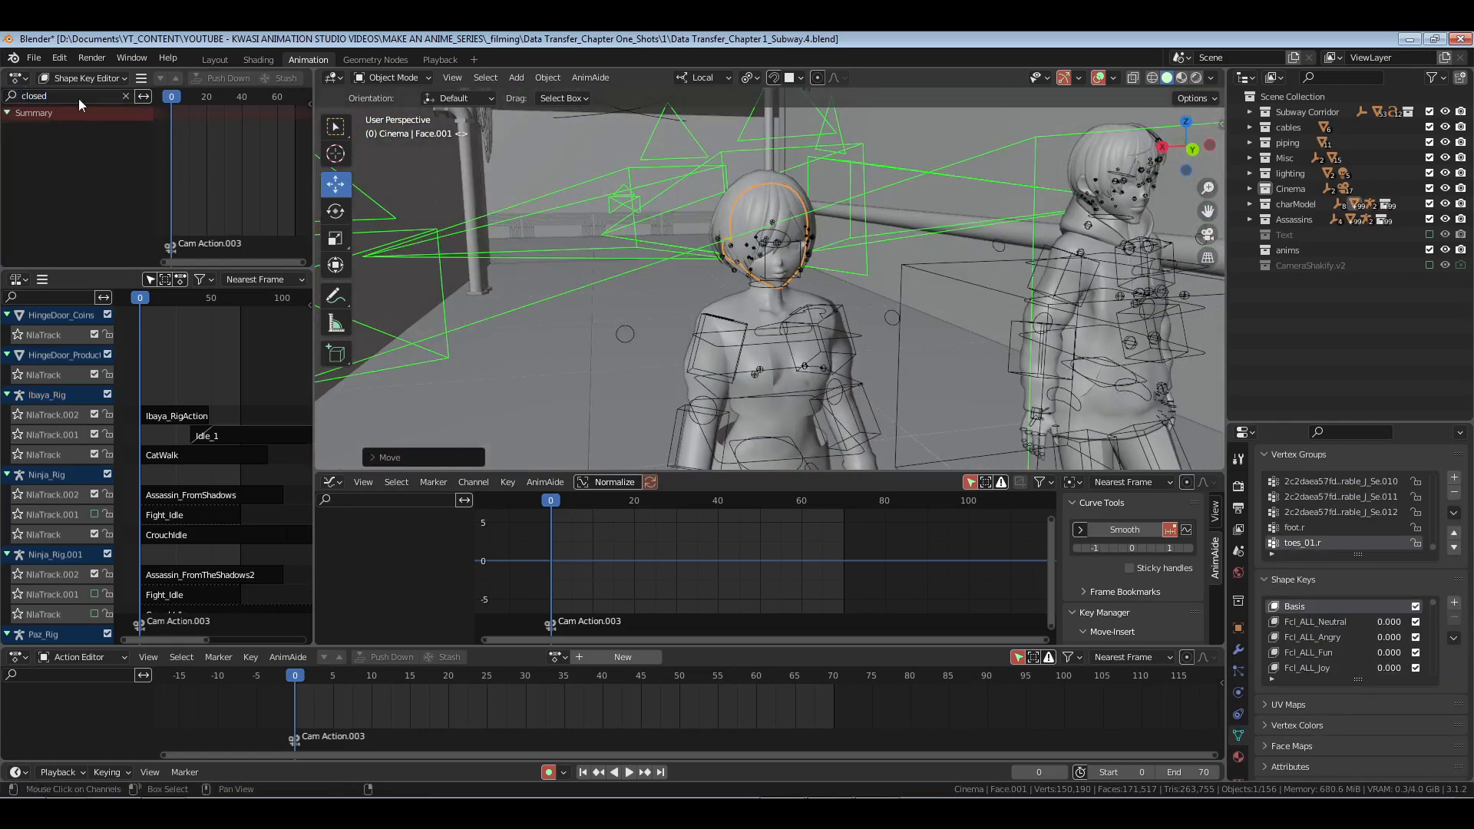
{"action": "key", "text": "ctrl+a"}
{"action": "type", "text": "clos"}
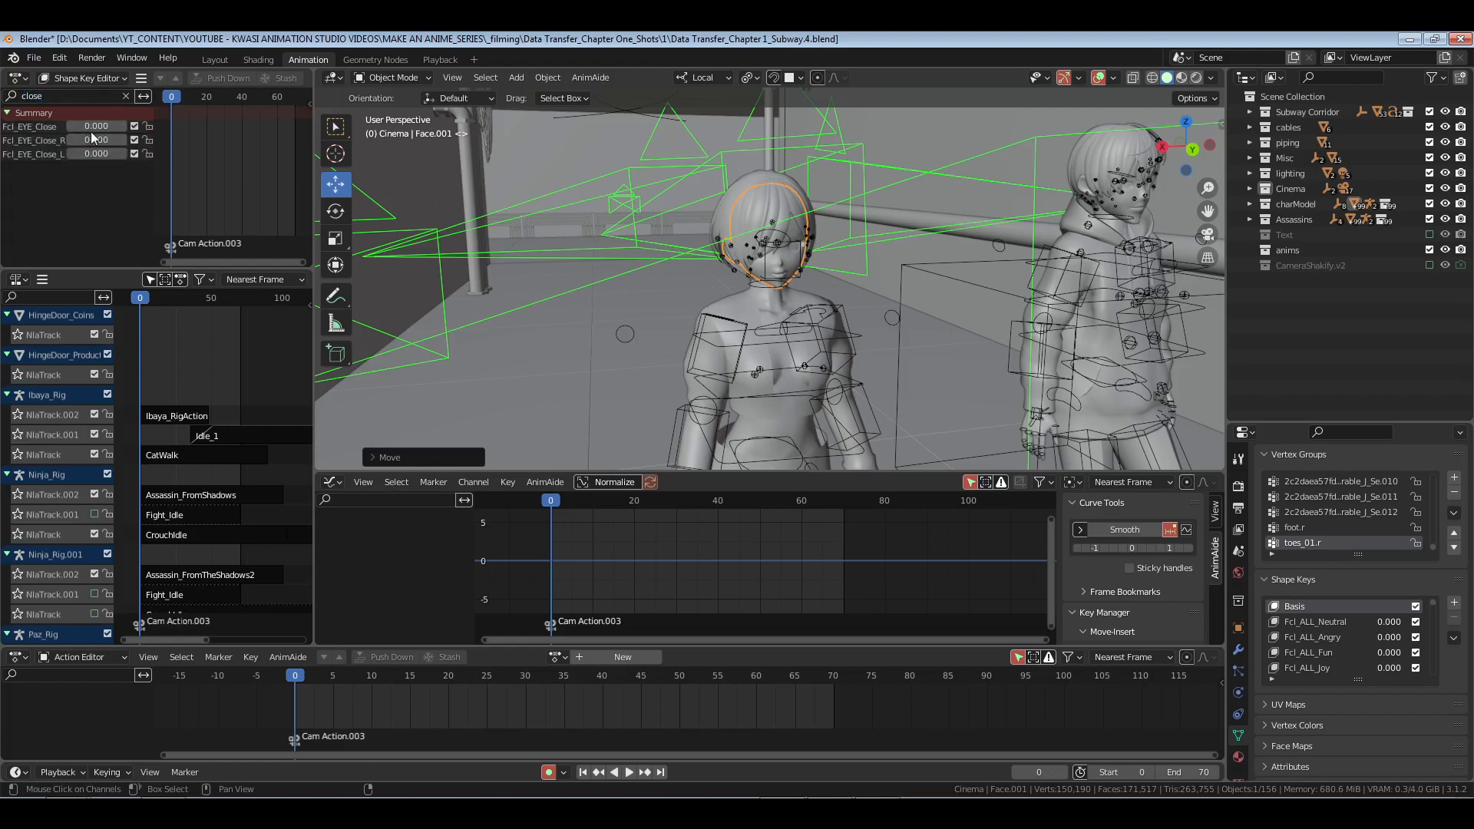
{"action": "type", "text": "i"}
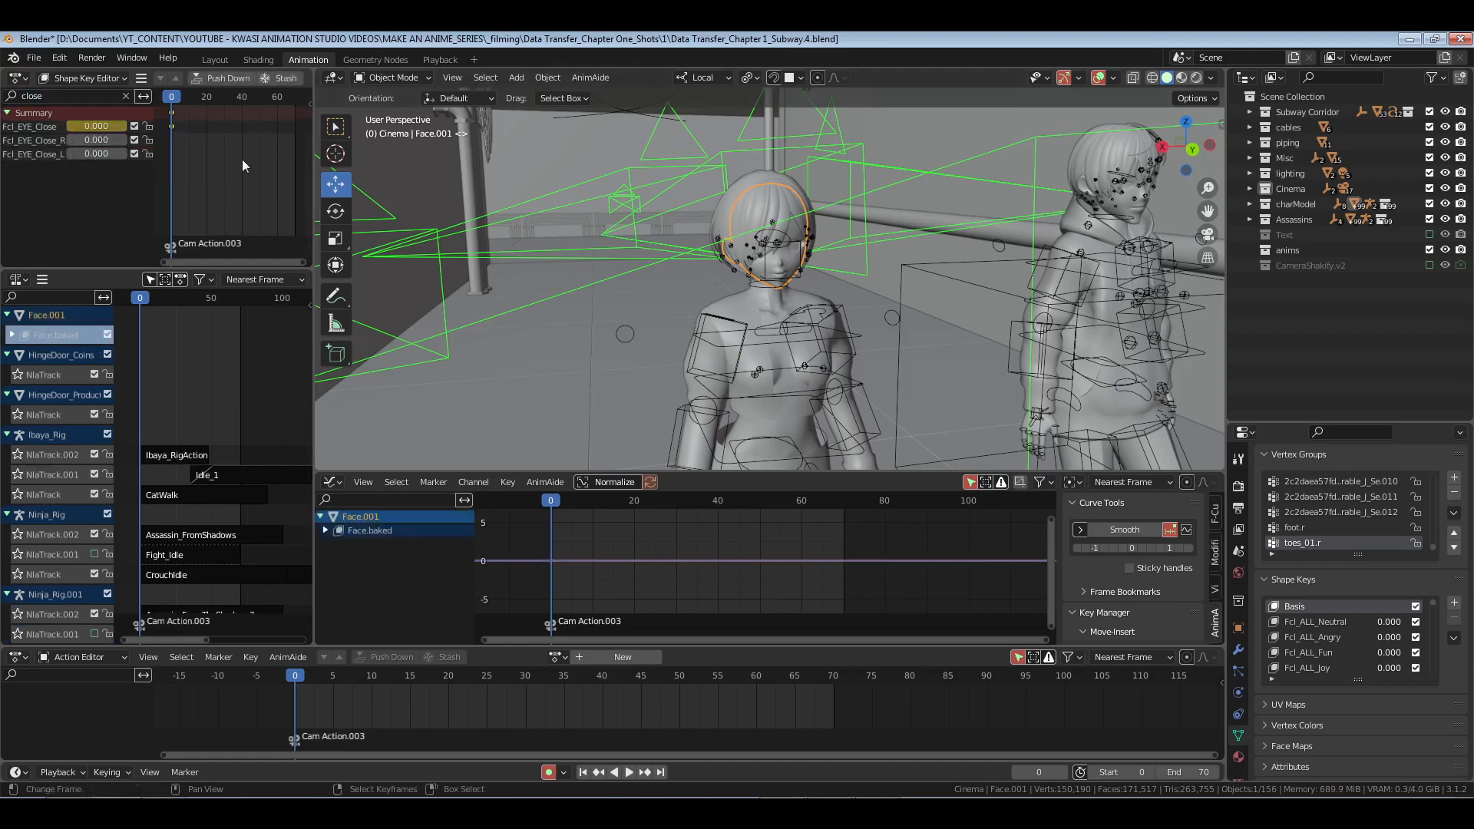
Step: Rename the new shape key action as Blink and give it a fake user
{"action": "scroll", "coordinate": [268, 80], "scroll_direction": "down", "scroll_amount": 5}
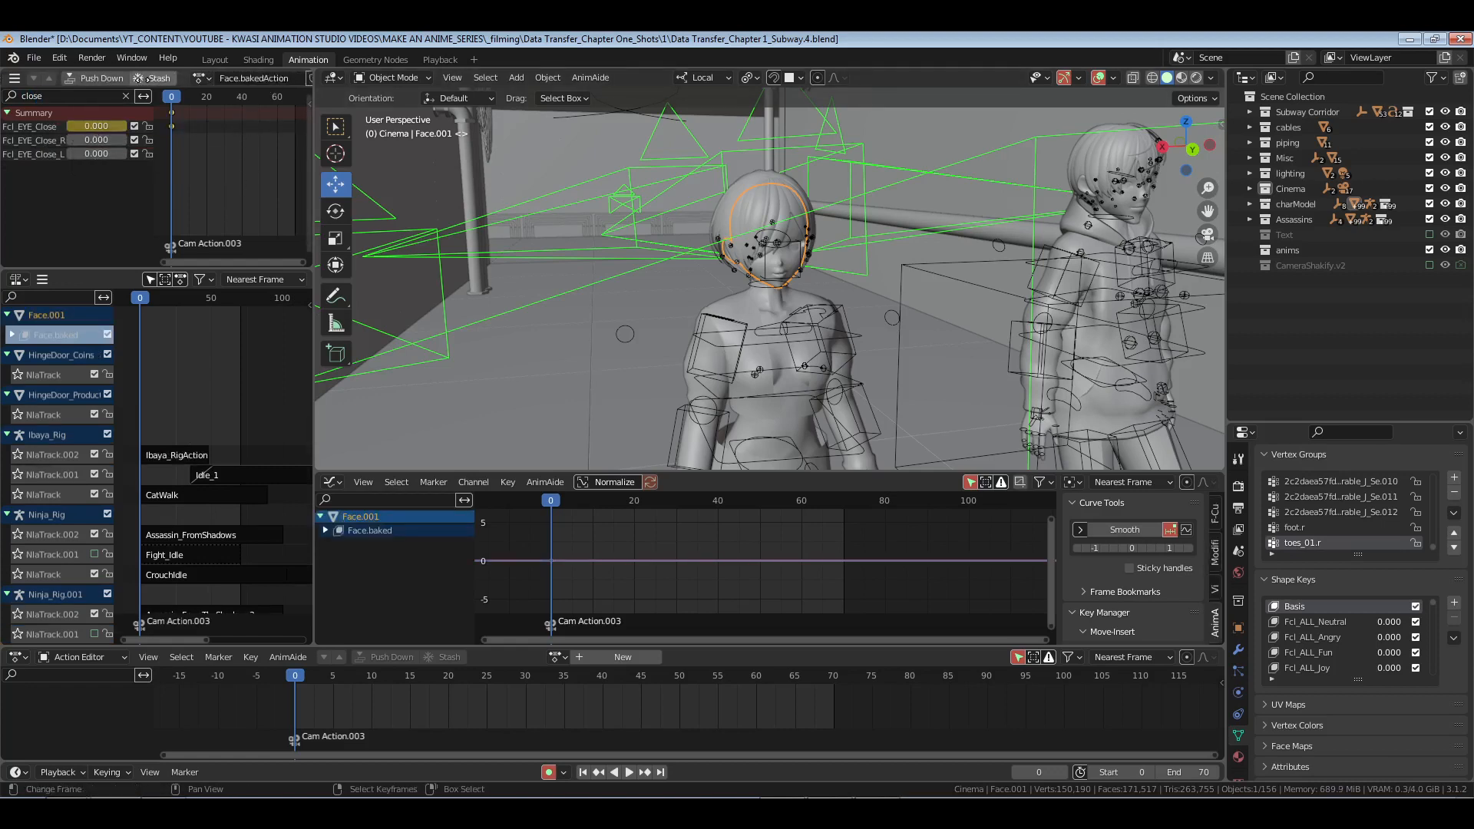
{"action": "double_click", "coordinate": [219, 79]}
{"action": "type", "text": "Blink"}
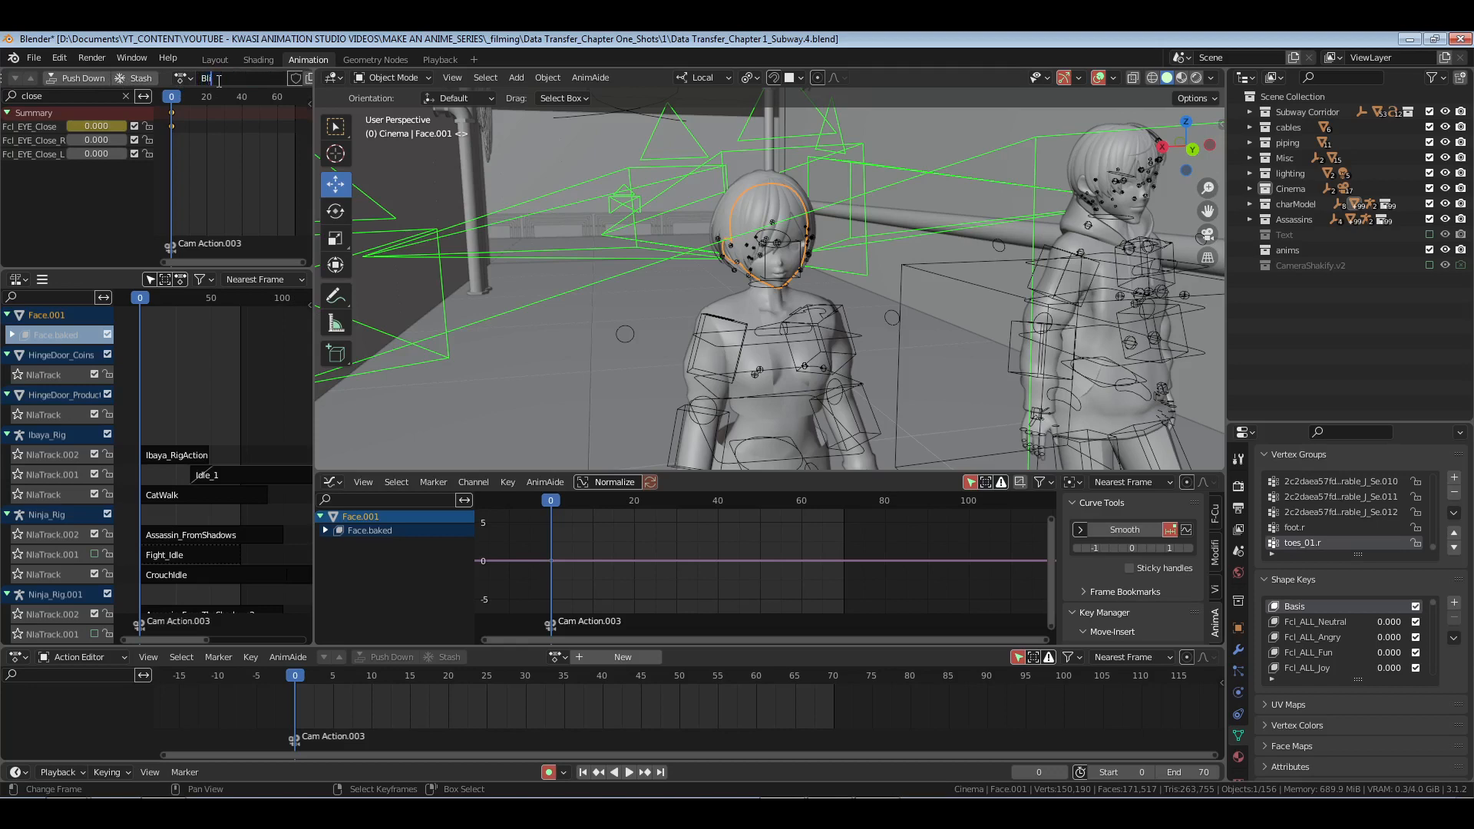
{"action": "key", "text": "Return"}
{"action": "left_click", "coordinate": [295, 77]}
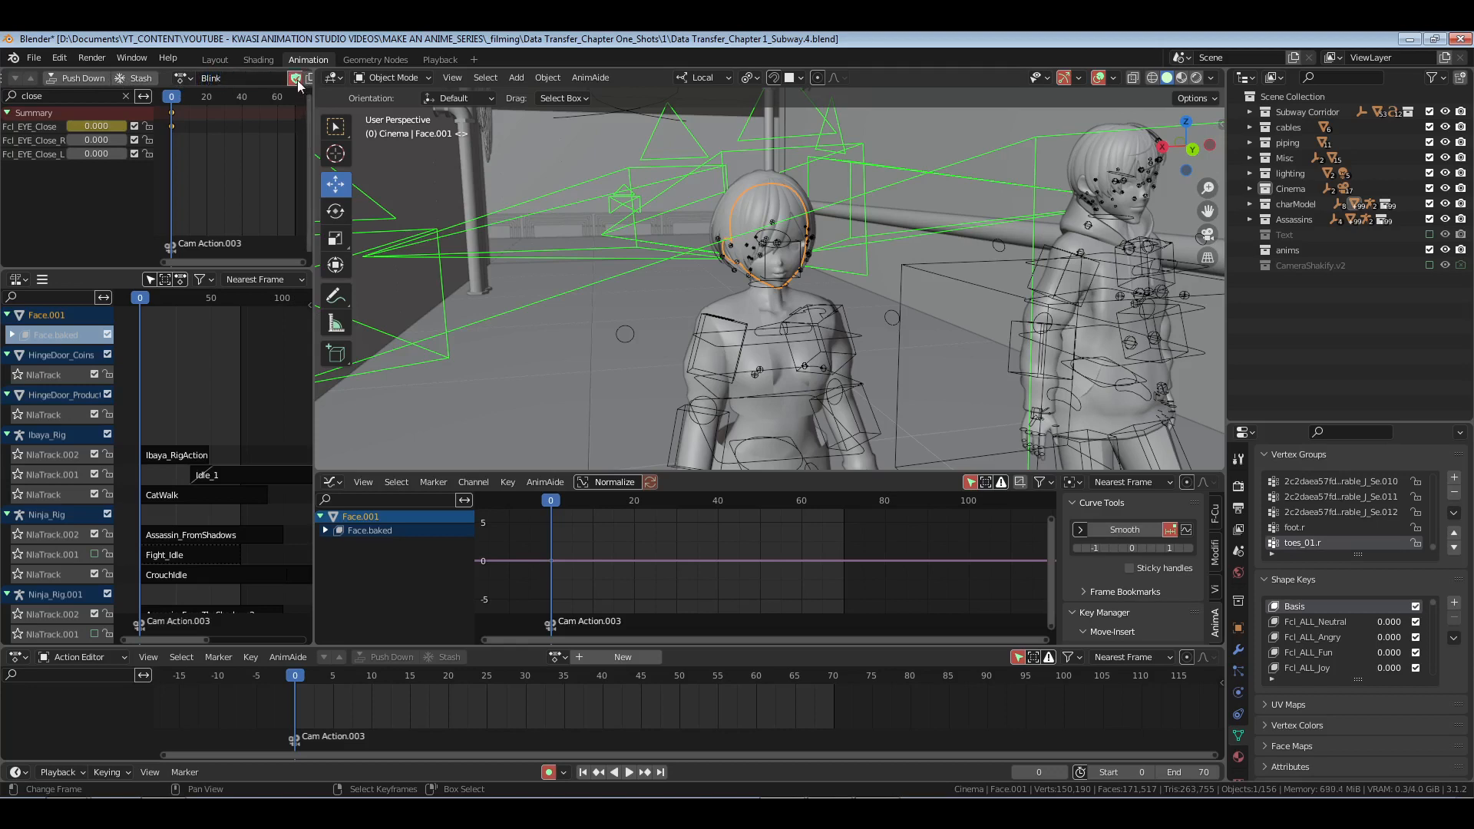
Step: Go to frame 6 and set Fcl_EYE_Close to 1 to key the closed eyes
{"action": "left_click", "coordinate": [1040, 774]}
{"action": "type", "text": "6"}
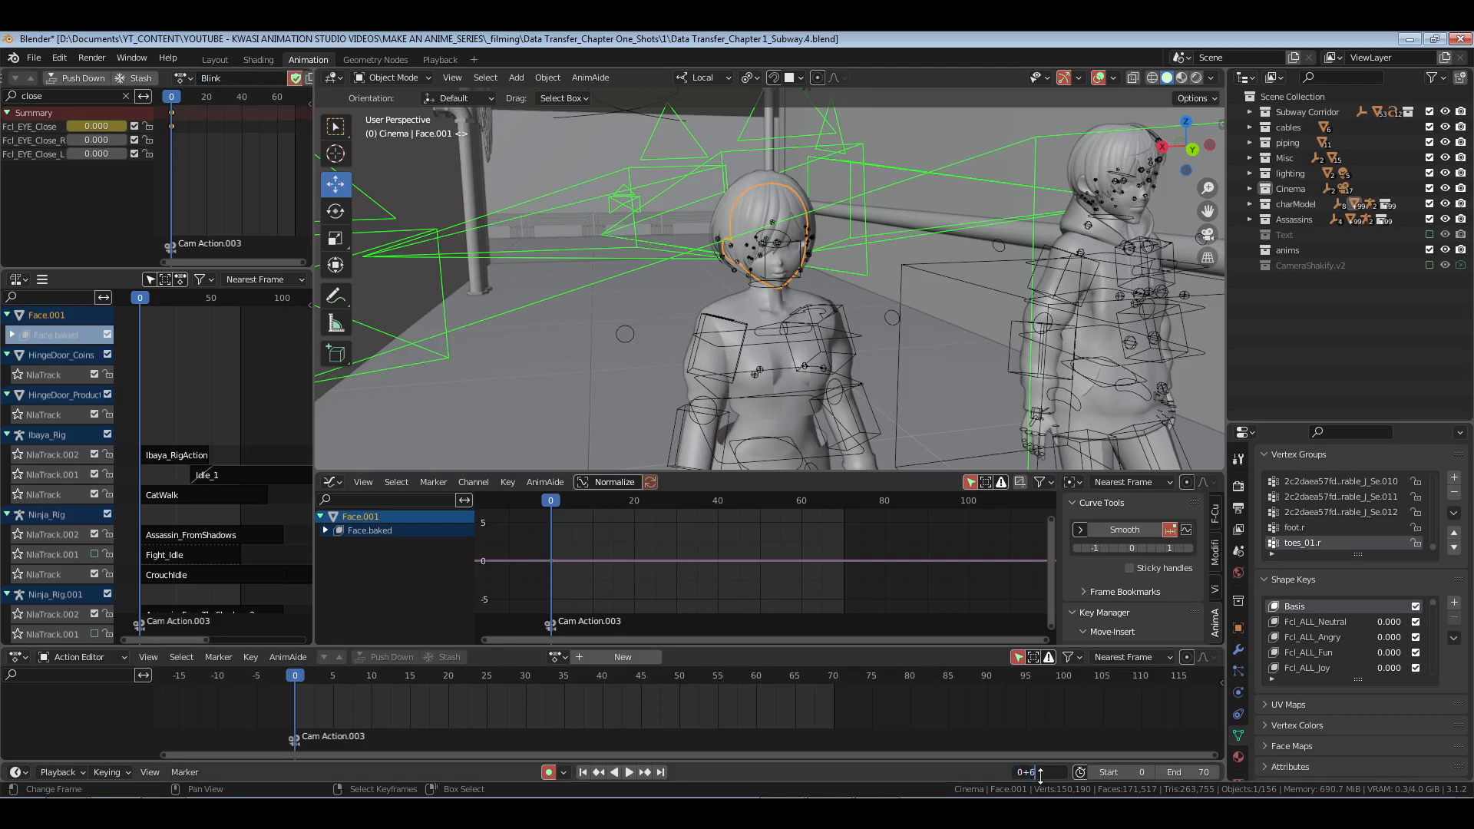
{"action": "key", "text": "Return"}
{"action": "left_click", "coordinate": [96, 126]}
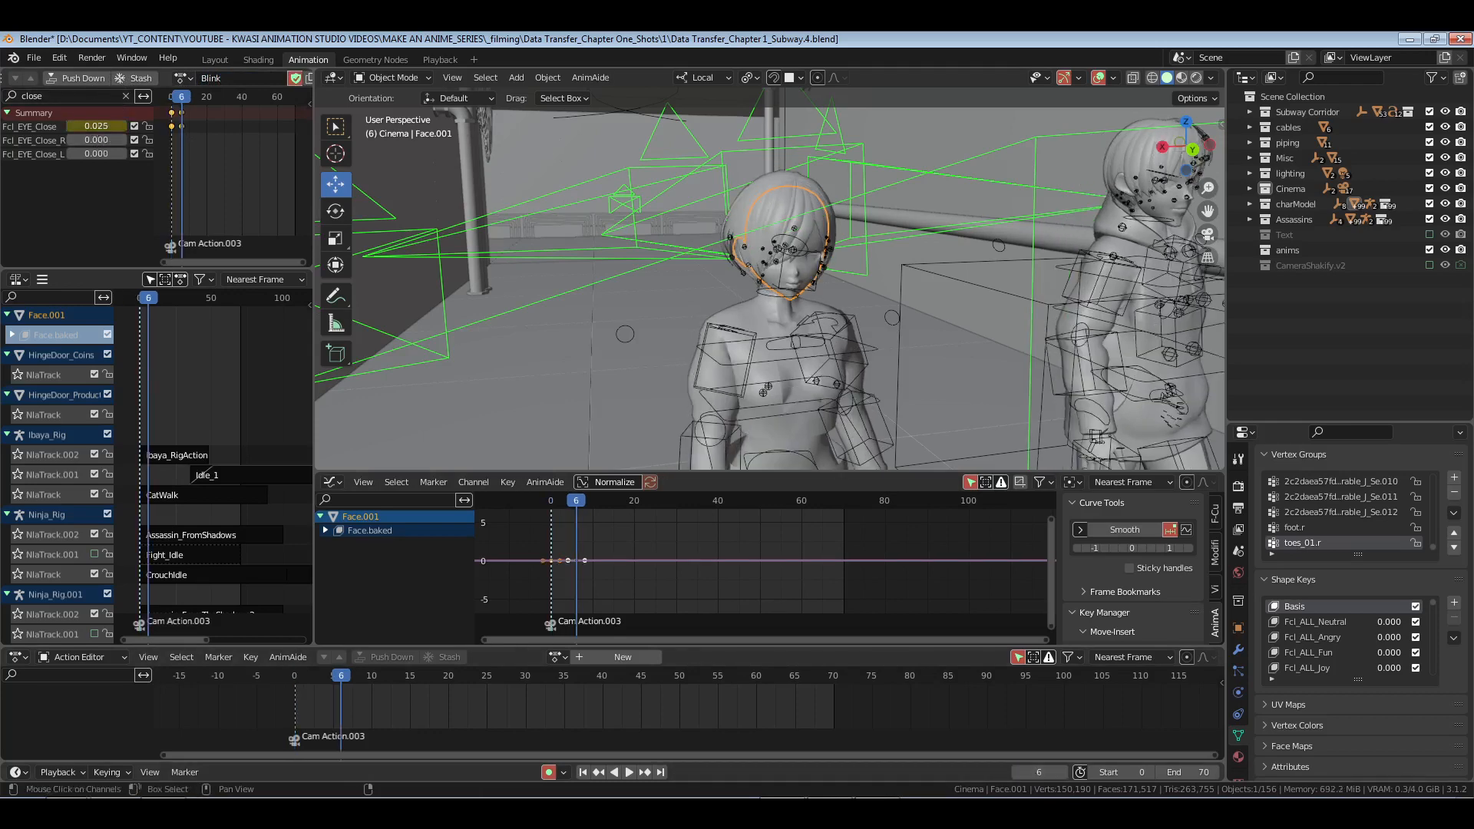
{"action": "type", "text": "1"}
{"action": "key", "text": "Return"}
Step: Advance 11 frames to frame 17 and set Fcl_EYE_Close to 0 to reopen the eyes
{"action": "left_click", "coordinate": [1036, 772]}
{"action": "key", "text": "End"}
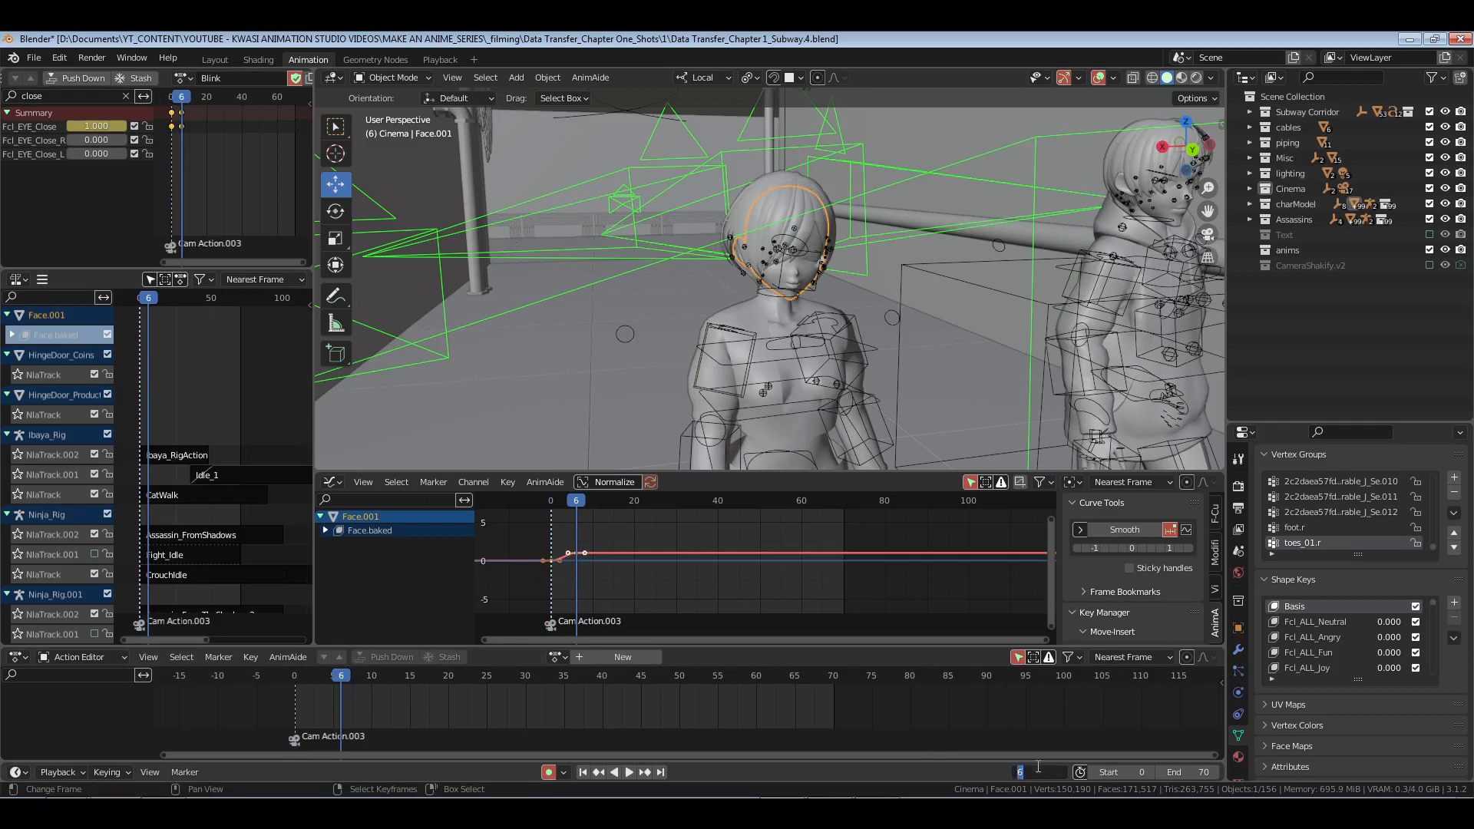
{"action": "type", "text": "+11"}
{"action": "key", "text": "Return"}
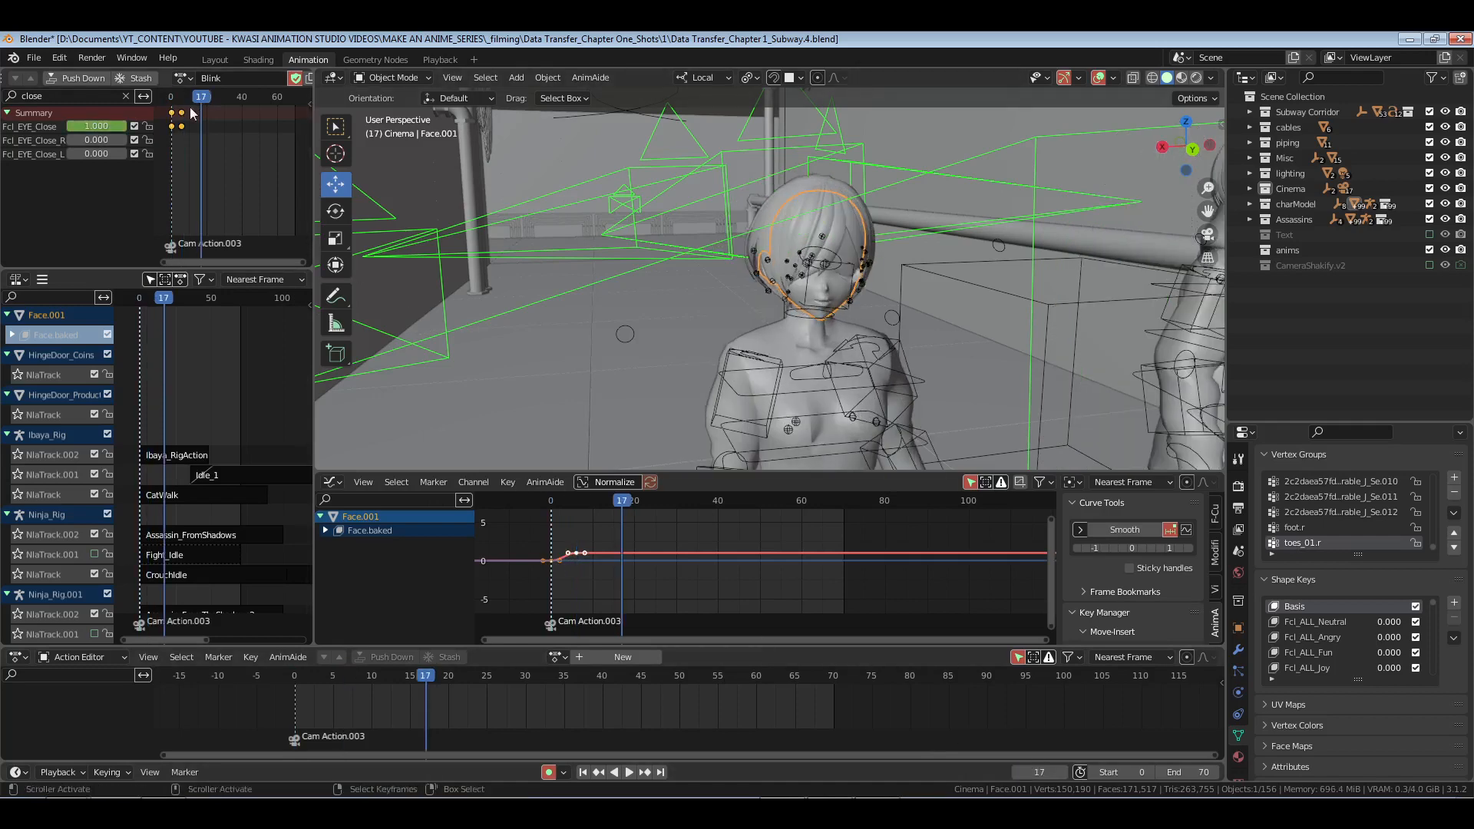
{"action": "left_click", "coordinate": [115, 126]}
{"action": "type", "text": "0"}
{"action": "key", "text": "Return"}
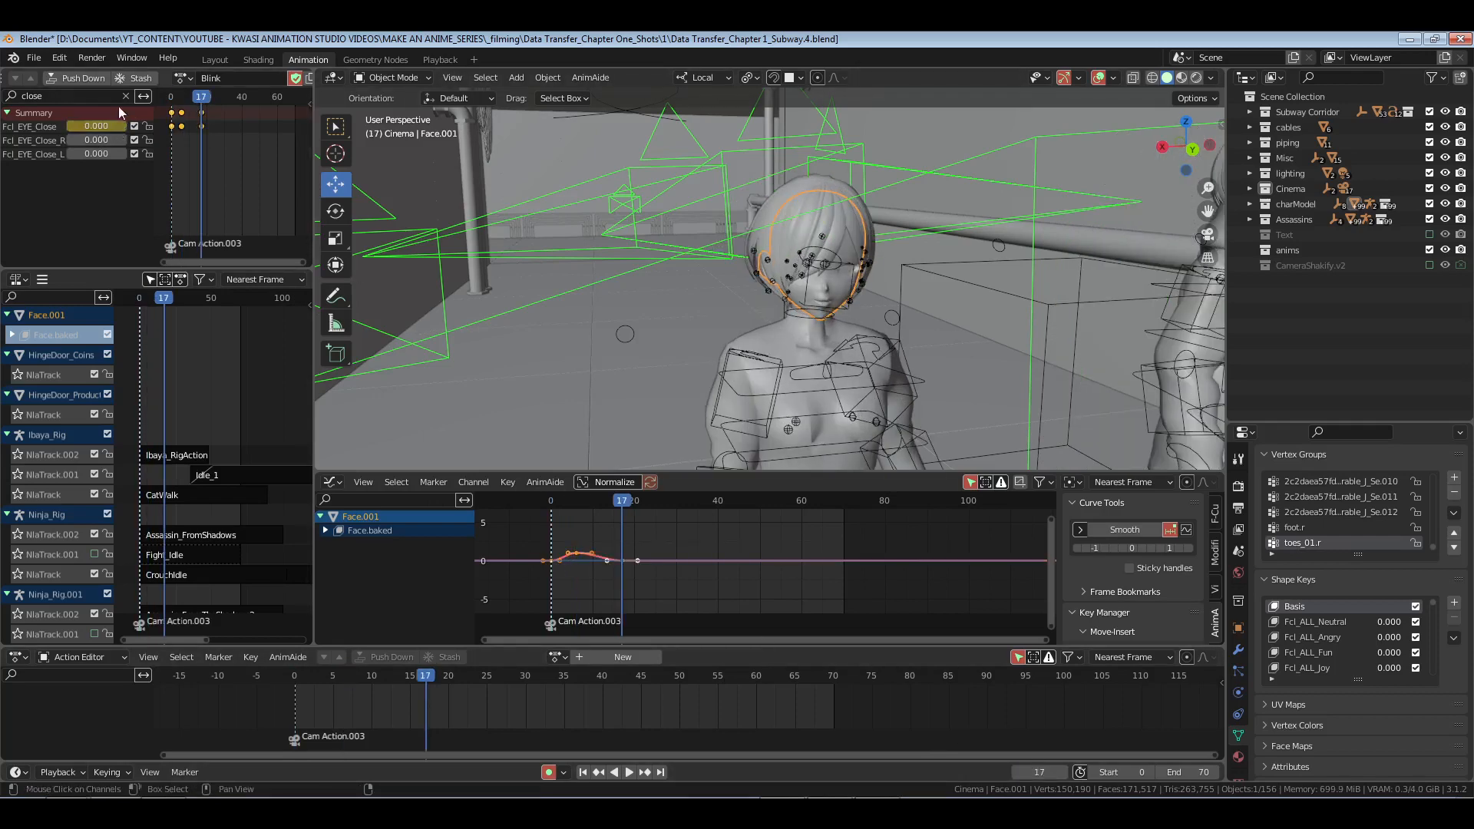
Step: Push the Blink action down into an NLA strip on Face.001's shape key track and select the strip
{"action": "left_click", "coordinate": [84, 80]}
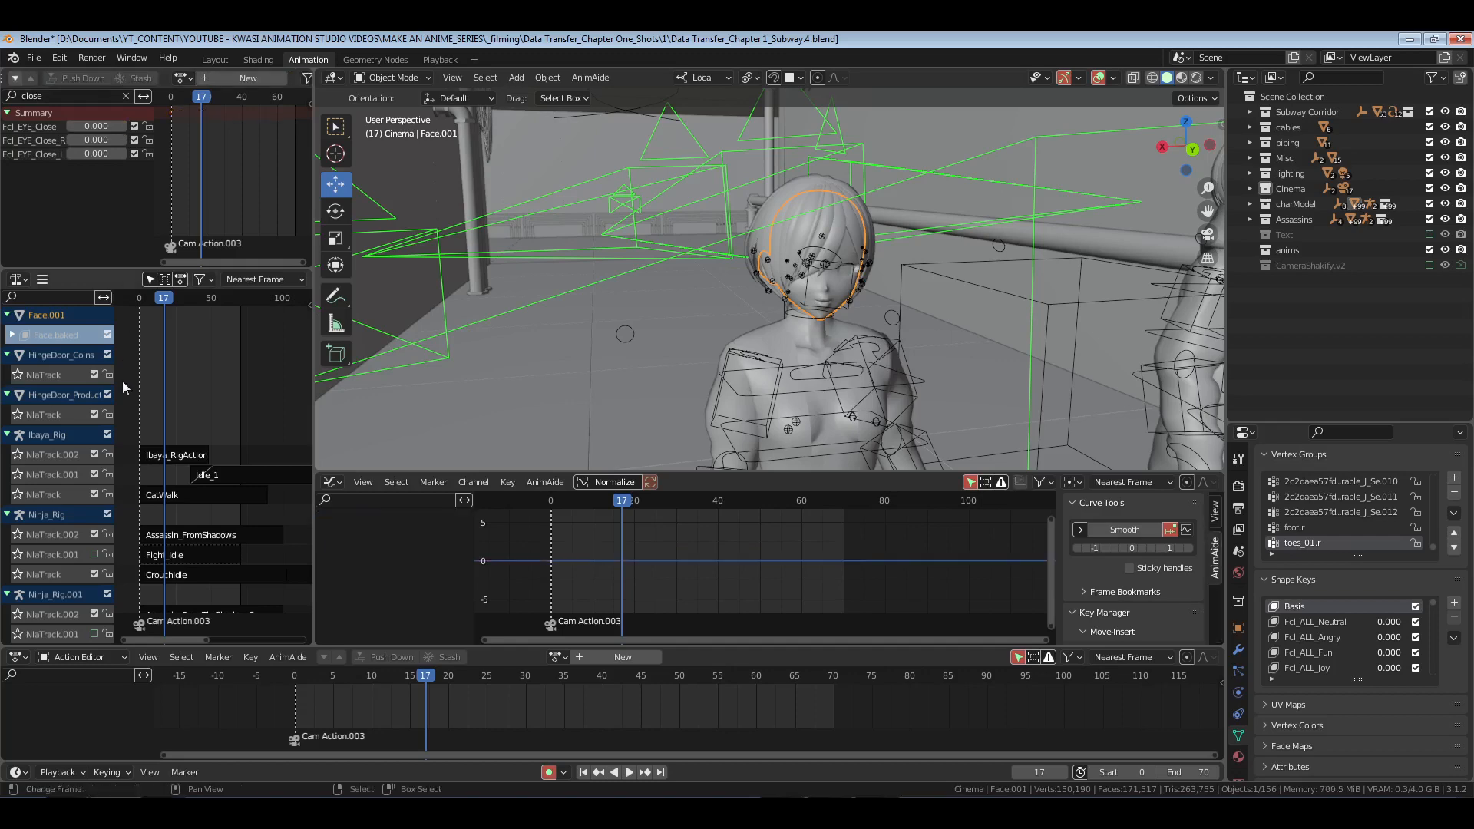
{"action": "left_click", "coordinate": [13, 335]}
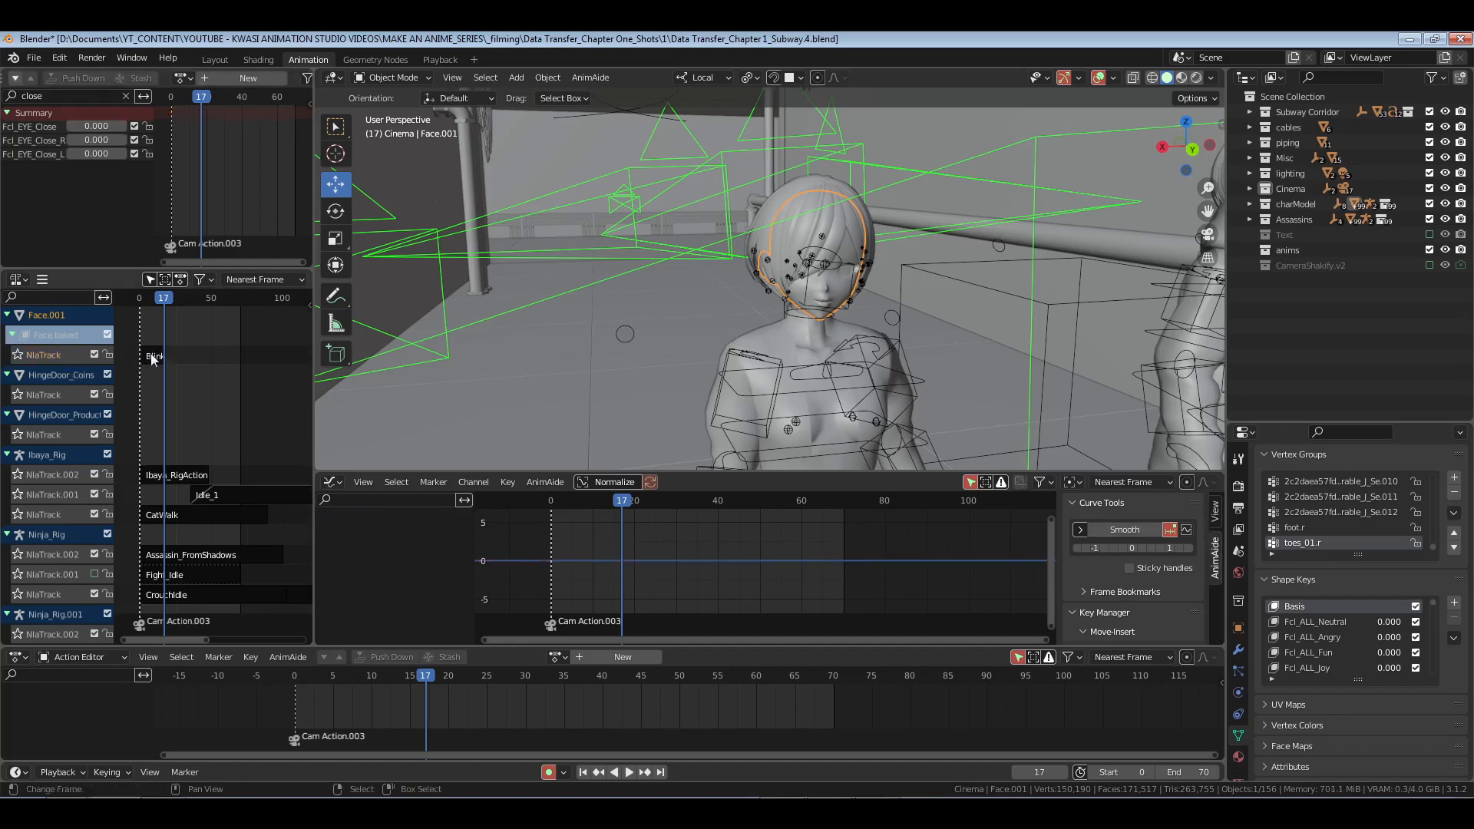
{"action": "left_click", "coordinate": [151, 354]}
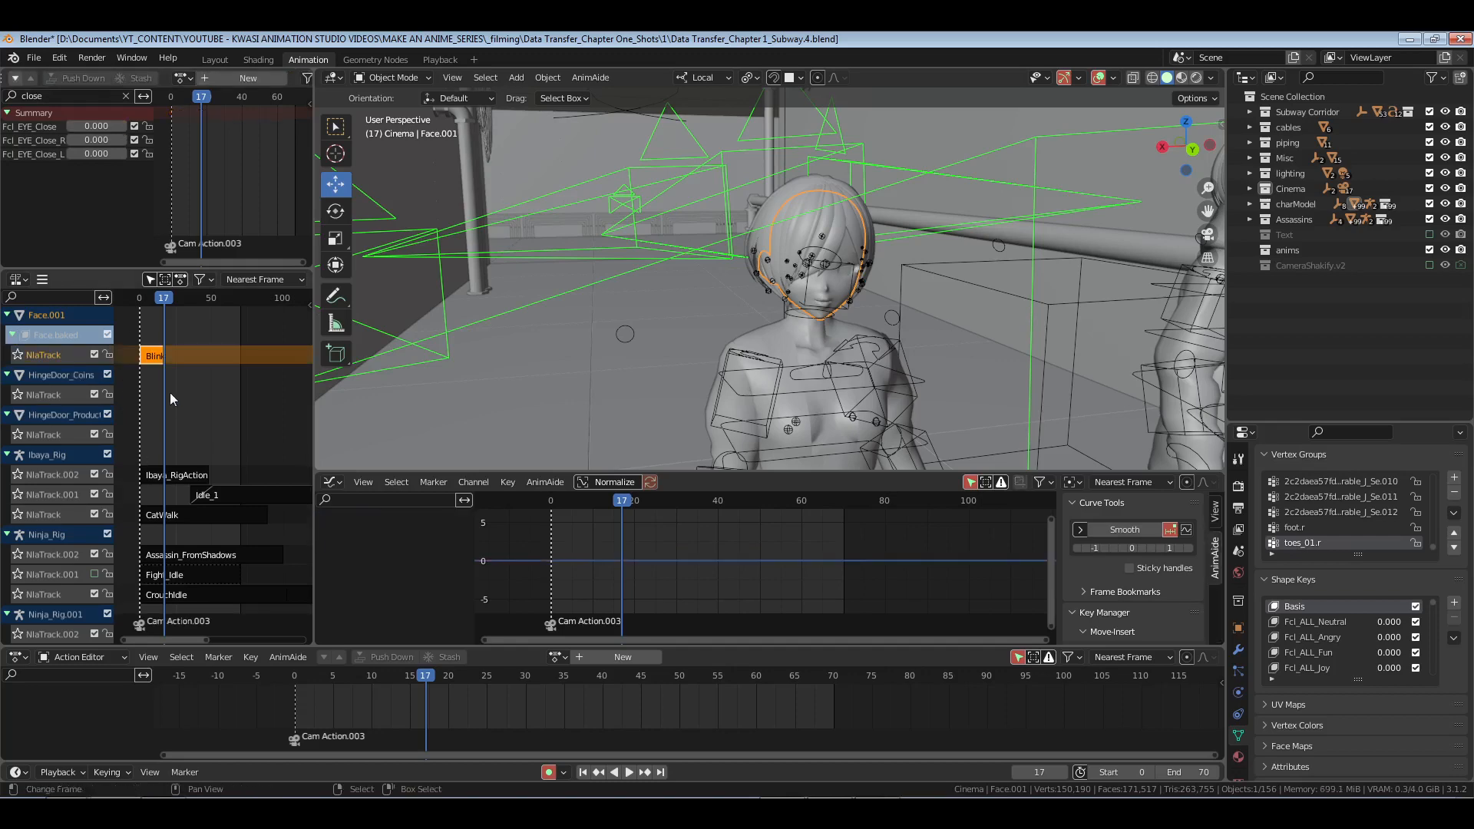
Step: Add a second Blink strip near frame 50 on Face.001's track, shift the first to about frame 8, and save the file
{"action": "left_click", "coordinate": [210, 349]}
{"action": "key", "text": "shift+a"}
{"action": "left_click", "coordinate": [242, 417]}
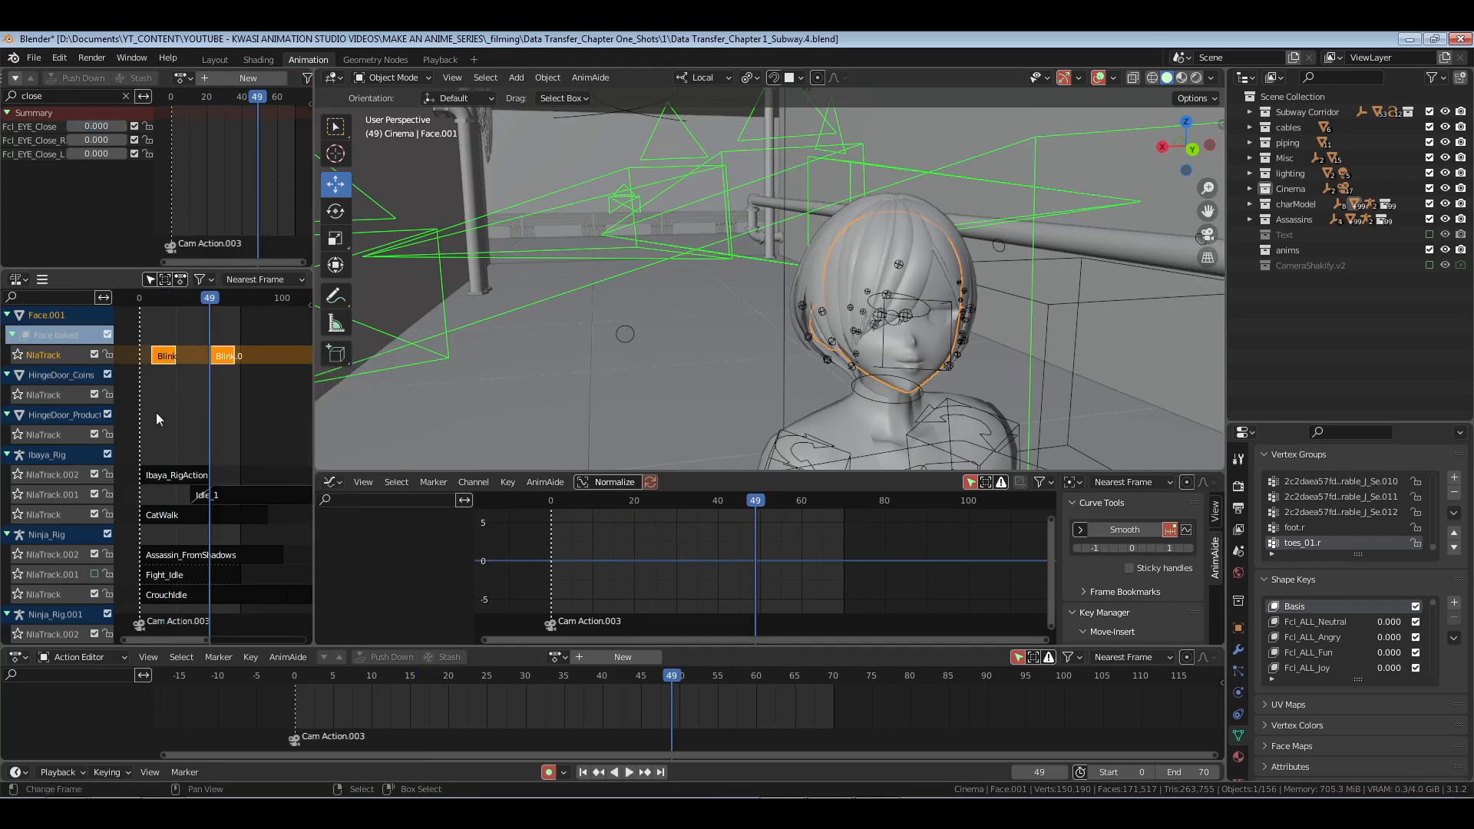
{"action": "key", "text": "shift+Left"}
{"action": "left_click", "coordinate": [187, 408]}
{"action": "key", "text": "ctrl+s"}
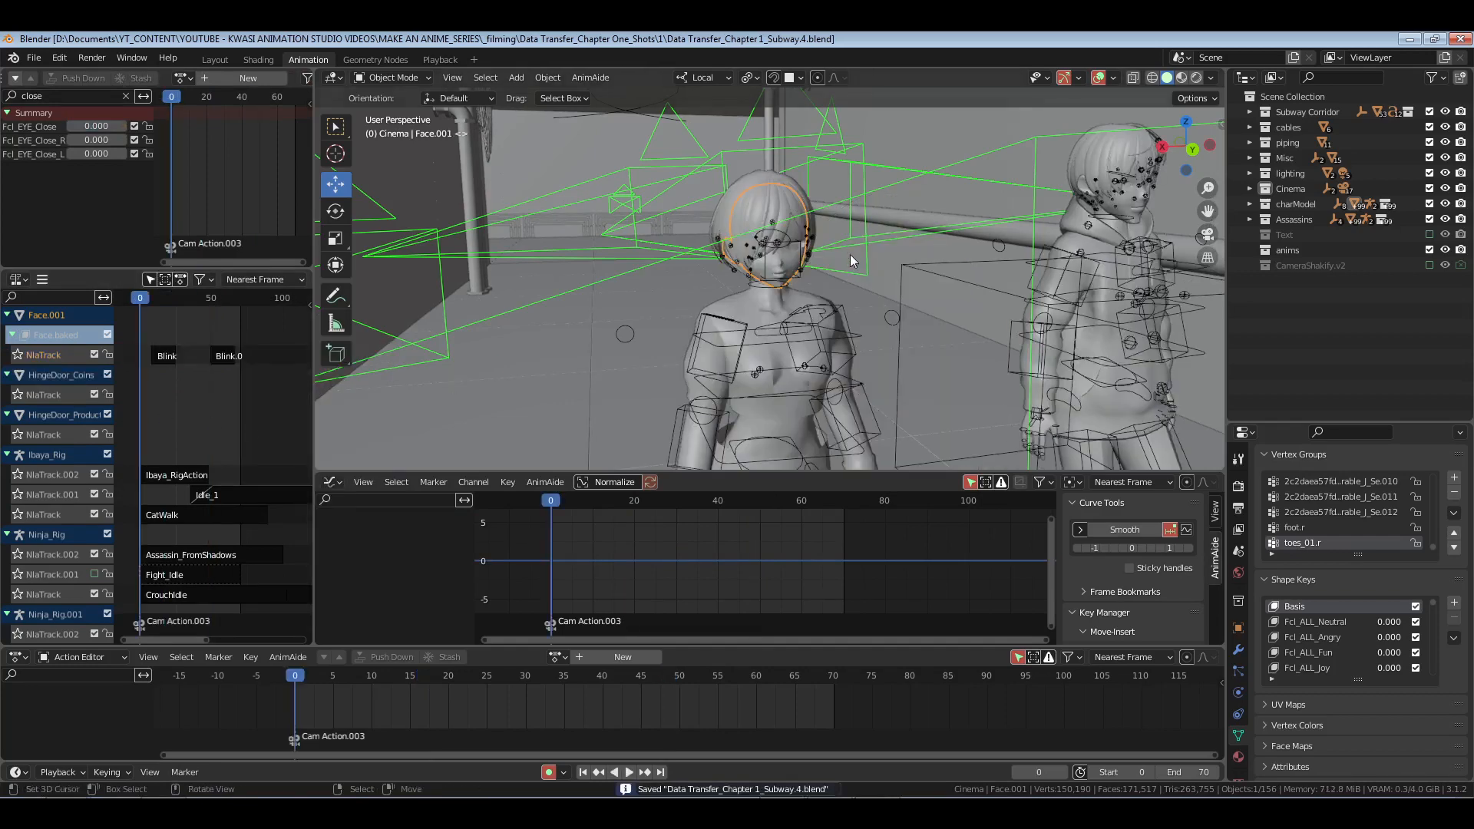
Step: Select Paz's face mesh, Face, and create a new shape key action for it at frame 0
{"action": "key", "text": "alt+a"}
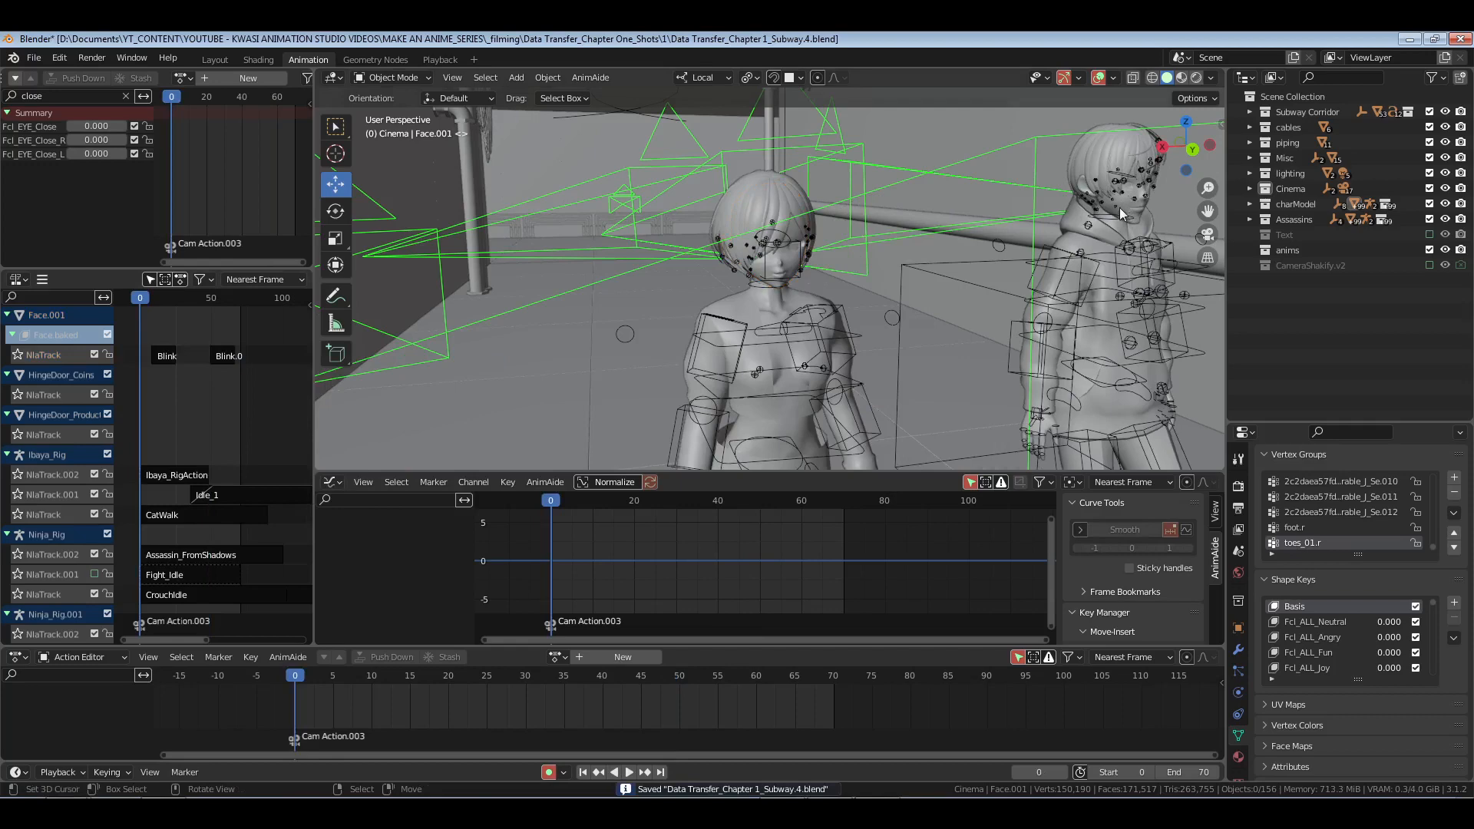
{"action": "left_click", "coordinate": [1120, 205]}
{"action": "middle_click_drag", "start_coordinate": [1121, 264], "coordinate": [813, 307]}
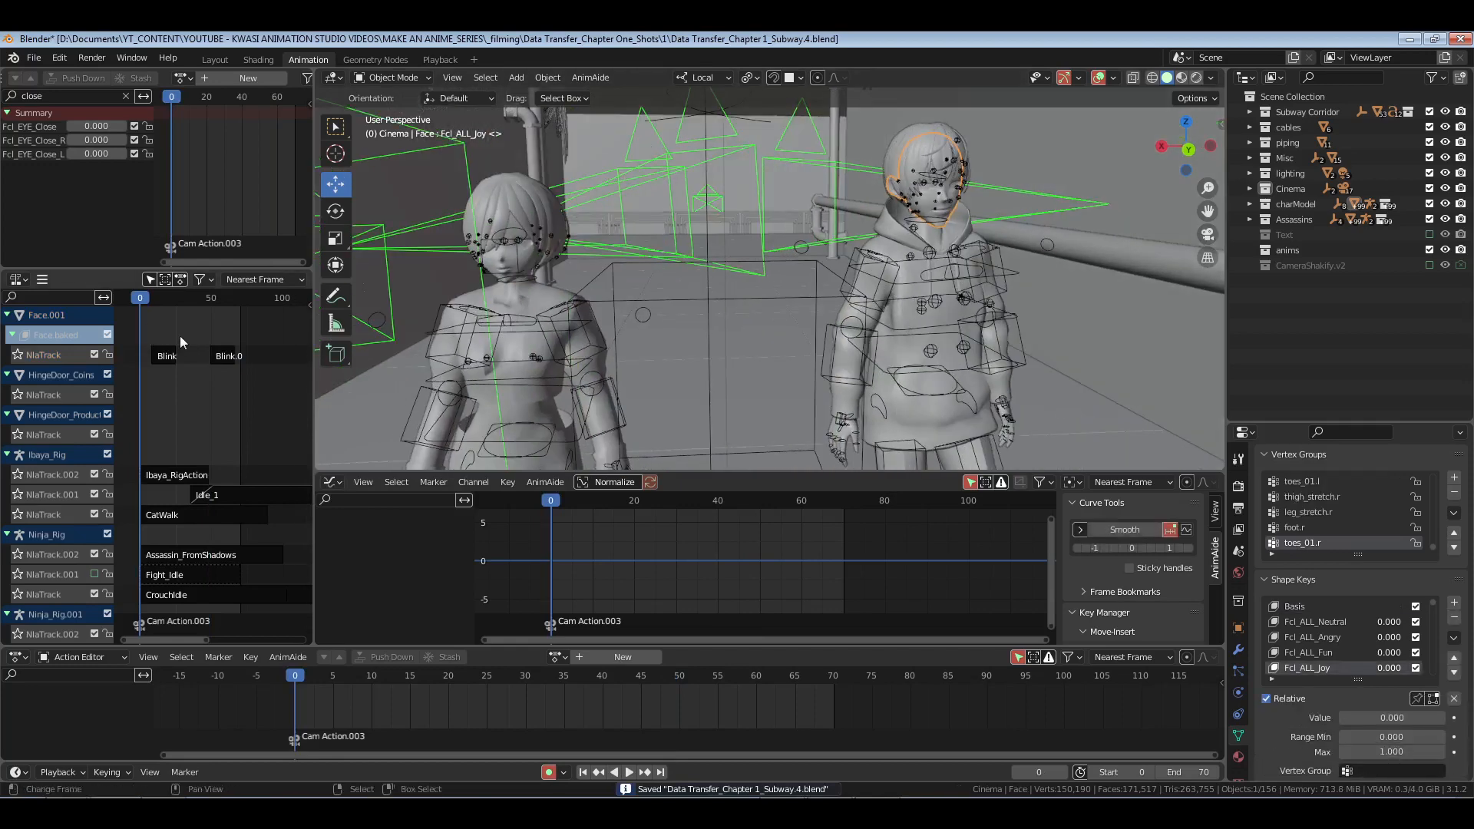
{"action": "key", "text": "space"}
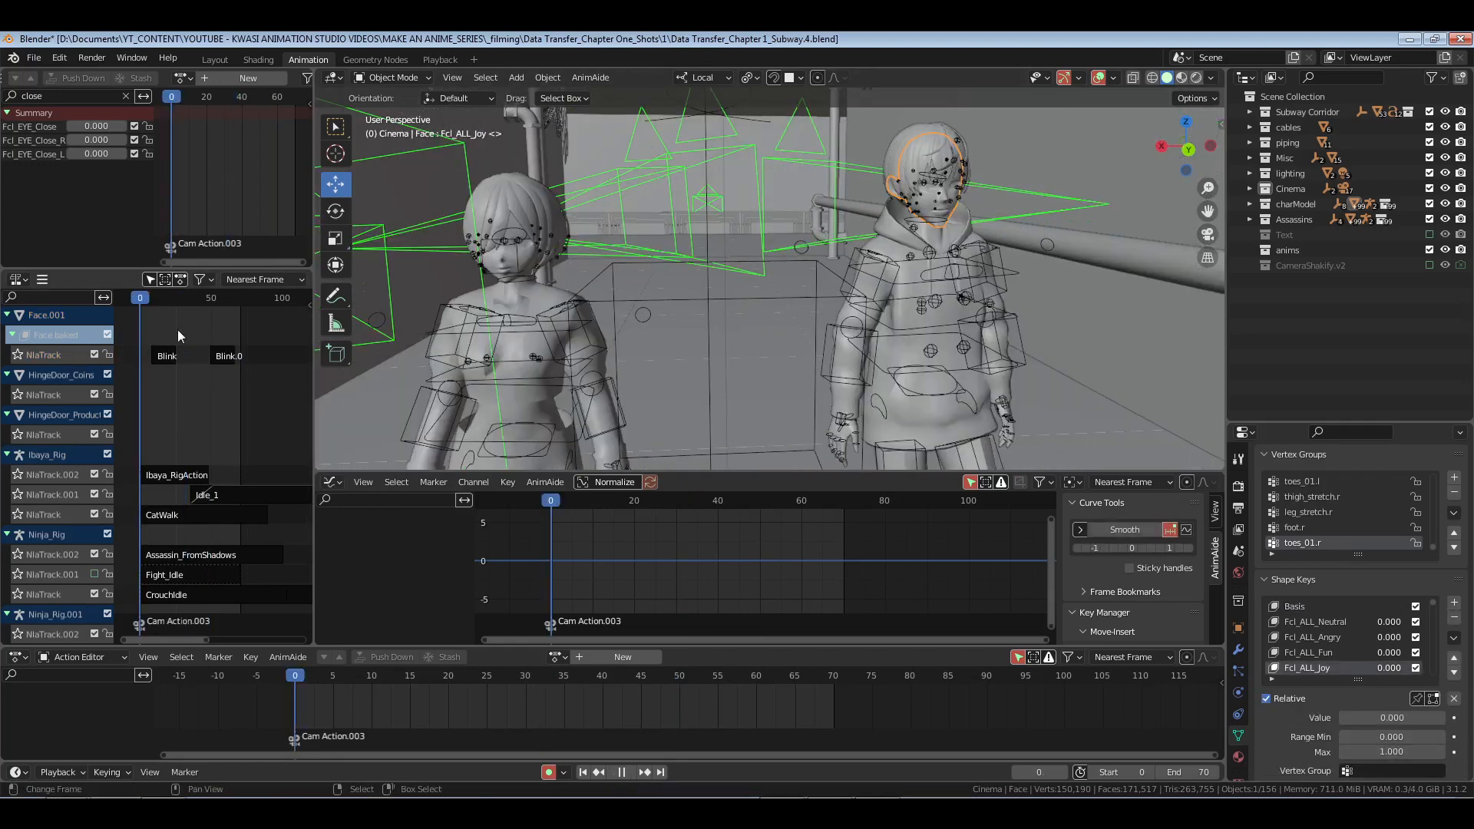
{"action": "scroll", "coordinate": [213, 604], "scroll_direction": "down", "scroll_amount": 5}
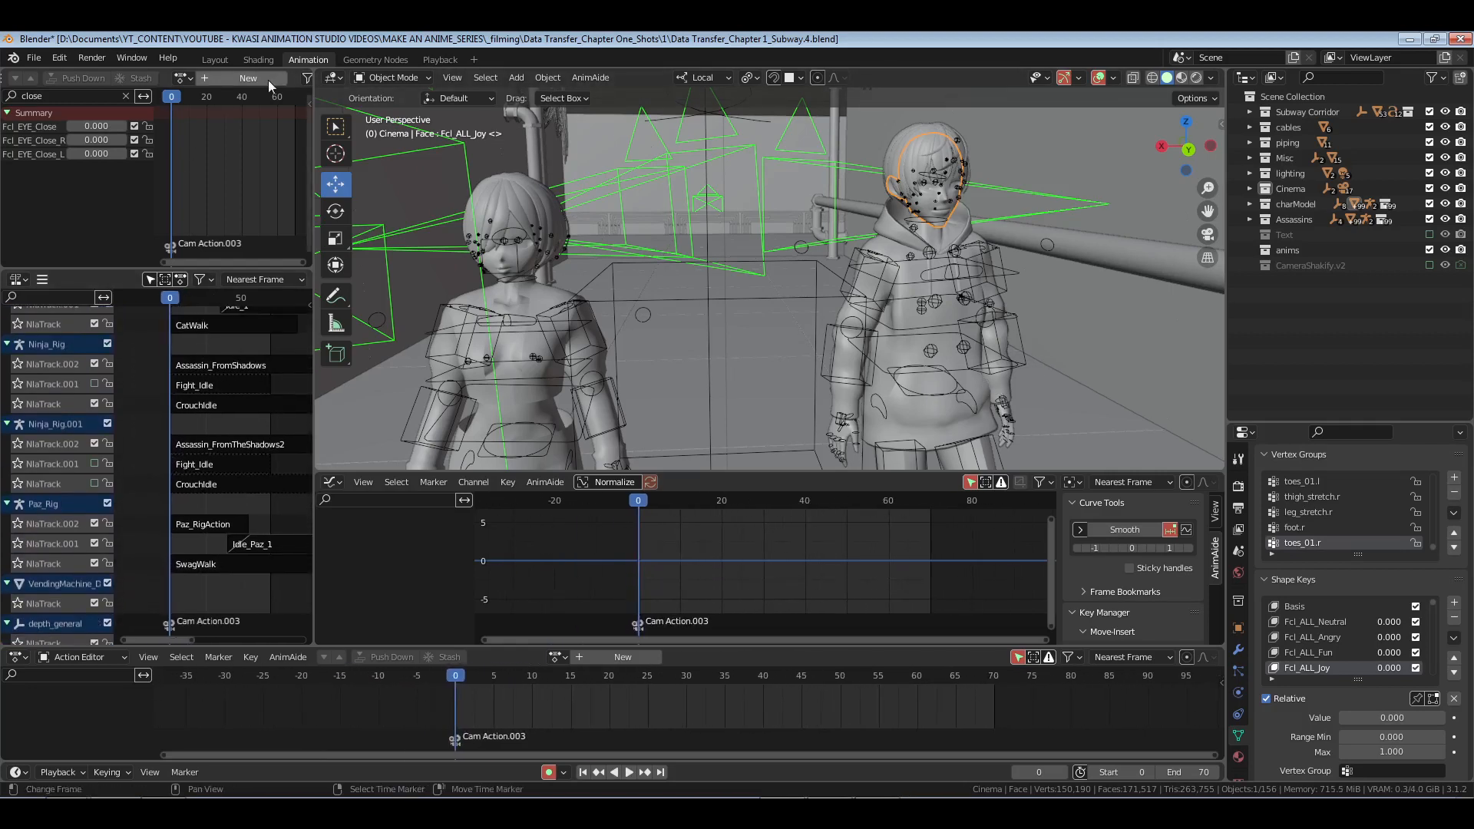
{"action": "left_click", "coordinate": [223, 77]}
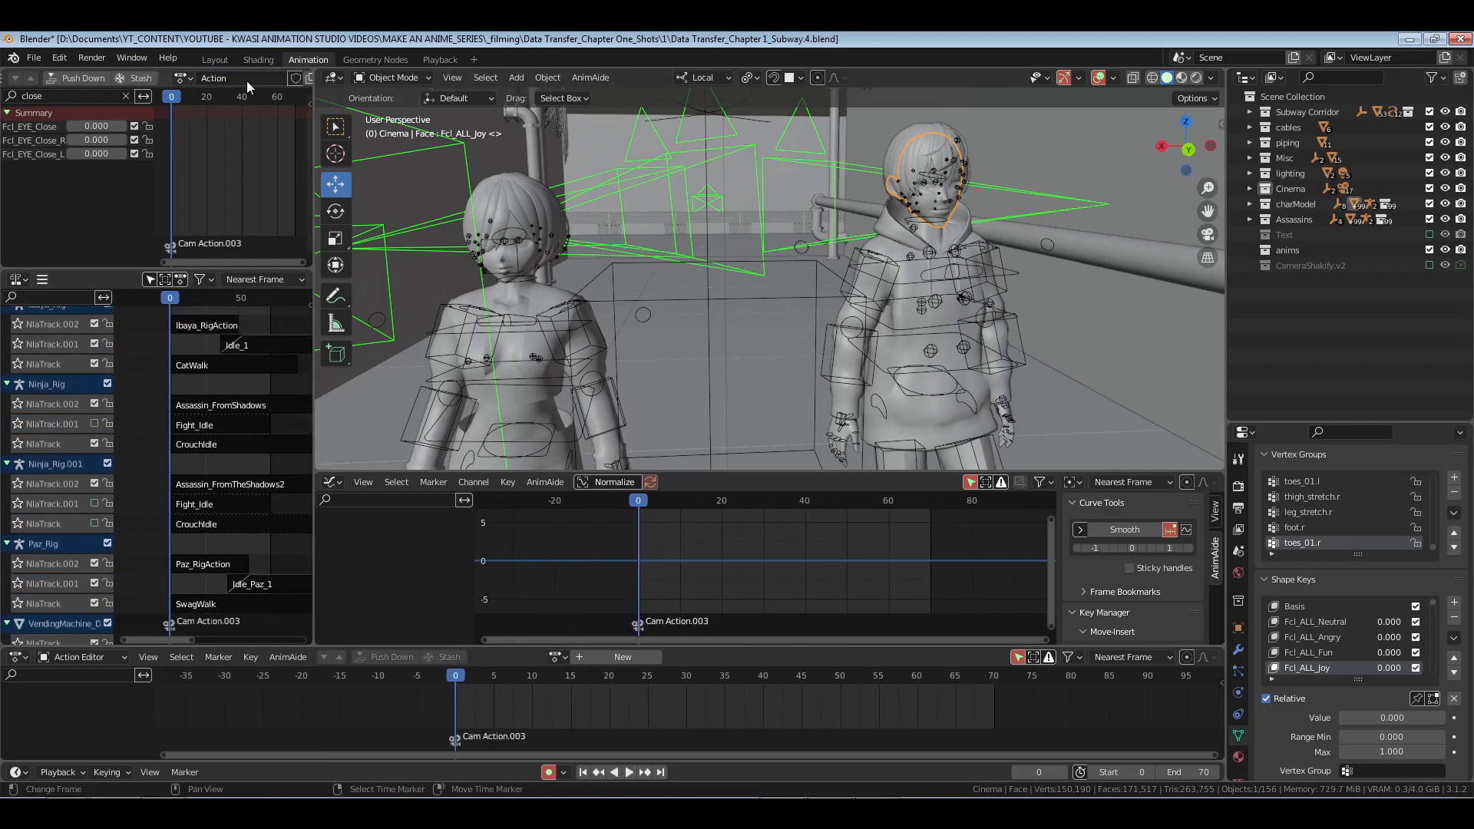
Step: Add an NLA track to Paz's Face shape keys, unlink the empty action, and add a Blink strip at frame 0
{"action": "scroll", "coordinate": [47, 467], "scroll_direction": "down", "scroll_amount": 3}
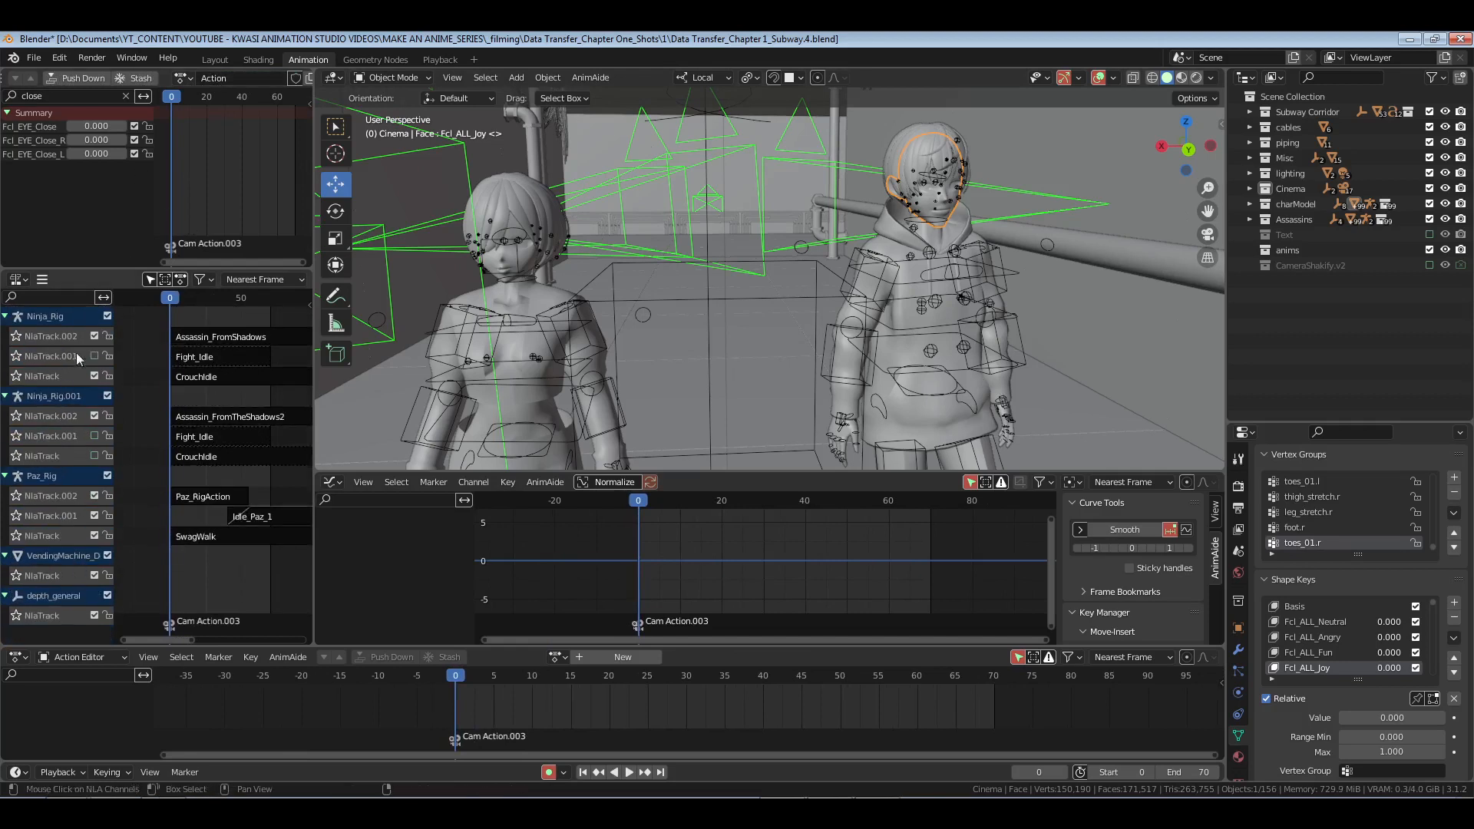
{"action": "scroll", "coordinate": [76, 352], "scroll_direction": "up", "scroll_amount": 10}
{"action": "scroll", "coordinate": [25, 344], "scroll_direction": "up", "scroll_amount": 1}
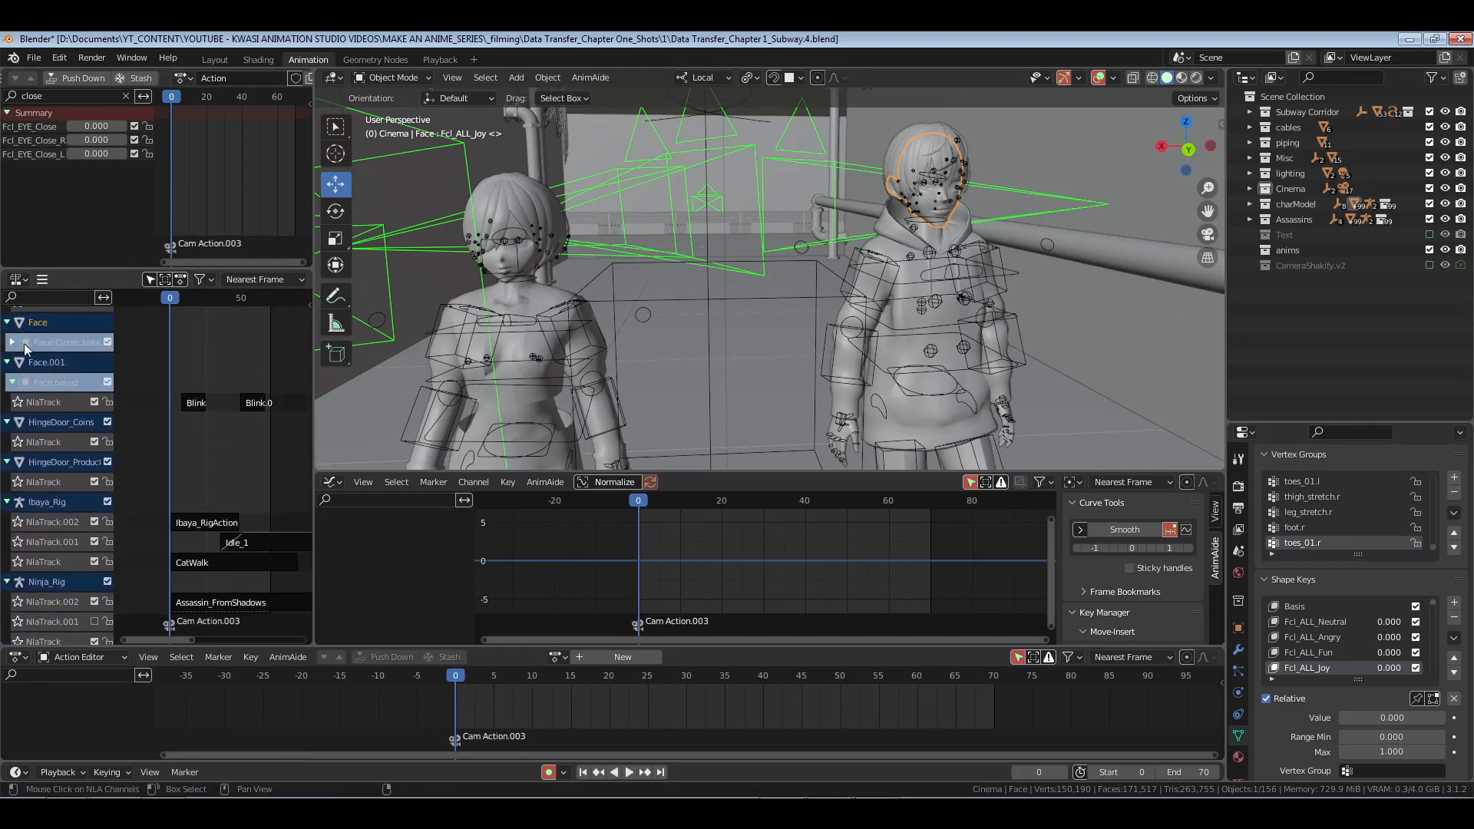
{"action": "left_click", "coordinate": [8, 342]}
{"action": "key", "text": "shift+a"}
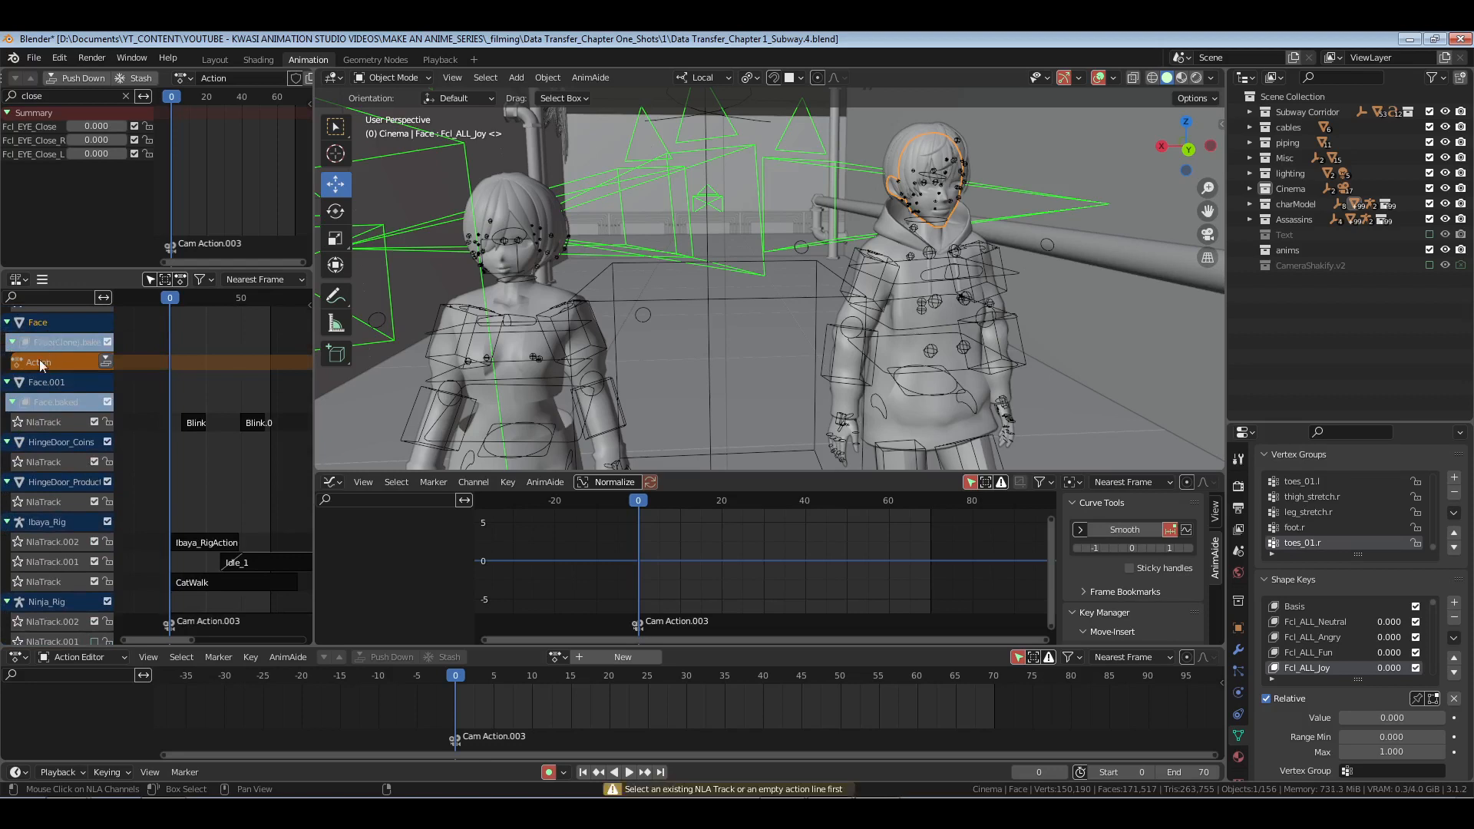
{"action": "key", "text": "shift+a"}
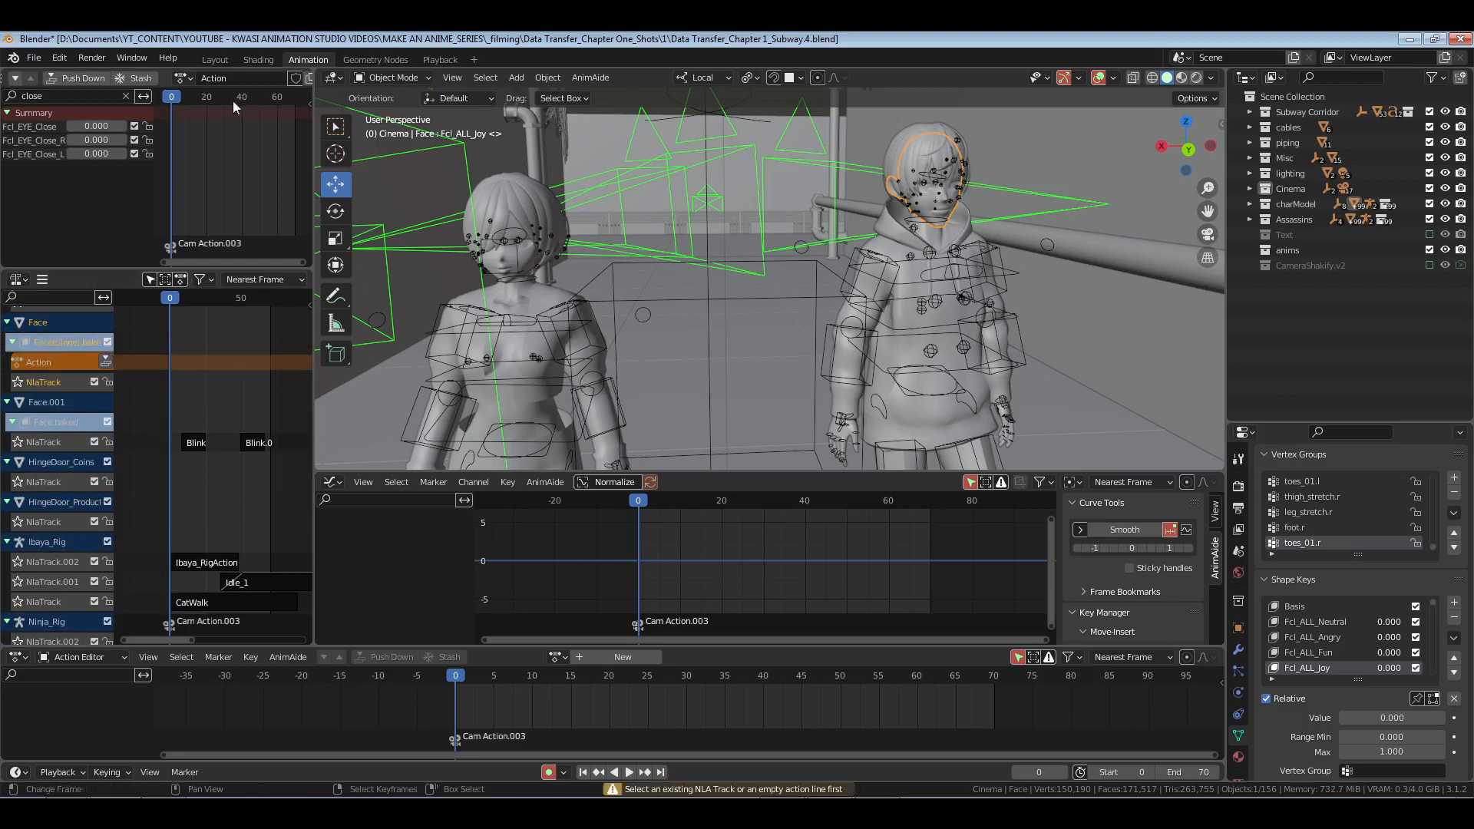
{"action": "scroll", "coordinate": [255, 76], "scroll_direction": "down", "scroll_amount": 2}
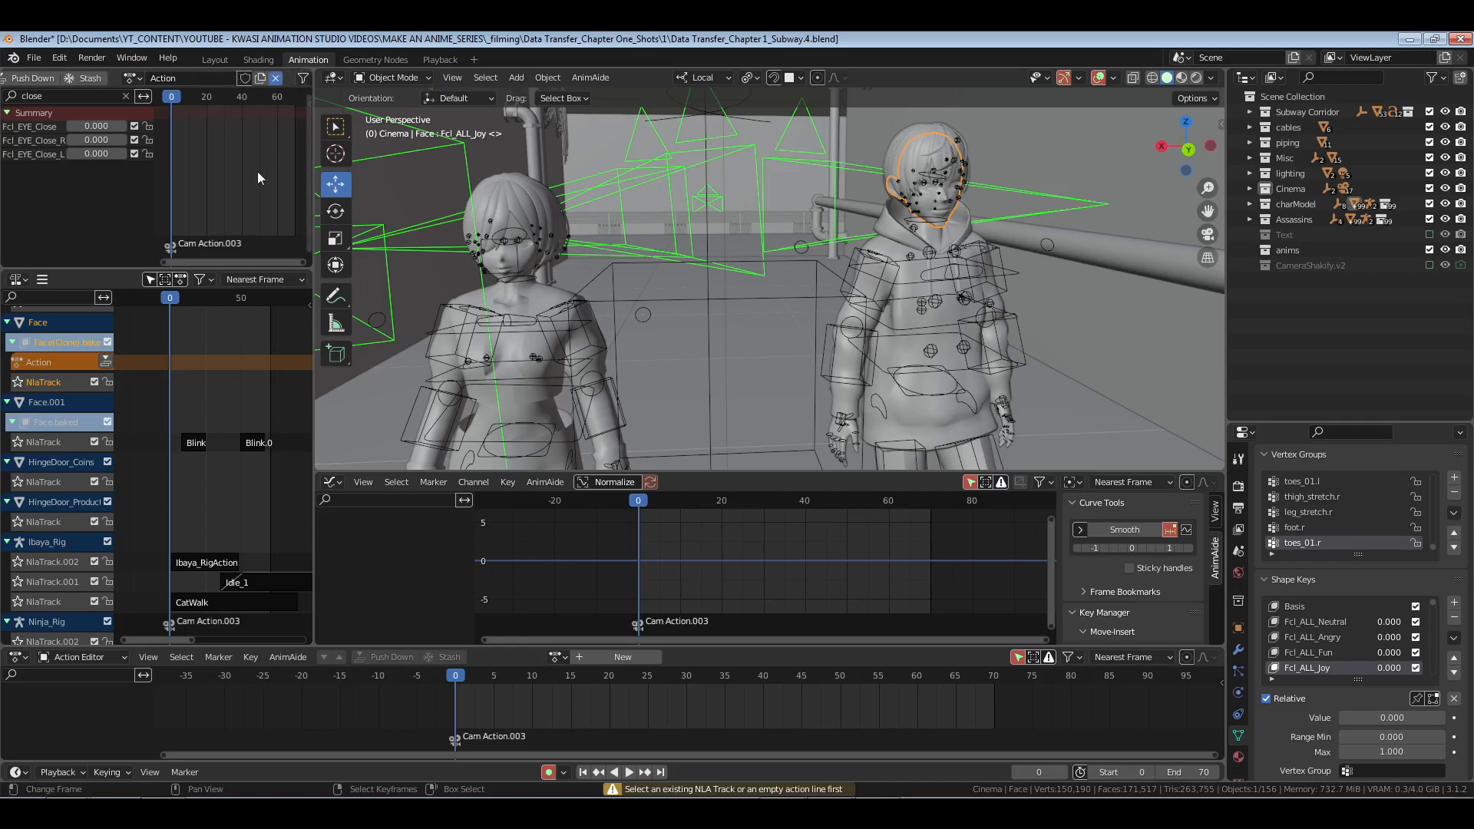
{"action": "left_click", "coordinate": [276, 77]}
{"action": "key", "text": "shift+a"}
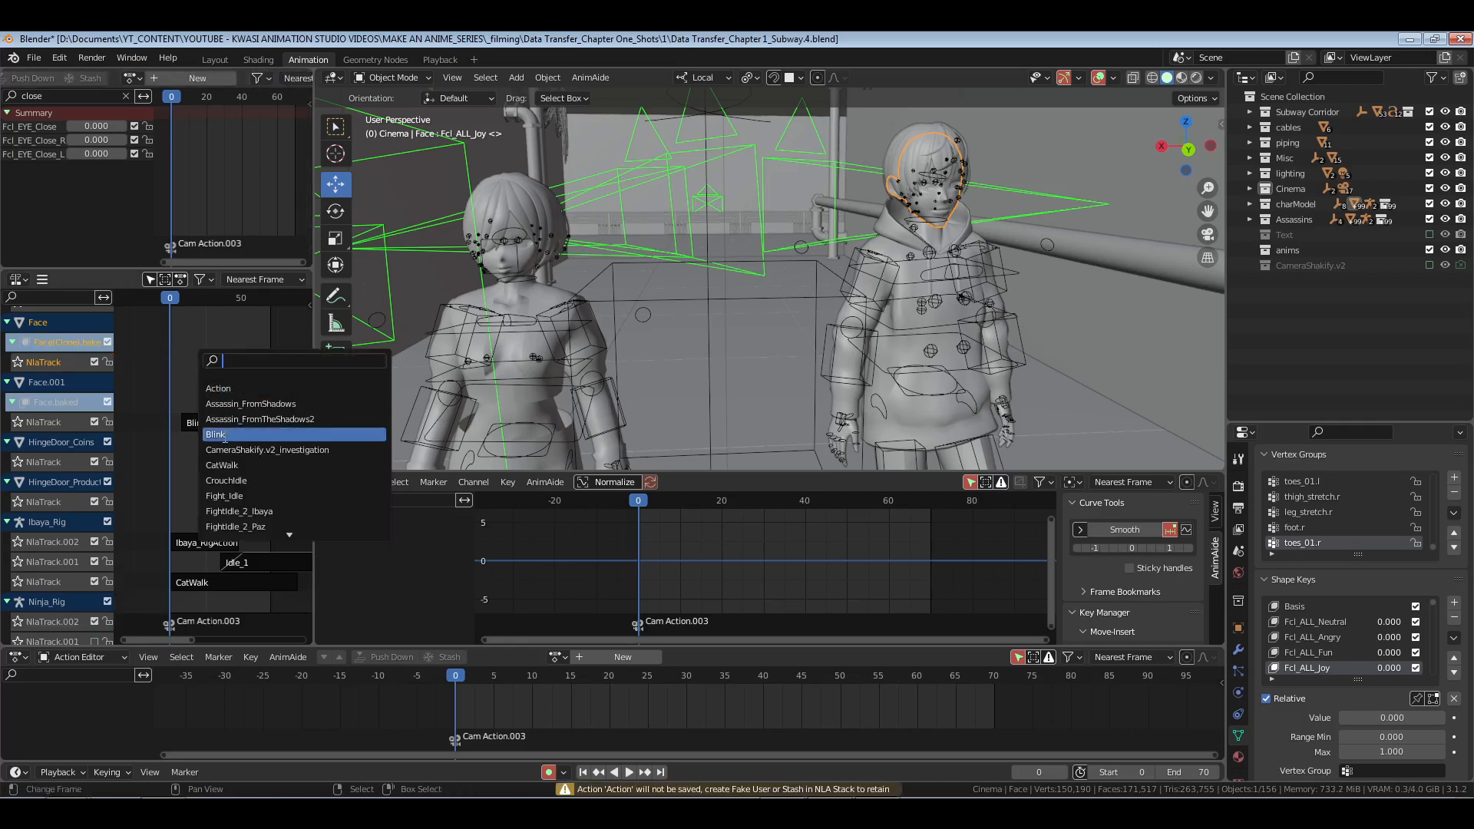
{"action": "key", "text": "Return"}
Step: Add a second Blink strip at frame 40 on Face's track, return to frame 0, and save the file
{"action": "left_click", "coordinate": [227, 357]}
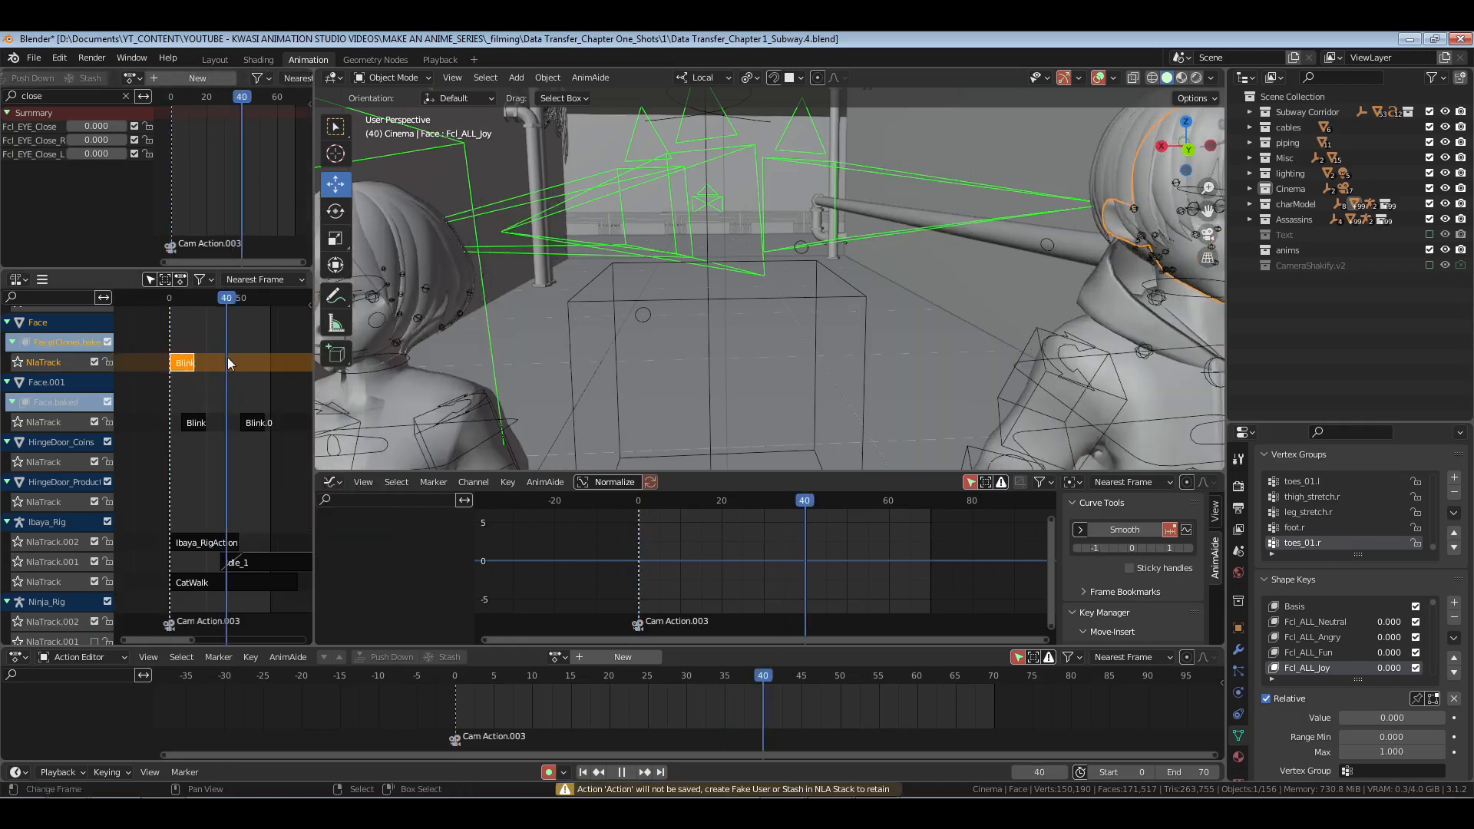
{"action": "key", "text": "shift+a"}
{"action": "left_click", "coordinate": [267, 440]}
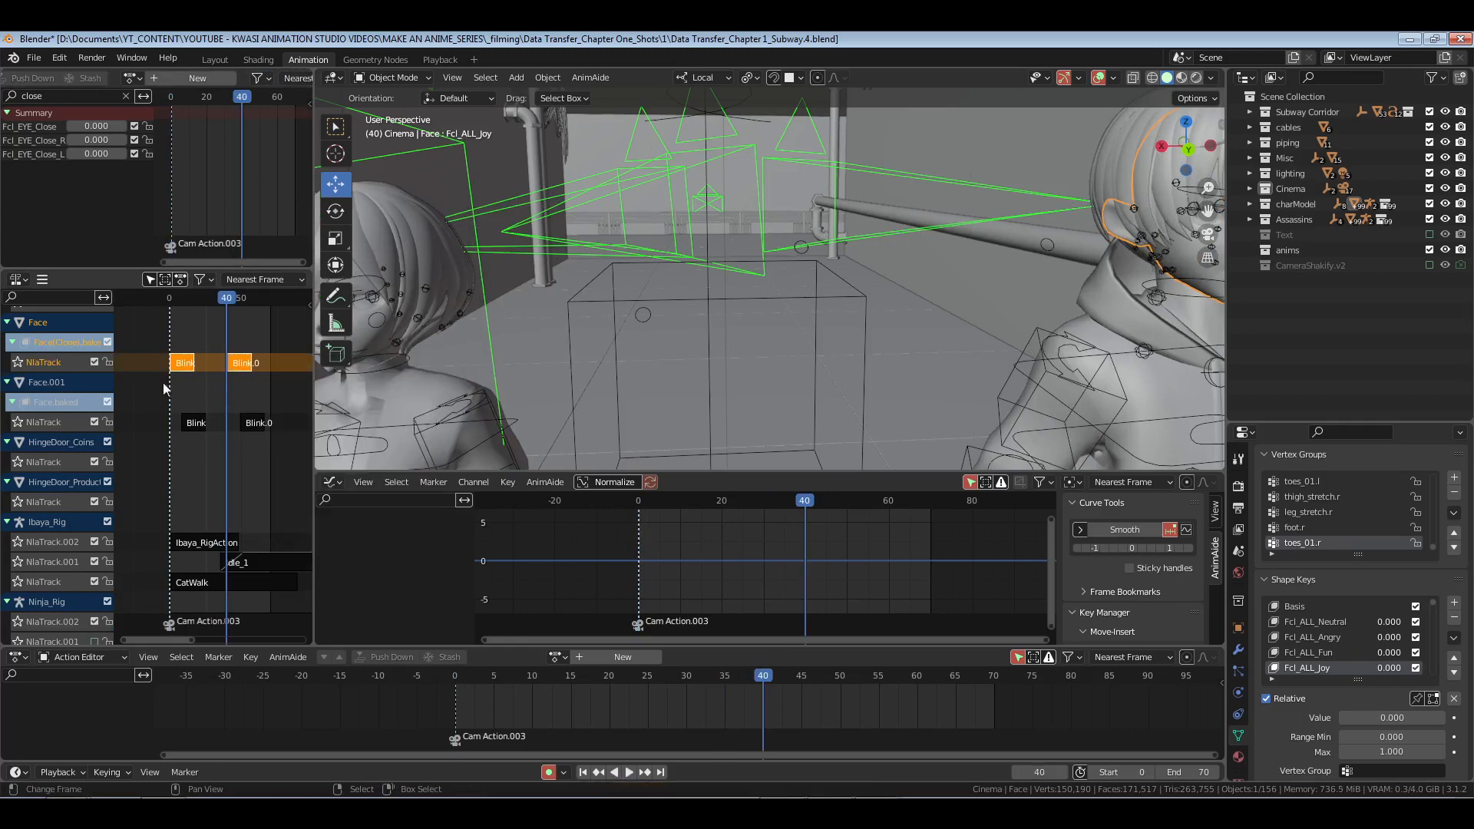
{"action": "left_click", "coordinate": [168, 384]}
{"action": "key", "text": "ctrl+s"}
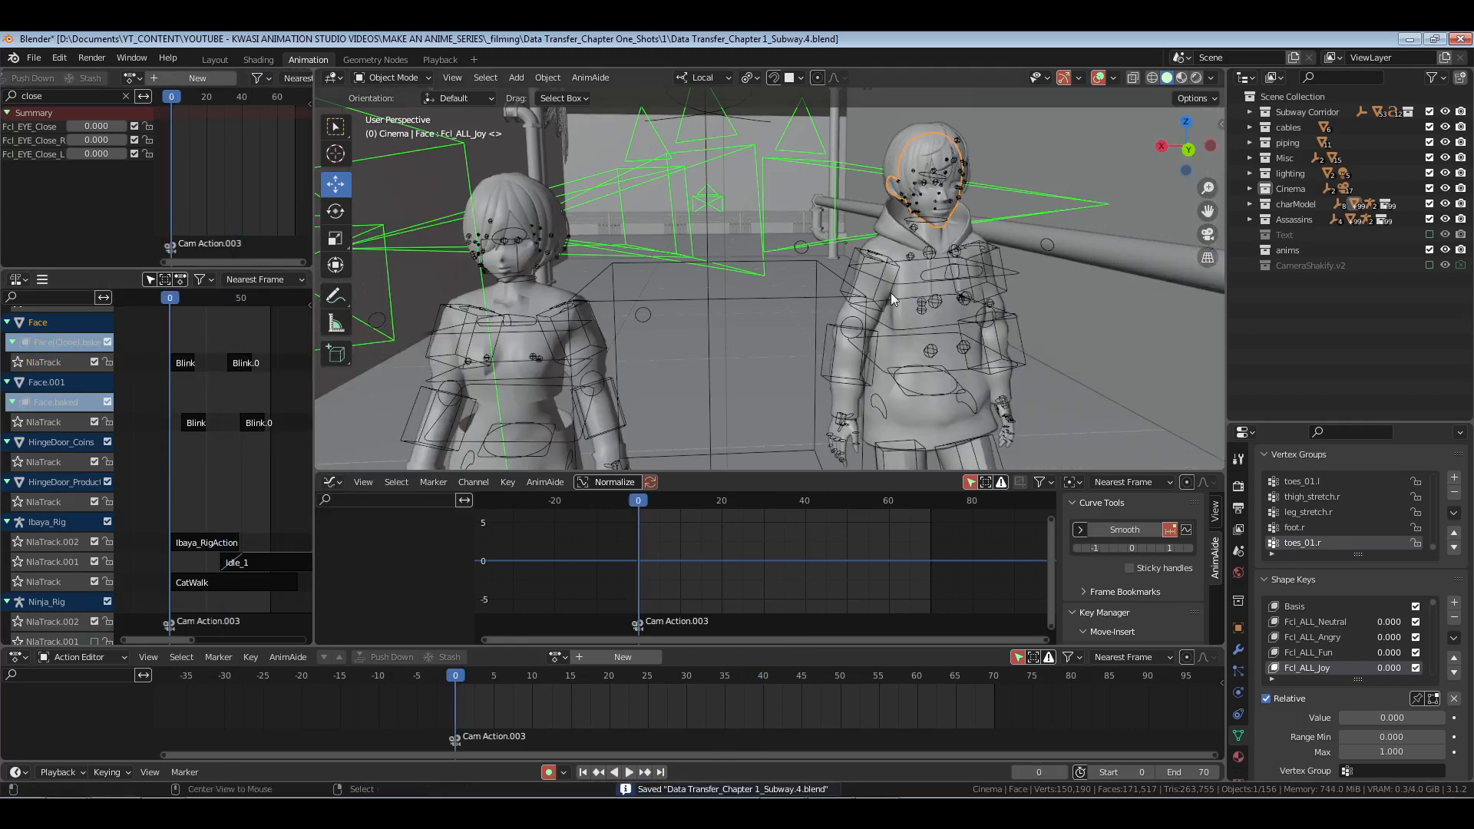
Step: Deselect everything and play the shot in the Playback workspace with Material Preview shading
{"action": "key", "text": "alt+a"}
{"action": "left_click", "coordinate": [443, 60]}
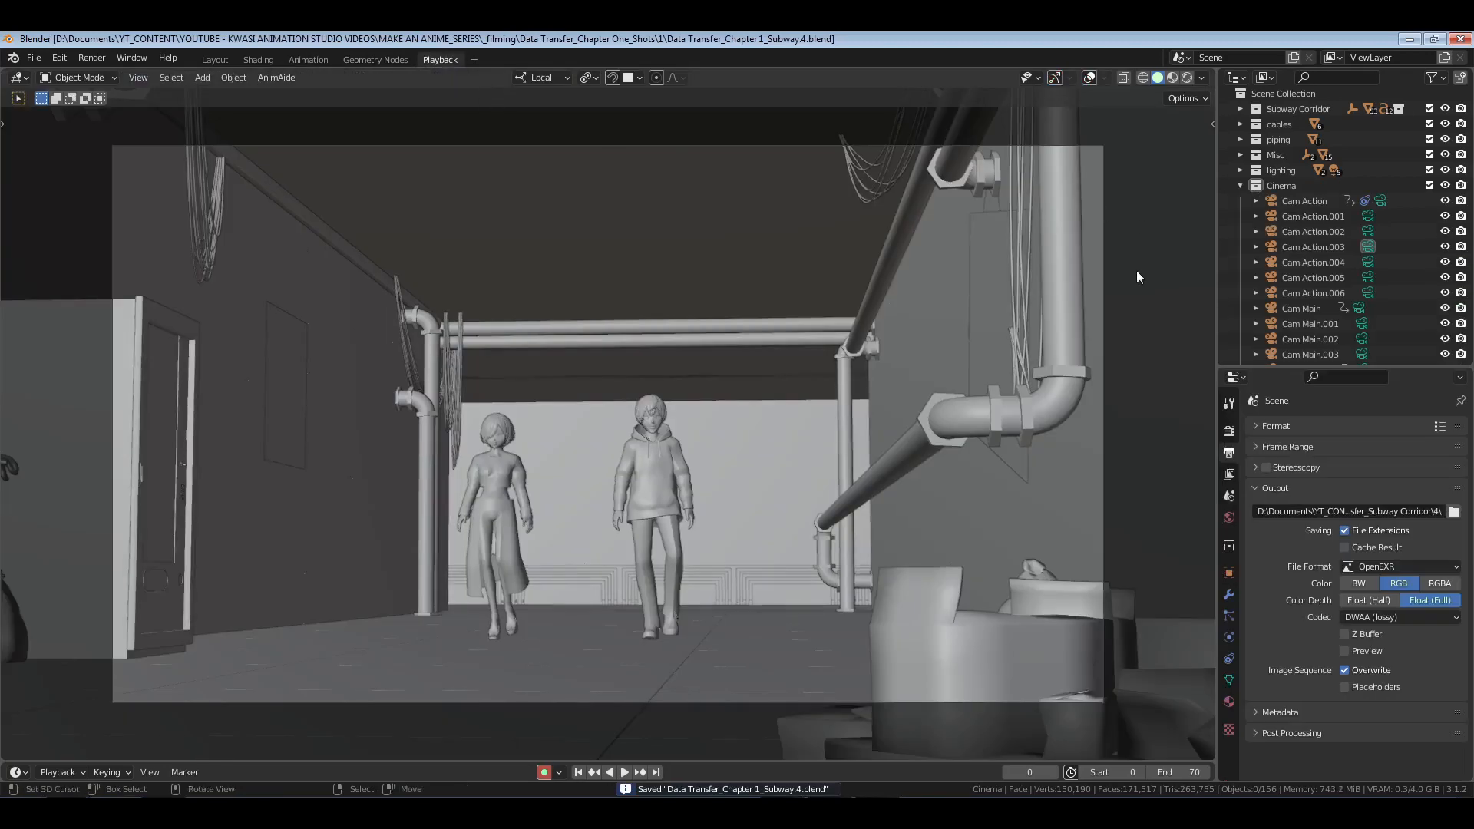
{"action": "left_click", "coordinate": [1172, 78]}
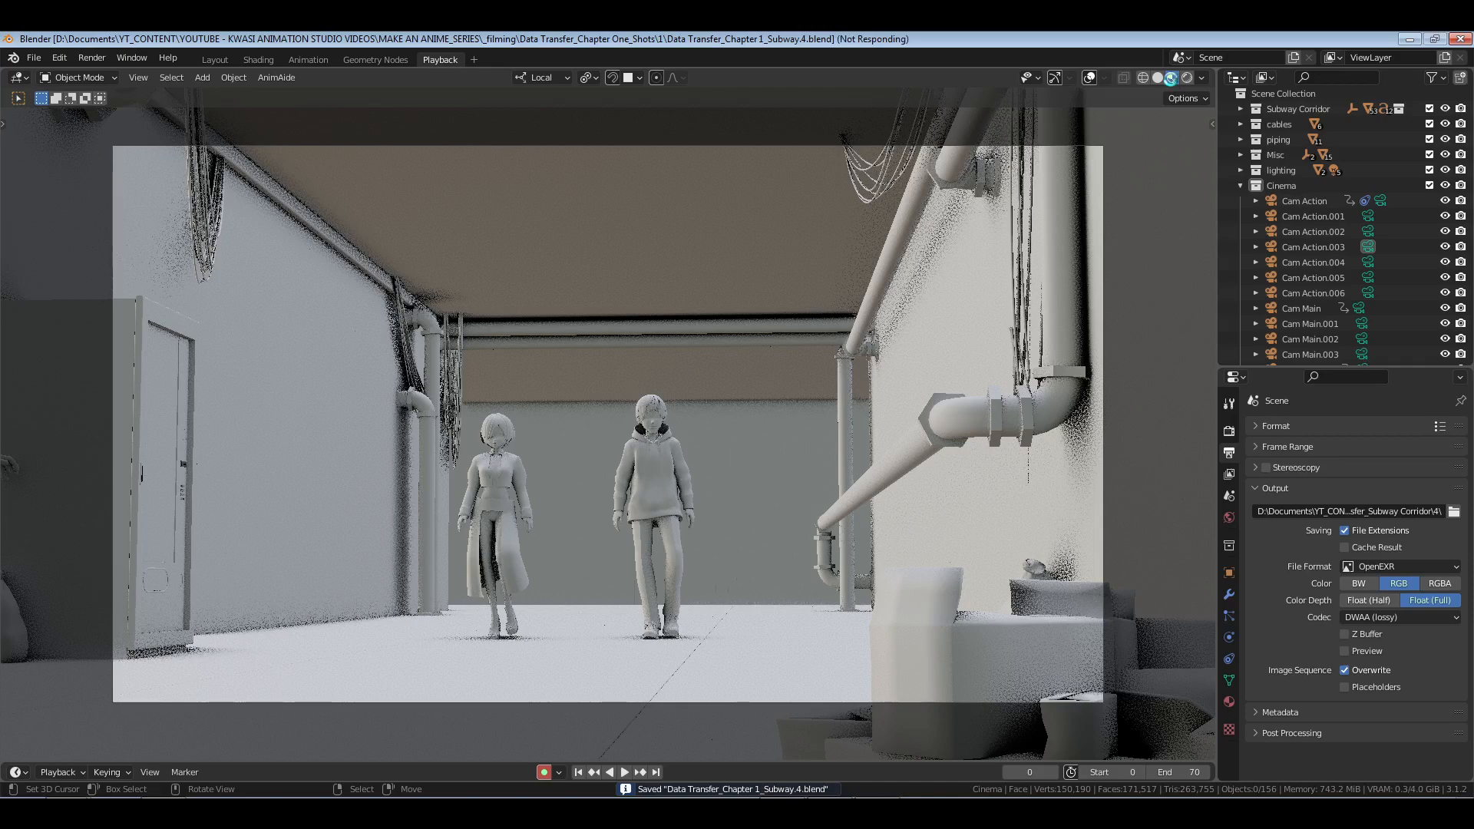
{"action": "left_click", "coordinate": [1172, 83]}
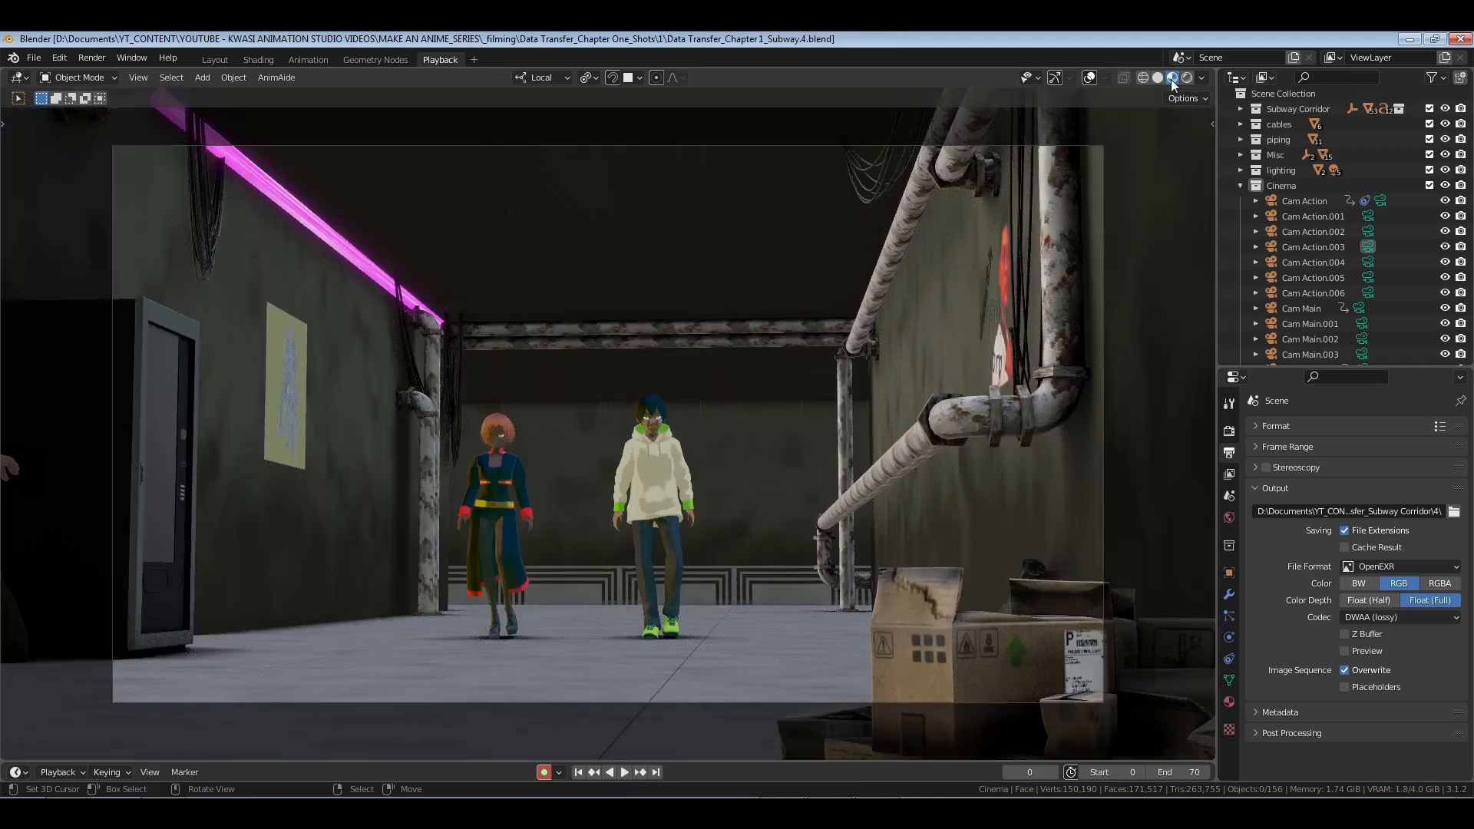
{"action": "key", "text": "space"}
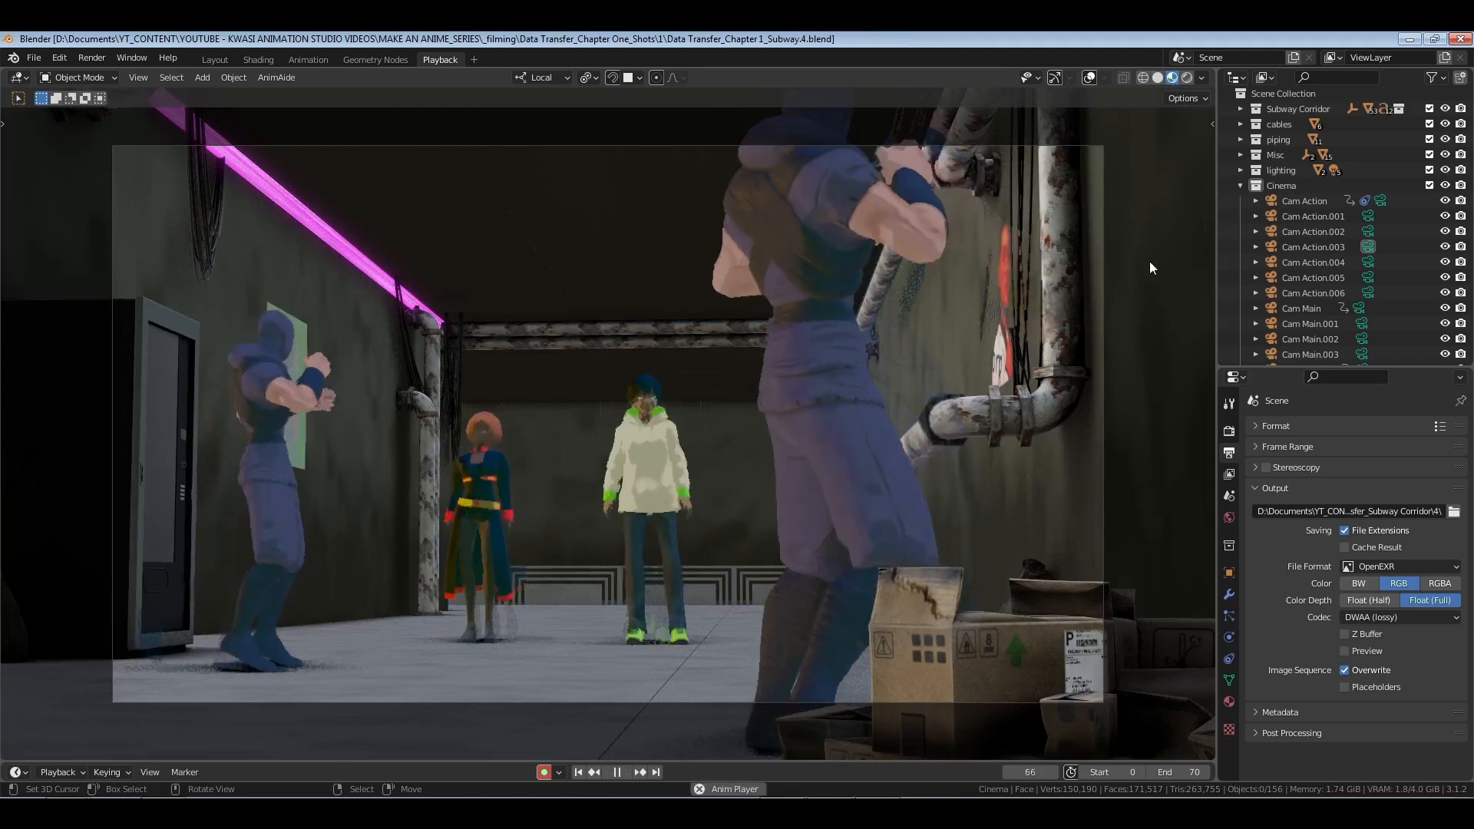
{"action": "key", "text": "space"}
Step: Disable Viewport Denoising in the Eevee sampling settings, save the file, and return to the output properties
{"action": "left_click", "coordinate": [1229, 430]}
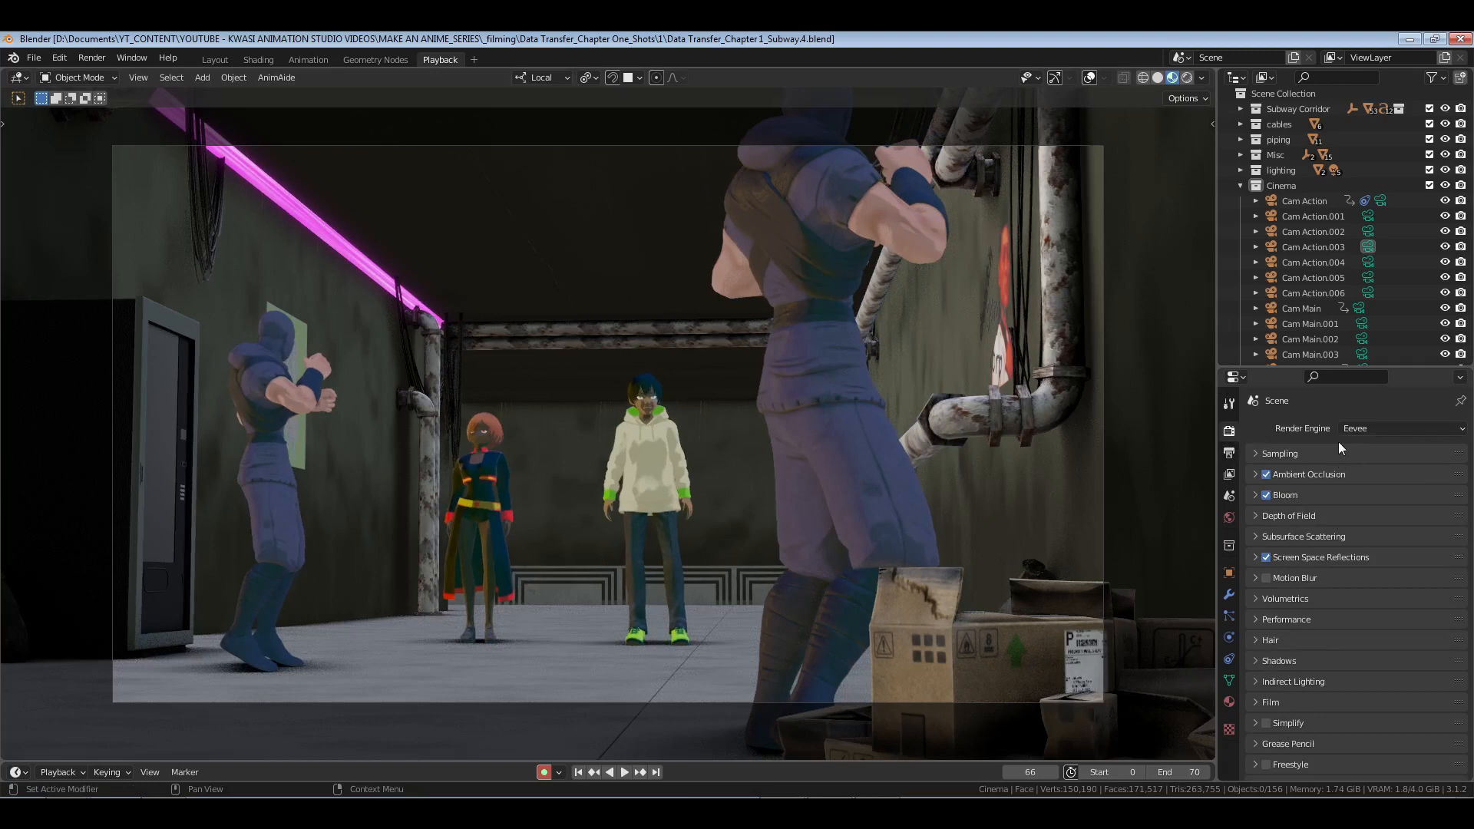
{"action": "left_click", "coordinate": [1362, 459]}
{"action": "left_click", "coordinate": [1349, 510]}
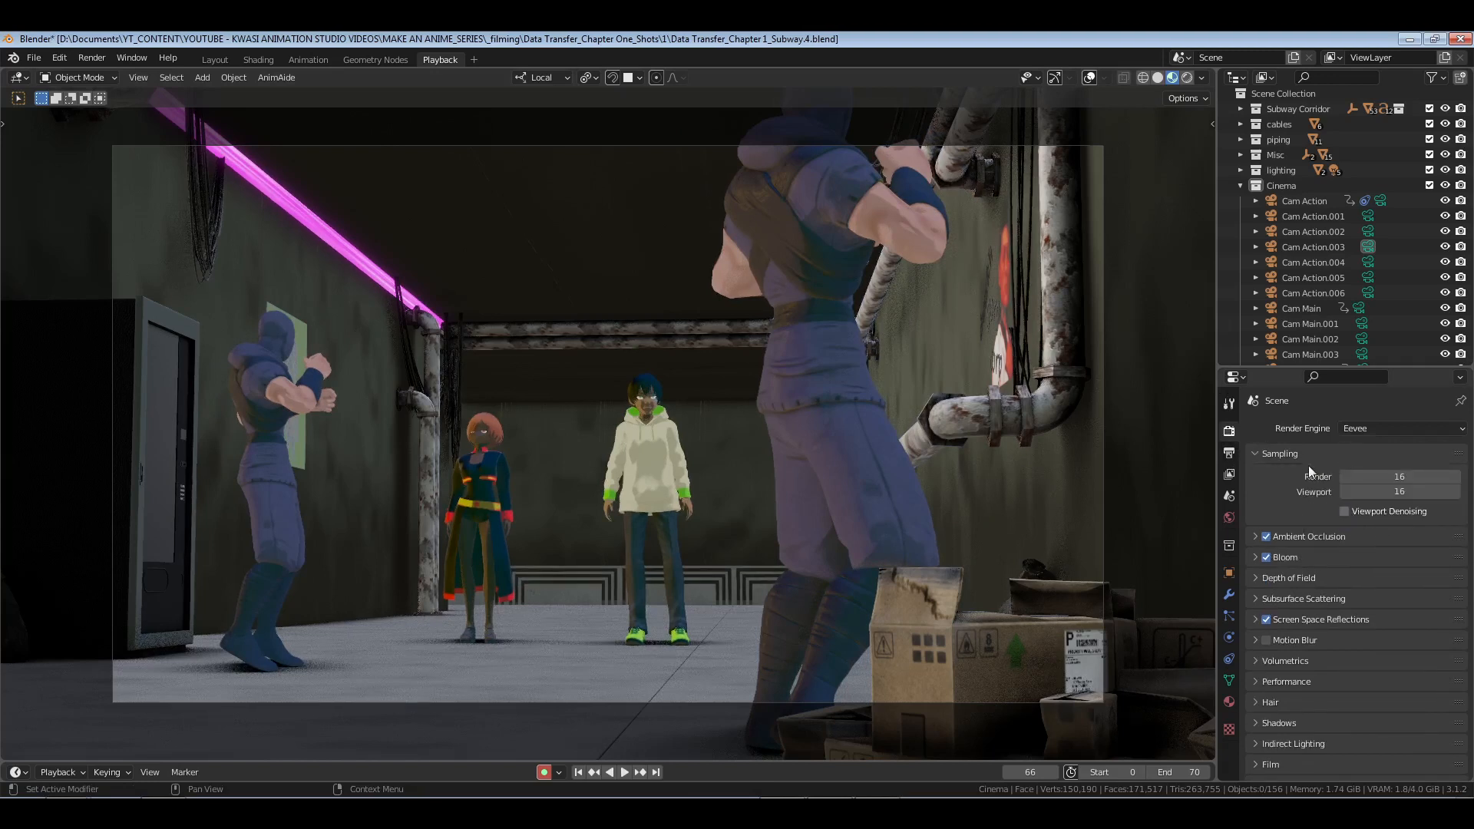
{"action": "left_click", "coordinate": [1305, 454]}
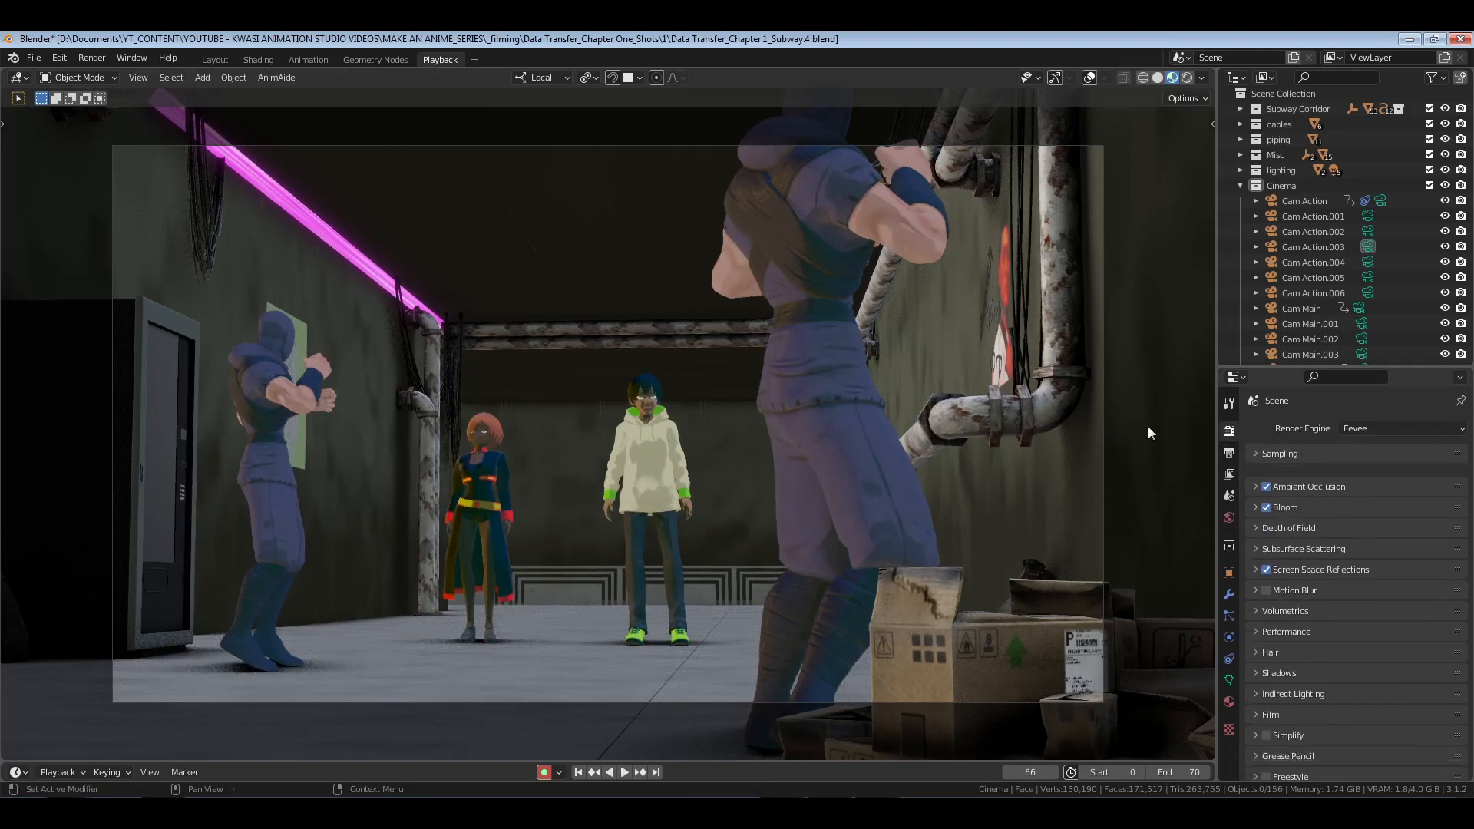
{"action": "left_click", "coordinate": [1229, 453]}
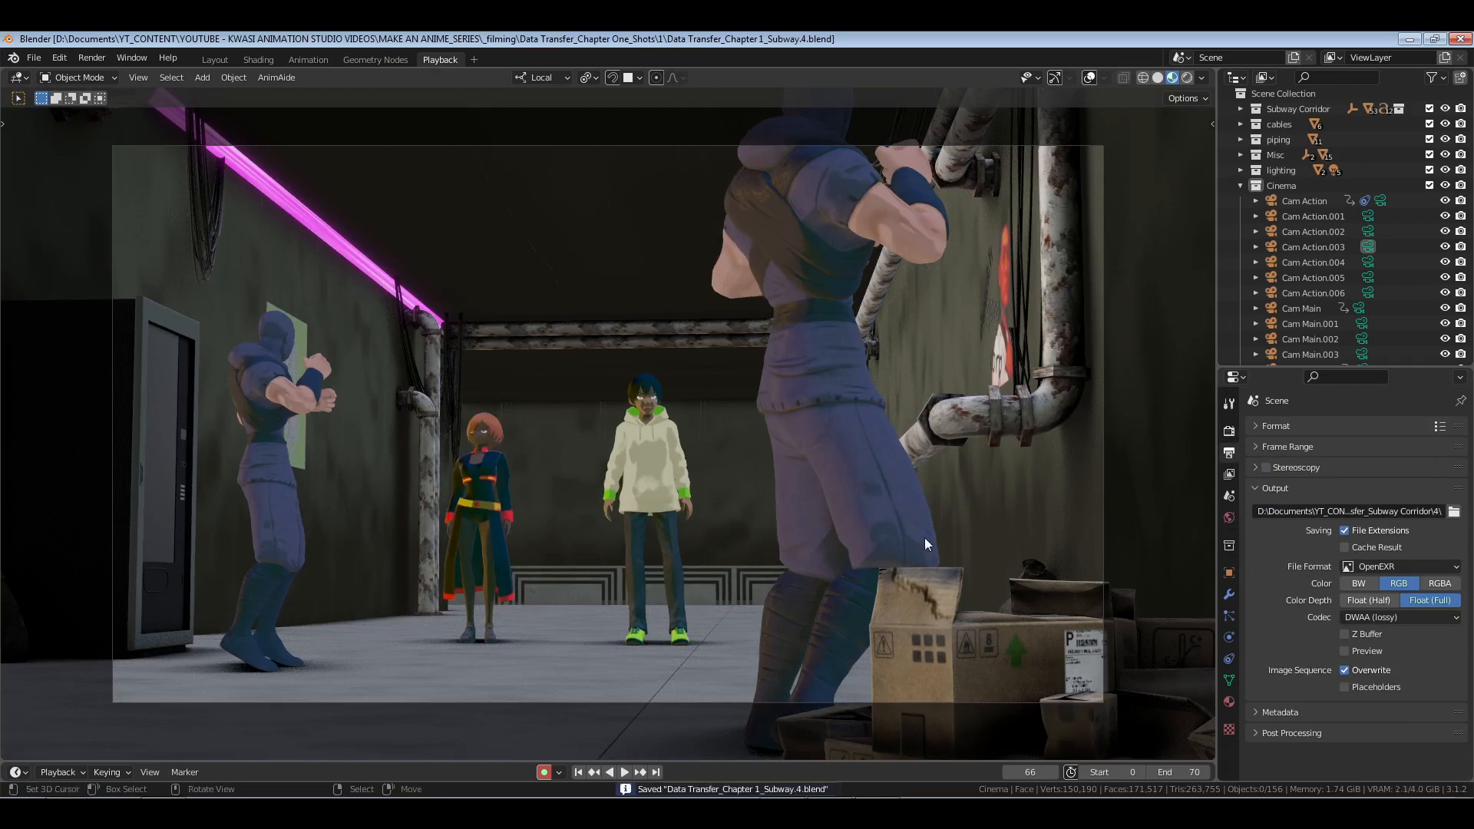
Step: Replay the shot from frame 0 in Material Preview and stop near its end
{"action": "left_click", "coordinate": [580, 772]}
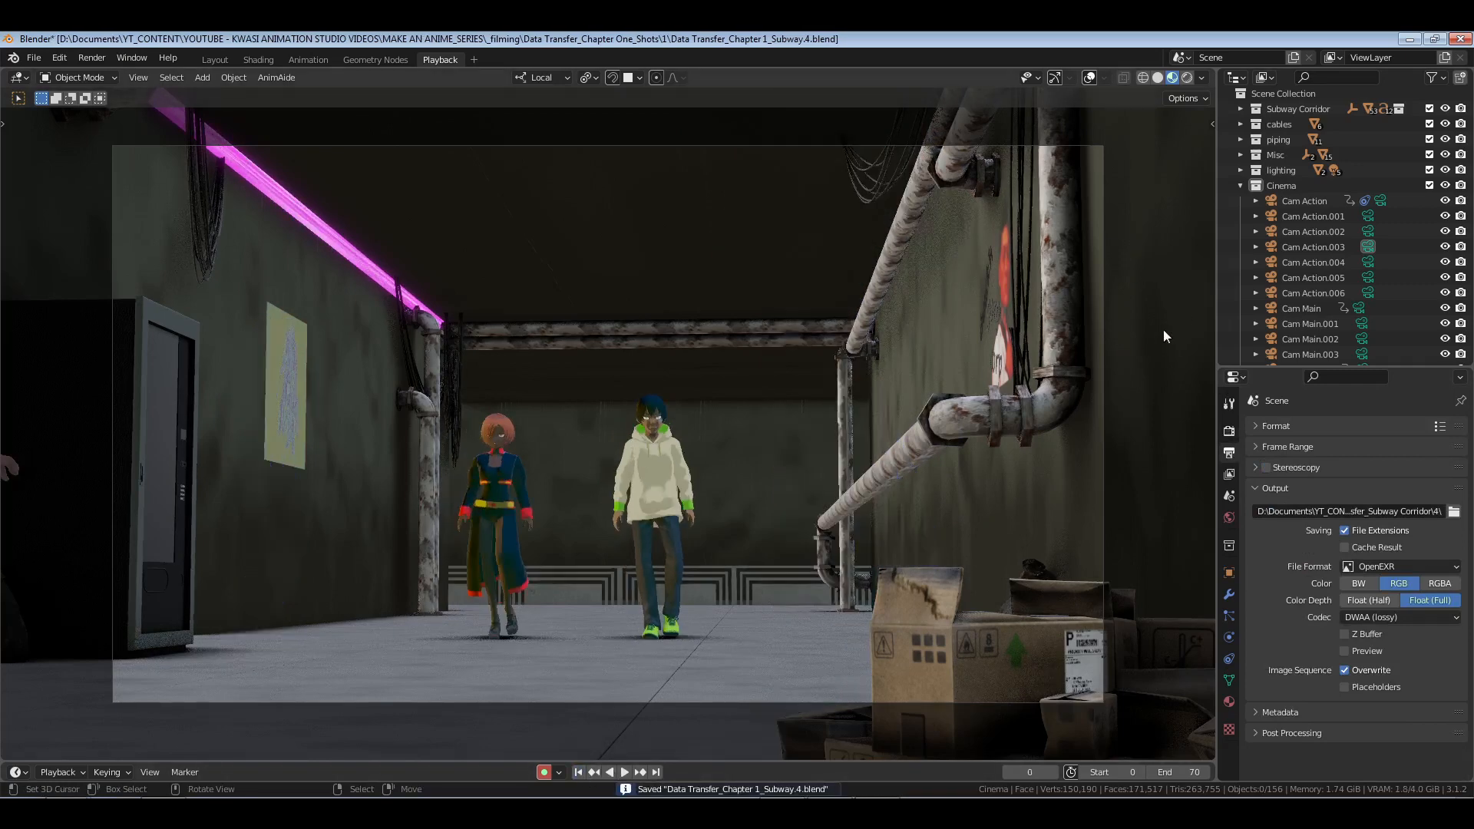
{"action": "key", "text": "space"}
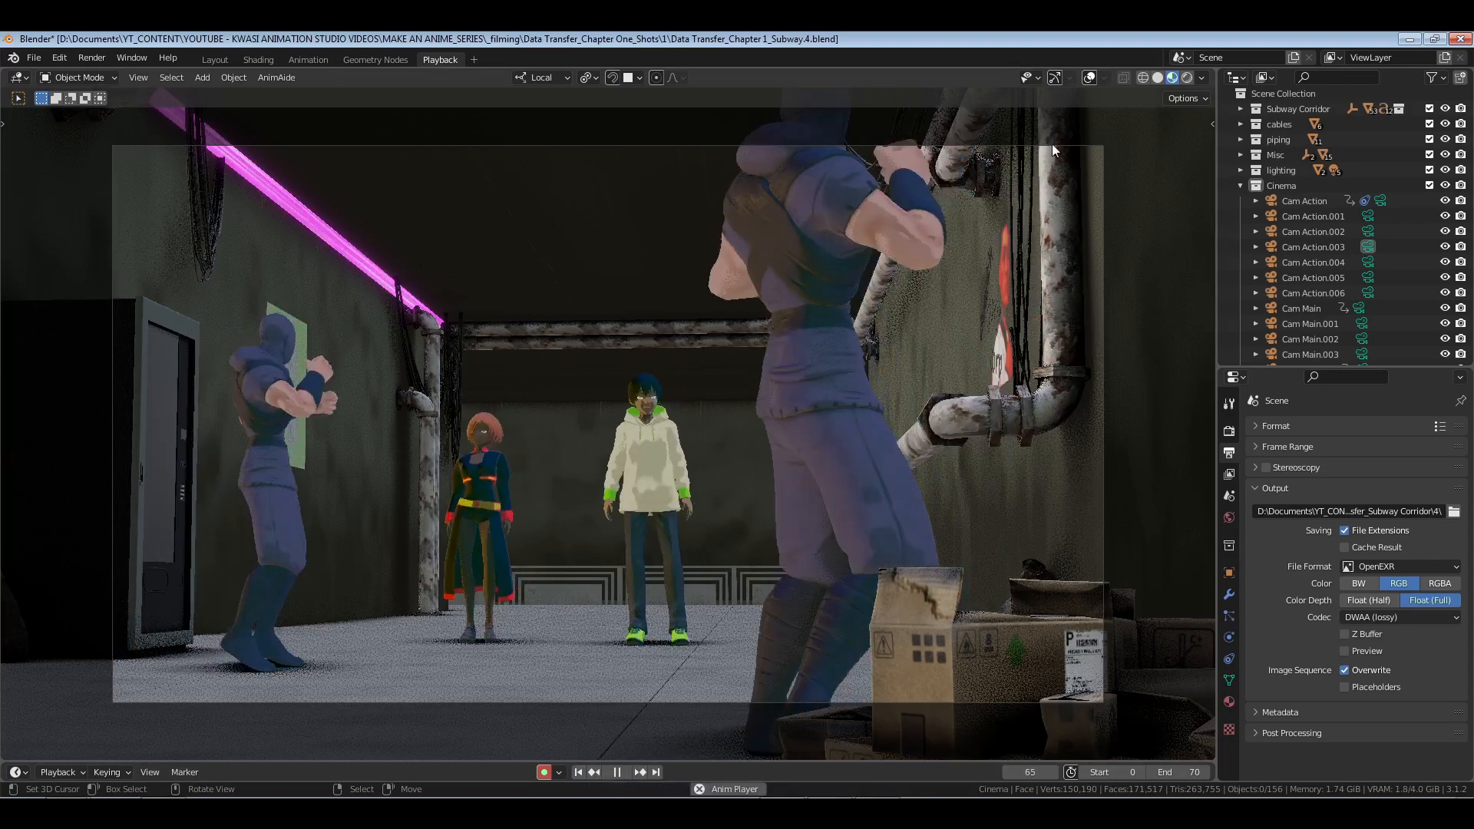
{"action": "key", "text": "space"}
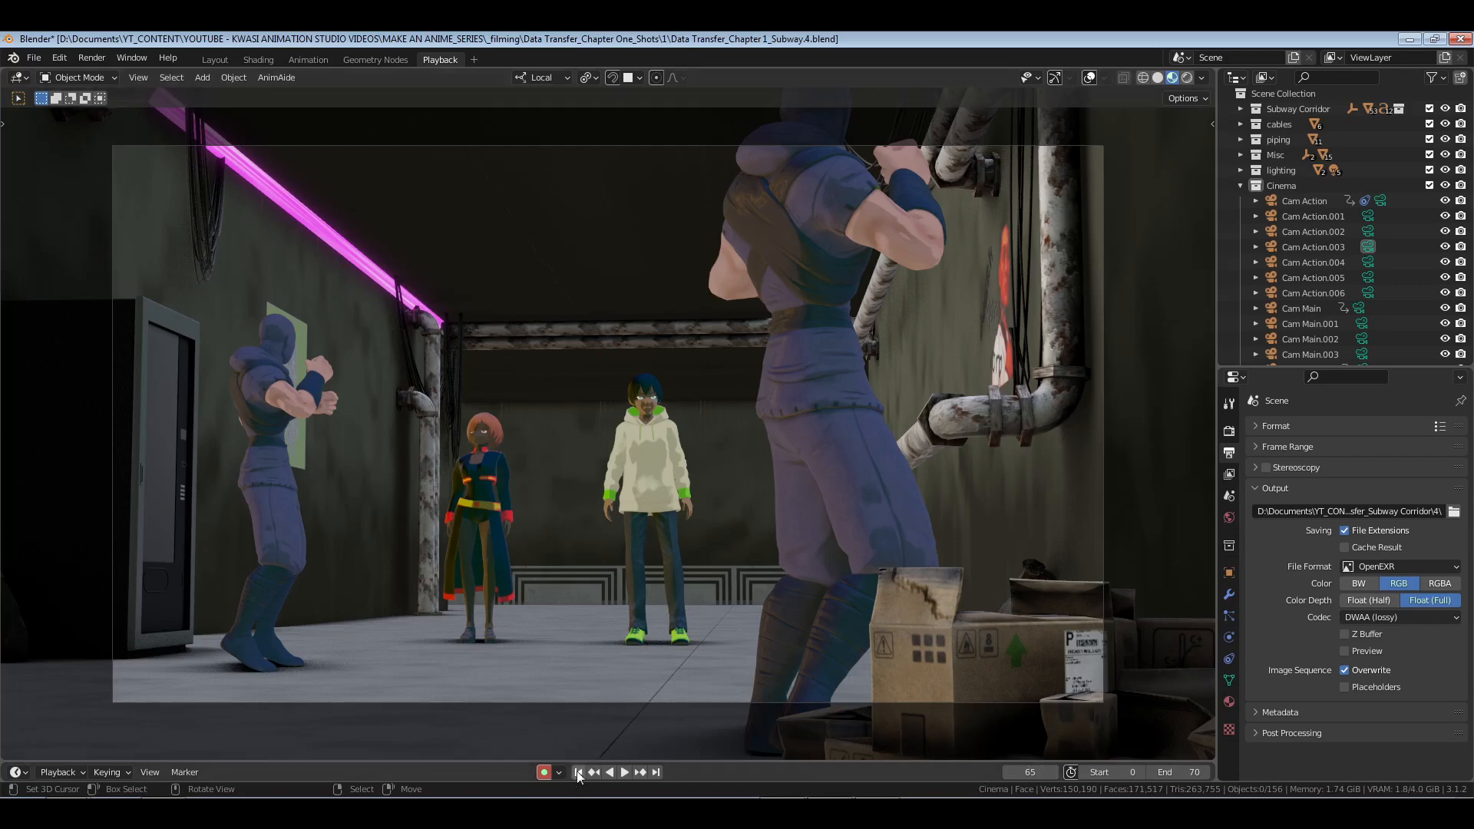
Step: Compare the shot in Rendered and Material Preview shading, and finish in Solid shading
{"action": "left_click", "coordinate": [1187, 78]}
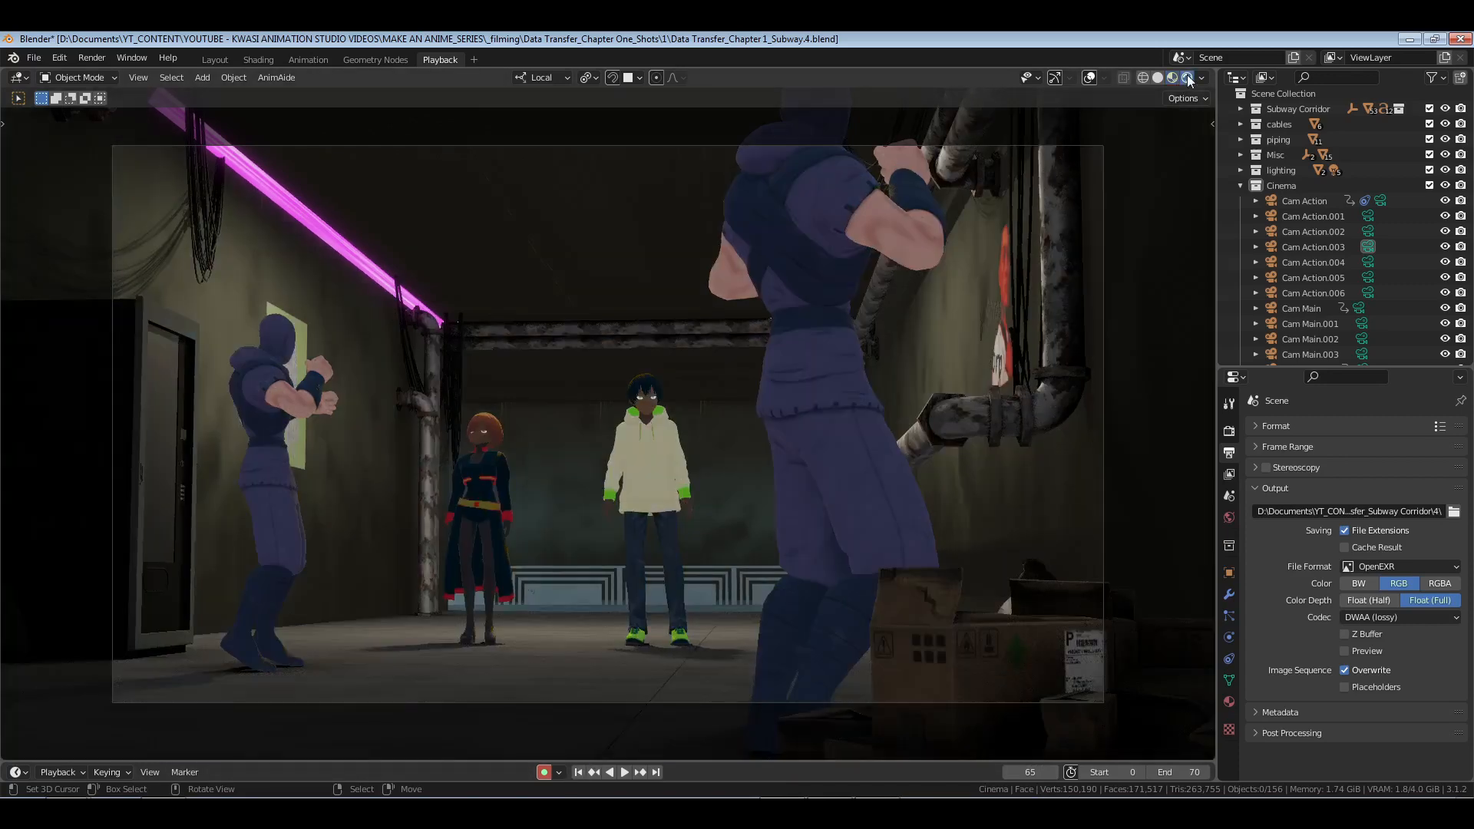
{"action": "left_click", "coordinate": [1172, 78]}
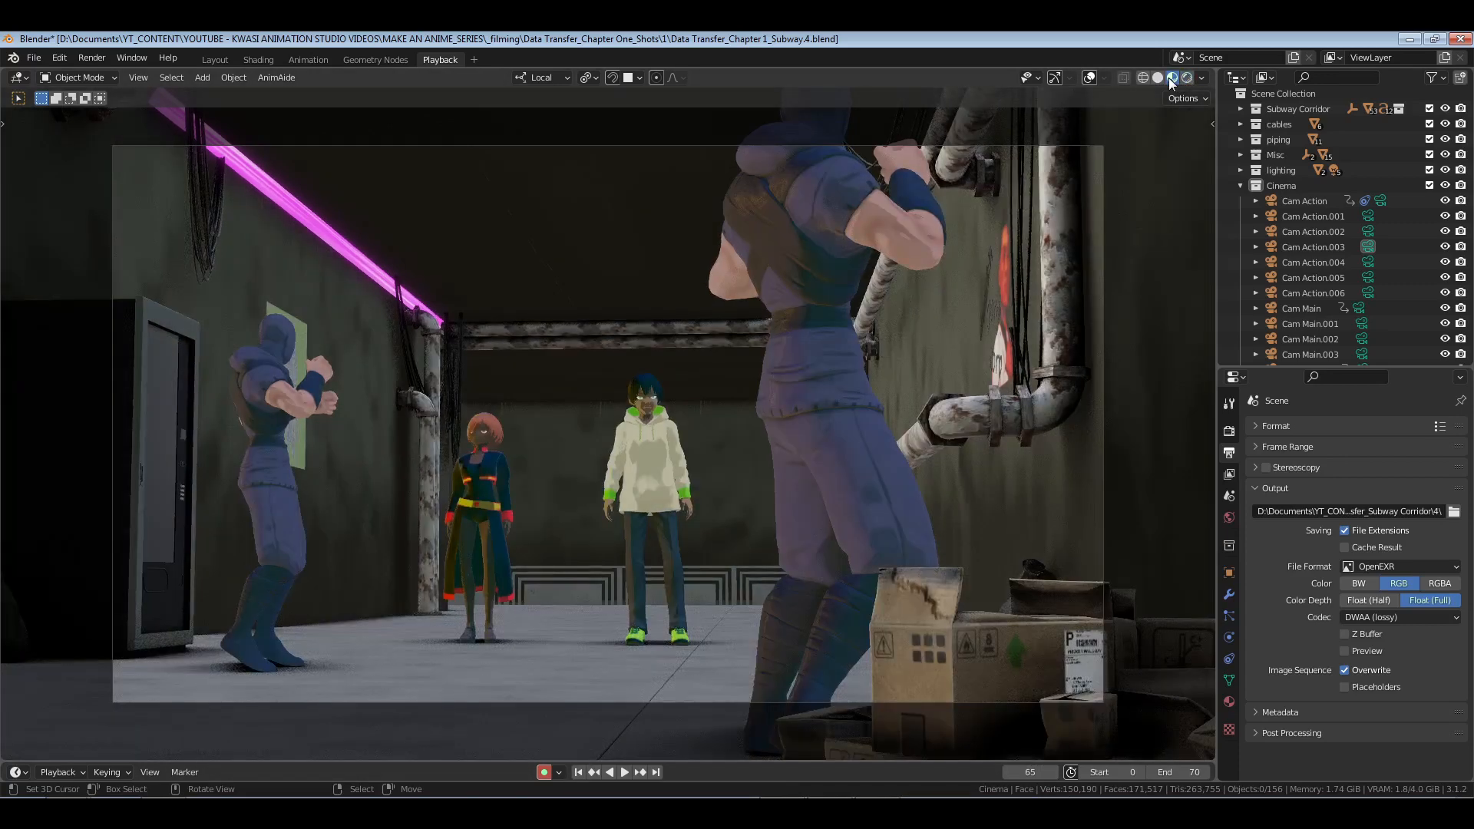
{"action": "left_click", "coordinate": [1187, 79]}
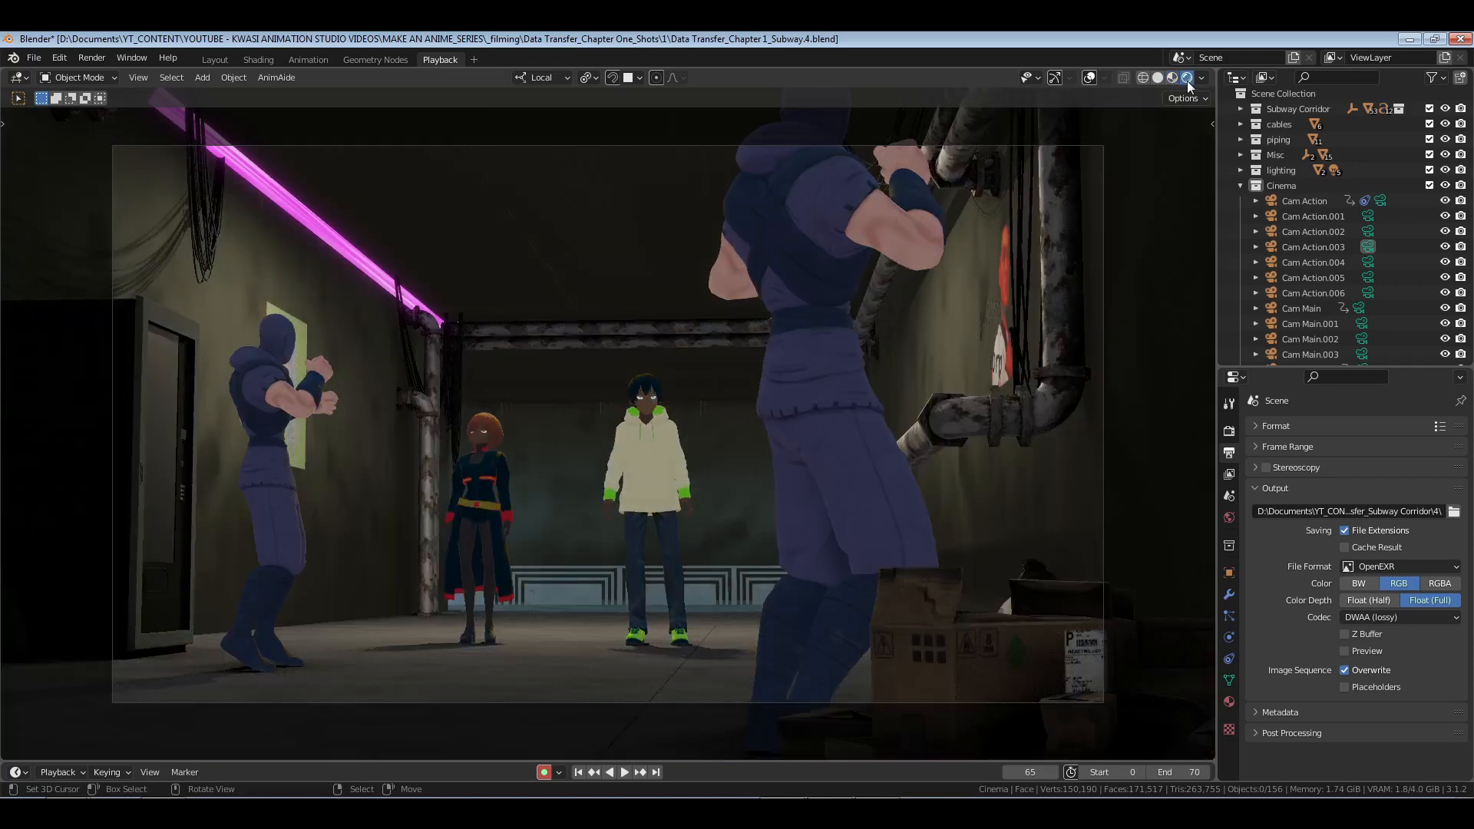
{"action": "left_click", "coordinate": [1157, 78]}
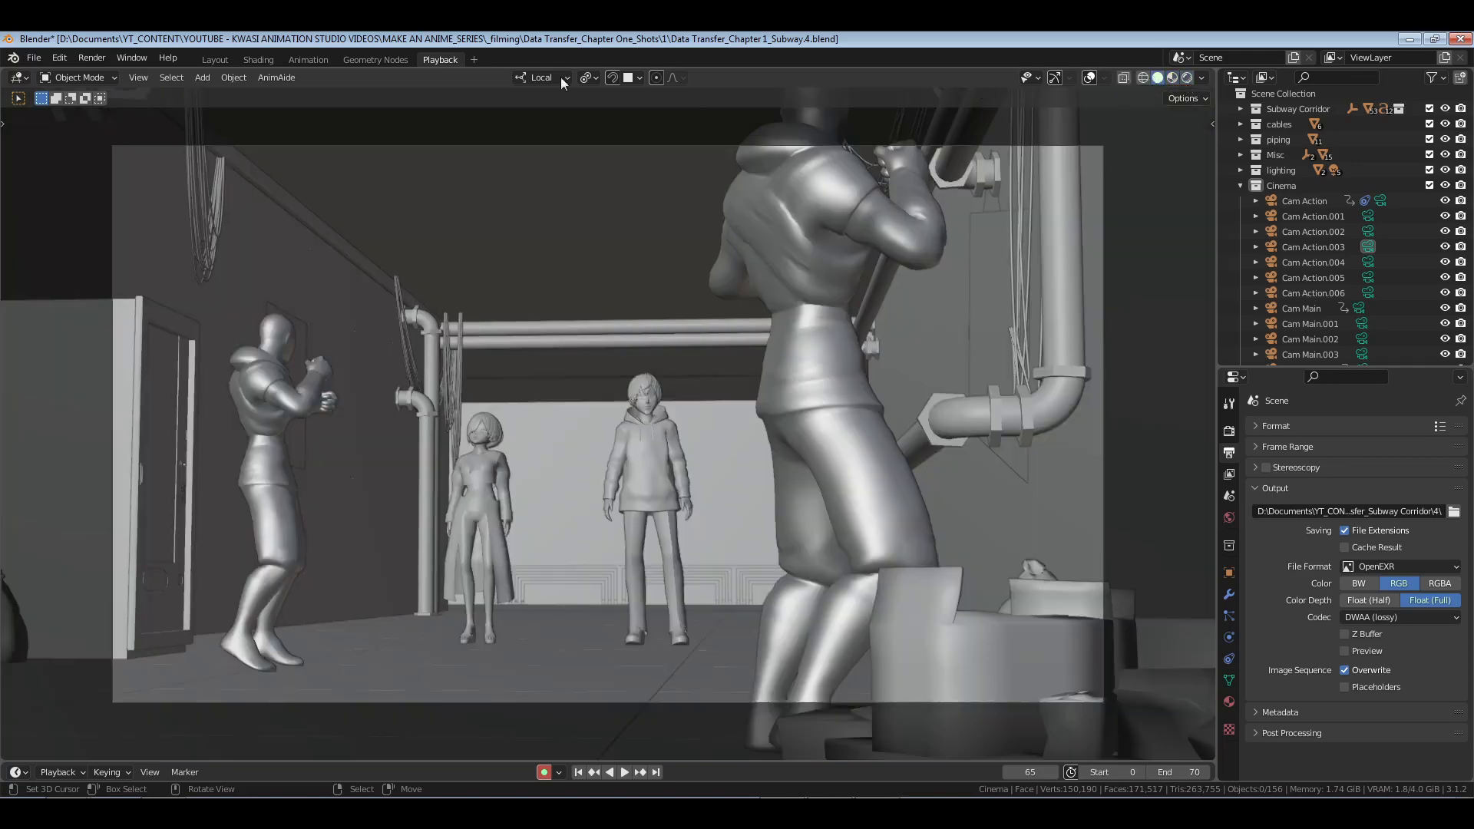
Step: Return to the Animation workspace, look through the active camera, select Cam Action.003, and go back to frame 0
{"action": "left_click", "coordinate": [310, 59]}
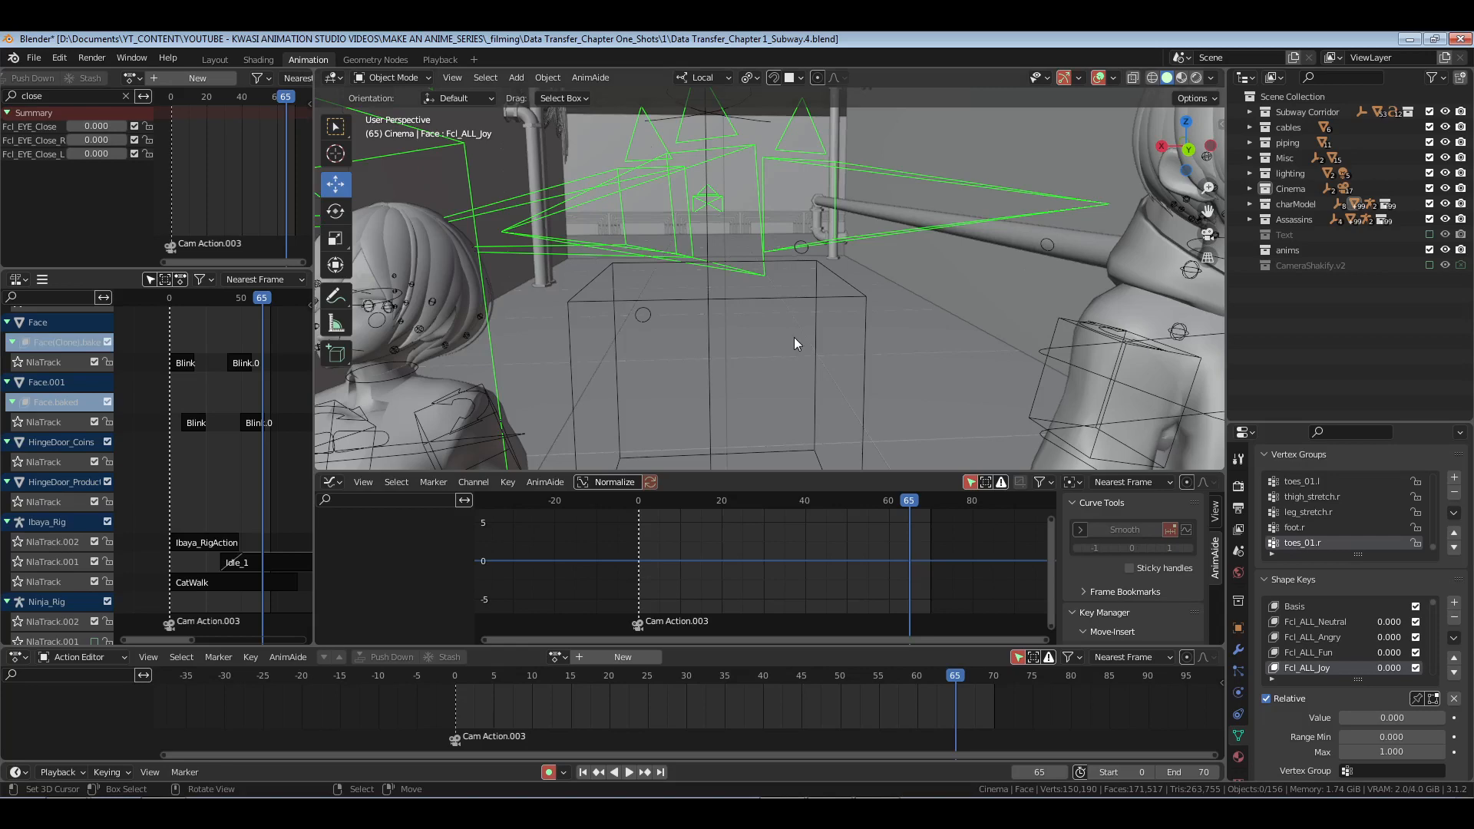
{"action": "key", "text": "KP_0"}
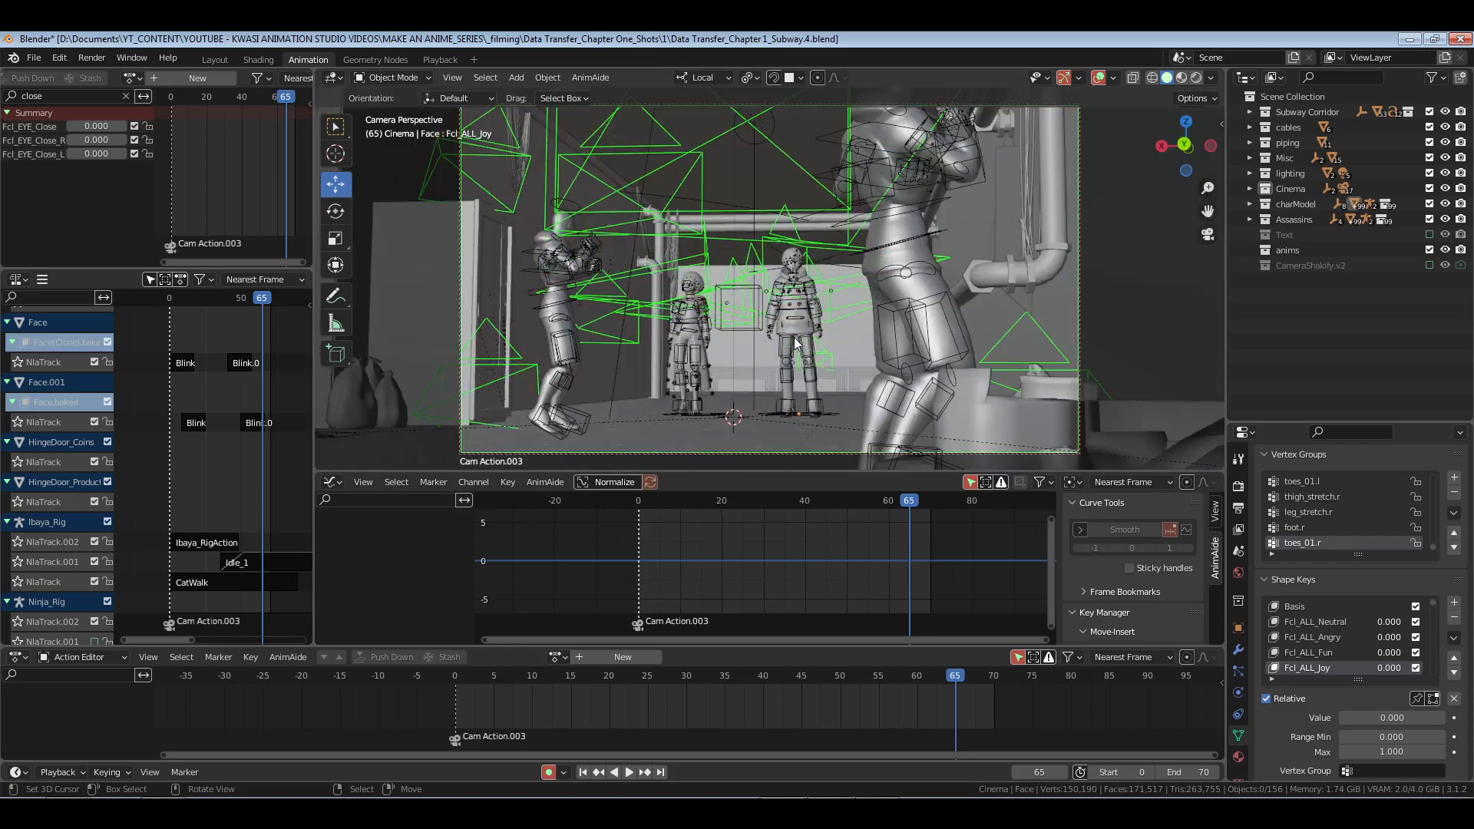
{"action": "left_click", "coordinate": [1248, 189]}
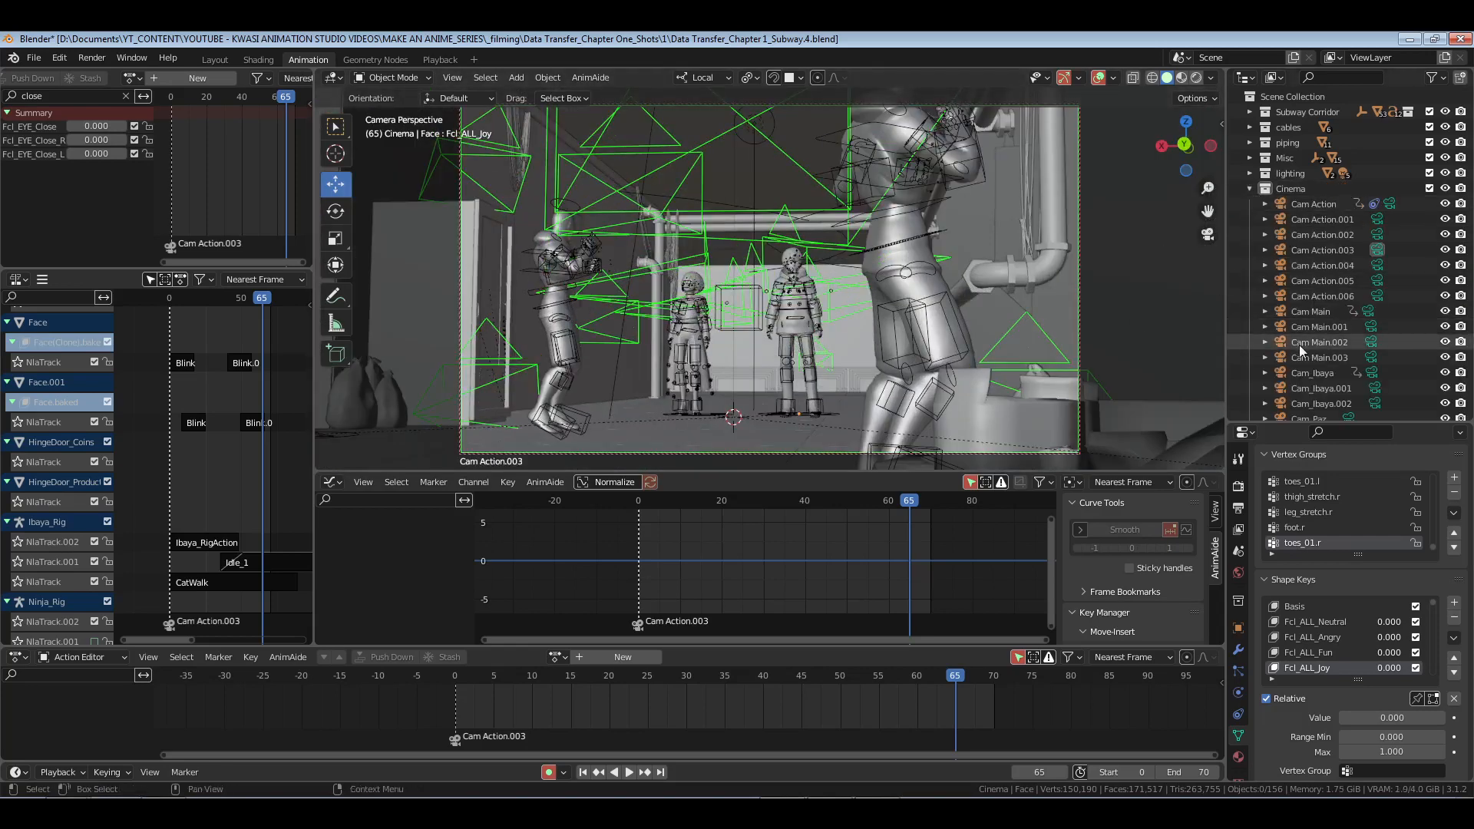
{"action": "left_click", "coordinate": [1318, 250]}
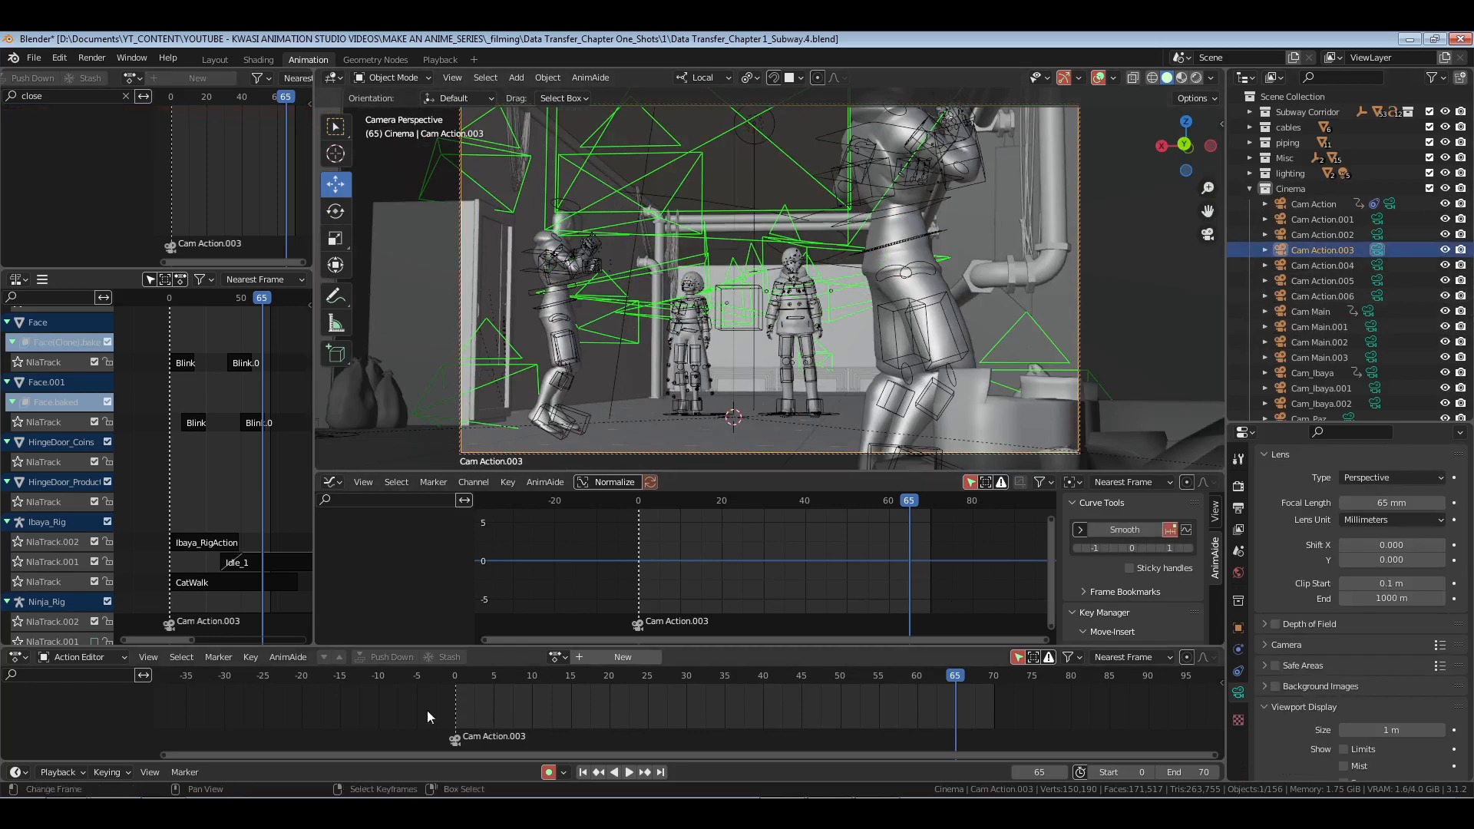
{"action": "key", "text": "shift+Left"}
Step: Add an Investigation shake to Cam Action.003 with Camera Shakify, set its influence to 0.35, and save the file
{"action": "left_click", "coordinate": [1296, 705]}
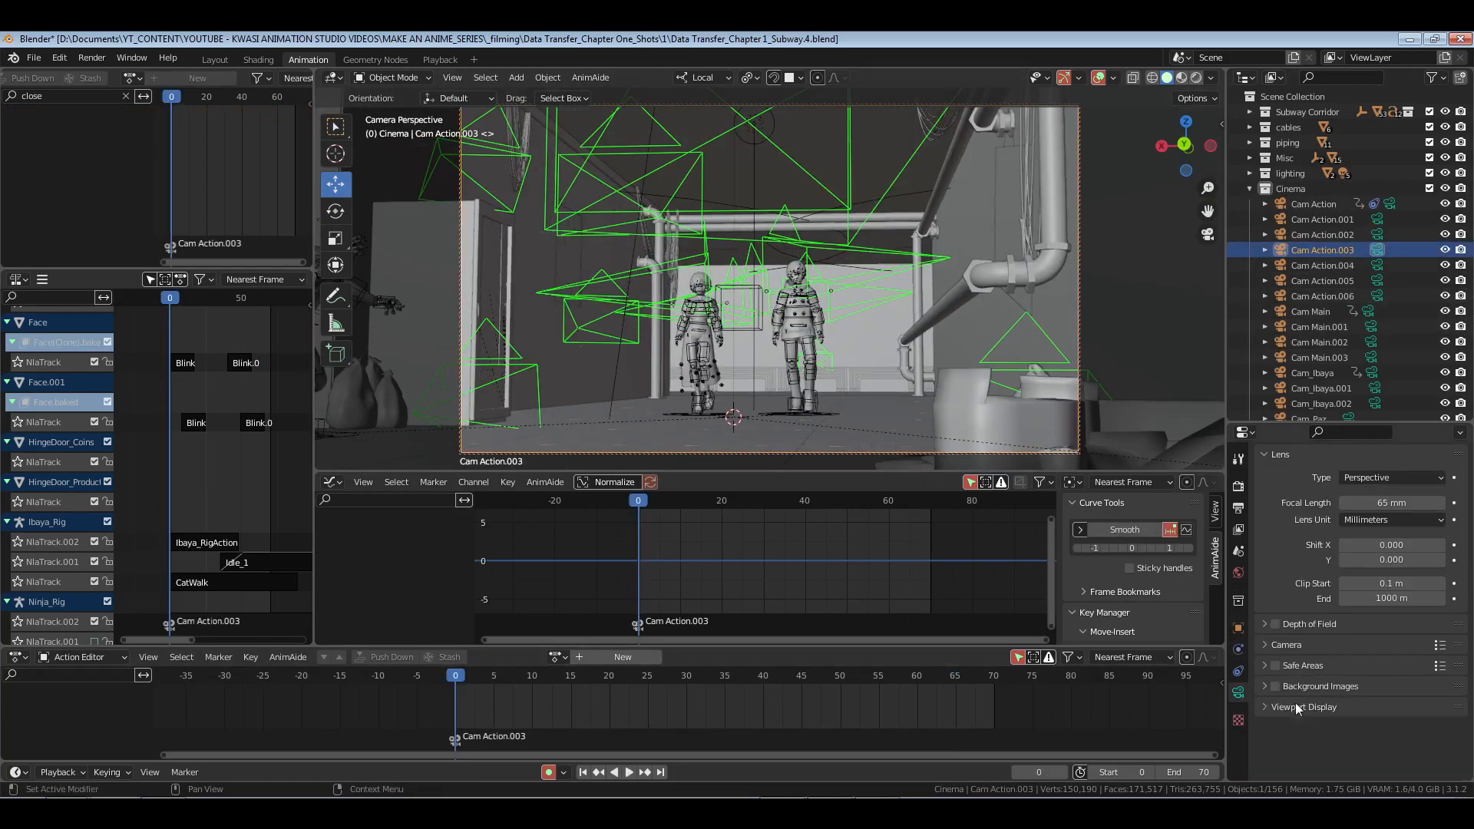
{"action": "left_click", "coordinate": [1311, 753]}
{"action": "middle_click_drag", "start_coordinate": [1311, 753], "coordinate": [1370, 577]}
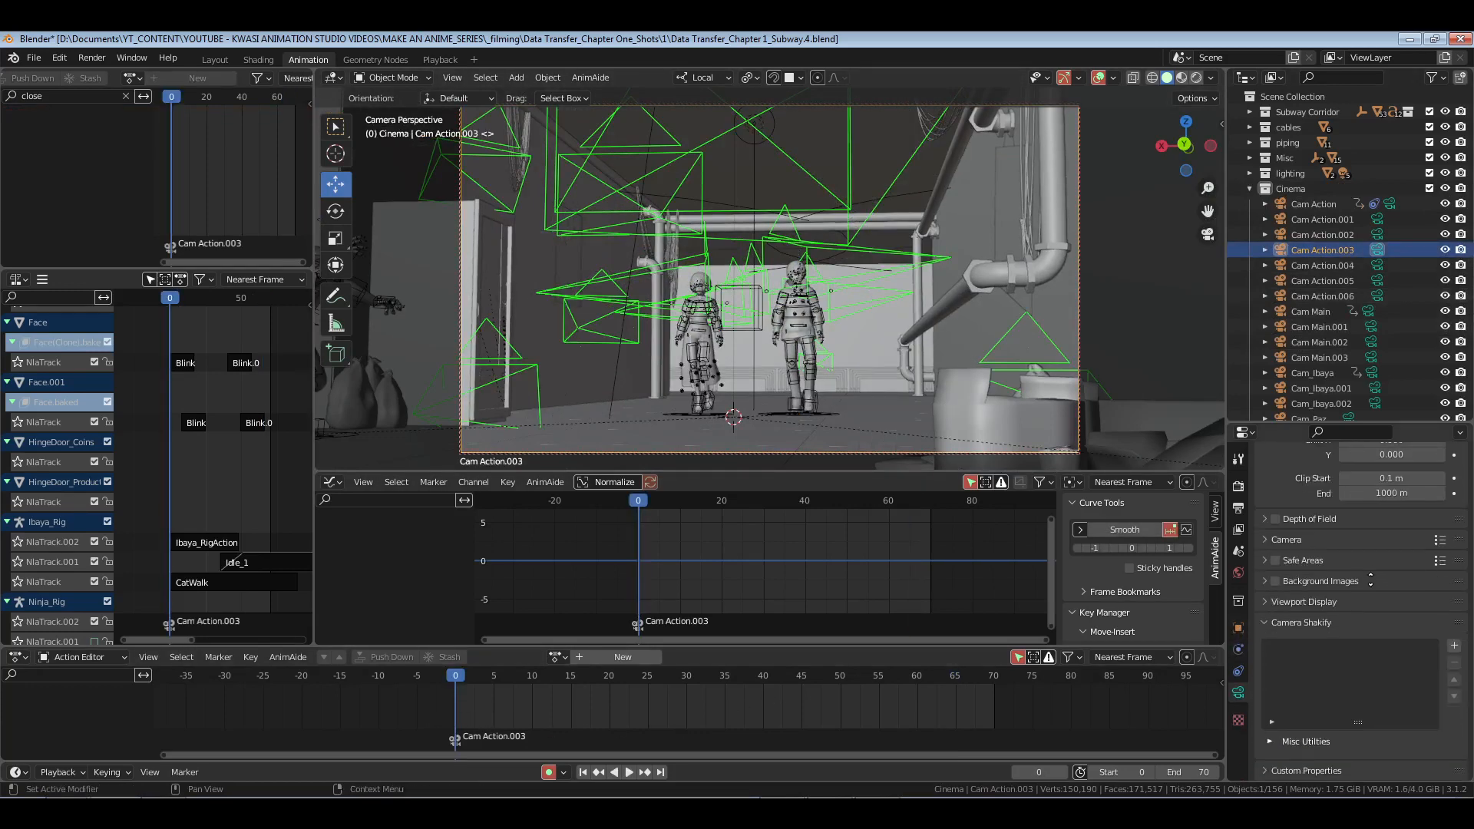
{"action": "left_click", "coordinate": [1453, 645]}
{"action": "scroll", "coordinate": [1401, 707], "scroll_direction": "down", "scroll_amount": 2}
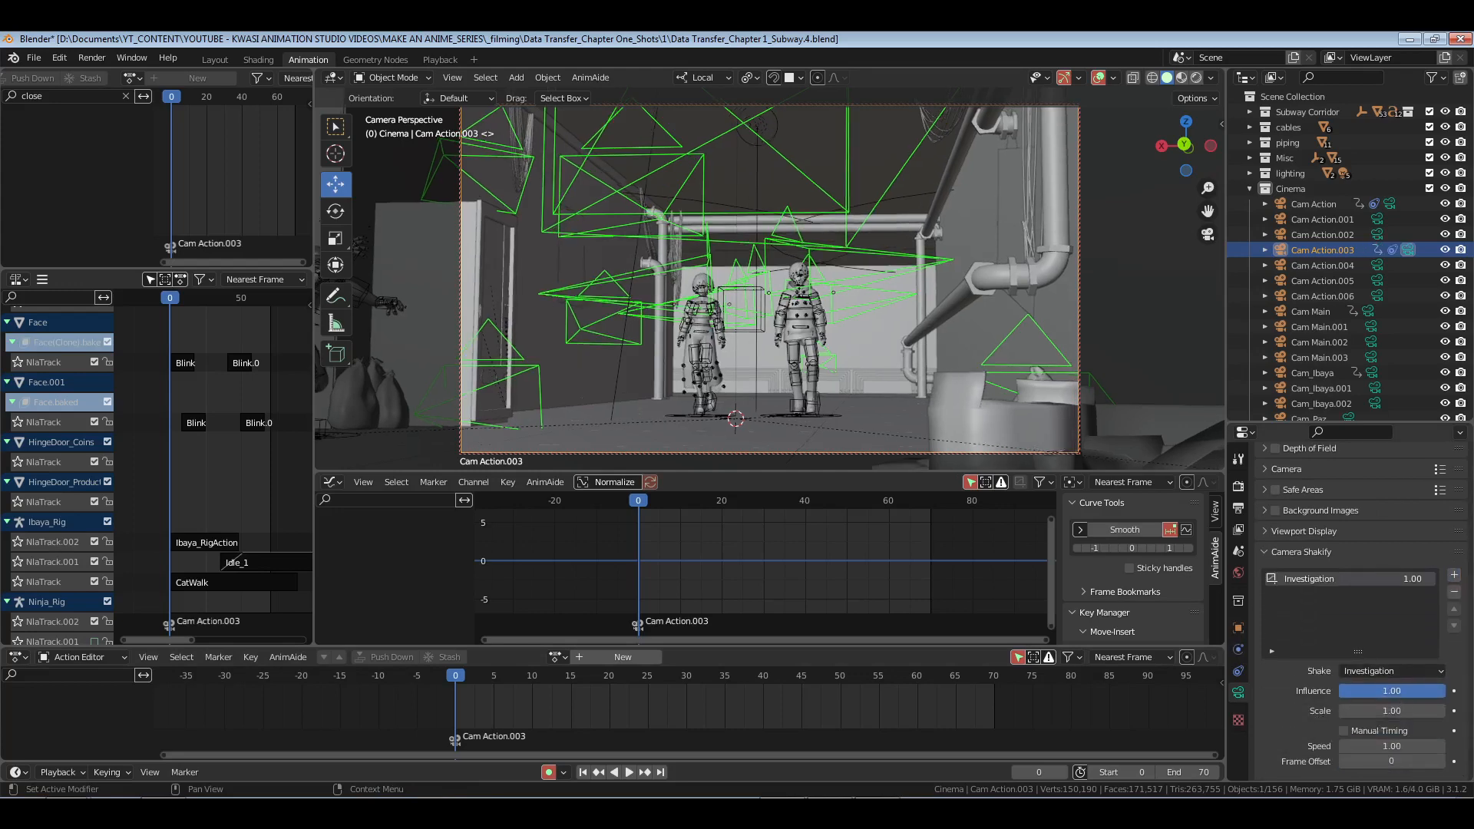
{"action": "mouse_move", "coordinate": [1399, 692]}
{"action": "left_mouse_down"}
{"action": "mouse_move", "coordinate": [1351, 692]}
{"action": "mouse_move", "coordinate": [1376, 693]}
{"action": "left_mouse_up"}
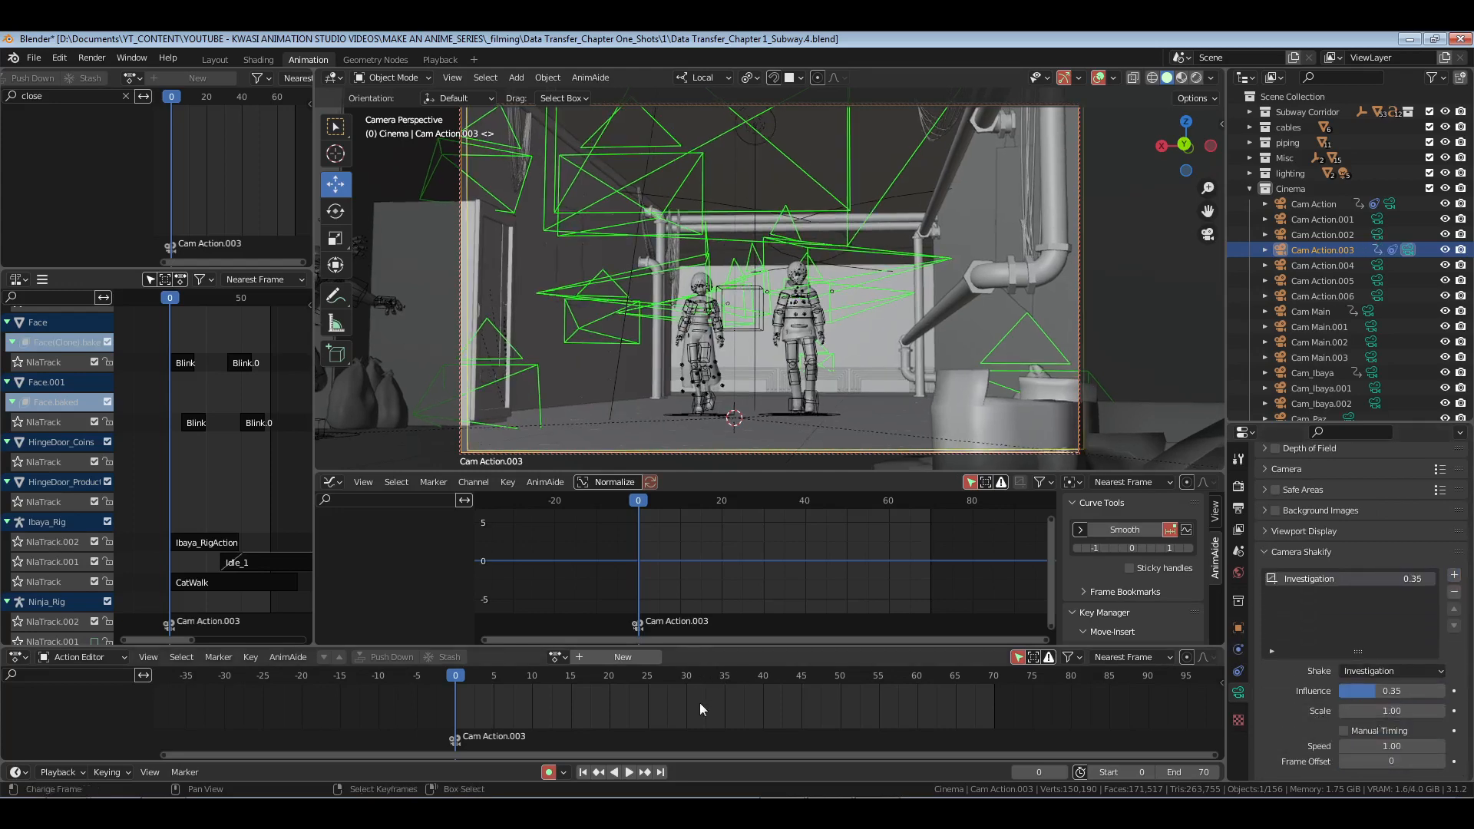
{"action": "key", "text": "ctrl+s"}
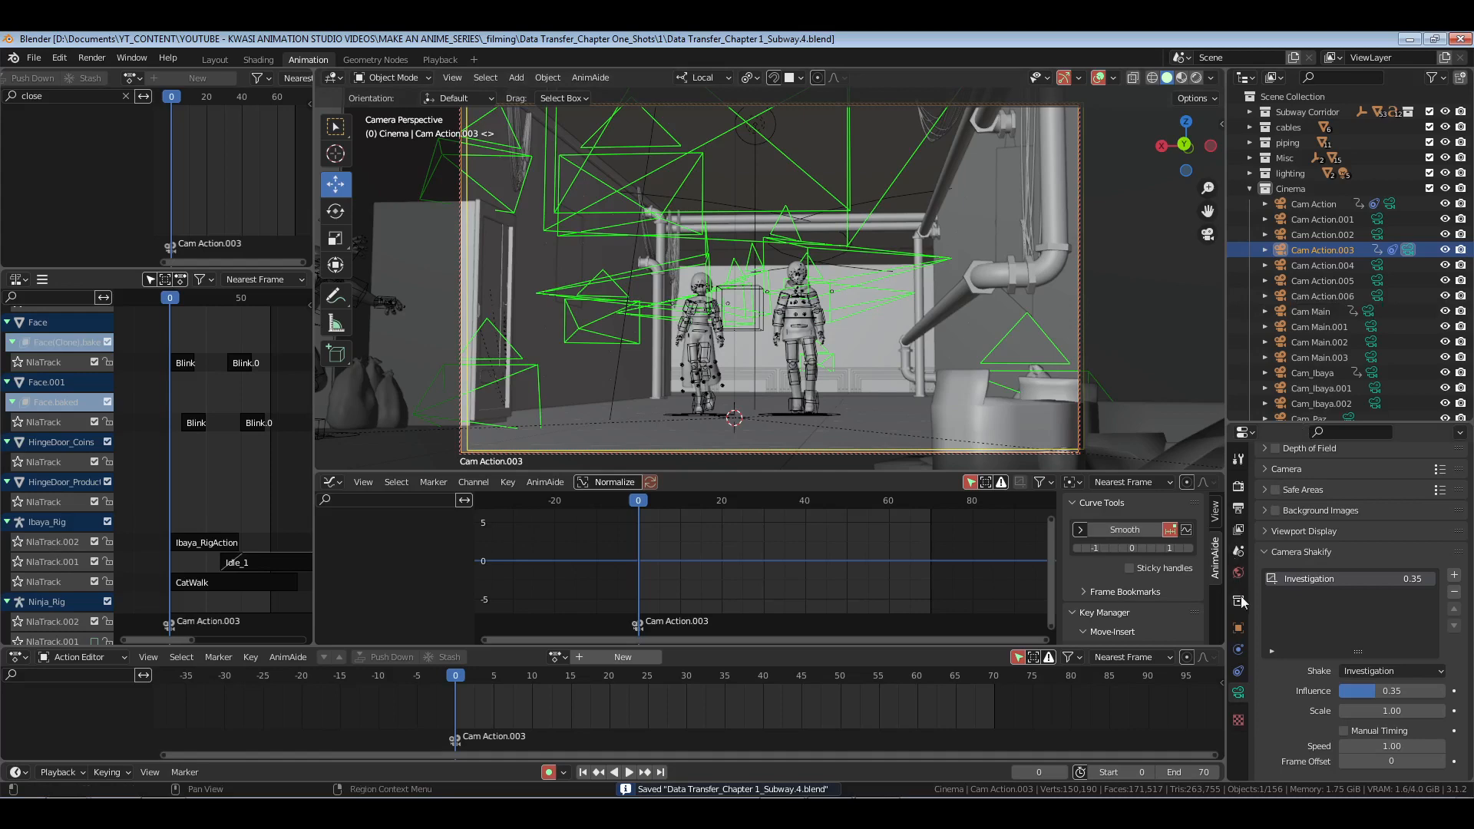
Step: Set Cam Action.003's Y rotation to 0° and keyframe its location and rotation at frame 0
{"action": "left_click", "coordinate": [1238, 628]}
{"action": "double_click", "coordinate": [1382, 537]}
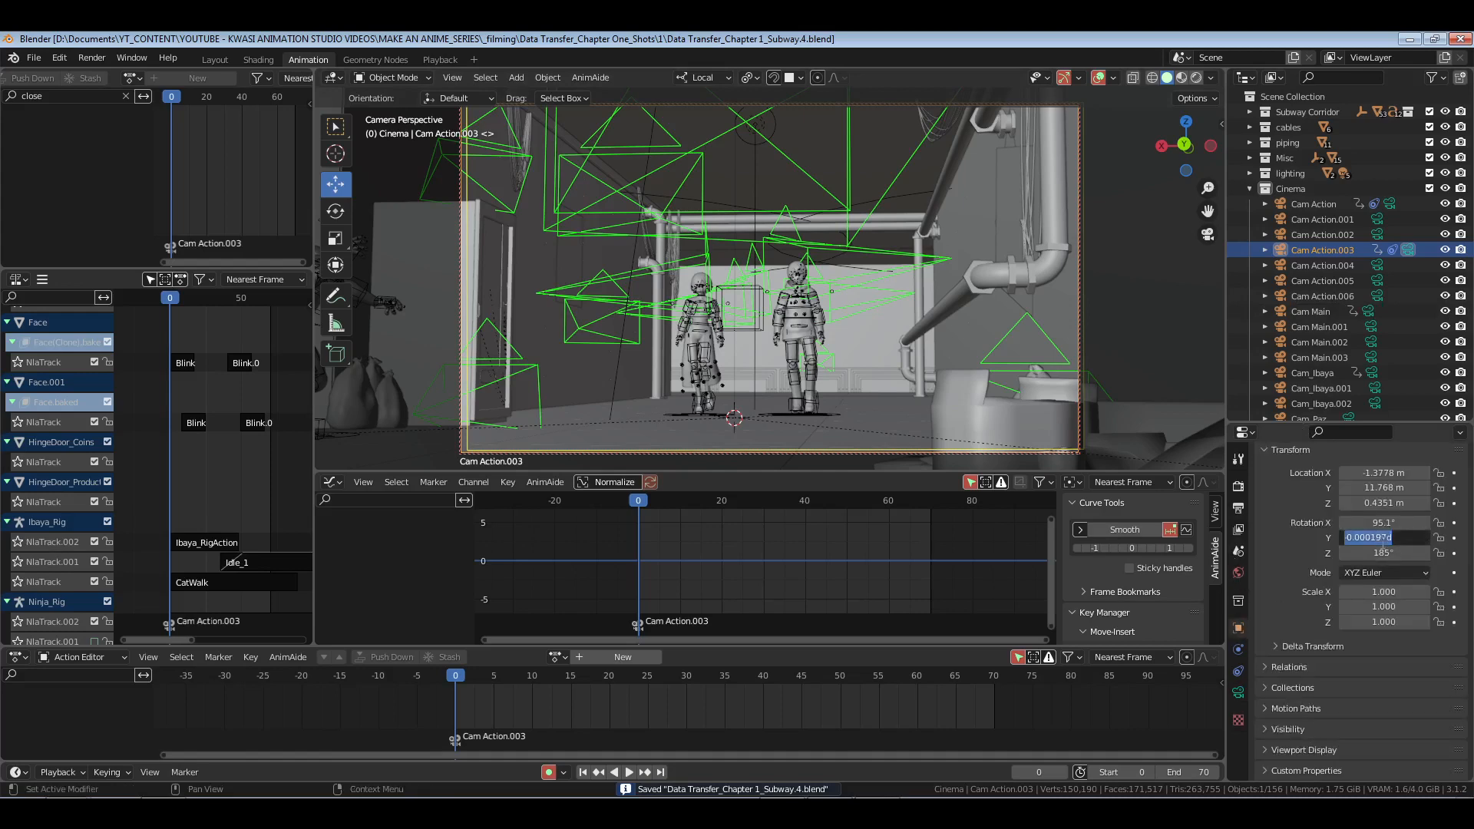
{"action": "type", "text": "0"}
{"action": "key", "text": "Return"}
{"action": "key", "text": "i"}
{"action": "key", "text": "i"}
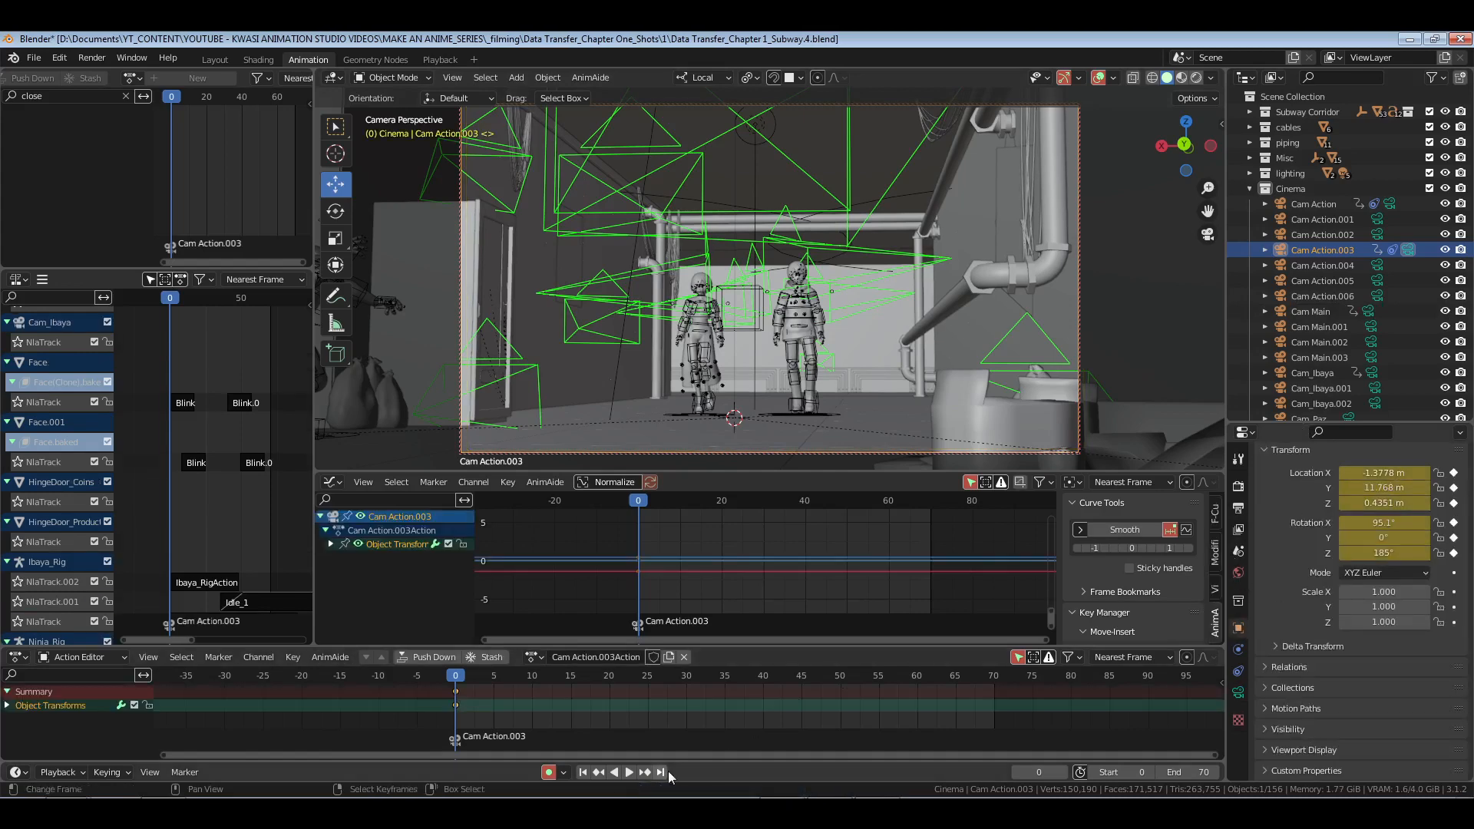
Step: Keyframe Cam Action.003's location and rotation at frame 35, with Location X -1.2948 m, Y 11.731 m and Ease Out easing
{"action": "key", "text": "space"}
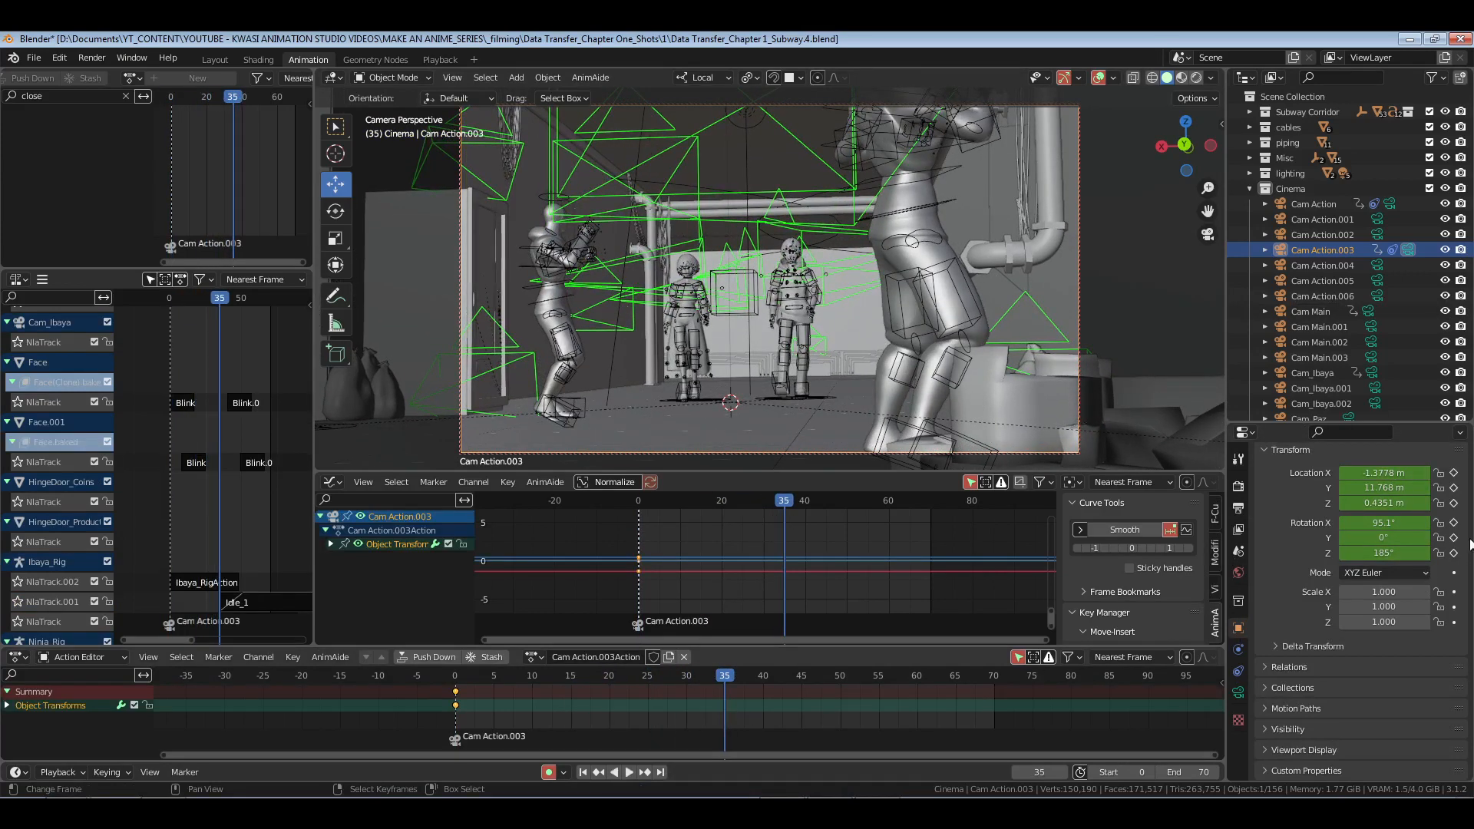
{"action": "key", "text": "i"}
{"action": "key", "text": "i"}
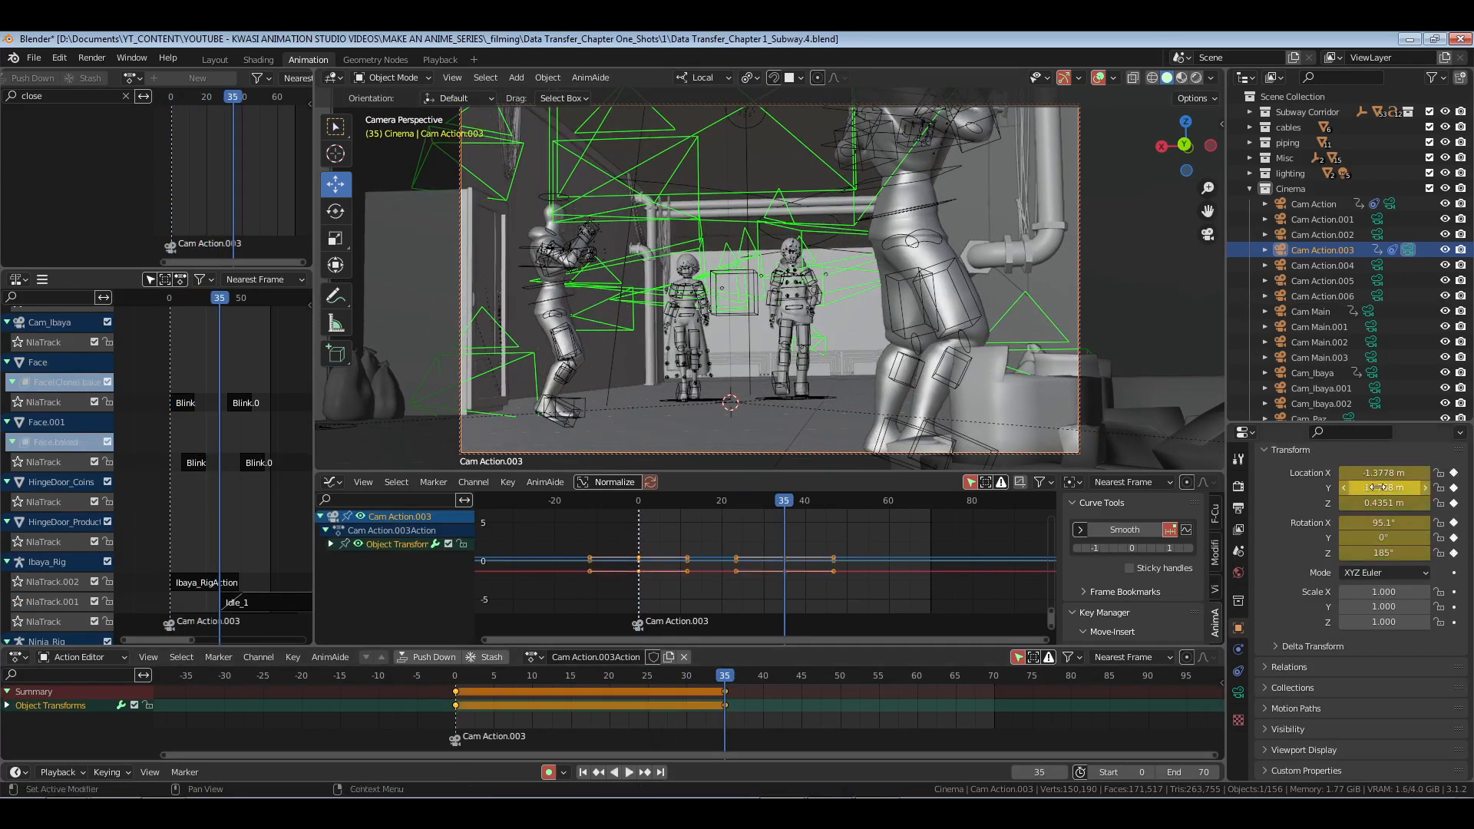
{"action": "left_click_drag", "start_coordinate": [1383, 487], "coordinate": [1380, 473]}
{"action": "left_click_drag", "start_coordinate": [1383, 553], "coordinate": [1380, 553]}
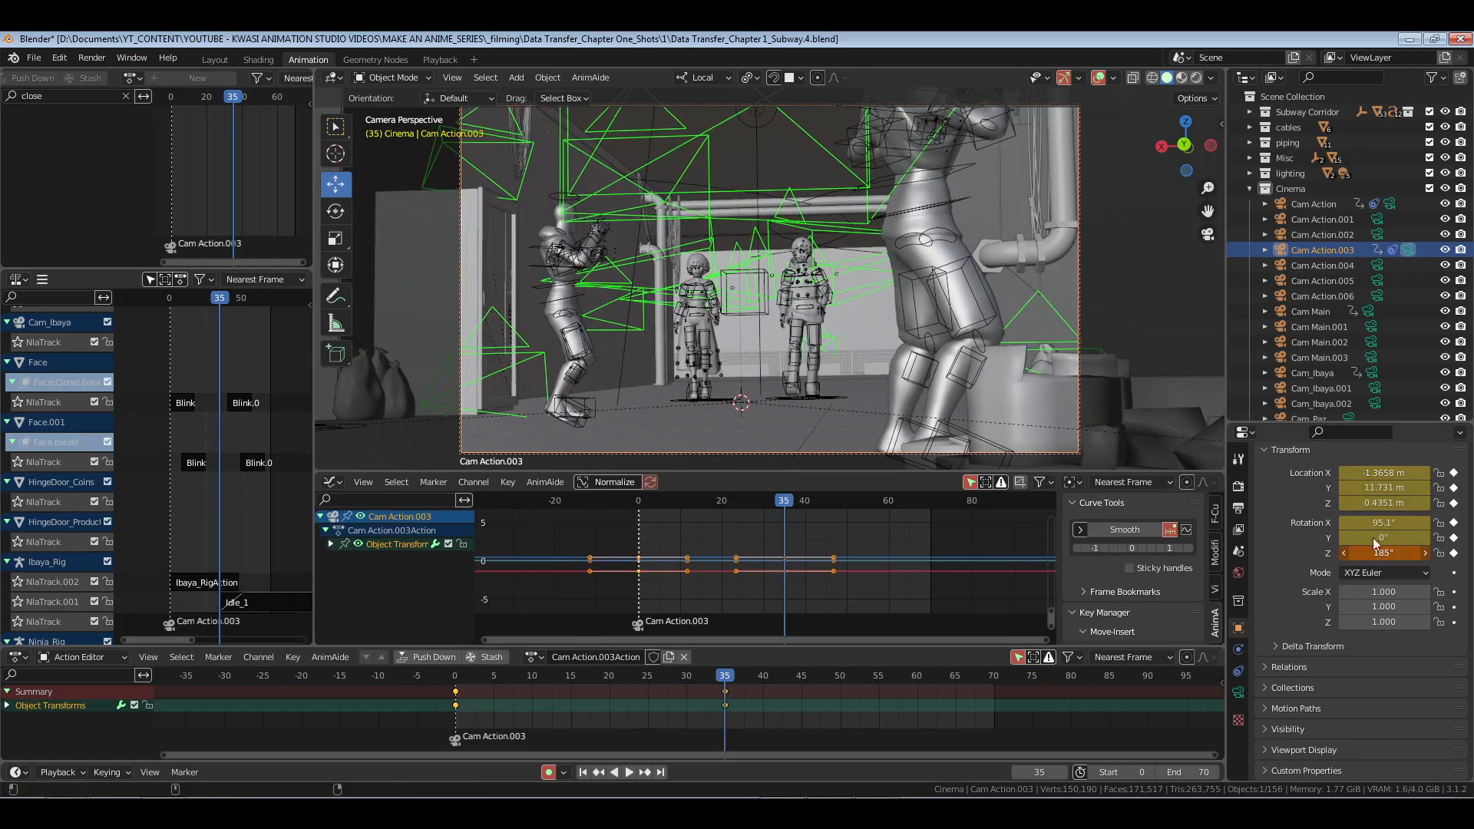
{"action": "left_click_drag", "start_coordinate": [1383, 473], "coordinate": [1389, 473]}
{"action": "left_click_drag", "start_coordinate": [1394, 553], "coordinate": [1396, 554]}
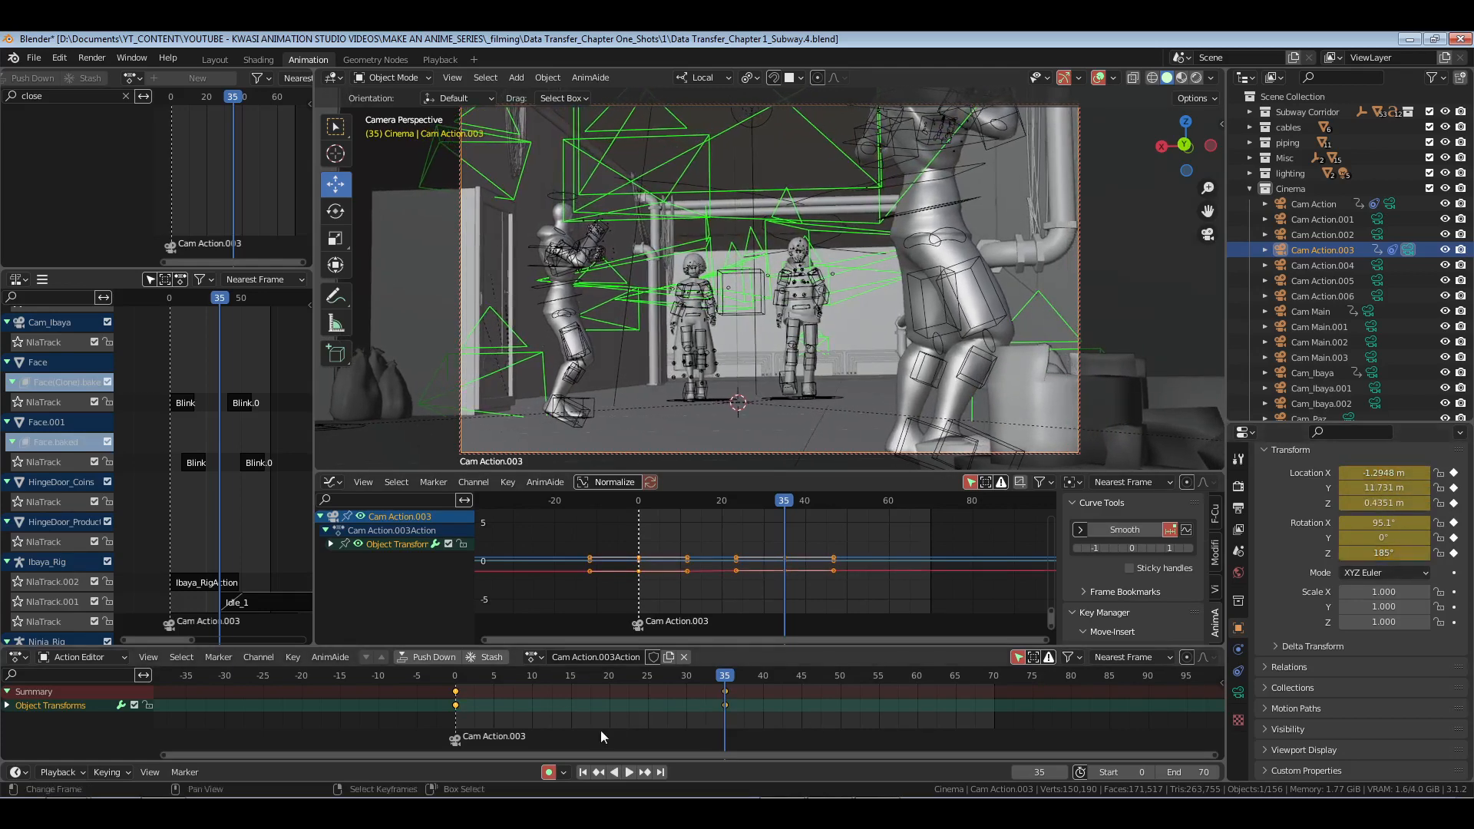
{"action": "key", "text": "i"}
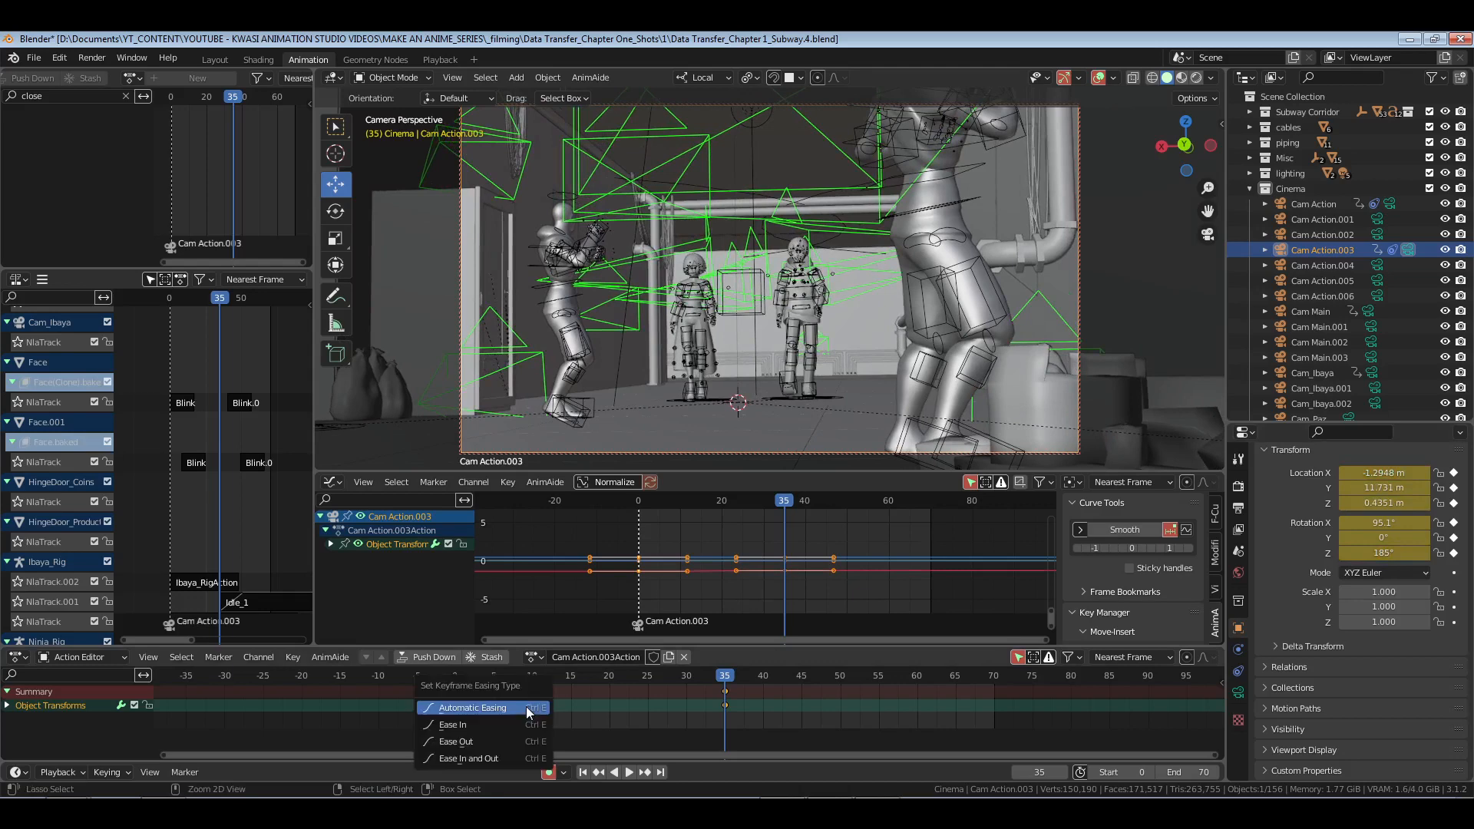
{"action": "left_click", "coordinate": [479, 742]}
Step: Try a frame 70 keyframe for Cam Action.003 with Location Y 11.561 m, Z 0.6901 m and X rotation 94°, saving and previewing the move
{"action": "key", "text": "shift+Right"}
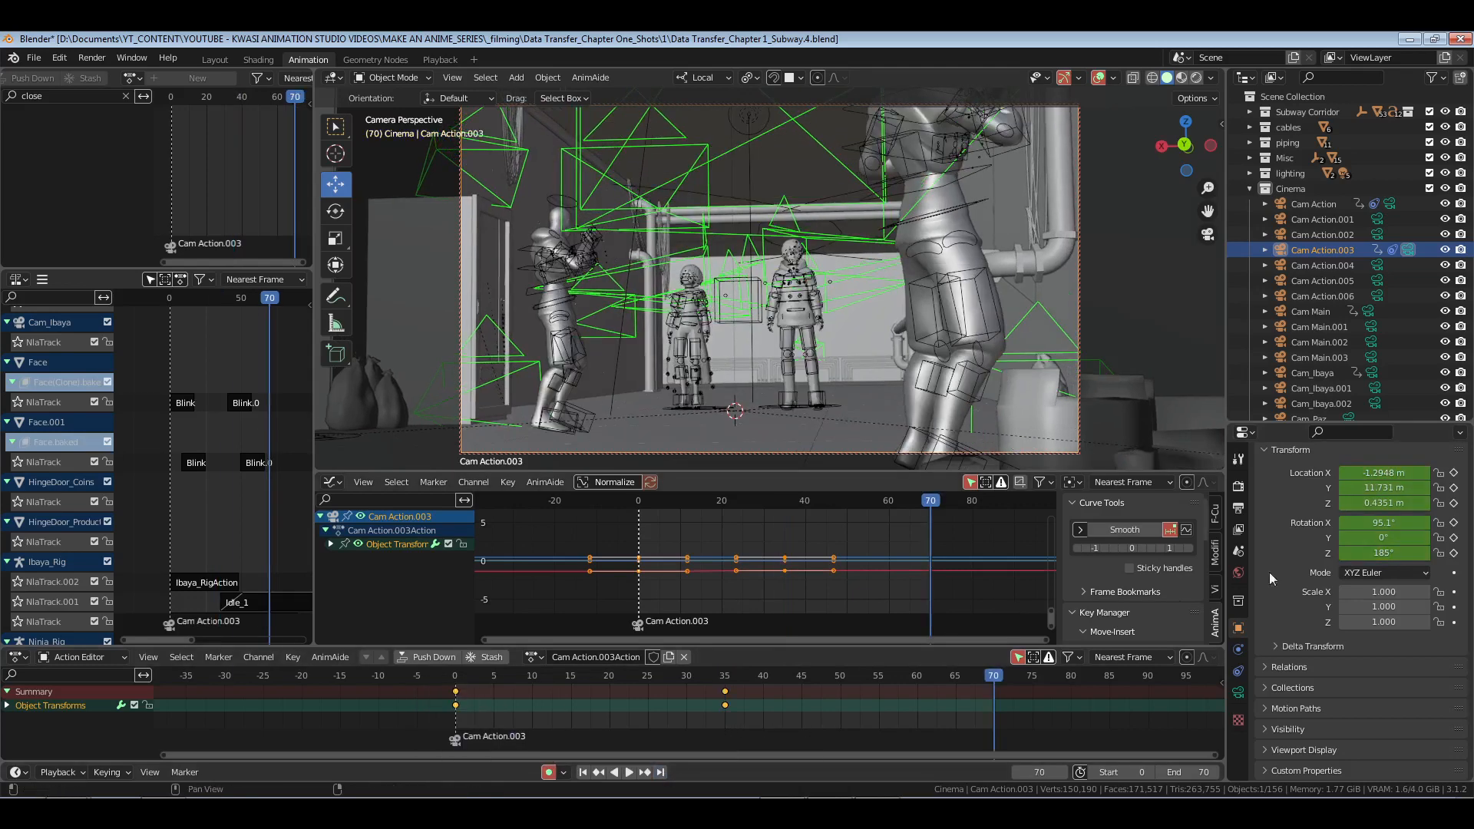
{"action": "key", "text": "i"}
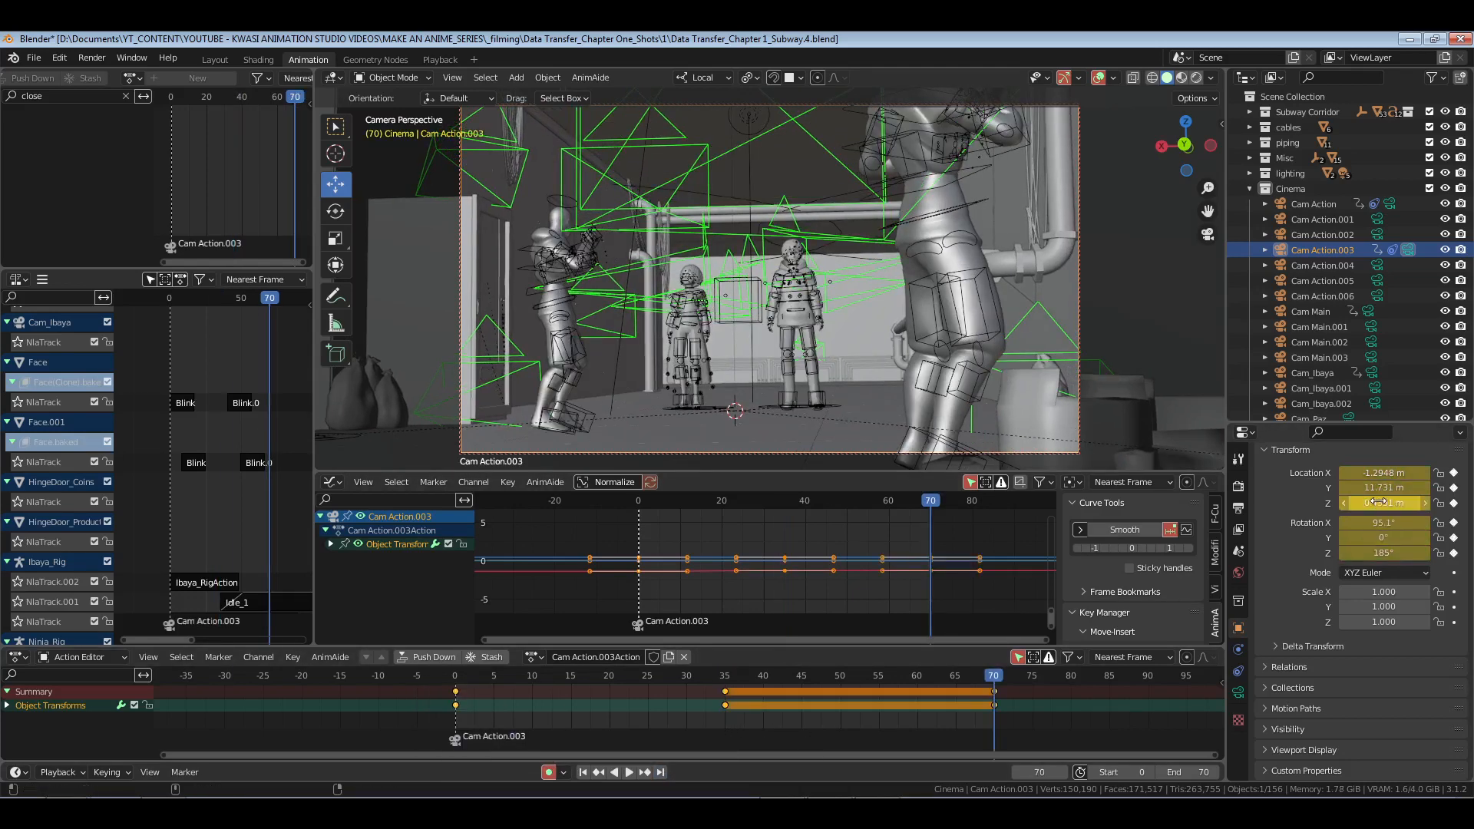
{"action": "mouse_move", "coordinate": [1379, 503]}
{"action": "left_mouse_down"}
{"action": "mouse_move", "coordinate": [1411, 502]}
{"action": "mouse_move", "coordinate": [1396, 523]}
{"action": "mouse_move", "coordinate": [1391, 503]}
{"action": "left_mouse_up"}
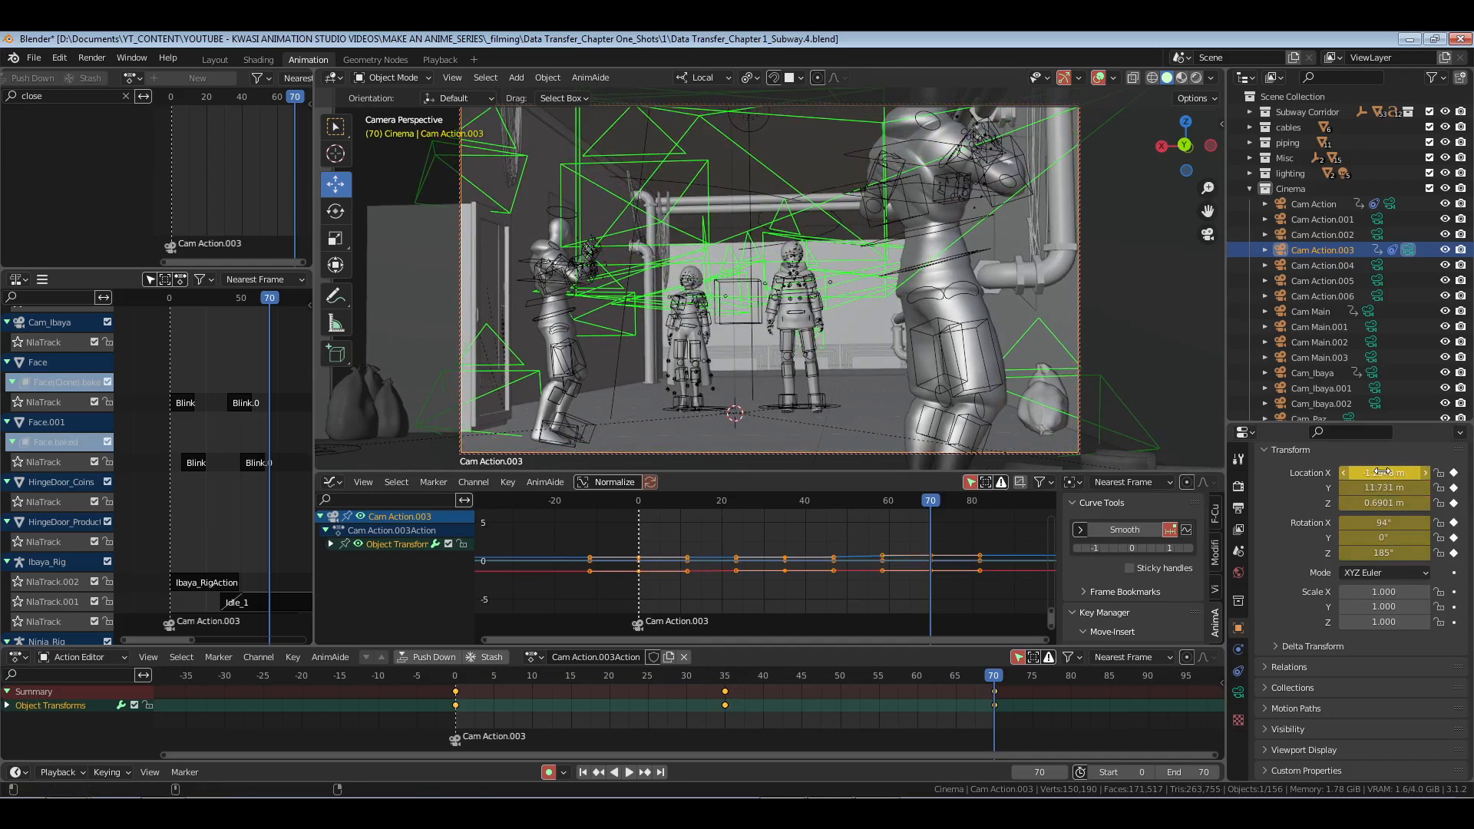
{"action": "left_click_drag", "start_coordinate": [1382, 487], "coordinate": [1366, 487]}
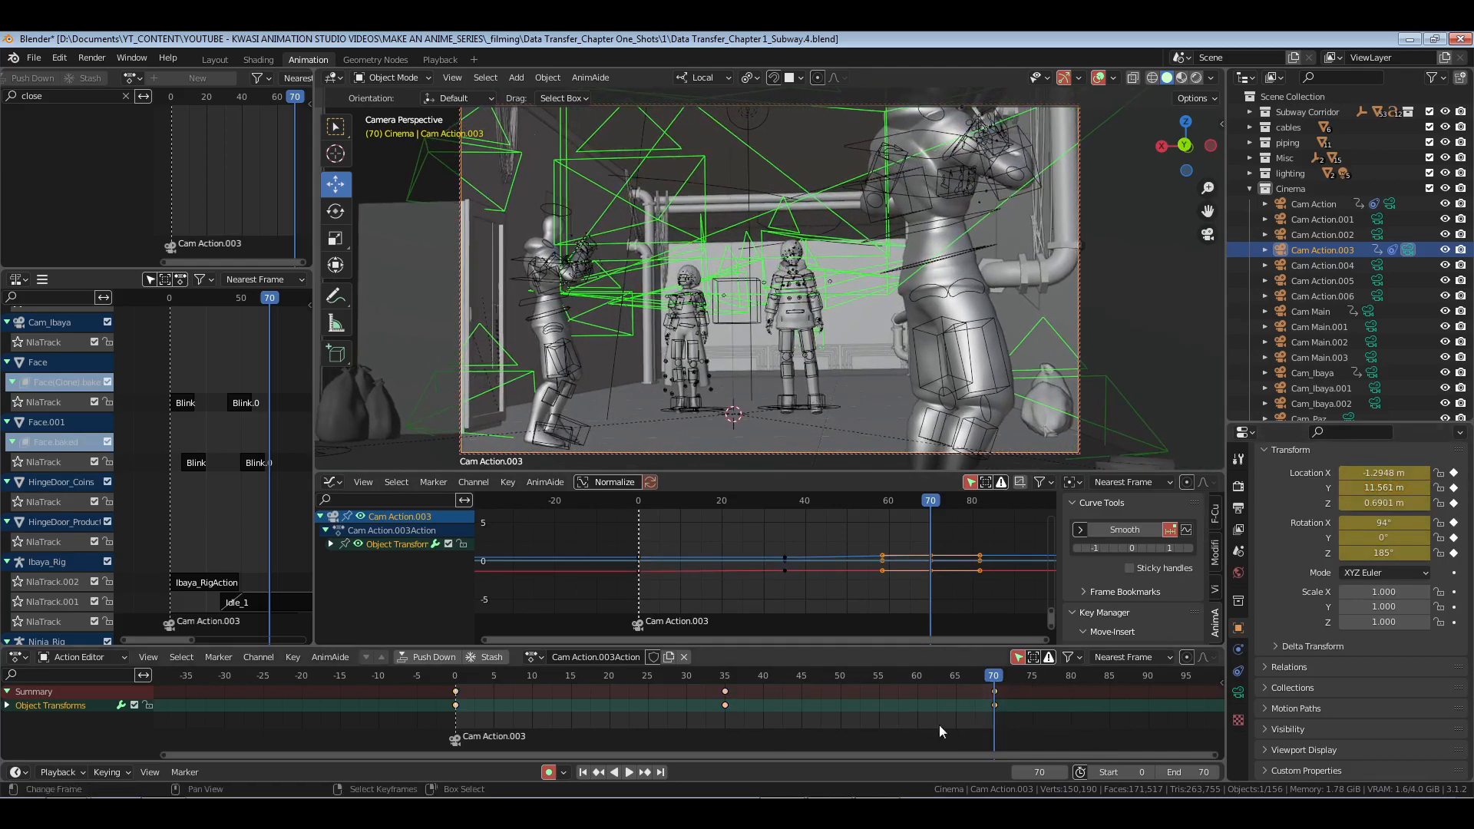
{"action": "key", "text": "i"}
{"action": "left_click", "coordinate": [924, 749]}
{"action": "key", "text": "shift+Left"}
{"action": "key", "text": "ctrl+s"}
{"action": "key", "text": "space"}
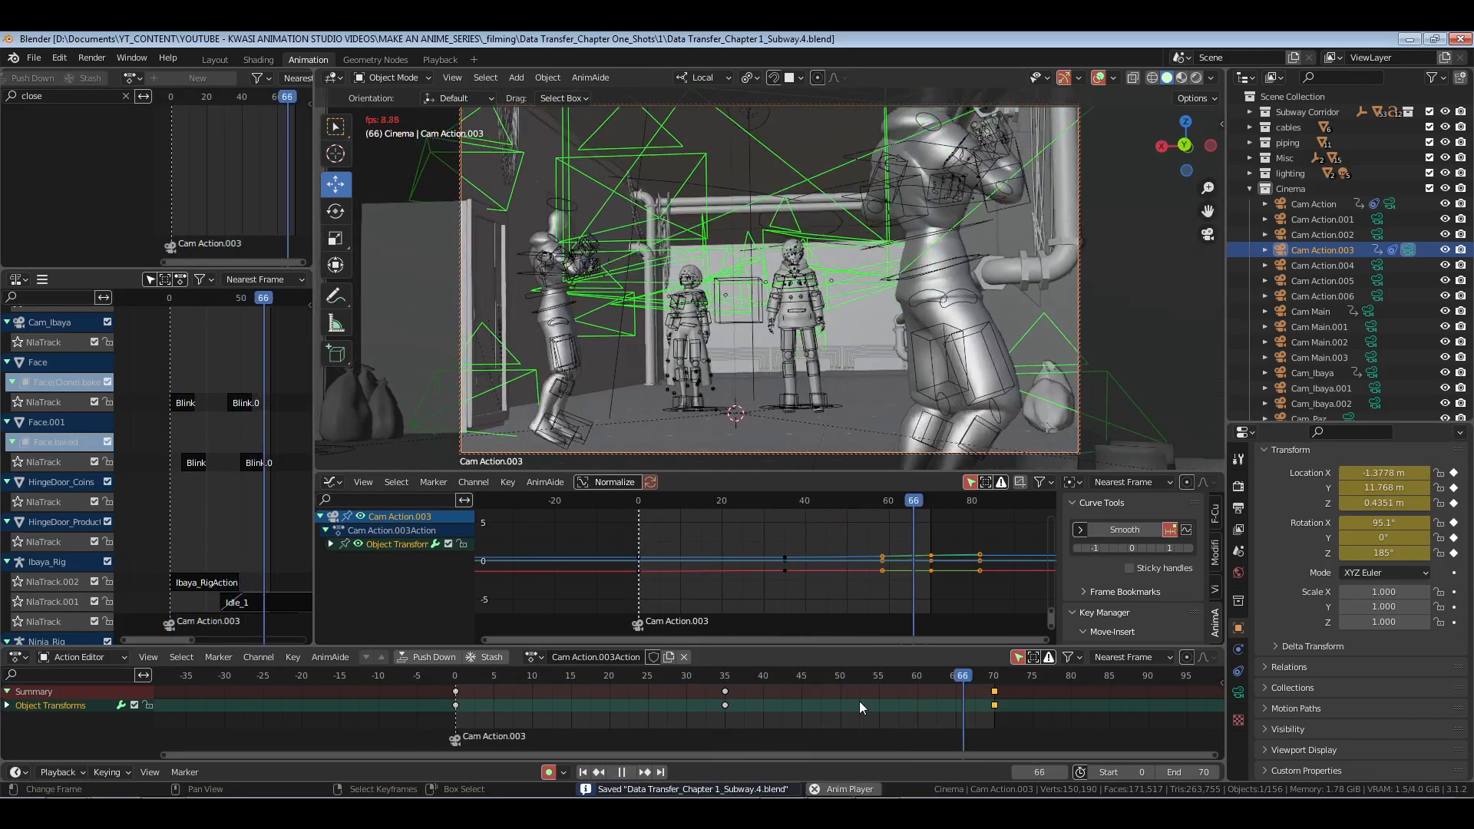
Step: Remove Cam Action.003's frame 70 keyframes, move its frame 35 keyframes to frame 70, and return to frame 0
{"action": "key", "text": "space"}
{"action": "mouse_move", "coordinate": [995, 710]}
{"action": "left_mouse_down"}
{"action": "mouse_move", "coordinate": [729, 712]}
{"action": "mouse_move", "coordinate": [997, 709]}
{"action": "left_mouse_up"}
{"action": "key", "text": "shift+Left"}
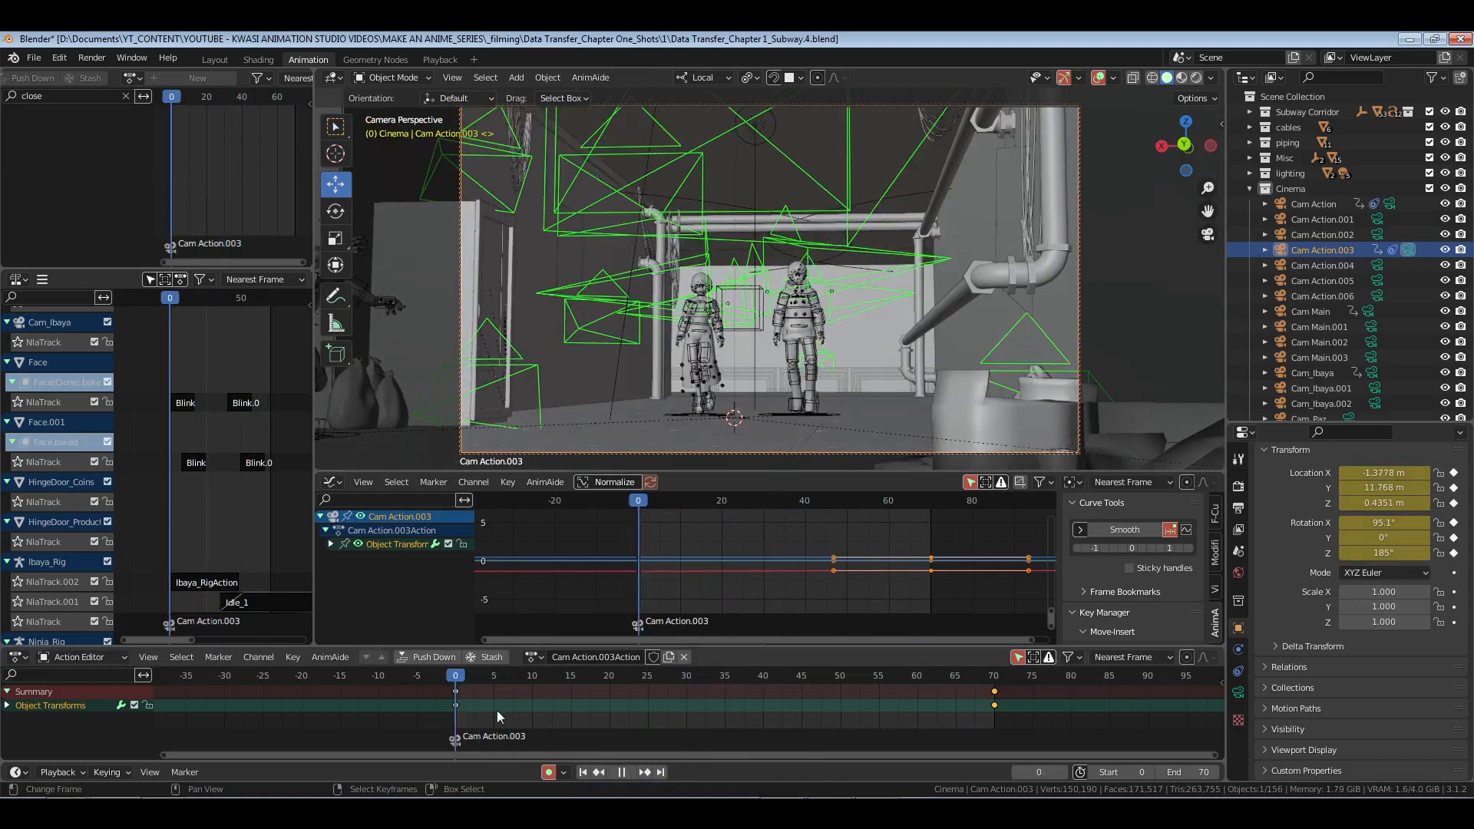
Step: Change the handle type of Cam Action.003's frame 0 keyframes, save the file, and preview the movement
{"action": "left_click", "coordinate": [495, 703]}
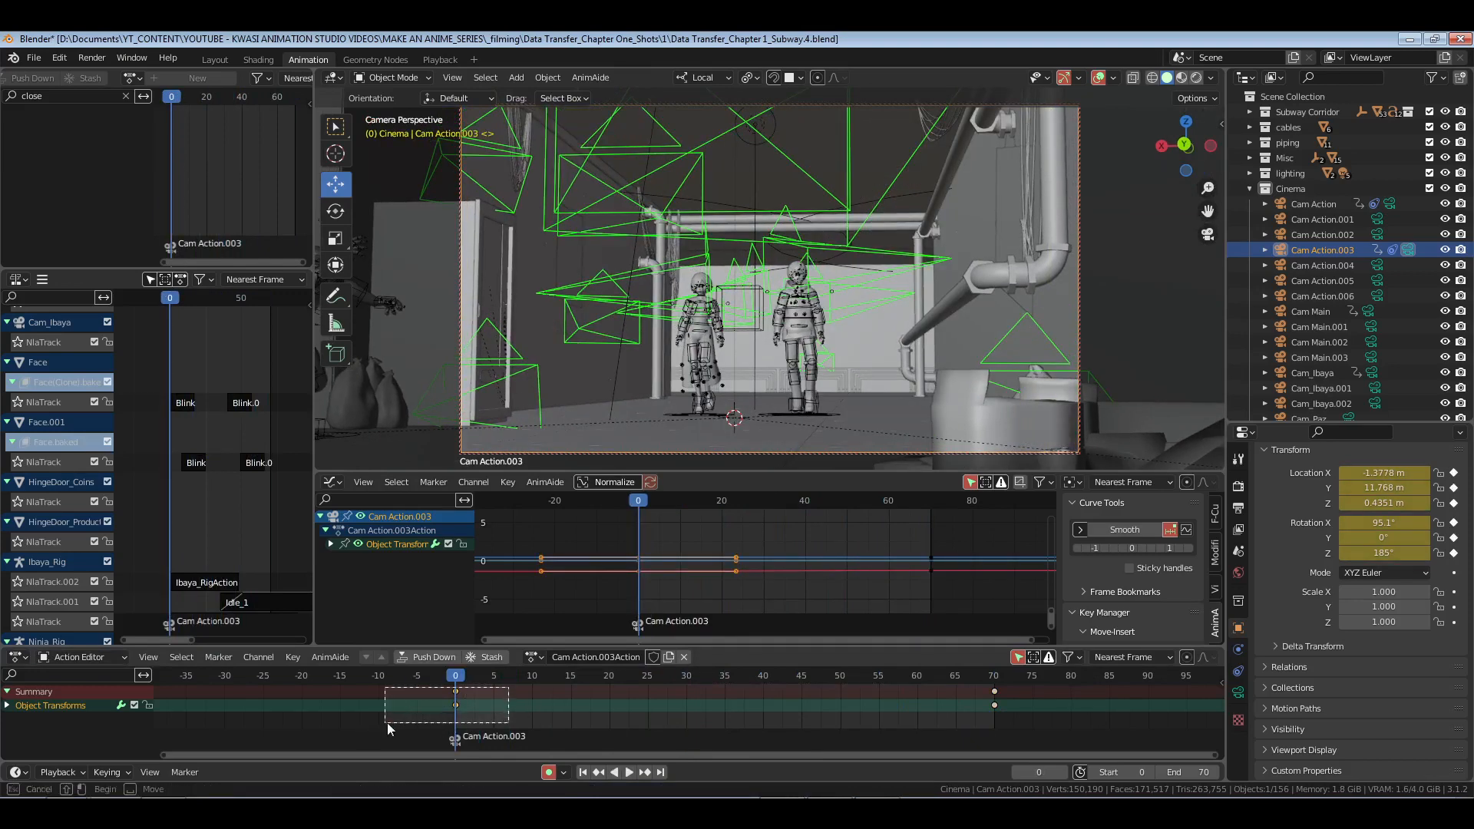
{"action": "left_click_drag", "start_coordinate": [387, 721], "coordinate": [385, 722]}
{"action": "key", "text": "v"}
{"action": "left_click", "coordinate": [538, 705]}
{"action": "key", "text": "ctrl+s"}
{"action": "key", "text": "space"}
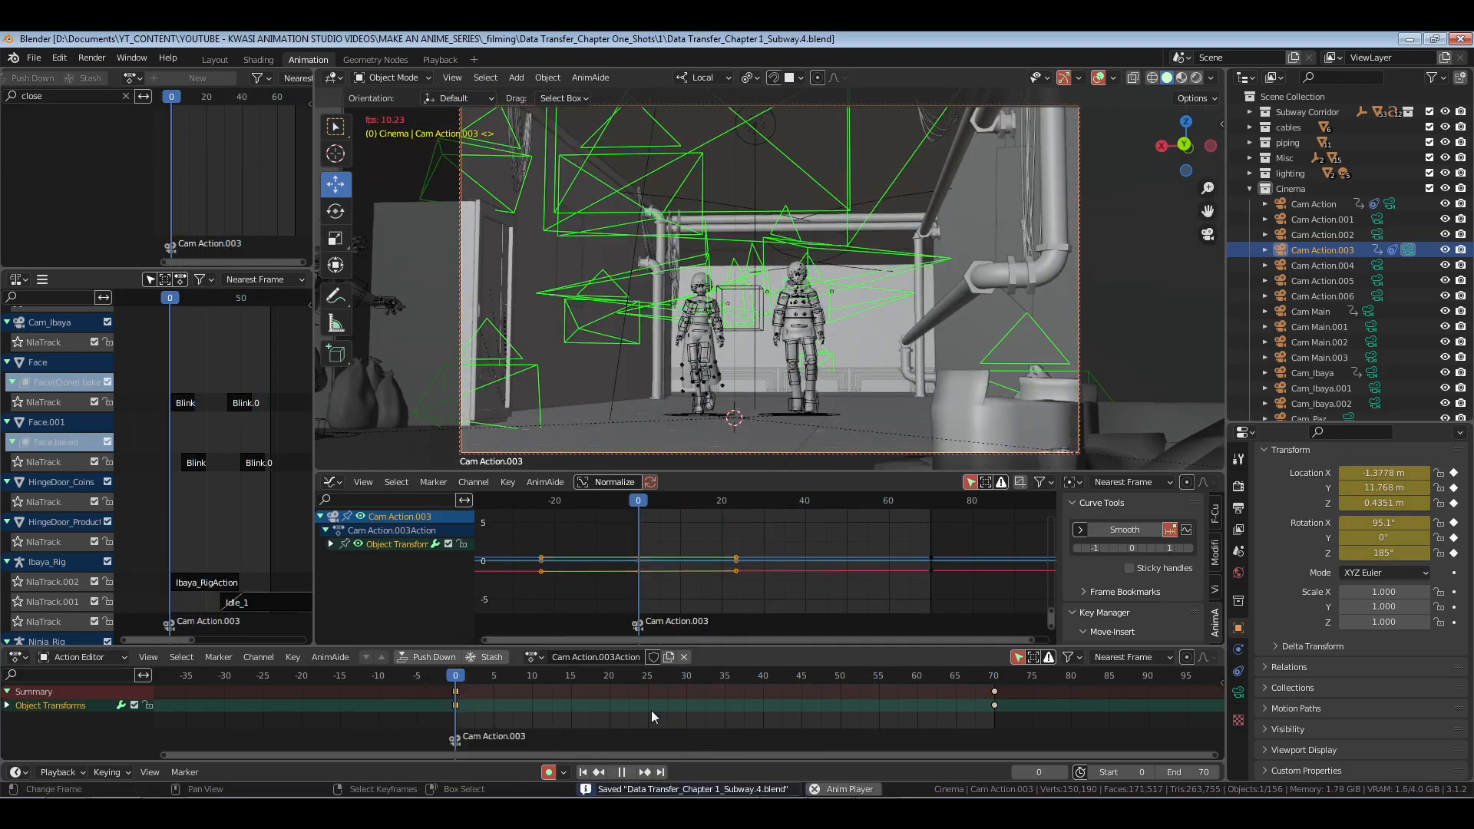
{"action": "key", "text": "space"}
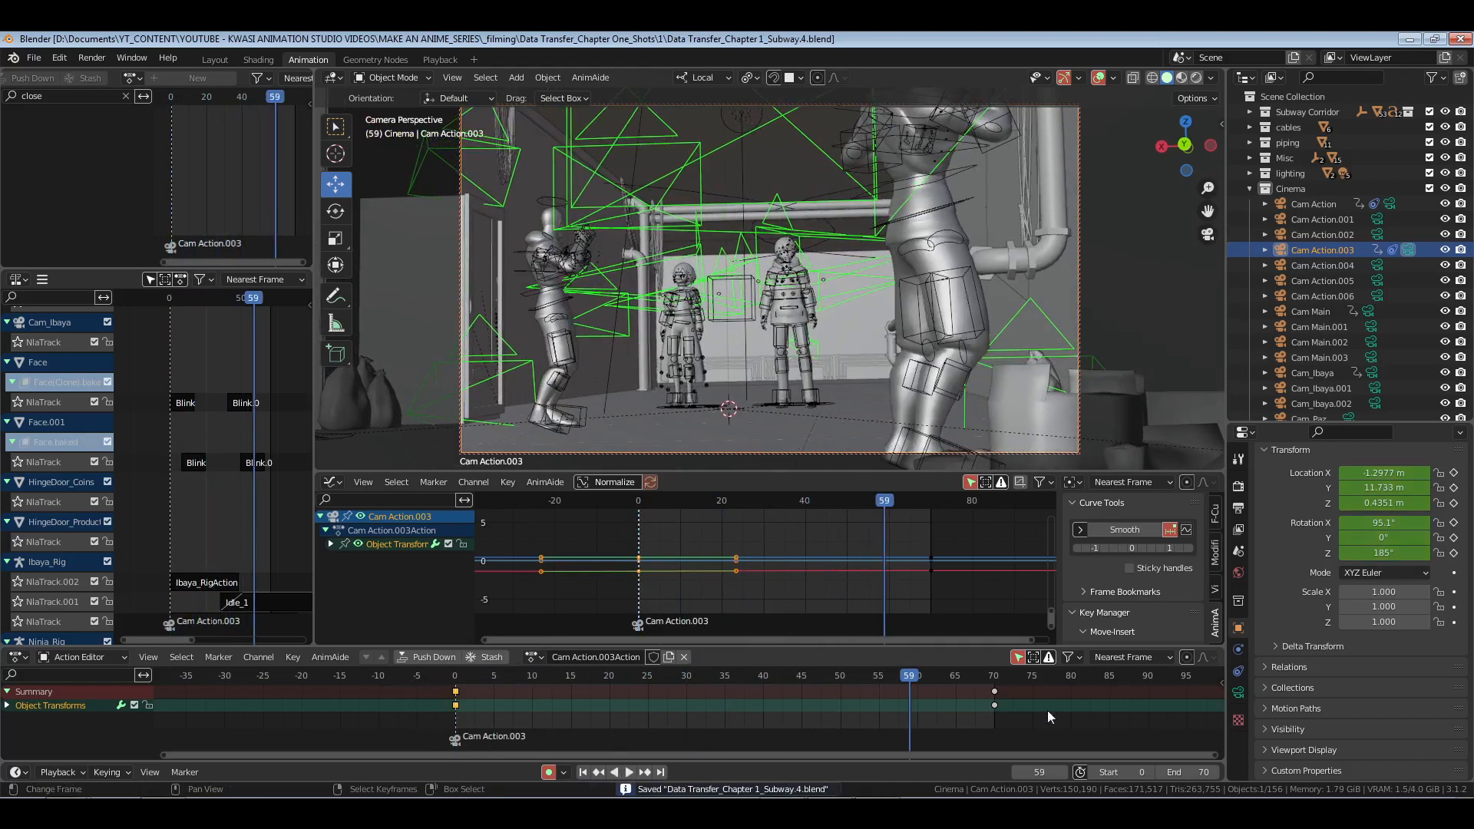
Step: Set the Investigation shake's influence to 0.06 on Cam Action.003, save the file, and preview from frame 0
{"action": "left_click", "coordinate": [1238, 693]}
{"action": "scroll", "coordinate": [1325, 737], "scroll_direction": "down", "scroll_amount": 3}
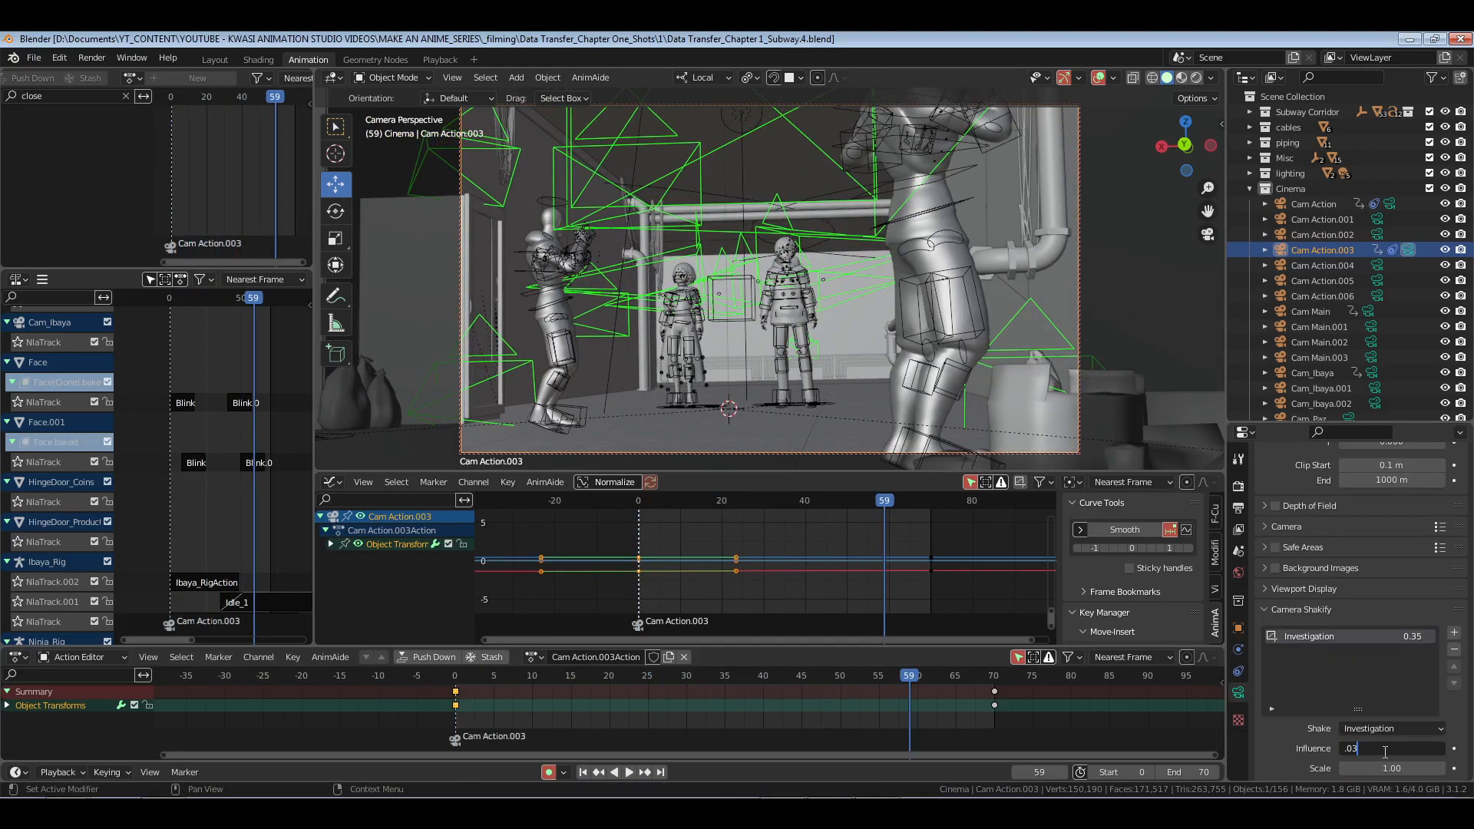
{"action": "left_click", "coordinate": [1385, 751]}
{"action": "type", "text": ".06"}
{"action": "key", "text": "Return"}
{"action": "key", "text": "shift+Left"}
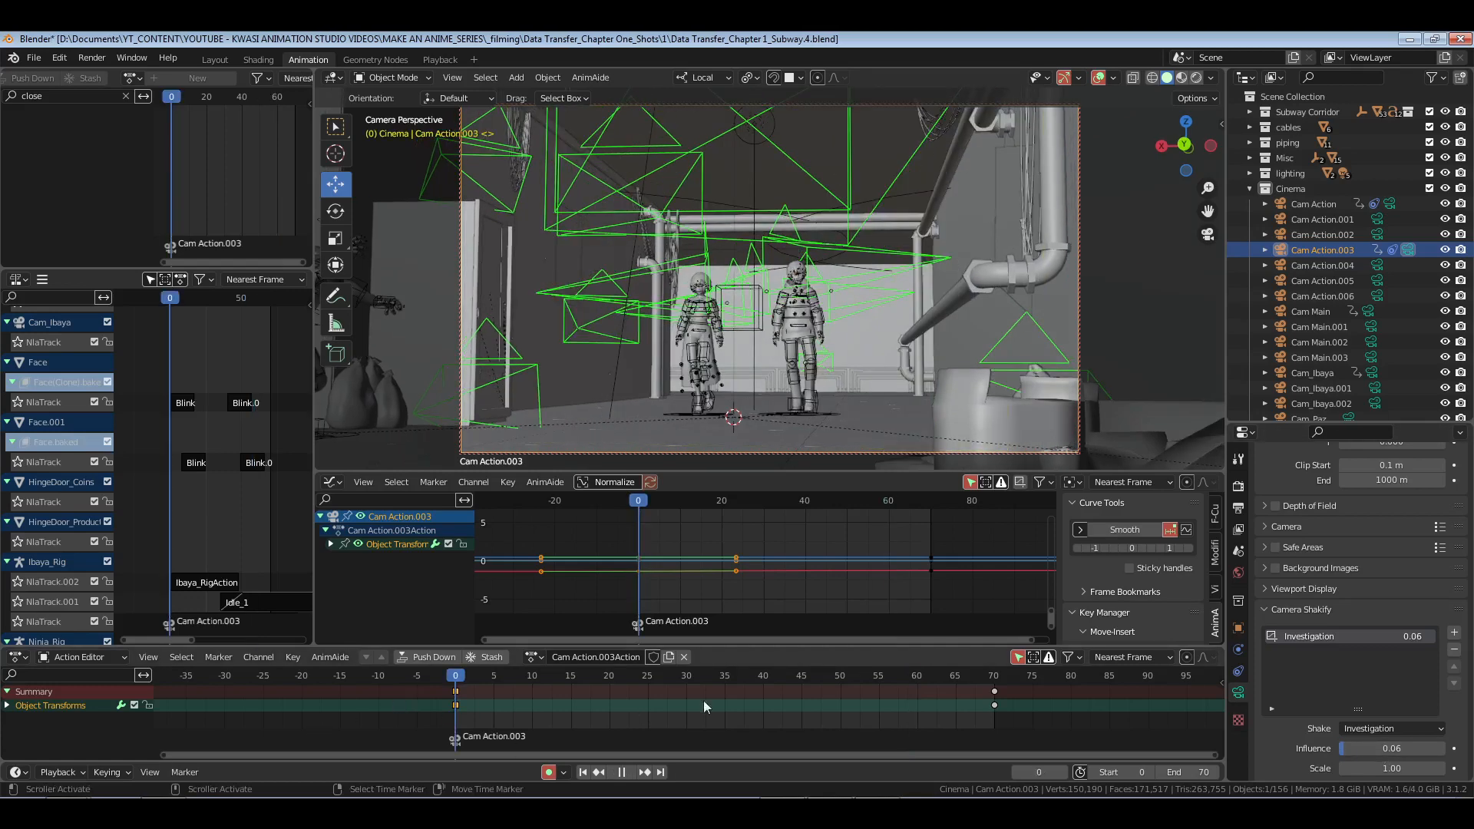
{"action": "key", "text": "ctrl+s"}
{"action": "key", "text": "space"}
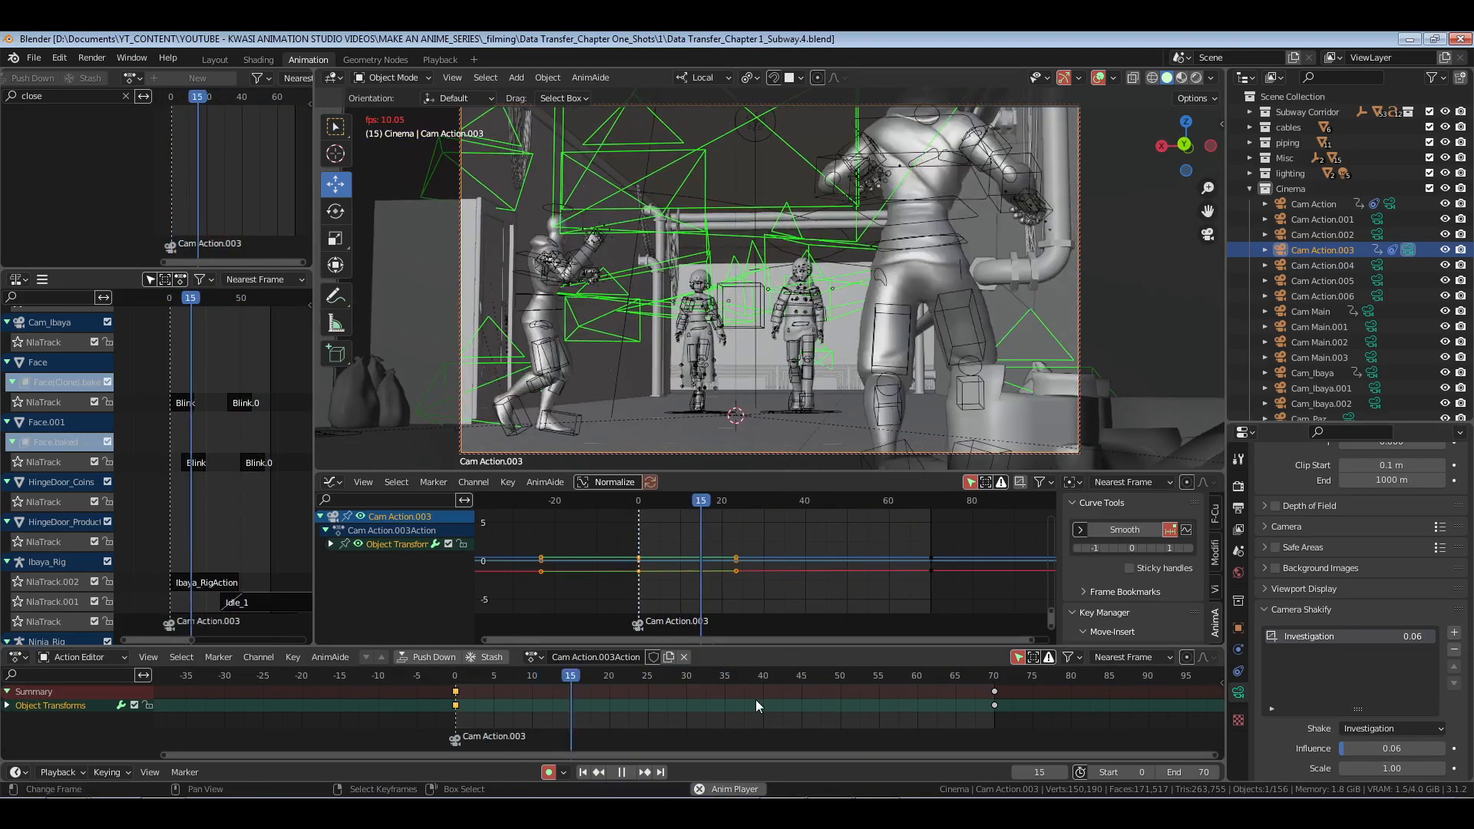
{"action": "key", "text": "space"}
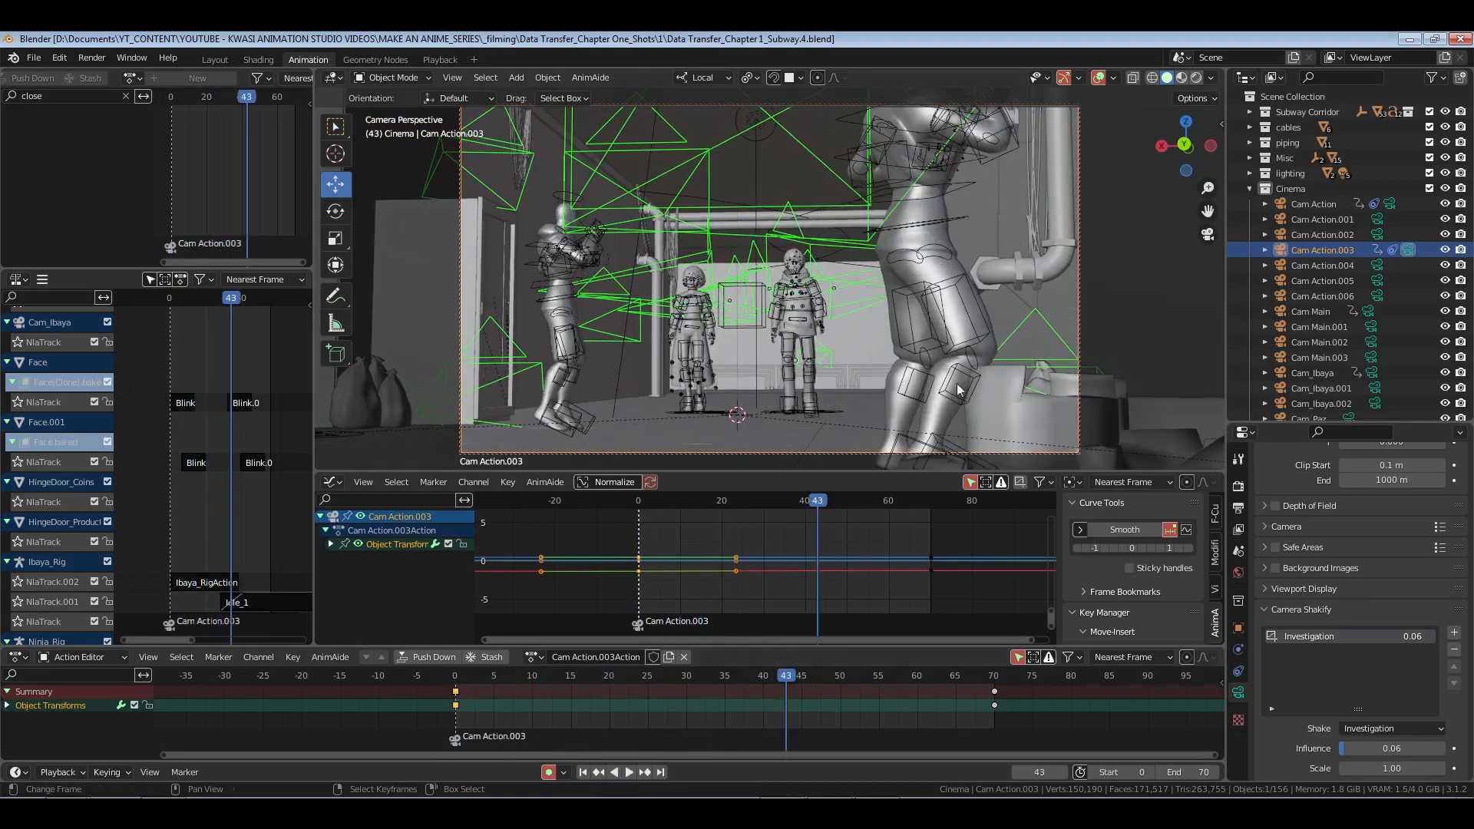
Step: Review the shot from frame 0 in the Playback workspace, and return to the first frame
{"action": "left_click", "coordinate": [435, 60]}
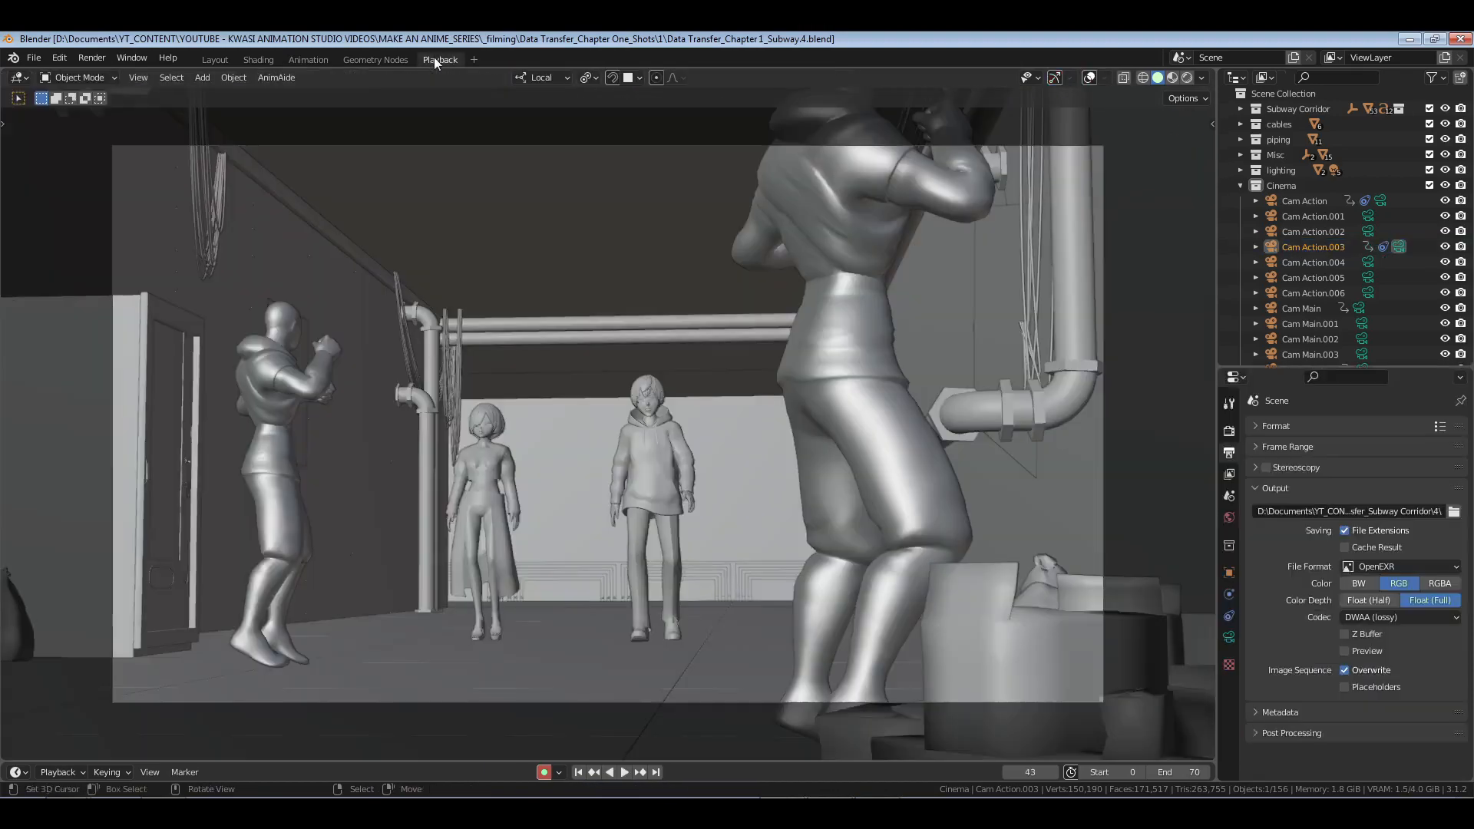
{"action": "left_click", "coordinate": [579, 772]}
{"action": "key", "text": "ctrl+s"}
{"action": "key", "text": "space"}
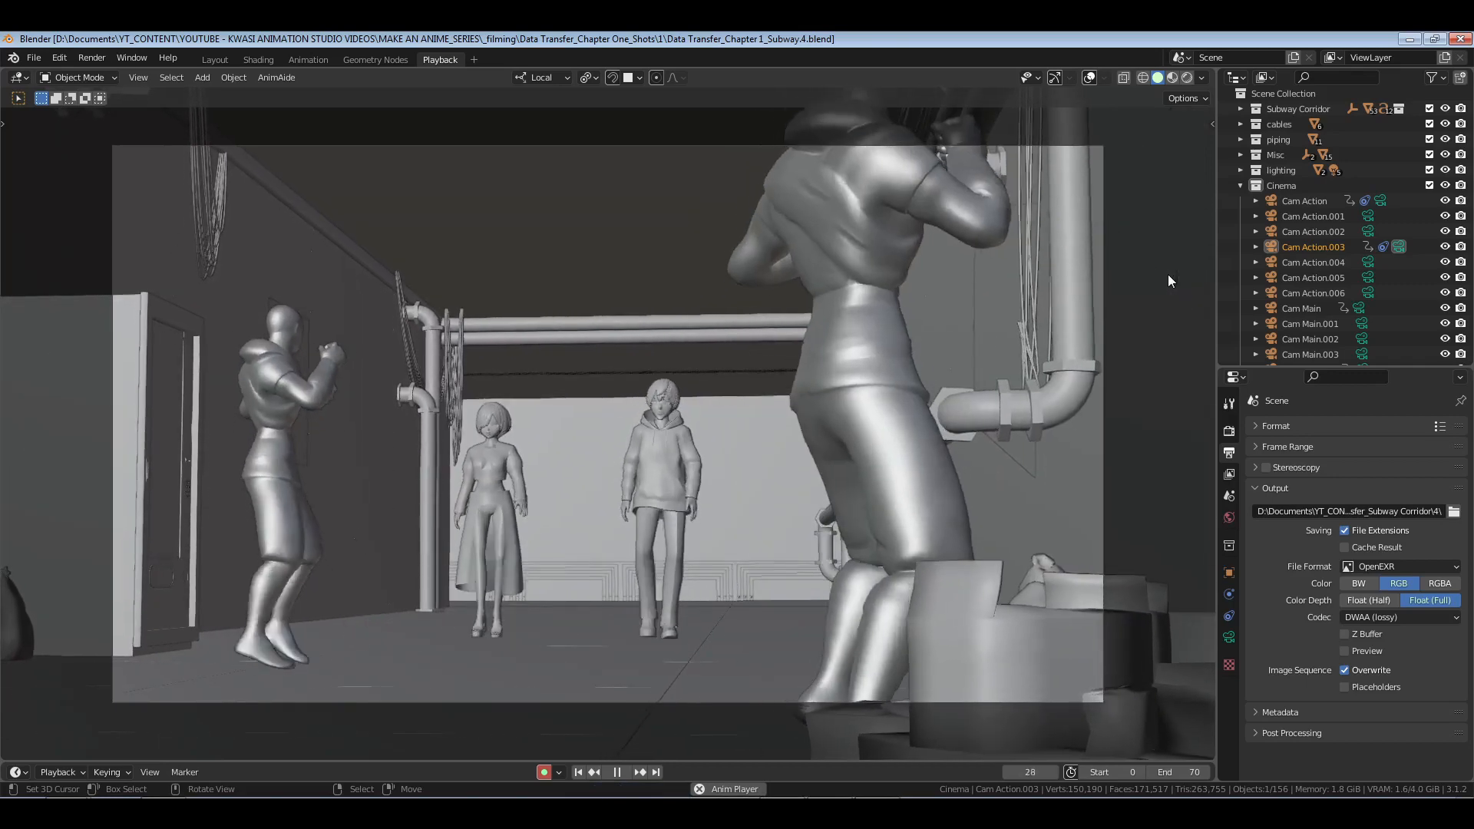
{"action": "key", "text": "Escape"}
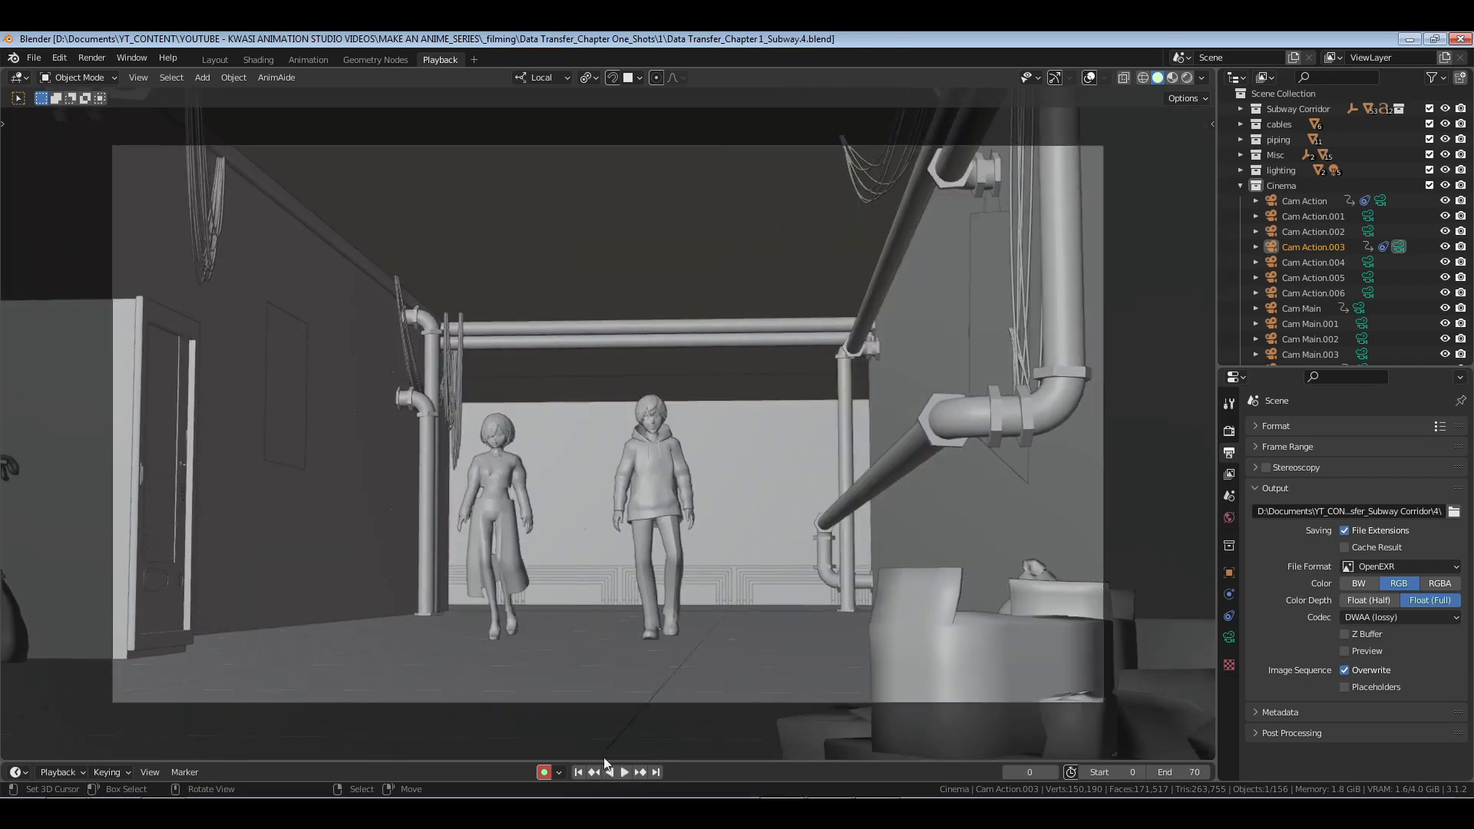
{"action": "left_click", "coordinate": [579, 772]}
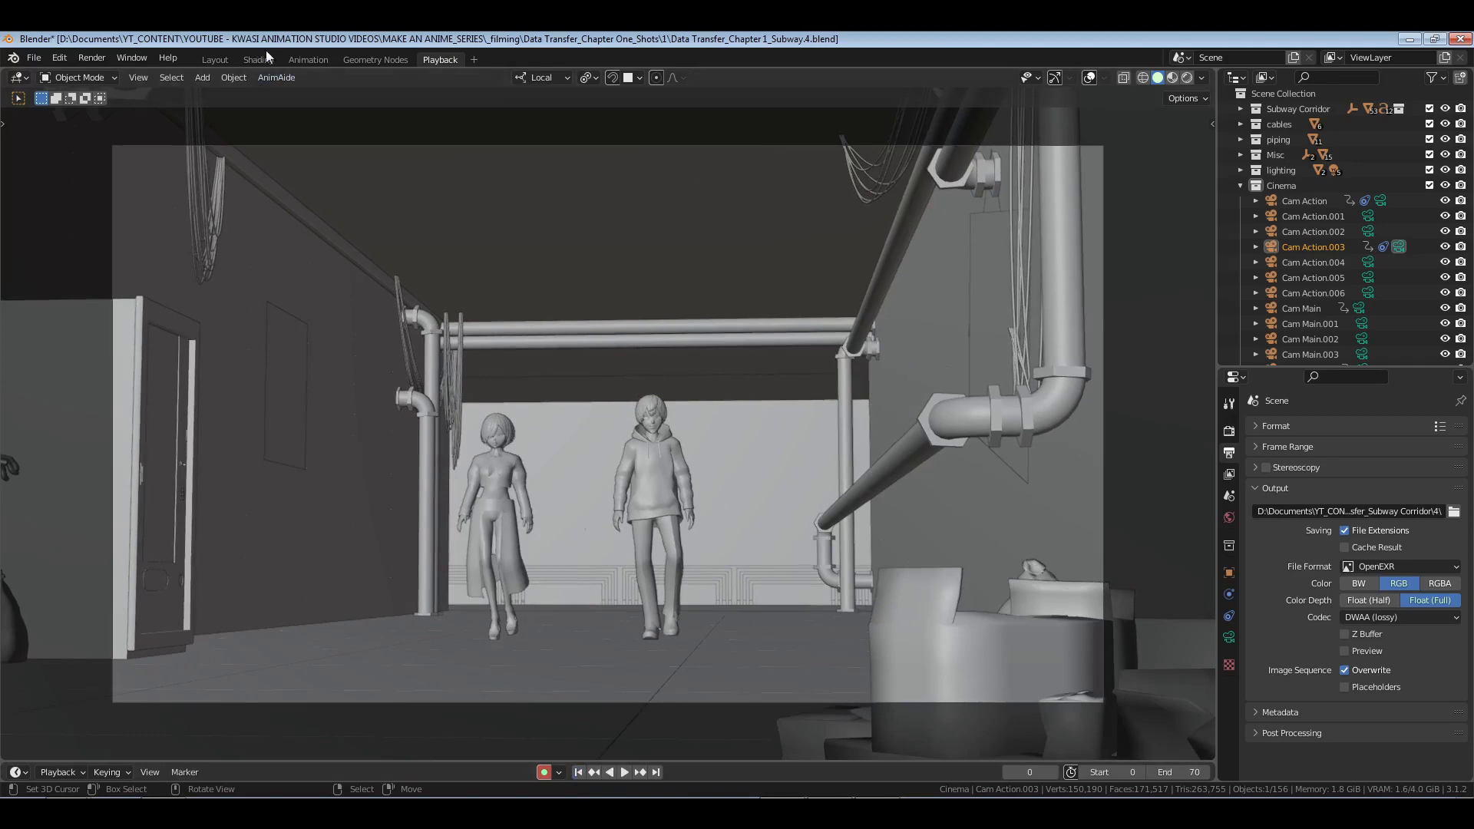
Step: Return to the Animation workspace and edit the Blend In value of Ibaya_Rig's Idle_1 strip
{"action": "left_click", "coordinate": [307, 59]}
{"action": "middle_click_drag", "start_coordinate": [212, 543], "coordinate": [181, 444]}
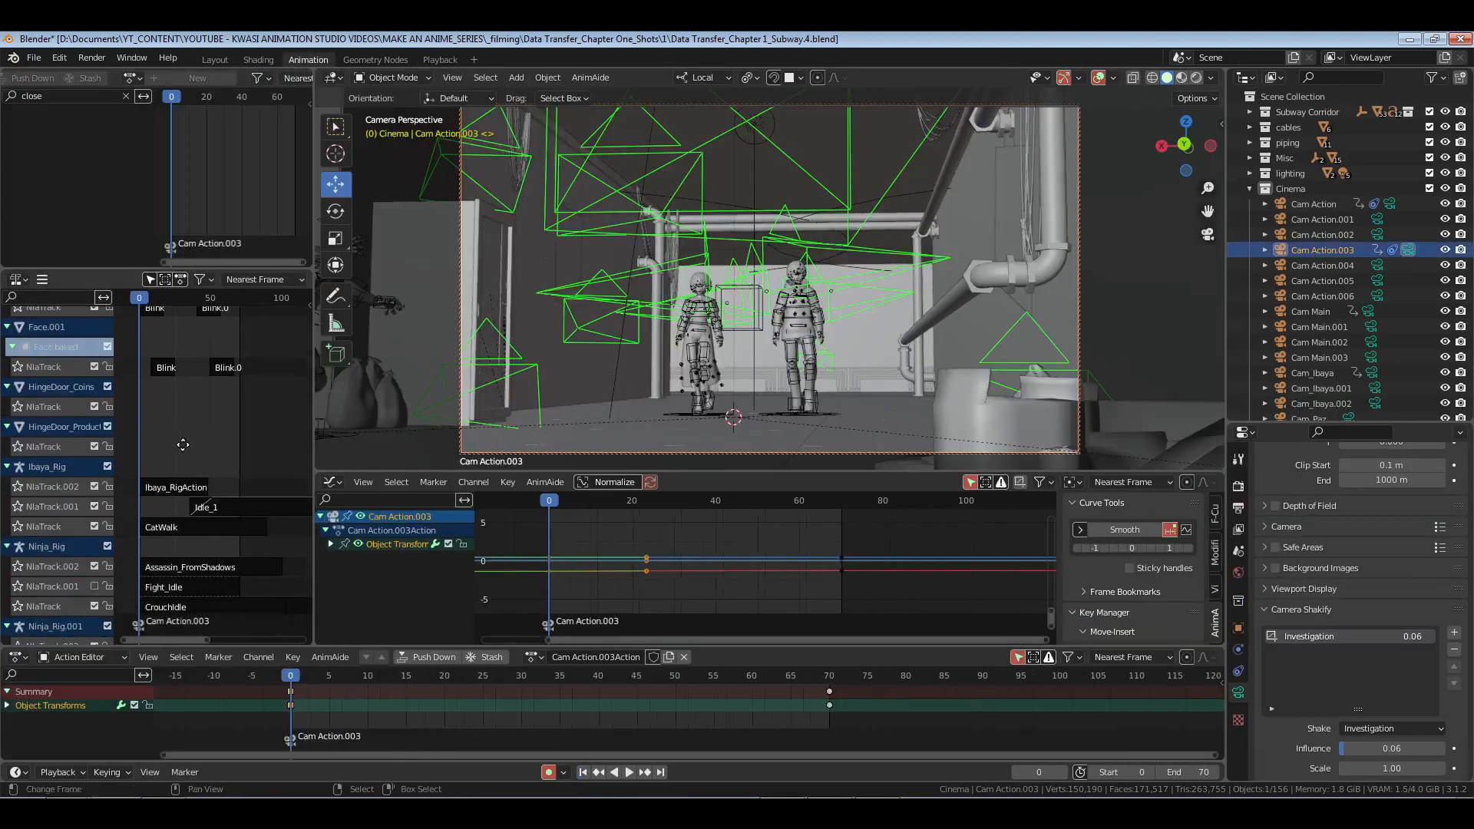
{"action": "right_click", "coordinate": [229, 504]}
{"action": "key", "text": "n"}
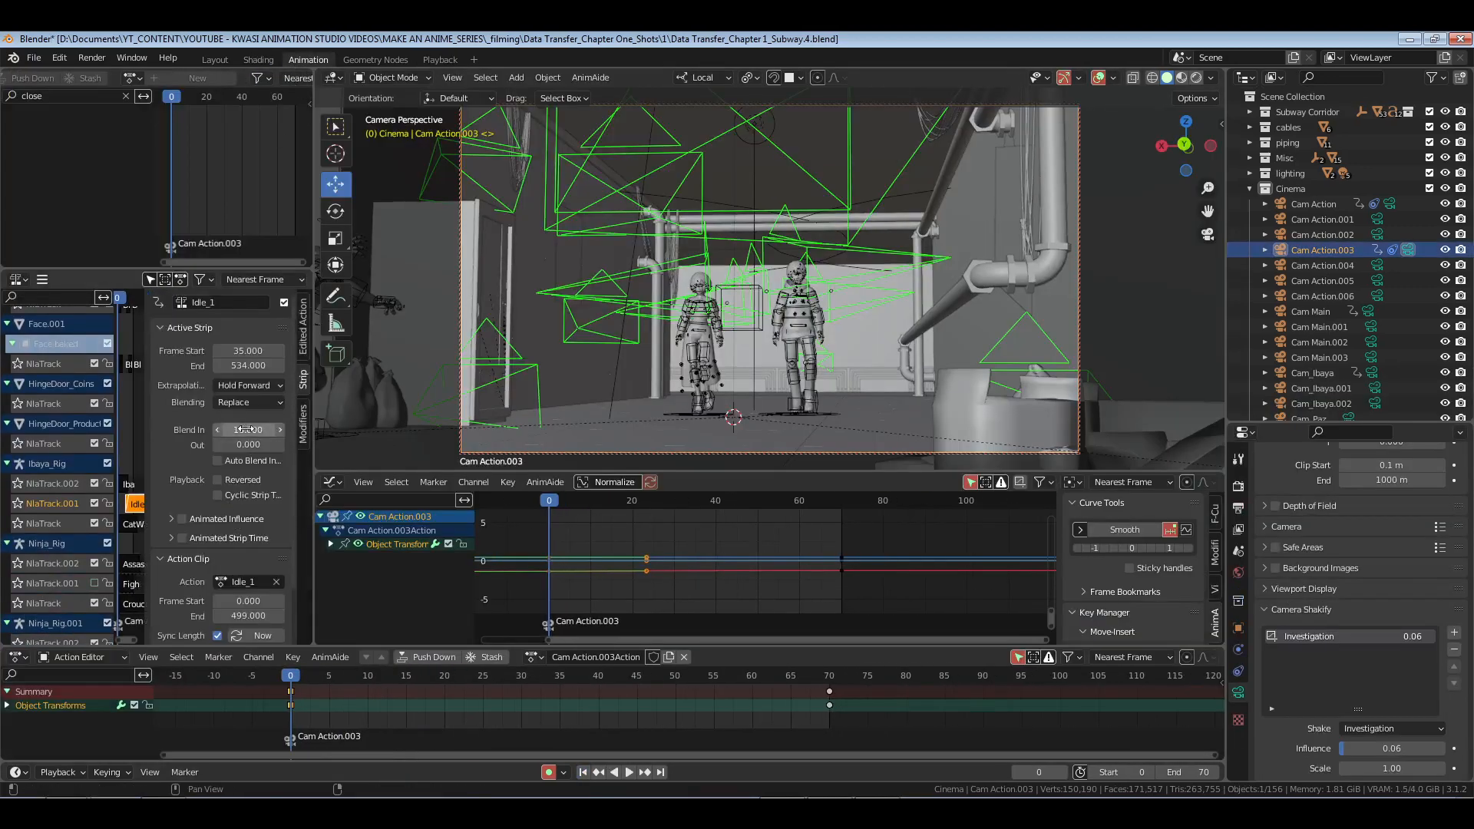
{"action": "key", "text": "Return"}
{"action": "key", "text": "n"}
Step: Set the Blend In of Paz_Rig's Idle_Paz_1 strip to 20 frames
{"action": "middle_click_drag", "start_coordinate": [195, 559], "coordinate": [182, 351]}
{"action": "right_click", "coordinate": [230, 530]}
{"action": "key", "text": "n"}
{"action": "left_click", "coordinate": [244, 428]}
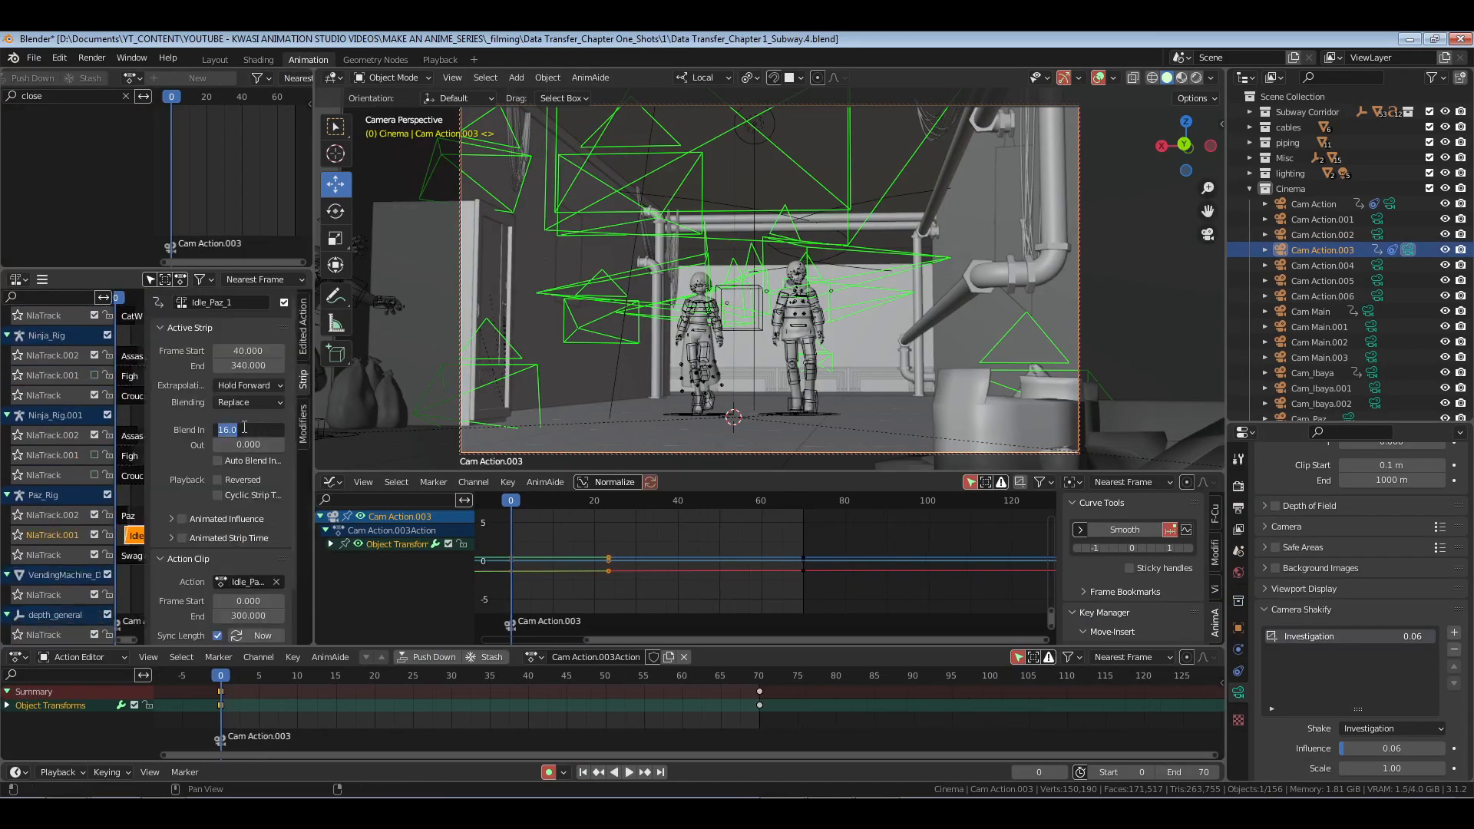
{"action": "type", "text": "20"}
{"action": "key", "text": "Return"}
{"action": "key", "text": "n"}
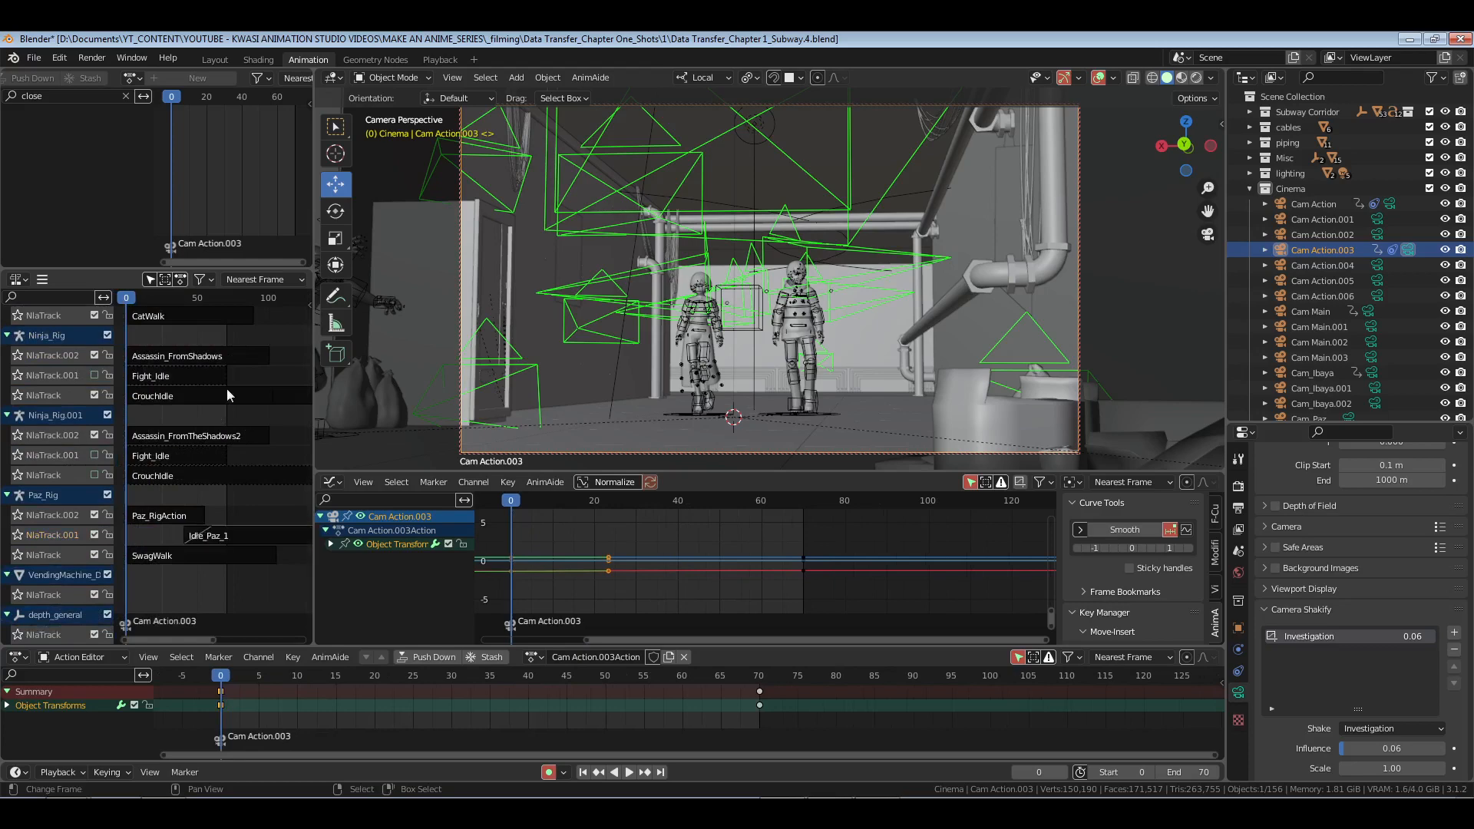
Step: Play the shot in the Playback workspace to check the blends, and go to frame 70
{"action": "left_click", "coordinate": [444, 61]}
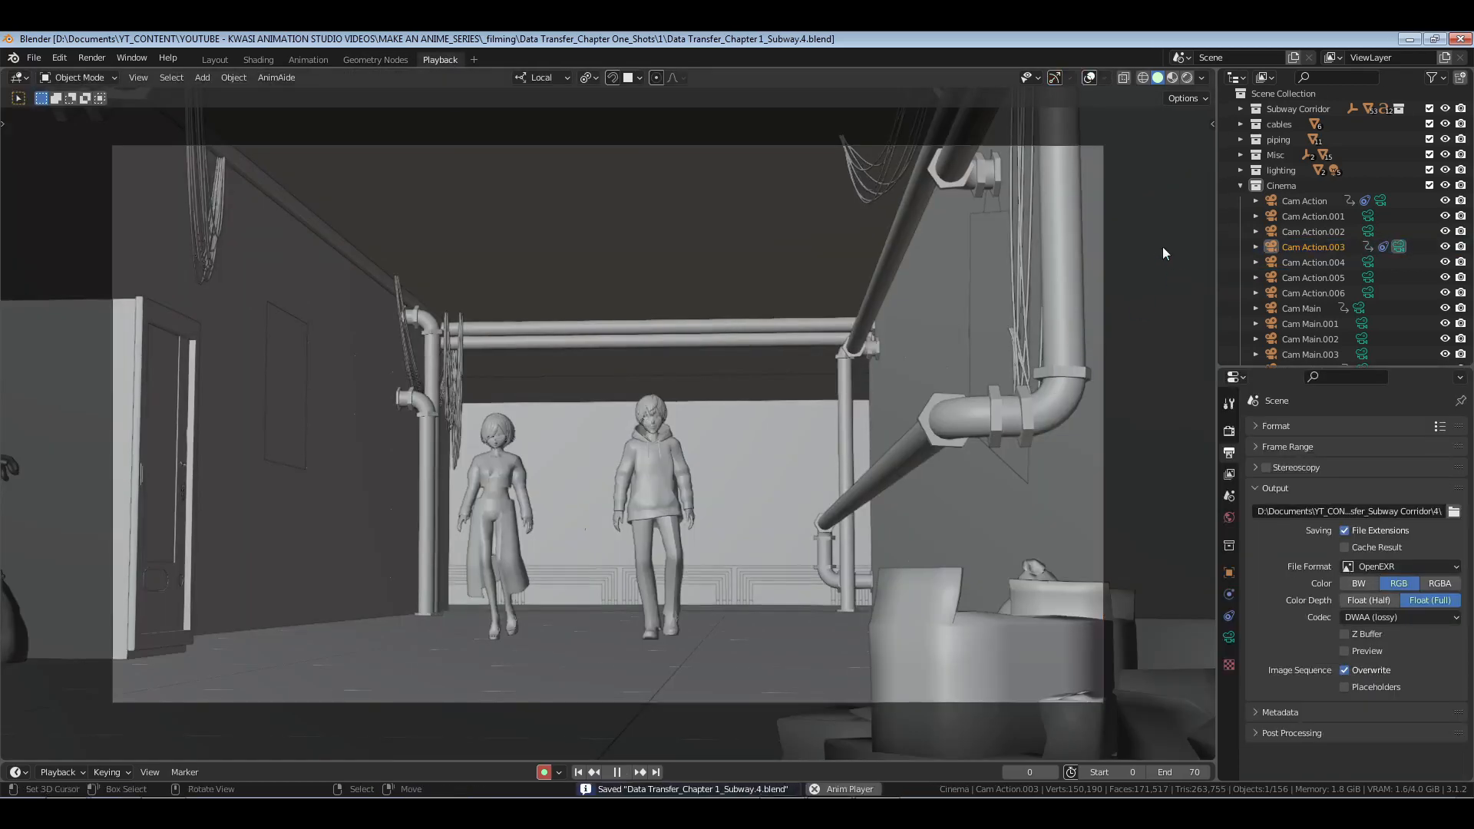
{"action": "key", "text": "space"}
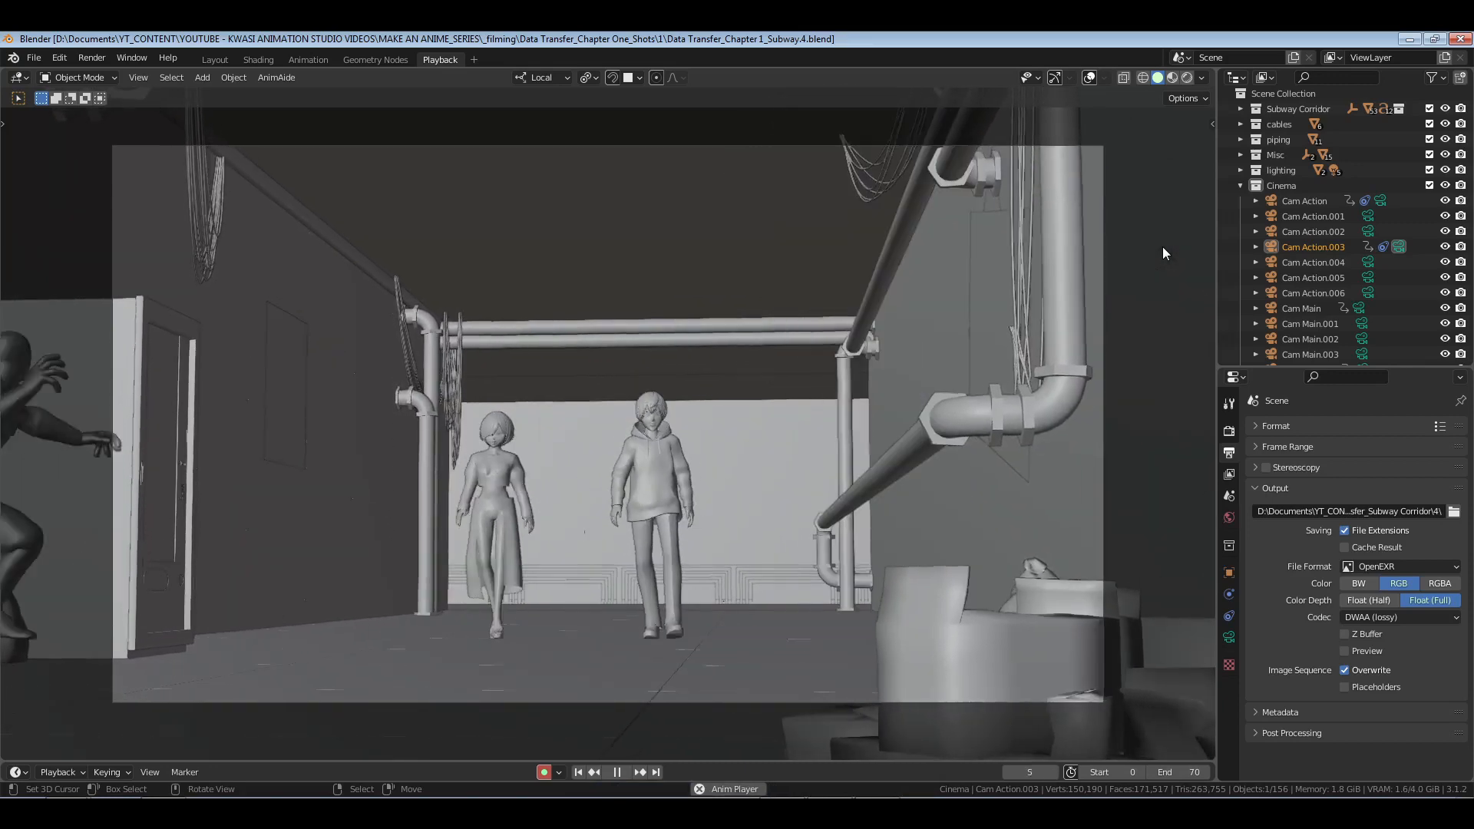
{"action": "key", "text": "space"}
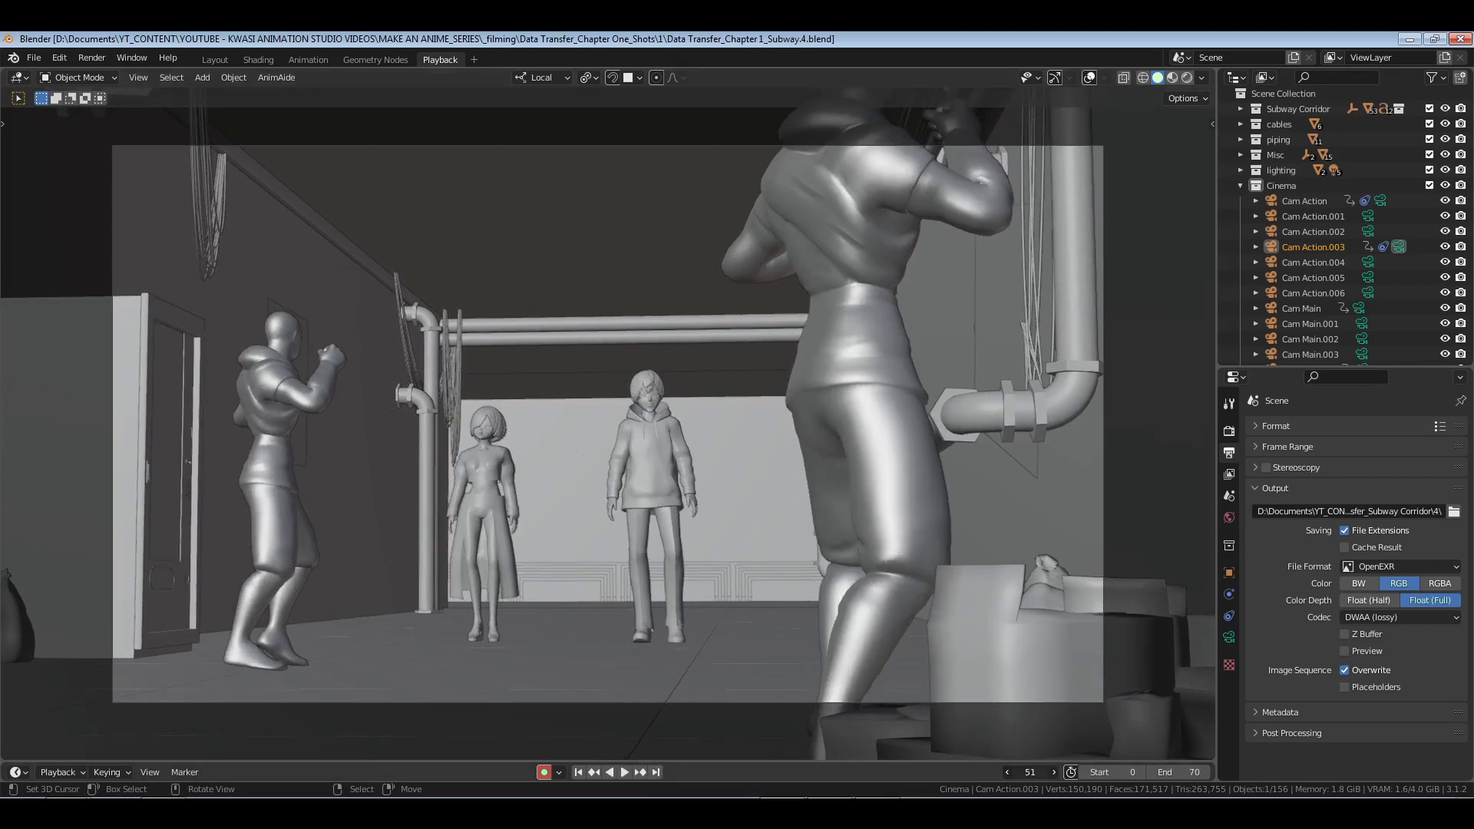
{"action": "mouse_move", "coordinate": [1030, 773]}
{"action": "left_mouse_down"}
{"action": "mouse_move", "coordinate": [1077, 772]}
{"action": "mouse_move", "coordinate": [1055, 772]}
{"action": "left_mouse_up"}
{"action": "left_click", "coordinate": [1029, 773]}
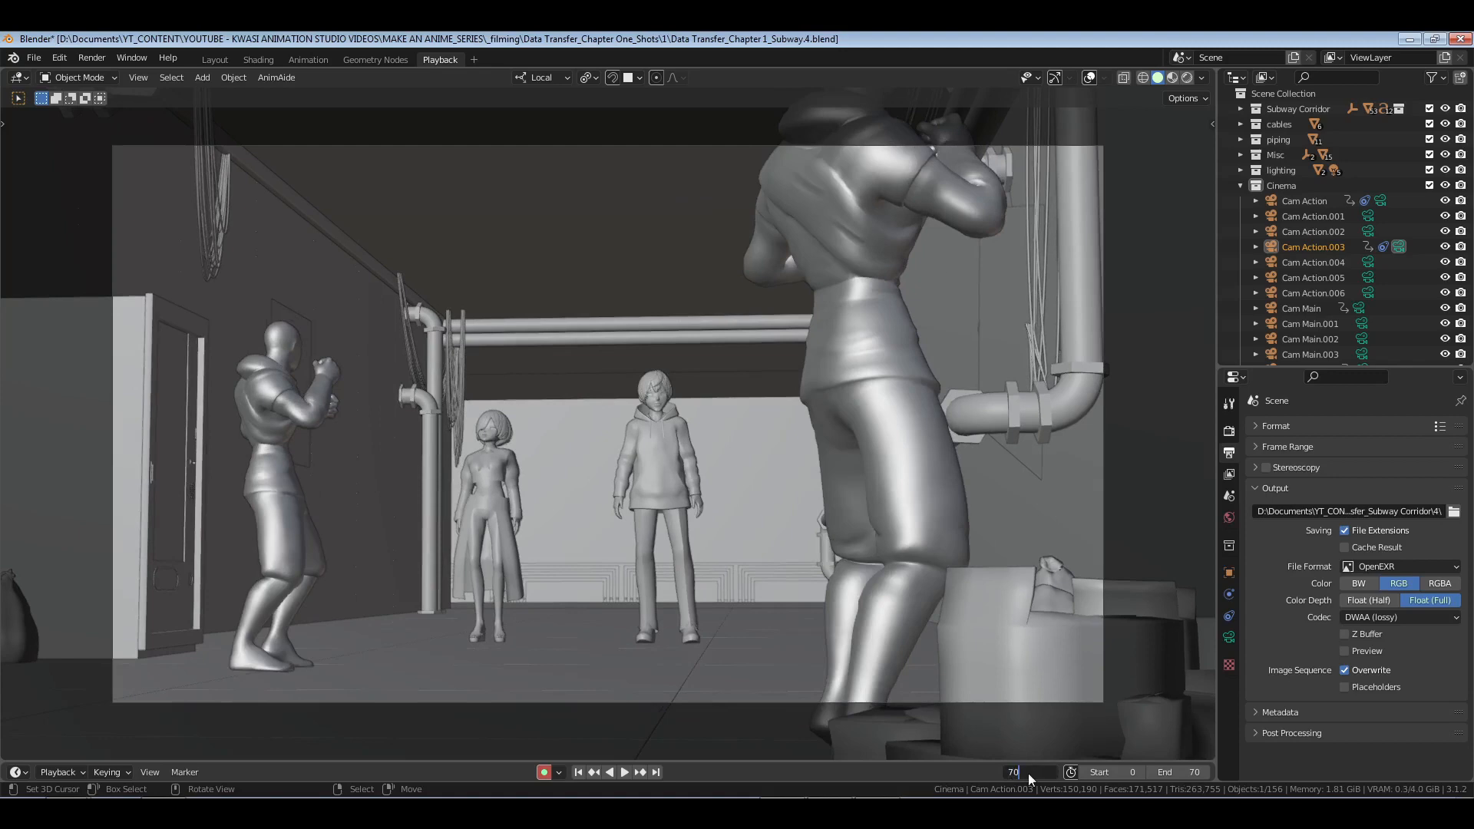
{"action": "type", "text": "70"}
{"action": "key", "text": "Return"}
Step: In the Animation workspace, set the end frame to 90 and move Cam Action.003's frame 70 keyframes to frame 90
{"action": "left_click", "coordinate": [315, 60]}
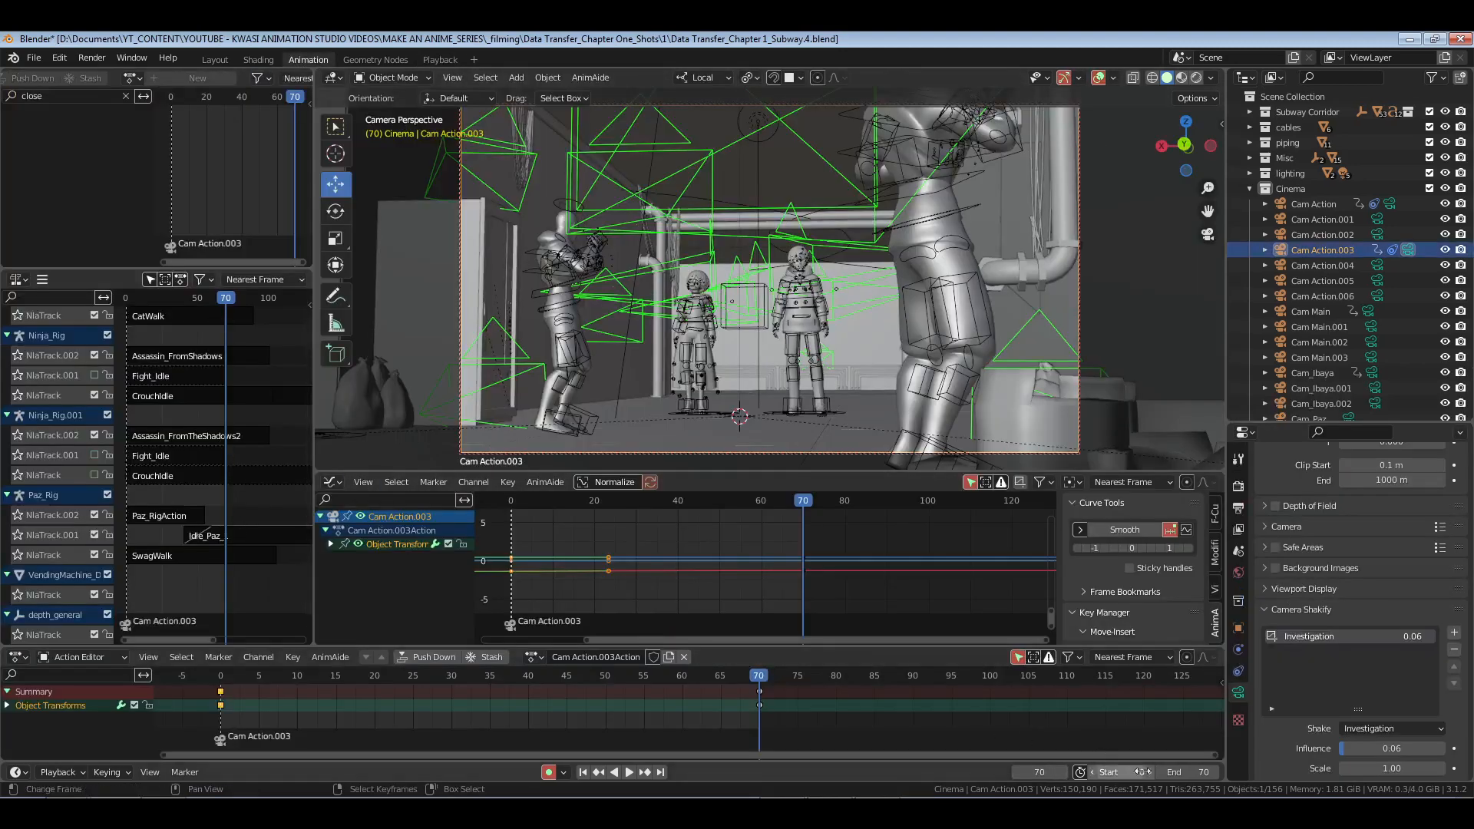
{"action": "key", "text": "Return"}
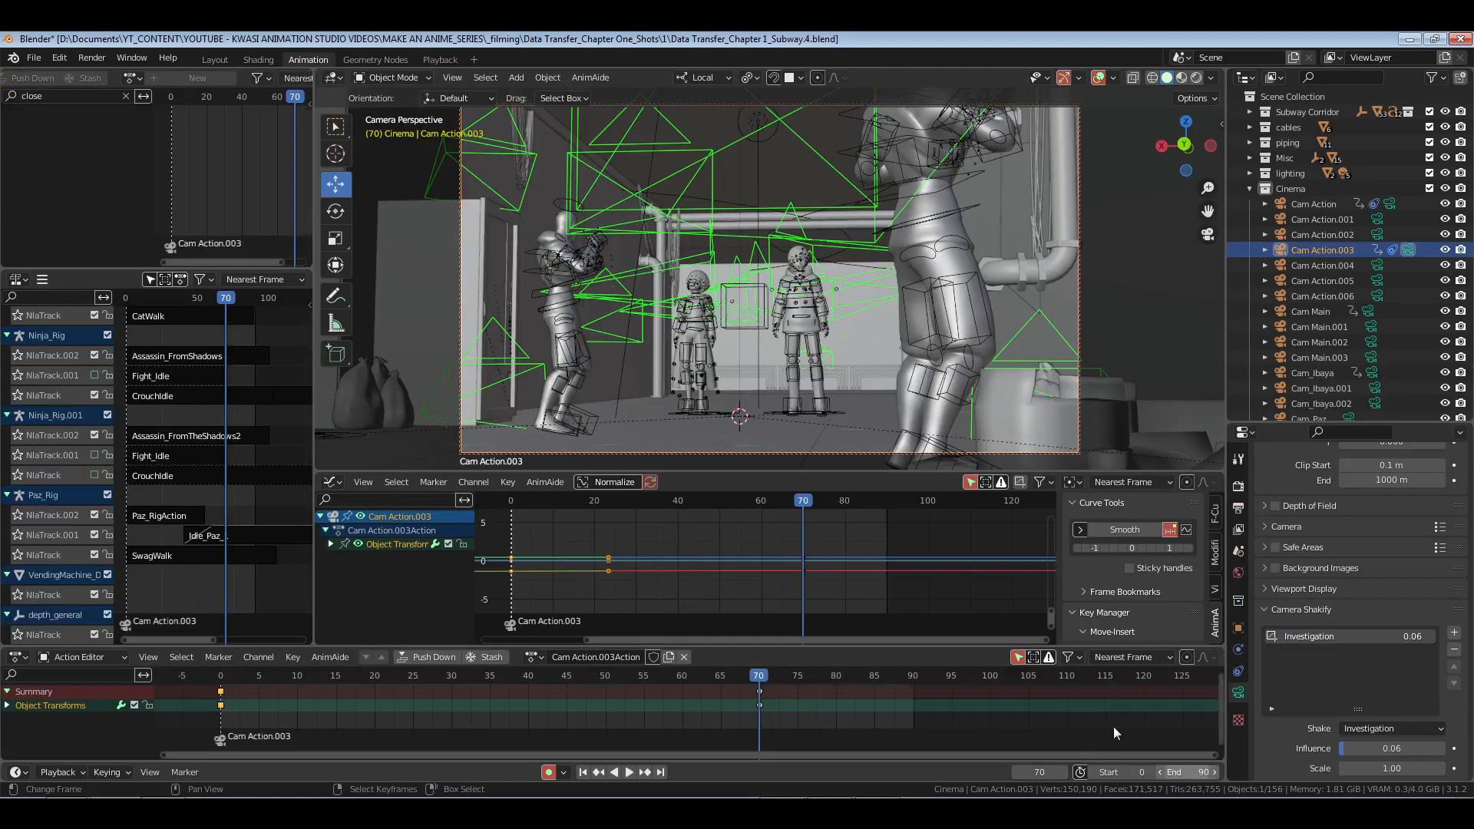
{"action": "right_click_drag", "start_coordinate": [716, 685], "coordinate": [804, 697]}
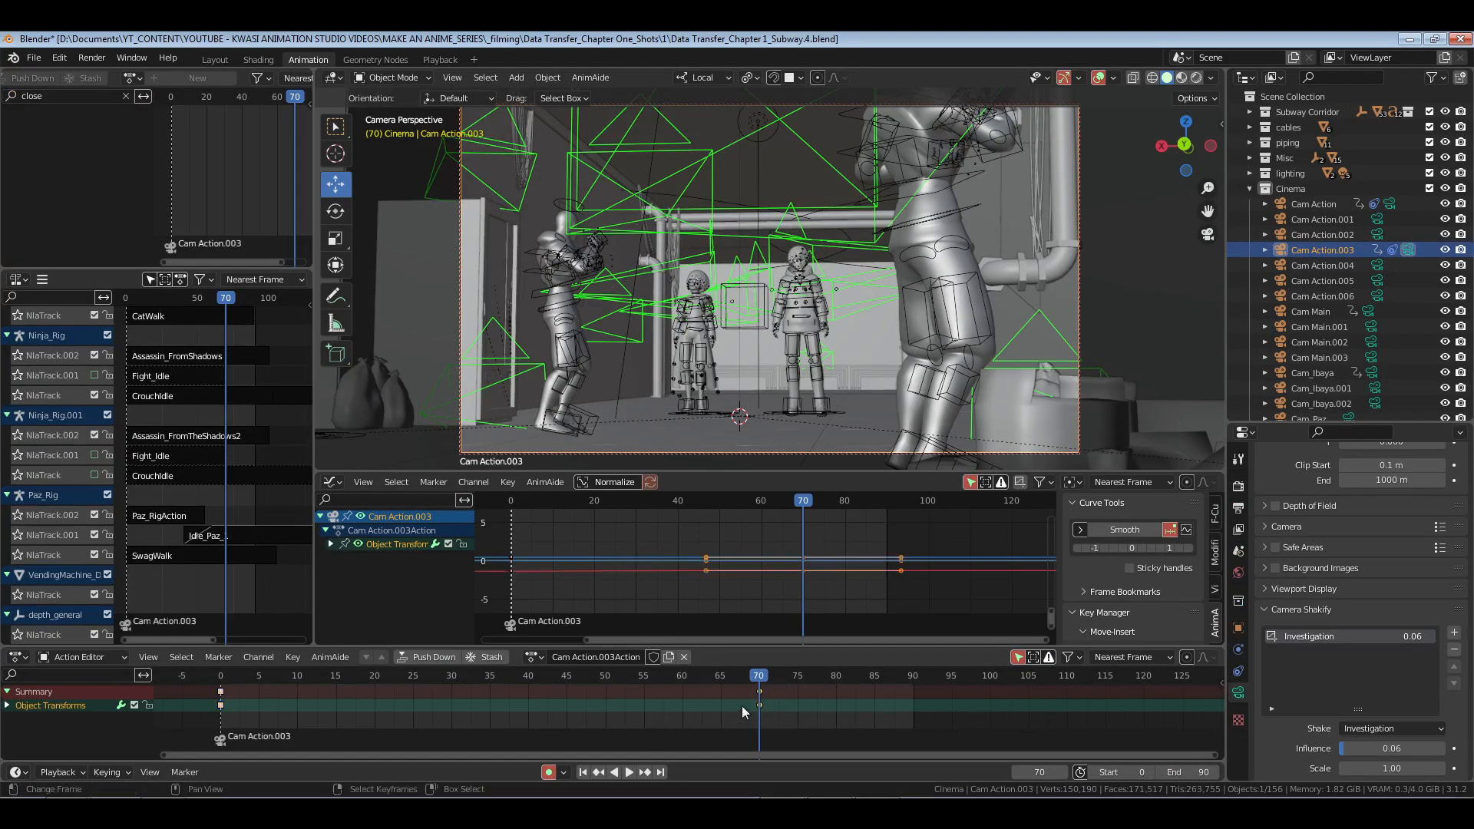
{"action": "key", "text": "g"}
{"action": "left_click", "coordinate": [902, 712]}
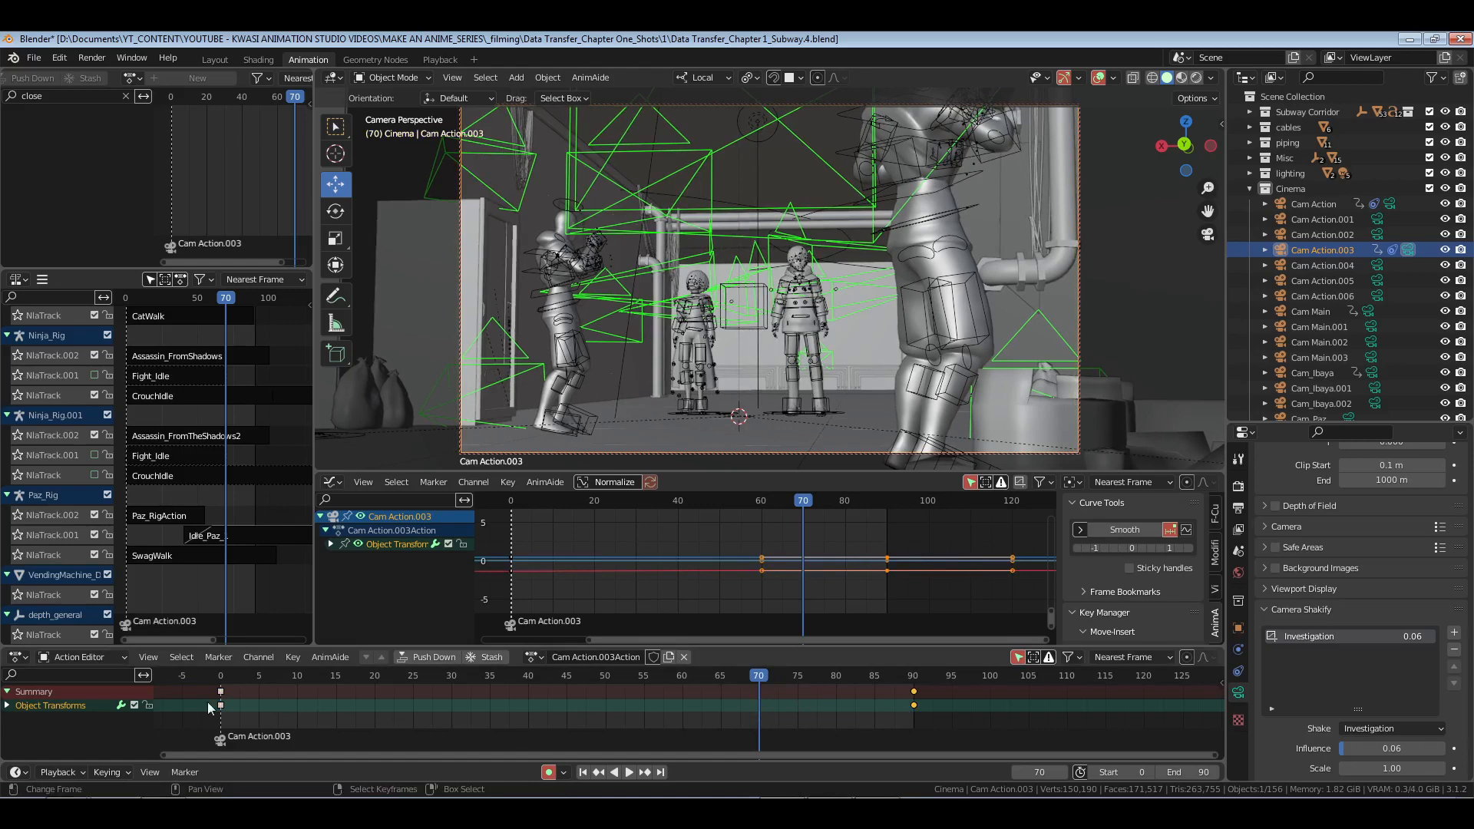
Step: Save the file and play the extended shot from frame 0
{"action": "key", "text": "shift+Left"}
{"action": "key", "text": "space"}
{"action": "key", "text": "space"}
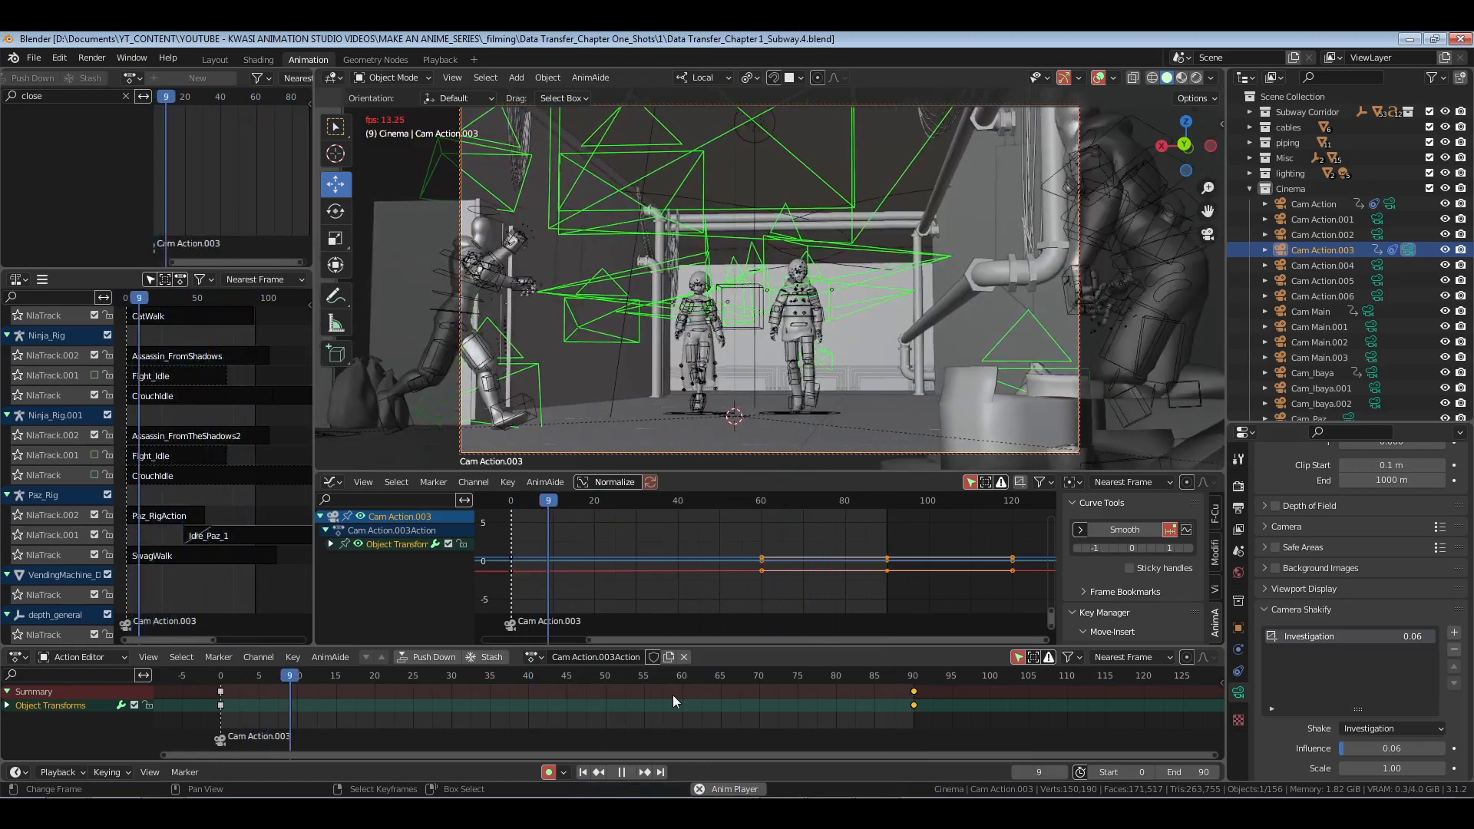
Step: Stop the playback, return to frame 0 and clear the selection
{"action": "key", "text": "space"}
{"action": "scroll", "coordinate": [620, 708], "scroll_direction": "left", "scroll_amount": 5, "text": "ctrl"}
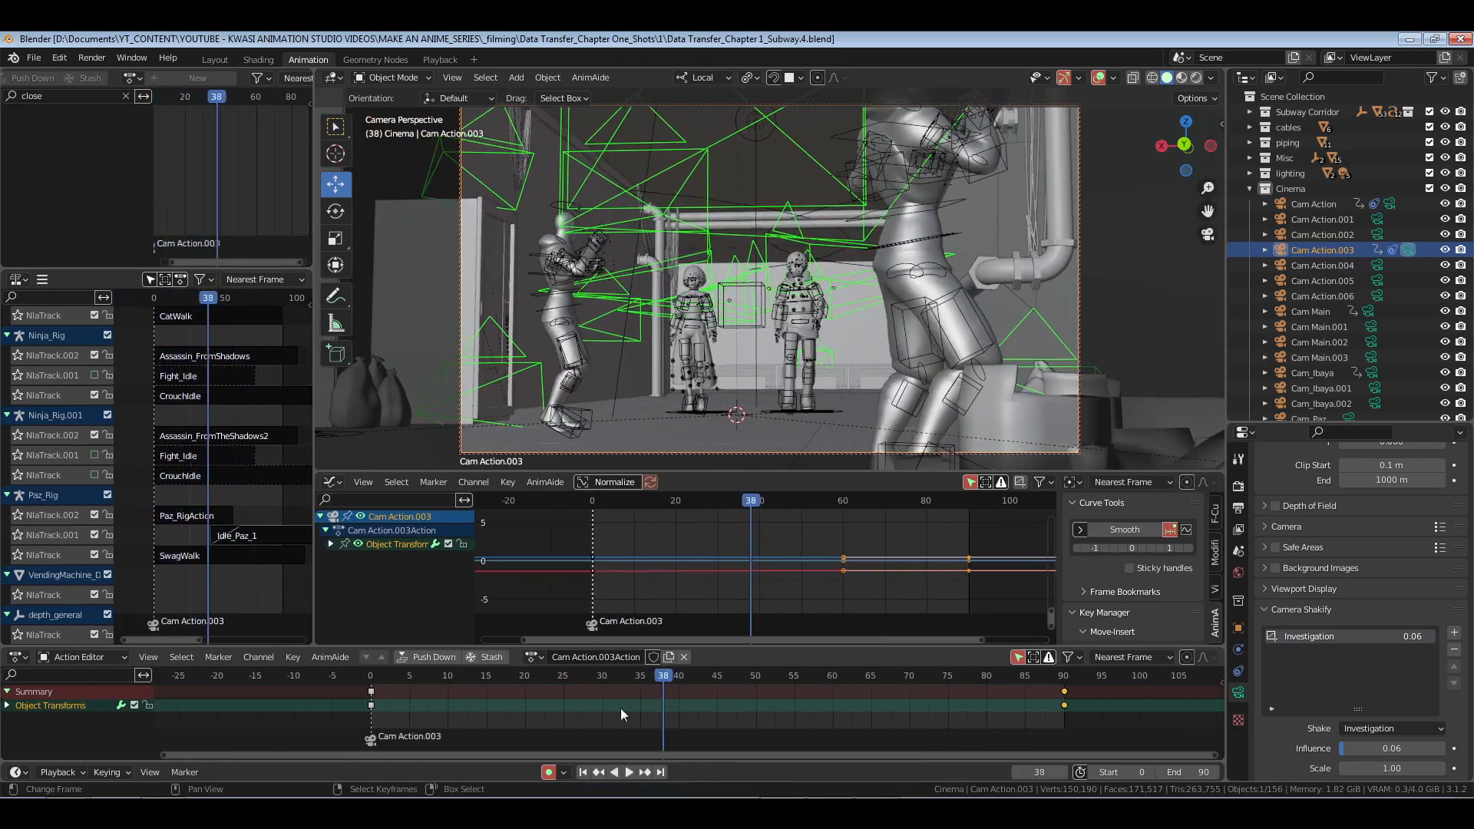
{"action": "left_click", "coordinate": [364, 717]}
{"action": "left_click", "coordinate": [427, 657]}
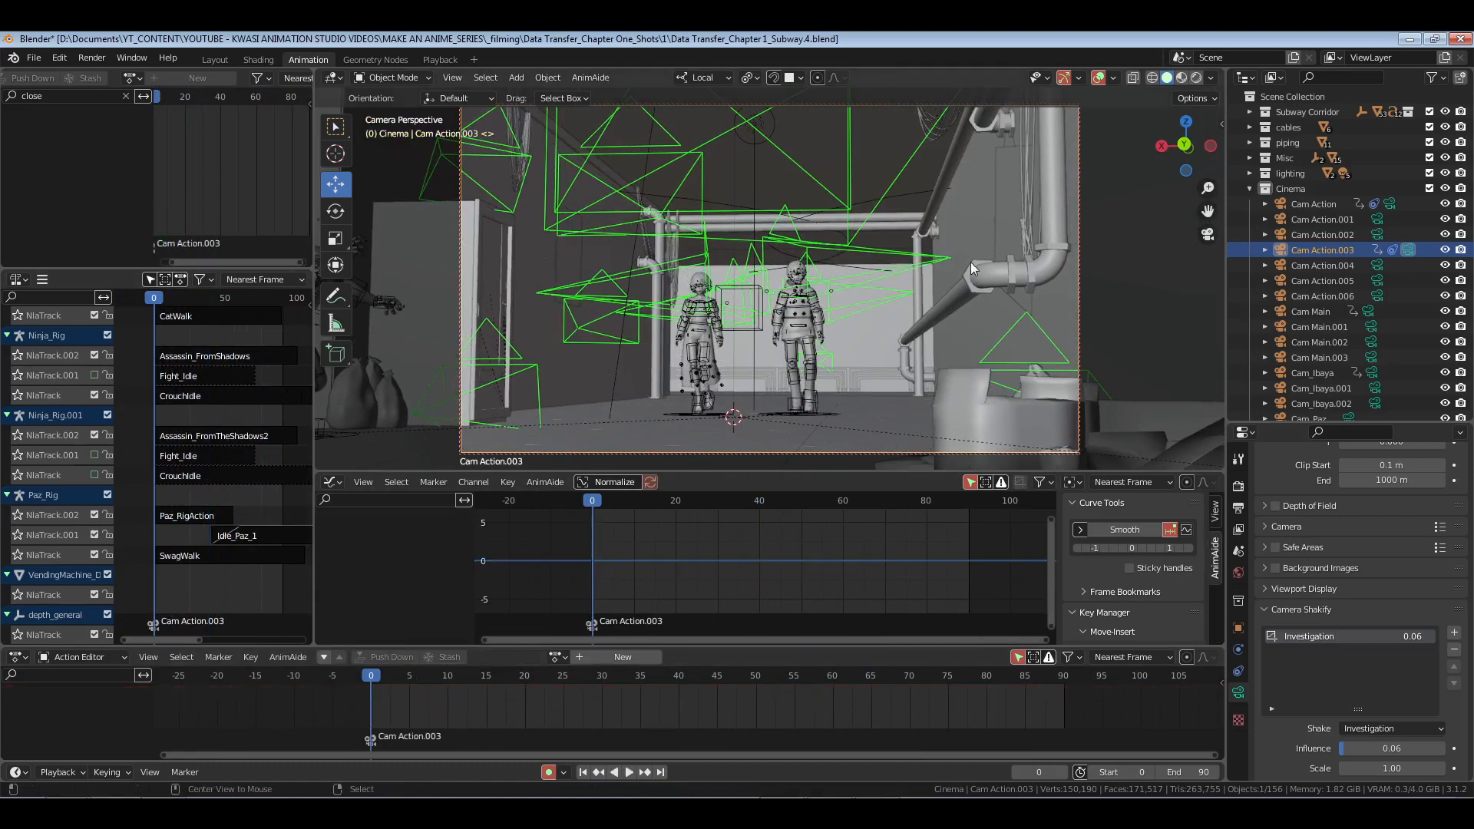
{"action": "key", "text": "alt+a"}
{"action": "left_click", "coordinate": [1099, 77]}
{"action": "left_click", "coordinate": [1098, 78]}
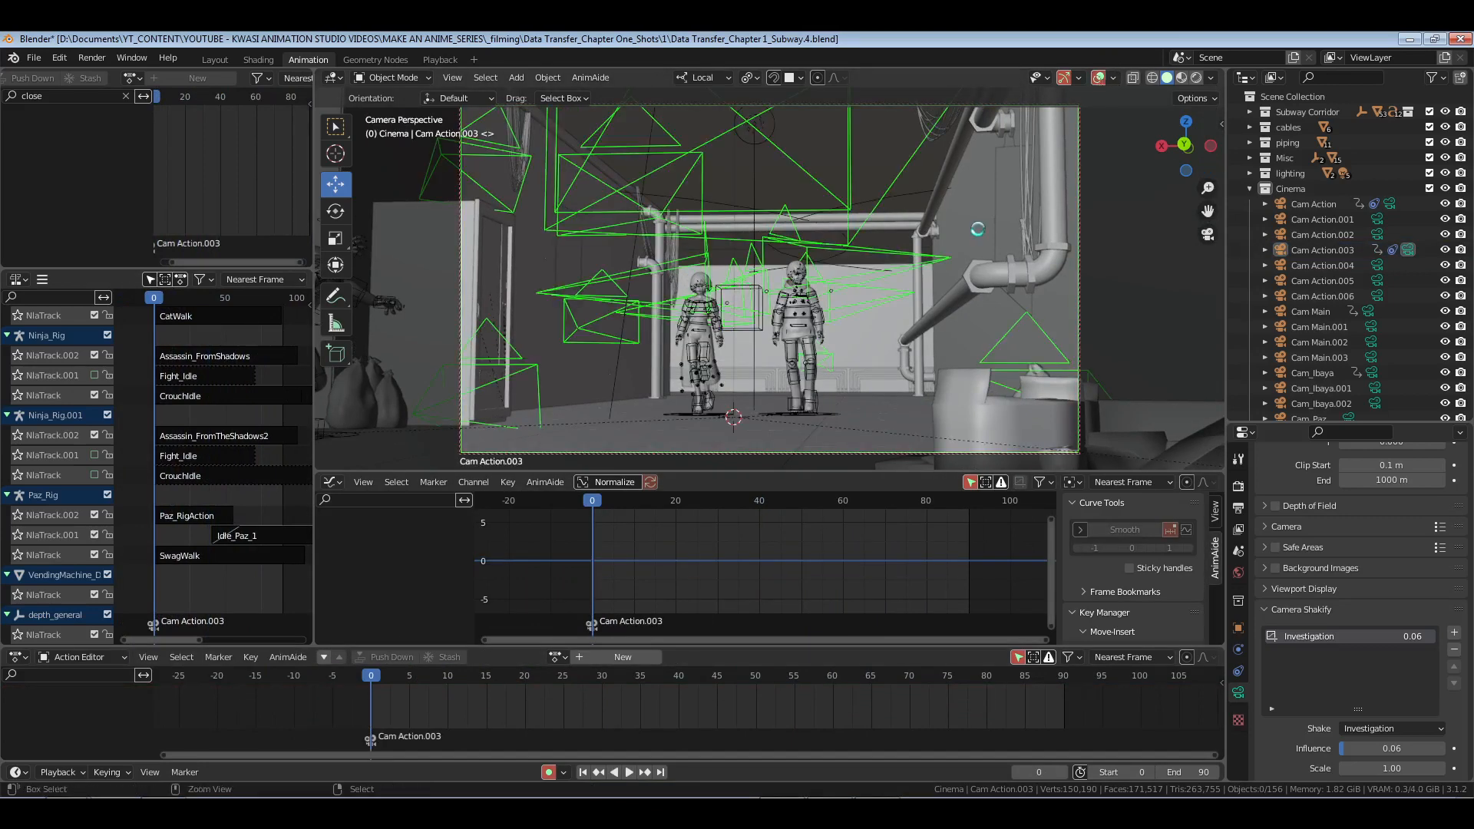
Step: Save the file and collapse the Cinema collection in the outliner
{"action": "key", "text": "ctrl+s"}
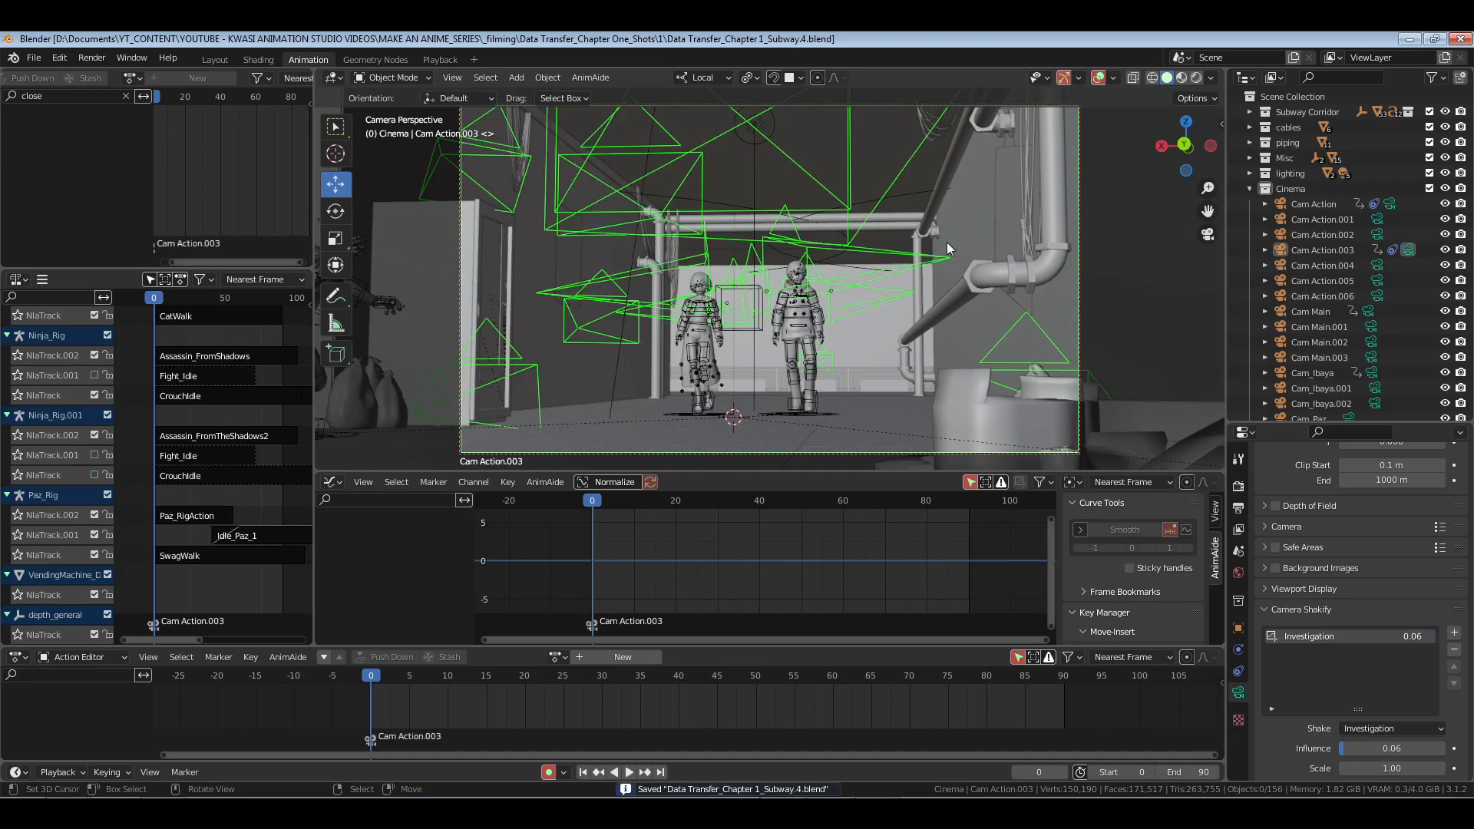
{"action": "left_click", "coordinate": [1319, 608]}
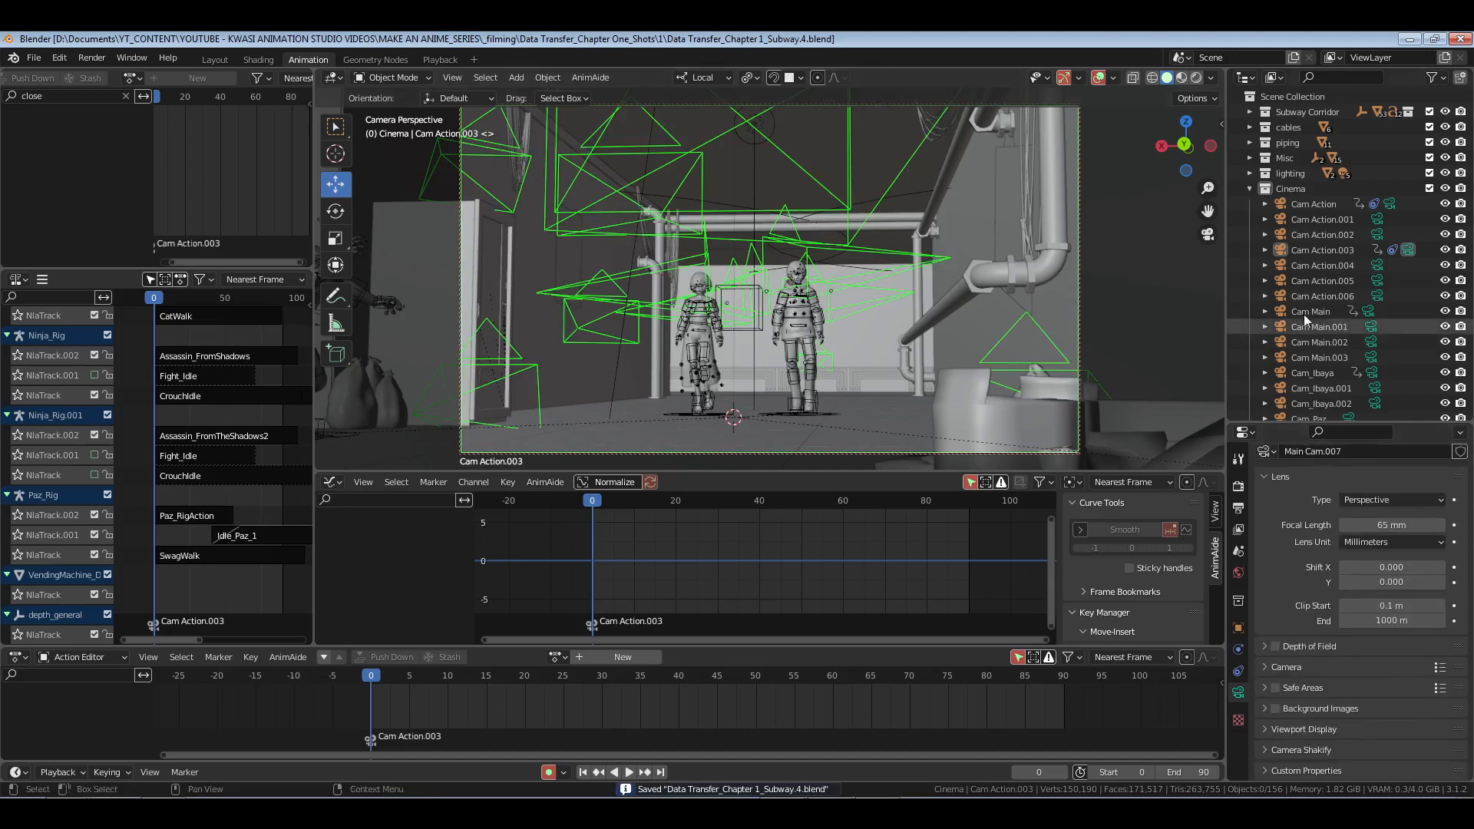
{"action": "left_click", "coordinate": [1249, 189]}
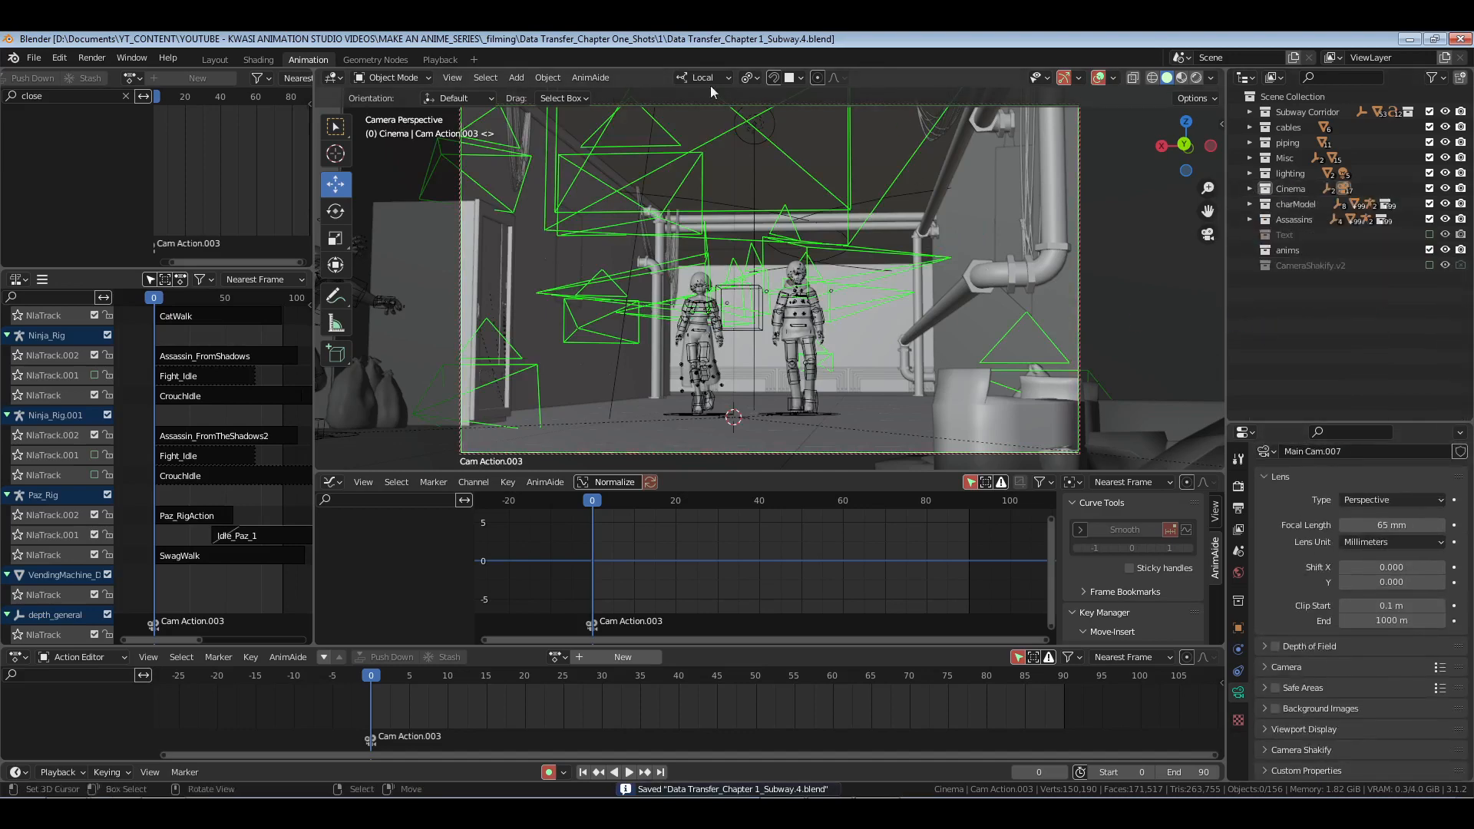
Step: Play the saved shot in the Playback workspace, and save it at frame 0 back in the Animation workspace
{"action": "left_click", "coordinate": [440, 60]}
{"action": "key", "text": "ctrl+s"}
{"action": "key", "text": "space"}
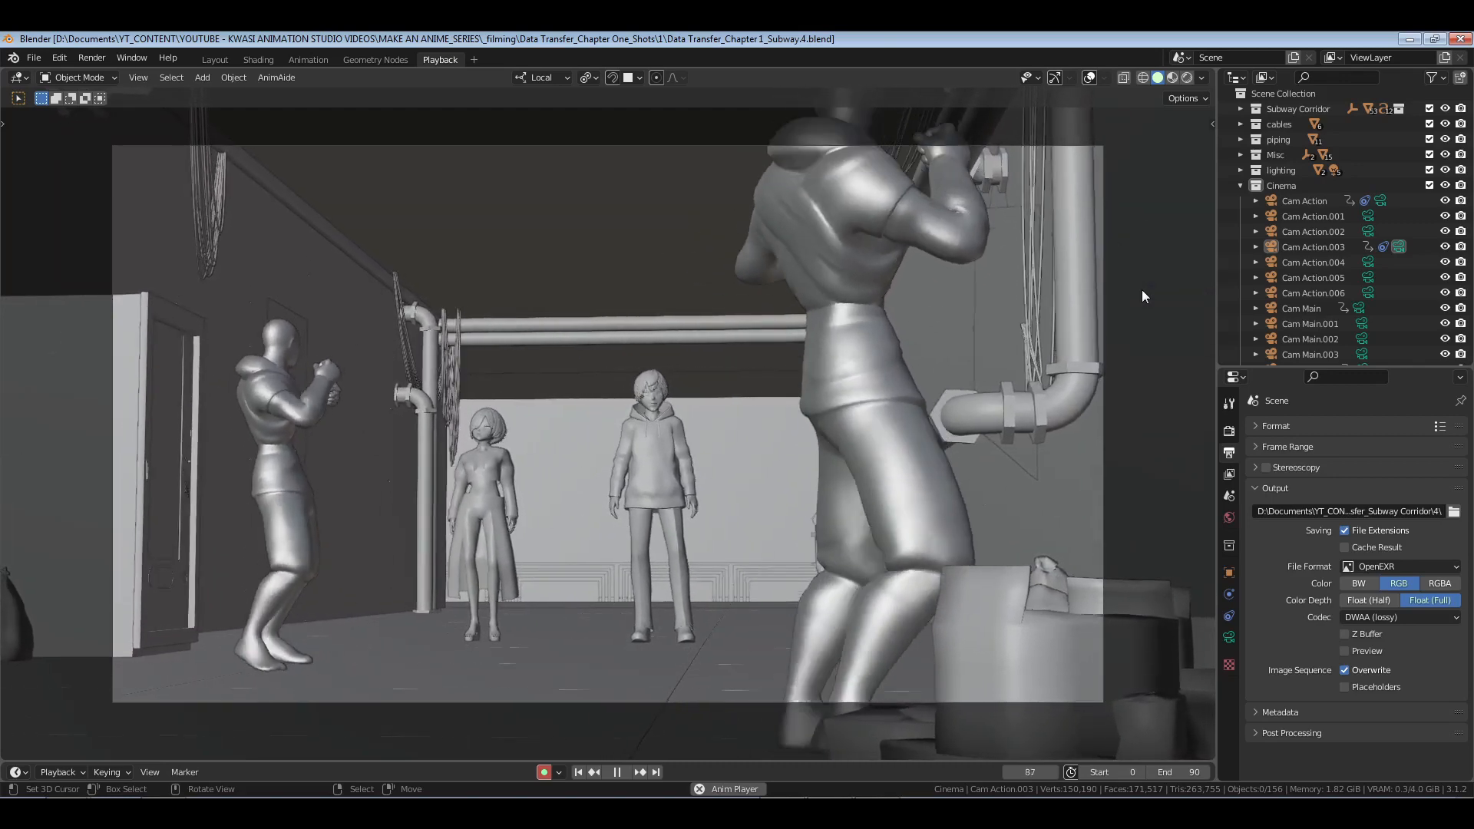
{"action": "key", "text": "space"}
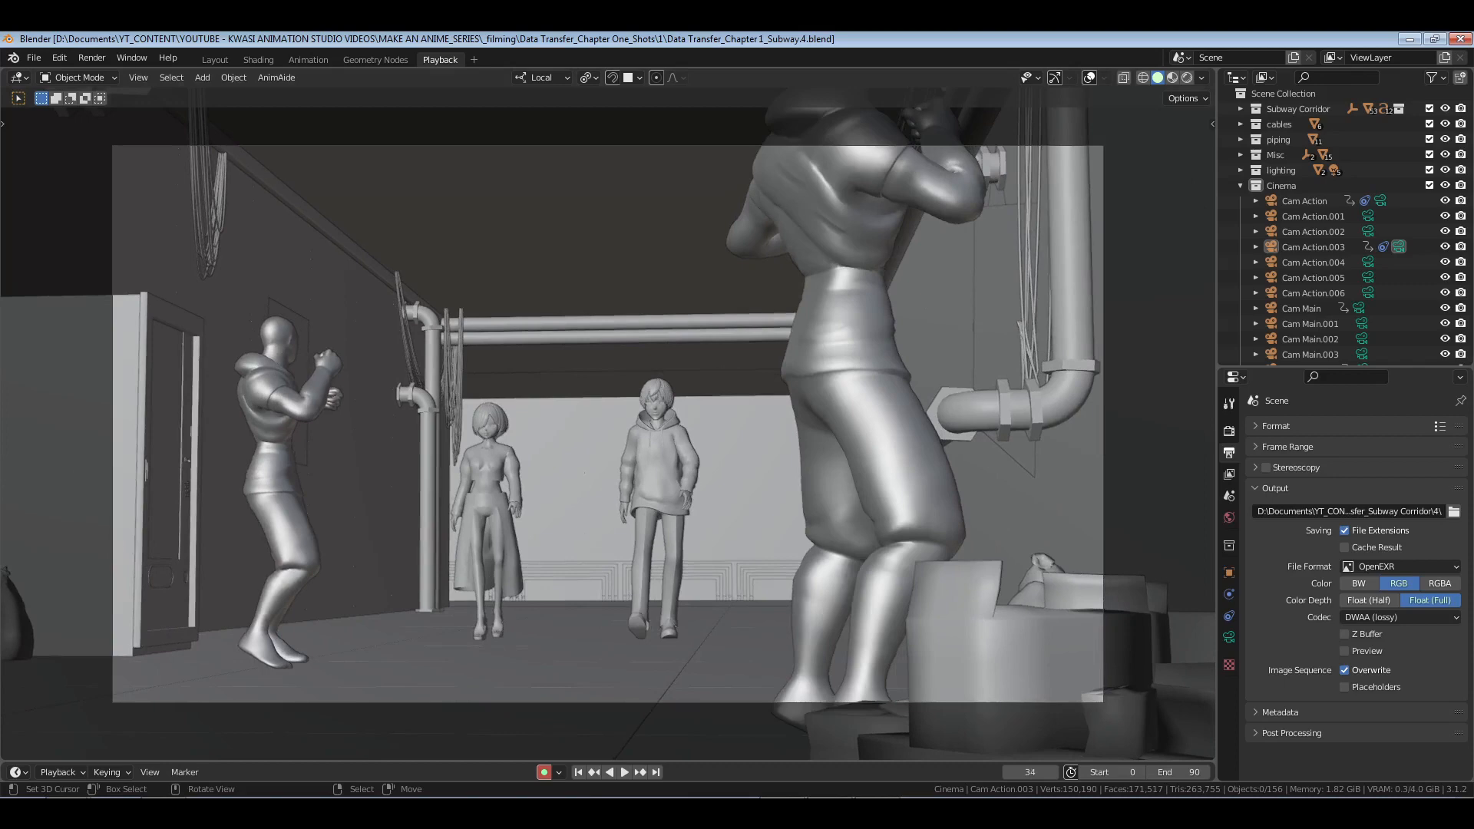
{"action": "left_click", "coordinate": [578, 772]}
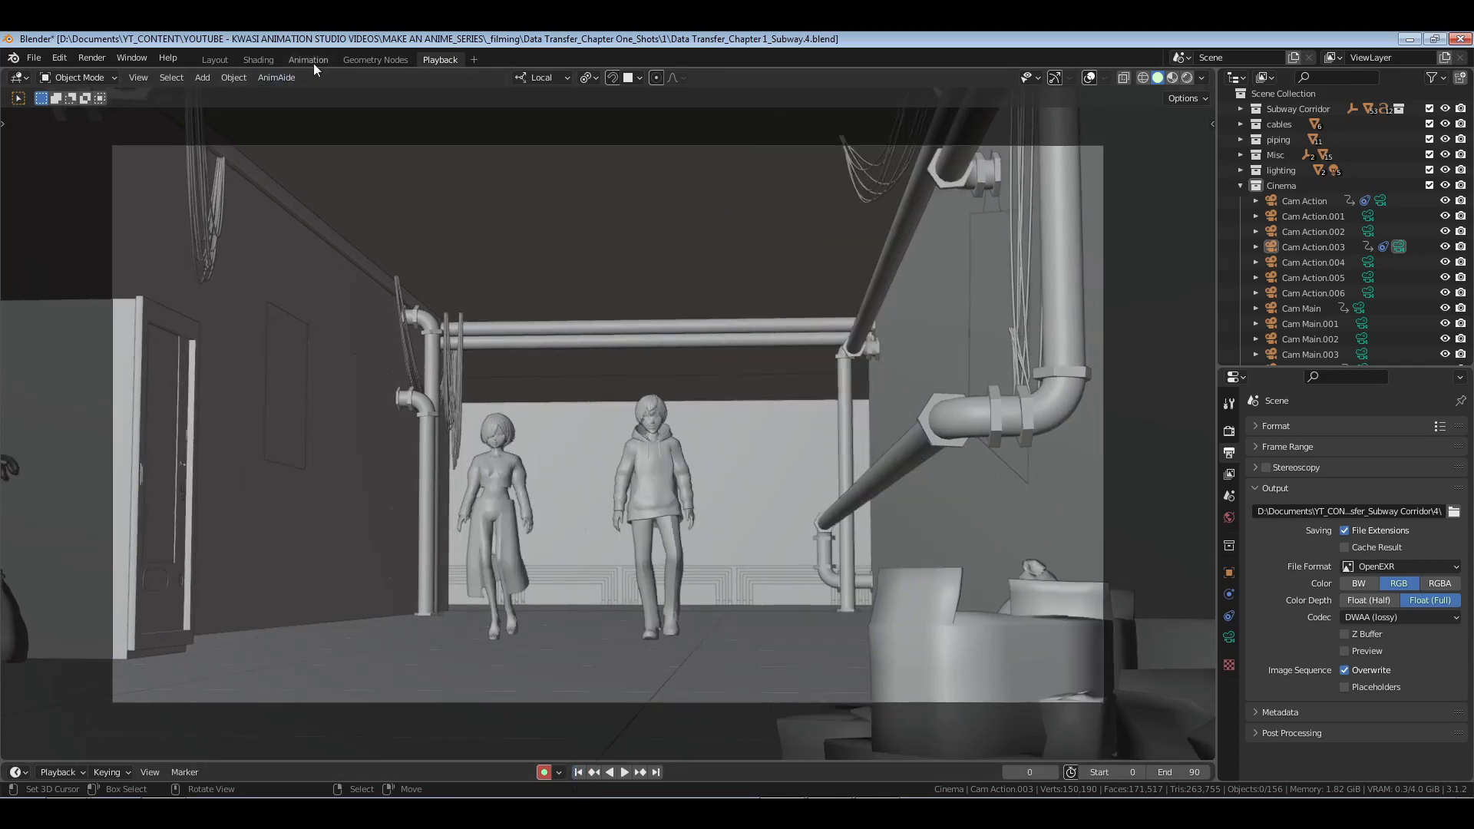
{"action": "left_click", "coordinate": [308, 59]}
{"action": "key", "text": "ctrl+s"}
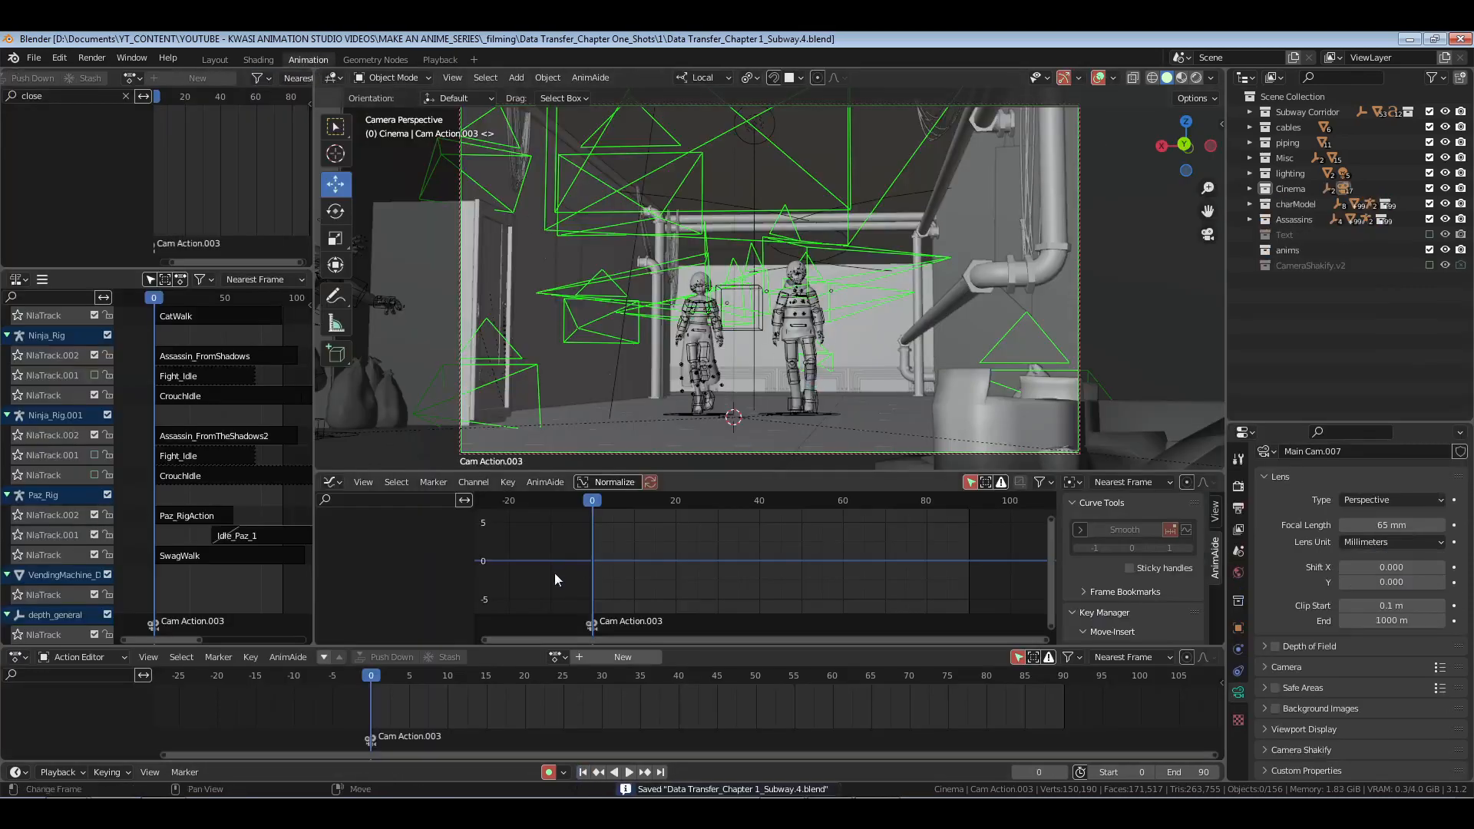
Step: Show the scene's output settings and save the project as a new version, Data Transfer_Chapter 1_Subway.5.blend
{"action": "left_click", "coordinate": [1239, 509]}
{"action": "left_click", "coordinate": [1290, 448]}
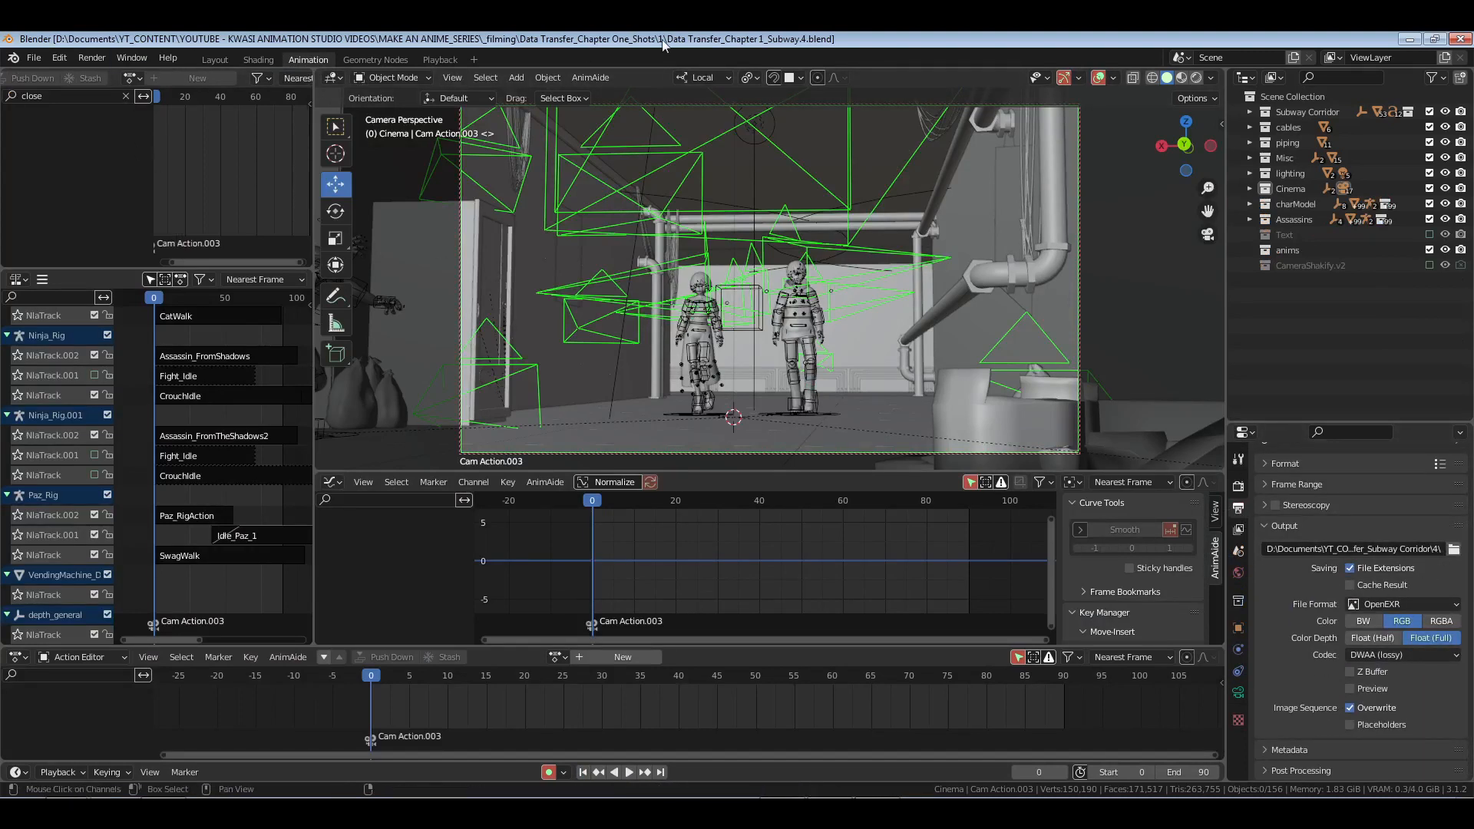
{"action": "left_click", "coordinate": [34, 58]}
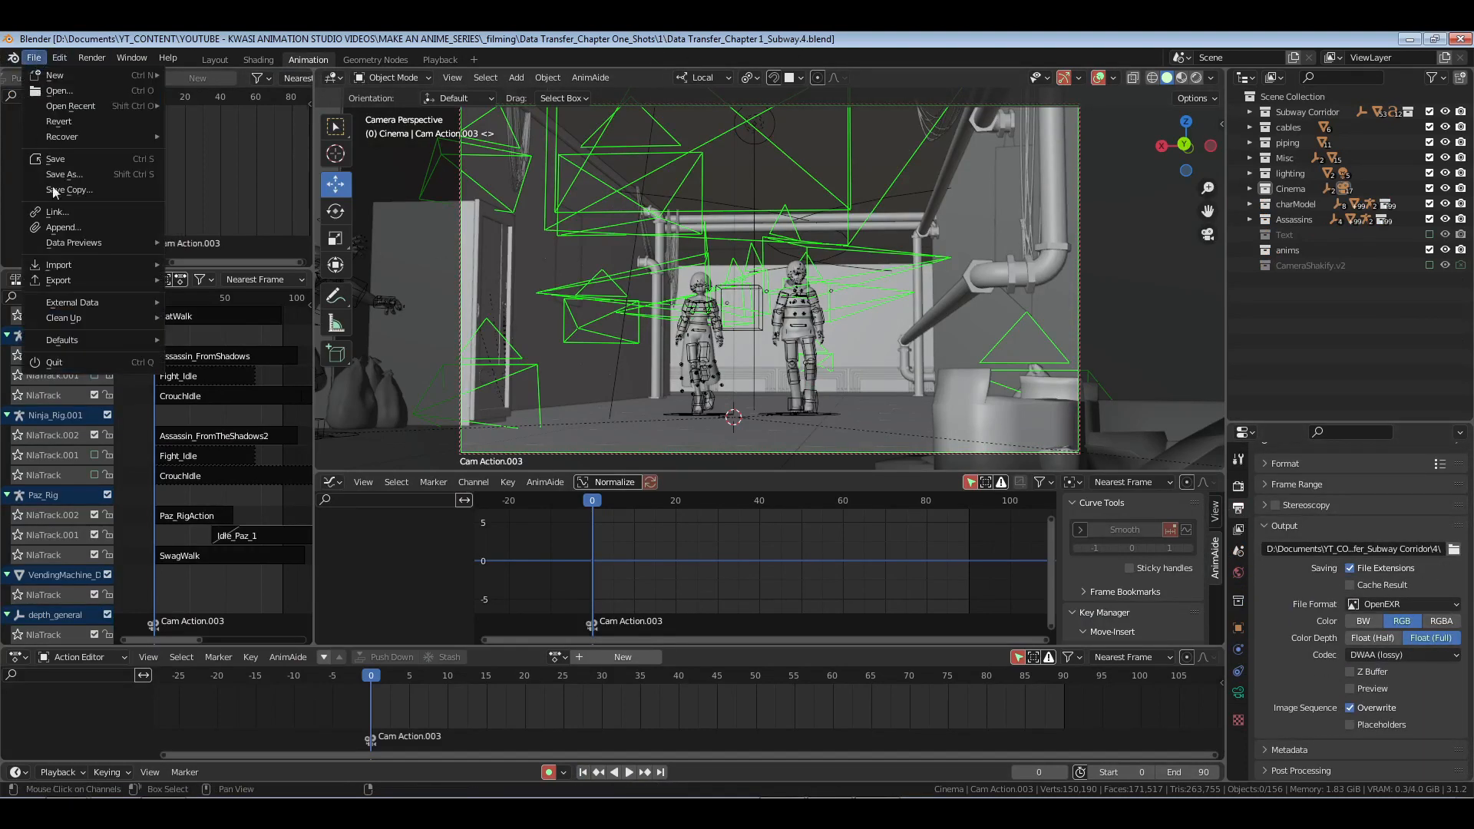
{"action": "left_click", "coordinate": [79, 175]}
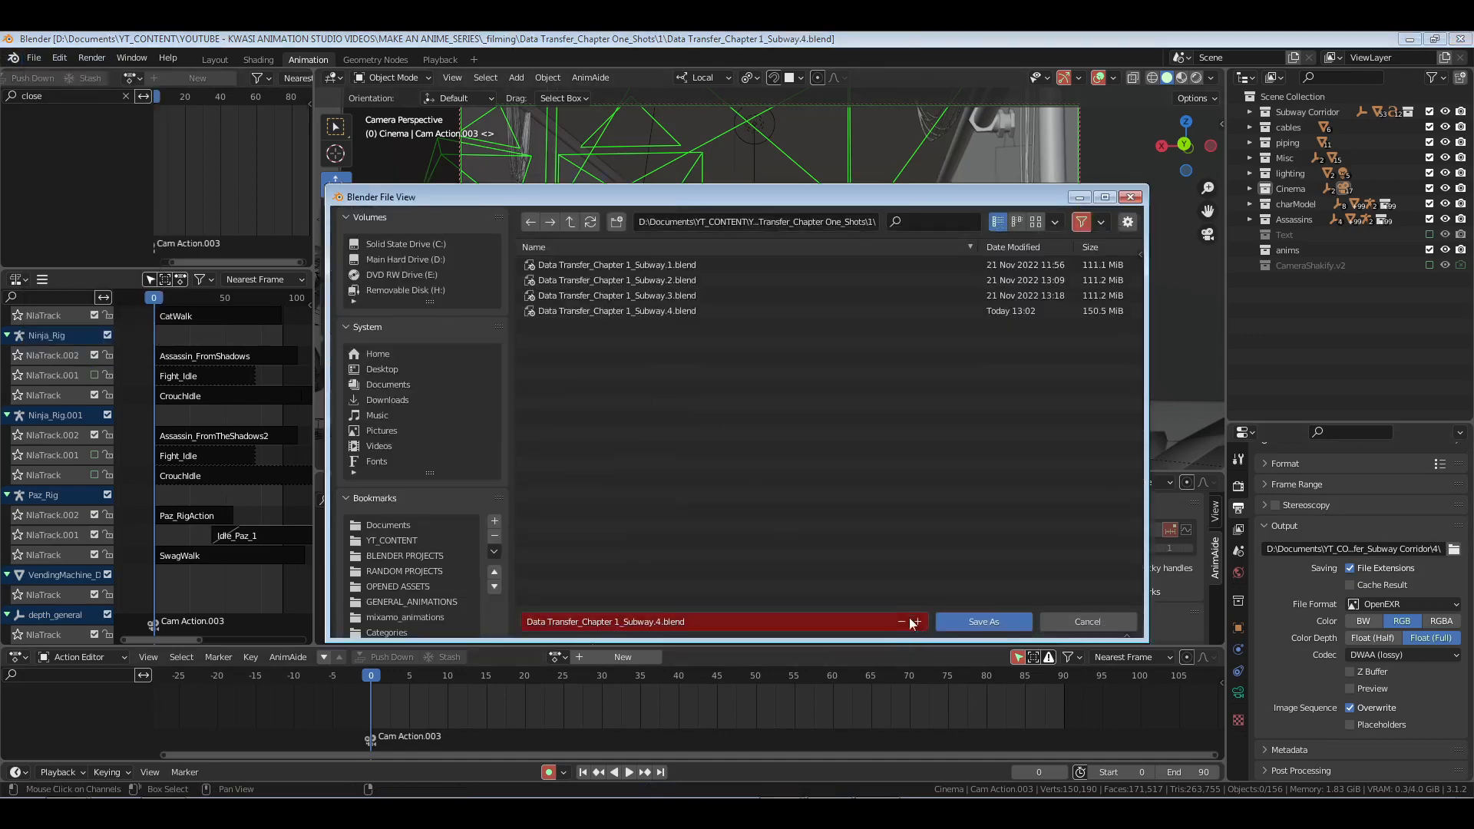
{"action": "left_click", "coordinate": [964, 622]}
Step: Create a folder named 5 beside the other shot folders in Data Transfer_Subway Corridor and set it as the render output path
{"action": "left_click", "coordinate": [1453, 550]}
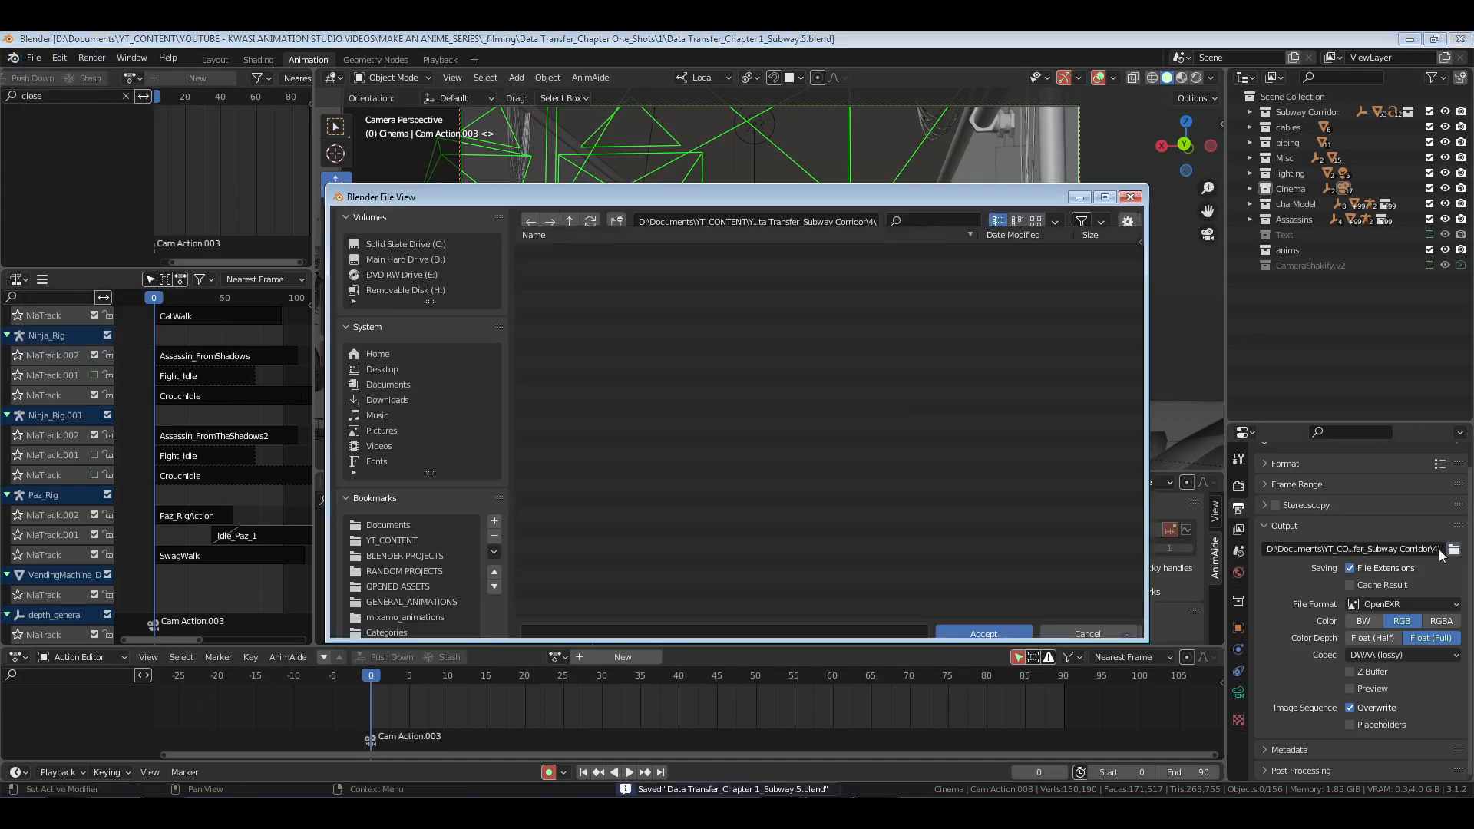
{"action": "left_click", "coordinate": [616, 223]}
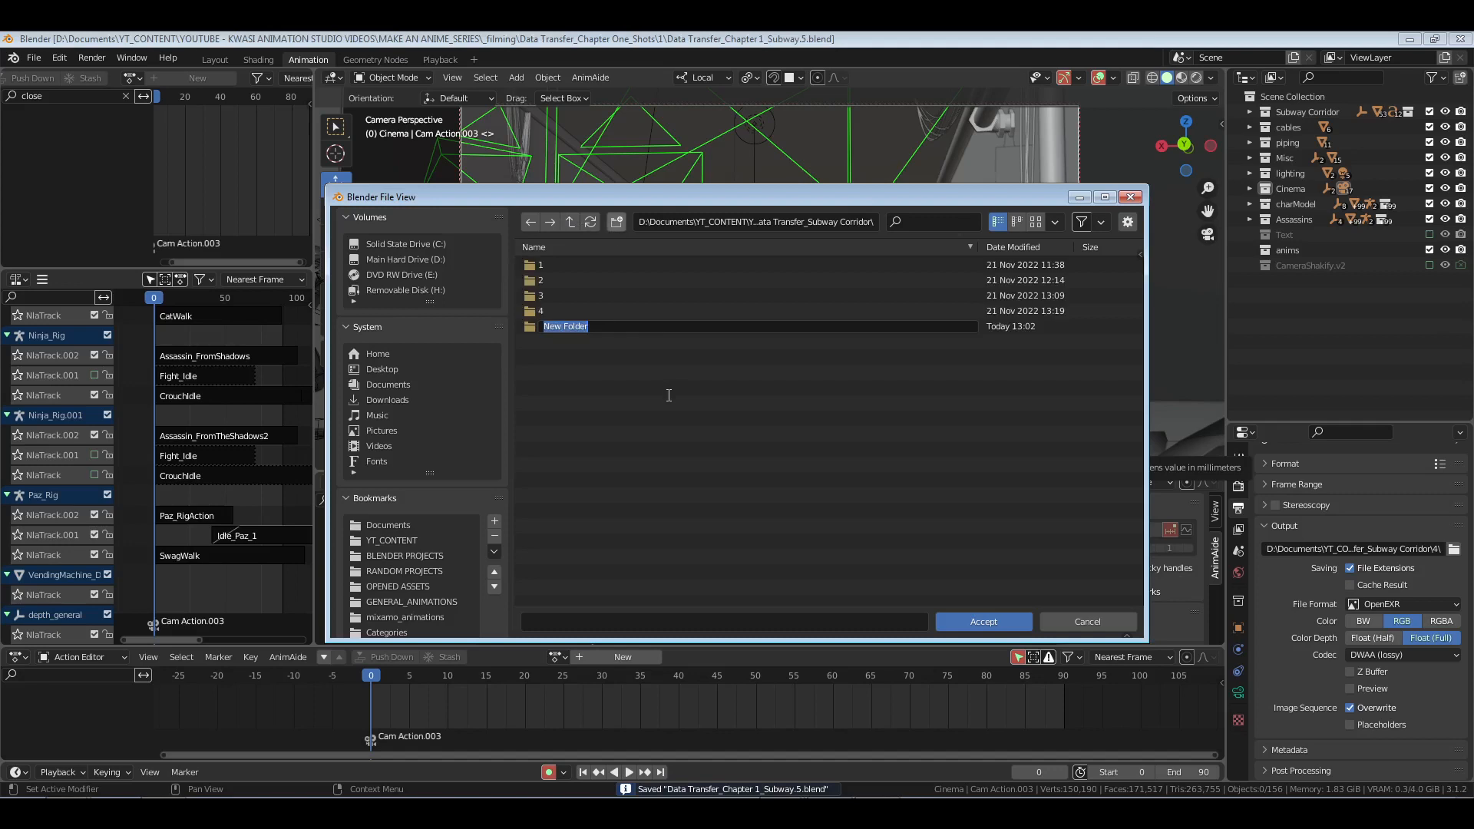
{"action": "type", "text": "5"}
{"action": "key", "text": "Return"}
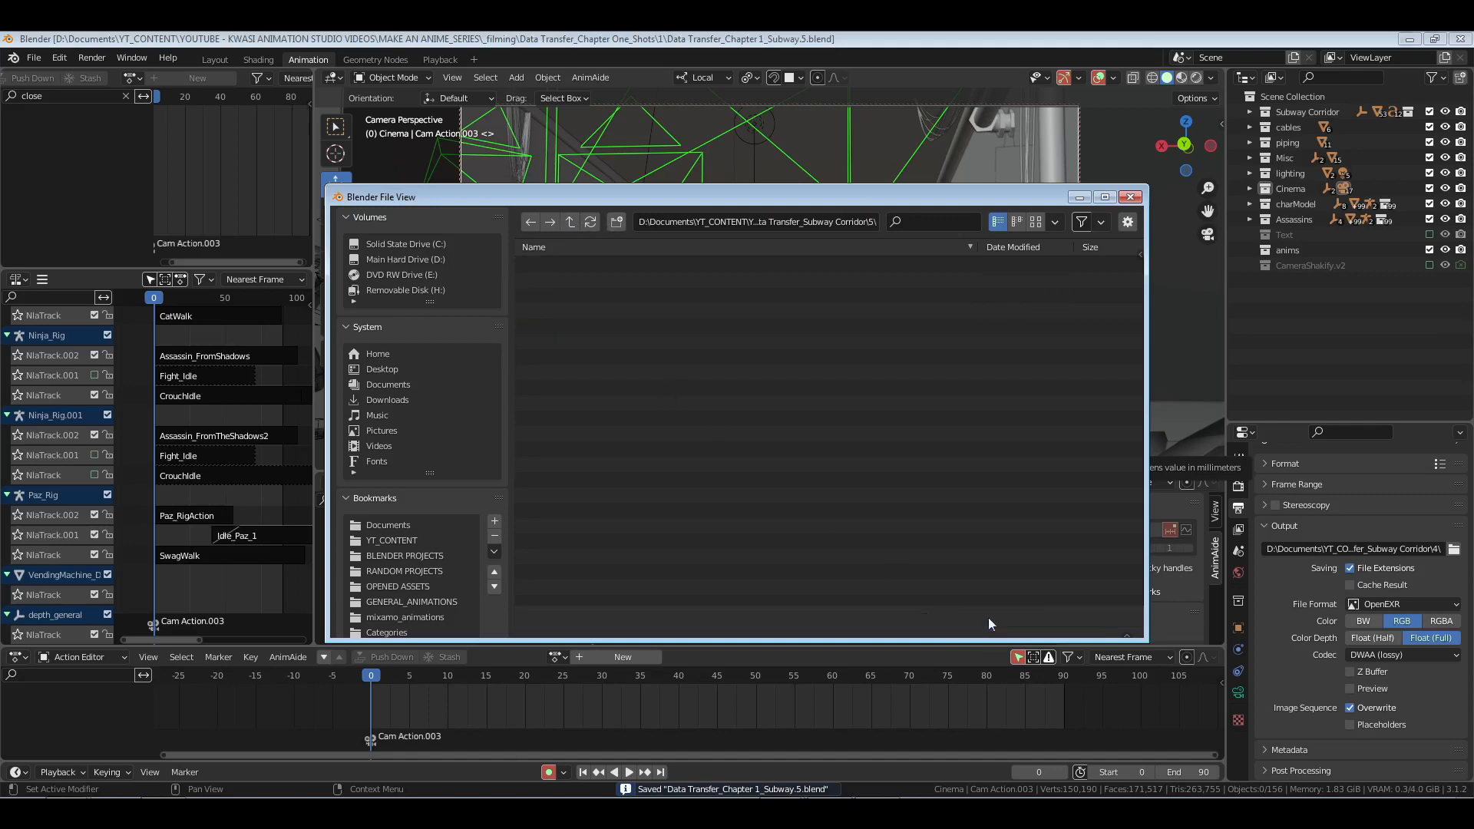
{"action": "left_click", "coordinate": [983, 622]}
Step: Save the file at end frame 90, and review the shots on Storyboard_Card 3.jpg in Windows Photo Viewer
{"action": "left_click", "coordinate": [661, 770]}
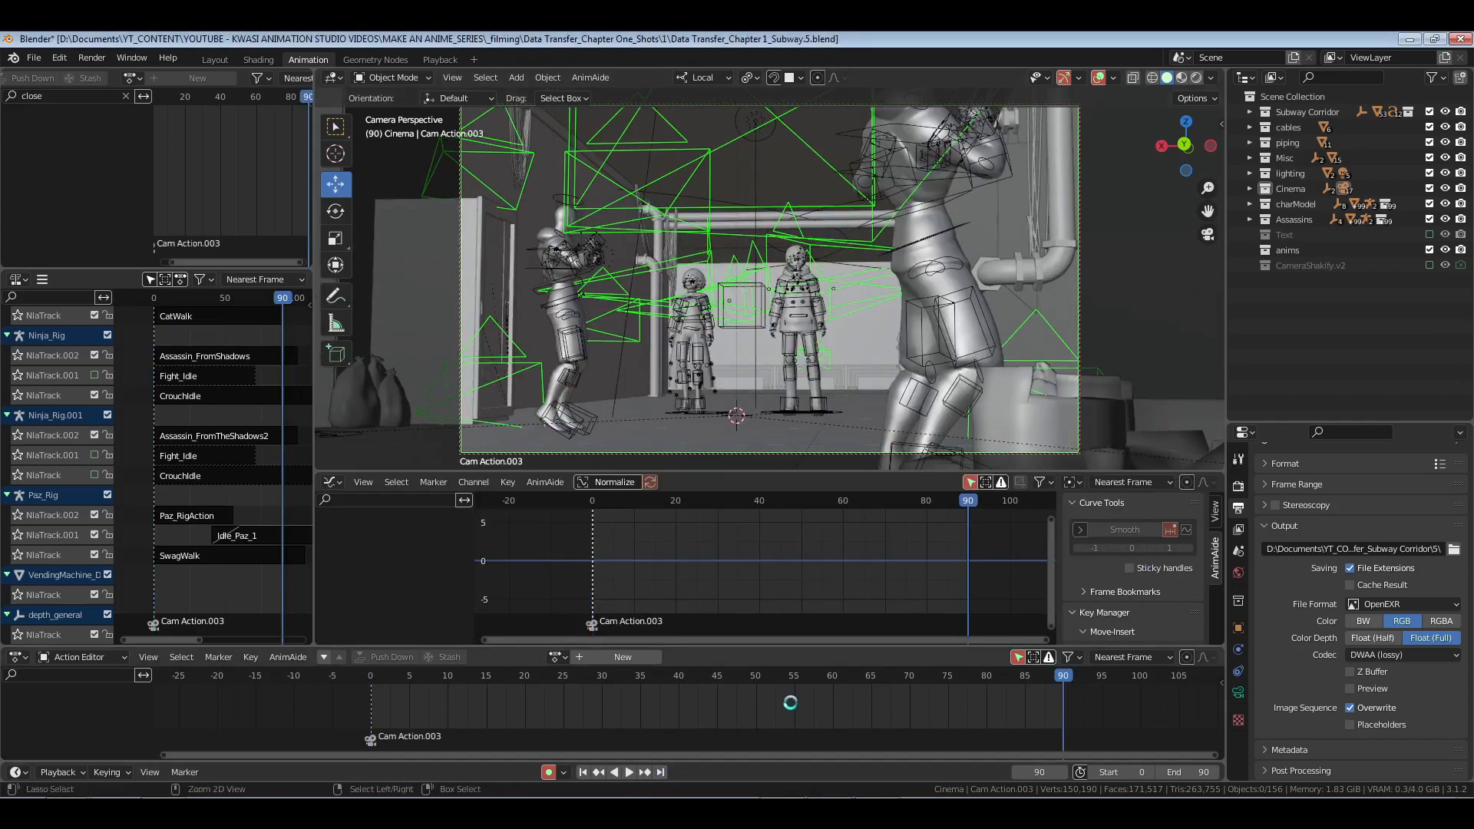
{"action": "key", "text": "ctrl+s"}
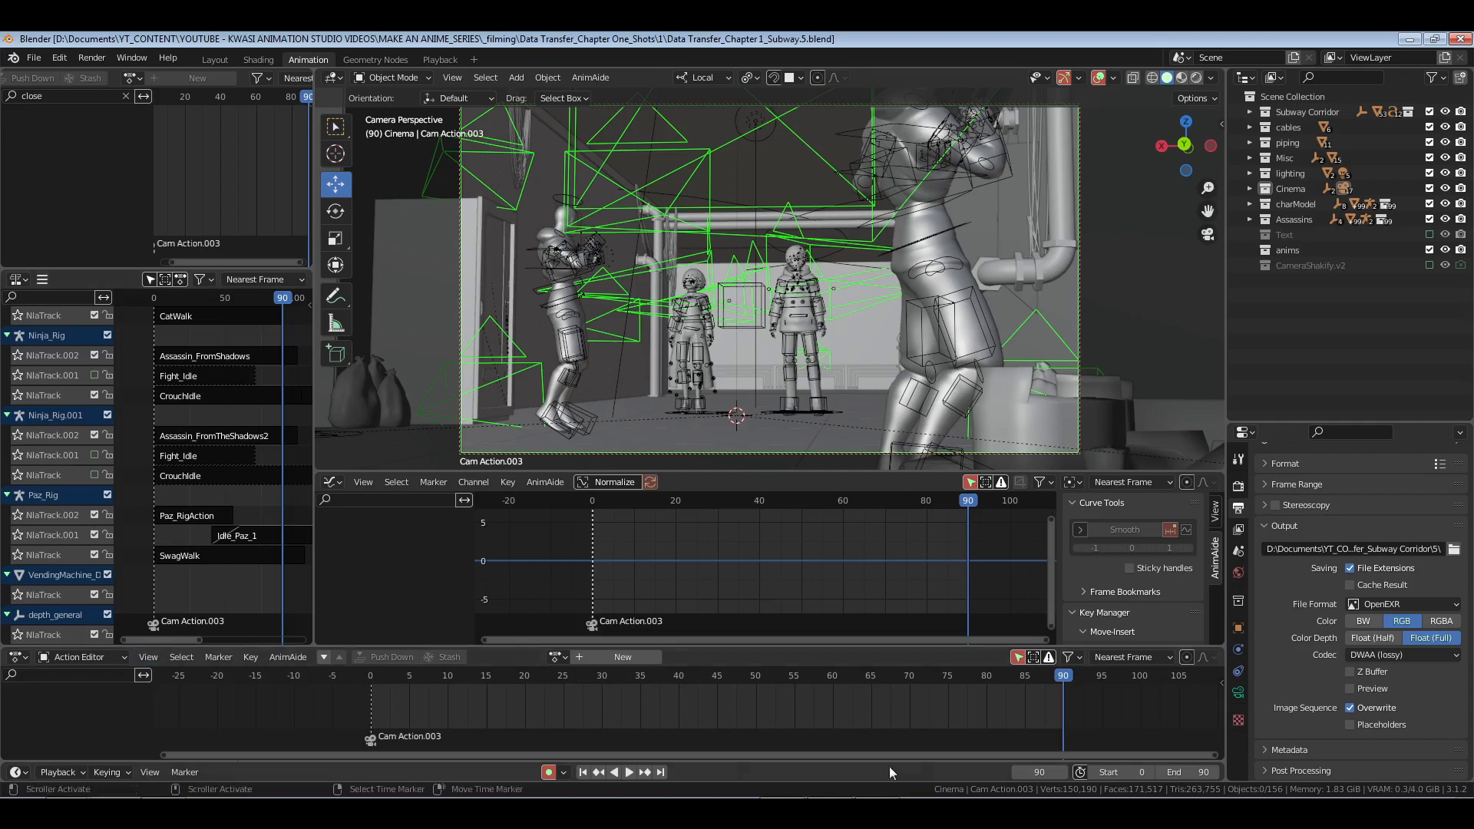
{"action": "left_click", "coordinate": [882, 812]}
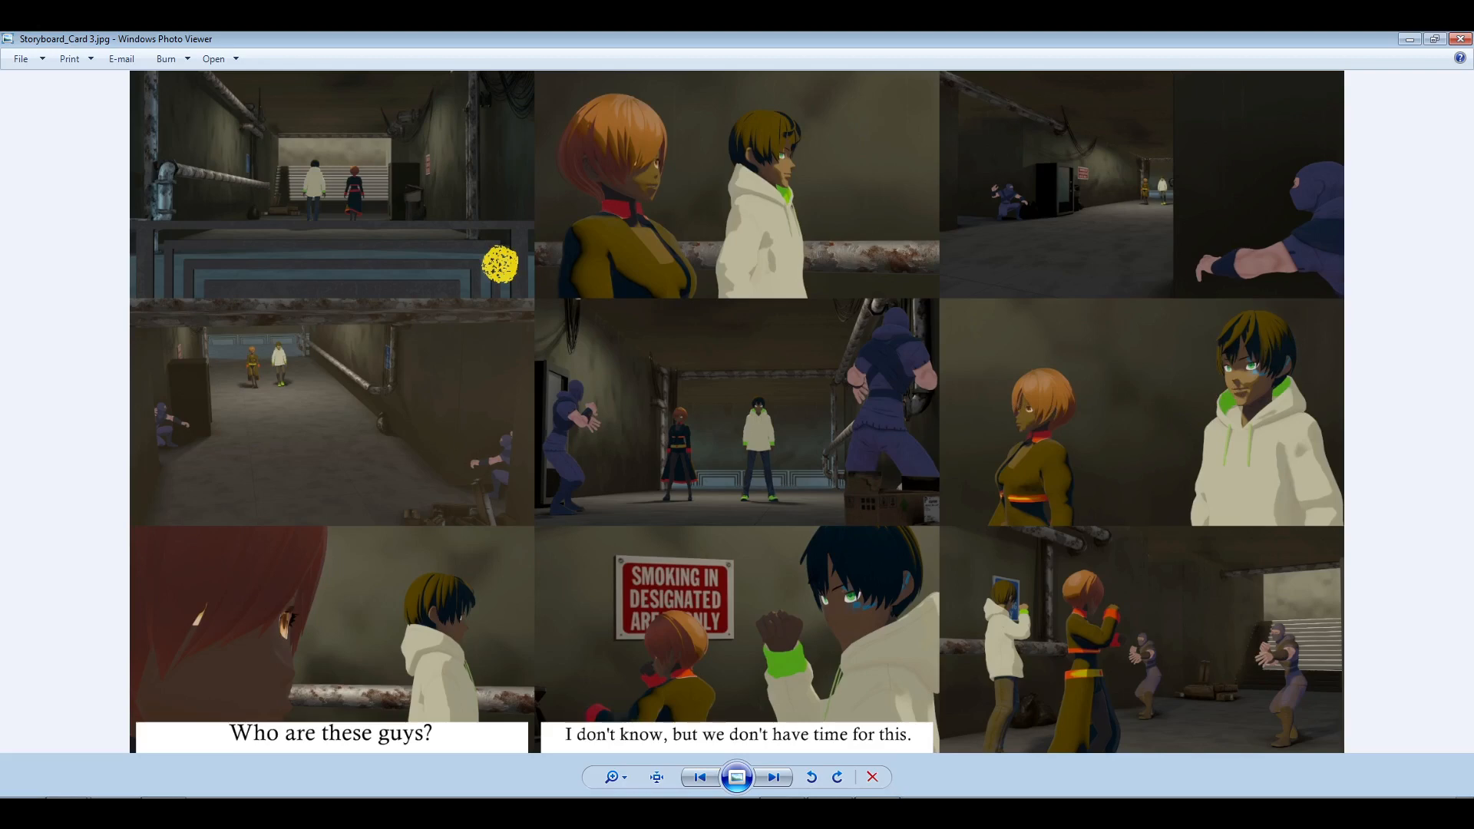
{"action": "left_click", "coordinate": [882, 812]}
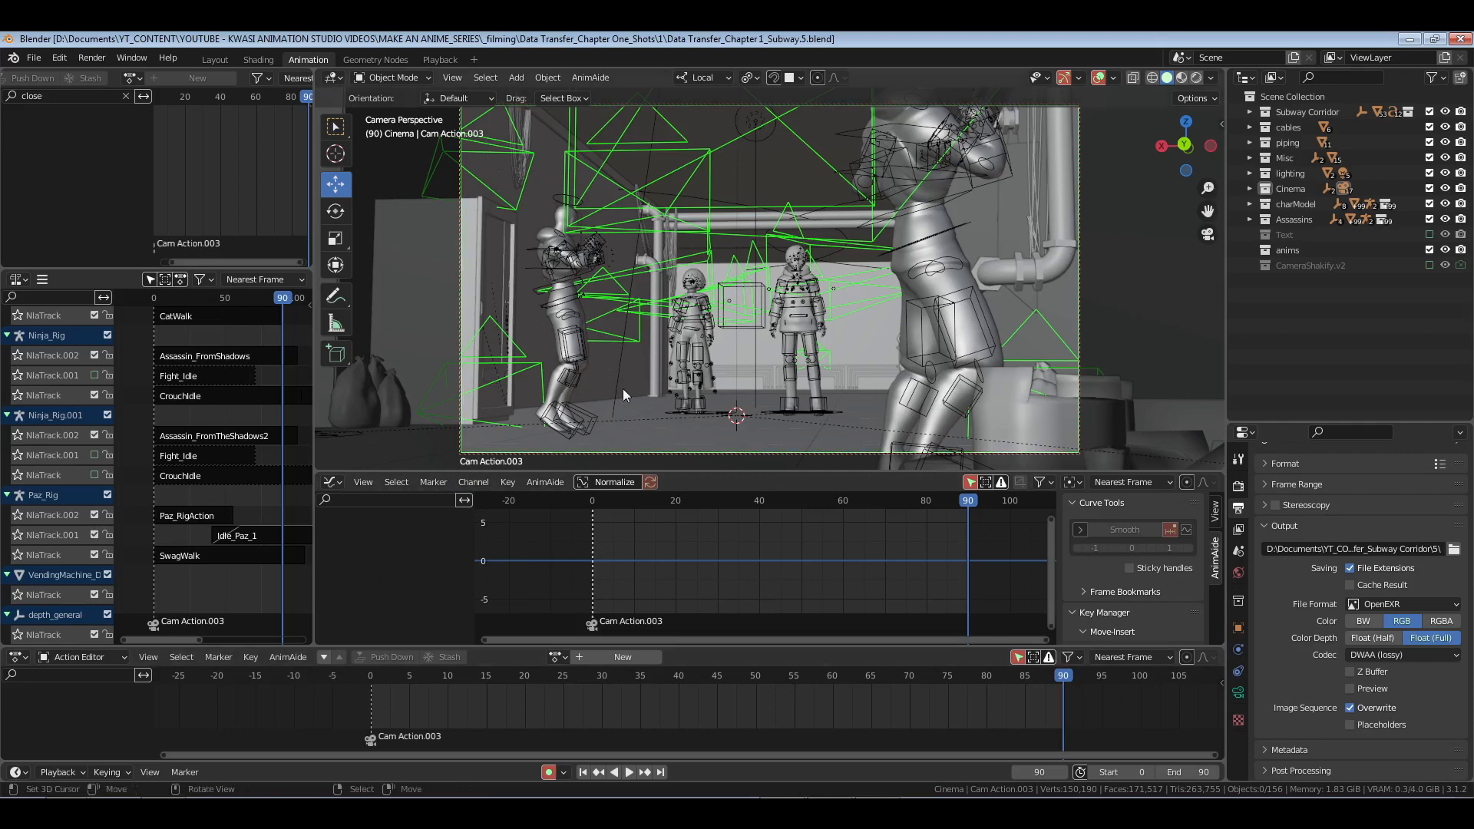
Step: Select Ninja_Rig from the Assassins collection outside the camera view, and examine where its ground control sits relative to the body
{"action": "key", "text": "KP_0"}
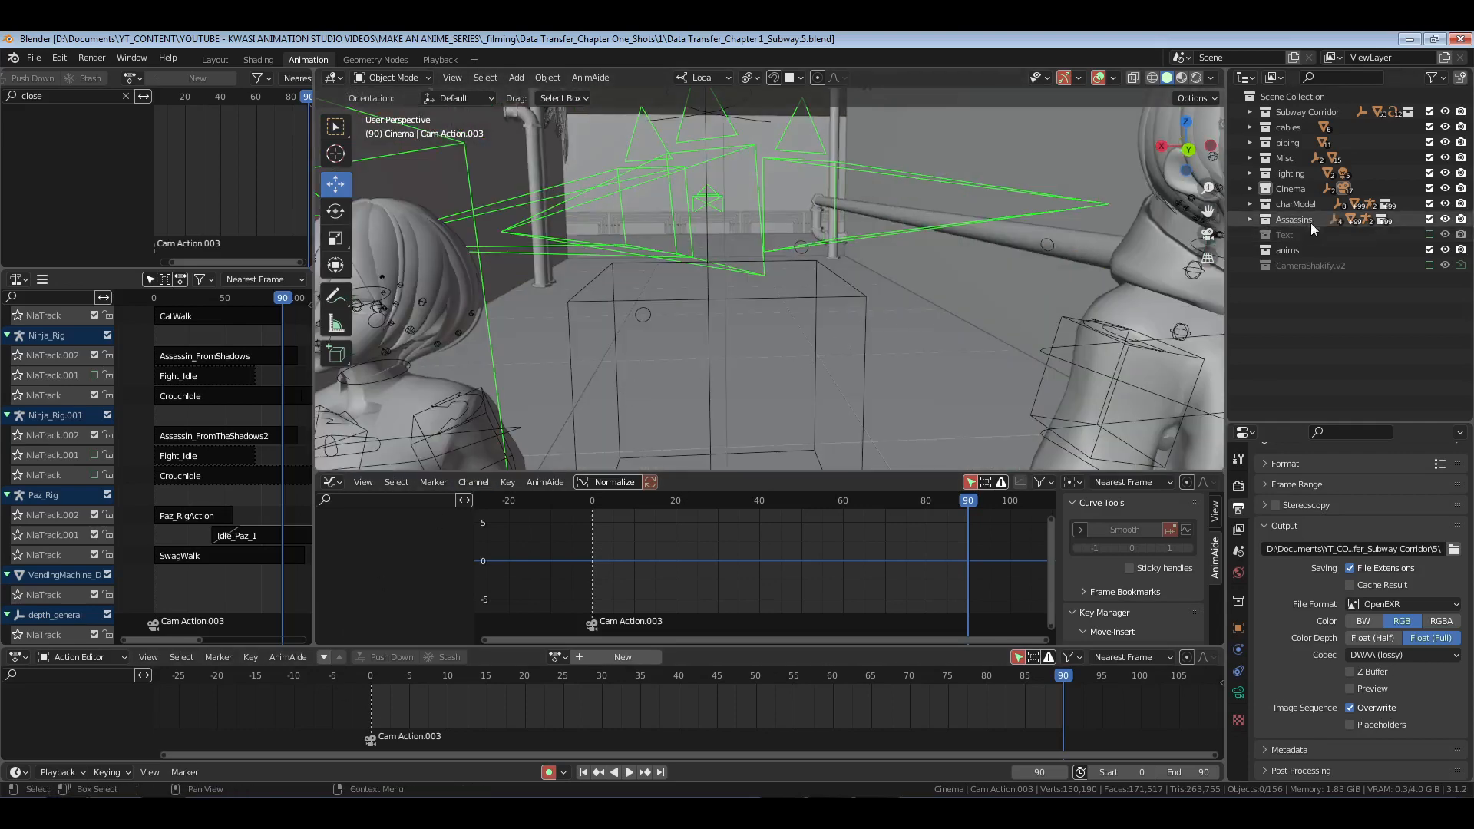
{"action": "left_click", "coordinate": [1366, 220]}
{"action": "left_click", "coordinate": [1364, 231]}
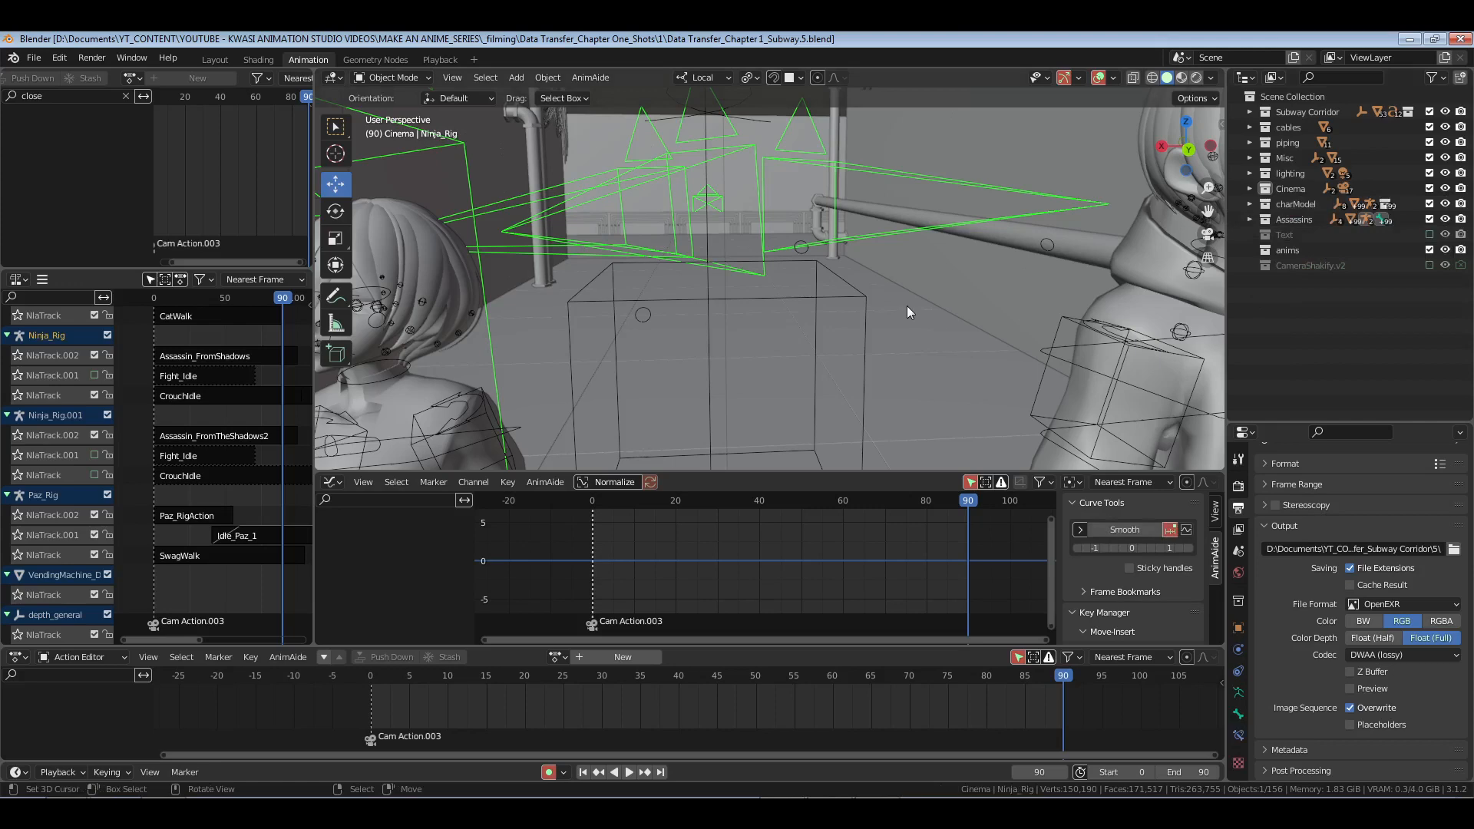
{"action": "key", "text": "KP_Decimal"}
{"action": "middle_click_drag", "start_coordinate": [928, 342], "coordinate": [883, 298], "text": "ctrl"}
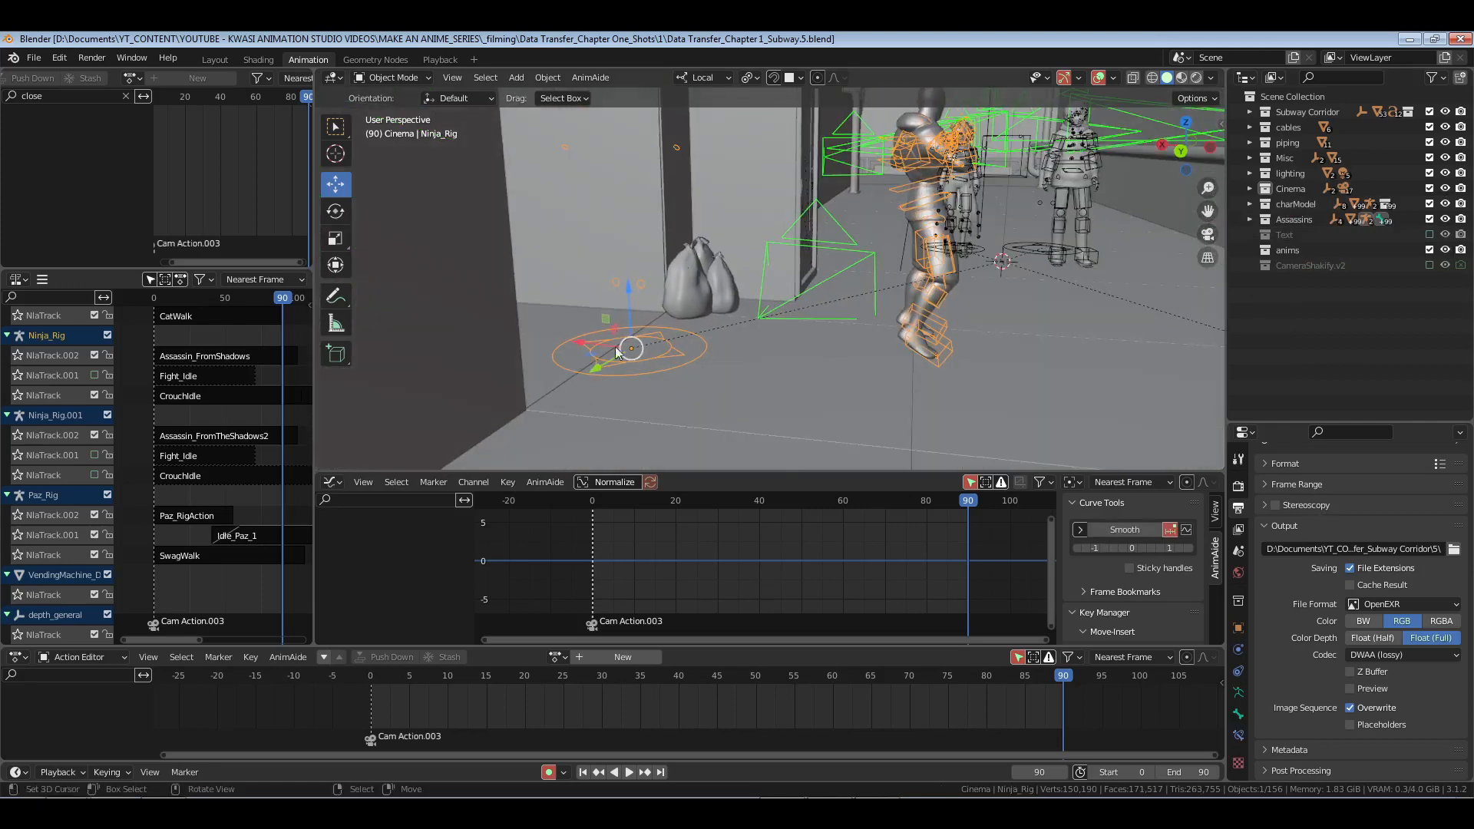
{"action": "middle_click_drag", "start_coordinate": [839, 372], "coordinate": [685, 330]}
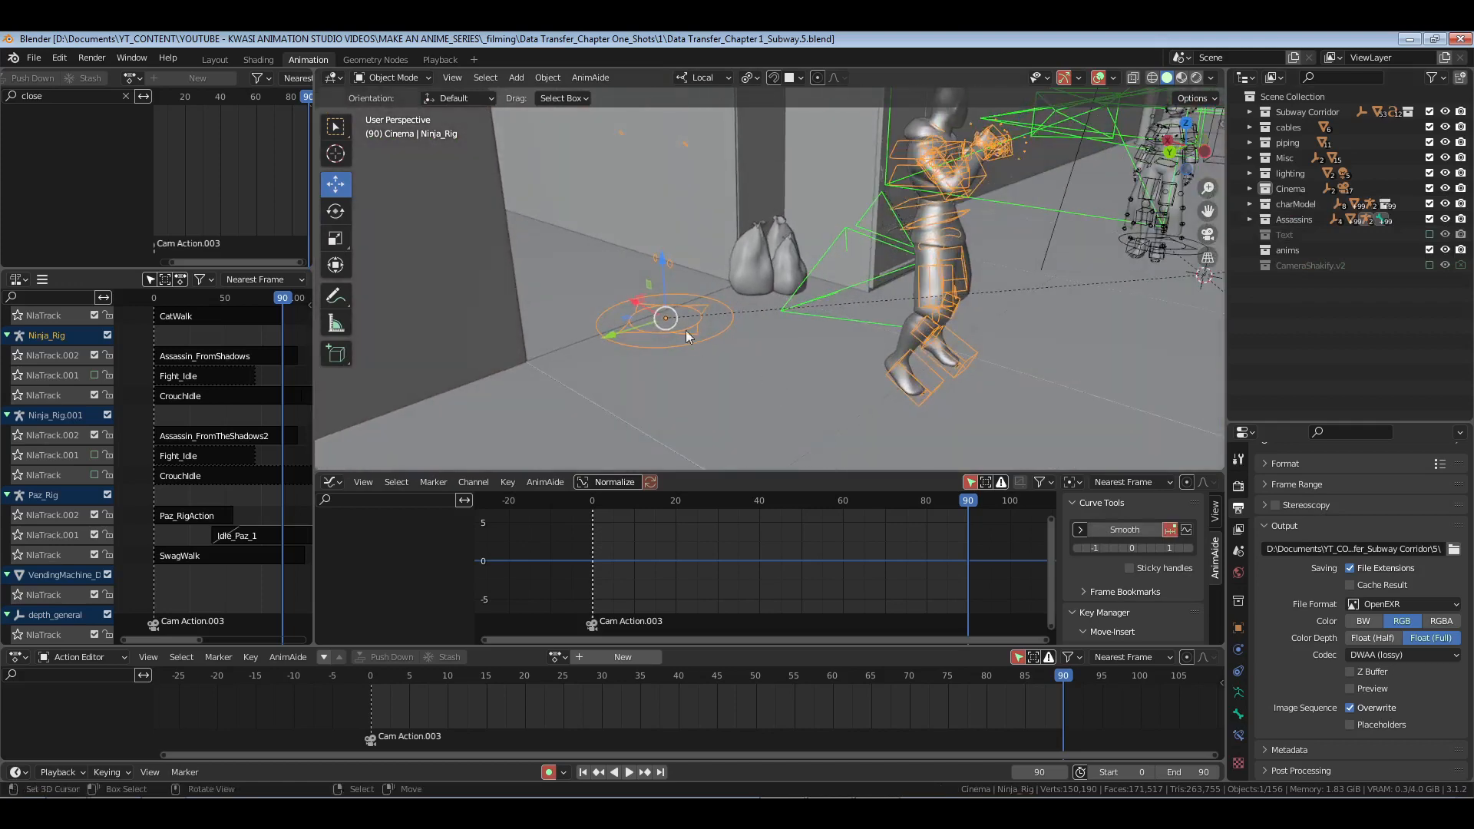
{"action": "middle_click_drag", "start_coordinate": [752, 287], "coordinate": [932, 390]}
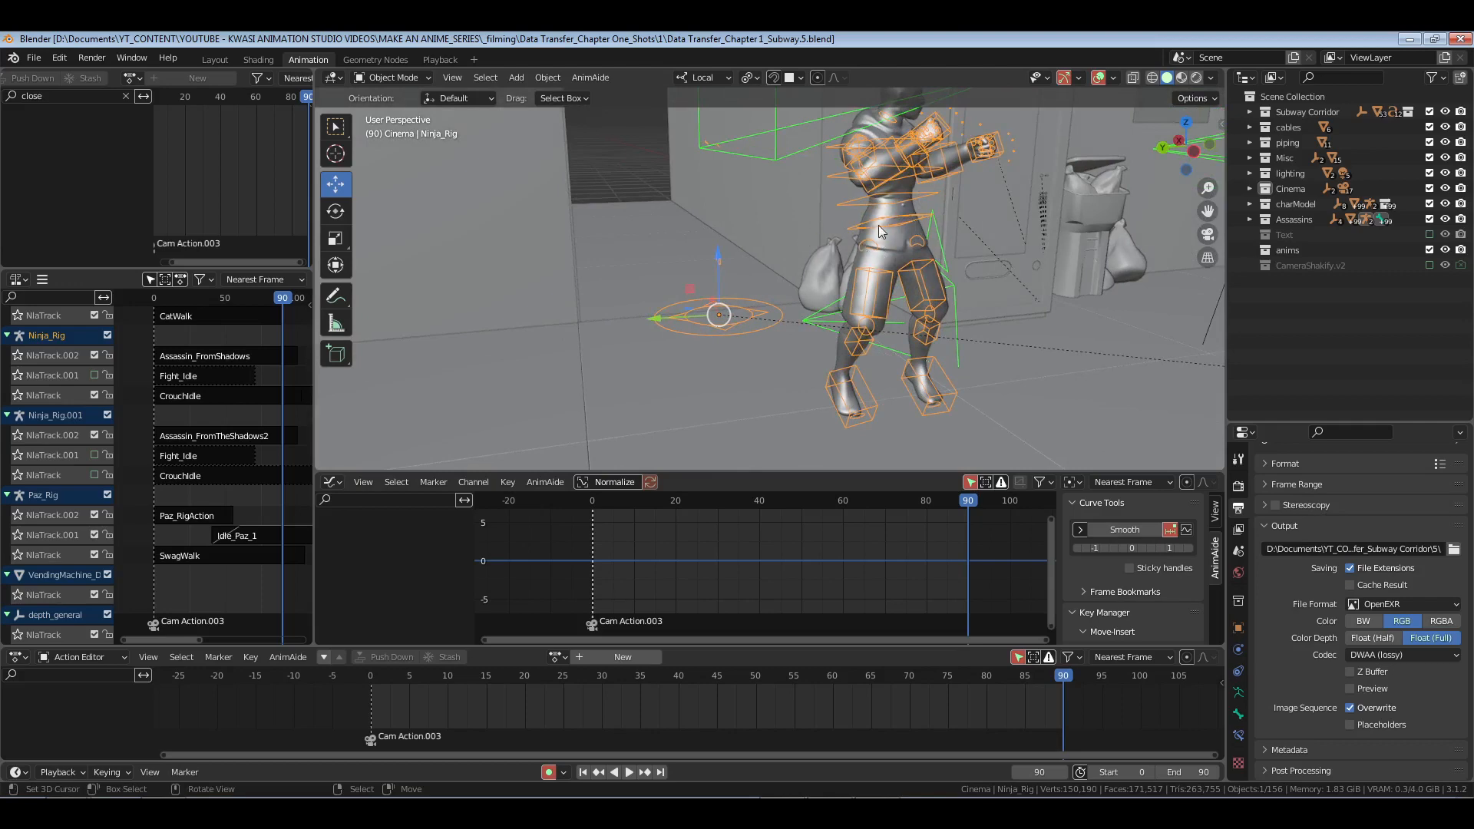
{"action": "middle_click_drag", "start_coordinate": [878, 224], "coordinate": [912, 265]}
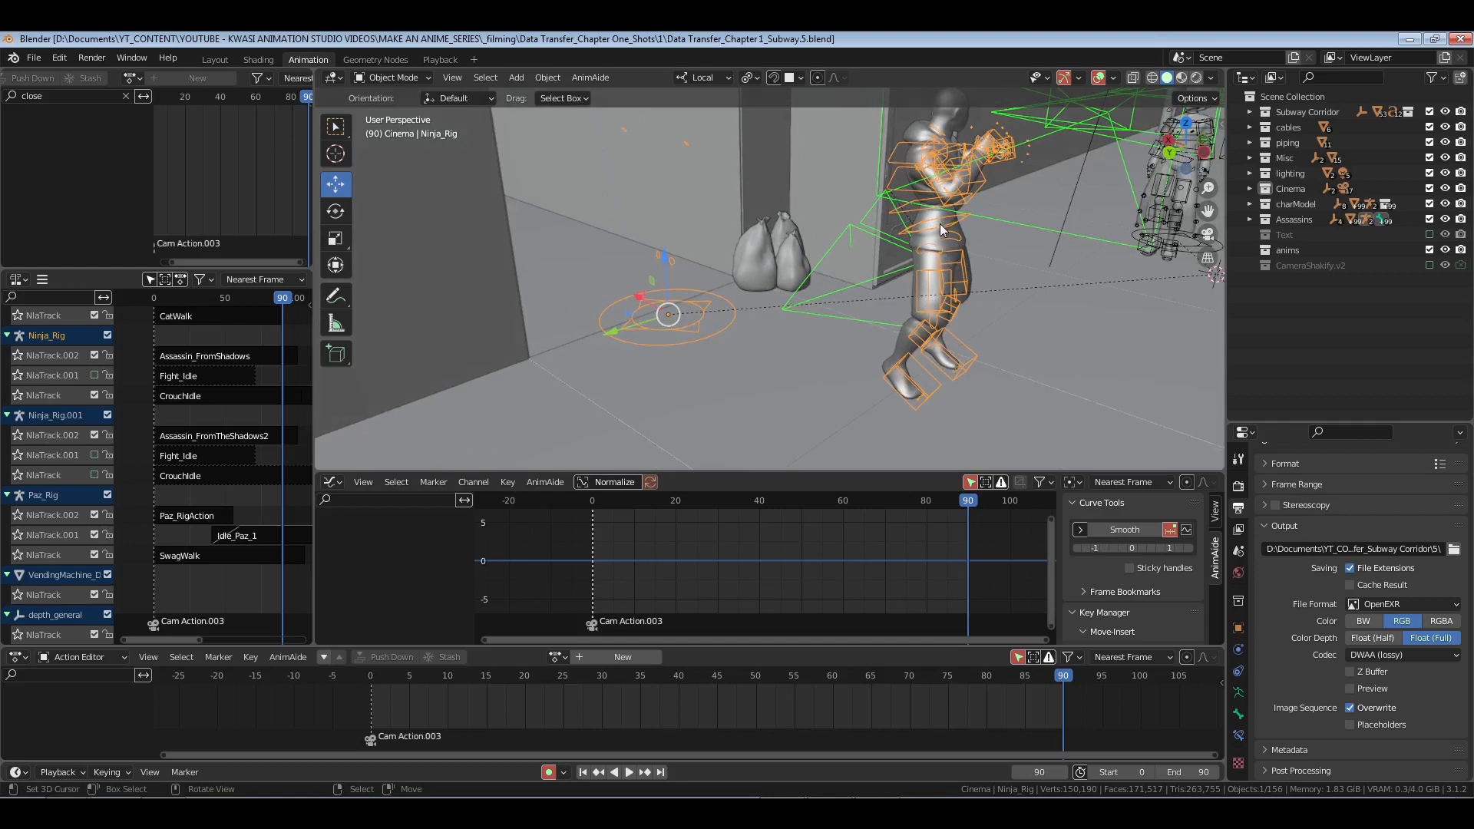
Step: In Pose Mode, snap the 3D cursor to Ninja_Rig's hip controls, clear the bone selection and save the file
{"action": "key", "text": "ctrl+Tab"}
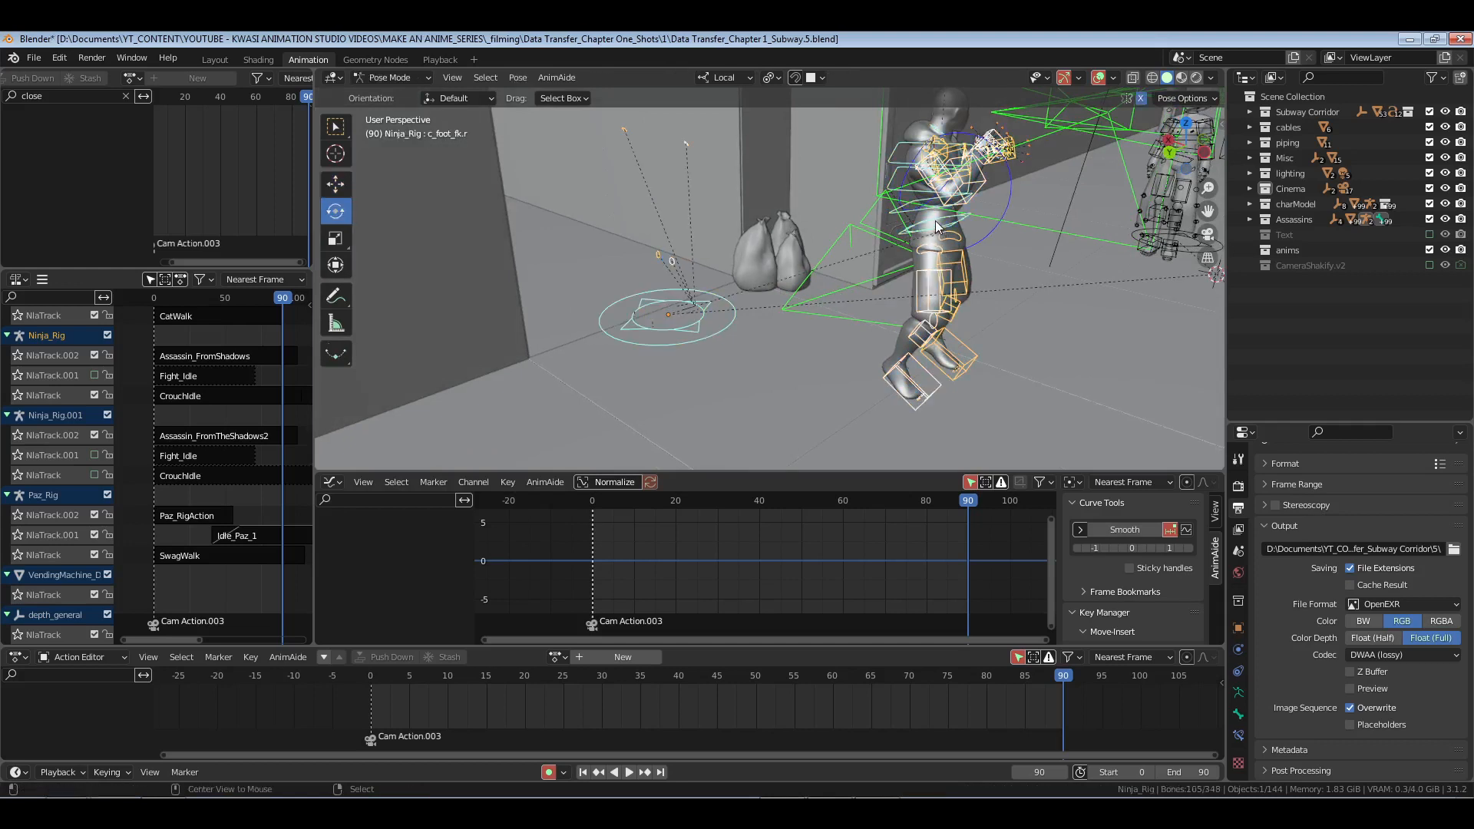
{"action": "left_click_drag", "start_coordinate": [931, 235], "coordinate": [967, 239]}
{"action": "key", "text": "shift+s"}
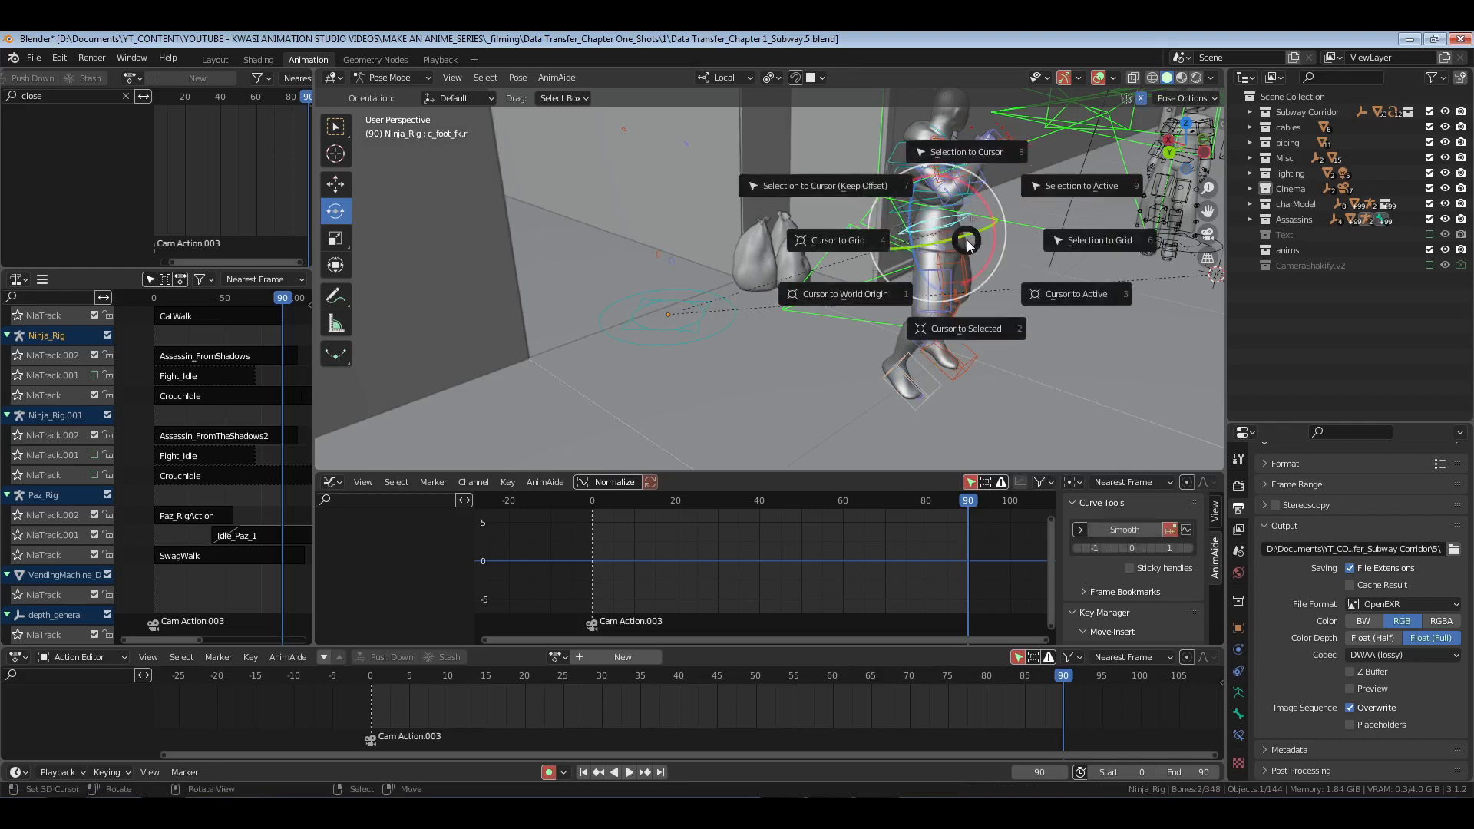
{"action": "key", "text": "2"}
{"action": "key", "text": "alt+a"}
{"action": "key", "text": "ctrl+s"}
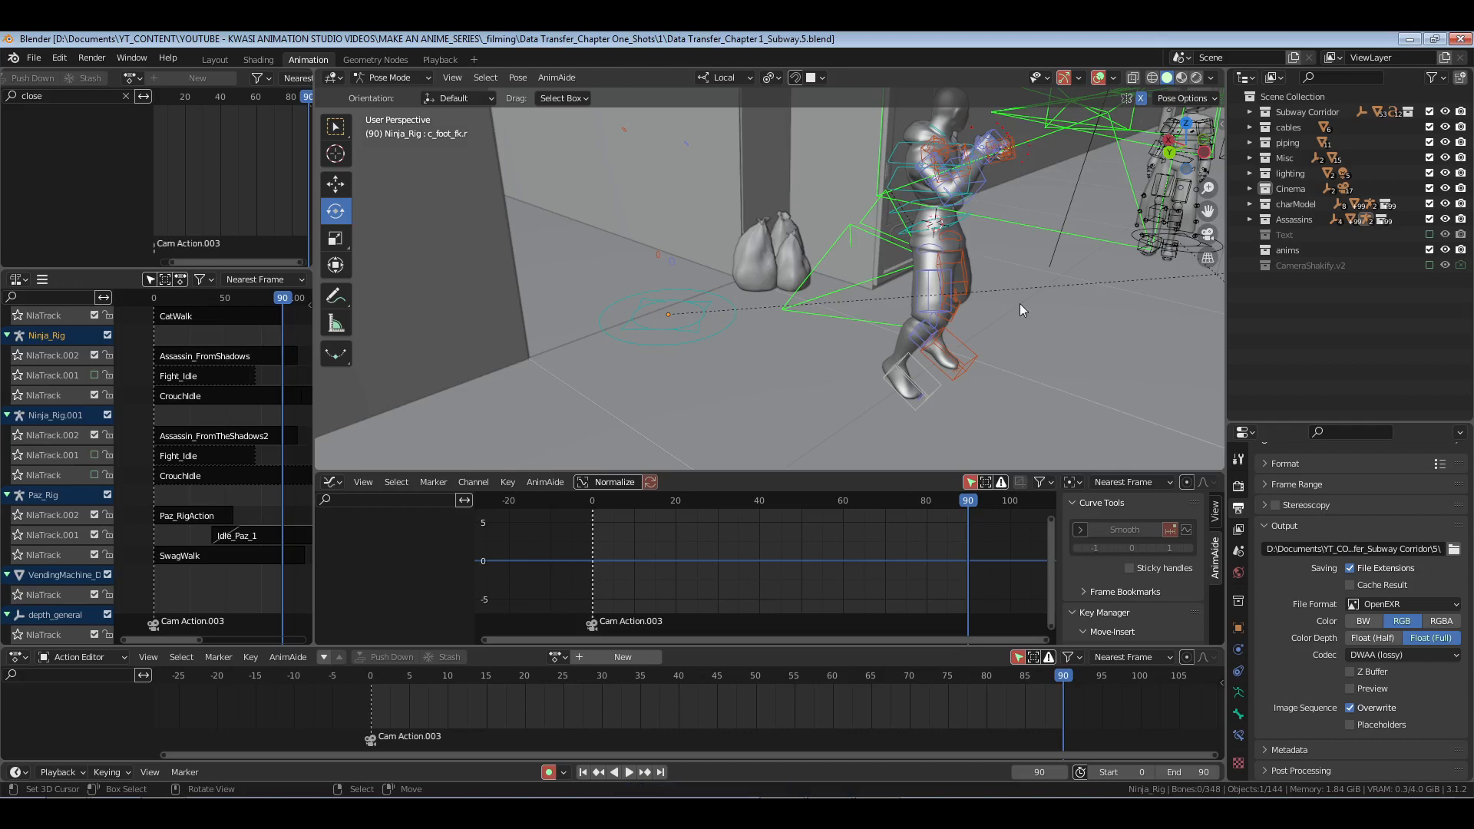
Step: Compare Ninja_Rig's c_pos and c_traj ground controls with its c_root_master.x hip control by selecting each in turn
{"action": "middle_click_drag", "start_coordinate": [1034, 257], "coordinate": [878, 292], "text": "shift"}
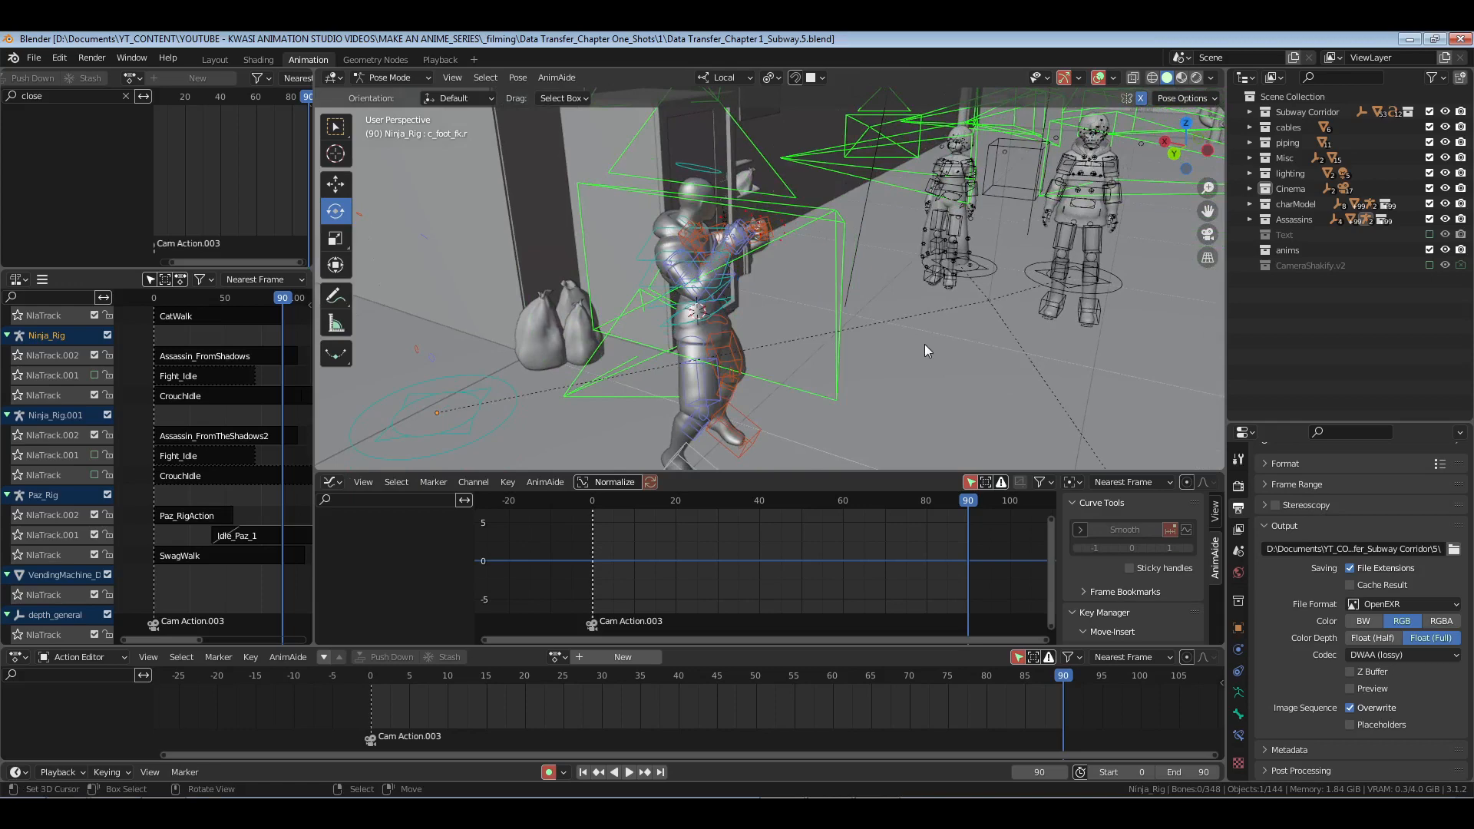
{"action": "middle_click_drag", "start_coordinate": [657, 374], "coordinate": [833, 316], "text": "shift"}
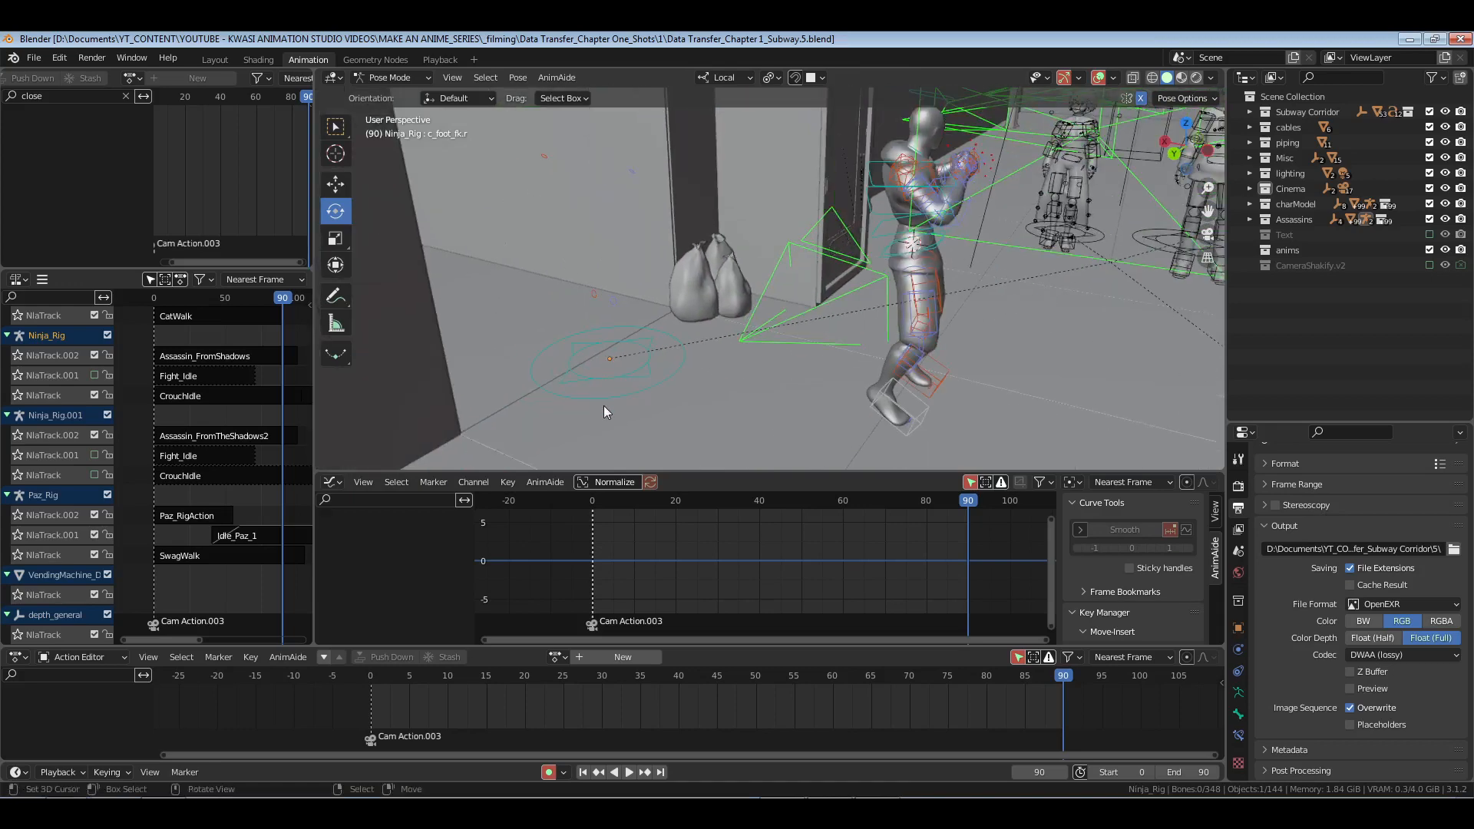
{"action": "left_click", "coordinate": [604, 407]}
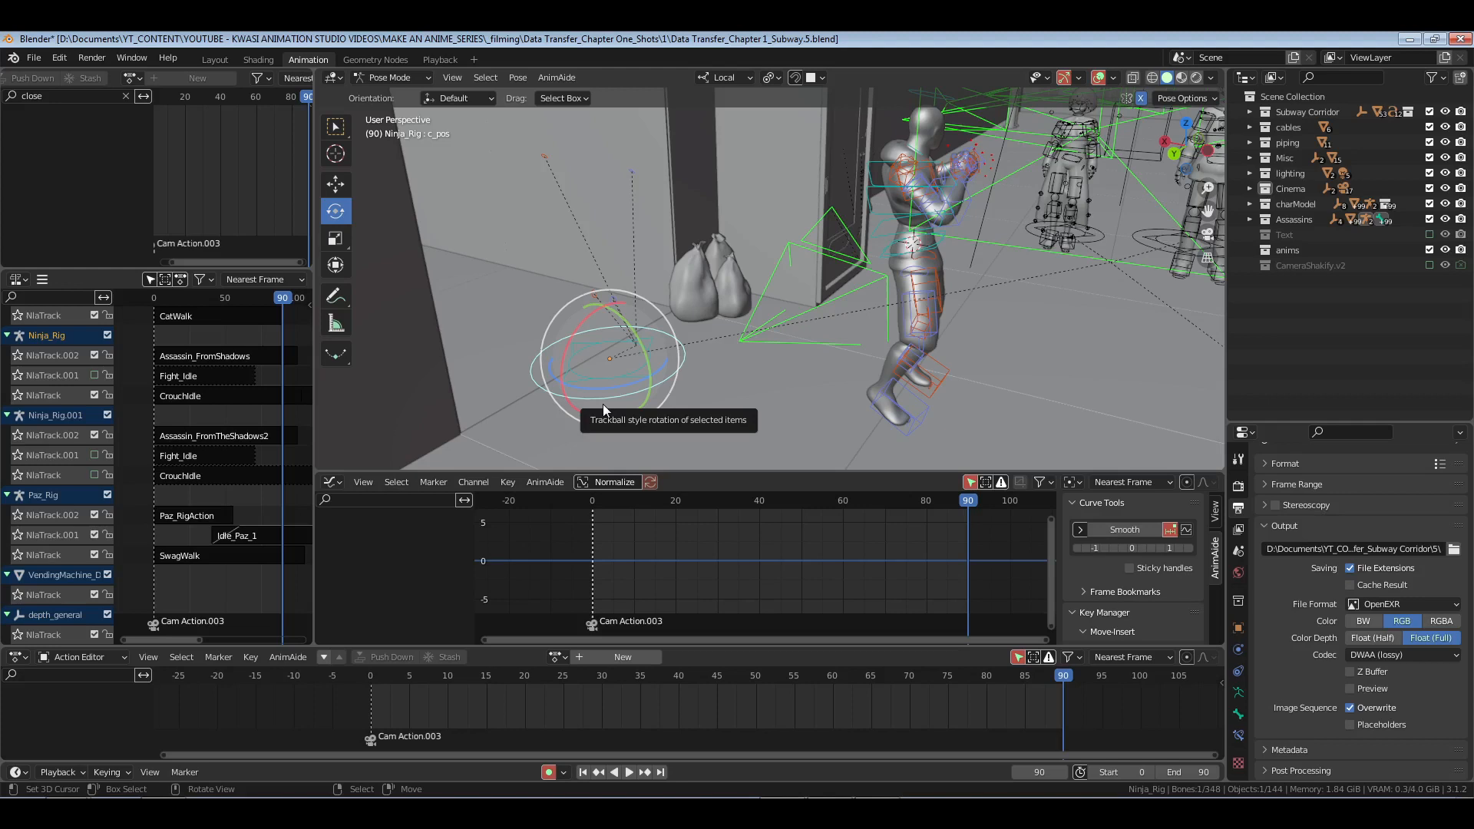
{"action": "left_click", "coordinate": [629, 375]}
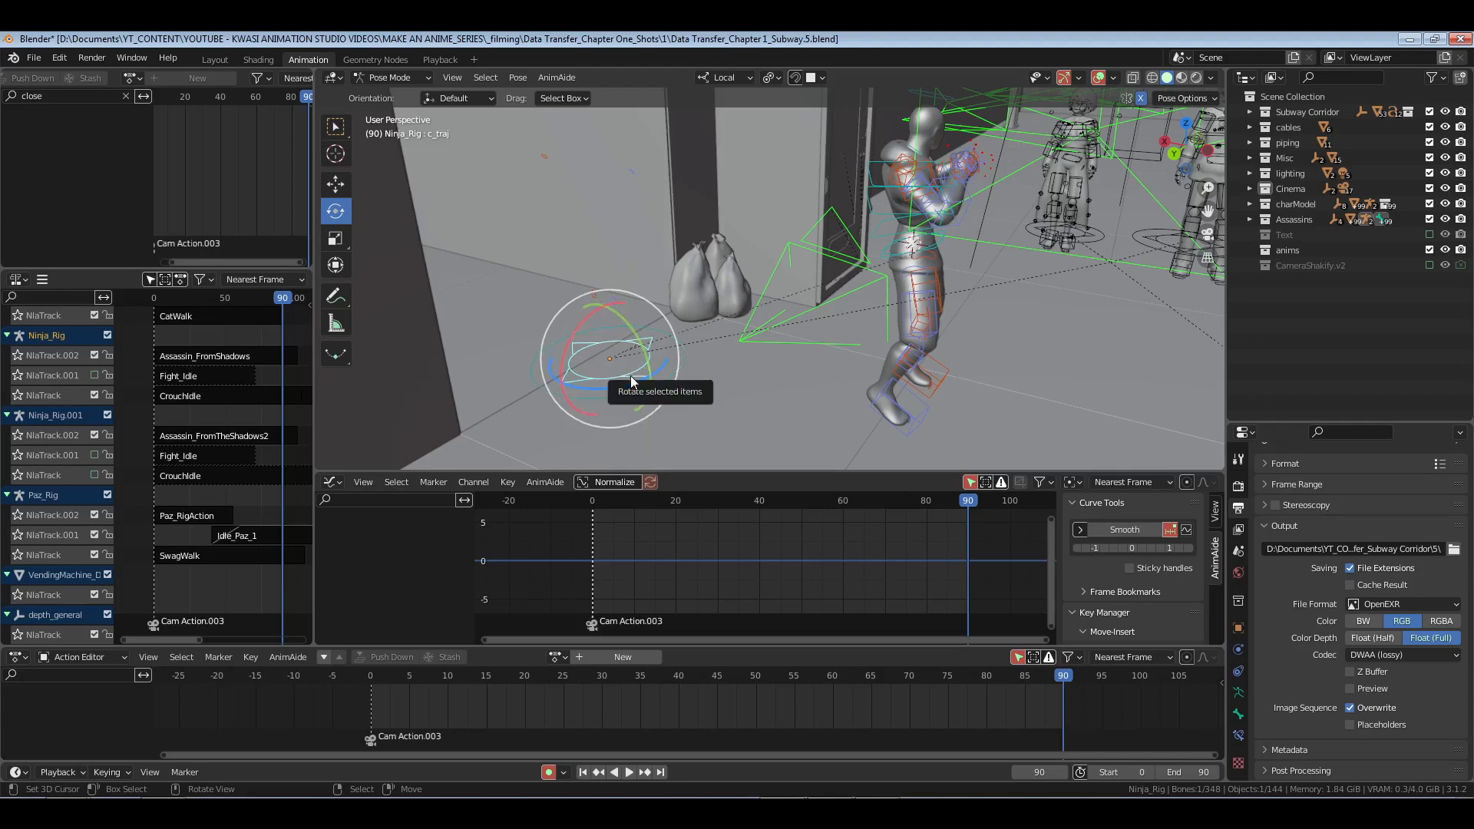
{"action": "left_click", "coordinate": [620, 393]}
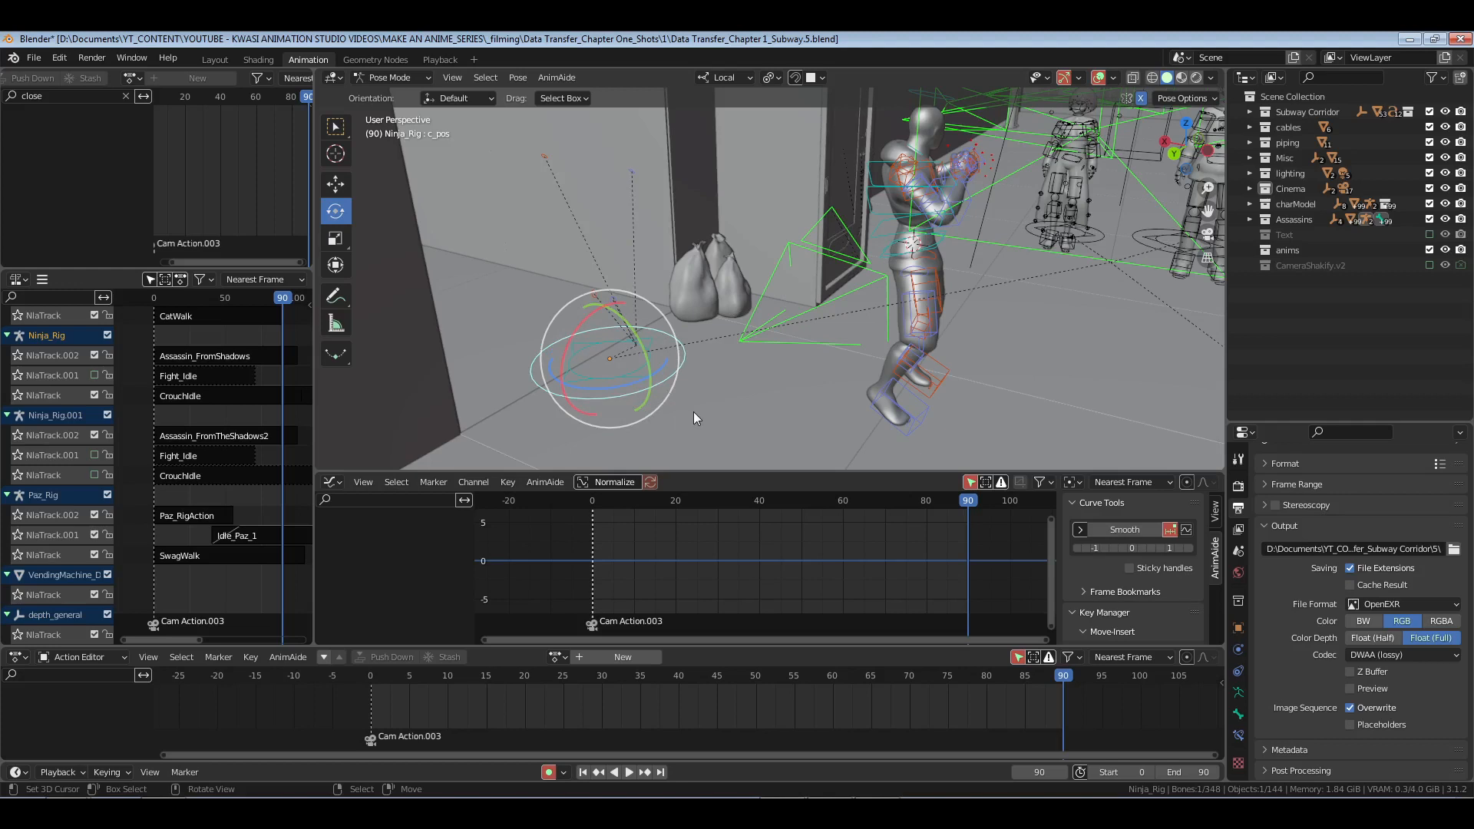
{"action": "left_click", "coordinate": [883, 255]}
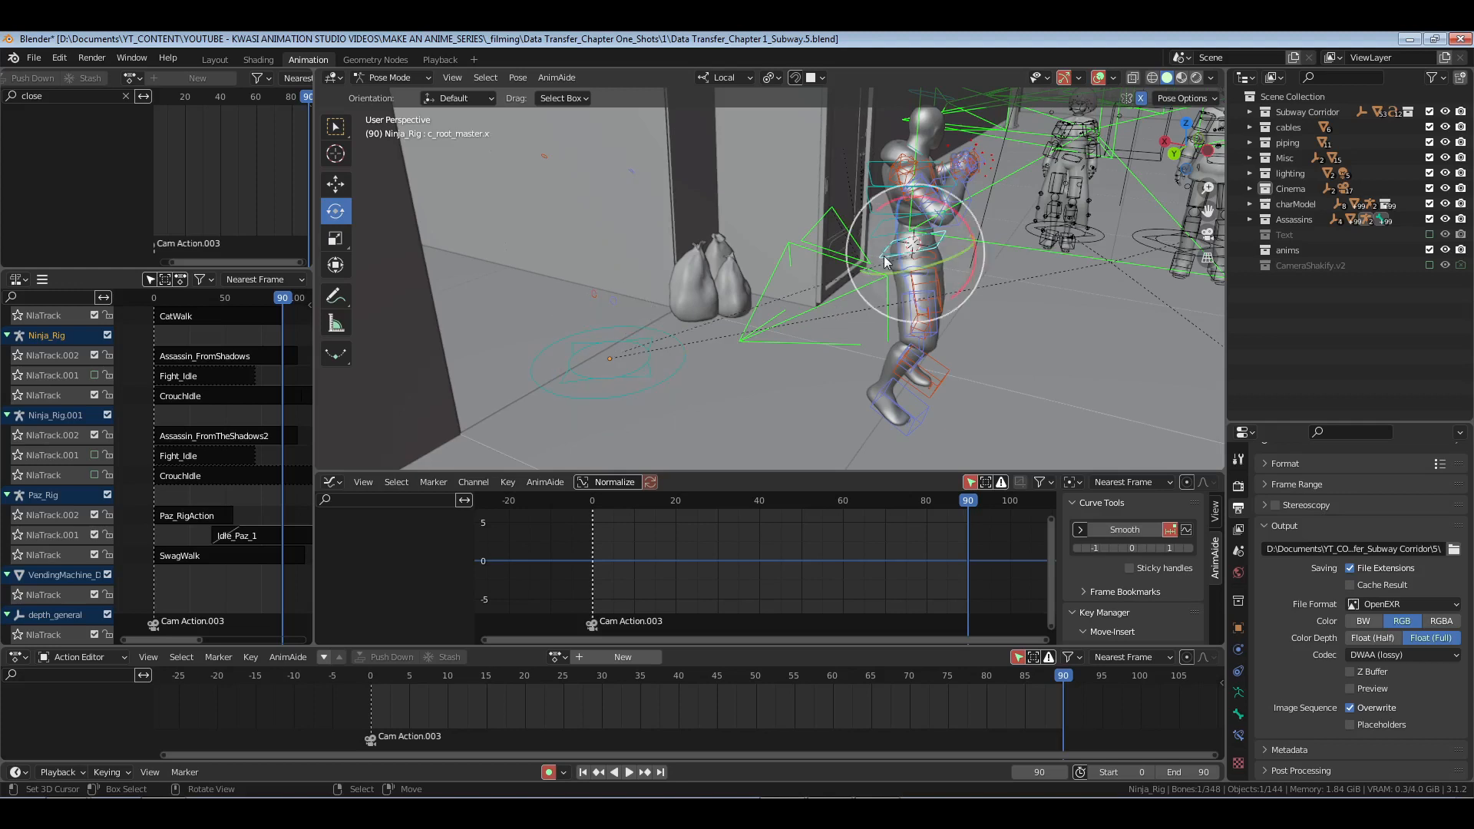
Step: Select Ninja_Rig's c_traj ground control, clear the bone selection and save the file
{"action": "left_click", "coordinate": [628, 378]}
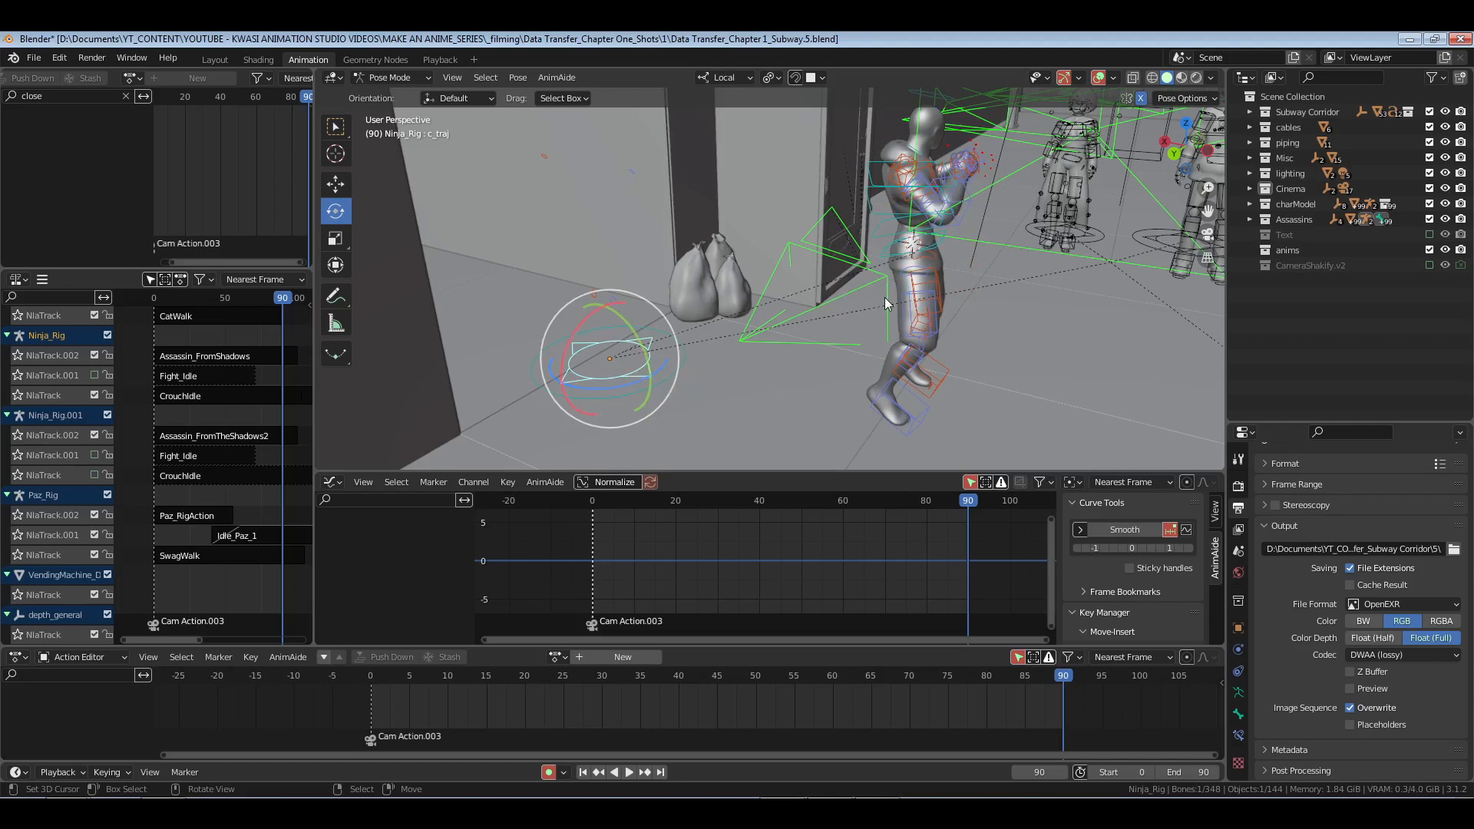
{"action": "key", "text": "alt+a"}
{"action": "key", "text": "ctrl+s"}
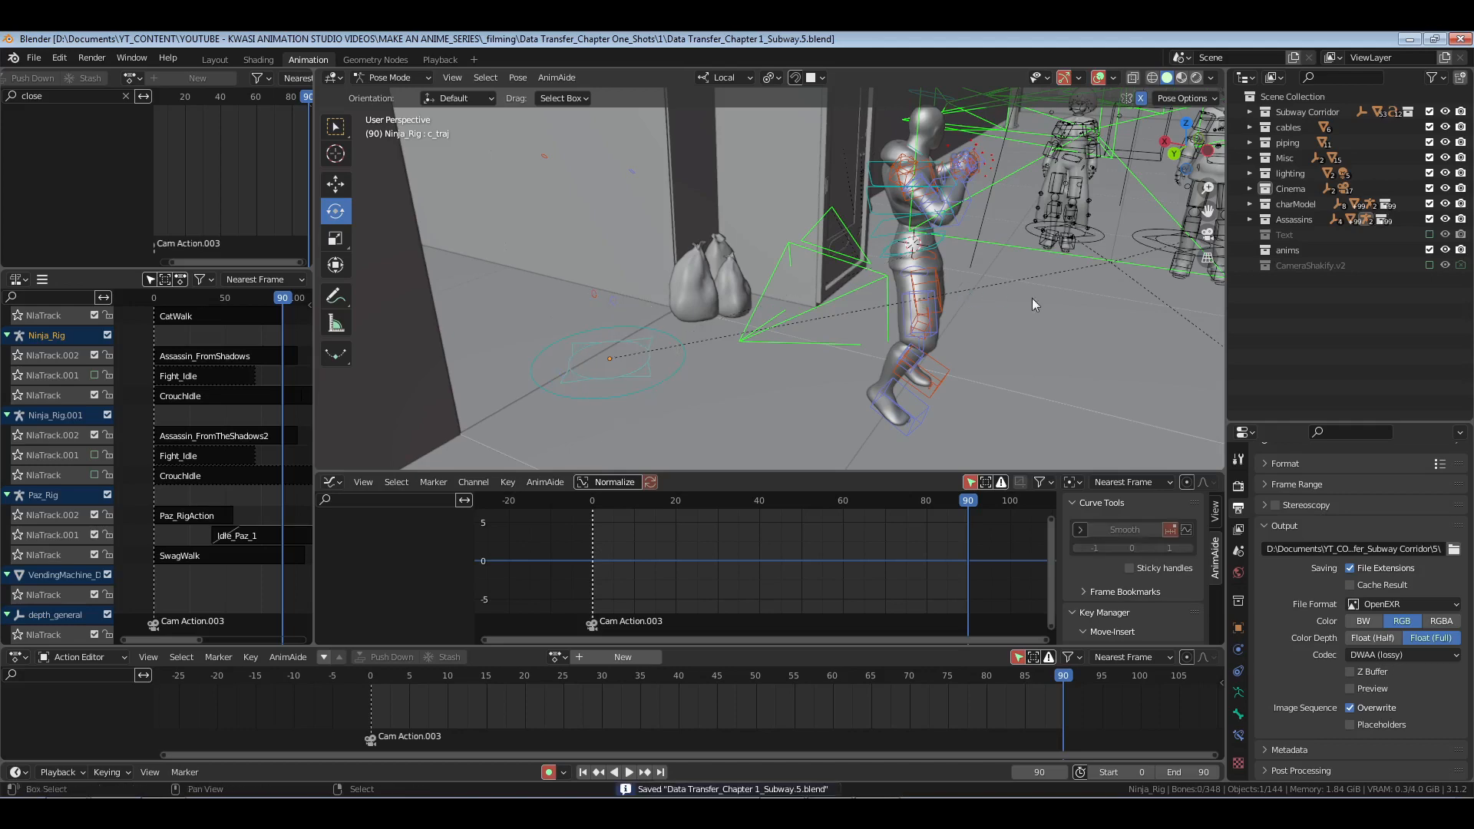
Step: Select all of Ninja_Rig's pose bones and examine the Rig Main Properties settings for the rig
{"action": "middle_click_drag", "start_coordinate": [1032, 298], "coordinate": [885, 341]}
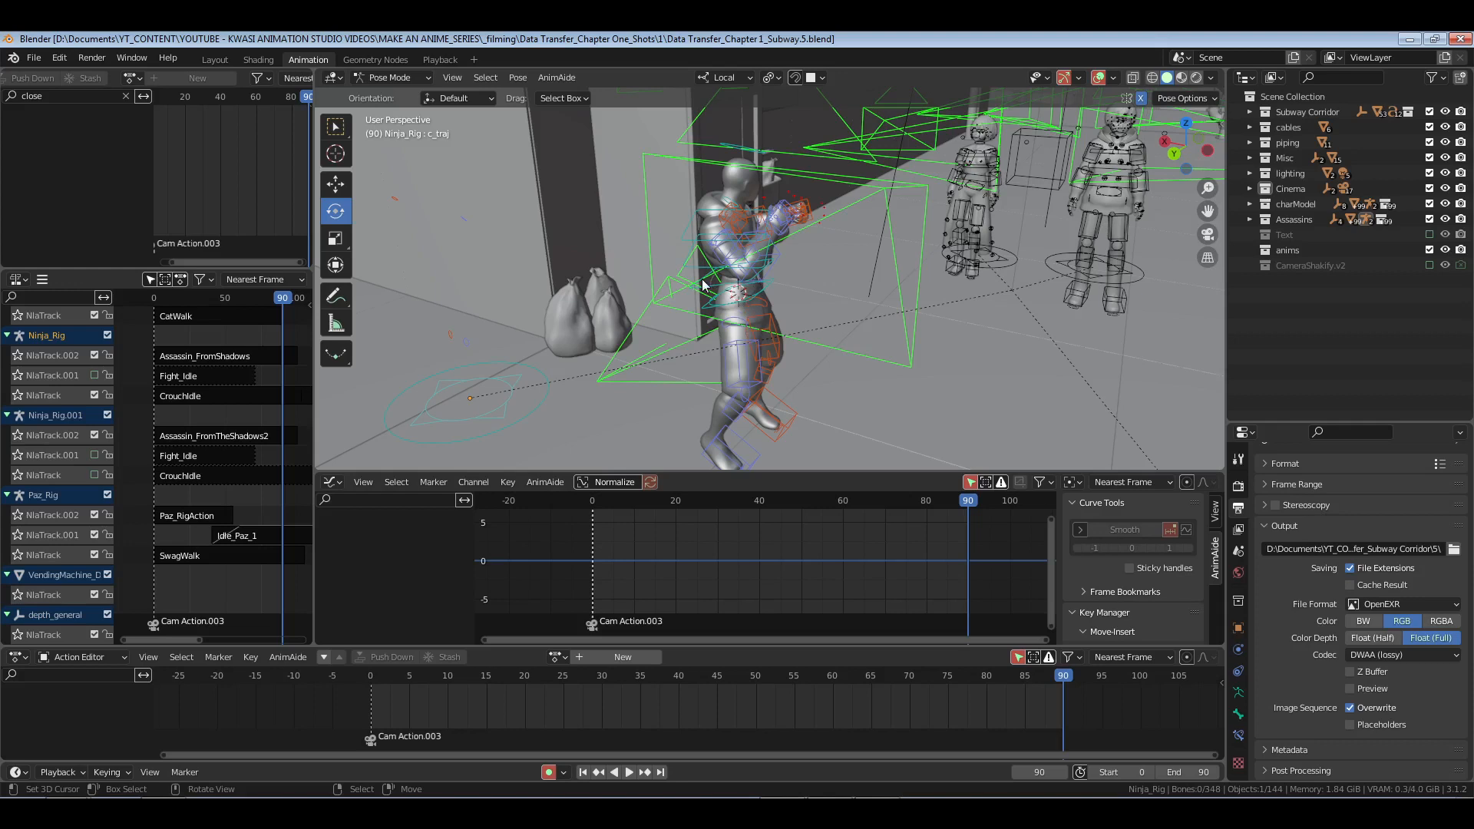
{"action": "key", "text": "a"}
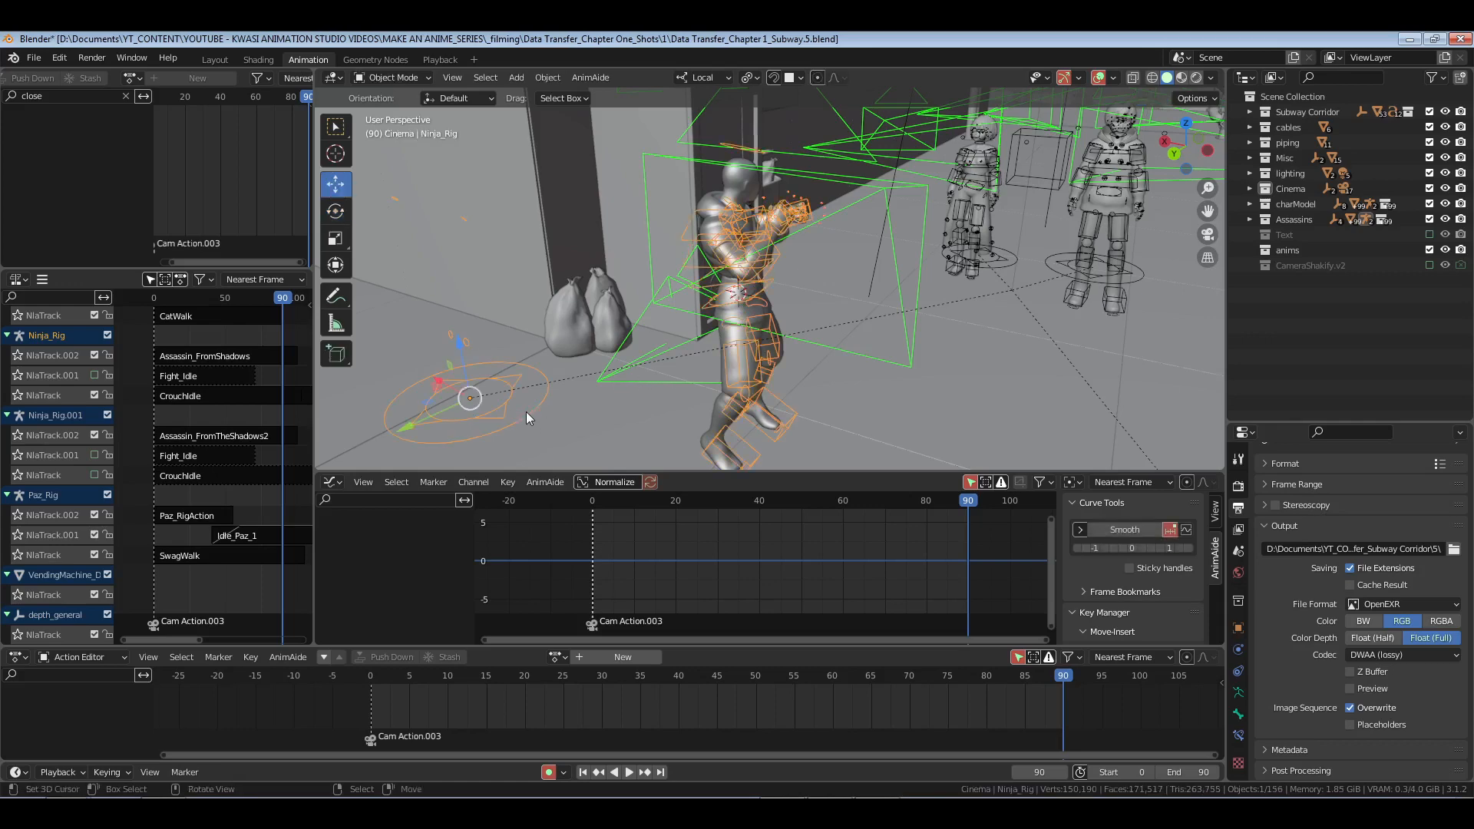
{"action": "key", "text": "alt+a"}
{"action": "key", "text": "n"}
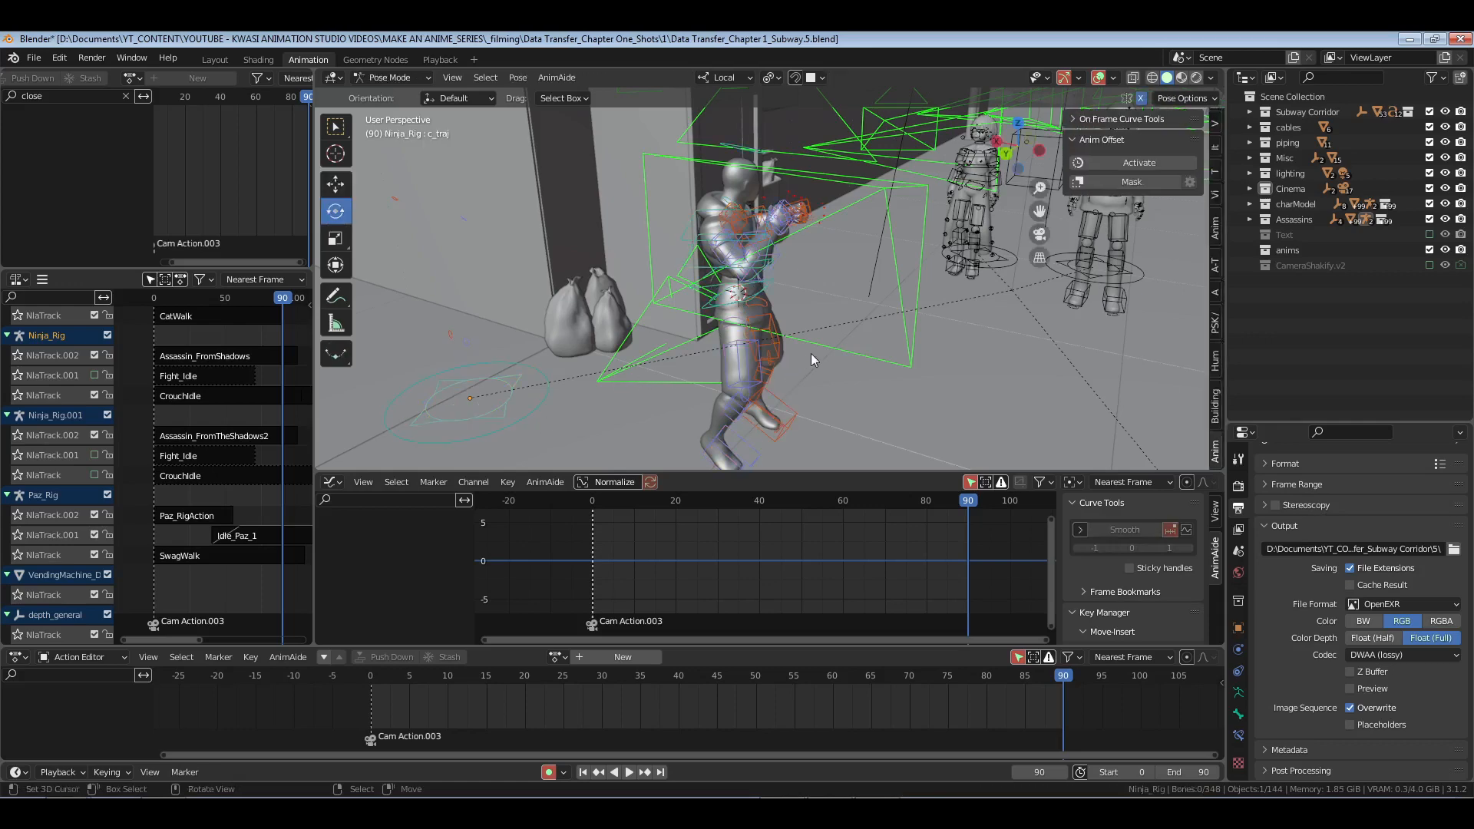
{"action": "key", "text": "a"}
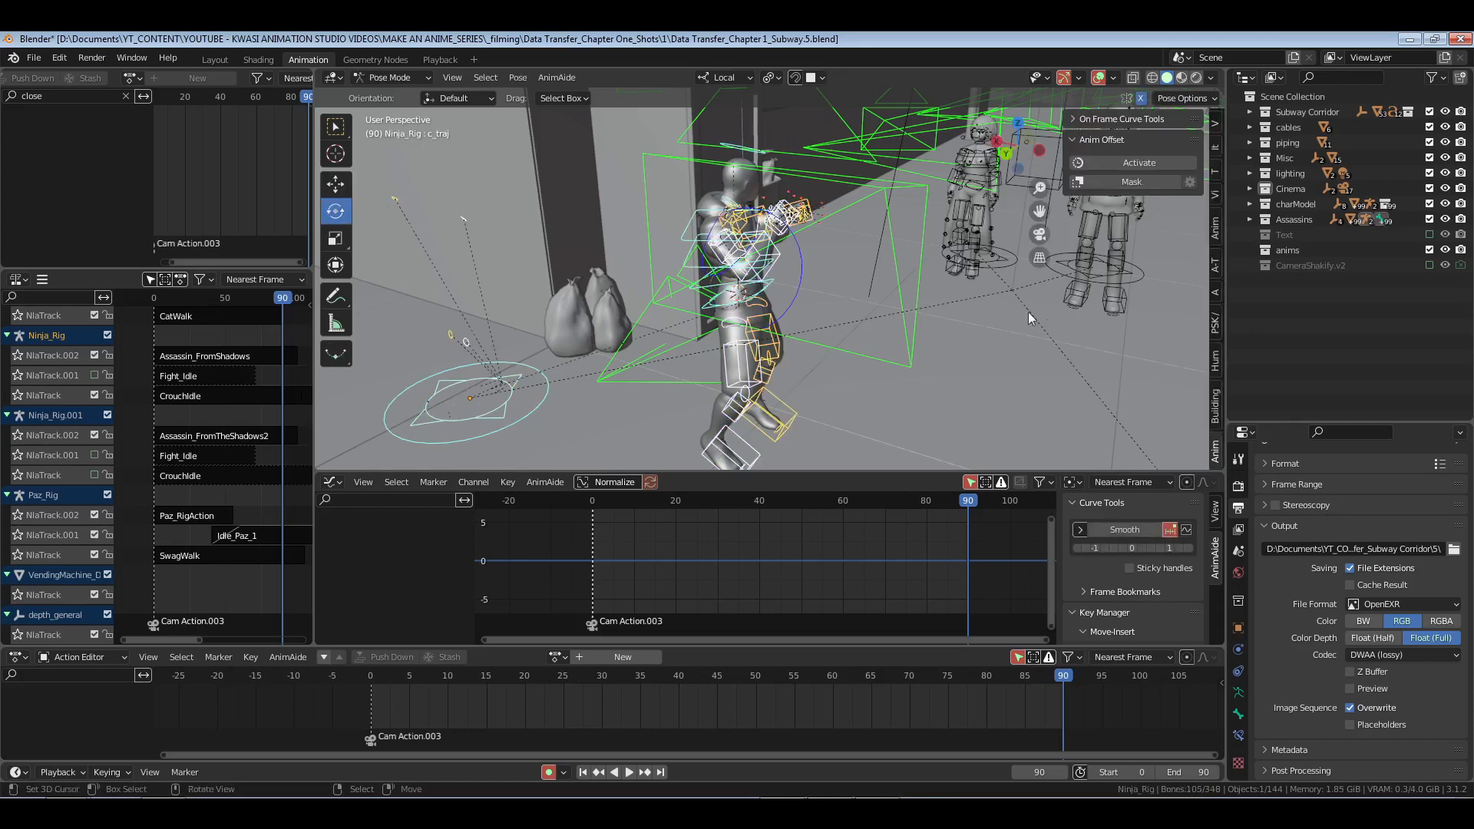
{"action": "left_click", "coordinate": [1215, 181]}
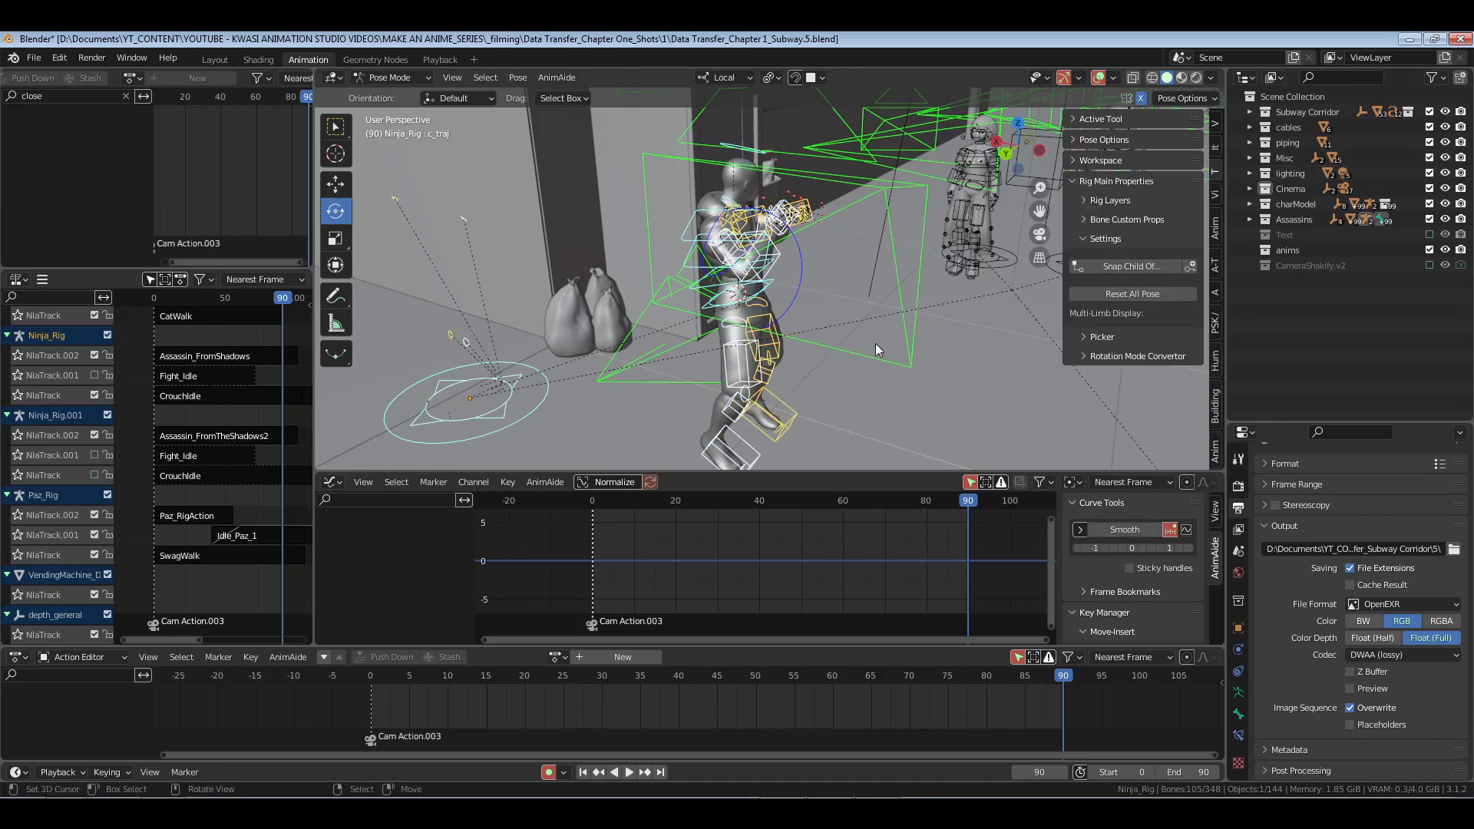
{"action": "key", "text": "n"}
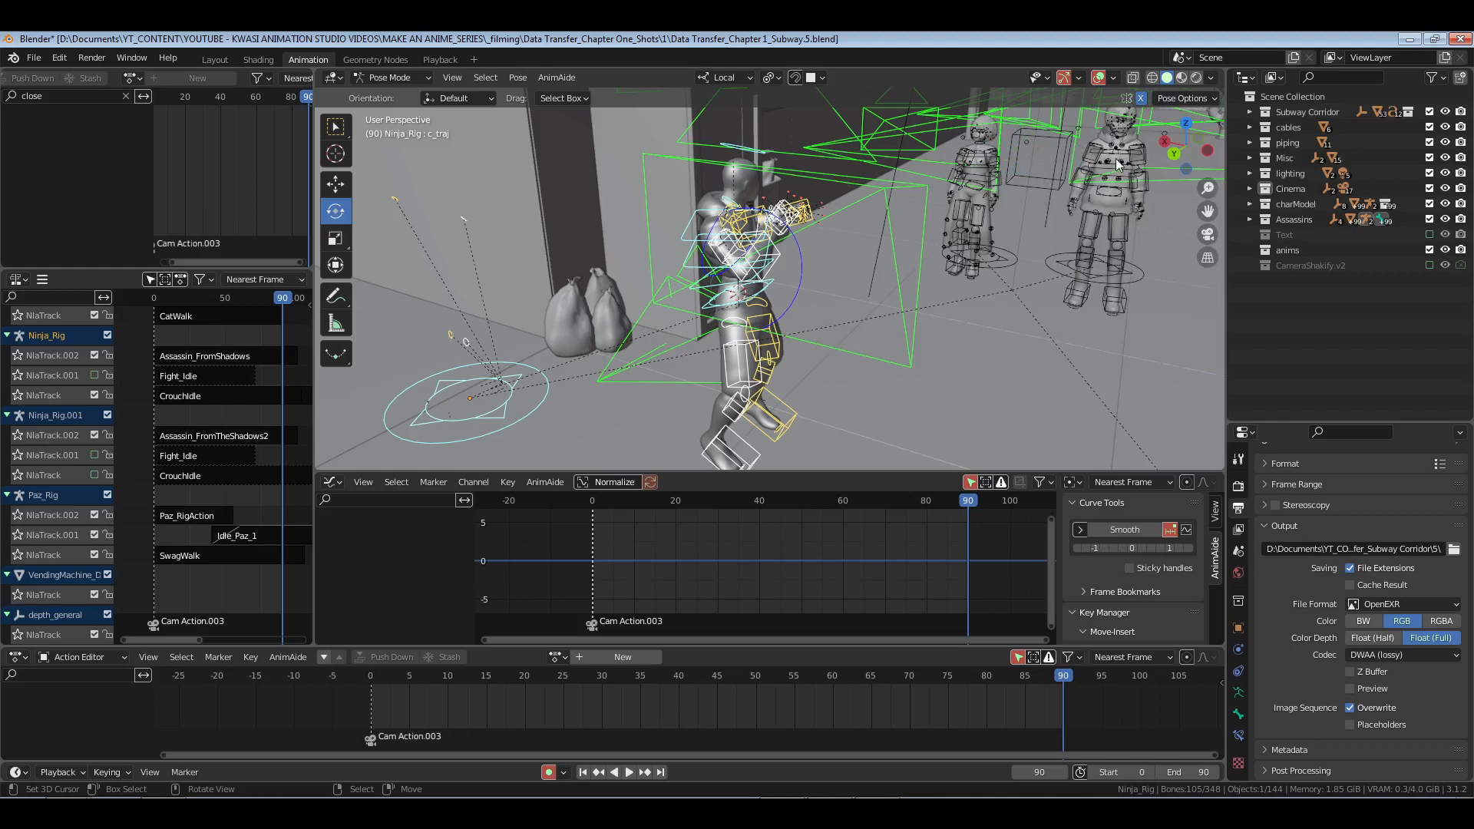
Step: Return Ninja_Rig to Object Mode with nothing selected and save the file
{"action": "key", "text": "ctrl+Tab"}
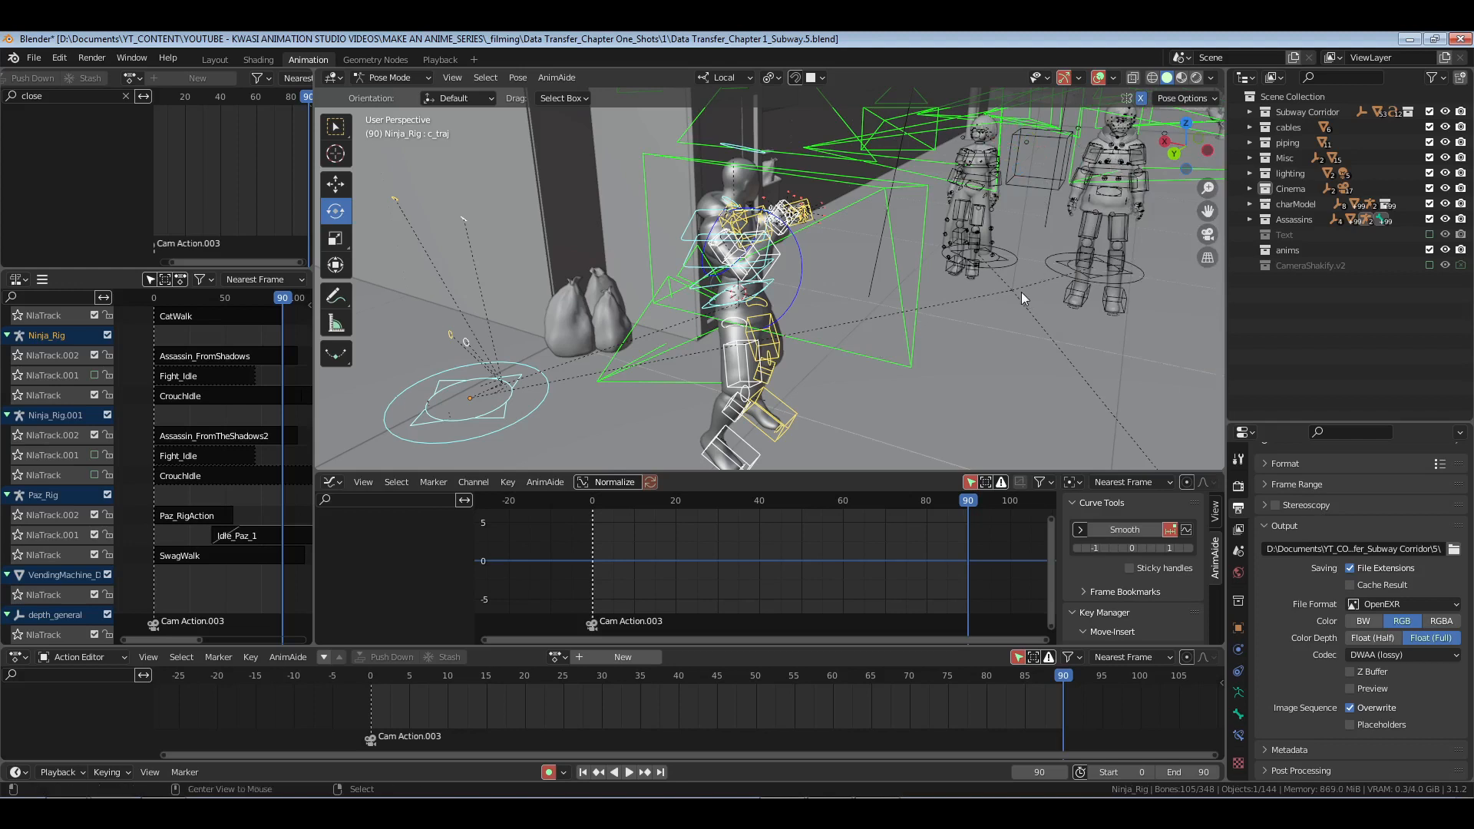
{"action": "key", "text": "ctrl+s"}
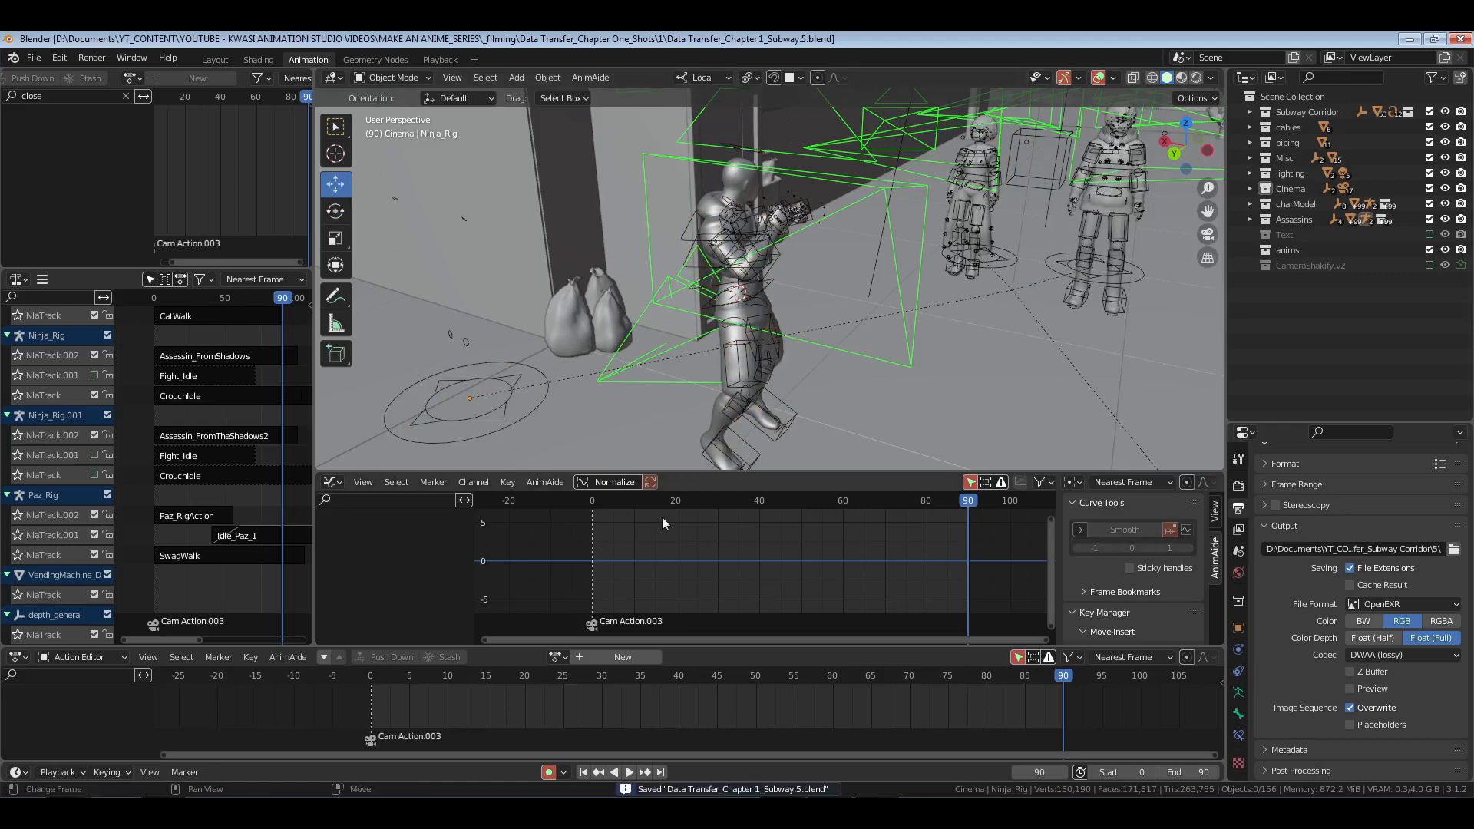
{"action": "middle_click_drag", "start_coordinate": [855, 313], "coordinate": [871, 319], "text": "shift"}
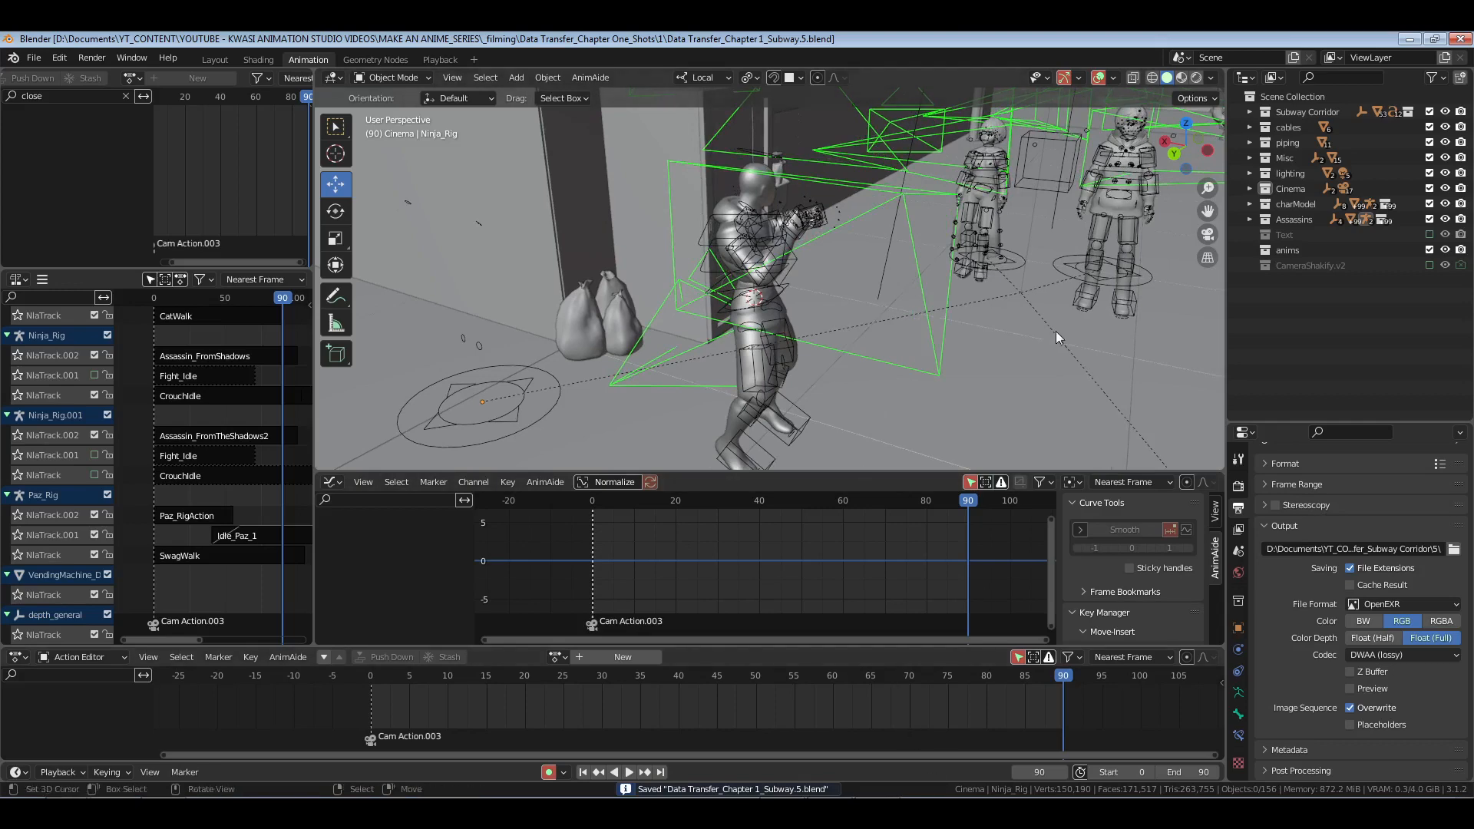
Step: Expand the Cinema collection, look through the active camera and hide the viewport overlays
{"action": "left_click", "coordinate": [1247, 188]}
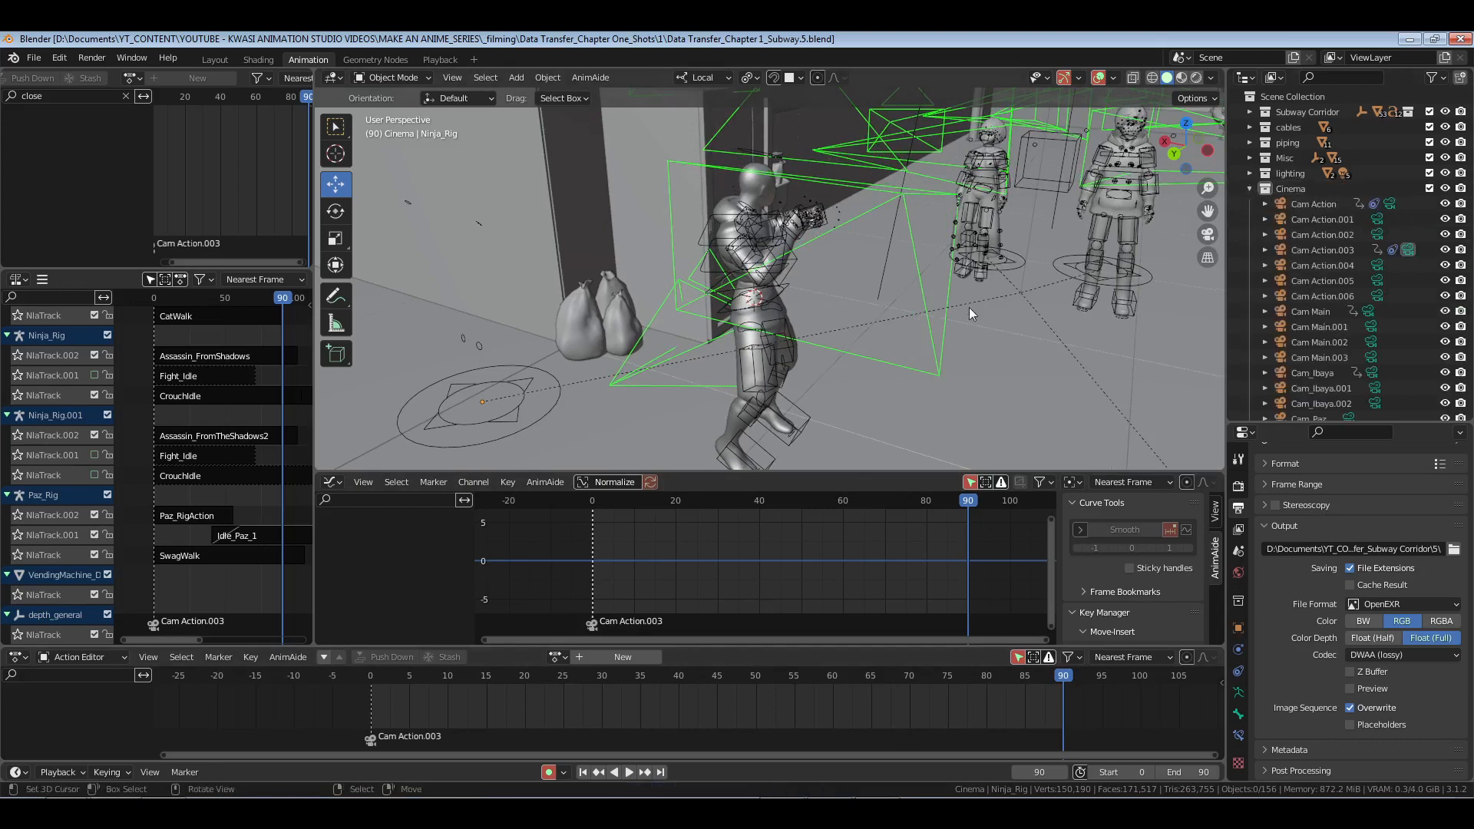
{"action": "middle_click_drag", "start_coordinate": [969, 307], "coordinate": [1066, 288]}
{"action": "key", "text": "KP_0"}
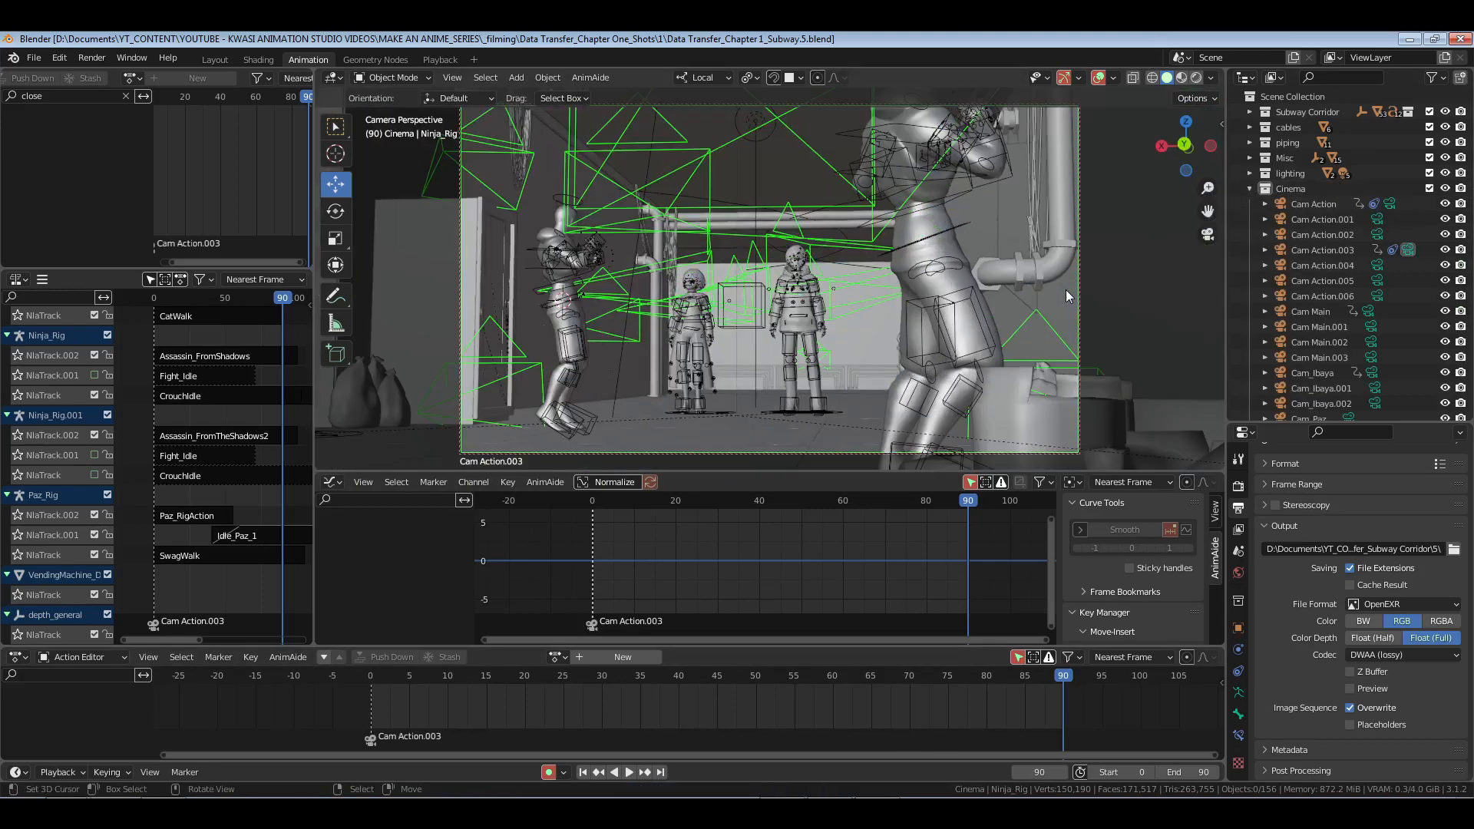
{"action": "left_click", "coordinate": [1099, 78]}
Step: Compare the views through Cam Action.004 to Cam Action.006, the Cam_Paz cameras and the Cam_Ibaya cameras
{"action": "left_click", "coordinate": [1377, 267]}
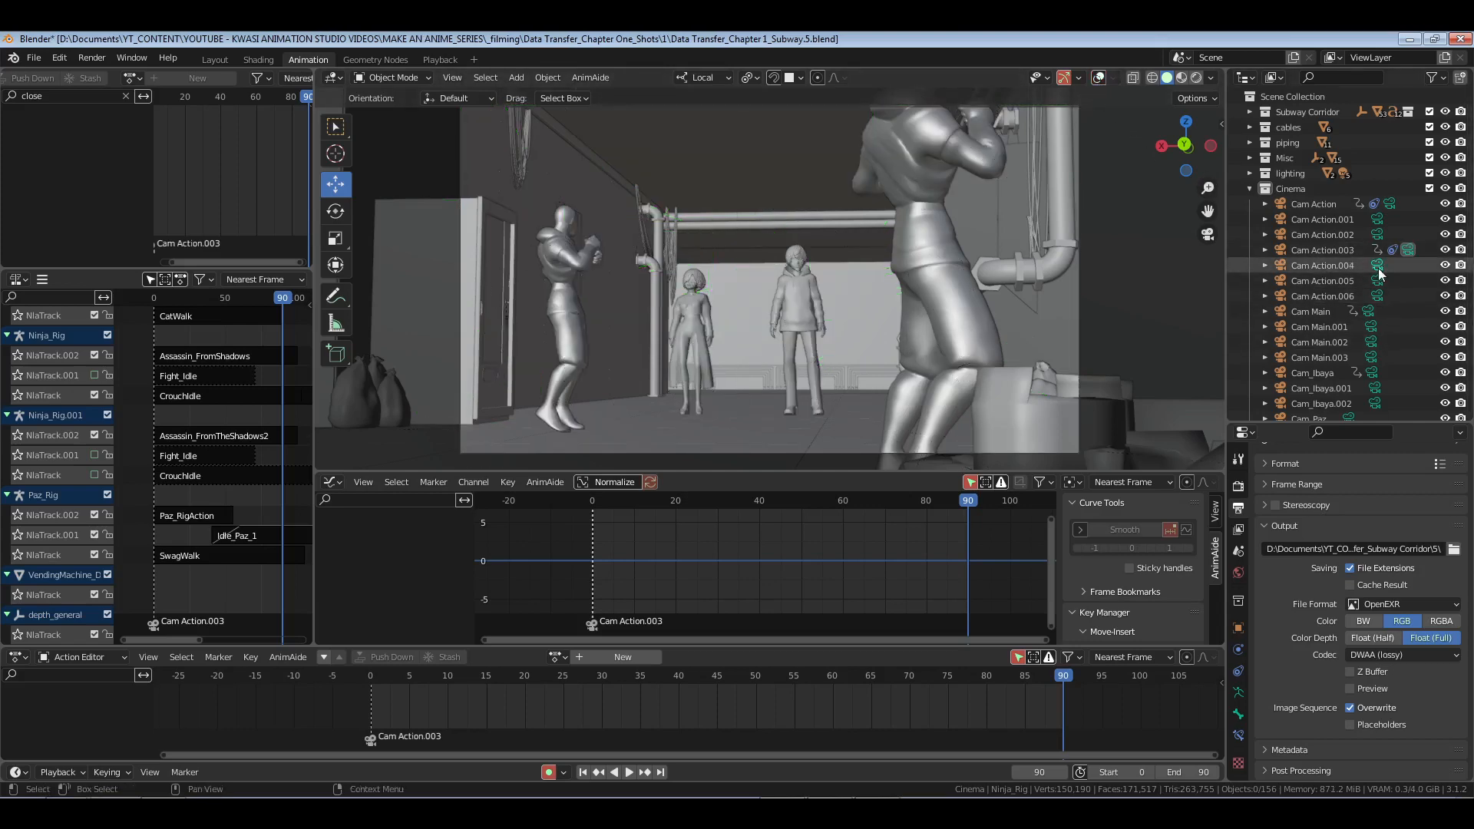
{"action": "left_click", "coordinate": [1378, 282]}
{"action": "left_click", "coordinate": [1378, 296]}
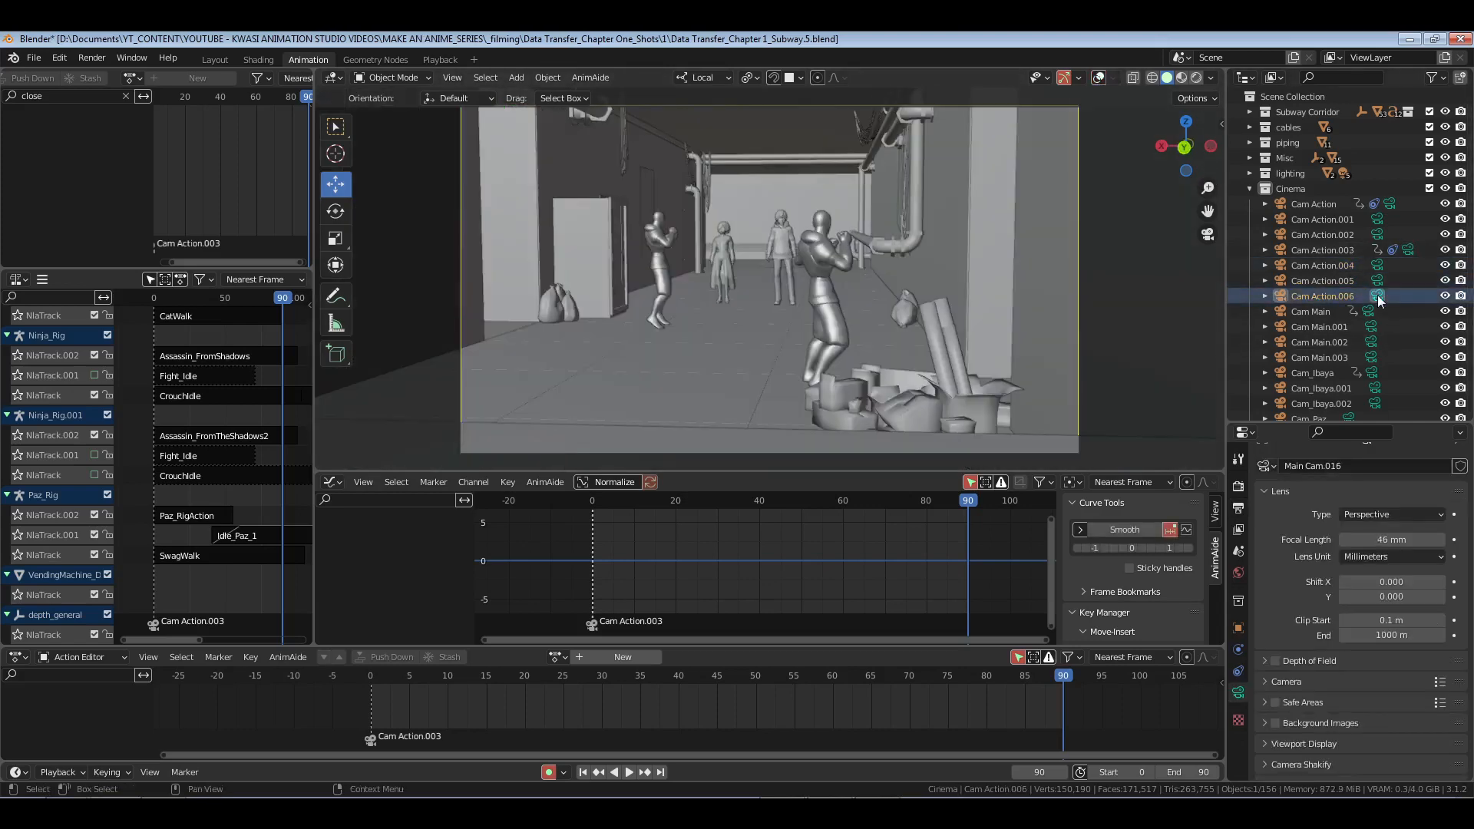
{"action": "scroll", "coordinate": [1357, 316], "scroll_direction": "down", "scroll_amount": 3}
{"action": "left_click", "coordinate": [1351, 332]}
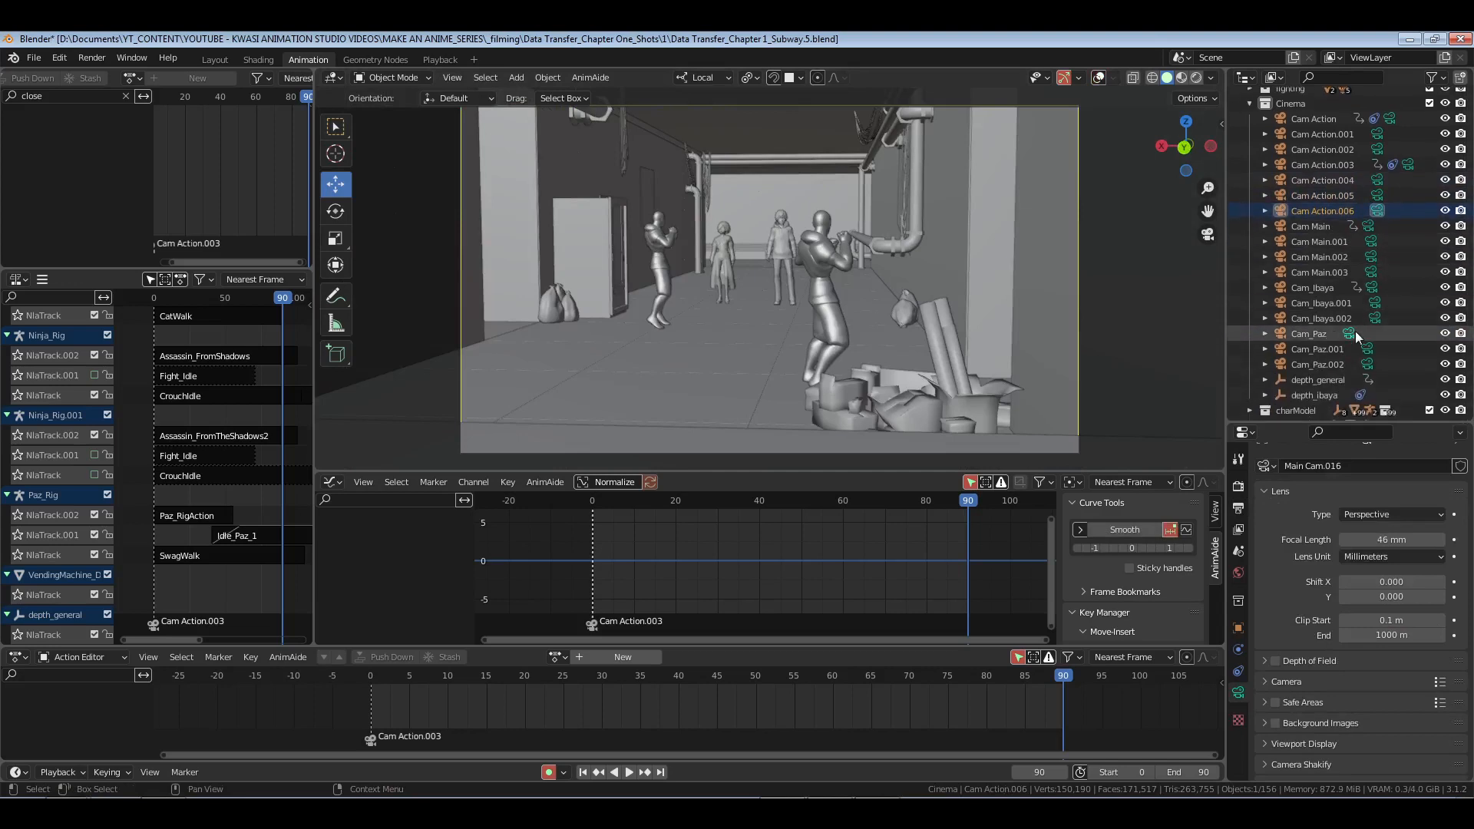
{"action": "left_click", "coordinate": [1367, 350]}
{"action": "left_click", "coordinate": [1367, 365]}
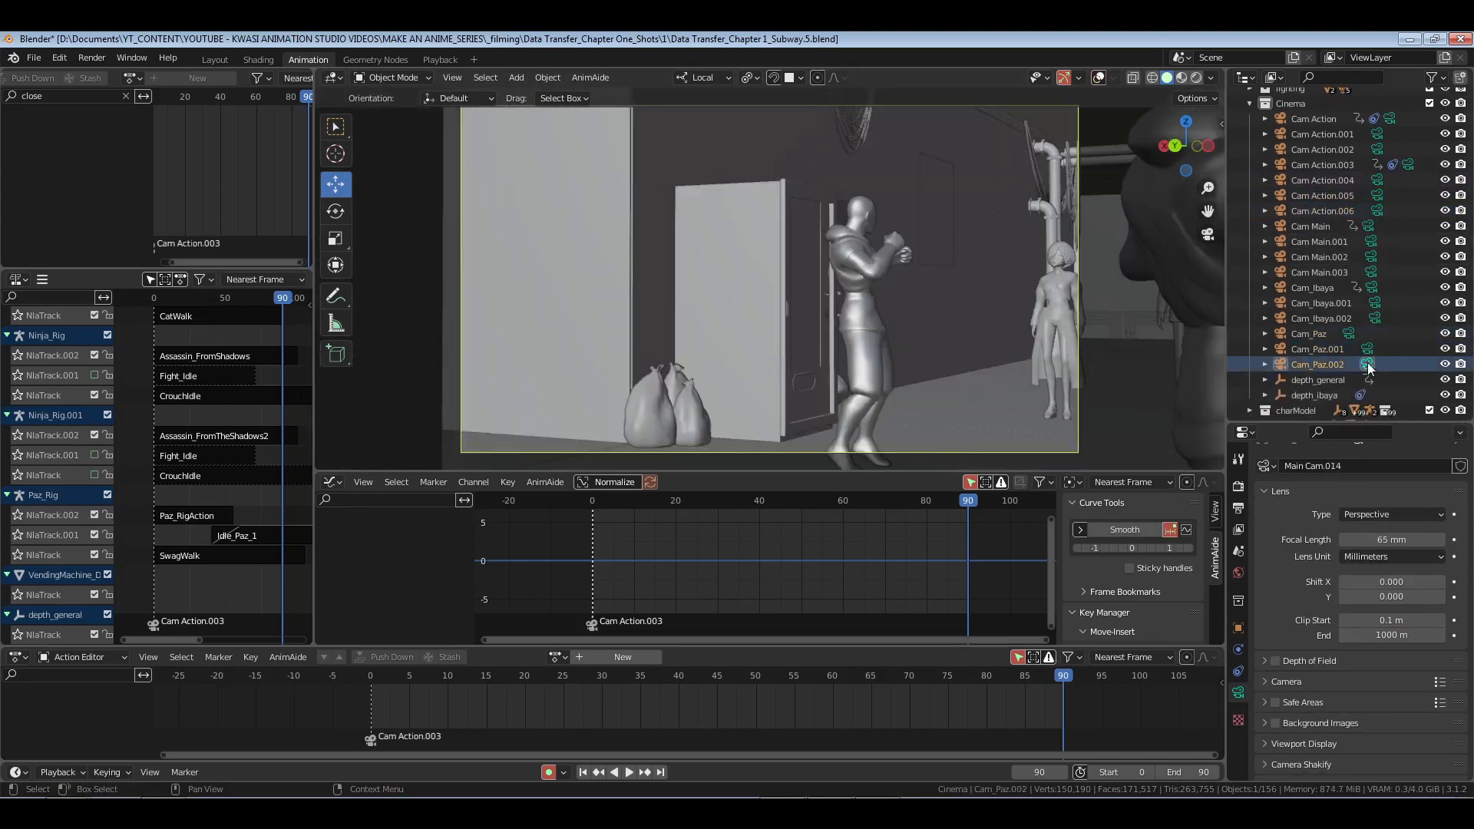
{"action": "left_click", "coordinate": [1372, 290]}
{"action": "left_click", "coordinate": [1376, 316]}
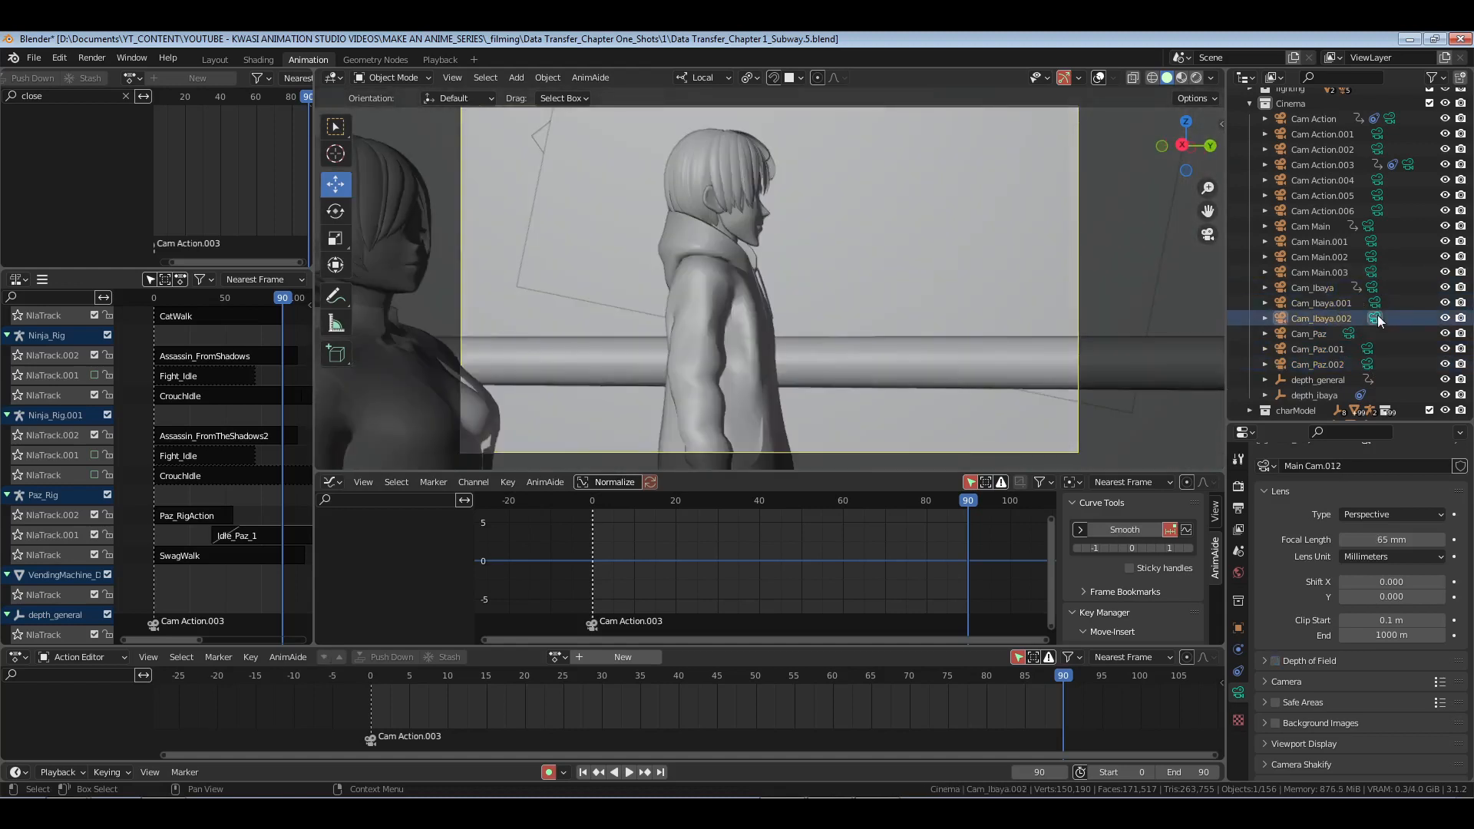
{"action": "left_click", "coordinate": [1376, 210]}
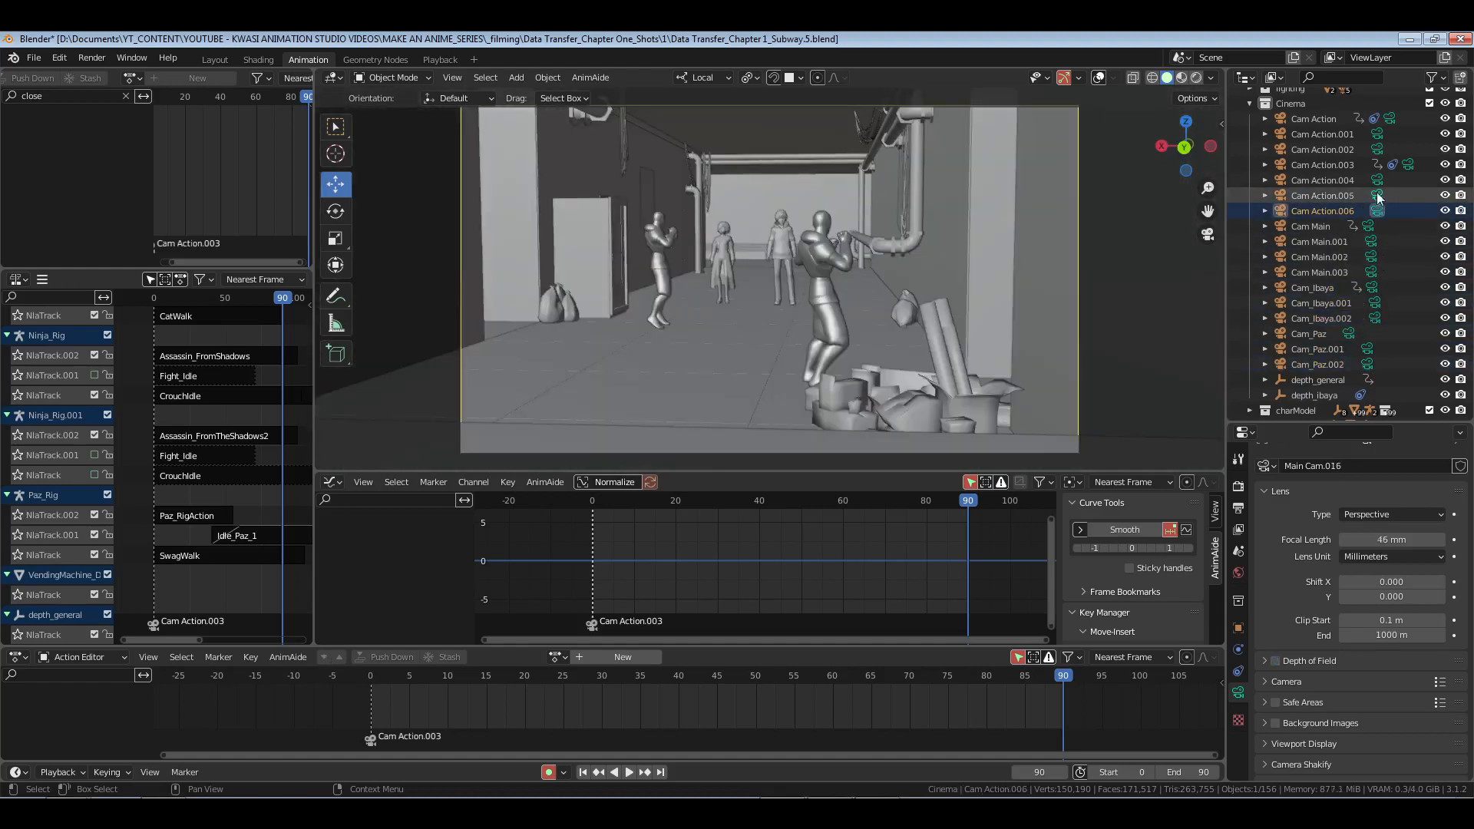
Step: Review the framing of Cam Action.005, Cam Action.004, Cam Action.002, Cam Action.001 and Cam Action in turn
{"action": "left_click", "coordinate": [1375, 195]}
{"action": "left_click", "coordinate": [1385, 179]}
{"action": "left_click", "coordinate": [1379, 150]}
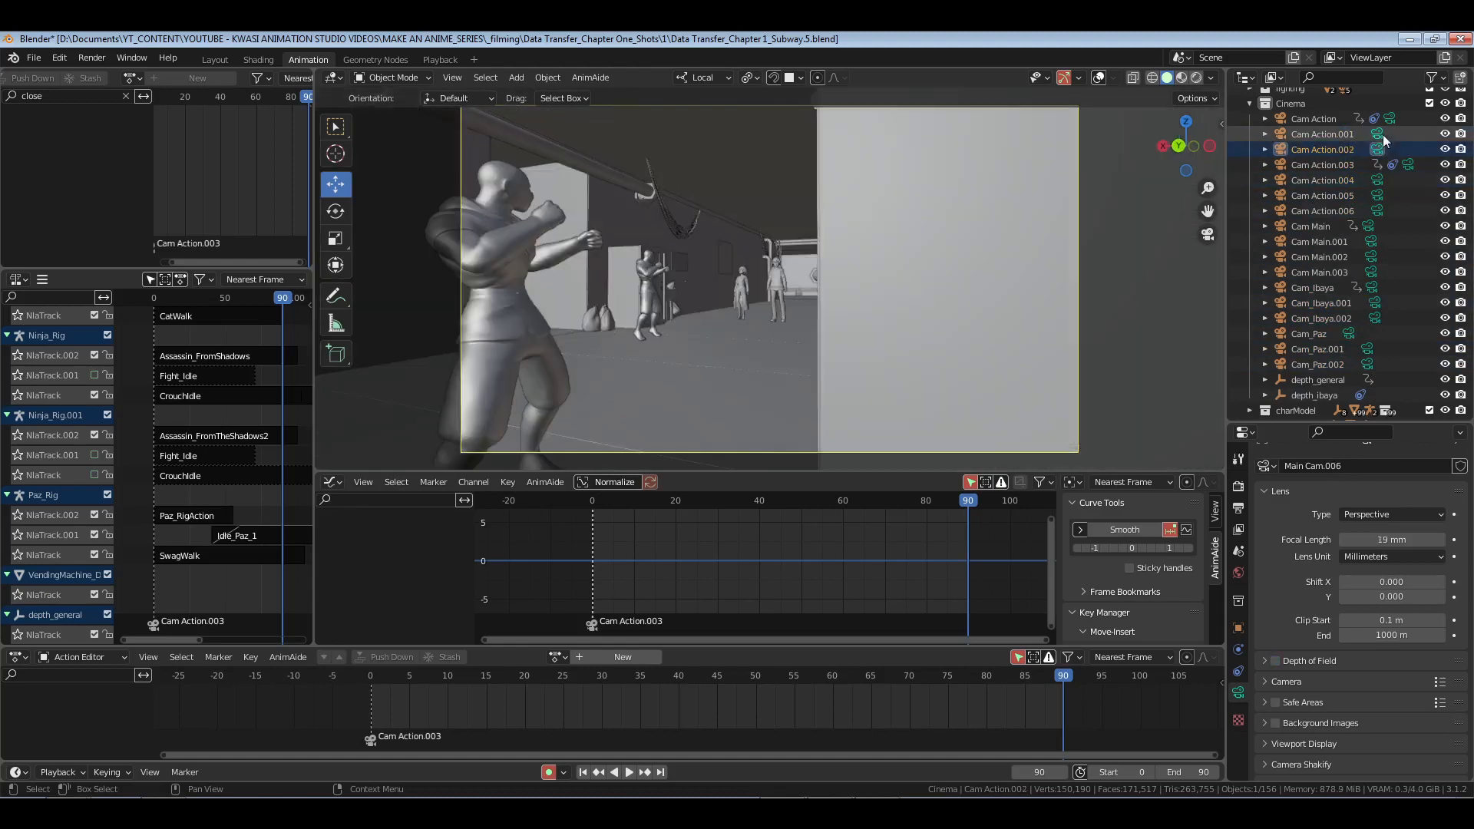
{"action": "left_click", "coordinate": [1383, 135]}
{"action": "left_click", "coordinate": [1386, 120]}
{"action": "left_click", "coordinate": [1379, 140]}
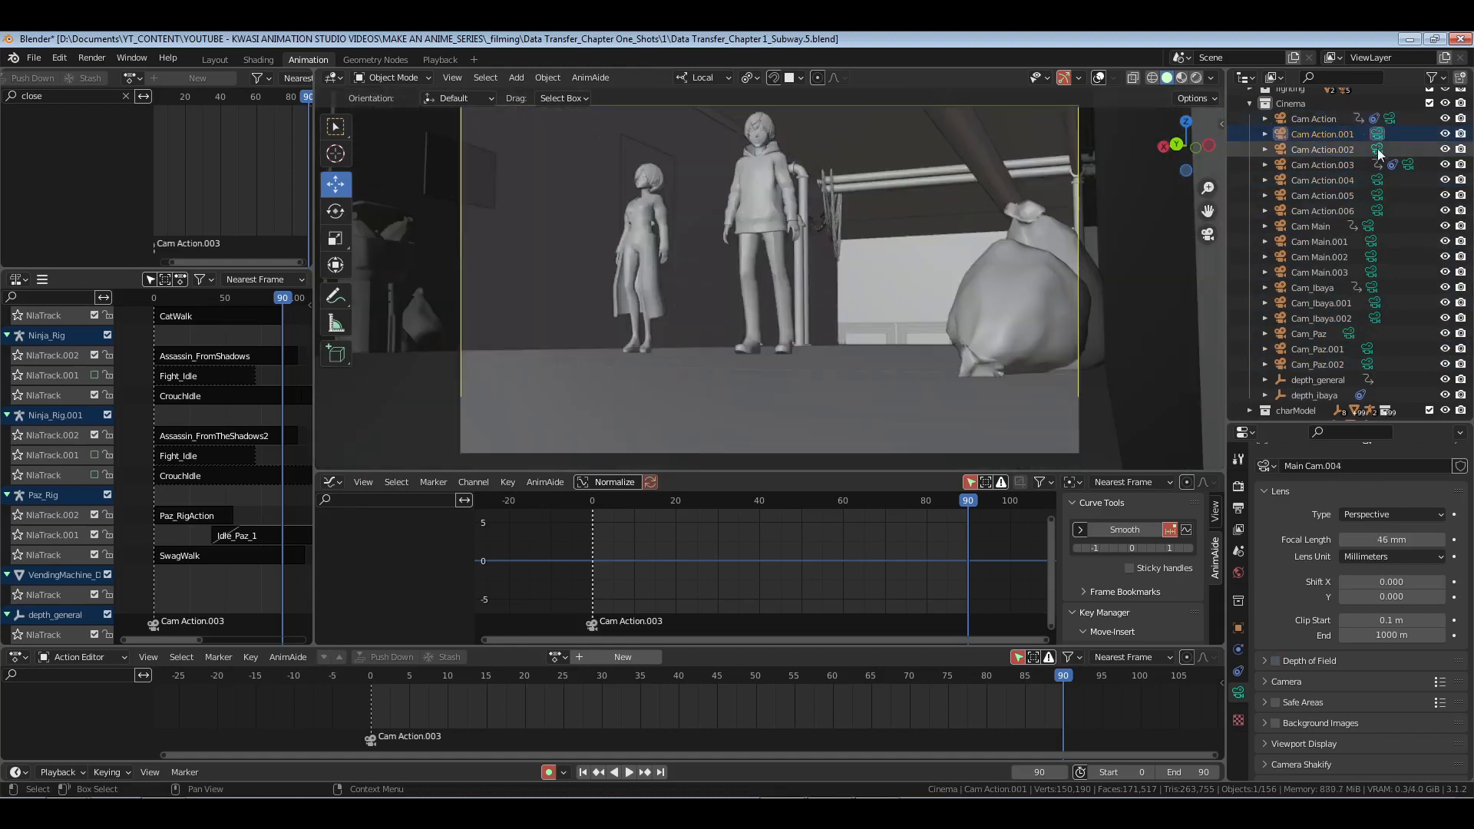
{"action": "left_click", "coordinate": [1378, 152]}
Step: Check the views through Cam Main.003 and Cam Main.002, and make Cam_Paz.001 the selected, active camera
{"action": "left_click", "coordinate": [1374, 269]}
{"action": "left_click", "coordinate": [1371, 258]}
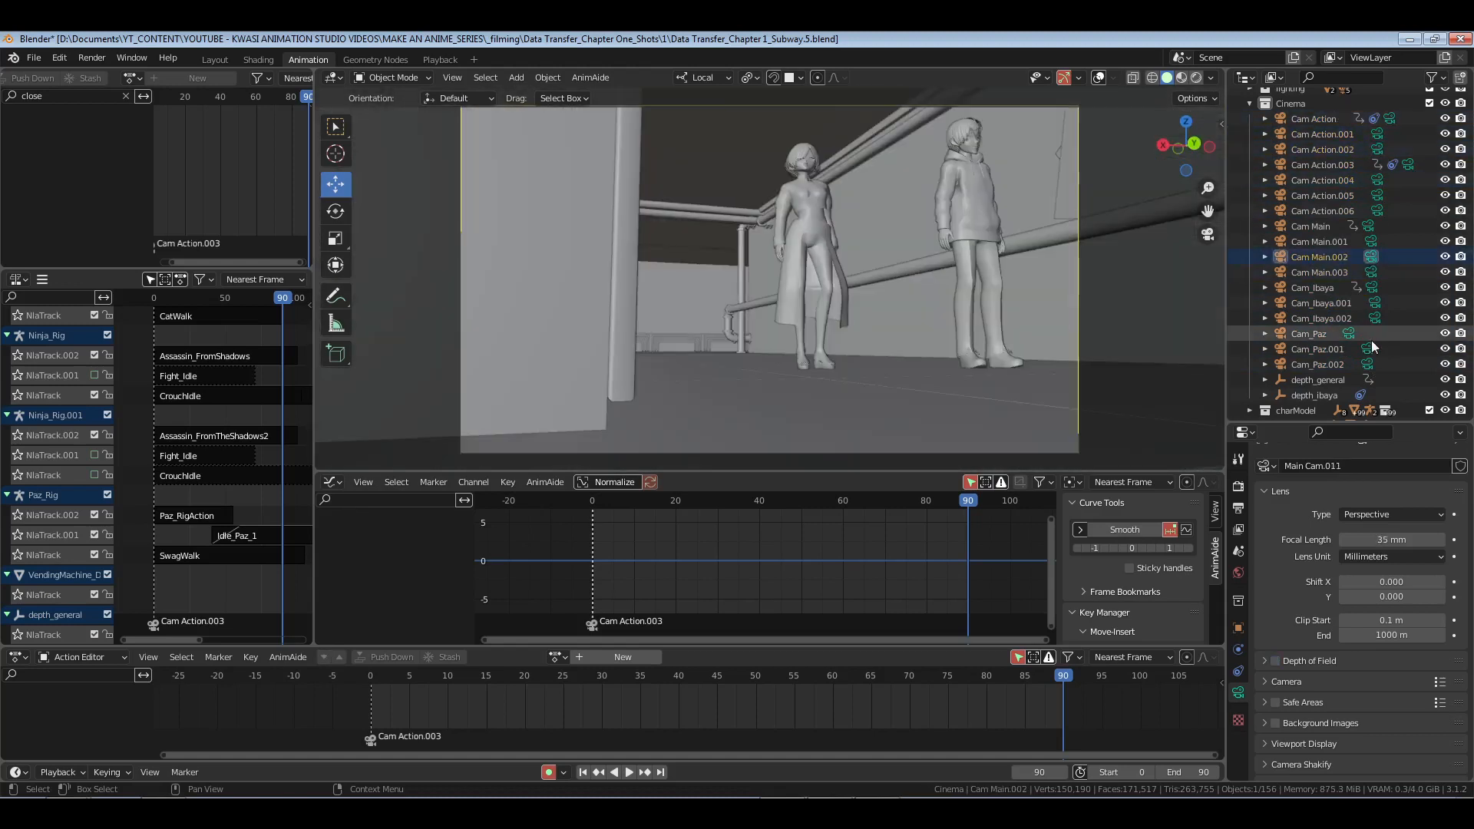
{"action": "left_click", "coordinate": [1356, 333]}
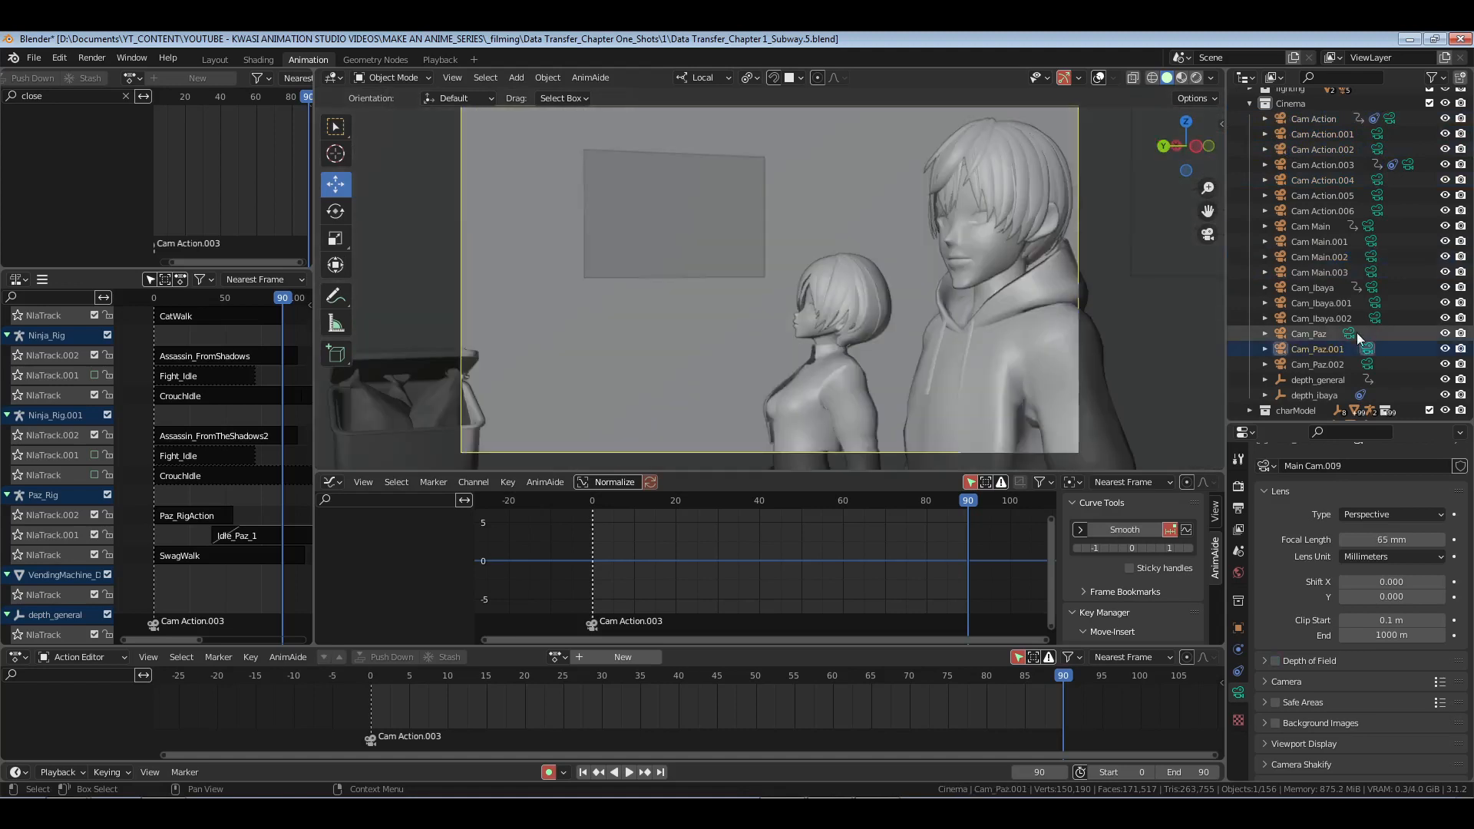
{"action": "left_click", "coordinate": [1292, 347]}
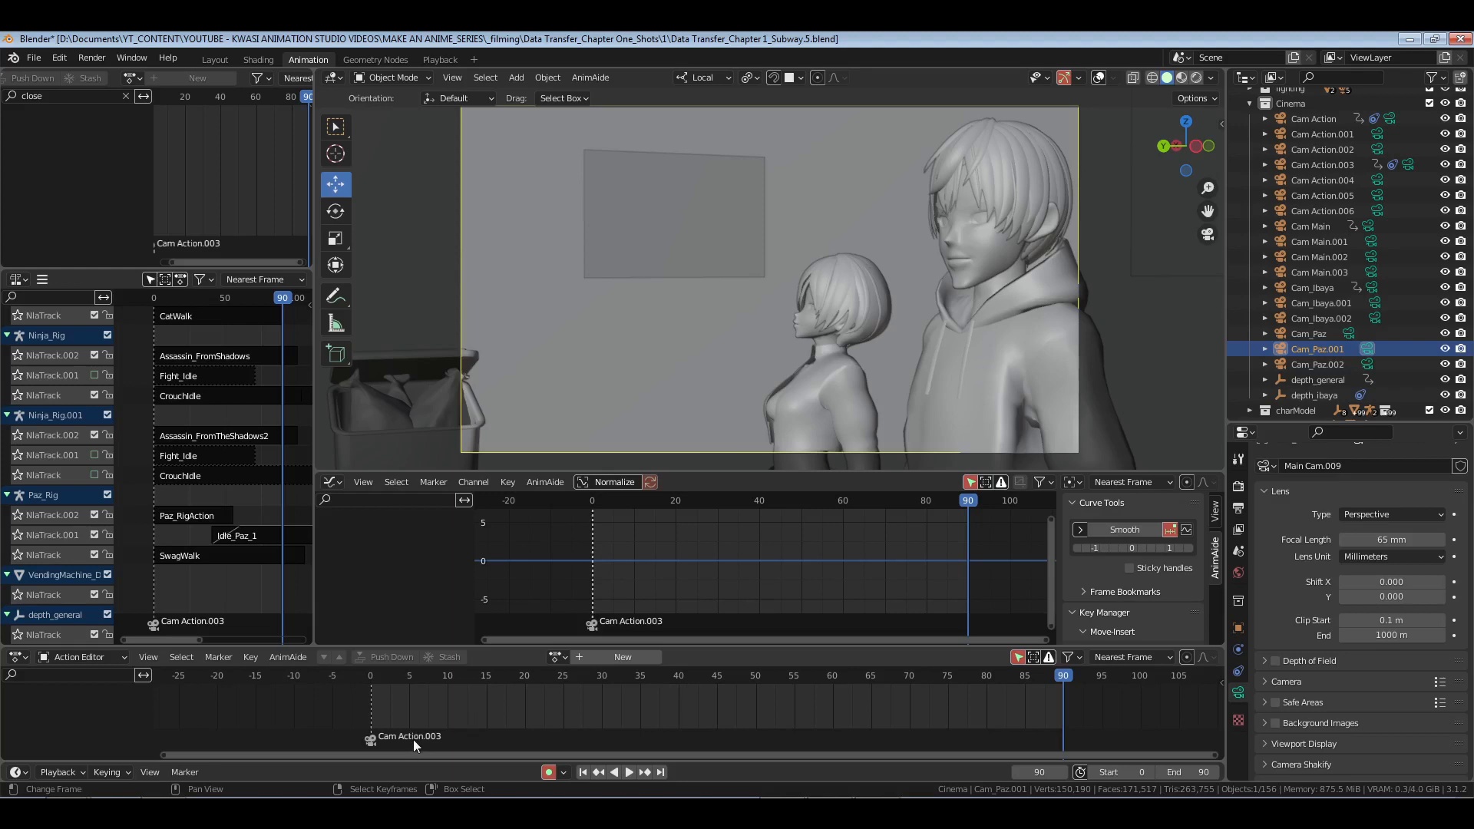
Step: Delete the Cam Action.003 marker, preview the animation through Cam_Paz.001 and save the file at frame 90
{"action": "key", "text": "Delete"}
{"action": "key", "text": "space"}
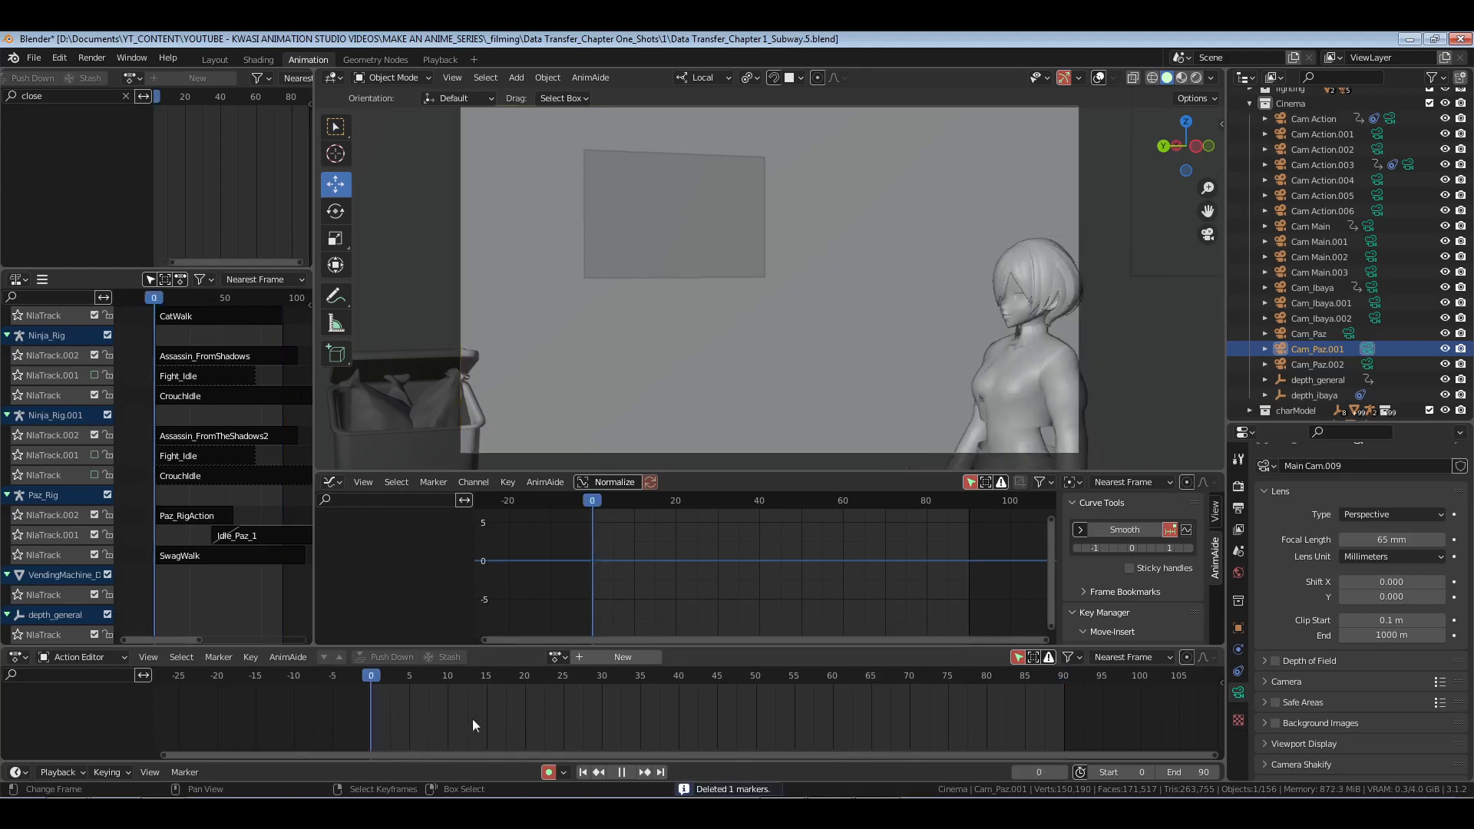
{"action": "key", "text": "space"}
{"action": "left_click", "coordinate": [660, 771]}
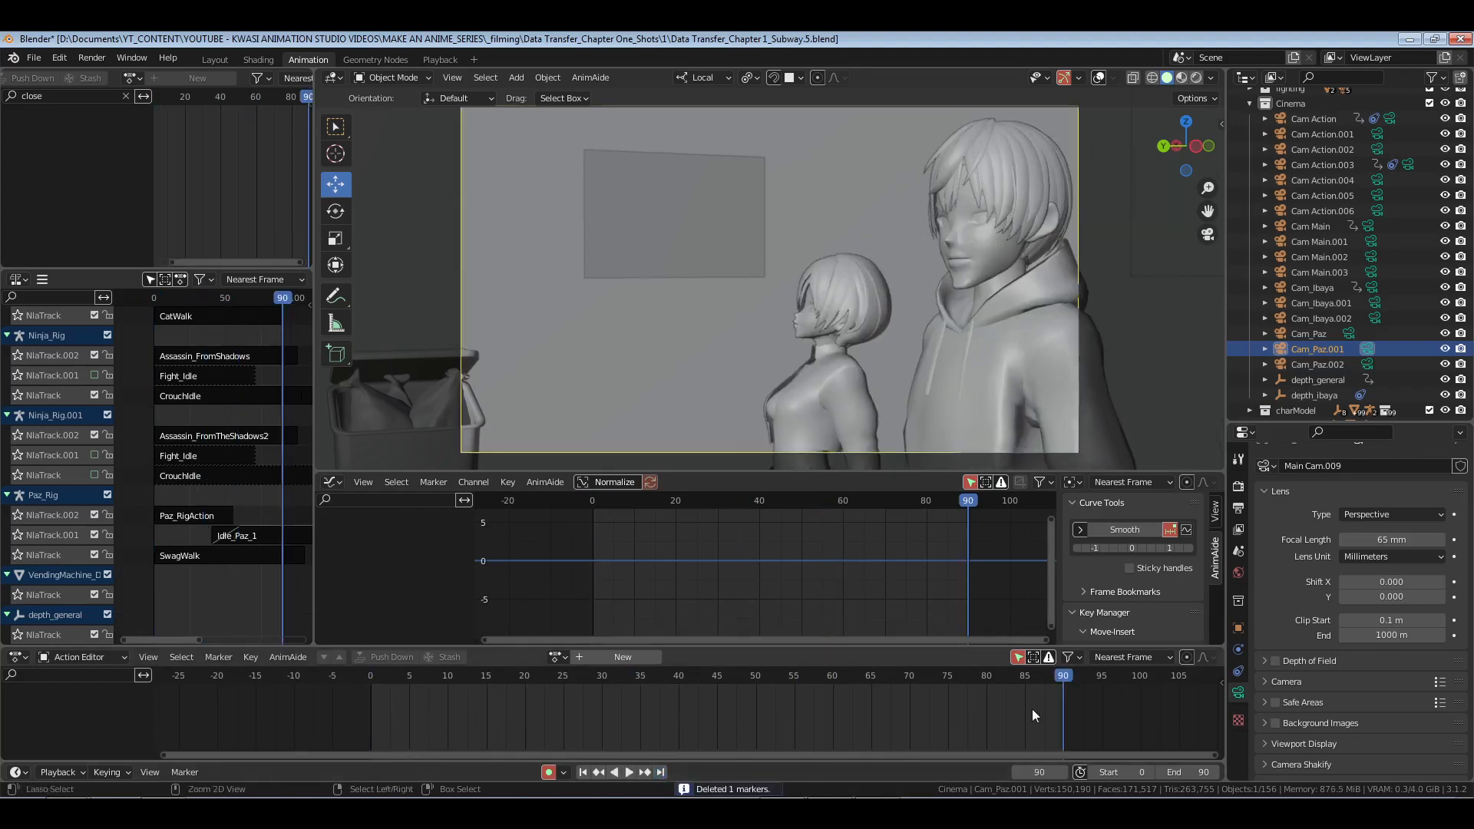
{"action": "key", "text": "ctrl+s"}
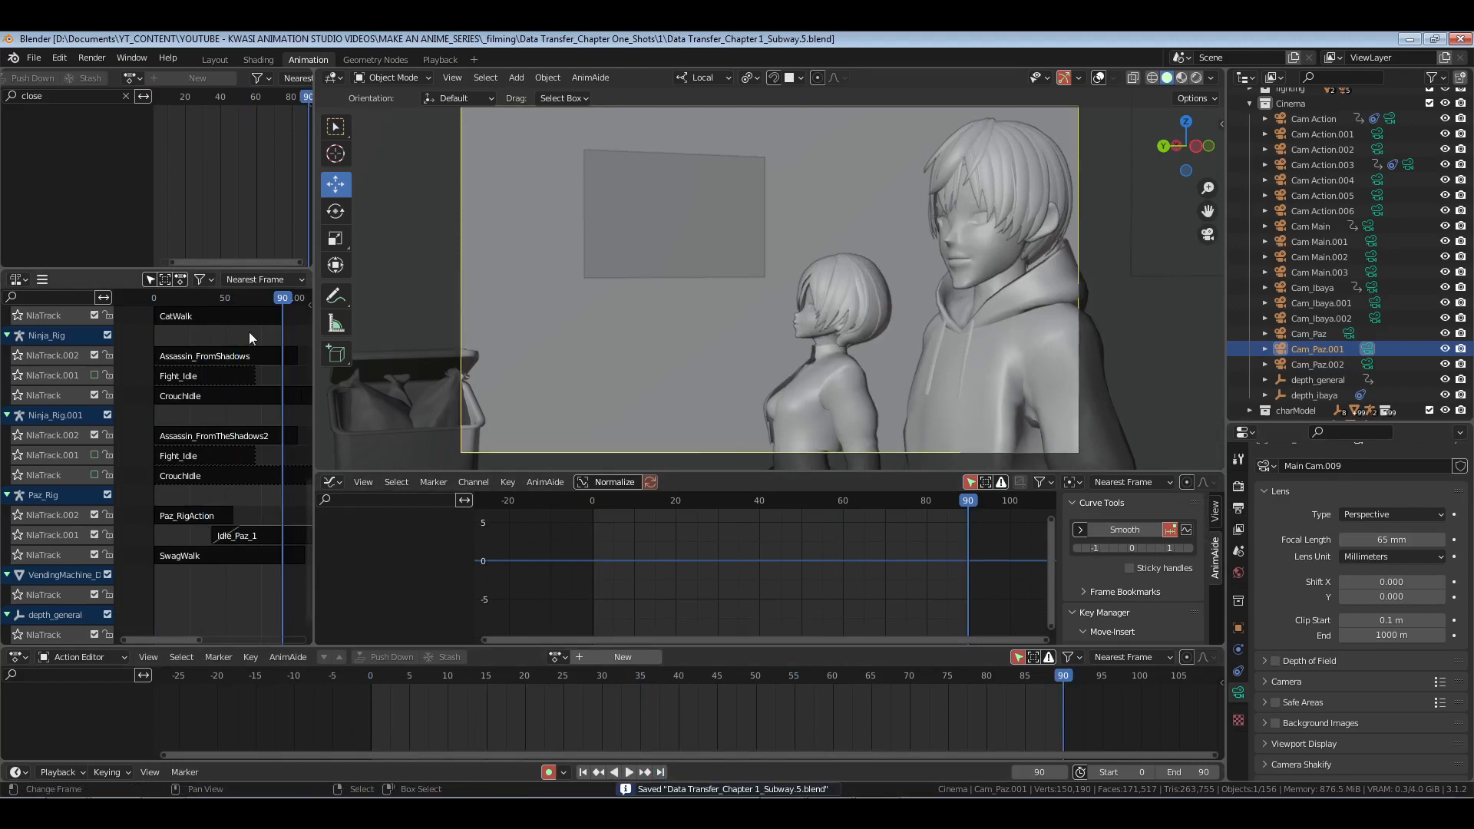
Step: Delete all the NLA strips, and bind Cam_Paz.001 to a marker at frame 0
{"action": "key", "text": "a"}
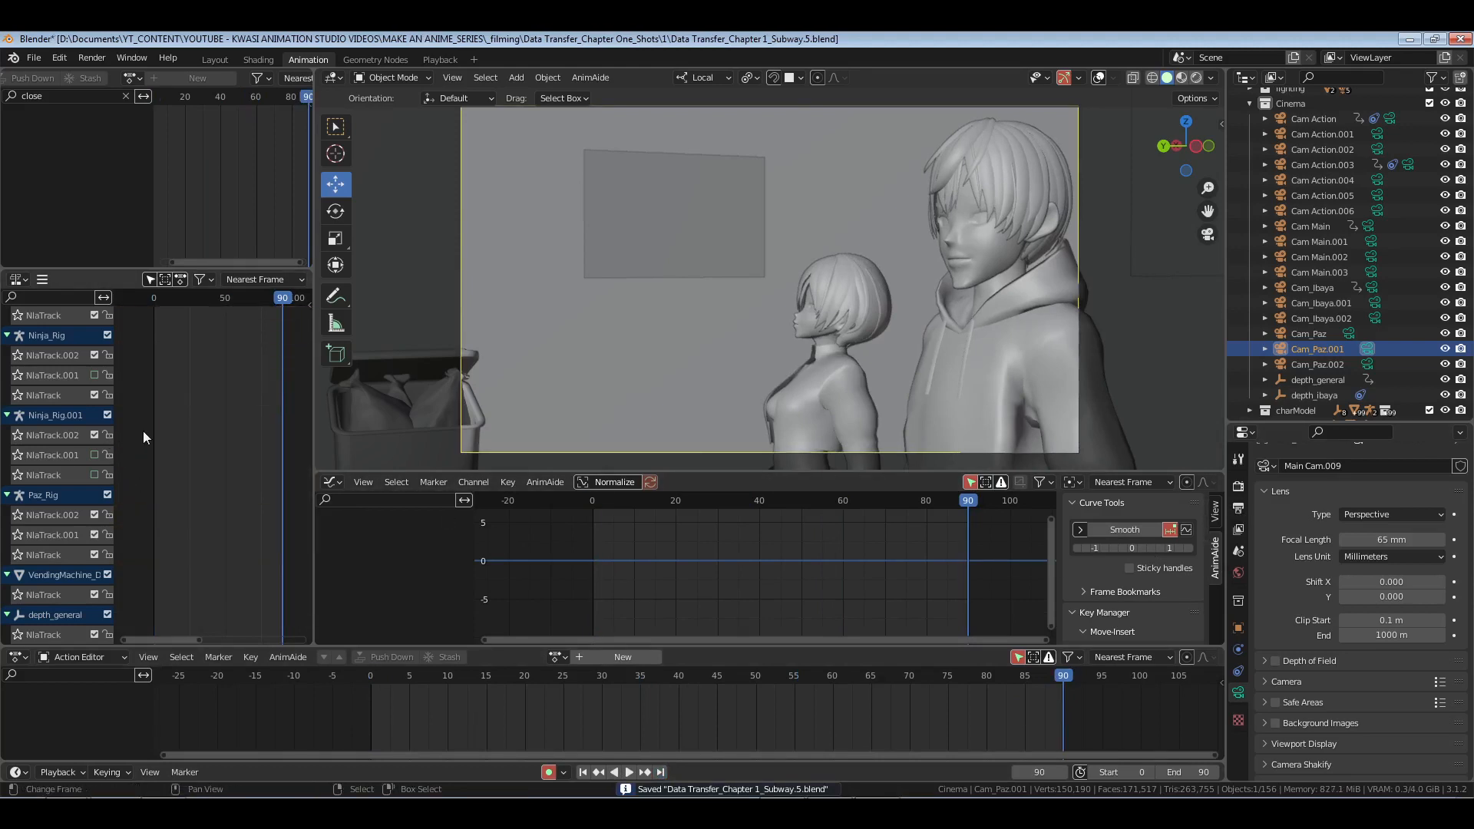
{"action": "key", "text": "shift+Left"}
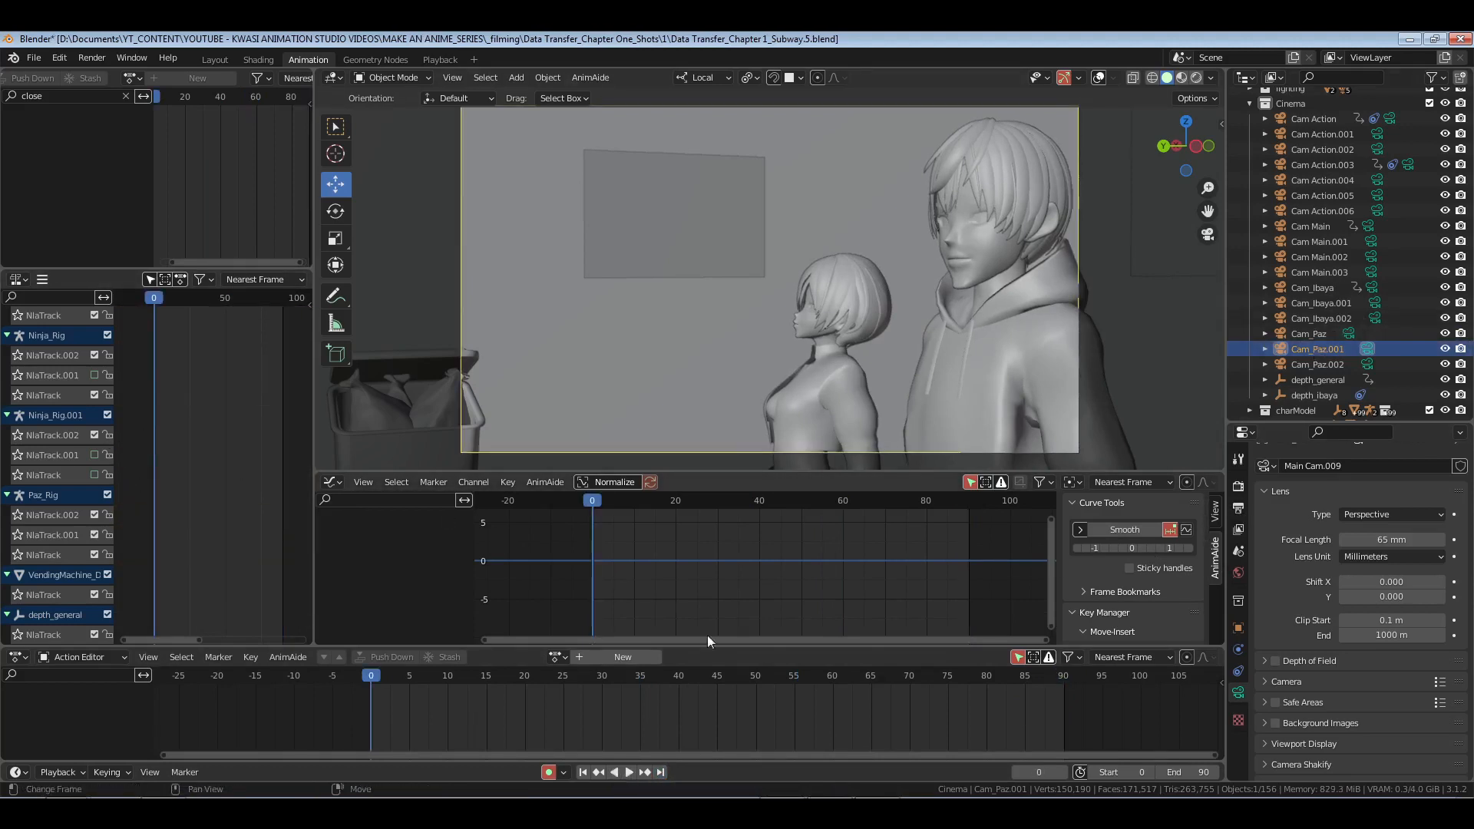
{"action": "key", "text": "ctrl+b"}
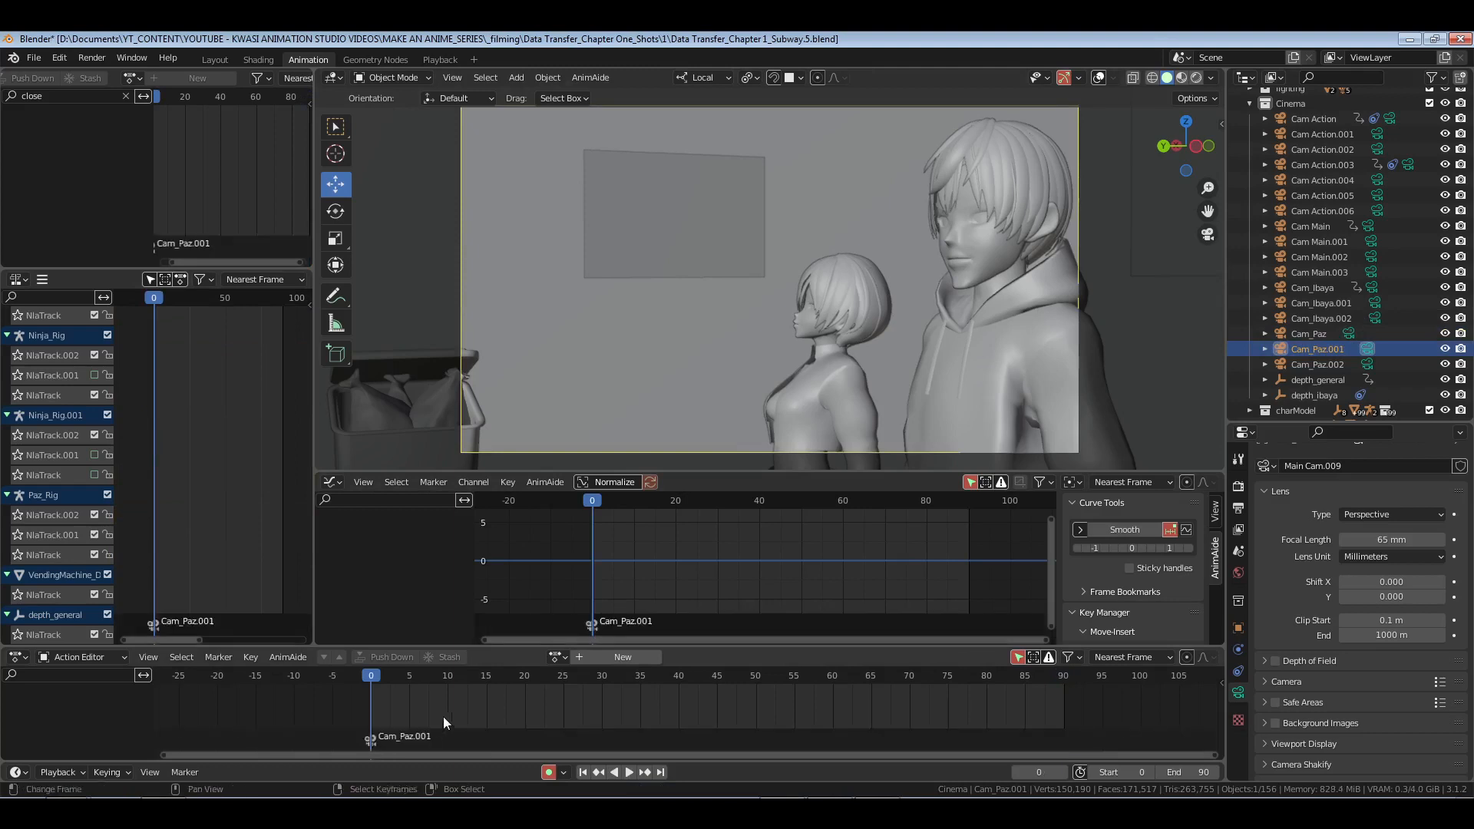
Step: Show the viewport overlays and rig bones again, and reframe Cam_Paz.001 closely on the hooded character's head
{"action": "left_click", "coordinate": [1100, 78]}
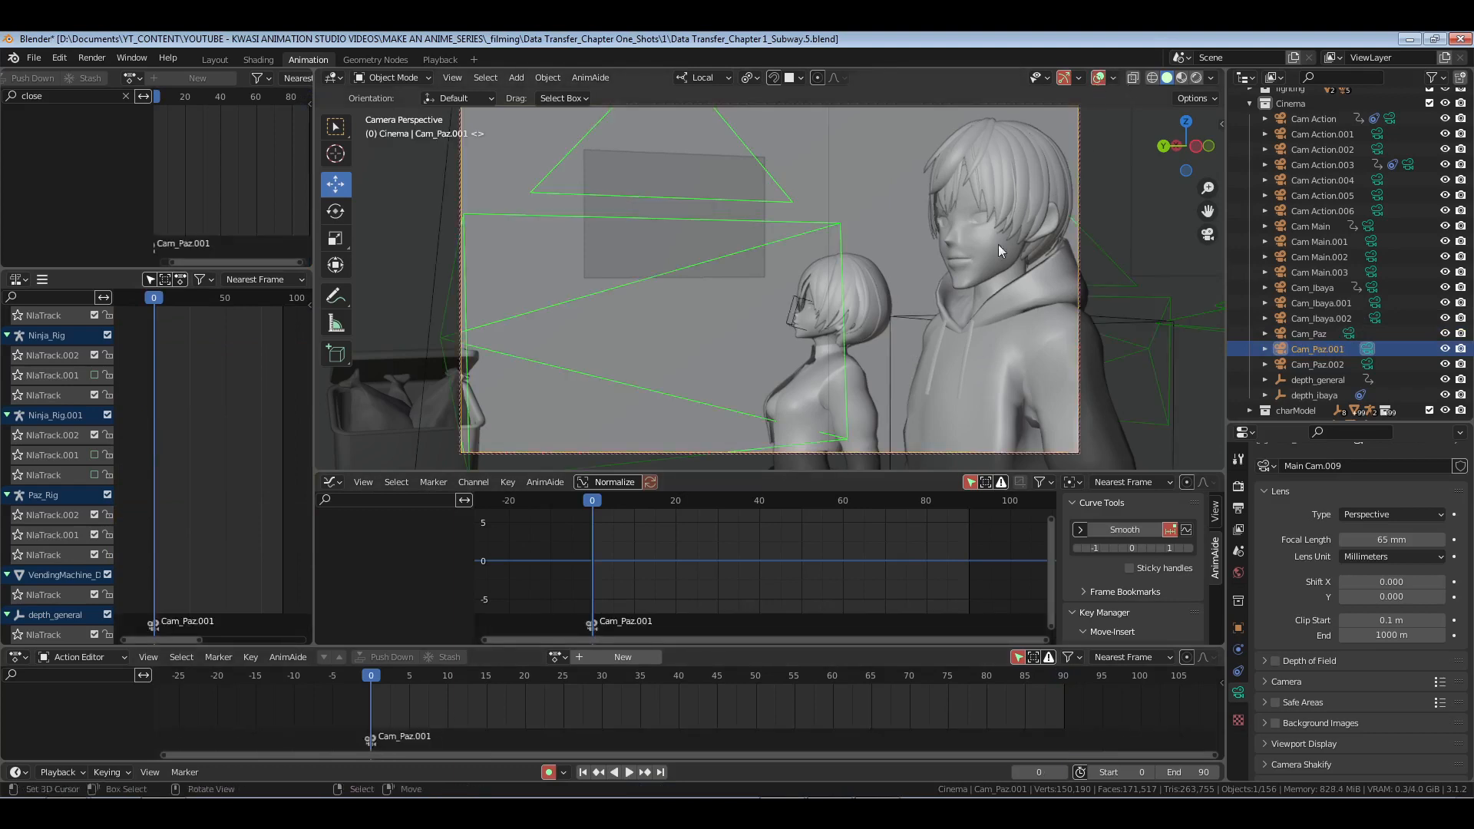
{"action": "right_click", "coordinate": [1305, 353]}
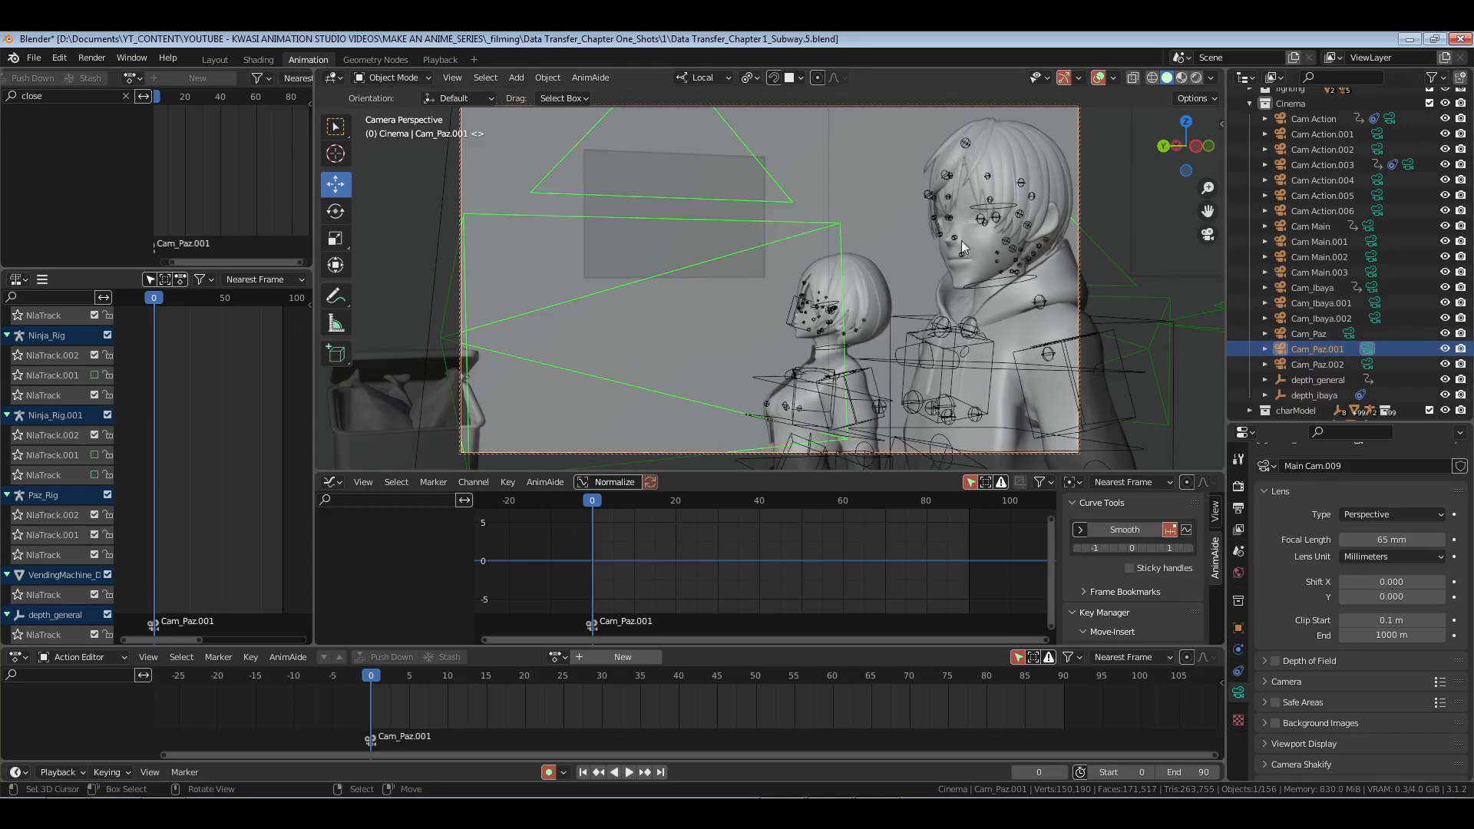
{"action": "left_click", "coordinate": [995, 151]}
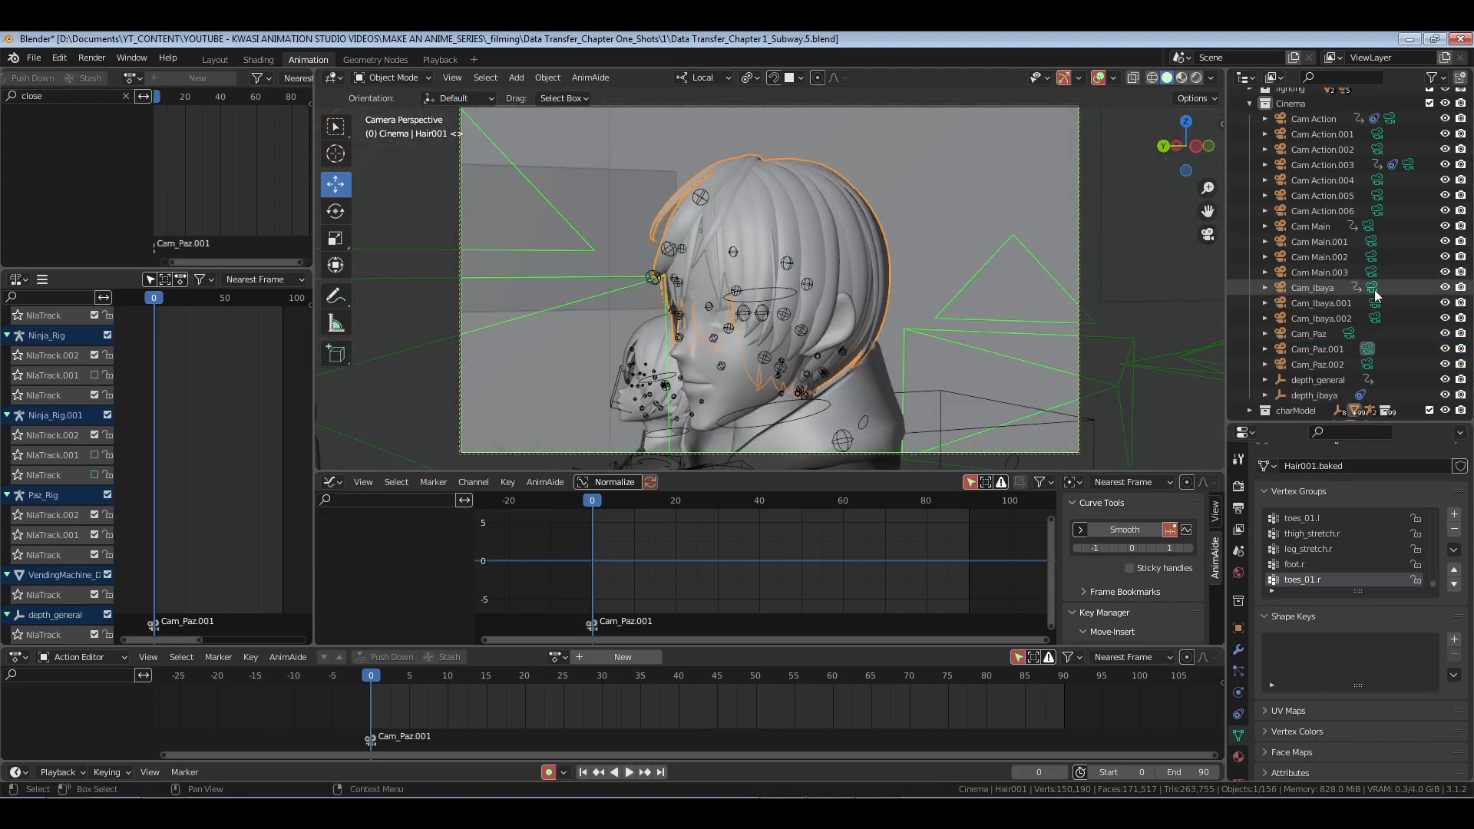
Step: Check the views through the Cam_Ibaya and Cam_Paz cameras, and return to Cam_Paz.001 as the selected, active camera
{"action": "left_click", "coordinate": [1328, 290]}
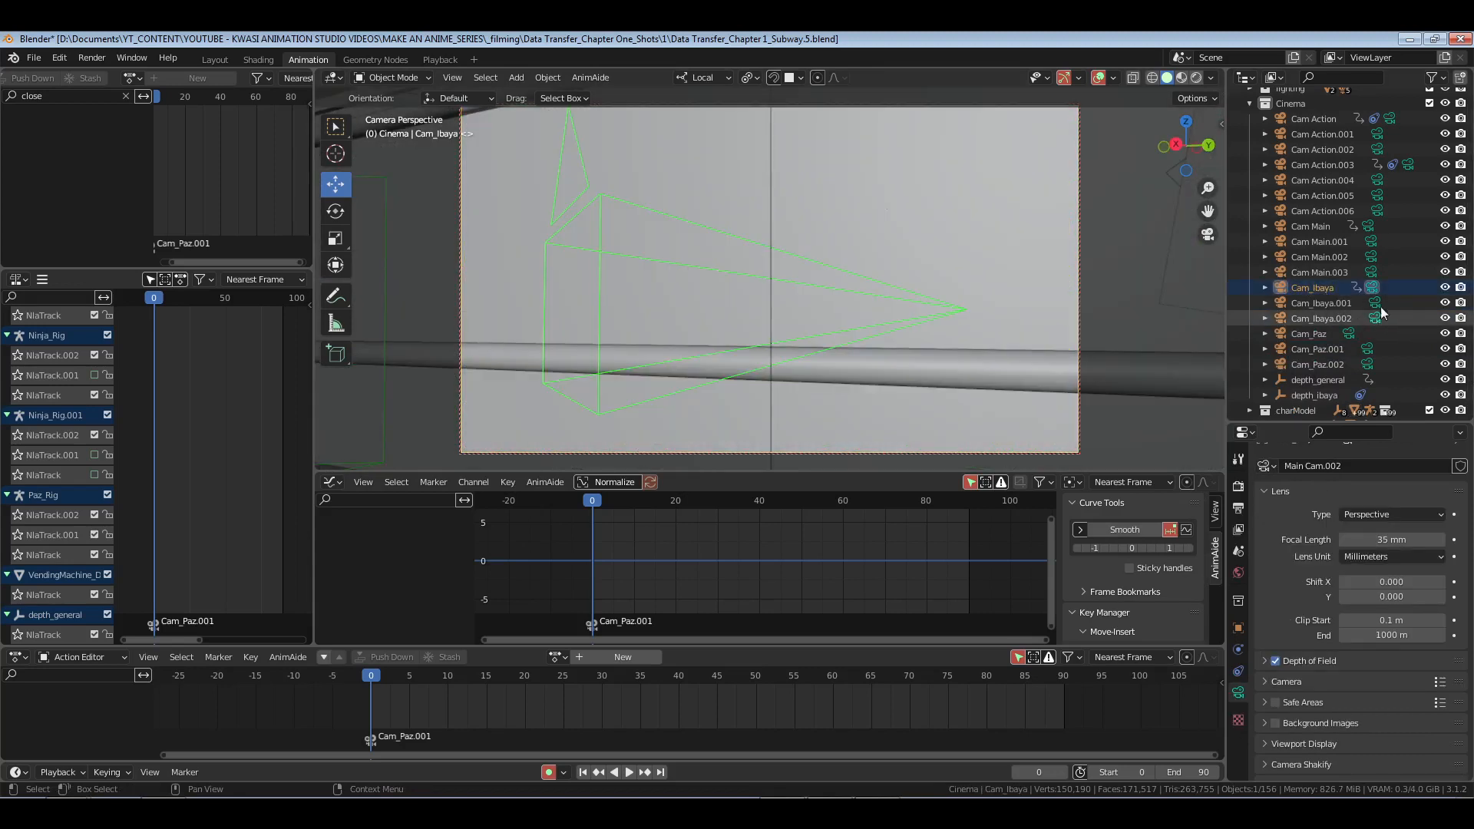
{"action": "left_click", "coordinate": [1376, 302]}
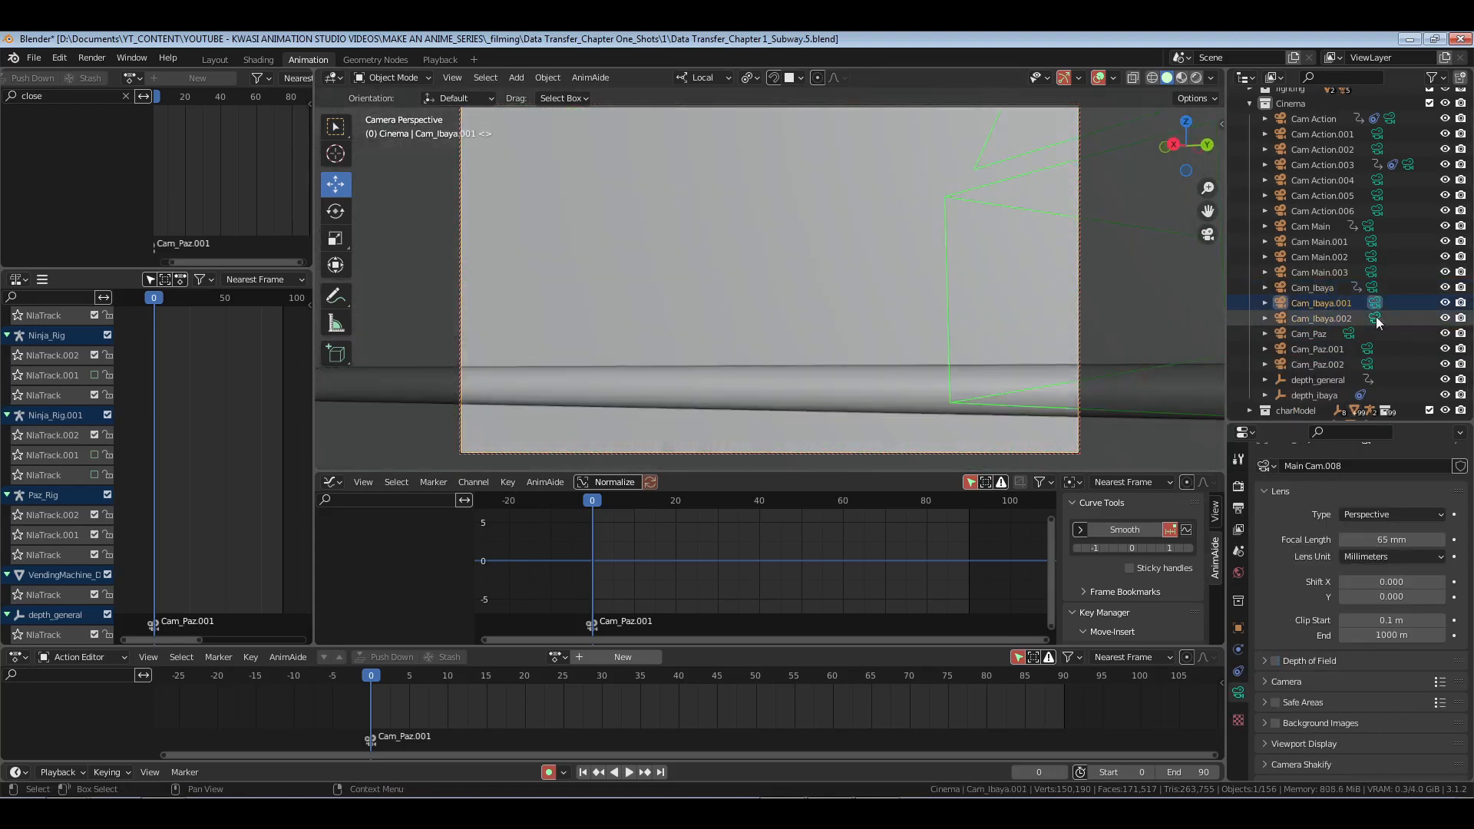
{"action": "left_click", "coordinate": [1375, 318]}
{"action": "left_click", "coordinate": [1352, 332]}
{"action": "left_click", "coordinate": [1367, 348]}
{"action": "left_click", "coordinate": [1368, 362]}
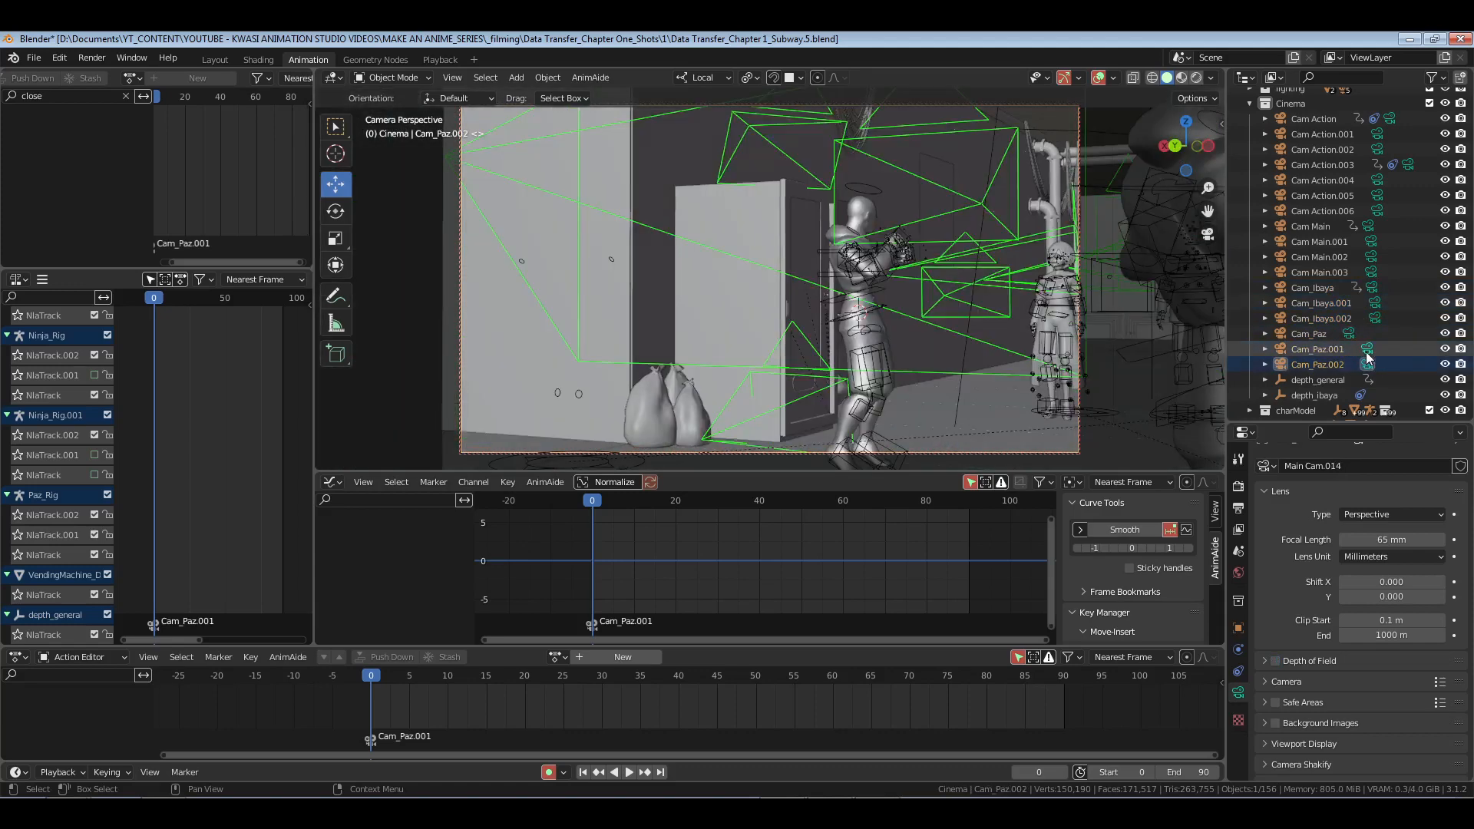
{"action": "left_click", "coordinate": [1352, 350]}
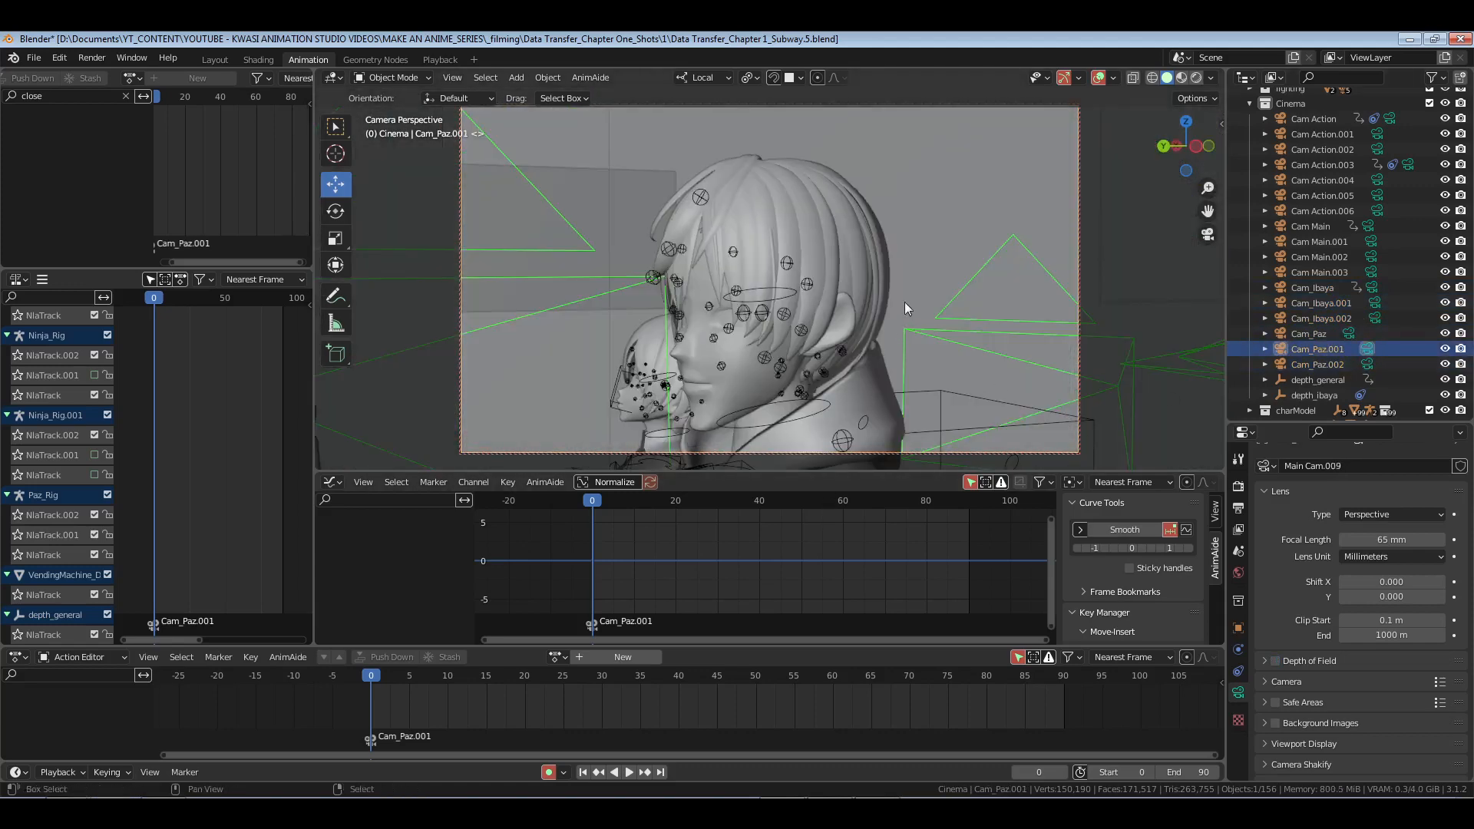
Step: Turn on the name display for Cam_Paz.001 in its viewport display settings
{"action": "left_click", "coordinate": [1304, 744]}
{"action": "scroll", "coordinate": [1307, 726], "scroll_direction": "down", "scroll_amount": 5}
{"action": "left_click", "coordinate": [1344, 691]}
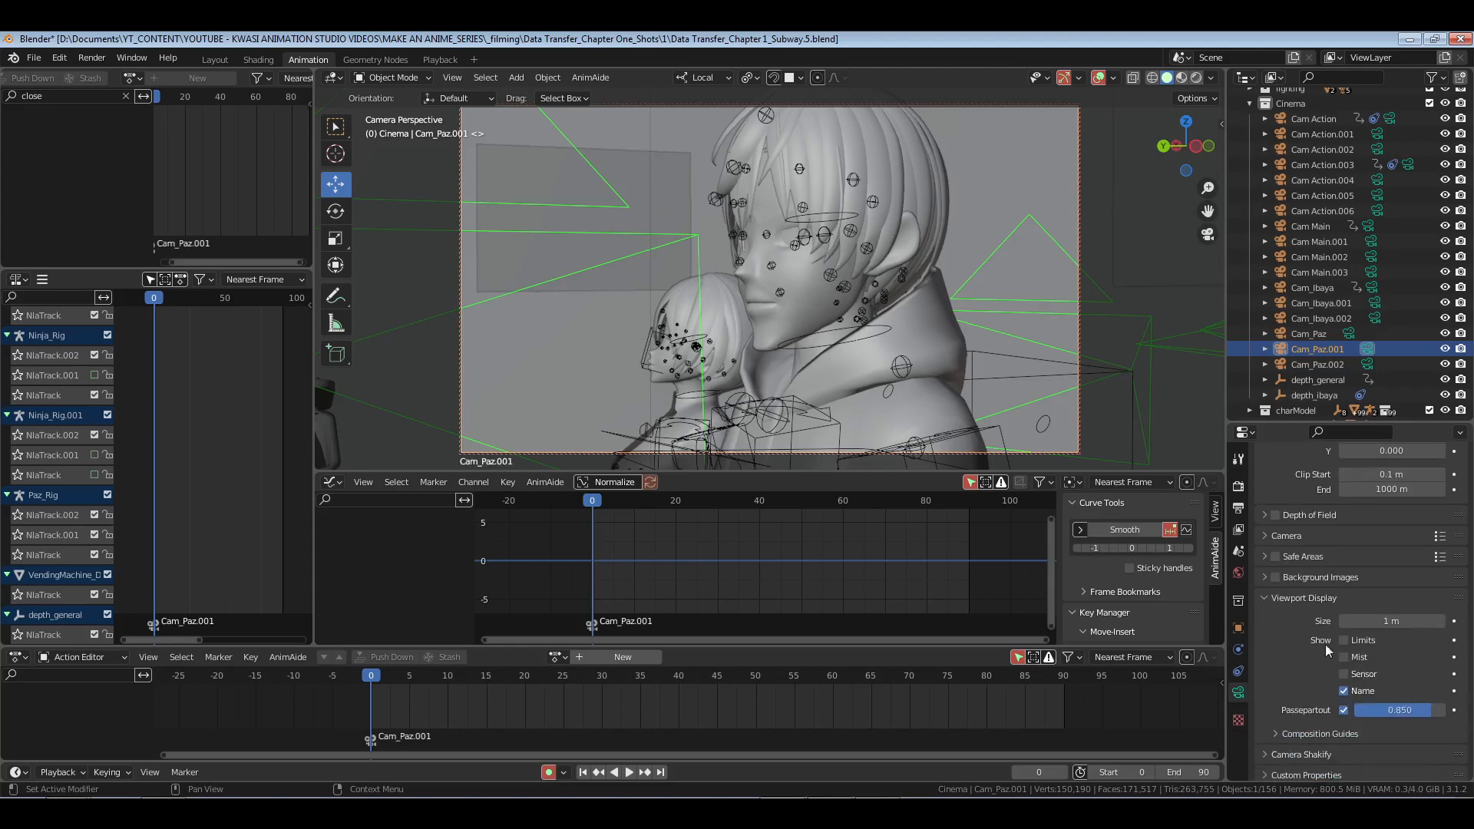
{"action": "left_click", "coordinate": [1303, 597]}
Step: Set Cam_Paz.001's focal length to 200 mm, reframe it on the heads of both characters and save the file
{"action": "middle_click_drag", "start_coordinate": [837, 292], "coordinate": [911, 353]}
{"action": "scroll", "coordinate": [801, 330], "scroll_direction": "down", "scroll_amount": 3}
{"action": "left_click", "coordinate": [1385, 525]}
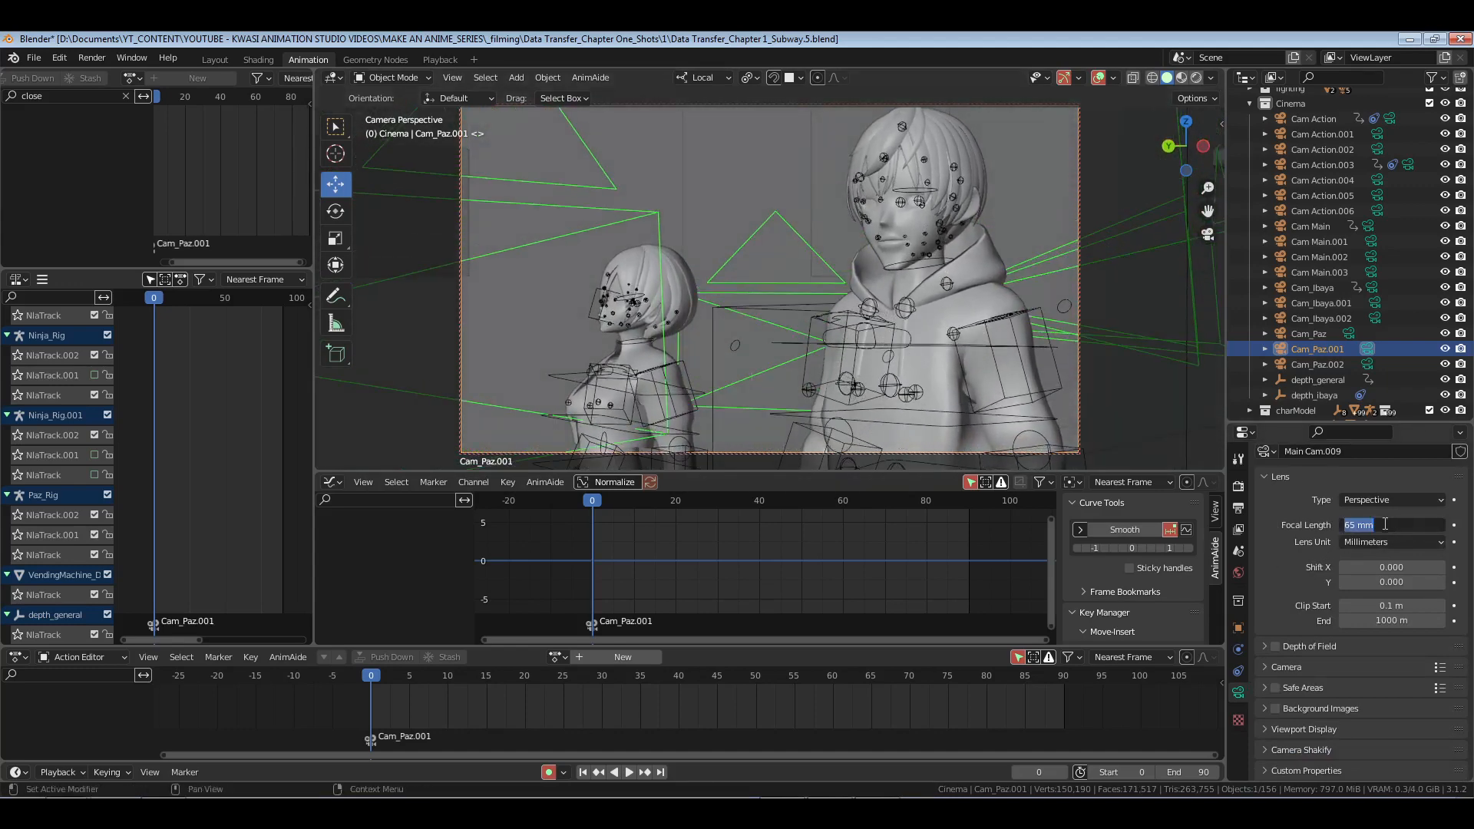
{"action": "type", "text": "200"}
{"action": "key", "text": "Return"}
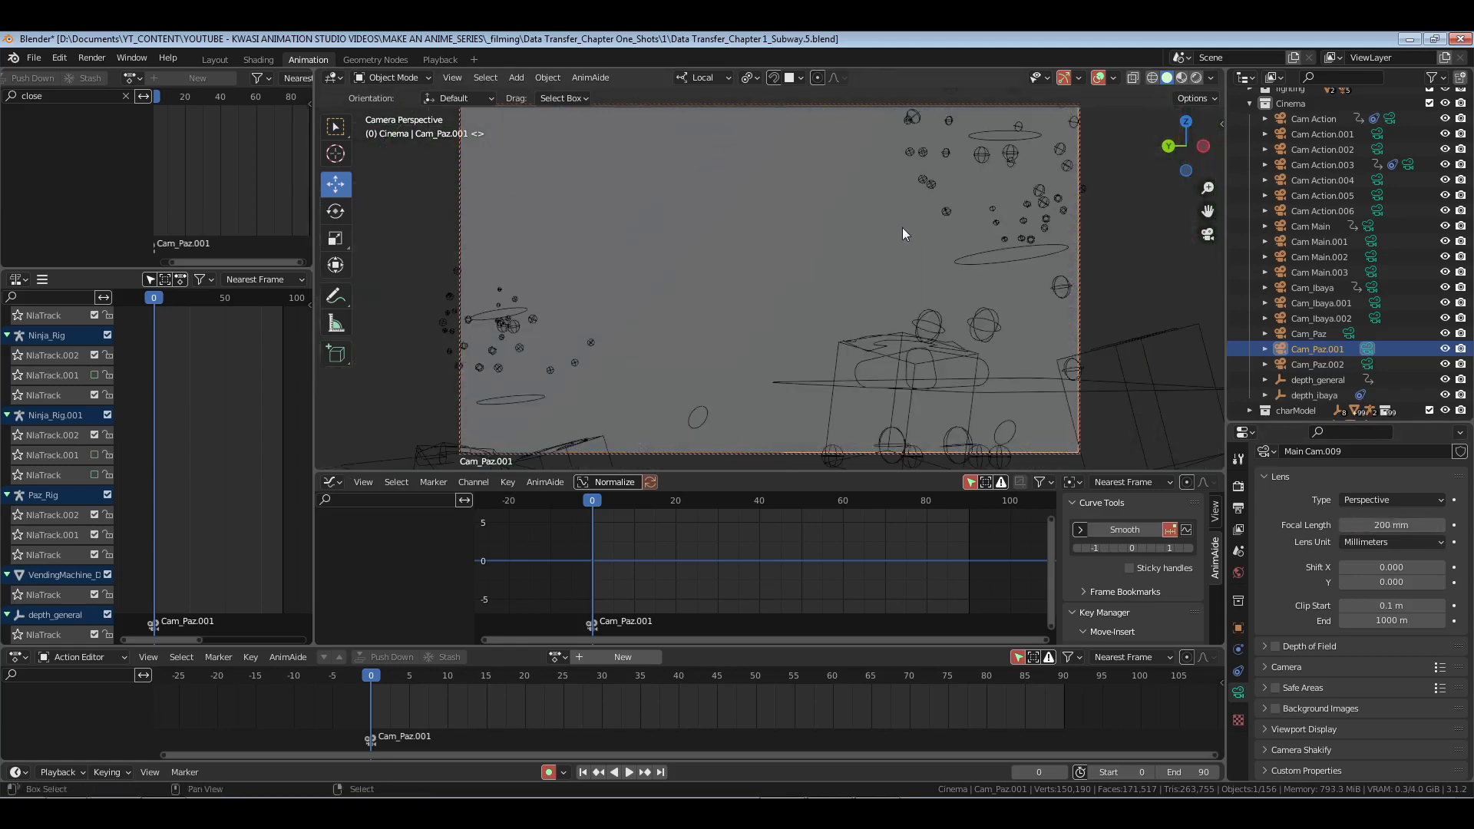
{"action": "middle_click_drag", "start_coordinate": [903, 229], "coordinate": [948, 295]}
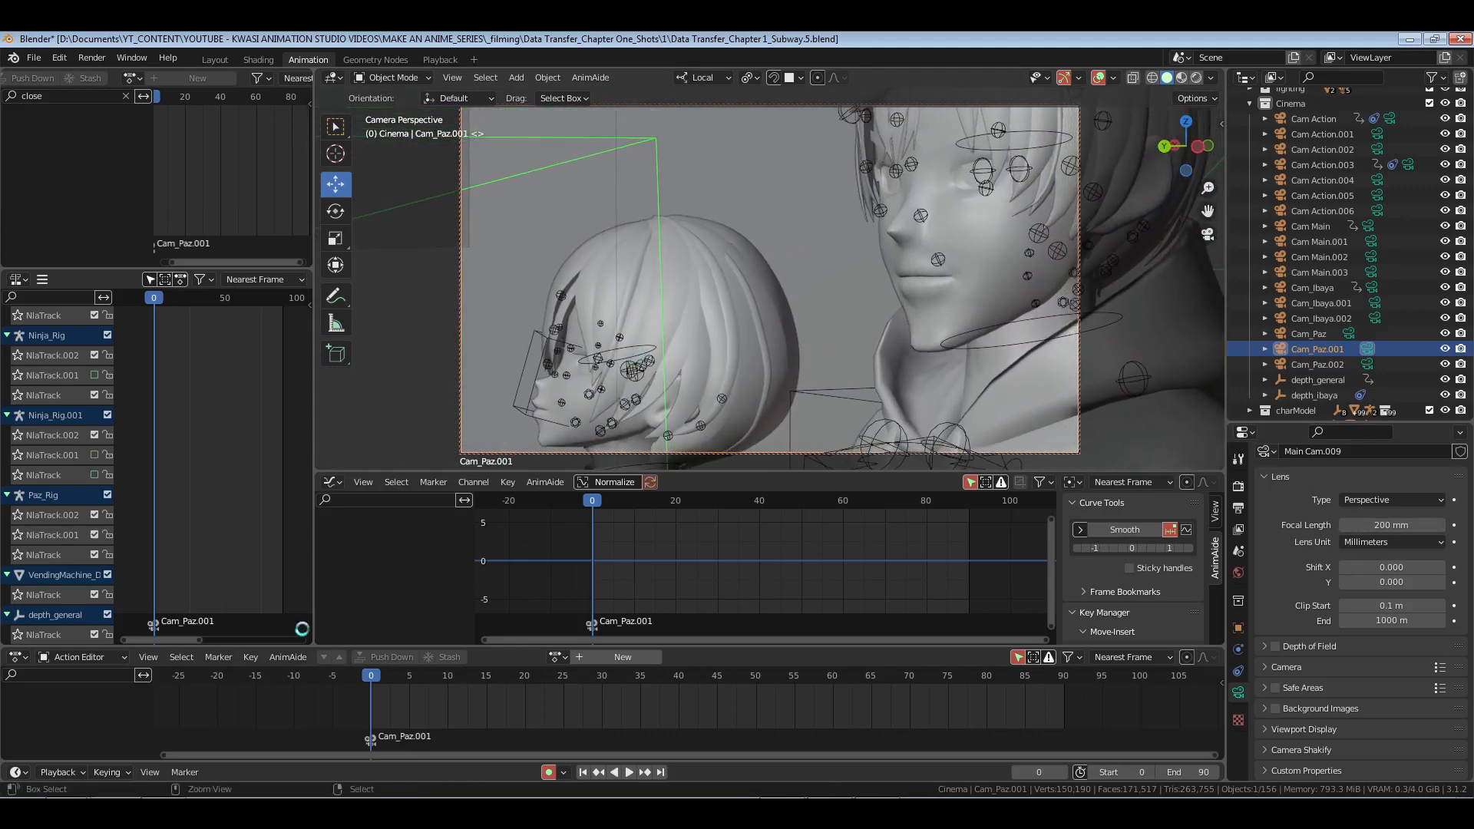
{"action": "key", "text": "ctrl+s"}
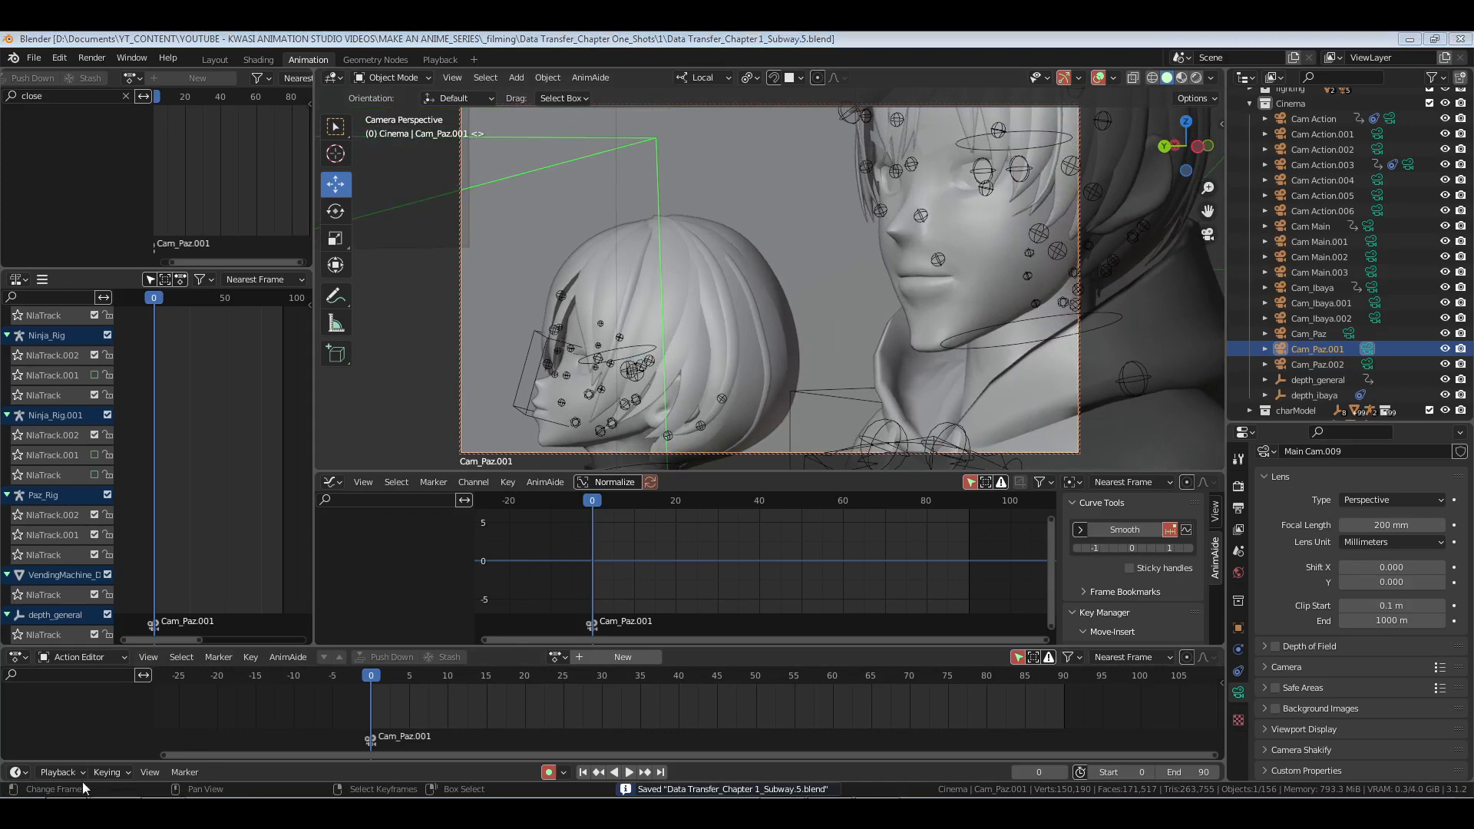
Step: Switch to File Explorer to look into the VOs folder of MAKE_AN_ANIME_SERIES, and return to Blender
{"action": "left_click", "coordinate": [83, 786]}
{"action": "left_click", "coordinate": [138, 66]}
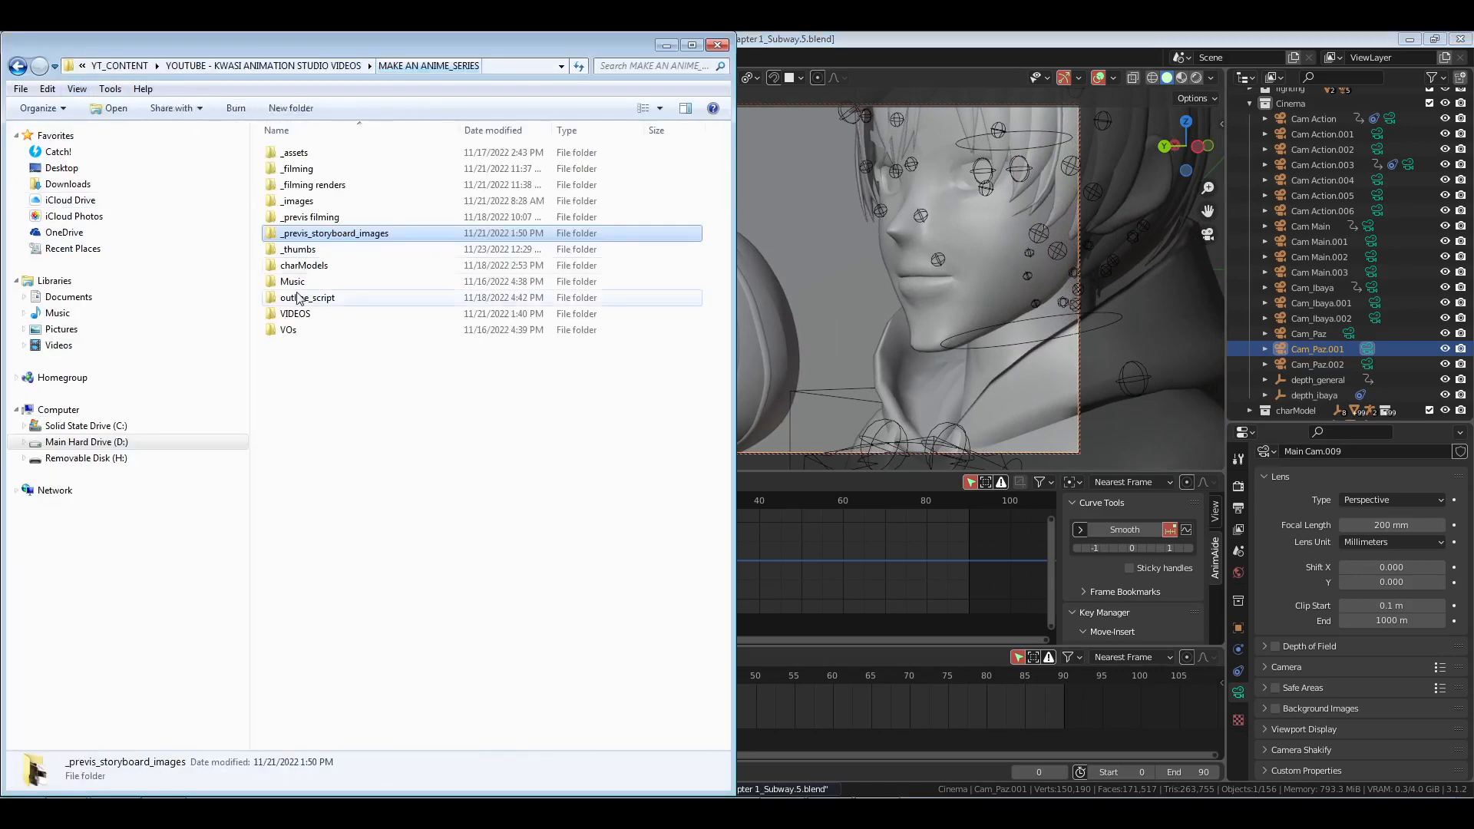
{"action": "double_click", "coordinate": [292, 332]}
{"action": "left_click", "coordinate": [988, 43]}
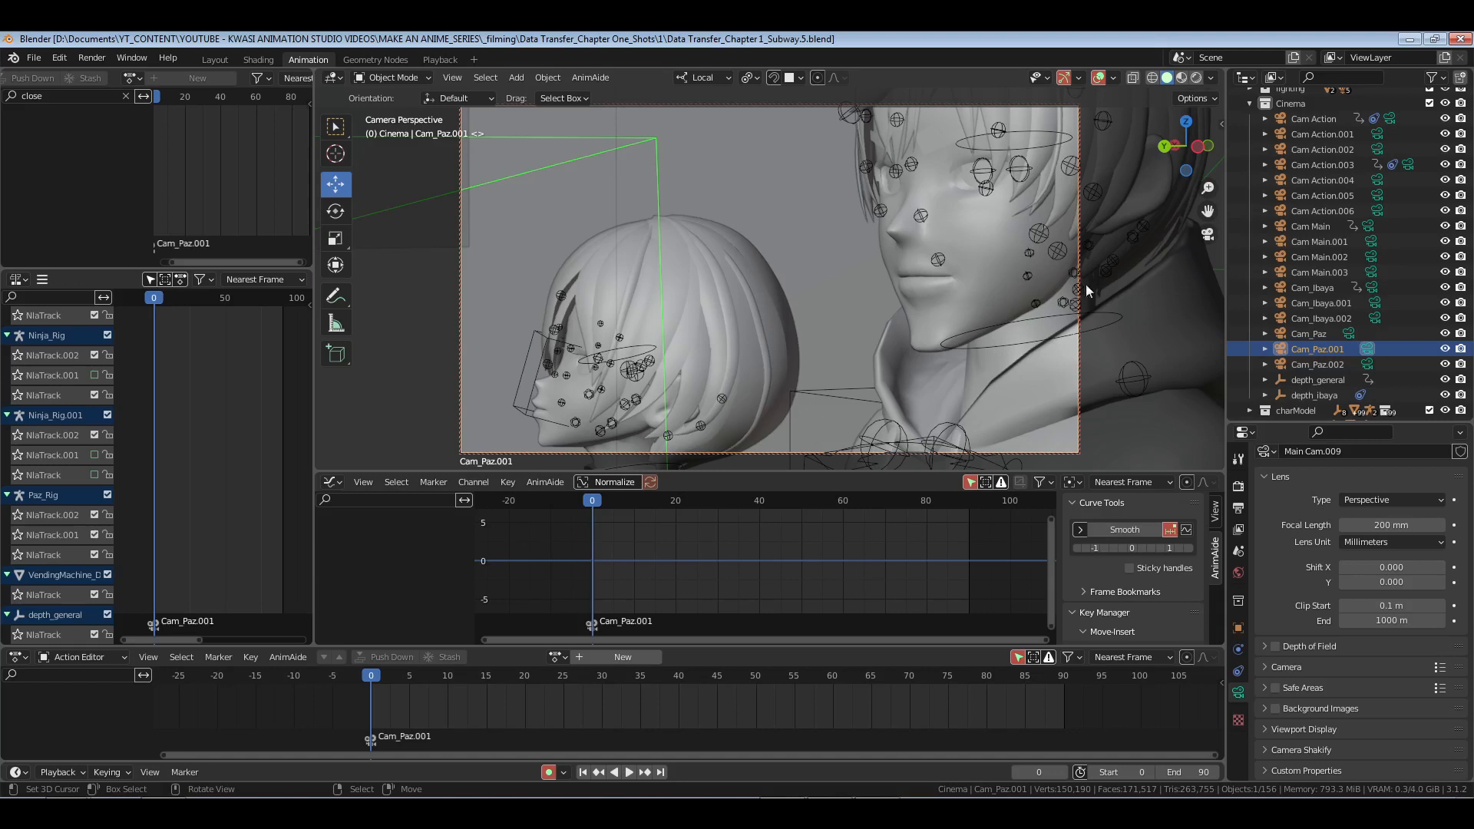
Step: Nudge the framing of Cam_Paz.001 slightly and check its depth of field settings
{"action": "middle_click_drag", "start_coordinate": [947, 324], "coordinate": [946, 320], "text": "shift"}
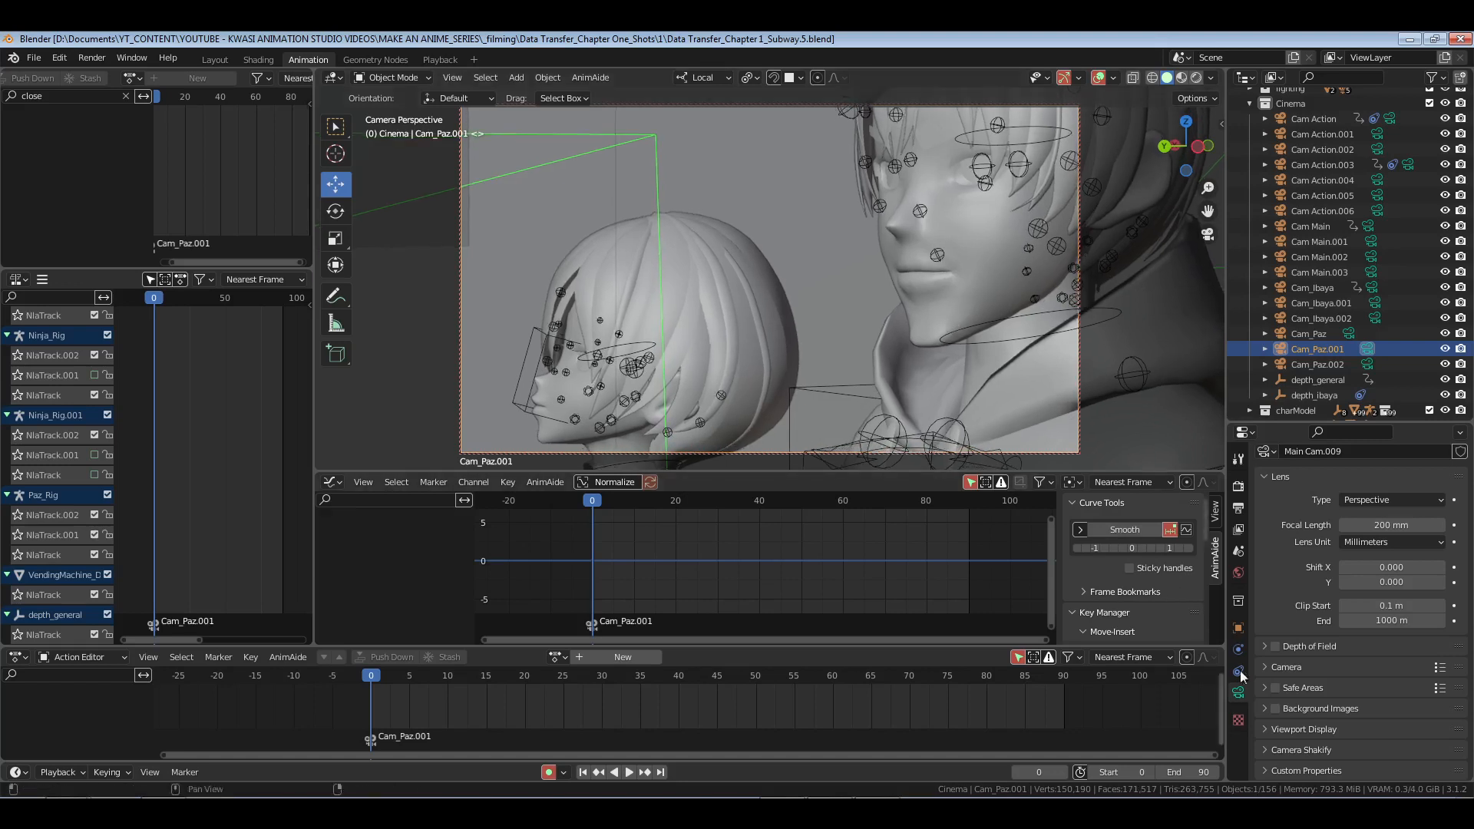
{"action": "left_click", "coordinate": [1311, 645]}
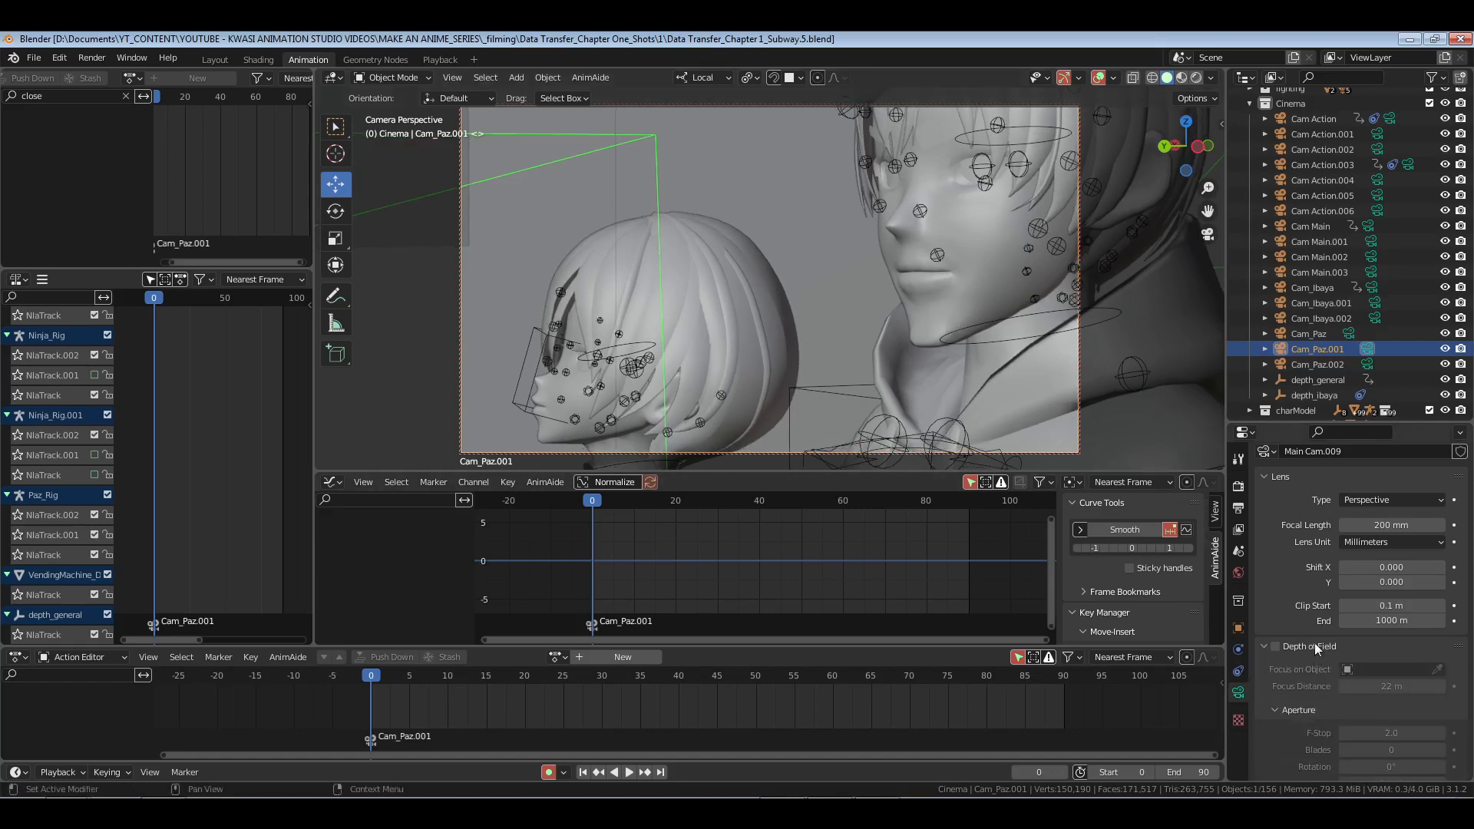
{"action": "left_click", "coordinate": [1314, 646]}
Step: Put Paz_Rig in Pose Mode, leave the camera view for a close view of the face and deselect all bones
{"action": "left_click", "coordinate": [901, 167]}
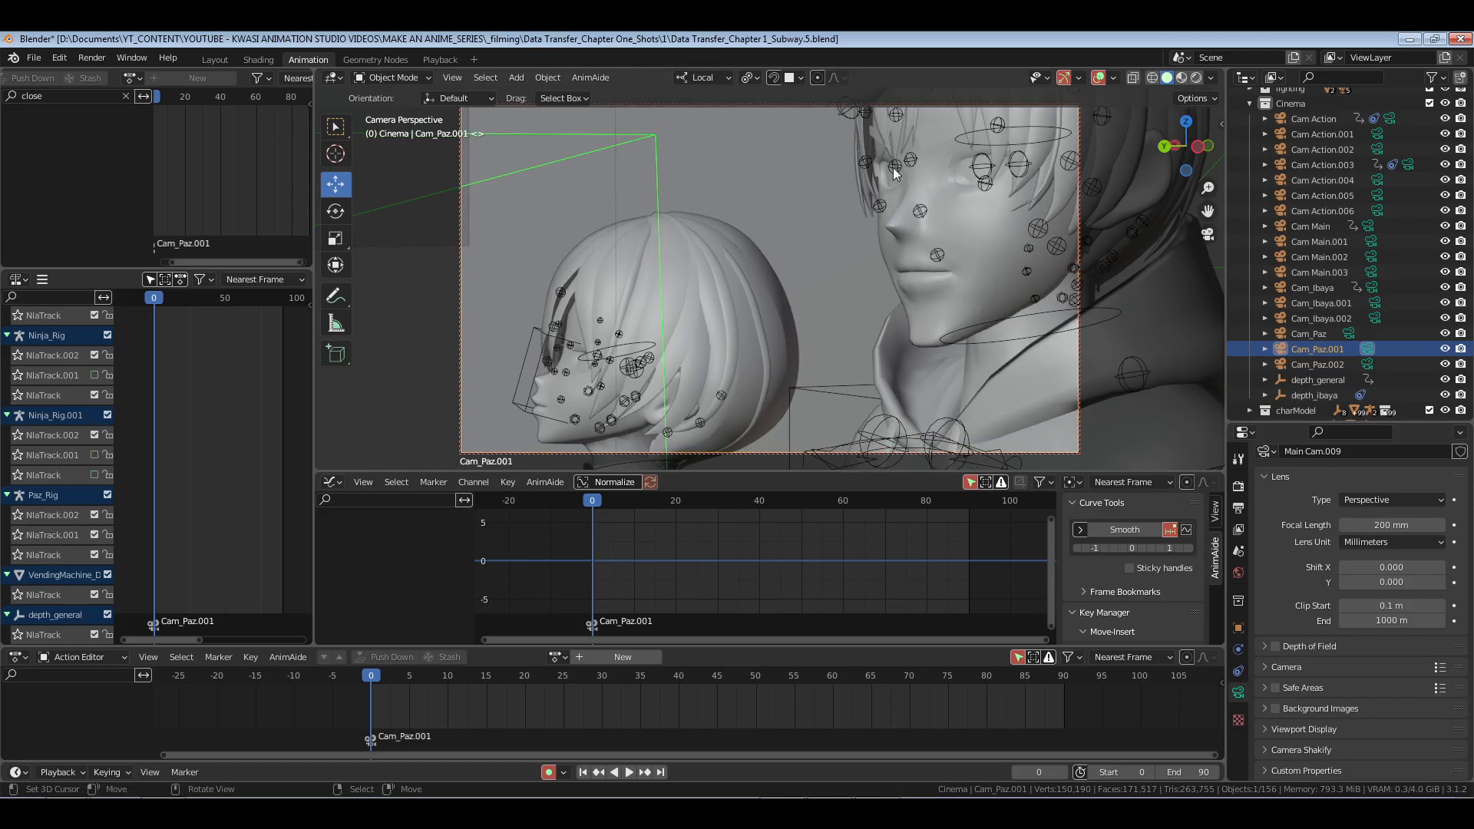
{"action": "key", "text": "ctrl+Tab"}
{"action": "key", "text": "KP_0"}
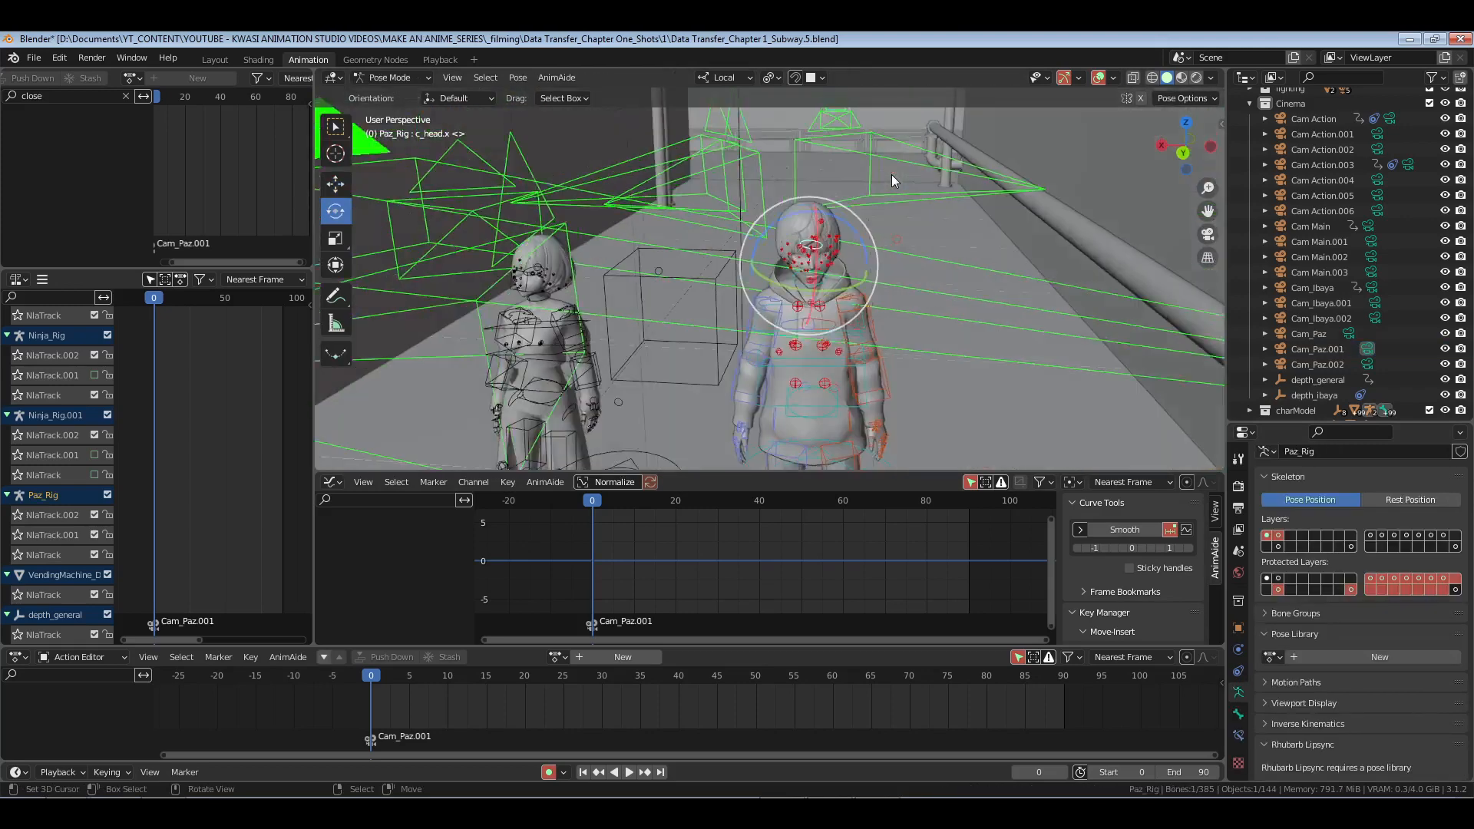
{"action": "scroll", "coordinate": [885, 295], "scroll_direction": "up", "scroll_amount": 2}
{"action": "key", "text": "KP_Decimal"}
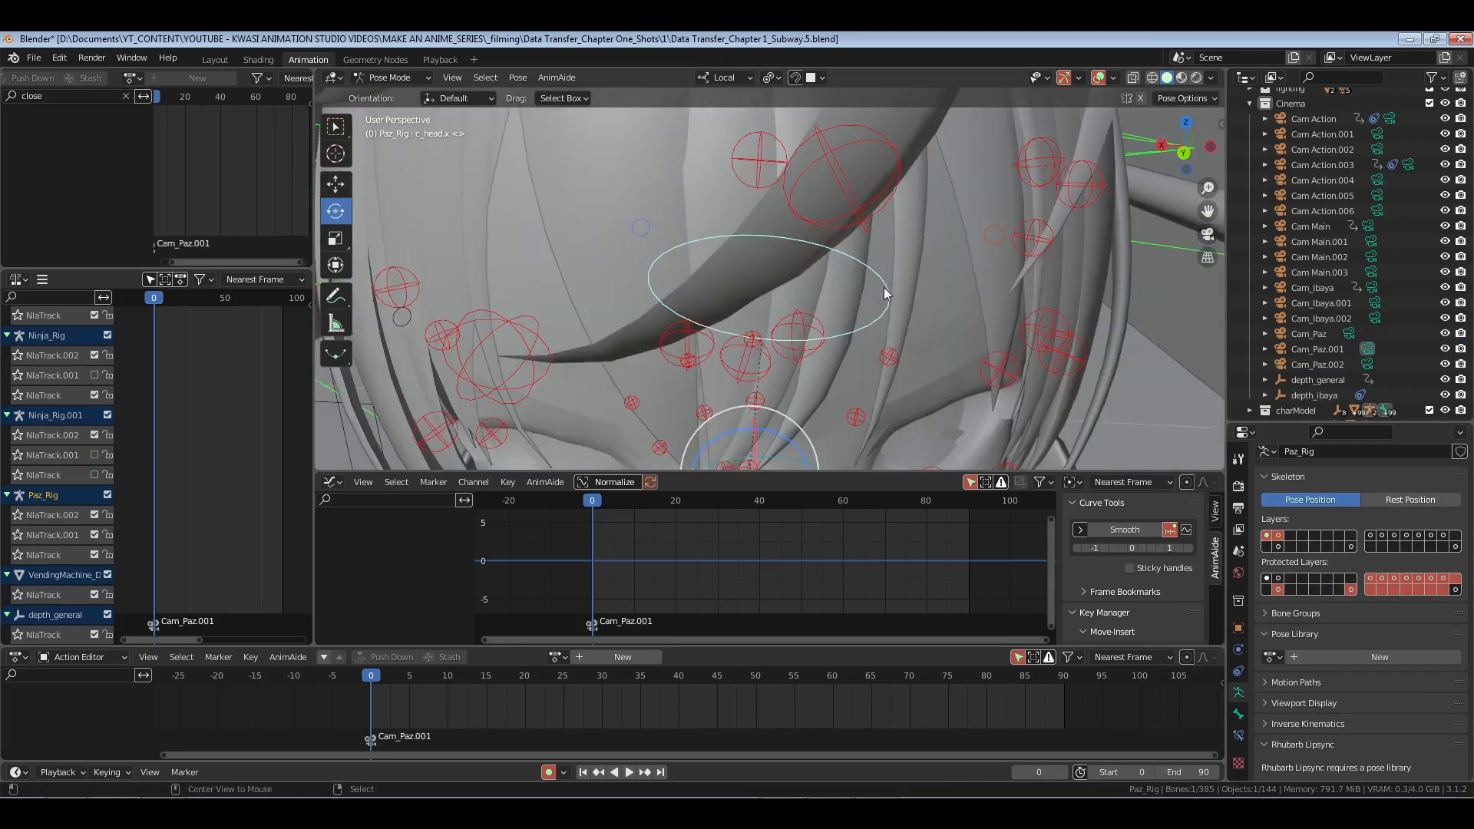
{"action": "key", "text": "alt+a"}
{"action": "scroll", "coordinate": [884, 289], "scroll_direction": "down", "scroll_amount": 3}
{"action": "middle_click_drag", "start_coordinate": [877, 339], "coordinate": [782, 307]}
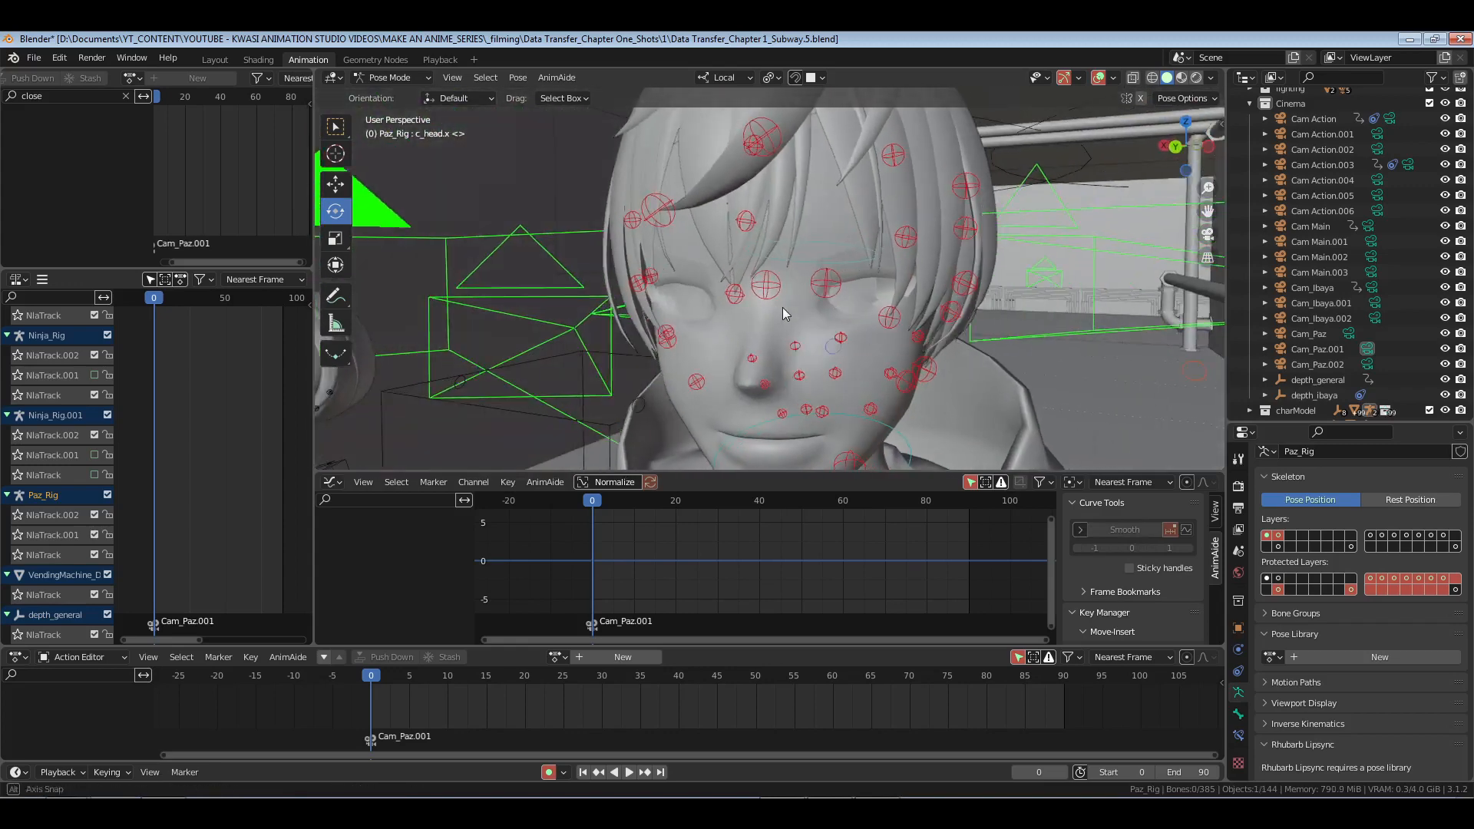
Step: Snap the 3D cursor midway between Paz_Rig's two eye bones, return to Object Mode with nothing selected and save
{"action": "left_click", "coordinate": [822, 289]}
{"action": "left_click", "coordinate": [768, 288], "text": "shift"}
{"action": "key", "text": "shift+s"}
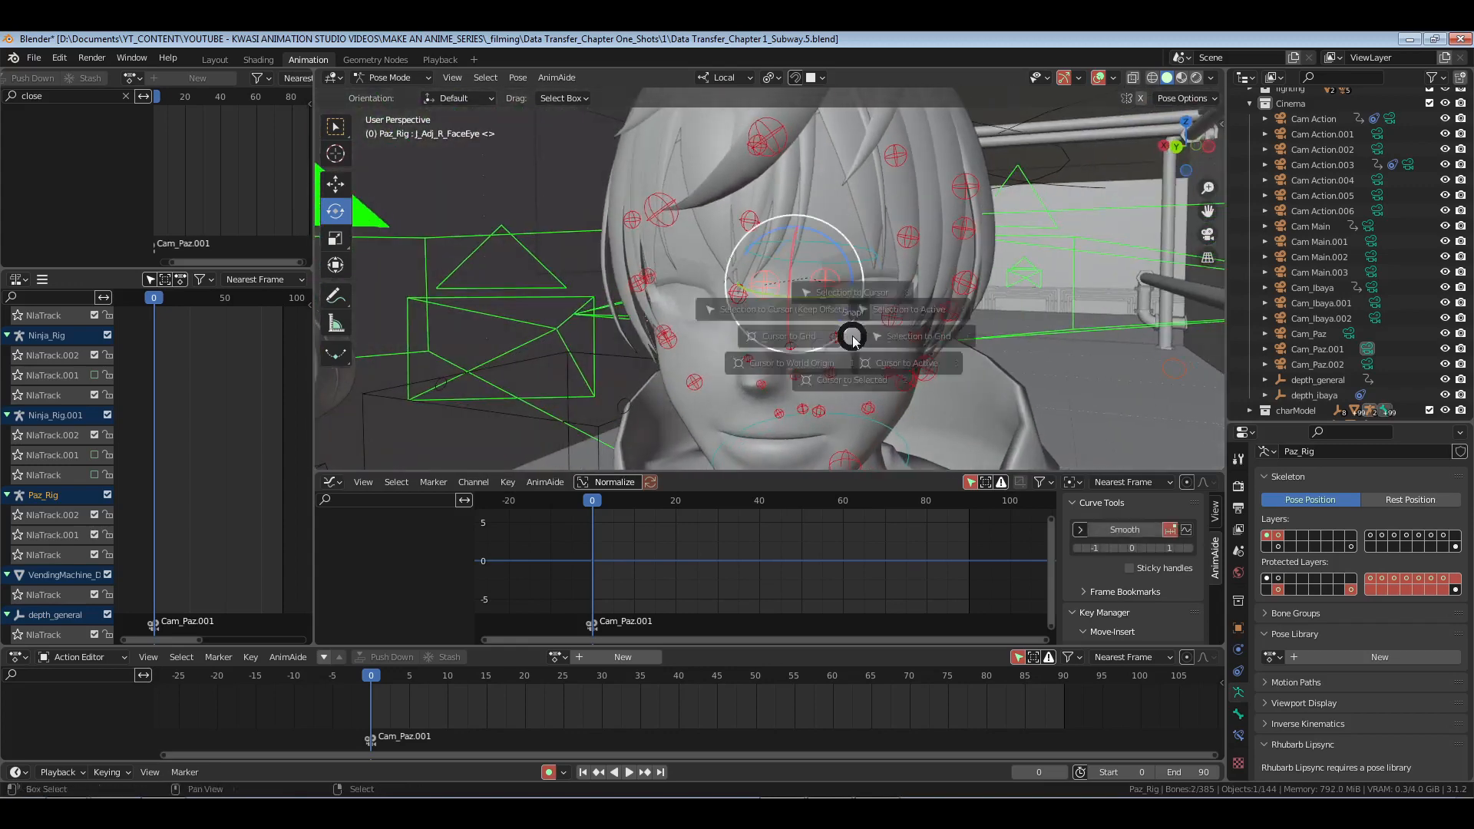
{"action": "key", "text": "2"}
{"action": "key", "text": "alt+a"}
{"action": "key", "text": "ctrl+Tab"}
{"action": "key", "text": "alt+a"}
{"action": "key", "text": "ctrl+s"}
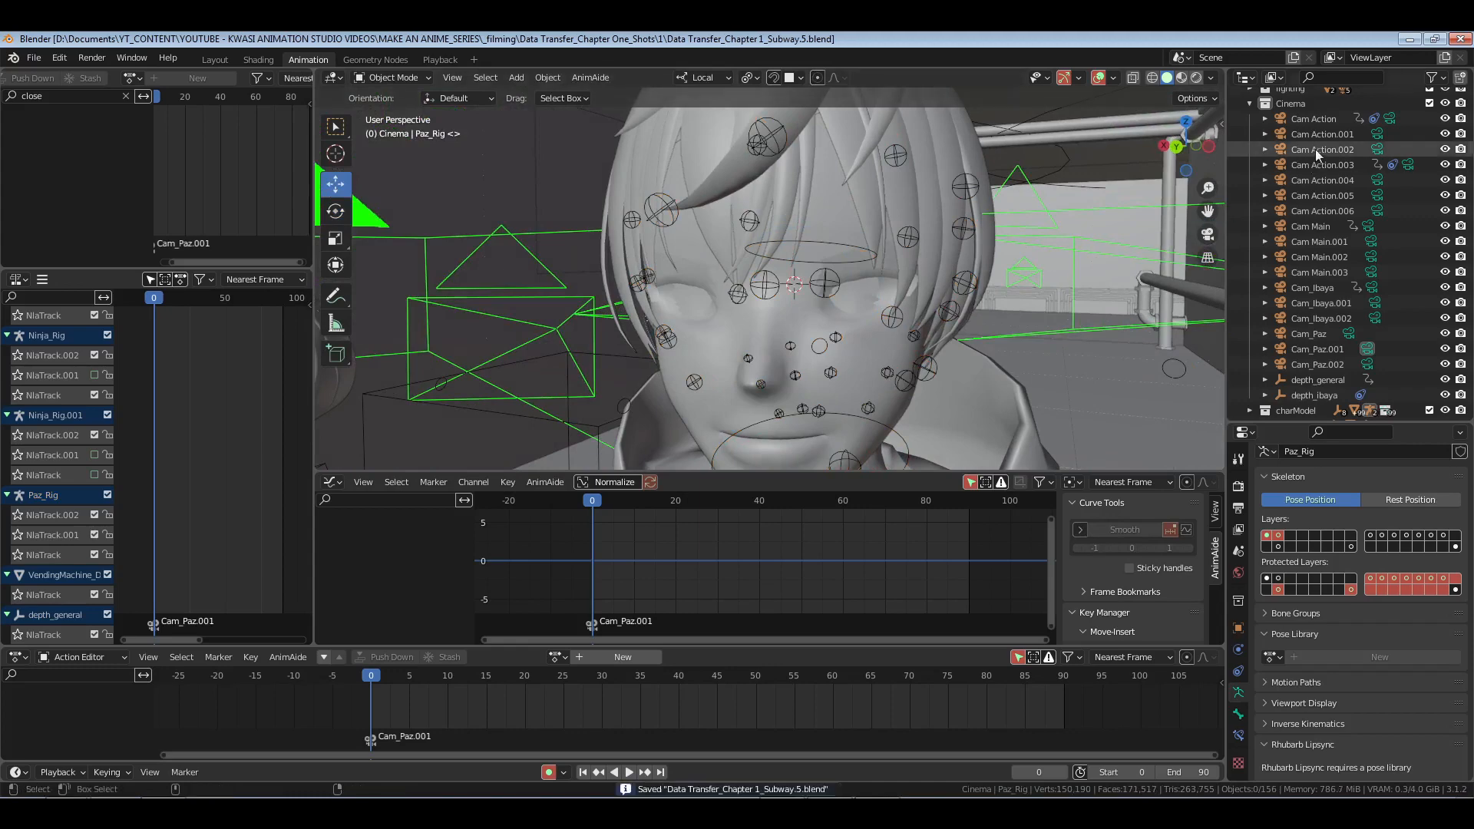
Step: Add a cube empty at the 3D cursor in the Cinema collection and scale it down to less than head size
{"action": "left_click", "coordinate": [1297, 103]}
{"action": "key", "text": "shift+a"}
{"action": "mouse_move", "coordinate": [996, 251]}
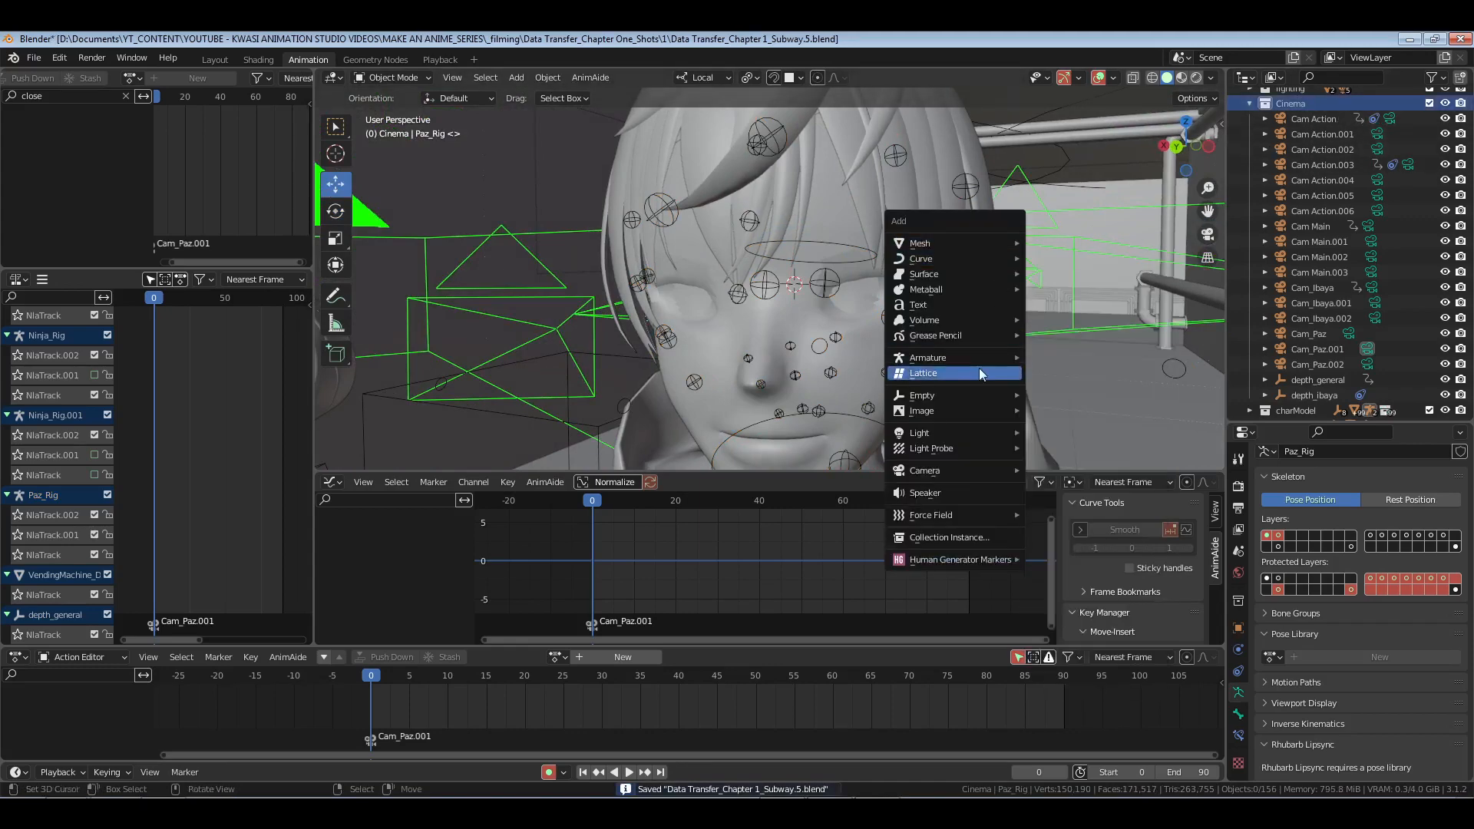
{"action": "mouse_move", "coordinate": [978, 393]}
{"action": "left_click", "coordinate": [1059, 462]}
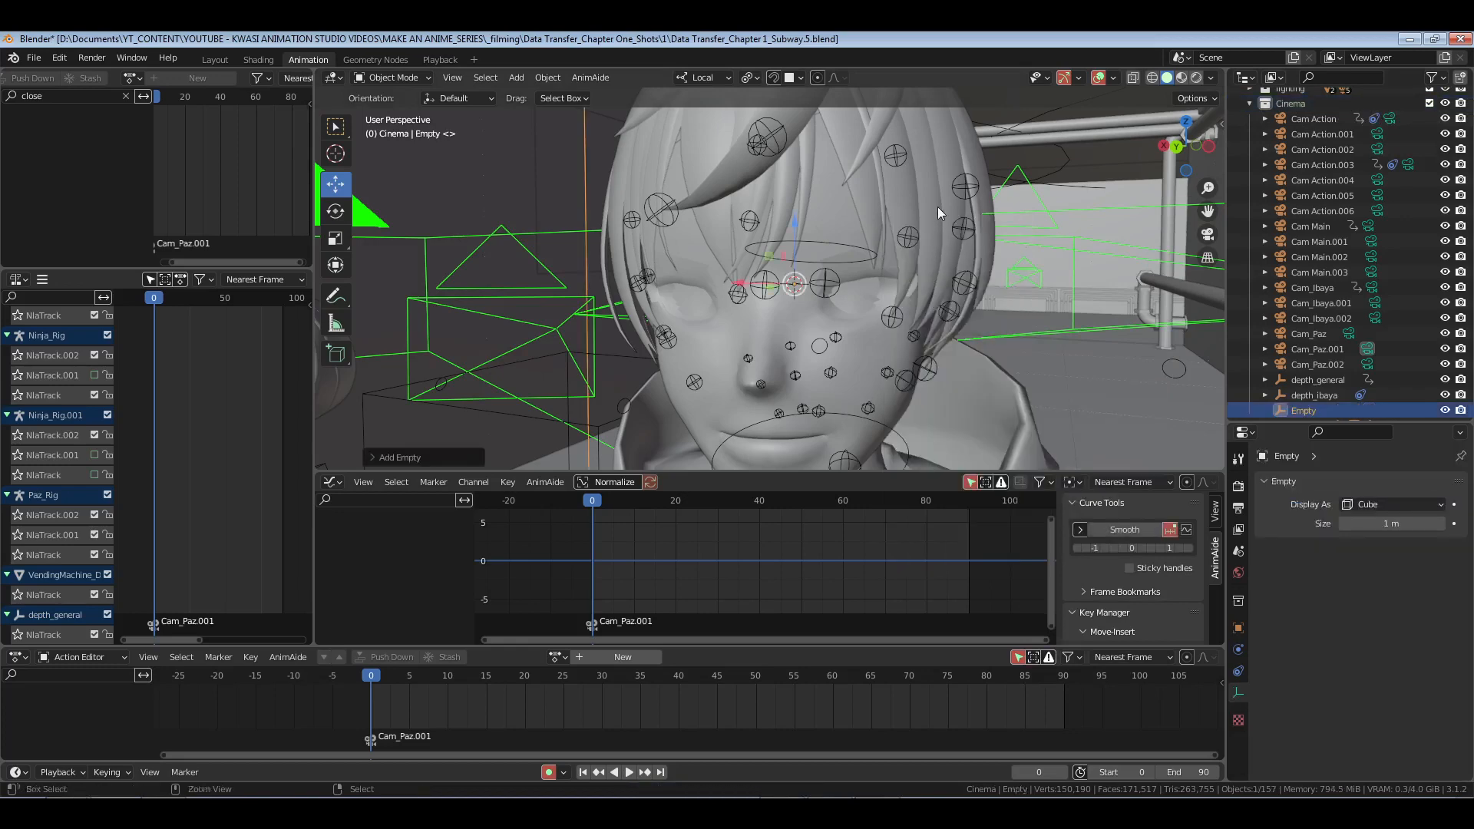
{"action": "scroll", "coordinate": [937, 206], "scroll_direction": "down", "scroll_amount": 4}
{"action": "key", "text": "s"}
{"action": "left_click", "coordinate": [838, 316]}
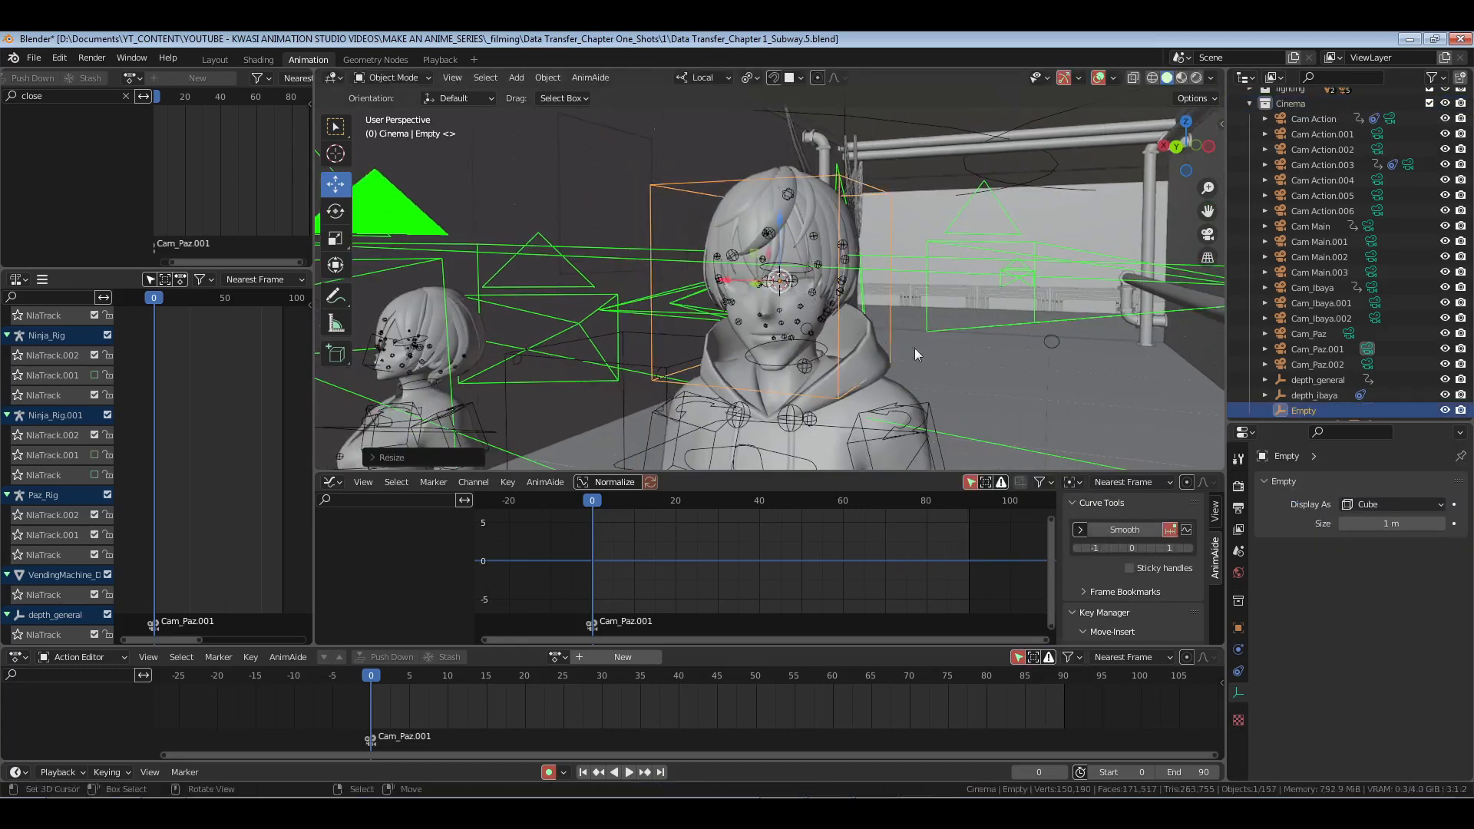
{"action": "key", "text": "s"}
{"action": "left_click", "coordinate": [863, 331]}
Step: Move the cube empty forward to the front of the face, shrink it further and apply its scale
{"action": "middle_click_drag", "start_coordinate": [861, 327], "coordinate": [763, 304]}
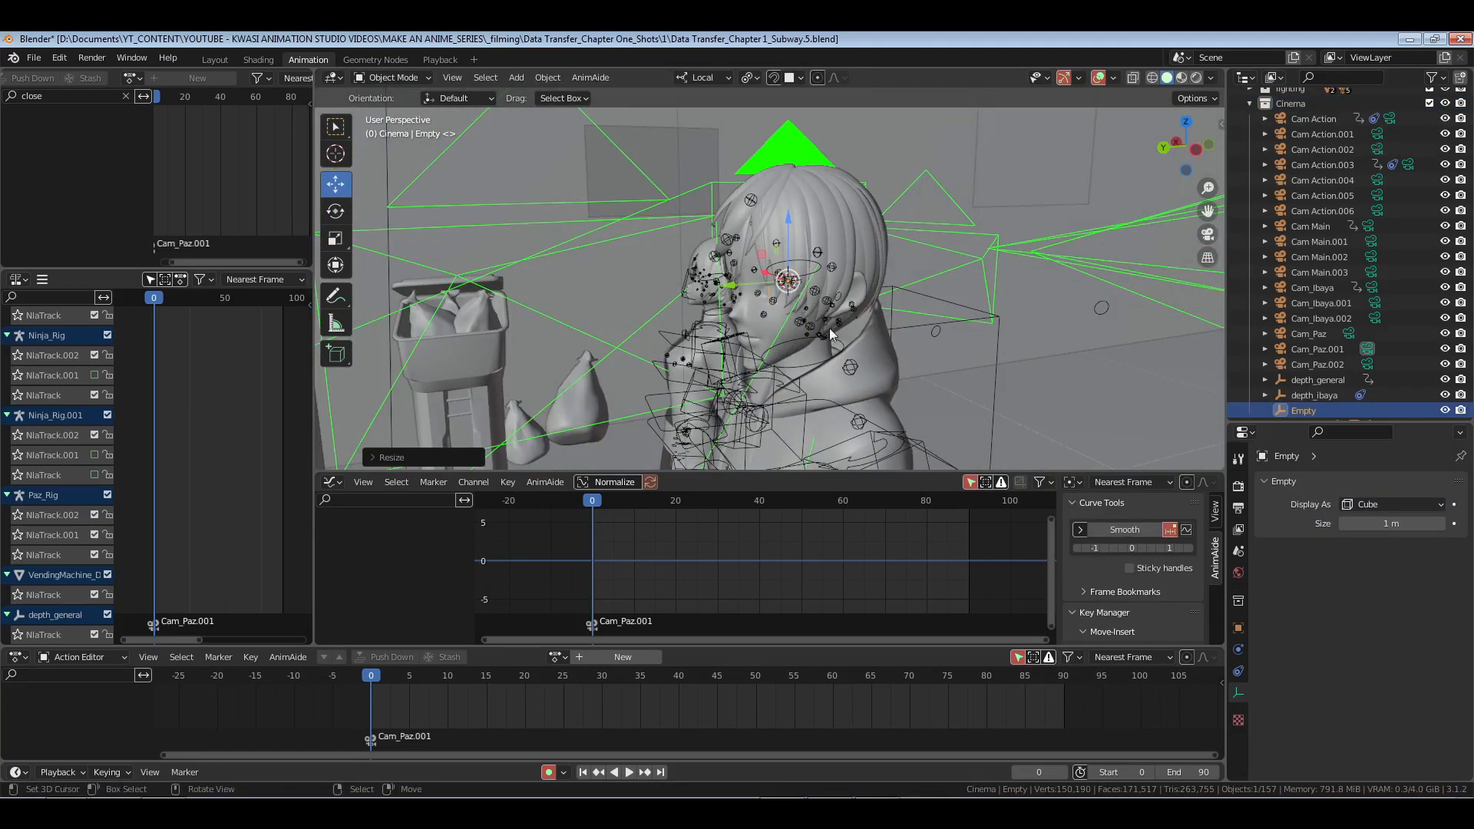
{"action": "left_click_drag", "start_coordinate": [741, 290], "coordinate": [691, 311]}
{"action": "key", "text": "s"}
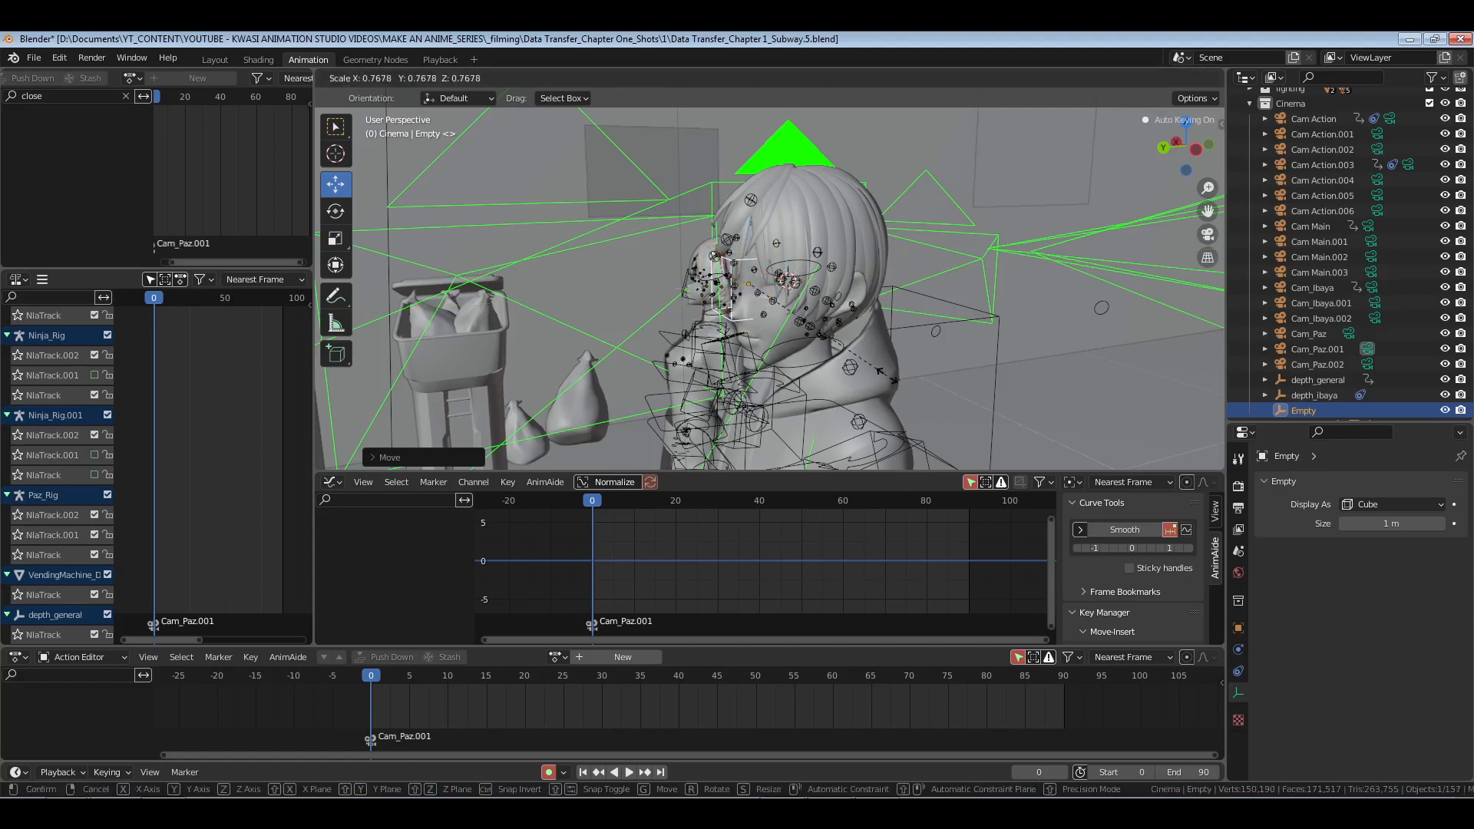
{"action": "left_click", "coordinate": [805, 341]}
{"action": "key", "text": "ctrl+a"}
{"action": "left_click", "coordinate": [825, 331]}
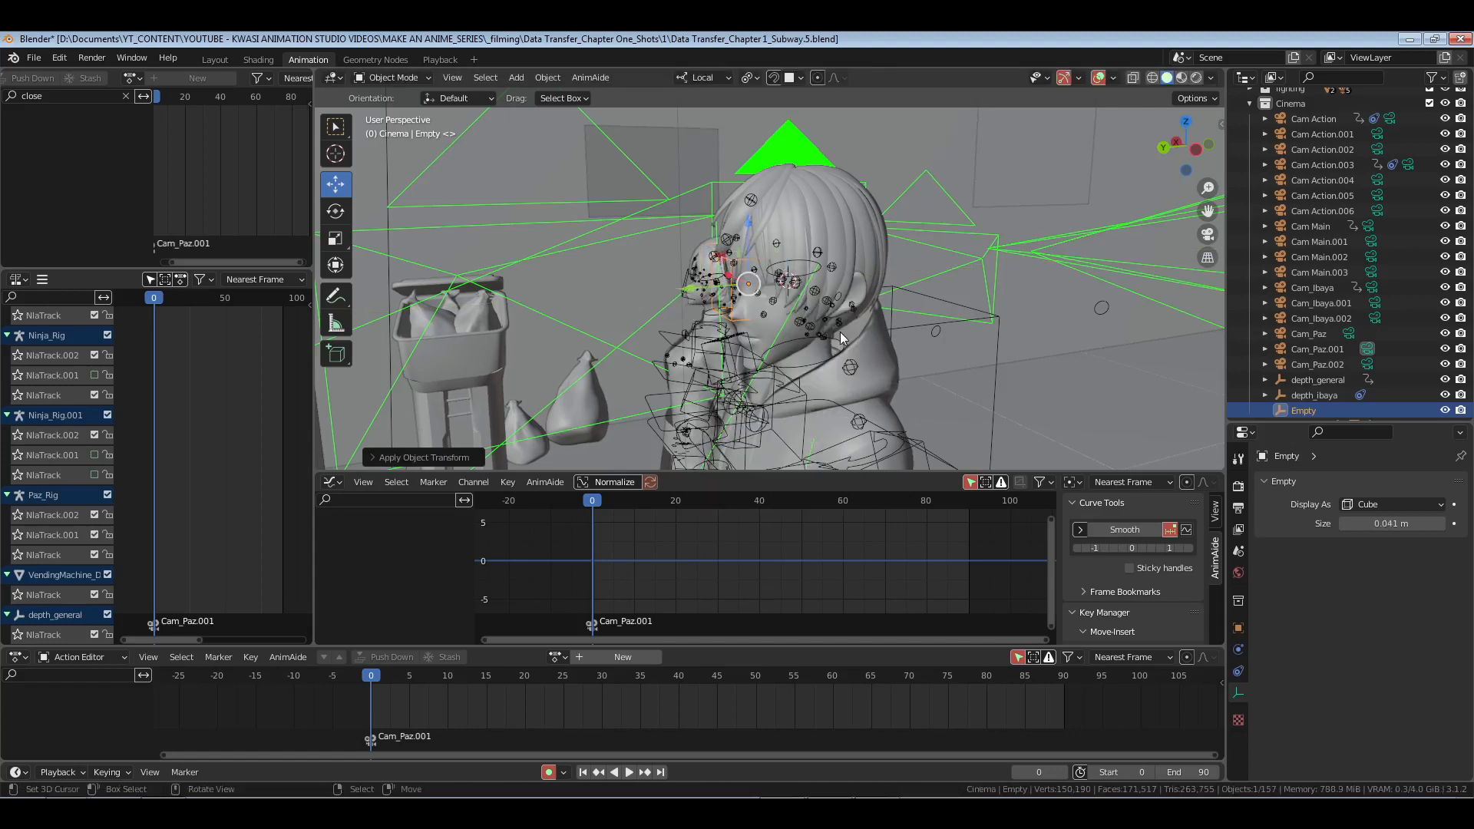
Step: Rename the cube empty as depth_paz and save the file
{"action": "key", "text": "F2"}
{"action": "type", "text": "depth_paz"}
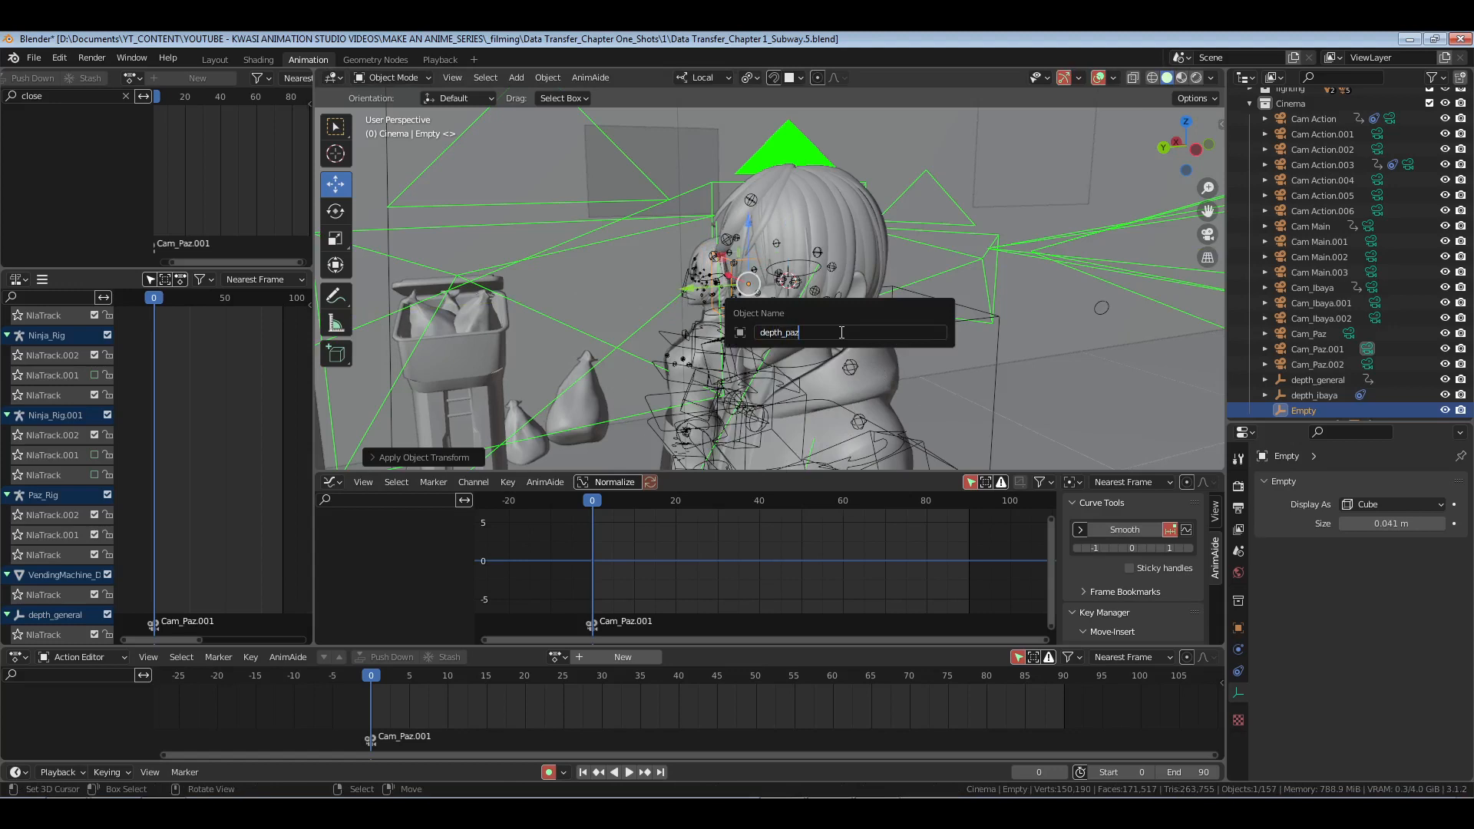
{"action": "key", "text": "Return"}
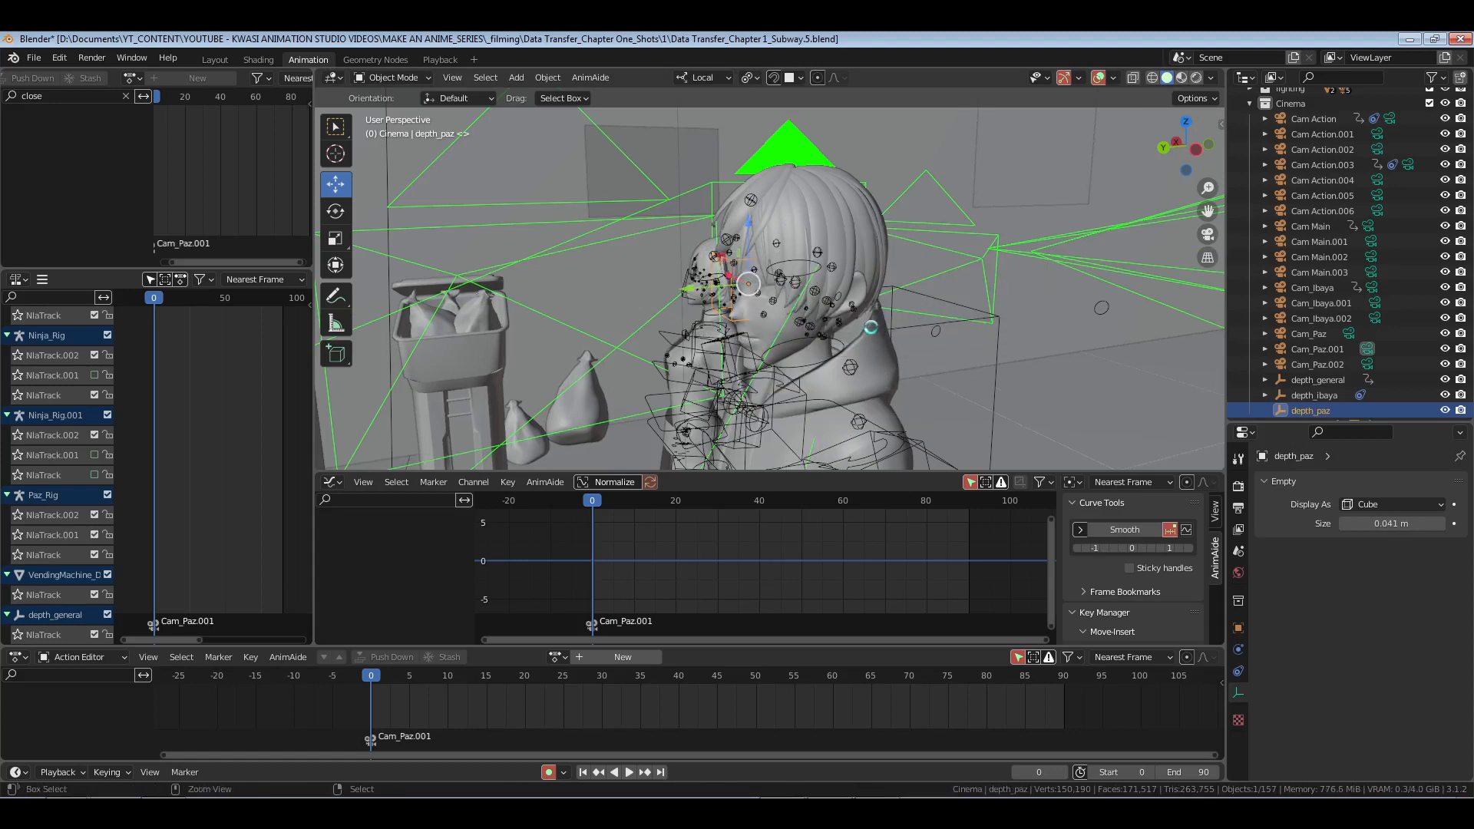
{"action": "key", "text": "ctrl+s"}
Step: Add a Child Of constraint to depth_paz with its scale axes off and Paz_Rig as the target
{"action": "left_click", "coordinate": [1238, 672]}
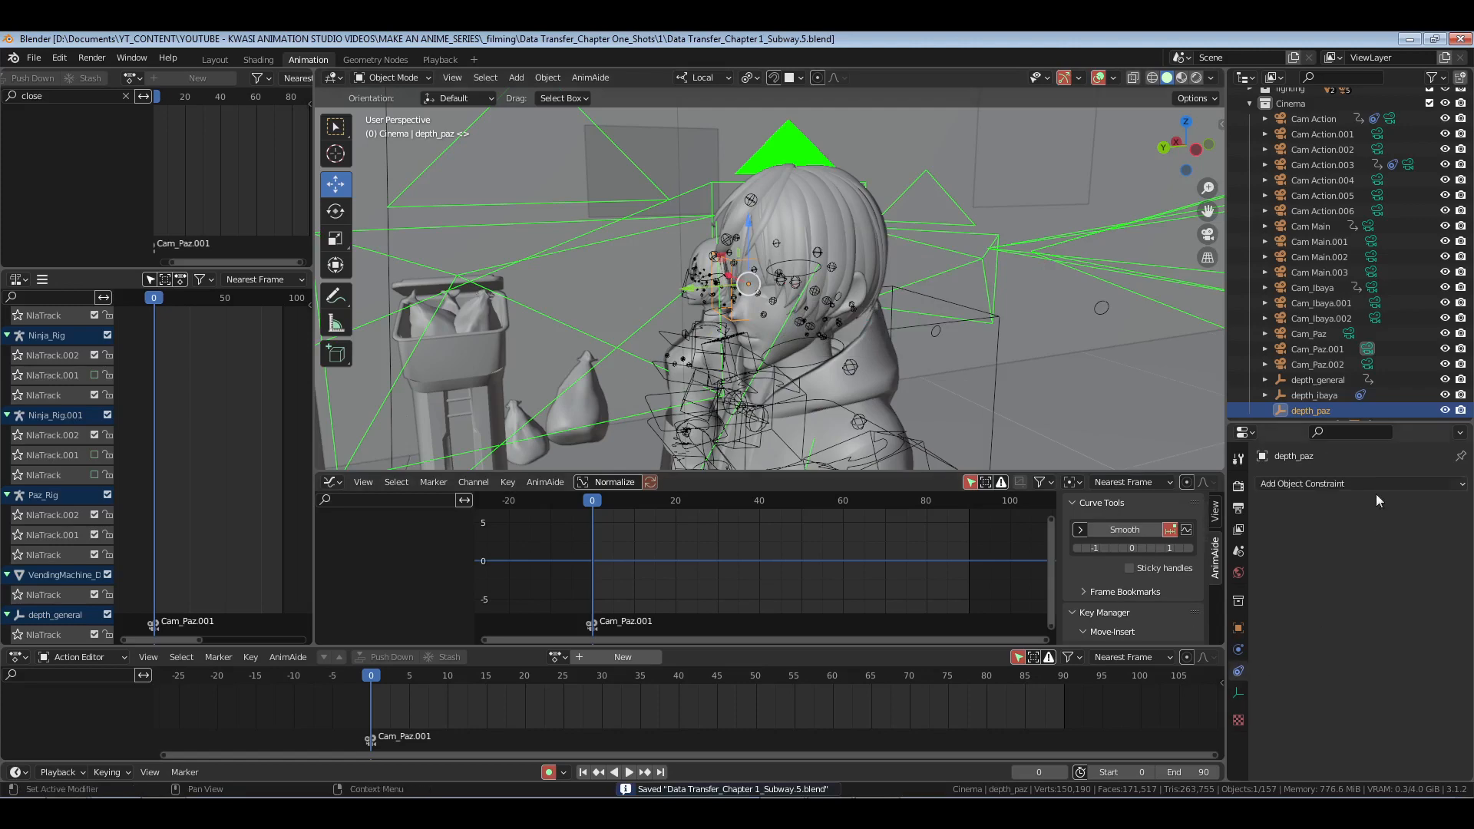
{"action": "left_click", "coordinate": [1367, 484]}
{"action": "left_click", "coordinate": [1426, 561]}
{"action": "left_click_drag", "start_coordinate": [1364, 589], "coordinate": [1443, 581]}
{"action": "left_click", "coordinate": [1392, 531]}
{"action": "type", "text": "rig"}
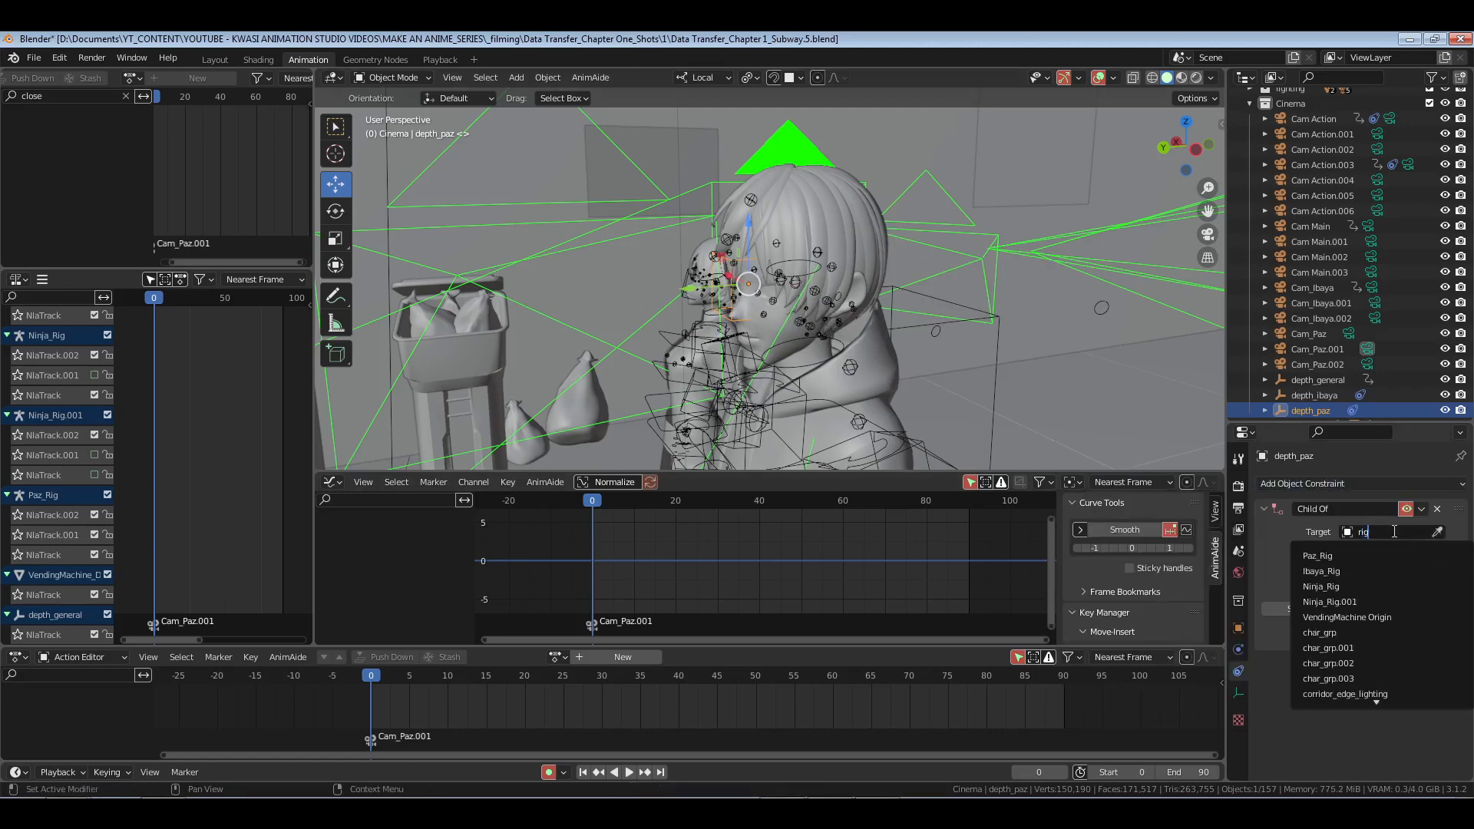
{"action": "left_click", "coordinate": [1341, 556]}
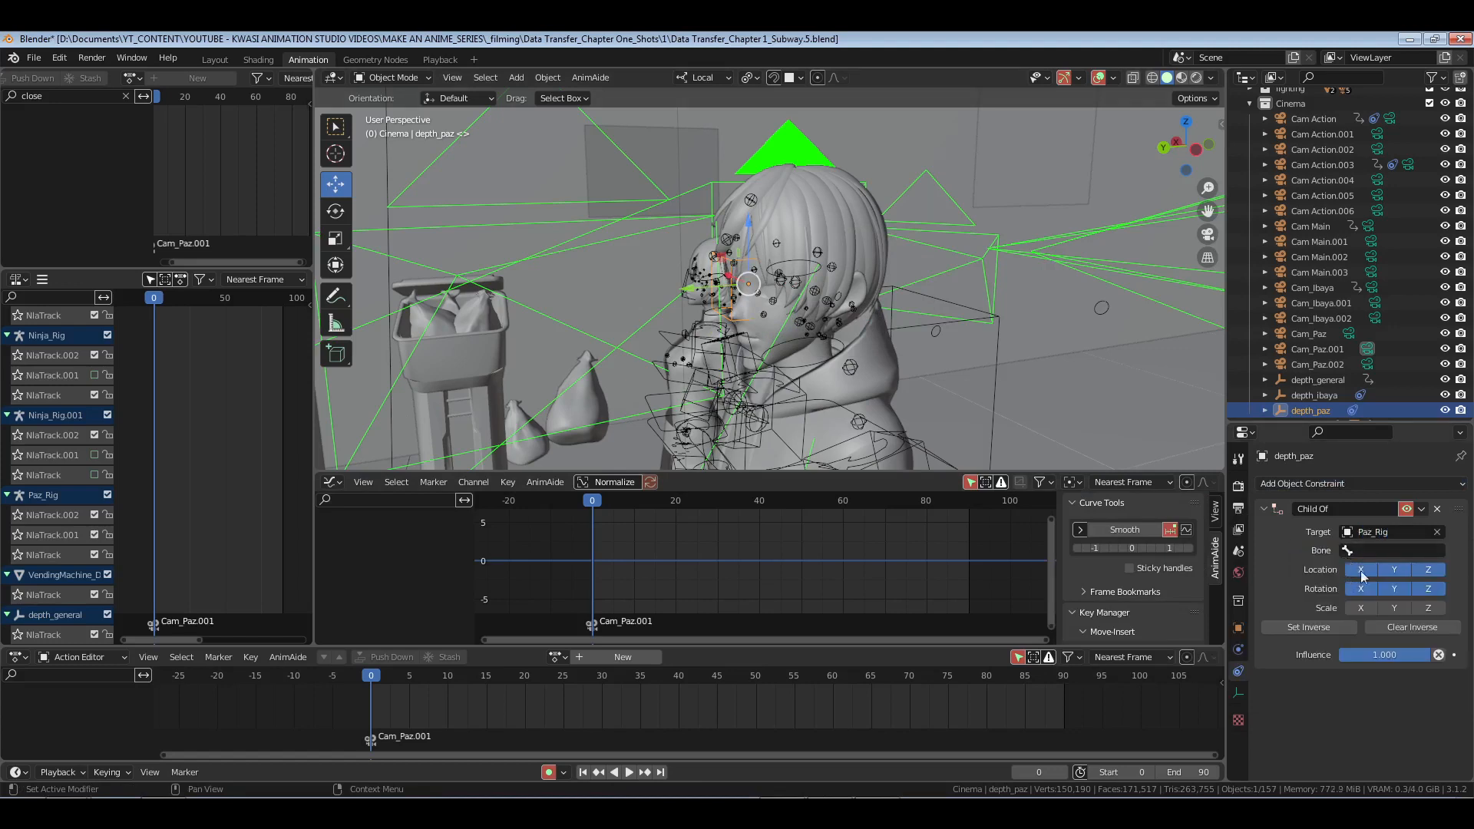
Step: Set the Child Of constraint's bone to head.x, deselect the empty and save the file
{"action": "left_click", "coordinate": [1373, 551]}
{"action": "type", "text": "head"}
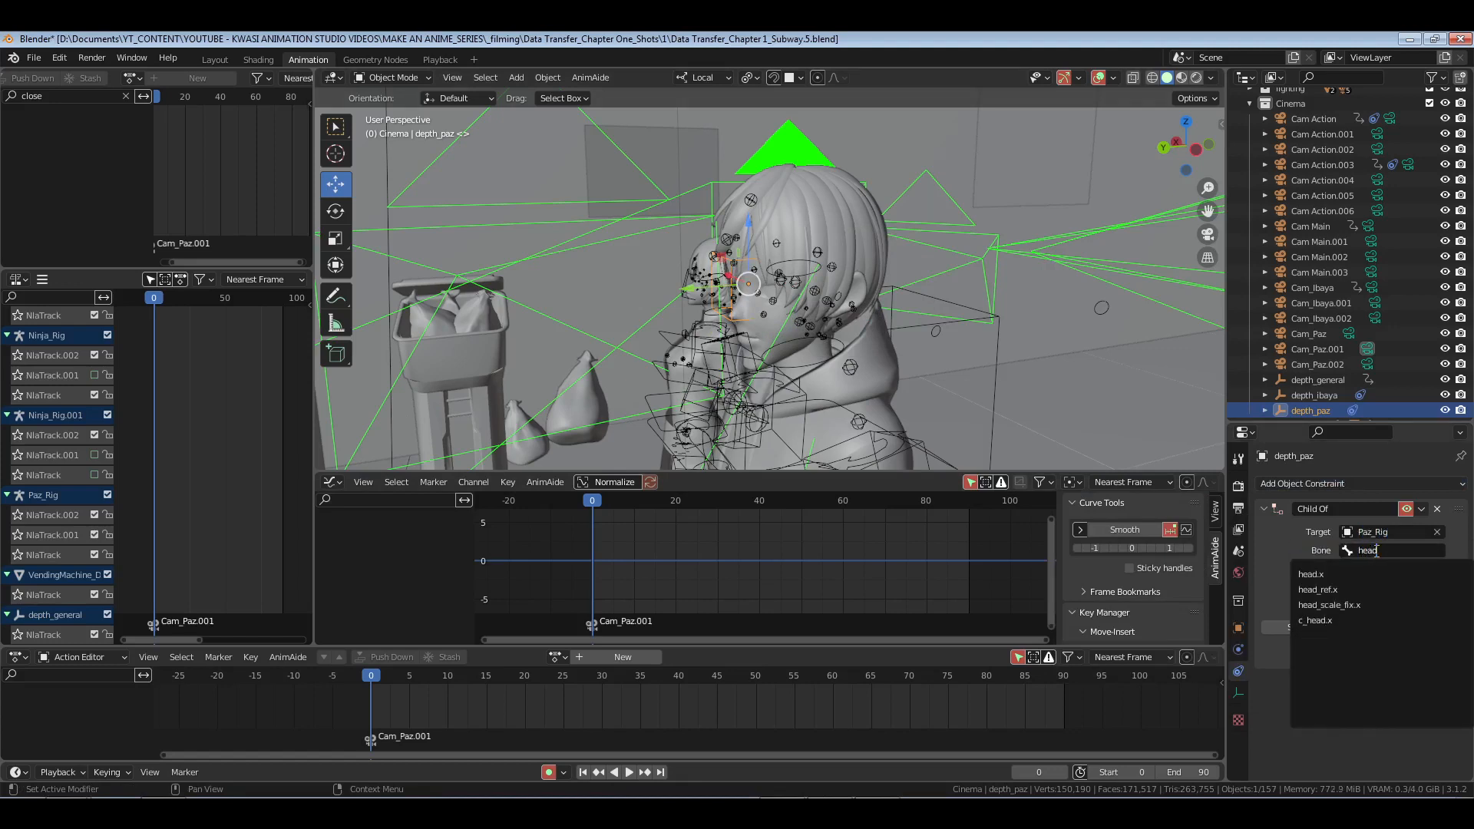
{"action": "key", "text": "Return"}
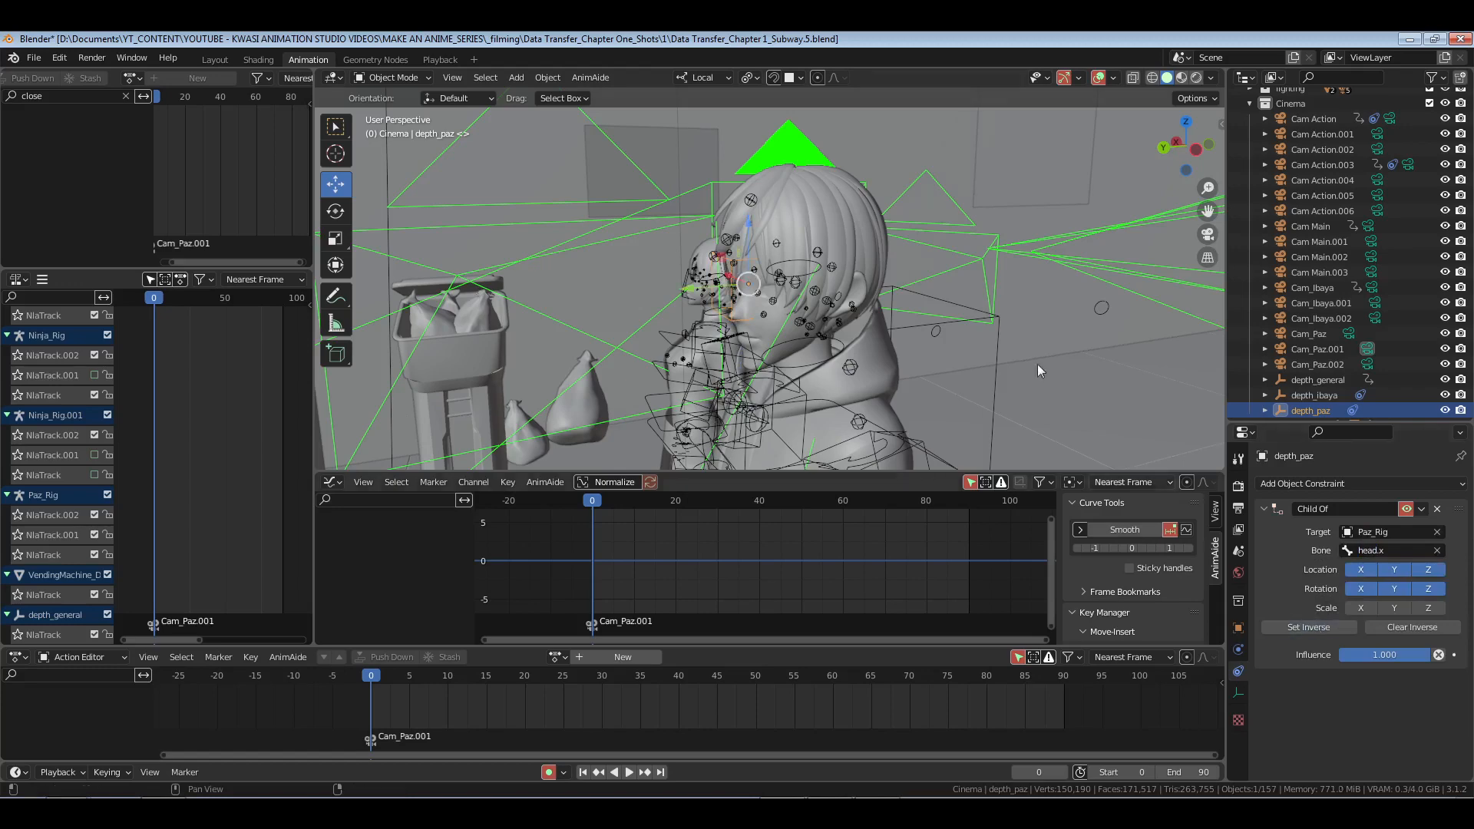
{"action": "left_click", "coordinate": [957, 282]}
{"action": "key", "text": "ctrl+s"}
{"action": "middle_click_drag", "start_coordinate": [889, 307], "coordinate": [886, 261], "text": "shift"}
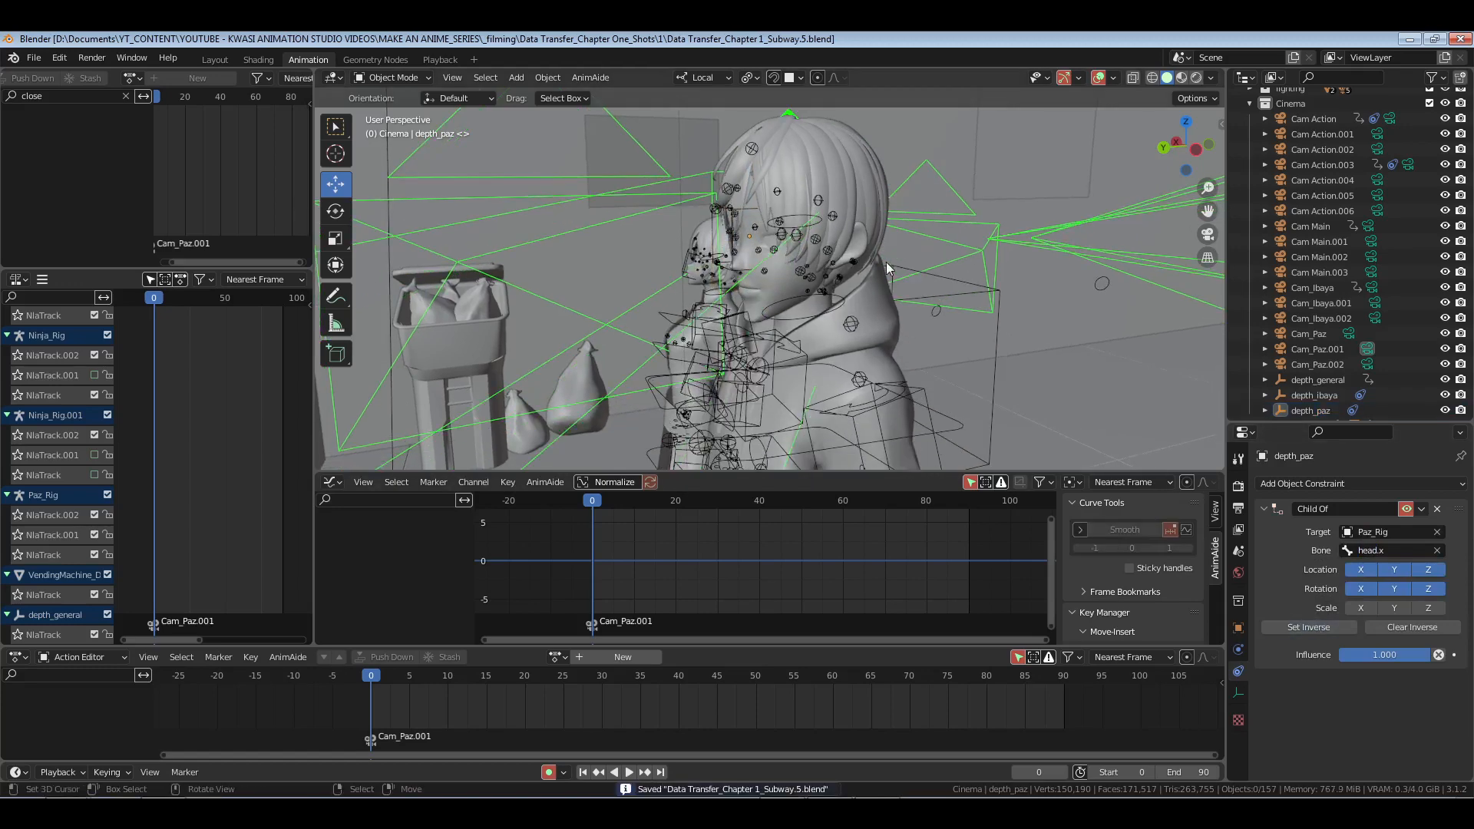
Step: Enable depth of field on Cam_Paz.001 with depth_paz as the focus object and an F-Stop of 8
{"action": "left_click", "coordinate": [1369, 349]}
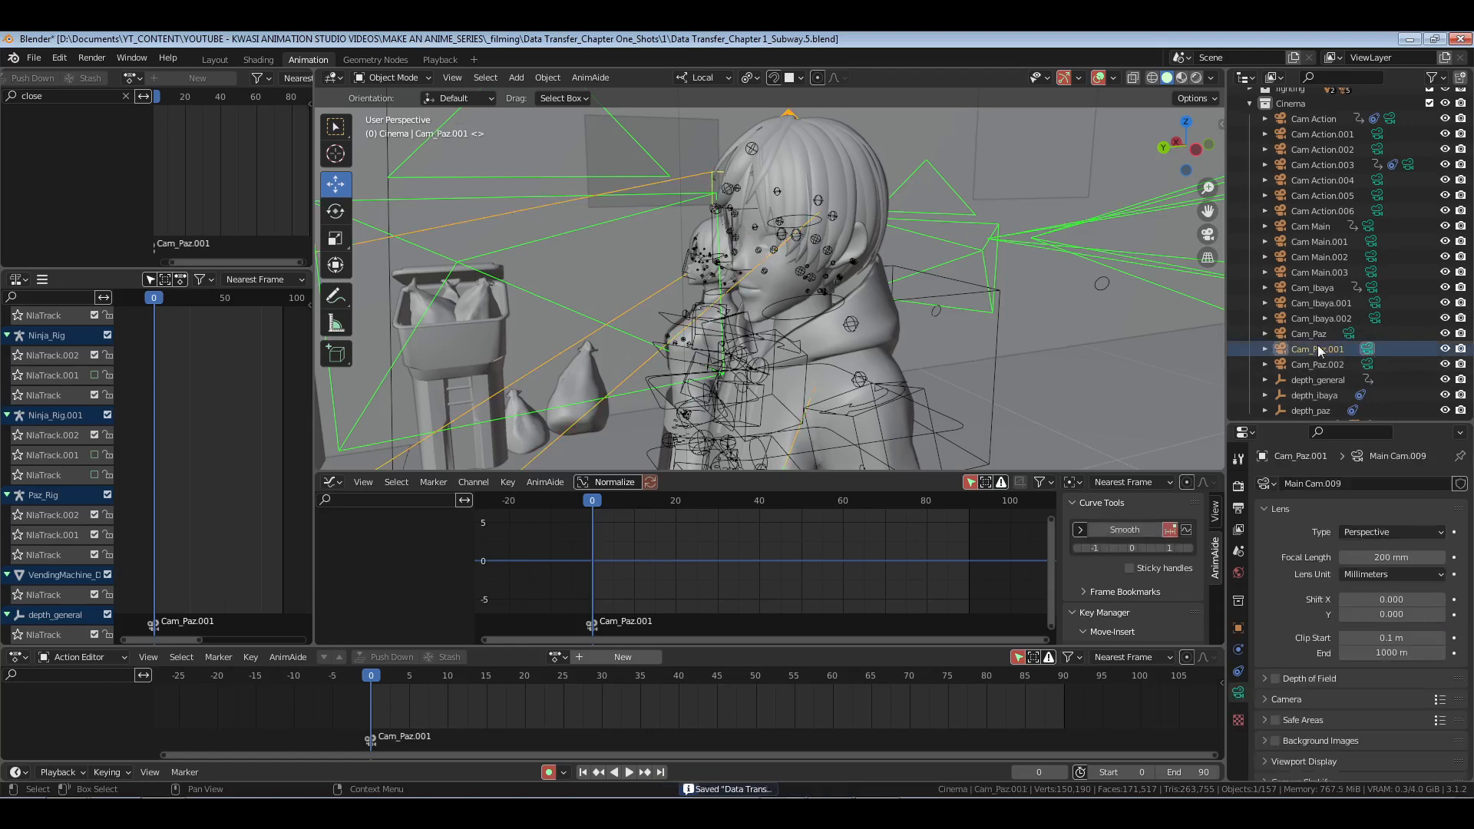
{"action": "left_click", "coordinate": [1352, 679]}
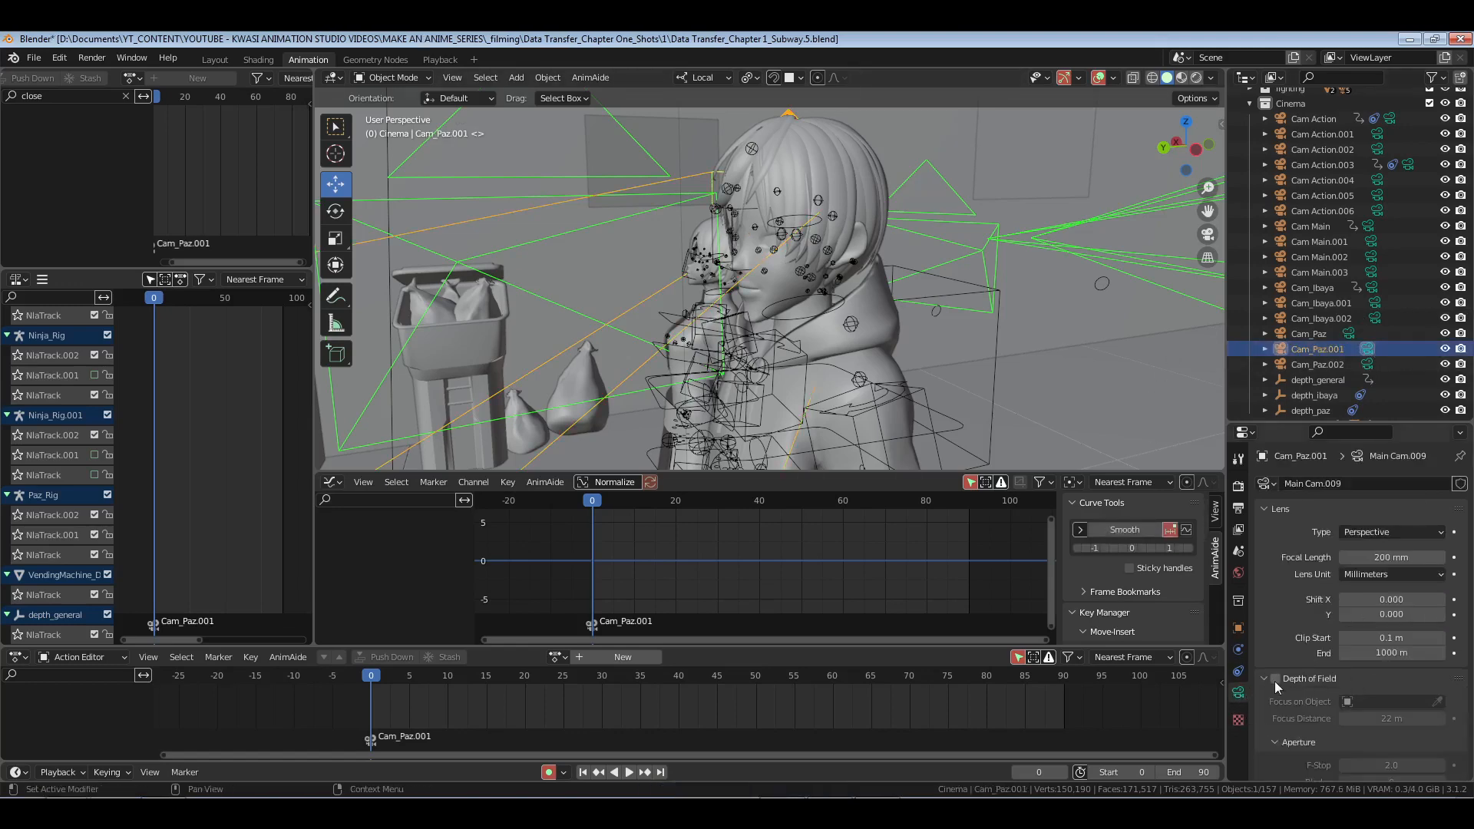
{"action": "left_click", "coordinate": [1275, 678]}
{"action": "left_click", "coordinate": [1437, 701]}
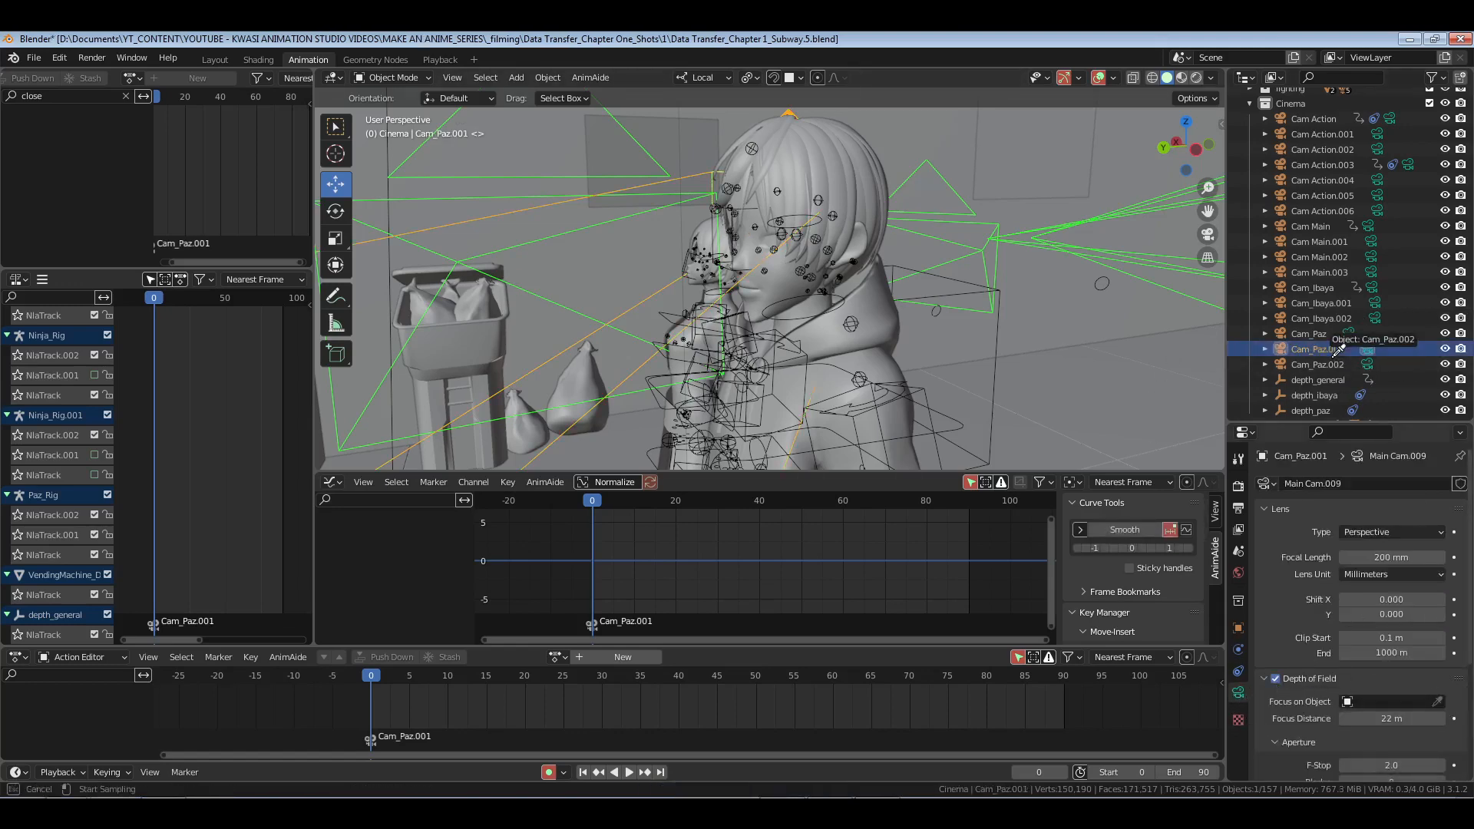
{"action": "left_click", "coordinate": [1310, 411]}
{"action": "scroll", "coordinate": [1366, 629], "scroll_direction": "down", "scroll_amount": 3}
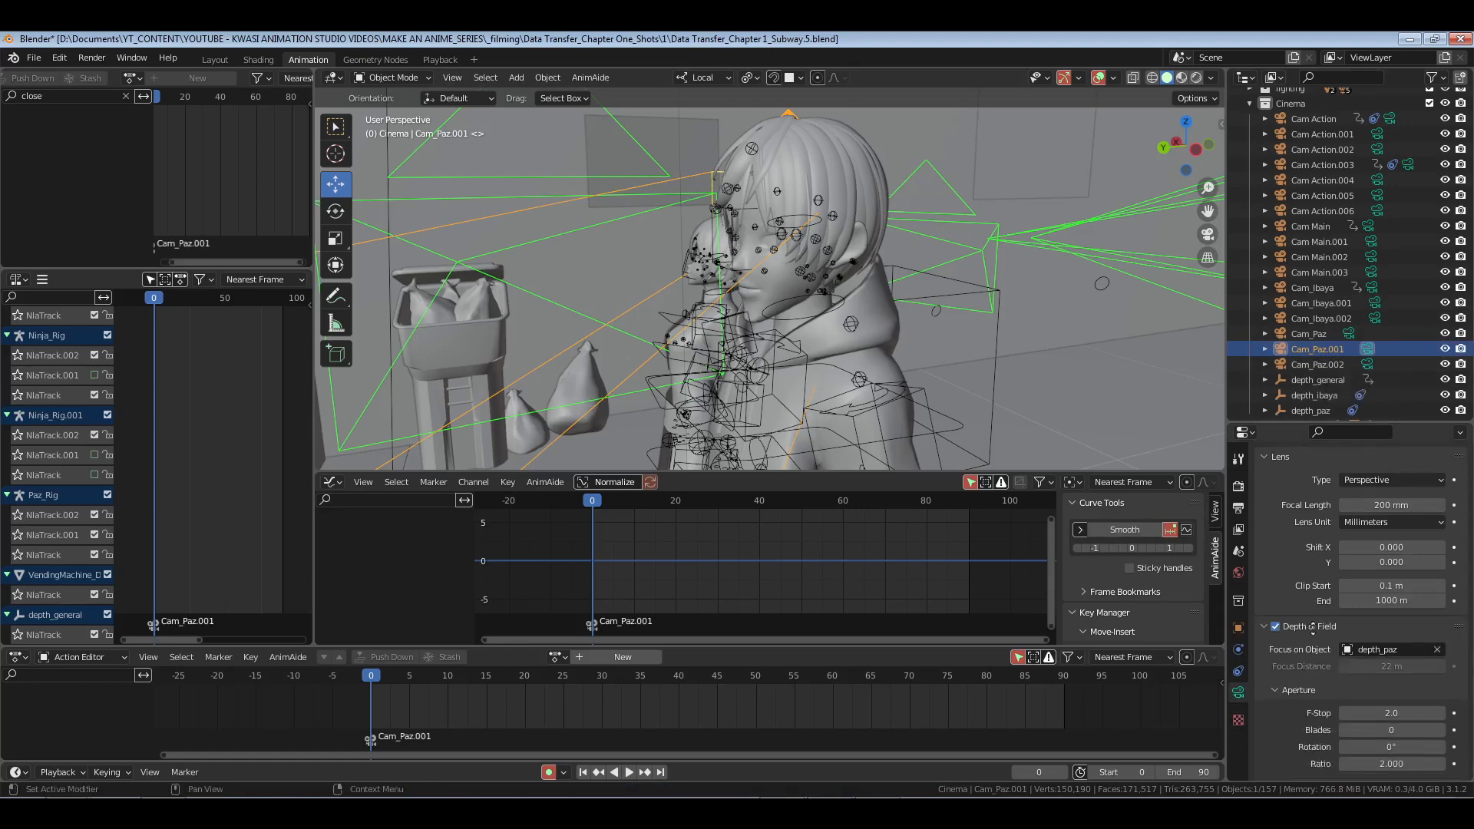
{"action": "left_click", "coordinate": [1390, 670]}
{"action": "type", "text": "8"}
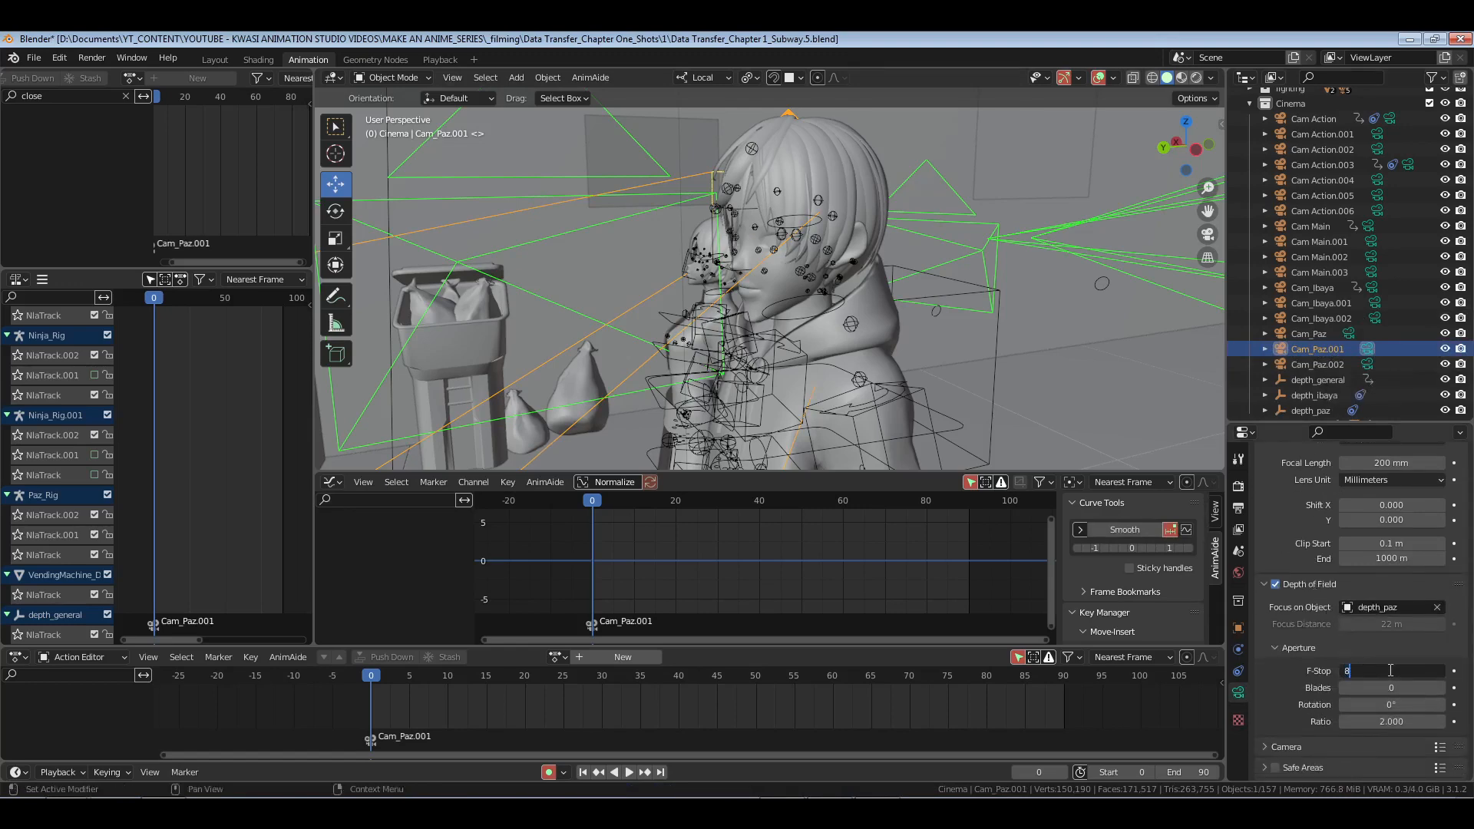
{"action": "key", "text": "Return"}
Step: Look through the active camera, save the file and exclude the Assassins collection from the view layer
{"action": "key", "text": "KP_0"}
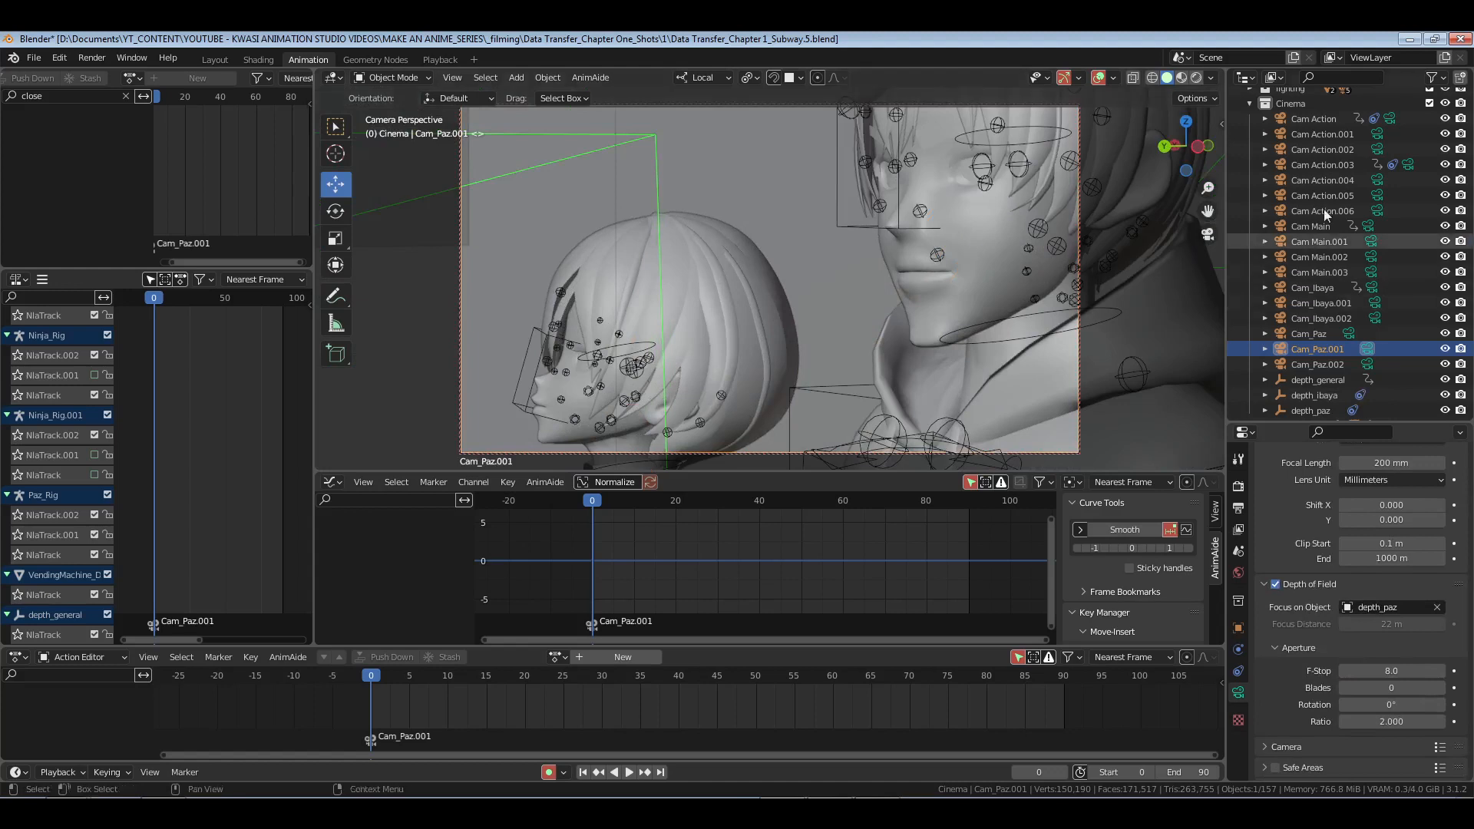
{"action": "left_click", "coordinate": [1248, 100]}
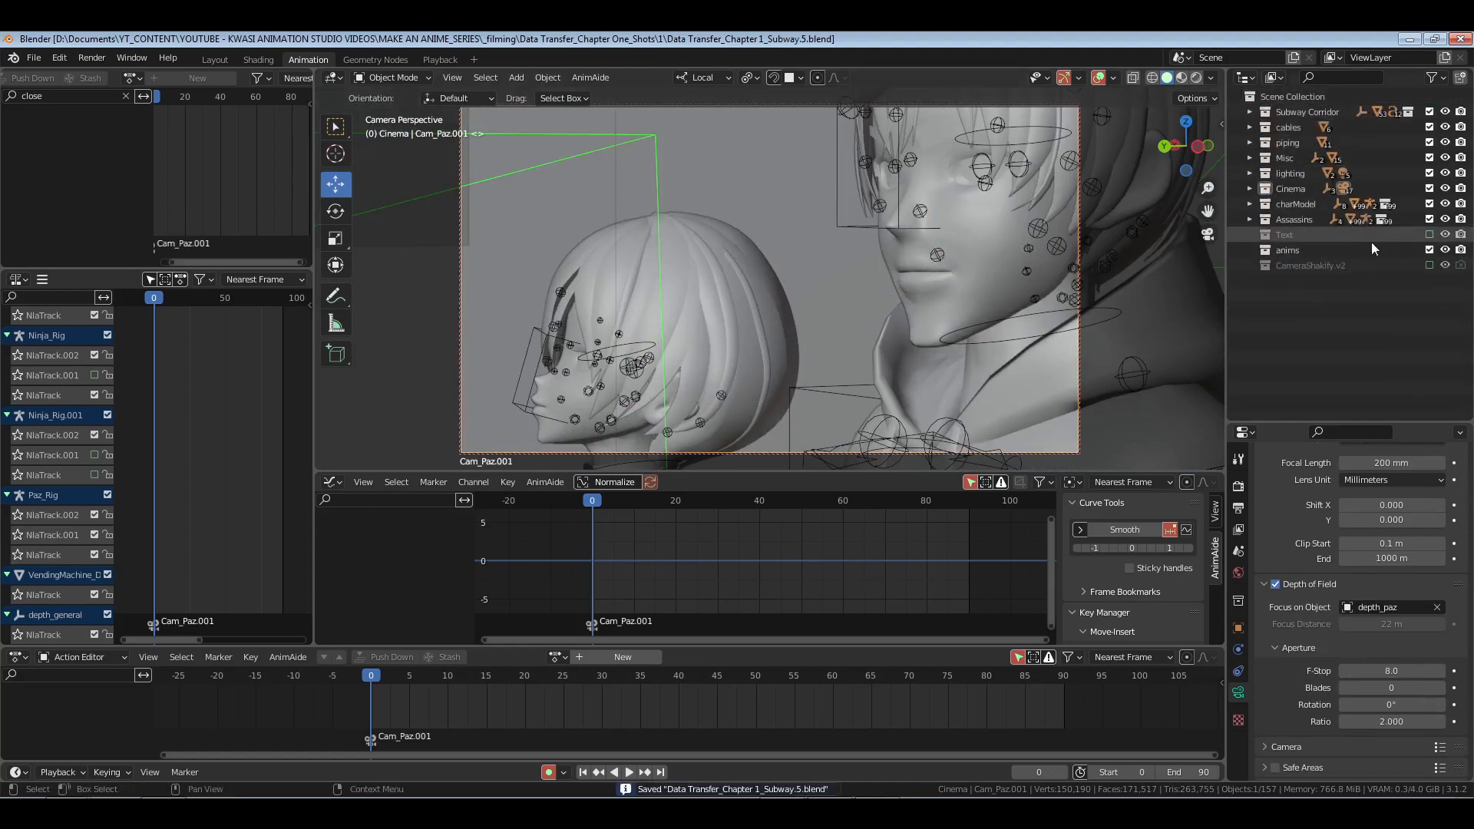
{"action": "left_click", "coordinate": [1429, 219]}
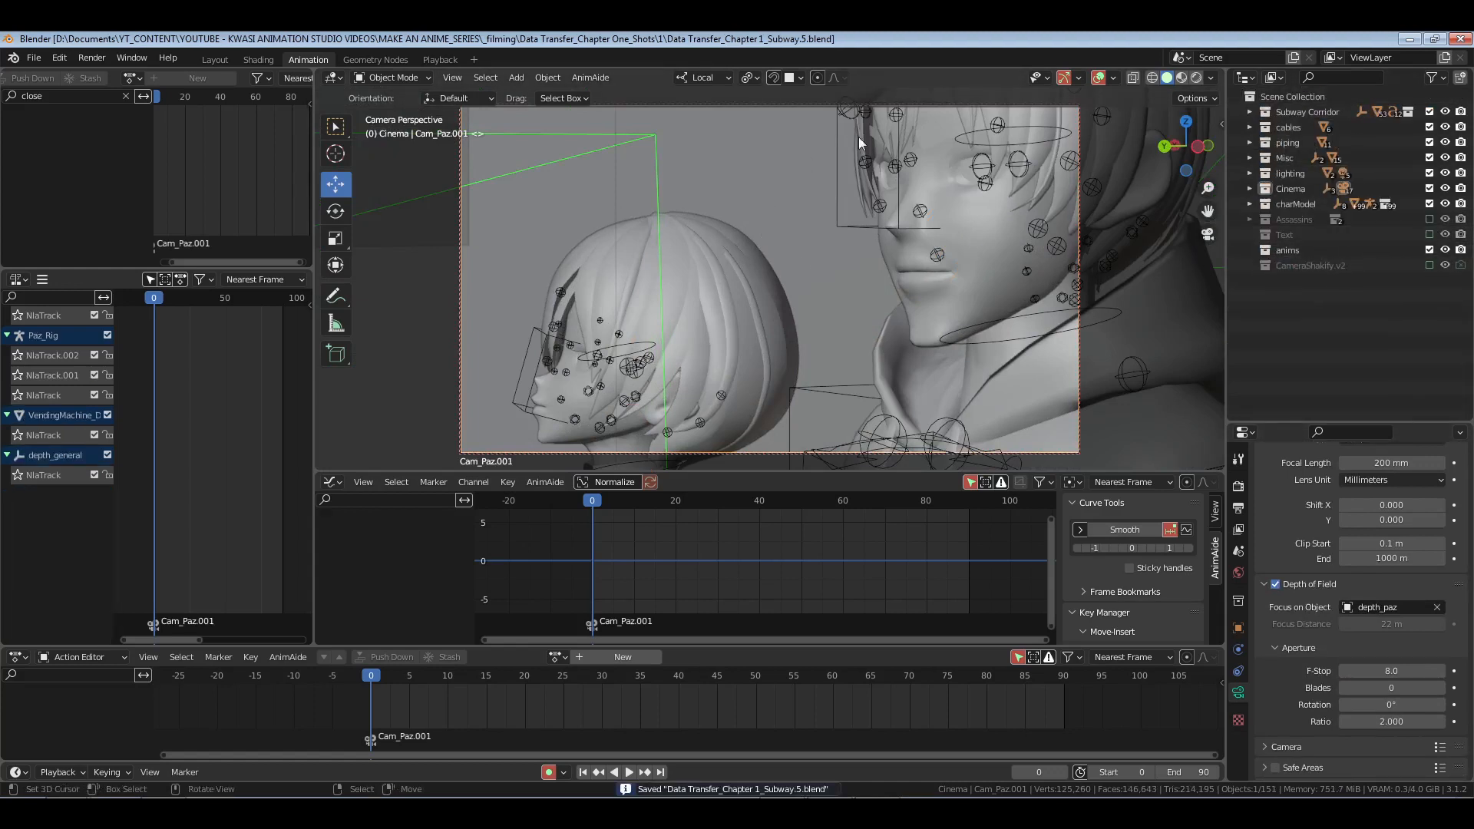
Step: Hide the viewport overlays and preview the camera shot in material preview and rendered shading
{"action": "left_click", "coordinate": [1100, 79]}
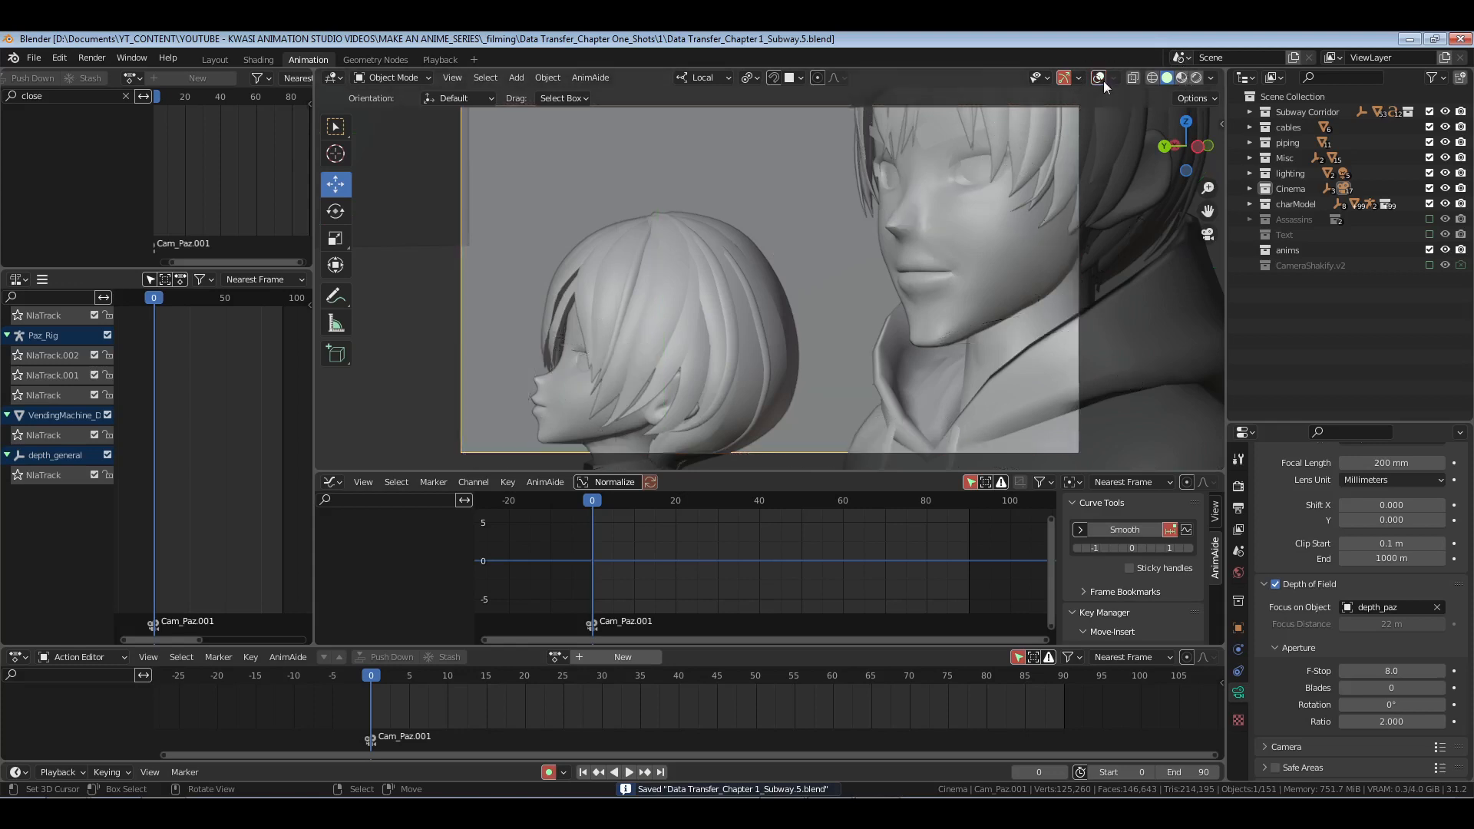
{"action": "left_click", "coordinate": [1180, 79]}
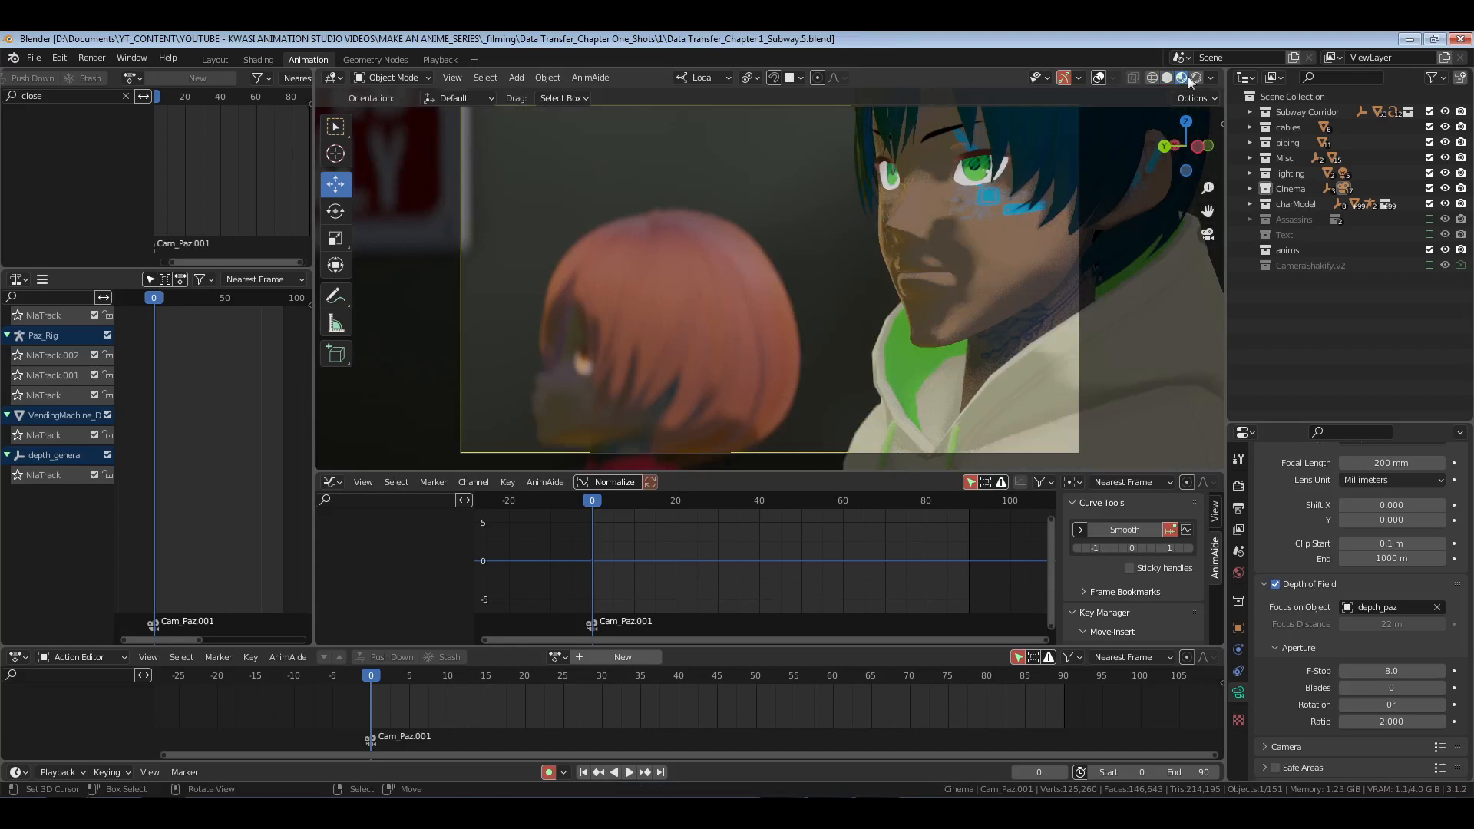
{"action": "left_click", "coordinate": [1195, 79]}
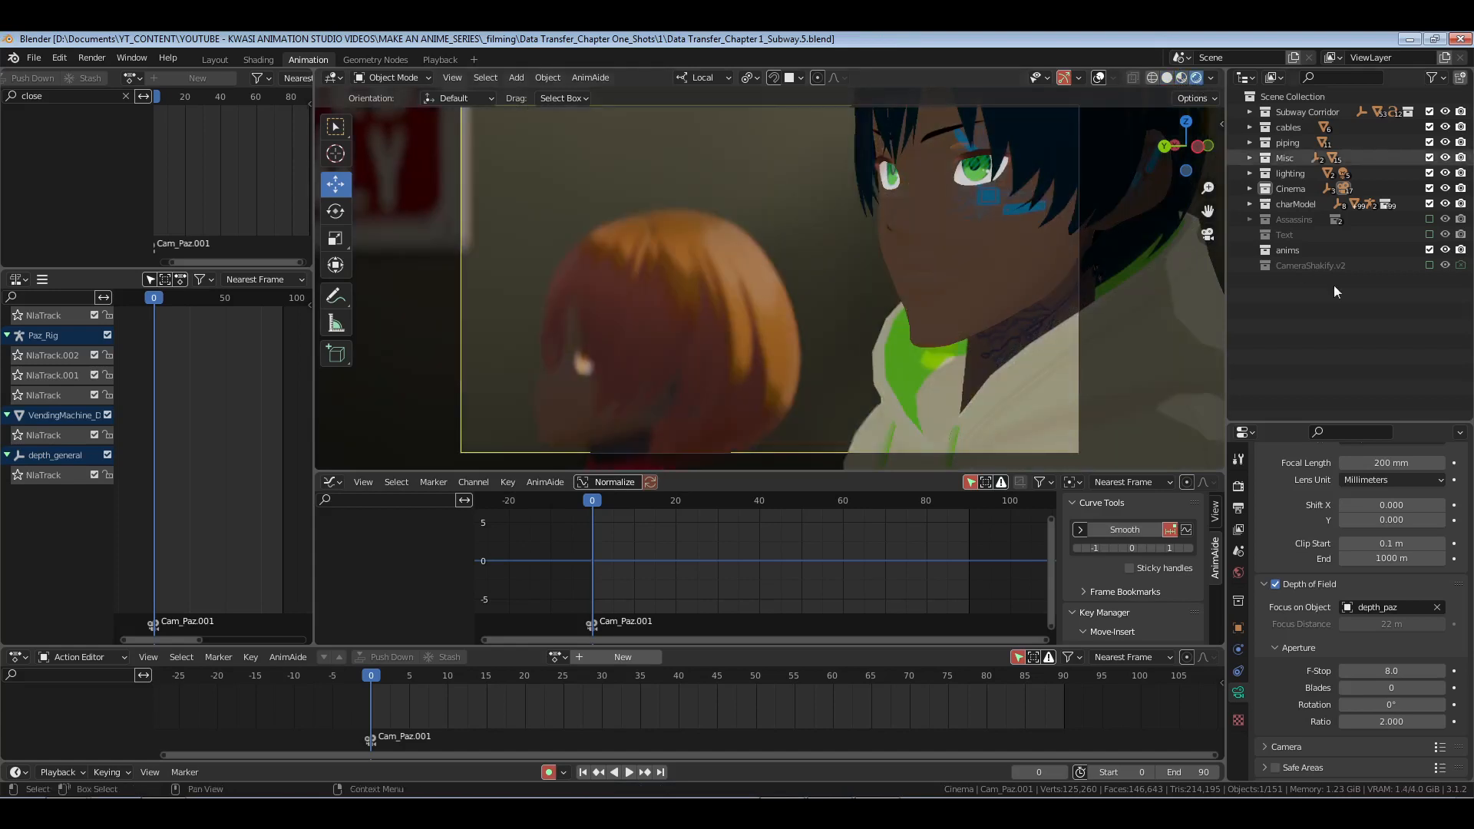
Step: Expand the Cinema collection and raise the F-Stop of Cam_Paz.001 to 12 and on to 30
{"action": "left_click", "coordinate": [1248, 189]}
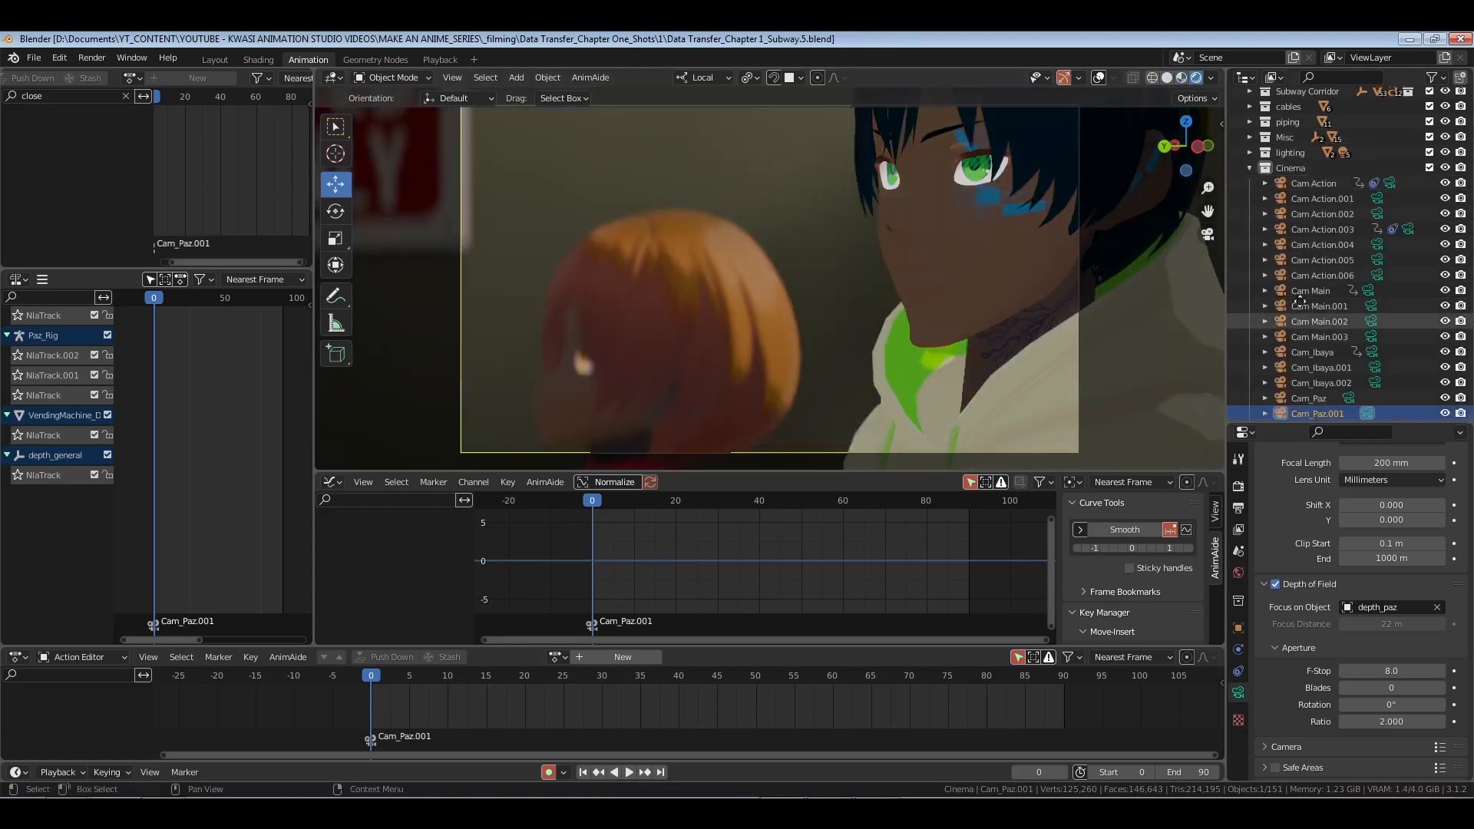
{"action": "scroll", "coordinate": [1333, 307], "scroll_direction": "down", "scroll_amount": 4}
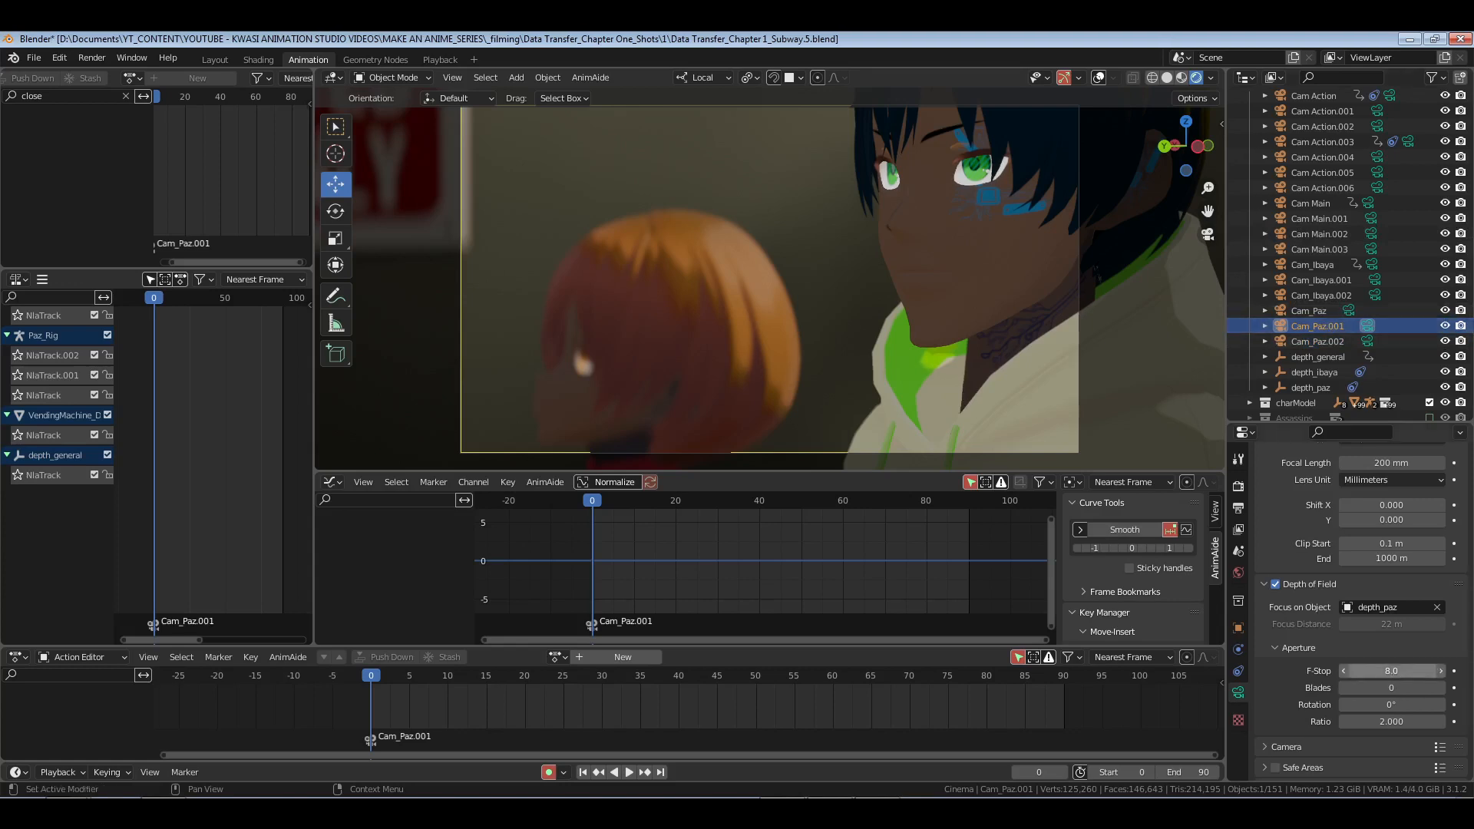
{"action": "left_click", "coordinate": [1388, 671]}
{"action": "type", "text": "12"}
{"action": "key", "text": "Return"}
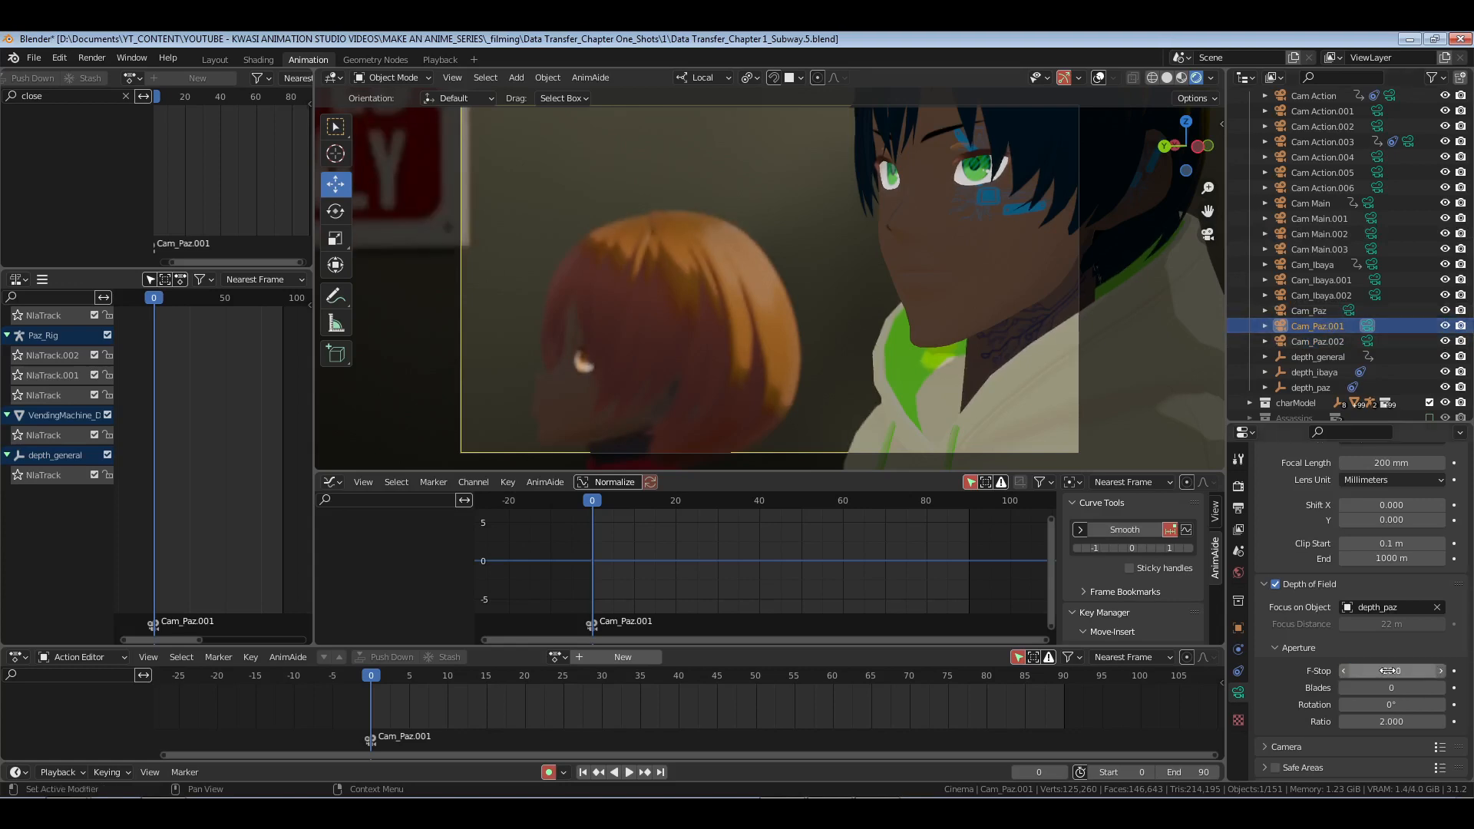
{"action": "left_click", "coordinate": [1388, 670]}
{"action": "type", "text": "30"}
{"action": "key", "text": "Return"}
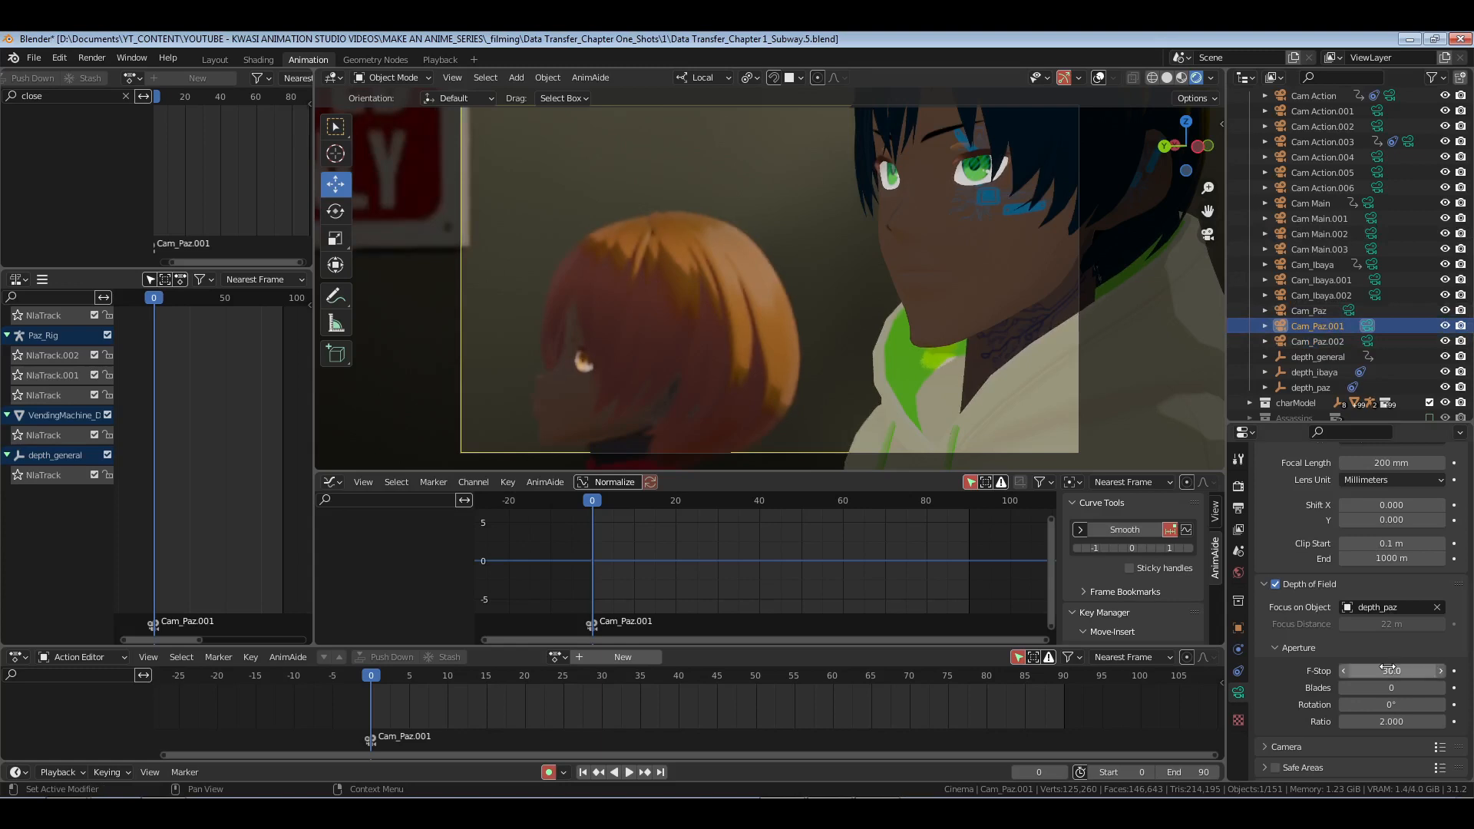
Step: Try an aperture ratio of 1 on Cam_Paz.001 and undo it
{"action": "left_click", "coordinate": [1387, 721]}
{"action": "type", "text": "1"}
{"action": "key", "text": "Return"}
{"action": "key", "text": "ctrl+z"}
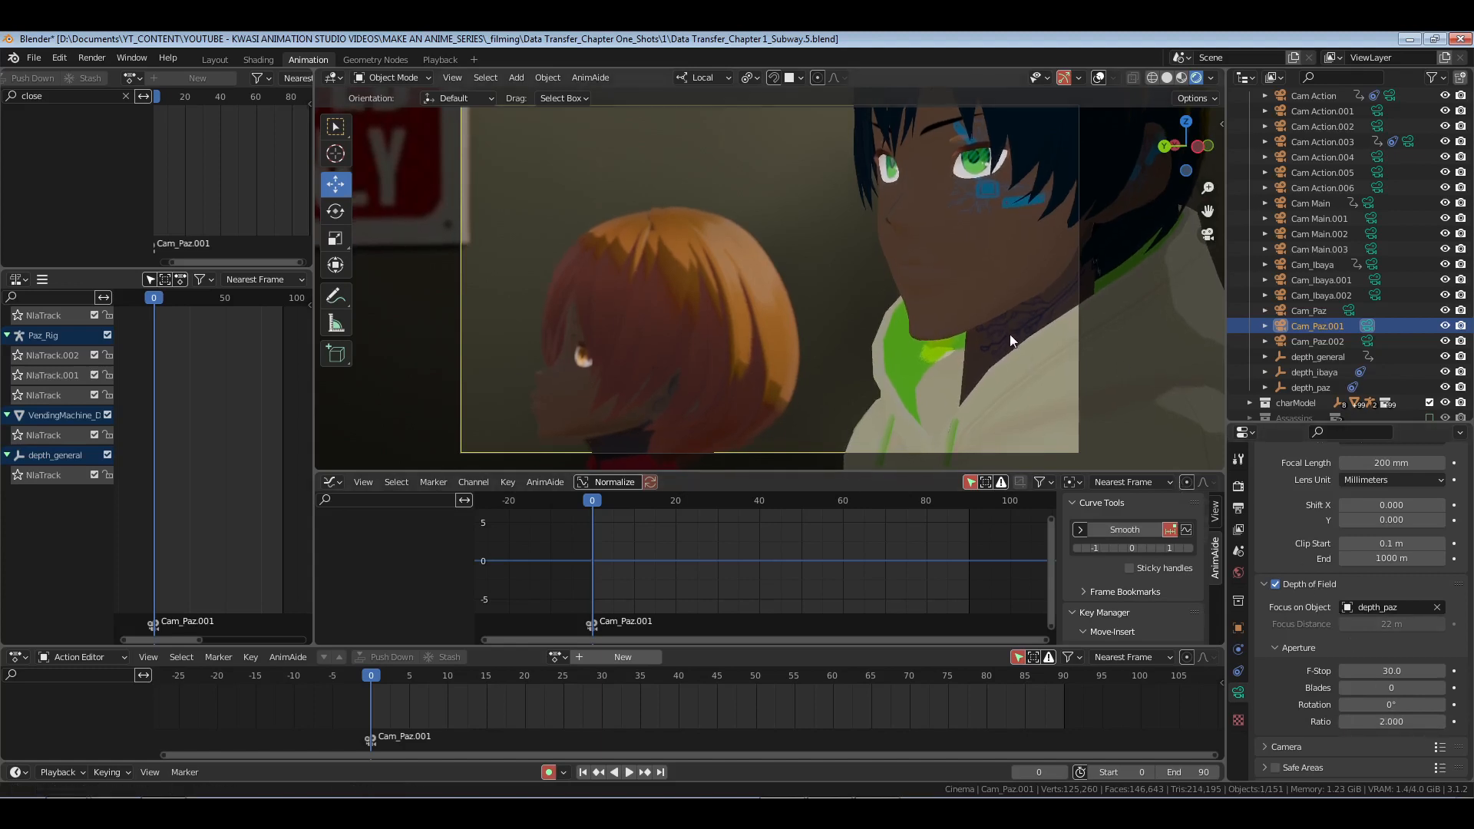
Step: Reframe the camera to include the orange-haired character's red collar, turn off its depth of field and save the file
{"action": "middle_click_drag", "start_coordinate": [1010, 334], "coordinate": [998, 314]}
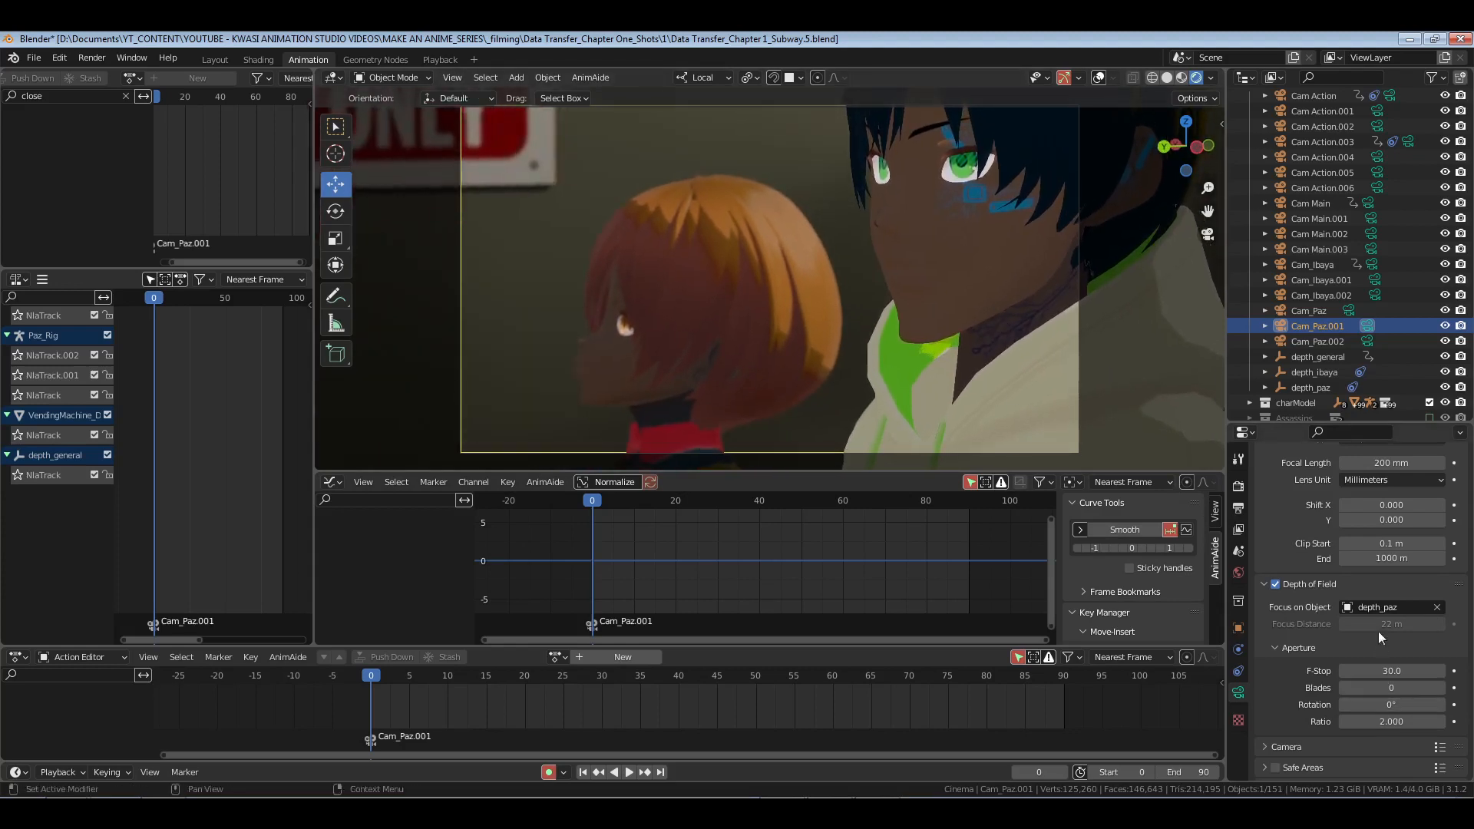
{"action": "left_click", "coordinate": [1275, 584]}
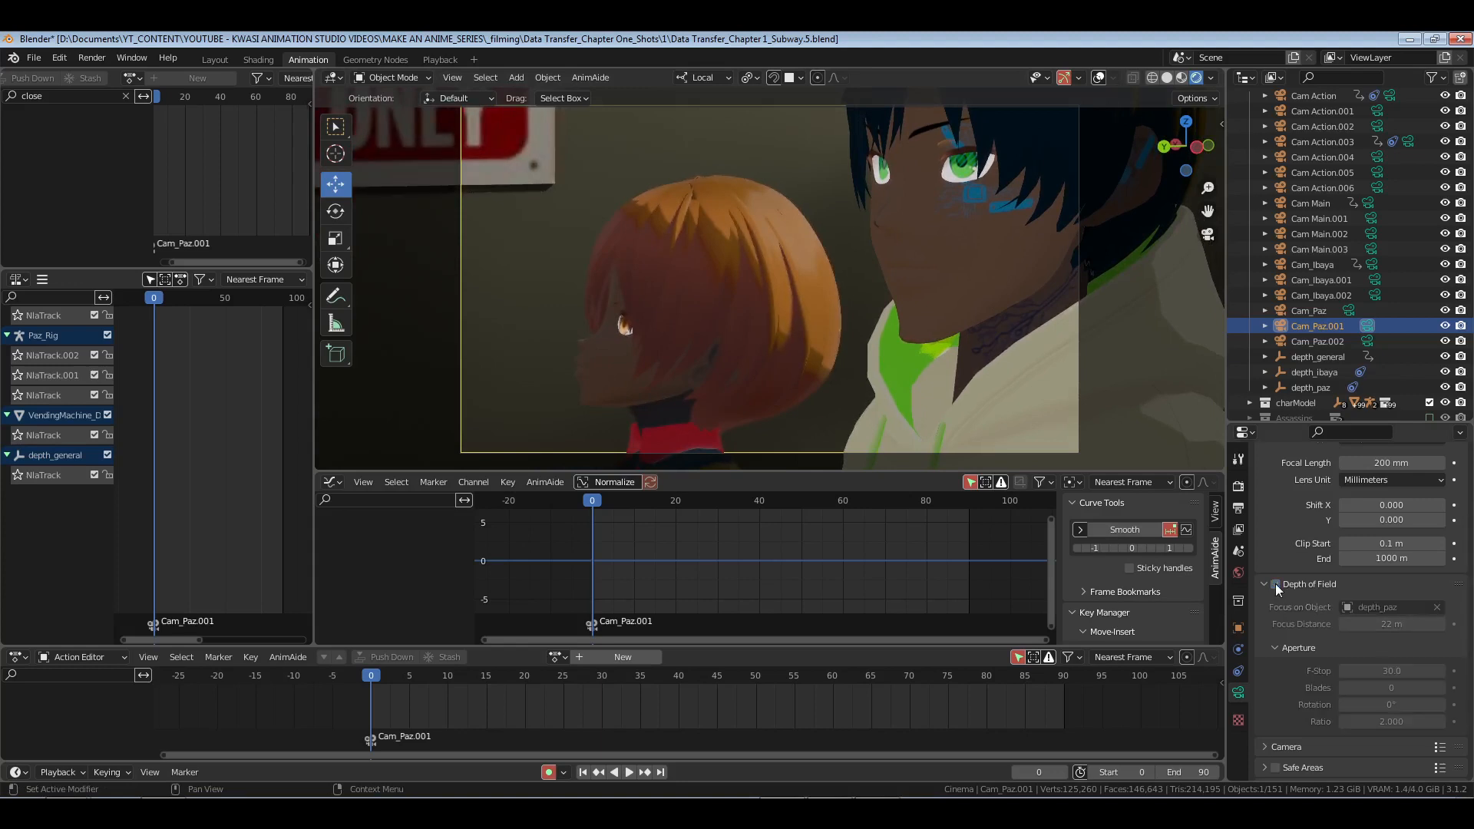
{"action": "key", "text": "ctrl+s"}
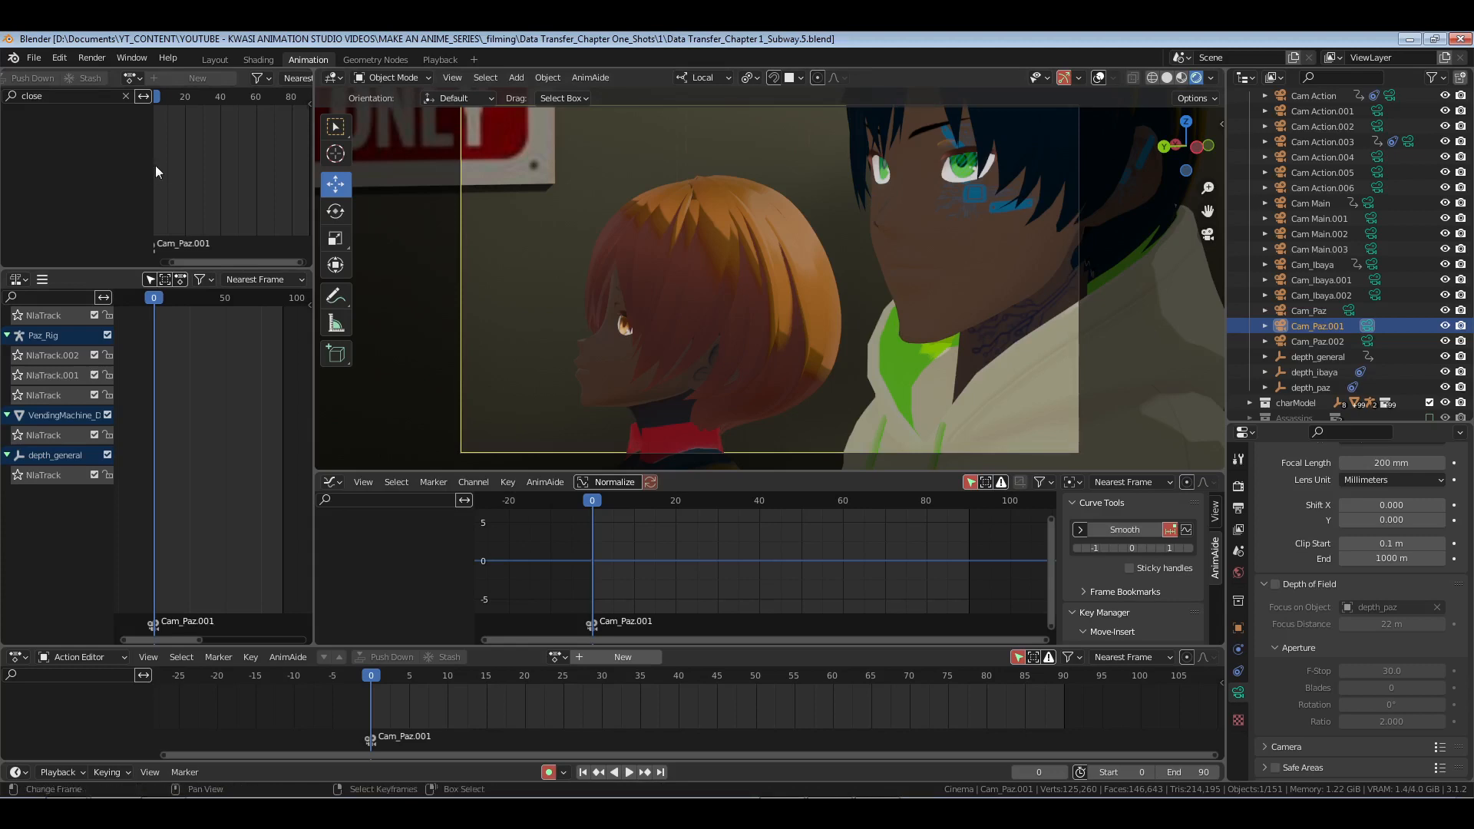
Step: Clear the "close" channel filter in the small animation editor, narrow its channel list and save the file
{"action": "left_click", "coordinate": [126, 96]}
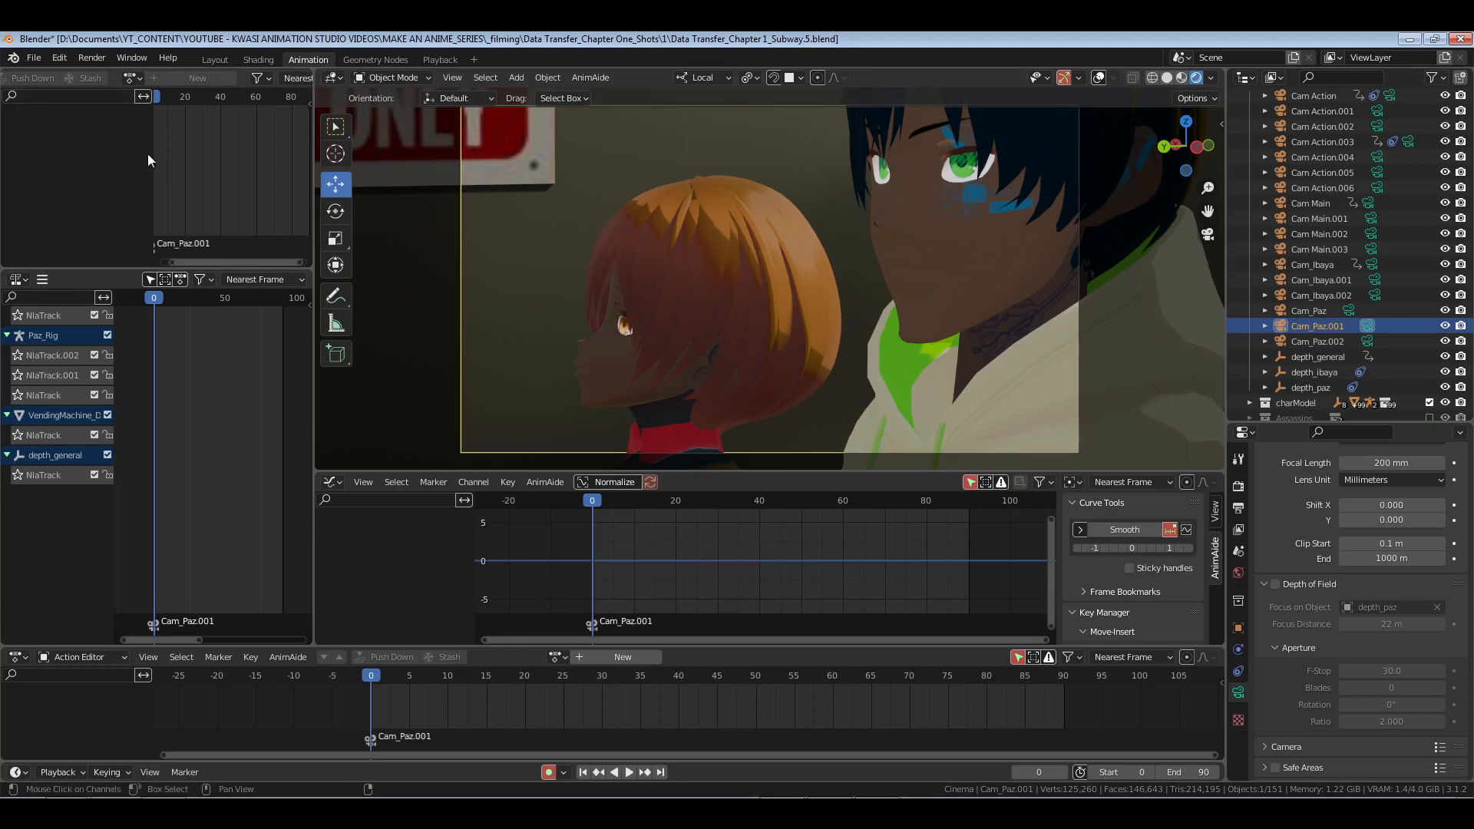
{"action": "left_click_drag", "start_coordinate": [153, 153], "coordinate": [107, 154]}
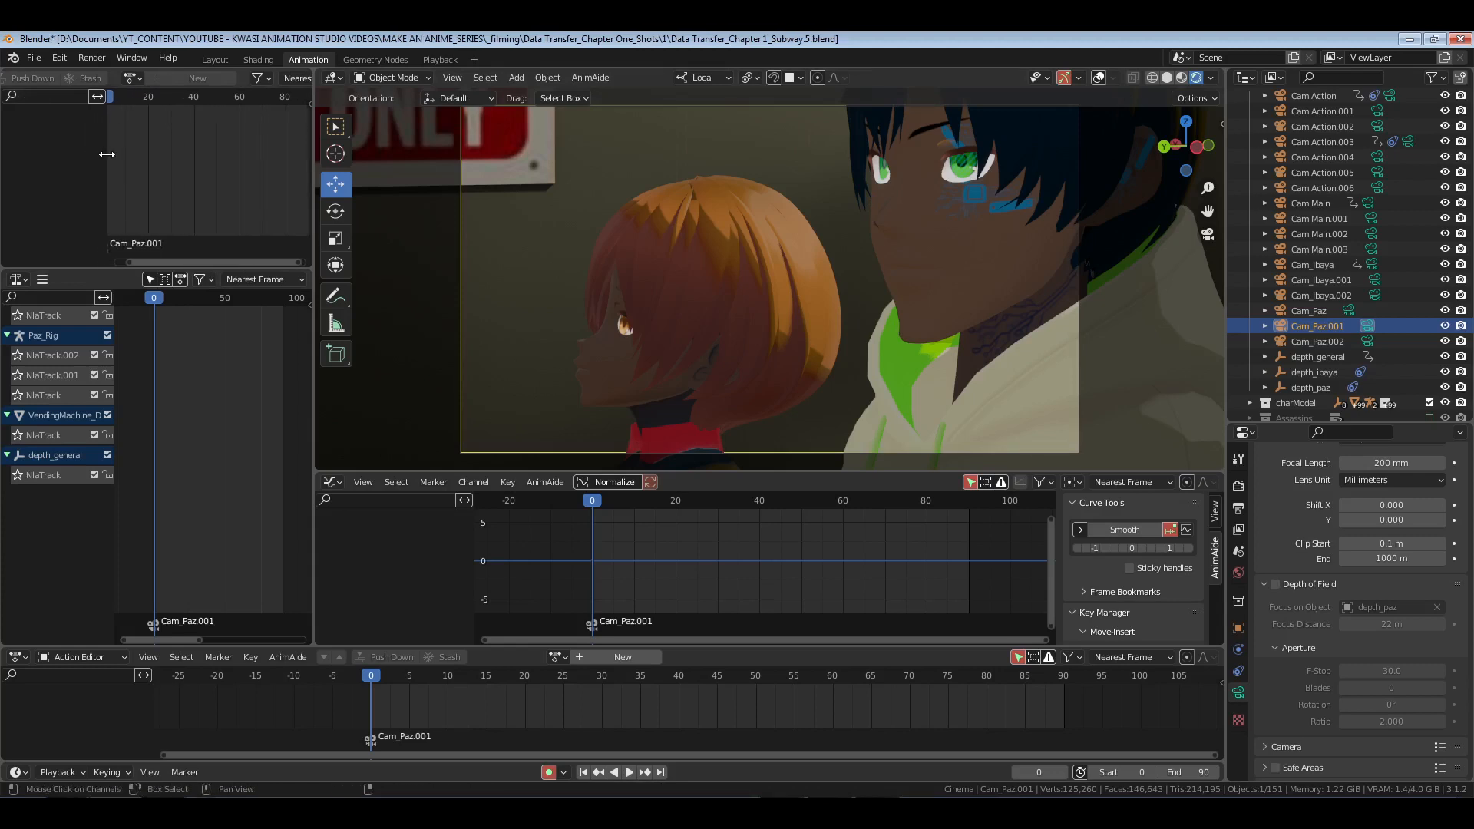
{"action": "middle_click_drag", "start_coordinate": [199, 180], "coordinate": [227, 180]}
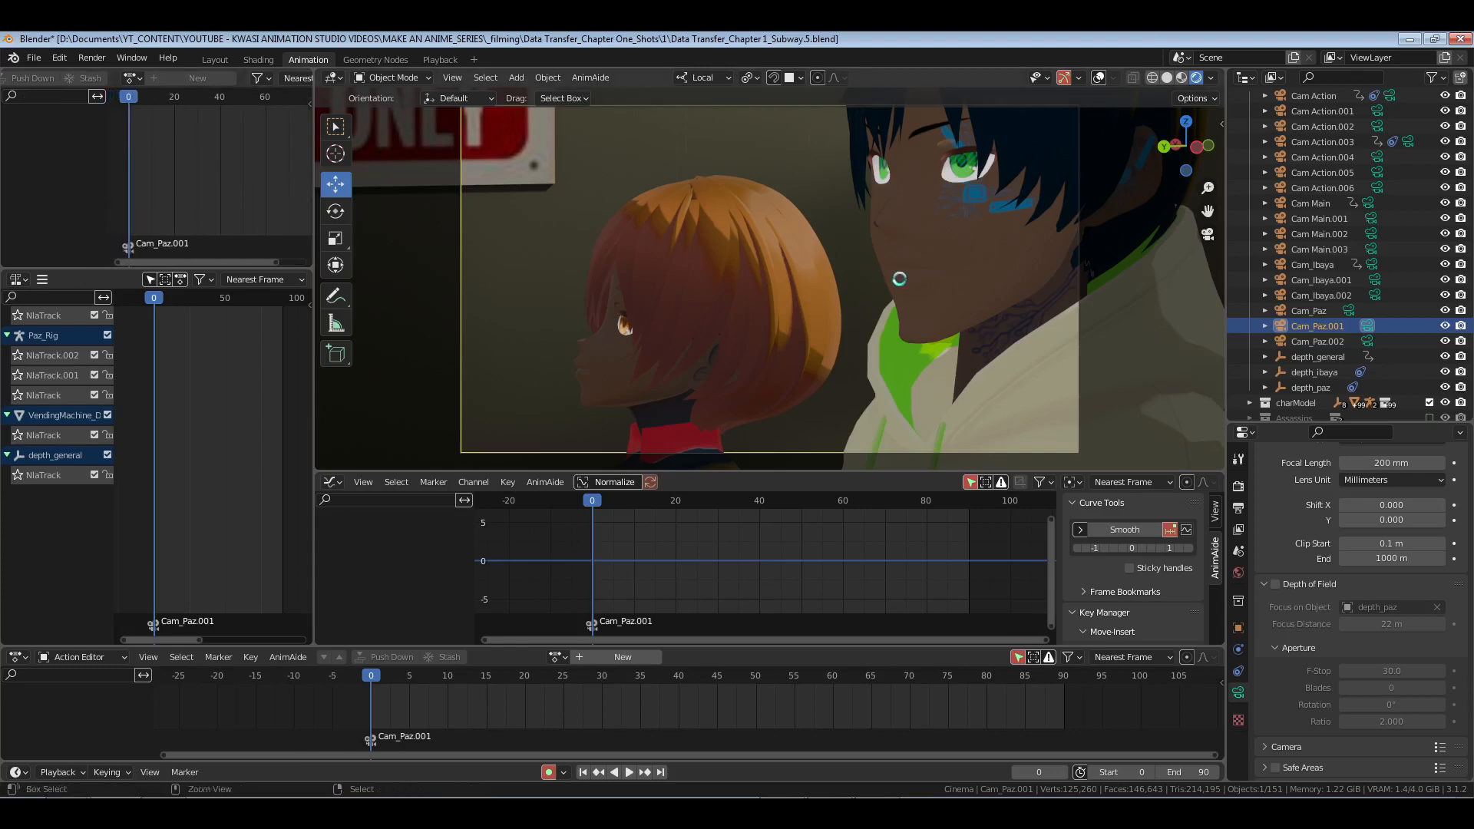
{"action": "key", "text": "ctrl+s"}
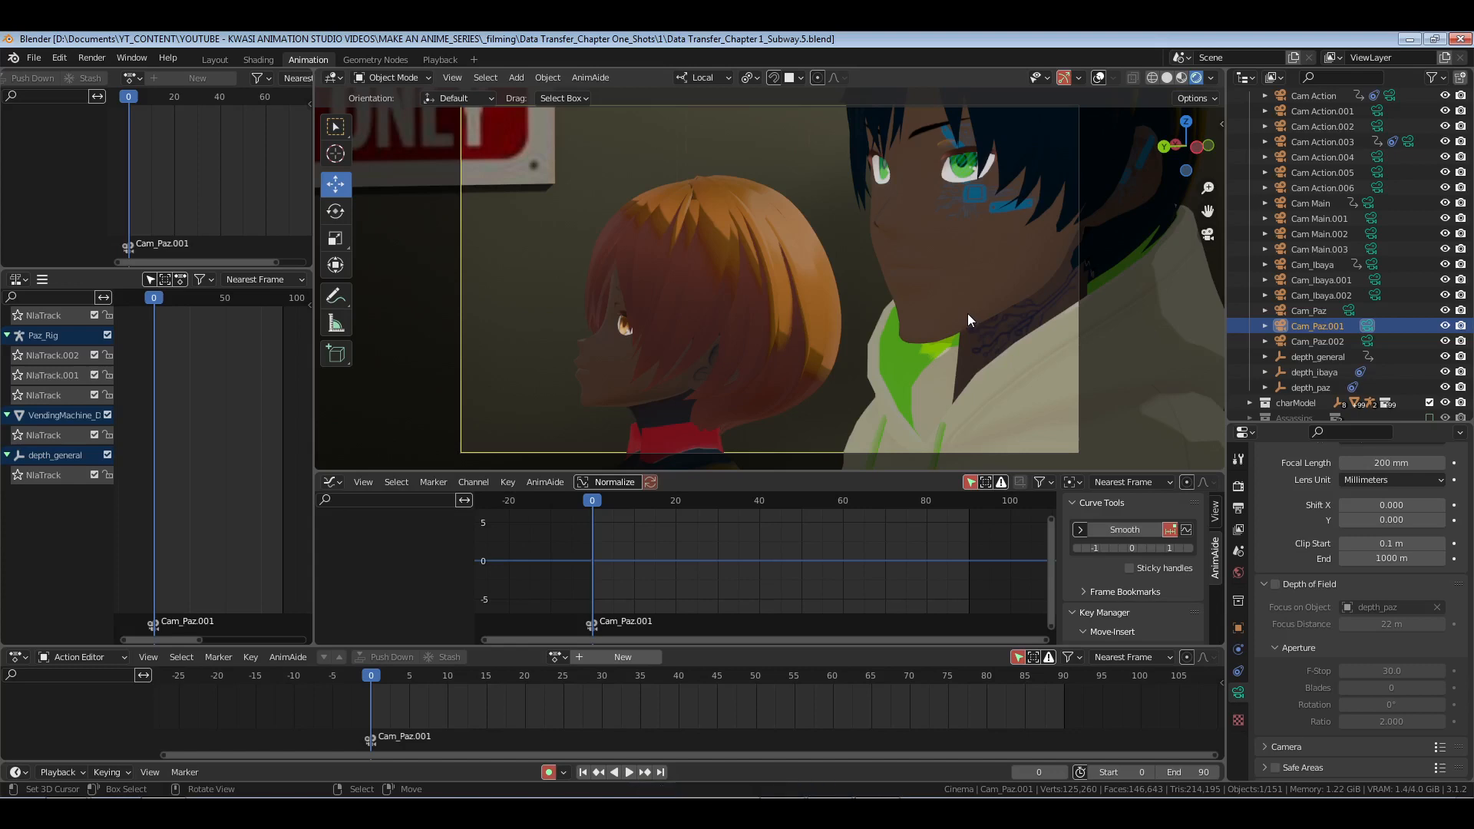
Step: Render the current frame and start saving the image with JPEG as the file format
{"action": "key", "text": "F12"}
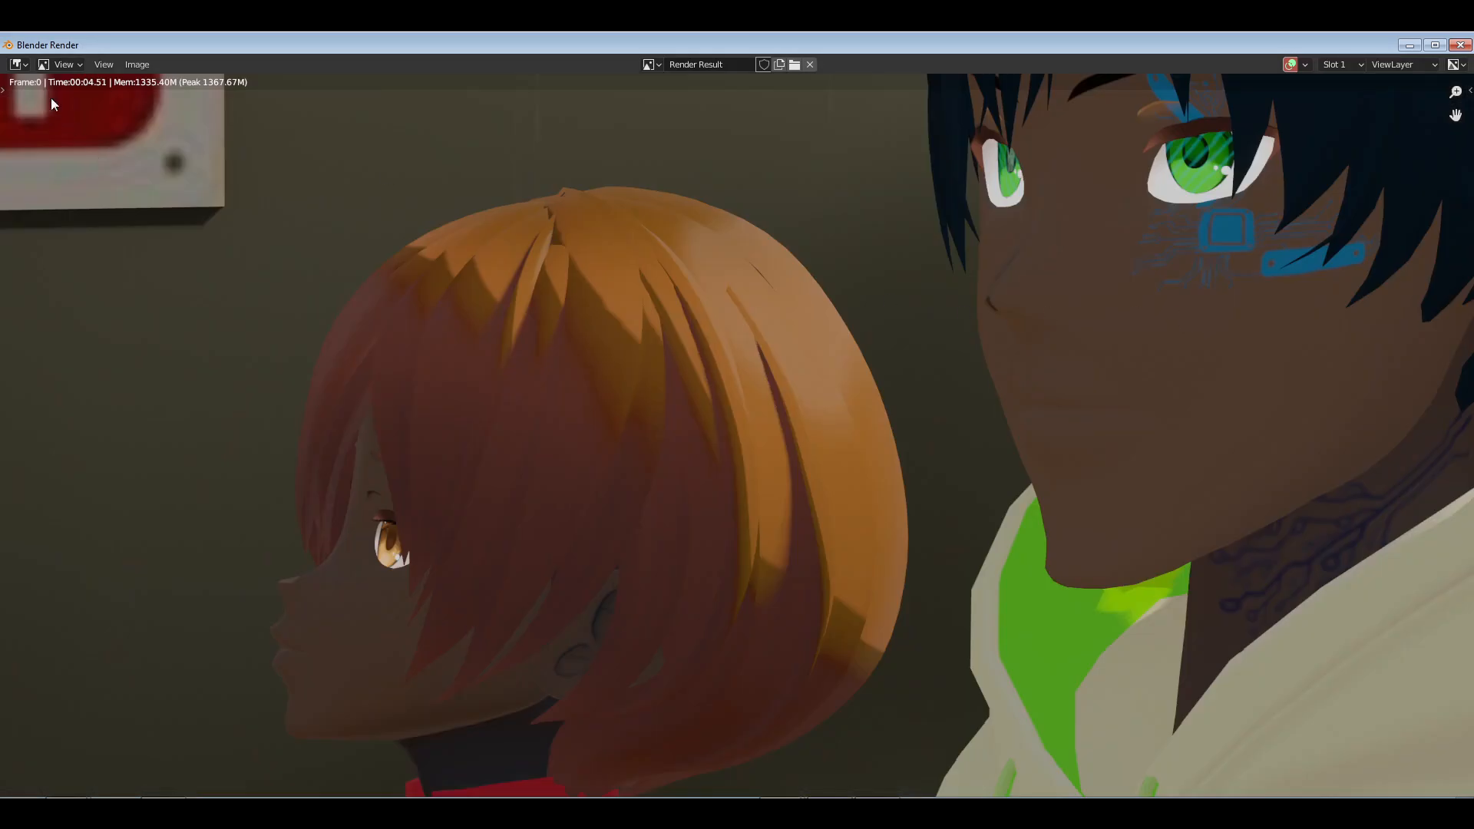
{"action": "left_click", "coordinate": [132, 66]}
{"action": "left_click", "coordinate": [175, 169]}
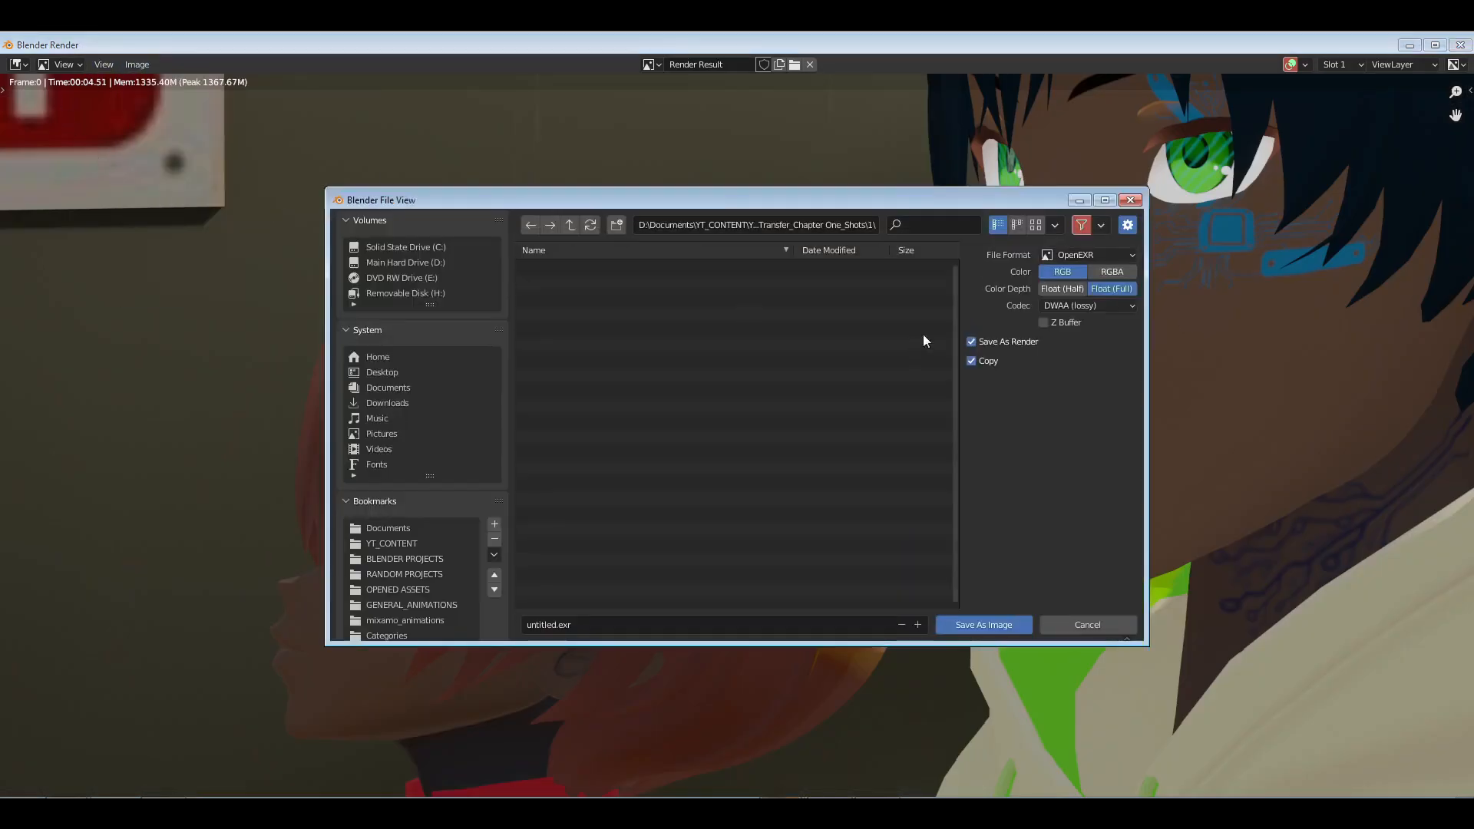
{"action": "left_click", "coordinate": [1094, 254]}
{"action": "left_click", "coordinate": [987, 346]}
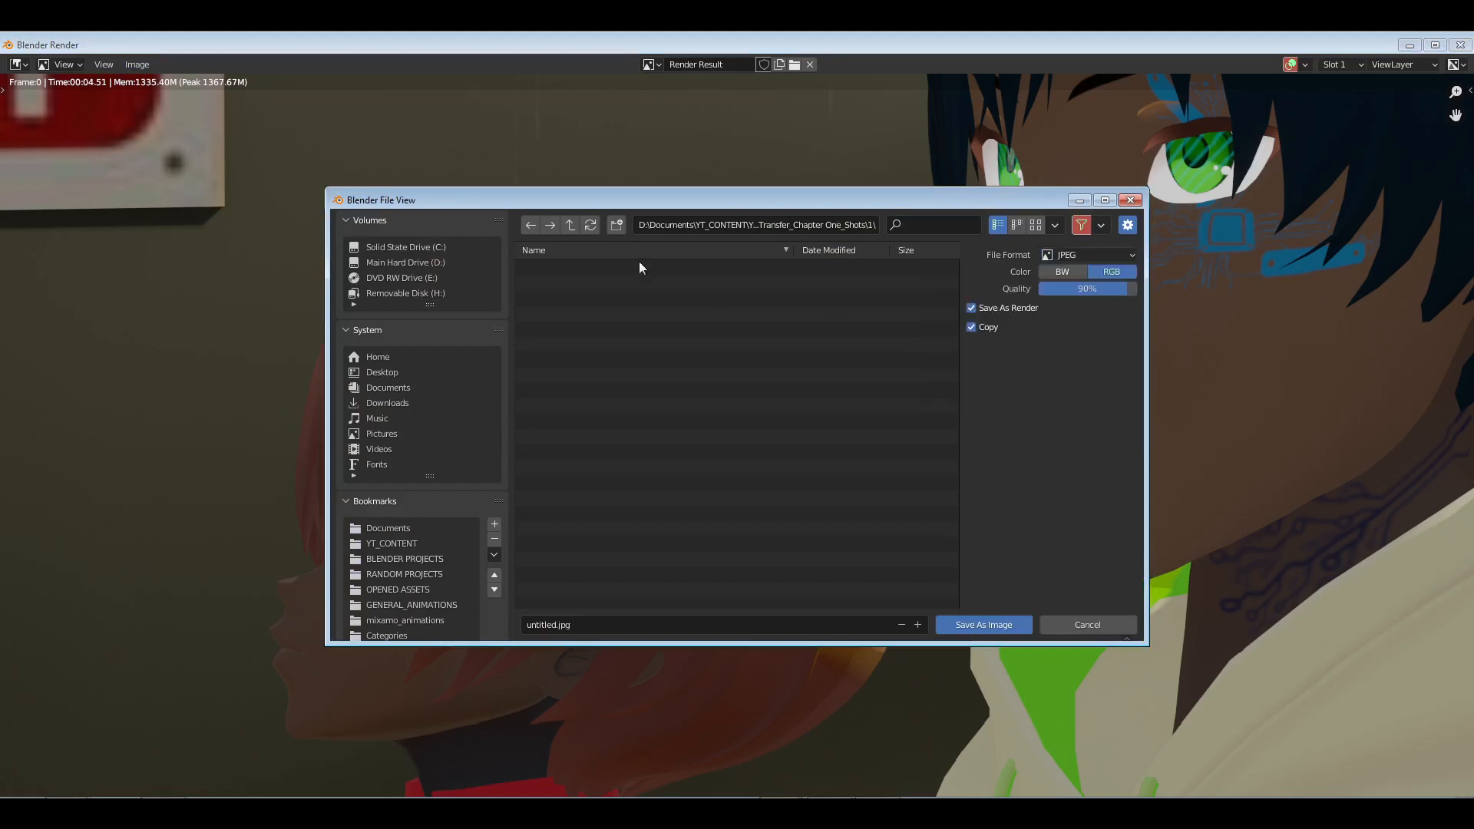
Step: Save the rendered image in the MAKE AN ANIME_SERIES _thumbs folder as MakeAnAnime_Thumb.7.jpg
{"action": "left_click", "coordinate": [569, 224]}
{"action": "left_click", "coordinate": [570, 225]}
{"action": "left_click", "coordinate": [569, 224]}
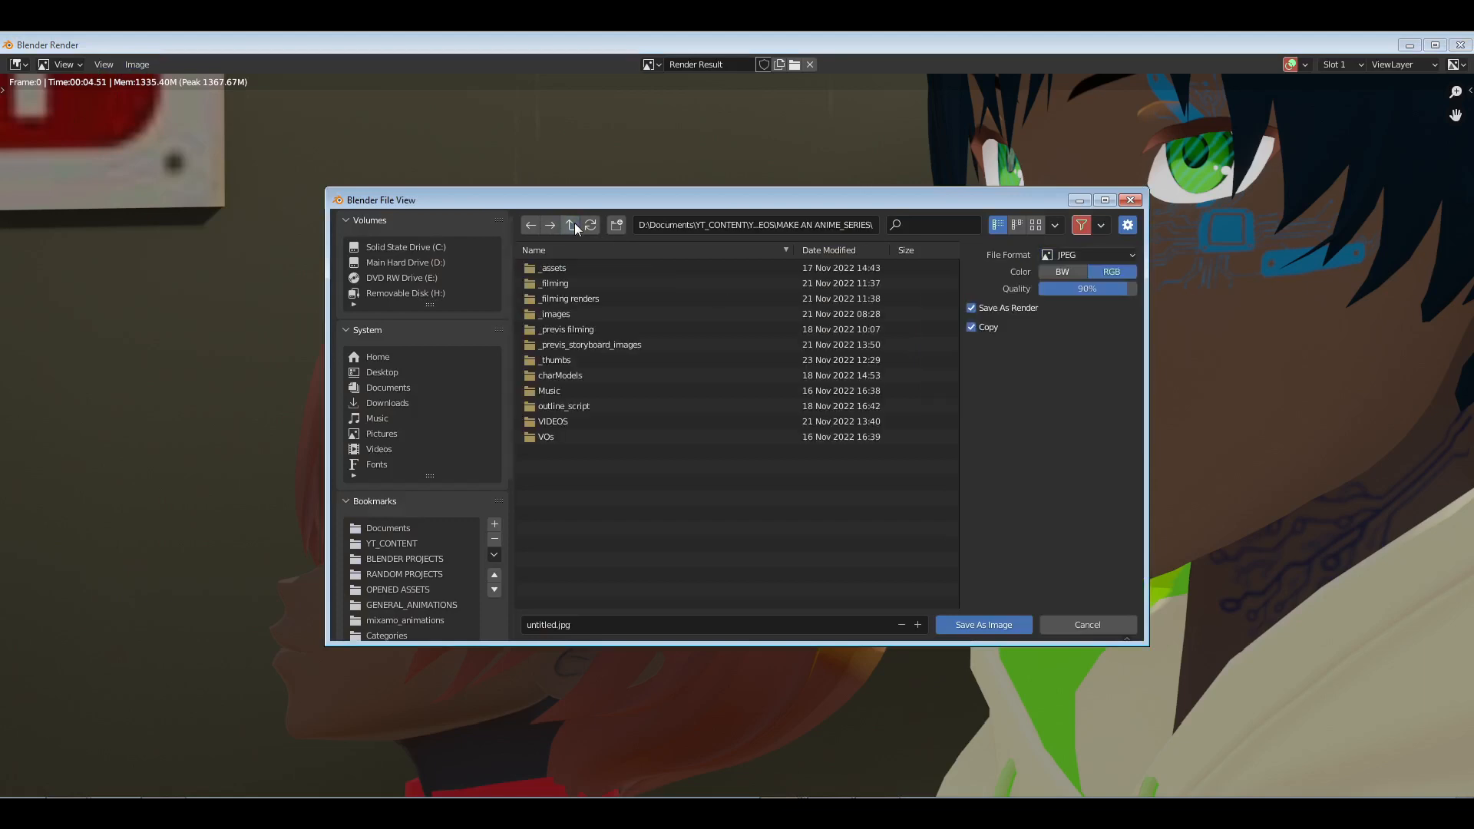
{"action": "left_click", "coordinate": [564, 360]}
{"action": "left_click", "coordinate": [565, 344]}
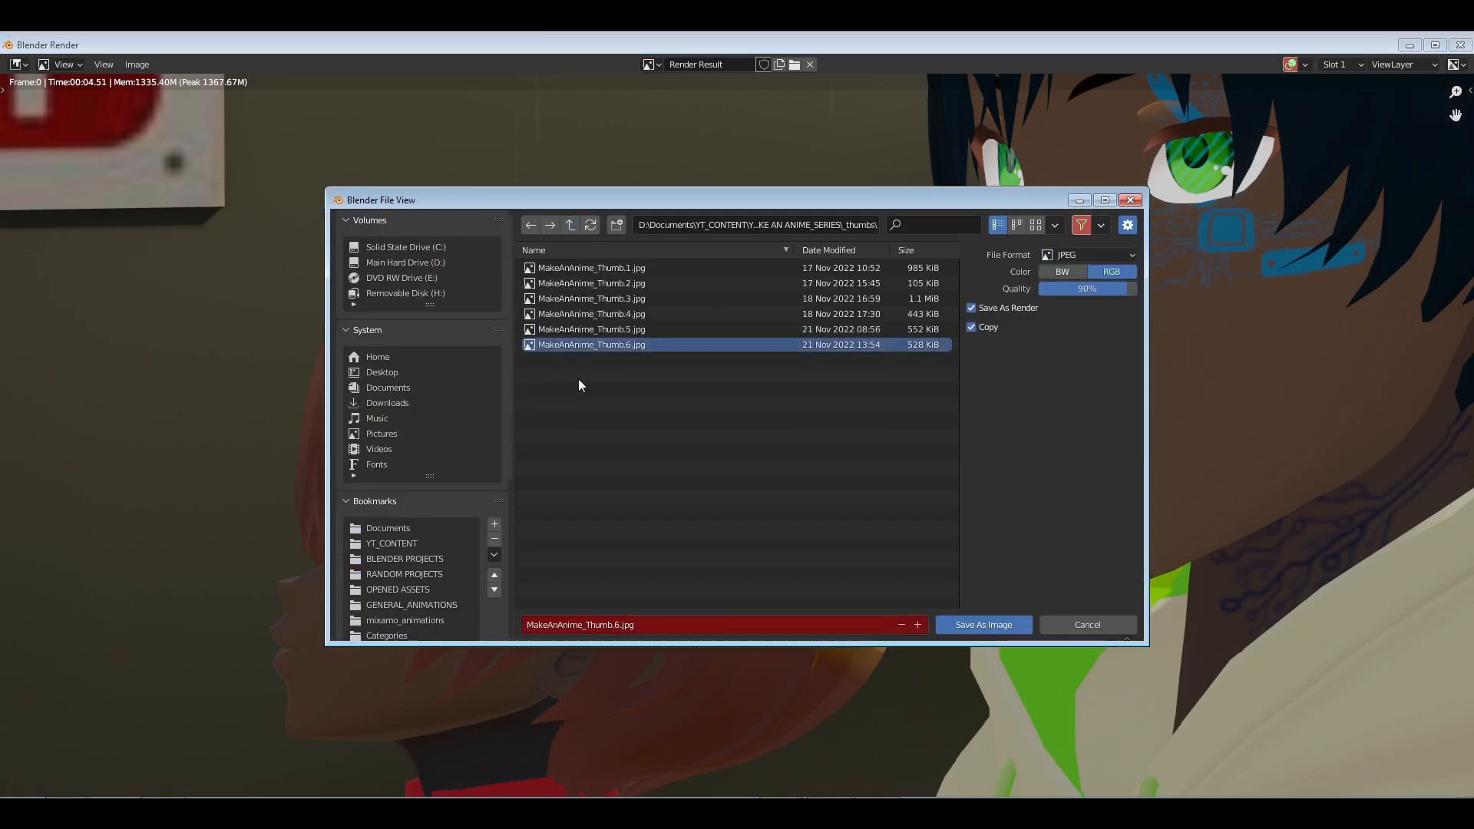
{"action": "left_click", "coordinate": [969, 623]}
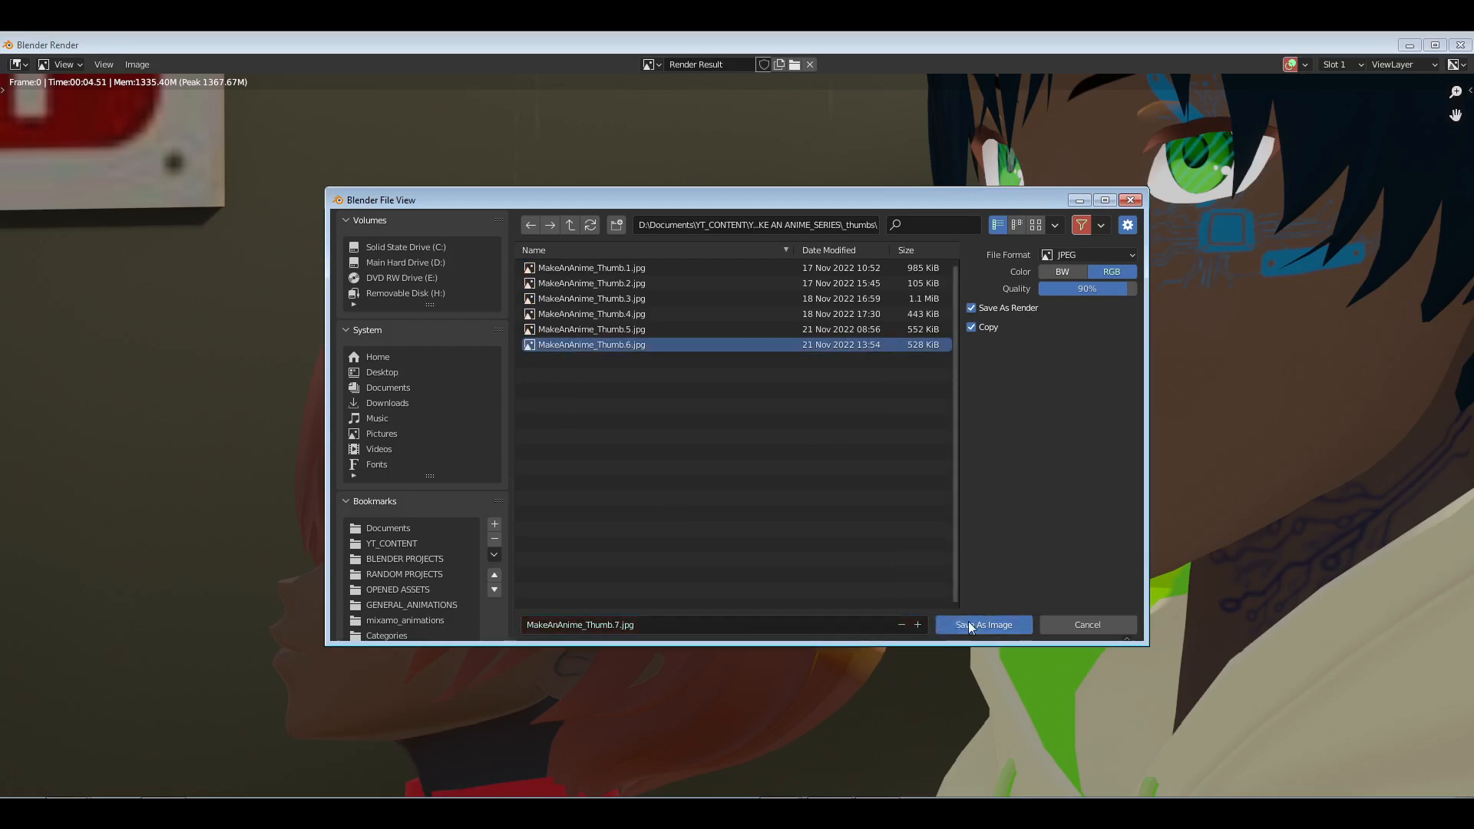
Step: Close the render result, save the blend file and return the viewport to solid shading
{"action": "key", "text": "Escape"}
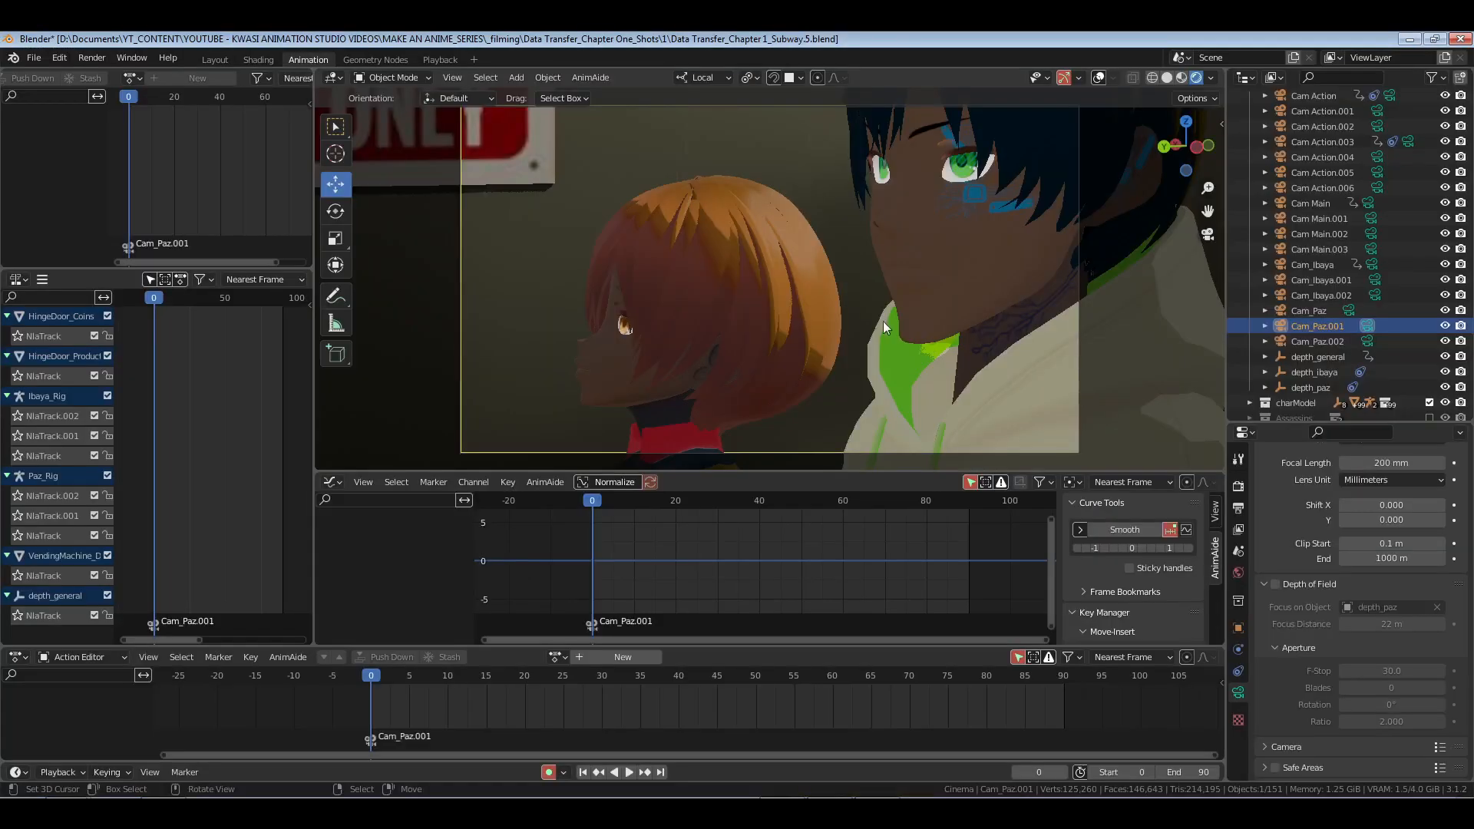
{"action": "key", "text": "ctrl+s"}
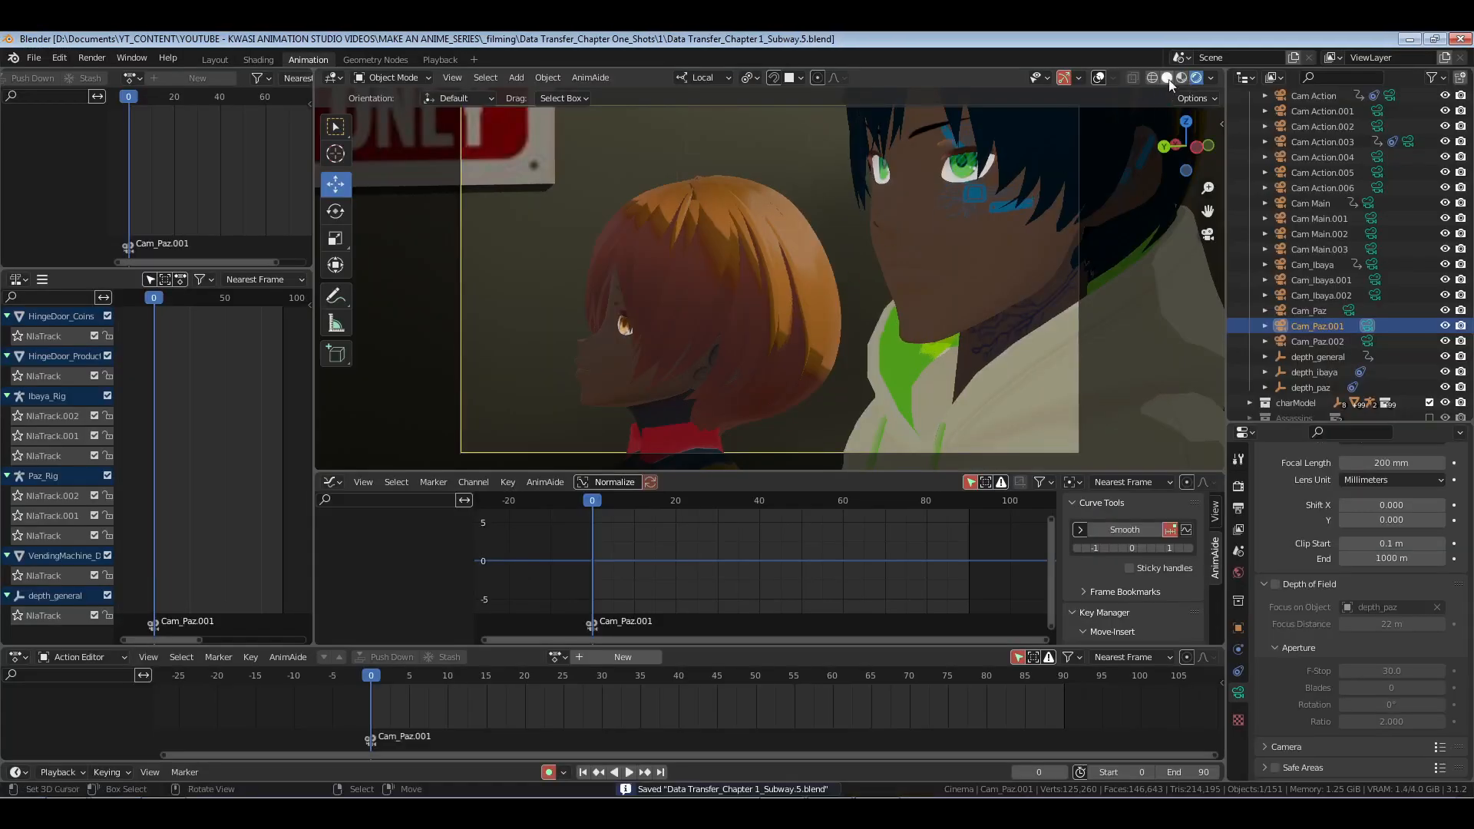
{"action": "left_click", "coordinate": [1168, 77]}
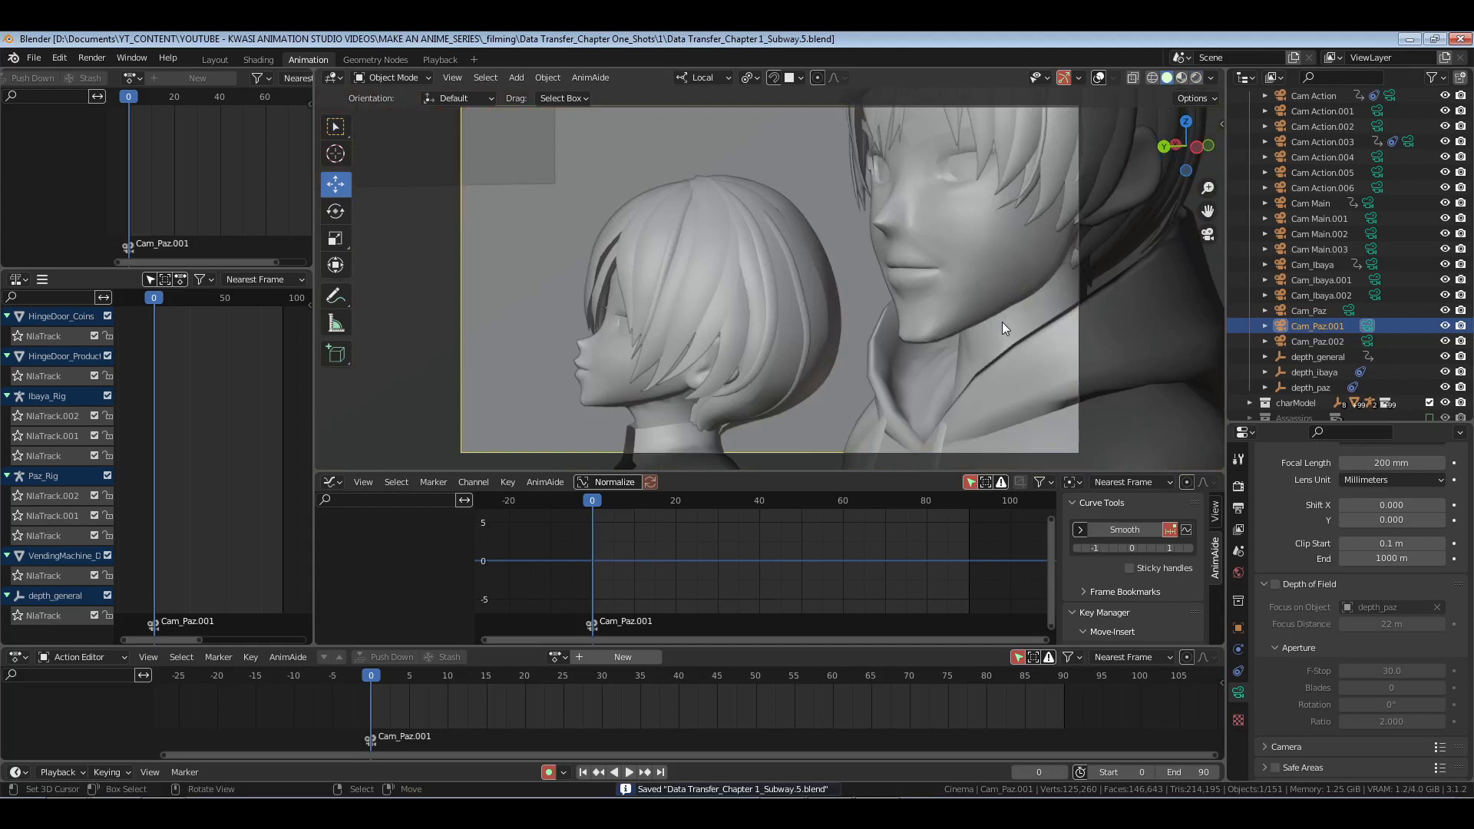
Step: Check the shot against Storyboard_Card 3.jpg in Windows Photo Viewer and return to Blender
{"action": "left_click", "coordinate": [901, 812]}
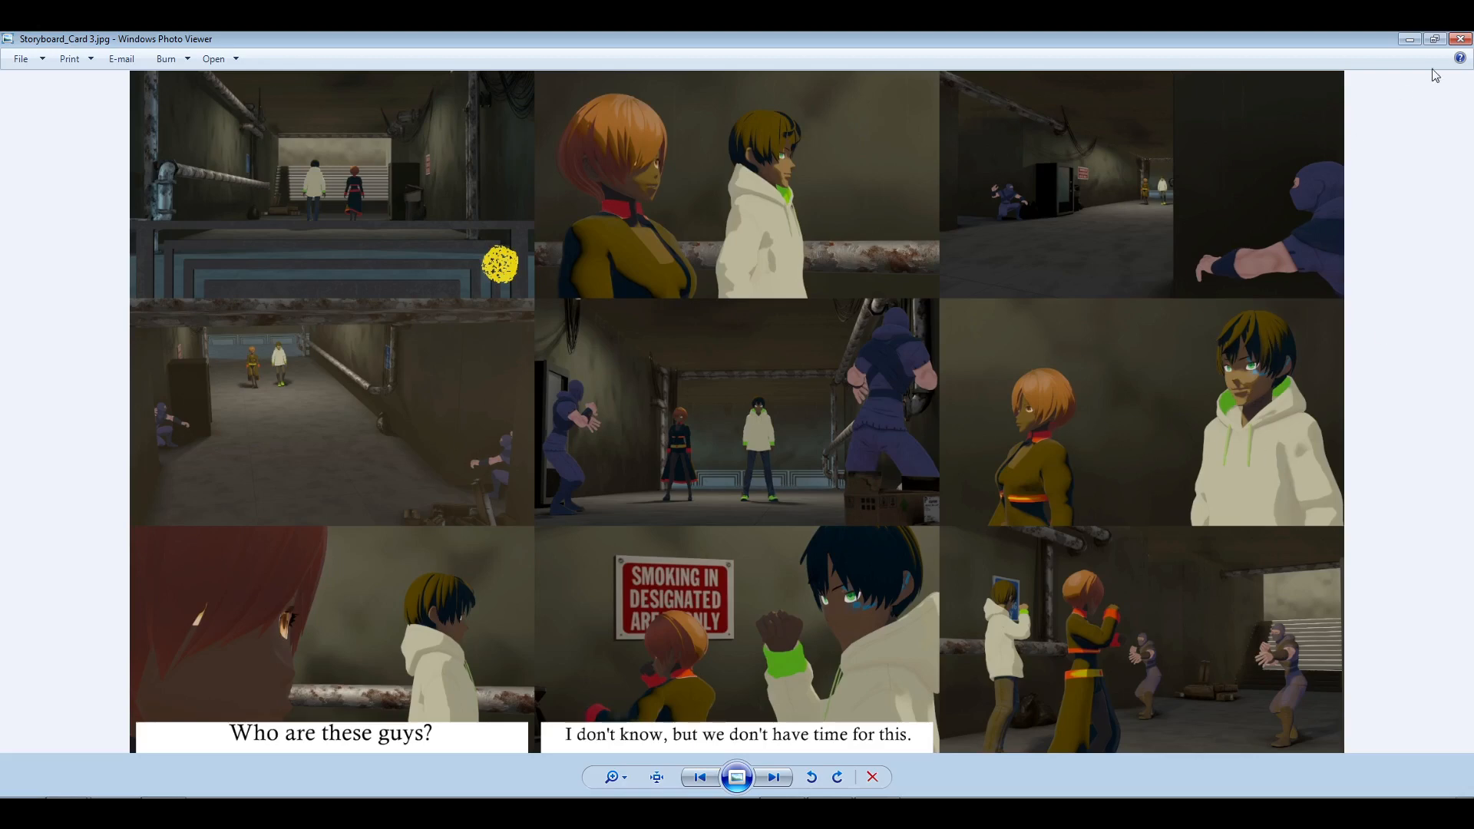
{"action": "key", "text": "alt+Tab"}
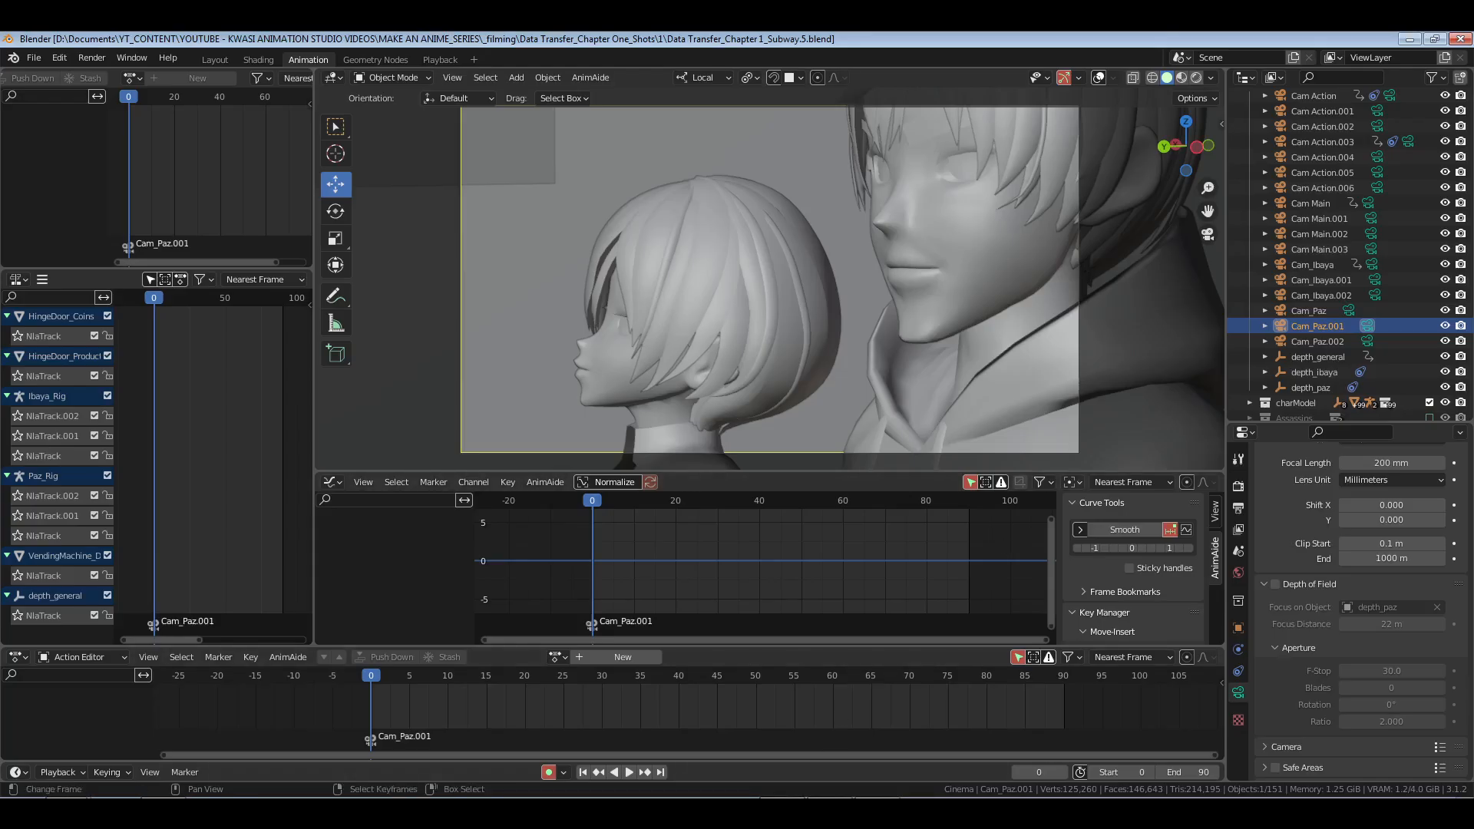
{"action": "key", "text": "alt+Tab"}
{"action": "key", "text": "alt+Tab"}
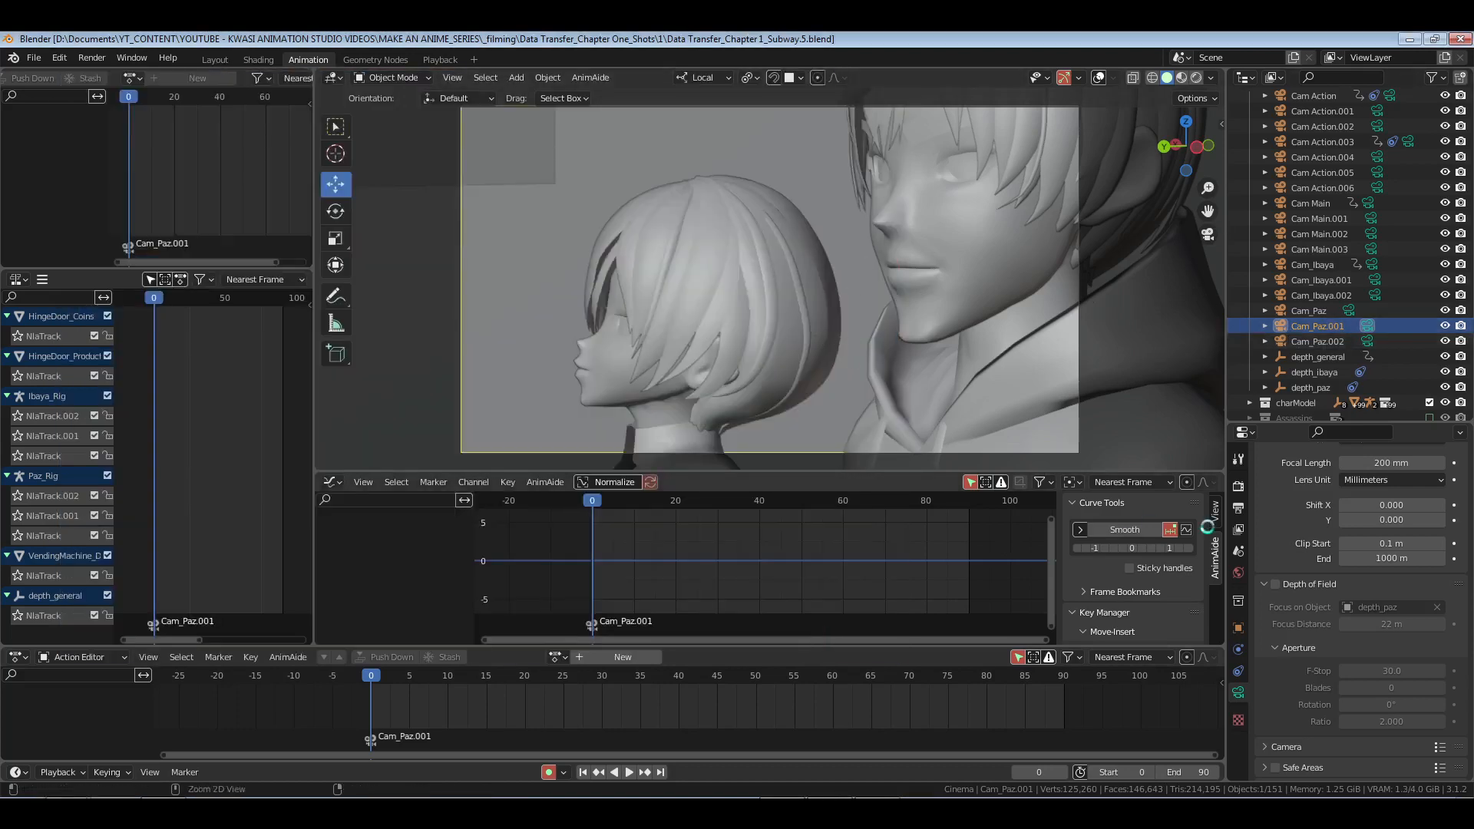
Step: Save the blend file and save an incremented copy as Data Transfer_Chapter 1_Subway.6.blend
{"action": "key", "text": "ctrl+s"}
{"action": "left_click", "coordinate": [1238, 507]}
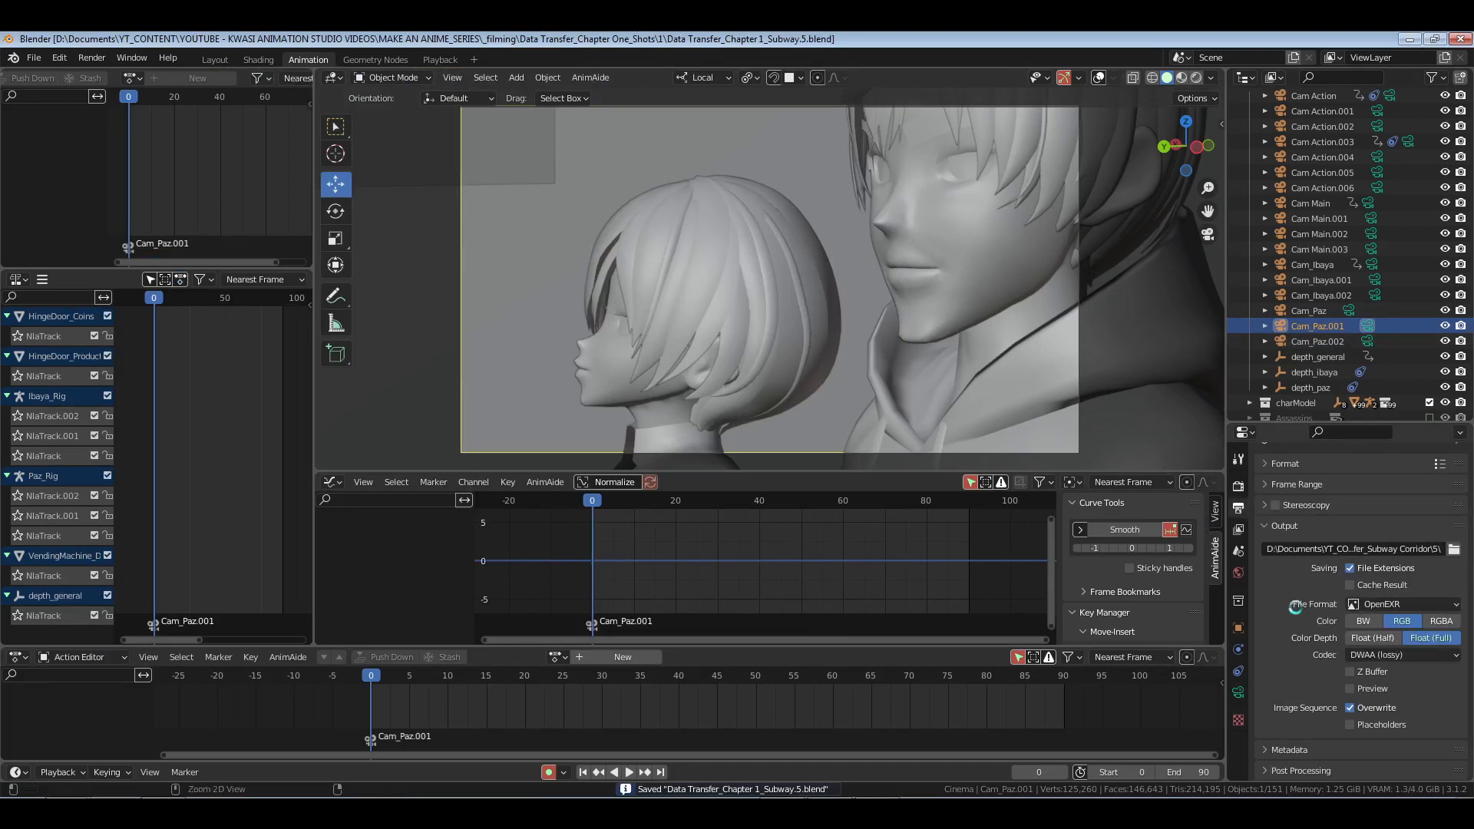
{"action": "left_click", "coordinate": [33, 61]}
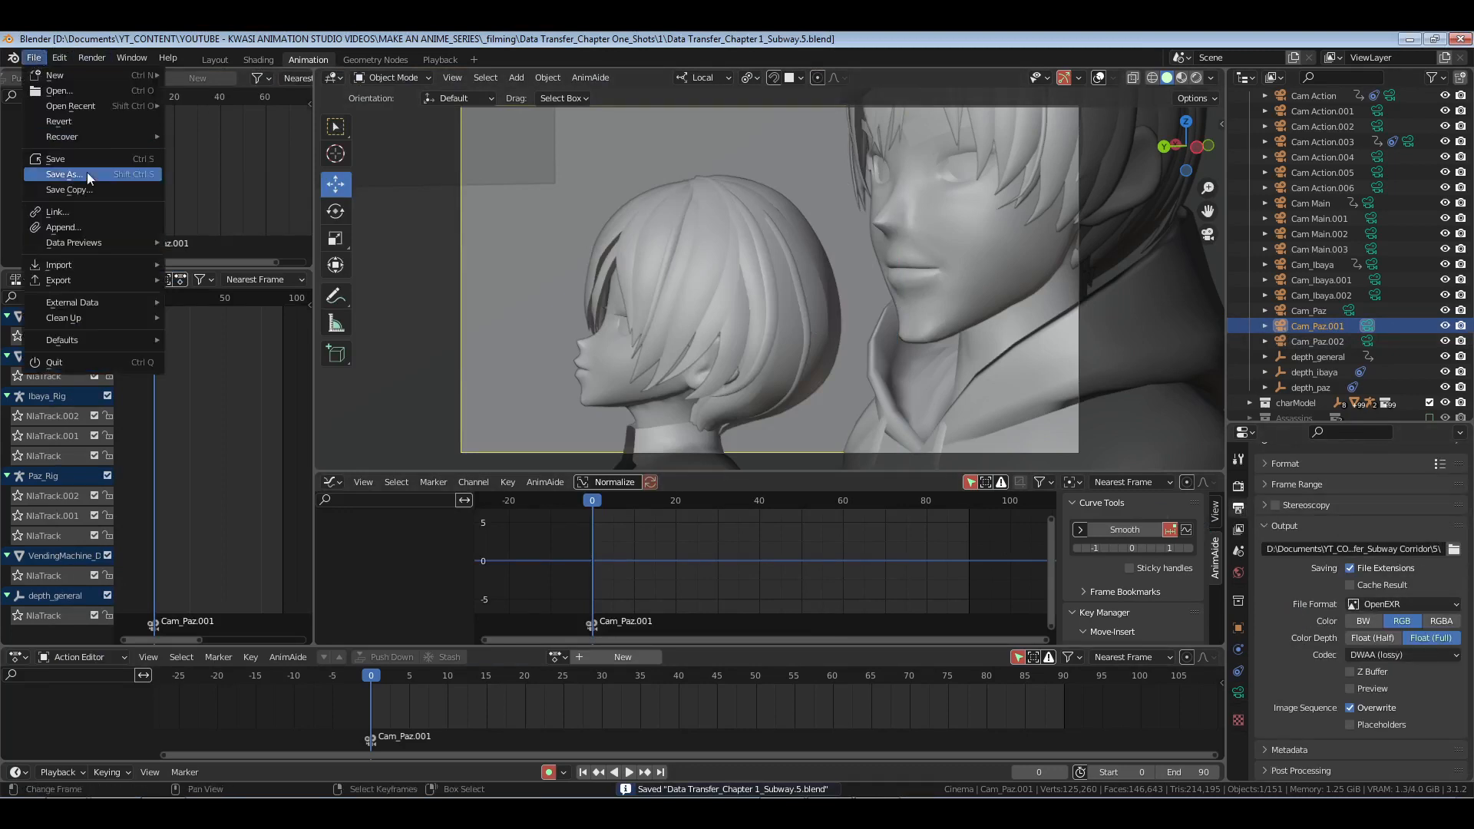
{"action": "left_click", "coordinate": [98, 181]}
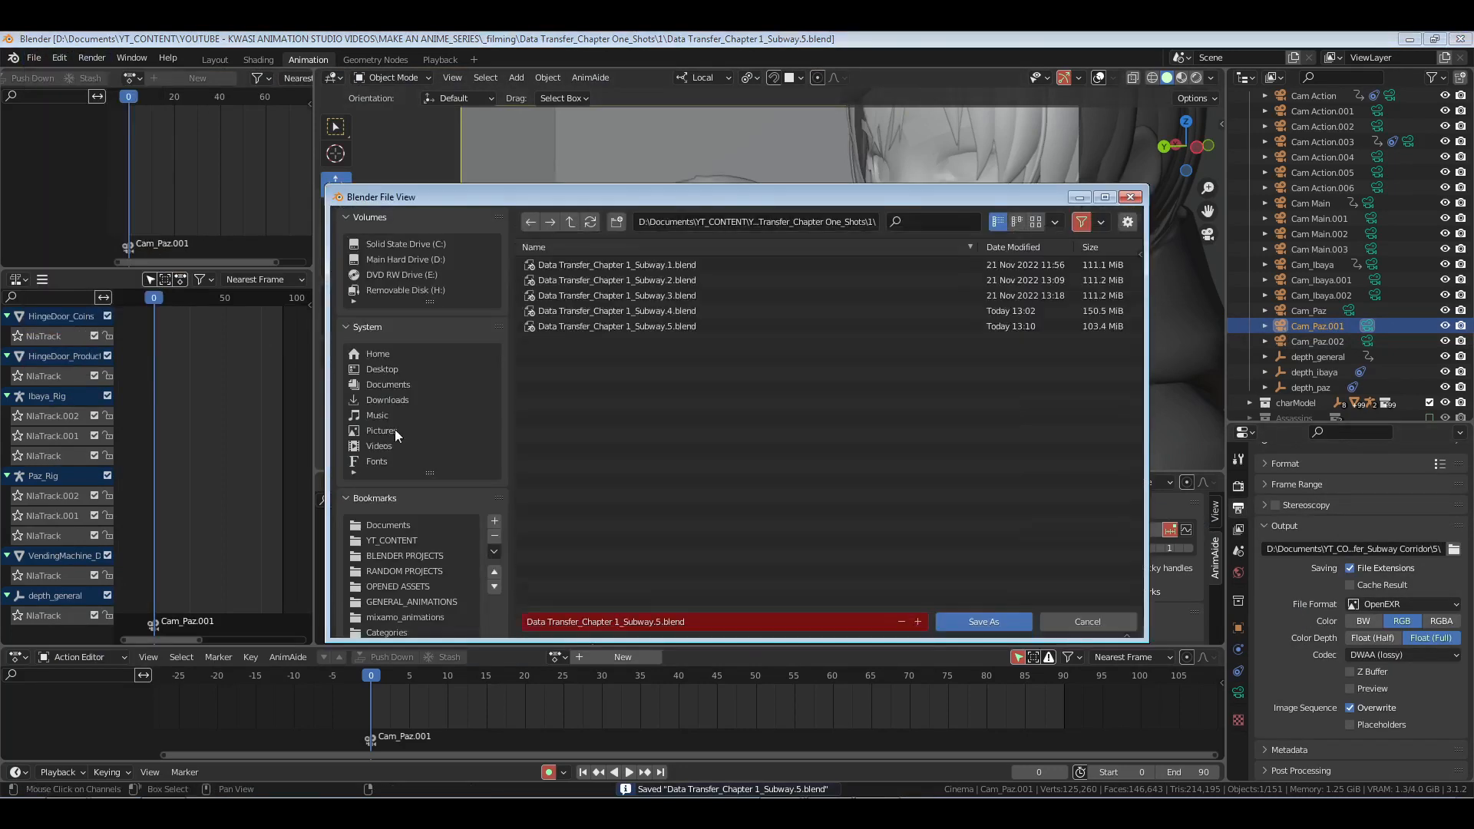
{"action": "left_click", "coordinate": [917, 622]}
{"action": "left_click", "coordinate": [964, 624]}
Step: Create a folder named 6 in the Data Transfer_Subway Corridor directory and set it as the render output path
{"action": "left_click", "coordinate": [1453, 550]}
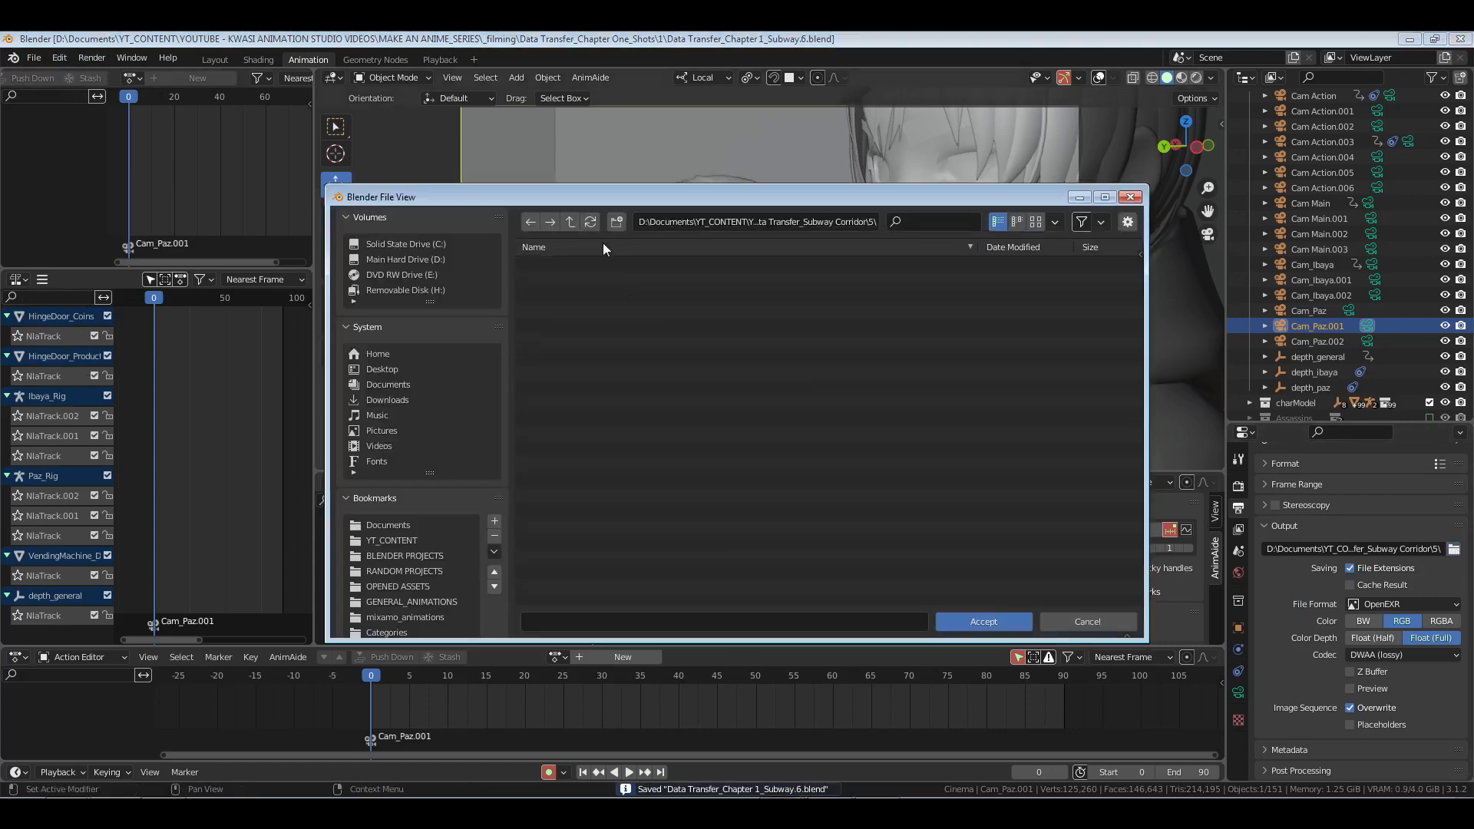
{"action": "left_click", "coordinate": [617, 222]}
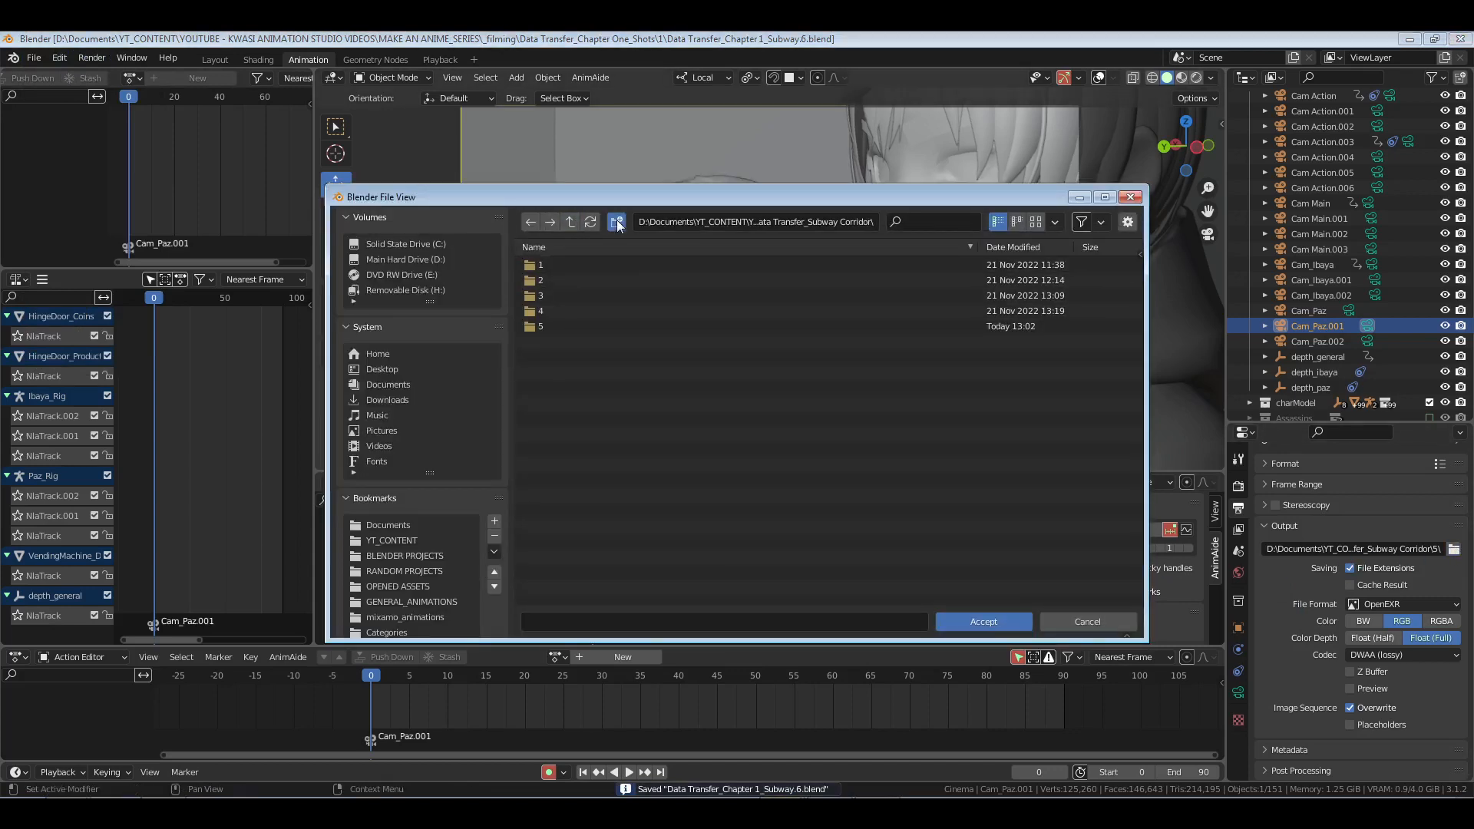
{"action": "type", "text": "6"}
{"action": "key", "text": "Return"}
{"action": "double_click", "coordinate": [640, 348]}
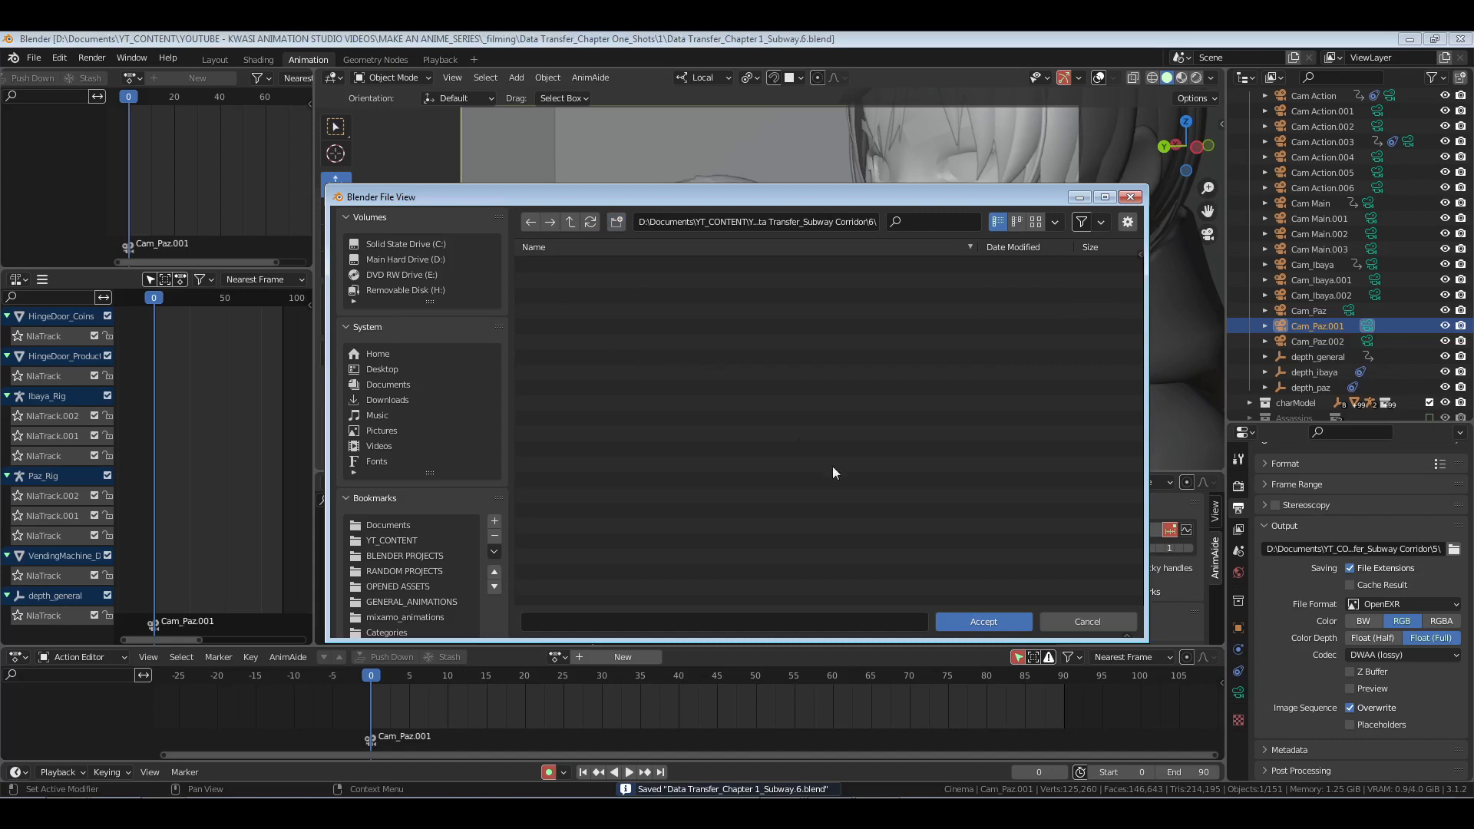
{"action": "left_click", "coordinate": [979, 621]}
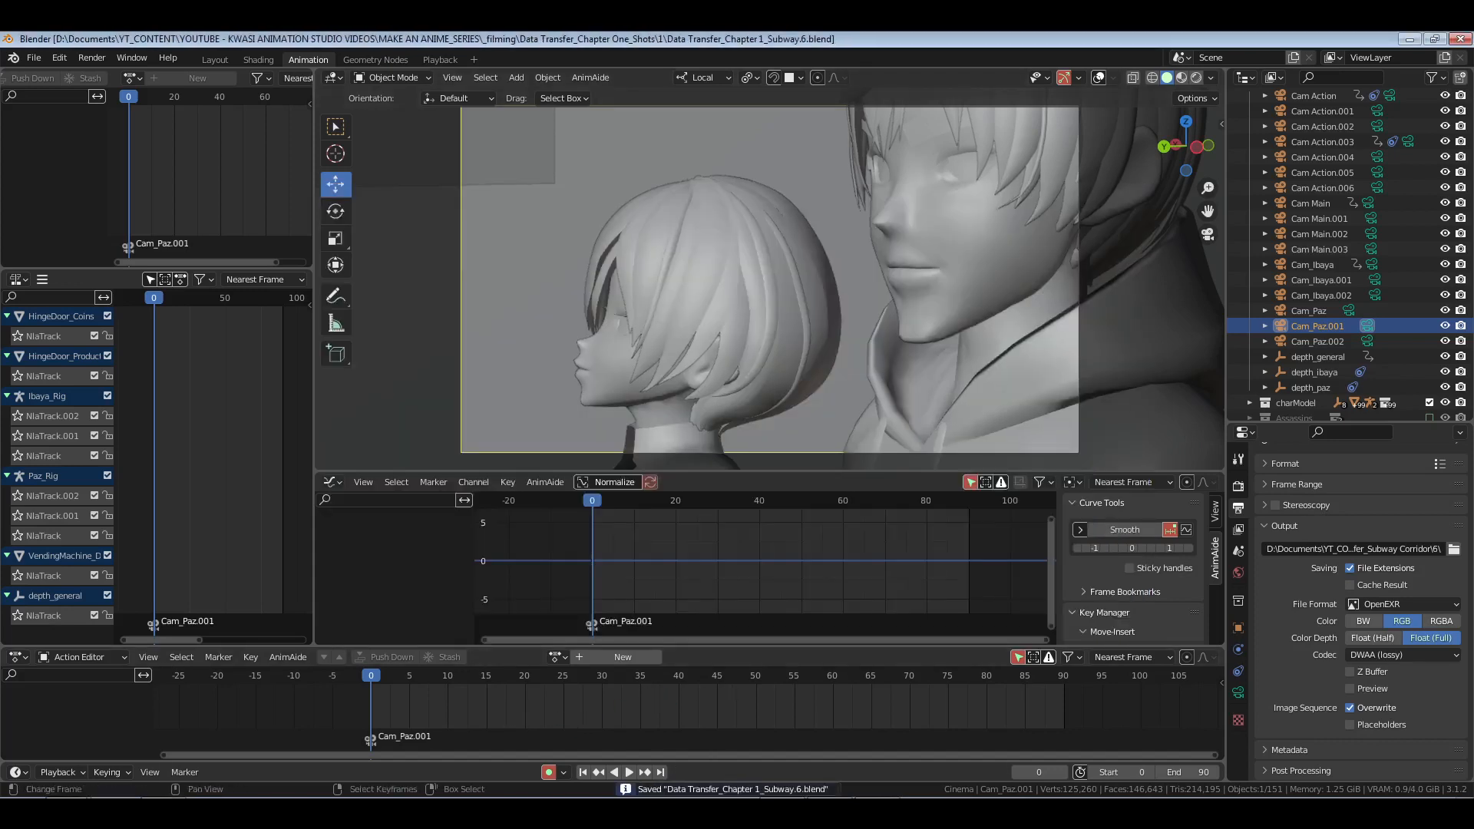
Step: Check Storyboard_Card 3.jpg in Windows Photo Viewer, return to Blender, delete the Cam_Paz.001 marker at frame 0 and save the file
{"action": "left_click", "coordinate": [830, 813]}
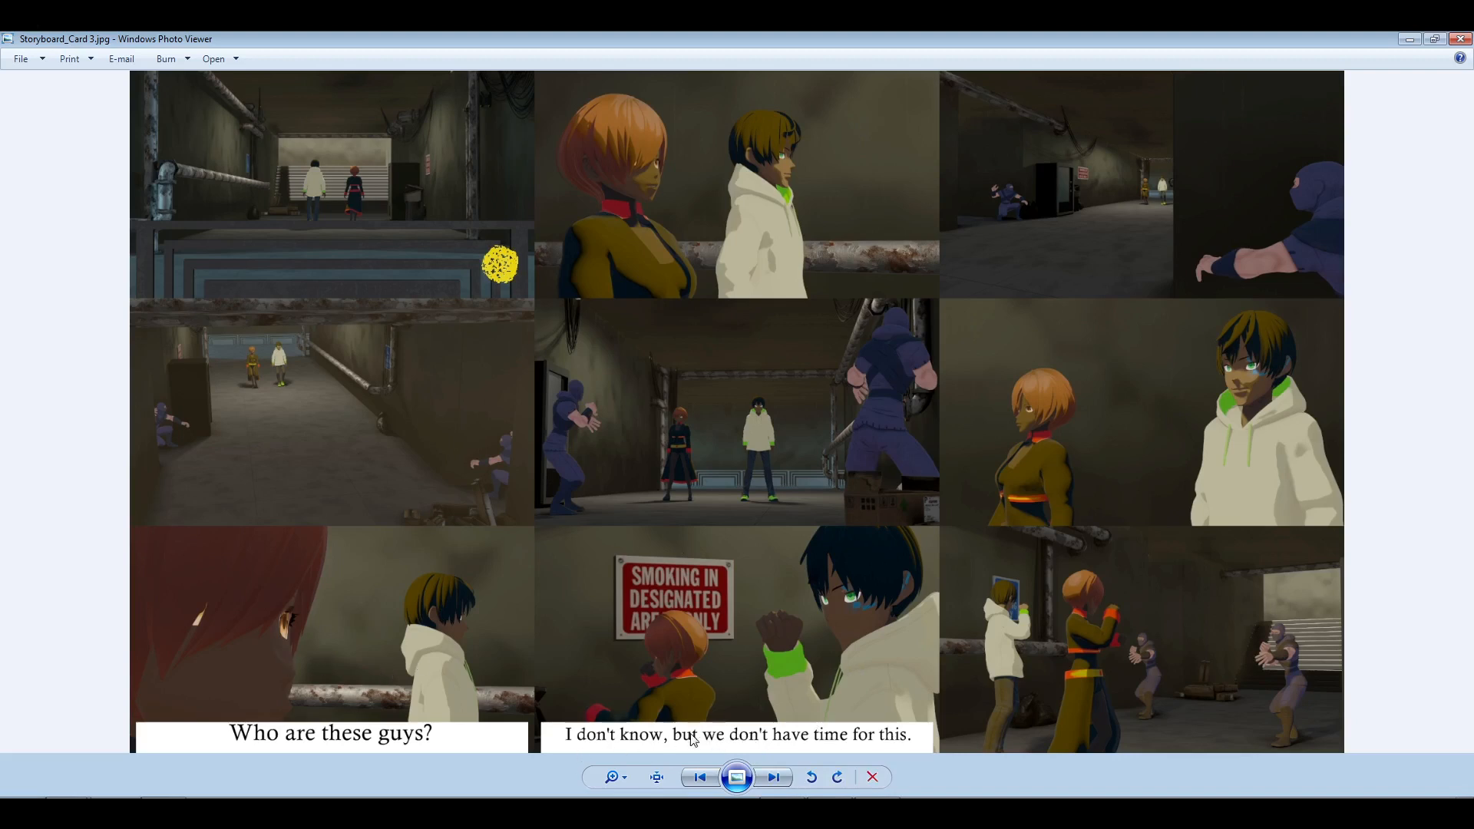
{"action": "left_click", "coordinate": [783, 813]}
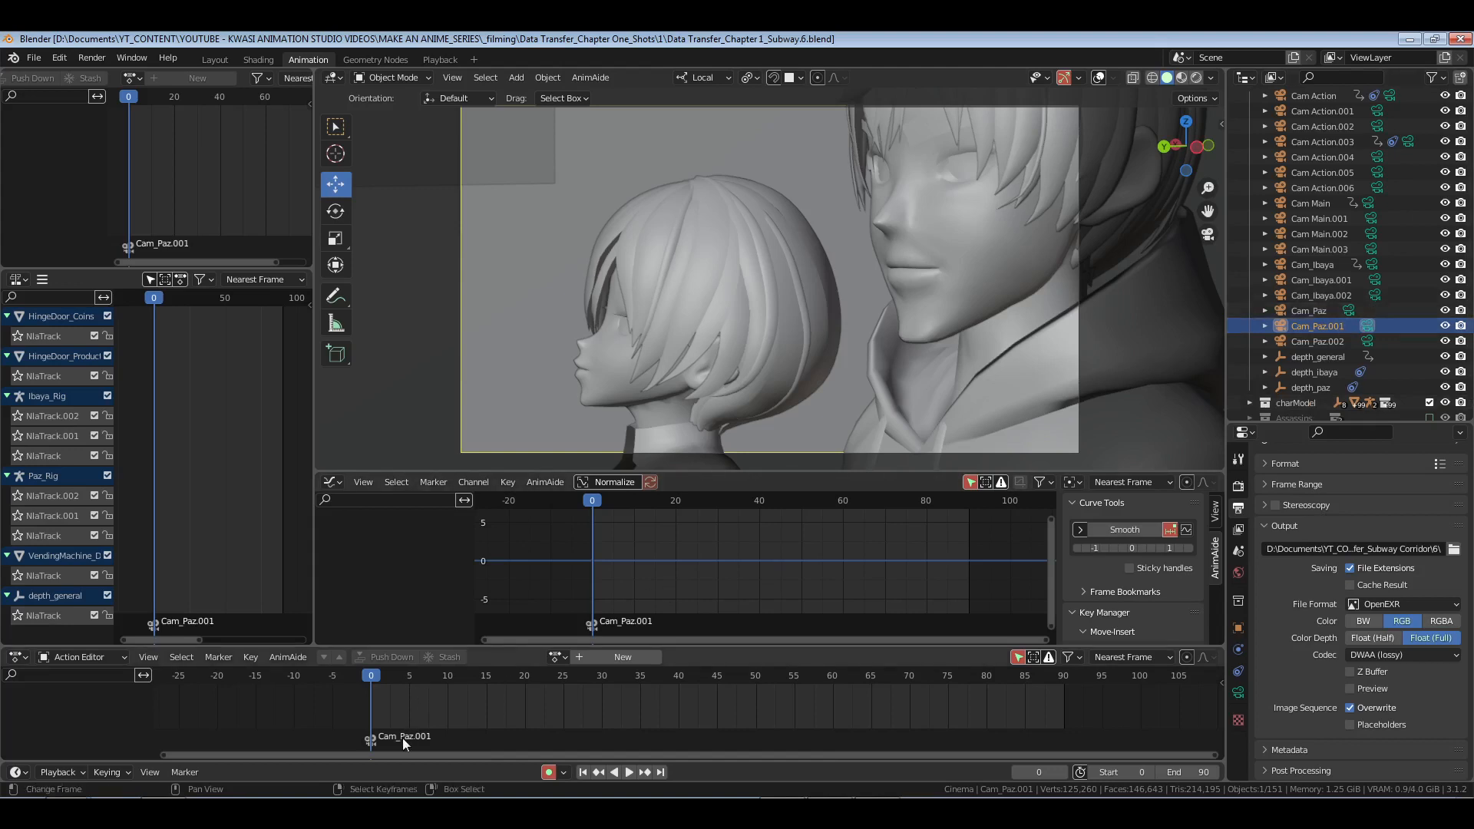
{"action": "key", "text": "Delete"}
{"action": "key", "text": "ctrl+s"}
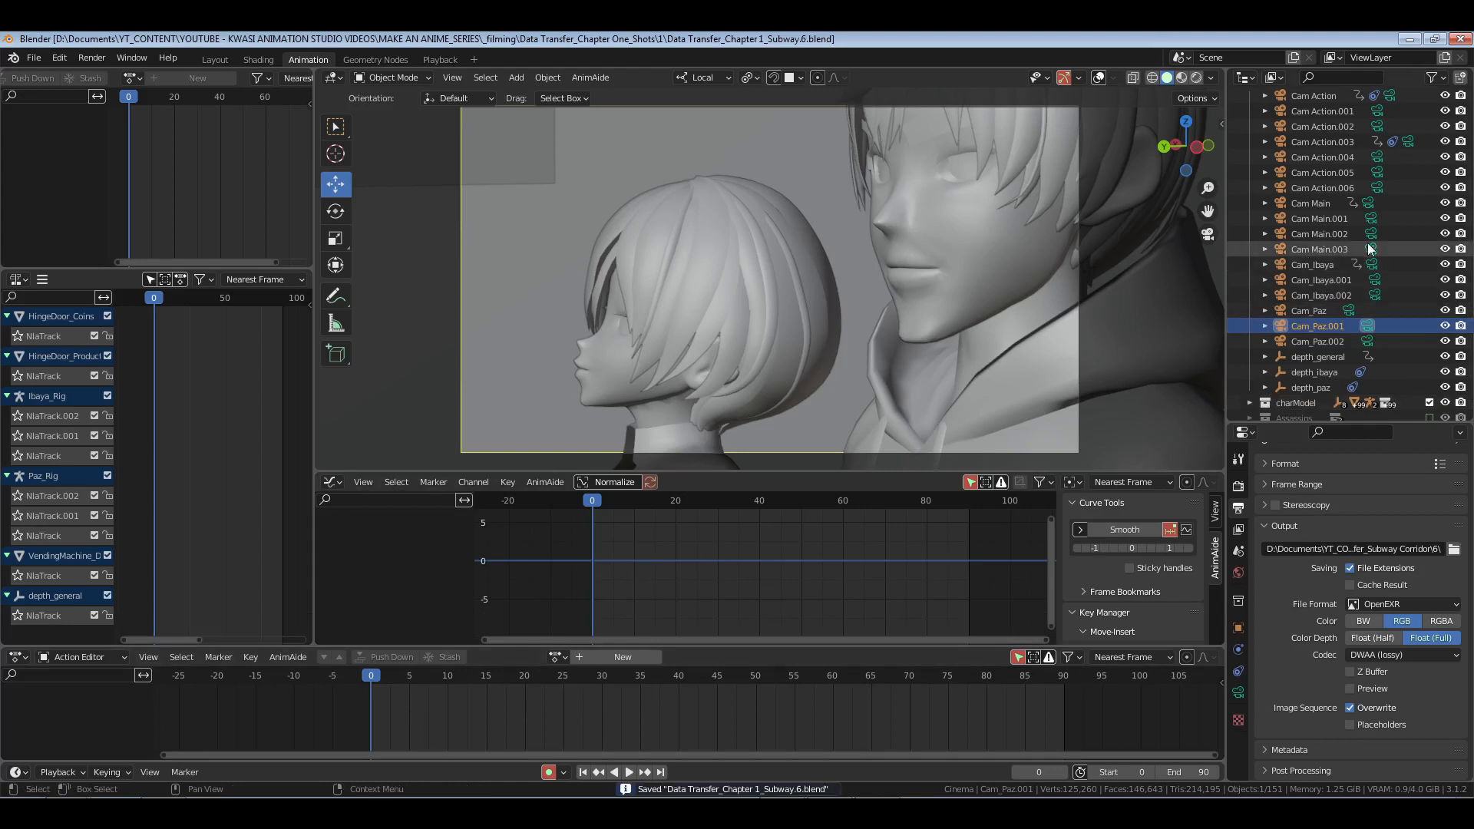
Step: Make Cam_Ibaya.002 the active camera and bind it to a marker at frame 0
{"action": "left_click", "coordinate": [1377, 267]}
{"action": "left_click", "coordinate": [1374, 282]}
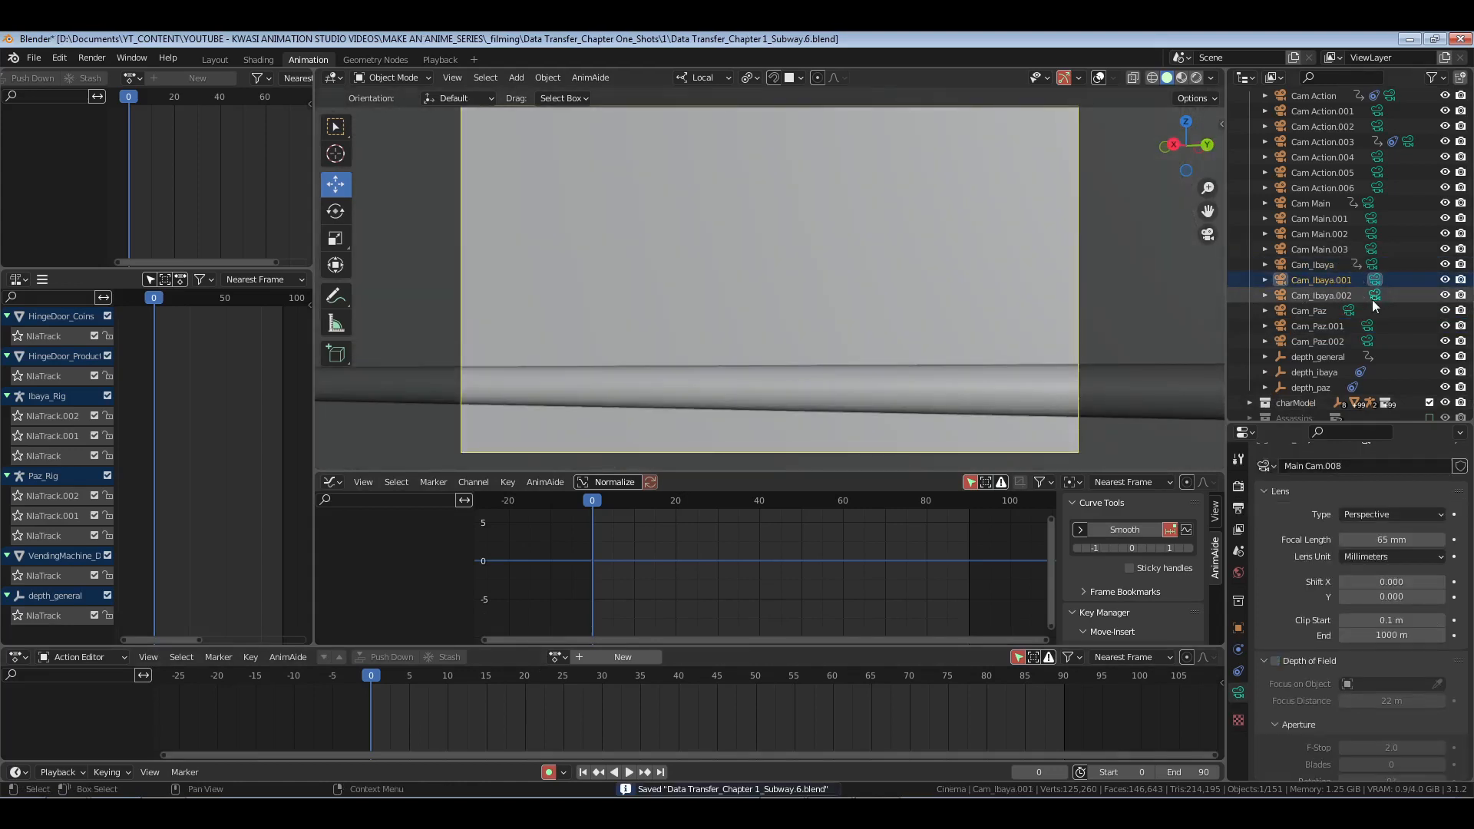
{"action": "left_click", "coordinate": [1374, 296]}
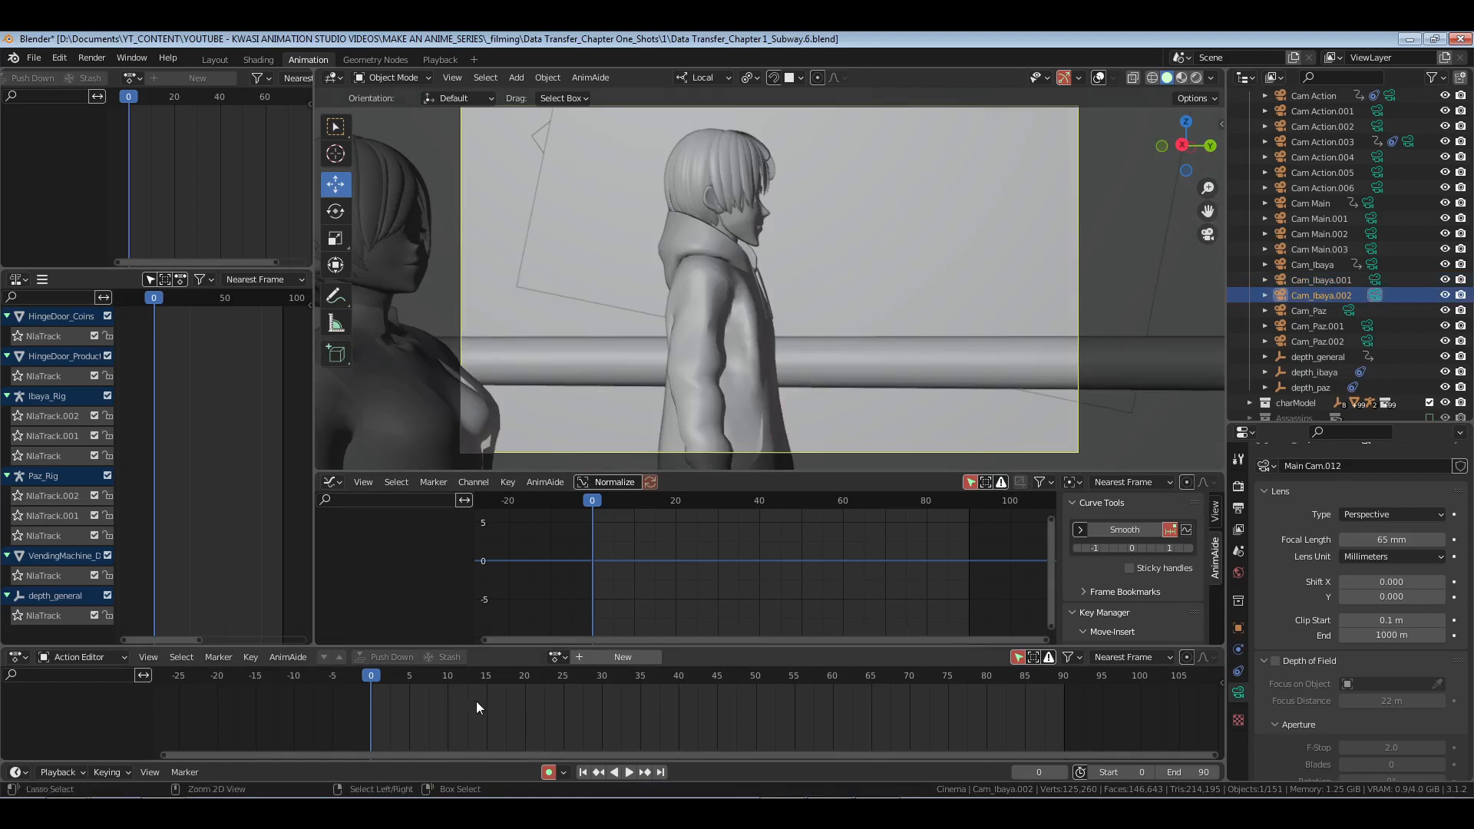
{"action": "key", "text": "ctrl+b"}
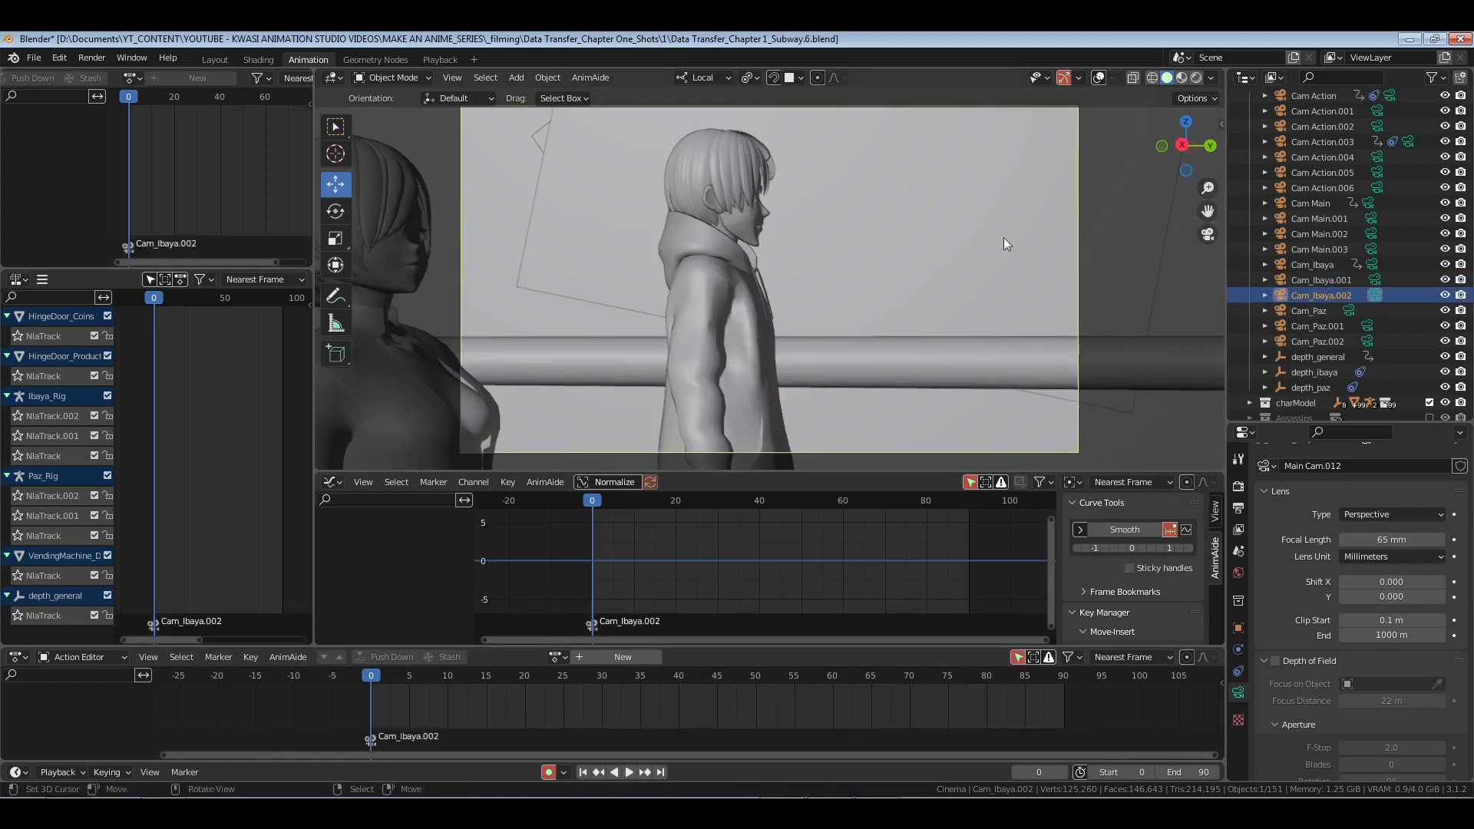
Step: Frame Cam_Ibaya.002 around the depth_ibaya empty with the red-haired character in the foreground, using material preview shading
{"action": "left_click", "coordinate": [1327, 372]}
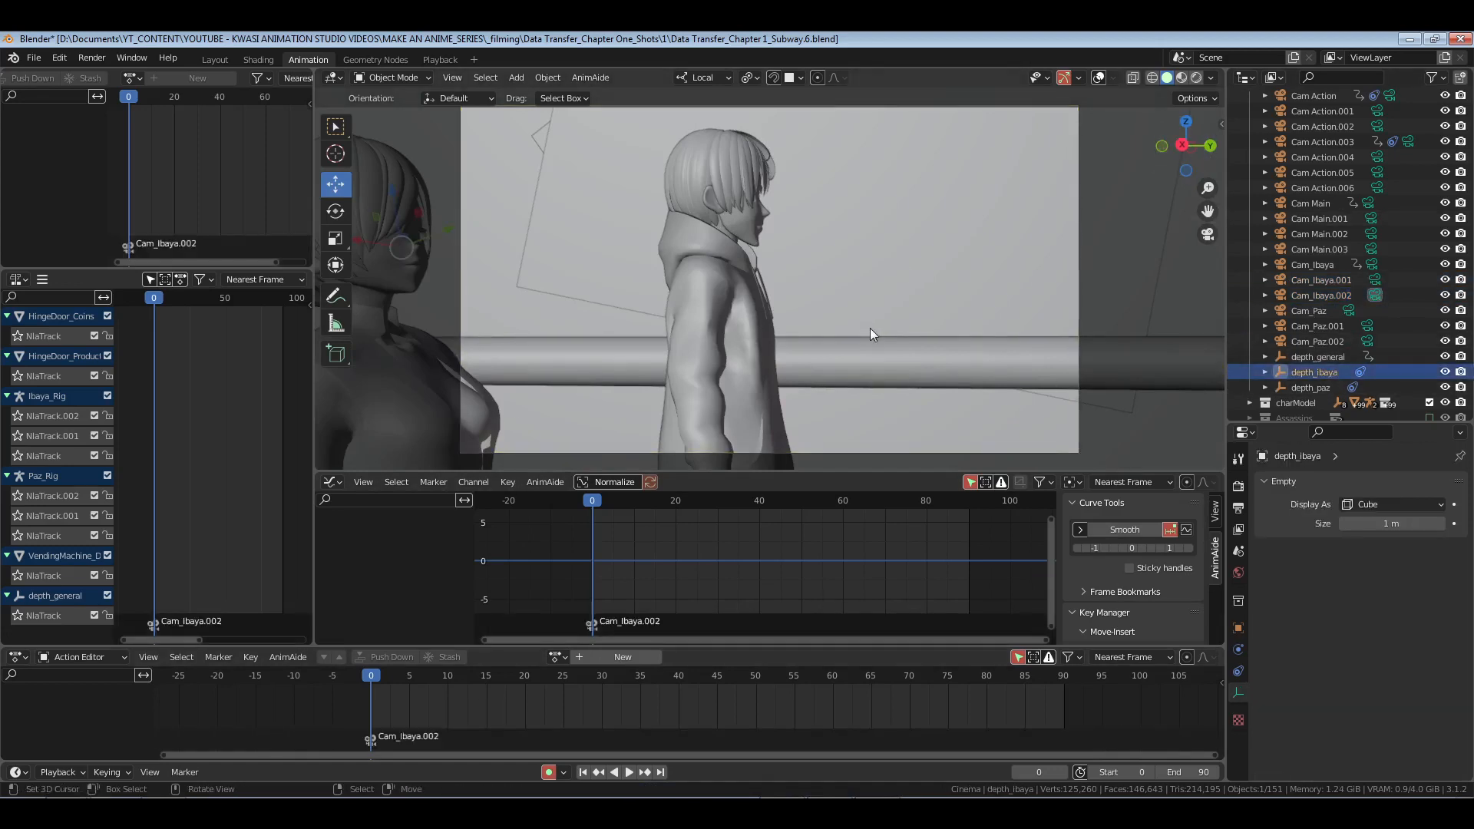
{"action": "key", "text": "KP_Decimal"}
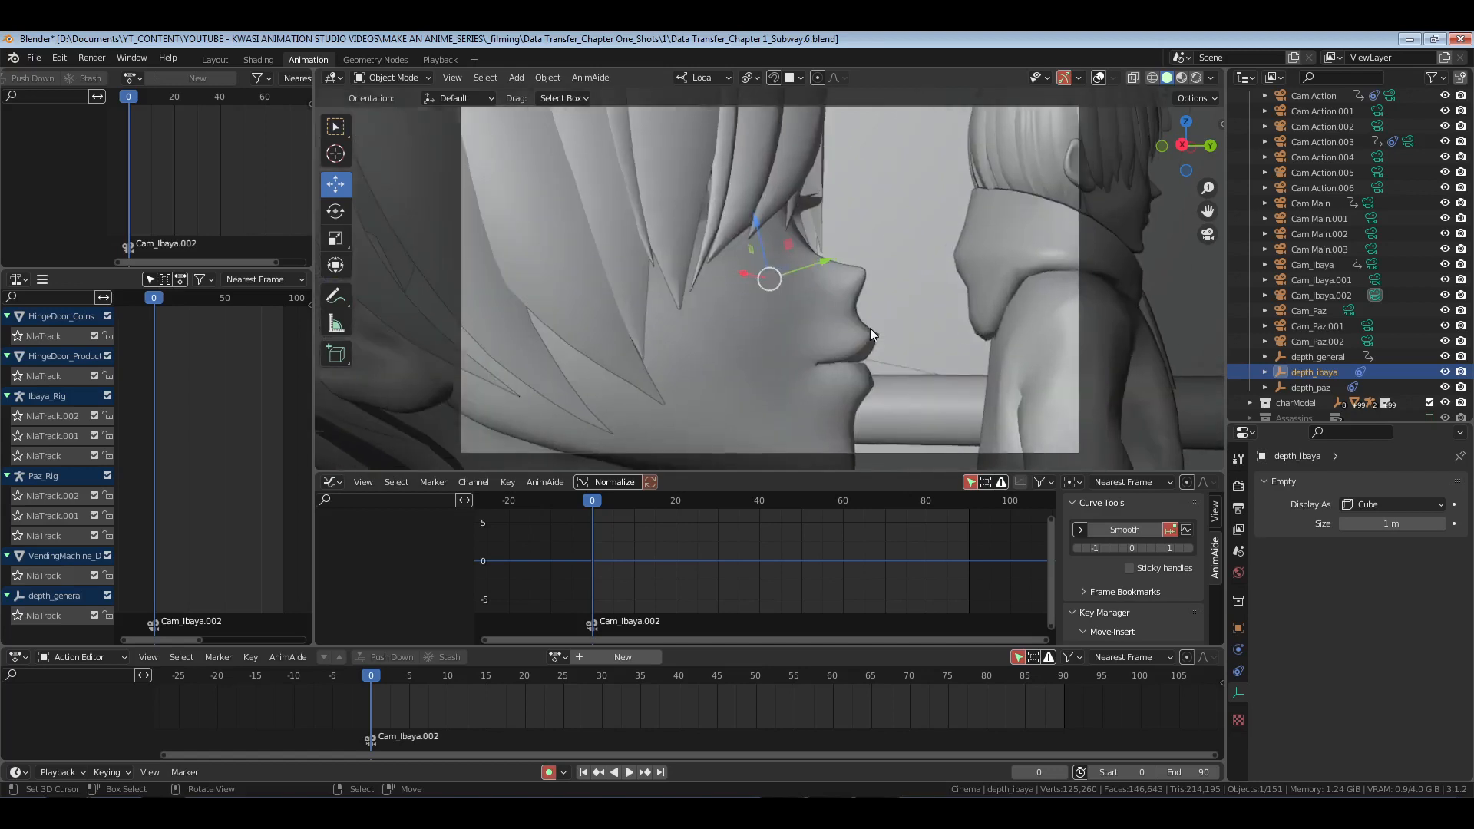
{"action": "left_click", "coordinate": [1320, 295]}
{"action": "scroll", "coordinate": [827, 263], "scroll_direction": "down", "scroll_amount": 3}
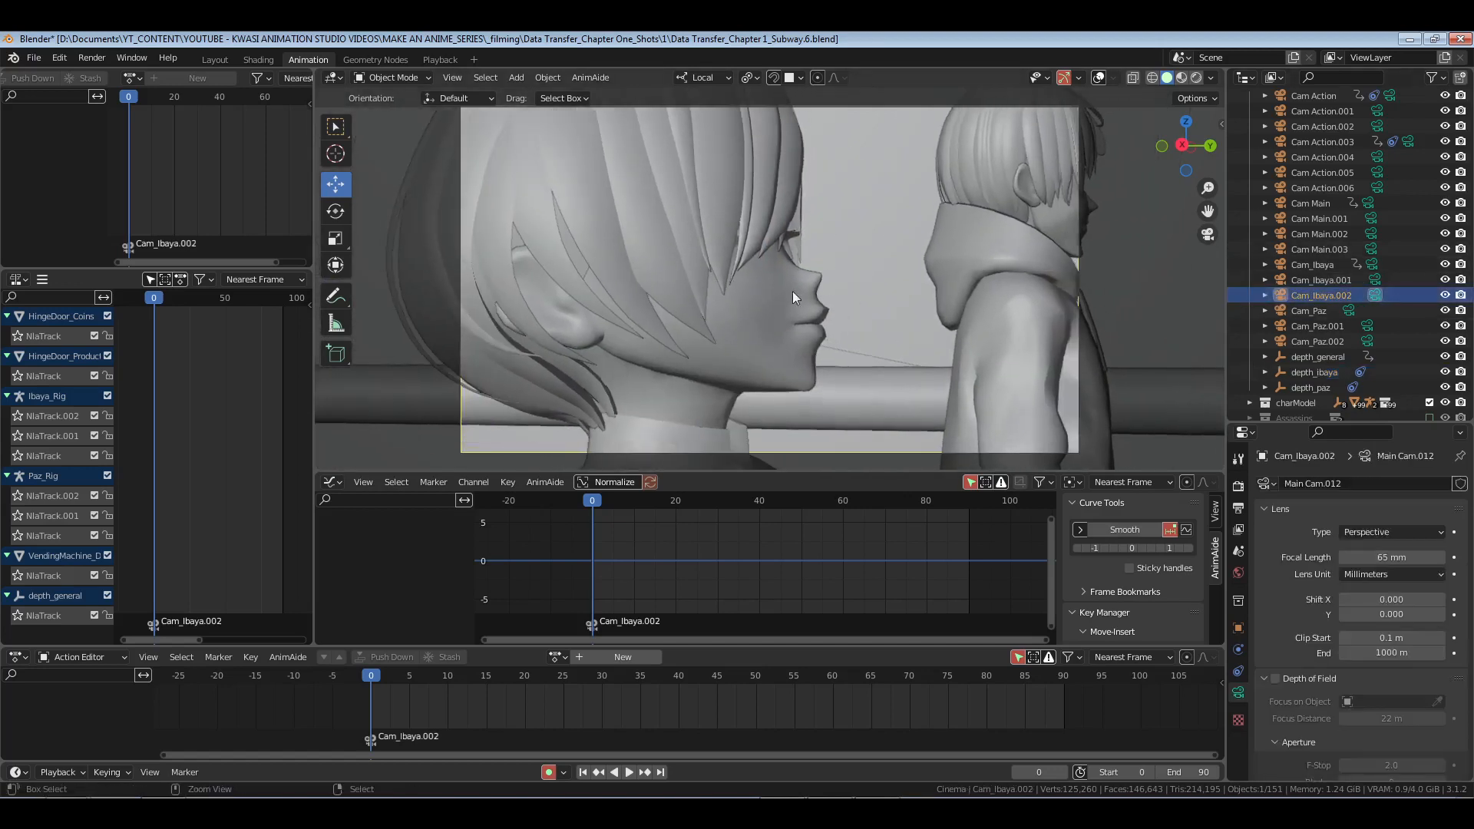
{"action": "scroll", "coordinate": [792, 292], "scroll_direction": "up", "scroll_amount": 4}
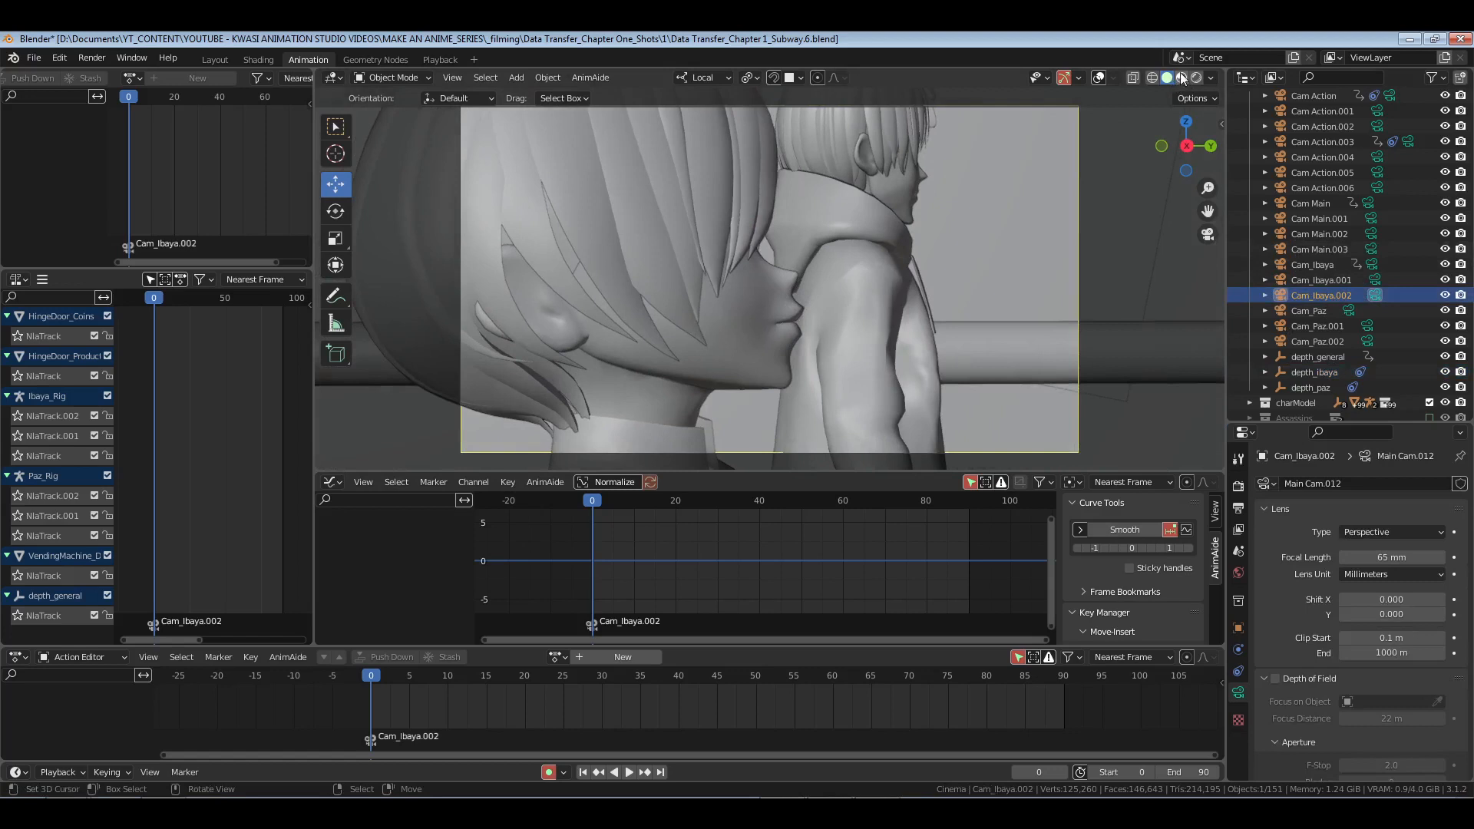
{"action": "left_click", "coordinate": [1182, 78]}
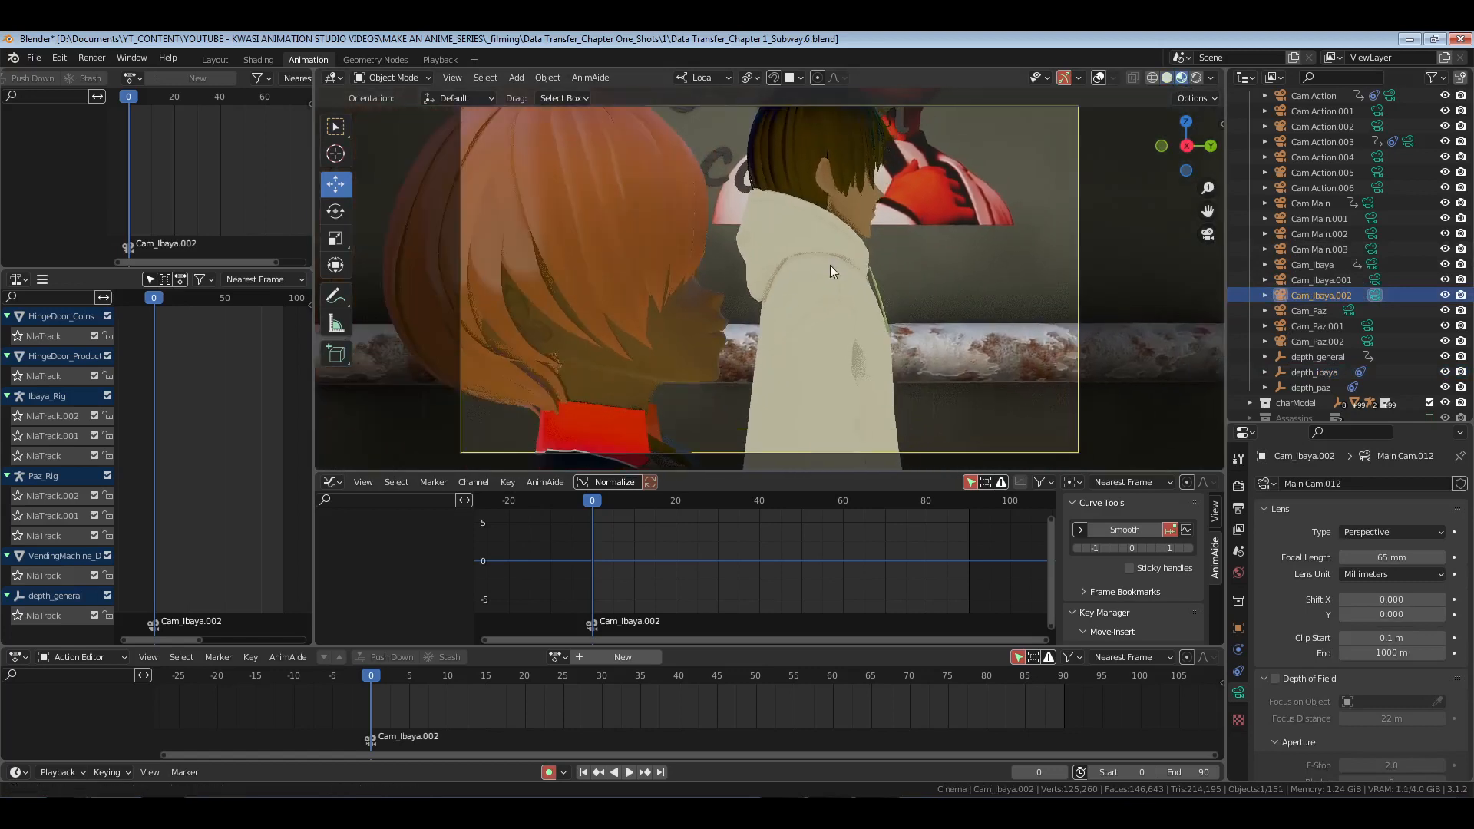
{"action": "scroll", "coordinate": [829, 269], "scroll_direction": "up", "scroll_amount": 2}
Step: Set Cam_Ibaya.002's focal length to 200 mm
{"action": "left_click", "coordinate": [1388, 558]}
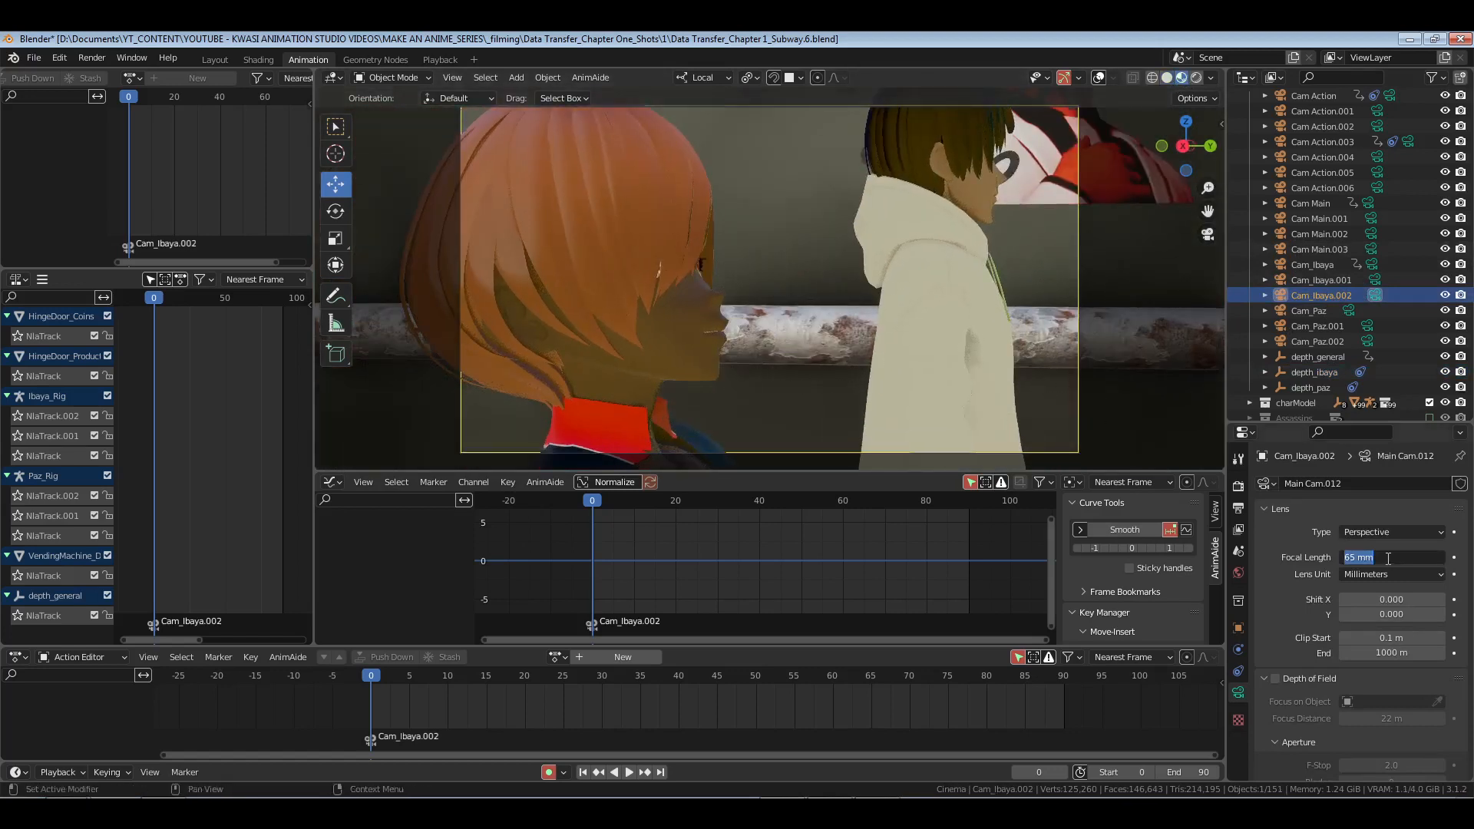
{"action": "type", "text": "200"}
{"action": "key", "text": "Return"}
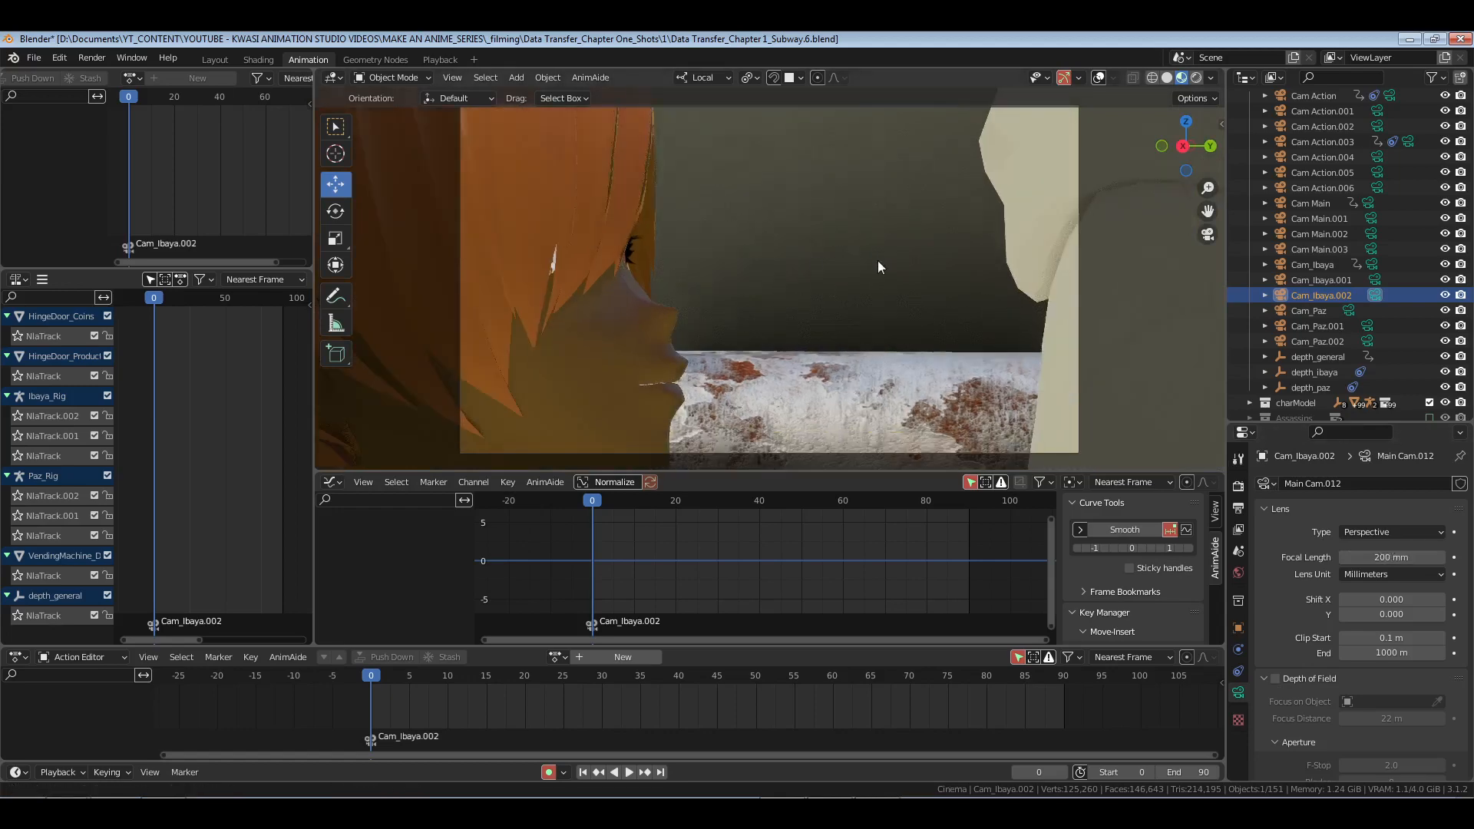
Step: Reframe Cam_Ibaya.002 as a close-up of the red-haired character's face in rendered shading and save the file
{"action": "scroll", "coordinate": [879, 264], "scroll_direction": "down", "scroll_amount": 3}
{"action": "middle_click_drag", "start_coordinate": [812, 329], "coordinate": [866, 347]}
{"action": "scroll", "coordinate": [858, 326], "scroll_direction": "up", "scroll_amount": 1}
{"action": "key", "text": "ctrl+z"}
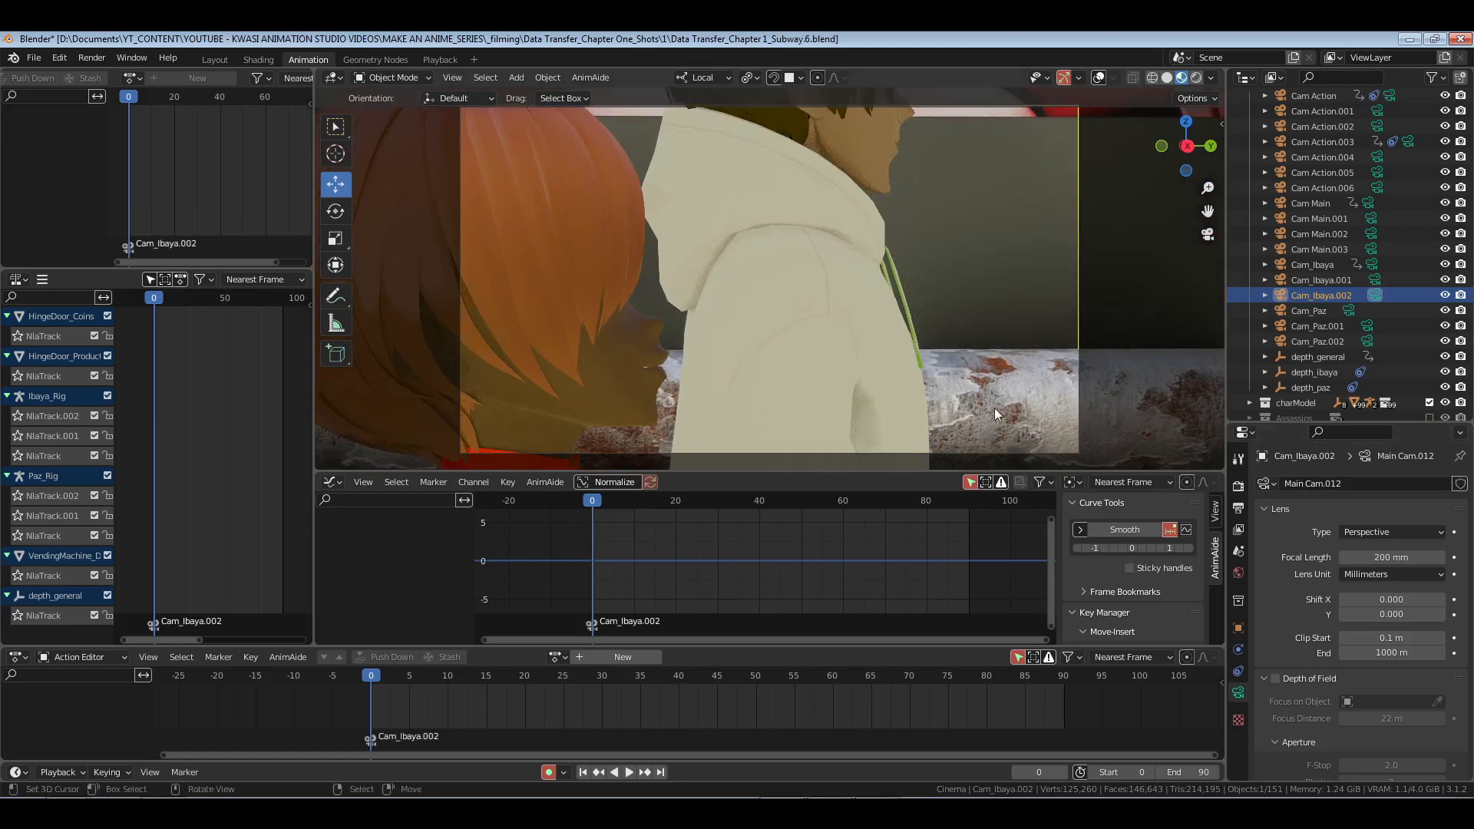
{"action": "middle_click_drag", "start_coordinate": [996, 414], "coordinate": [810, 303]}
{"action": "left_click", "coordinate": [1196, 78]}
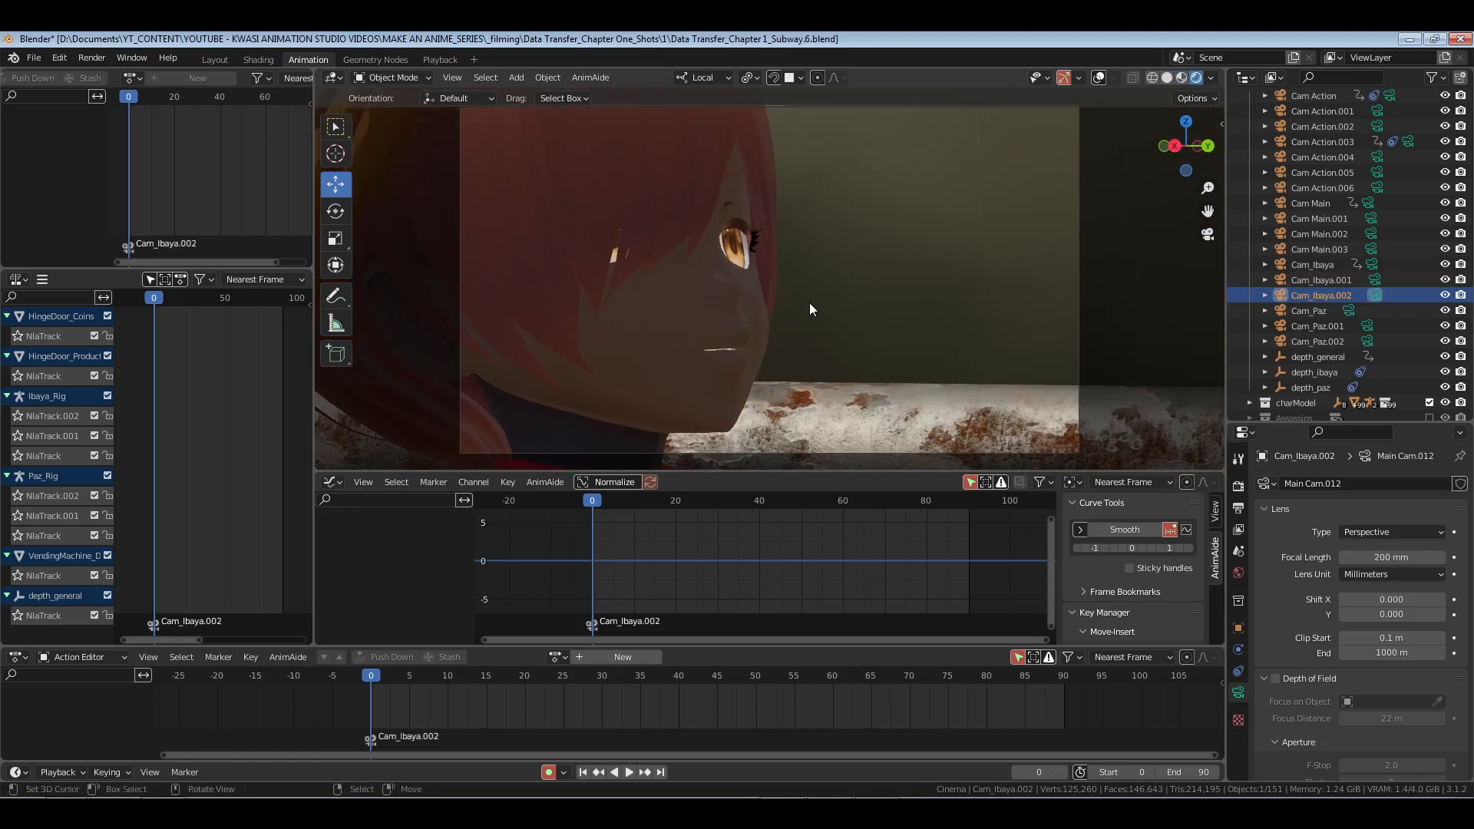
{"action": "key", "text": "ctrl+s"}
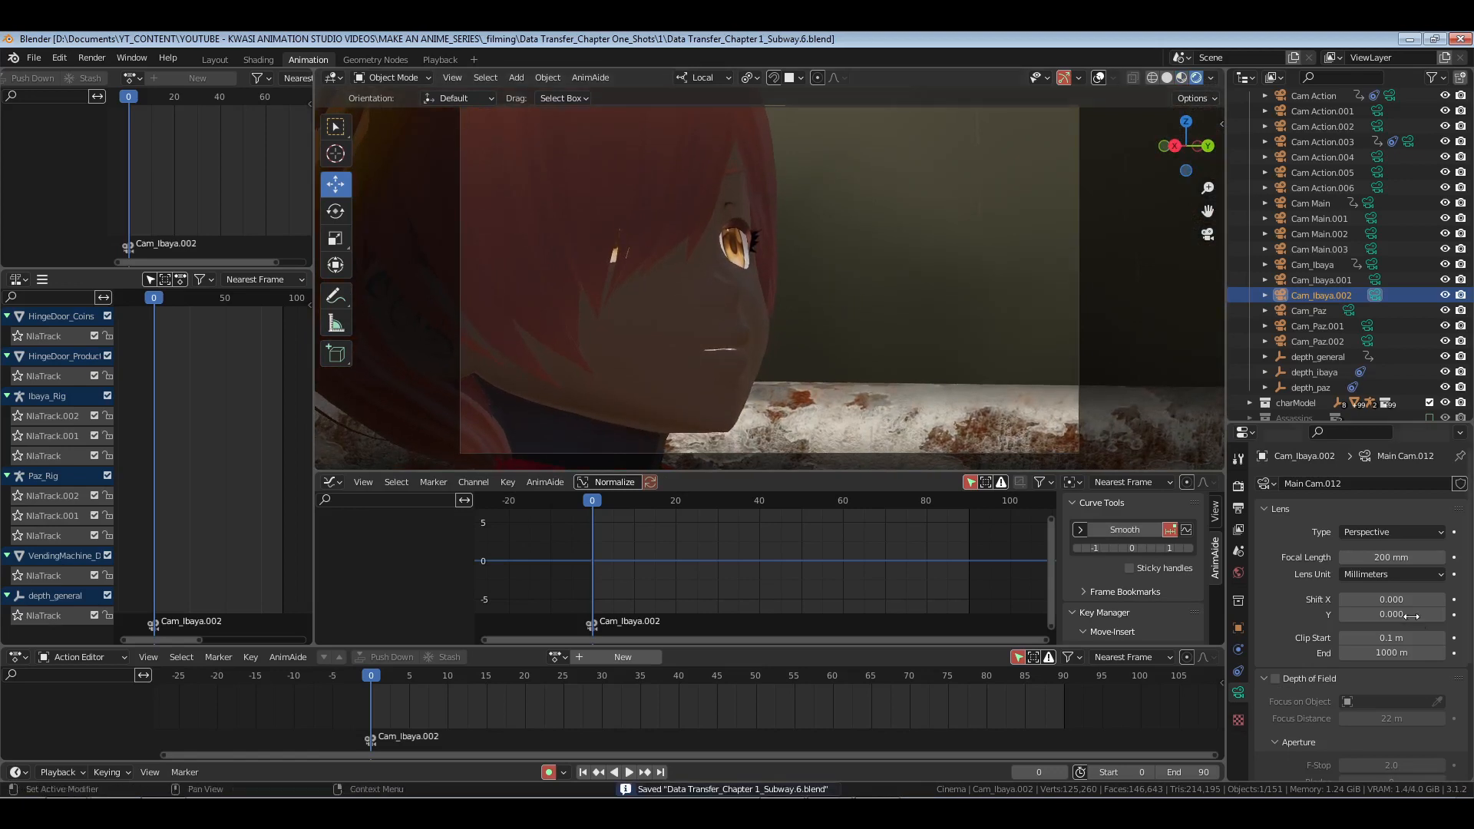
Step: Try a 100 mm focal length on Cam_Ibaya.002, settle on 120 mm and adjust the framing to include the hooded character
{"action": "left_click", "coordinate": [1388, 557]}
{"action": "type", "text": "100"}
{"action": "key", "text": "Return"}
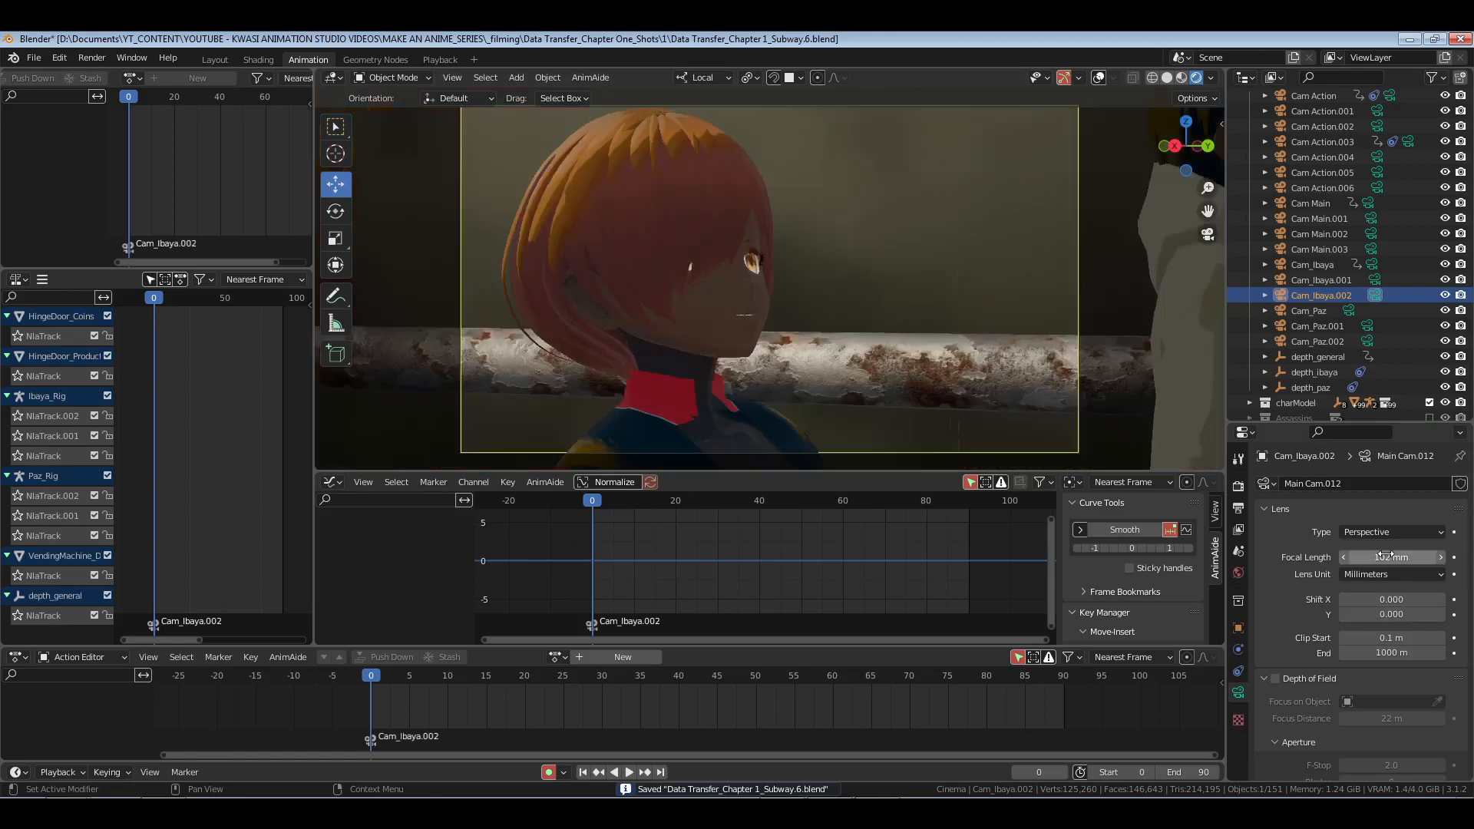
{"action": "left_click", "coordinate": [1387, 555]}
{"action": "type", "text": "120"}
{"action": "key", "text": "Return"}
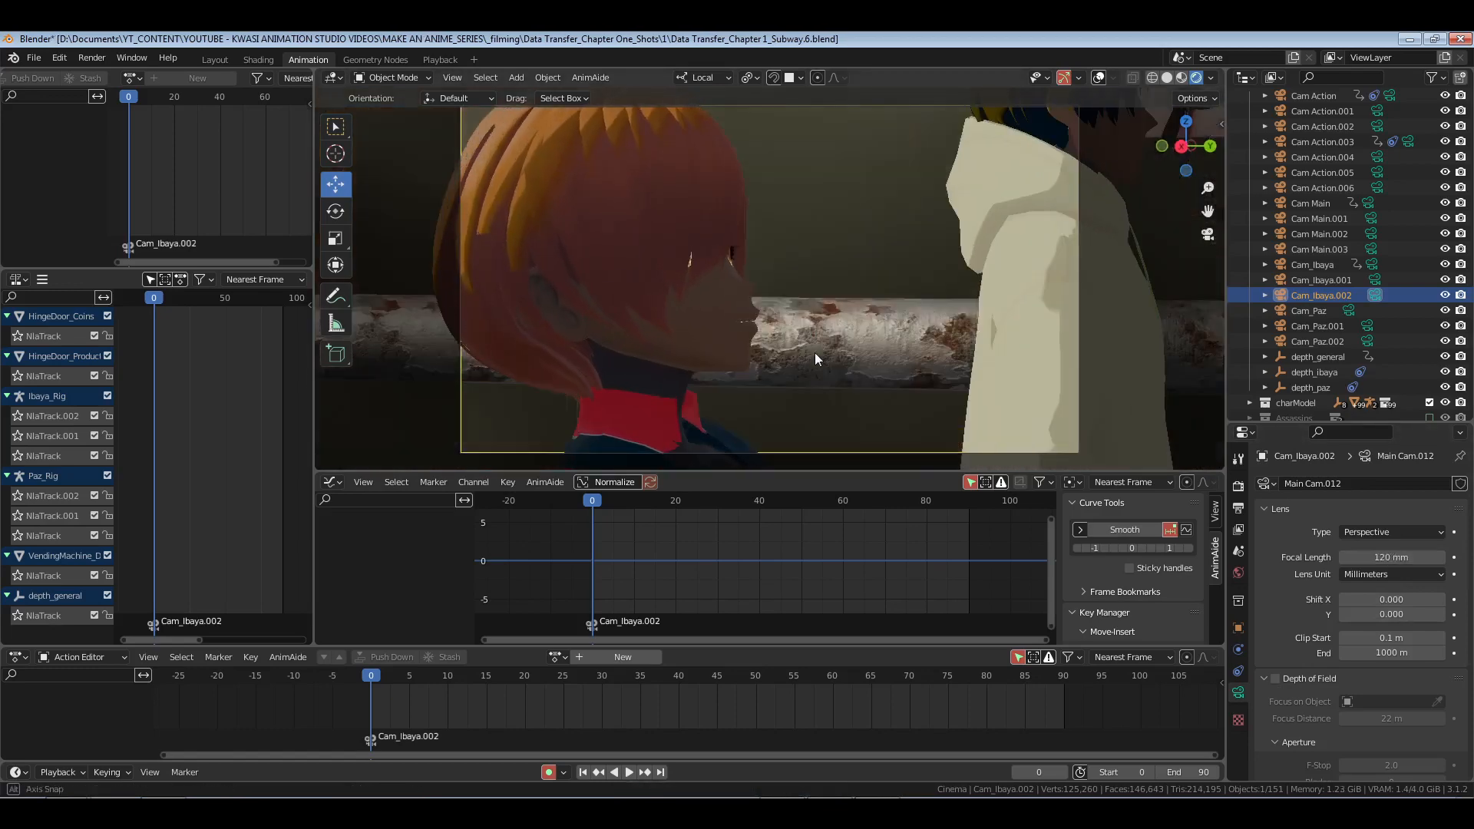
Step: Turn off the Camera to View lock, fit the whole camera frame in the viewport and reopen the view lock options
{"action": "key", "text": "n"}
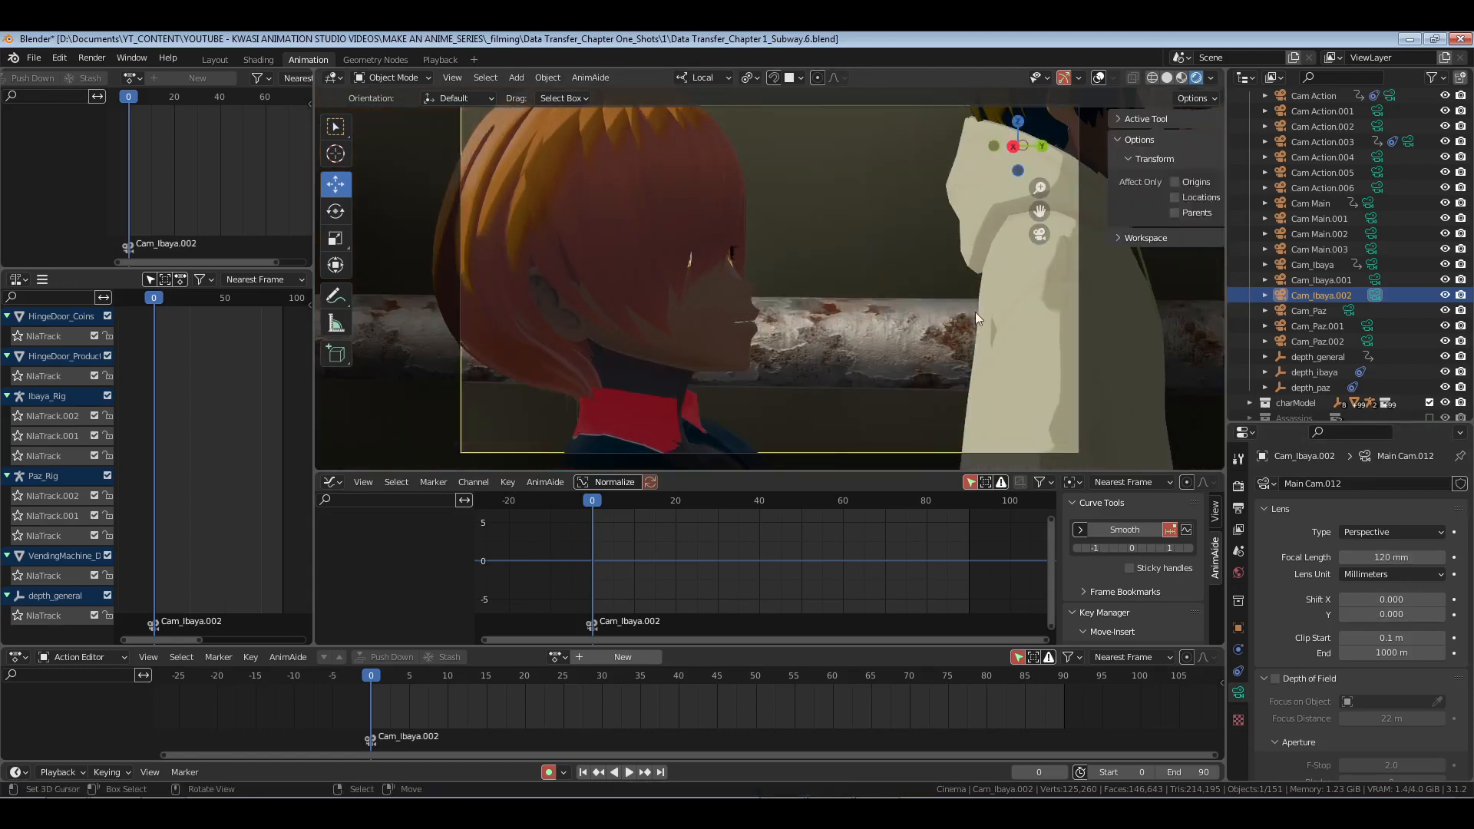
{"action": "left_click", "coordinate": [1215, 196]}
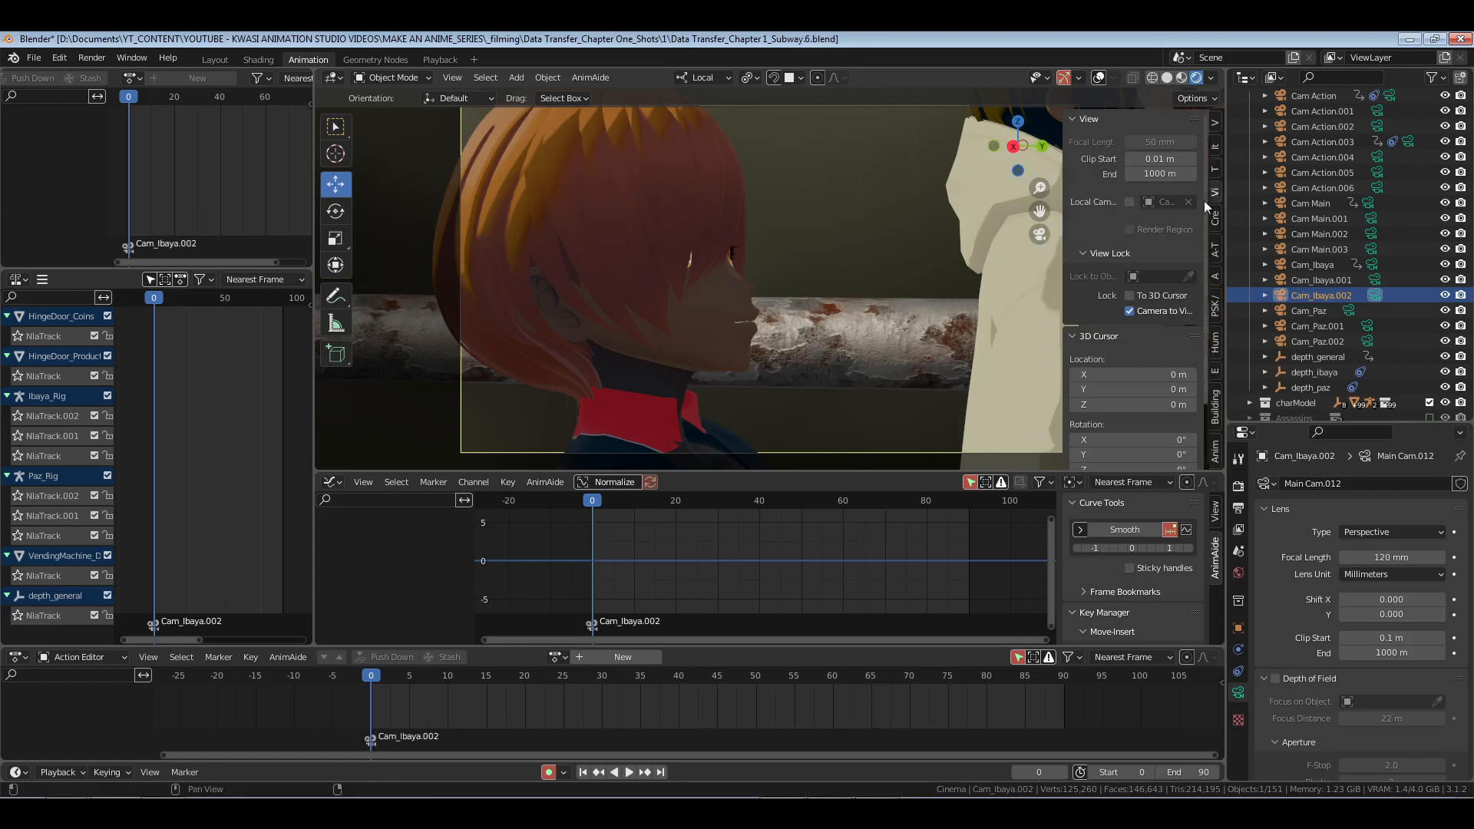
{"action": "left_click", "coordinate": [1131, 311]}
{"action": "key", "text": "n"}
{"action": "scroll", "coordinate": [872, 289], "scroll_direction": "down", "scroll_amount": 1}
{"action": "key", "text": "n"}
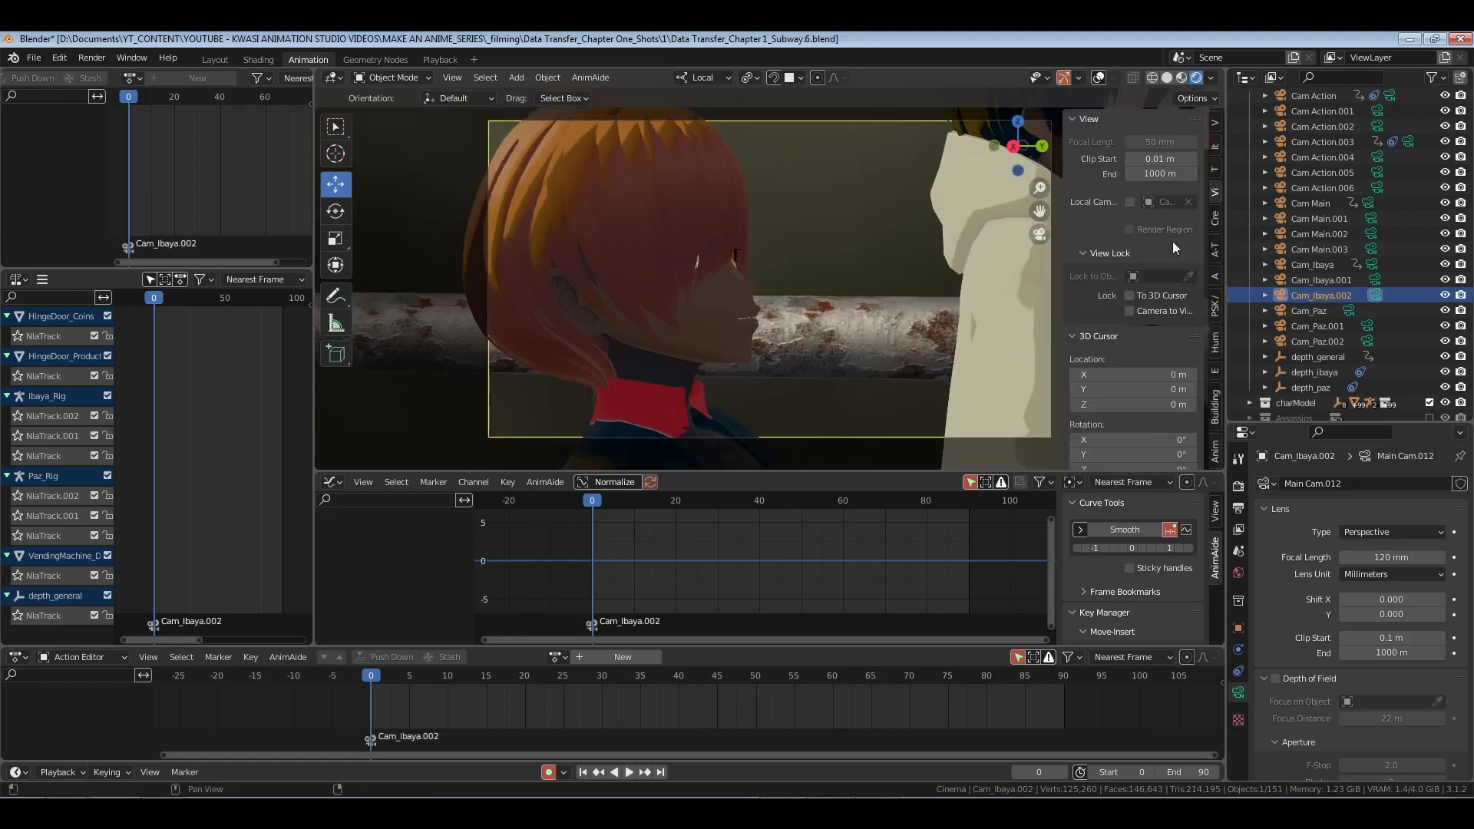
Step: Reframe the Cam_Ibaya.002 shot with both characters inside the camera frame and save the file
{"action": "left_click", "coordinate": [1146, 310]}
{"action": "key", "text": "n"}
{"action": "middle_click_drag", "start_coordinate": [930, 308], "coordinate": [878, 321], "text": "shift"}
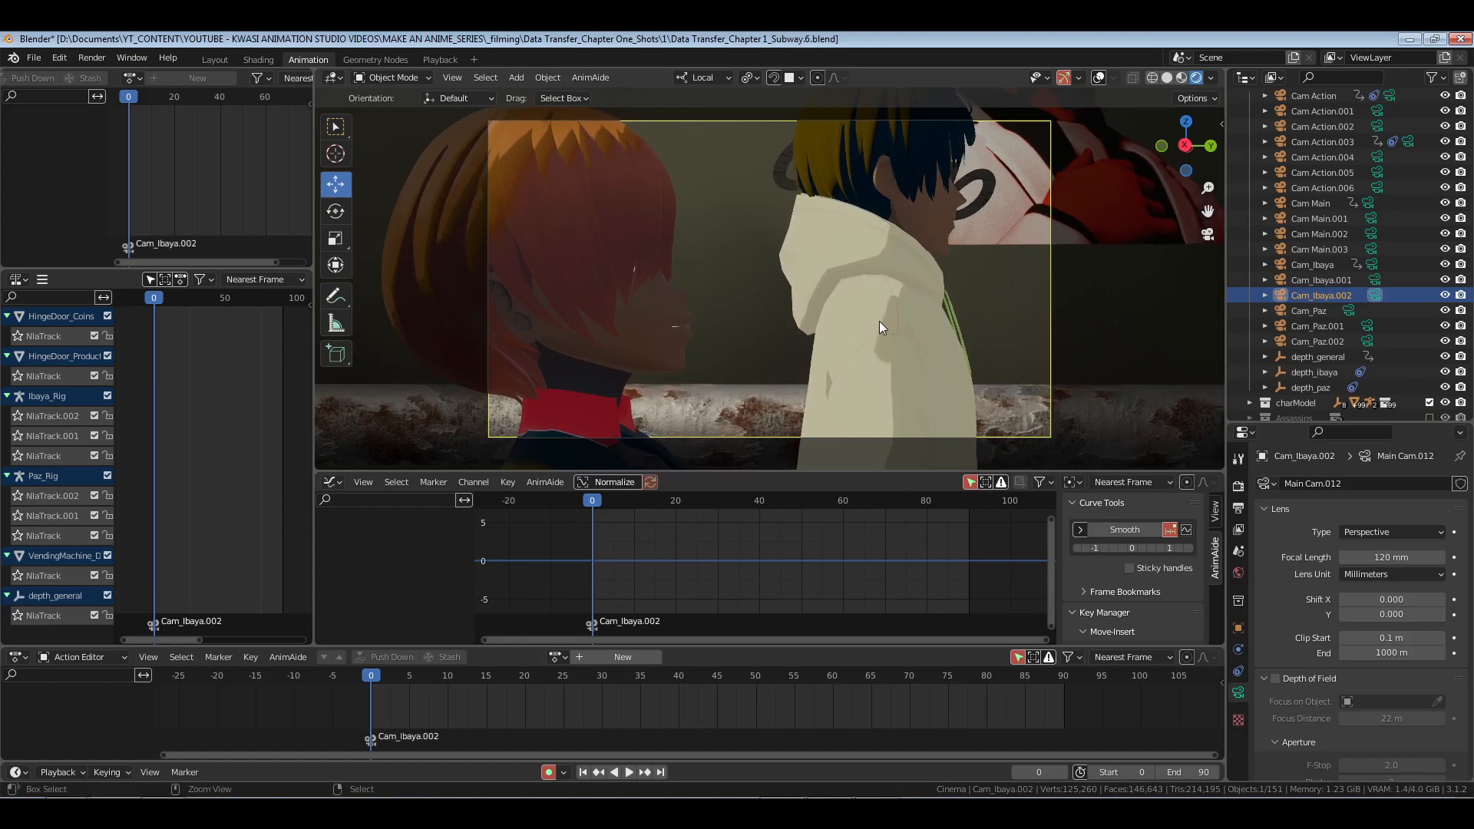
{"action": "key", "text": "ctrl+s"}
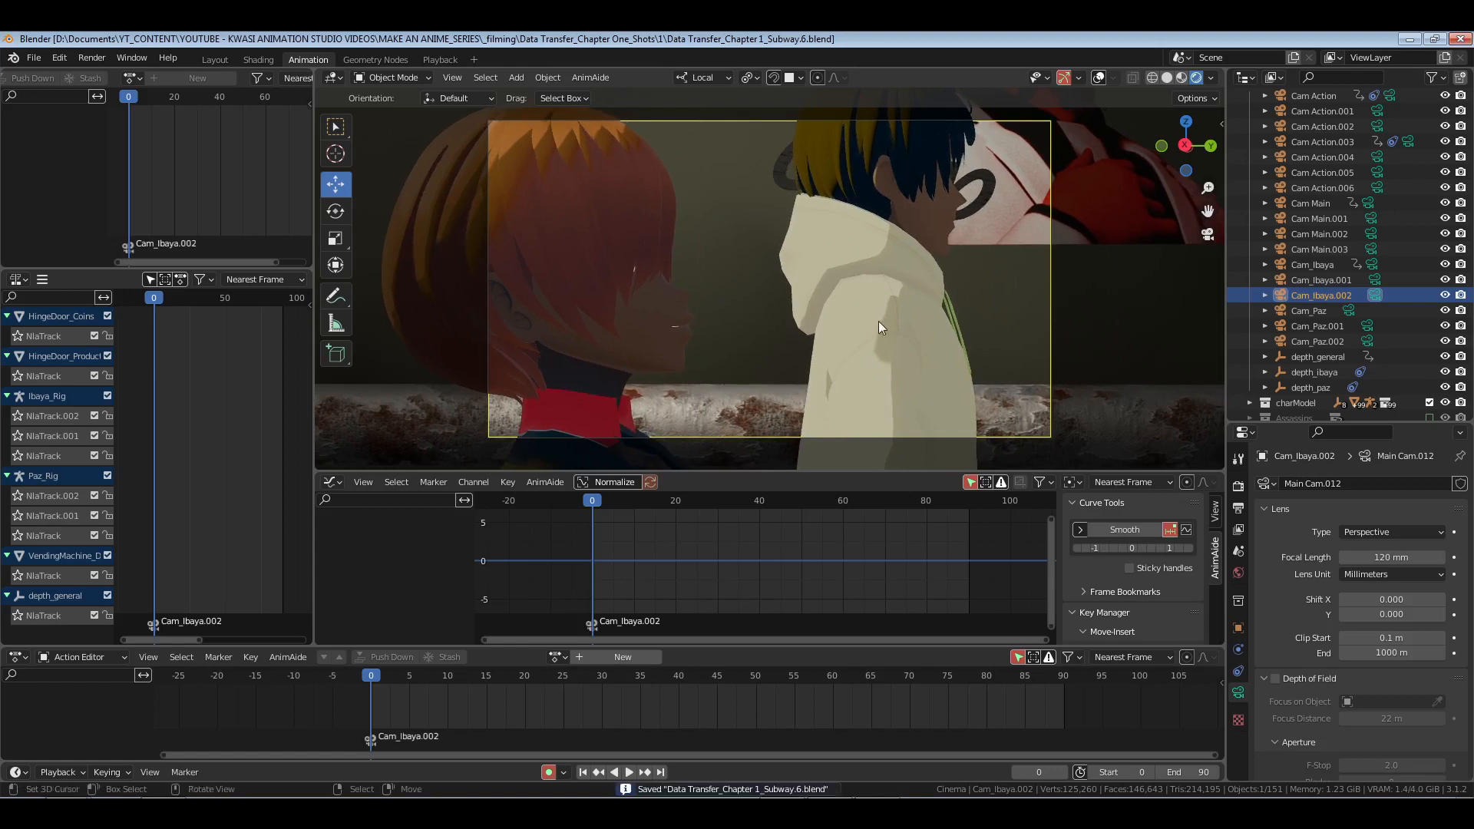
Step: Switch the viewport to solid shading, check Storyboard_Card 3.jpg in Windows Photo Viewer, and turn on the viewport overlays back in Blender
{"action": "left_click", "coordinate": [1166, 79]}
{"action": "key", "text": "alt+Tab"}
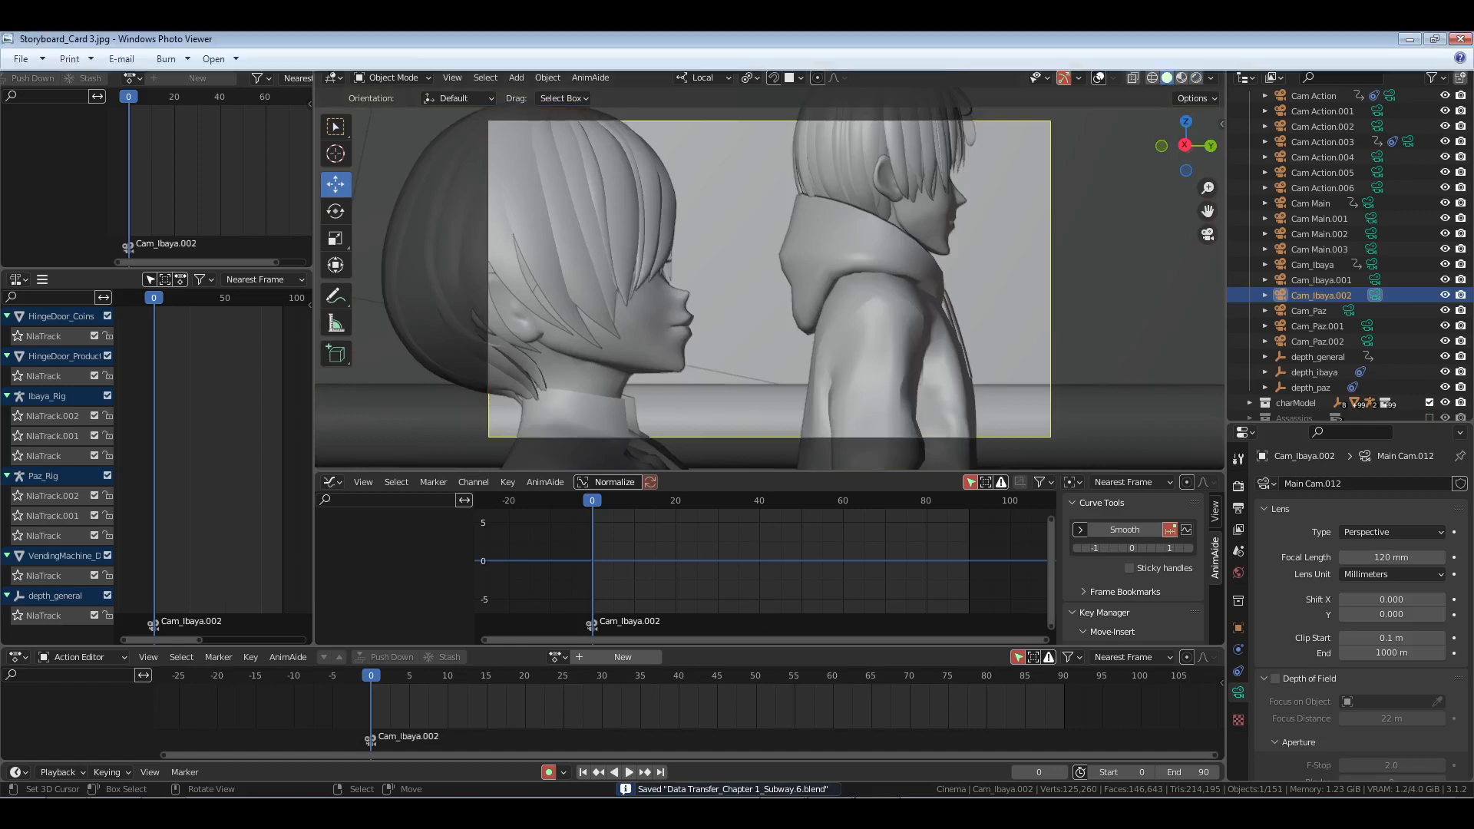
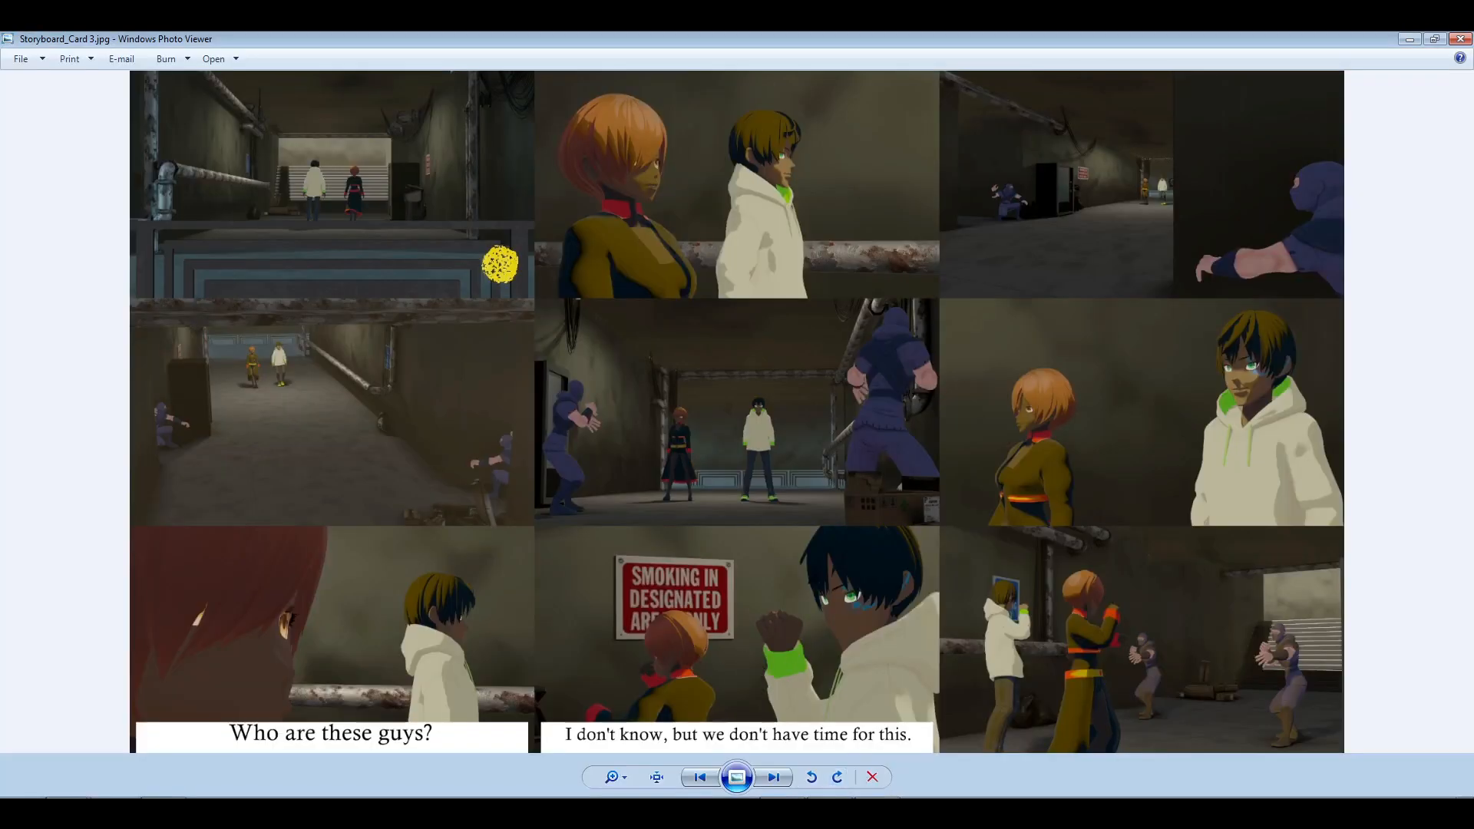
{"action": "key", "text": "alt+Tab"}
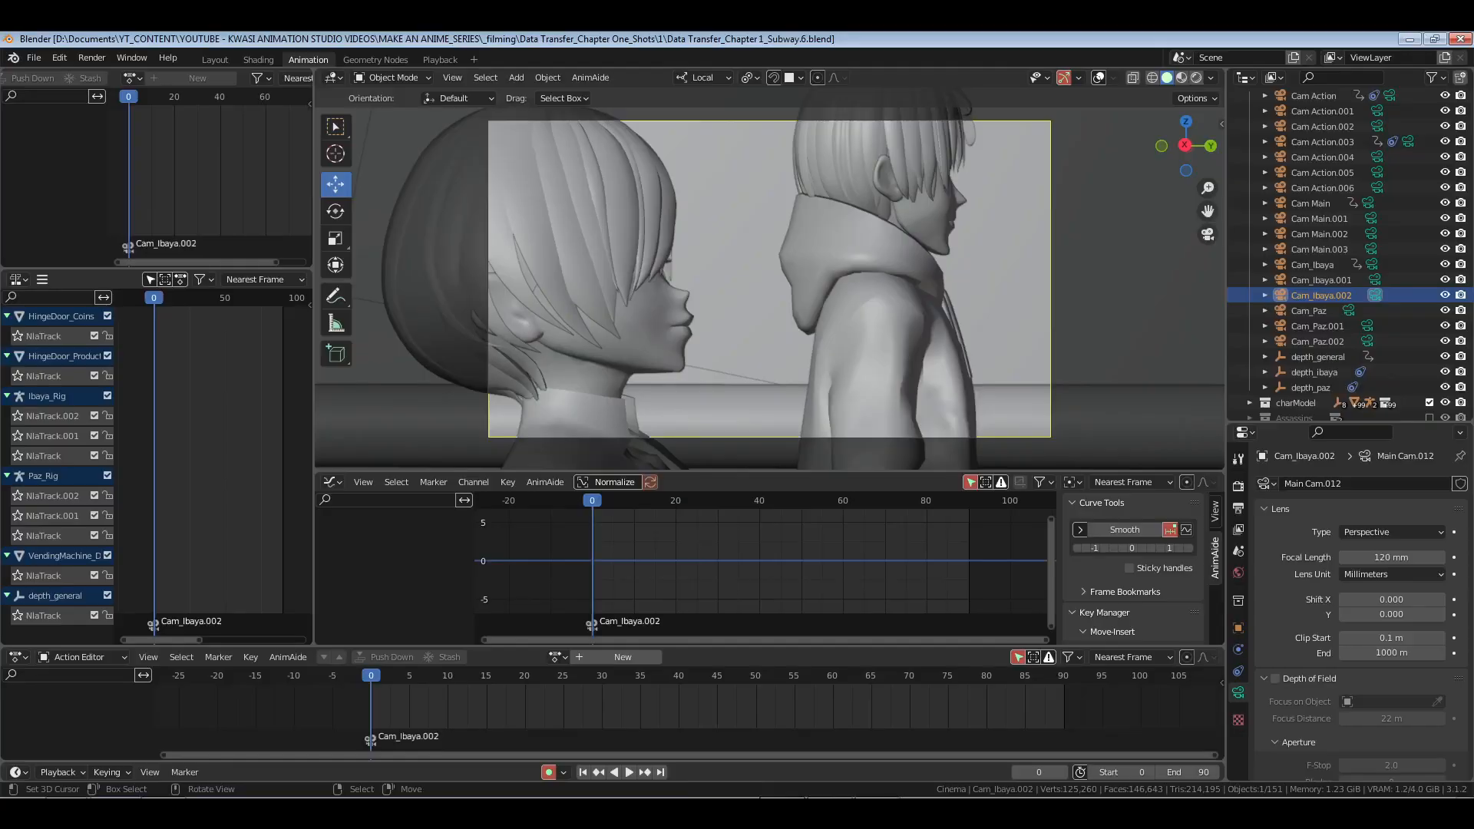
{"action": "left_click", "coordinate": [1098, 79]}
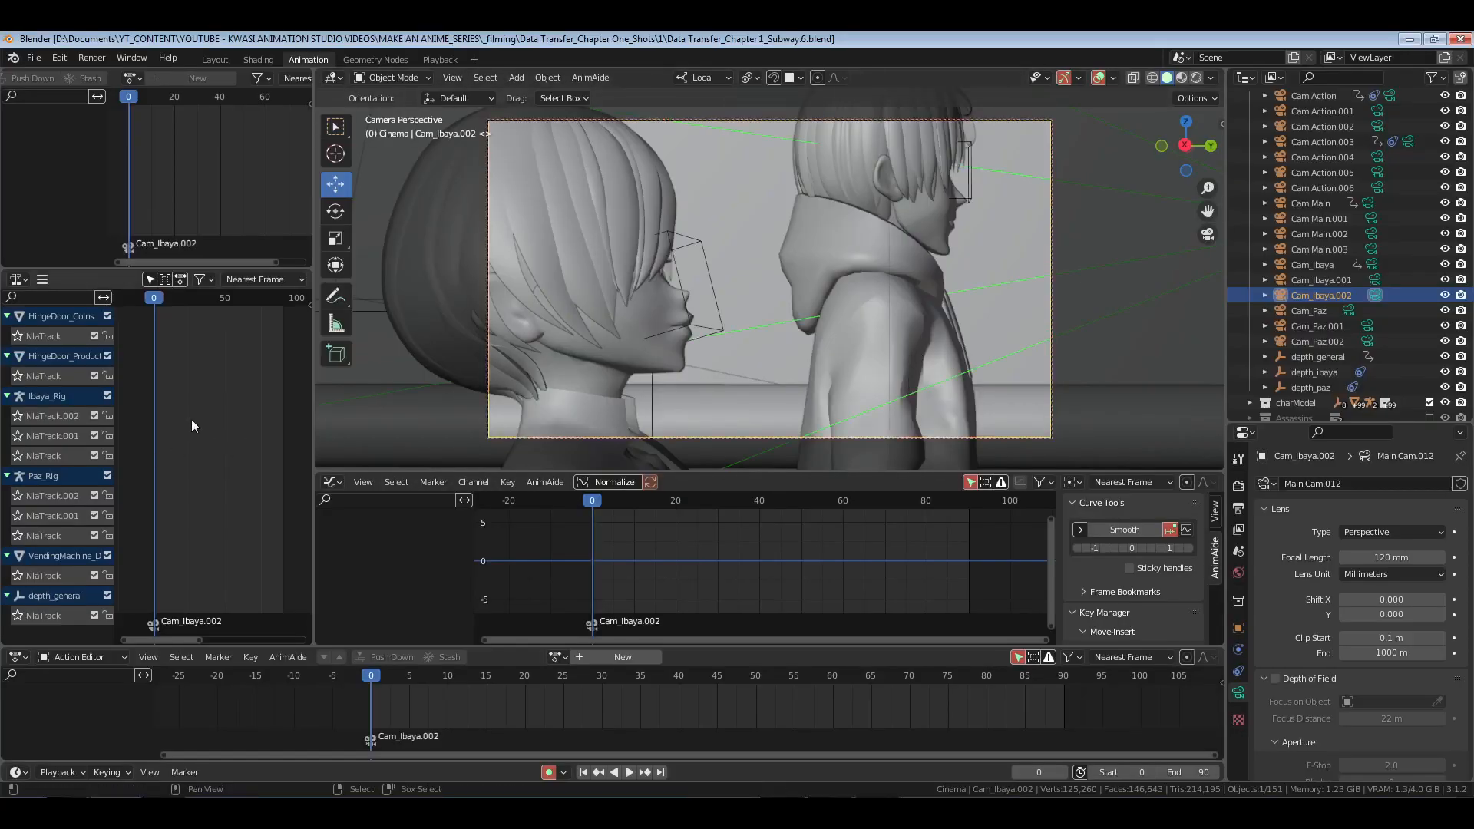
Step: Examine the list of actions available for a new strip in the Nonlinear Animation editor
{"action": "key", "text": "shift+a"}
{"action": "key", "text": "Down"}
{"action": "key", "text": "Down"}
{"action": "key", "text": "Down"}
{"action": "key", "text": "Down"}
{"action": "key", "text": "Down"}
{"action": "key", "text": "Down"}
{"action": "key", "text": "Down"}
{"action": "key", "text": "Down"}
{"action": "key", "text": "Down"}
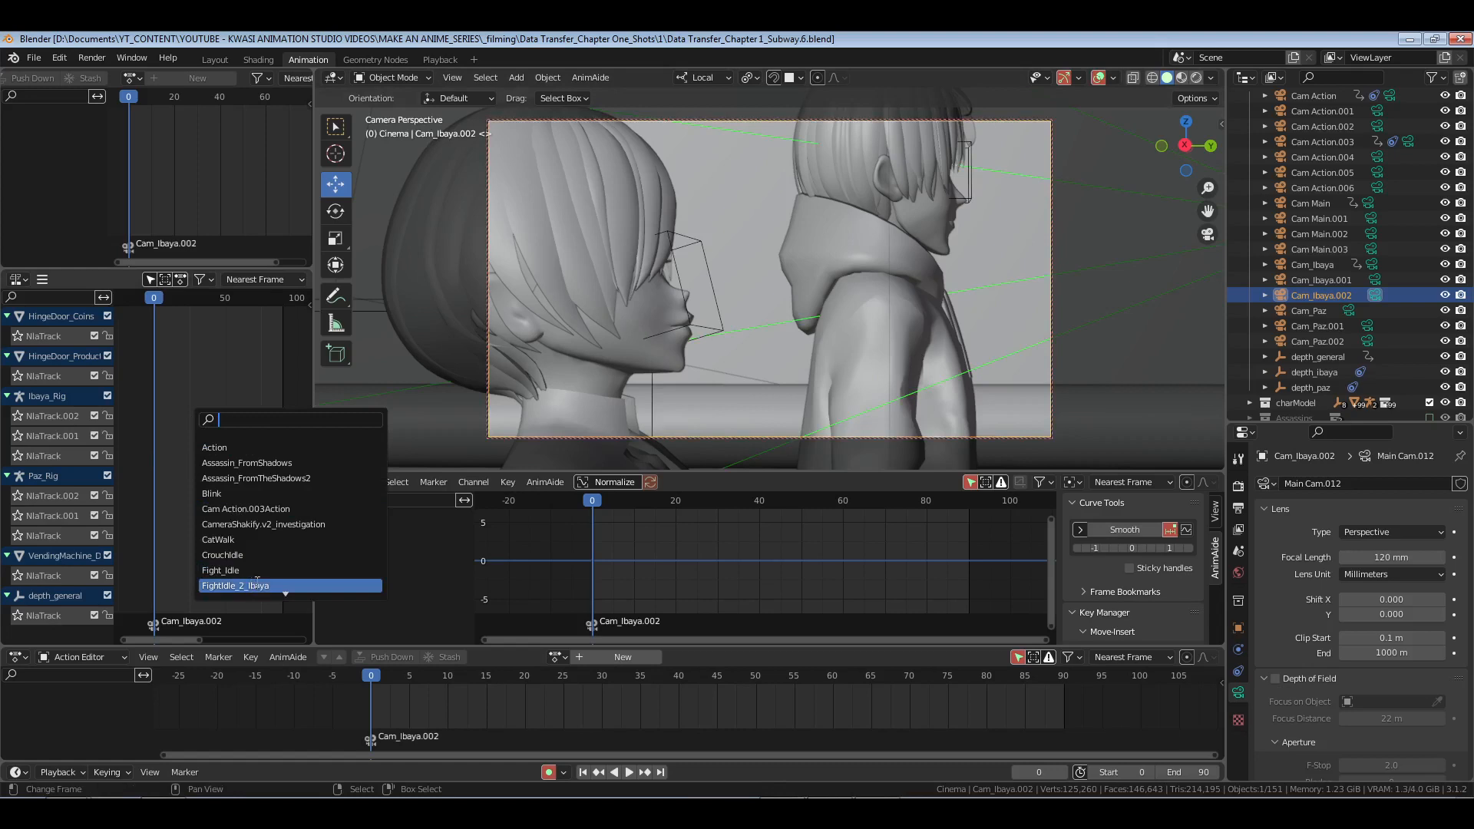
{"action": "key", "text": "Up"}
{"action": "key", "text": "Up"}
{"action": "key", "text": "Up"}
{"action": "key", "text": "Up"}
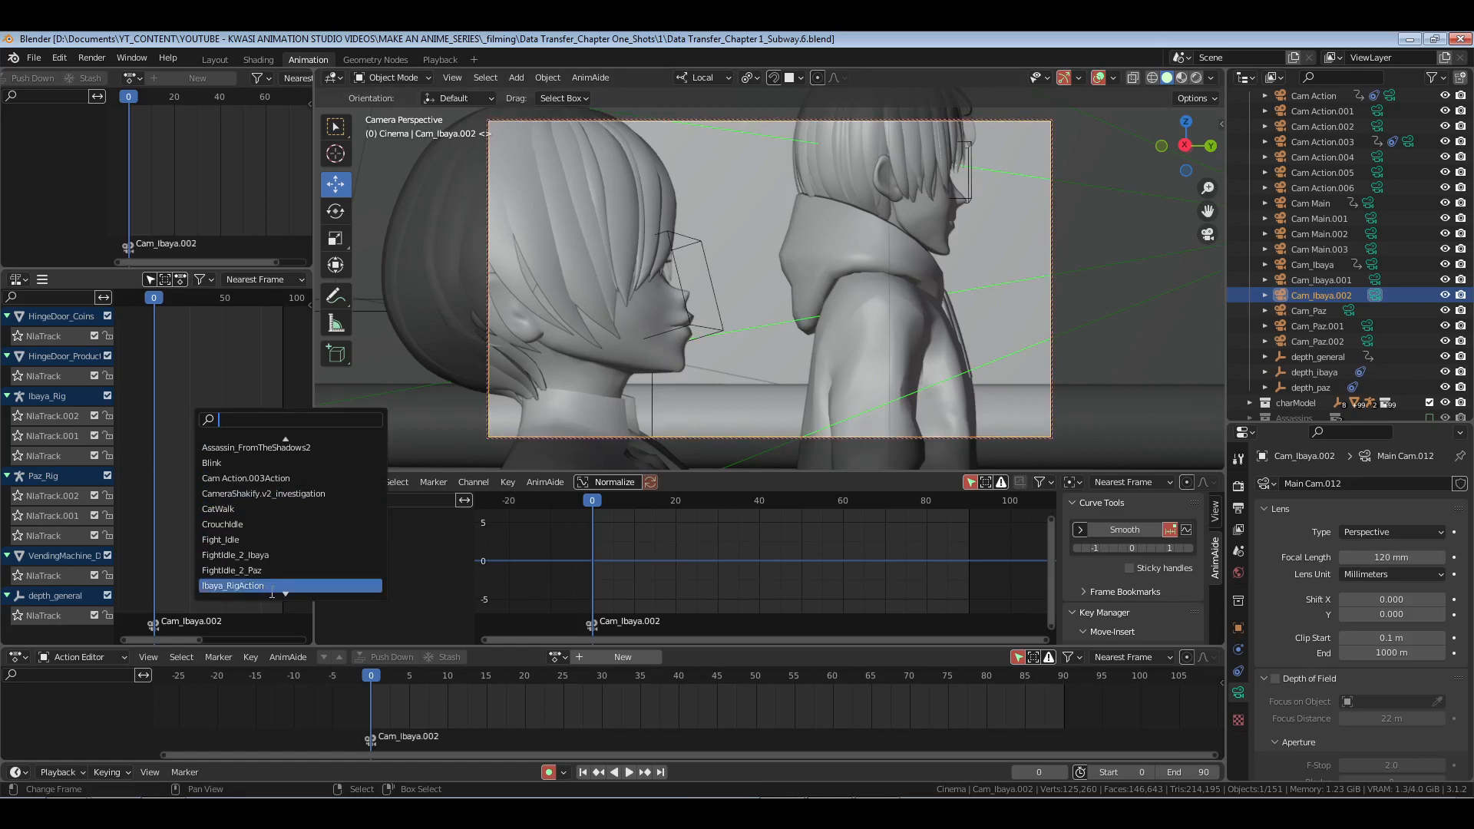
{"action": "scroll", "coordinate": [272, 592], "scroll_direction": "down", "scroll_amount": 9}
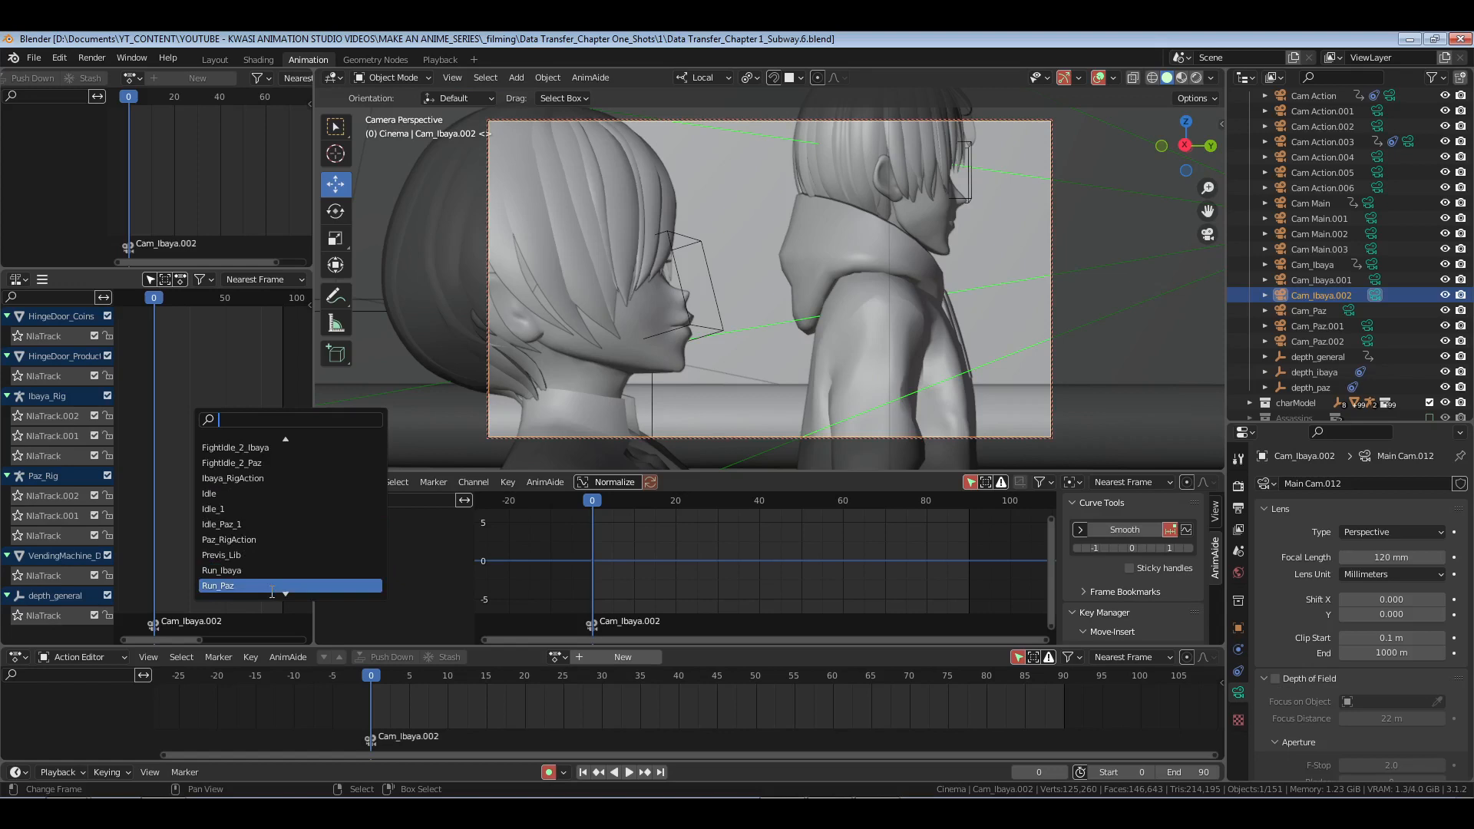
{"action": "scroll", "coordinate": [272, 591], "scroll_direction": "down", "scroll_amount": 2}
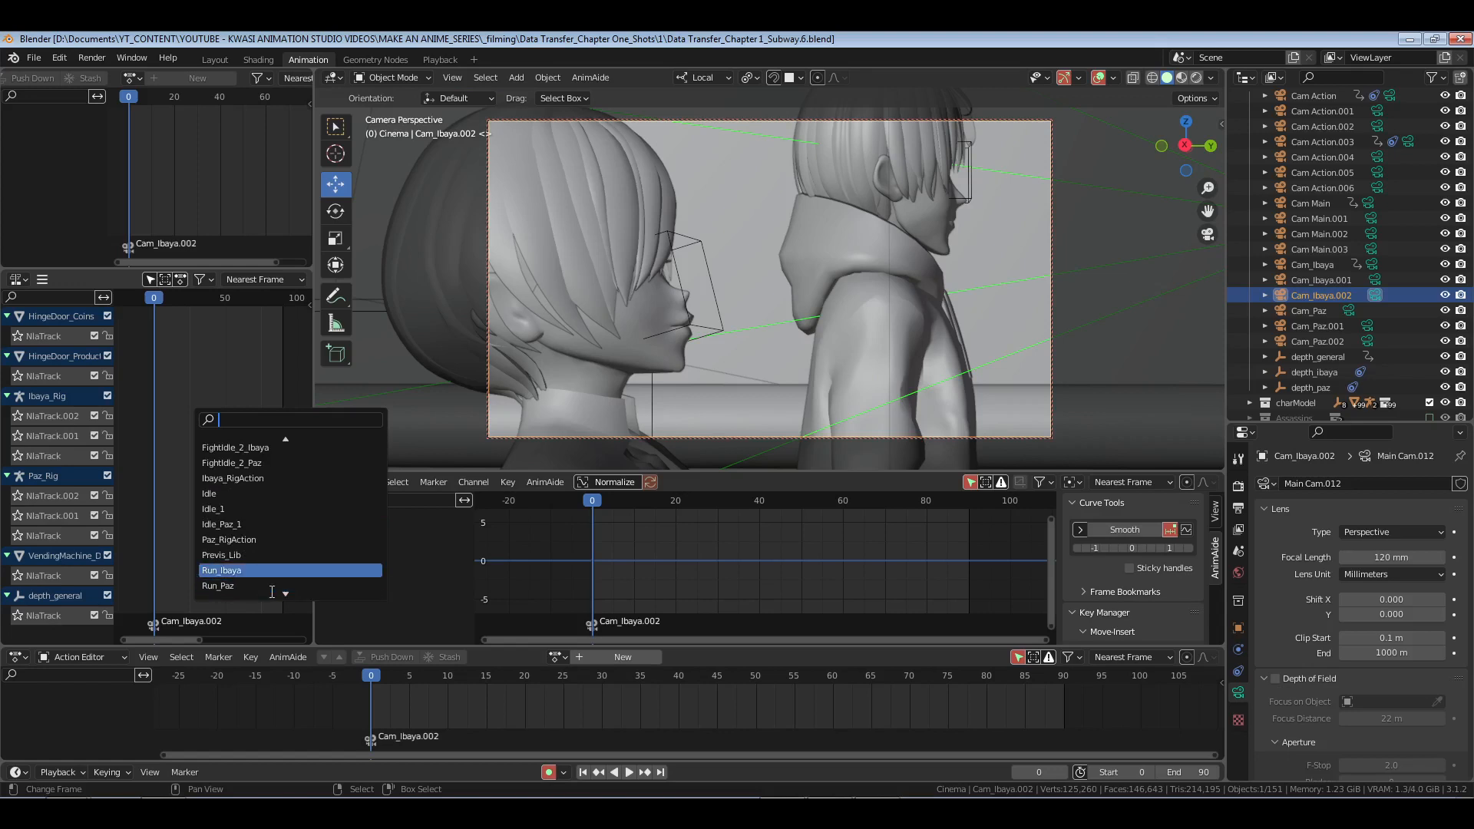
{"action": "scroll", "coordinate": [272, 592], "scroll_direction": "up", "scroll_amount": 15}
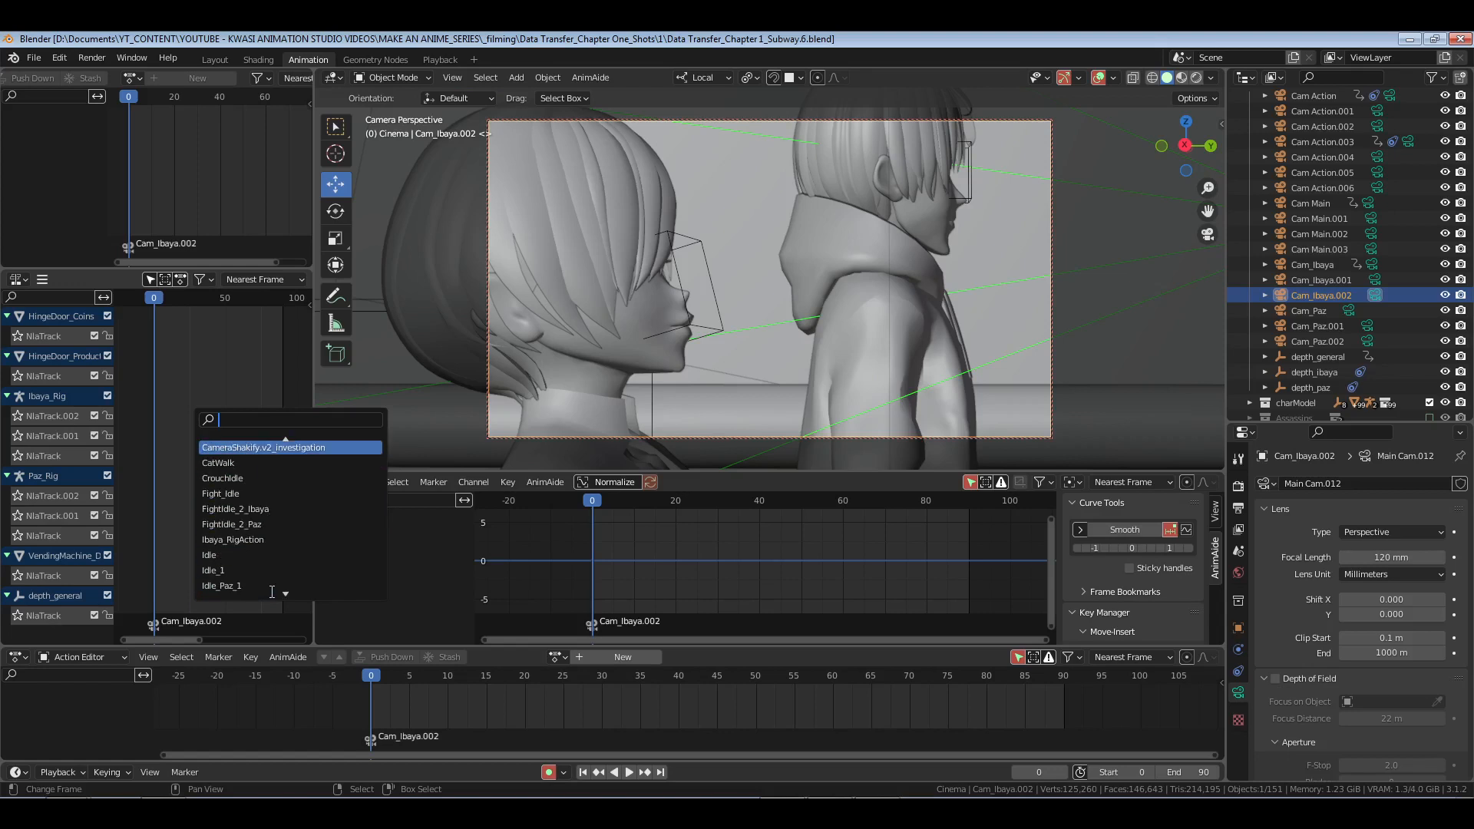
{"action": "scroll", "coordinate": [272, 592], "scroll_direction": "down", "scroll_amount": 1}
{"action": "scroll", "coordinate": [271, 592], "scroll_direction": "up", "scroll_amount": 1}
{"action": "scroll", "coordinate": [271, 592], "scroll_direction": "down", "scroll_amount": 4}
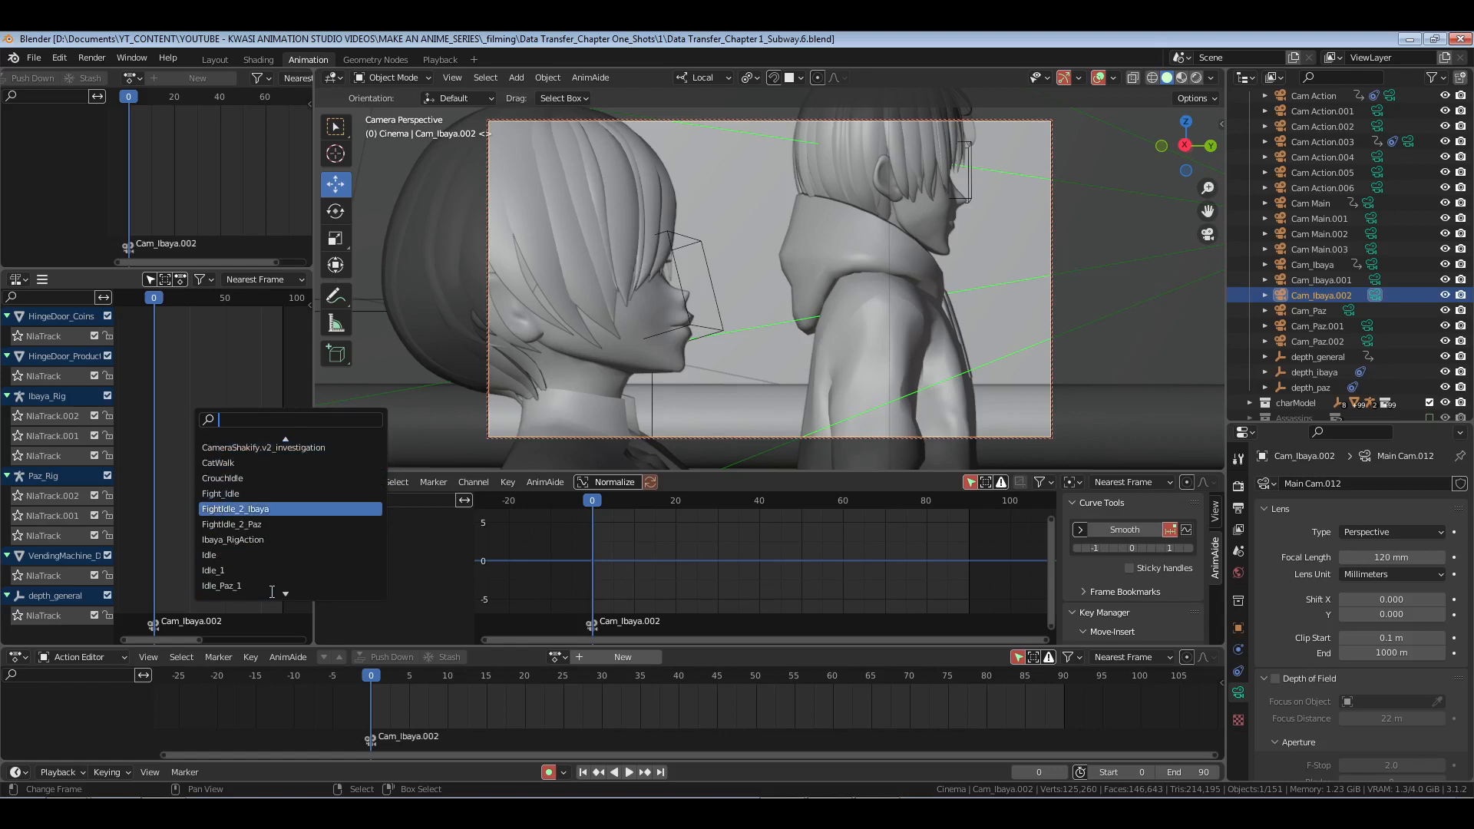
{"action": "scroll", "coordinate": [272, 592], "scroll_direction": "down", "scroll_amount": 1}
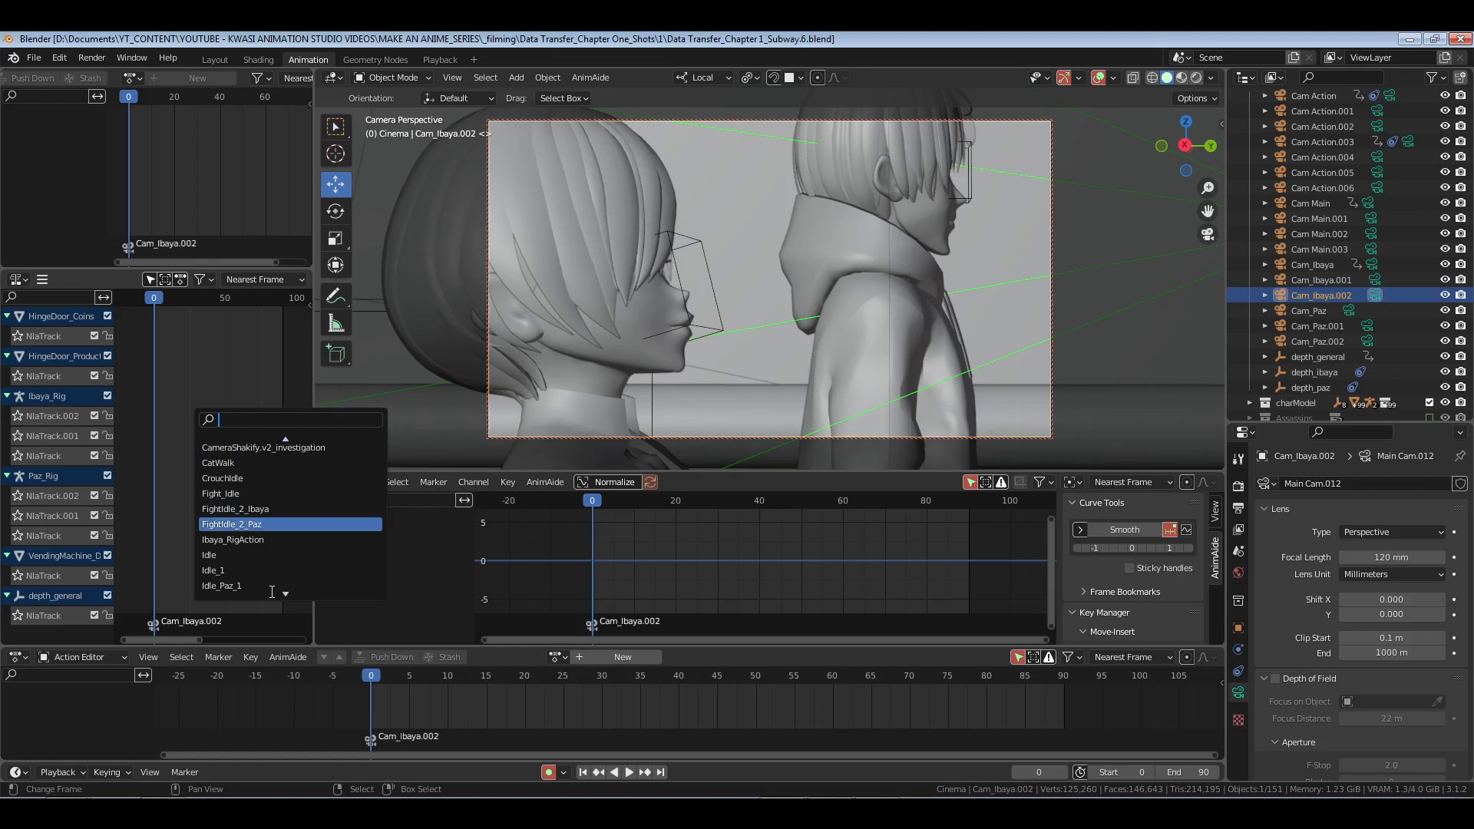
{"action": "key", "text": "Escape"}
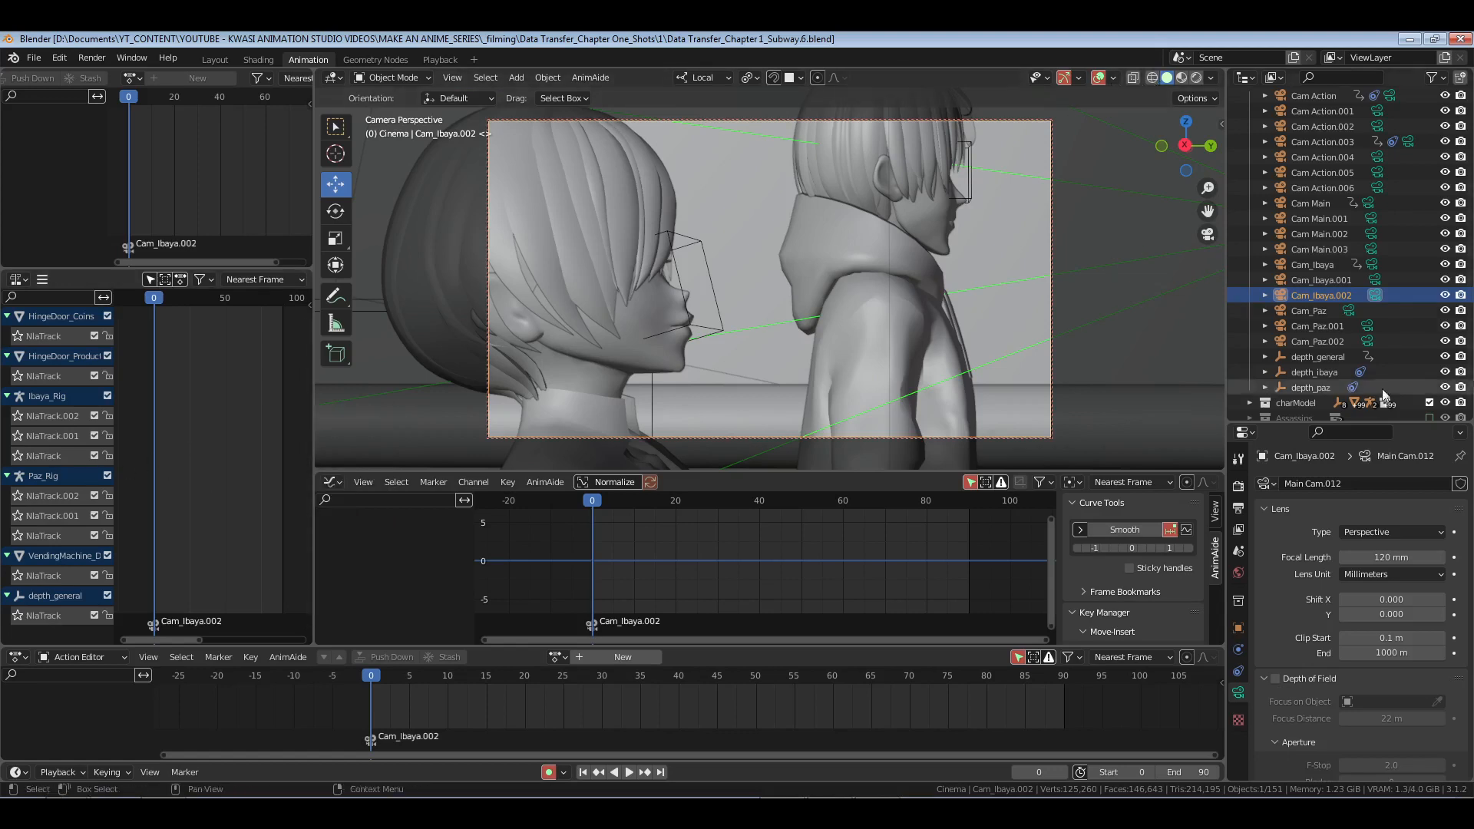
Step: Put Ibaya_Rig into Pose Mode, save the file, and snap the 3D cursor to the rig's hip control
{"action": "left_click", "coordinate": [1338, 290]}
{"action": "middle_click_drag", "start_coordinate": [817, 300], "coordinate": [813, 297]}
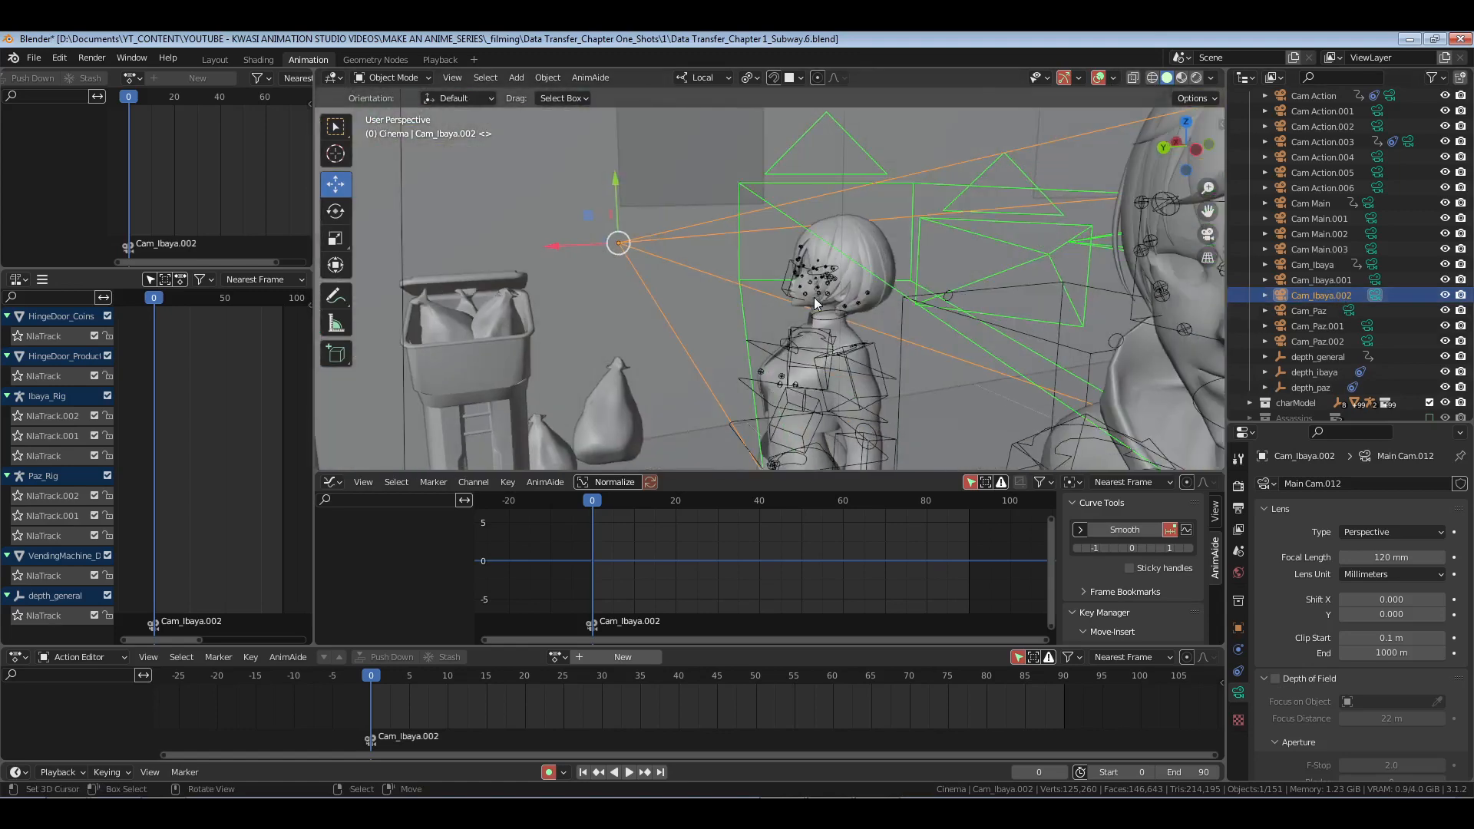
{"action": "right_click", "coordinate": [730, 347]}
{"action": "middle_click_drag", "start_coordinate": [731, 347], "coordinate": [893, 232]}
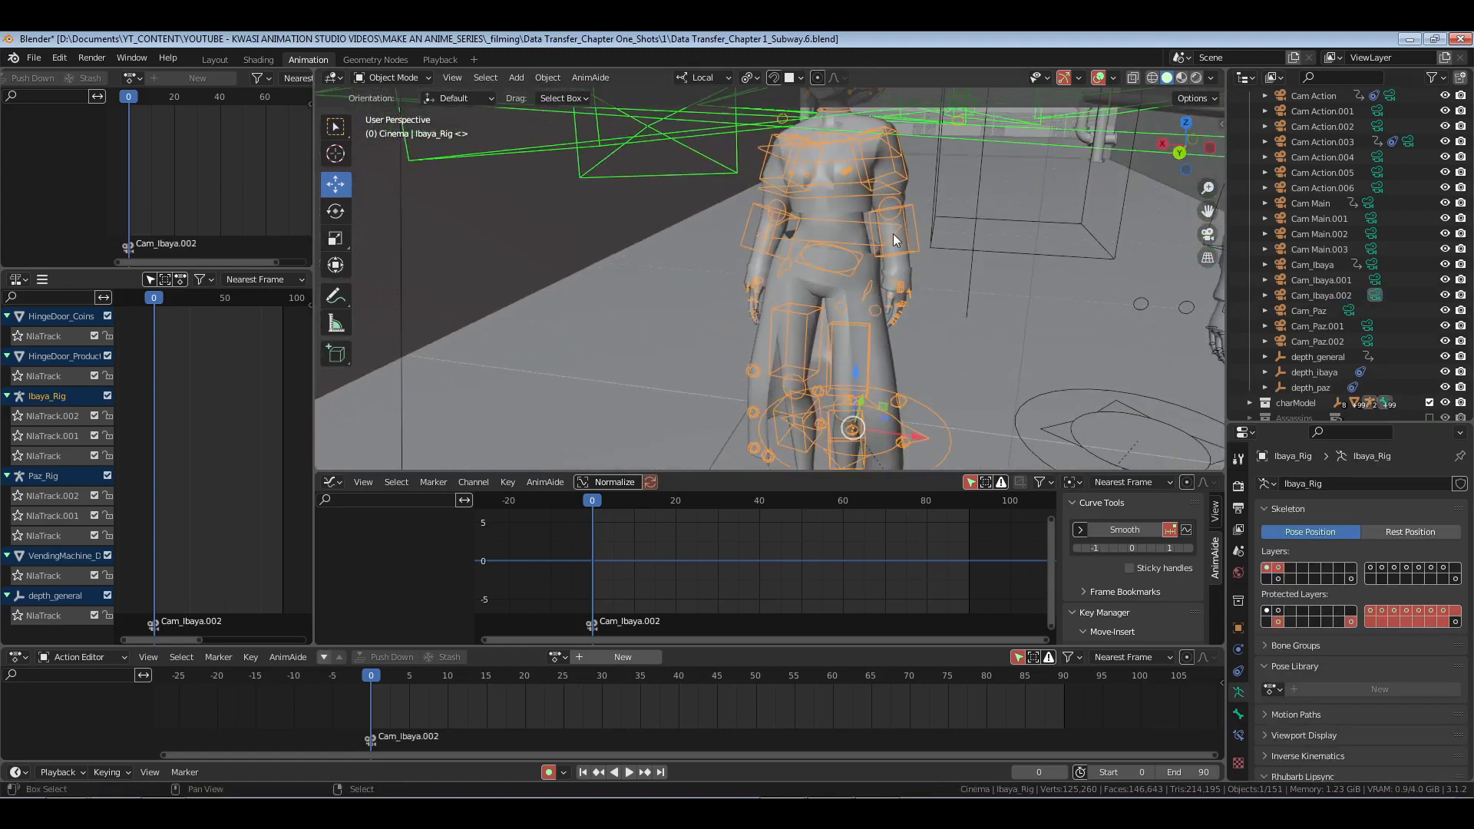
{"action": "key", "text": "ctrl+Tab"}
{"action": "middle_click_drag", "start_coordinate": [969, 328], "coordinate": [937, 269], "text": "shift"}
{"action": "key", "text": "ctrl+s"}
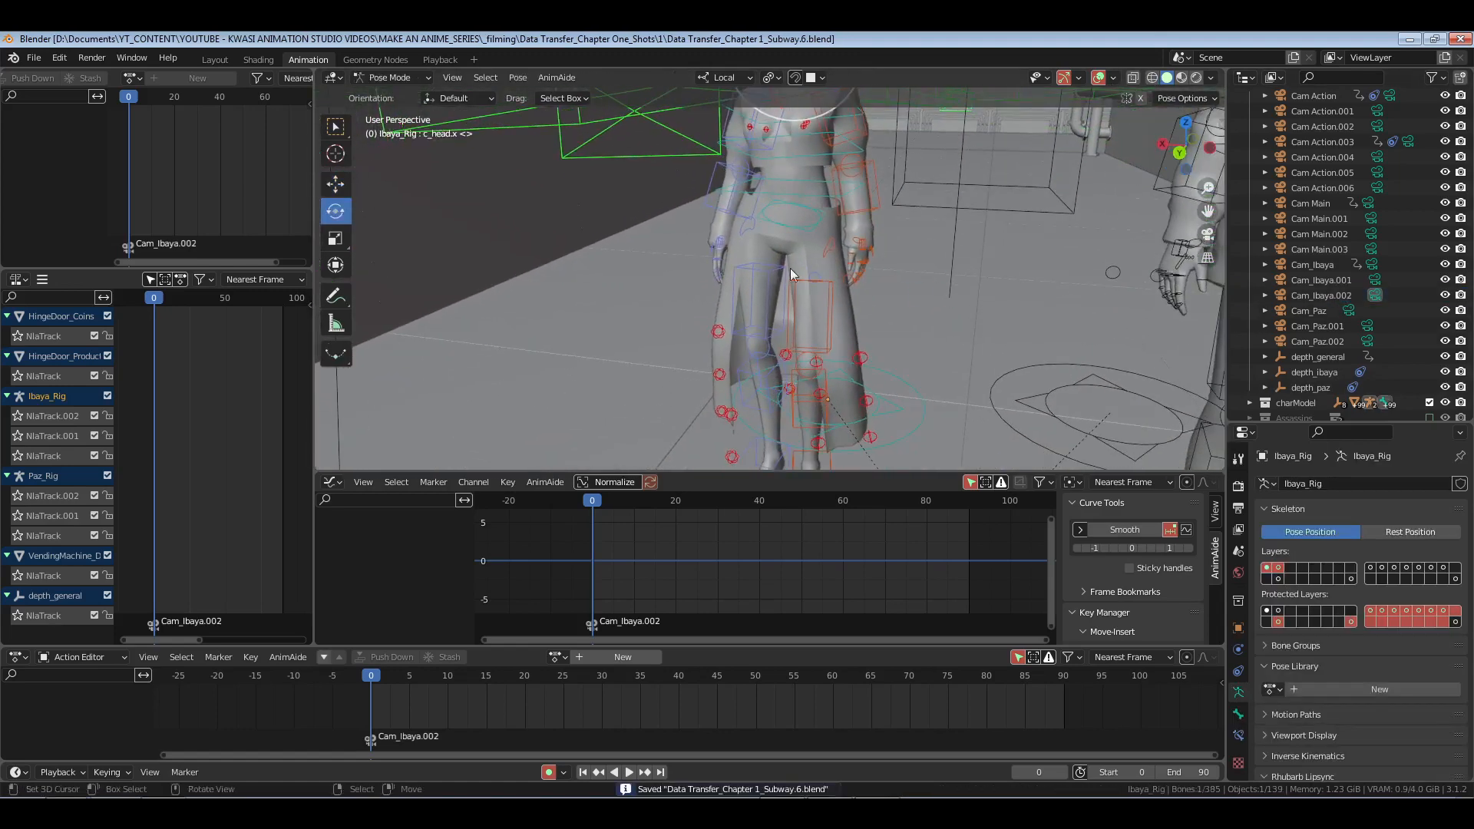
{"action": "right_click", "coordinate": [795, 234], "text": "shift"}
{"action": "key", "text": "shift+s"}
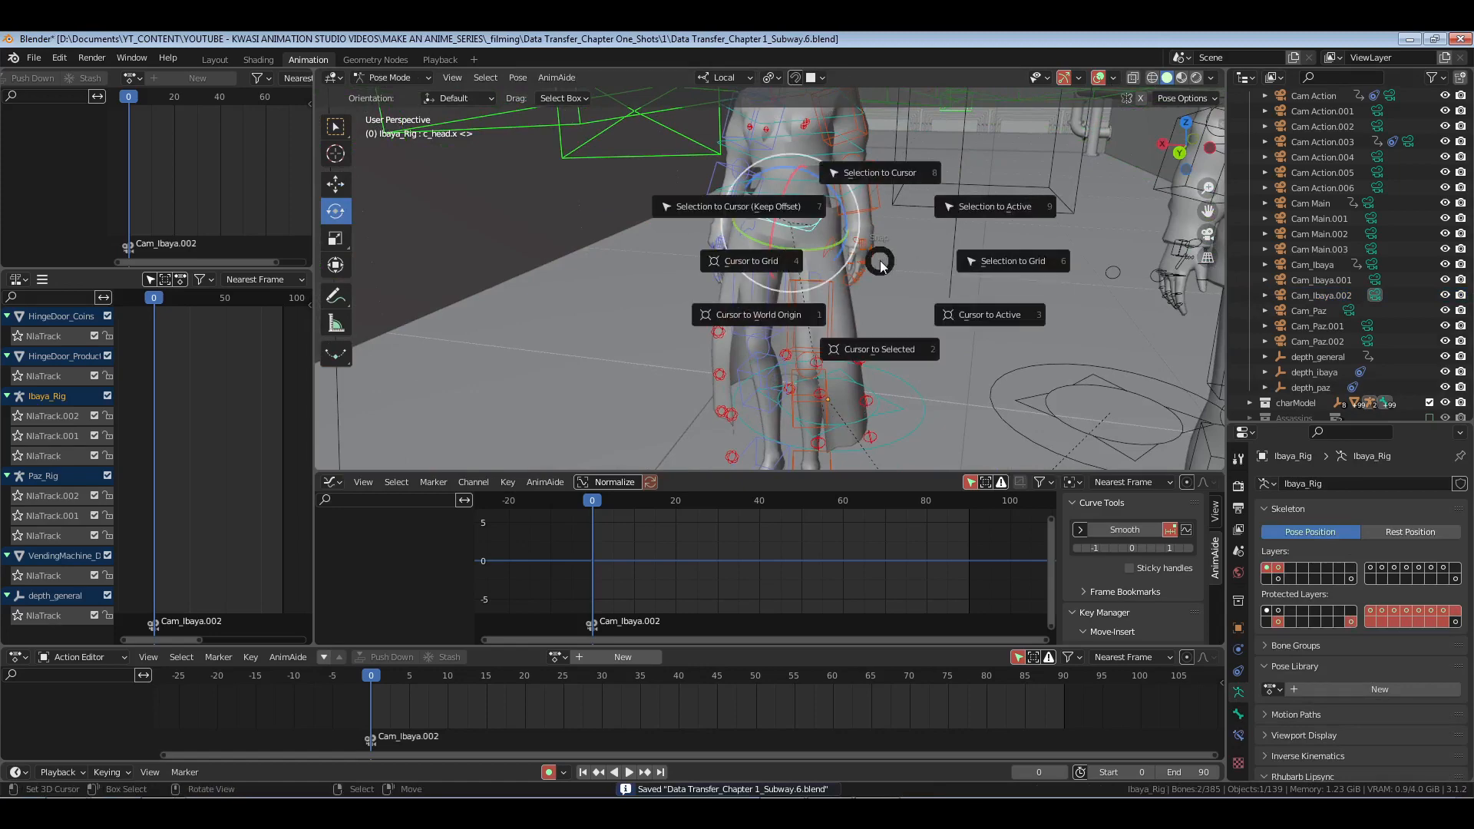
{"action": "left_click", "coordinate": [879, 345]}
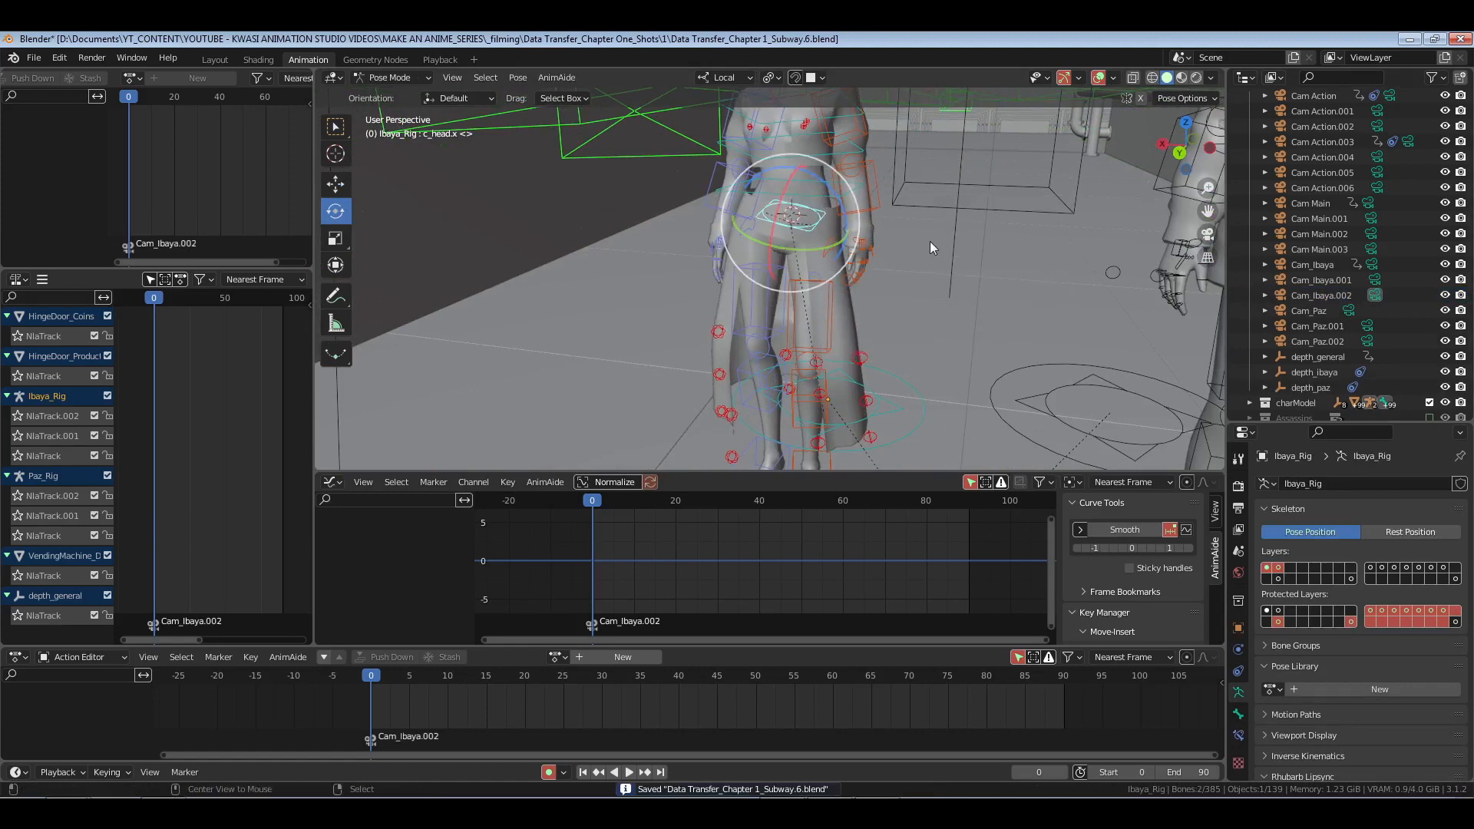
Step: Reset the entire pose of Ibaya_Rig with all bones selected and return to Object Mode
{"action": "key", "text": "alt+a"}
{"action": "key", "text": "a"}
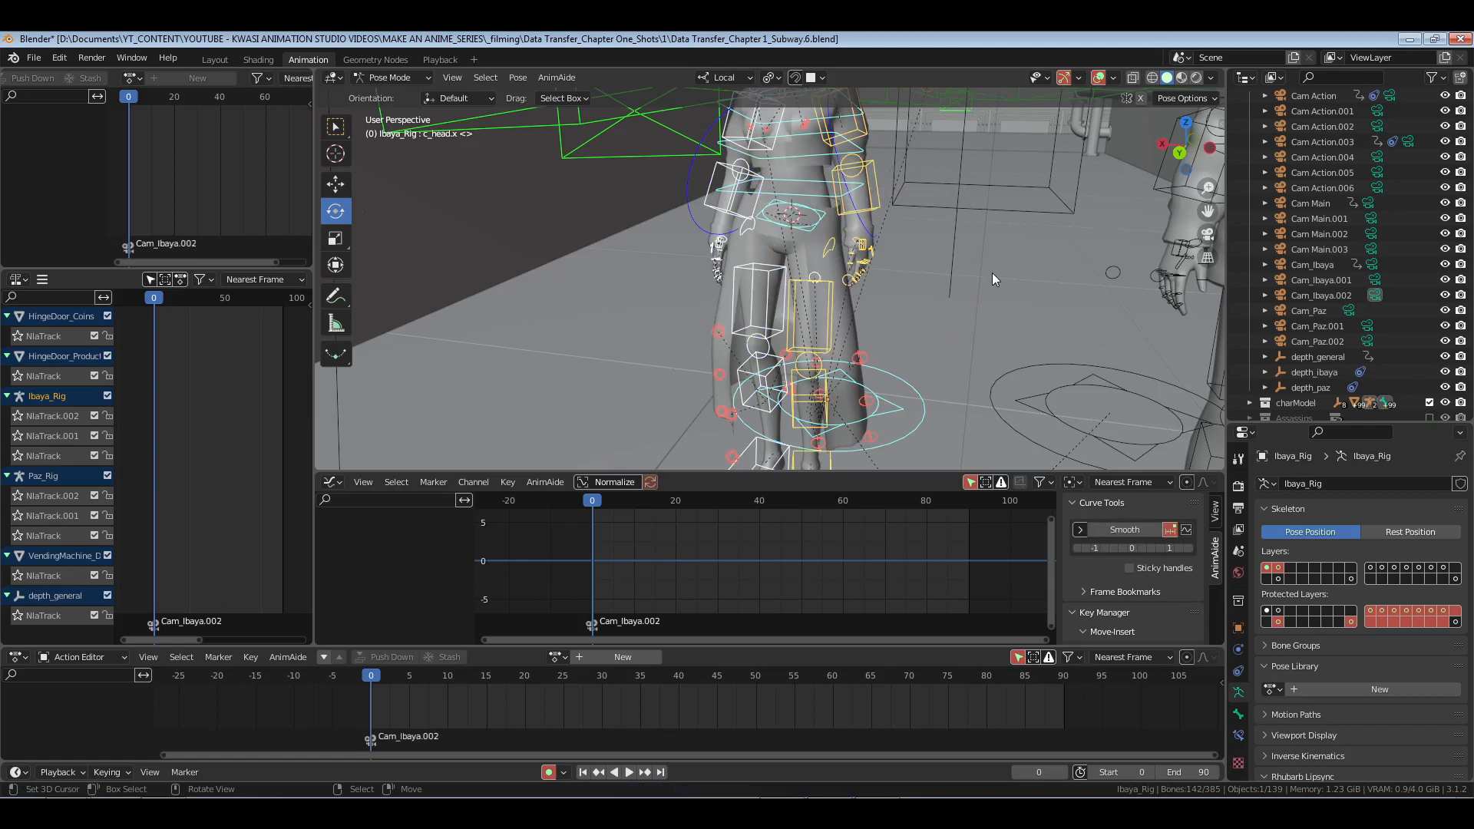
{"action": "key", "text": "n"}
{"action": "left_click", "coordinate": [1215, 167]}
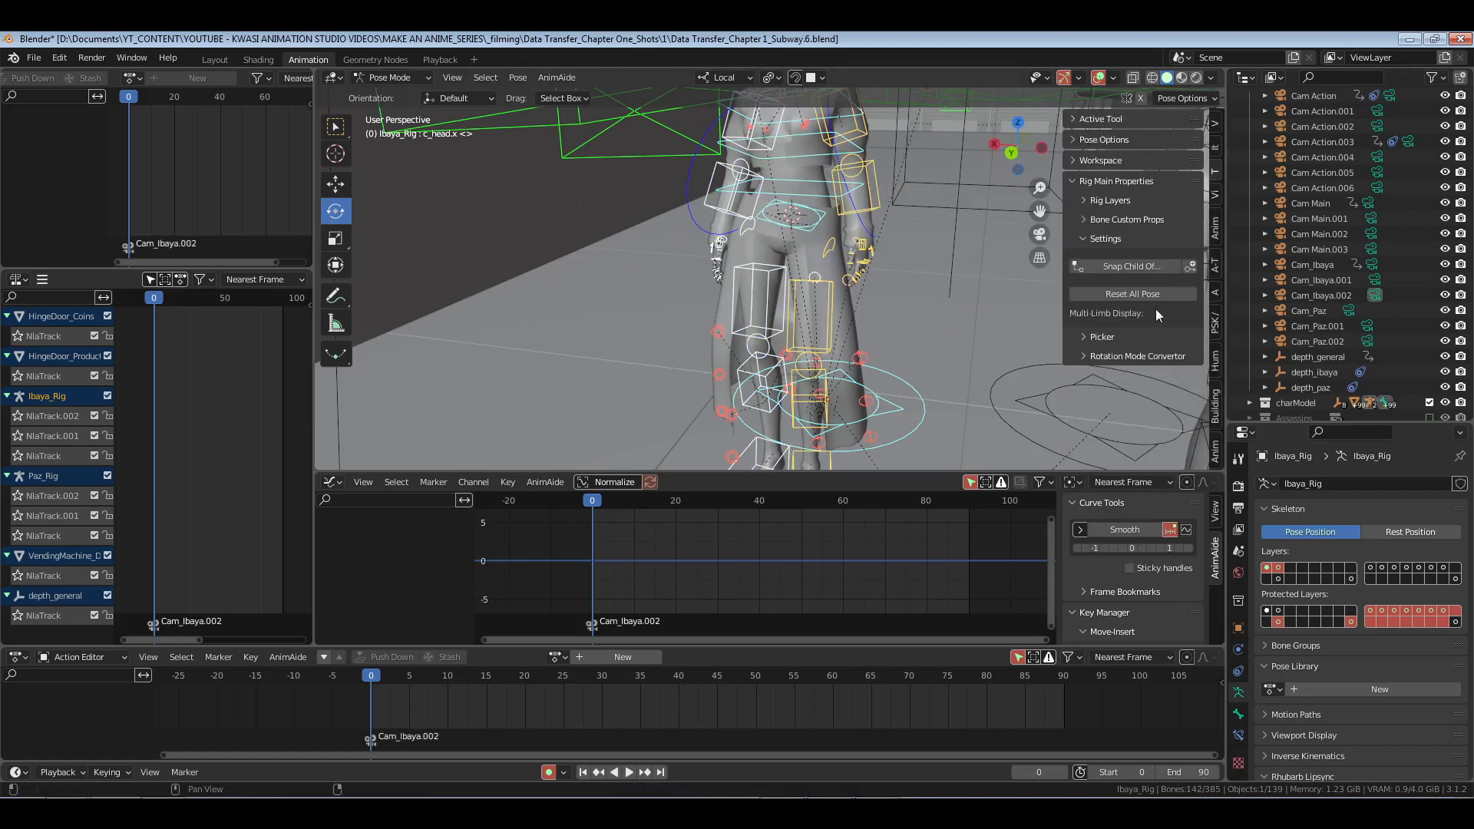
{"action": "left_click", "coordinate": [1156, 295]}
{"action": "key", "text": "ctrl+Tab"}
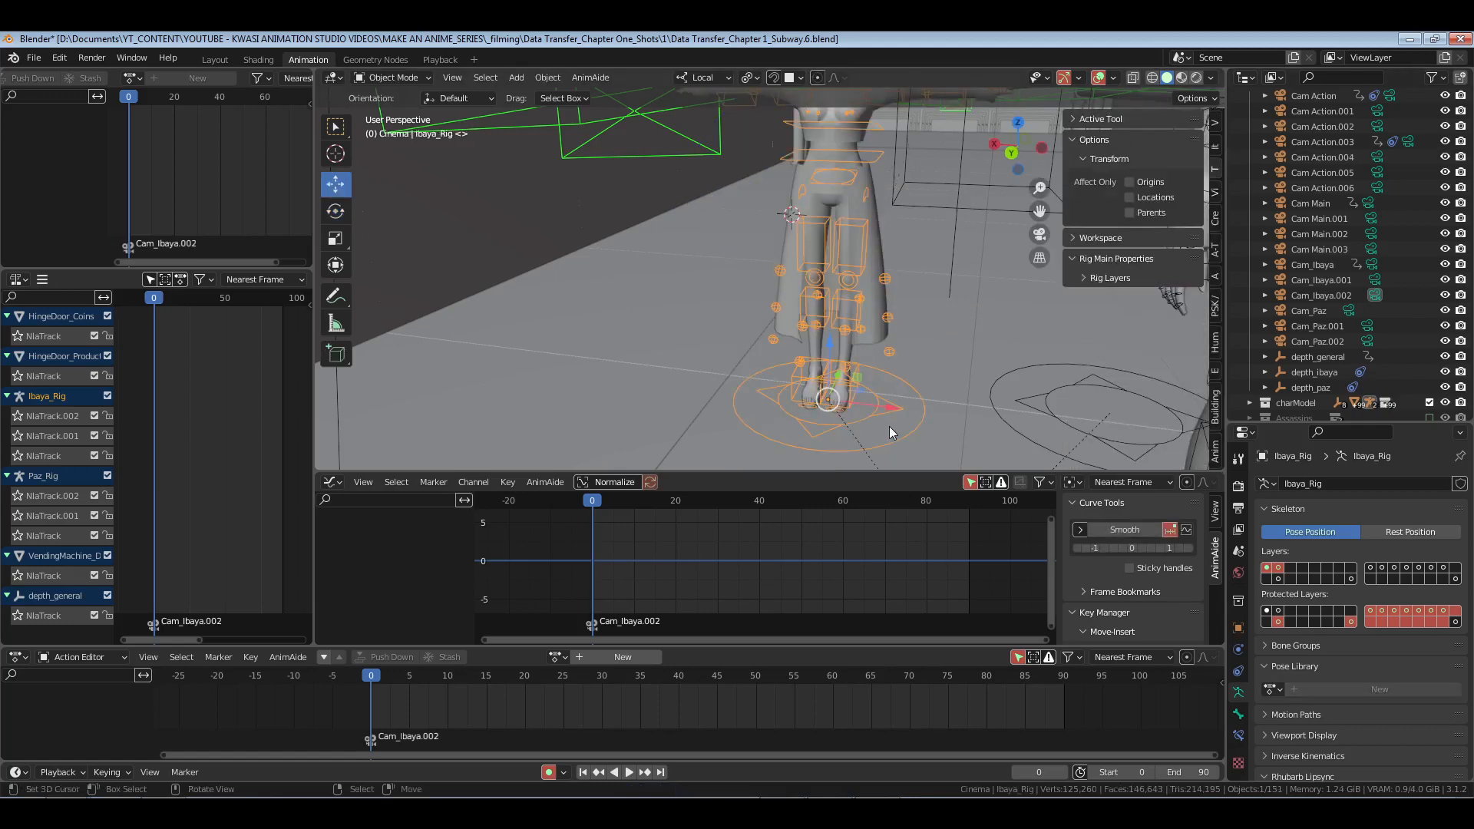
Step: Move Ibaya_Rig along the floor until its hips line up with the 3D cursor, and save the file
{"action": "scroll", "coordinate": [887, 371], "scroll_direction": "up", "scroll_amount": 5}
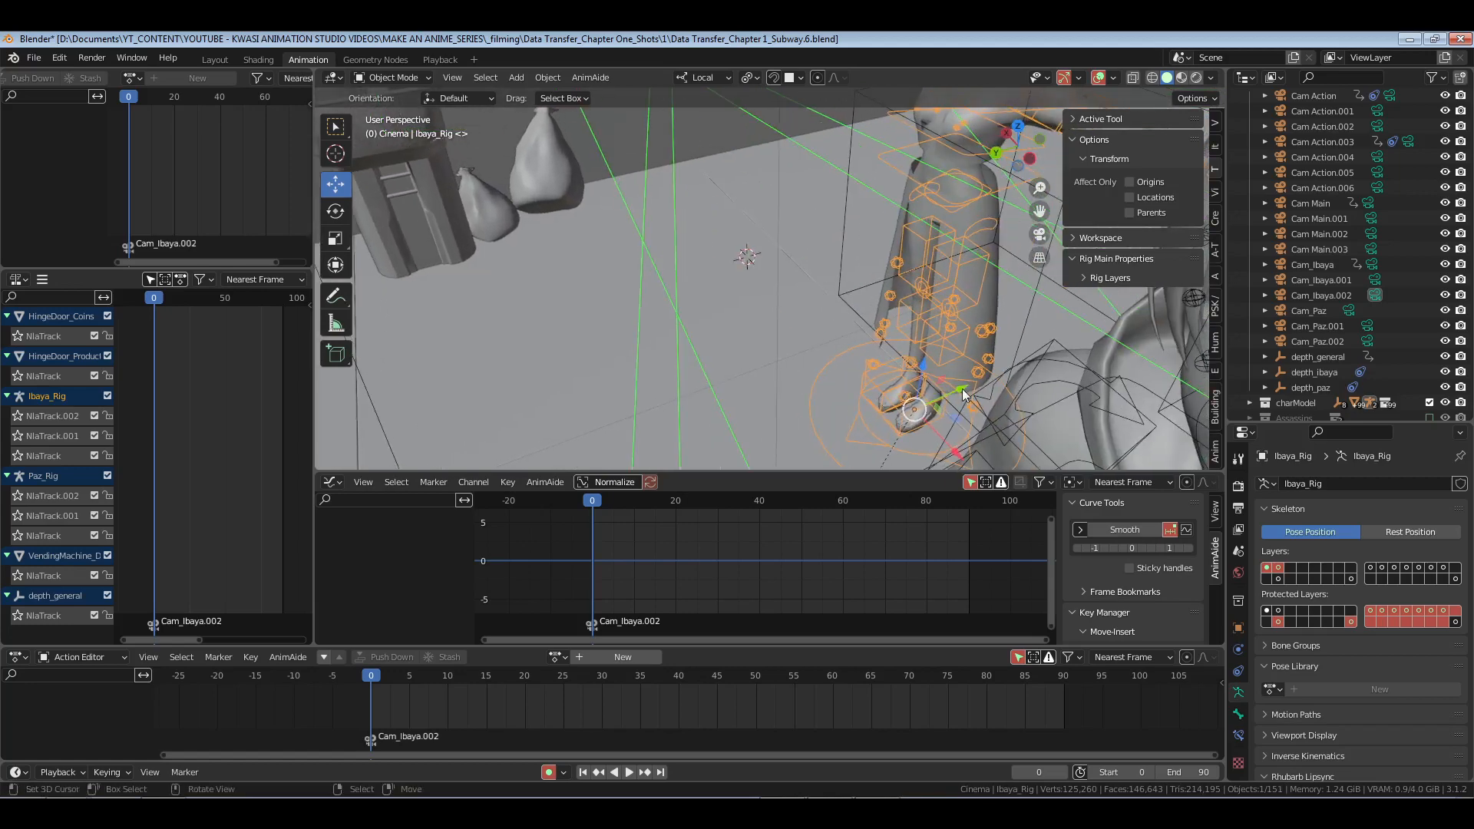
{"action": "key", "text": "g"}
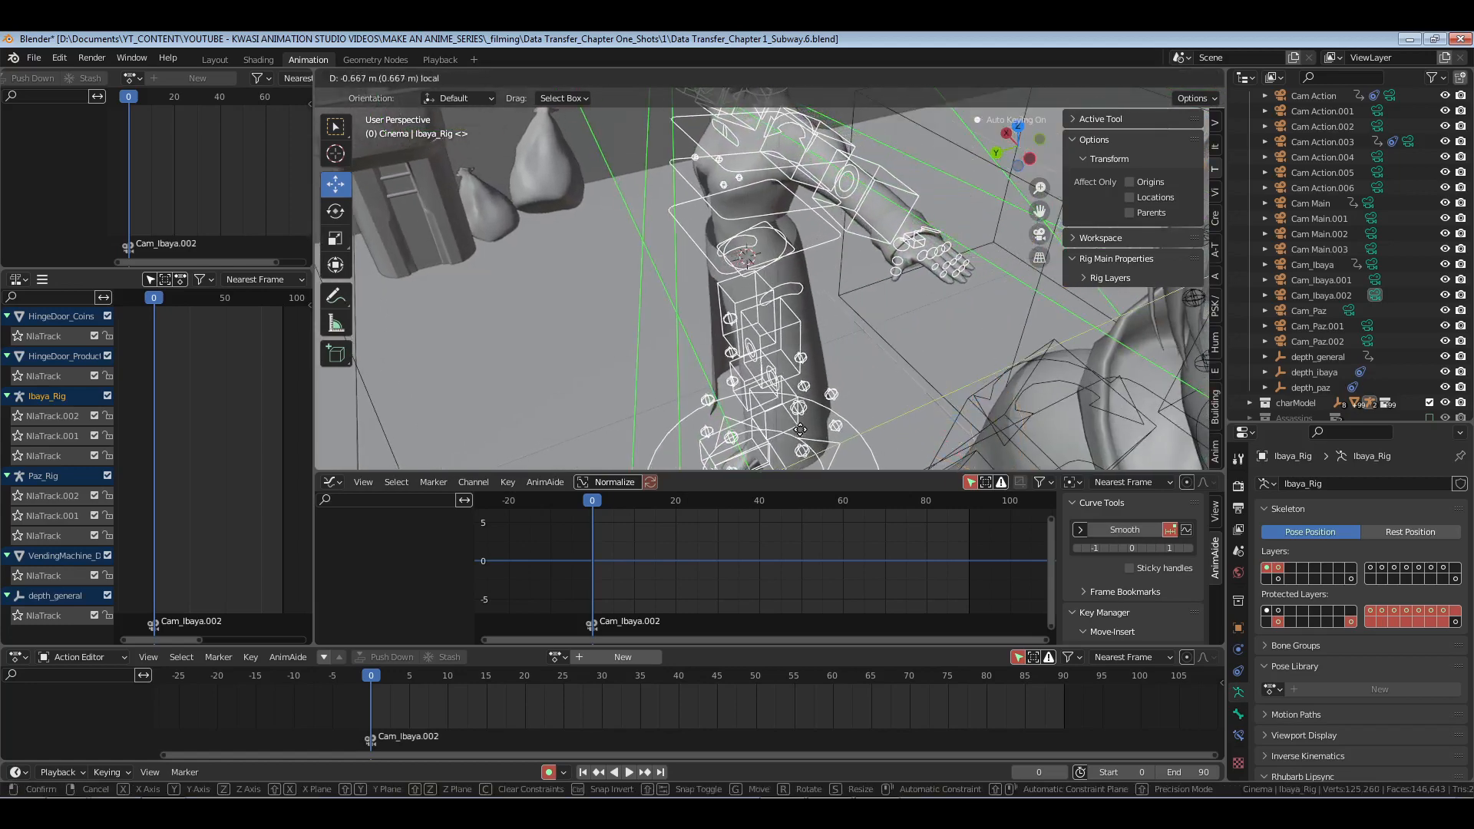
{"action": "left_click", "coordinate": [722, 353]}
{"action": "middle_click_drag", "start_coordinate": [722, 354], "coordinate": [898, 311]}
{"action": "key", "text": "ctrl+s"}
{"action": "scroll", "coordinate": [814, 327], "scroll_direction": "down", "scroll_amount": 3}
{"action": "key", "text": "n"}
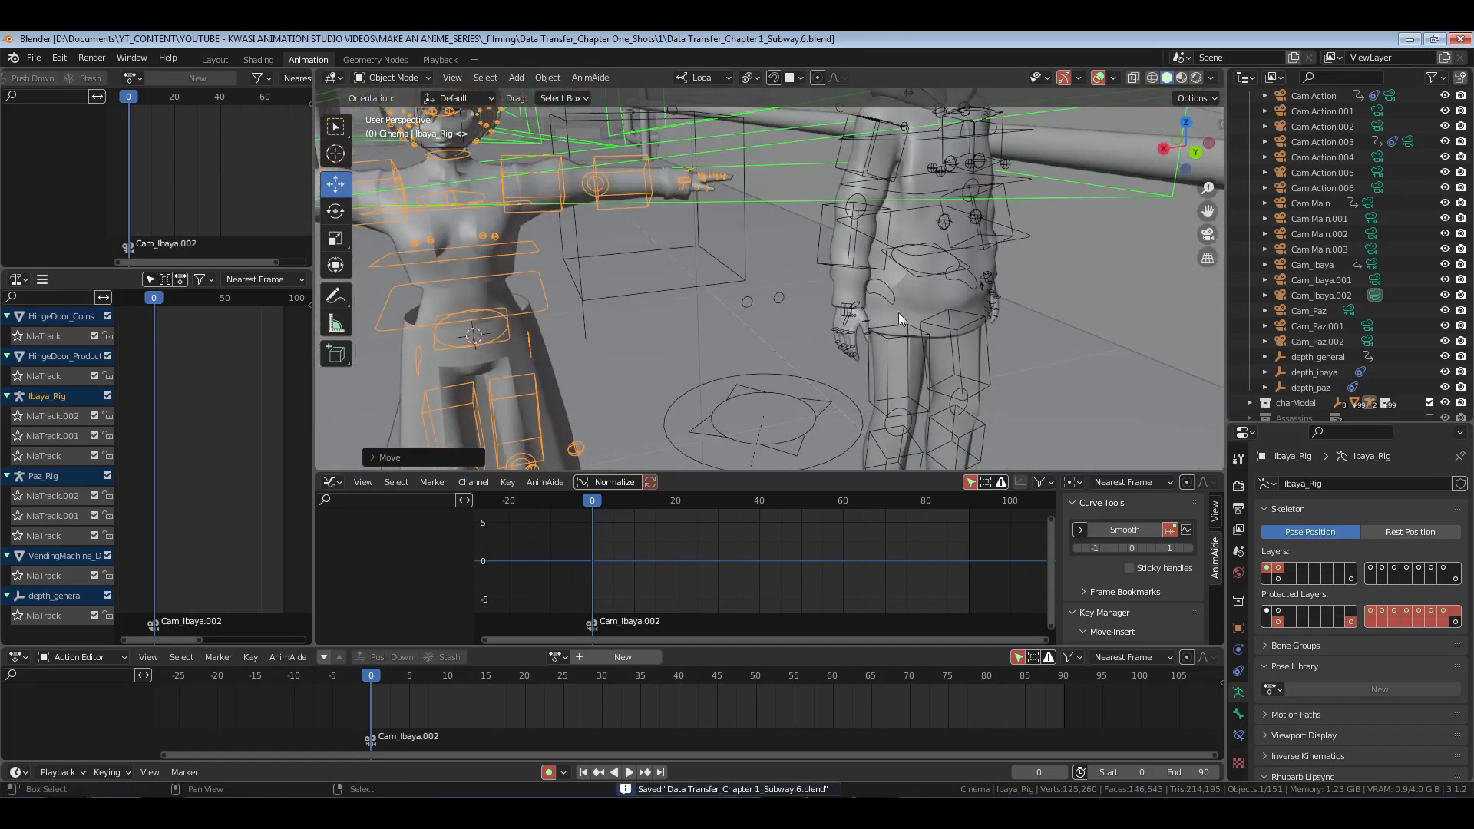
Step: Snap the 3D cursor to the hip control of Paz_Rig and save the file in Object Mode
{"action": "scroll", "coordinate": [898, 312], "scroll_direction": "up", "scroll_amount": 5}
{"action": "left_click", "coordinate": [894, 238]}
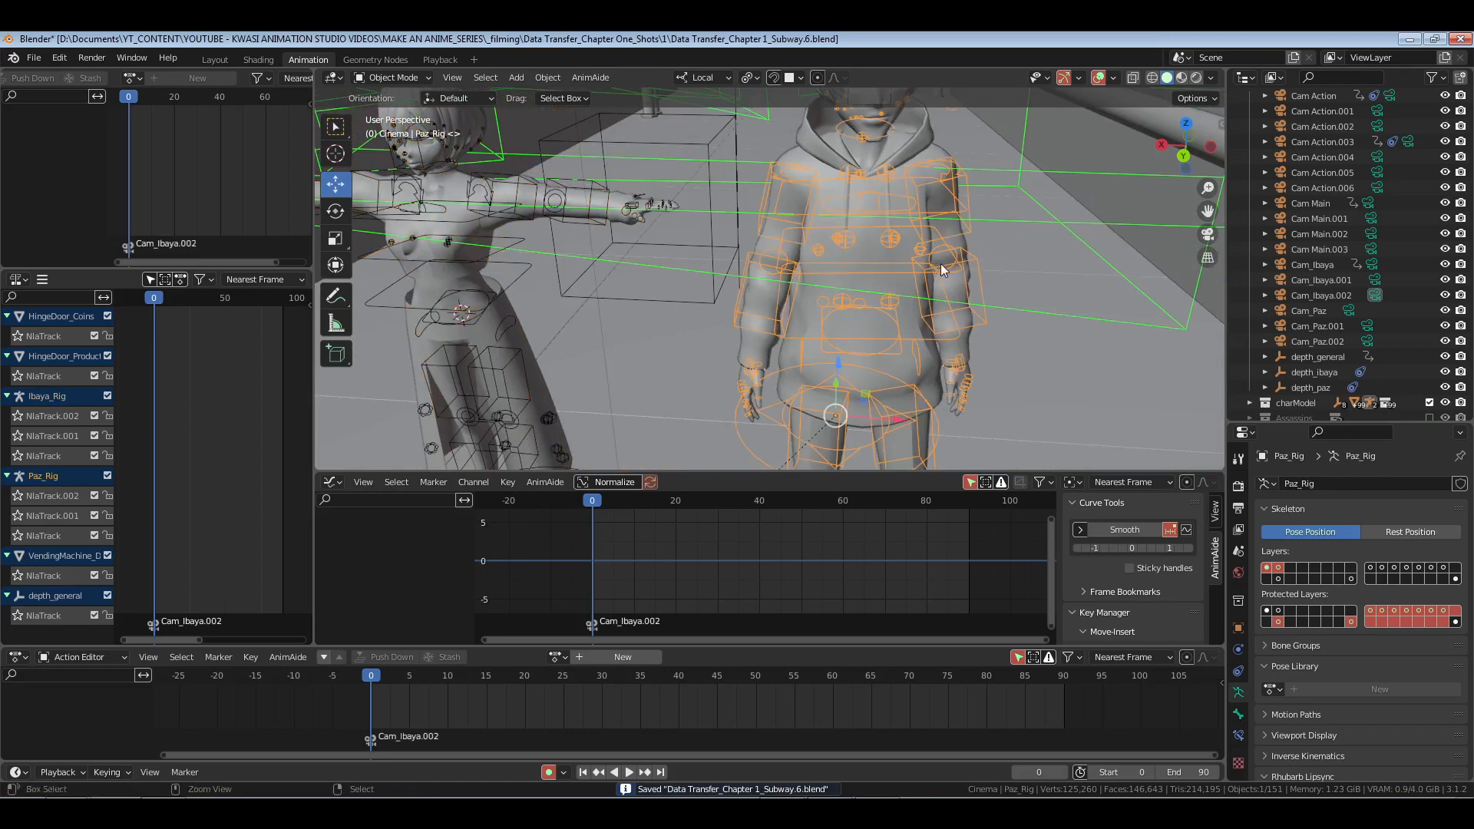
{"action": "key", "text": "ctrl+Tab"}
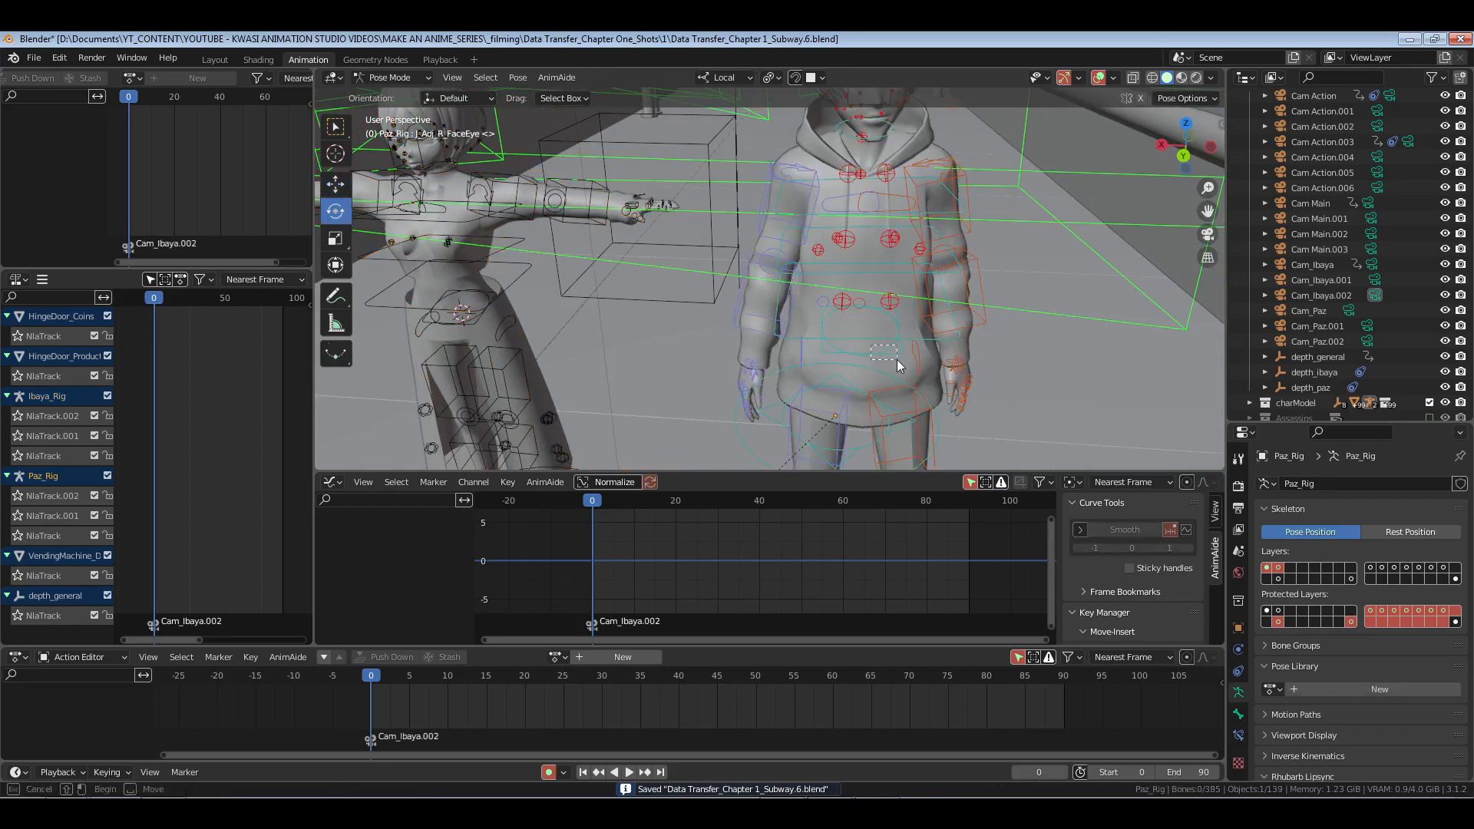
{"action": "left_click", "coordinate": [896, 358]}
{"action": "key", "text": "ctrl+Tab"}
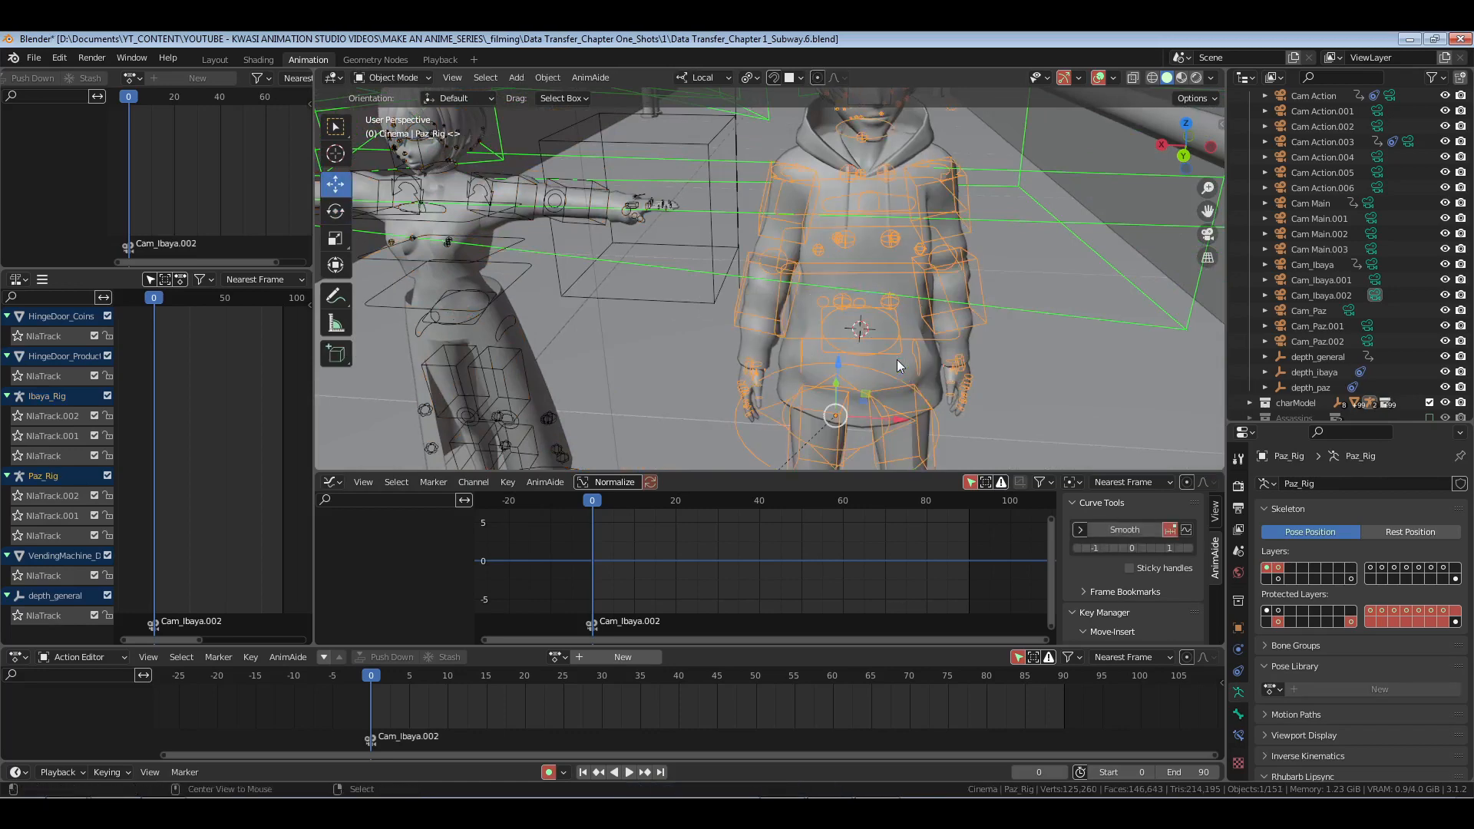
{"action": "key", "text": "ctrl+s"}
Step: Reset the entire pose of Paz_Rig with all bones selected and return to Object Mode
{"action": "key", "text": "ctrl+Tab"}
{"action": "key", "text": "a"}
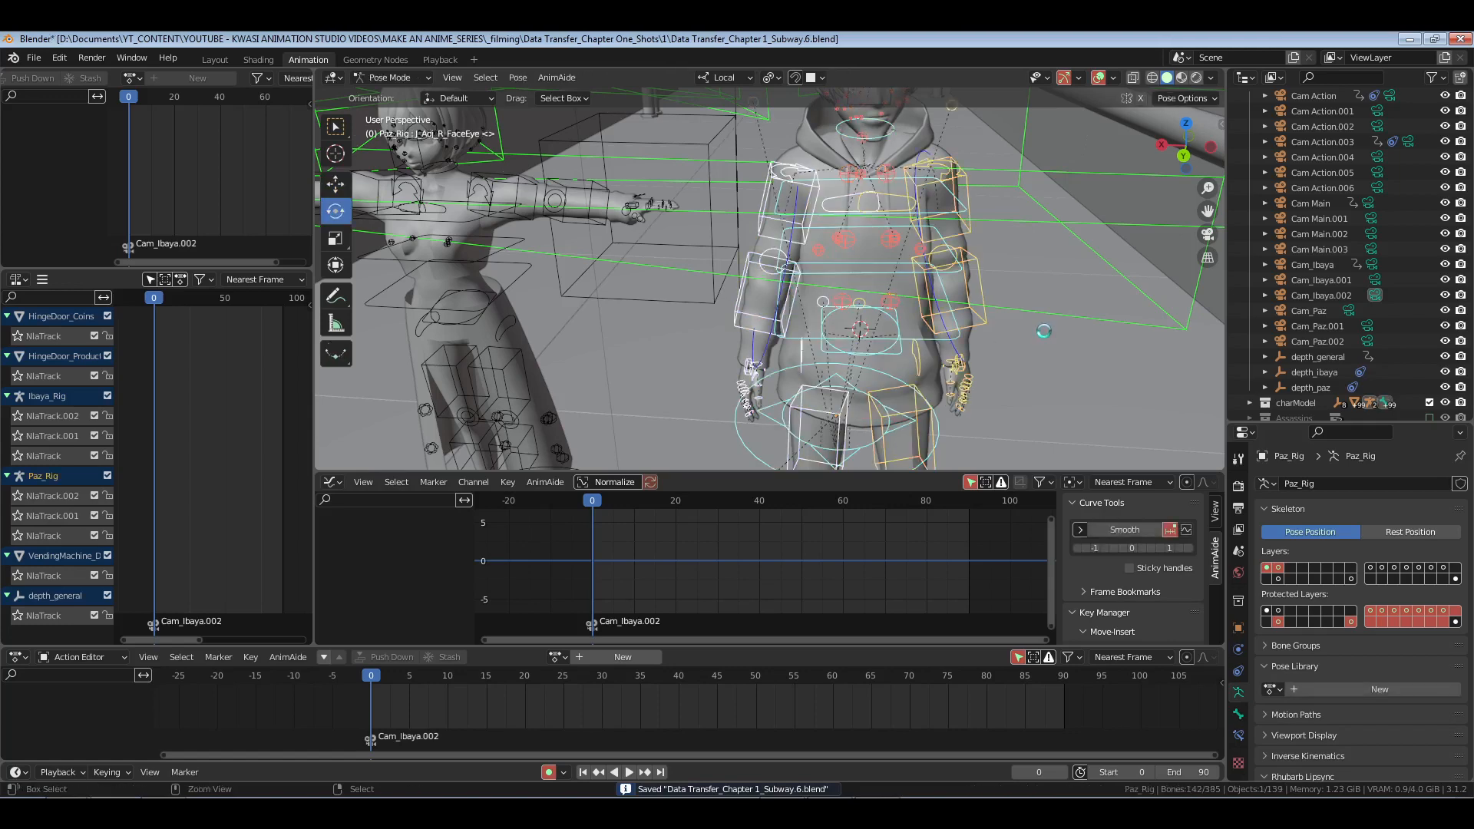
{"action": "key", "text": "n"}
{"action": "left_click", "coordinate": [1130, 299]}
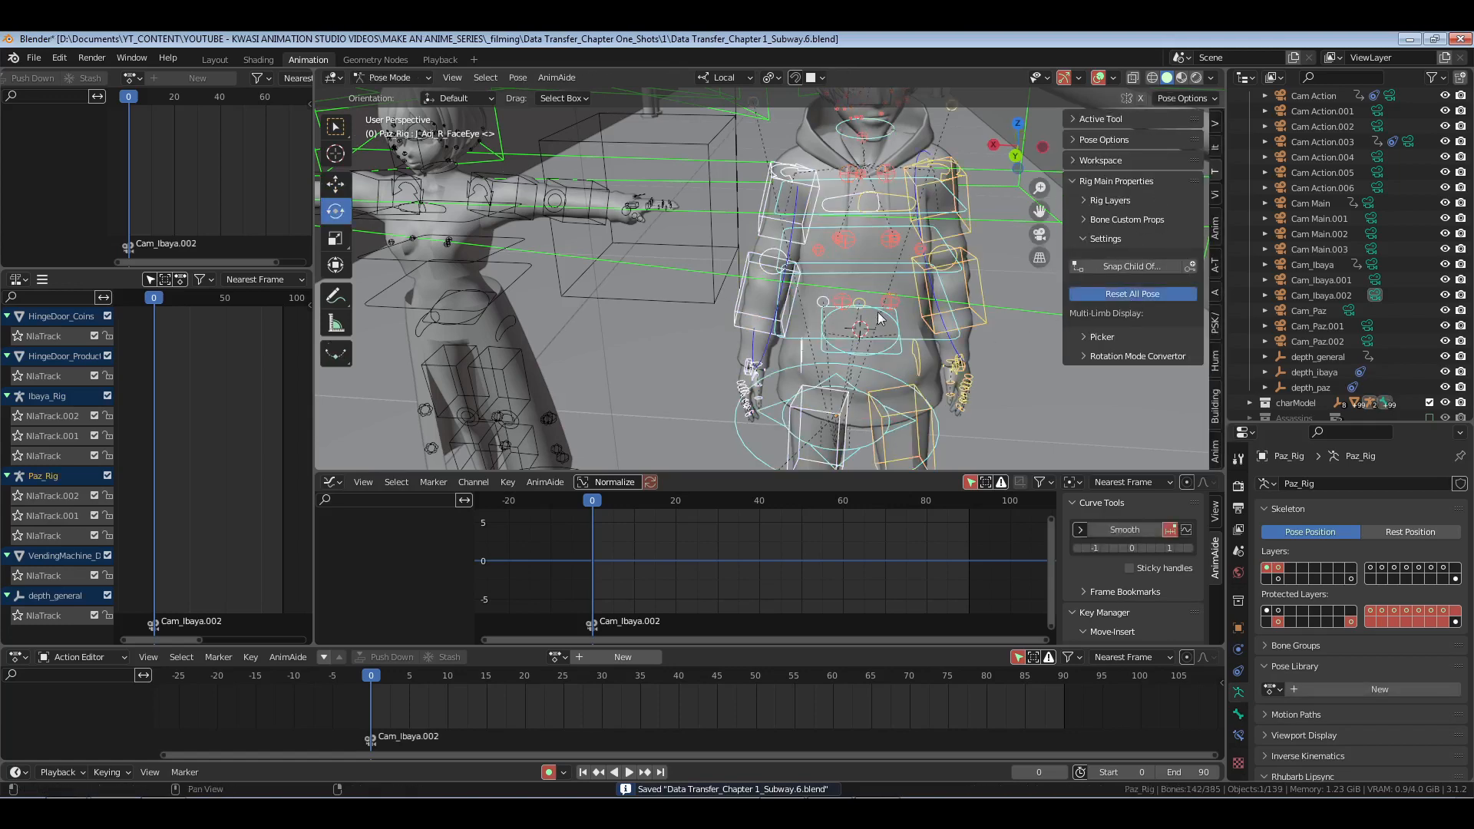
{"action": "key", "text": "ctrl+Tab"}
Step: Move Paz_Rig along the floor until its hips line up with the 3D cursor, and save the file
{"action": "scroll", "coordinate": [897, 304], "scroll_direction": "down", "scroll_amount": 3}
{"action": "middle_click_drag", "start_coordinate": [897, 304], "coordinate": [782, 361]}
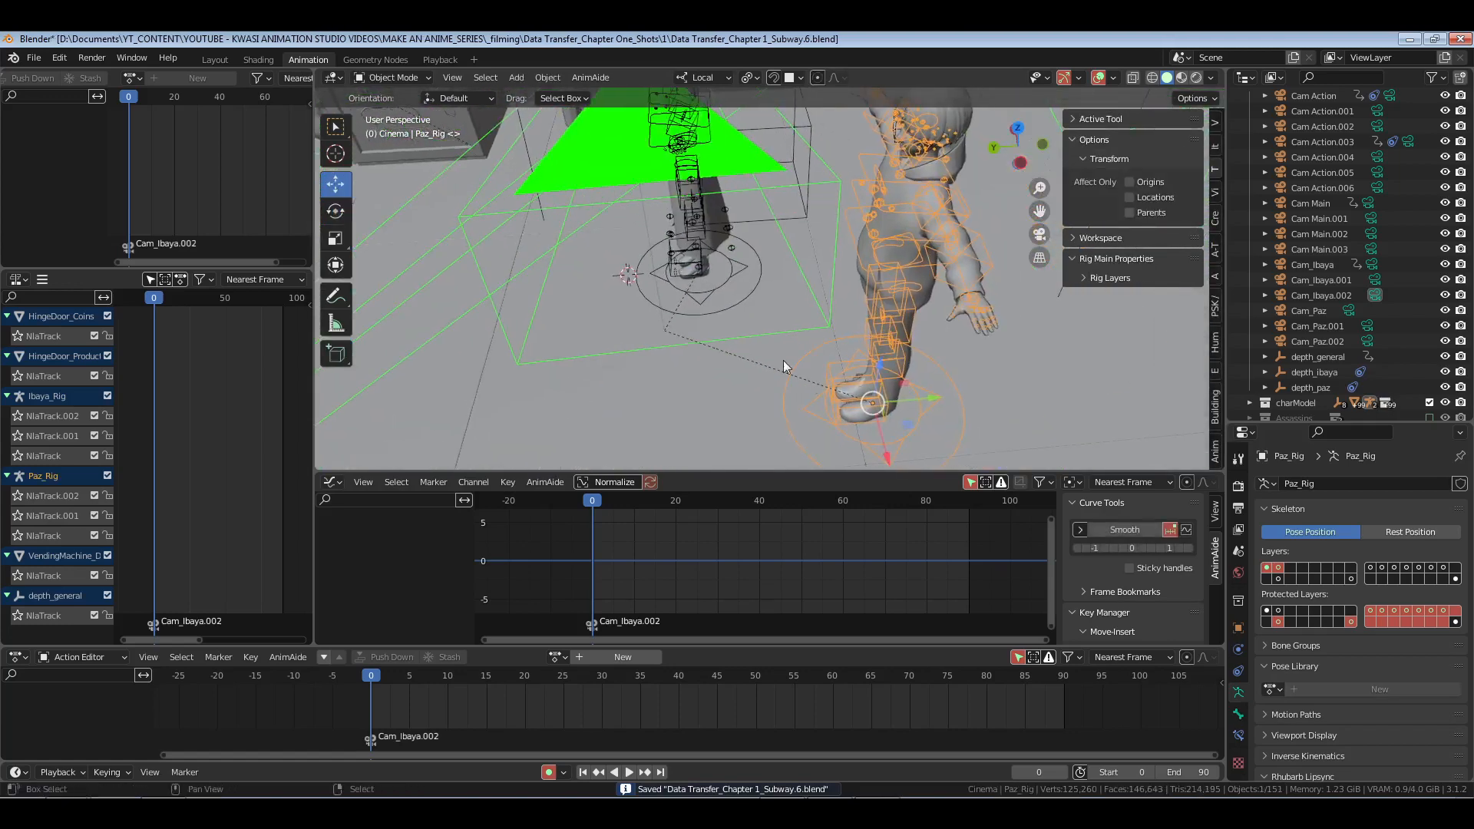
{"action": "key", "text": "g"}
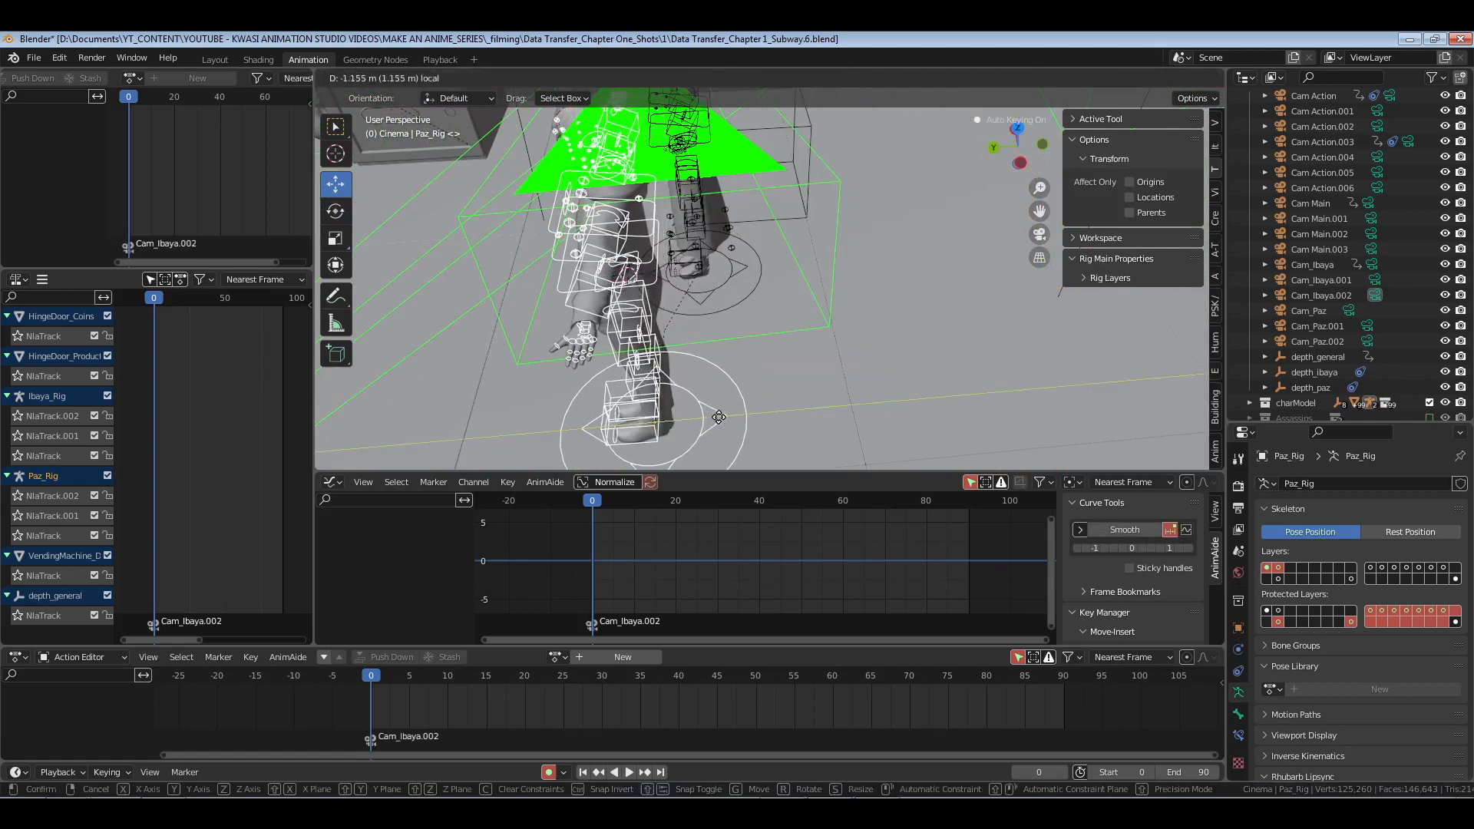
{"action": "left_click", "coordinate": [726, 416]}
{"action": "middle_click_drag", "start_coordinate": [549, 375], "coordinate": [836, 444]}
{"action": "left_click_drag", "start_coordinate": [824, 445], "coordinate": [846, 443]}
{"action": "key", "text": "n"}
{"action": "key", "text": "ctrl+s"}
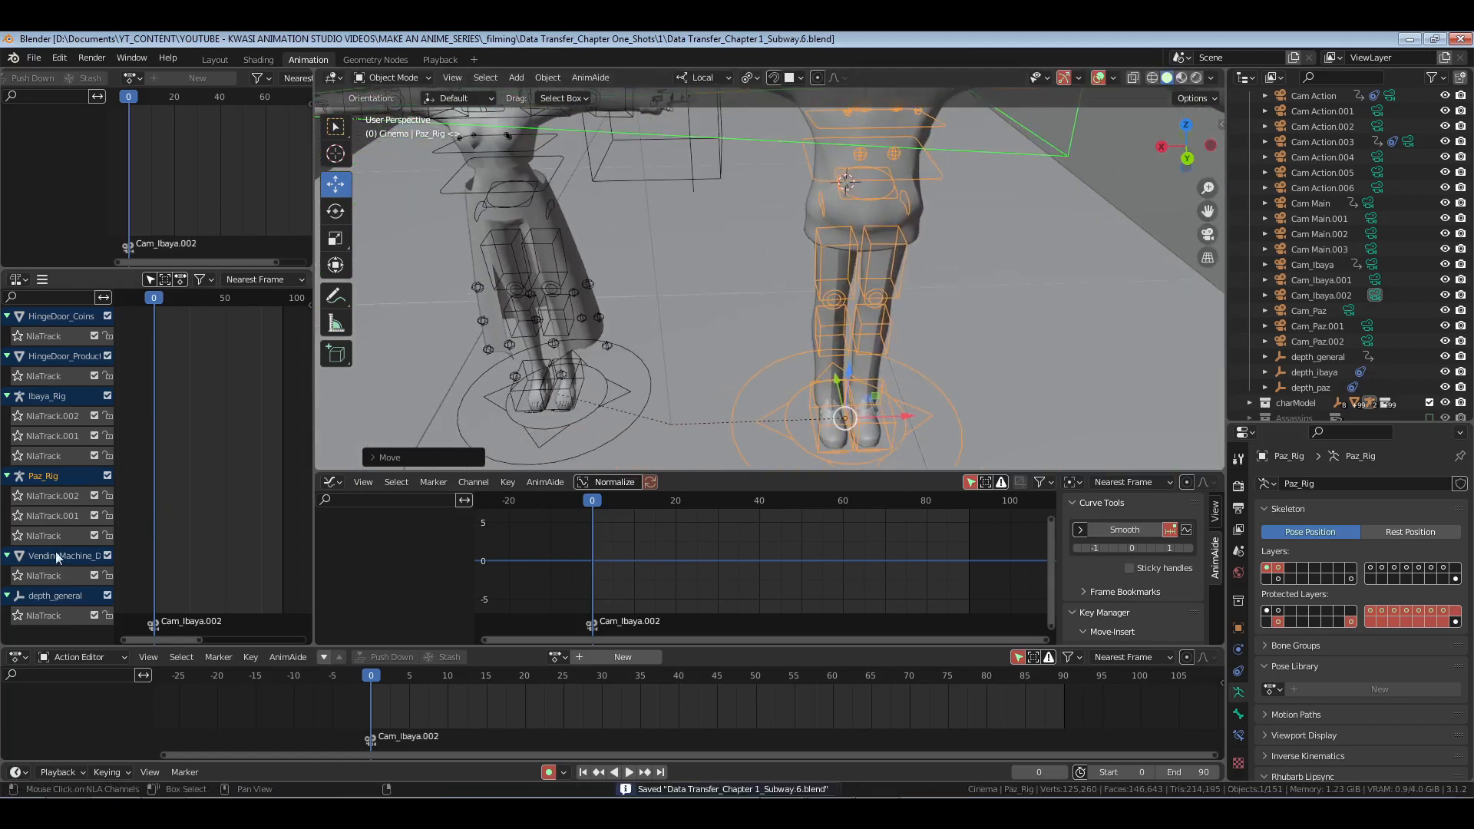
Step: Delete NlaTrack.002 and NlaTrack.001 from Paz_Rig and show the animation data properties for its remaining track
{"action": "left_click", "coordinate": [50, 494]}
{"action": "left_click", "coordinate": [69, 517], "text": "shift"}
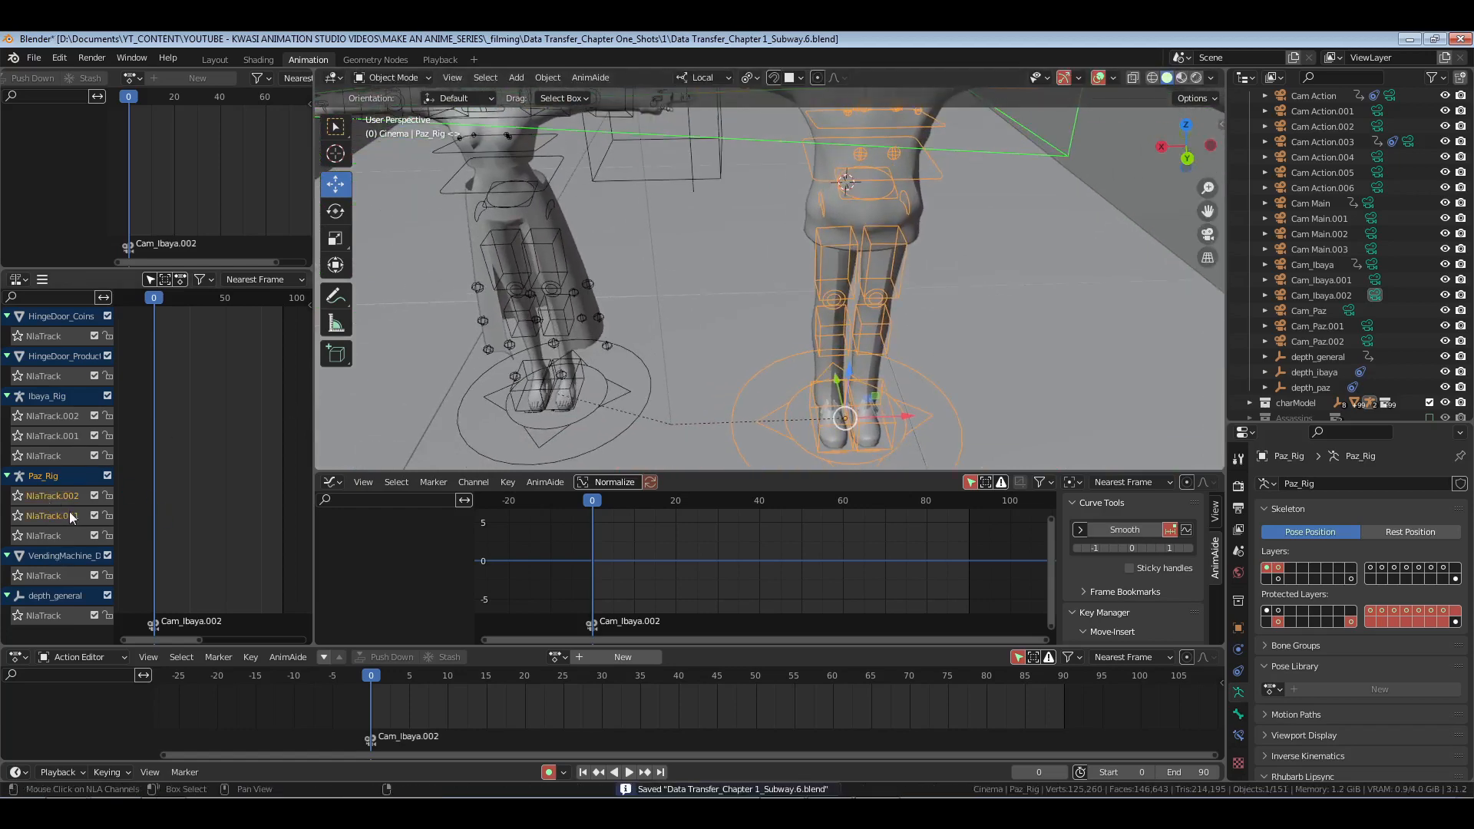
{"action": "key", "text": "x"}
{"action": "left_click", "coordinate": [63, 494]}
{"action": "key", "text": "n"}
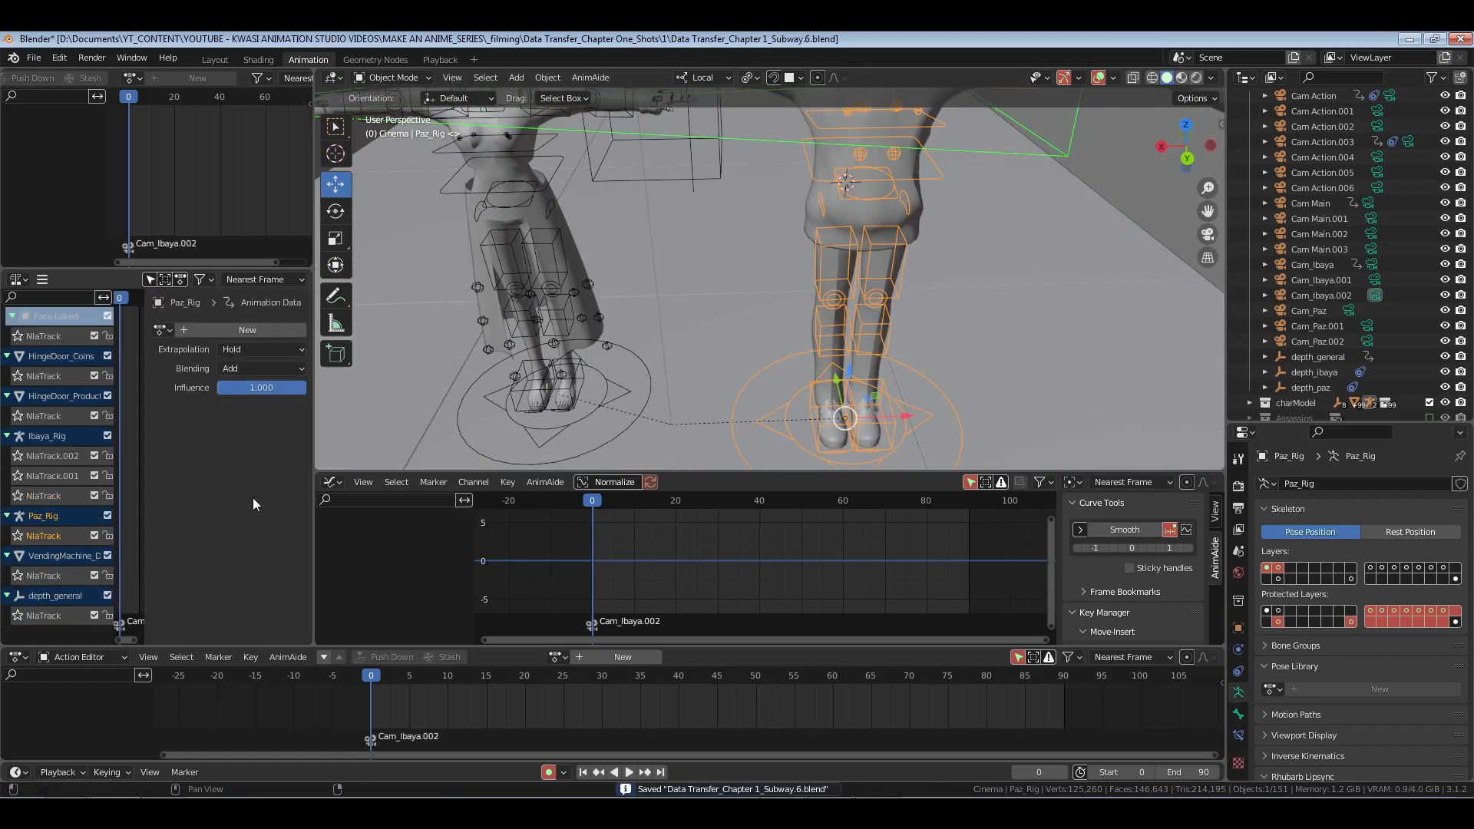
Step: Change the blending mode in Paz_Rig's animation data
{"action": "left_click", "coordinate": [242, 370]}
{"action": "key", "text": "n"}
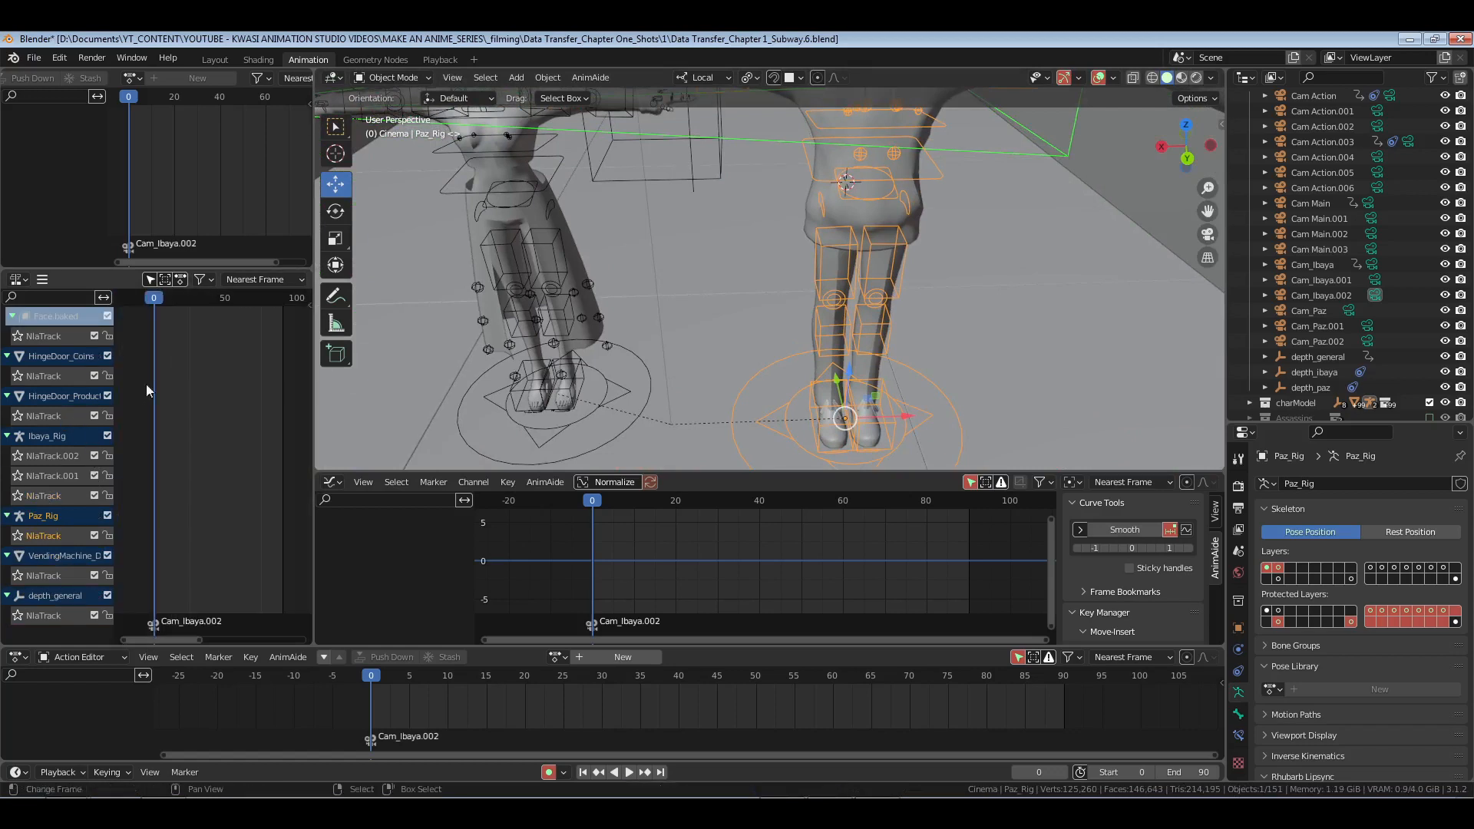
Step: Delete NlaTrack.002 and NlaTrack.001 from Ibaya_Rig and change the blending mode in its animation data
{"action": "left_click", "coordinate": [46, 456]}
{"action": "left_click", "coordinate": [69, 477], "text": "shift"}
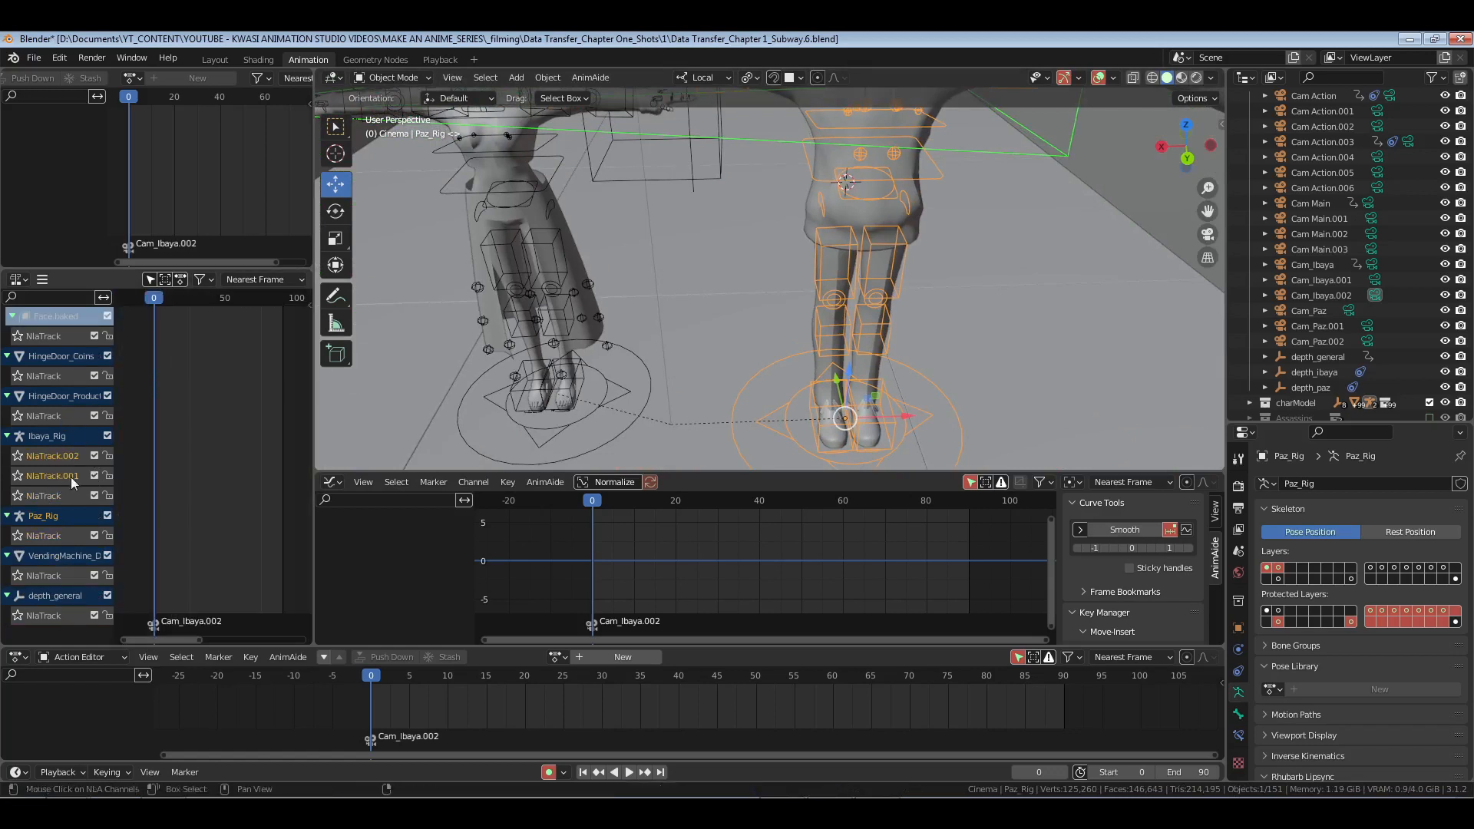
{"action": "key", "text": "x"}
{"action": "left_click", "coordinate": [56, 458]}
{"action": "key", "text": "n"}
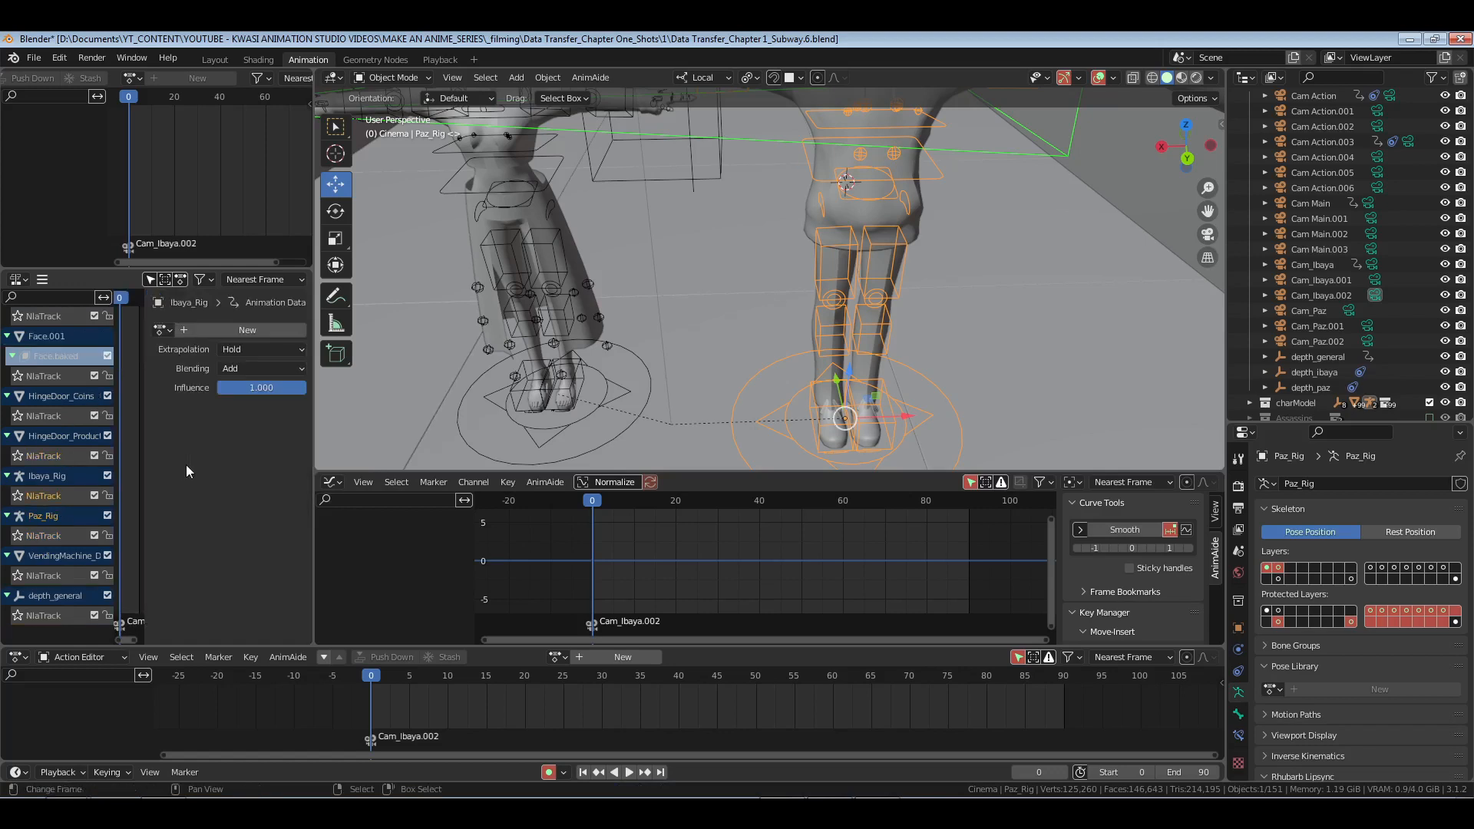
{"action": "left_click", "coordinate": [233, 370]}
{"action": "key", "text": "n"}
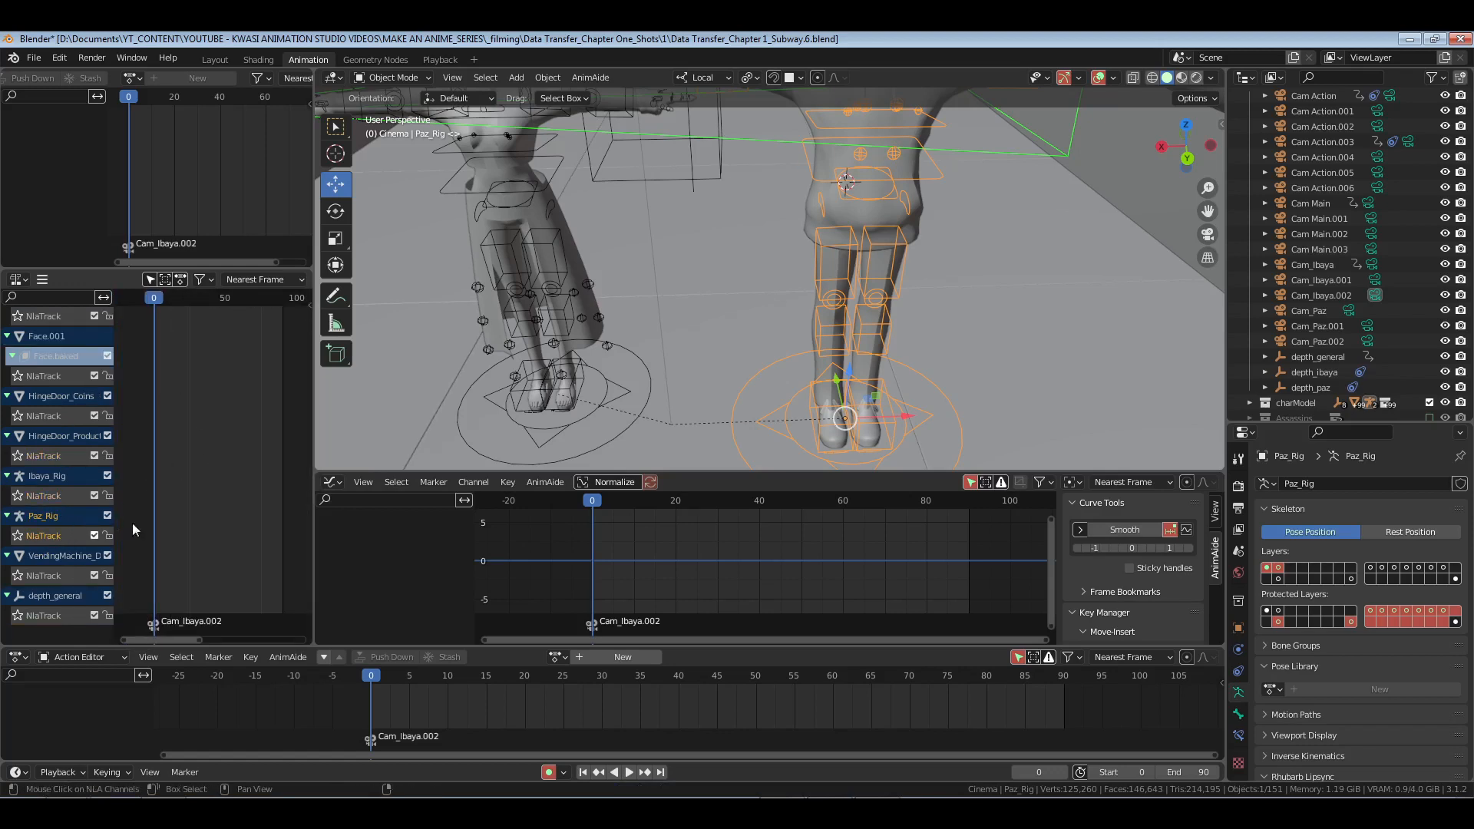
{"action": "key", "text": "shift+a"}
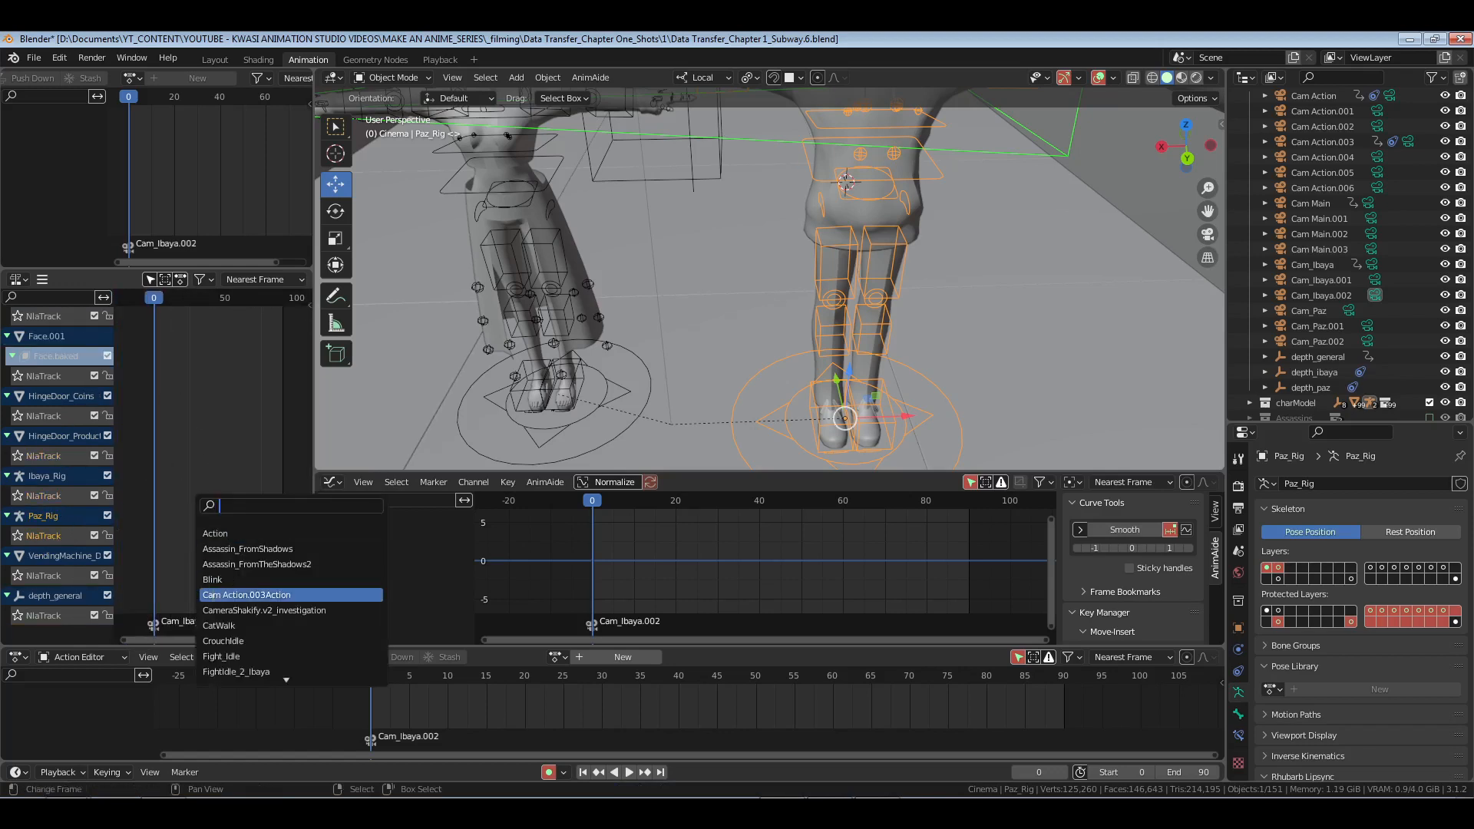
{"action": "scroll", "coordinate": [263, 664], "scroll_direction": "down", "scroll_amount": 1}
{"action": "left_click", "coordinate": [262, 672]}
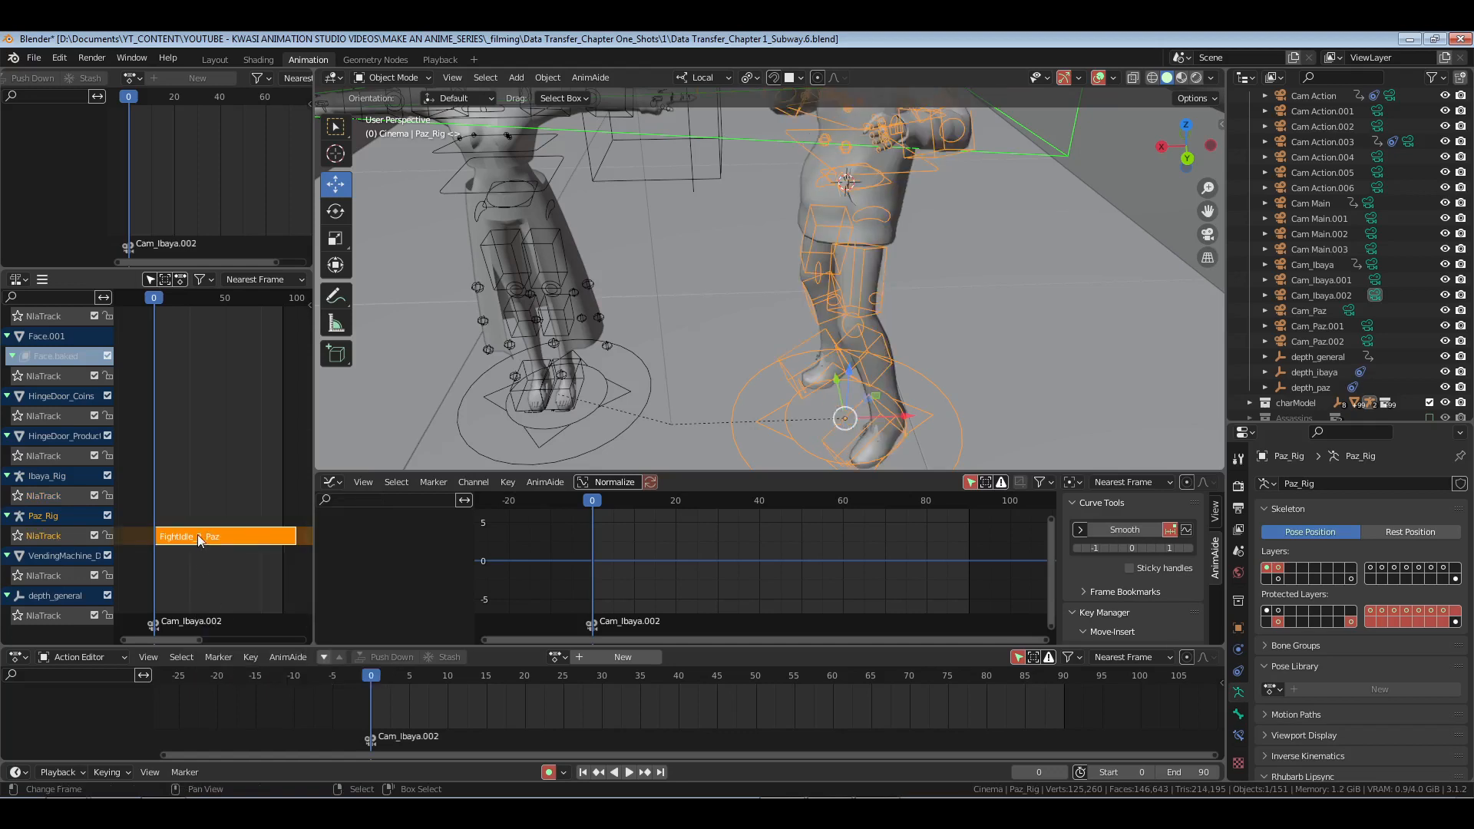
Step: Add the Idle_Paz_1 action as a strip on Paz_Rig's NLA track and enter tweak mode on it
{"action": "key", "text": "shift+a"}
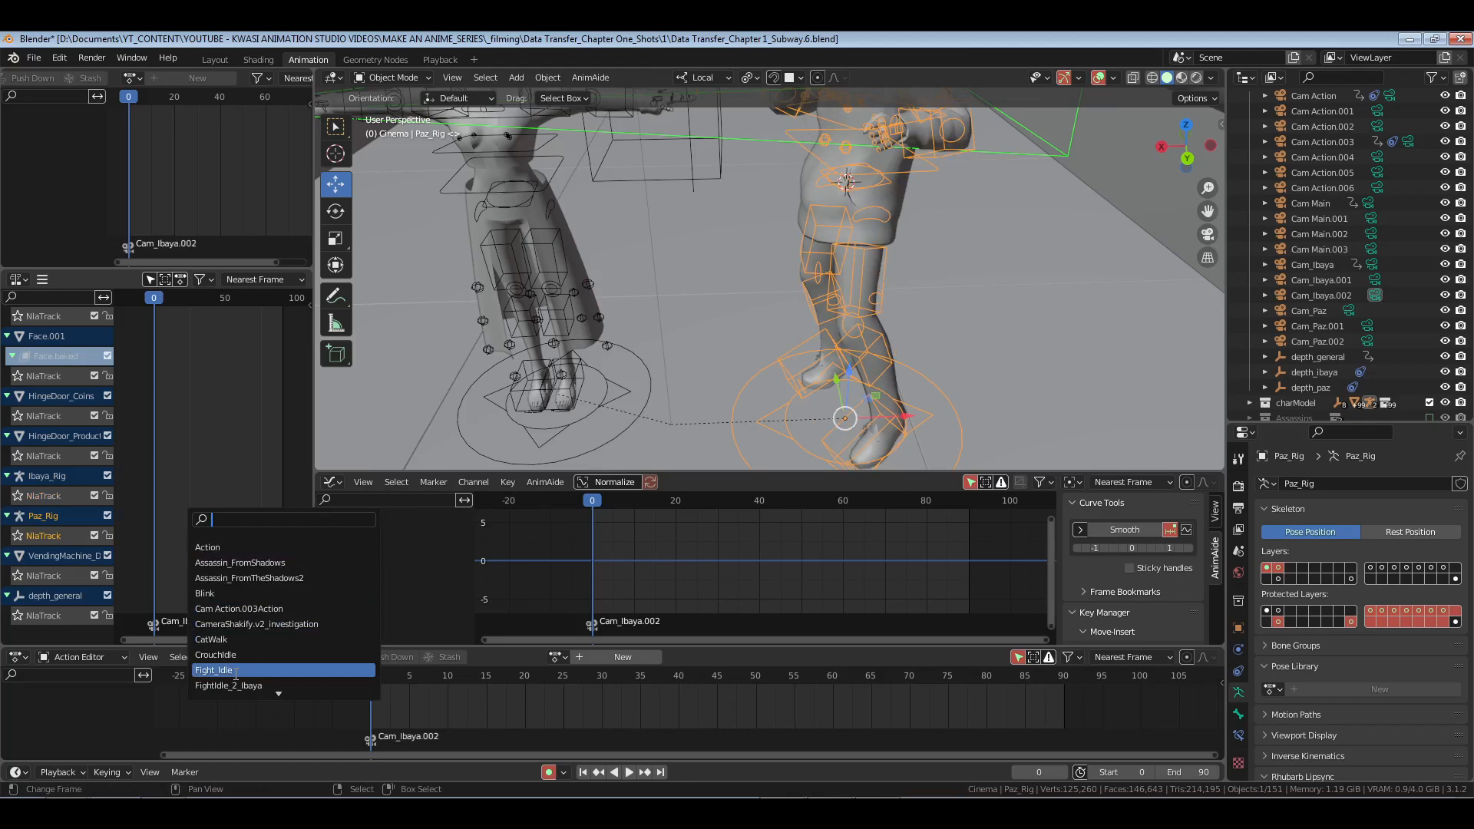
{"action": "type", "text": "idle"}
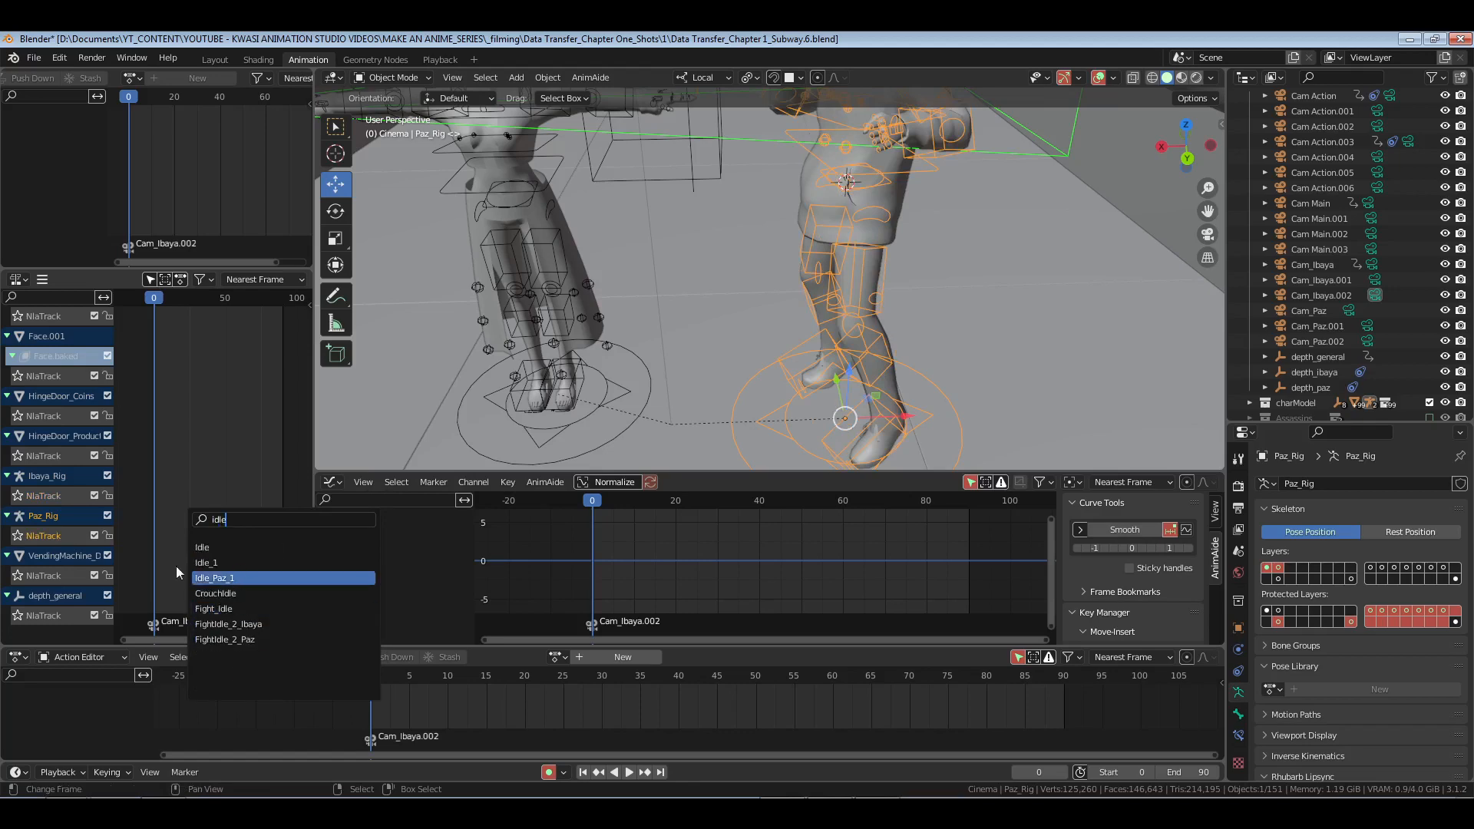
{"action": "key", "text": "Return"}
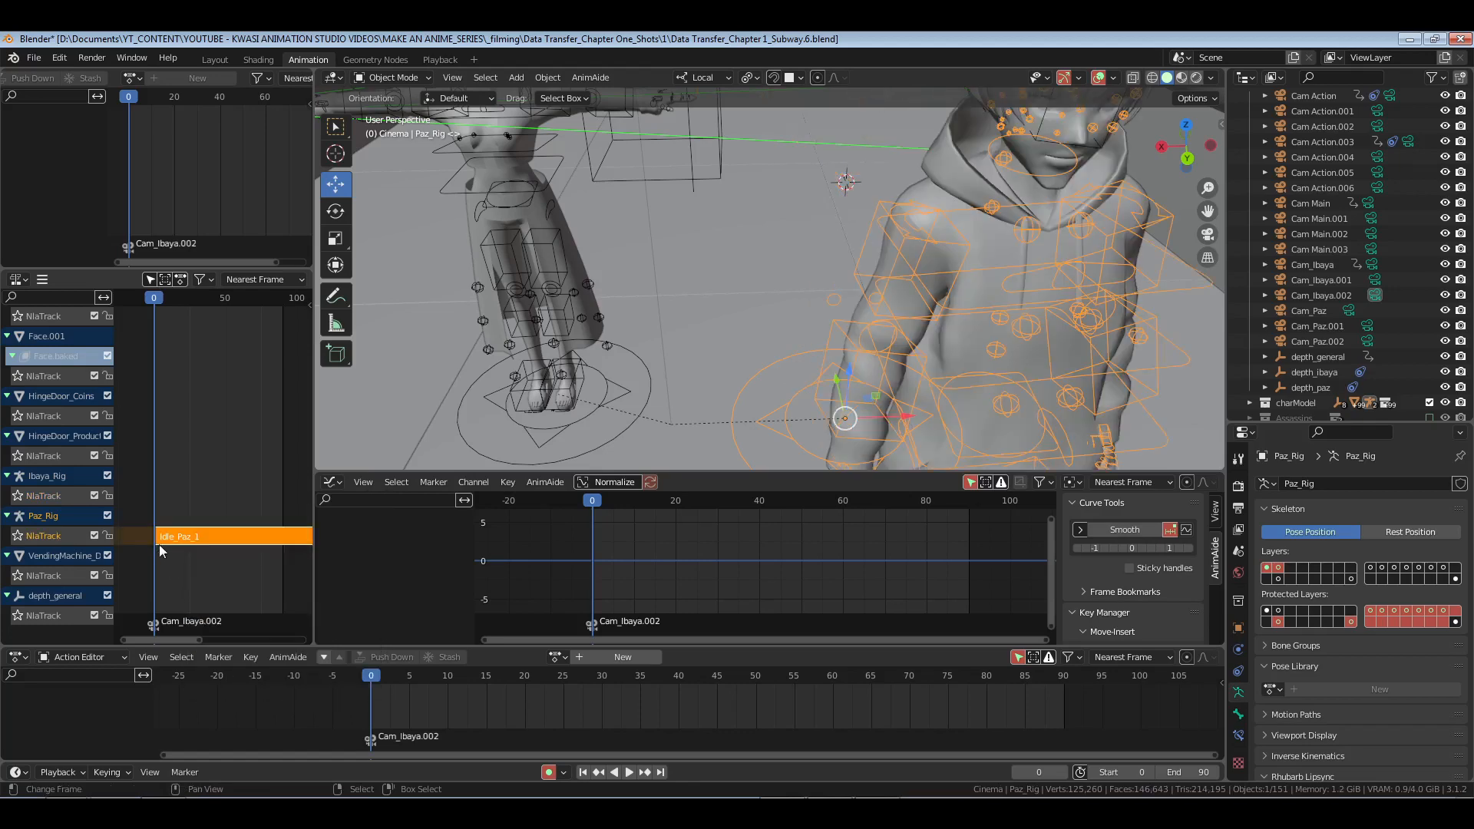
{"action": "key", "text": "Tab"}
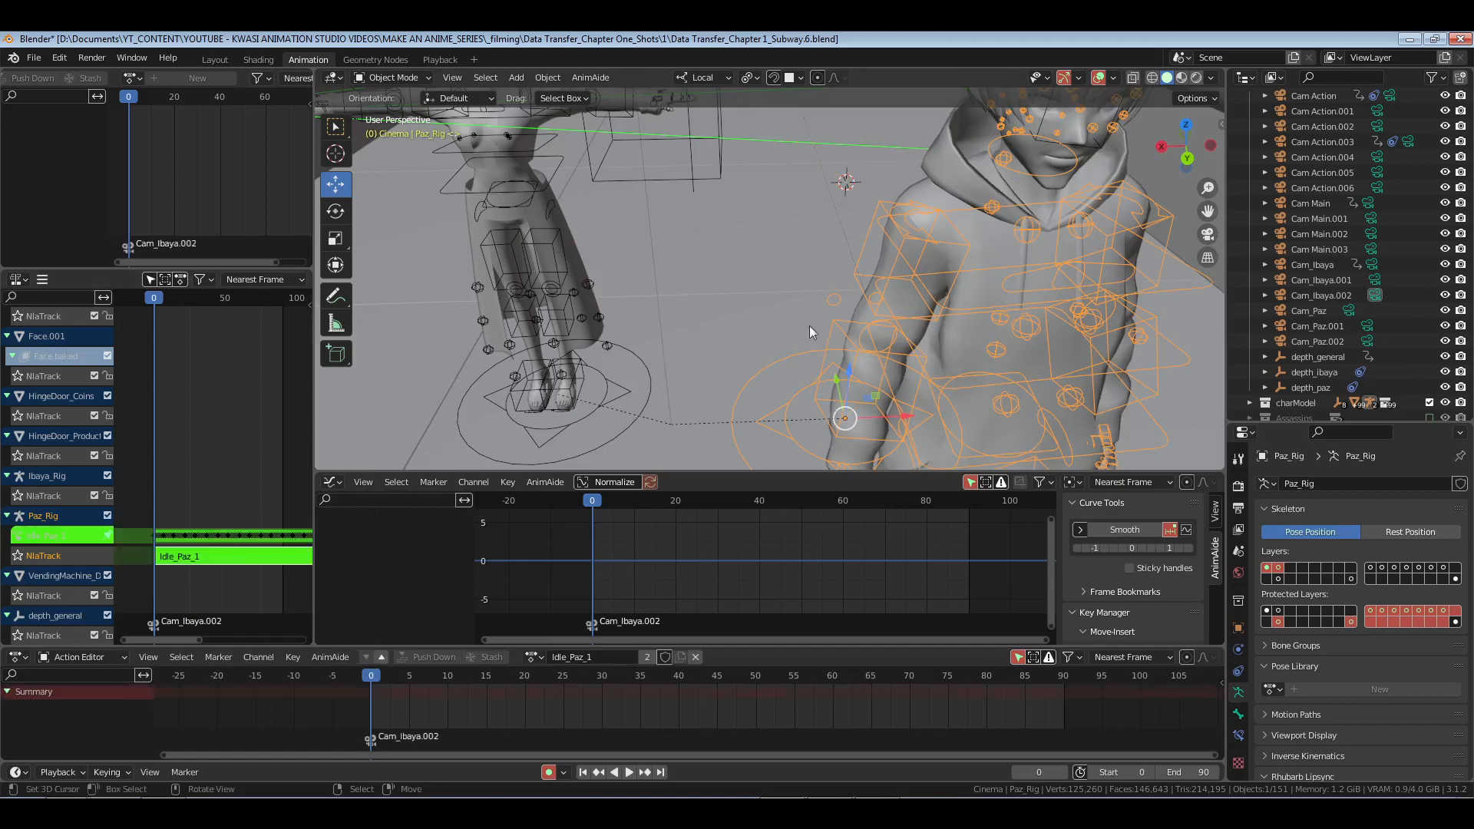
Step: Activate Anim Offset and snap Paz_Rig's c_root_master.x control to the 3D cursor in Pose Mode
{"action": "key", "text": "n"}
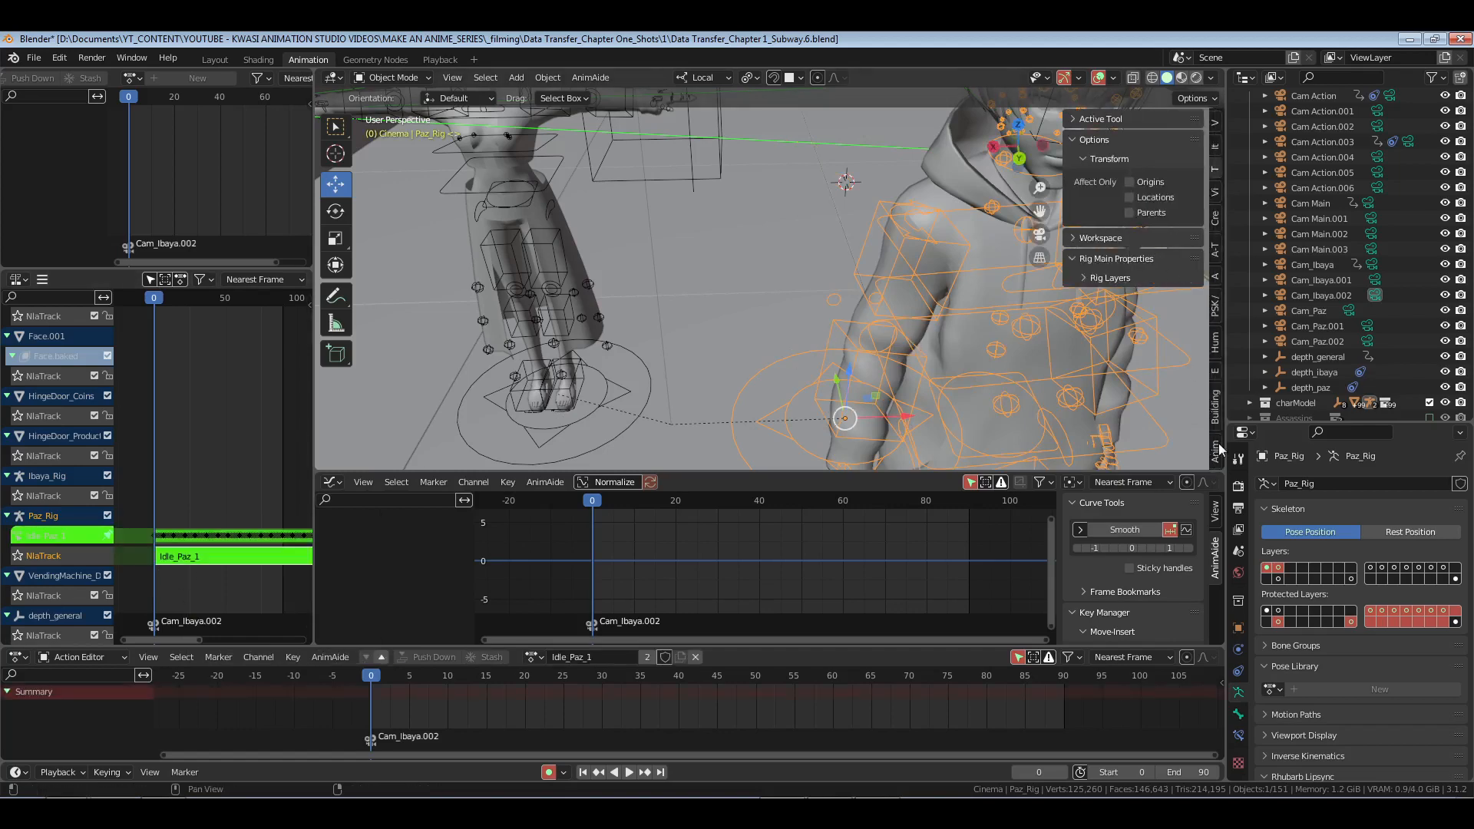
{"action": "left_click", "coordinate": [1139, 163]}
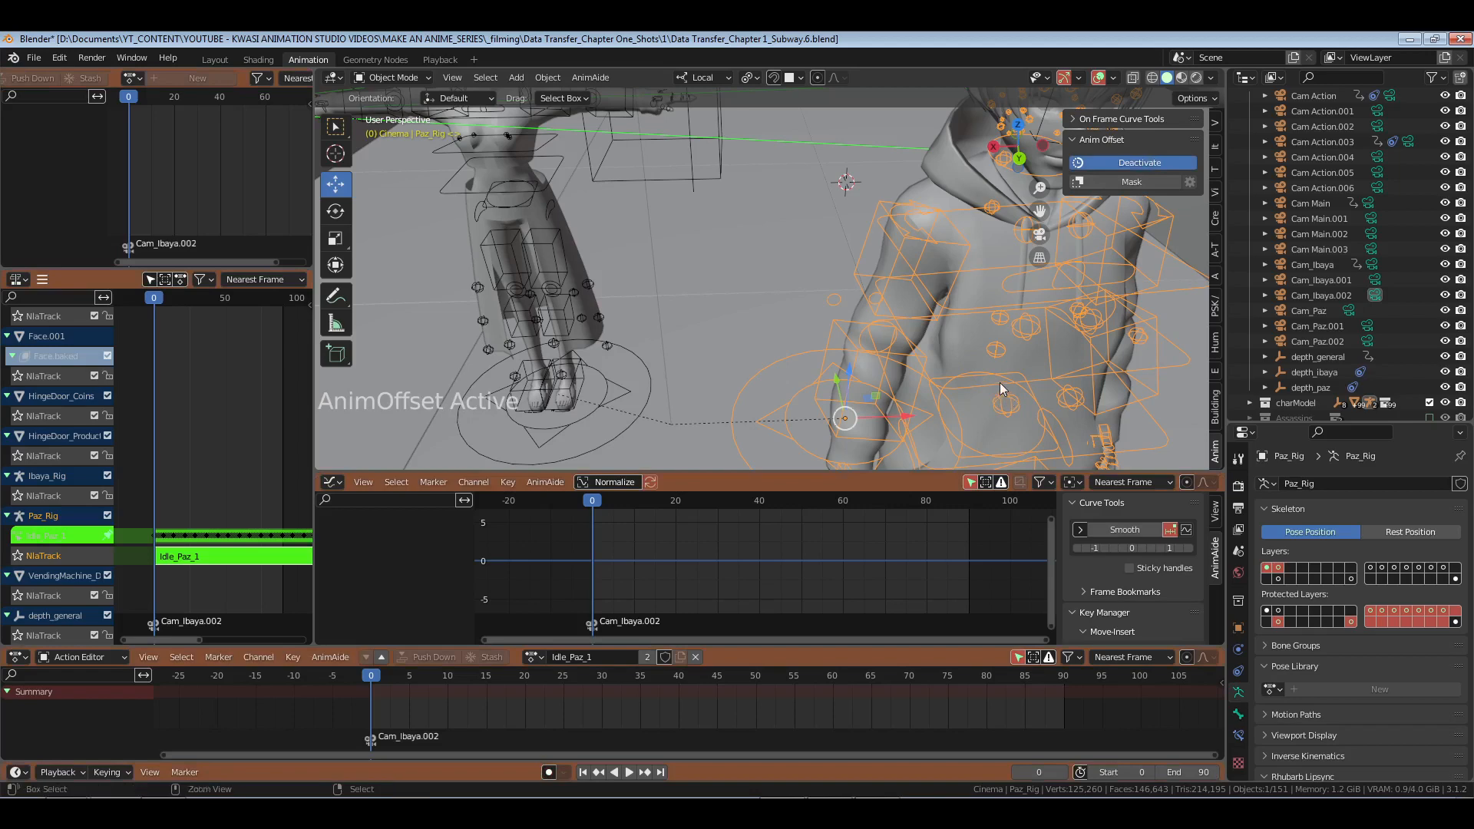
{"action": "key", "text": "ctrl+Tab"}
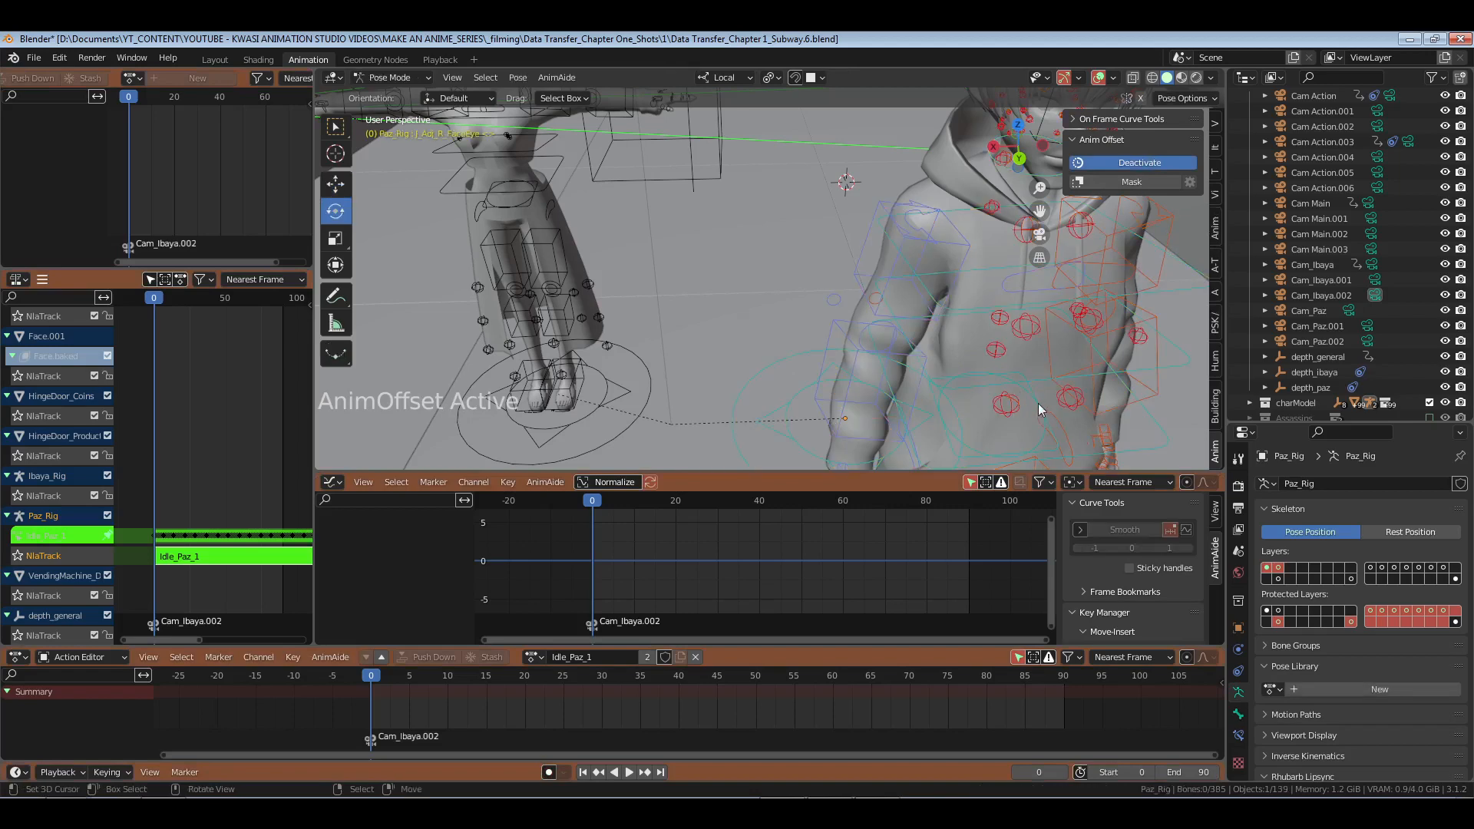
{"action": "right_click", "coordinate": [748, 314]}
{"action": "middle_click_drag", "start_coordinate": [748, 315], "coordinate": [835, 321]}
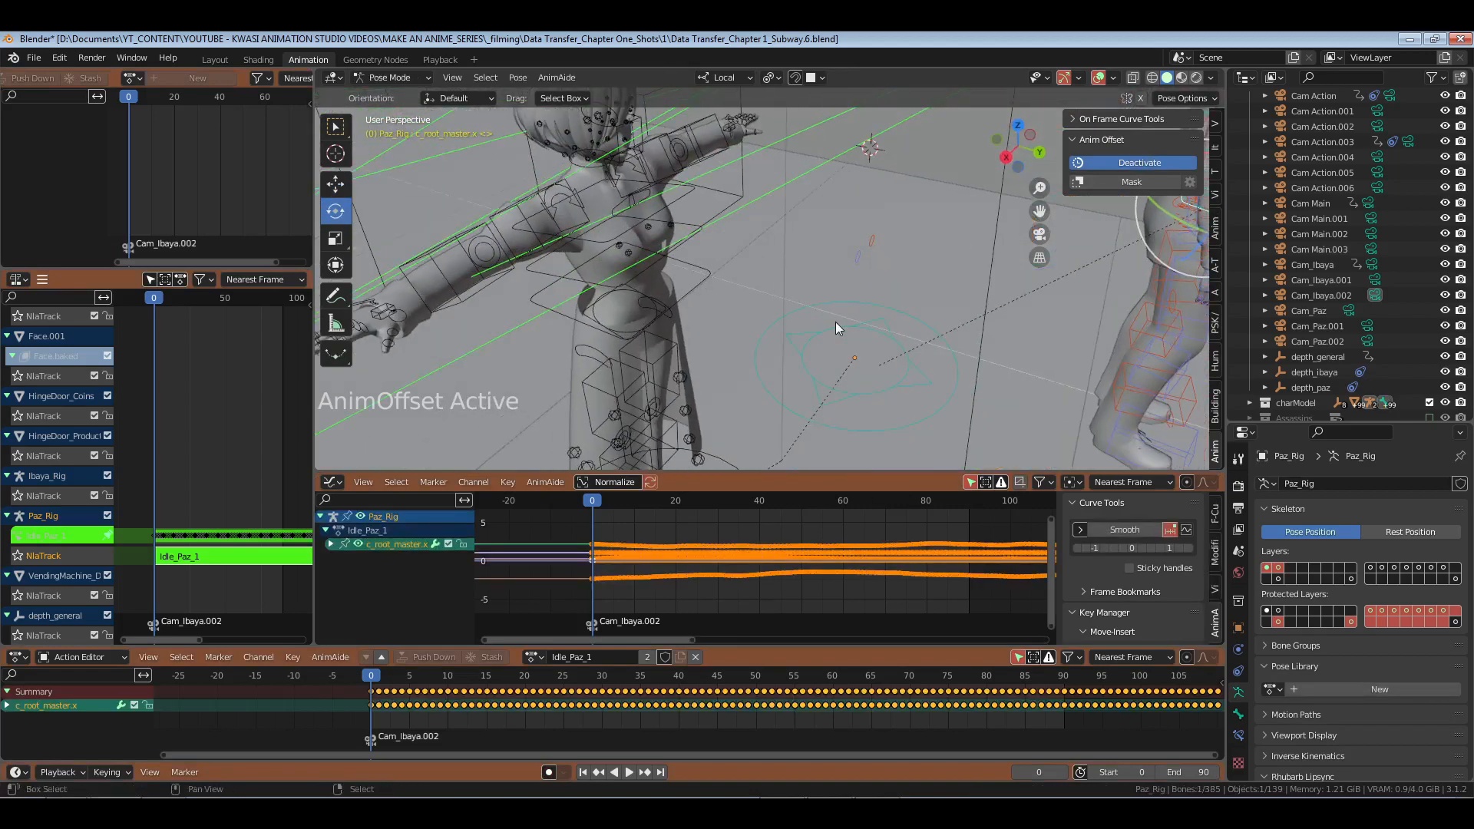
{"action": "key", "text": "shift+s"}
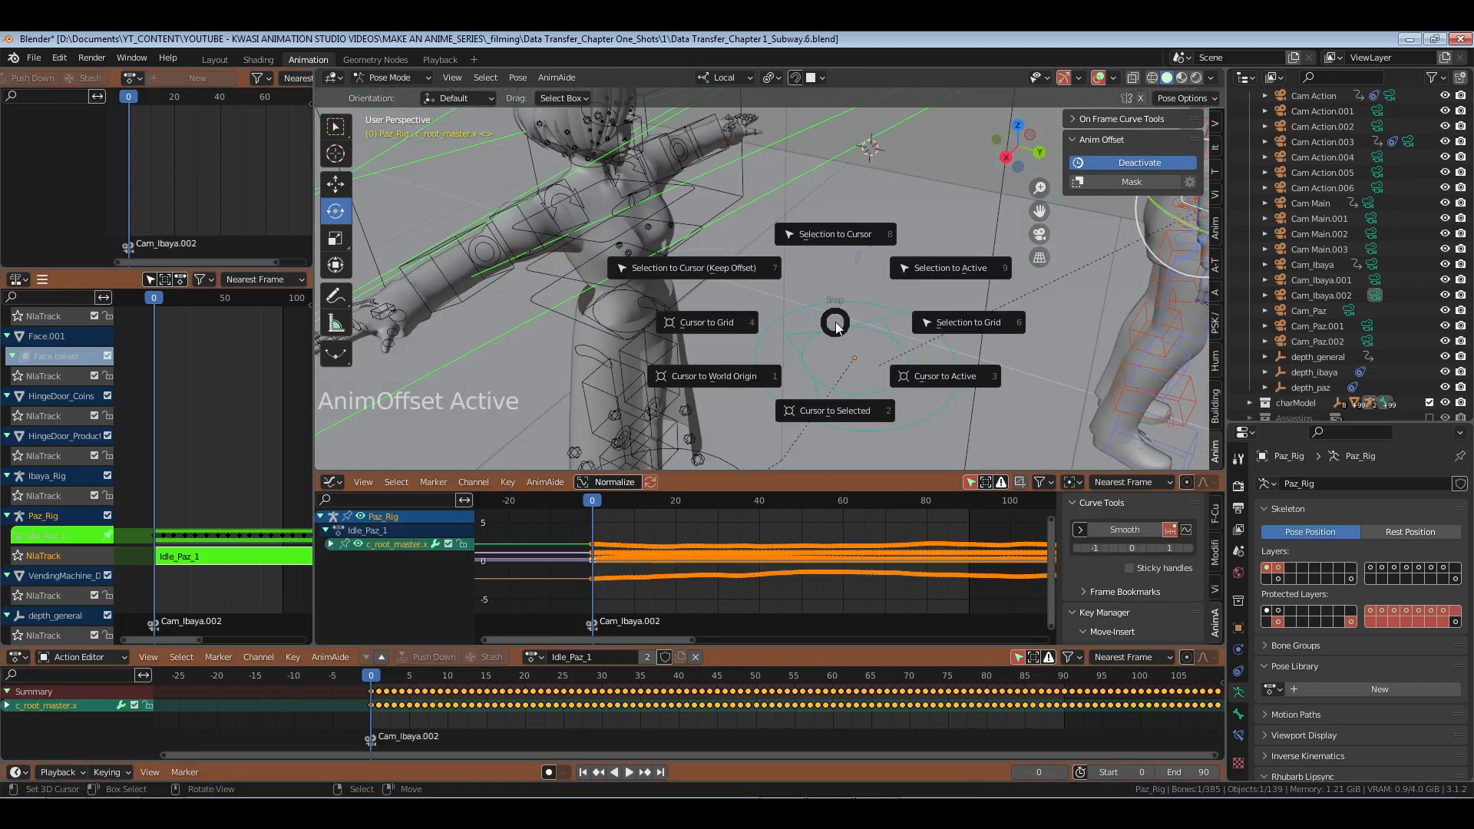
{"action": "key", "text": "8"}
{"action": "key", "text": "KP_Decimal"}
{"action": "scroll", "coordinate": [637, 323], "scroll_direction": "down", "scroll_amount": 4}
{"action": "middle_click_drag", "start_coordinate": [623, 340], "coordinate": [794, 330]}
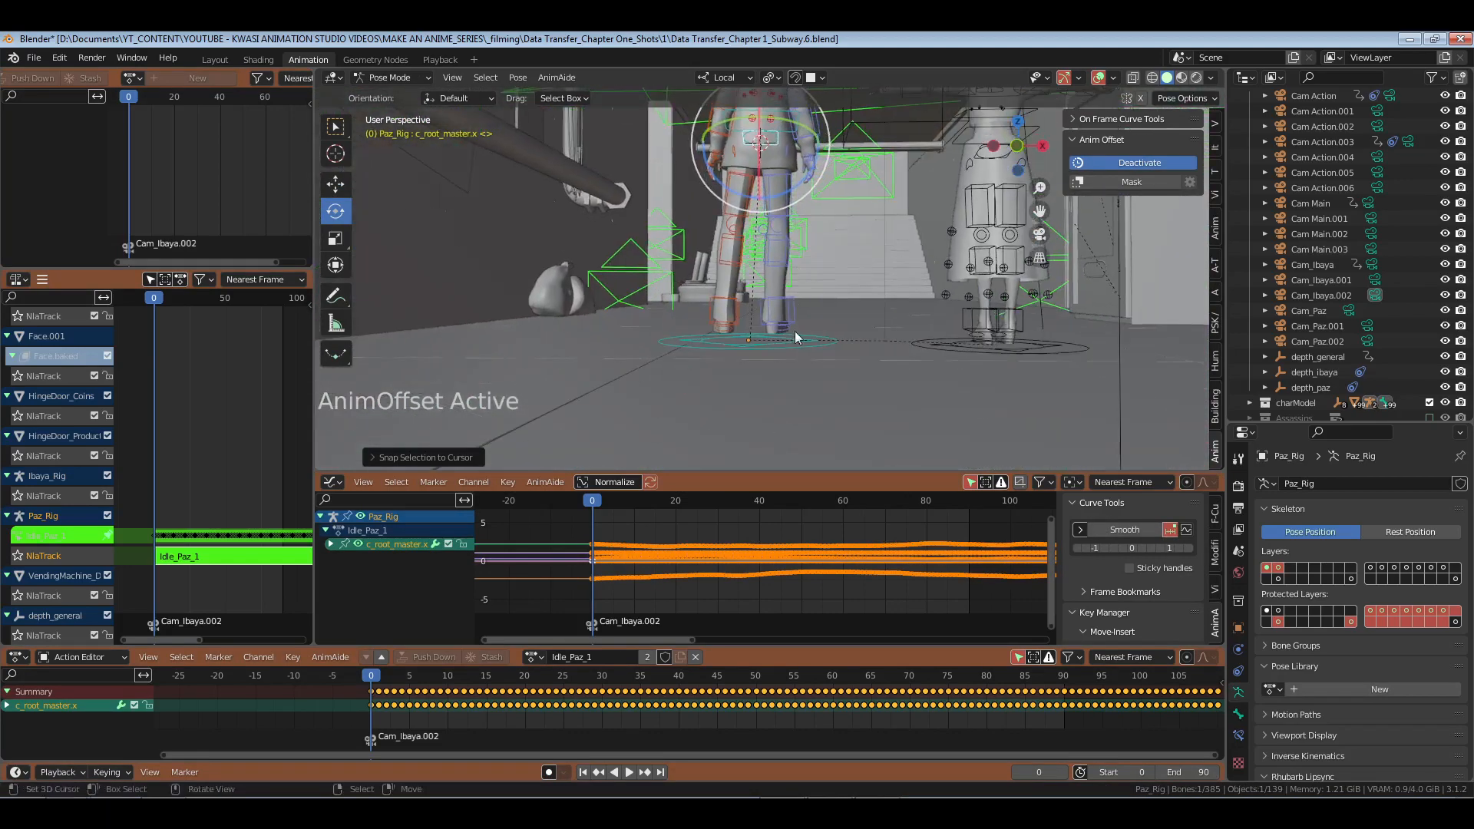
{"action": "scroll", "coordinate": [794, 296], "scroll_direction": "up", "scroll_amount": 5}
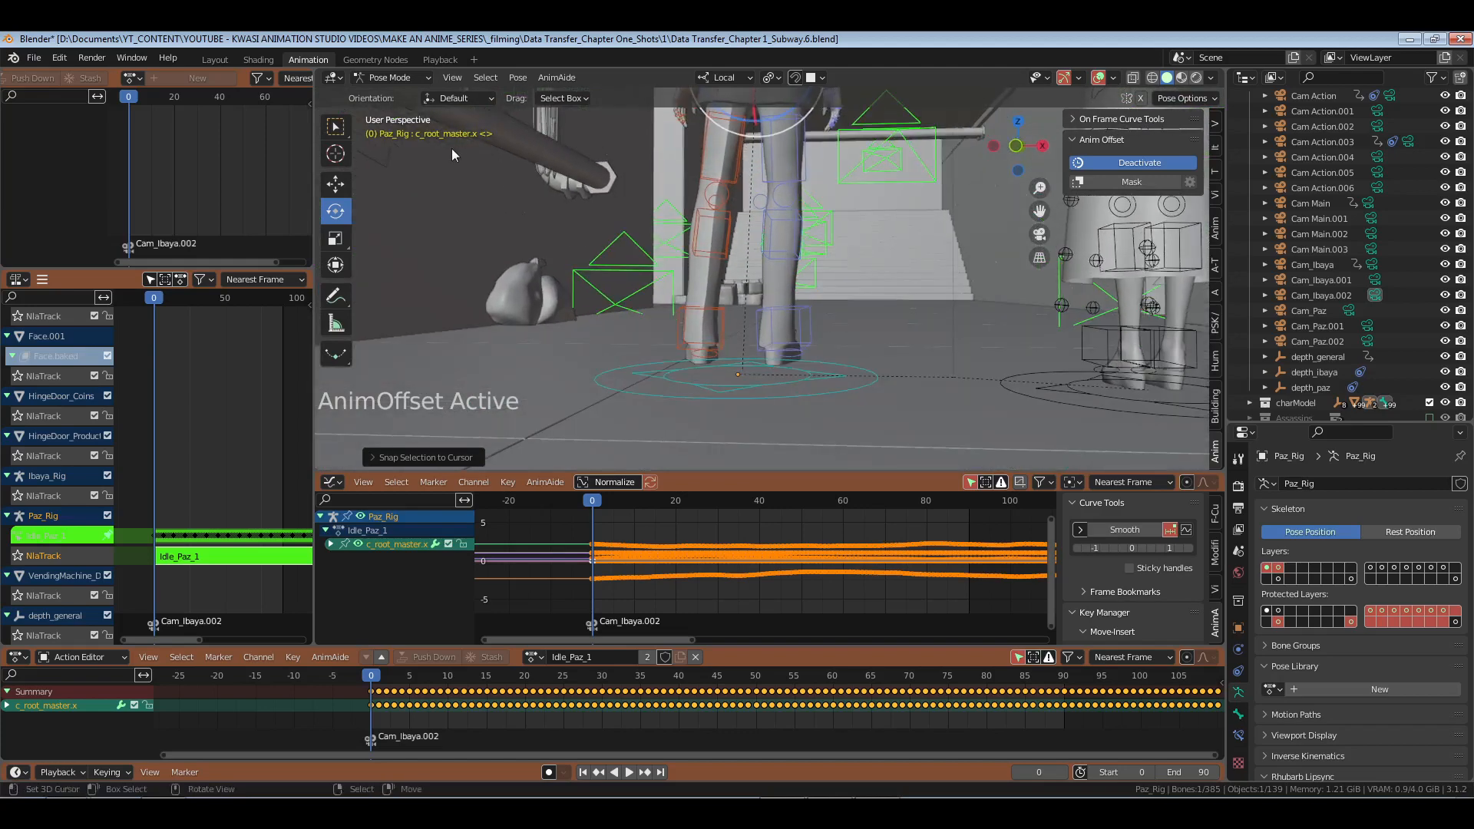
Step: Set the transform orientation to Global and lower Paz_Rig's root control about 0.03 m along Z with Anim Offset active
{"action": "left_click", "coordinate": [1155, 162]}
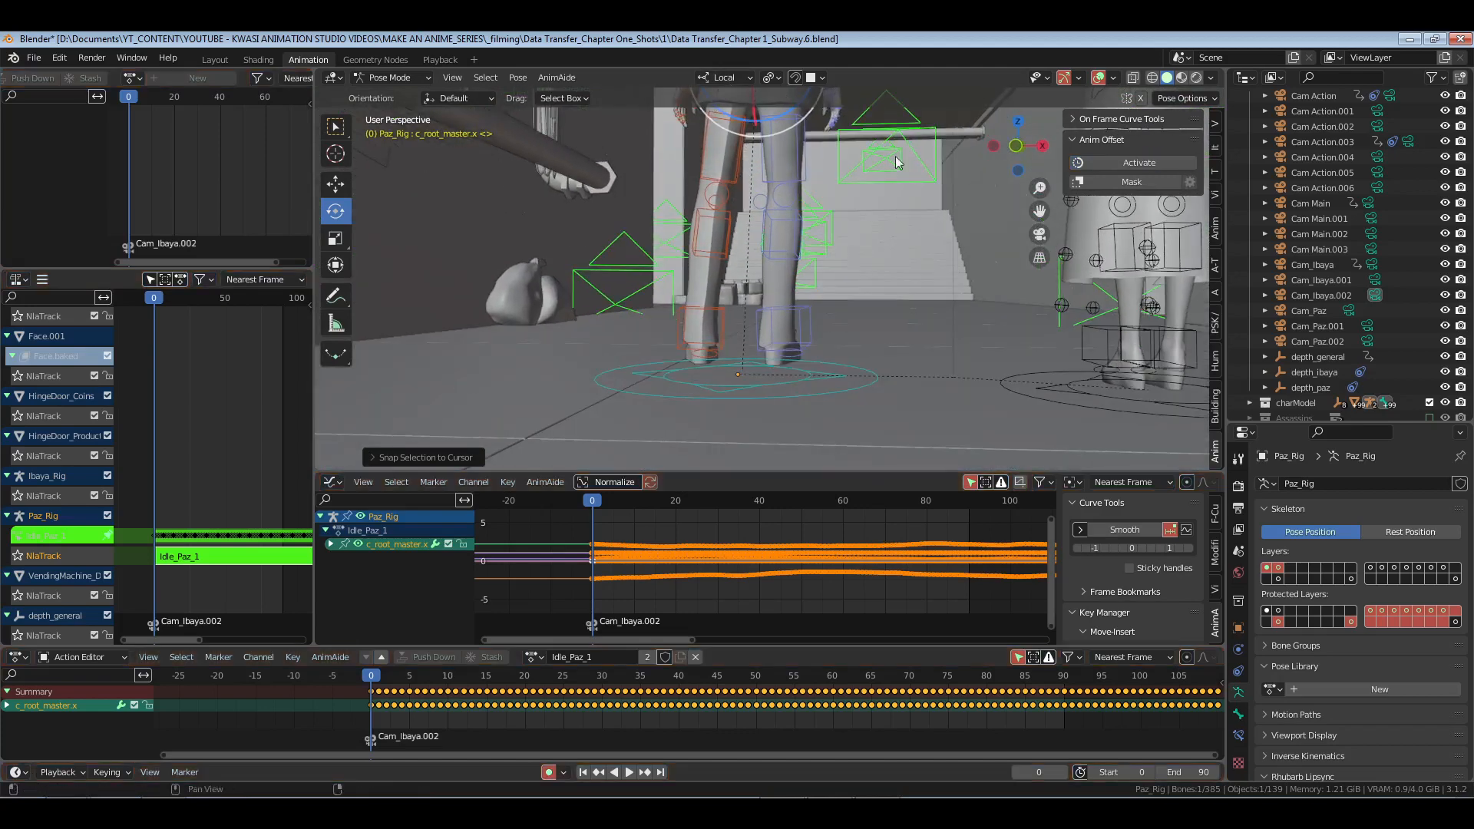
{"action": "left_click", "coordinate": [725, 78]}
{"action": "left_click", "coordinate": [694, 126]}
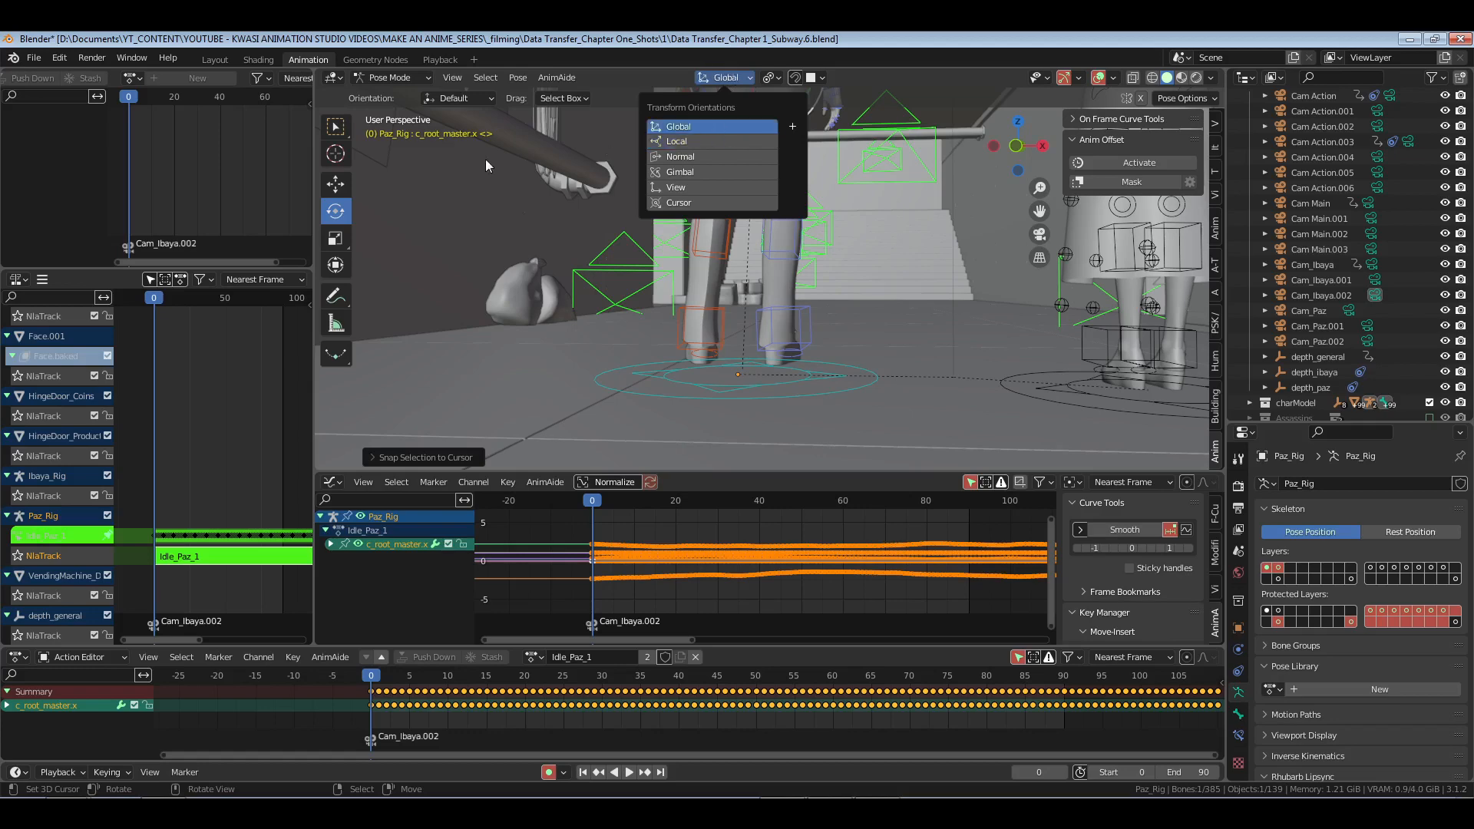
{"action": "left_click", "coordinate": [335, 183]}
{"action": "left_click", "coordinate": [1156, 162]}
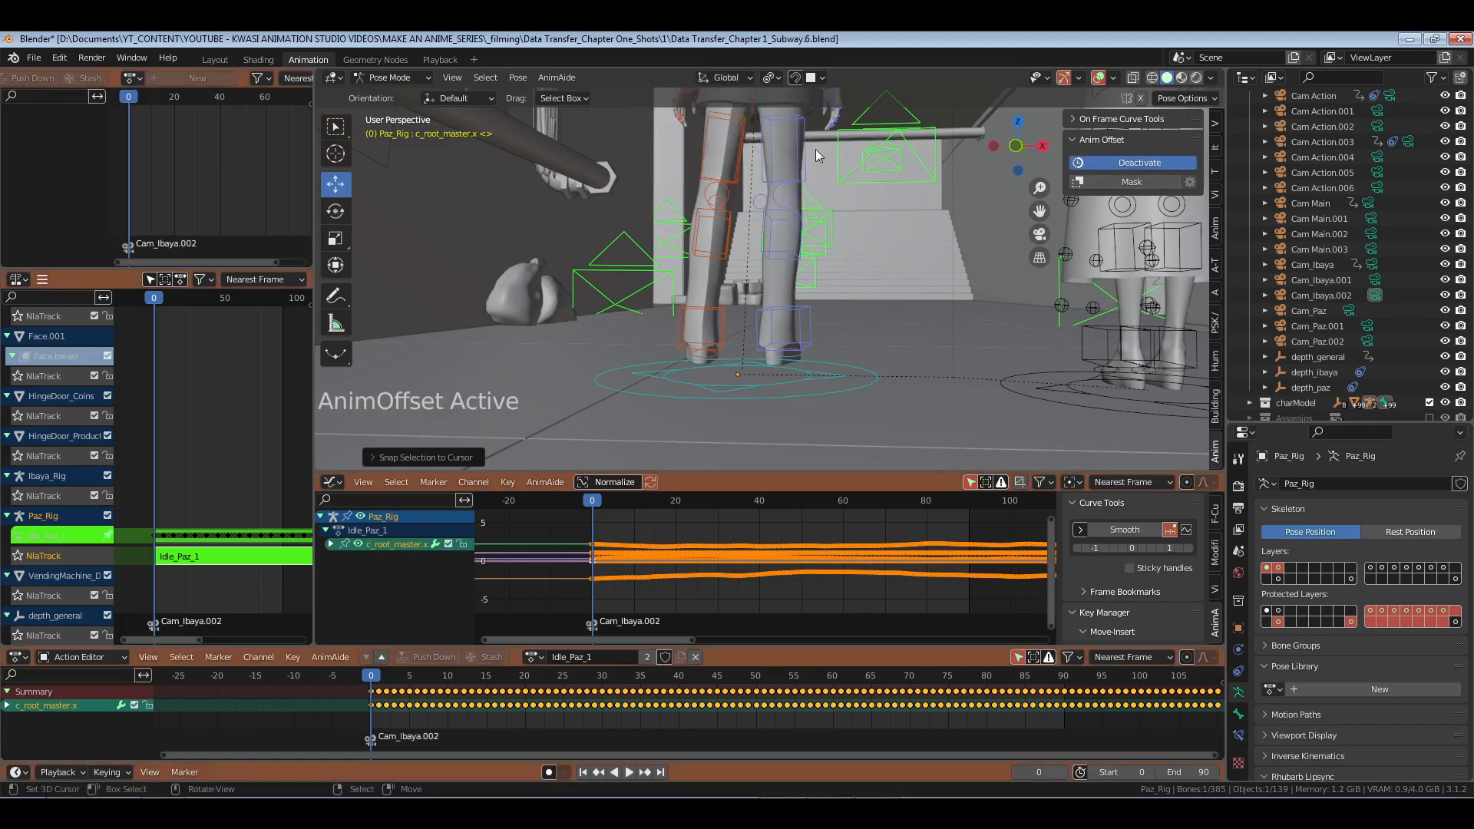
{"action": "key", "text": "g"}
{"action": "key", "text": "z"}
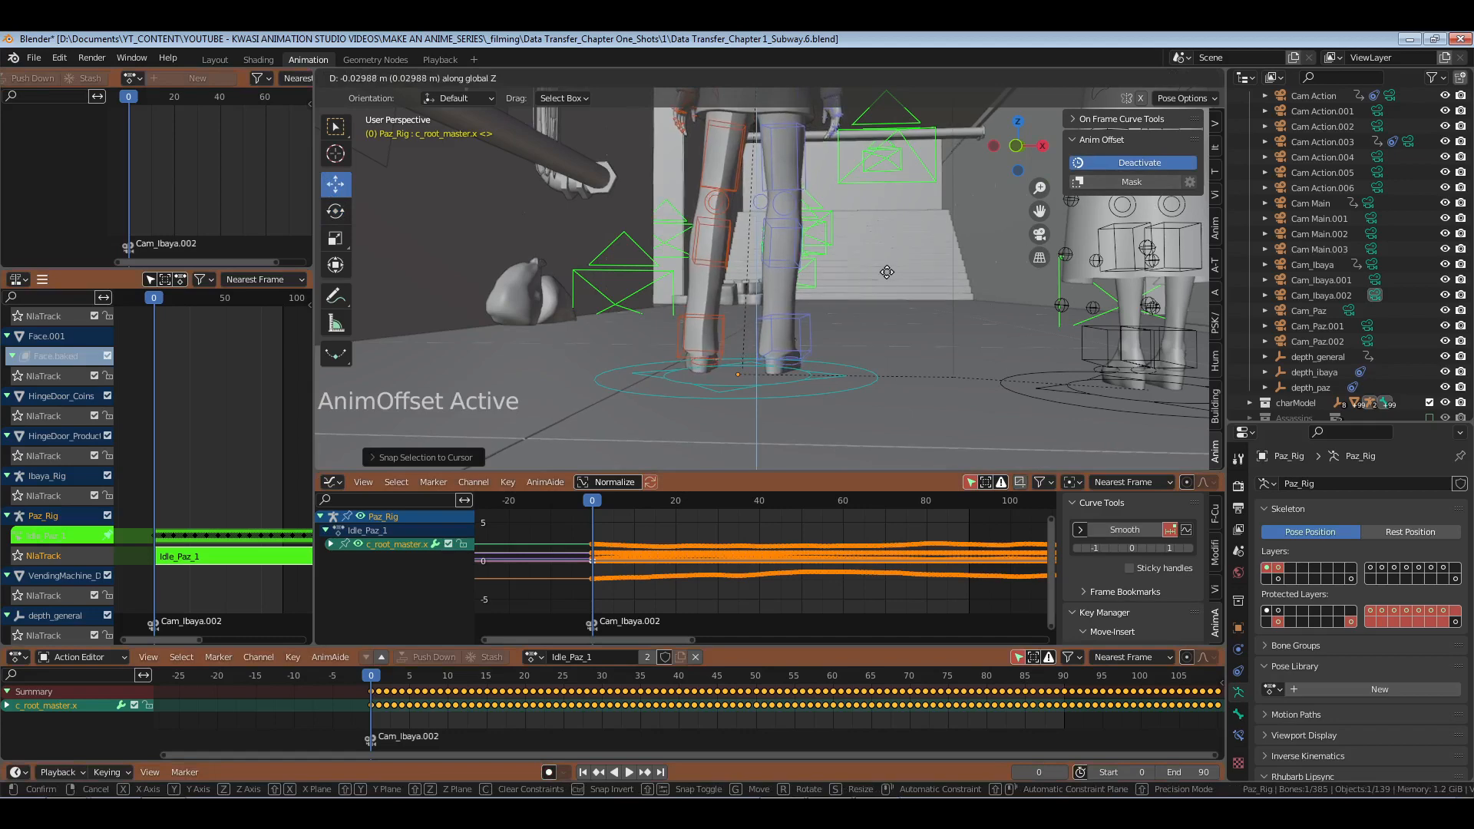
{"action": "left_click", "coordinate": [1141, 169]}
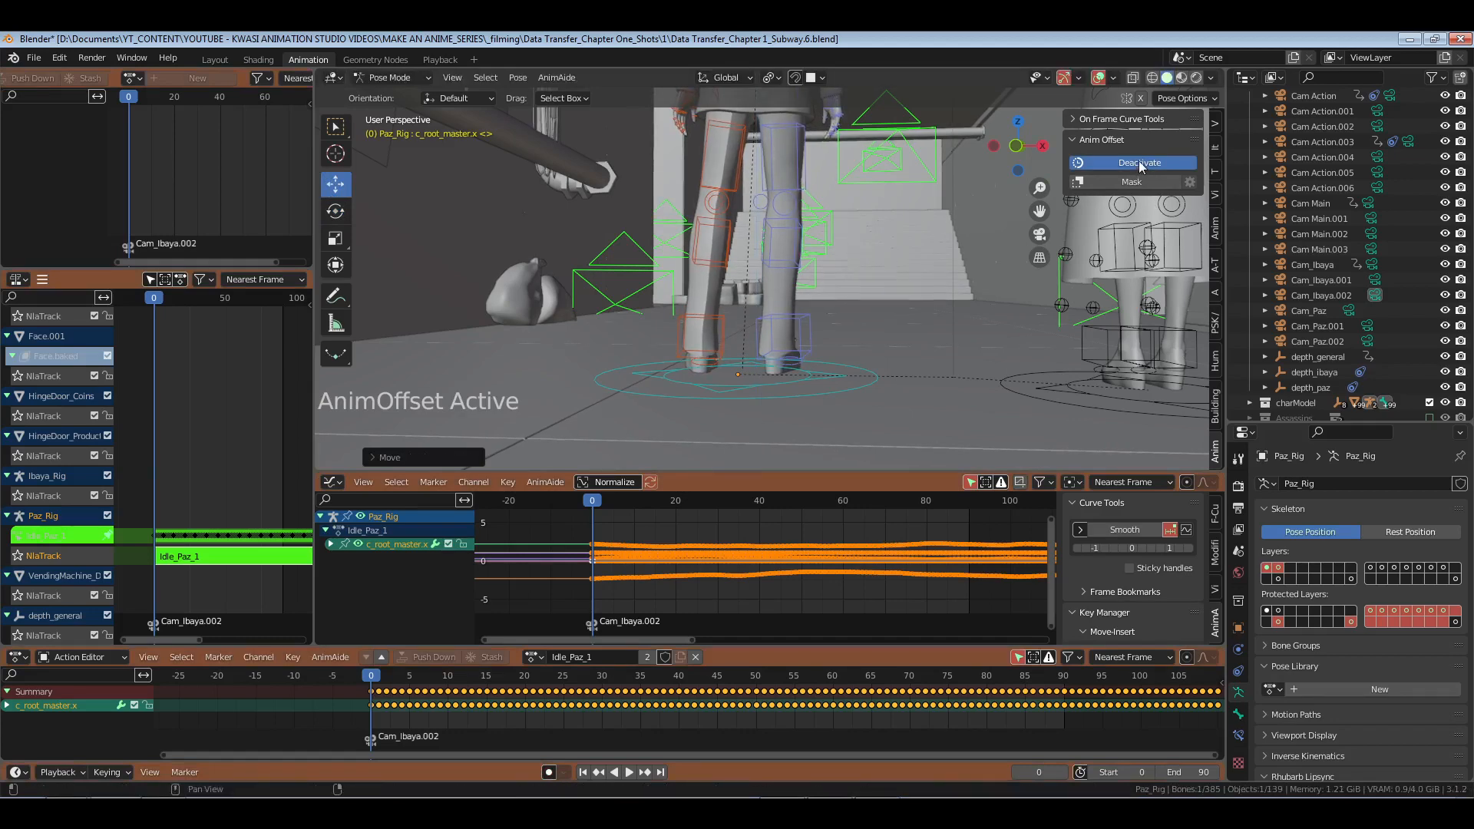
Step: Shift Paz_Rig's root control about -0.01 m along the global Y axis
{"action": "middle_click_drag", "start_coordinate": [921, 307], "coordinate": [745, 371]}
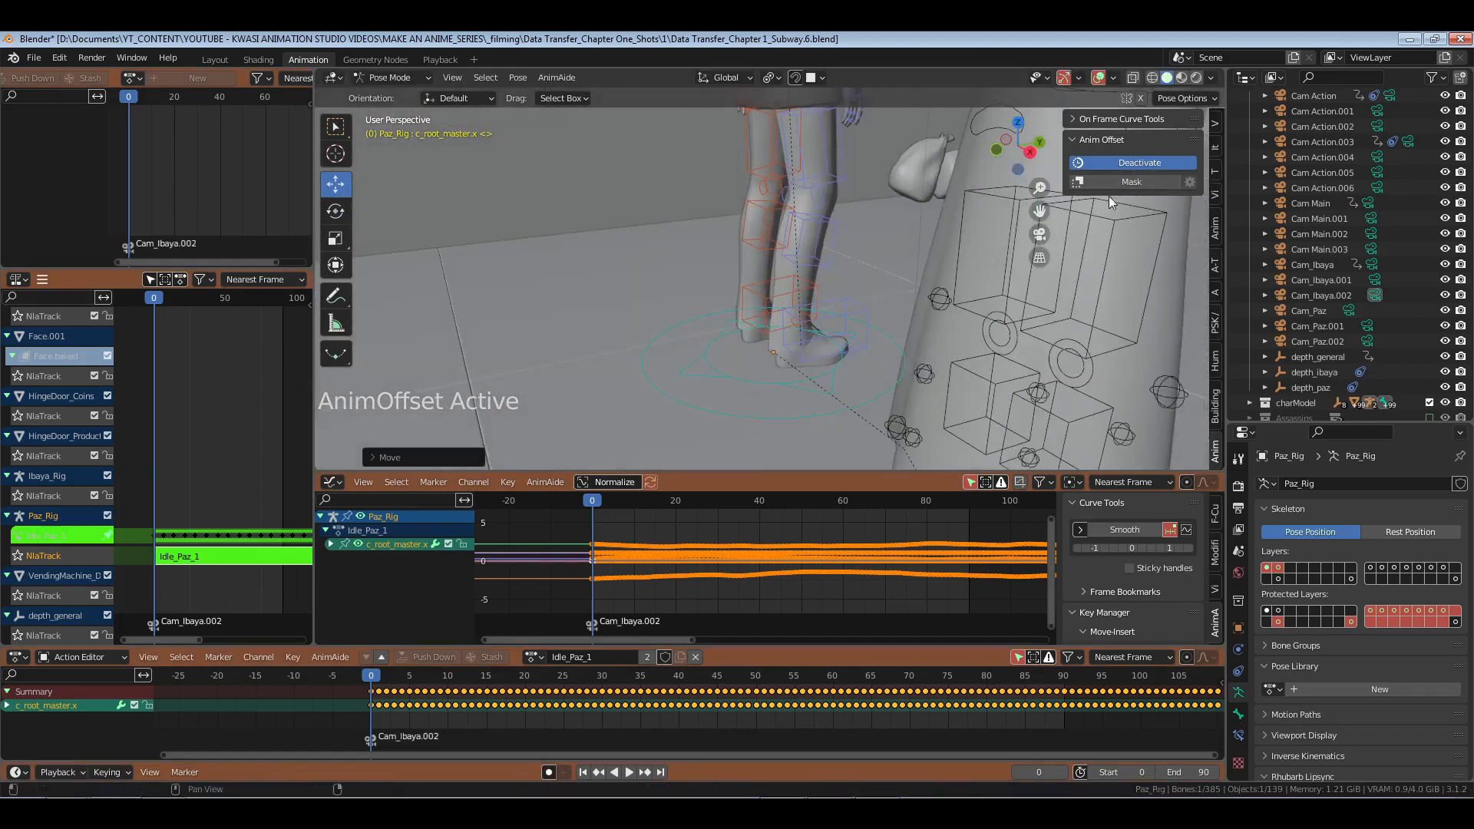
{"action": "middle_click_drag", "start_coordinate": [957, 246], "coordinate": [755, 305]}
{"action": "left_click_drag", "start_coordinate": [758, 209], "coordinate": [730, 215]}
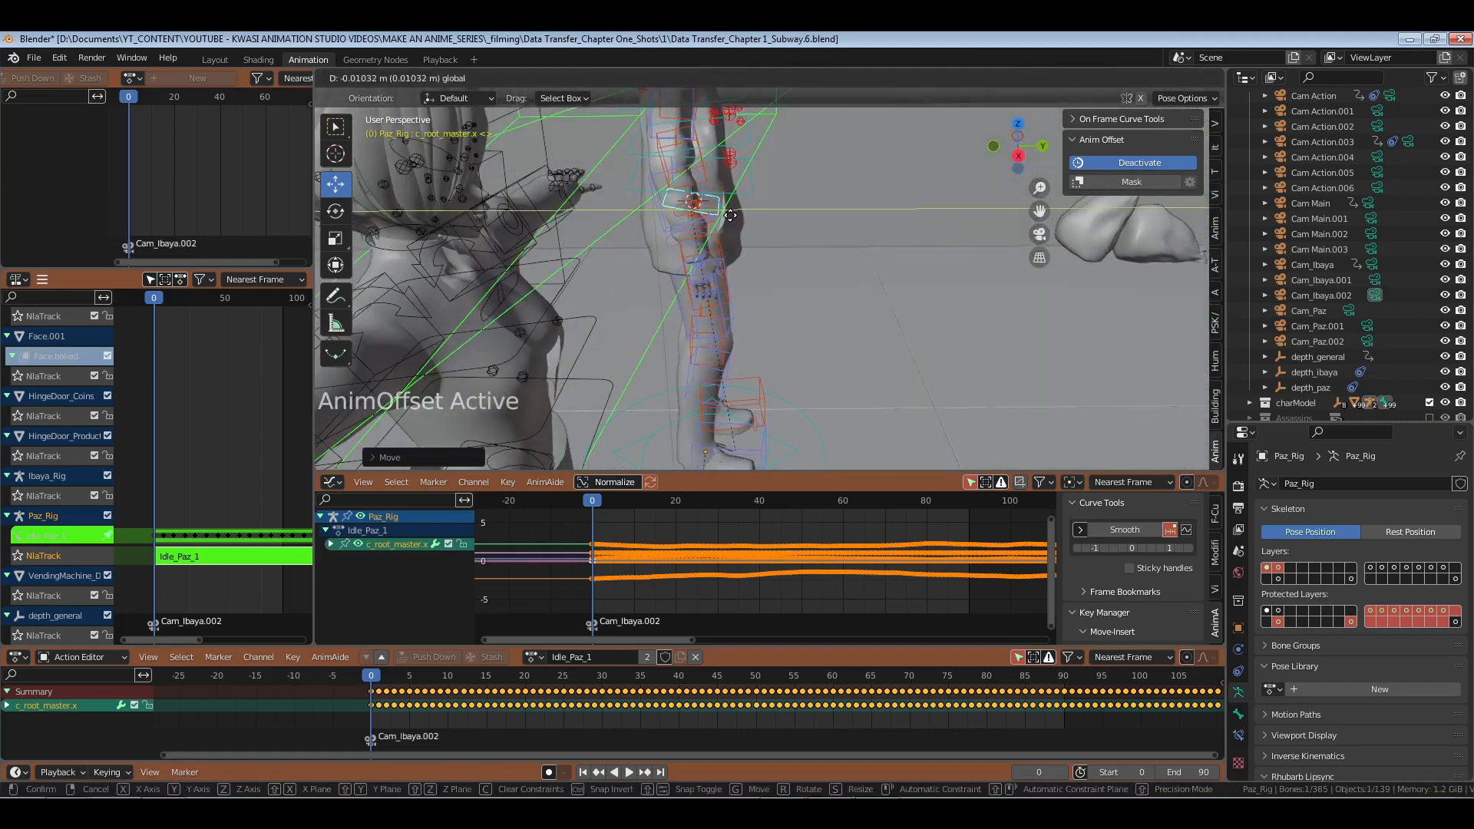
Step: Deactivate Anim Offset, leave tweak mode on the Idle_Paz_1 strip and save the file
{"action": "left_click_drag", "start_coordinate": [1122, 158], "coordinate": [1125, 162]}
{"action": "left_click", "coordinate": [1125, 161]}
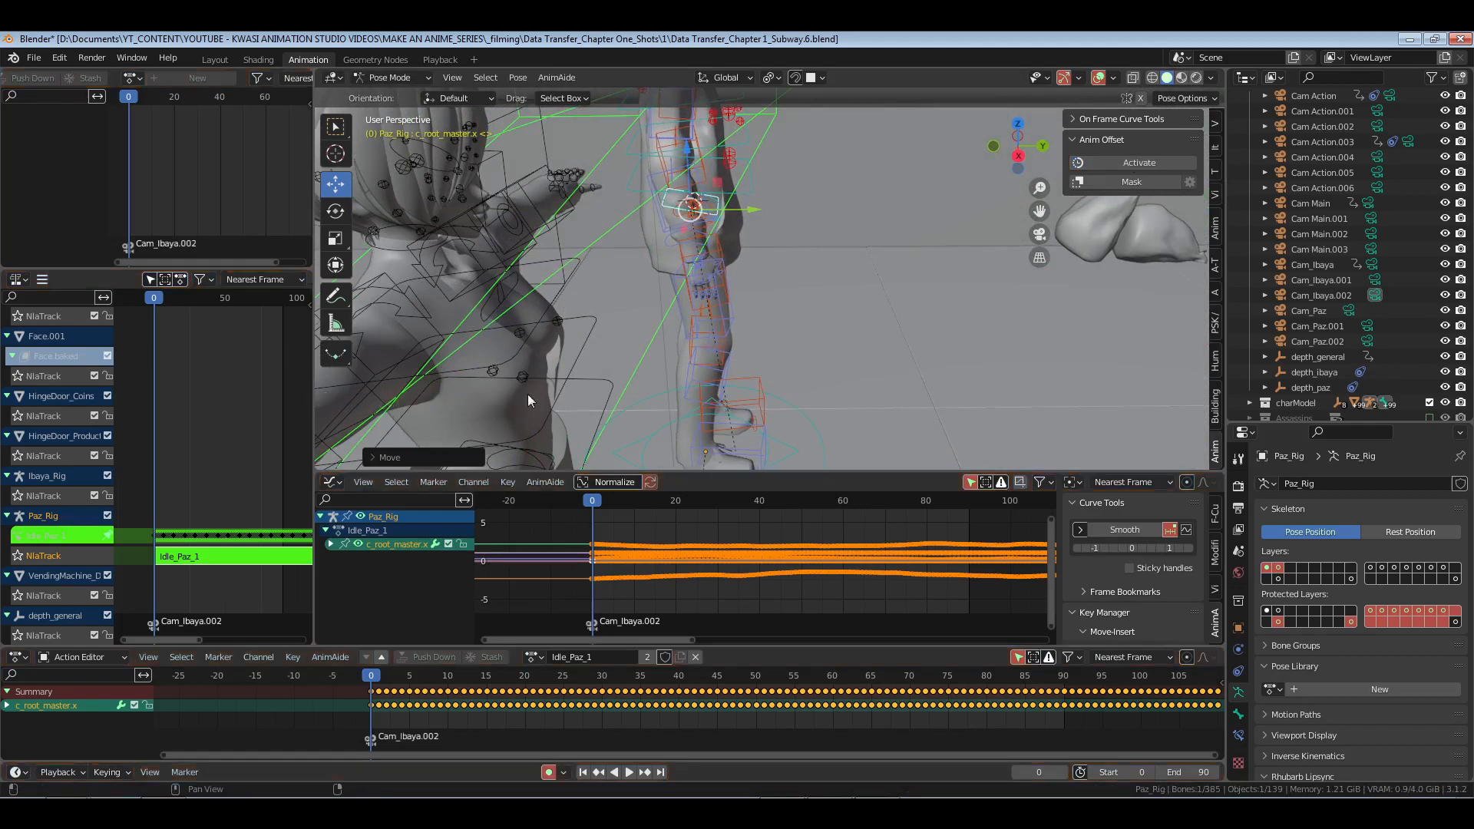
{"action": "key", "text": "Tab"}
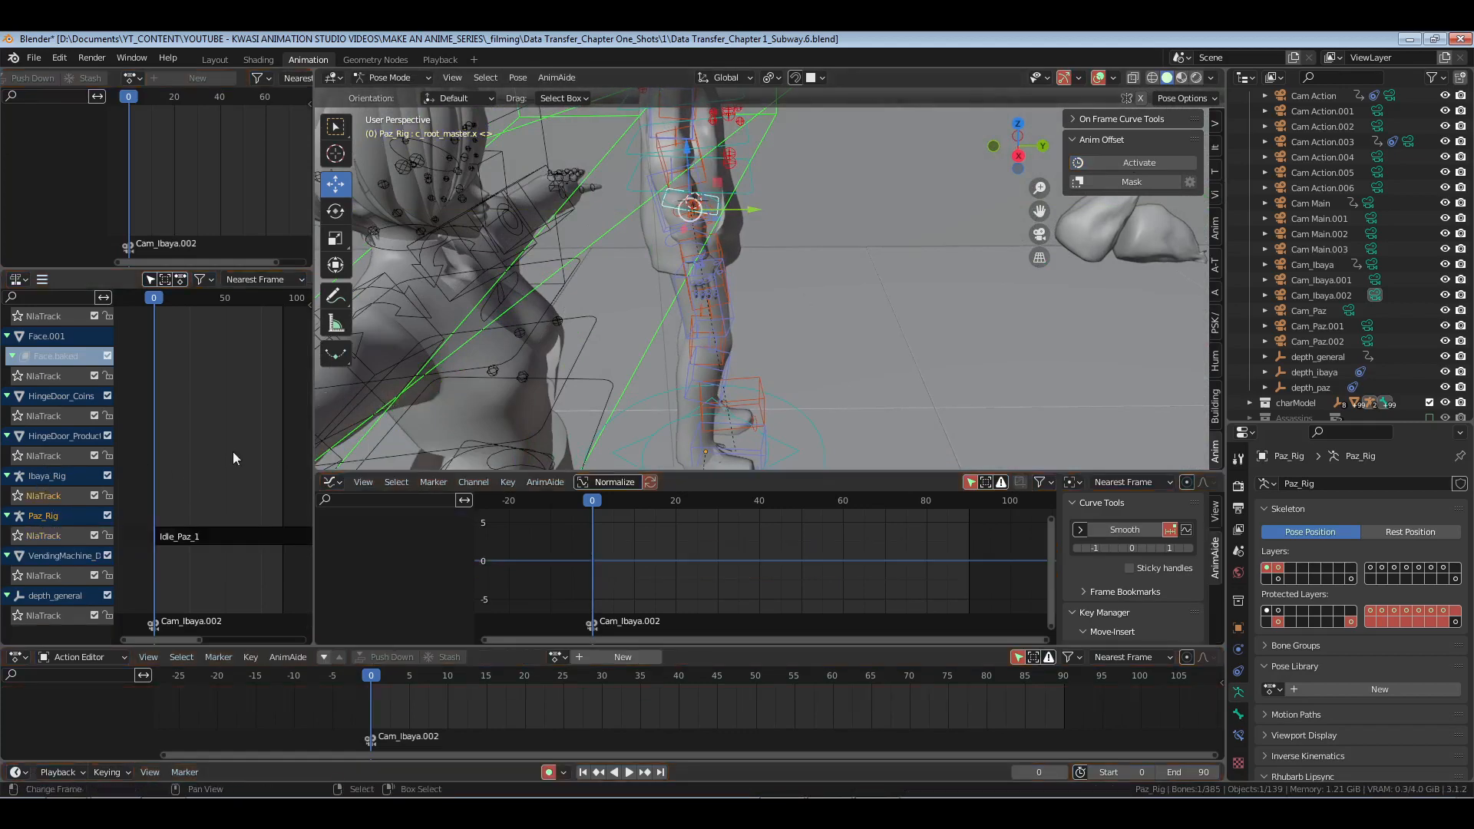
{"action": "key", "text": "ctrl+s"}
Step: Snap the 3D cursor to the hip control of Ibaya_Rig in Pose Mode and return to Object Mode
{"action": "middle_click_drag", "start_coordinate": [906, 304], "coordinate": [822, 328]}
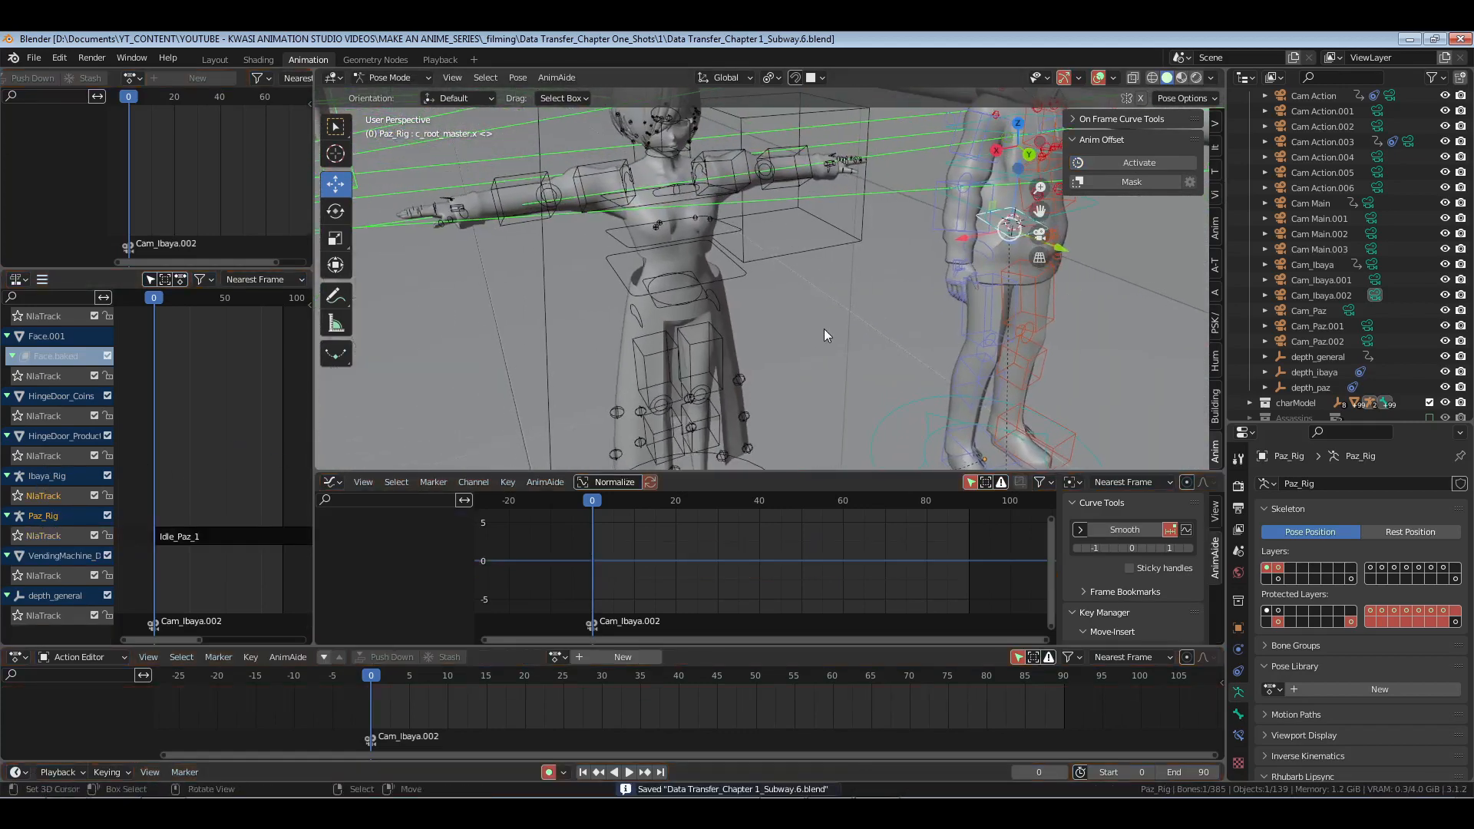
{"action": "key", "text": "ctrl+Tab"}
{"action": "left_click", "coordinate": [729, 279]}
{"action": "key", "text": "ctrl+Tab"}
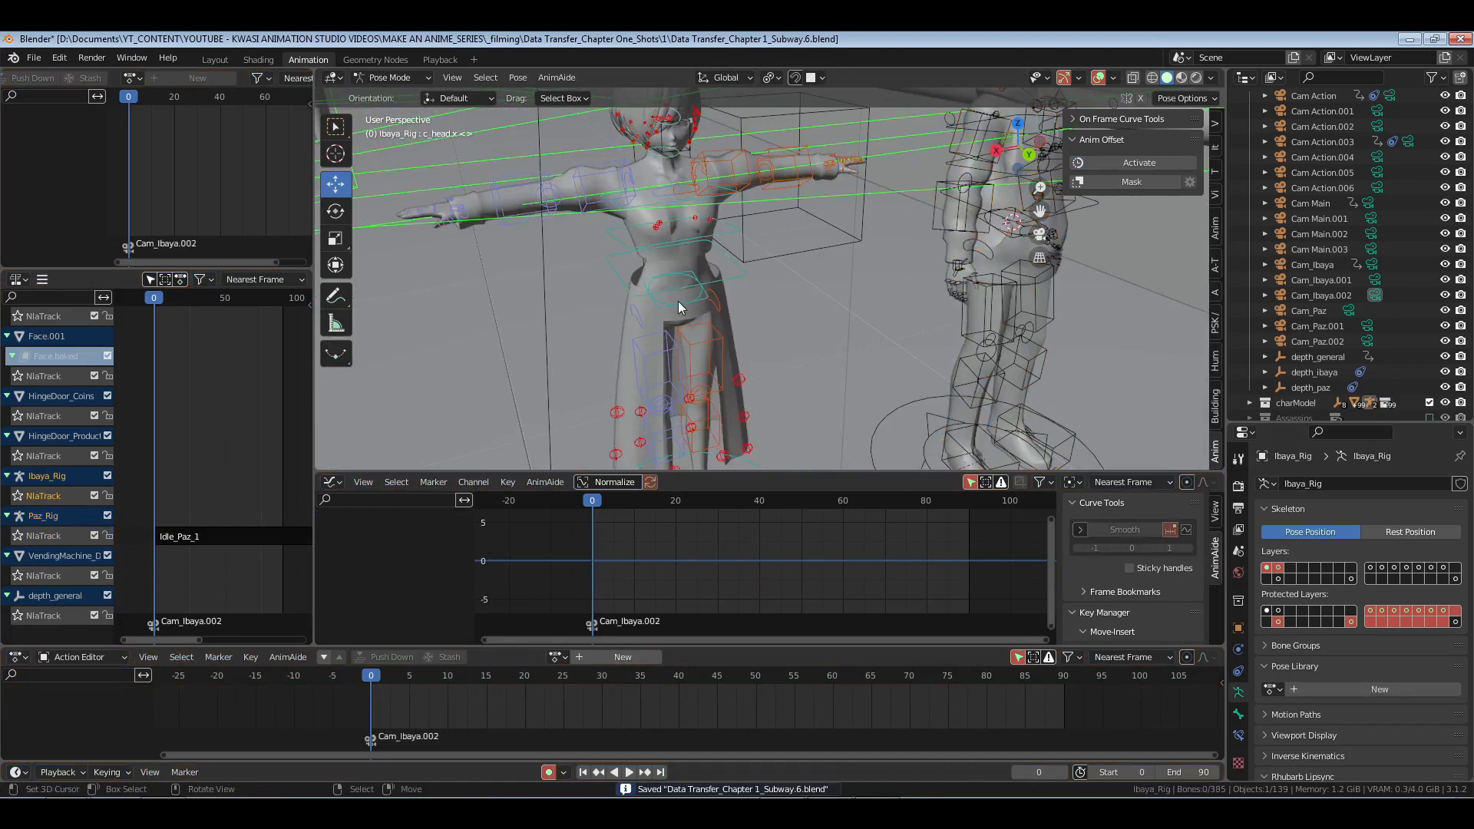
{"action": "key", "text": "ctrl+Tab"}
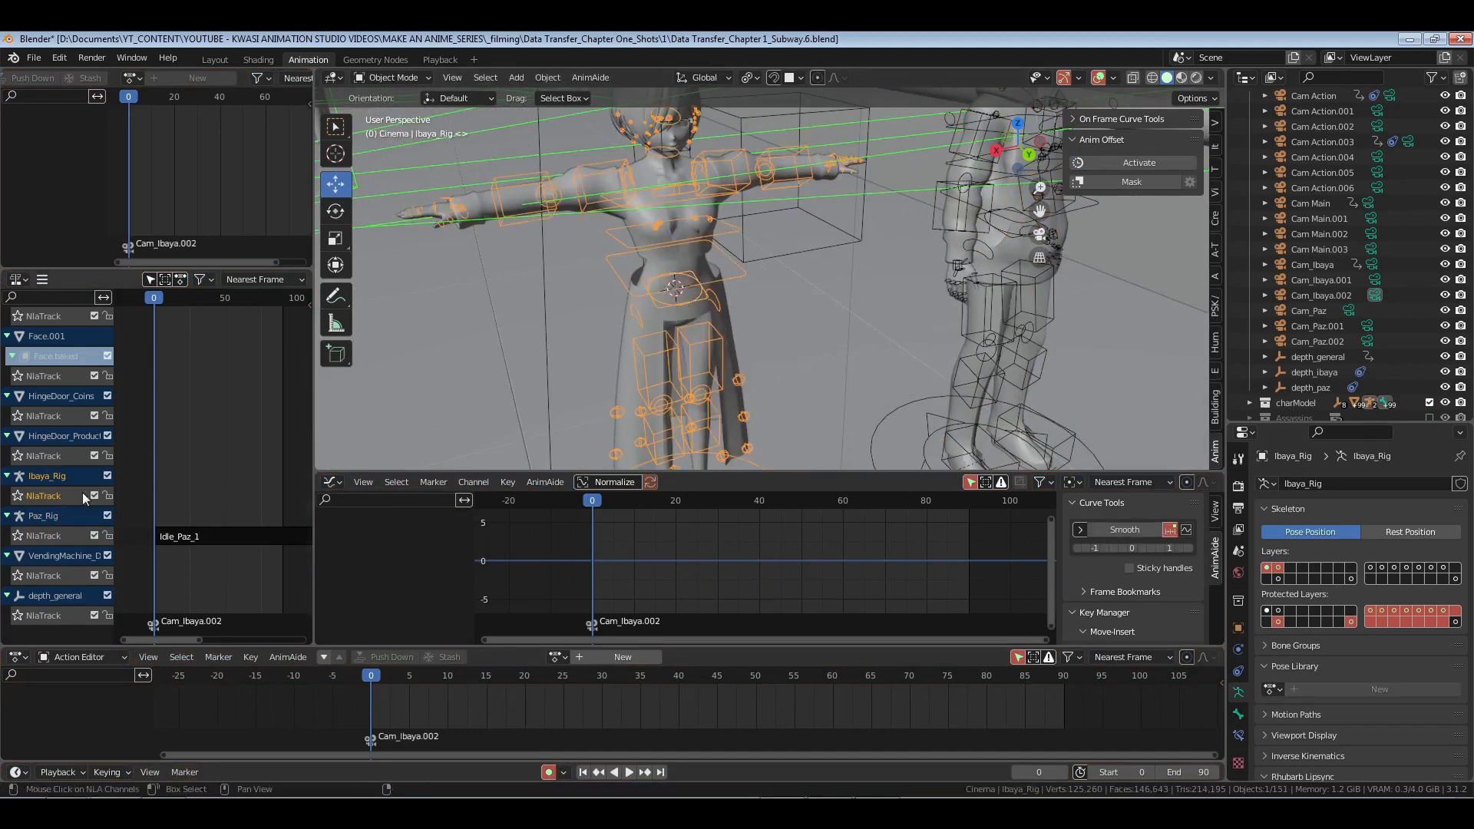
Step: Add the Idle_1 action as a strip on Ibaya_Rig's NLA track and enter tweak mode on it
{"action": "key", "text": "shift+a"}
{"action": "type", "text": "idle"}
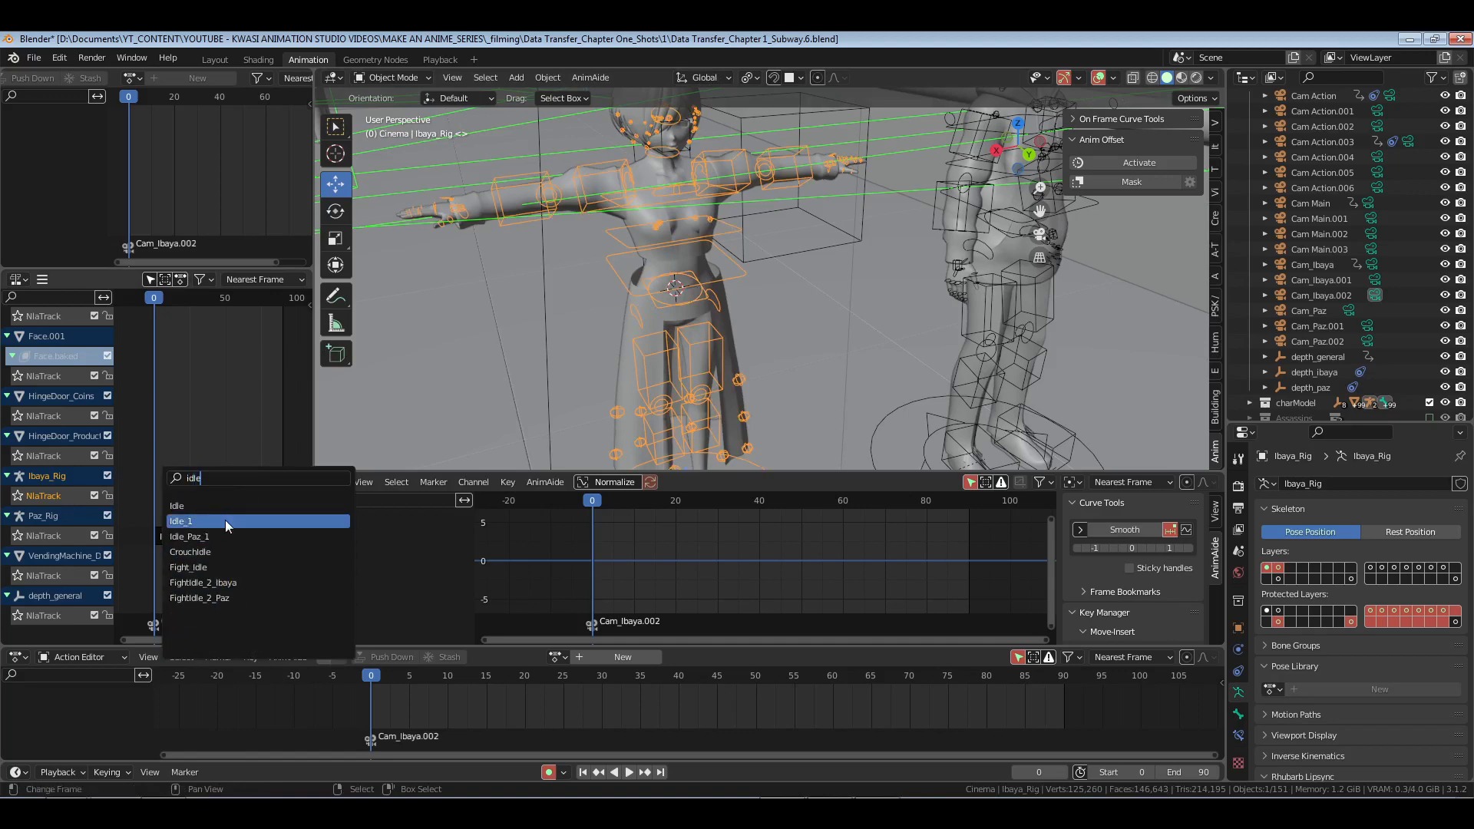
{"action": "left_click", "coordinate": [226, 522]}
{"action": "key", "text": "Tab"}
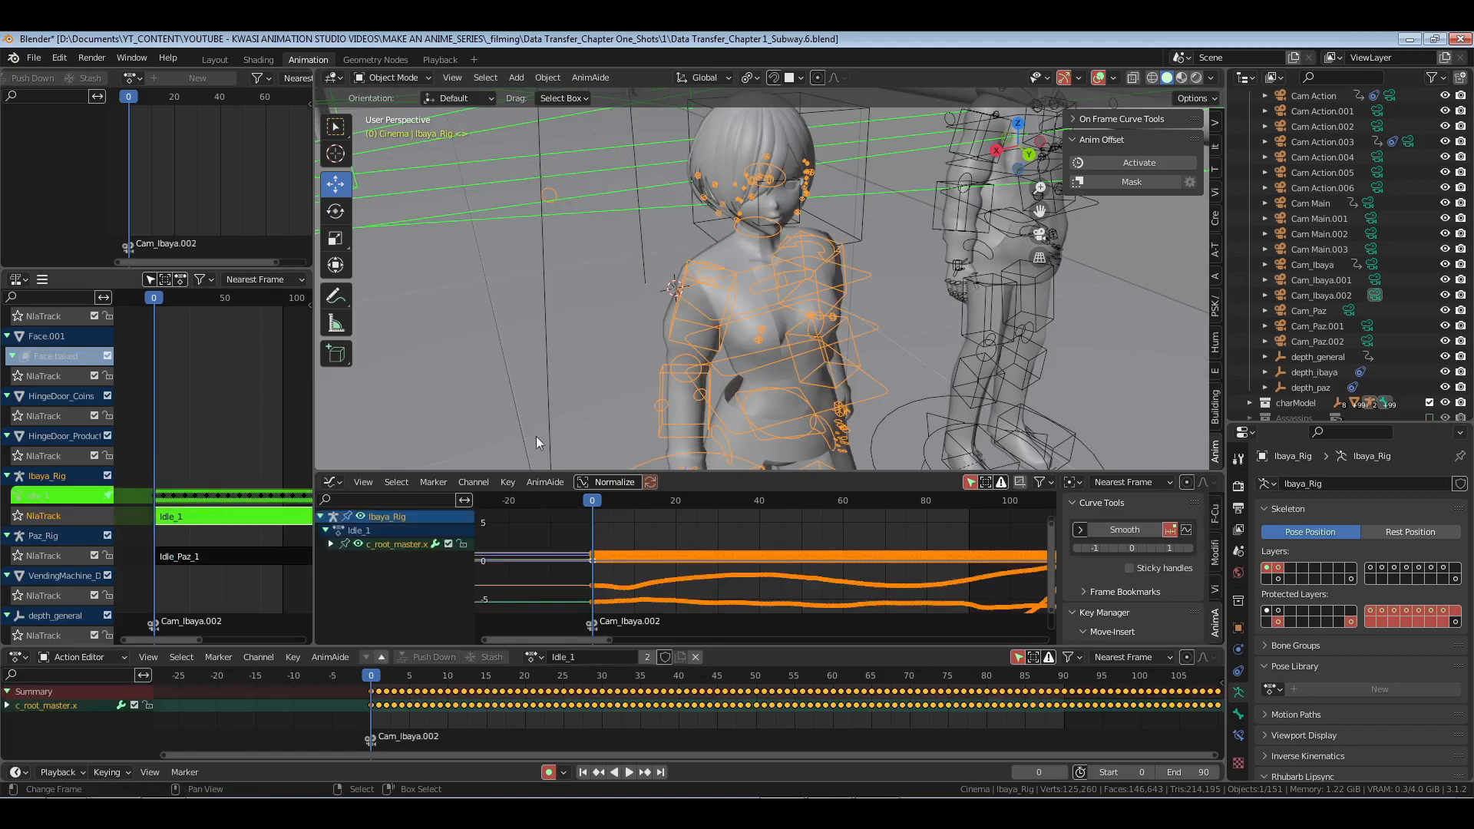
Step: Activate Anim Offset and snap Ibaya_Rig's c_root_master.x control to the 3D cursor in Pose Mode
{"action": "key", "text": "ctrl+Tab"}
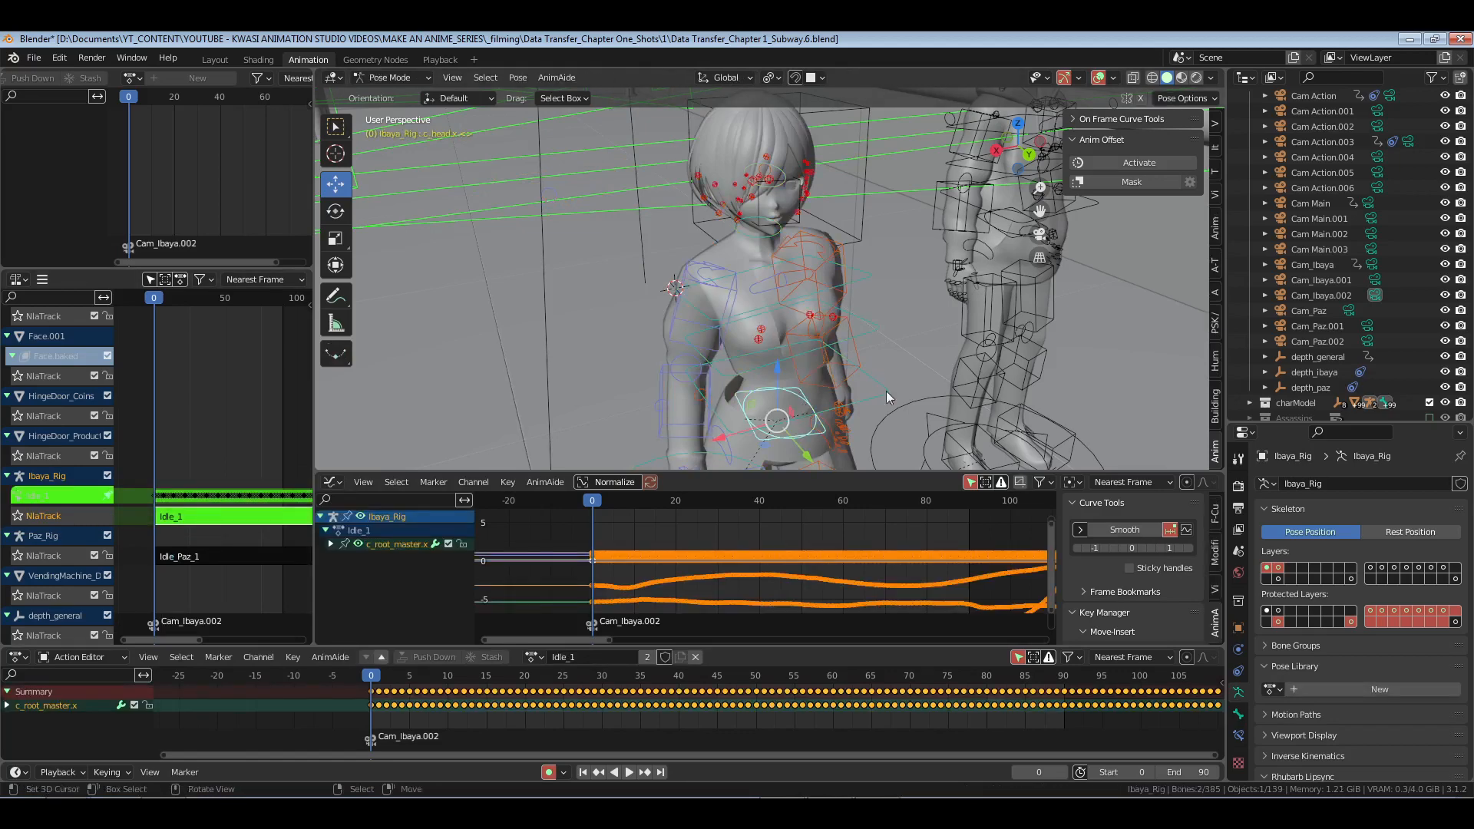
{"action": "left_click", "coordinate": [796, 438]}
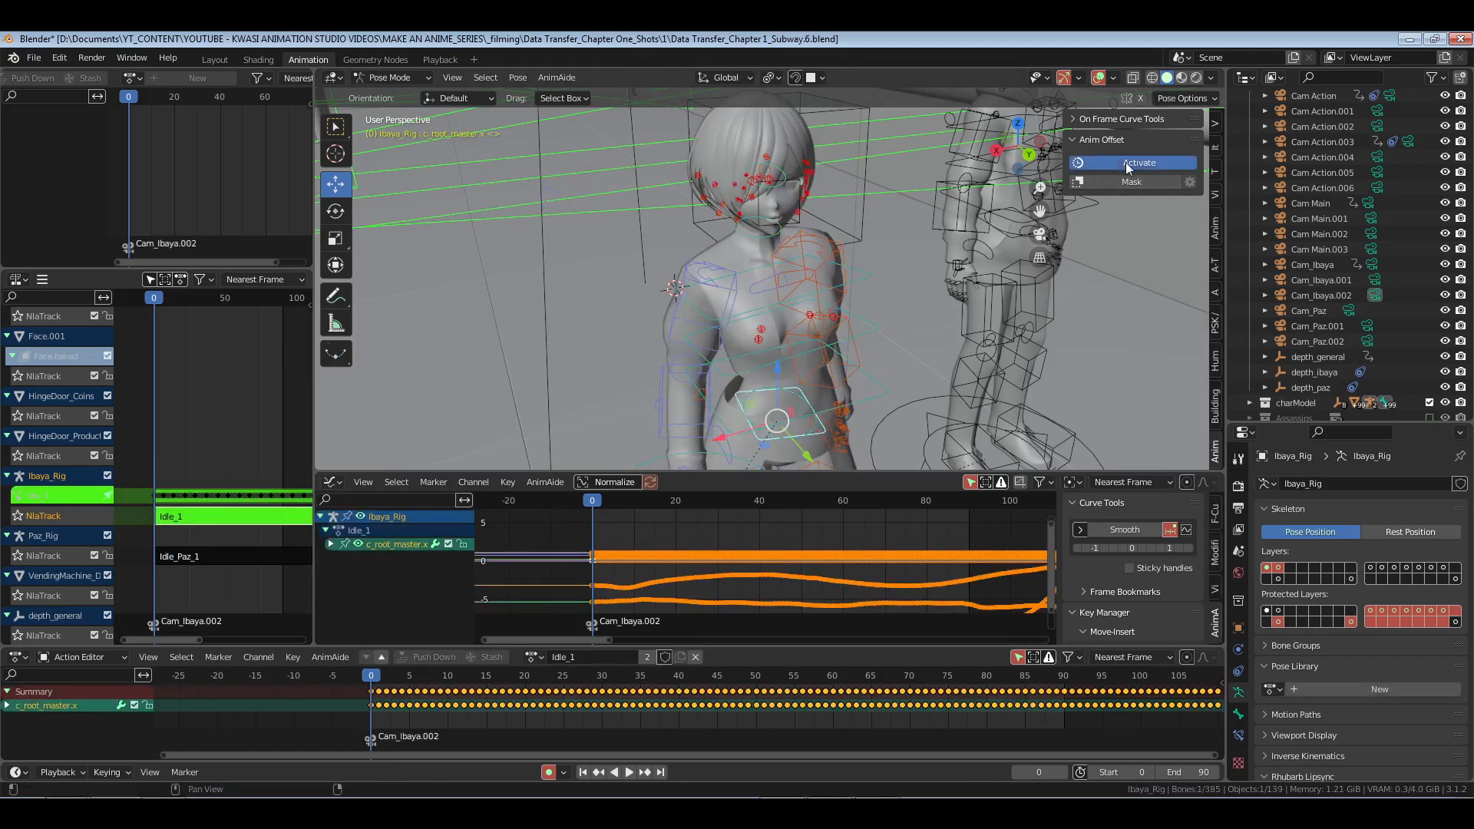
{"action": "left_click", "coordinate": [1125, 163]}
{"action": "key", "text": "shift+s"}
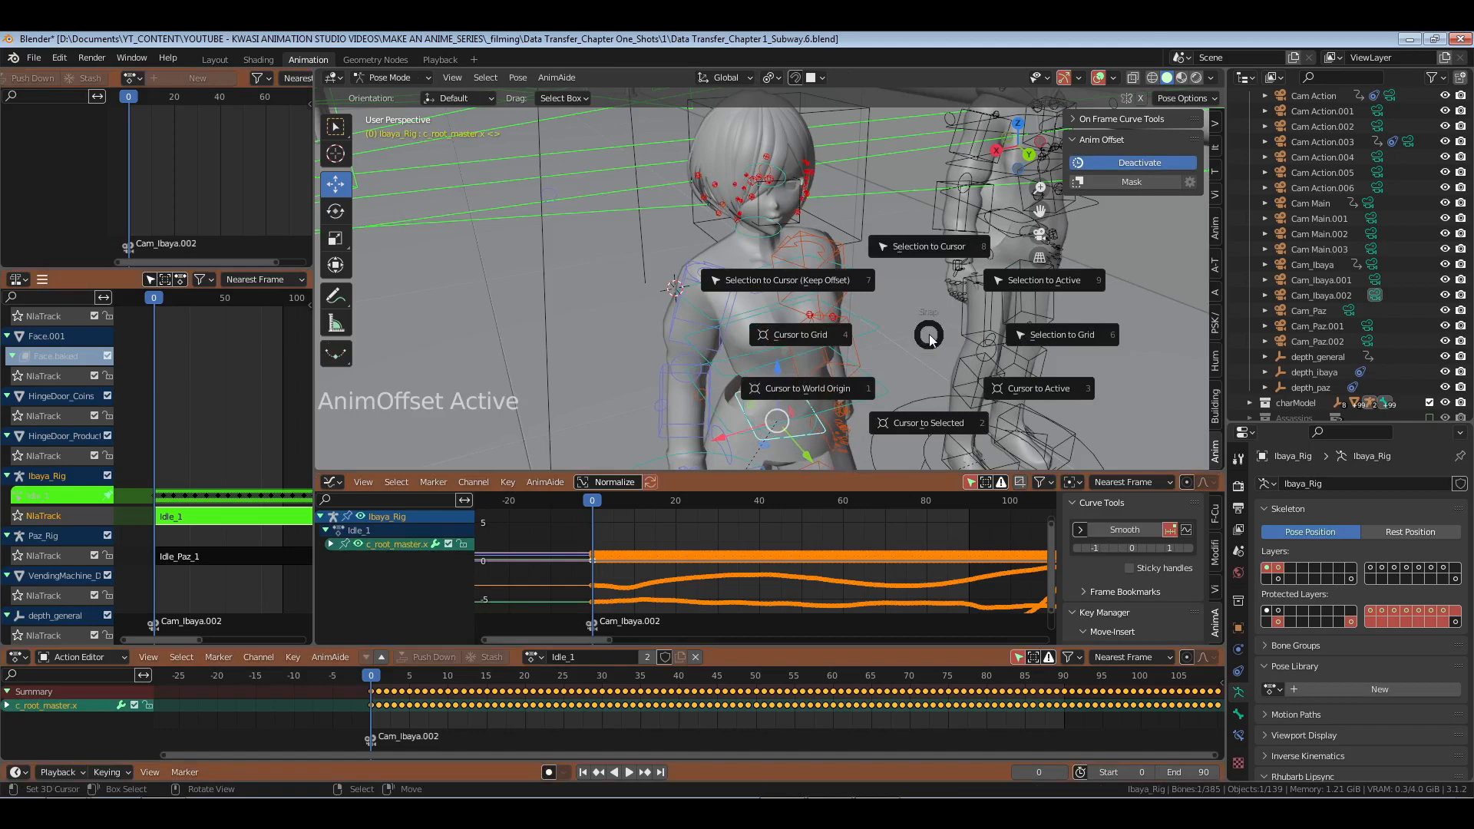
{"action": "key", "text": "8"}
{"action": "key", "text": "KP_Decimal"}
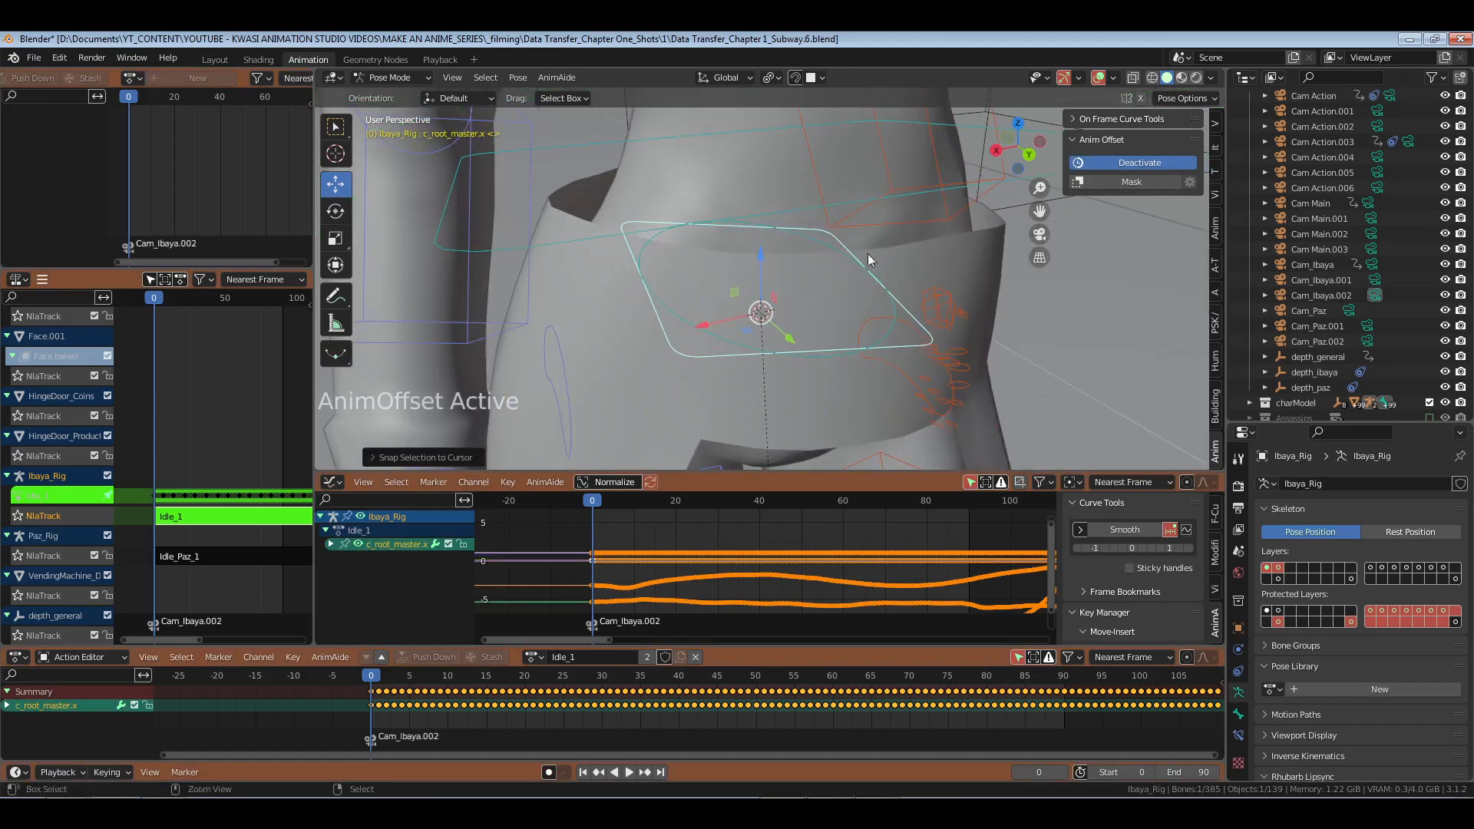
Step: Lower Ibaya_Rig's c_root_master.x control about 0.04 m along the global Z axis and deactivate Anim Offset
{"action": "mouse_move", "coordinate": [867, 253]}
{"action": "middle_mouse_down", "text": "ctrl"}
{"action": "mouse_move", "coordinate": [651, 343]}
{"action": "mouse_move", "coordinate": [763, 348]}
{"action": "mouse_move", "coordinate": [808, 328]}
{"action": "mouse_move", "coordinate": [817, 367]}
{"action": "mouse_move", "coordinate": [808, 227]}
{"action": "mouse_move", "coordinate": [802, 316]}
{"action": "mouse_move", "coordinate": [880, 252]}
{"action": "mouse_move", "coordinate": [867, 235]}
{"action": "middle_mouse_up", "text": "ctrl"}
{"action": "scroll", "coordinate": [764, 353], "scroll_direction": "down", "scroll_amount": 3}
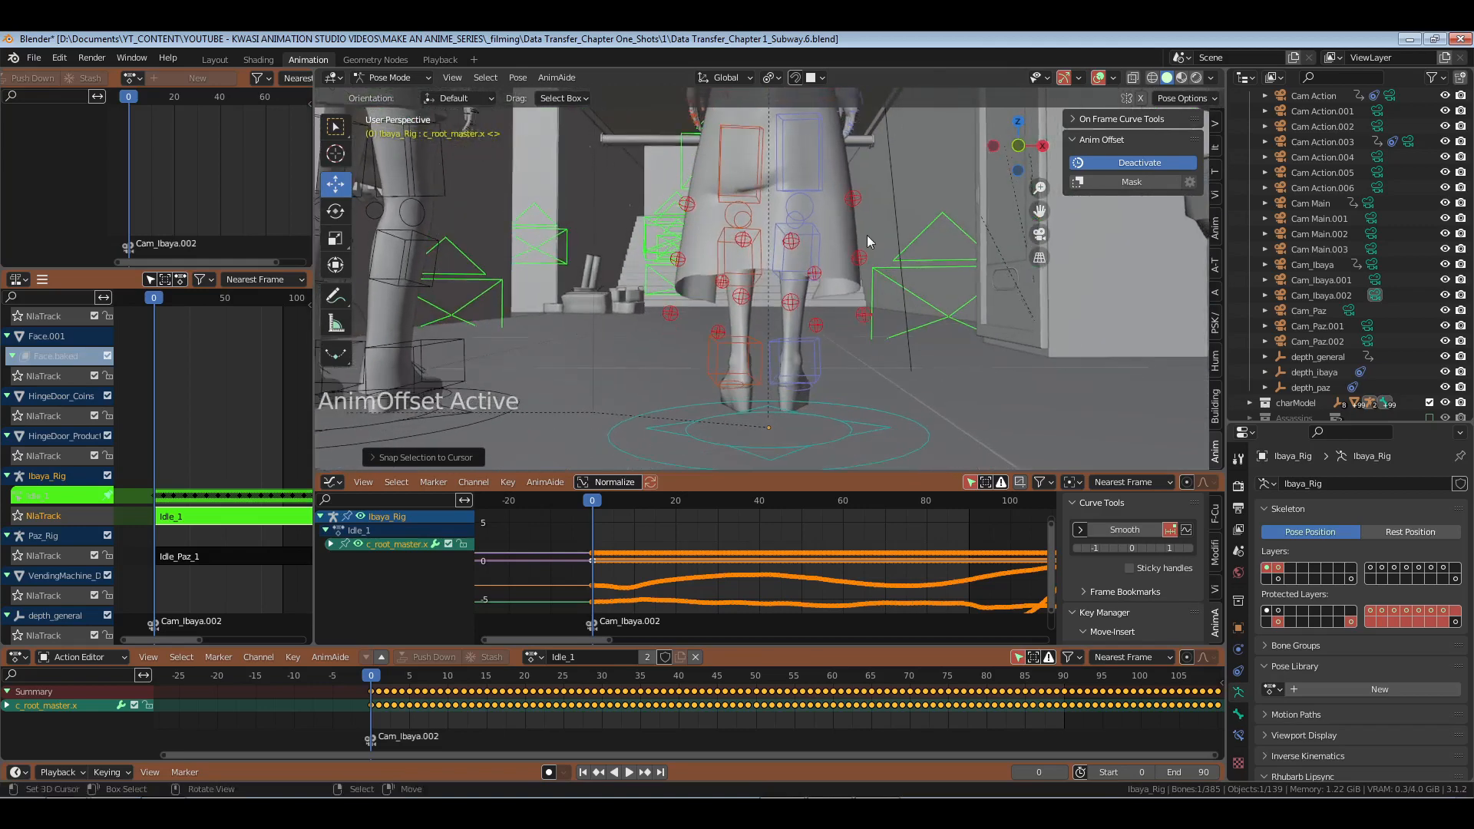
{"action": "key", "text": "g"}
{"action": "key", "text": "z"}
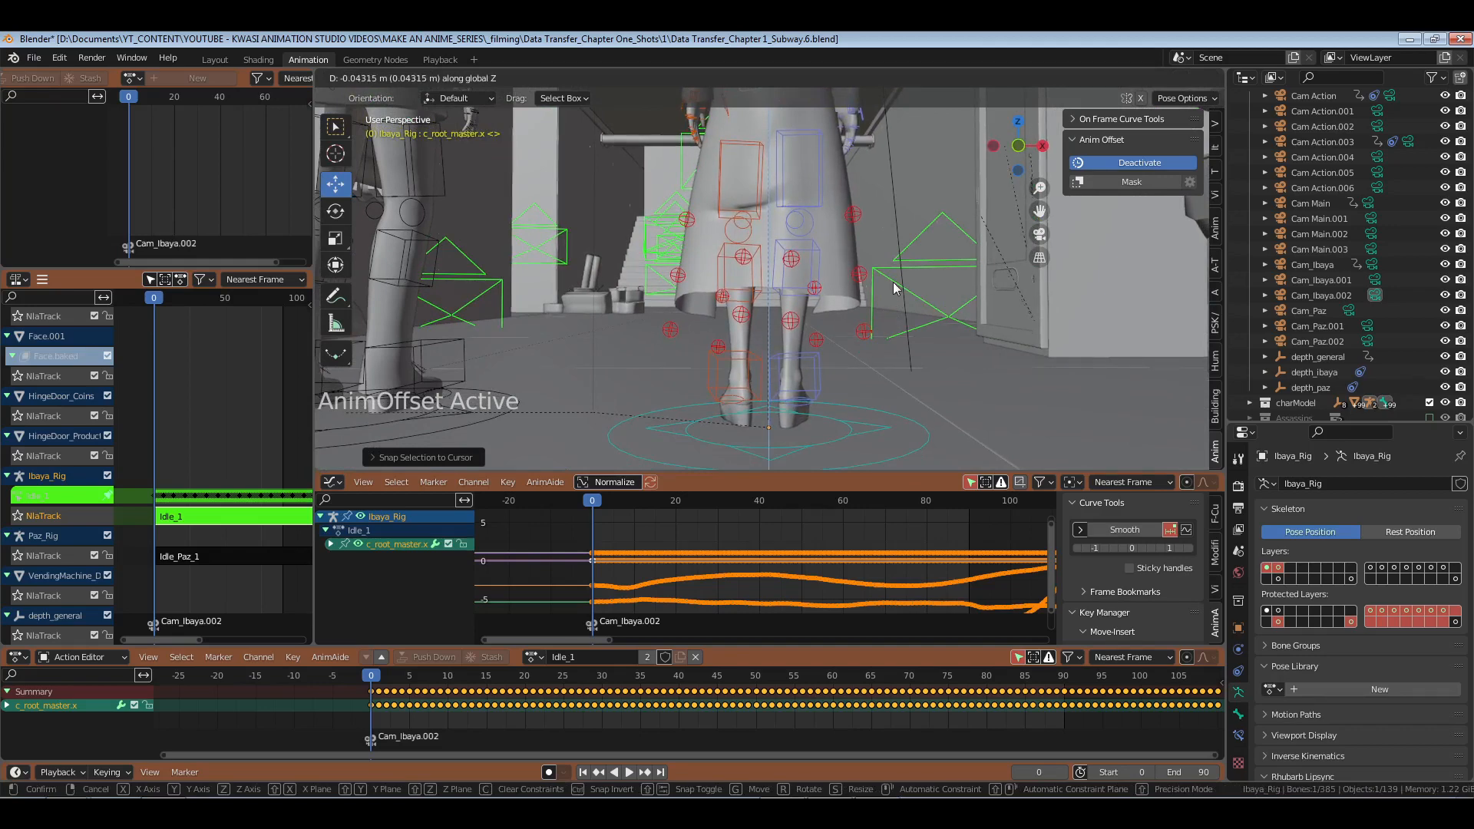
{"action": "left_click", "coordinate": [1131, 180]}
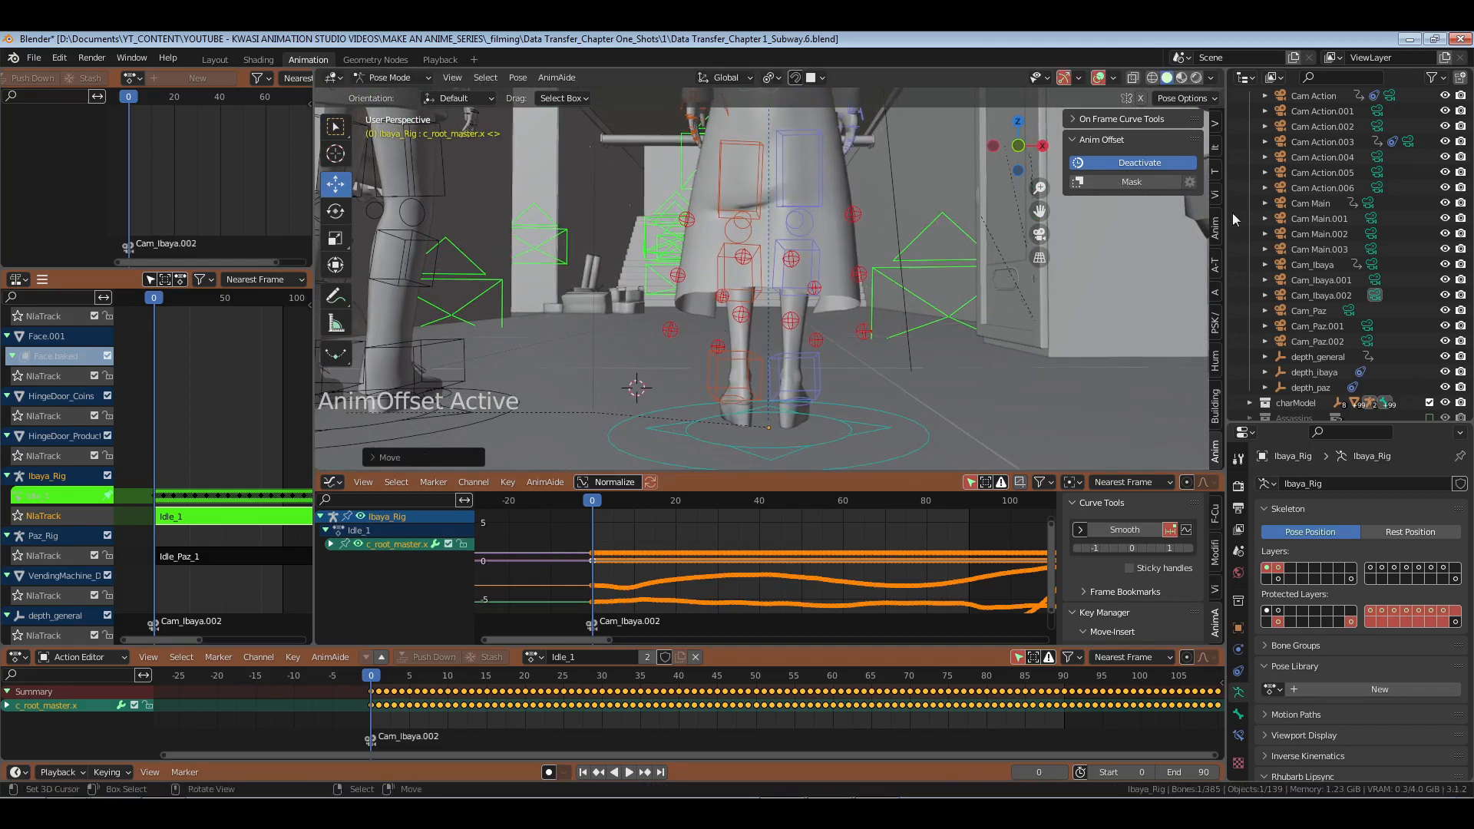
{"action": "left_click", "coordinate": [1151, 165]}
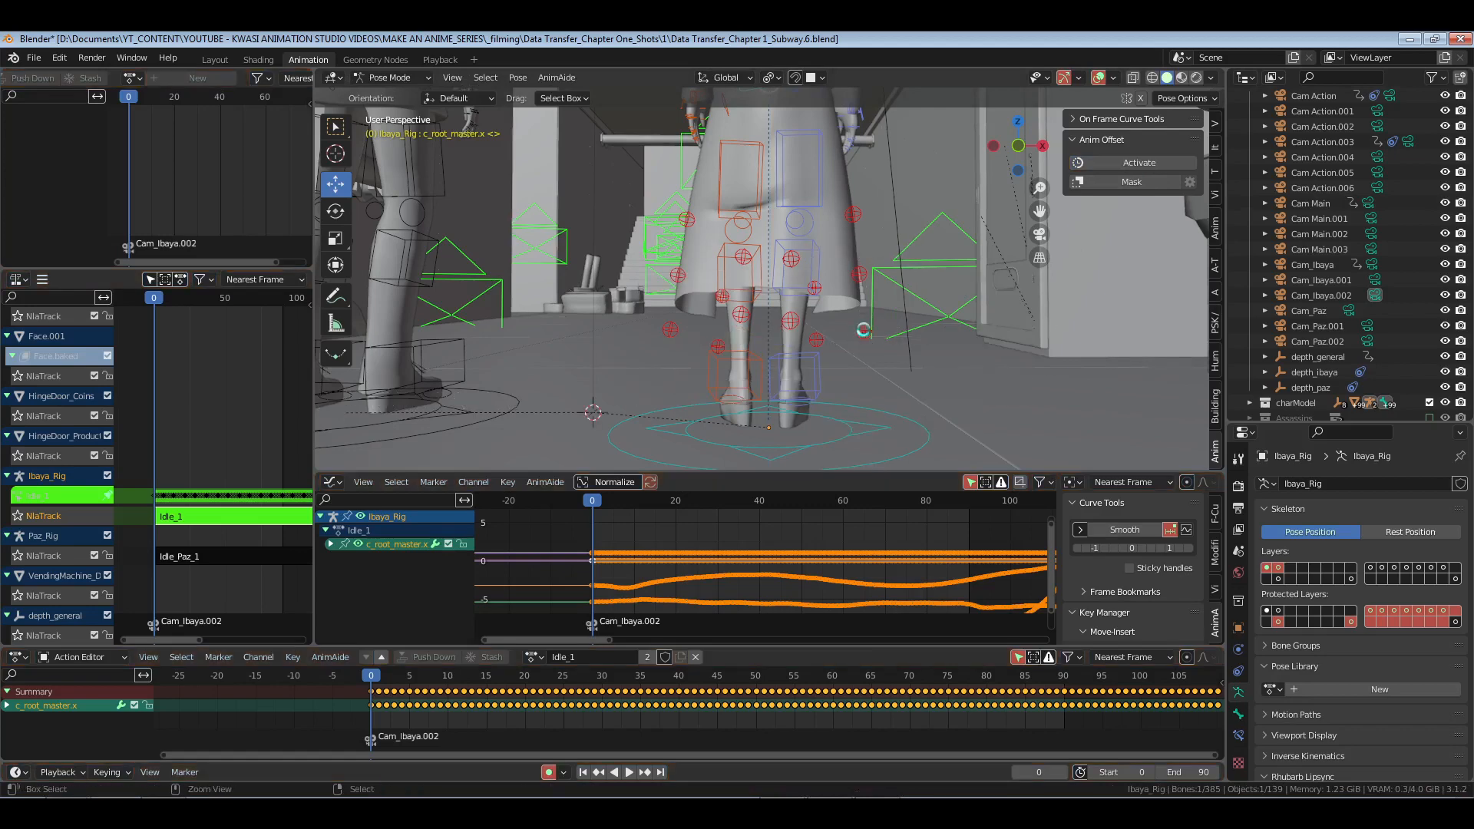
Step: Return Ibaya_Rig to Object Mode with nothing selected, leave tweak mode on its Idle_1 strip and save the file
{"action": "key", "text": "ctrl+s"}
{"action": "middle_click_drag", "start_coordinate": [885, 262], "coordinate": [882, 326], "text": "shift"}
{"action": "key", "text": "ctrl+Tab"}
{"action": "key", "text": "alt+a"}
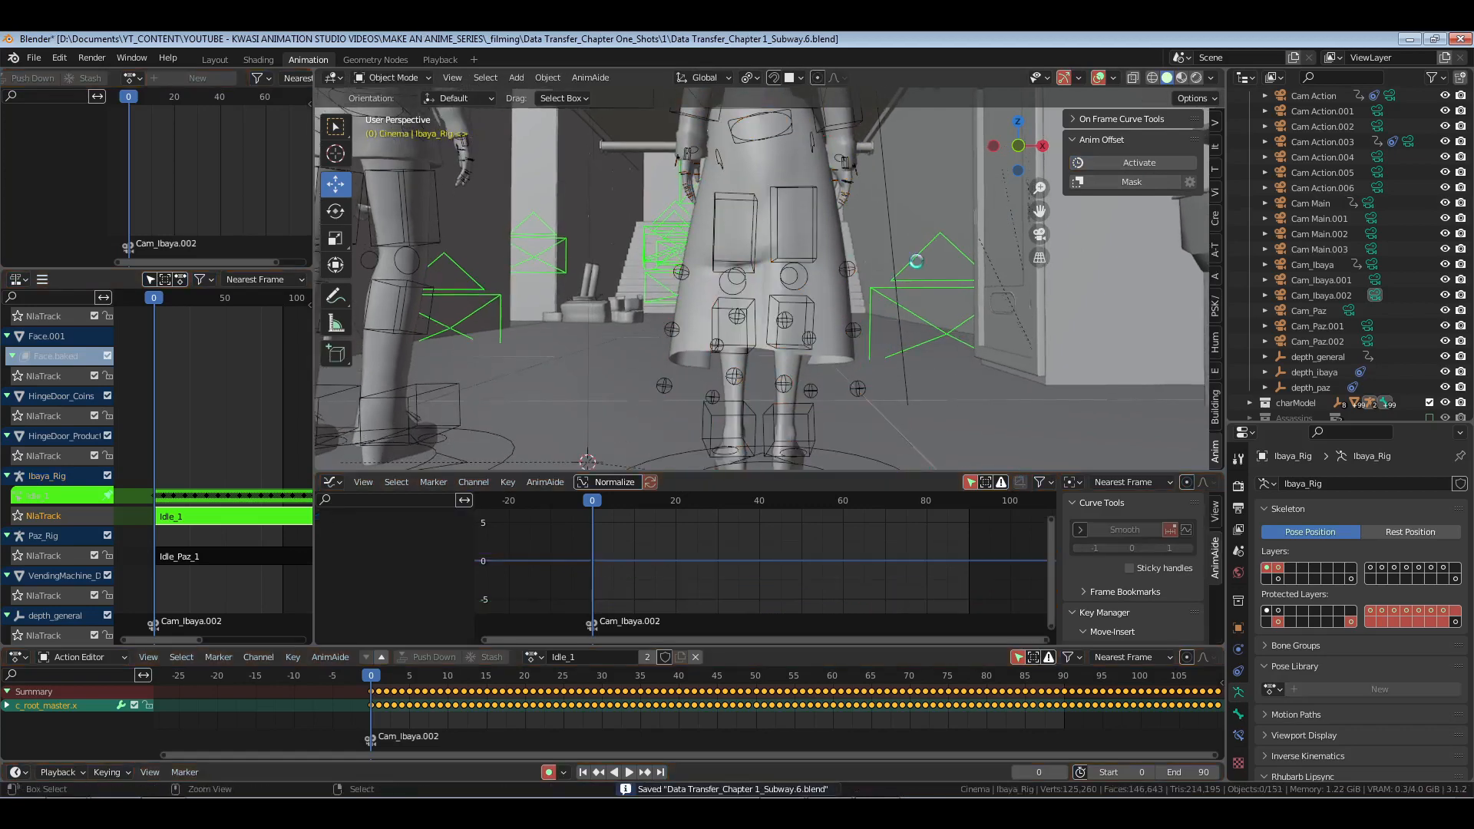
{"action": "middle_click_drag", "start_coordinate": [911, 257], "coordinate": [838, 286]}
{"action": "key", "text": "Tab"}
{"action": "key", "text": "ctrl+s"}
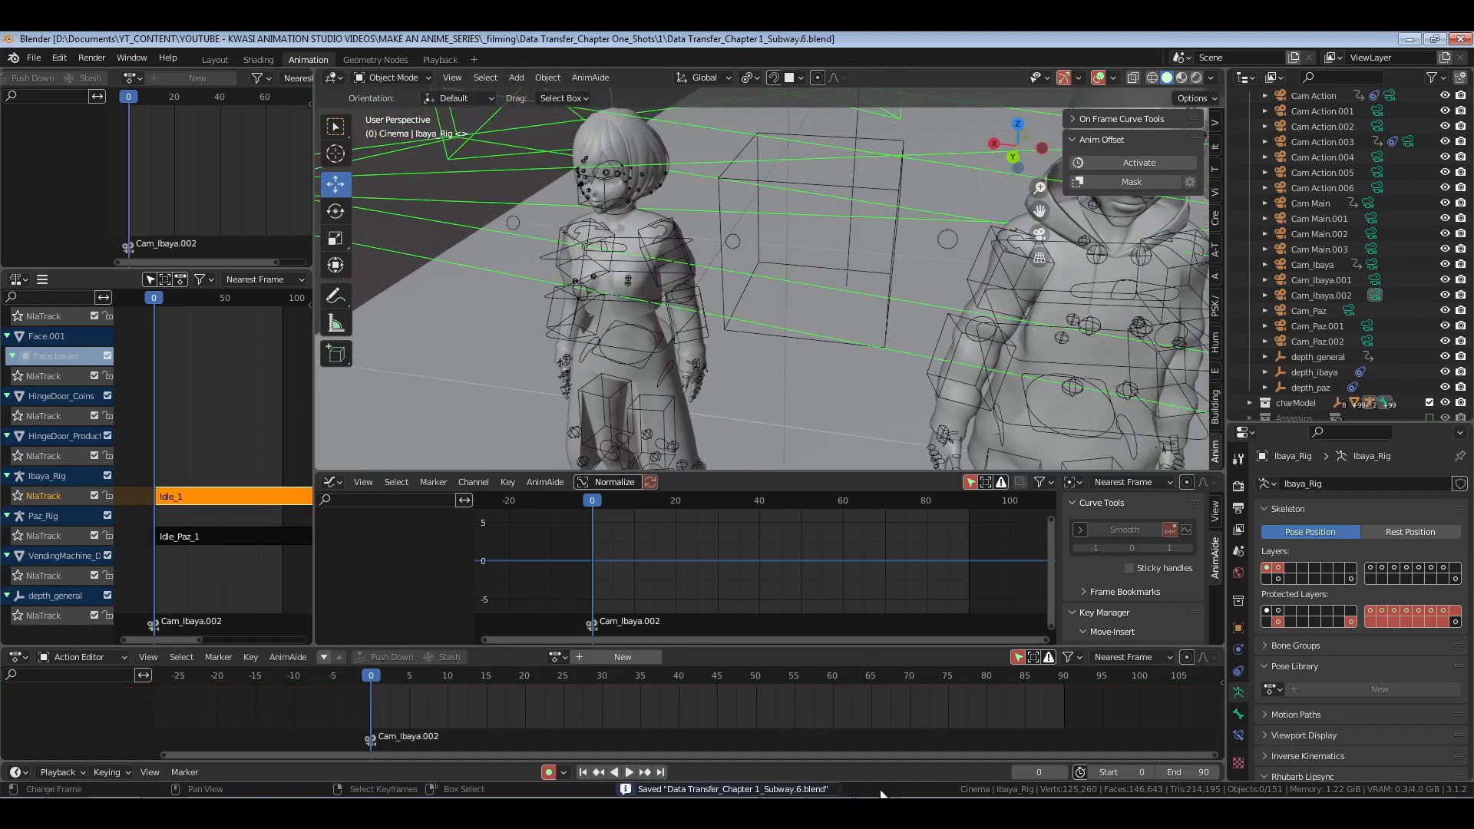
Step: Check the Storyboard_Card 3 image for the next shot, then hide the viewport sidebar and look through the scene camera
{"action": "left_click", "coordinate": [880, 810]}
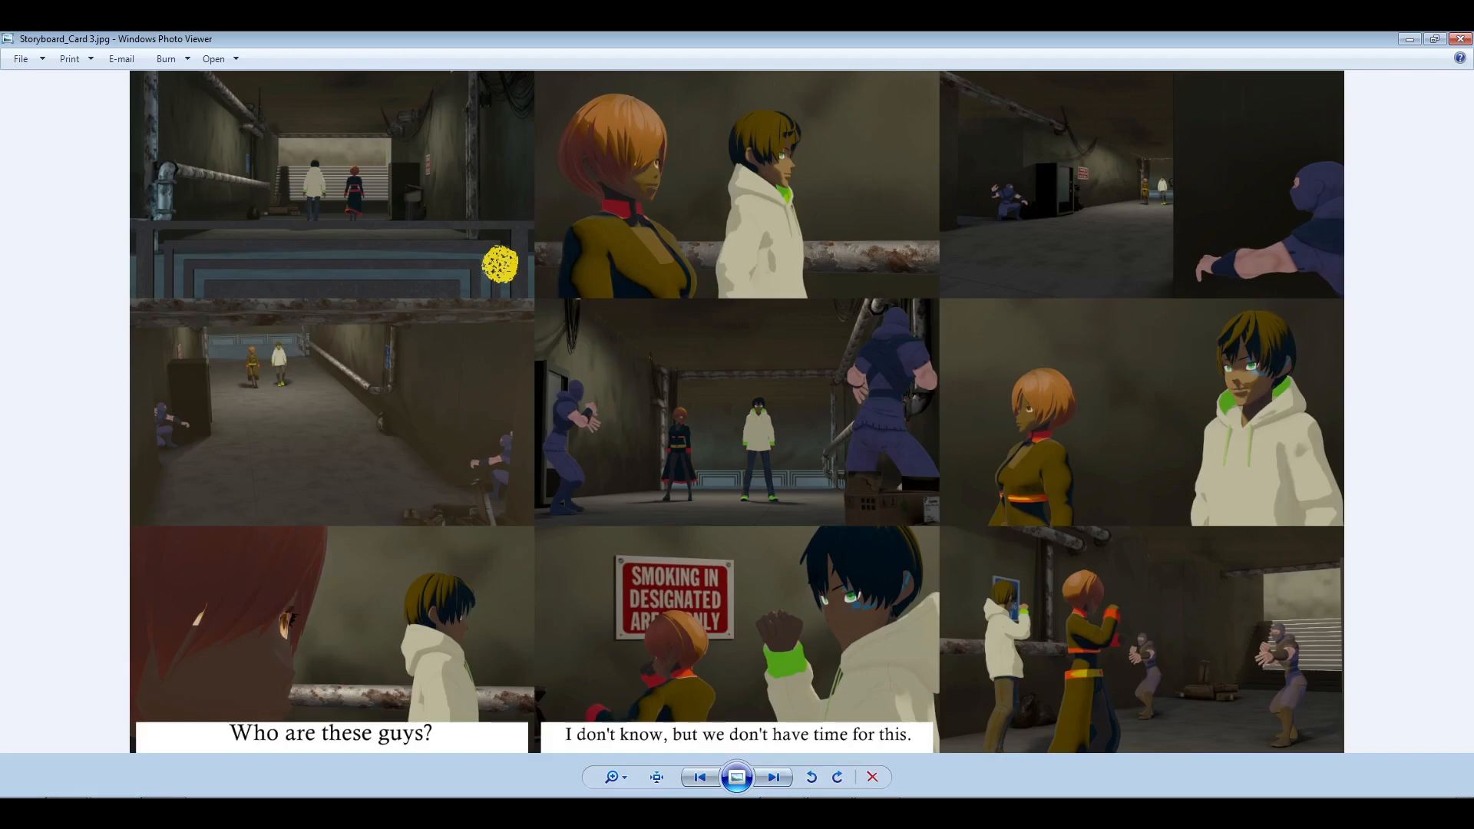
{"action": "left_click", "coordinate": [880, 810]}
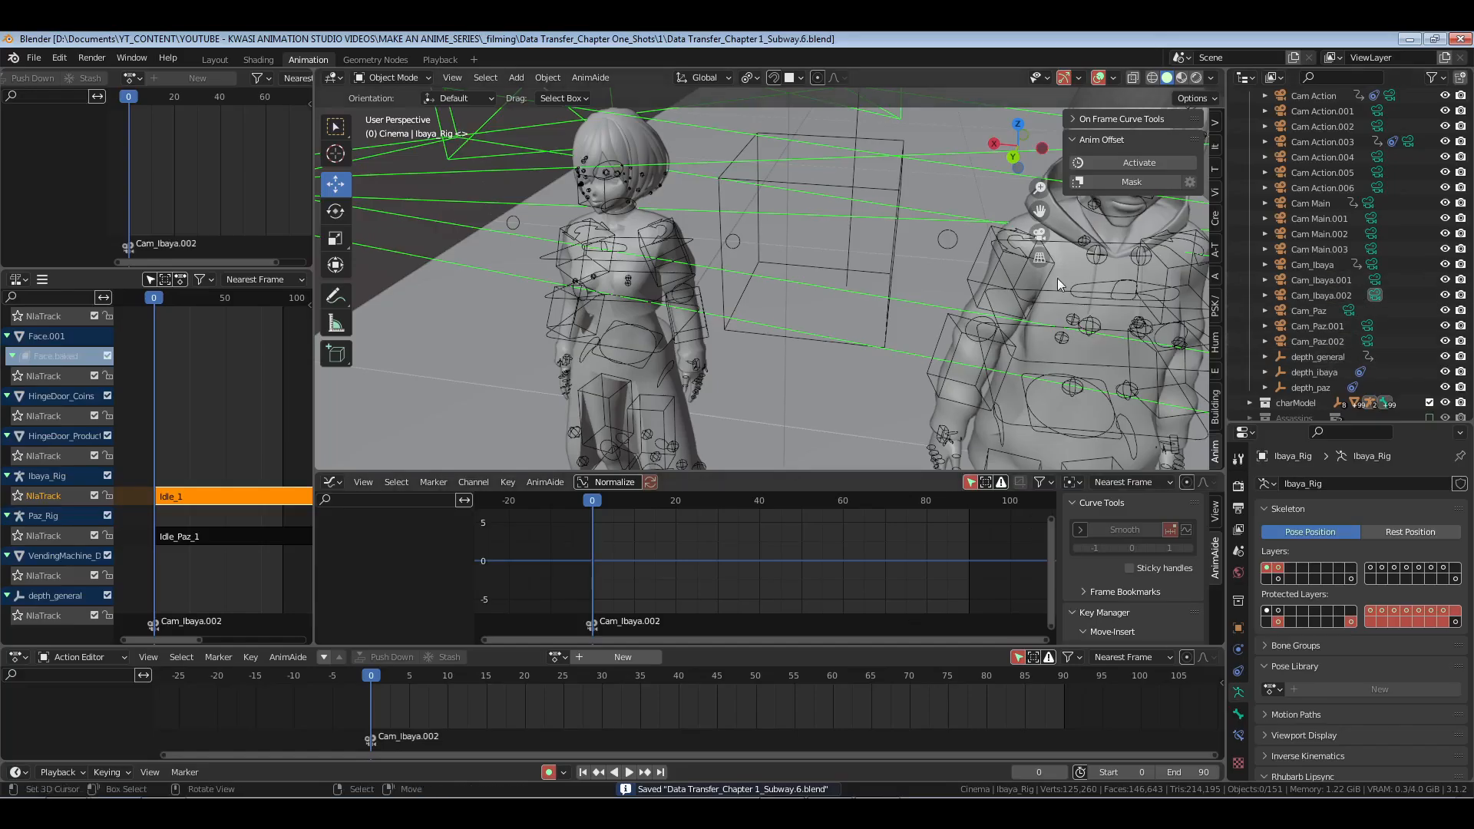
{"action": "key", "text": "m"}
{"action": "key", "text": "Escape"}
{"action": "key", "text": "n"}
{"action": "key", "text": "KP_0"}
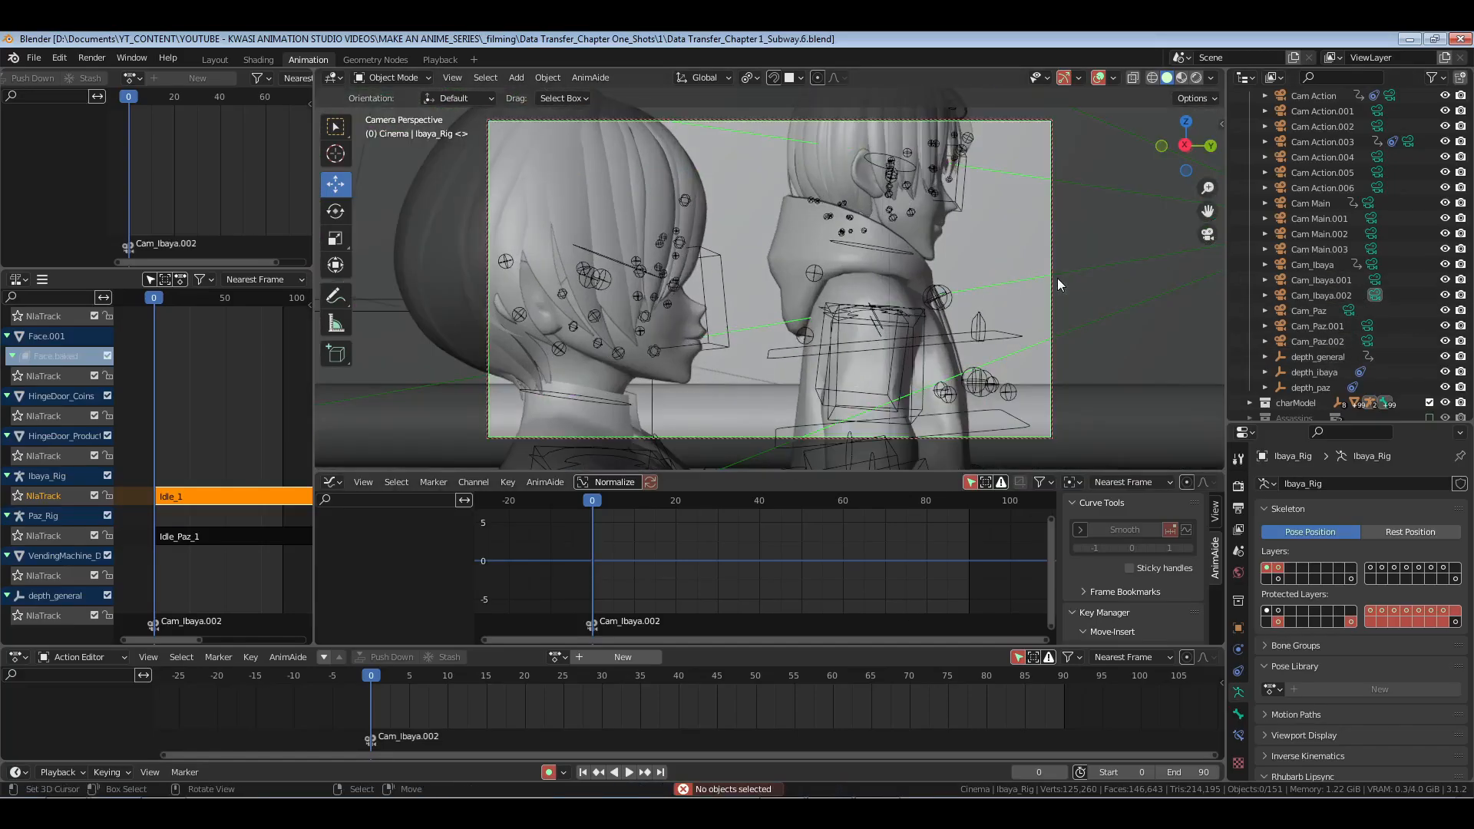
Step: Compare the views of the Cam_Paz, Cam_Ibaya.002 and Cam Action cameras to find one suited to the next shot
{"action": "left_click", "coordinate": [1349, 310]}
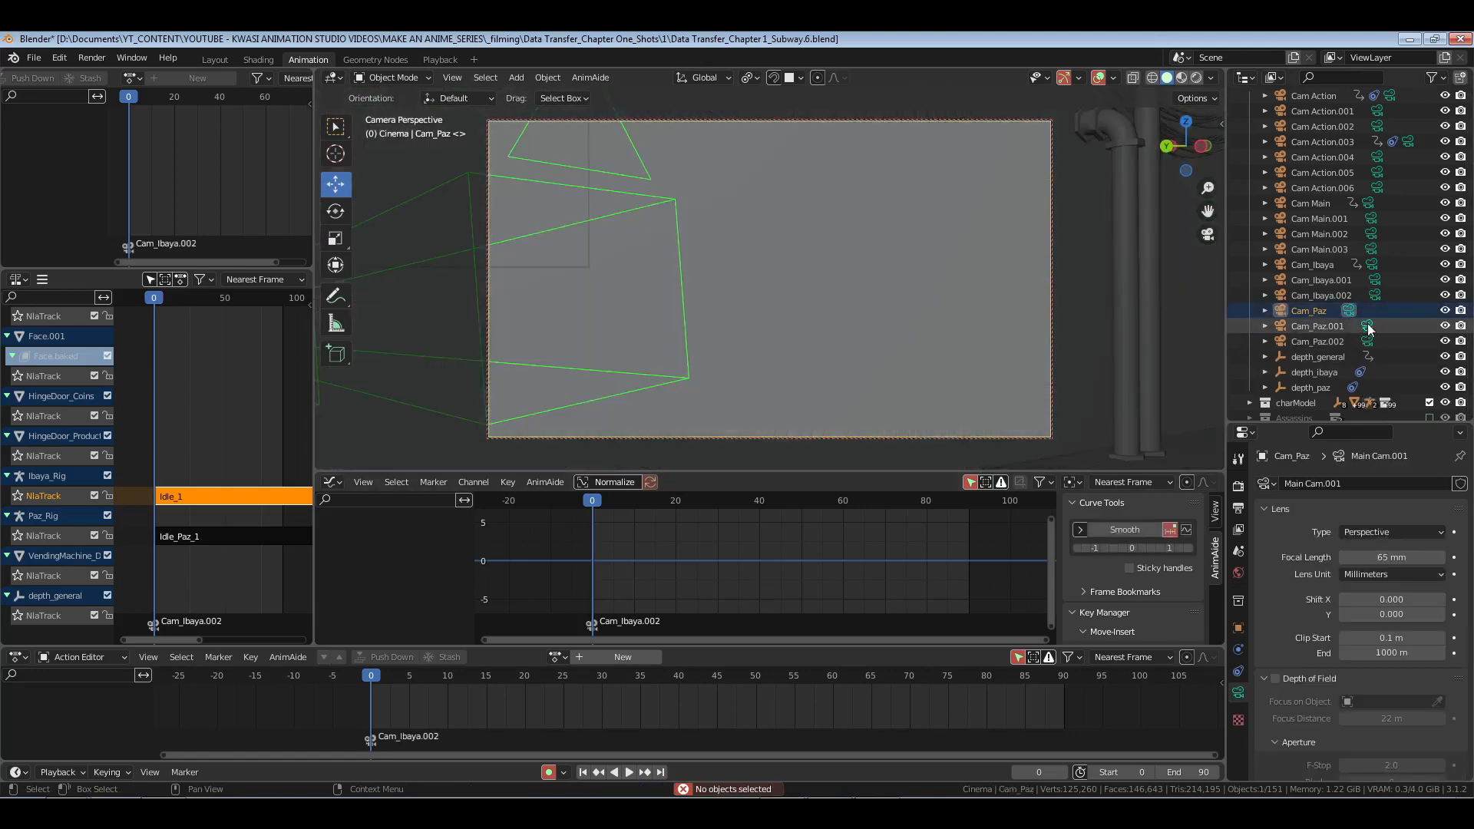
{"action": "left_click", "coordinate": [1367, 326]}
{"action": "left_click", "coordinate": [1368, 341]}
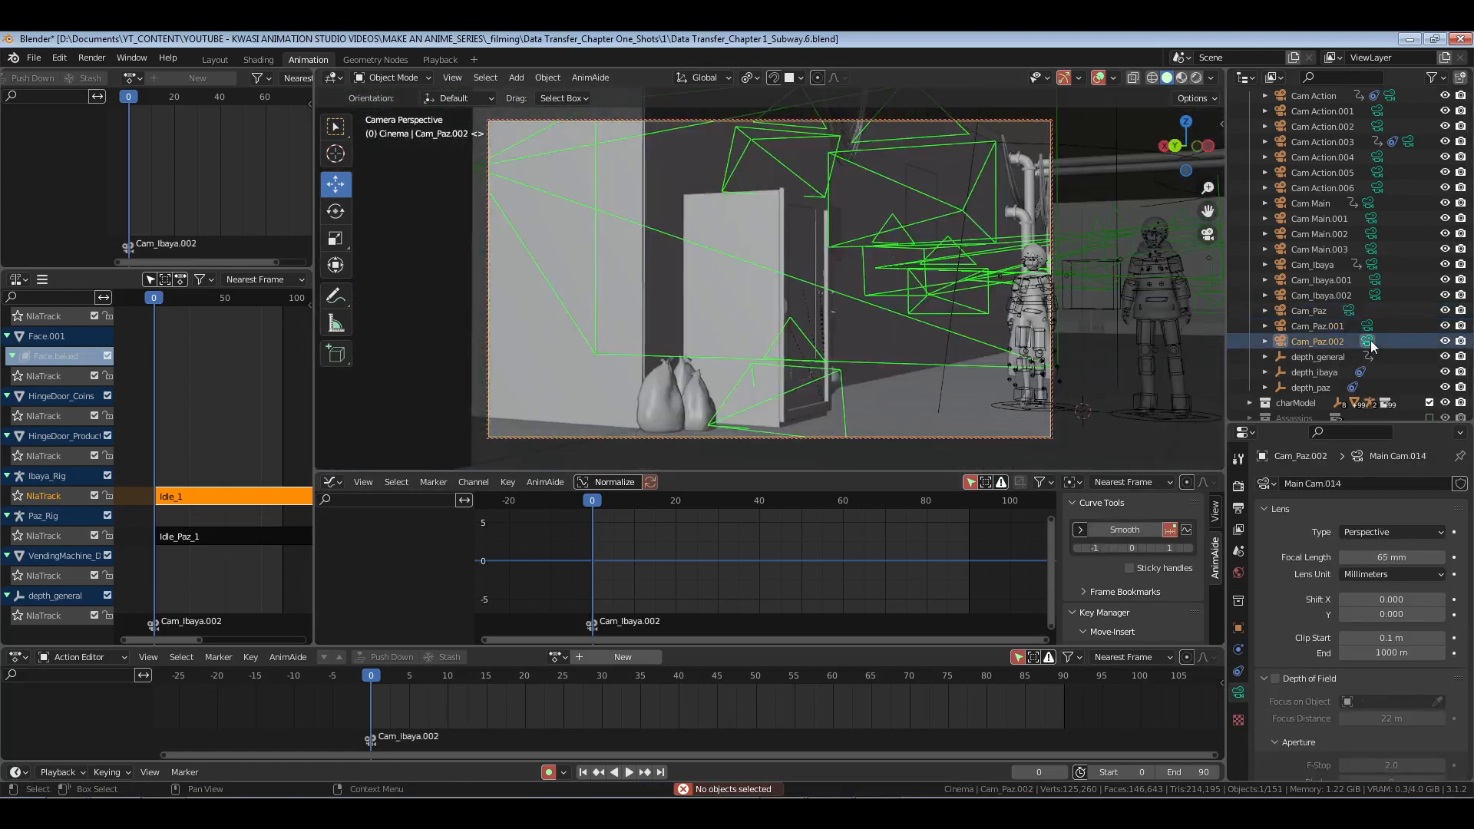
{"action": "left_click", "coordinate": [1375, 295]}
{"action": "left_click", "coordinate": [1377, 186]}
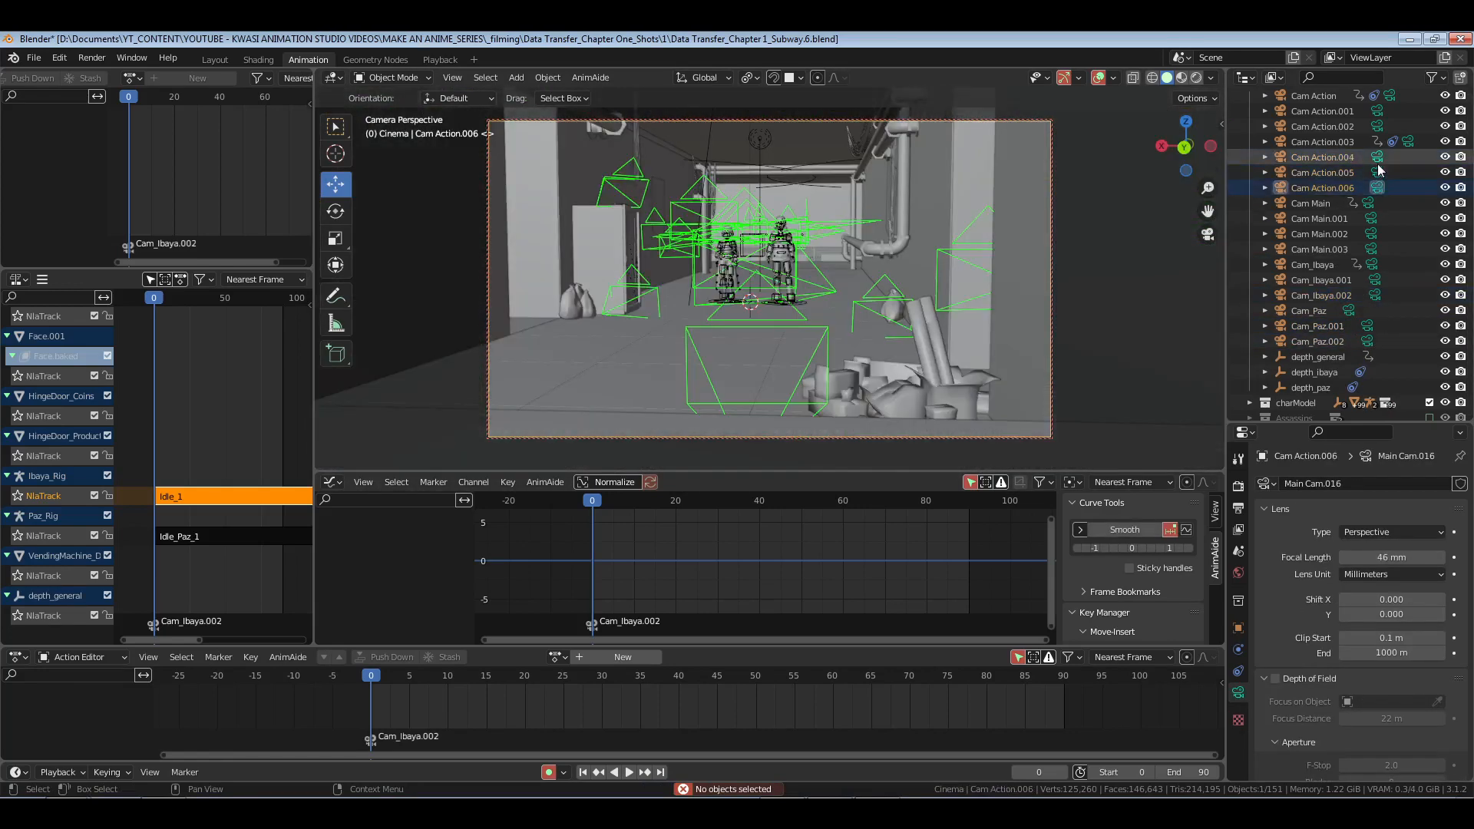
{"action": "left_click", "coordinate": [1377, 157]}
{"action": "left_click", "coordinate": [1377, 172]}
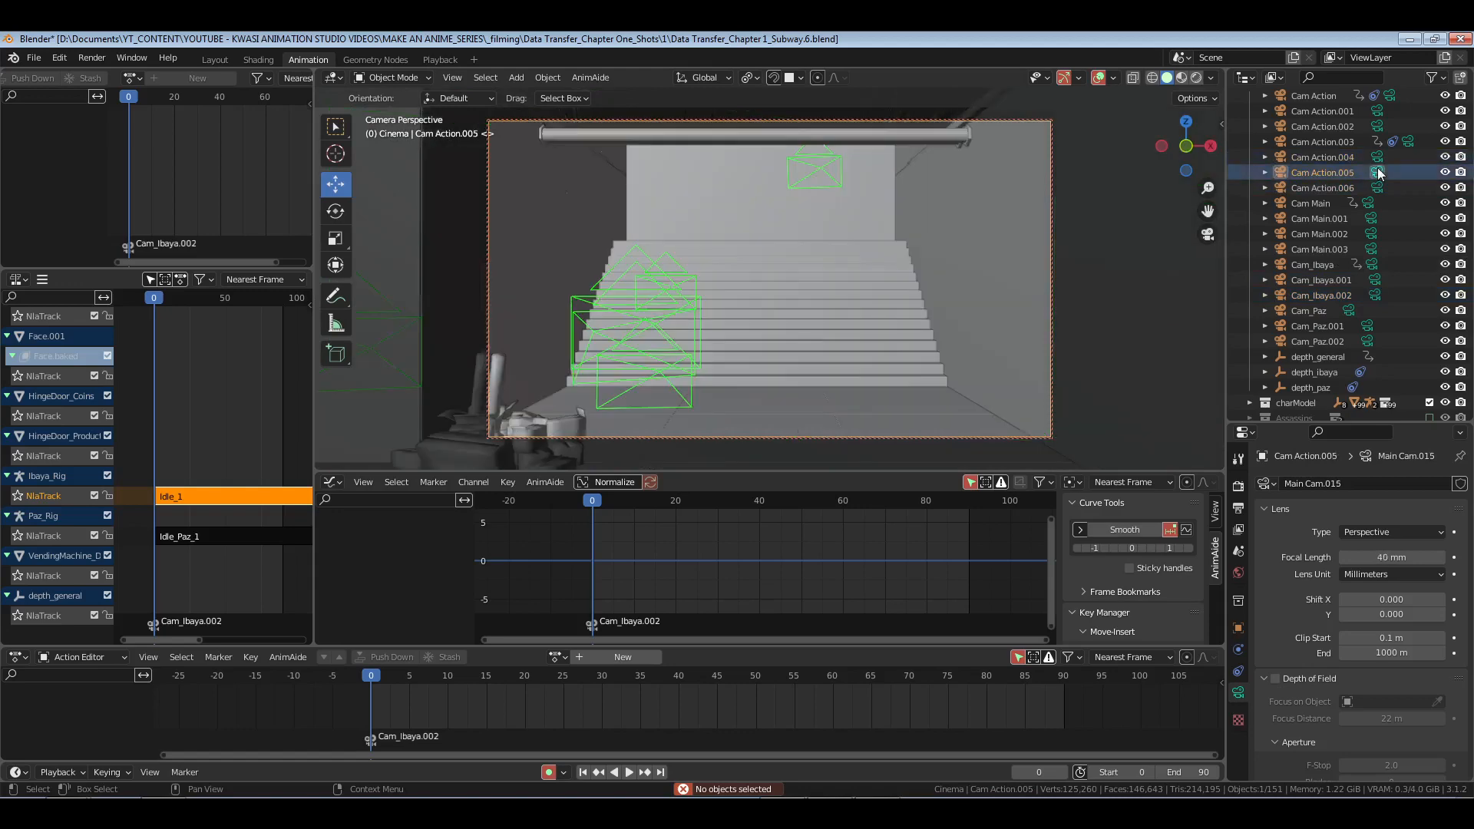
{"action": "left_click", "coordinate": [1377, 110]}
{"action": "left_click", "coordinate": [1377, 125]}
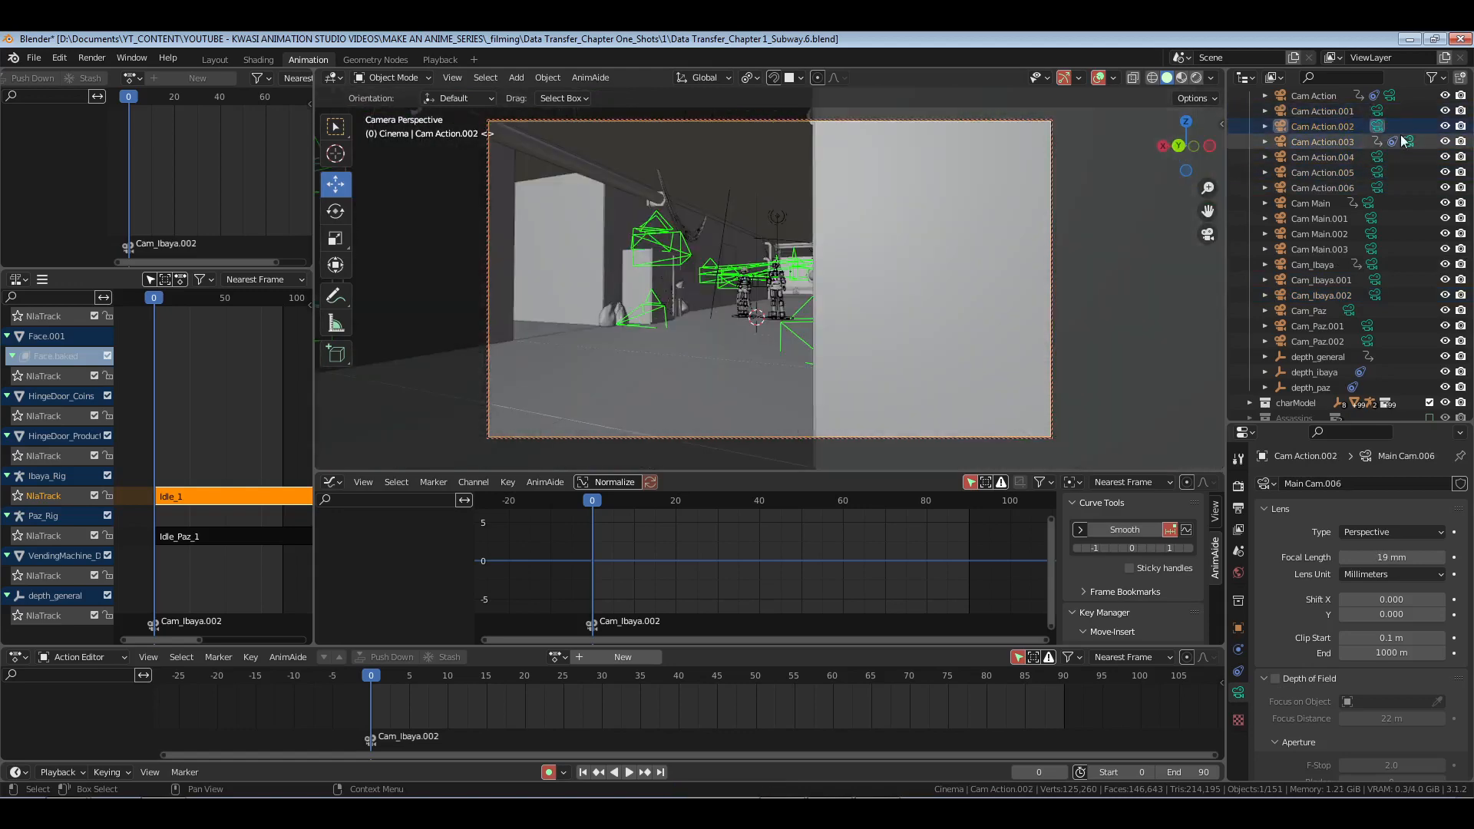
{"action": "left_click", "coordinate": [1410, 141]}
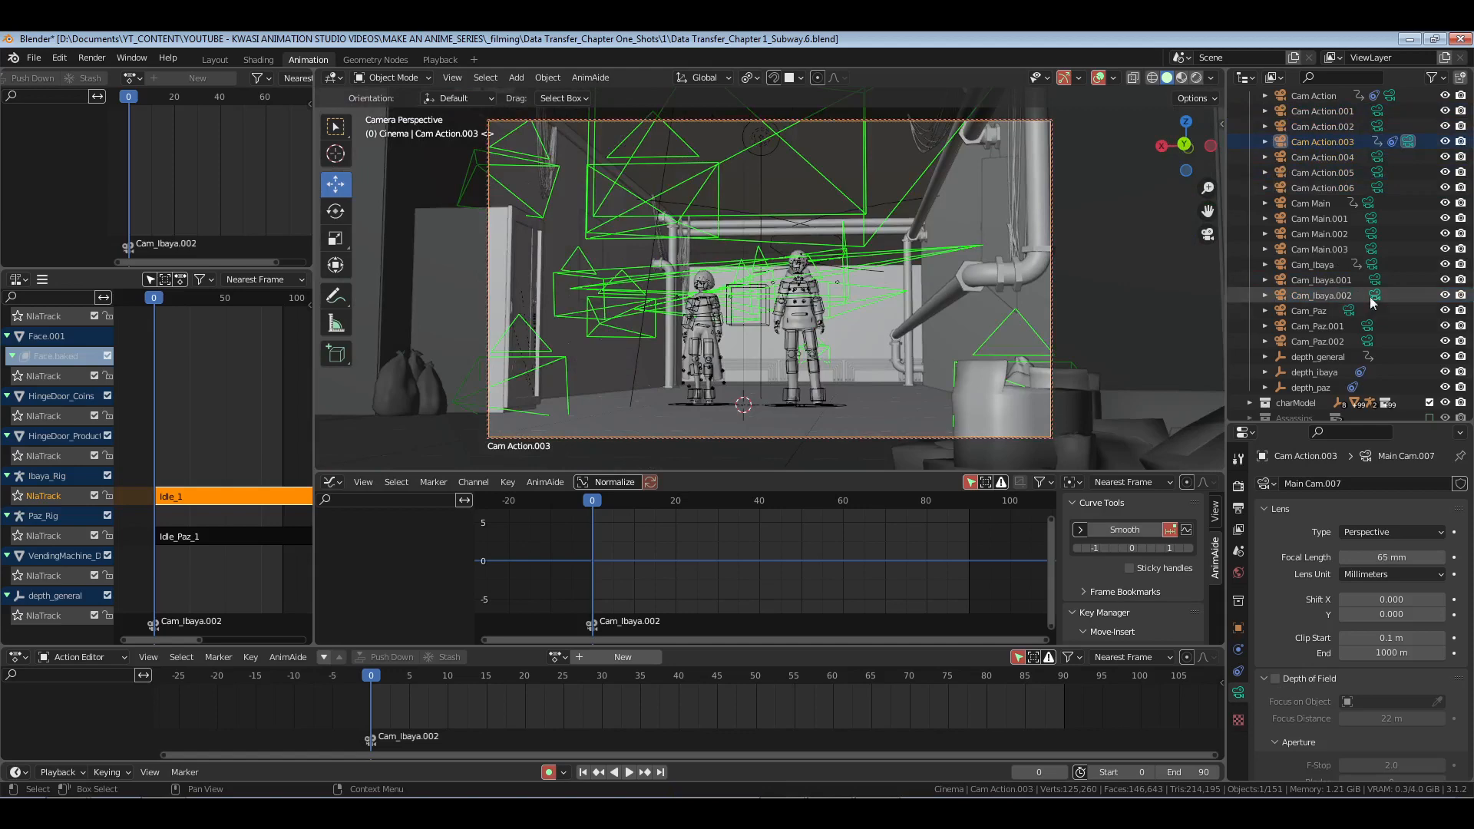
Step: Make Cam_Paz the active camera and align it to a front three-quarter view of both characters
{"action": "left_click", "coordinate": [1349, 311]}
{"action": "left_click", "coordinate": [1367, 327]}
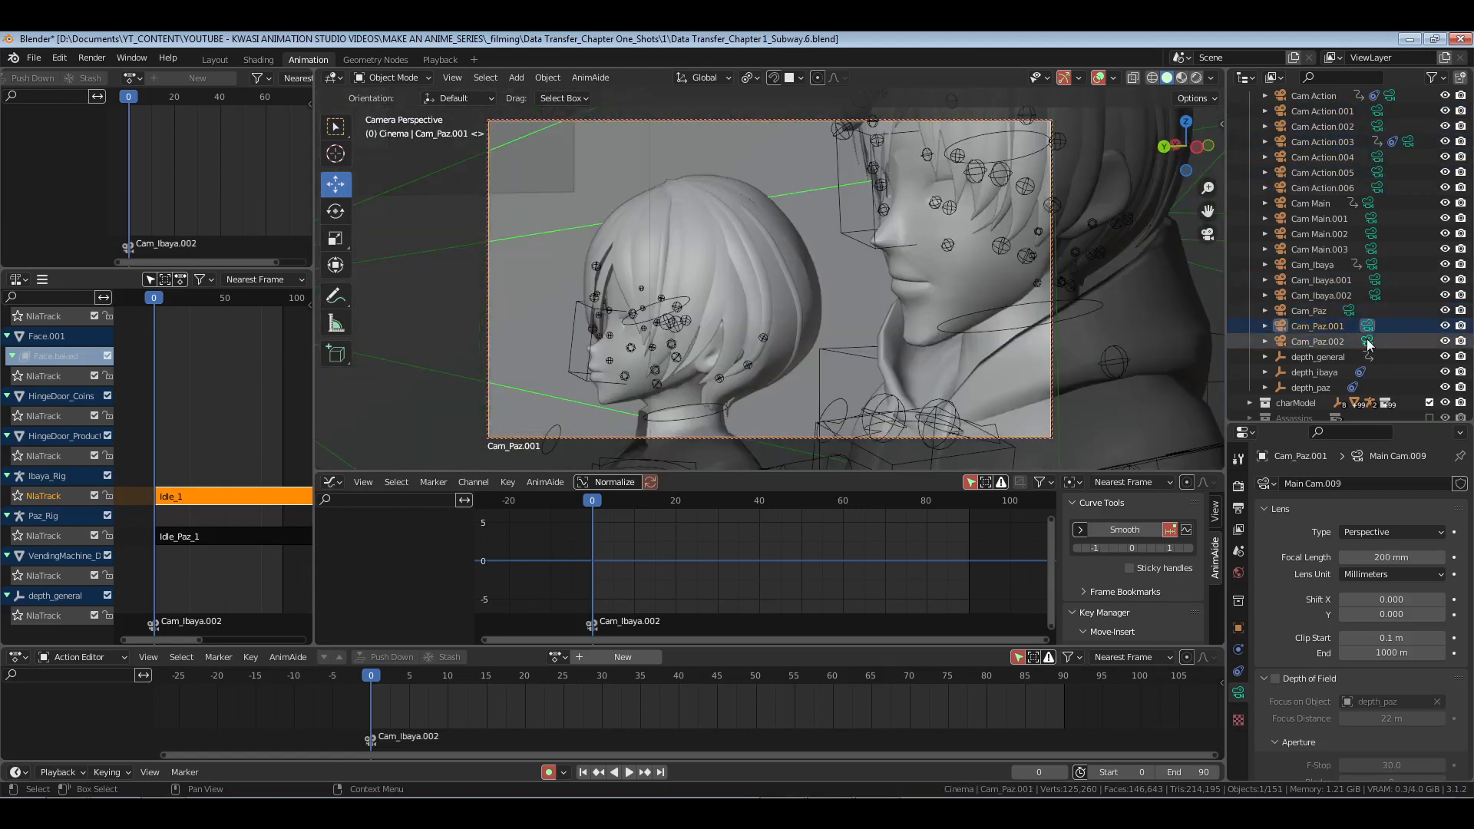
{"action": "left_click", "coordinate": [1368, 342]}
{"action": "left_click", "coordinate": [1349, 310]}
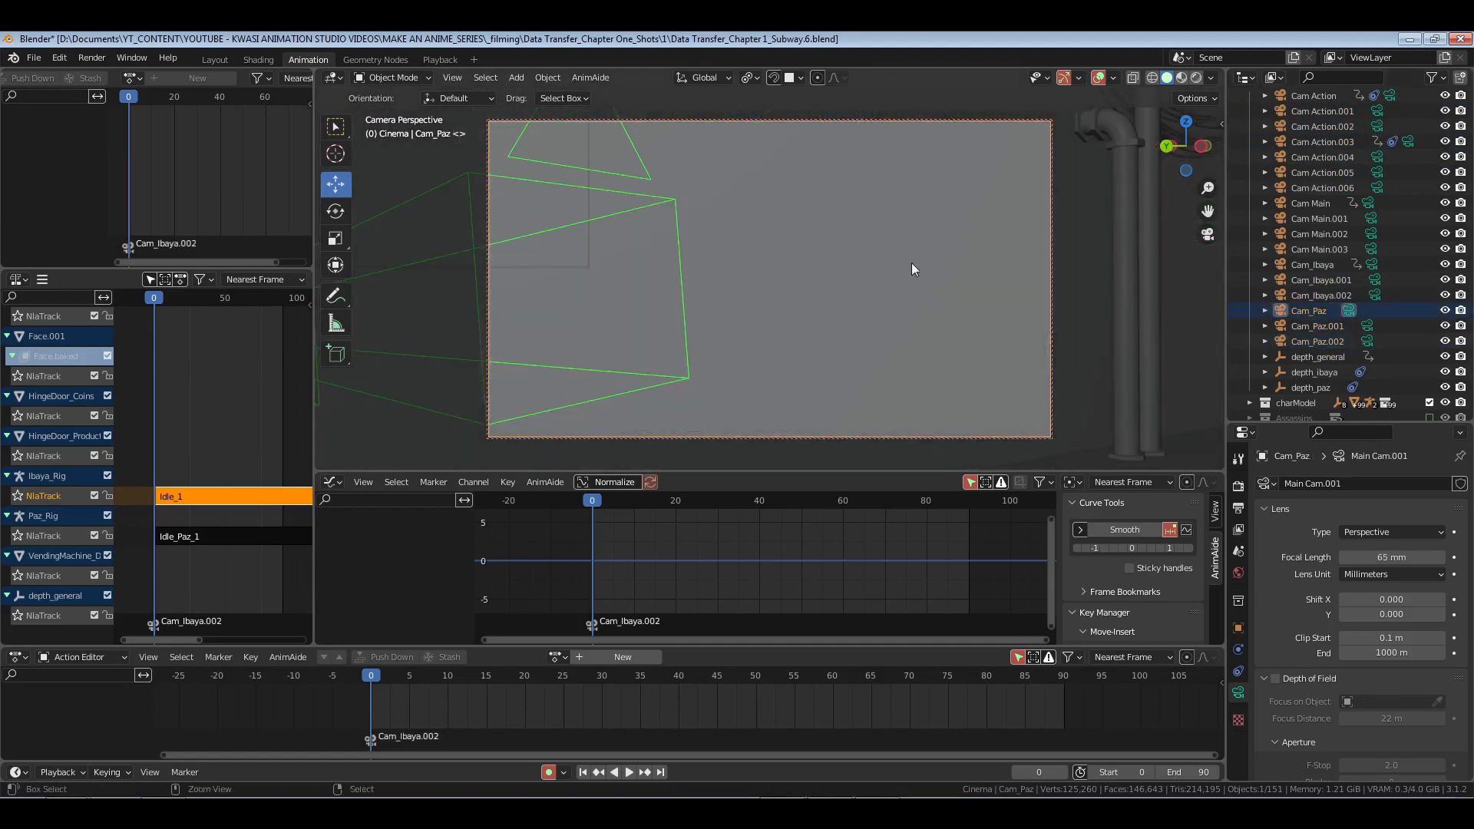
{"action": "mouse_move", "coordinate": [910, 263]}
{"action": "middle_mouse_down"}
{"action": "mouse_move", "coordinate": [914, 246]}
{"action": "mouse_move", "coordinate": [937, 277]}
{"action": "mouse_move", "coordinate": [941, 233]}
{"action": "mouse_move", "coordinate": [948, 279]}
{"action": "mouse_move", "coordinate": [912, 278]}
{"action": "middle_mouse_up"}
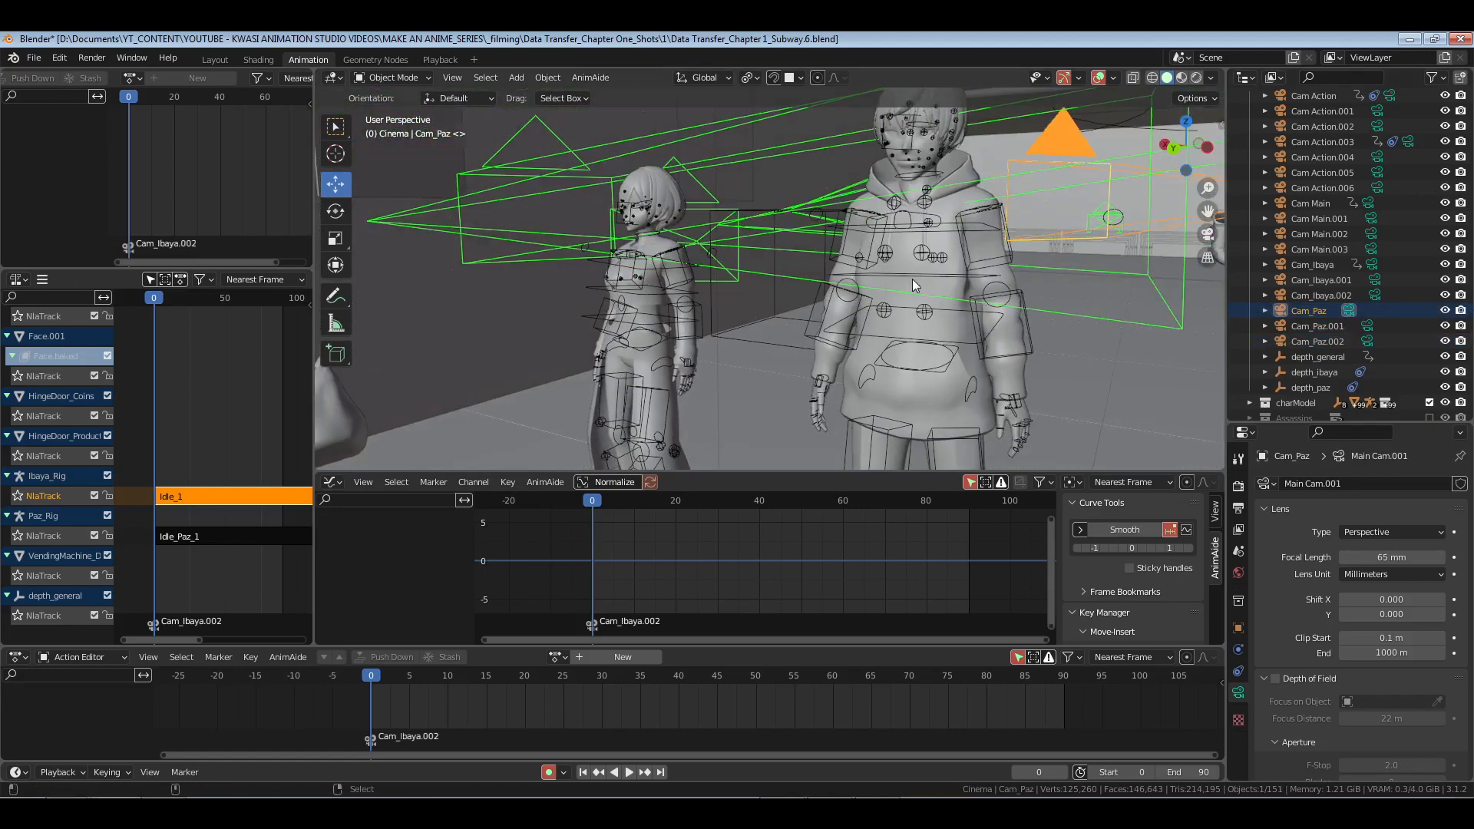
{"action": "key", "text": "KP_0"}
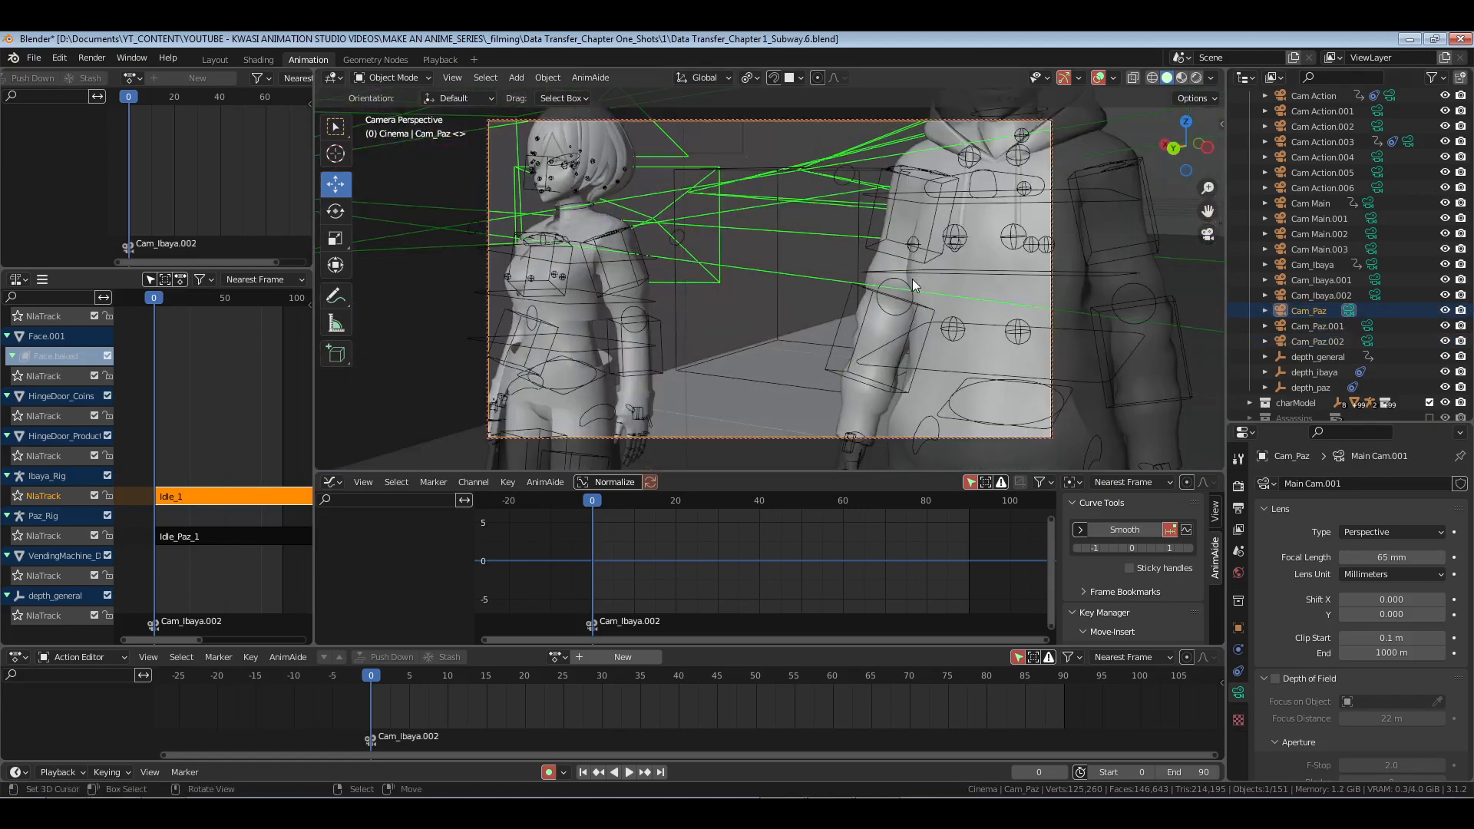
Step: Replace the Cam_Ibaya.002 marker at frame 0 with one bound to Cam_Paz and reframe the camera on both characters
{"action": "left_click", "coordinate": [402, 736]}
{"action": "key", "text": "Delete"}
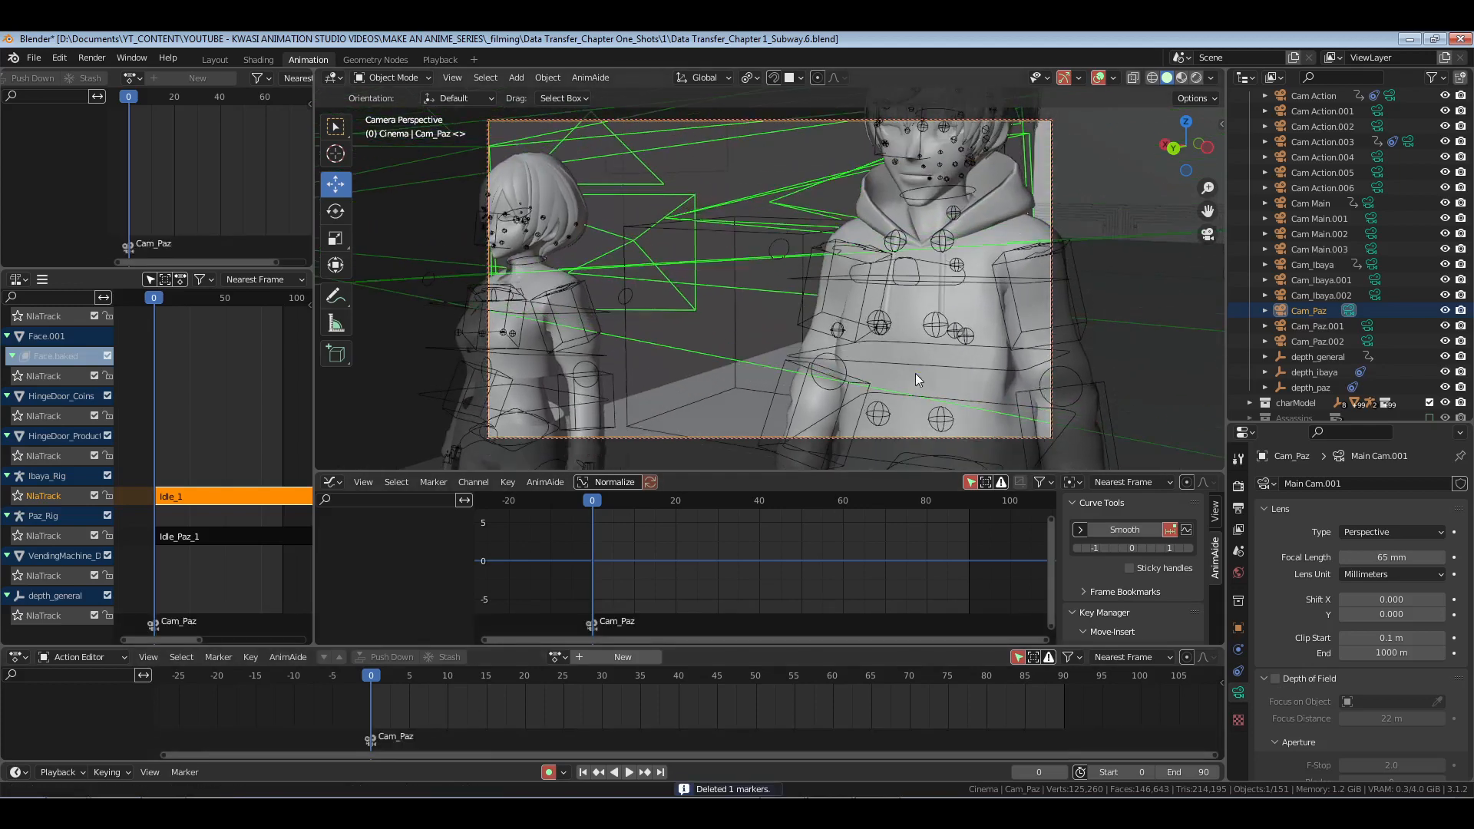
{"action": "middle_click_drag", "start_coordinate": [915, 373], "coordinate": [914, 340]}
Step: Select Paz_Rig's c_pos floor control in Pose Mode
{"action": "left_click", "coordinate": [971, 269]}
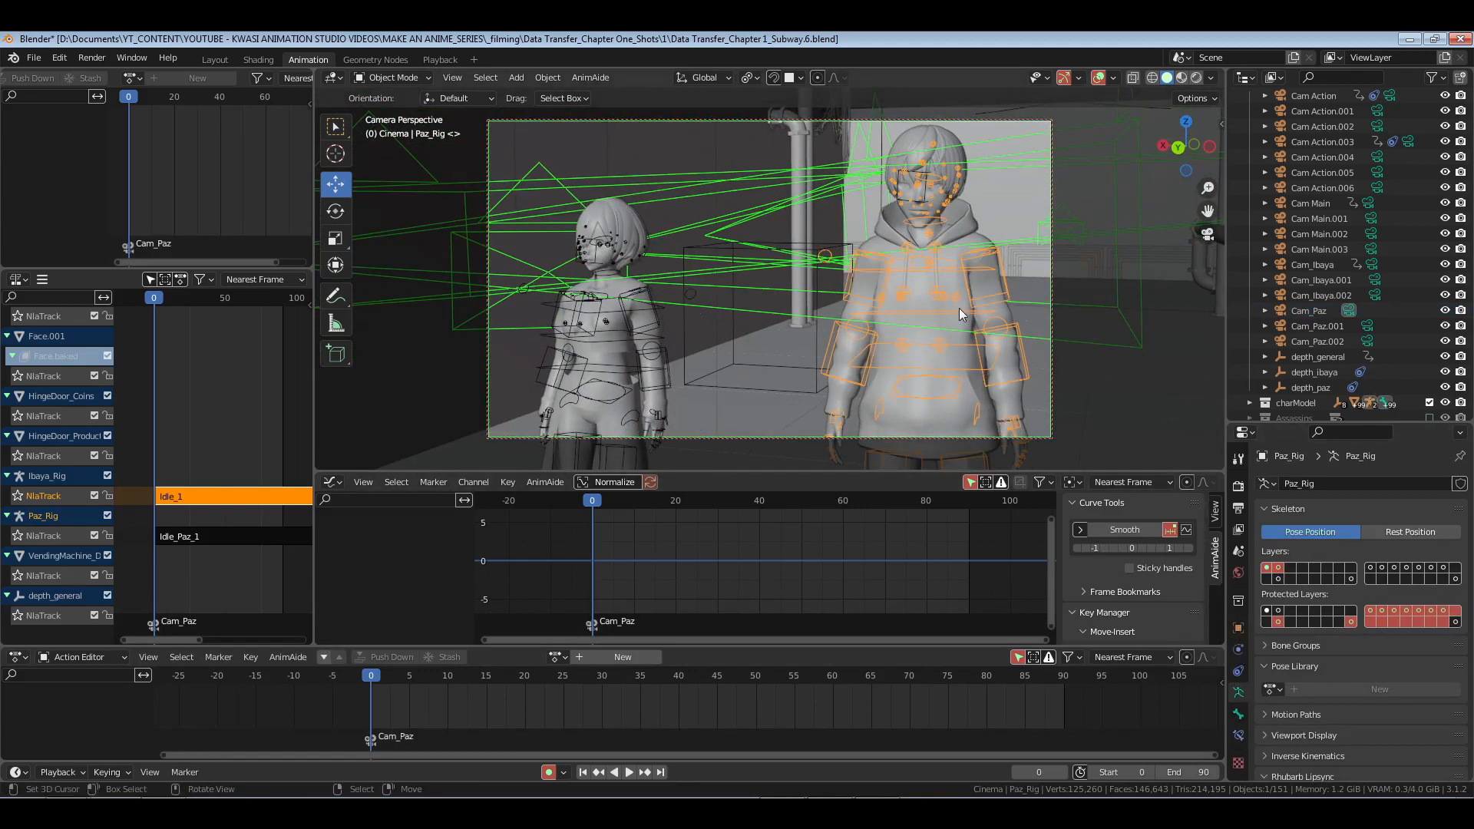
{"action": "key", "text": "KP_0"}
{"action": "middle_click_drag", "start_coordinate": [919, 397], "coordinate": [935, 247], "text": "shift"}
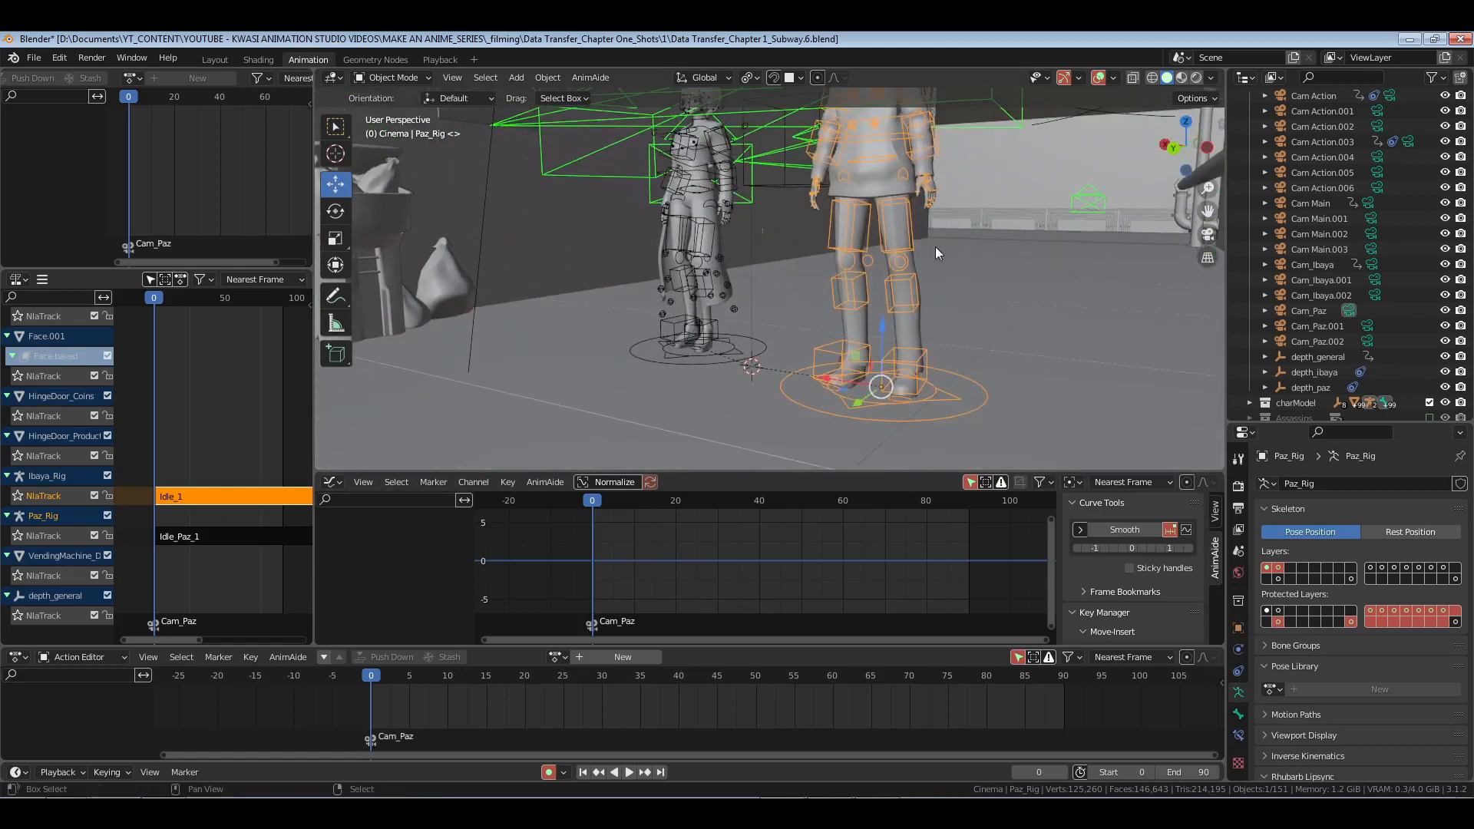
{"action": "key", "text": "ctrl+Tab"}
{"action": "left_click", "coordinate": [928, 413]}
{"action": "middle_click_drag", "start_coordinate": [937, 353], "coordinate": [933, 398]}
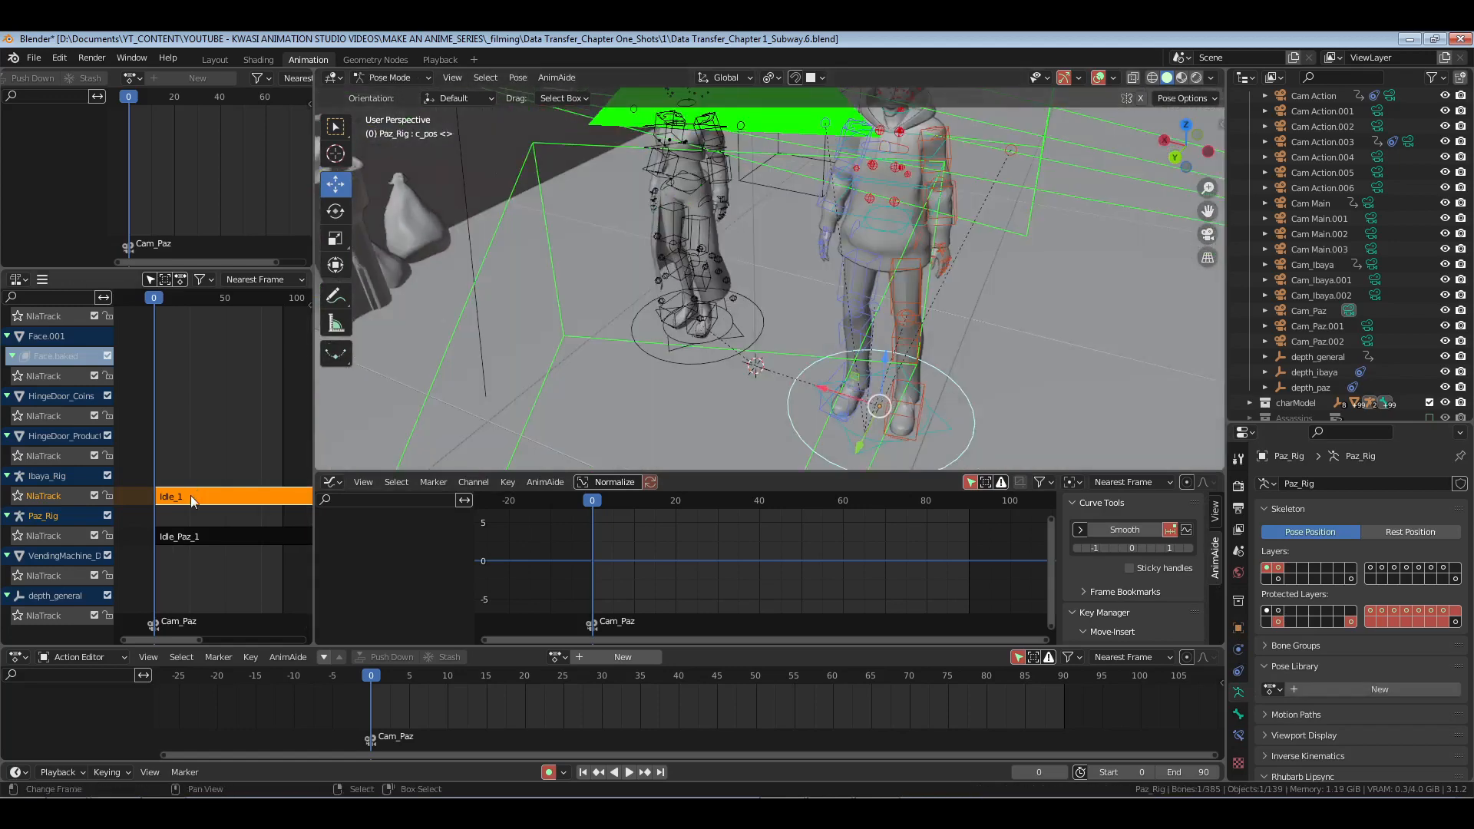
{"action": "key", "text": "Tab"}
{"action": "key", "text": "Tab"}
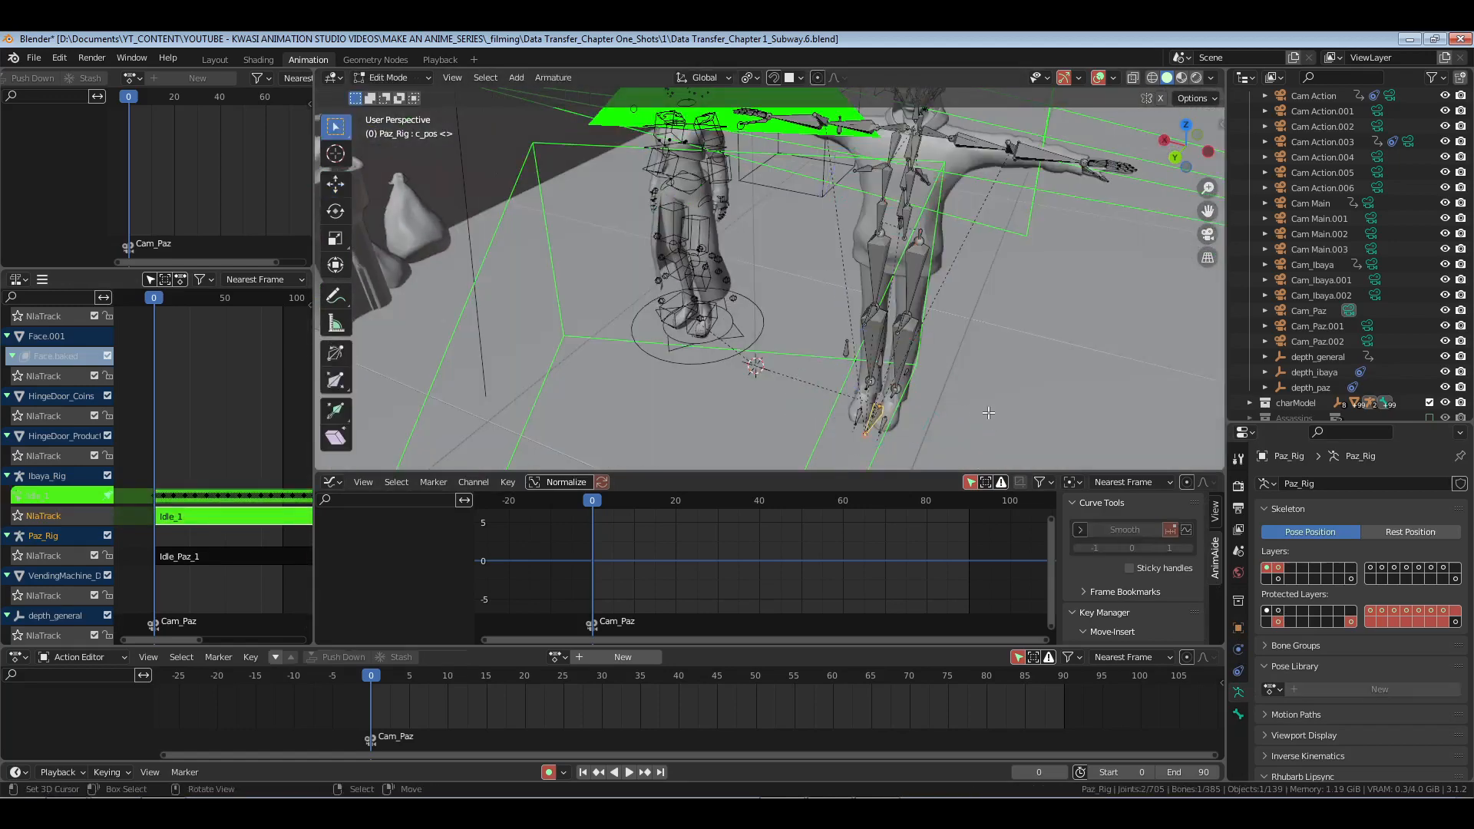
{"action": "key", "text": "Tab"}
{"action": "key", "text": "Tab"}
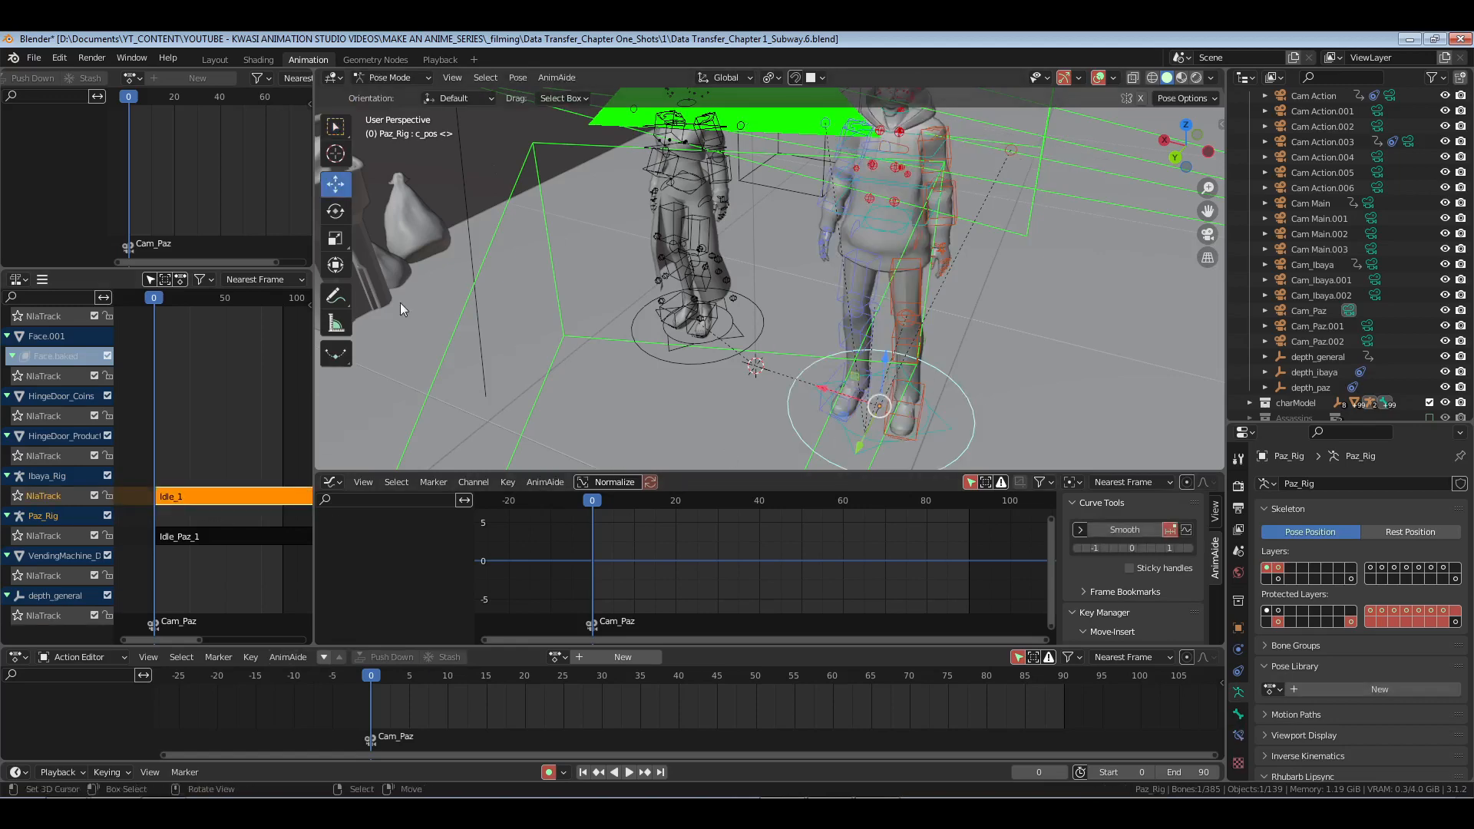
Step: Rotate Paz_Rig's c_pos control slightly around its vertical axis, clear the bone selection and play the animation briefly from the start
{"action": "left_click", "coordinate": [335, 215]}
{"action": "left_click", "coordinate": [188, 438]}
{"action": "middle_click_drag", "start_coordinate": [1025, 364], "coordinate": [986, 286], "text": "shift"}
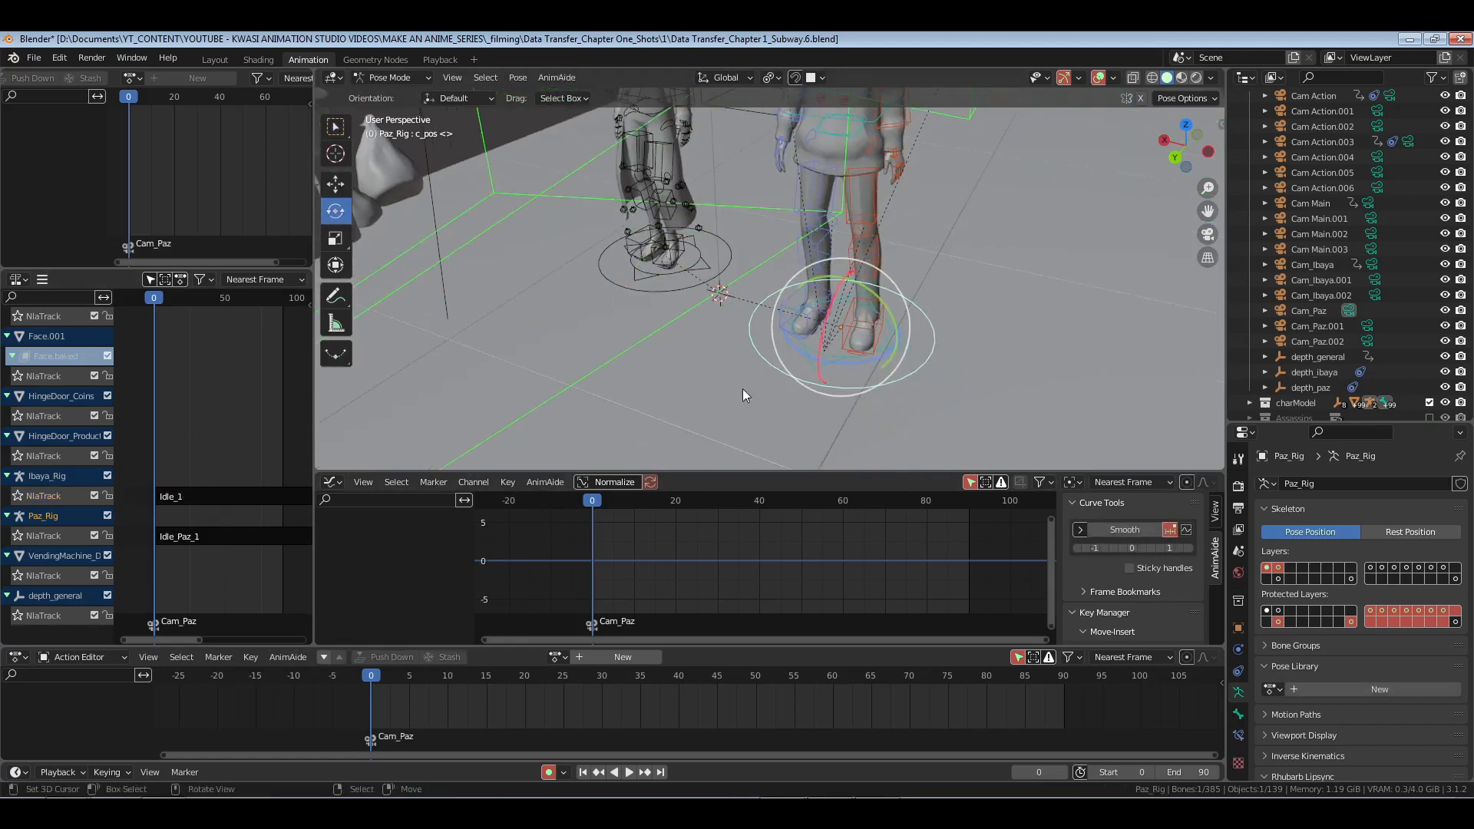
{"action": "left_click_drag", "start_coordinate": [859, 364], "coordinate": [870, 361]}
{"action": "left_click", "coordinate": [682, 336]}
{"action": "key", "text": "space"}
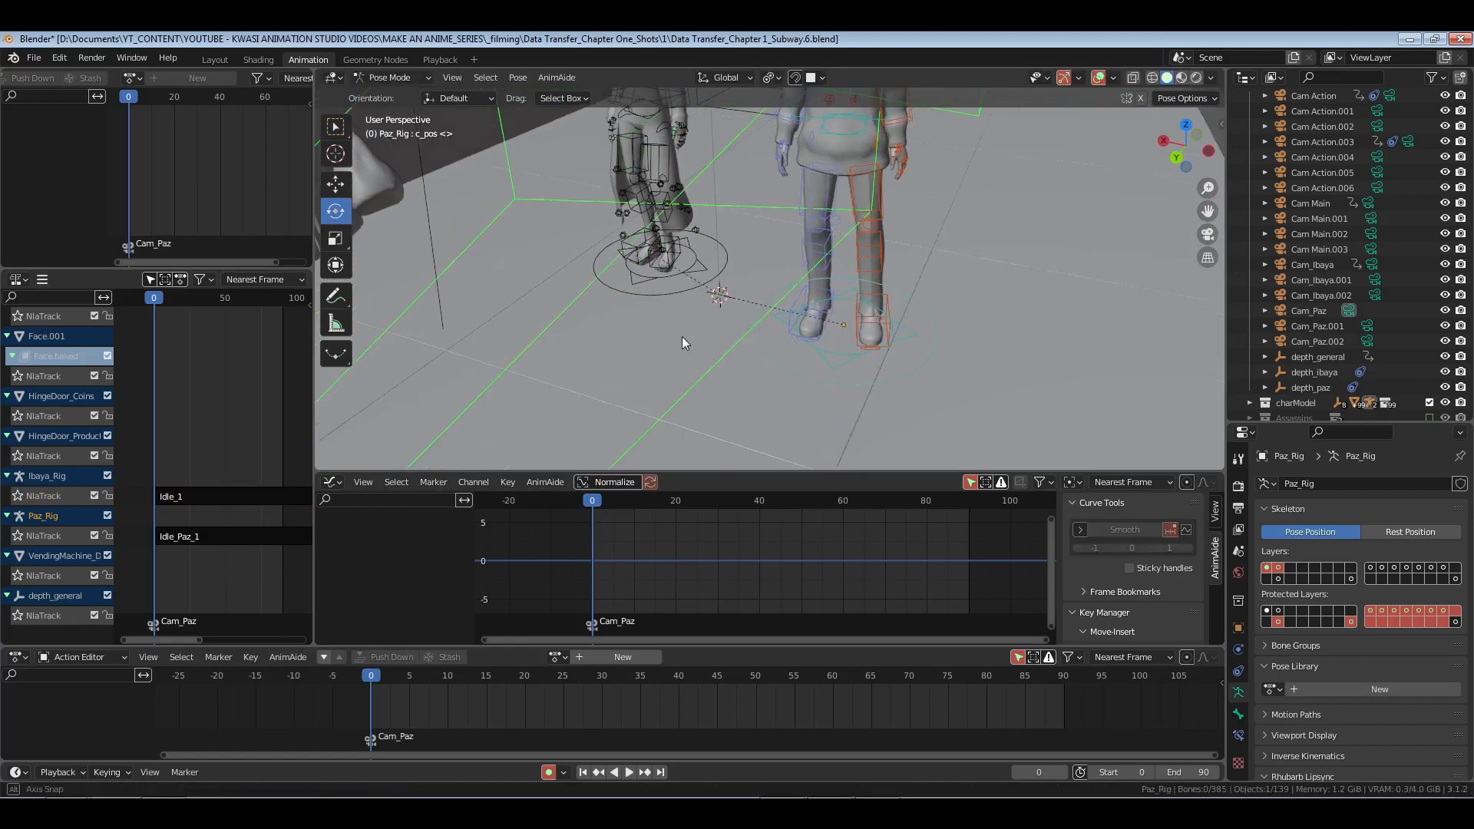
{"action": "key", "text": "space"}
{"action": "key", "text": "shift+Left"}
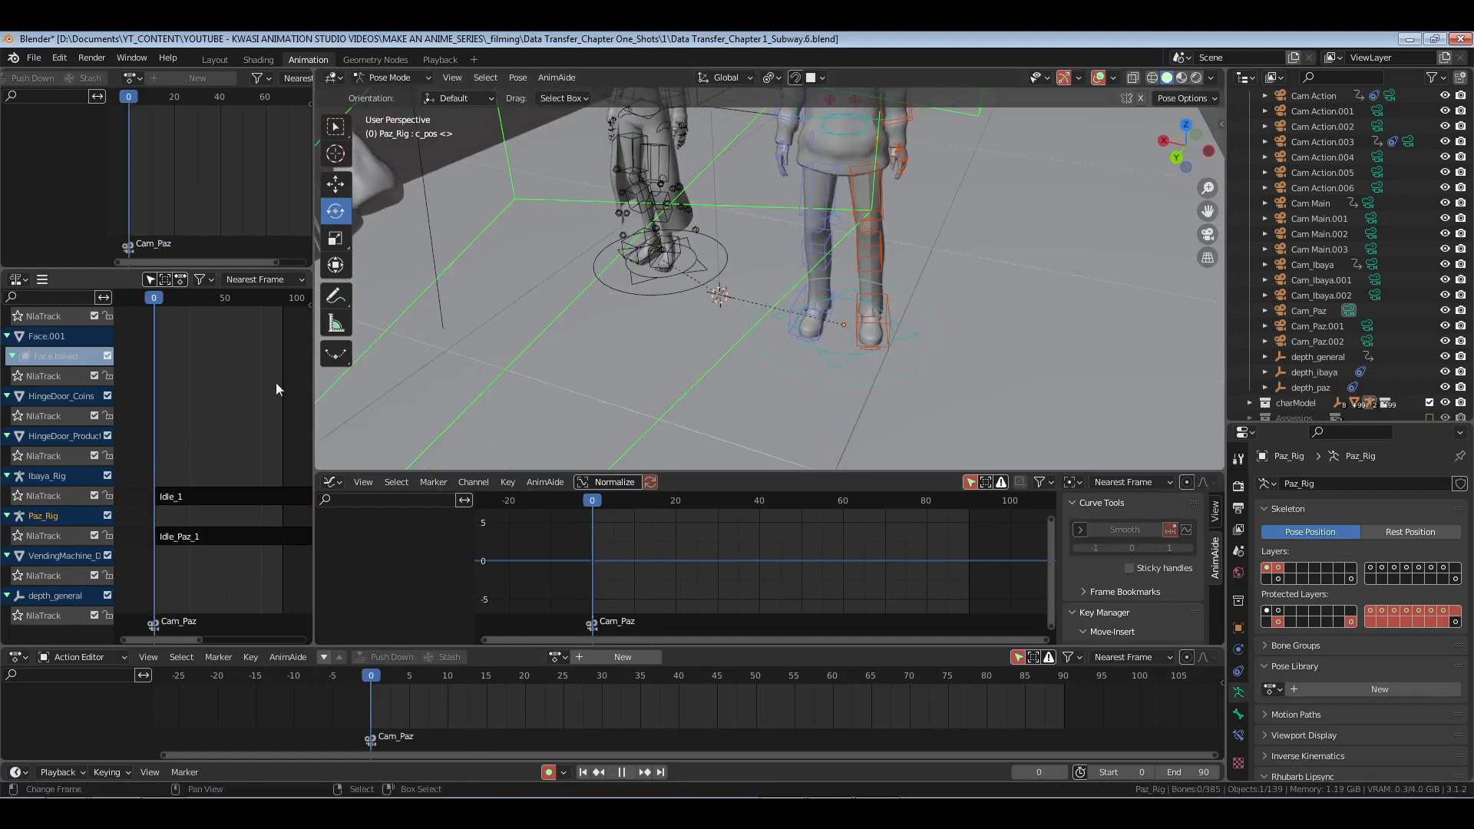
Step: Rotate Ibaya_Rig's c_pos control about 9 degrees around the global Z axis
{"action": "left_click", "coordinate": [646, 275]}
{"action": "mouse_move", "coordinate": [674, 291]}
{"action": "middle_mouse_down"}
{"action": "mouse_move", "coordinate": [652, 343]}
{"action": "mouse_move", "coordinate": [670, 316]}
{"action": "middle_mouse_up"}
{"action": "left_click", "coordinate": [670, 316]}
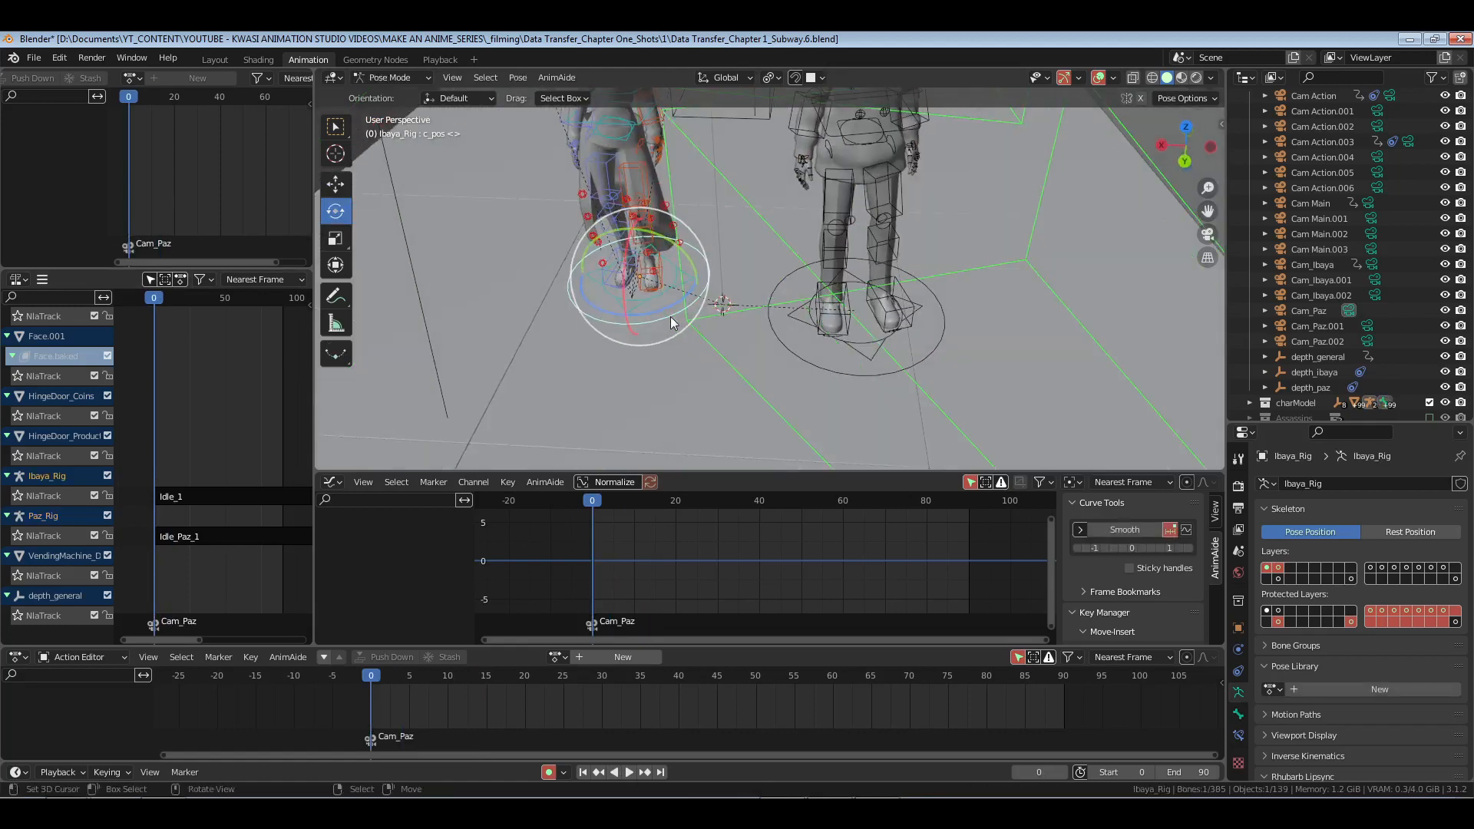
{"action": "key", "text": "r"}
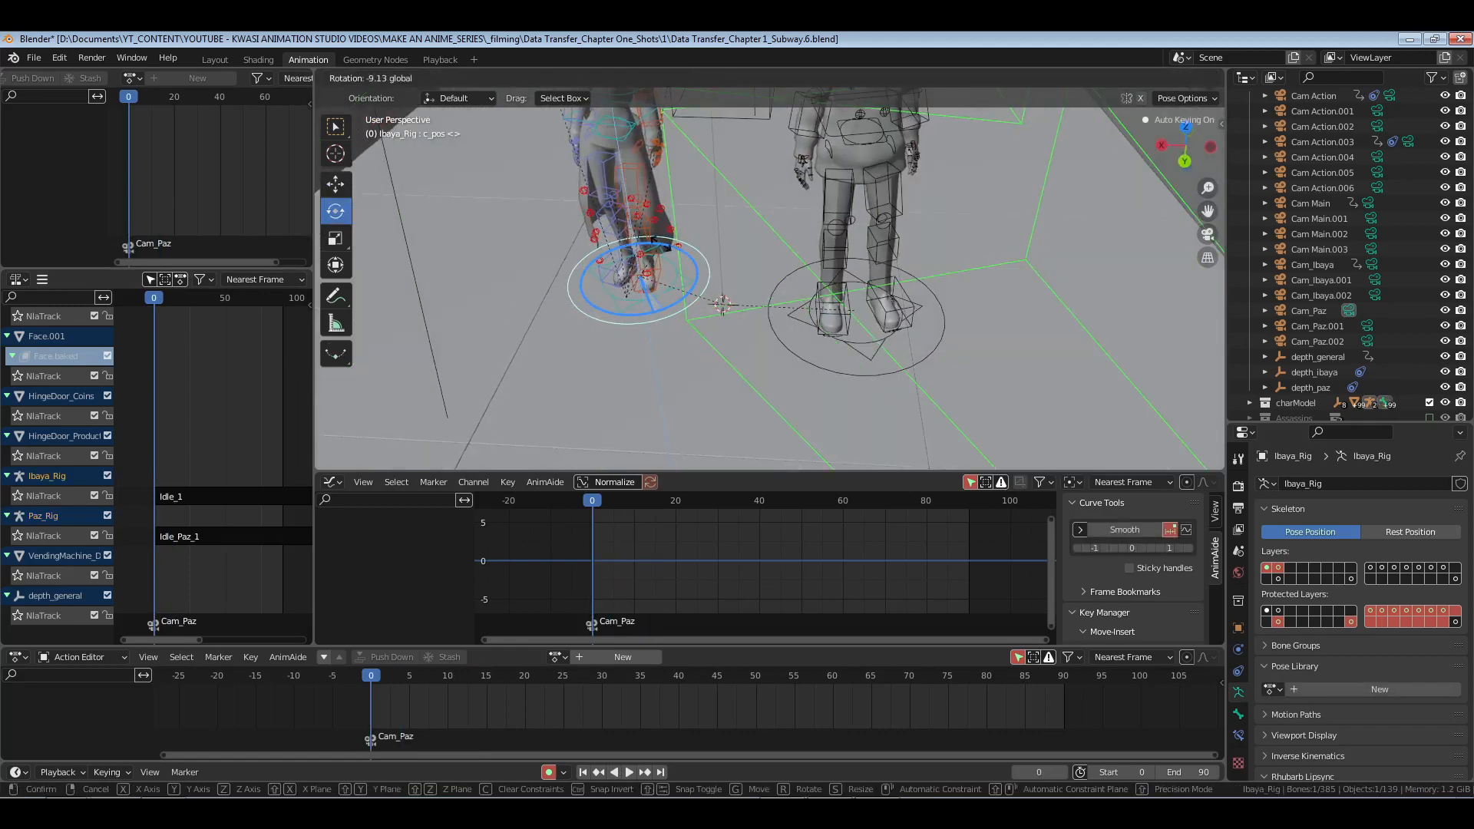
{"action": "left_click_drag", "start_coordinate": [644, 241], "coordinate": [645, 243]}
Step: Return to Object Mode, deselect everything and save the file
{"action": "key", "text": "ctrl+Tab"}
{"action": "key", "text": "alt+a"}
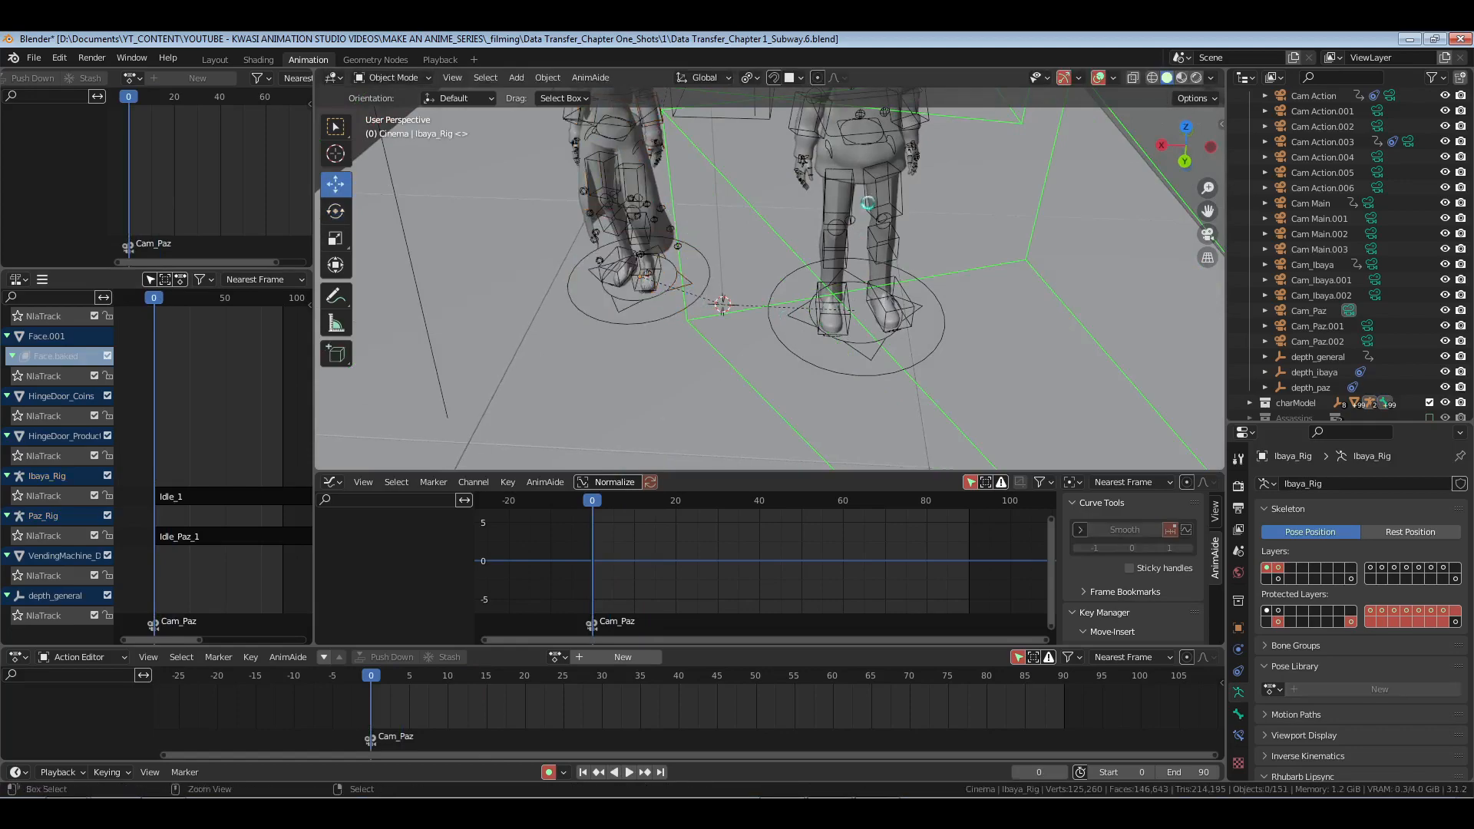
{"action": "key", "text": "ctrl+s"}
{"action": "middle_click_drag", "start_coordinate": [883, 246], "coordinate": [762, 320], "text": "shift"}
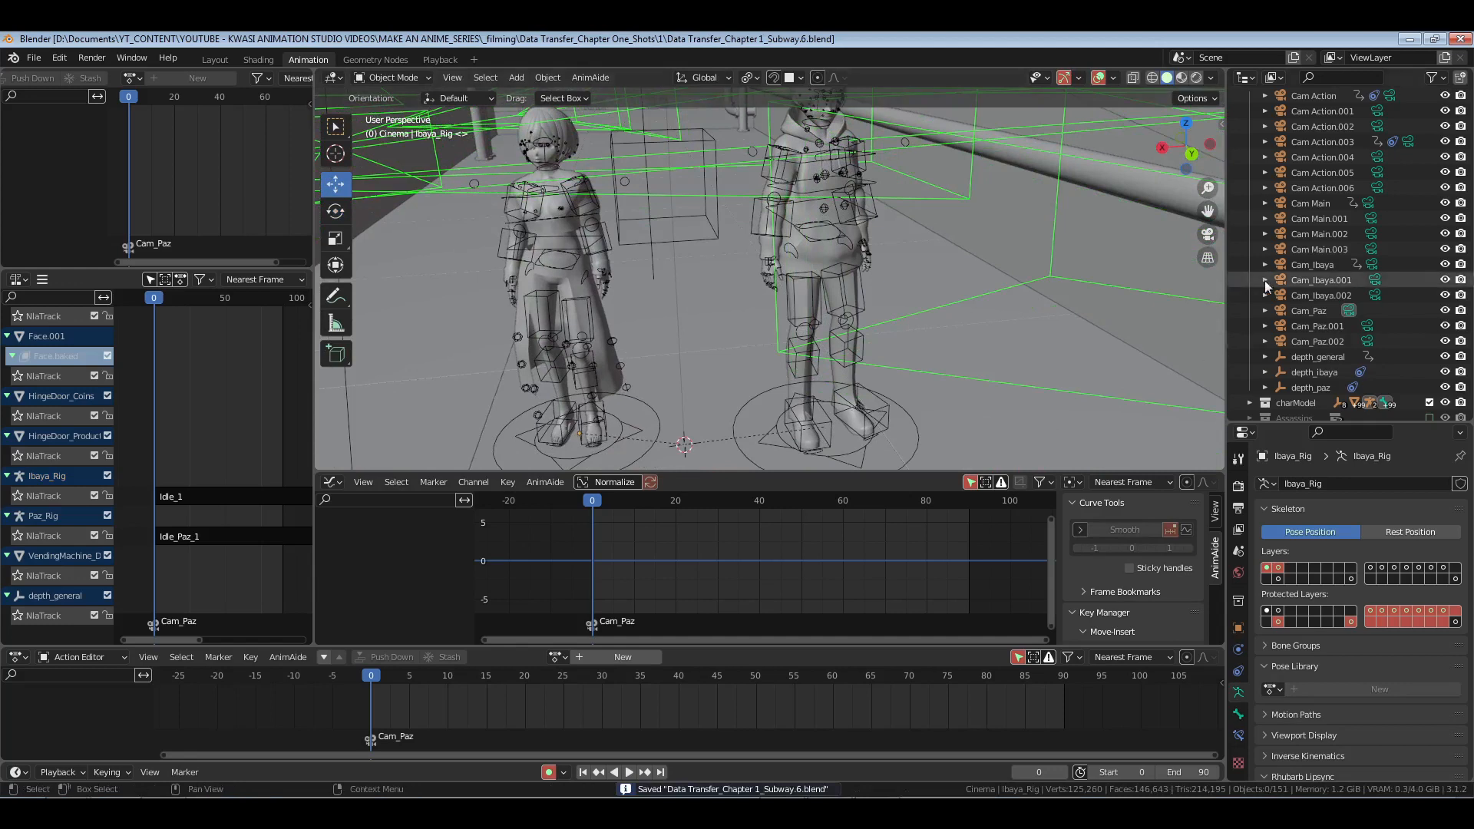
Step: Add a new NLA track above the Idle_1 track of Ibaya_Rig and above the Idle_Paz_1 track of Paz_Rig
{"action": "left_click", "coordinate": [66, 496]}
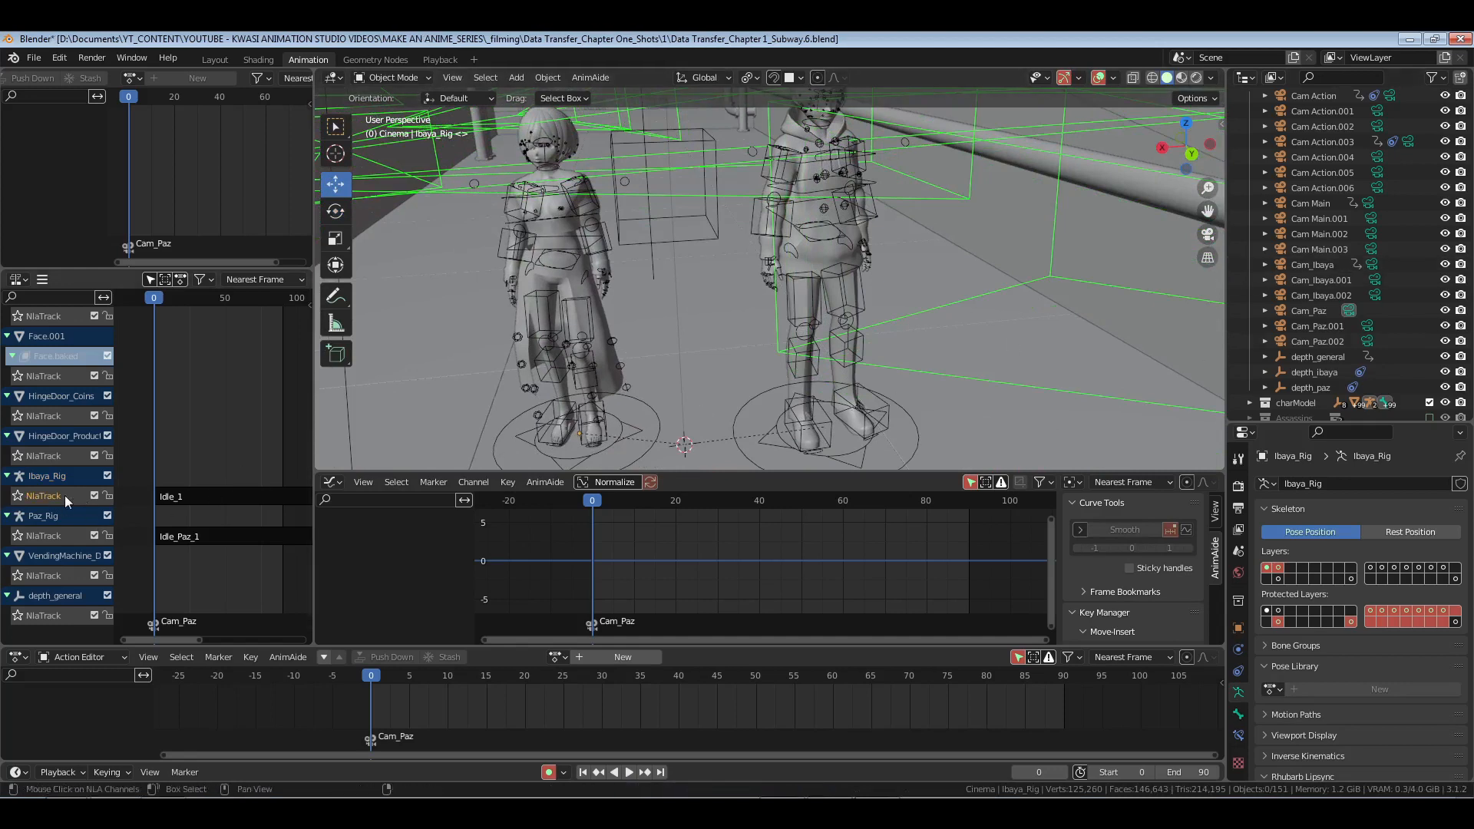
{"action": "key", "text": "shift+a"}
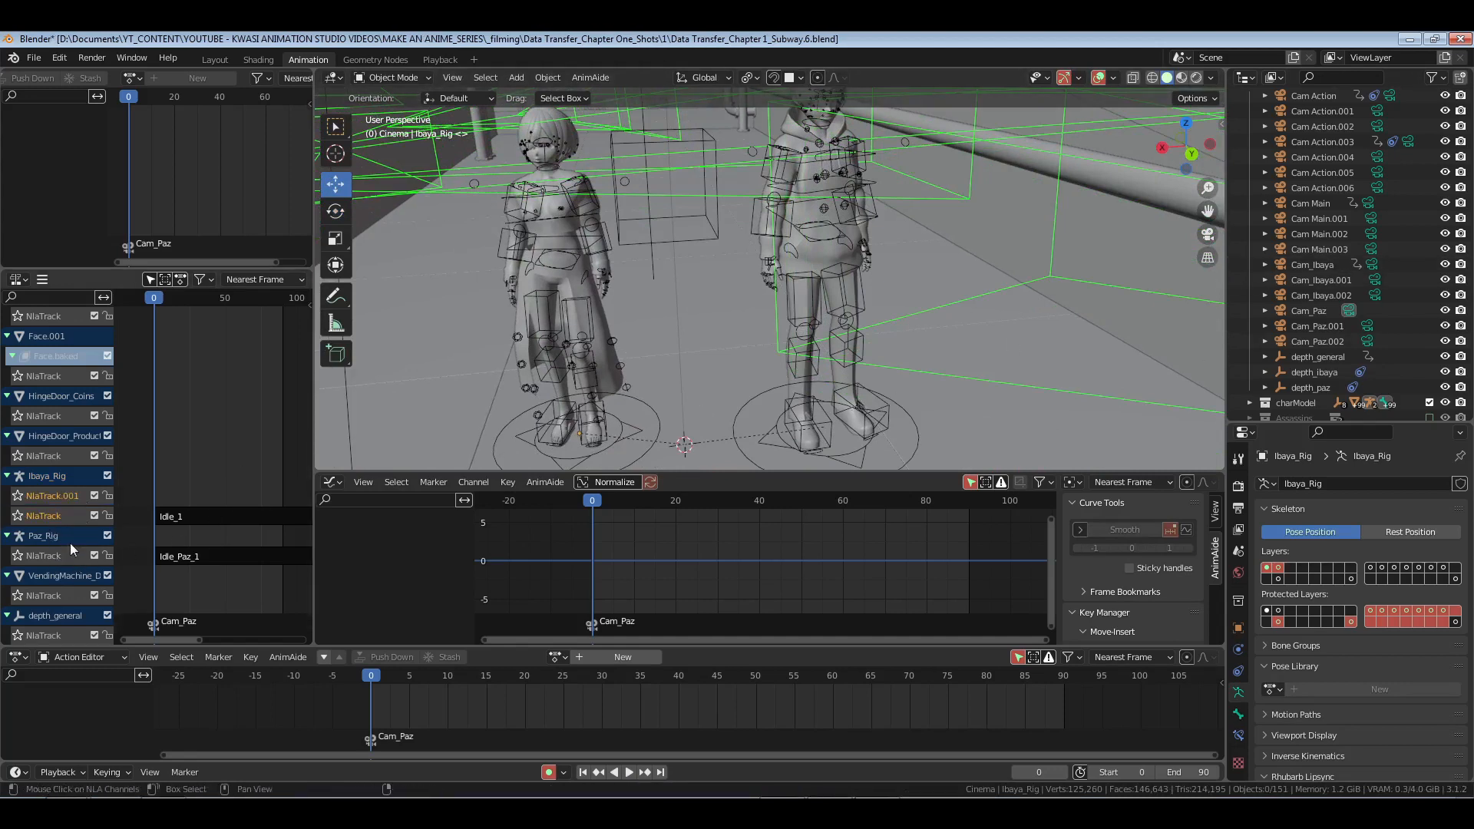
{"action": "left_click", "coordinate": [55, 554]}
{"action": "key", "text": "shift+a"}
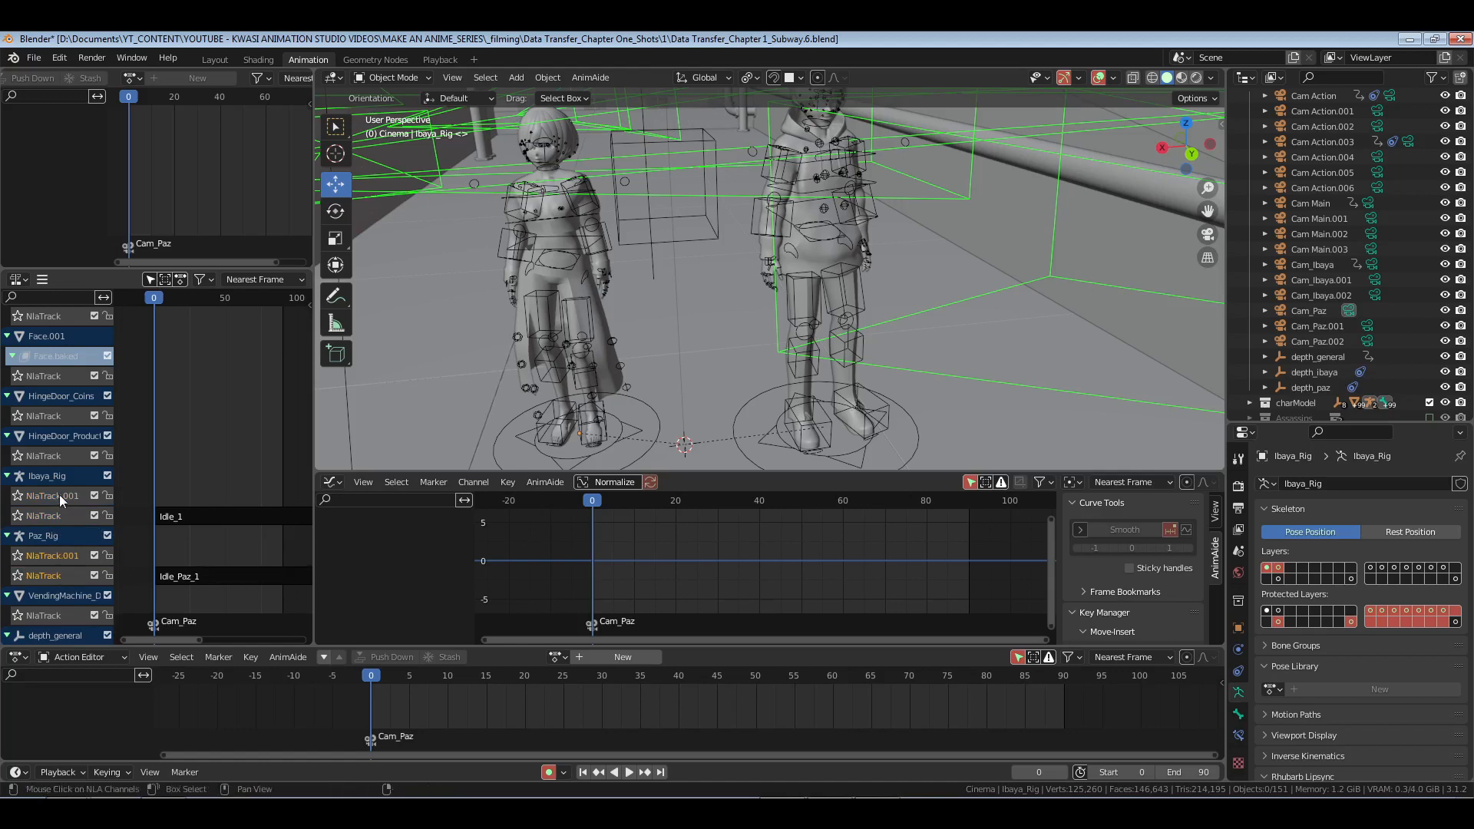
Step: Add the FightIdle_2_Ibaya action strip at frame 30 on Ibaya_Rig's upper NLA track
{"action": "left_click", "coordinate": [58, 494], "text": "shift"}
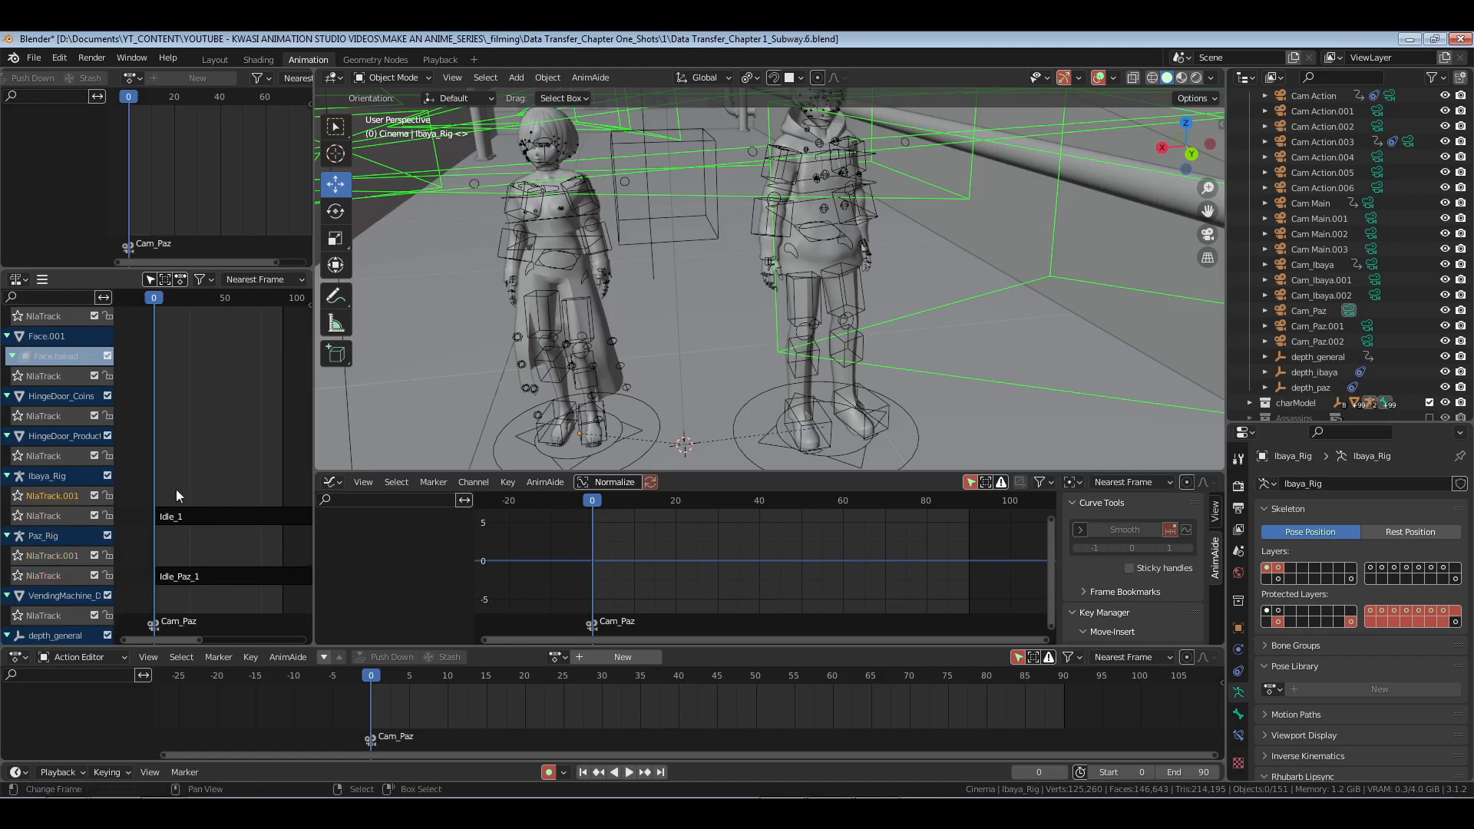
{"action": "left_click", "coordinate": [602, 701]}
{"action": "key", "text": "shift+a"}
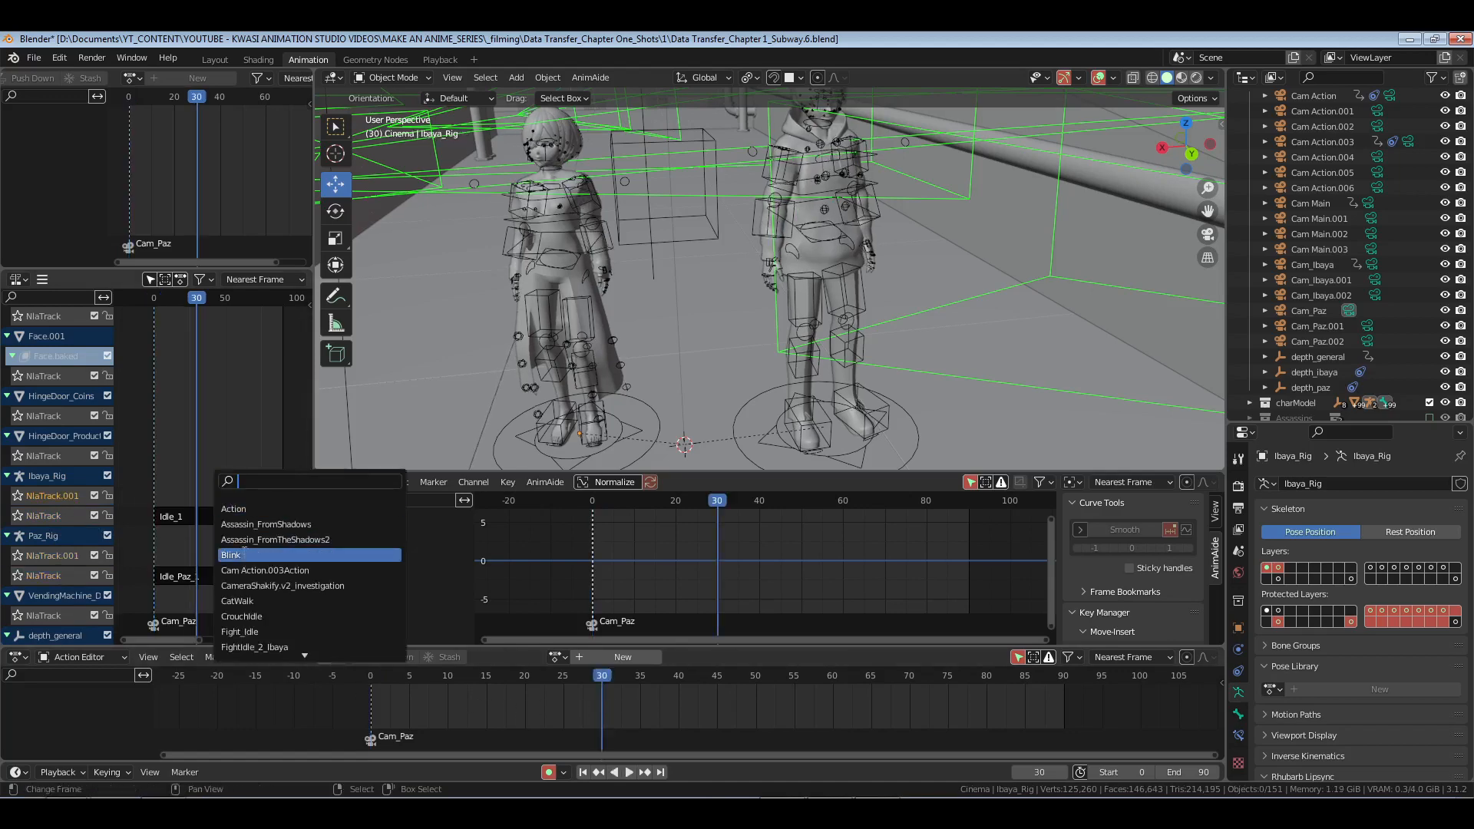
{"action": "left_click", "coordinate": [253, 647]}
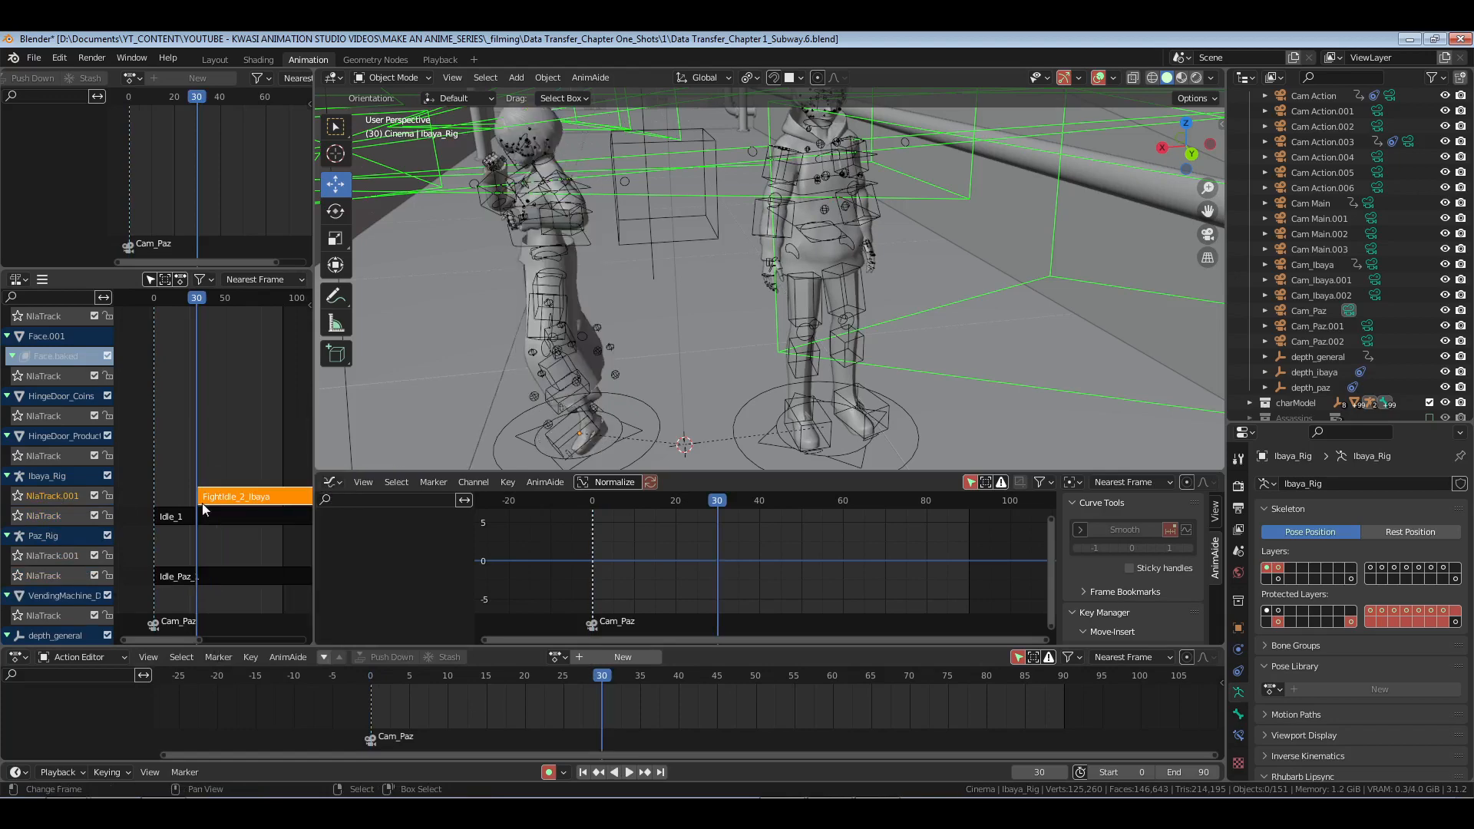
Step: Check the FightIdle_2_Ibaya strip's properties and the character's pose, playing and scrubbing around the strip's start
{"action": "key", "text": "n"}
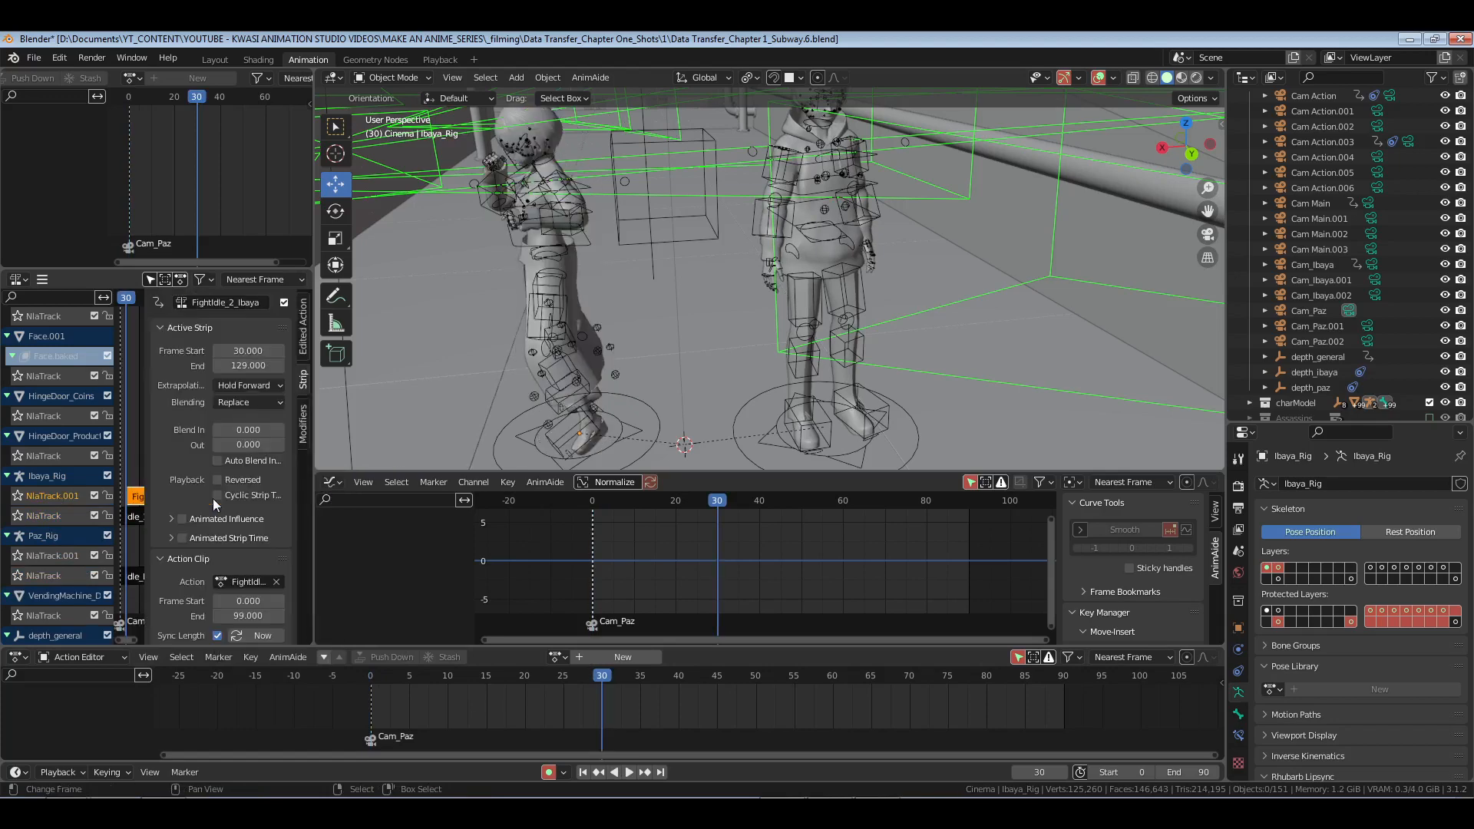
{"action": "middle_click_drag", "start_coordinate": [583, 301], "coordinate": [633, 300]}
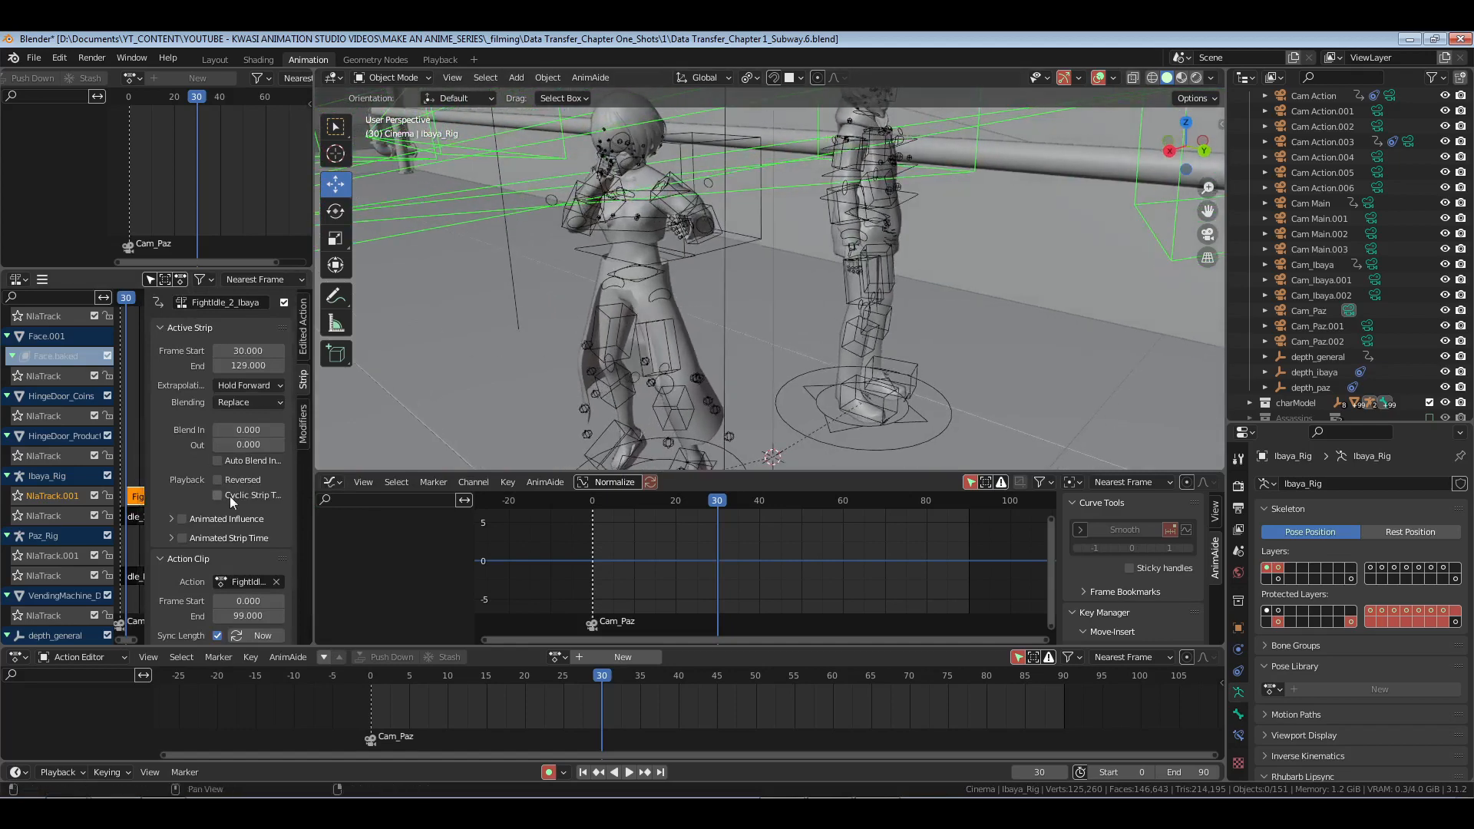
{"action": "key", "text": "n"}
{"action": "key", "text": "space"}
{"action": "left_click_drag", "start_coordinate": [244, 480], "coordinate": [191, 475]}
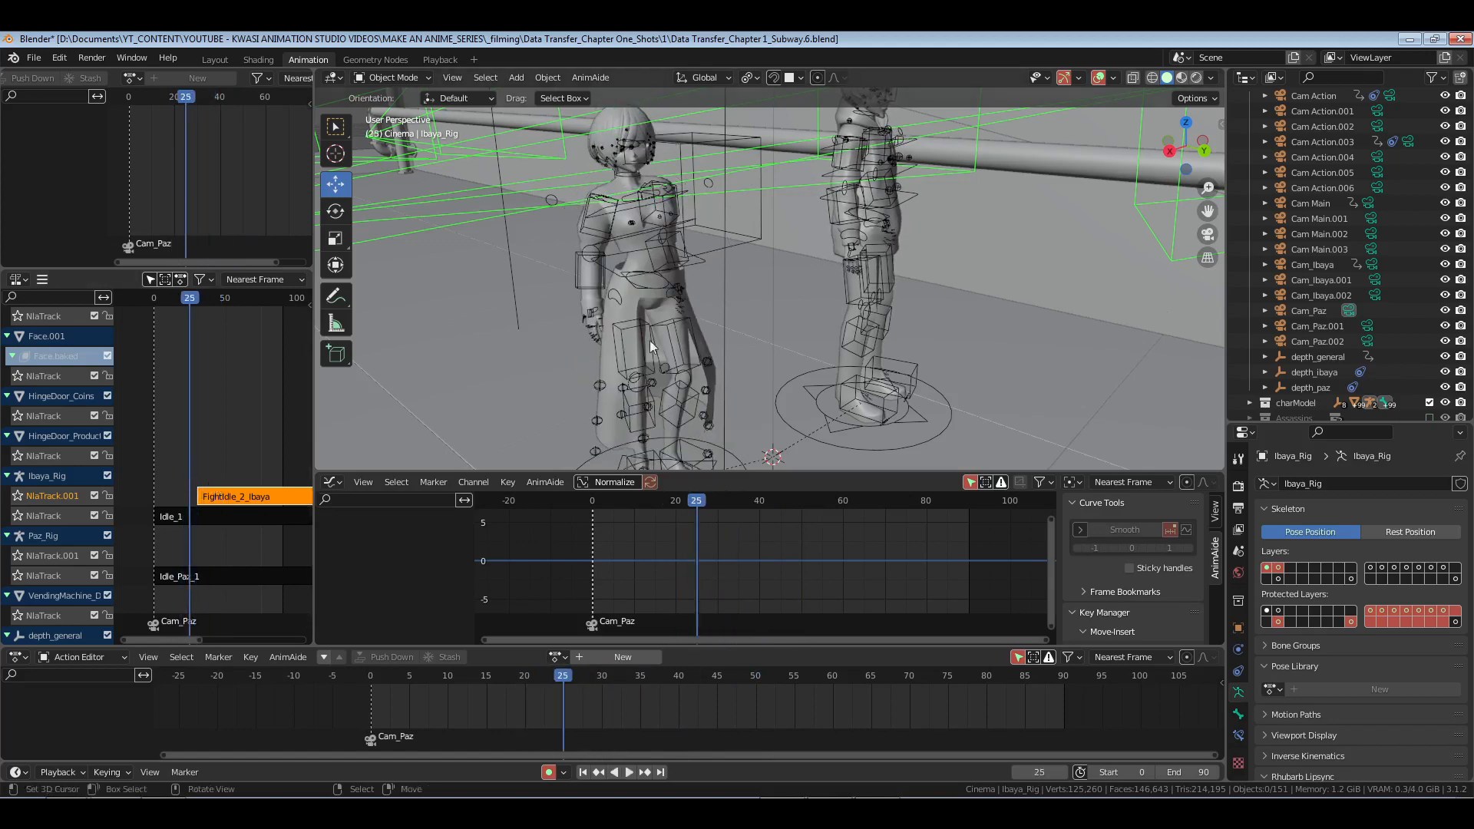
Step: Switch Ibaya_Rig to Pose Mode and play the animation across the start of the FightIdle_2_Ibaya strip
{"action": "right_click", "coordinate": [680, 329]}
{"action": "right_click", "coordinate": [671, 315]}
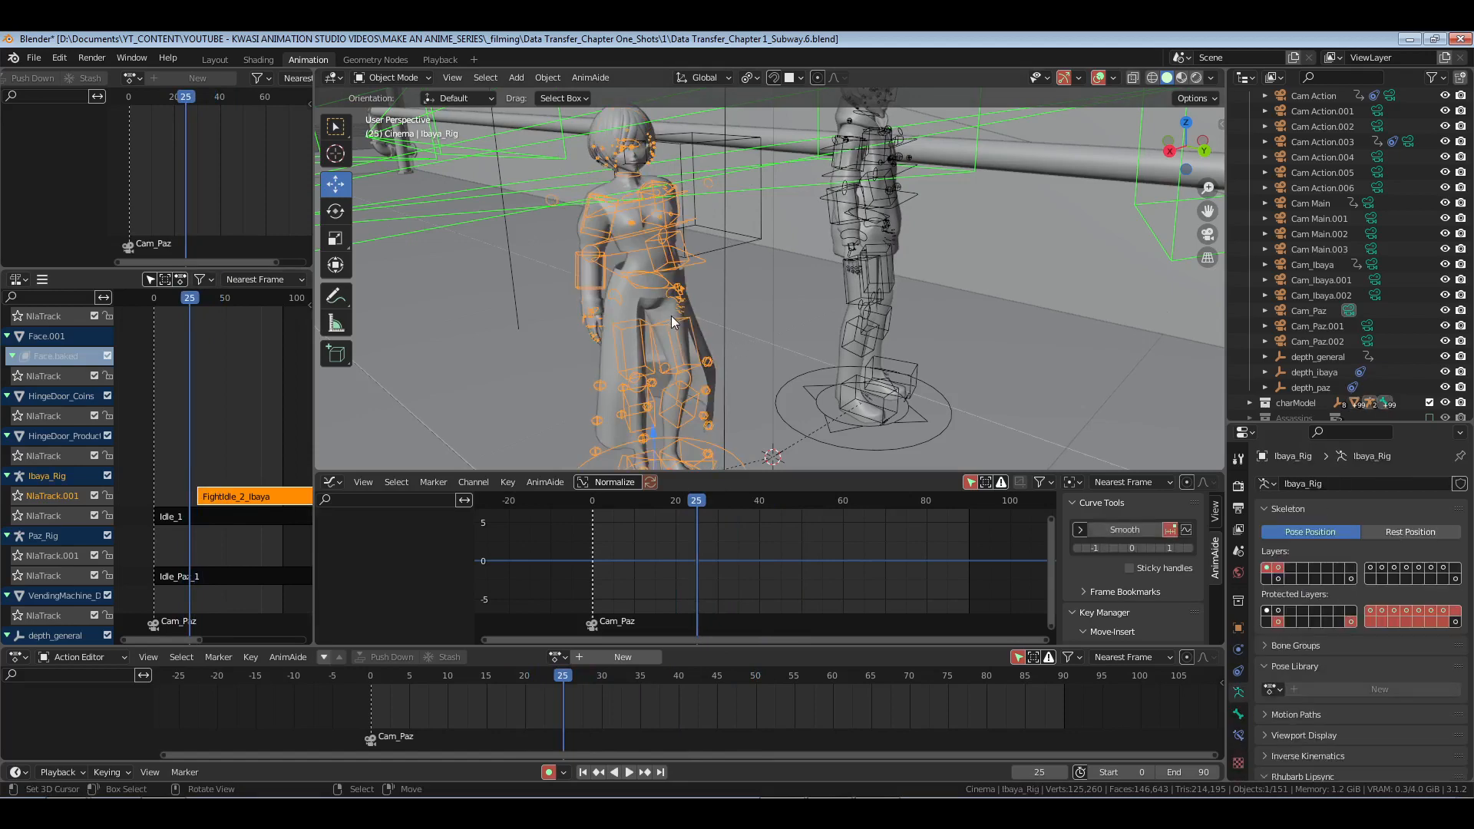
{"action": "key", "text": "ctrl+Tab"}
{"action": "middle_click_drag", "start_coordinate": [776, 401], "coordinate": [729, 320], "text": "shift"}
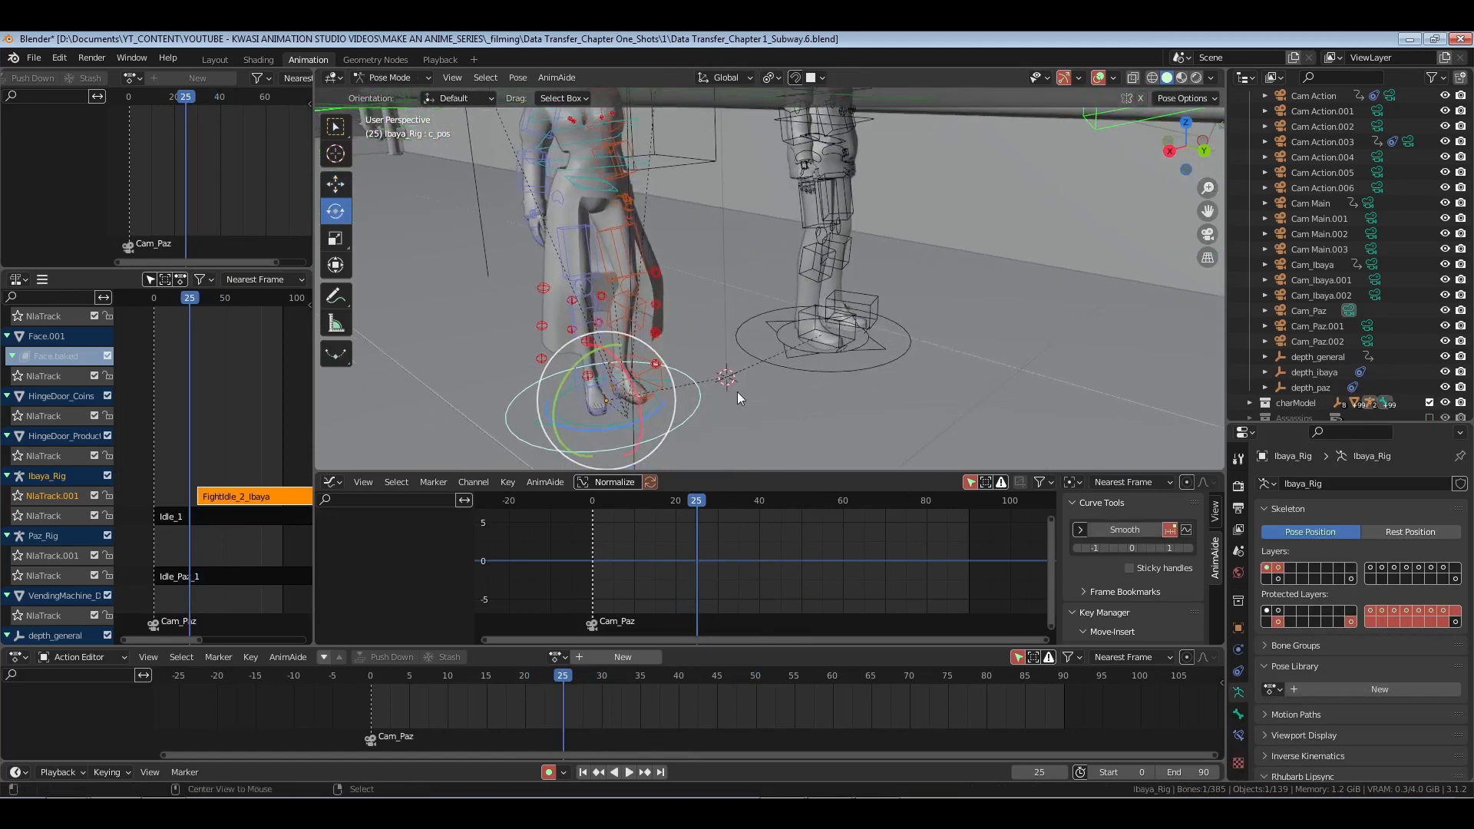
{"action": "key", "text": "ctrl+z"}
{"action": "key", "text": "space"}
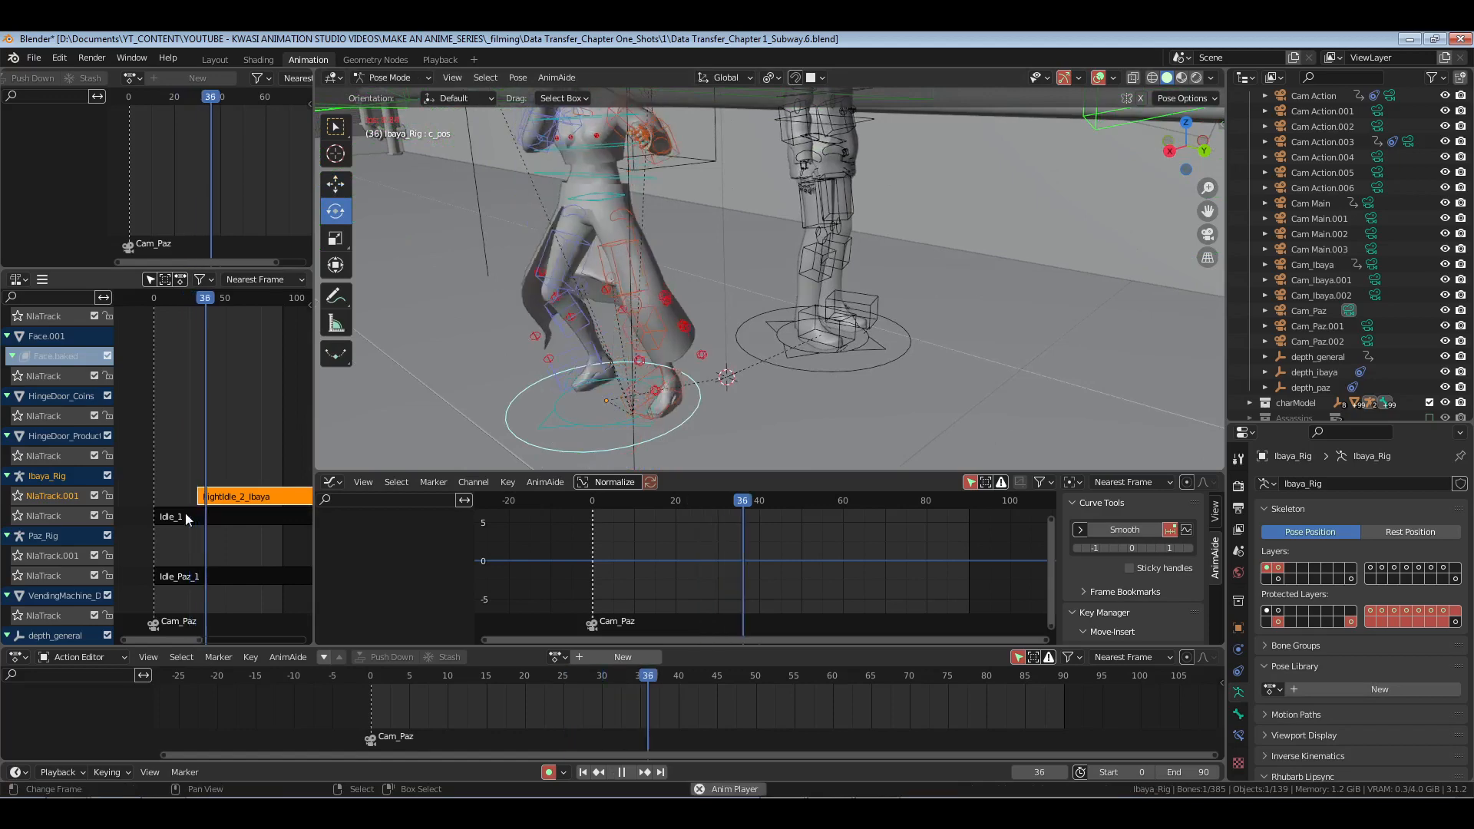
{"action": "key", "text": "space"}
Step: Replay Ibaya_Rig's transition from the idle into the fight idle and inspect the body and feet
{"action": "middle_click_drag", "start_coordinate": [702, 219], "coordinate": [739, 257], "text": "shift"}
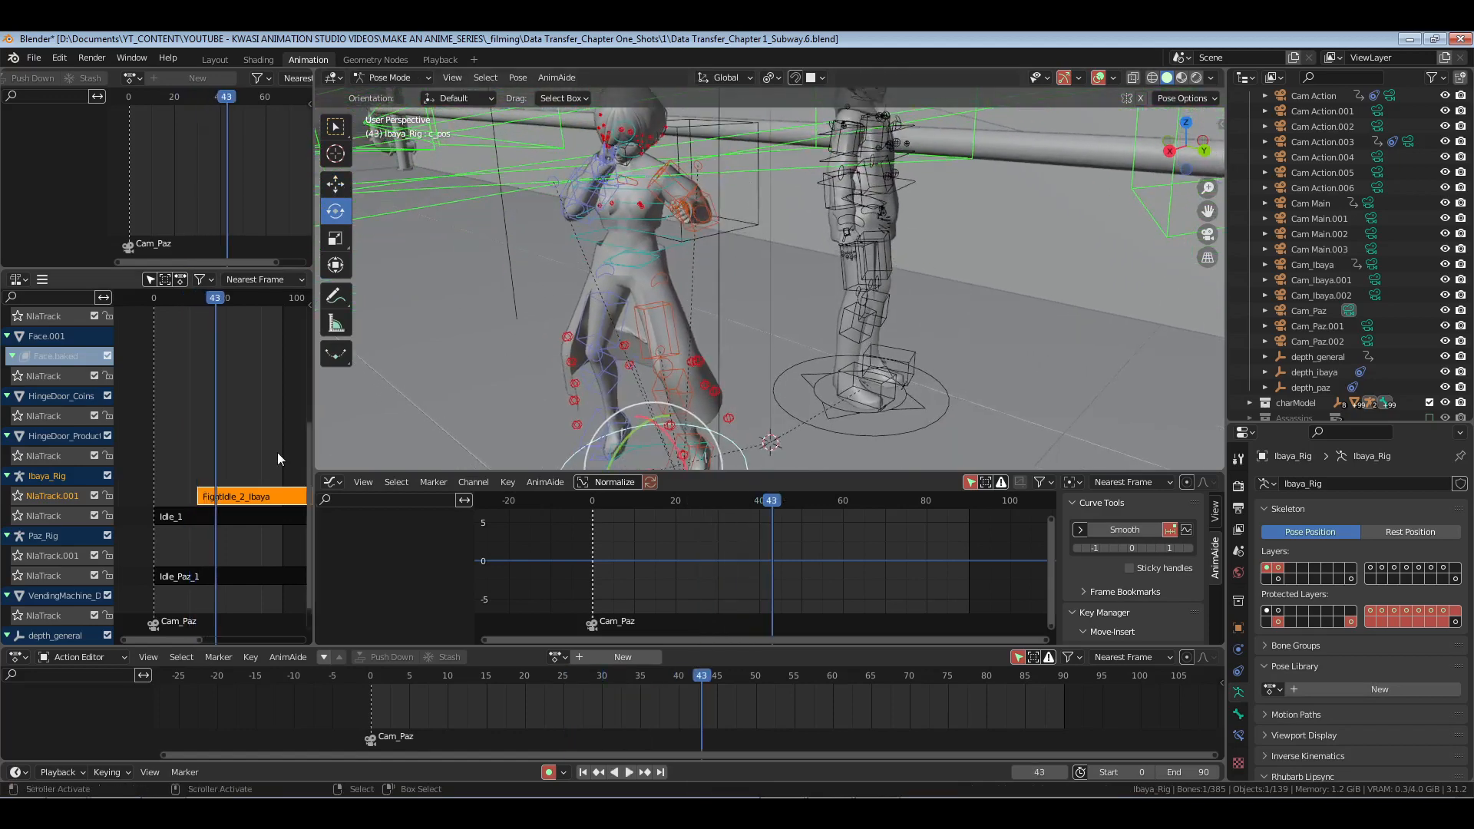
{"action": "left_click", "coordinate": [172, 463]}
{"action": "key", "text": "space"}
{"action": "key", "text": "space"}
{"action": "middle_click_drag", "start_coordinate": [759, 379], "coordinate": [734, 301], "text": "shift"}
{"action": "key", "text": "ctrl+z"}
{"action": "key", "text": "ctrl+z"}
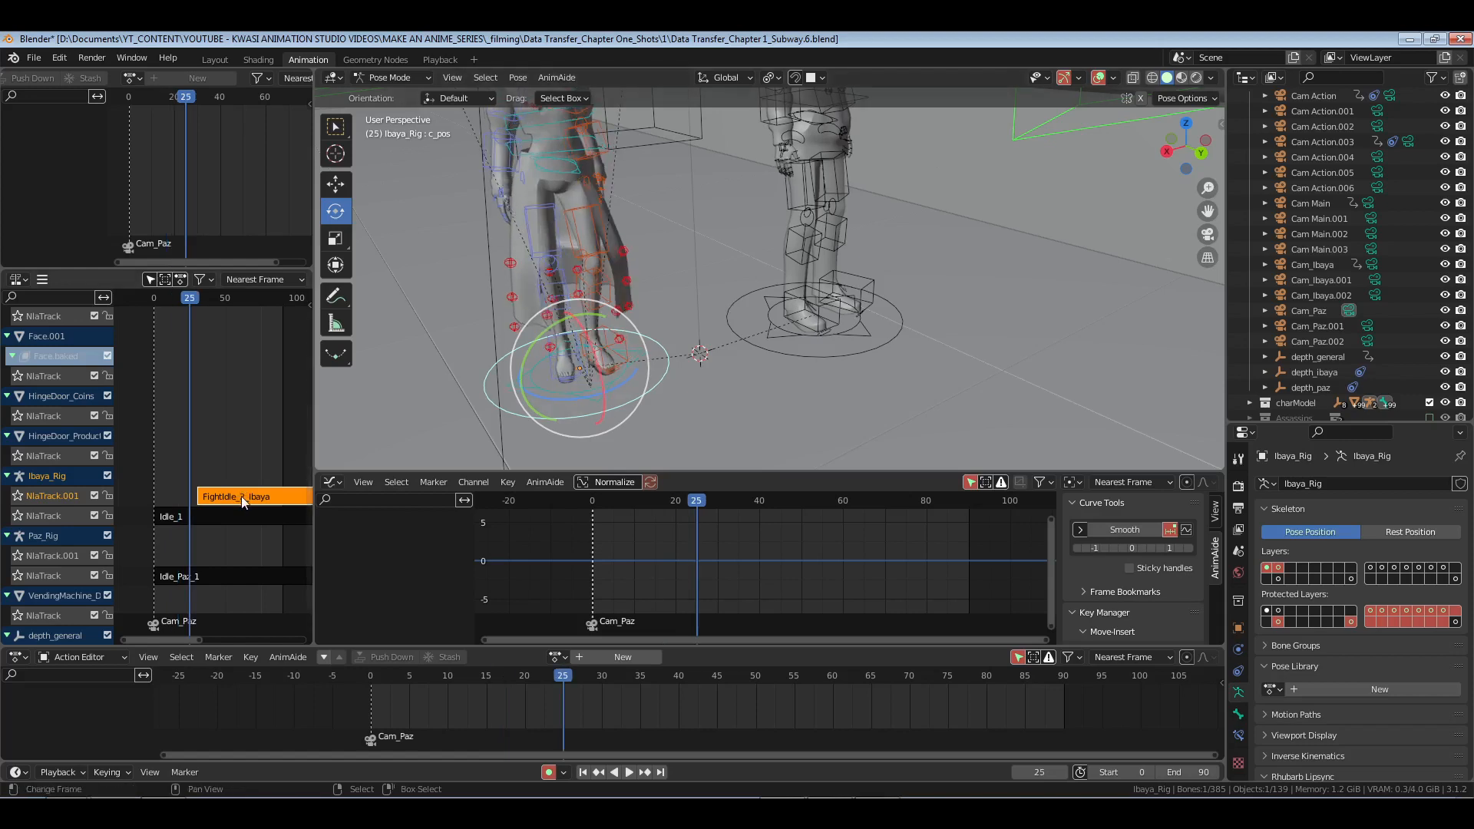
Step: Go to frame 30, clear the bone selection and select Ibaya_Rig's c_head.x control
{"action": "left_click", "coordinate": [603, 703]}
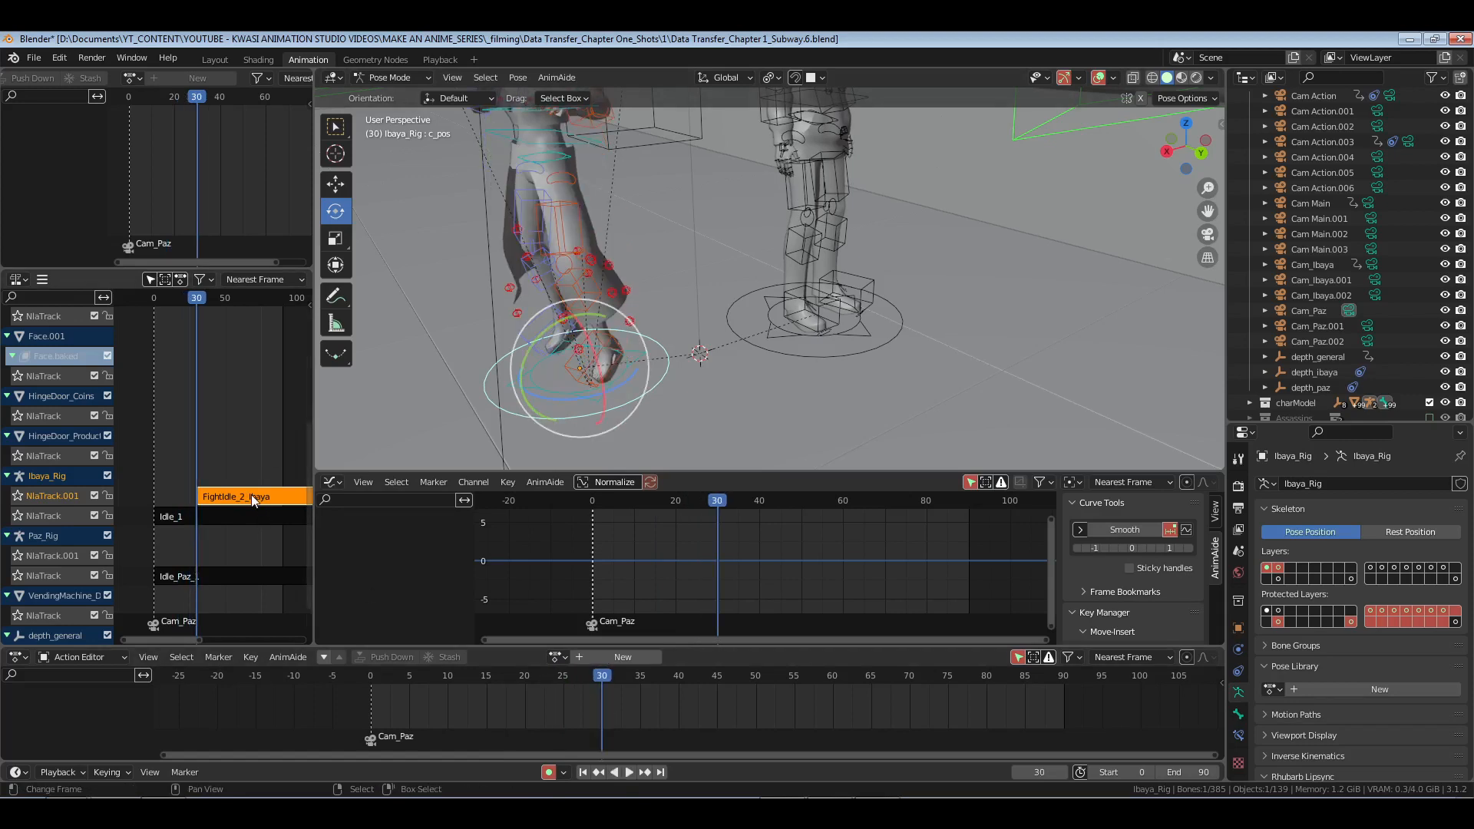
{"action": "key", "text": "alt+a"}
{"action": "middle_click_drag", "start_coordinate": [652, 157], "coordinate": [711, 343], "text": "shift"}
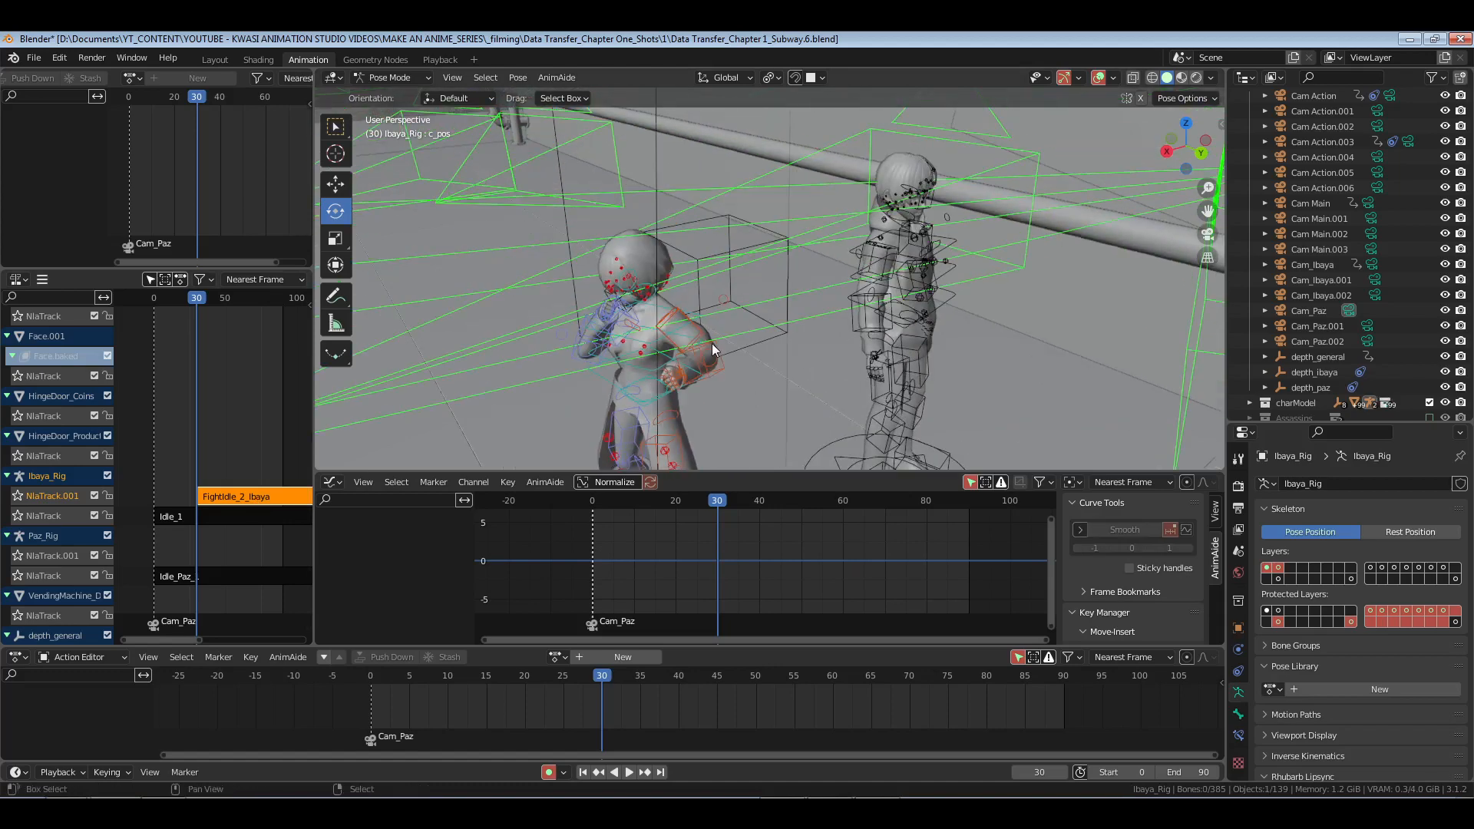
{"action": "scroll", "coordinate": [712, 343], "scroll_direction": "up", "scroll_amount": 4}
{"action": "middle_click_drag", "start_coordinate": [683, 177], "coordinate": [677, 307], "text": "shift"}
{"action": "scroll", "coordinate": [677, 306], "scroll_direction": "up", "scroll_amount": 2}
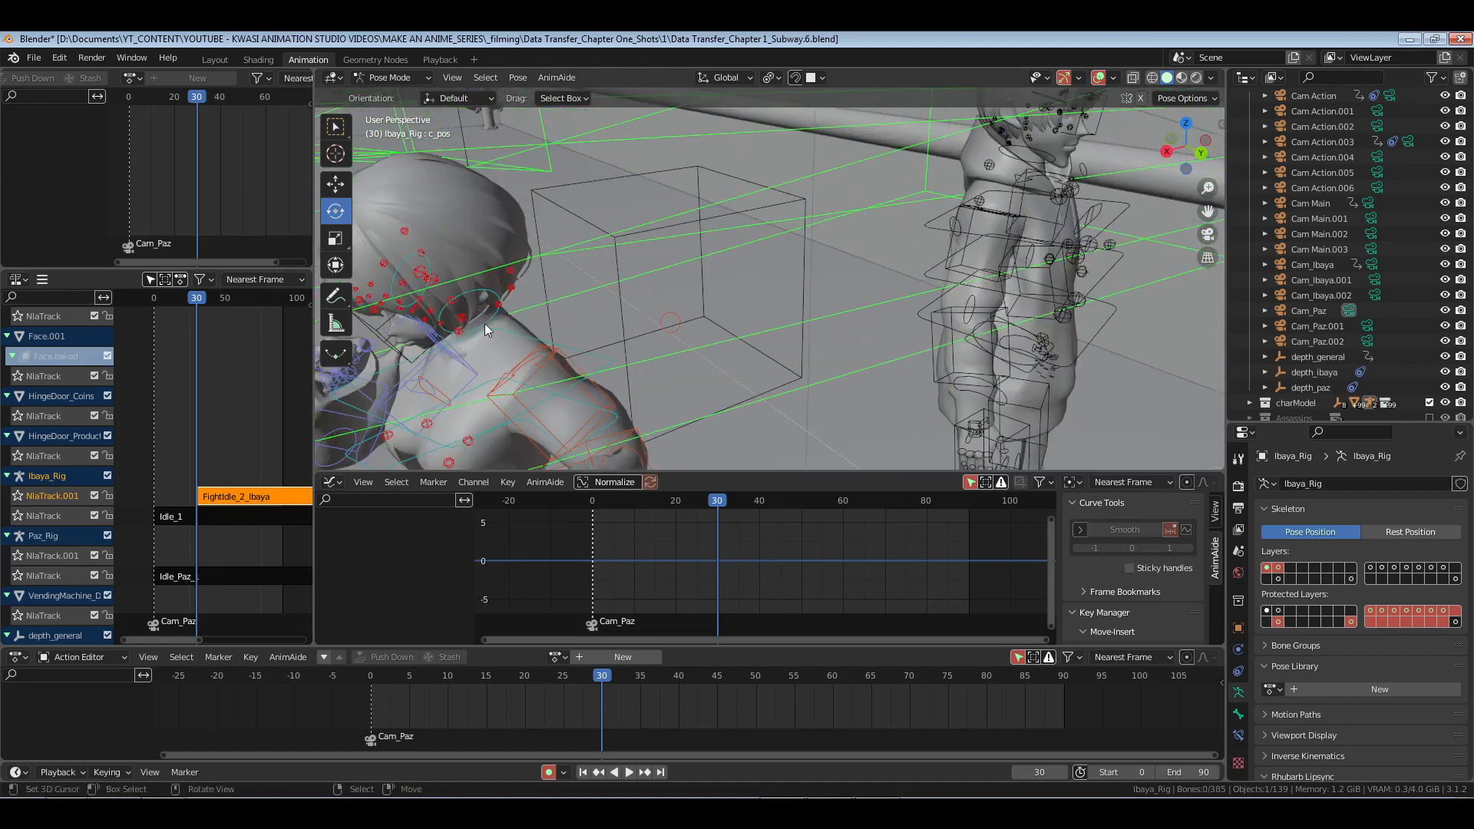
{"action": "left_click", "coordinate": [430, 268]}
Step: Activate Anim Offset and enter tweak mode on the FightIdle_2_Ibaya strip
{"action": "key", "text": "n"}
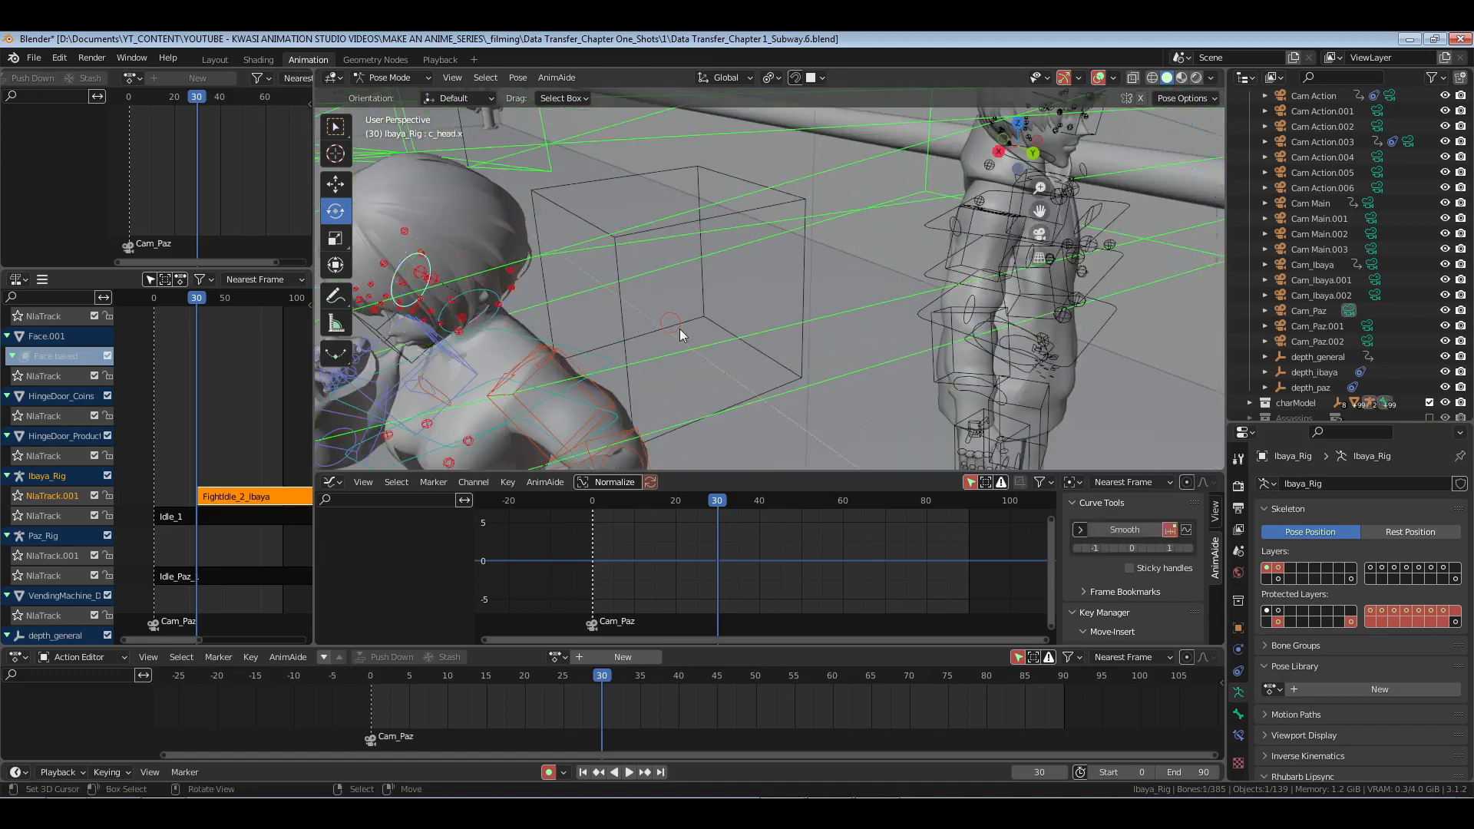
{"action": "left_click", "coordinate": [1155, 160]}
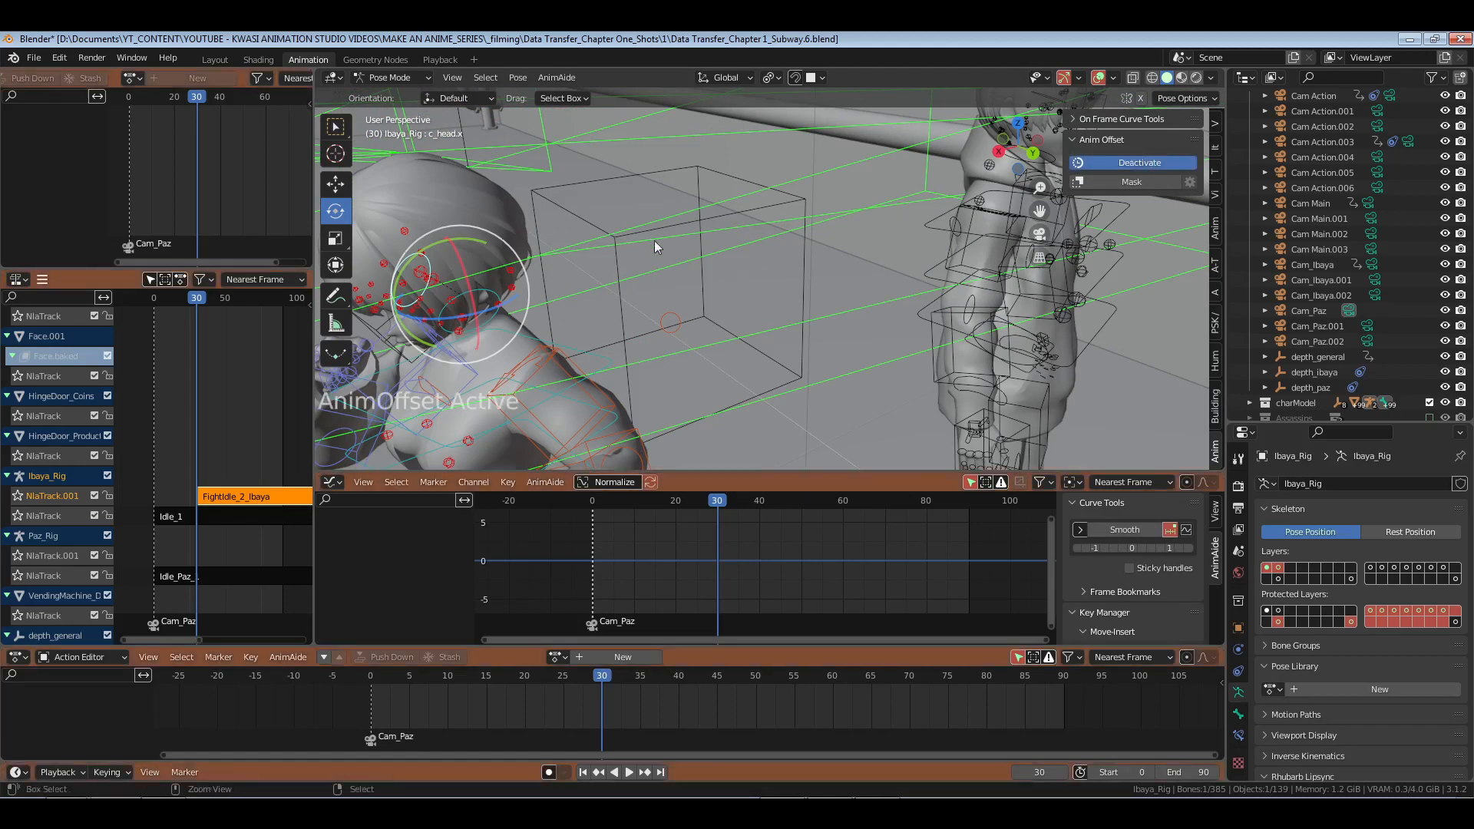
{"action": "key", "text": "Tab"}
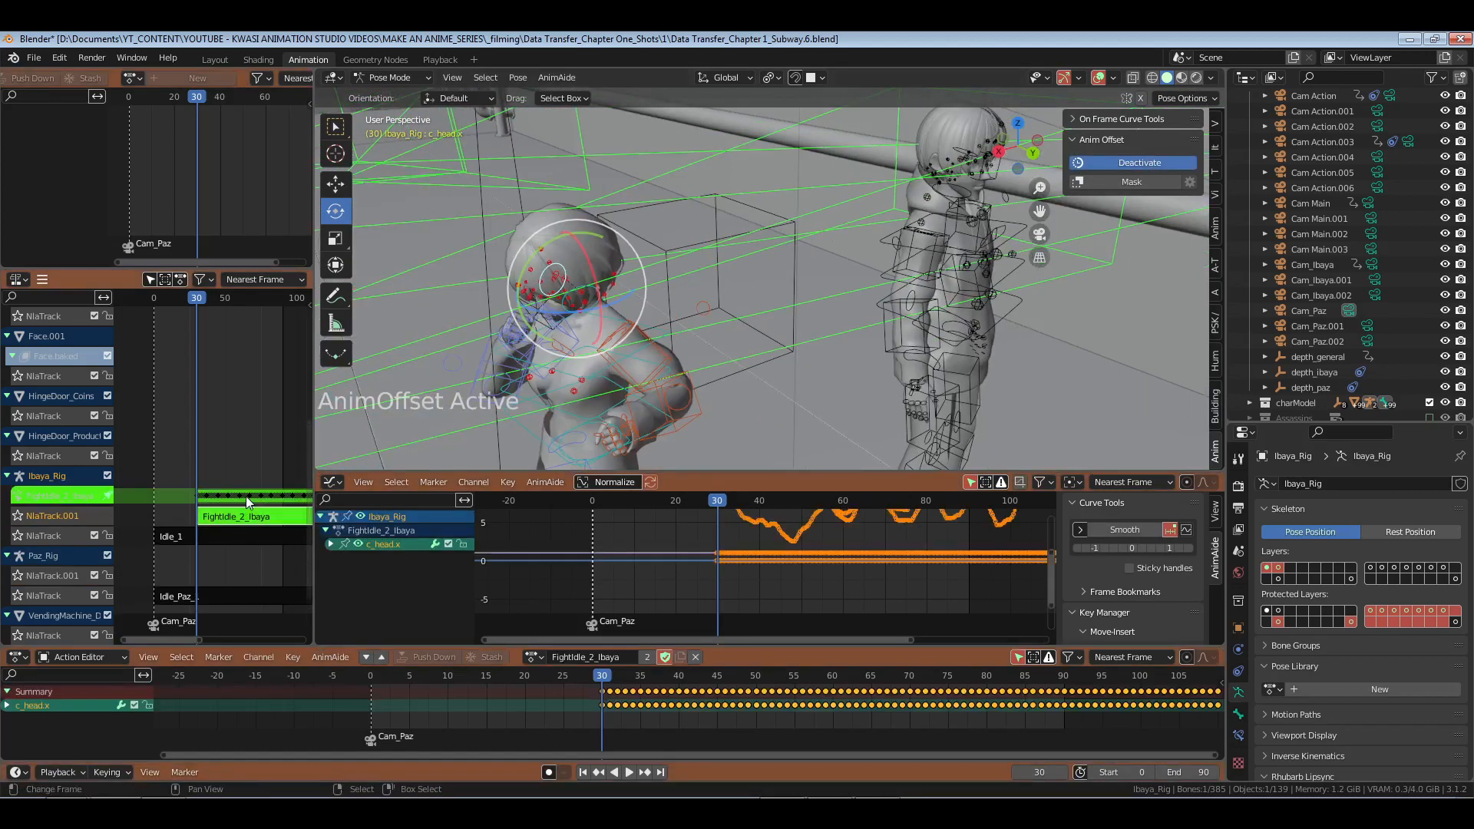
Step: Rotate Ibaya_Rig's c_head.x control around global axes and refine the head's direction with a trackball rotation
{"action": "key", "text": "r"}
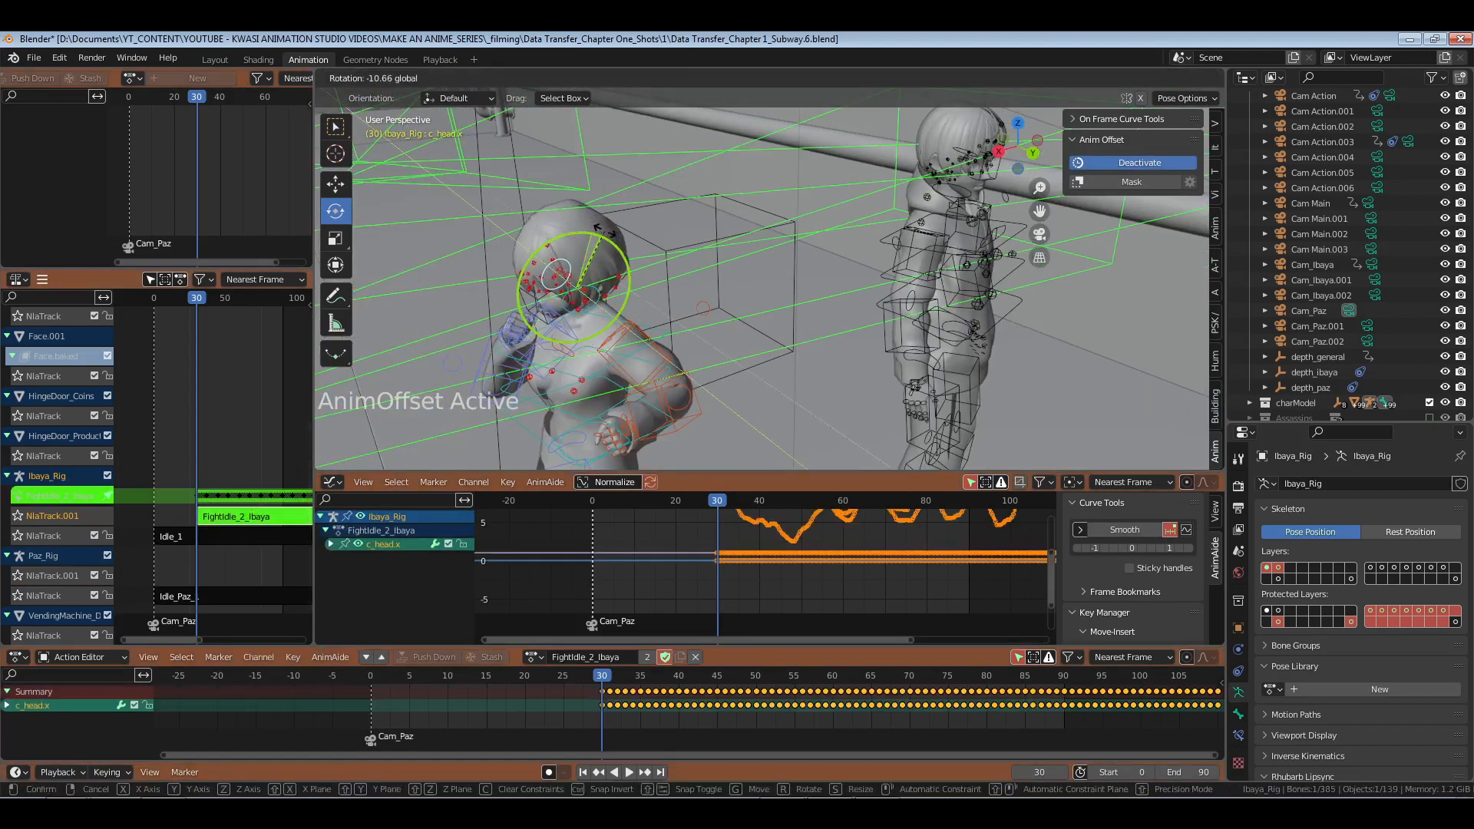
{"action": "left_click_drag", "start_coordinate": [590, 235], "coordinate": [604, 230]}
{"action": "left_click_drag", "start_coordinate": [634, 291], "coordinate": [603, 284]}
{"action": "middle_click_drag", "start_coordinate": [639, 339], "coordinate": [621, 229]}
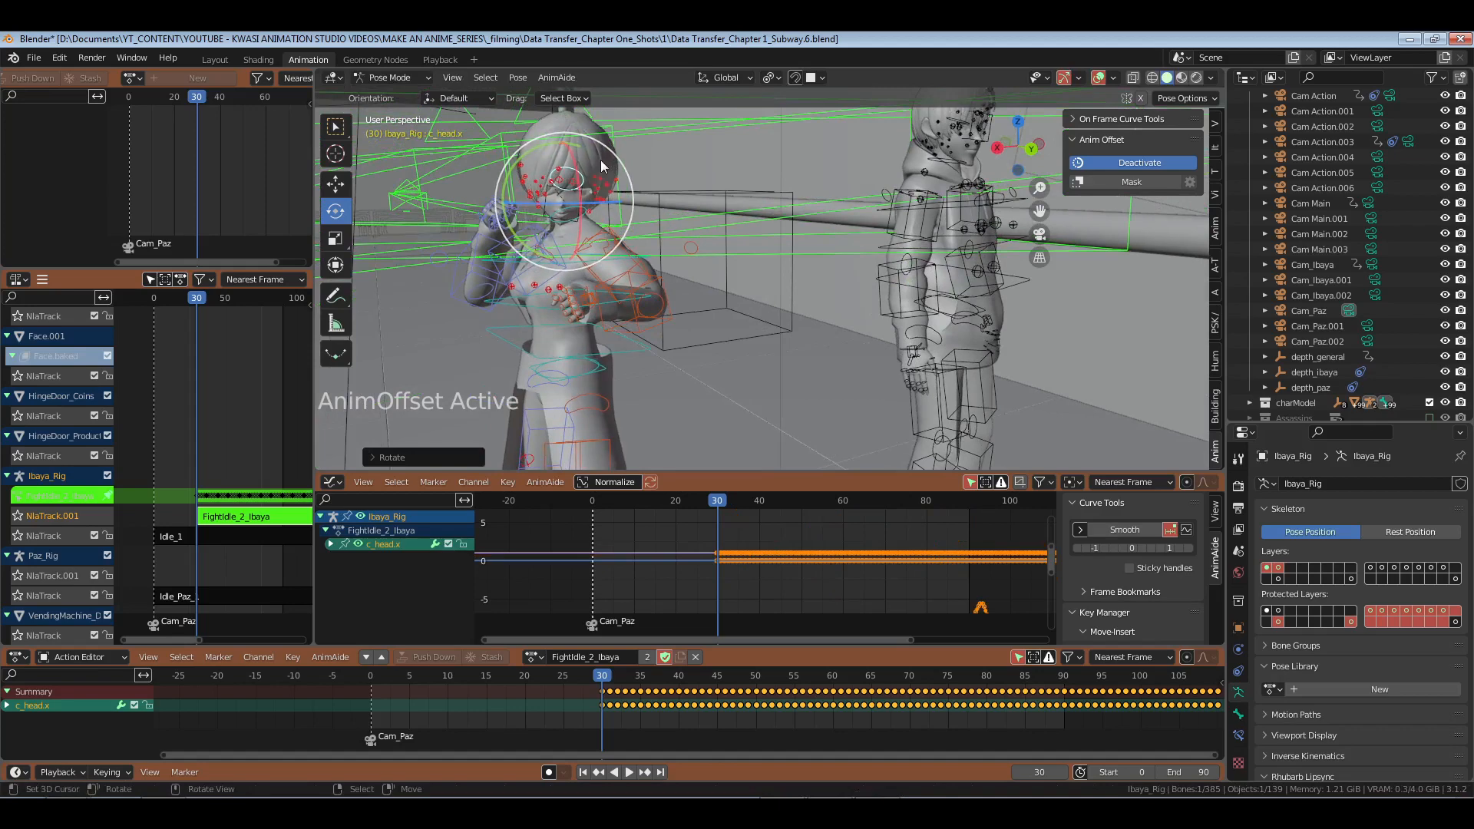
{"action": "key", "text": "r"}
{"action": "key", "text": "r"}
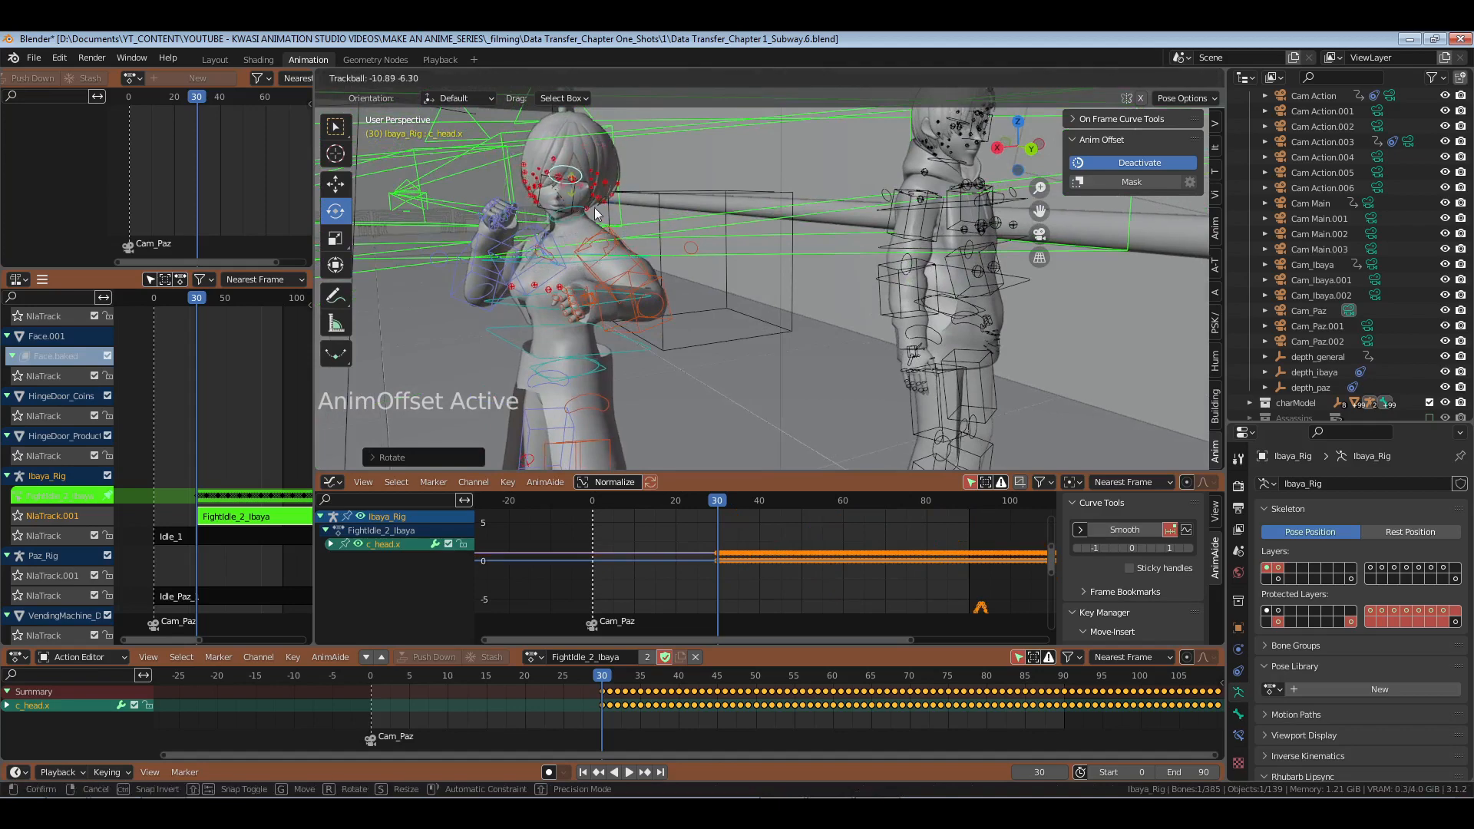
{"action": "left_click", "coordinate": [597, 213]}
Step: Set the transform orientation to Local and refine the rotation of Ibaya_Rig's c_head.x control
{"action": "left_click", "coordinate": [737, 77]}
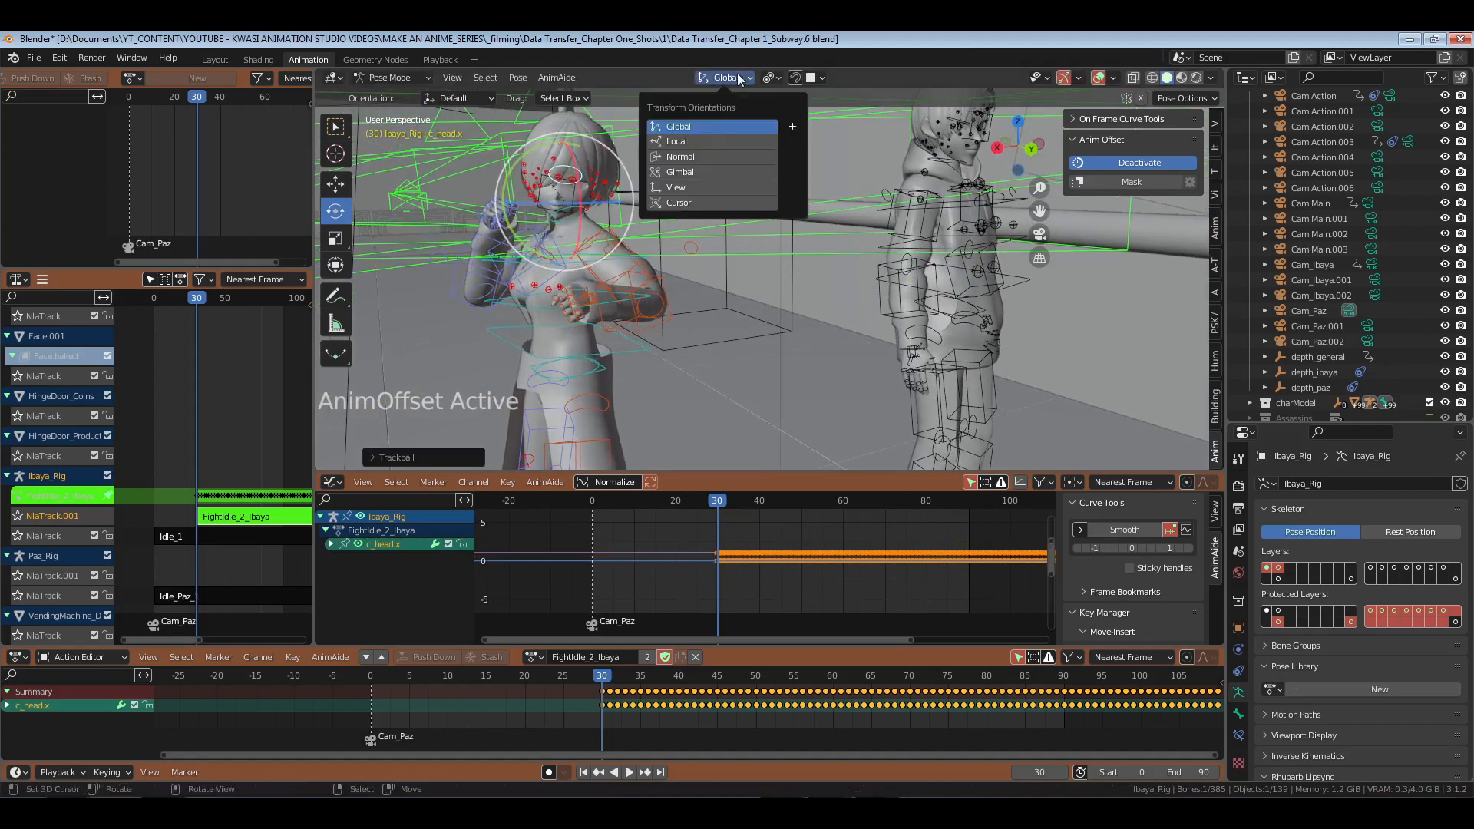
{"action": "left_click", "coordinate": [736, 148]}
{"action": "key", "text": "r"}
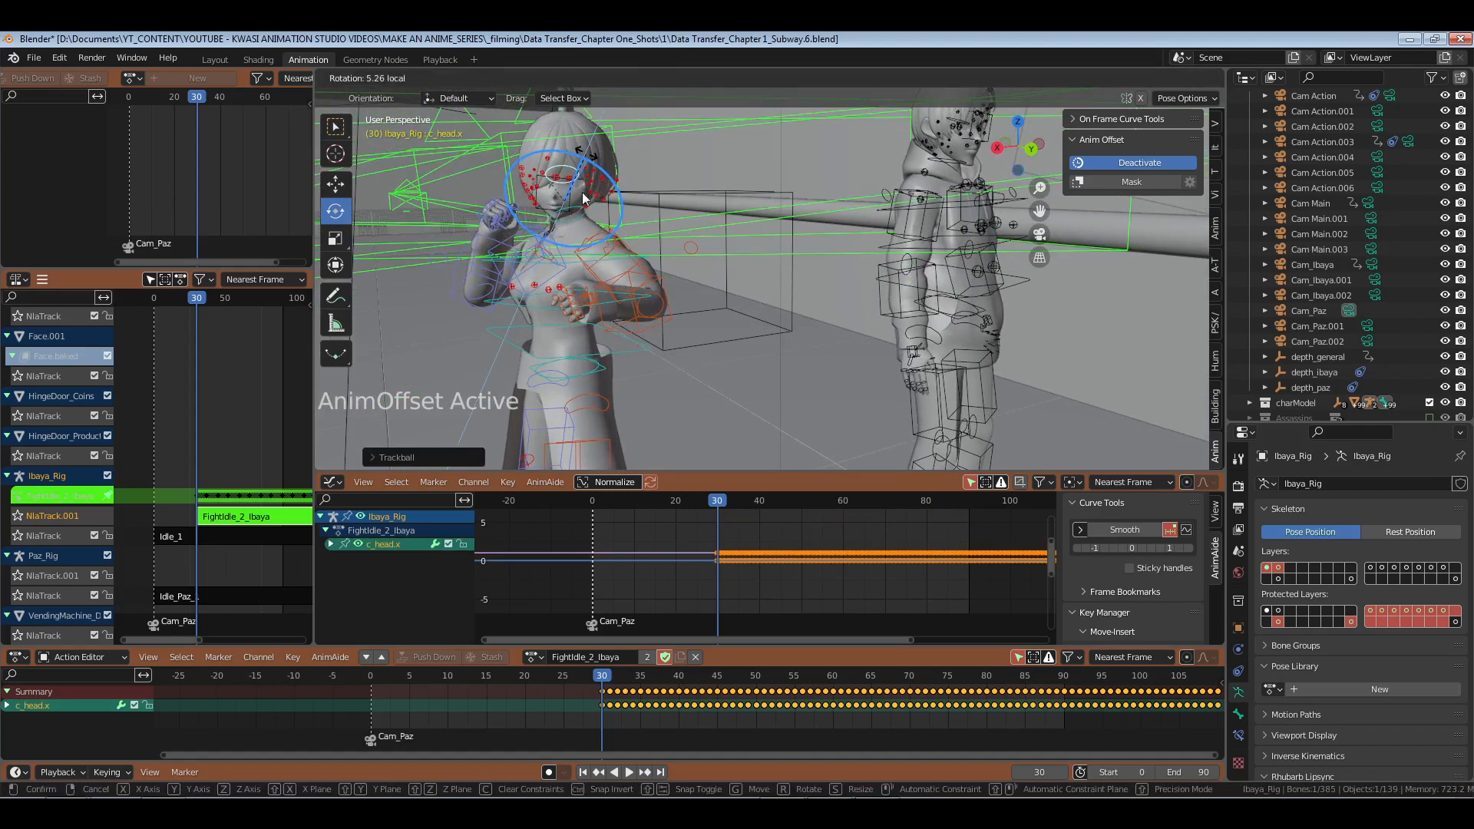
{"action": "mouse_move", "coordinate": [583, 194]}
{"action": "left_mouse_down"}
{"action": "mouse_move", "coordinate": [605, 217]}
{"action": "mouse_move", "coordinate": [594, 171]}
{"action": "left_mouse_up"}
{"action": "key", "text": "r"}
{"action": "key", "text": "r"}
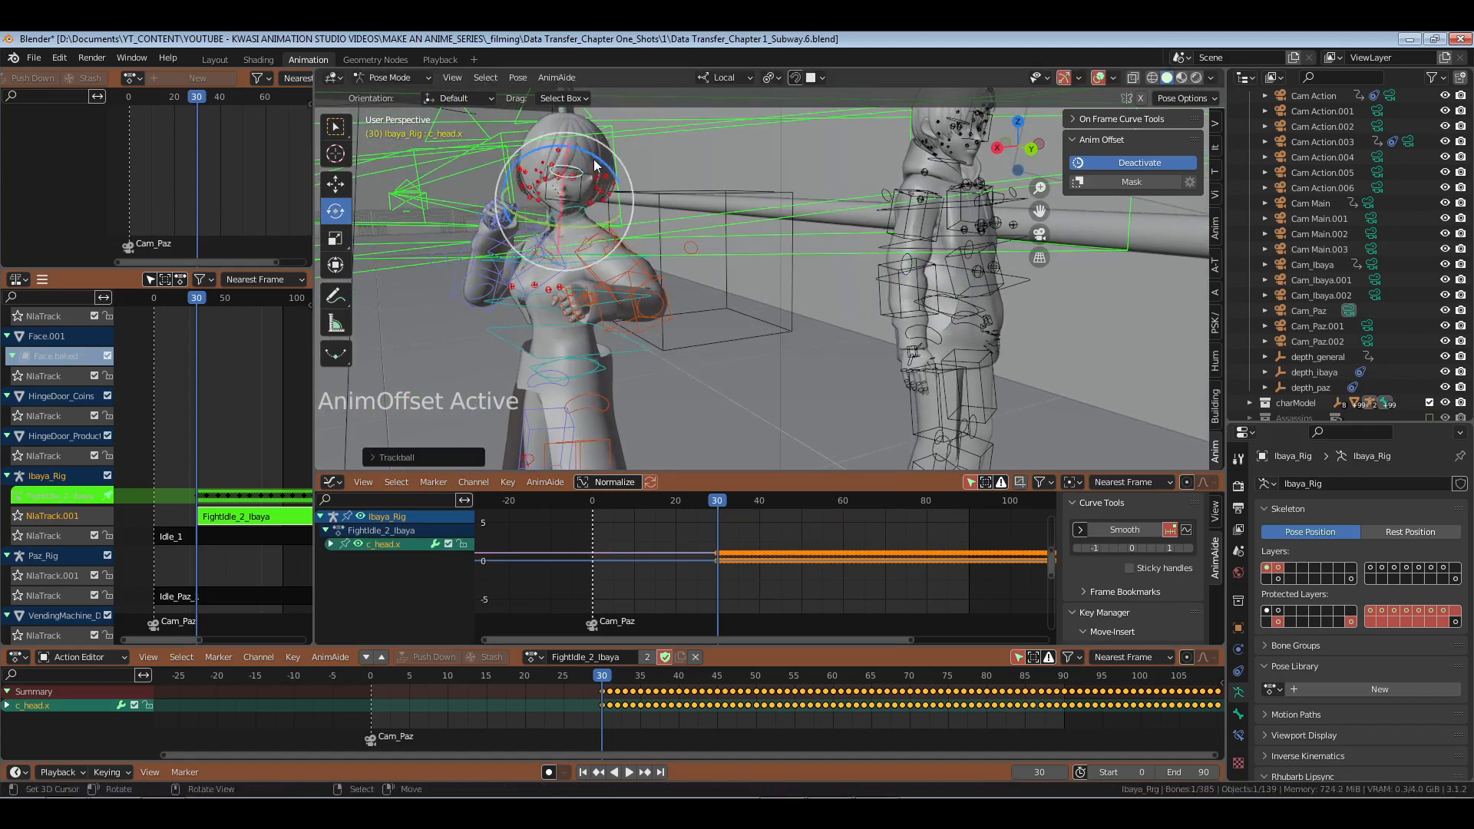
{"action": "left_click_drag", "start_coordinate": [606, 220], "coordinate": [612, 236]}
{"action": "middle_click_drag", "start_coordinate": [613, 240], "coordinate": [599, 242]}
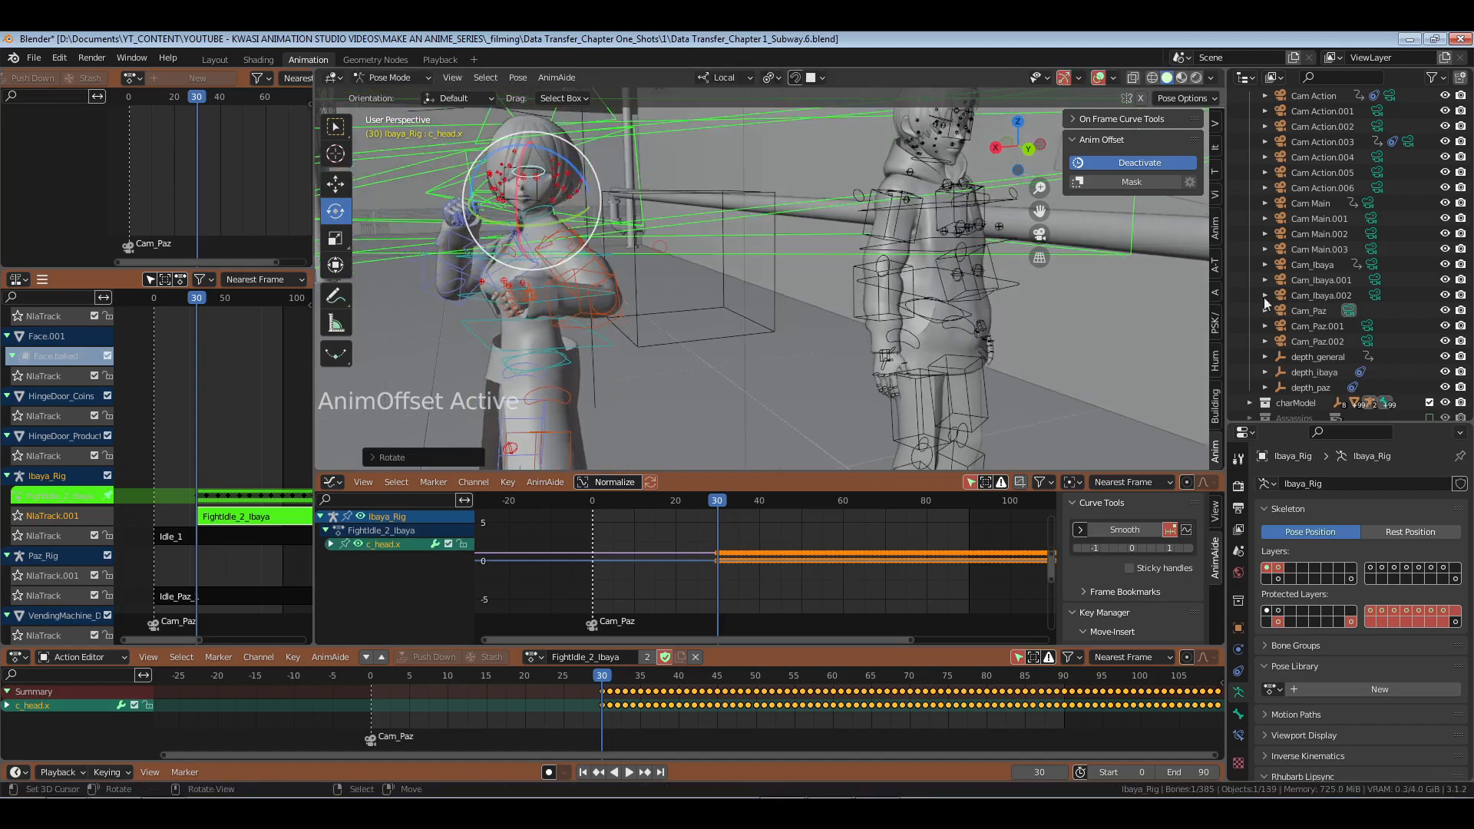
Step: Enable the Assassins collection in the view layer to bring the opponents into the scene
{"action": "scroll", "coordinate": [1428, 361], "scroll_direction": "down", "scroll_amount": 3}
{"action": "left_click", "coordinate": [1432, 368]}
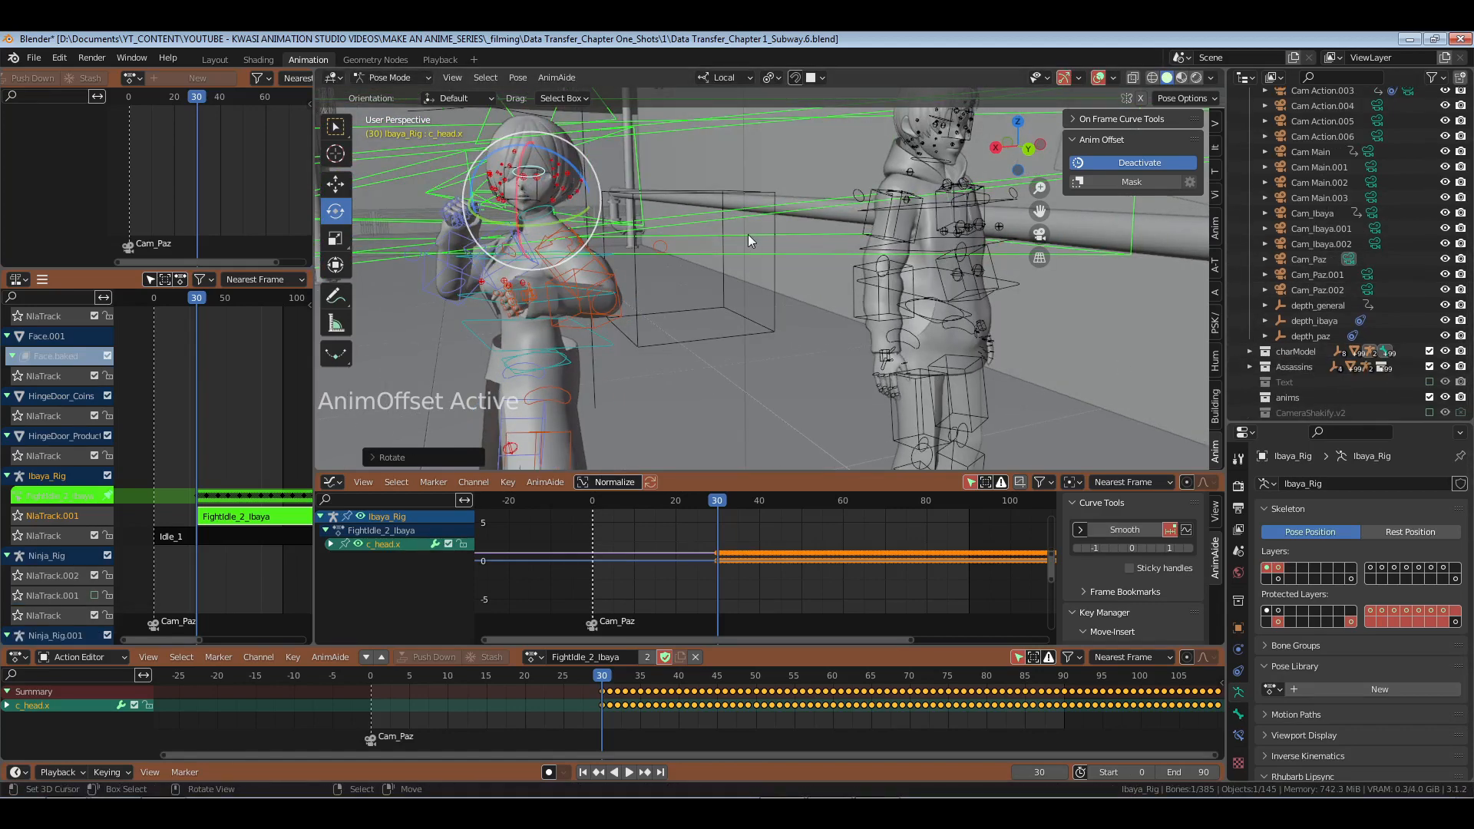
{"action": "scroll", "coordinate": [530, 281], "scroll_direction": "down", "scroll_amount": 6}
{"action": "middle_click_drag", "start_coordinate": [748, 316], "coordinate": [637, 269]}
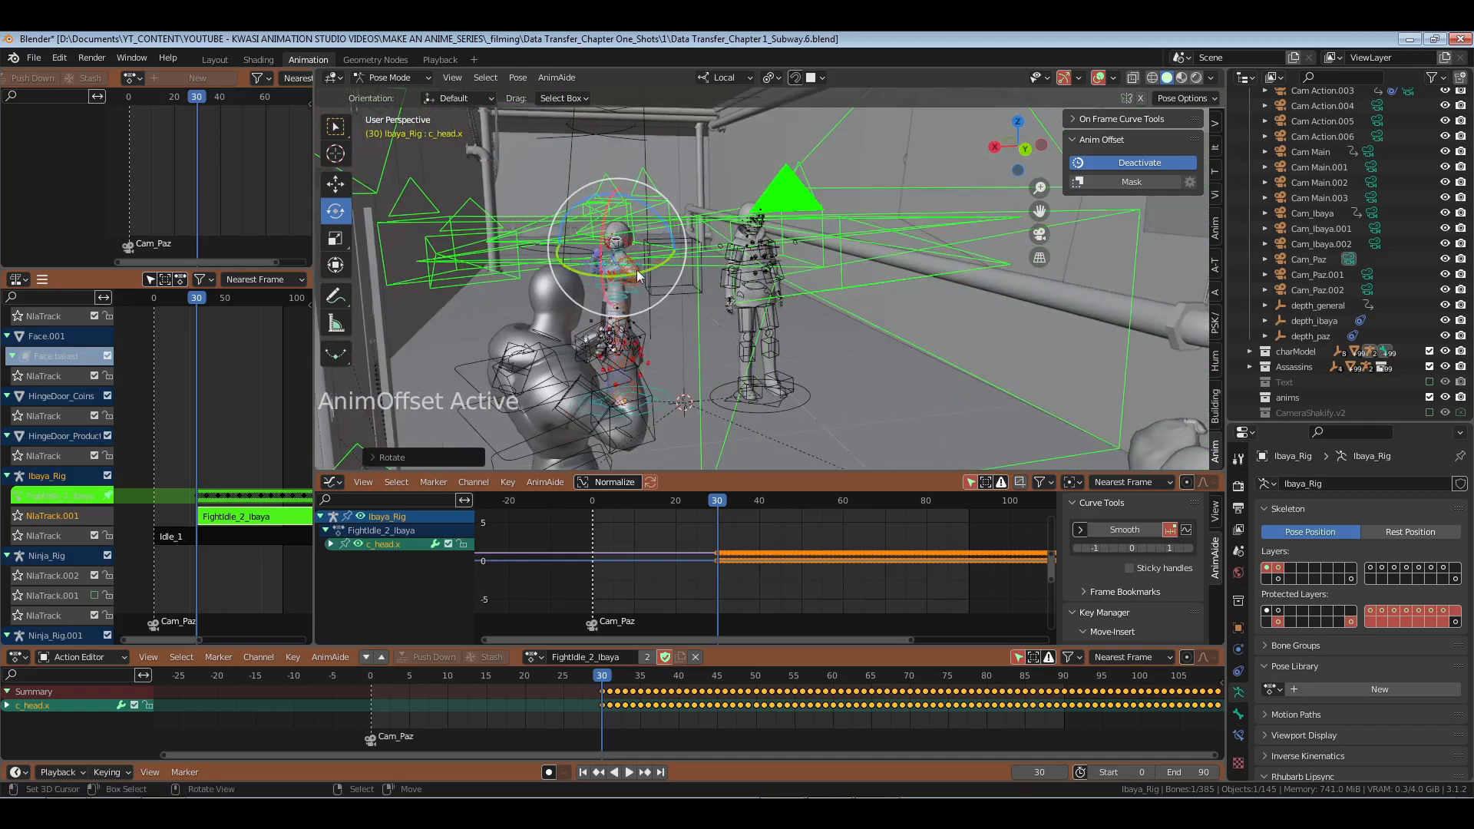
Step: Adjust the c_head.x control's facing relative to the assassins with a local-axis rotation and a slight trackball rotation
{"action": "key", "text": "r"}
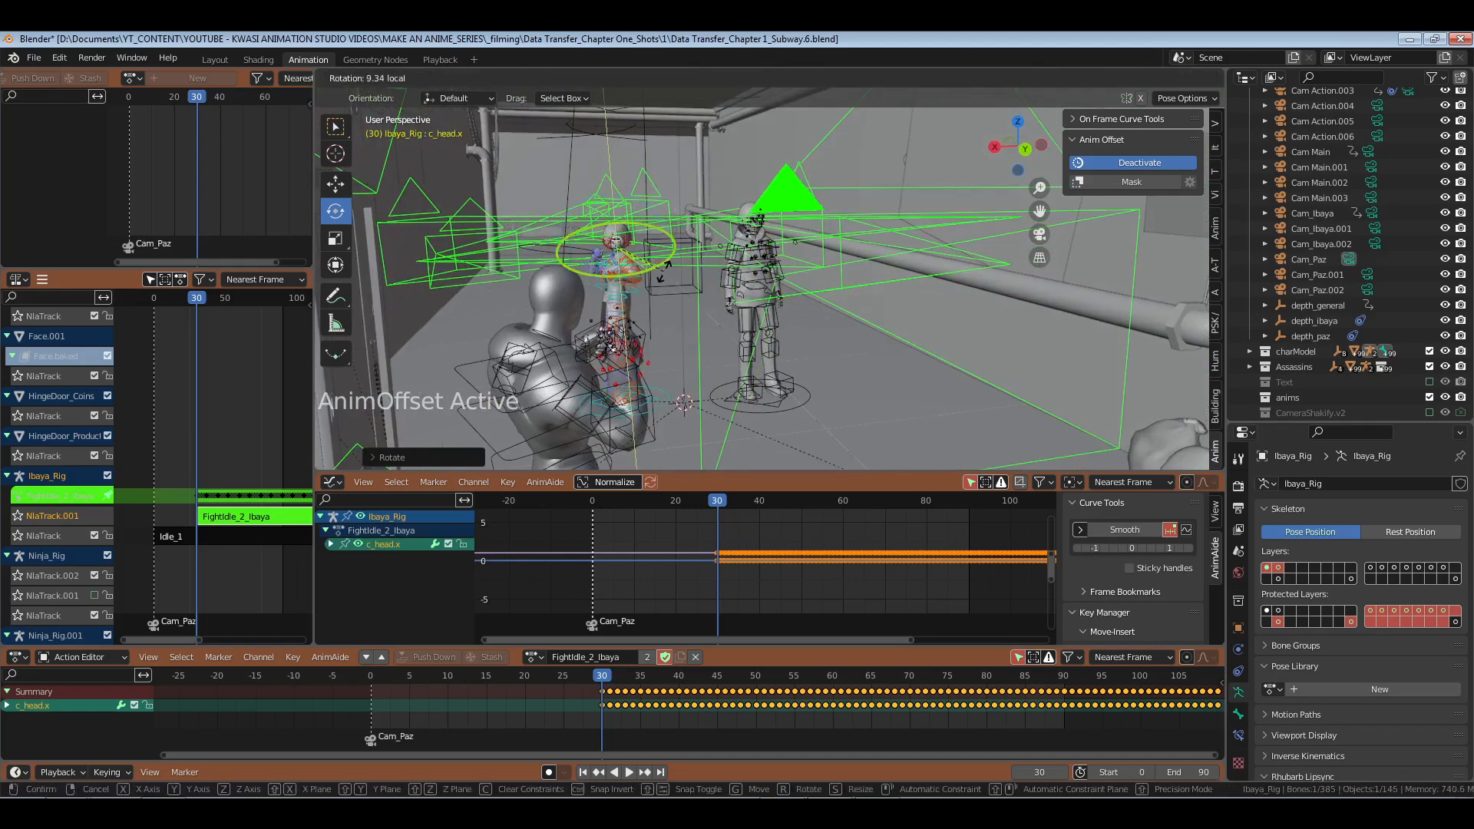
{"action": "left_click", "coordinate": [633, 343]}
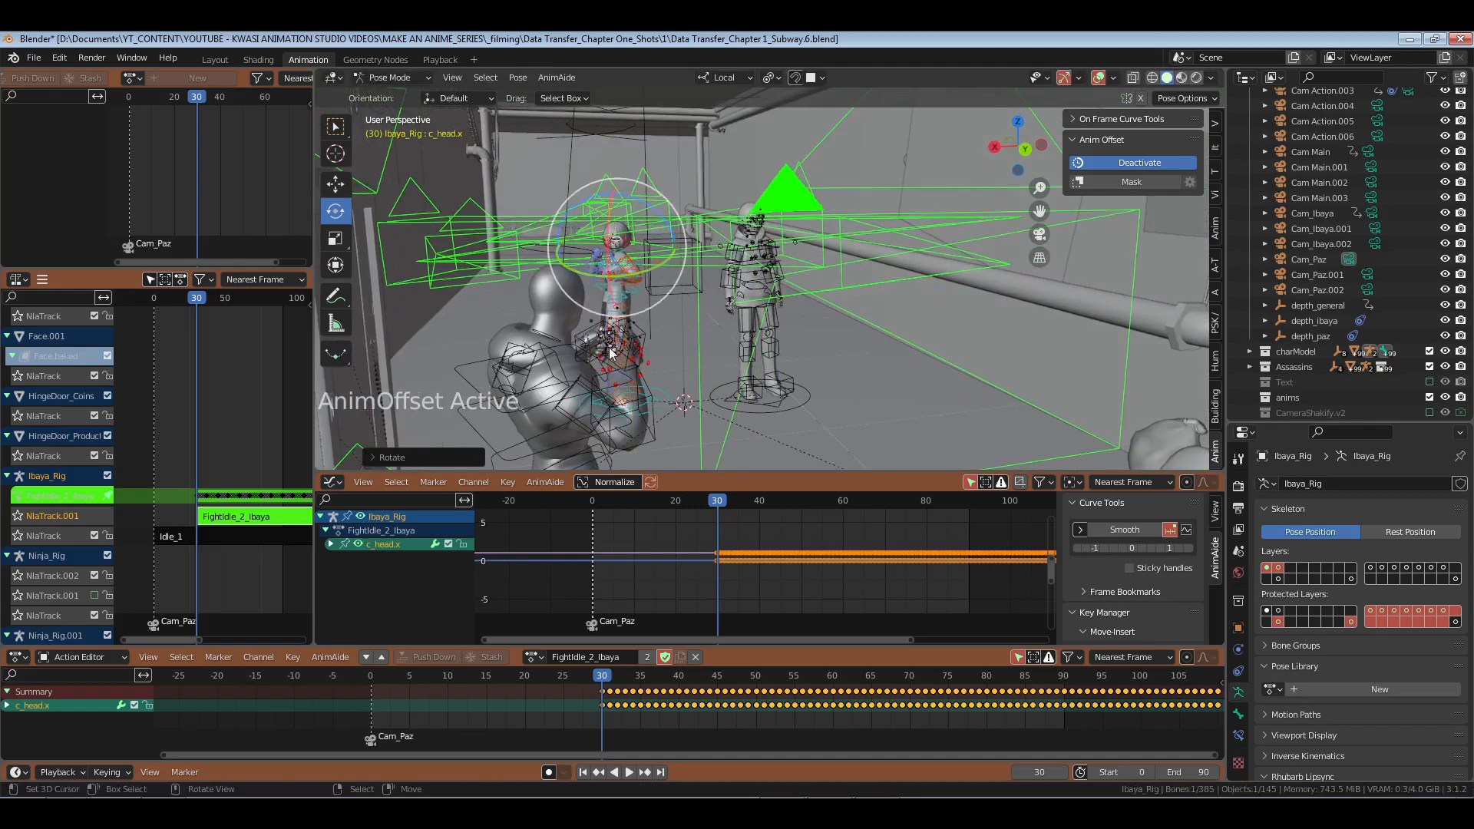
{"action": "middle_click_drag", "start_coordinate": [633, 343], "coordinate": [749, 320]}
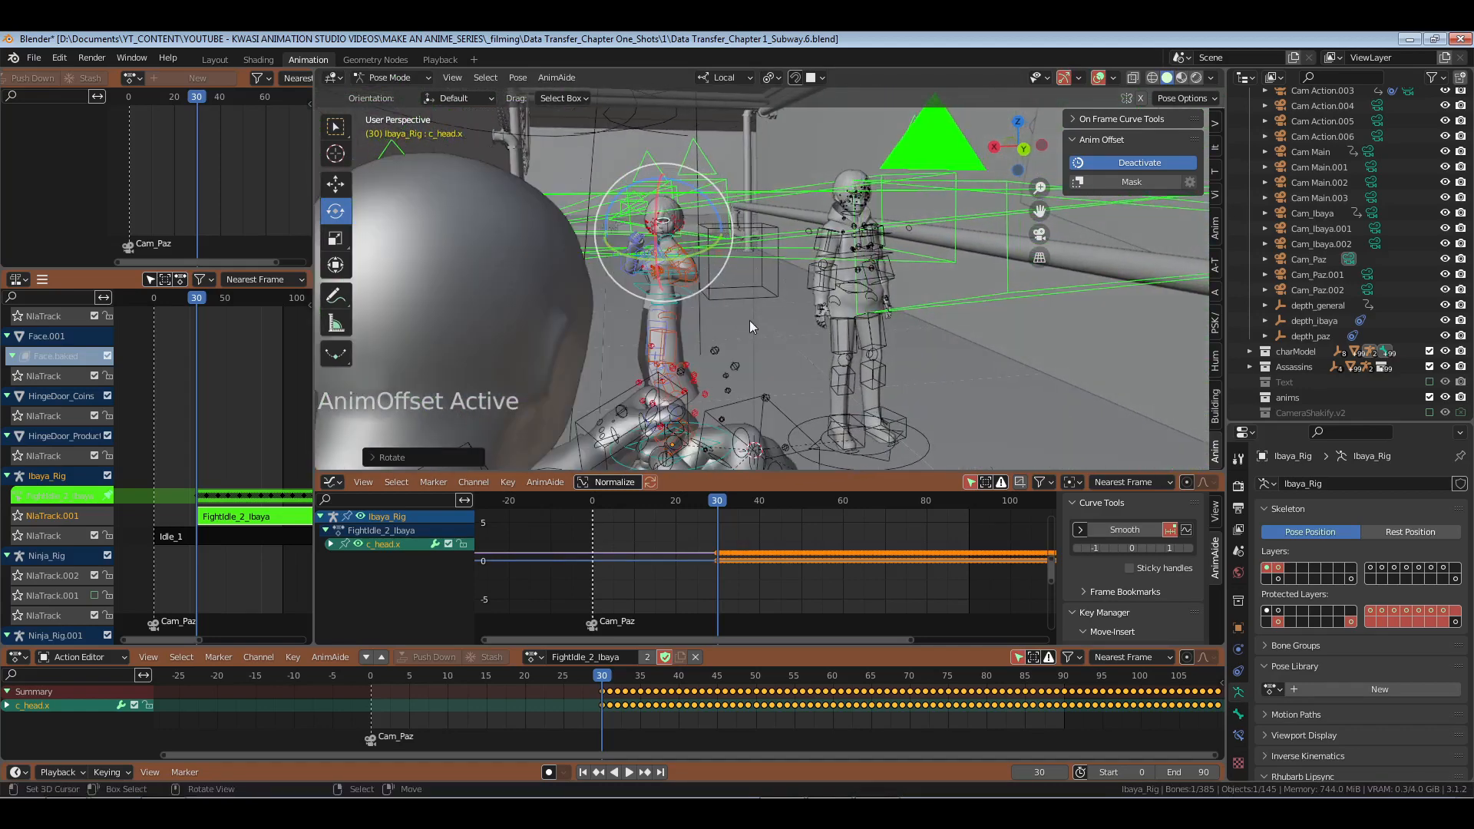
{"action": "key", "text": "r"}
{"action": "key", "text": "r"}
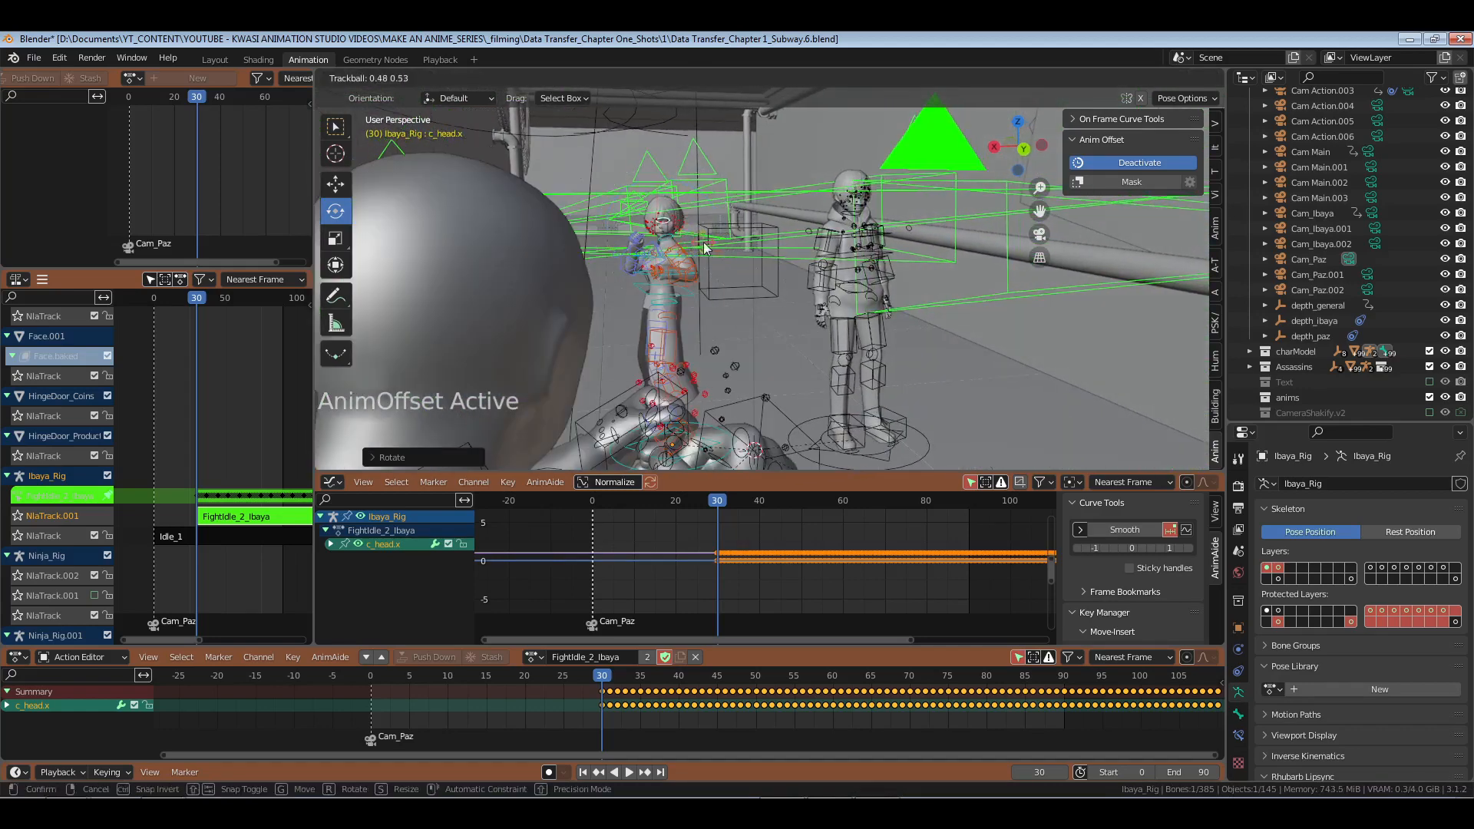
{"action": "left_click", "coordinate": [835, 294]}
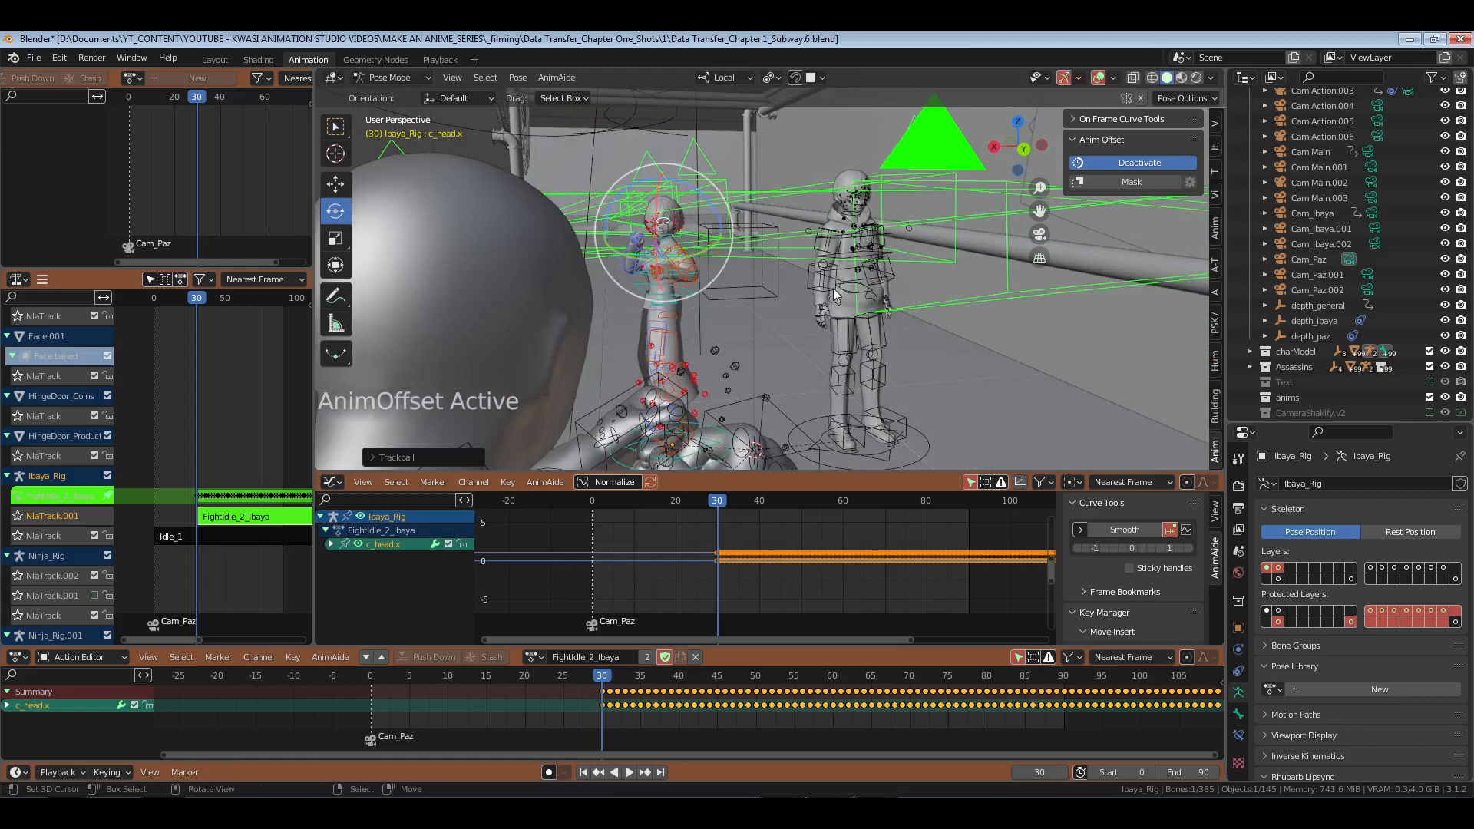
Step: Deactivate Anim Offset, clear the bone selection and leave tweak mode on the FightIdle_2_Ibaya strip
{"action": "left_click", "coordinate": [1123, 160]}
{"action": "key", "text": "alt+a"}
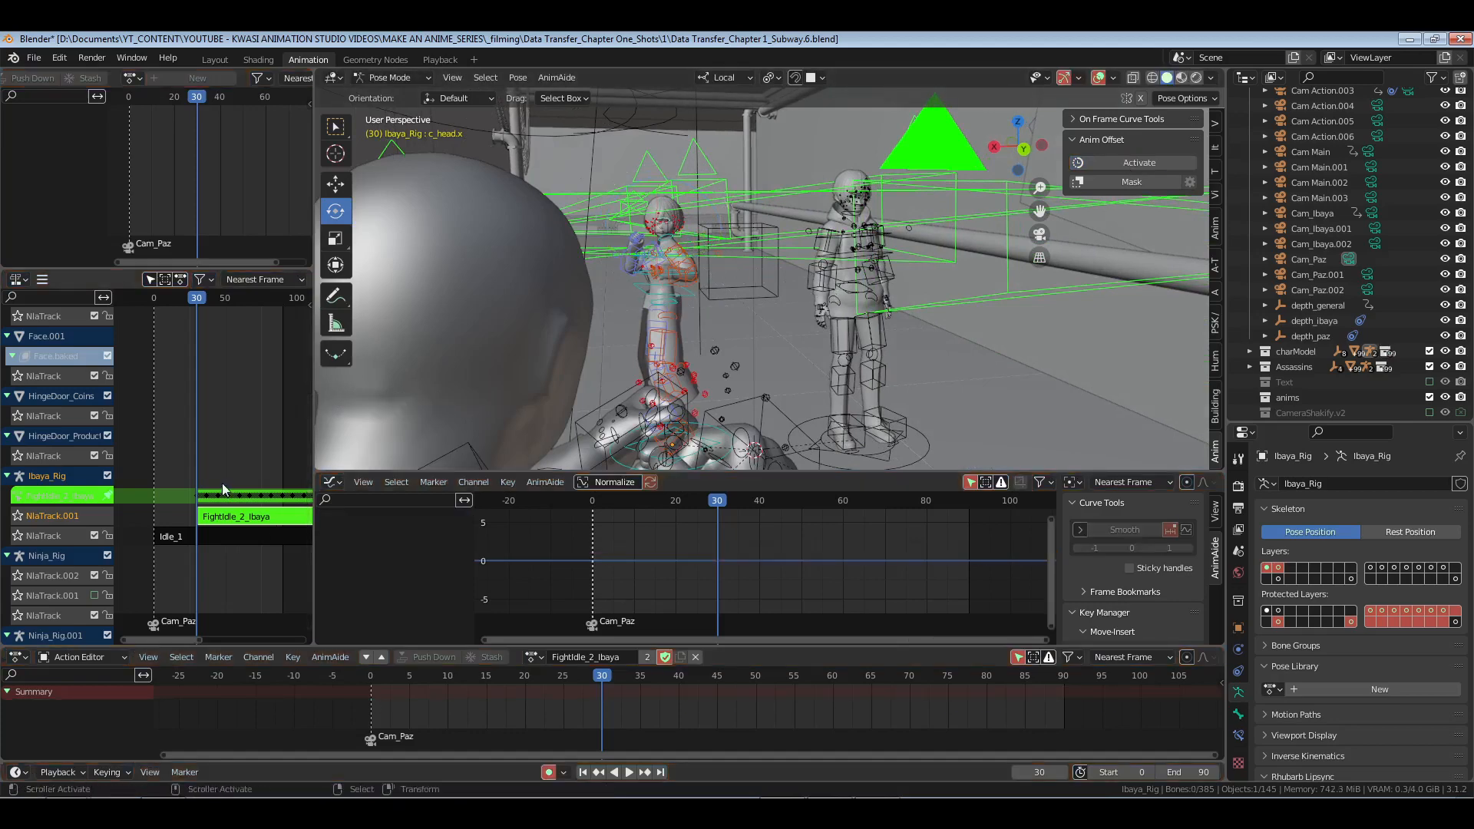
{"action": "key", "text": "Tab"}
Step: Set the FightIdle_2_Ibaya strip's Blend In to 6 frames
{"action": "key", "text": "n"}
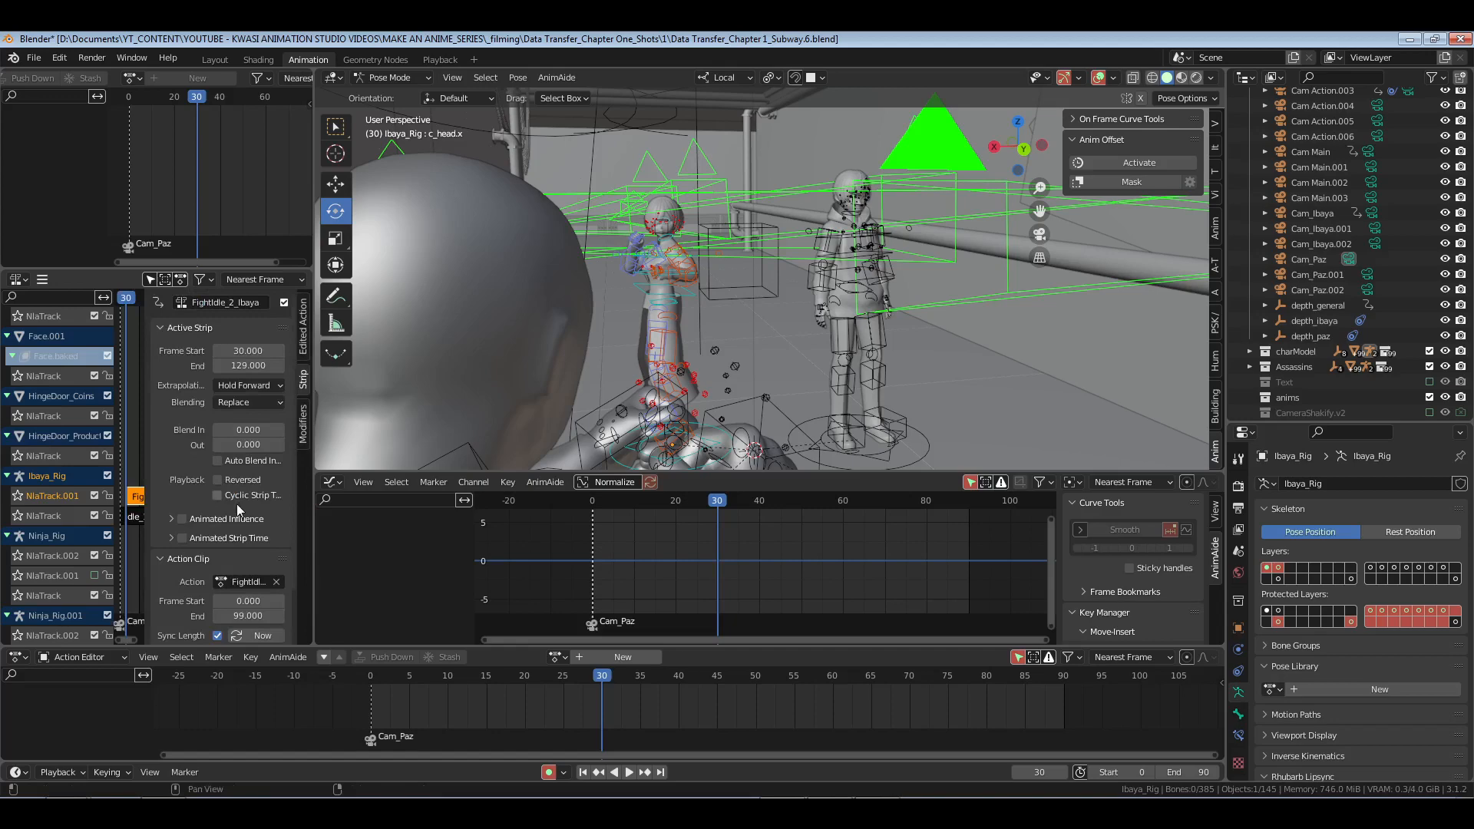
{"action": "left_click", "coordinate": [252, 430]}
{"action": "key", "text": "Return"}
{"action": "key", "text": "n"}
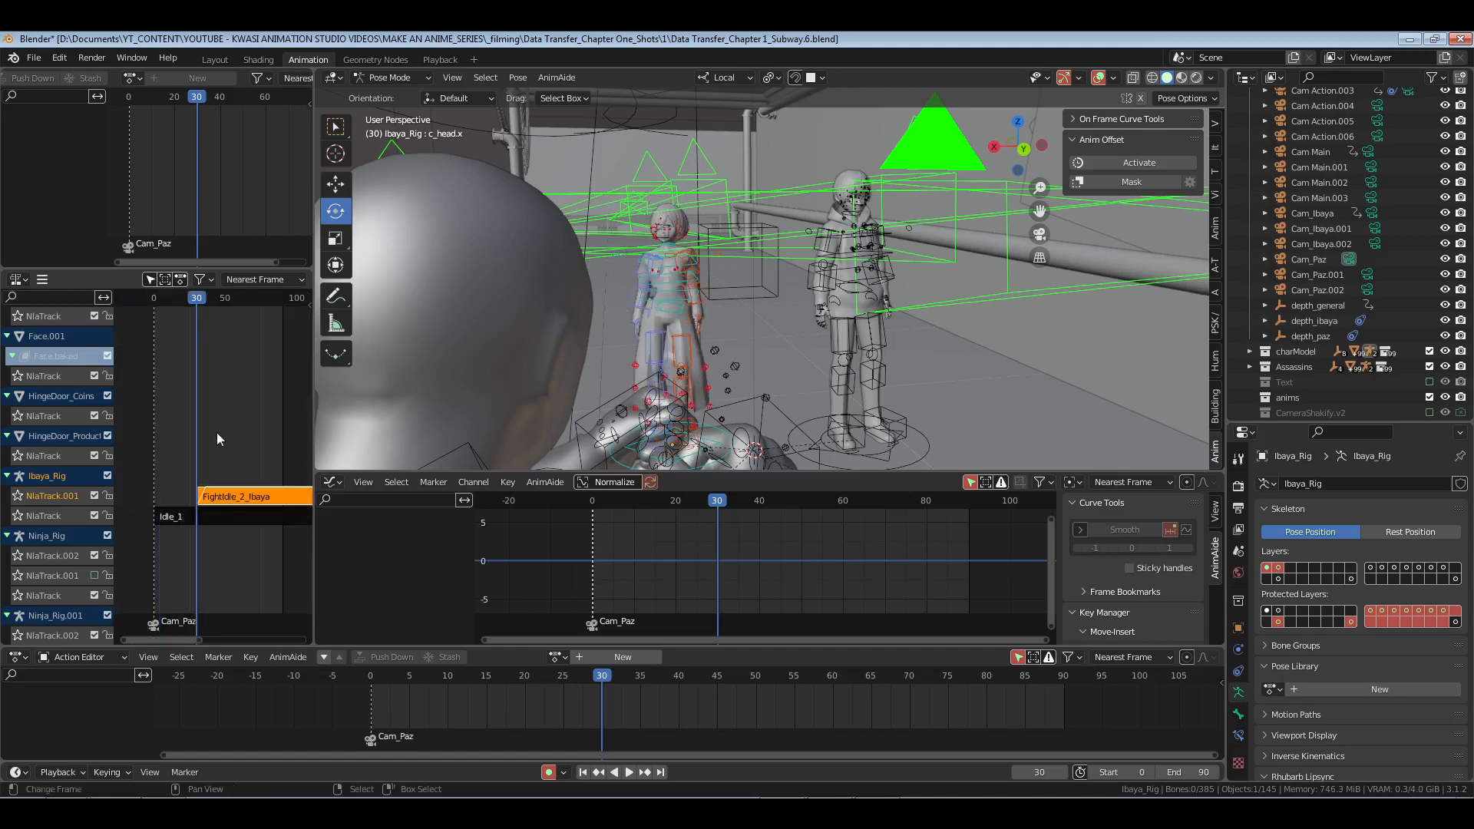
Step: Play the blended transition into the fight idle and reopen the FightIdle_2_Ibaya strip's properties
{"action": "key", "text": "space"}
{"action": "key", "text": "space"}
{"action": "key", "text": "n"}
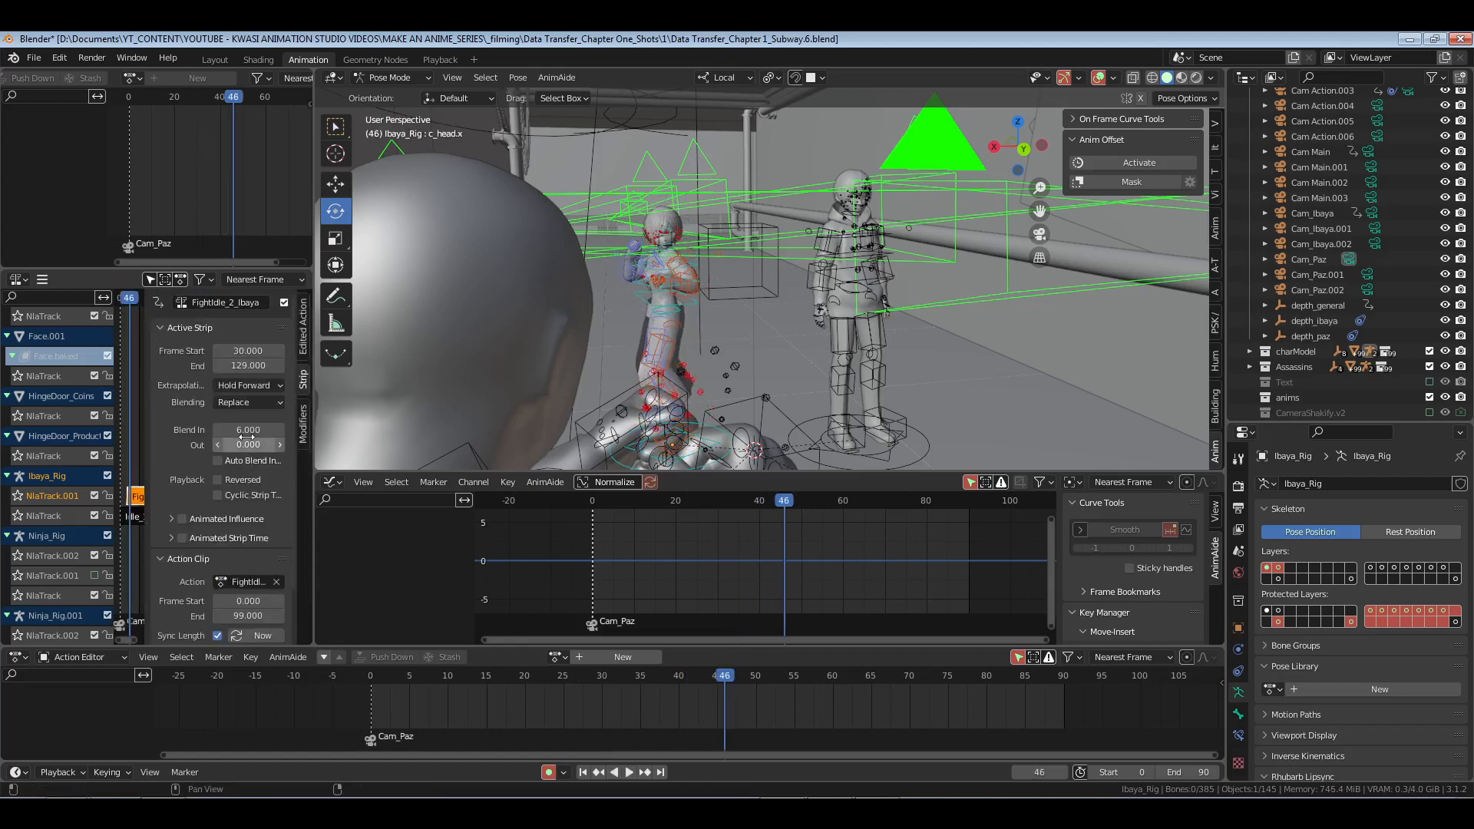
Step: Set the FightIdle_2_Ibaya strip's Blend In to 8 frames and save the file
{"action": "left_click", "coordinate": [248, 434]}
{"action": "type", "text": "8n"}
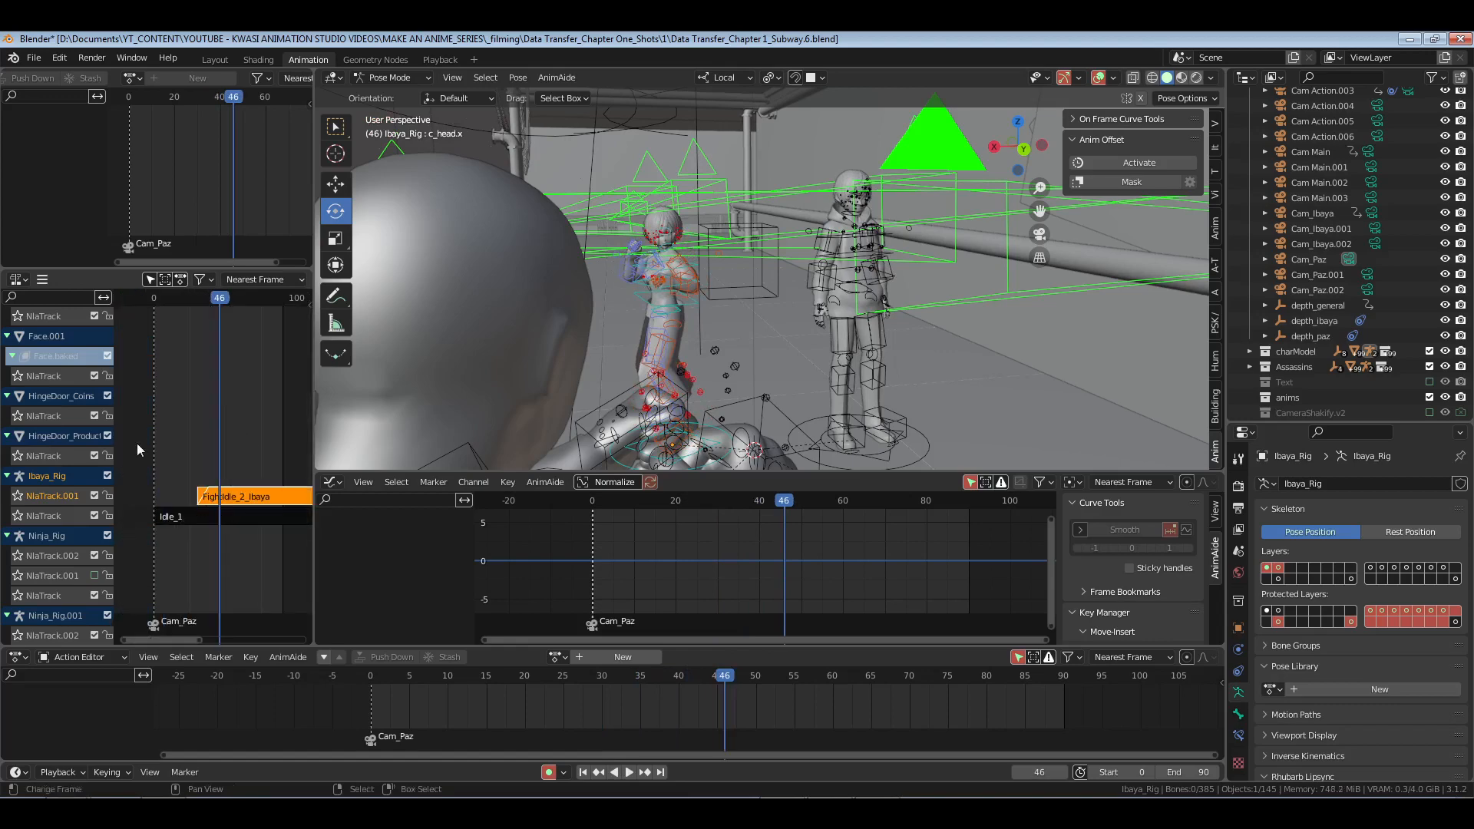
{"action": "left_click", "coordinate": [137, 448]}
{"action": "key", "text": "ctrl+s"}
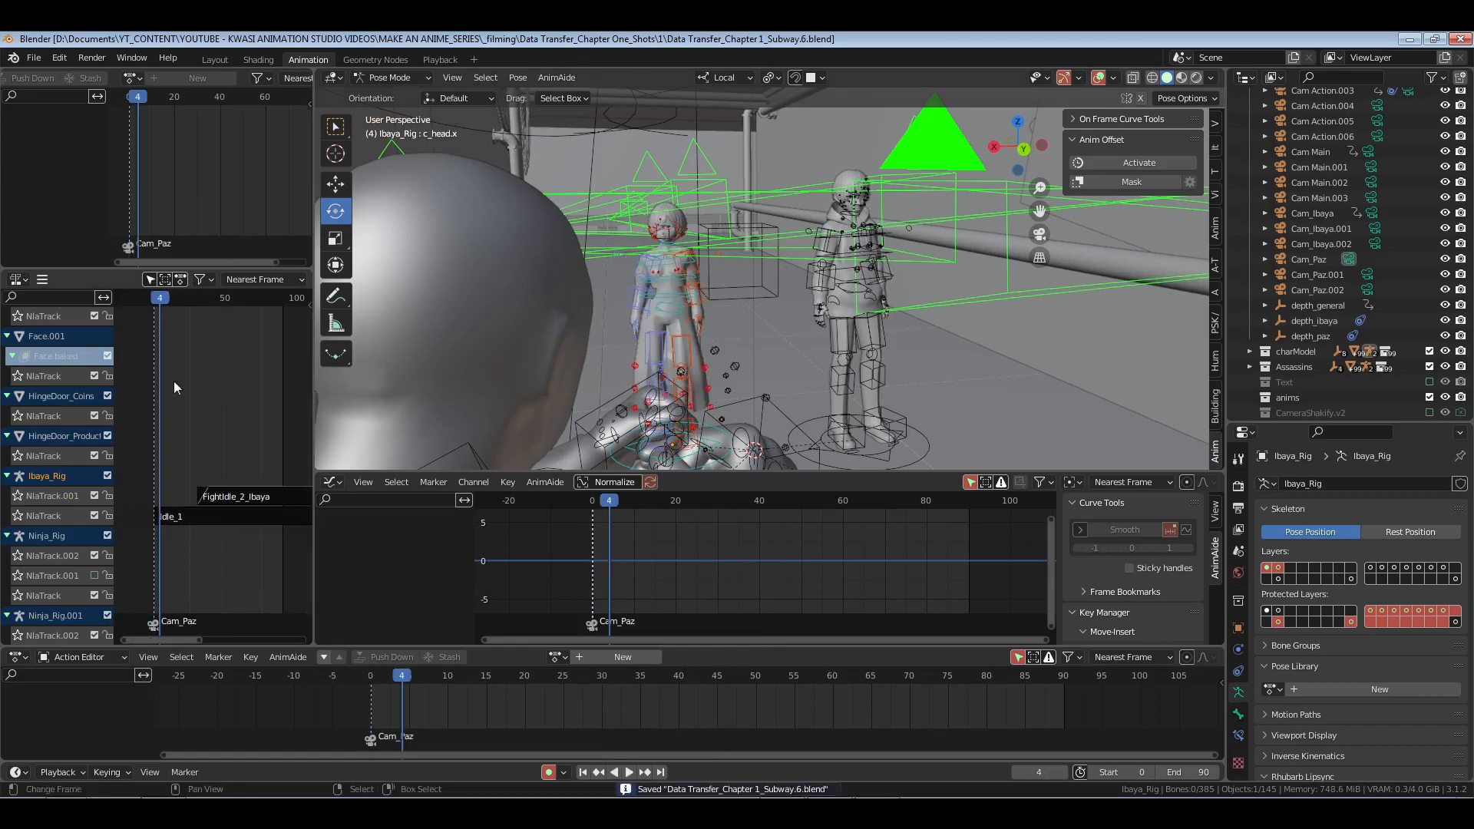
{"action": "left_click", "coordinate": [138, 424]}
{"action": "key", "text": "n"}
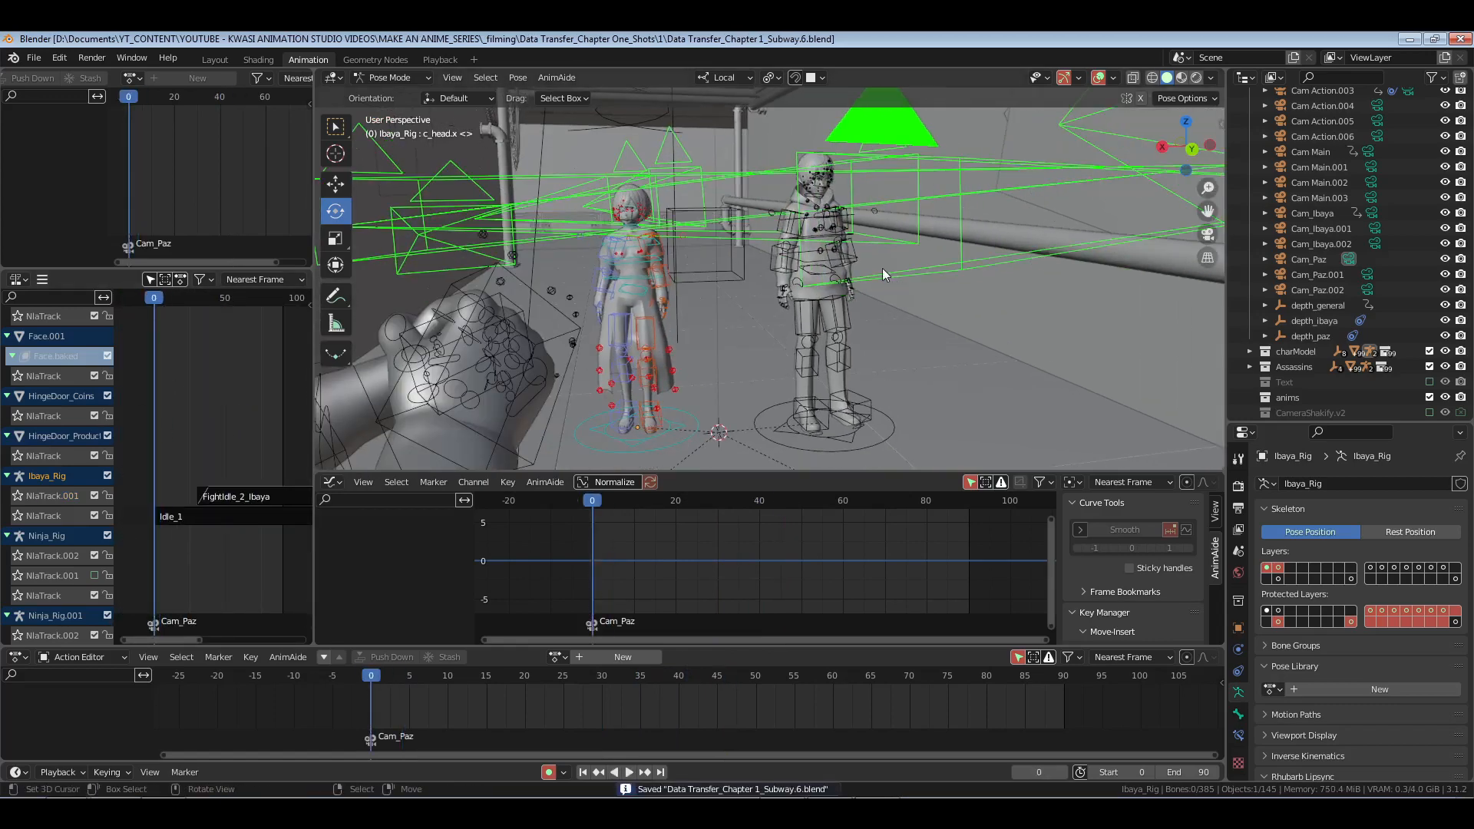
Step: Look through the scene camera, leave Pose Mode and keyframe Cam_Paz's location and rotation at frame 0
{"action": "key", "text": "KP_0"}
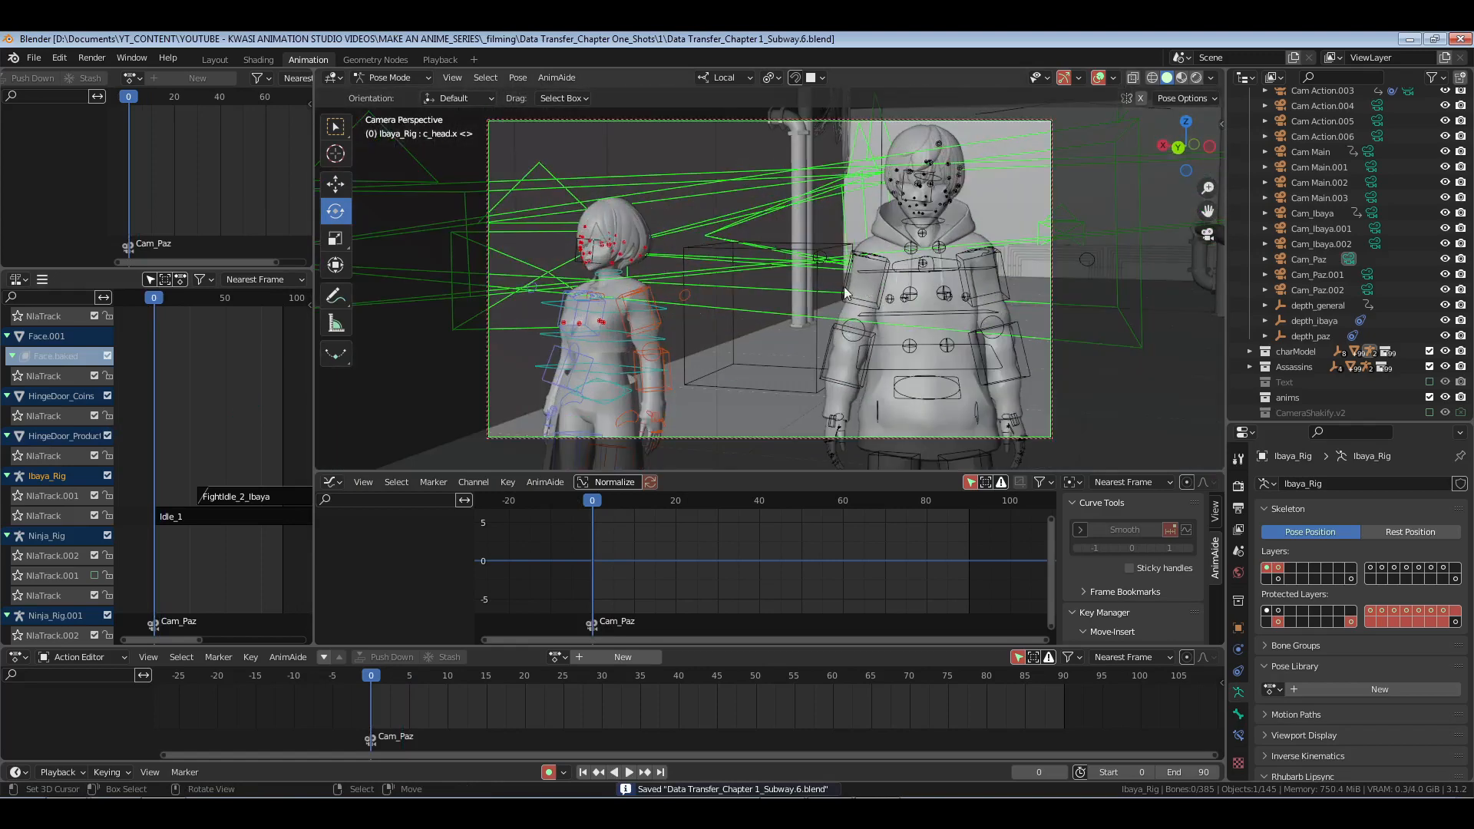
{"action": "key", "text": "ctrl+Tab"}
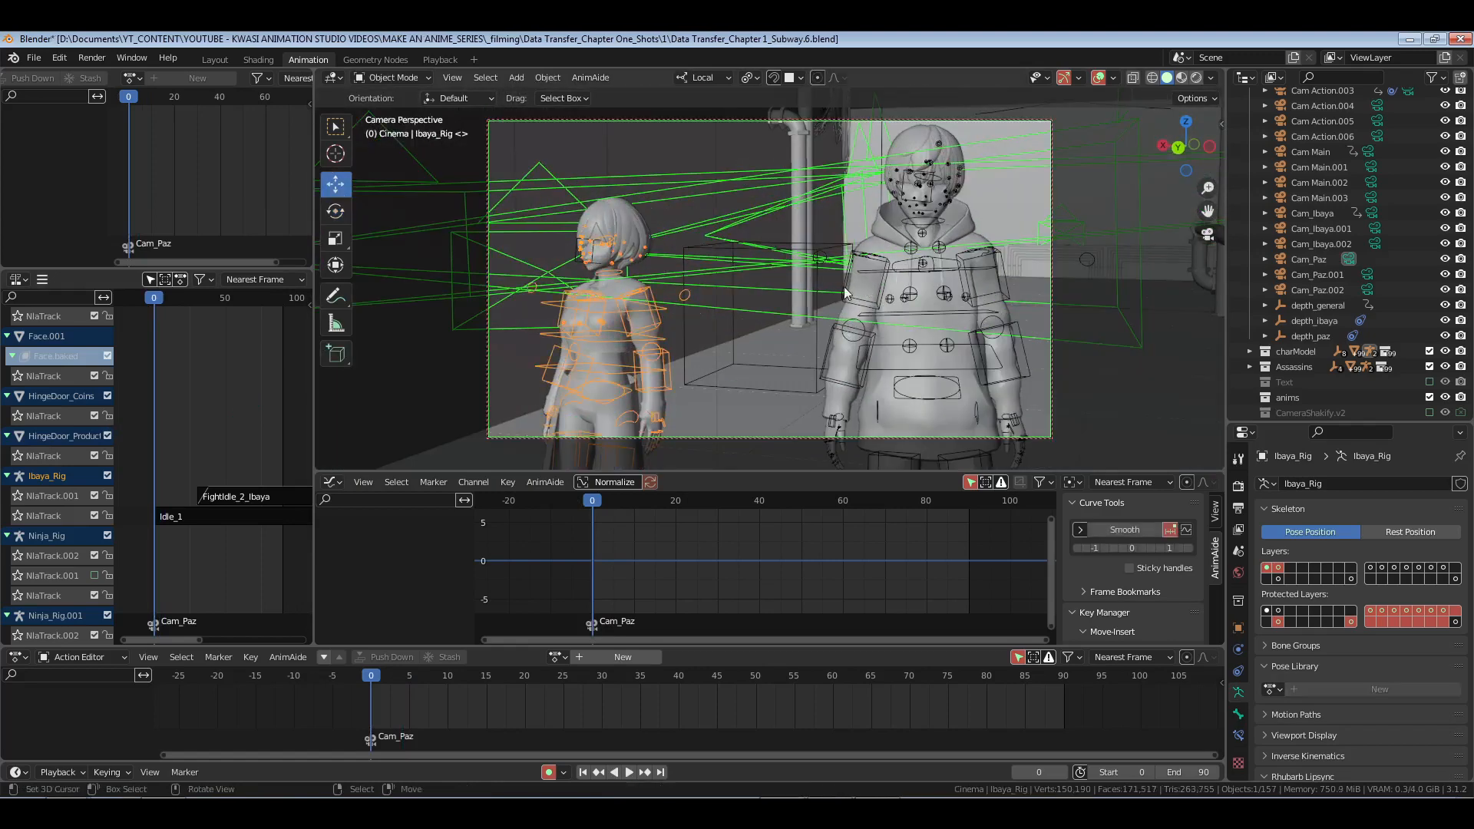
{"action": "left_click", "coordinate": [1309, 259]}
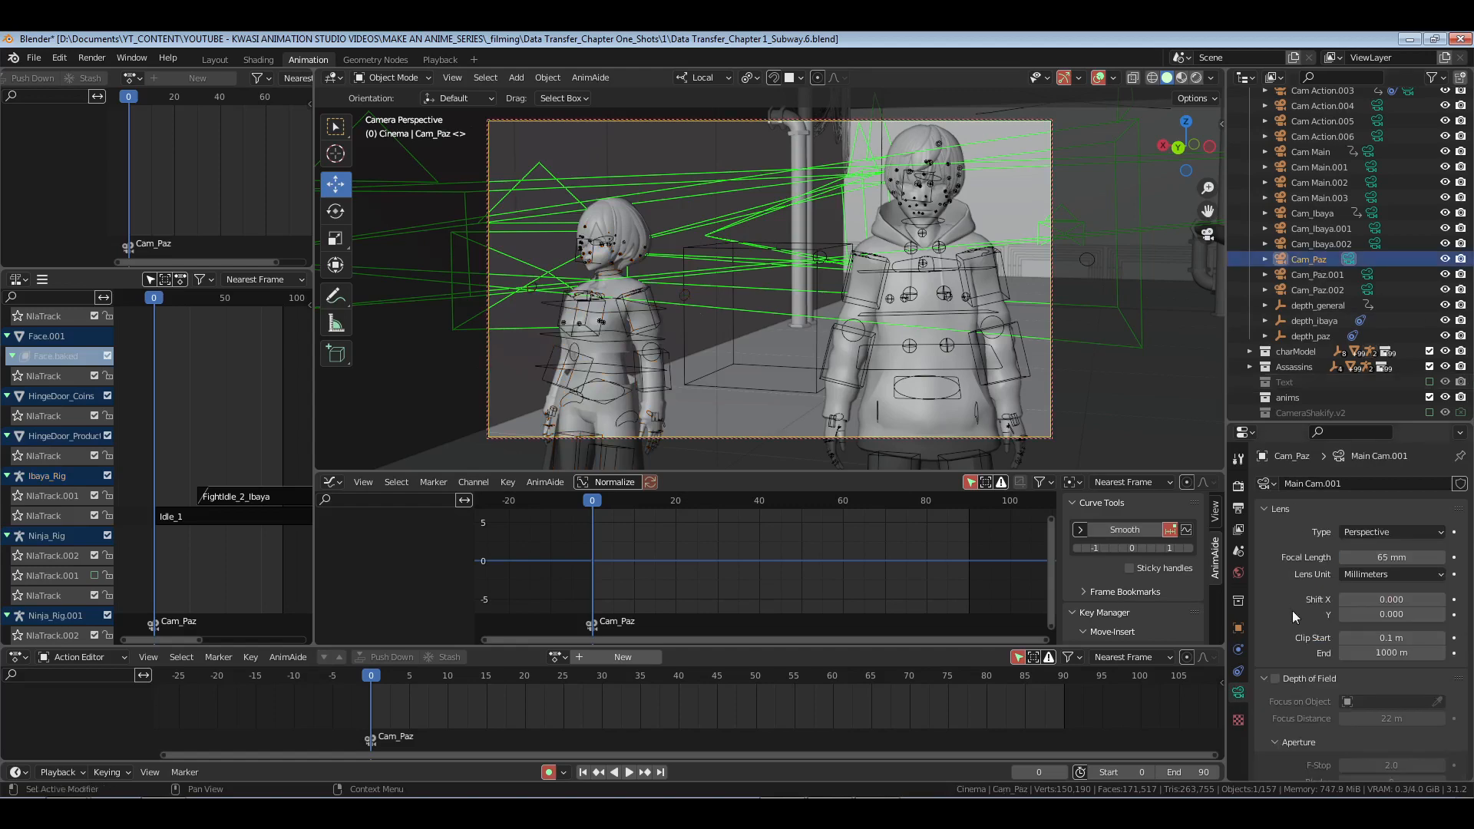
{"action": "left_click", "coordinate": [1239, 628]}
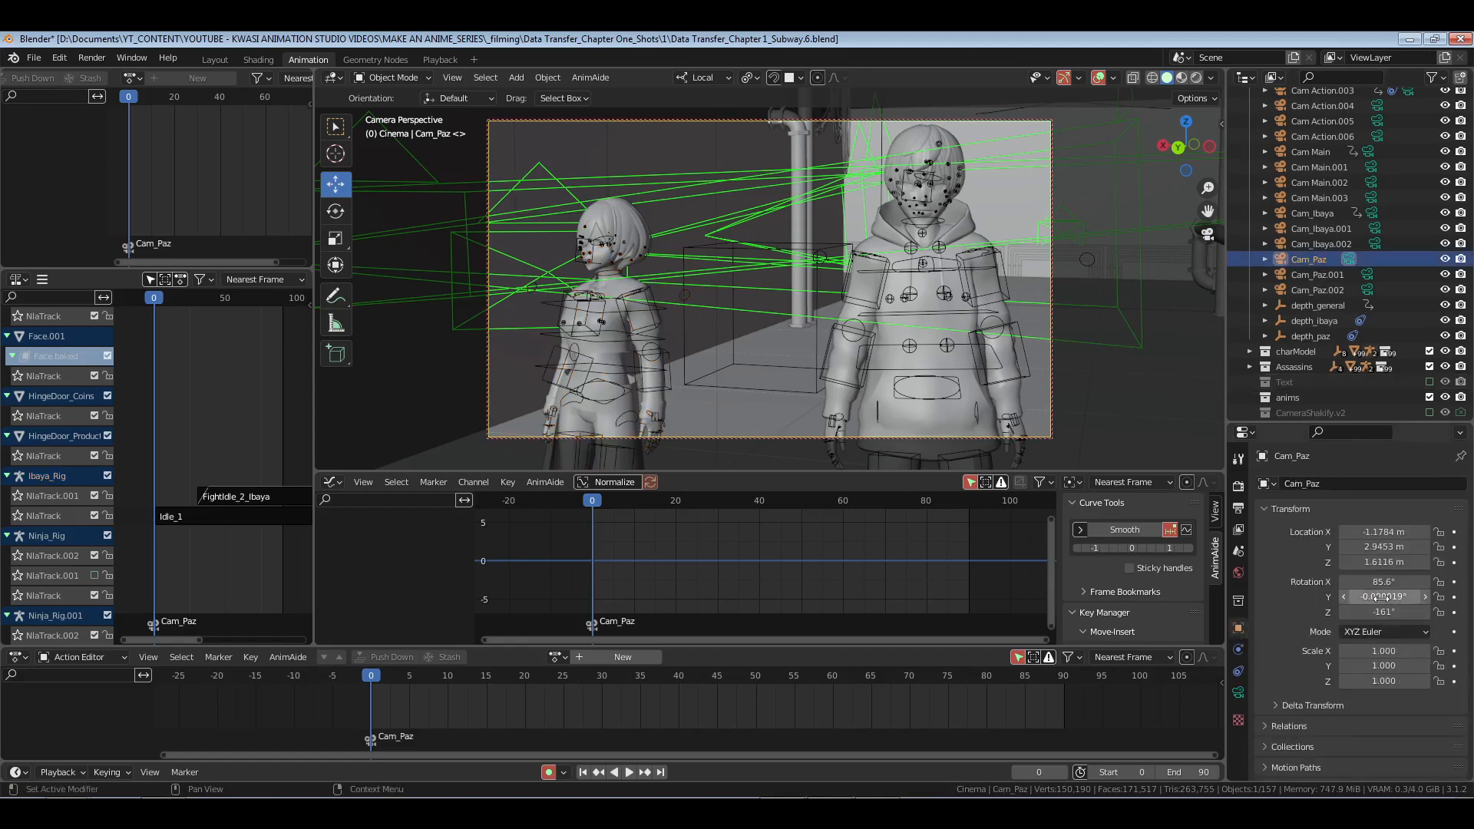
{"action": "key", "text": "i"}
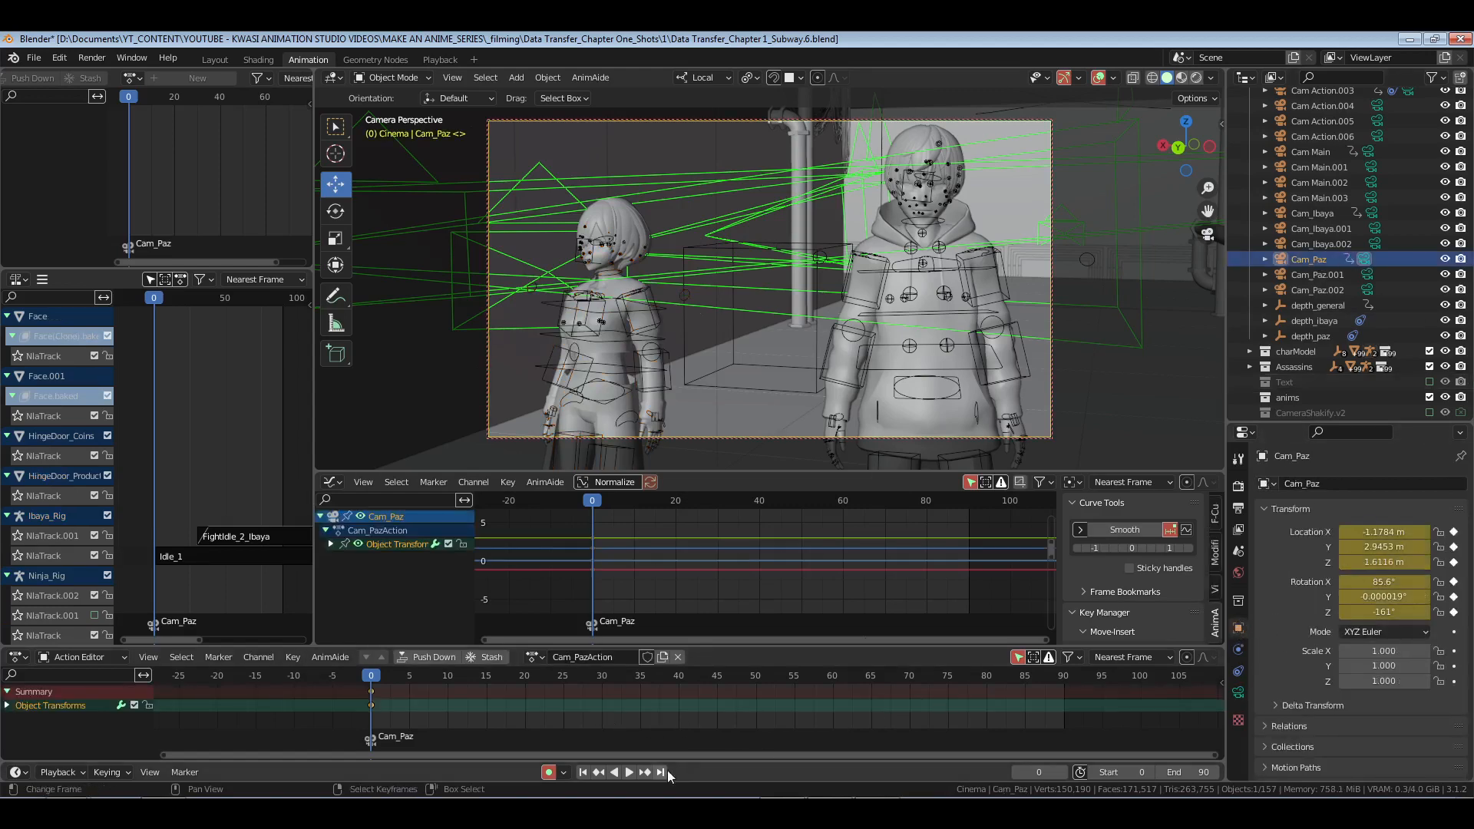
Step: Try pulling Cam_Paz back to a wide view at frame 90 and giving its keyframes Vector handles
{"action": "left_click", "coordinate": [660, 772]}
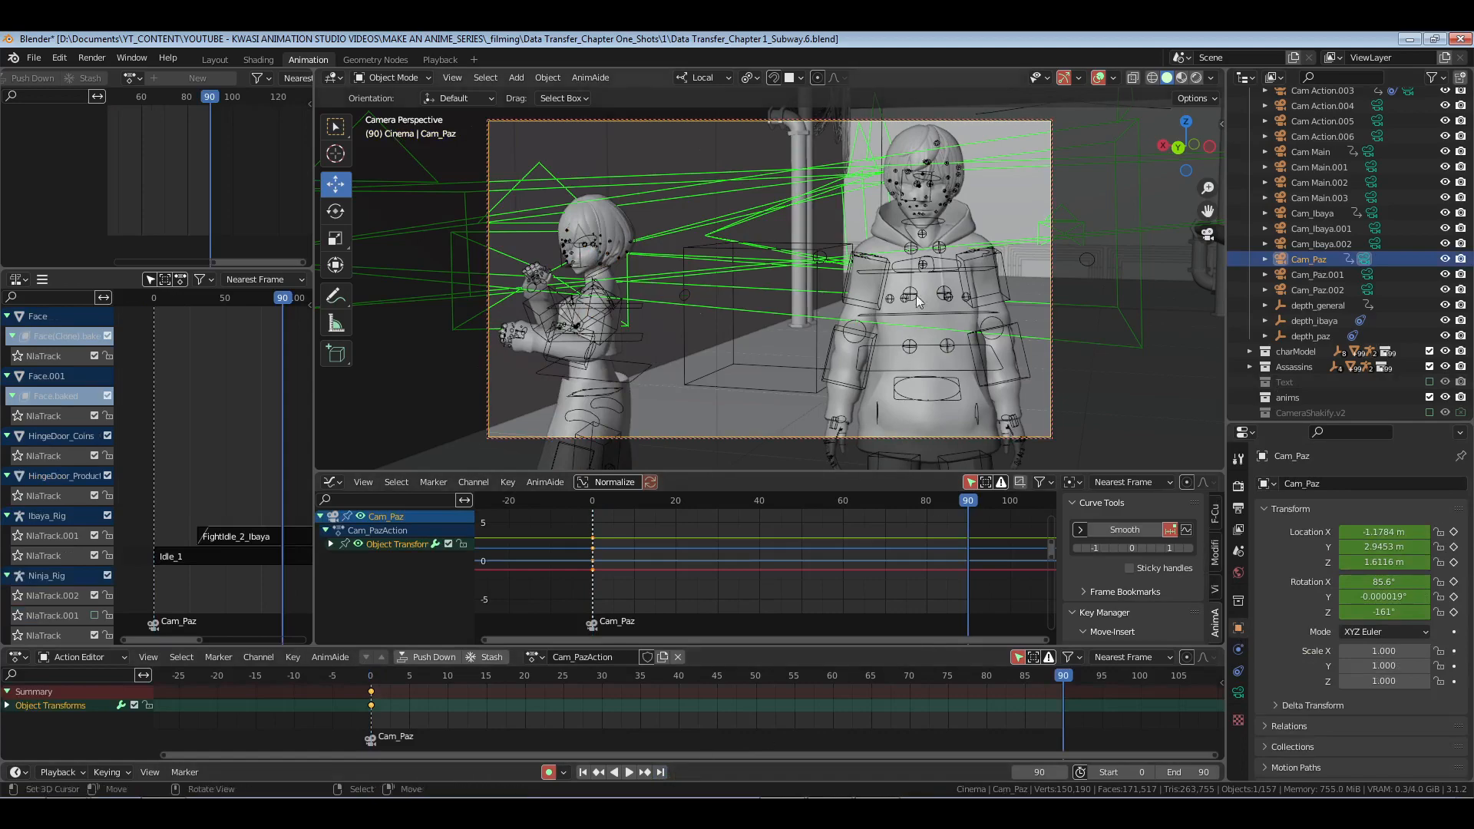
{"action": "scroll", "coordinate": [906, 296], "scroll_direction": "down", "scroll_amount": 3}
{"action": "middle_click_drag", "start_coordinate": [906, 293], "coordinate": [865, 339], "text": "ctrl"}
{"action": "left_click", "coordinate": [367, 718]}
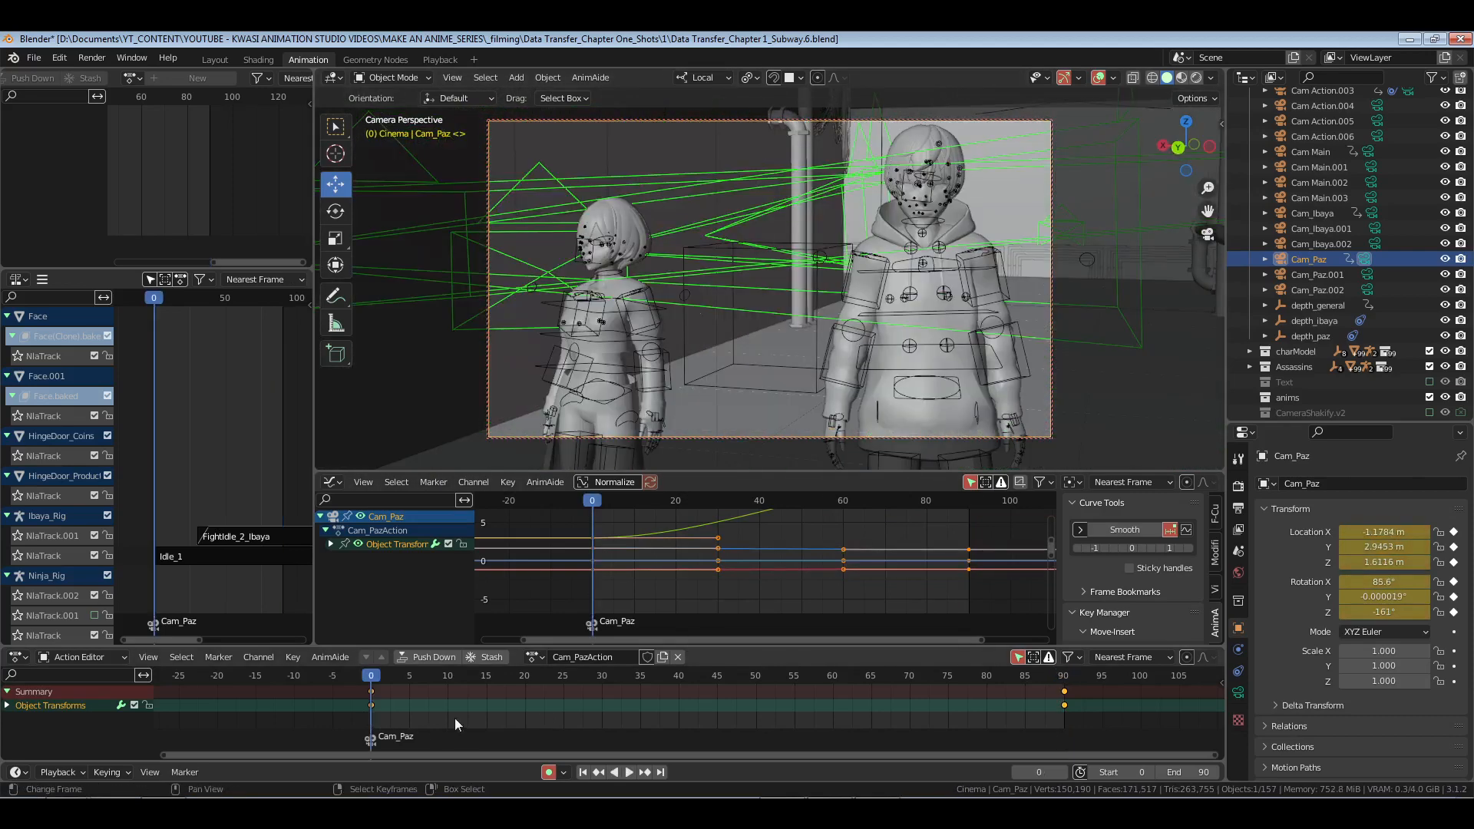
{"action": "key", "text": "v"}
{"action": "left_click", "coordinate": [454, 712]}
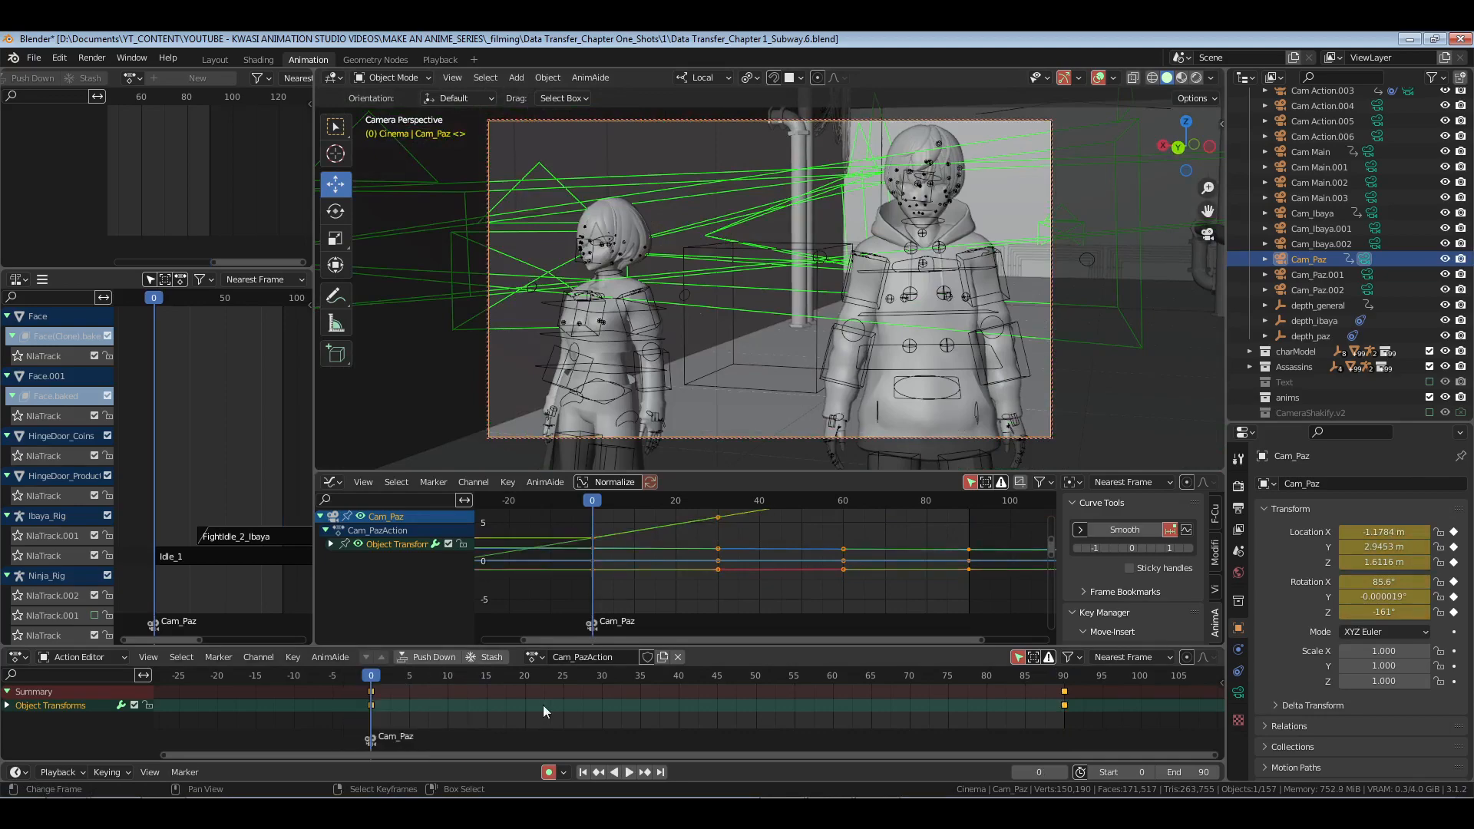
Step: Play the camera pull-back, scrub to frame 30 and undo the last camera keyframe changes
{"action": "key", "text": "space"}
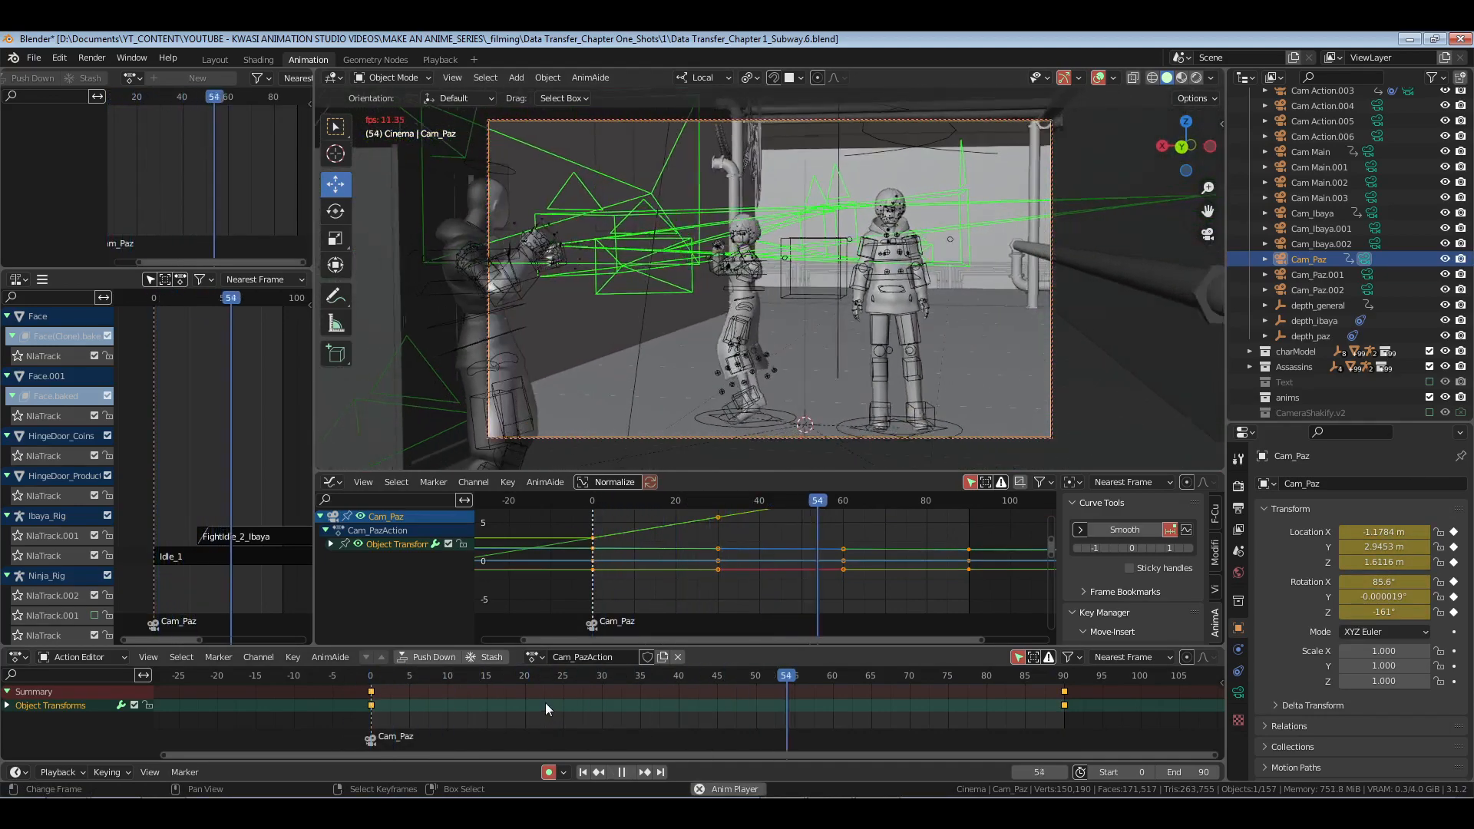
{"action": "key", "text": "space"}
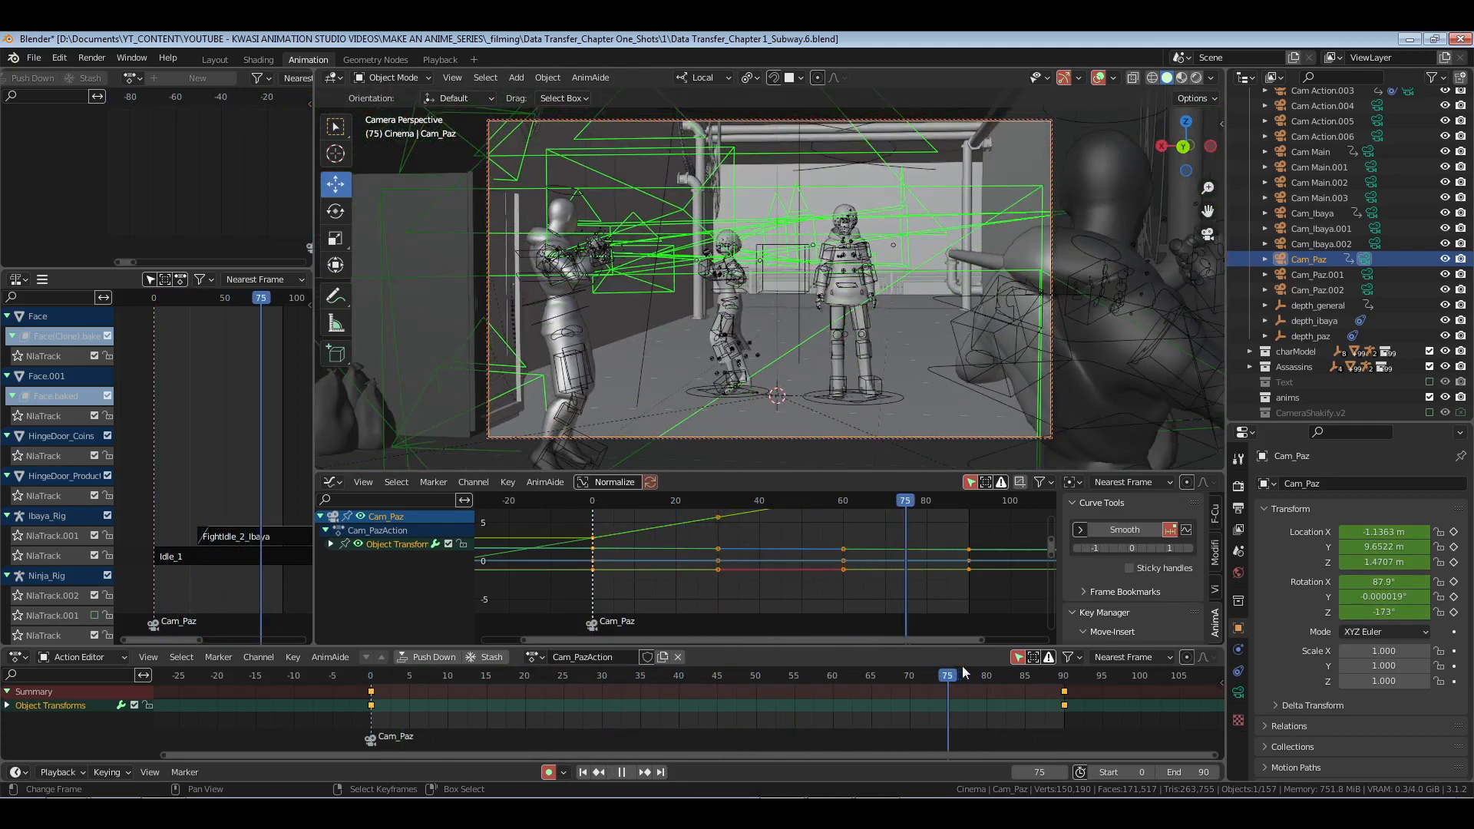
{"action": "left_click_drag", "start_coordinate": [988, 665], "coordinate": [605, 703]}
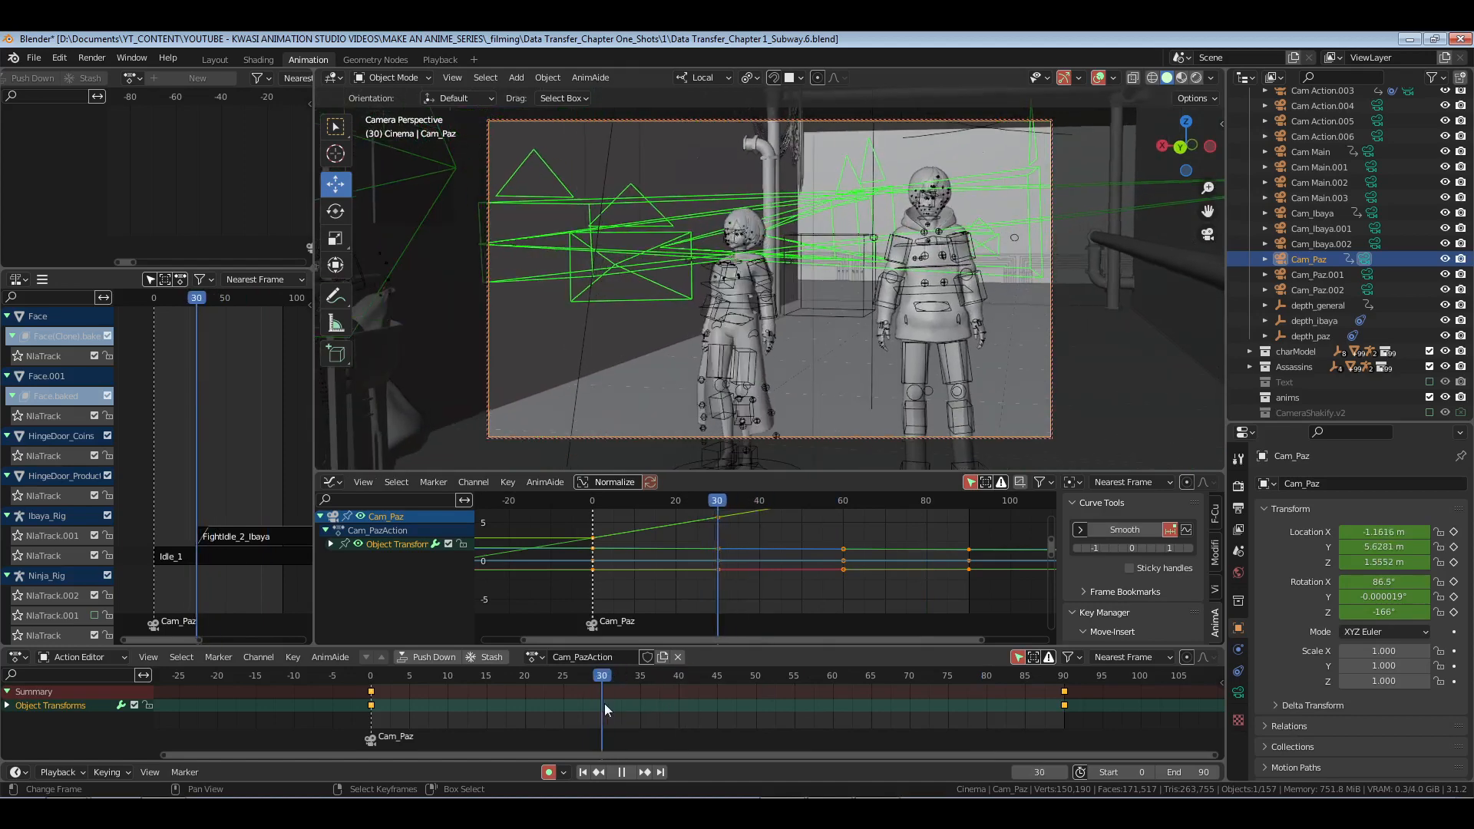
{"action": "key", "text": "ctrl+z"}
{"action": "key", "text": "ctrl+z"}
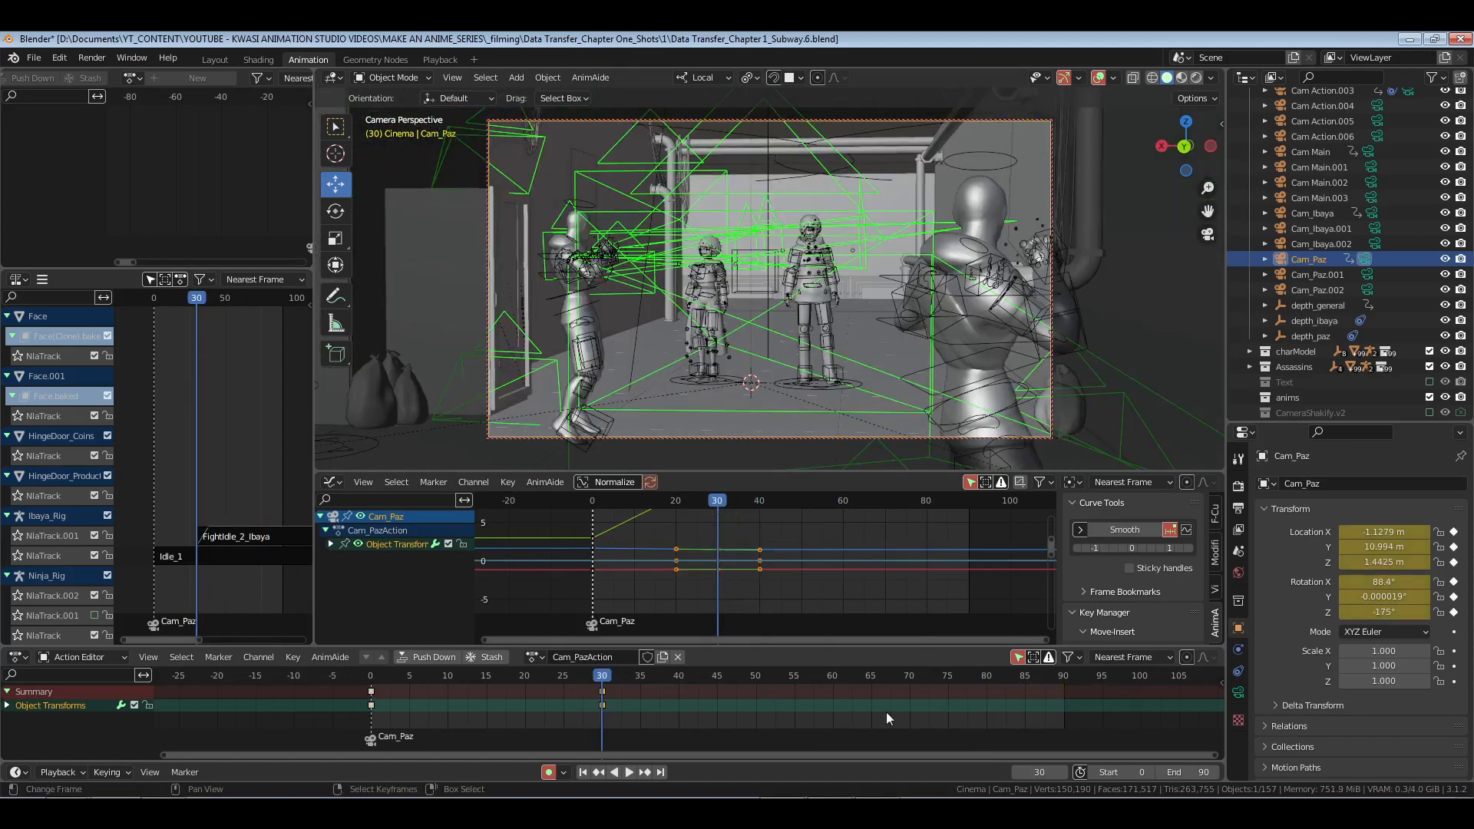
Step: Try keyframing Cam_Paz's pulled-back placement at frame 90, and delete its keyframes at frames 90 and 30
{"action": "left_click", "coordinate": [661, 773]}
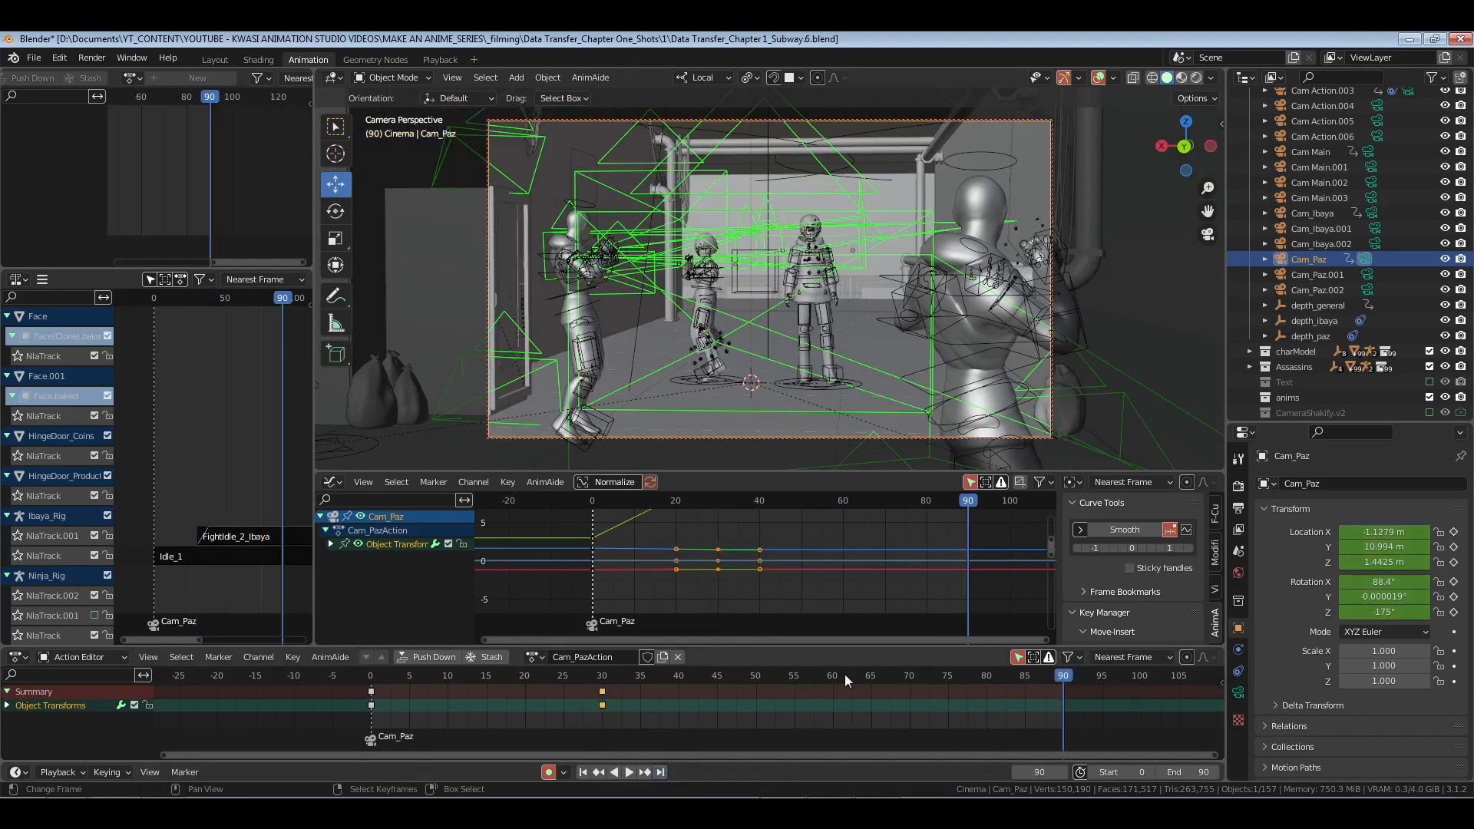
{"action": "key", "text": "i"}
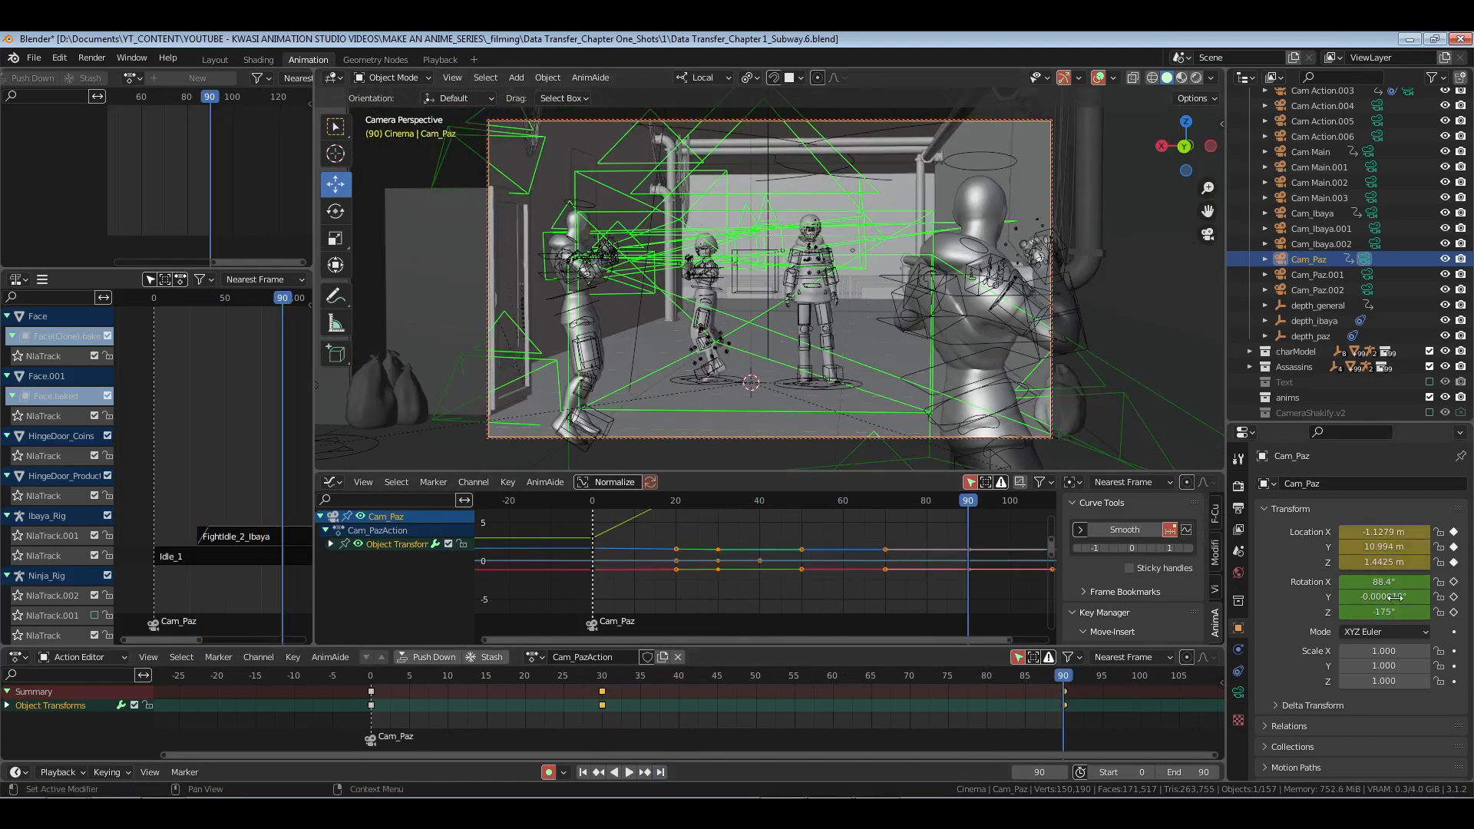
{"action": "key", "text": "i"}
{"action": "middle_click_drag", "start_coordinate": [983, 410], "coordinate": [944, 376], "text": "ctrl"}
{"action": "key", "text": "x"}
{"action": "left_click", "coordinate": [1066, 706]}
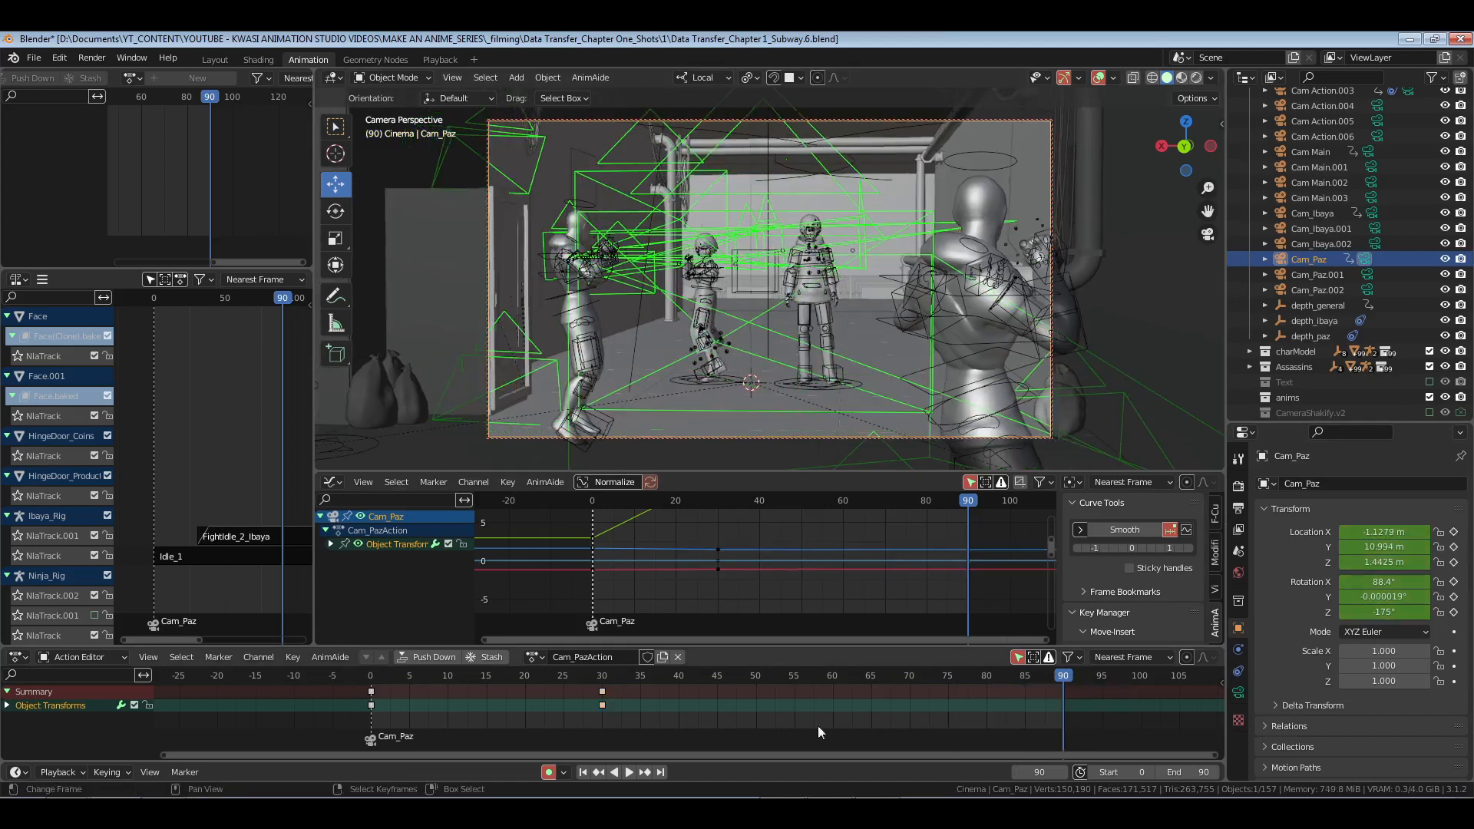
{"action": "right_click_drag", "start_coordinate": [651, 717], "coordinate": [566, 682]}
{"action": "key", "text": "x"}
{"action": "left_click", "coordinate": [651, 719]}
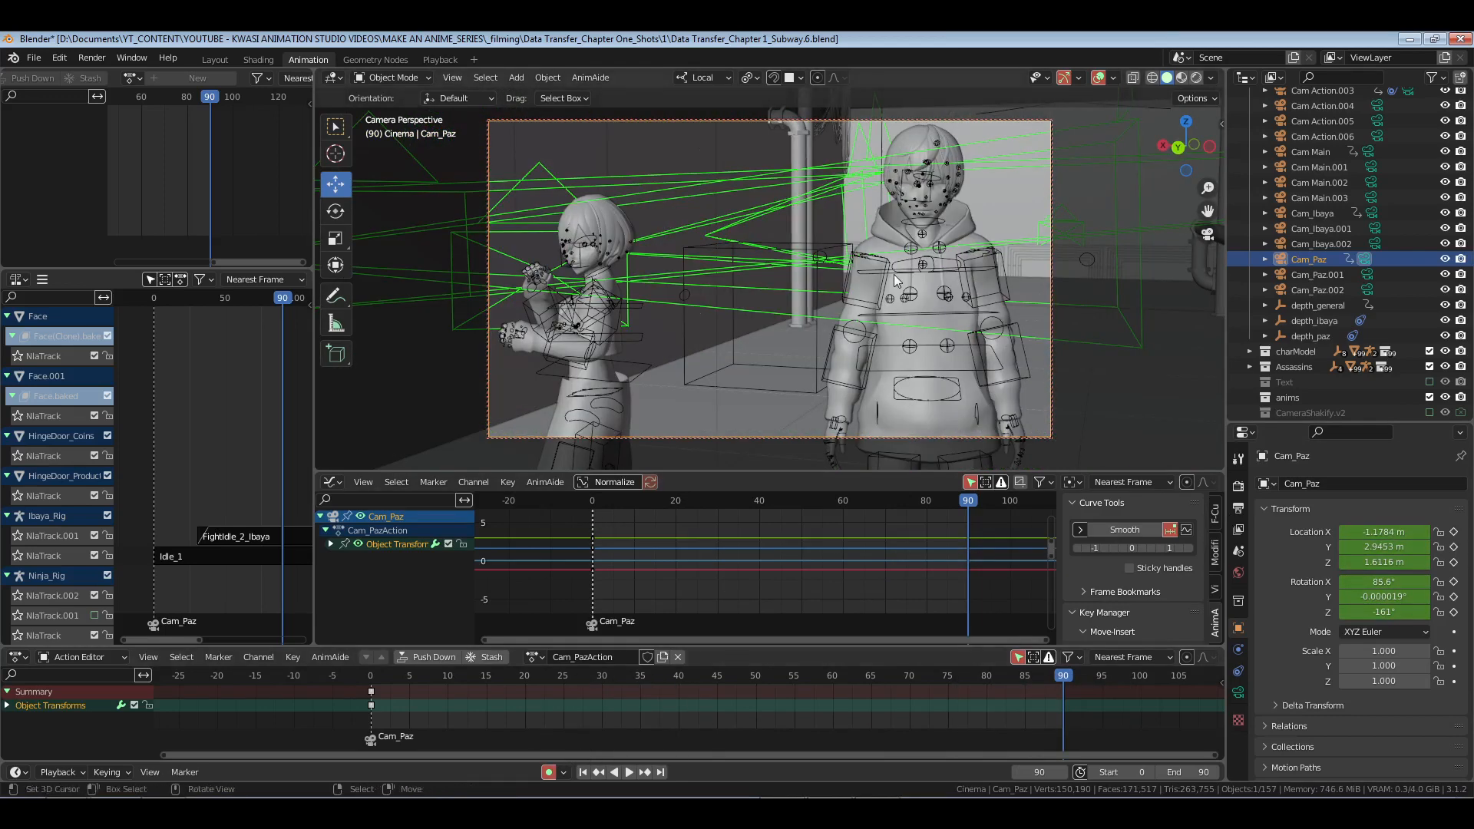
Step: Keyframe Cam_Paz's transforms at frame 90 and orbit the camera around the two characters to a nearly straight-on view
{"action": "key", "text": "i"}
{"action": "key", "text": "i"}
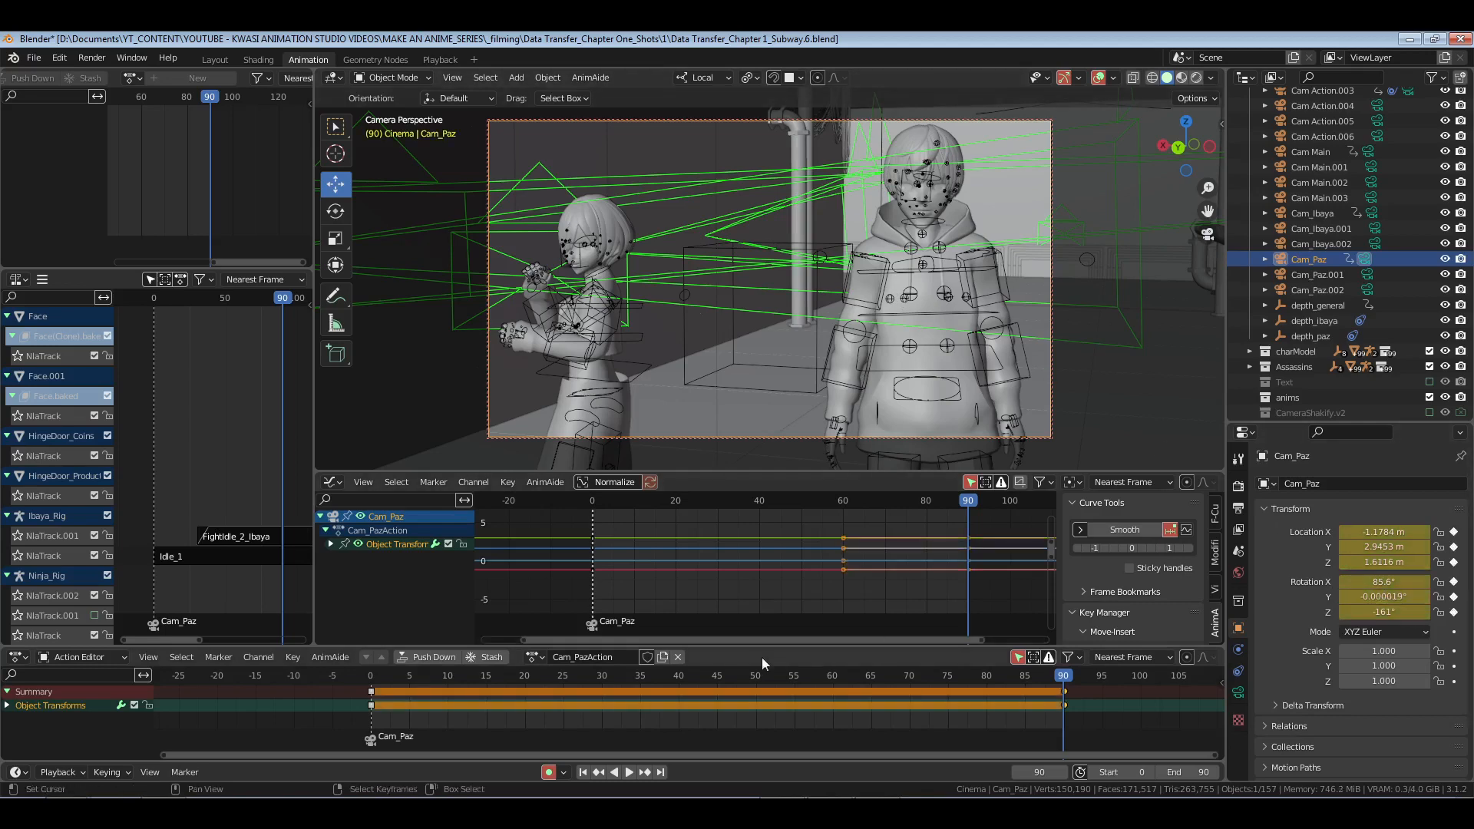
{"action": "middle_click_drag", "start_coordinate": [748, 291], "coordinate": [837, 315]}
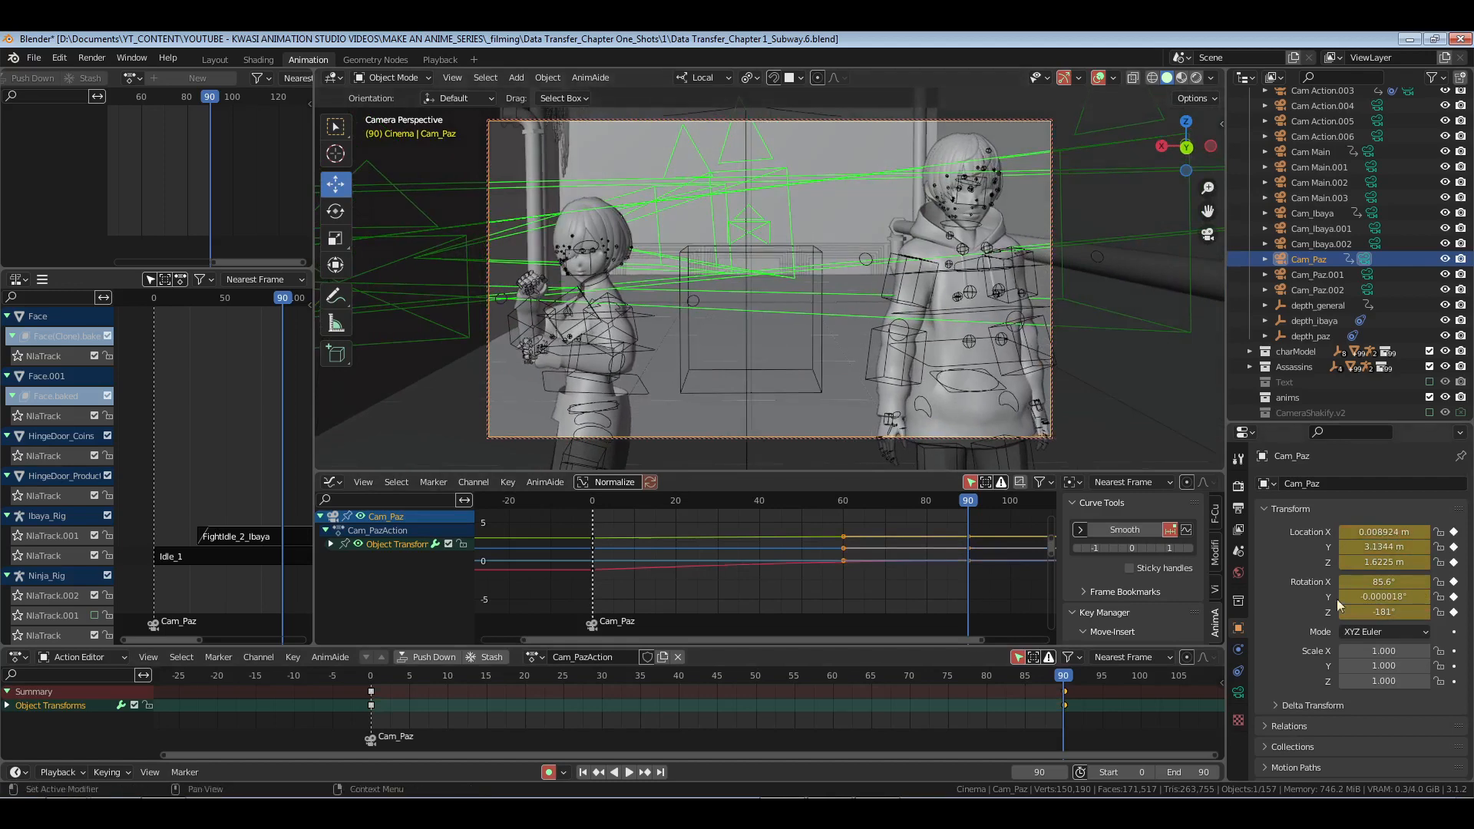
Step: Try straightening Cam_Paz at frame 90 by entering new Z rotation values, starting with -180°
{"action": "left_click", "coordinate": [1383, 612]}
{"action": "key", "text": "BackSpace"}
{"action": "type", "text": "-180"}
{"action": "key", "text": "Return"}
{"action": "left_click", "coordinate": [1387, 614]}
{"action": "type", "text": "1"}
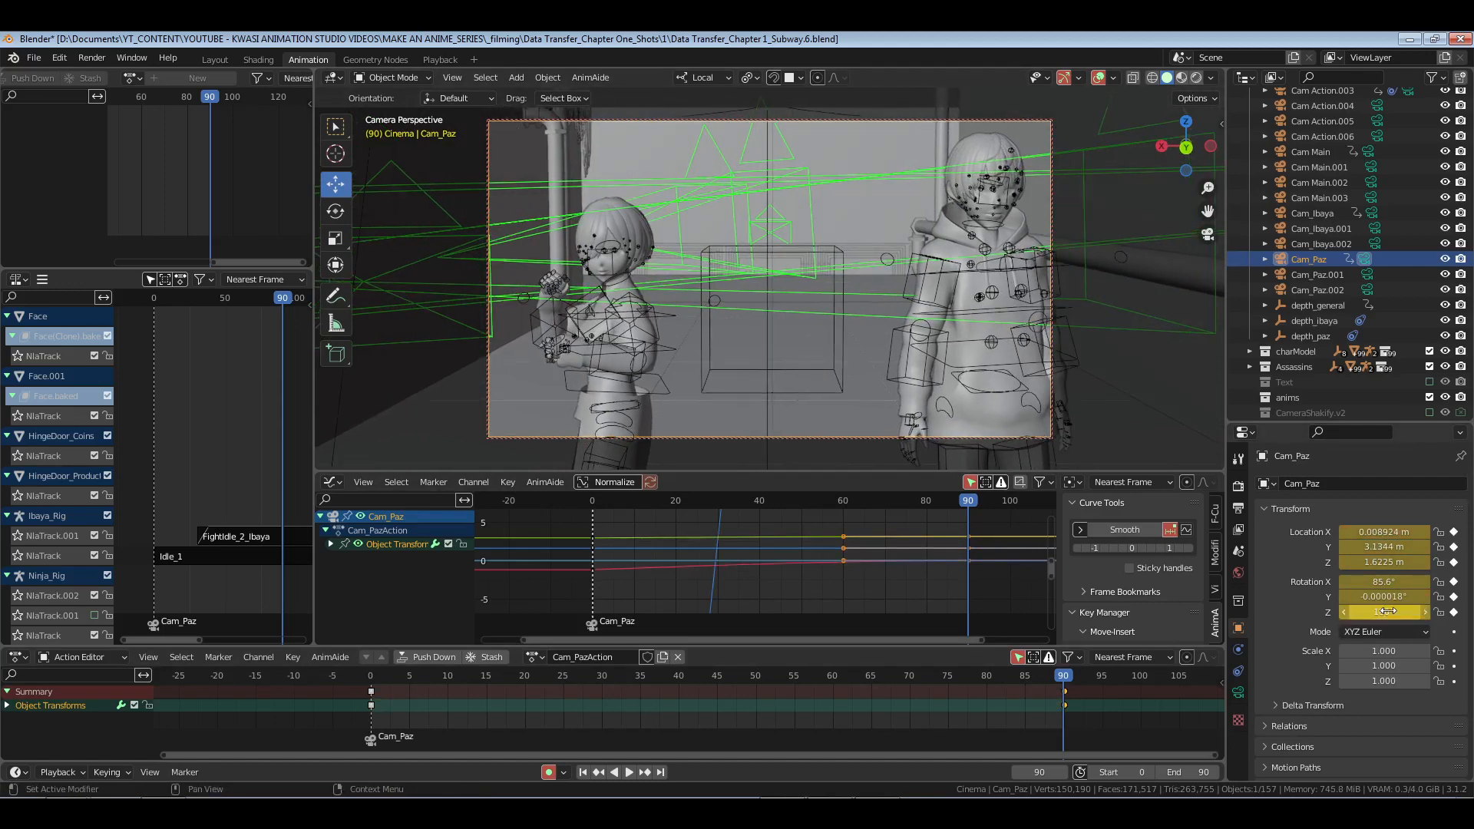
{"action": "key", "text": "Return"}
Step: Reframe Cam_Paz slightly farther back at frame 90, at about X 0.02, Y 3.71, Z 1.66 m, and play the move
{"action": "middle_click_drag", "start_coordinate": [905, 257], "coordinate": [883, 316]}
{"action": "key", "text": "space"}
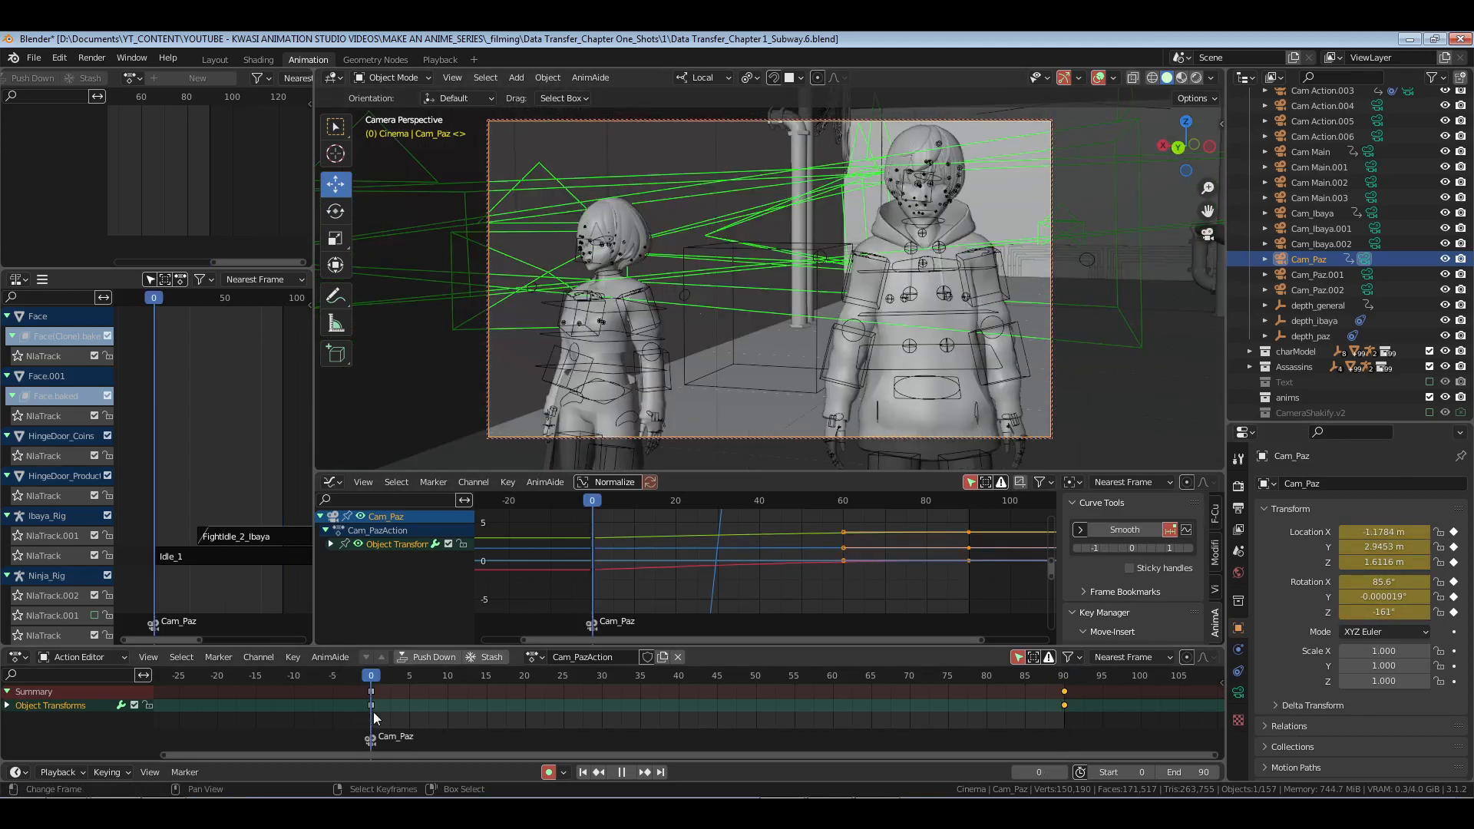
{"action": "key", "text": "space"}
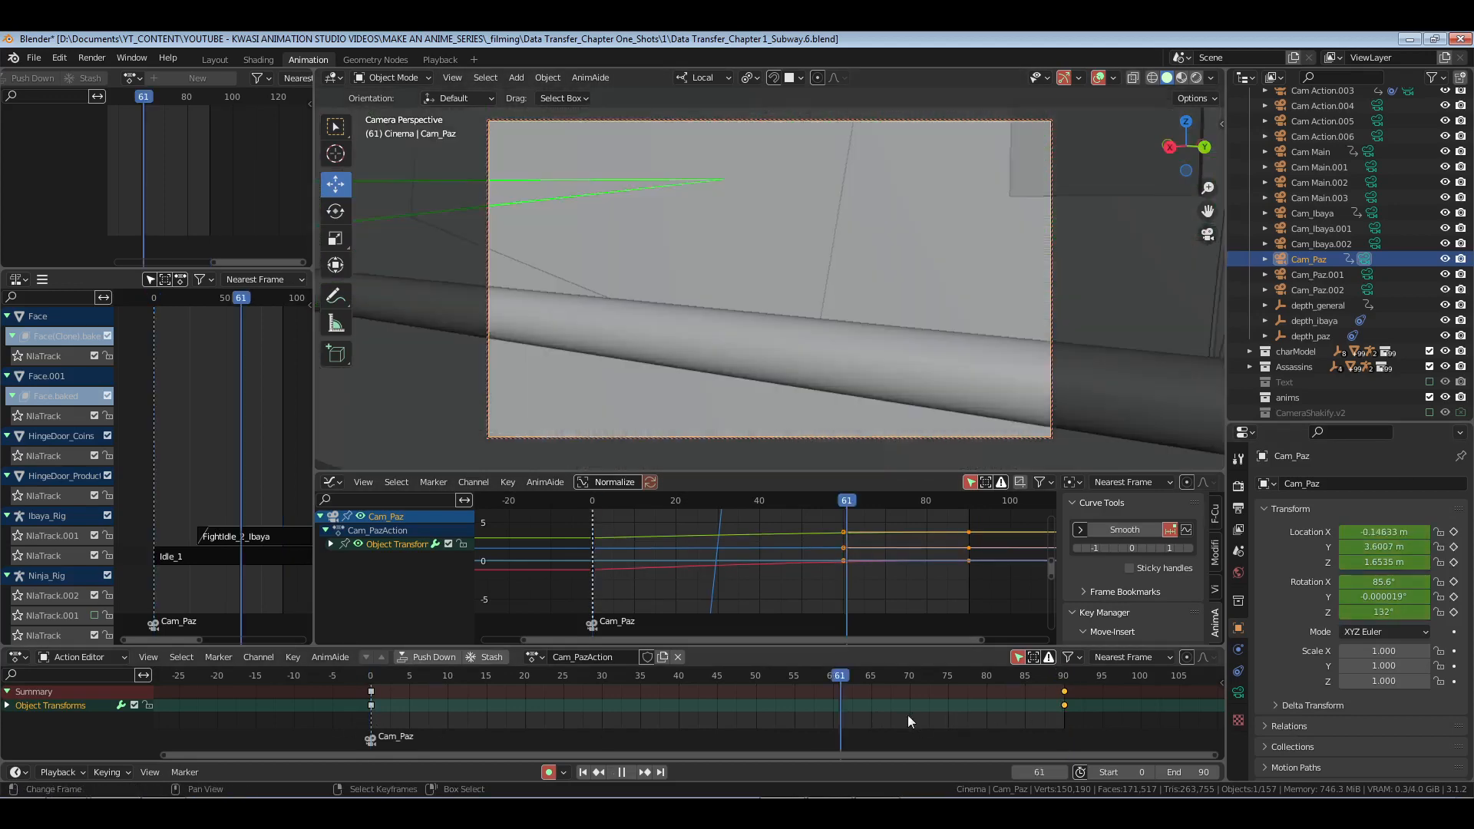
{"action": "key", "text": "space"}
Step: Set Cam_Paz's Z rotation at frame 90 to -180°
{"action": "left_click", "coordinate": [1373, 612]}
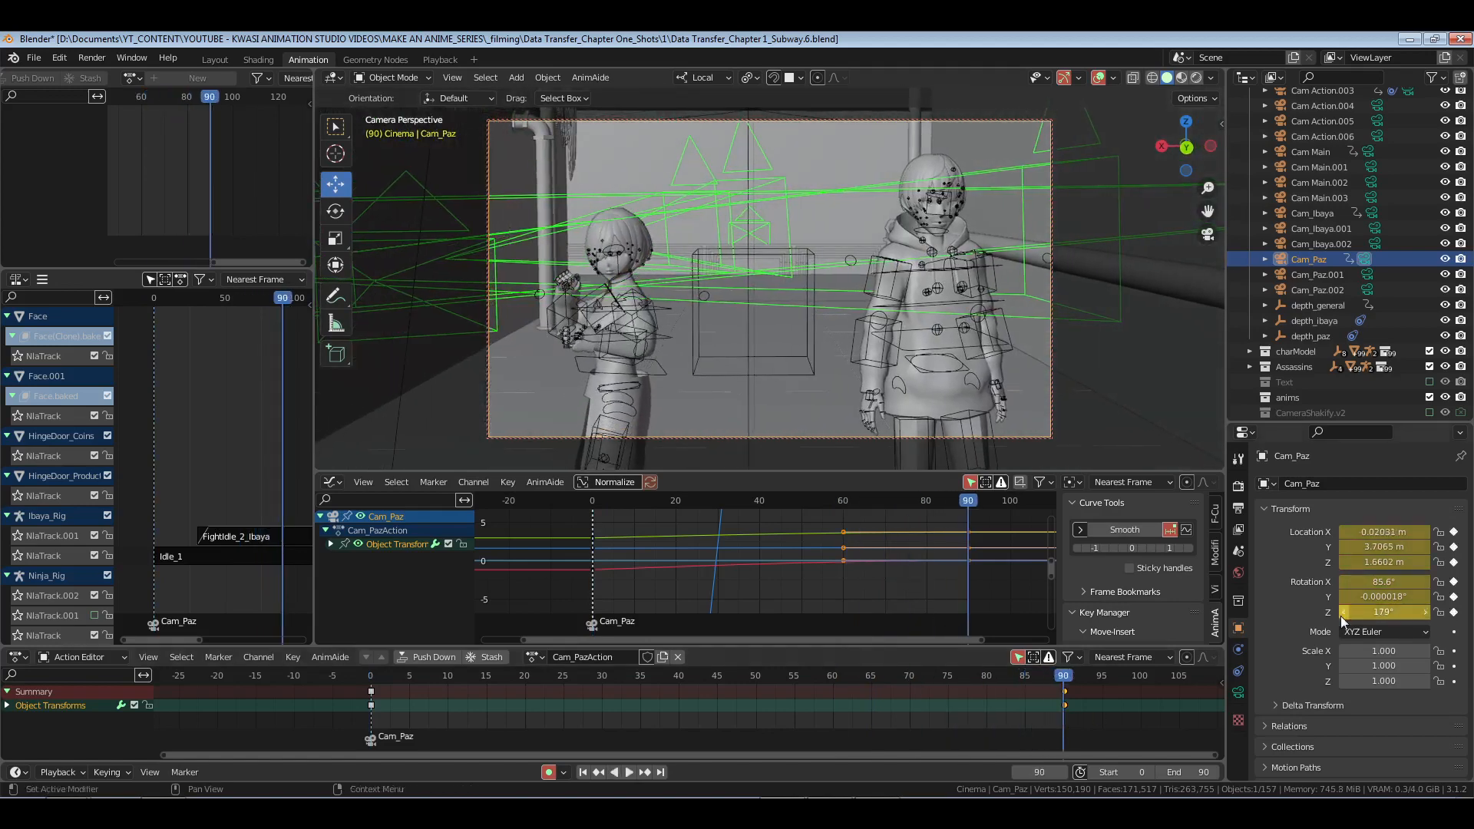
{"action": "key", "text": "BackSpace"}
{"action": "type", "text": "-180"}
{"action": "key", "text": "Return"}
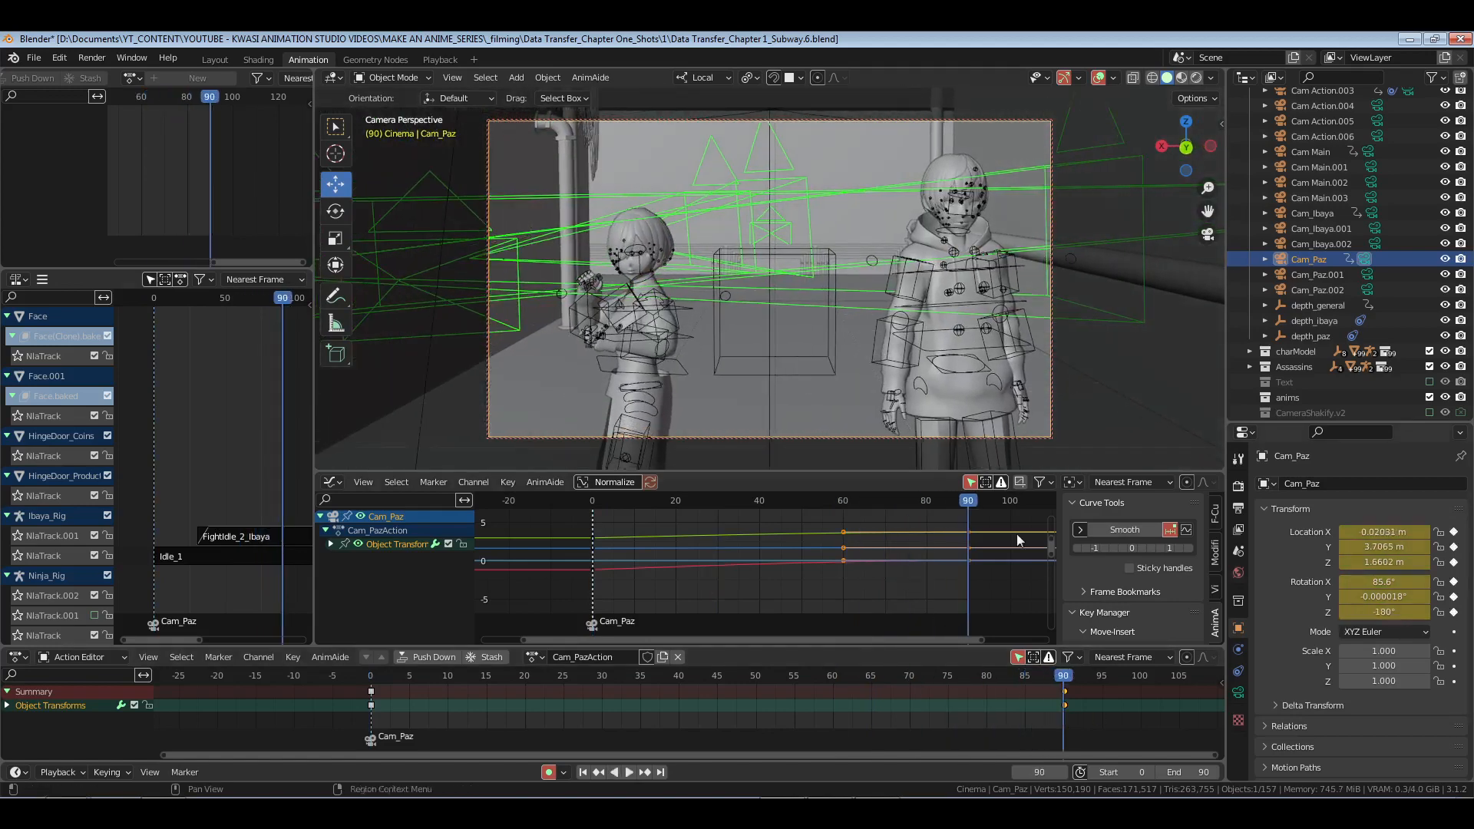
Step: Play the camera move repeatedly, check the remaining NLA tracks and stop at frame 50
{"action": "key", "text": "space"}
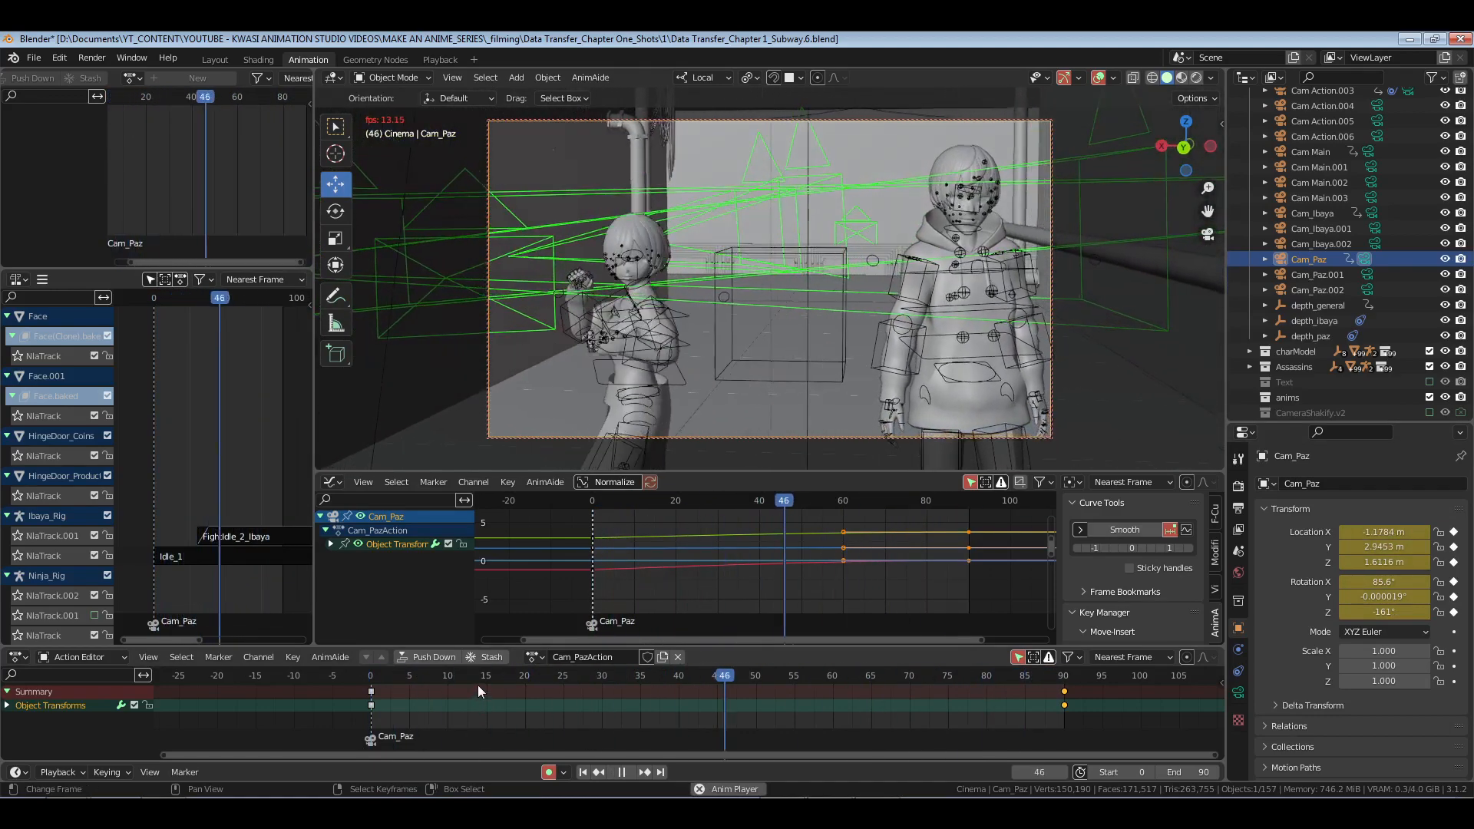
{"action": "key", "text": "space"}
{"action": "key", "text": "space"}
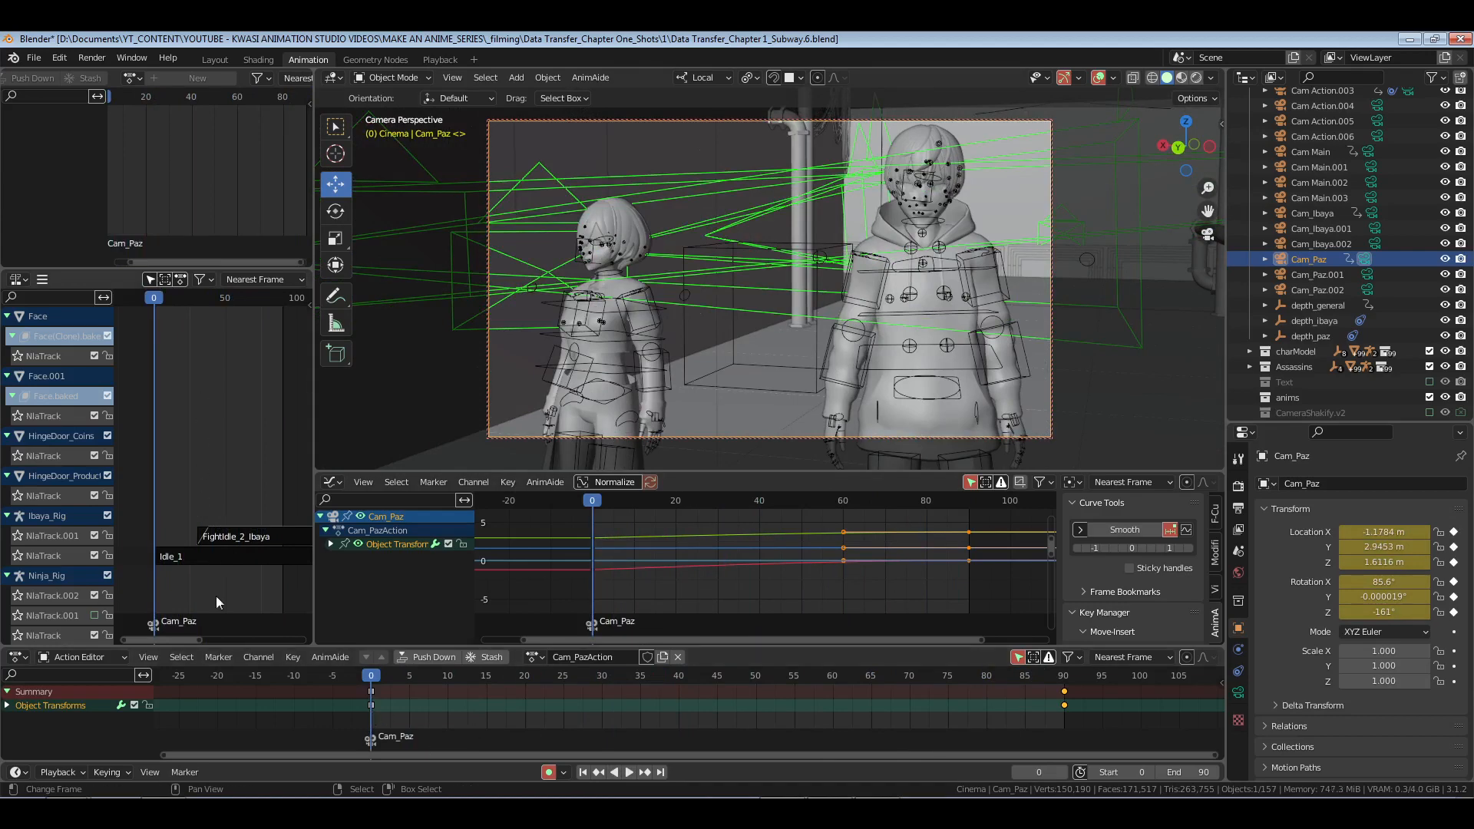
{"action": "scroll", "coordinate": [142, 545], "scroll_direction": "down", "scroll_amount": 3}
{"action": "scroll", "coordinate": [173, 522], "scroll_direction": "down", "scroll_amount": 6}
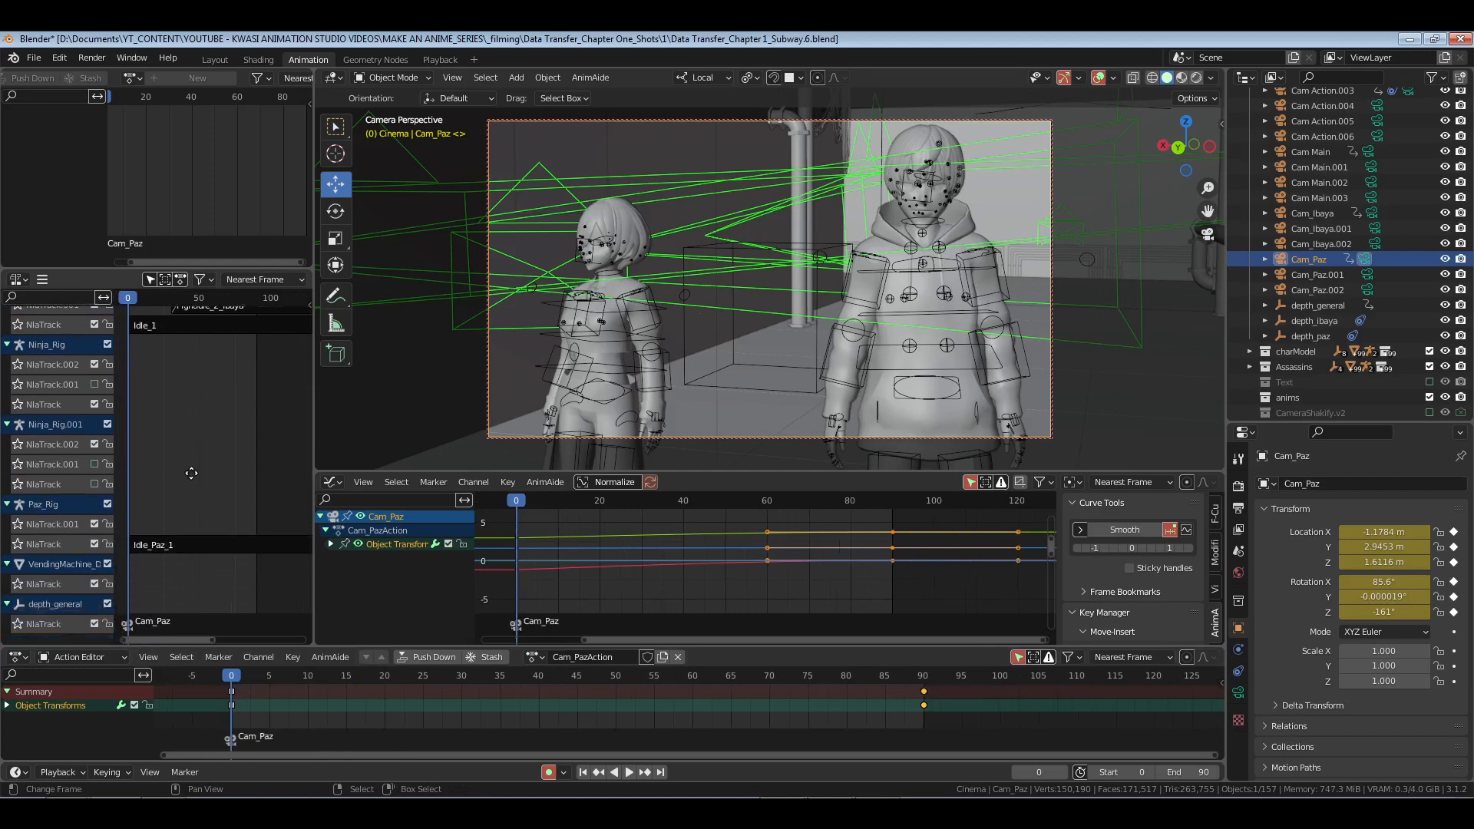
{"action": "key", "text": "space"}
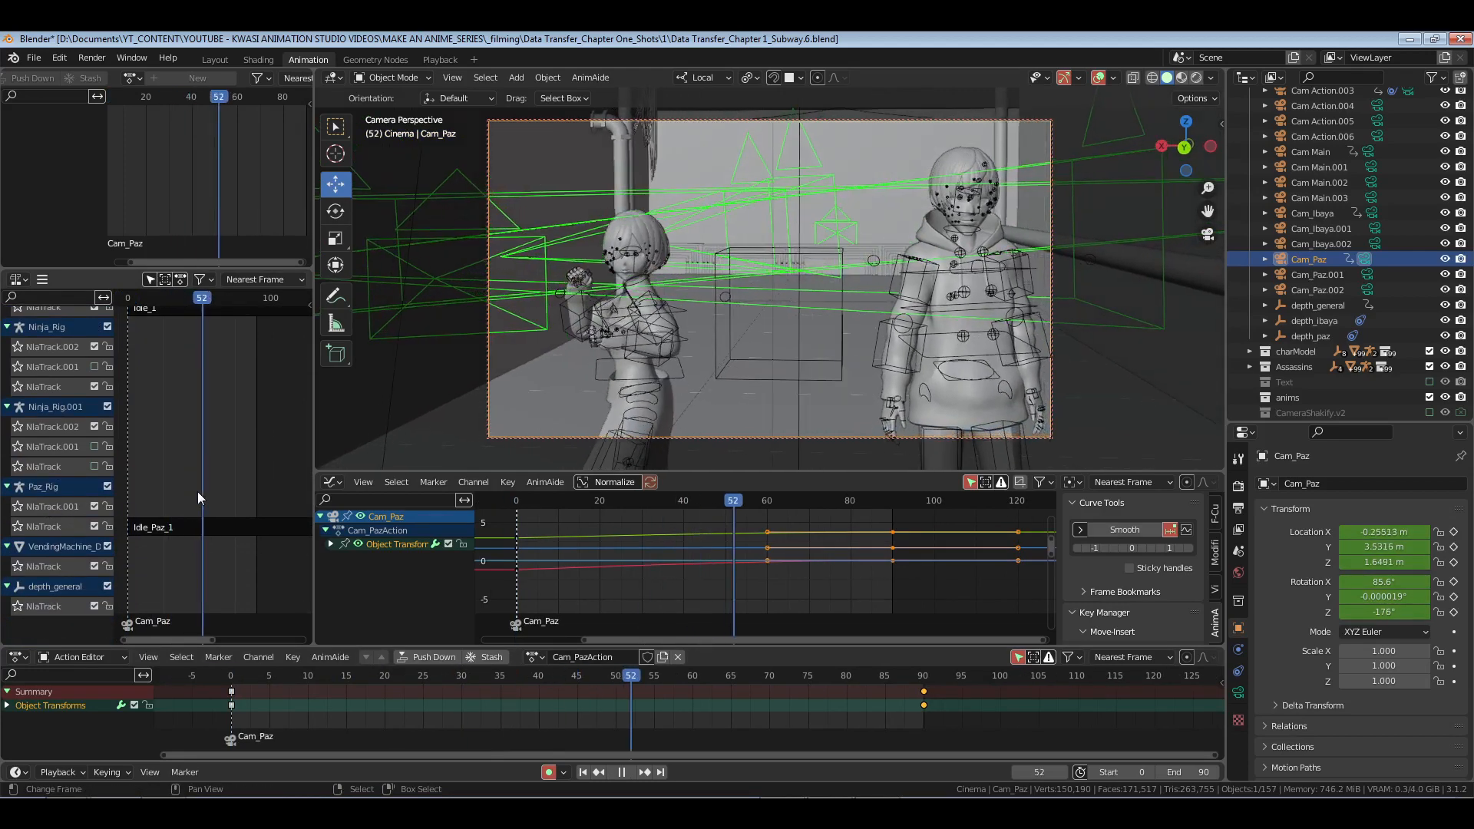
{"action": "key", "text": "space"}
{"action": "key", "text": "Left"}
{"action": "key", "text": "Left"}
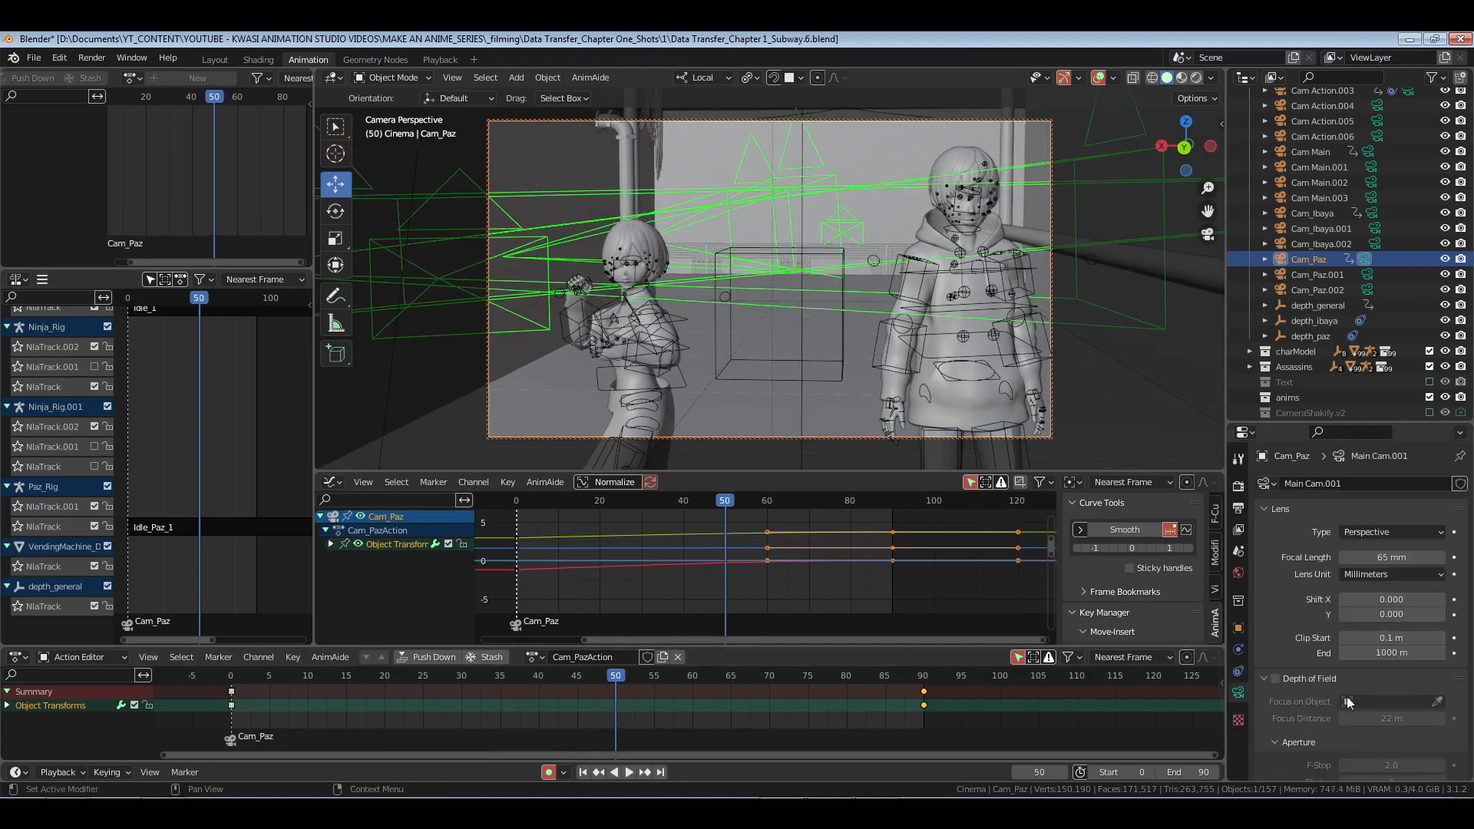
Step: Add a Camera Shakify shake of type The Wedding to Cam_Paz and set its influence to 0.08
{"action": "left_click", "coordinate": [1313, 680]}
{"action": "scroll", "coordinate": [1310, 706], "scroll_direction": "down", "scroll_amount": 1}
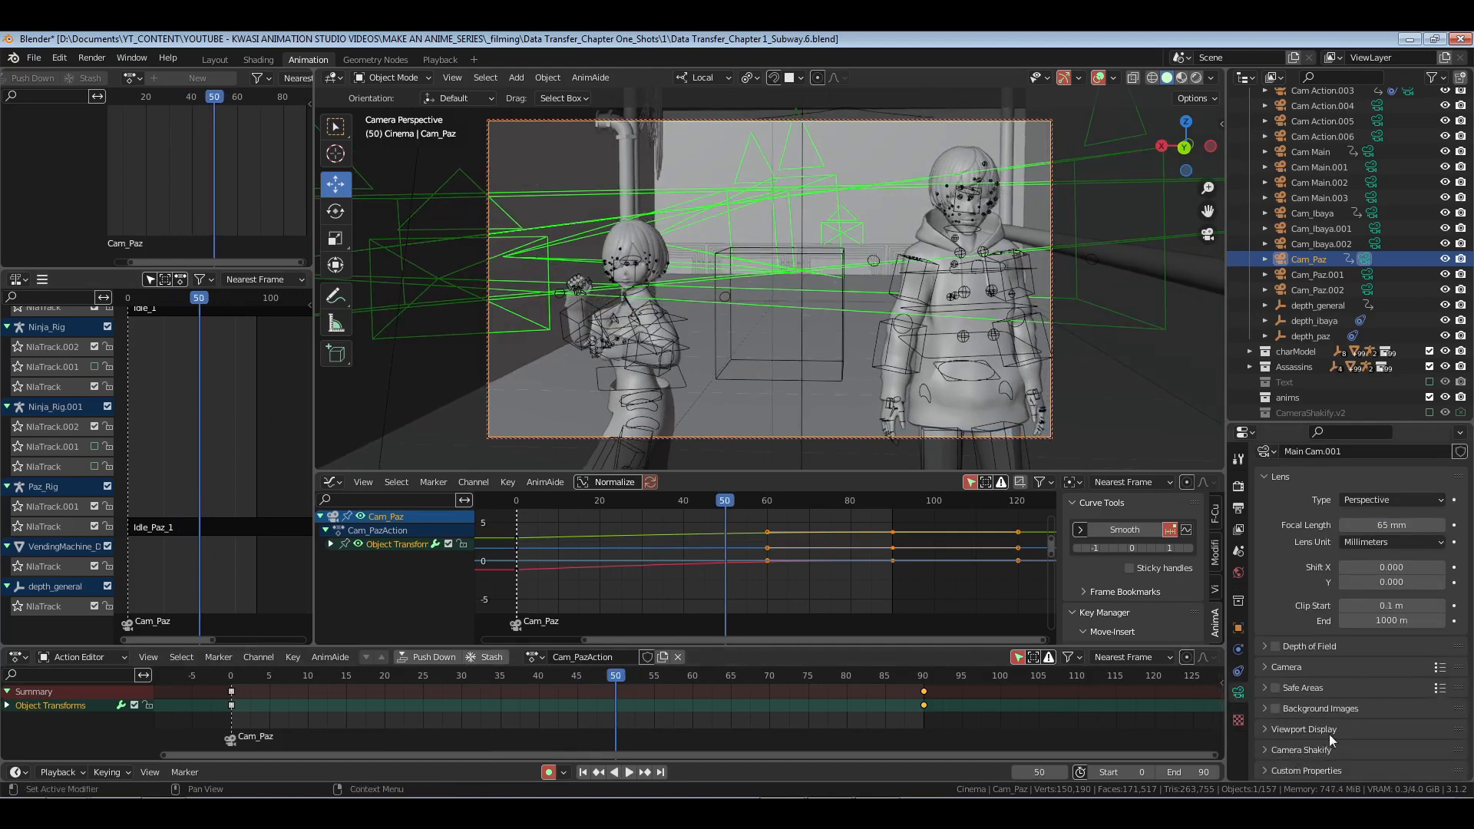
{"action": "left_click", "coordinate": [1316, 750]}
{"action": "scroll", "coordinate": [1382, 691], "scroll_direction": "down", "scroll_amount": 4}
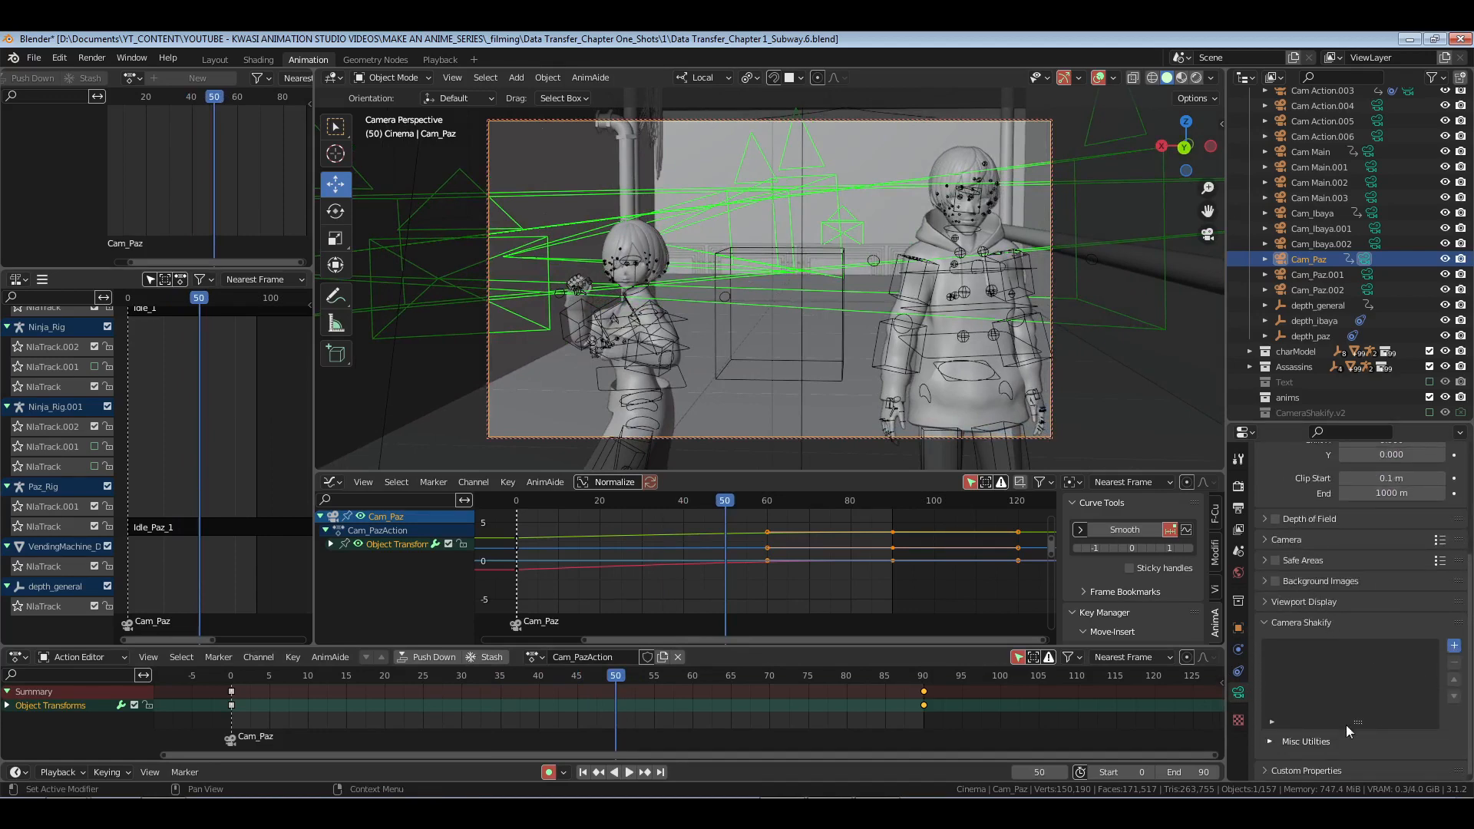
{"action": "scroll", "coordinate": [1366, 708], "scroll_direction": "down", "scroll_amount": 2}
{"action": "left_click", "coordinate": [1368, 704]}
{"action": "left_click", "coordinate": [1373, 649]}
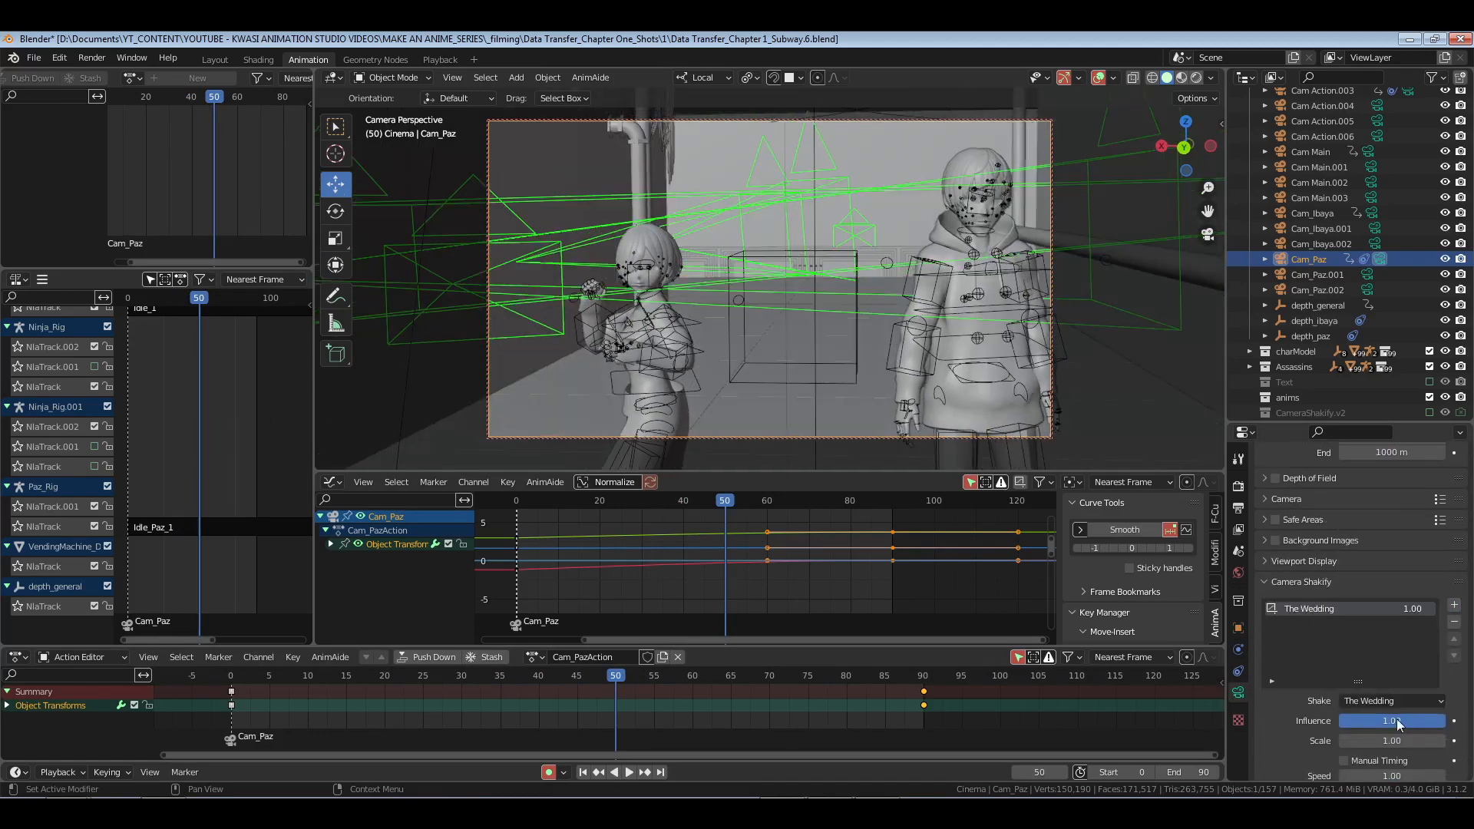
{"action": "left_click", "coordinate": [1397, 721]}
{"action": "key", "text": "Return"}
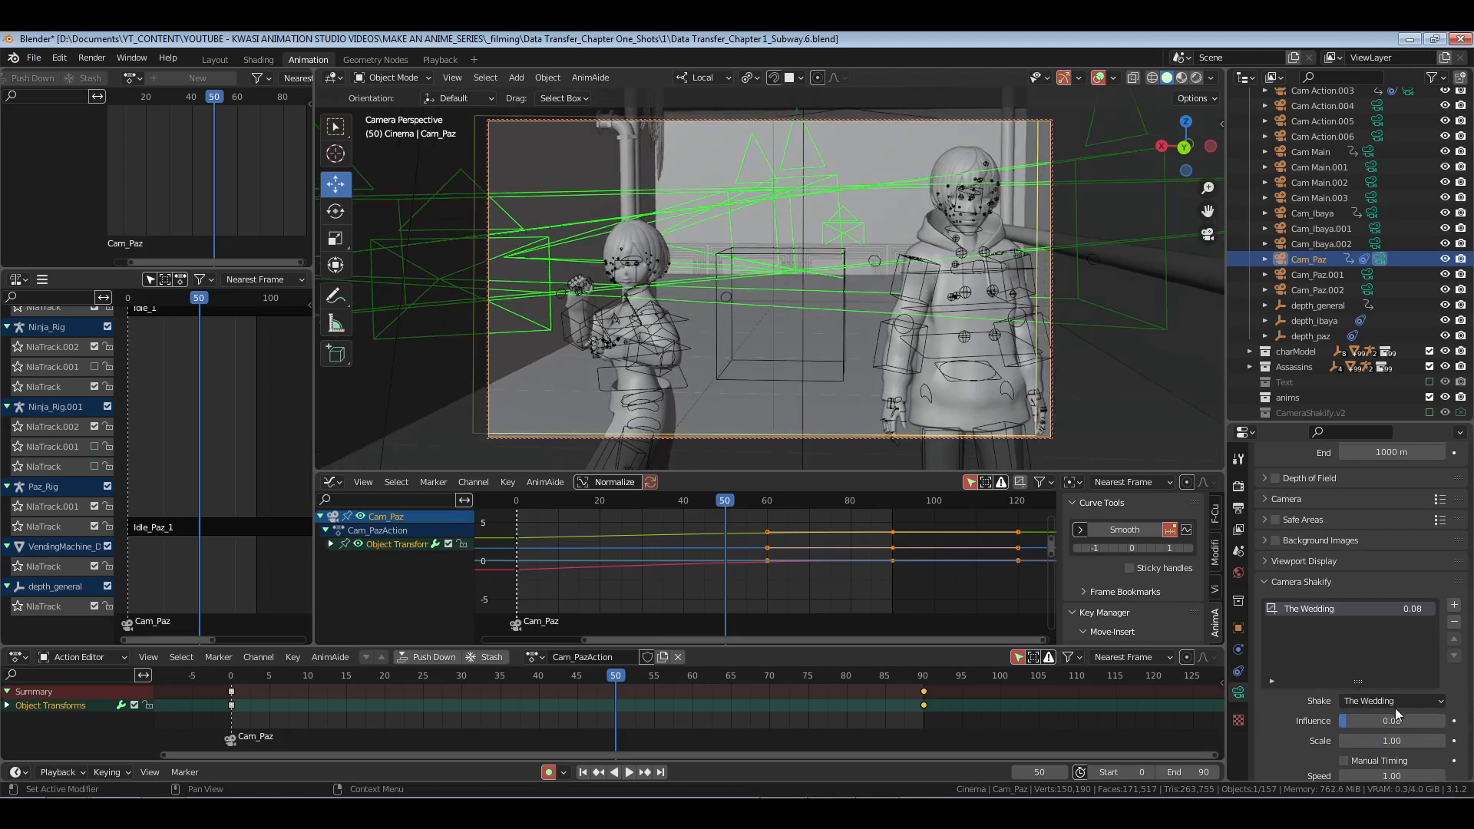
Step: Play the shot to check Cam_Paz's shake at 0.08 influence and save the file
{"action": "left_click", "coordinate": [222, 700]}
{"action": "key", "text": "space"}
{"action": "left_click", "coordinate": [425, 657]}
{"action": "key", "text": "ctrl+s"}
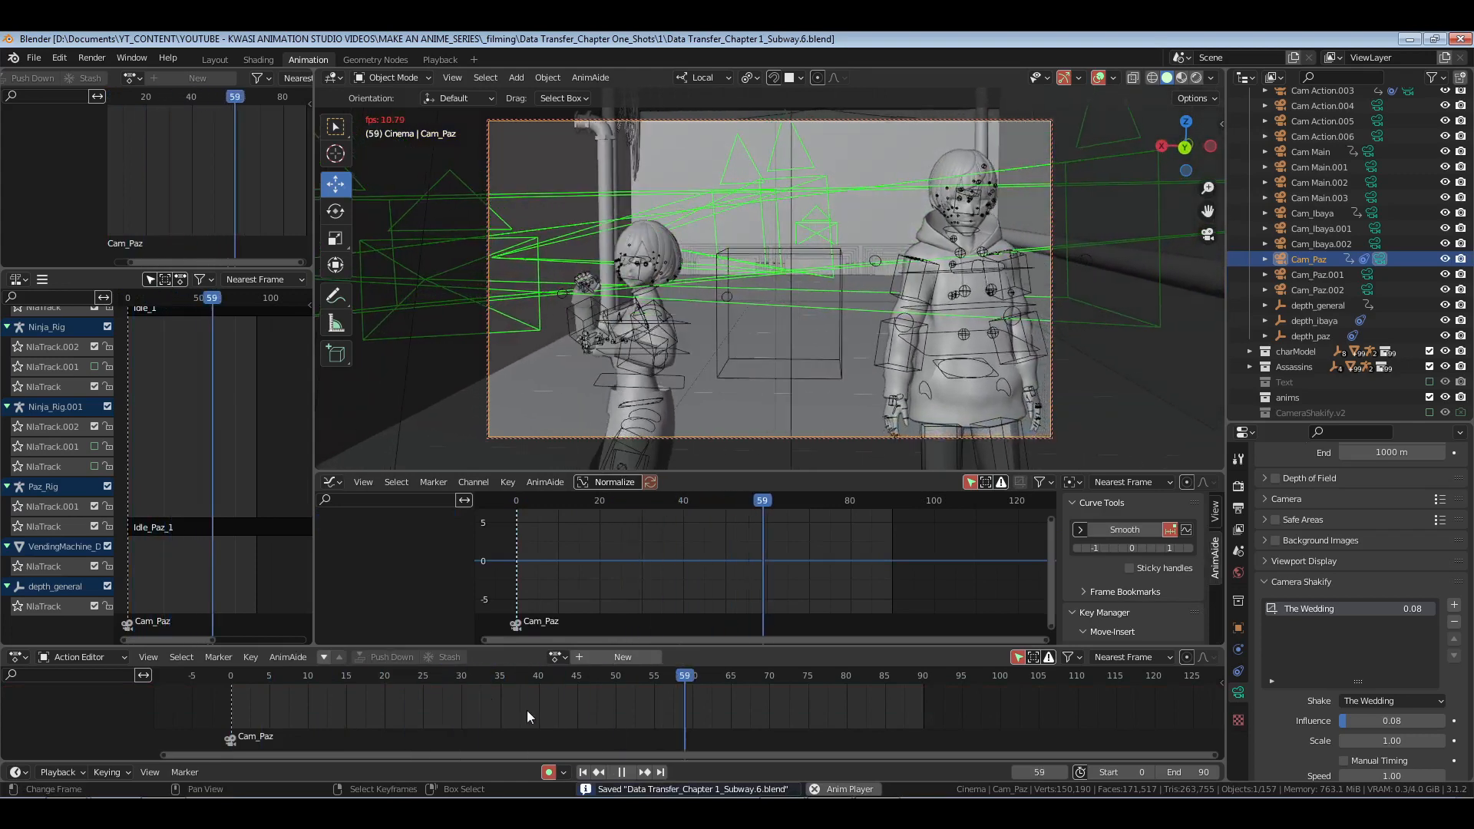
{"action": "key", "text": "space"}
Step: Raise the influence of Cam_Paz's The Wedding shake to 0.36 and play the shot
{"action": "left_click_drag", "start_coordinate": [1353, 721], "coordinate": [1382, 722]}
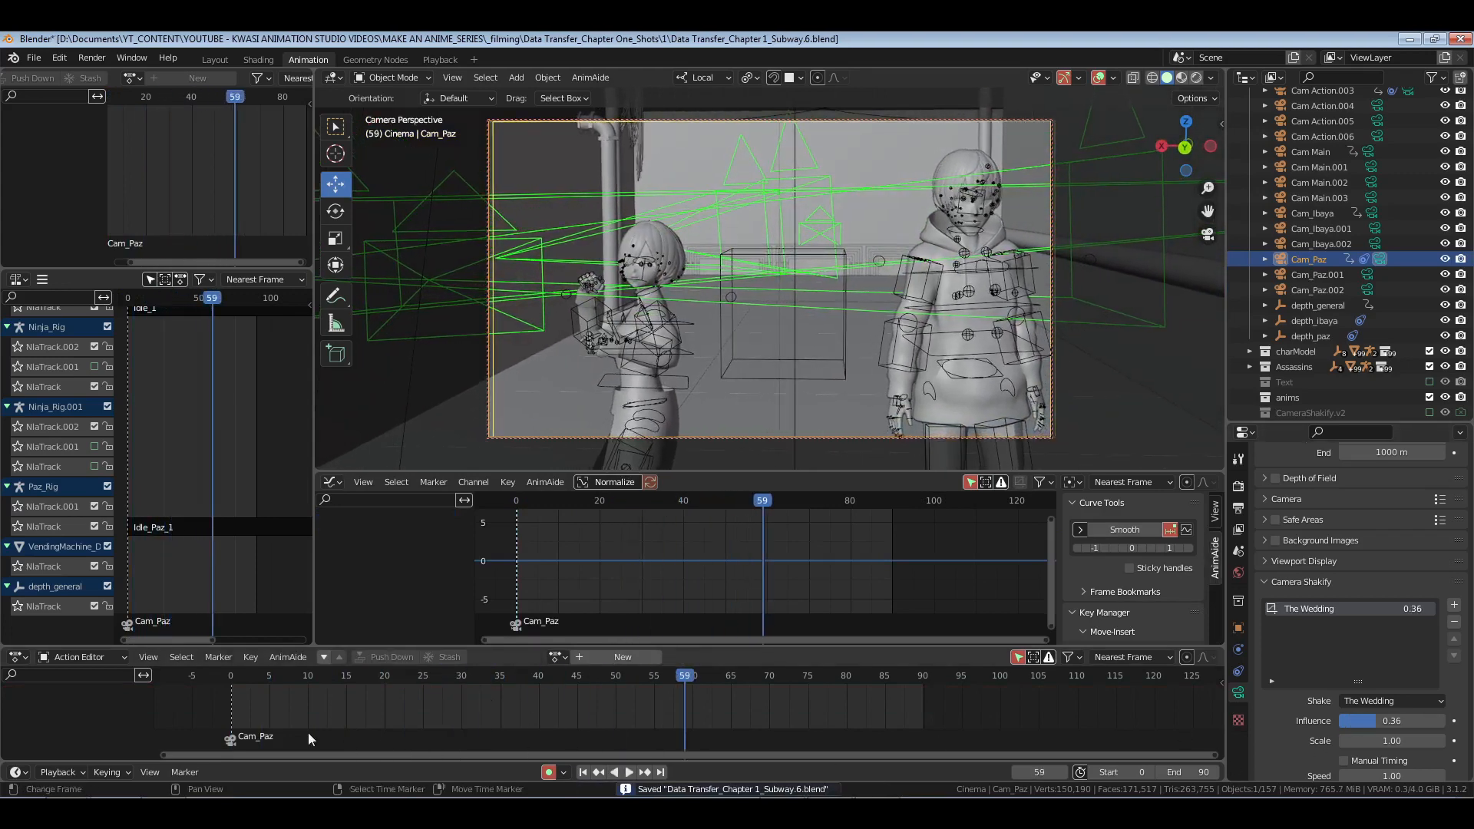
{"action": "left_click", "coordinate": [218, 707]}
{"action": "key", "text": "space"}
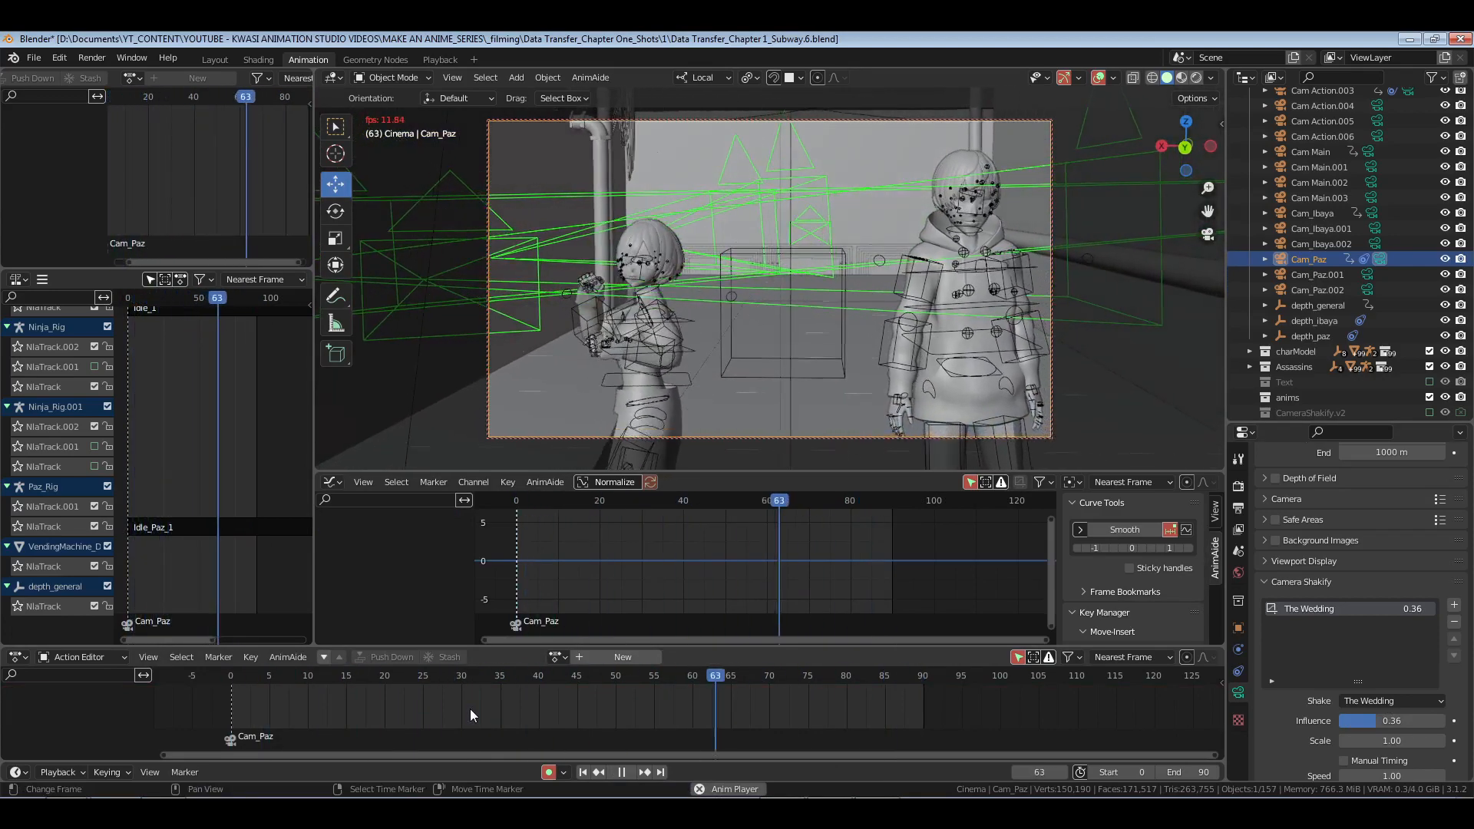
{"action": "key", "text": "space"}
Step: Add the FightIdle_2_Paz action to Paz_Rig's empty NlaTrack.001, move the strip to start at frame 50 and play to it
{"action": "key", "text": "shift+Left"}
{"action": "left_click", "coordinate": [54, 507]}
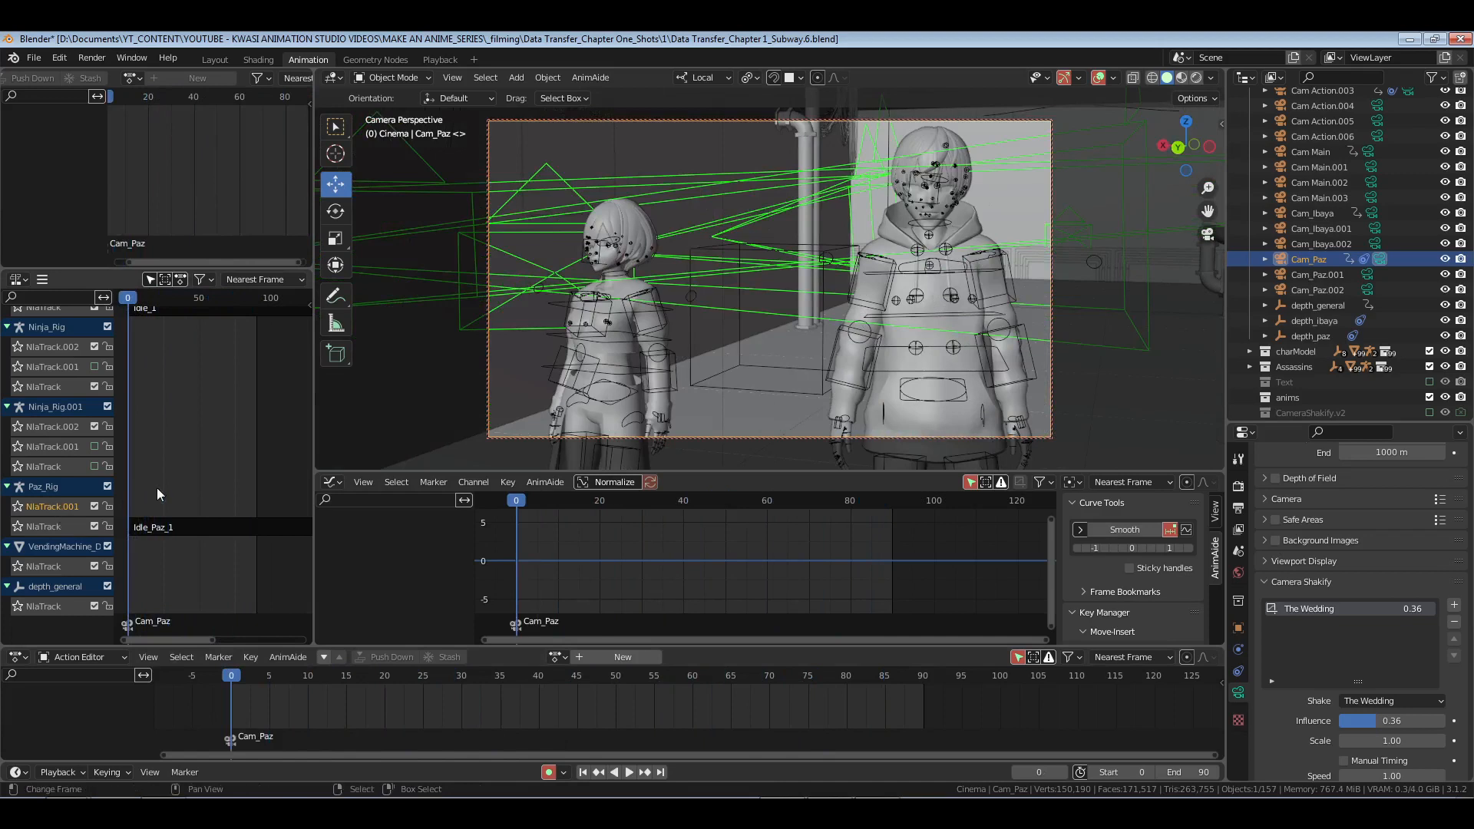
{"action": "key", "text": "shift+a"}
{"action": "type", "text": "paz"}
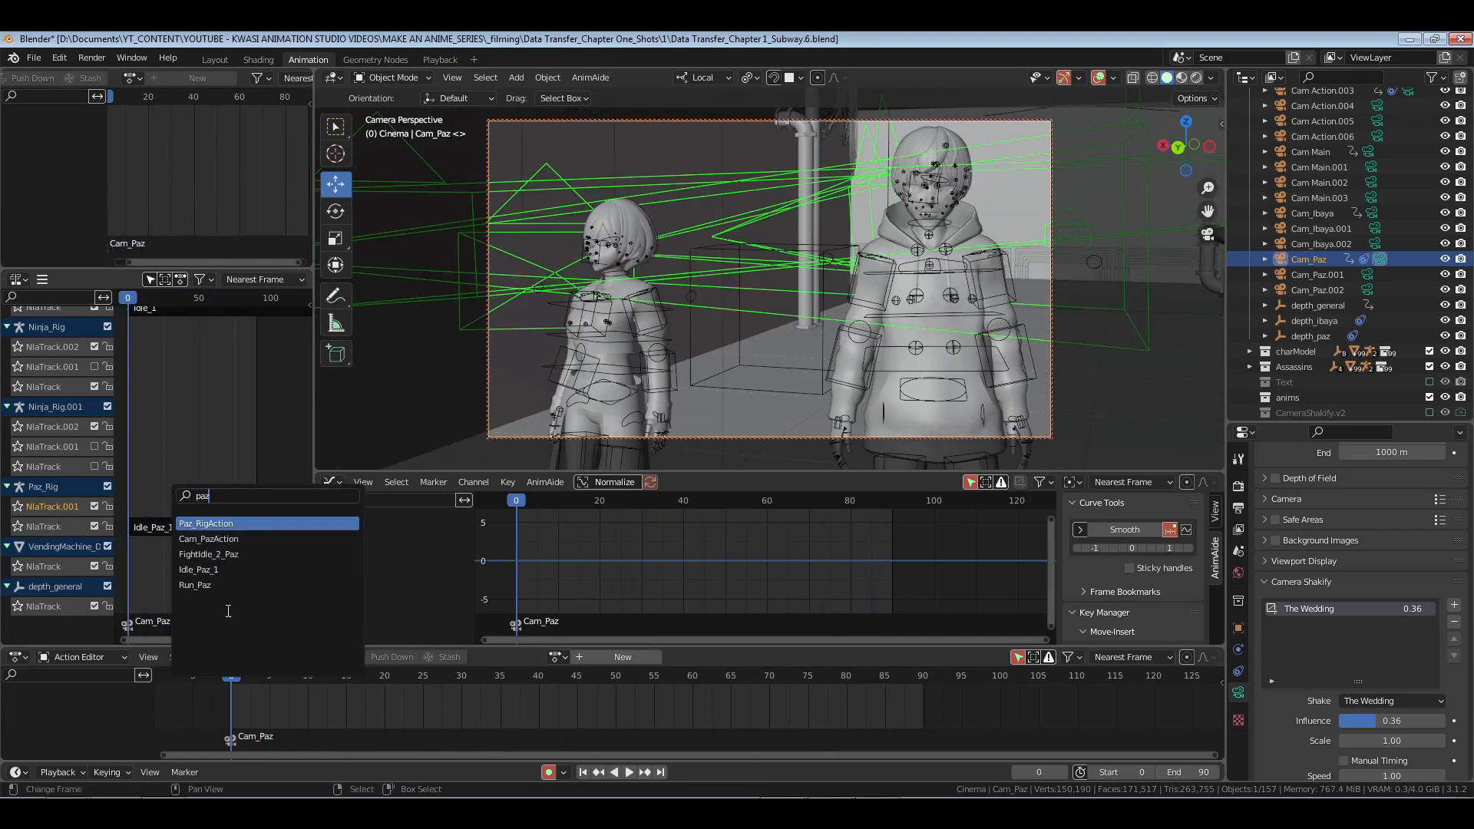
{"action": "left_click", "coordinate": [251, 554]}
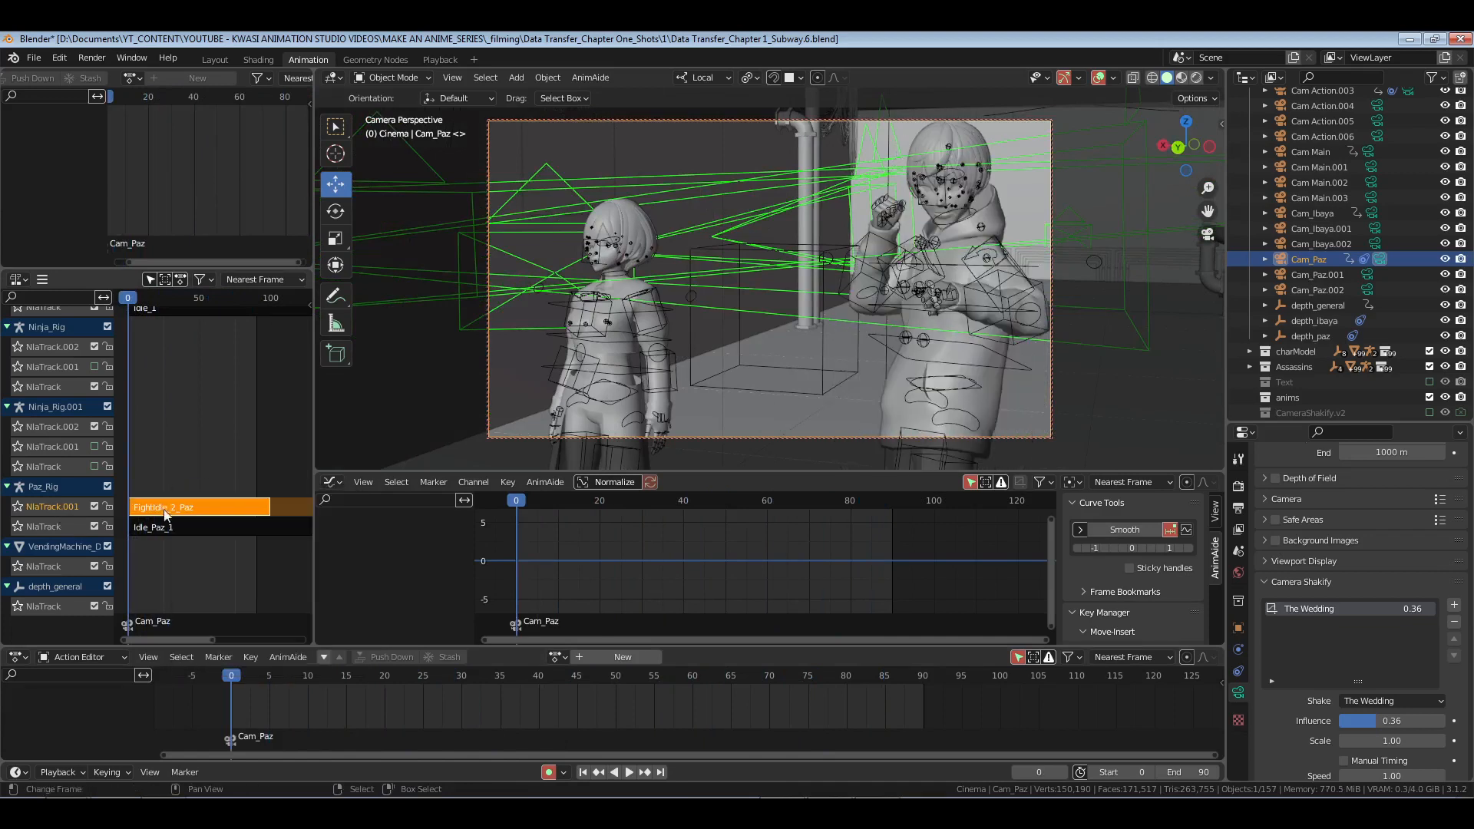
{"action": "left_click_drag", "start_coordinate": [168, 514], "coordinate": [232, 508]}
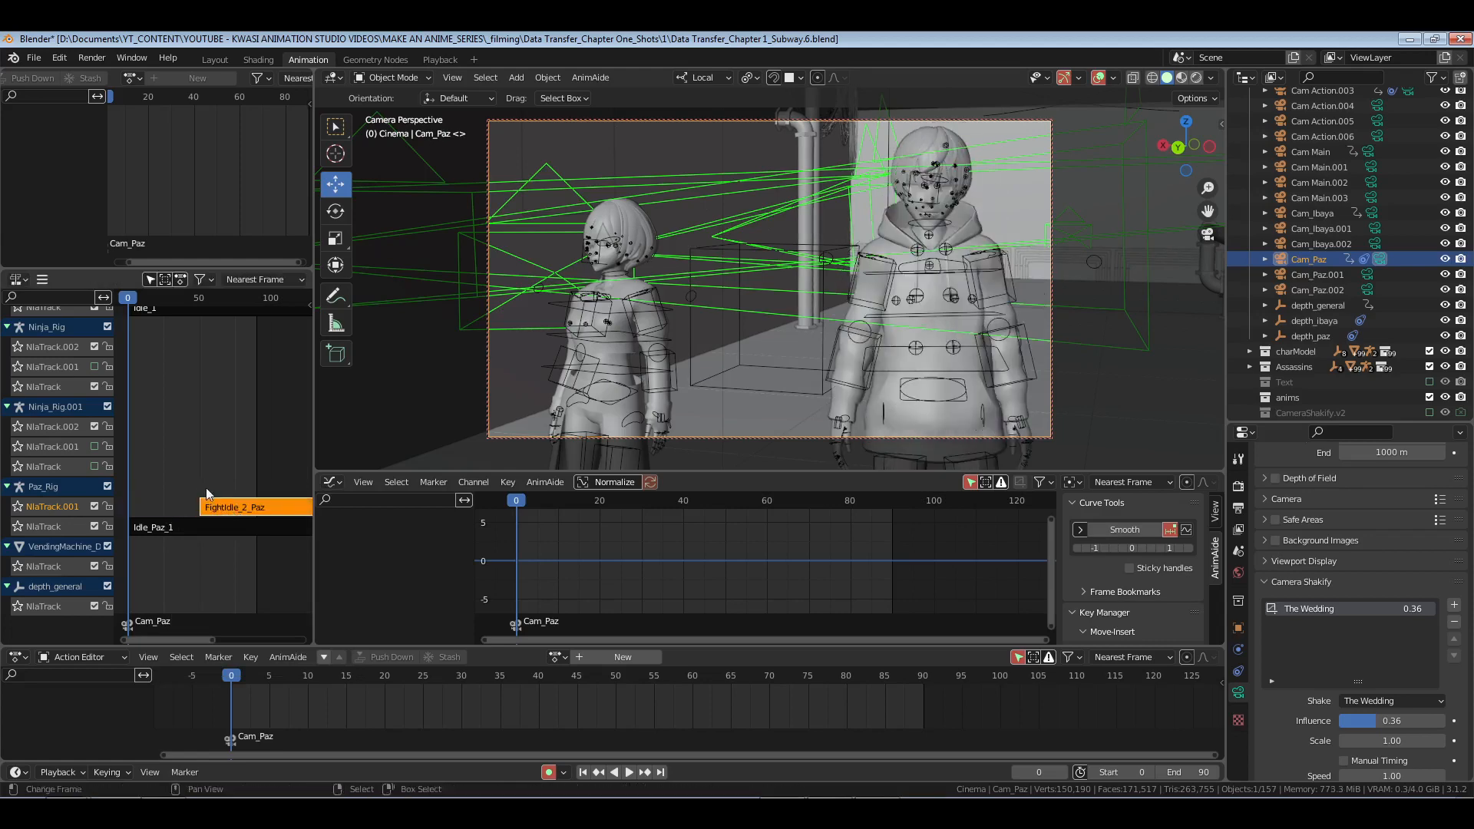
{"action": "key", "text": "space"}
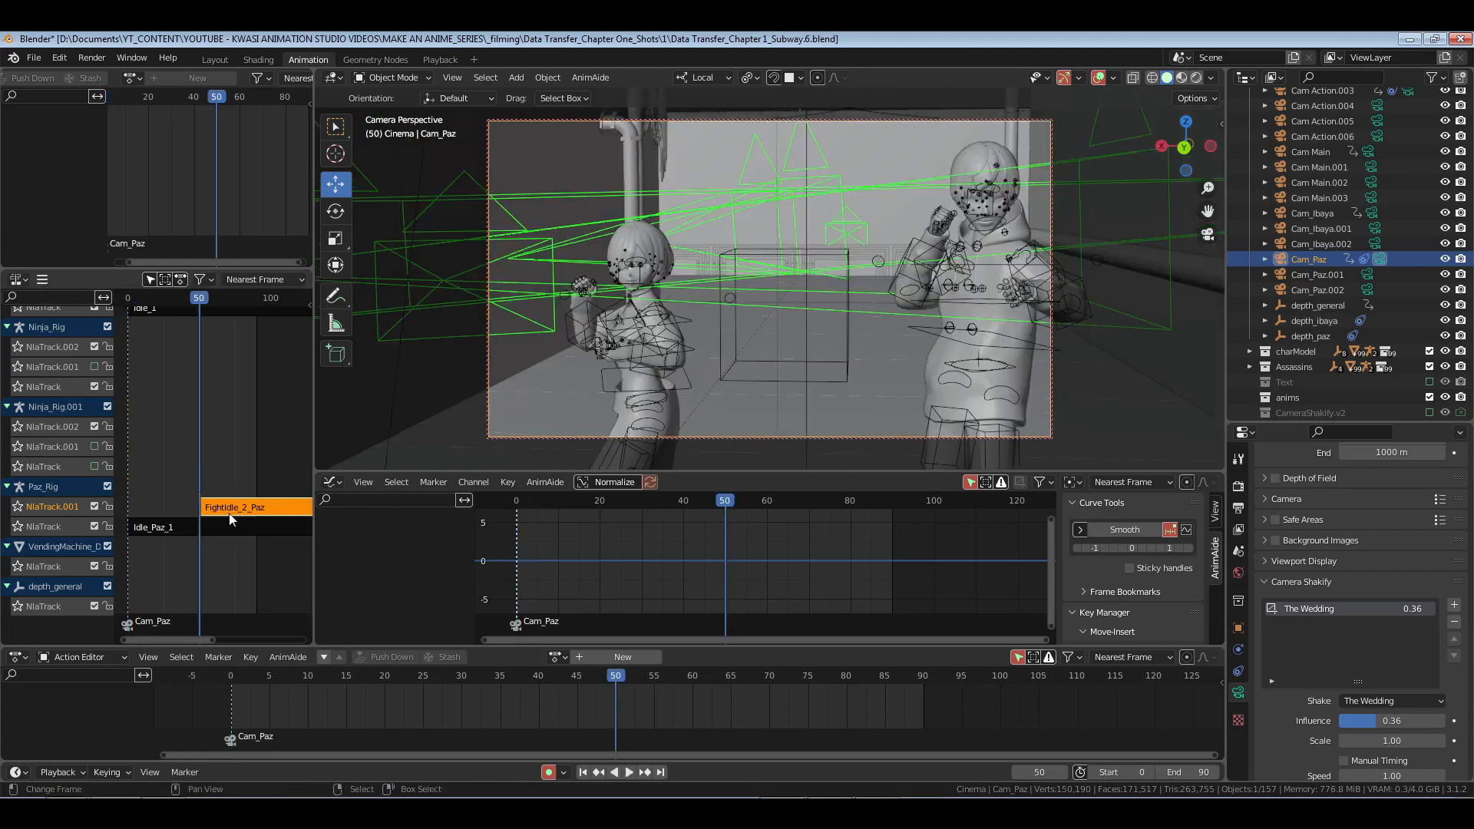
Step: Open the FightIdle_2_Paz strip for tweaking and activate Anim Offset with Paz_Rig's c_head.x bone selected in Pose Mode
{"action": "key", "text": "Tab"}
{"action": "key", "text": "n"}
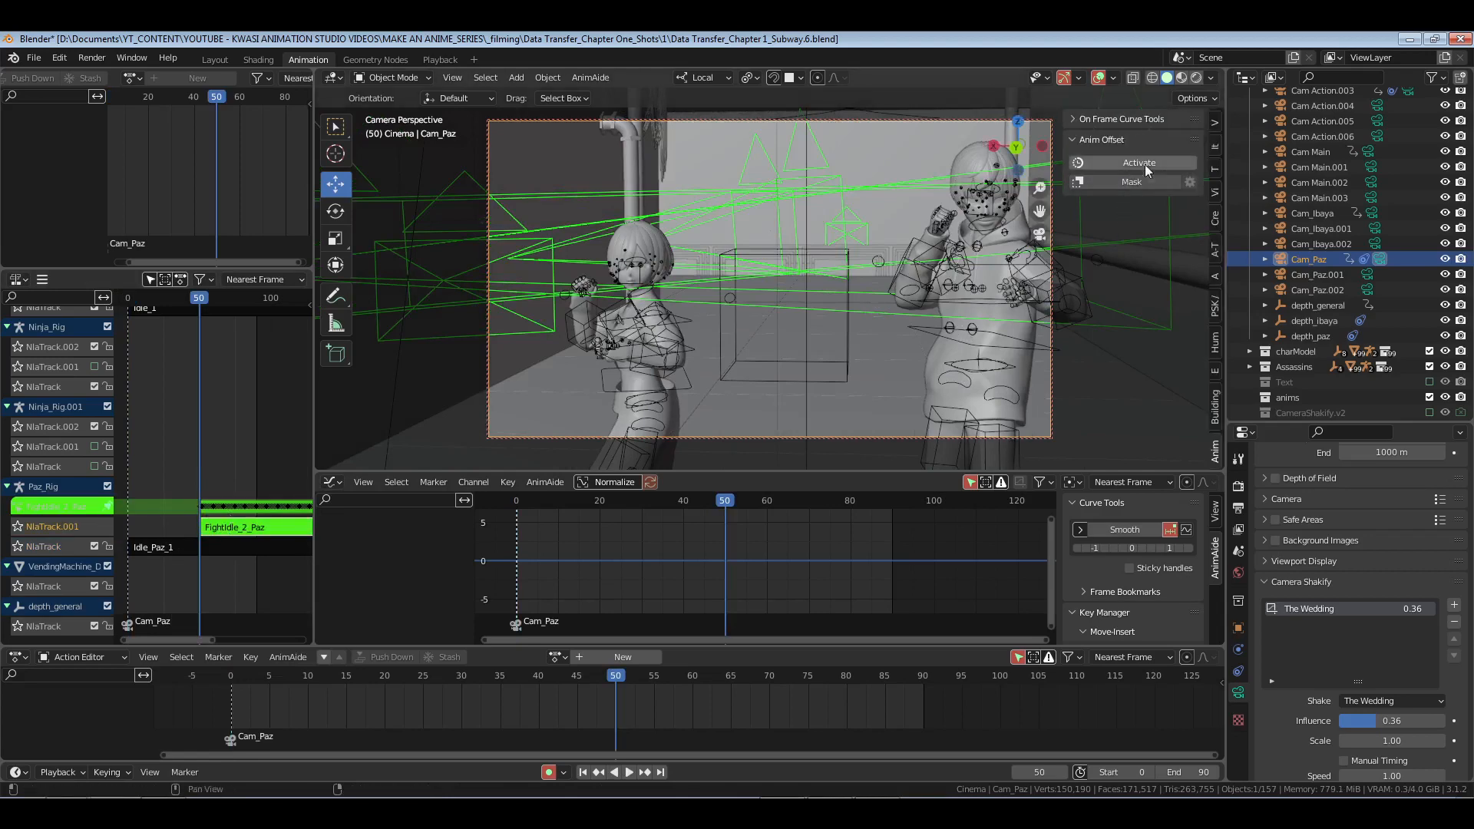
{"action": "left_click", "coordinate": [989, 201]}
{"action": "key", "text": "ctrl+Tab"}
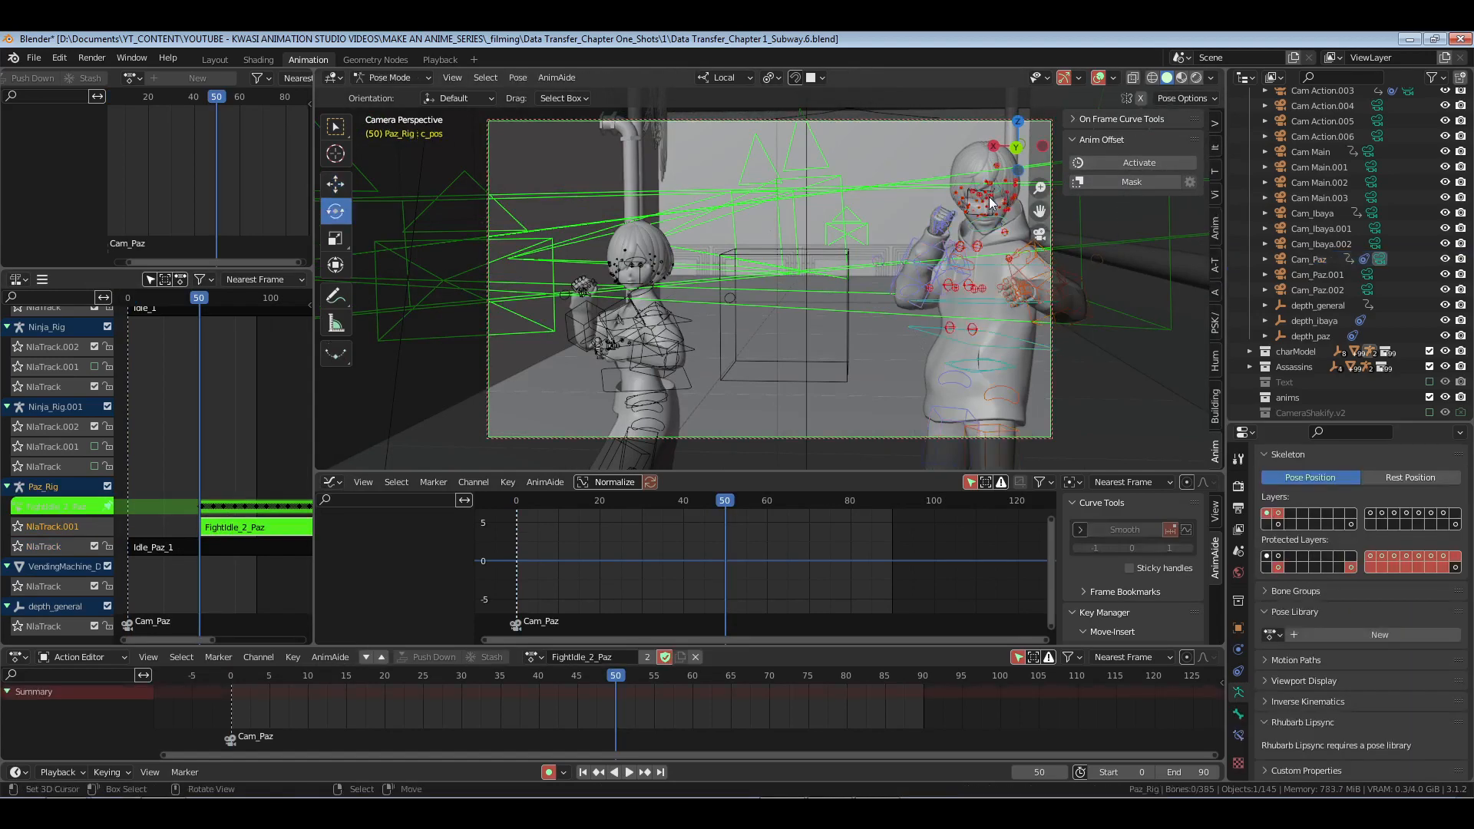
{"action": "left_click", "coordinate": [995, 198]}
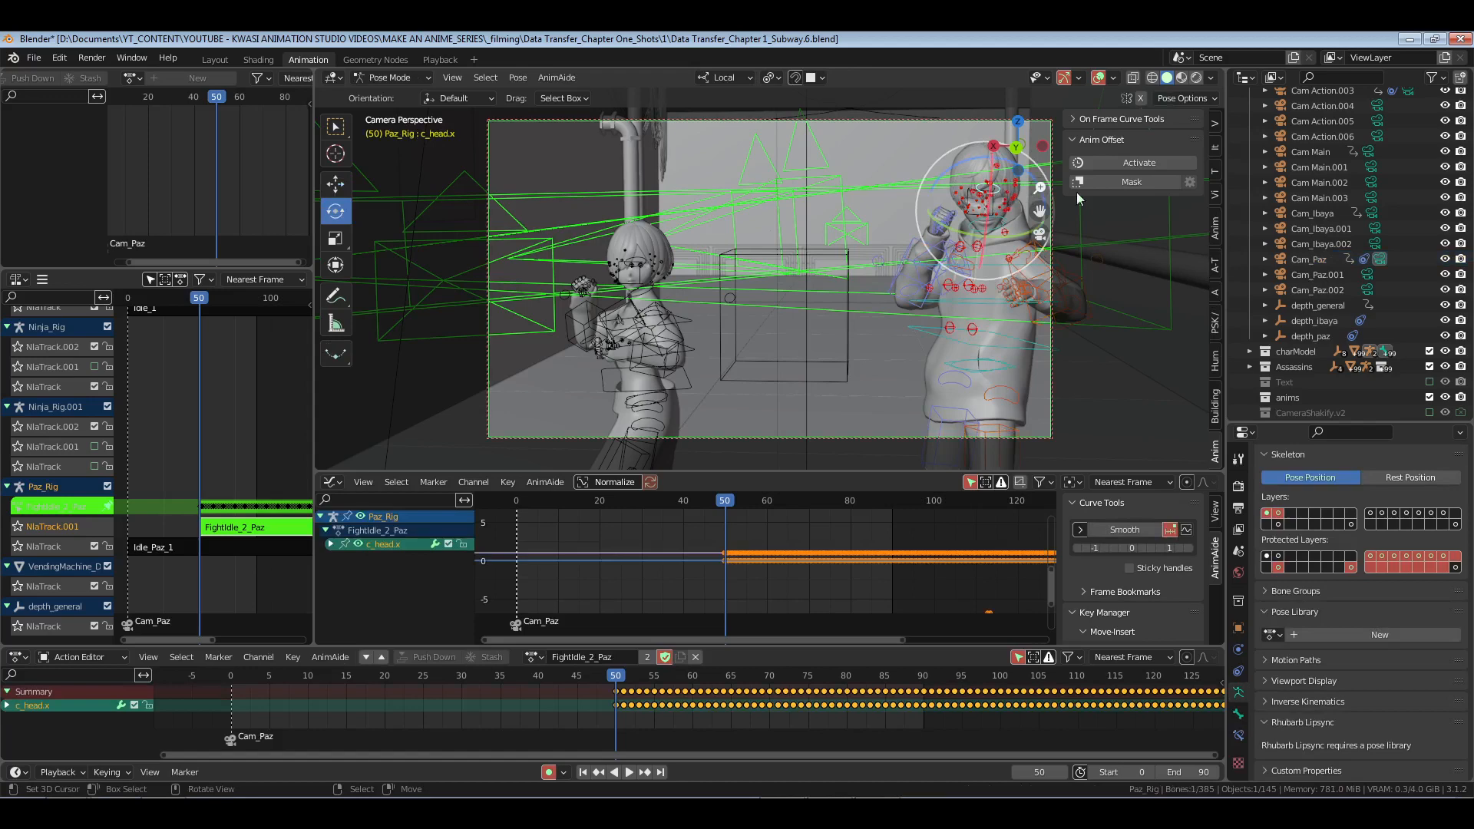
{"action": "left_click", "coordinate": [1144, 163]}
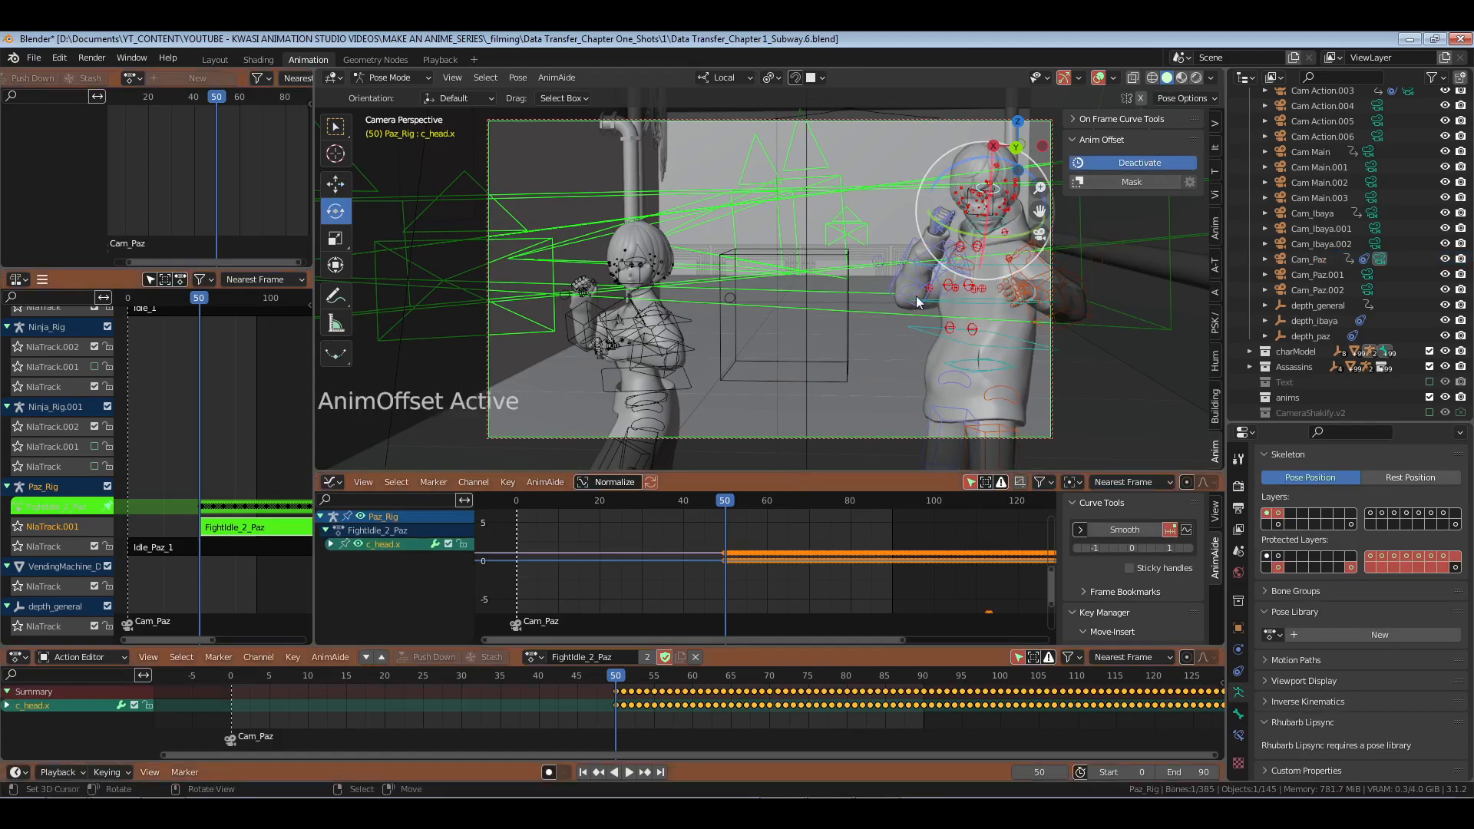
Step: Rotate Paz_Rig's c_head.x with a trackball rotation to offset the head across the fight idle, and leave Anim Offset and strip tweaking
{"action": "key", "text": "KP_0"}
{"action": "middle_click_drag", "start_coordinate": [915, 298], "coordinate": [756, 323]}
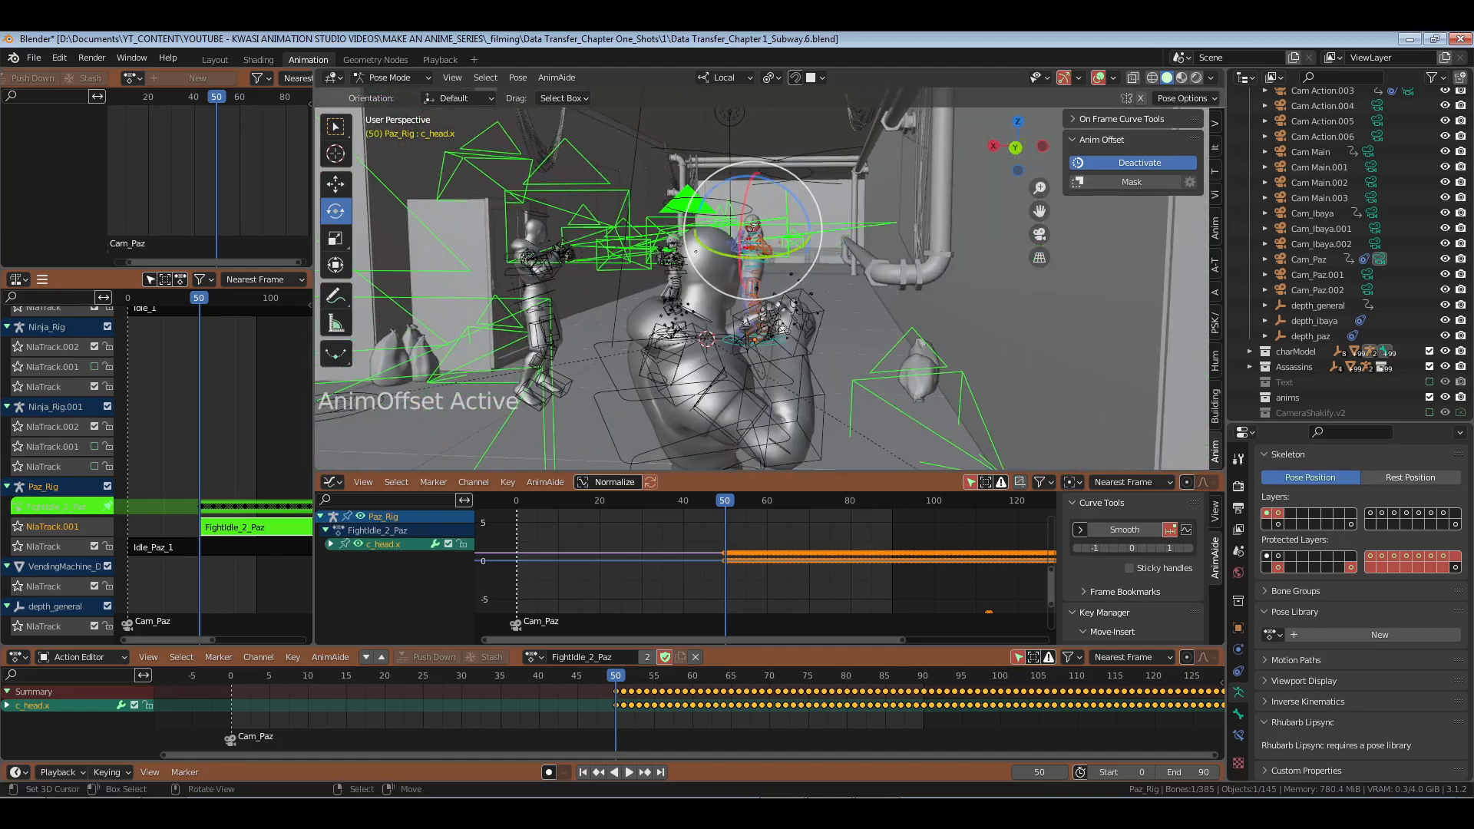
{"action": "left_click_drag", "start_coordinate": [777, 251], "coordinate": [777, 234]}
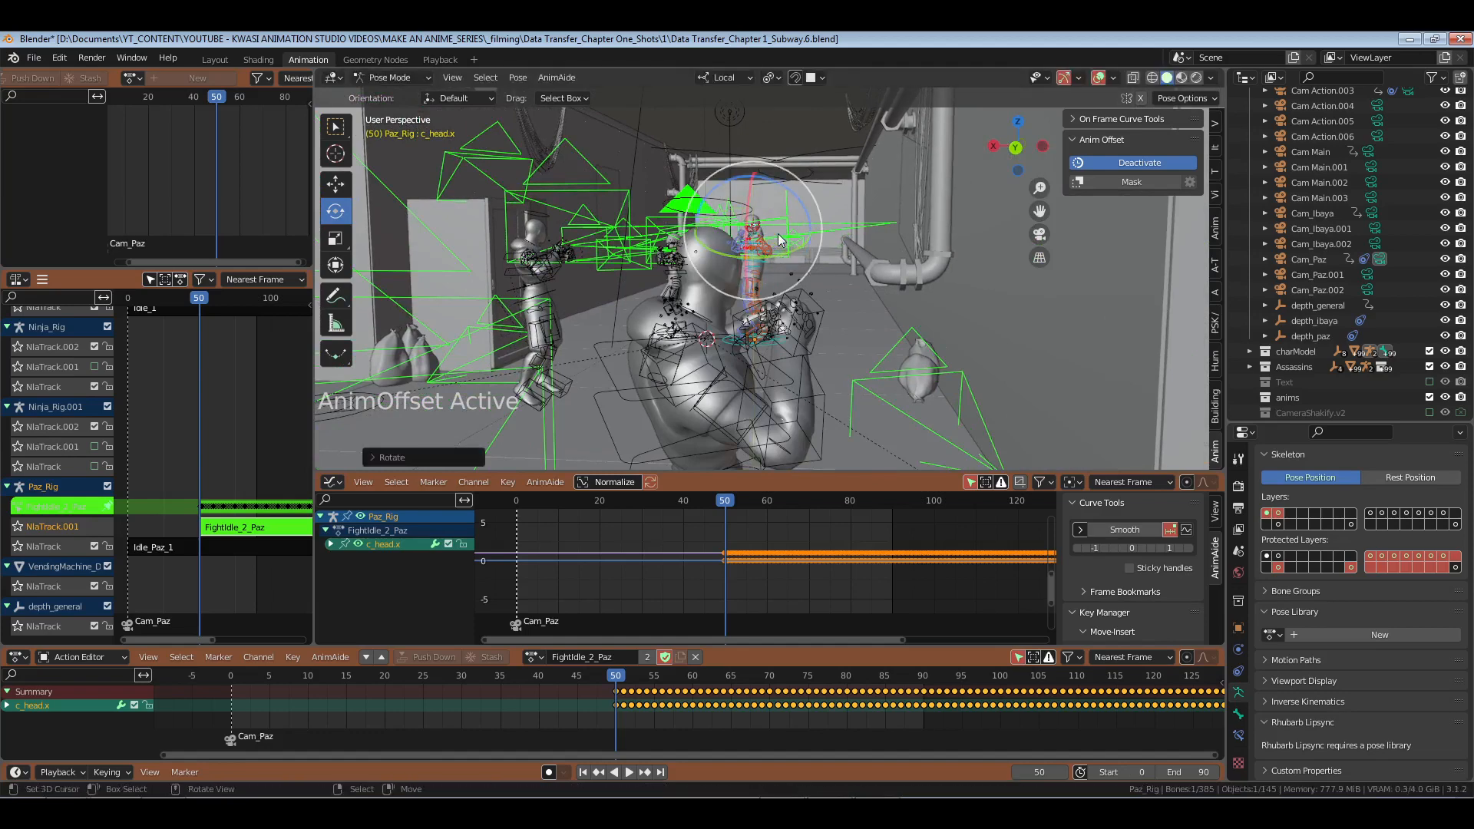
{"action": "key", "text": "r"}
{"action": "key", "text": "r"}
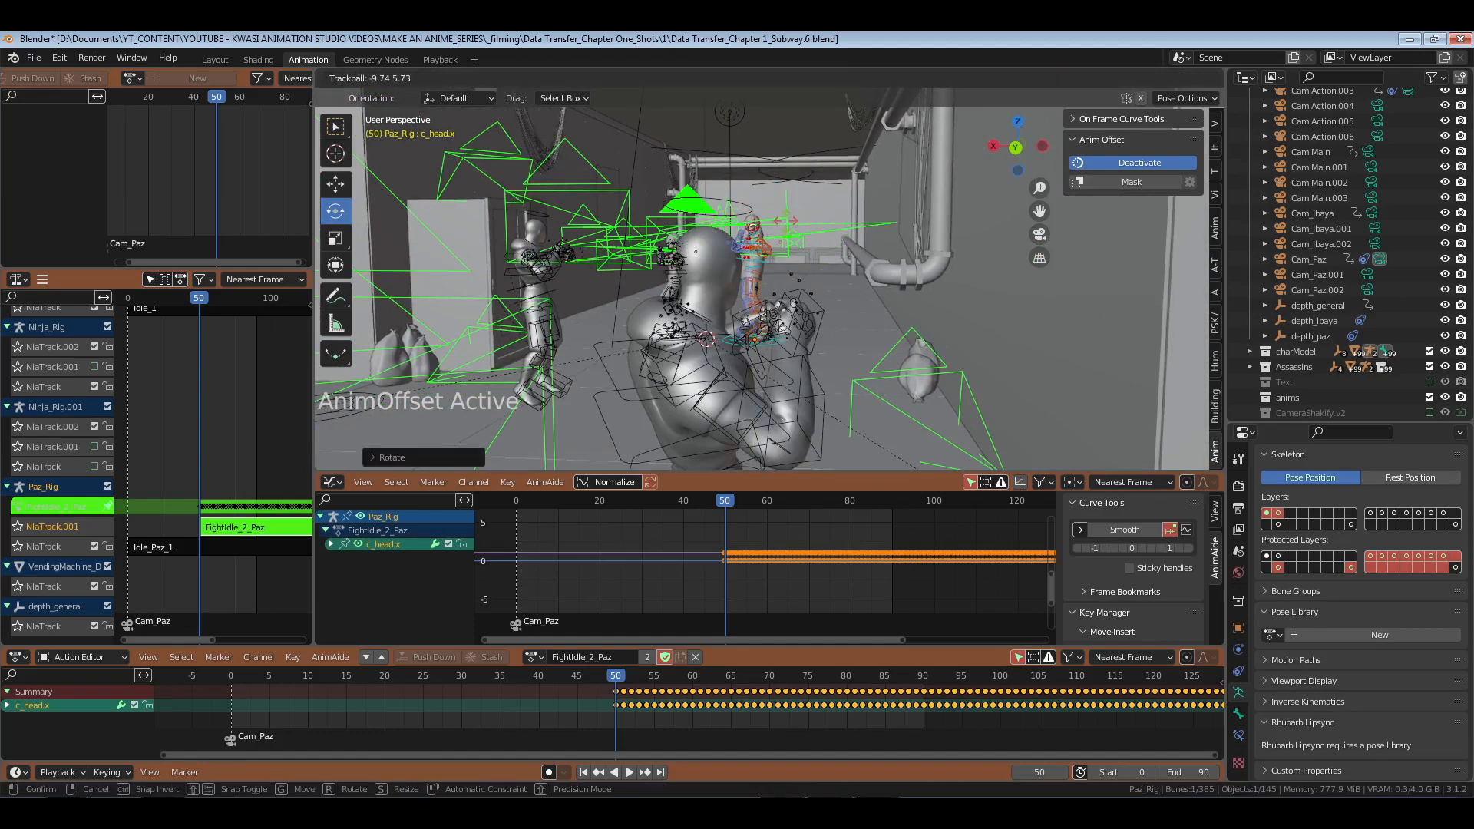
{"action": "left_click", "coordinate": [859, 329]}
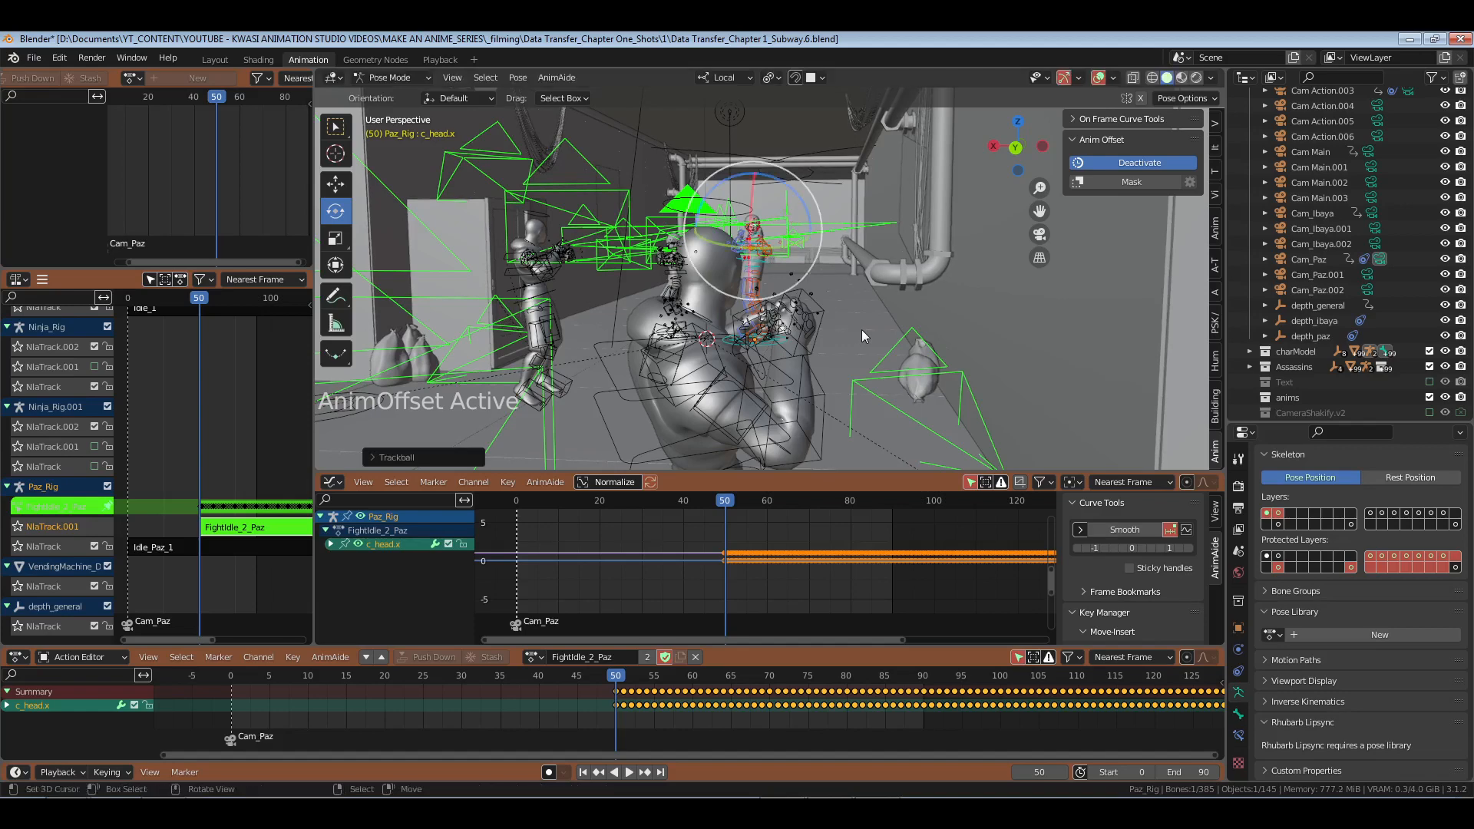
{"action": "left_click", "coordinate": [1145, 159]}
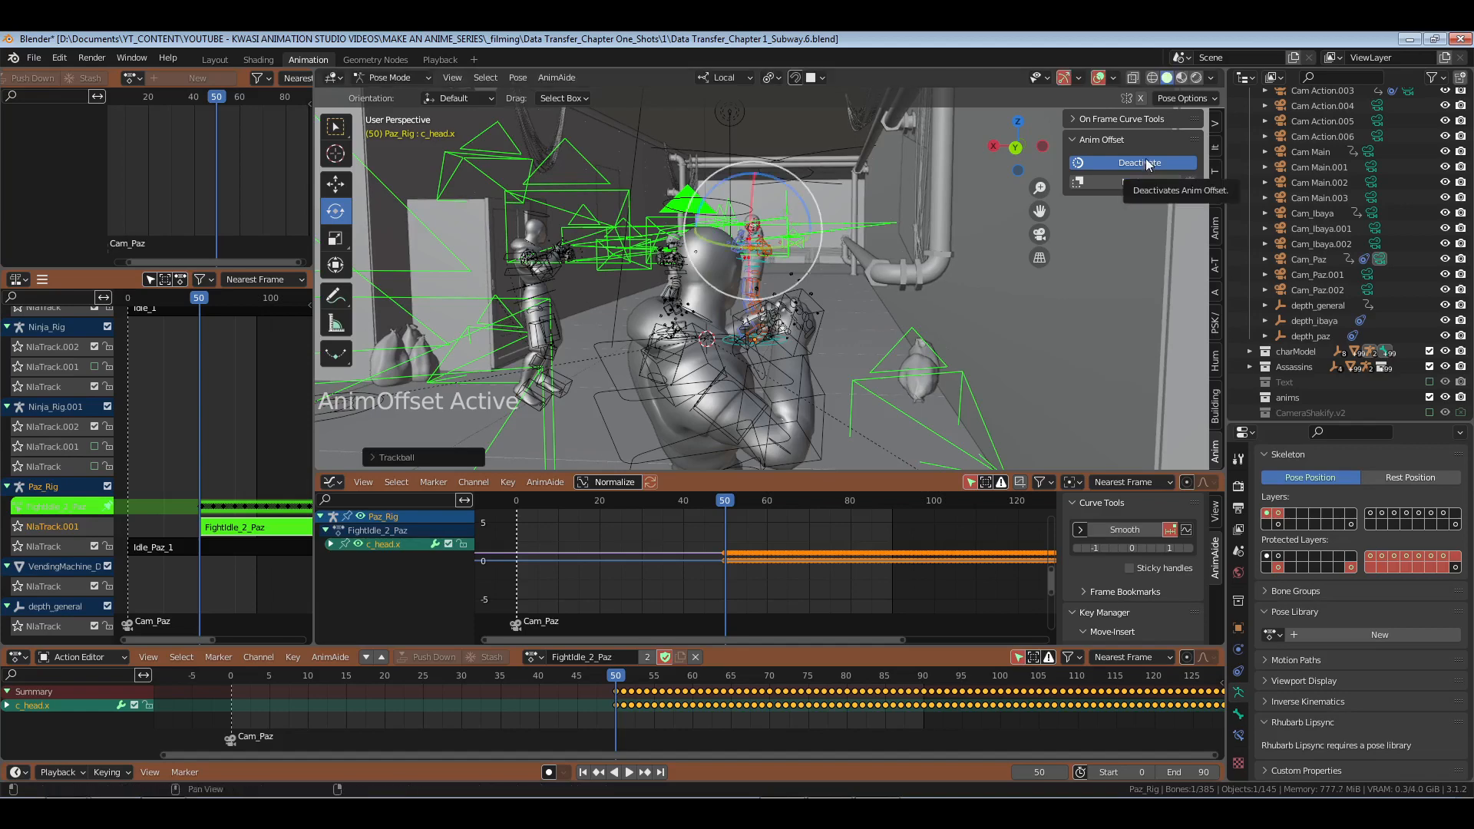
{"action": "key", "text": "Tab"}
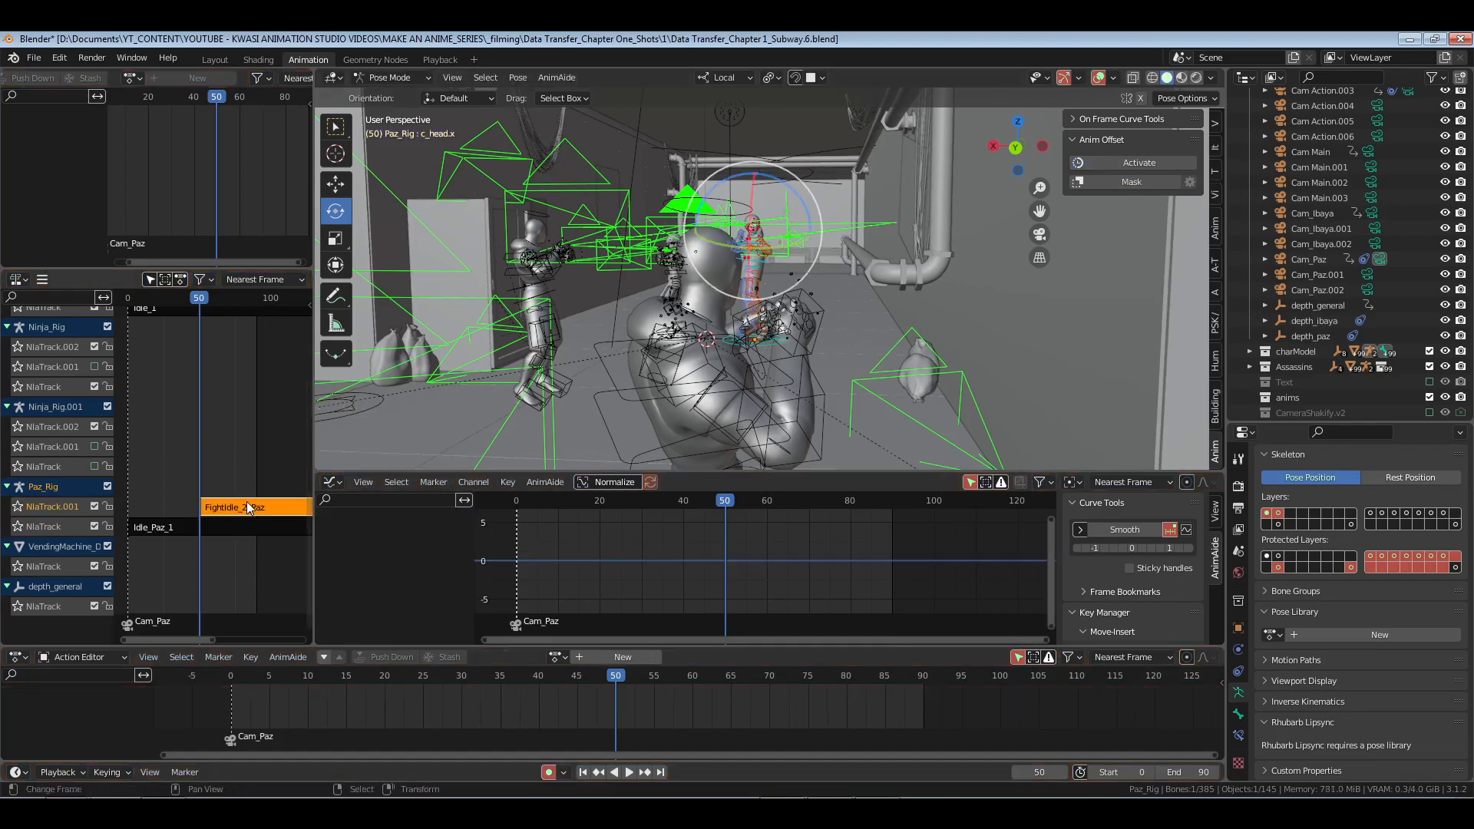
Step: Set the FightIdle_2_Paz strip's Blend In to 10 frames and save the file at frame 0
{"action": "key", "text": "n"}
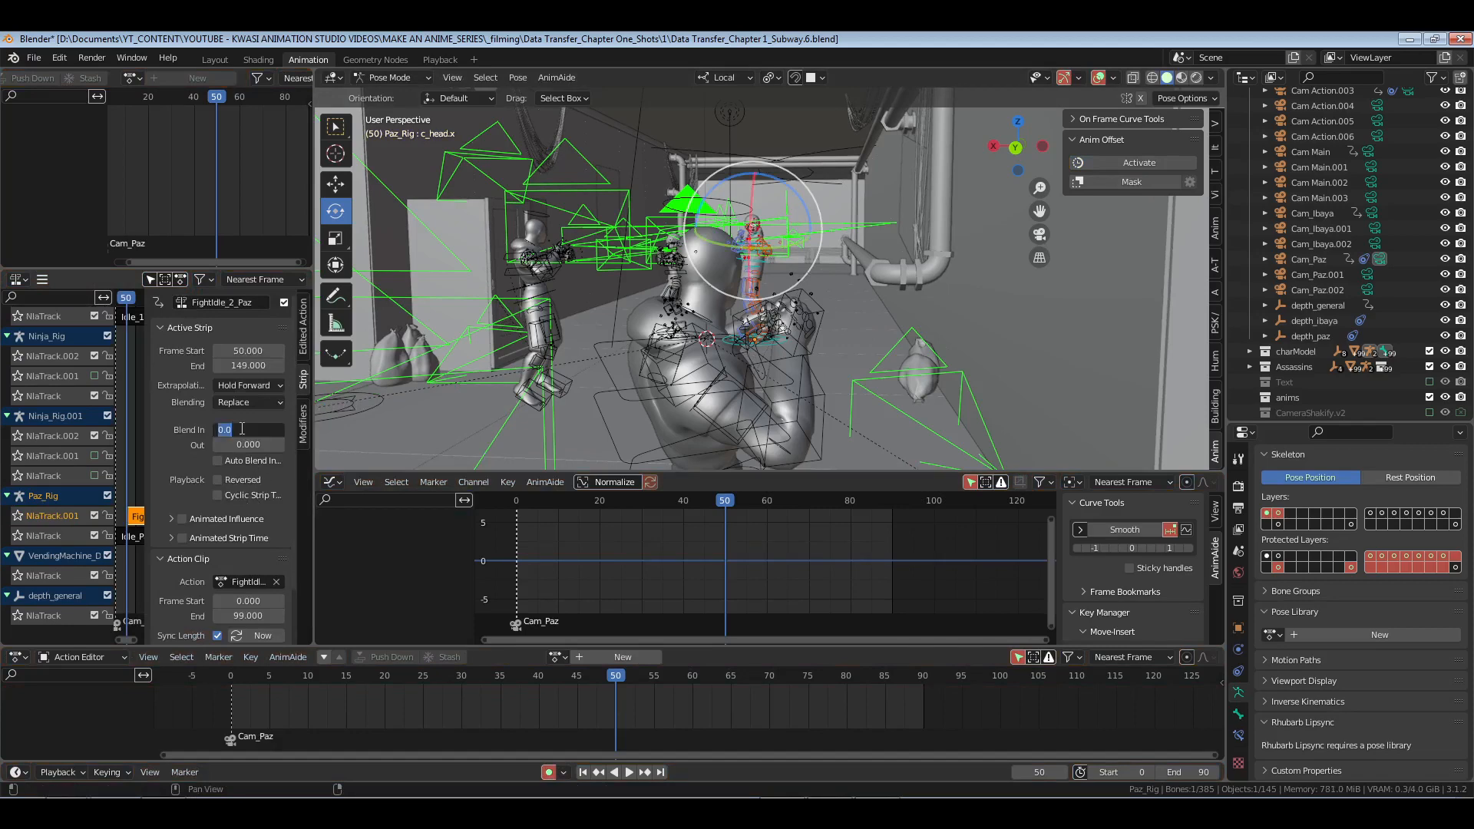
{"action": "key", "text": "Return"}
{"action": "key", "text": "n"}
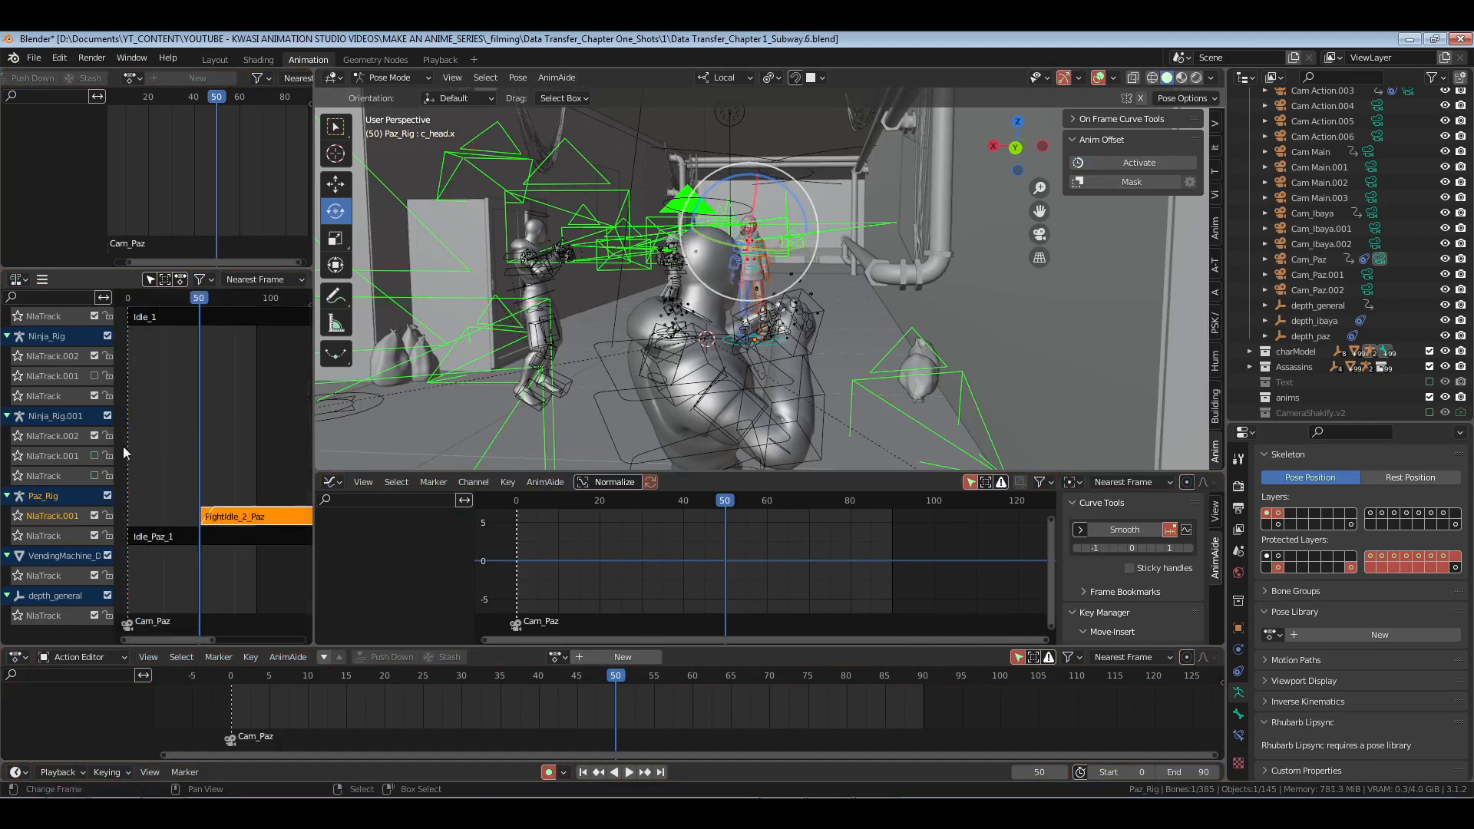
{"action": "key", "text": "shift+Left"}
{"action": "key", "text": "ctrl+s"}
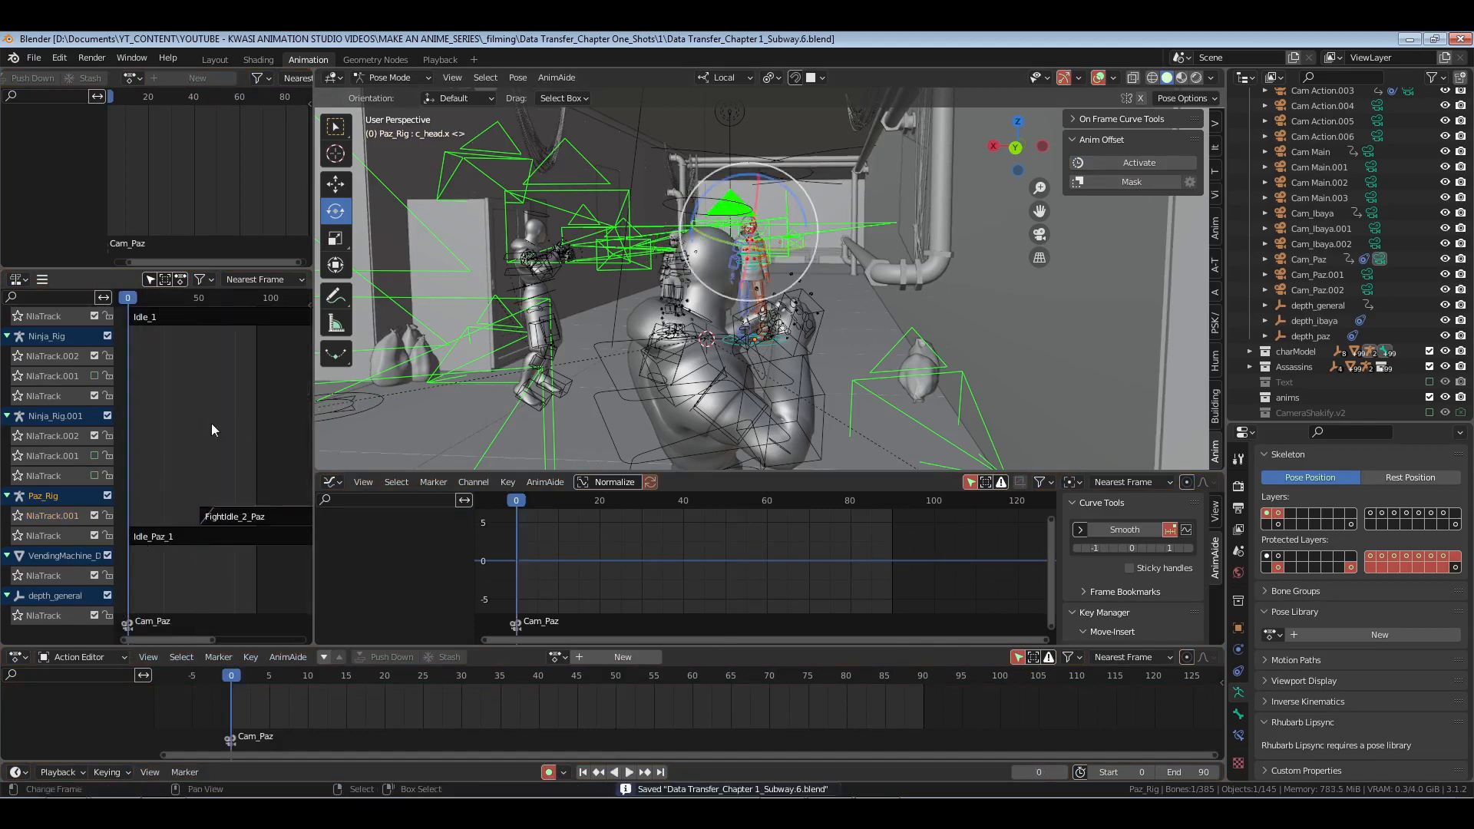
Step: Return to Object Mode and view the shot through the camera with viewport overlays hidden
{"action": "key", "text": "ctrl+Tab"}
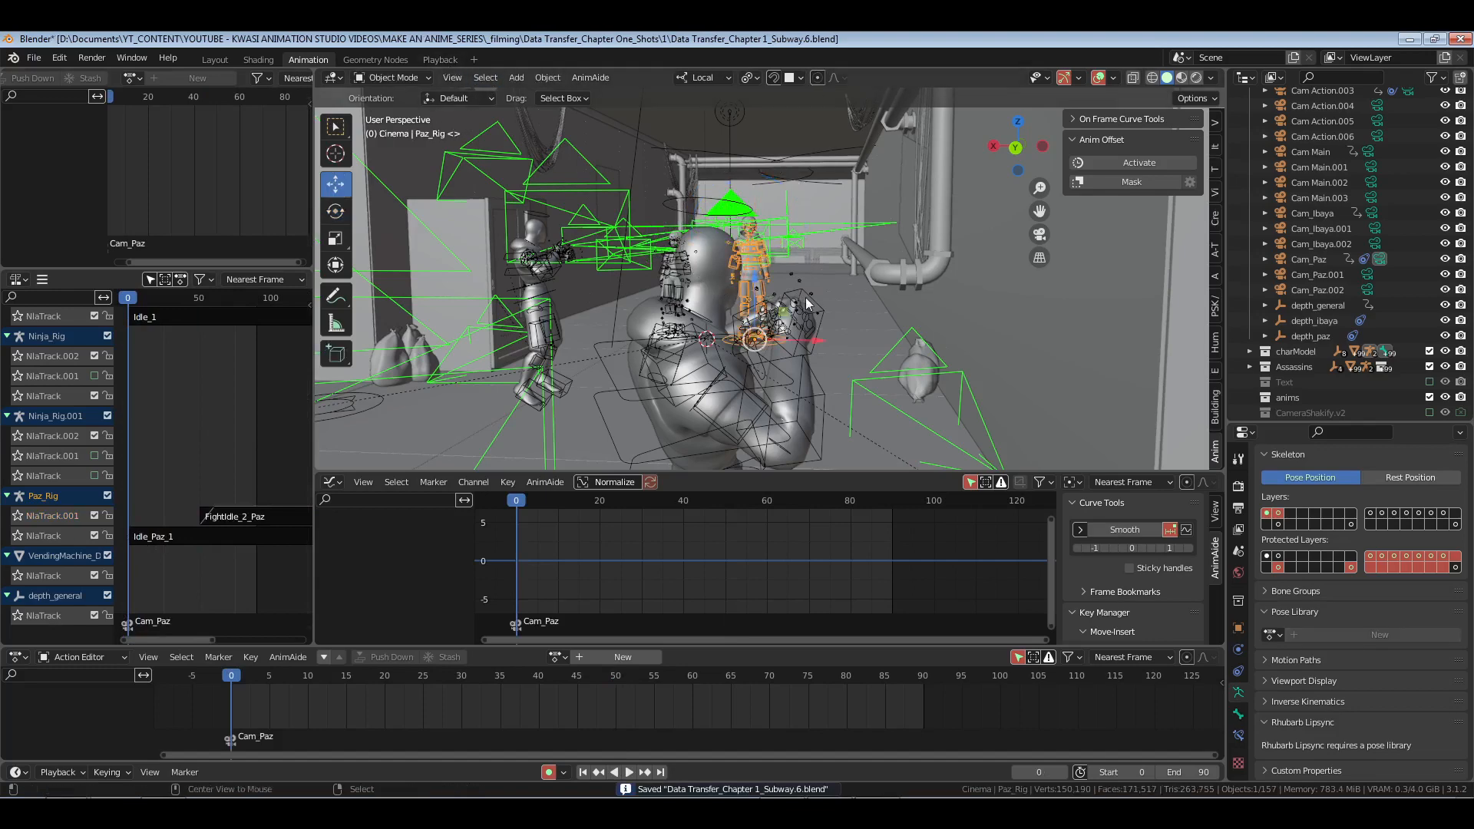
{"action": "key", "text": "KP_0"}
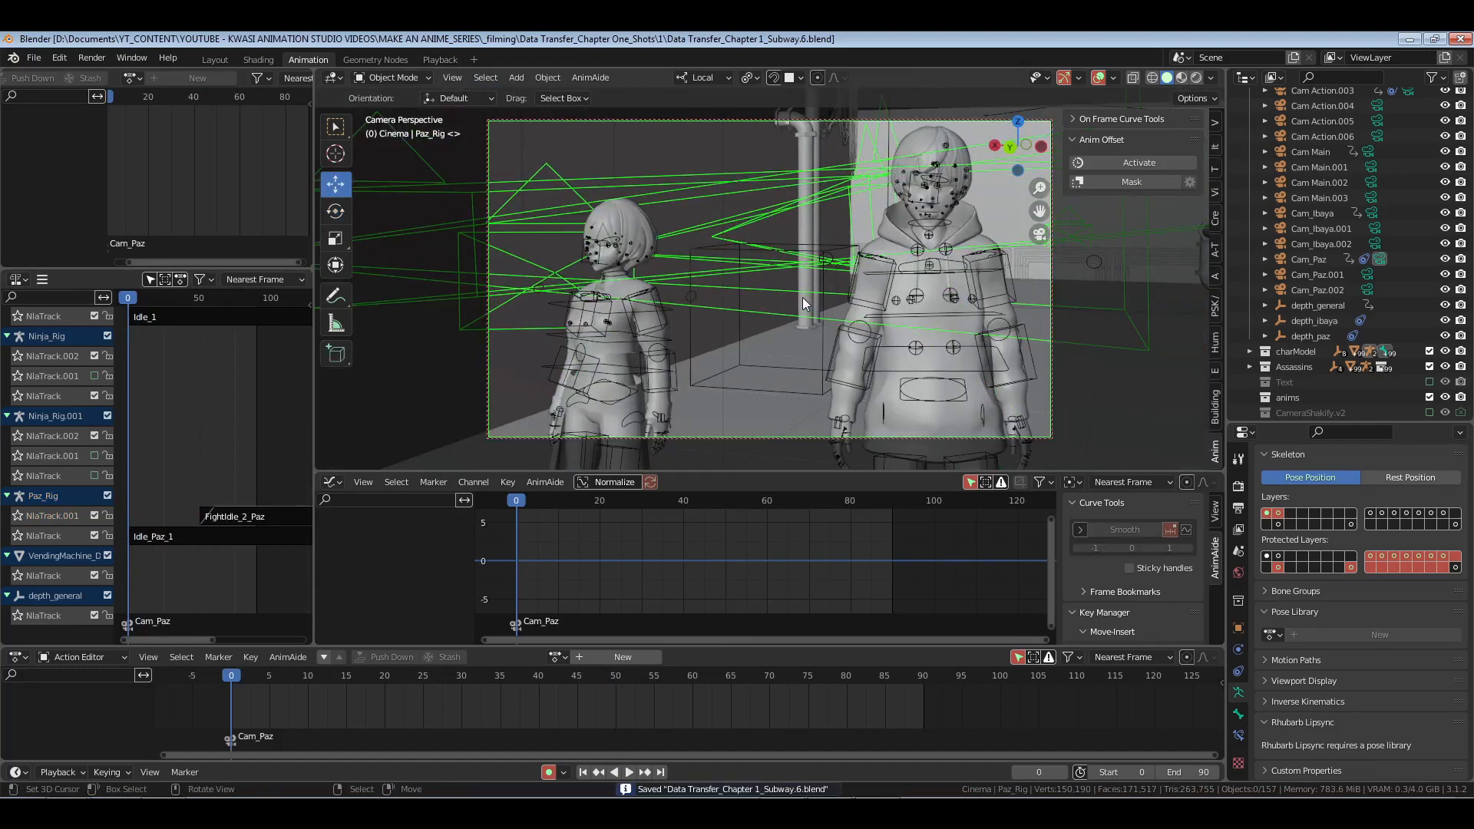
{"action": "key", "text": "n"}
{"action": "left_click", "coordinate": [1099, 78]}
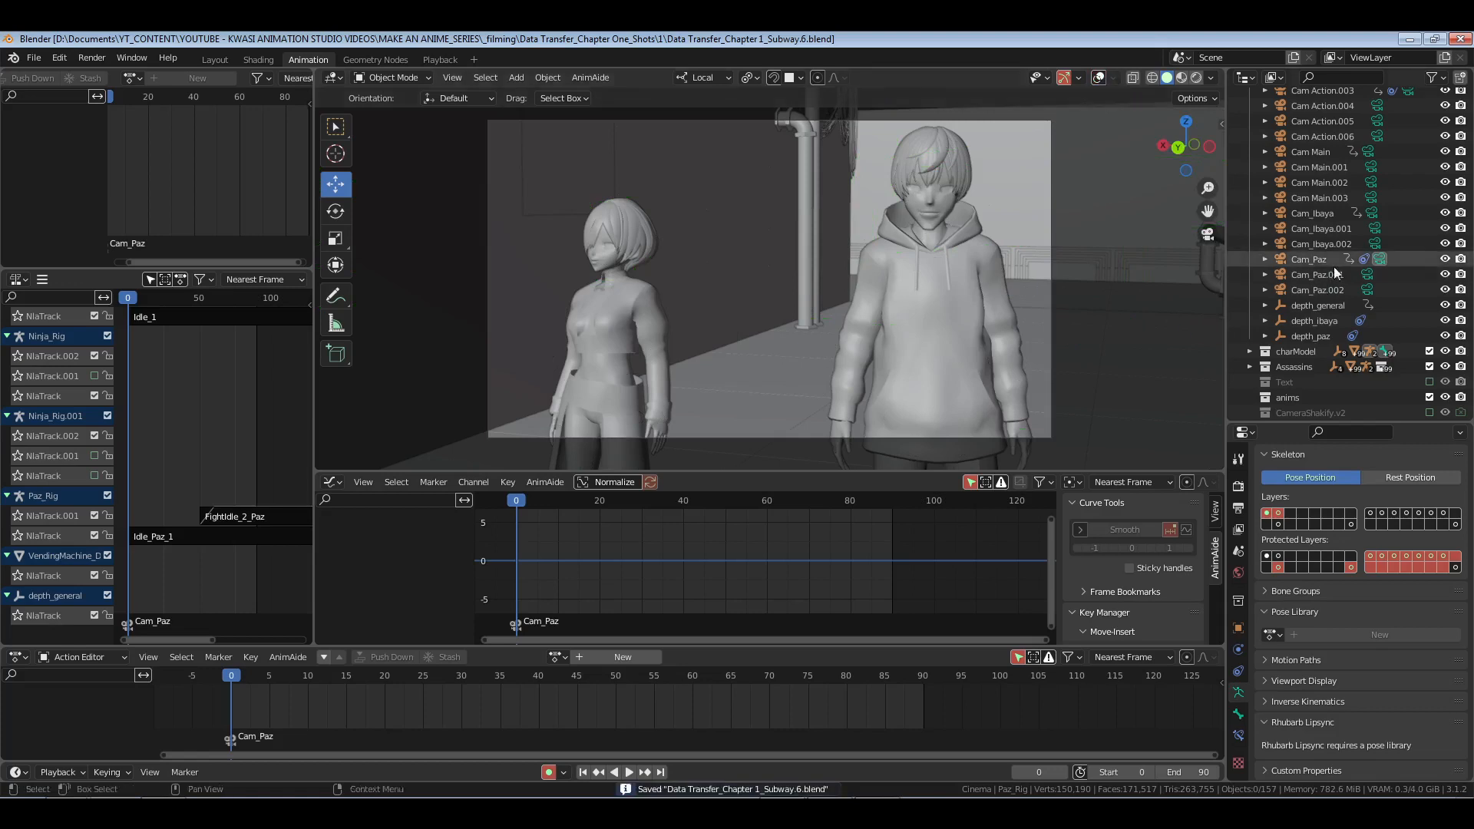
Step: Select Cam_Paz, save the file and play the shot with both fight idles
{"action": "left_click", "coordinate": [1307, 261]}
{"action": "key", "text": "ctrl+s"}
{"action": "key", "text": "space"}
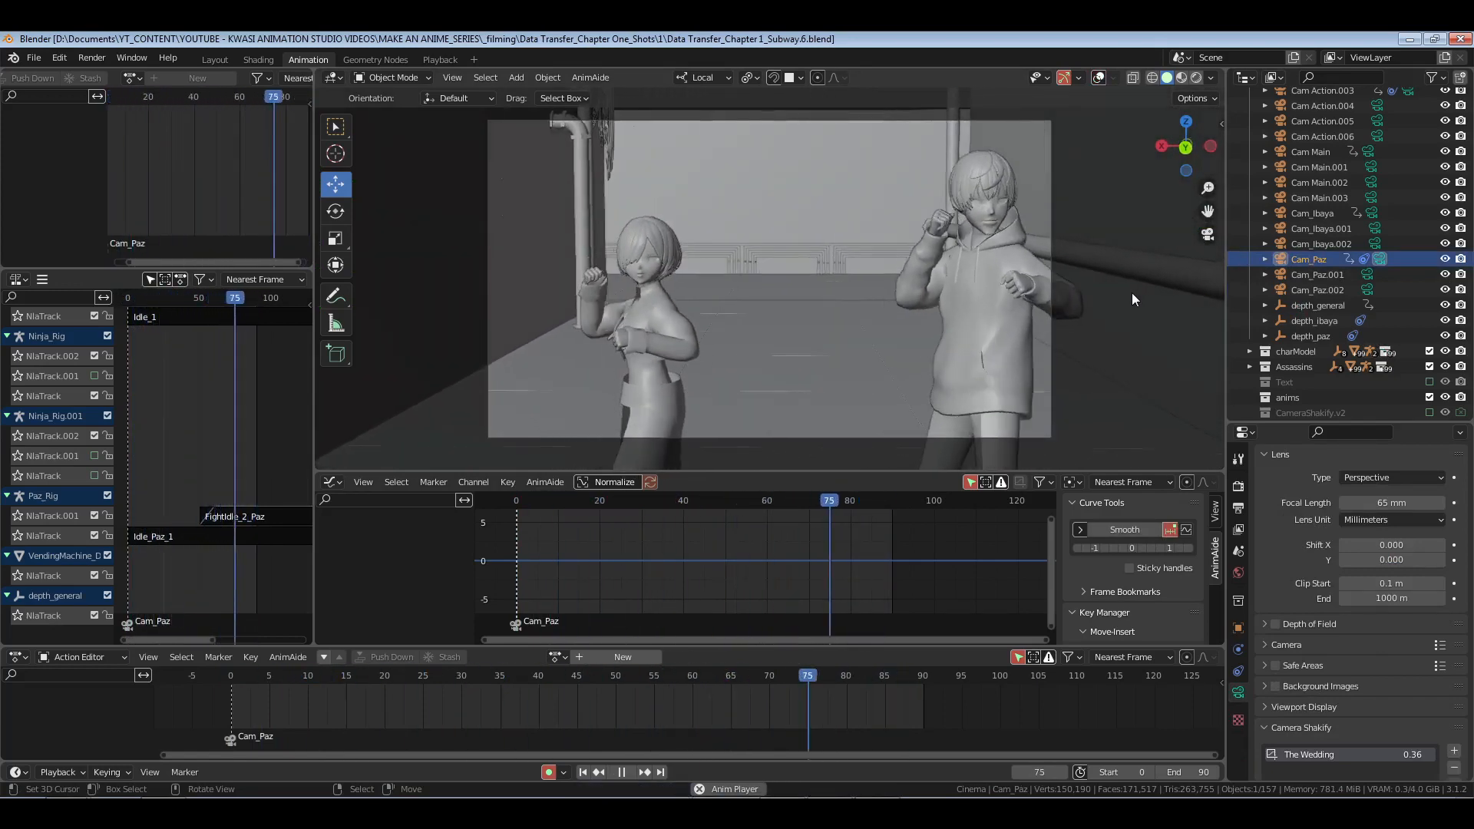
{"action": "key", "text": "space"}
Step: Set the FightIdle_2_Paz strip's playback scale to 1.5 and play the shot
{"action": "left_click", "coordinate": [241, 517]}
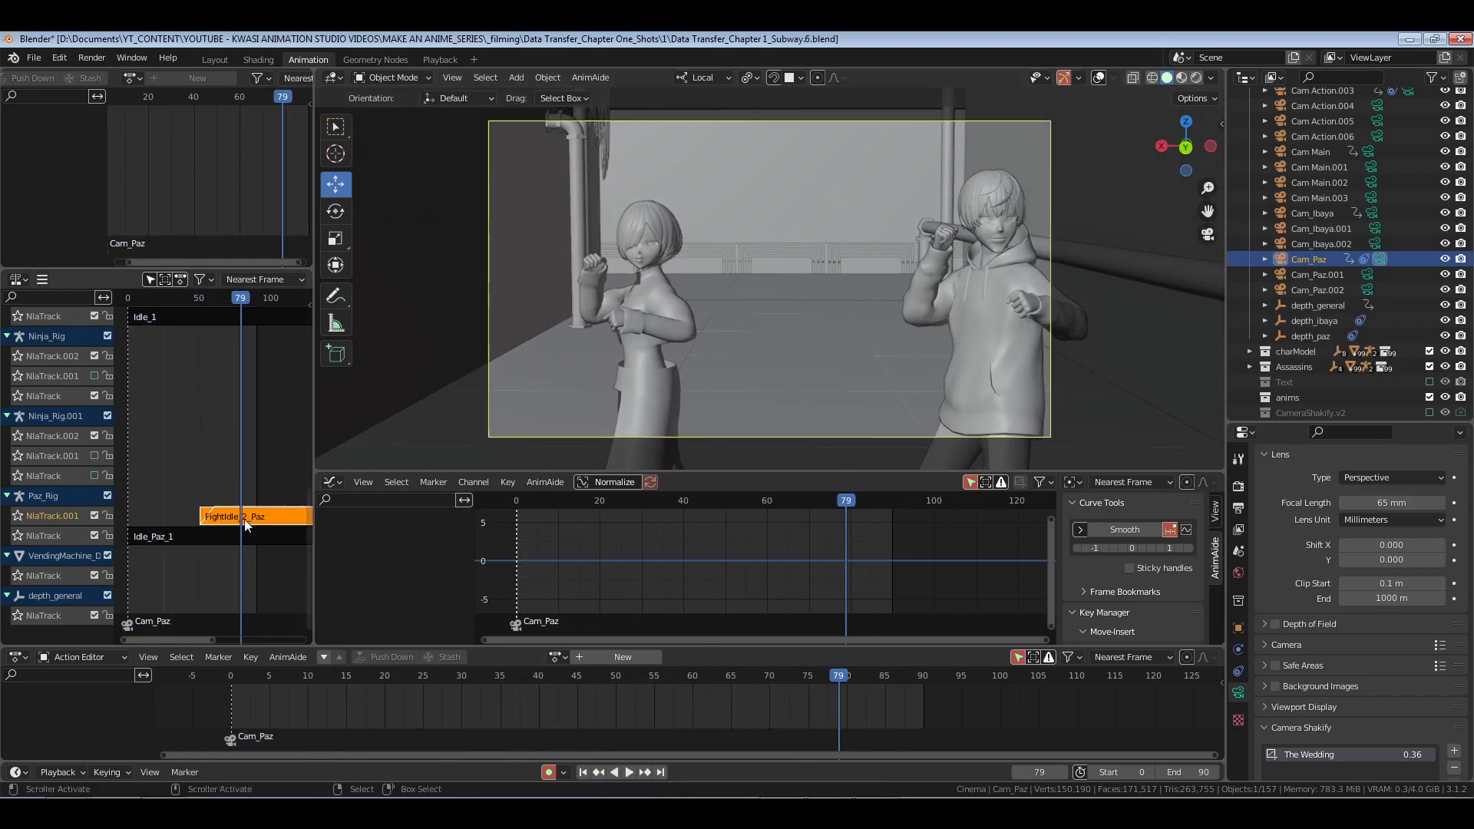
{"action": "key", "text": "n"}
{"action": "scroll", "coordinate": [242, 620], "scroll_direction": "down", "scroll_amount": 5}
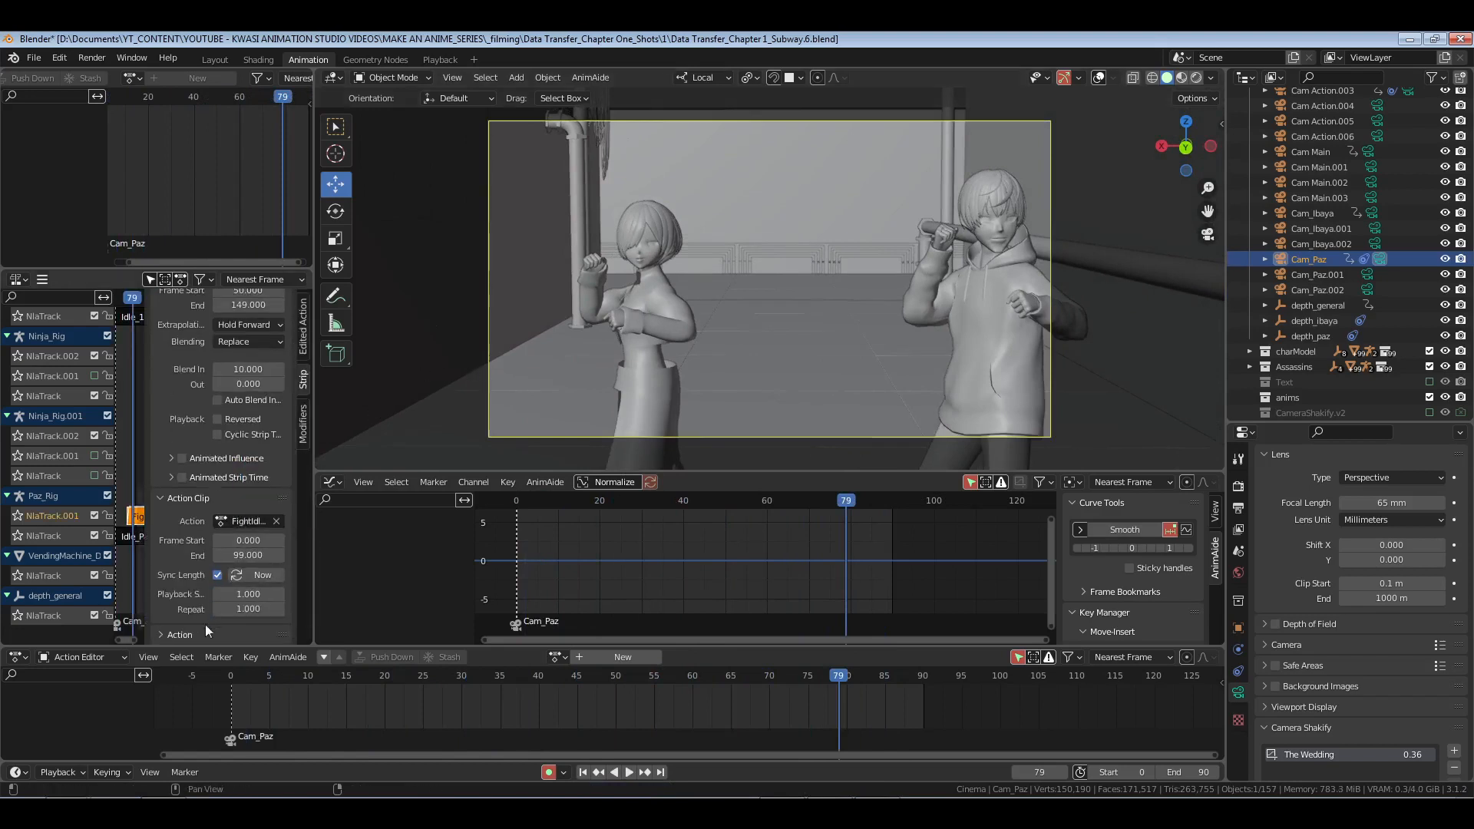
{"action": "scroll", "coordinate": [193, 551], "scroll_direction": "up", "scroll_amount": 3}
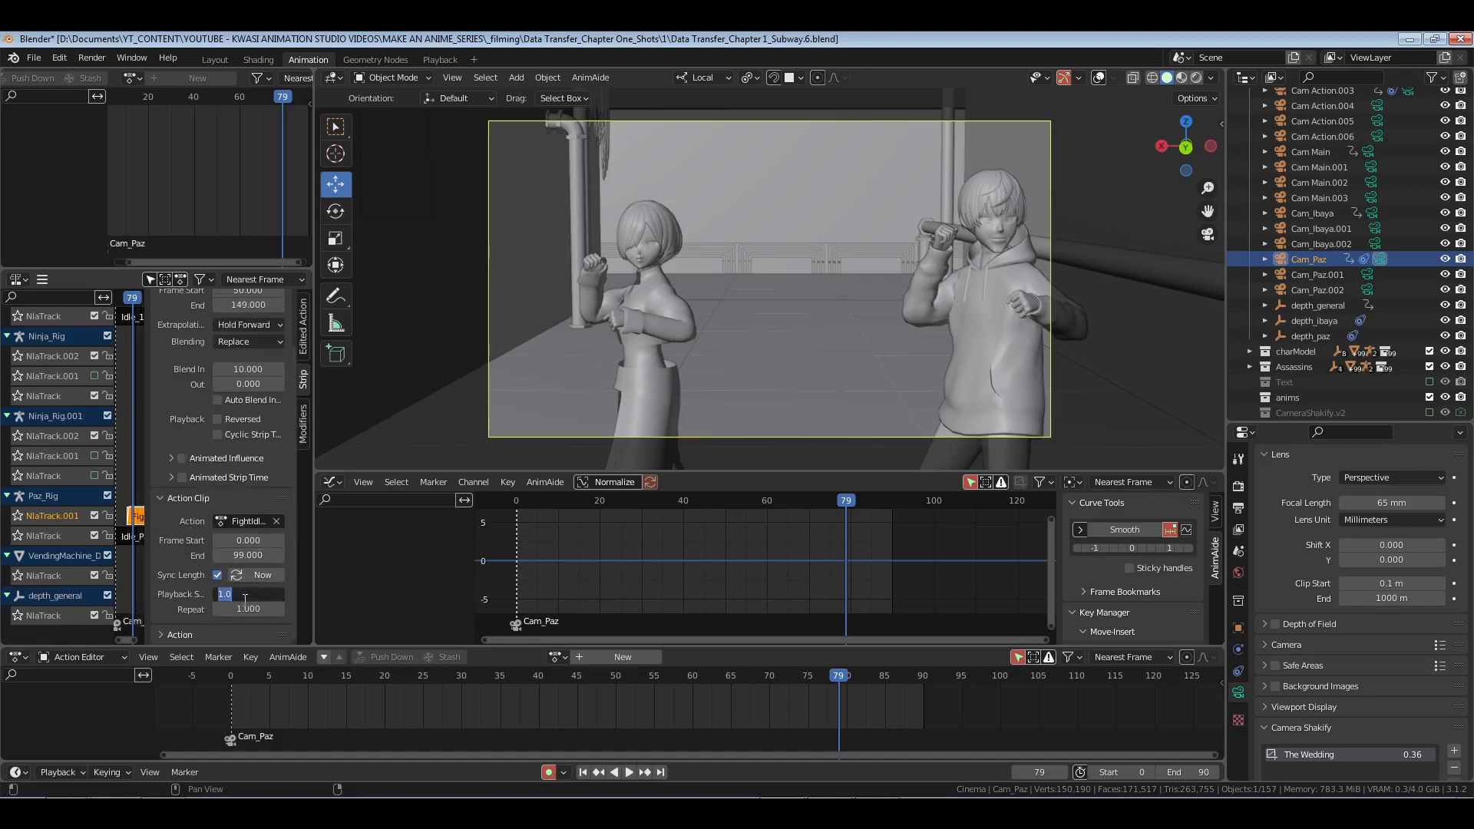
{"action": "key", "text": "Return"}
{"action": "key", "text": "n"}
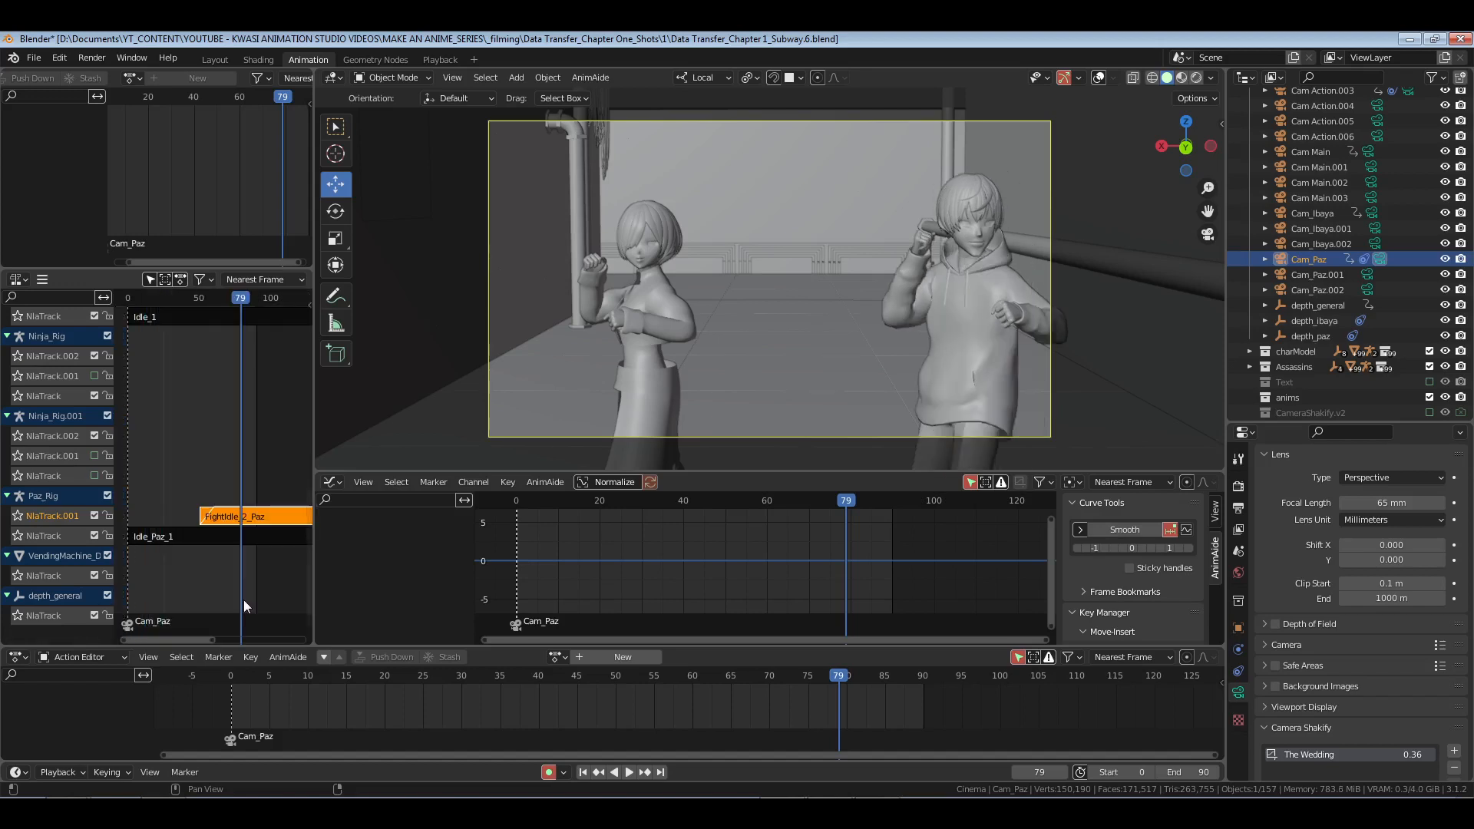
{"action": "left_click", "coordinate": [193, 476]}
{"action": "key", "text": "space"}
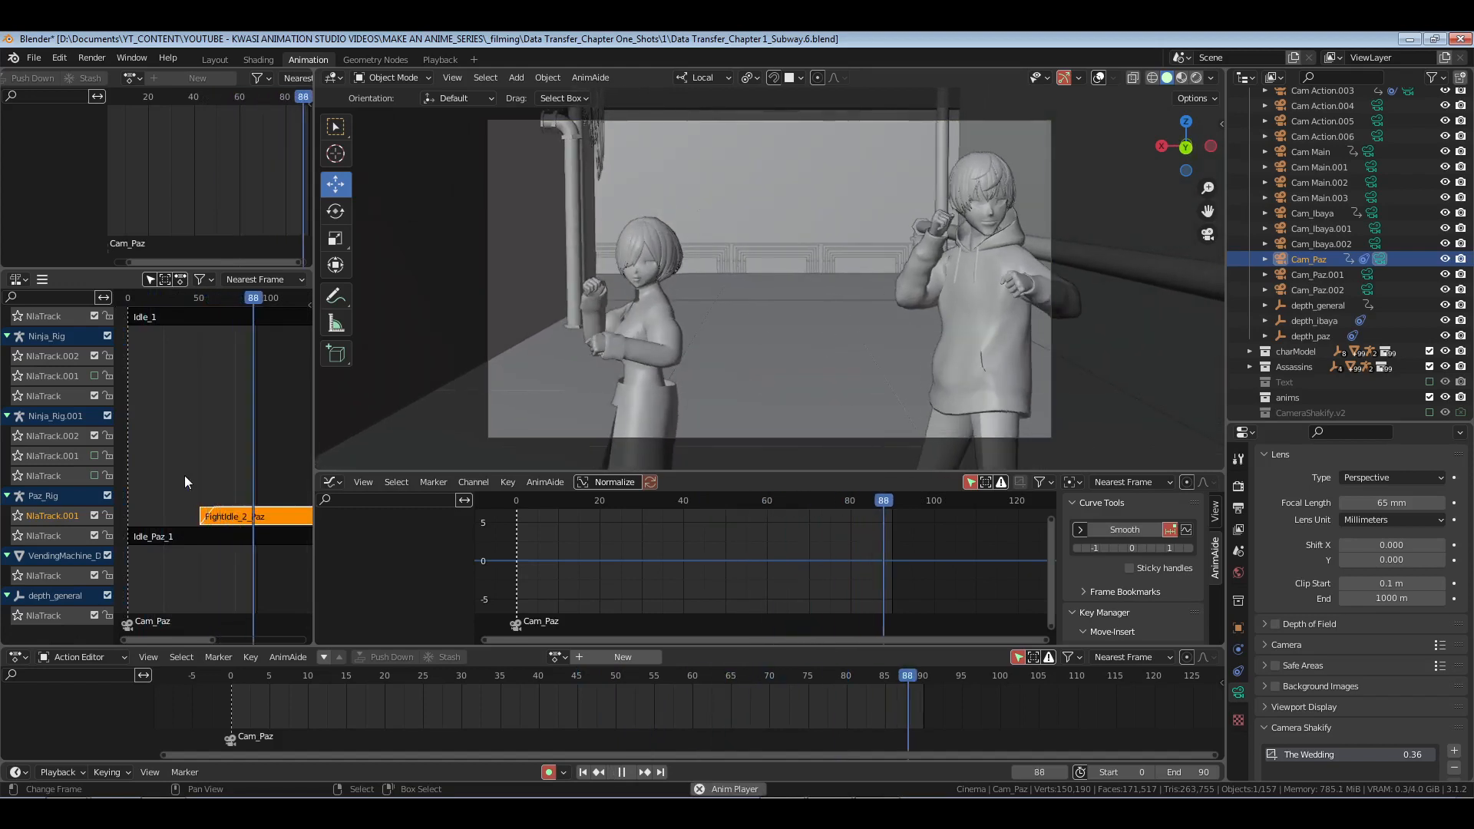
Step: Readjust the FightIdle_2_Paz strip's playback scale and save the file
{"action": "key", "text": "n"}
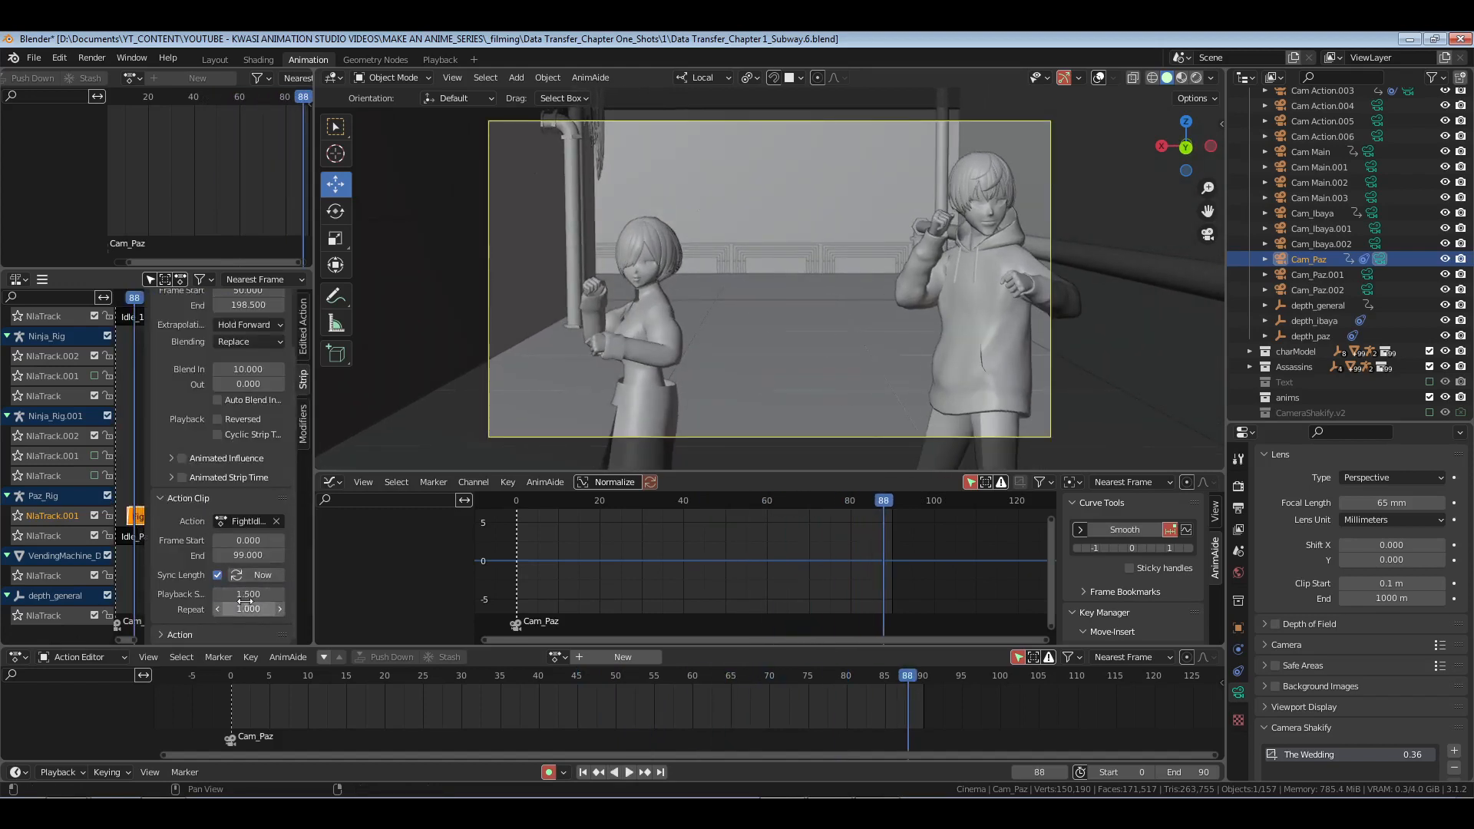
{"action": "double_click", "coordinate": [247, 594]}
{"action": "key", "text": "Return"}
{"action": "key", "text": "n"}
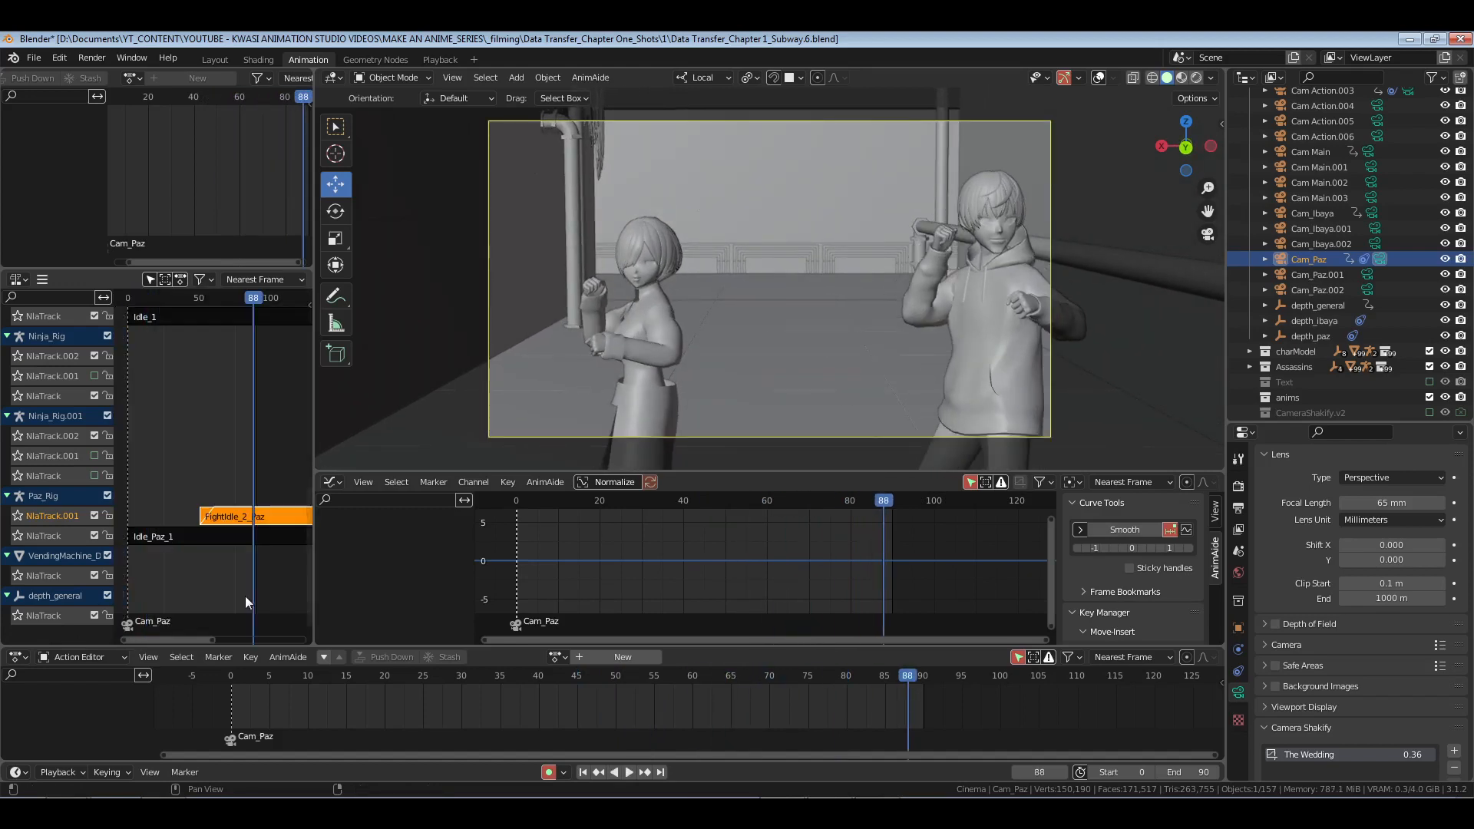
{"action": "left_click", "coordinate": [178, 471]}
{"action": "key", "text": "ctrl+s"}
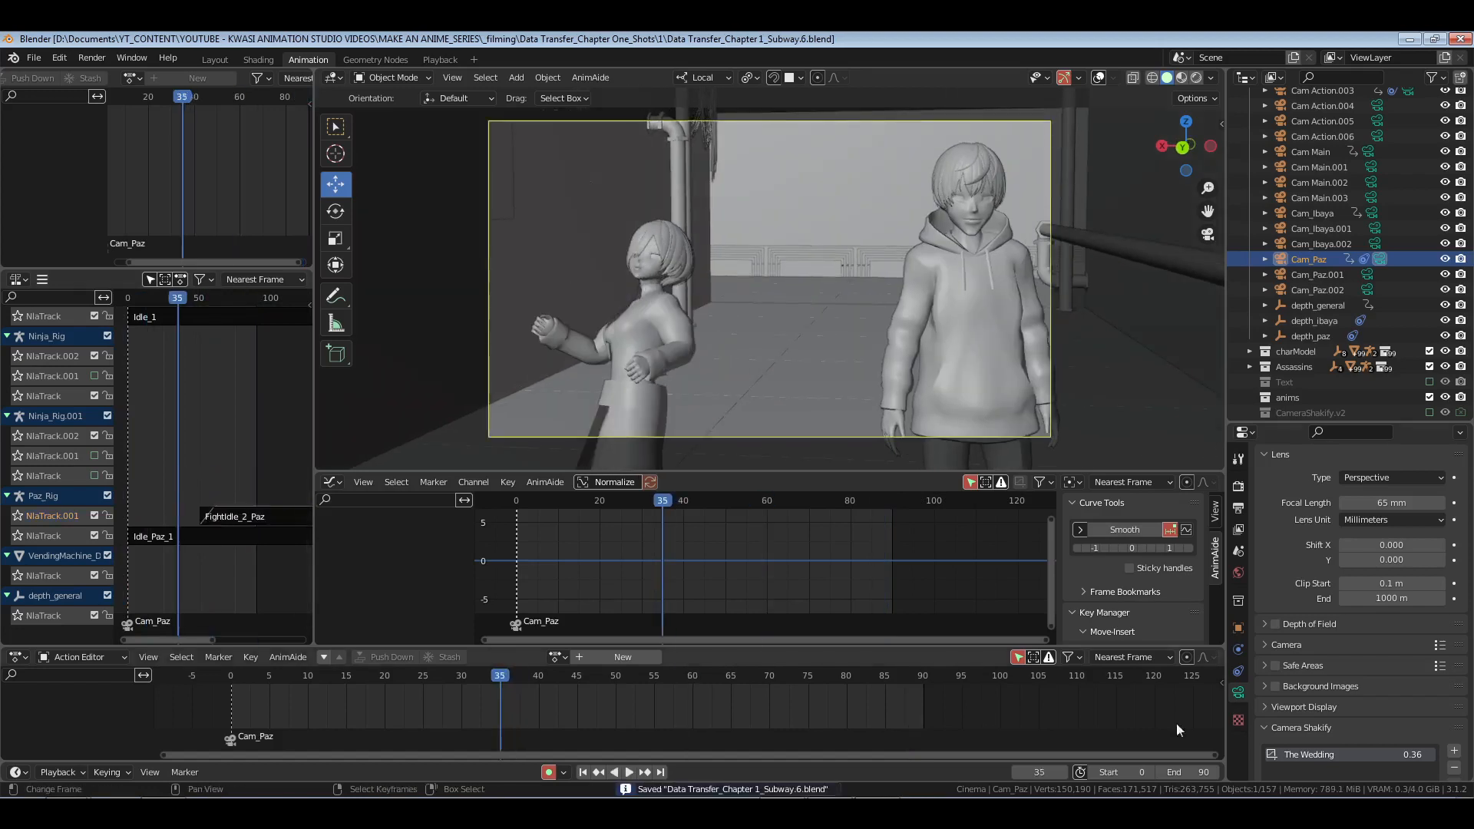
Step: Set the scene's end frame to 120 and play the extended shot
{"action": "type", "text": "120"}
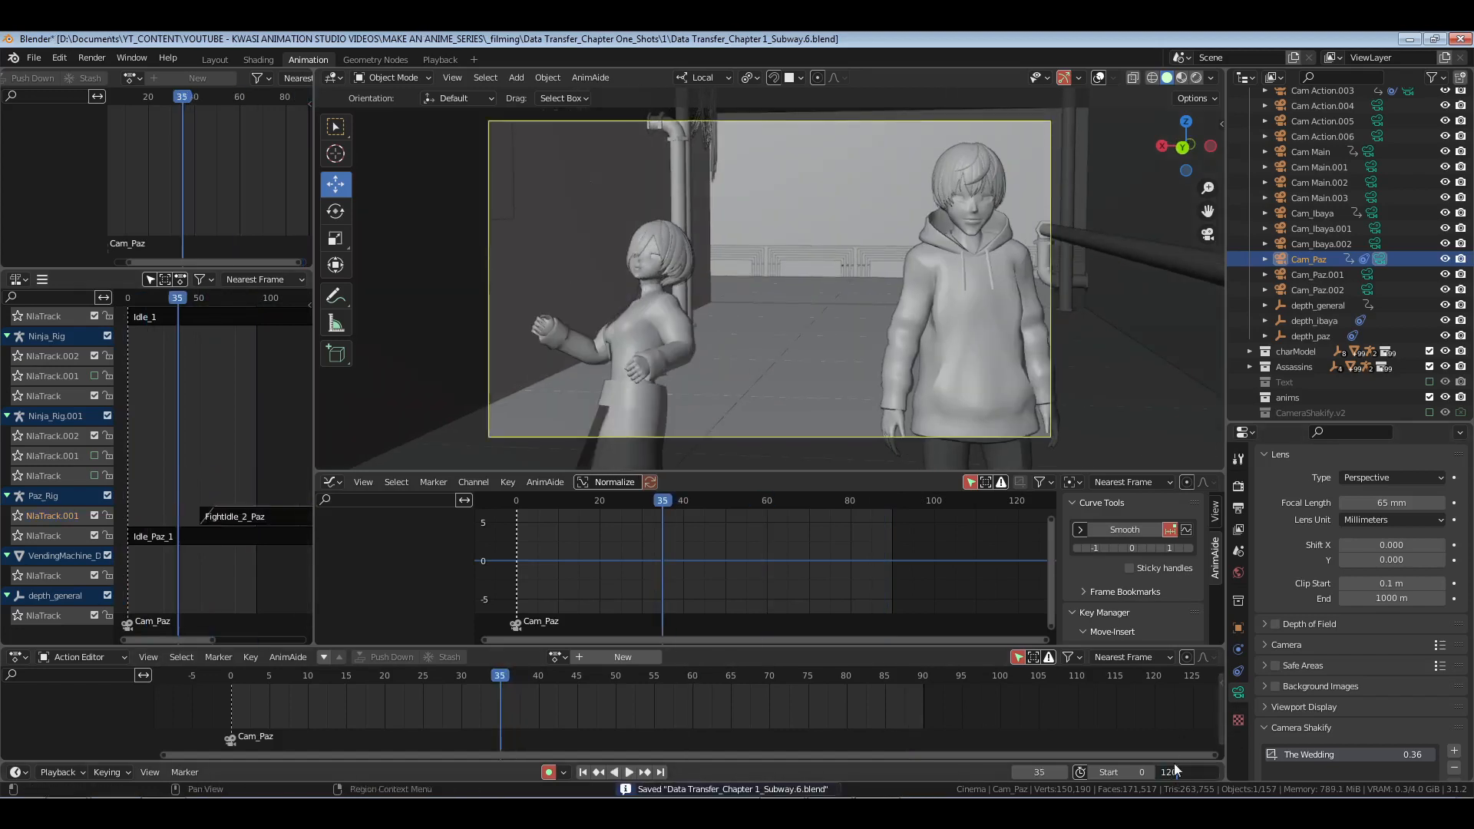
{"action": "key", "text": "Return"}
{"action": "key", "text": "space"}
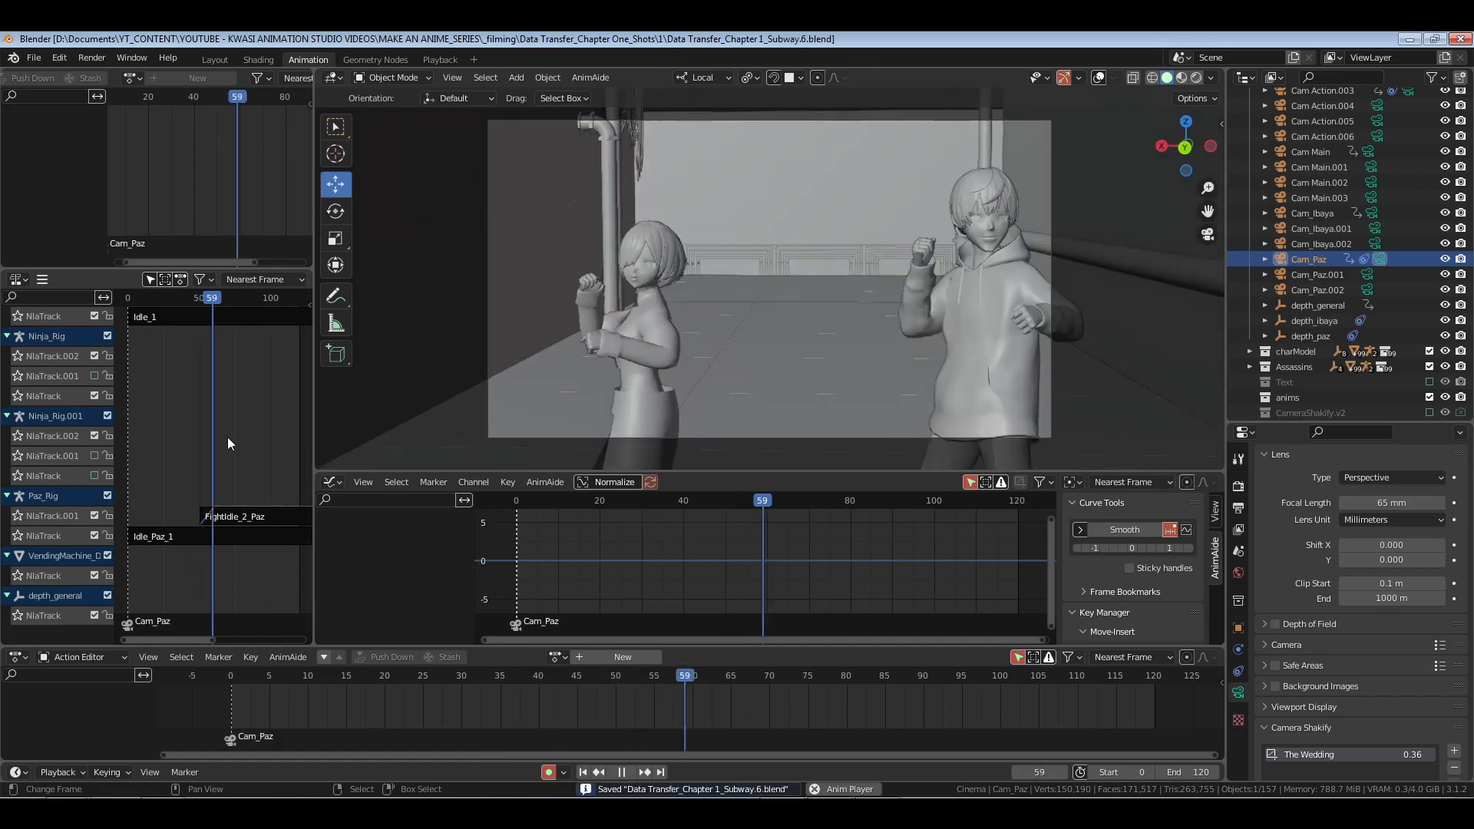
Step: Raise the playback scale of the FightIdle_2_Ibaya strip, save the file and play the shot
{"action": "key", "text": "space"}
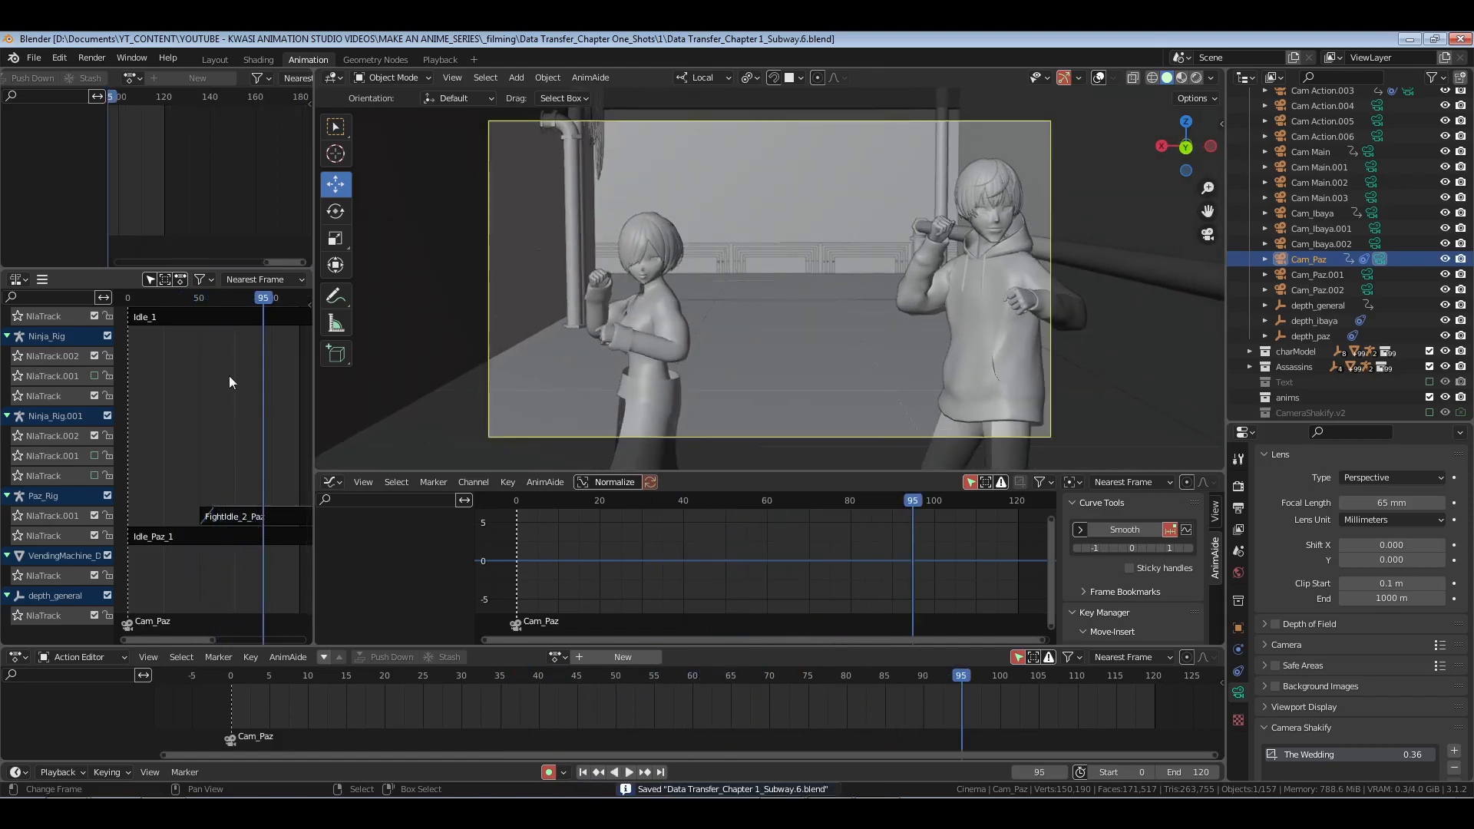
{"action": "middle_click_drag", "start_coordinate": [229, 376], "coordinate": [207, 490]}
{"action": "left_click", "coordinate": [213, 413]}
{"action": "key", "text": "n"}
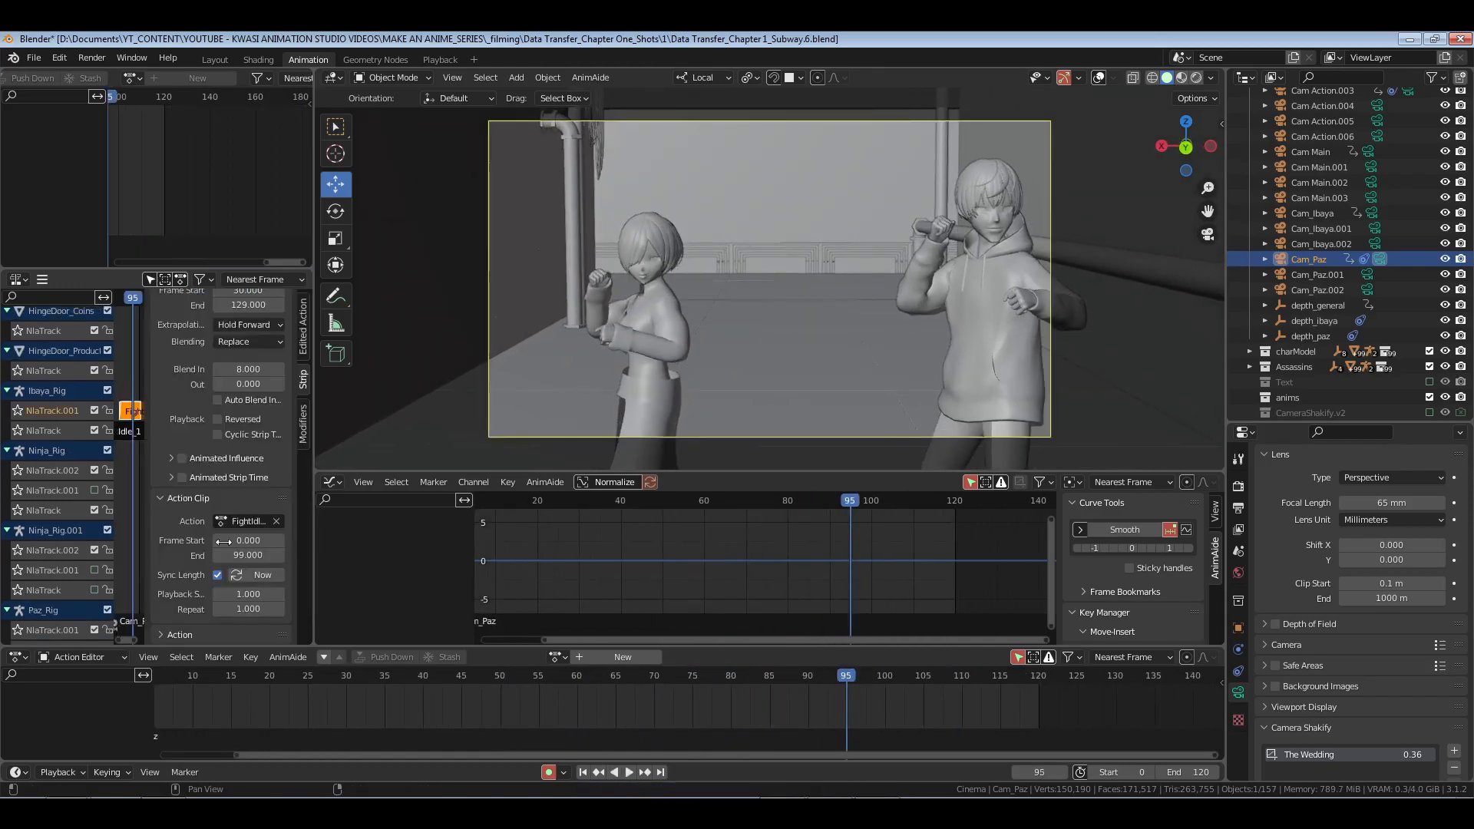
{"action": "left_click", "coordinate": [249, 593]}
{"action": "key", "text": "Return"}
{"action": "key", "text": "n"}
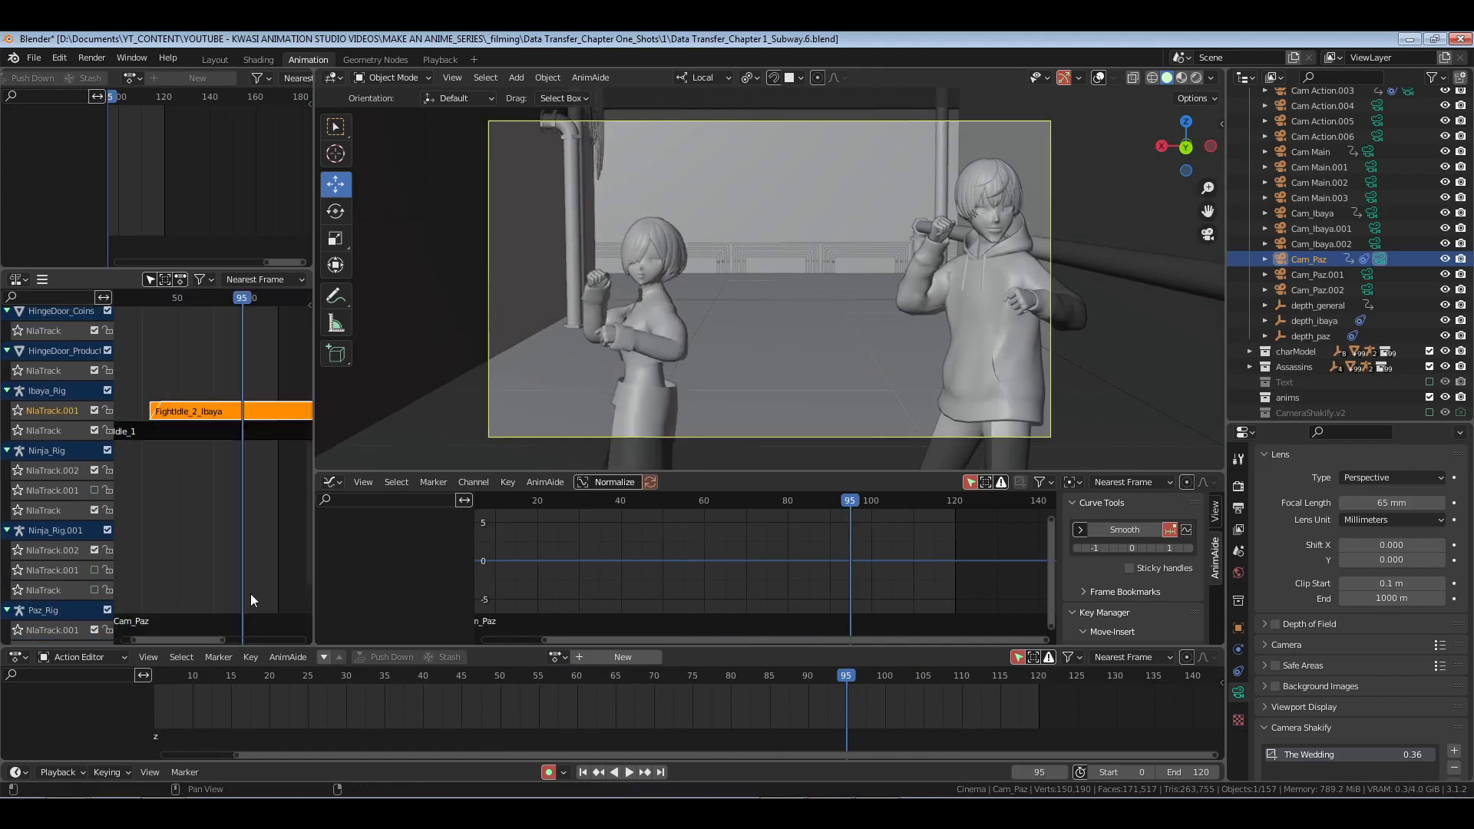
{"action": "left_click_drag", "start_coordinate": [145, 340], "coordinate": [249, 373]}
{"action": "right_click", "coordinate": [247, 377]}
{"action": "key", "text": "space"}
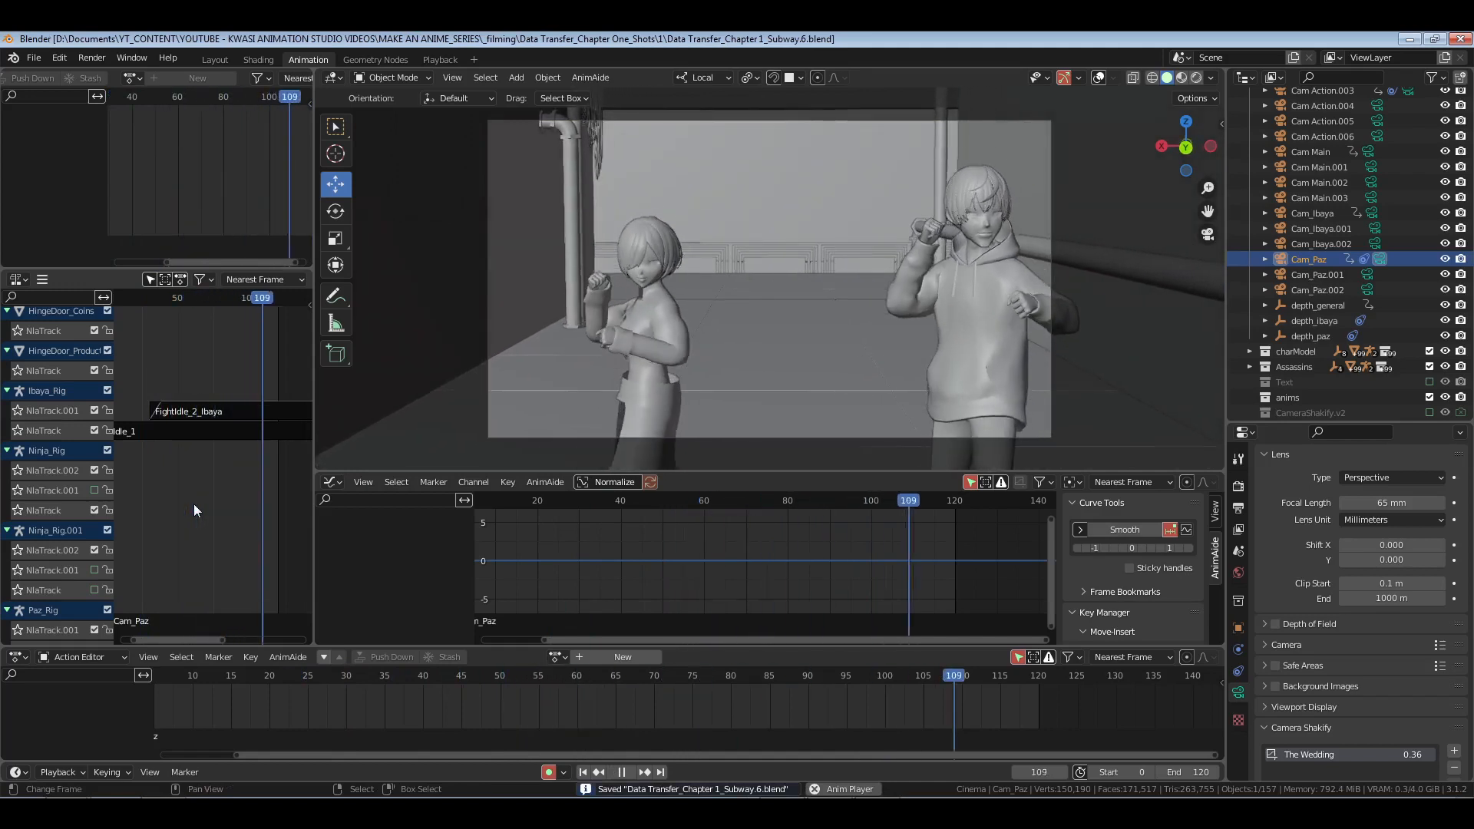
{"action": "key", "text": "space"}
Step: Return to frame 0, open Cam_Paz's Cam_PazAction strip for editing and delete its keyframe at frame 90
{"action": "middle_click_drag", "start_coordinate": [270, 702], "coordinate": [534, 712]}
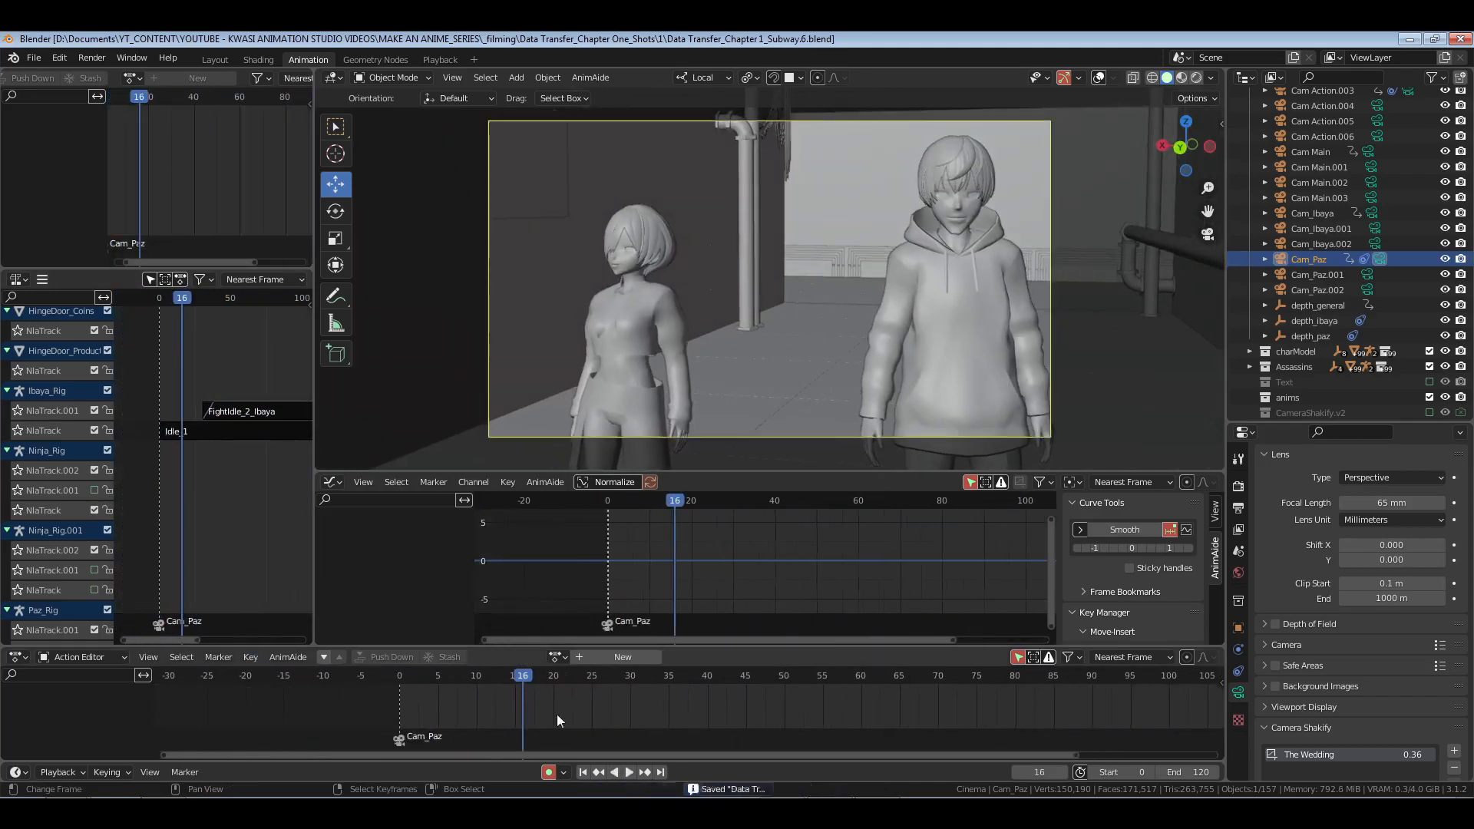
{"action": "left_click", "coordinate": [371, 702]}
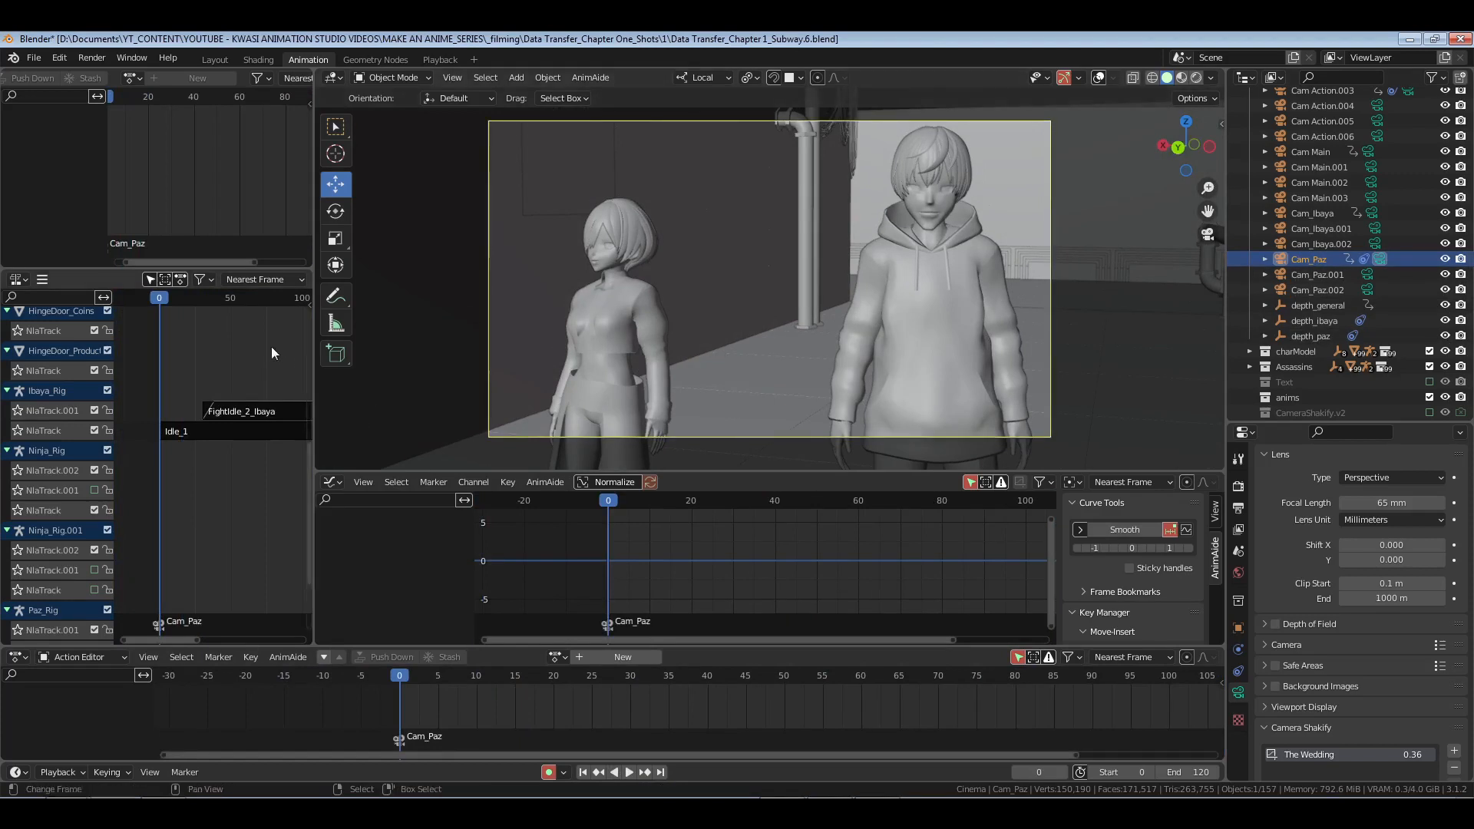
{"action": "middle_click_drag", "start_coordinate": [270, 347], "coordinate": [271, 555]}
{"action": "left_click", "coordinate": [226, 369]}
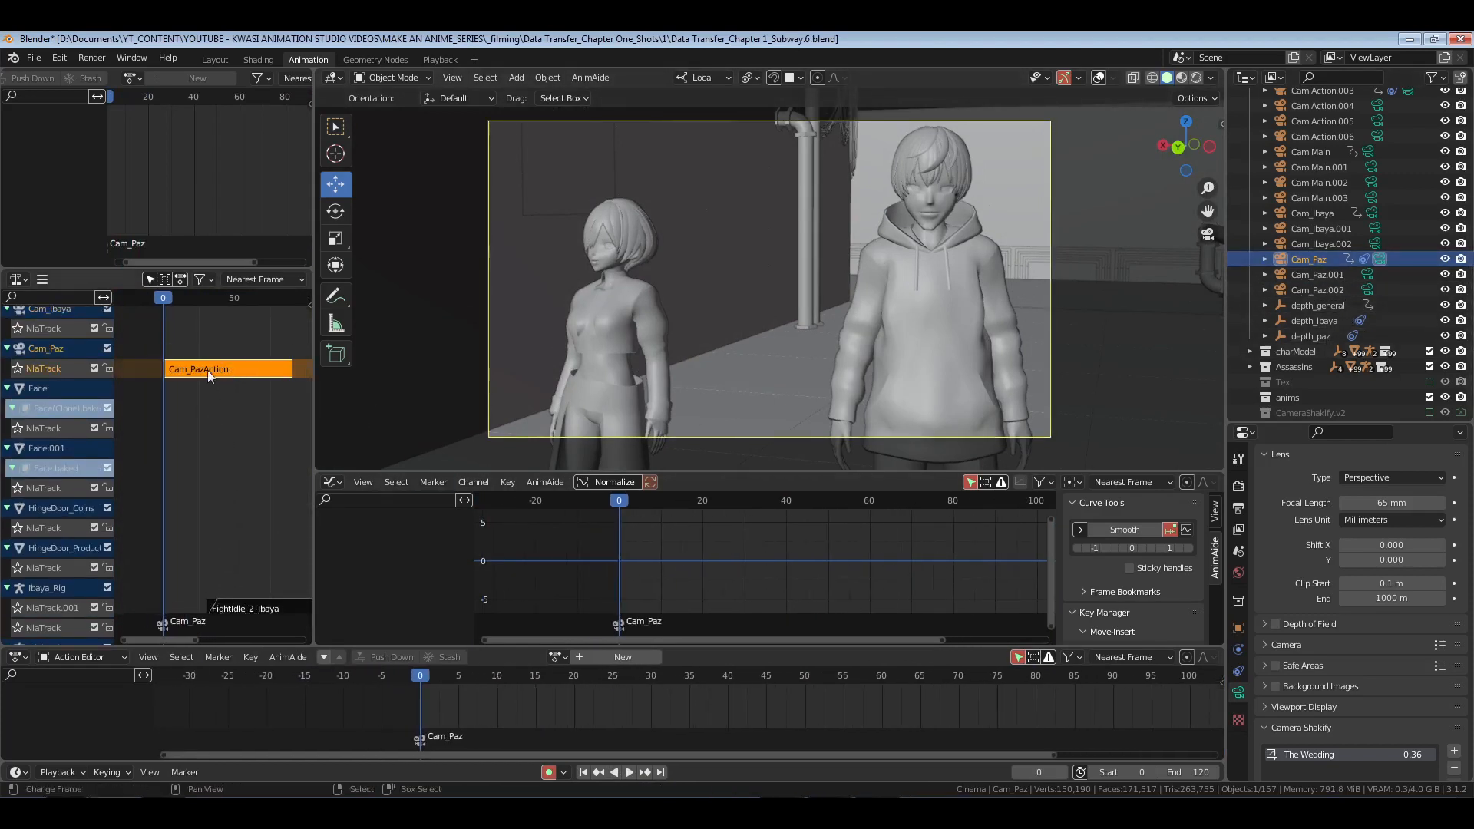
{"action": "key", "text": "Tab"}
{"action": "middle_click_drag", "start_coordinate": [1044, 708], "coordinate": [743, 687], "text": "ctrl"}
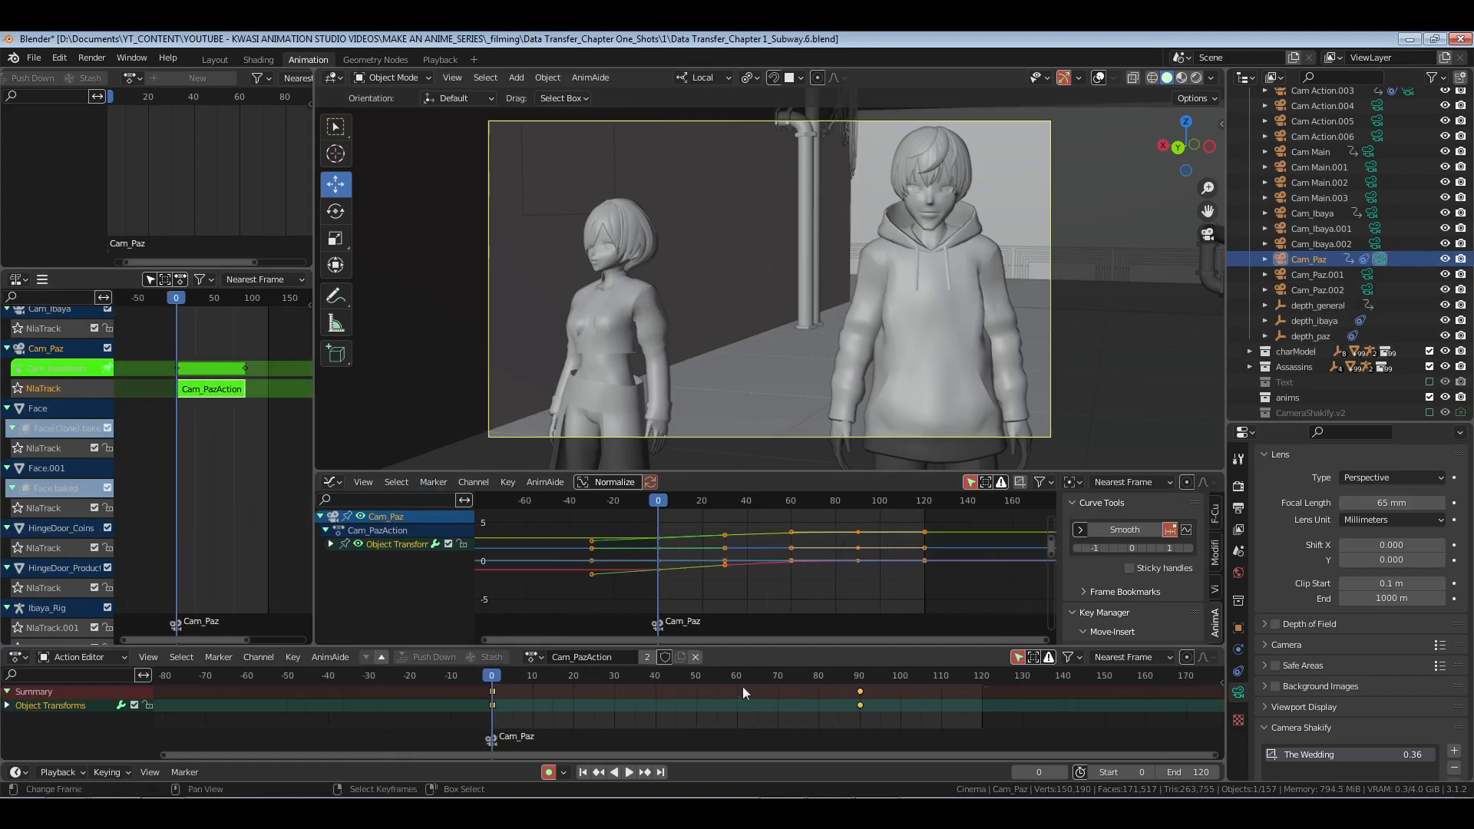
{"action": "key", "text": "v"}
{"action": "left_click", "coordinate": [716, 703]}
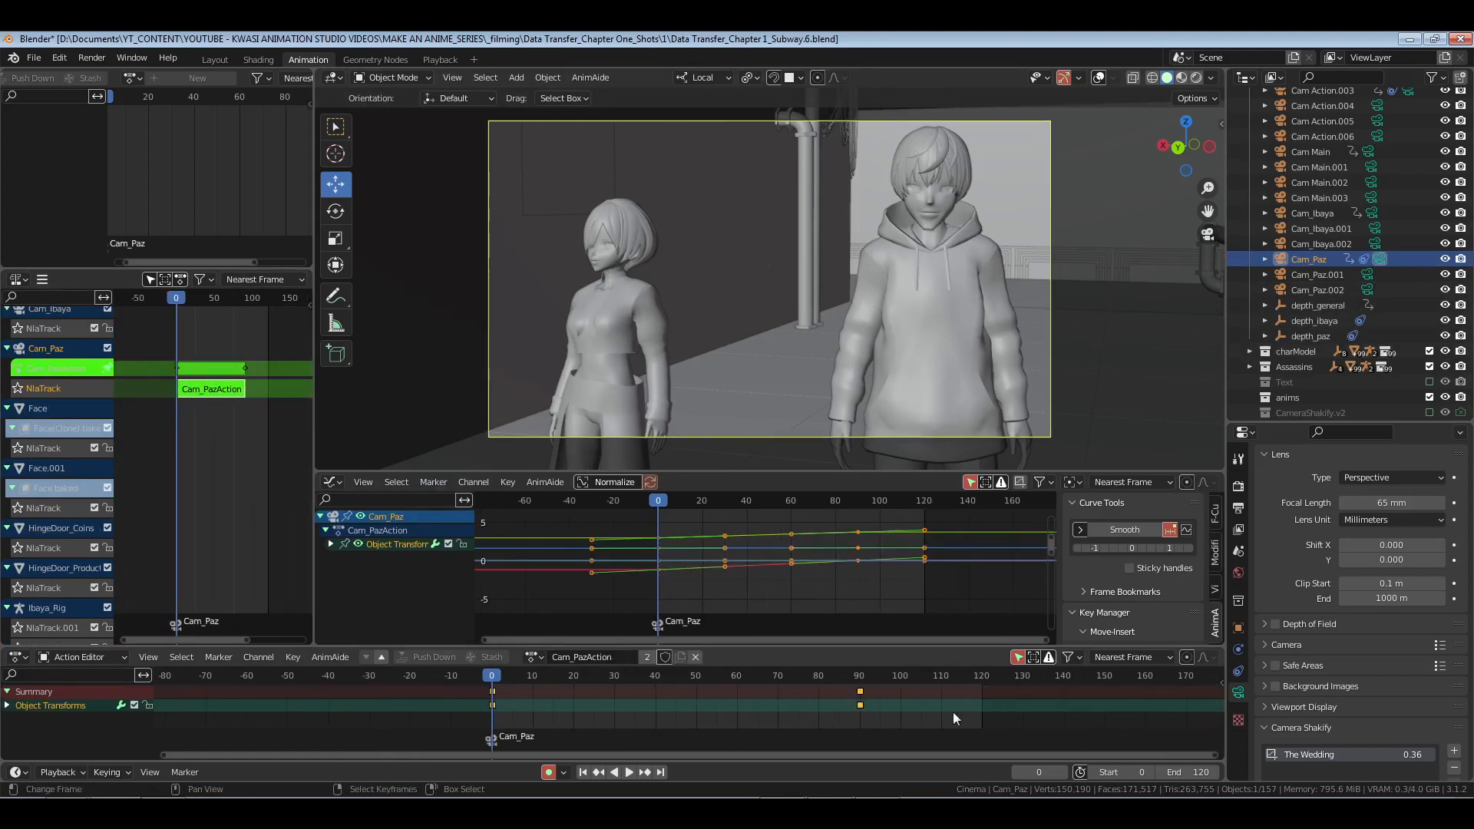
{"action": "key", "text": "x"}
{"action": "left_click", "coordinate": [812, 702]}
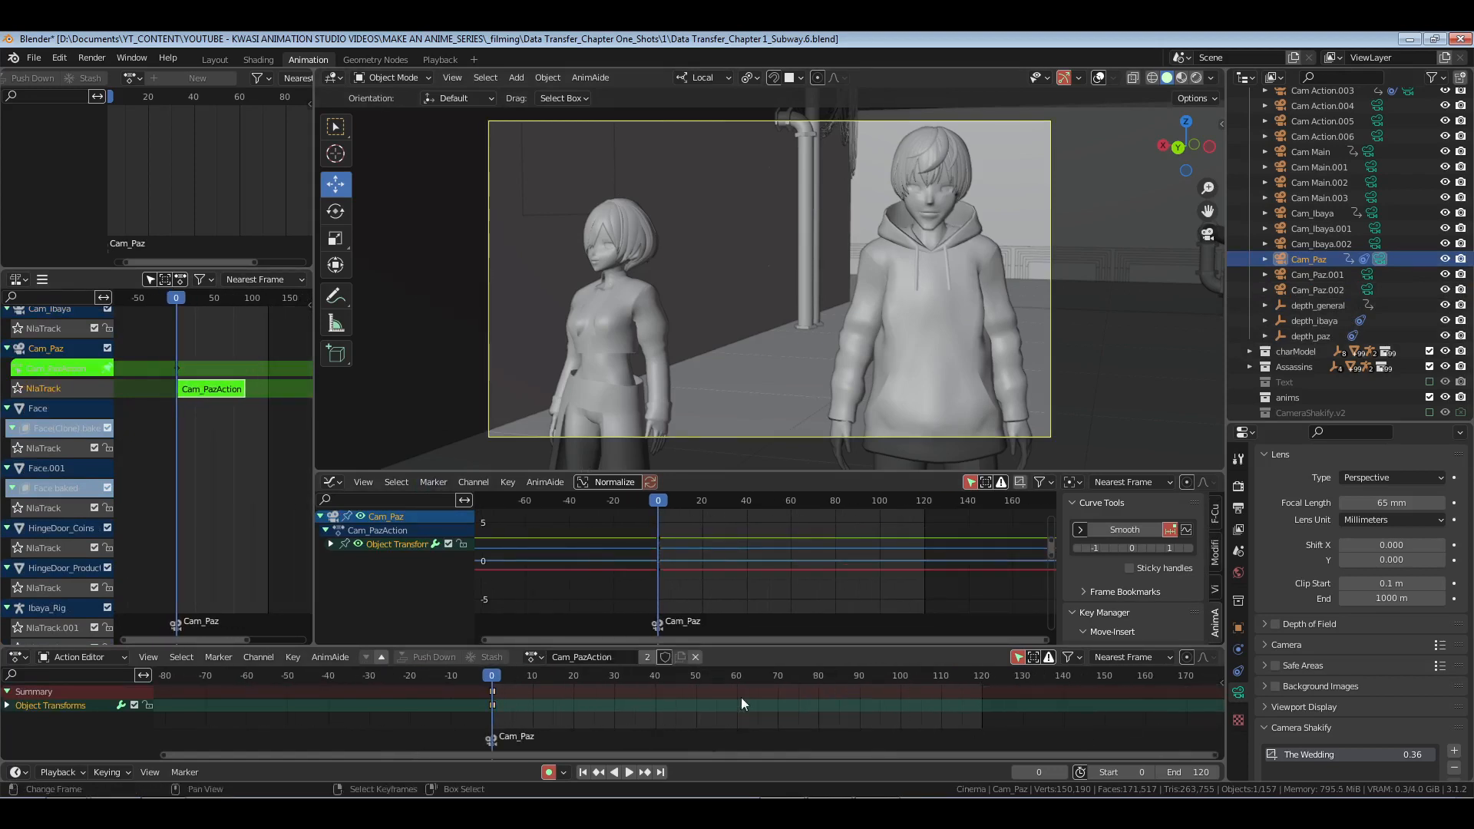
Step: Reframe Cam_Paz at frame 120 as a wider view of both fighters and remove its The Wedding camera shake
{"action": "left_click", "coordinate": [660, 773]}
{"action": "middle_click_drag", "start_coordinate": [783, 349], "coordinate": [848, 333]}
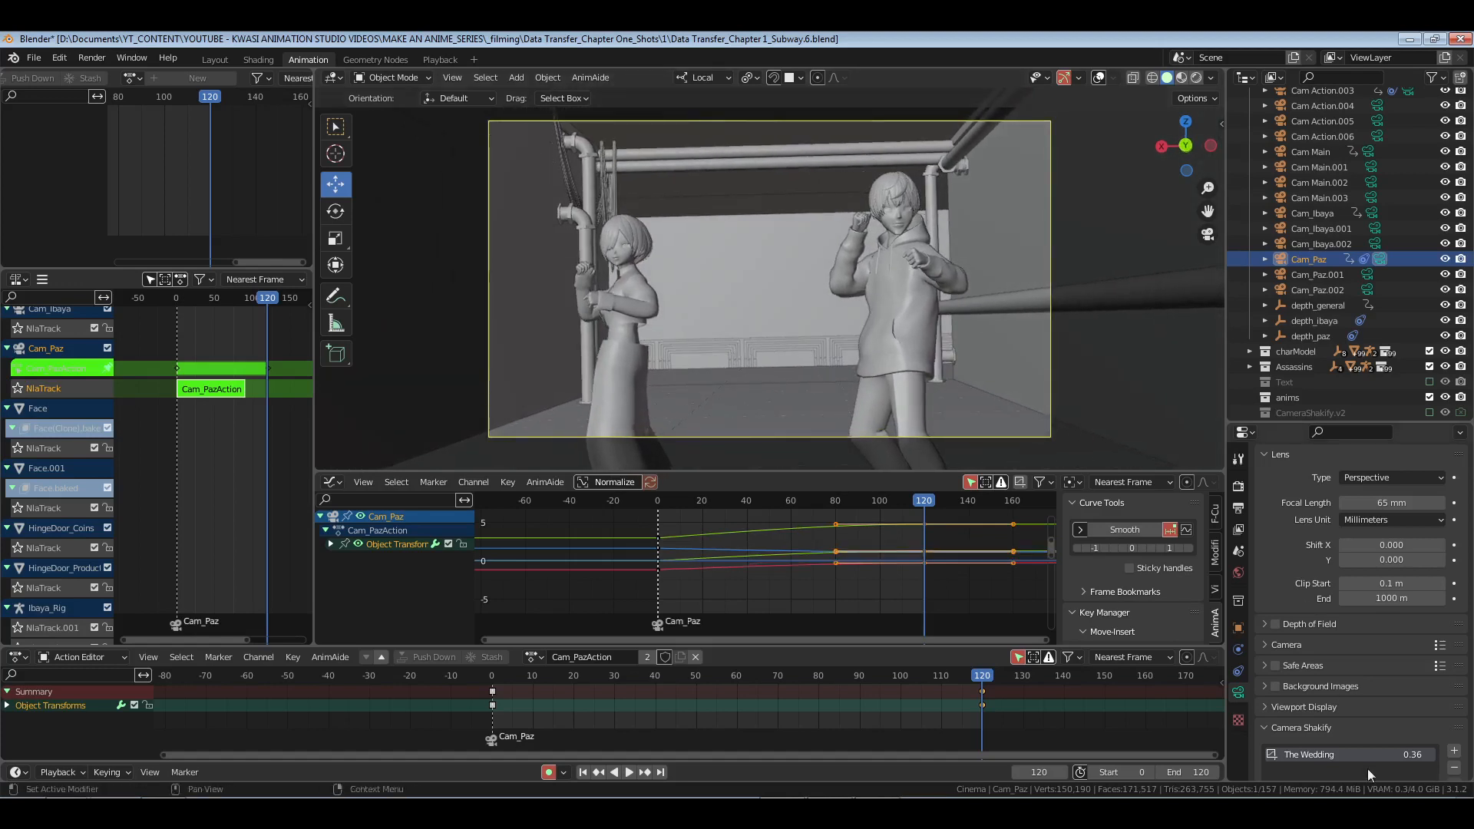
{"action": "left_click", "coordinate": [1453, 768]}
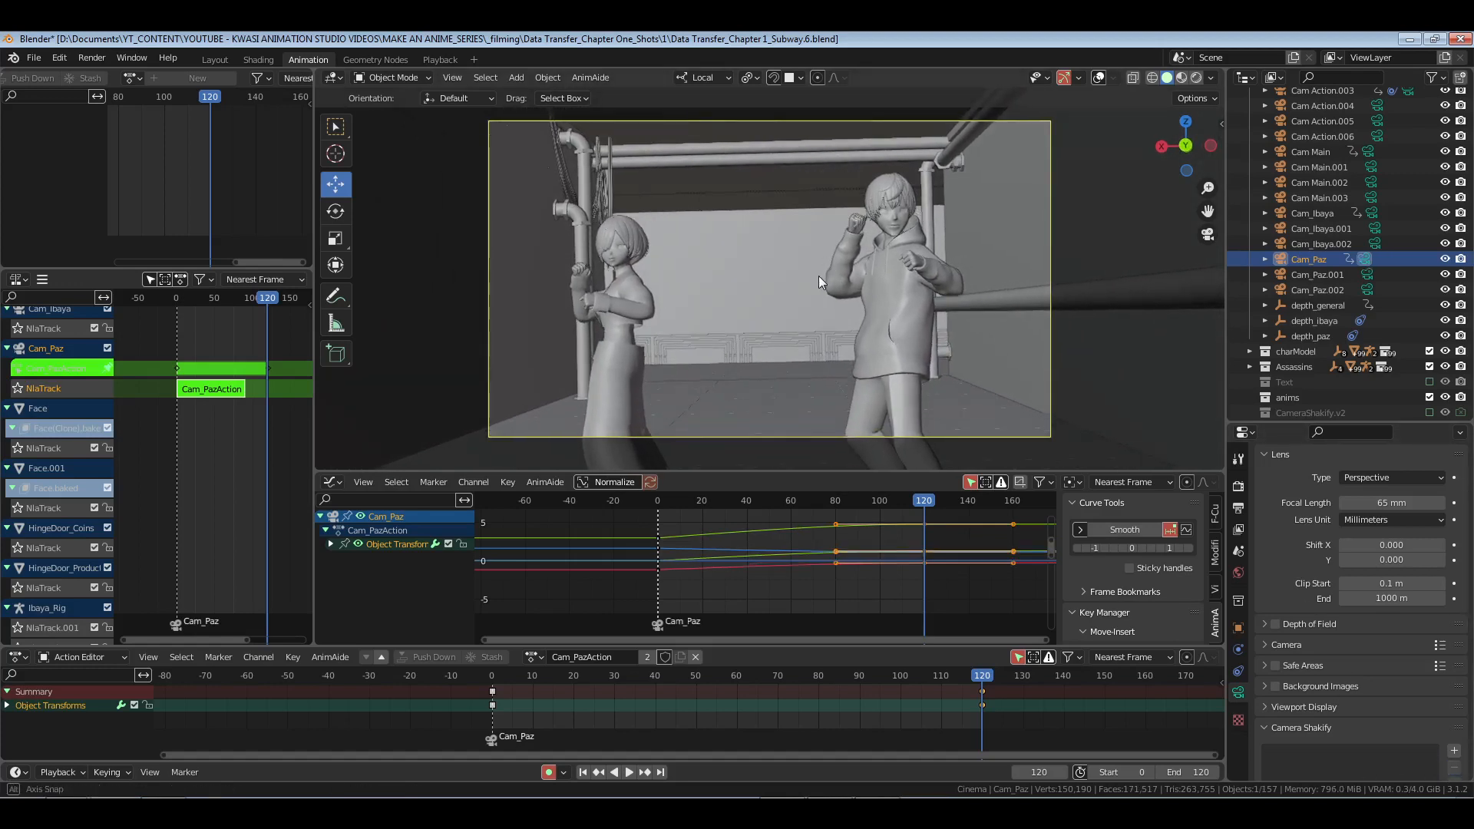
Step: Straighten Cam_Paz at frame 120 with rotation X 93.3°, Y 0°, Z -180° and location X -0.19094 m, Z 1.0487 m
{"action": "left_click", "coordinate": [1237, 628]}
{"action": "left_click", "coordinate": [1384, 543]}
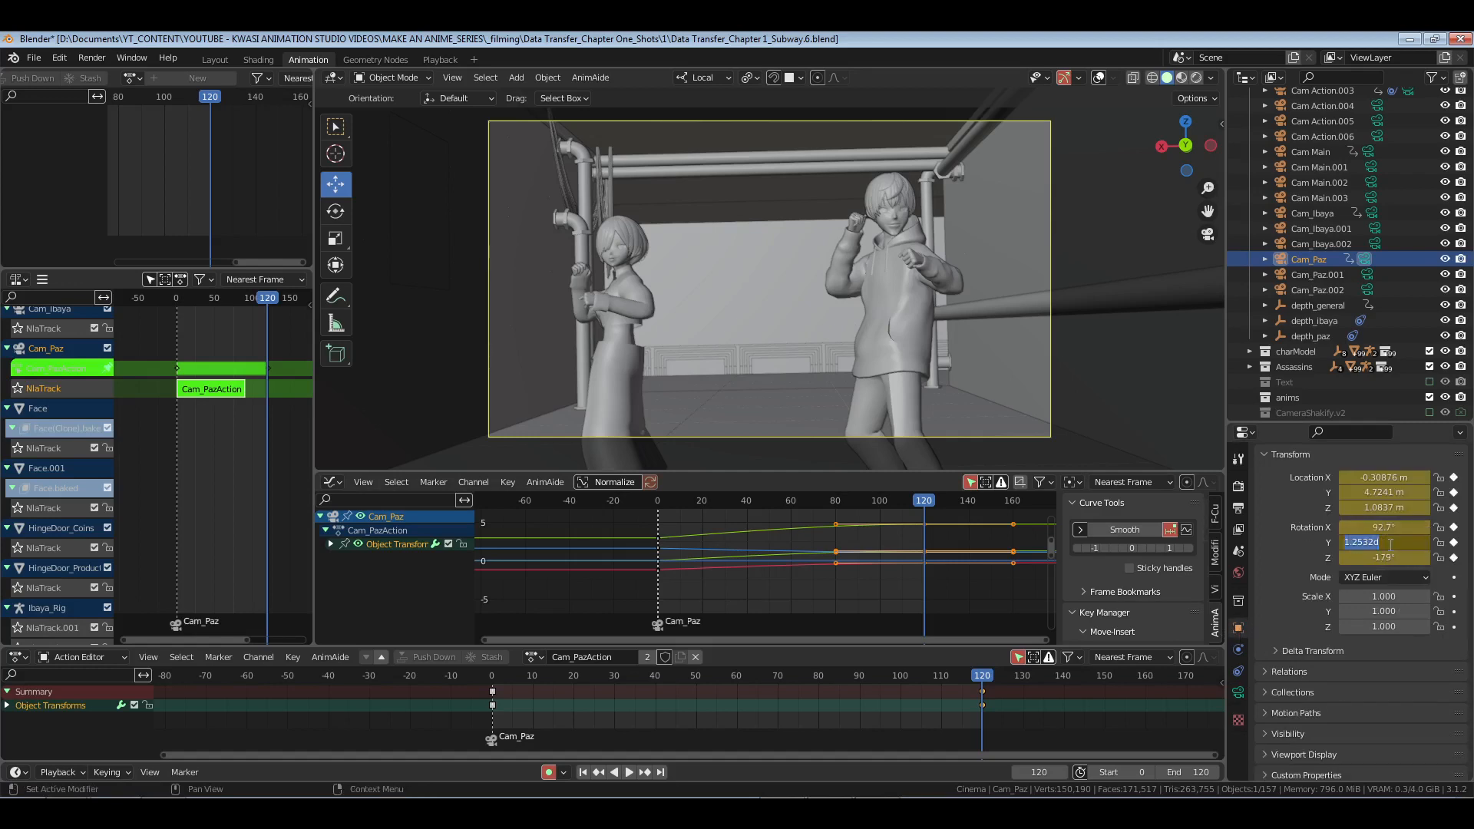
{"action": "type", "text": "0"}
{"action": "key", "text": "Return"}
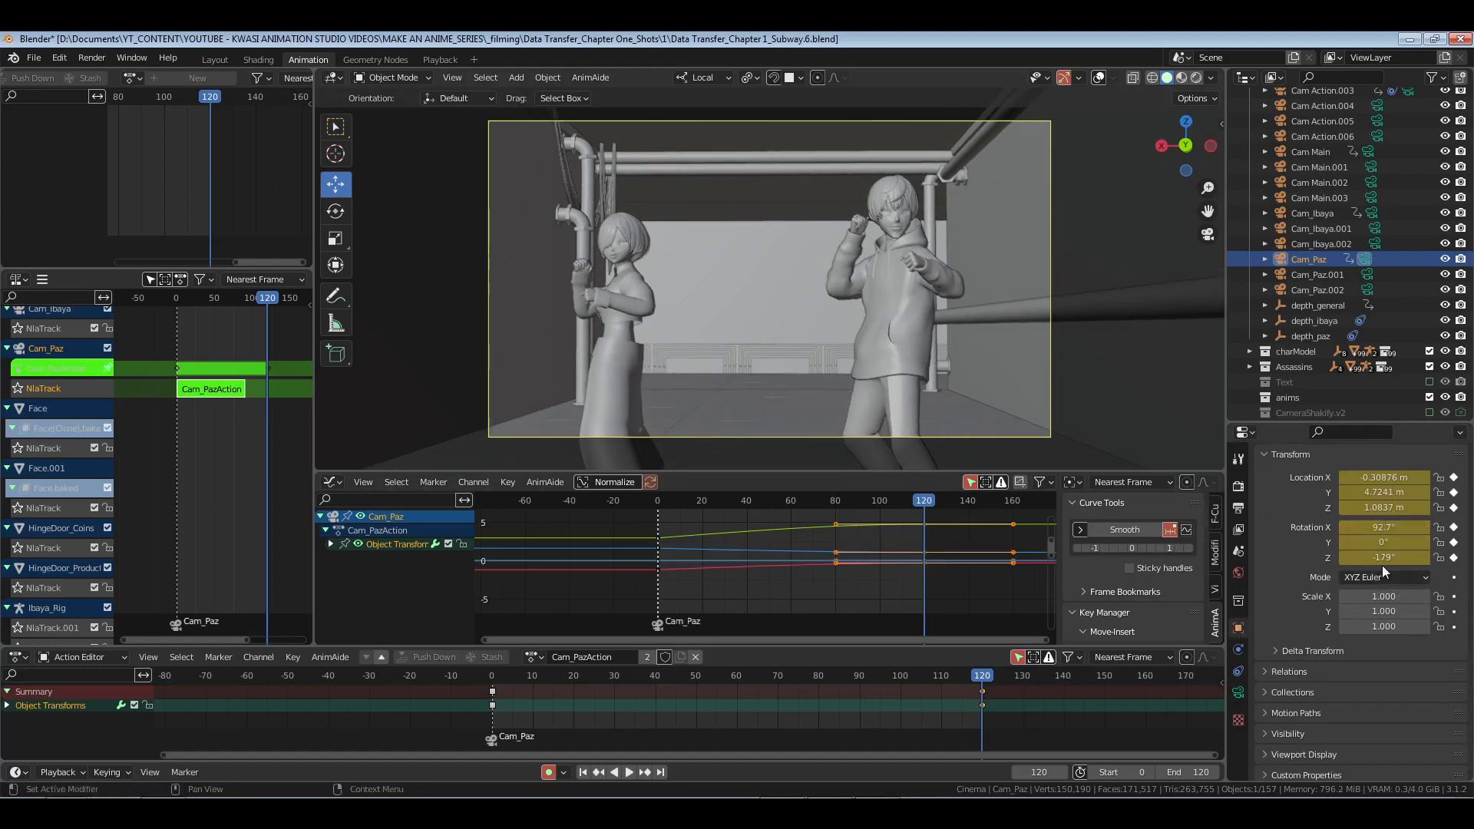
{"action": "left_click", "coordinate": [1386, 558]}
{"action": "key", "text": "Return"}
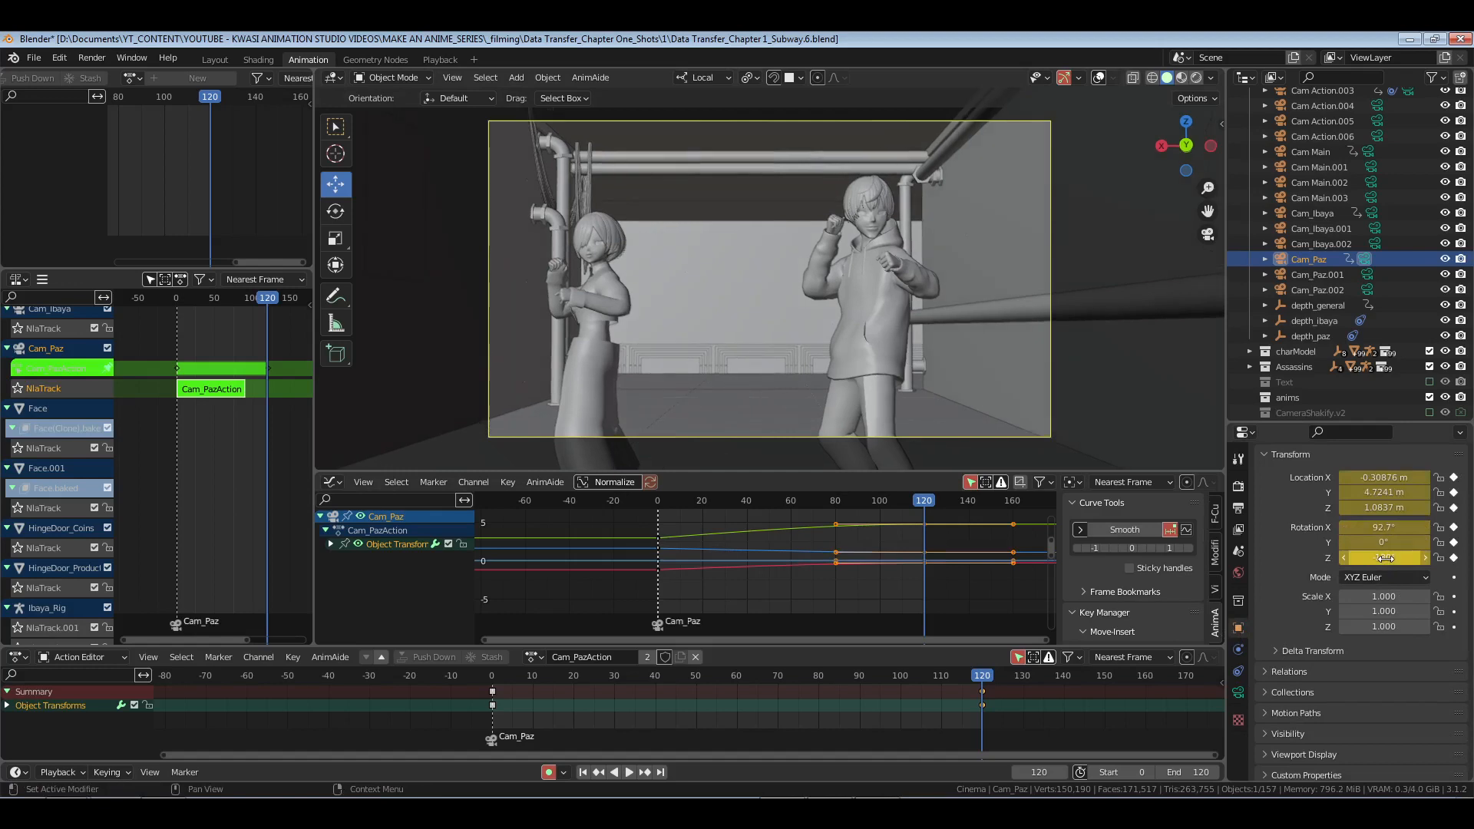
{"action": "middle_click_drag", "start_coordinate": [859, 329], "coordinate": [885, 330], "text": "shift"}
{"action": "mouse_move", "coordinate": [1384, 528]}
{"action": "left_mouse_down"}
{"action": "mouse_move", "coordinate": [1382, 507]}
{"action": "mouse_move", "coordinate": [1366, 507]}
{"action": "left_mouse_up"}
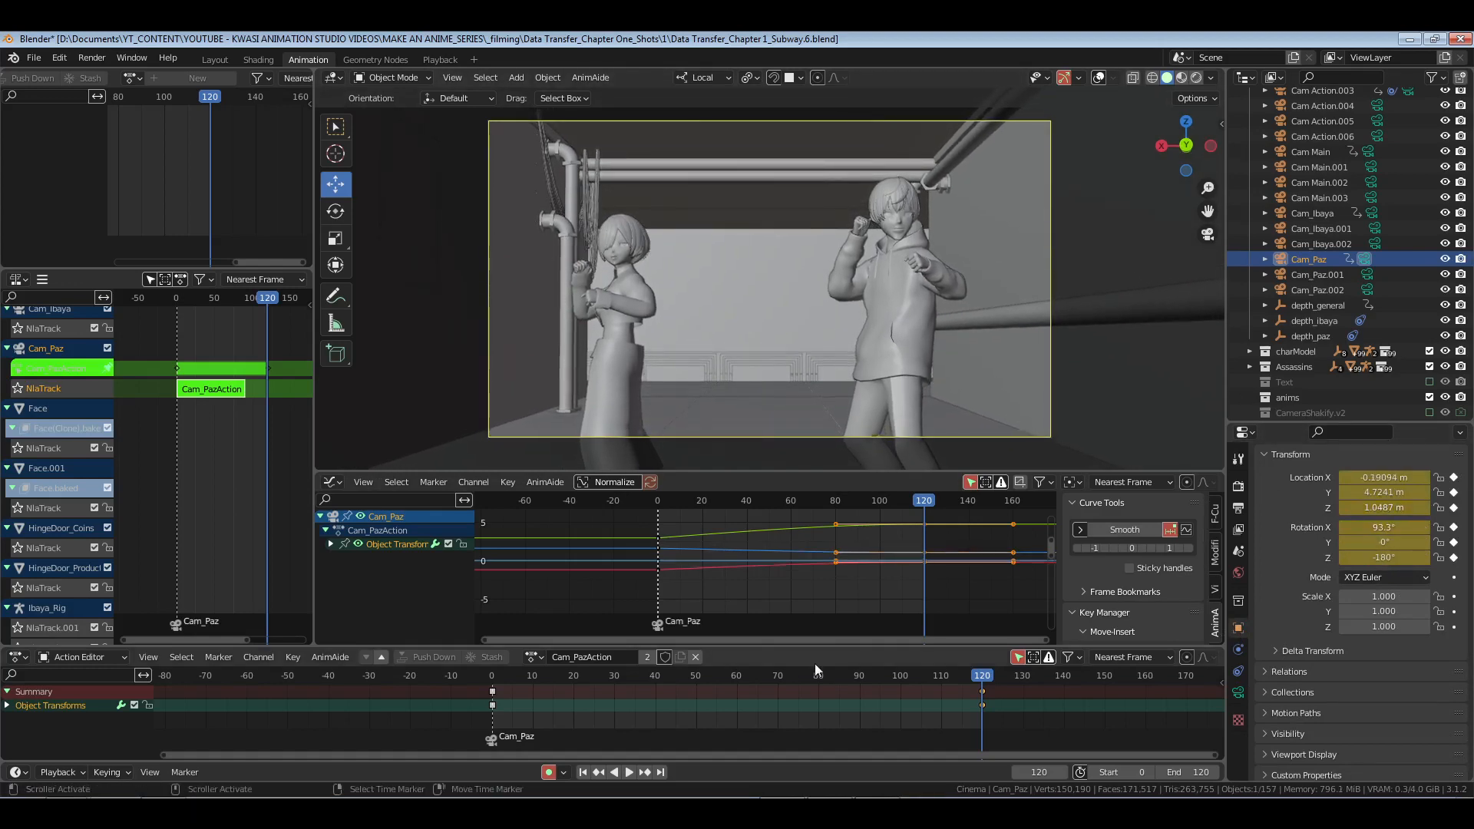
Step: Move Cam_PazAction's frame 120 keyframe to frame 60
{"action": "key", "text": "i"}
{"action": "left_click", "coordinate": [836, 707]}
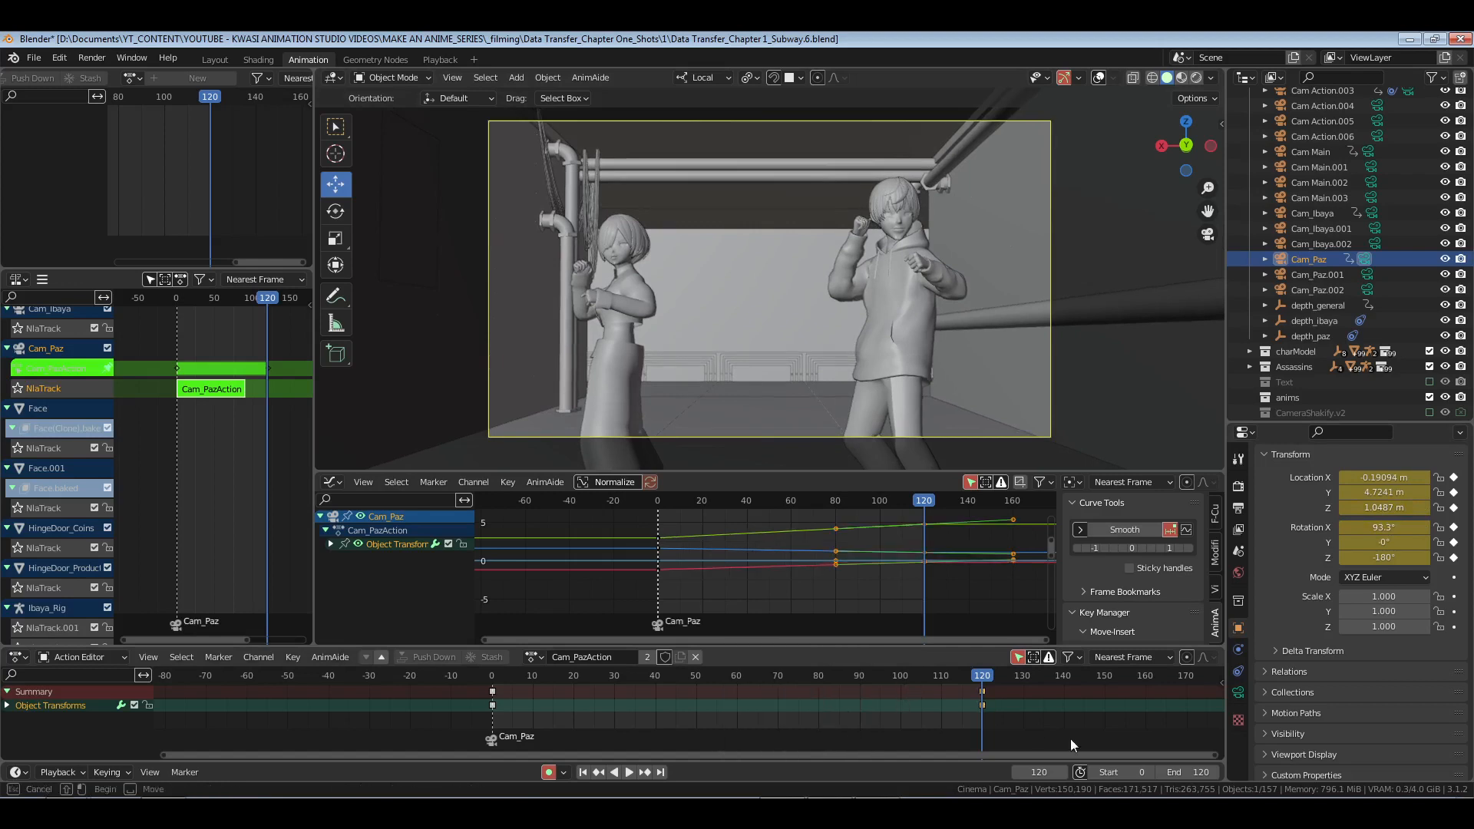
{"action": "left_click_drag", "start_coordinate": [983, 705], "coordinate": [726, 736]}
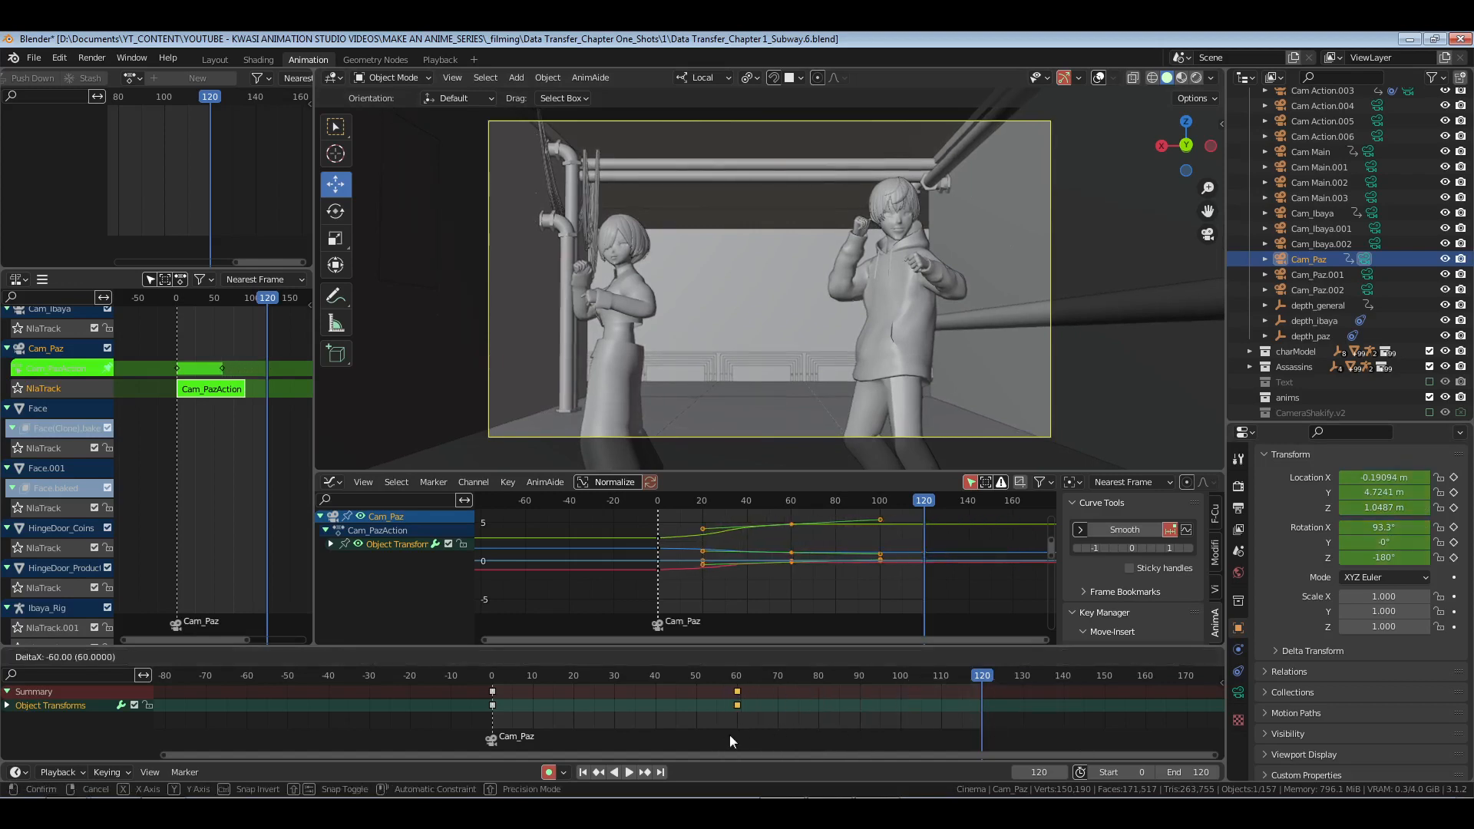
{"action": "left_click", "coordinate": [729, 735]}
Step: Key a new Cam_Paz pose at frame 120 with location Y 4.7101 m, Z 1.1117 m and X rotation 92.3°
{"action": "key", "text": "i"}
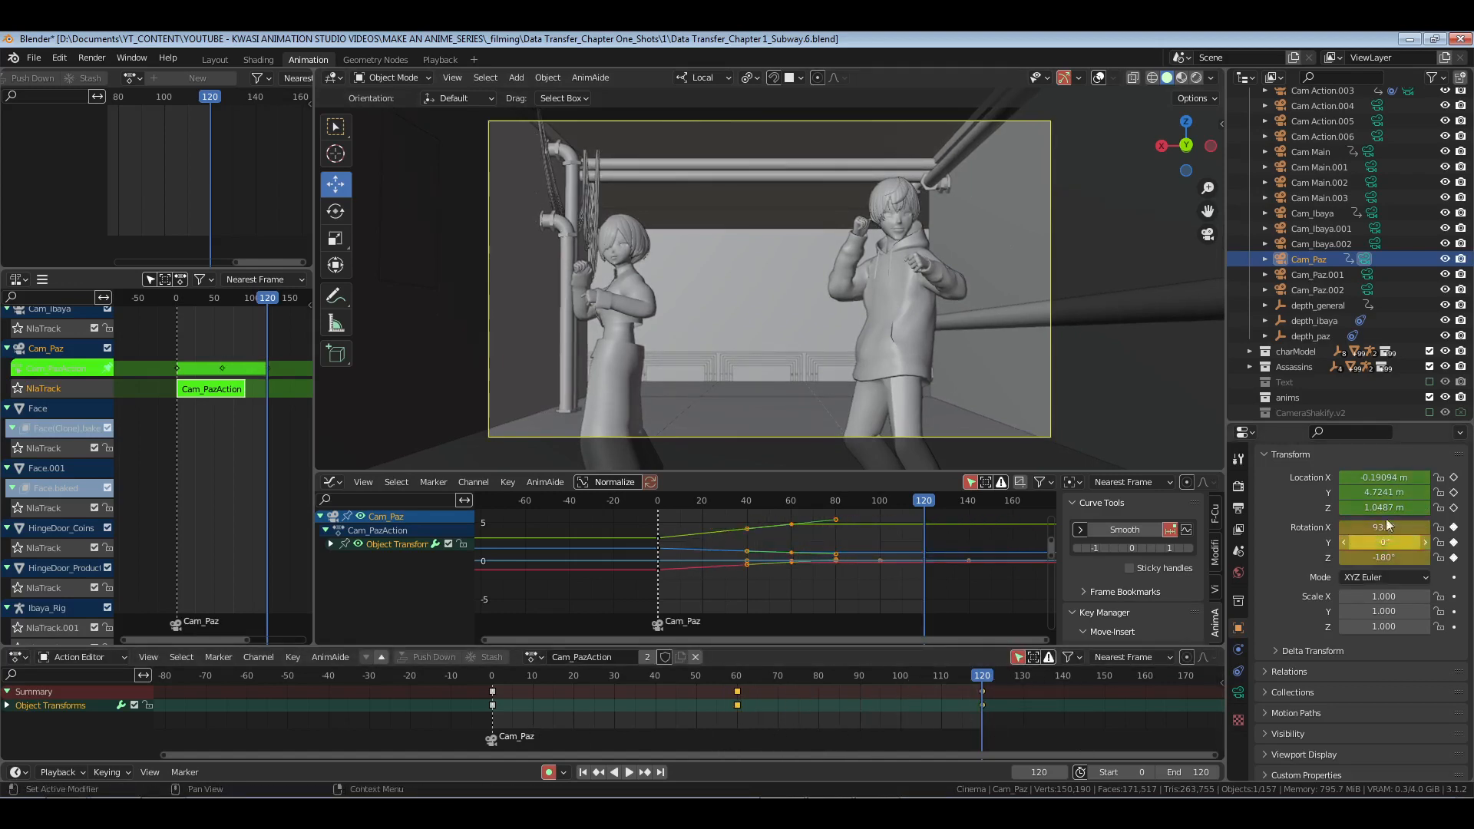
{"action": "key", "text": "i"}
{"action": "left_click_drag", "start_coordinate": [1380, 529], "coordinate": [1371, 492]}
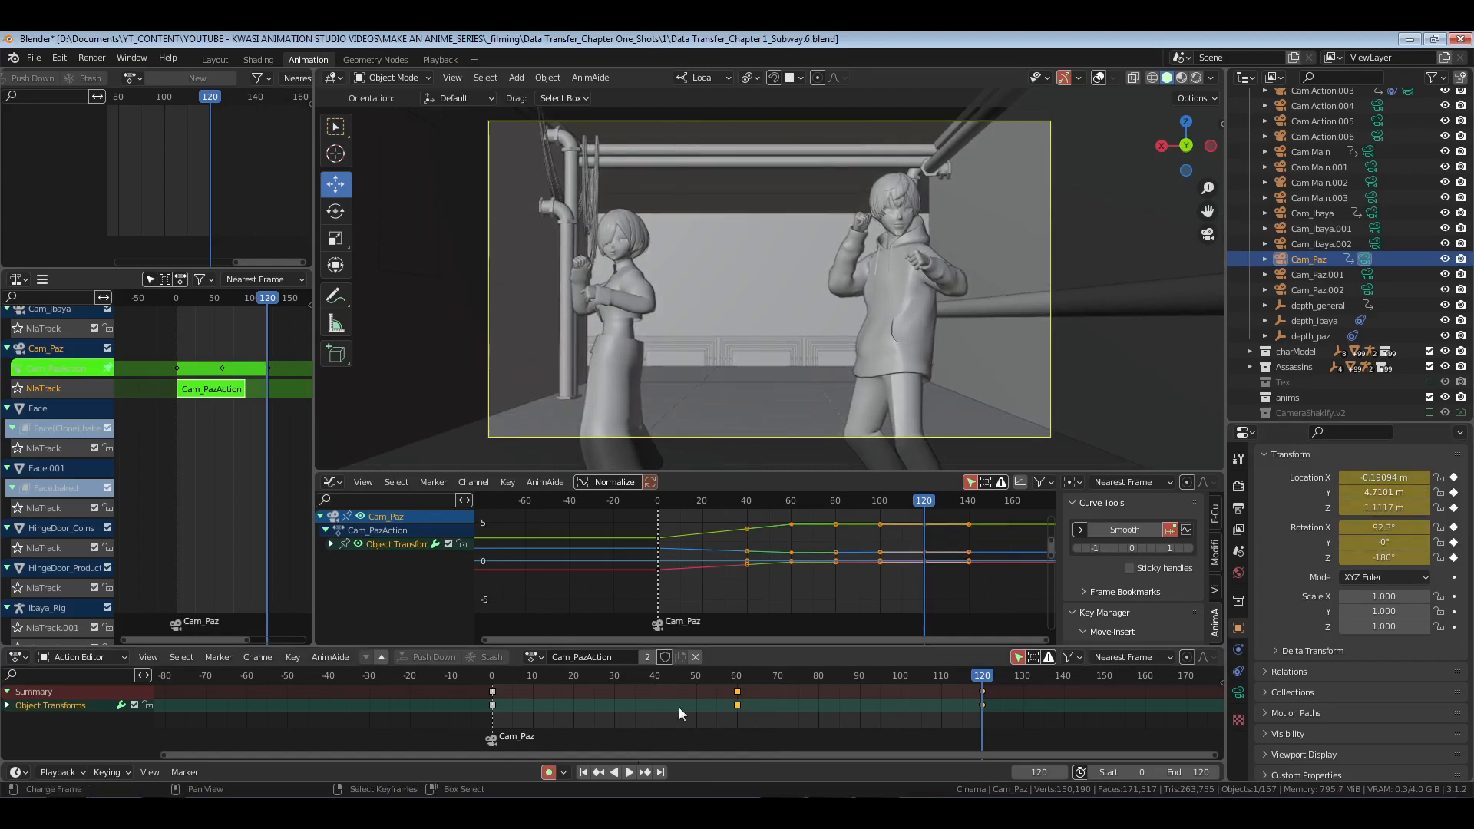
Step: Finish editing the Cam_PazAction strip, save the file and play the camera move from frame 0
{"action": "key", "text": "a"}
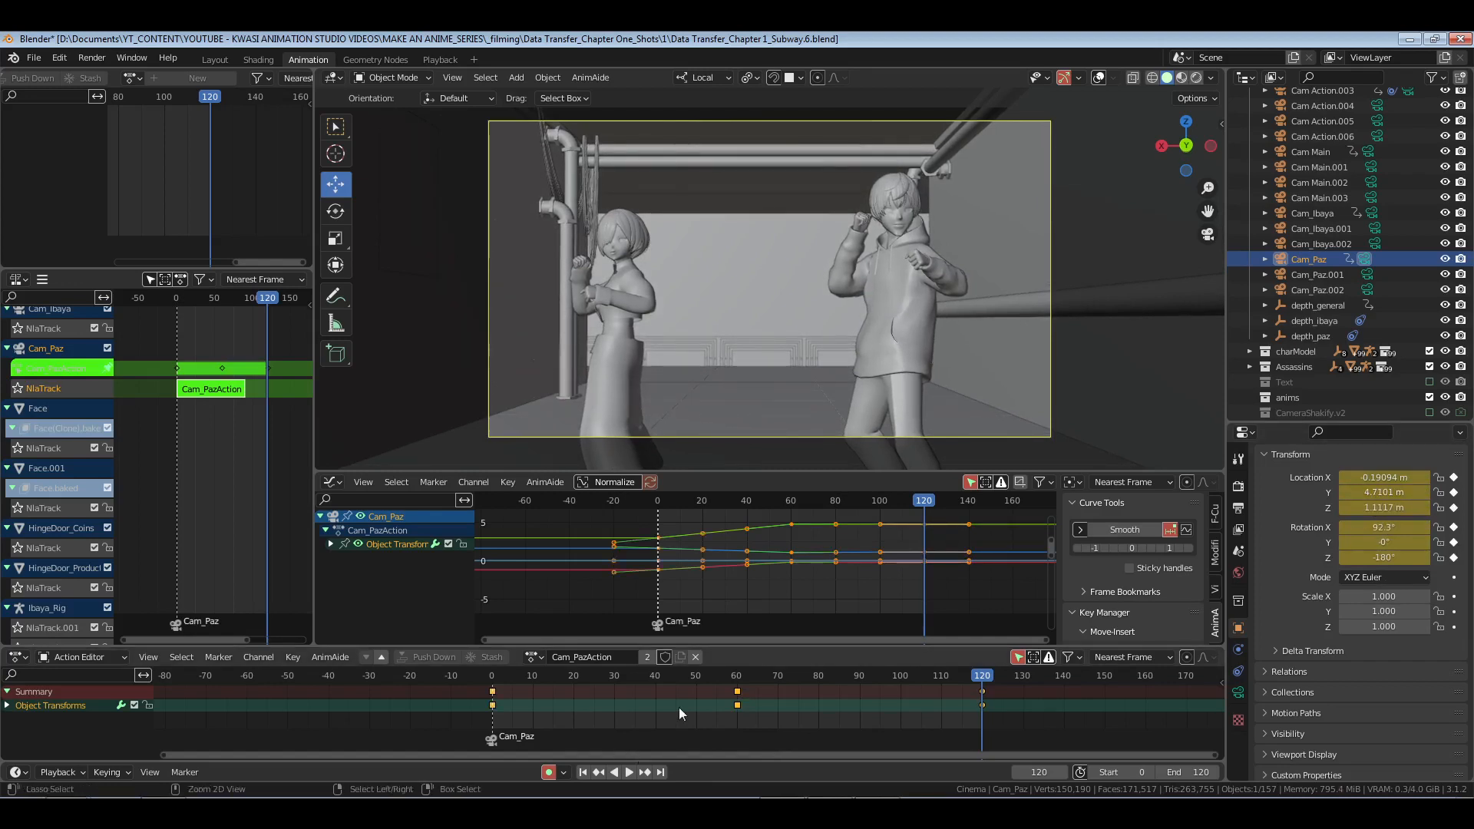
{"action": "key", "text": "ctrl+e"}
{"action": "left_click", "coordinate": [680, 708]}
{"action": "left_click", "coordinate": [480, 701]}
{"action": "key", "text": "space"}
{"action": "key", "text": "Escape"}
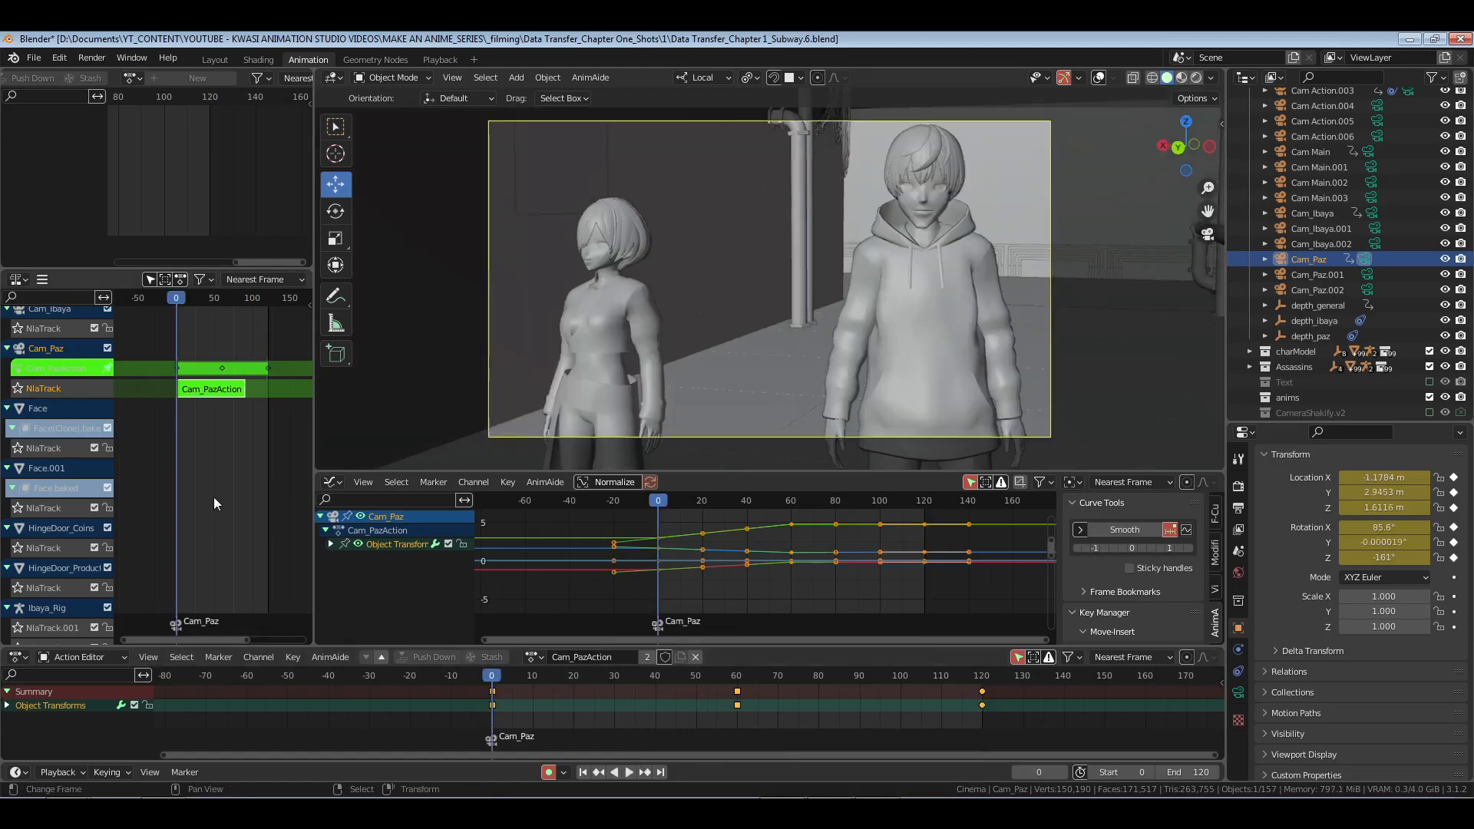
{"action": "key", "text": "Tab"}
{"action": "key", "text": "ctrl+s"}
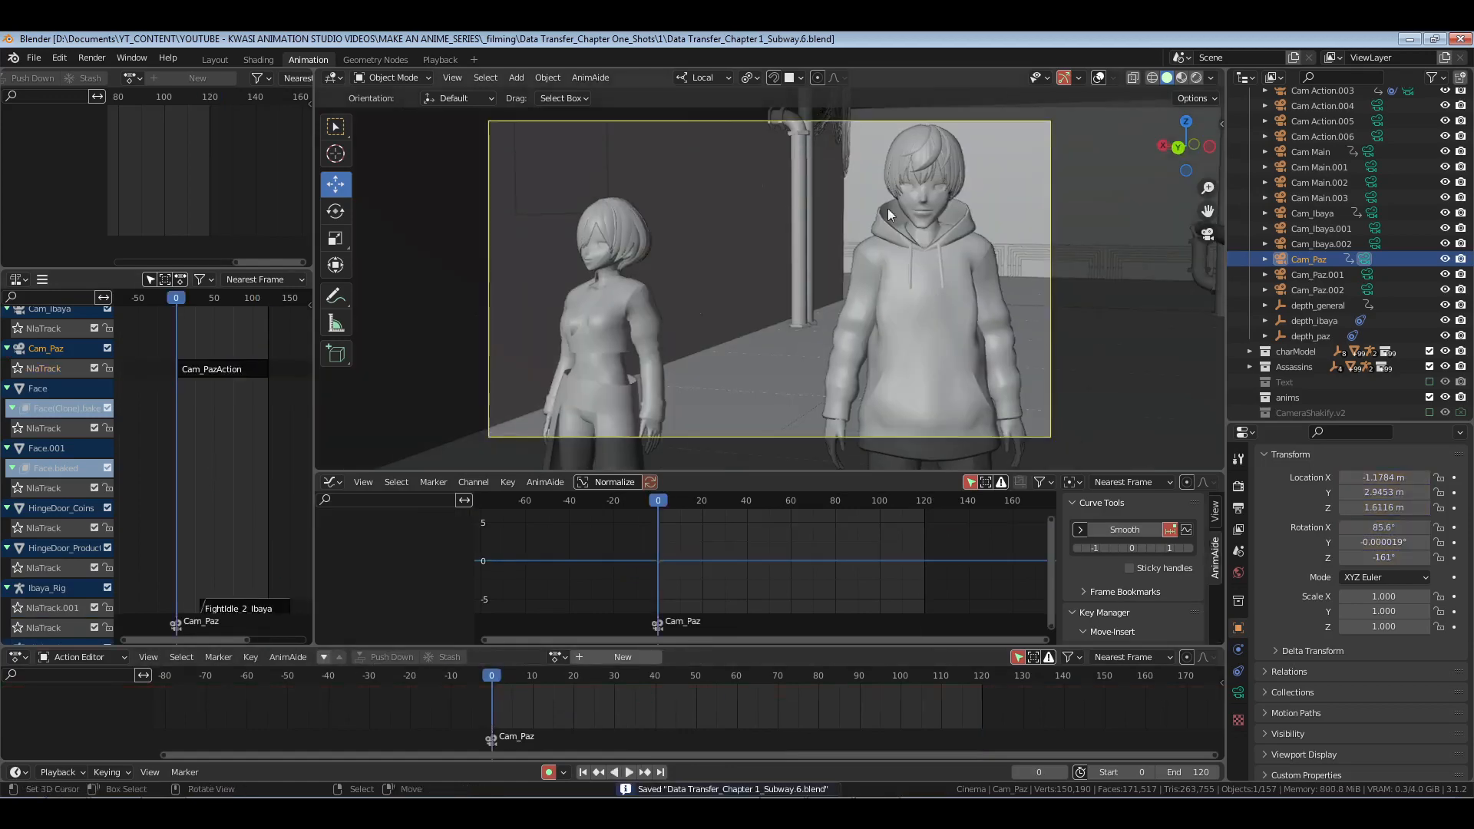
{"action": "key", "text": "space"}
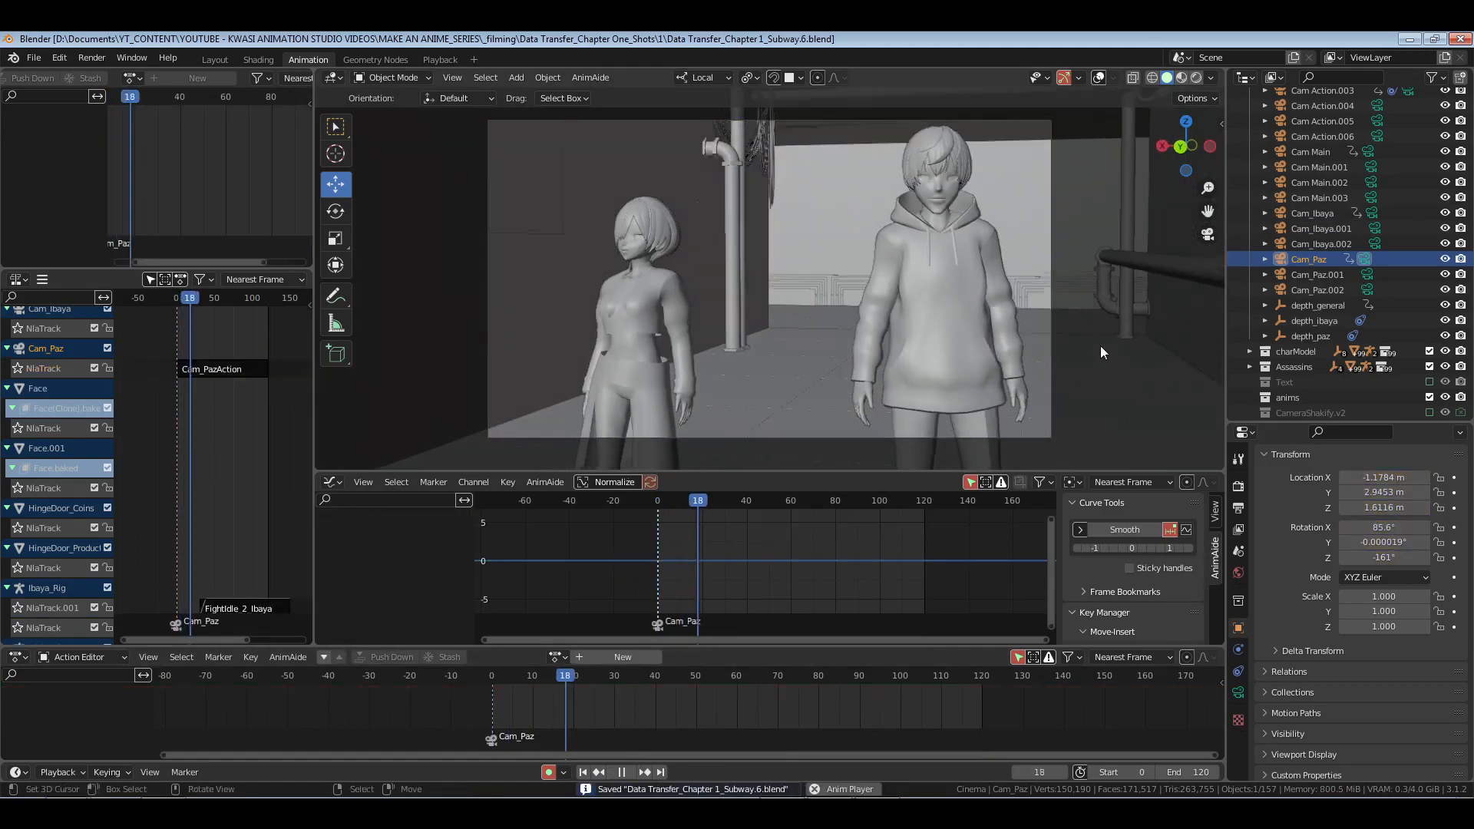
{"action": "key", "text": "Escape"}
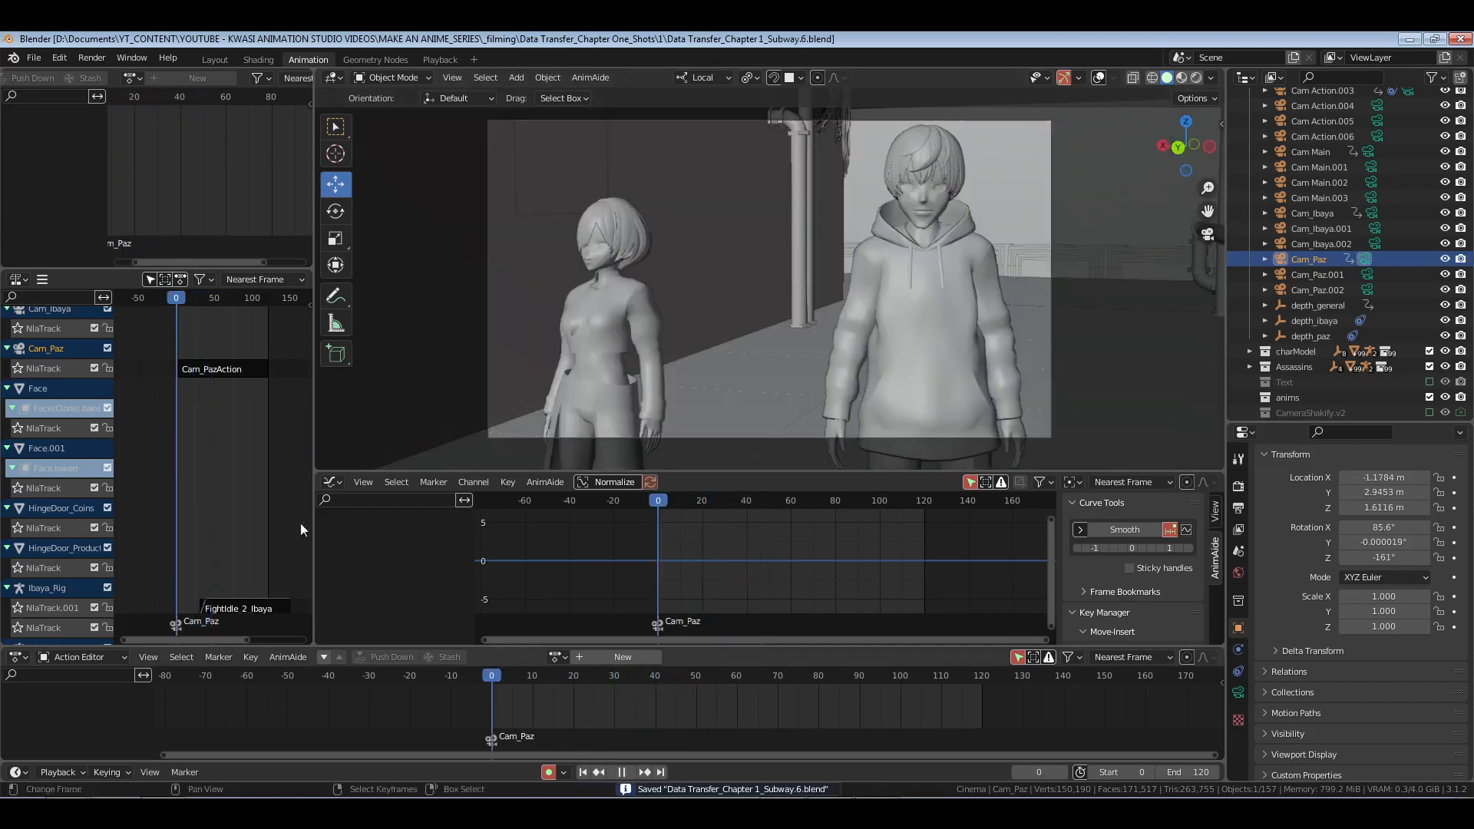
Step: Move Cam_PazAction's middle keyframe to frame 20, save the file and play the shot
{"action": "left_click", "coordinate": [215, 373]}
{"action": "key", "text": "Tab"}
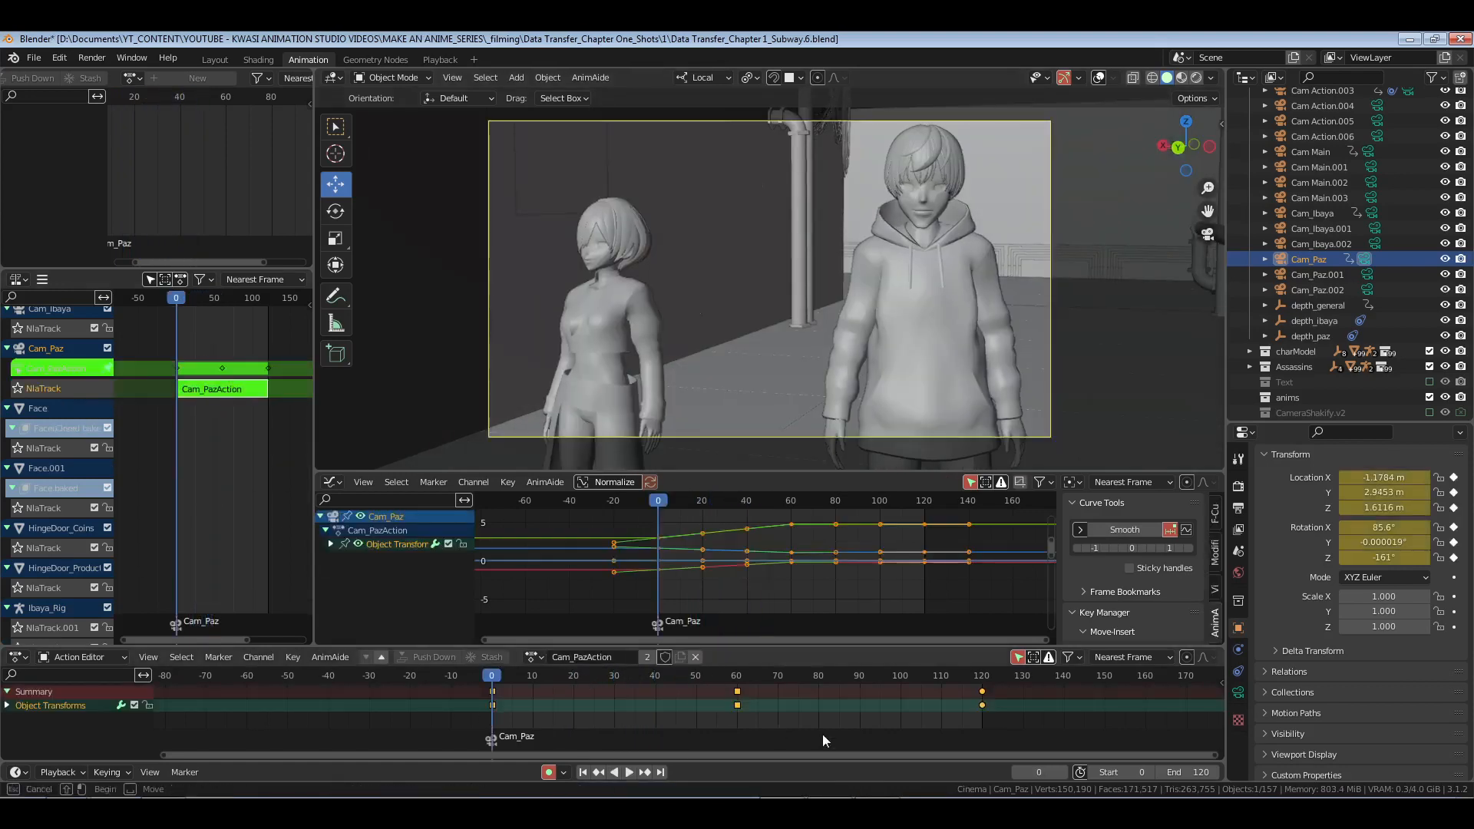
{"action": "key", "text": "g"}
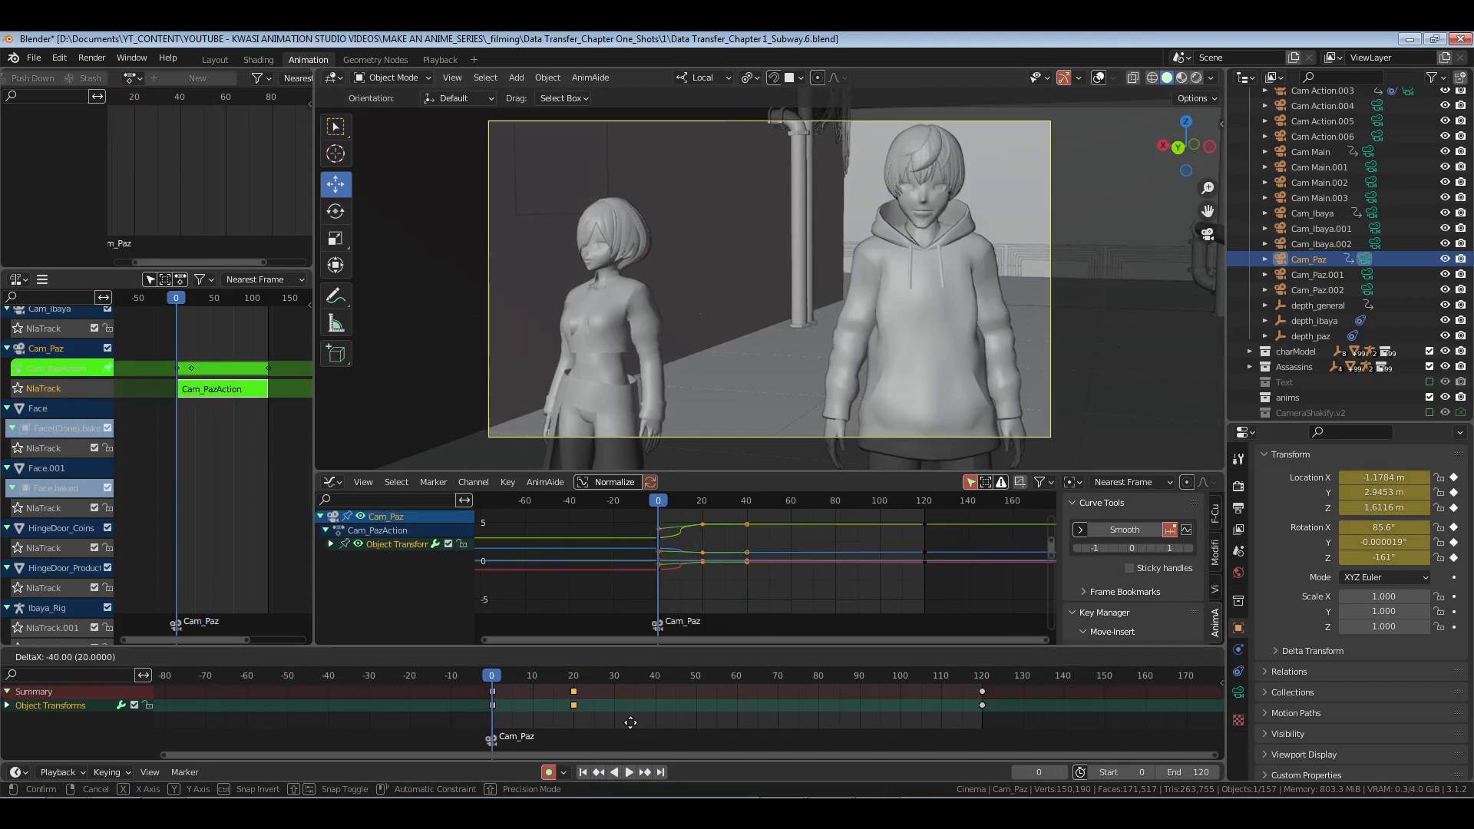
{"action": "left_click", "coordinate": [629, 723]}
{"action": "key", "text": "Tab"}
{"action": "key", "text": "ctrl+s"}
{"action": "key", "text": "space"}
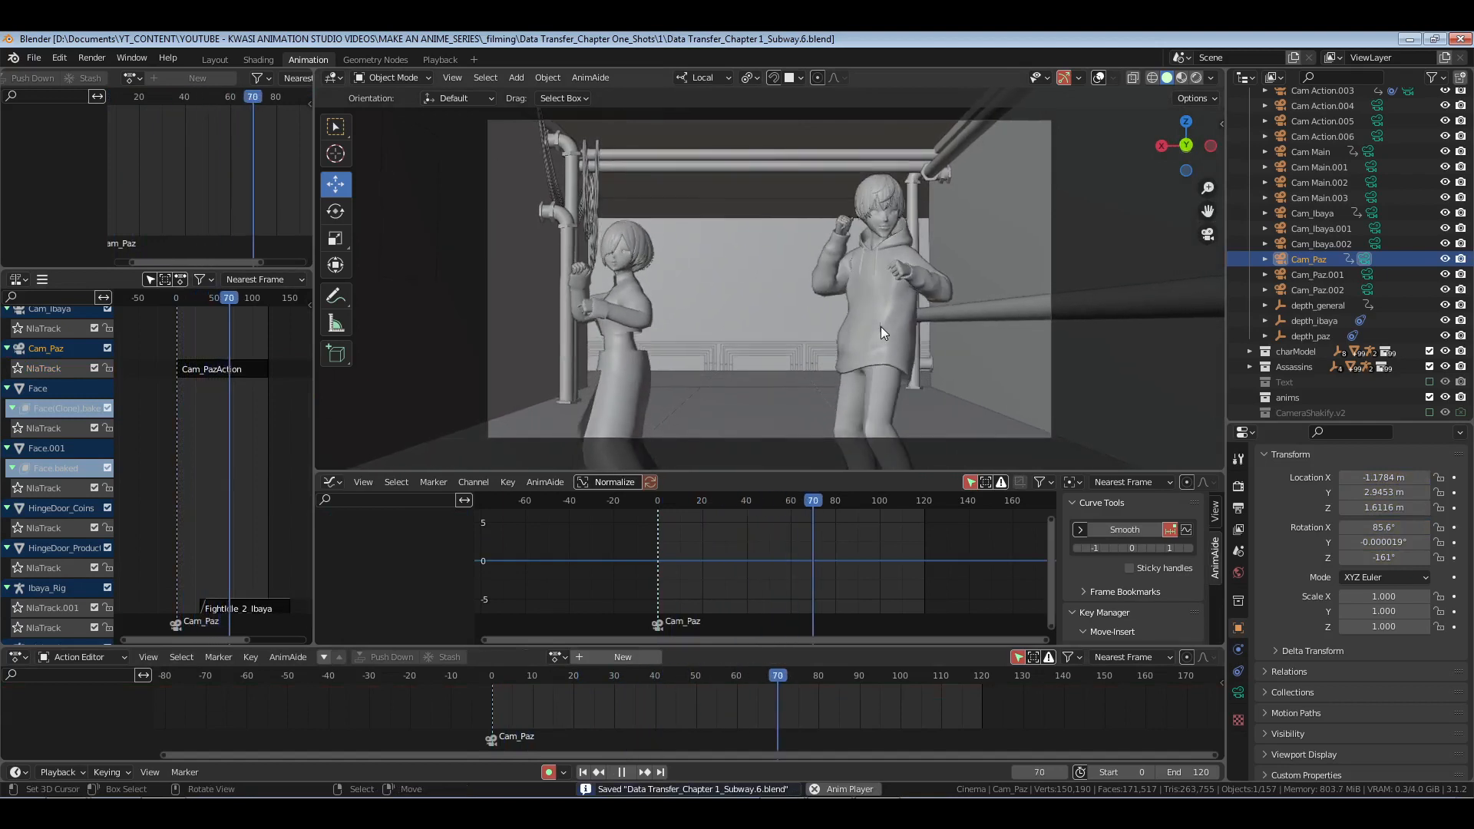
{"action": "left_click", "coordinate": [649, 710]}
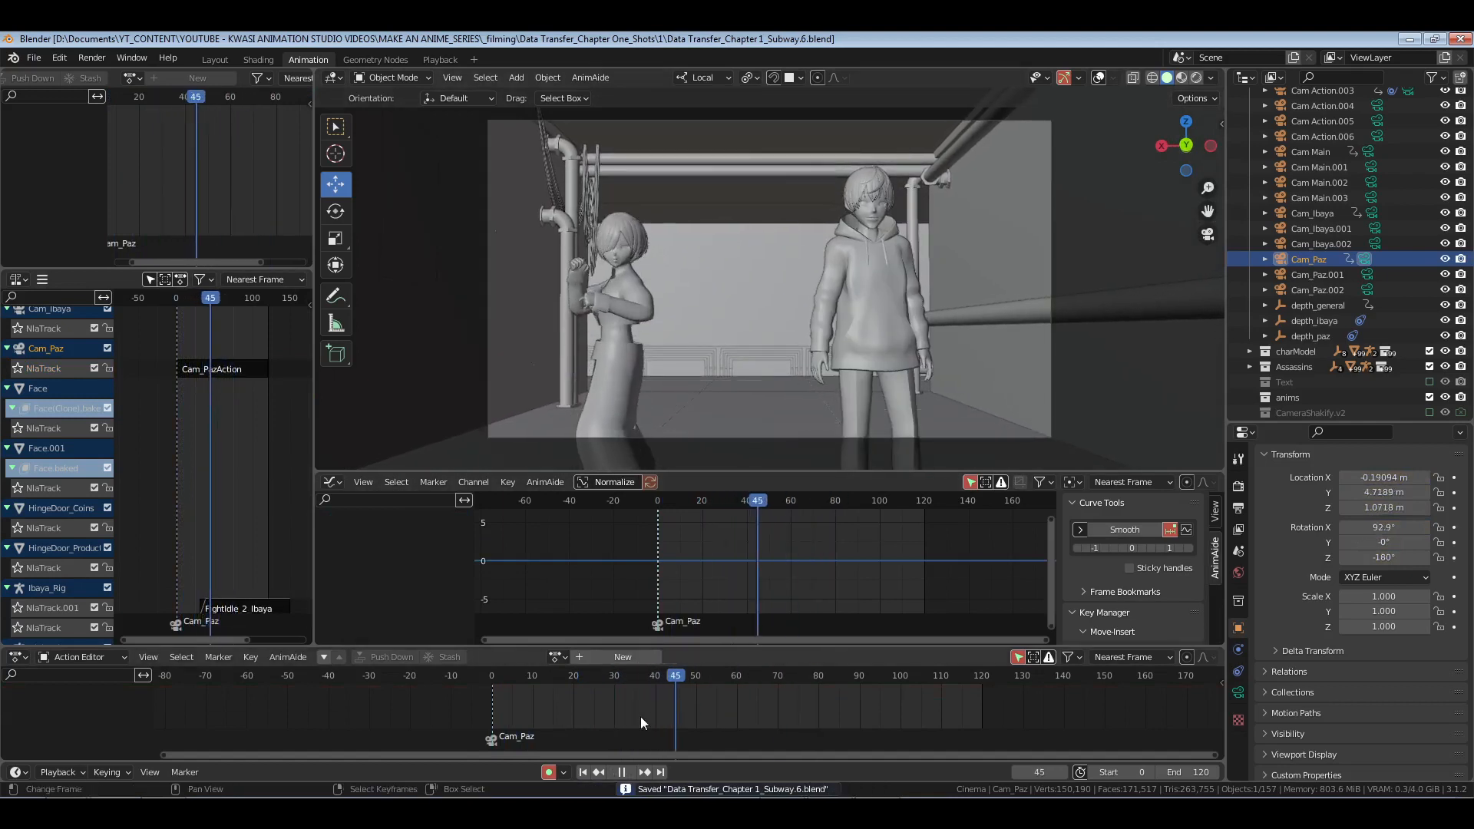
{"action": "left_click", "coordinate": [634, 716]}
{"action": "key", "text": "space"}
Step: Move Cam_PazAction's middle keyframe to frame 35 and duplicate the frame 0 keyframe at frame 20
{"action": "right_click", "coordinate": [203, 370]}
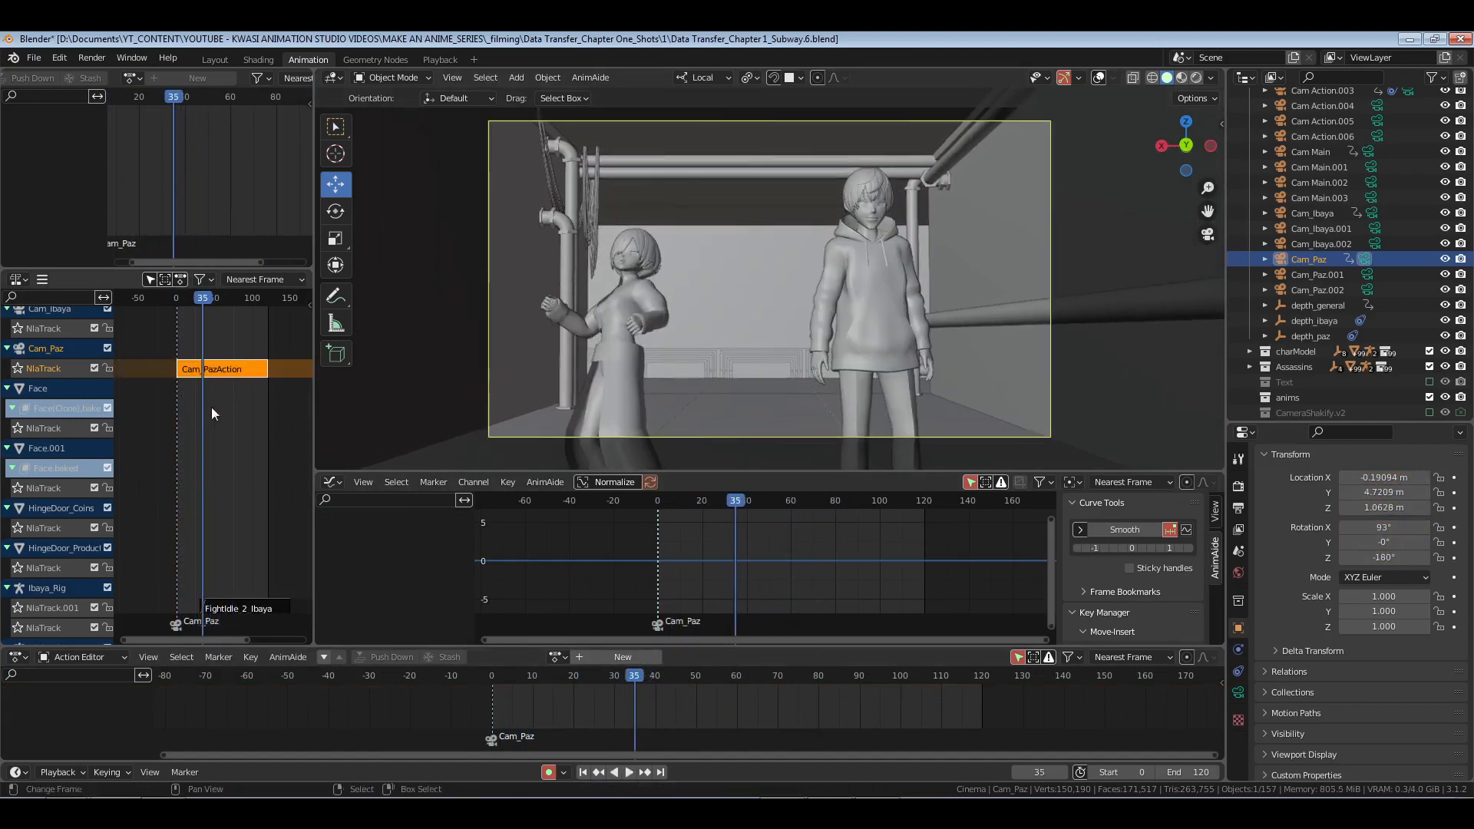
{"action": "key", "text": "Tab"}
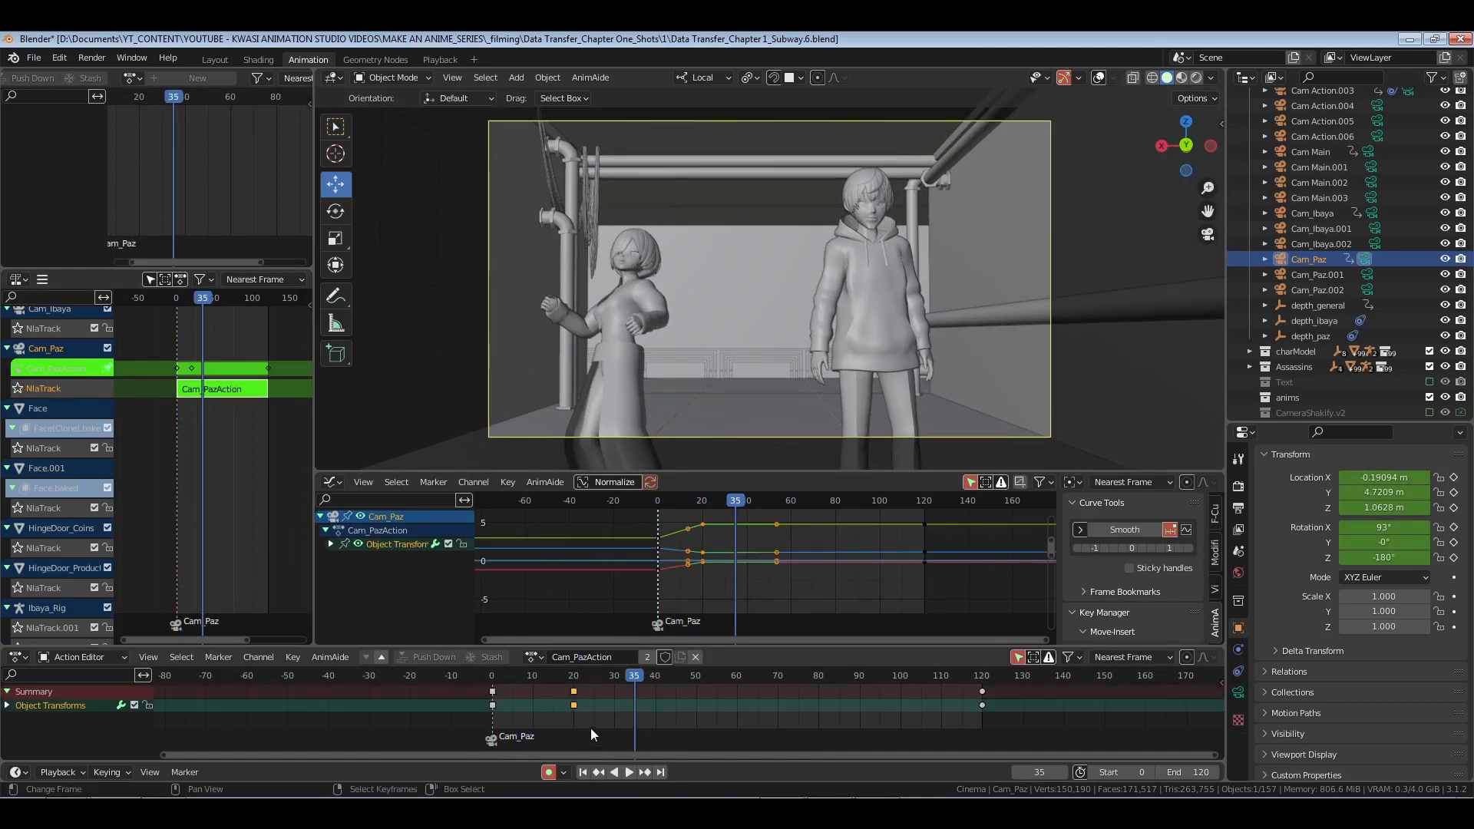
{"action": "key", "text": "shift+s"}
{"action": "left_click", "coordinate": [464, 702]}
{"action": "left_click_drag", "start_coordinate": [548, 717], "coordinate": [548, 717]}
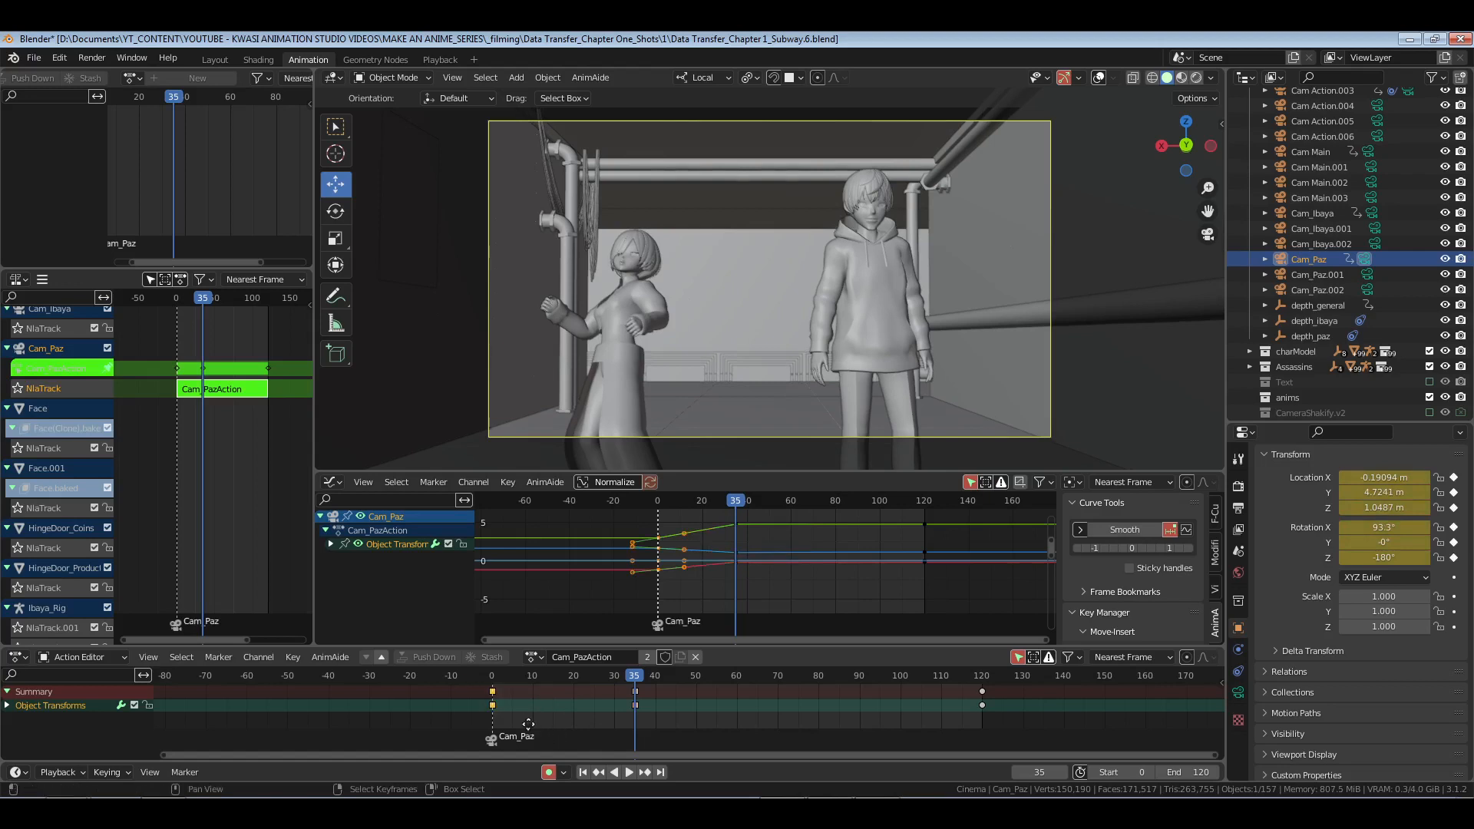
{"action": "key", "text": "shift+d"}
{"action": "left_click", "coordinate": [611, 717]}
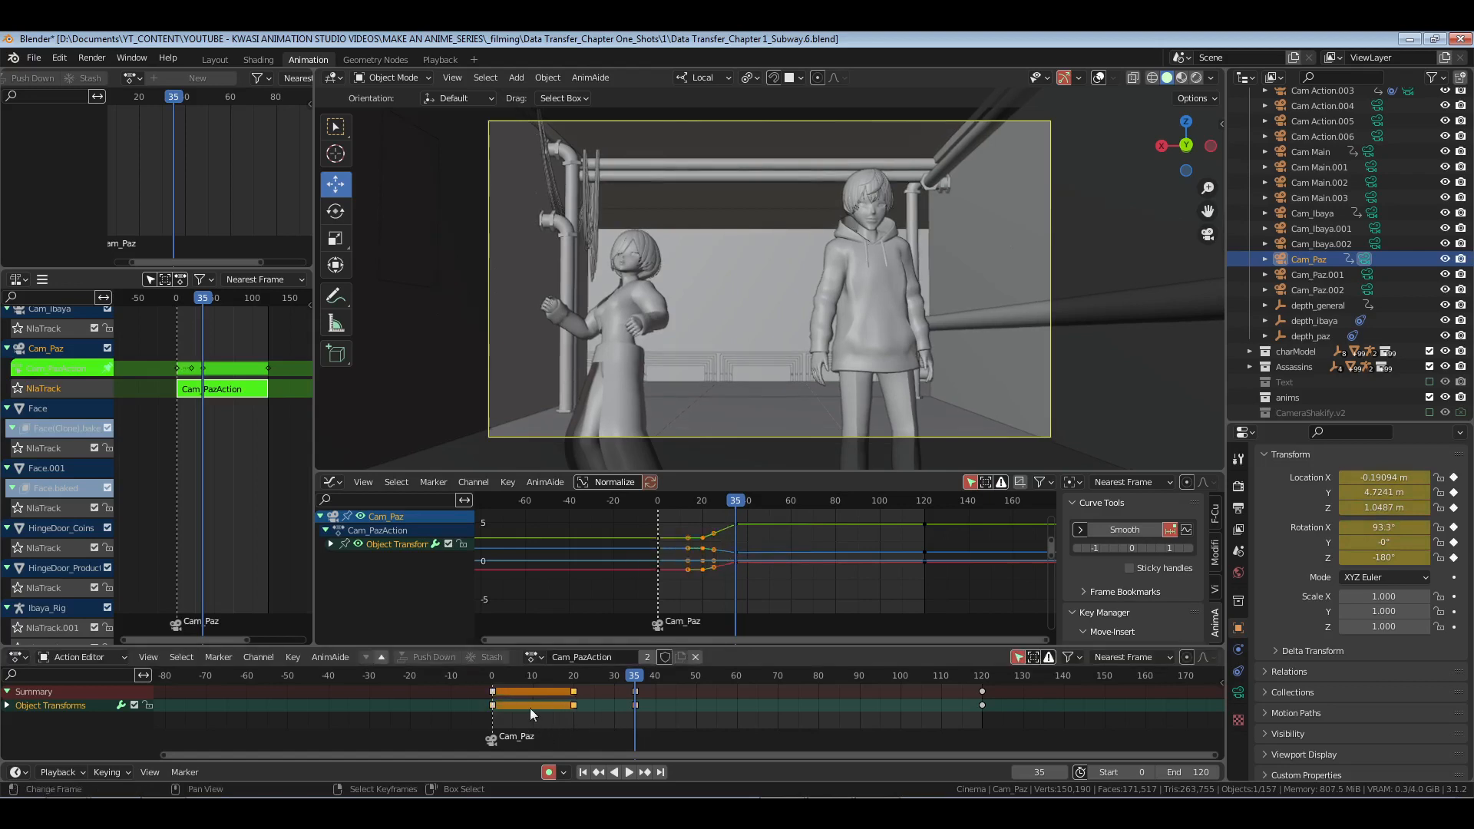
Step: Key a new Cam_Paz pose at frame 19 with location X -1.1564 m, Y 3.0053 m and Z rotation -163°
{"action": "left_click_drag", "start_coordinate": [513, 712], "coordinate": [571, 711]}
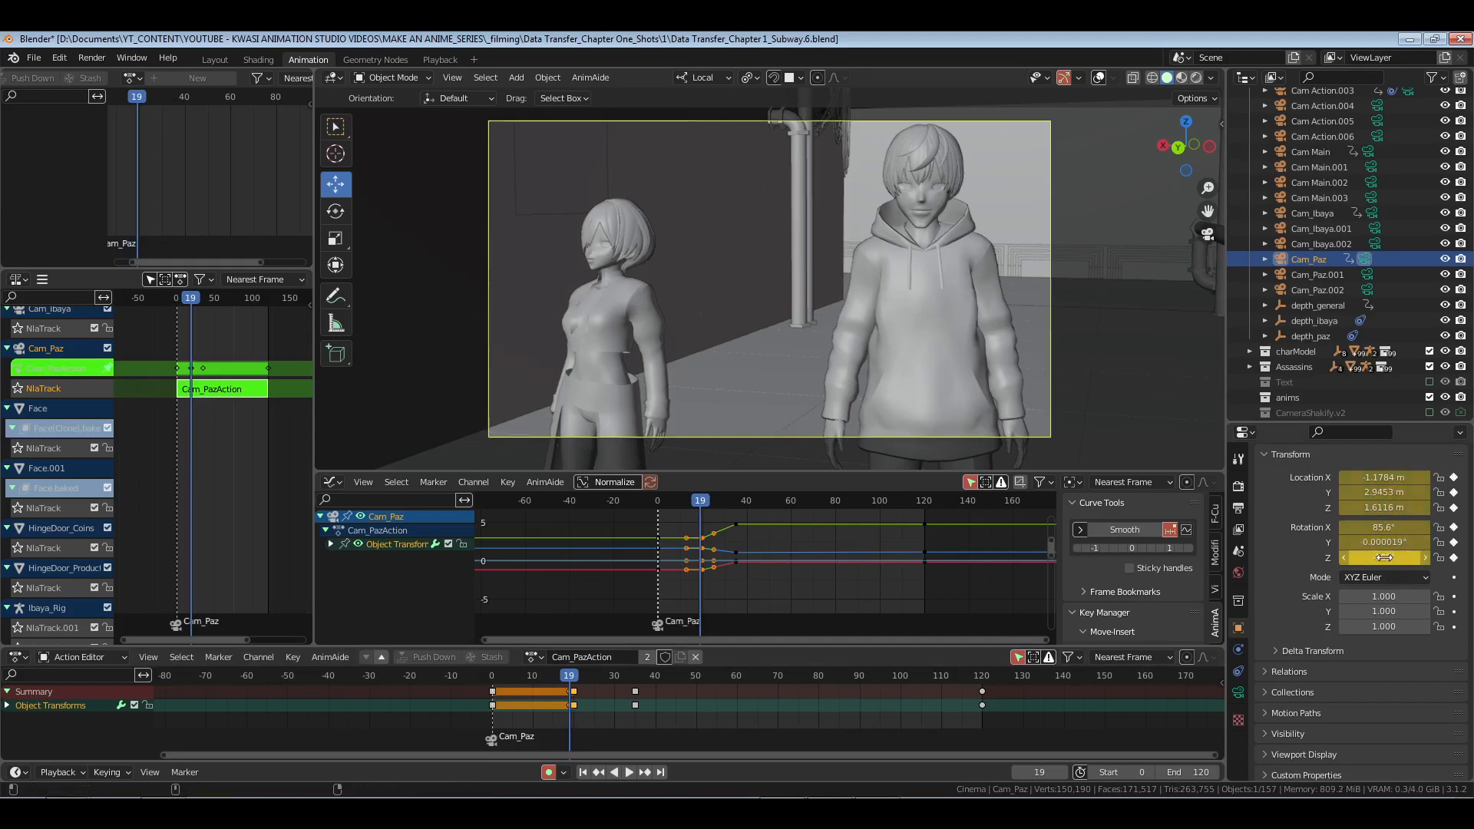
{"action": "left_click_drag", "start_coordinate": [1384, 558], "coordinate": [1393, 558]}
{"action": "mouse_move", "coordinate": [1384, 492]}
{"action": "left_mouse_down"}
{"action": "mouse_move", "coordinate": [1407, 492]}
{"action": "mouse_move", "coordinate": [1398, 477]}
{"action": "left_mouse_up"}
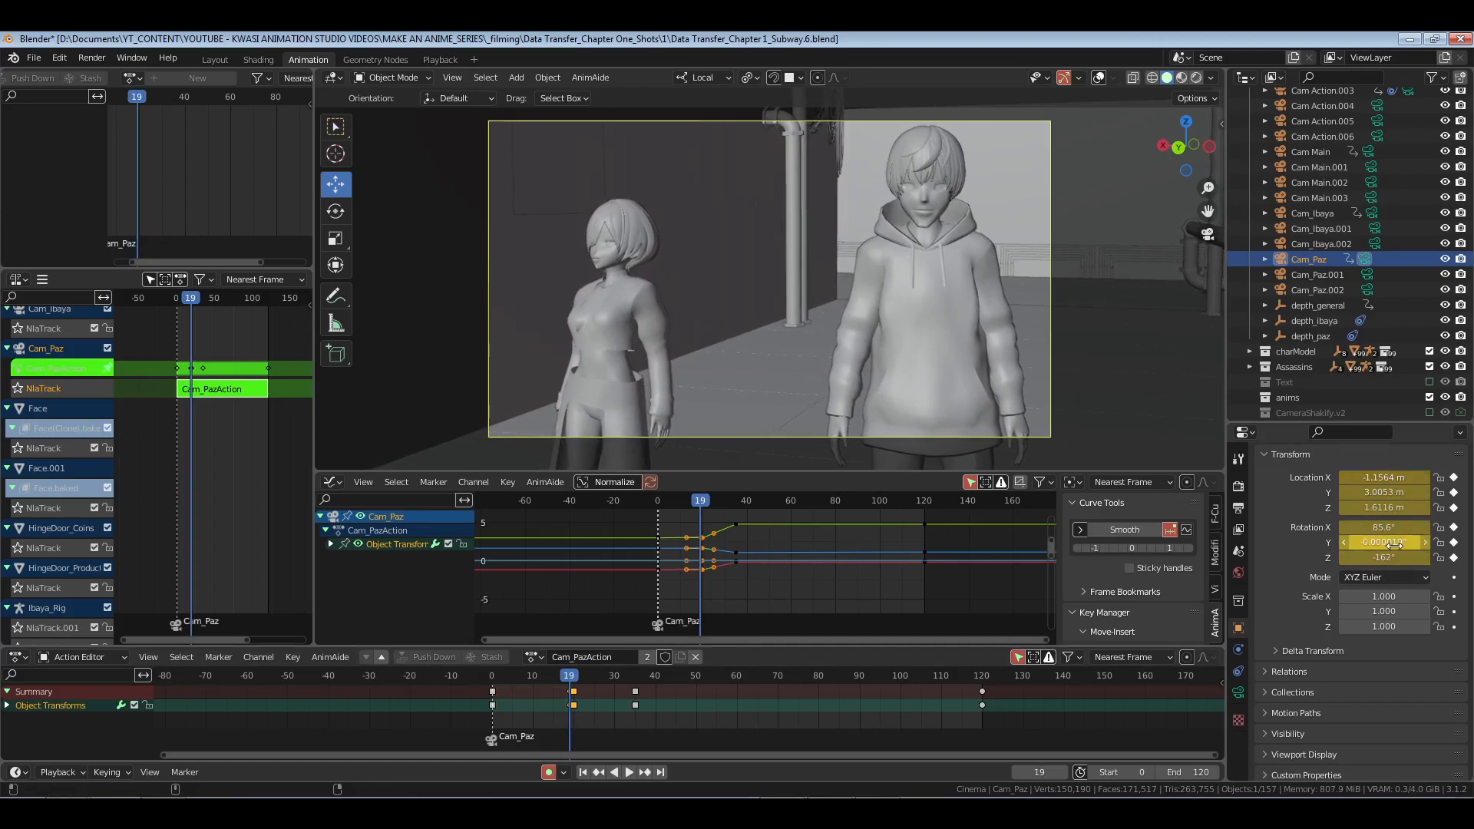
{"action": "left_click_drag", "start_coordinate": [1393, 558], "coordinate": [1381, 558]}
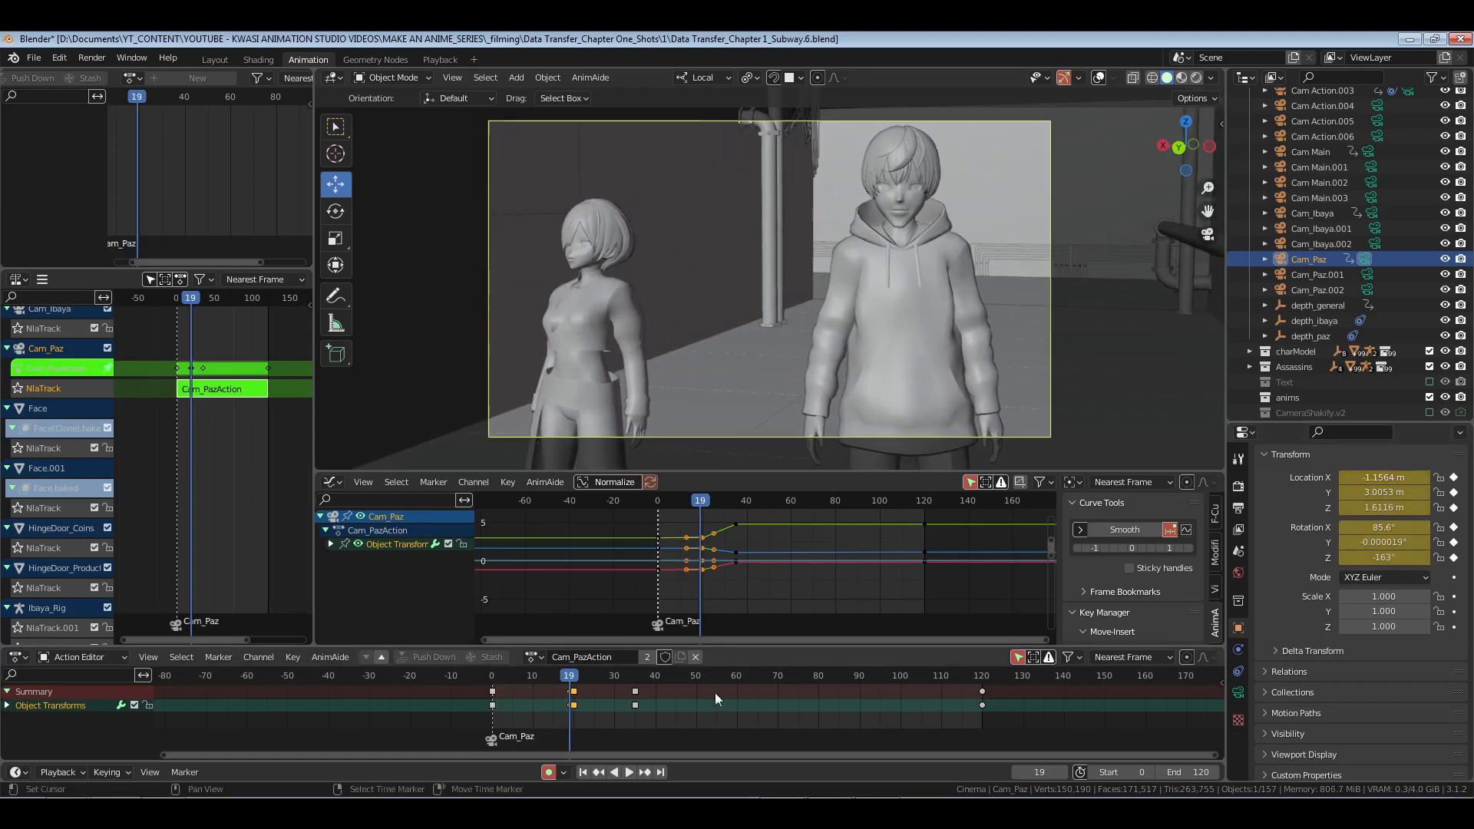
Step: Copy Cam_PazAction's frame 19 keyframe onto frame 20 and delete the one at frame 19
{"action": "key", "text": "KP_Decimal"}
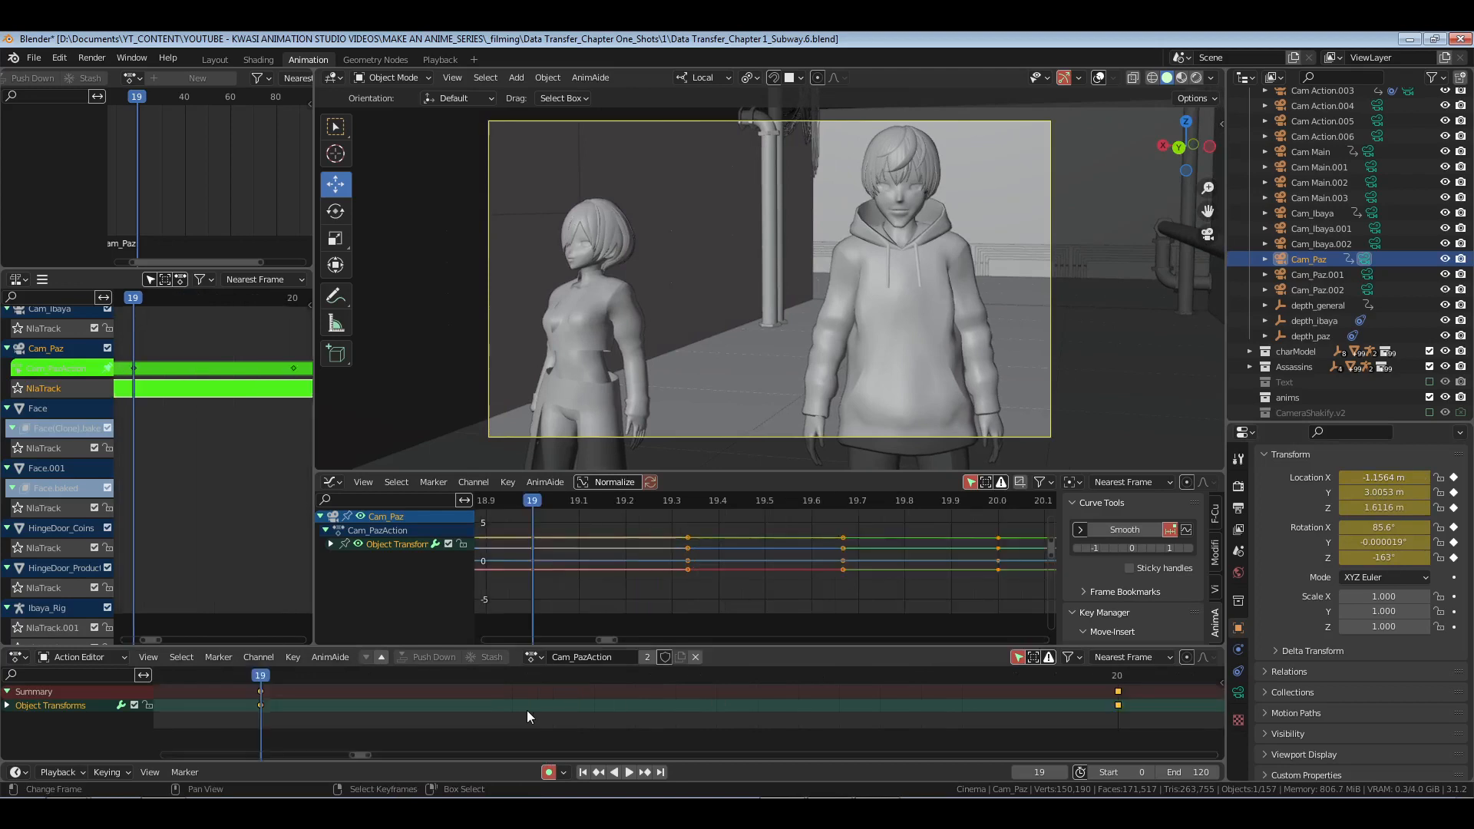
{"action": "left_click", "coordinate": [730, 717]}
{"action": "right_click_drag", "start_coordinate": [666, 687], "coordinate": [623, 731]}
{"action": "key", "text": "ctrl+c"}
{"action": "key", "text": "ctrl+v"}
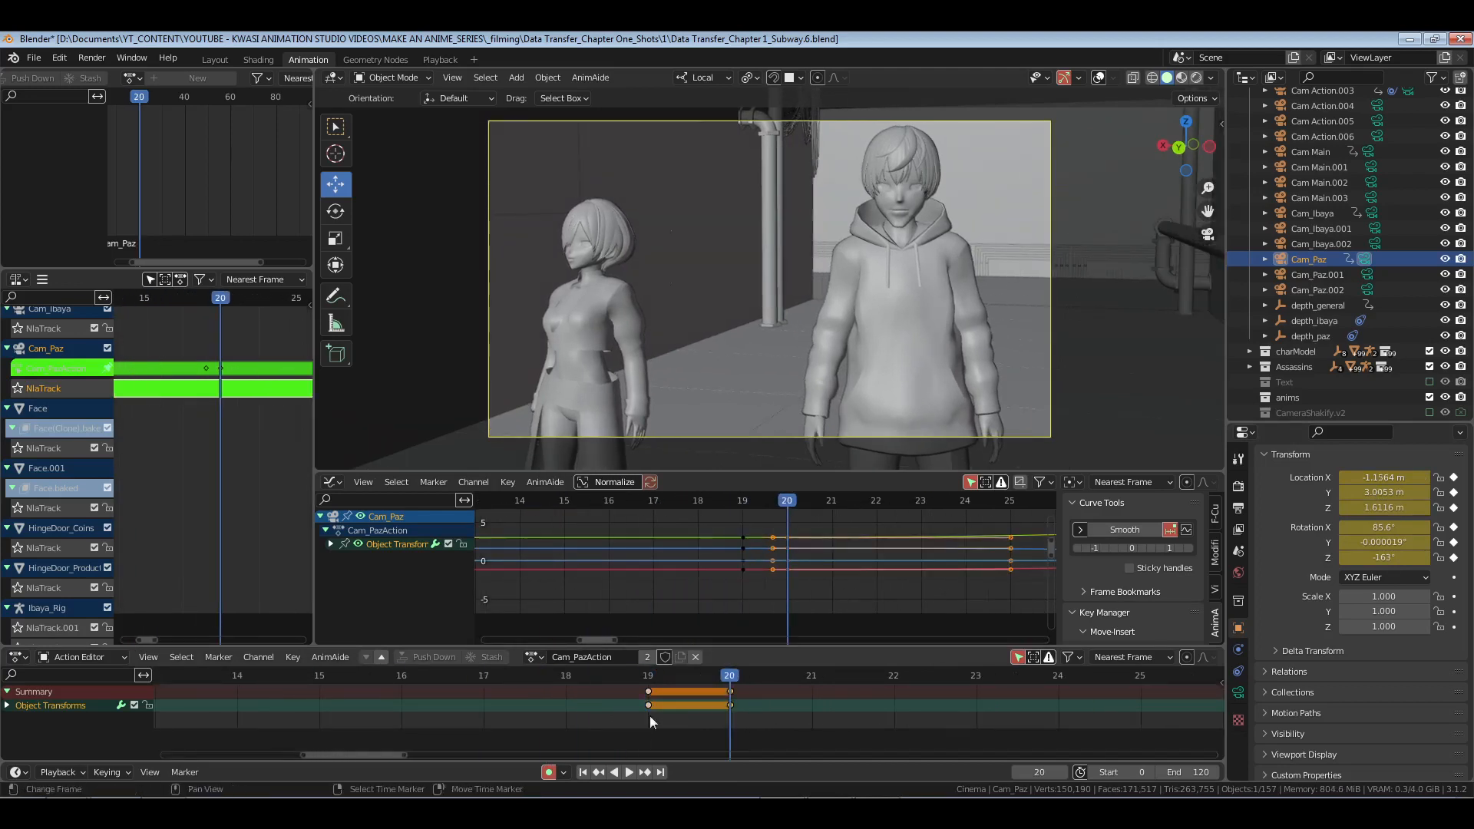
{"action": "key", "text": "x"}
{"action": "left_click", "coordinate": [657, 716]}
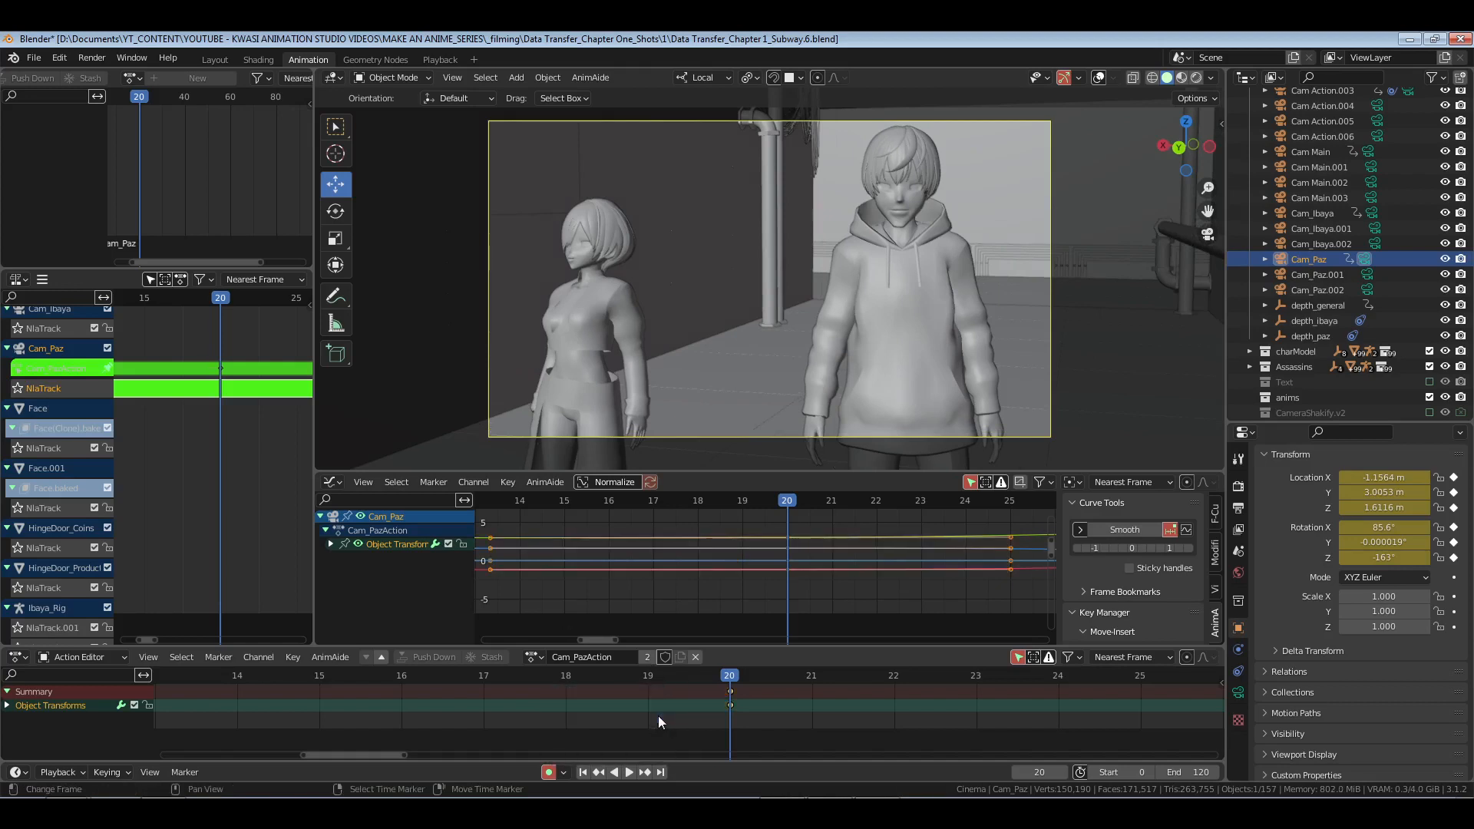
Step: Set the handle type of Cam_PazAction's frame 20 keyframe to Vector
{"action": "right_click_drag", "start_coordinate": [772, 683], "coordinate": [679, 728]}
{"action": "key", "text": "v"}
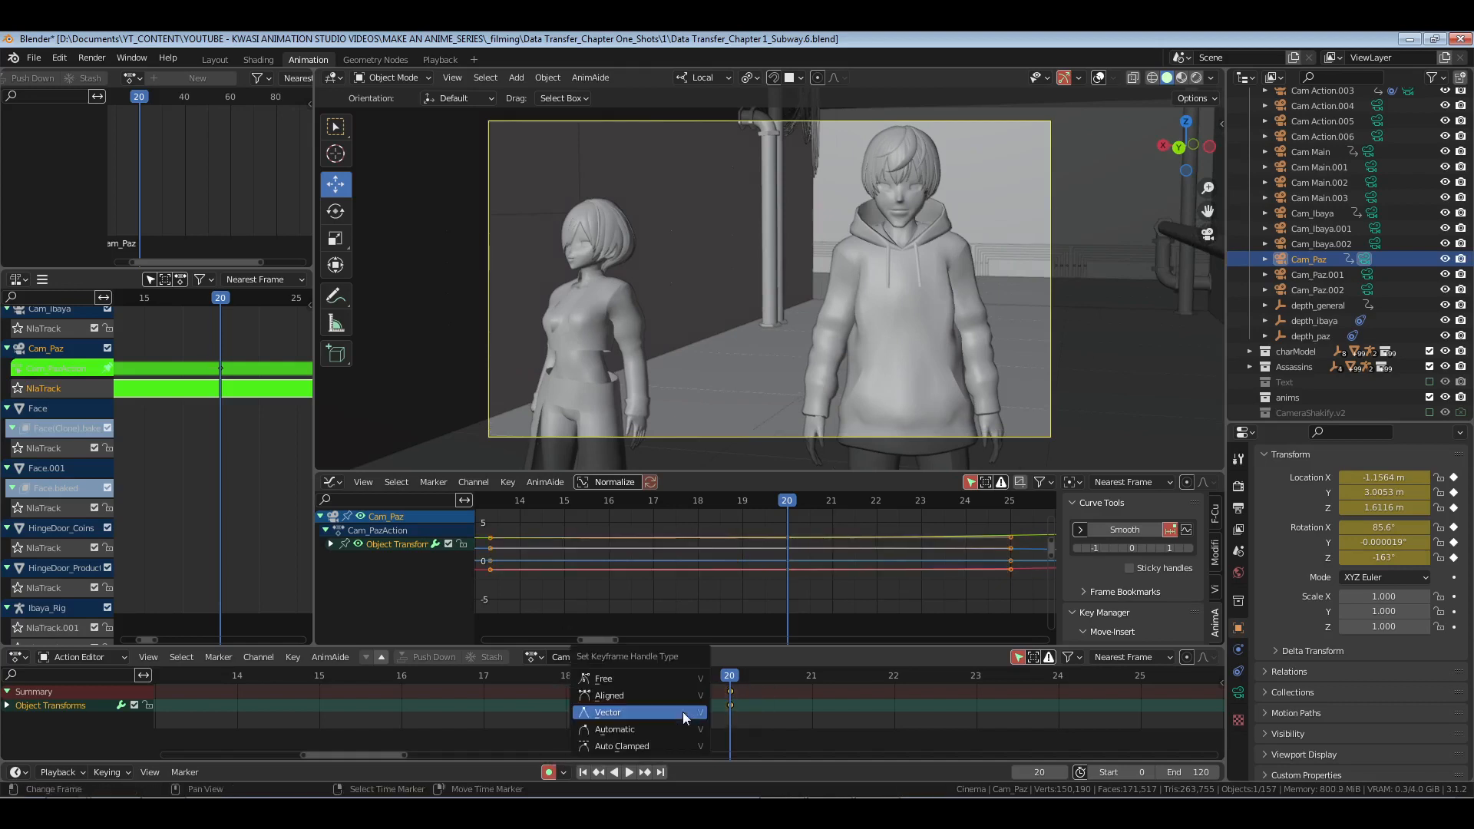
{"action": "left_click", "coordinate": [683, 712]}
{"action": "middle_click_drag", "start_coordinate": [835, 694], "coordinate": [692, 709], "text": "ctrl"}
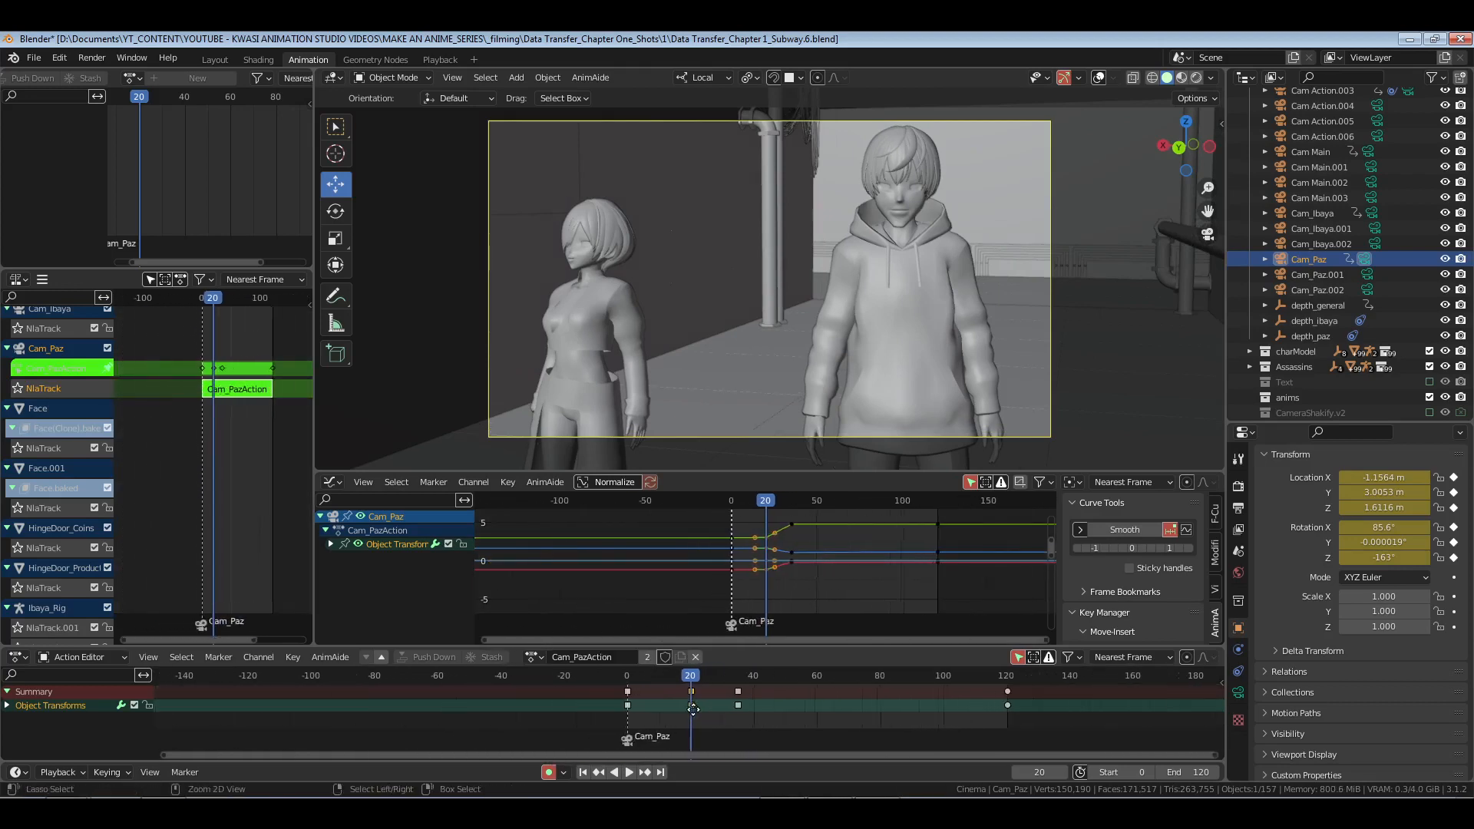
Step: Save the file and play the shot to check the camera's slow drift and quick pull-back
{"action": "left_click", "coordinate": [580, 709]}
{"action": "middle_click_drag", "start_coordinate": [888, 698], "coordinate": [858, 700]}
{"action": "key", "text": "ctrl+s"}
{"action": "key", "text": "space"}
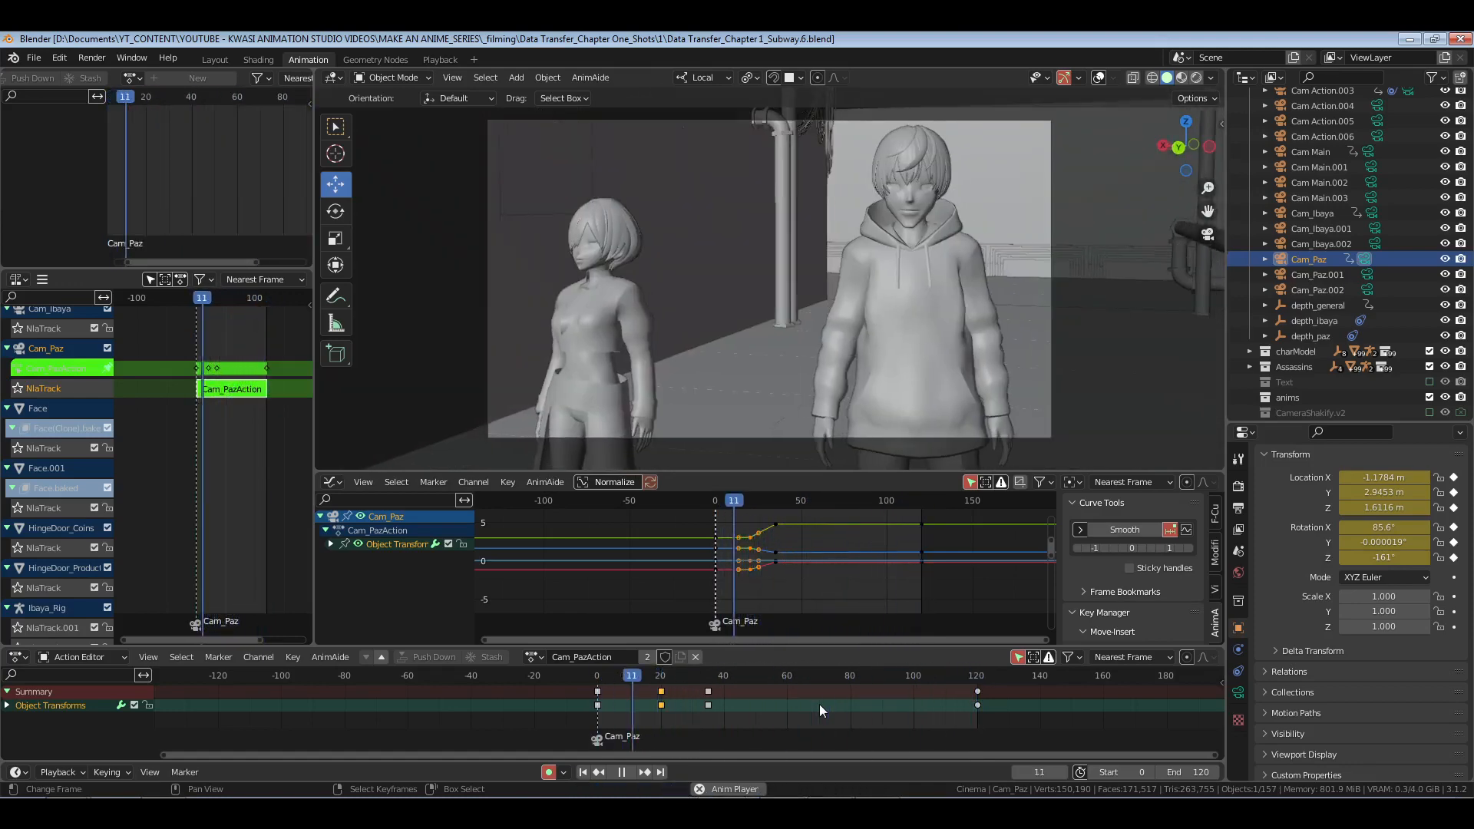
{"action": "key", "text": "space"}
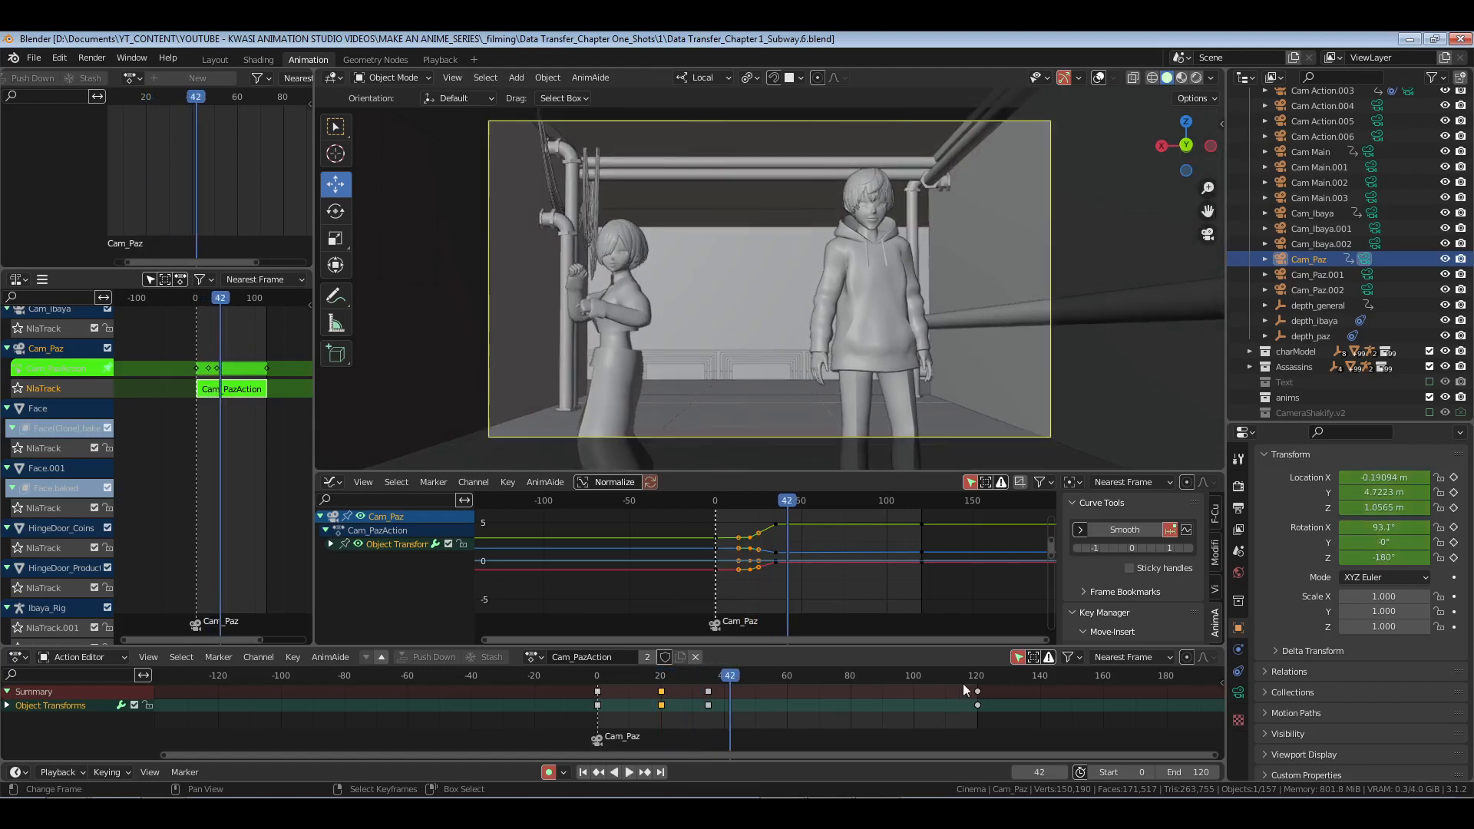
Step: Change the handle type of Cam_PazAction's last keyframe at frame 120
{"action": "right_click_drag", "start_coordinate": [964, 684], "coordinate": [1007, 706]}
{"action": "key", "text": "v"}
{"action": "left_click", "coordinate": [1002, 705]}
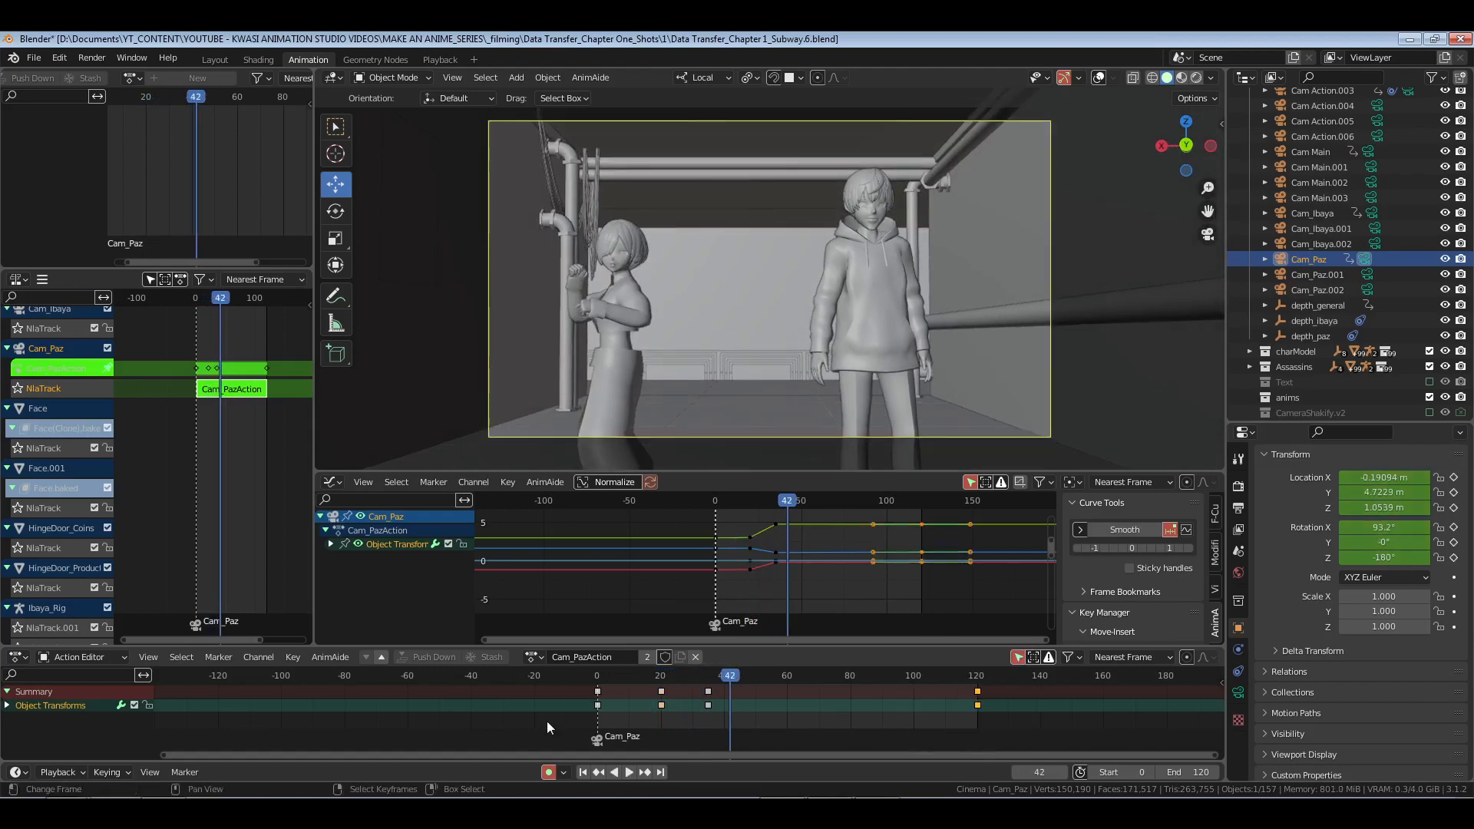
Step: Finish editing the Cam_PazAction strip, save the file and play the shot from frame 0
{"action": "key", "text": "shift+Left"}
{"action": "key", "text": "Tab"}
{"action": "key", "text": "ctrl+s"}
{"action": "key", "text": "space"}
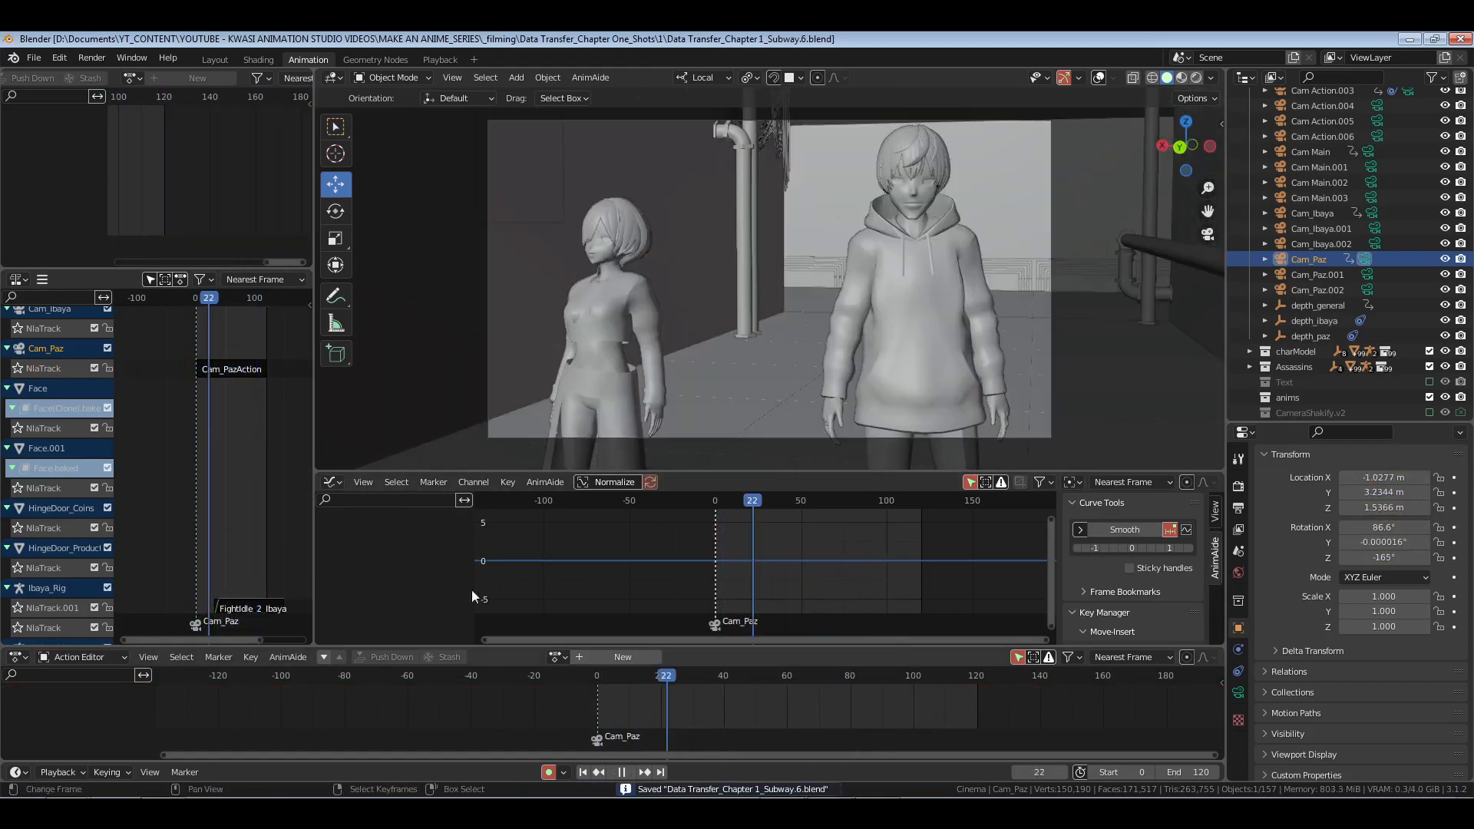
{"action": "key", "text": "Escape"}
Step: Reopen the Cam_PazAction strip for editing and rekey frame 120 with location Y 3.7241 m and Z 1.1817 m
{"action": "left_click", "coordinate": [228, 370]}
{"action": "key", "text": "Tab"}
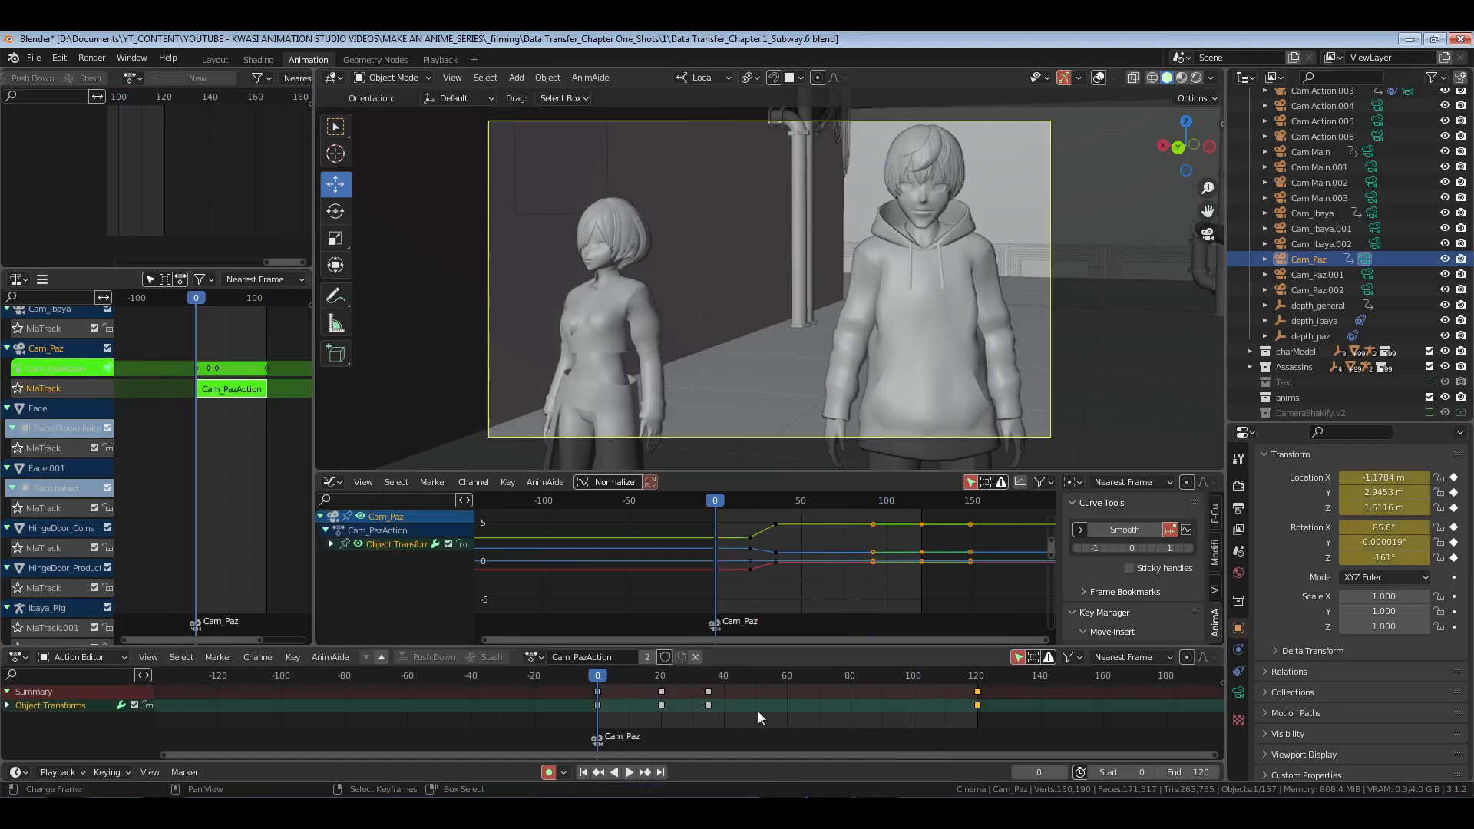
{"action": "left_click", "coordinate": [662, 772]}
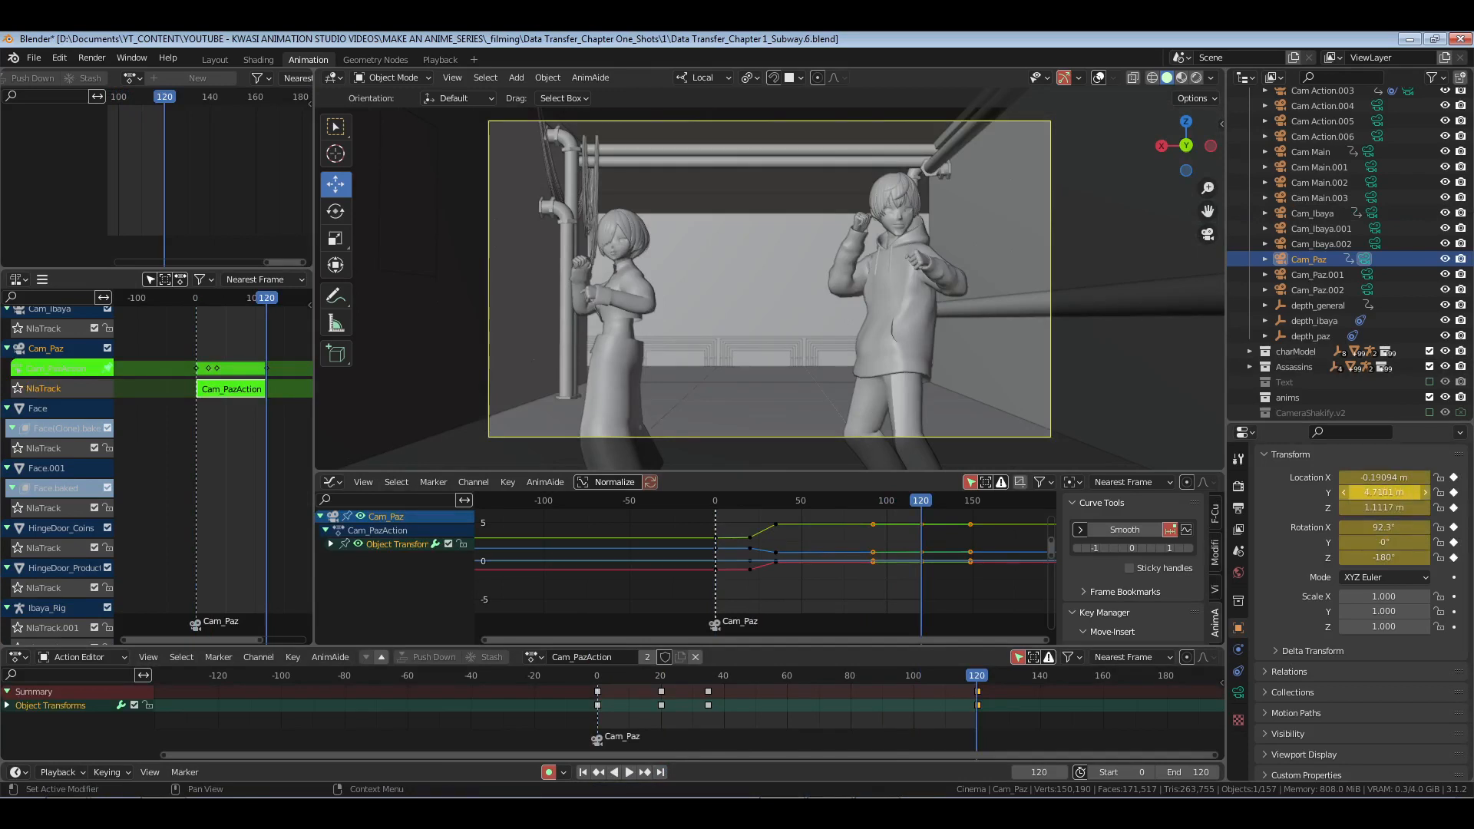
{"action": "left_click_drag", "start_coordinate": [1384, 492], "coordinate": [1413, 508]}
Step: Leave Cam_PazAction editing, save the file and play the longer closing camera move from the start
{"action": "key", "text": "shift+Left"}
{"action": "key", "text": "Tab"}
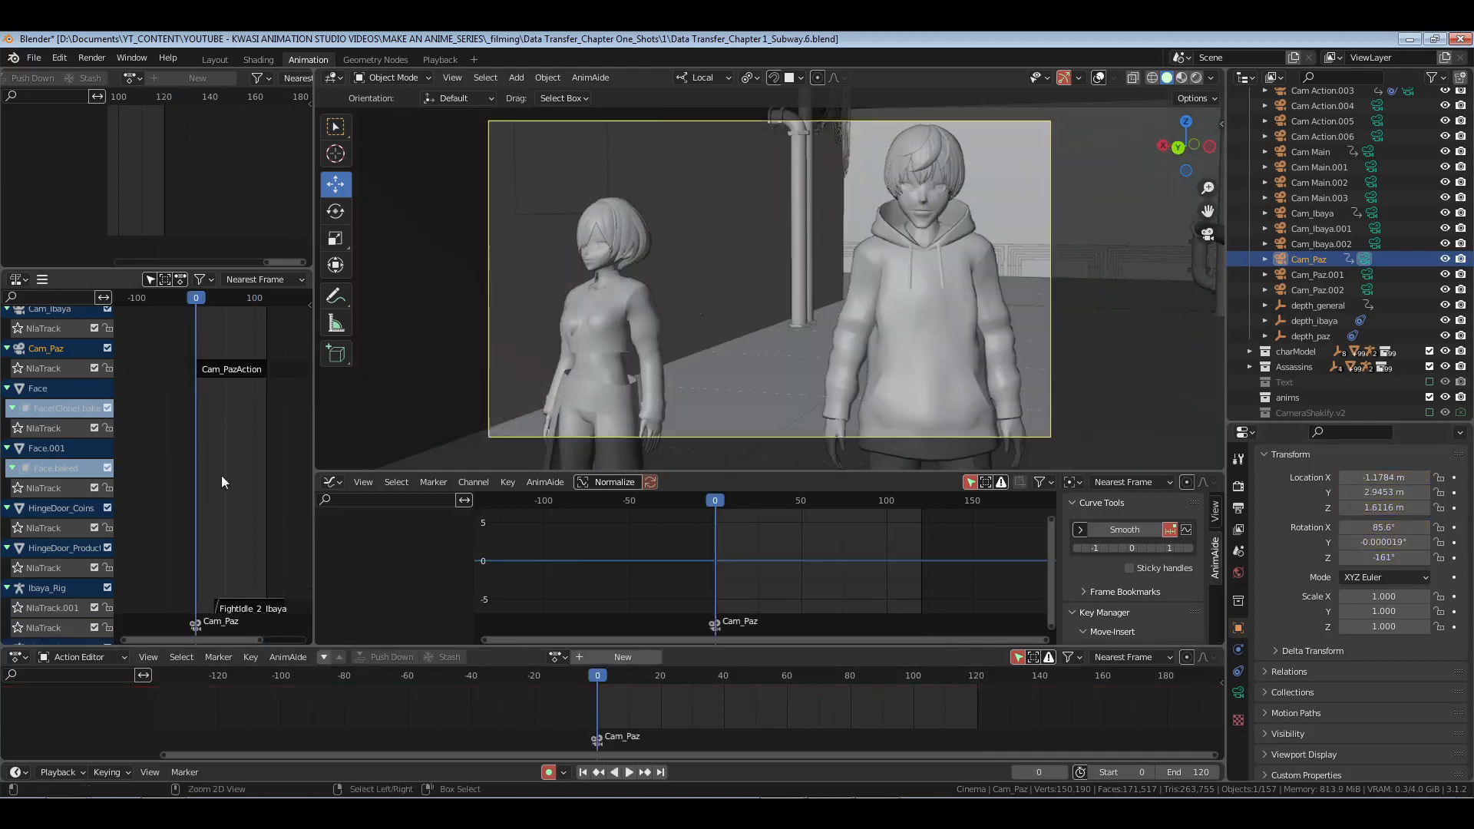
{"action": "key", "text": "ctrl+s"}
{"action": "key", "text": "space"}
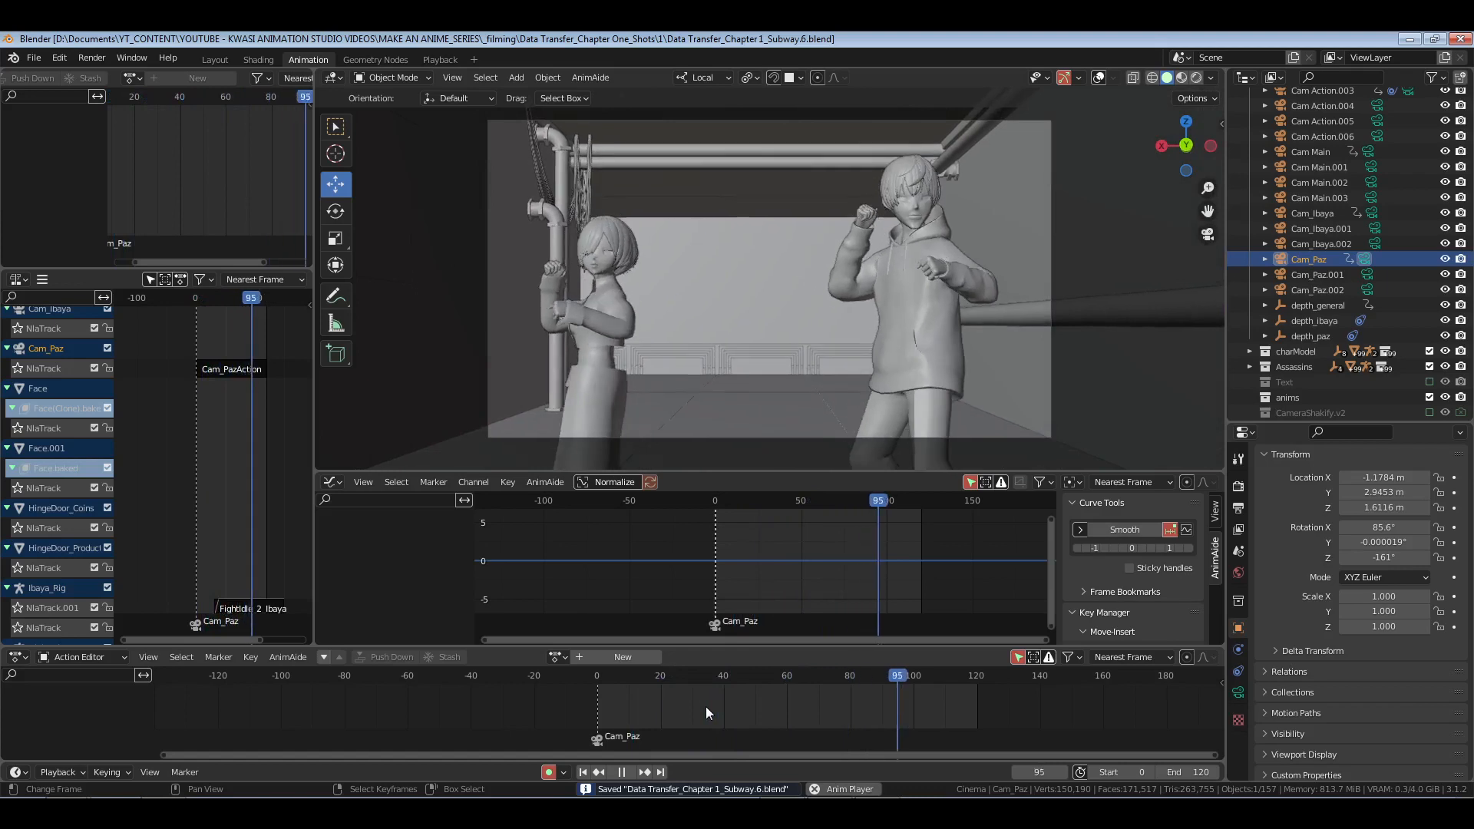
{"action": "key", "text": "space"}
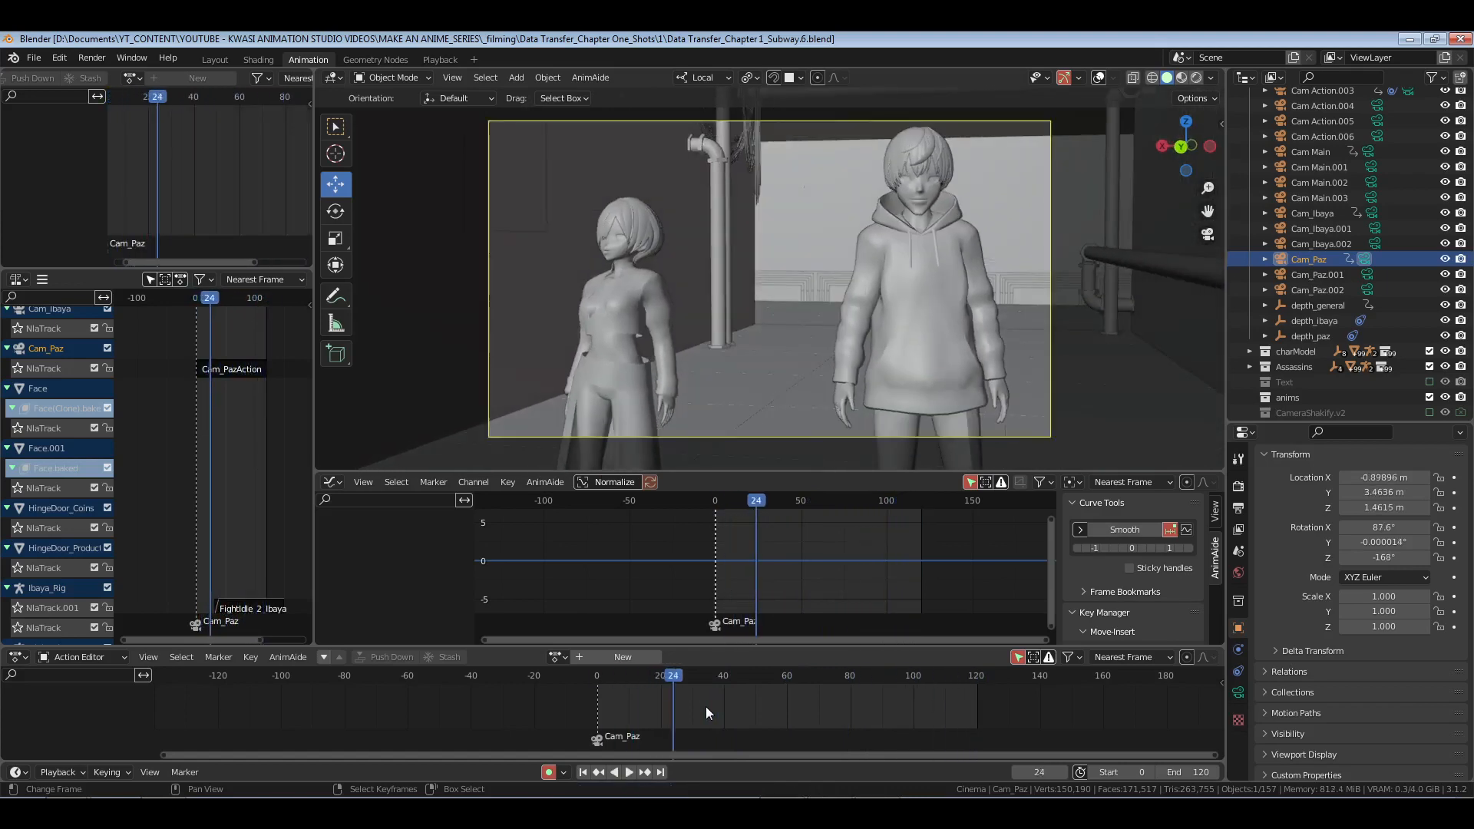
Step: Reopen Cam_PazAction, duplicate the frame 120 keyframe at frame 60 and play the shot from frame 0
{"action": "left_click", "coordinate": [250, 369]}
{"action": "key", "text": "Tab"}
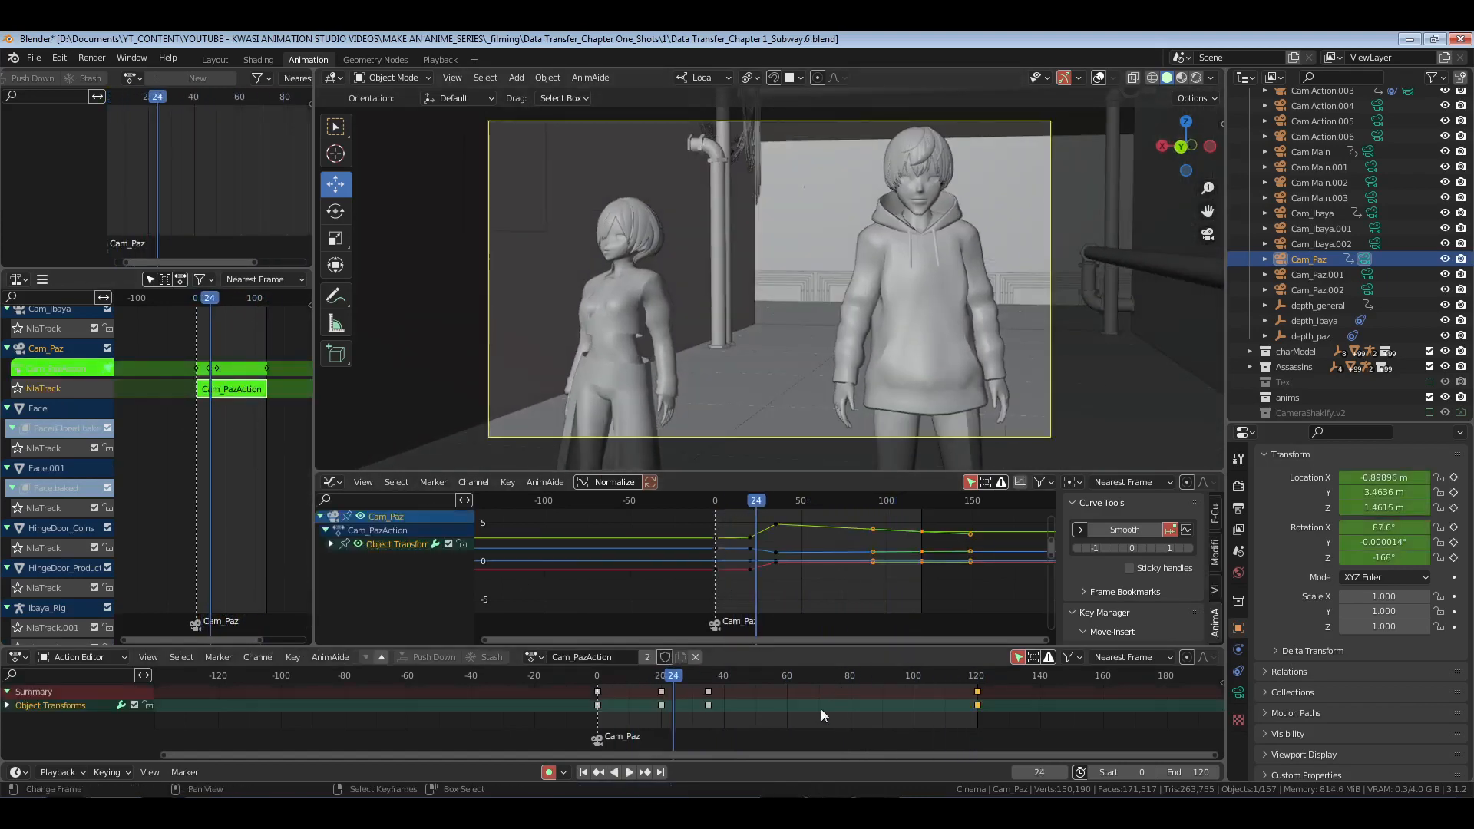
{"action": "left_click", "coordinate": [786, 702]}
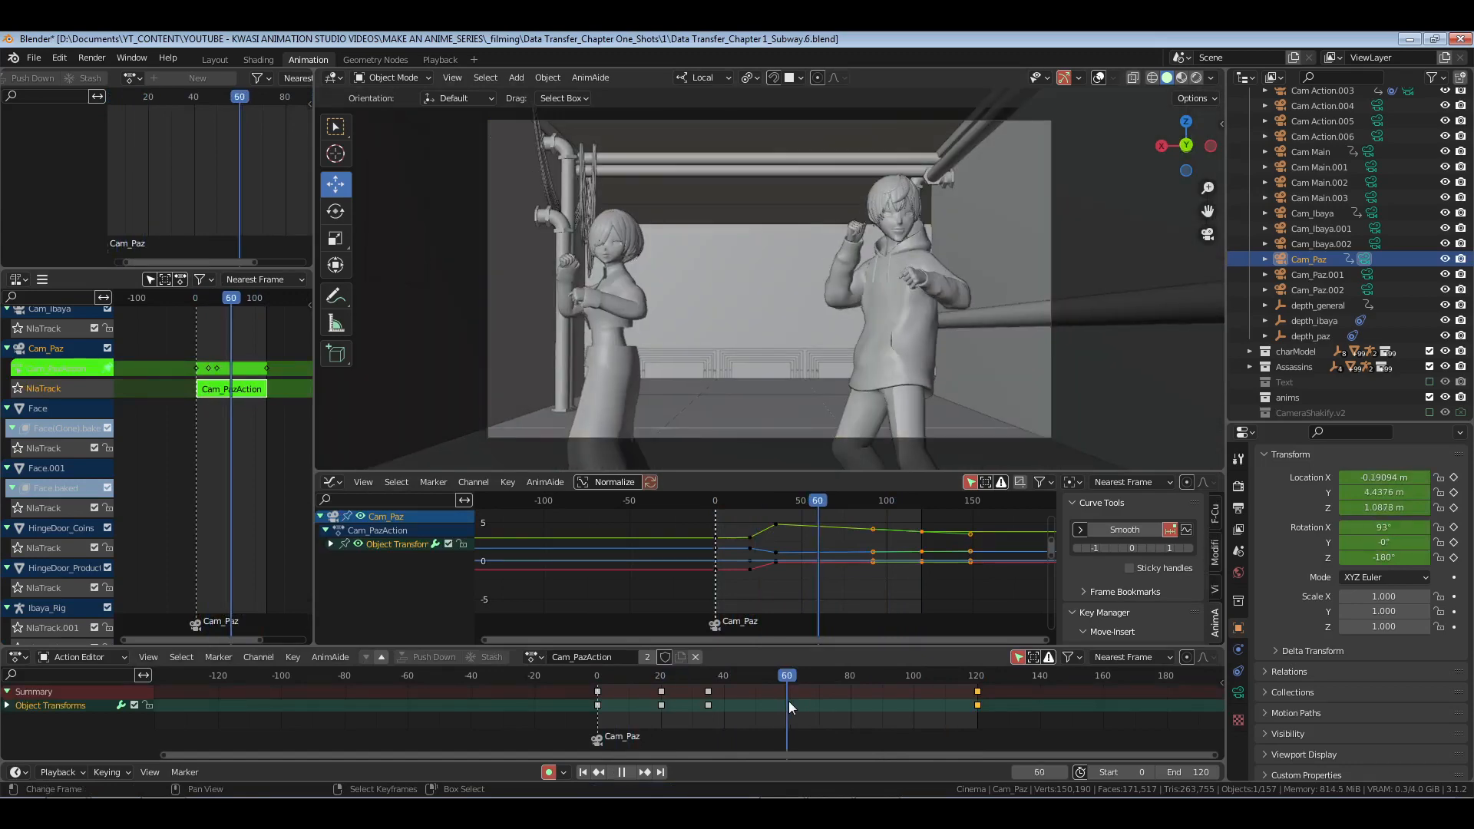
{"action": "key", "text": "shift+d"}
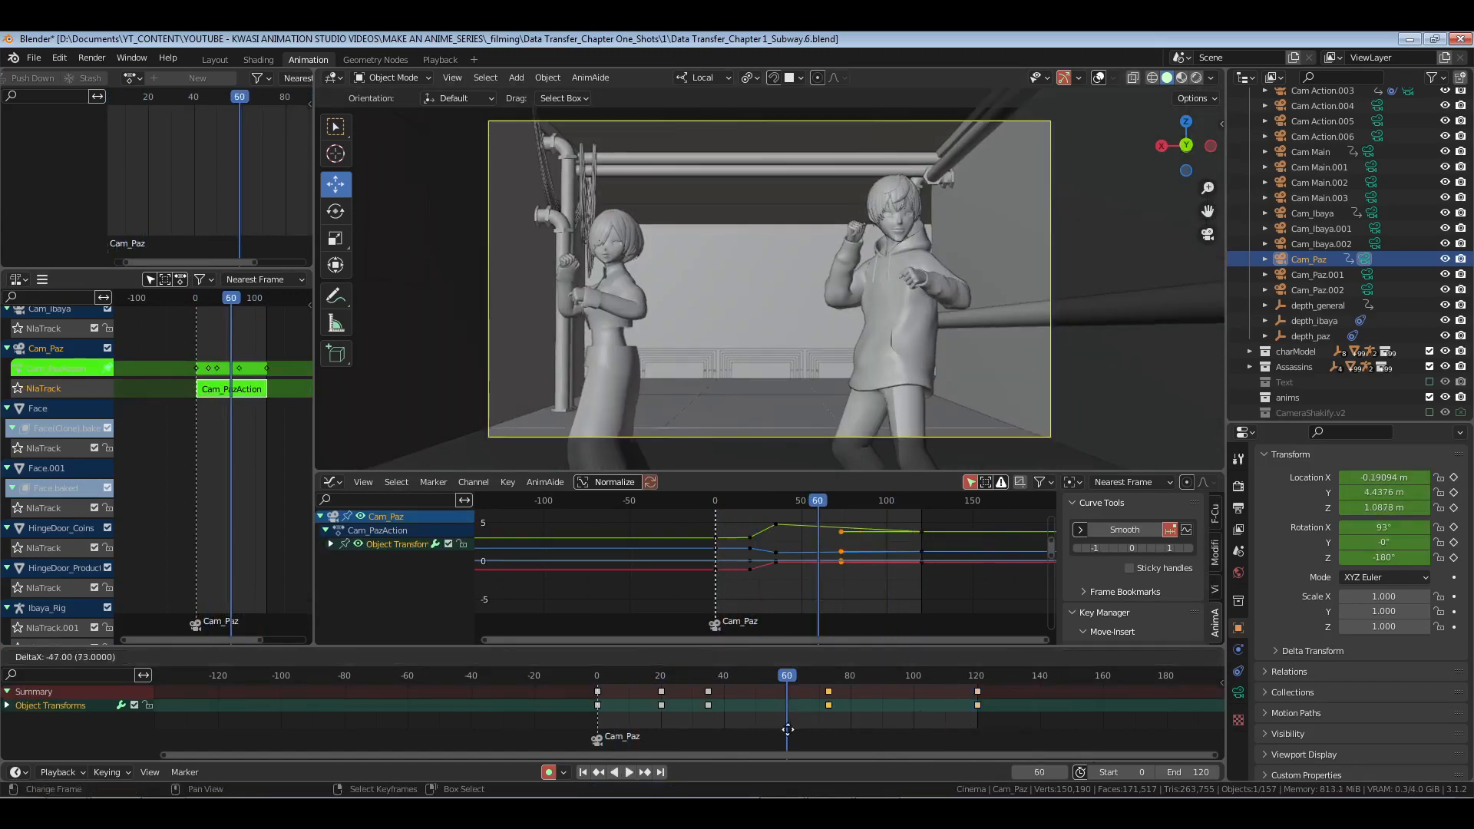
{"action": "left_click", "coordinate": [767, 730]}
{"action": "left_click", "coordinate": [600, 730]}
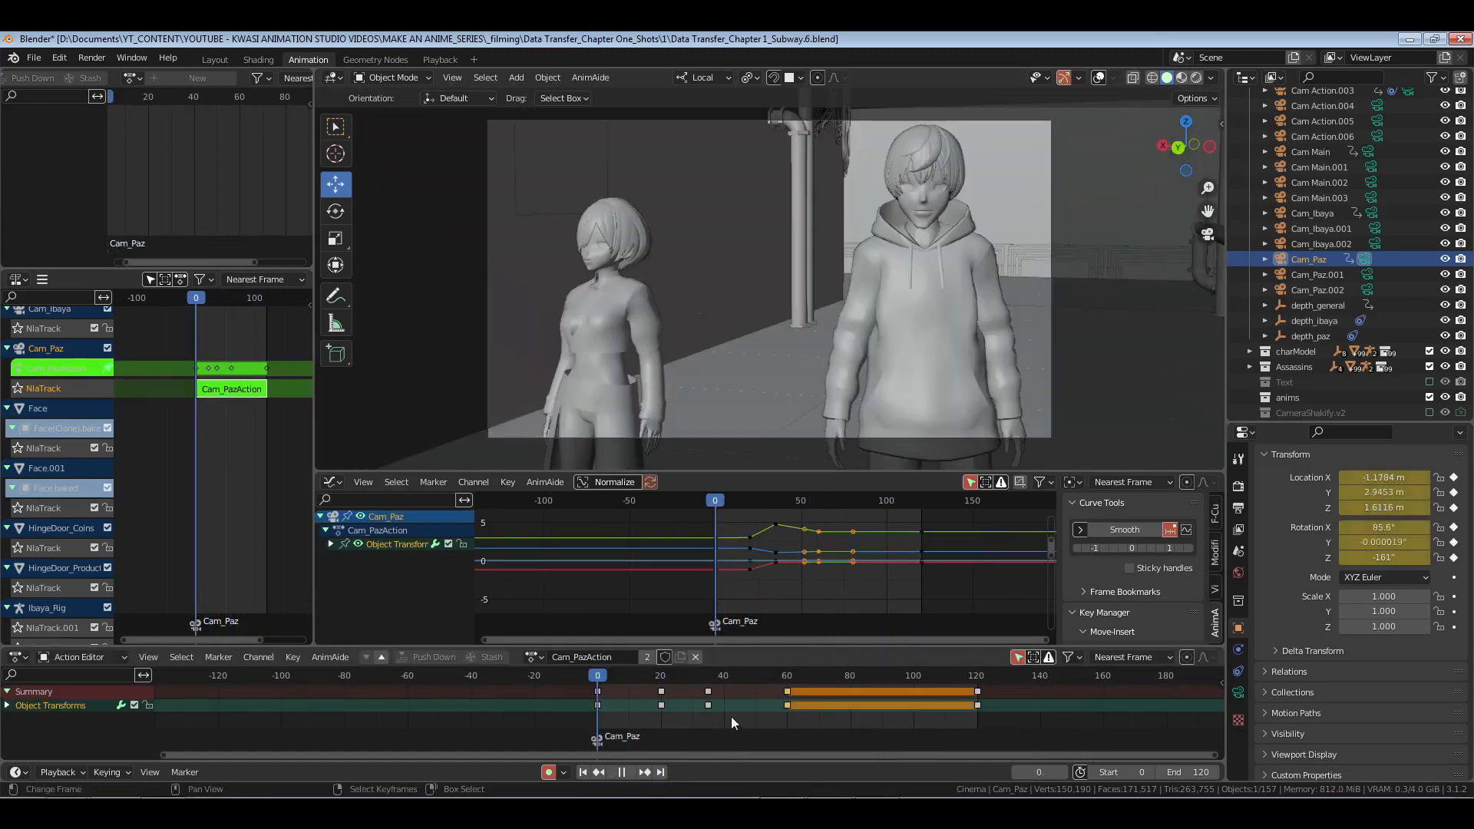
{"action": "key", "text": "space"}
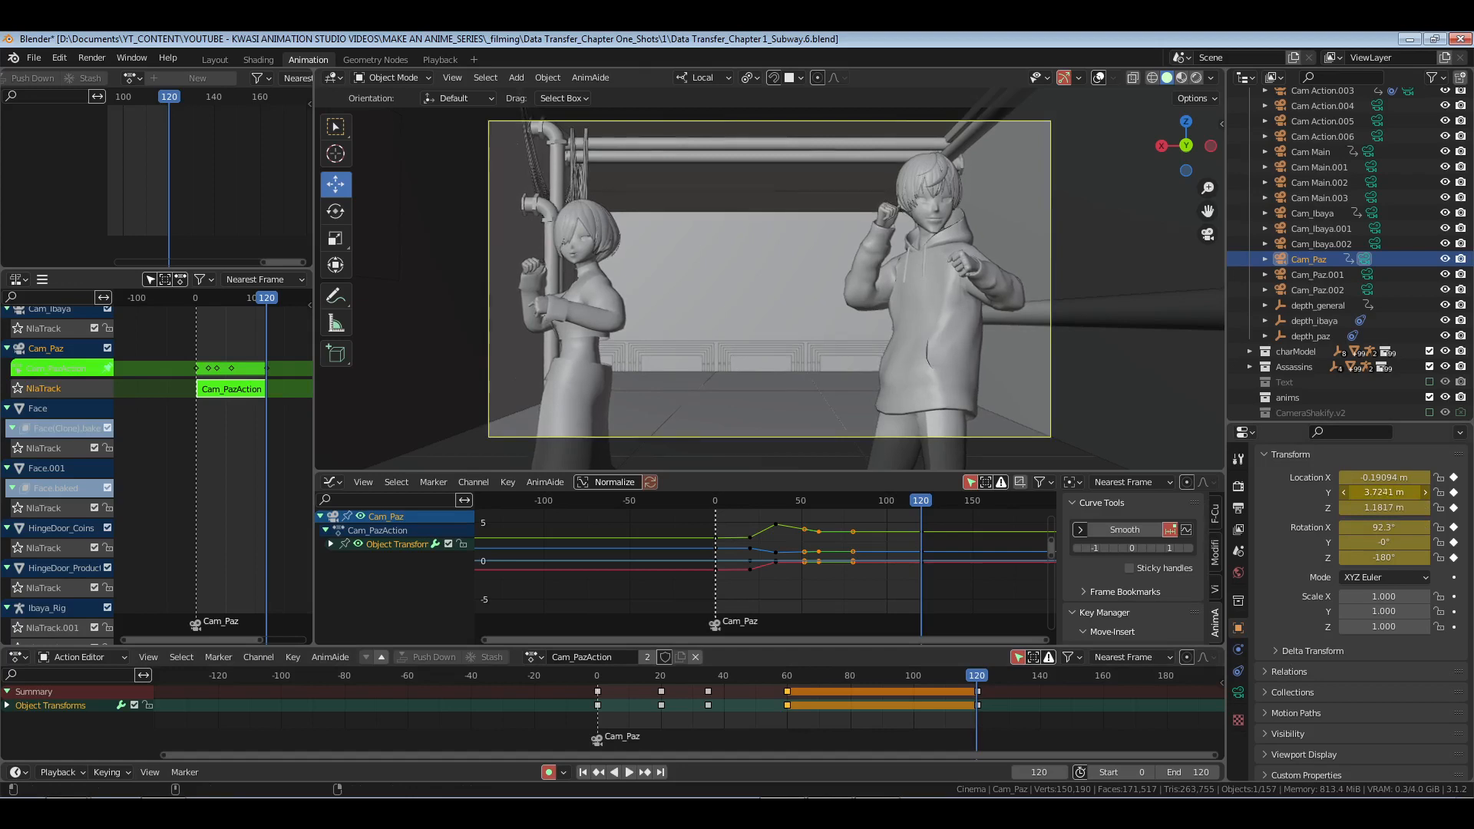
Step: Rekey Cam_Paz at frame 120 with location Y 3.7051 m and Z 1.1857 m and change that keyframe's handle type
{"action": "mouse_move", "coordinate": [1384, 492]}
{"action": "left_mouse_down"}
{"action": "mouse_move", "coordinate": [1379, 478]}
{"action": "mouse_move", "coordinate": [1387, 508]}
{"action": "left_mouse_up"}
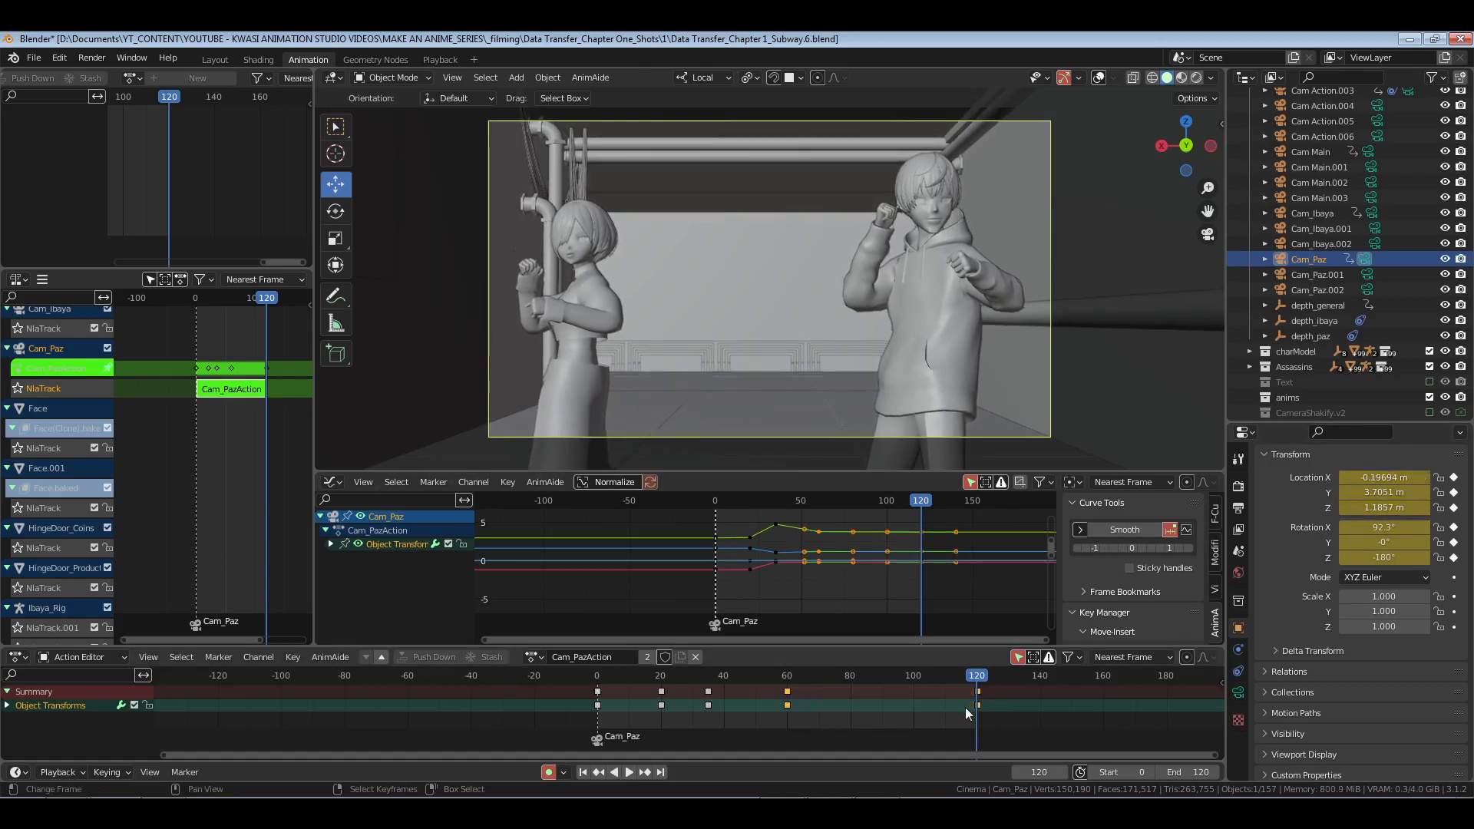
{"action": "left_click", "coordinate": [988, 707]}
{"action": "key", "text": "v"}
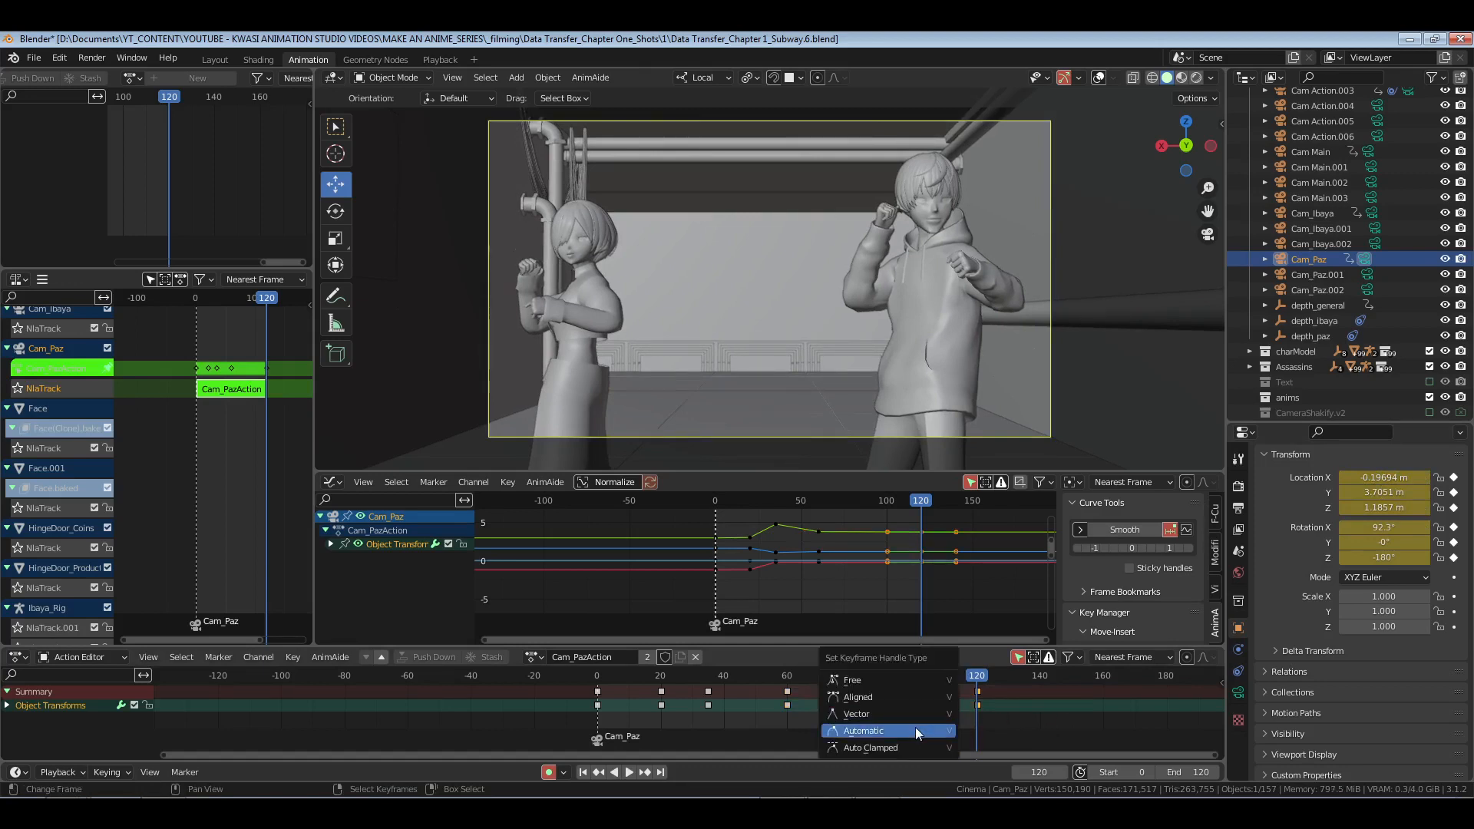
{"action": "left_click", "coordinate": [905, 742]}
Step: Set the easing type of all Cam_PazAction keyframes to Ease In and Out
{"action": "key", "text": "a"}
{"action": "key", "text": "ctrl+e"}
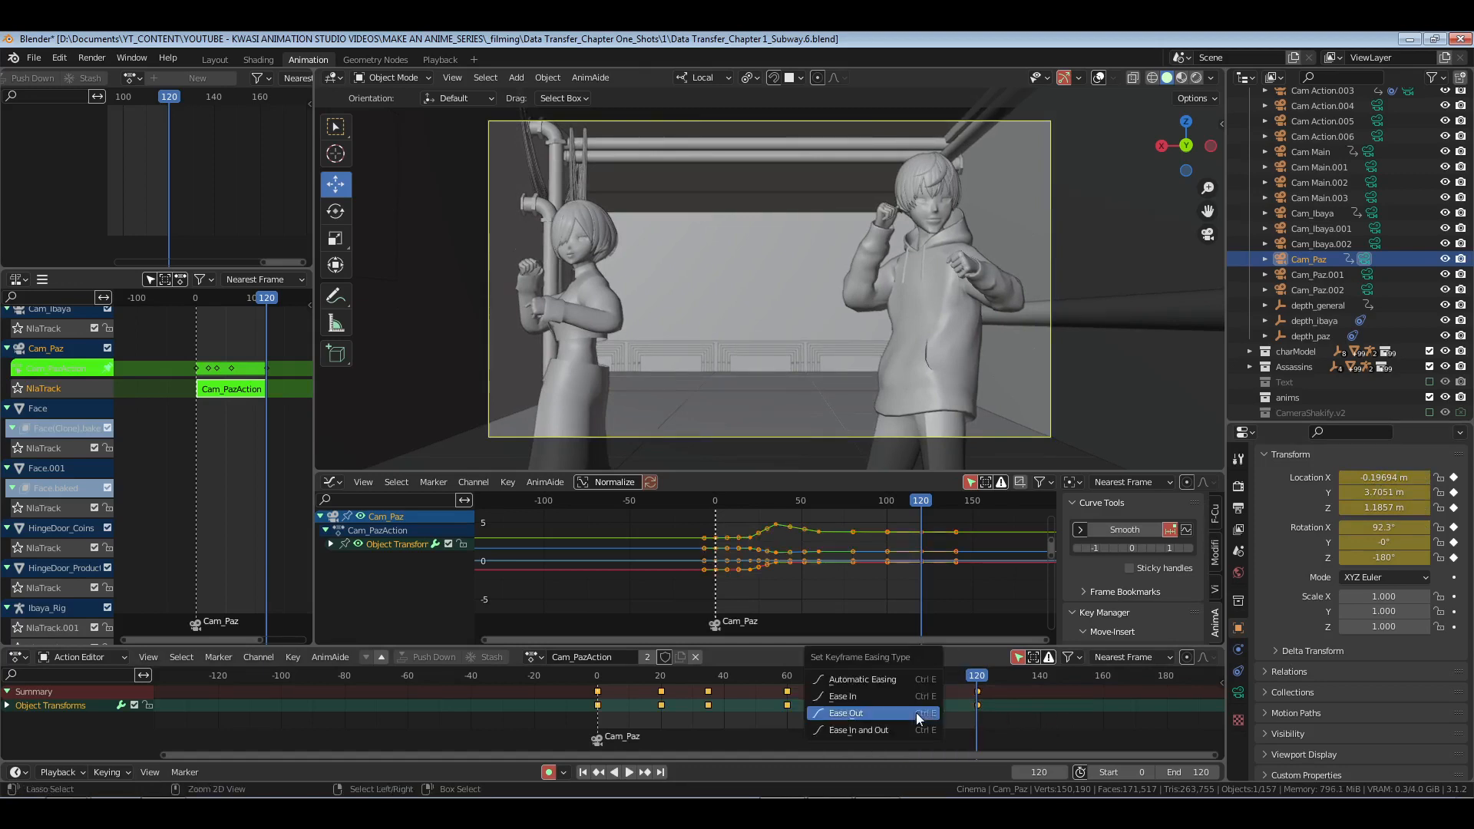
{"action": "left_click", "coordinate": [853, 729]}
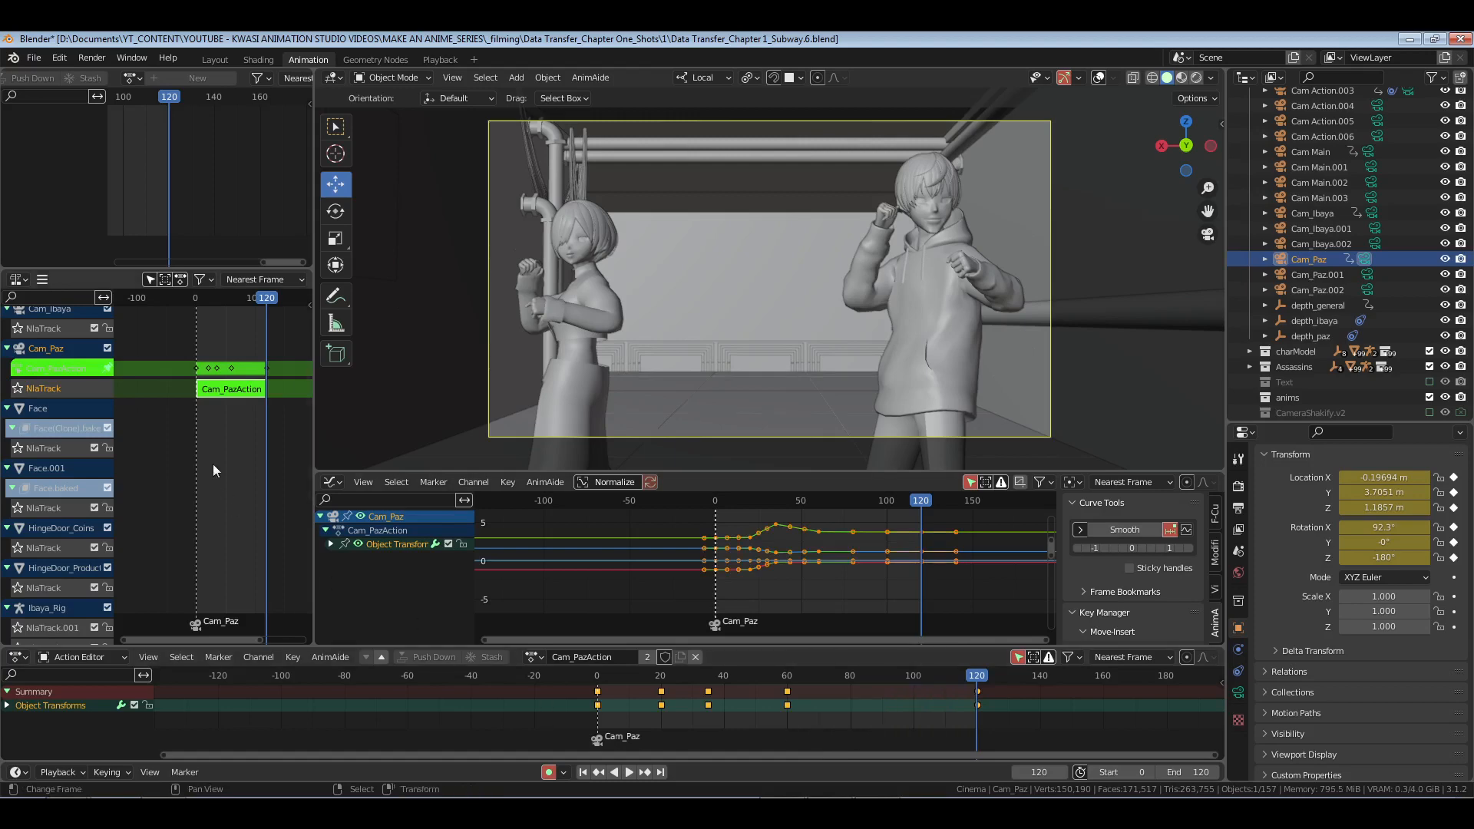
Step: Finish editing the Cam_PazAction strip, save the file, play the eased camera move and return to frame 0
{"action": "key", "text": "Tab"}
{"action": "key", "text": "shift+Left"}
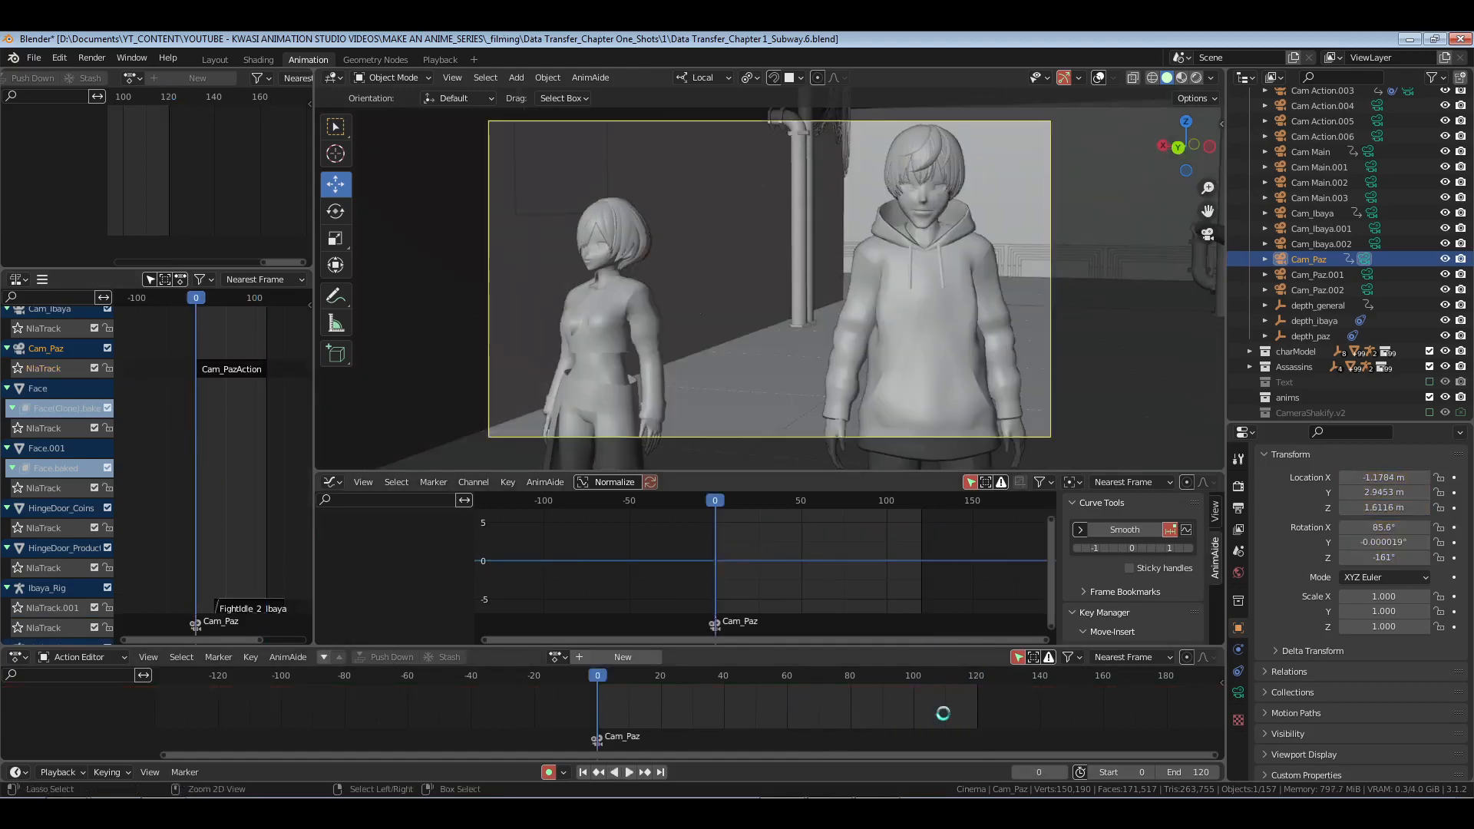
{"action": "key", "text": "space"}
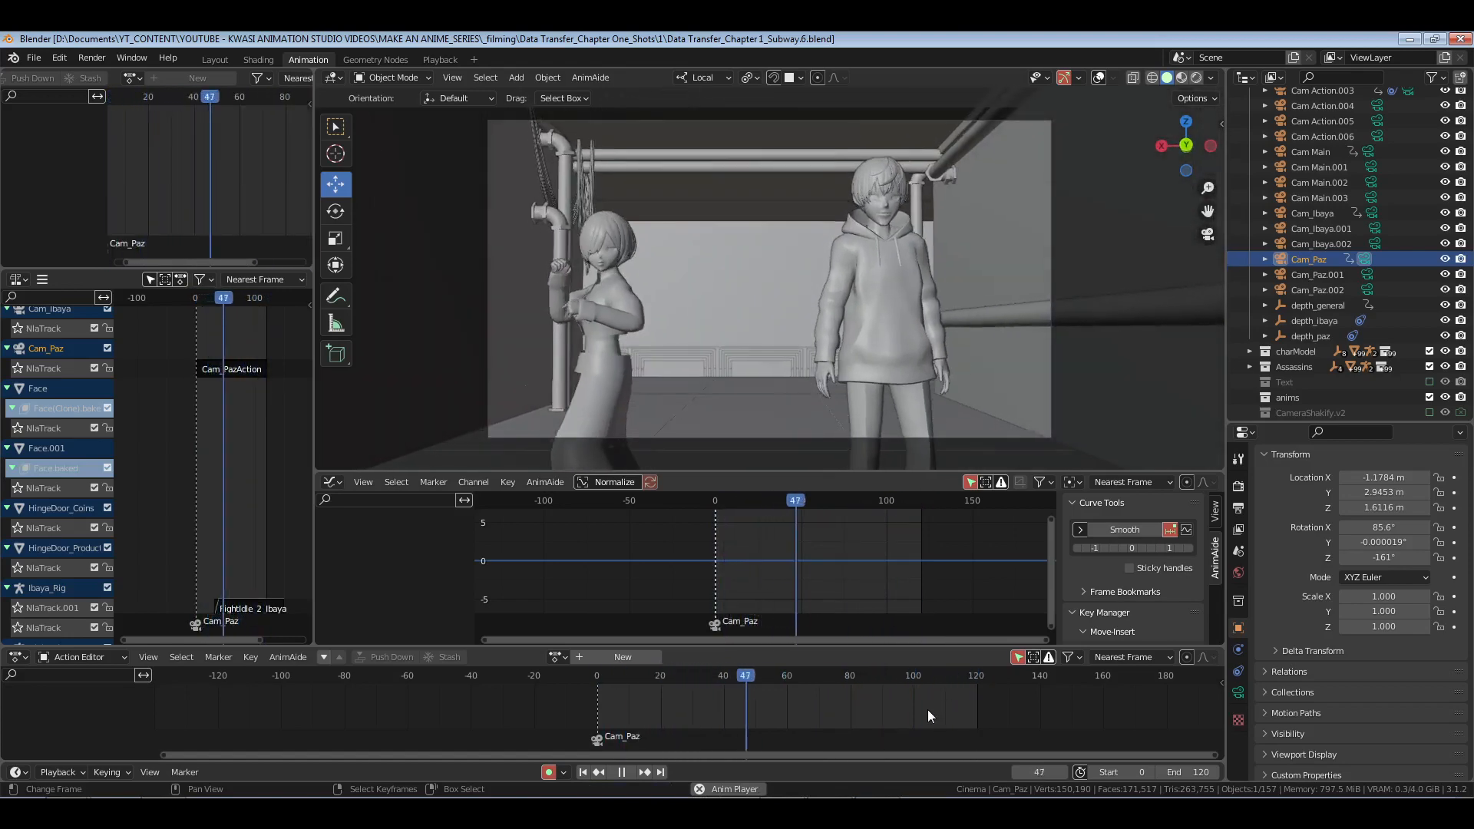
{"action": "key", "text": "space"}
{"action": "key", "text": "shift+Left"}
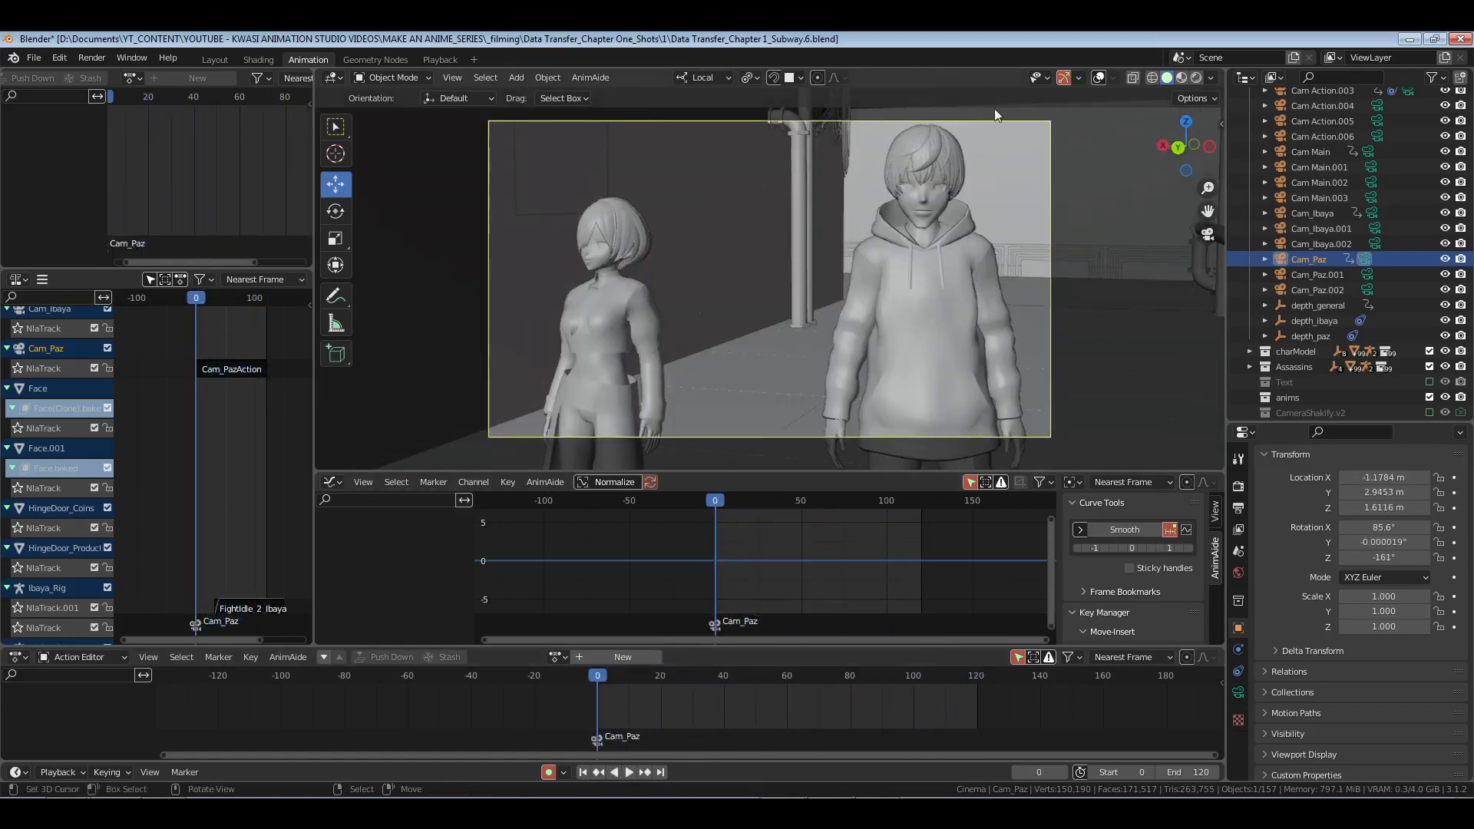
Step: Turn on viewport overlays and play the shot from outside the camera view to examine Cam_Paz's path
{"action": "left_click", "coordinate": [1099, 78]}
{"action": "middle_click_drag", "start_coordinate": [818, 348], "coordinate": [759, 356]}
{"action": "key", "text": "space"}
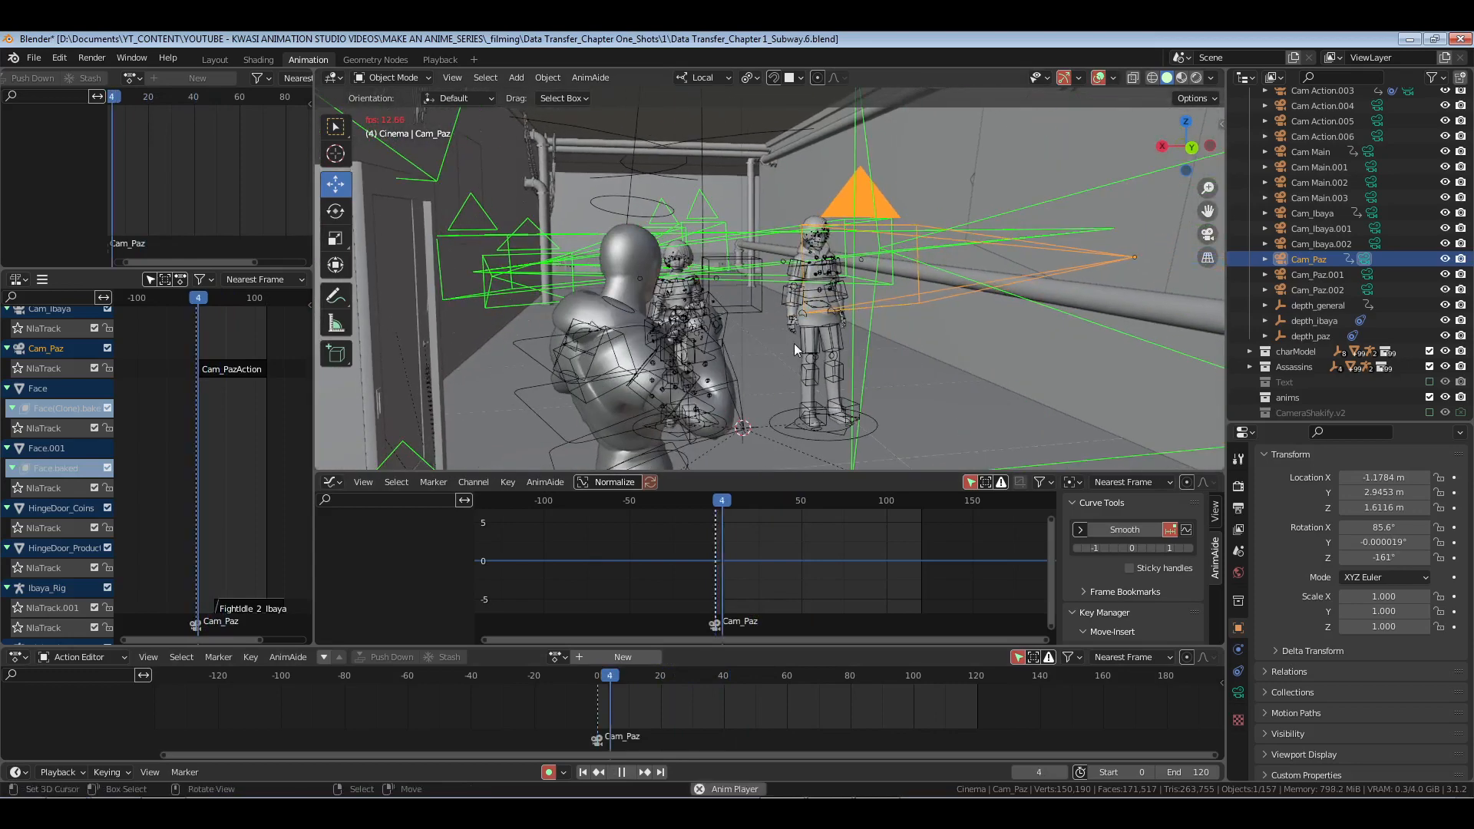
{"action": "key", "text": "space"}
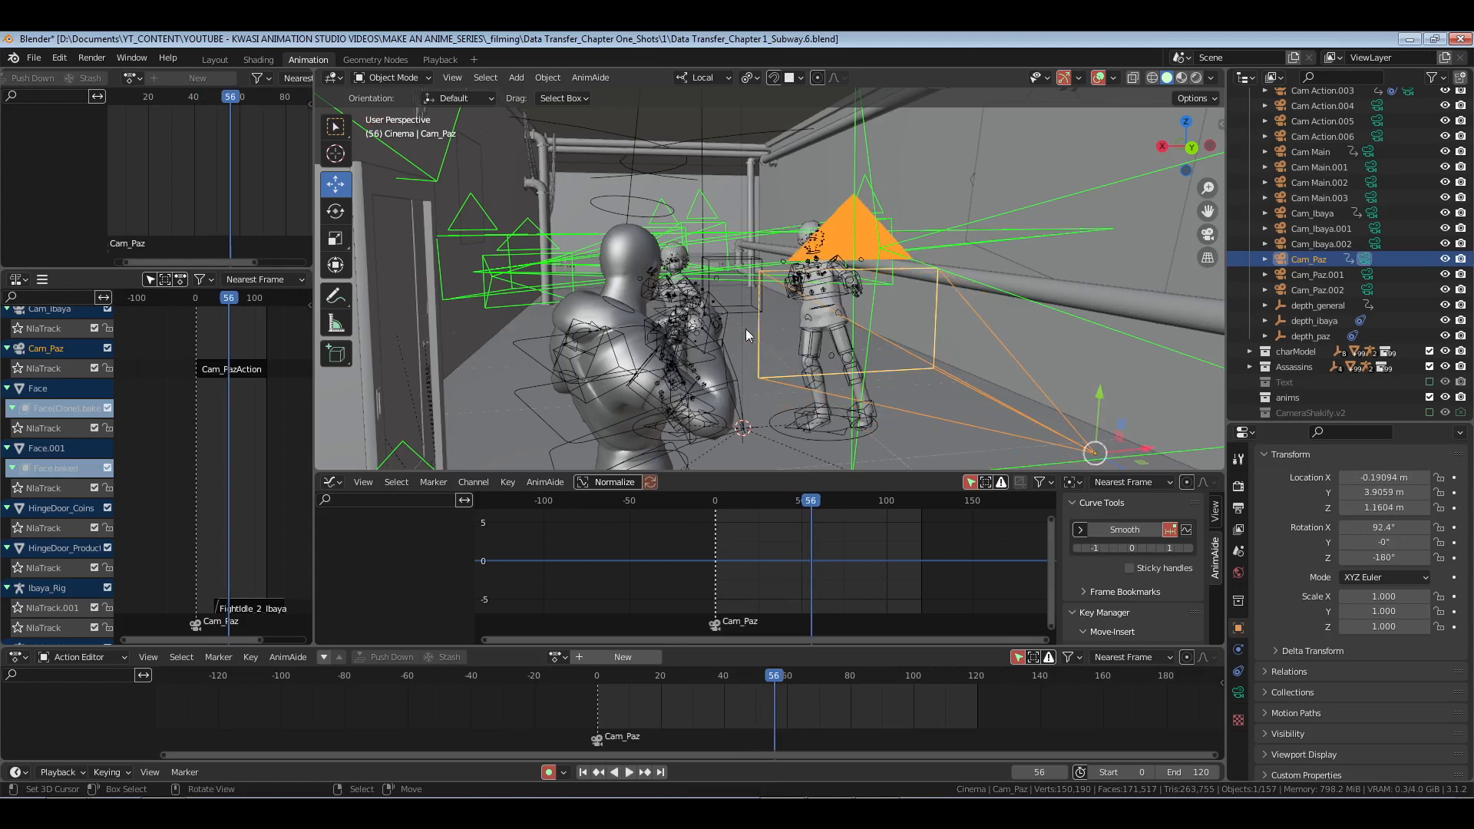
{"action": "left_click", "coordinate": [688, 279]}
{"action": "middle_click_drag", "start_coordinate": [688, 279], "coordinate": [812, 445]}
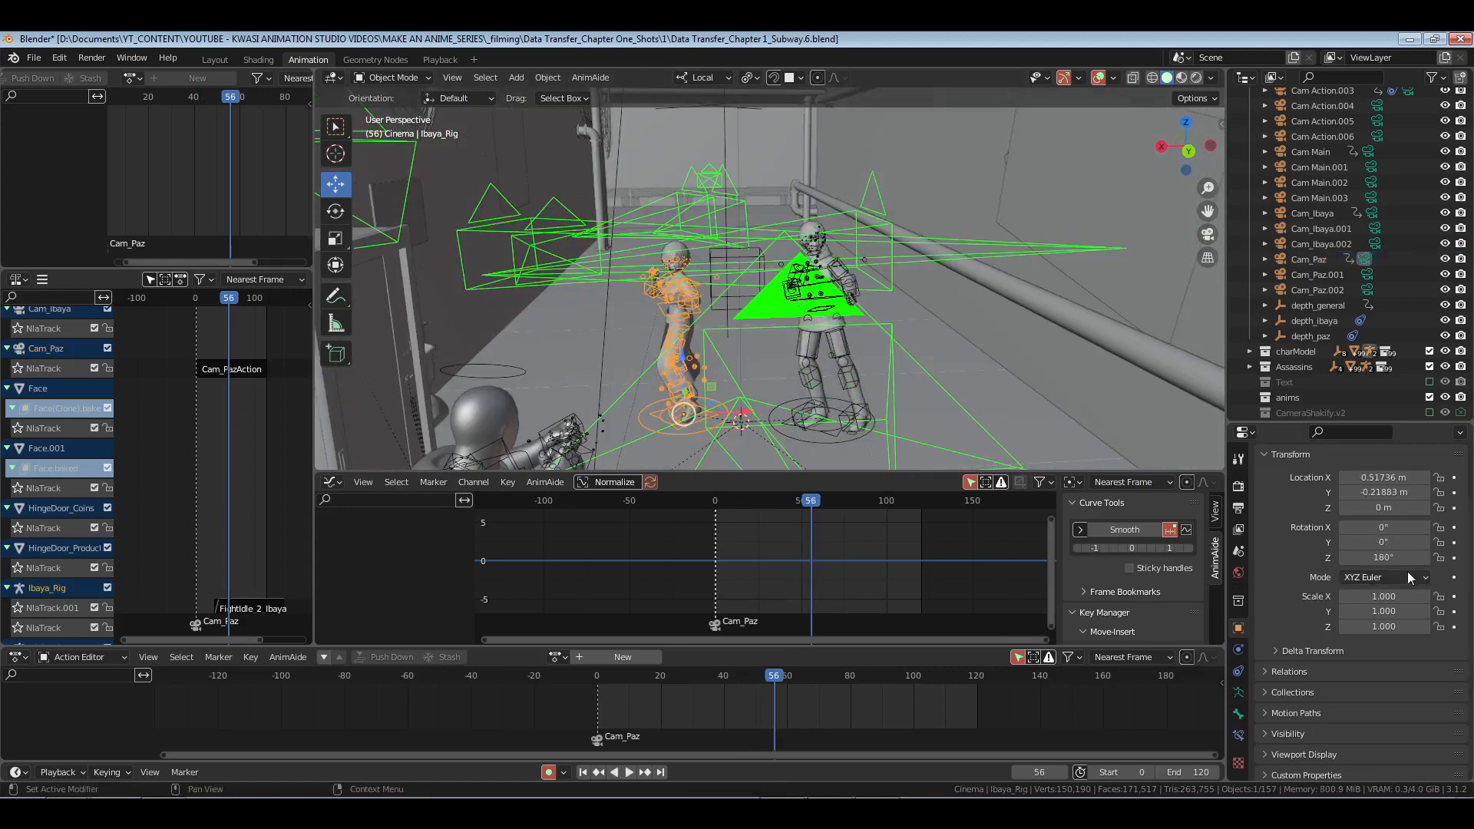
{"action": "key", "text": "ctrl+Tab"}
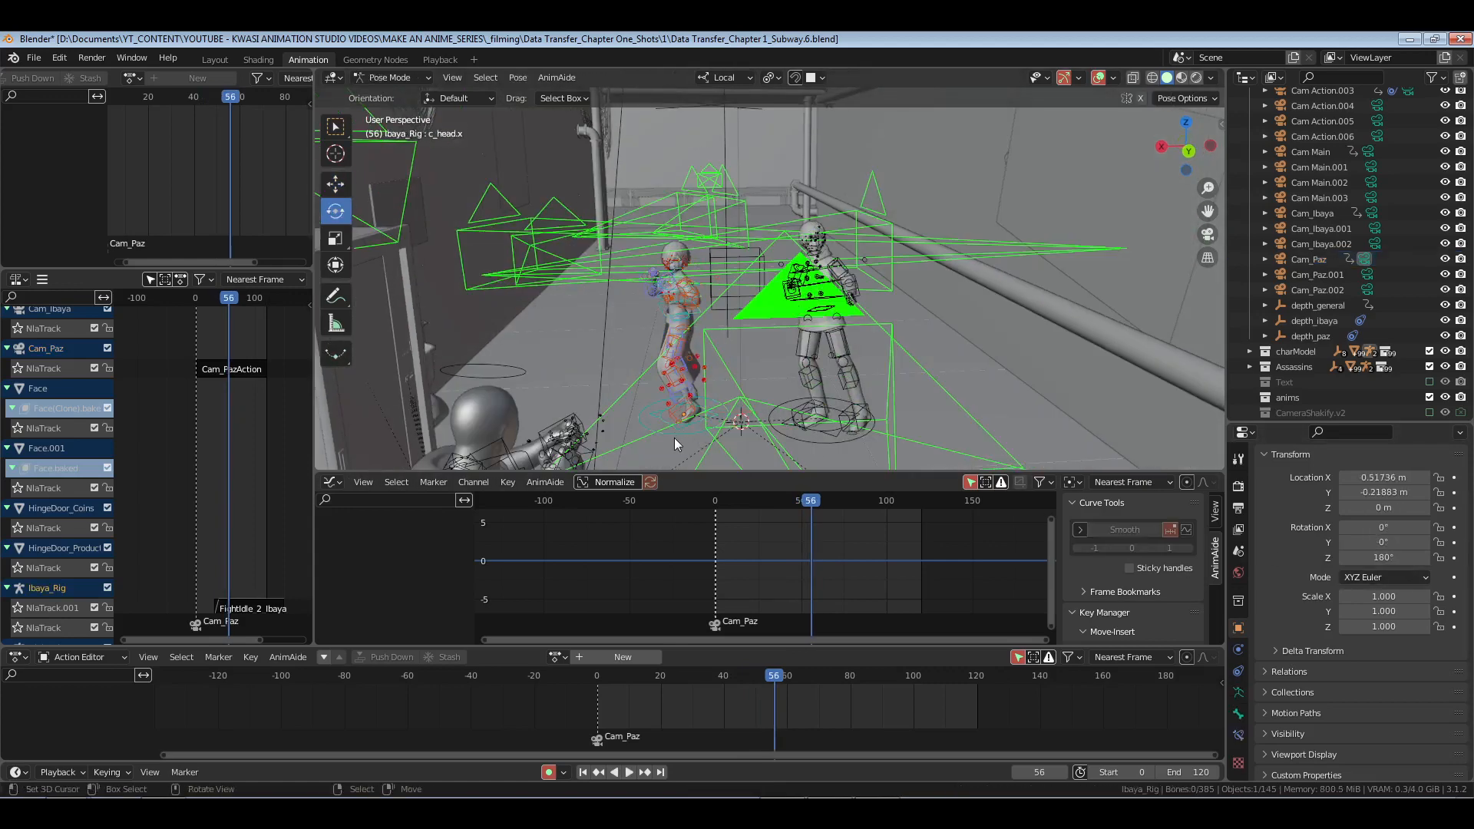
{"action": "left_click", "coordinate": [674, 436]}
{"action": "left_click_drag", "start_coordinate": [714, 441], "coordinate": [768, 426]}
{"action": "key", "text": "ctrl+Tab"}
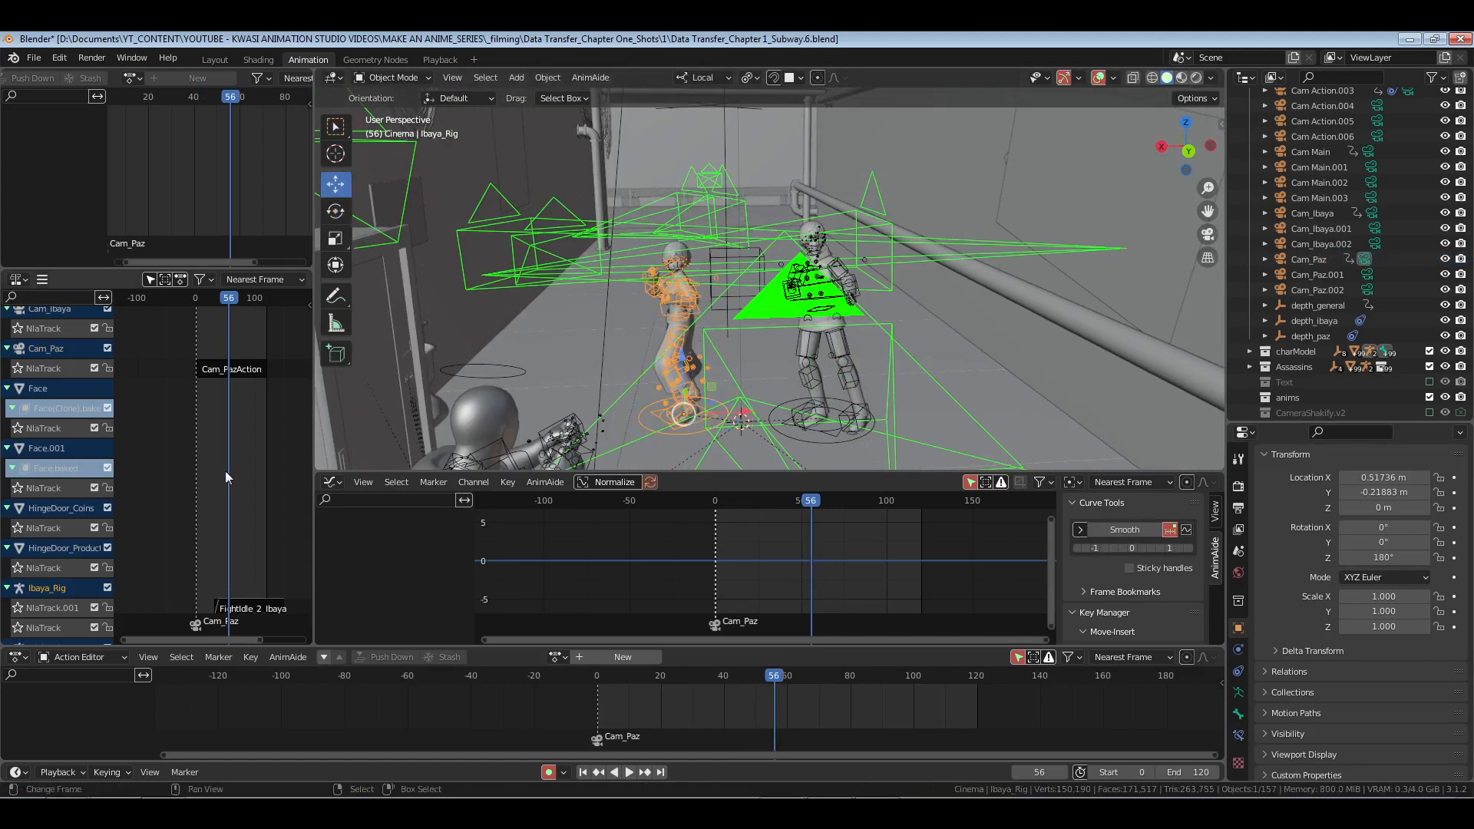
Step: Return to frame 0 and select the Cam_Paz camera
{"action": "key", "text": "shift+Left"}
{"action": "left_click", "coordinate": [1308, 259]}
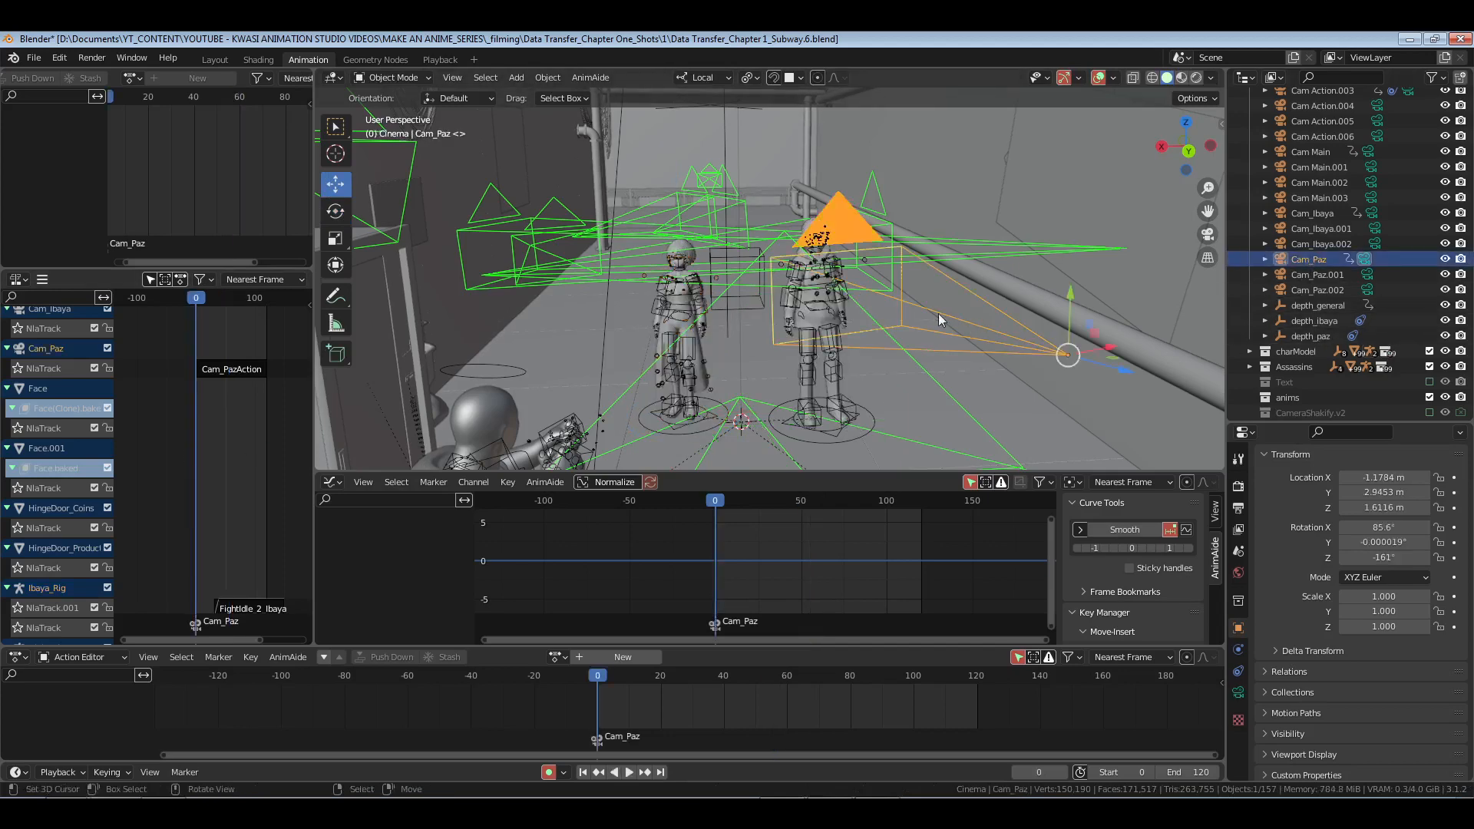
Step: Look through Cam_Paz, hide the viewport overlays, play the eased camera move and return to frame 0
{"action": "key", "text": "ctrl+KP_0"}
{"action": "left_click", "coordinate": [827, 179]}
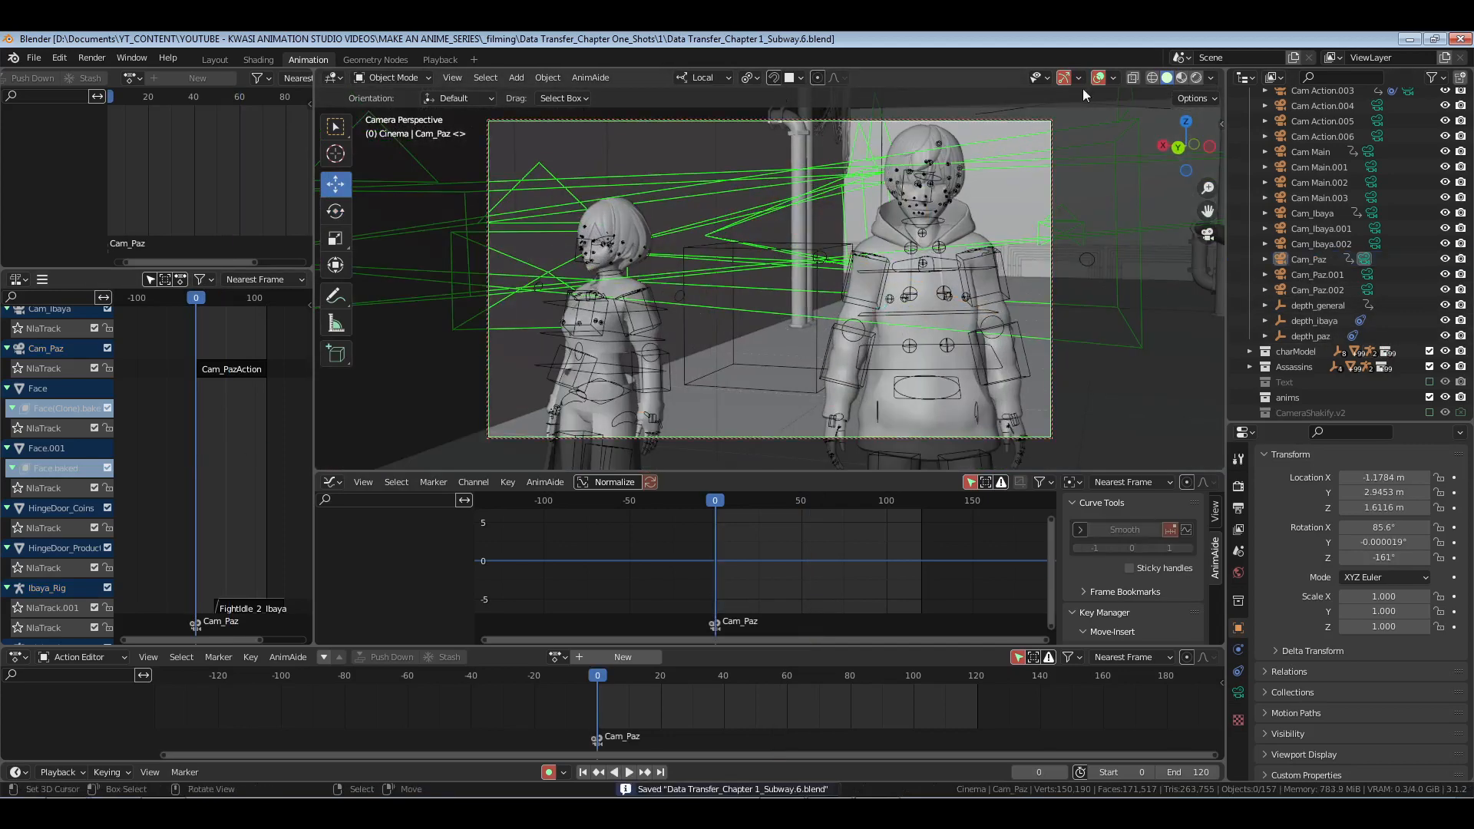
{"action": "left_click", "coordinate": [1099, 78]}
{"action": "key", "text": "space"}
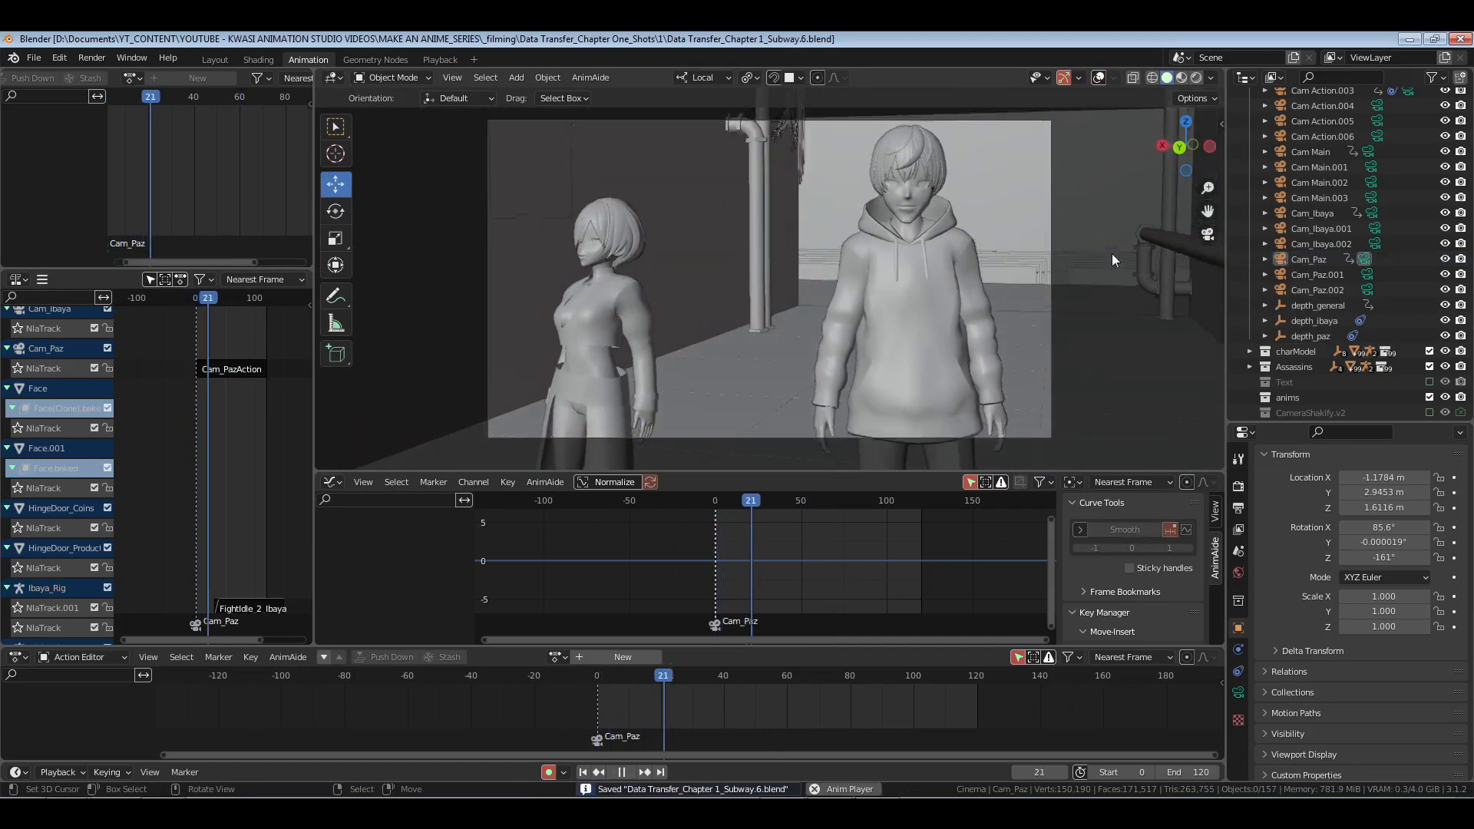
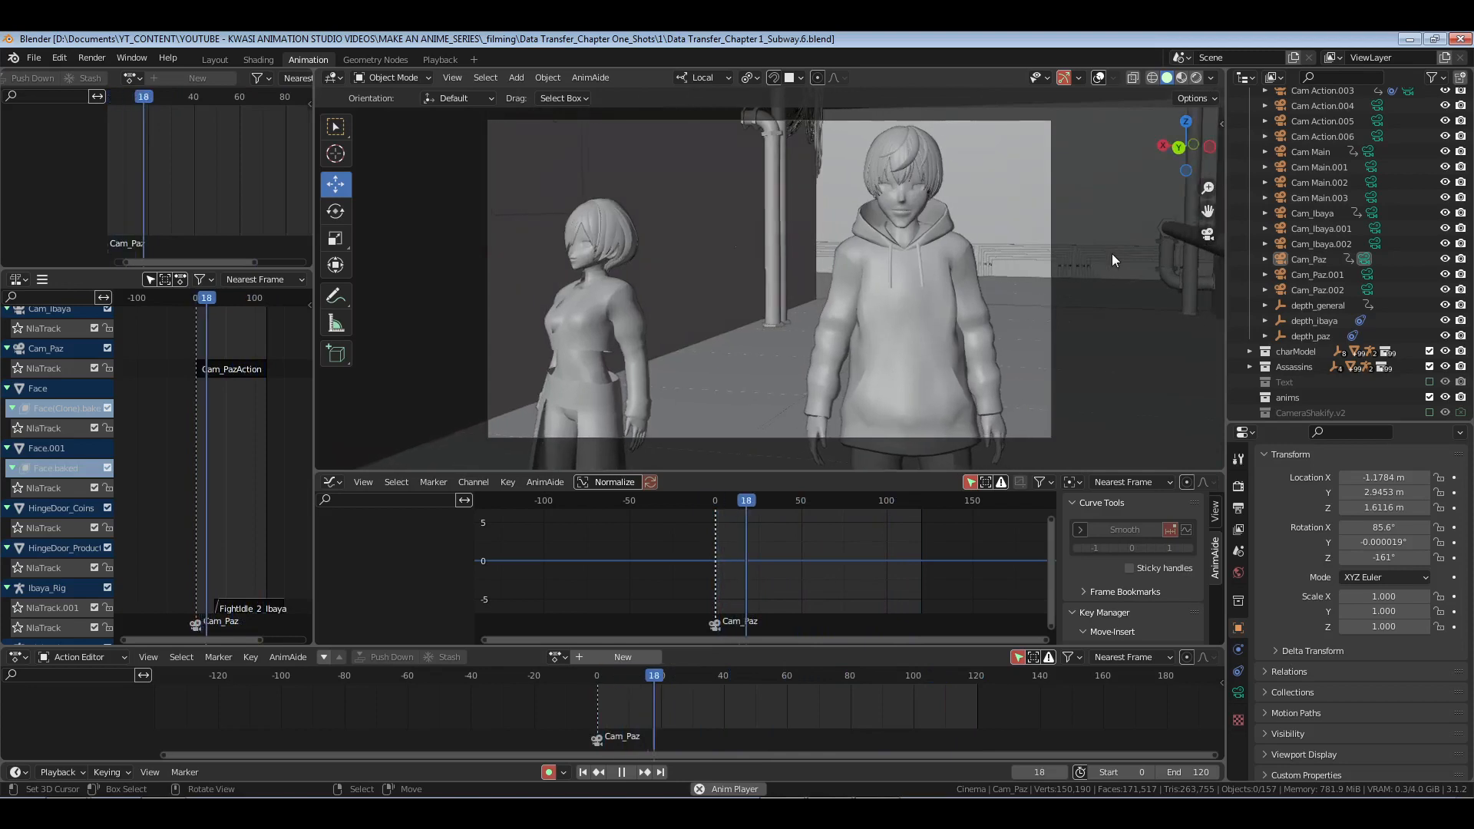
{"action": "key", "text": "space"}
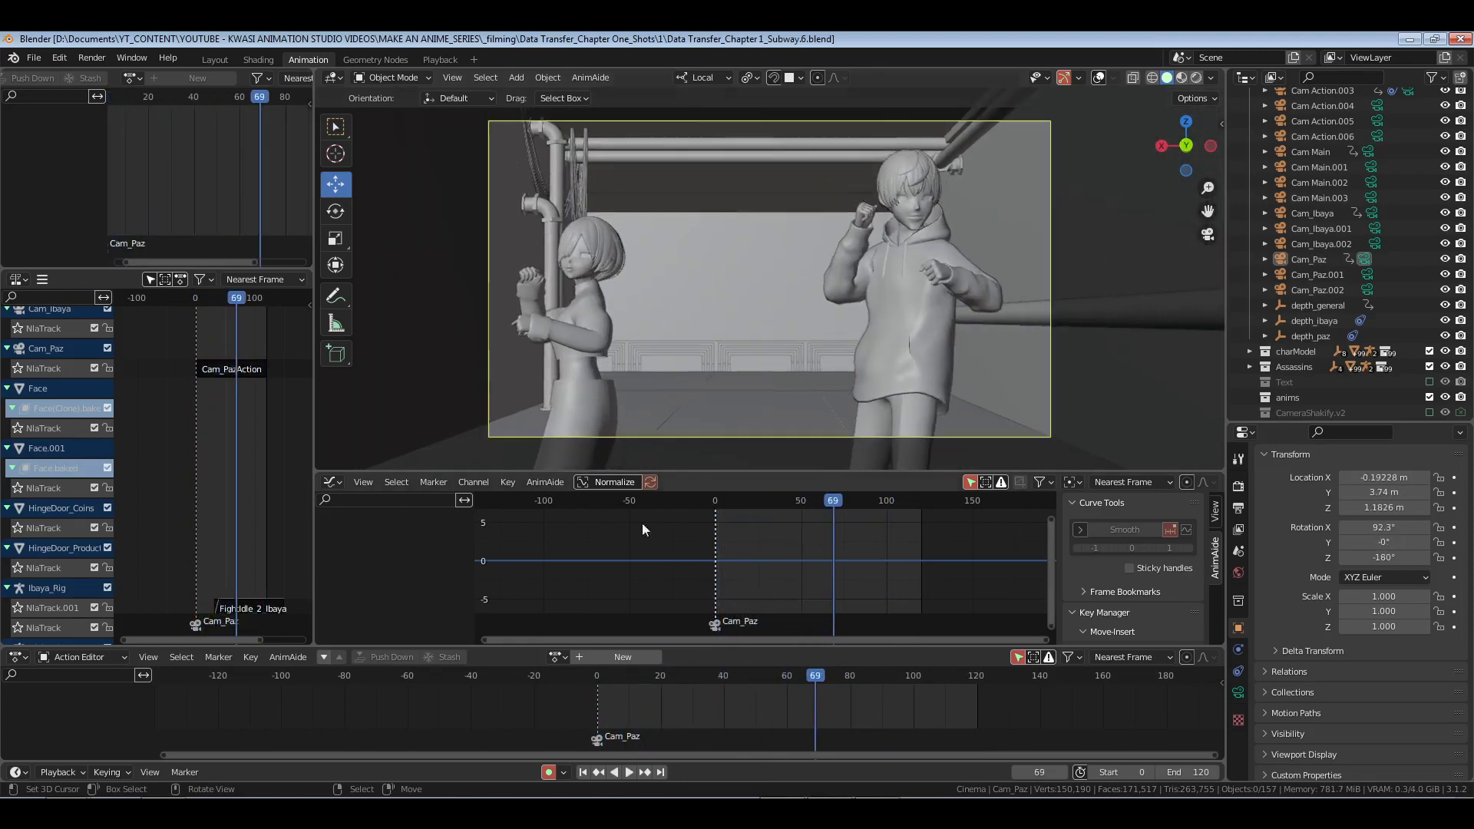
{"action": "left_click", "coordinate": [595, 695]}
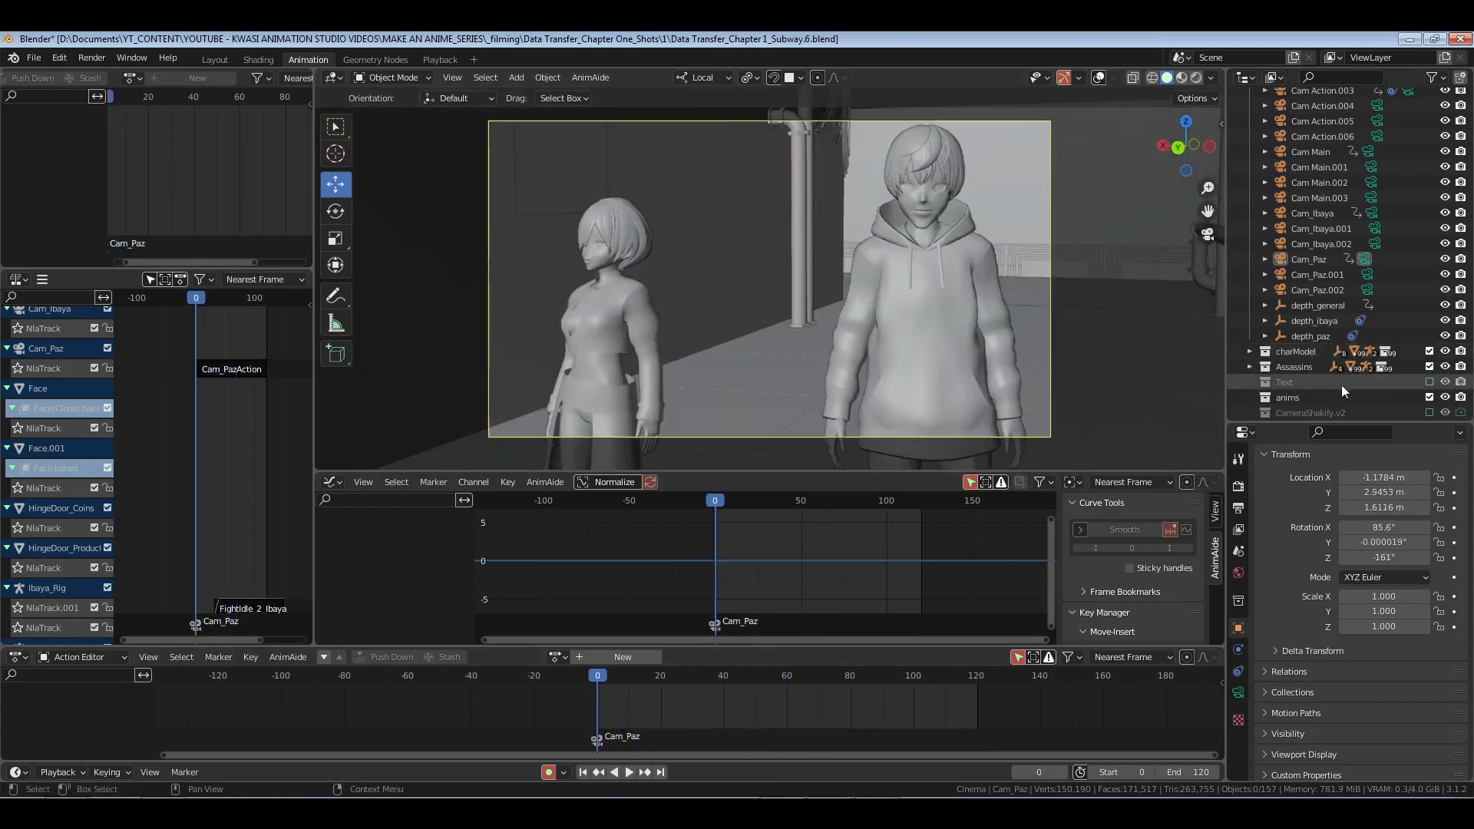
Step: Exclude the Assassins collection, preview frame 0 with rendered shading in the Playback workspace, and return to the Animation workspace
{"action": "left_click", "coordinate": [1428, 367]}
{"action": "left_click", "coordinate": [441, 59]}
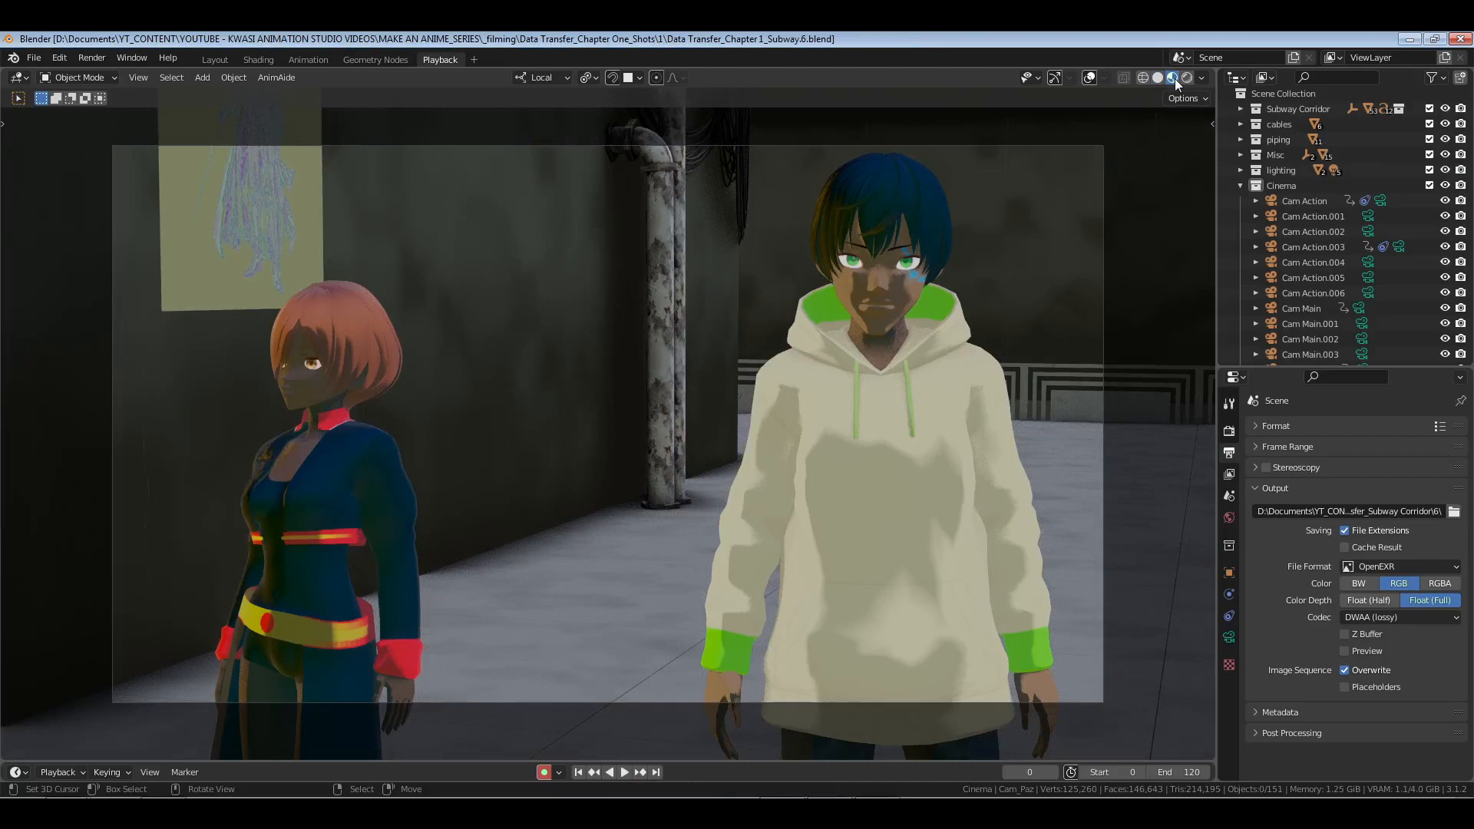
{"action": "left_click", "coordinate": [1186, 77]}
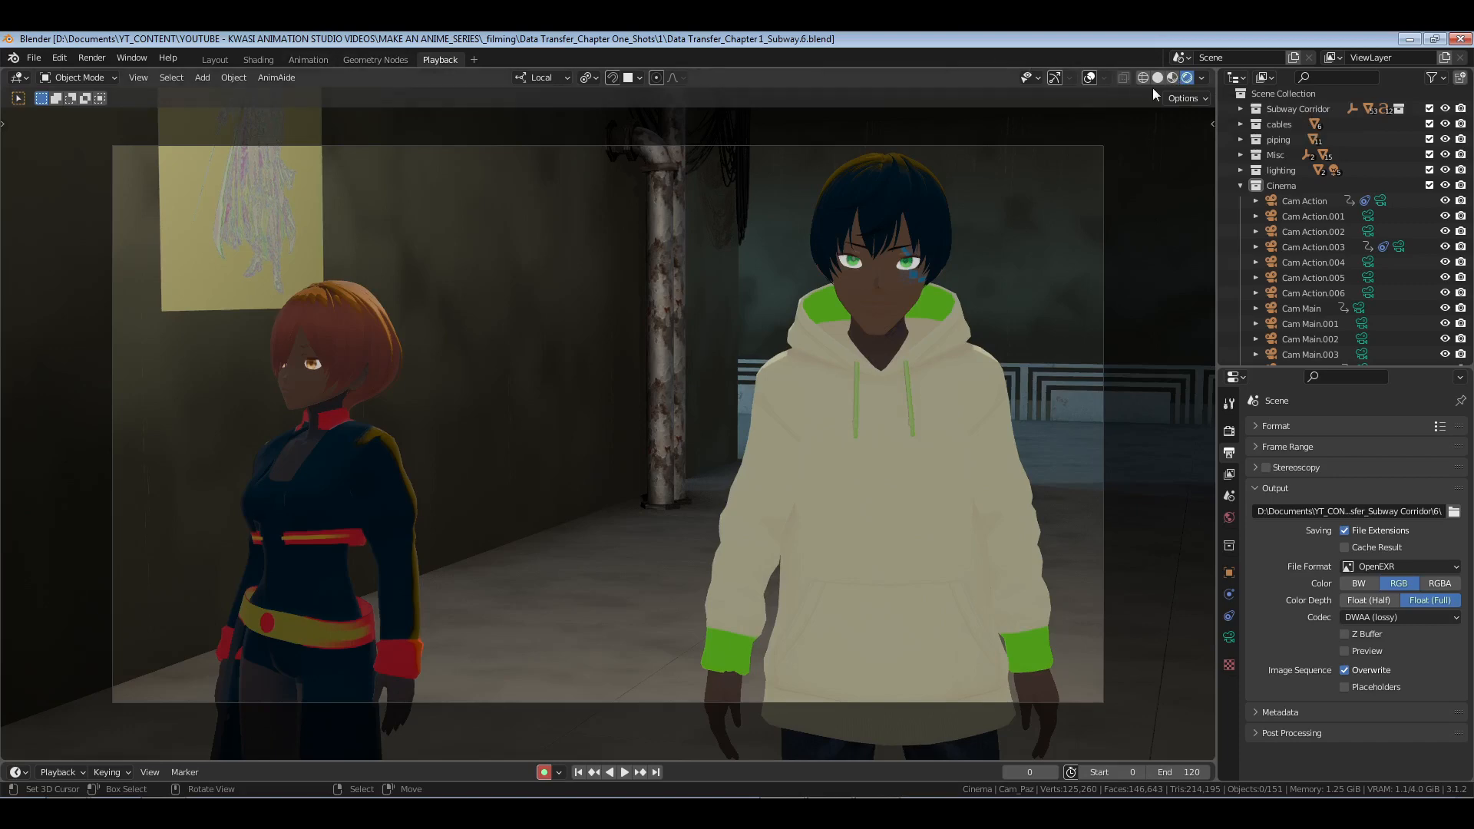
{"action": "left_click", "coordinate": [1159, 78]}
{"action": "left_click", "coordinate": [308, 60]}
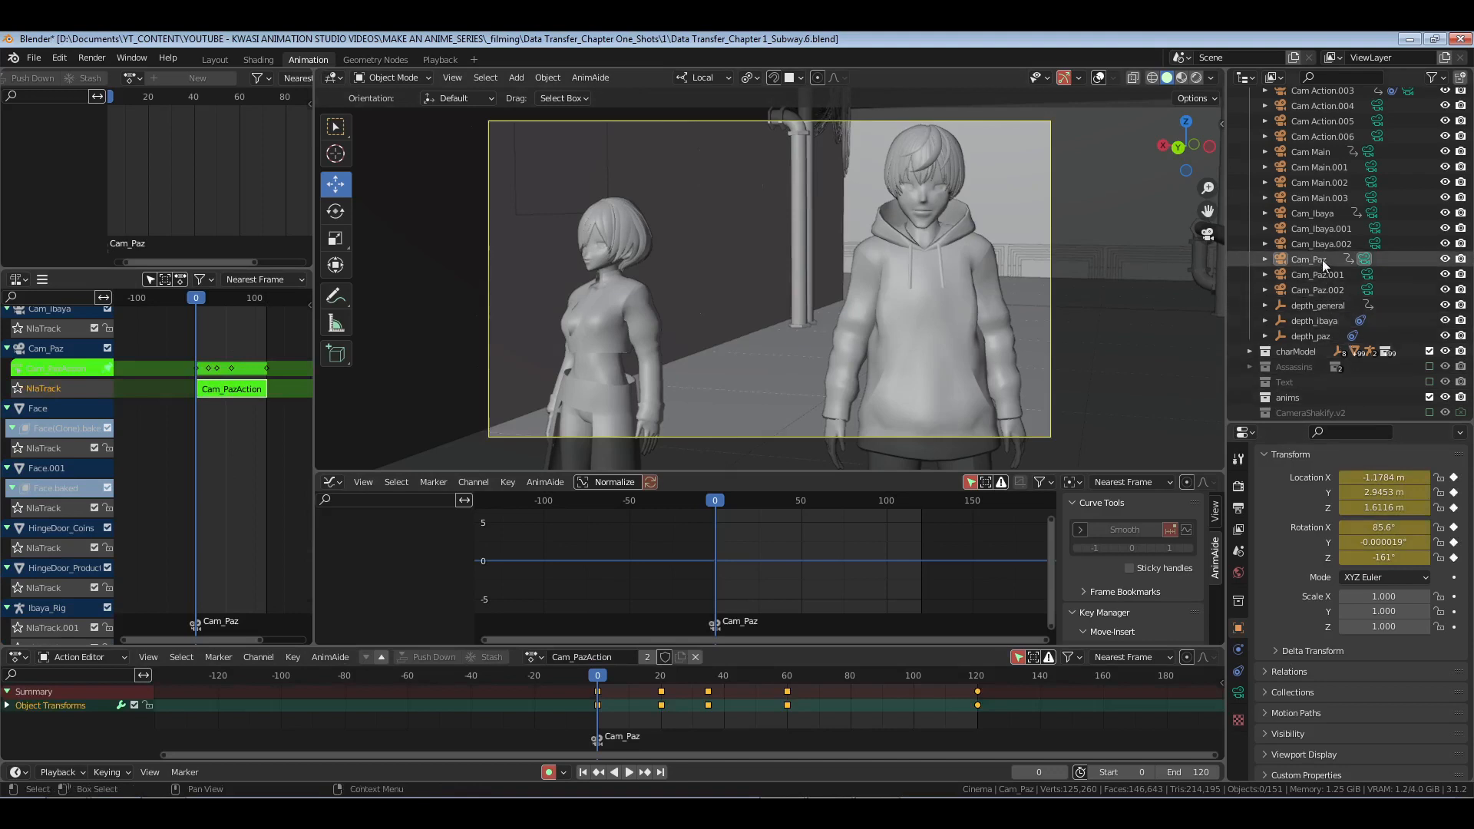
Step: Set Cam_Paz's Z rotation to -180° and its X location to about -0.138 m at frame 0
{"action": "left_click", "coordinate": [1321, 262]}
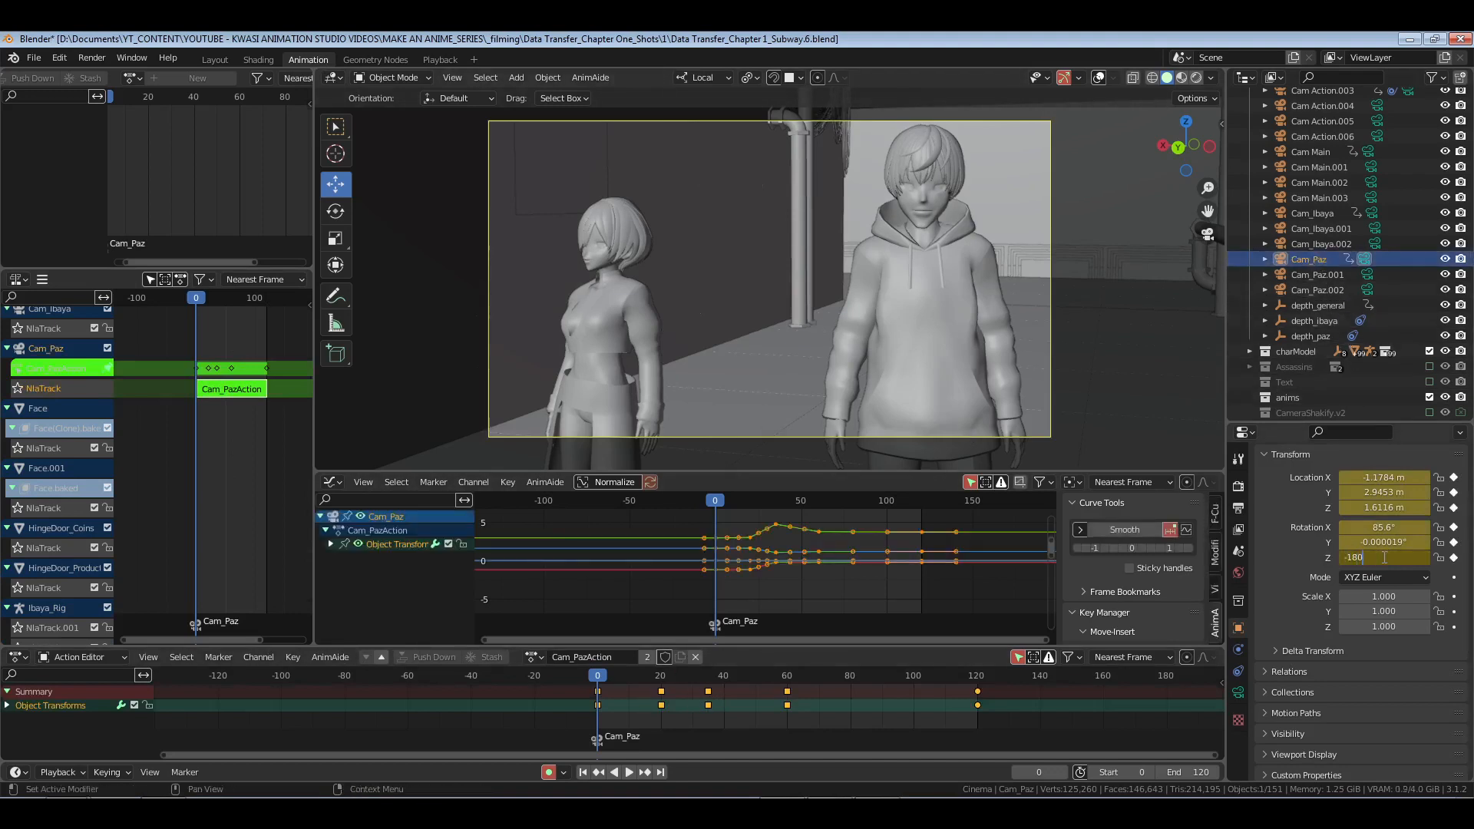
{"action": "key", "text": "Return"}
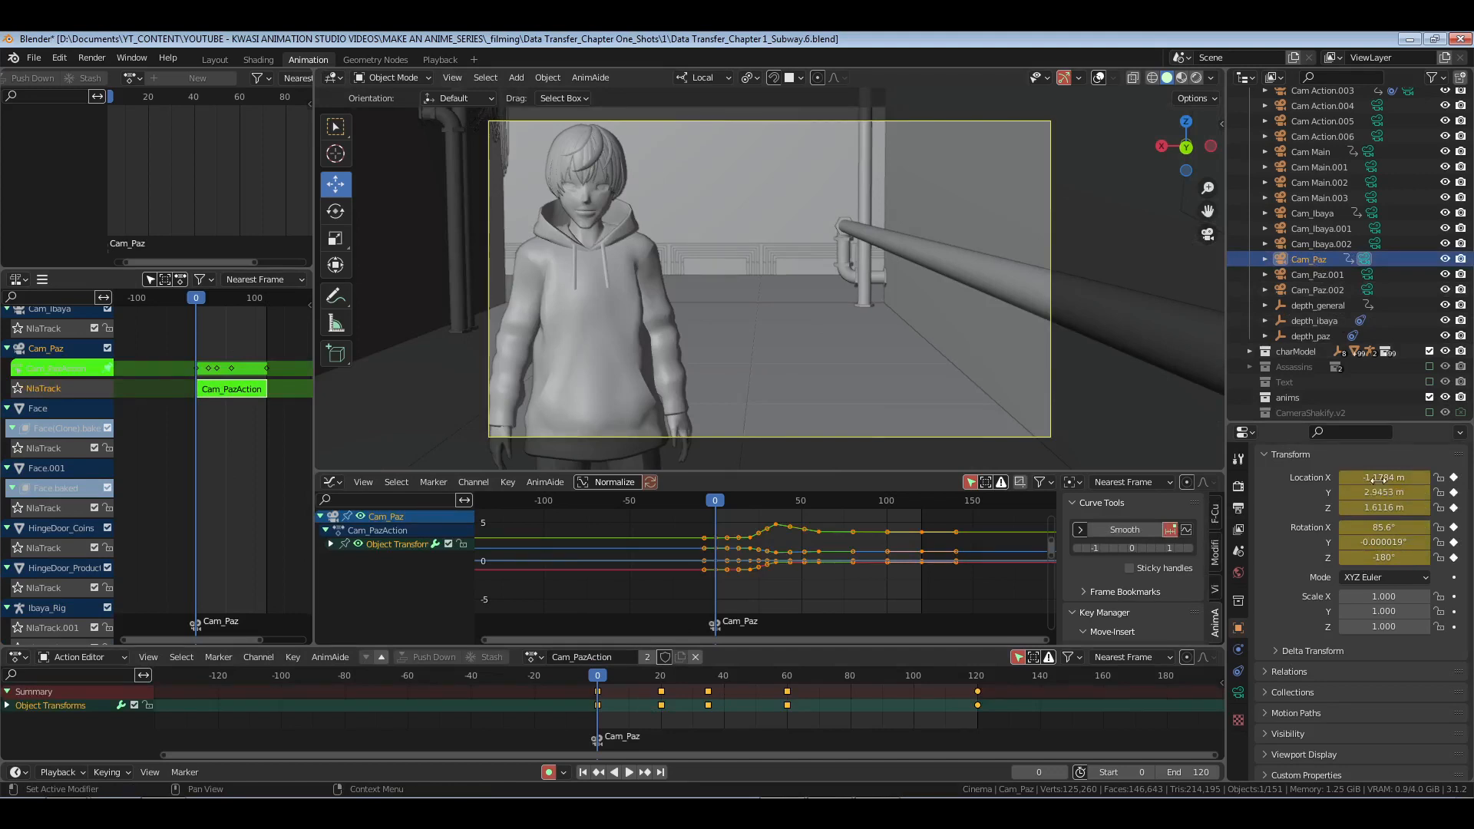
{"action": "left_click_drag", "start_coordinate": [1378, 478], "coordinate": [1448, 478]}
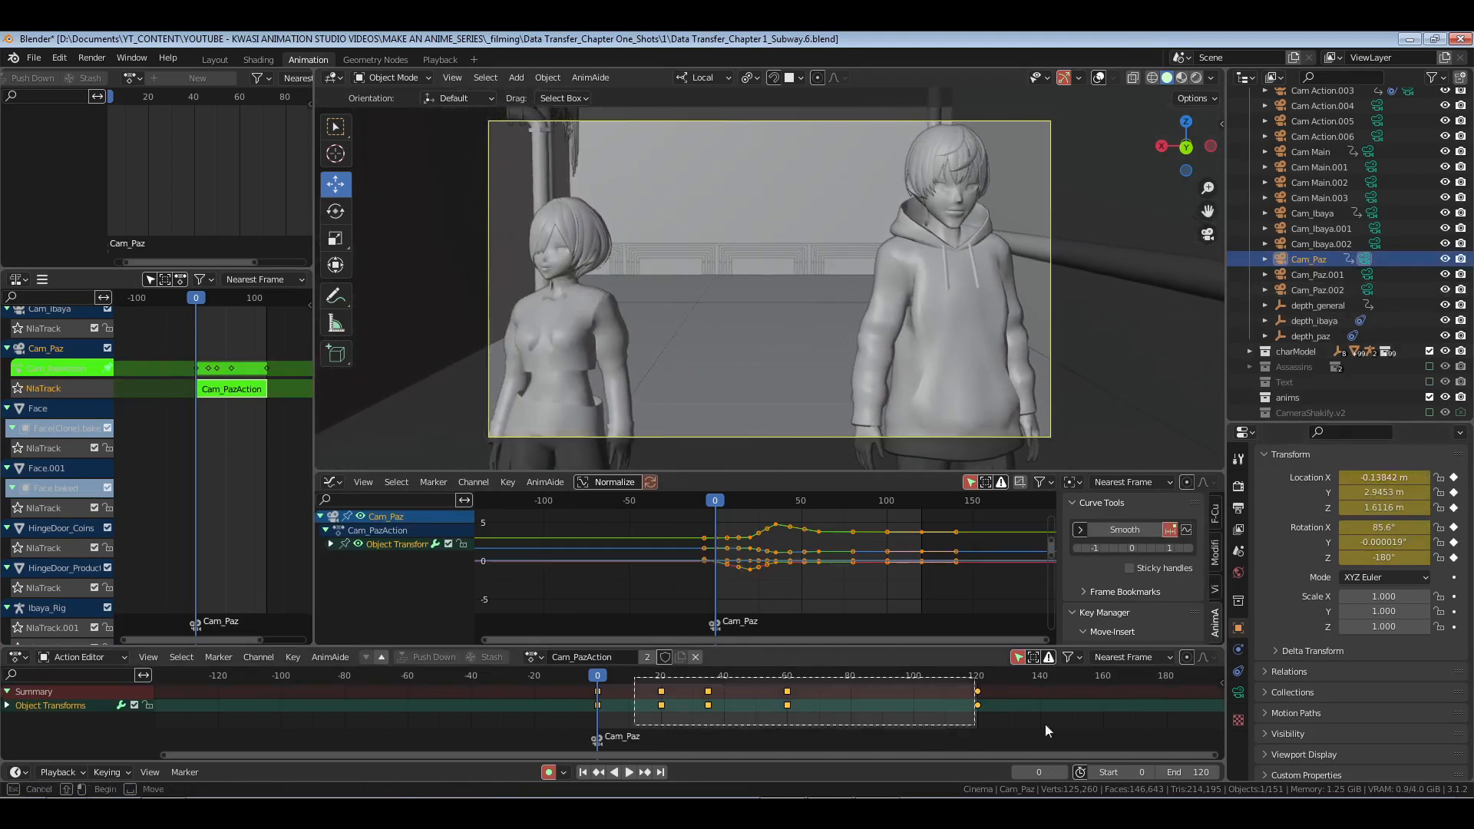
Step: Delete the Cam_PazAction keyframes after frame 0, play the shot and return to frame 0
{"action": "key", "text": "x"}
{"action": "left_click", "coordinate": [839, 709]}
{"action": "key", "text": "space"}
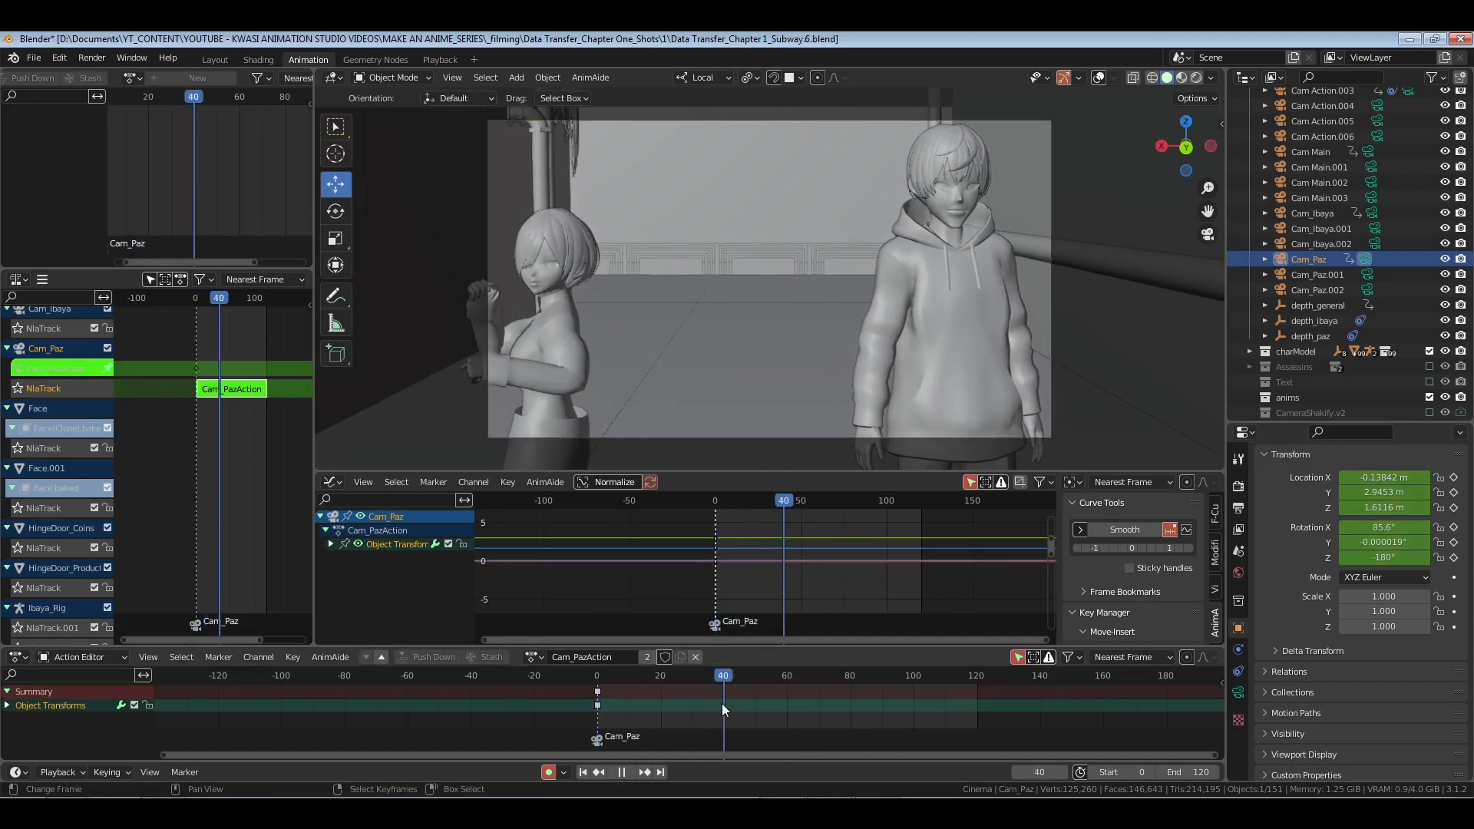
{"action": "key", "text": "Escape"}
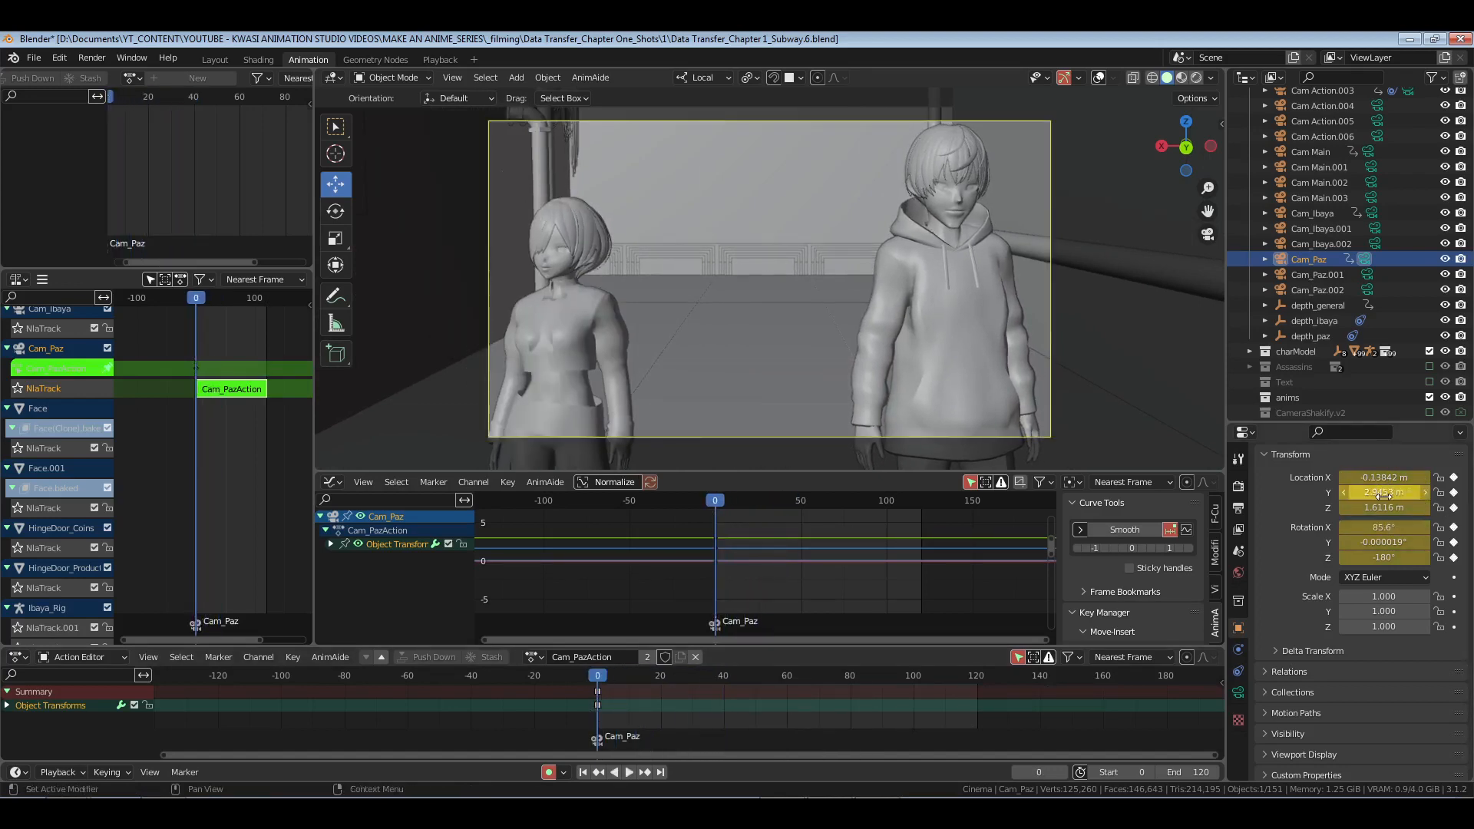
Step: Reposition Cam_Paz at frame 0 to X -0.165, Y 4.9453, Z 1.4226 m with 87.2° X rotation, and preview the opening frames
{"action": "mouse_move", "coordinate": [1361, 493]}
{"action": "left_mouse_down"}
{"action": "mouse_move", "coordinate": [1401, 494]}
{"action": "mouse_move", "coordinate": [1373, 477]}
{"action": "left_mouse_up"}
{"action": "mouse_move", "coordinate": [1381, 528]}
{"action": "left_mouse_down"}
{"action": "mouse_move", "coordinate": [1391, 492]}
{"action": "mouse_move", "coordinate": [1382, 507]}
{"action": "left_mouse_up"}
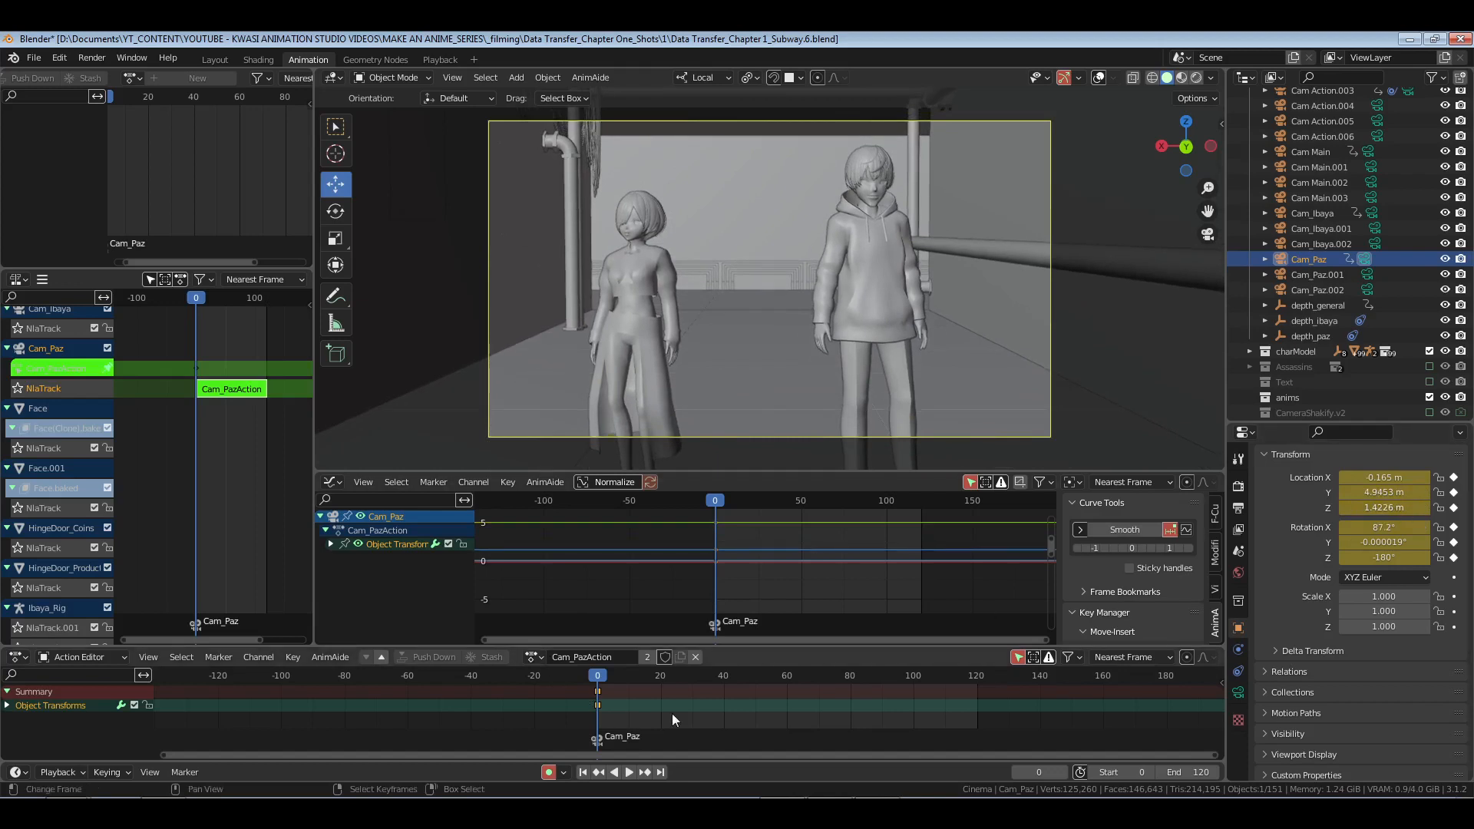
{"action": "left_click", "coordinate": [691, 703]}
{"action": "key", "text": "space"}
{"action": "middle_click_drag", "start_coordinate": [676, 716], "coordinate": [707, 711], "text": "ctrl"}
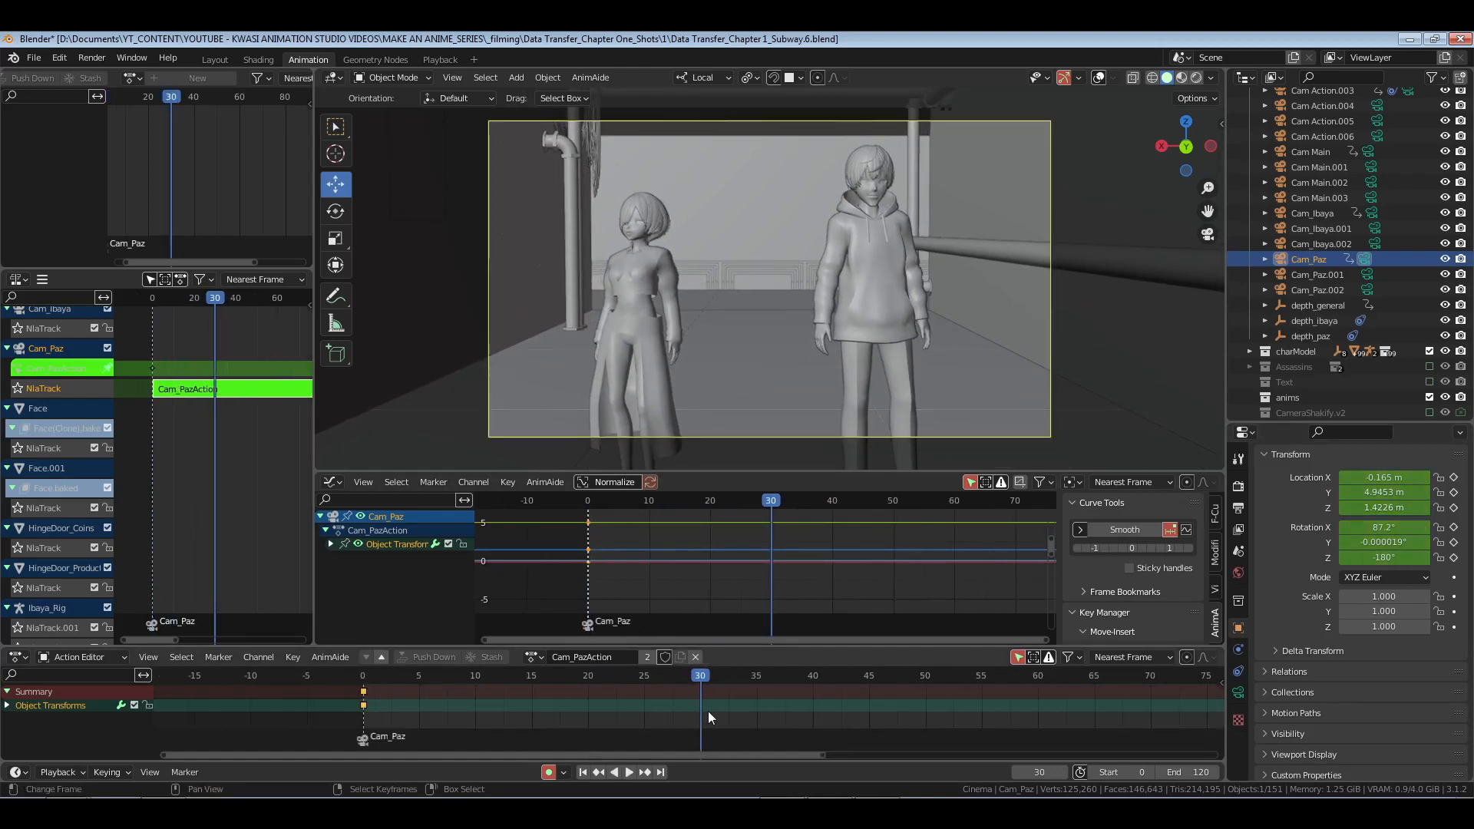
Step: Key Cam_Paz at frame 20 with Y location 4.8603 m and X rotation 88.1°, using Vector keyframe handles
{"action": "left_click", "coordinate": [587, 698]}
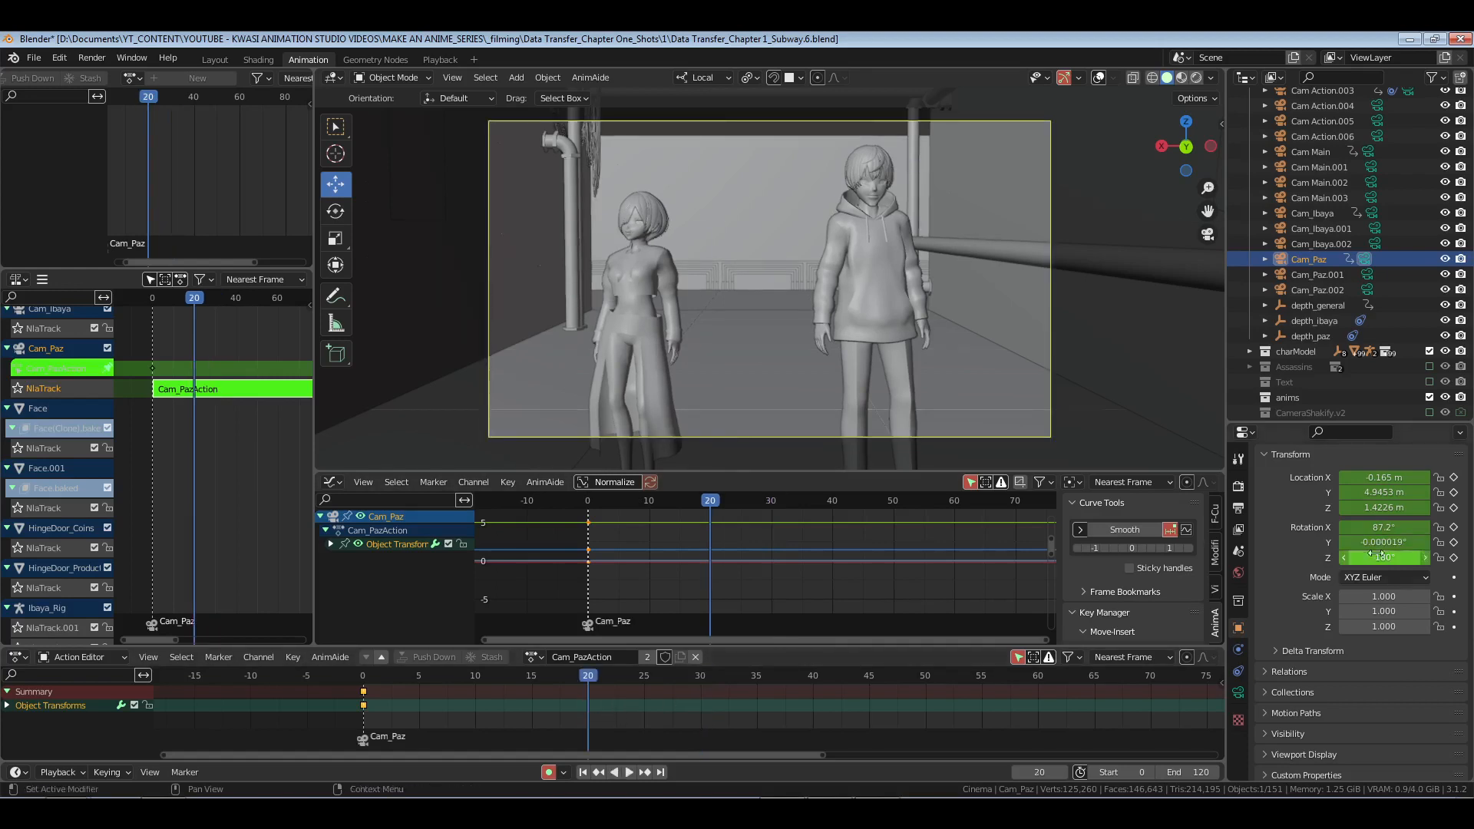
{"action": "key", "text": "i"}
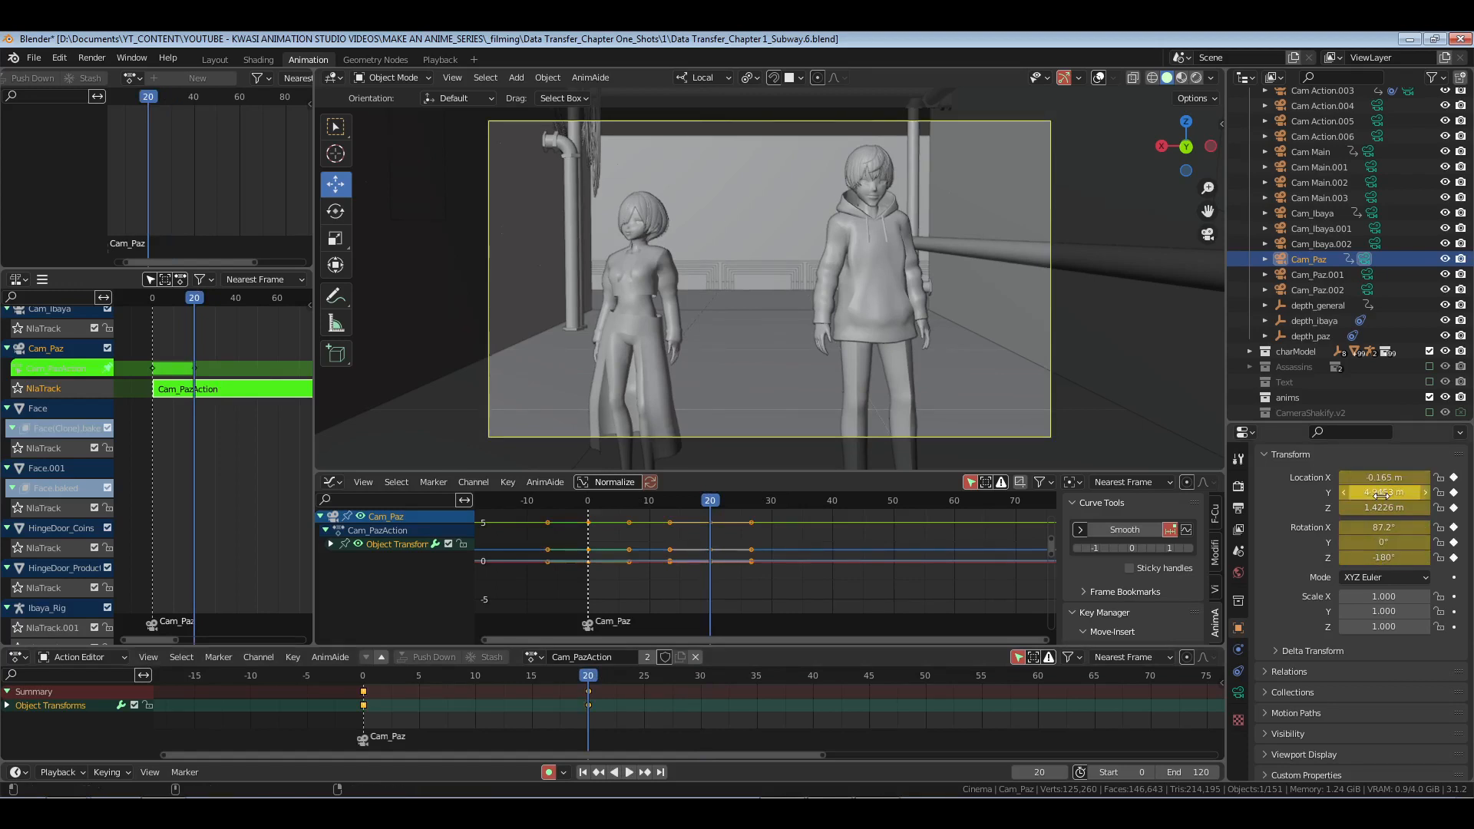
{"action": "mouse_move", "coordinate": [1384, 492]}
{"action": "left_mouse_down"}
{"action": "mouse_move", "coordinate": [1366, 492]}
{"action": "mouse_move", "coordinate": [1394, 527]}
{"action": "mouse_move", "coordinate": [1378, 492]}
{"action": "mouse_move", "coordinate": [1357, 492]}
{"action": "left_mouse_up"}
{"action": "key", "text": "v"}
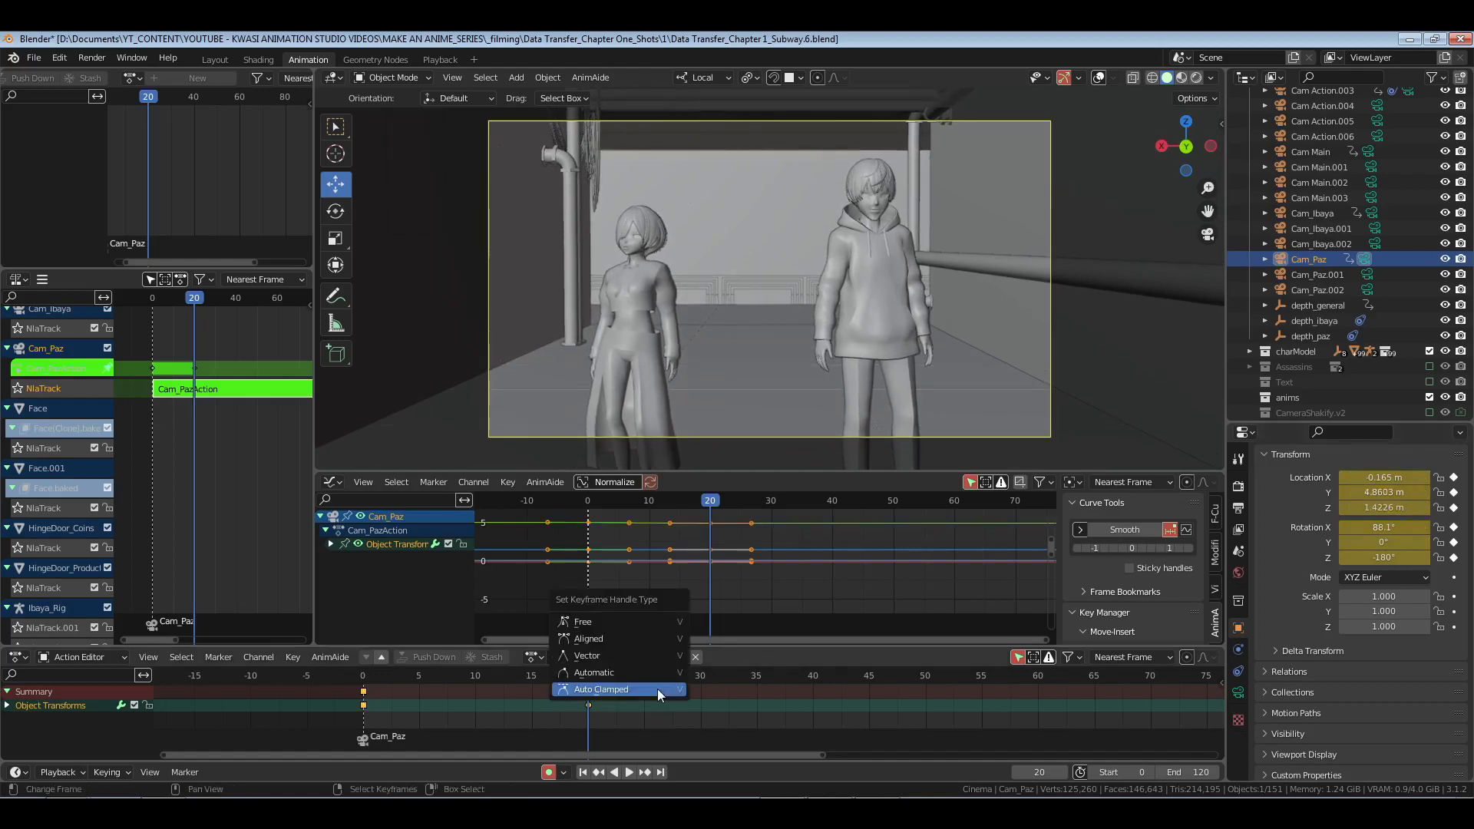
{"action": "left_click", "coordinate": [634, 655]}
Step: Key Cam_Paz at frame 40 with Y location 3.7803 m and X rotation 89°, and set its keyframe handles to Vector
{"action": "key", "text": "space"}
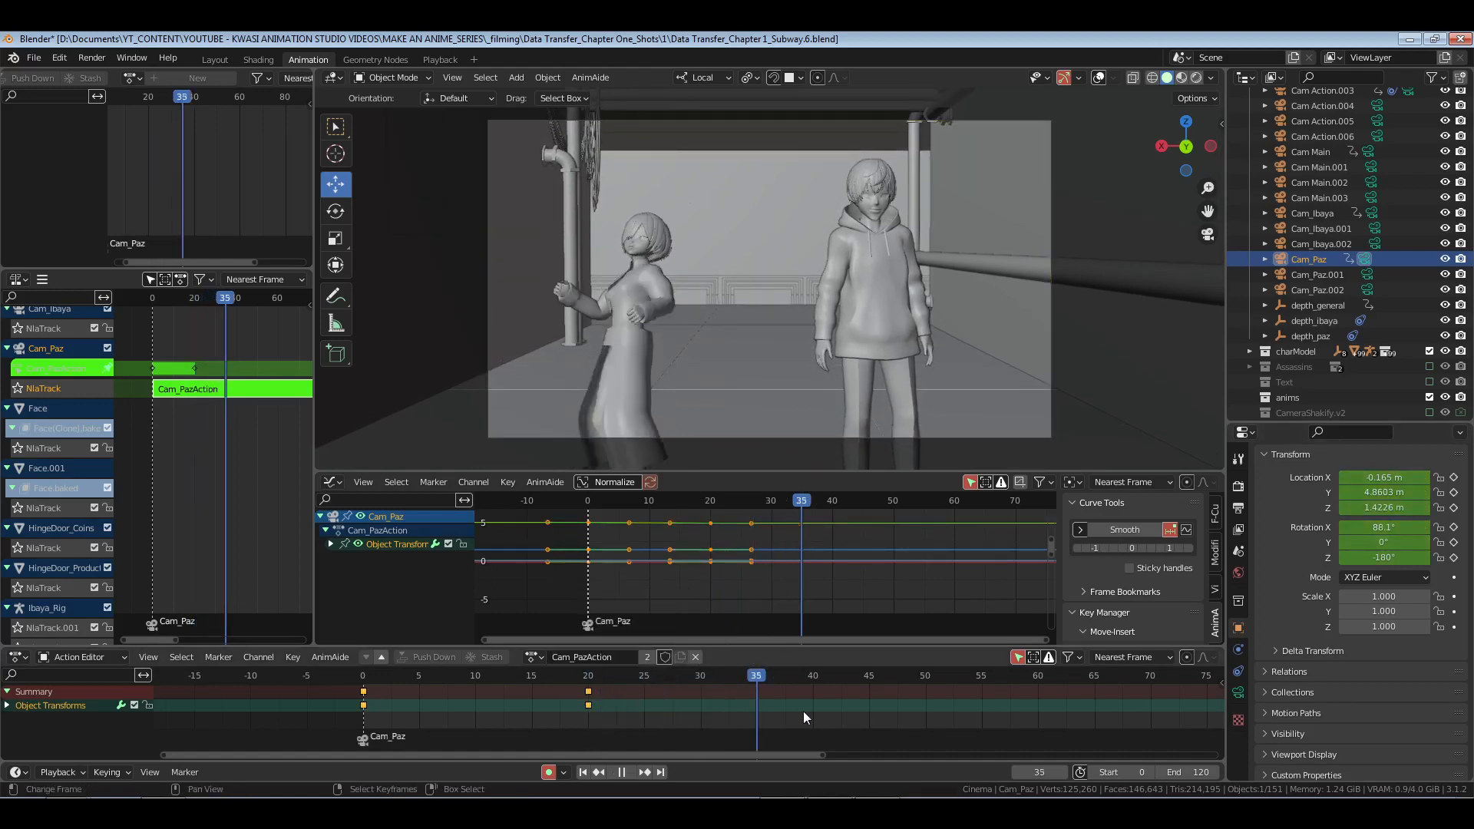
{"action": "key", "text": "space"}
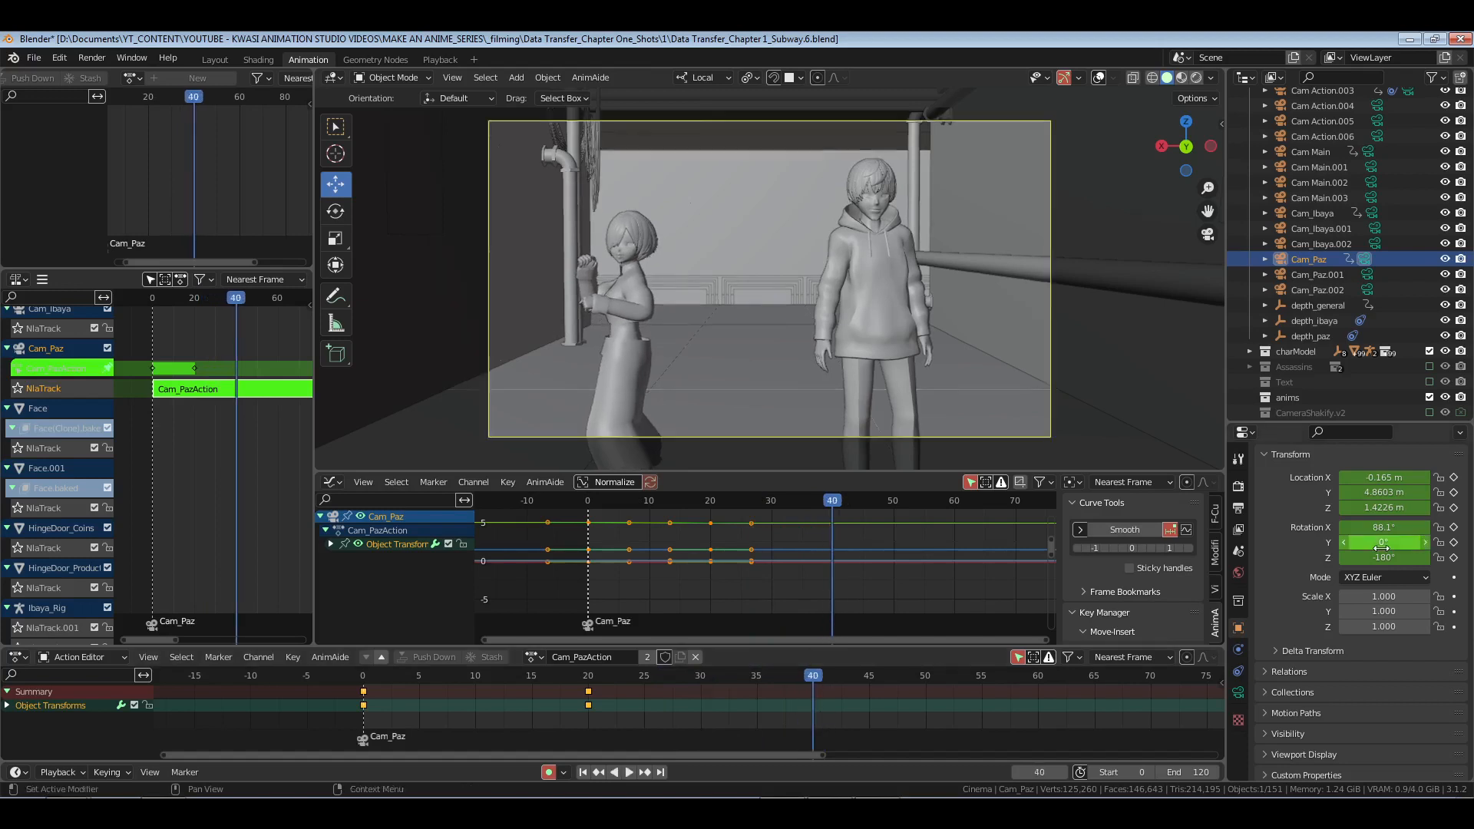
{"action": "key", "text": "i"}
{"action": "key", "text": "i"}
{"action": "left_click_drag", "start_coordinate": [1382, 492], "coordinate": [1299, 493]}
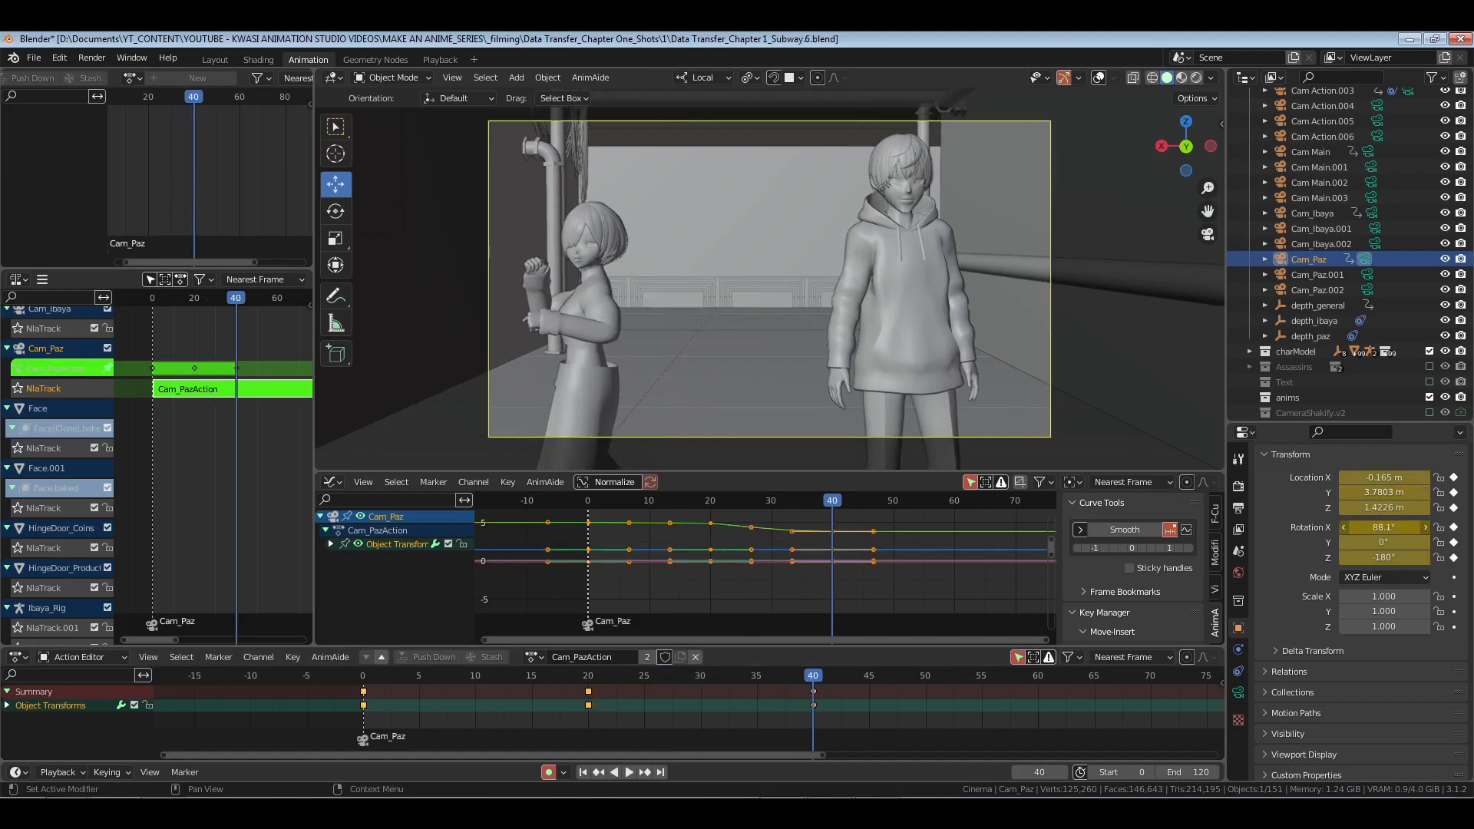
{"action": "left_click_drag", "start_coordinate": [1383, 527], "coordinate": [1384, 527]}
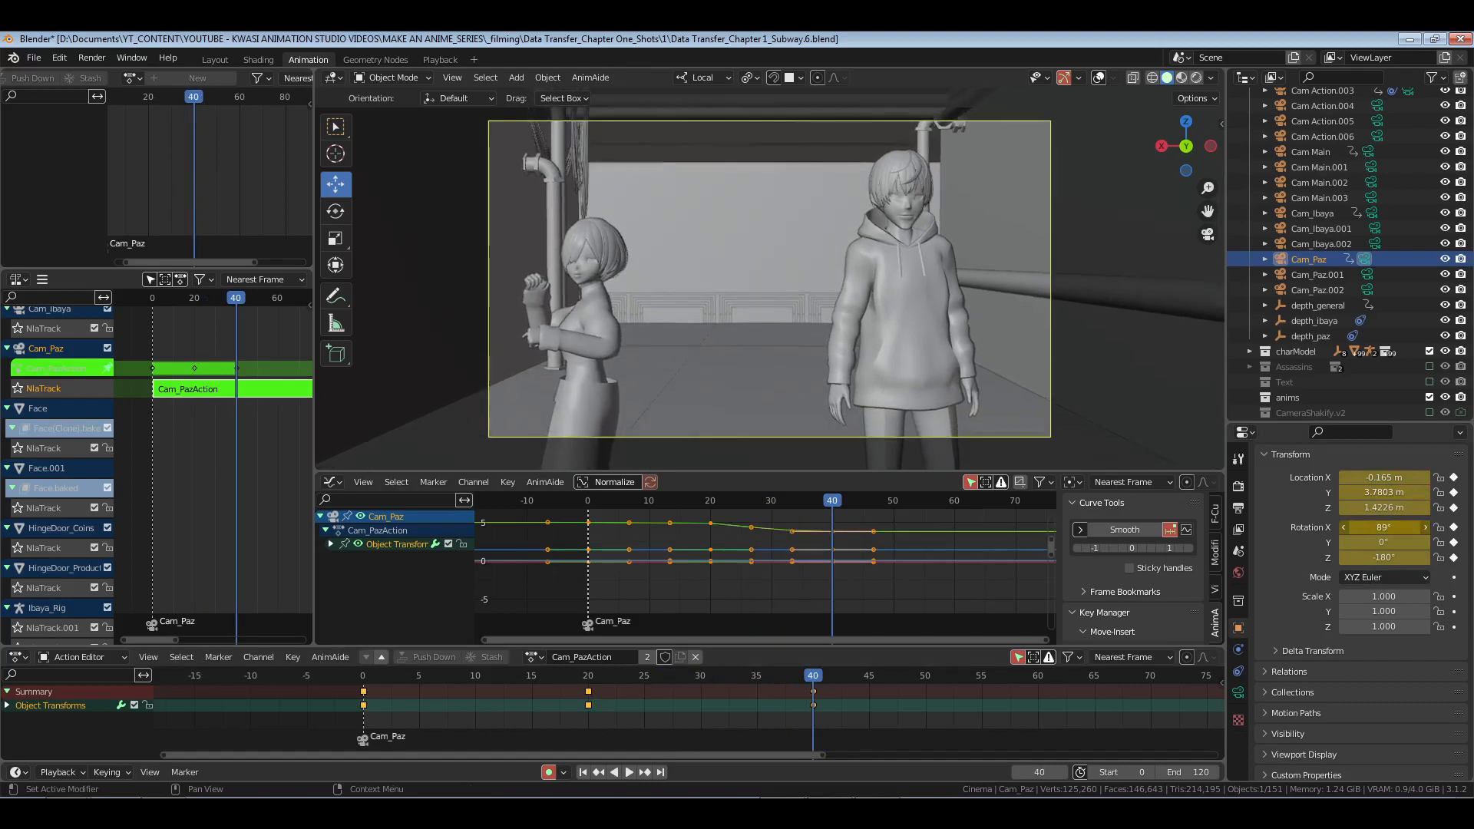
{"action": "key", "text": "v"}
{"action": "left_click", "coordinate": [831, 718]}
Step: Key Cam_Paz at frame 60 and push it forward to a Y location of 3.5533 m
{"action": "scroll", "coordinate": [1009, 698], "scroll_direction": "down", "scroll_amount": 3}
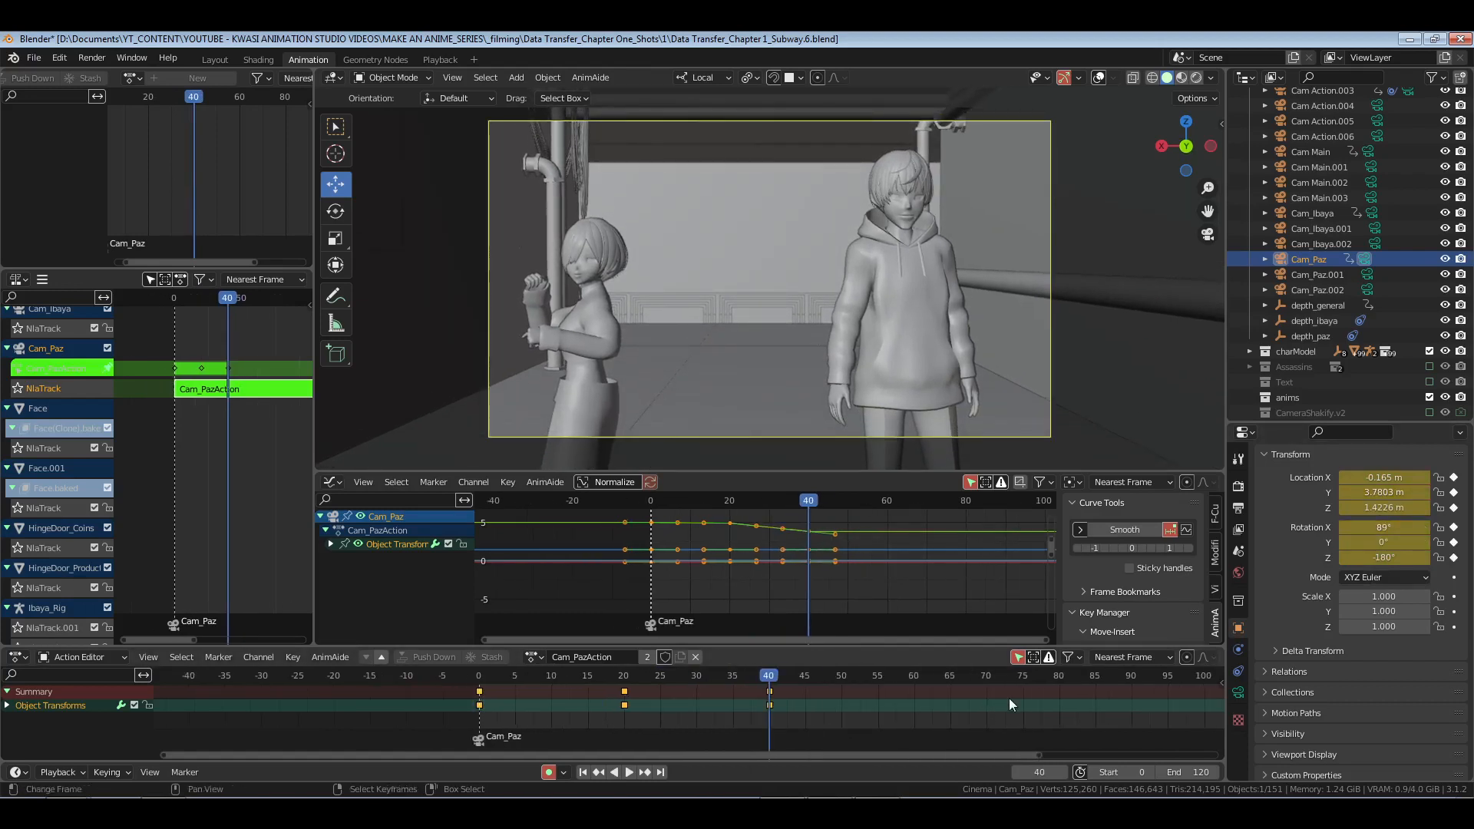
{"action": "left_click", "coordinate": [878, 699]}
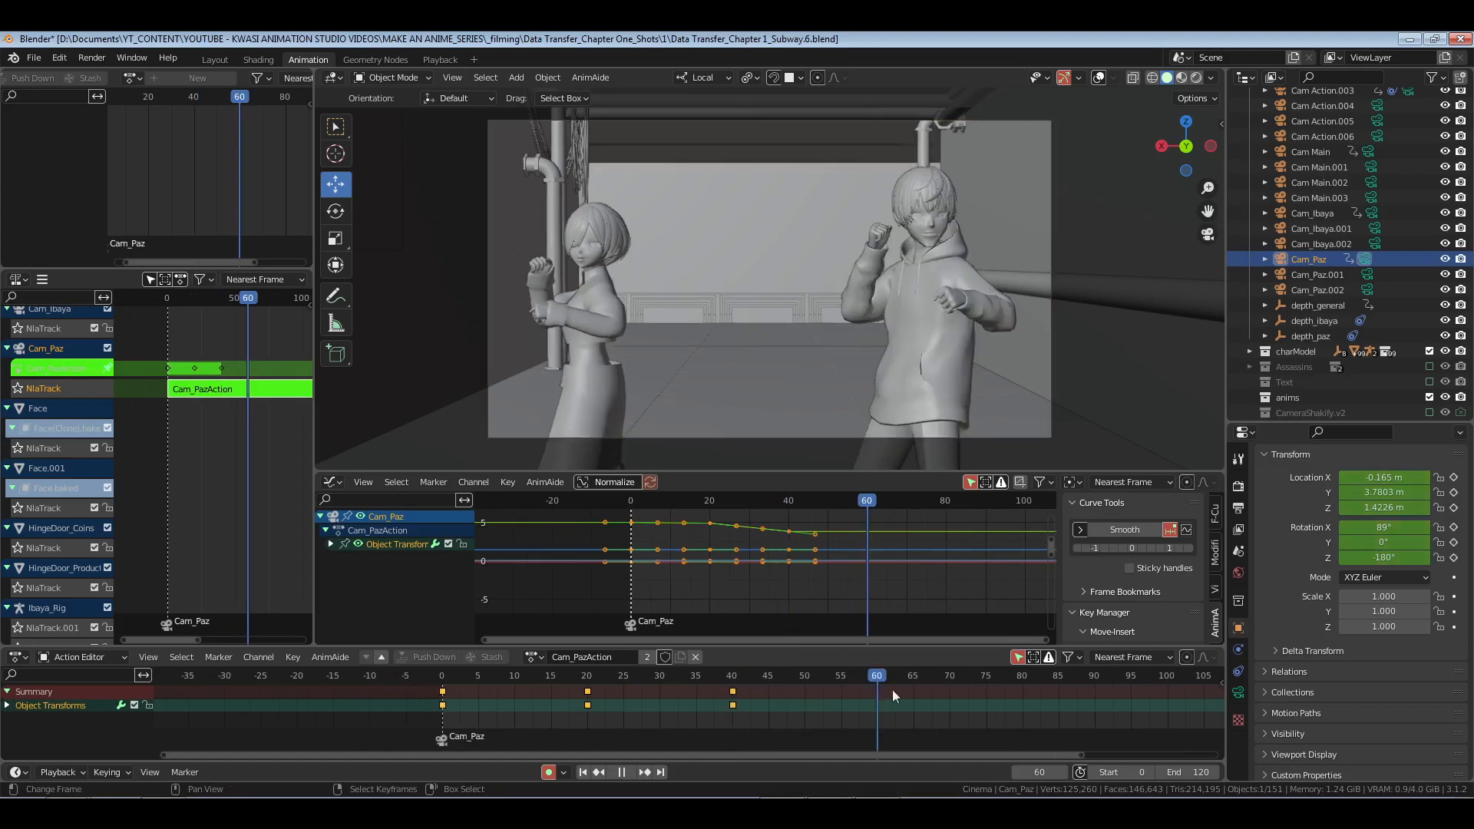
{"action": "key", "text": "i"}
{"action": "key", "text": "i"}
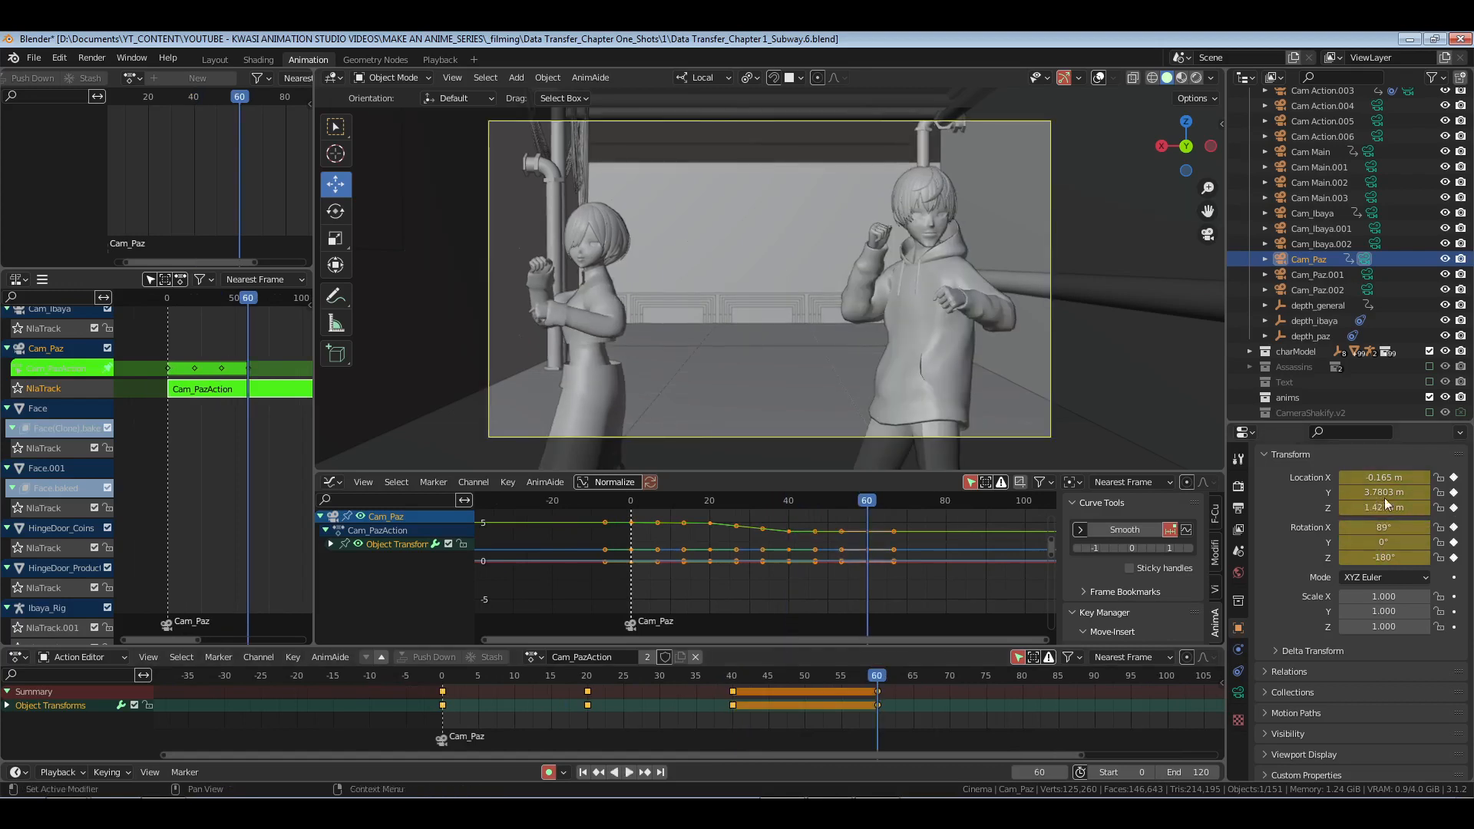
{"action": "left_click_drag", "start_coordinate": [1385, 493], "coordinate": [1354, 492]}
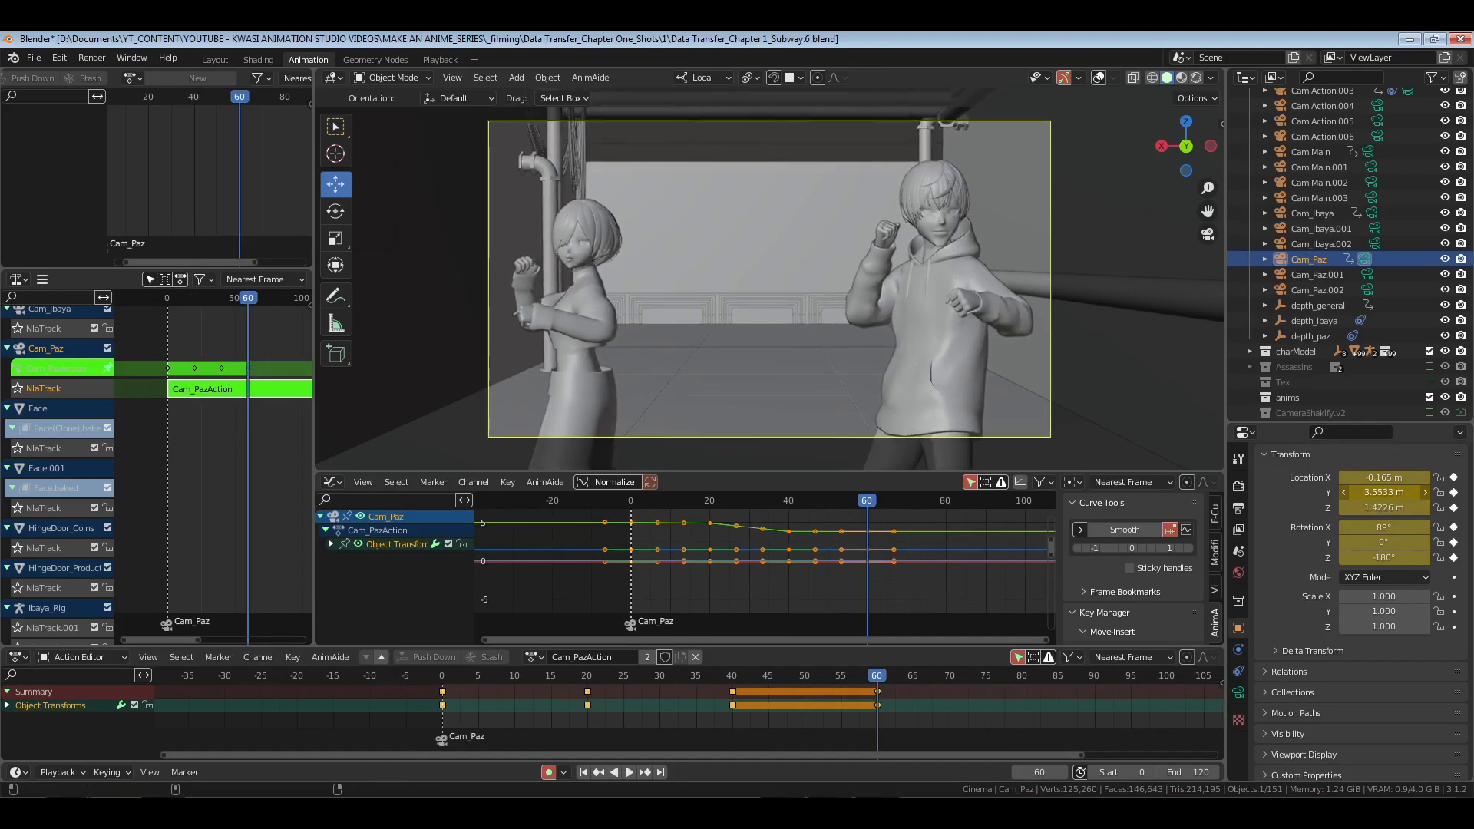
Step: Key Cam_Paz at frame 120 with Y location 3.3603 m and Z location 1.3566 m
{"action": "middle_click_drag", "start_coordinate": [1019, 698], "coordinate": [824, 718]}
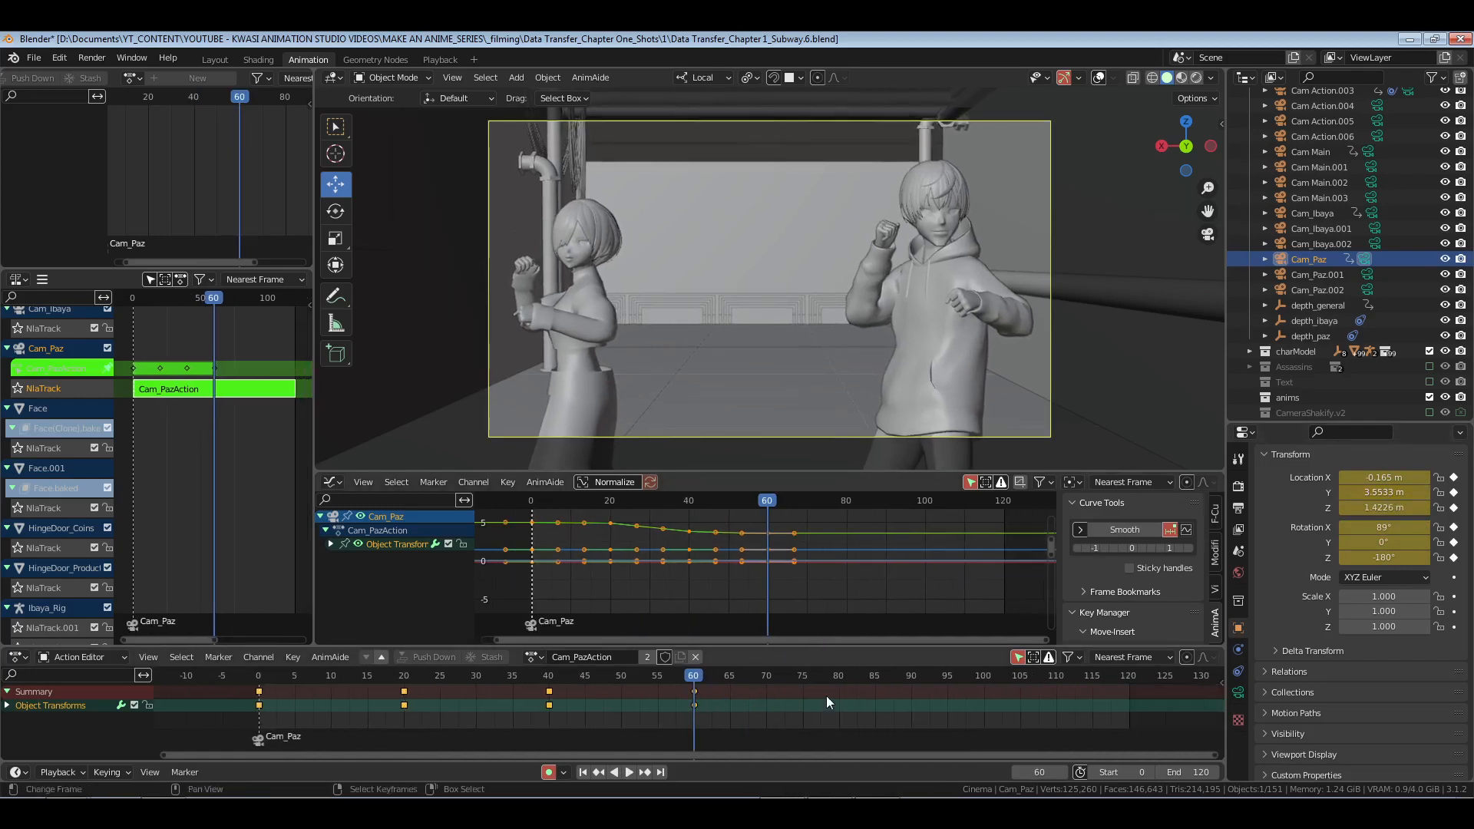
{"action": "left_click", "coordinate": [660, 772]}
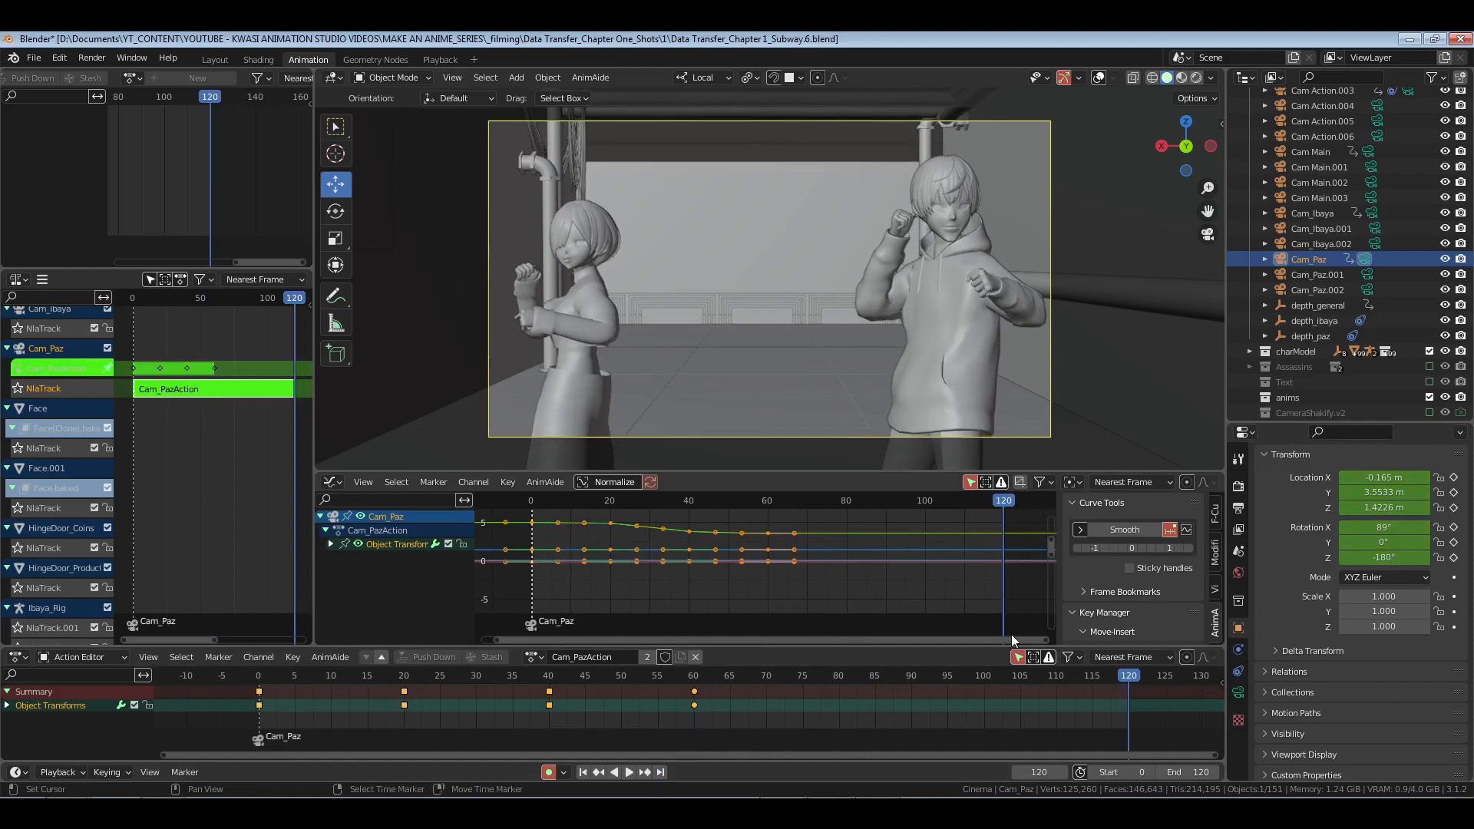
{"action": "right_click", "coordinate": [737, 703]}
{"action": "key", "text": "i"}
{"action": "key", "text": "i"}
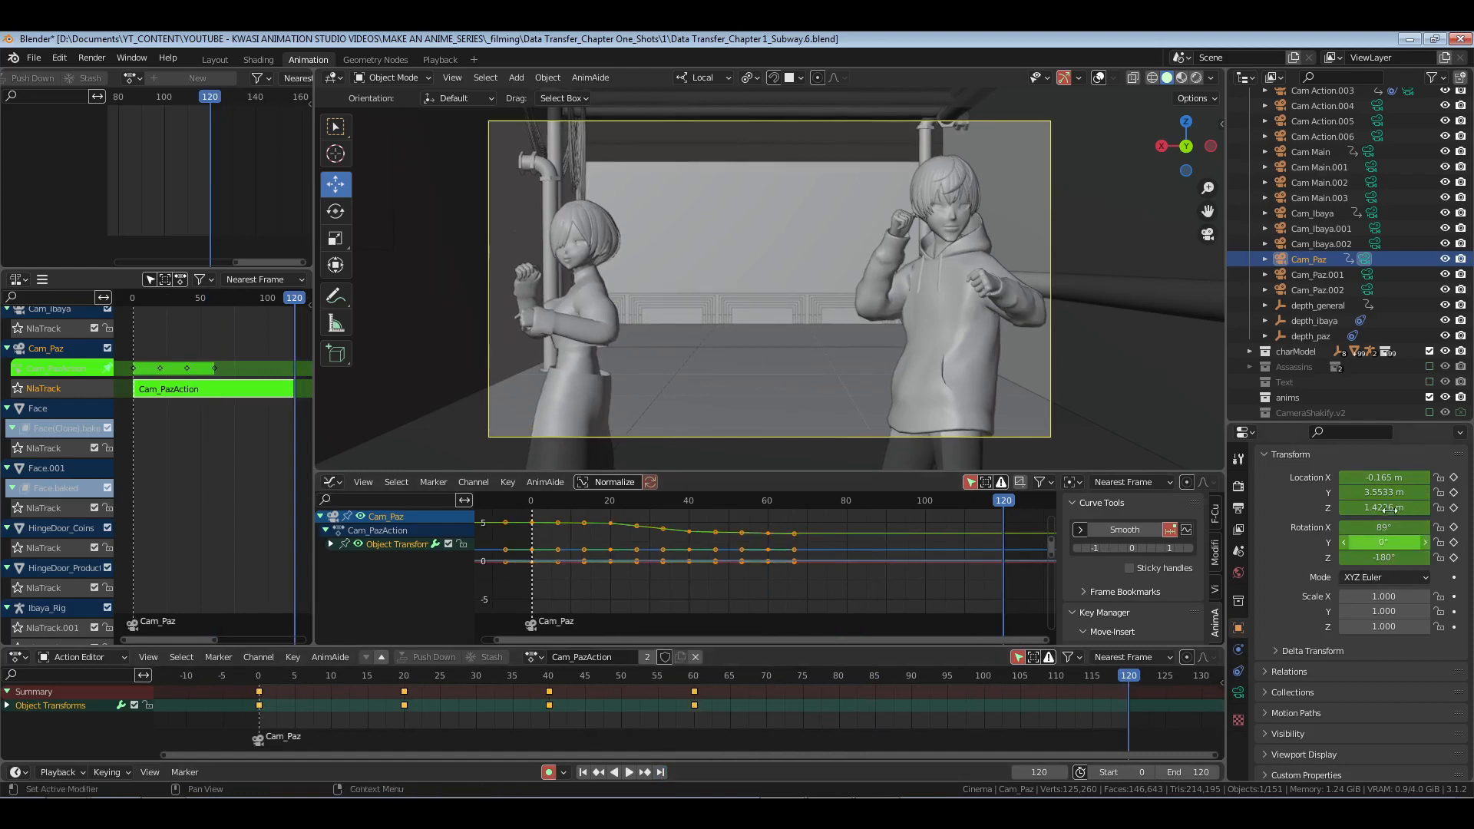
{"action": "mouse_move", "coordinate": [1388, 508]}
{"action": "left_mouse_down"}
{"action": "mouse_move", "coordinate": [1376, 491]}
{"action": "mouse_move", "coordinate": [1380, 514]}
{"action": "mouse_move", "coordinate": [1365, 510]}
{"action": "left_mouse_up"}
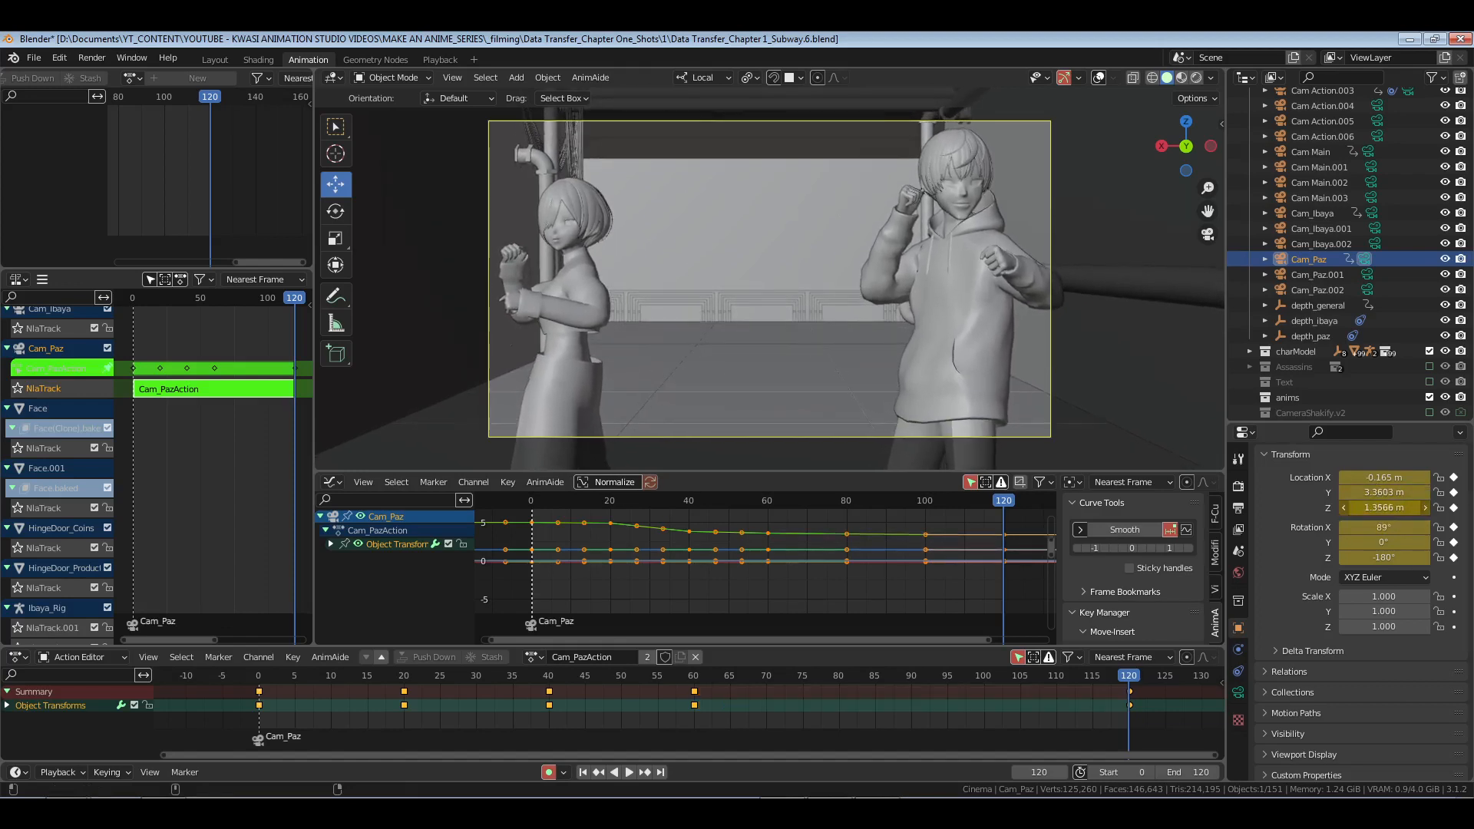
Step: Show Cam_Paz's Camera Shakify settings, return to frame 0, finish editing the Cam_PazAction strip and save the file
{"action": "left_click", "coordinate": [1238, 692]}
{"action": "scroll", "coordinate": [1343, 676], "scroll_direction": "down", "scroll_amount": 3}
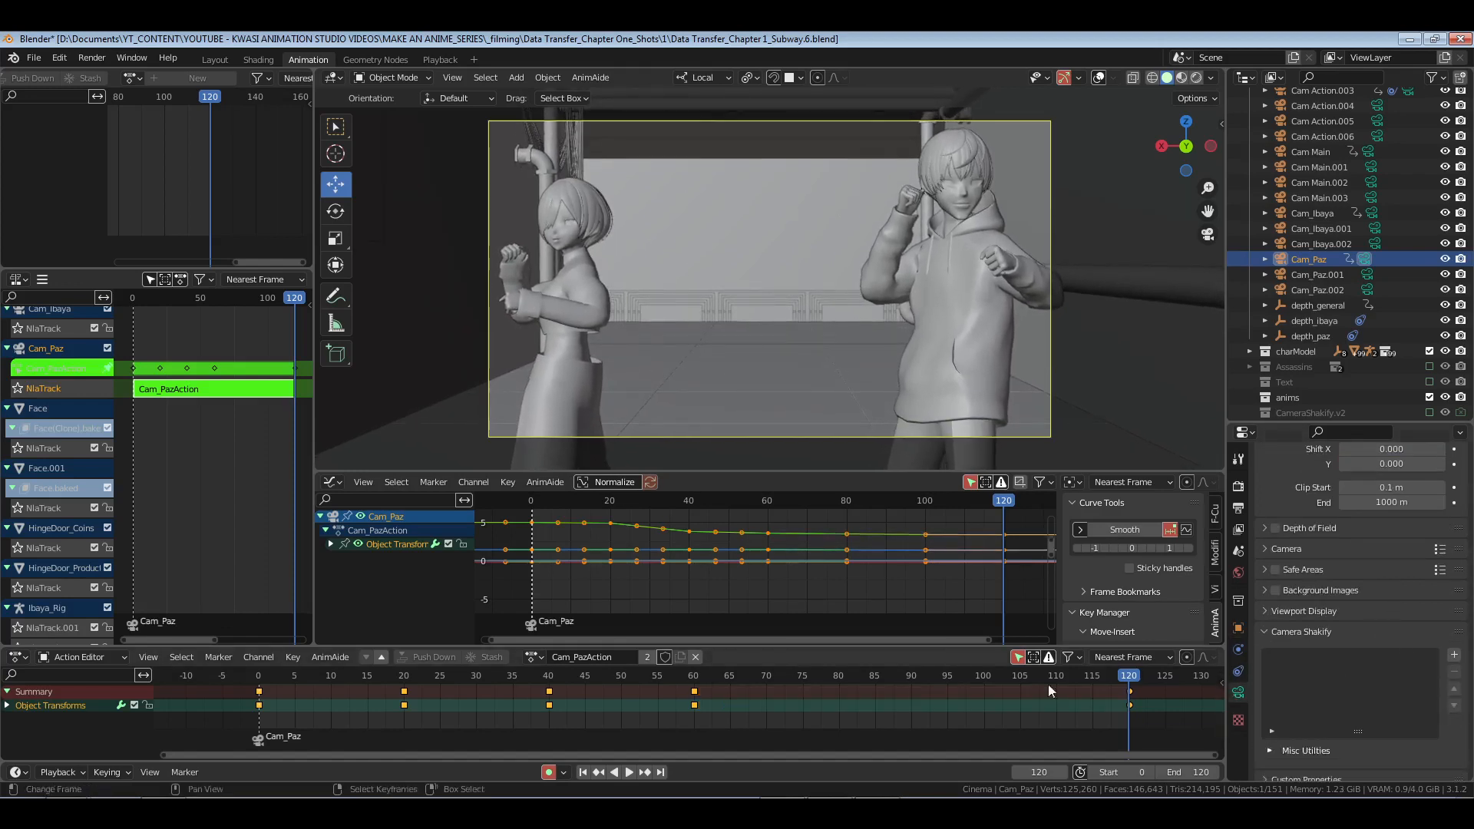
{"action": "key", "text": "space"}
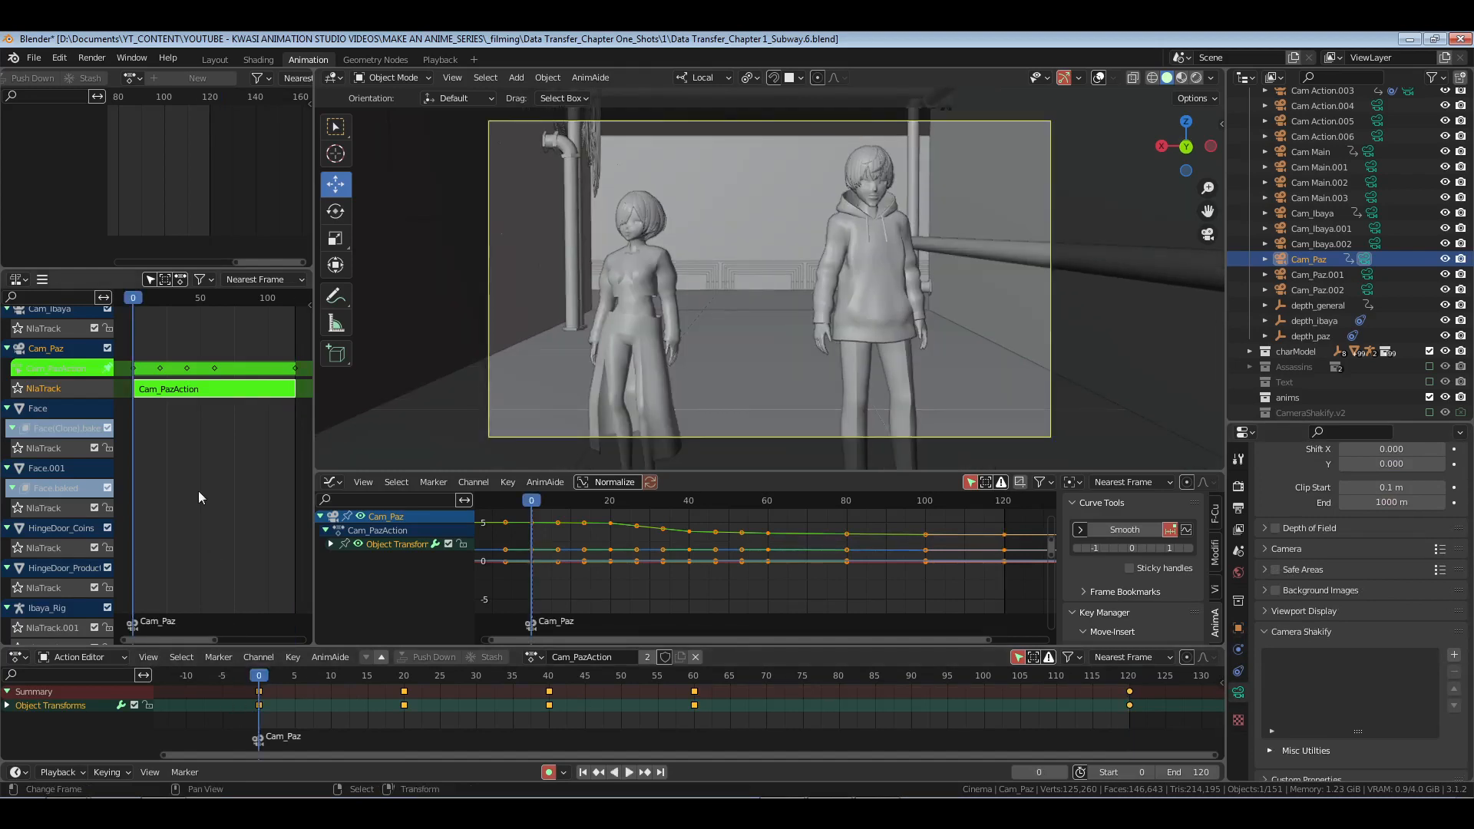
{"action": "key", "text": "Tab"}
{"action": "key", "text": "ctrl+s"}
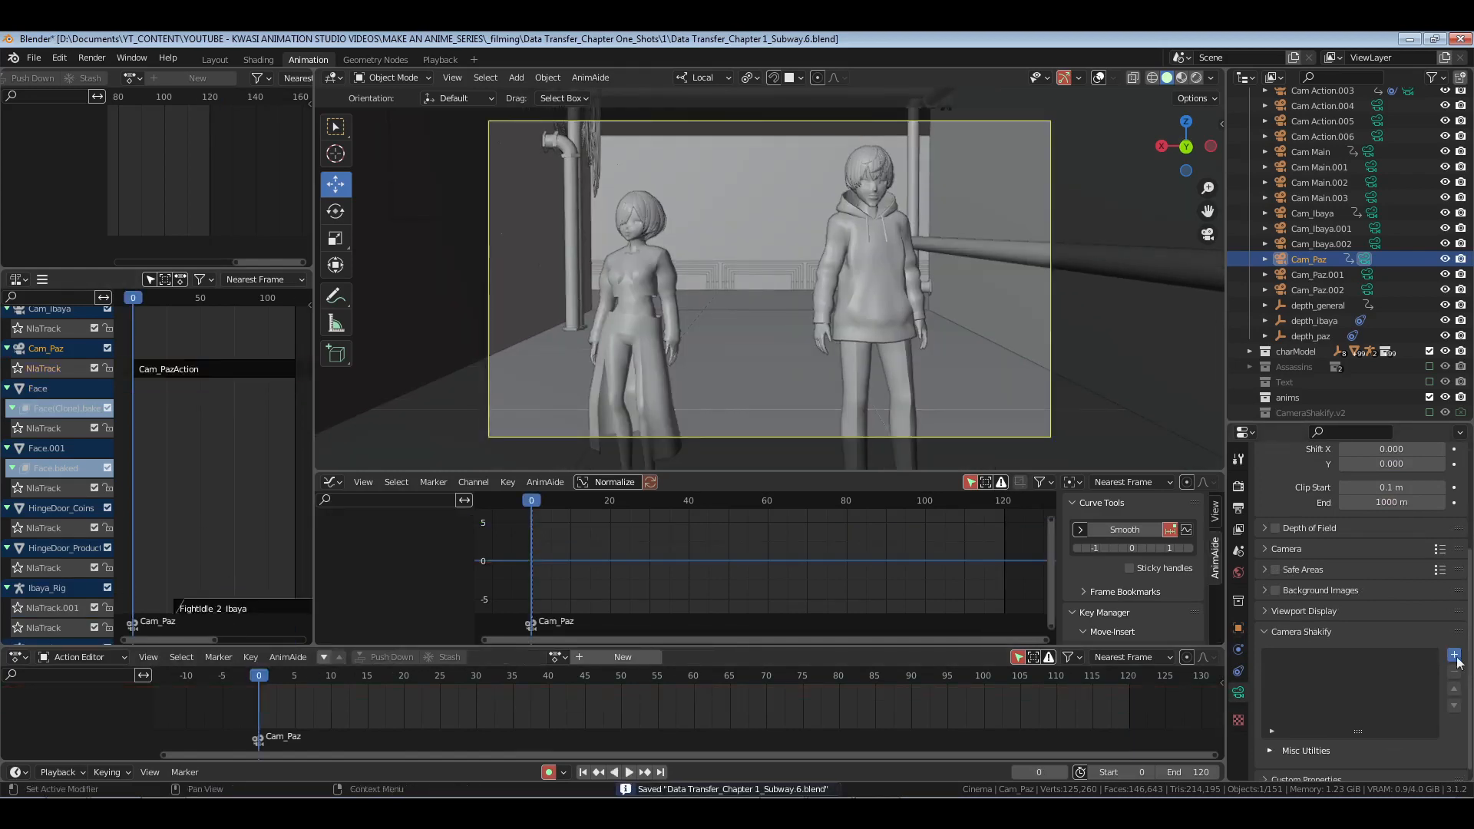
Step: Add a Camera Shakify shake to Cam_Paz using The Wedding type with an influence of 0.35
{"action": "left_click", "coordinate": [1454, 654]}
{"action": "left_click", "coordinate": [1378, 750]}
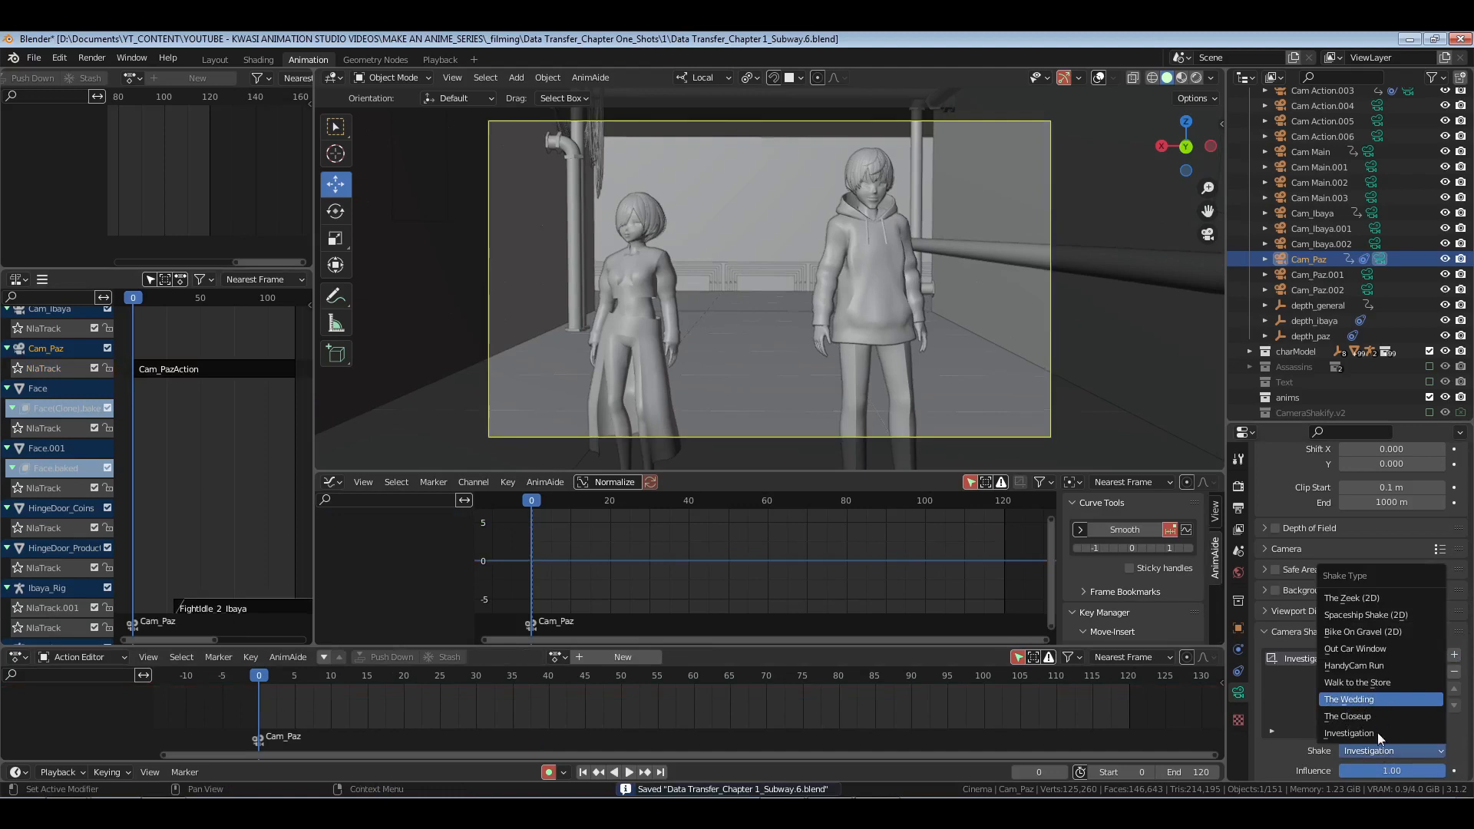
{"action": "left_click", "coordinate": [1374, 700]}
{"action": "left_click", "coordinate": [1391, 768]}
{"action": "type", "text": ".35"}
{"action": "key", "text": "Return"}
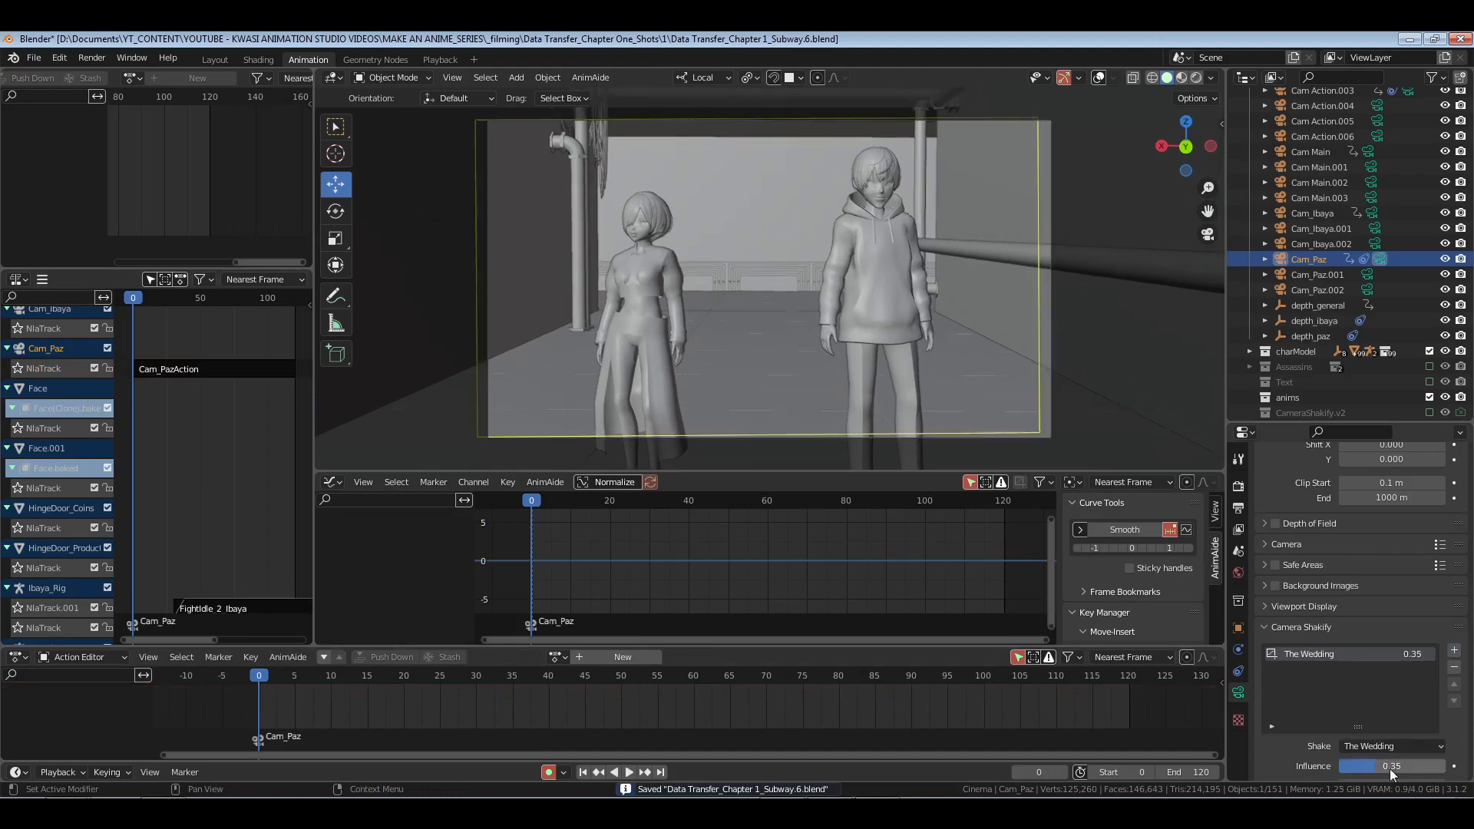
Step: Play back the shot to review Cam_Paz's push-in with The Wedding shake, and return to frame 0
{"action": "key", "text": "space"}
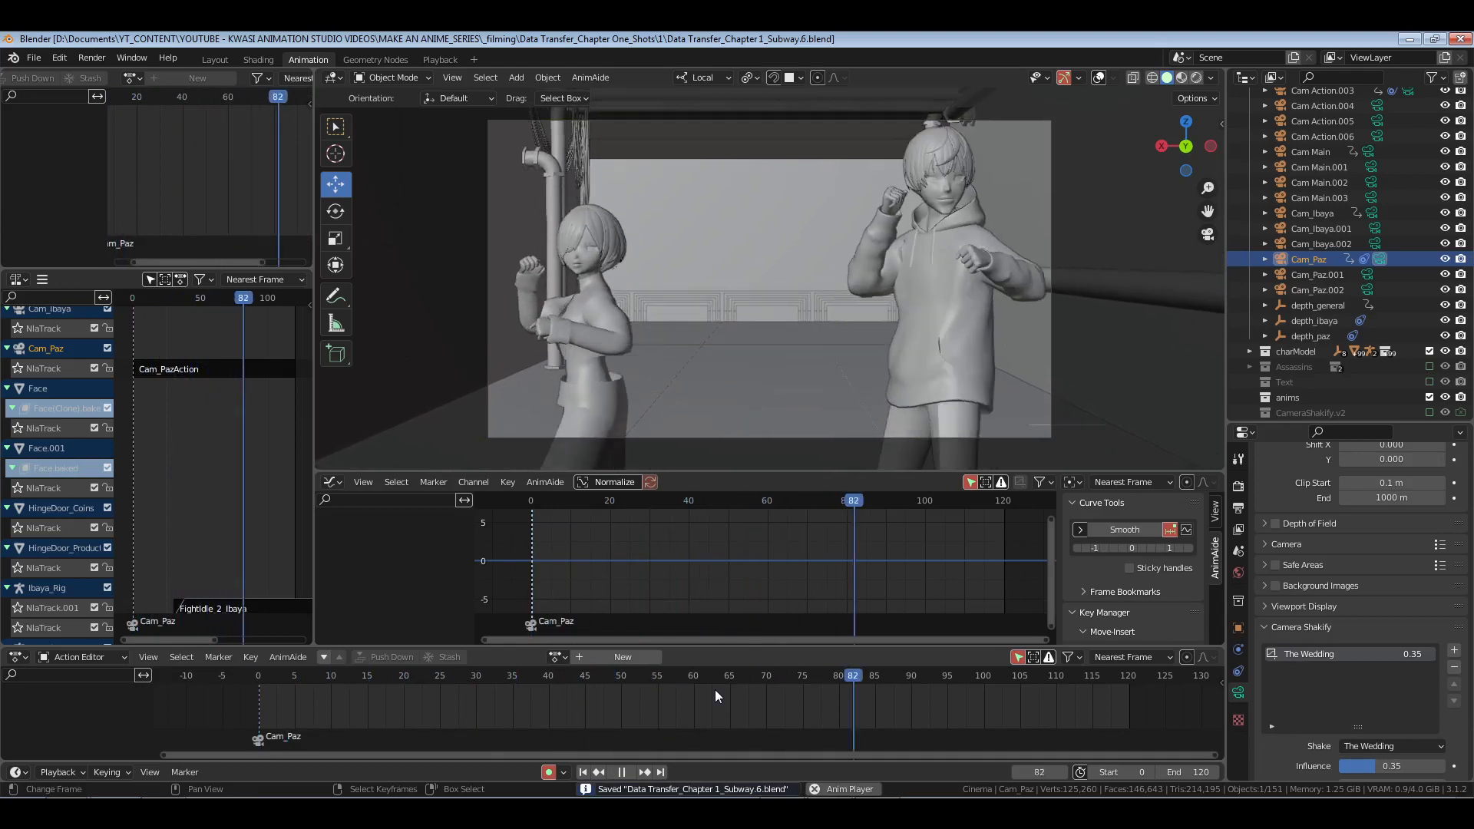
{"action": "key", "text": "Escape"}
{"action": "key", "text": "space"}
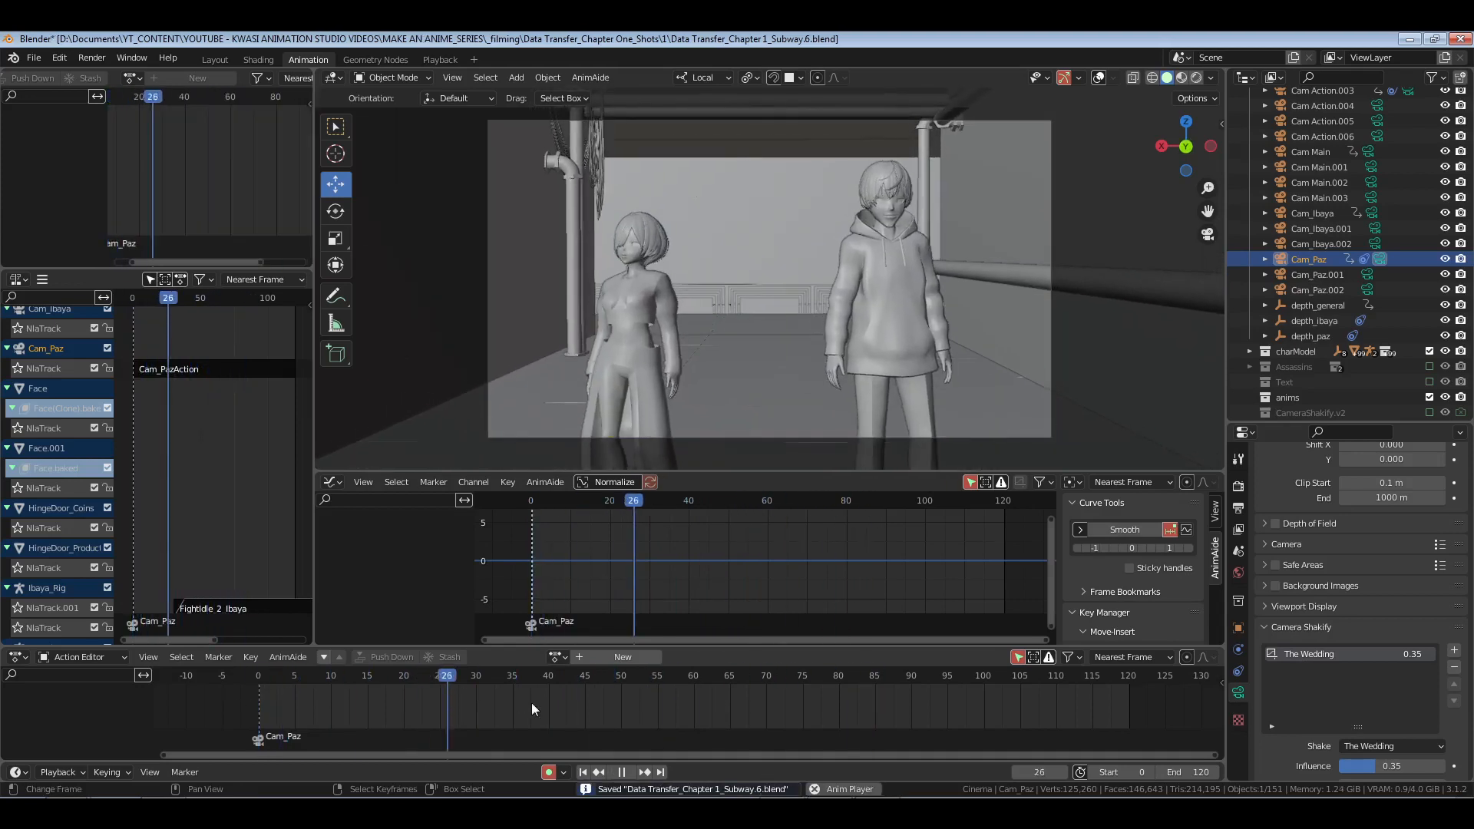
{"action": "key", "text": "Escape"}
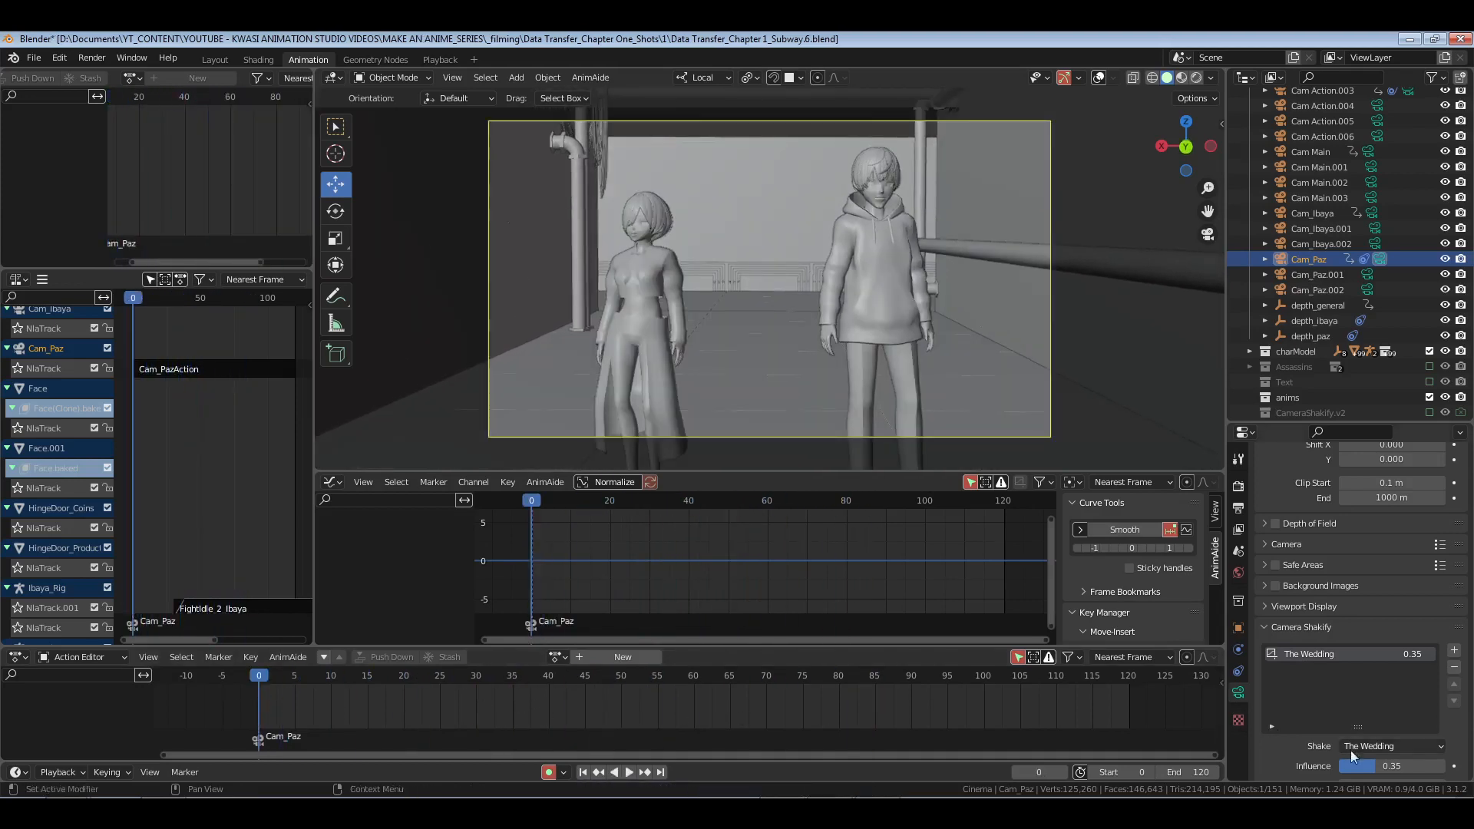
Step: Remove The Wedding shake from Cam_Paz's Camera Shakify list and briefly play the shot without it
{"action": "left_click", "coordinate": [1454, 666]}
{"action": "key", "text": "space"}
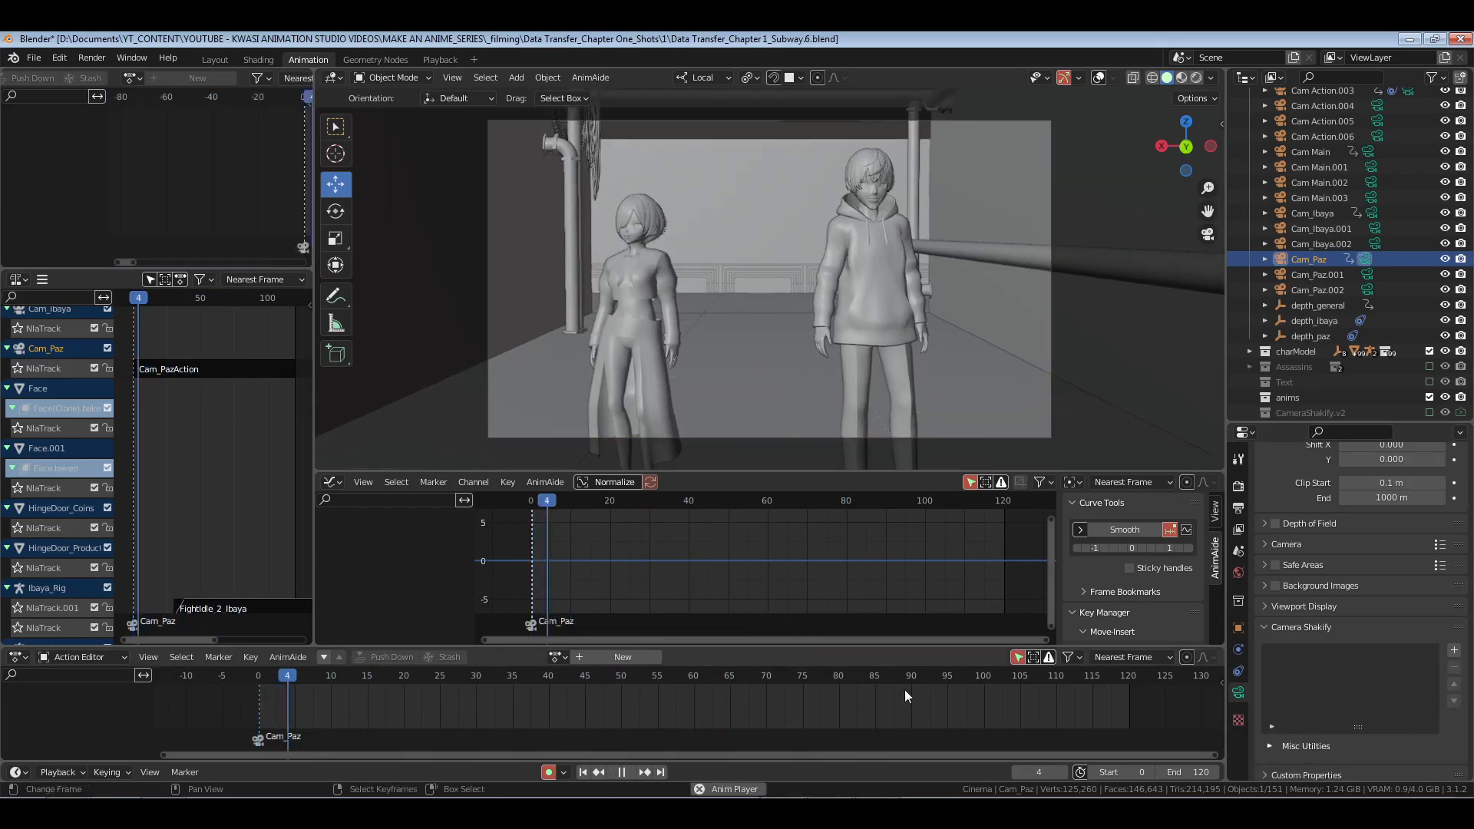
{"action": "left_click", "coordinate": [250, 698]}
{"action": "key", "text": "Escape"}
Step: Try adjusting Cam_Paz's X rotation at frame 20 in the Cam_PazAction strip, and finish editing the strip at frame 0
{"action": "left_click", "coordinate": [182, 372]}
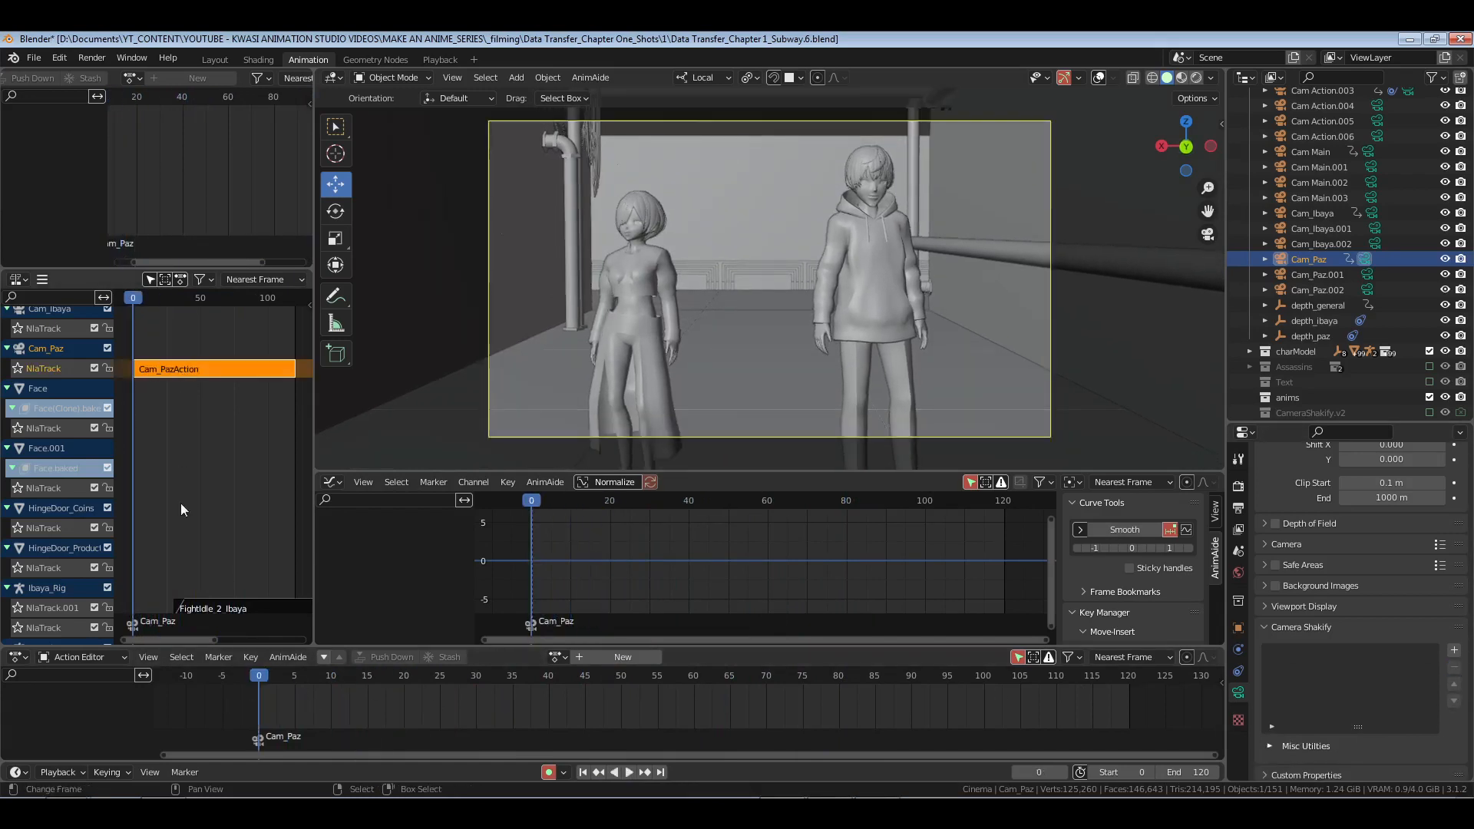
{"action": "key", "text": "Tab"}
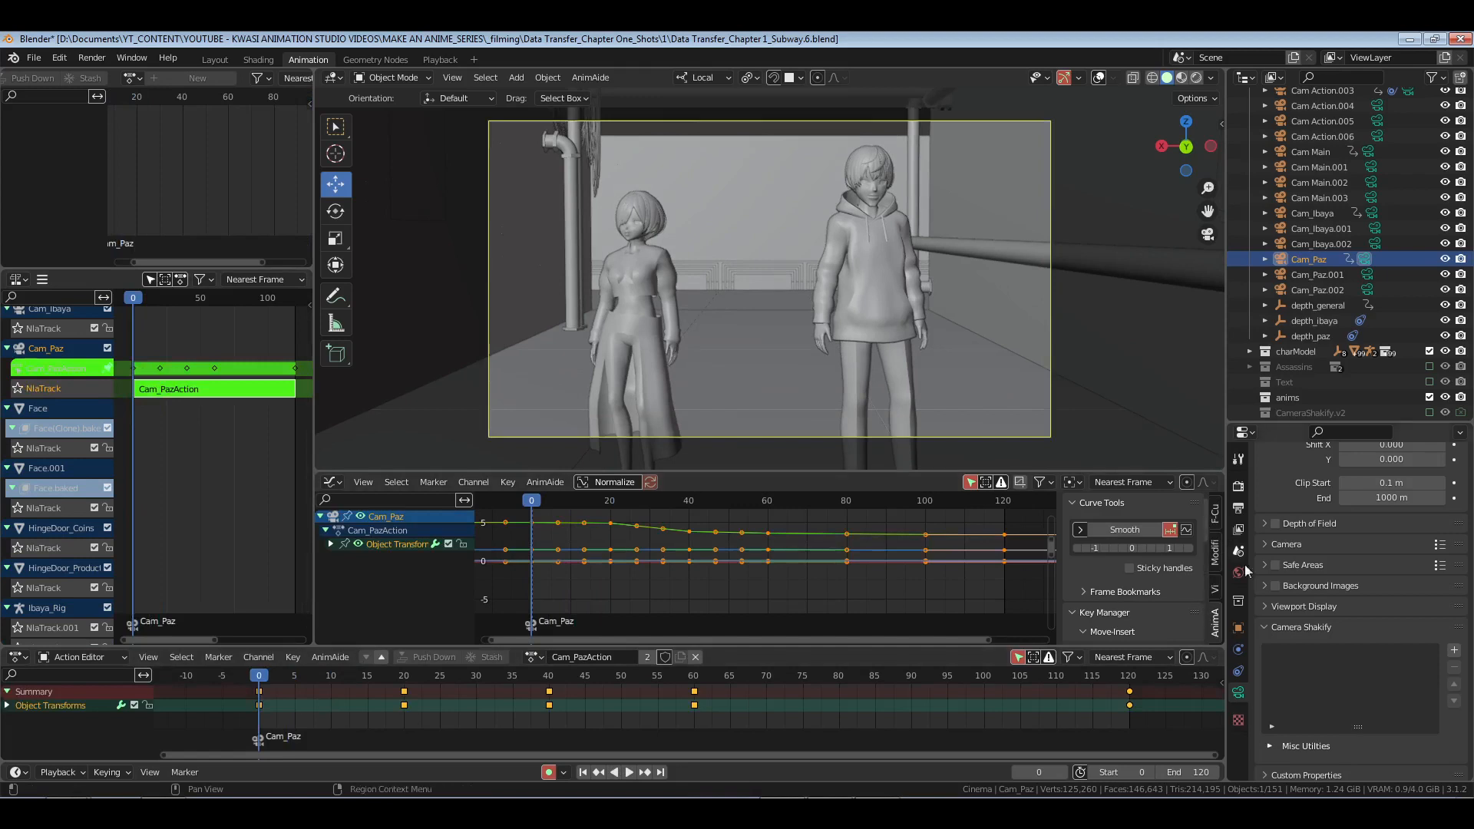
{"action": "left_click", "coordinate": [1238, 627]}
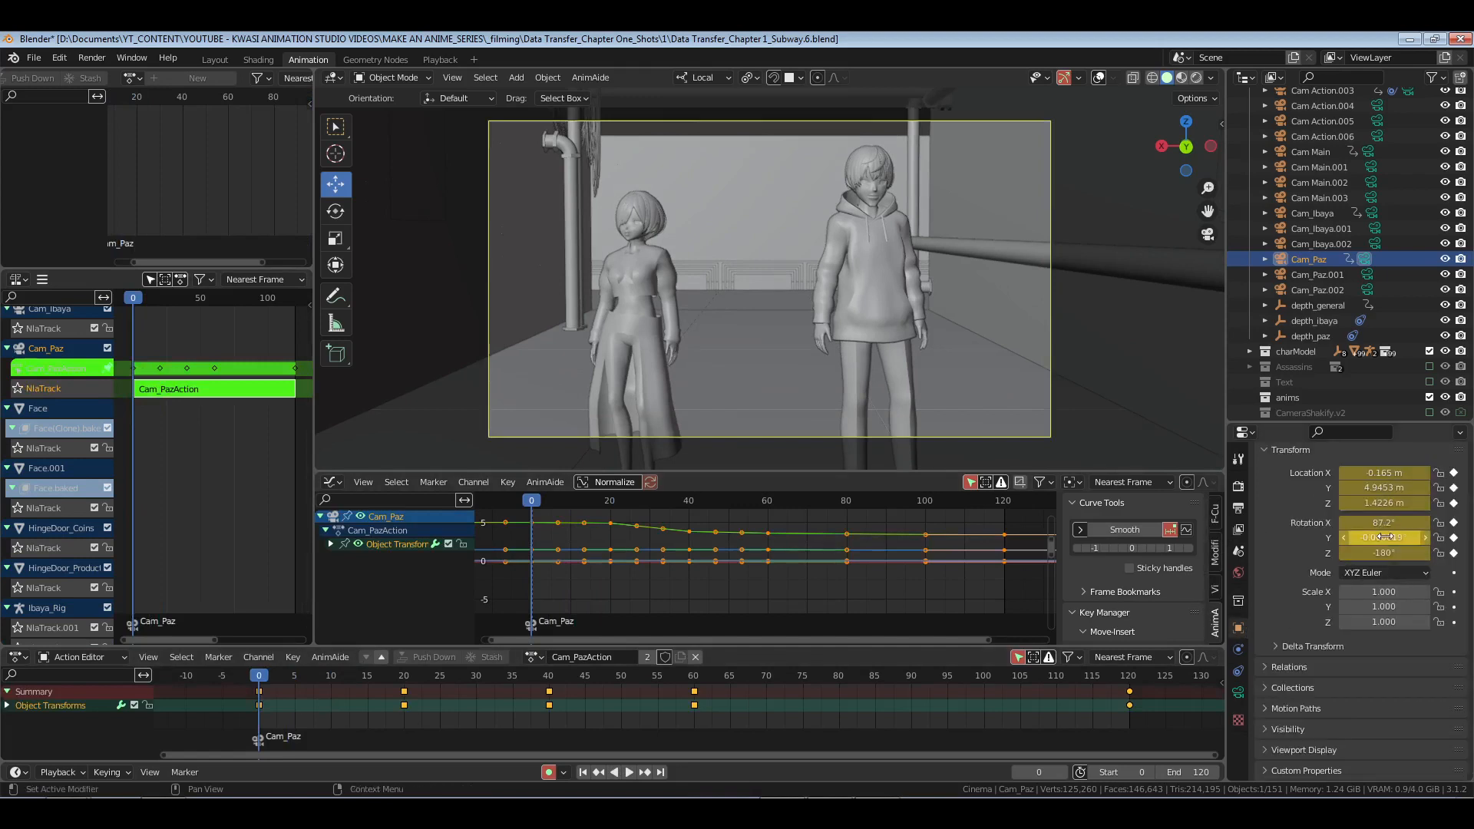
{"action": "left_click", "coordinate": [404, 712]}
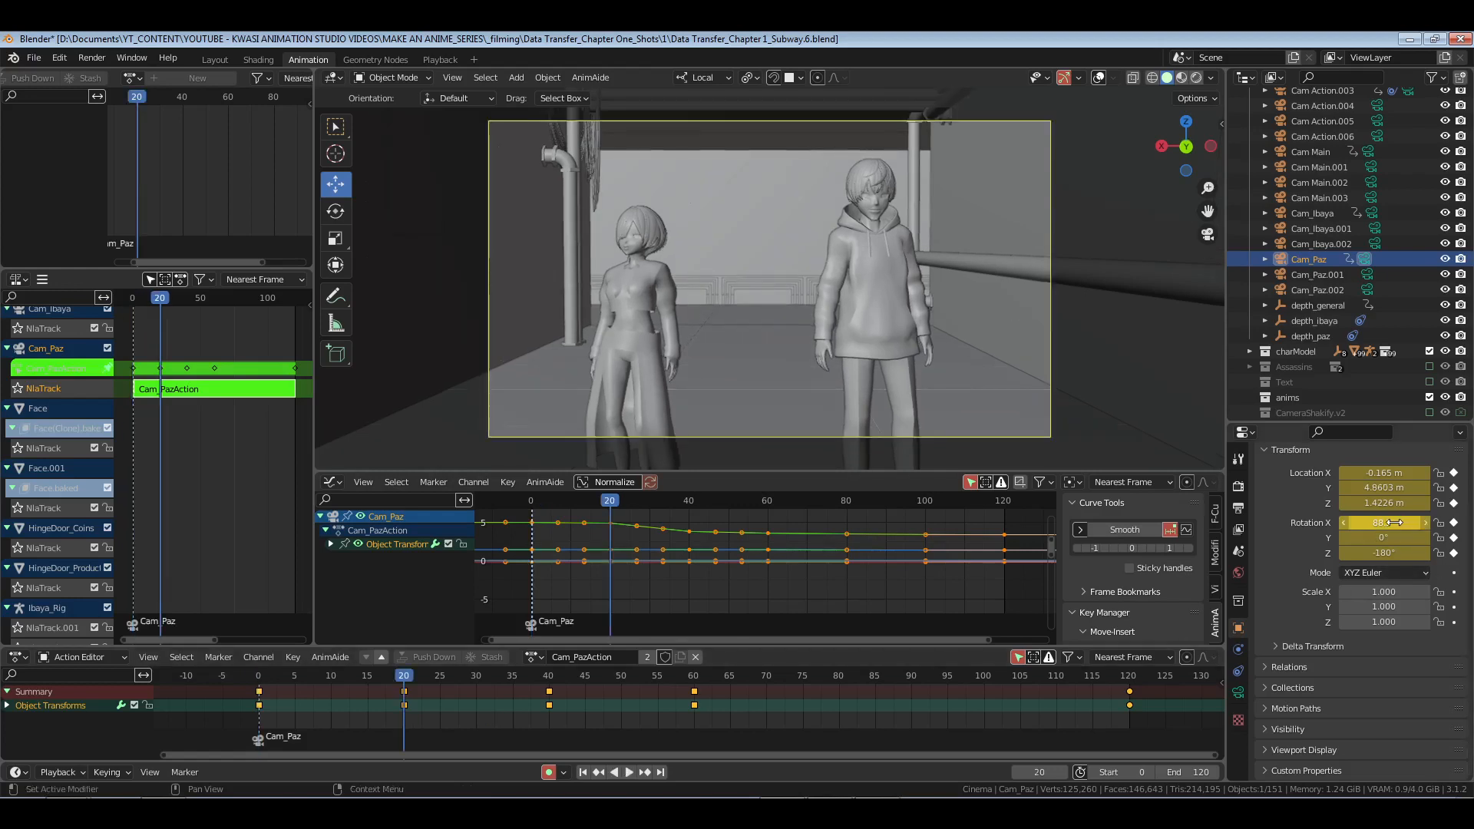
{"action": "left_click_drag", "start_coordinate": [1394, 523], "coordinate": [1385, 522]}
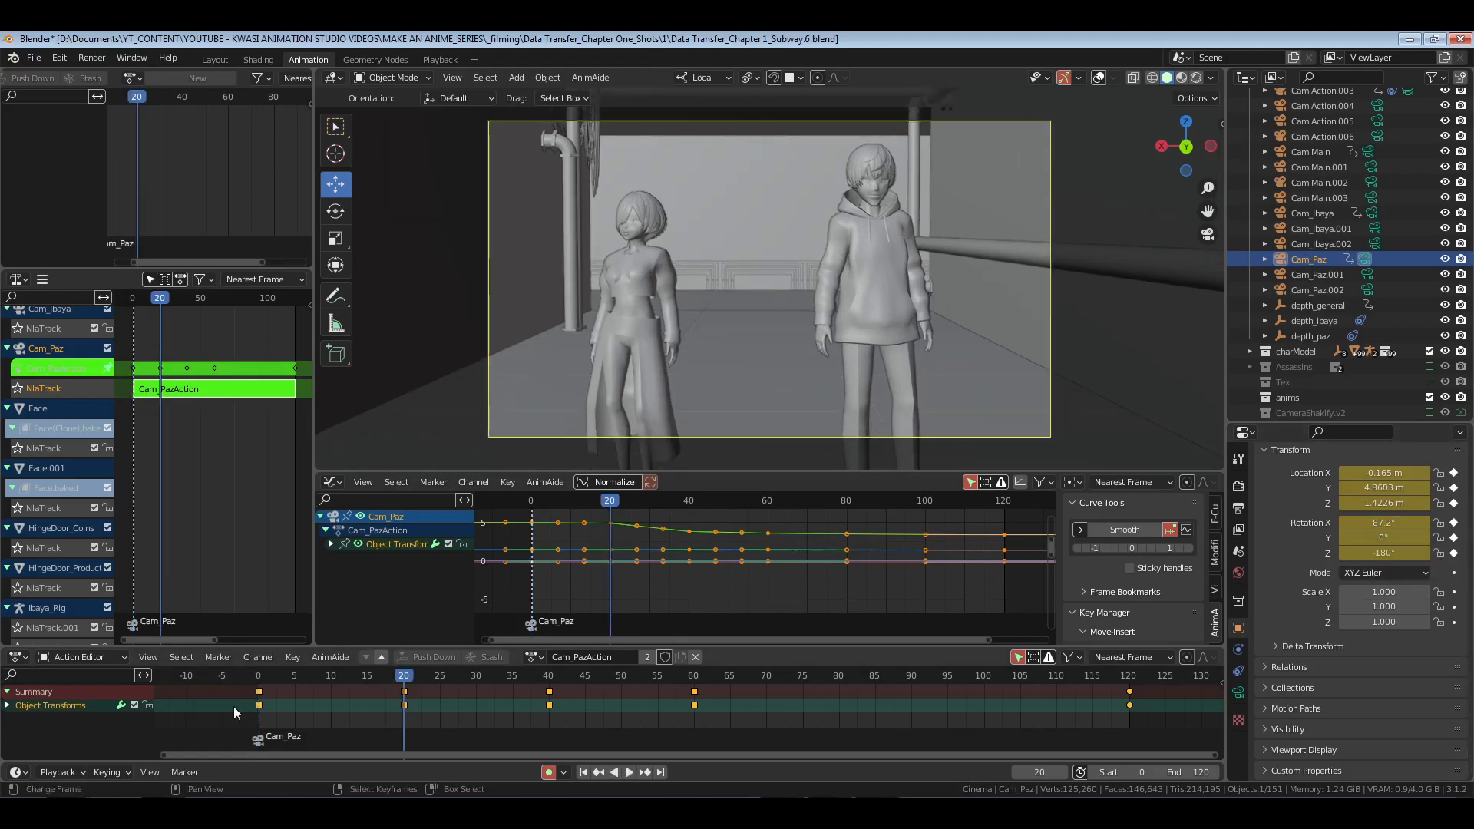
{"action": "key", "text": "shift+Left"}
{"action": "key", "text": "Tab"}
Step: Add a Camera Shakify shake to Cam_Paz again, using The Wedding type with an influence of 0.35
{"action": "left_click", "coordinate": [1237, 692]}
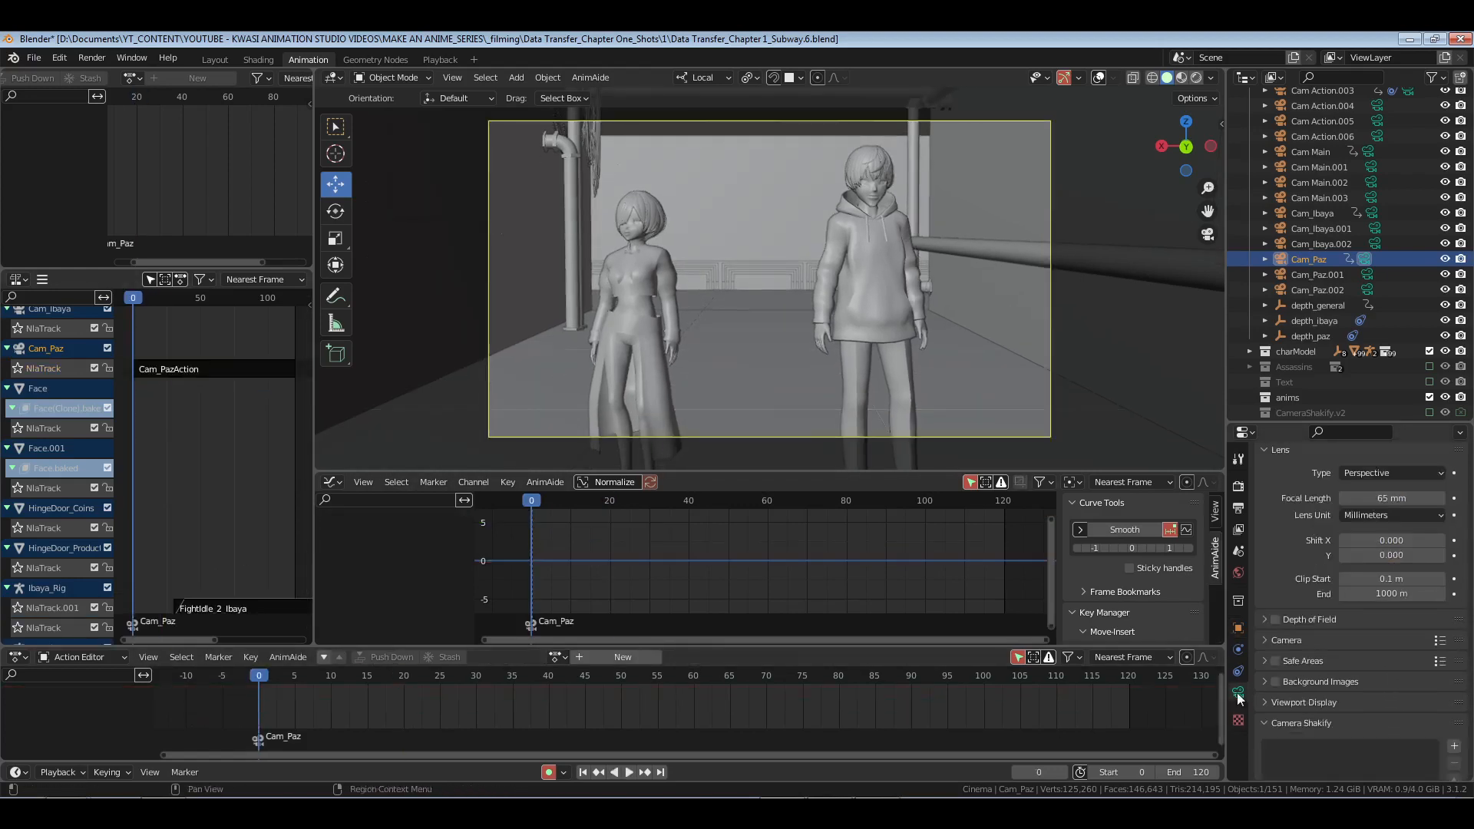
{"action": "scroll", "coordinate": [1341, 629], "scroll_direction": "down", "scroll_amount": 3}
{"action": "left_click", "coordinate": [1454, 674]}
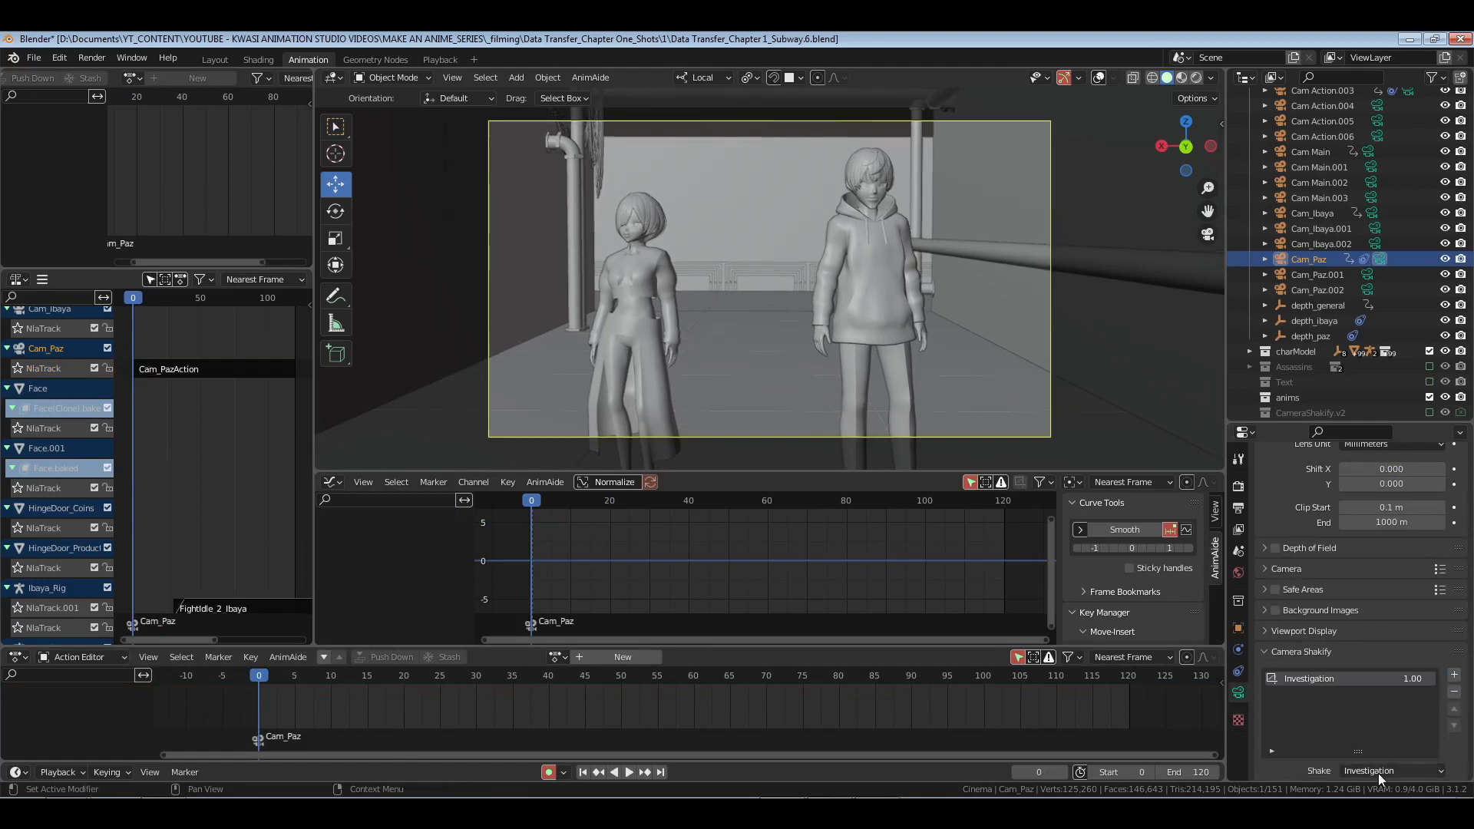
{"action": "scroll", "coordinate": [1378, 773], "scroll_direction": "down", "scroll_amount": 3}
{"action": "left_click", "coordinate": [1395, 670]}
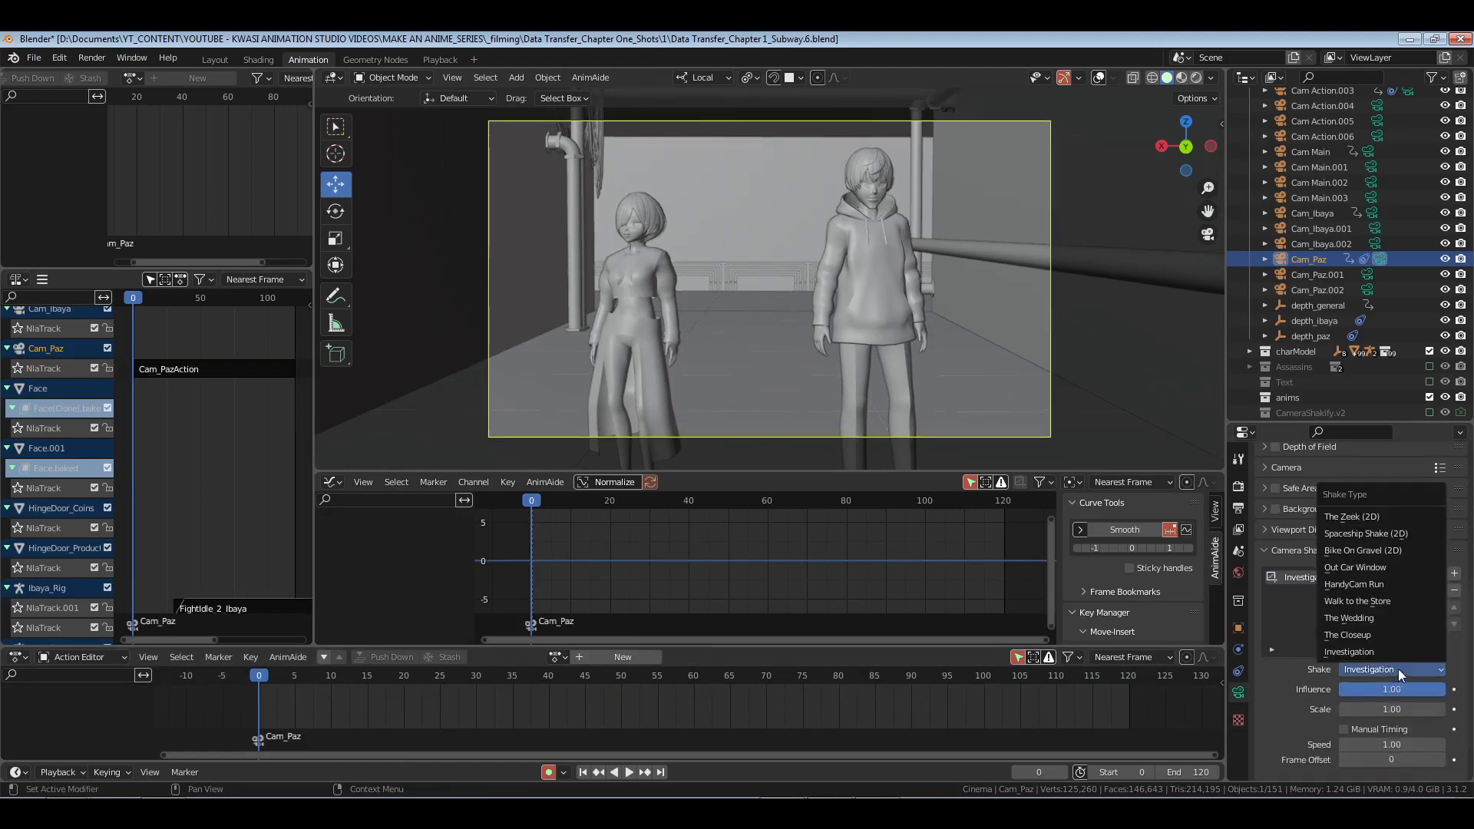
{"action": "left_click", "coordinate": [1394, 619]}
{"action": "left_click_drag", "start_coordinate": [1397, 693], "coordinate": [1358, 696]}
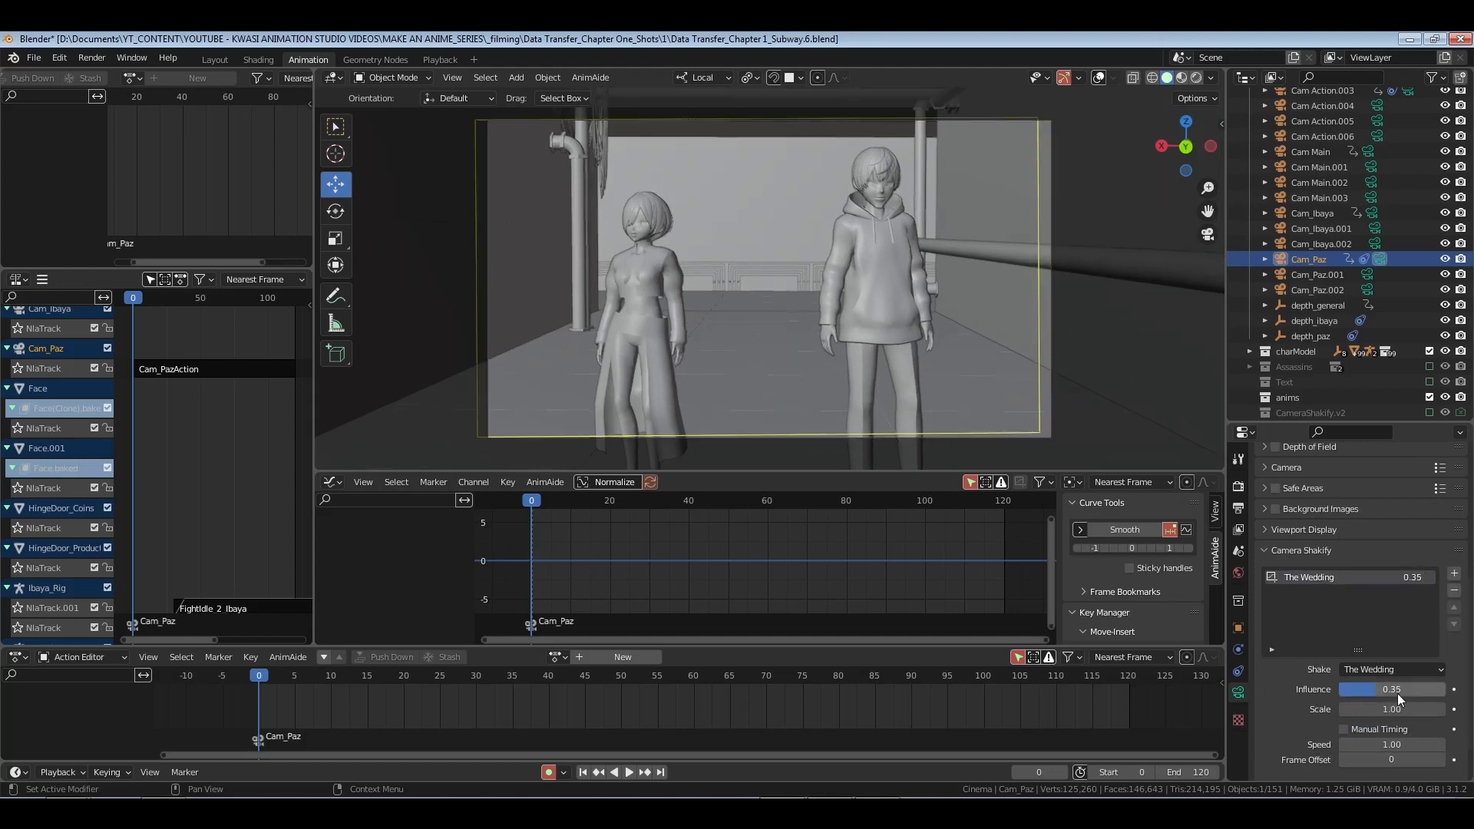
Step: Save the file and play back the shot with the camera shake
{"action": "key", "text": "ctrl+s"}
{"action": "key", "text": "space"}
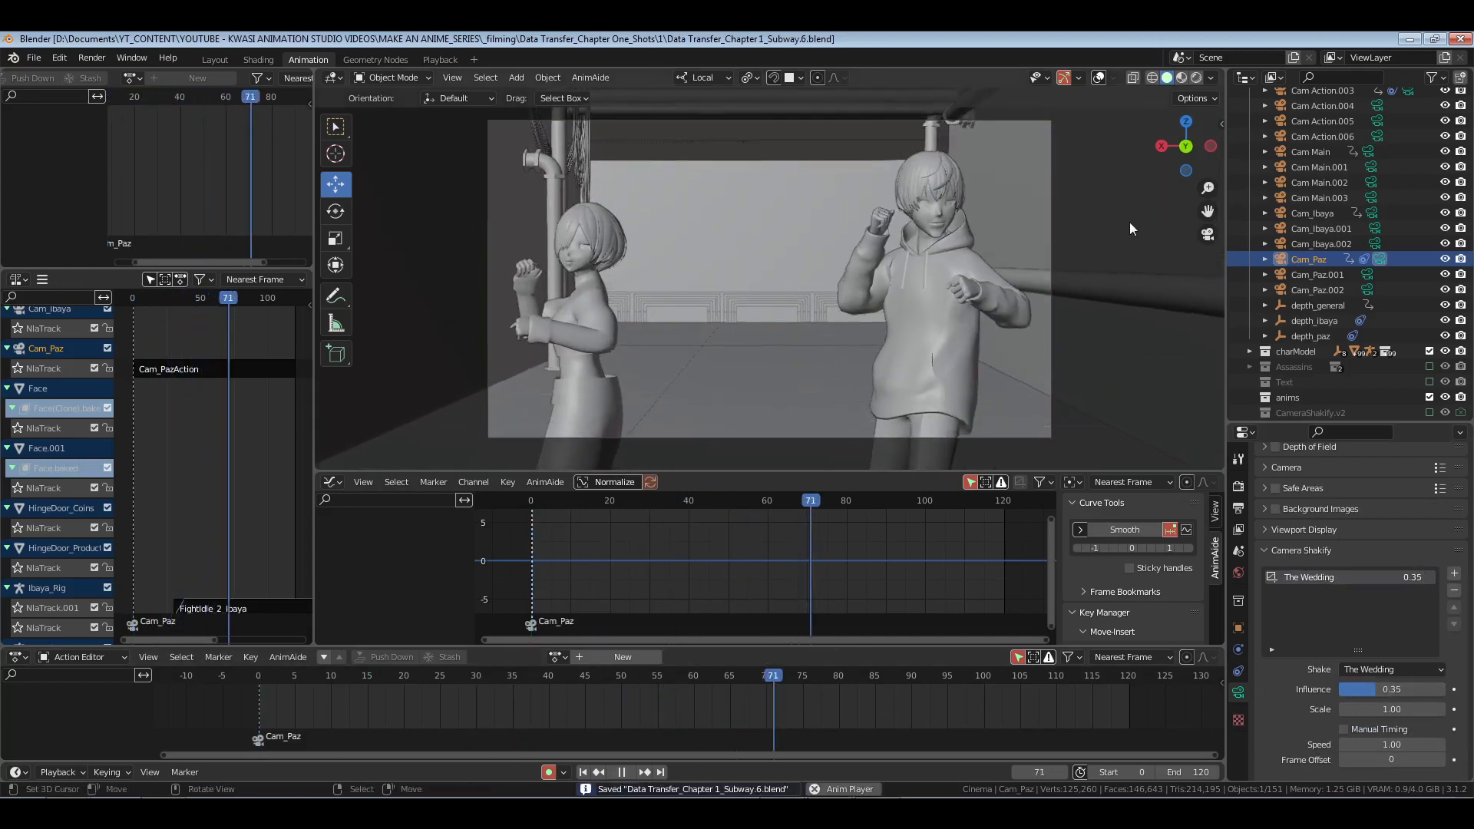
{"action": "key", "text": "Escape"}
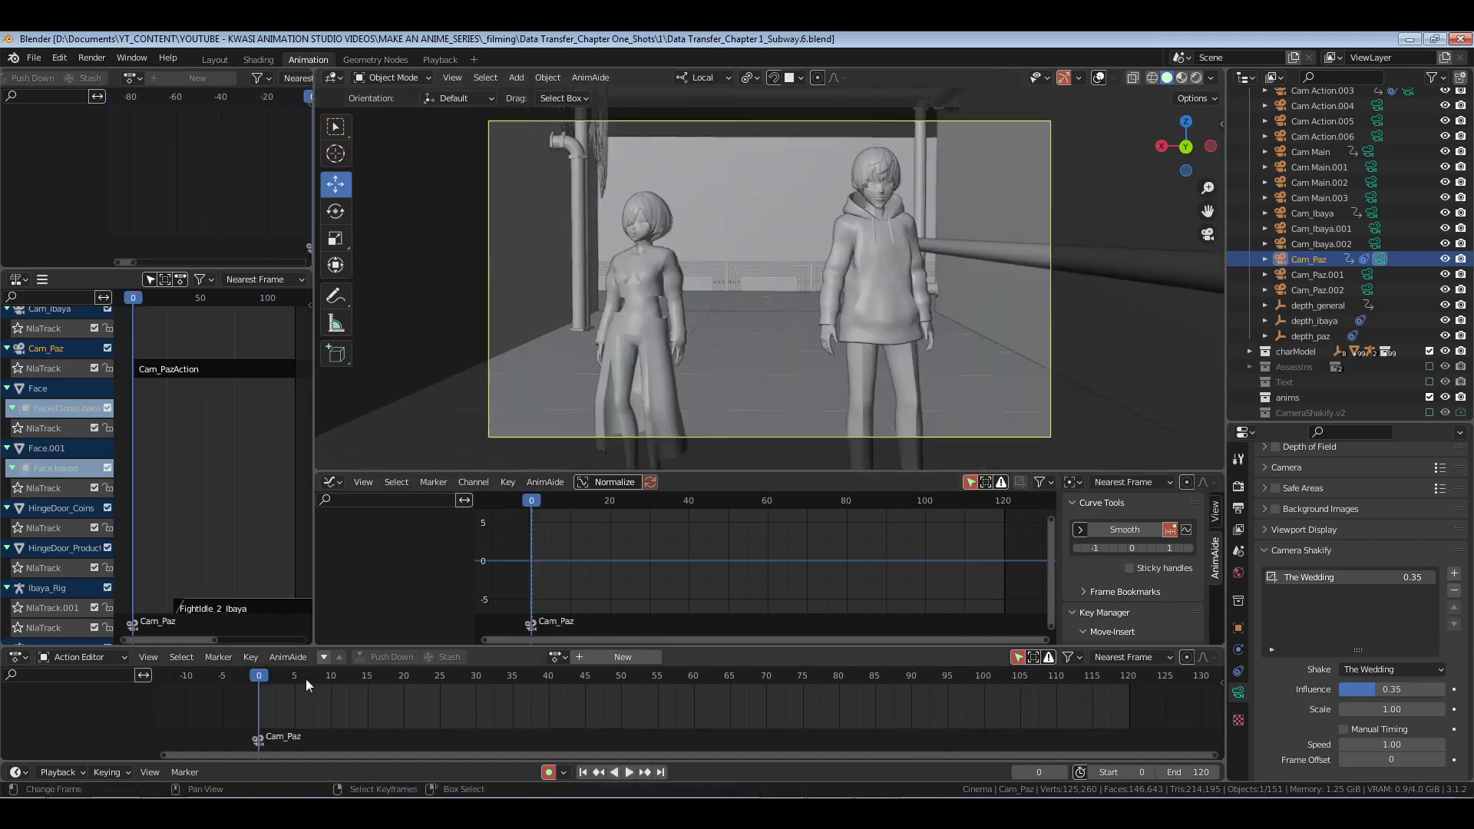
Step: Add a Blink action strip at frame 17 on the Face object's shape key track
{"action": "left_click", "coordinate": [41, 420]}
{"action": "key", "text": "space"}
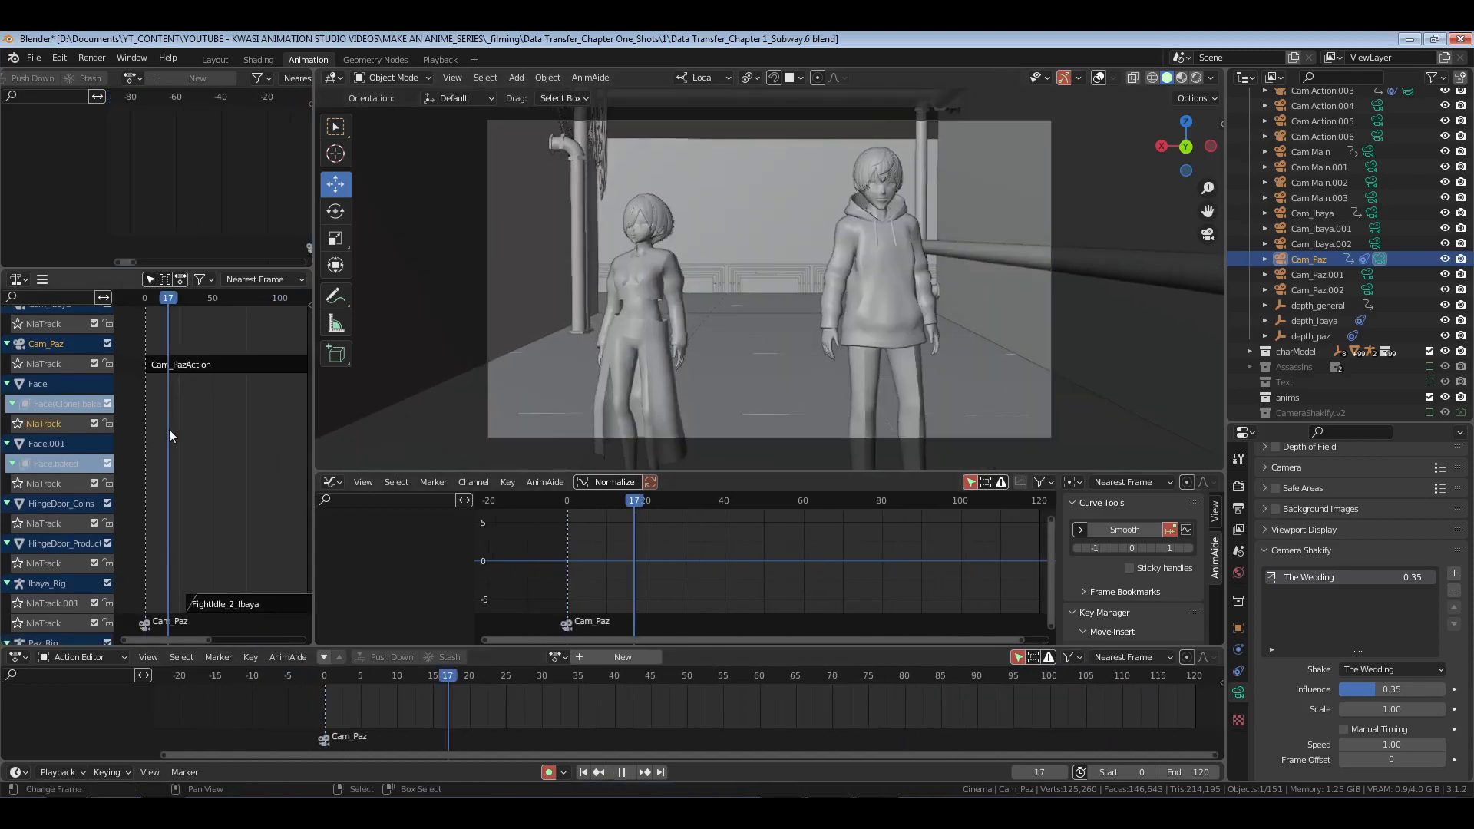
{"action": "key", "text": "space"}
{"action": "key", "text": "shift+a"}
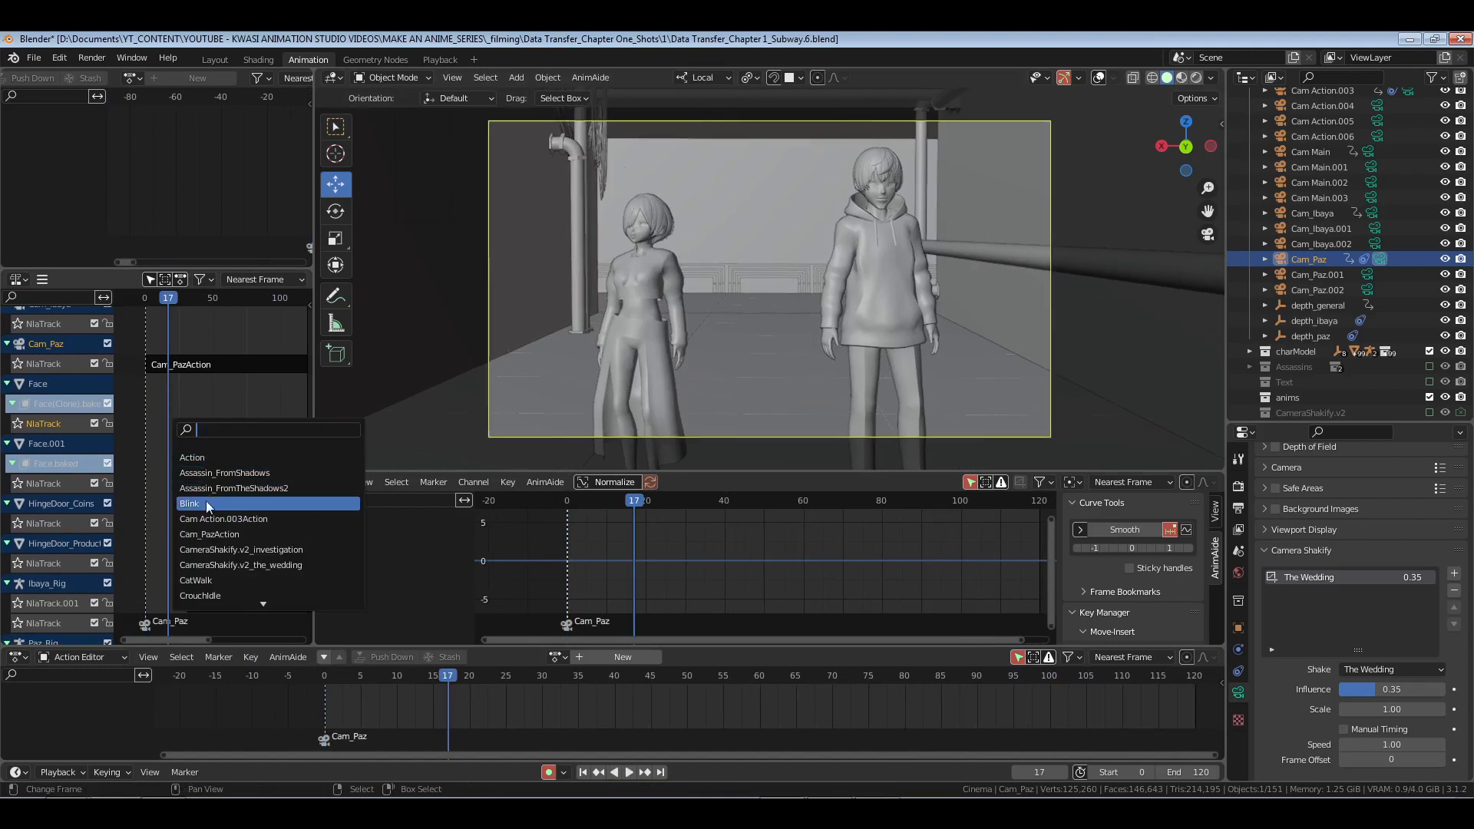
{"action": "left_click", "coordinate": [206, 500]}
Step: Add a second Blink strip at frame 78 on the Face track and move the first one to about frame 6
{"action": "key", "text": "space"}
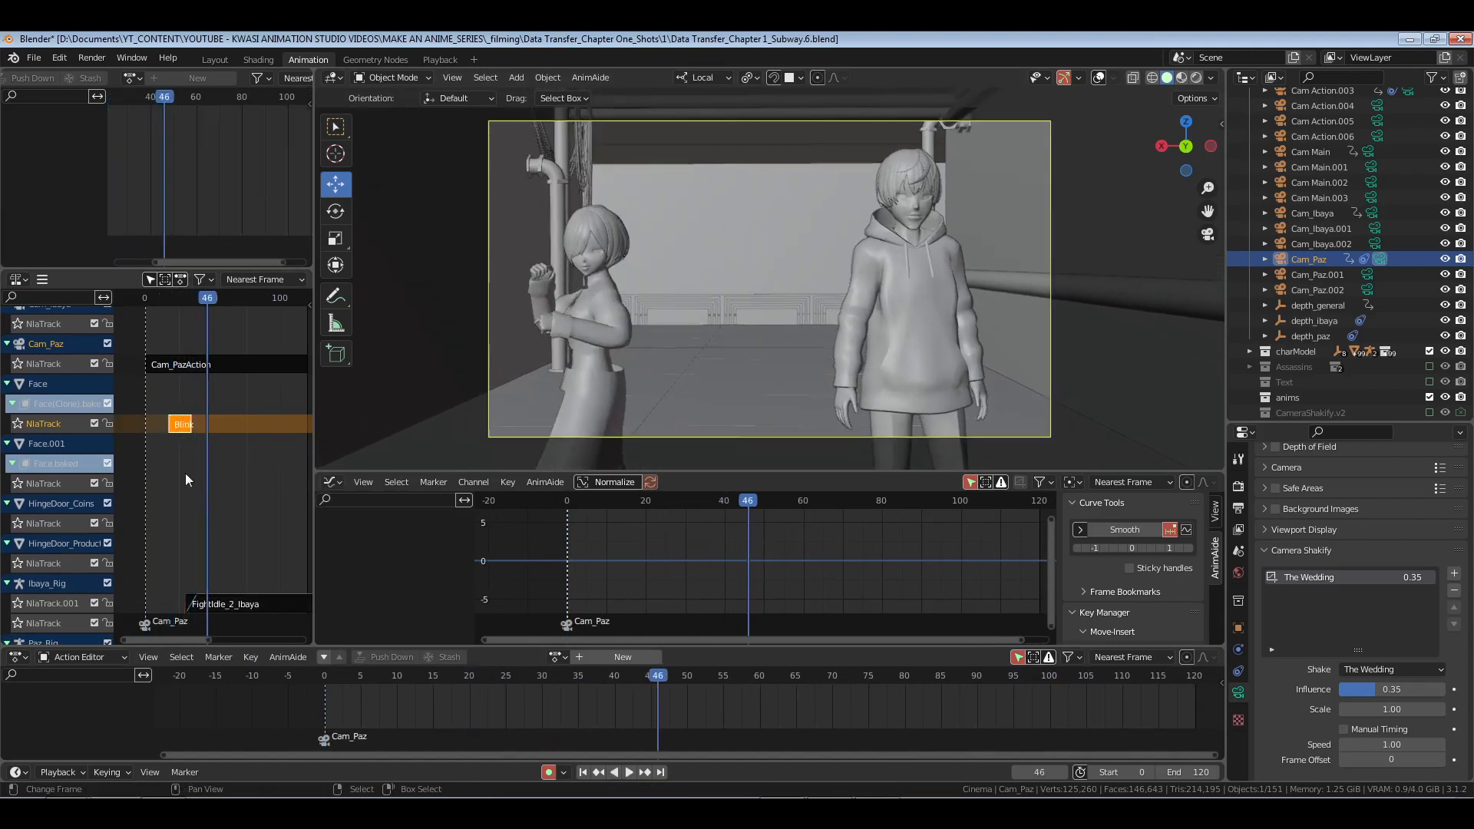
{"action": "left_click", "coordinate": [163, 468]}
{"action": "key", "text": "space"}
{"action": "key", "text": "space"}
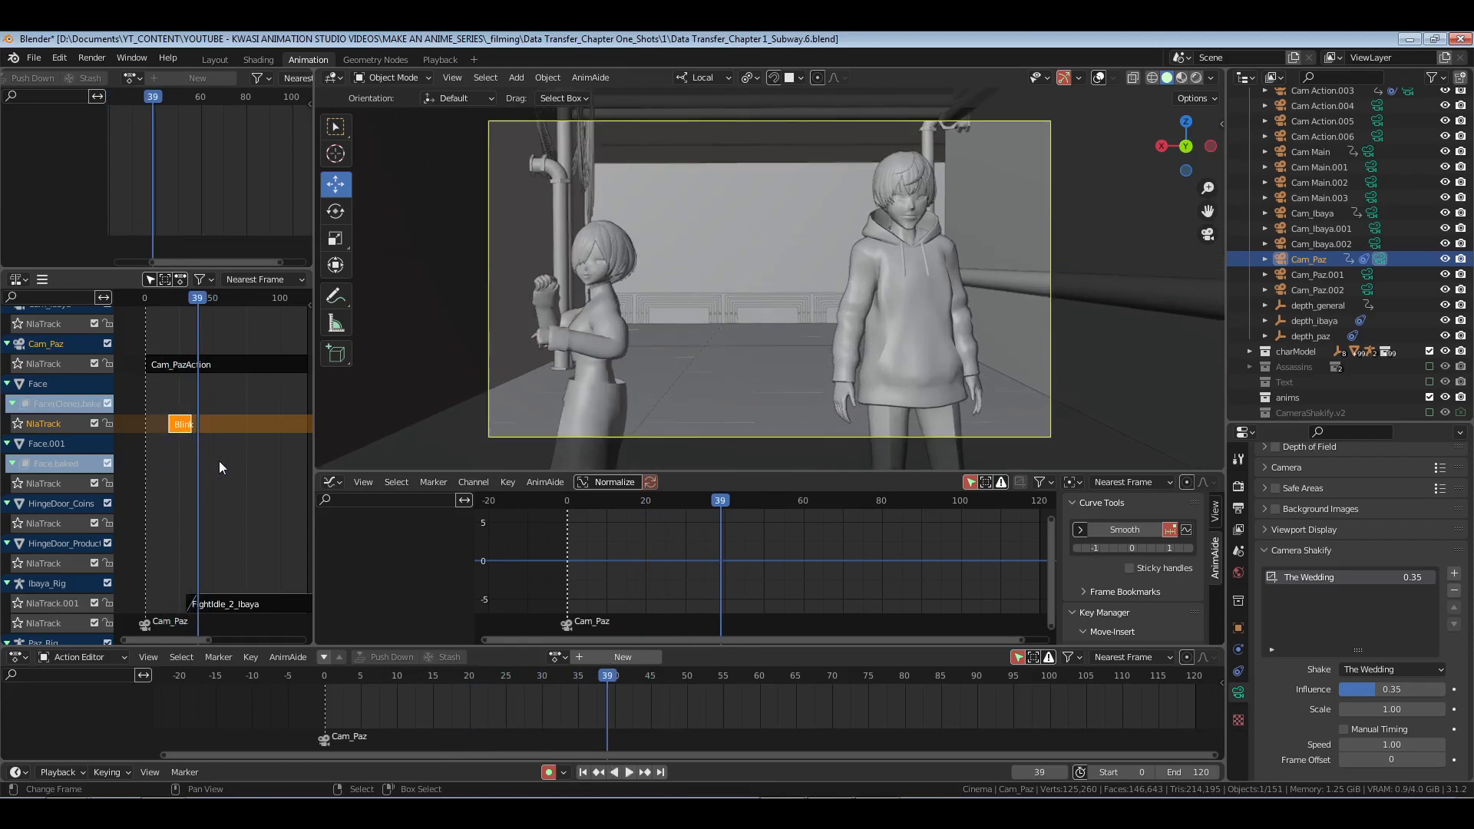
{"action": "key", "text": "space"}
{"action": "key", "text": "space"}
{"action": "key", "text": "shift+a"}
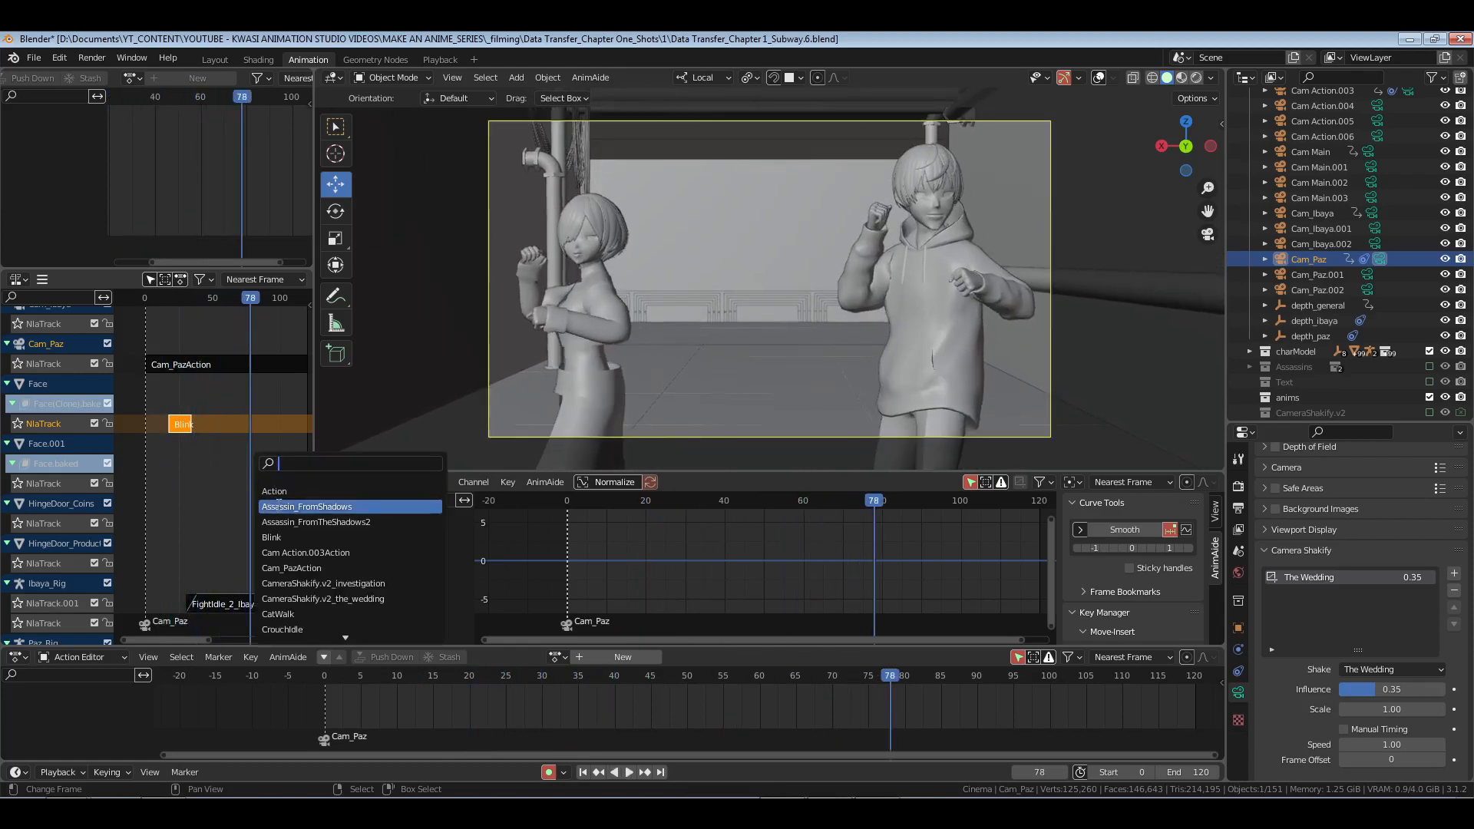
{"action": "key", "text": "Down"}
{"action": "key", "text": "Down"}
{"action": "key", "text": "Return"}
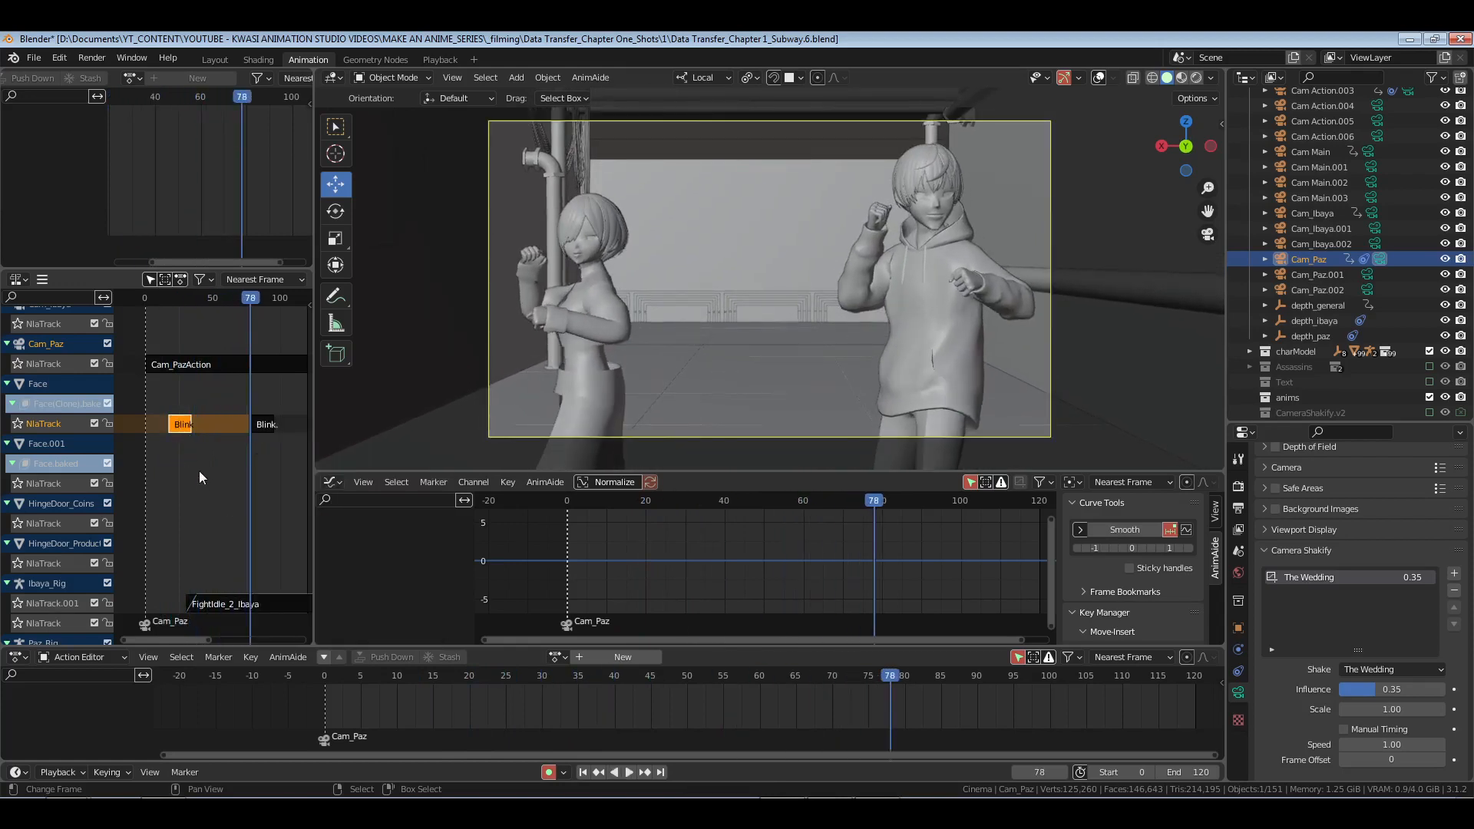
{"action": "key", "text": "g"}
{"action": "left_click", "coordinate": [200, 472]}
Step: Add a Blink action strip at frame 43 on the Face.001 object's shape key track
{"action": "left_click", "coordinate": [203, 489]}
{"action": "key", "text": "shift+a"}
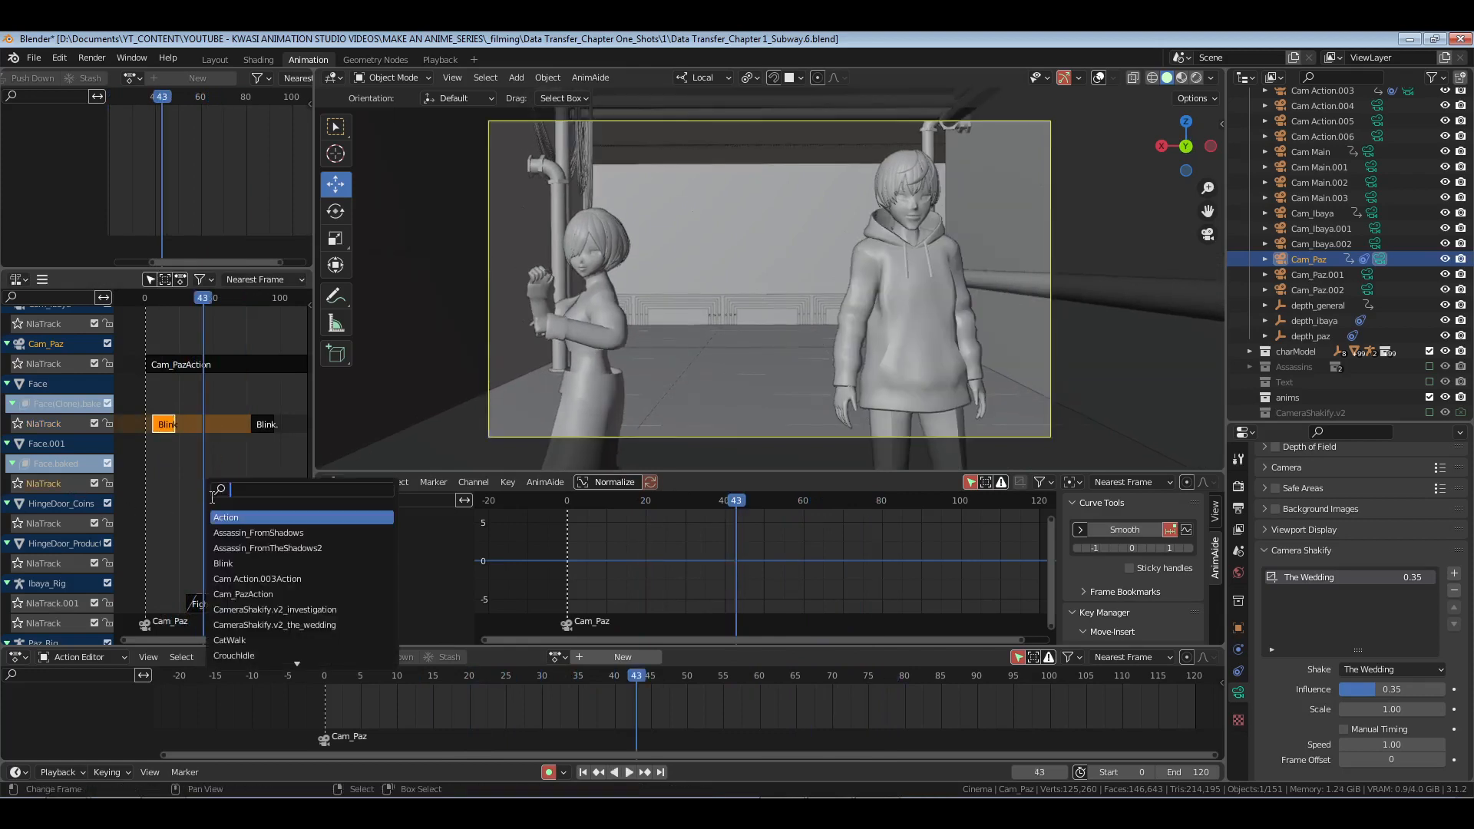
{"action": "key", "text": "Down"}
{"action": "key", "text": "Down"}
{"action": "key", "text": "Down"}
{"action": "key", "text": "Return"}
Step: Play forward to frame 101 and add a second Blink strip there on the Face.001 track
{"action": "key", "text": "space"}
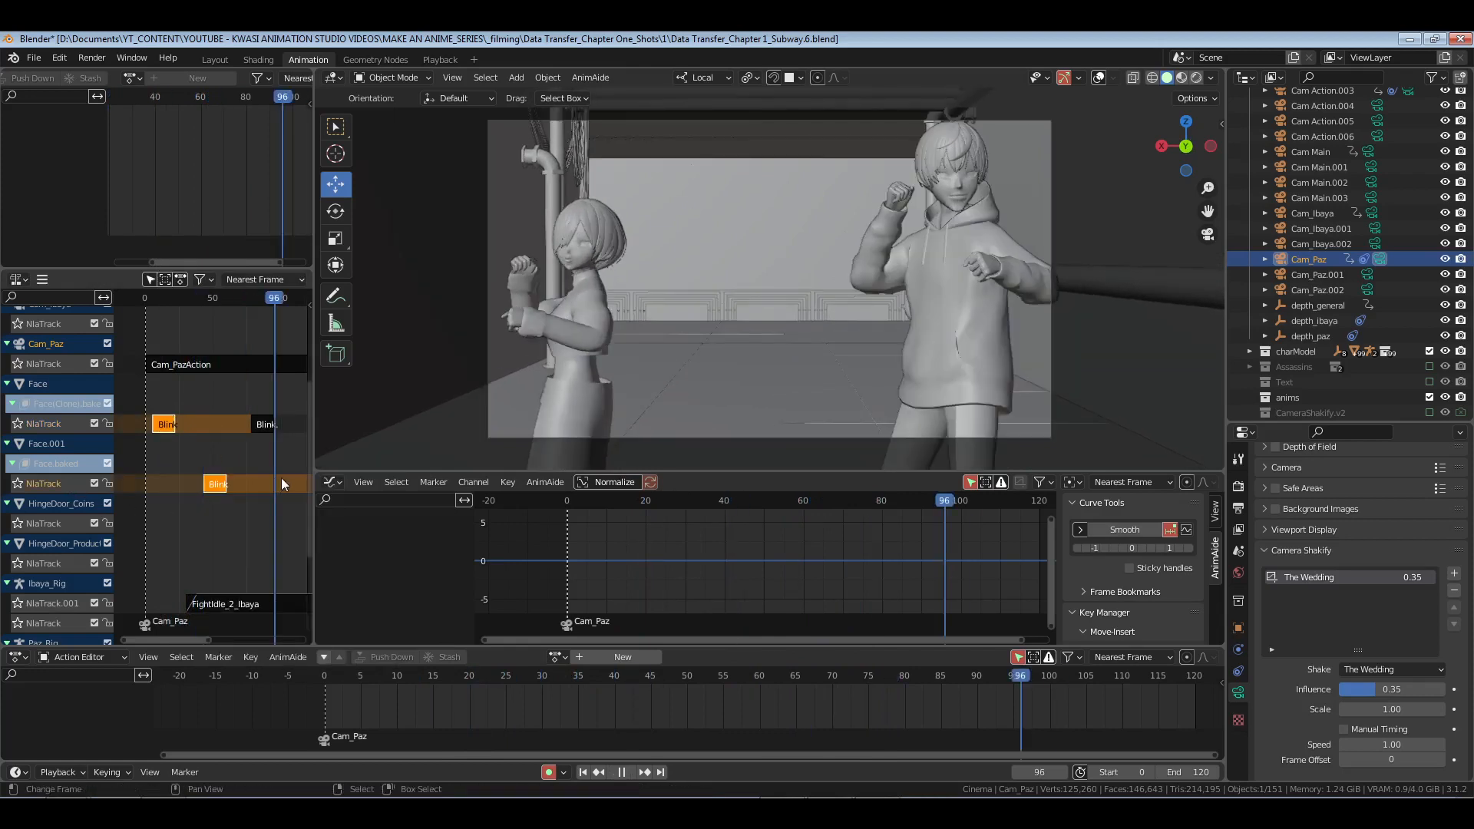
{"action": "key", "text": "space"}
{"action": "key", "text": "shift+a"}
{"action": "key", "text": "Down"}
{"action": "key", "text": "Down"}
{"action": "key", "text": "Down"}
{"action": "key", "text": "Return"}
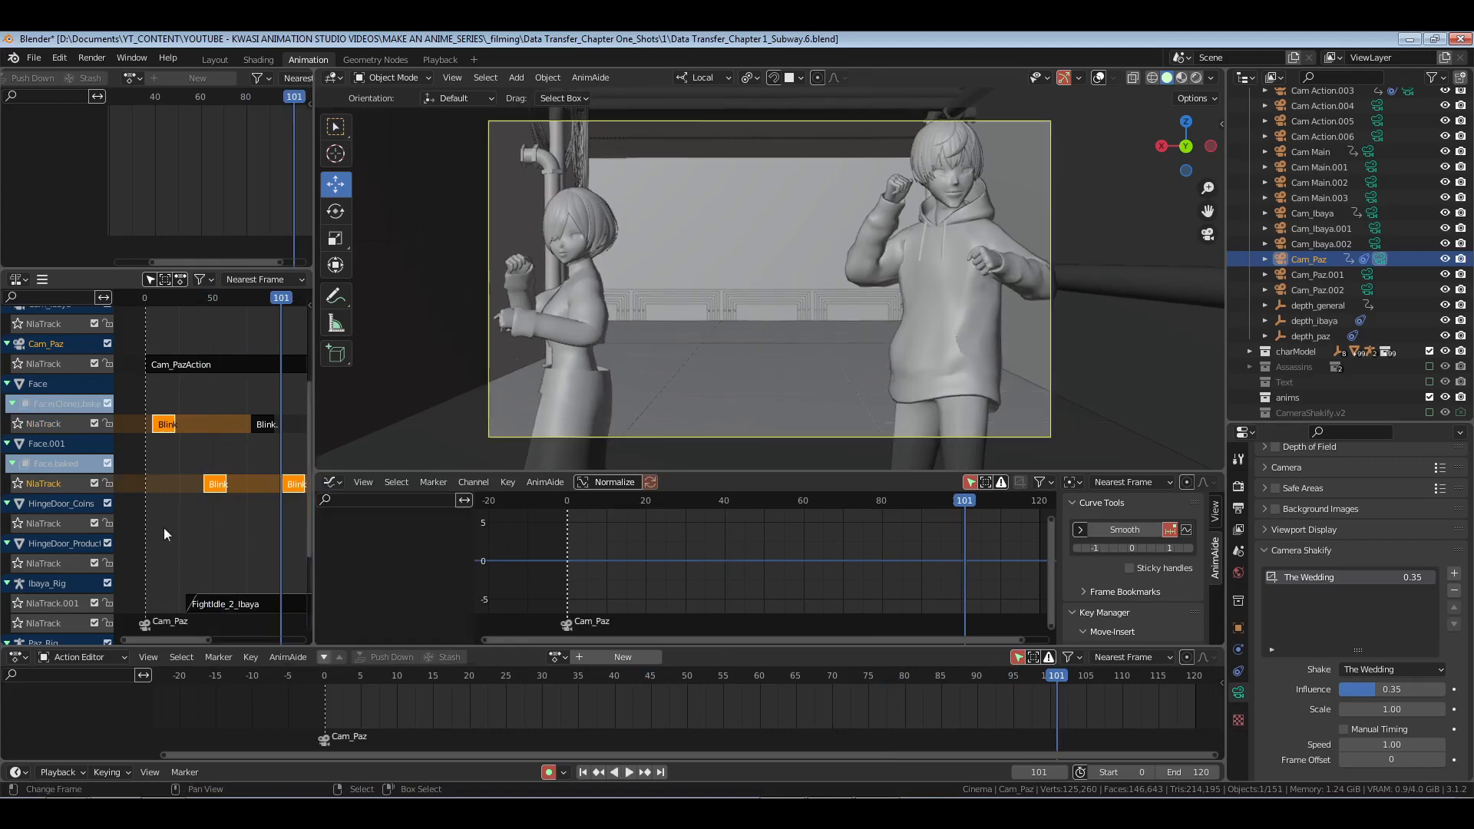
Step: Return to frame 0, deselect the Blink strips and save the file
{"action": "key", "text": "shift+Left"}
{"action": "left_click", "coordinate": [214, 527]}
{"action": "key", "text": "ctrl+s"}
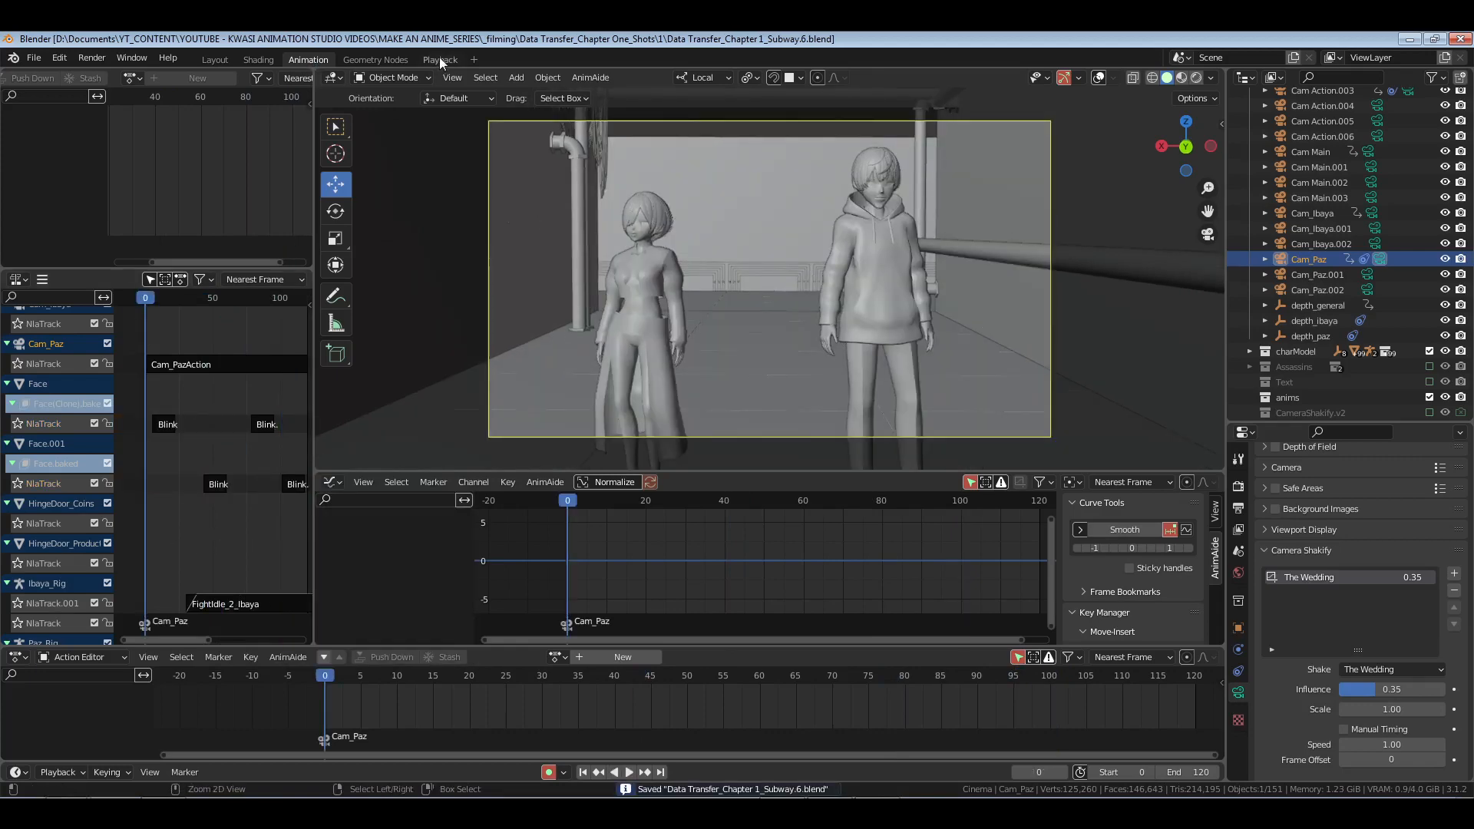
Step: Preview the shot with rendered shading in the Playback workspace, and check its last frame, 120
{"action": "left_click", "coordinate": [439, 59]}
{"action": "left_click", "coordinate": [1172, 77]}
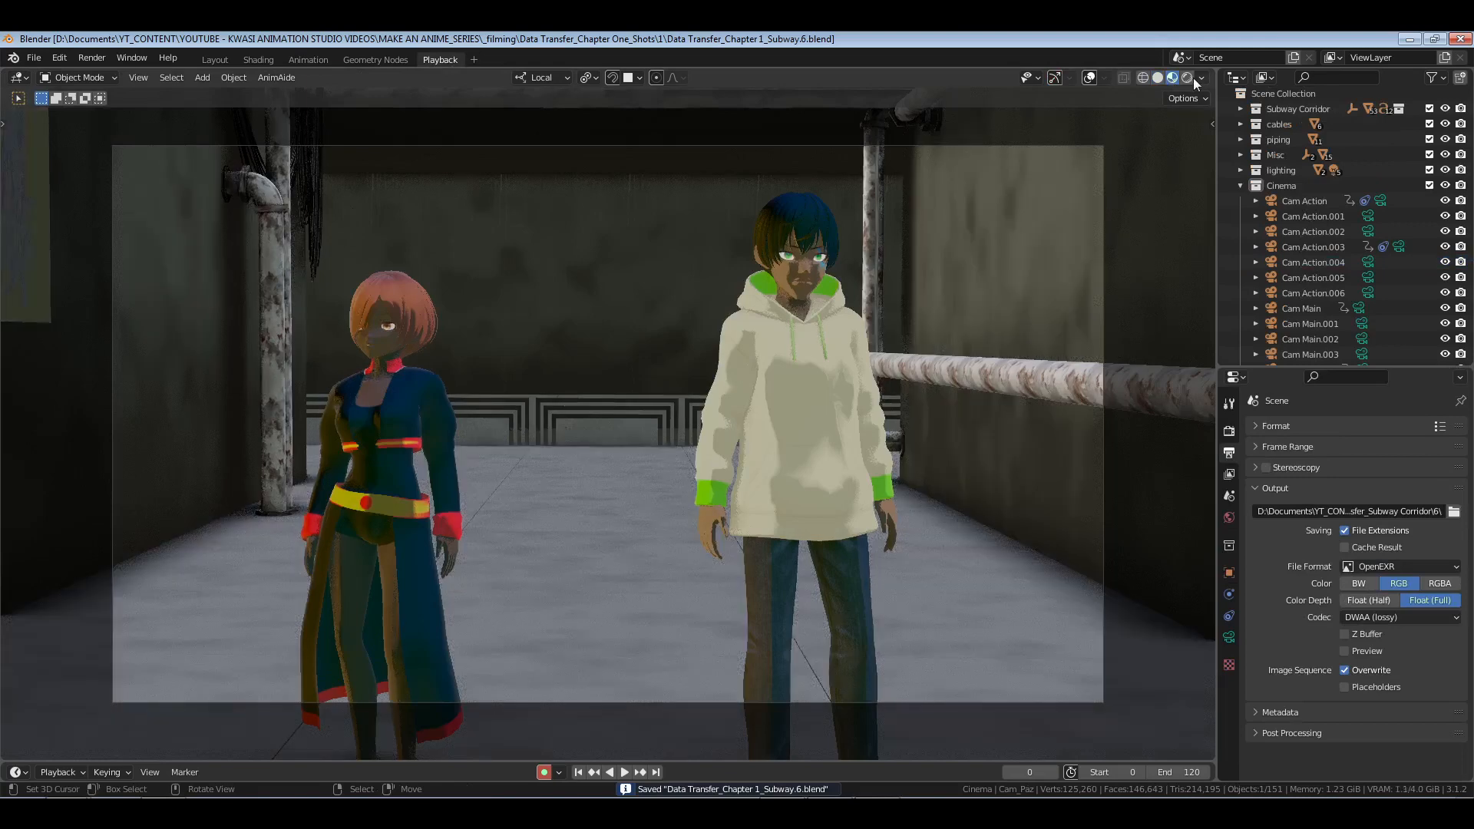
{"action": "left_click", "coordinate": [1187, 78]}
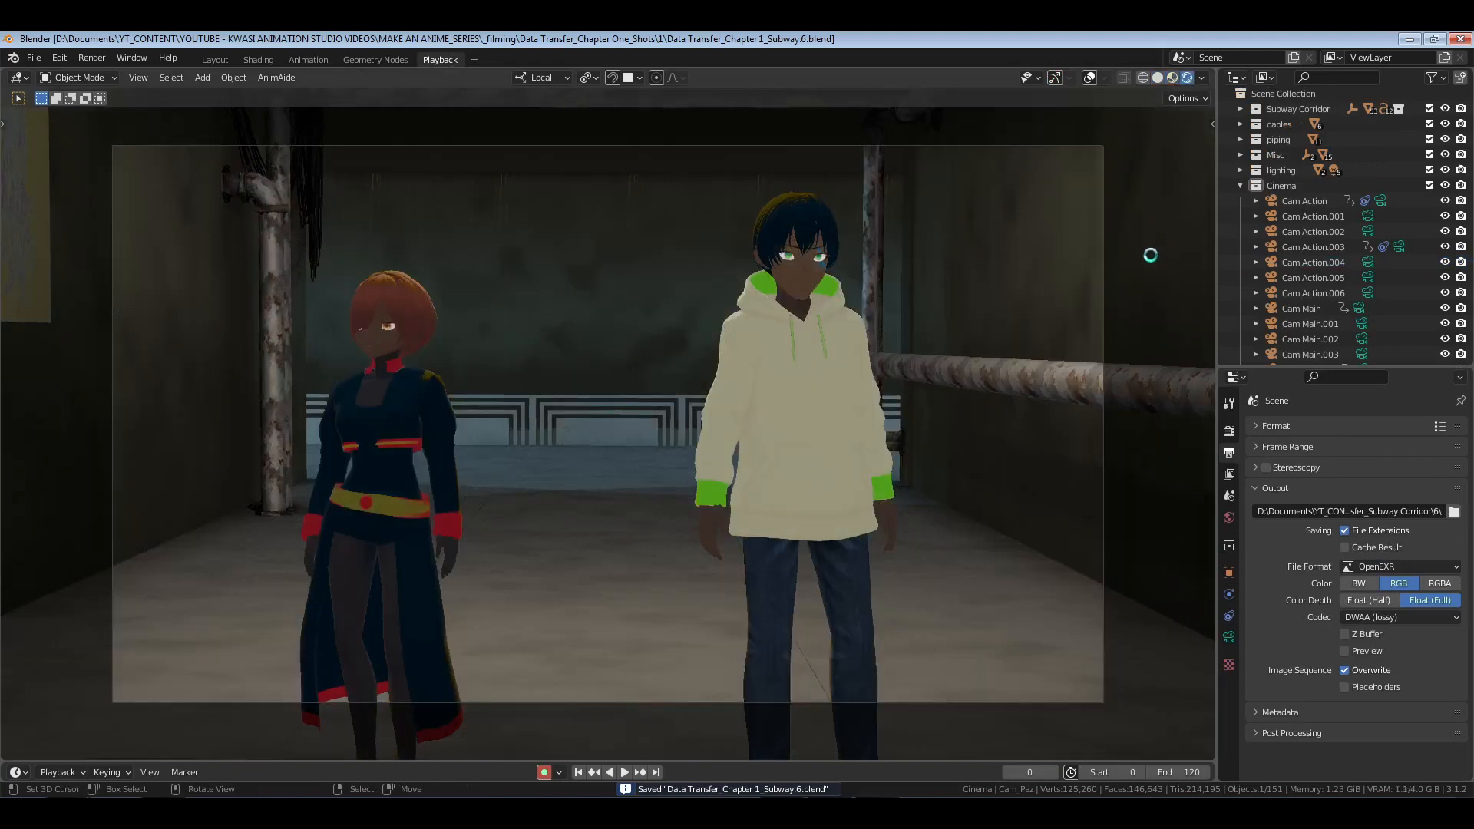
{"action": "key", "text": "space"}
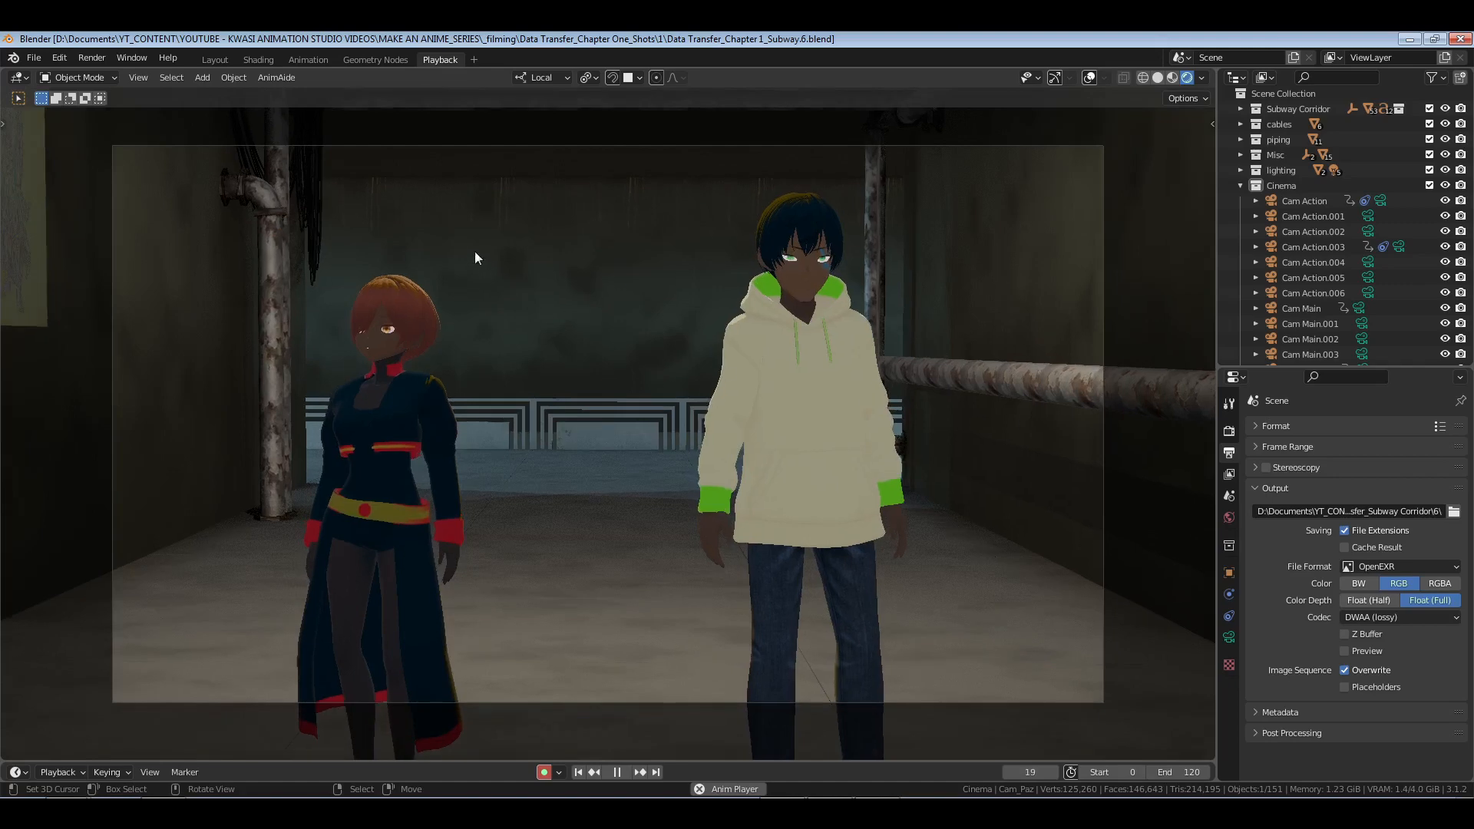
{"action": "key", "text": "space"}
{"action": "left_click", "coordinate": [659, 770]}
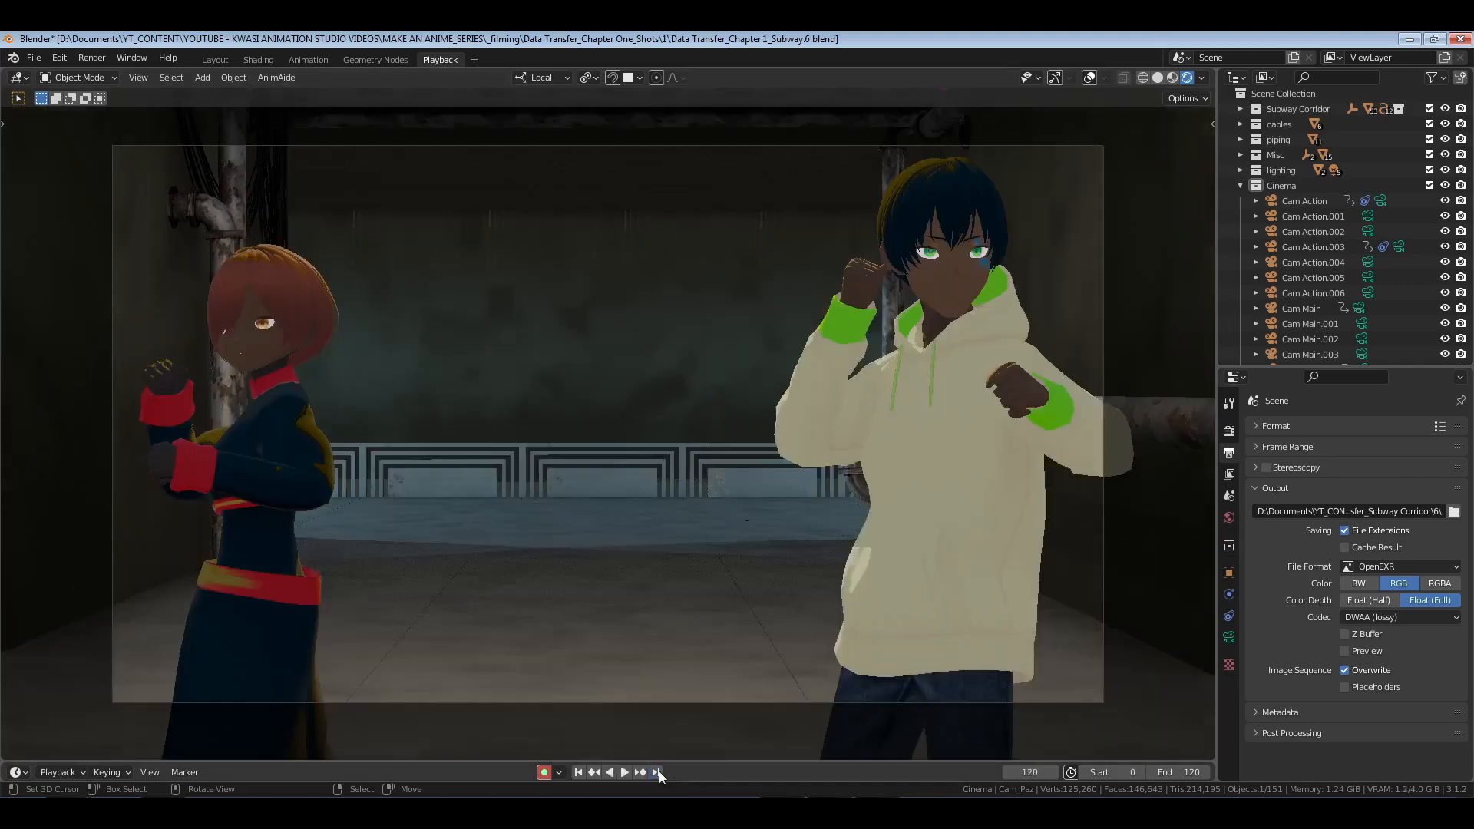
Step: Play back the shot in solid shading, stop at frame 22 and return the viewport to rendered shading
{"action": "left_click", "coordinate": [1159, 78]}
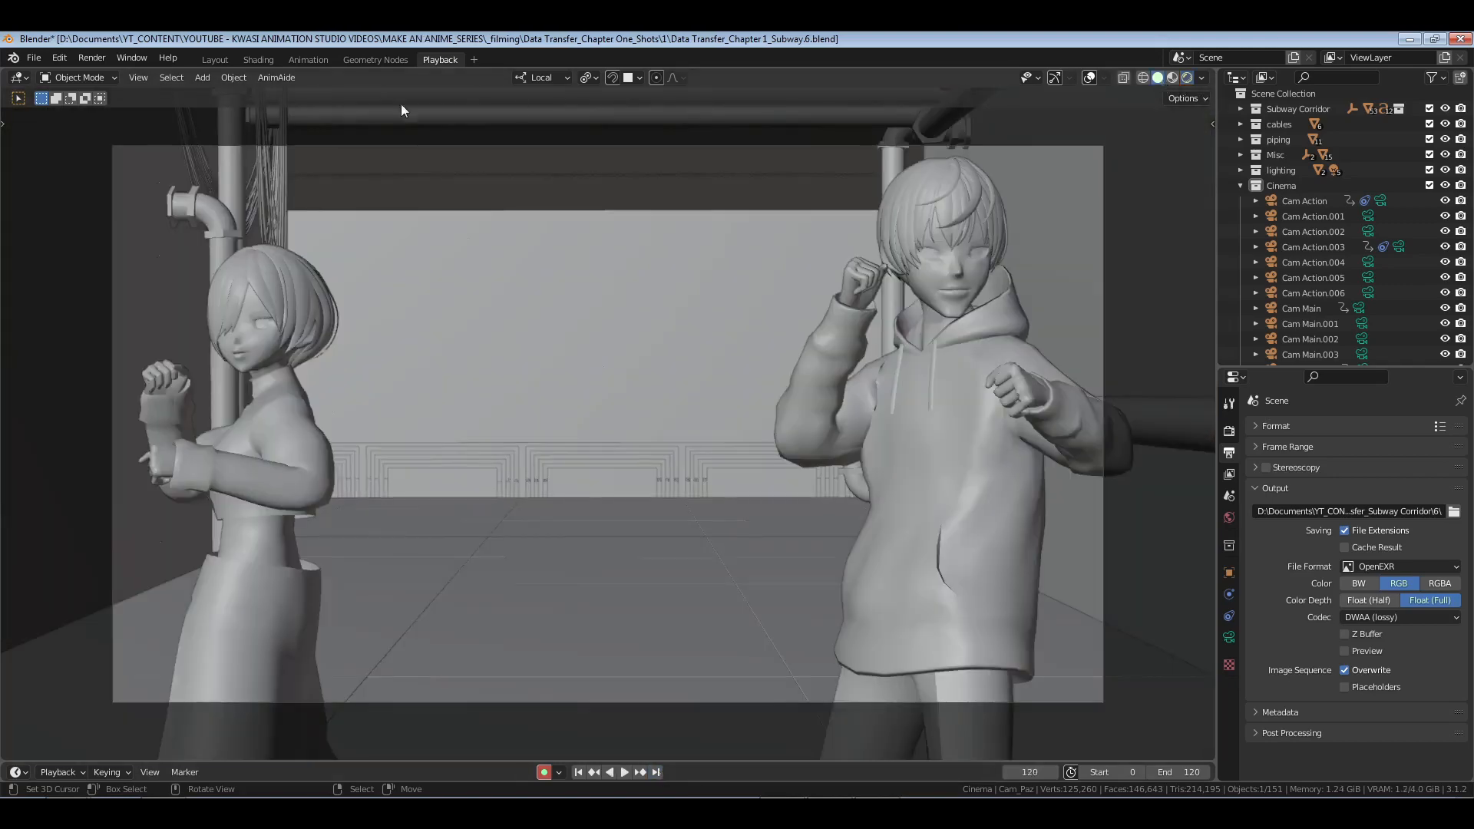
{"action": "key", "text": "space"}
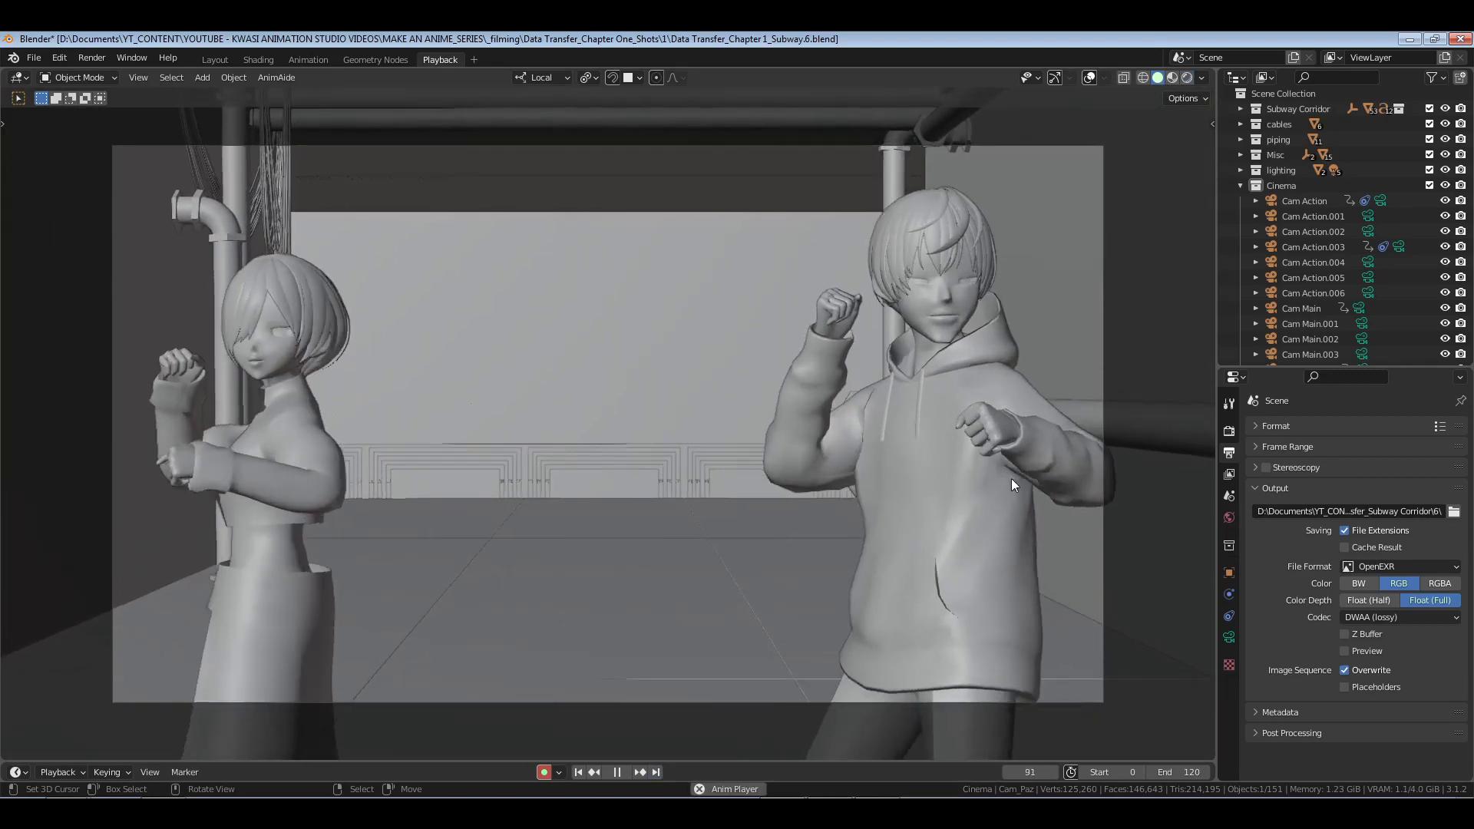
{"action": "key", "text": "space"}
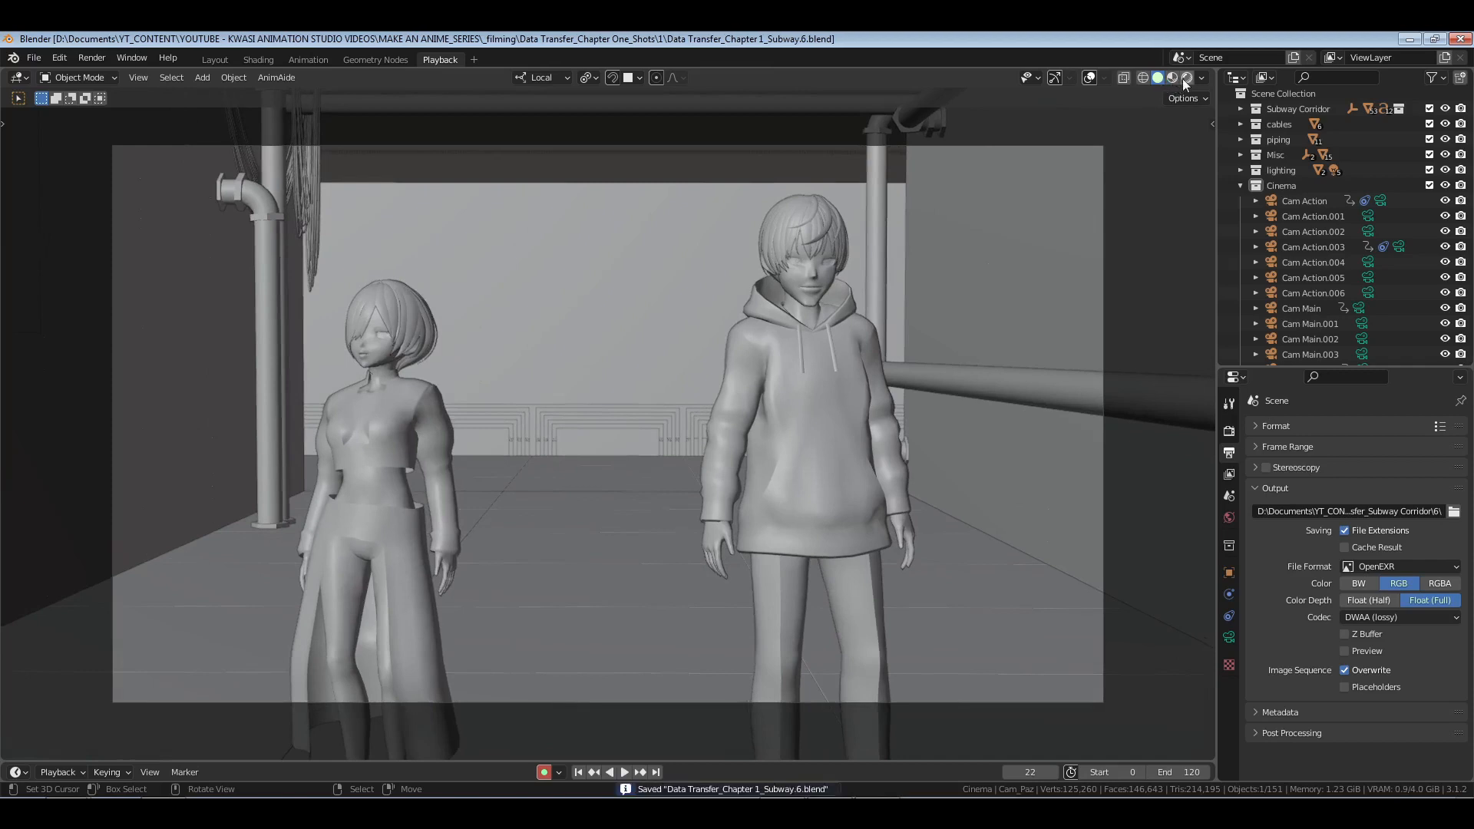
{"action": "left_click", "coordinate": [1184, 79]}
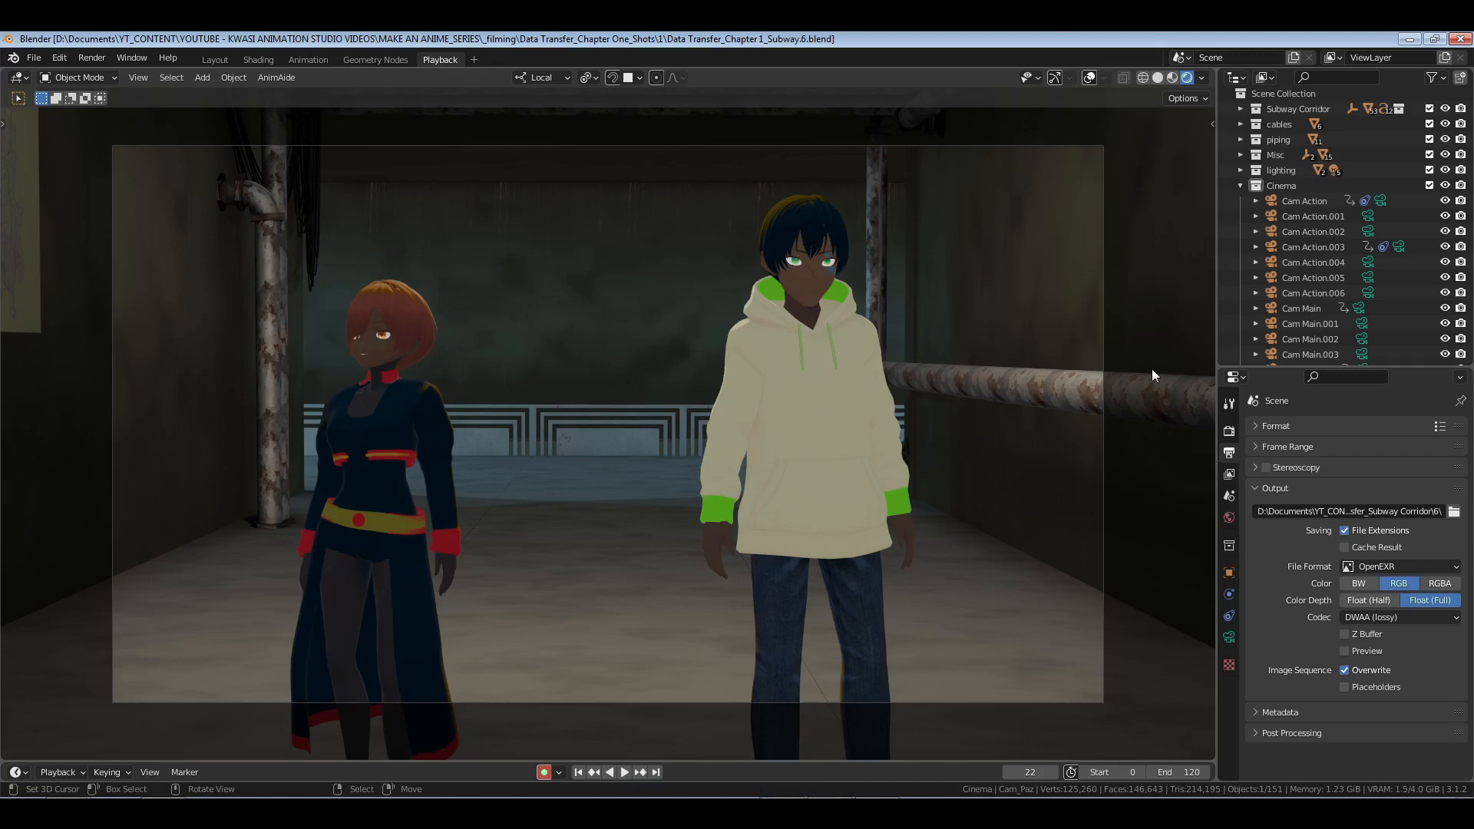
{"action": "left_click", "coordinate": [890, 814]}
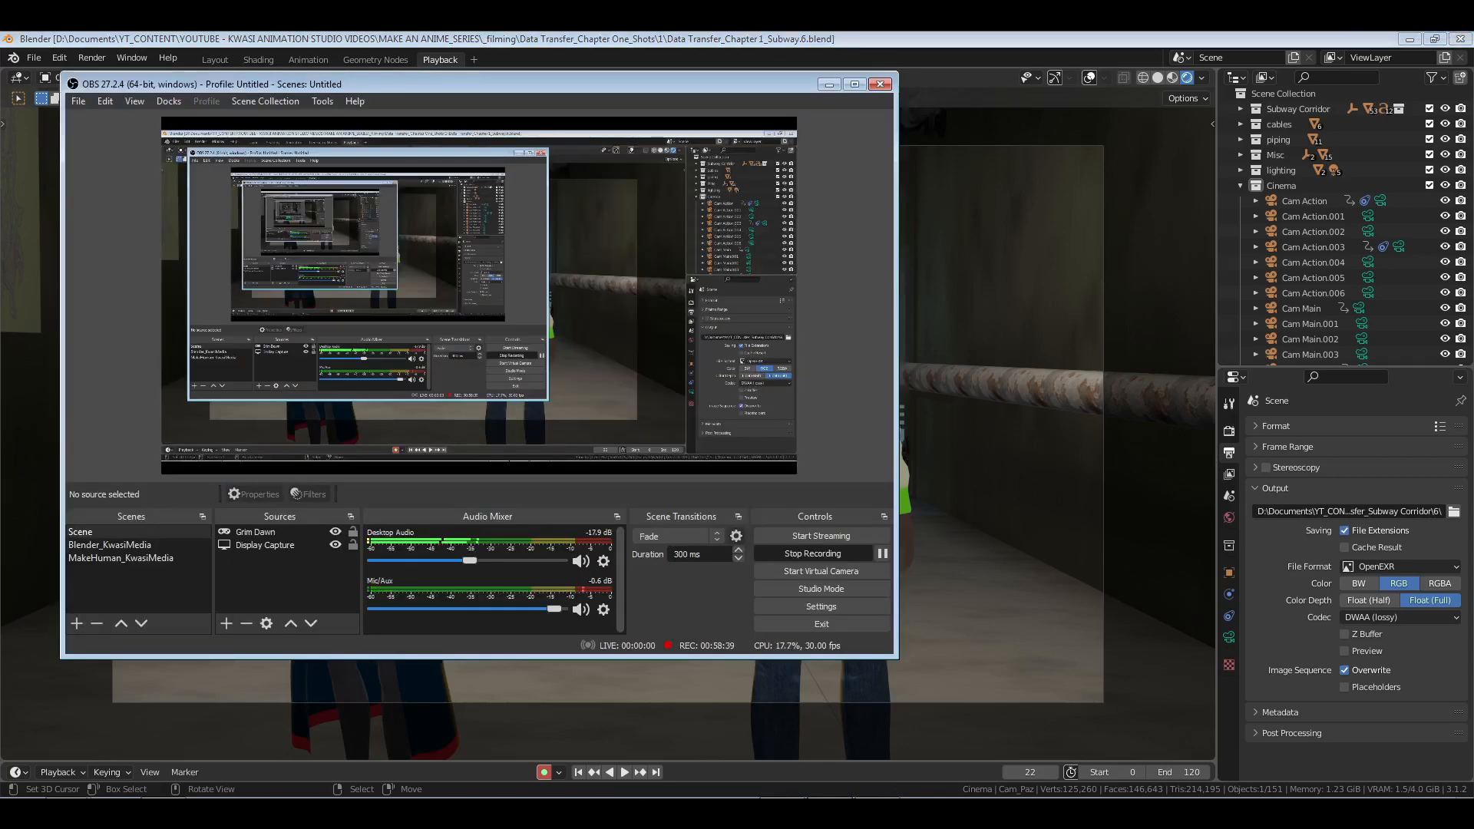
{"action": "left_click", "coordinate": [879, 814]}
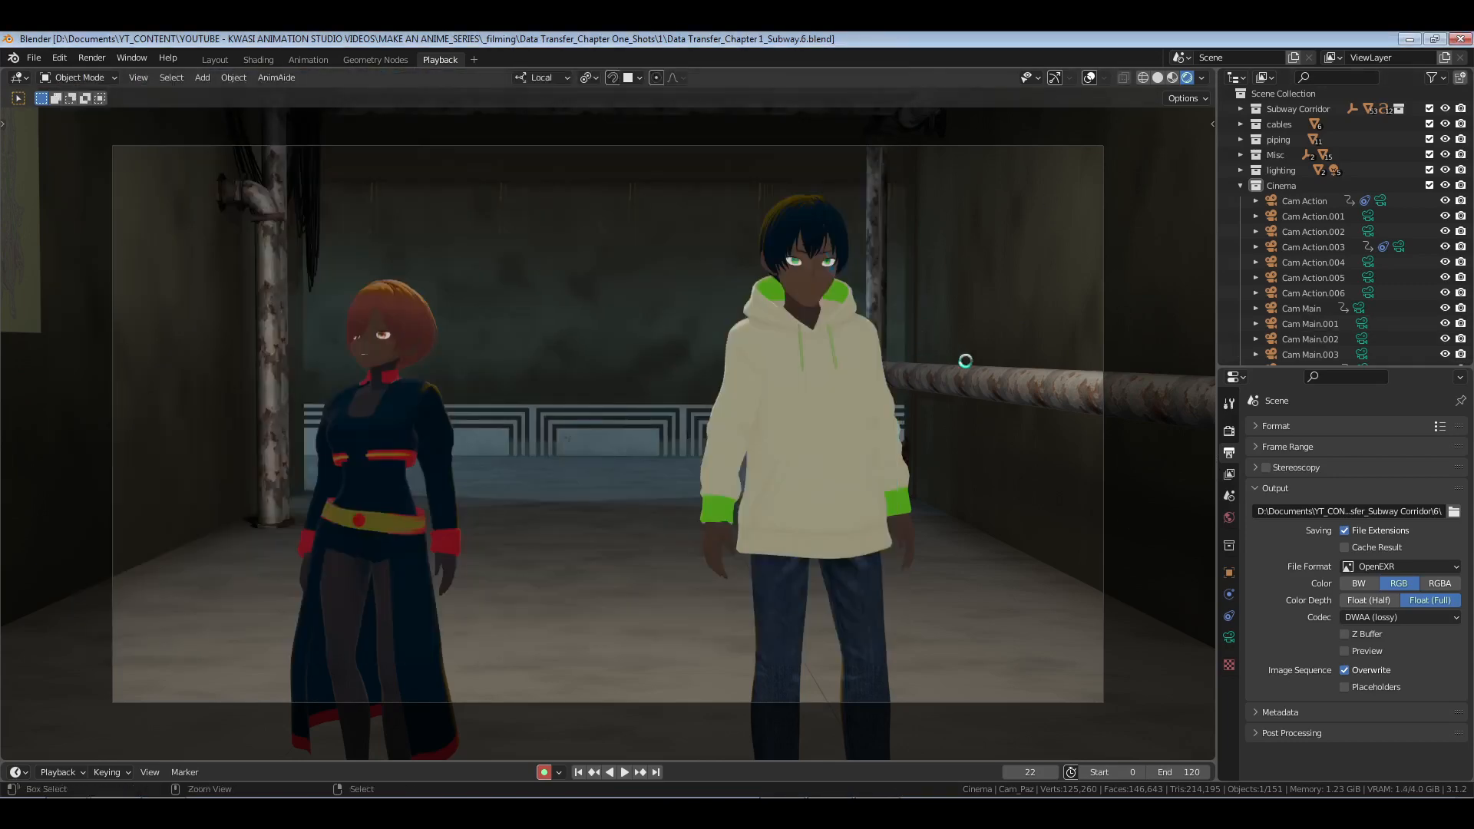
Step: Save the subway shot file and open the recent file LP_Final Cut_P1.blend
{"action": "key", "text": "ctrl+s"}
{"action": "key", "text": "ctrl+s"}
{"action": "left_click", "coordinate": [35, 57]}
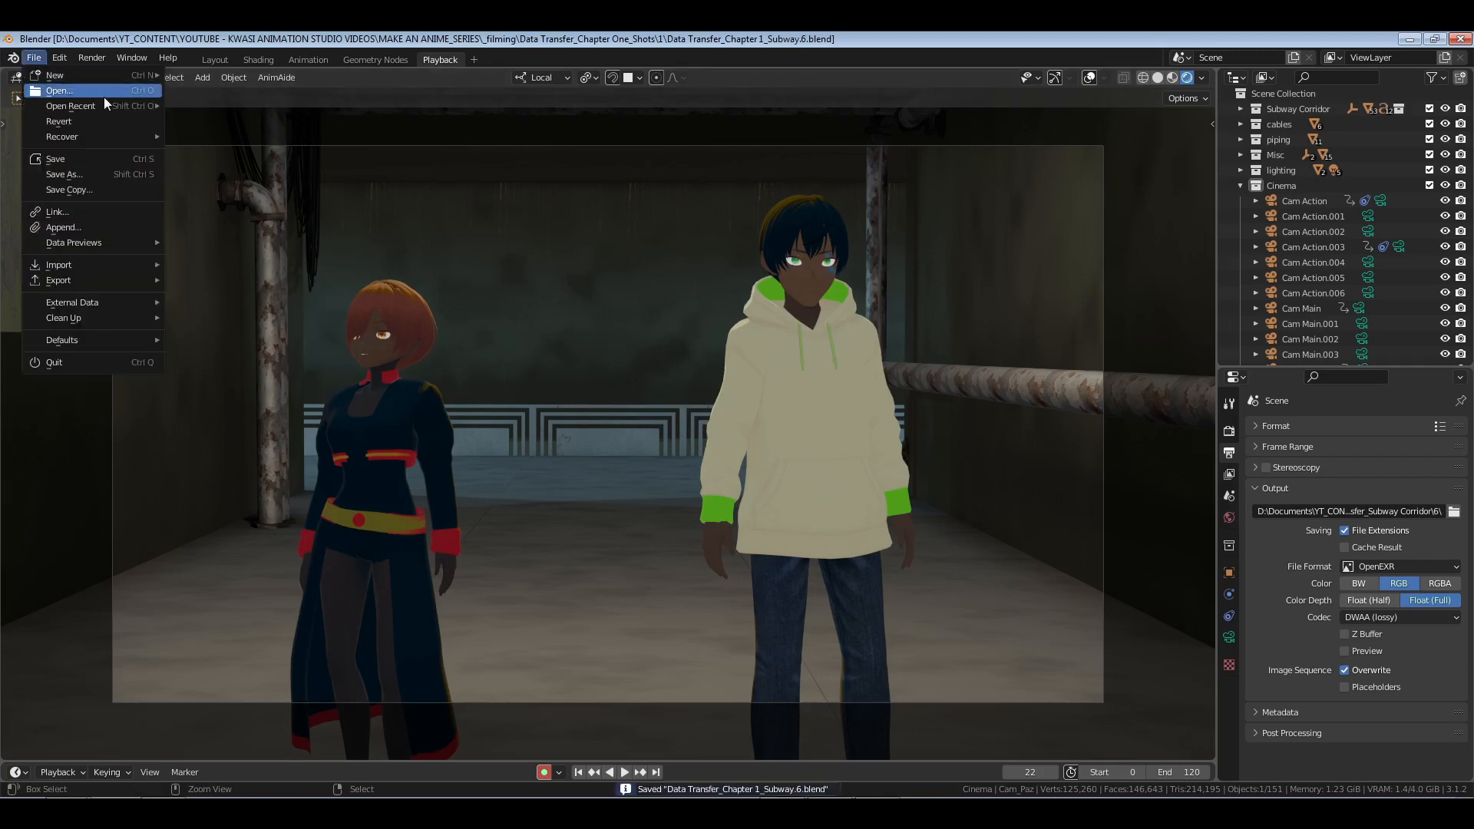
{"action": "mouse_move", "coordinate": [105, 100]}
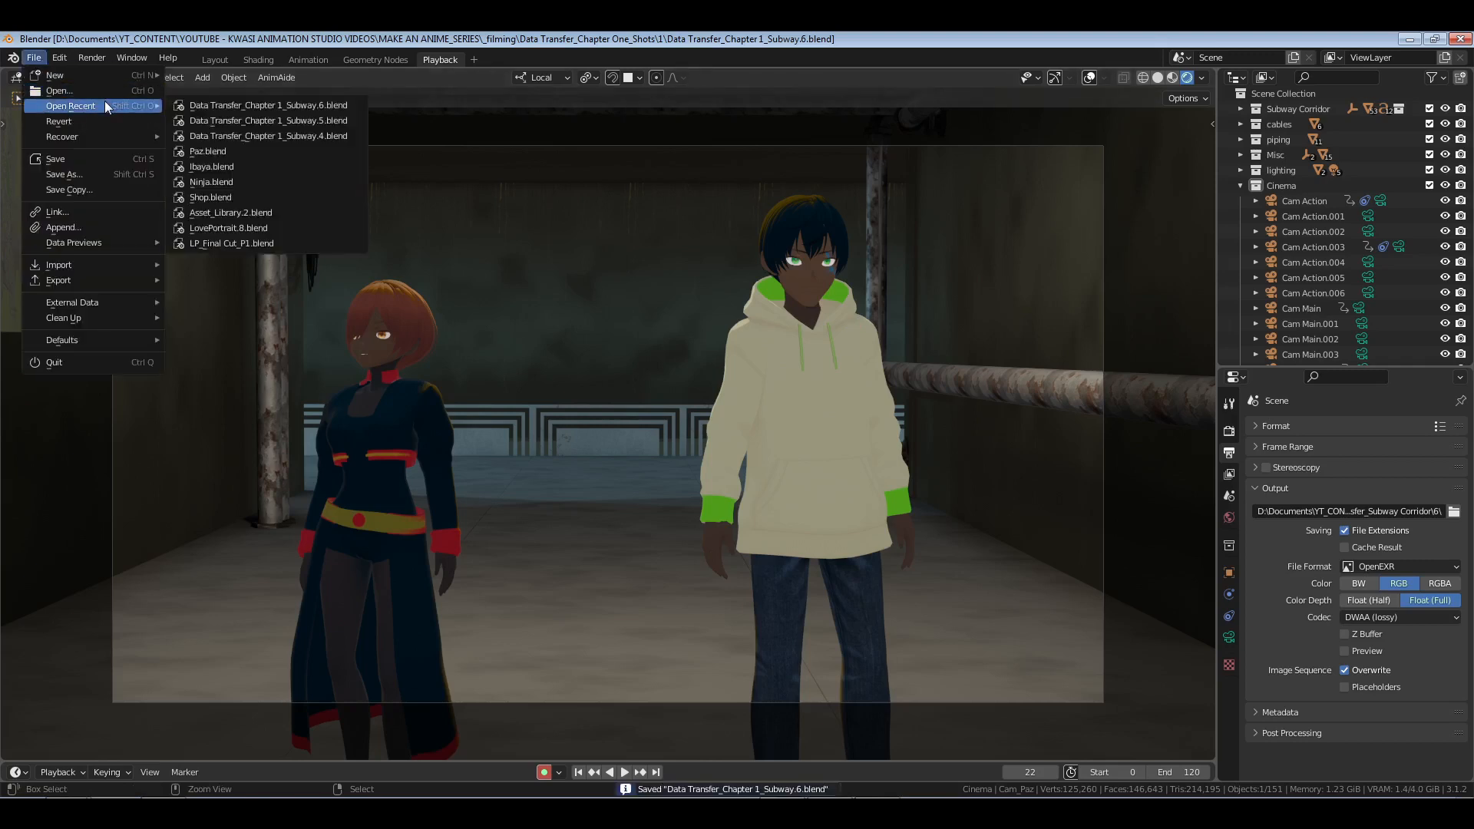
{"action": "left_click", "coordinate": [246, 244]}
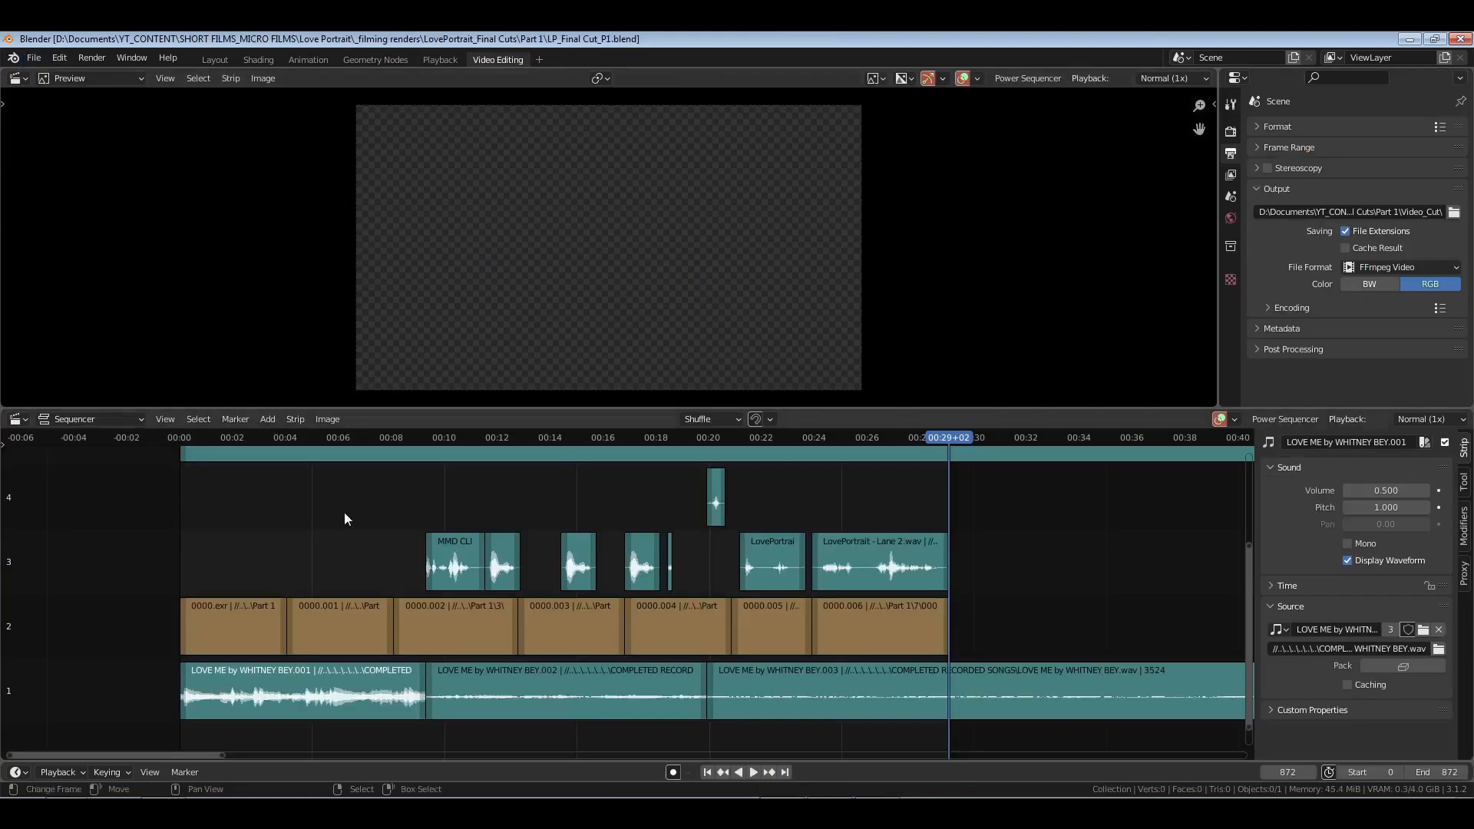
Step: Return the edit to frame 0, save the file, and play the sequence through to frame 860
{"action": "left_click_drag", "start_coordinate": [346, 512], "coordinate": [1234, 528]}
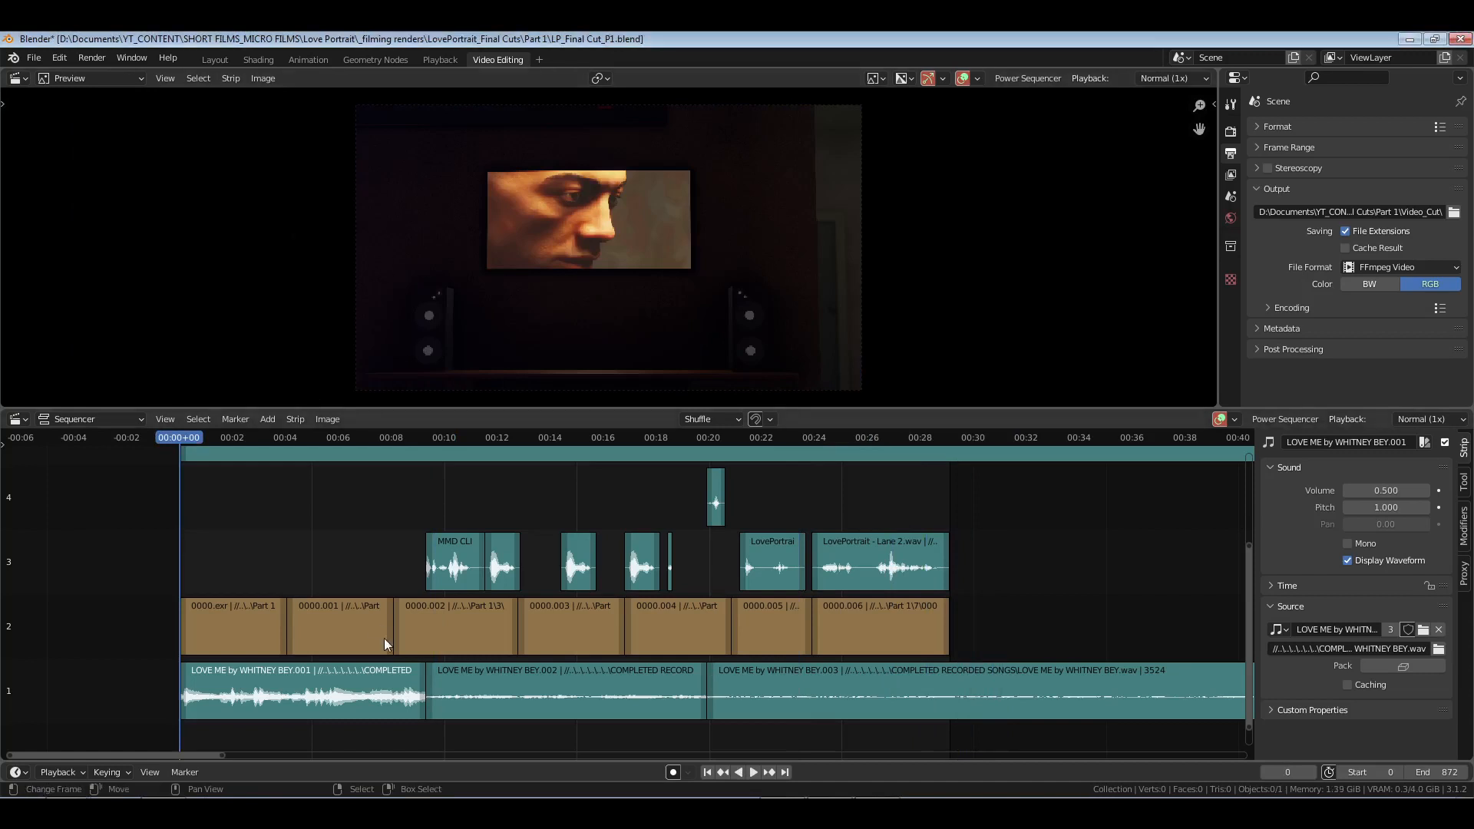
{"action": "key", "text": "ctrl+s"}
{"action": "middle_click_drag", "start_coordinate": [833, 500], "coordinate": [923, 512]}
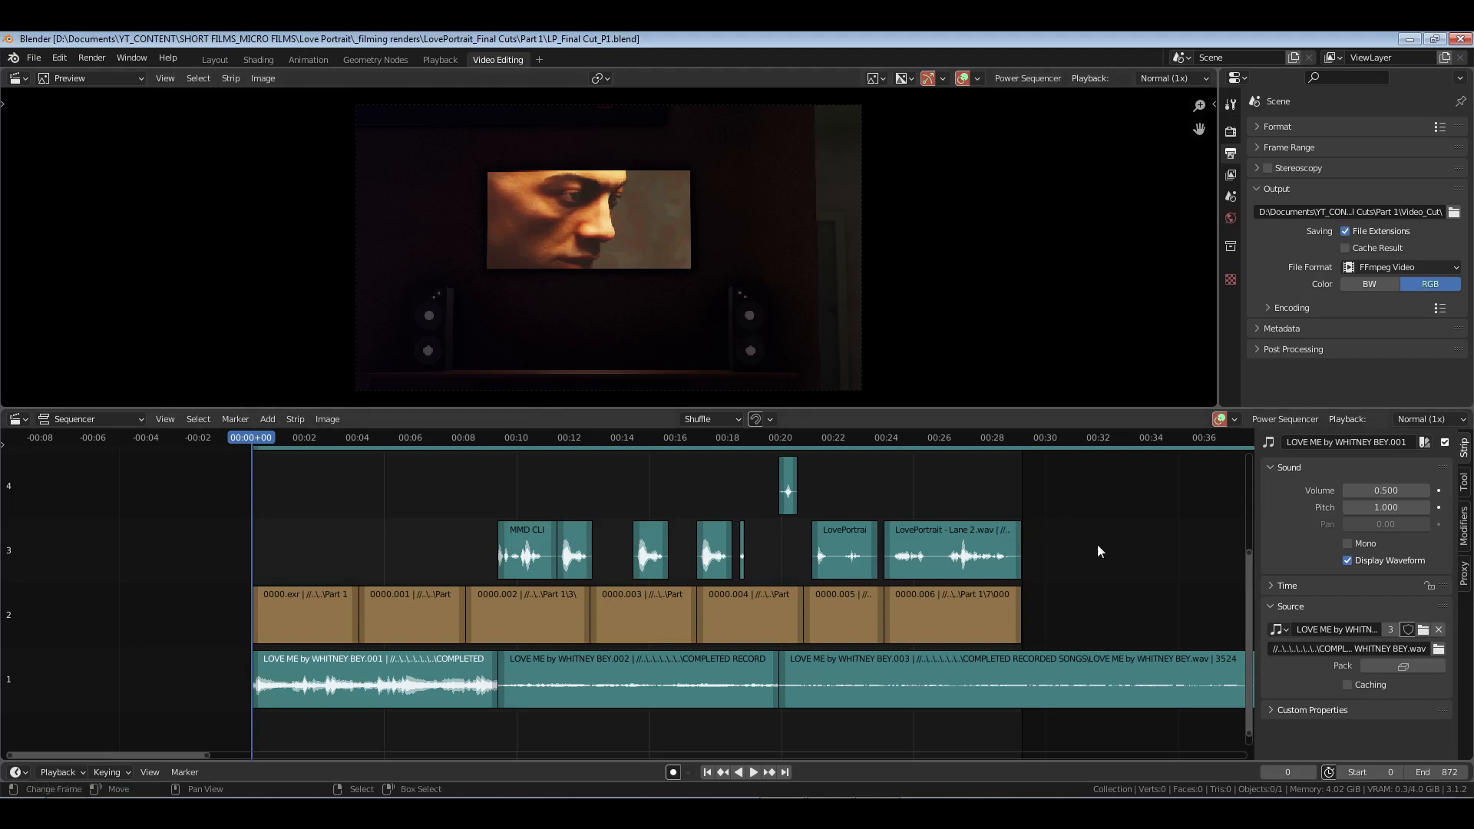
{"action": "key", "text": "space"}
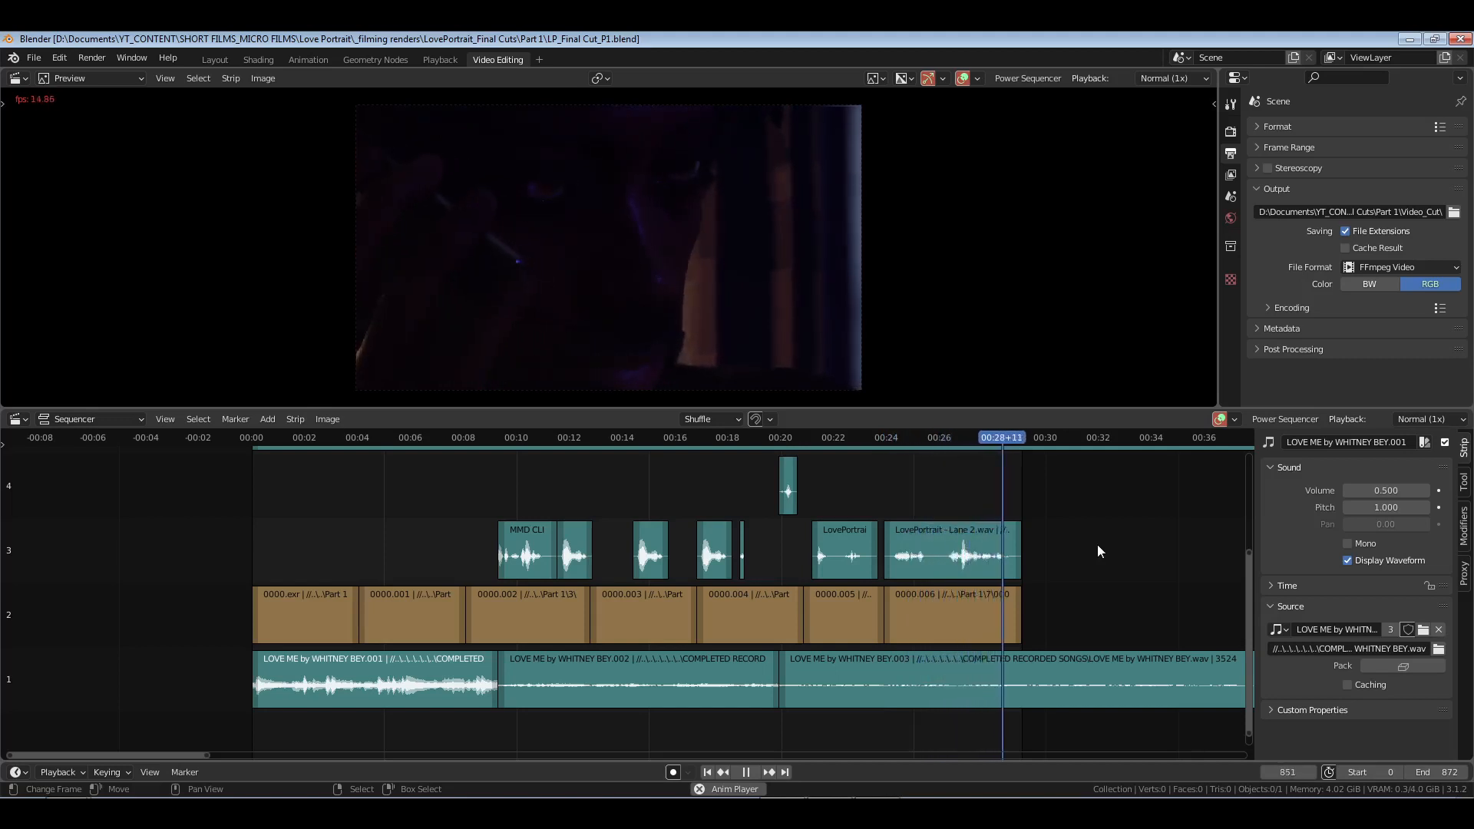
{"action": "key", "text": "space"}
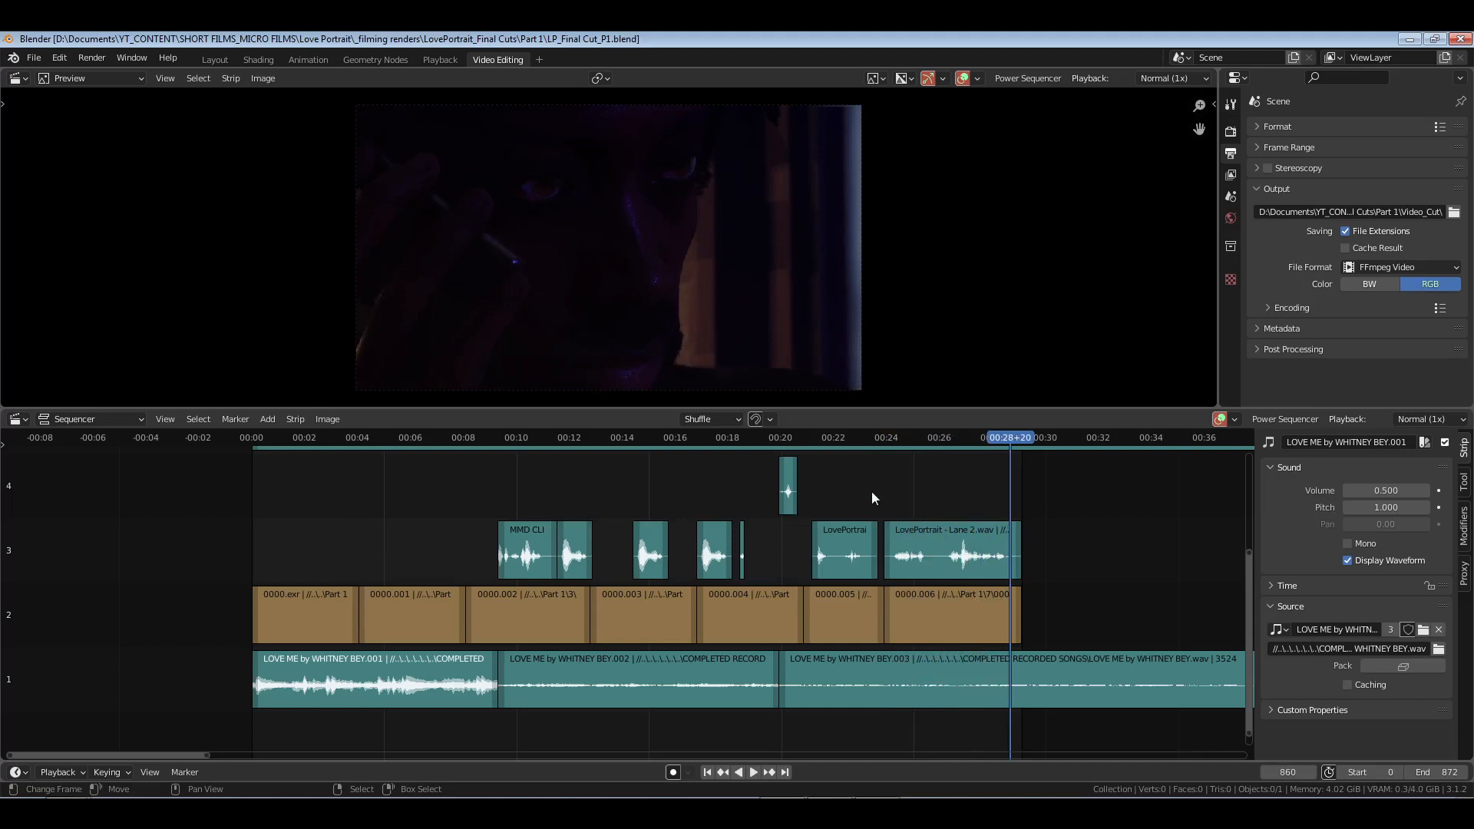
Step: Expand the scene's Color Management render settings and set the Look to None
{"action": "left_click", "coordinate": [1231, 131]}
{"action": "scroll", "coordinate": [1282, 382], "scroll_direction": "down", "scroll_amount": 5}
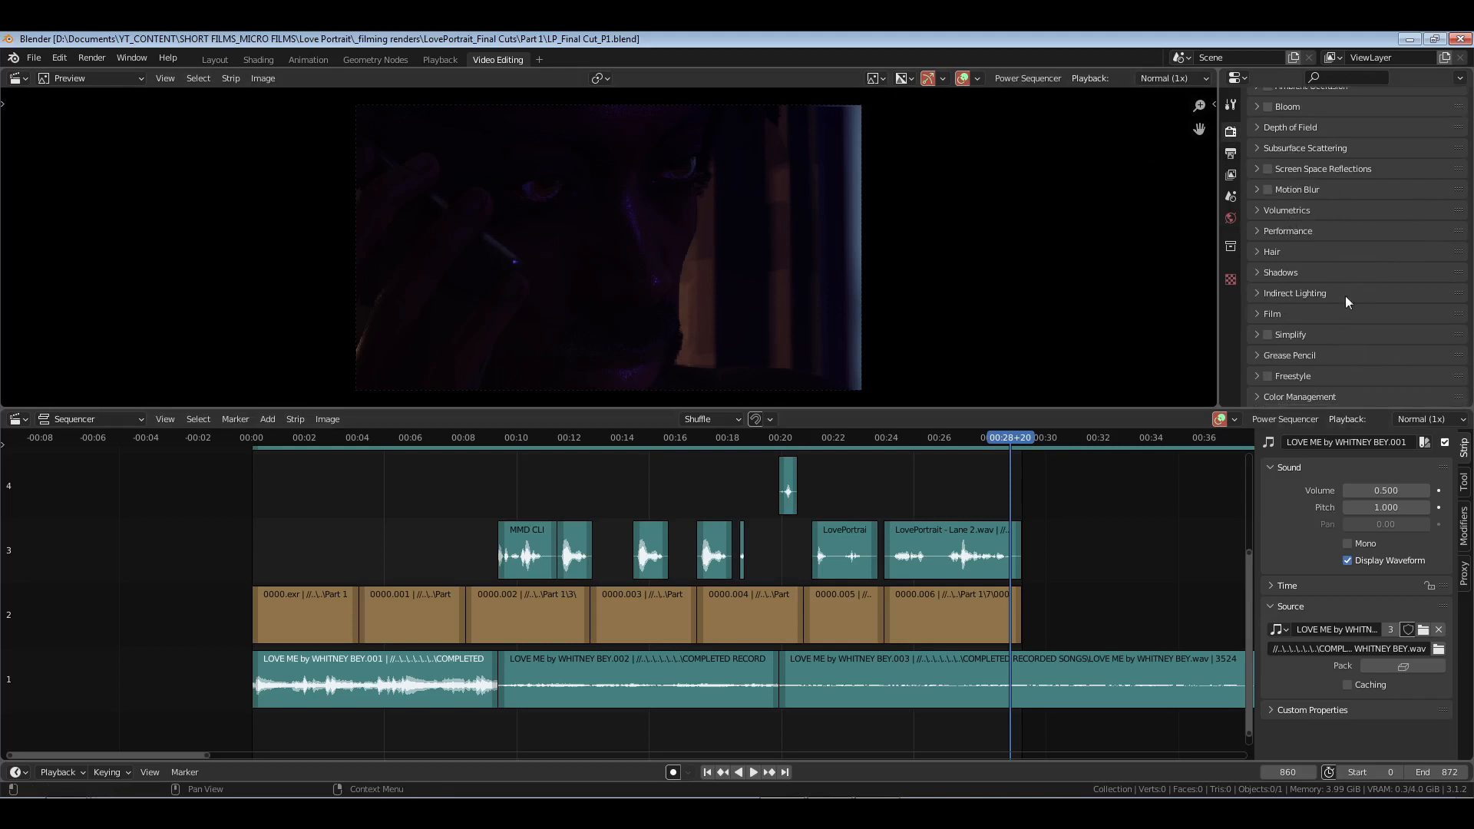
{"action": "scroll", "coordinate": [1336, 361], "scroll_direction": "up", "scroll_amount": 5}
{"action": "left_click", "coordinate": [1297, 136]}
{"action": "scroll", "coordinate": [1316, 322], "scroll_direction": "down", "scroll_amount": 4}
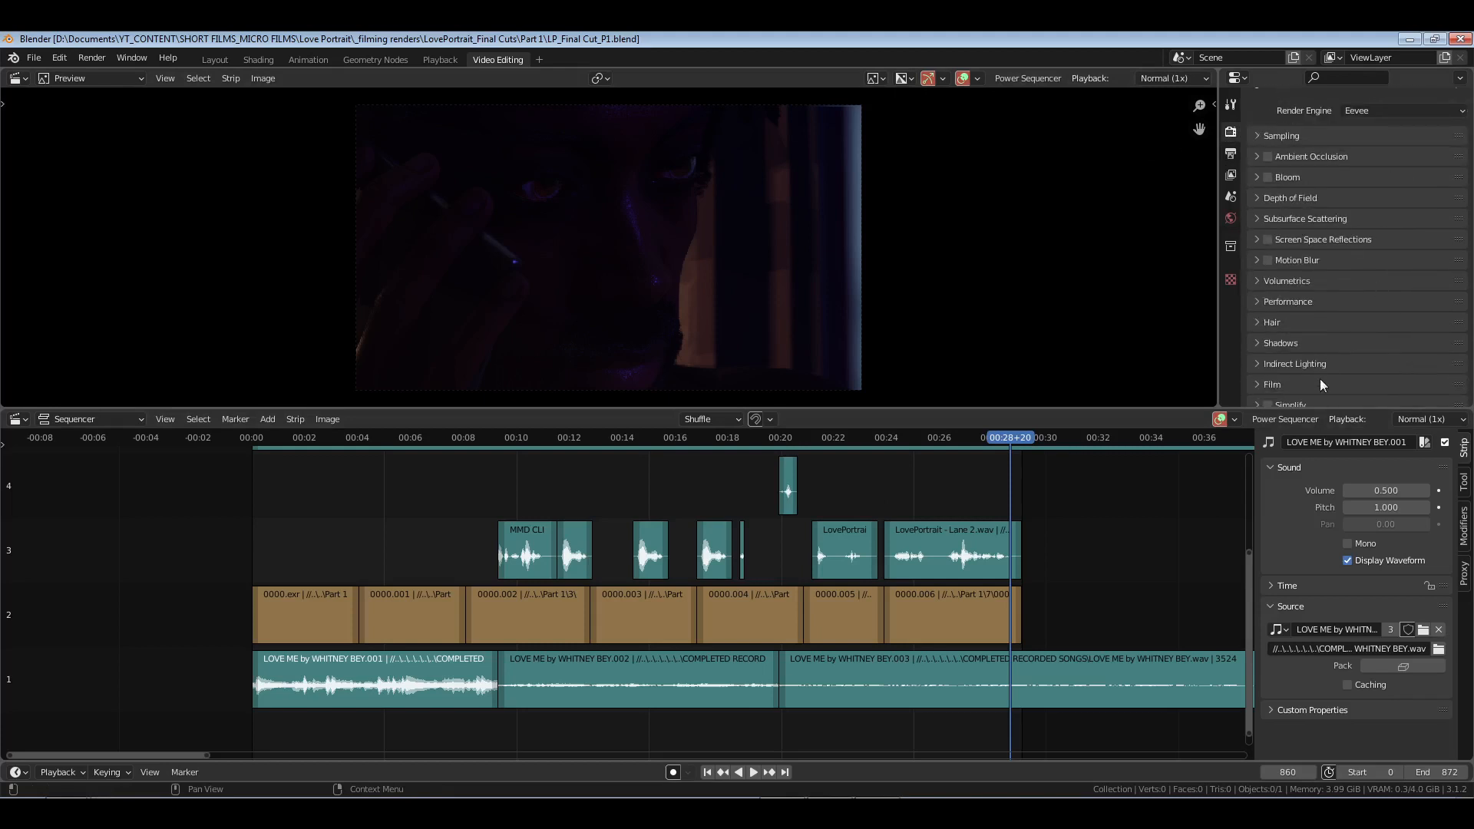
{"action": "left_click", "coordinate": [1312, 396]}
{"action": "scroll", "coordinate": [1376, 337], "scroll_direction": "down", "scroll_amount": 2}
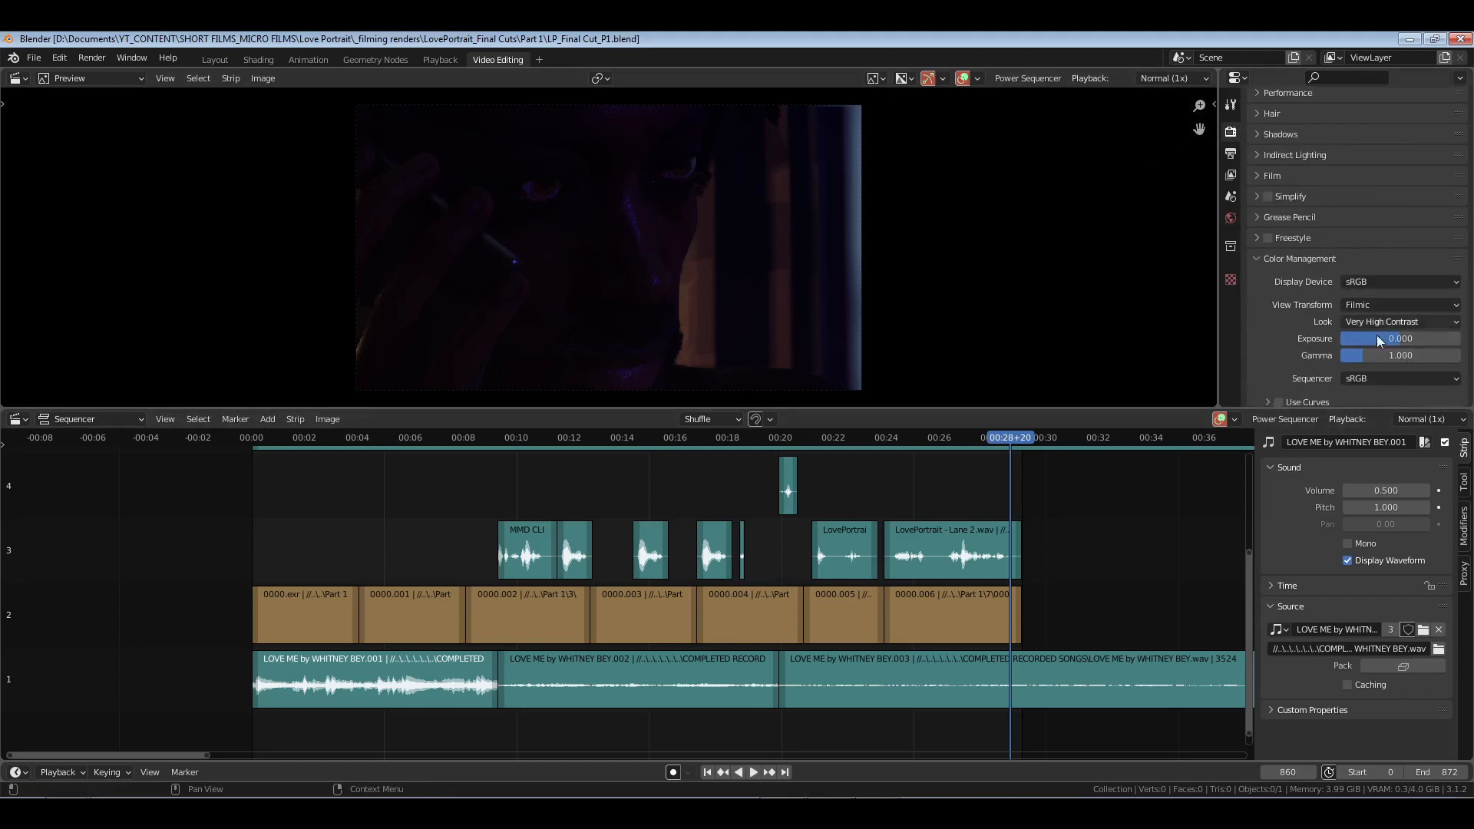
{"action": "left_click", "coordinate": [1379, 321]}
{"action": "left_click", "coordinate": [1371, 338]}
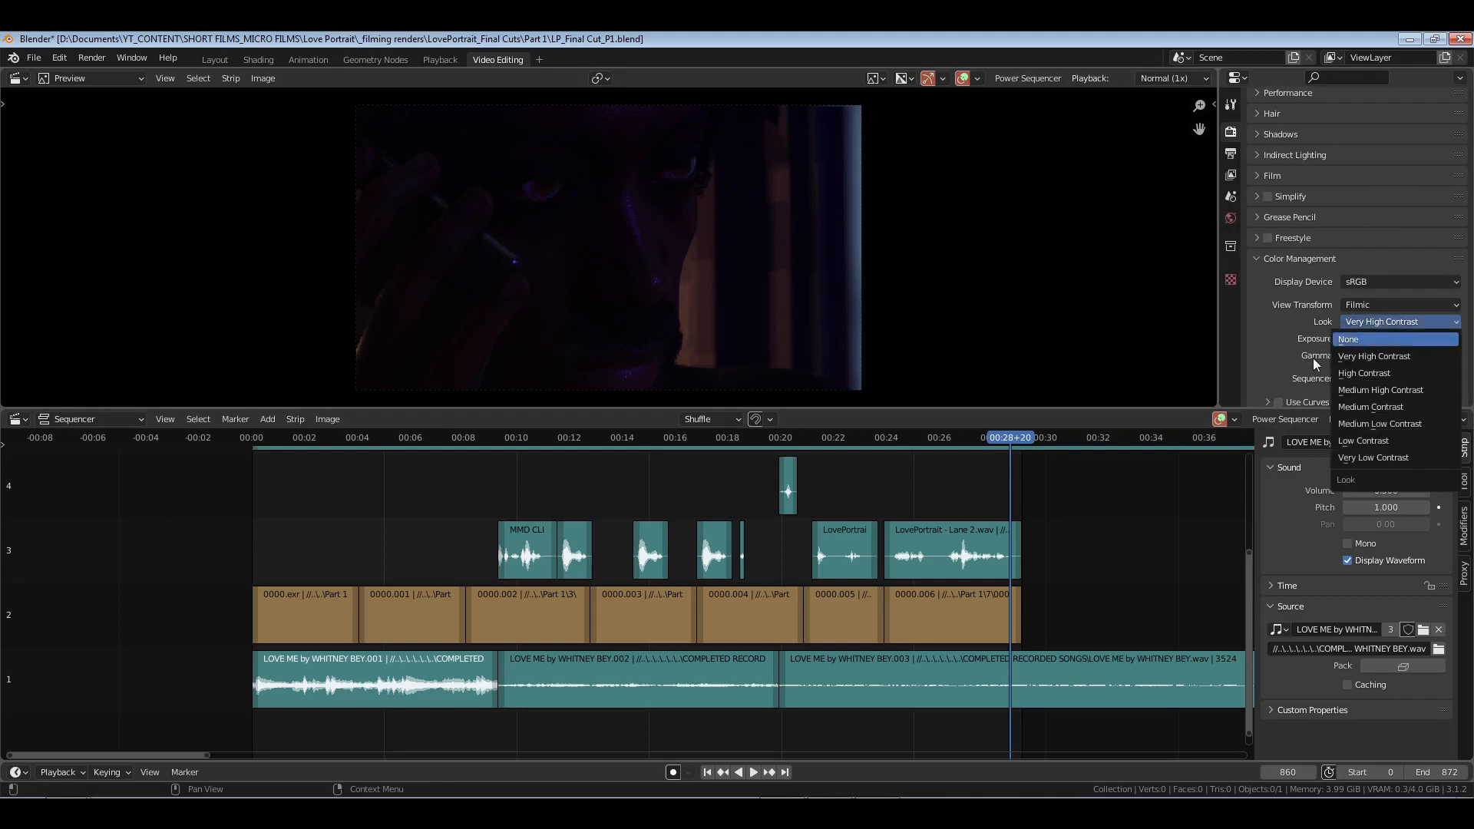
Step: Try the Standard view transform on the previewed frame and switch back to Filmic
{"action": "left_click", "coordinate": [1390, 302]}
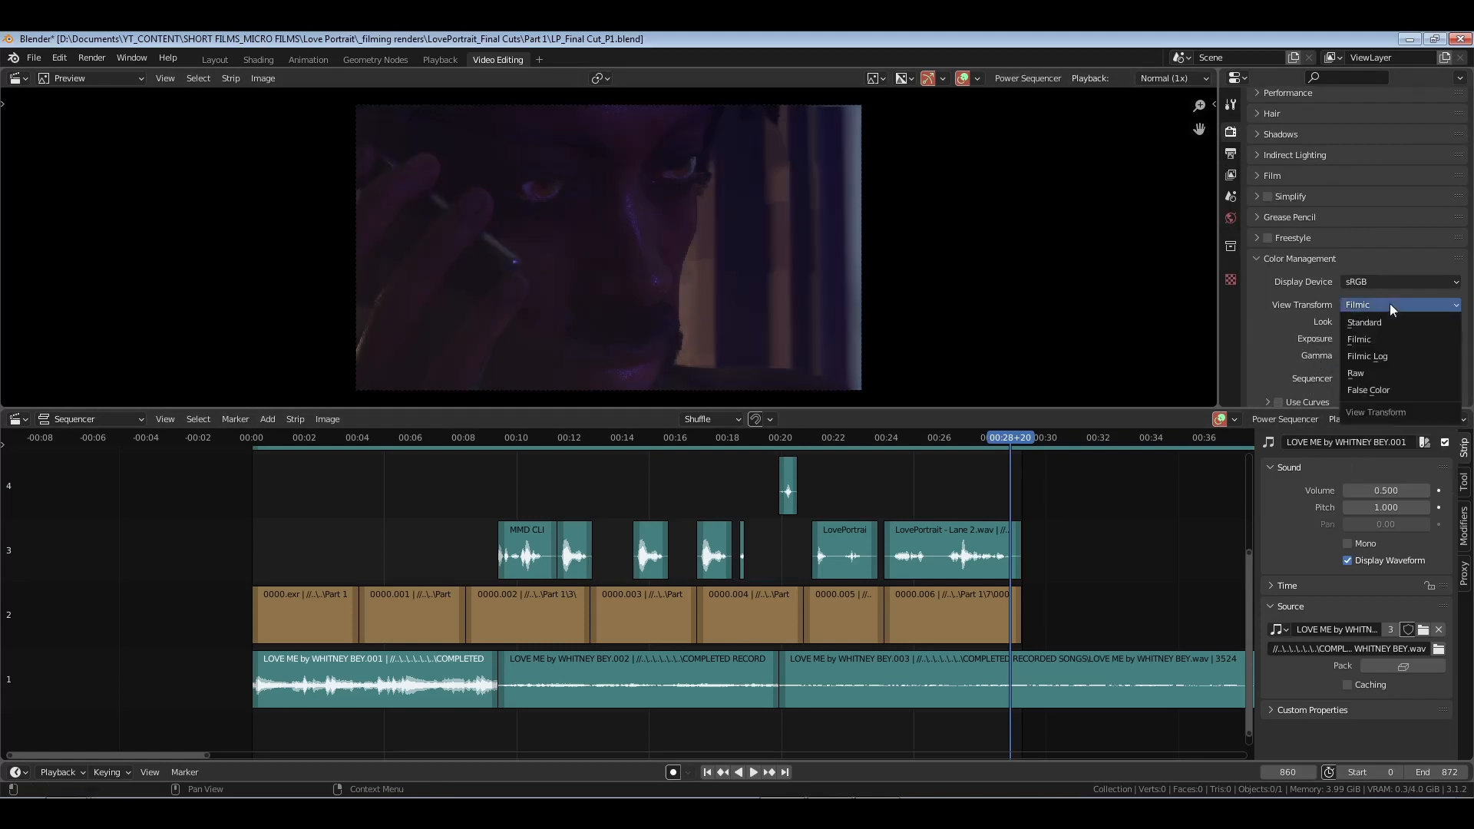
{"action": "left_click", "coordinate": [1367, 324]}
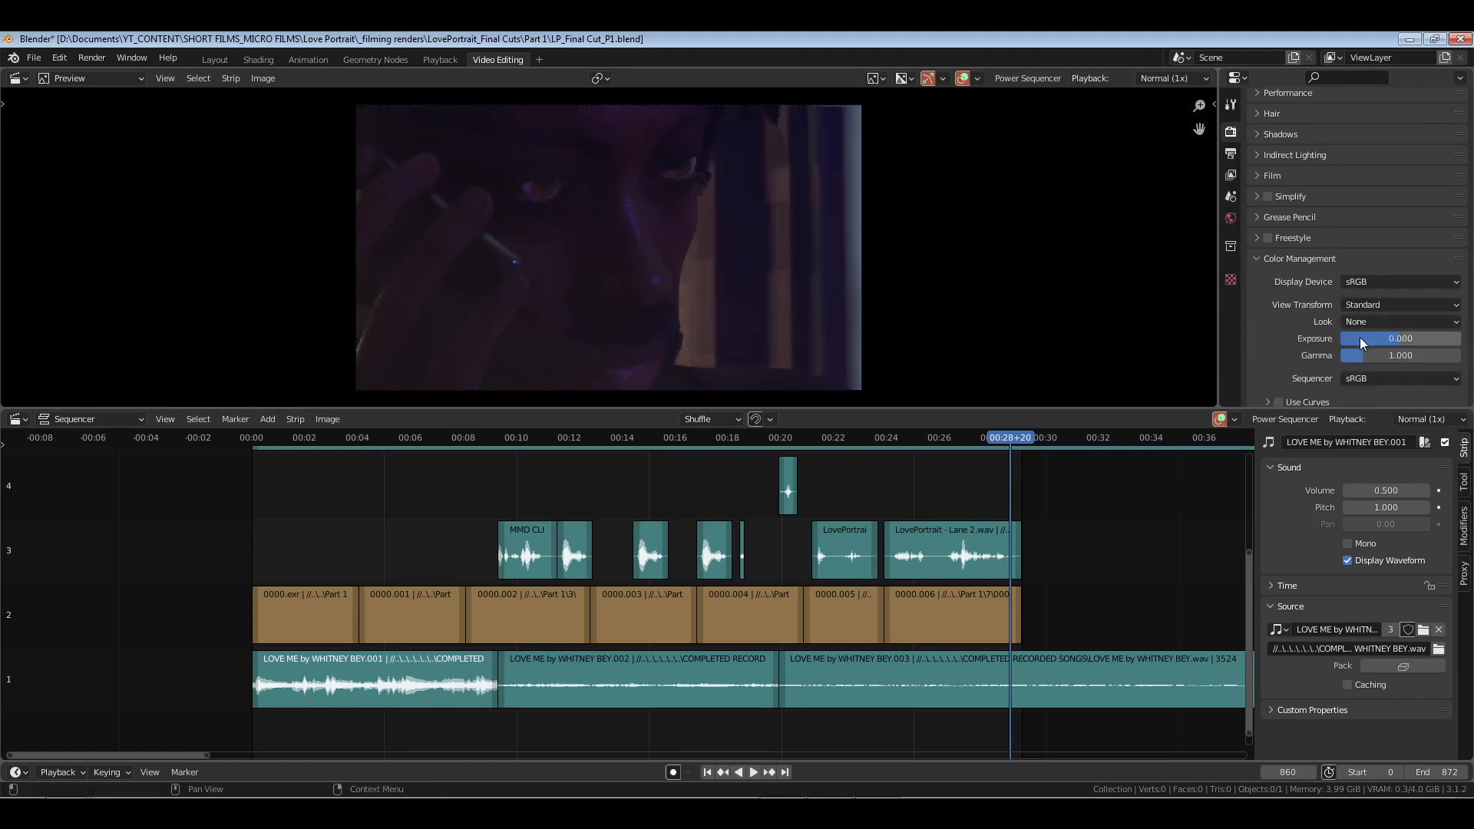
{"action": "left_click", "coordinate": [1396, 305]}
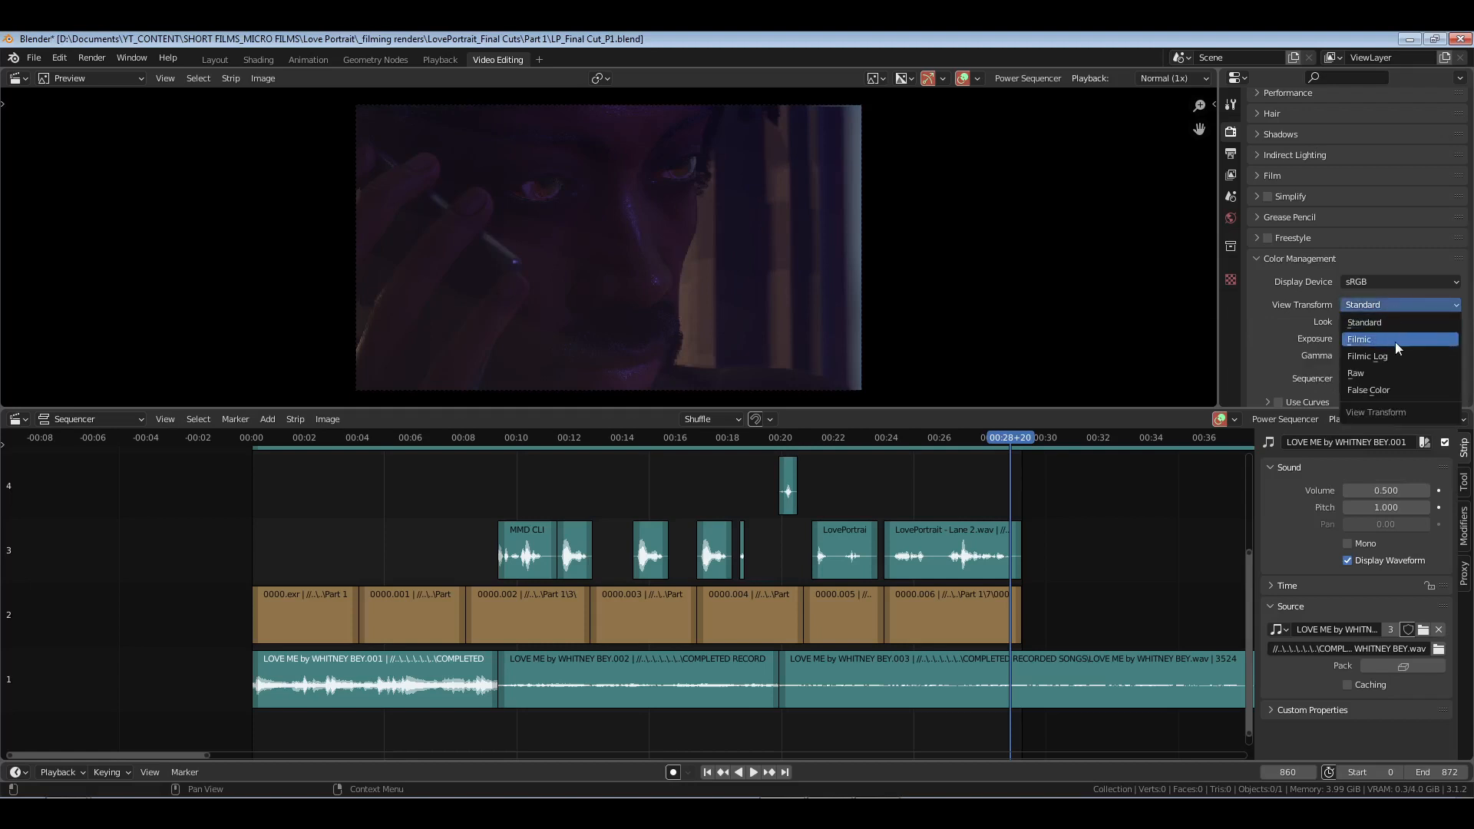
{"action": "left_click", "coordinate": [1394, 342]}
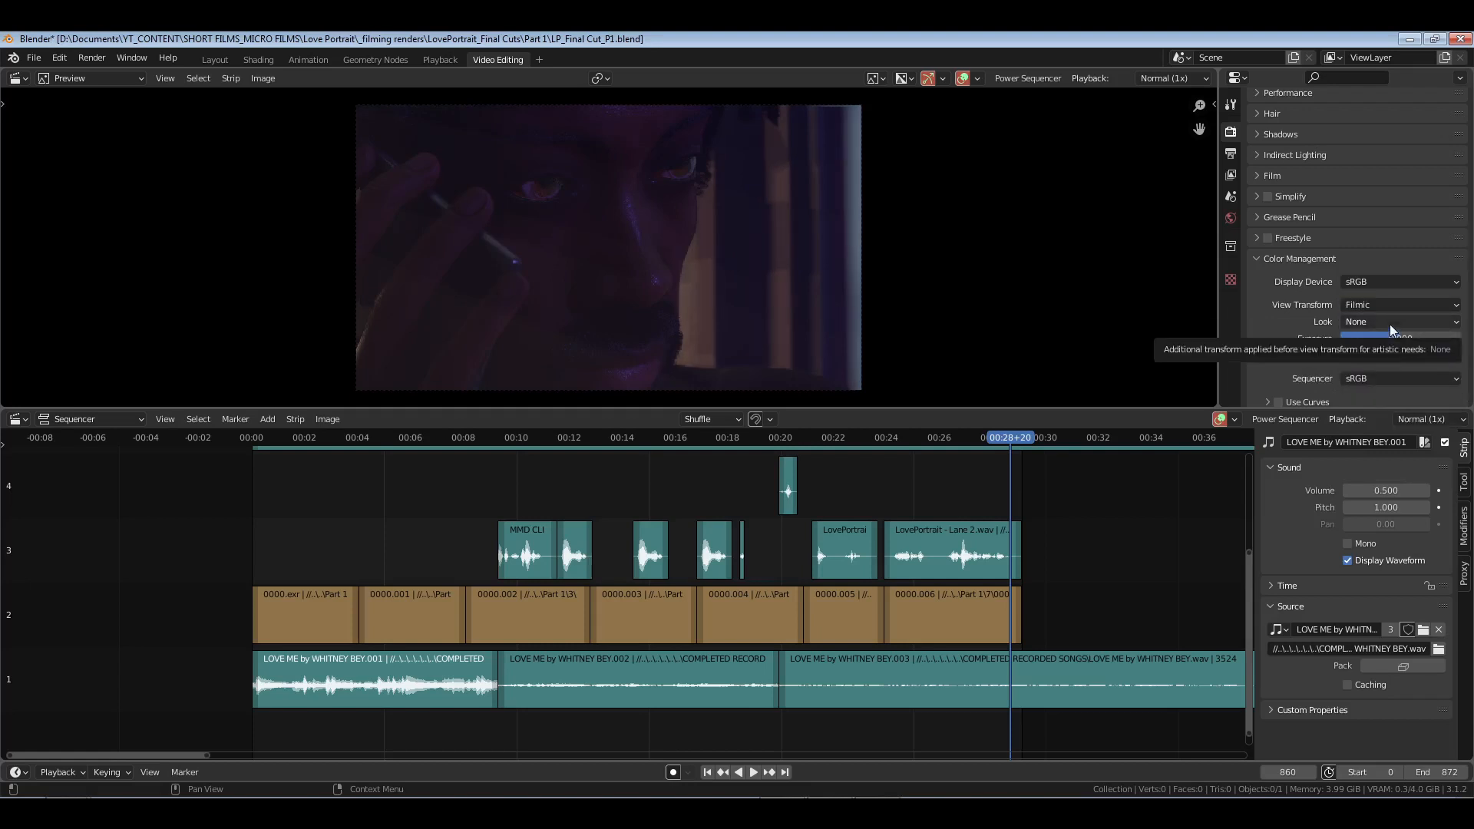
Step: Try the High Contrast look, settle on Medium Contrast for the Filmic view transform, and save the file
{"action": "left_click", "coordinate": [1390, 323]}
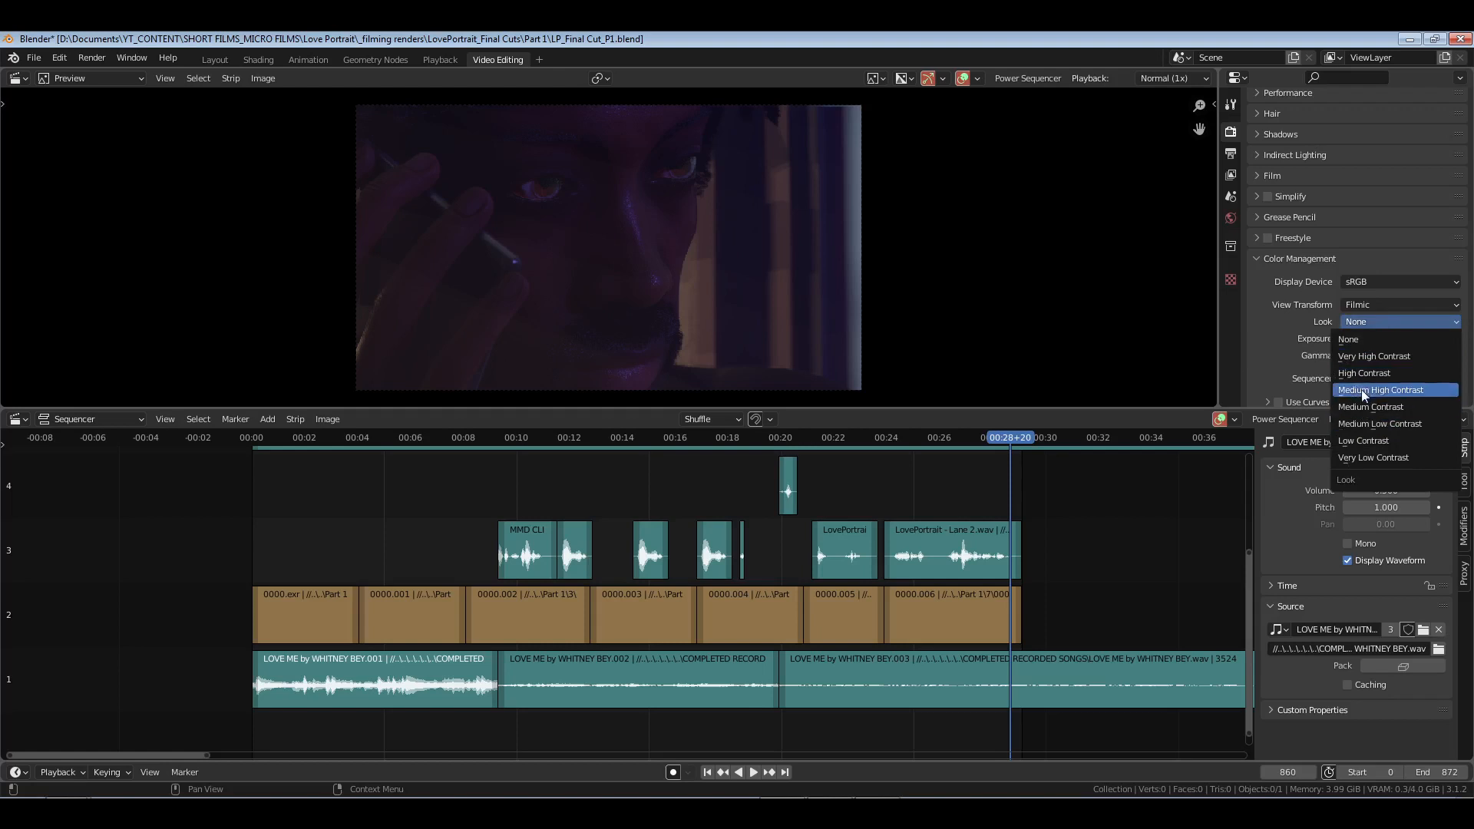
{"action": "key", "text": "Return"}
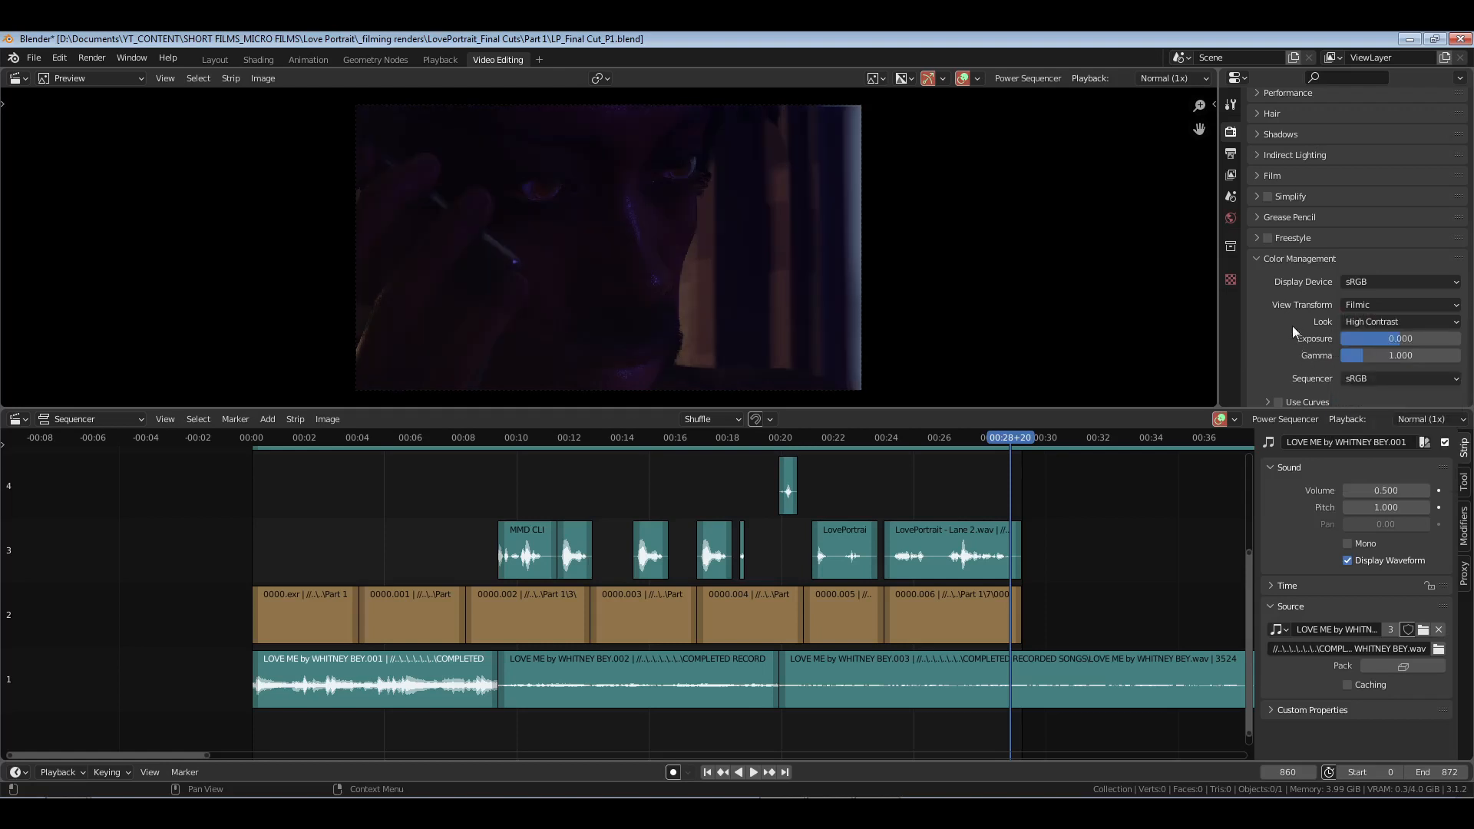
{"action": "left_click", "coordinate": [1413, 321]}
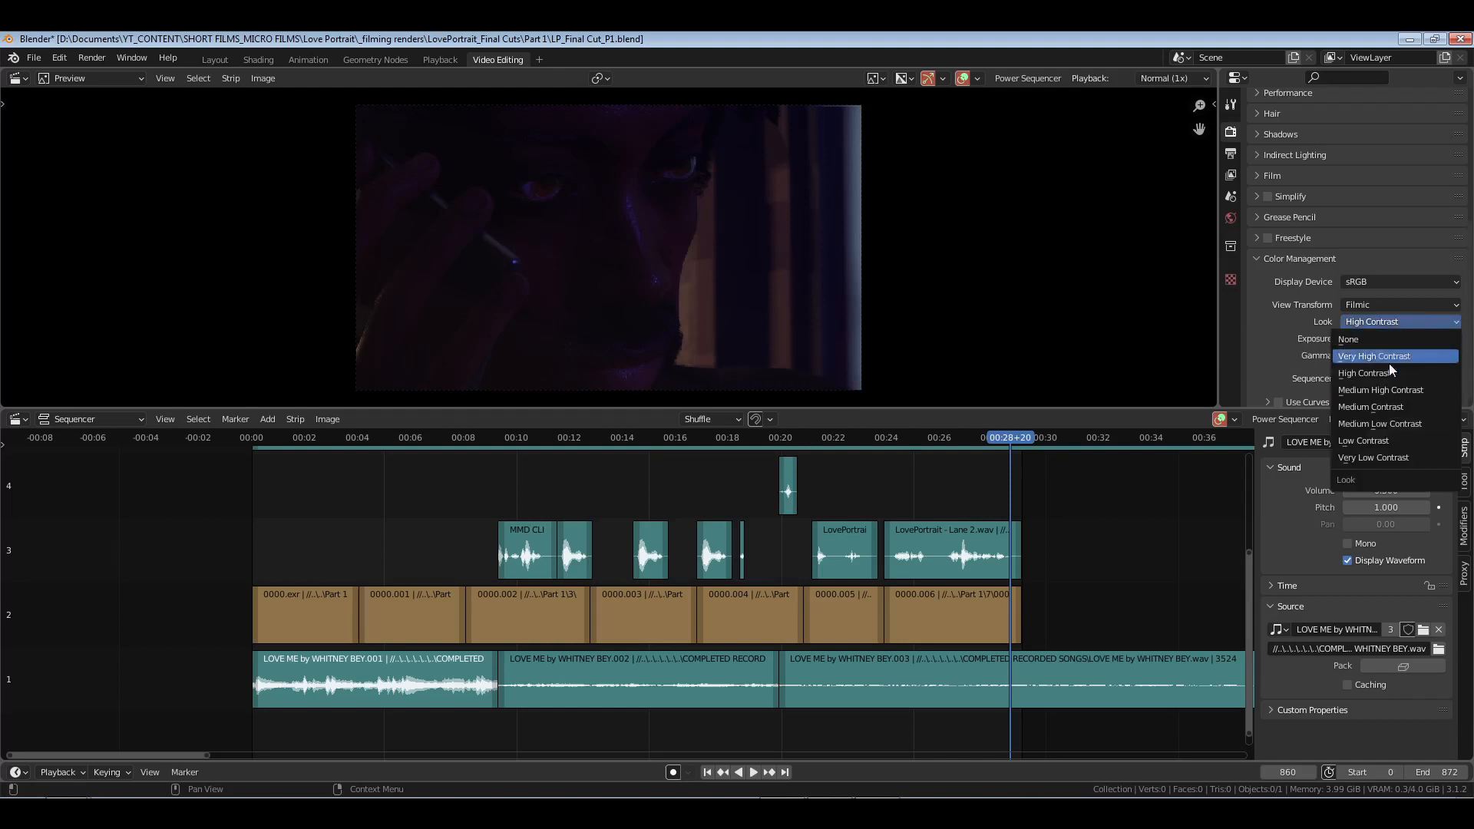
{"action": "left_click", "coordinate": [1391, 404]}
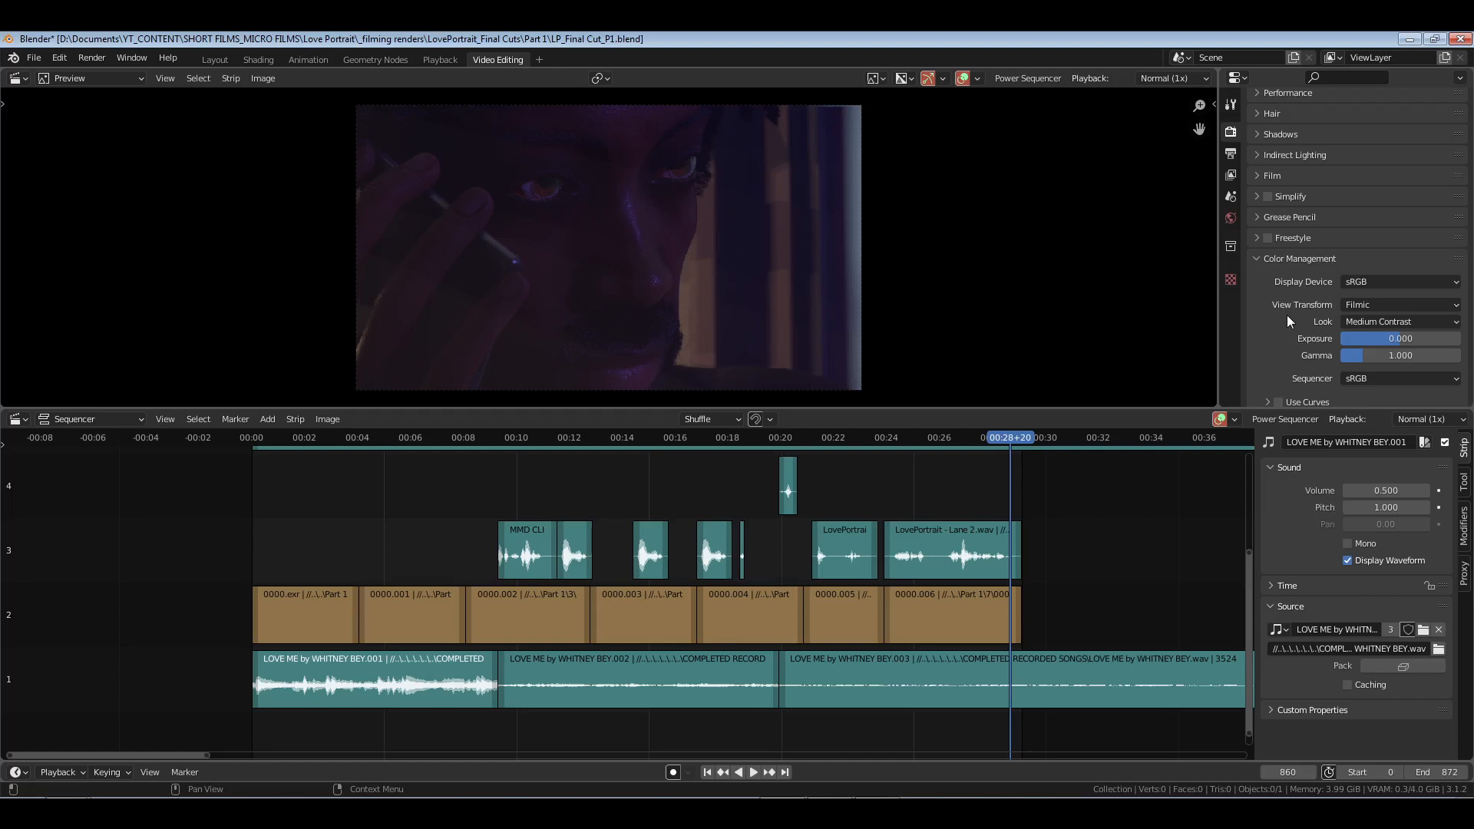
{"action": "key", "text": "ctrl+s"}
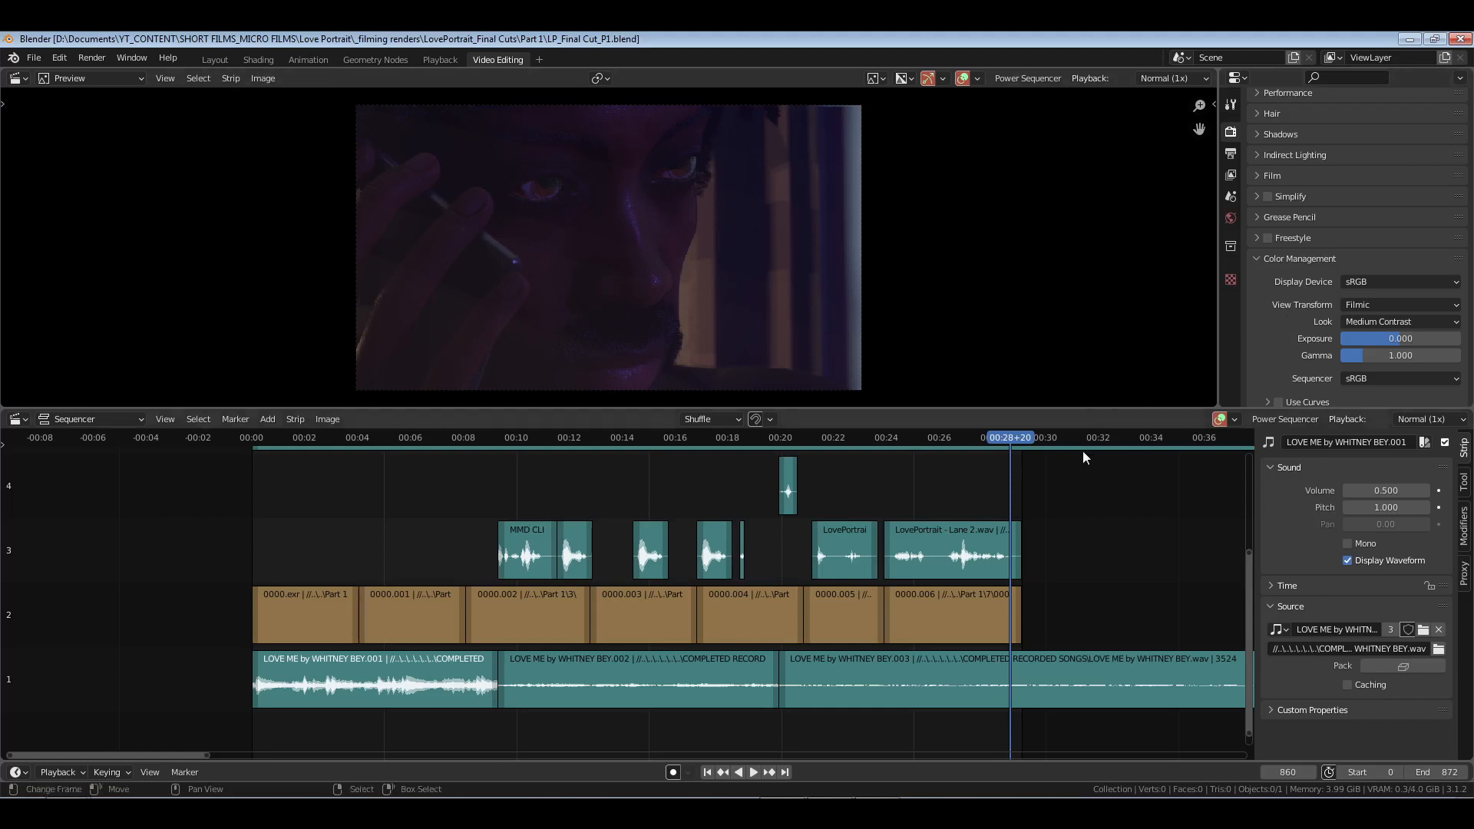
{"action": "middle_click_drag", "start_coordinate": [371, 516], "coordinate": [382, 545]}
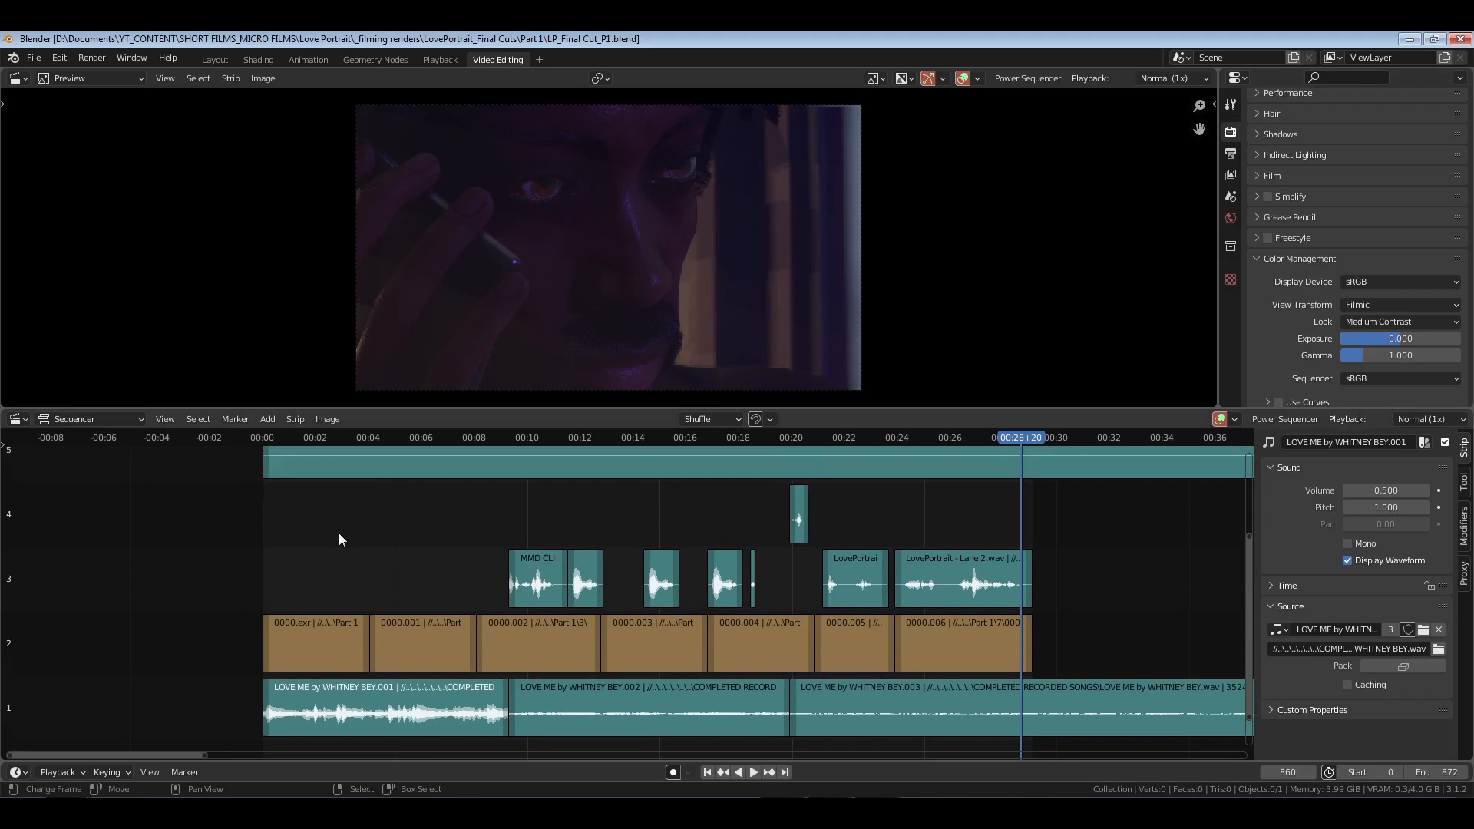
{"action": "middle_click_drag", "start_coordinate": [339, 532], "coordinate": [337, 507]}
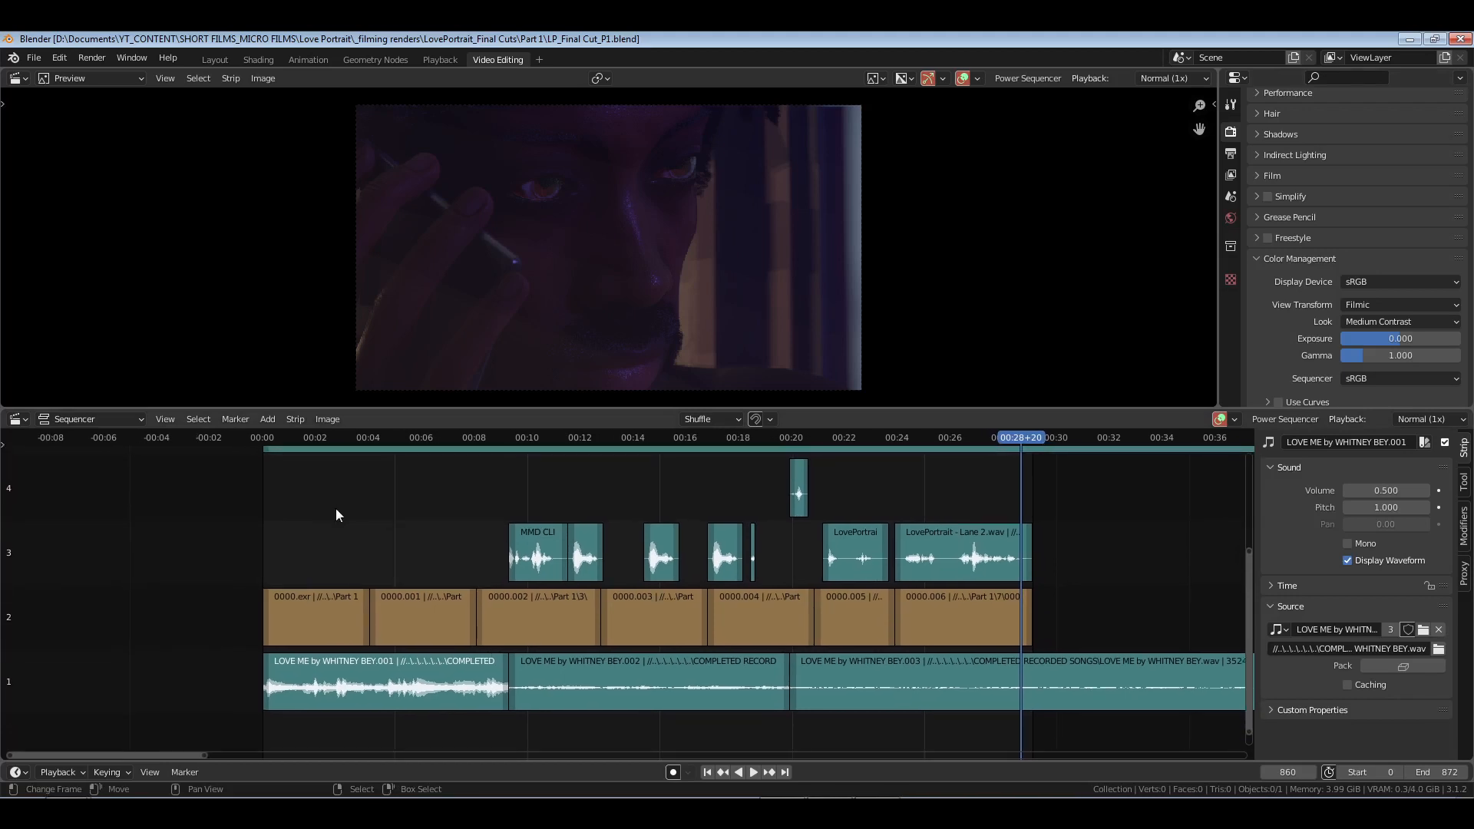